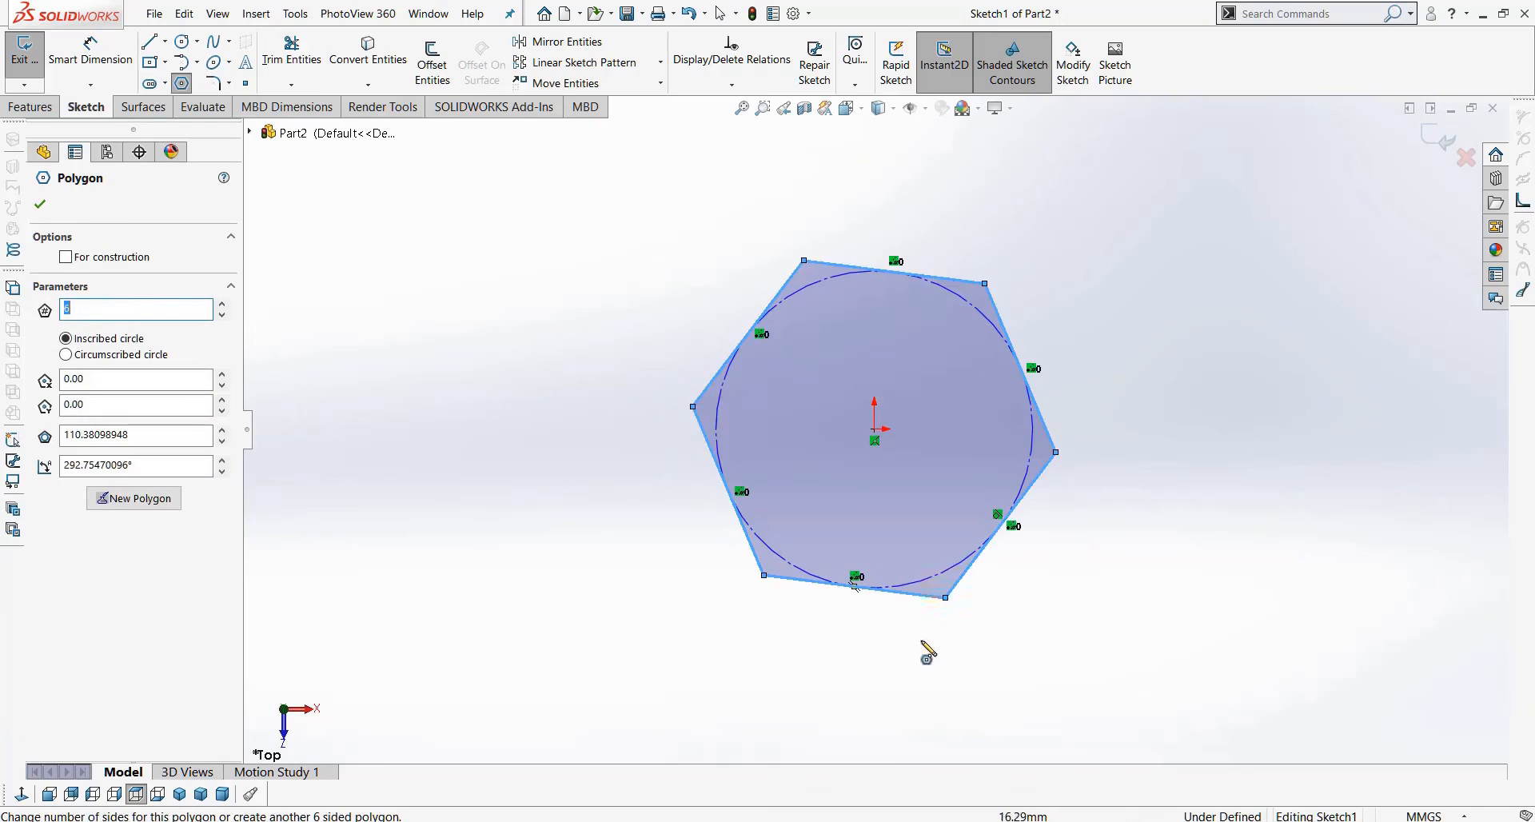
Finish the hexagon and add a horizontal relation to its lower edge.
key("Escape")
left_click(930, 597)
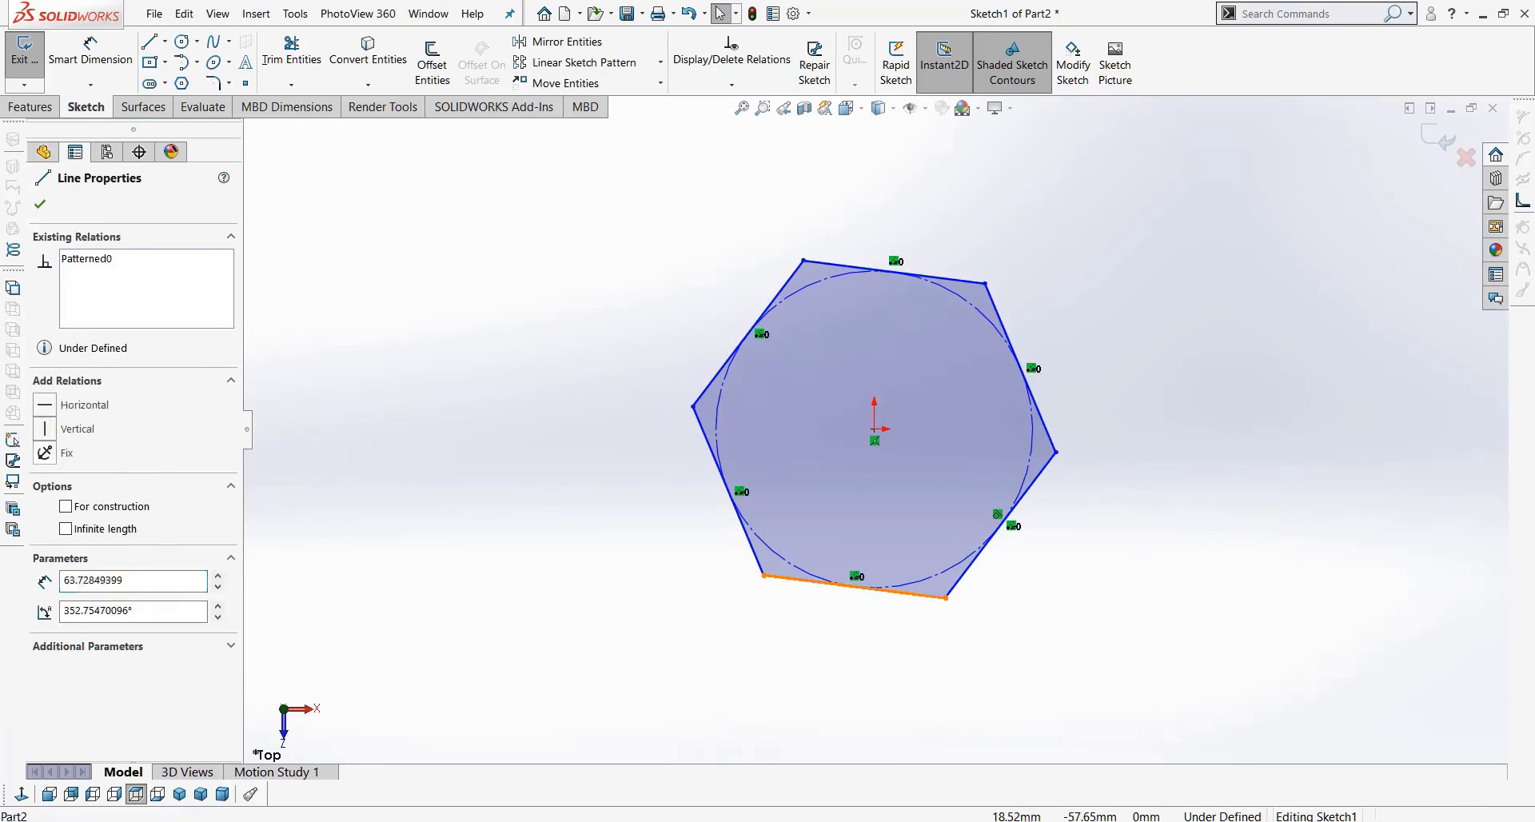
left_click(50, 408)
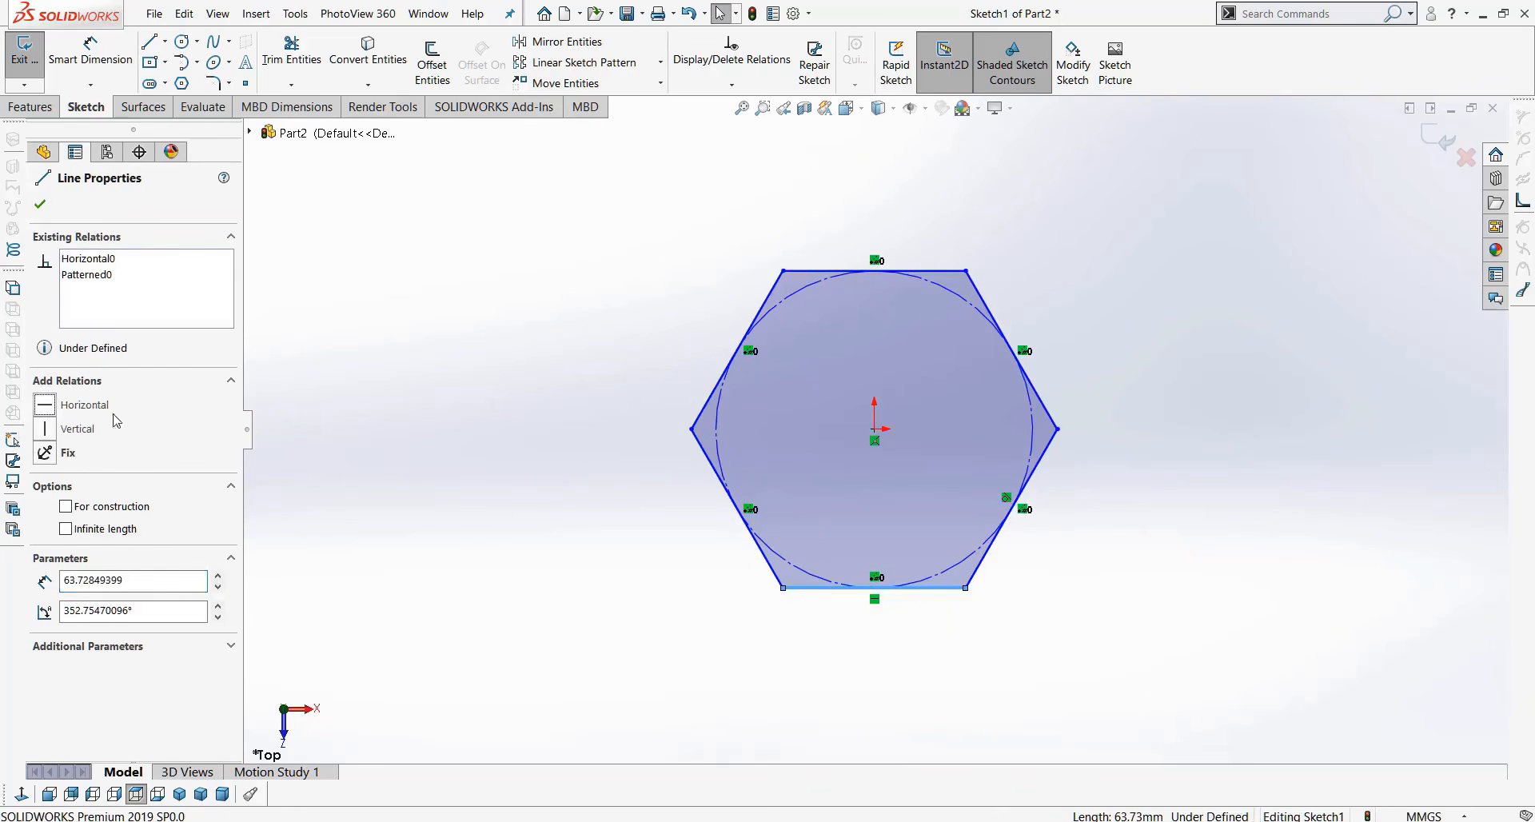
Dimension the diameter of the hexagon's inscribed construction circle and set it to 140 mm.
key("d")
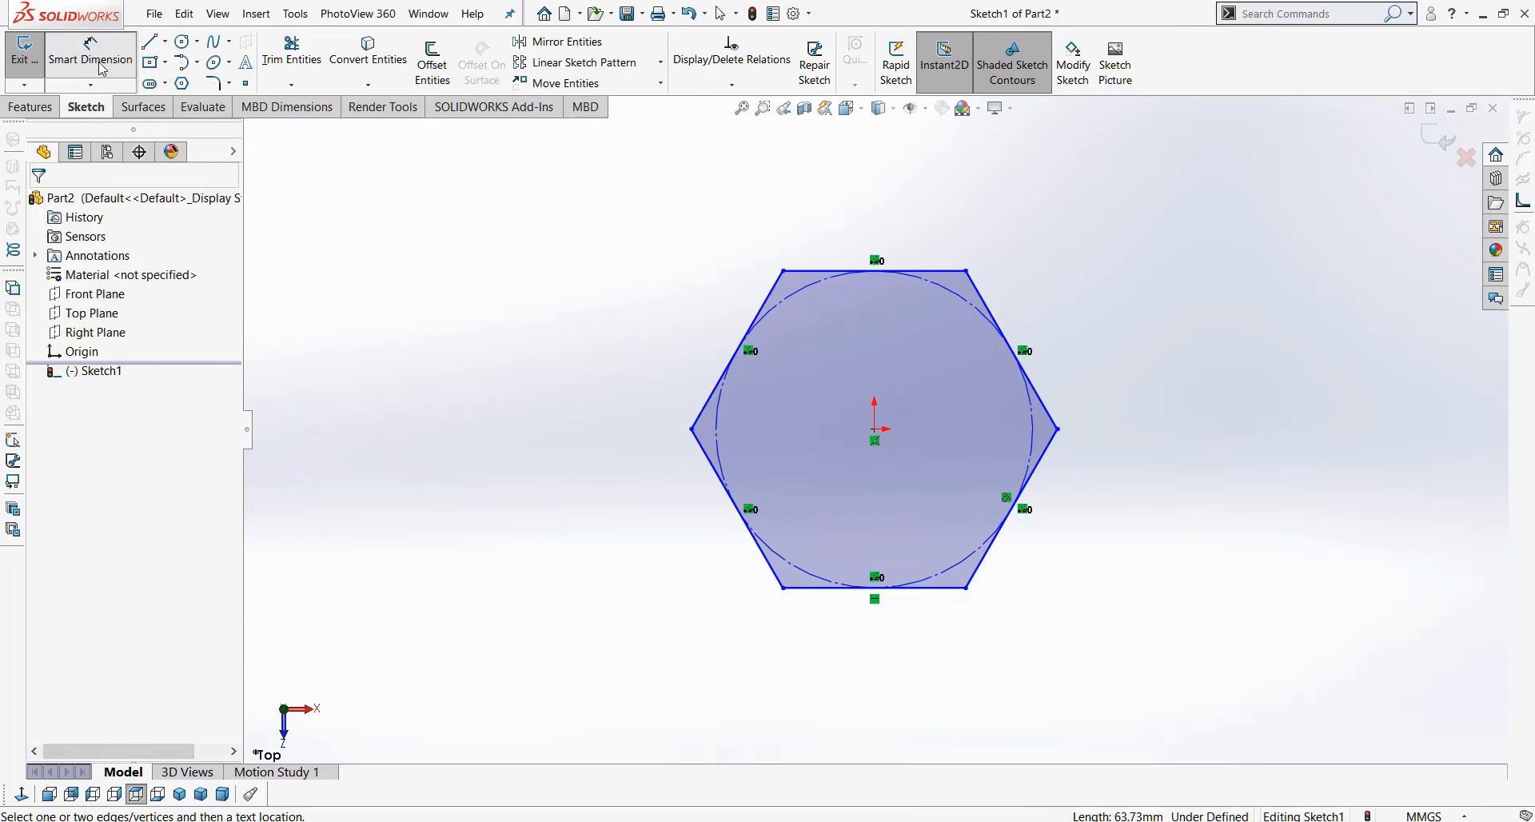
left_click(964, 563)
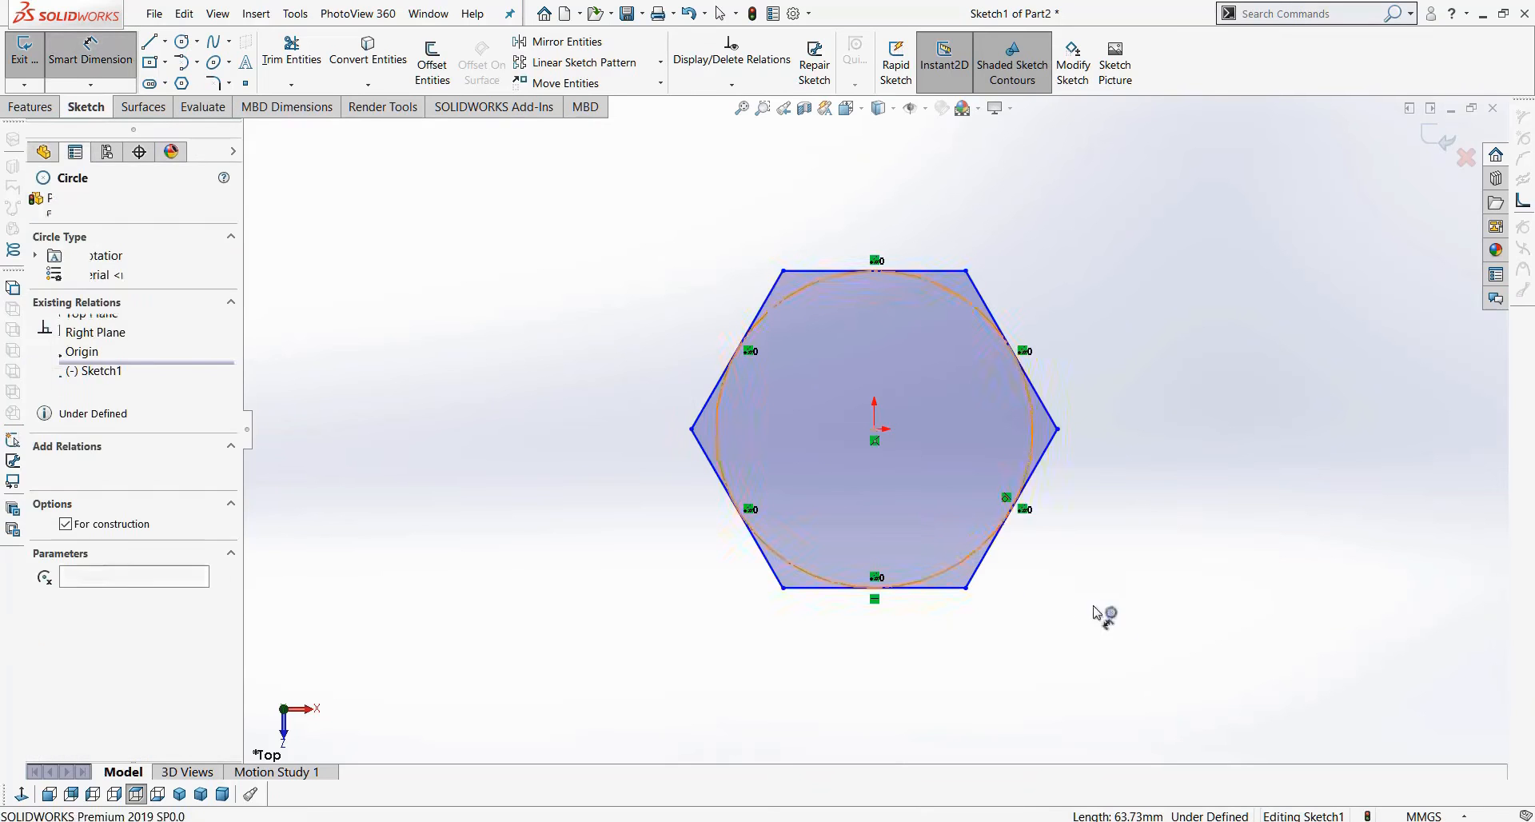
left_click(1167, 635)
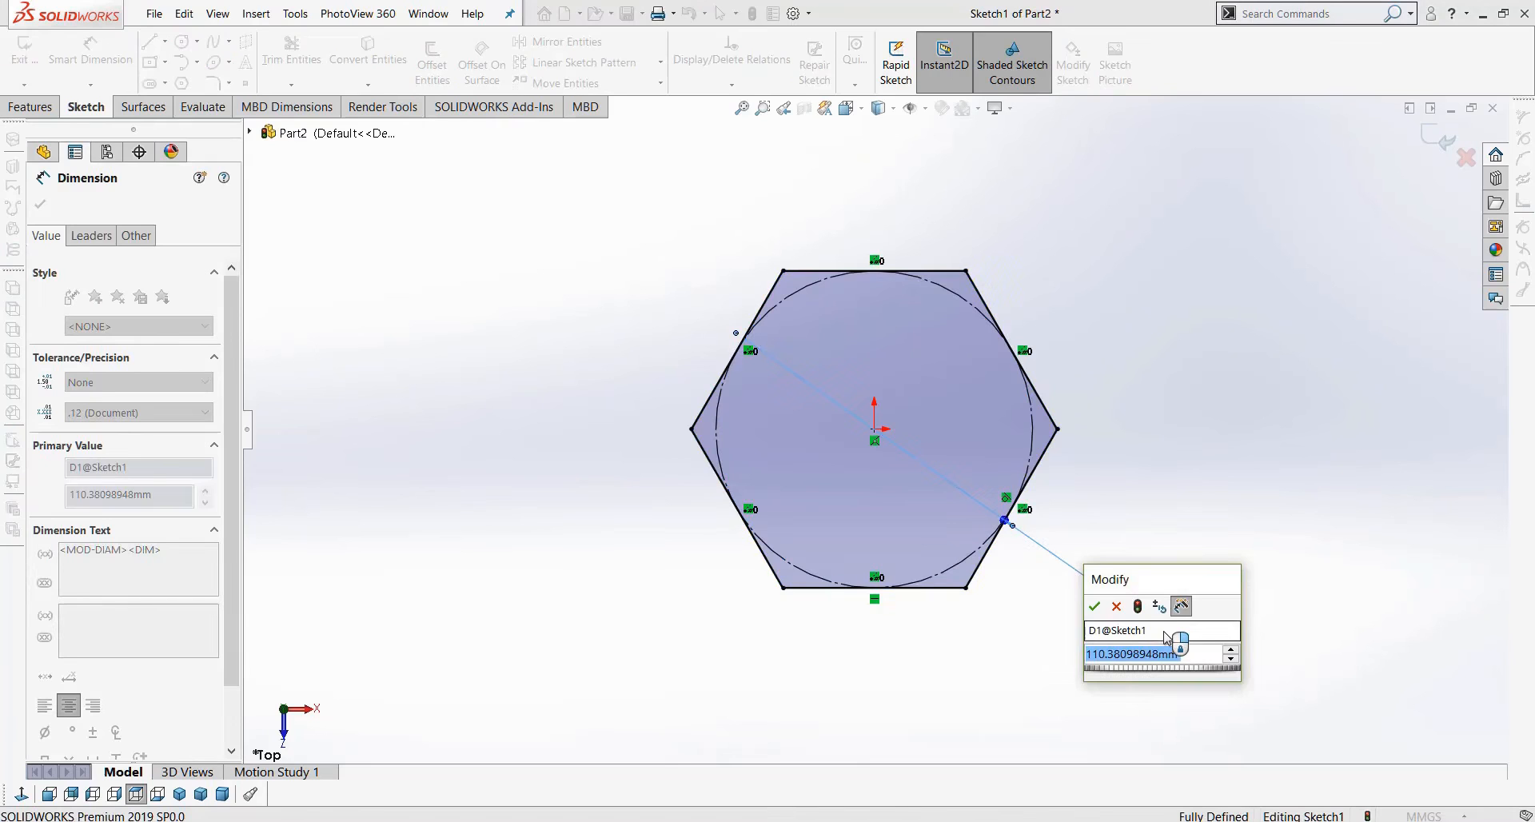
type("140")
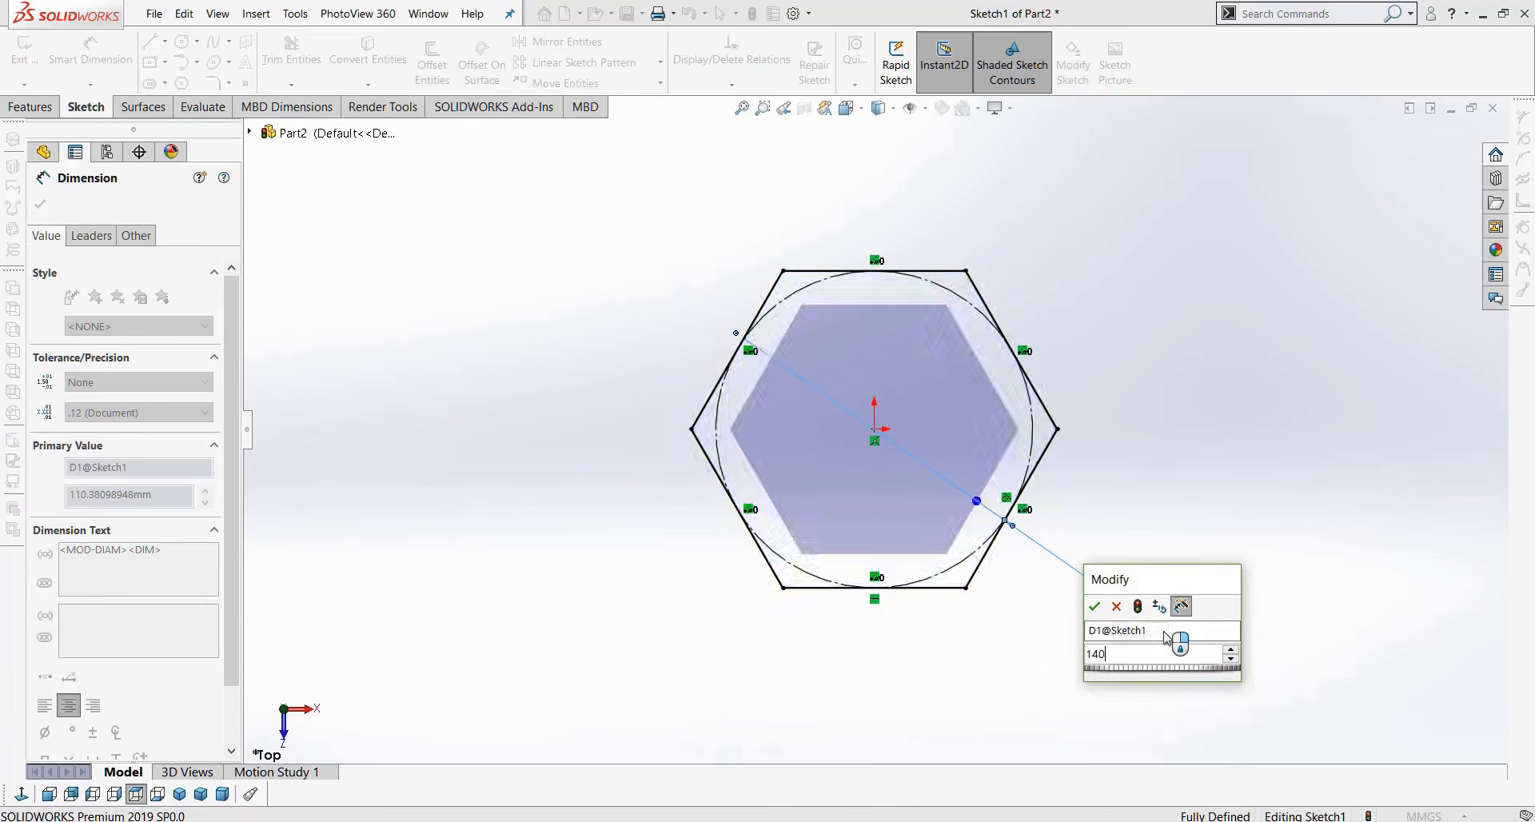
key("Return")
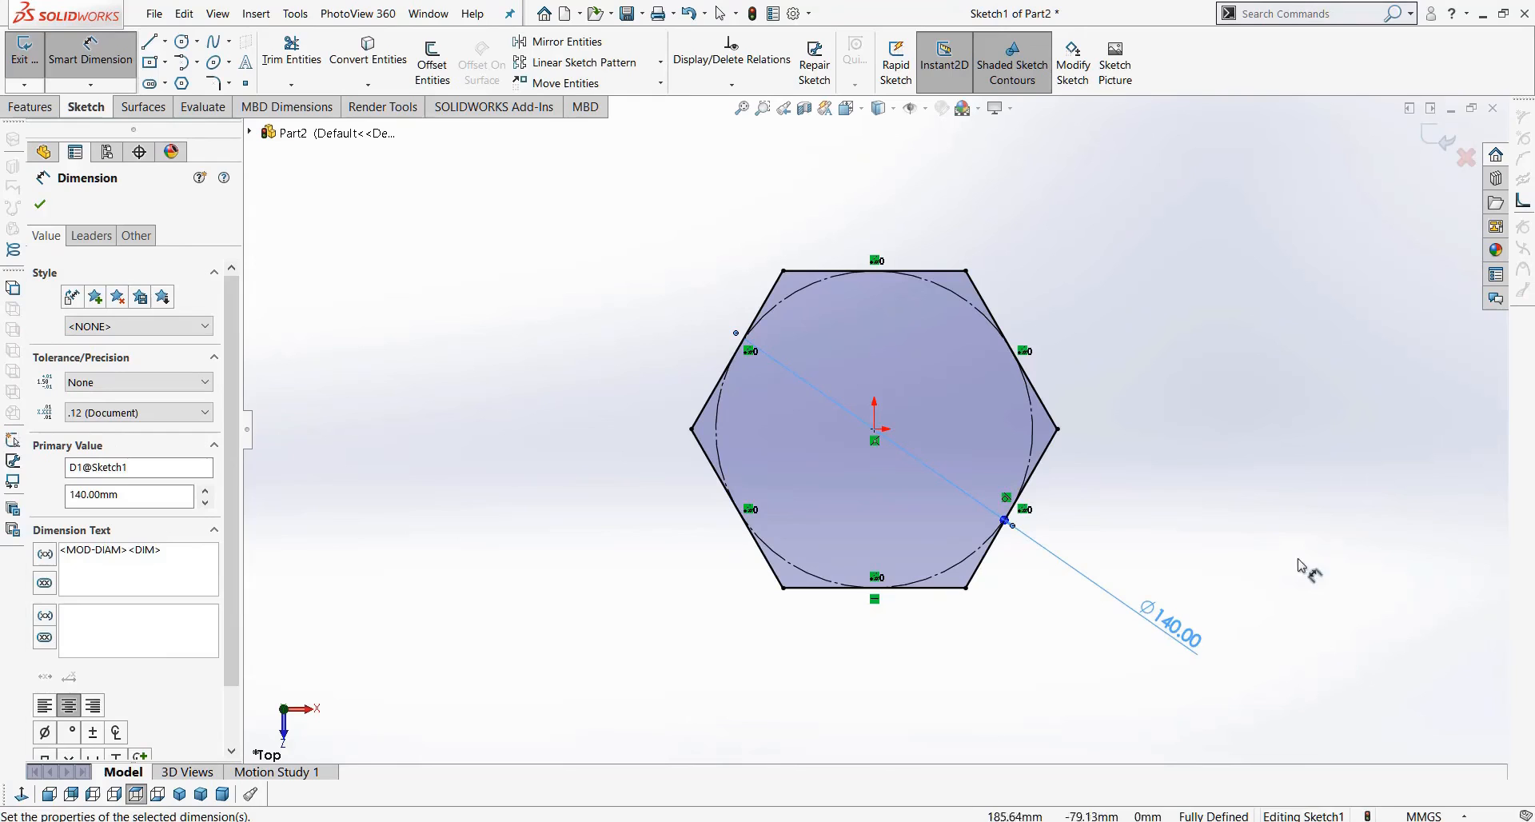
Round all six corners of the hexagon with 20 mm sketch fillets and exit the sketch.
left_click(213, 83)
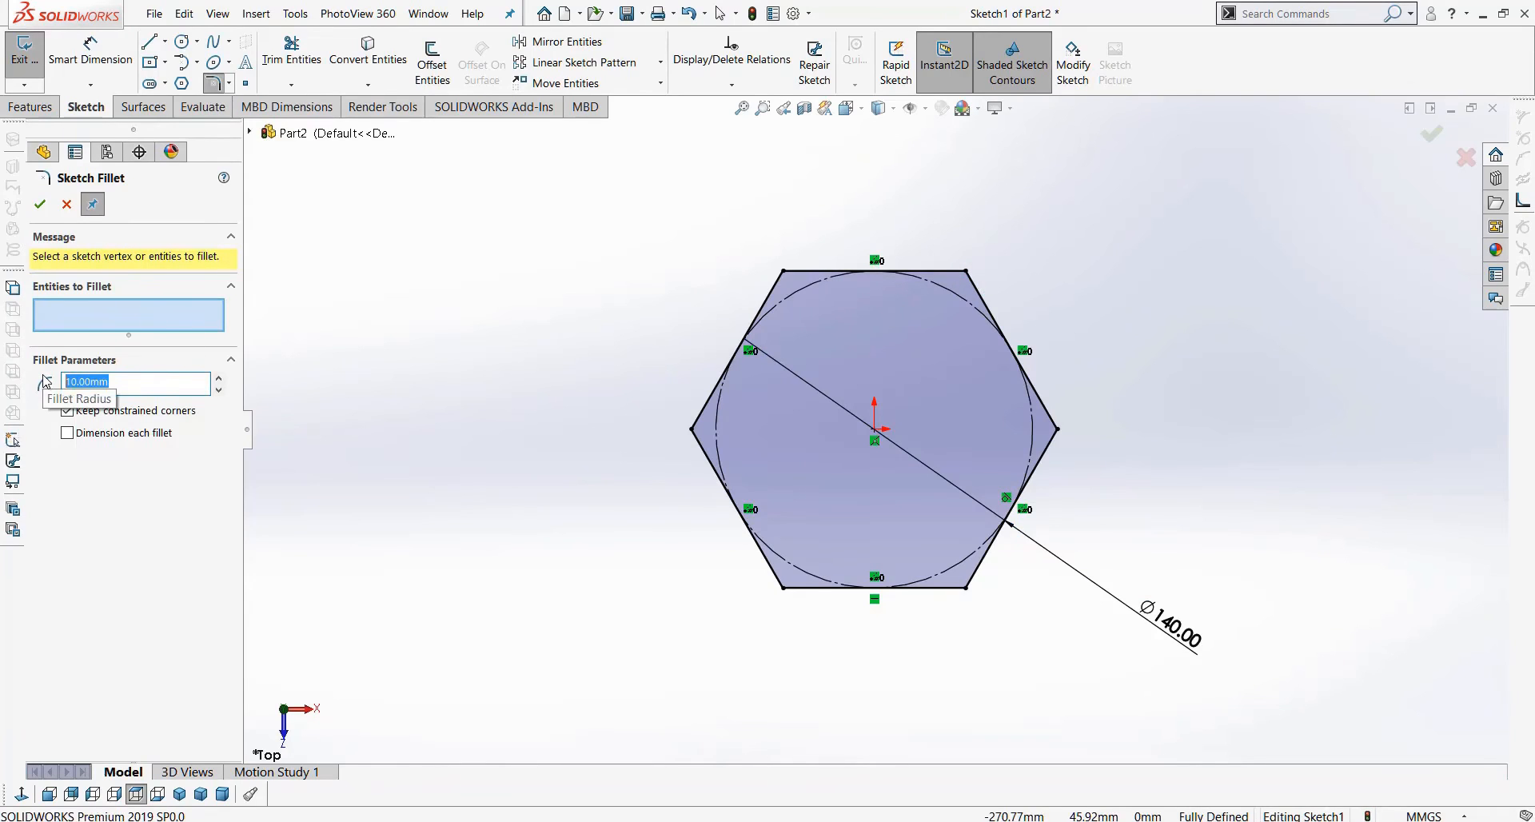
key("Return")
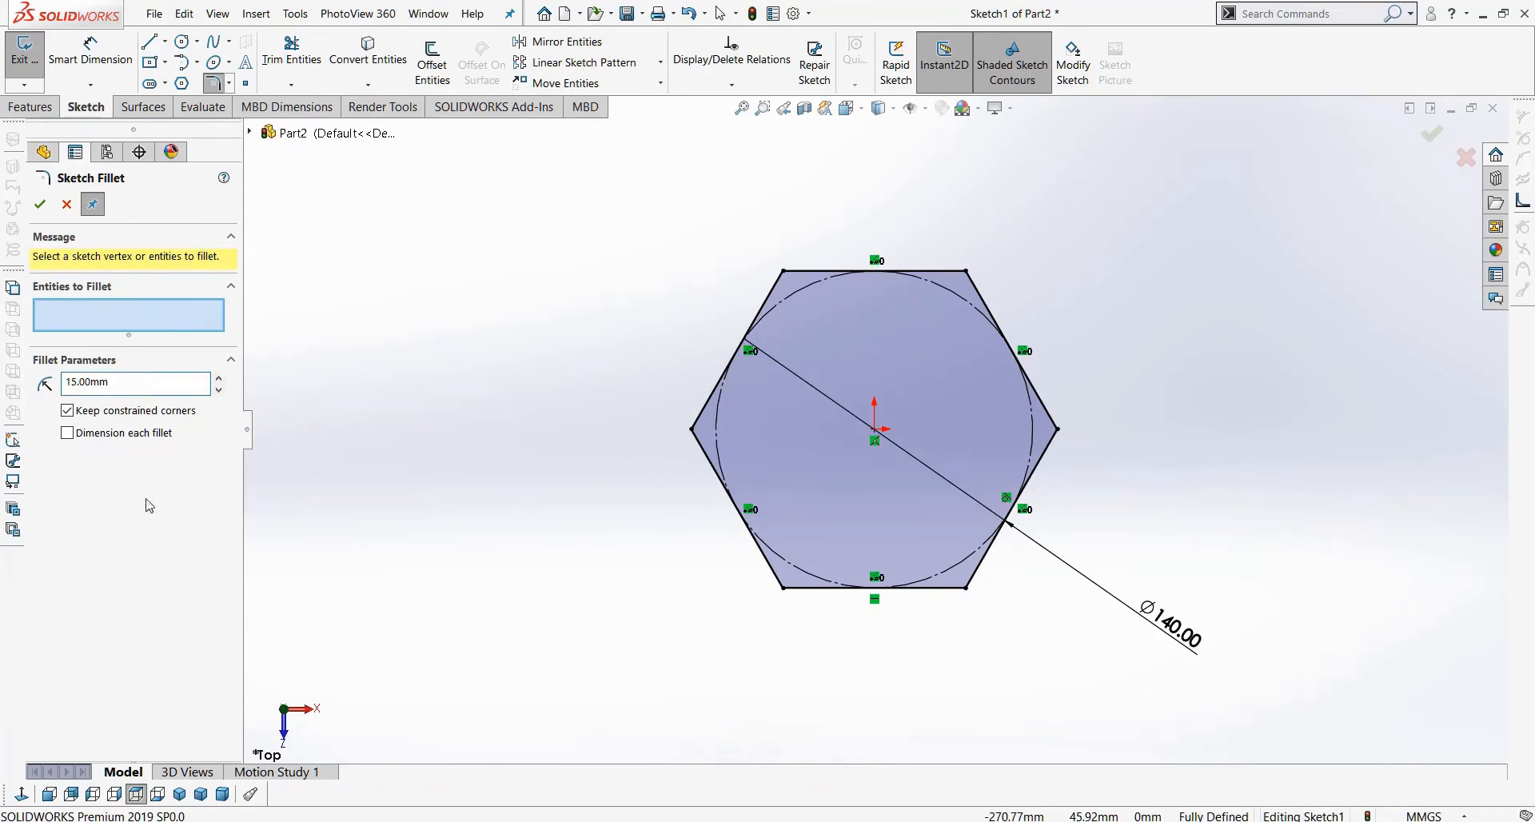
type("20")
left_click(966, 273)
left_click(783, 272)
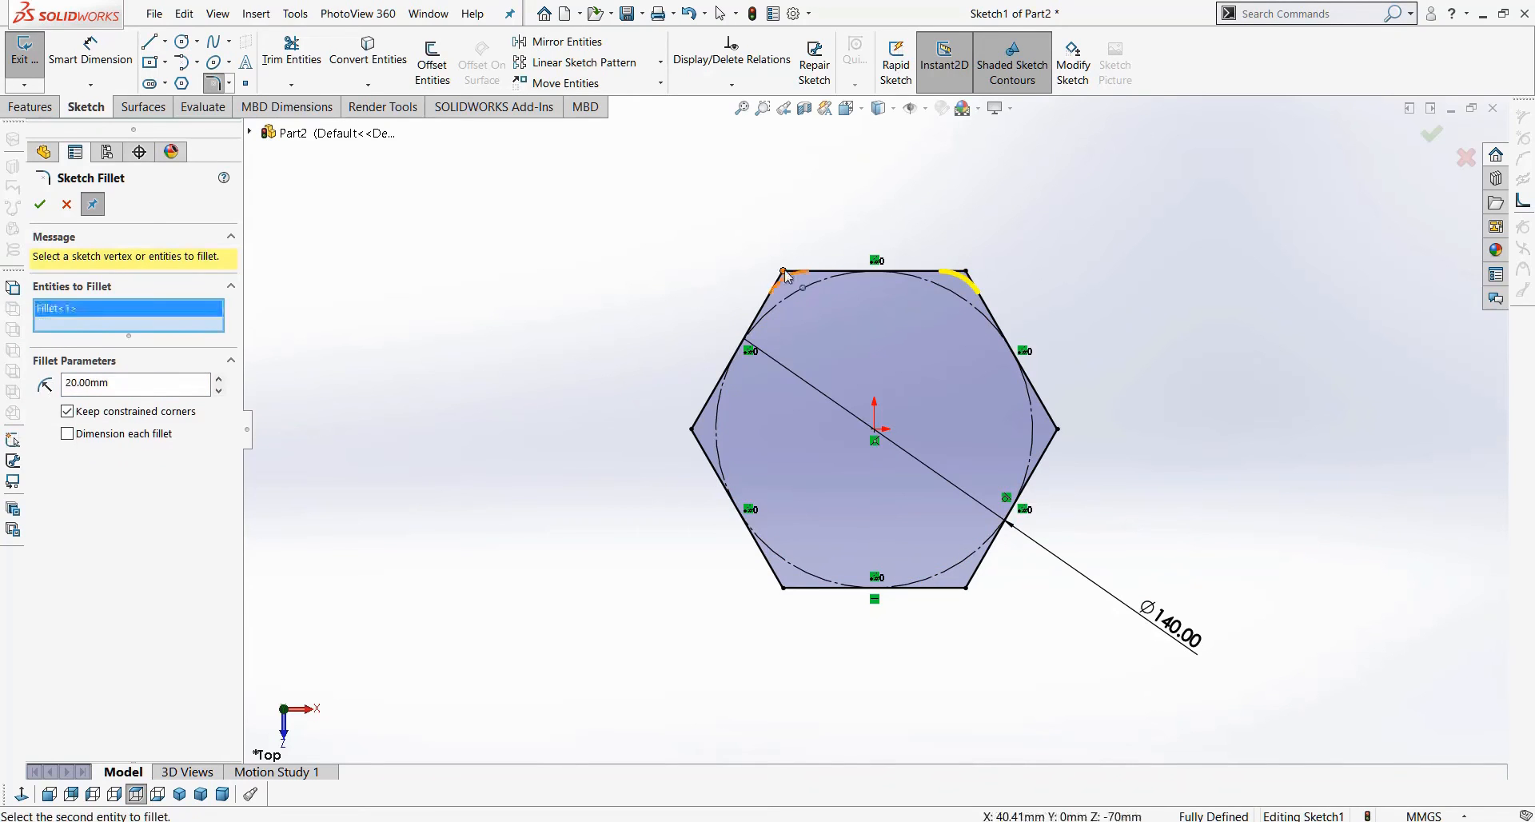
left_click(690, 430)
left_click(783, 587)
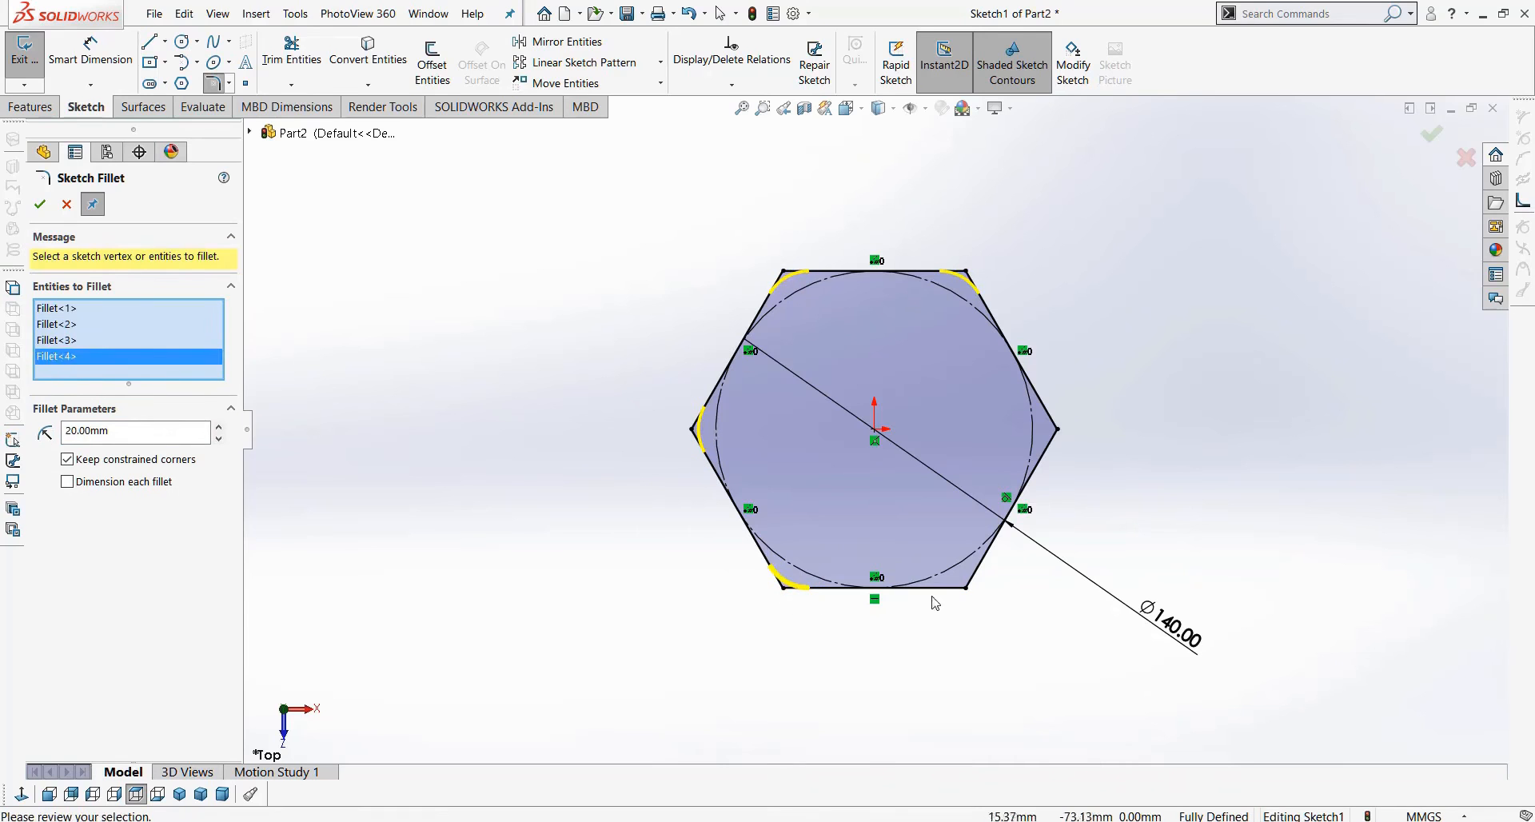
left_click(966, 589)
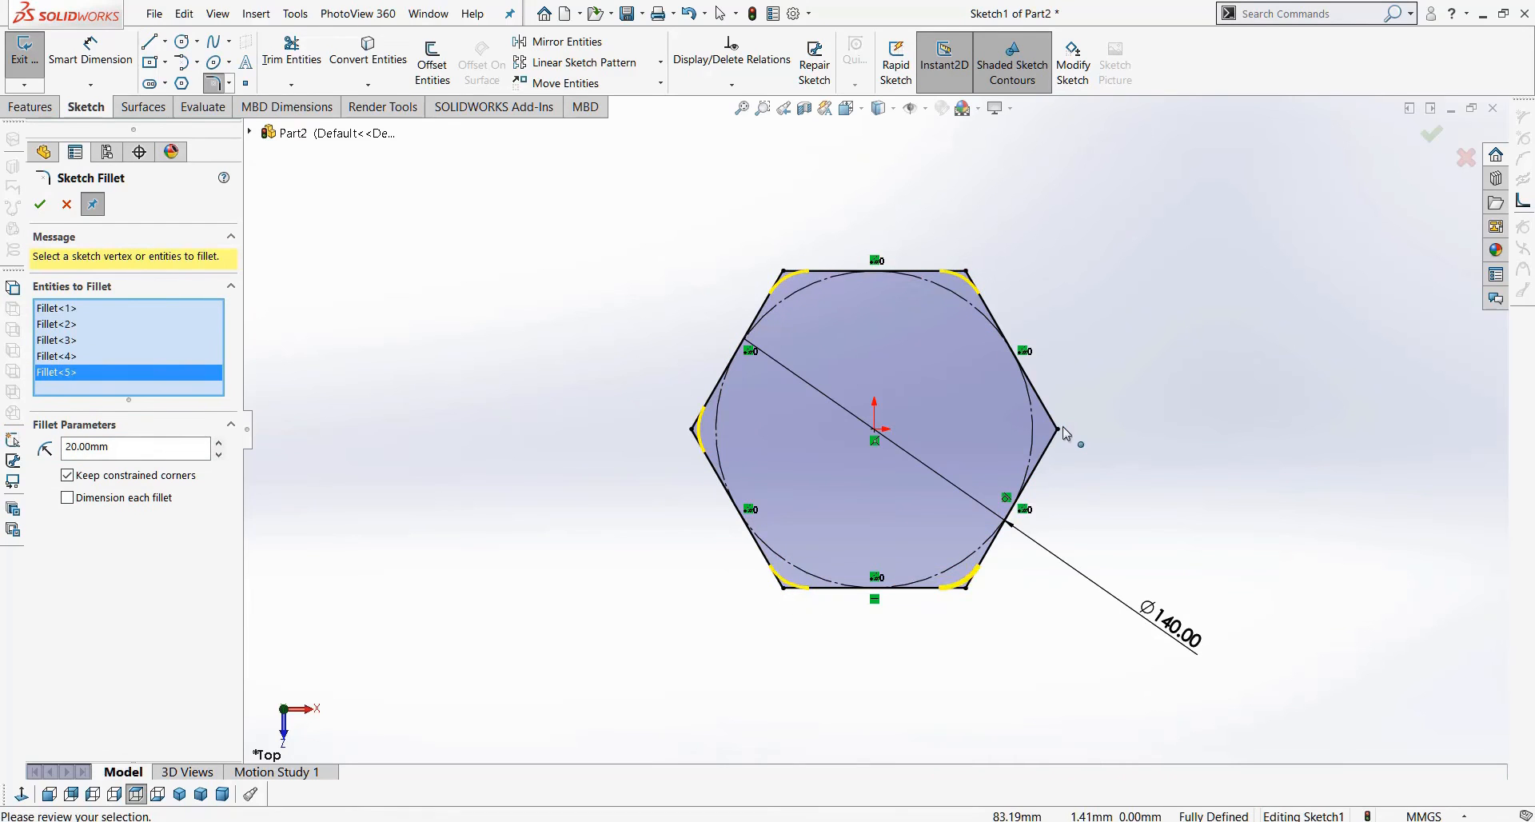
left_click(1057, 431)
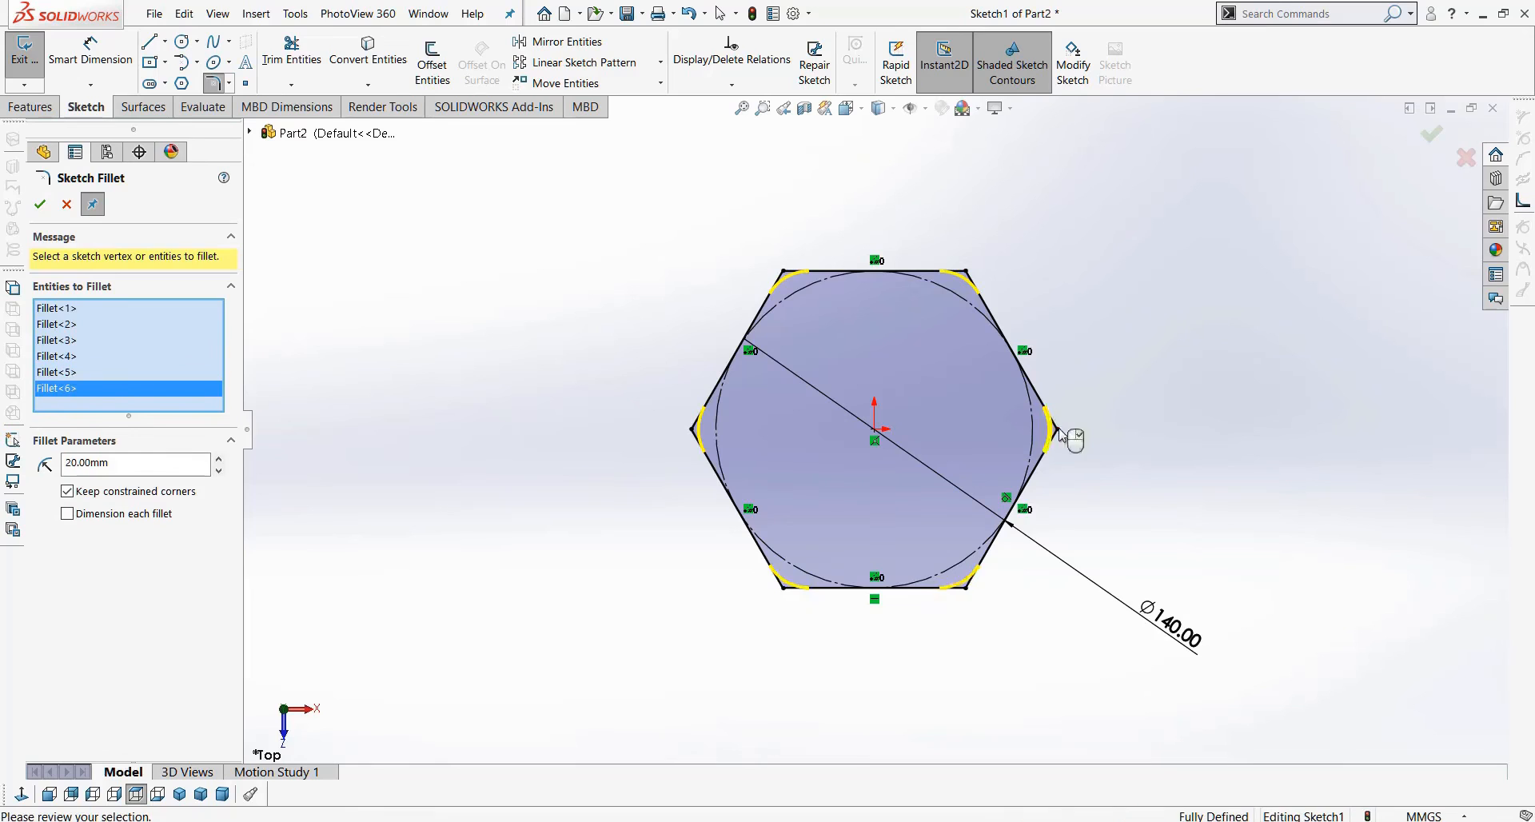
left_click(39, 206)
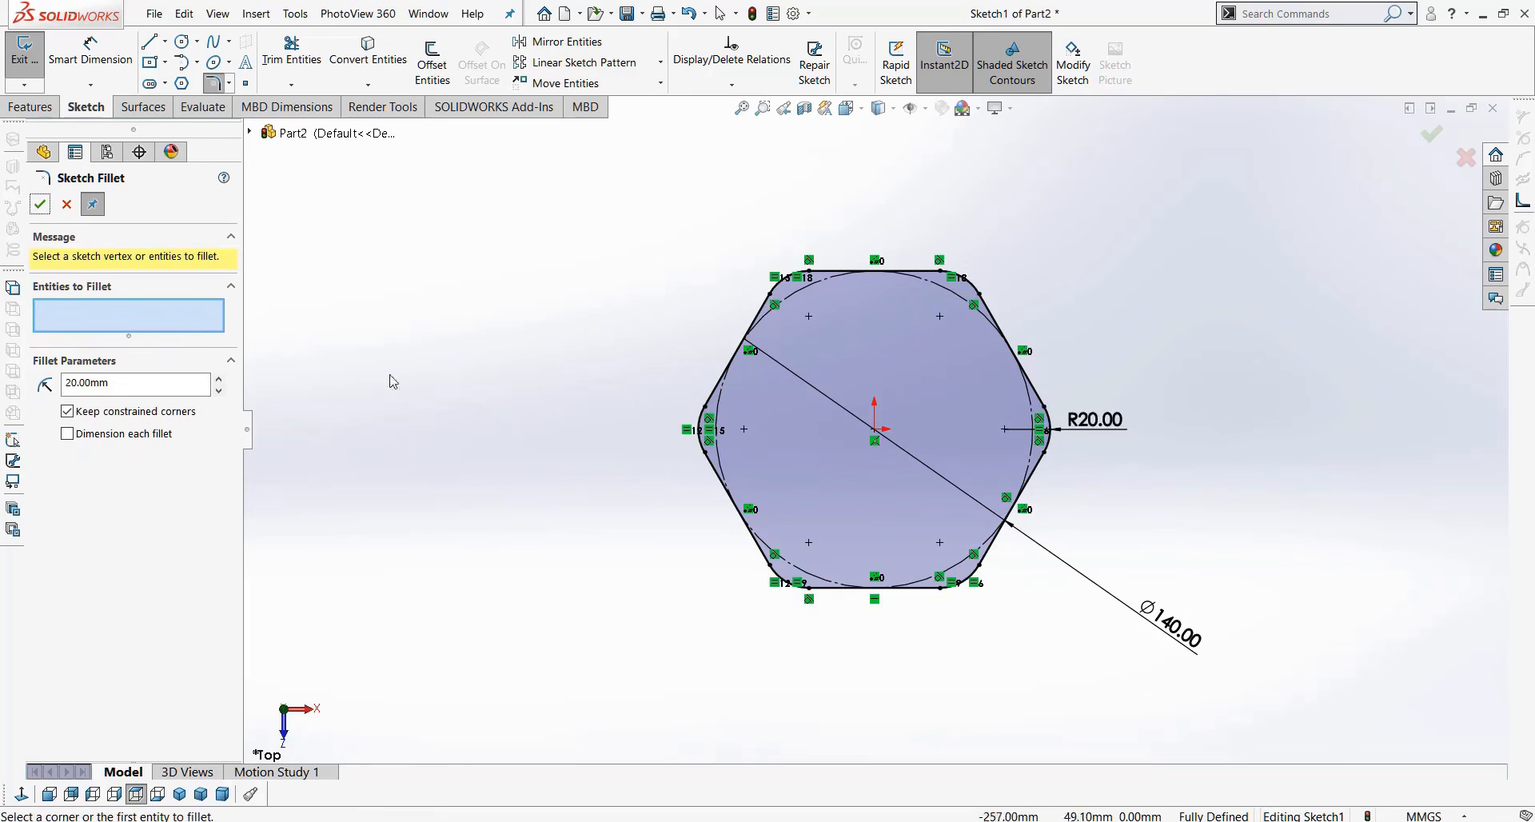
left_click(1425, 137)
left_click(1434, 143)
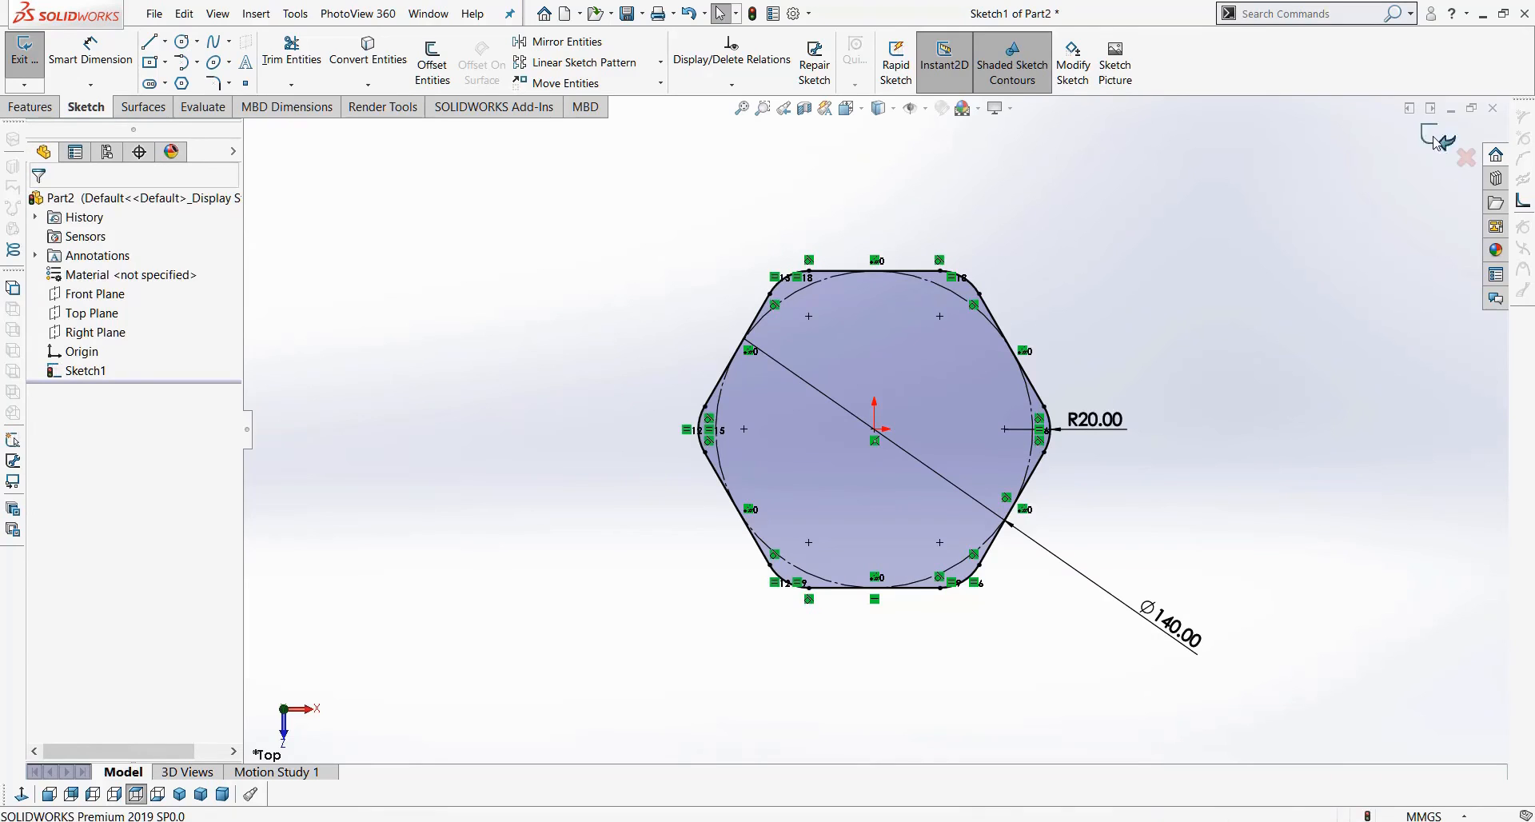
Create a reference plane offset 60 mm above the Top Plane.
left_click(89, 312)
left_click(29, 109)
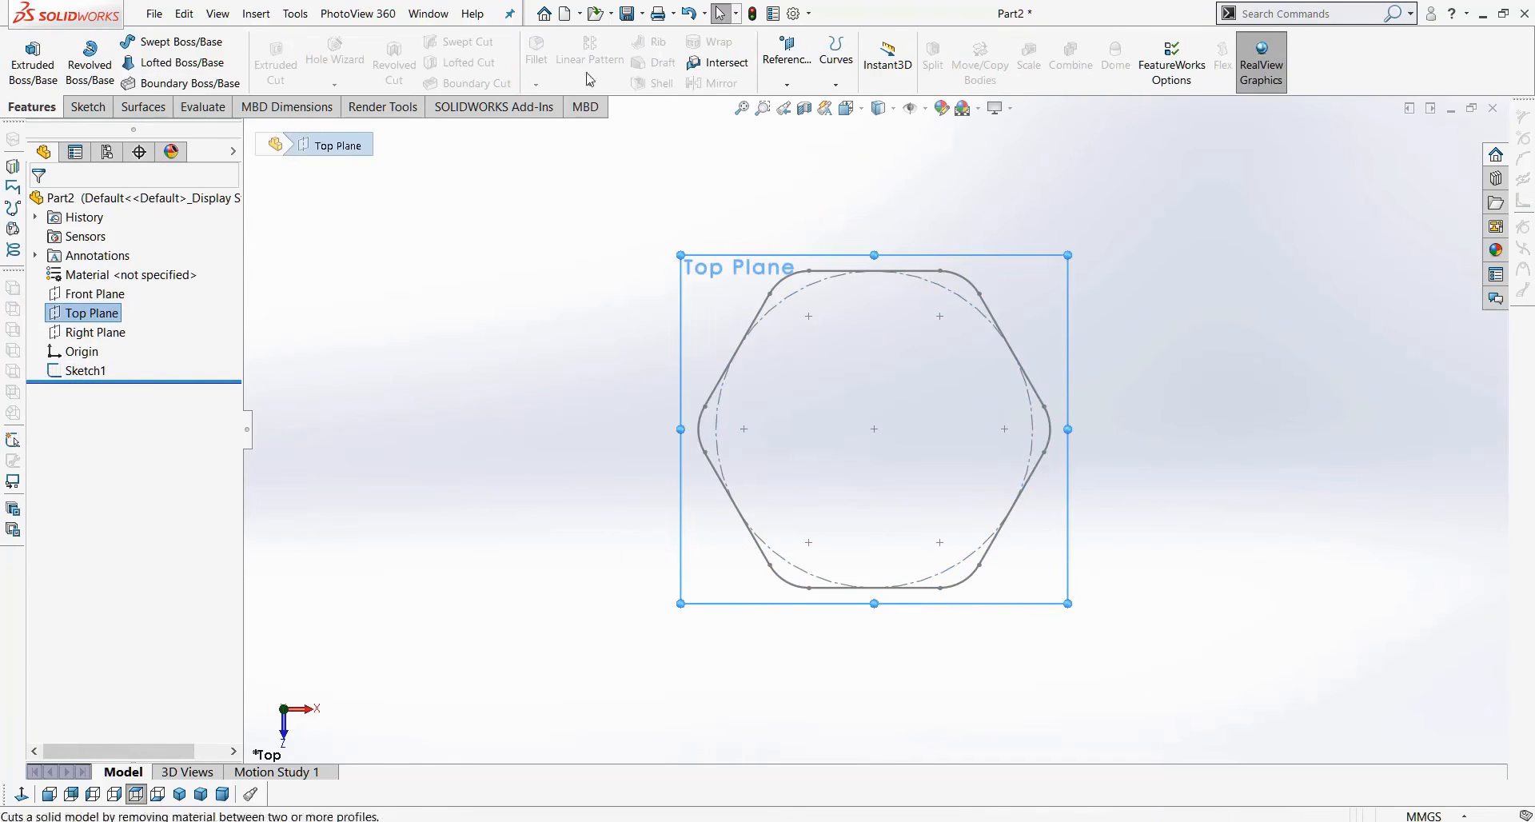
left_click(774, 65)
left_click(801, 108)
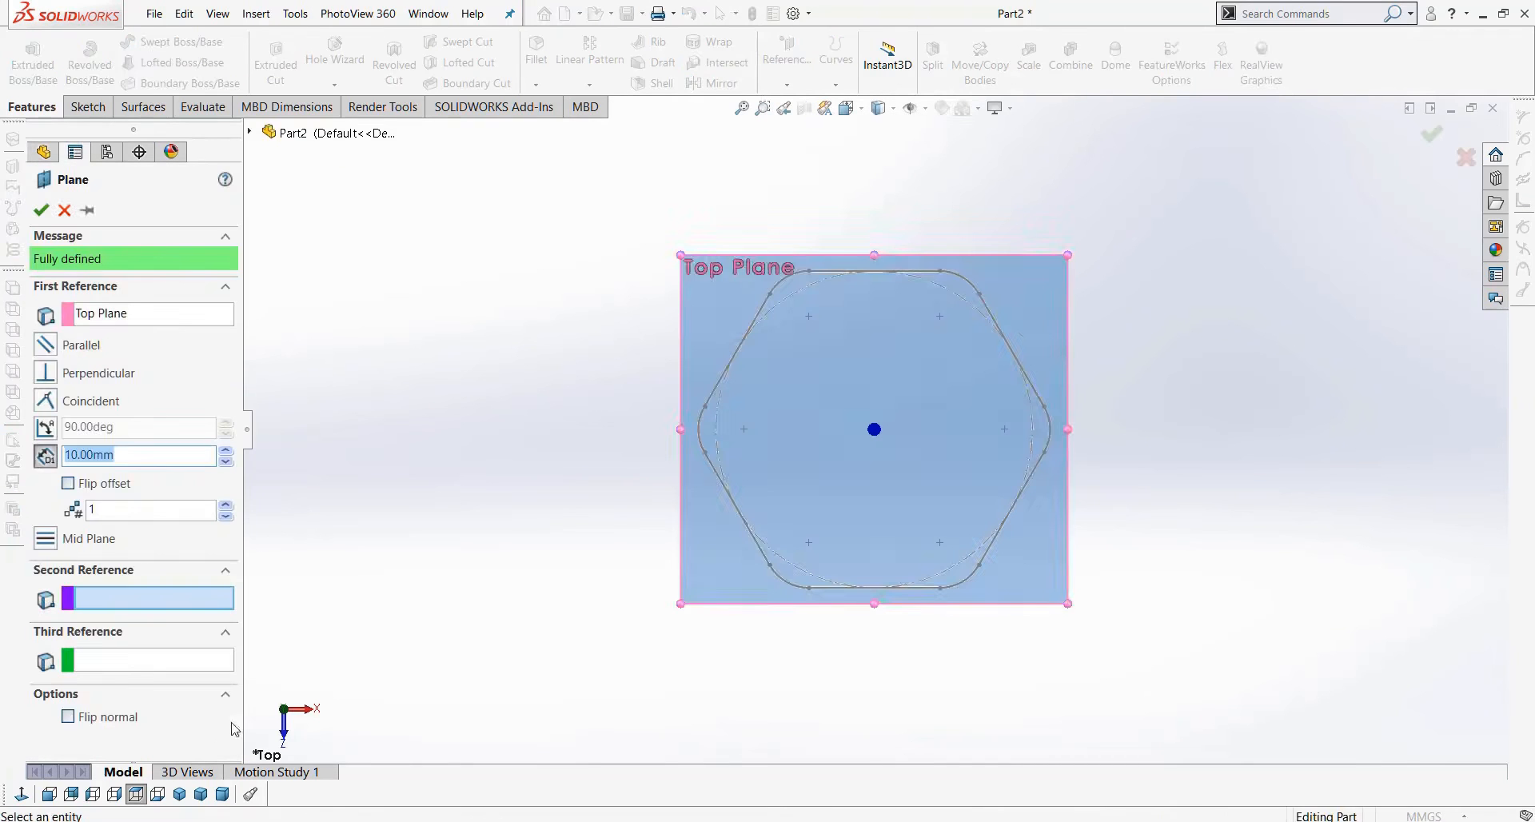
left_click(179, 794)
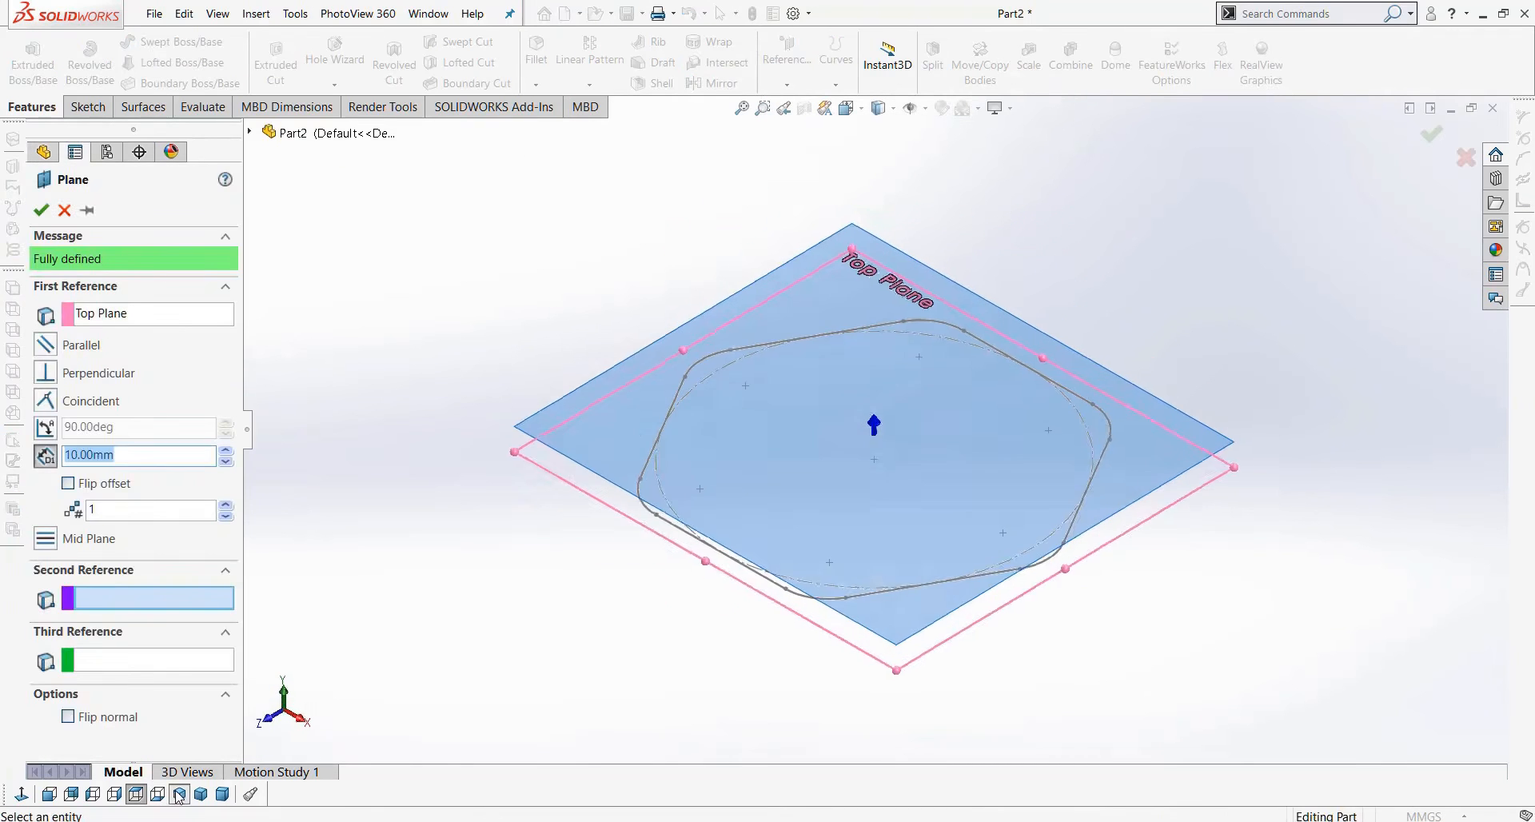
left_click(230, 452)
left_click(230, 451)
left_click(230, 452)
left_click(230, 451)
left_click(230, 451)
mouse_move(454, 544)
middle_mouse_down()
mouse_move(466, 418)
mouse_move(466, 482)
mouse_move(481, 482)
middle_mouse_up()
left_click(39, 210)
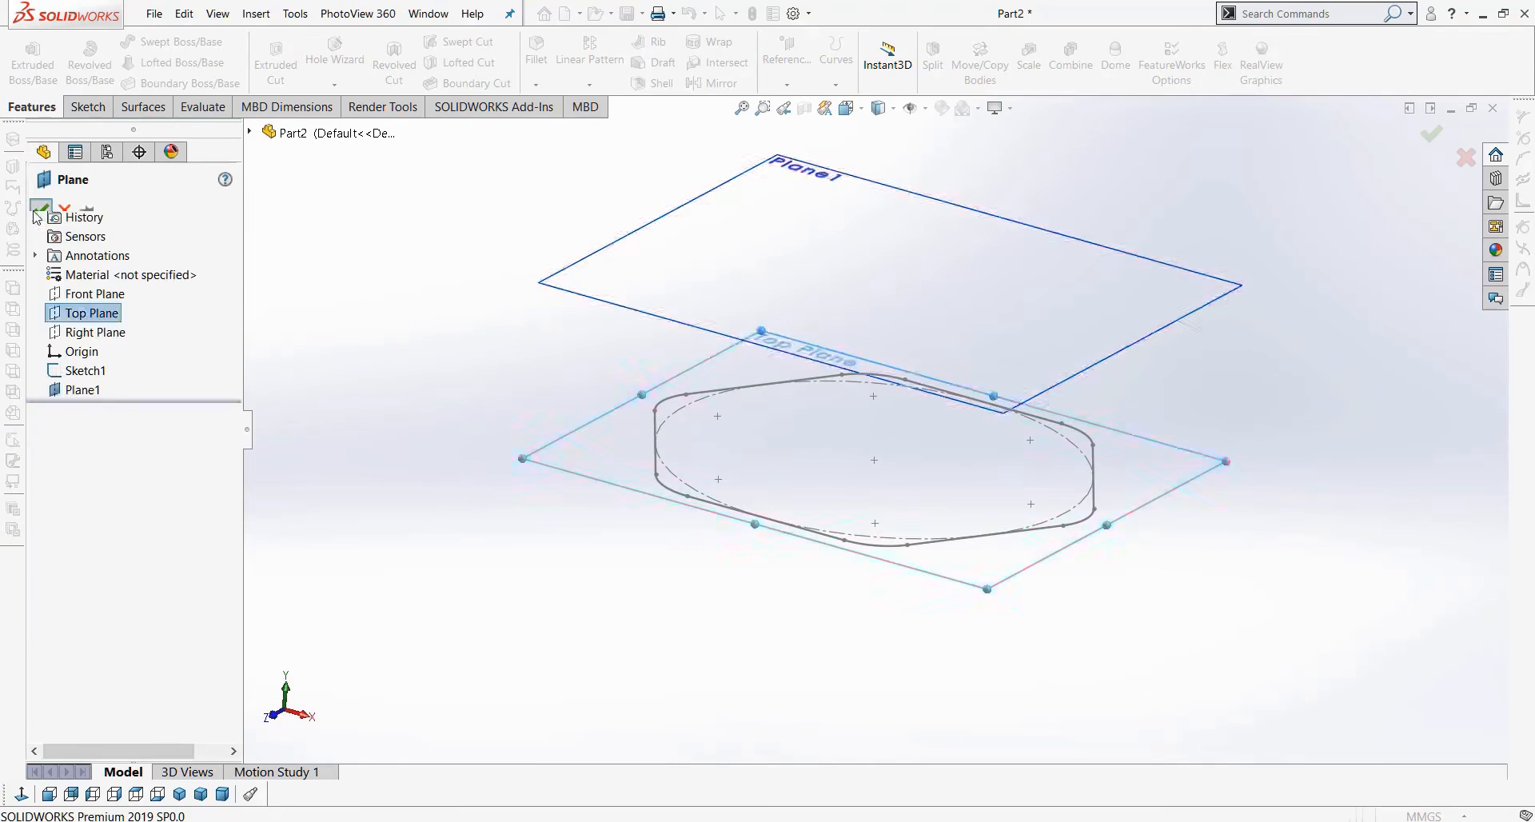
On the new plane, sketch a circle centred on the origin, matching the size of the hexagon's inscribed circle.
left_click(83, 116)
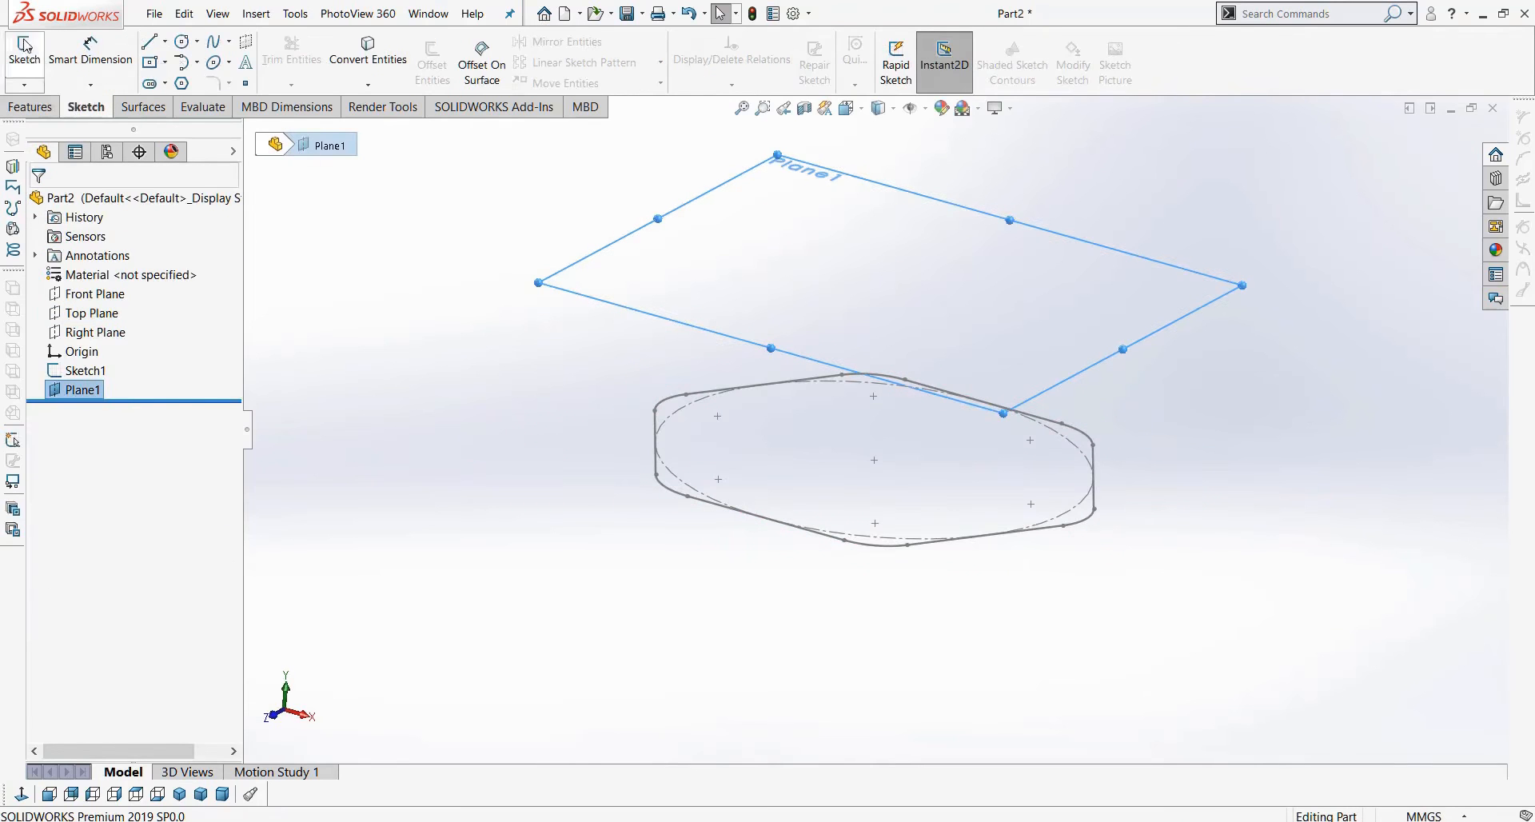
left_click(24, 52)
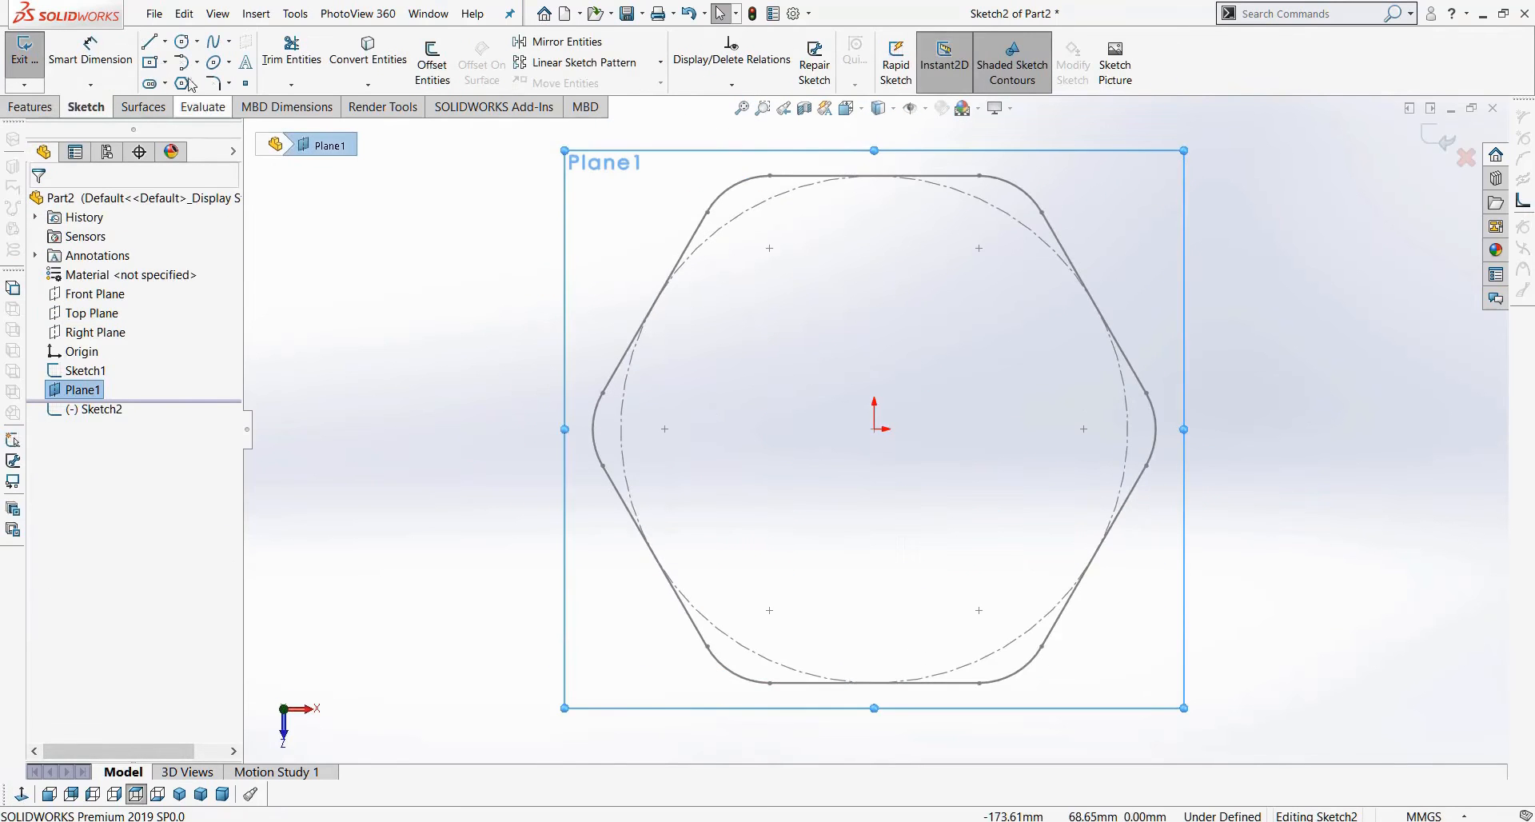
left_click(182, 41)
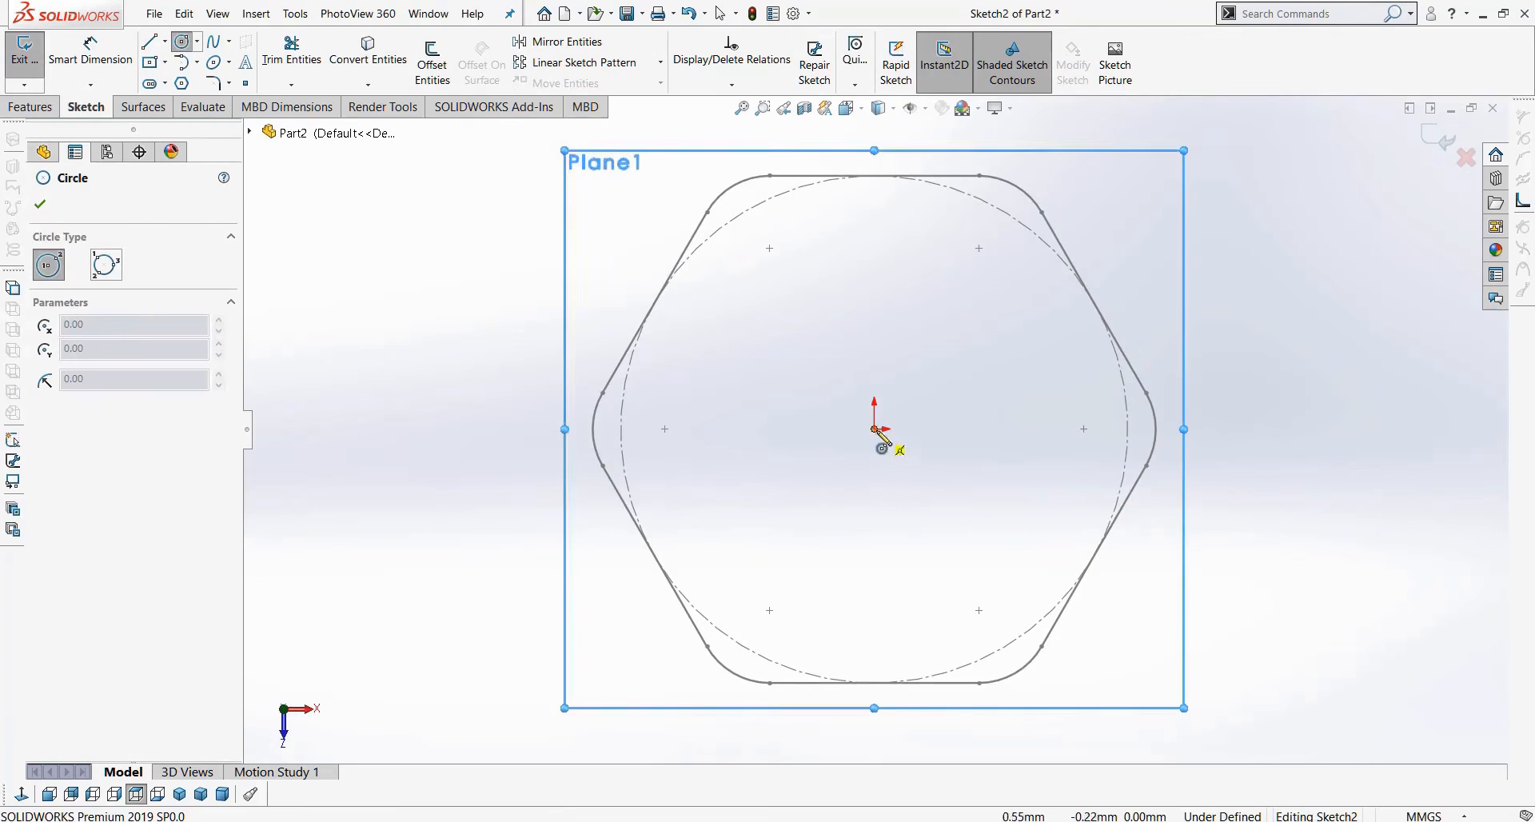
left_click(874, 429)
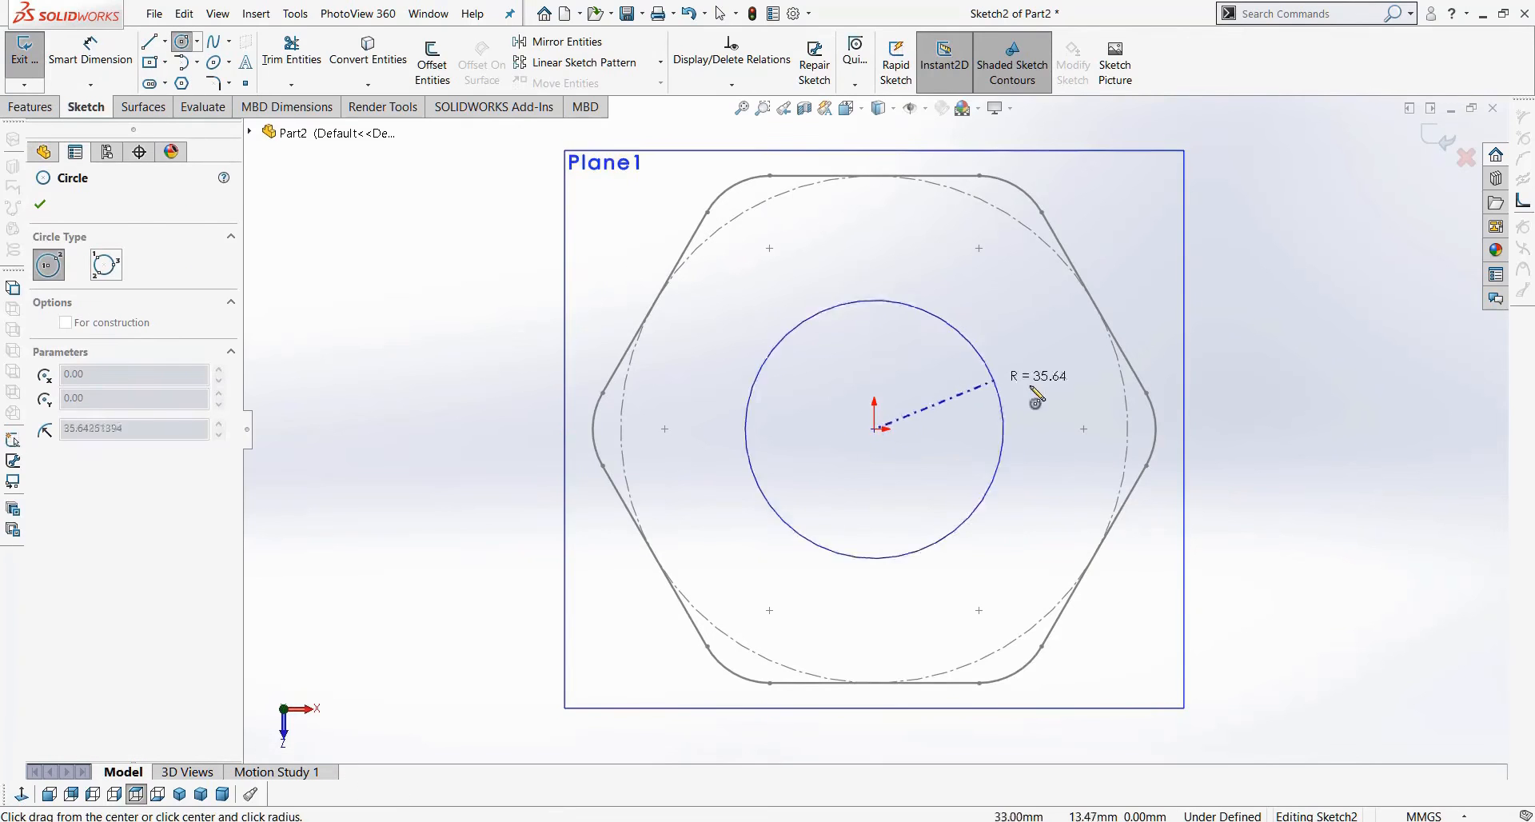
left_click(1129, 437)
key("Escape")
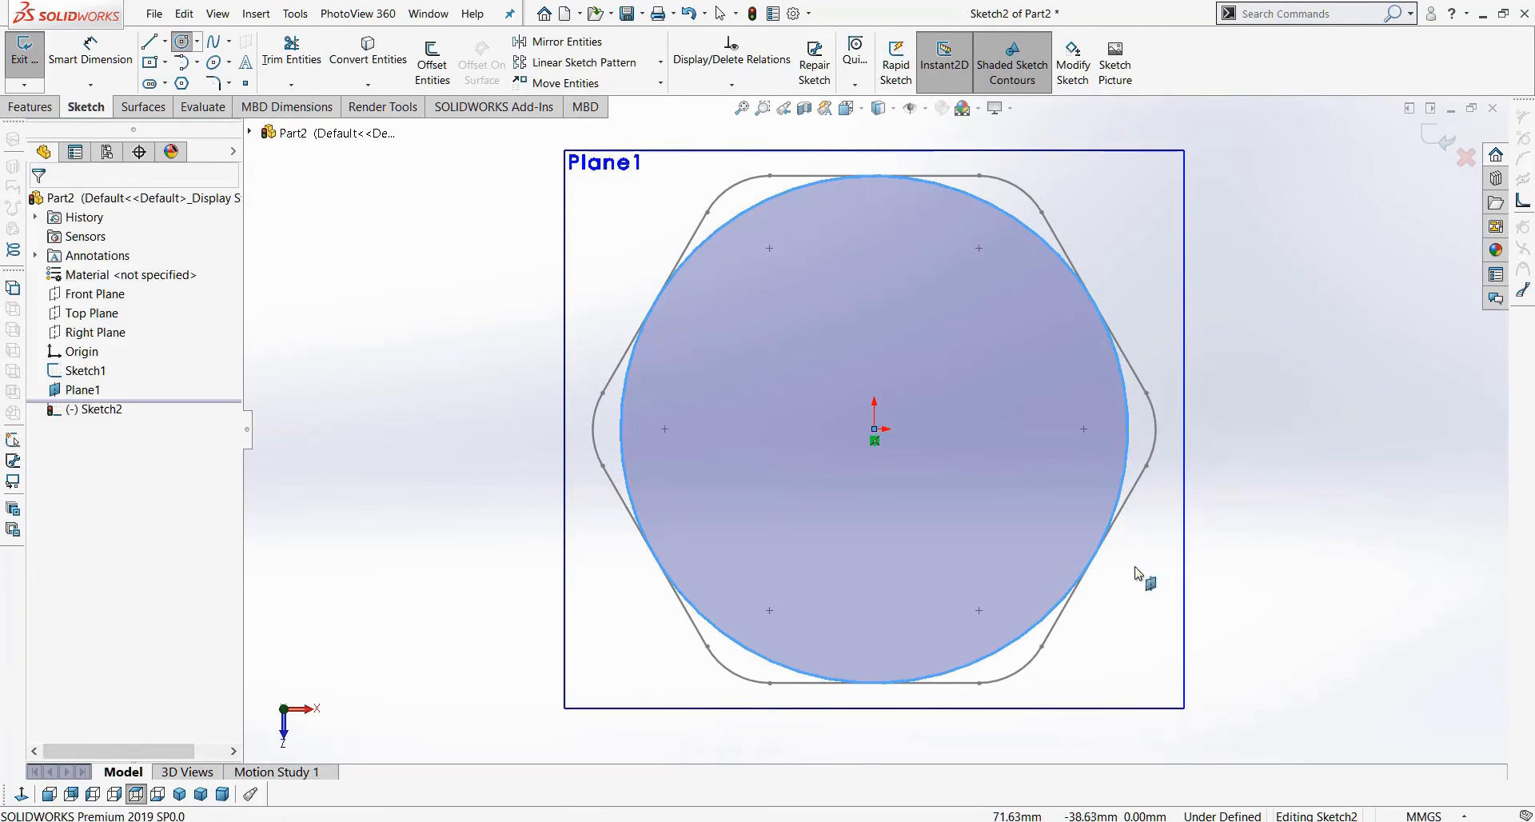
Dimension the circle's diameter at 140 mm and exit the sketch.
right_click_drag(1138, 574, 1147, 483)
left_click(1127, 459)
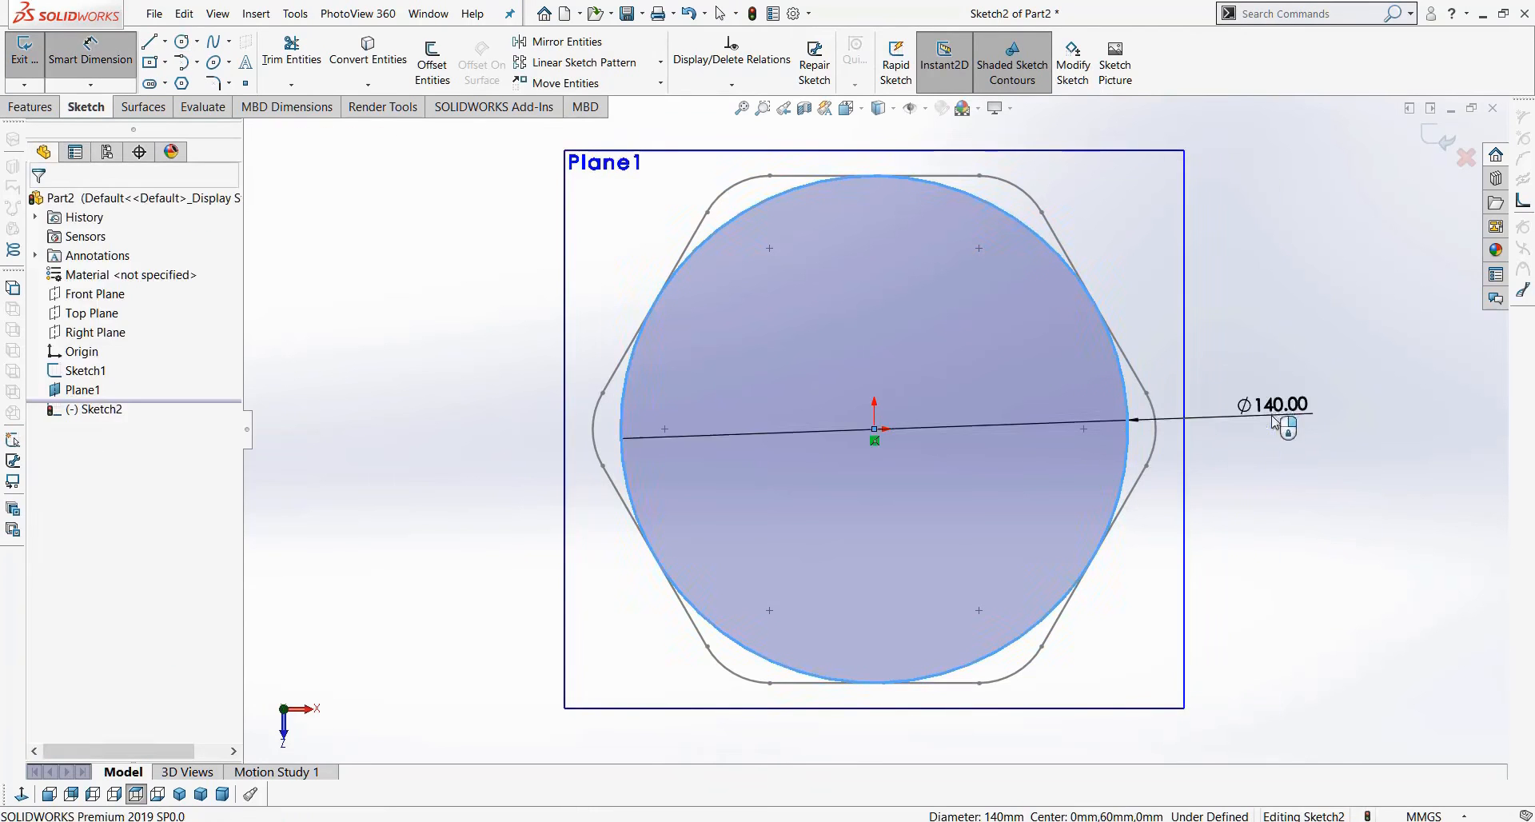
left_click(1276, 419)
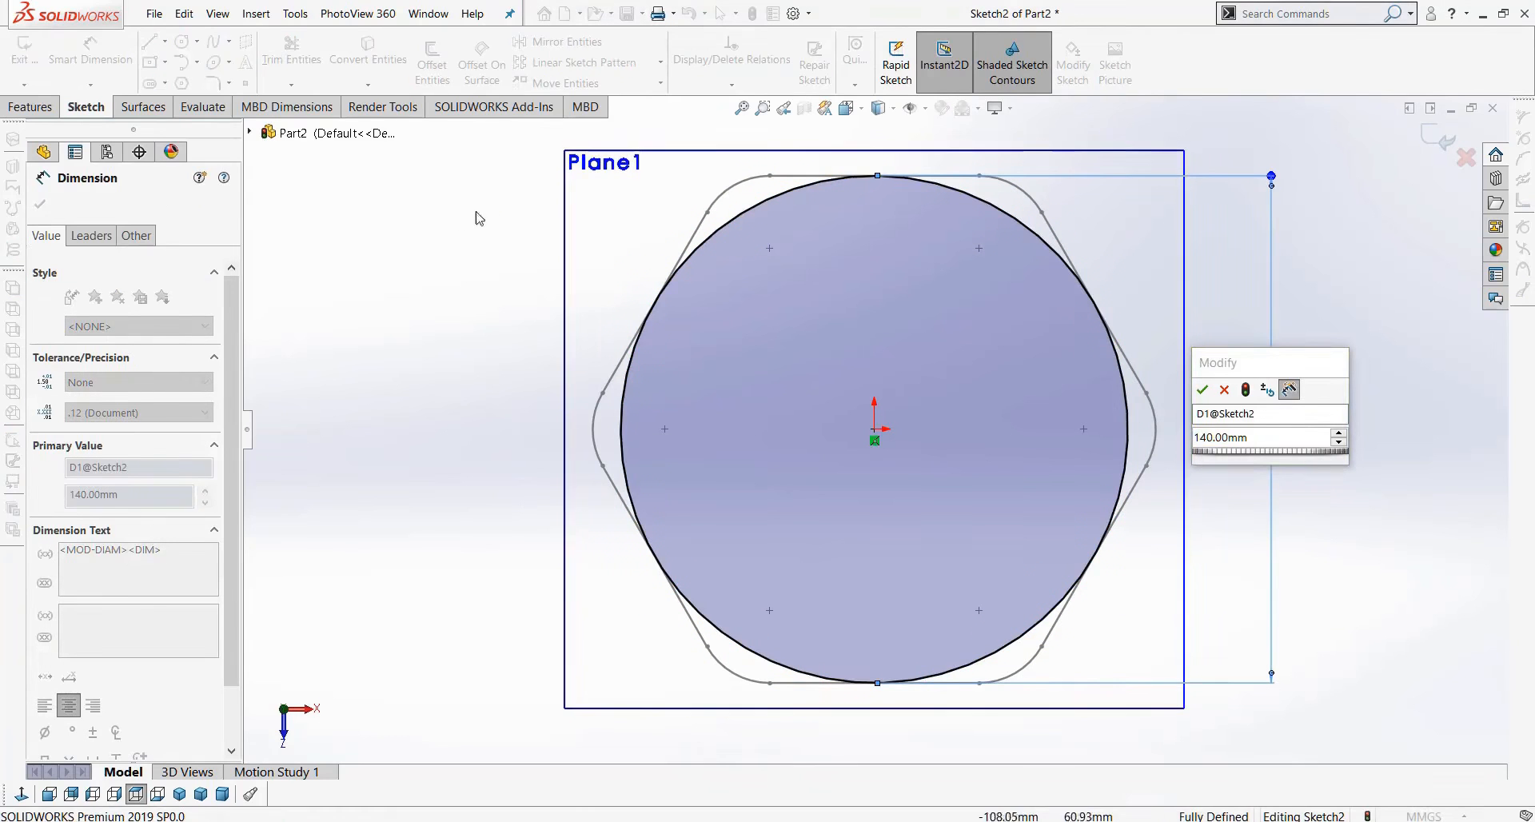
left_click(1200, 389)
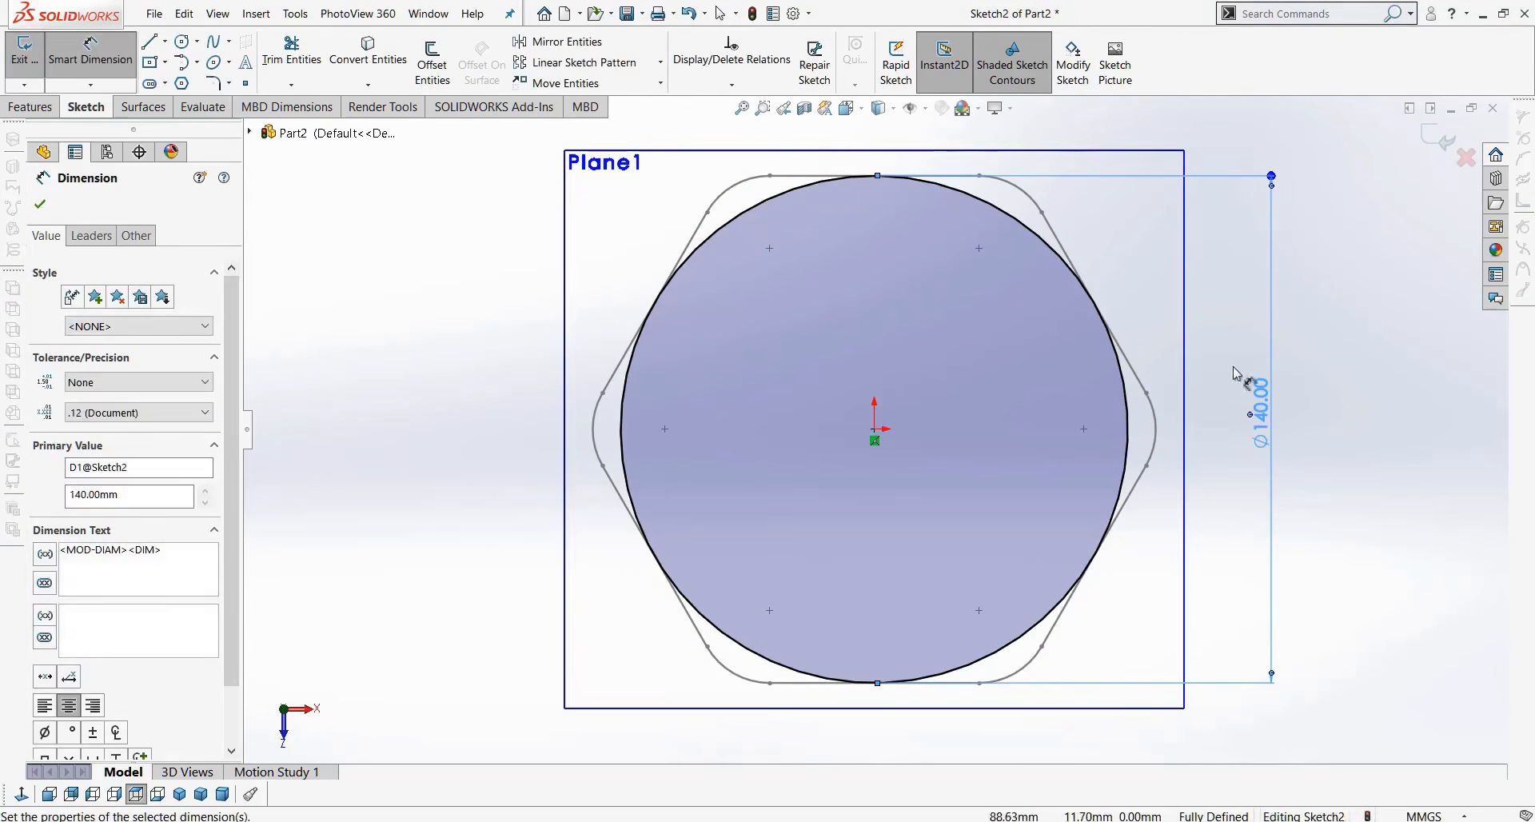
middle_click_drag(1289, 460, 1272, 327)
scroll(1272, 328, "up", 2)
right_click(1085, 255)
left_click(1151, 238)
middle_click_drag(1151, 238, 1197, 352)
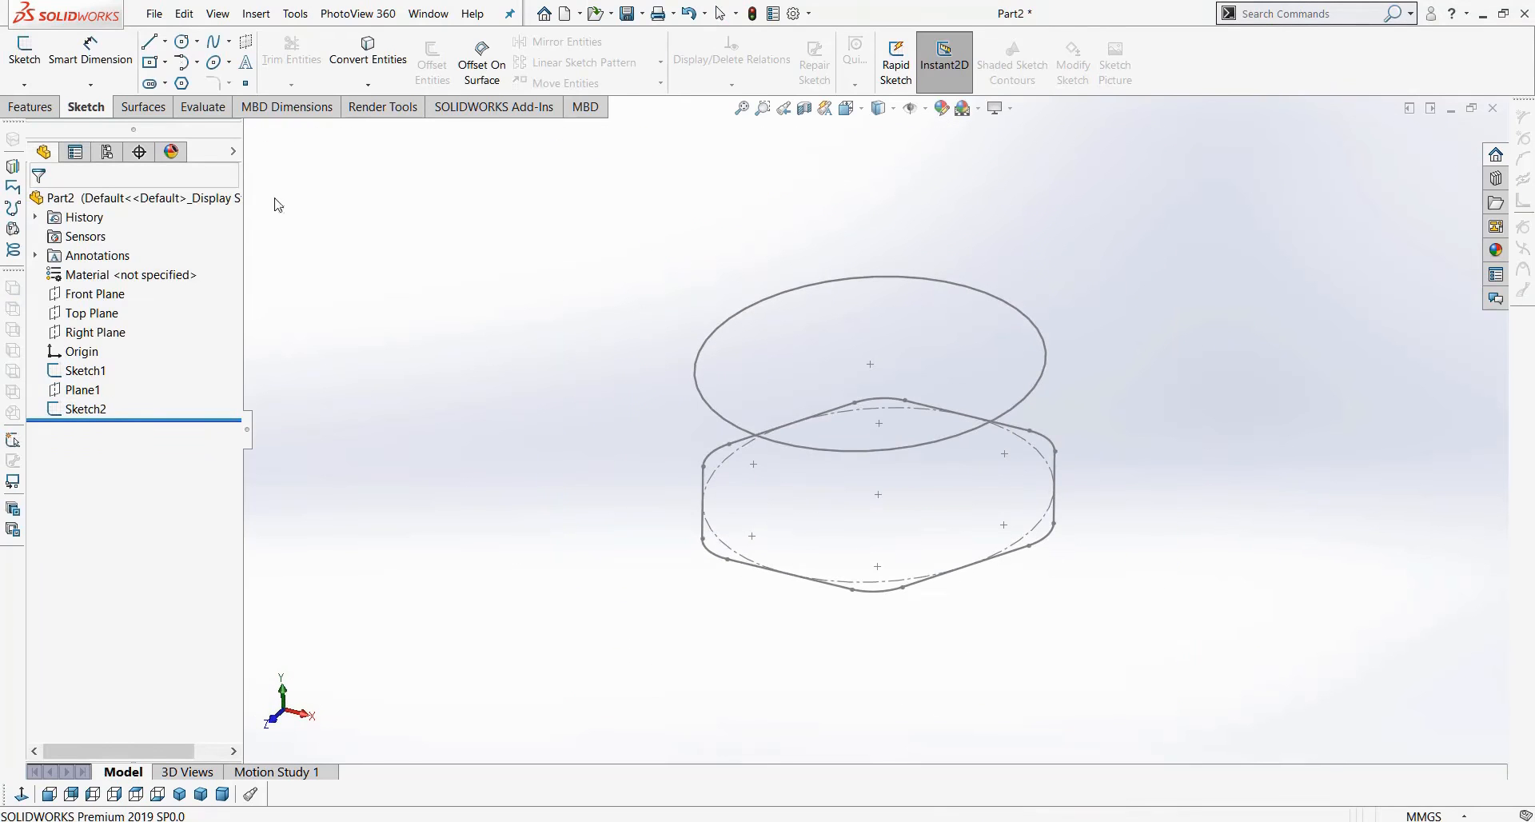
Start a Lofted Boss/Base with the rounded hexagon sketch and the circle sketch as its profiles.
left_click(43, 112)
left_click(201, 67)
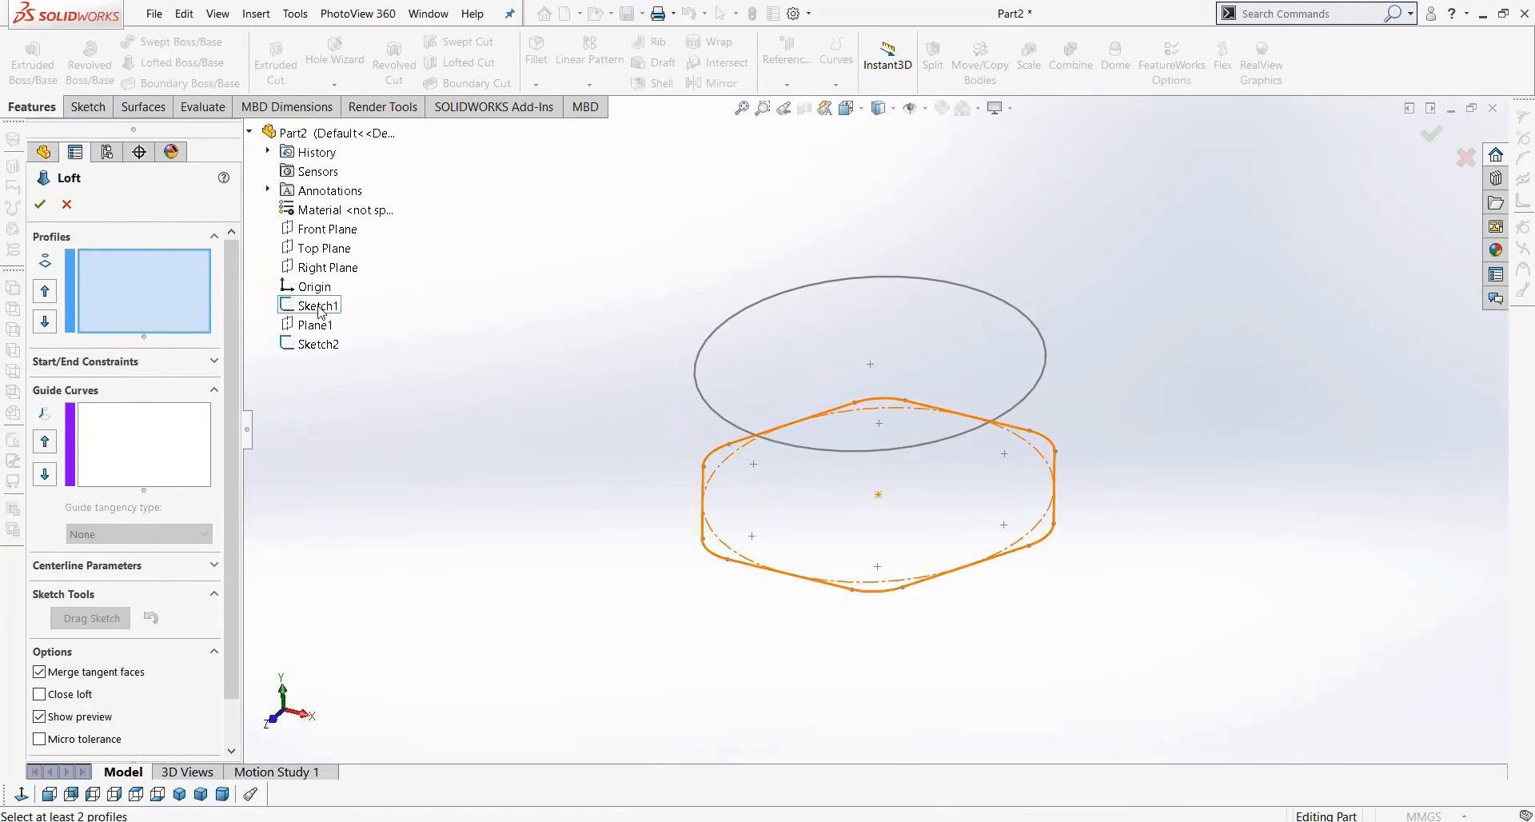
left_click(318, 306)
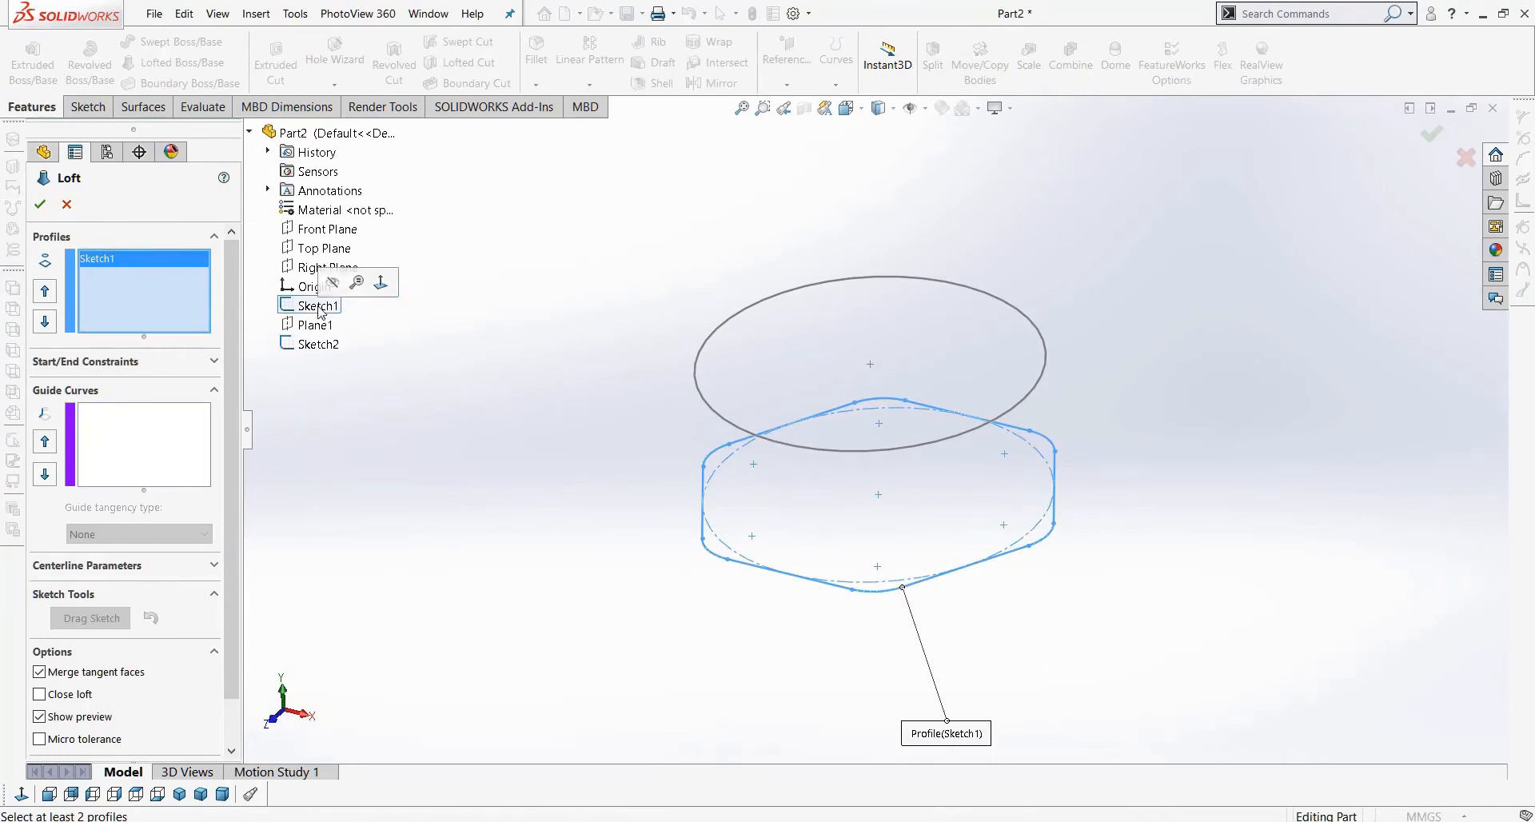
left_click(318, 343)
mouse_move(638, 506)
middle_mouse_down()
mouse_move(774, 524)
mouse_move(714, 592)
mouse_move(654, 530)
mouse_move(610, 533)
mouse_move(627, 534)
middle_mouse_up()
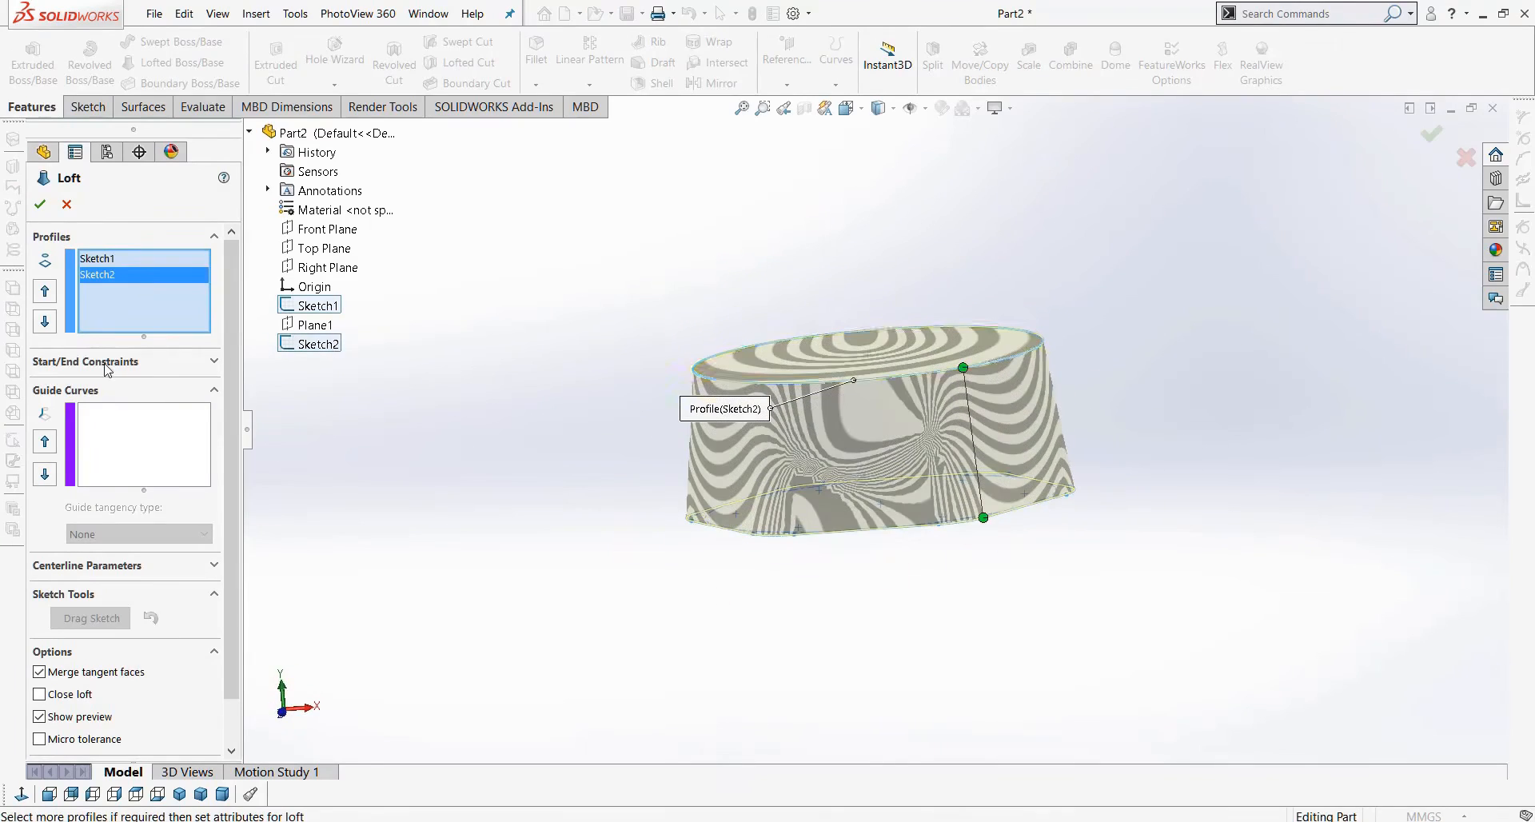
Set the loft's start constraint to Normal To Profile and create the loft.
left_click(105, 364)
left_click(112, 407)
left_click(118, 453)
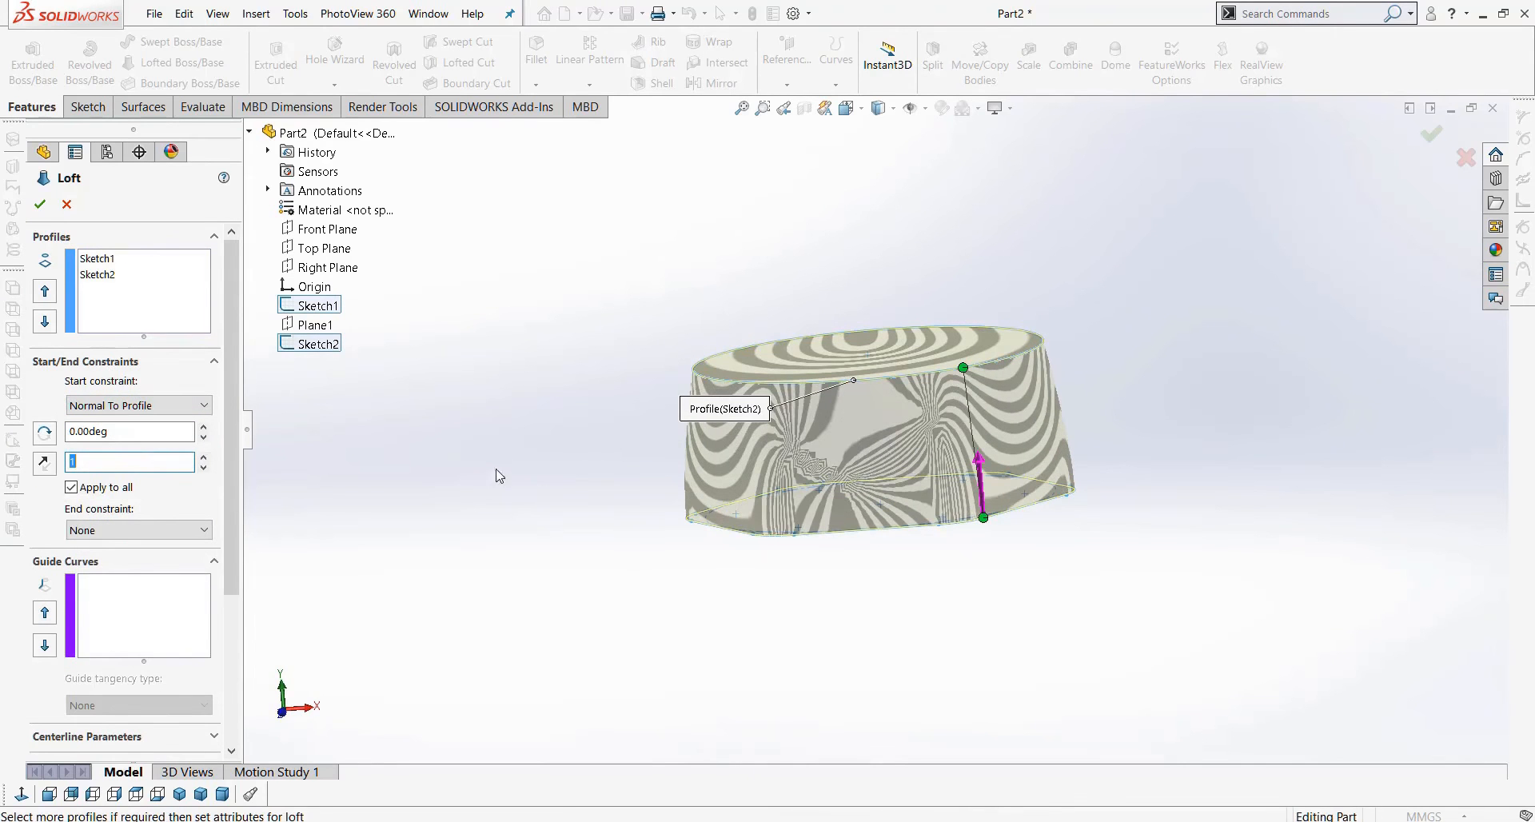
scroll(496, 477, "down", 2)
scroll(622, 486, "down", 2)
middle_click_drag(701, 464, 828, 490)
left_click(39, 204)
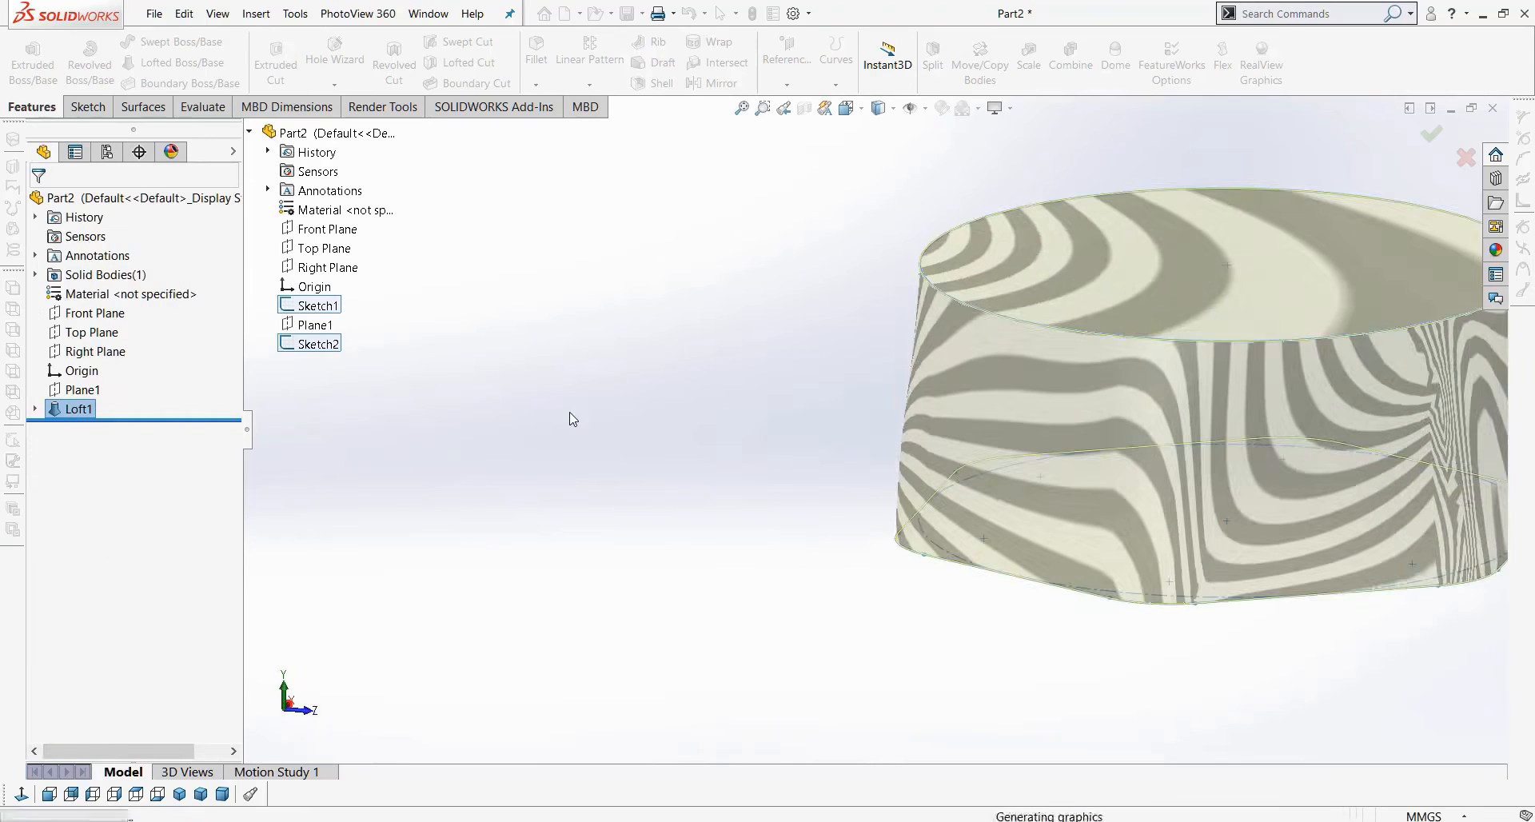
Edit the loft's top circle sketch, set the circle's diameter to 120 mm and exit the sketch.
scroll(760, 507, "up", 2)
middle_click_drag(760, 506, 867, 541)
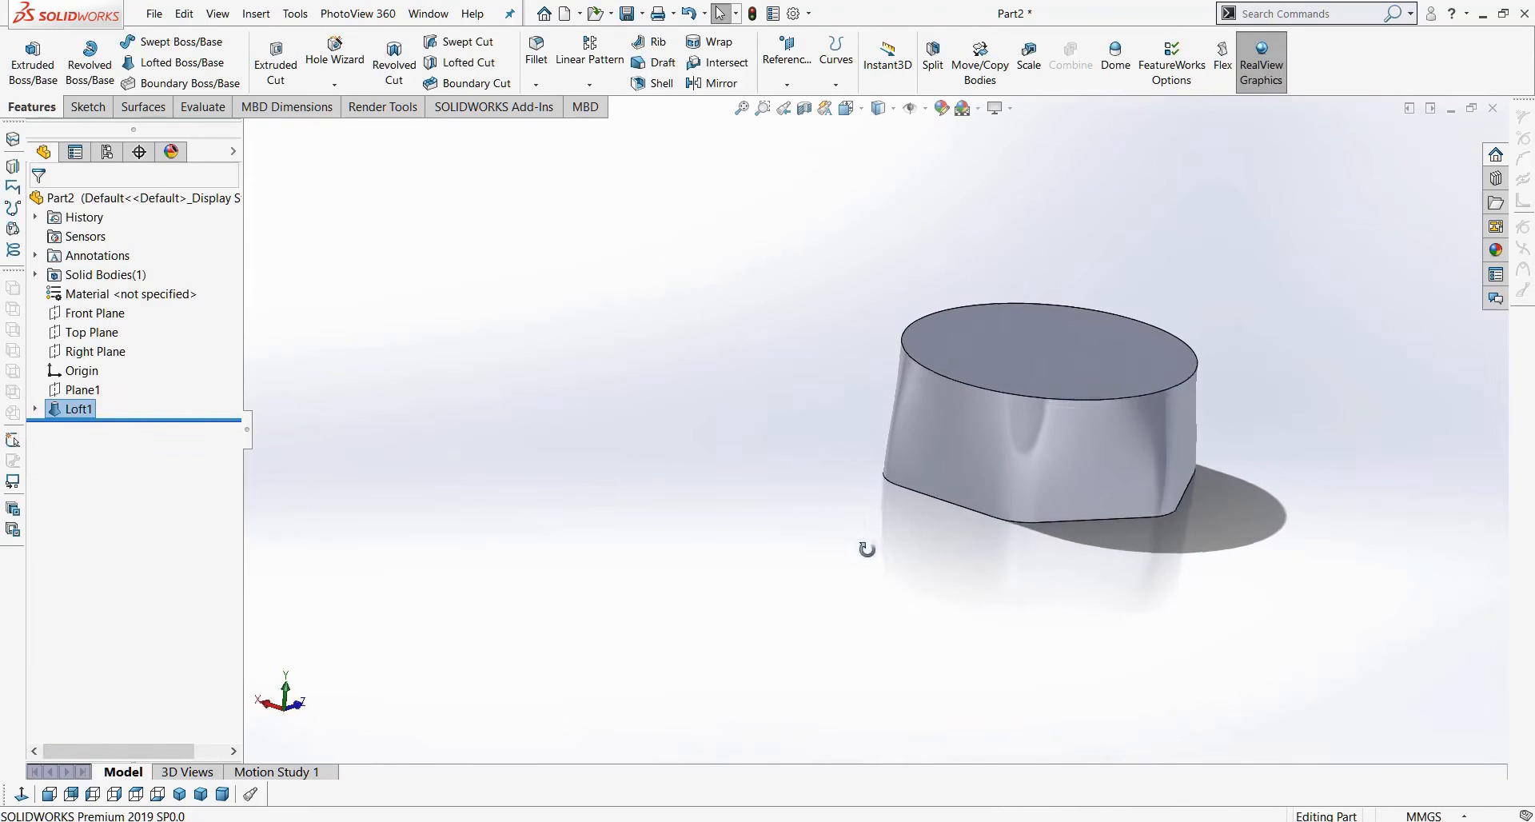
left_click(35, 409)
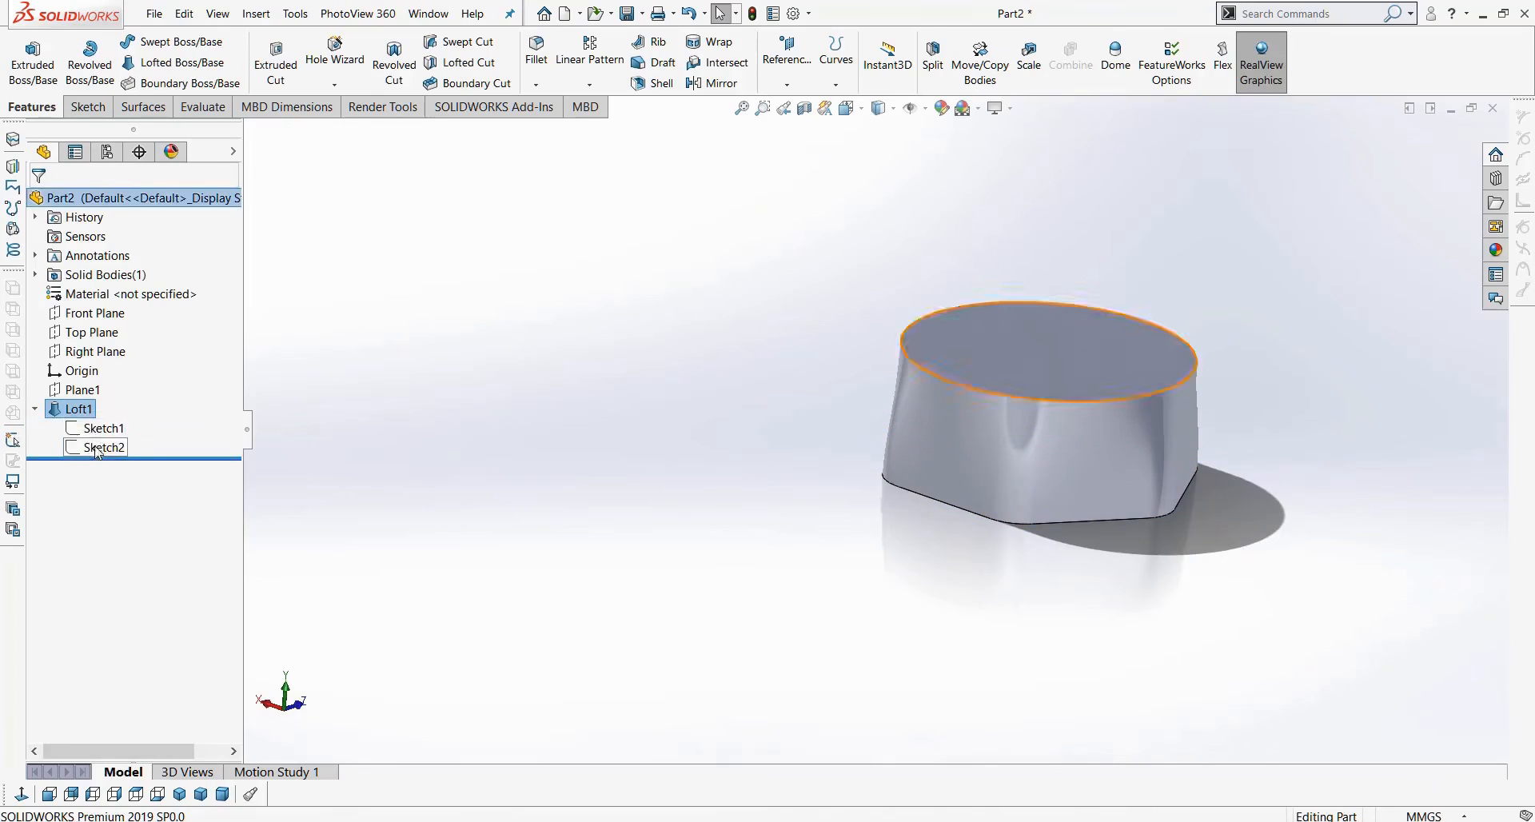
right_click(92, 447)
left_click(111, 401)
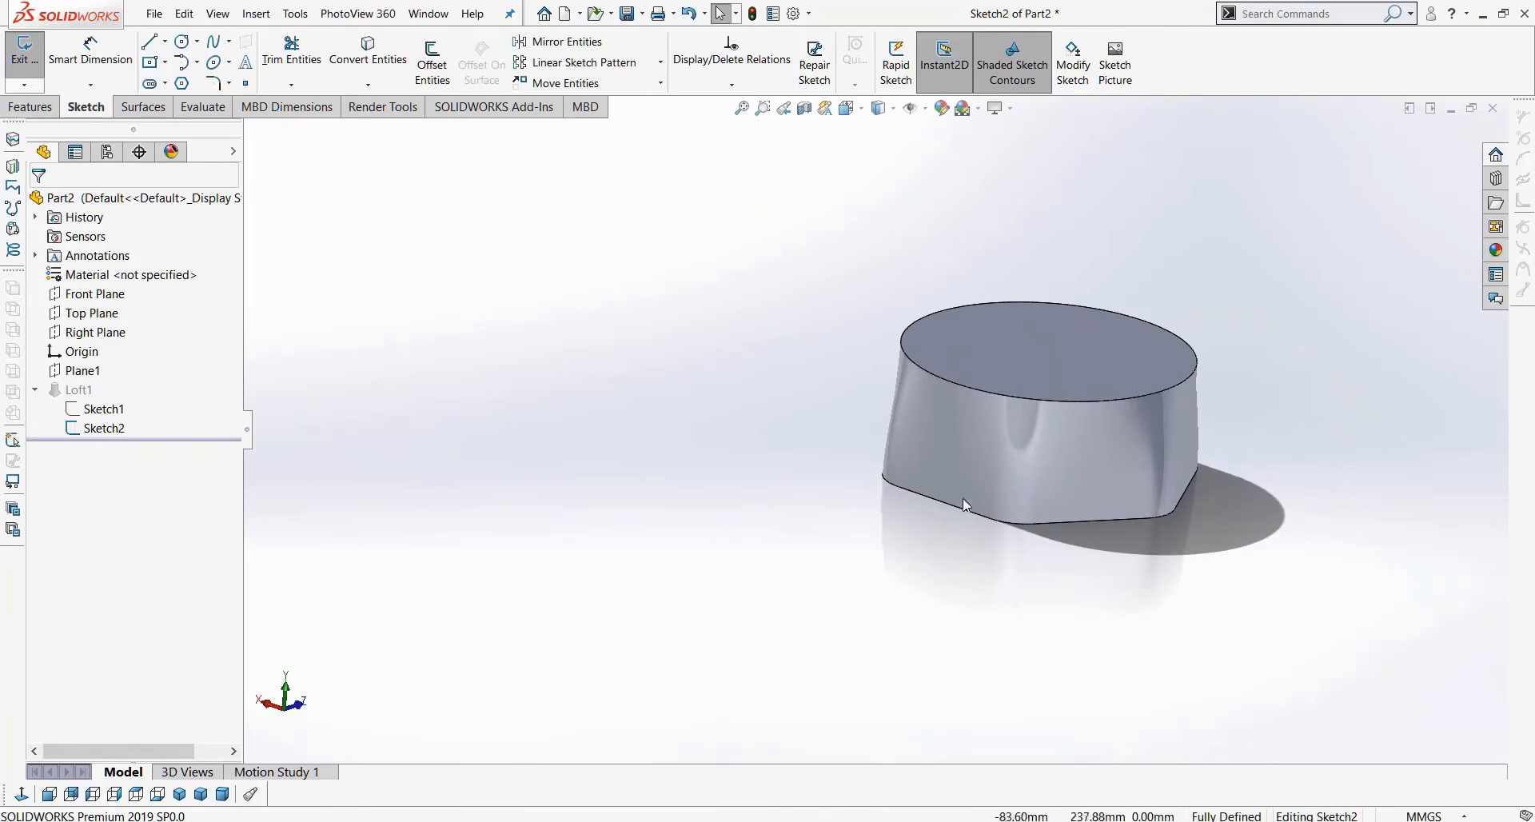
left_click(46, 796)
double_click(1154, 418)
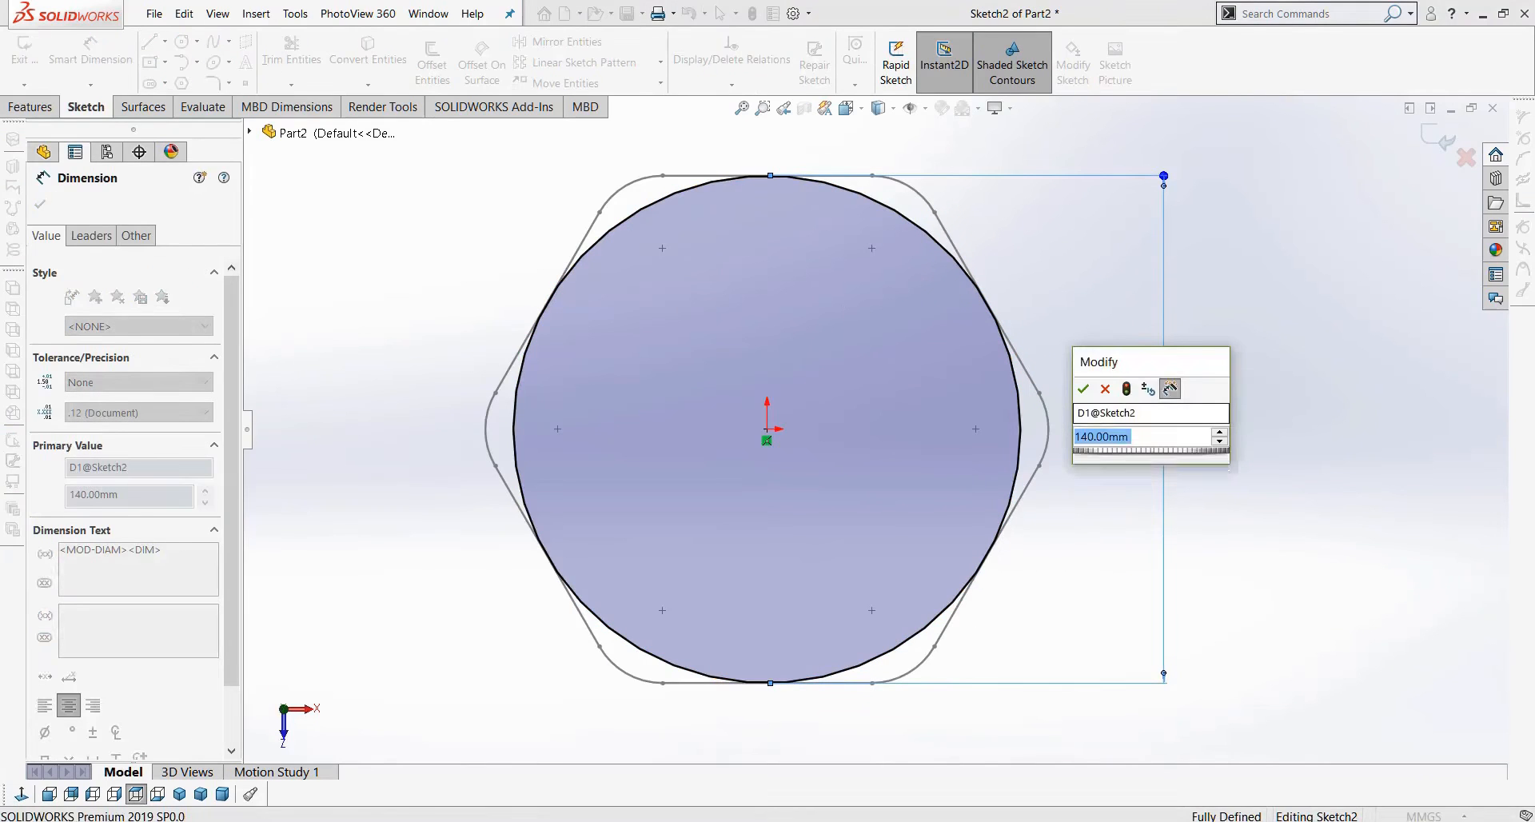
type("120")
key("Return")
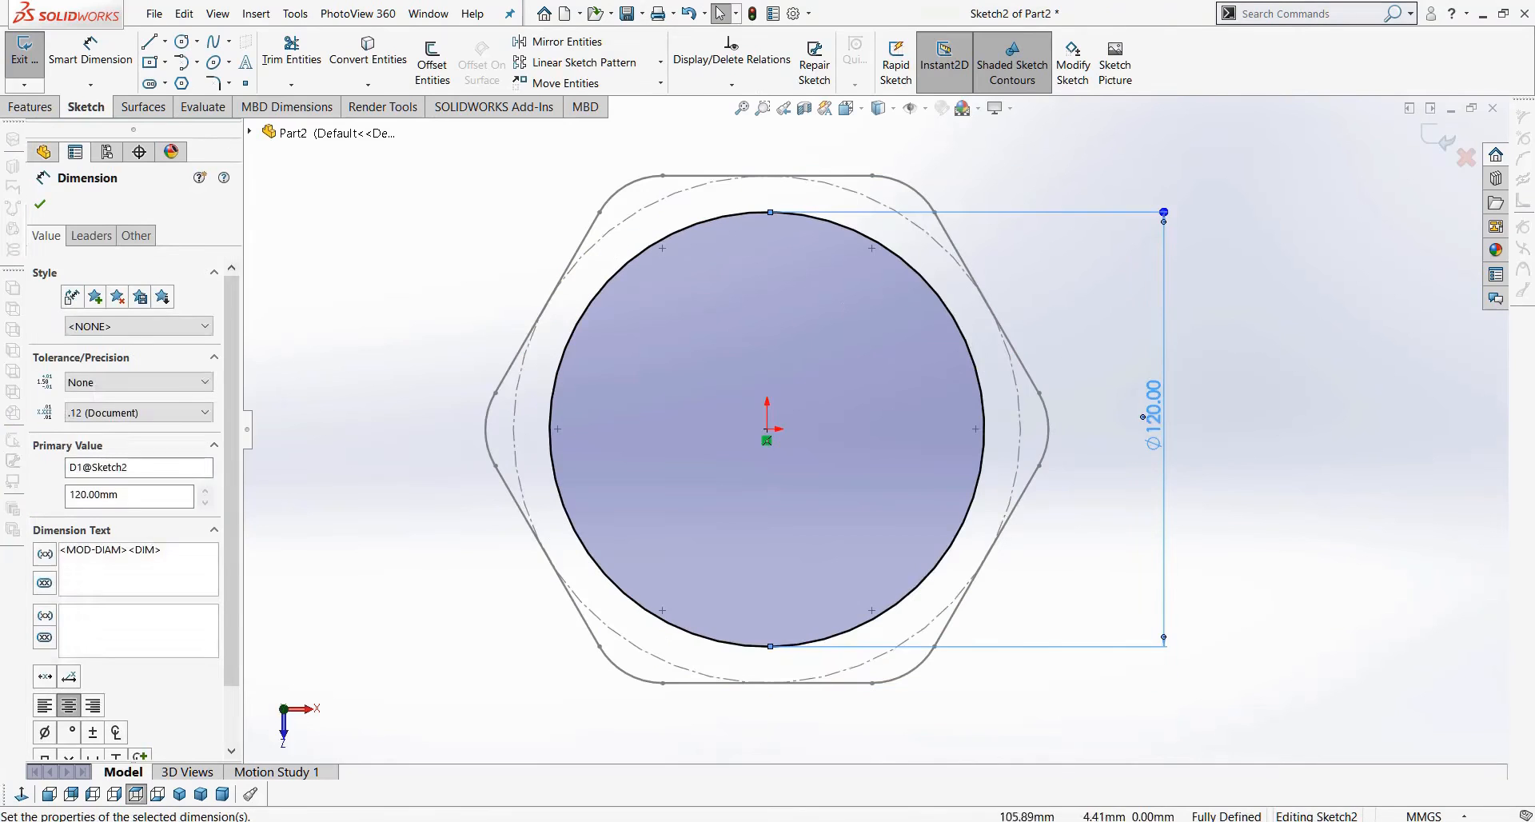
left_click(1436, 140)
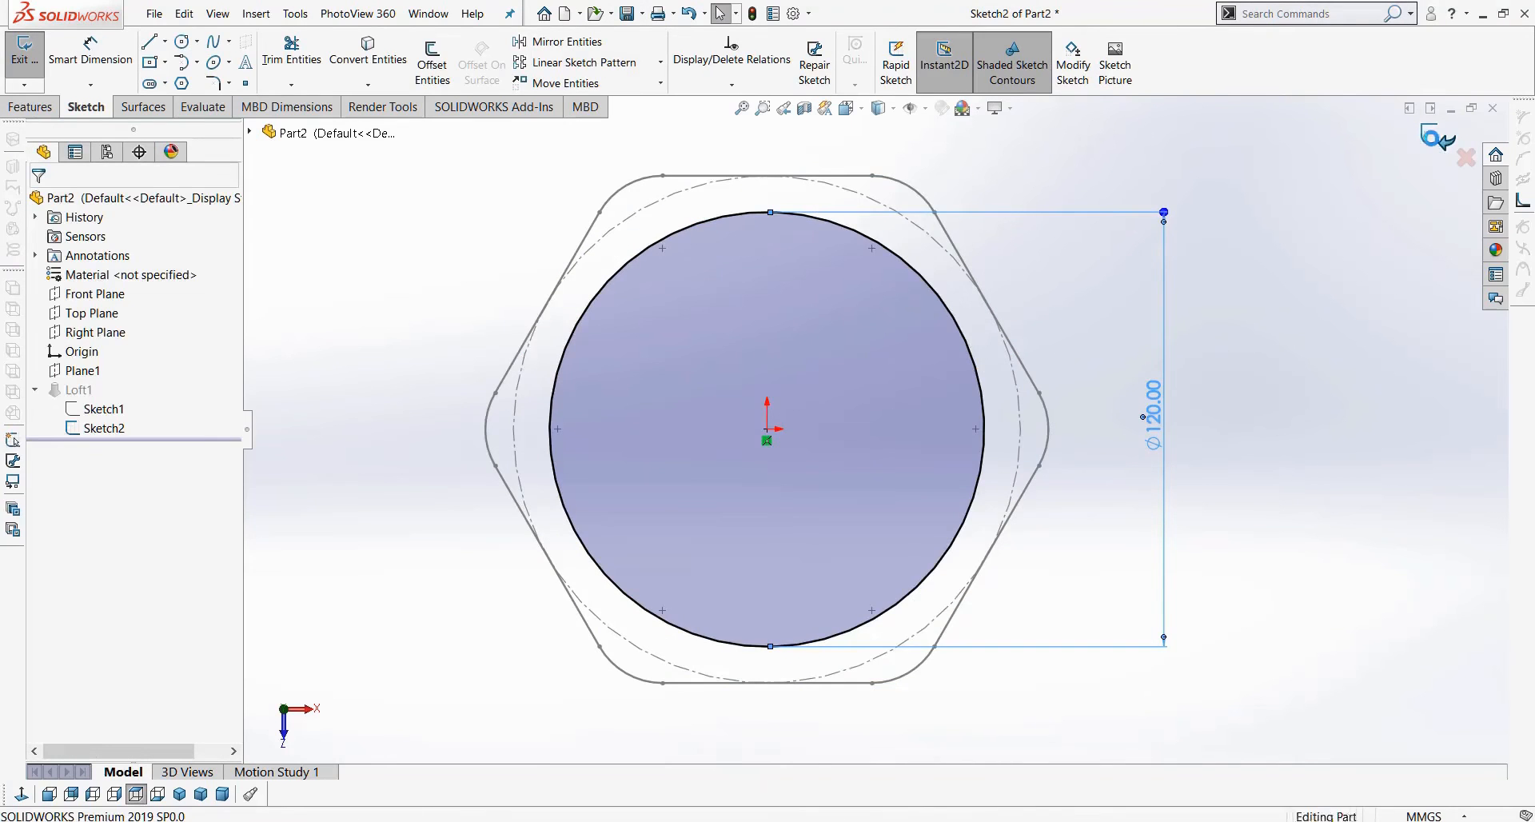
Start a Dome on the loft's circular top face with a distance of 10 mm.
middle_click_drag(1159, 413, 1237, 346)
scroll(1032, 307, "down", 2)
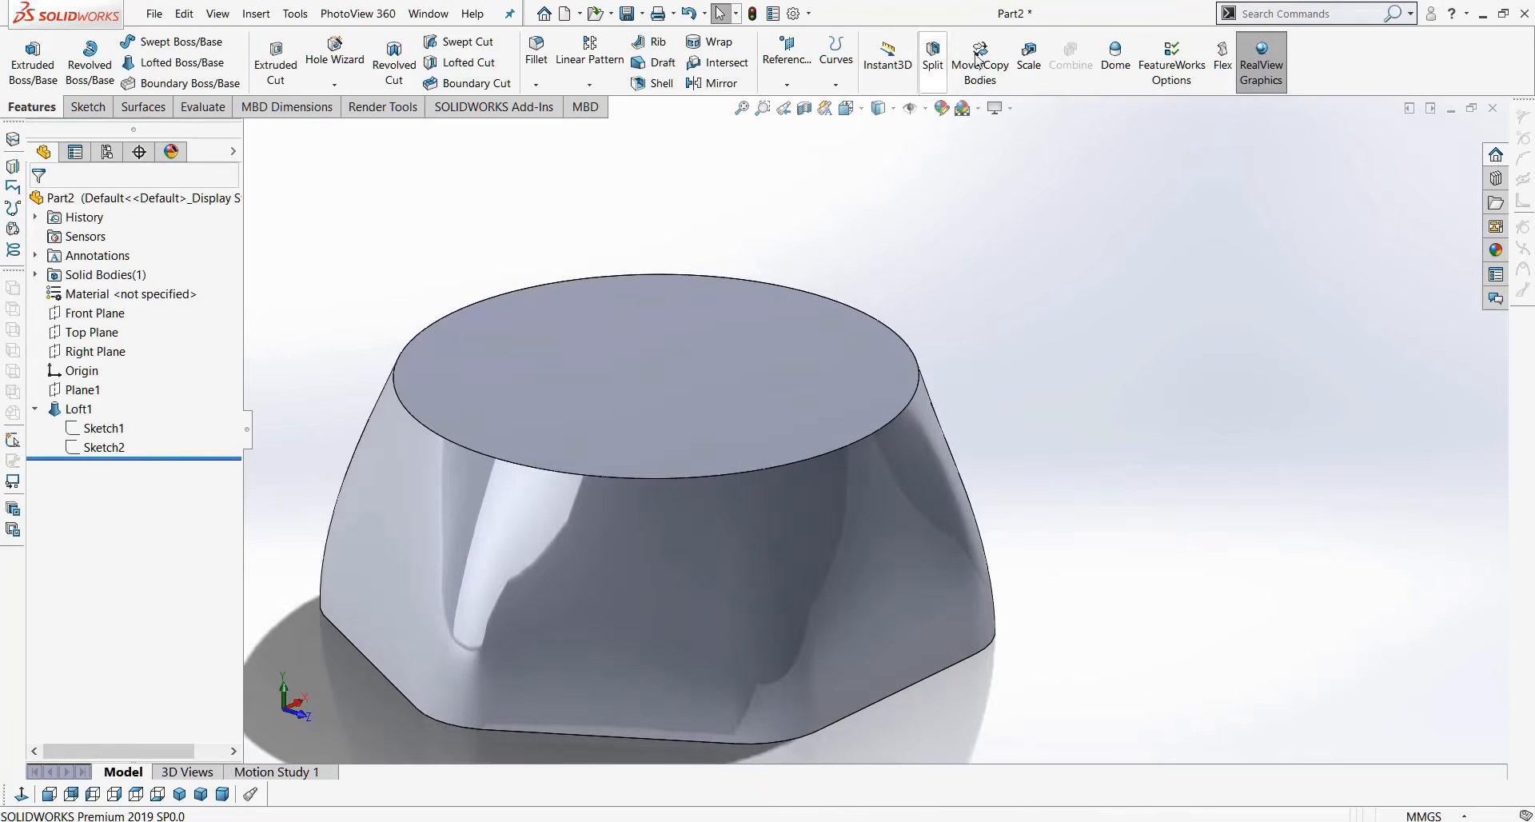
left_click(217, 13)
left_click(254, 14)
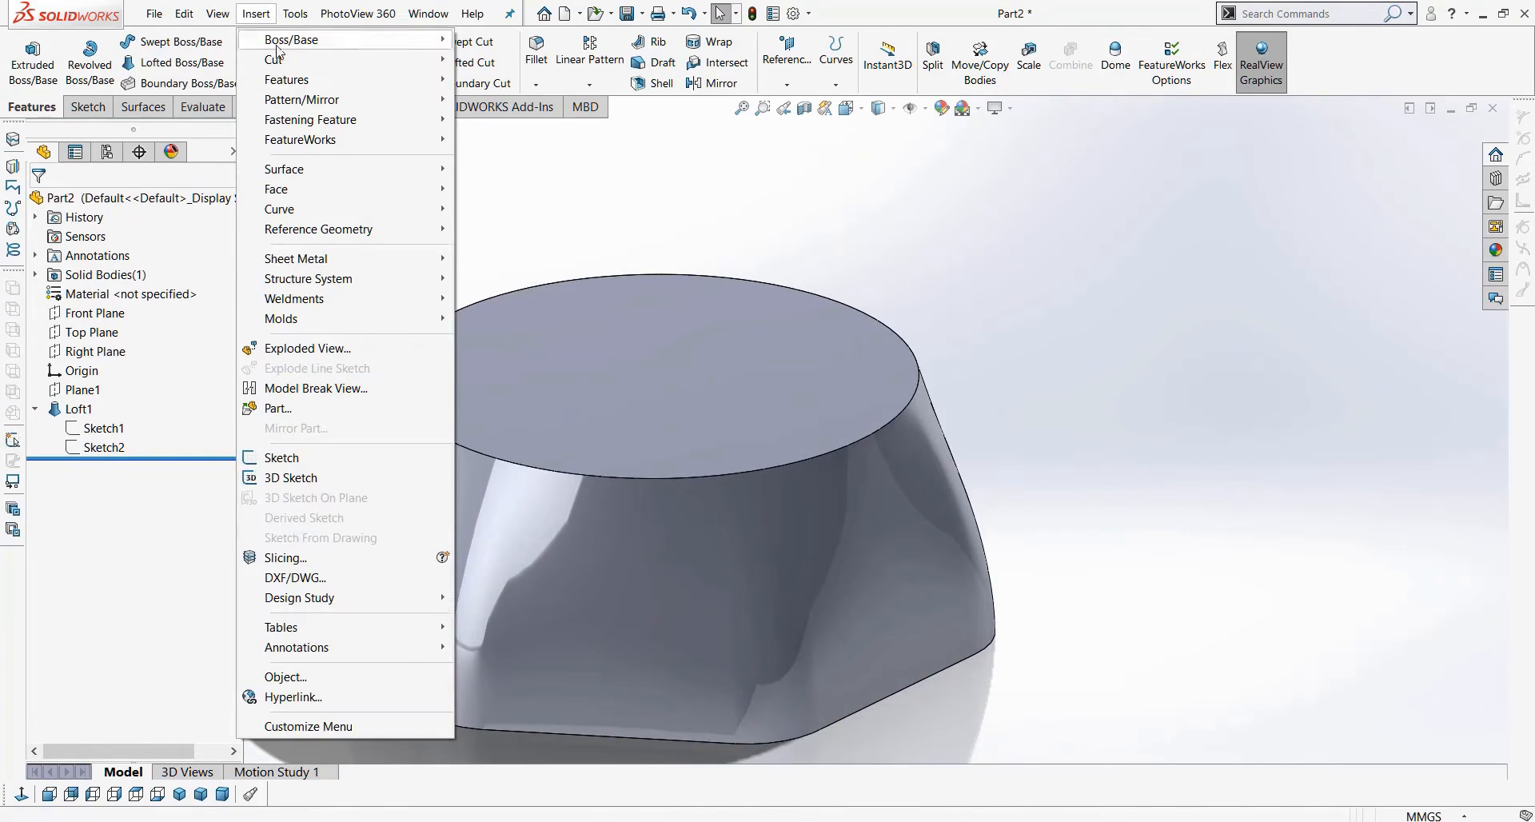
mouse_move(308, 79)
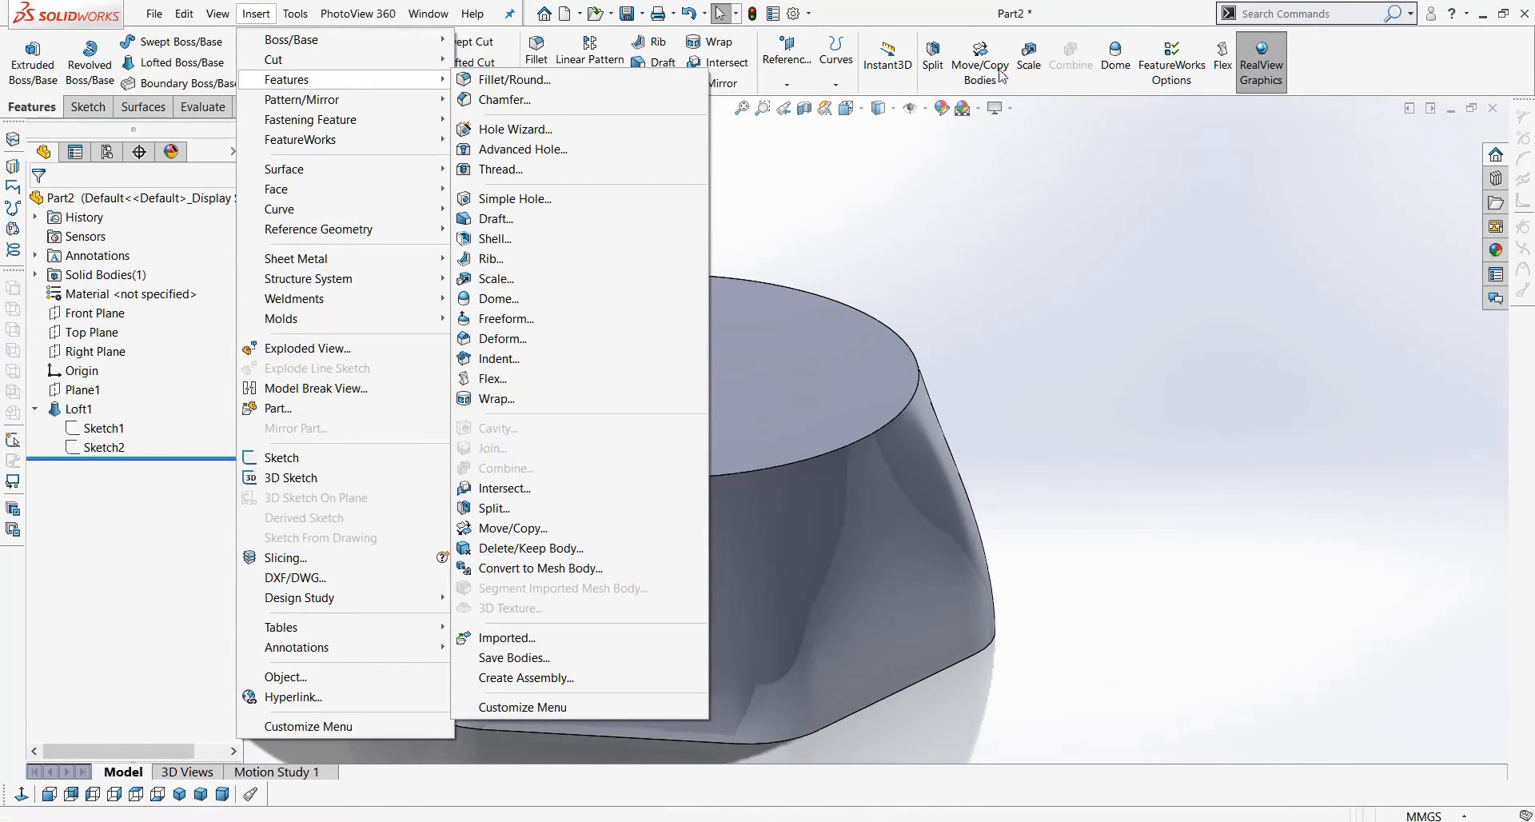
left_click(1115, 64)
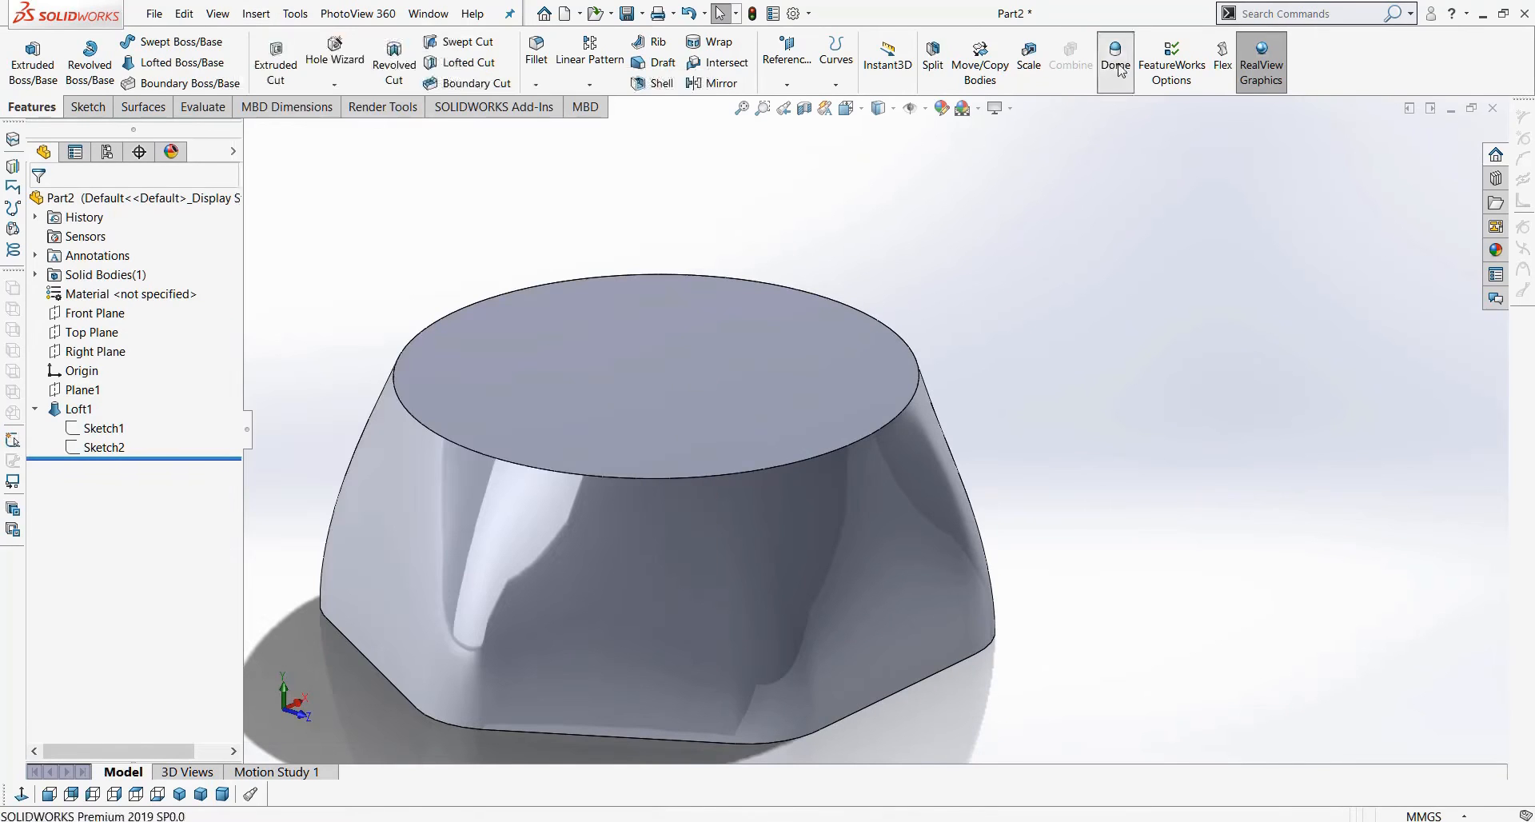
left_click(636, 353)
middle_click_drag(441, 411, 431, 323)
left_click(217, 334)
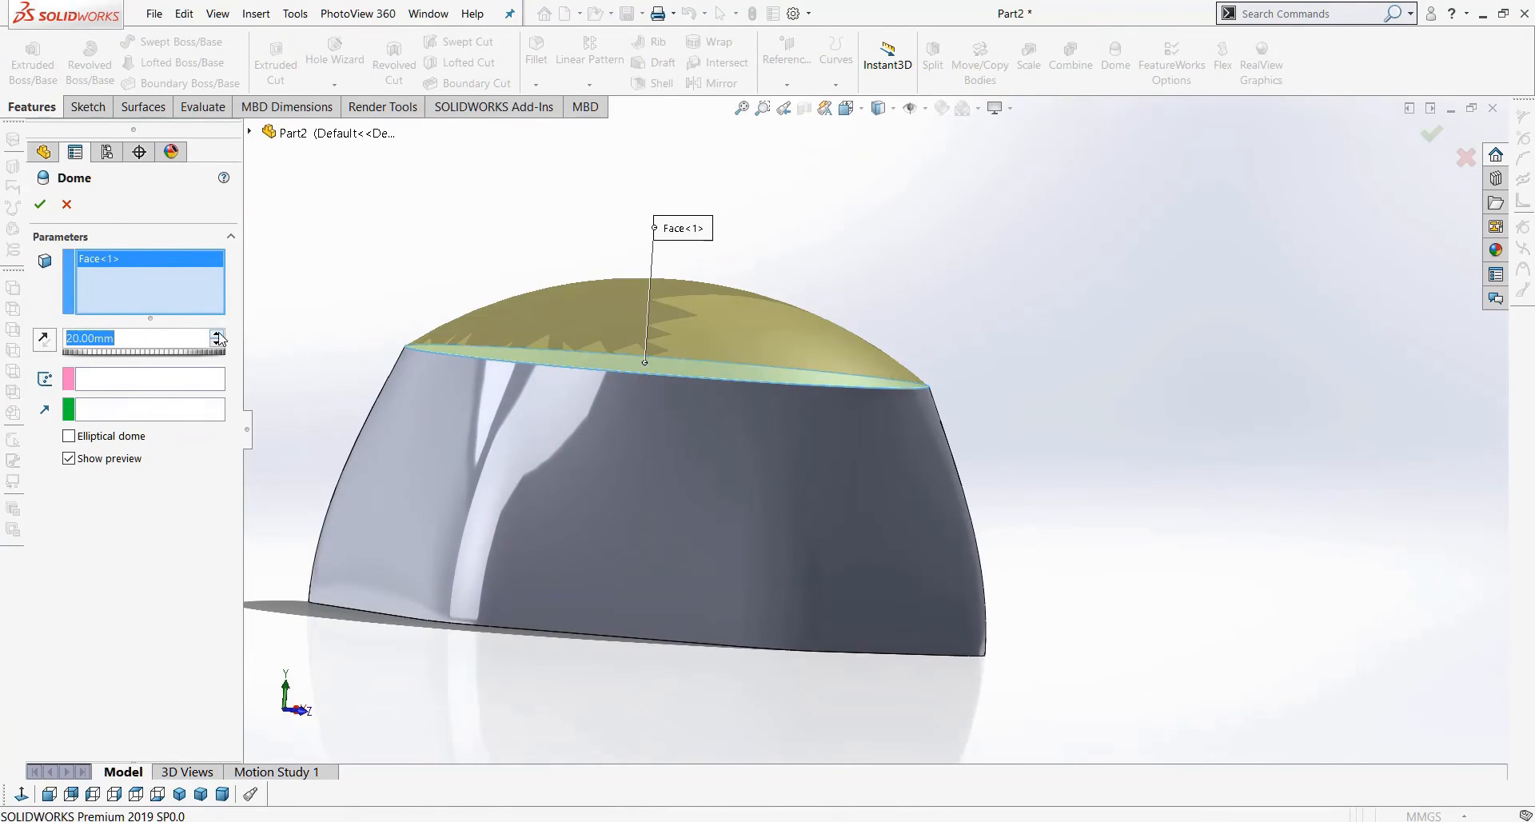
left_click(217, 342)
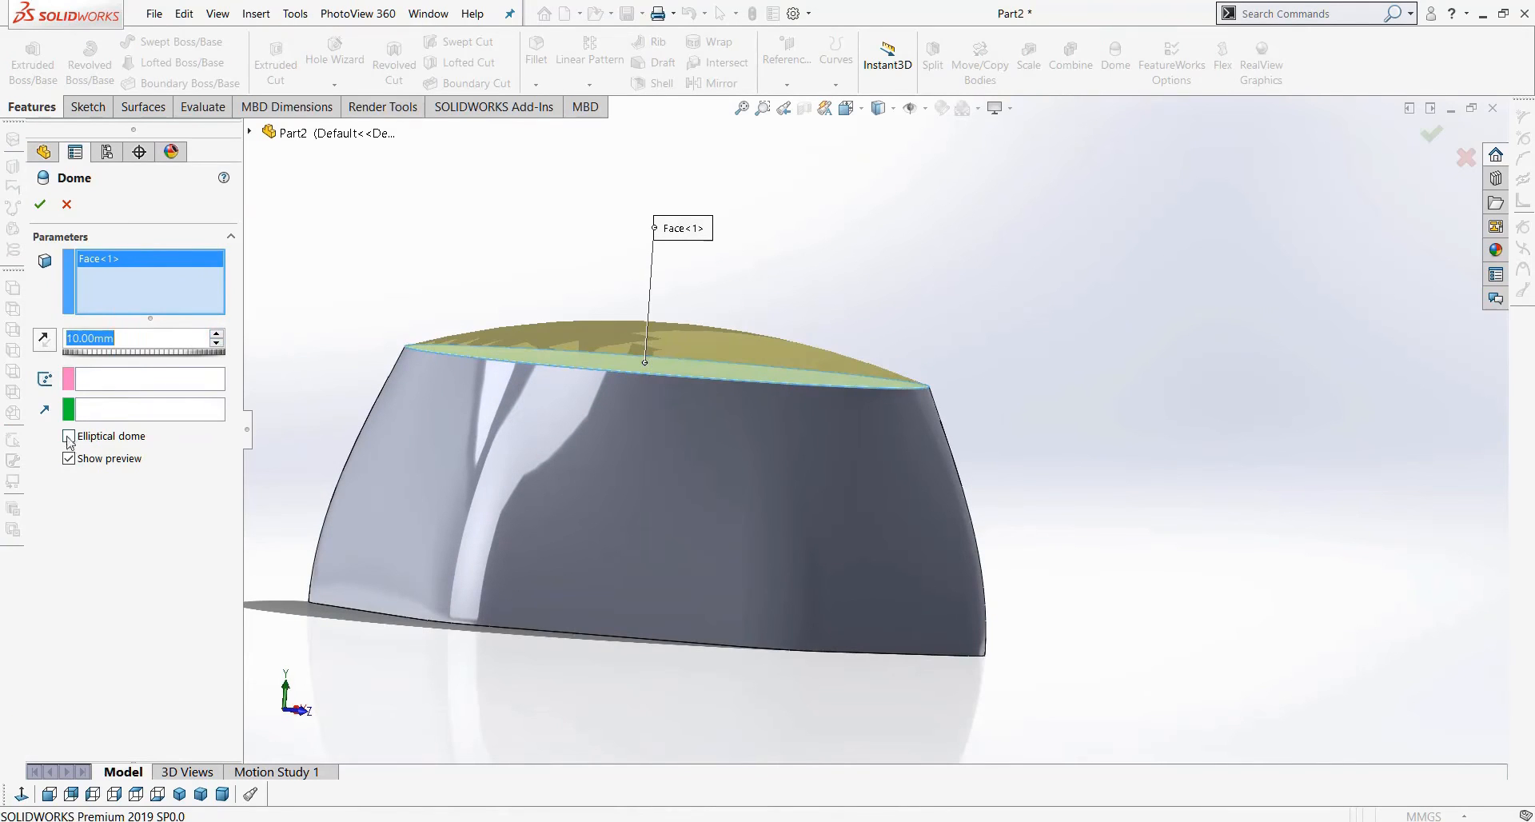
Make the dome elliptical, keep its distance at 10 mm and create the feature.
left_click(115, 437)
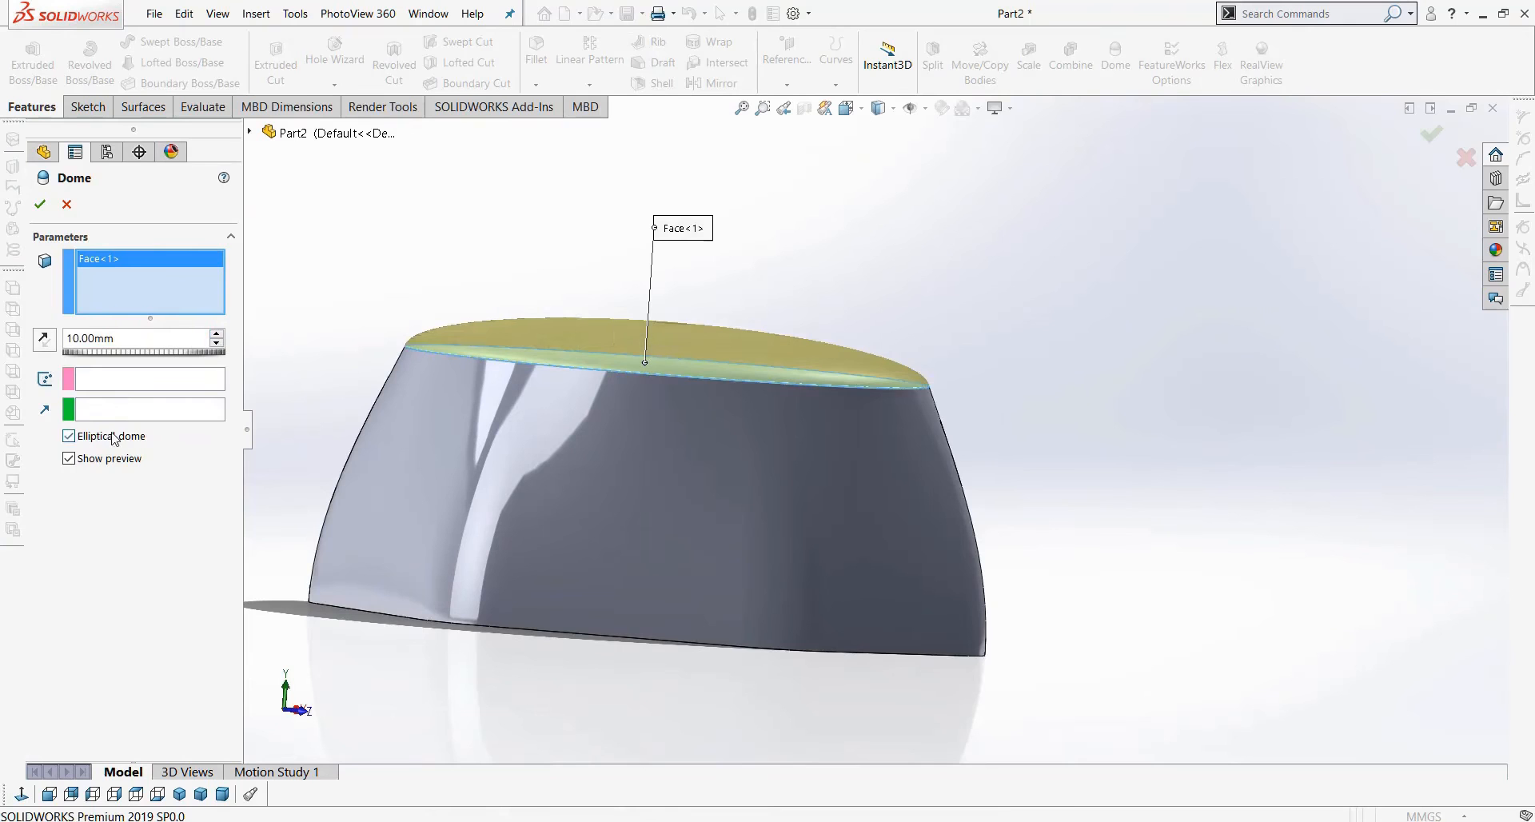
left_click(217, 335)
left_click(216, 346)
scroll(438, 366, "down", 5)
middle_click_drag(601, 372, 928, 435)
left_click(40, 205)
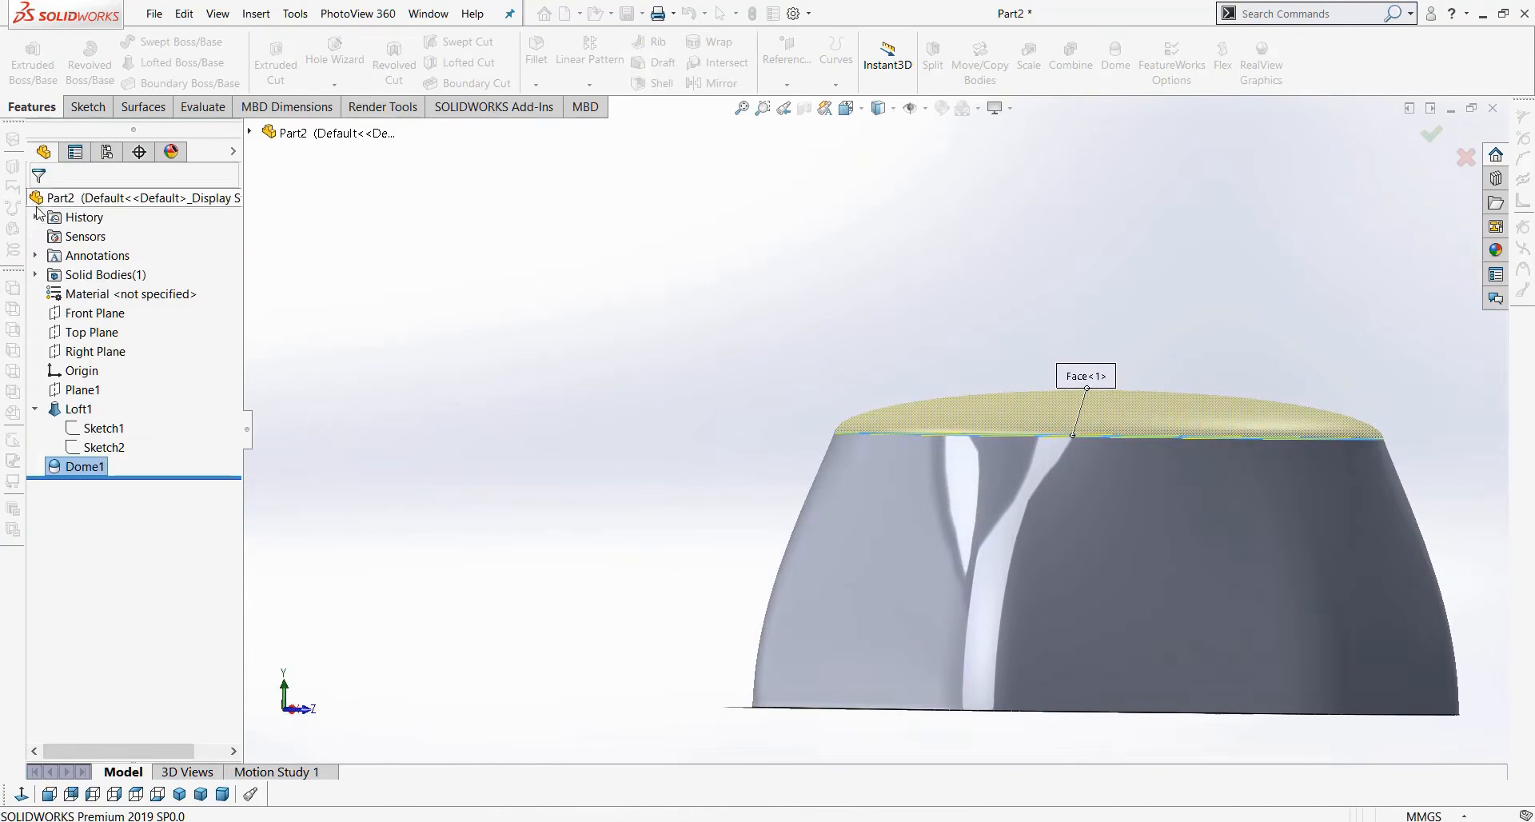
Start a new sketch on the Front Plane with the view normal to it.
scroll(593, 425, "up", 3)
middle_click_drag(592, 424, 952, 517)
scroll(1000, 414, "down", 3)
middle_click_drag(1000, 414, 898, 501)
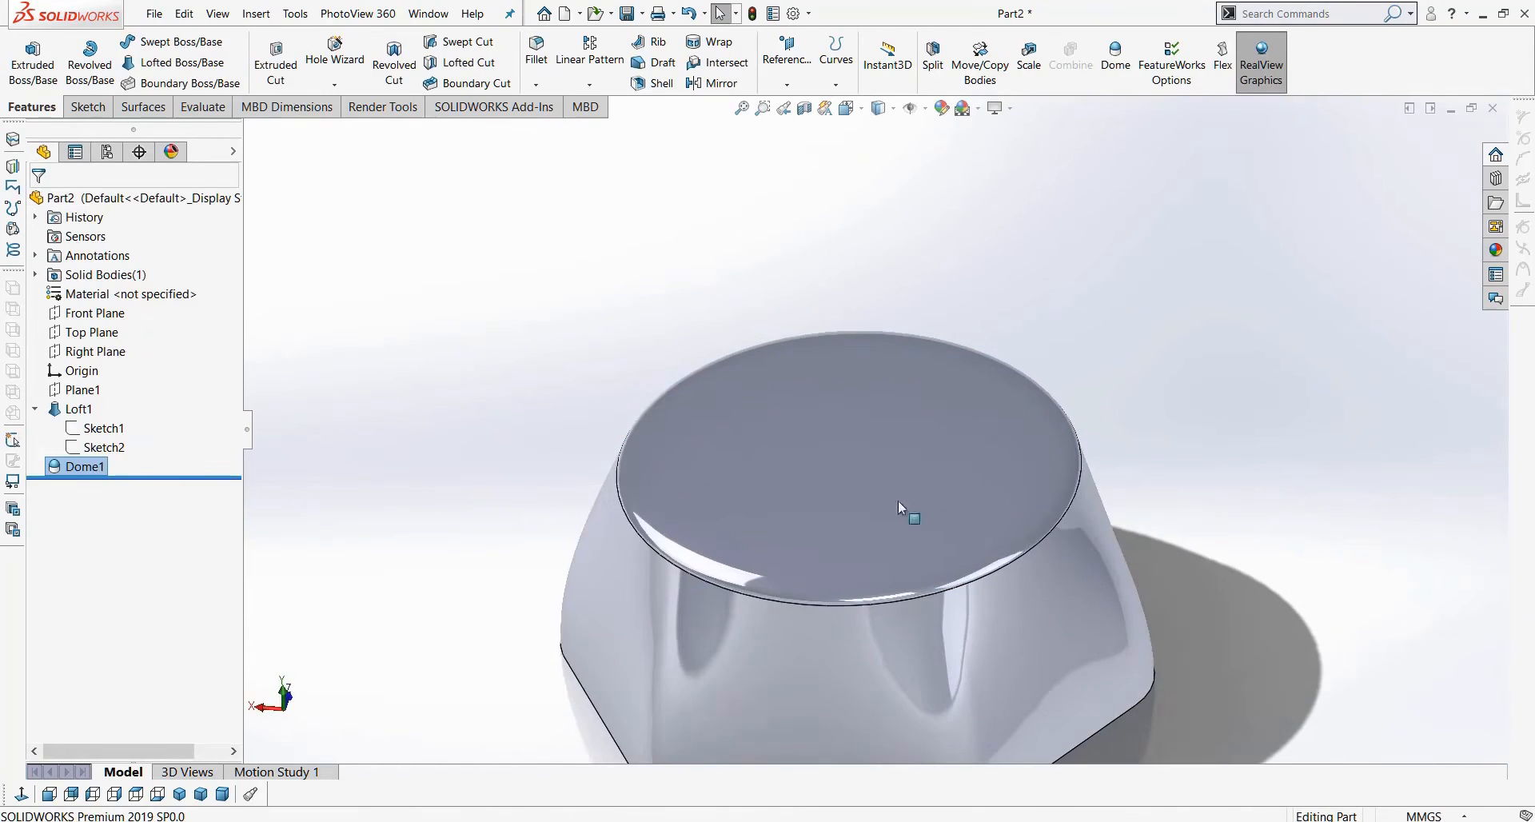
left_click(22, 794)
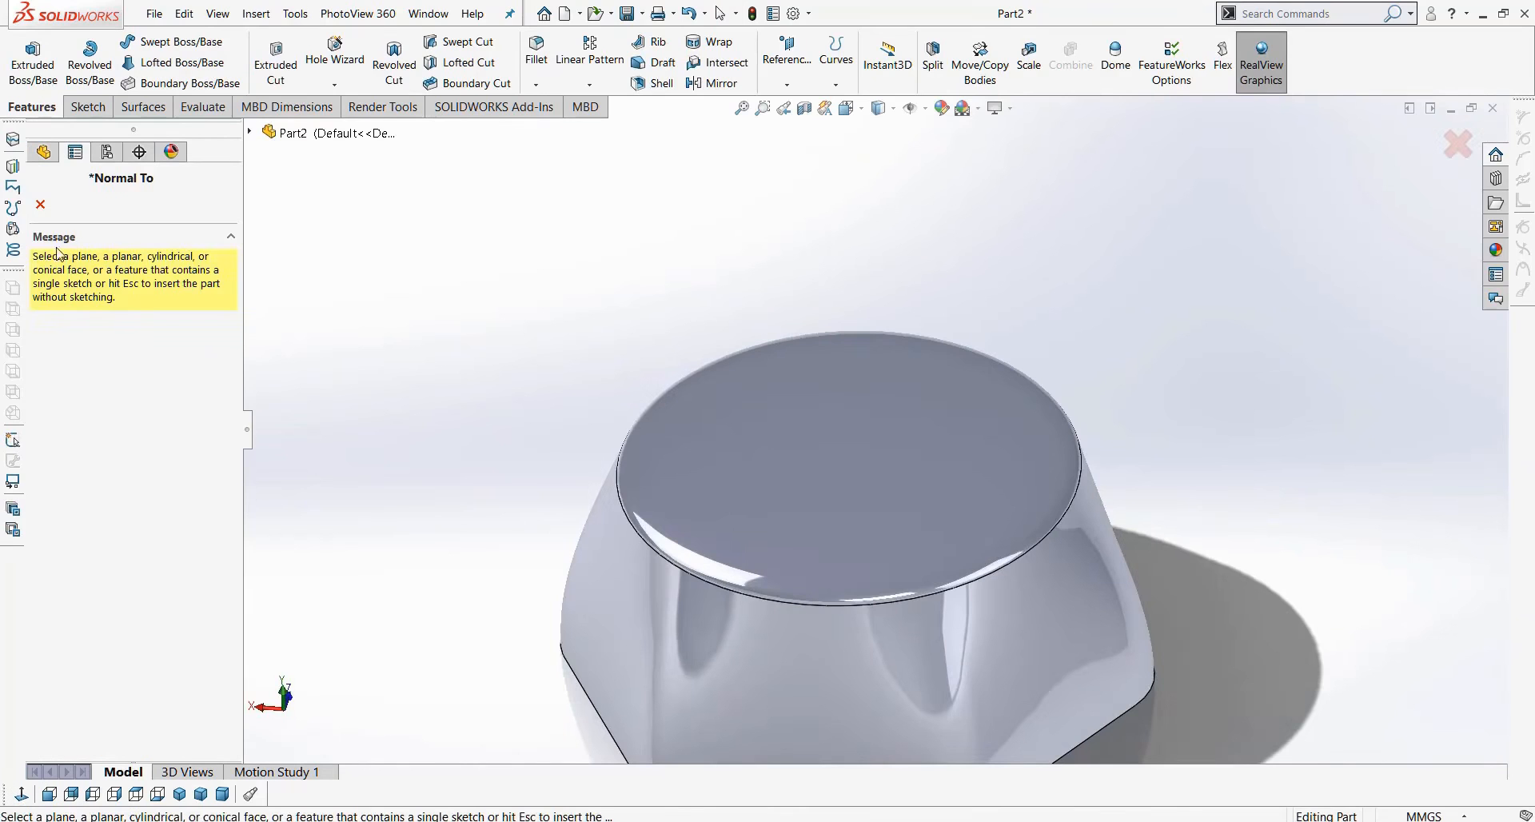
left_click(40, 204)
left_click(84, 331)
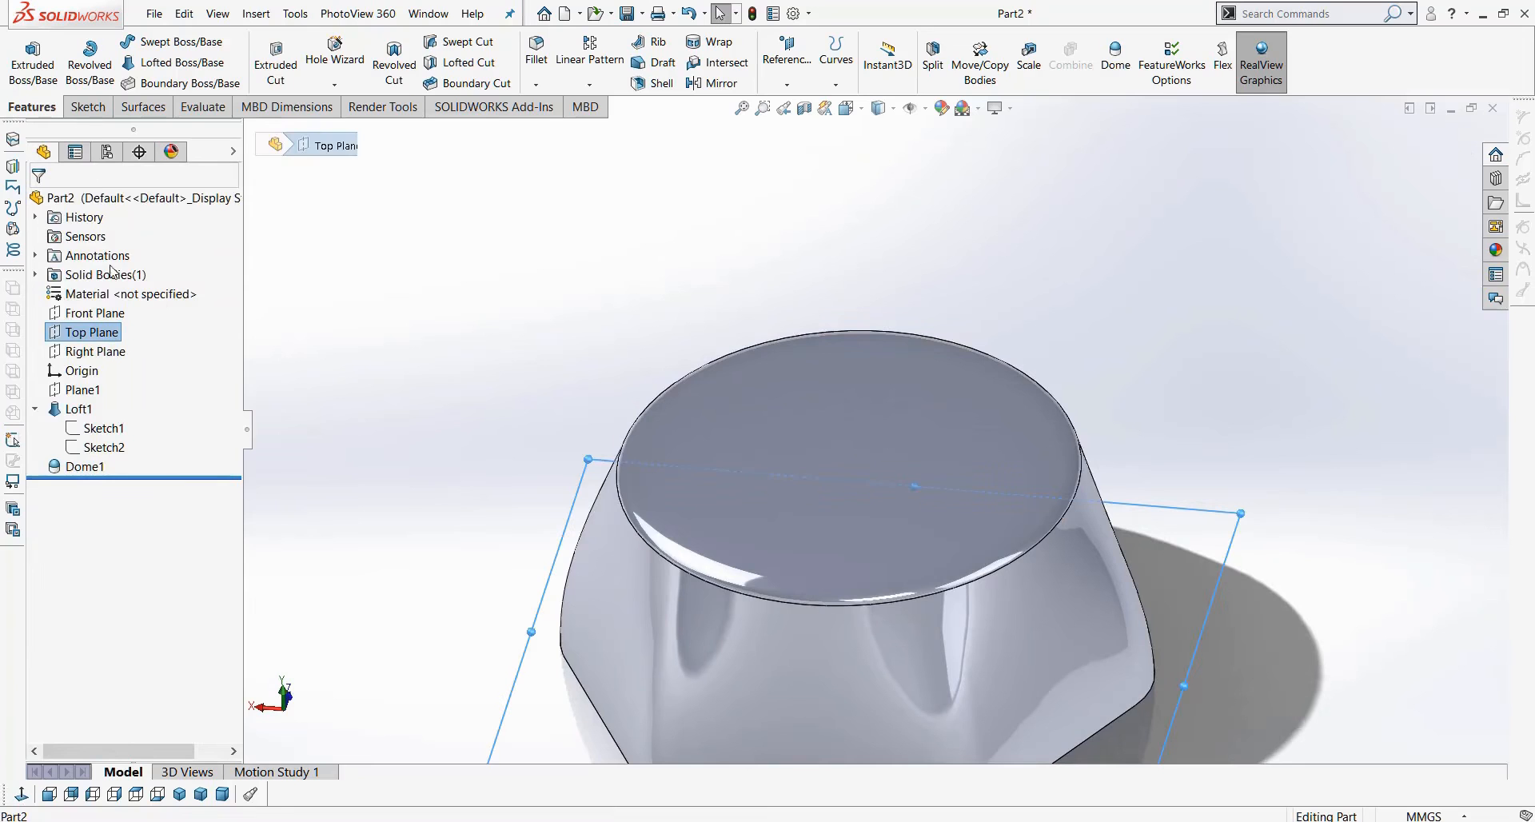
left_click(94, 313)
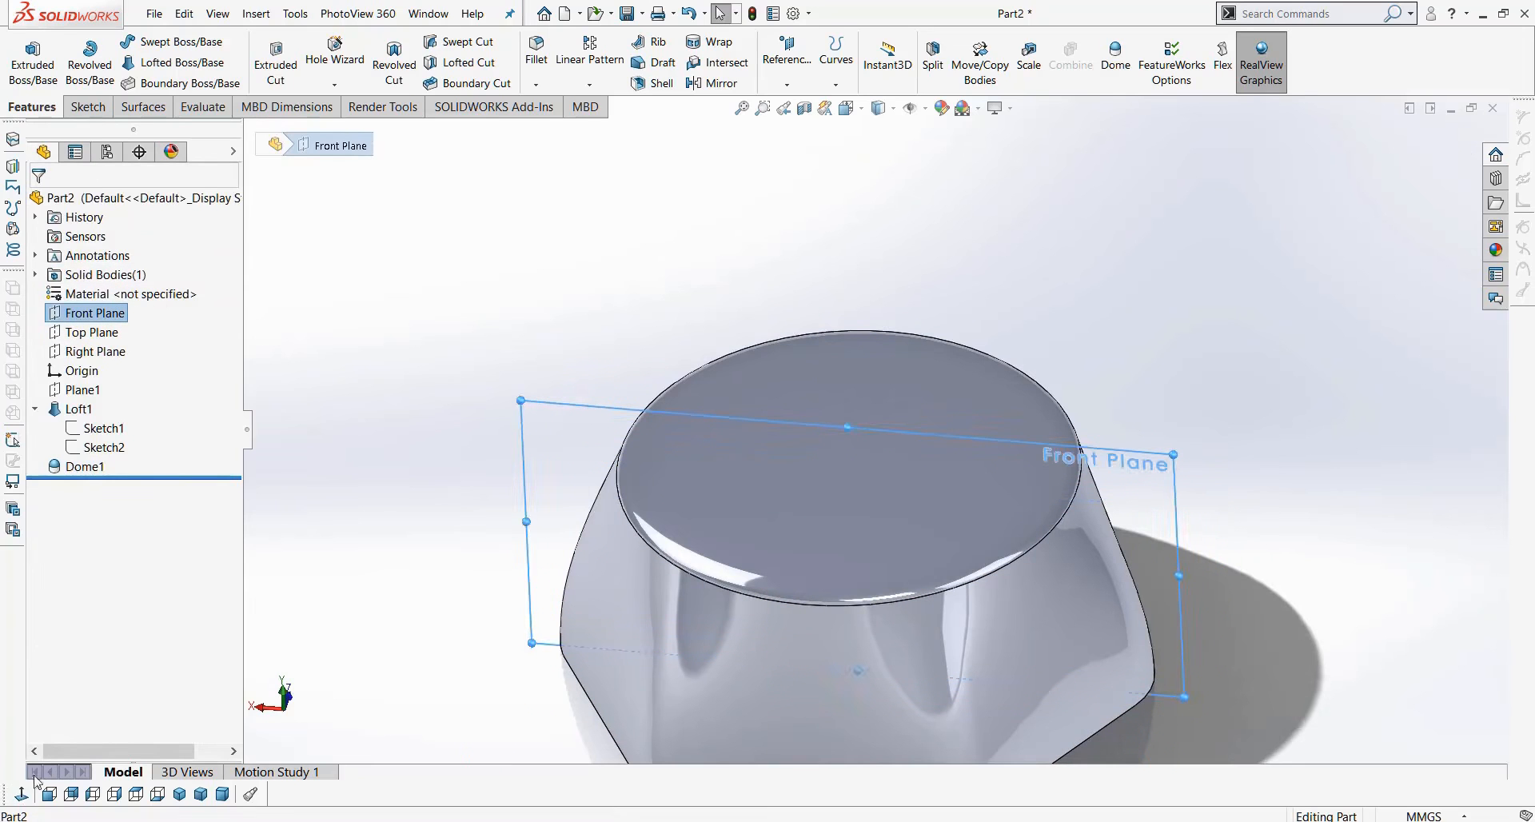
left_click(20, 794)
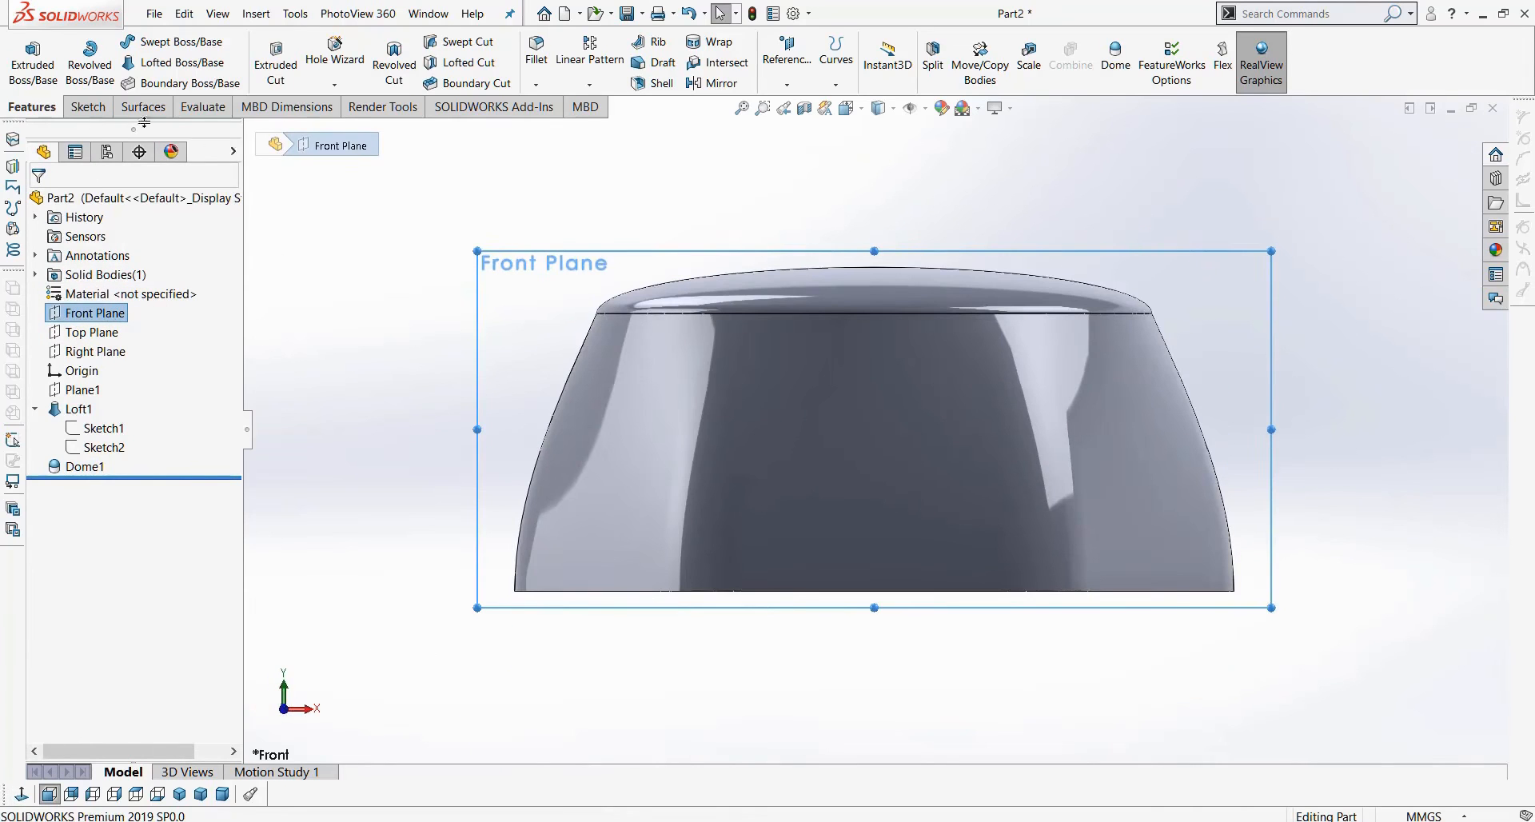
left_click(87, 106)
left_click(24, 49)
Sketch a vertical line from the origin up through the body, ending above the dome.
key("l")
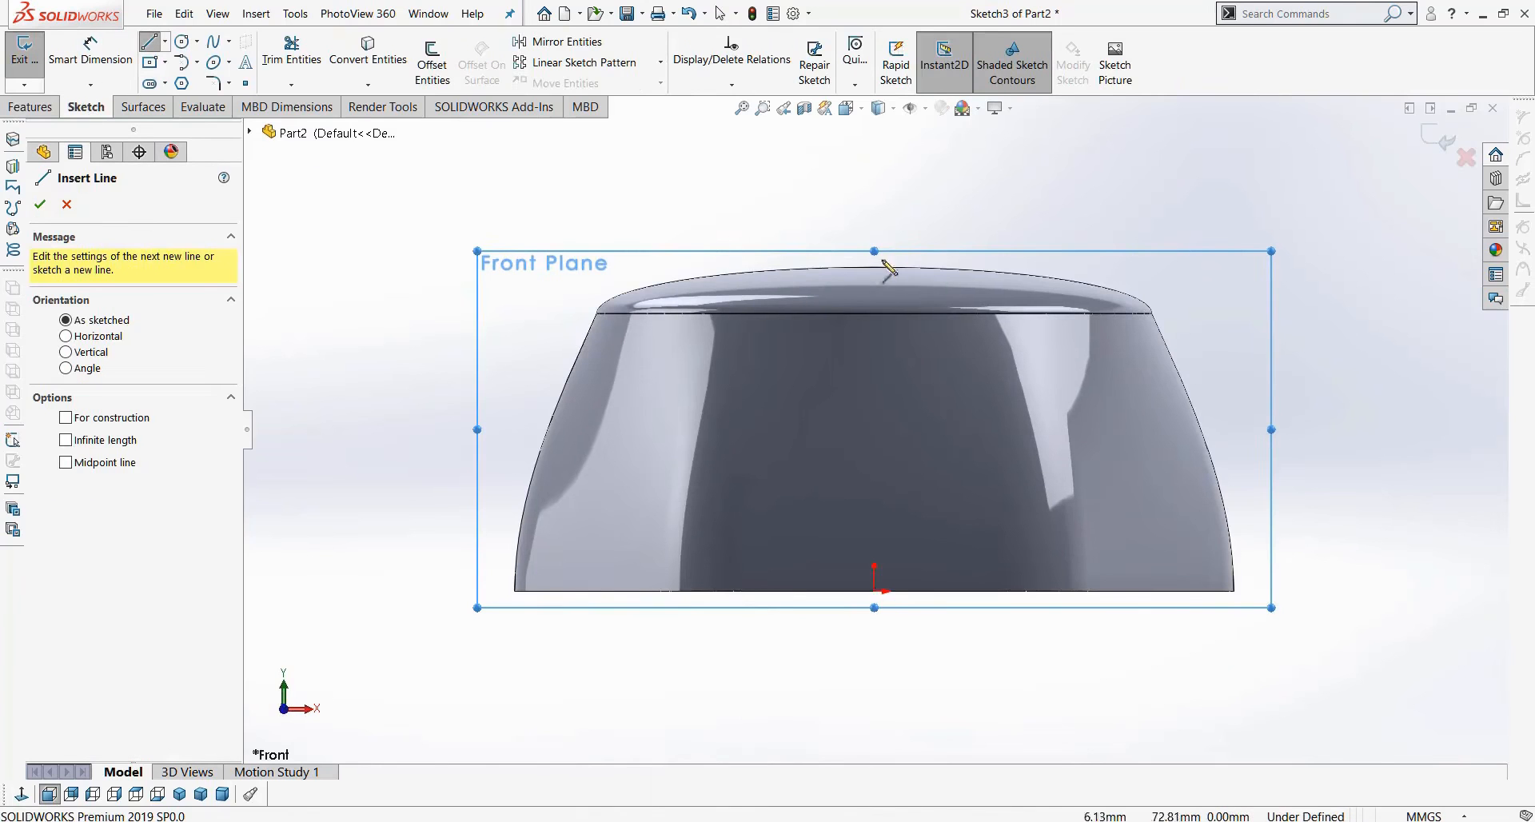
left_click(874, 592)
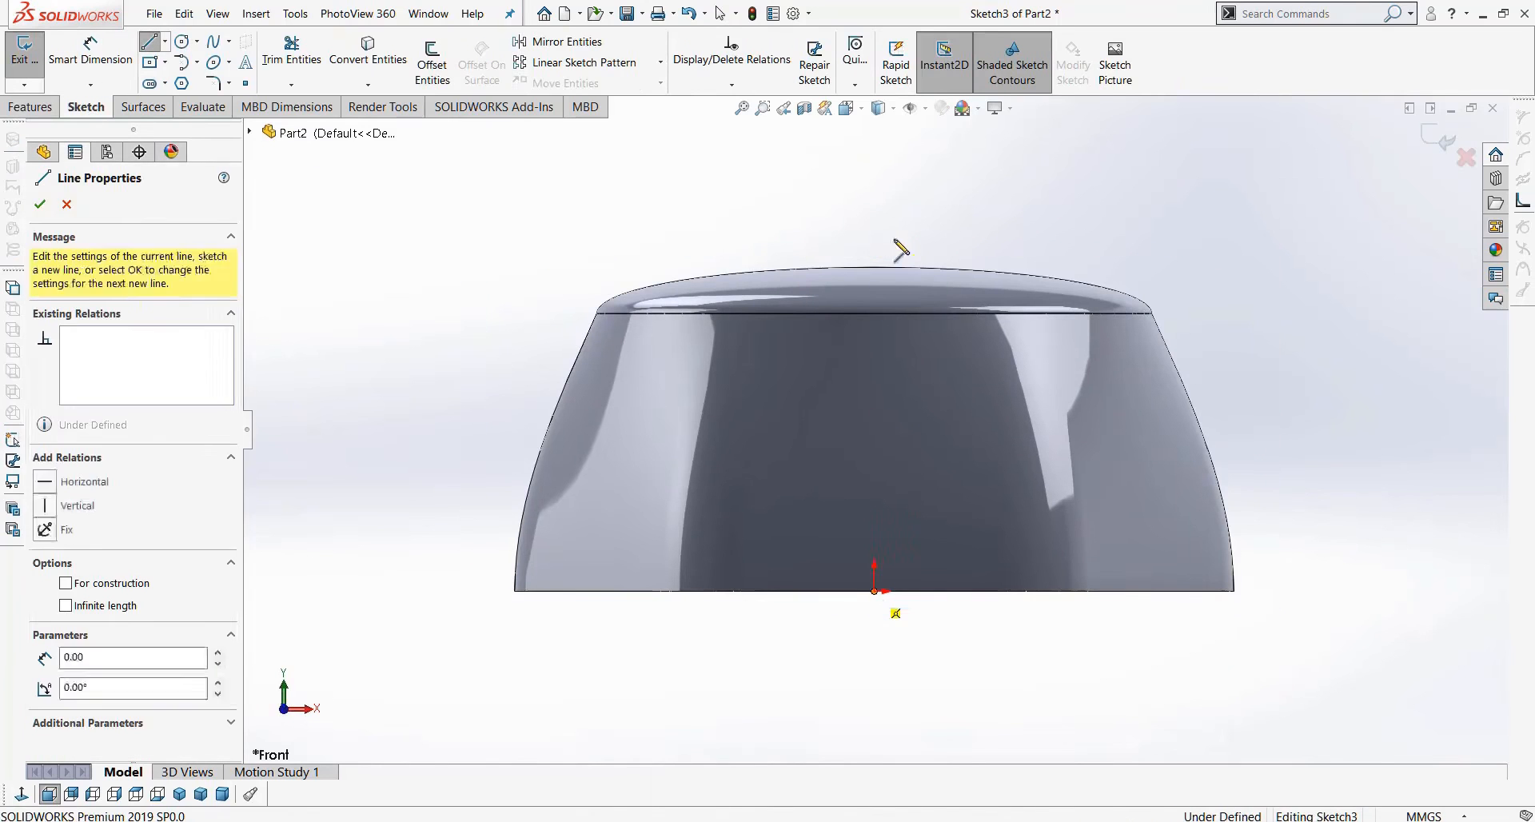
left_click(875, 155)
scroll(876, 176, "up", 6)
key("Escape")
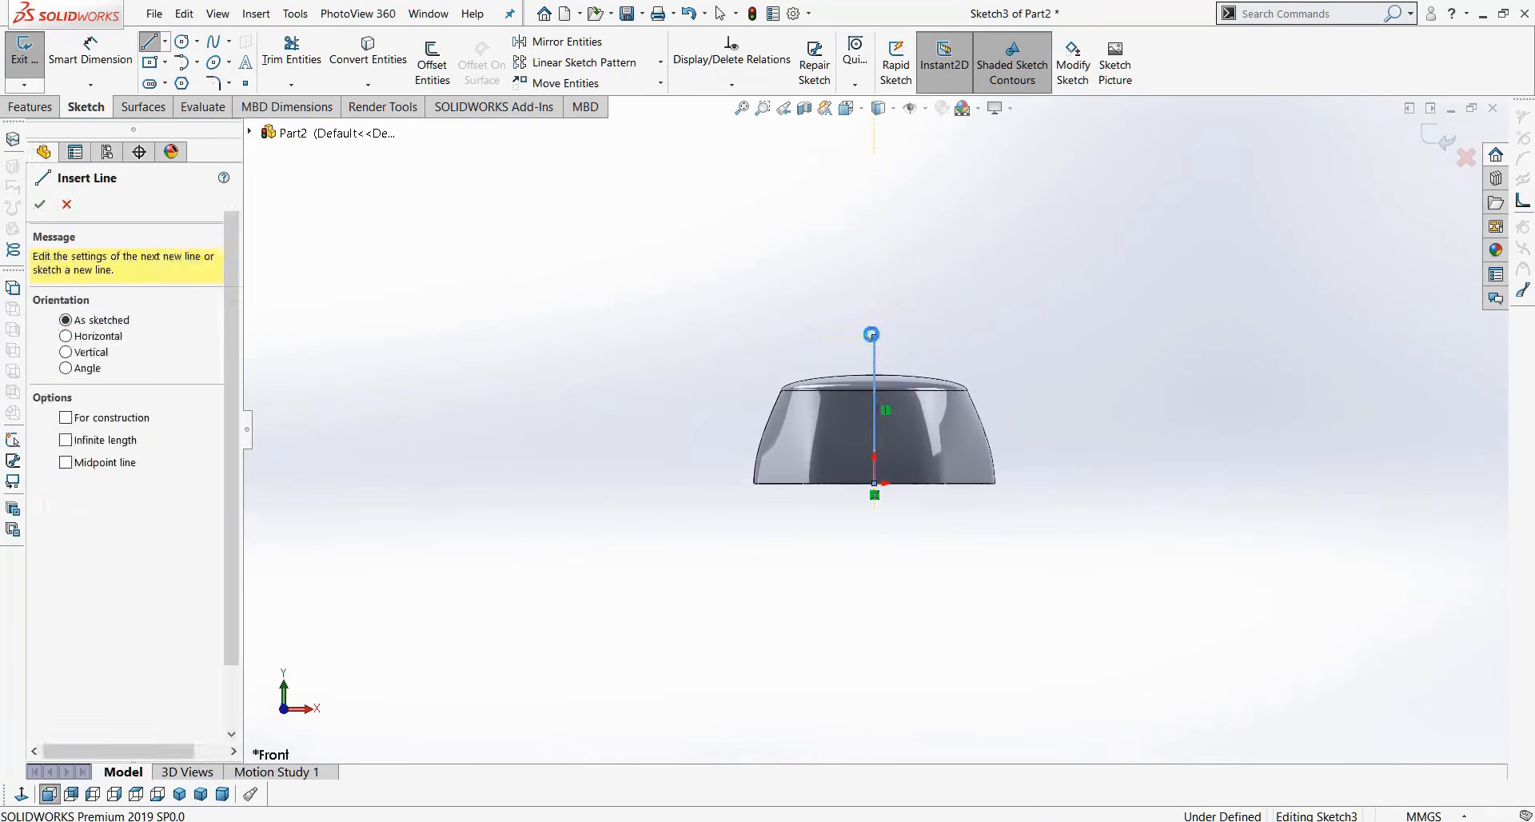
Move the vertical line's upper endpoint further up so the line is about 333 mm long.
left_click_drag(874, 335, 874, 129)
scroll(922, 230, "up", 3)
scroll(907, 240, "down", 4)
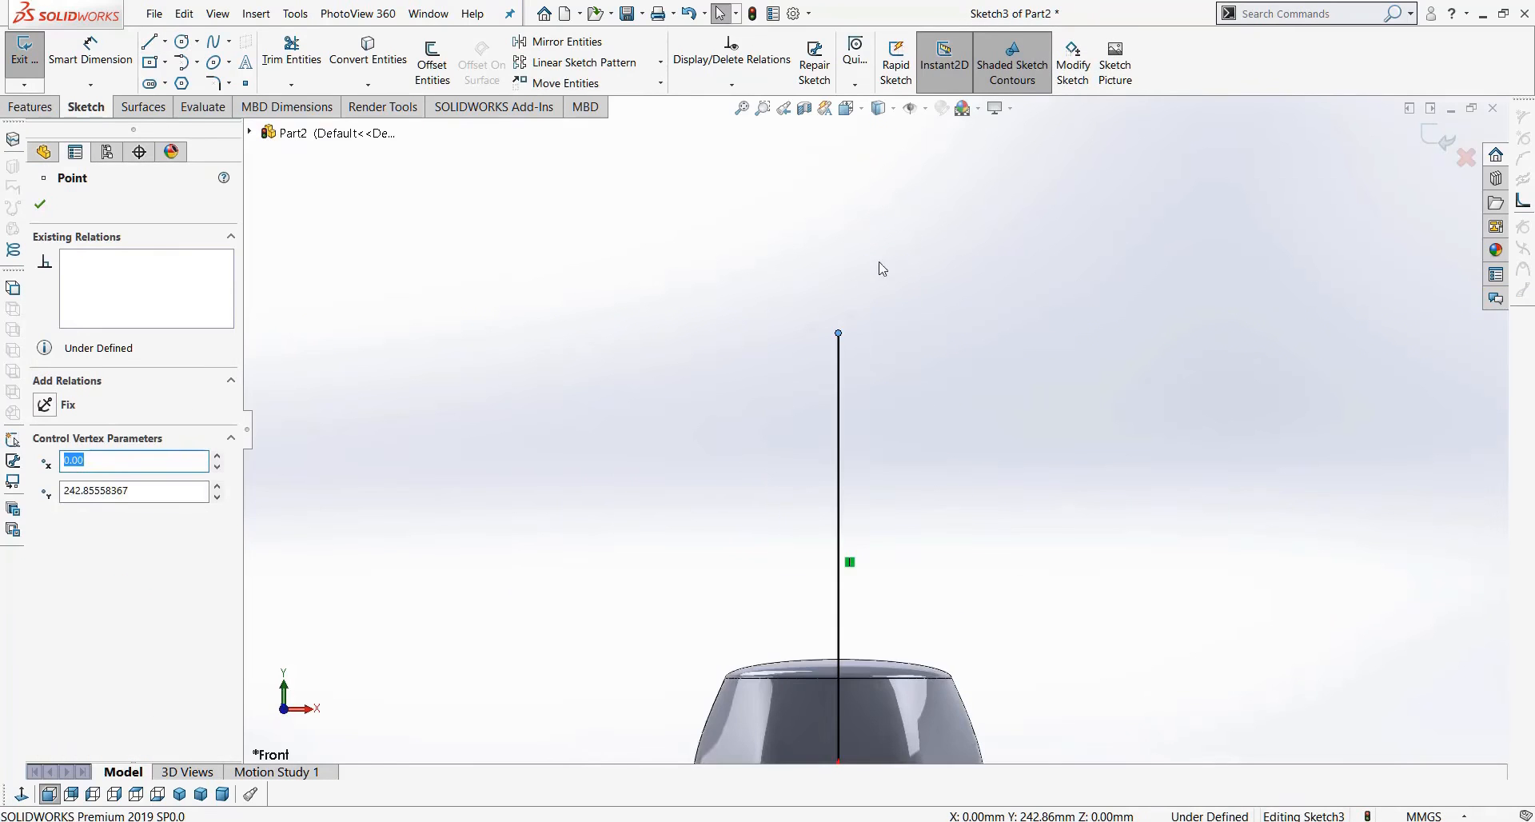
scroll(868, 349, "up", 3)
scroll(871, 349, "down", 1)
left_click_drag(853, 383, 840, 234)
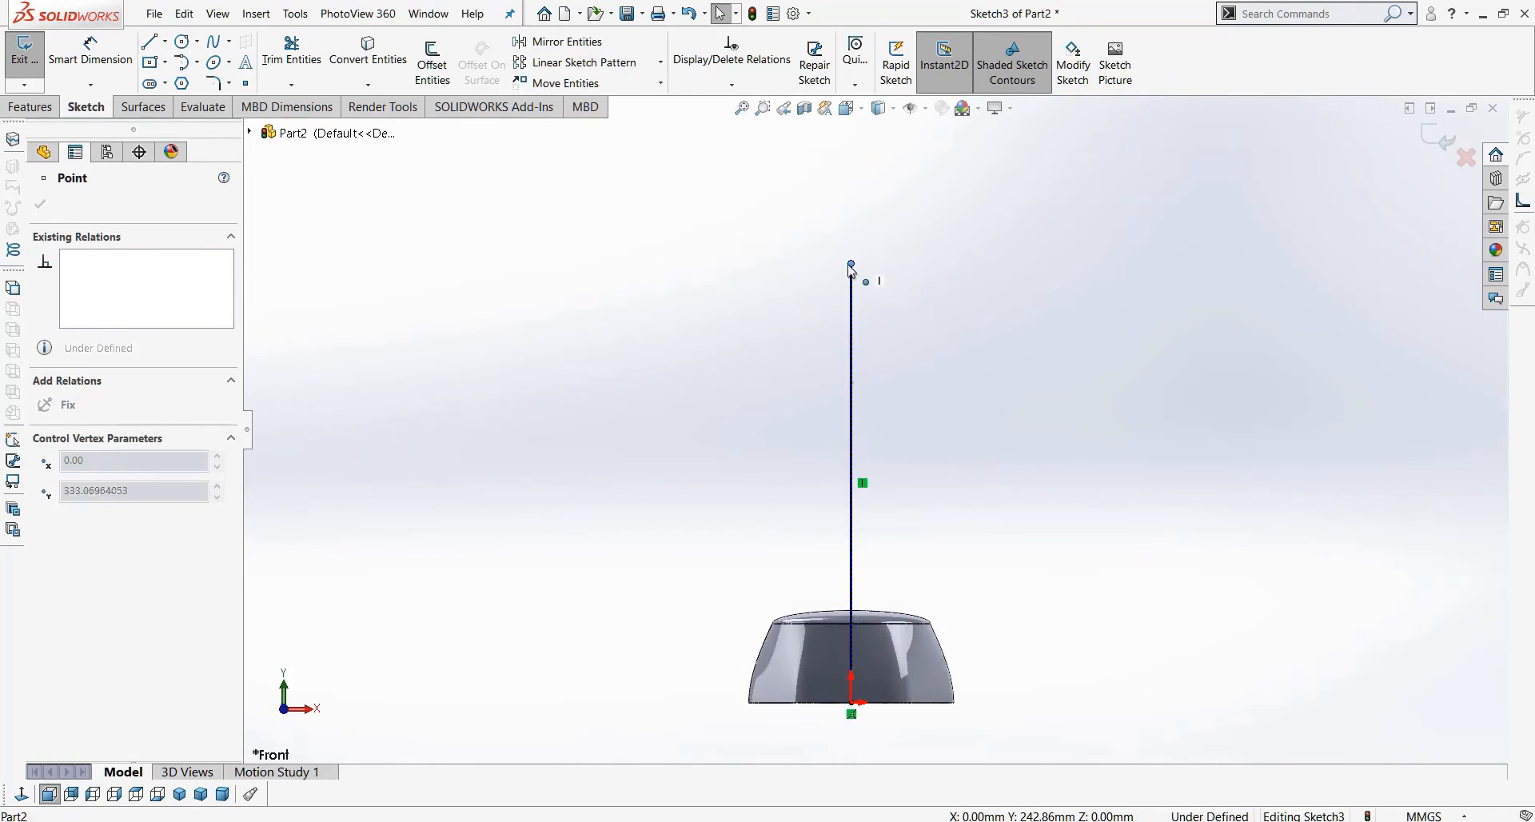
left_click(1003, 352)
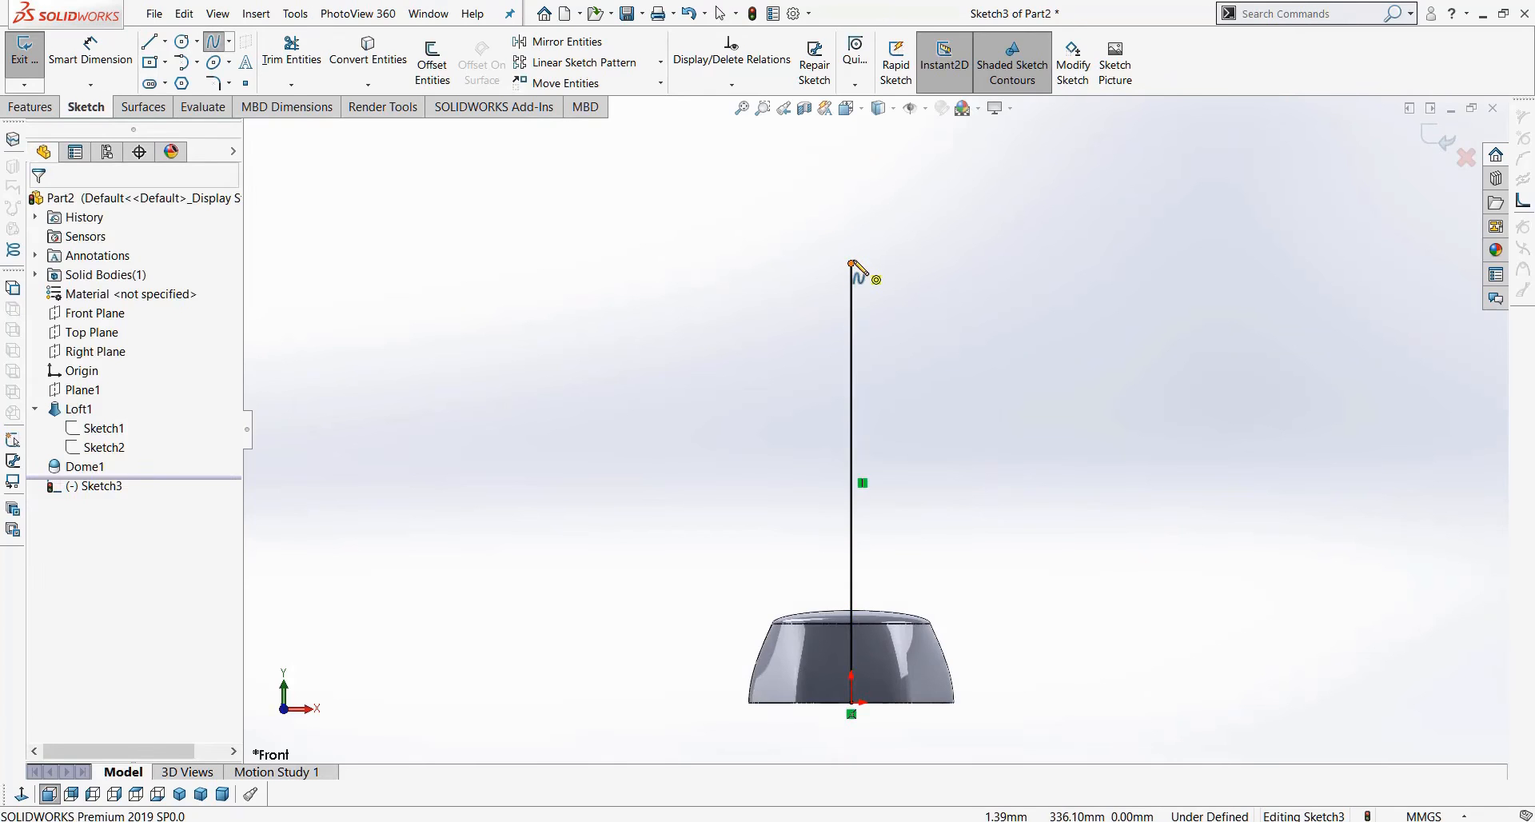
Sketch a tangent arc of about 142 mm radius from the line's upper endpoint, curving over toward negative X.
left_click(182, 63)
left_click(851, 264)
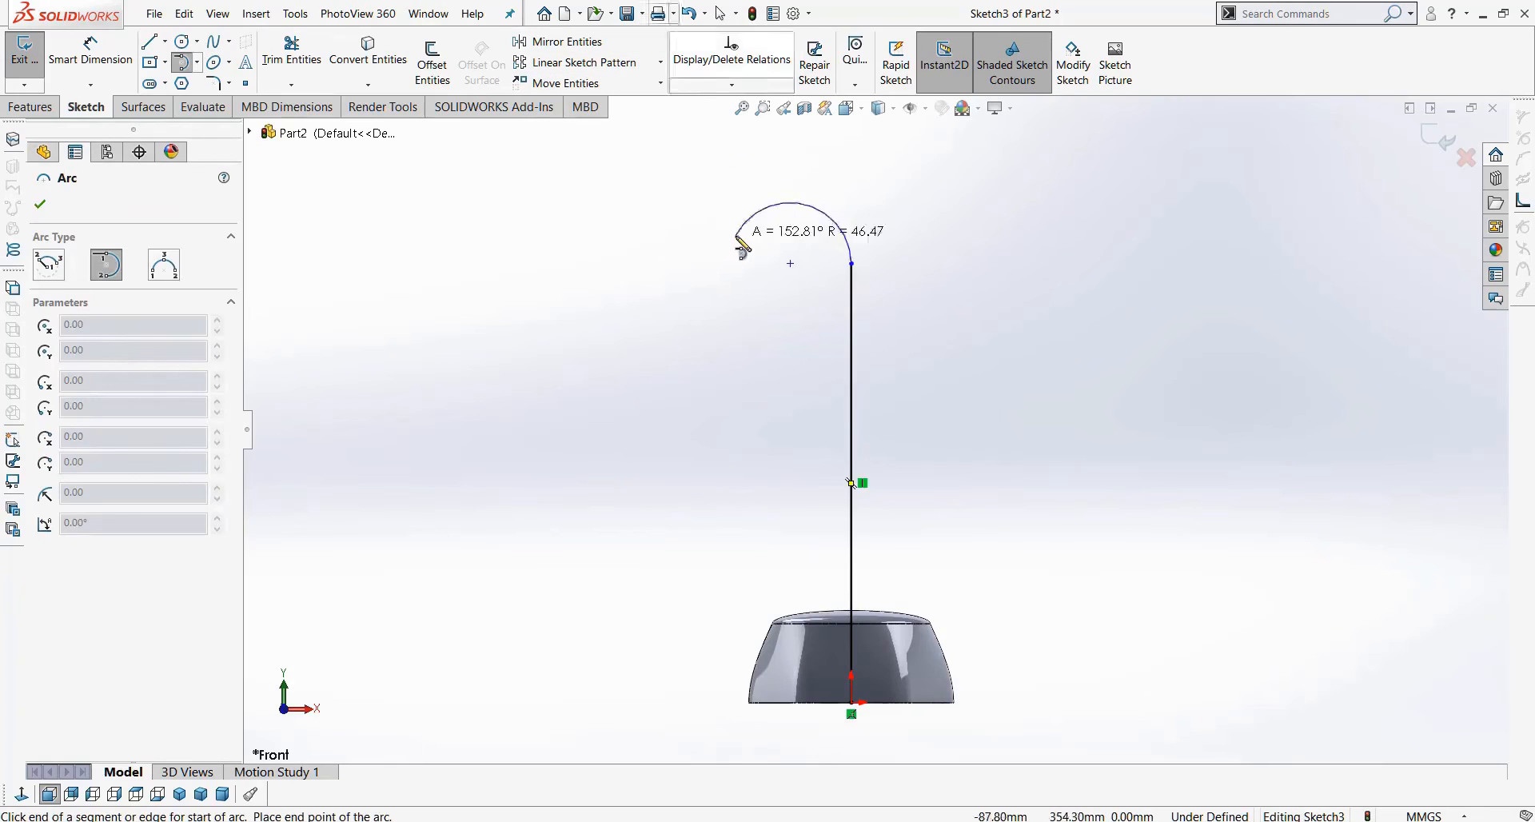
scroll(731, 231, "up", 3)
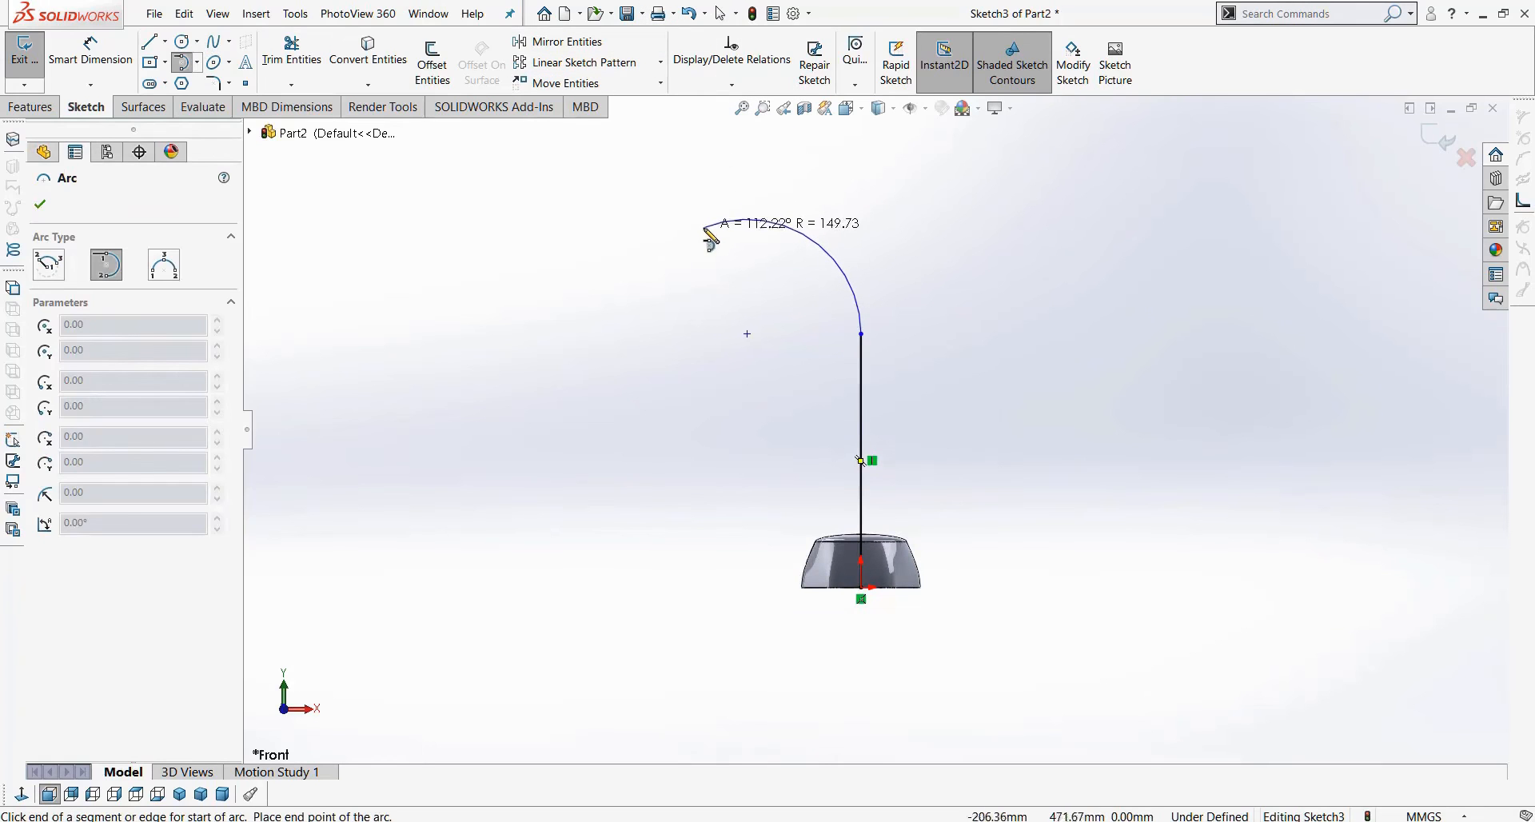
left_click(711, 234)
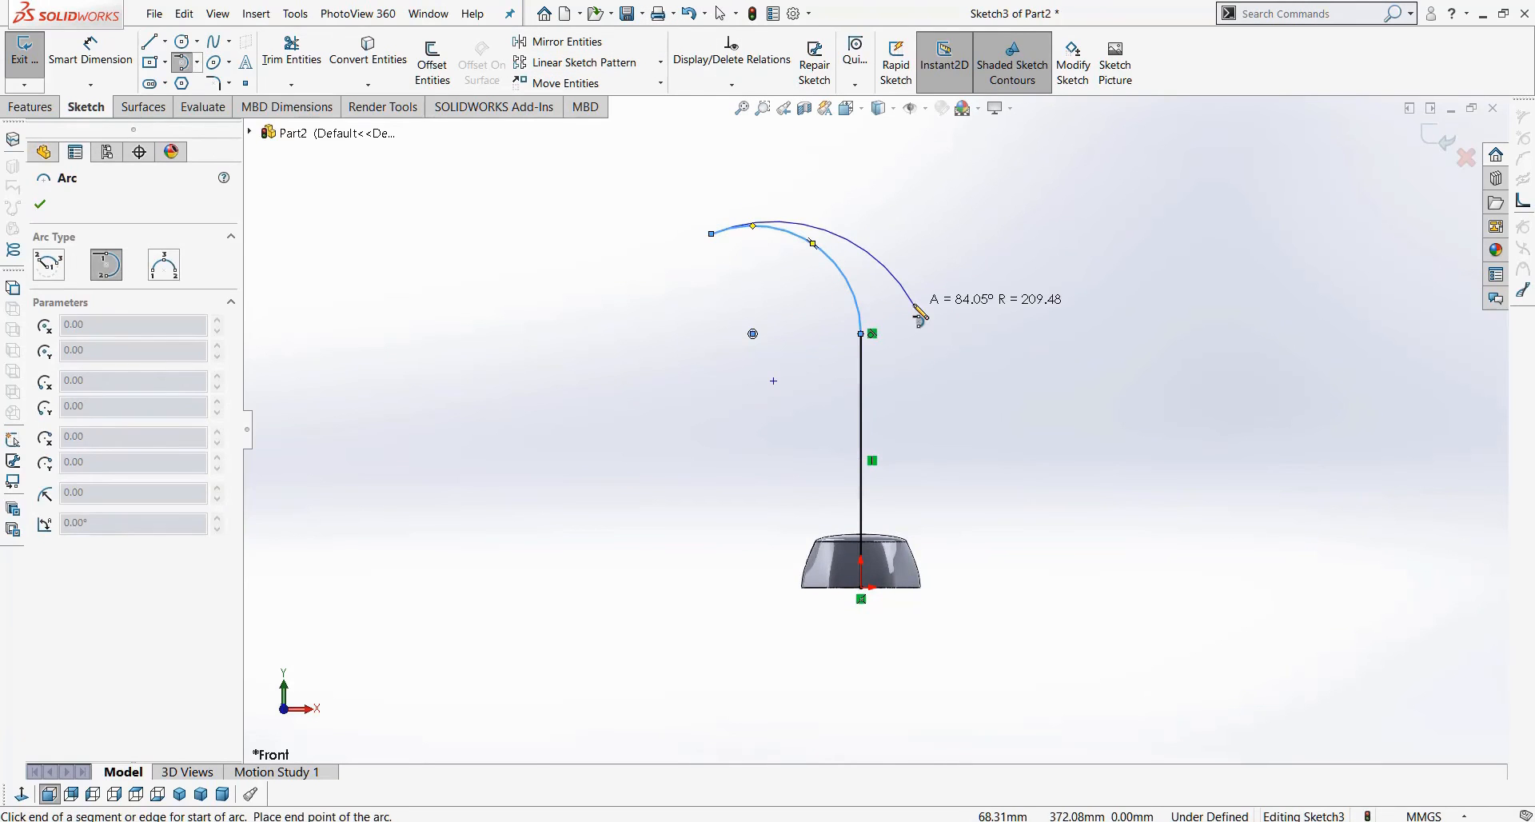
key("Escape")
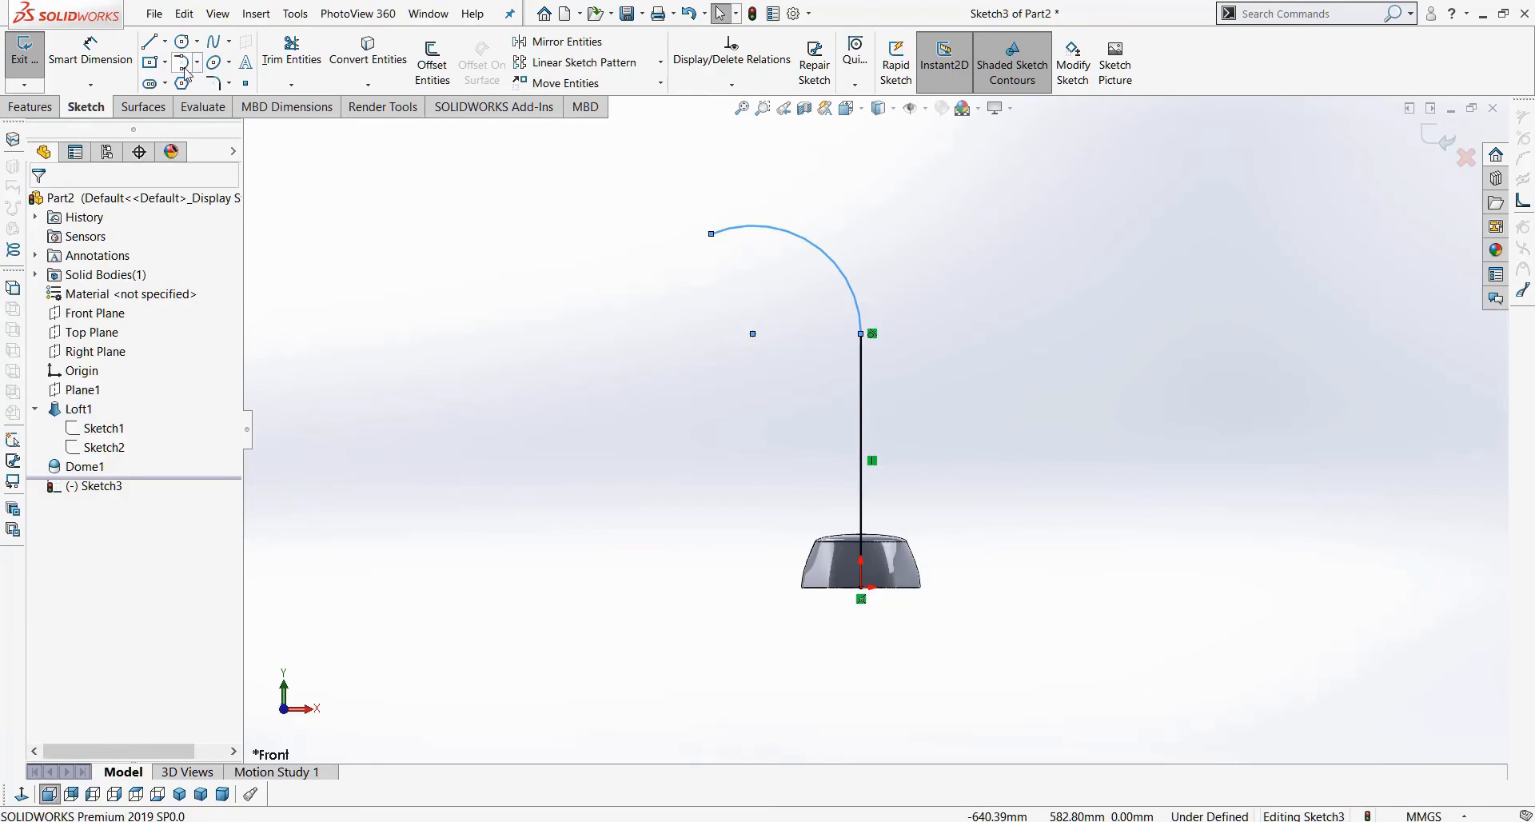
Dimension the tangent arc's radius at 140 mm.
scroll(889, 256, "down", 2)
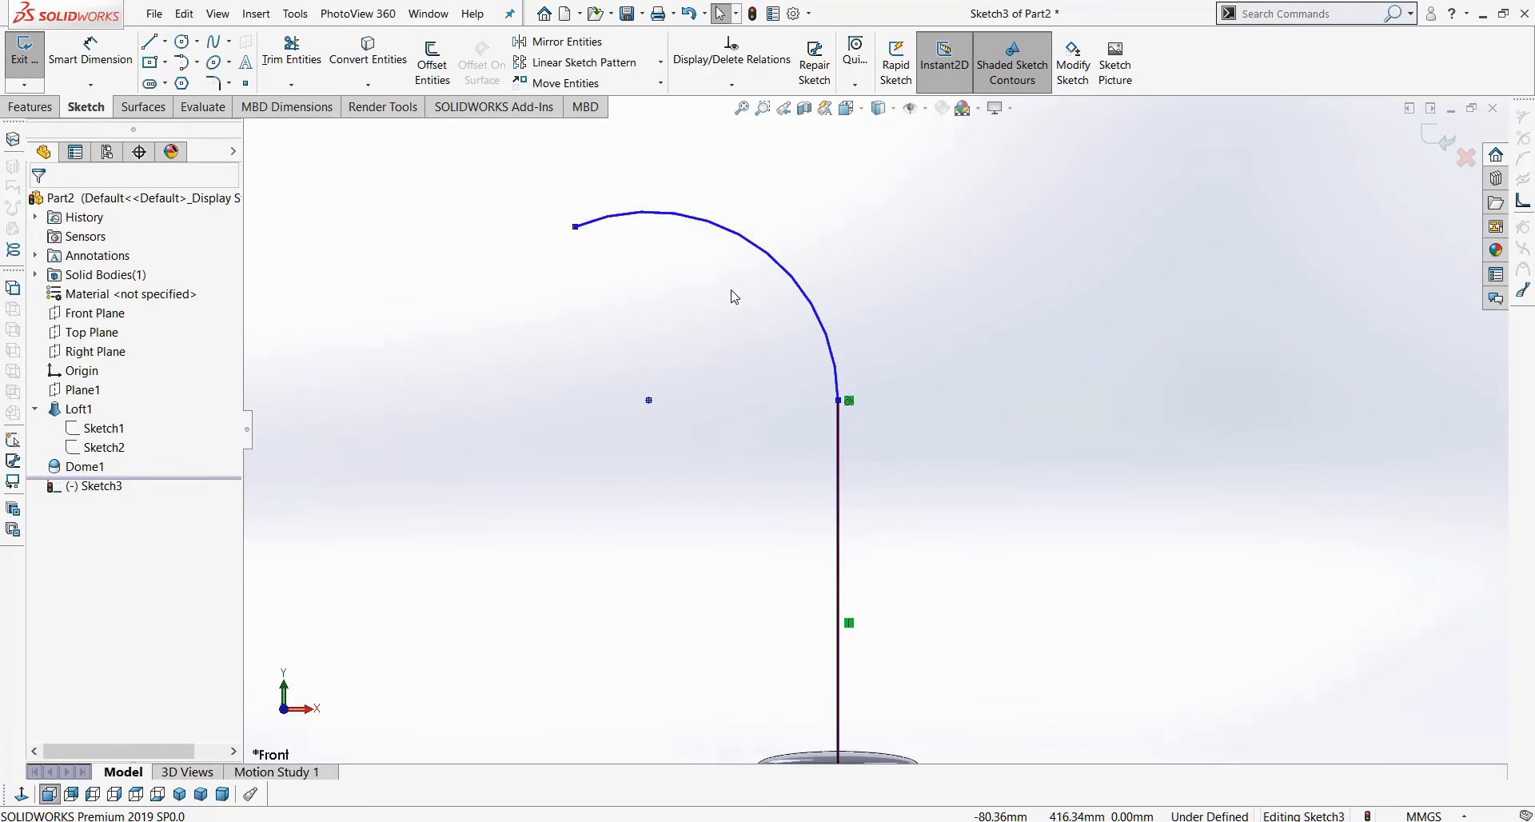
key("d")
left_click(819, 318)
left_click(996, 301)
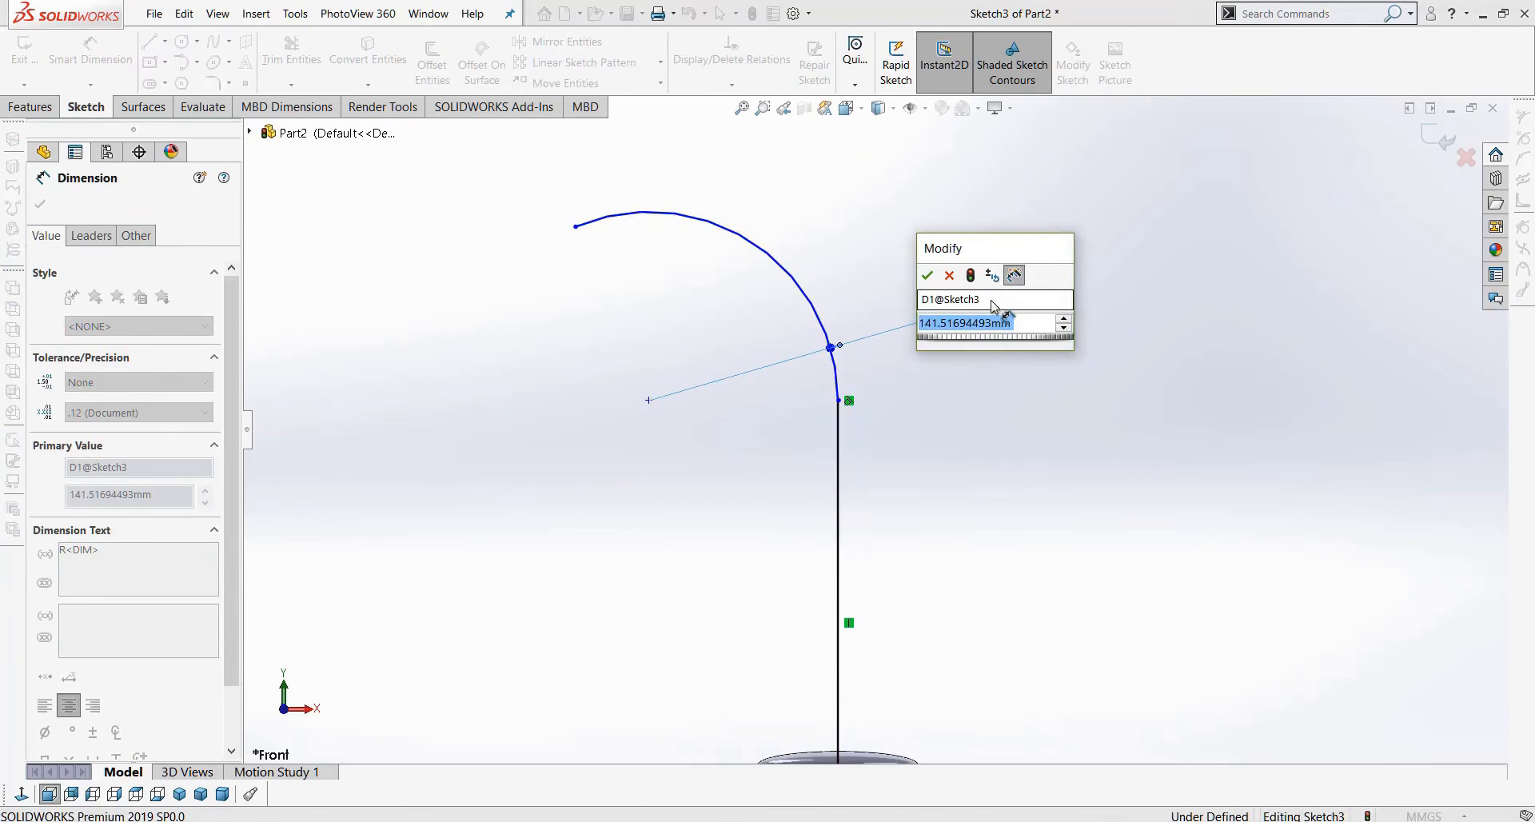
type("140")
key("Return")
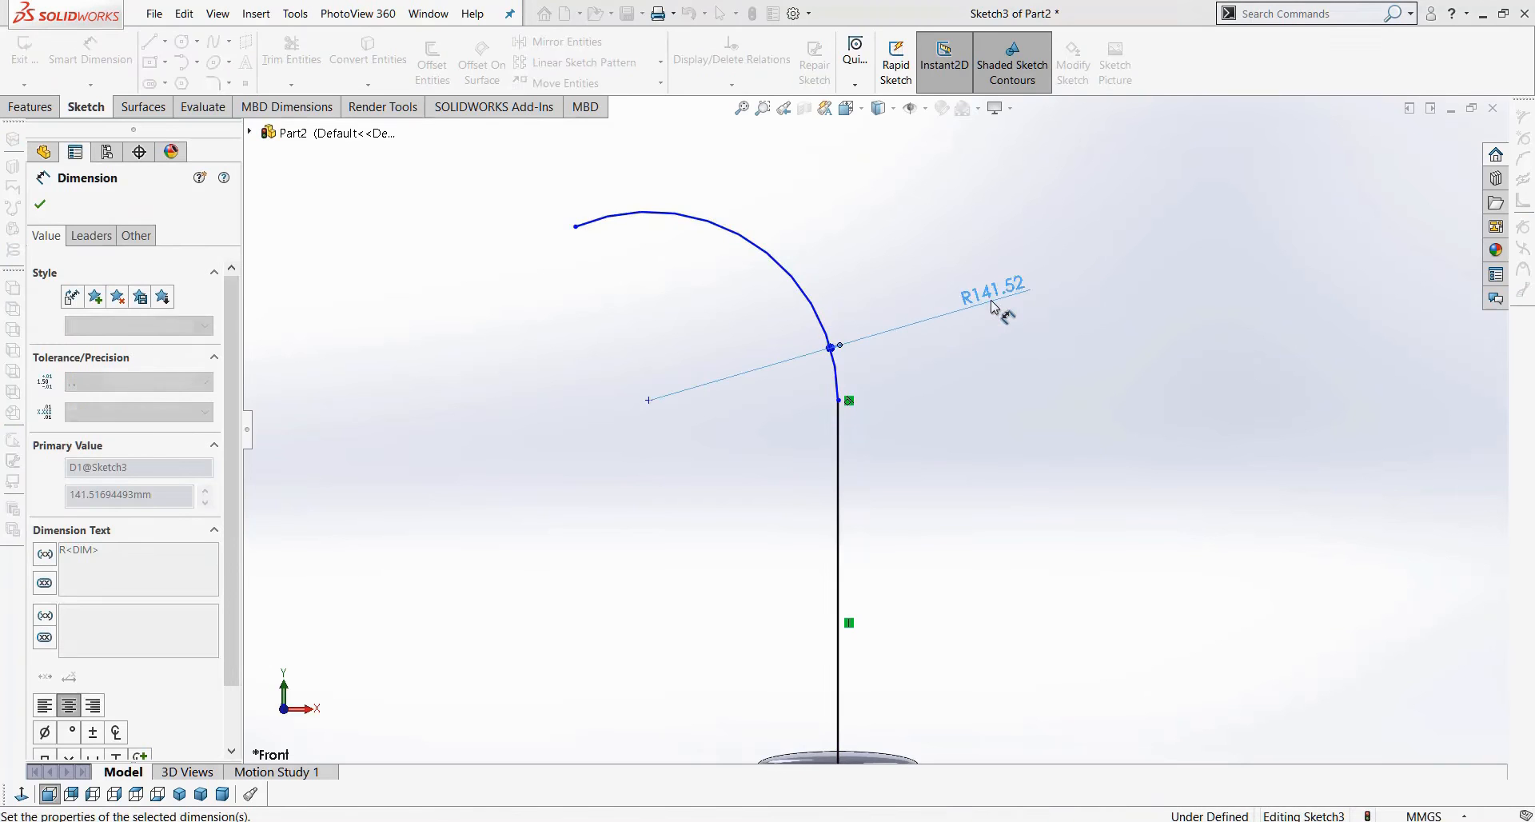
Dimension the vertical line's length at 350 mm.
left_click(838, 489)
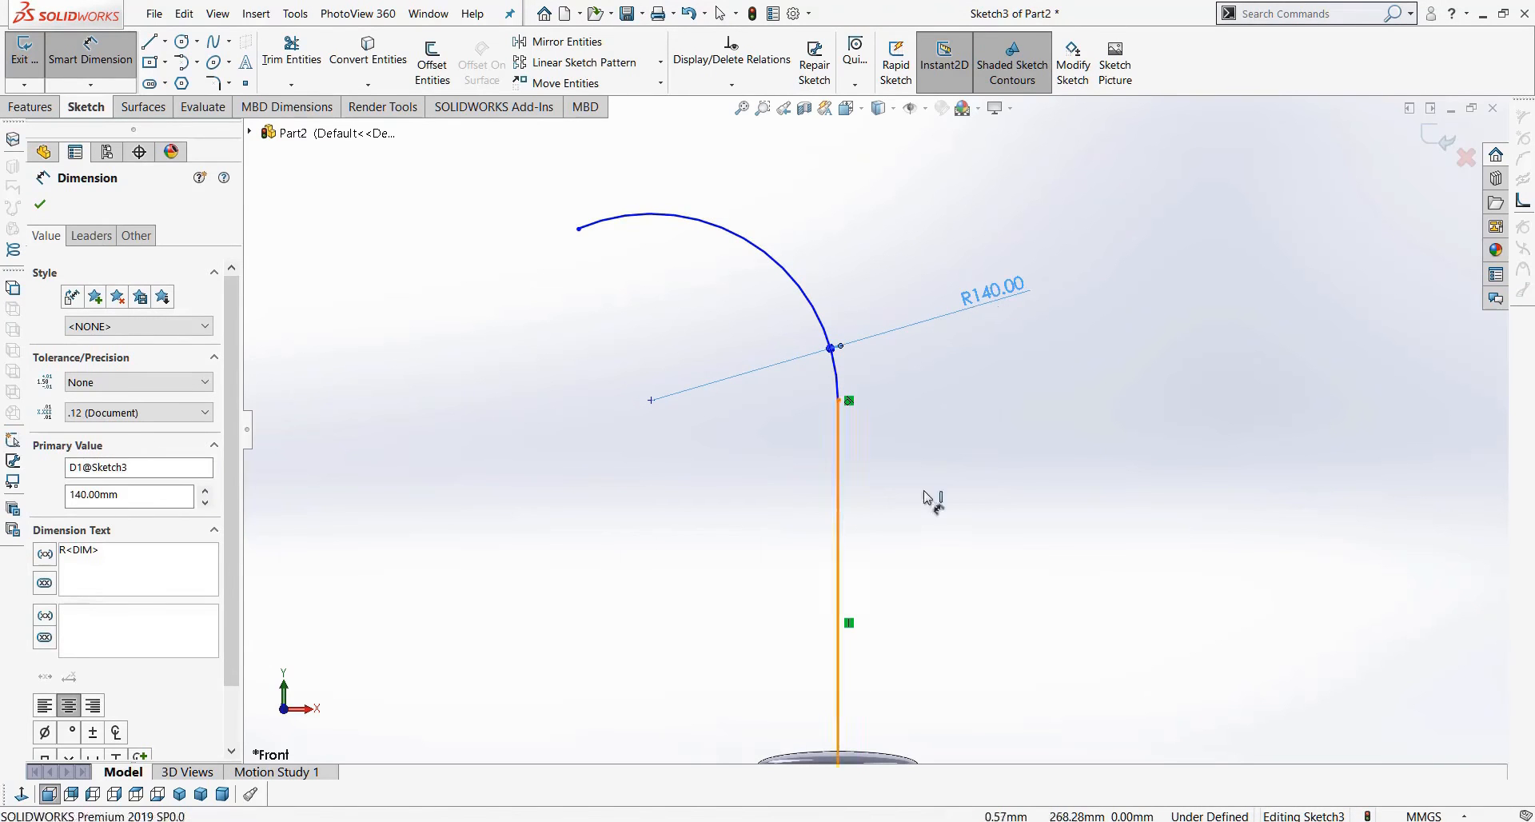
left_click(1037, 513)
type("350")
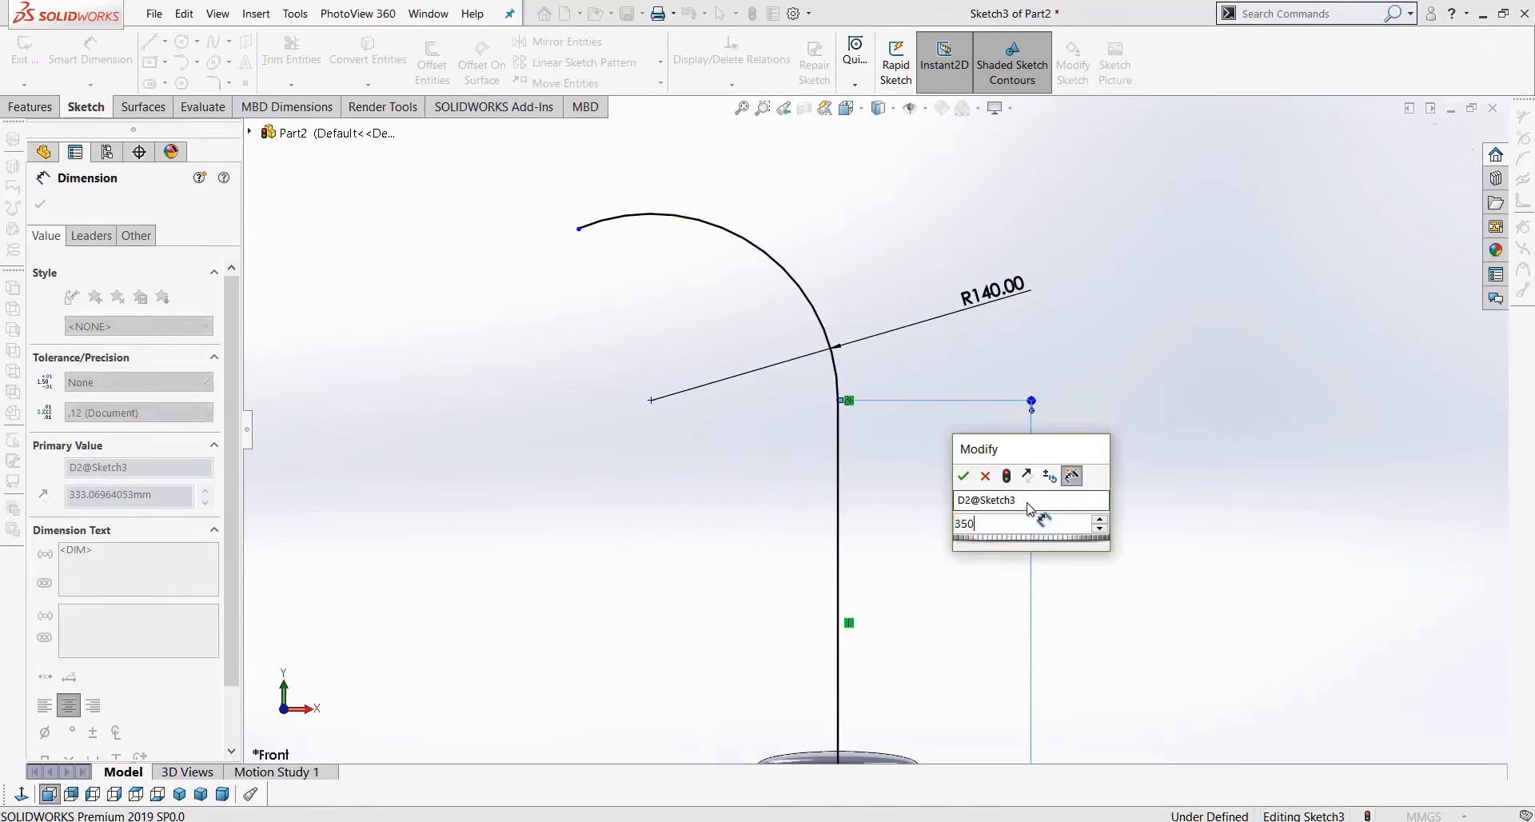
key("Return")
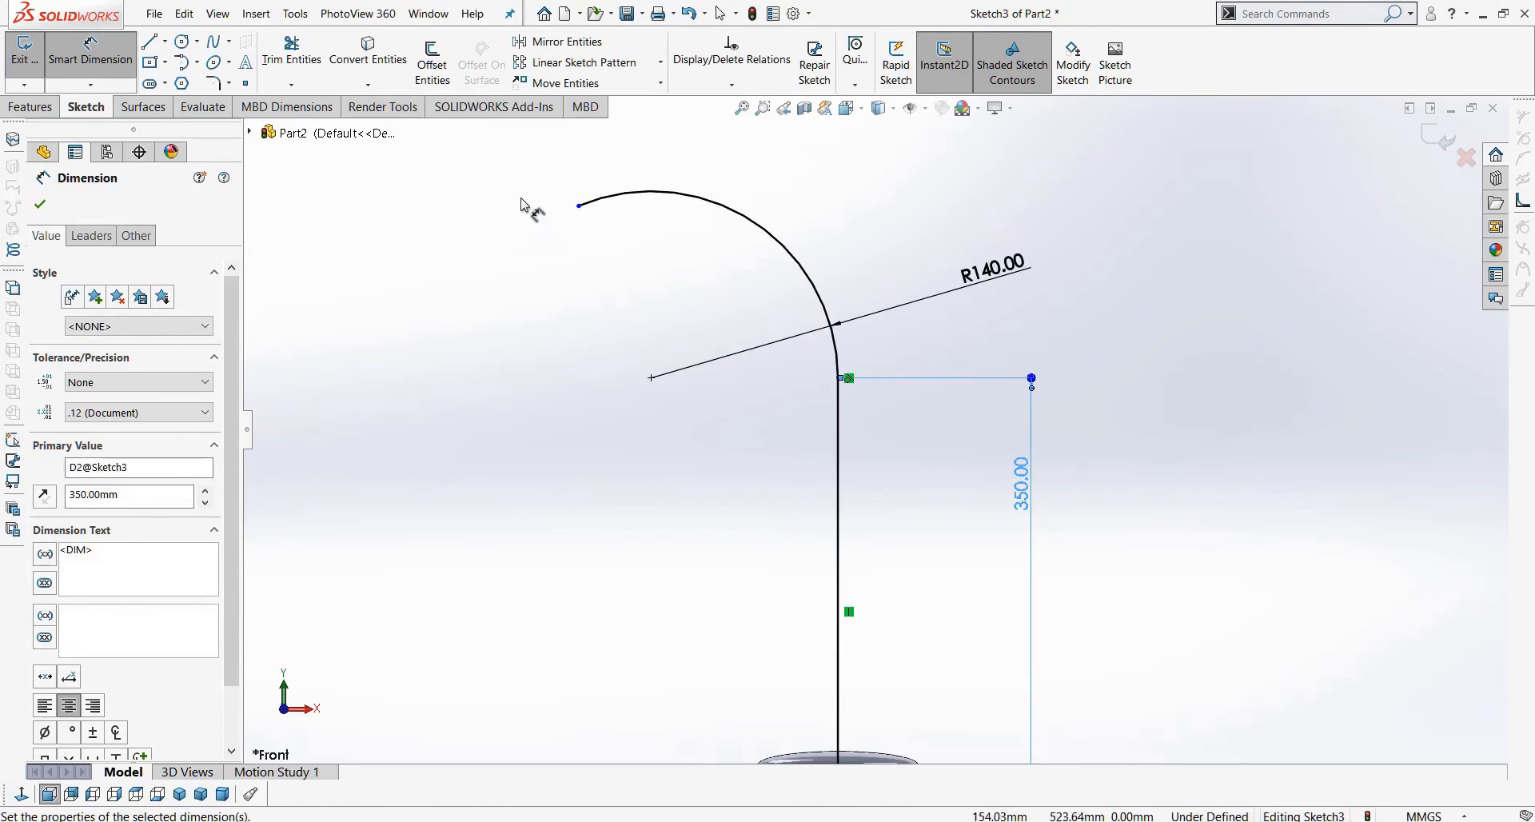
Shorten the arc by moving its free endpoint back along the curve to about X -114 mm, Y 488 mm.
left_click(578, 207)
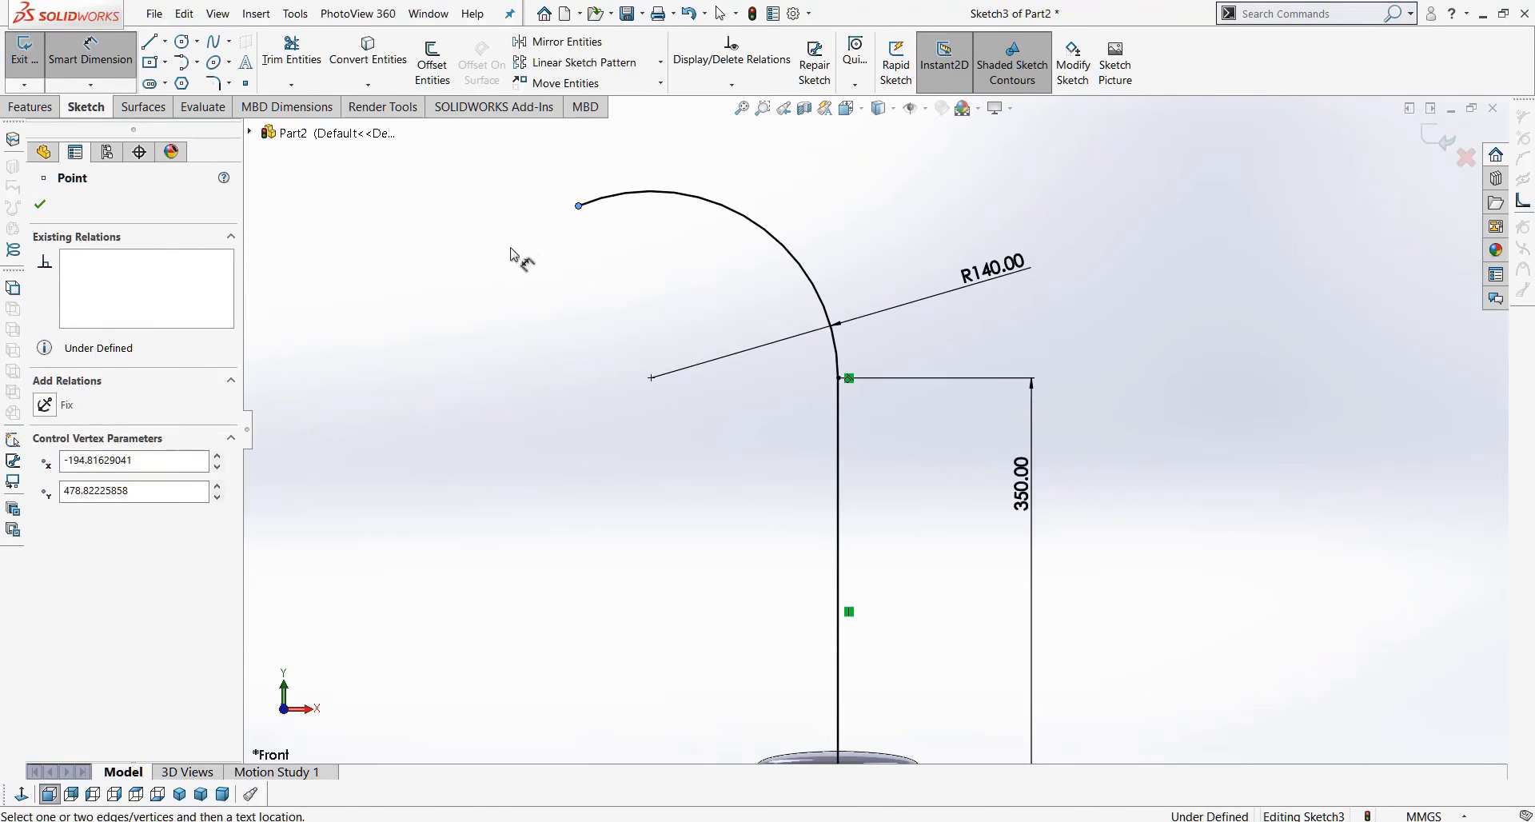
key("Escape")
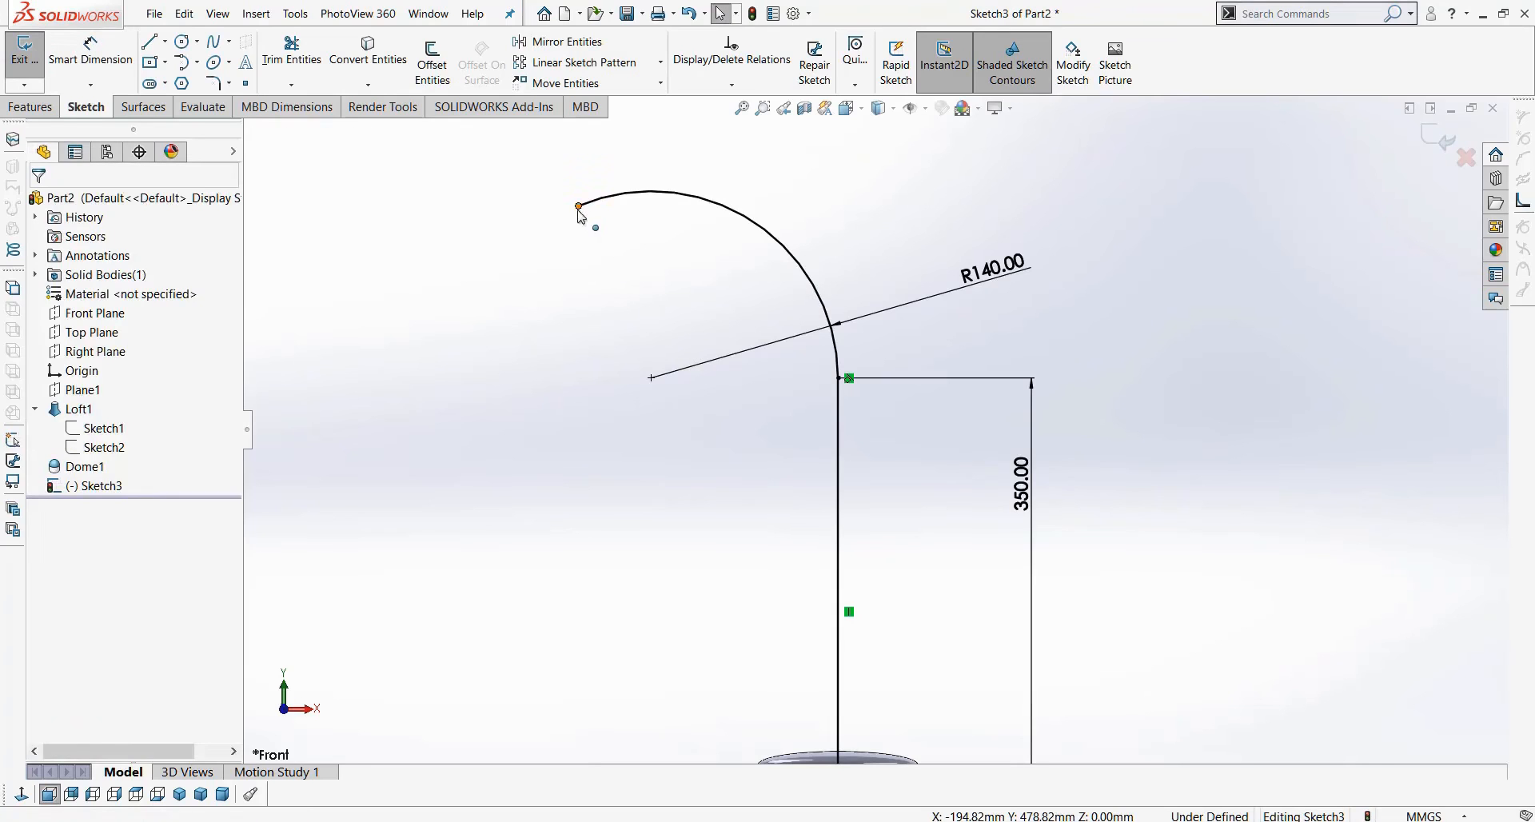
left_click_drag(579, 205, 518, 268)
mouse_move(652, 235)
left_mouse_down()
mouse_move(589, 257)
mouse_move(674, 235)
mouse_move(650, 235)
left_mouse_up()
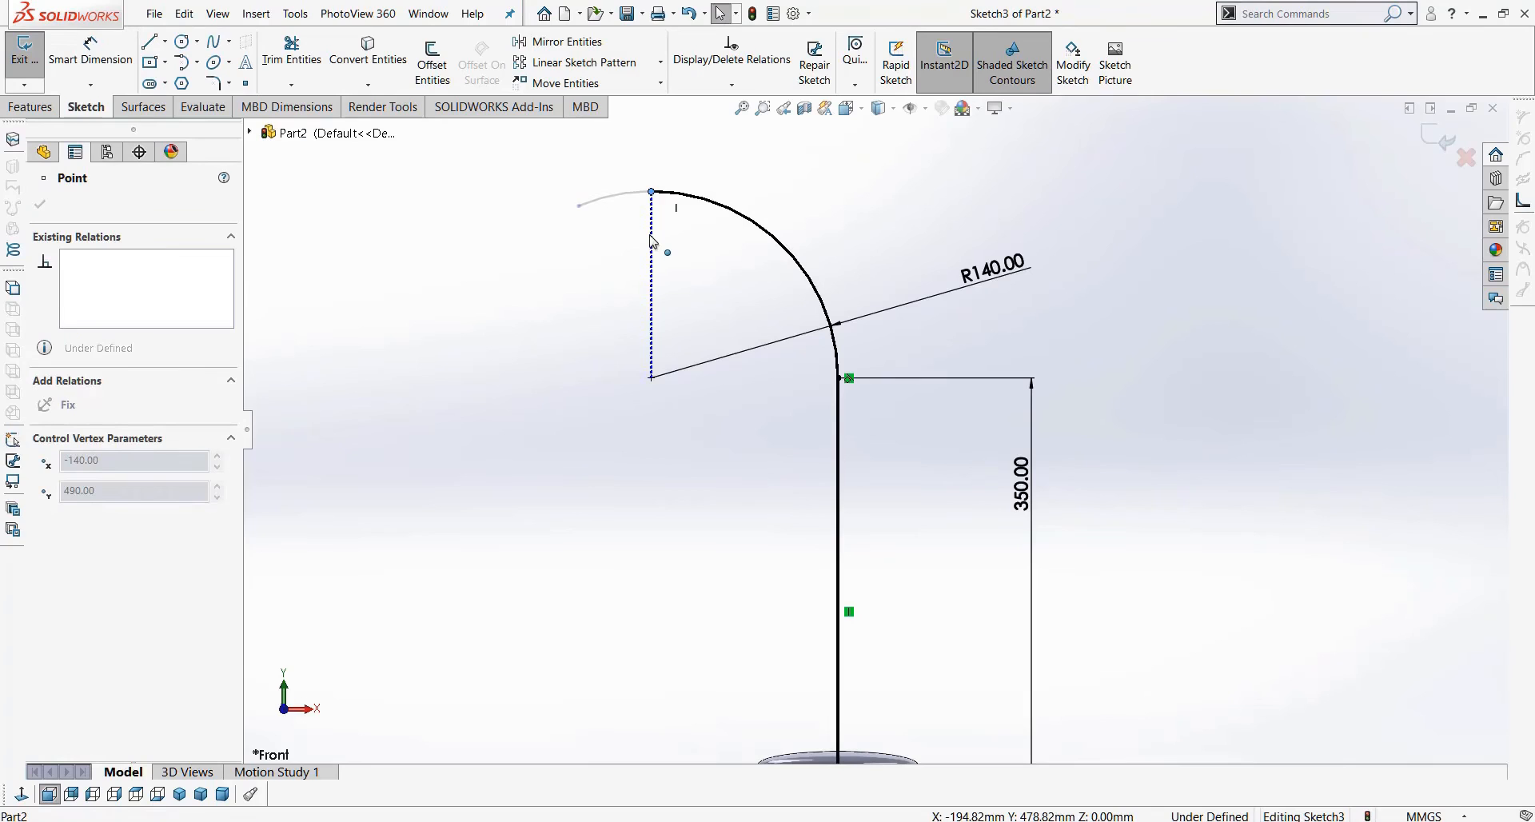
left_click_drag(650, 236, 629, 226)
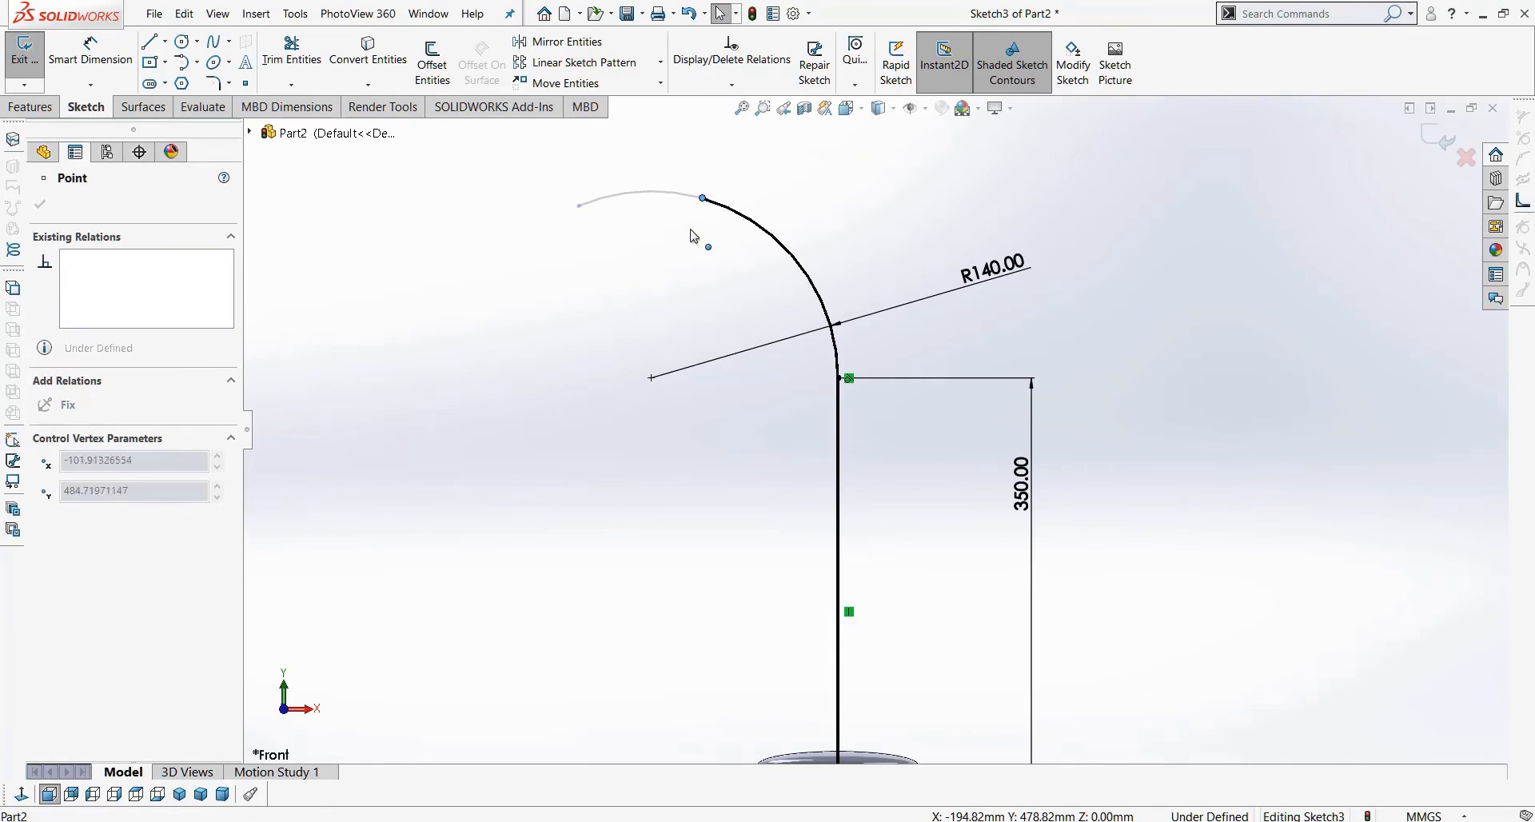
left_click_drag(724, 285, 724, 285)
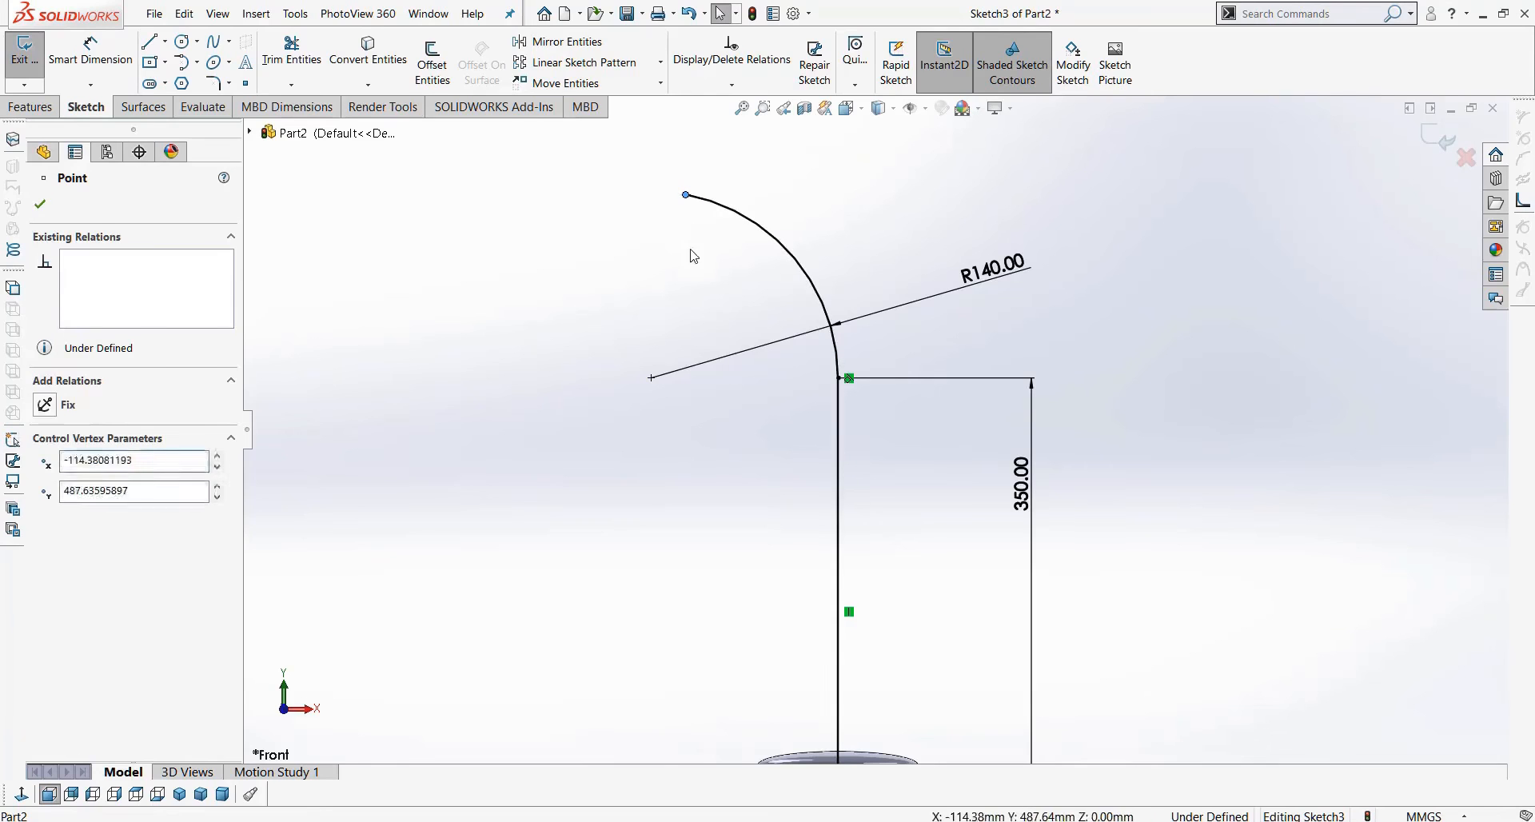
left_click(727, 282)
middle_click_drag(727, 282, 750, 315, "ctrl")
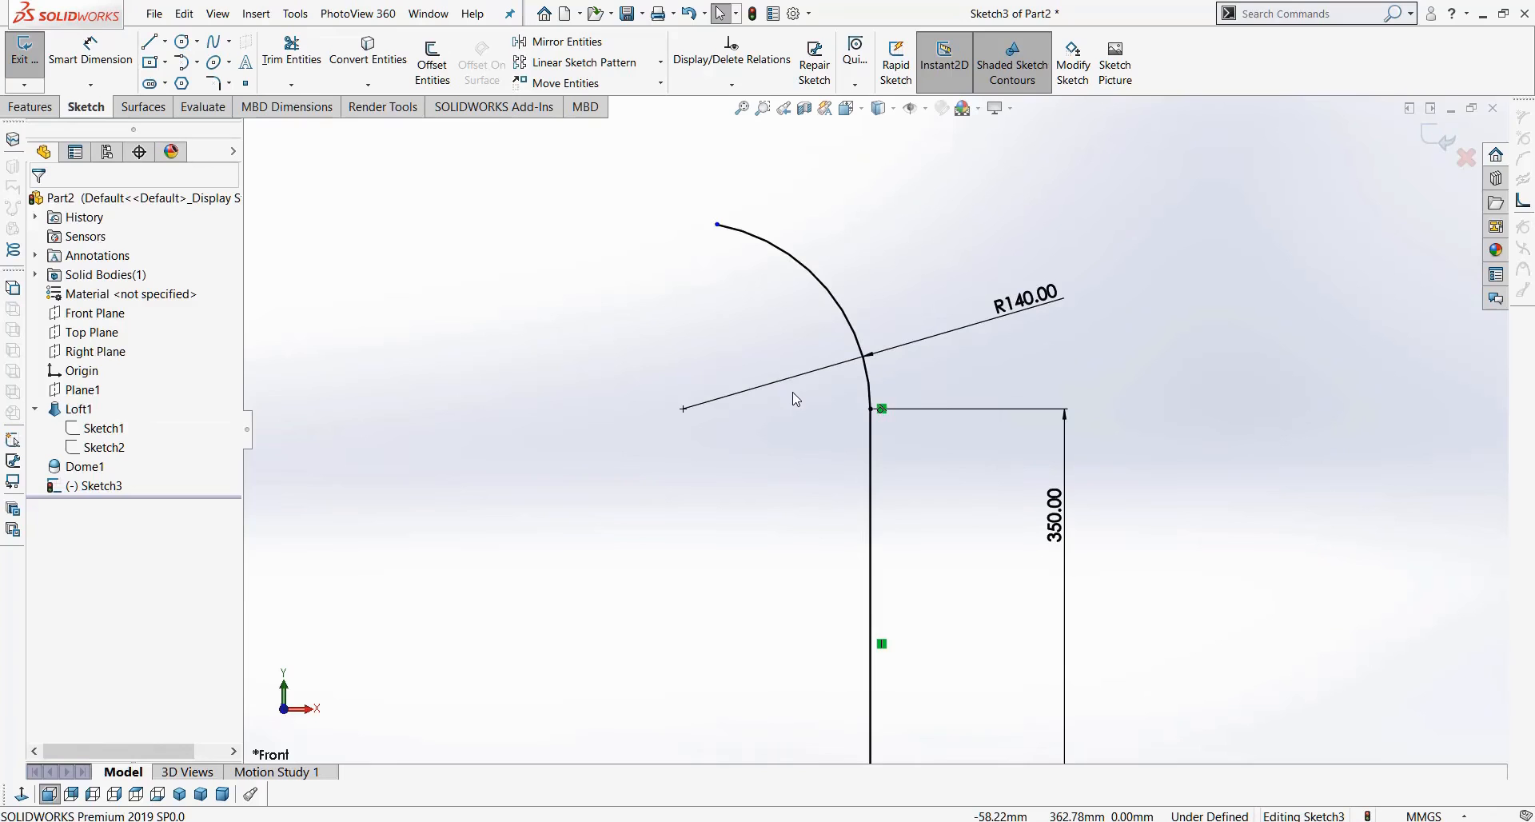
key("d")
left_click(871, 409)
left_click(716, 225)
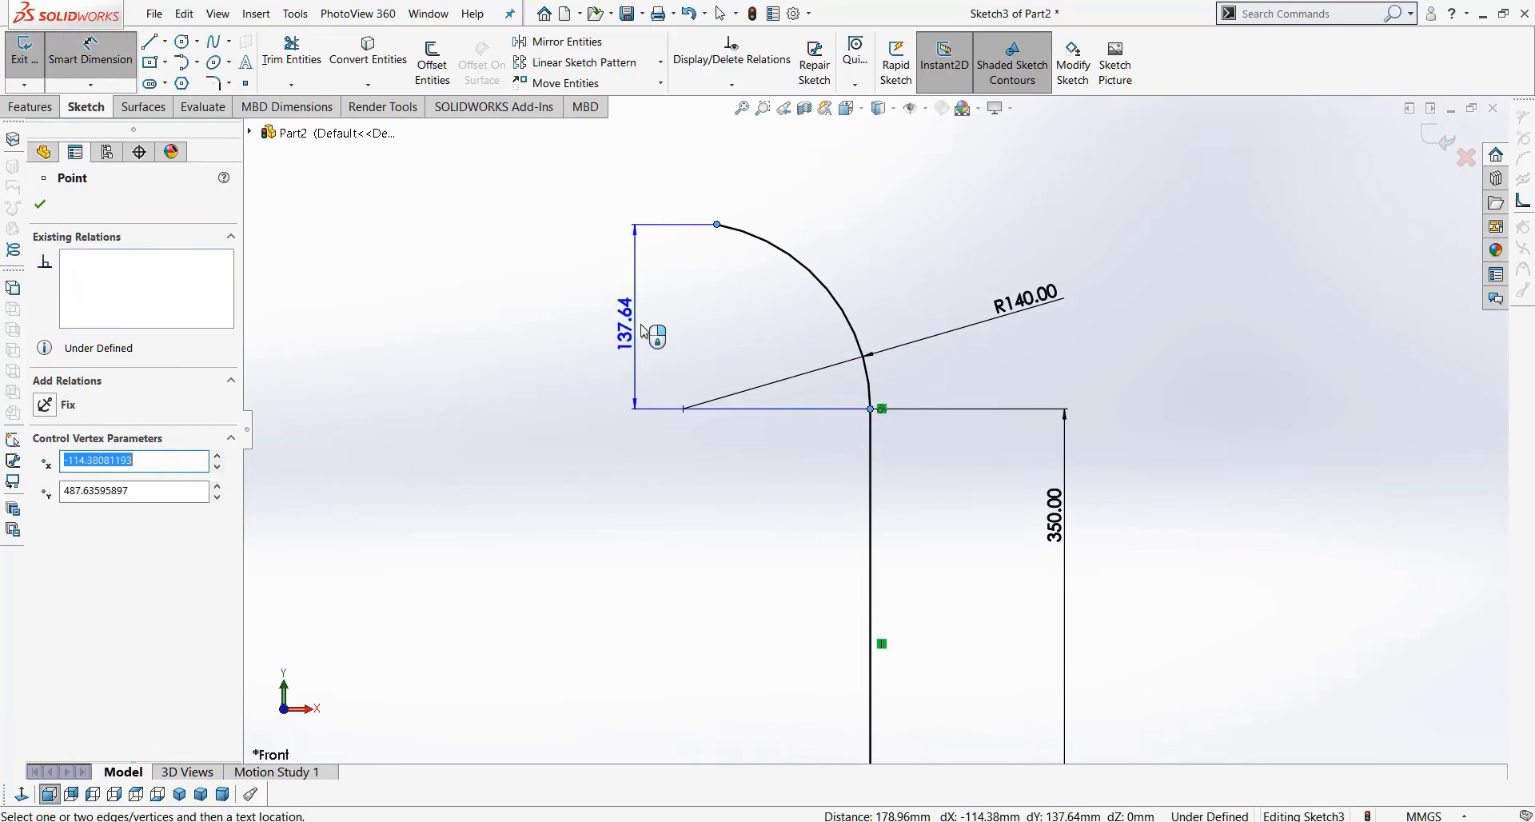
key("Escape")
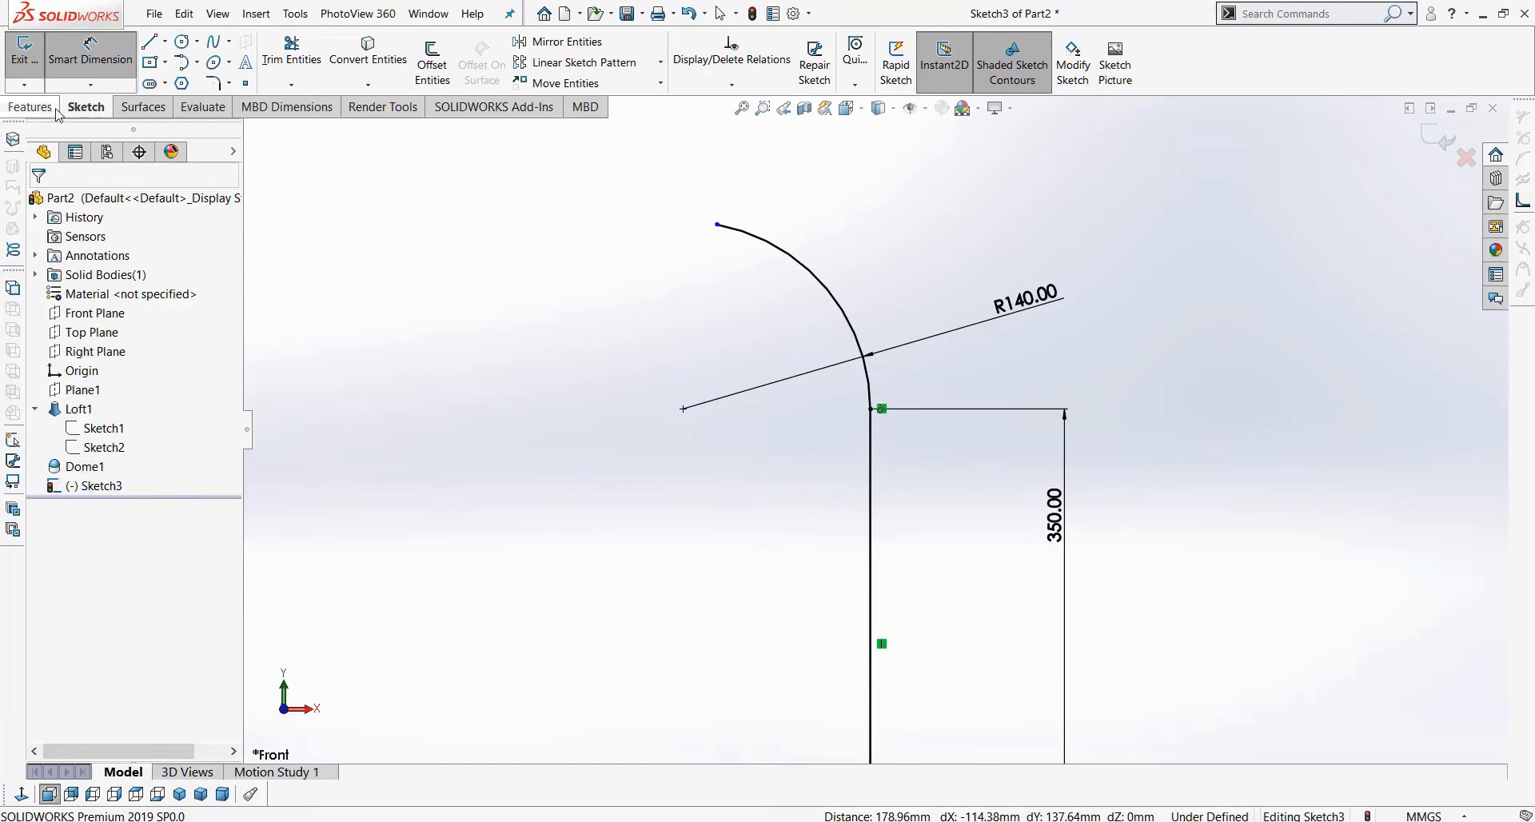
Finish the path sketch and start a Swept Boss/Base with a circular profile, using the line-and-arc sketch as the path.
left_click(1431, 134)
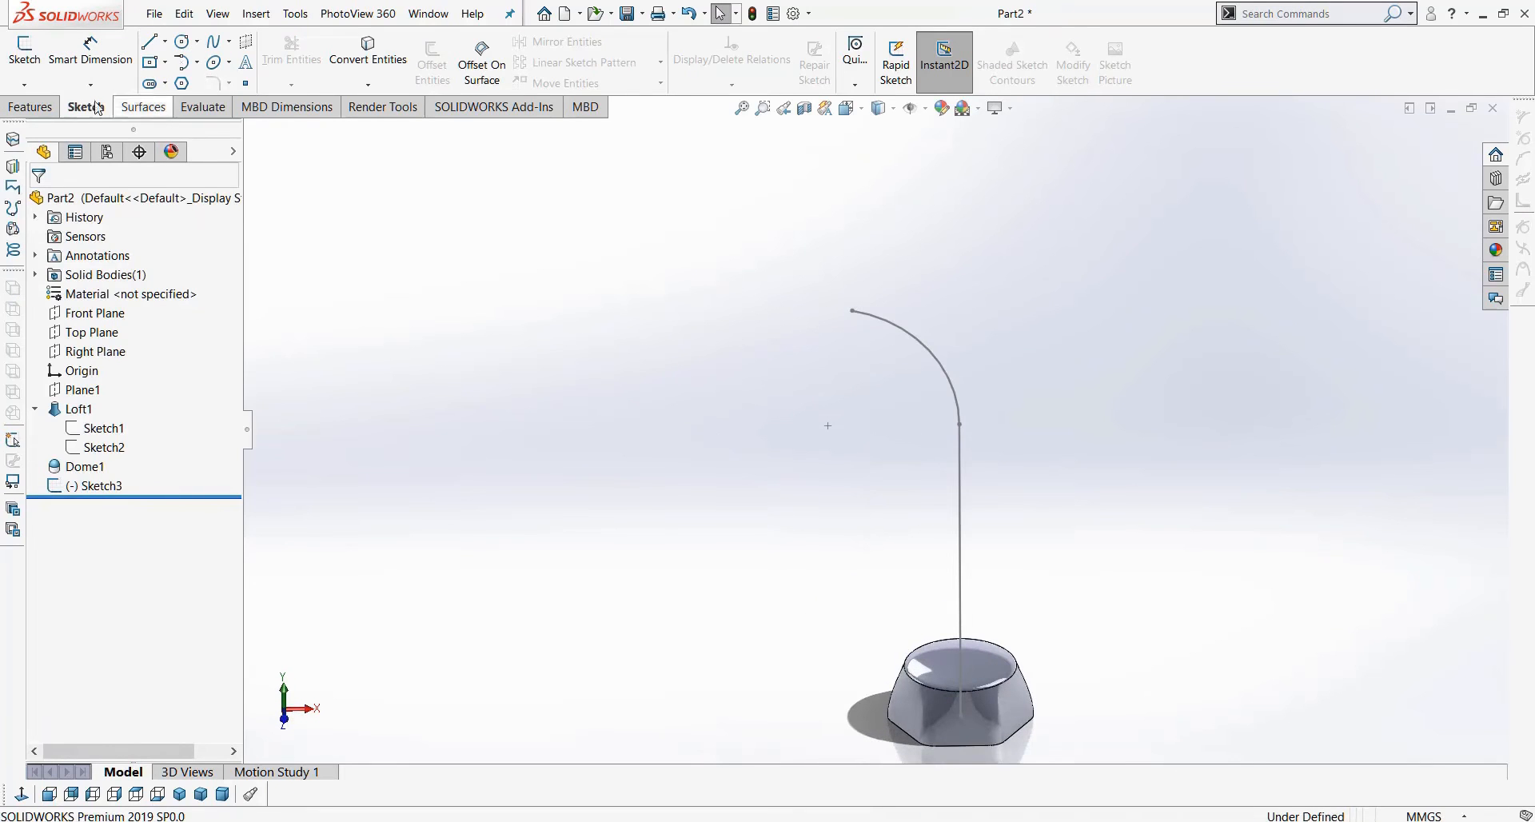
left_click(50, 107)
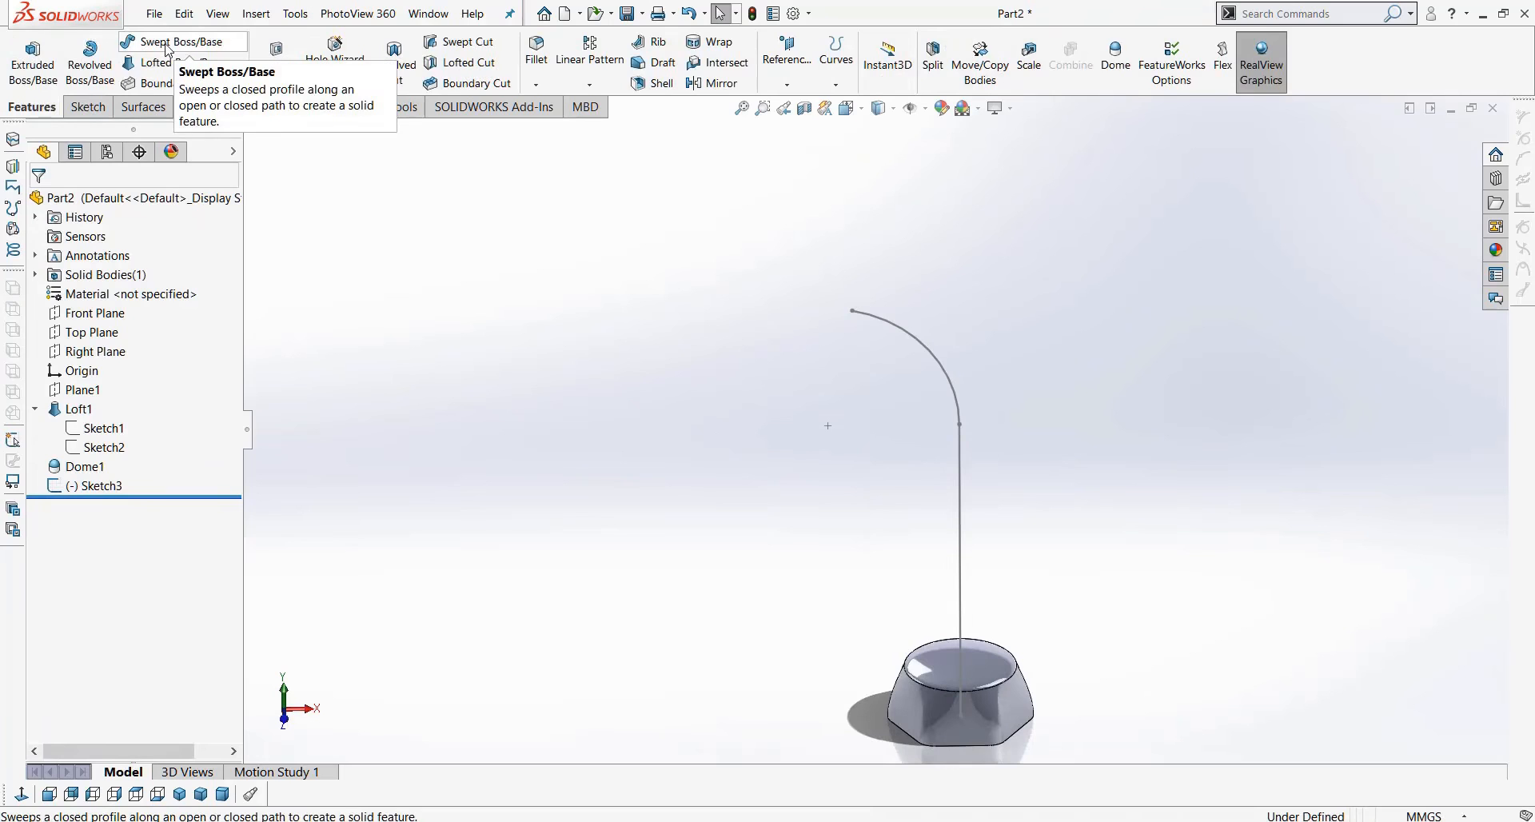
left_click(167, 43)
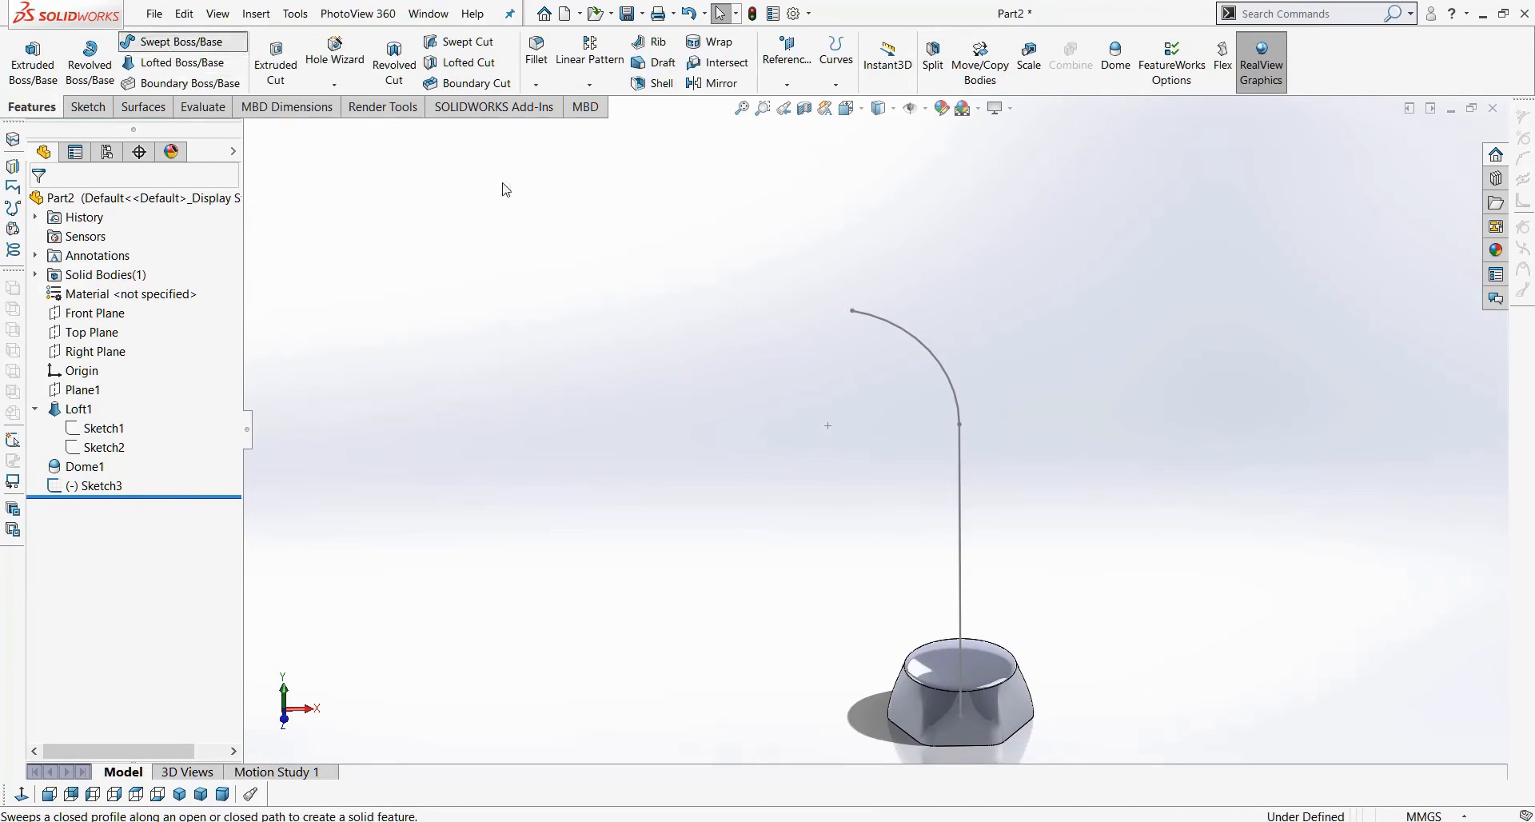
left_click(962, 468)
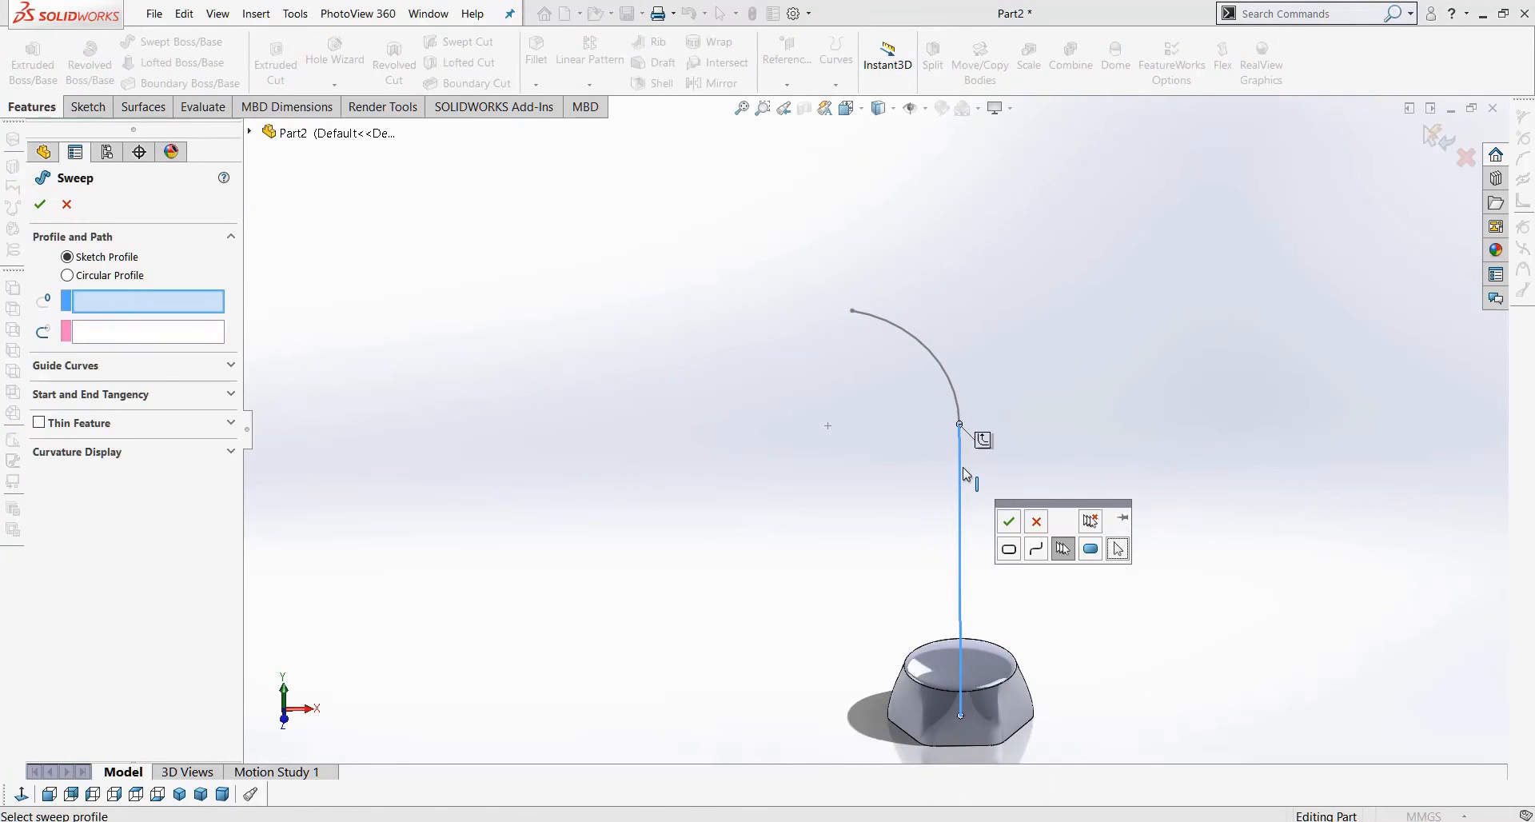
left_click(963, 467)
left_click(68, 275)
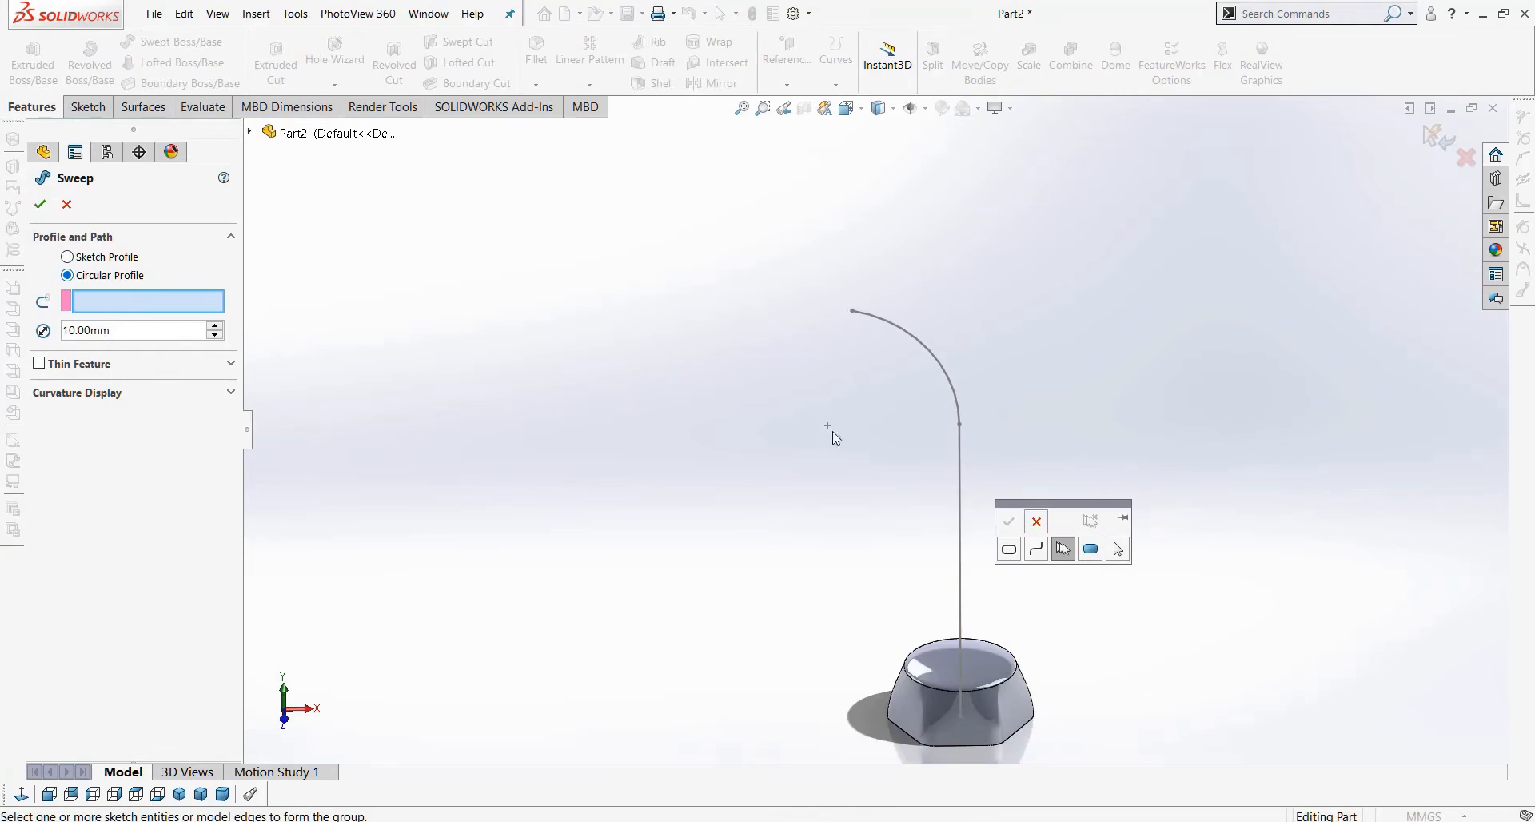
left_click(962, 468)
left_click(1036, 521)
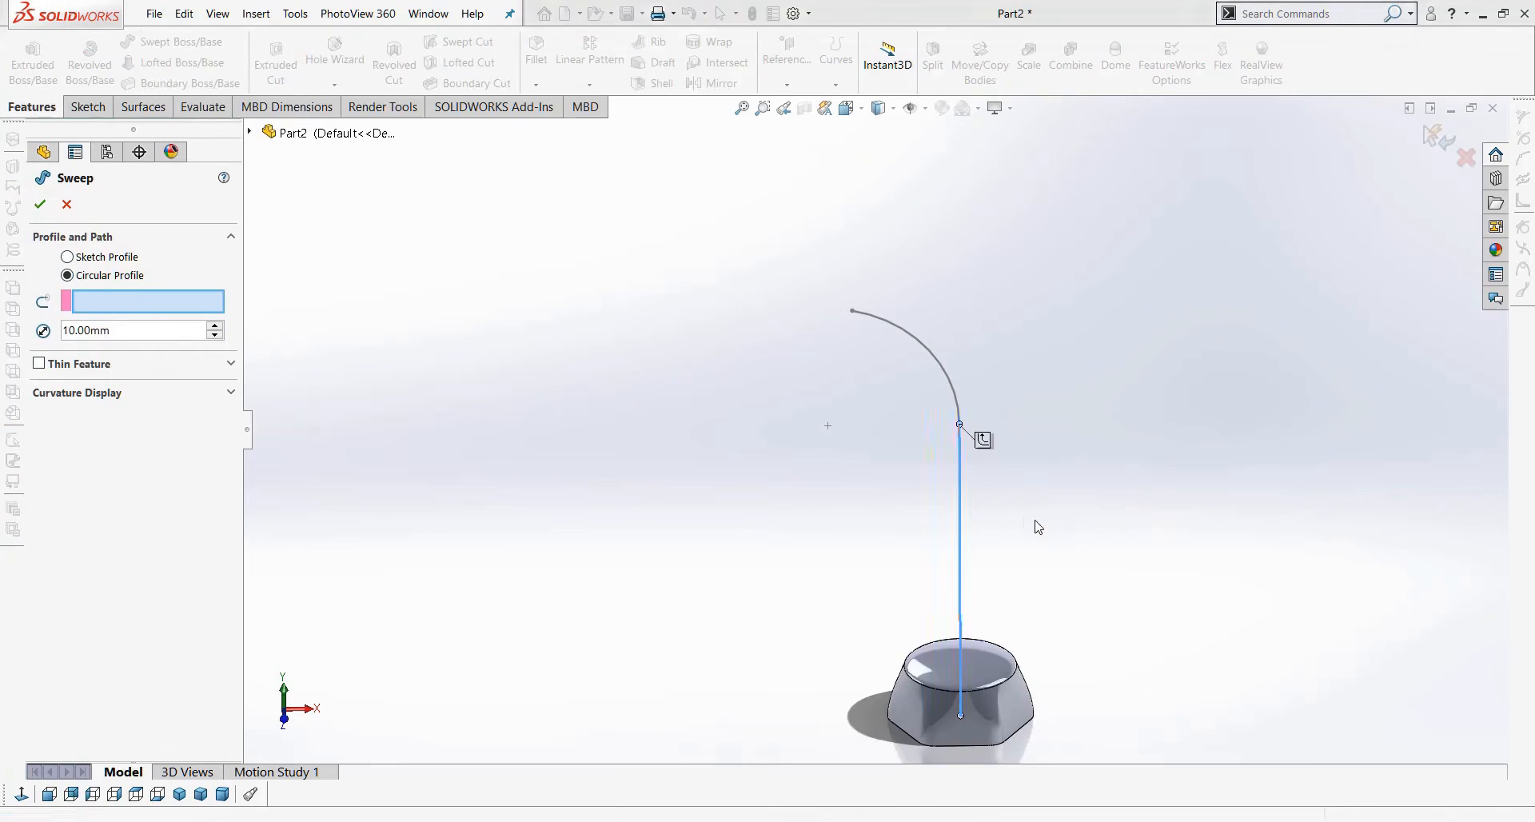
left_click(967, 496)
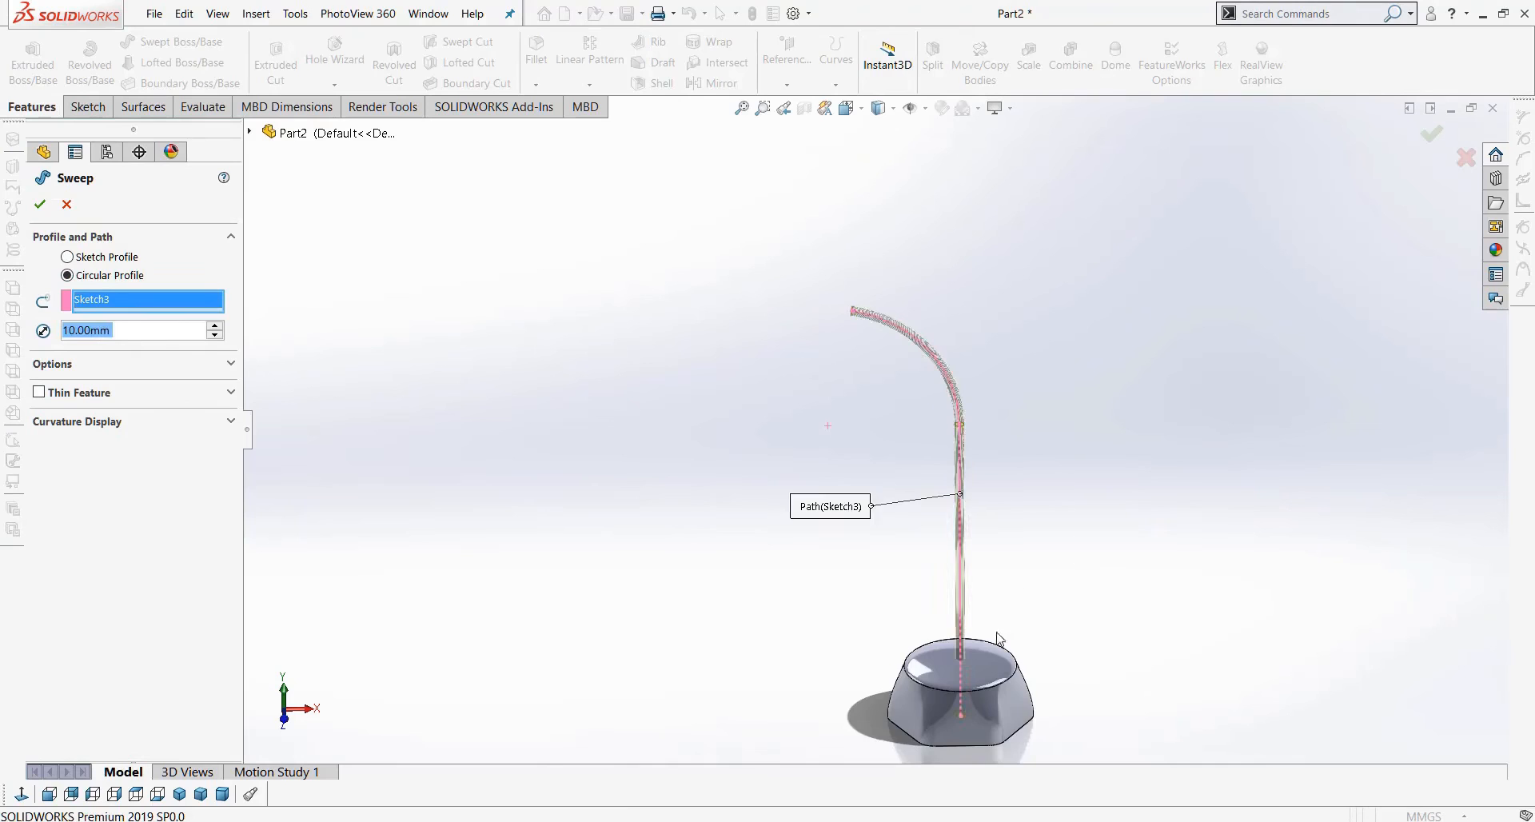
Set the circular profile's diameter to 20 mm and create the sweep.
scroll(998, 639, "down", 4)
left_click(214, 326)
left_click(214, 326)
scroll(572, 395, "up", 4)
middle_click_drag(651, 316, 266, 327)
left_click(214, 335)
left_click(39, 204)
Examine where the swept pole meets the domed base, with the model's hidden edges displayed.
middle_click_drag(531, 386, 803, 379)
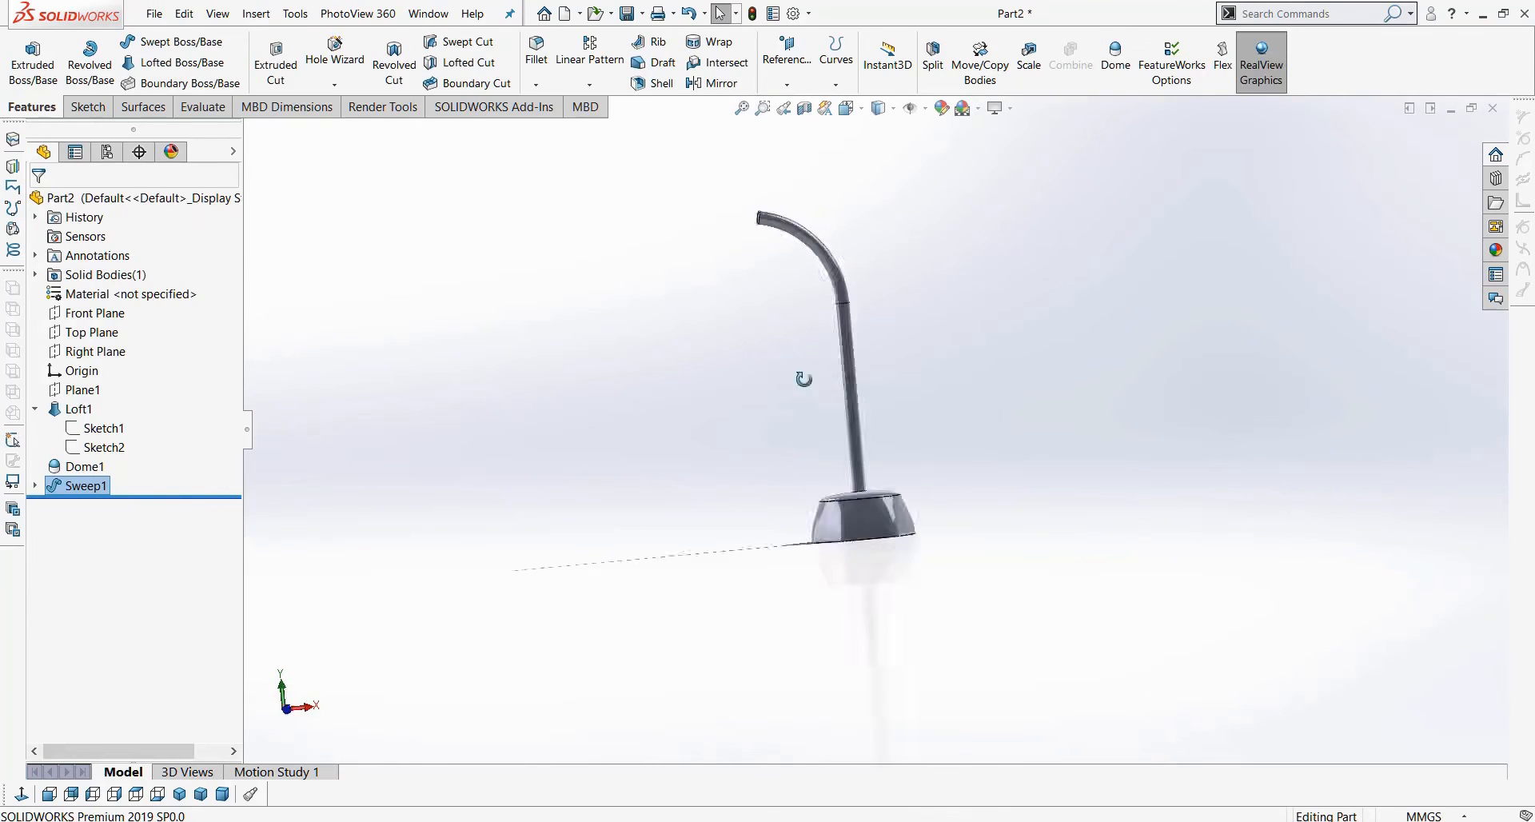
scroll(859, 489, "down", 8)
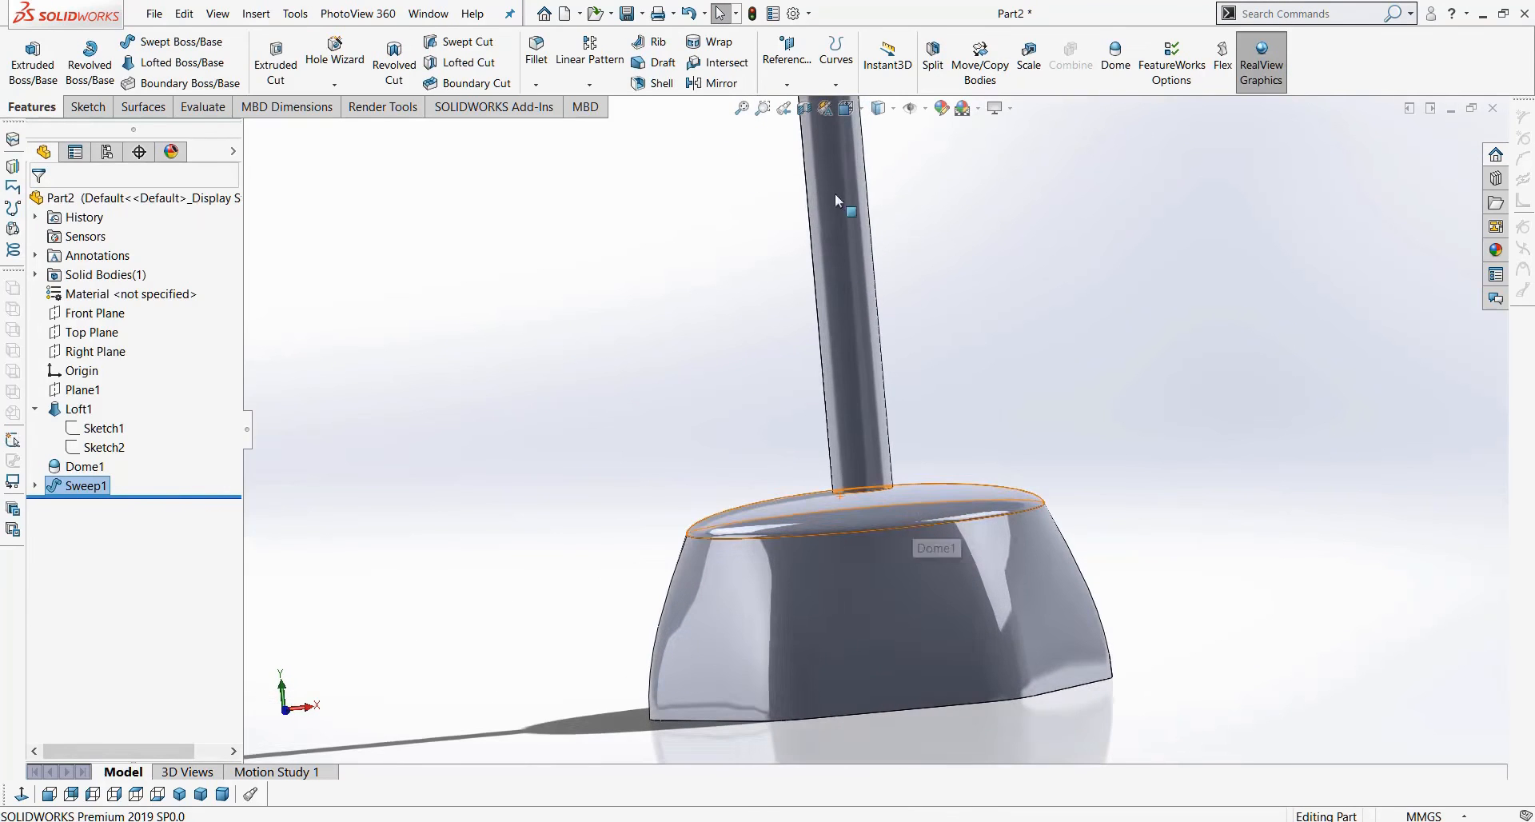
left_click(877, 109)
left_click(877, 215)
scroll(909, 596, "down", 3)
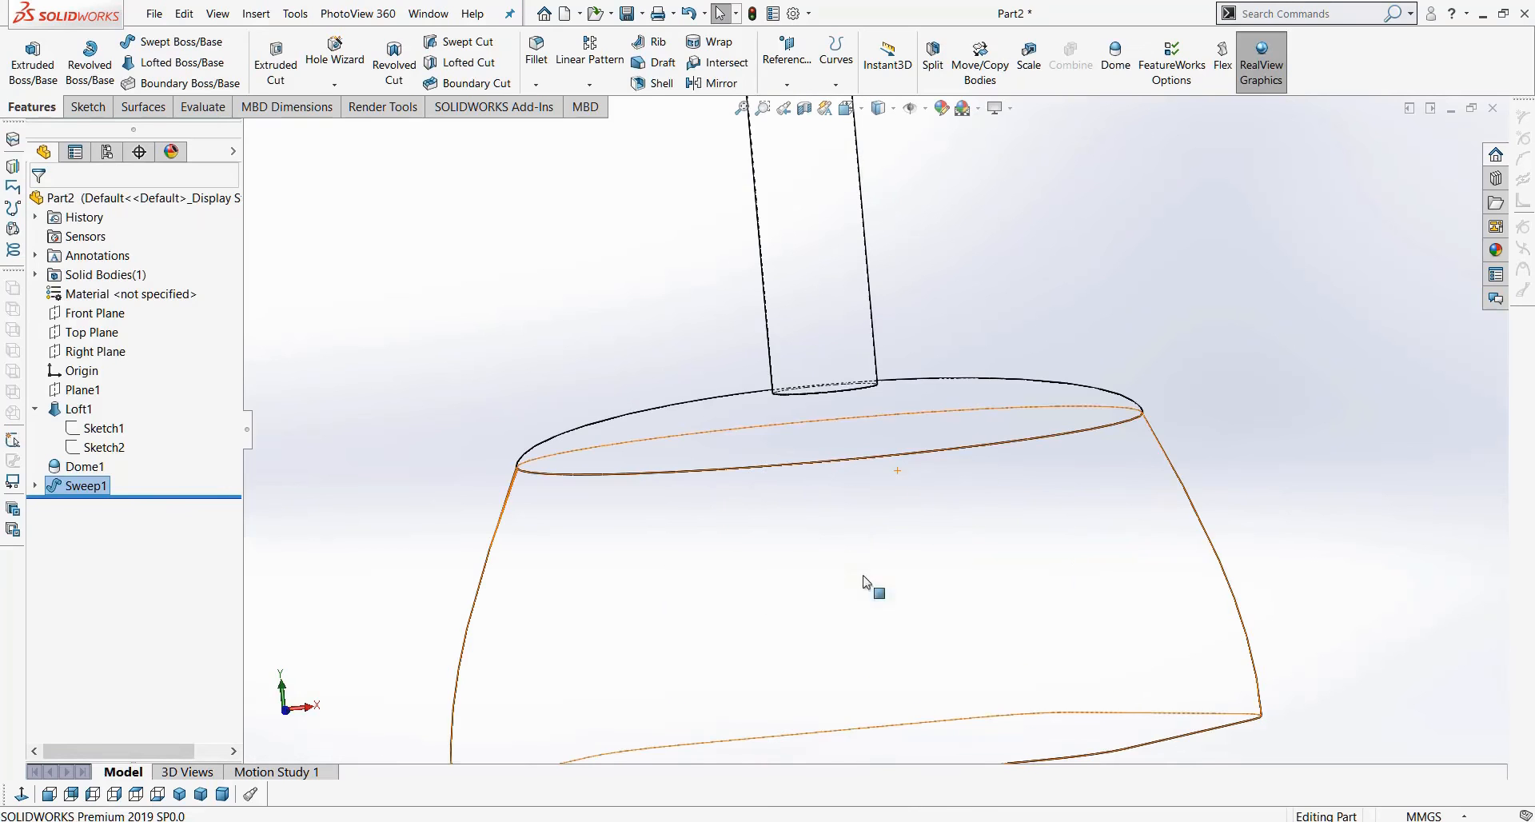
Edit the sweep to turn off Merge result, and display the hidden edges of the separate pole and base.
right_click(114, 492)
left_click(108, 444)
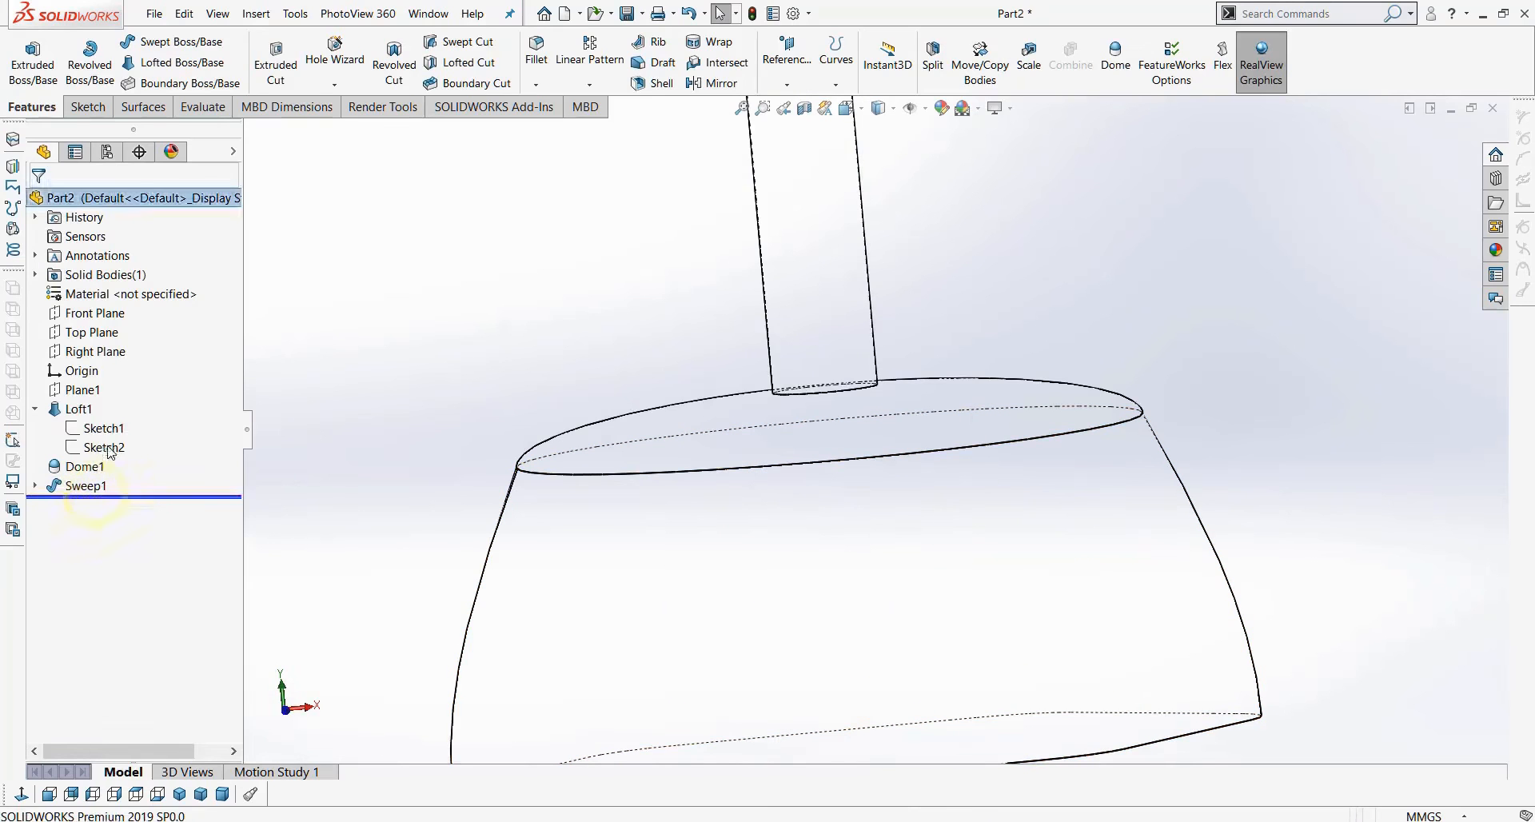
left_click(71, 367)
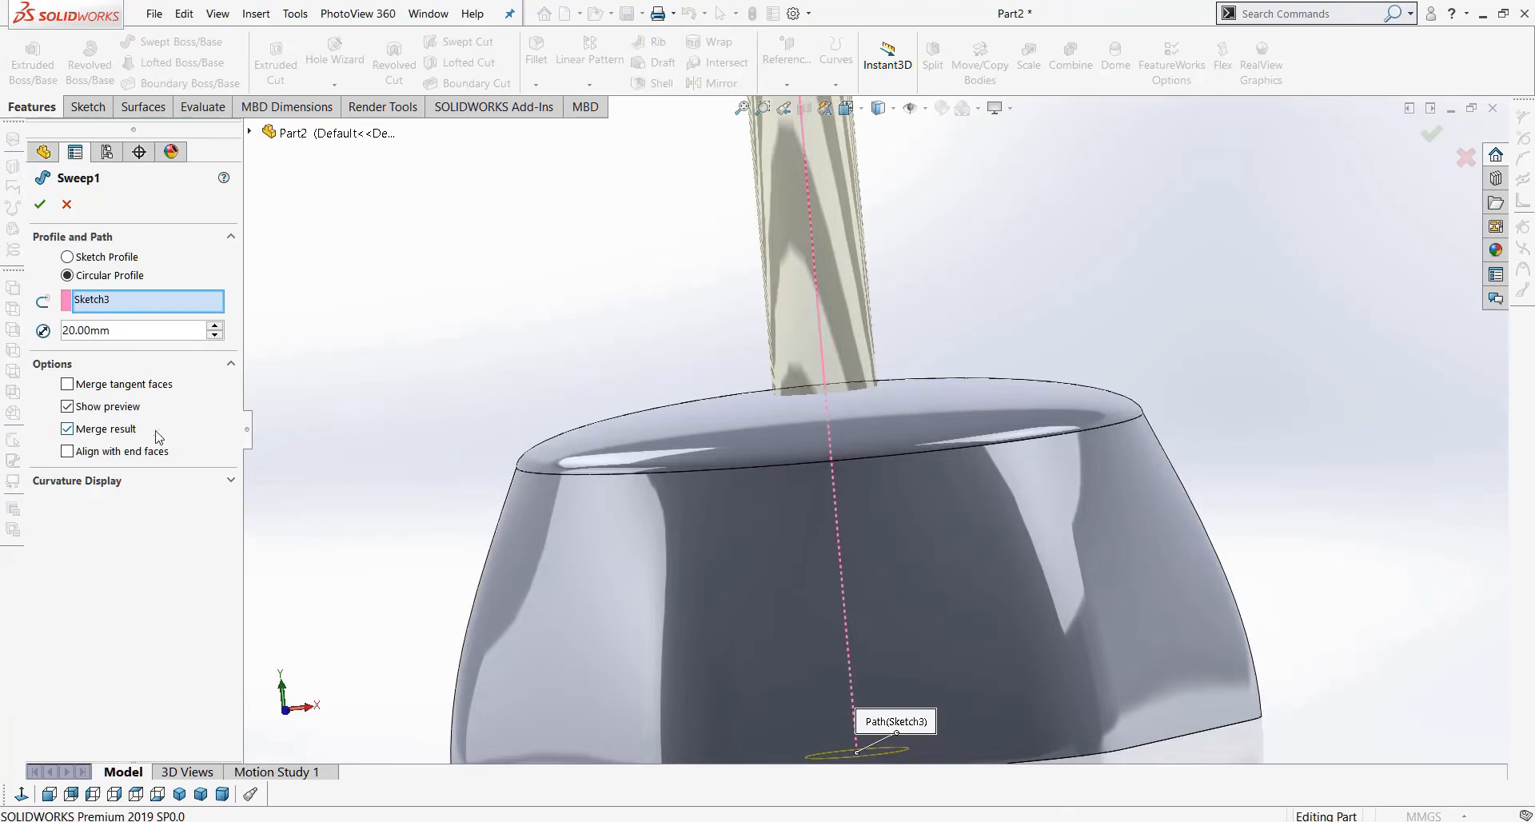
left_click(40, 204)
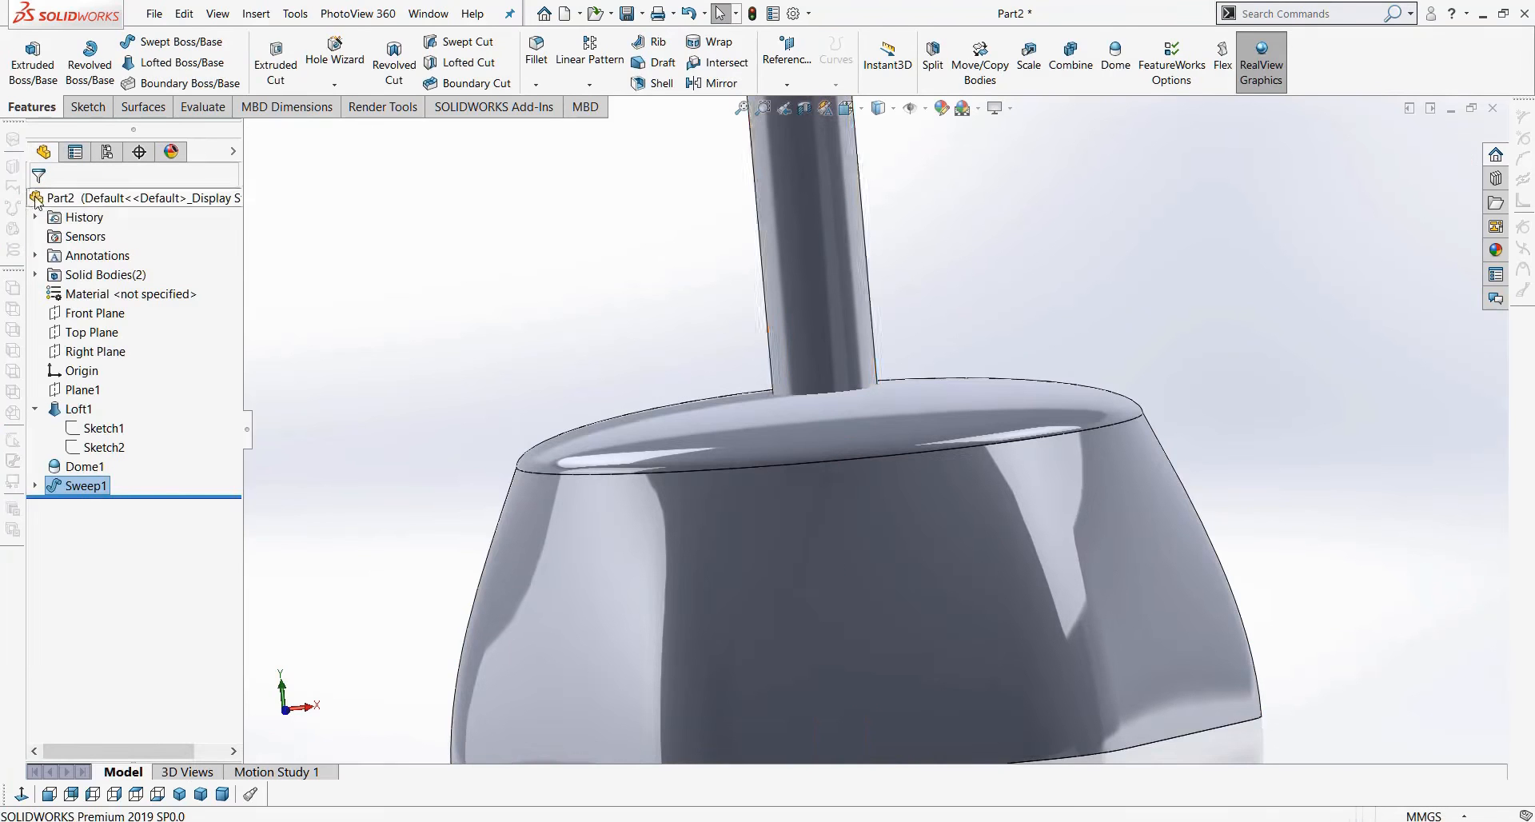
left_click(881, 203)
scroll(894, 147, "up", 9)
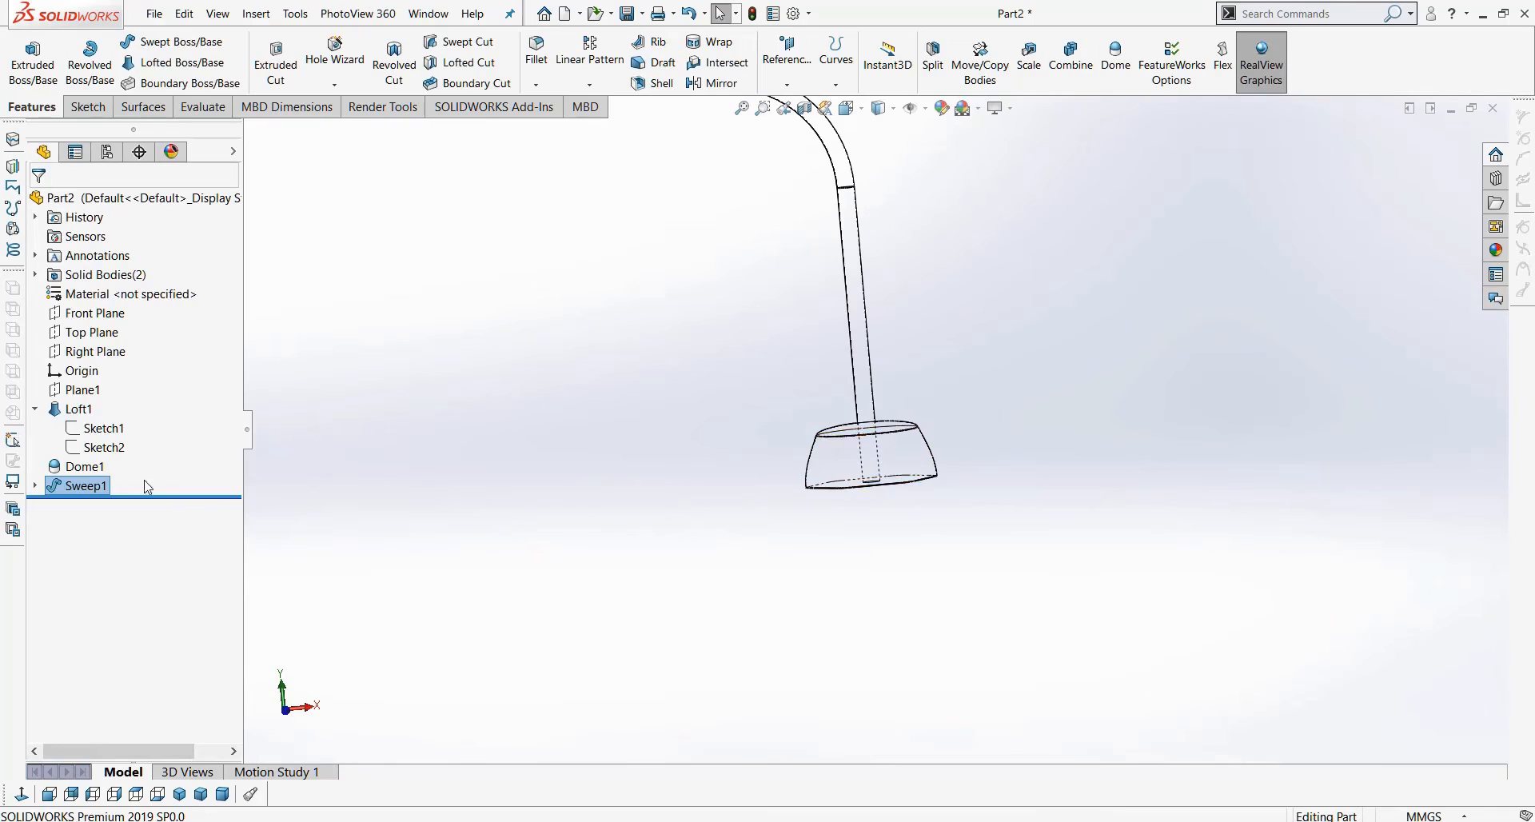
Edit the sweep again to turn Merge result back on.
right_click(78, 486)
left_click(89, 439)
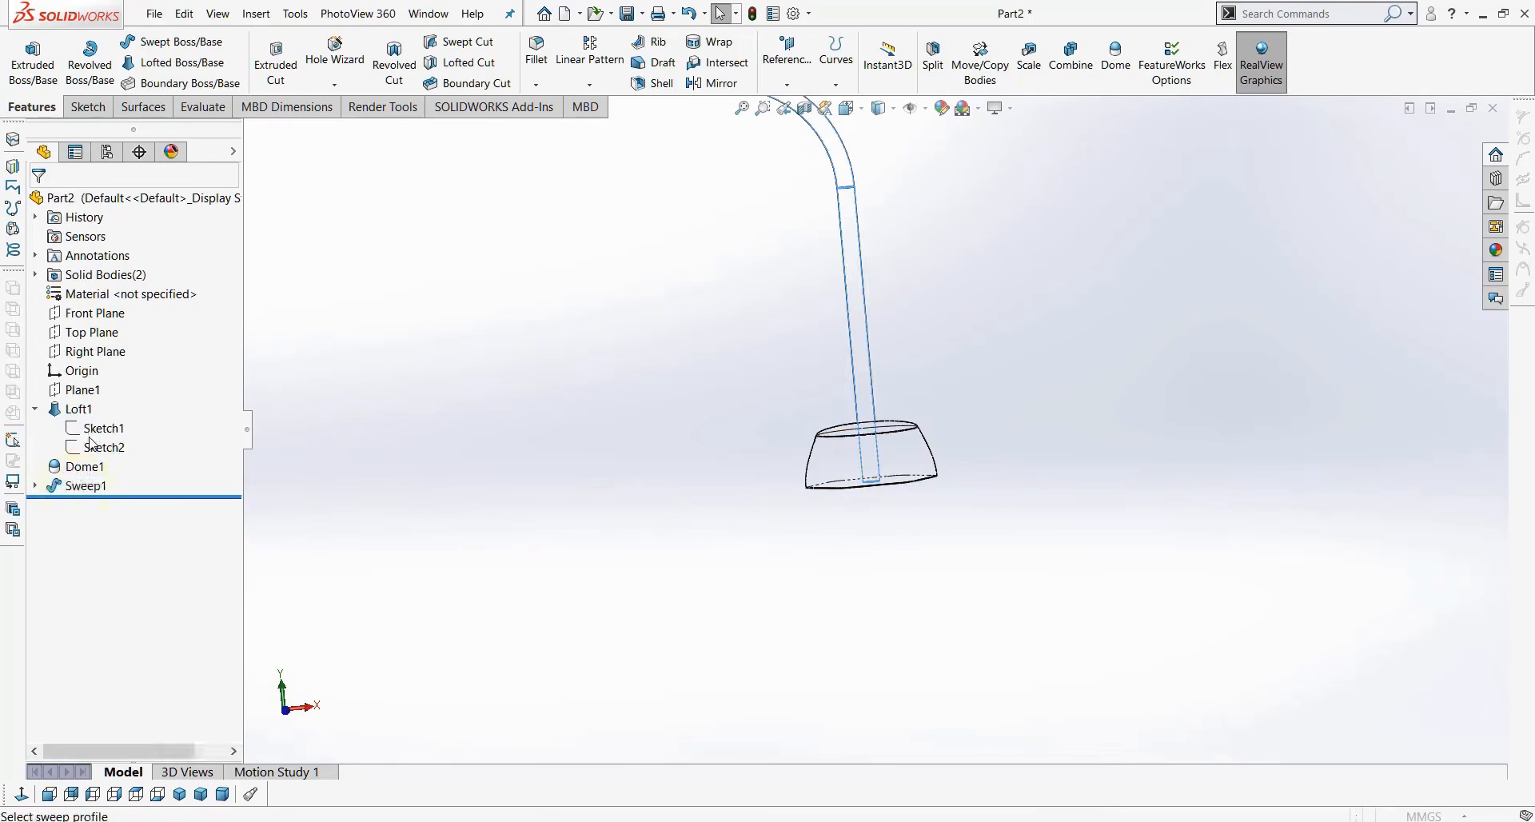
left_click(40, 205)
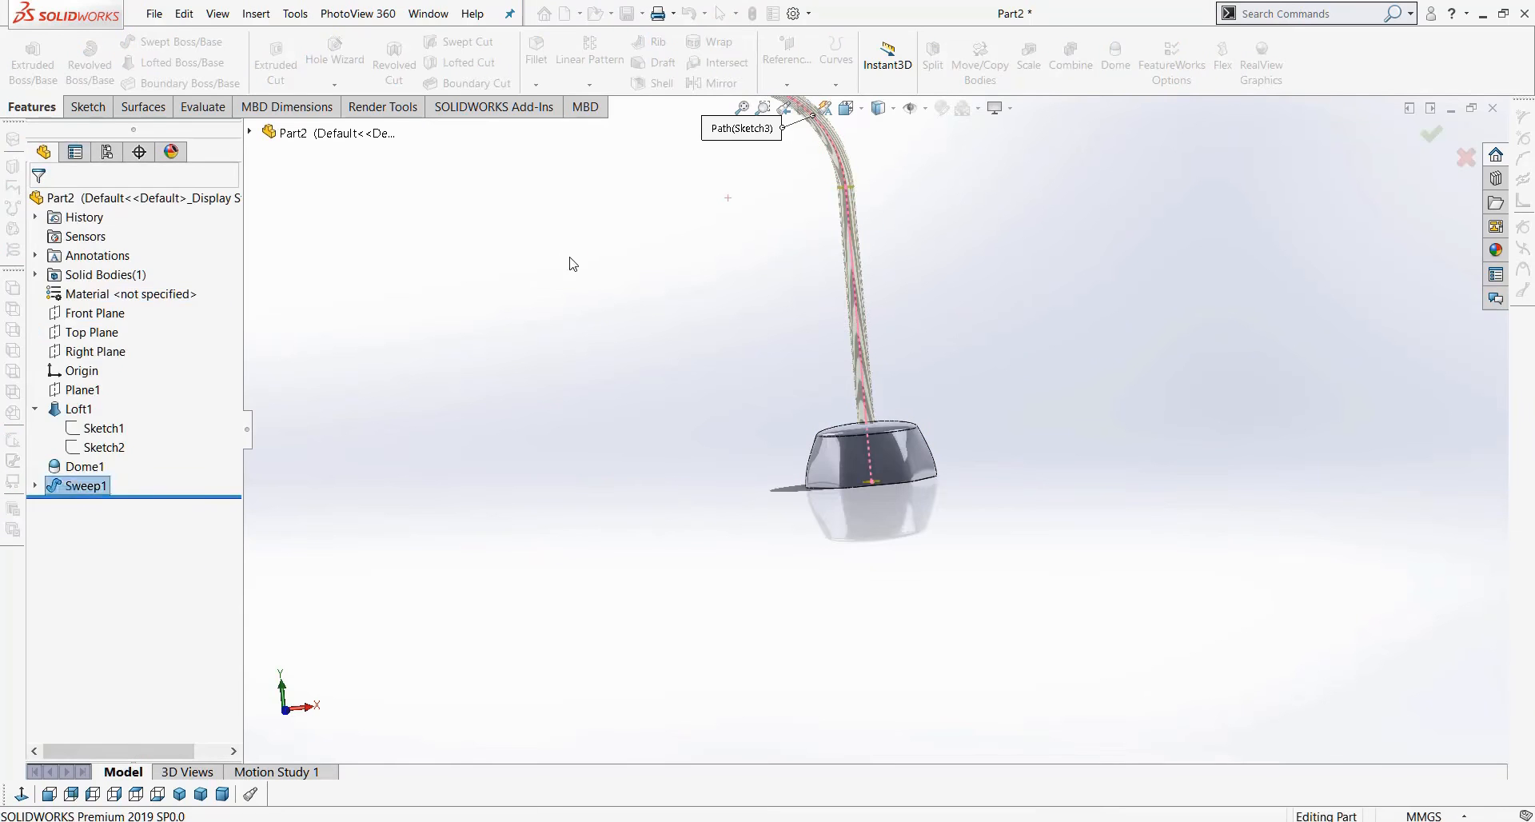
Examine the swept pole, its bend and its junction with the base from several angles.
scroll(919, 413, "down", 3)
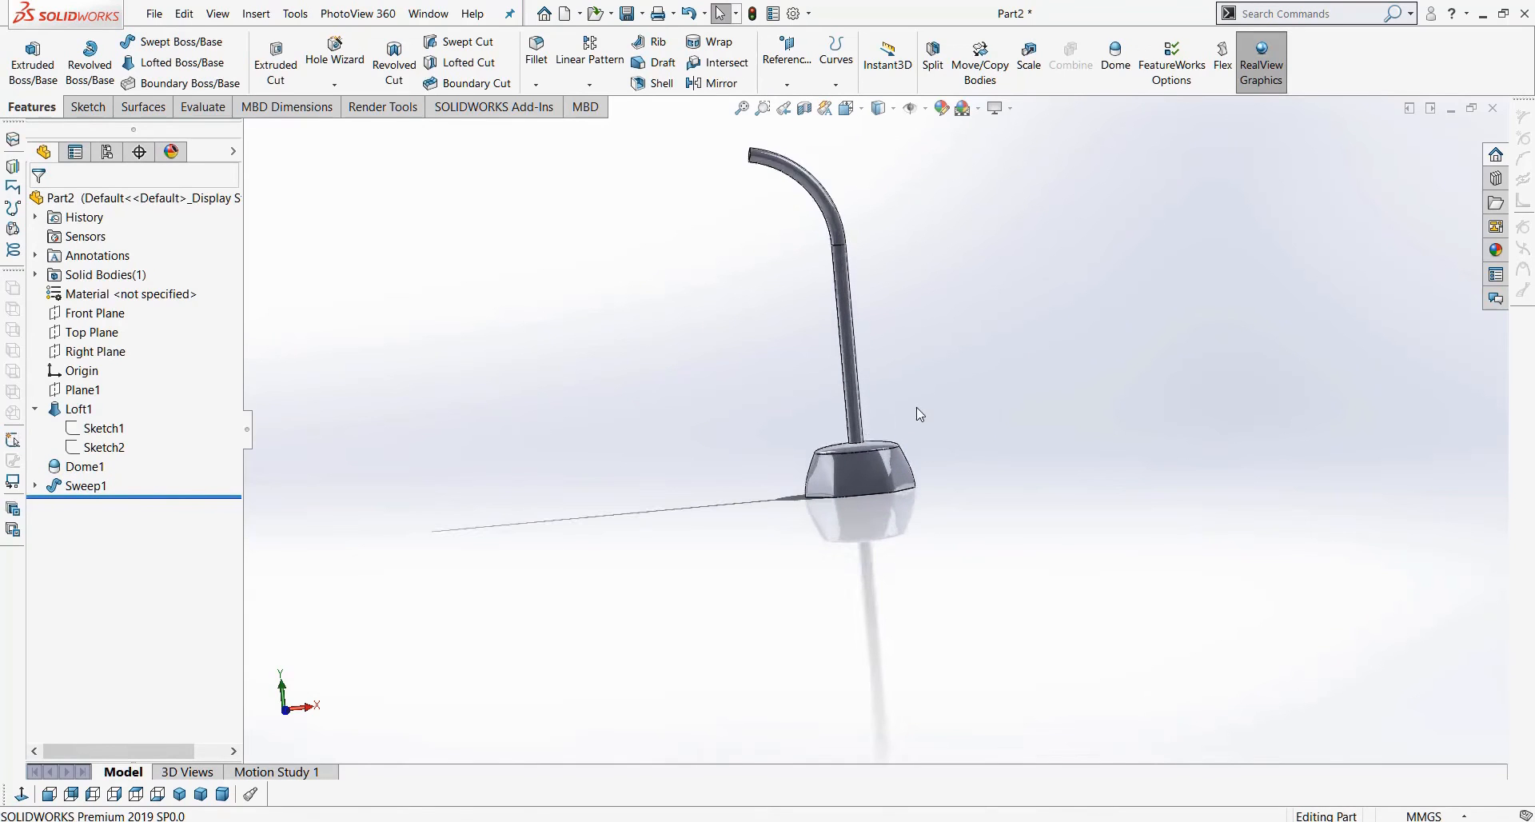
scroll(746, 161, "down", 5)
middle_click_drag(865, 297, 943, 297)
left_click(841, 249)
scroll(790, 375, "up", 5)
middle_click_drag(866, 489, 743, 462)
left_click(957, 614)
scroll(929, 657, "down", 4)
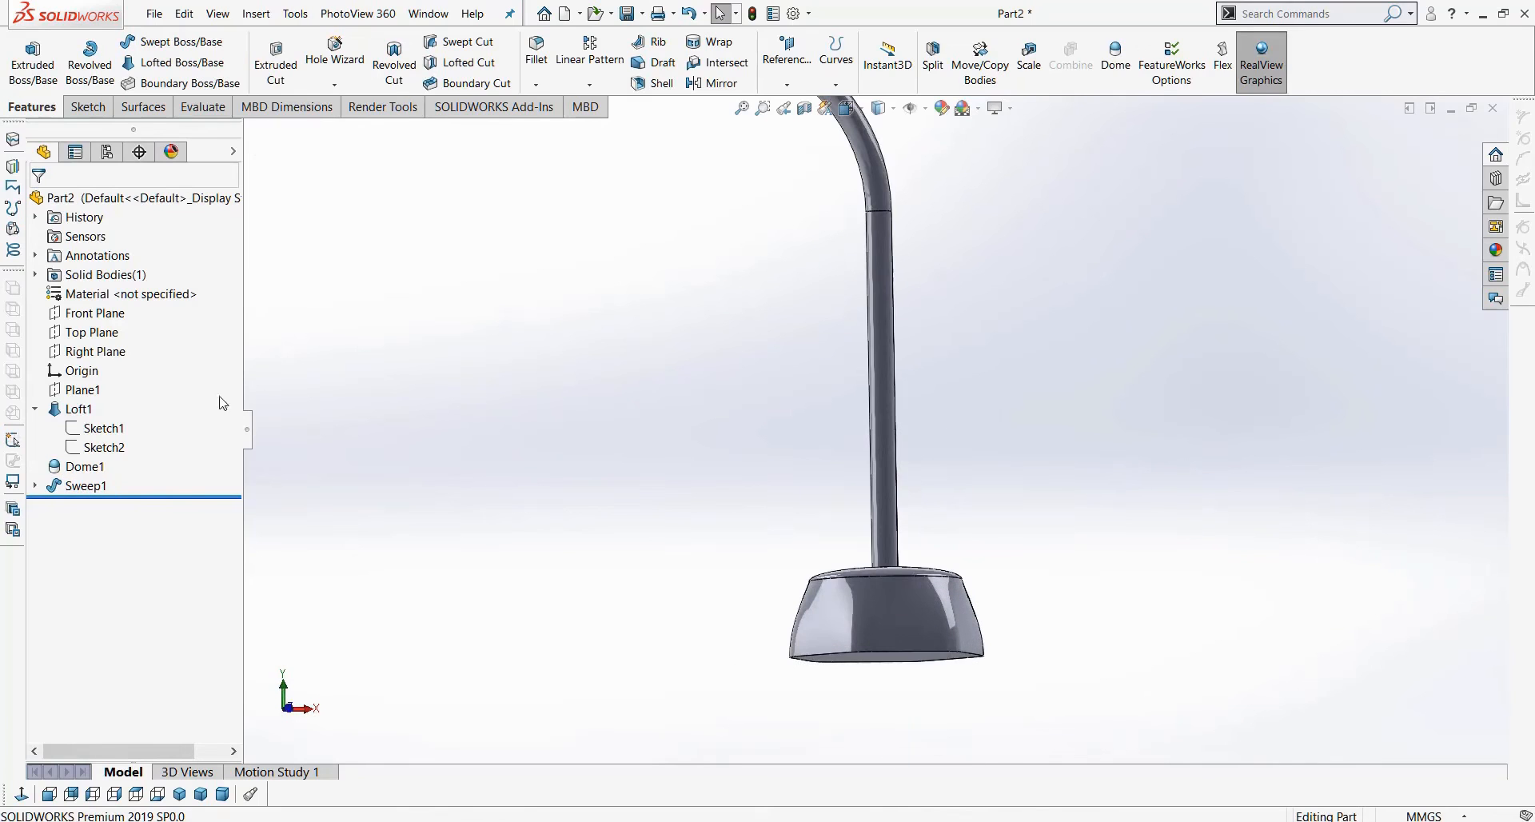
Start a sketch on the Front Plane and draw a vertical centerline along the pole's axis, from inside the dome up into the pole.
left_click(89, 314)
left_click(21, 795)
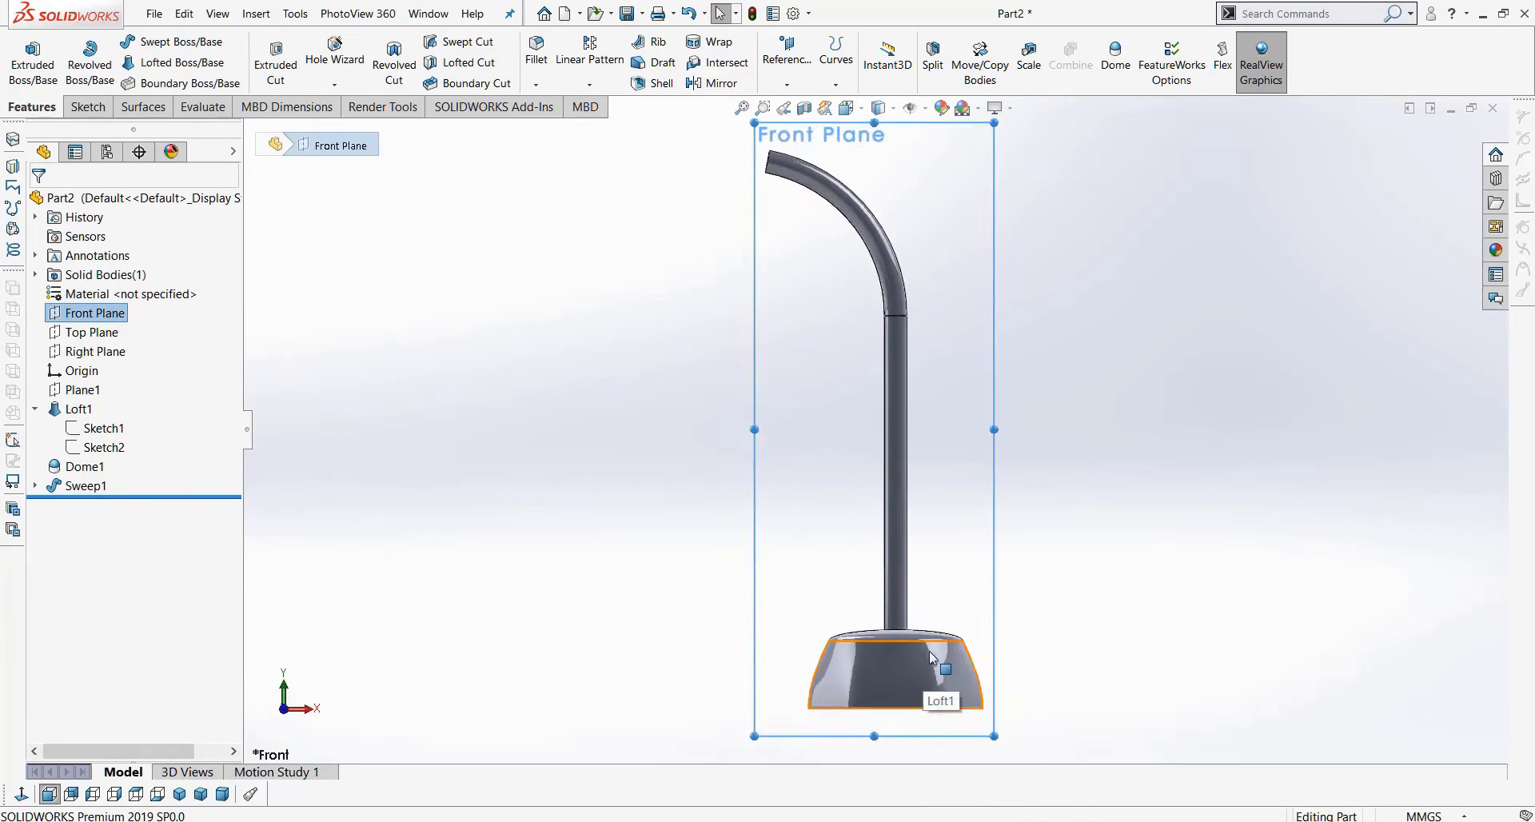
scroll(927, 647, "down", 8)
left_click(88, 106)
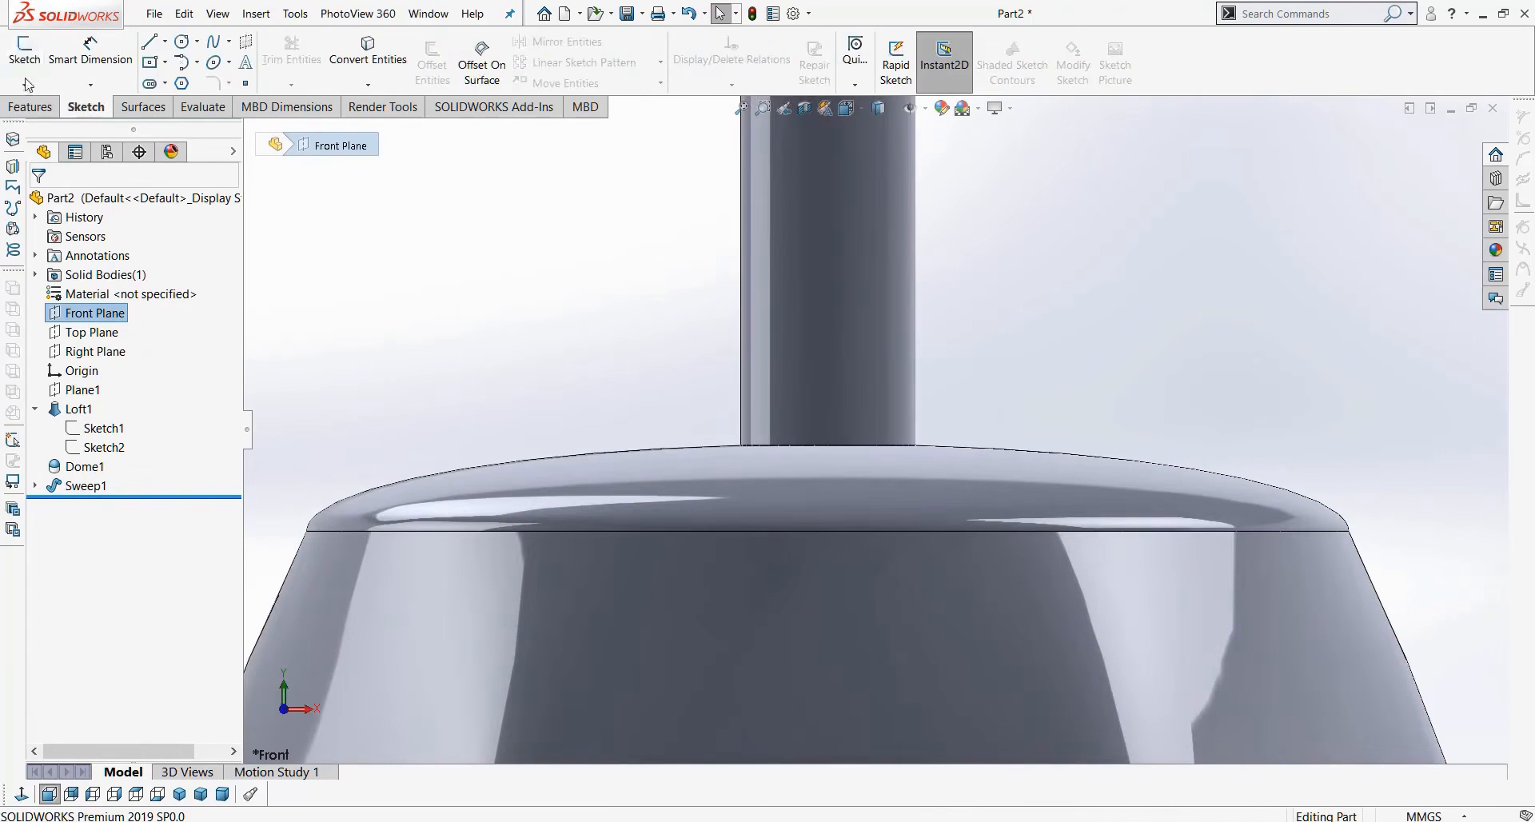
left_click(24, 52)
left_click(164, 42)
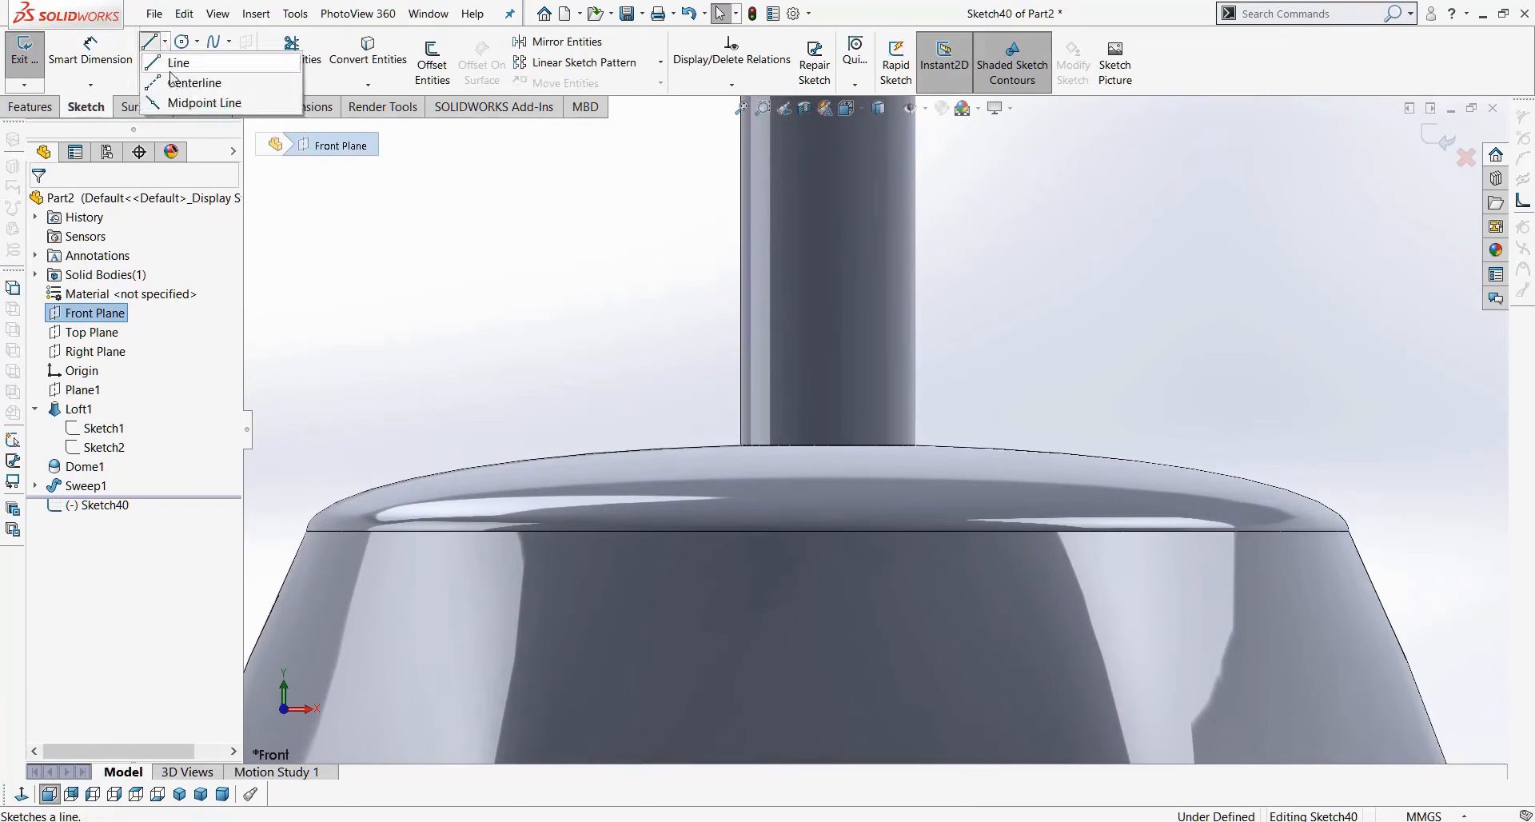
left_click(188, 67)
left_click(827, 498)
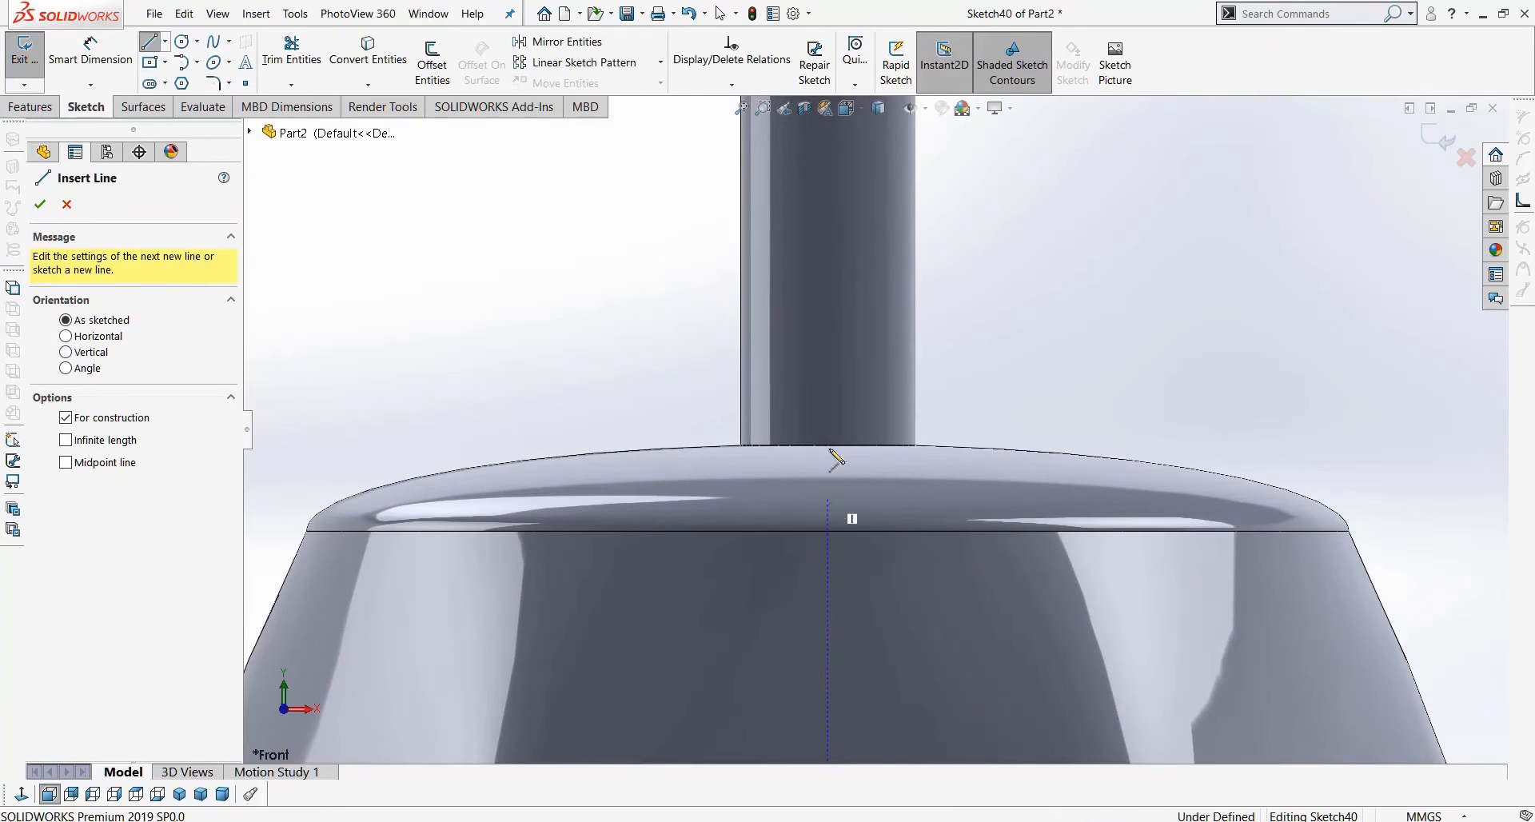
left_click(827, 252)
key("Escape")
Sketch a closed triangle across the pole's +X edge just above the dome, with sides of about 3.4 mm and 6.1 mm meeting on the dome's edge.
left_click(149, 41)
scroll(993, 421, "down", 4)
left_click(855, 369)
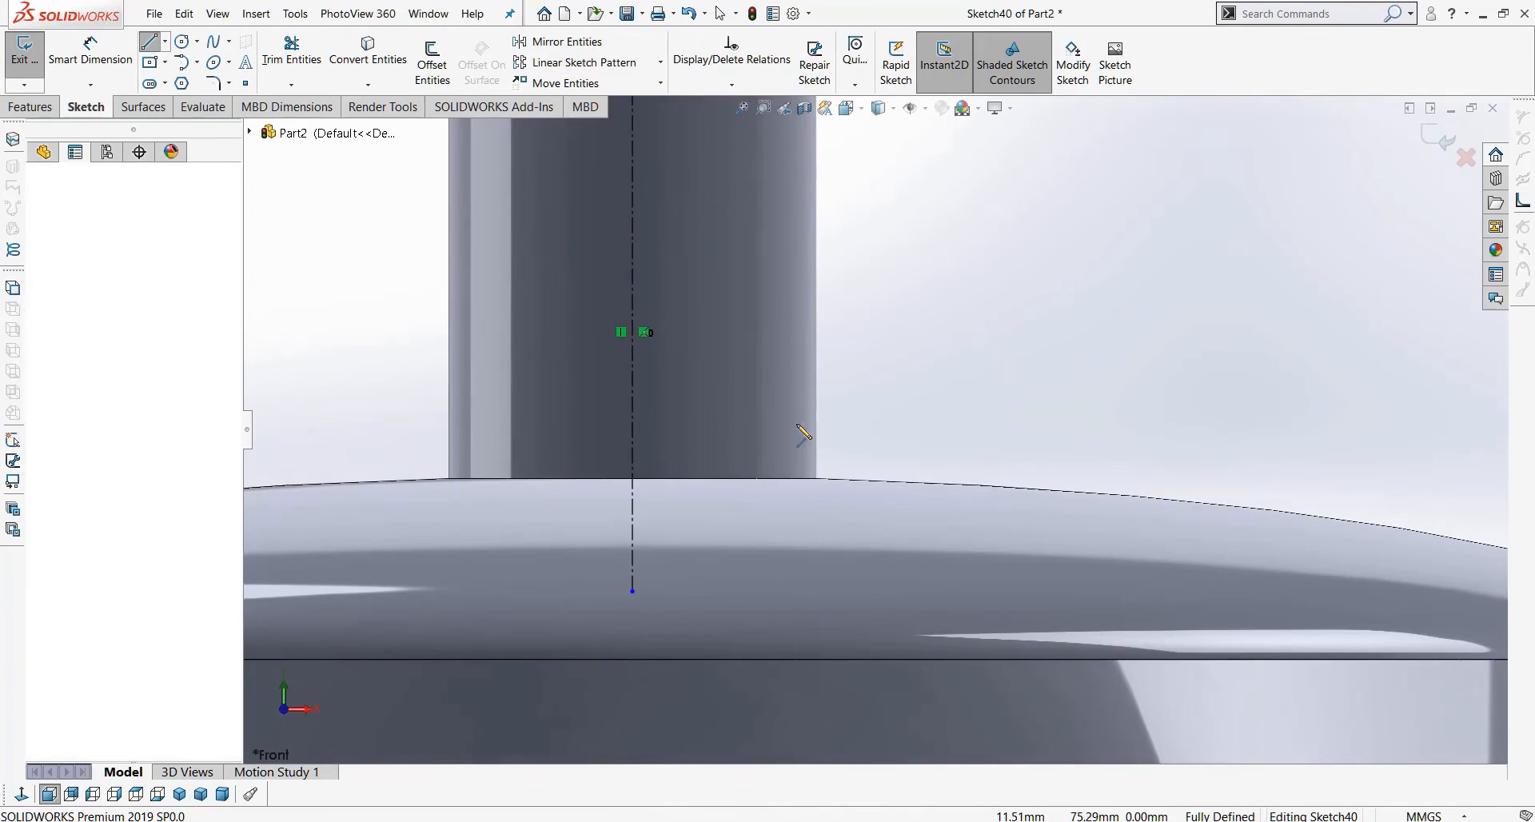
left_click(784, 430)
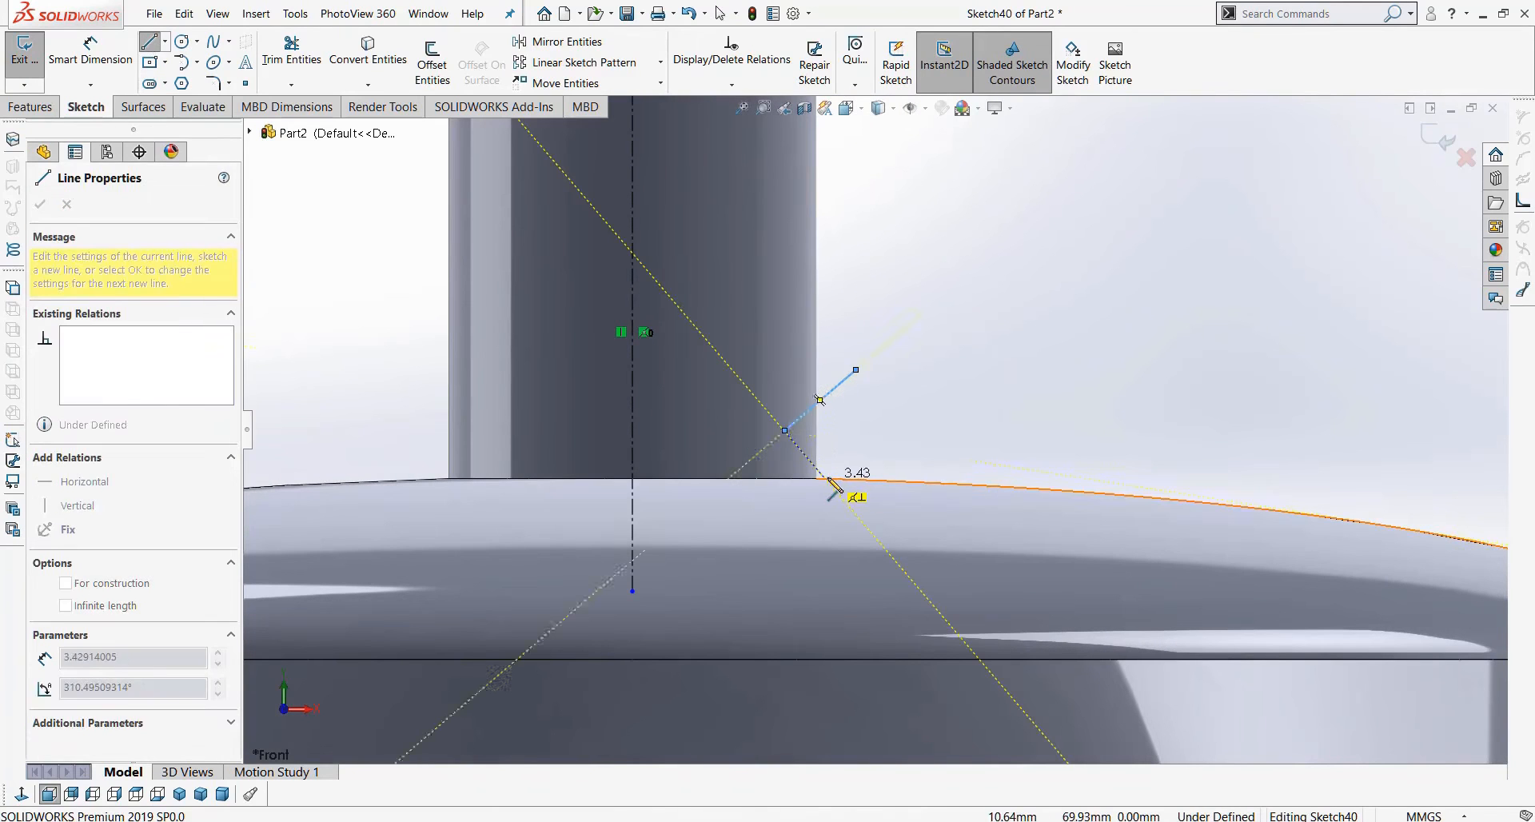
left_click(825, 477)
left_click(856, 369)
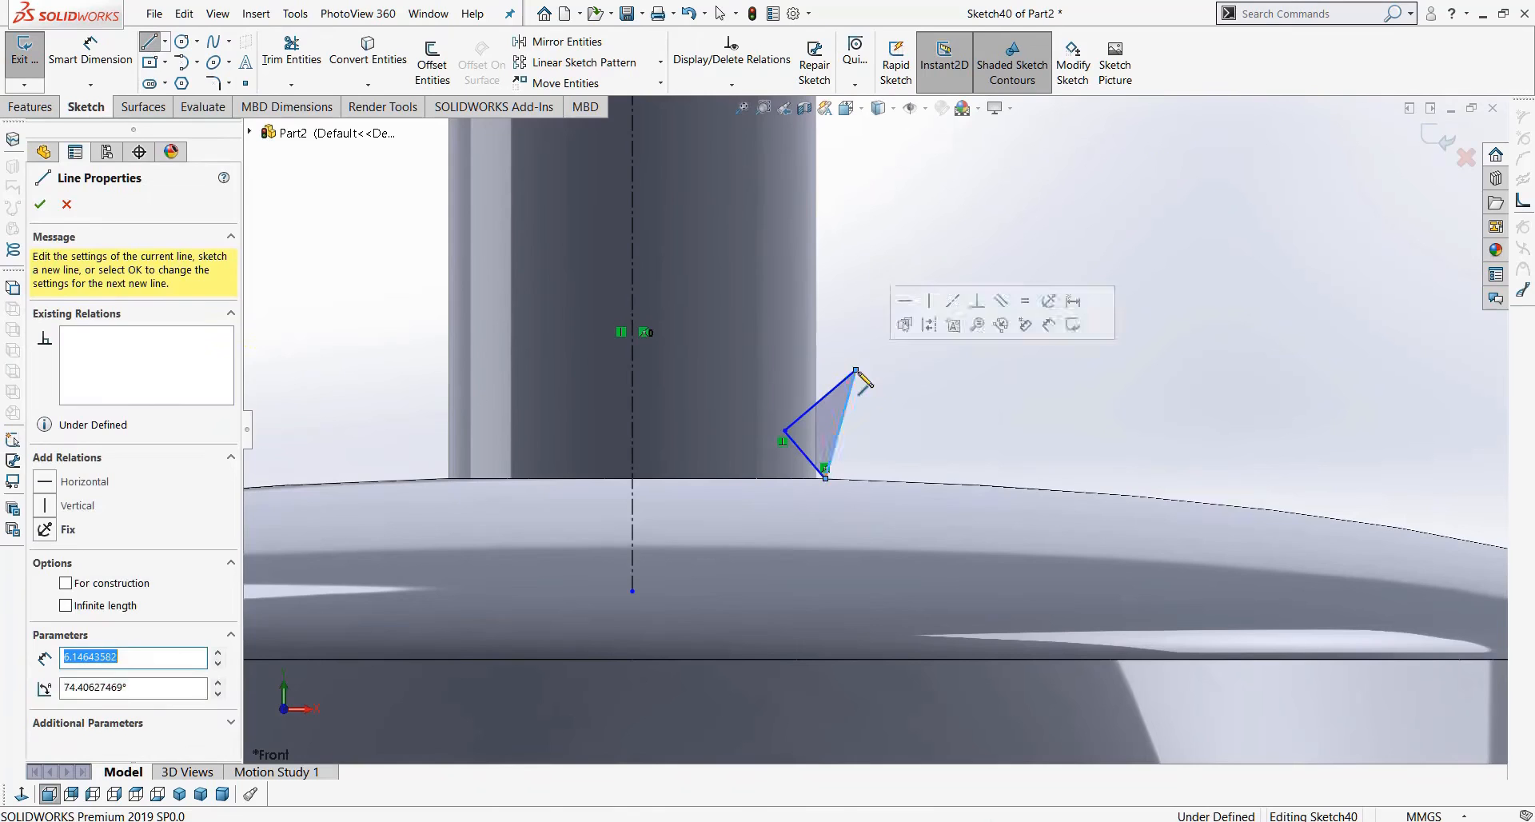
key("Escape")
Move the triangle's lowest vertex slightly outward from the pole, close to the dome's top edge.
scroll(826, 432, "down", 4)
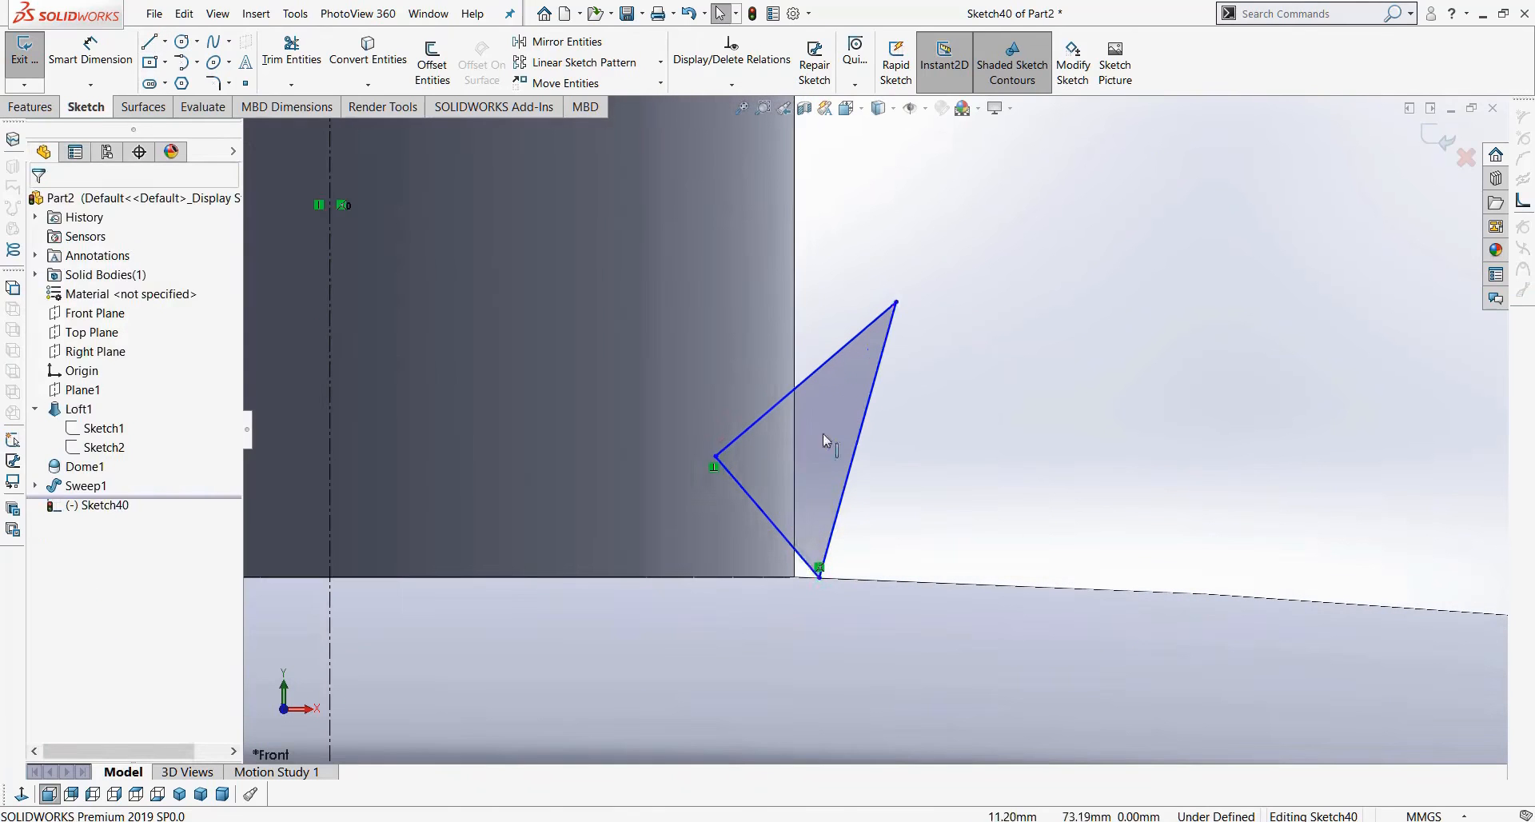
left_click(716, 460)
left_click_drag(820, 577, 848, 518)
left_click(846, 569)
key("Escape")
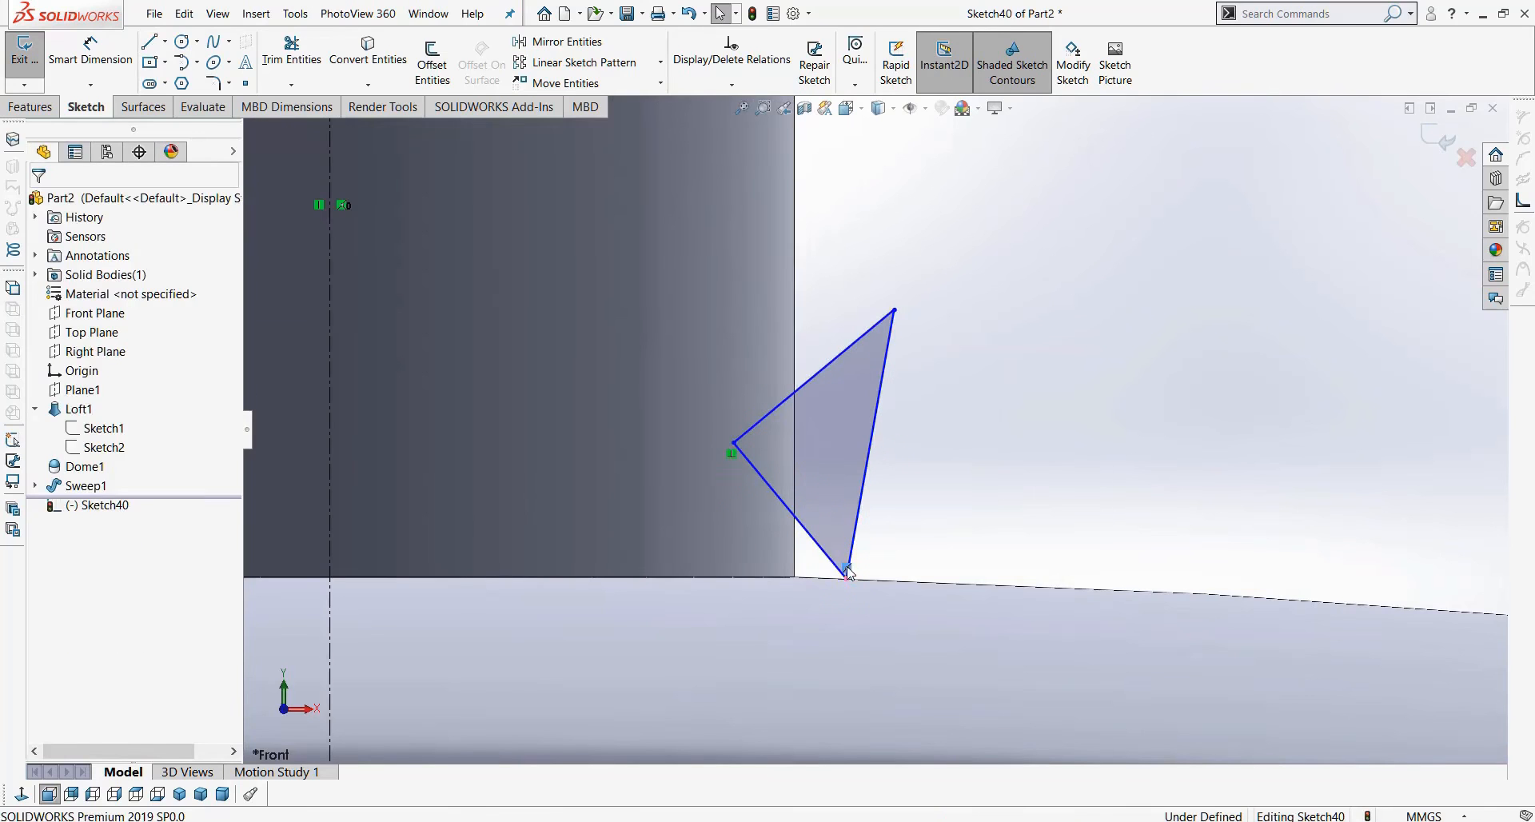
Raise the triangle's lowest vertex off the dome's edge and constrain the triangle's outer side to be vertical.
left_click_drag(846, 577, 849, 546)
left_click(884, 369)
left_click(50, 428)
key("Escape")
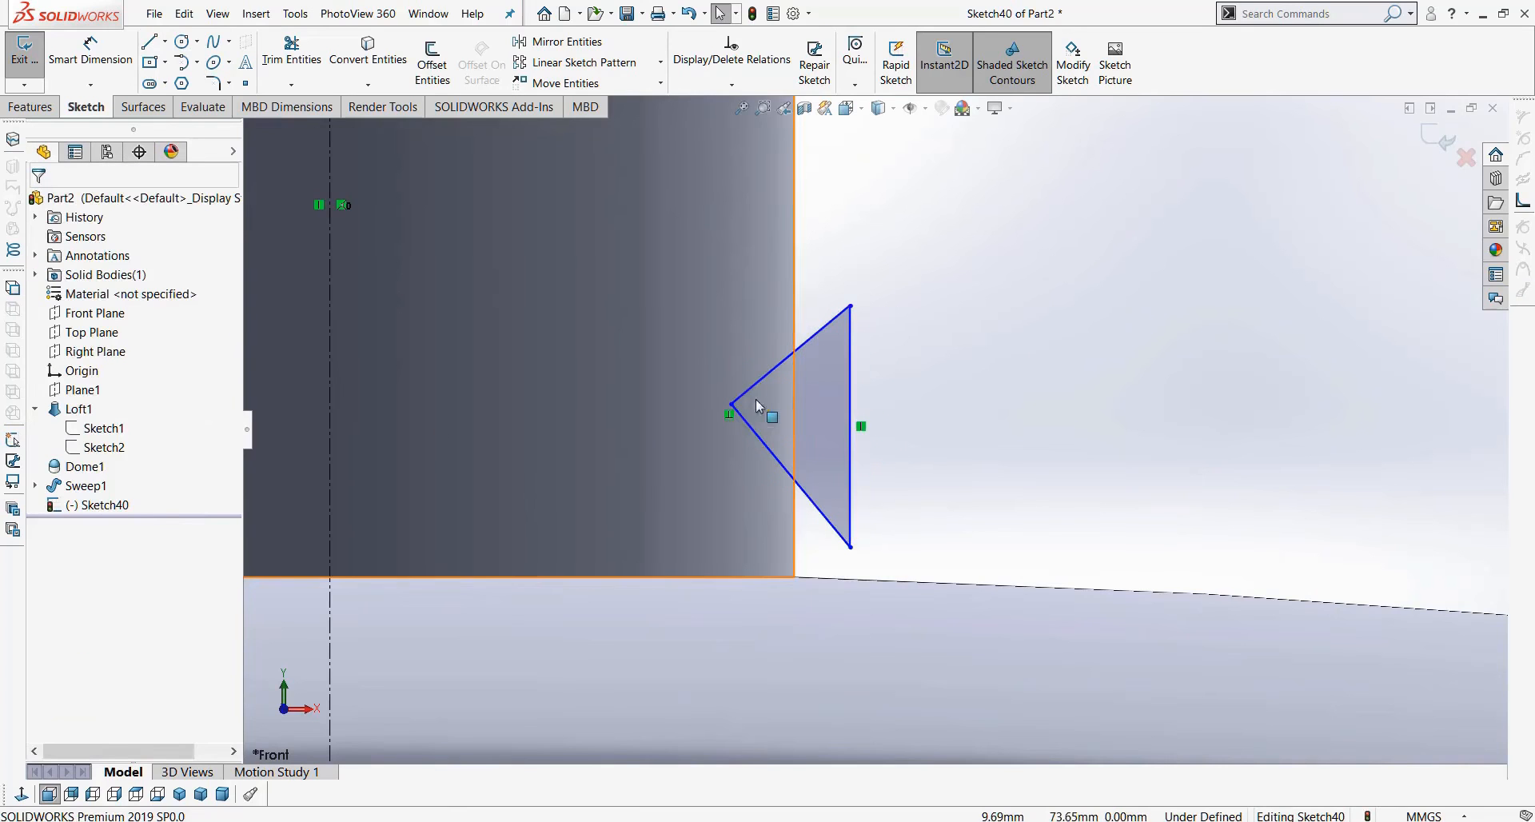
Align the triangle's inner vertex horizontally with the midpoint of its vertical side.
right_click(851, 424)
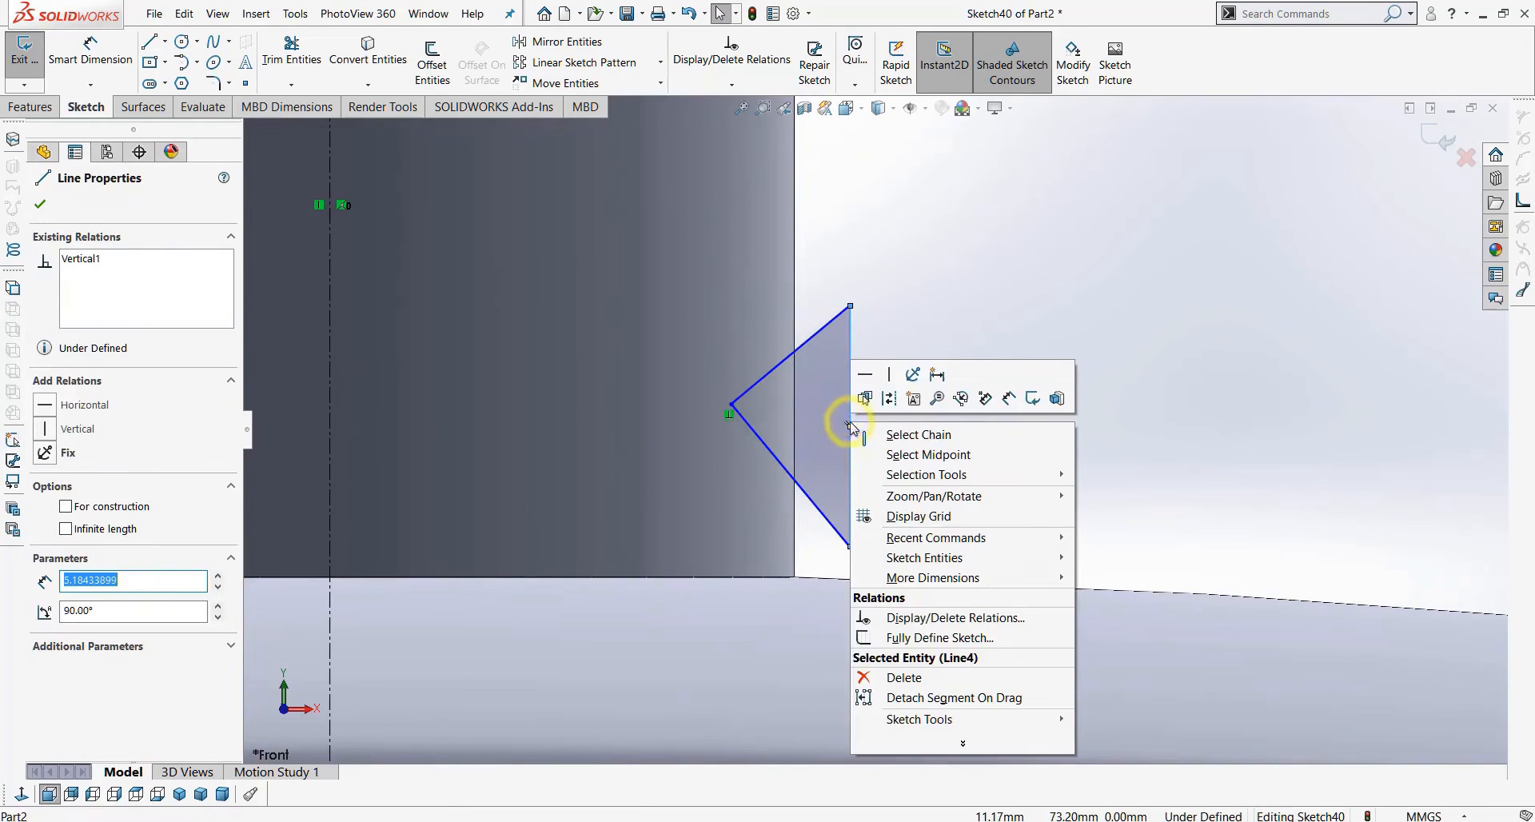
left_click(732, 405)
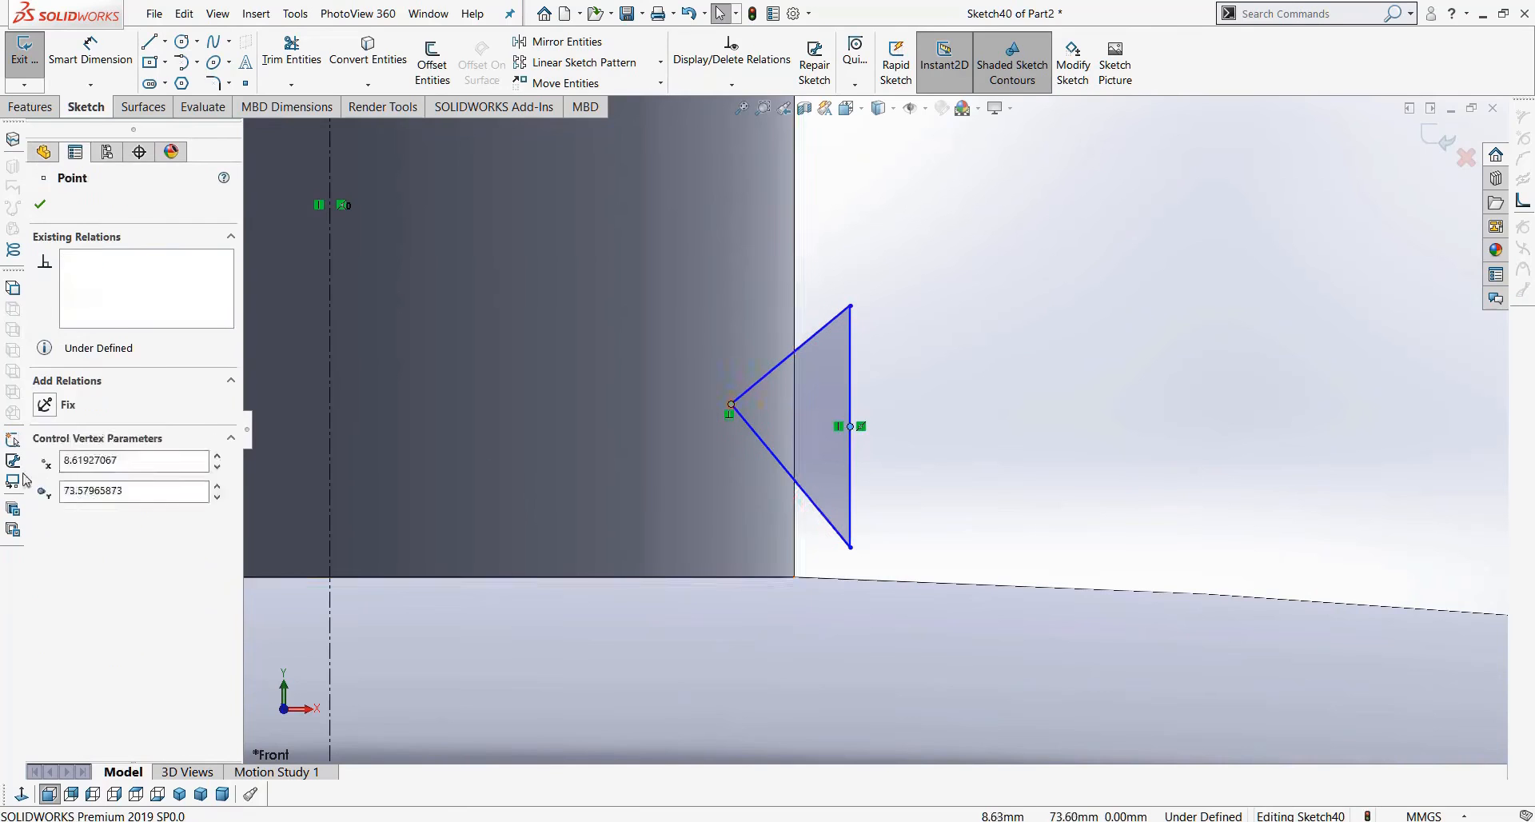
left_click(850, 426, "ctrl")
left_click(45, 486)
left_click(939, 405)
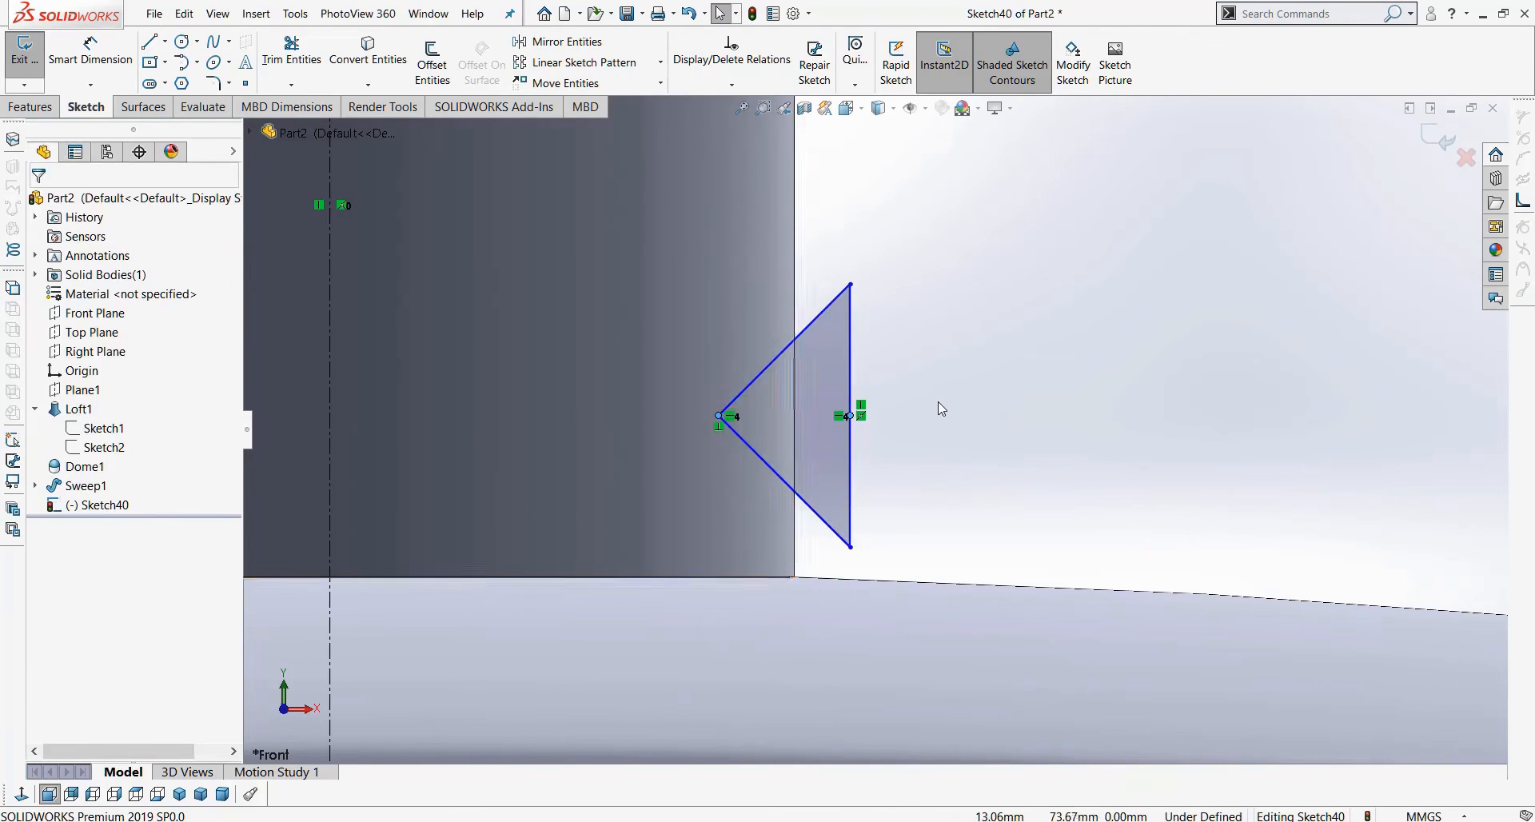
Cut a groove around the pole just above the dome with a 360° Revolved Cut of the triangle about the centerline.
scroll(941, 406, "up", 3)
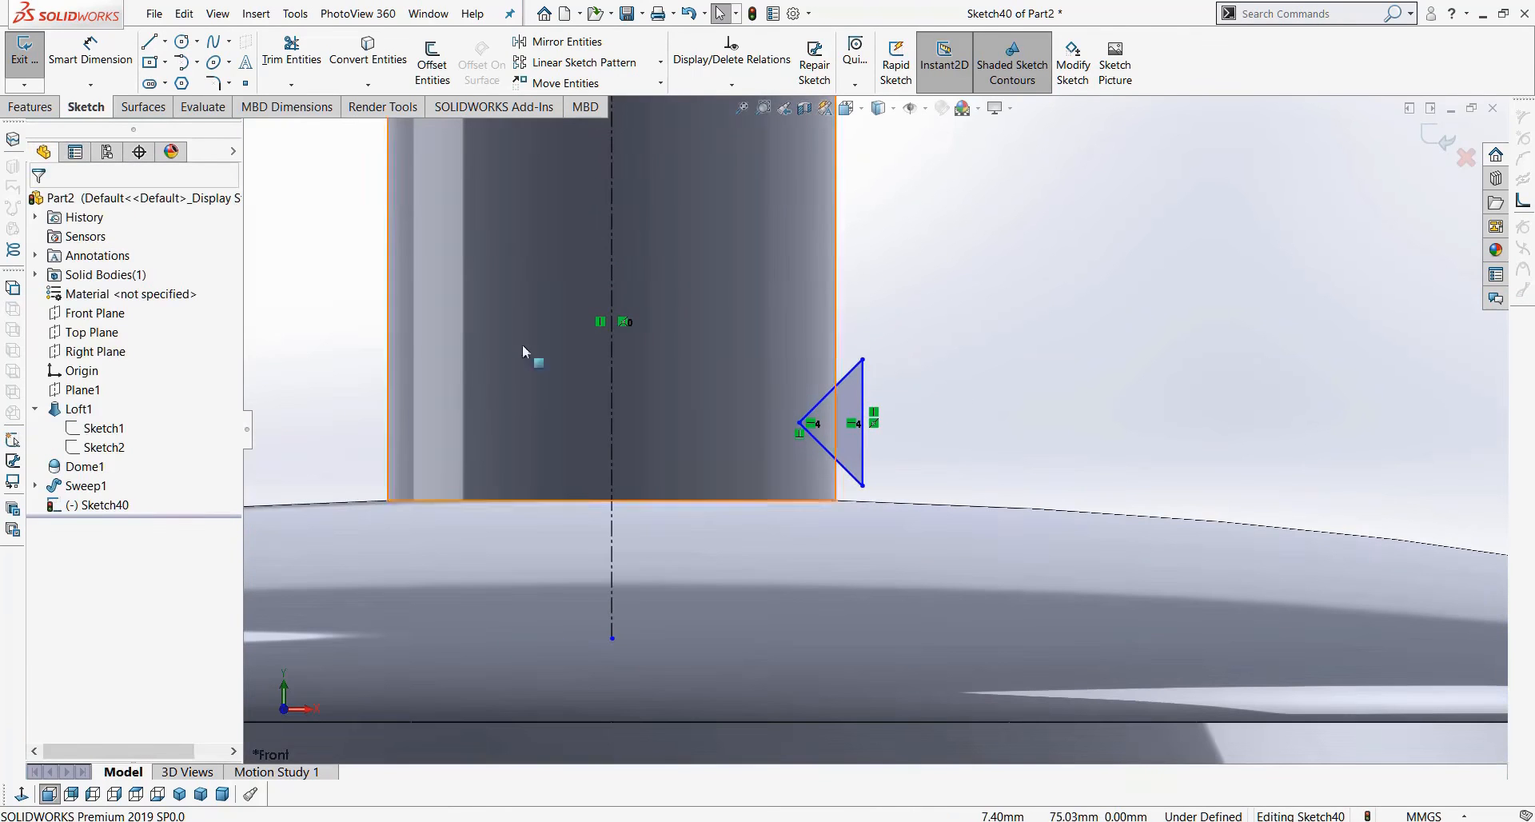
left_click(30, 107)
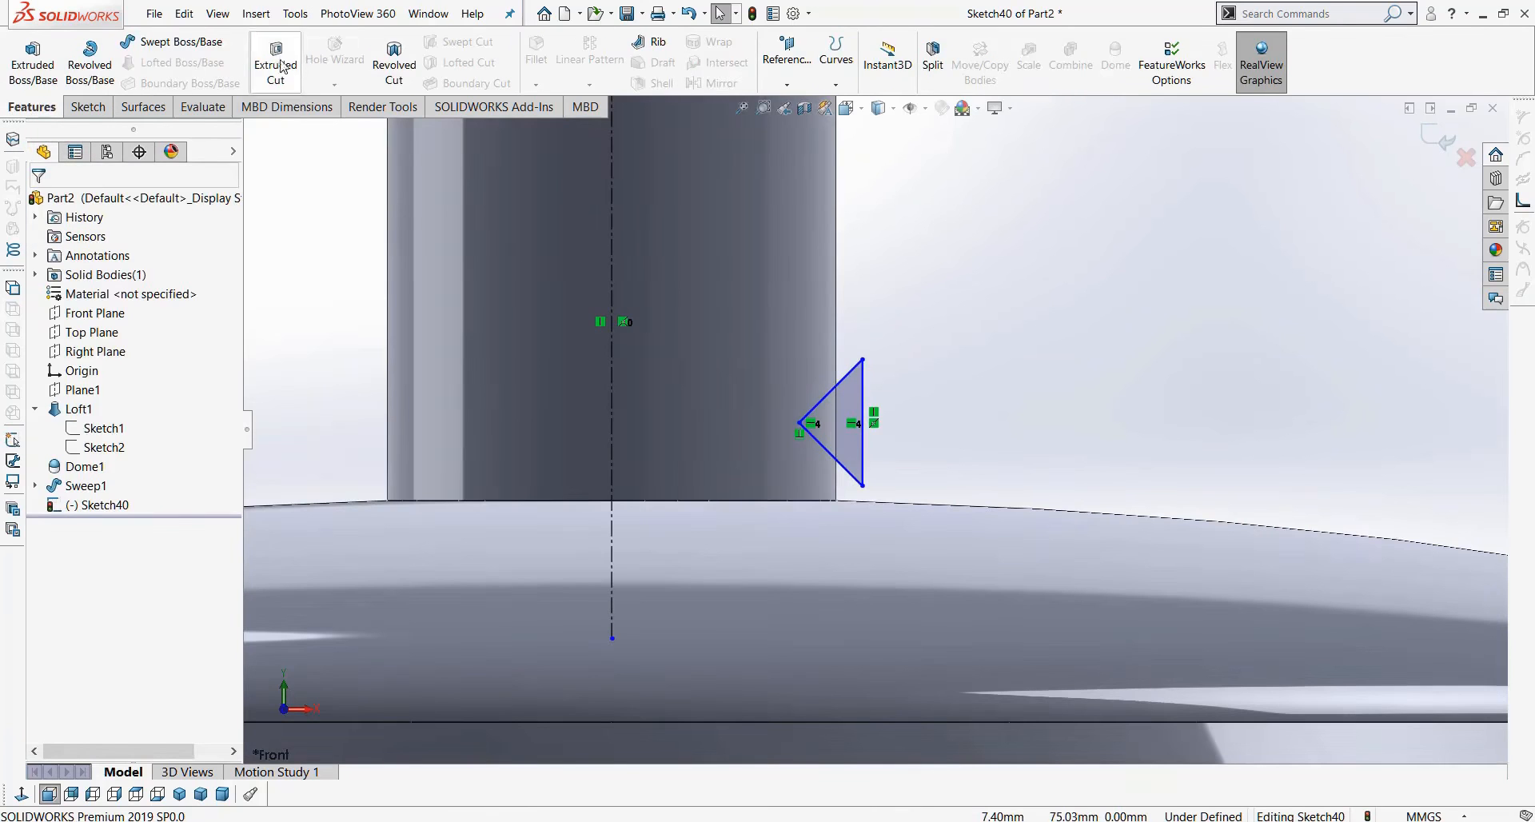
left_click(393, 69)
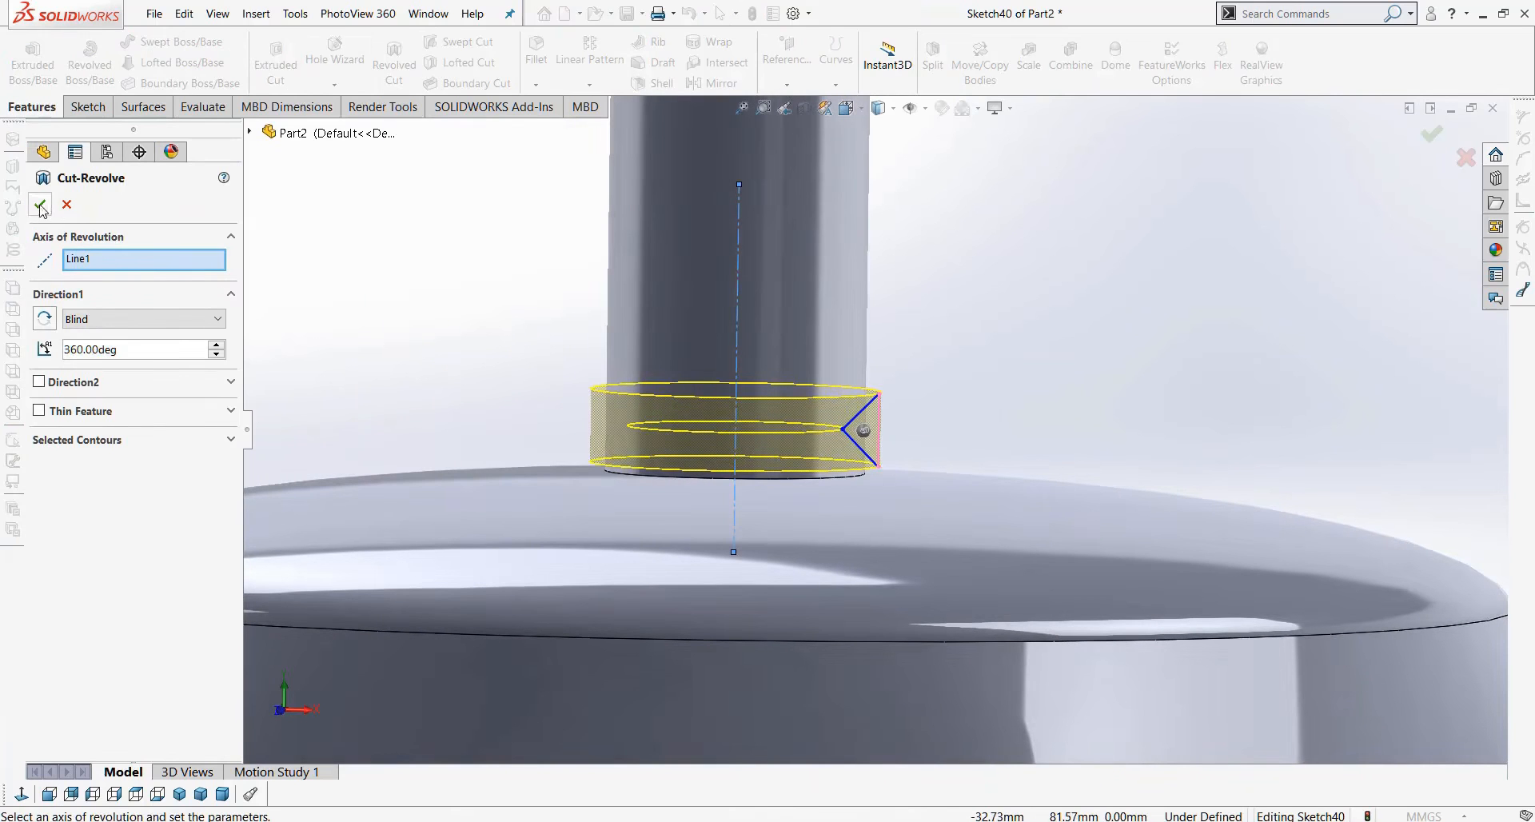
left_click(41, 206)
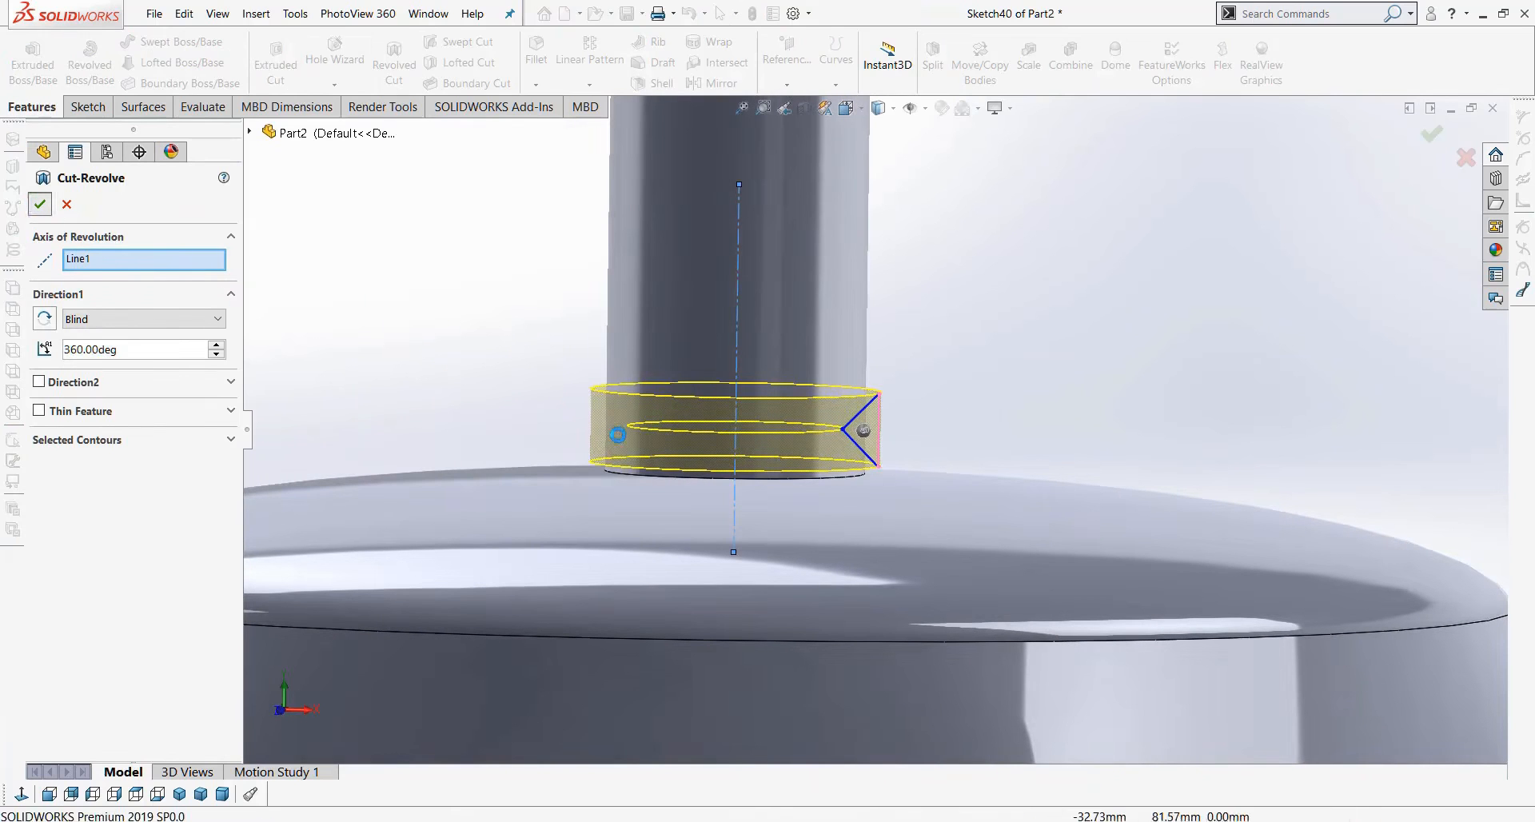
middle_click_drag(809, 500, 851, 498)
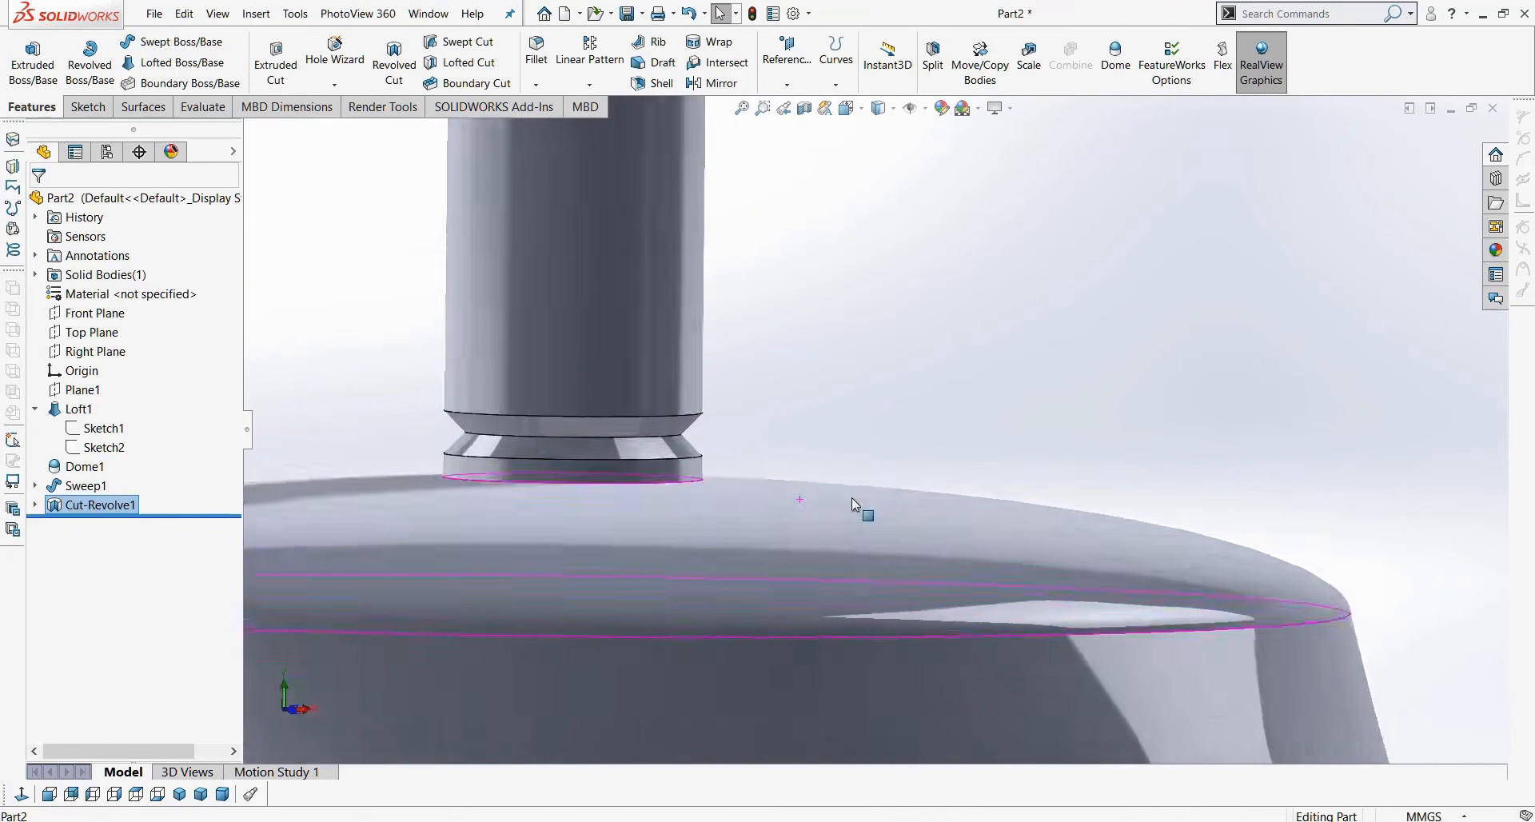
scroll(851, 497, "up", 3)
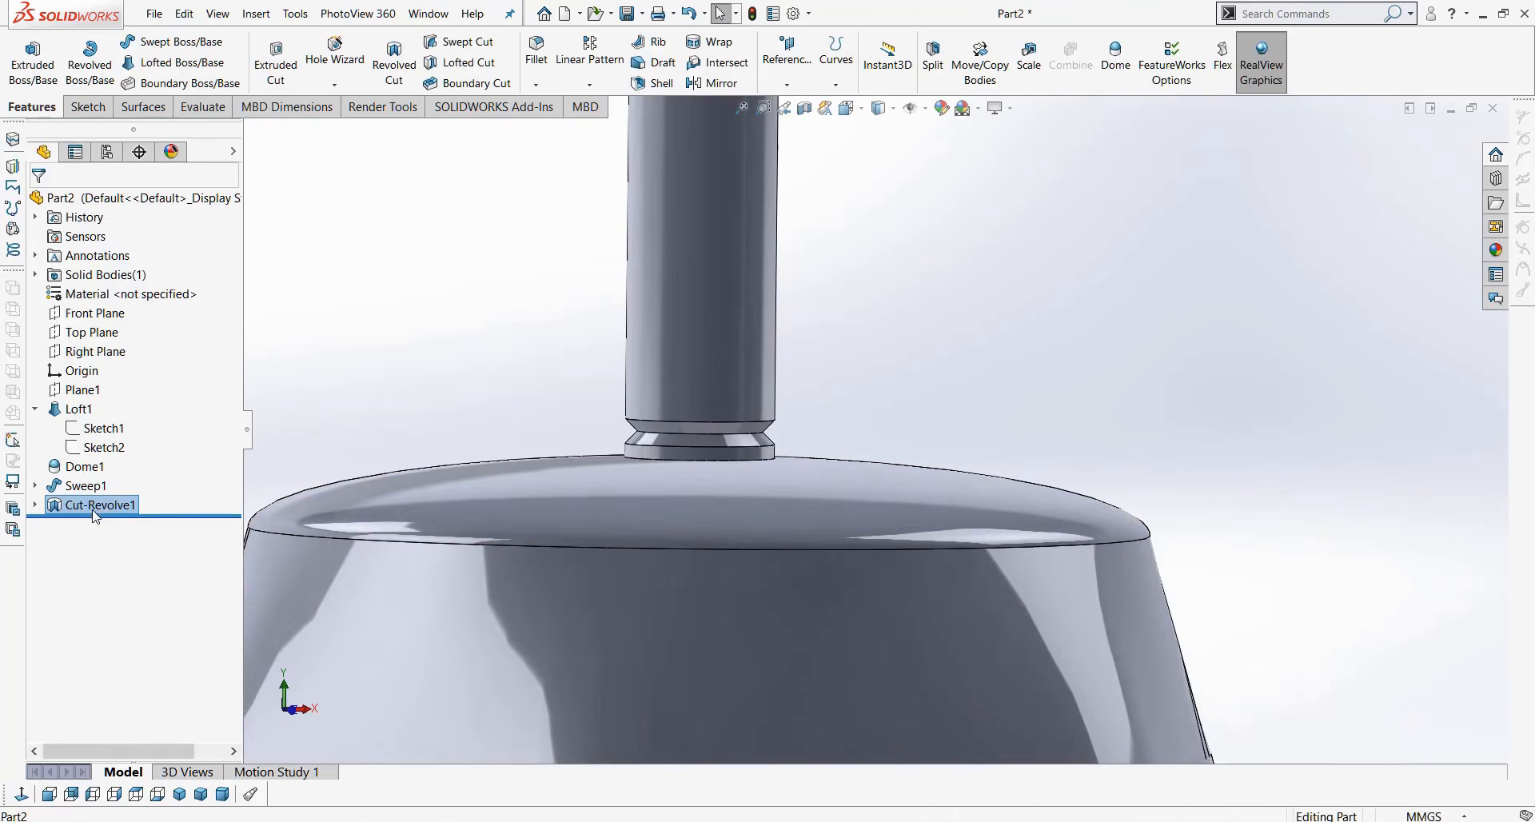
Set up a Curve Driven Pattern of the revolved groove along the sweep path Sketch3, reversed to run up the pole, with 50 equally spaced instances.
scroll(421, 309, "up", 10)
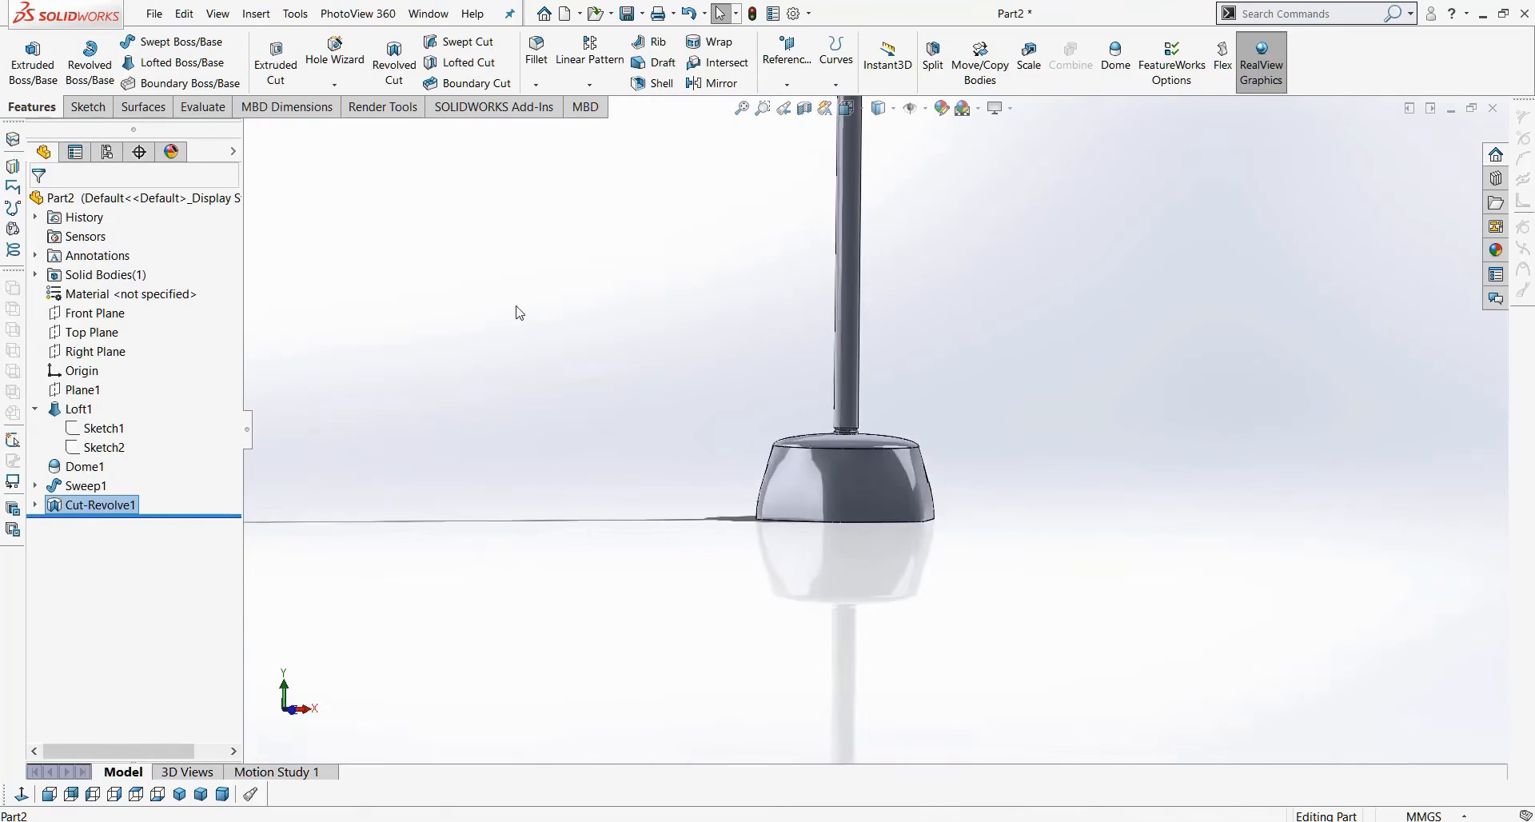
scroll(891, 216, "down", 5)
scroll(803, 644, "up", 3)
scroll(881, 651, "down", 5)
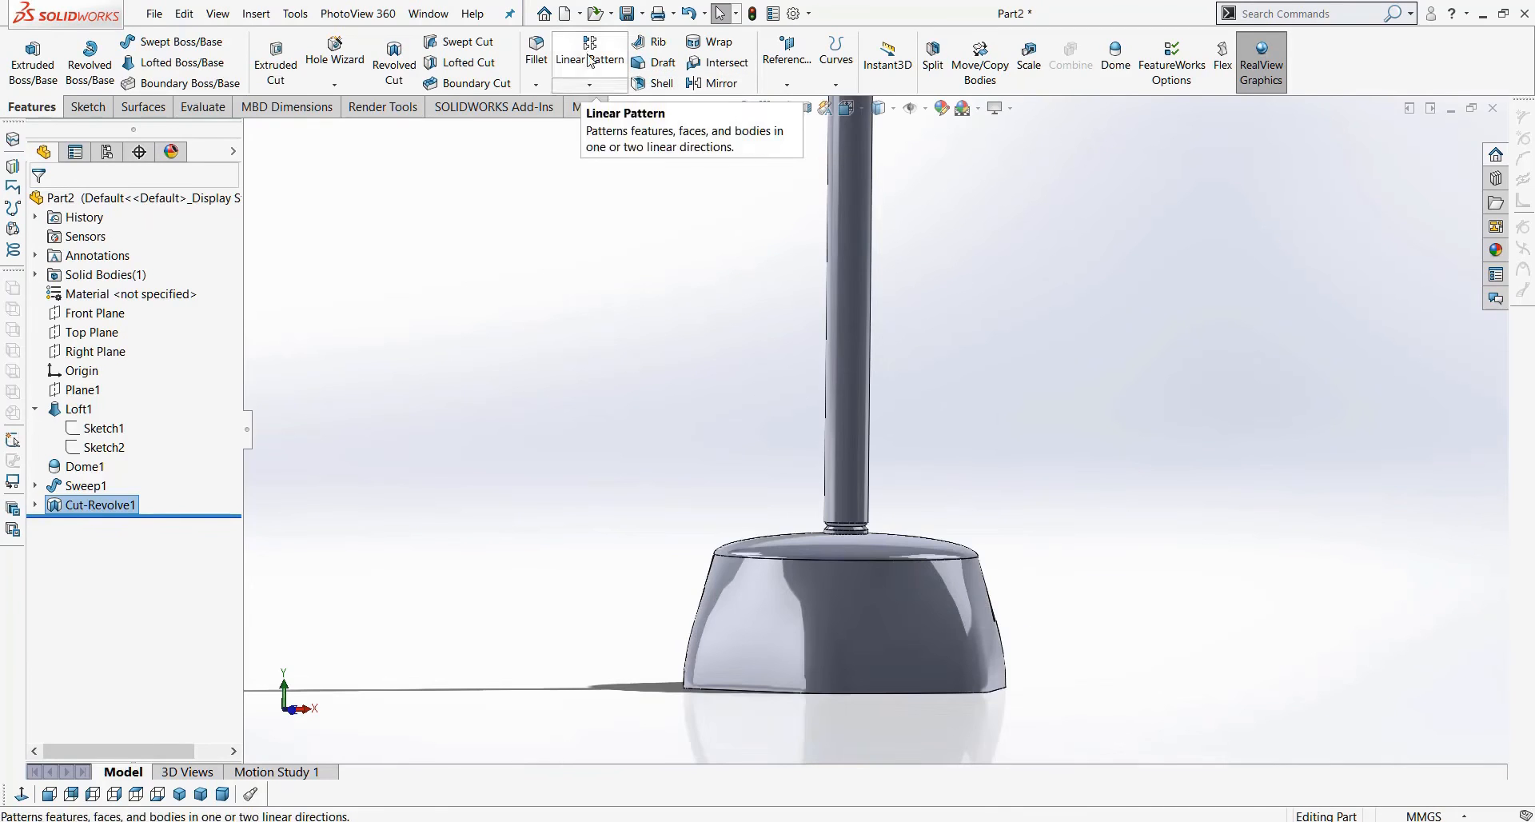
left_click(589, 84)
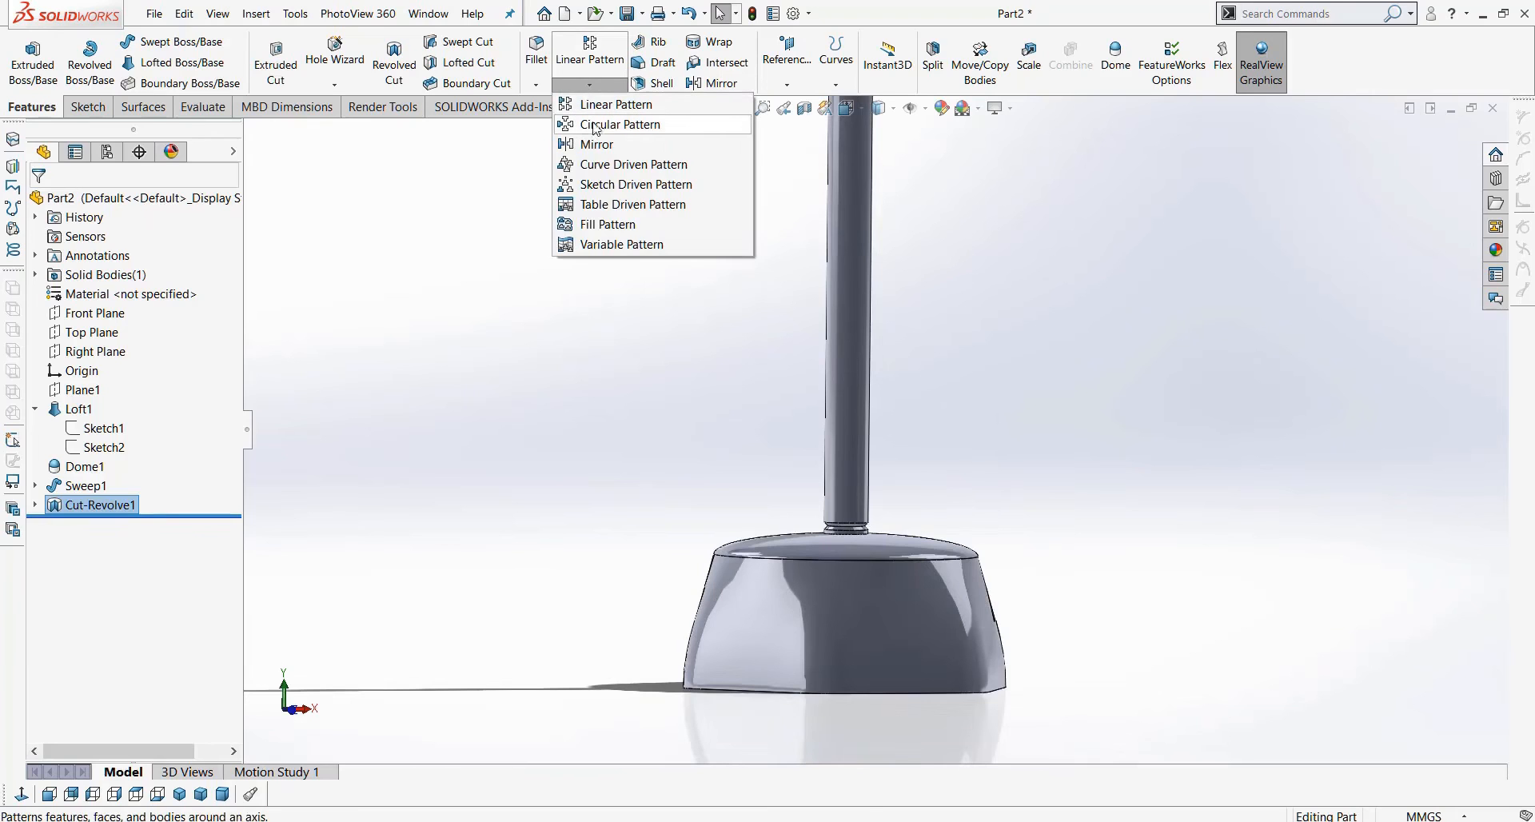
left_click(614, 165)
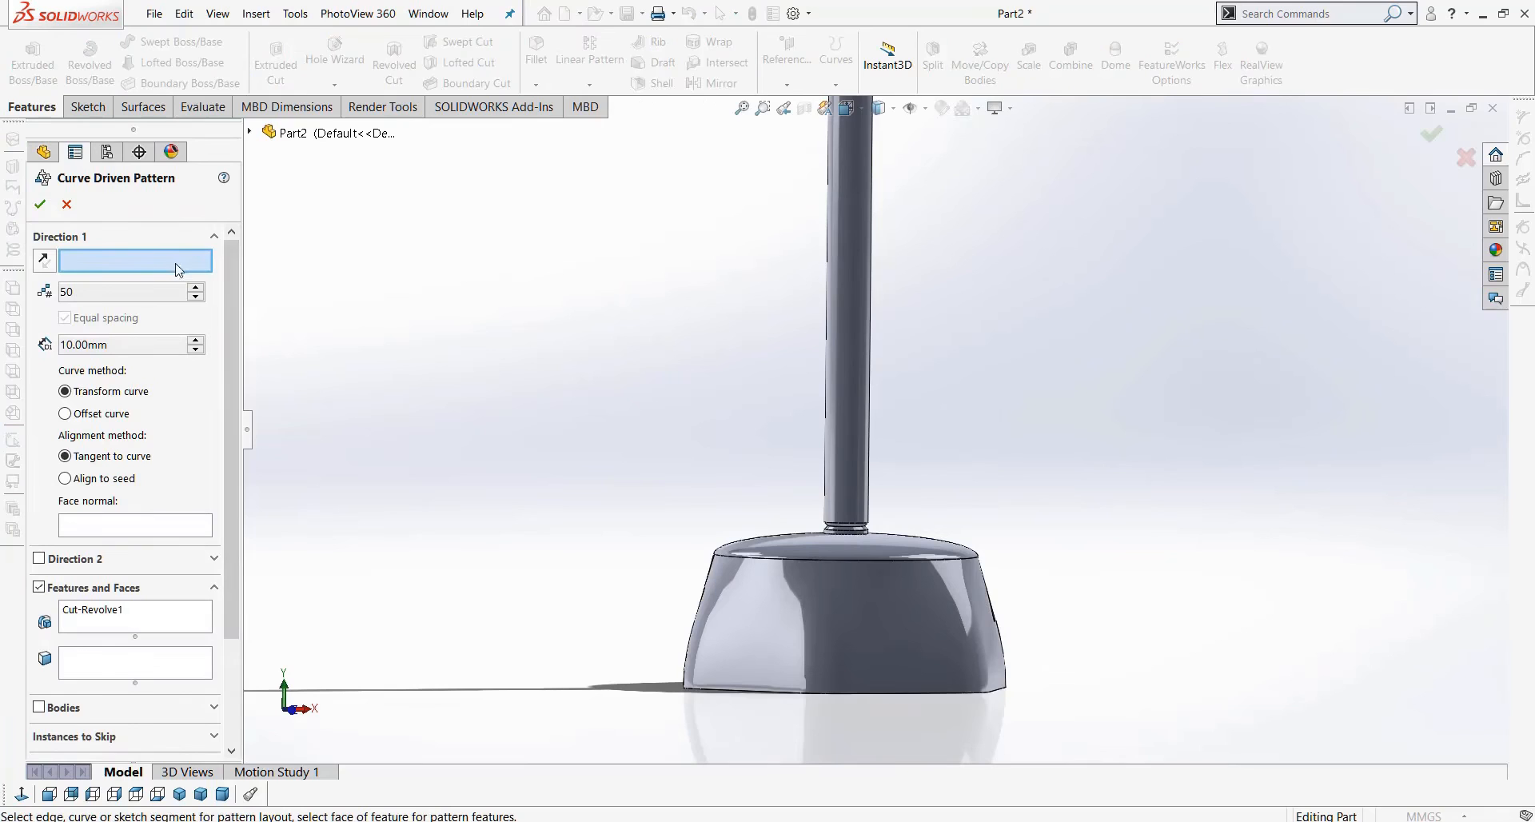
left_click(251, 133)
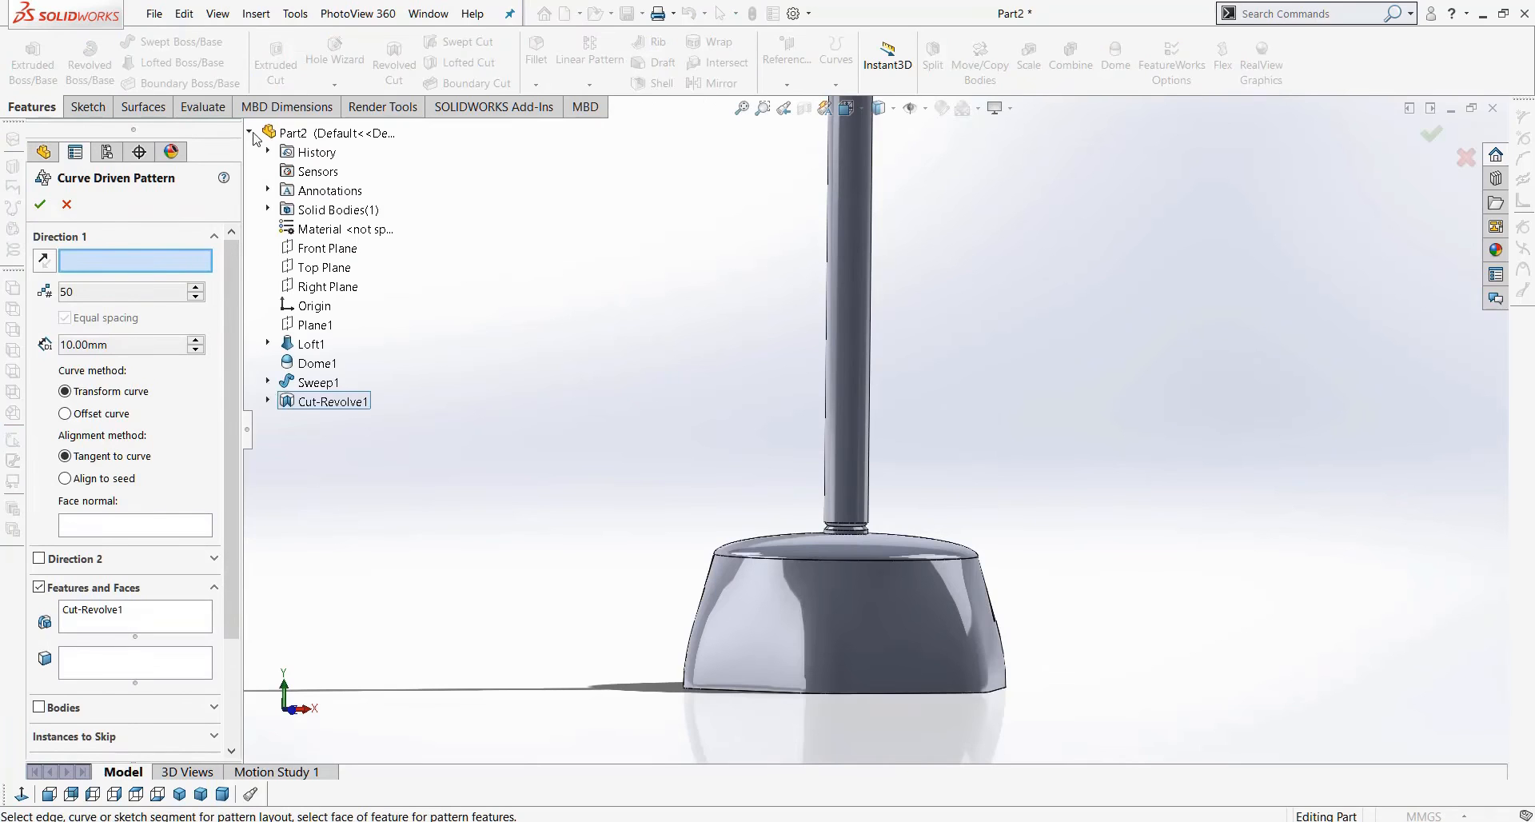
left_click(268, 381)
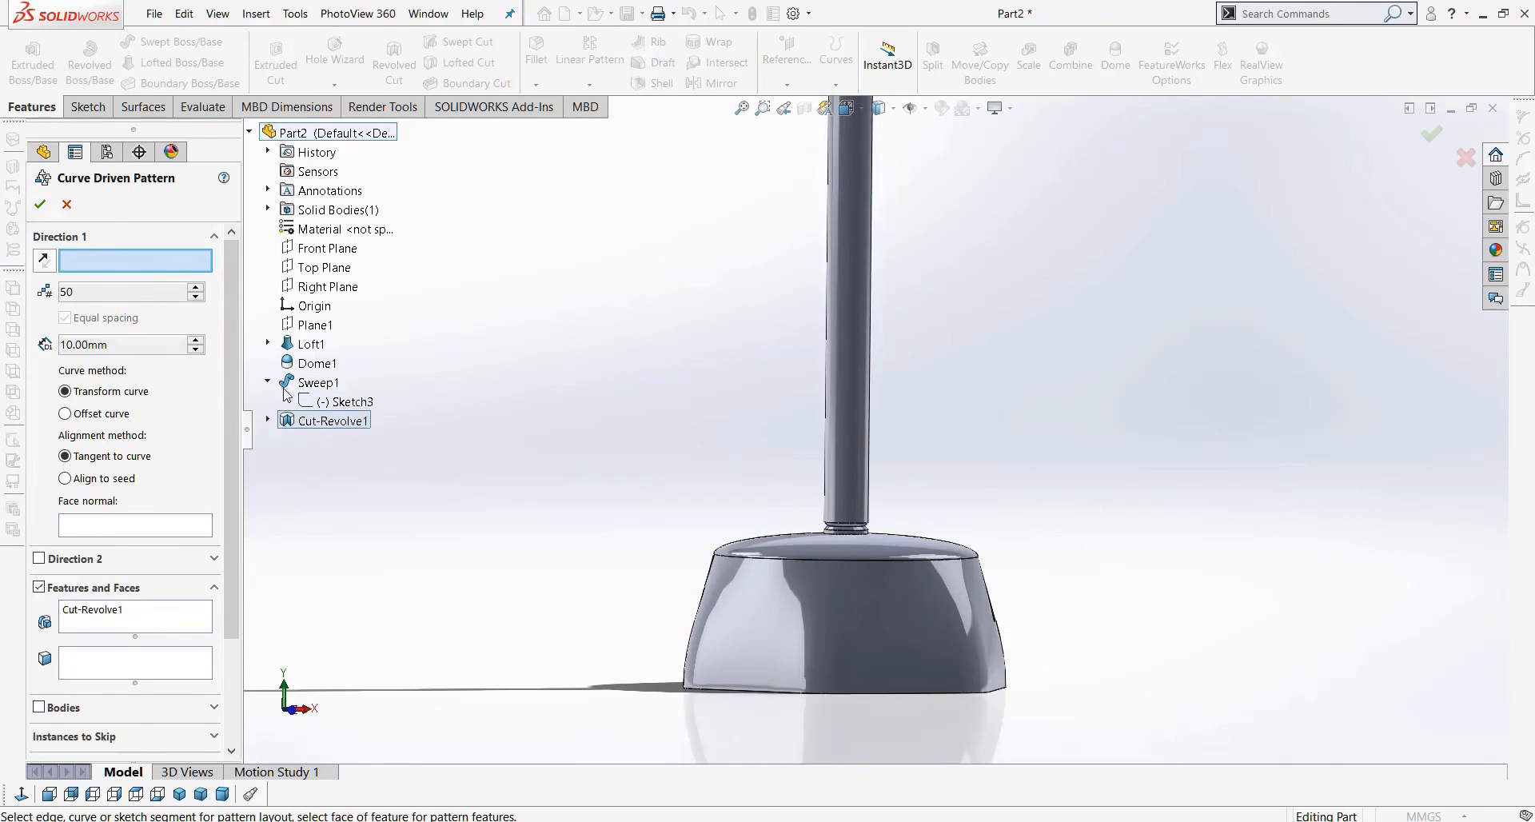
left_click(324, 402)
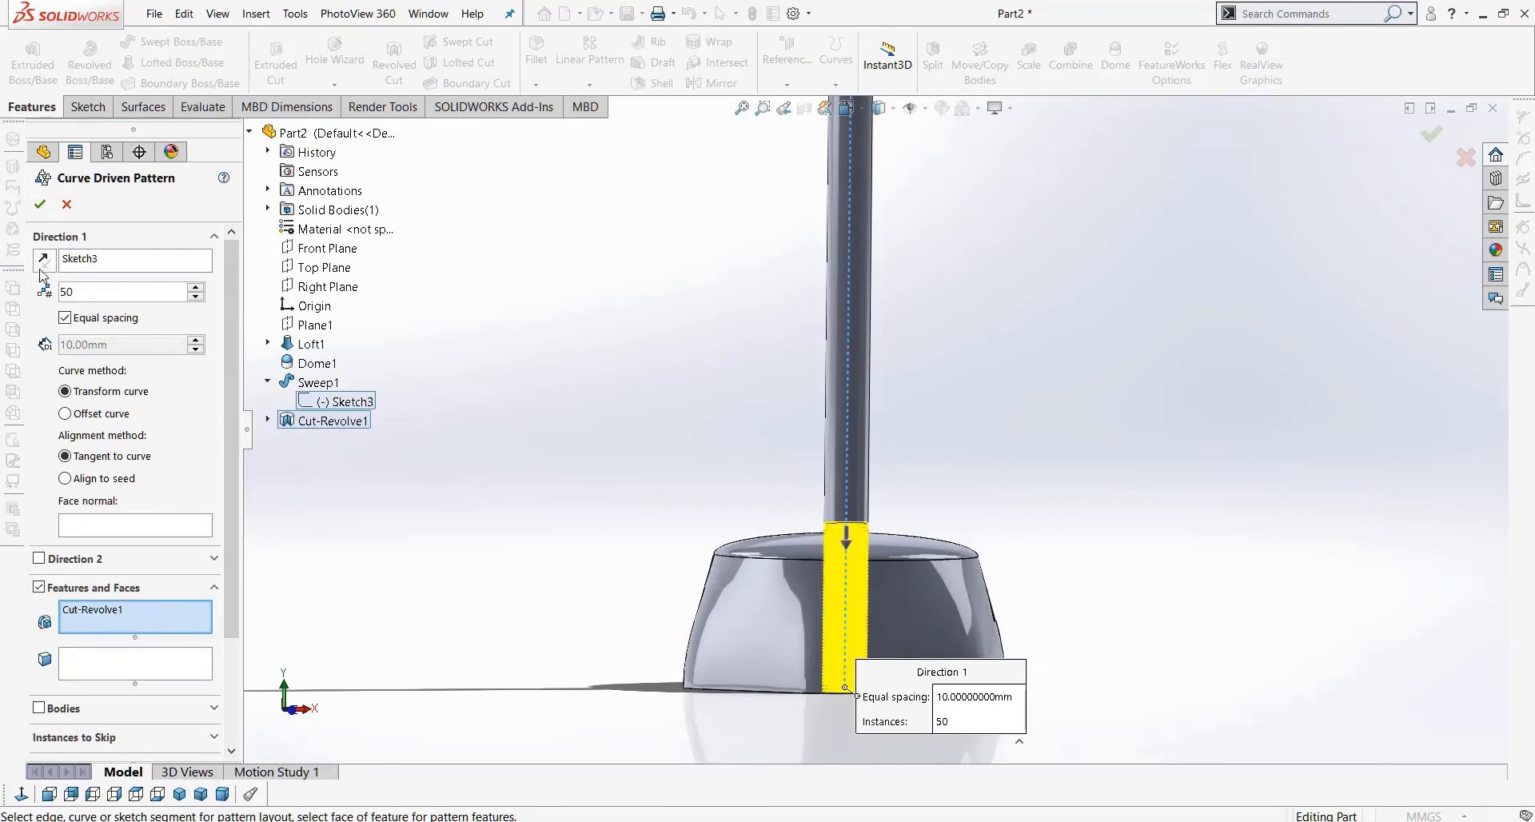
scroll(744, 512, "up", 4)
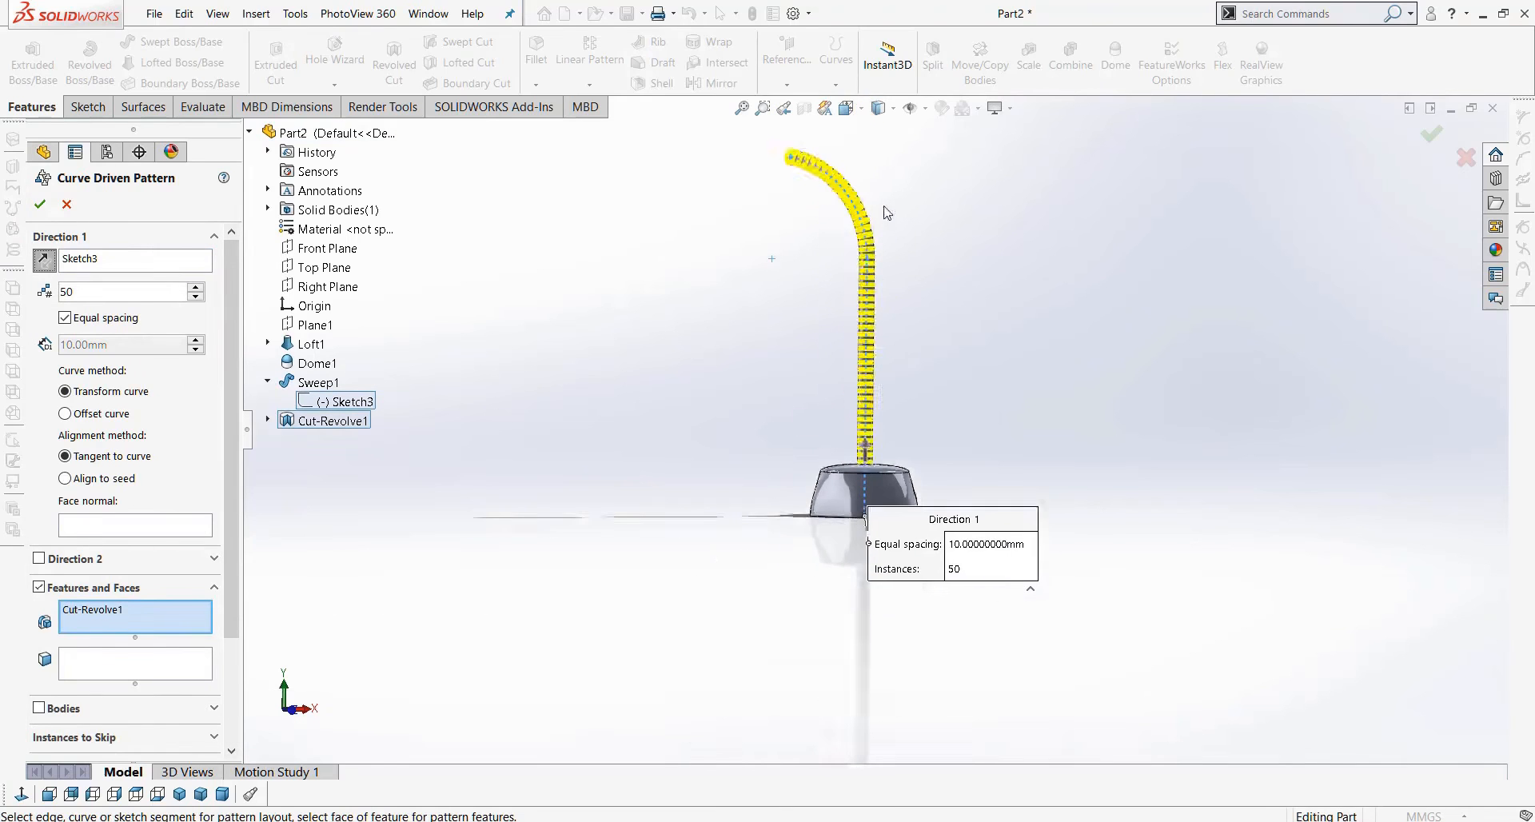
Try the Align to seed alignment on the groove pattern, inspect the preview along the bend, and restore Tangent to curve.
scroll(885, 212, "down", 2)
left_click(111, 477)
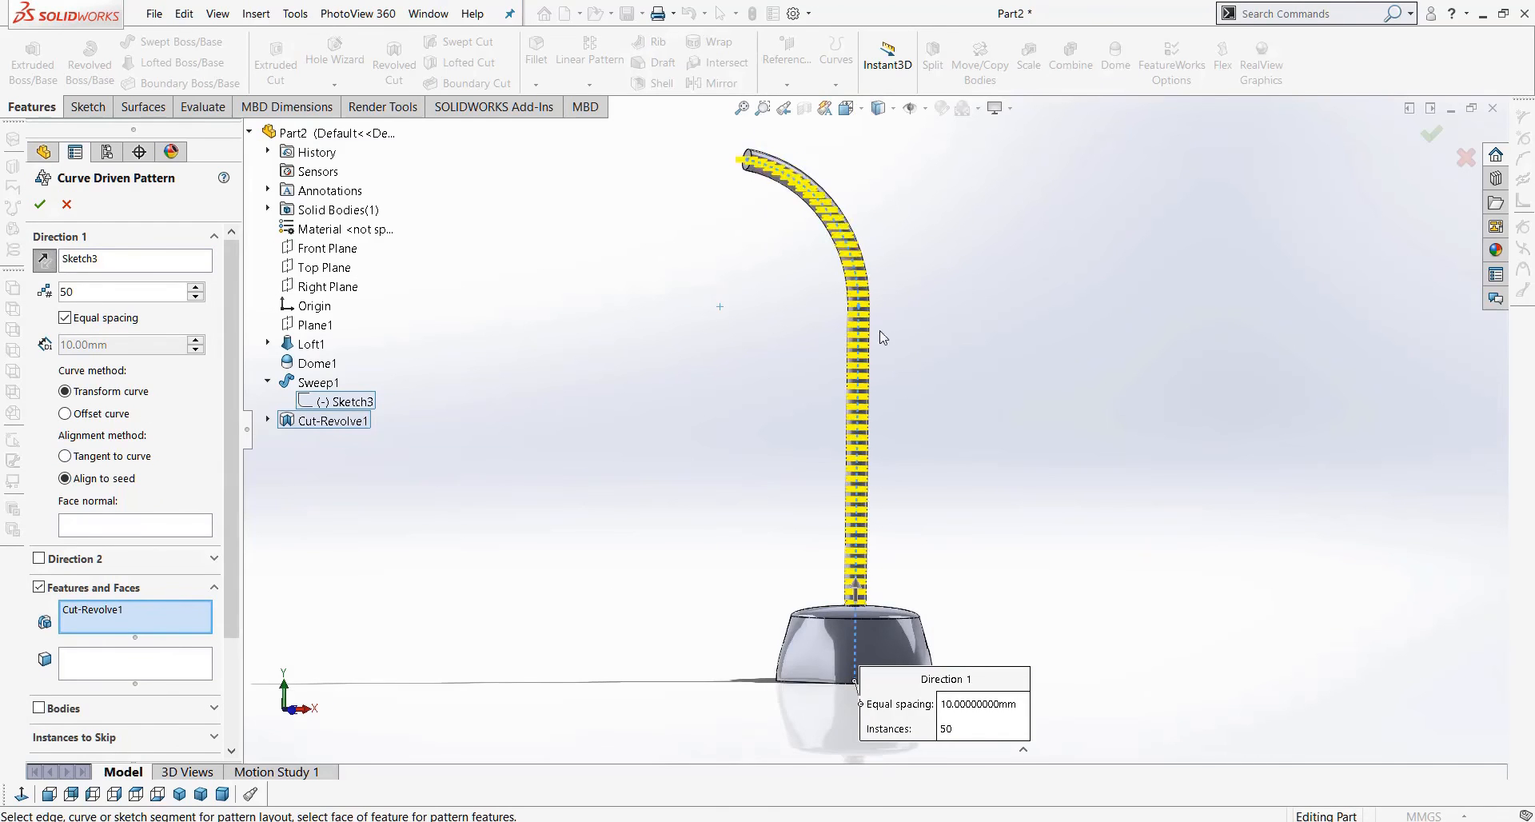
scroll(805, 415, "down", 4)
scroll(787, 400, "up", 4)
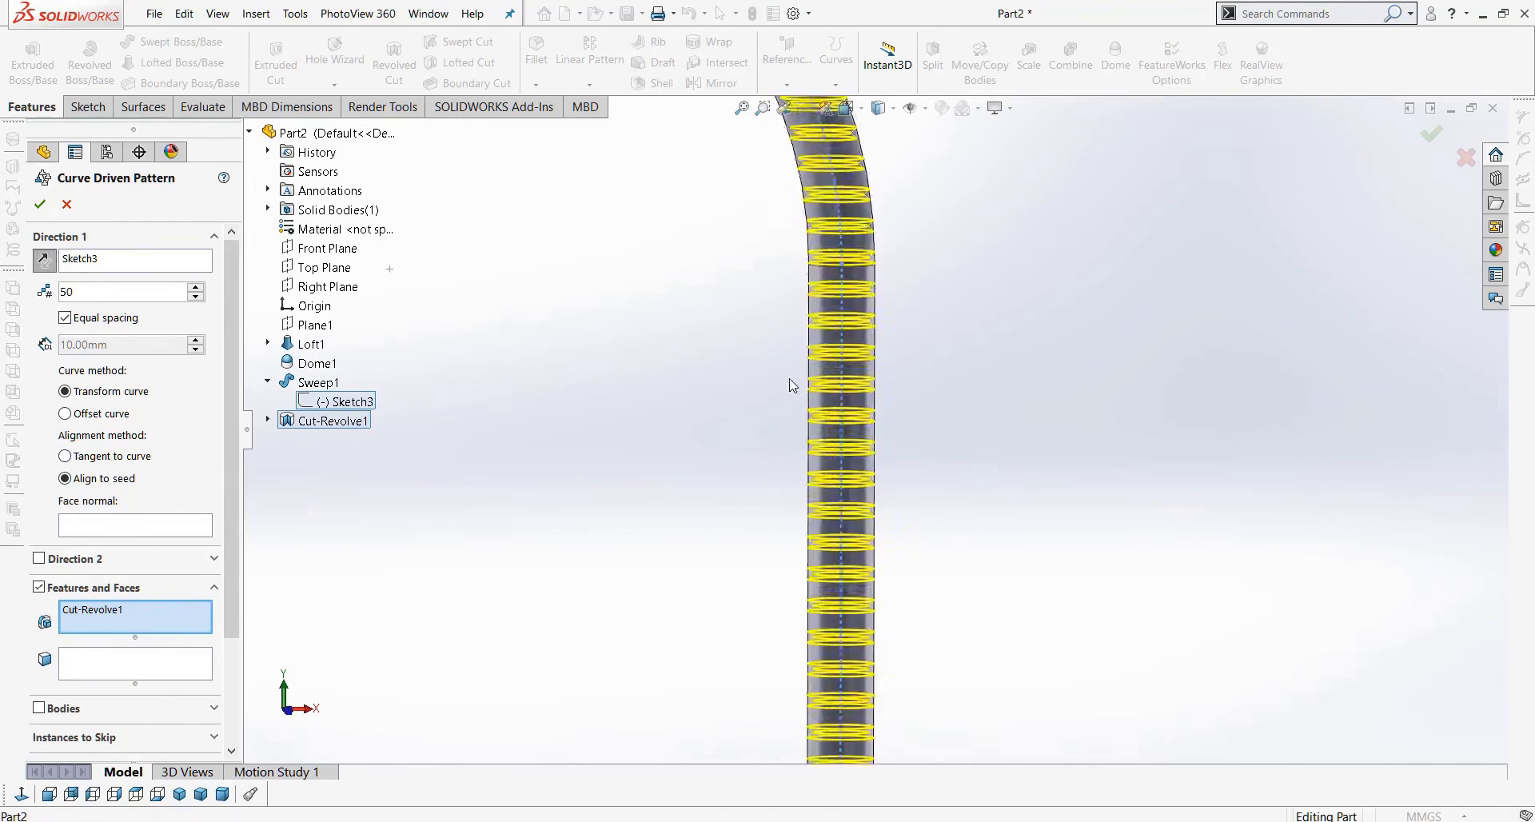
scroll(794, 249, "down", 3)
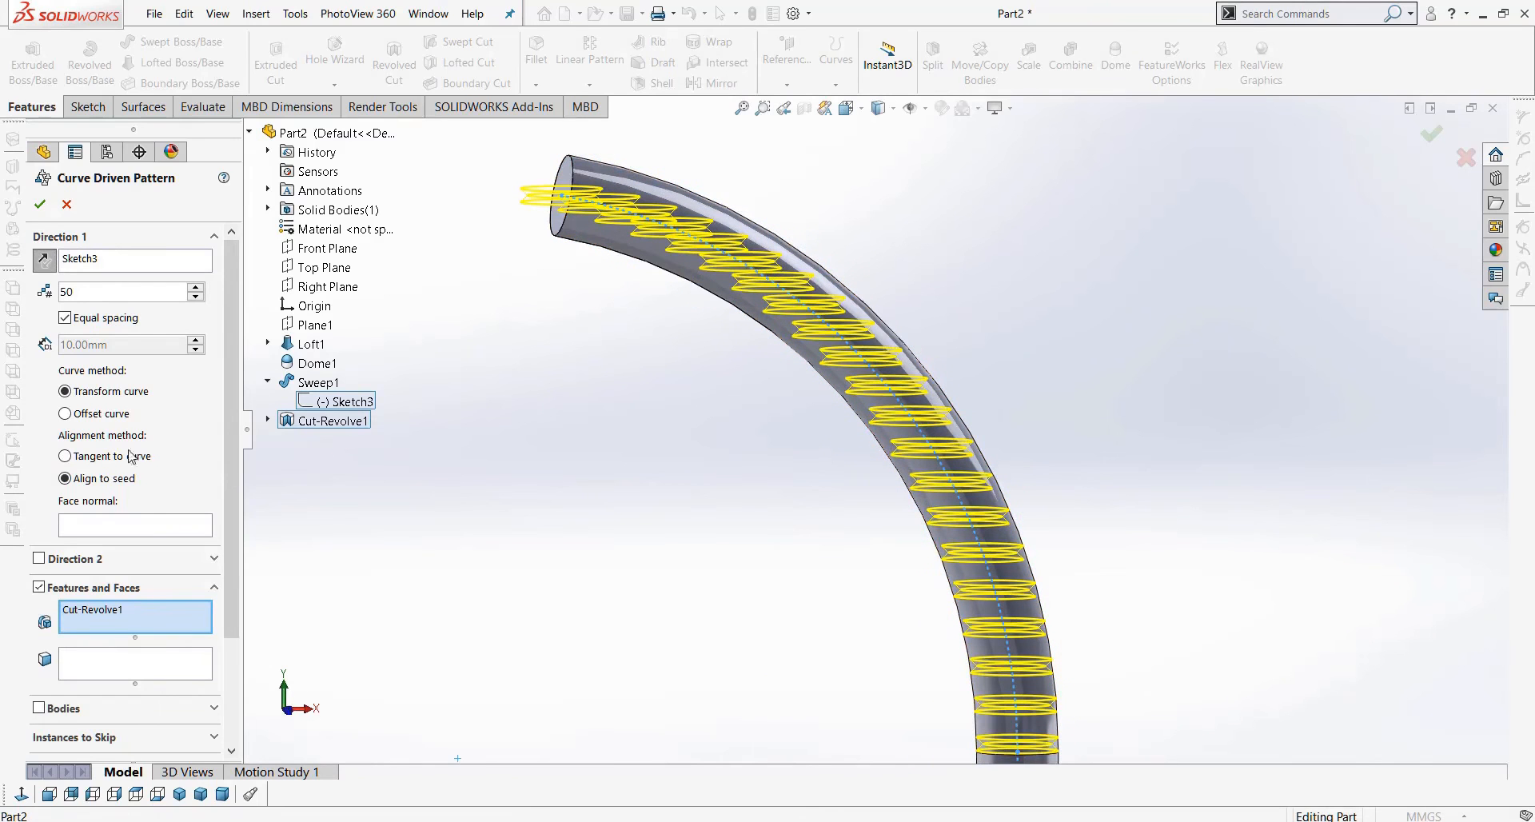
left_click(66, 455)
mouse_move(641, 507)
middle_mouse_down()
mouse_move(623, 496)
mouse_move(636, 493)
middle_mouse_up()
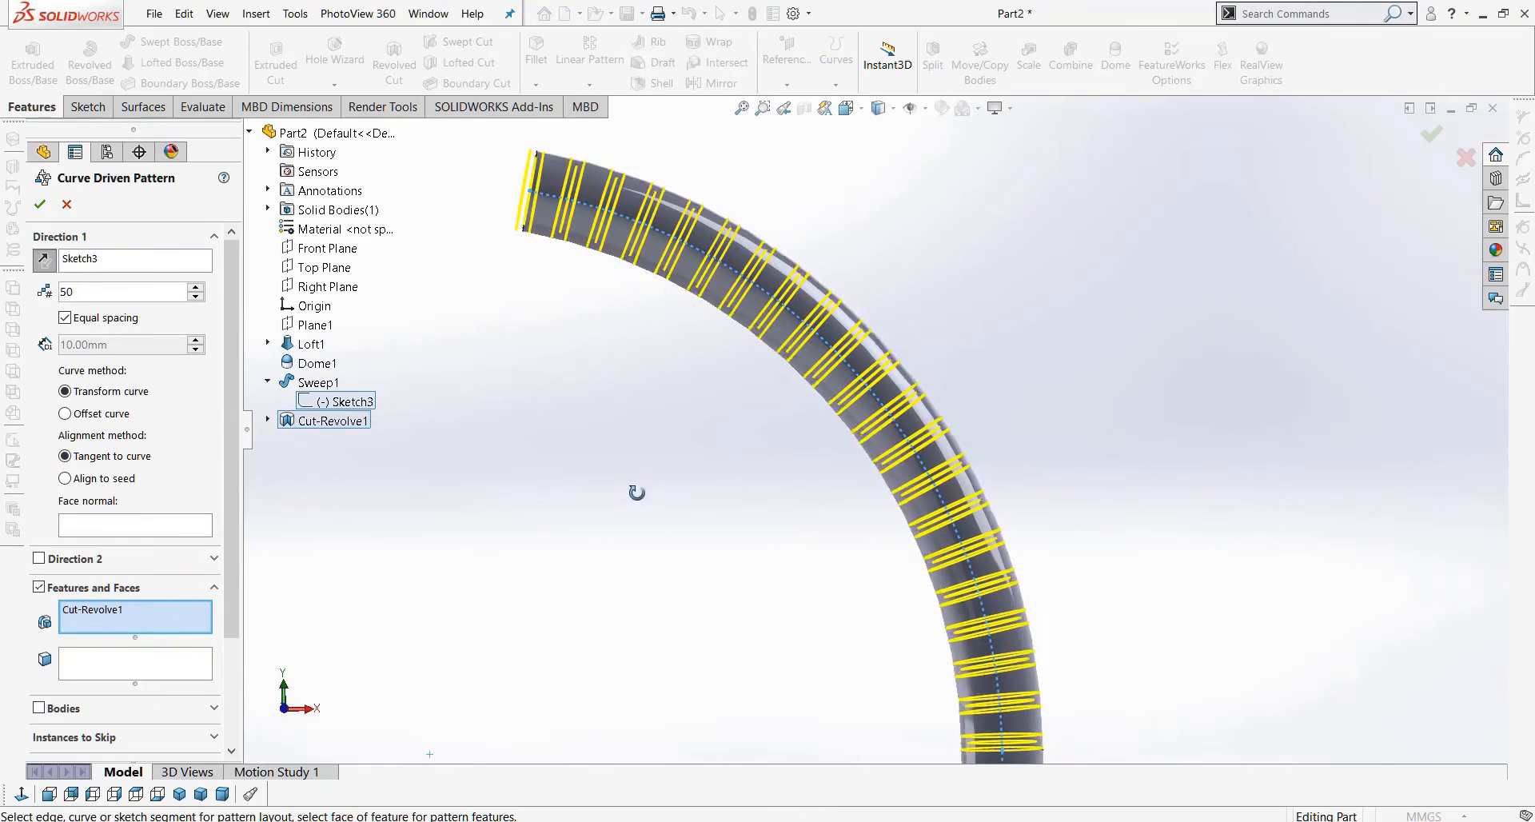
Try the groove pattern with 47 instances at 5 mm spacing and equal spacing turned off, checking the preview along the pole.
left_click(195, 297)
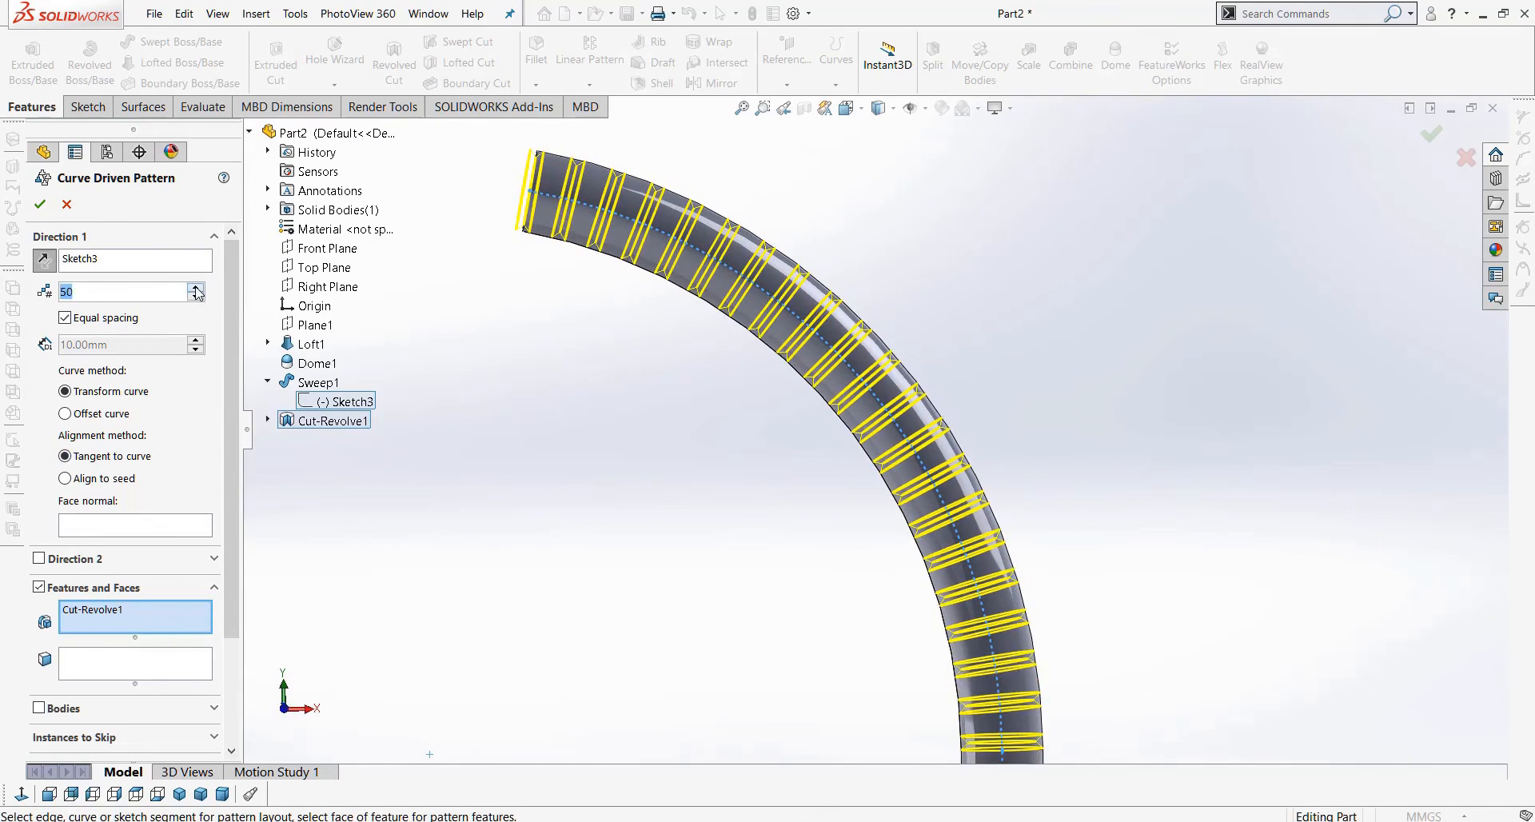
left_click(196, 295)
double_click(195, 287)
left_click(110, 322)
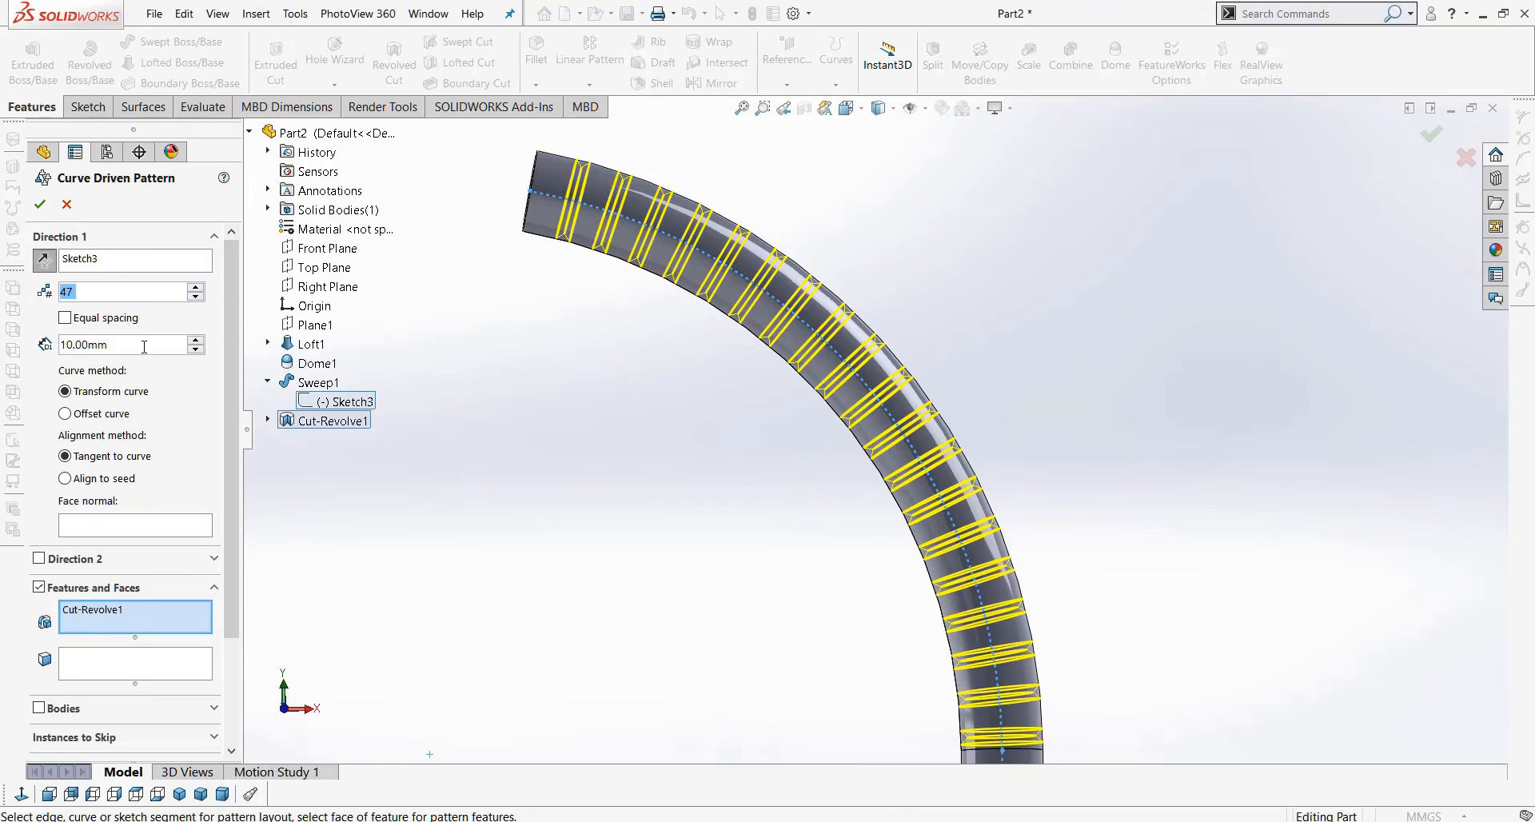
type("5")
key("Return")
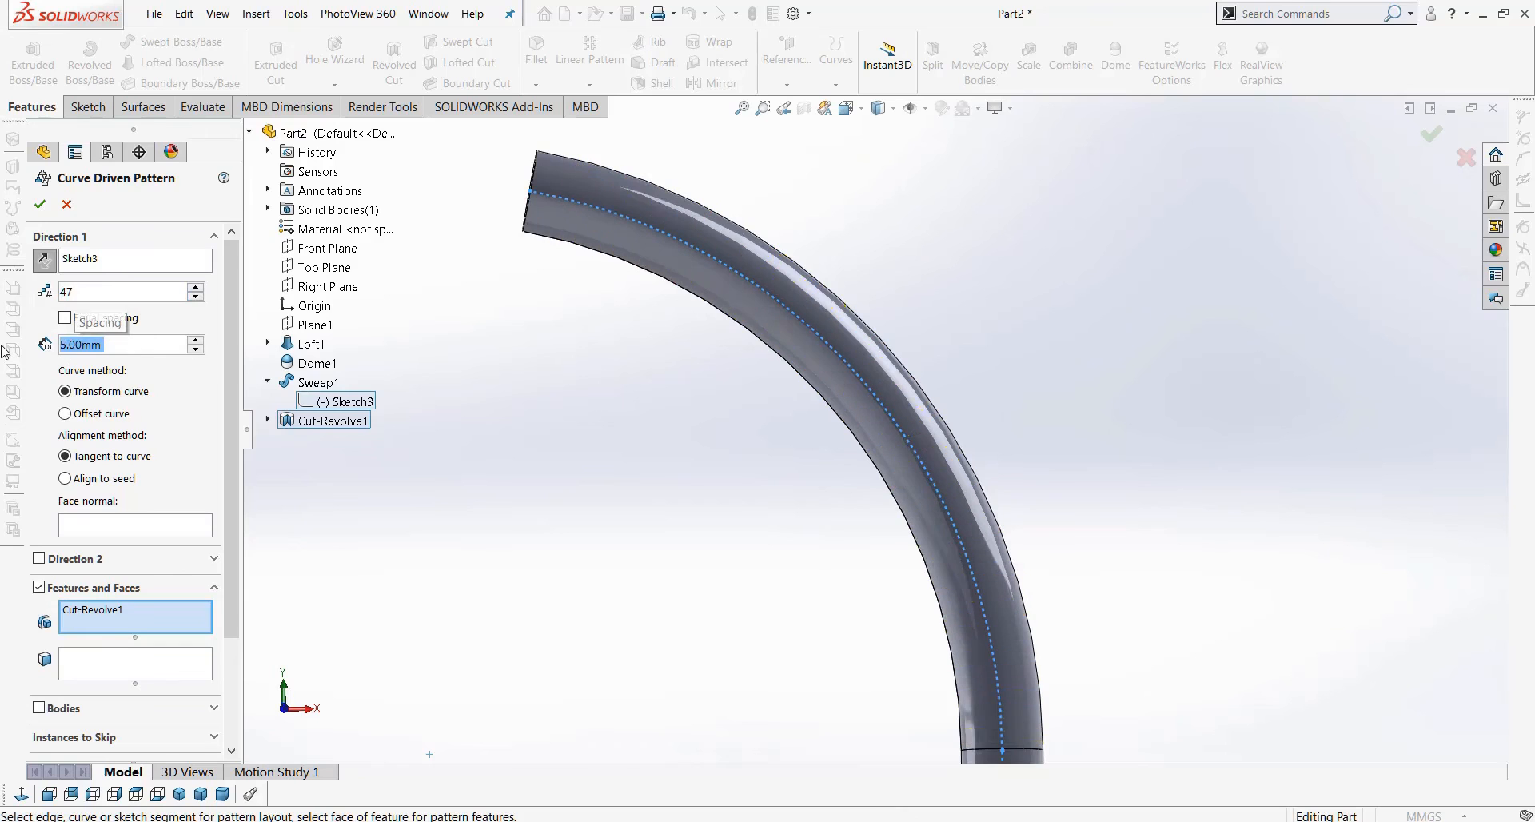
scroll(532, 560, "up", 6)
scroll(767, 711, "down", 10)
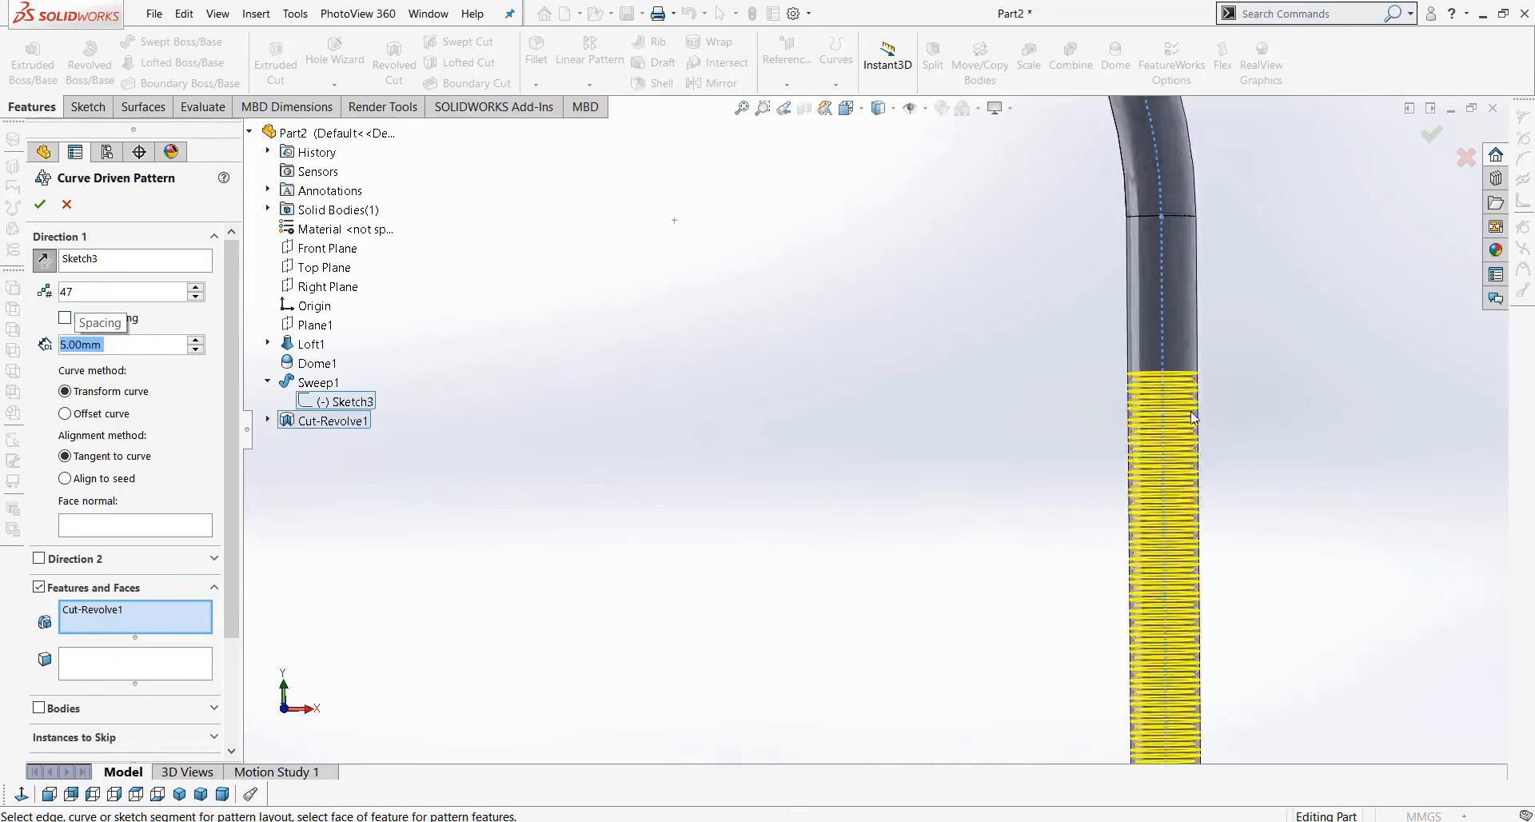
scroll(1159, 400, "up", 2)
scroll(1203, 312, "down", 2)
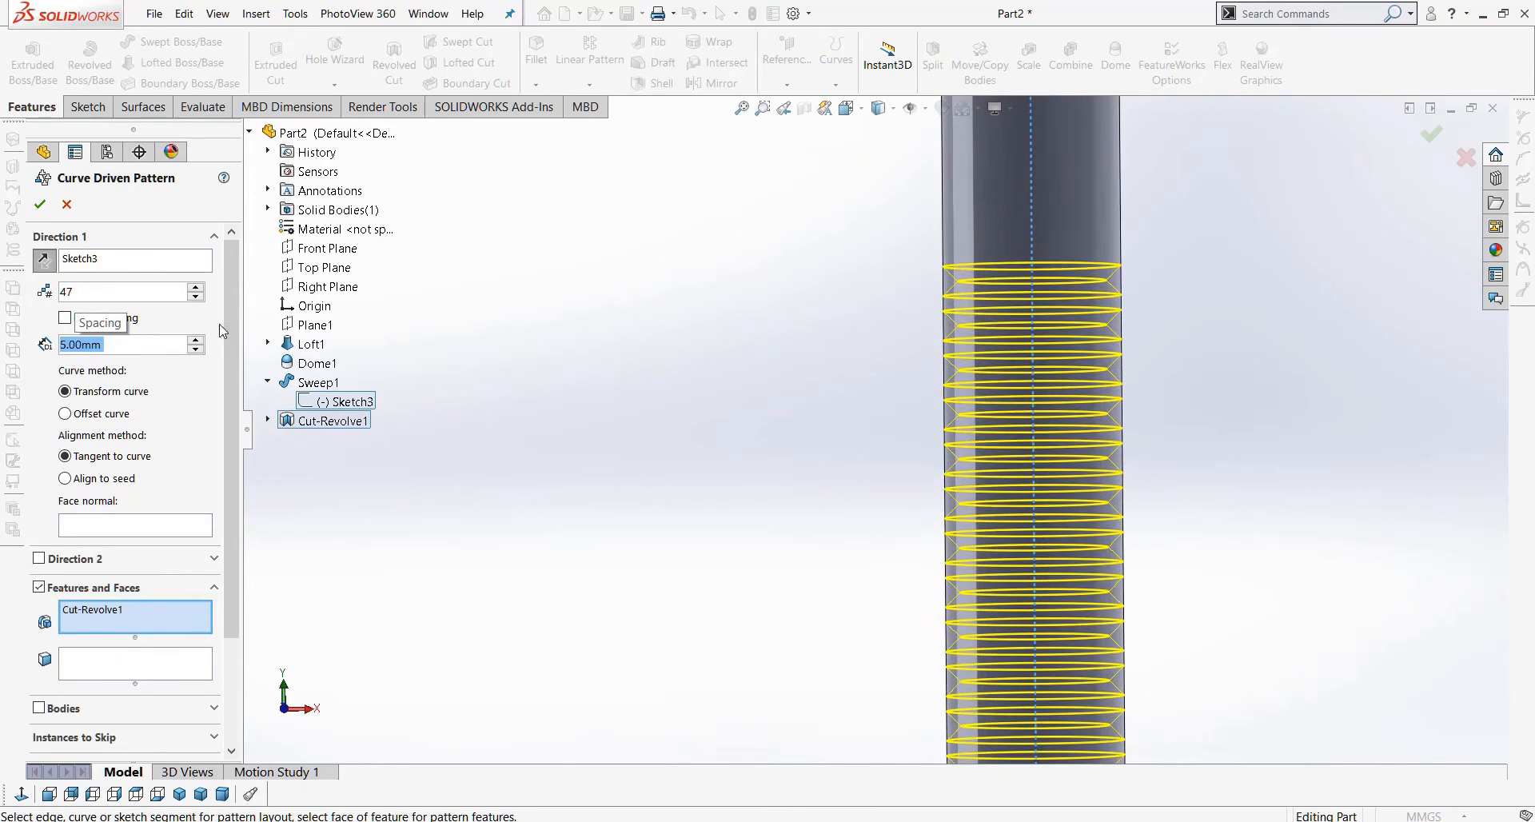
Set the groove pattern to 50 instances with equal spacing on, check the preview up to the pole's end, and create the pattern.
left_click(195, 287)
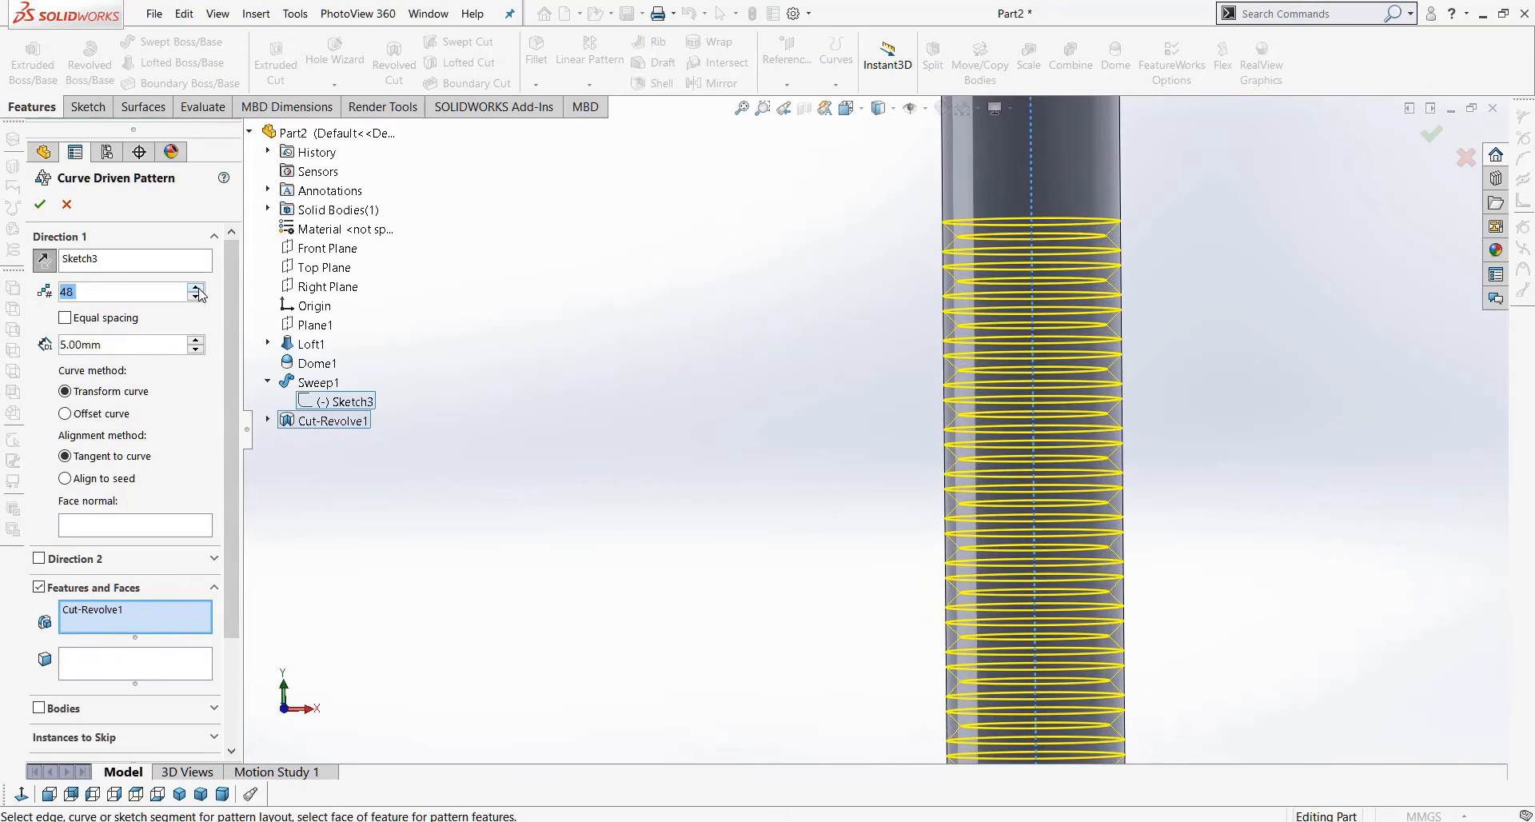
left_click(195, 287)
left_click(195, 287)
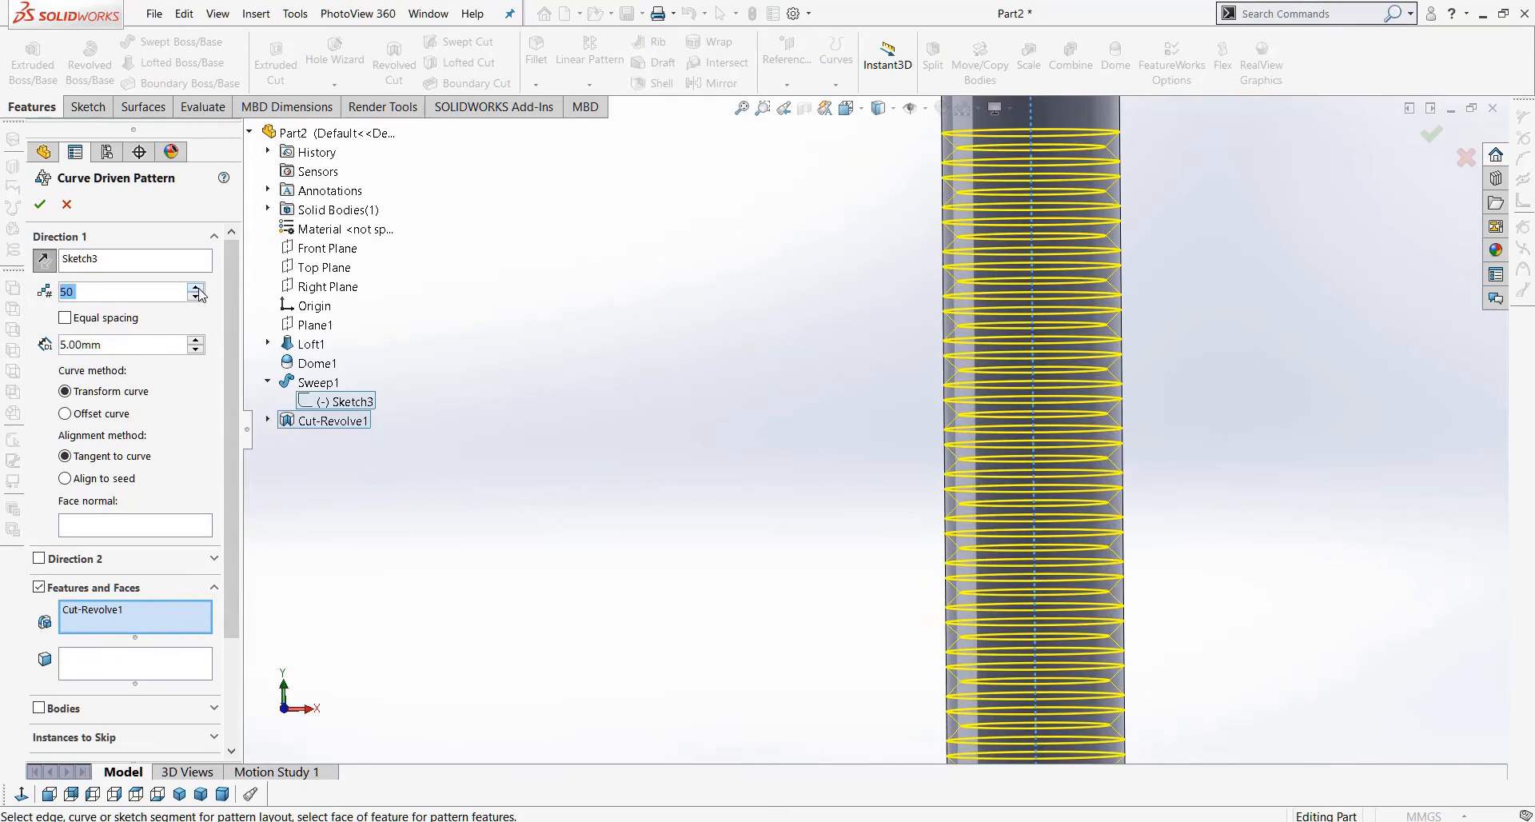
left_click(117, 318)
scroll(685, 339, "down", 5)
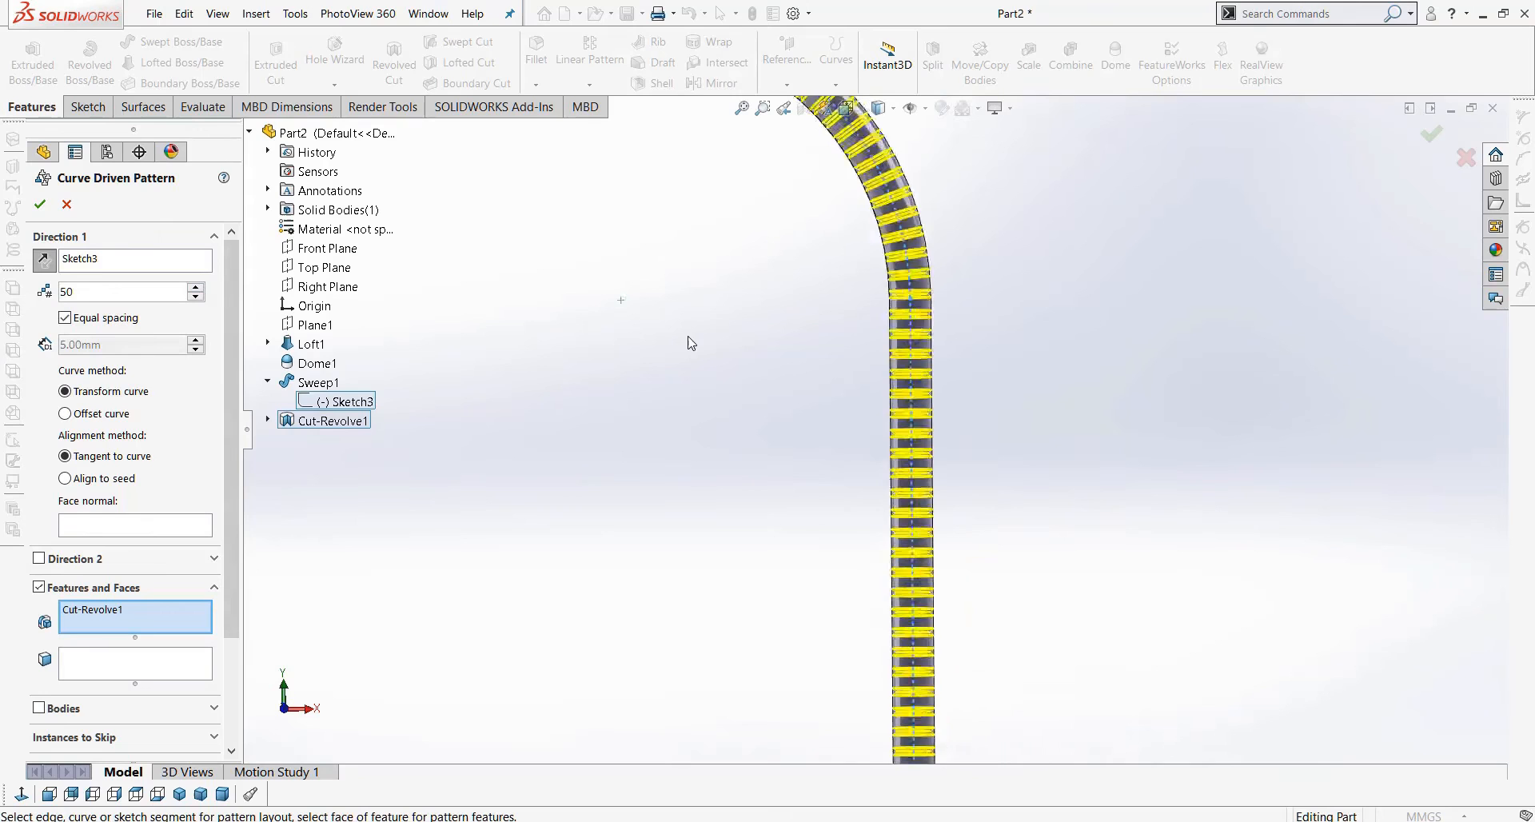
scroll(717, 223, "up", 5)
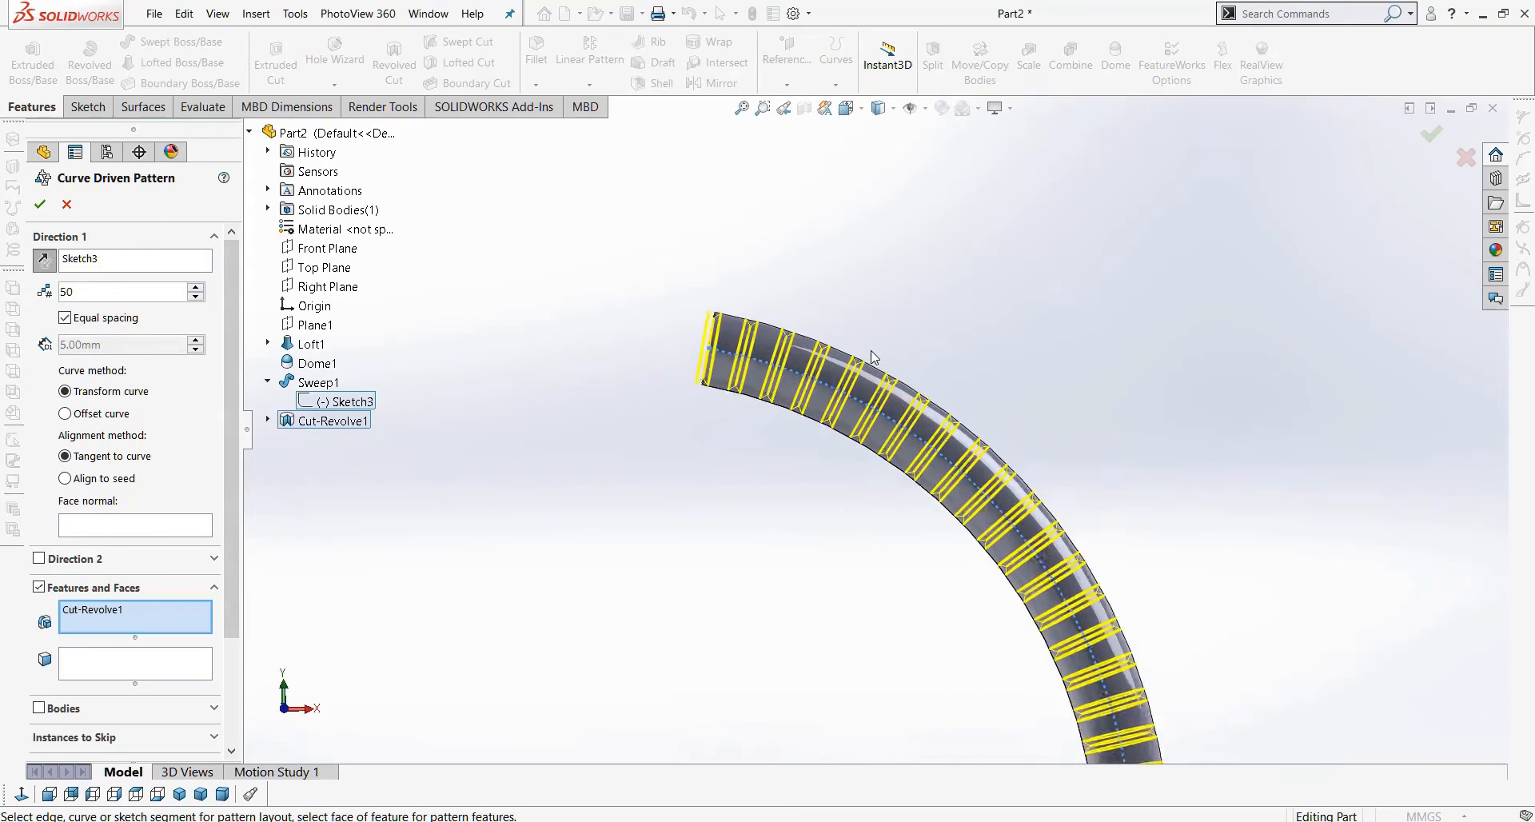
scroll(871, 351, "down", 1)
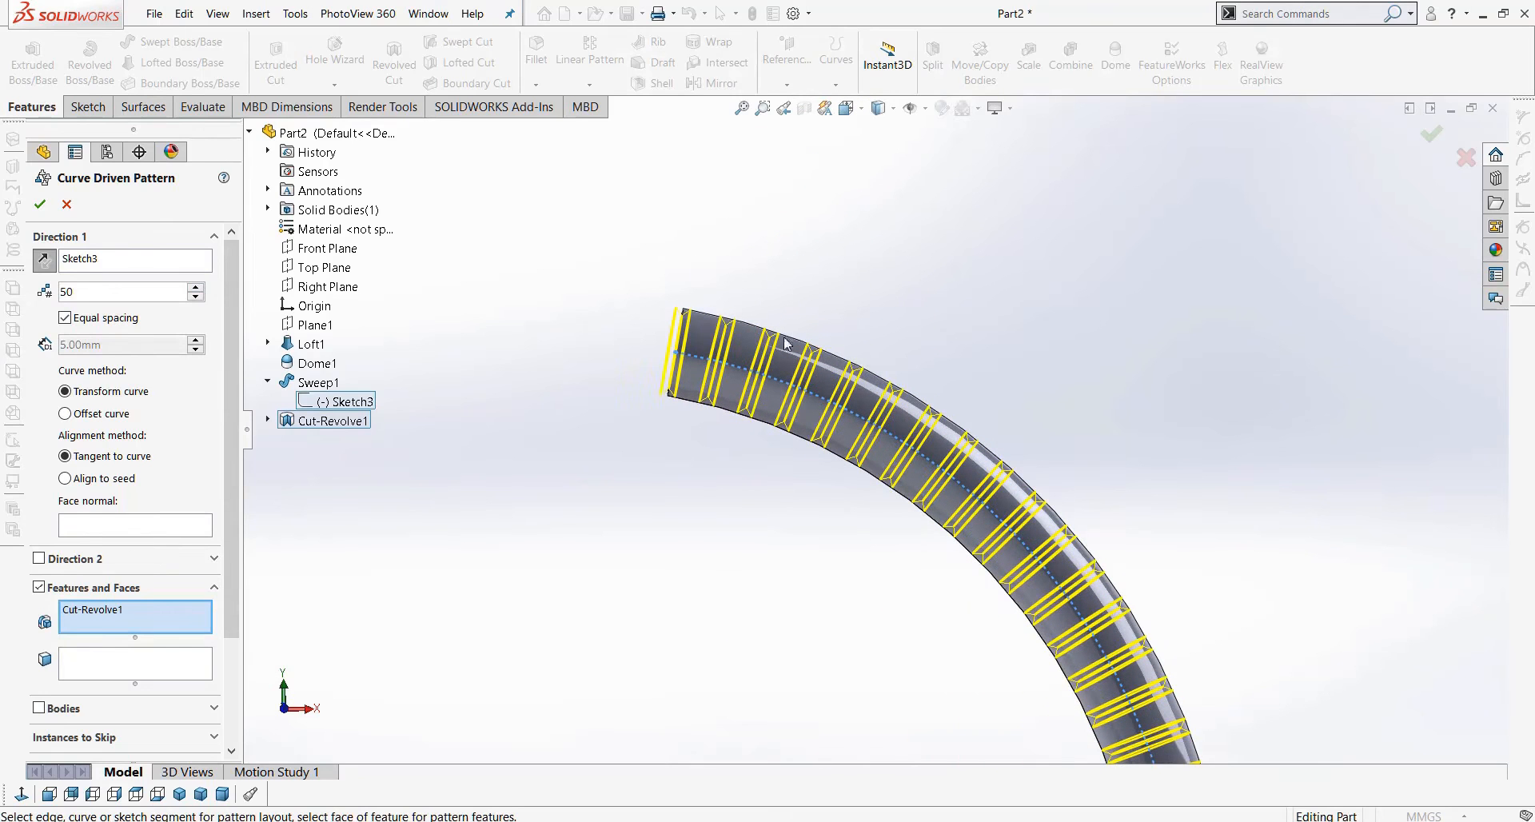
left_click(40, 204)
Examine the patterned grooves along the curved pole from several angles.
scroll(640, 548, "down", 6)
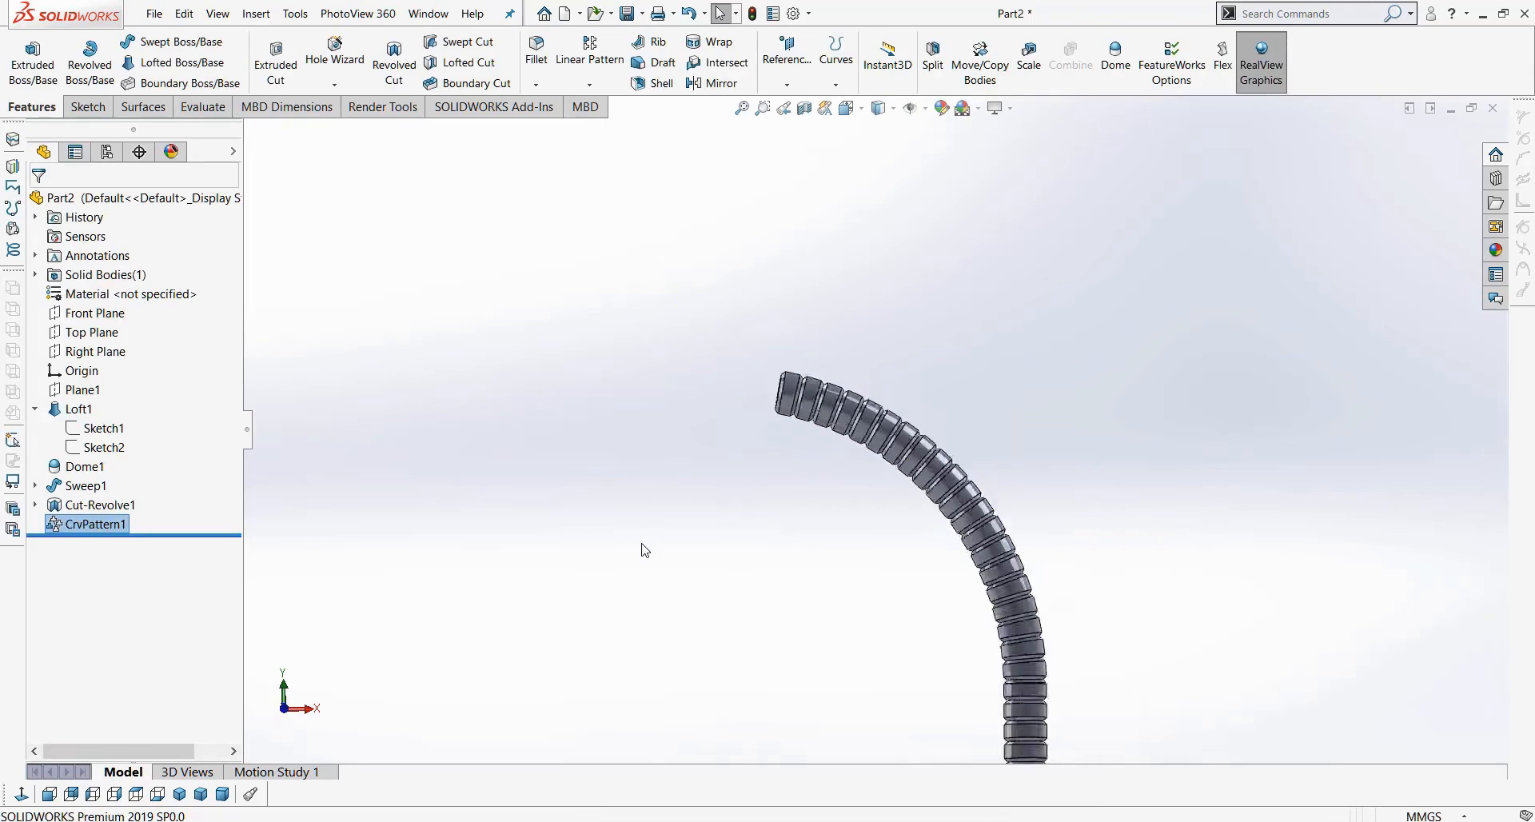
scroll(874, 621, "up", 4)
middle_click_drag(874, 621, 909, 392)
scroll(937, 331, "down", 3)
middle_click_drag(937, 331, 823, 342)
scroll(831, 441, "up", 3)
middle_click_drag(802, 462, 871, 301)
Open a new sketch on the flat circular face at the pole's free end.
scroll(871, 301, "down", 2)
scroll(944, 480, "down", 2)
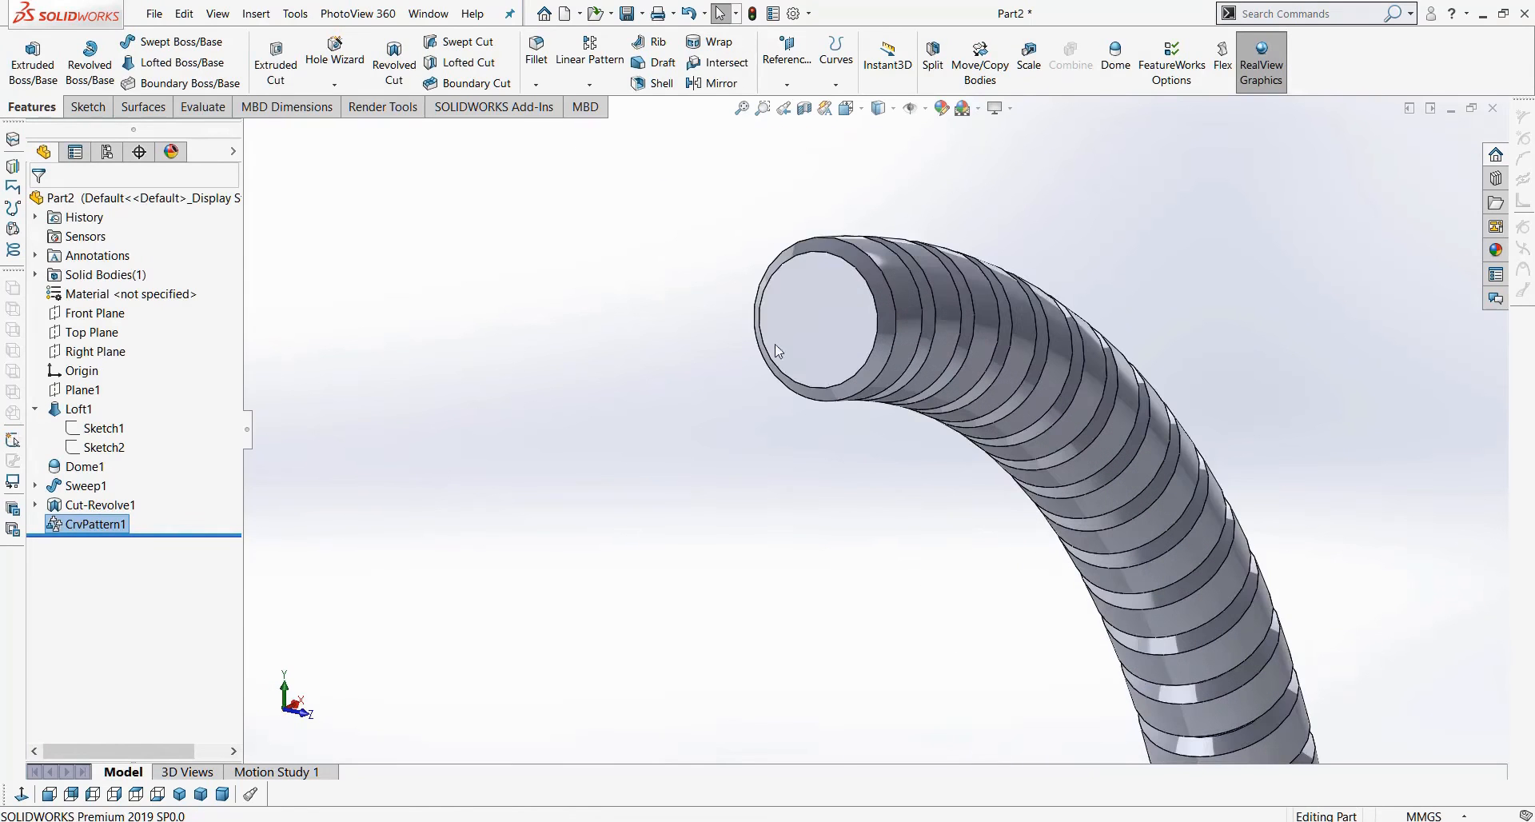
left_click(777, 351)
left_click(87, 107)
left_click(18, 62)
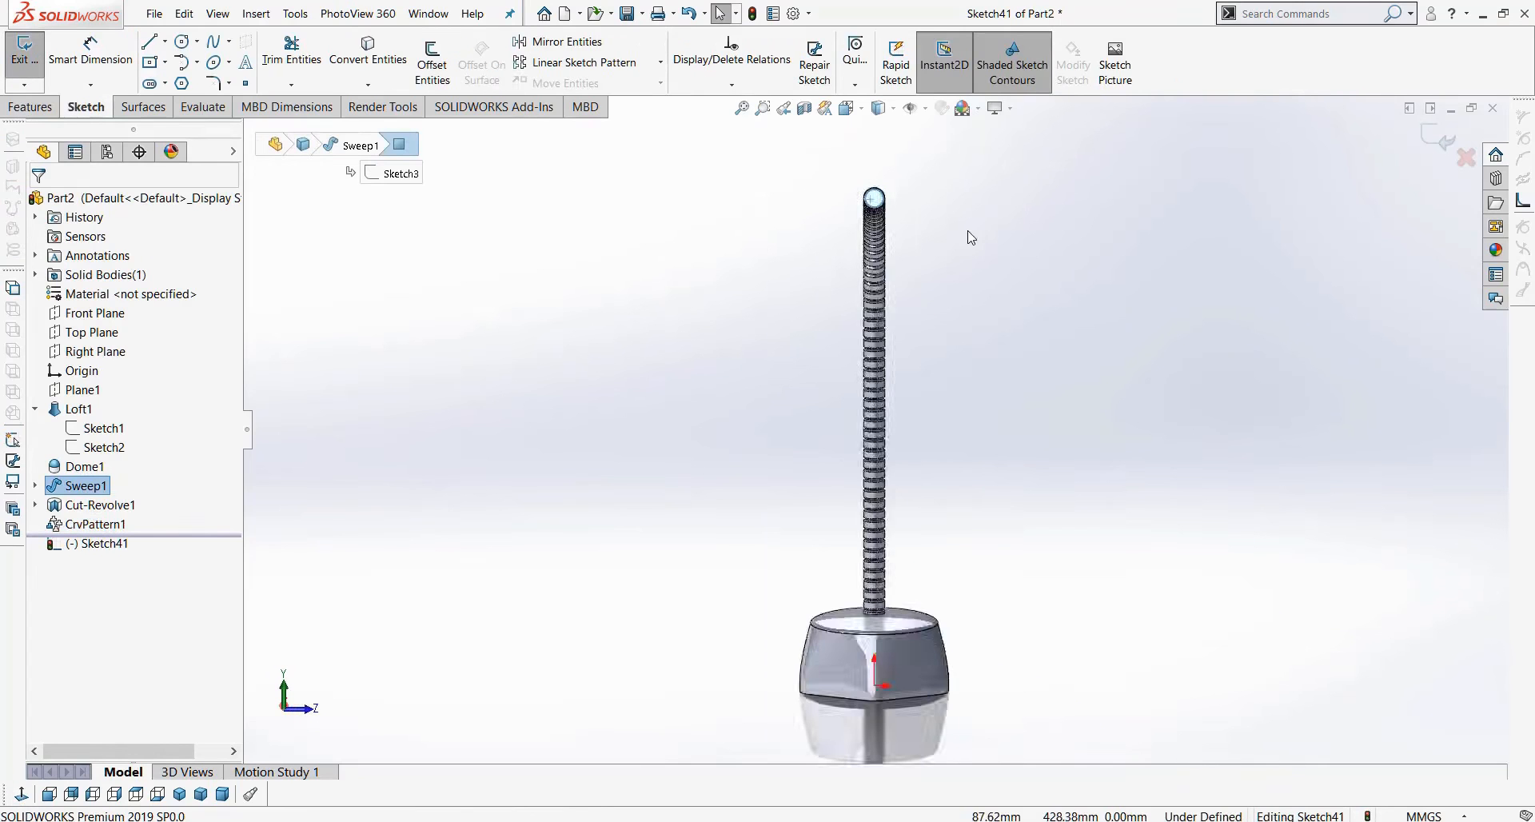
scroll(943, 238, "down", 3)
scroll(819, 229, "down", 5)
scroll(744, 243, "down", 4)
Draw a horizontal construction line across the full width of the pole's end face through its centre, and close the sketch.
left_click(167, 42)
left_click(189, 69)
left_click(517, 388)
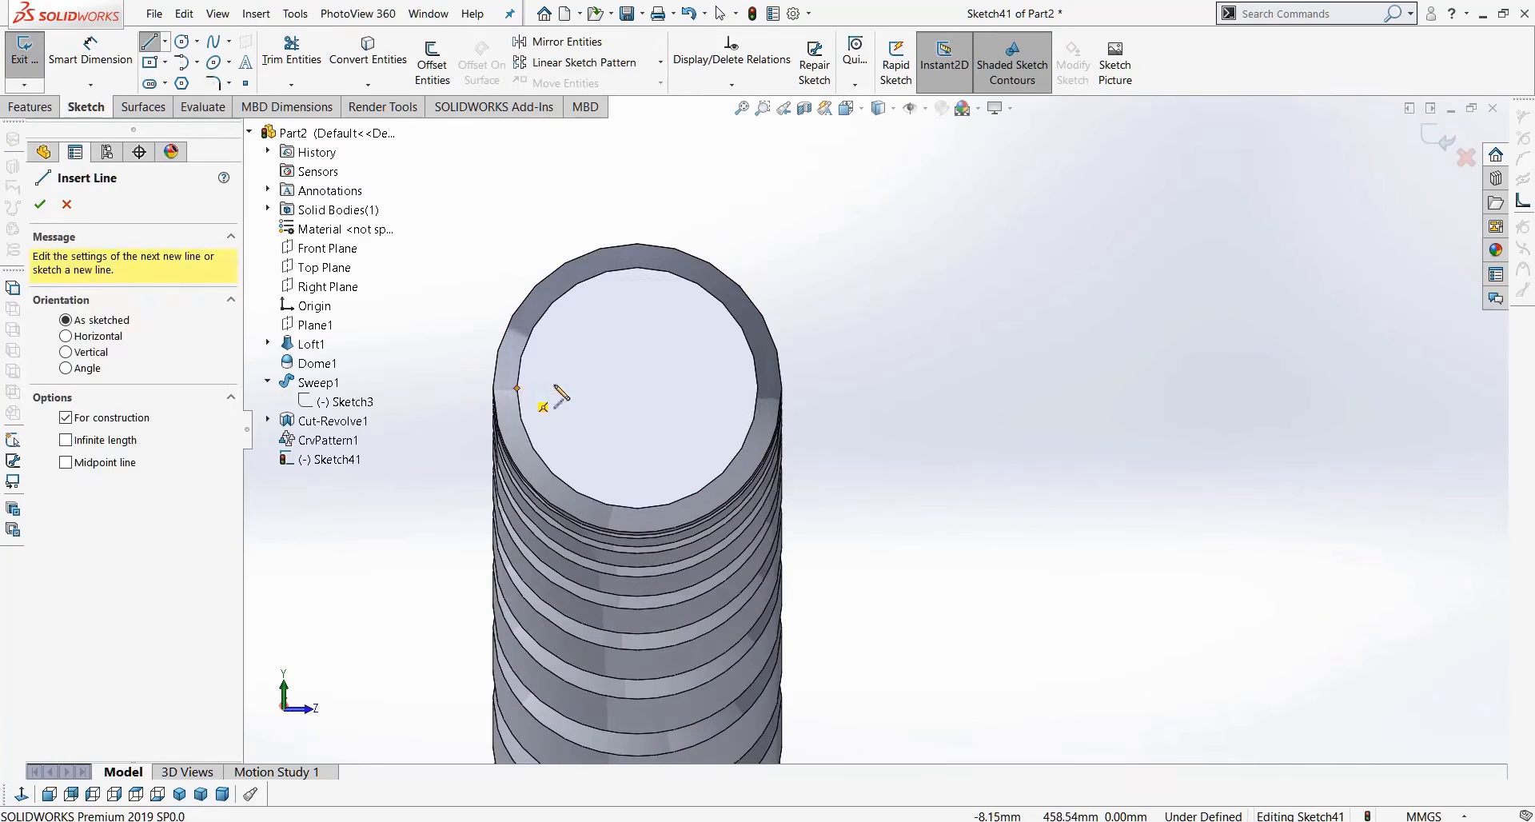
left_click(758, 388)
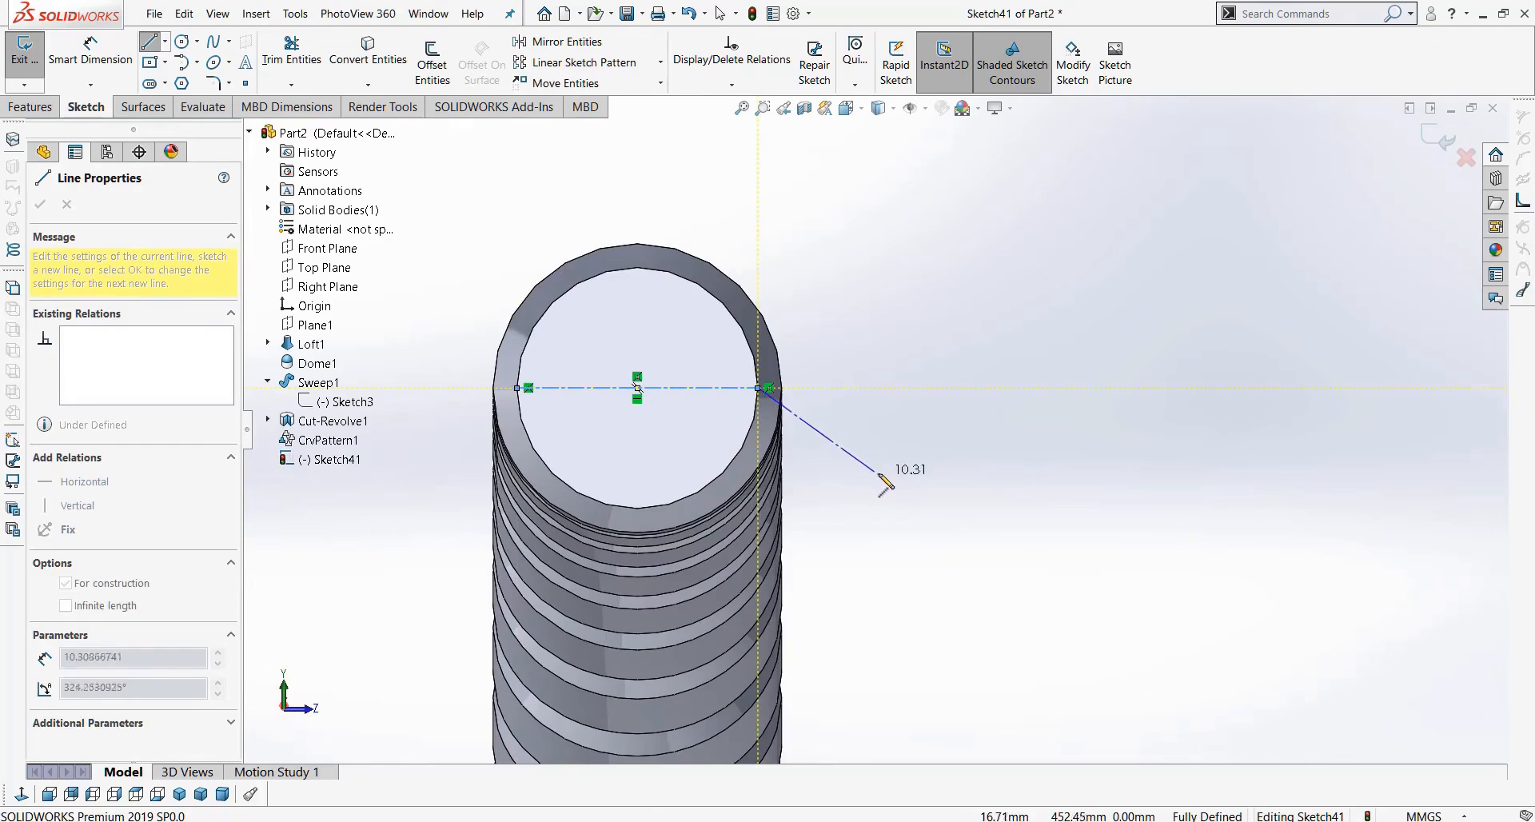
key("Escape")
scroll(918, 472, "up", 3)
middle_click_drag(917, 472, 875, 449)
left_click(1437, 137)
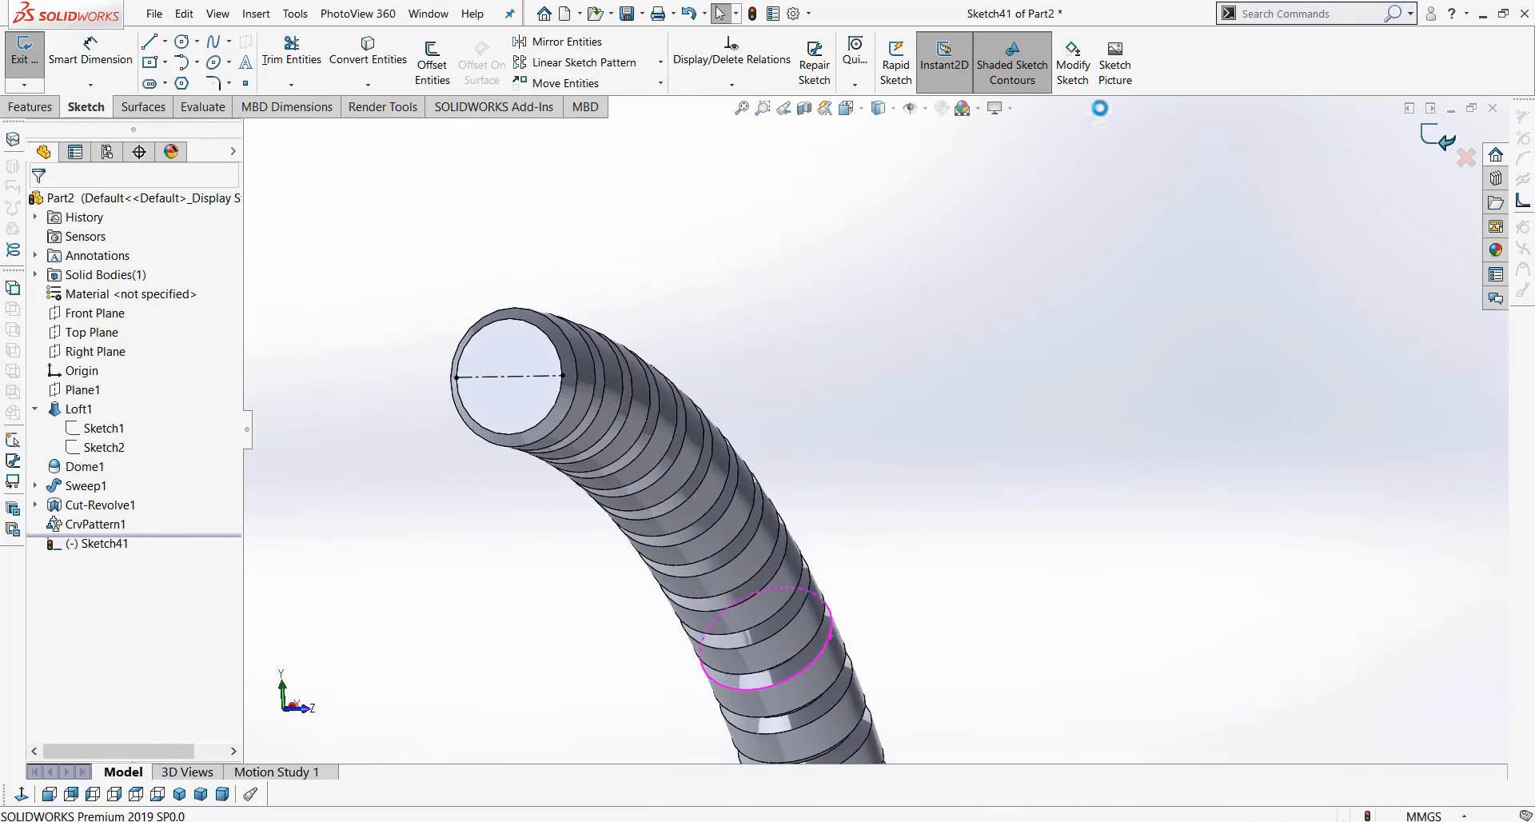
Create a reference plane perpendicular to the pole's end face and coincident with the construction line.
left_click(789, 84)
left_click(798, 105)
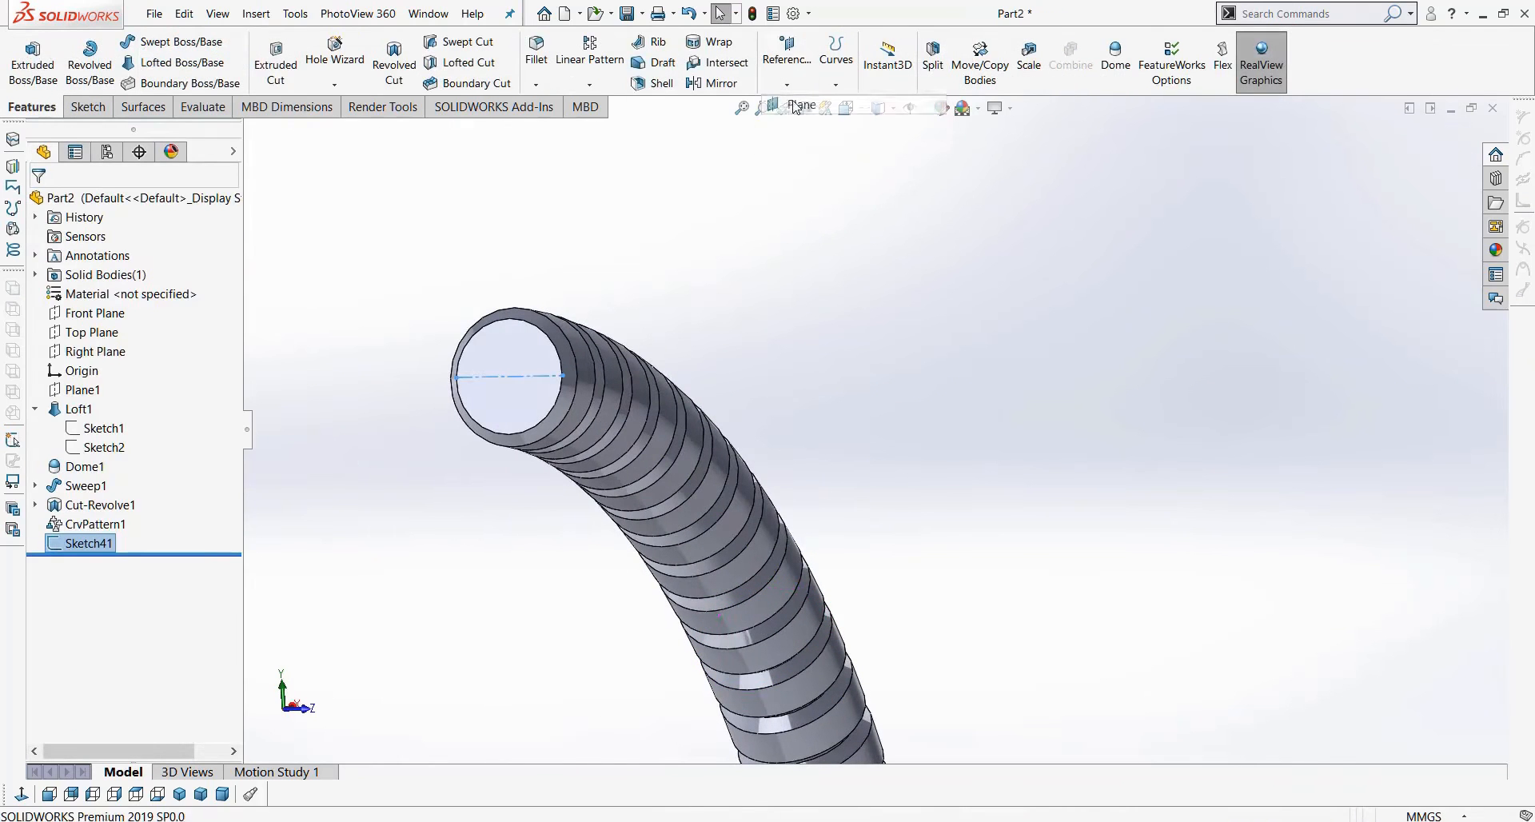
left_click(493, 351)
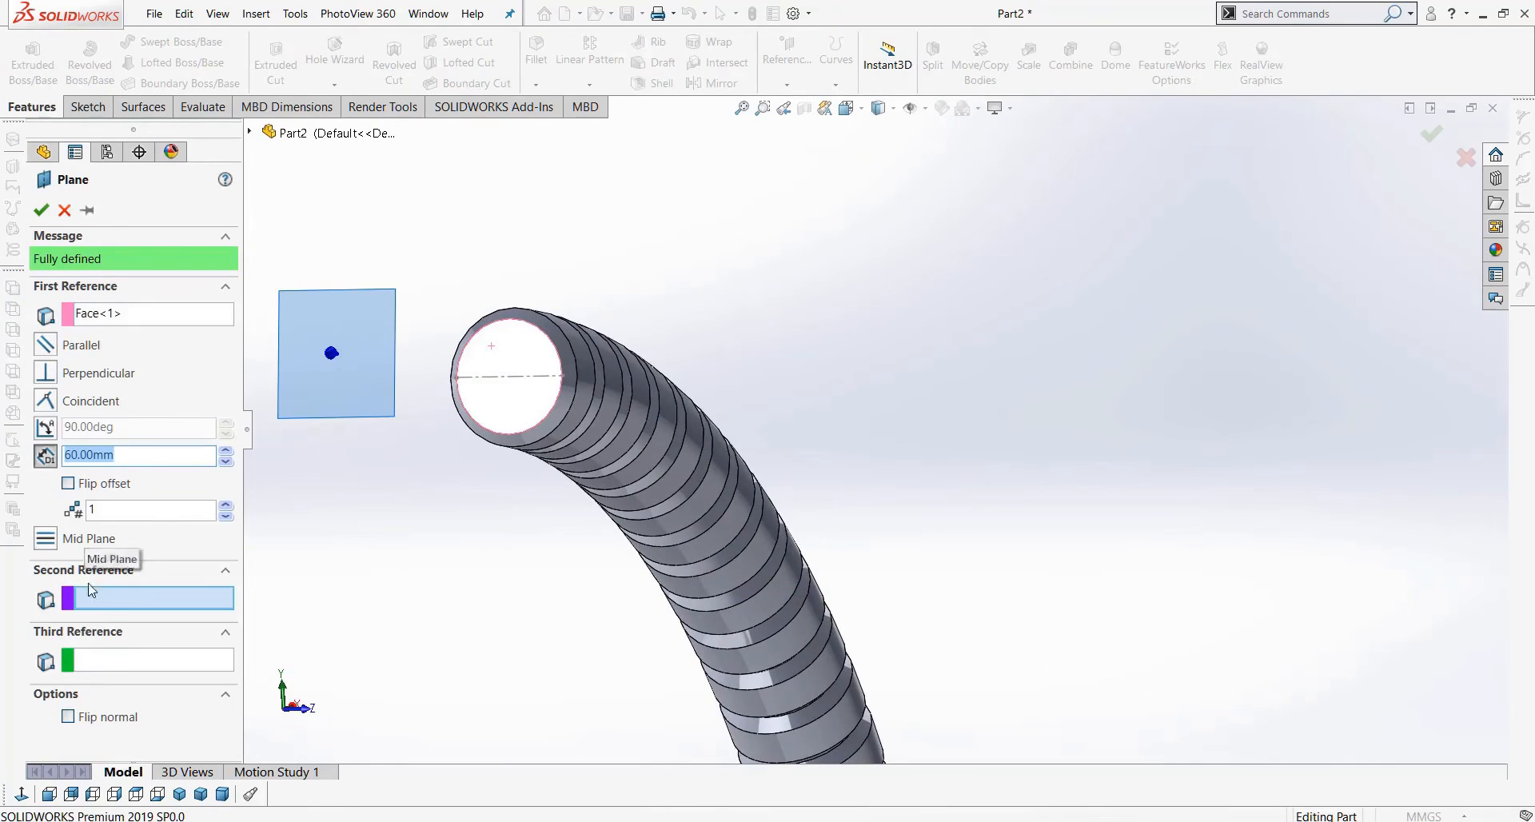
left_click(527, 384)
middle_click_drag(694, 437, 636, 326)
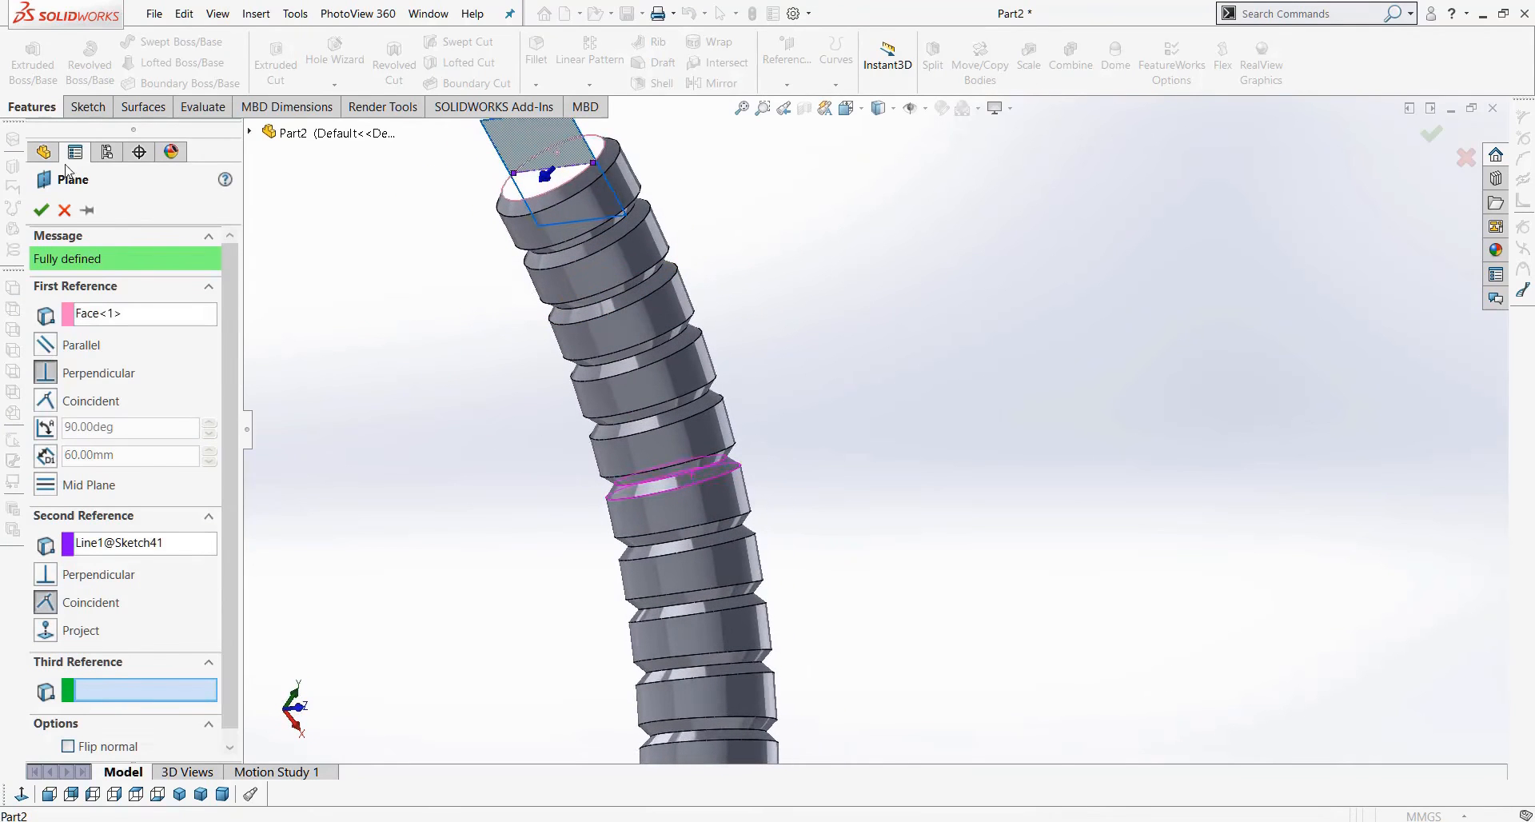
left_click(41, 211)
scroll(679, 274, "up", 4)
scroll(849, 352, "down", 2)
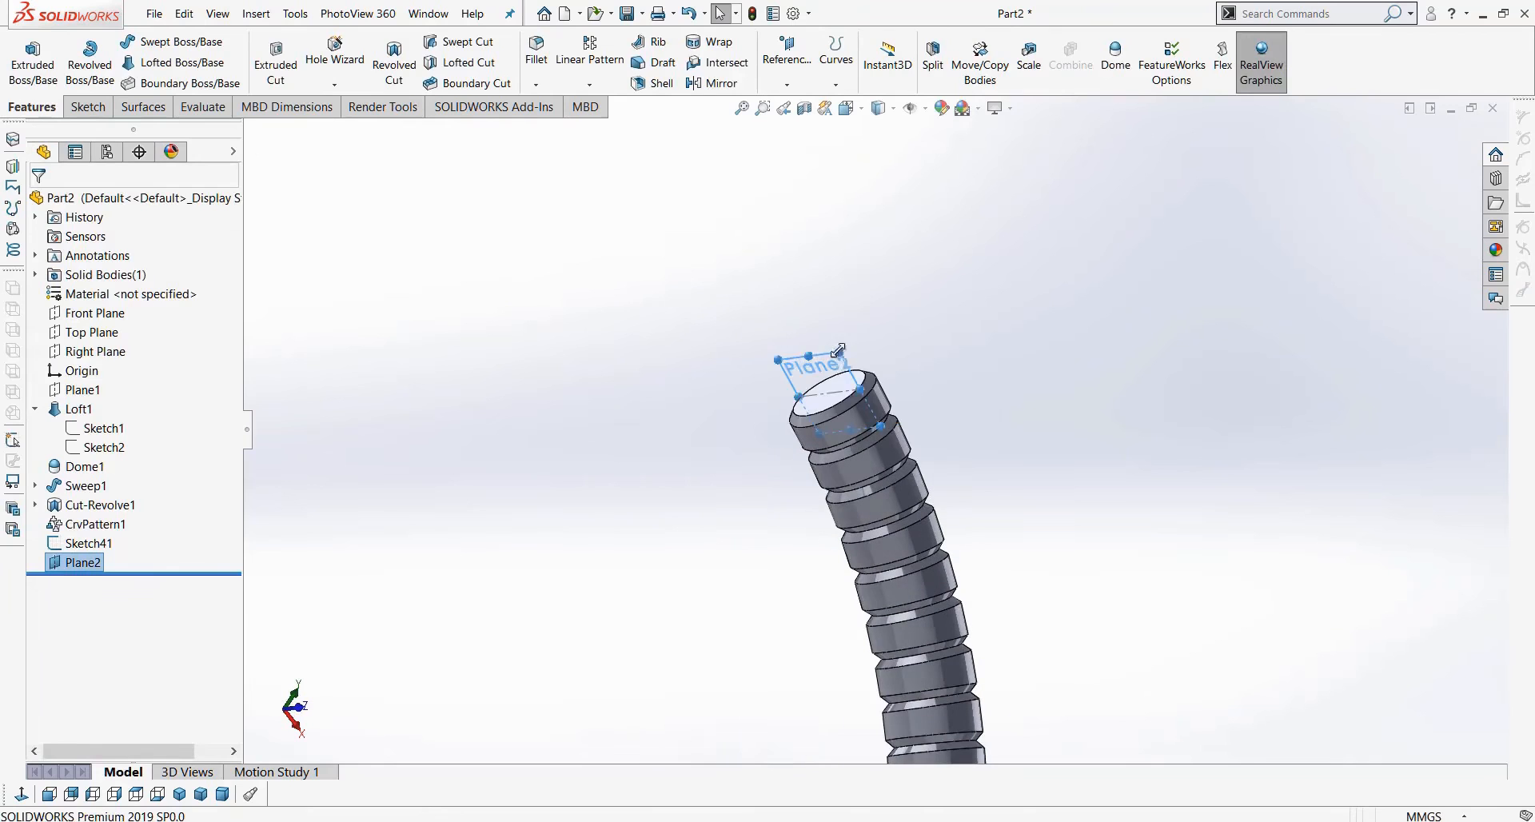
Enlarge the new reference plane's displayed outline so it extends well beyond the pole's free end.
left_click_drag(837, 350, 923, 192)
left_click_drag(702, 221, 546, 187)
middle_click_drag(620, 260, 750, 401)
scroll(750, 401, "up", 2)
scroll(741, 431, "down", 2)
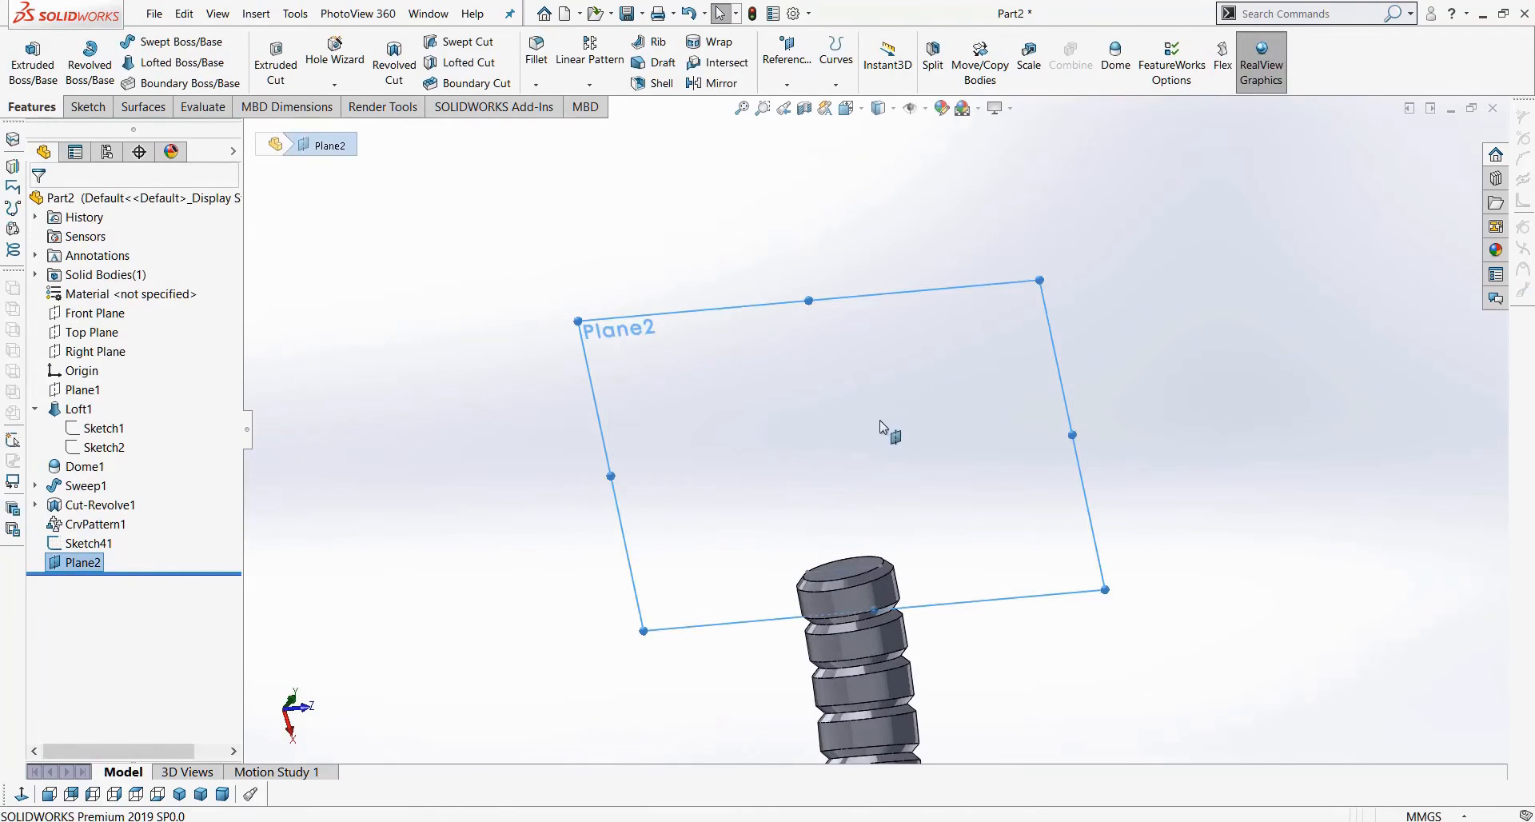
Hide the construction line's sketch and open a new sketch on the enlarged reference plane, viewed normal to it.
right_click(90, 545)
left_click(109, 511)
left_click(82, 563)
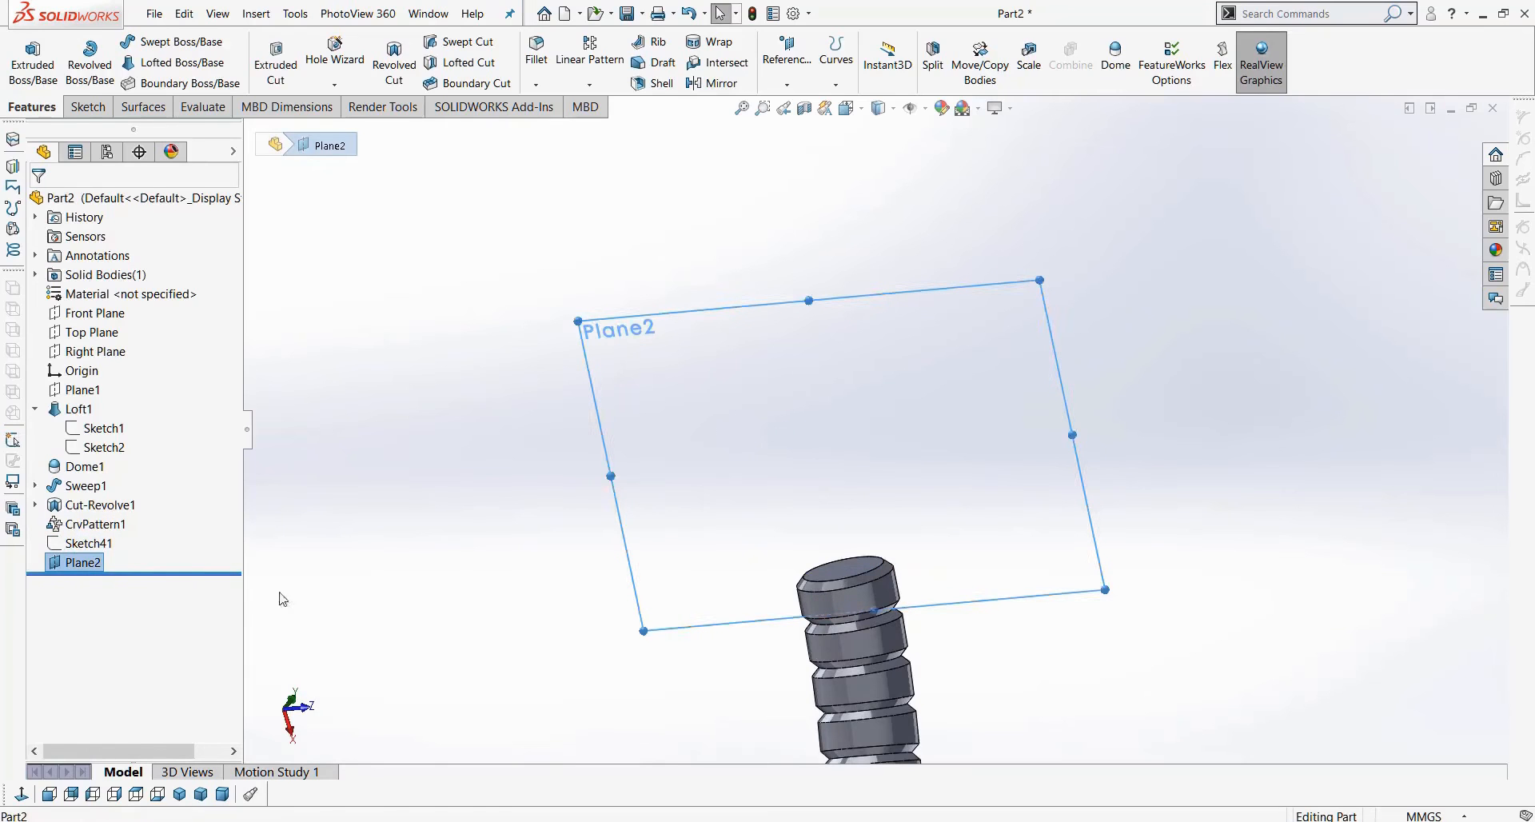
left_click(23, 794)
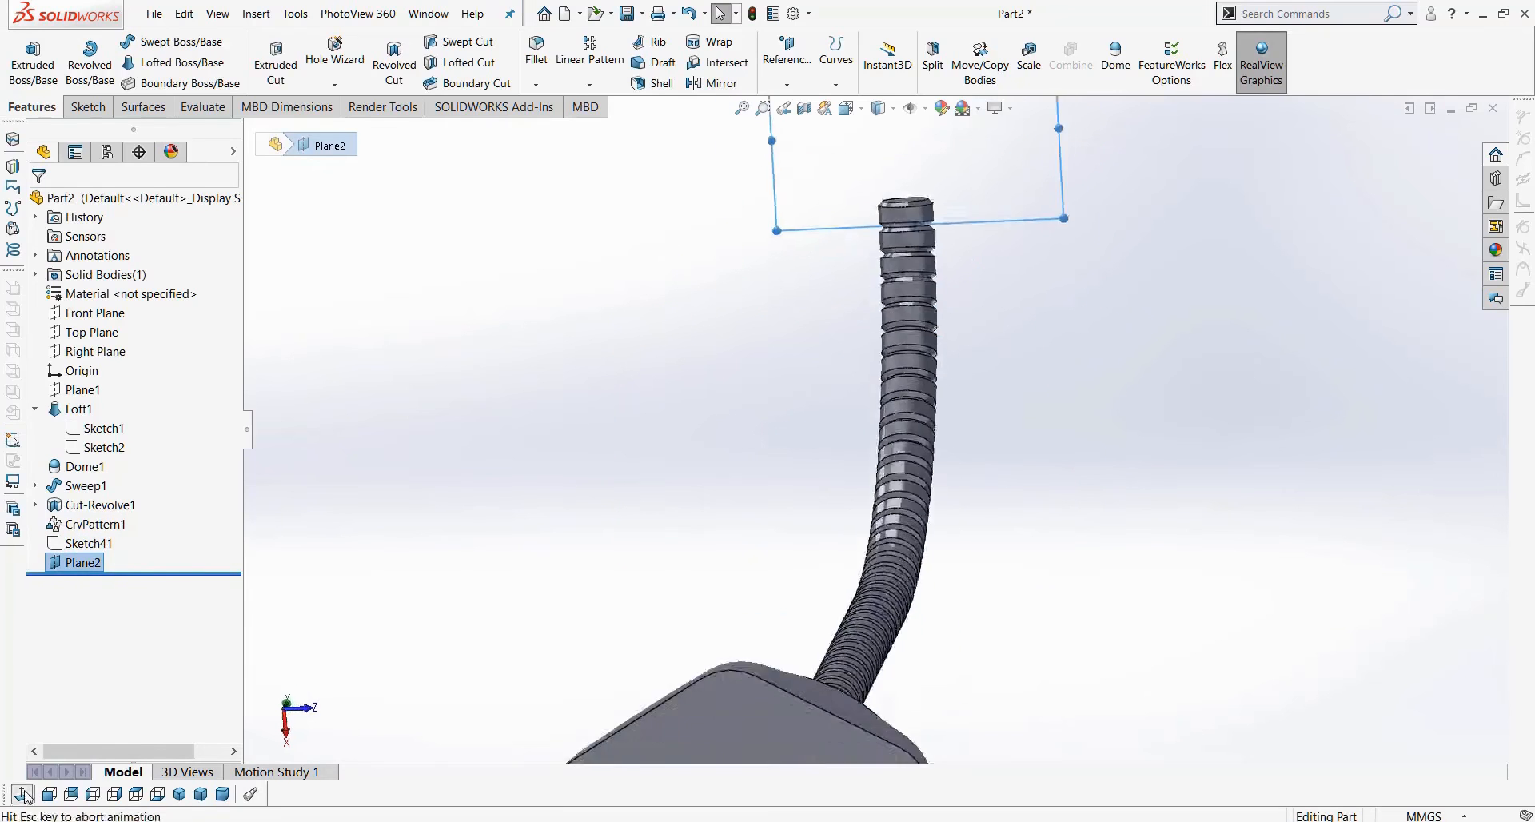
left_click(87, 108)
left_click(22, 56)
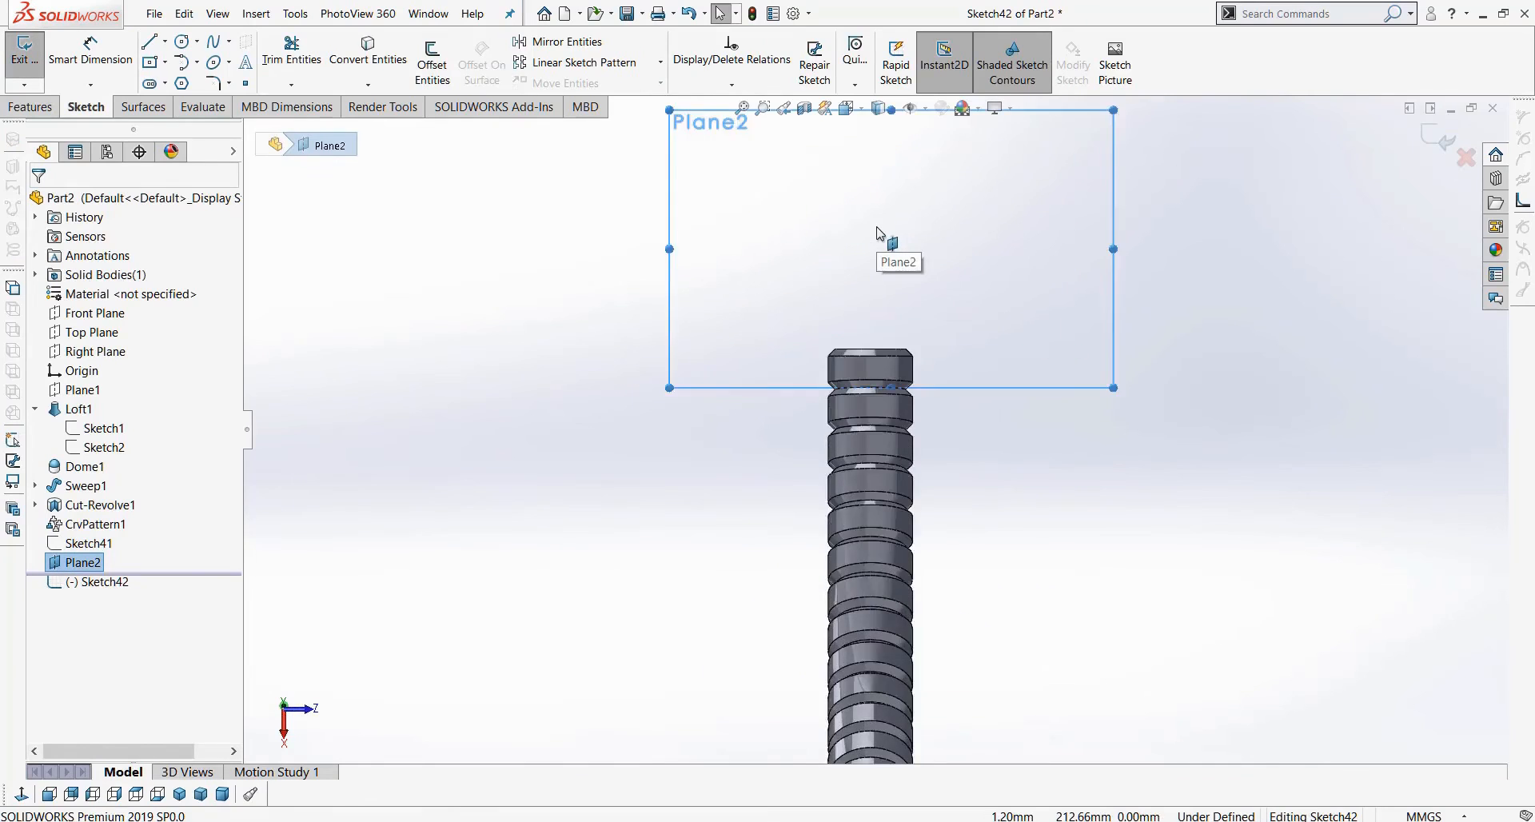
Sketch a circle about 88 mm in diameter just beyond the pole's free end, centred on the pole's axis, and close the sketch.
scroll(876, 177, "up", 2)
left_click(182, 41)
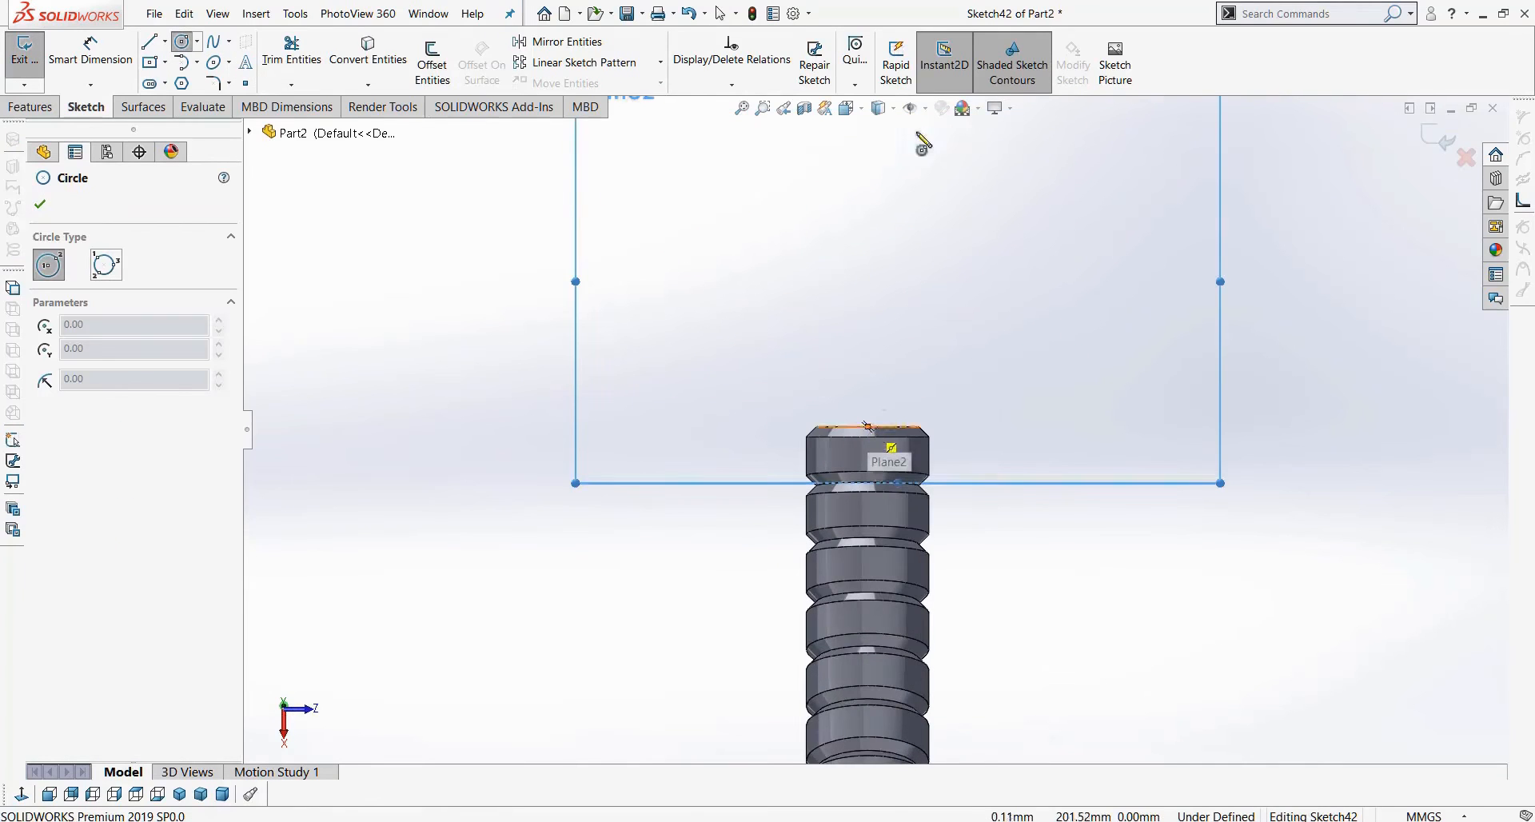
scroll(893, 201, "down", 2)
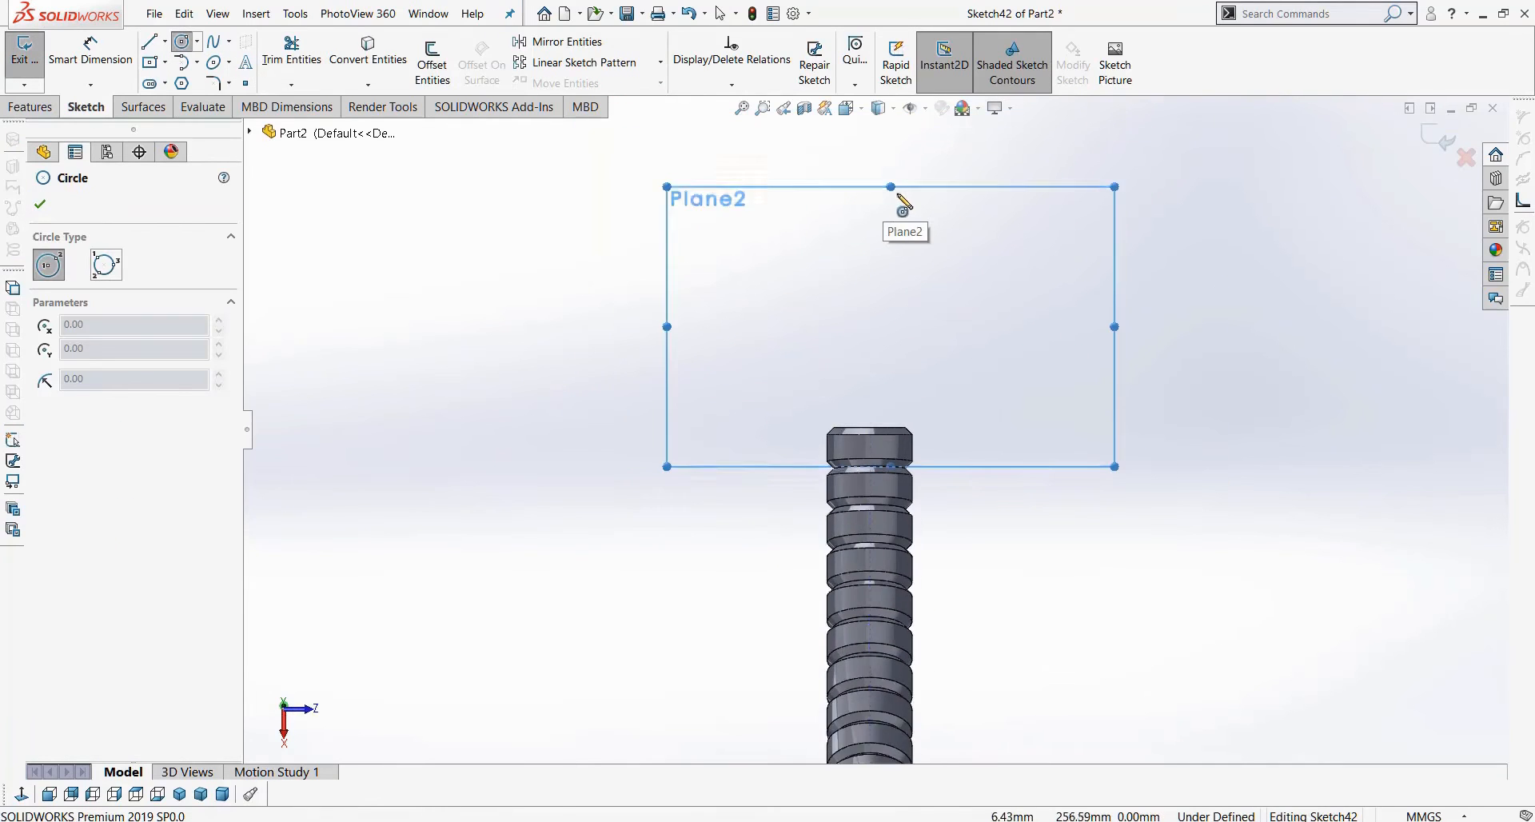
left_click(869, 224)
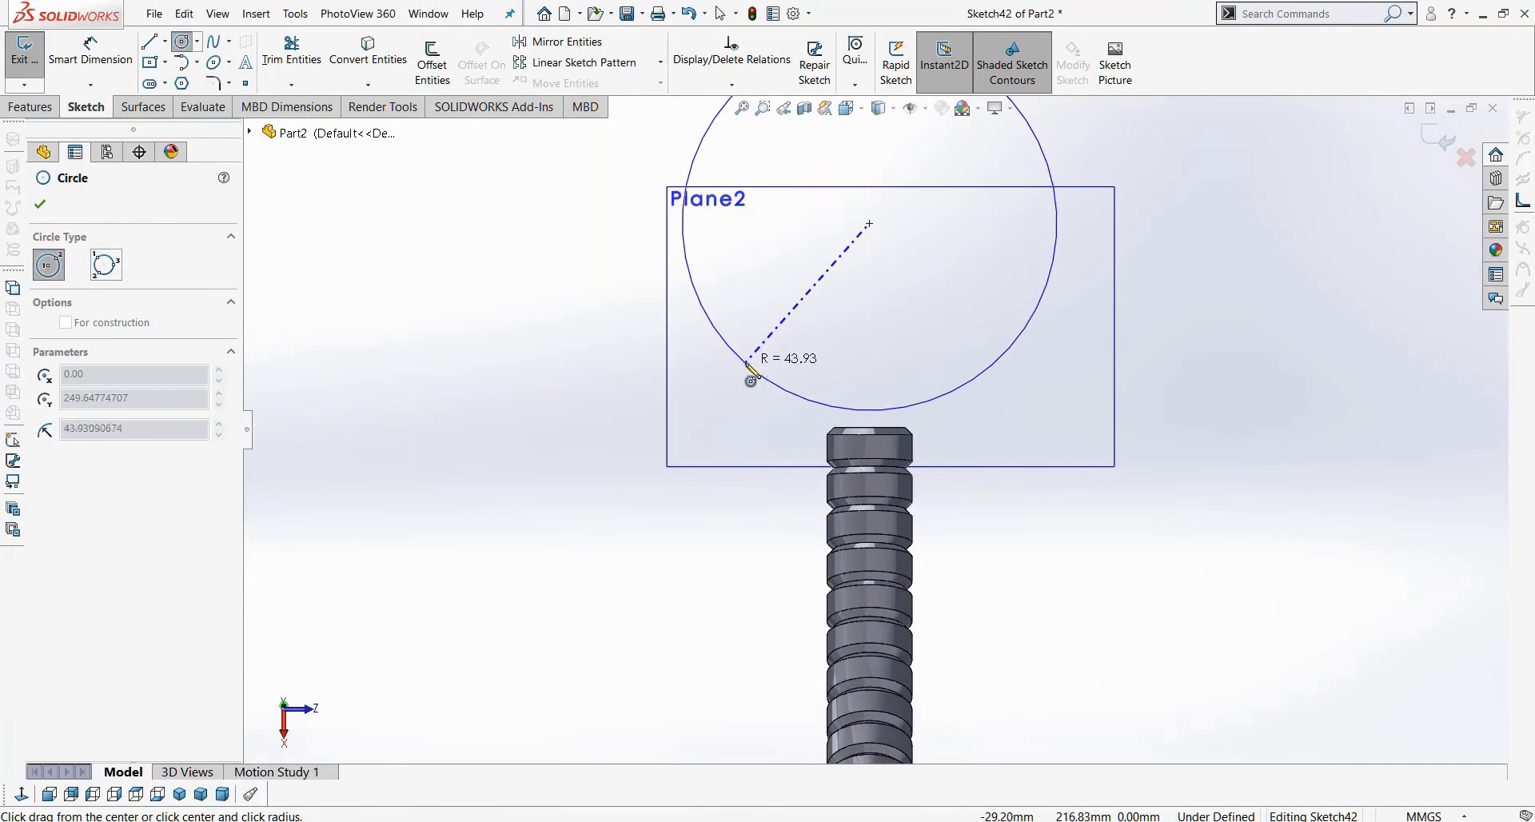
left_click(771, 366)
scroll(870, 432, "down", 4)
mouse_move(870, 432)
middle_mouse_down()
mouse_move(760, 459)
mouse_move(822, 405)
mouse_move(880, 421)
mouse_move(751, 449)
mouse_move(751, 418)
mouse_move(850, 428)
mouse_move(818, 465)
mouse_move(783, 415)
middle_mouse_up()
left_click(40, 206)
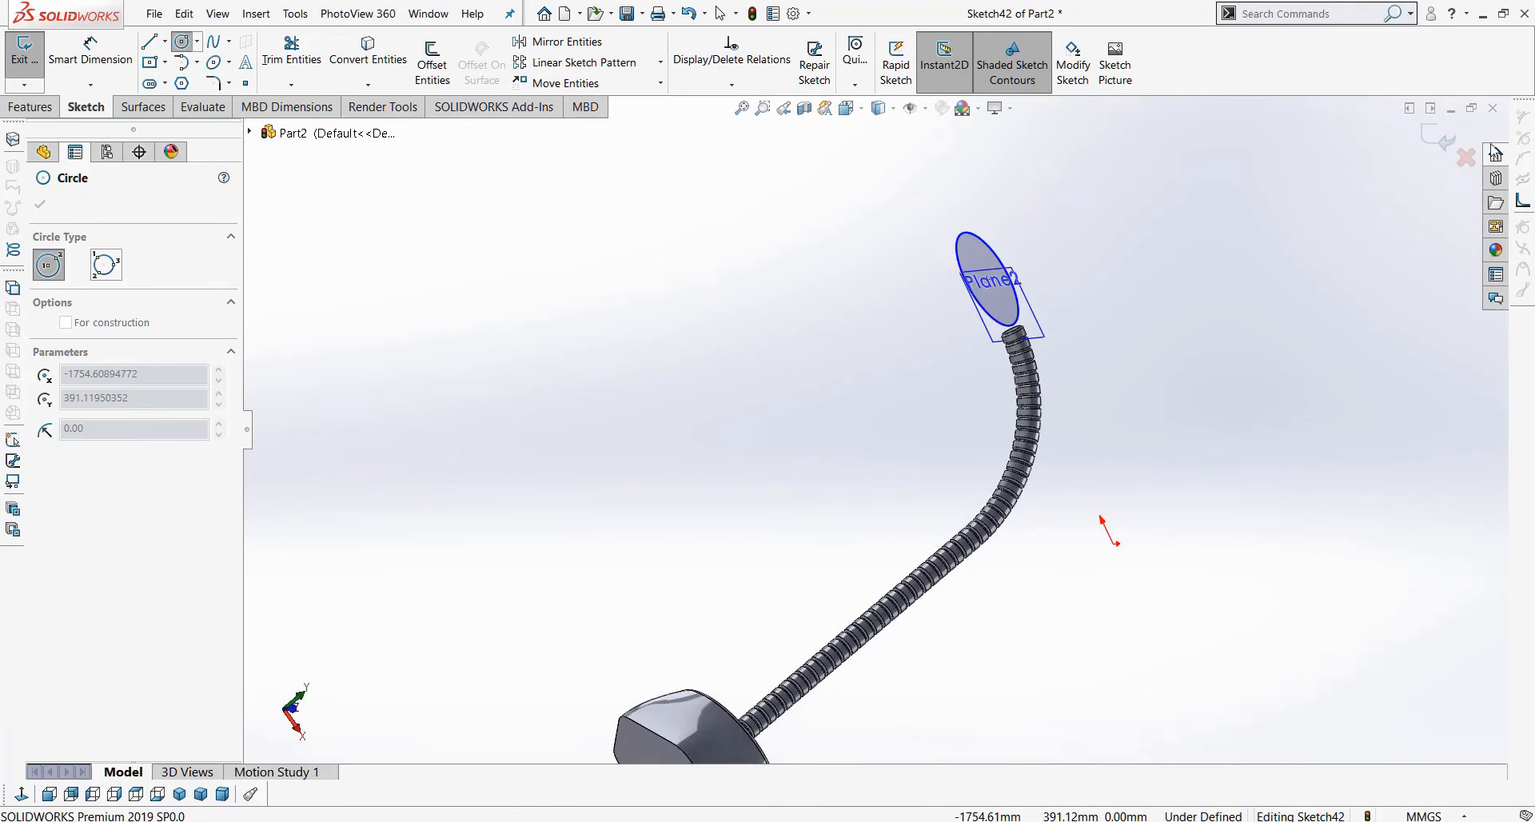
left_click(1438, 140)
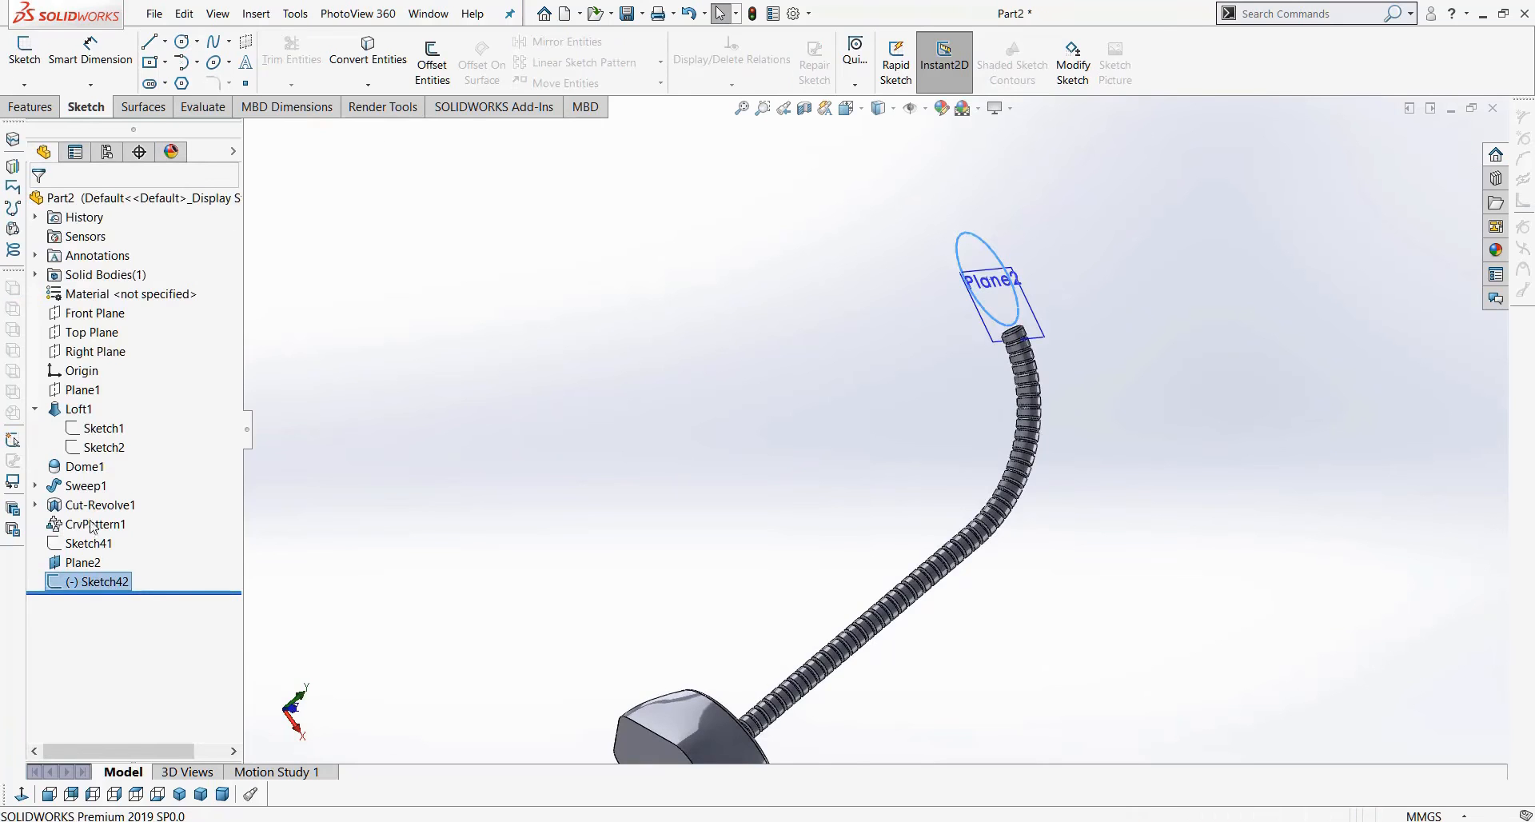
Edit the pole's sweep path sketch, shorten its R140 arc by moving the free endpoint back toward the bend, and rebuild.
left_click(35, 485)
right_click(82, 503)
left_click(96, 455)
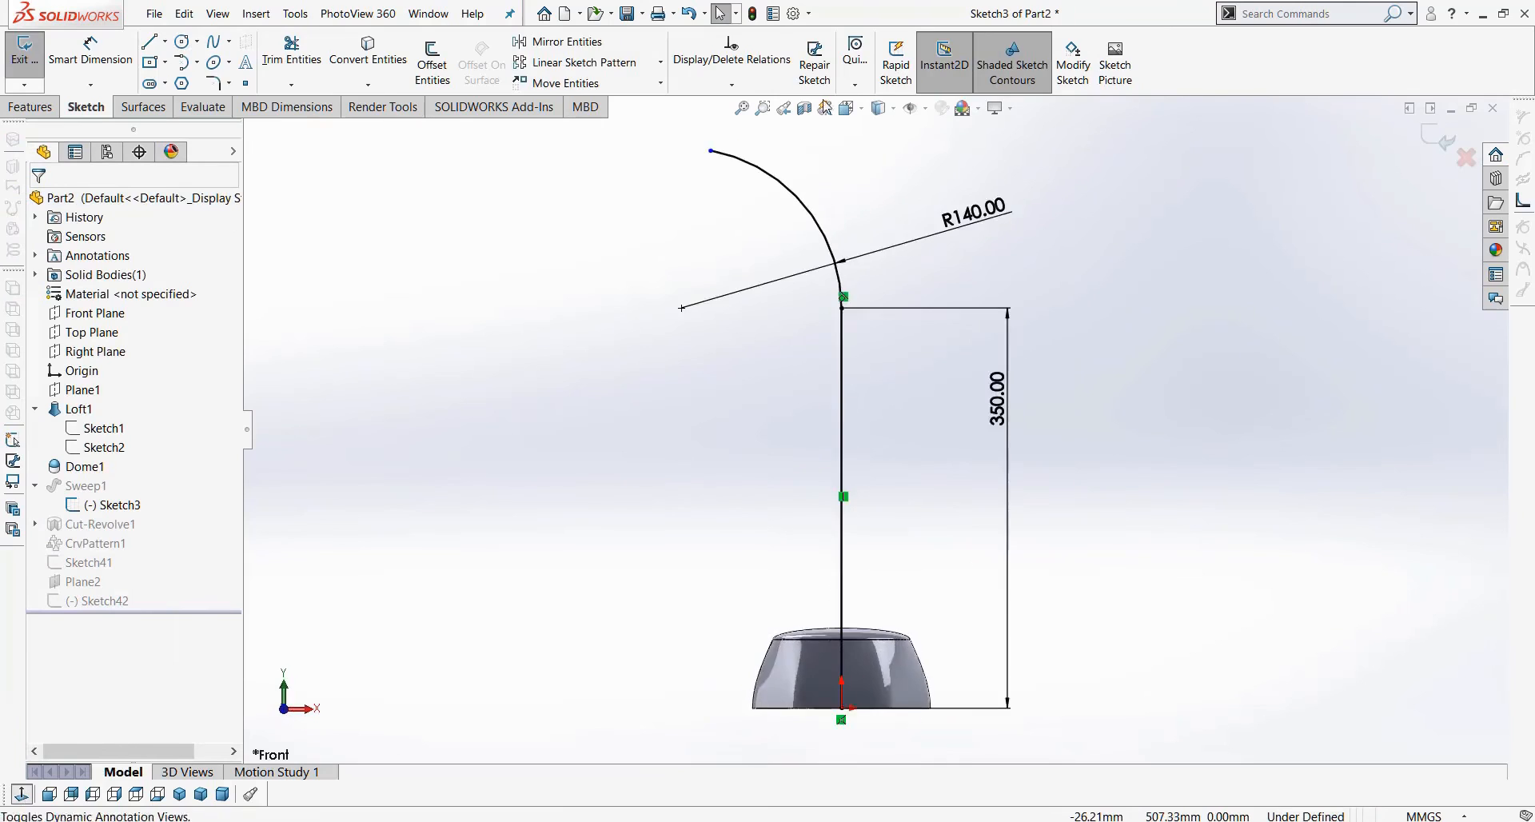
scroll(825, 108, "down", 5)
left_click_drag(613, 245, 684, 262)
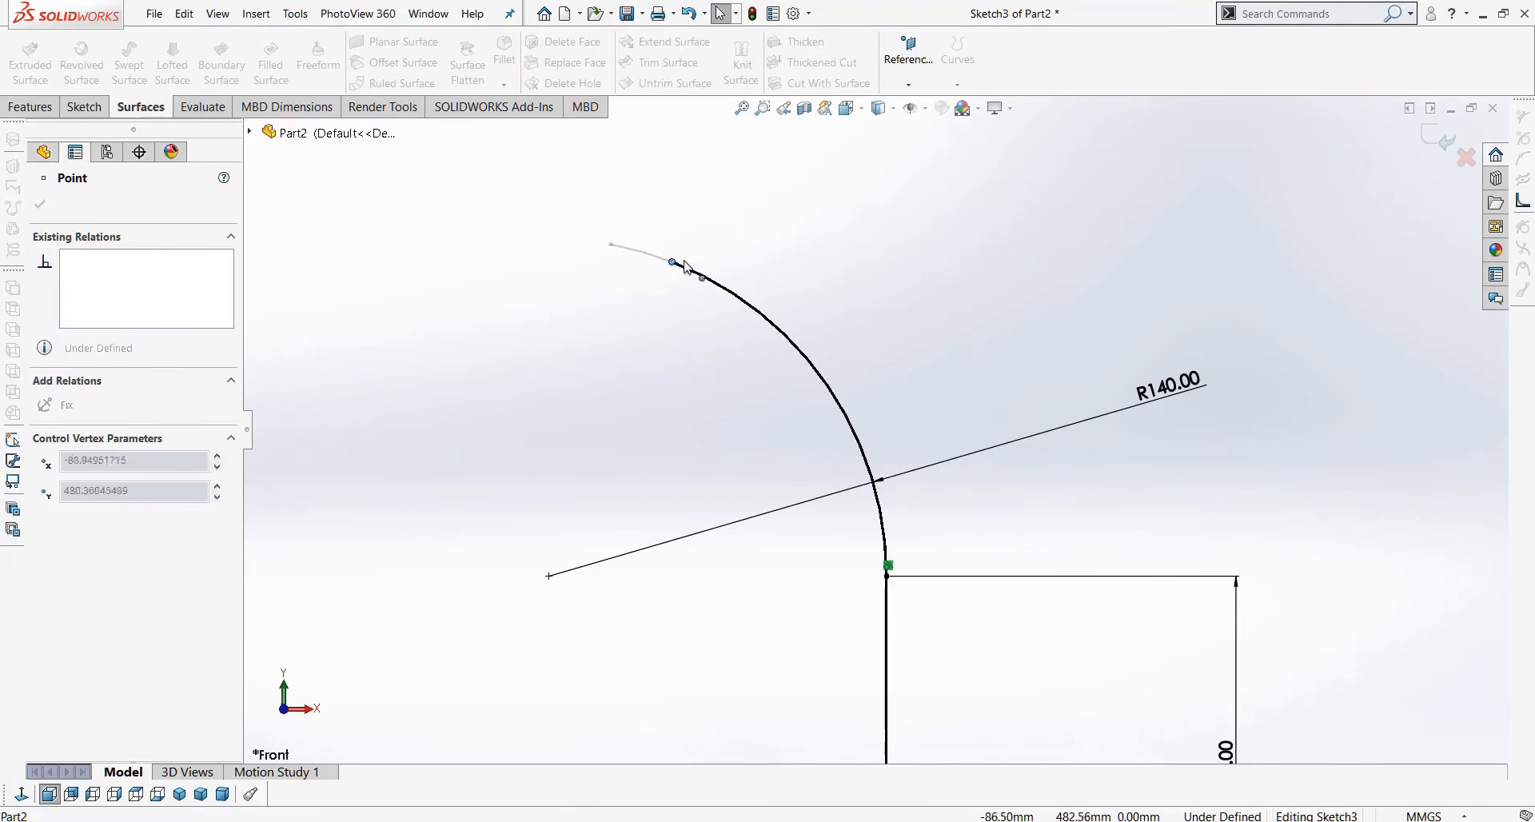
left_click(1437, 137)
left_click(1441, 138)
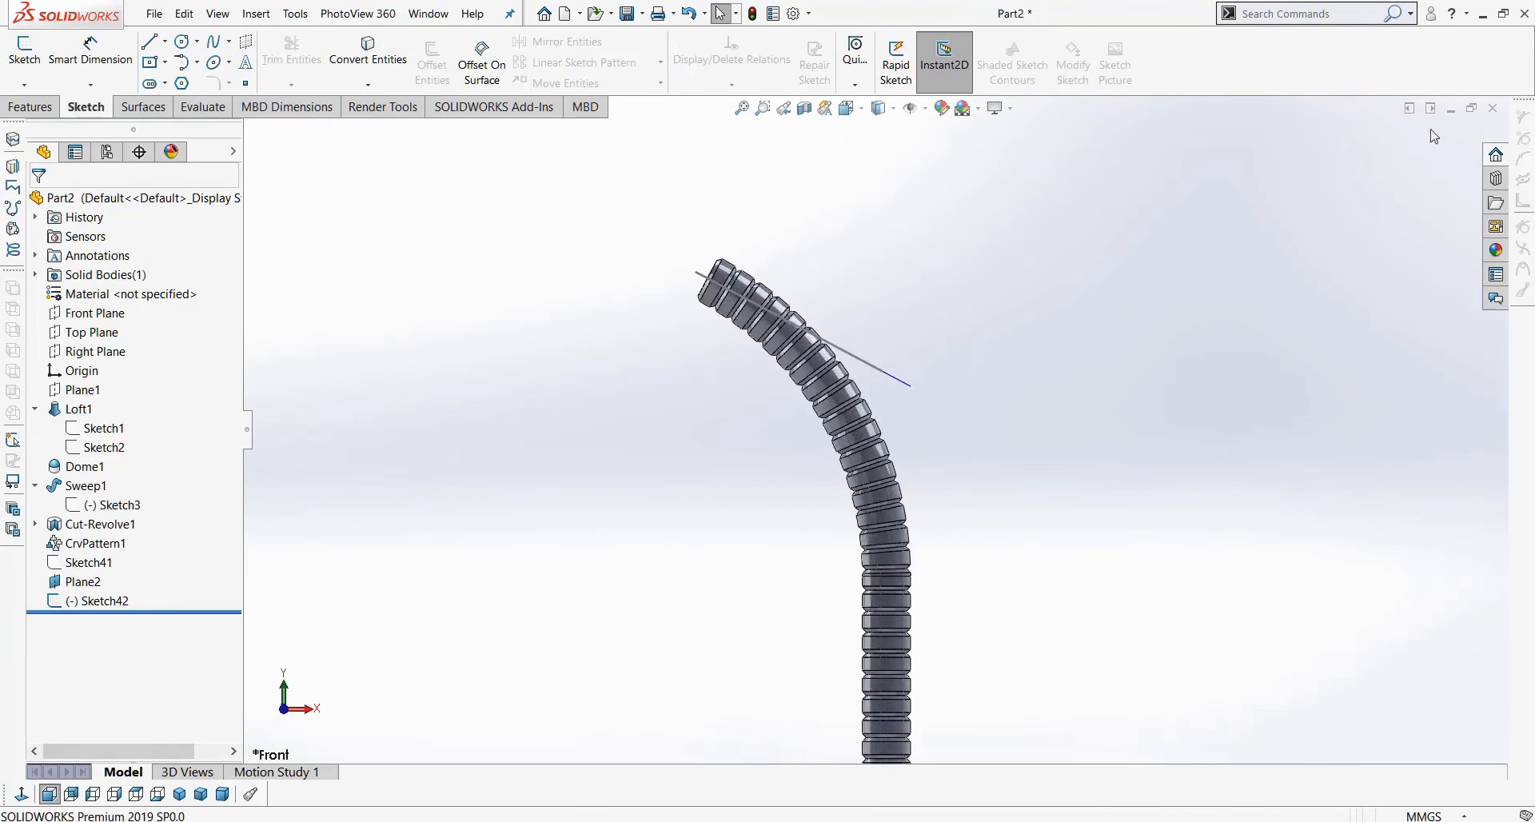
Hide the reference plane at the pole's free end.
mouse_move(858, 387)
middle_mouse_down()
mouse_move(925, 325)
mouse_move(908, 191)
mouse_move(921, 232)
middle_mouse_up()
right_click(899, 333)
right_click(892, 326)
left_click(959, 319)
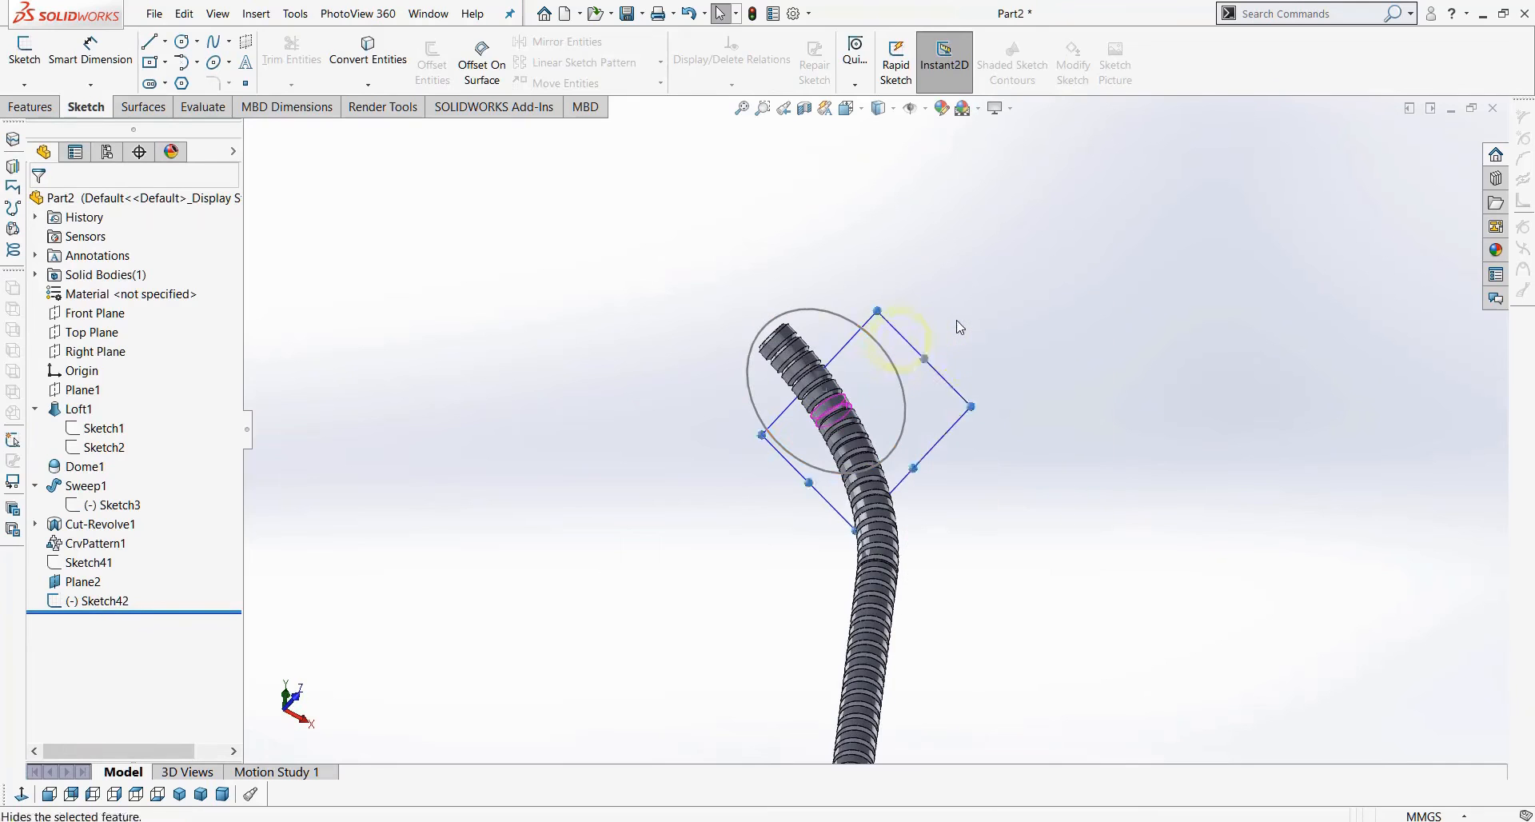
Reopen the circle's sketch and move the circle along the pole's axis until it lies just beyond the shortened free end.
right_click(822, 316)
left_click(833, 289)
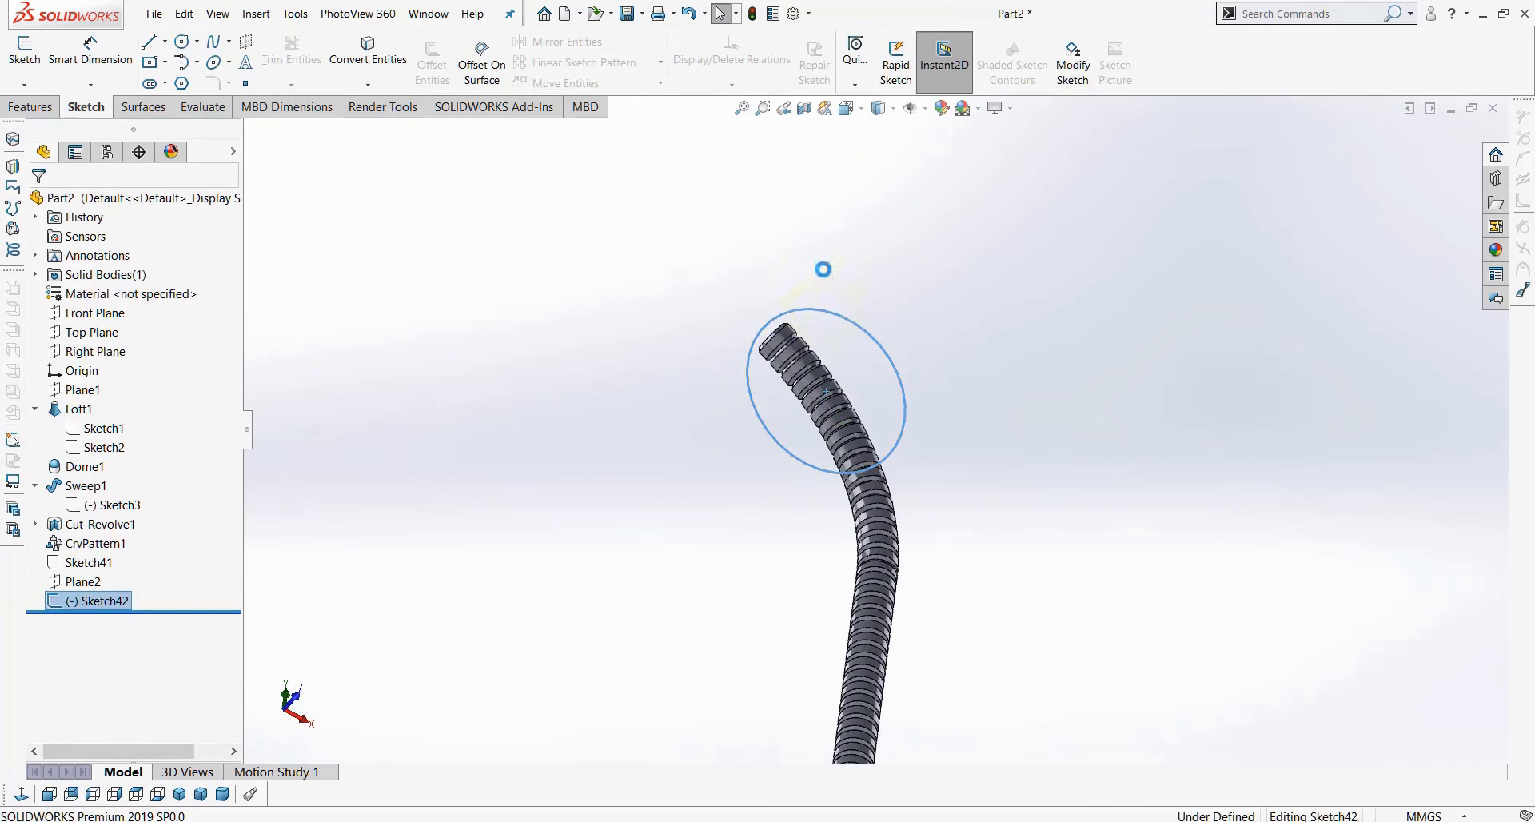
left_click(22, 794)
scroll(887, 320, "down", 5)
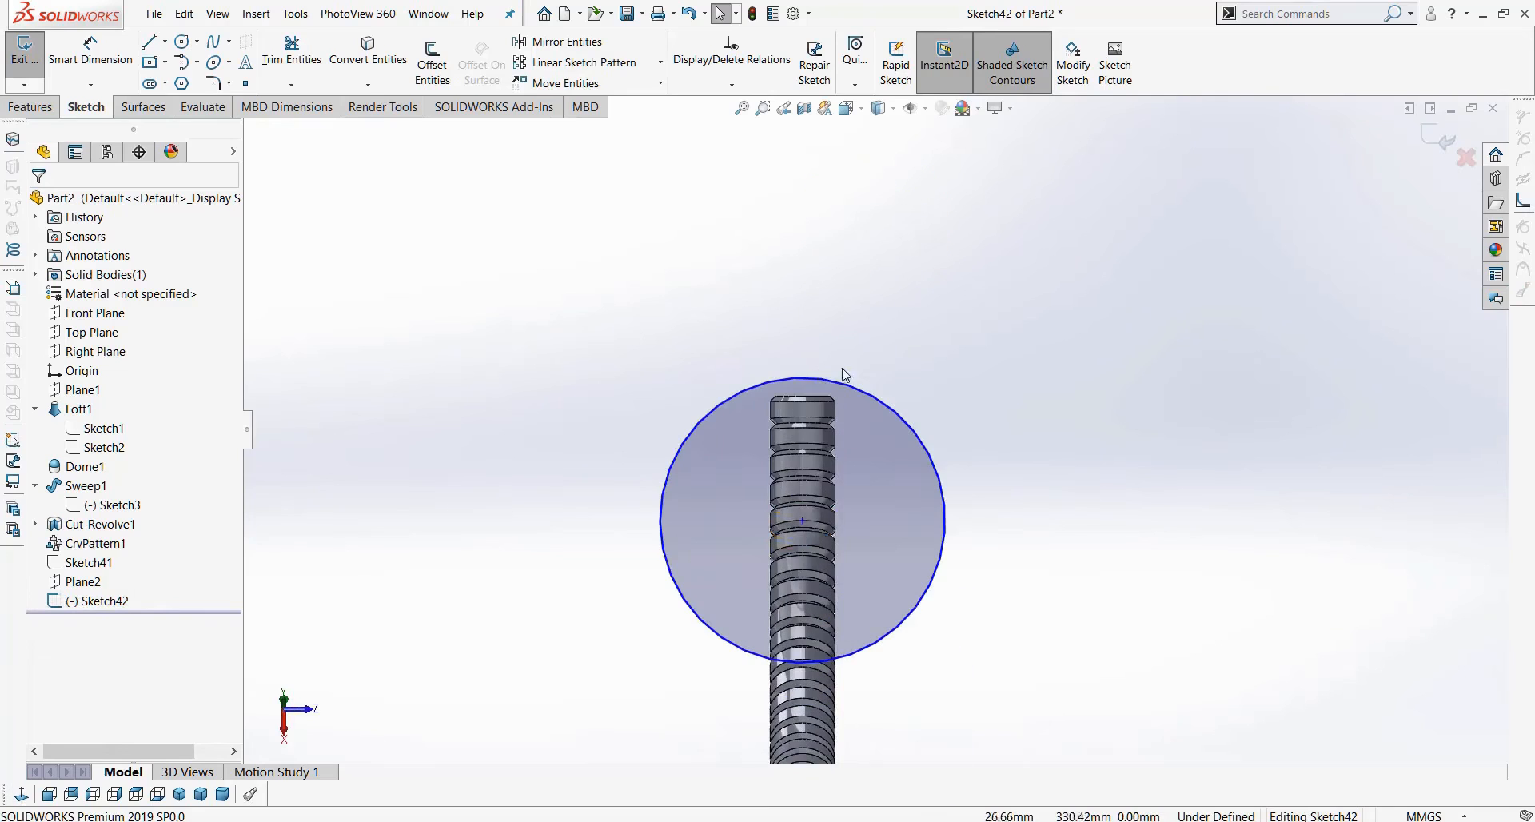
mouse_move(801, 516)
left_mouse_down()
mouse_move(822, 345)
mouse_move(803, 218)
mouse_move(804, 237)
left_mouse_up()
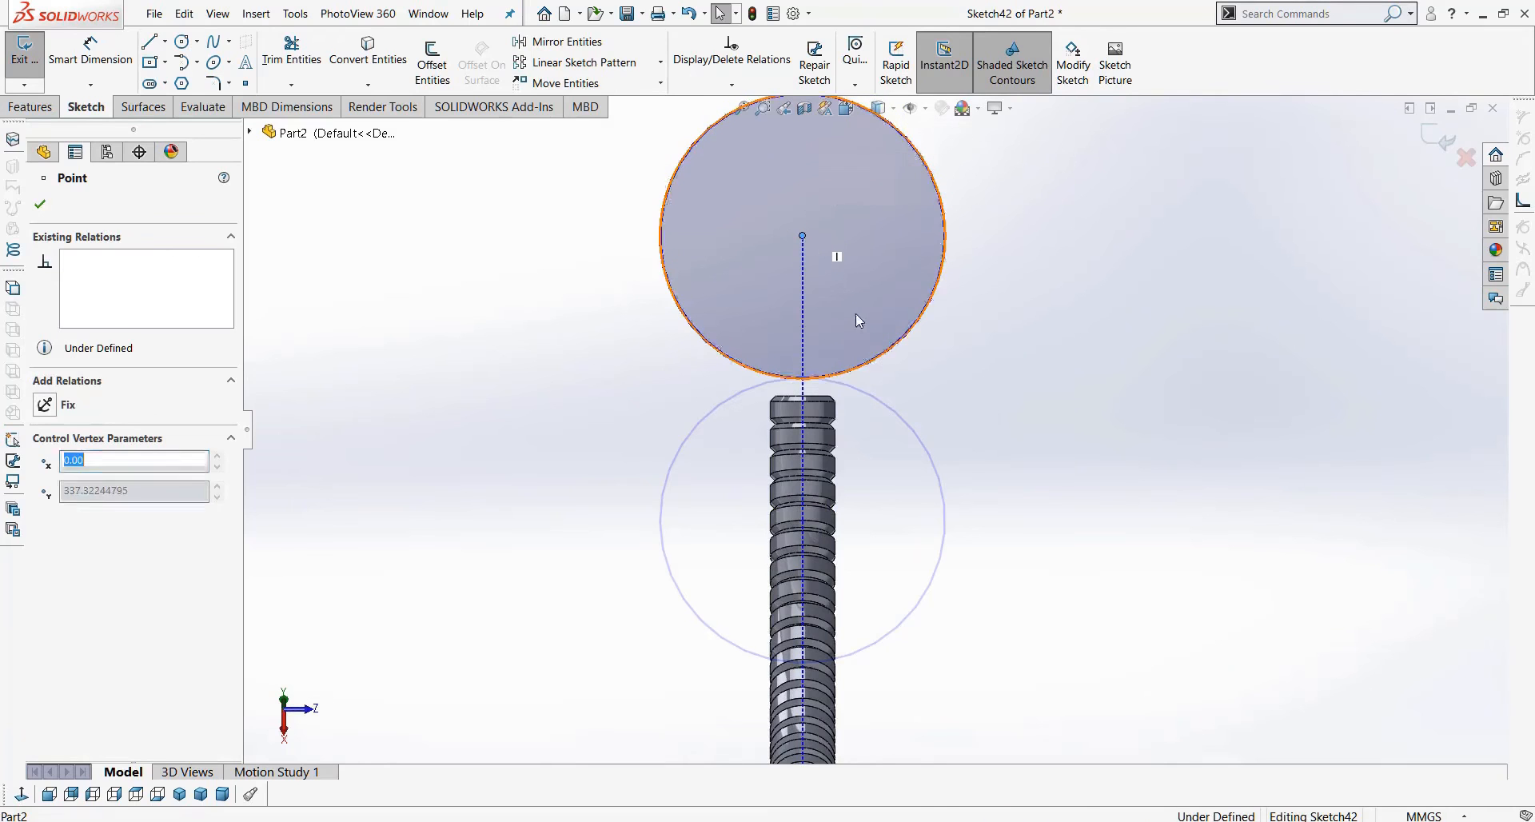
middle_click_drag(911, 329, 1047, 323)
left_click(34, 109)
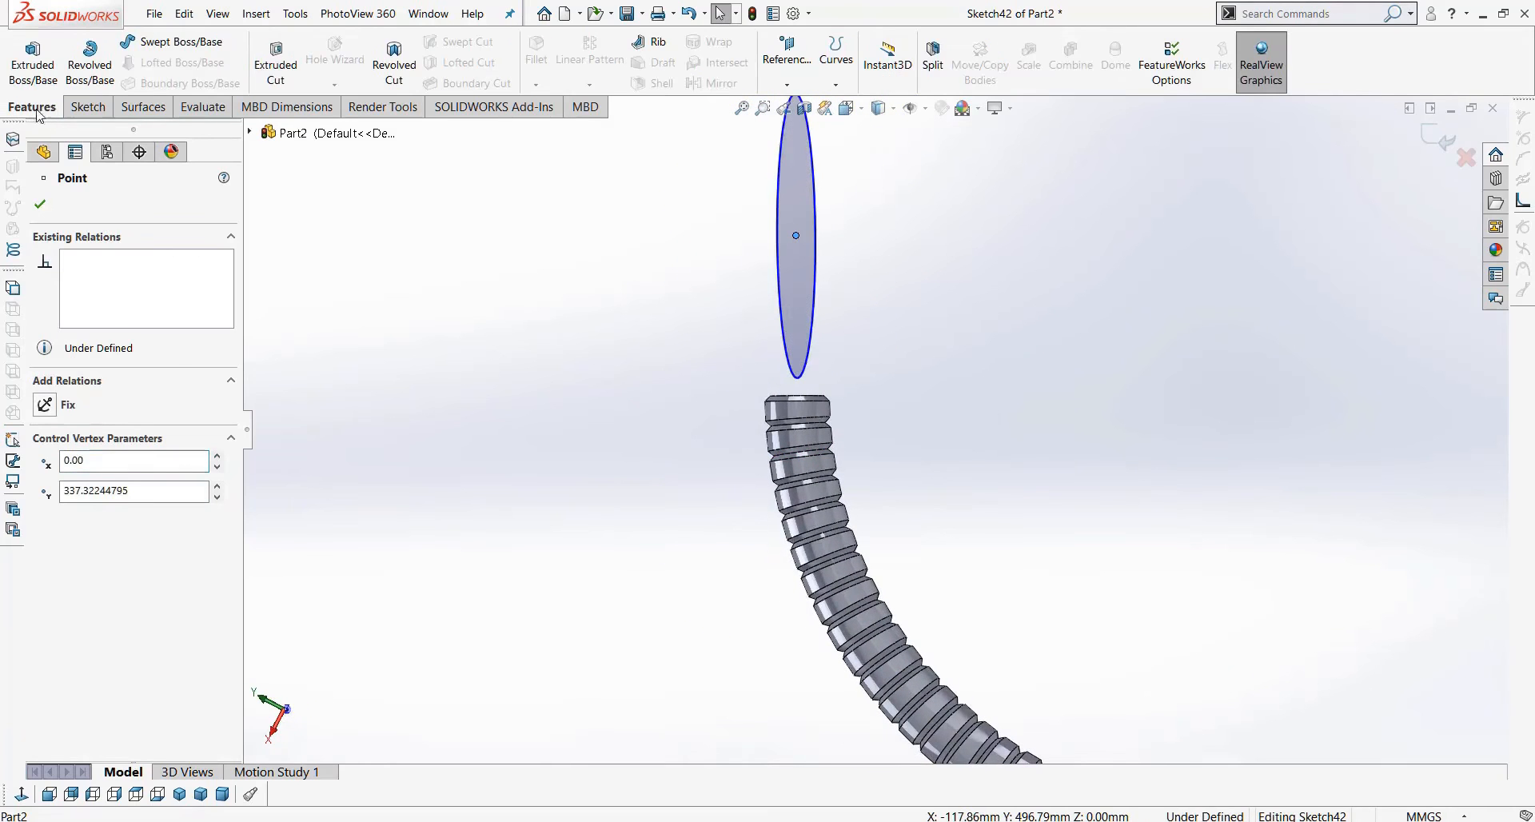
left_click(381, 224)
middle_click_drag(507, 256, 474, 252)
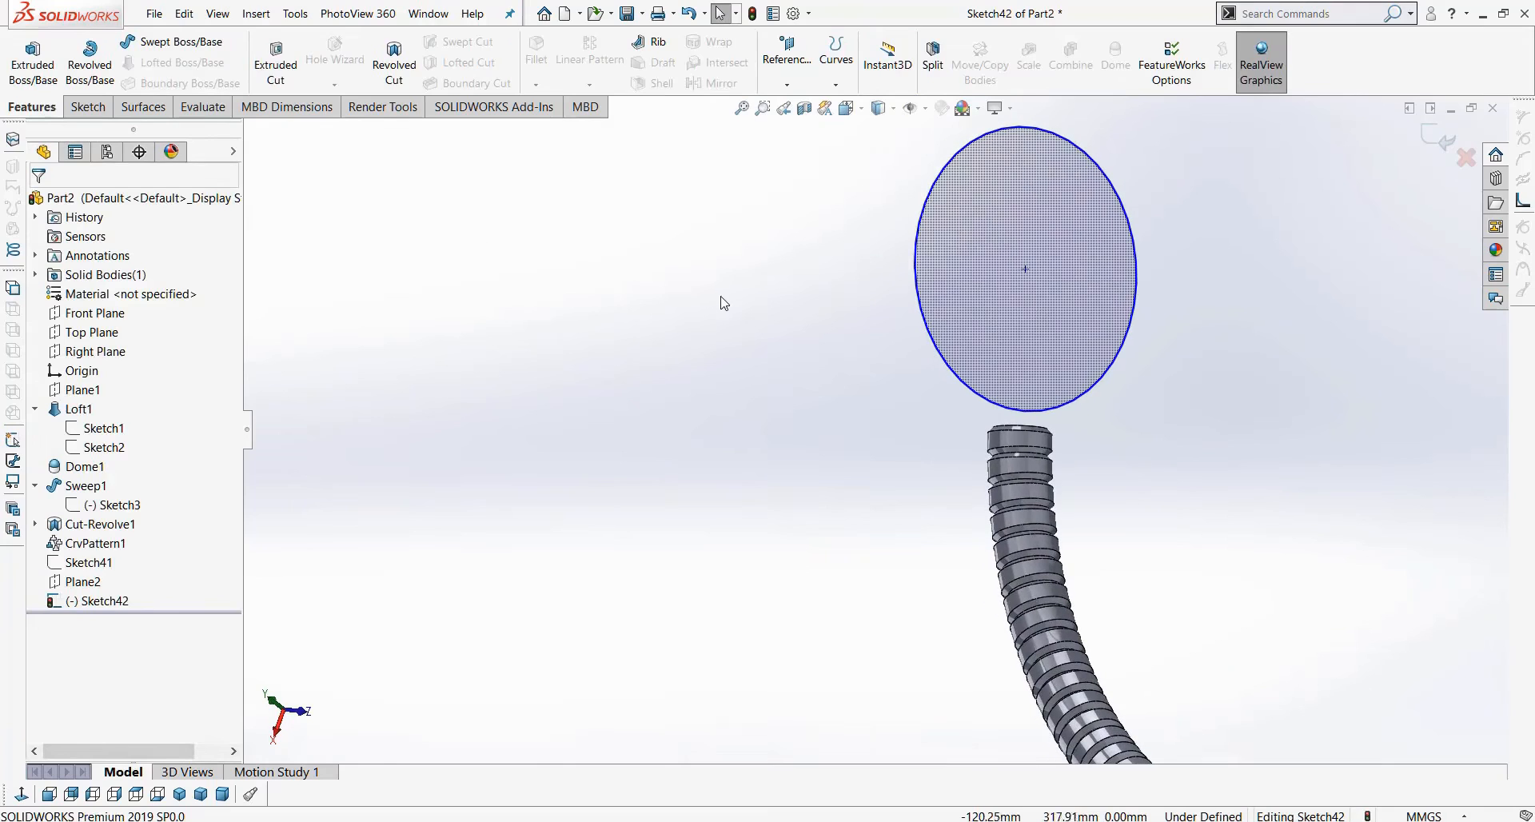
Dimension the circle to a diameter of 90 mm and move it slightly farther from the pole's free end.
left_click(940, 372)
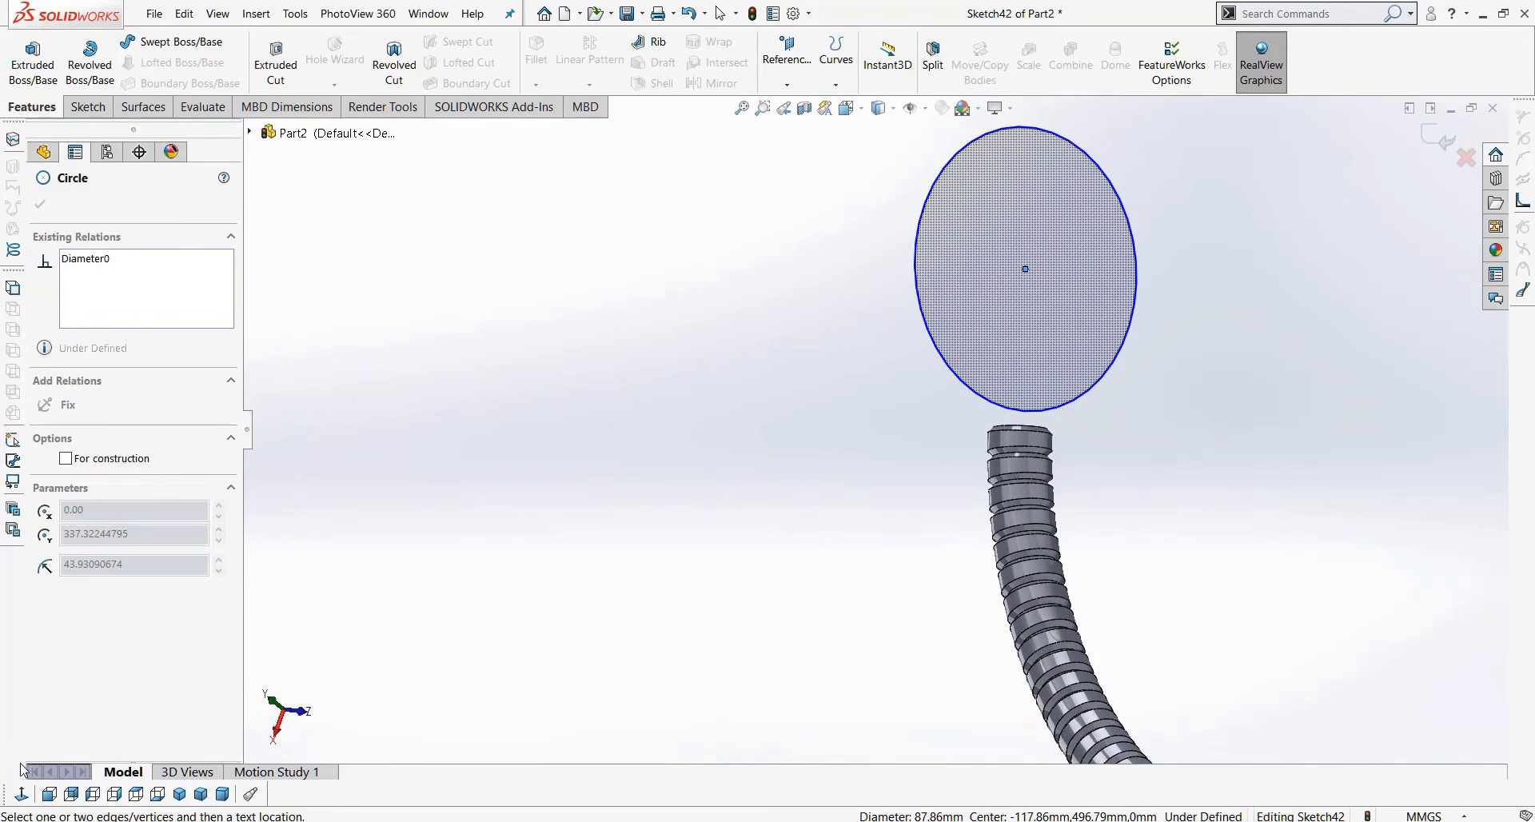
left_click(21, 793)
left_click(1089, 218)
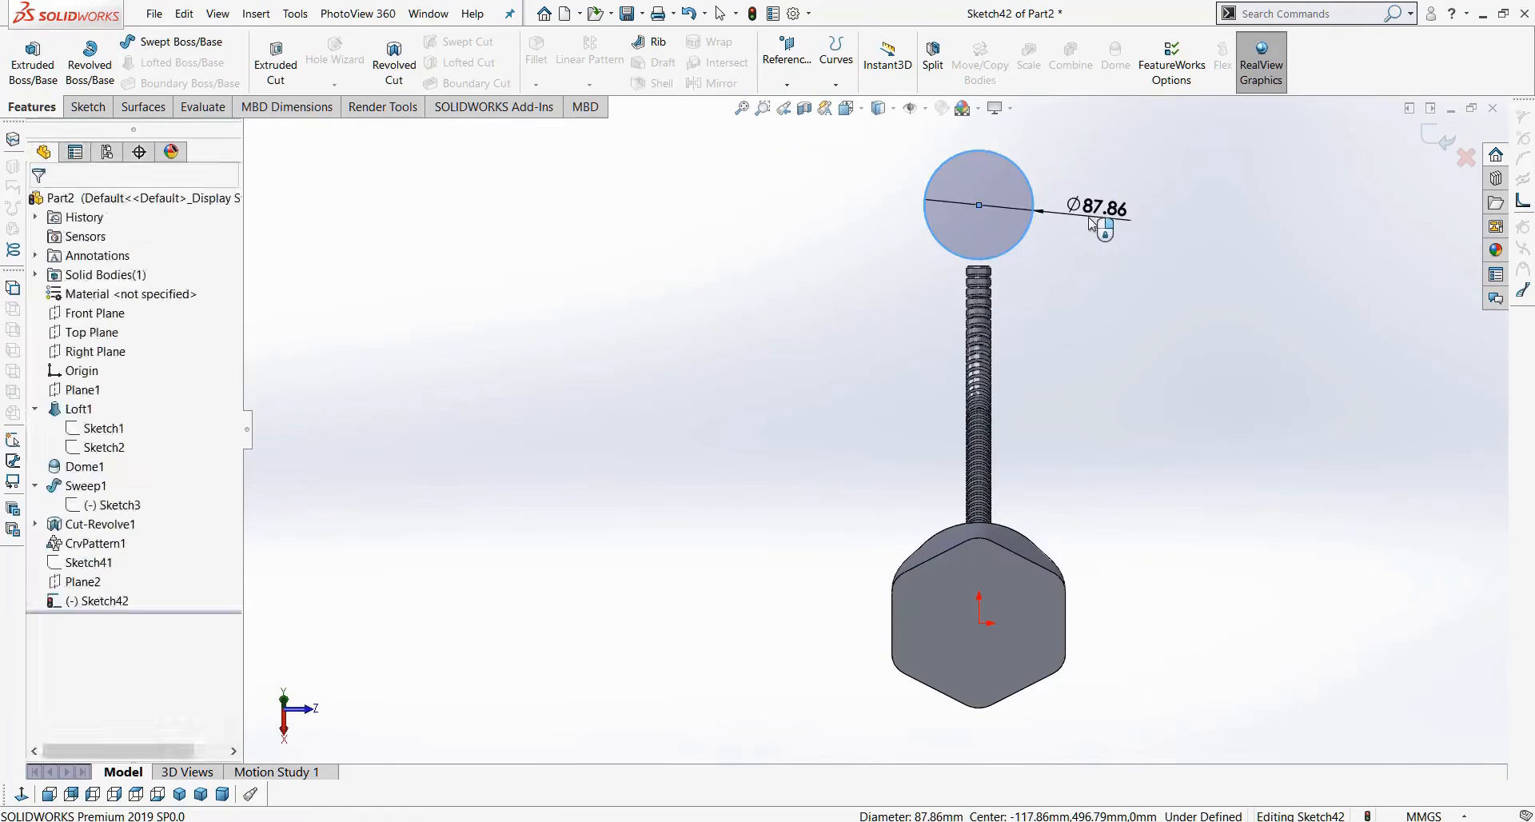
left_click(1089, 218)
type("90")
key("Return")
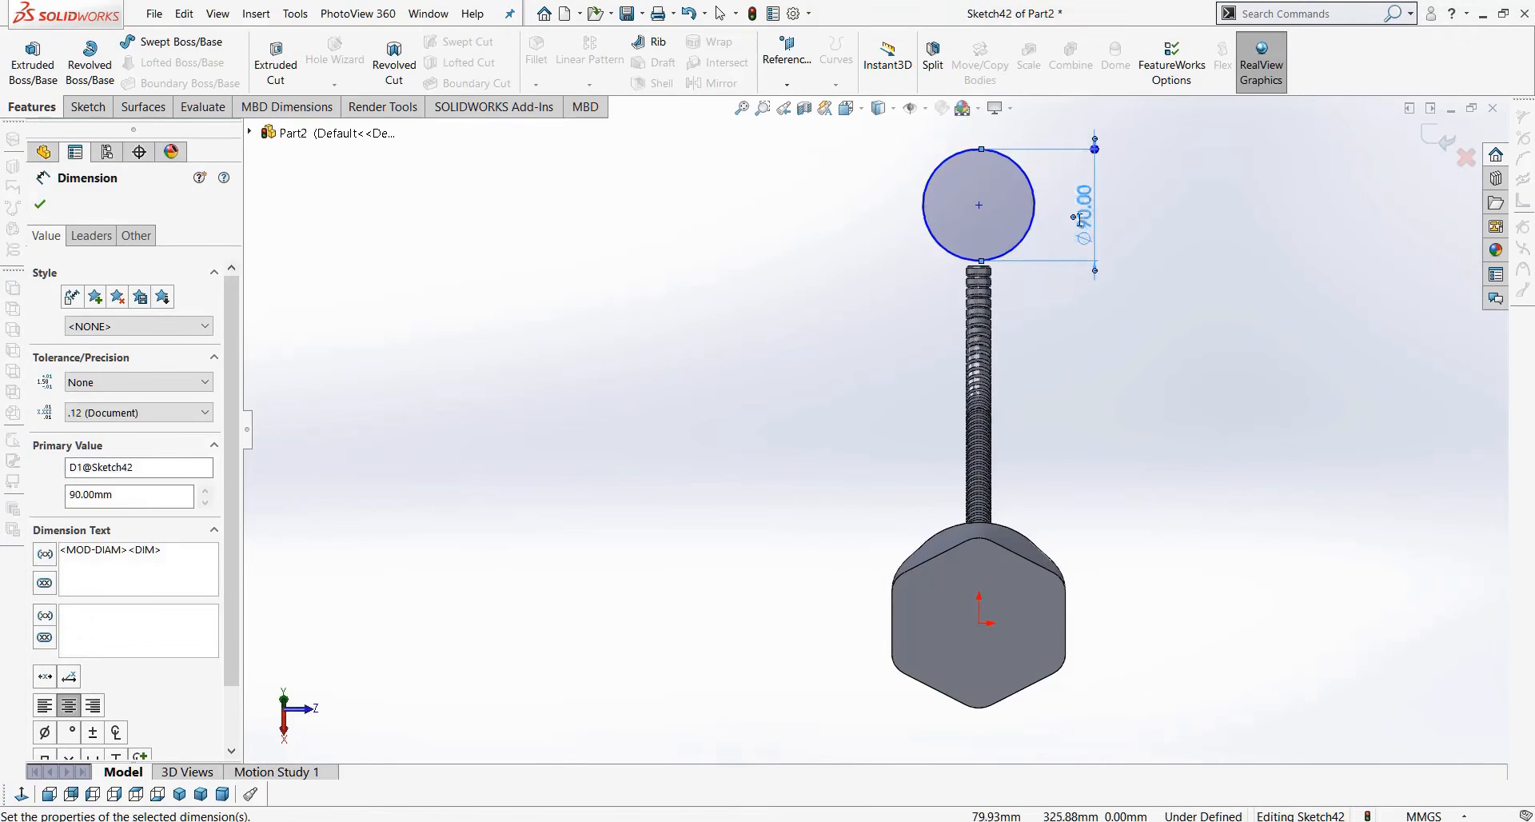
scroll(994, 228, "down", 5)
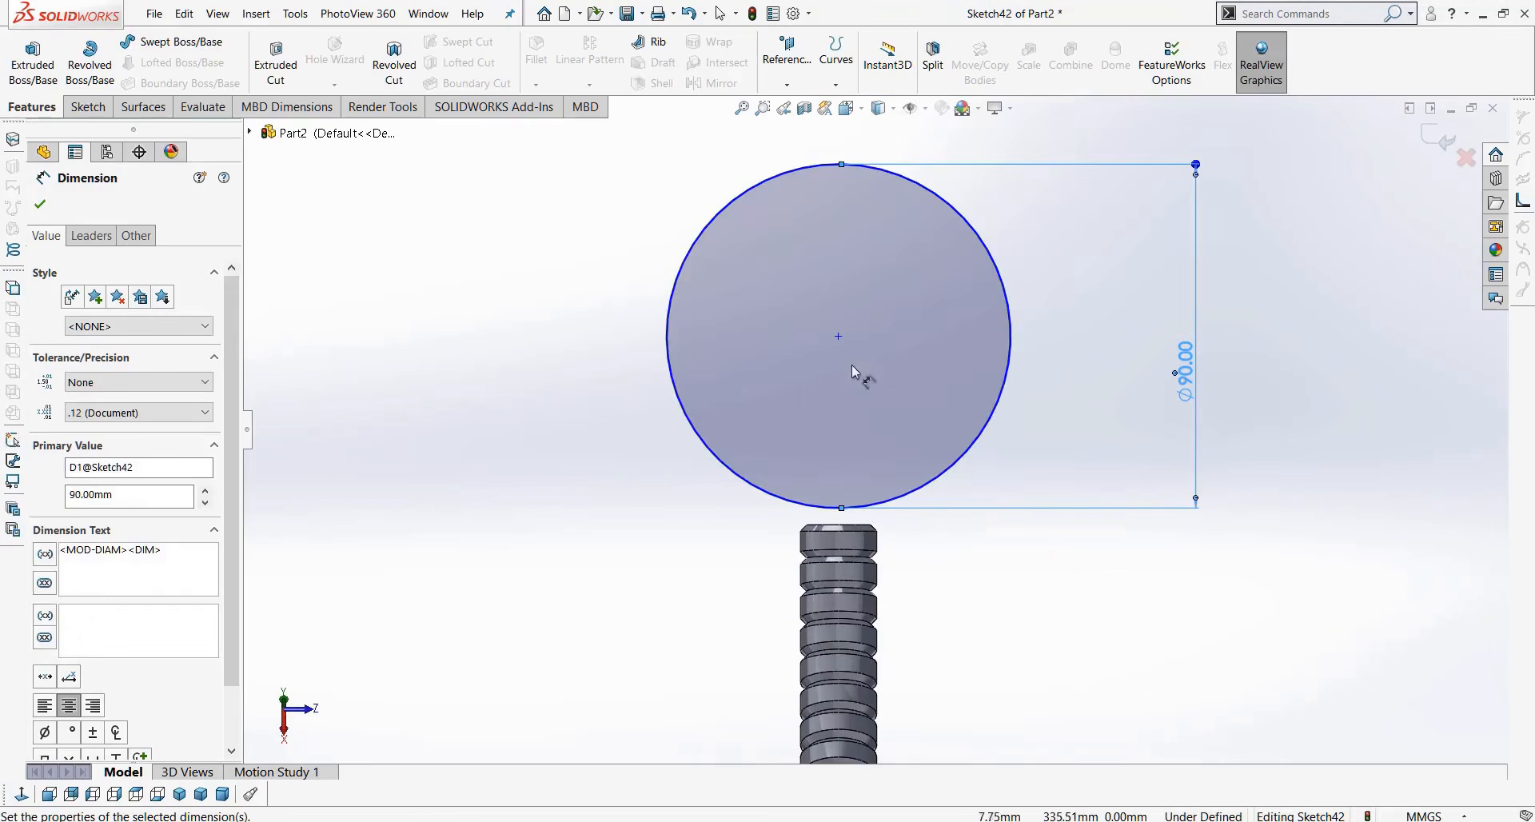
key("Escape")
left_click_drag(837, 336, 837, 318)
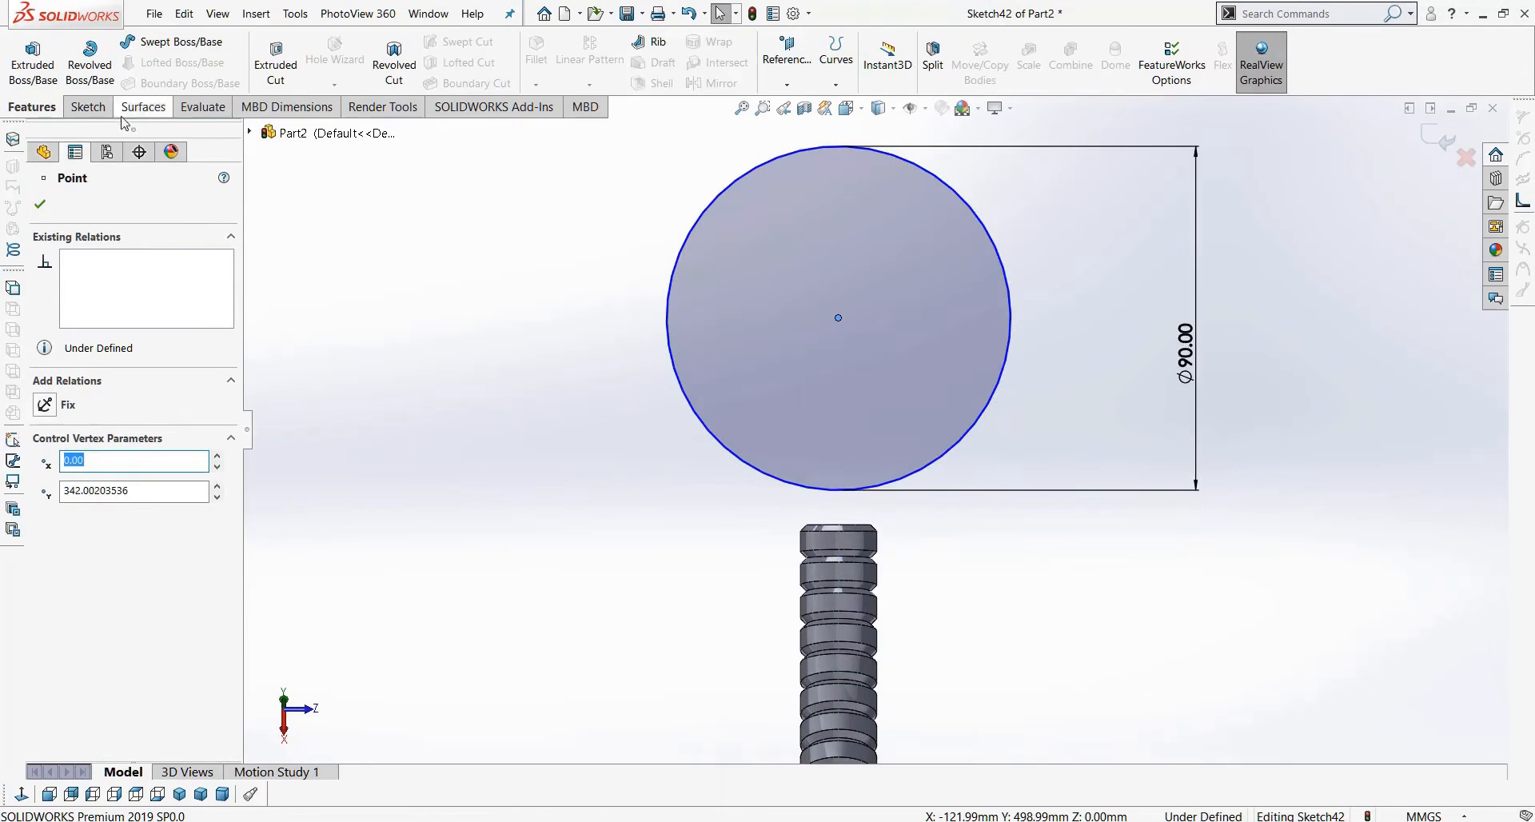
Offset the 90 mm circle inward by 2.5 mm to form a thin ring profile.
left_click(104, 108)
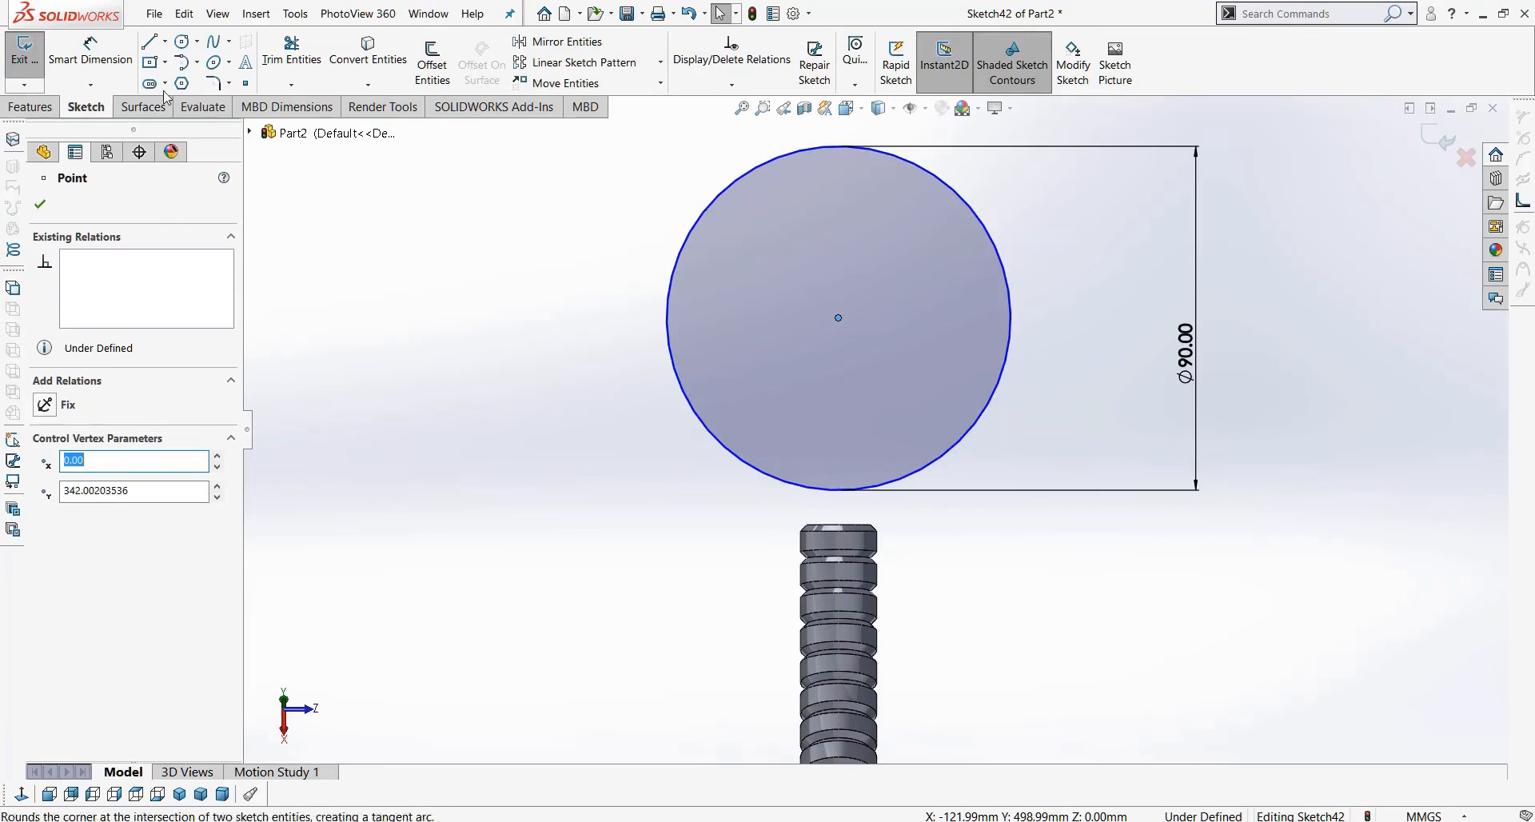
left_click(368, 52)
left_click(419, 65)
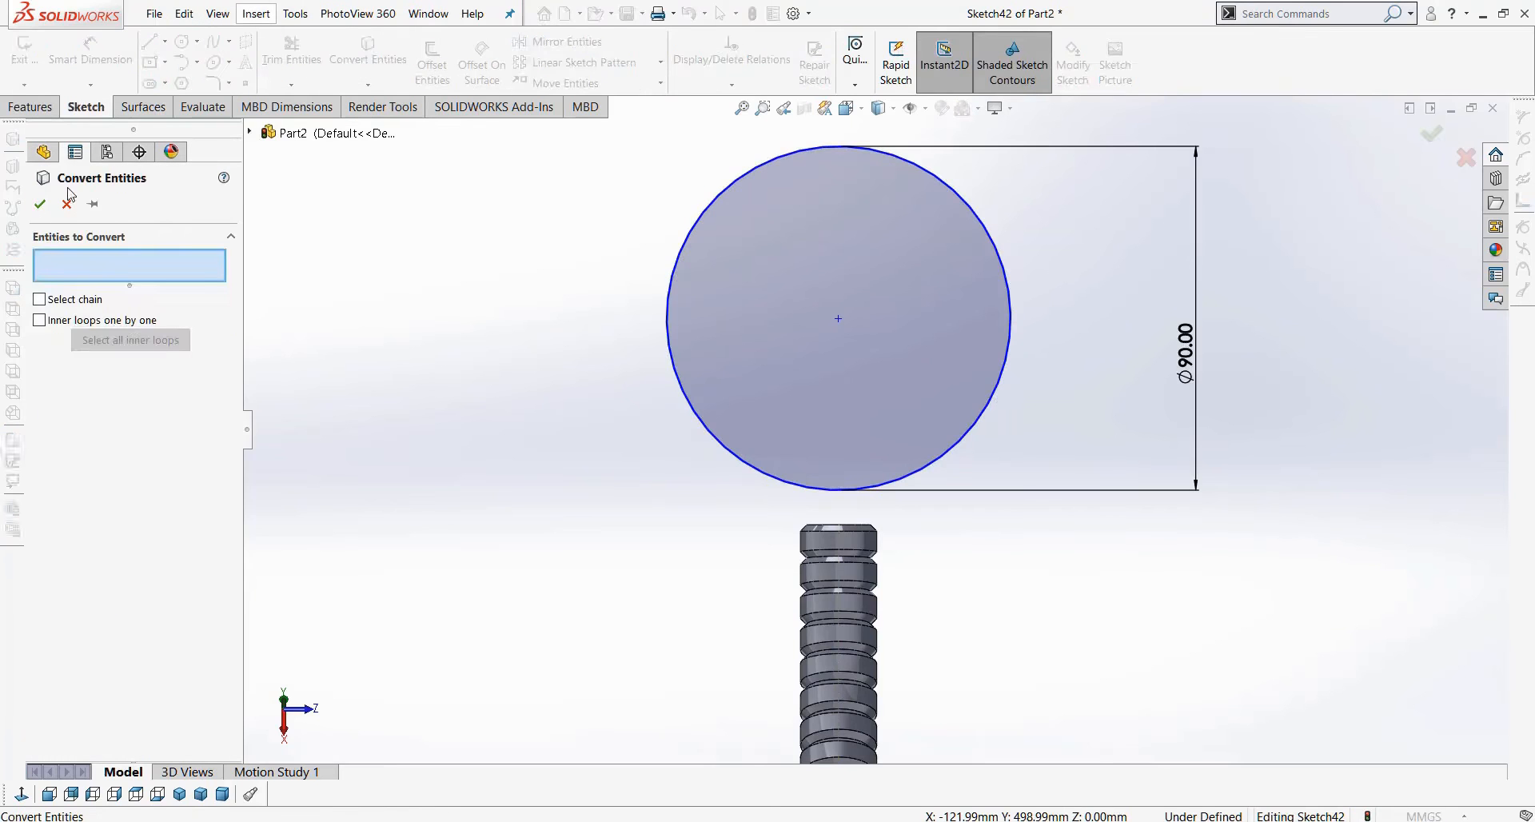
left_click(698, 232)
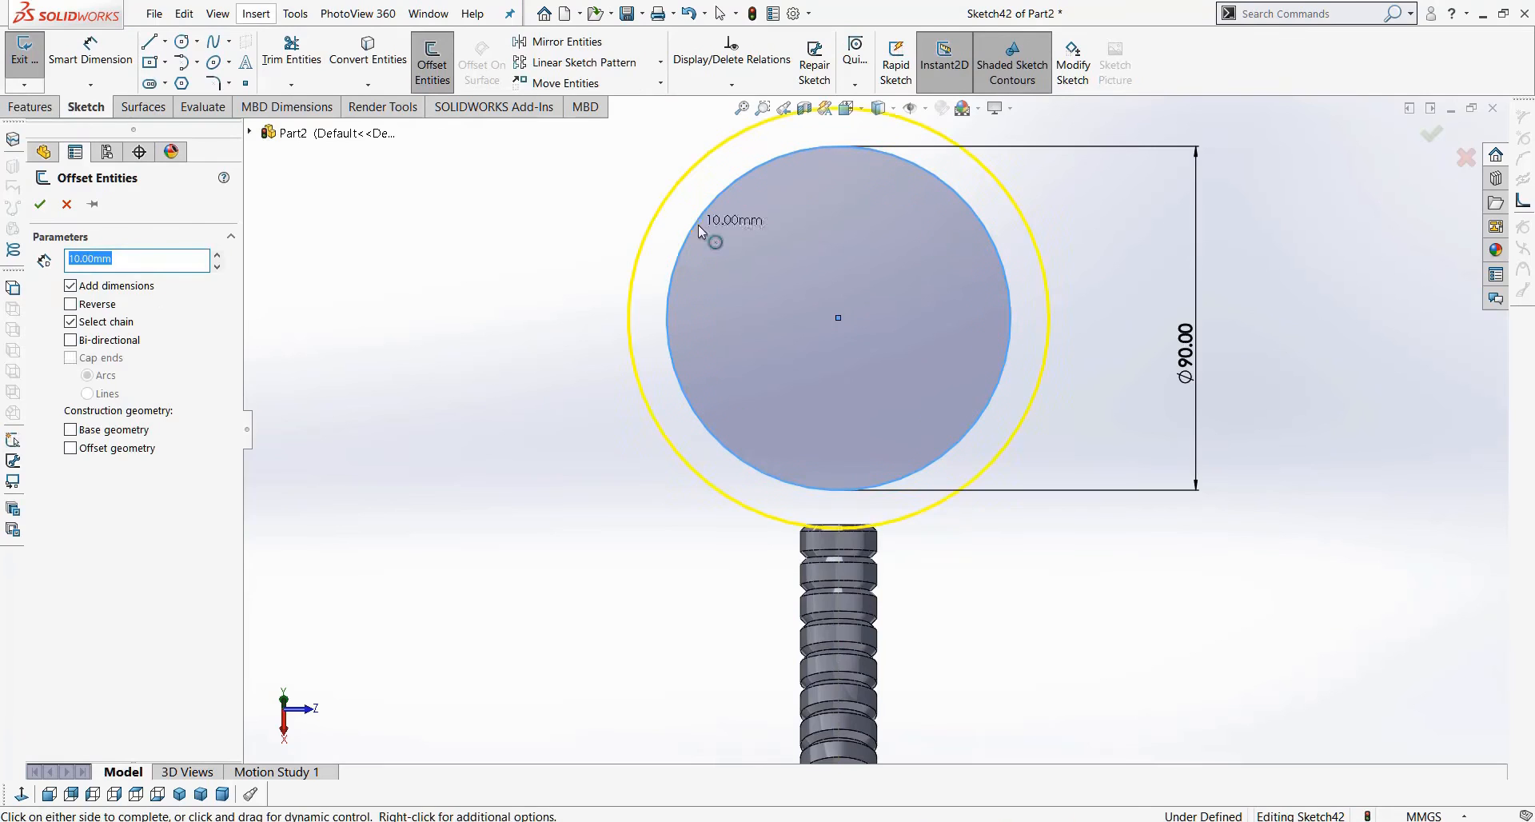
left_click(70, 304)
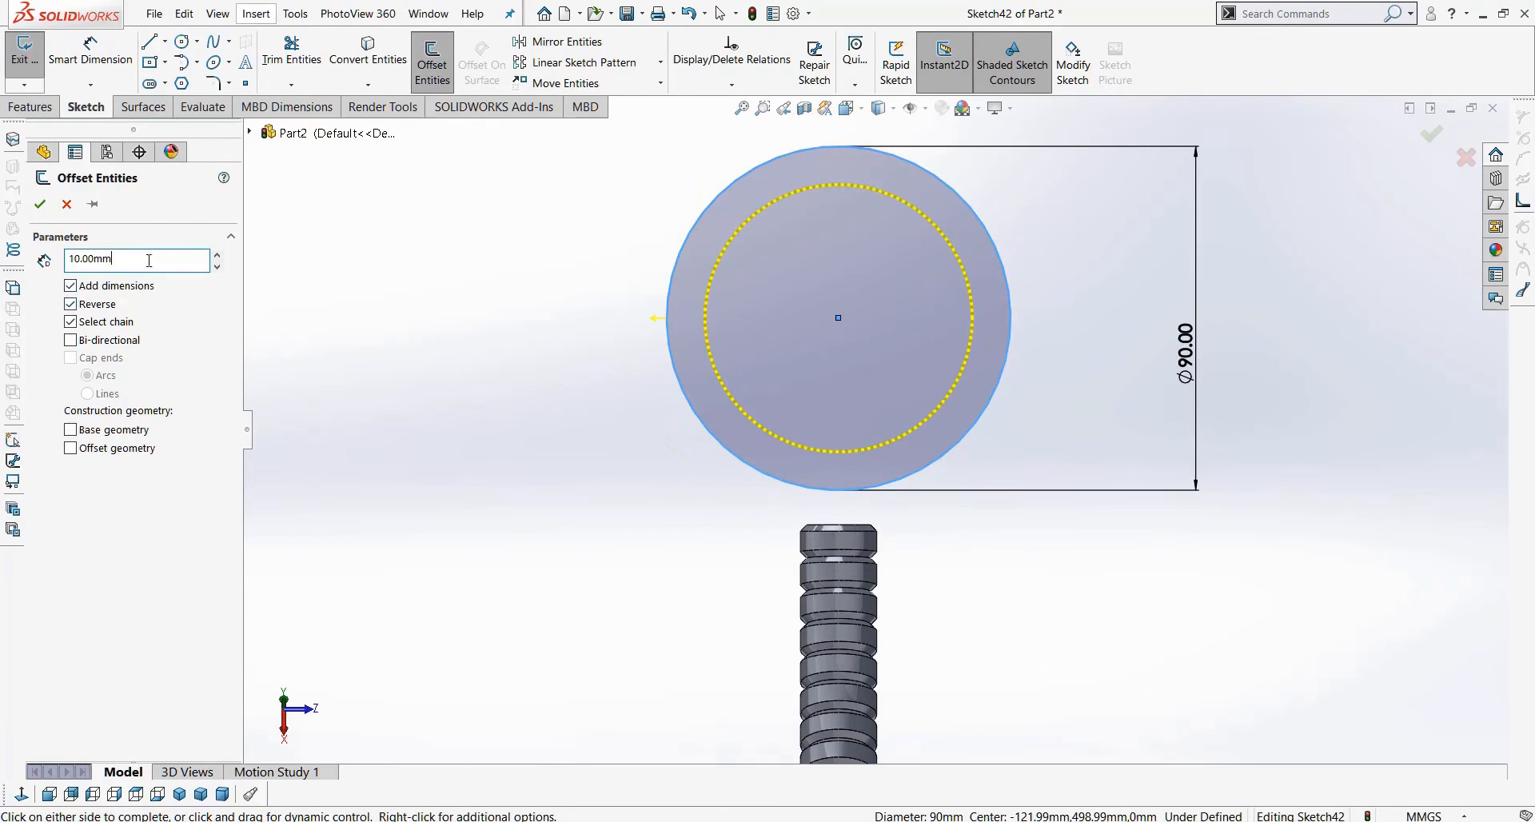
type("5")
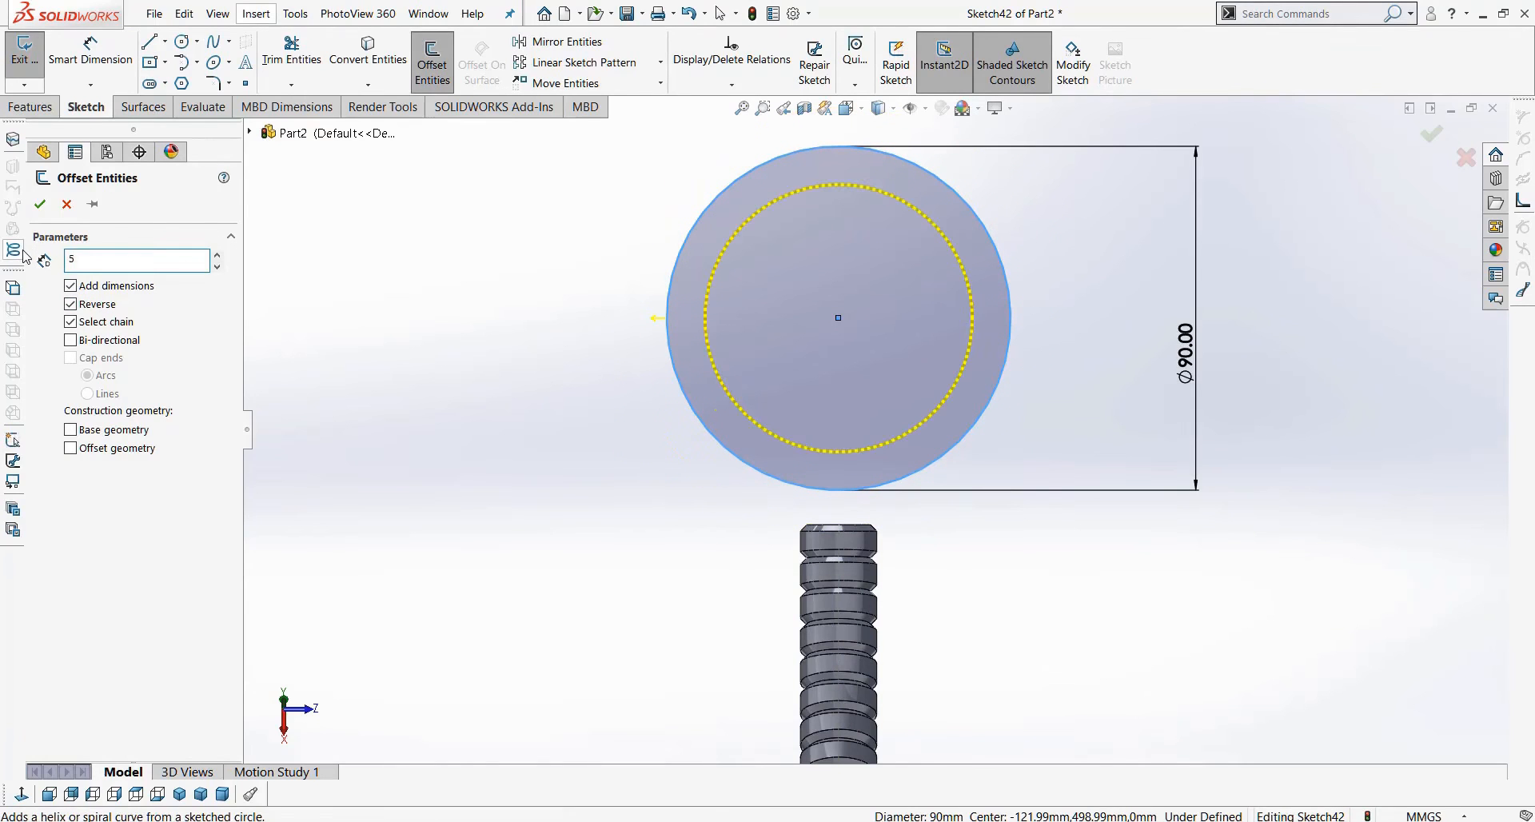
key("Return")
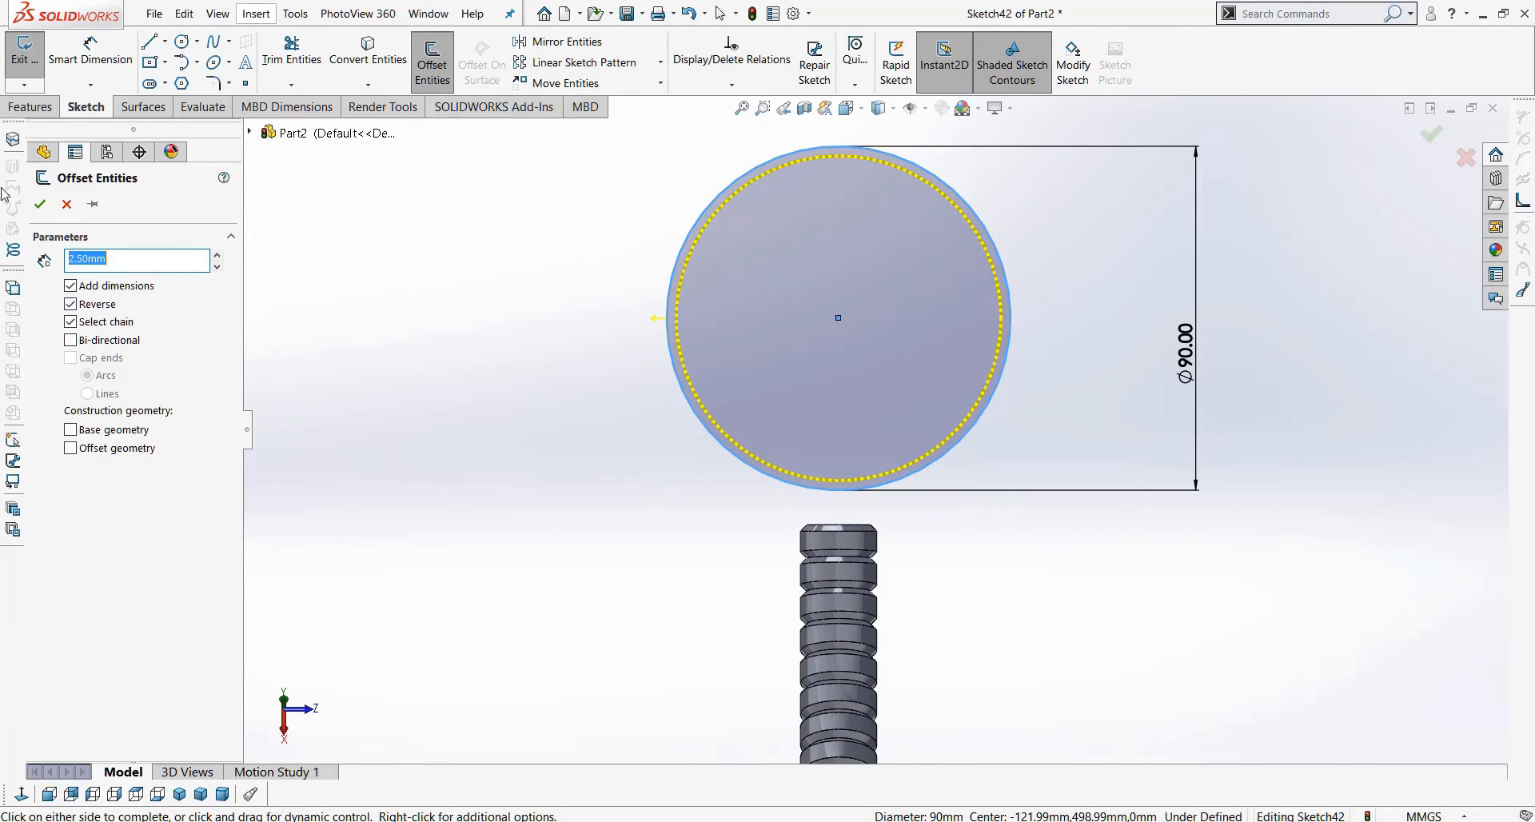
left_click(43, 205)
Extrude the ring profile 30 mm with a Mid Plane end condition.
middle_click_drag(451, 404, 499, 396)
scroll(500, 396, "up", 4)
left_click(29, 108)
left_click(32, 60)
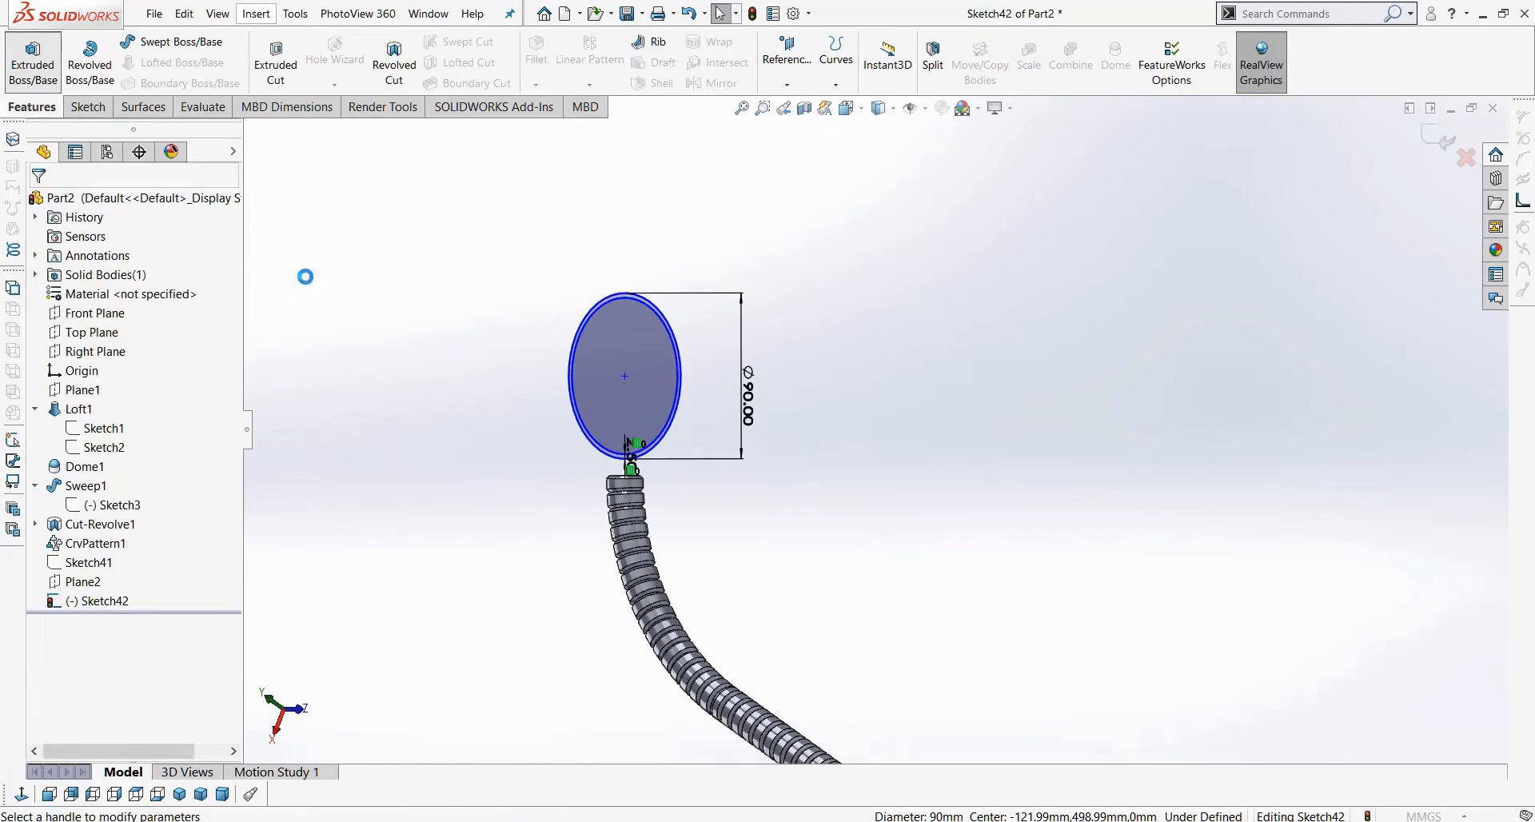
left_click(132, 320)
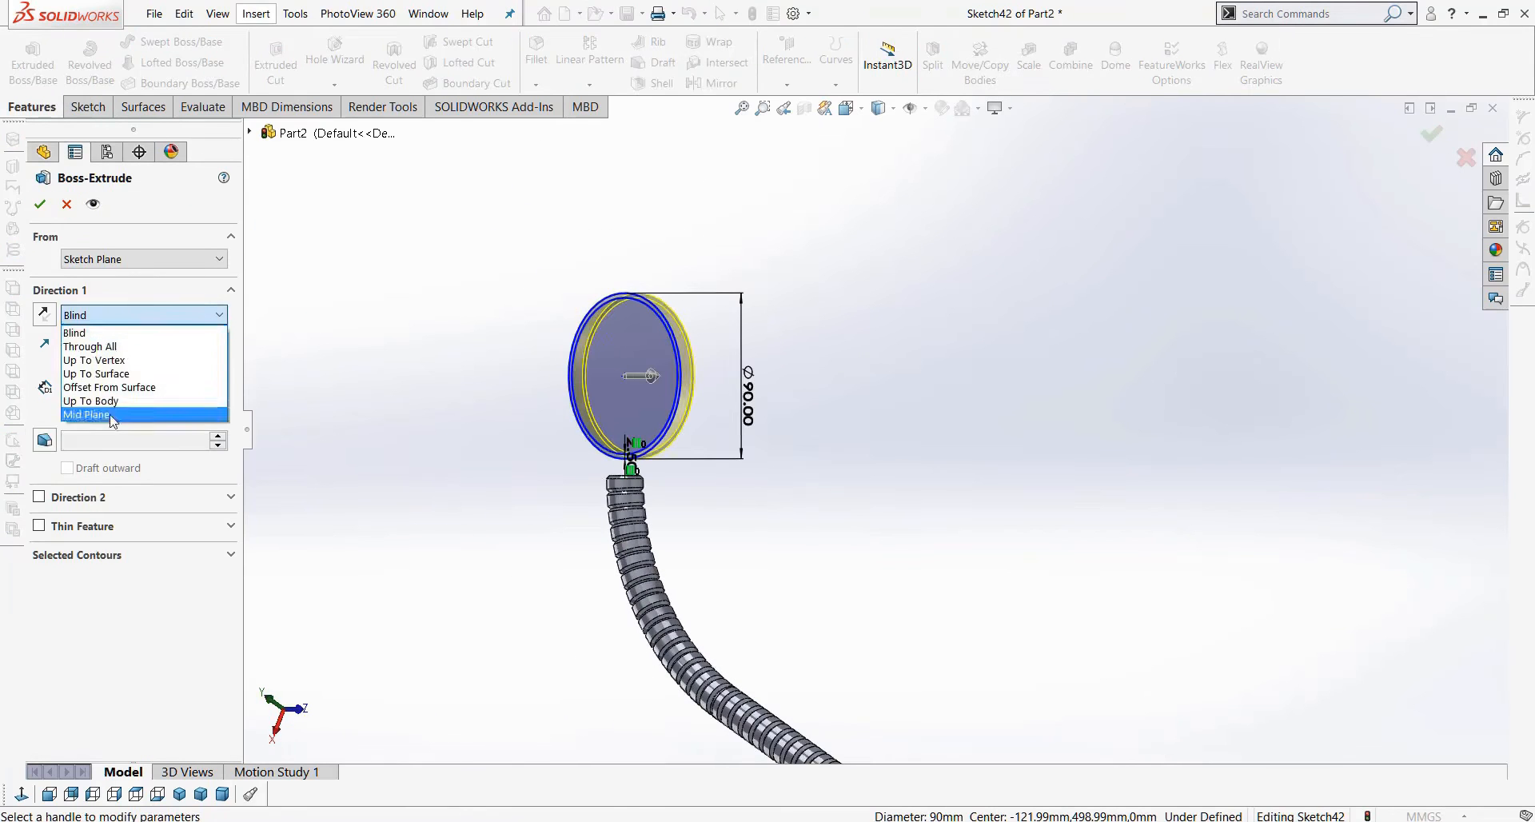
left_click(96, 414)
middle_click_drag(575, 482, 534, 366)
left_click(219, 380)
left_click(219, 380)
left_click(219, 380)
left_click(219, 381)
left_click(217, 391)
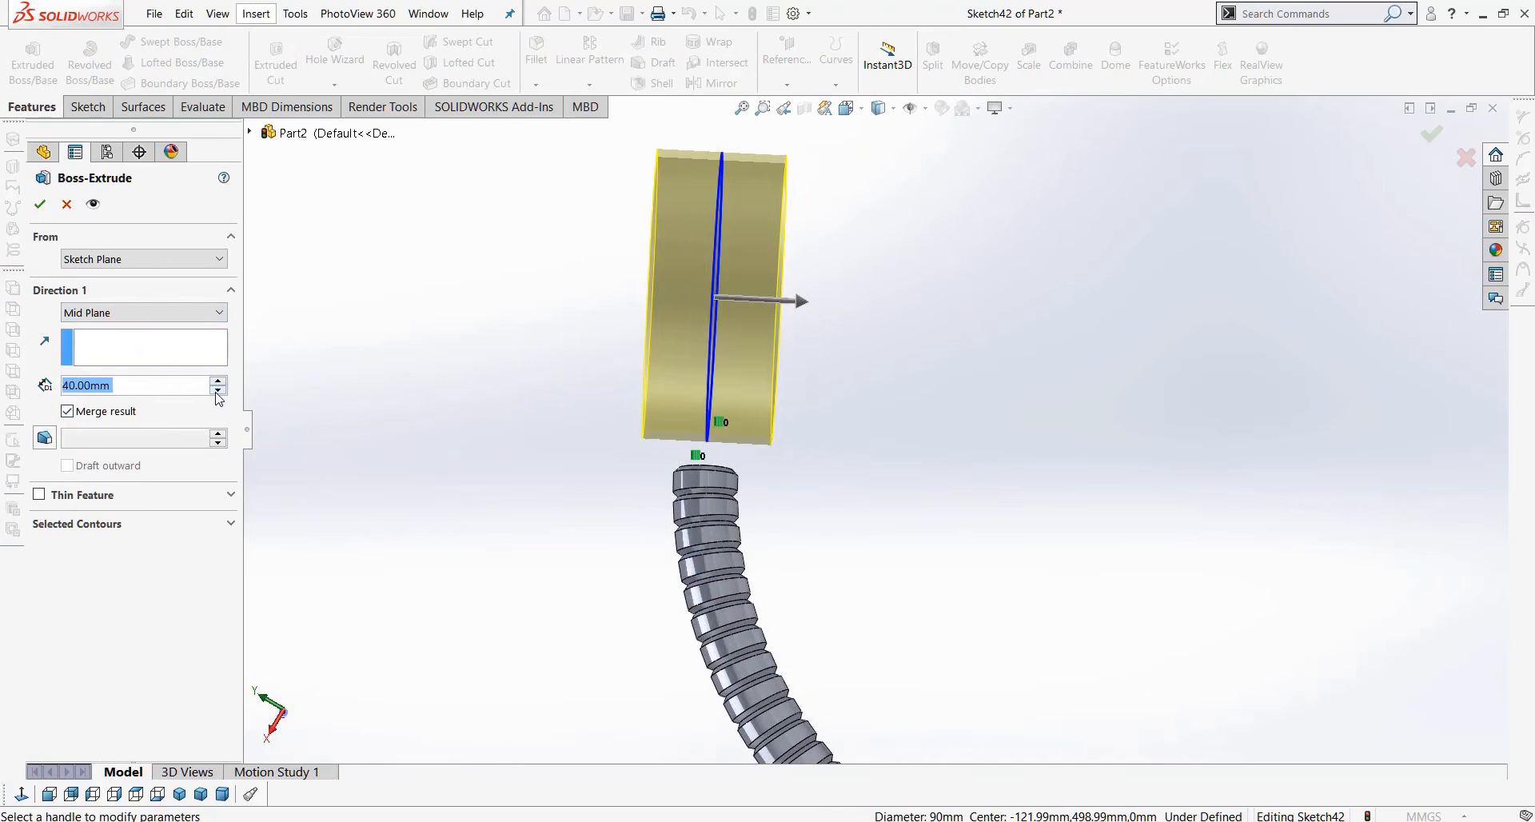
left_click(216, 391)
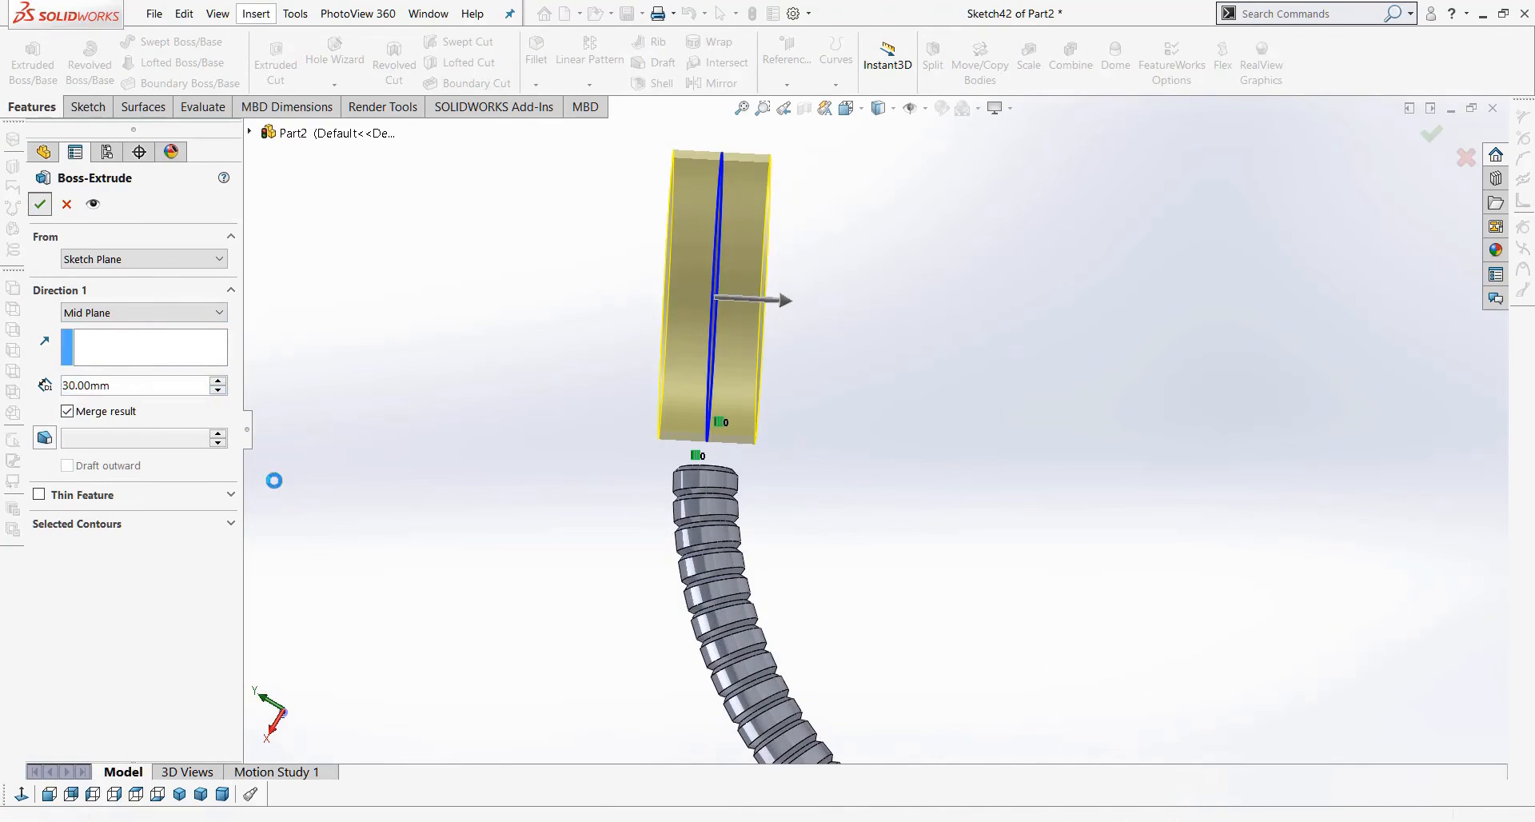
left_click(39, 204)
Sketch a circle of about 12 mm radius centred on the pole's flat free end face.
middle_click_drag(455, 462, 768, 518)
scroll(683, 472, "down", 3)
scroll(697, 459, "down", 3)
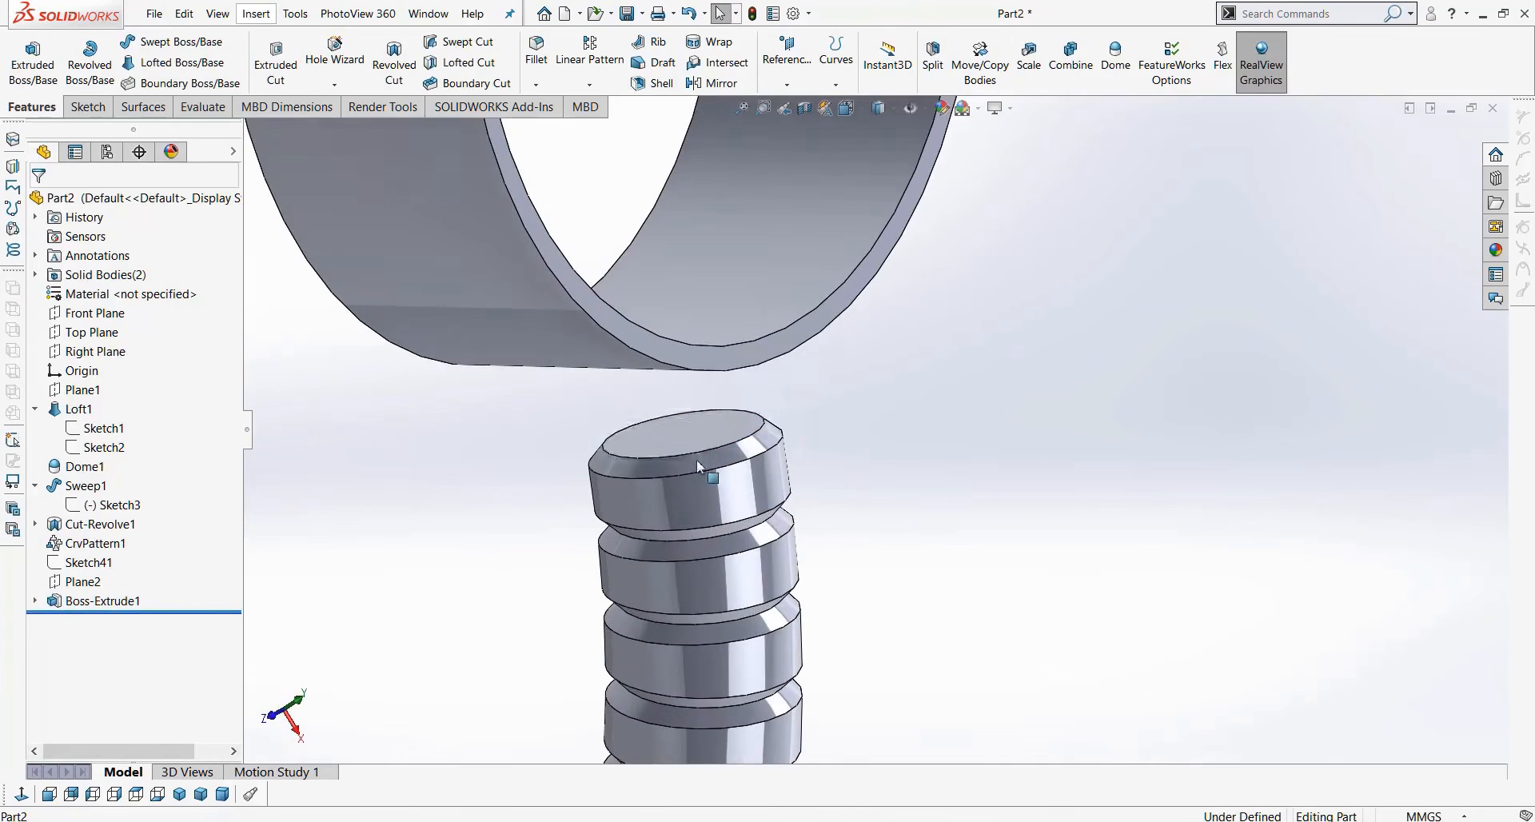
left_click(675, 432)
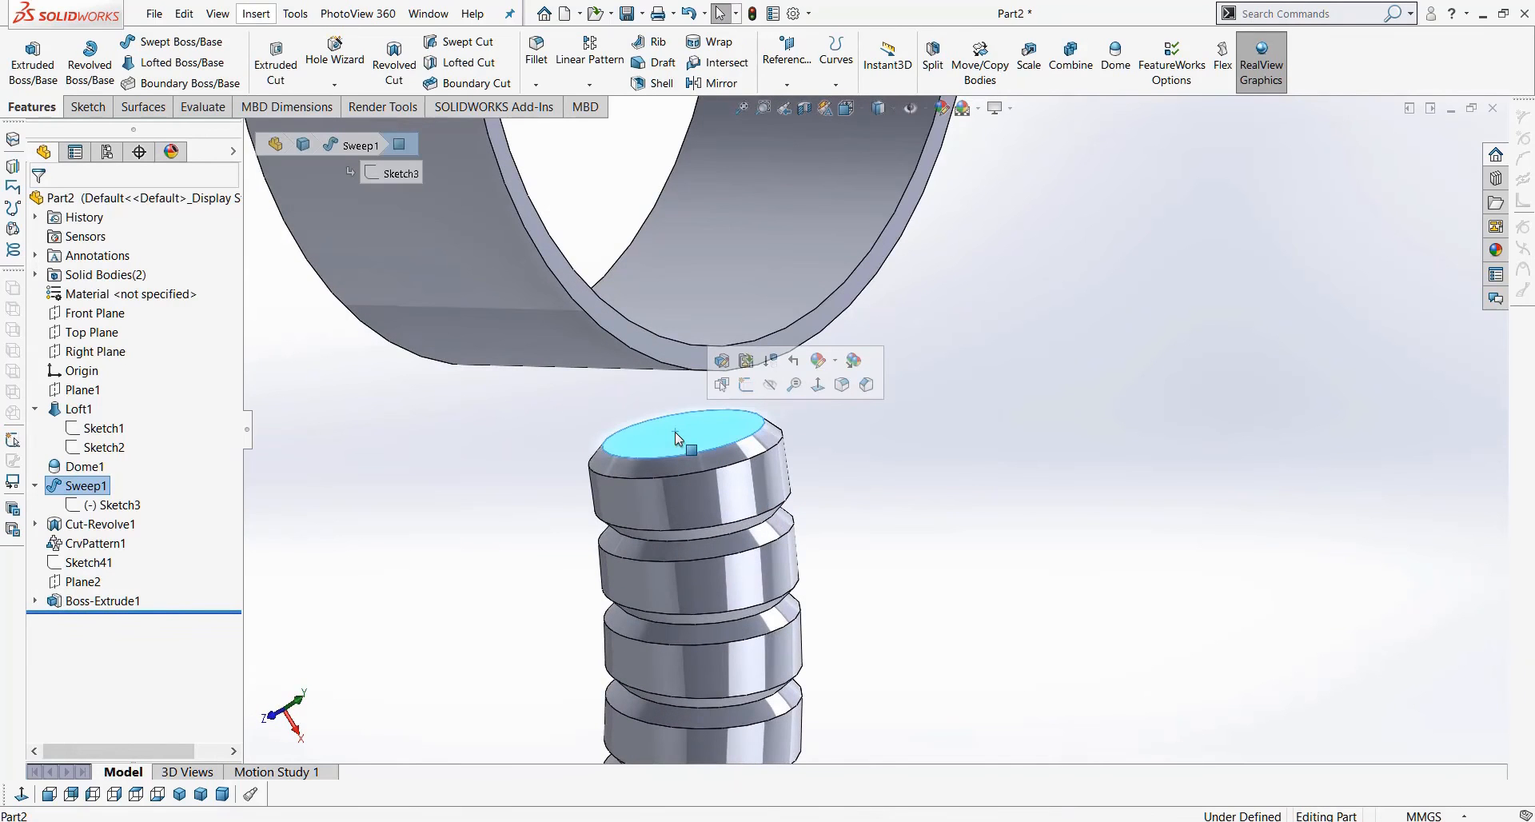
left_click(88, 108)
left_click(24, 54)
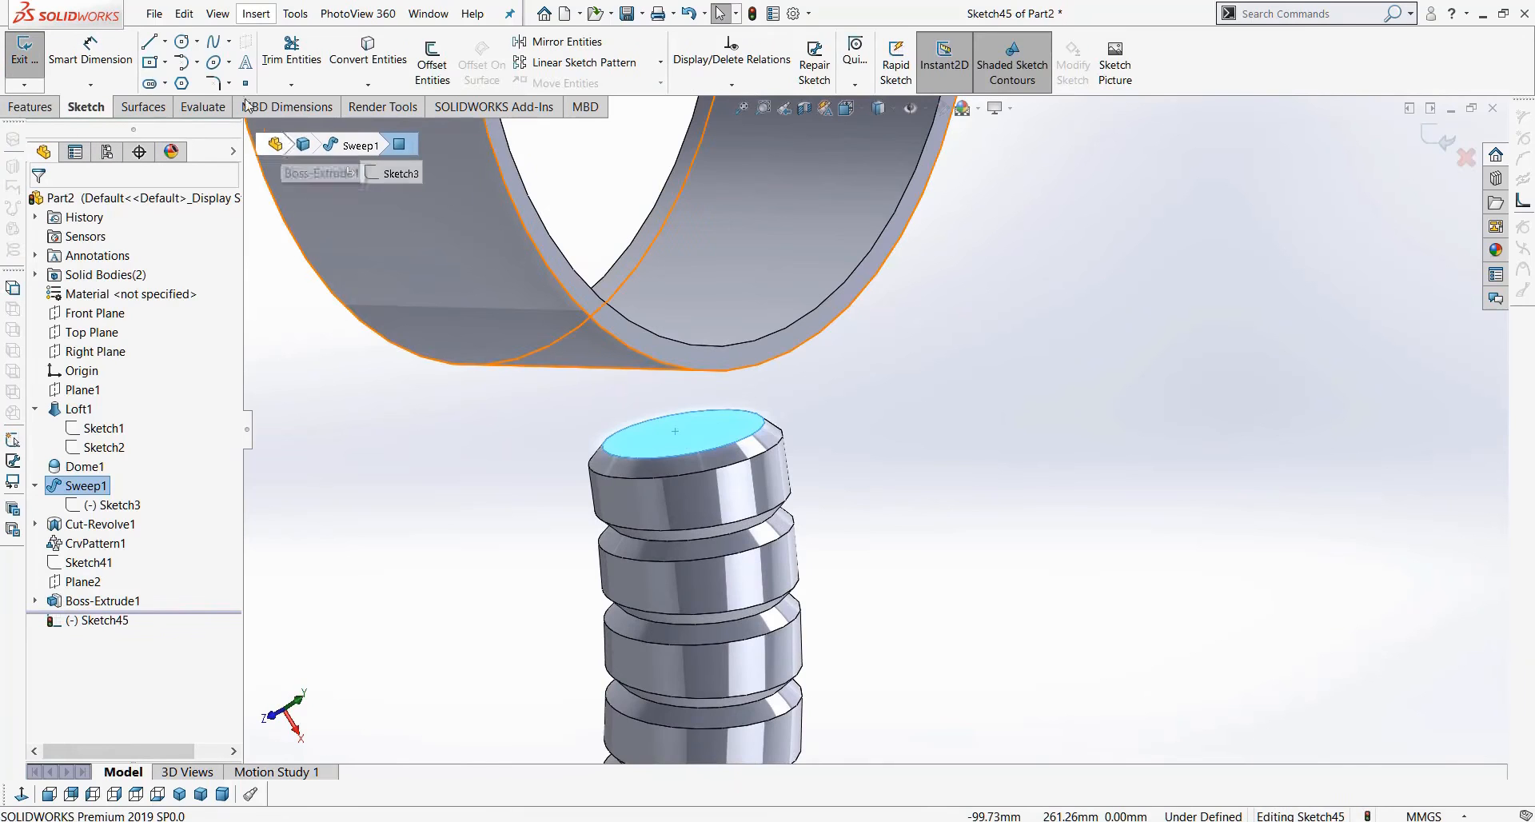
left_click(180, 46)
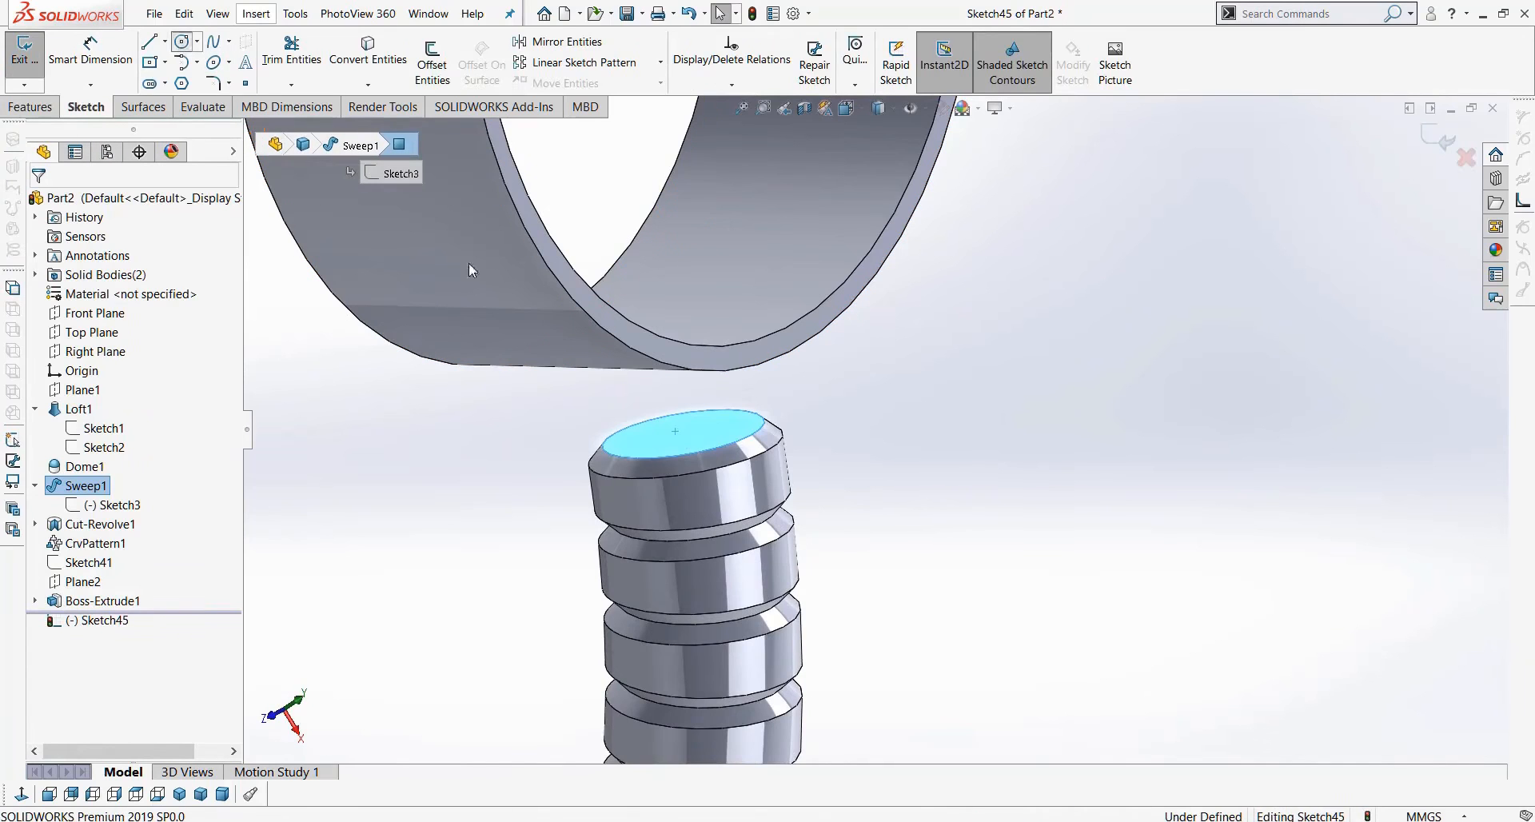
left_click(682, 434)
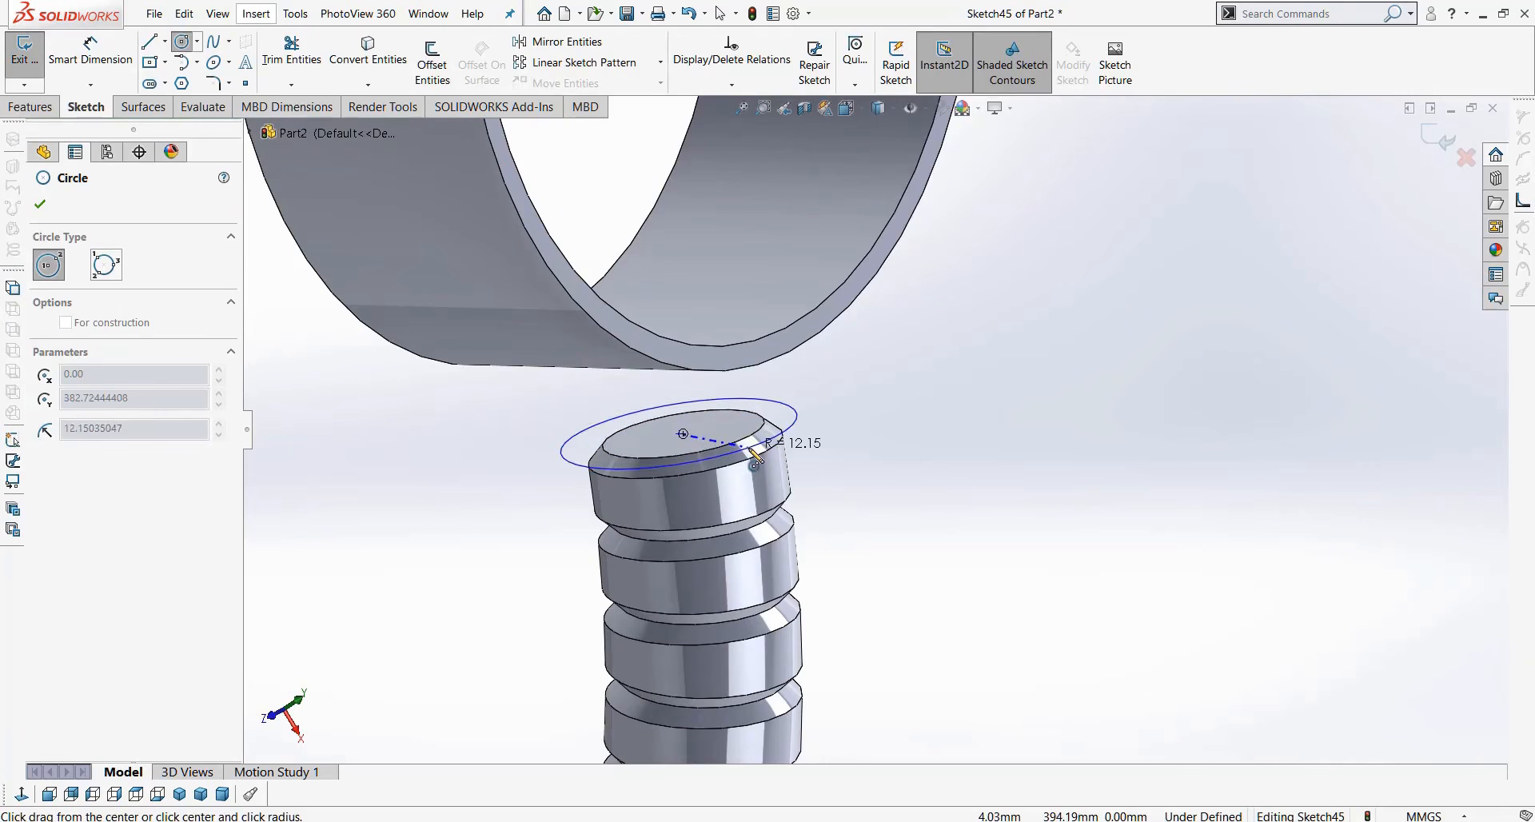
left_click(749, 449)
middle_click_drag(792, 496, 737, 448)
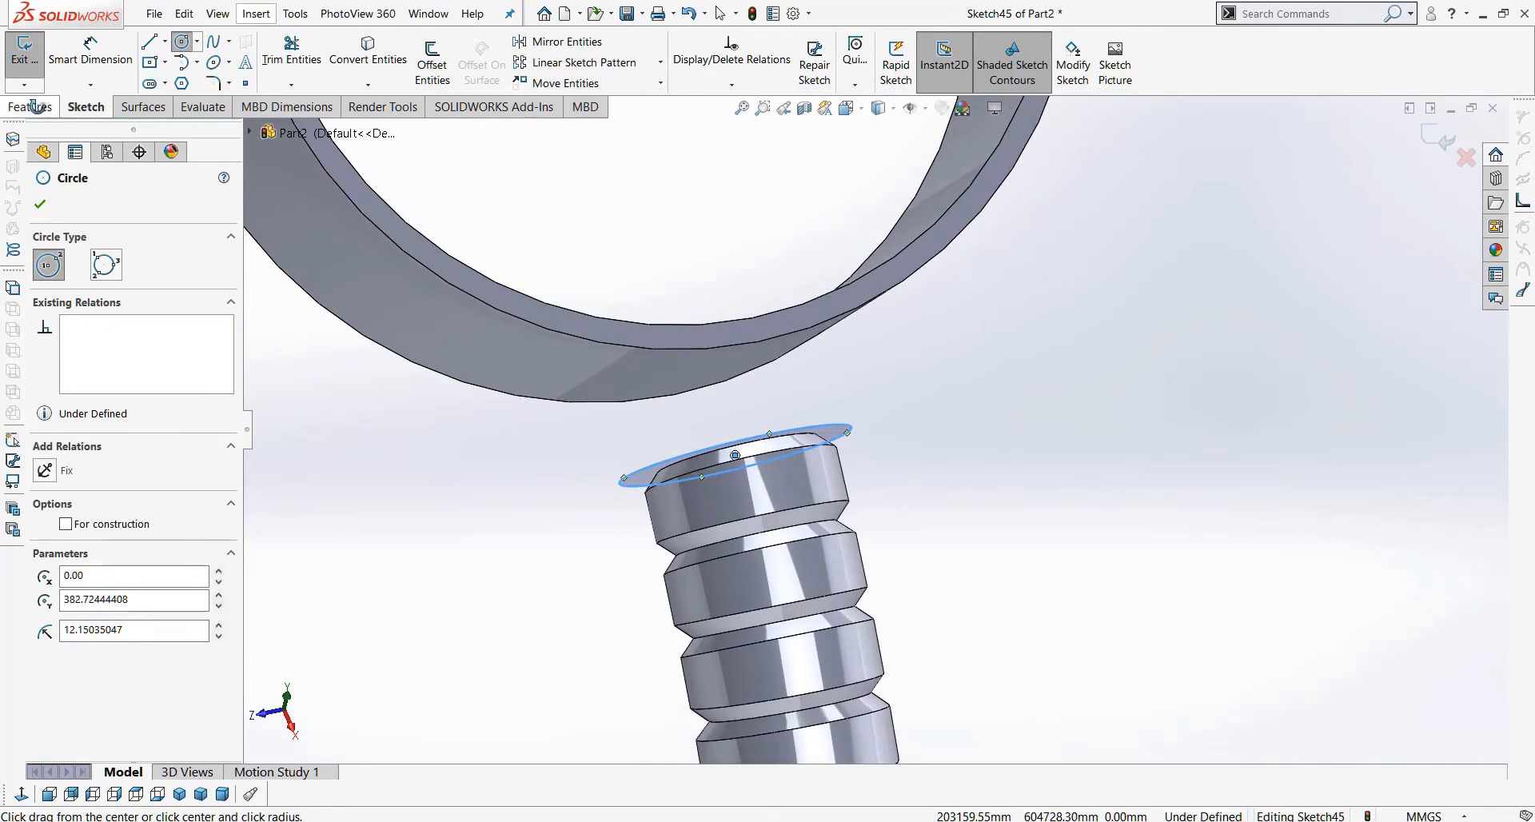
middle_click_drag(487, 469, 486, 469)
right_click(488, 475)
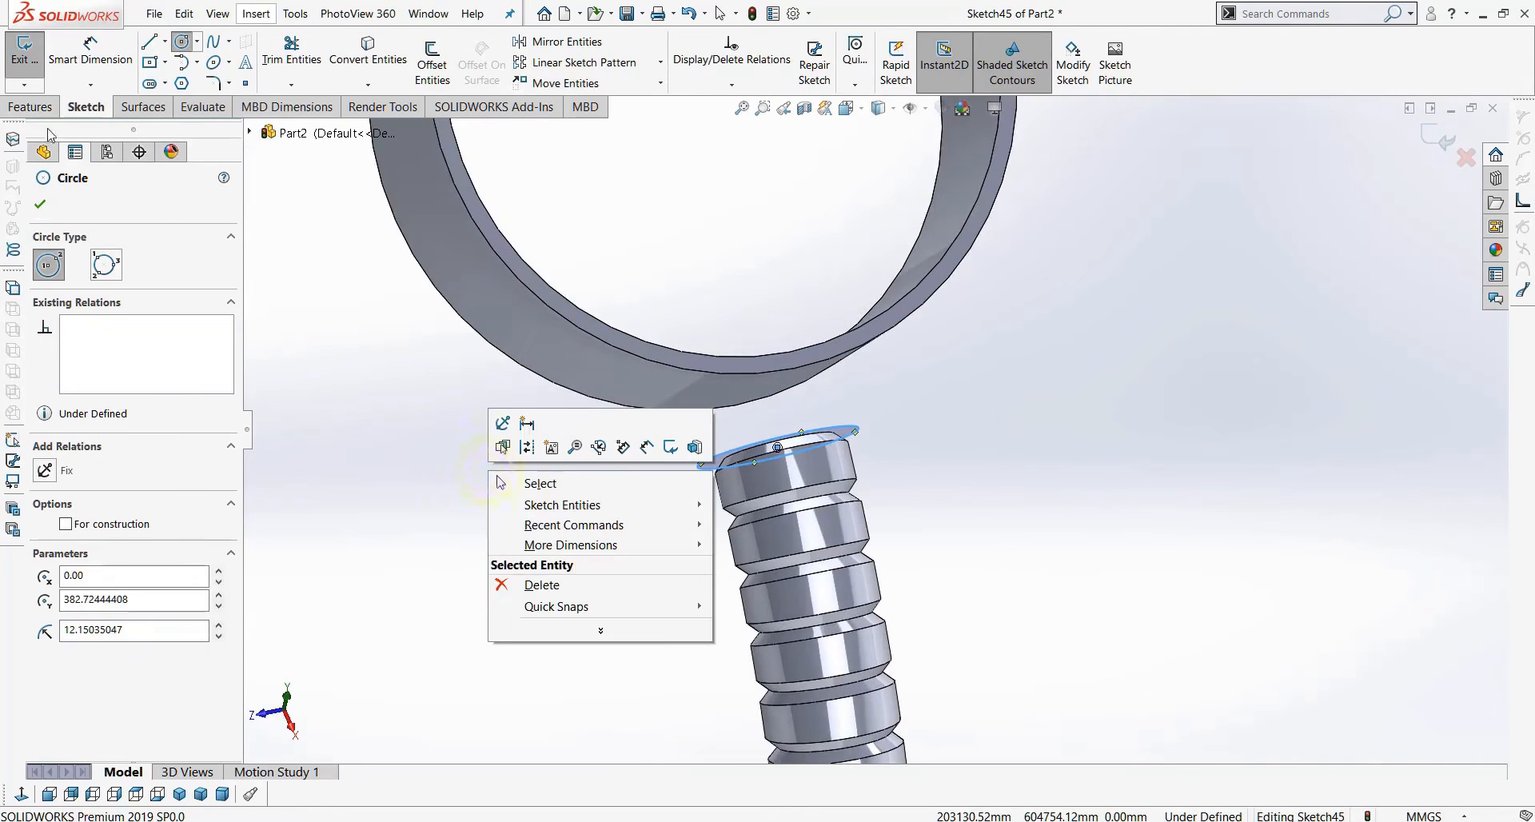
Extrude the circle from the pole's end Up To Surface, ending at the ring's outer face and joining the two bodies.
left_click(31, 106)
left_click(34, 55)
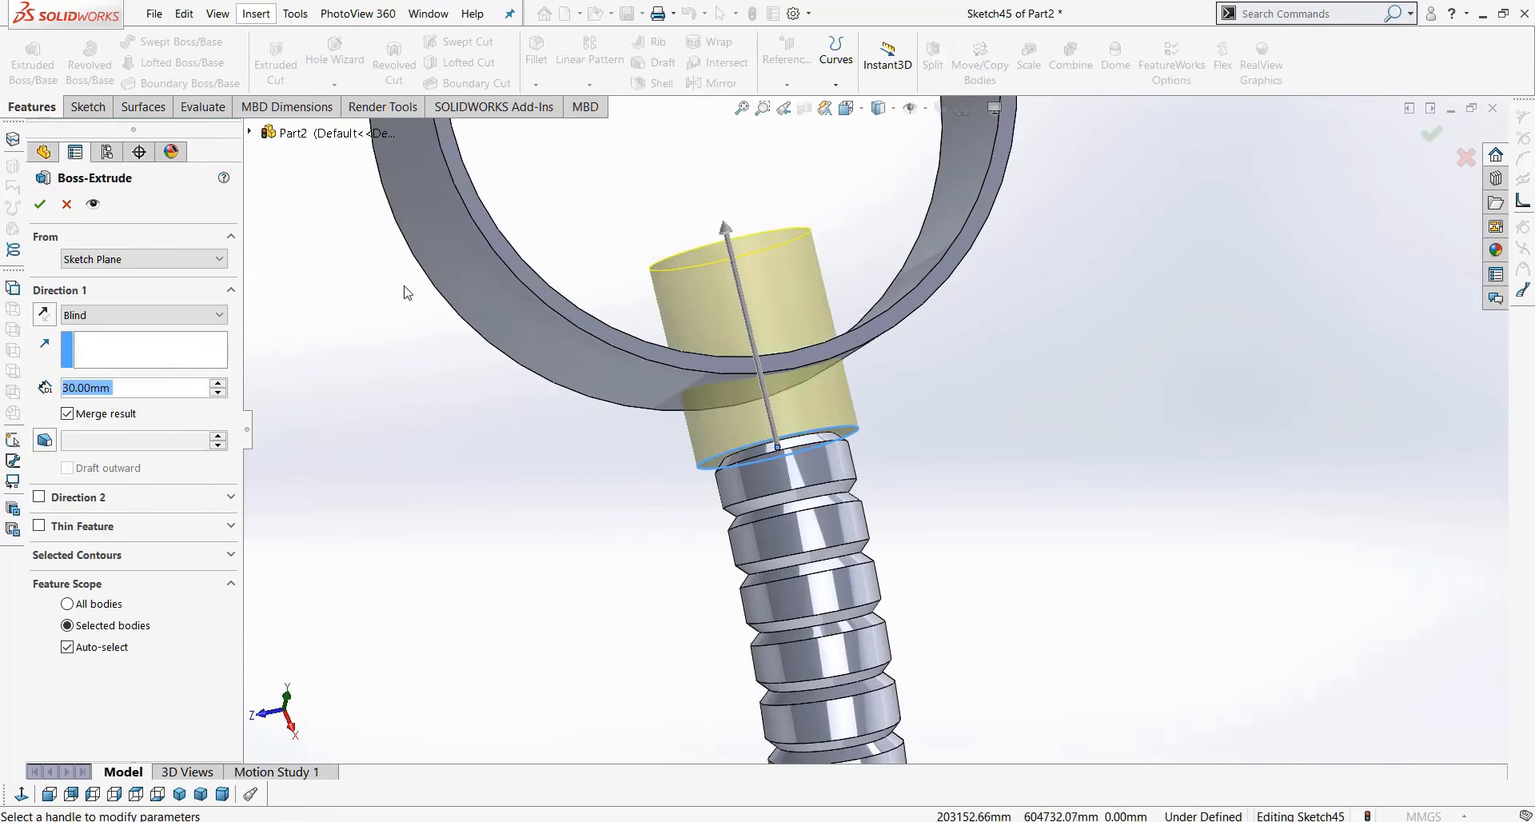
left_click(134, 316)
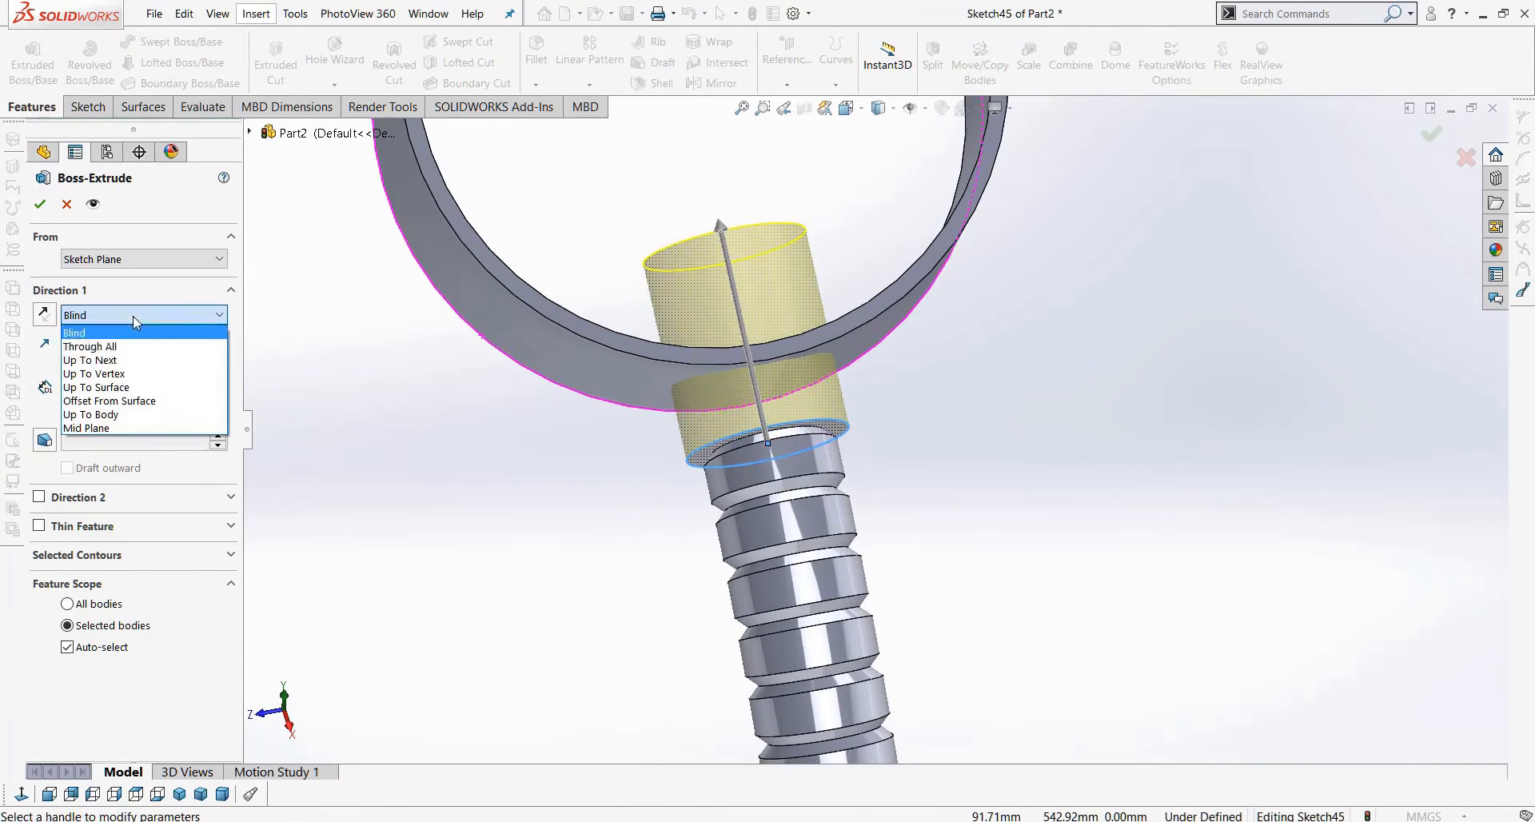
left_click(113, 360)
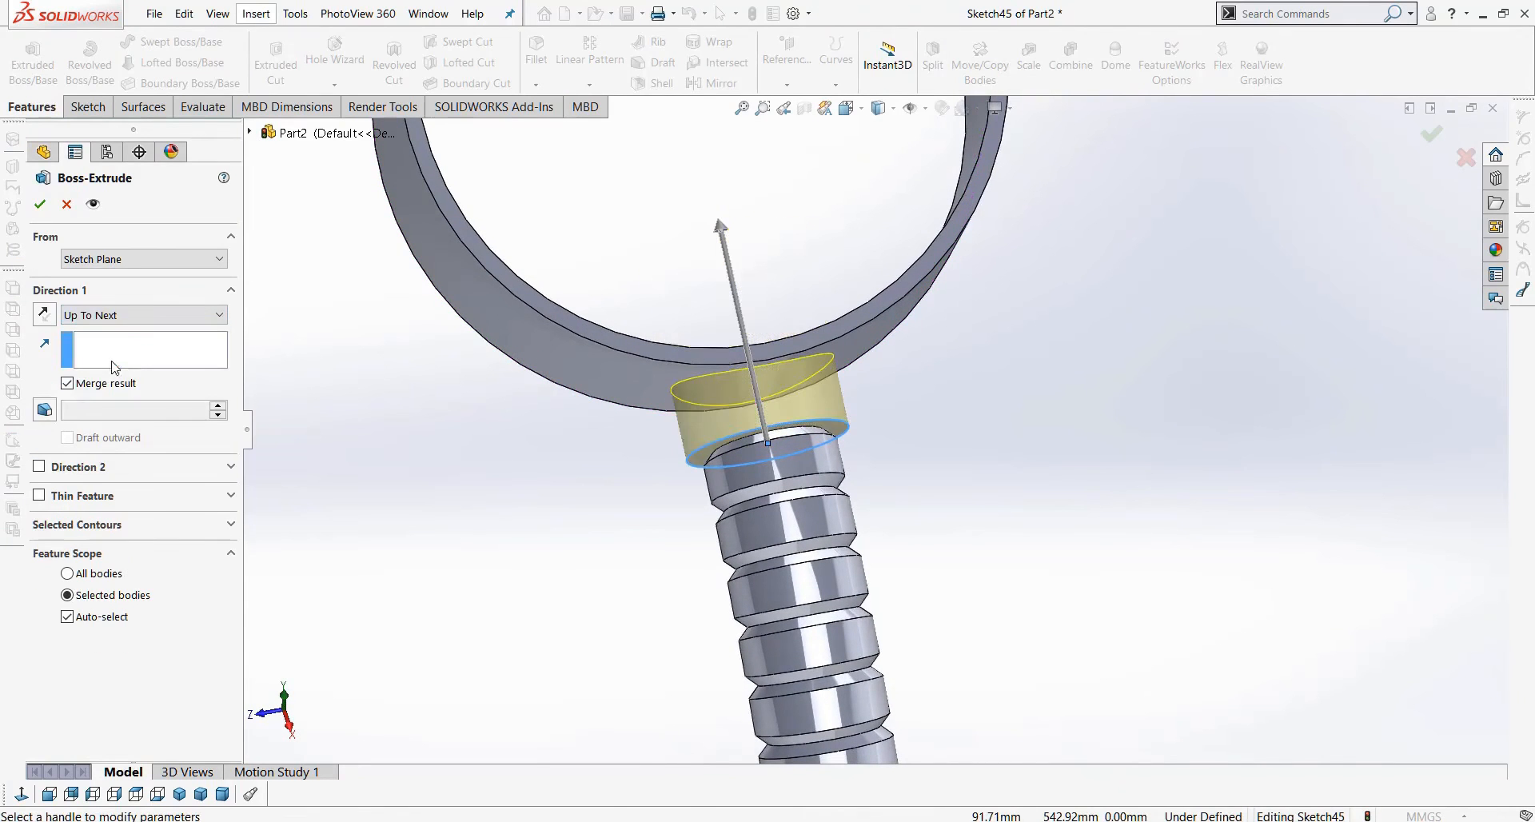
middle_click_drag(405, 384, 397, 350)
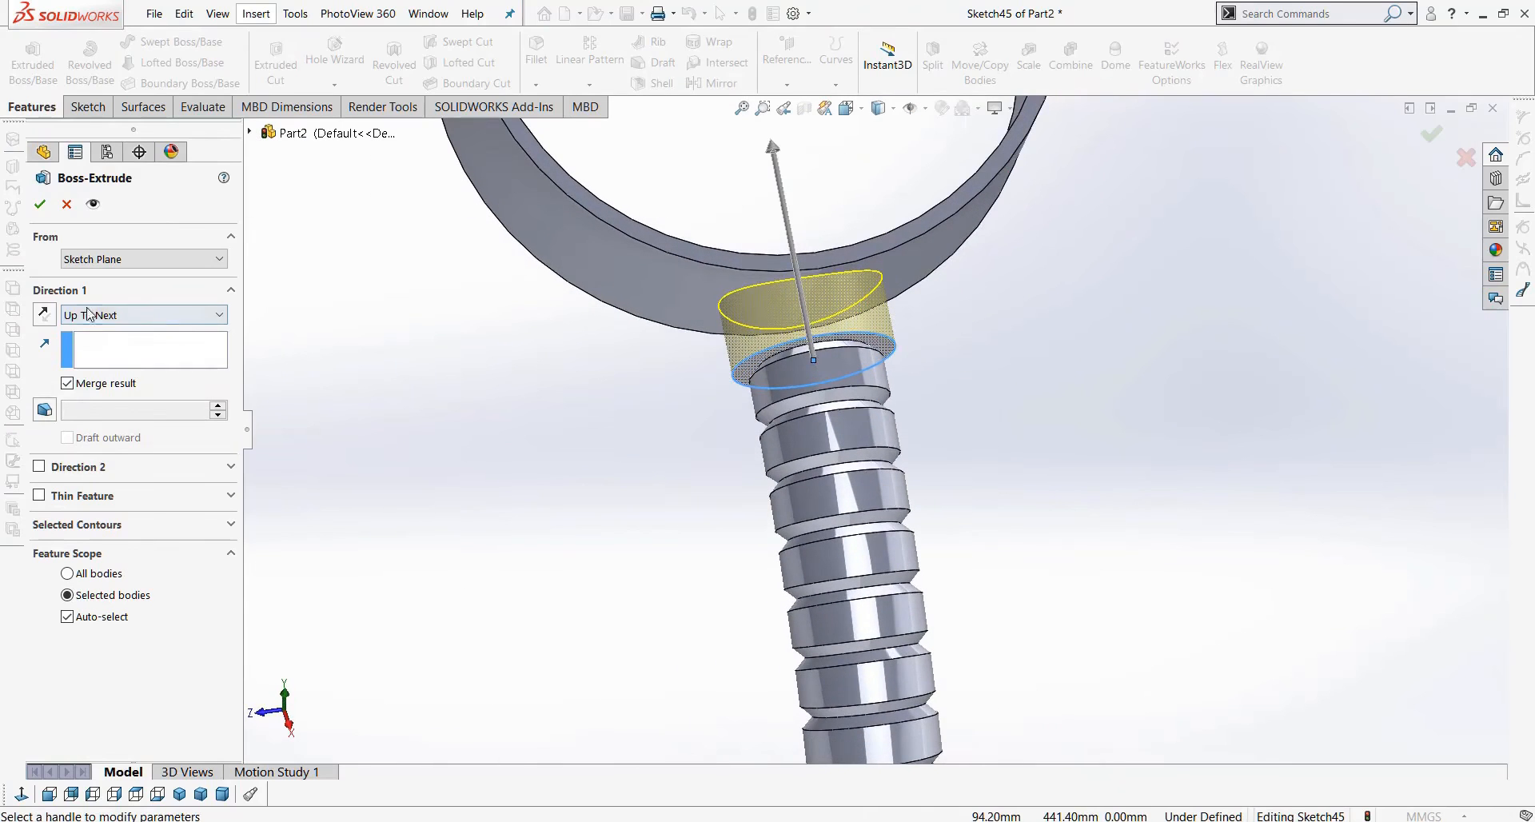
left_click(102, 317)
left_click(104, 388)
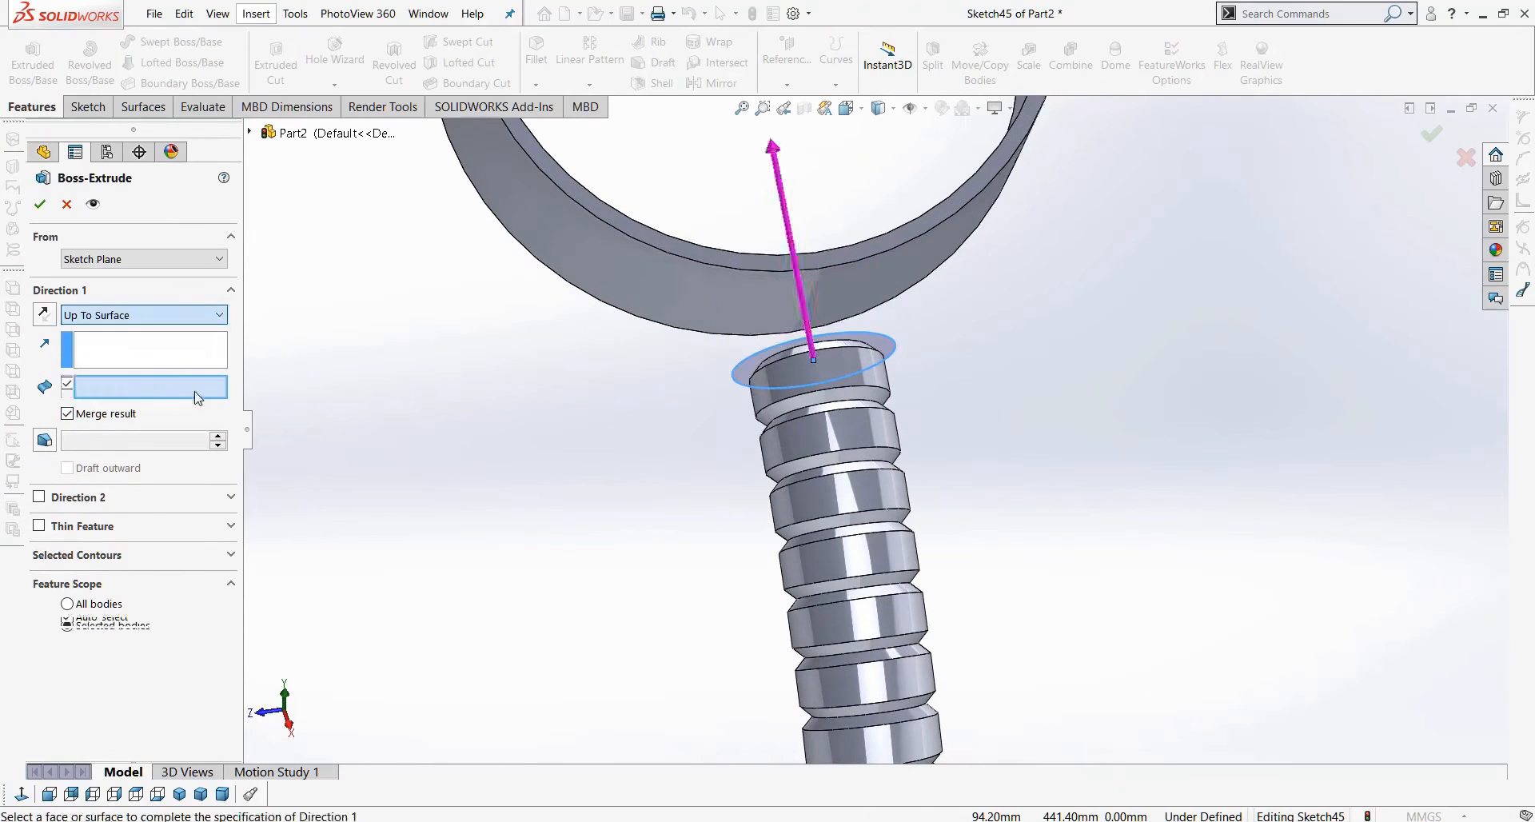
left_click(658, 304)
mouse_move(617, 389)
middle_mouse_down()
mouse_move(630, 418)
mouse_move(610, 332)
mouse_move(613, 397)
middle_mouse_up()
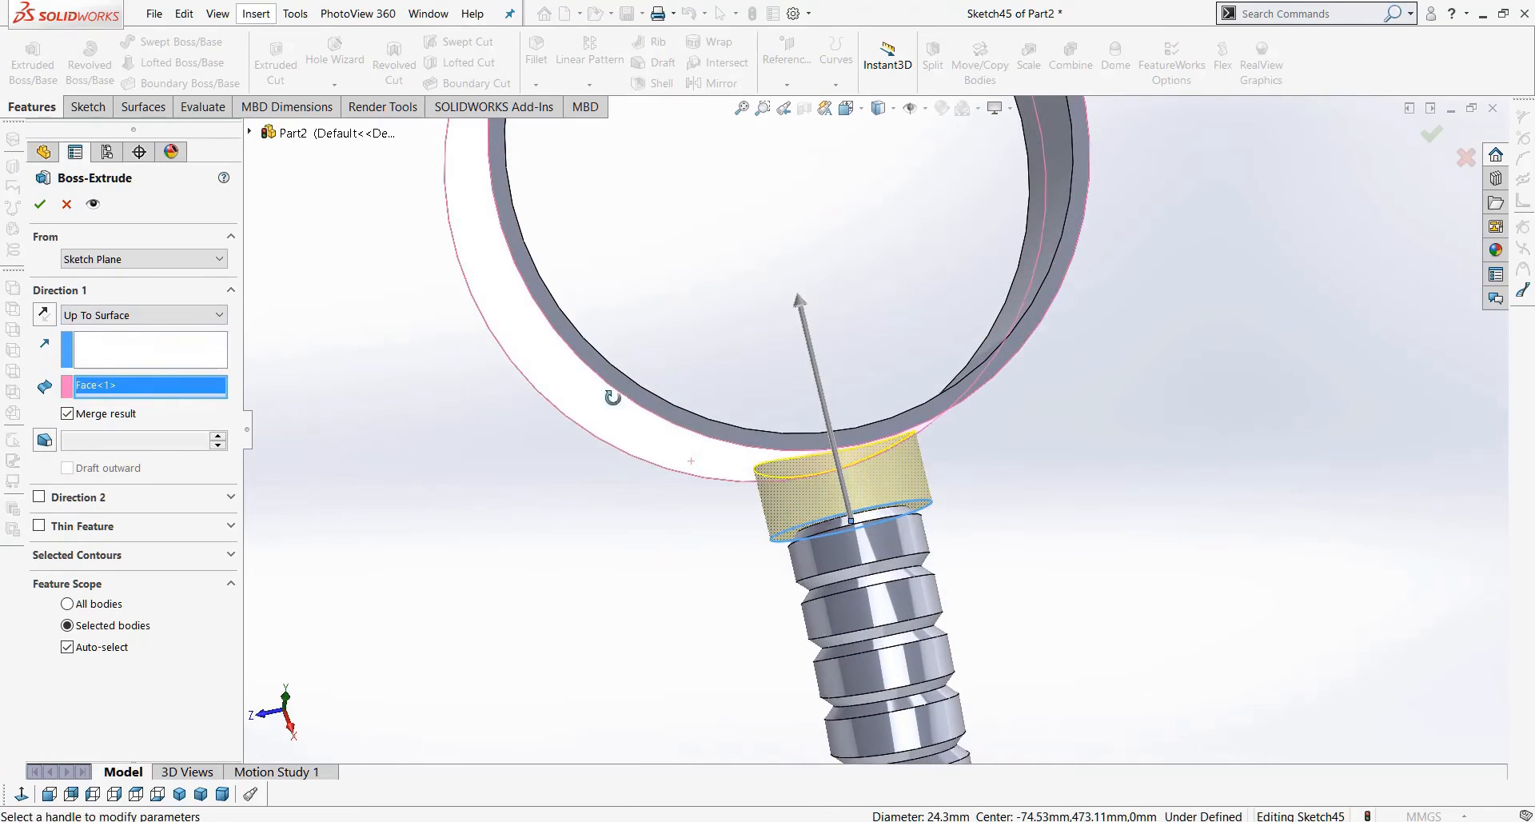
left_click(68, 414)
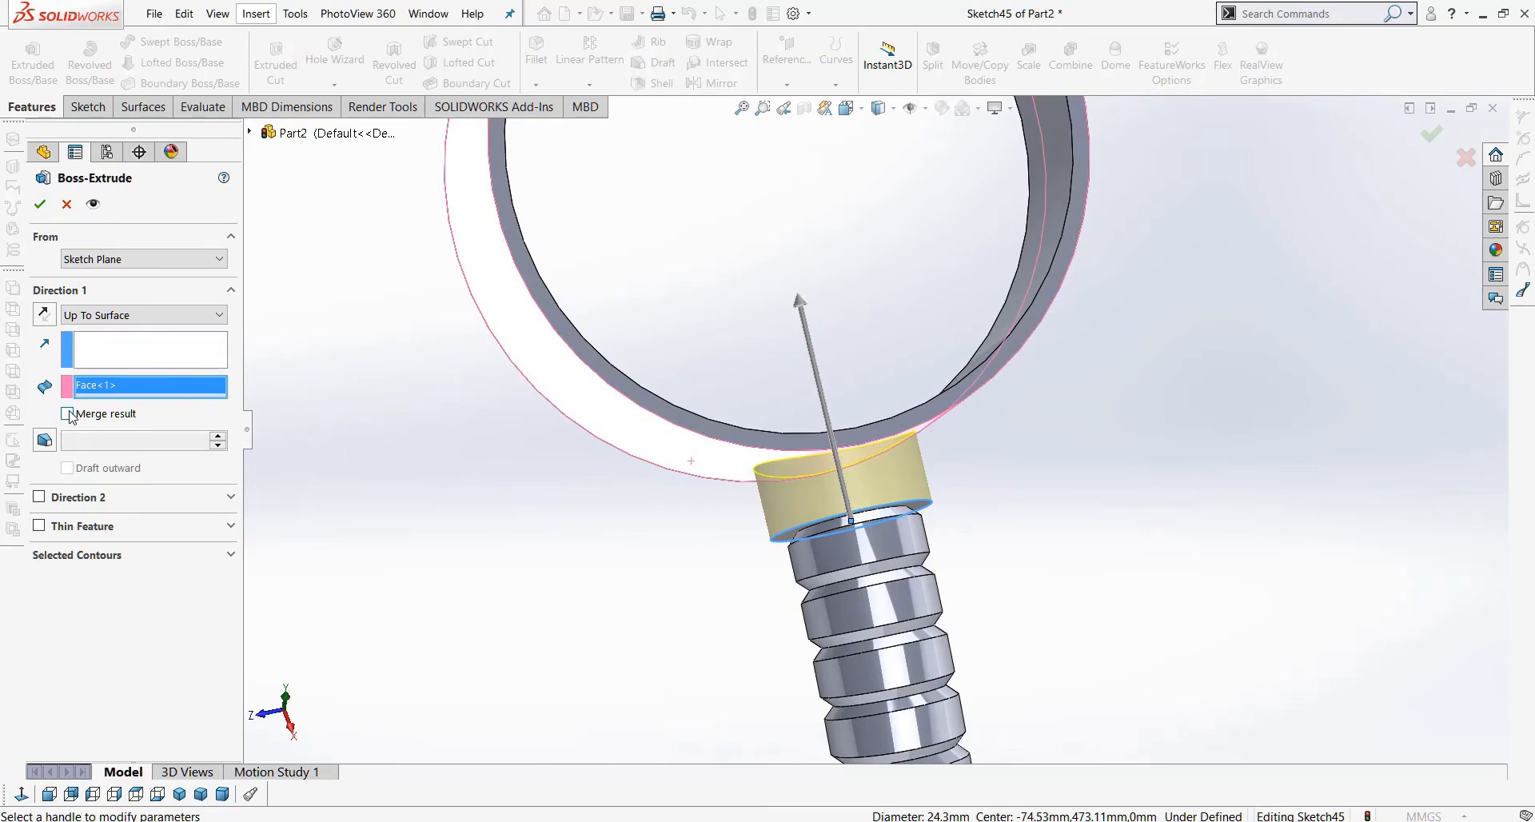
left_click(40, 205)
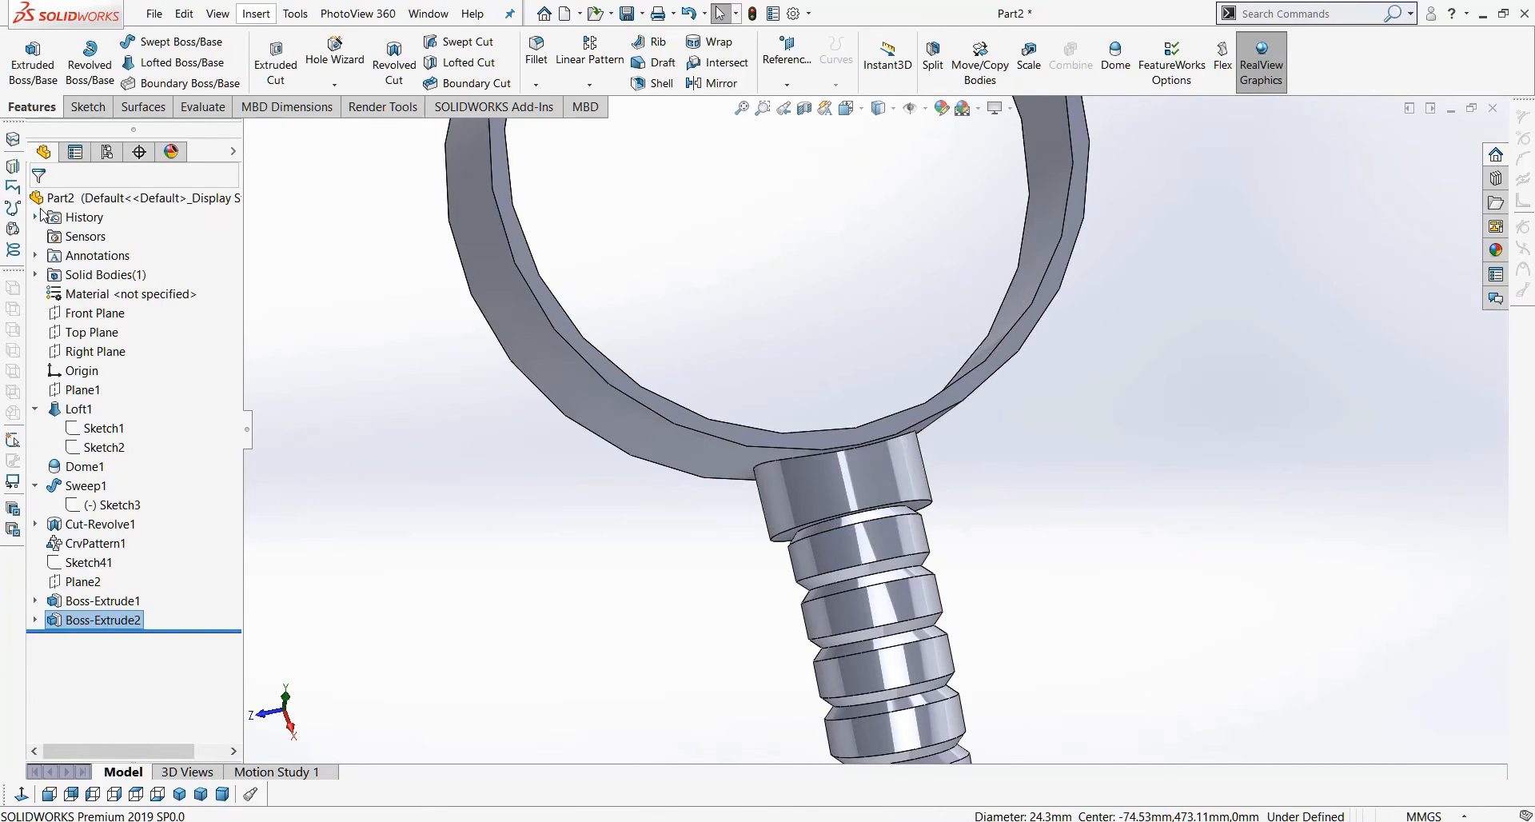
Start a sketch on the Front Plane and orient the view normal to it.
middle_click_drag(574, 400, 677, 370)
scroll(770, 370, "up", 3)
middle_click_drag(905, 352, 653, 575)
scroll(830, 489, "up", 5)
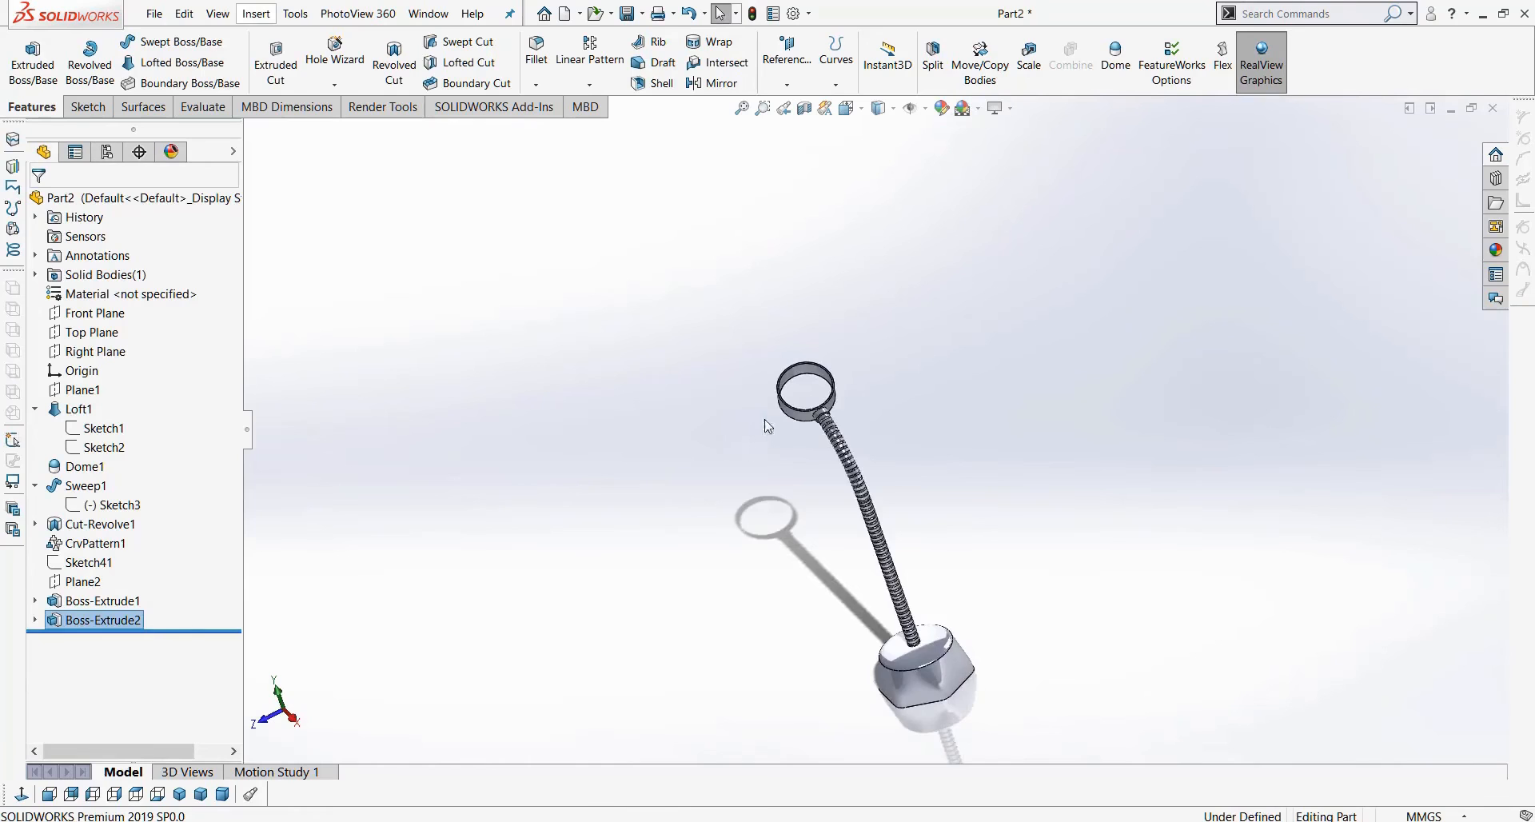
scroll(774, 424, "down", 4)
middle_click_drag(775, 425, 1058, 342)
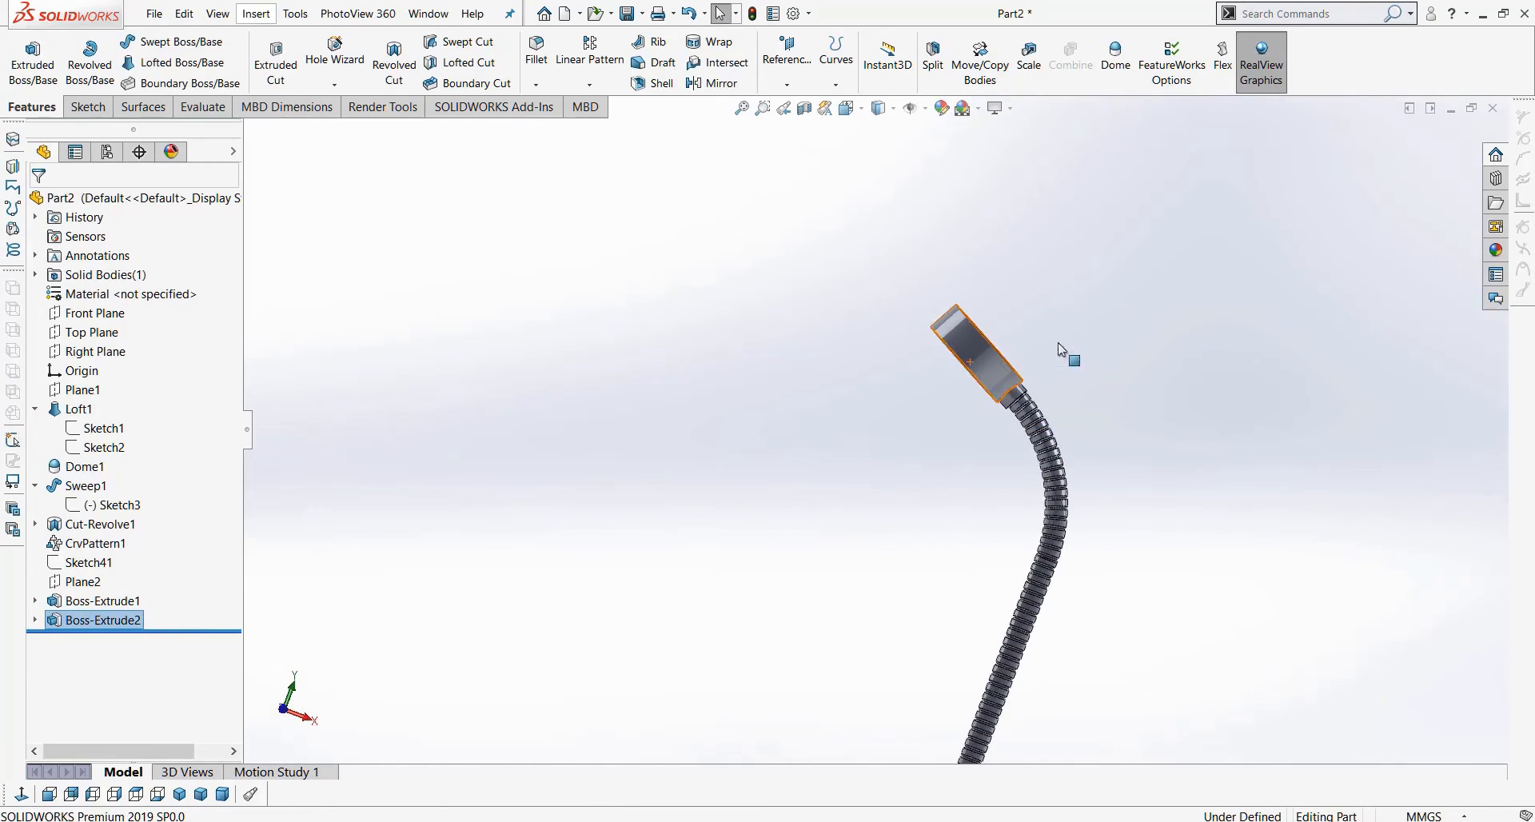
left_click(92, 584)
middle_click_drag(648, 467, 555, 477)
left_click(83, 313)
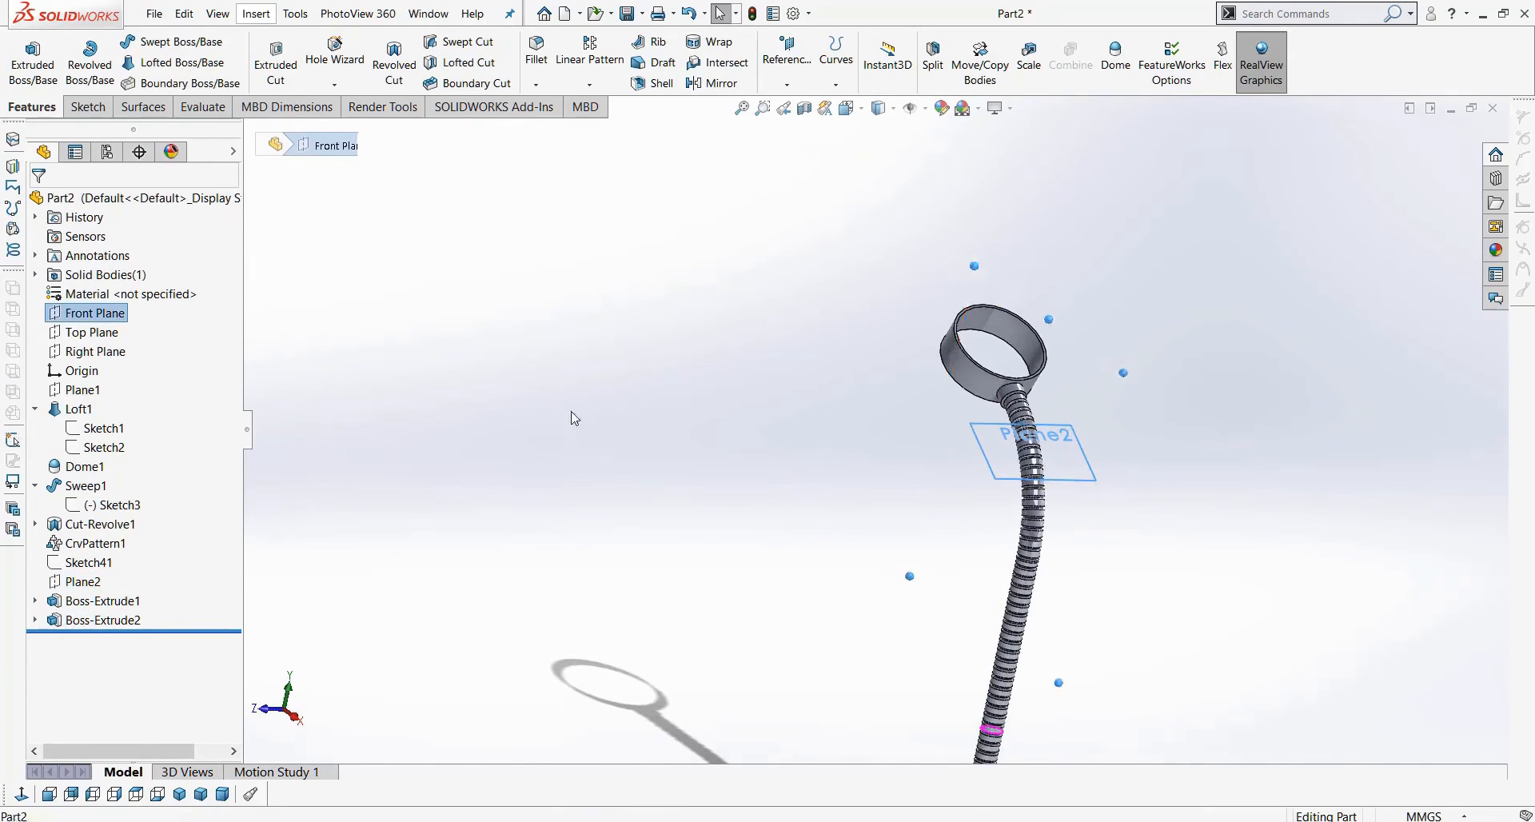
middle_click_drag(572, 418, 610, 442)
left_click(86, 106)
left_click(25, 52)
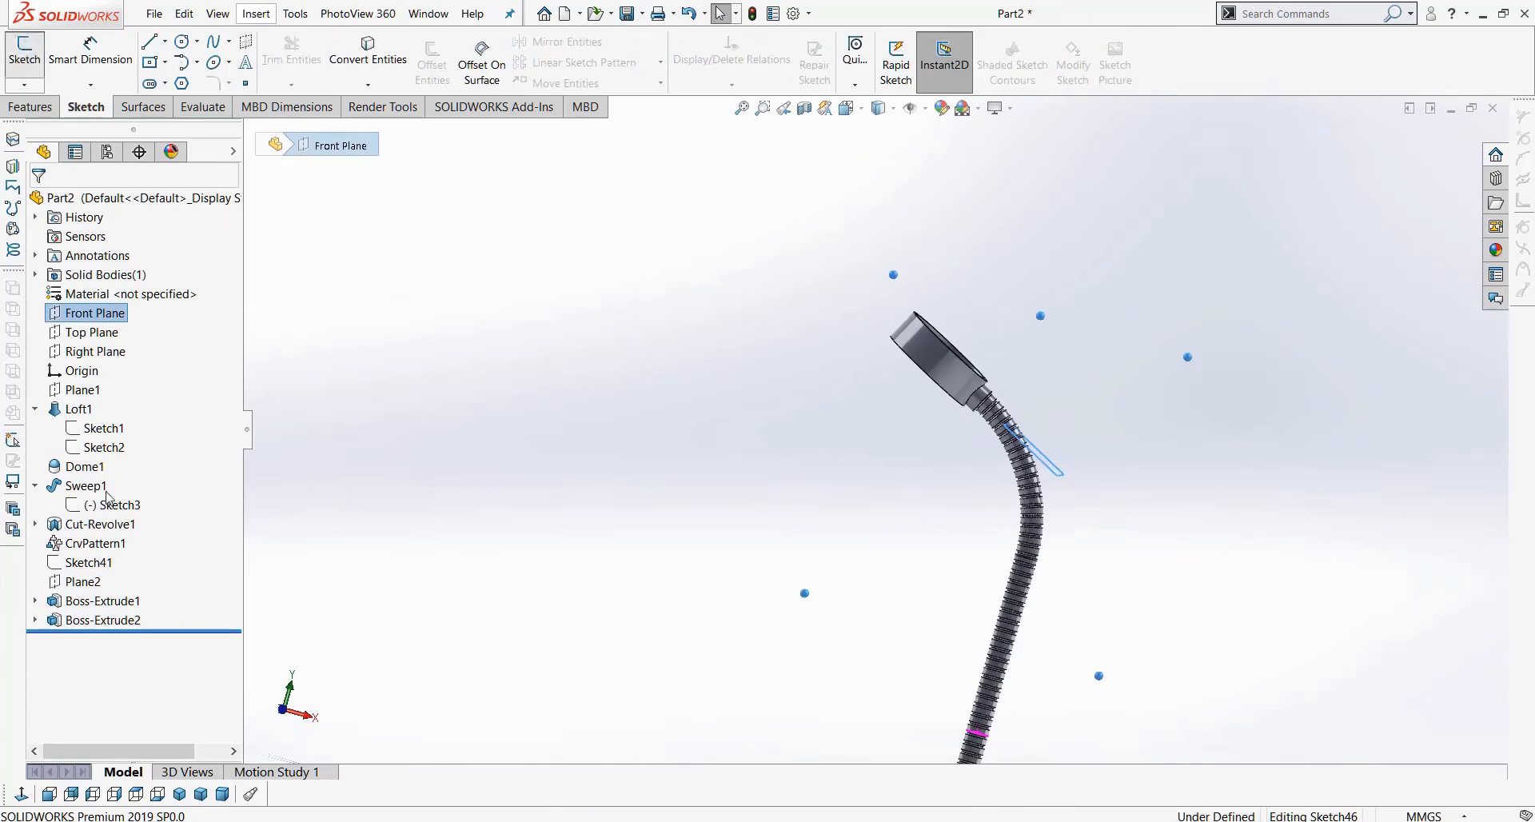
left_click(22, 794)
Show hidden lines and draw a construction line about 84 mm long across the ring's interior, midway through its width.
left_click(165, 40)
left_click(189, 79)
scroll(836, 180, "down", 3)
left_click(879, 108)
left_click(879, 189)
scroll(803, 288, "down", 2)
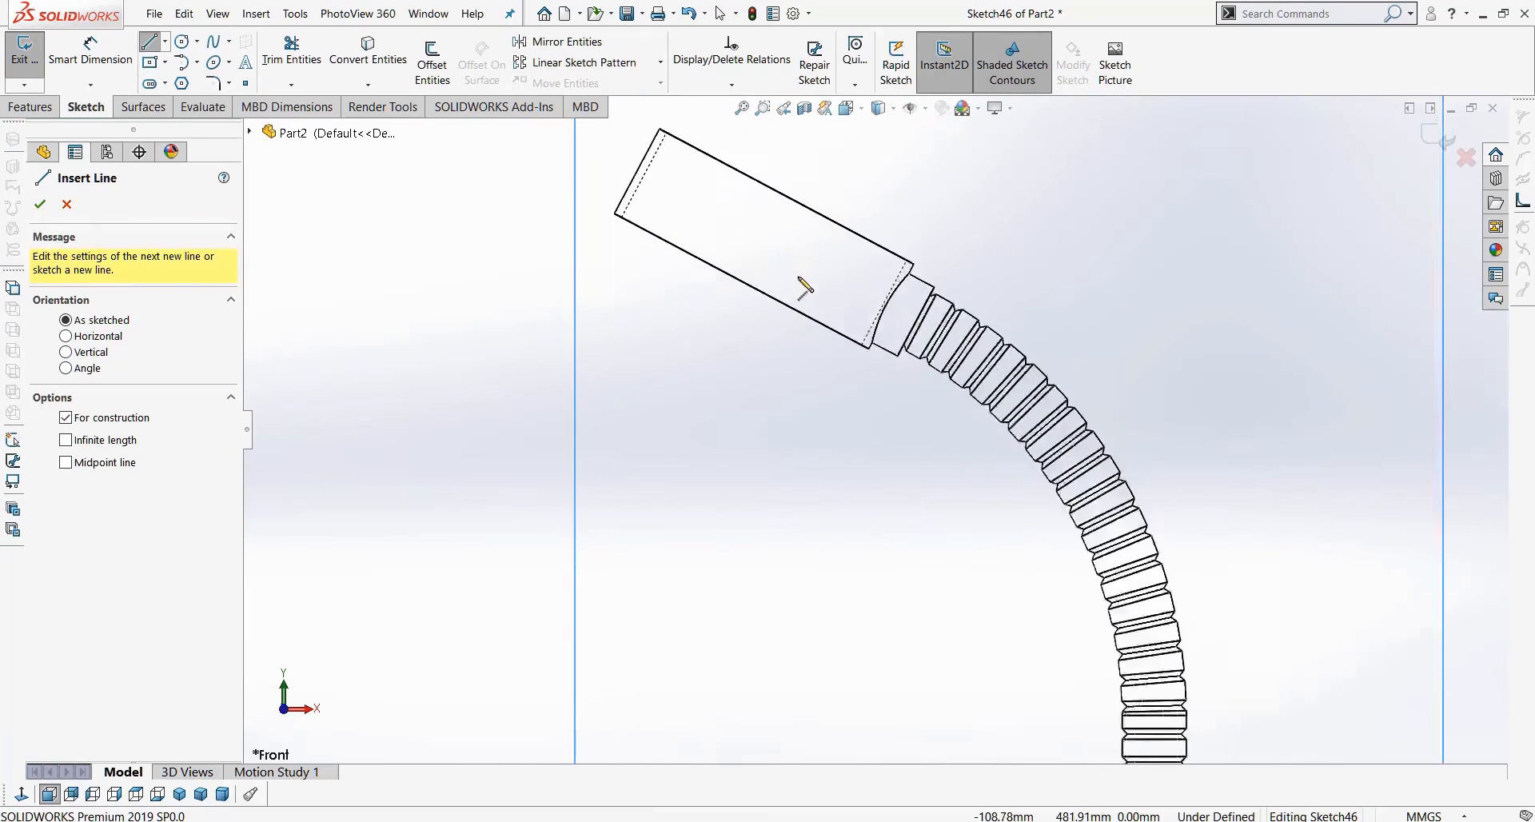
scroll(803, 288, "down", 1)
left_click(906, 316)
left_click(615, 162)
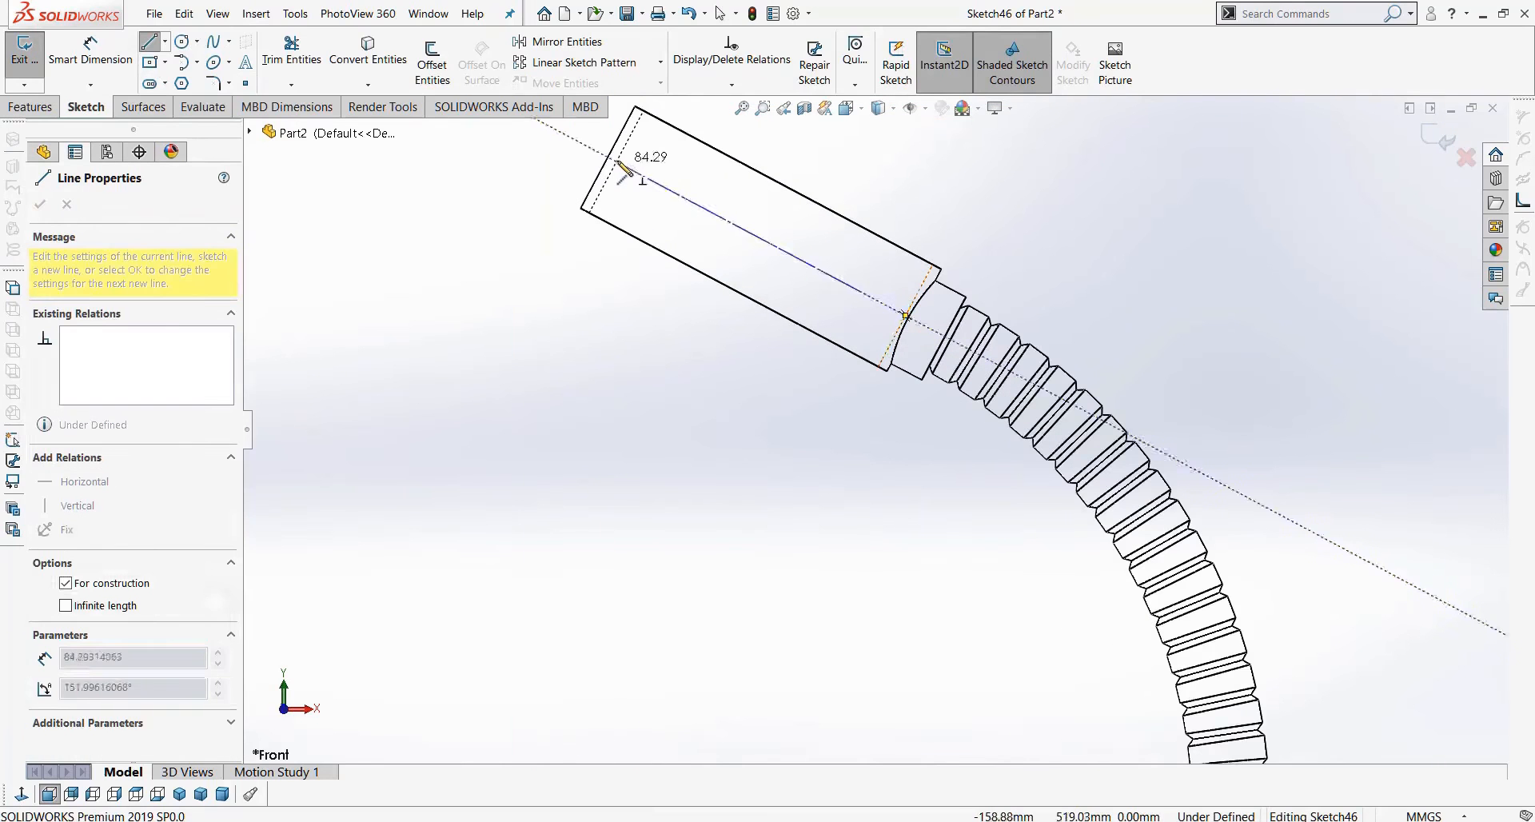
Draw a perpendicular construction line from the midpoint of the ring's centerline out past its upper edge.
key("Escape")
left_click(760, 238)
scroll(760, 238, "up", 3)
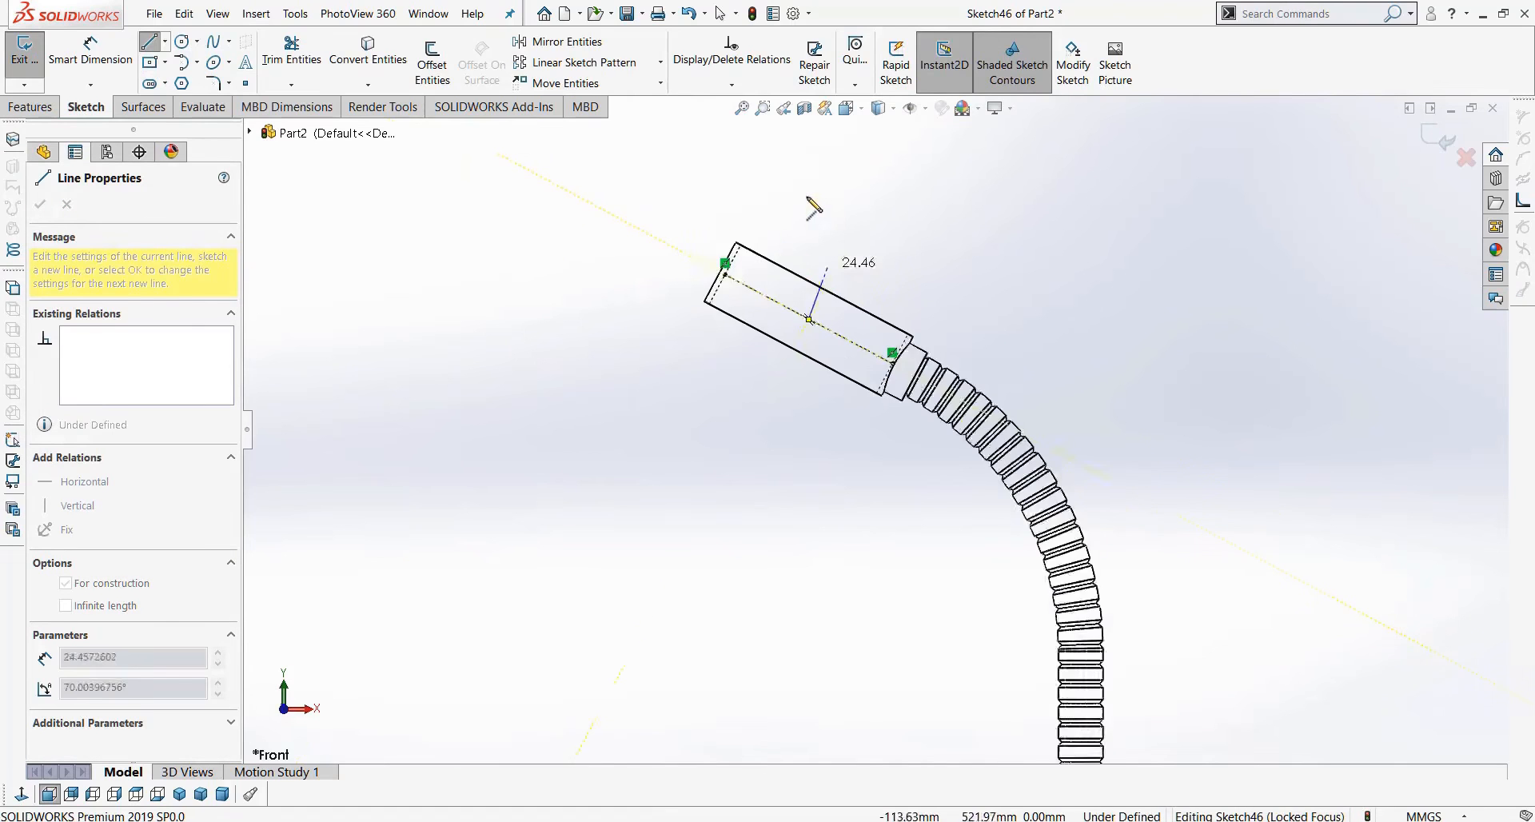
left_click(913, 195)
key("Escape")
key("Escape")
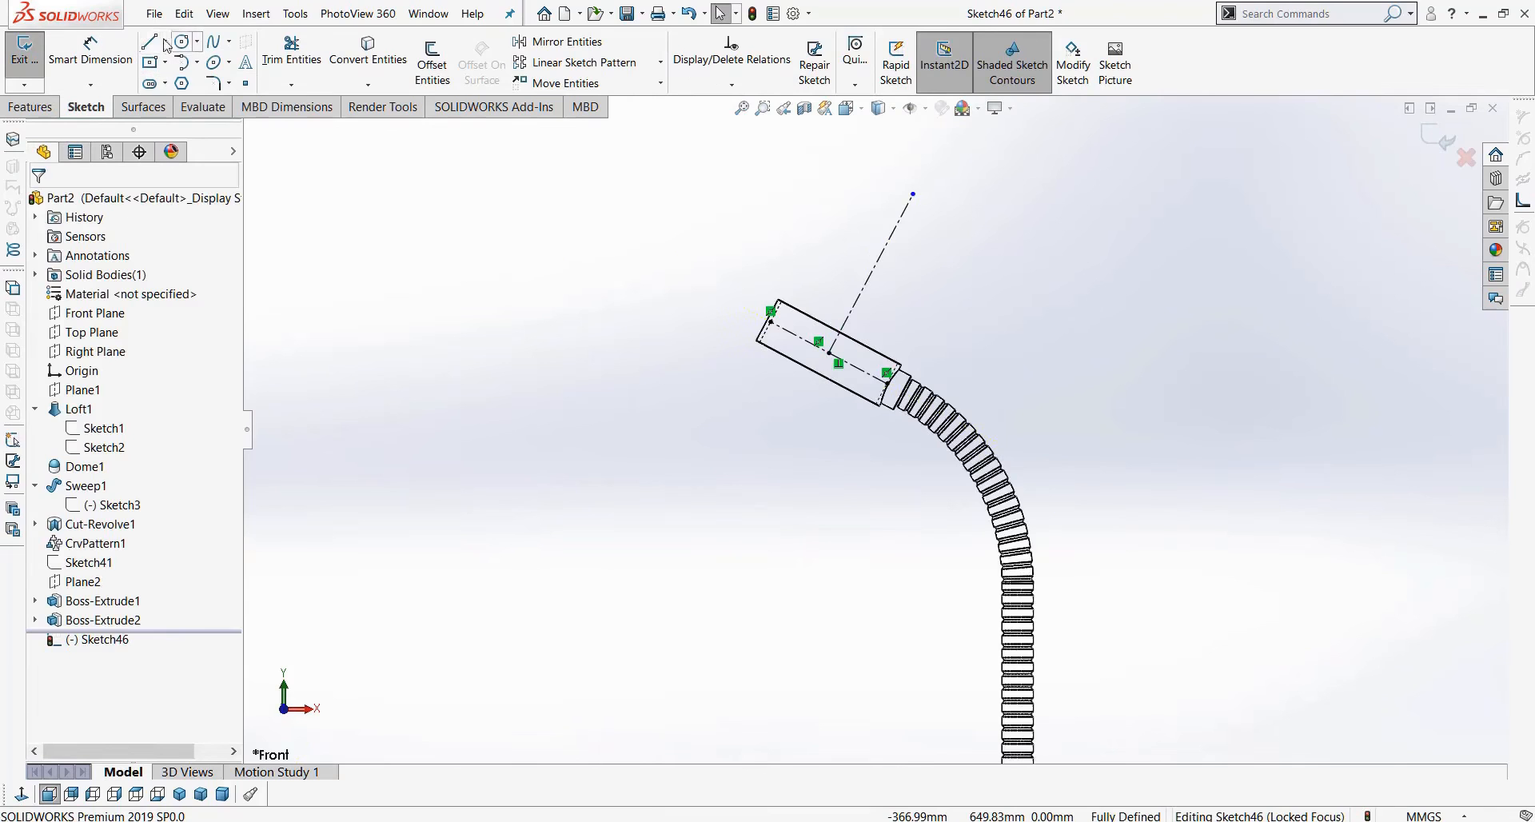
Draw a line from the pole-side end of the ring's centerline, perpendicular to it and past the ring's upper edge.
key("l")
scroll(912, 334, "up", 5)
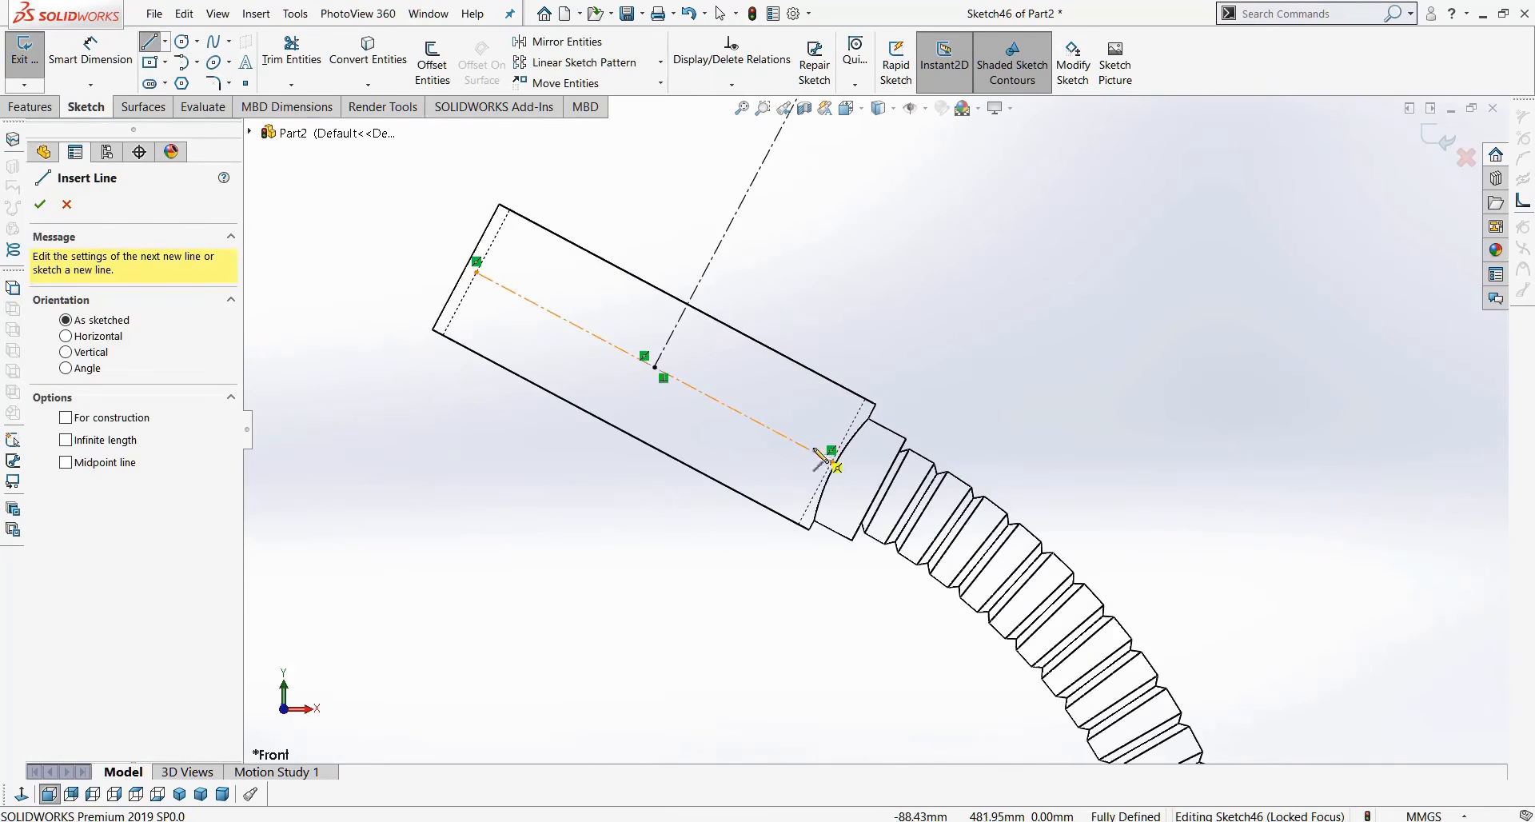
scroll(828, 464, "up", 3)
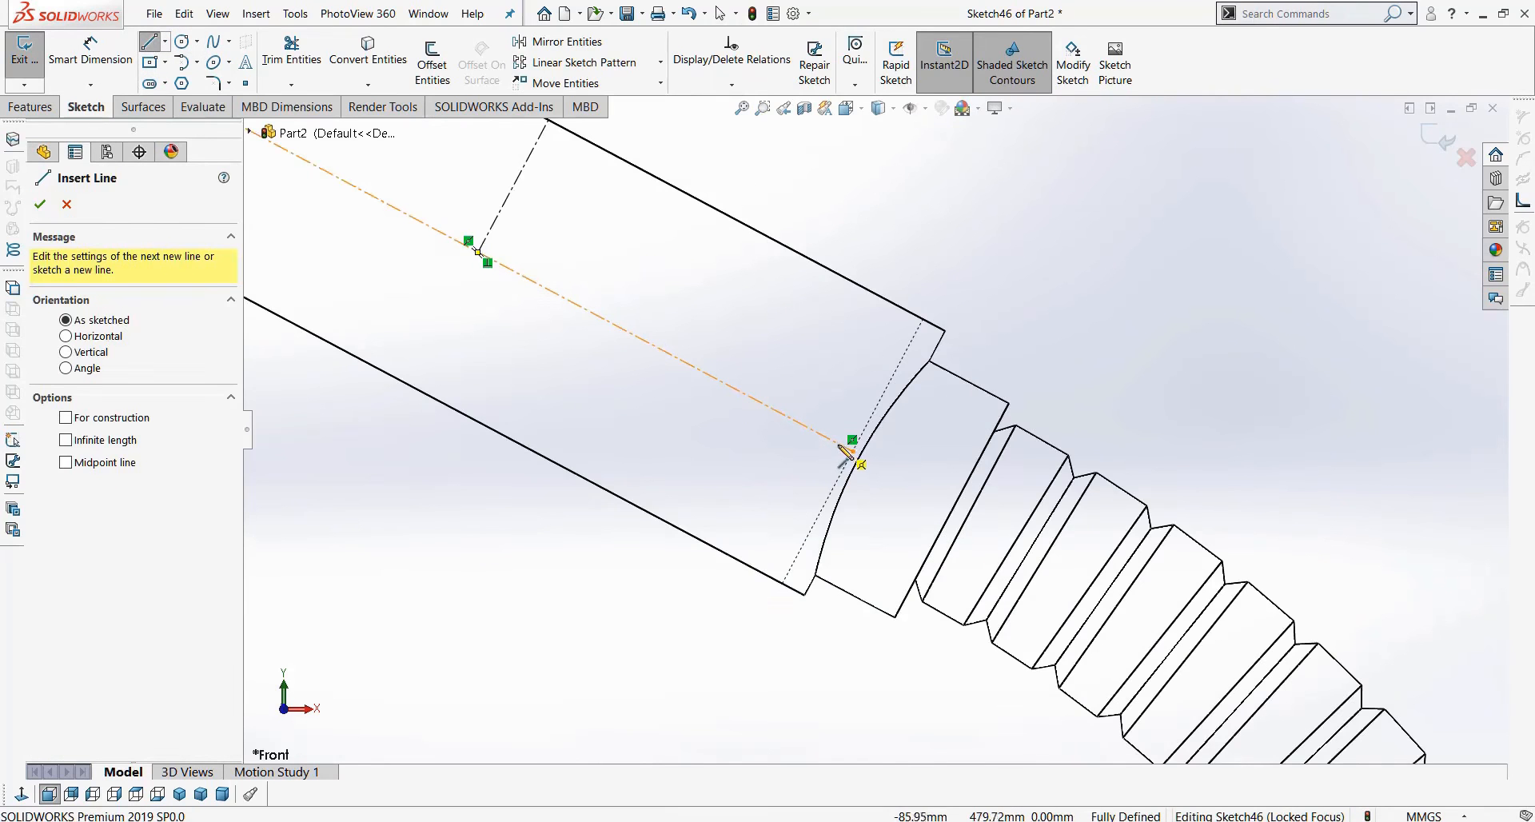
left_click(846, 453)
scroll(990, 232, "down", 1)
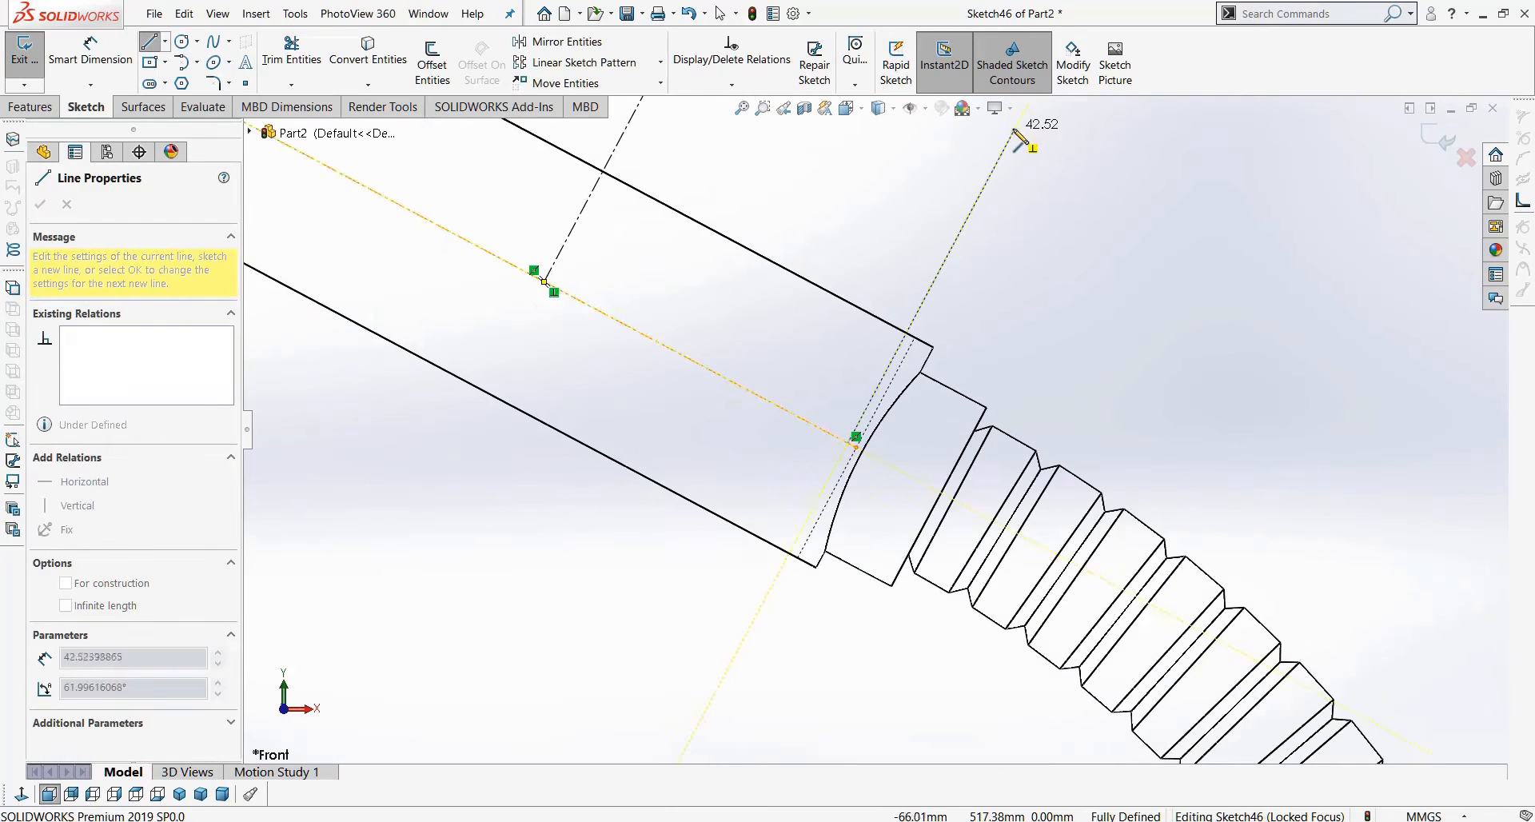
scroll(872, 430, "down", 3)
left_click(942, 284)
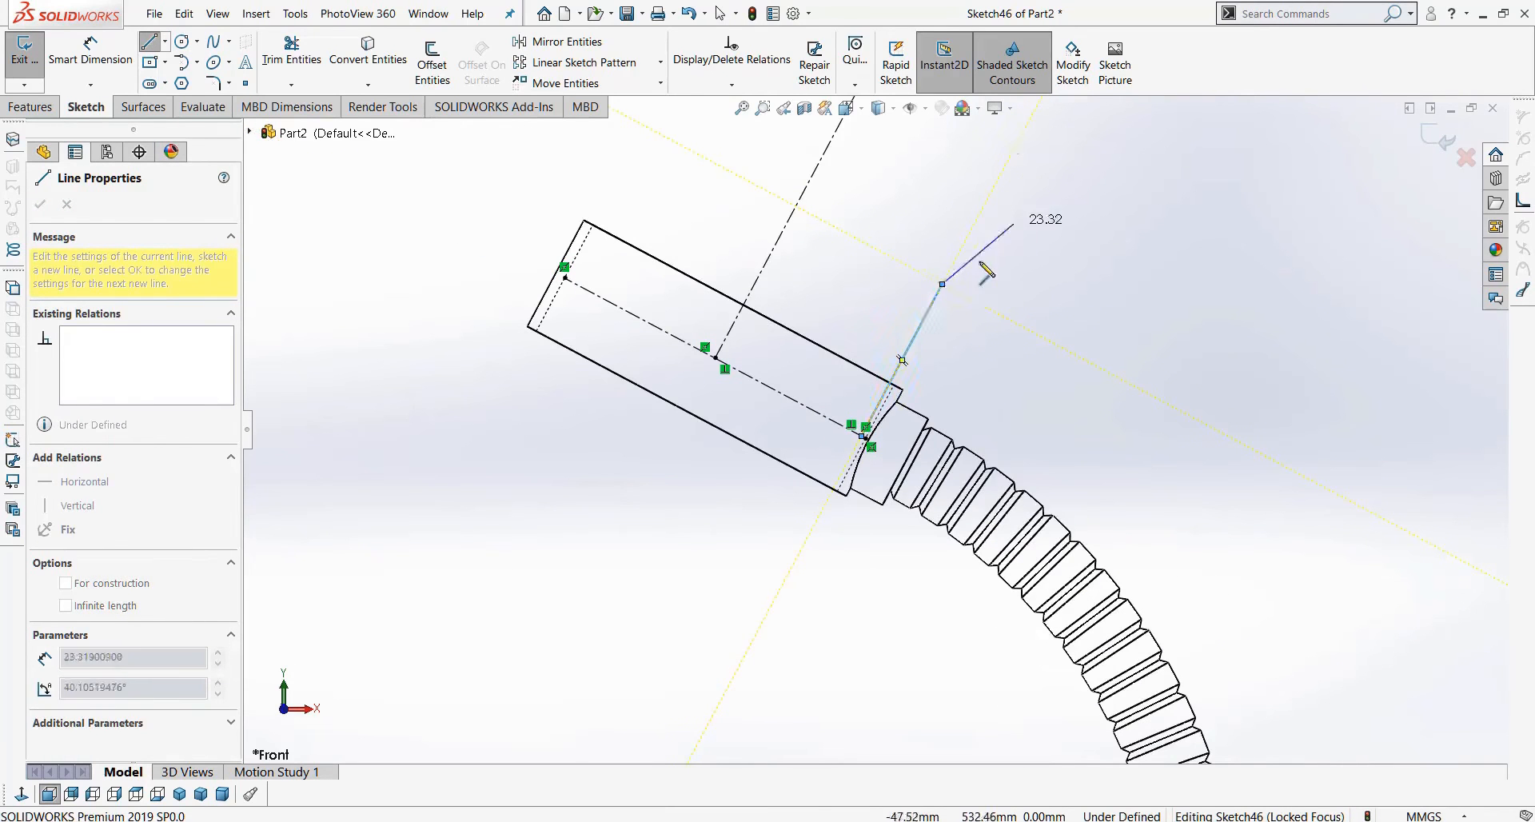
key("Escape")
Adjust the free end of the perpendicular line so that it is about 64 mm long.
left_click_drag(942, 284, 1009, 168)
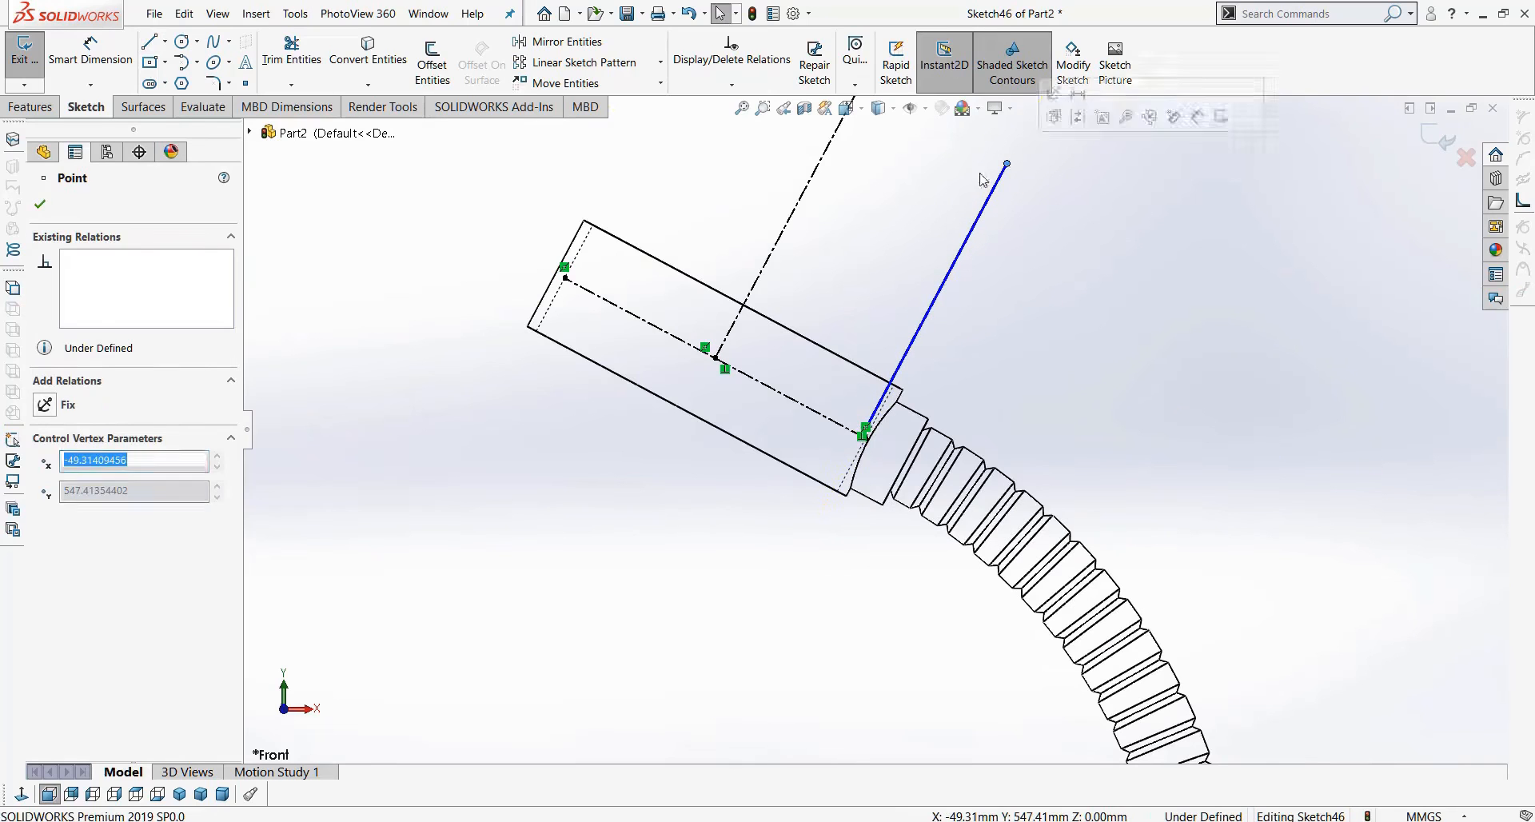
scroll(890, 444, "down", 10)
scroll(889, 444, "up", 10)
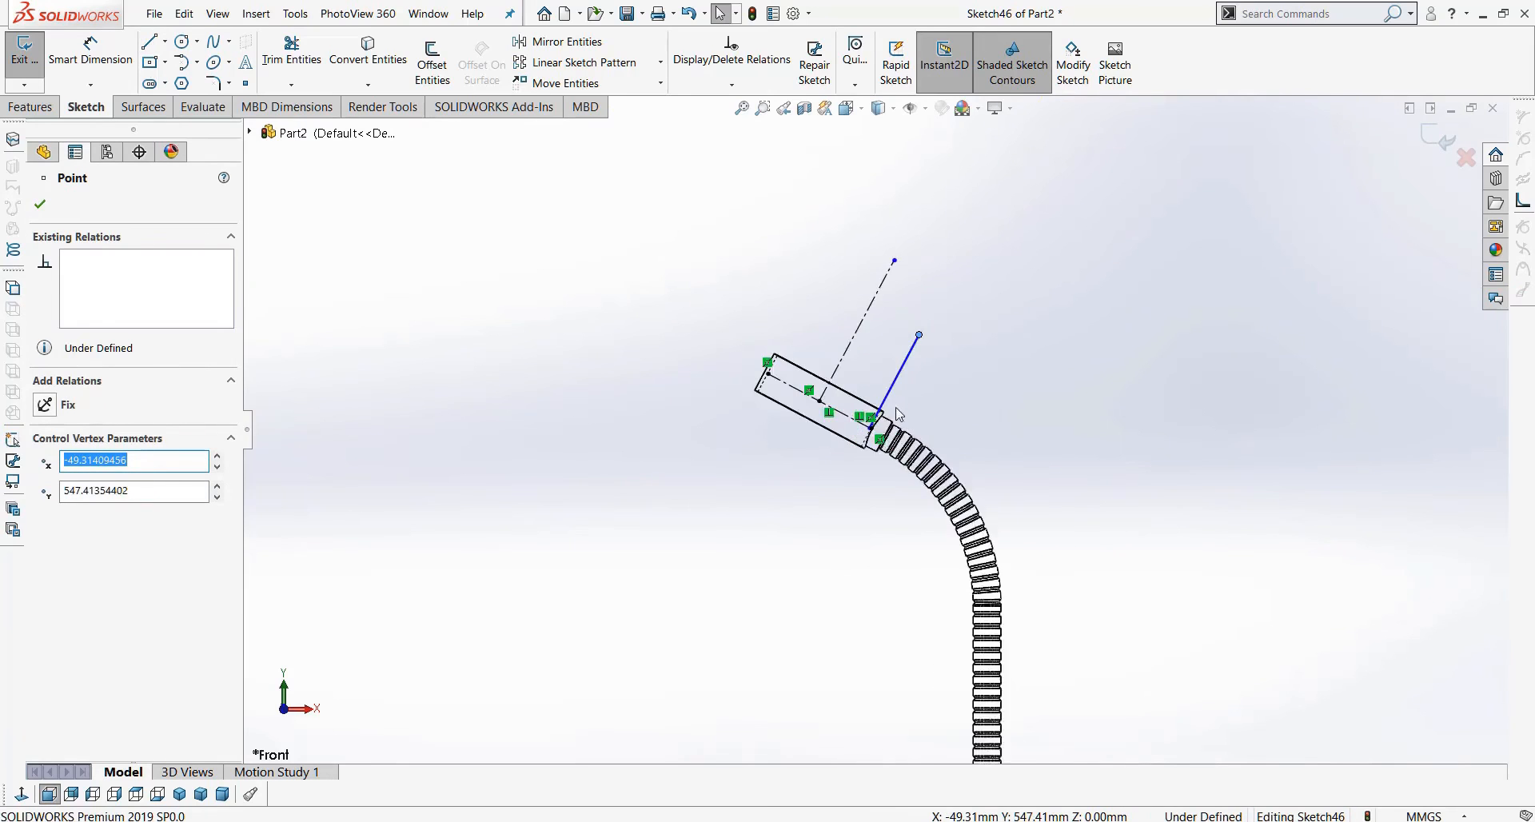
left_click_drag(940, 232, 918, 277)
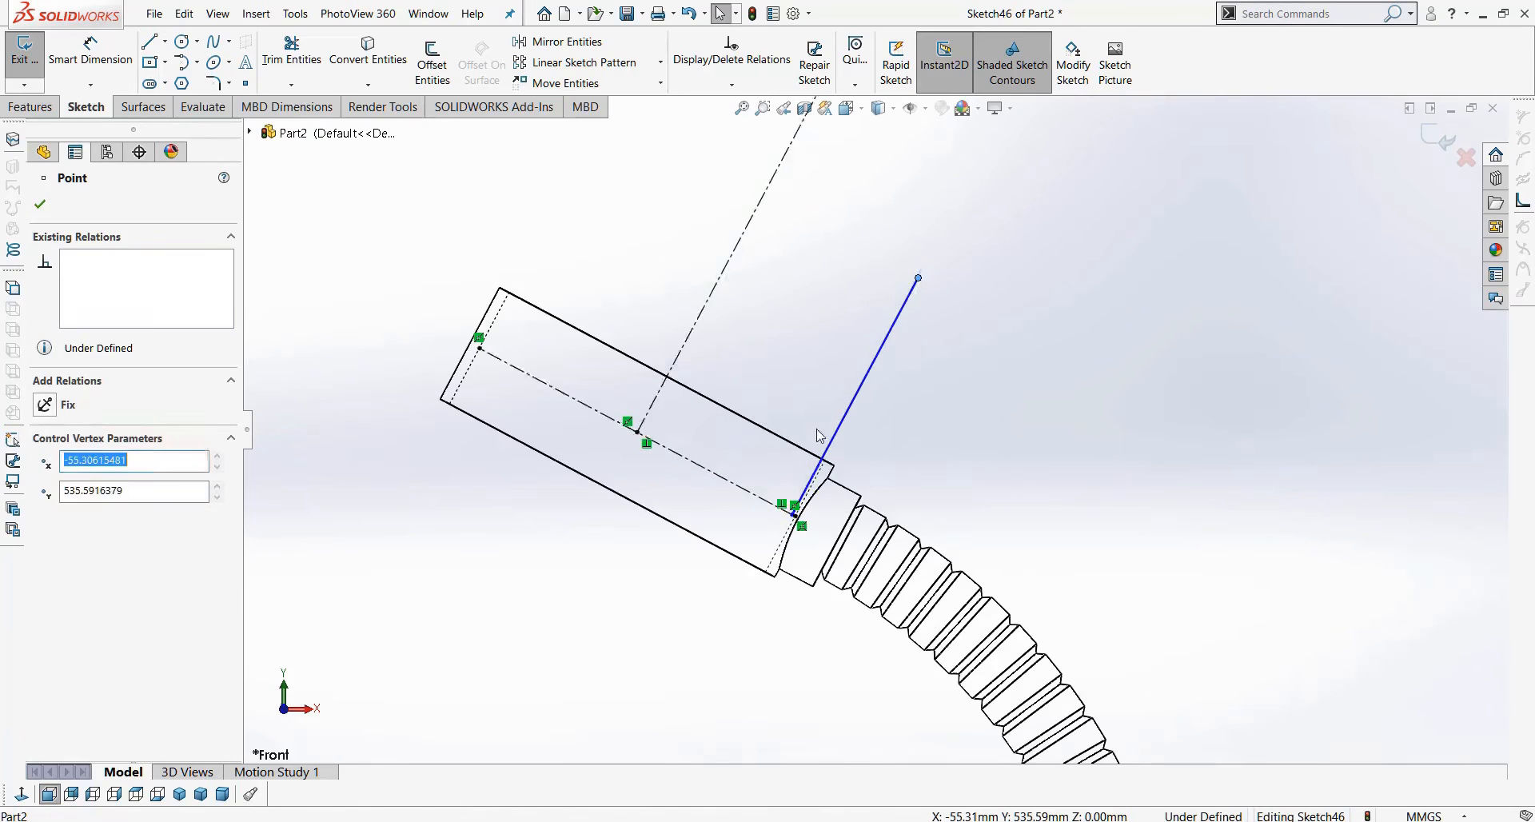
scroll(812, 508, "down", 3)
scroll(526, 322, "up", 2)
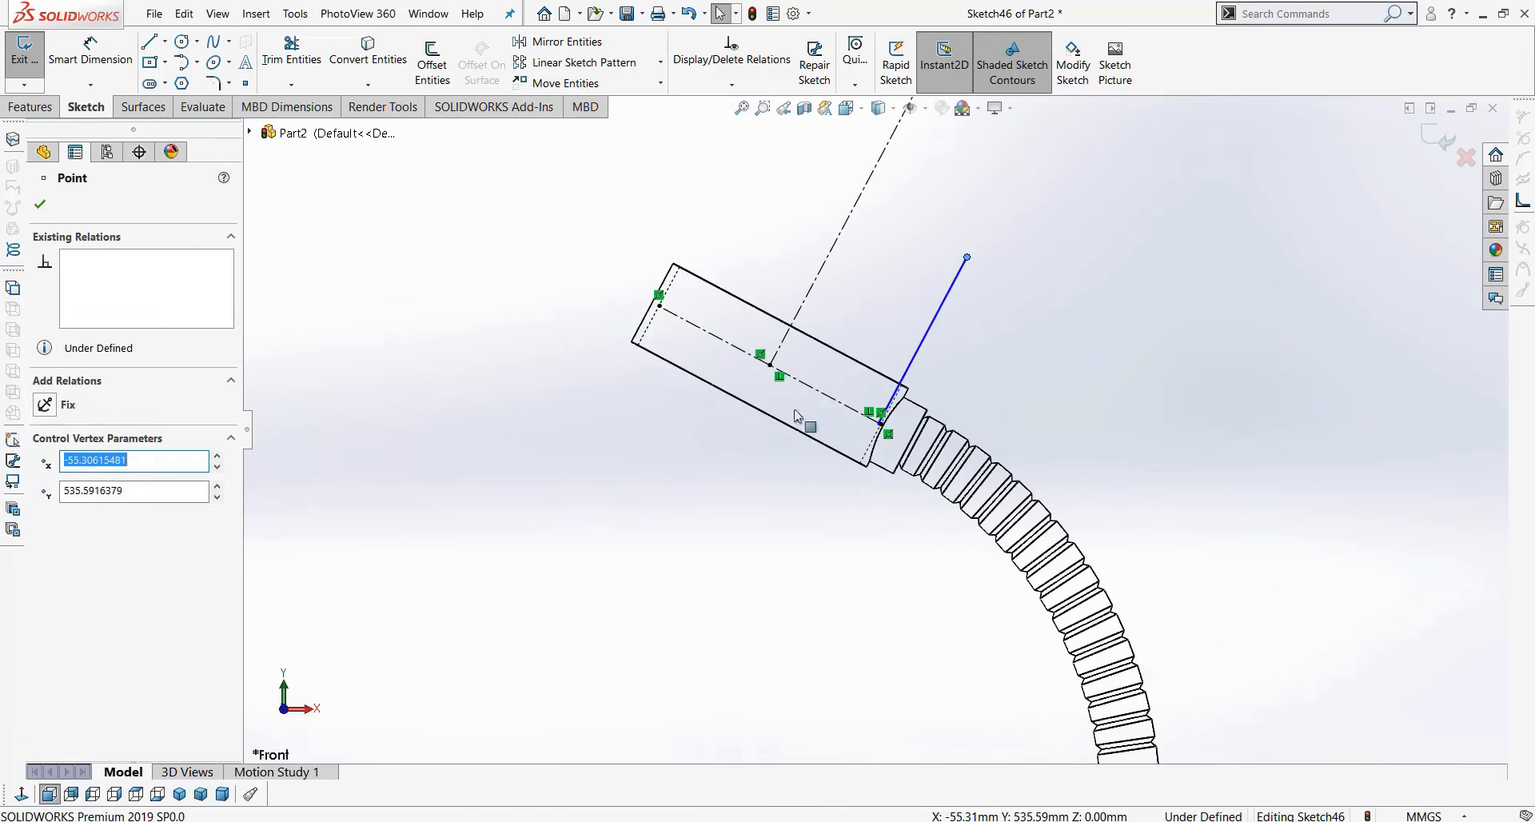
Draw a collinear line about 45 mm long from the same centerline endpoint, running below the ring.
scroll(888, 432, "up", 2)
left_click(150, 42)
scroll(875, 425, "up", 3)
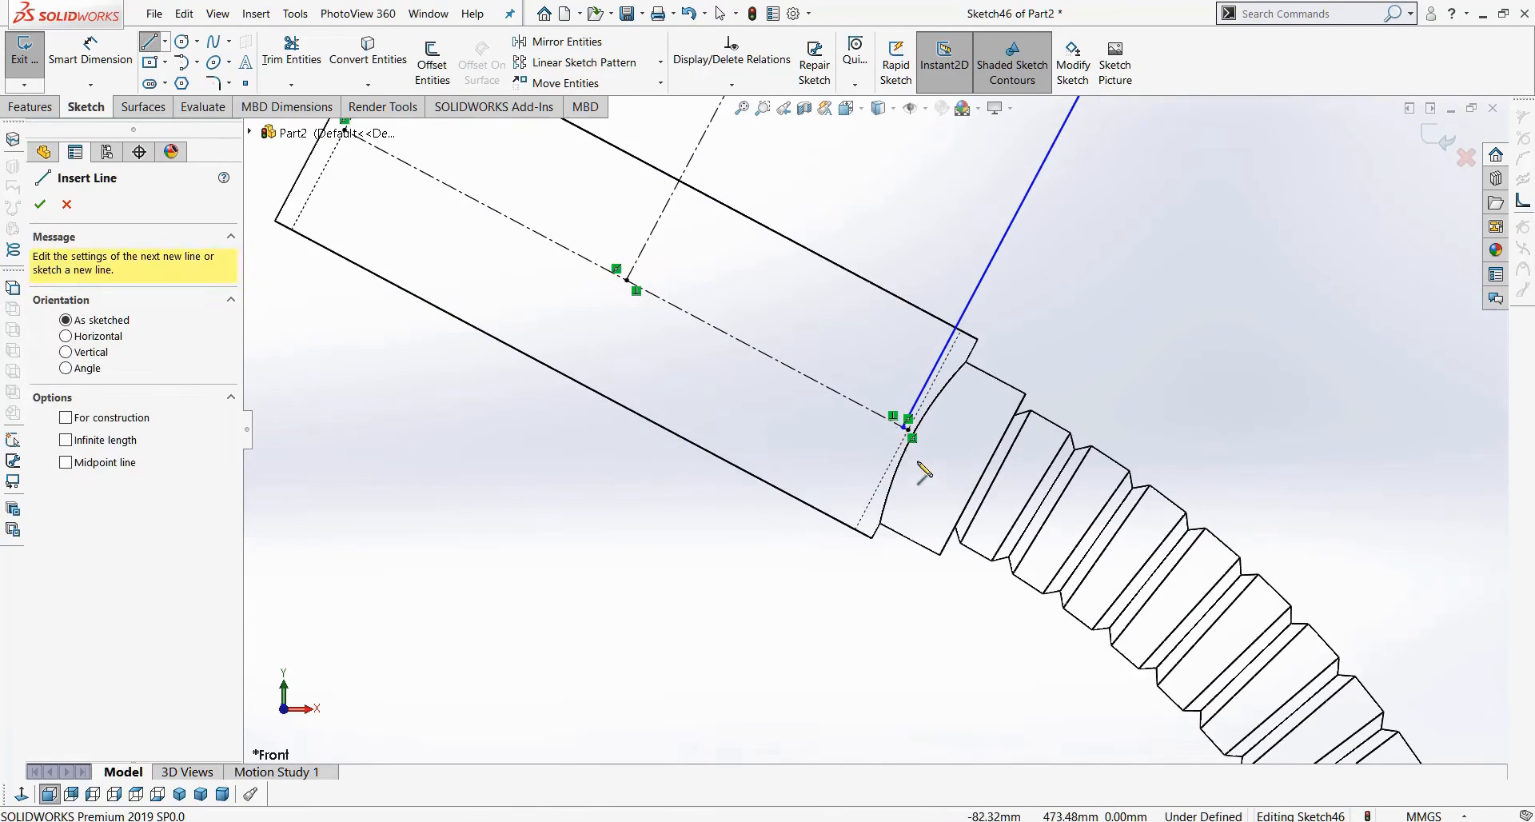
left_click(906, 431)
scroll(899, 479, "down", 3)
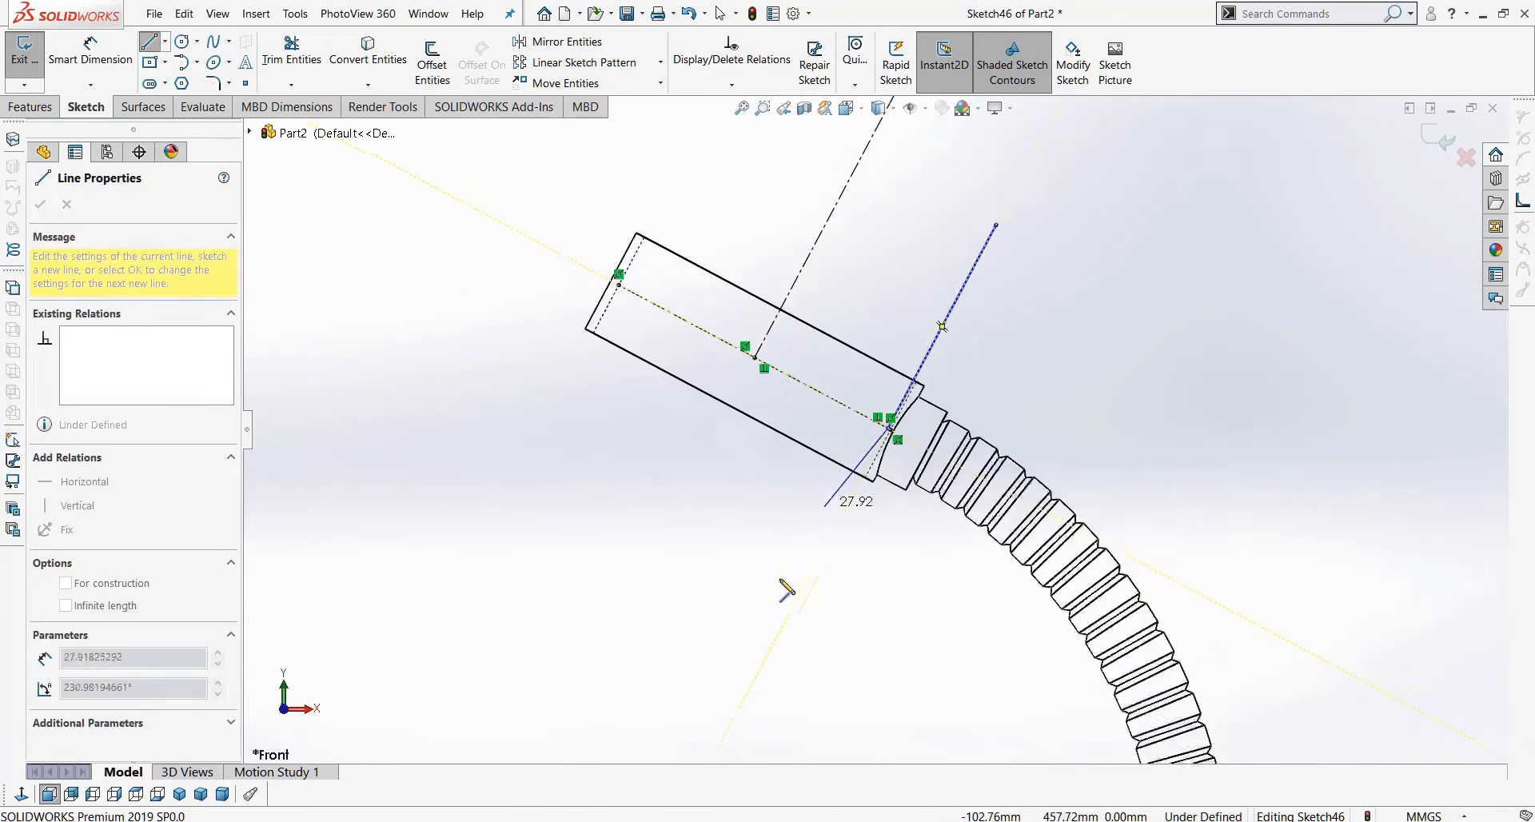
left_click(832, 528)
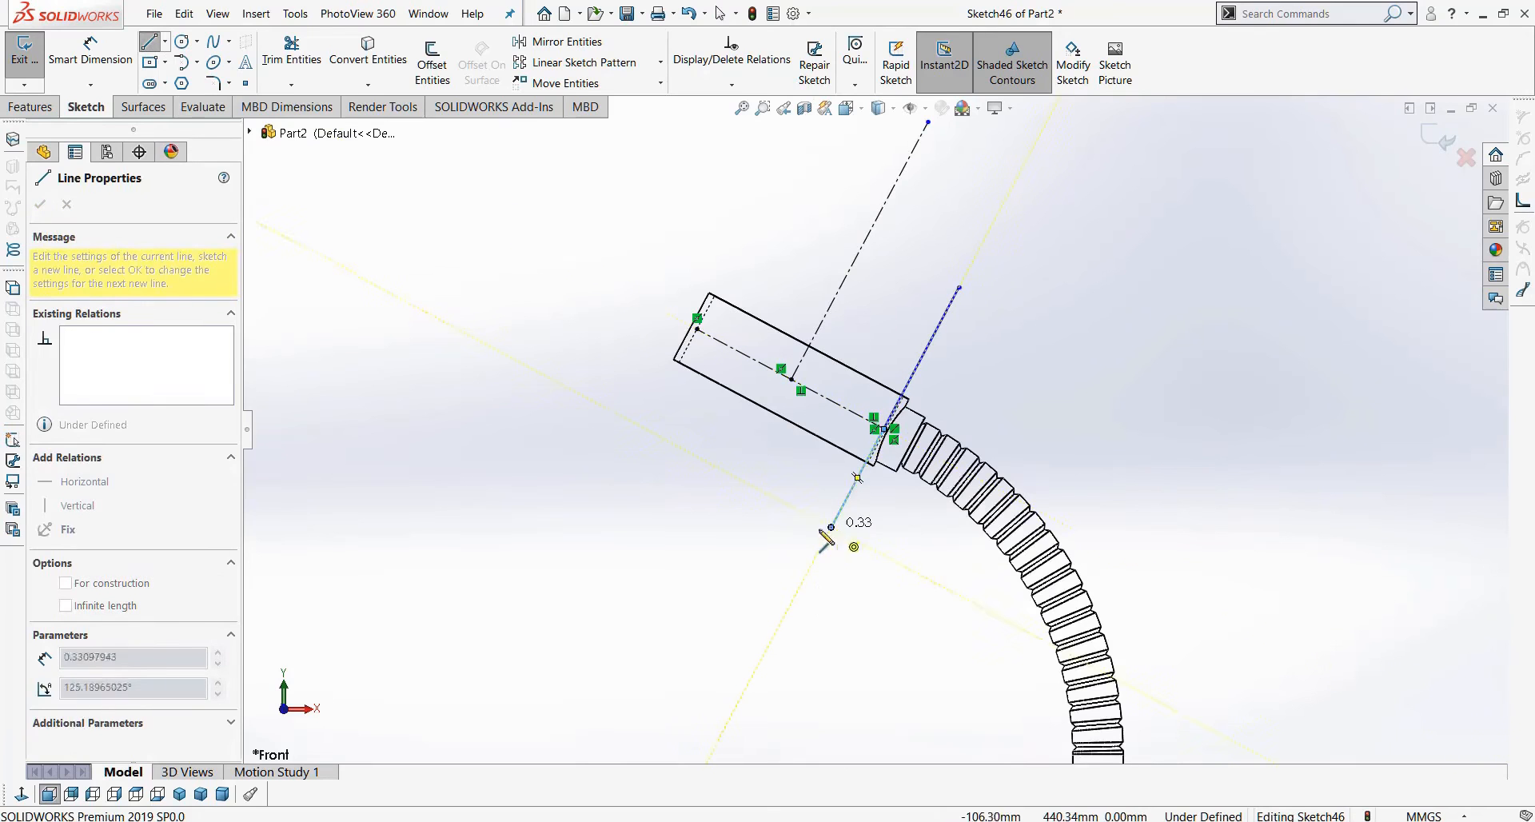
scroll(810, 647, "up", 2)
scroll(835, 500, "down", 3)
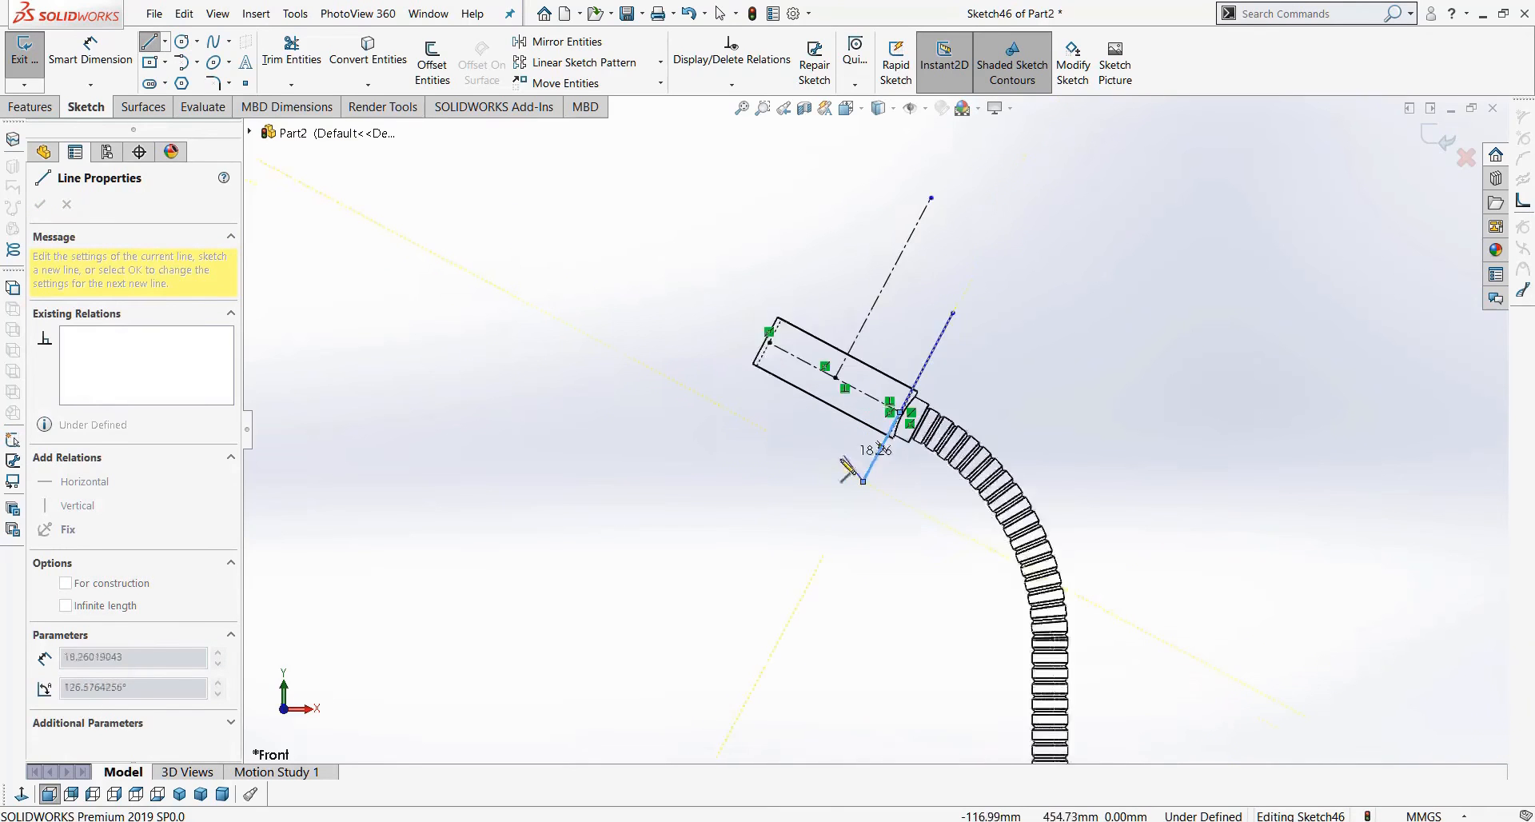
key("Escape")
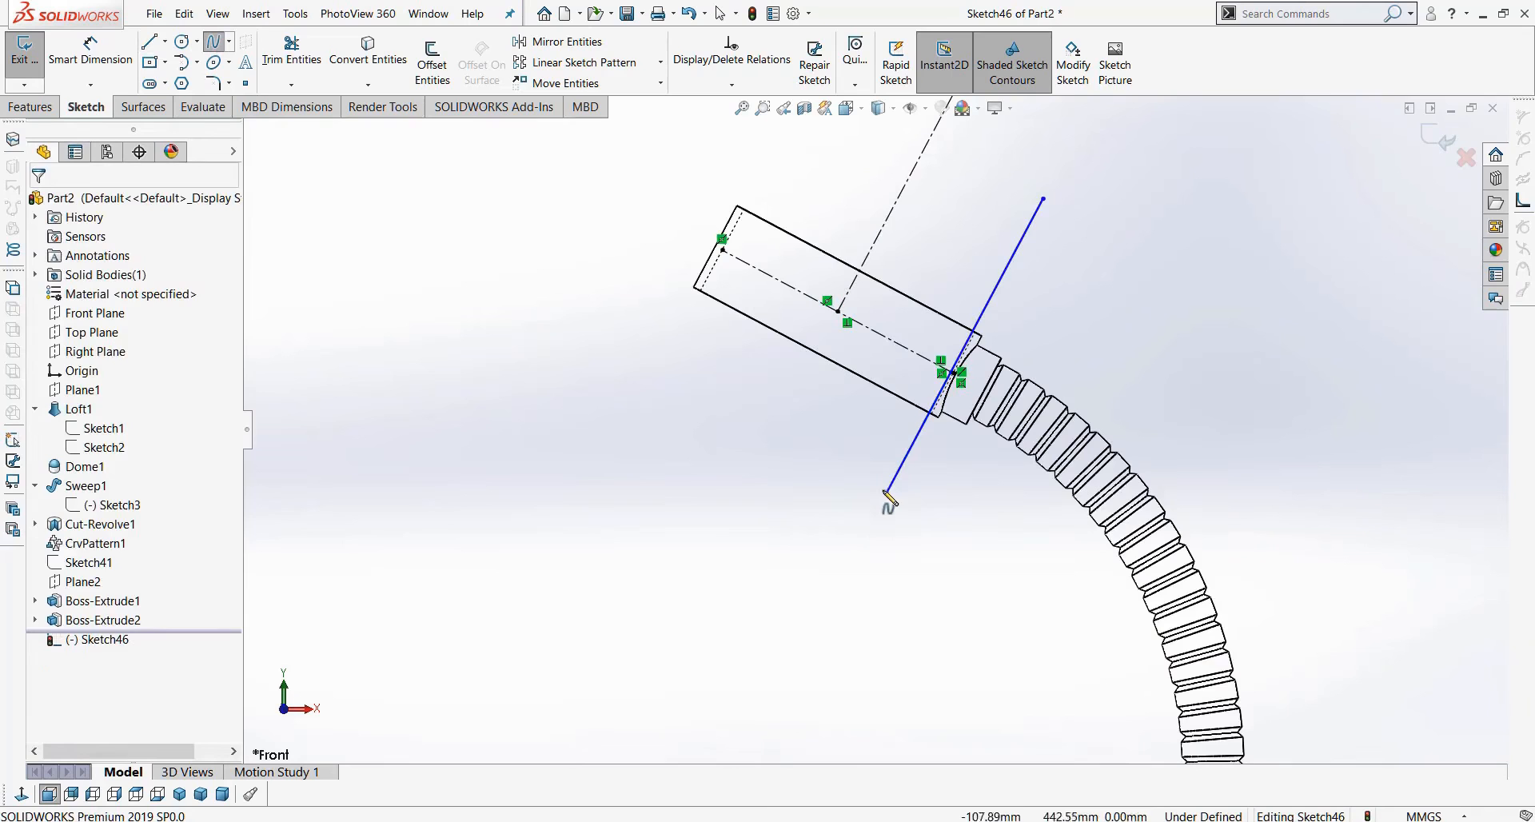
left_click(885, 493)
left_click(867, 592)
left_click(927, 663)
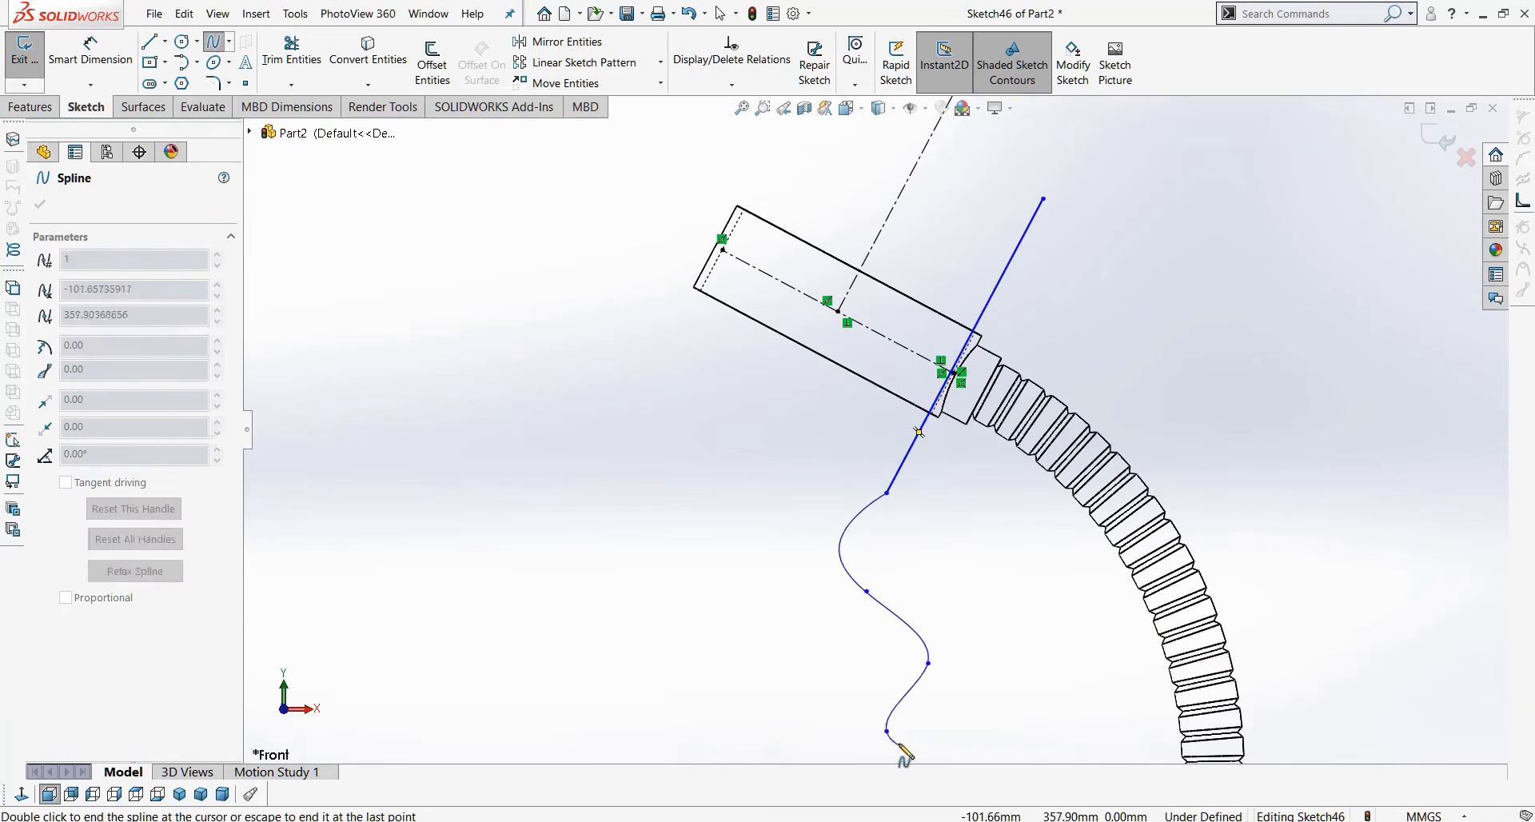
double_click(888, 729)
scroll(879, 558, "up", 3)
left_click_drag(870, 525, 904, 633)
left_click(900, 555)
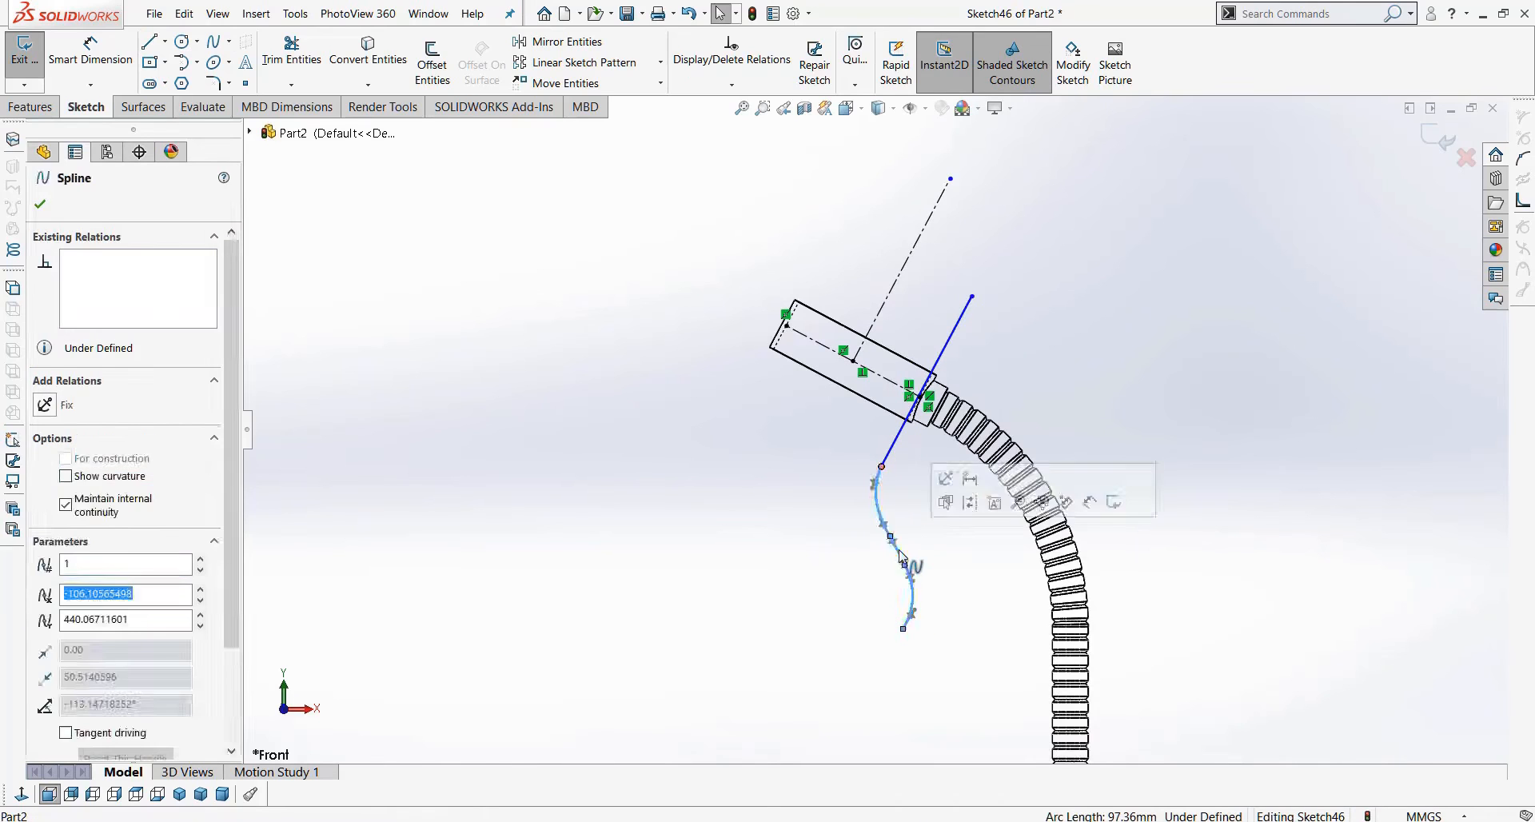
key("Delete")
Draw a tangent arc of about 26 mm radius from the lower line's free end, curving down toward the pole.
left_click(183, 62)
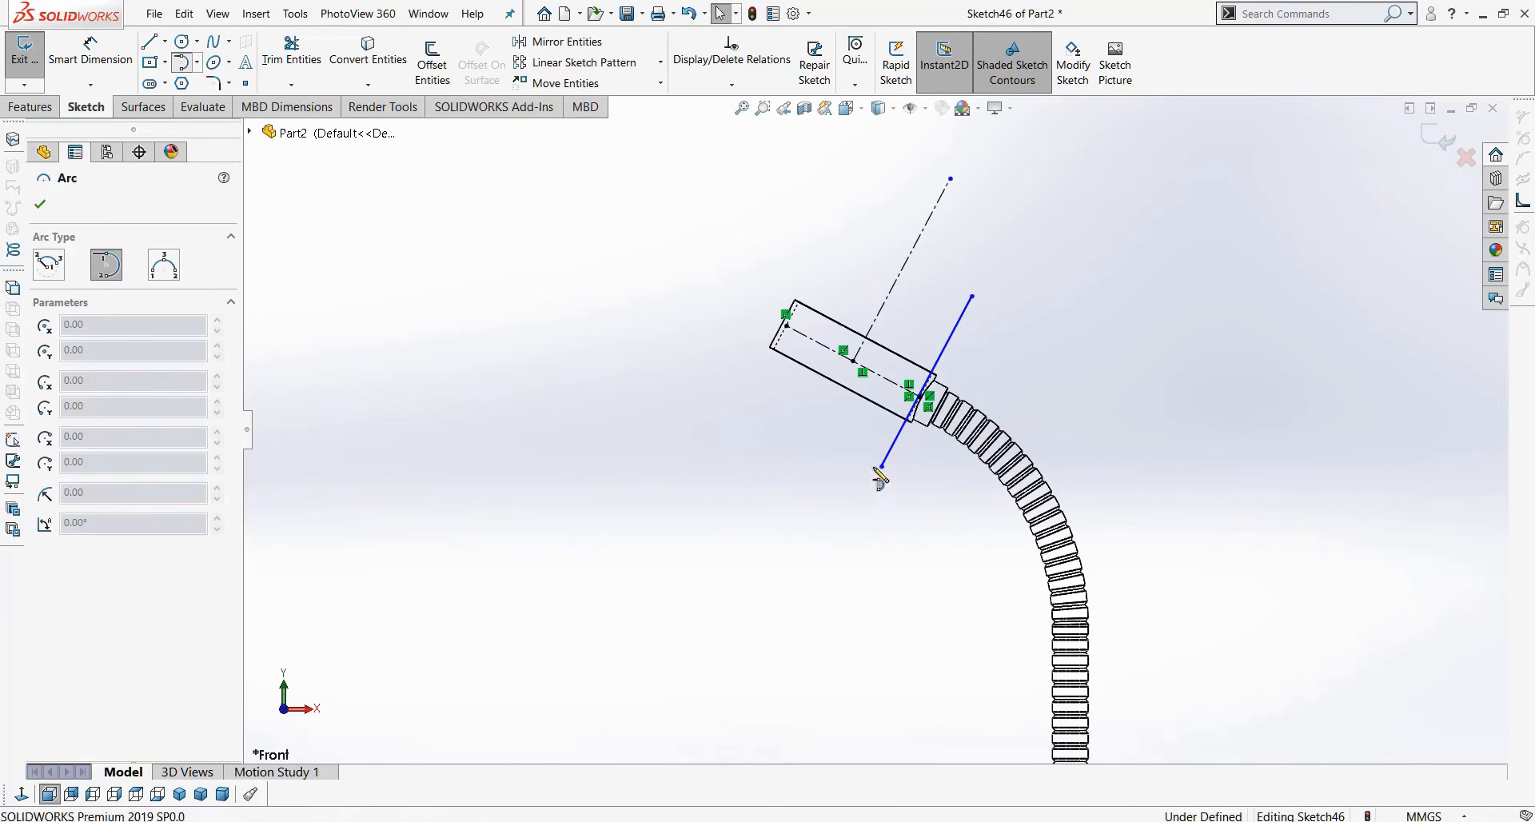
left_click(882, 466)
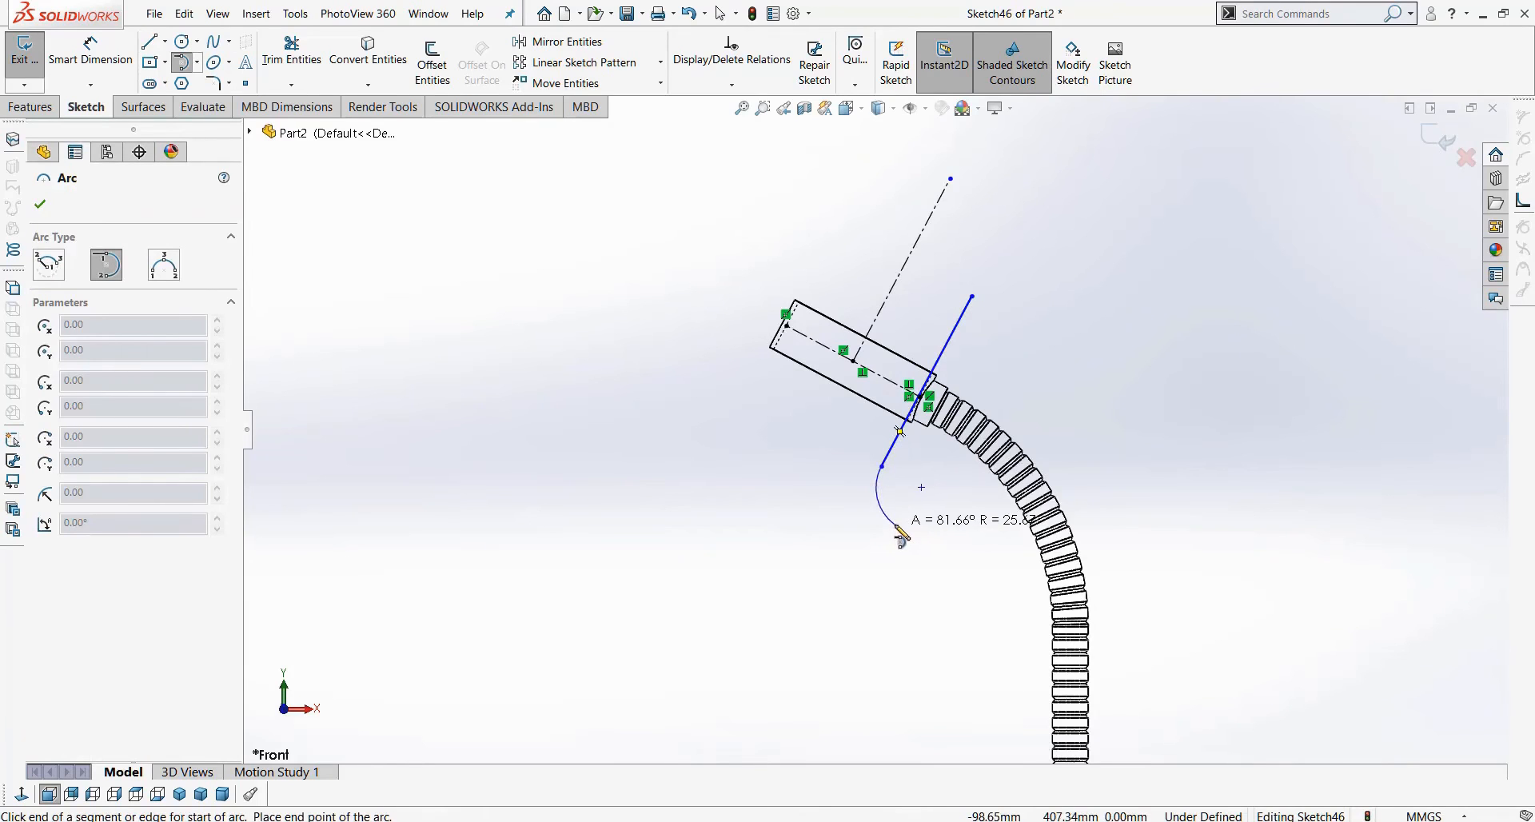
right_click(927, 564)
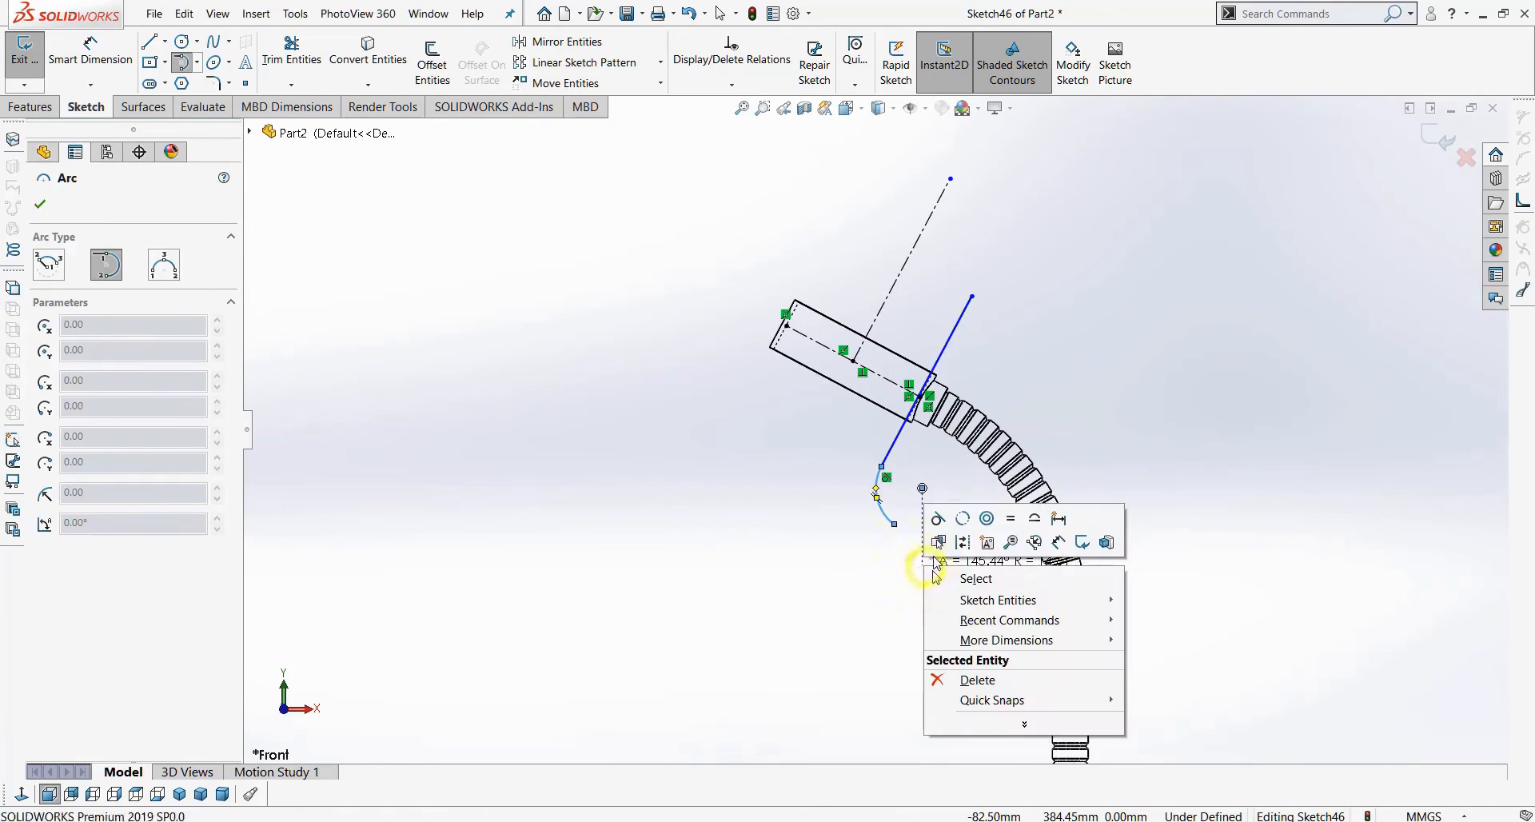
key("Escape")
key("Escape")
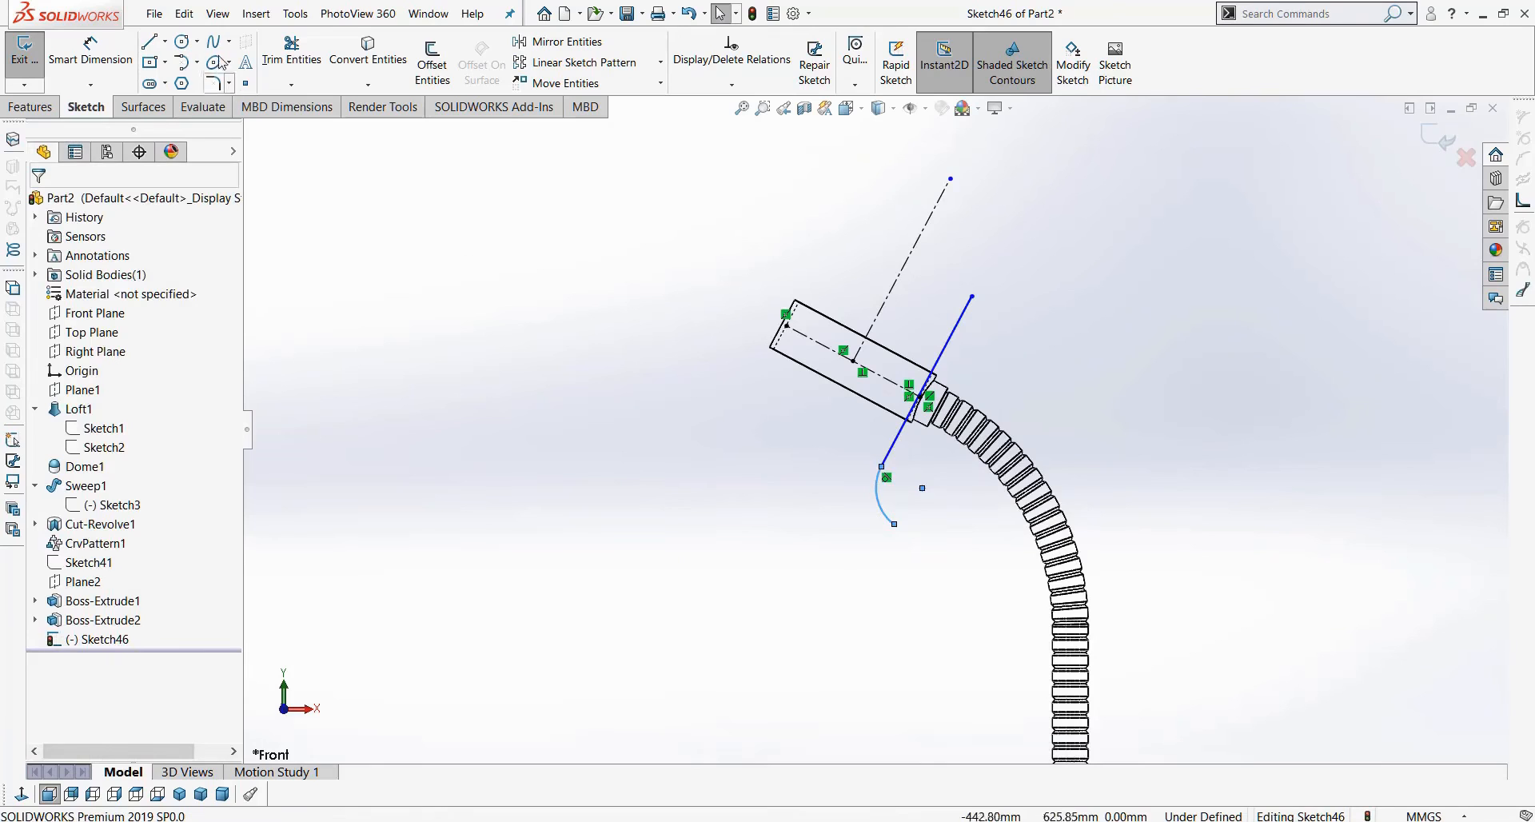
Add a second tangent arc of about 42.5 mm radius from the first arc's end, curving the opposite way.
left_click(895, 525)
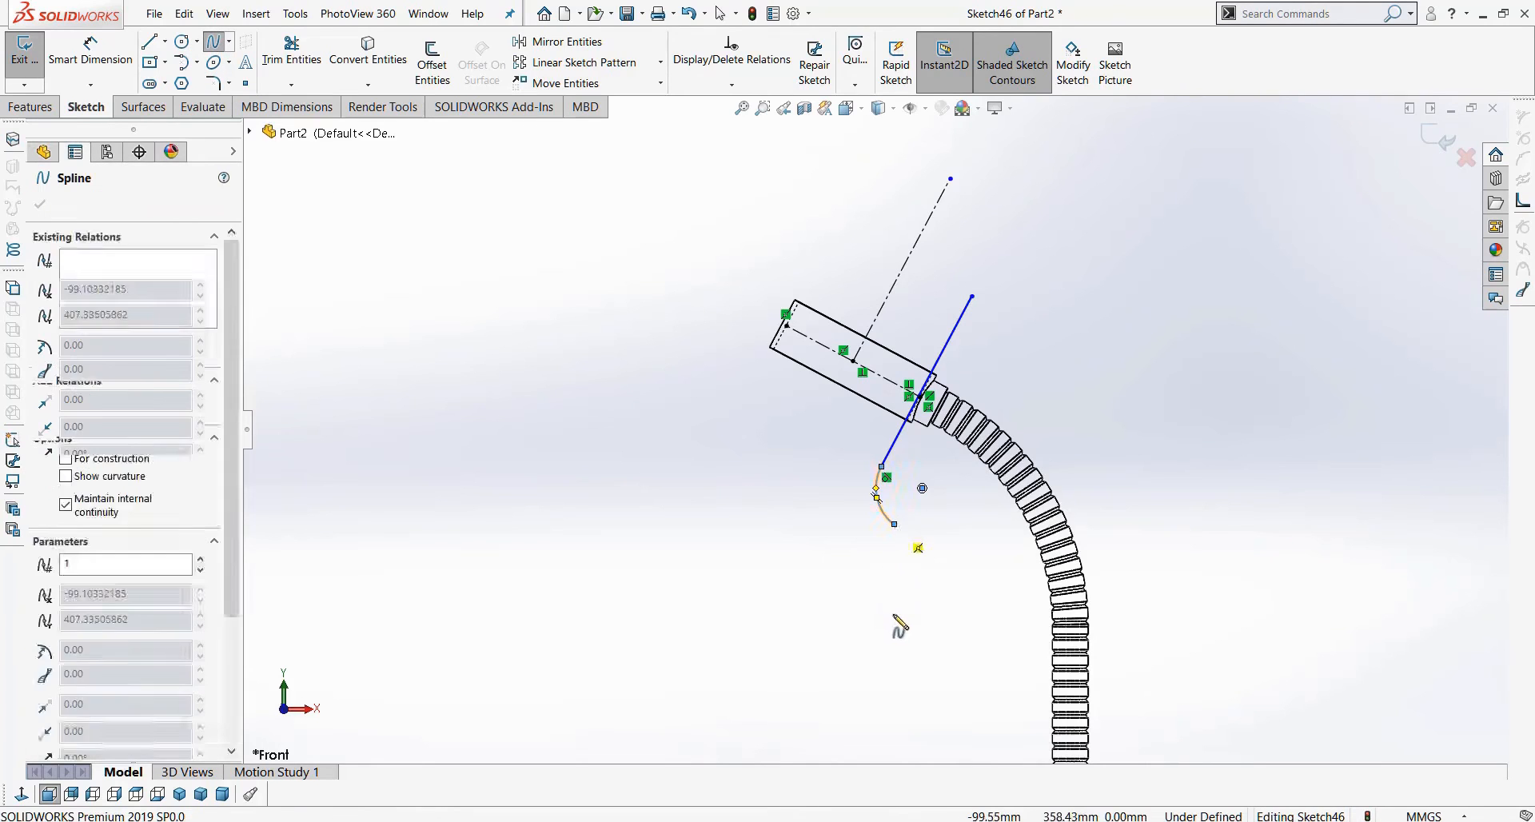
key("Escape")
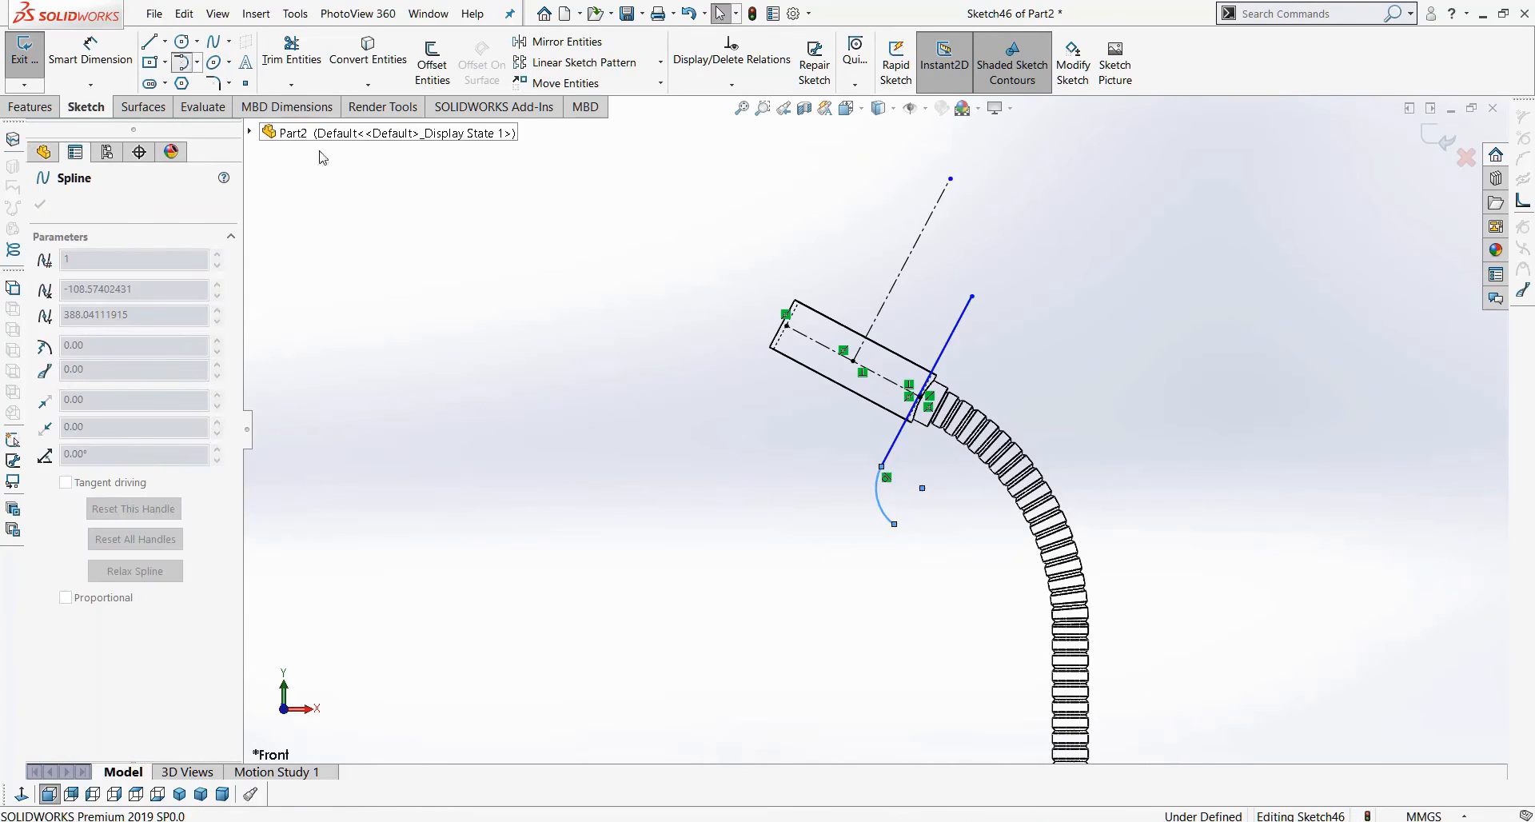
left_click(894, 525)
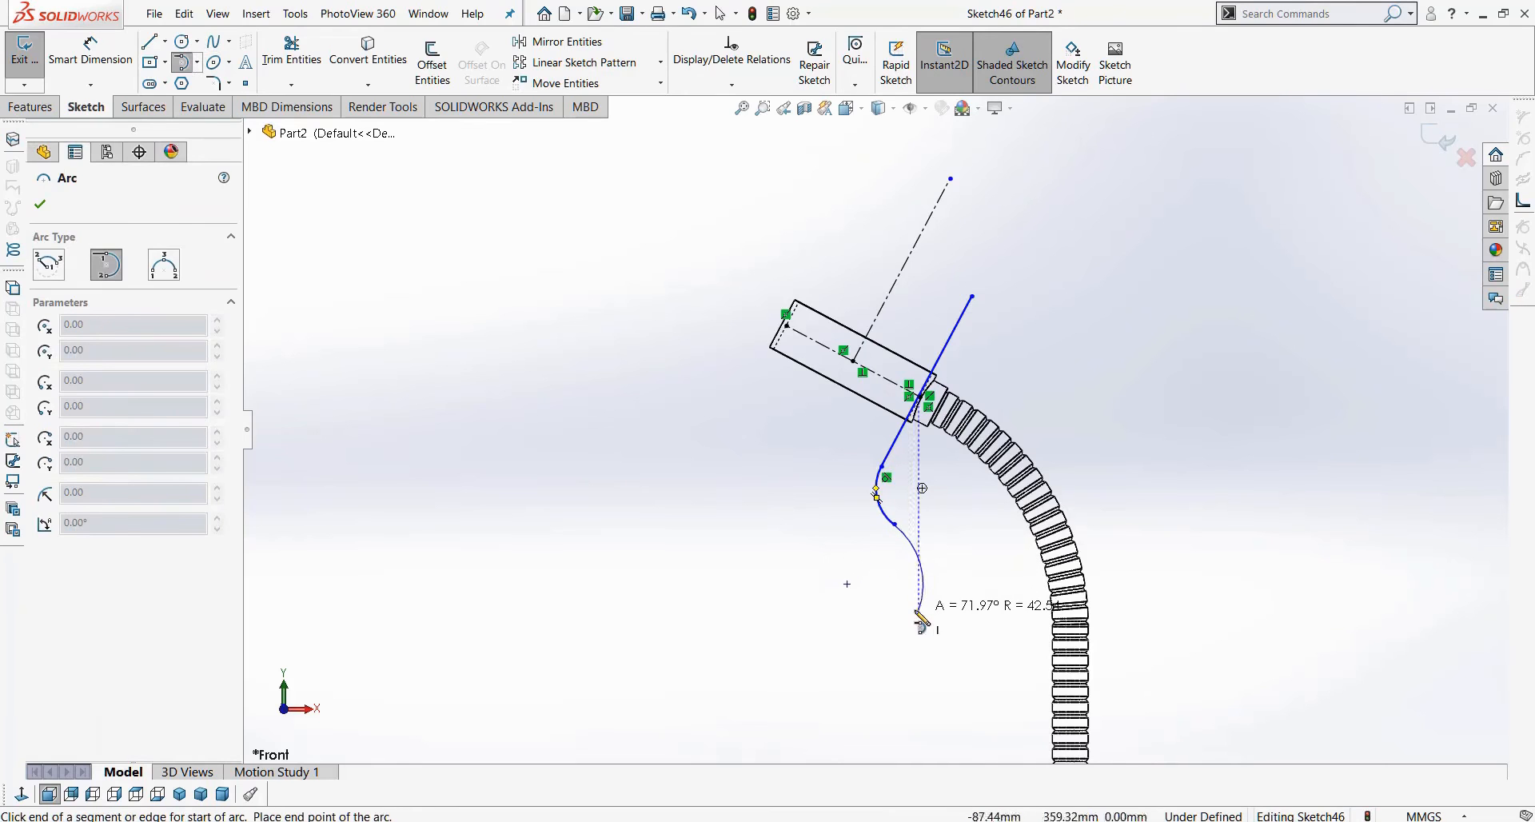
left_click(917, 613)
key("Escape")
Reshape the S-curve by moving the arcs' shared point and the free end, giving radii of about 23 and 41 mm.
scroll(907, 577, "down", 5)
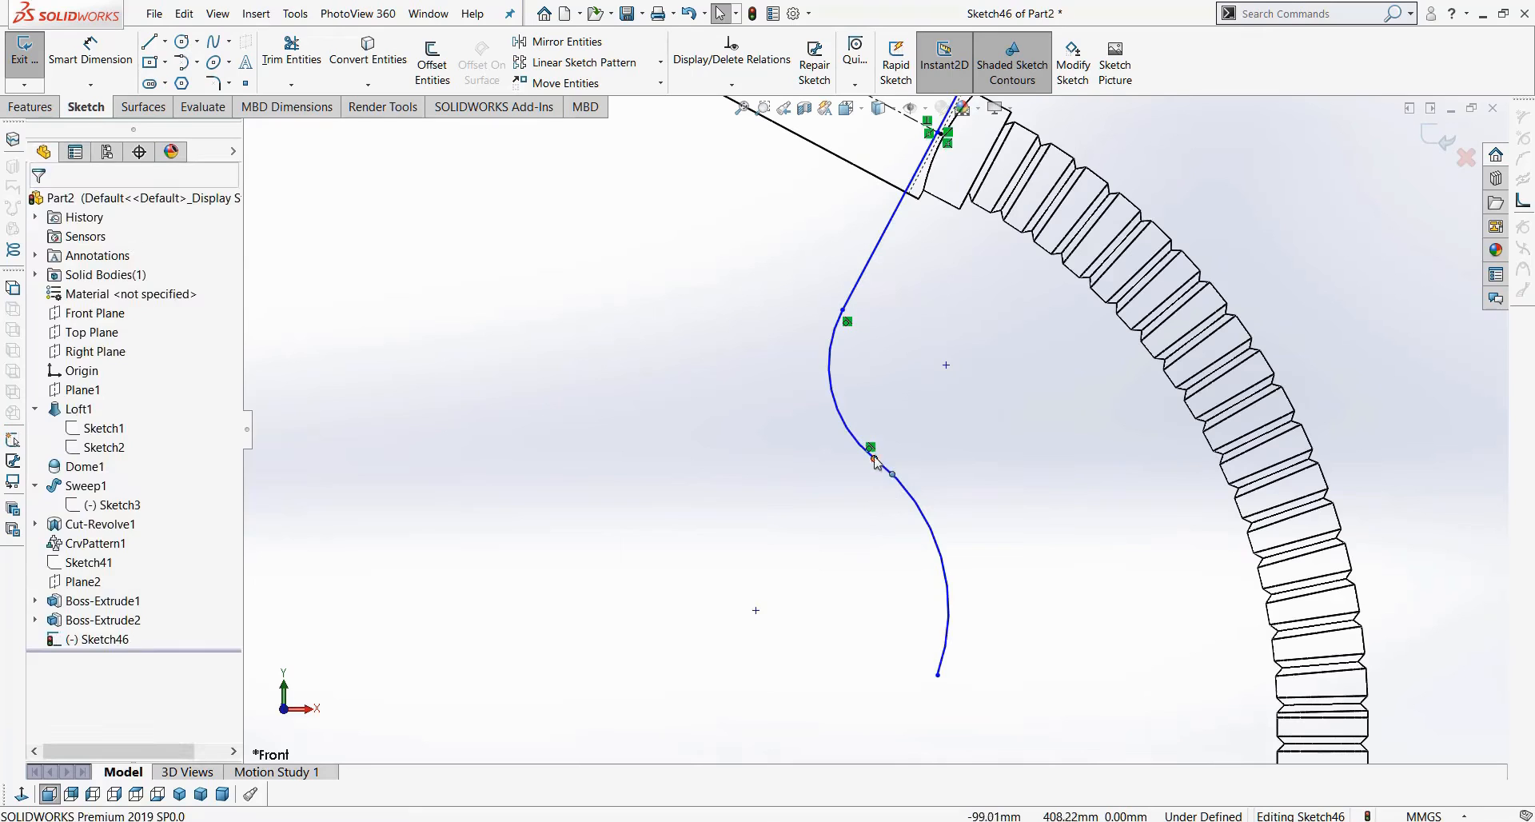
left_click_drag(855, 459, 849, 434)
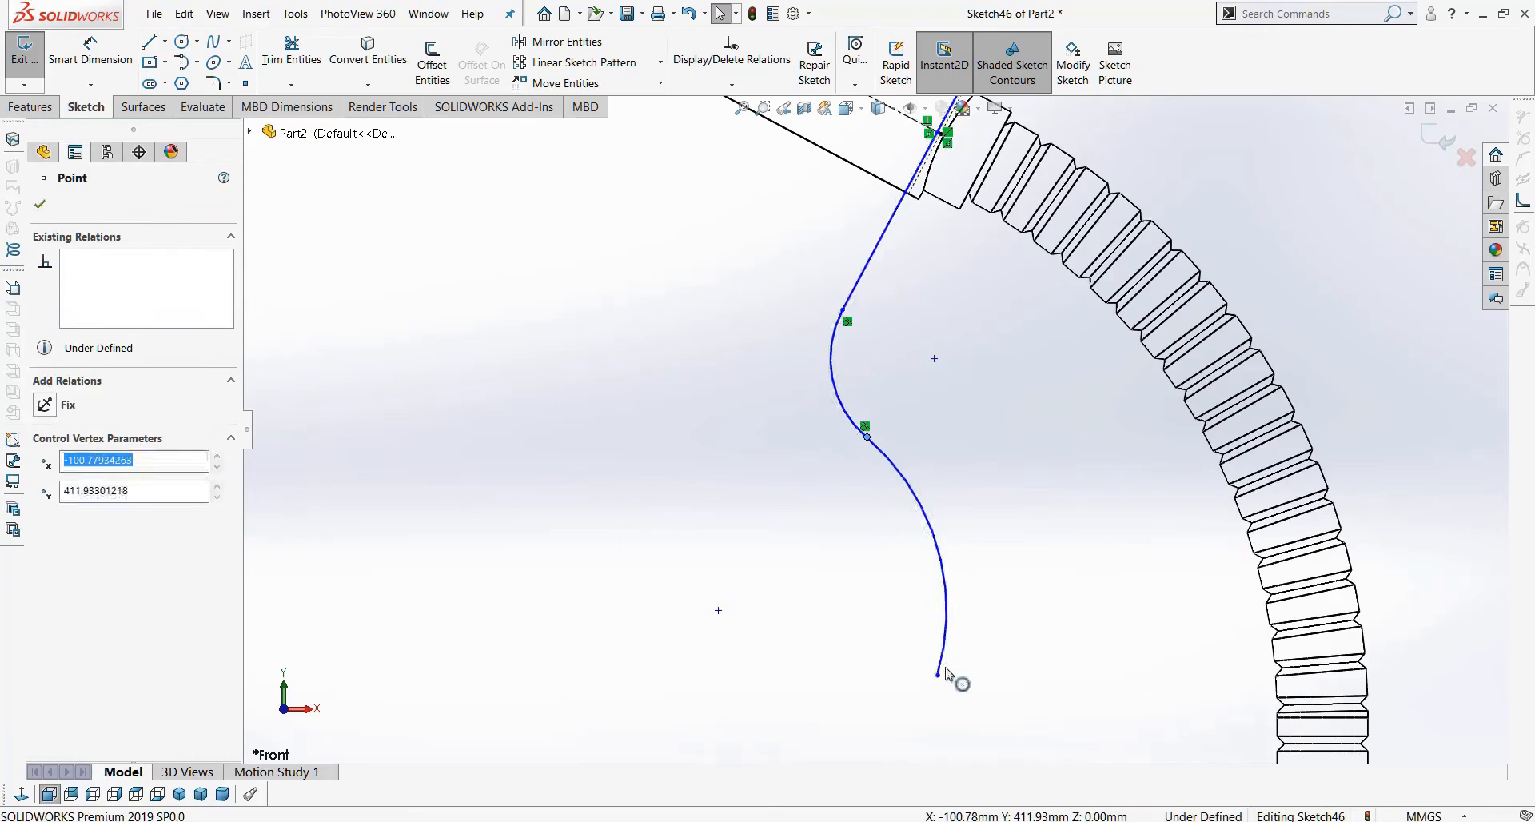
left_click_drag(937, 675, 898, 684)
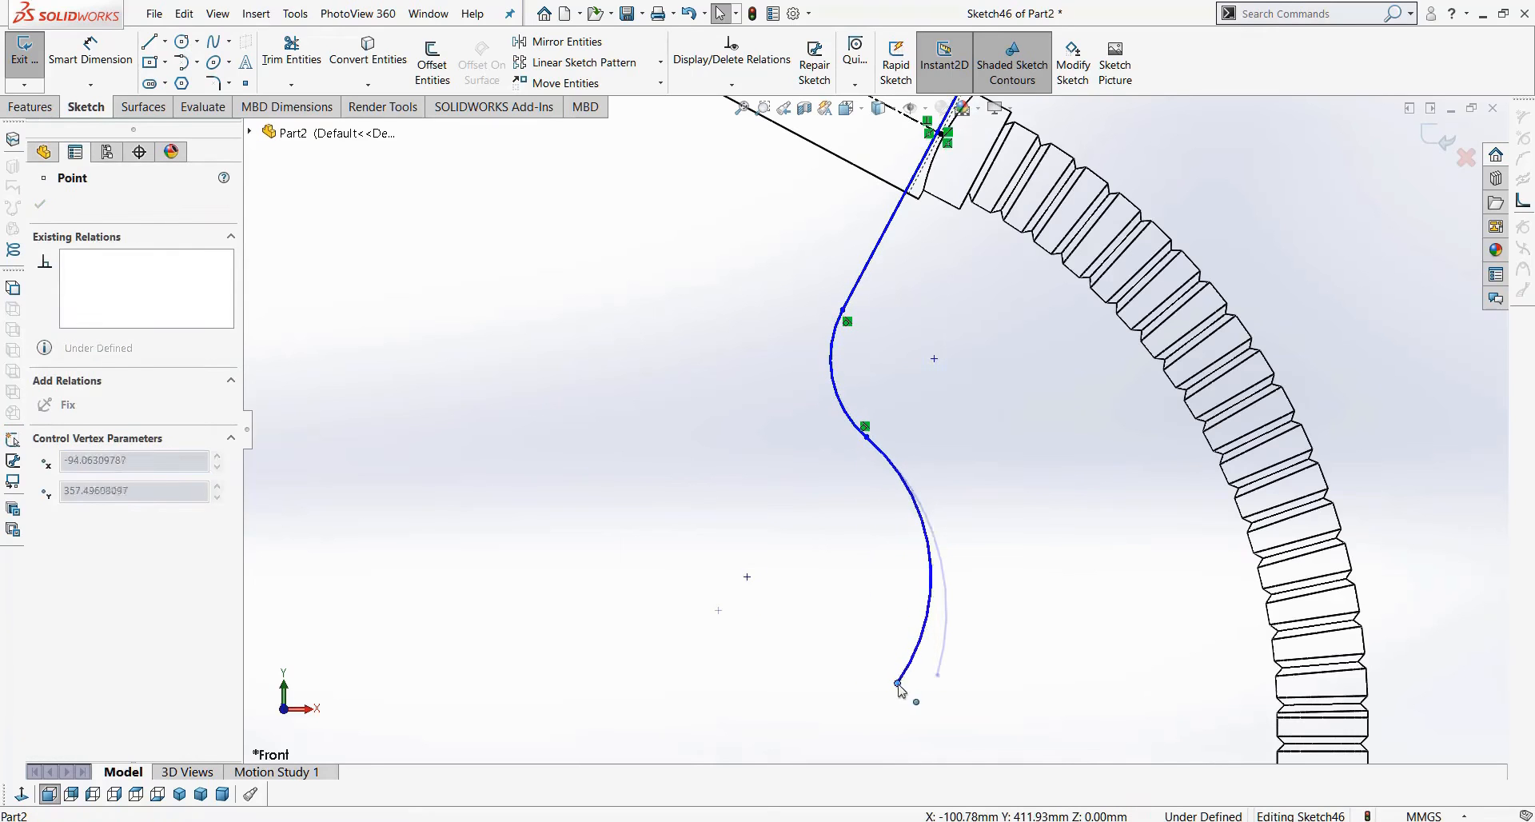
left_click(893, 355)
Dimension the straight line below the ring's centerline to a length of 50 mm.
right_click_drag(900, 336, 851, 266)
left_click(865, 274)
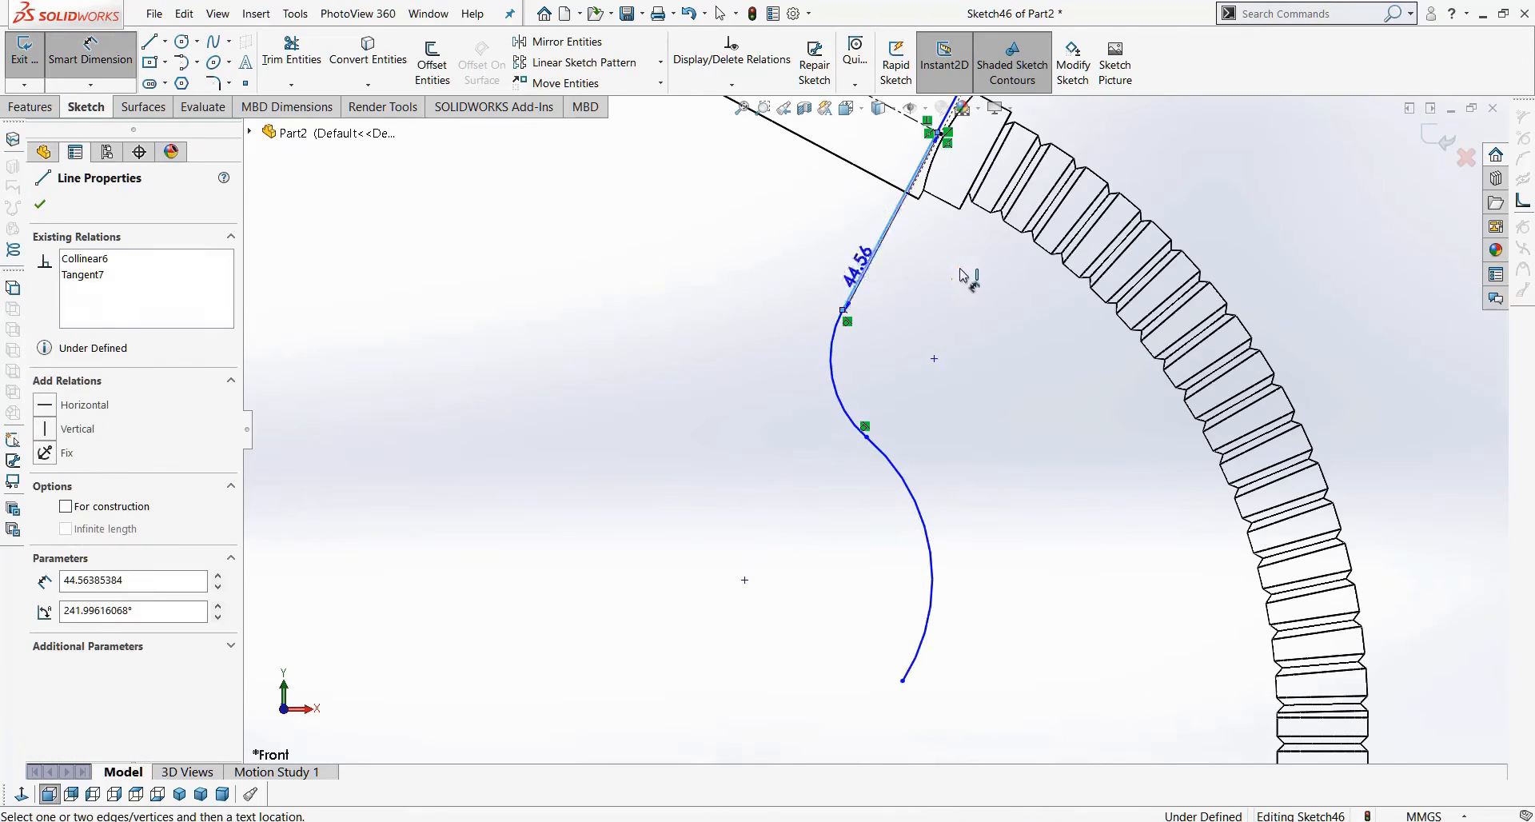
left_click(1016, 356)
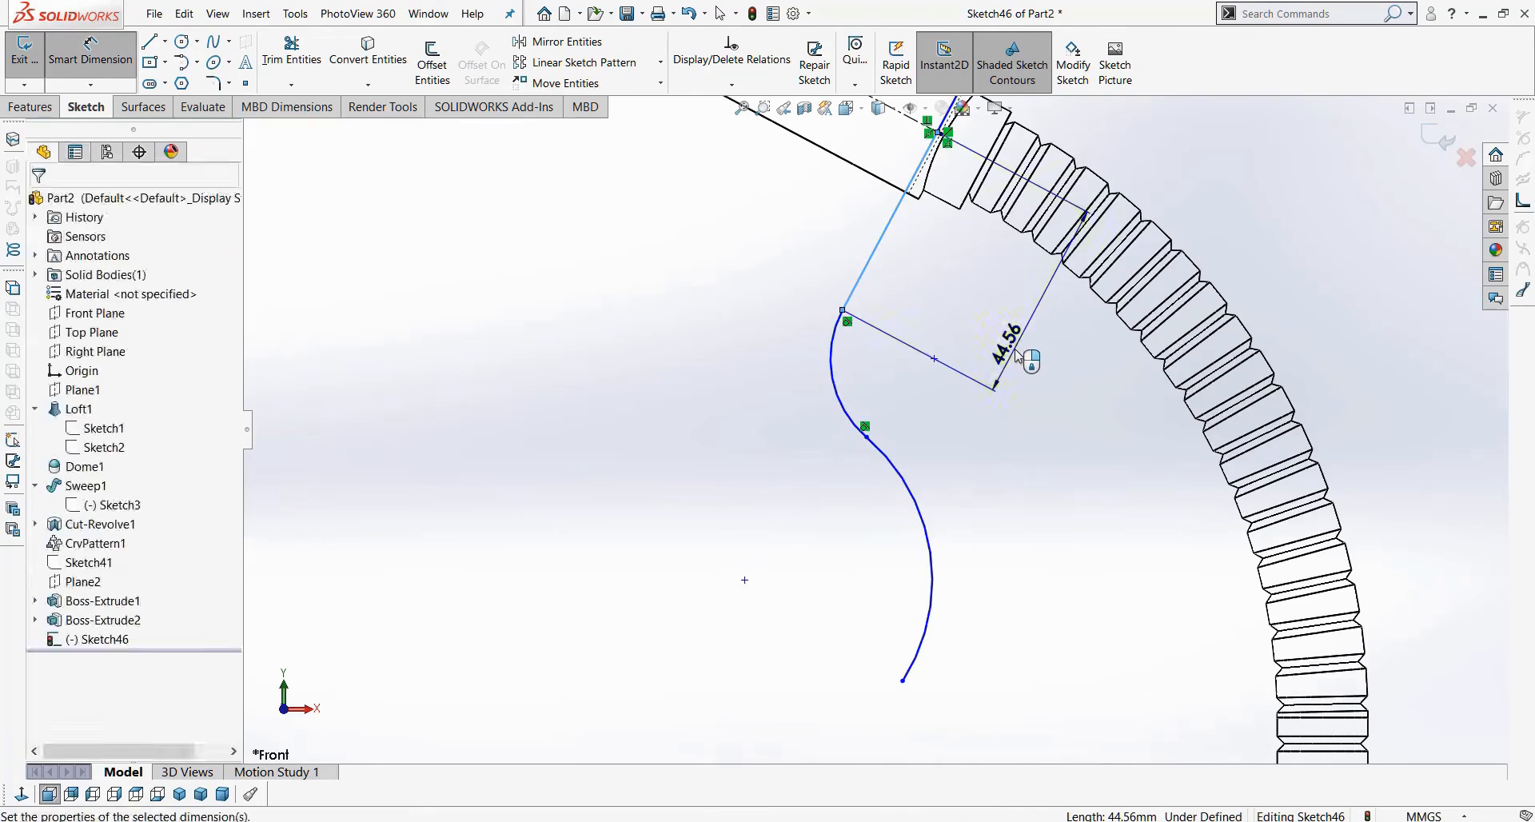
type("50")
key("Return")
Dimension the straight line above the ring's centerline to a length of 50 mm.
scroll(987, 265, "up", 10)
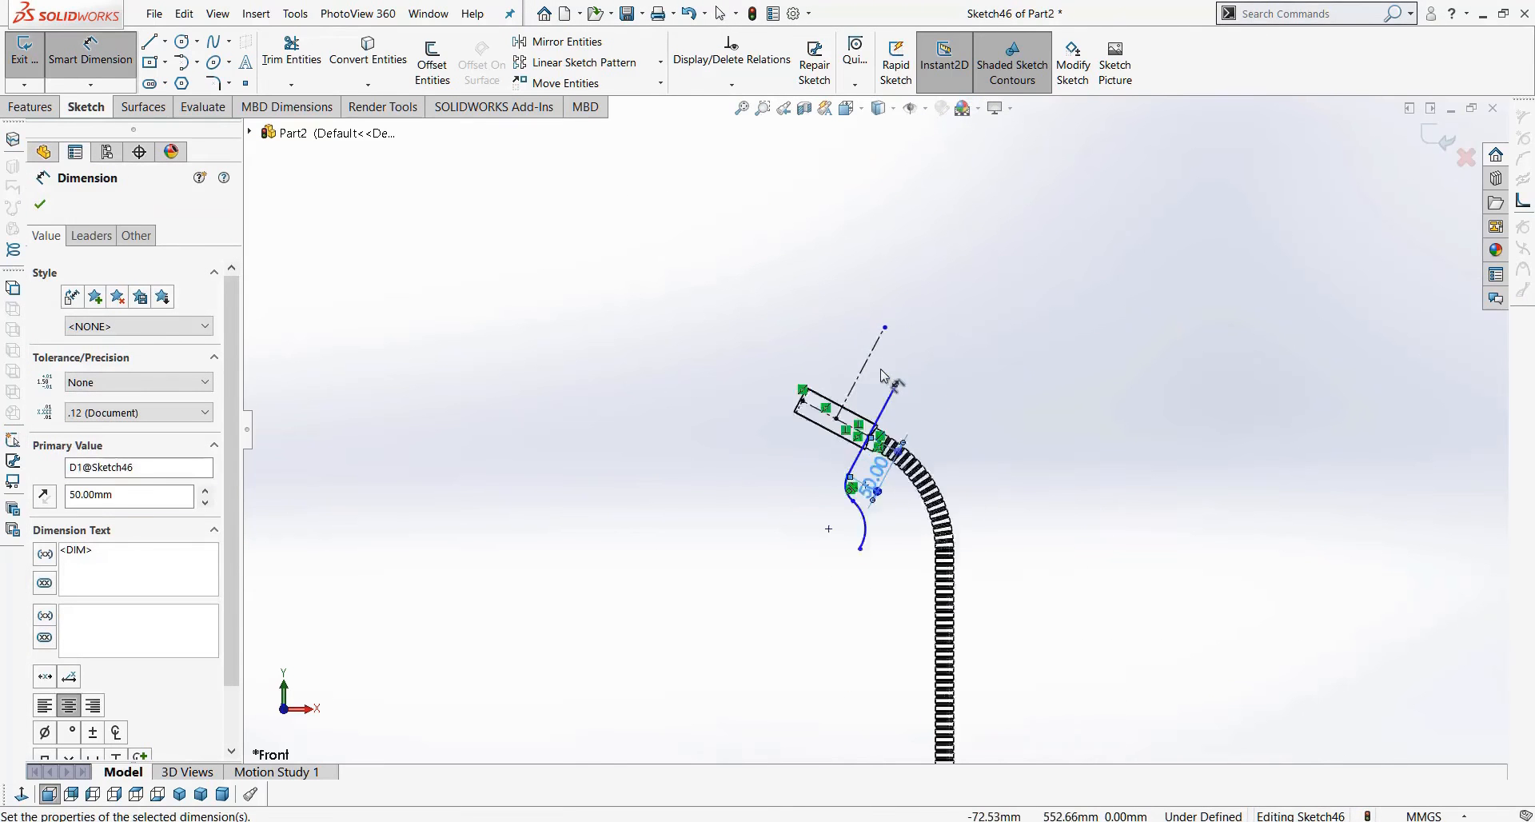
scroll(885, 320, "down", 5)
left_click(890, 495)
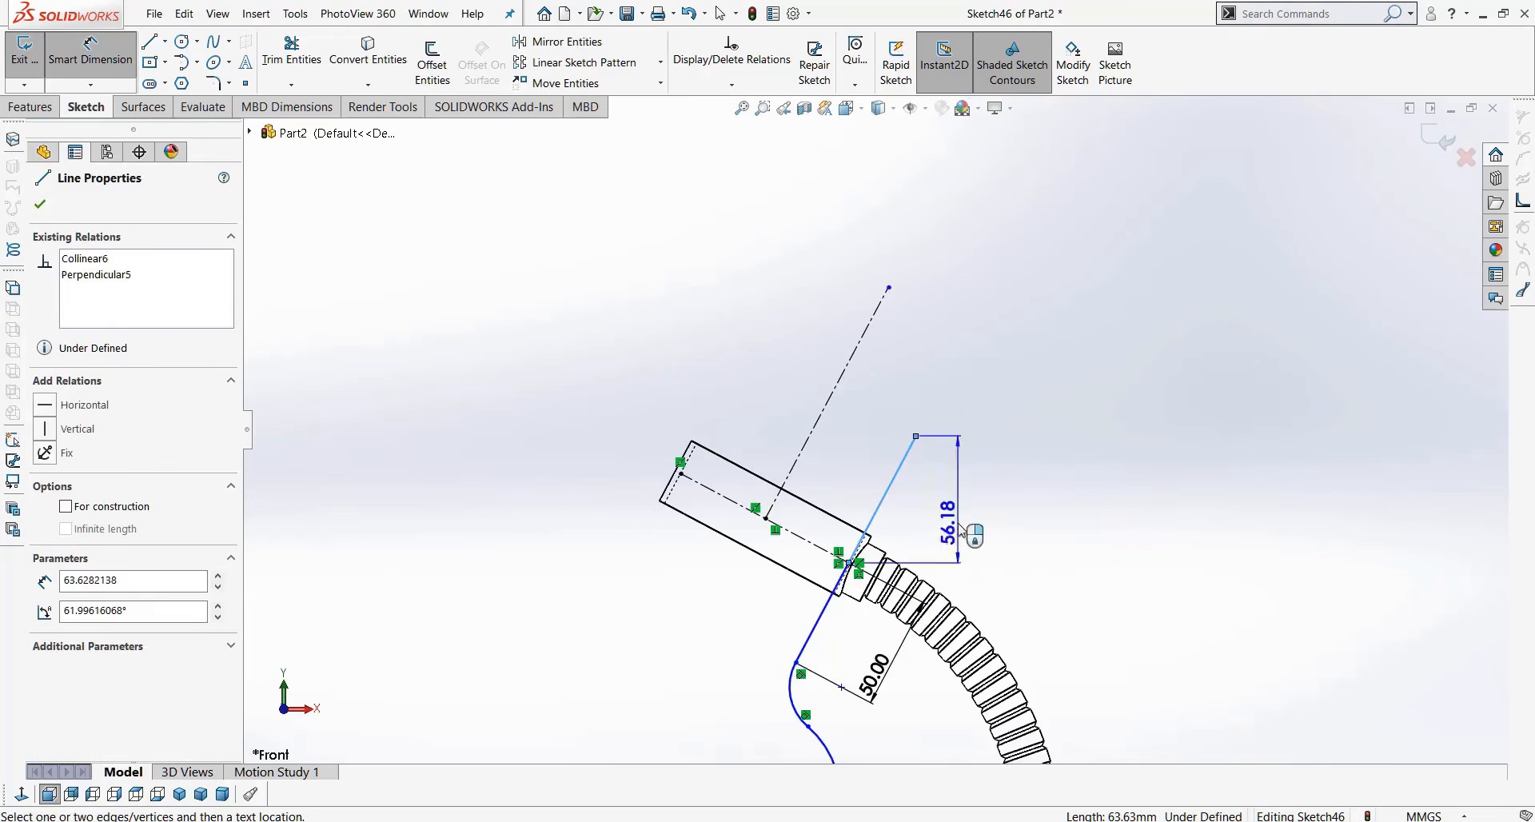
left_click(1061, 631)
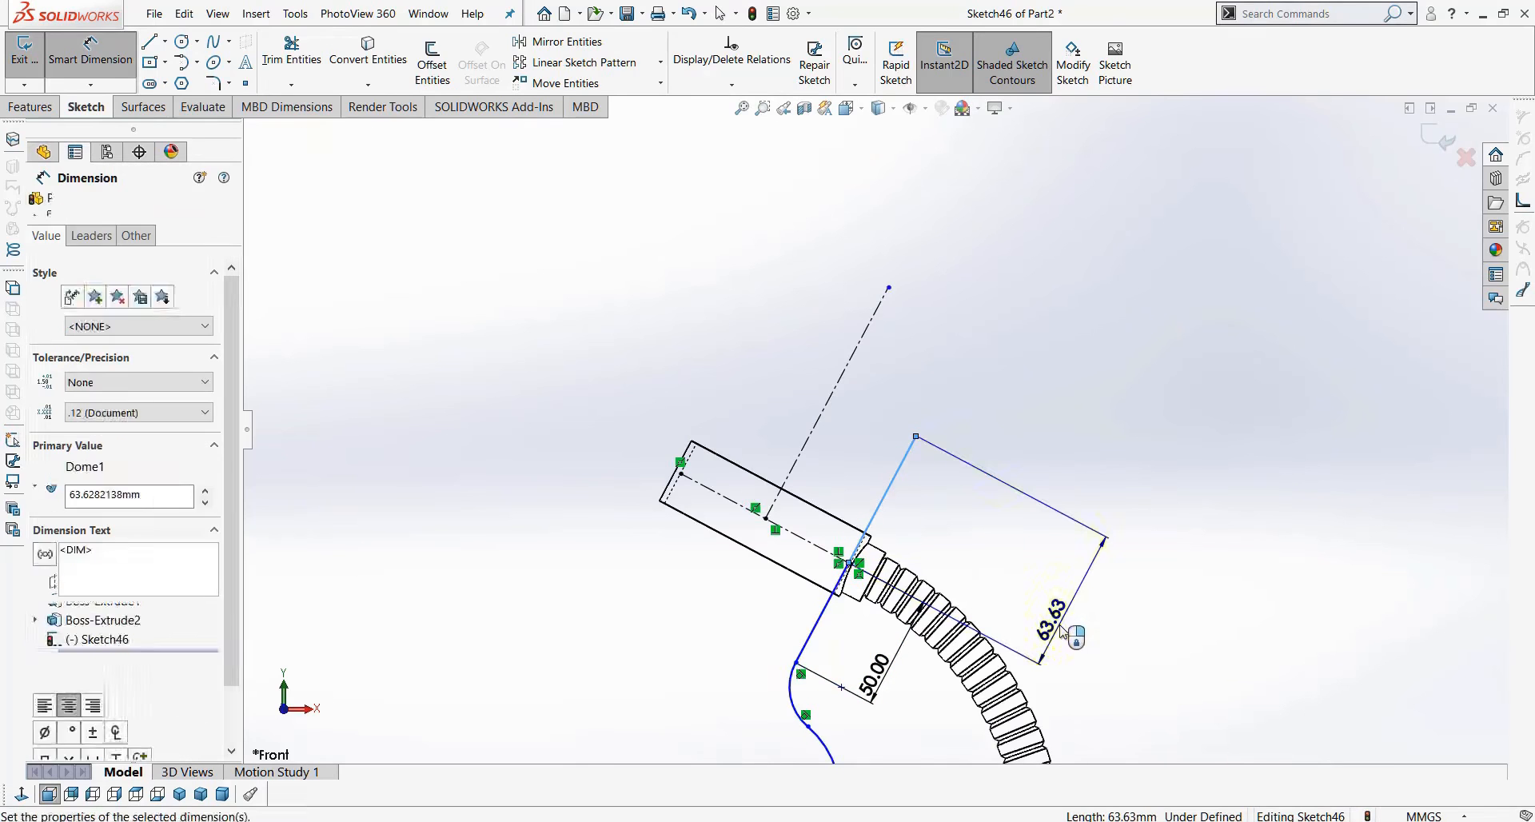
key("Return")
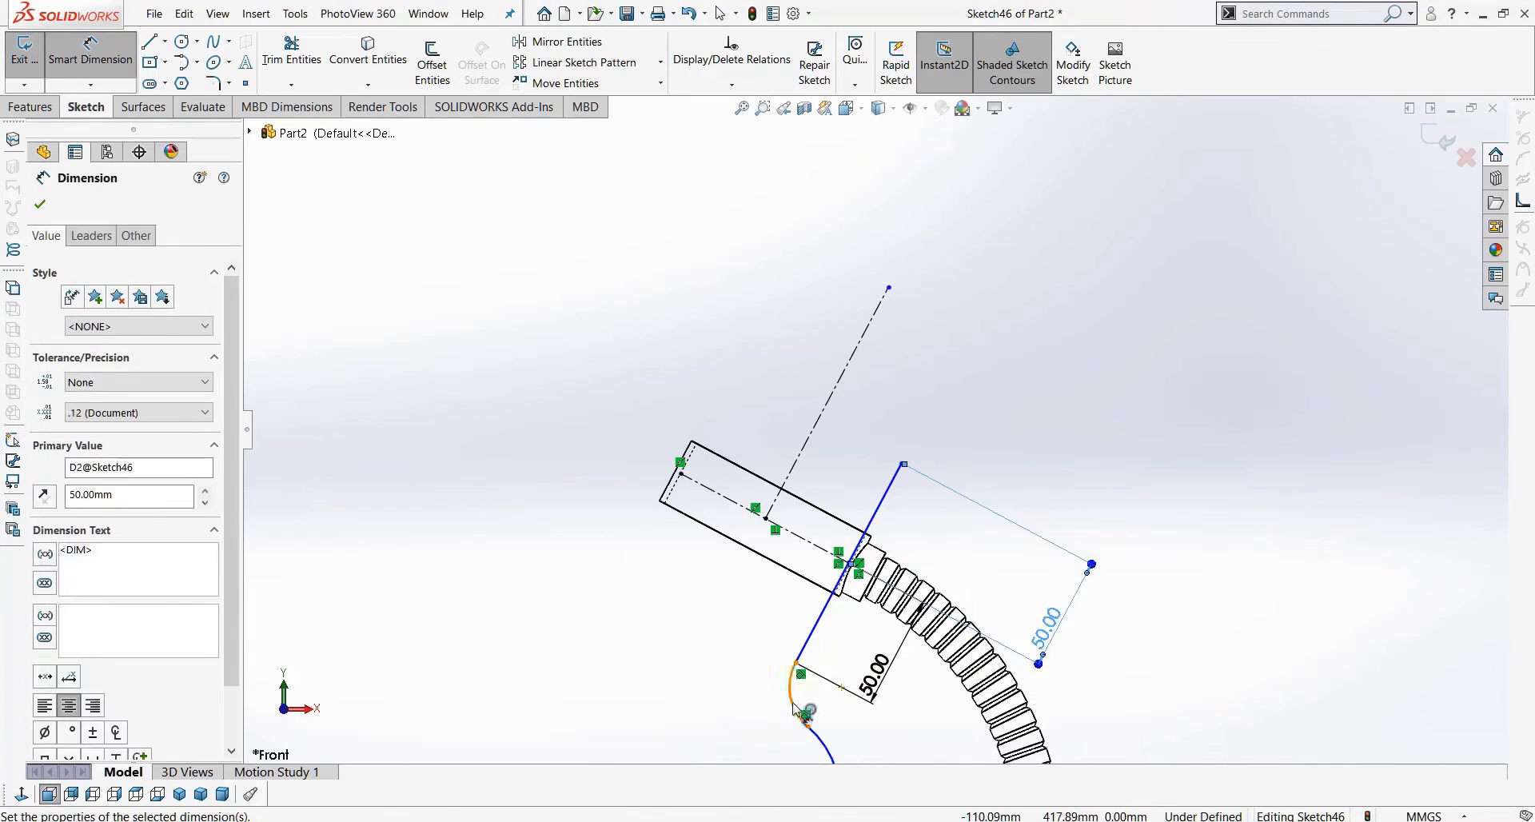
Dimension the radii of the two tangent arcs, 22 mm for the first and 40 mm for the second.
left_click(794, 702)
left_click(706, 724)
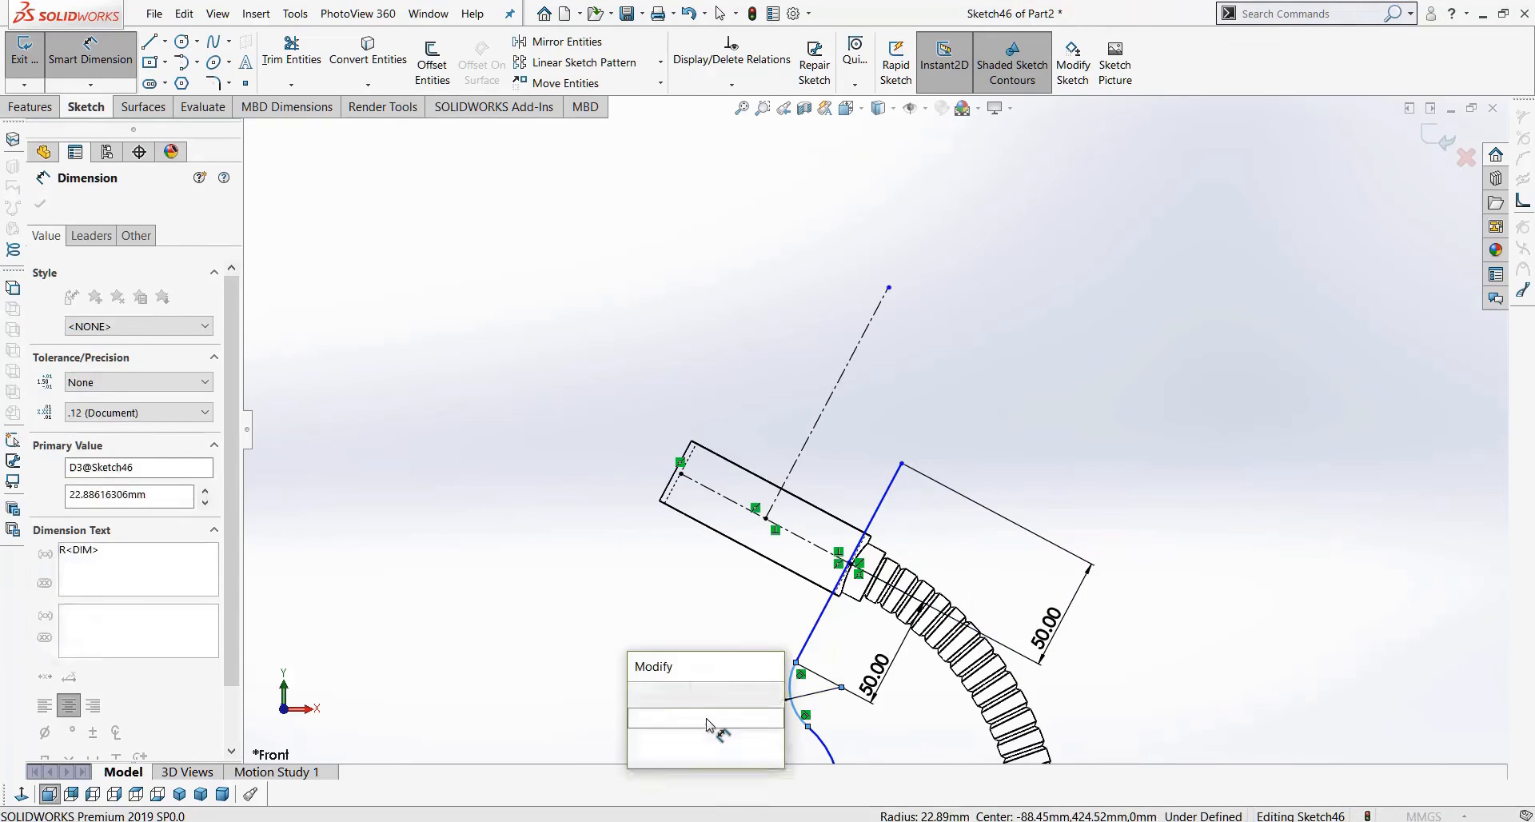
type("22")
key("Return")
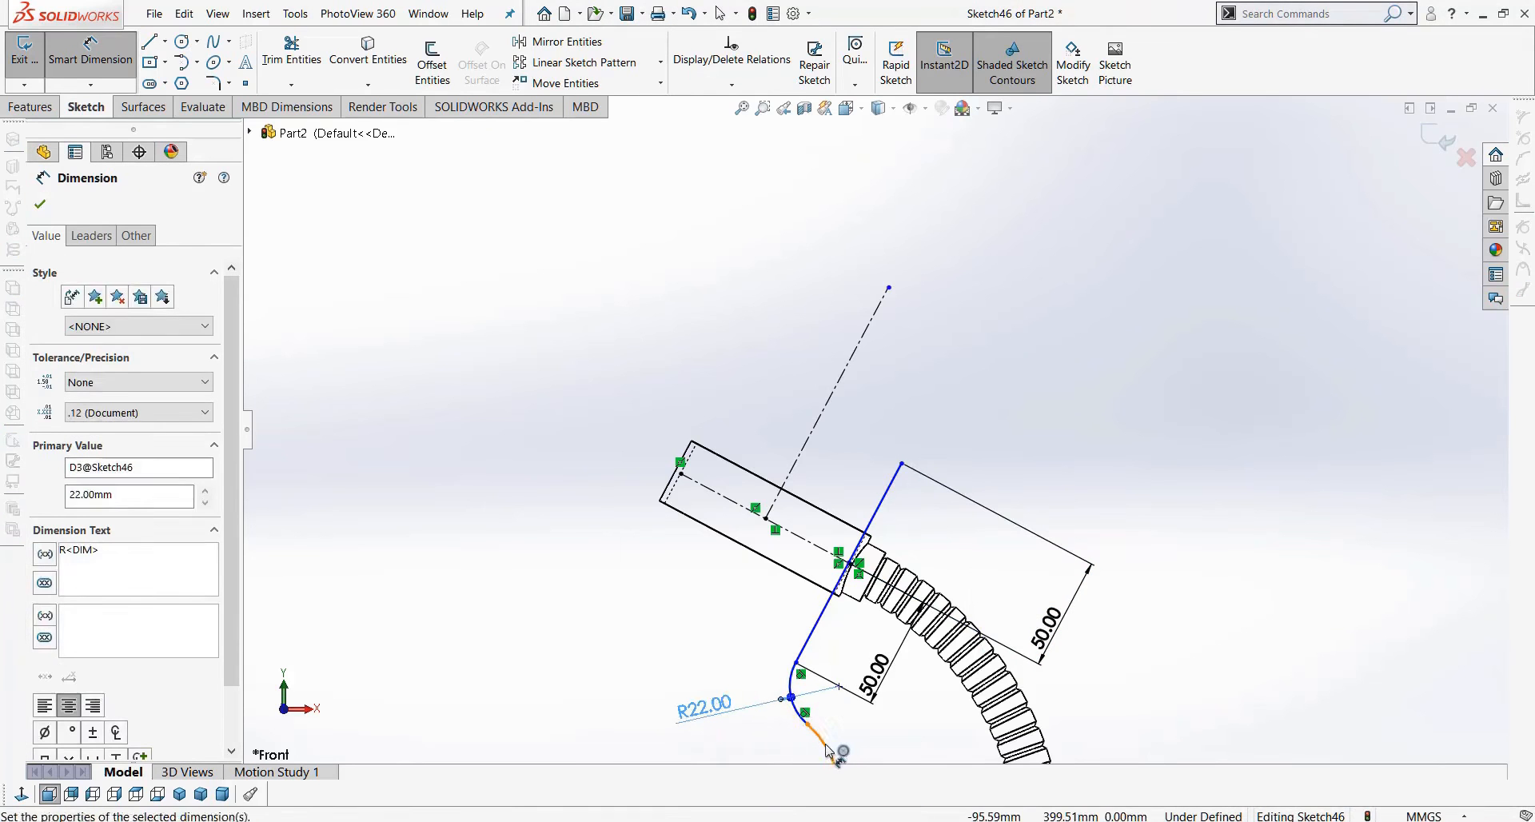
left_click(817, 739)
left_click(815, 723)
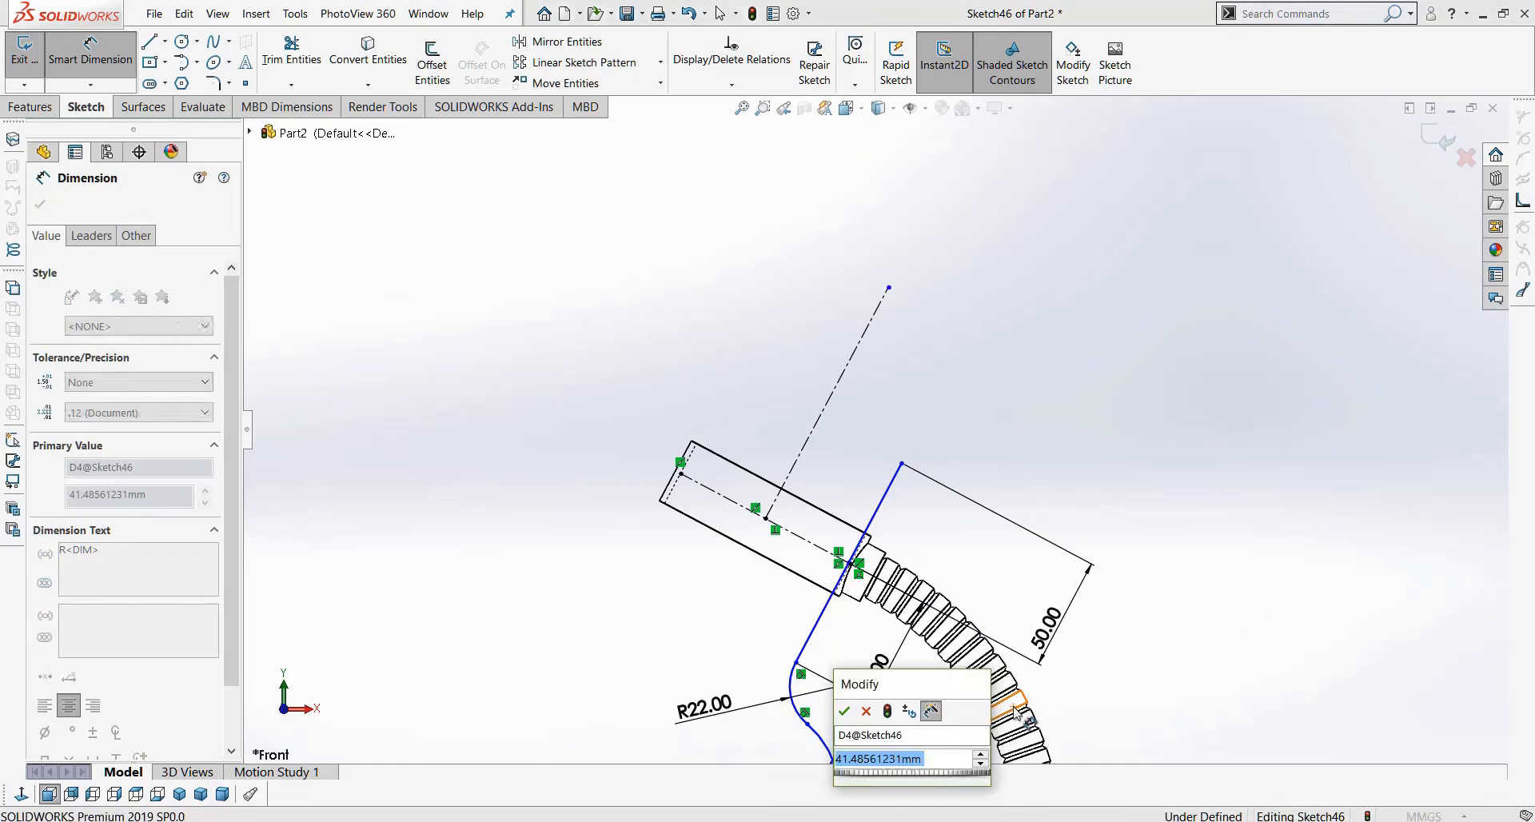
type("40")
key("Return")
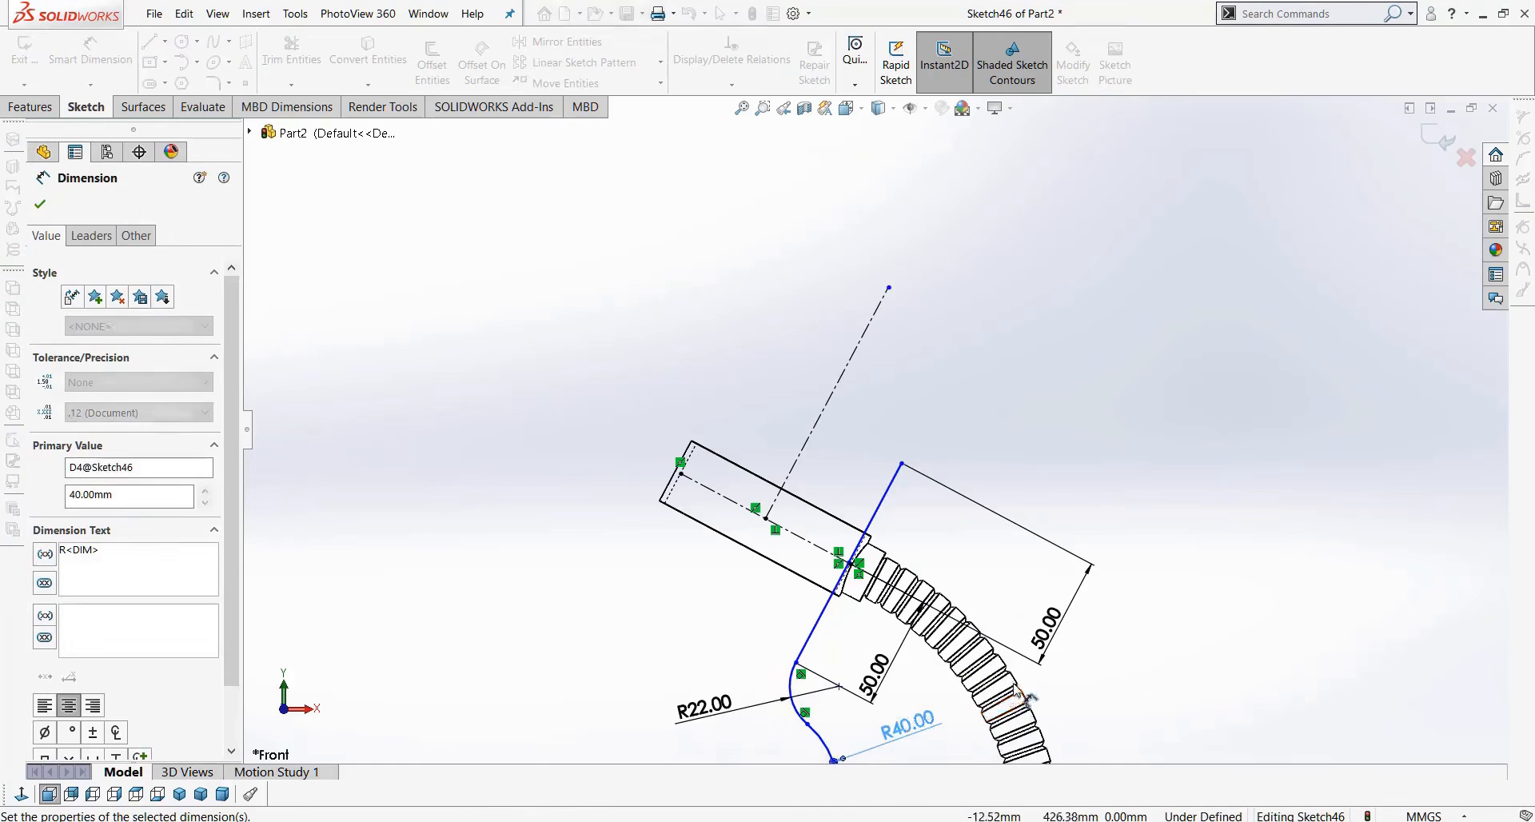
Sketch a line from the S-curve's free end square to the head's long axis, continued by a long line up along that axis.
left_click(149, 41)
left_click(847, 645)
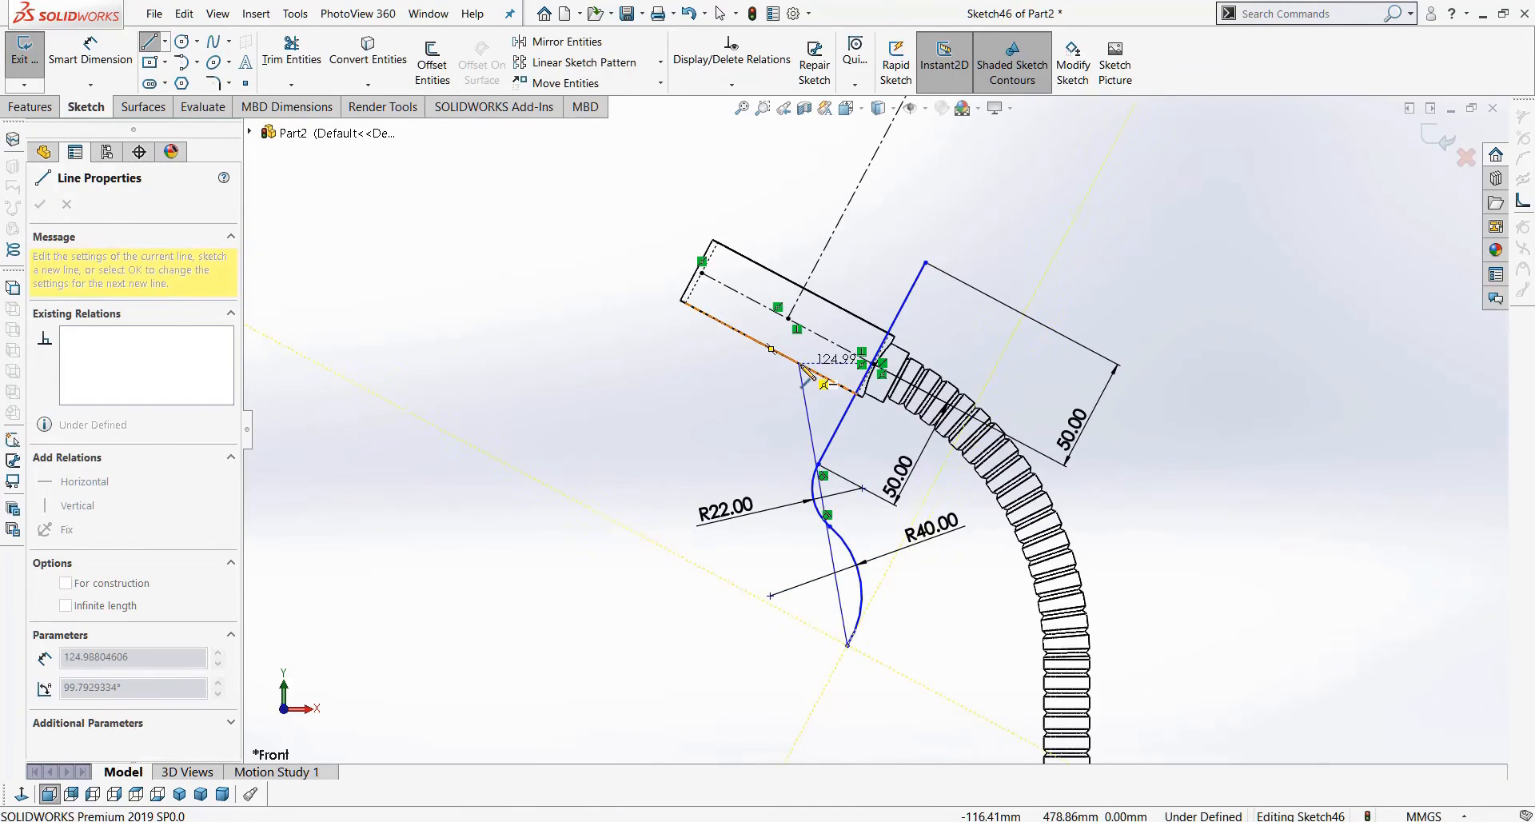
left_click(666, 551)
scroll(879, 264, "up", 1)
scroll(878, 264, "down", 2)
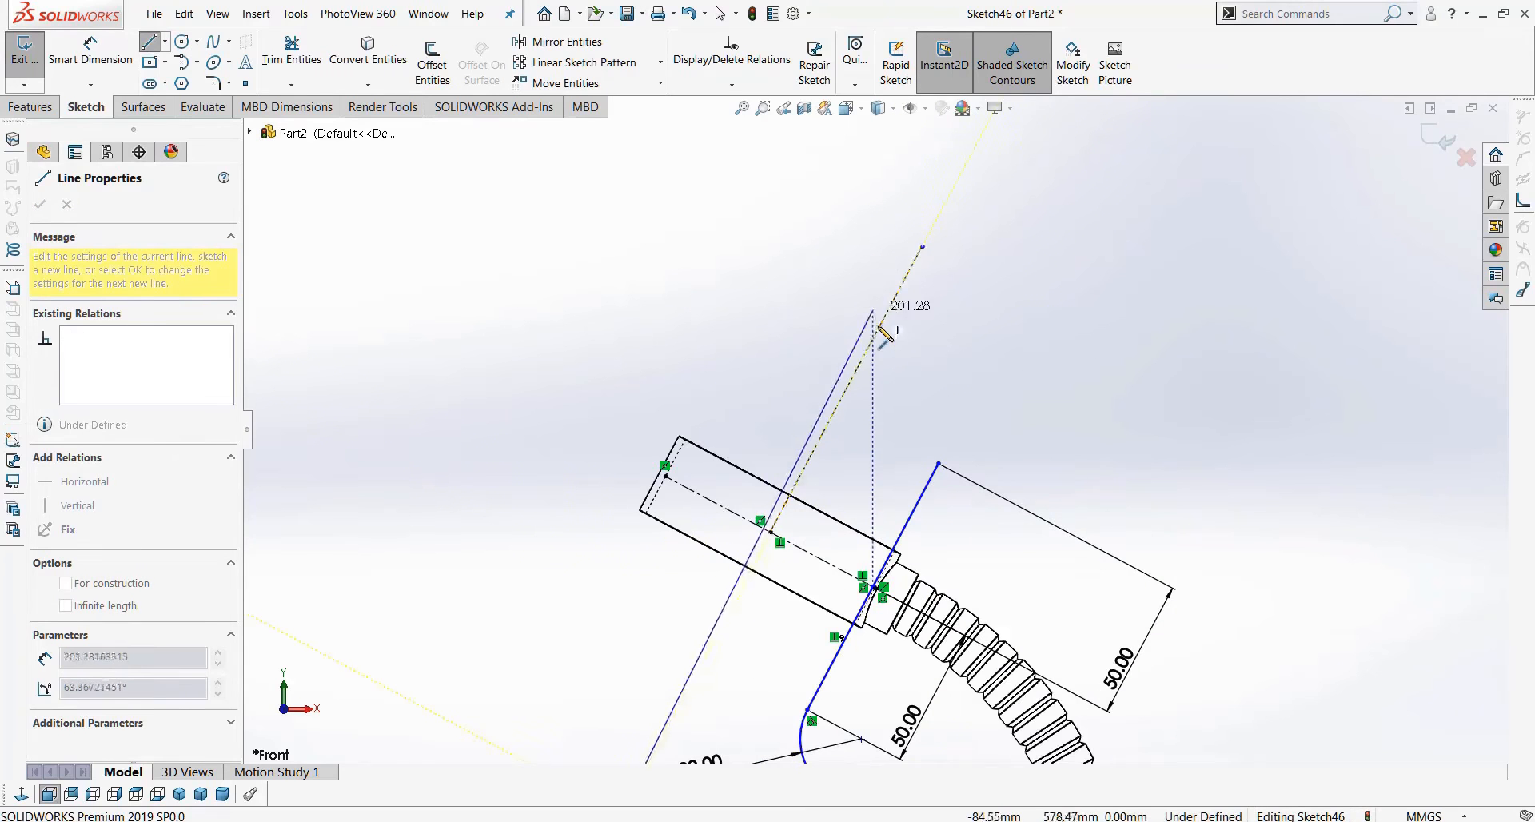
left_click(875, 335)
key("Escape")
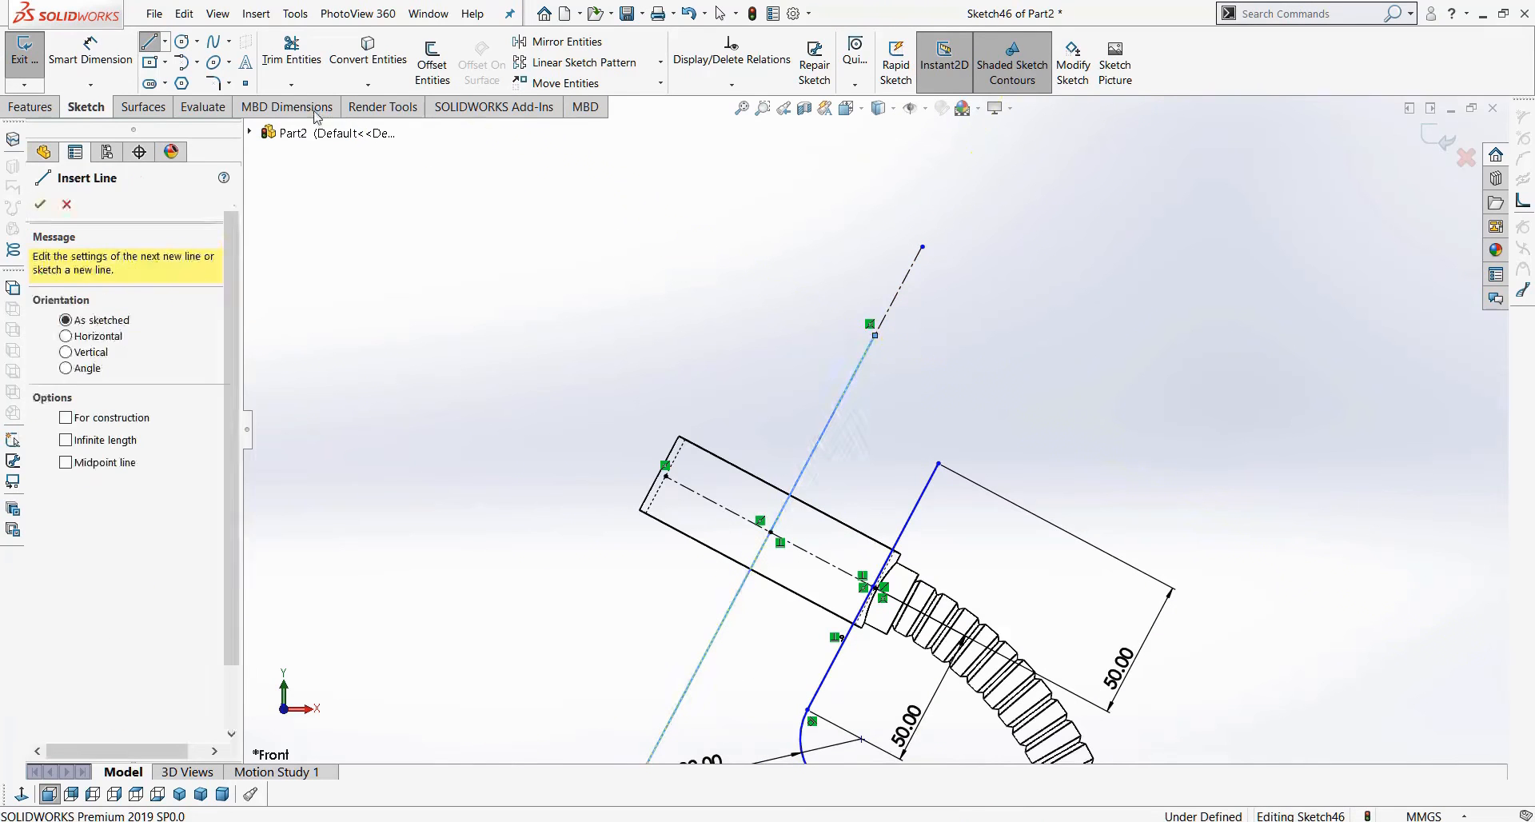
key("Escape")
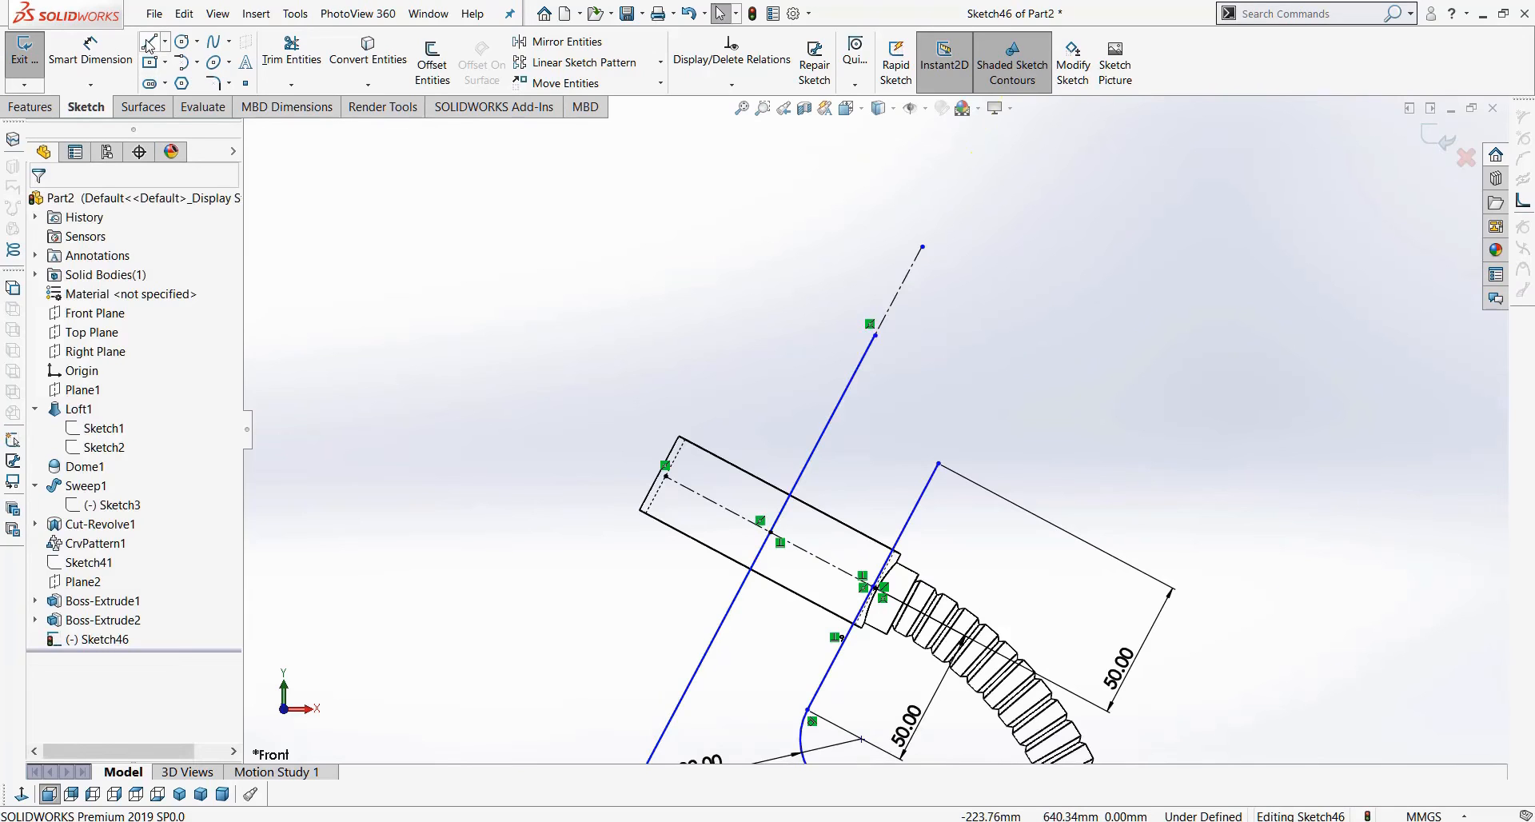
Draw a tangent arc of about 45 mm radius from the upper straight line's free end to the head's long centerline.
left_click(213, 42)
left_click(184, 62)
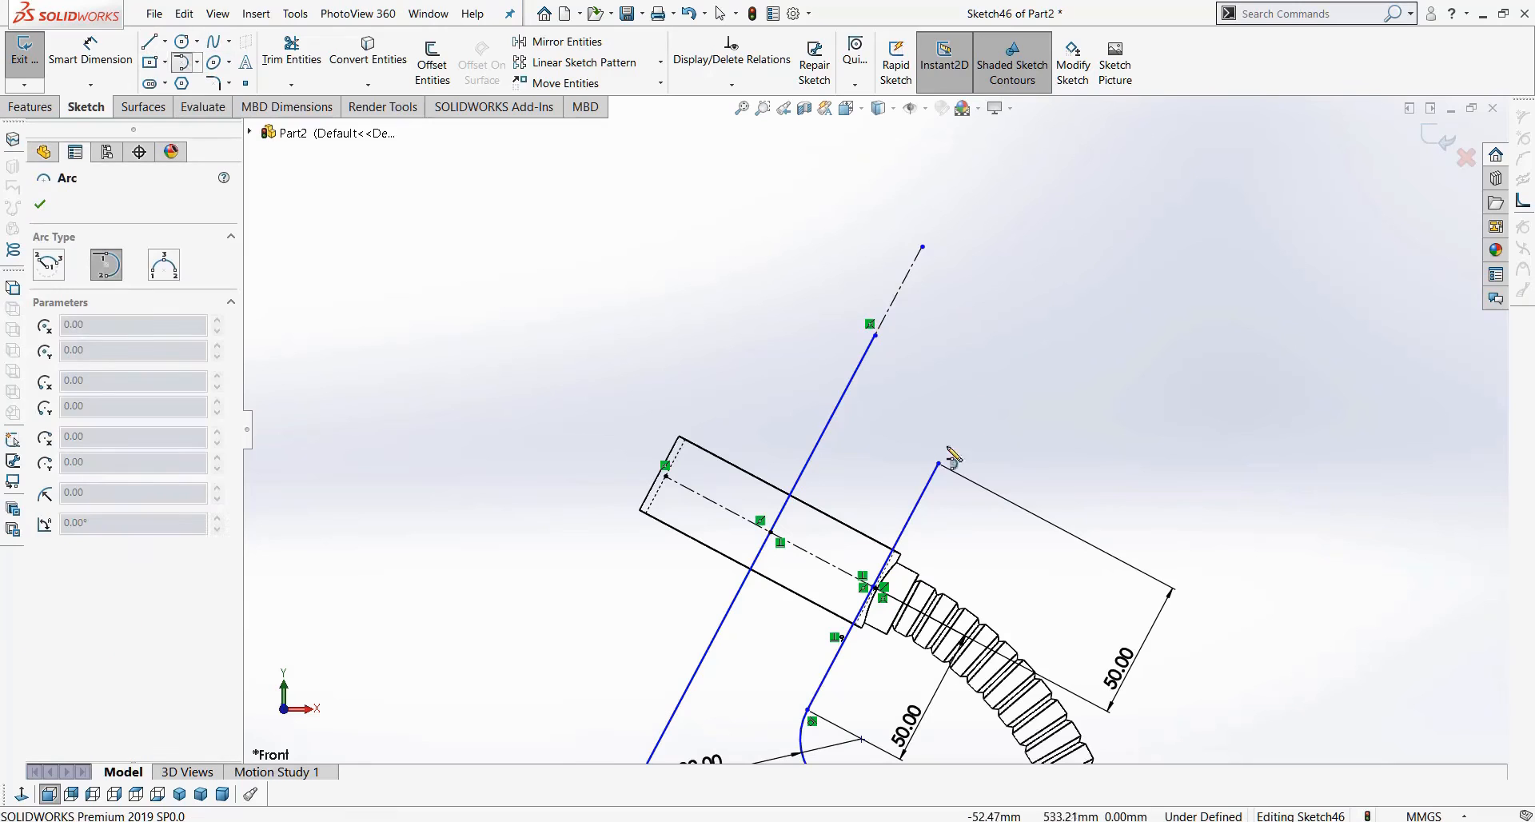
left_click(940, 464)
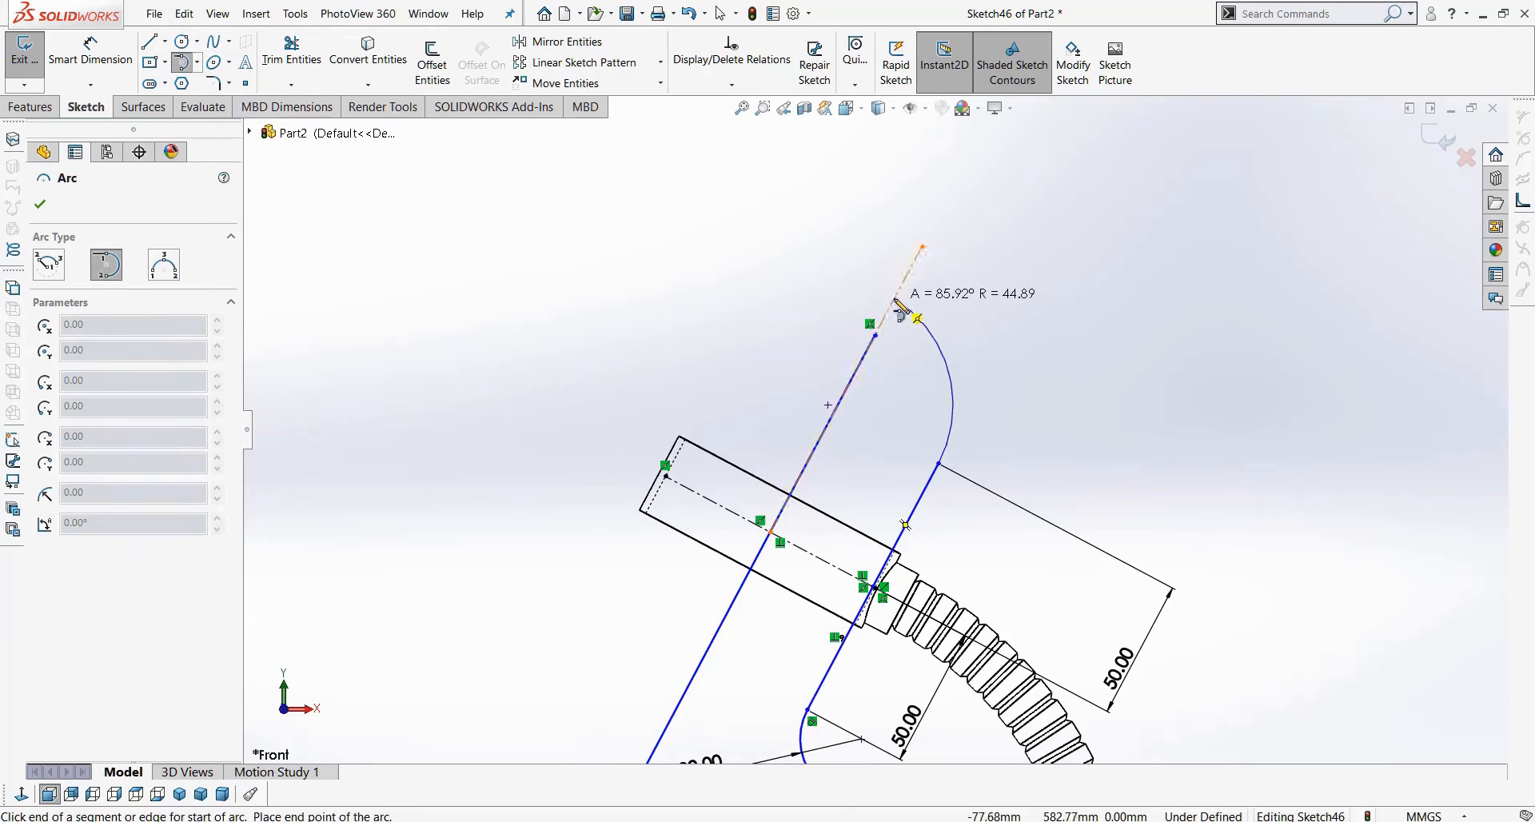
key("Escape")
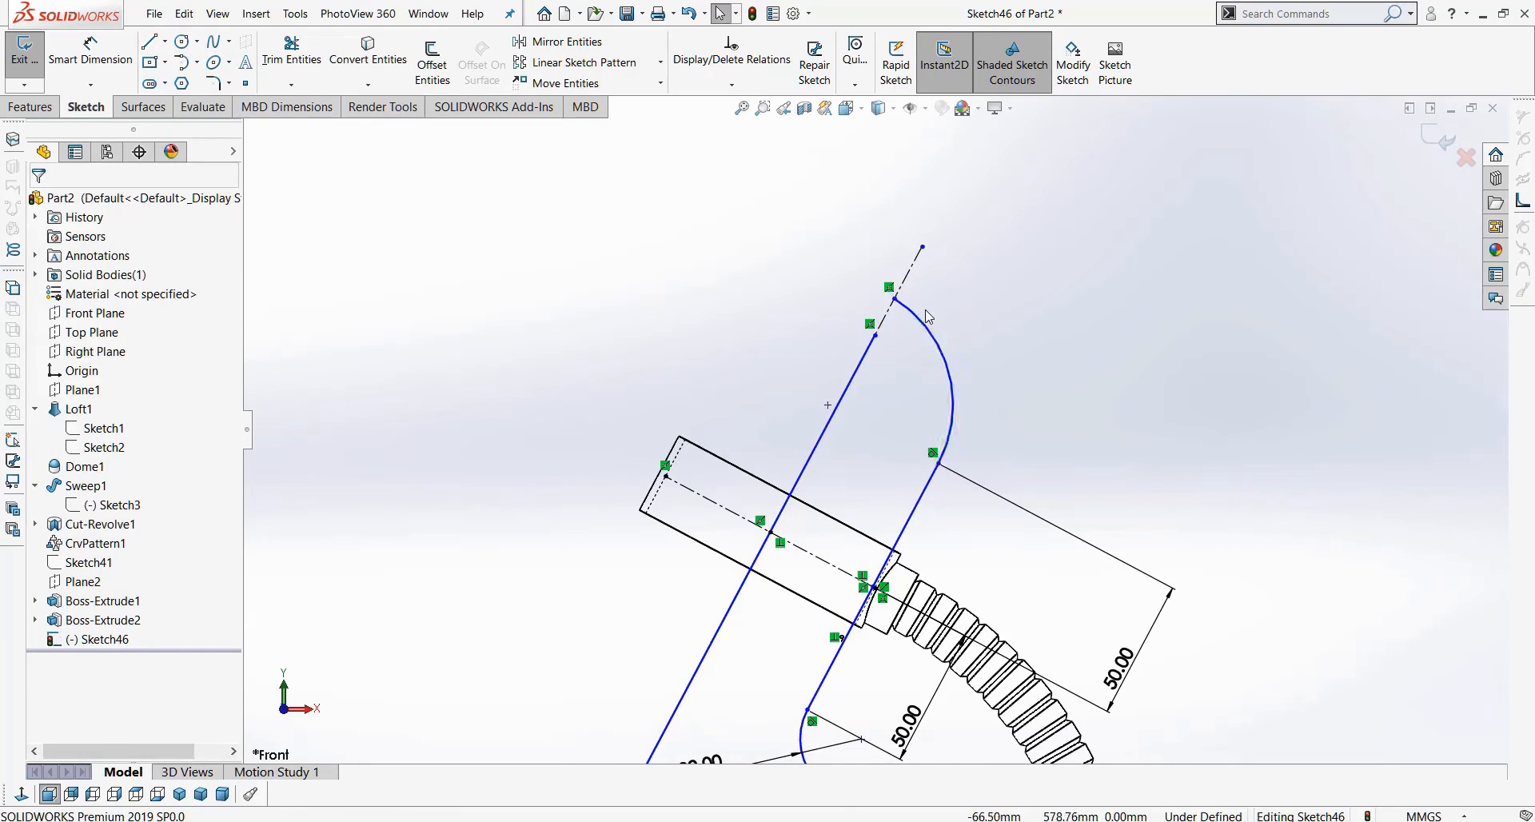
scroll(922, 318, "down", 4)
left_click(884, 348)
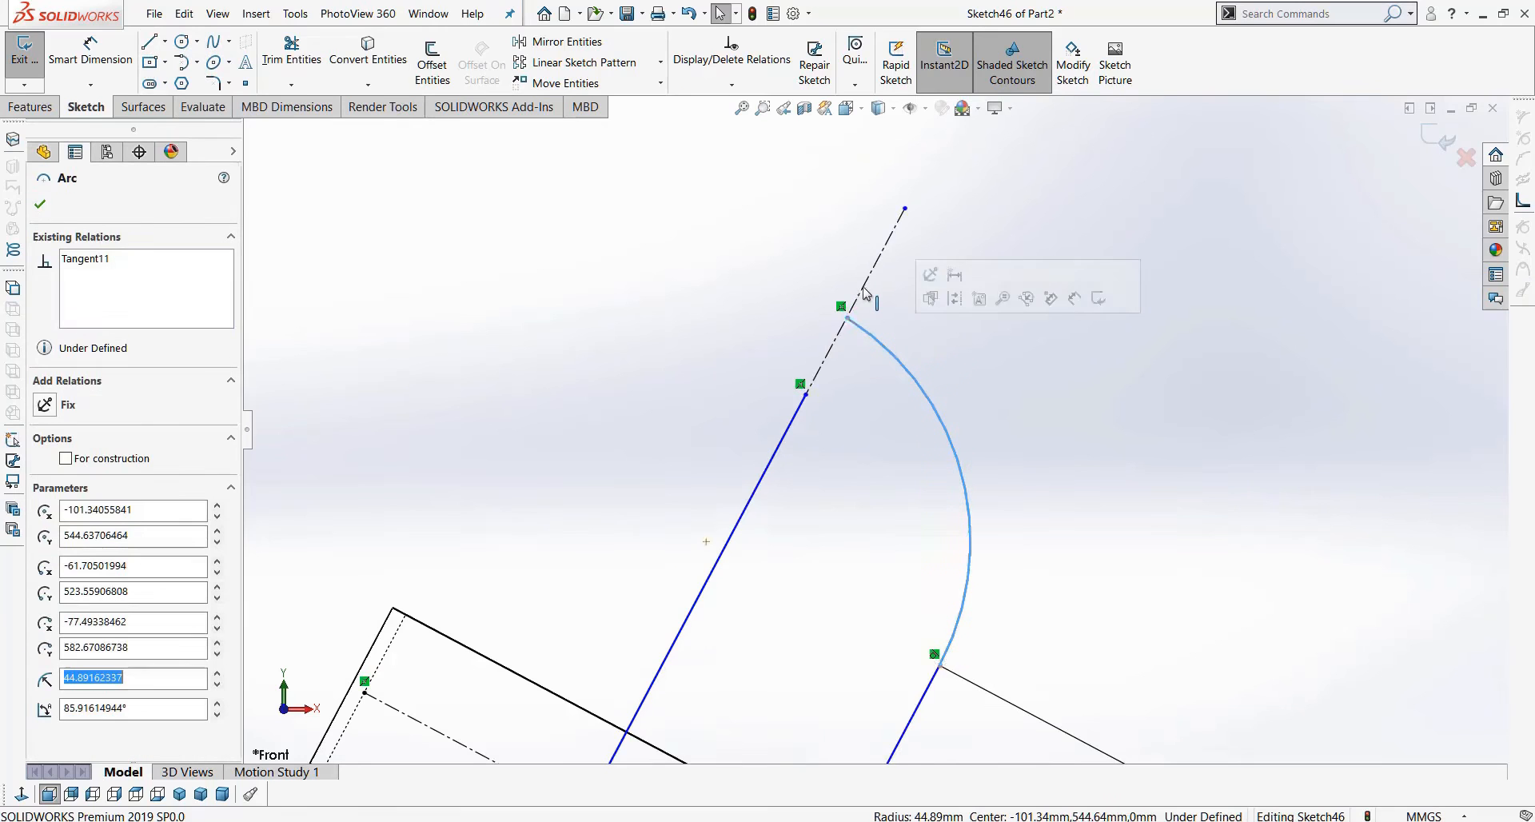
left_click(862, 293, "ctrl")
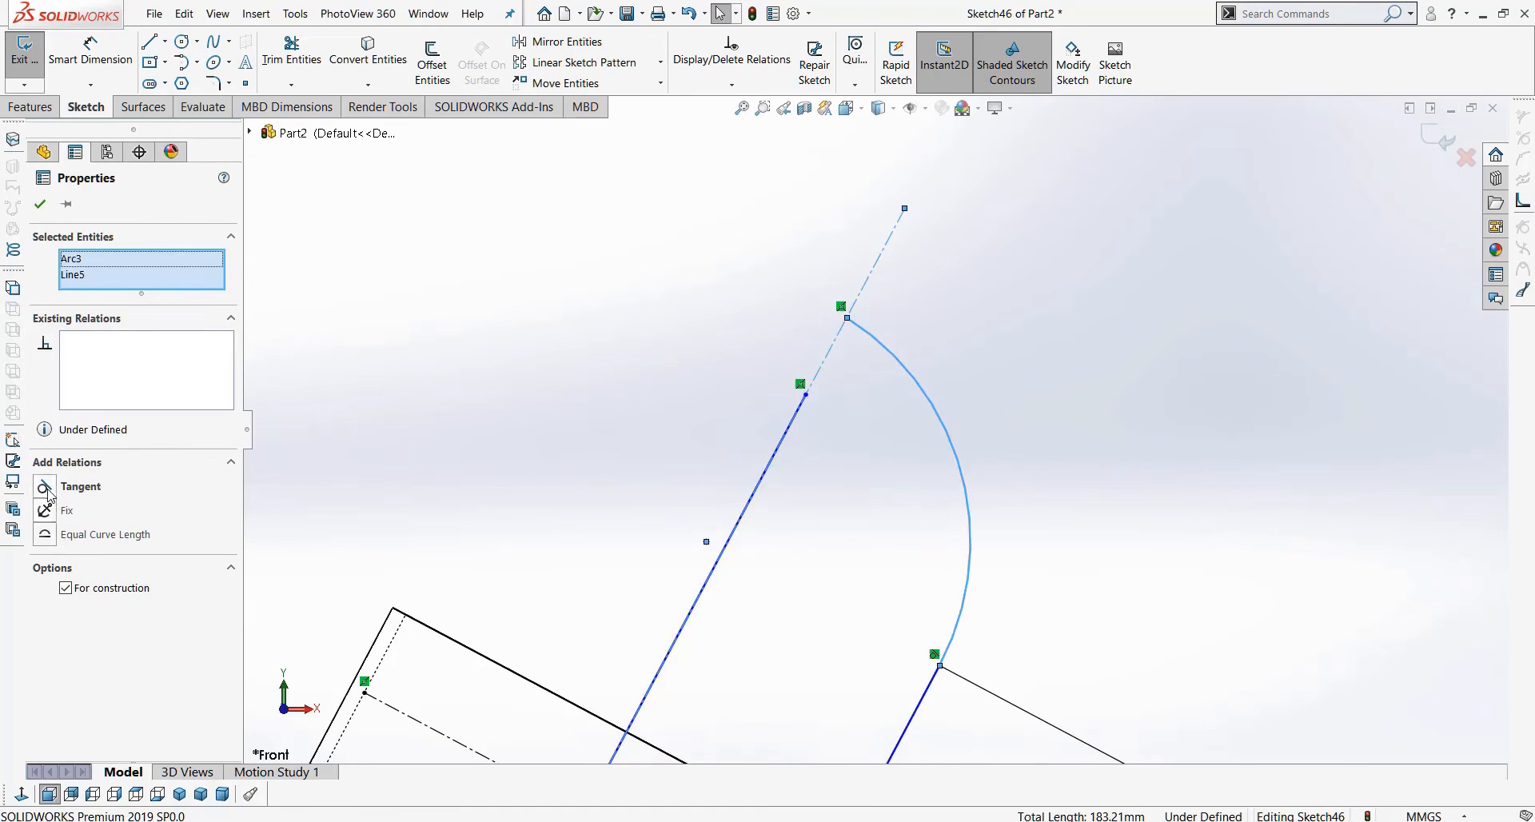
key("Escape")
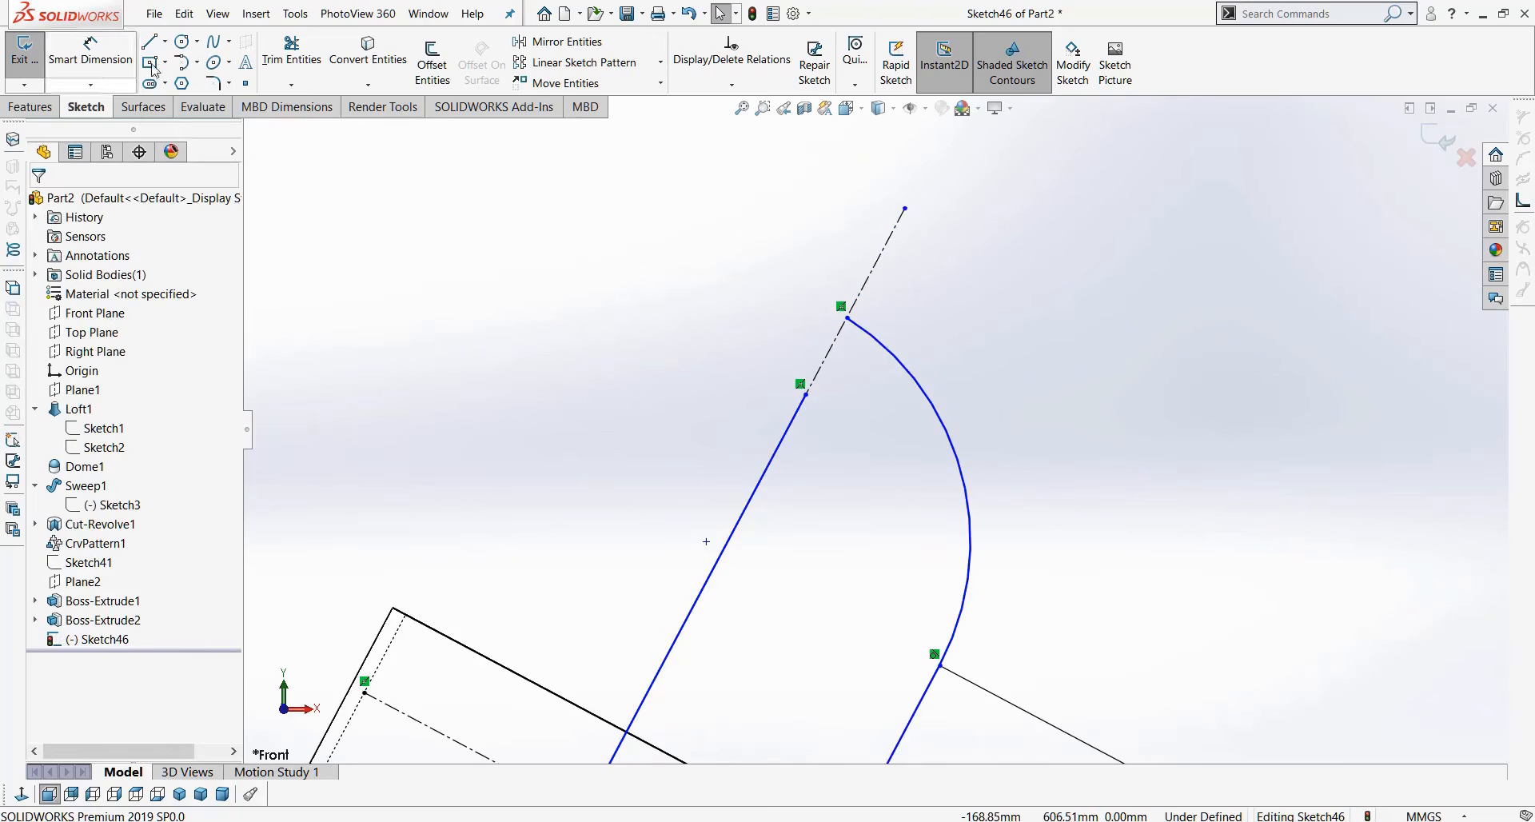
Draw a construction centerline from the arc's upper end, perpendicular to the head's long axis.
left_click(164, 41)
left_click(192, 65)
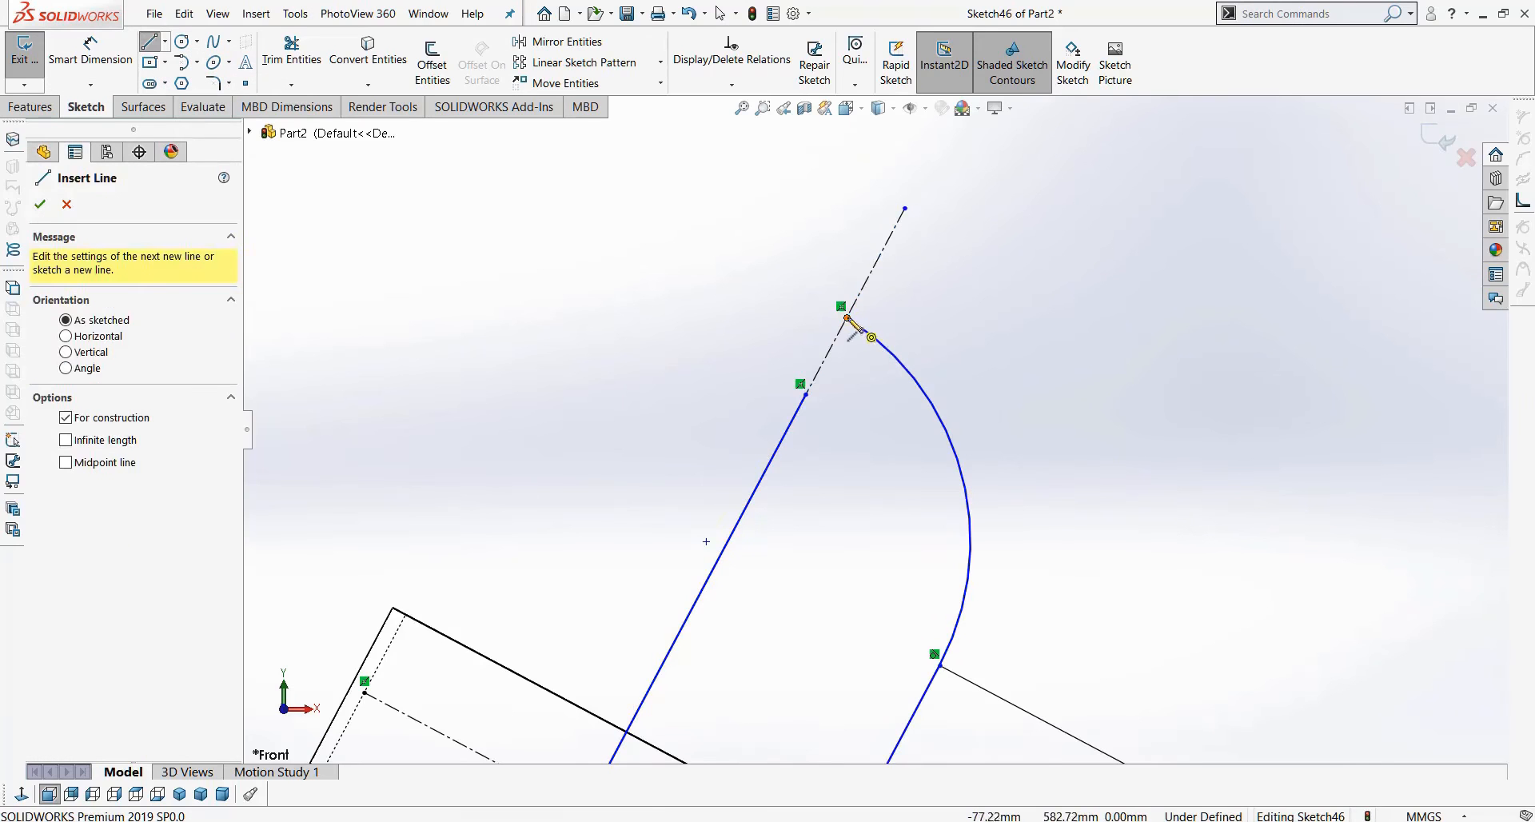
left_click_drag(847, 318, 871, 336)
left_click(744, 509)
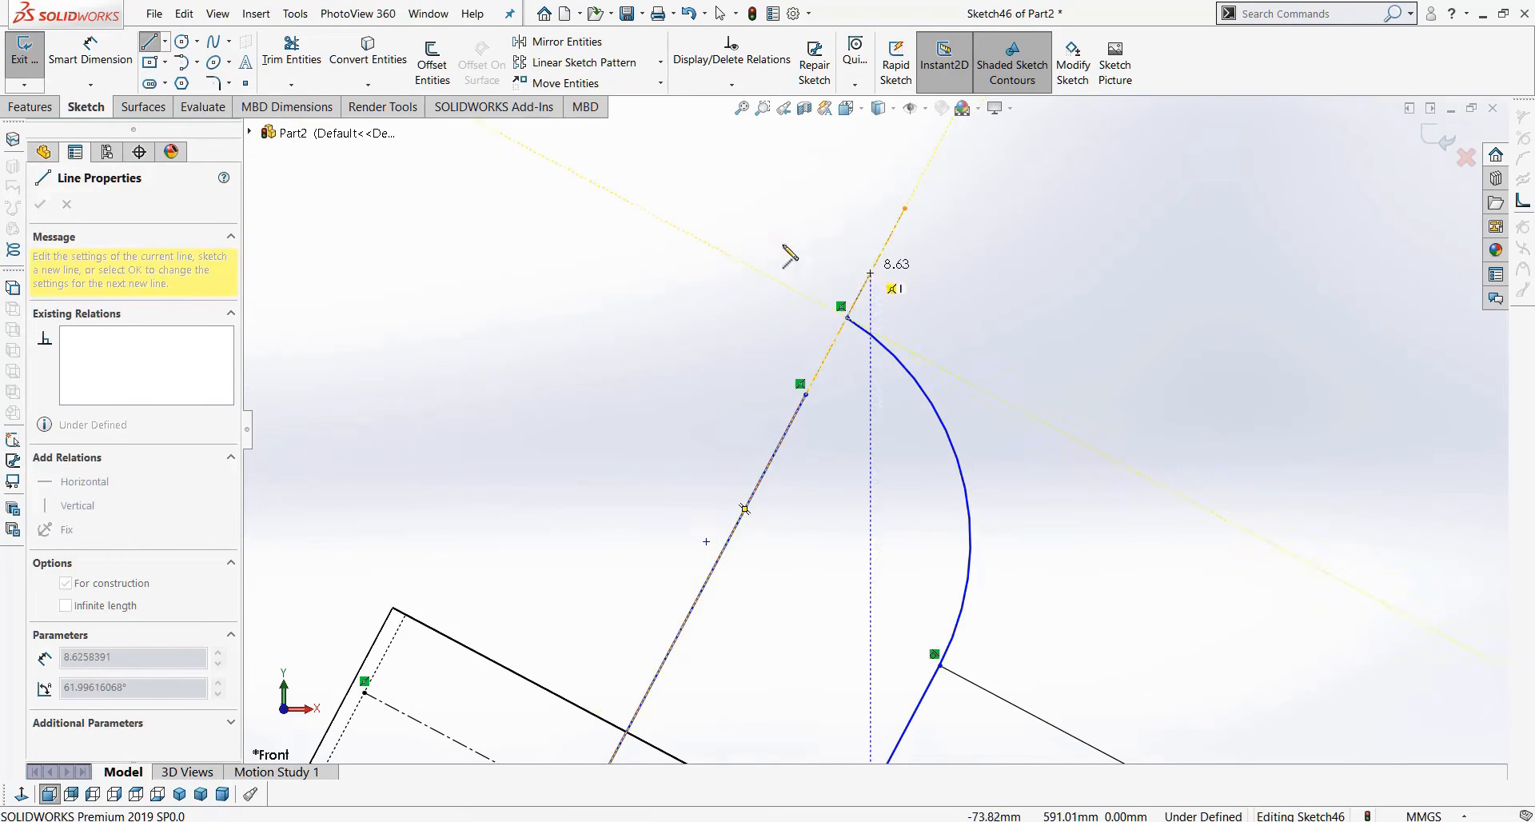
left_click(688, 233)
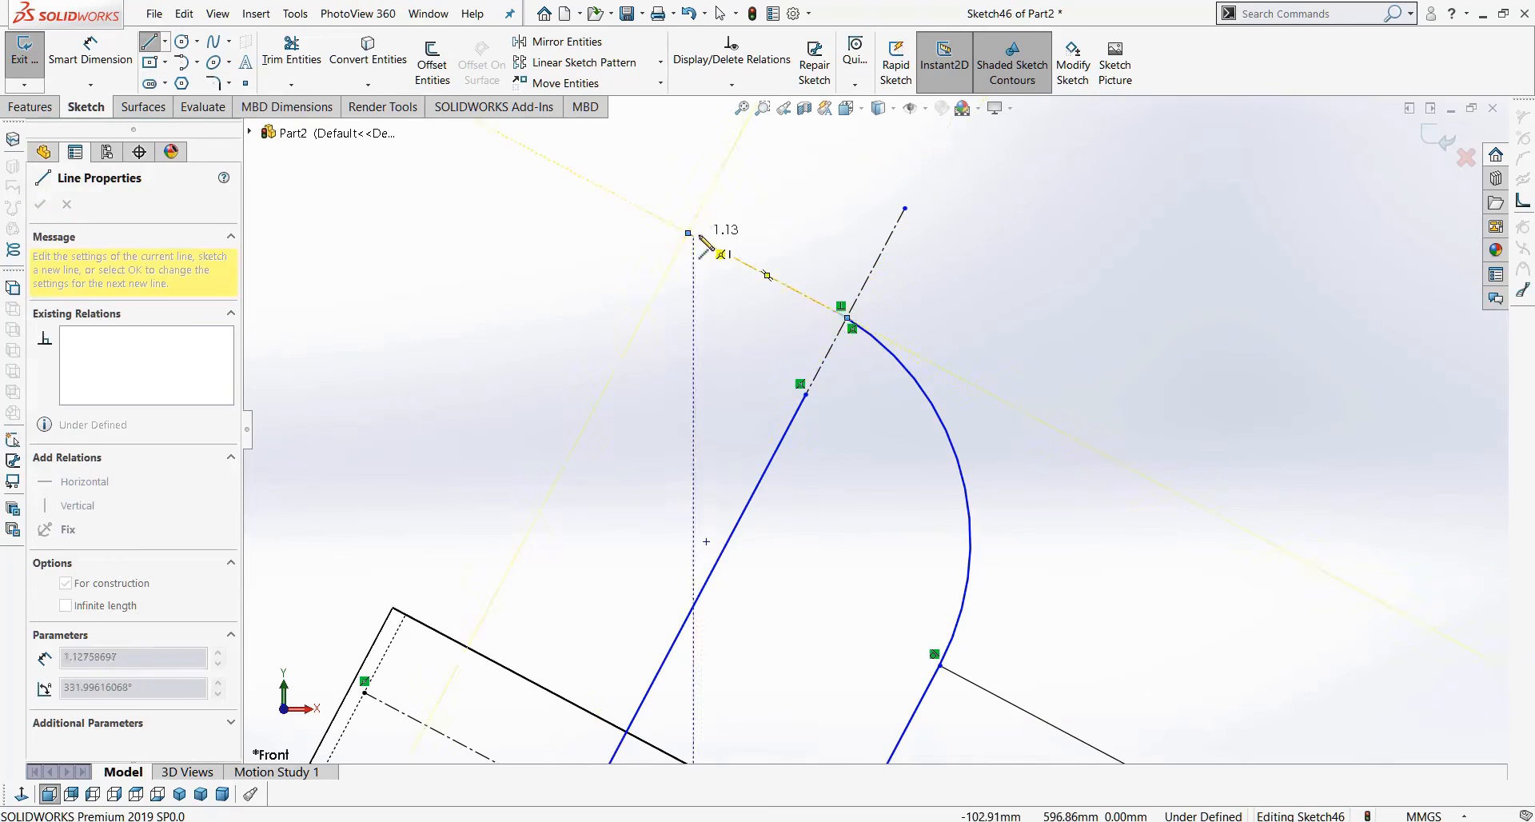
key("Escape")
Make the upper arc tangent to the short construction centerline at its end.
left_click(883, 345)
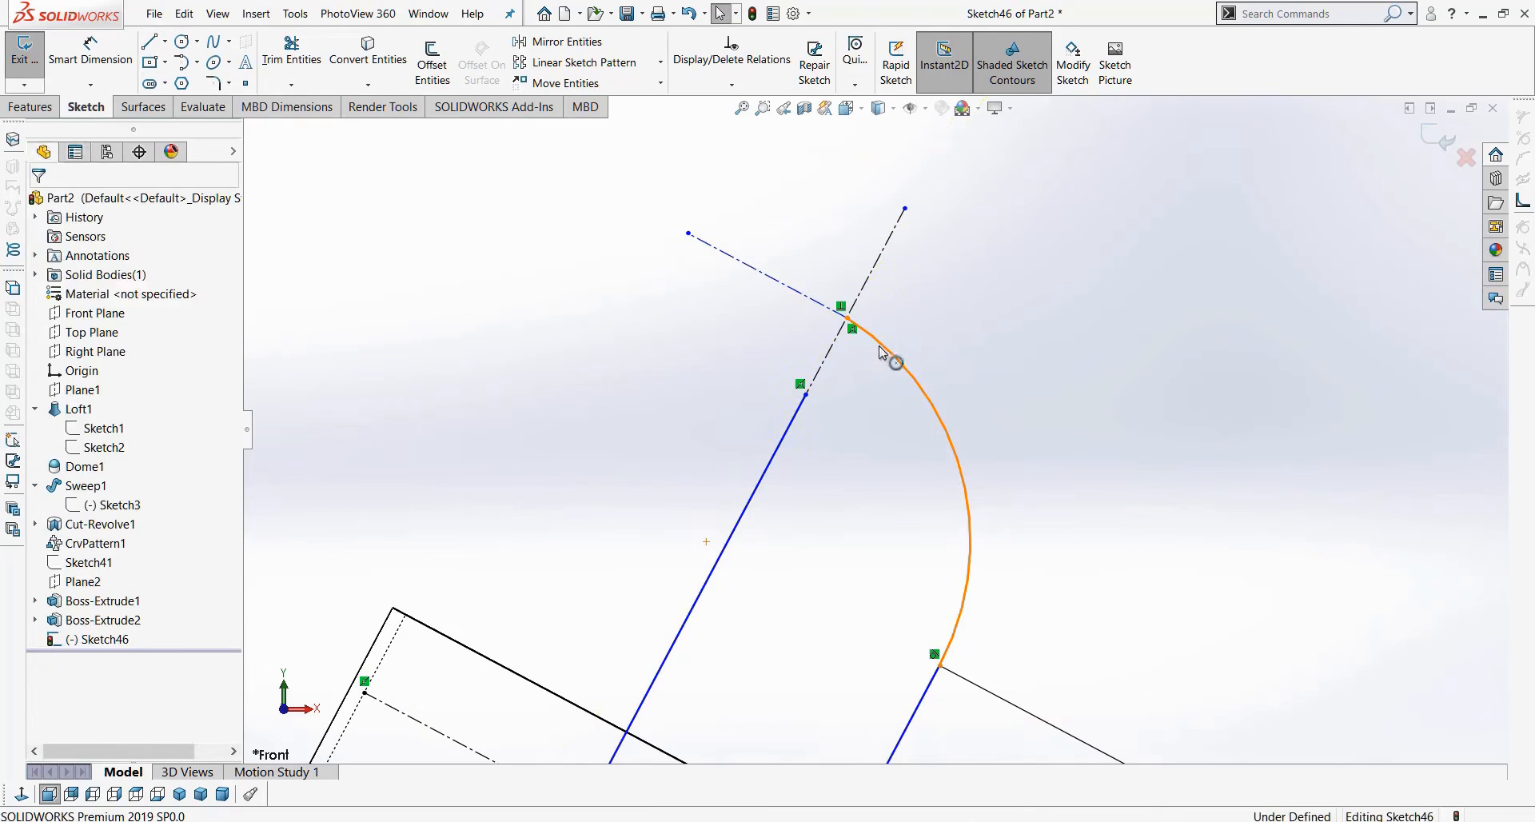
left_click(793, 298, "ctrl")
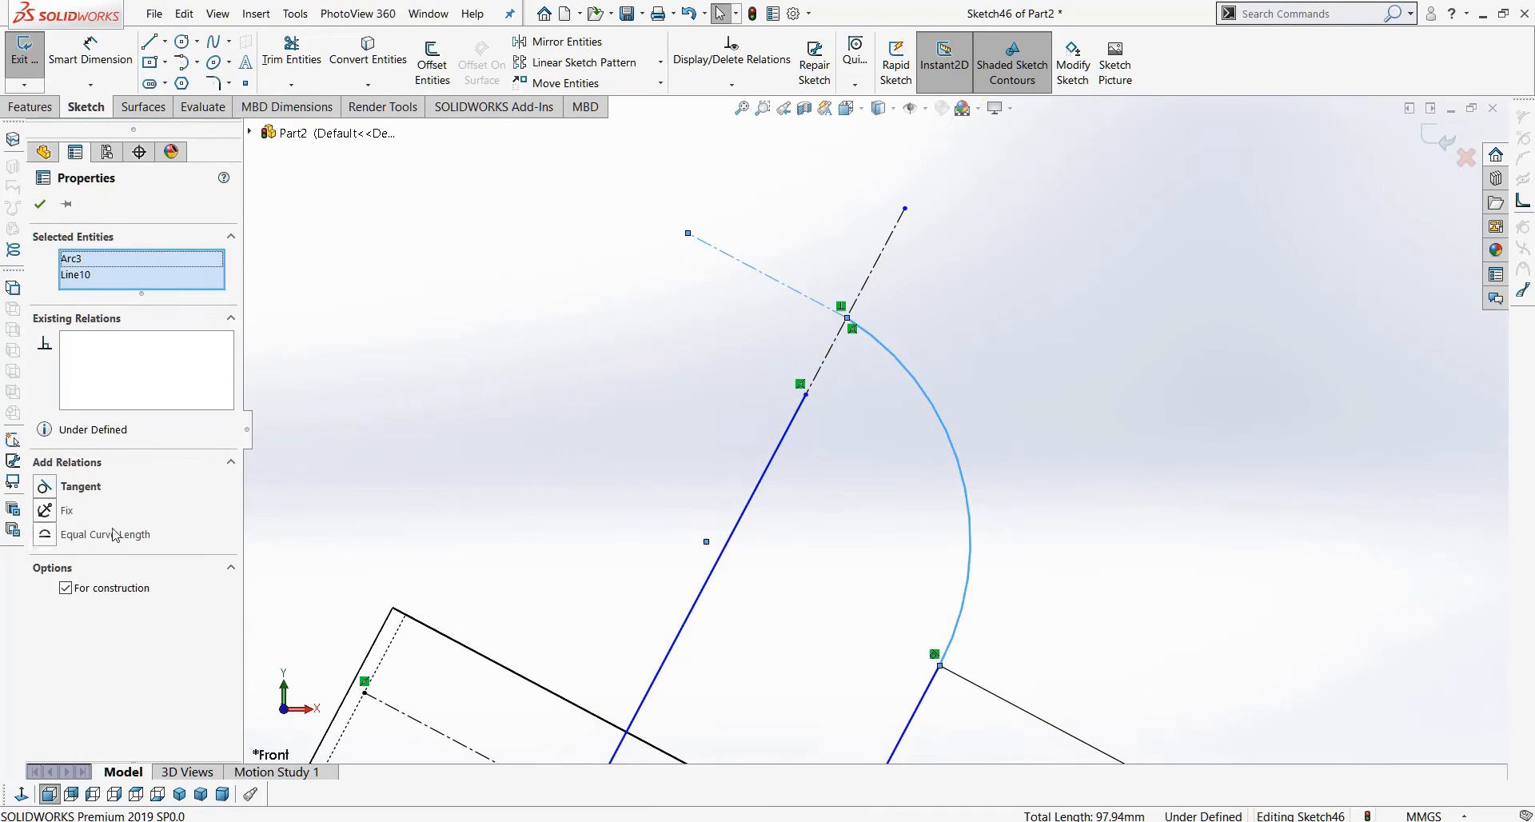
left_click(45, 486)
key("Escape")
Close the profile by moving the long axial line's upper end onto the arc's endpoint, and check the whole contour.
left_click_drag(804, 392, 842, 338)
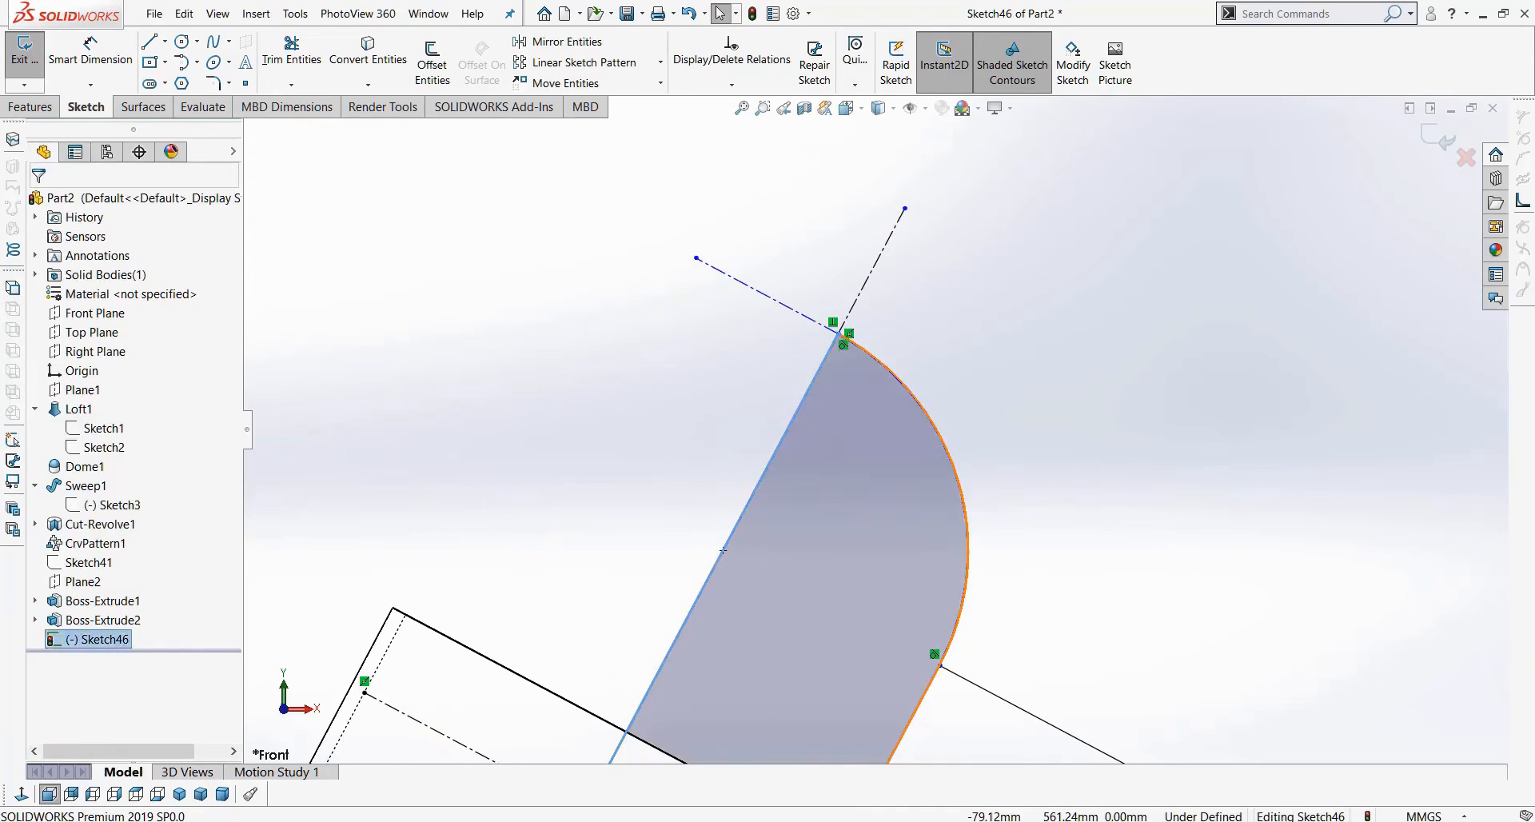
left_click(853, 456)
scroll(853, 455, "up", 7)
scroll(822, 579, "down", 4)
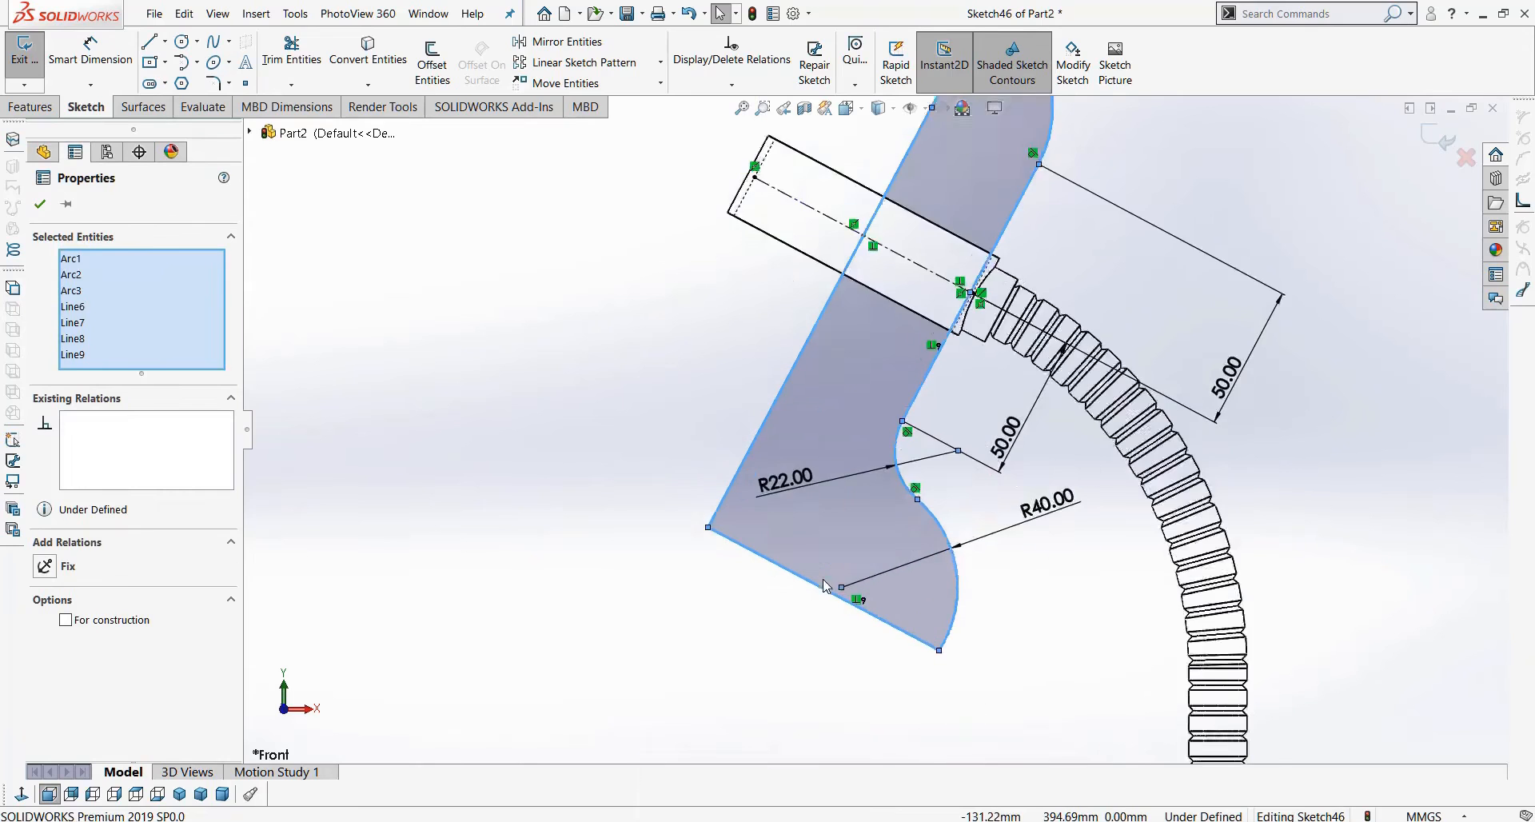
scroll(822, 580, "up", 2)
scroll(823, 579, "down", 2)
scroll(846, 499, "up", 2)
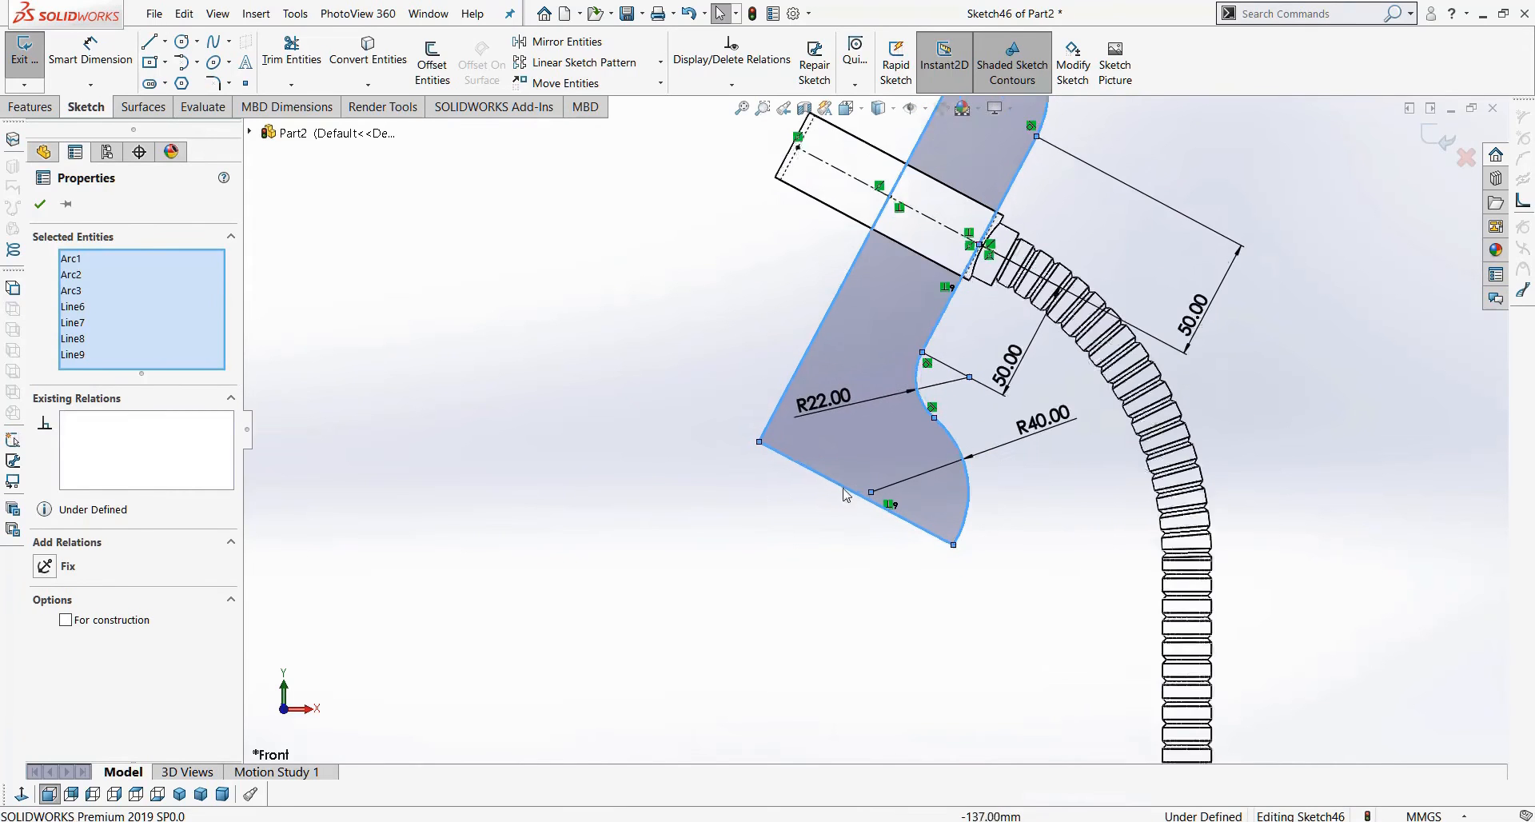
left_click(782, 531)
scroll(785, 534, "up", 3)
scroll(787, 535, "up", 2)
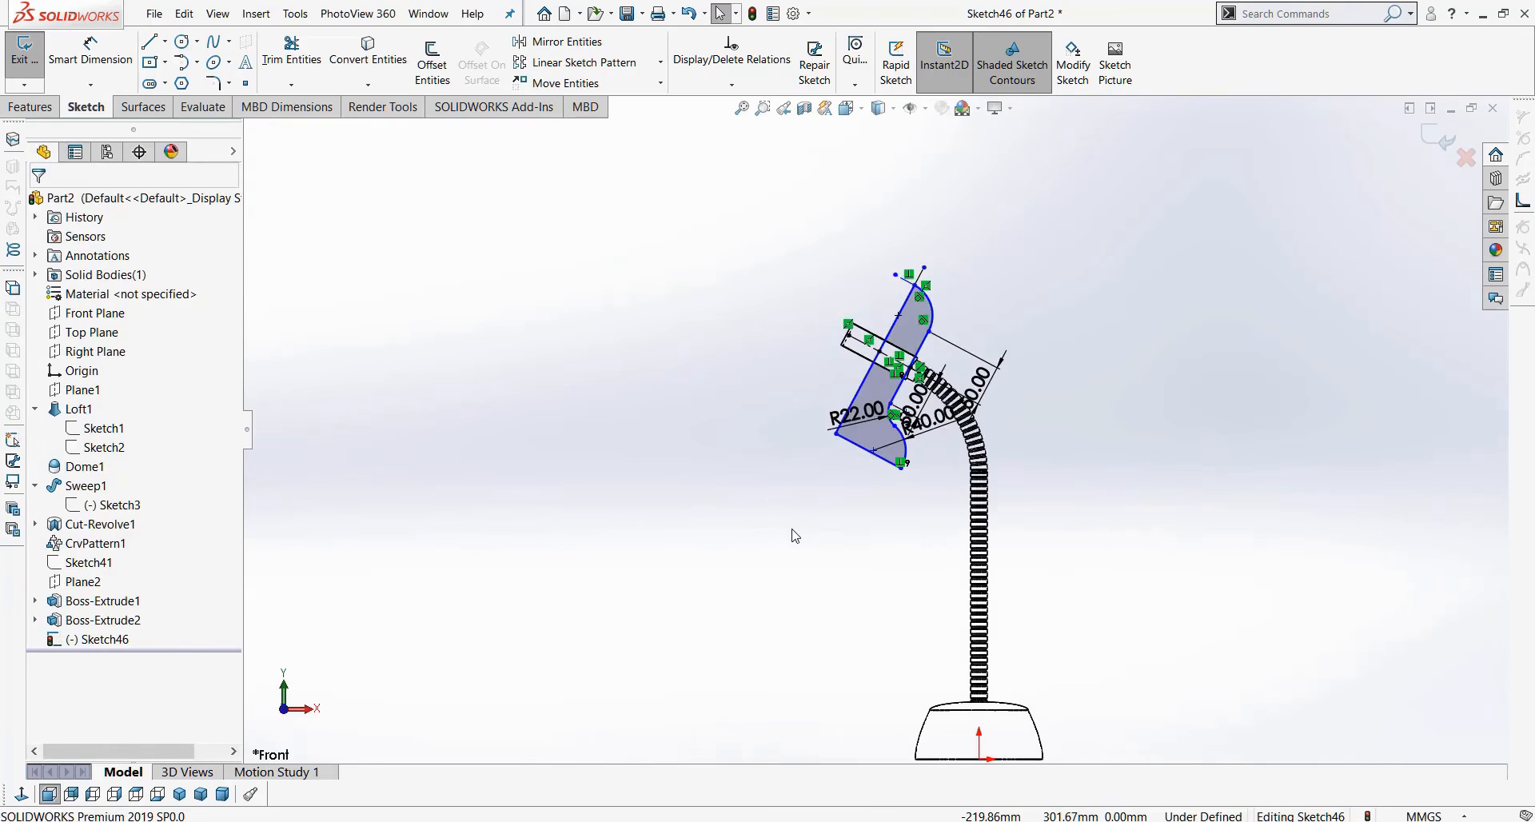
scroll(921, 400, "down", 5)
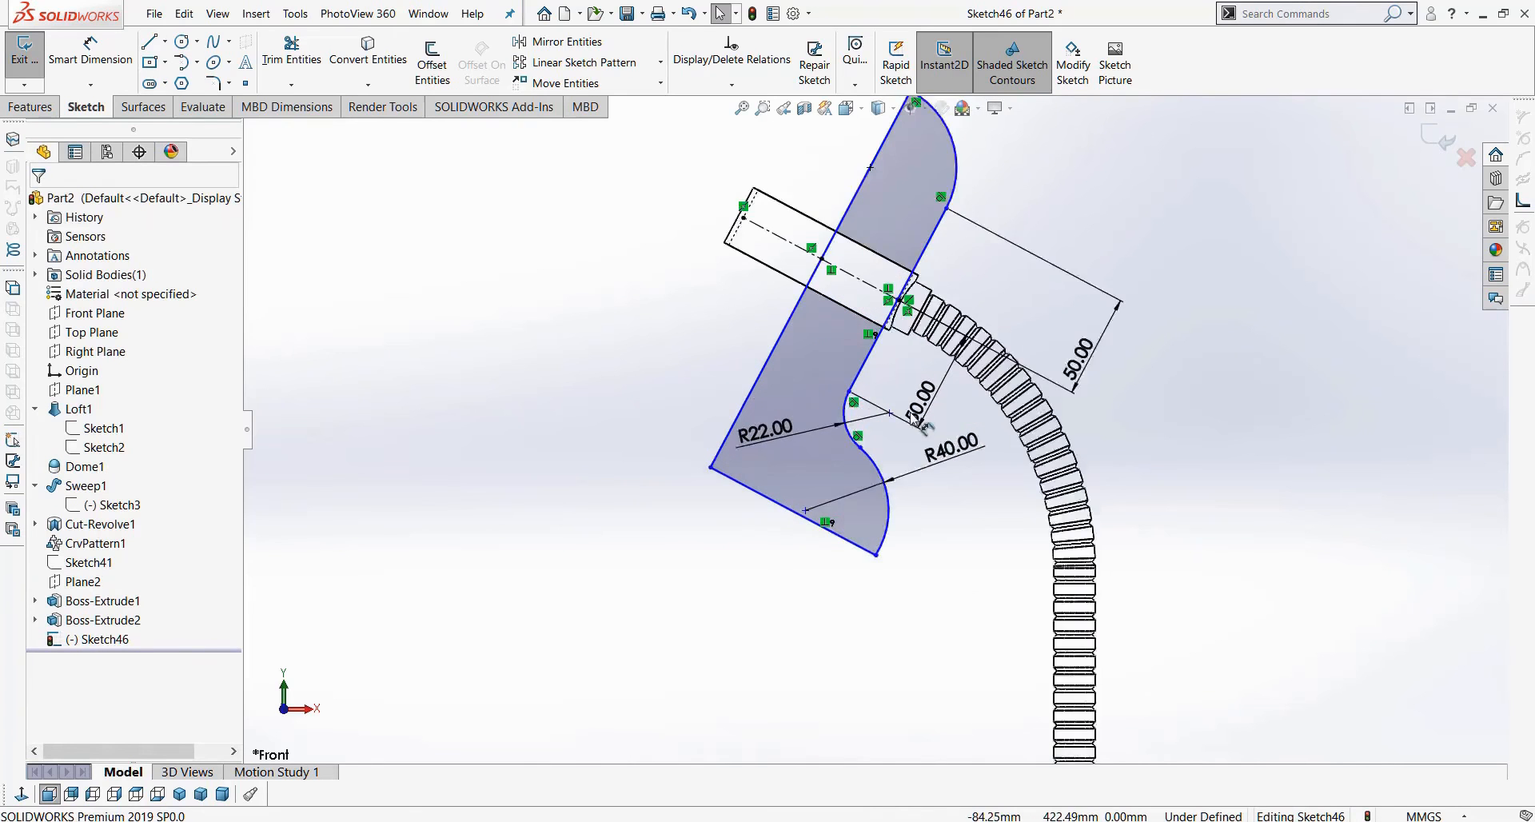
Revolve the closed profile 360 degrees about its long axial line as a separate body, without merging the result.
left_click(30, 106)
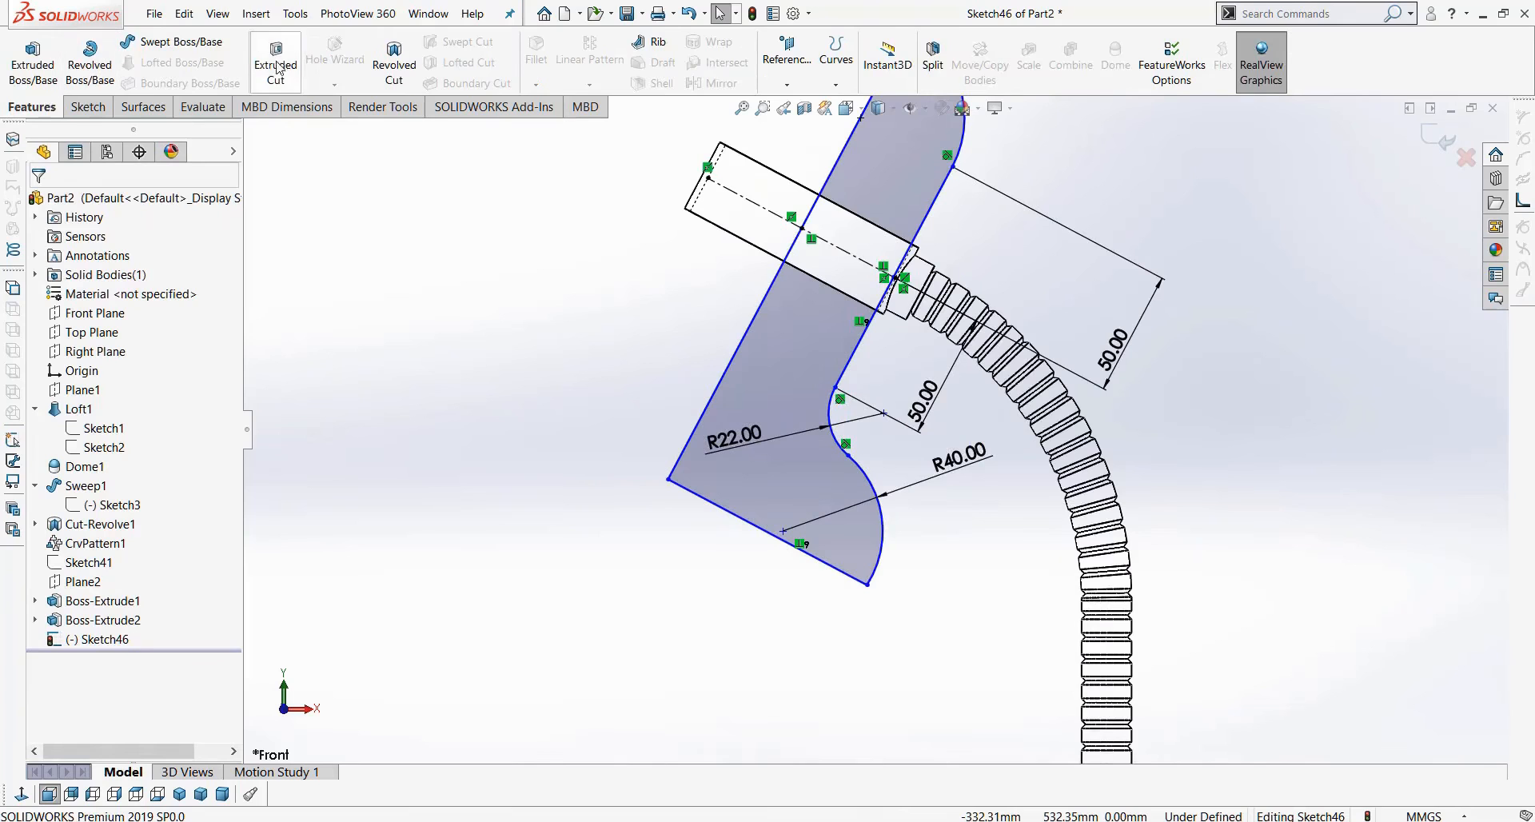
left_click(87, 70)
left_click(746, 336)
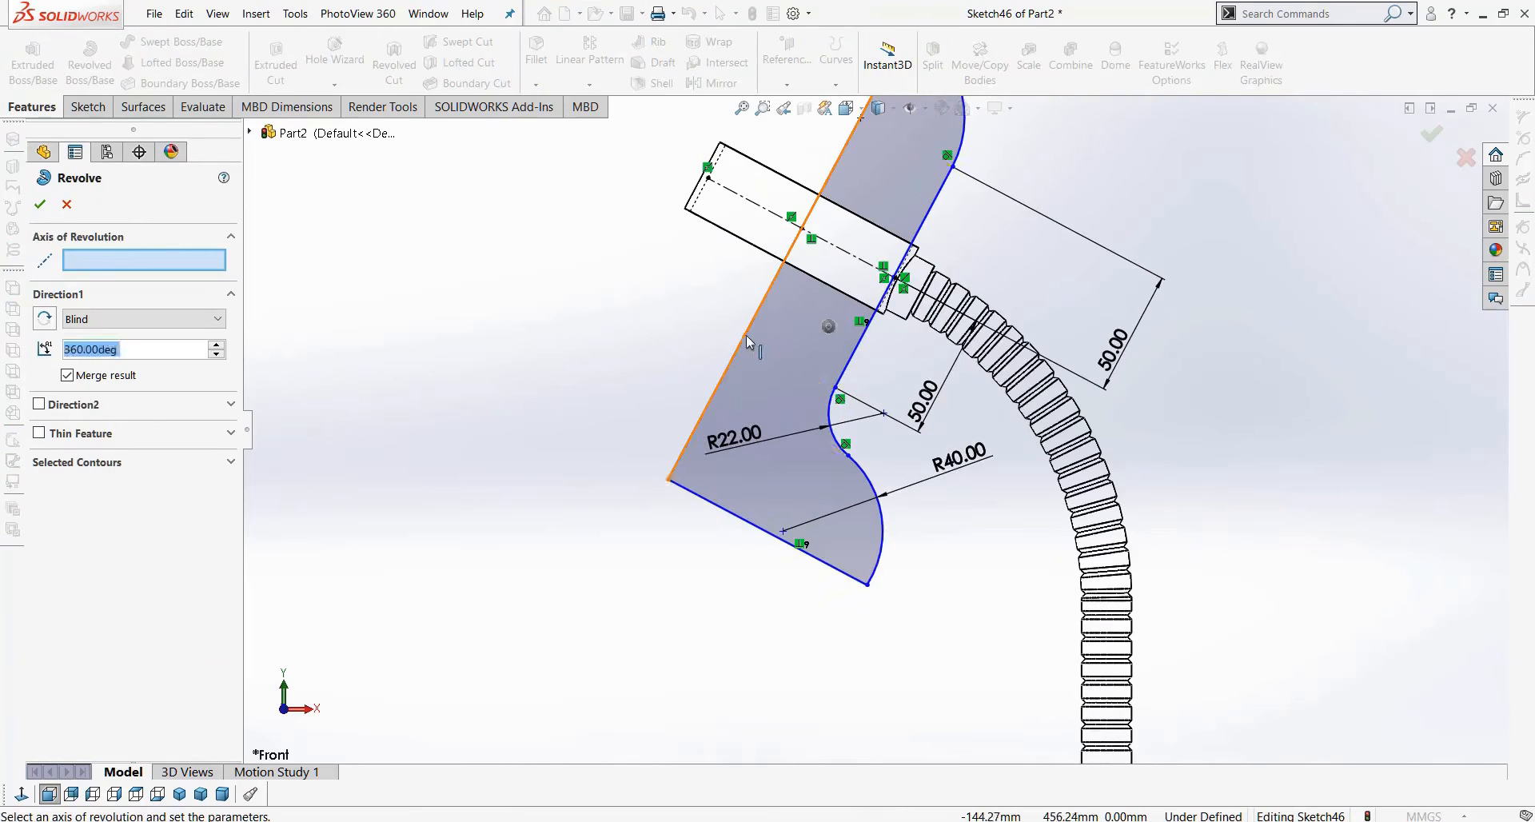
scroll(875, 430, "up", 3)
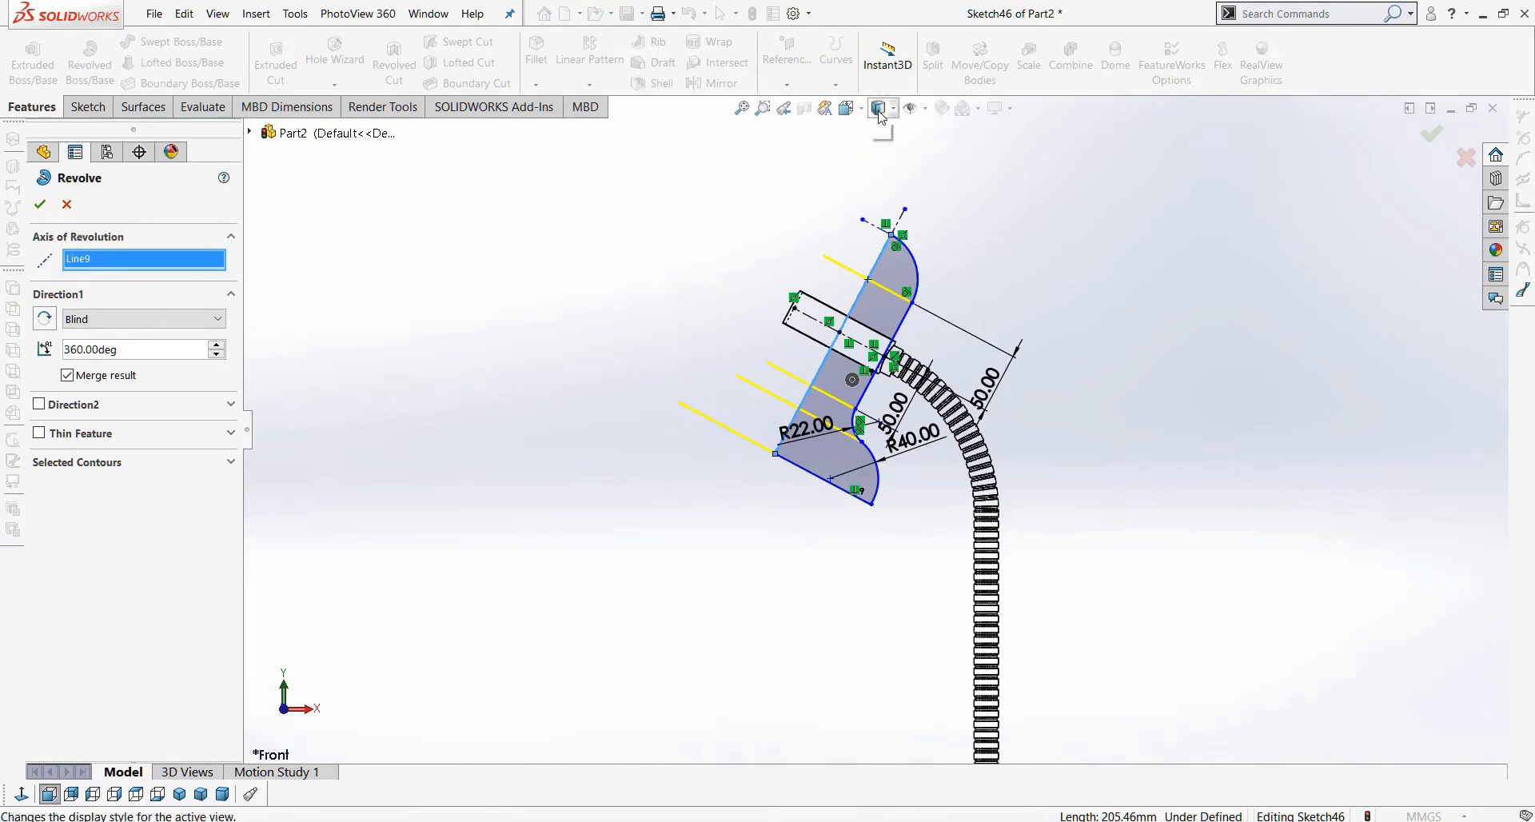
mouse_move(1033, 404)
middle_mouse_down()
mouse_move(1023, 385)
mouse_move(1030, 400)
middle_mouse_up()
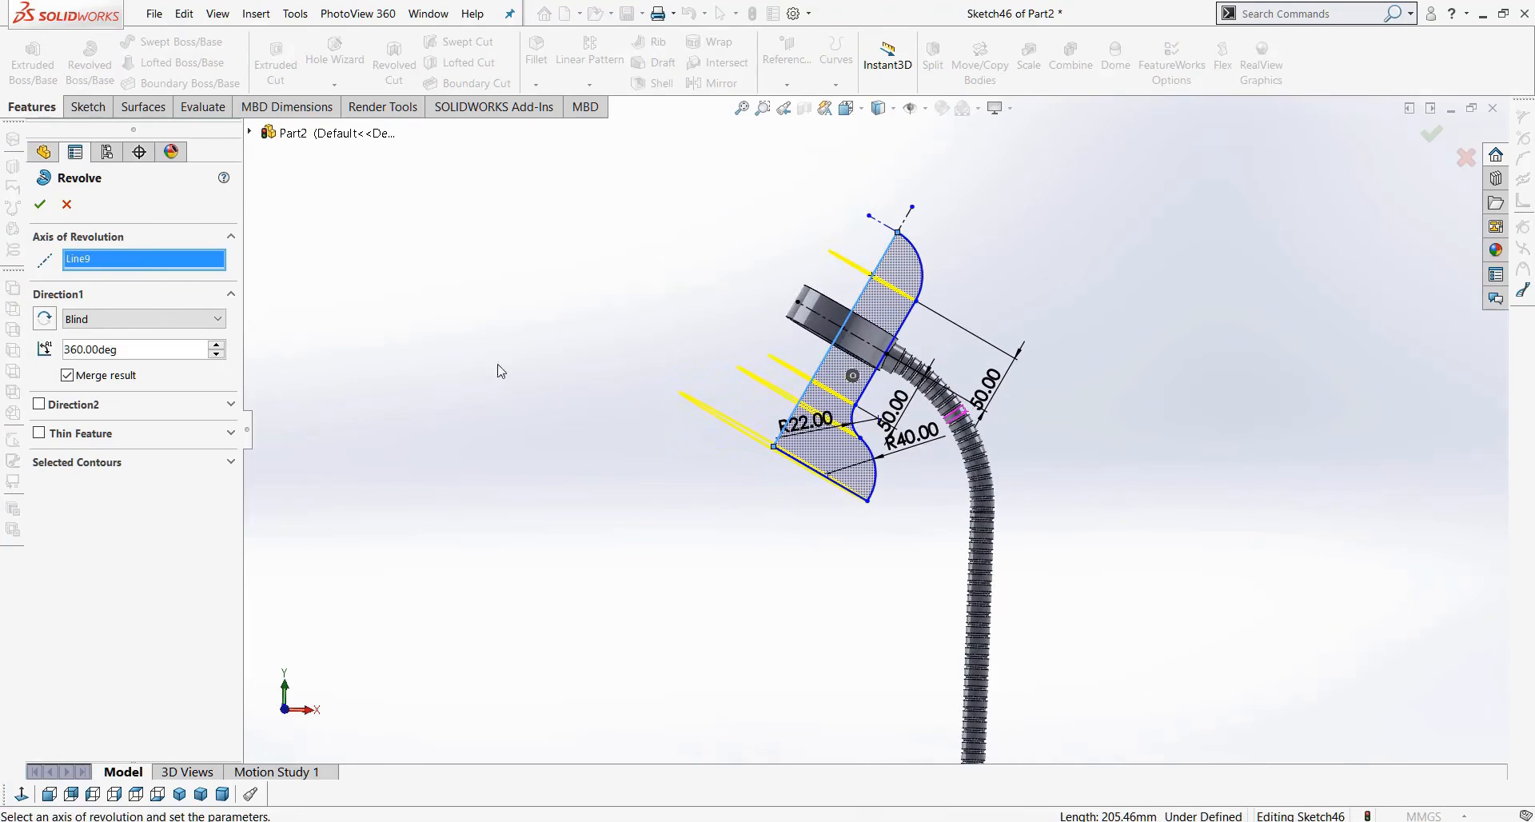
left_click(35, 206)
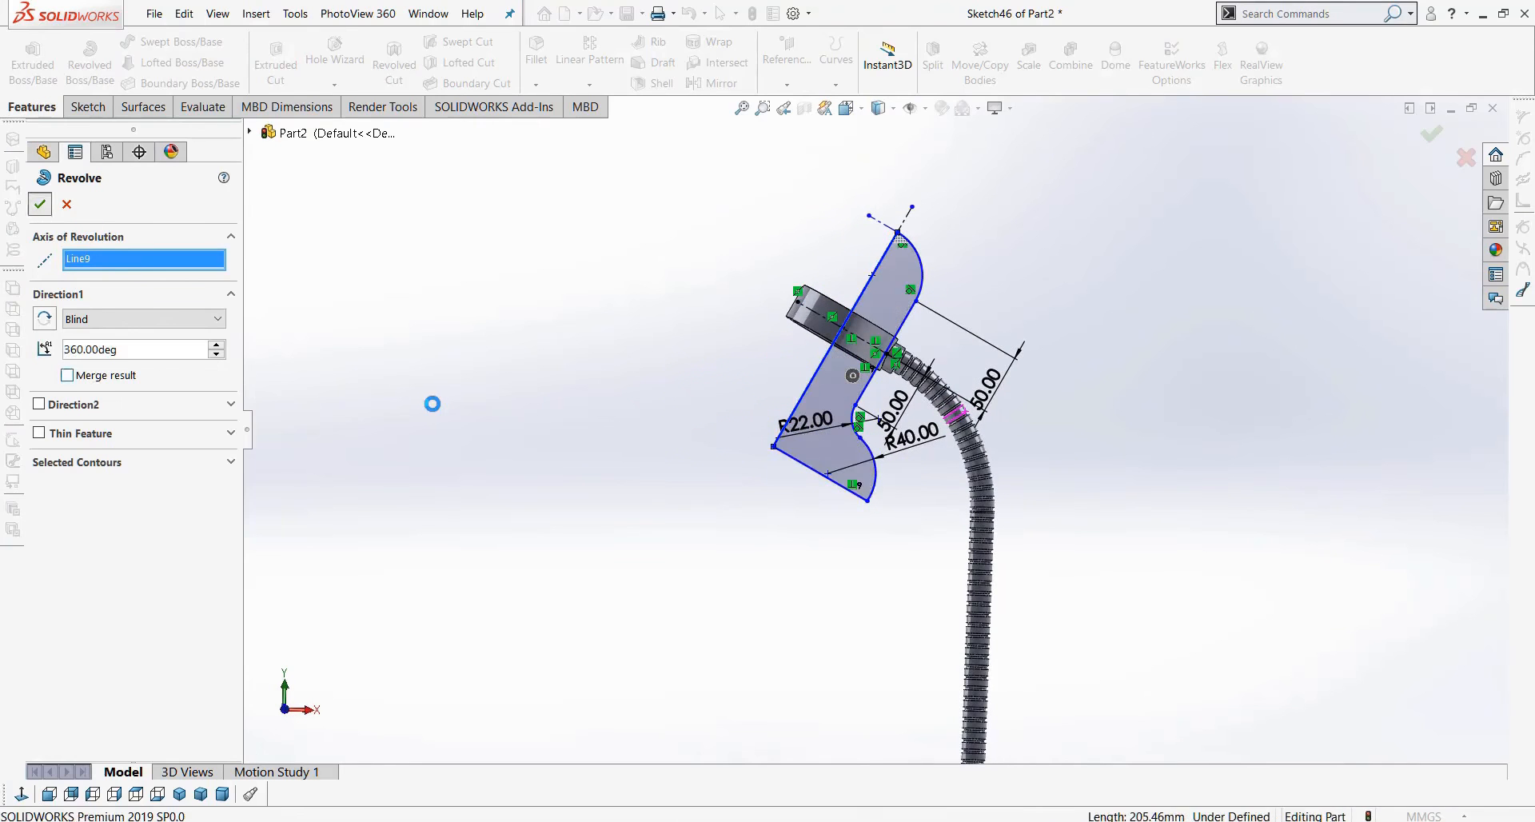
Shell the revolved lamp head to a 5 mm wall thickness, removing its flat open-end face.
middle_click_drag(655, 564, 834, 453)
scroll(733, 529, "up", 3)
scroll(829, 486, "down", 3)
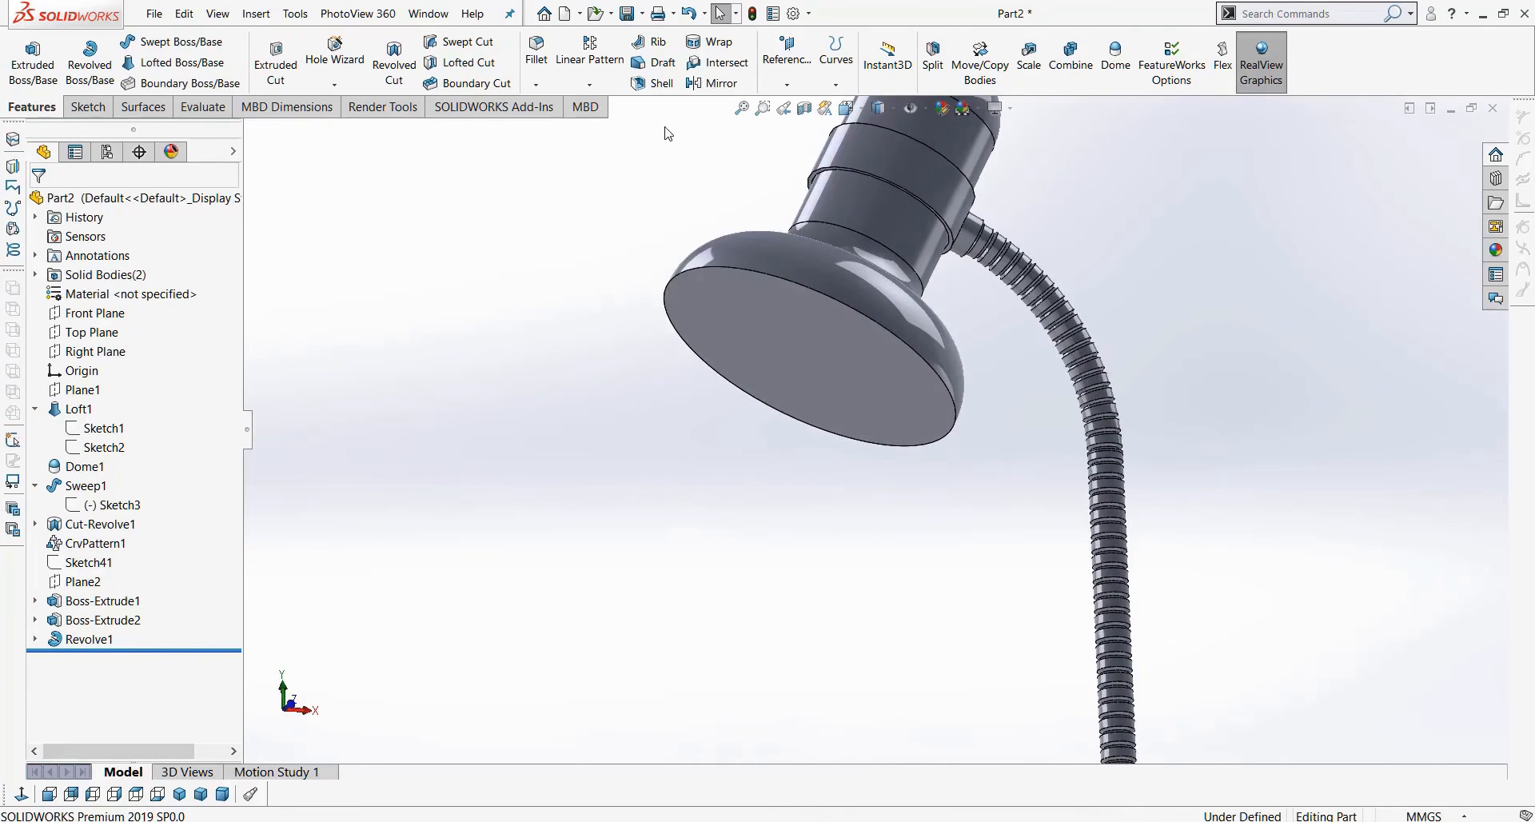
left_click(642, 89)
left_click(737, 347)
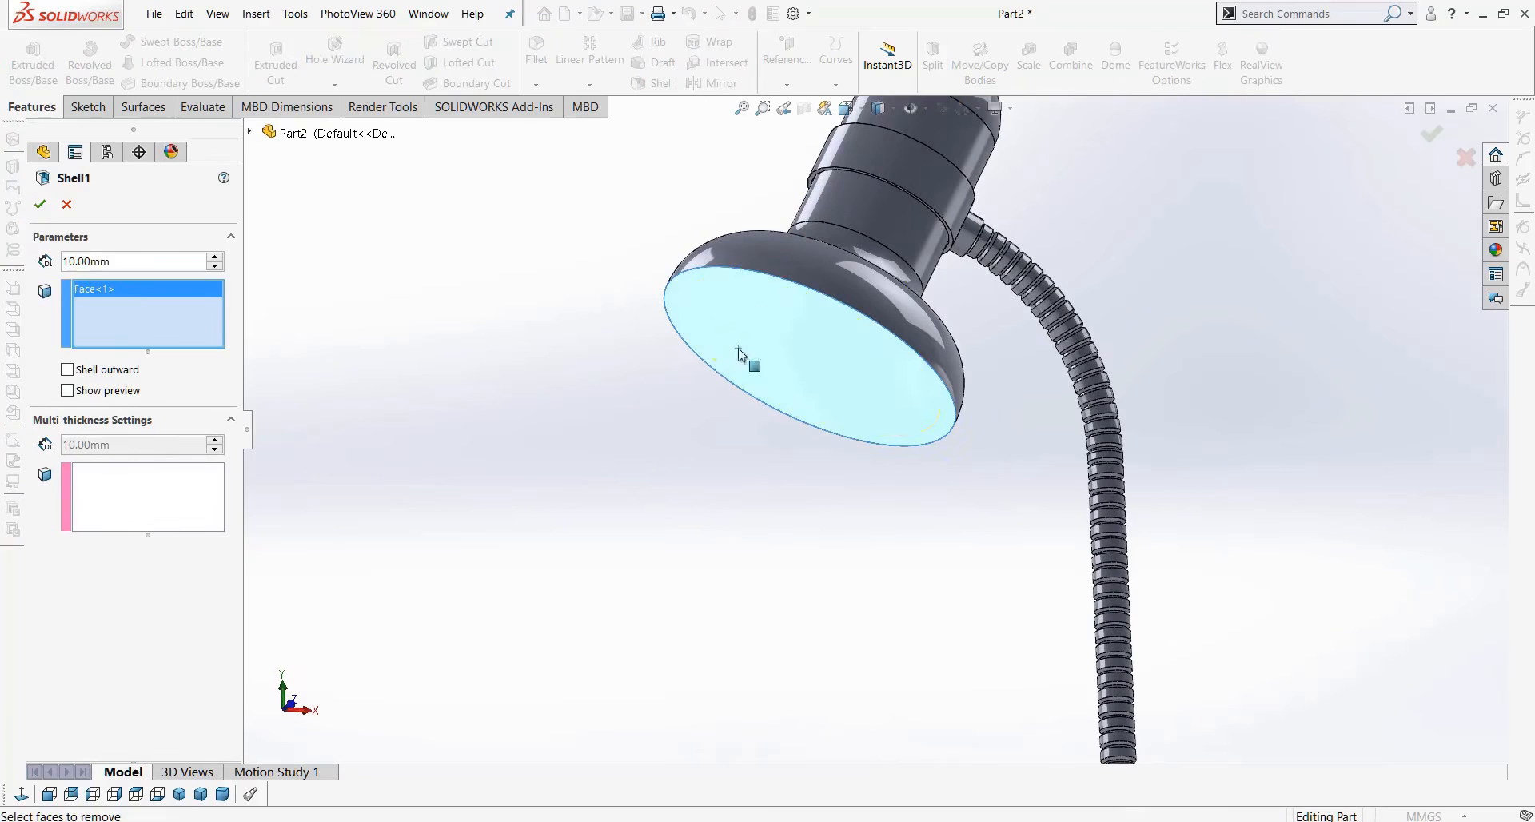
middle_click_drag(573, 421, 579, 292)
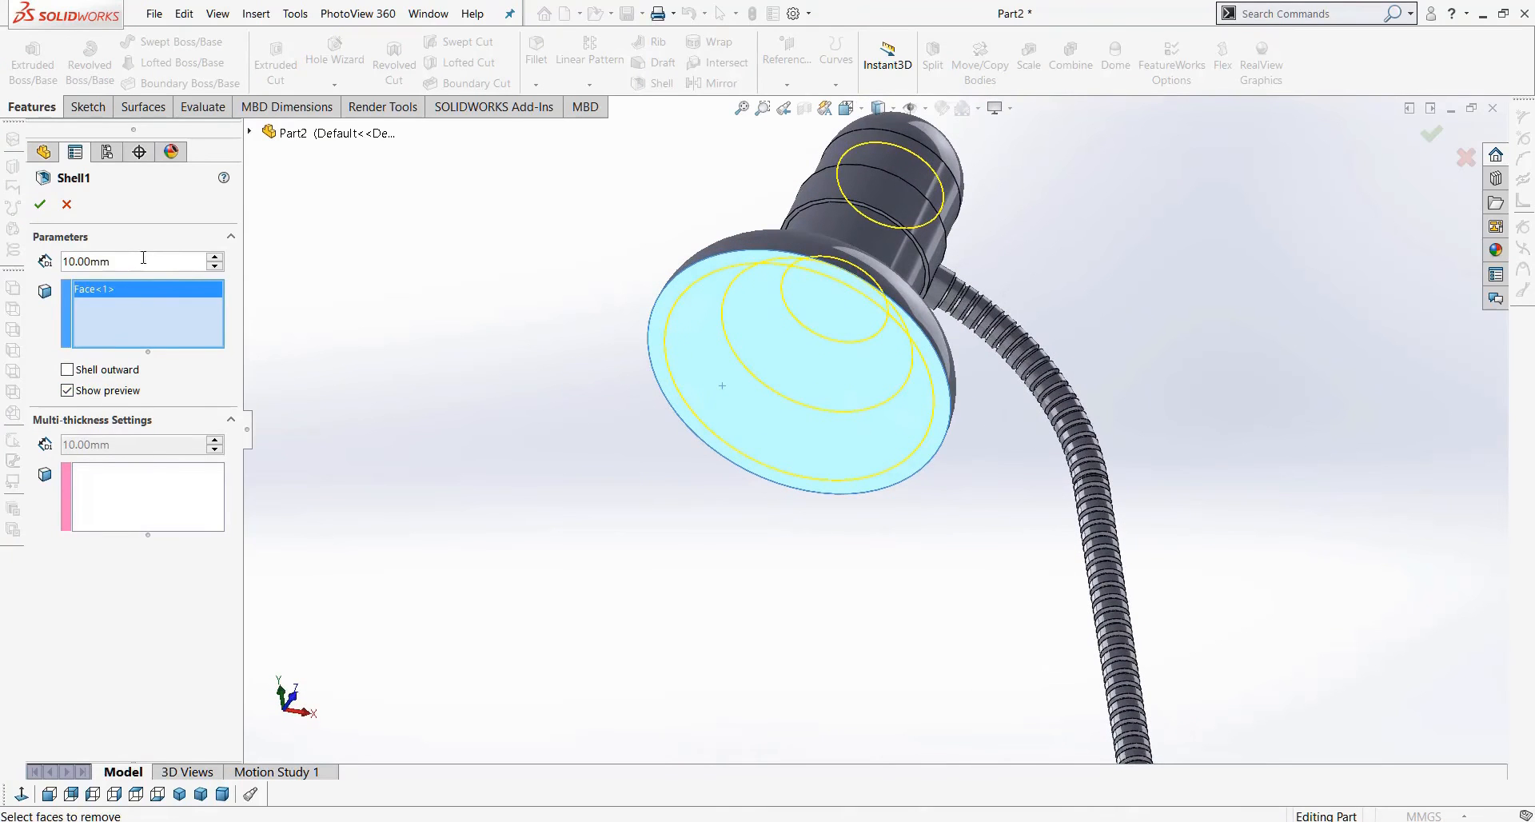
type("5")
key("Return")
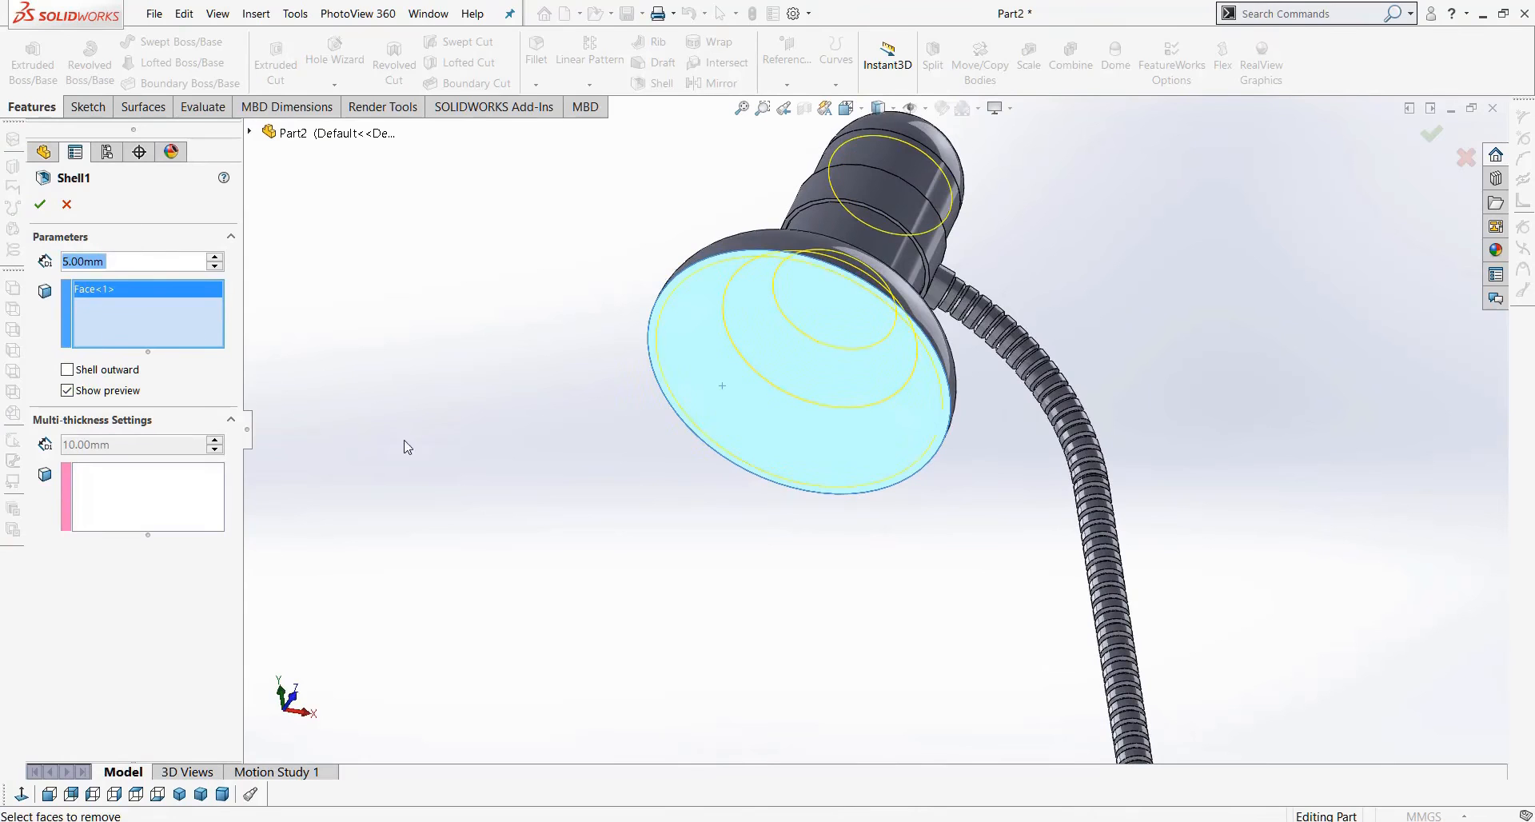
left_click(40, 205)
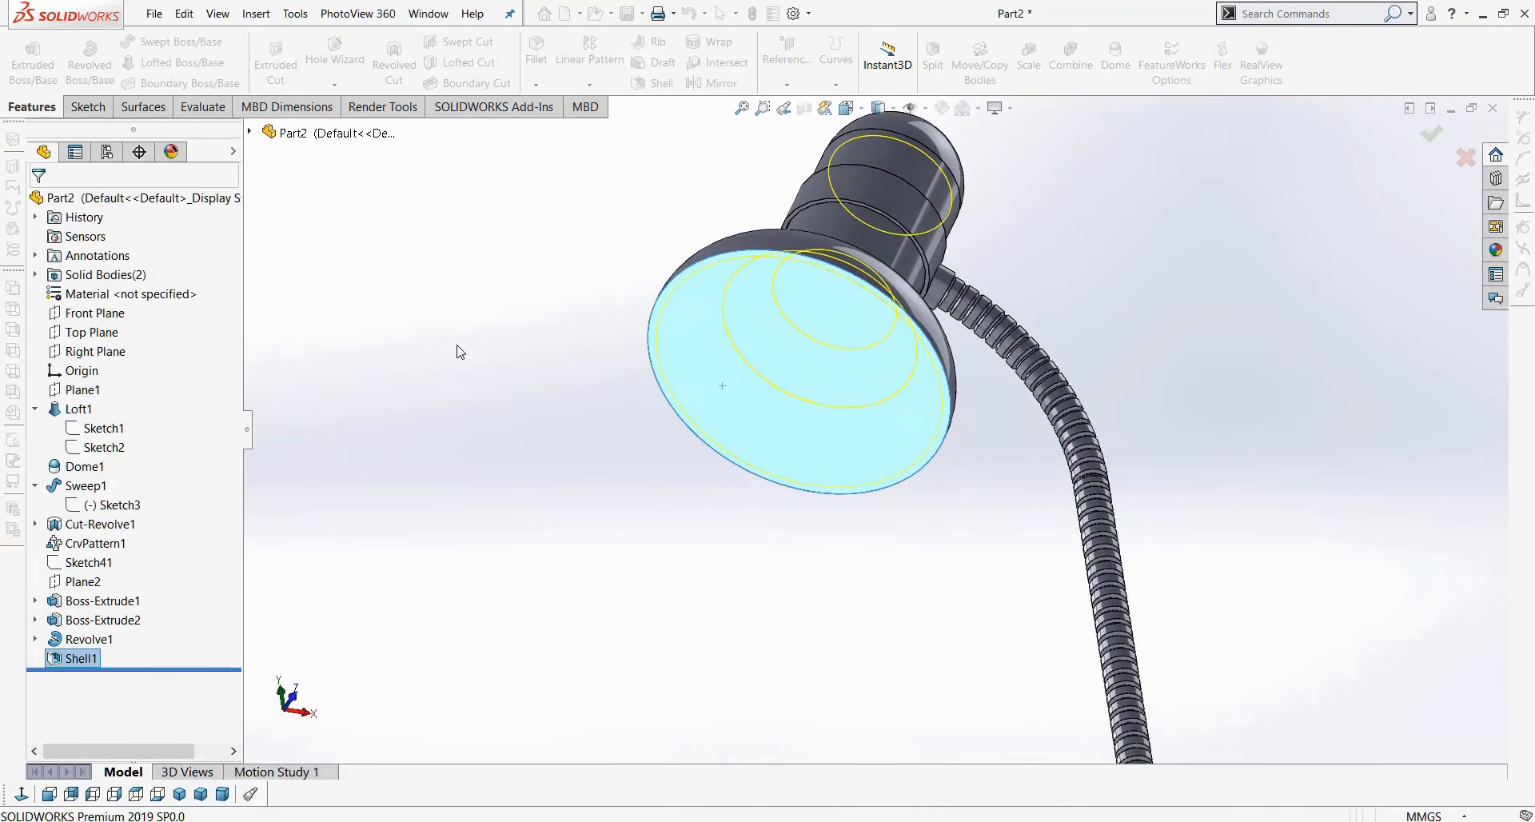
Start a sketch on the Front Plane, viewed straight on at the lamp head and ring holder.
middle_click_drag(693, 436, 655, 493)
scroll(655, 493, "up", 5)
middle_click_drag(863, 705, 831, 696)
scroll(860, 557, "down", 3)
middle_click_drag(921, 480, 1031, 551)
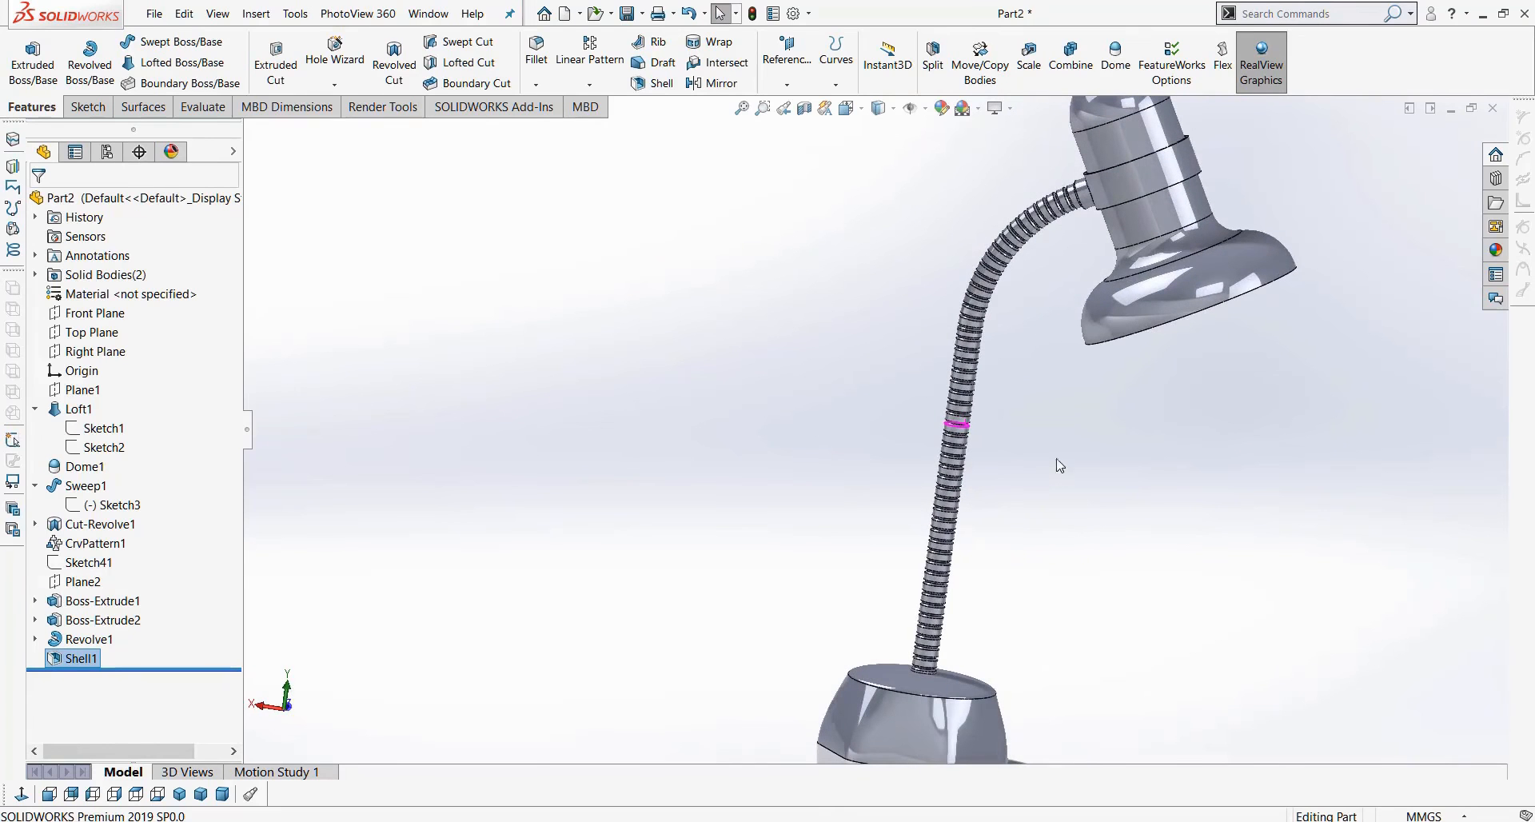
left_click(98, 318)
left_click(95, 110)
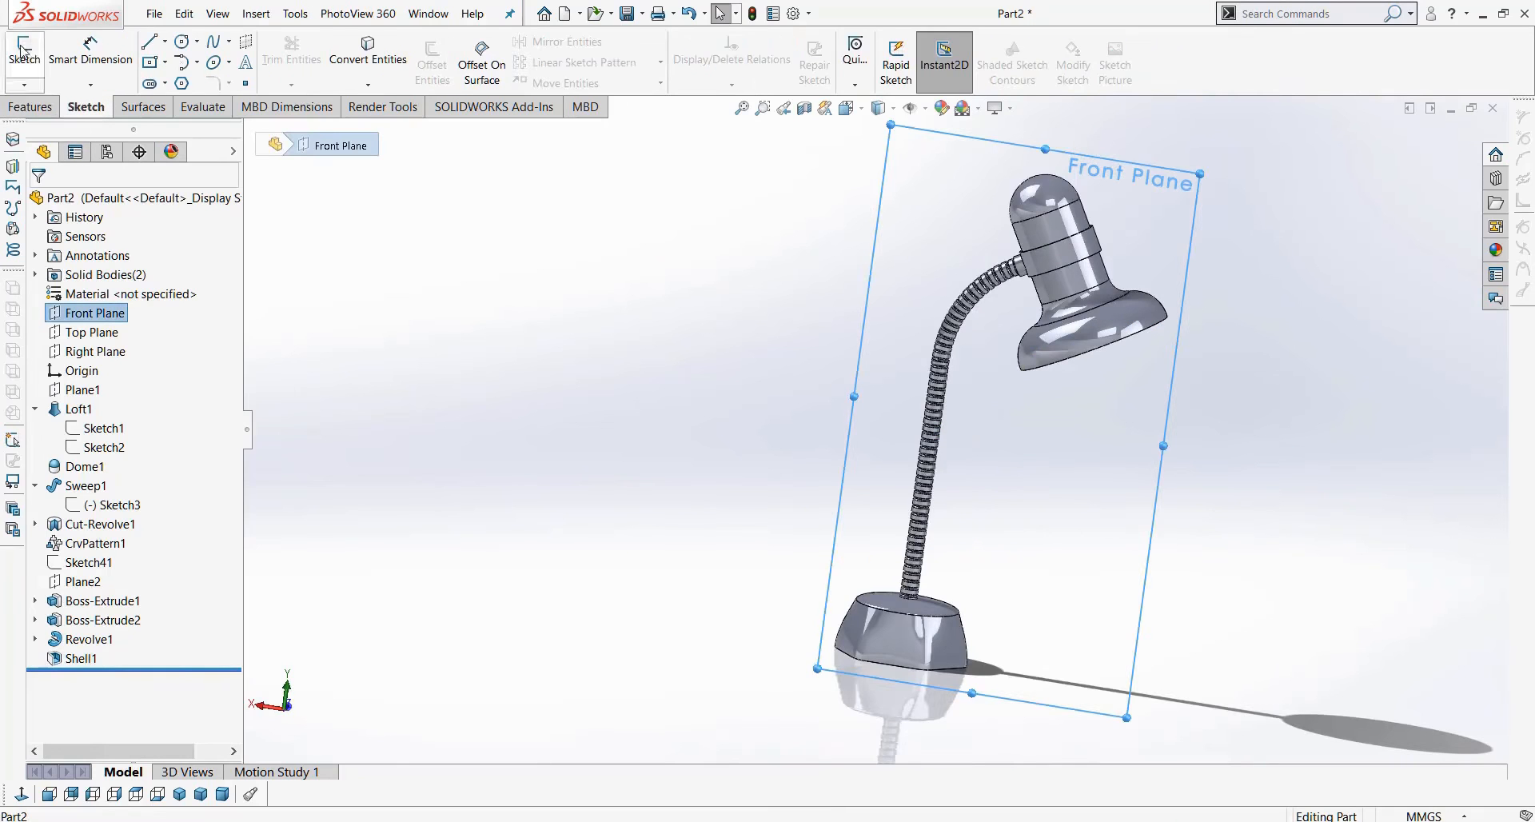
left_click(181, 40)
left_click(21, 794)
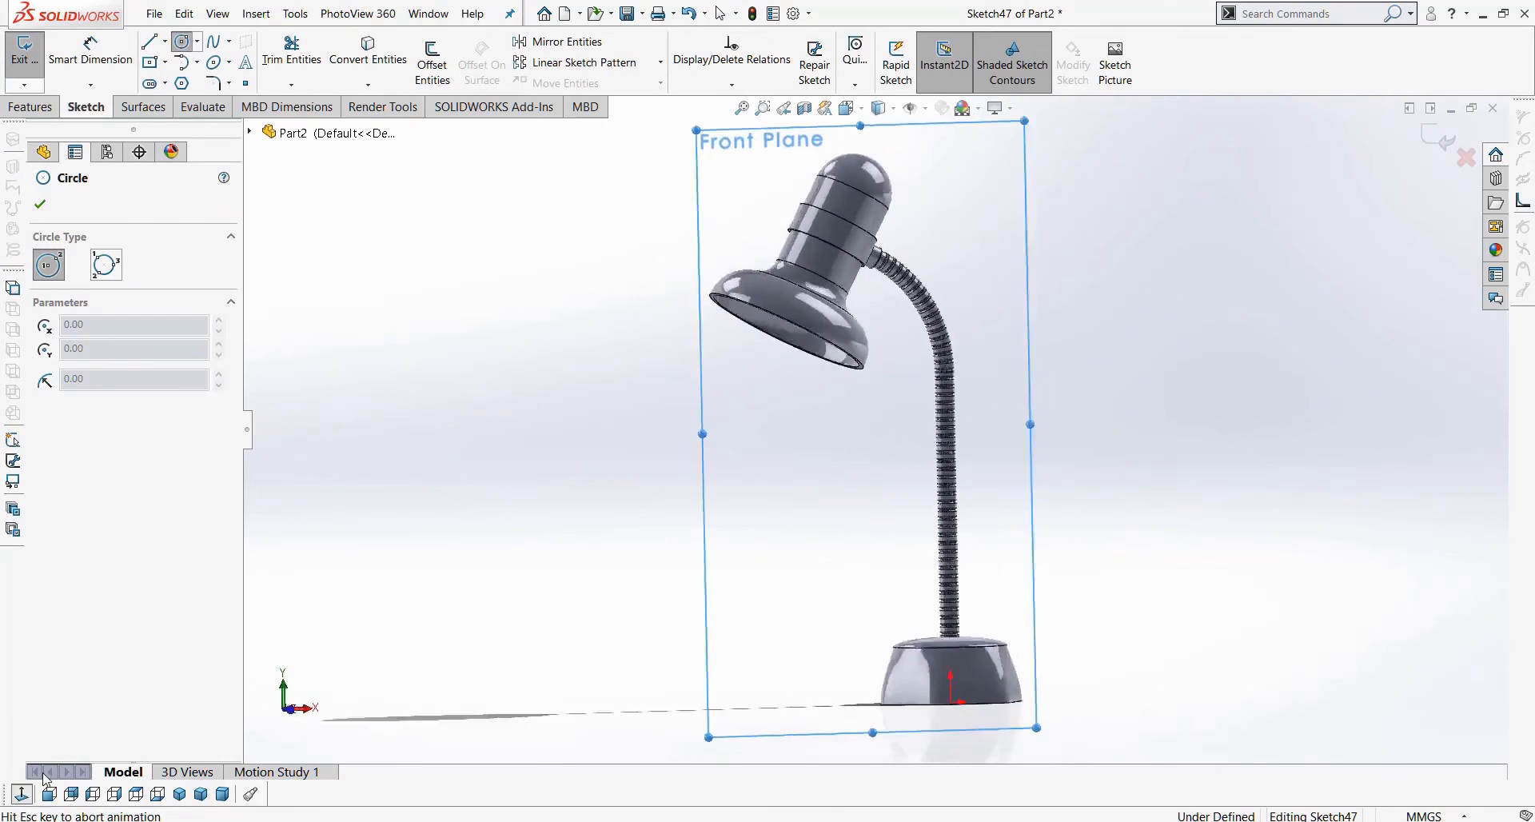
scroll(783, 264, "down", 5)
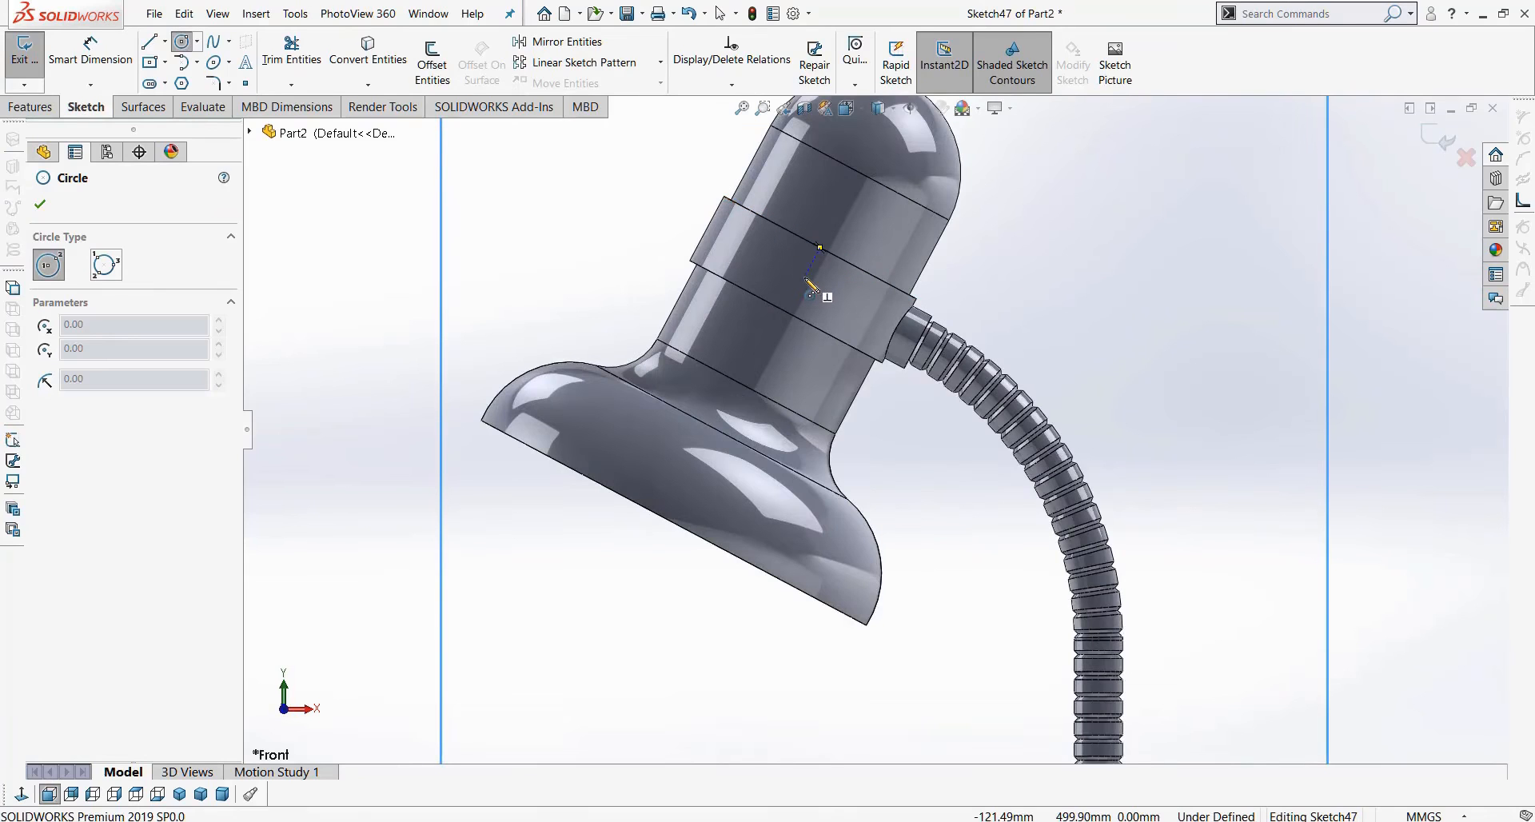
Draw two perpendicular construction lines from the midpoints of the ring holder's side and upper edges, meeting at the middle of the ring.
left_click(165, 41)
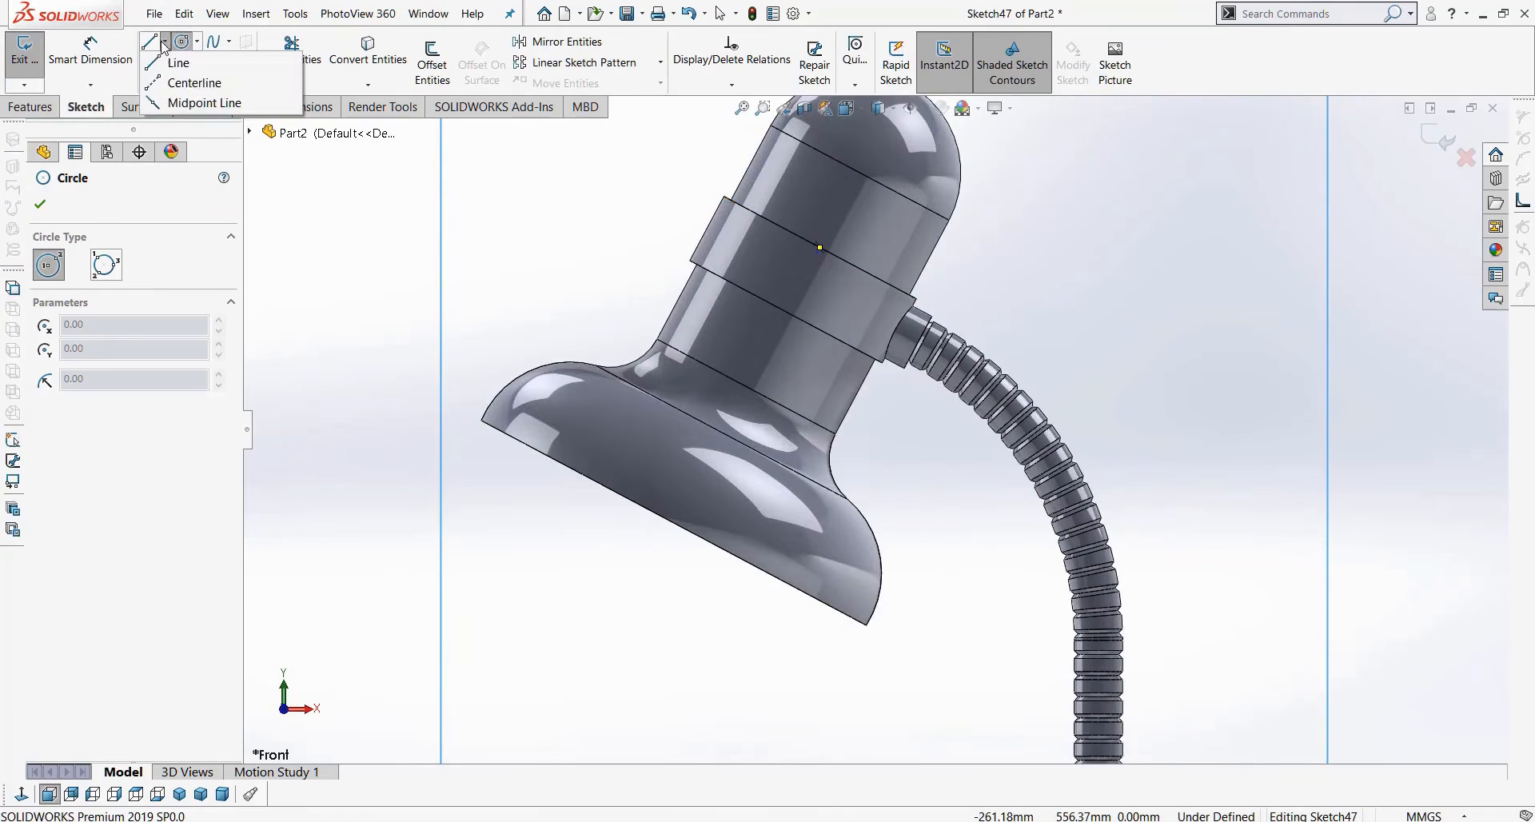
left_click(186, 78)
left_click(709, 231)
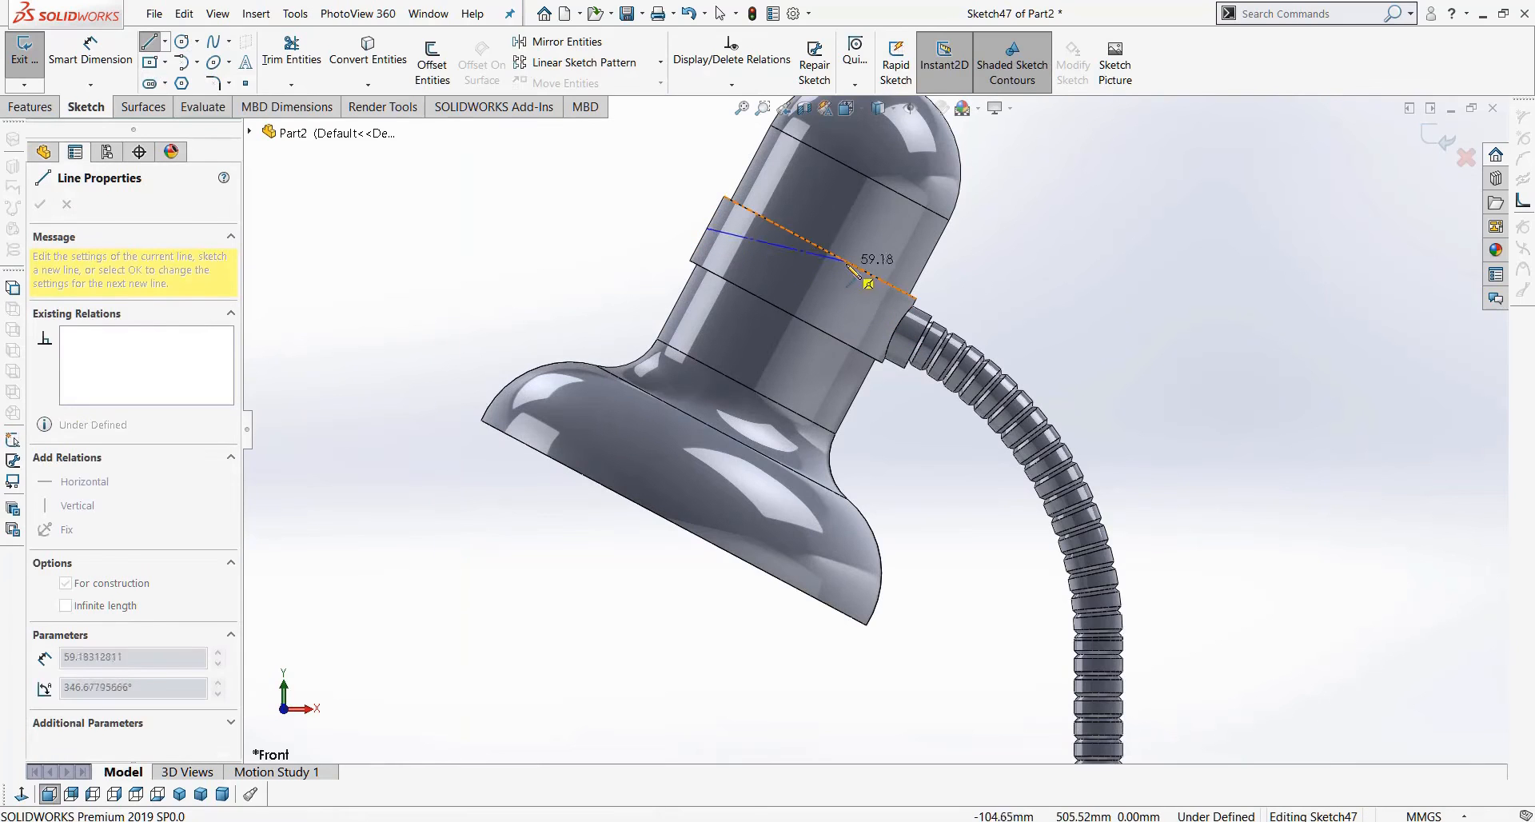
left_click(804, 279)
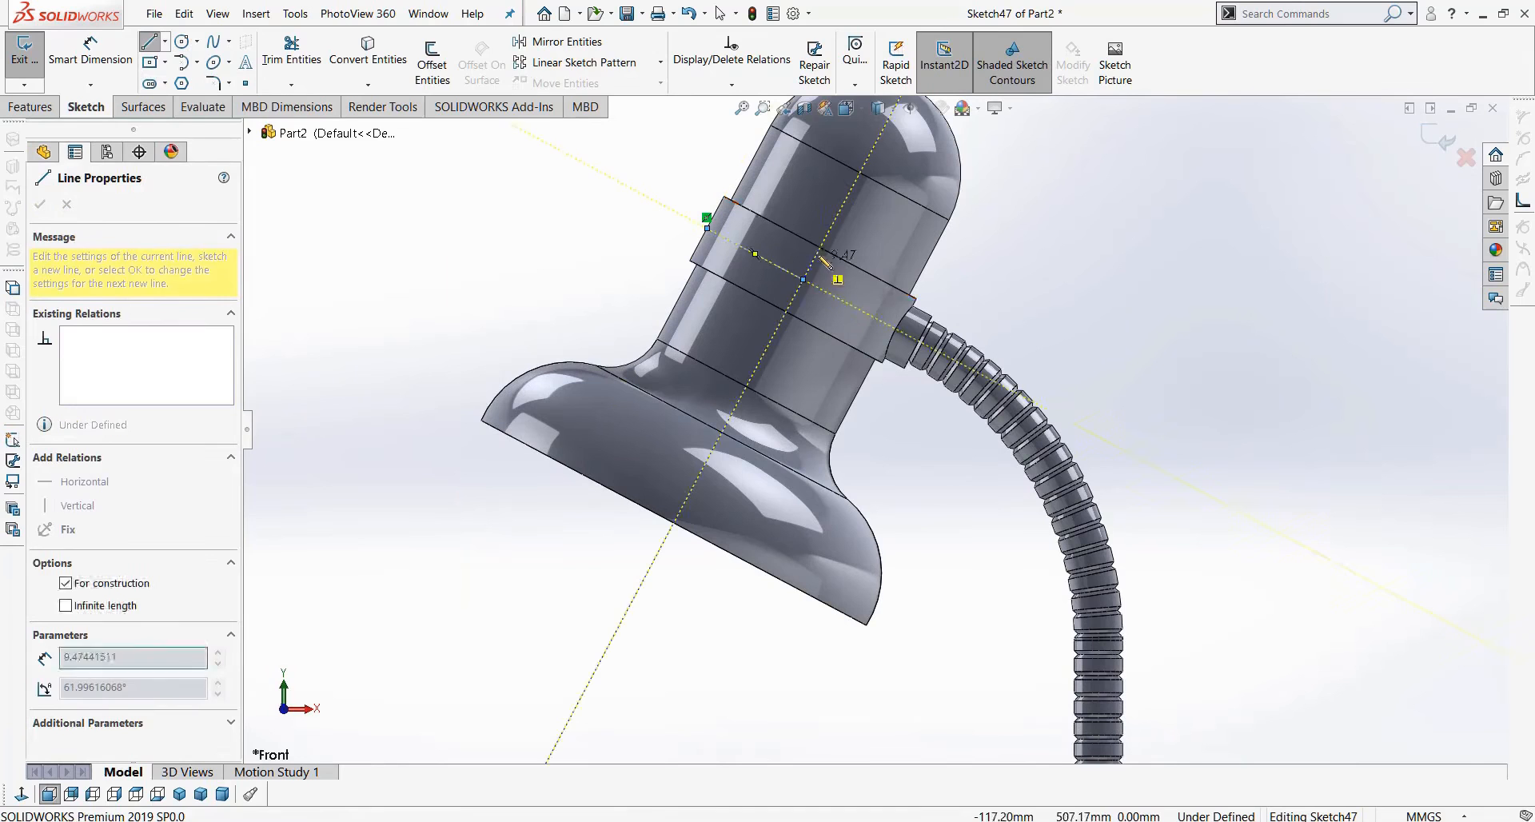
key("Escape")
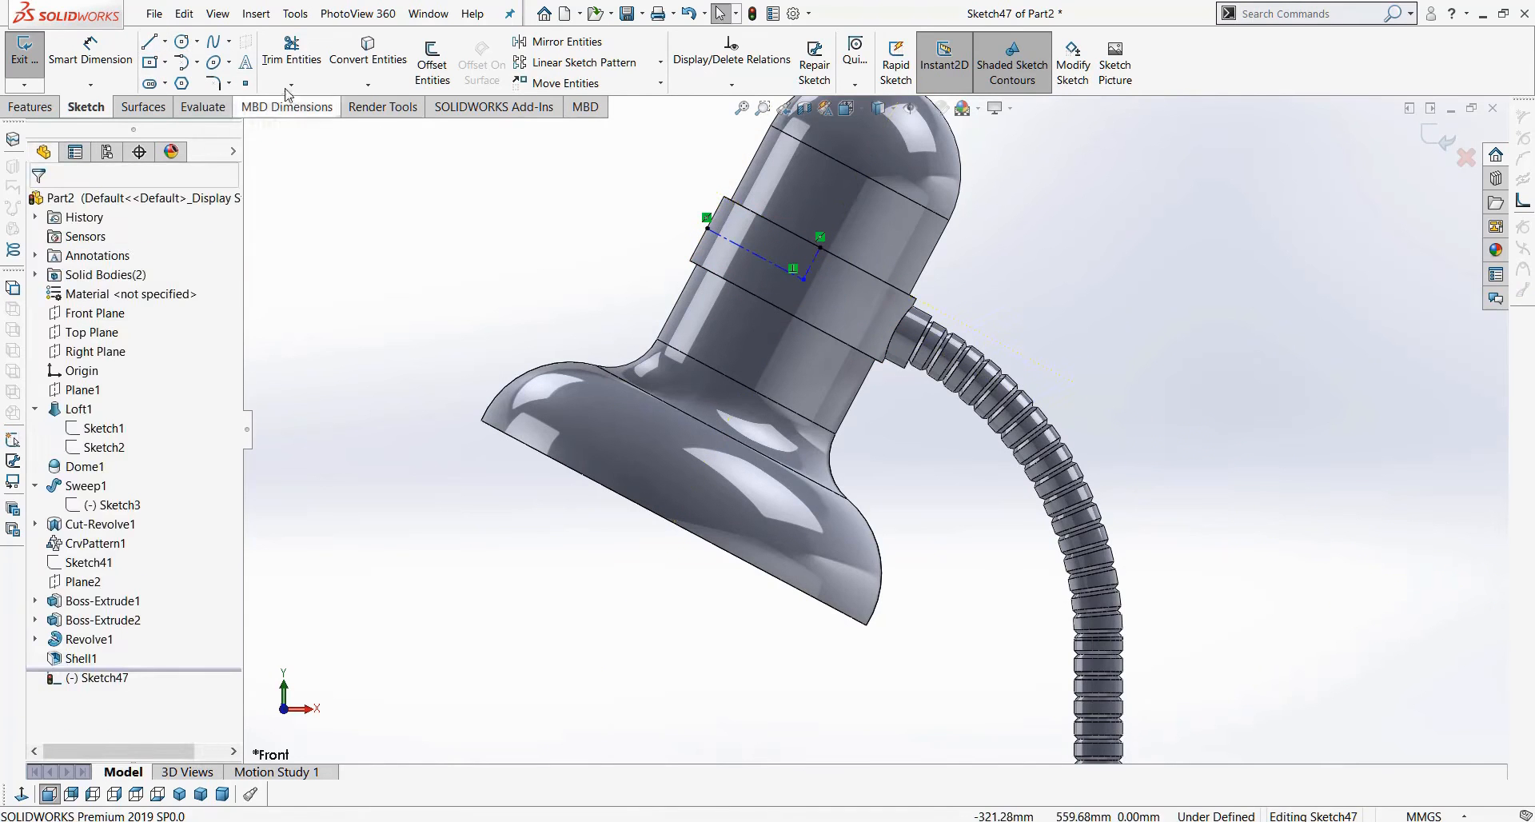
Draw a circle centered where the two construction lines meet and set its diameter to 5 mm.
left_click(181, 42)
scroll(803, 246, "down", 5)
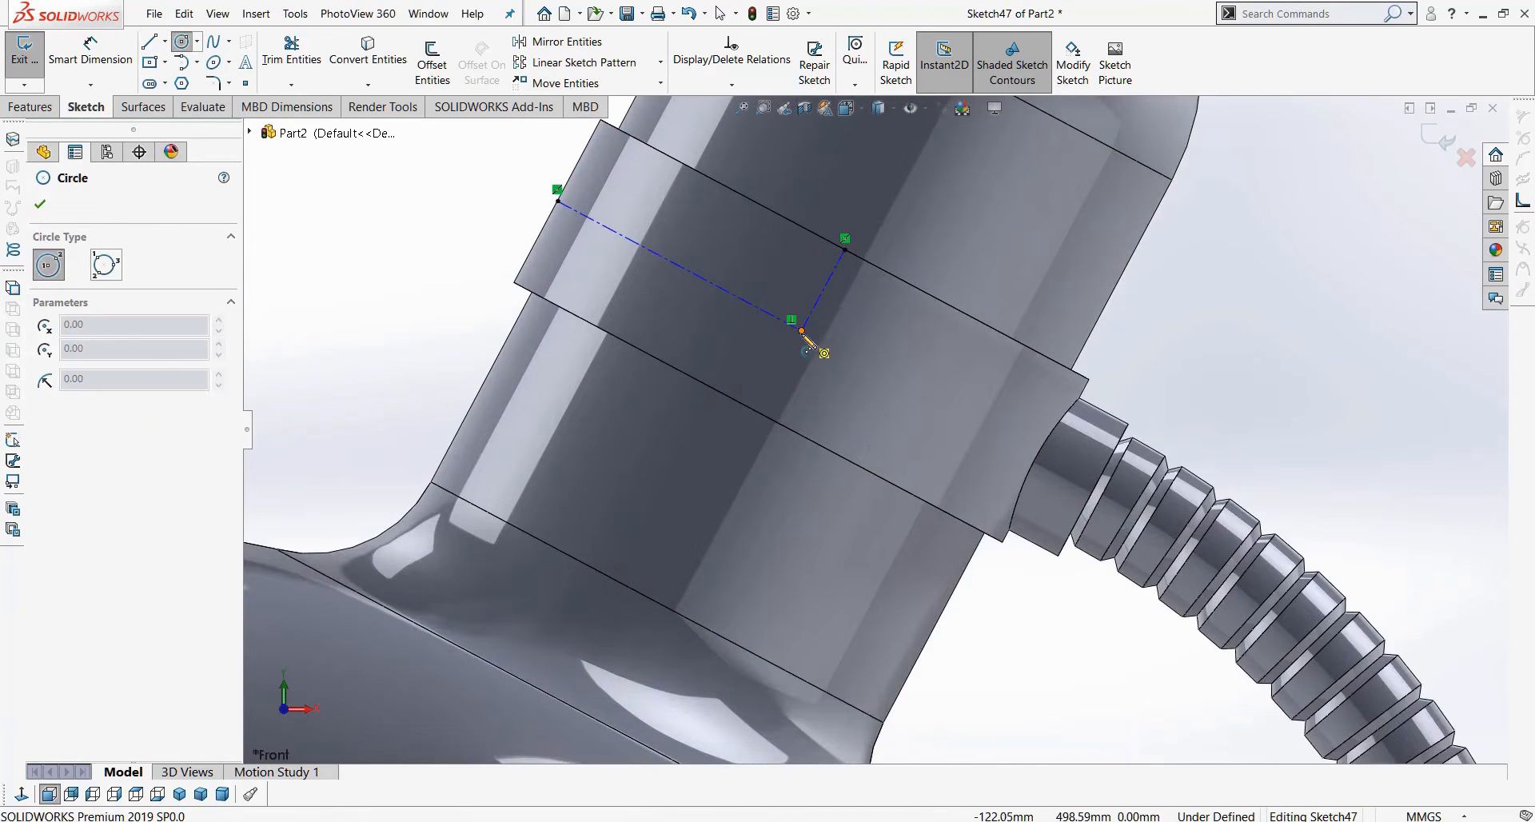
left_click(802, 331)
left_click(805, 352)
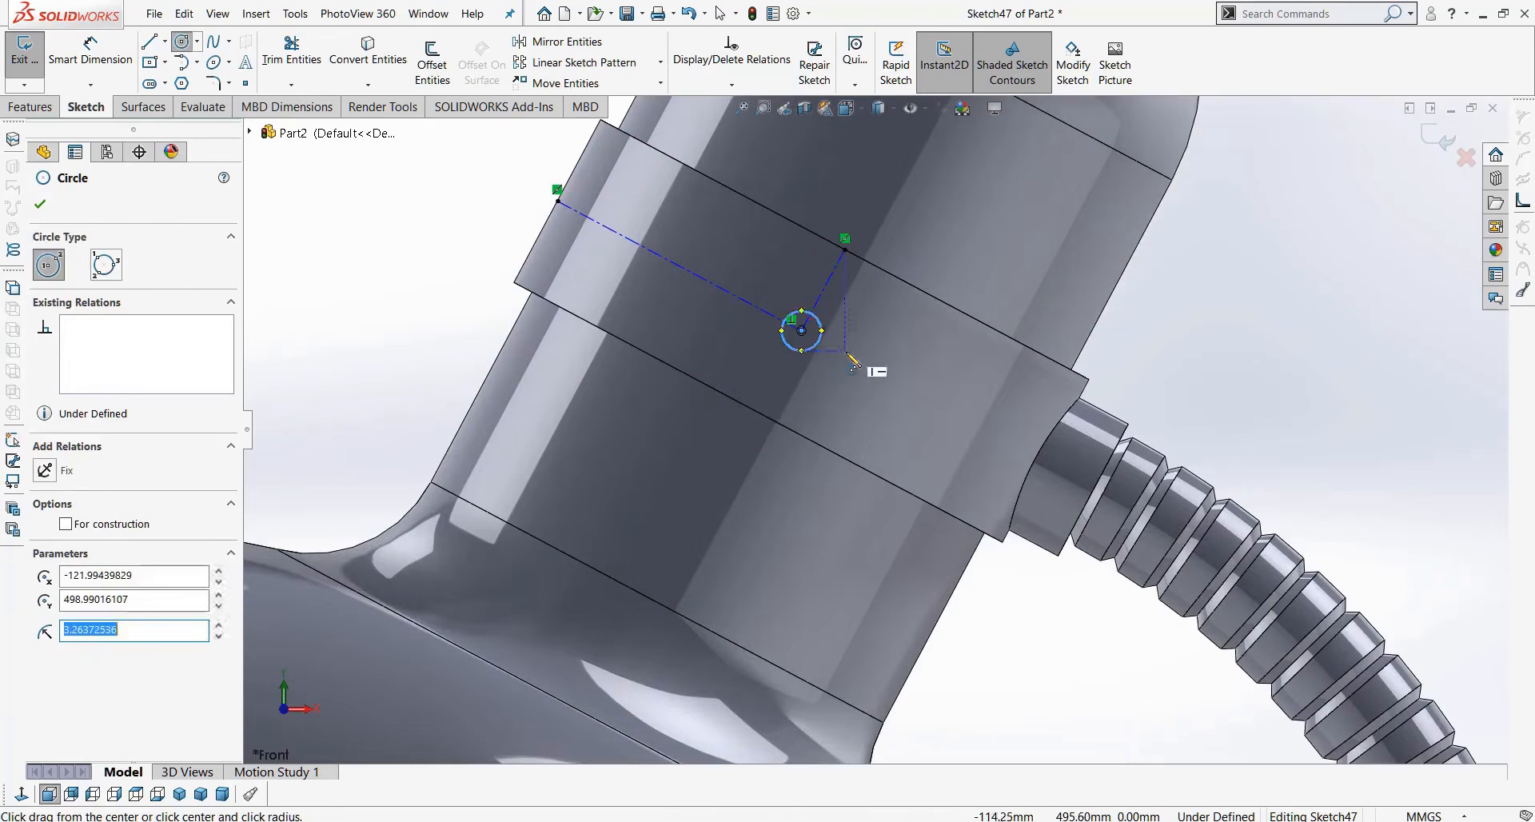
right_click_drag(850, 357, 822, 351)
left_click(819, 347)
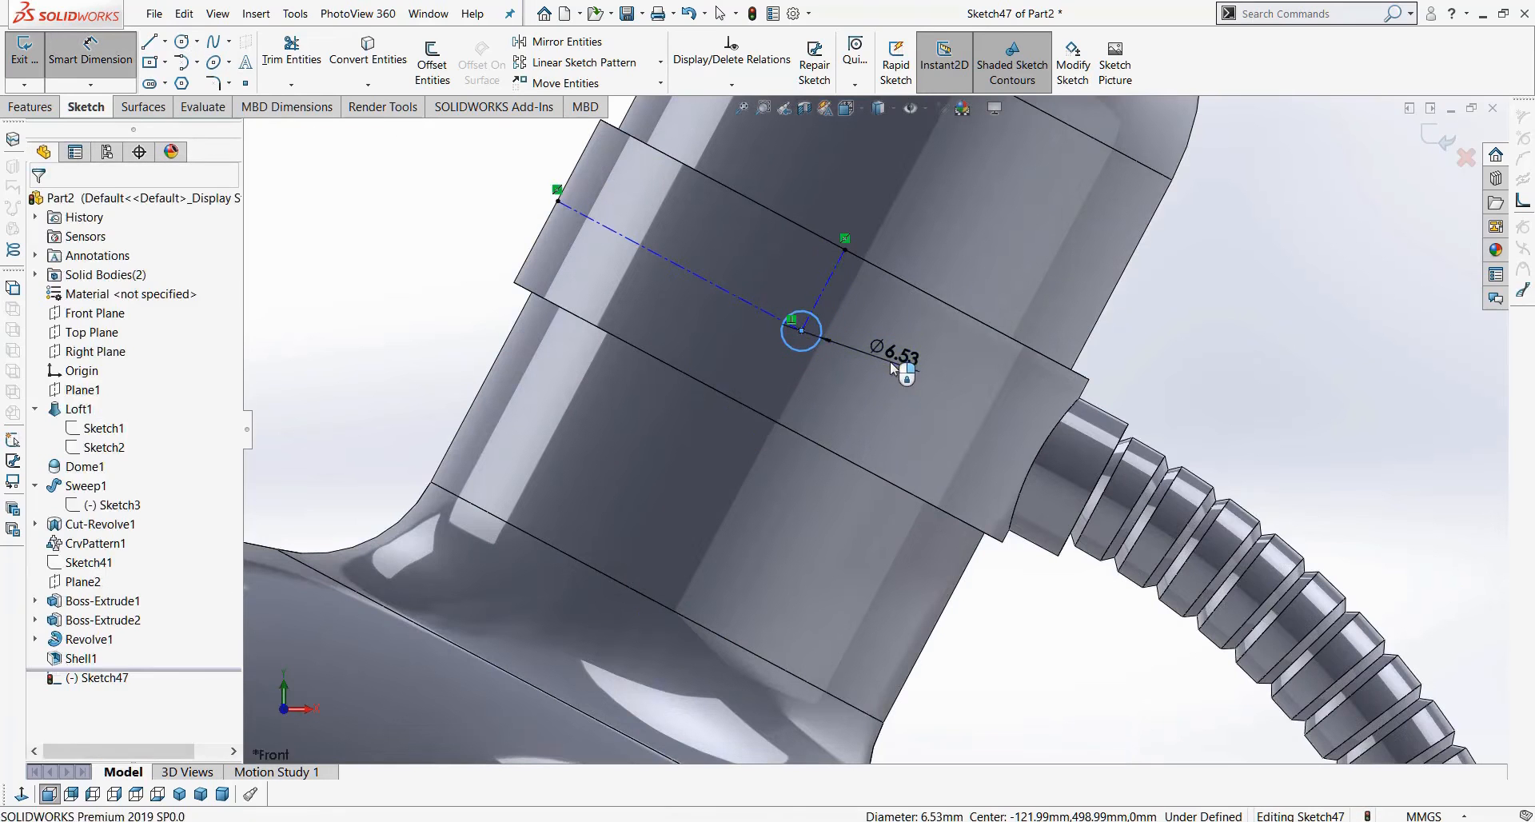
left_click(890, 361)
type("5")
key("Return")
Cut-extrude the circle through all in both directions, through the ring holder and lamp head.
scroll(879, 438, "up", 3)
middle_click_drag(689, 378, 857, 253)
left_click(39, 106)
scroll(499, 236, "up", 3)
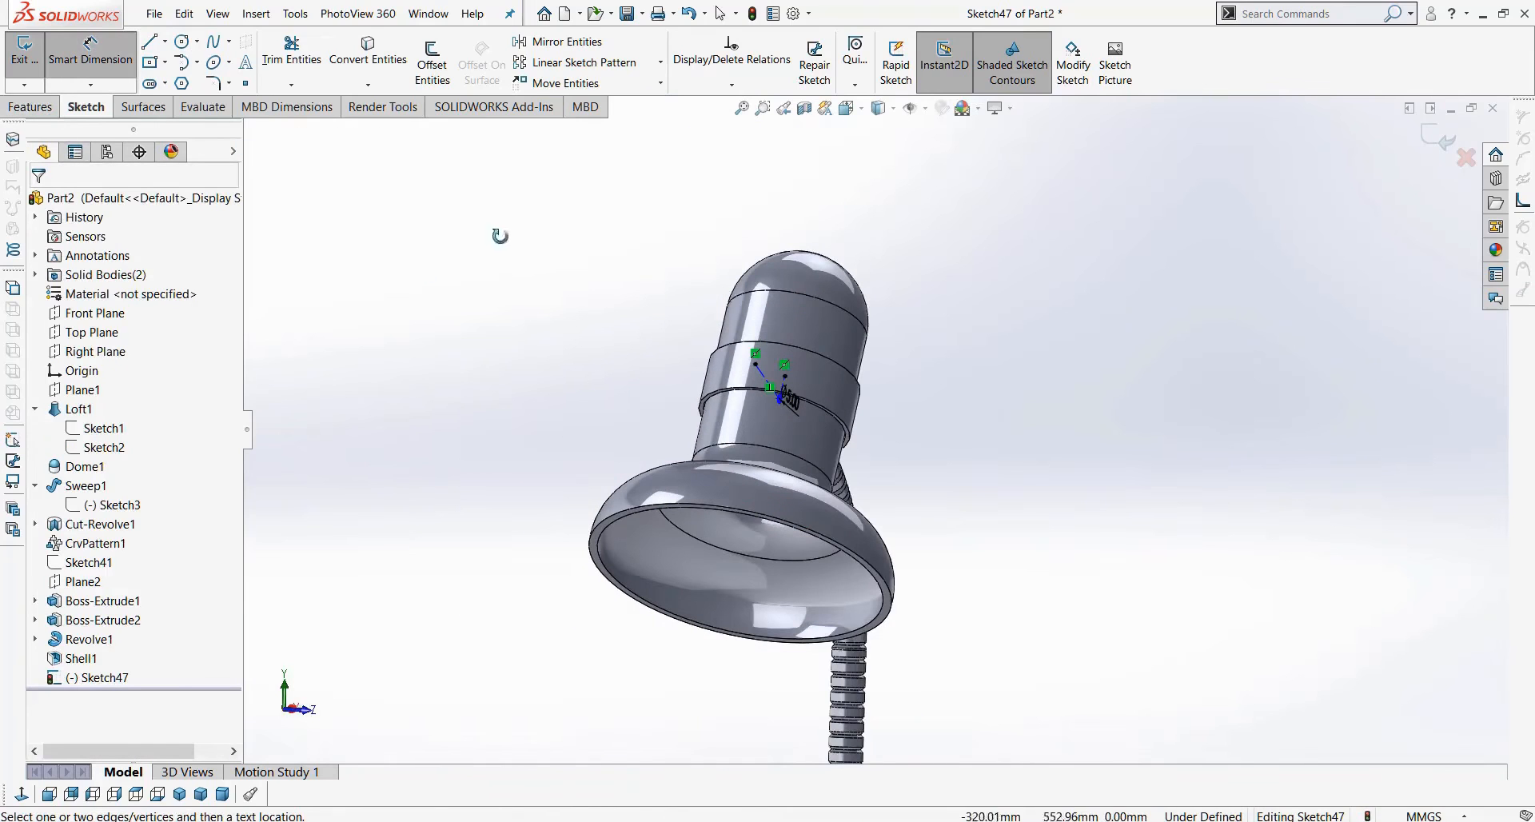
scroll(454, 291, "up", 3)
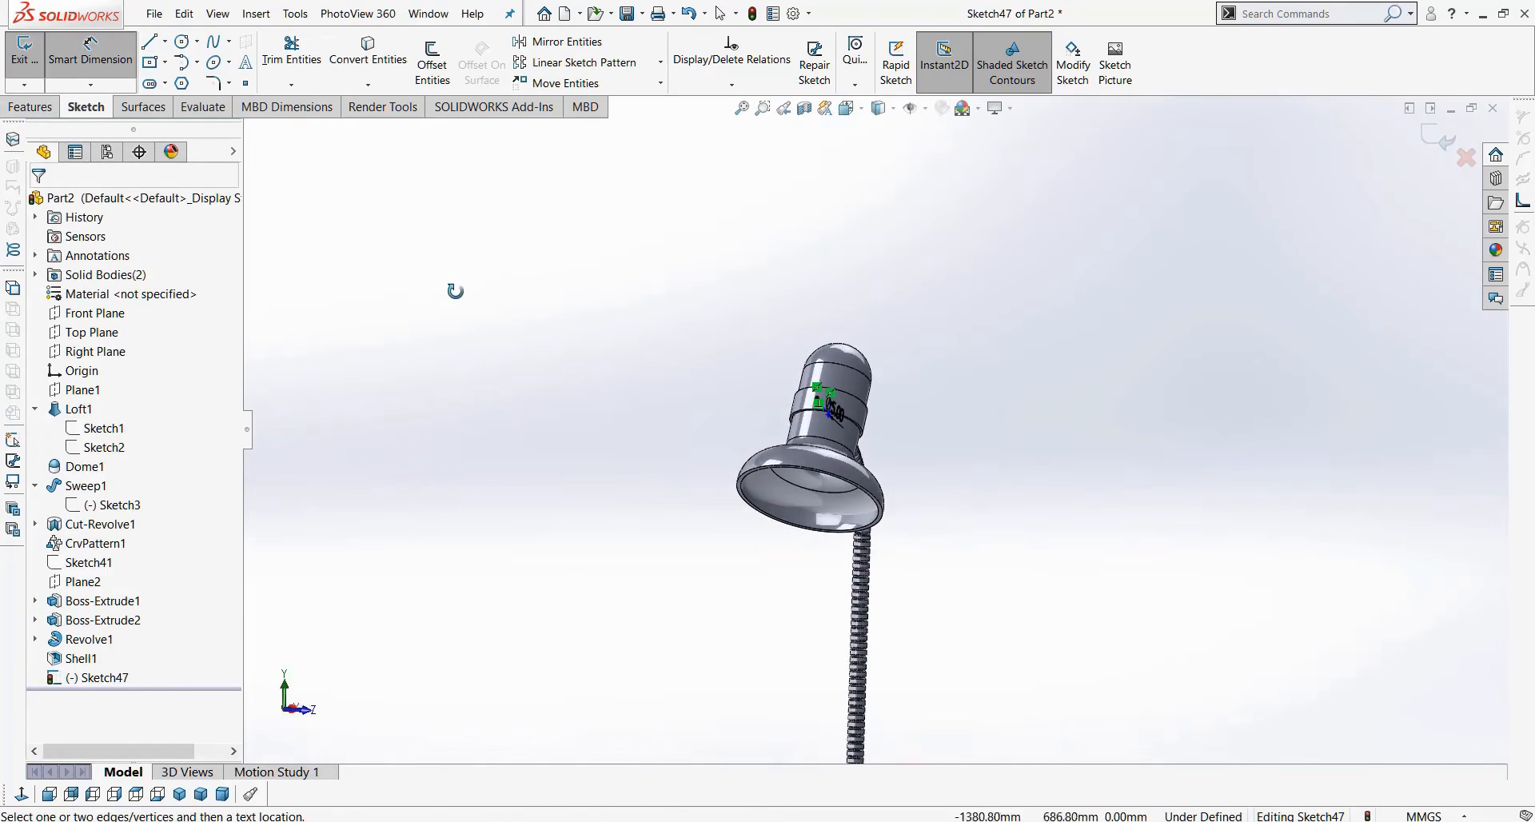
key("Escape")
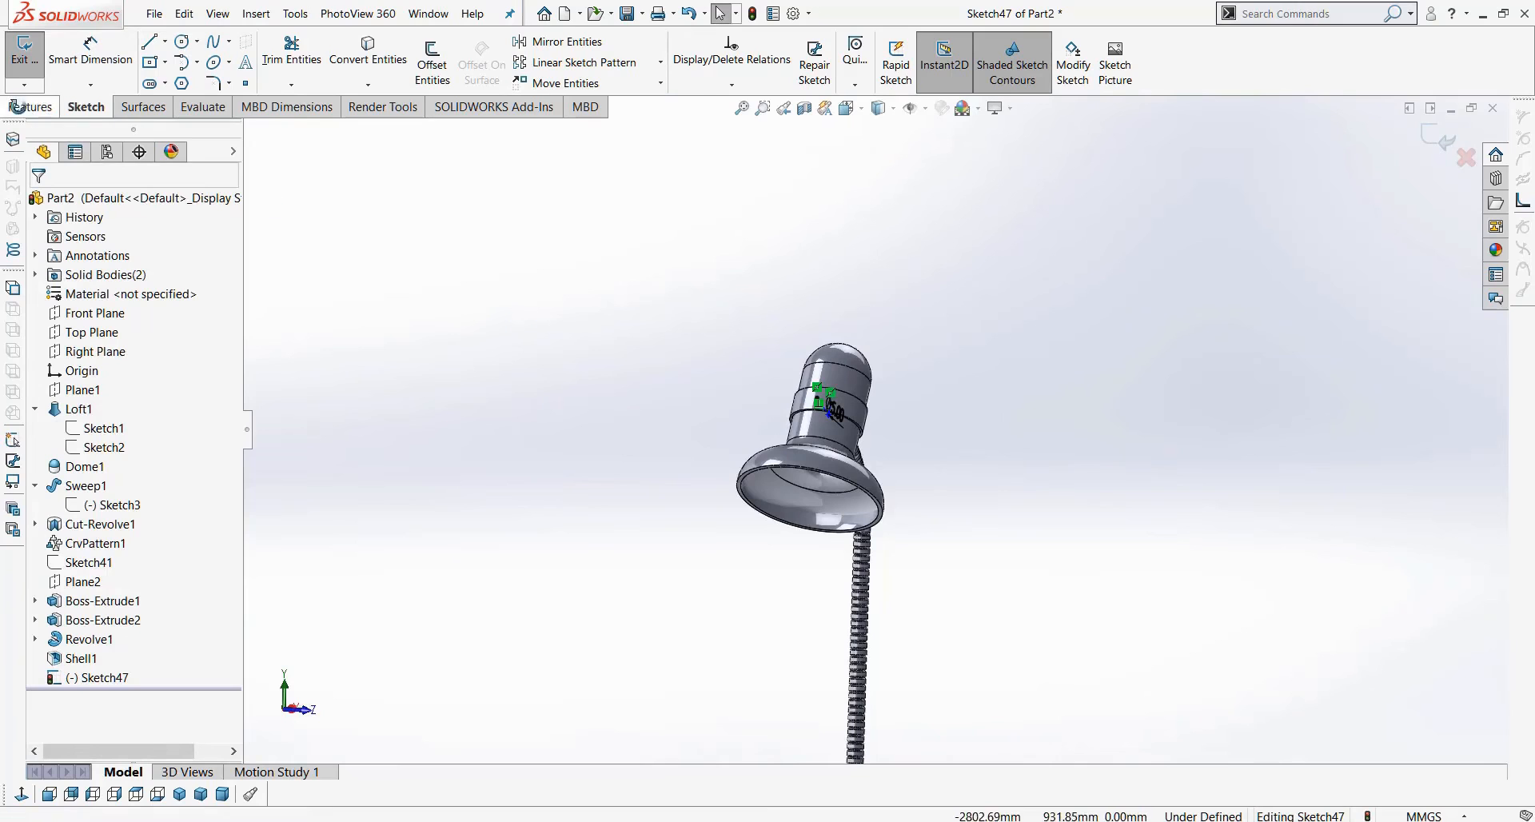
left_click(34, 110)
left_click(279, 70)
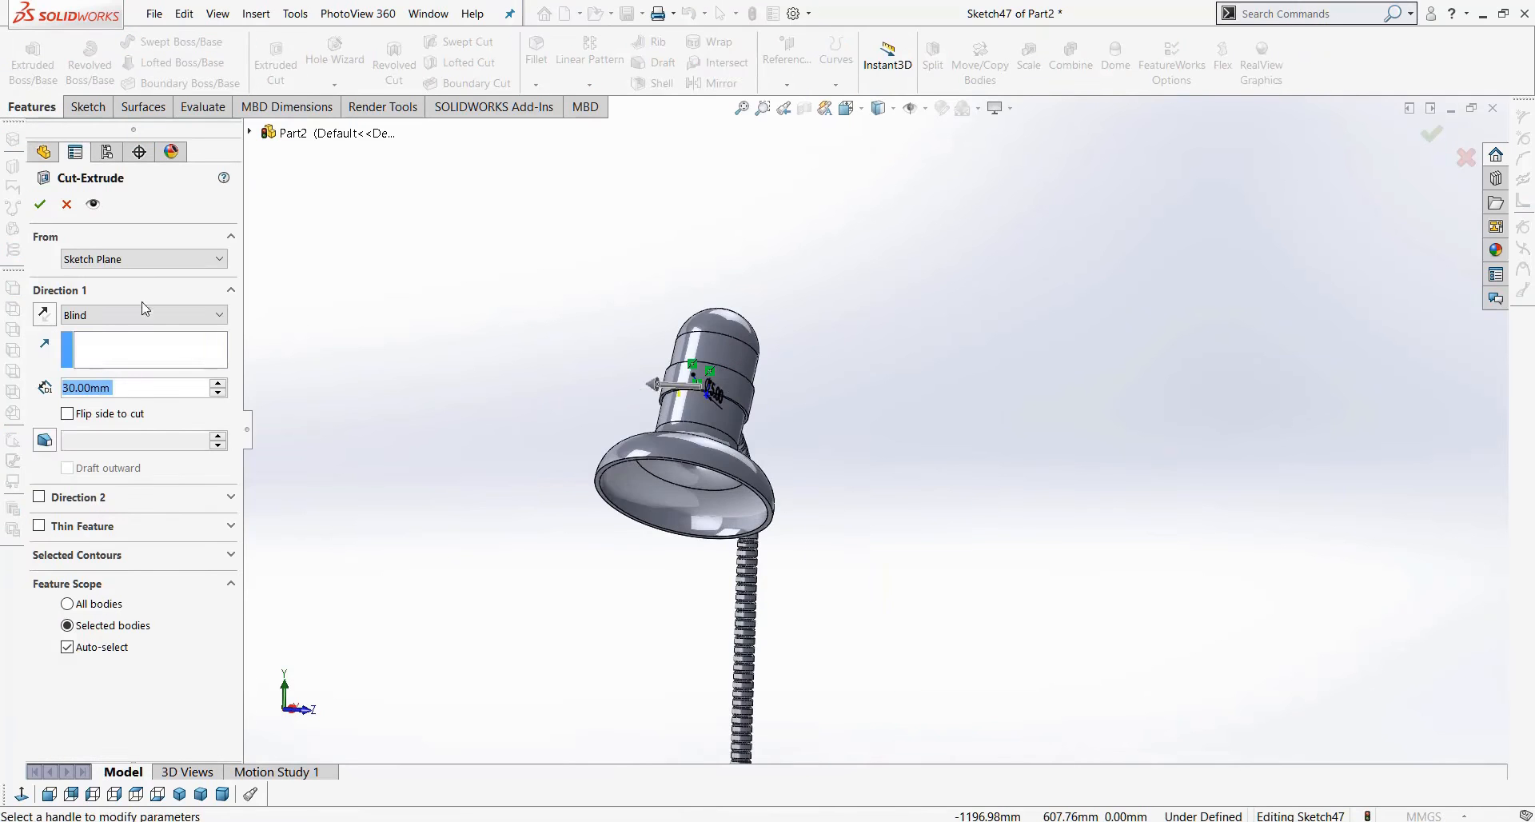
left_click(145, 314)
left_click(108, 358)
left_click(41, 206)
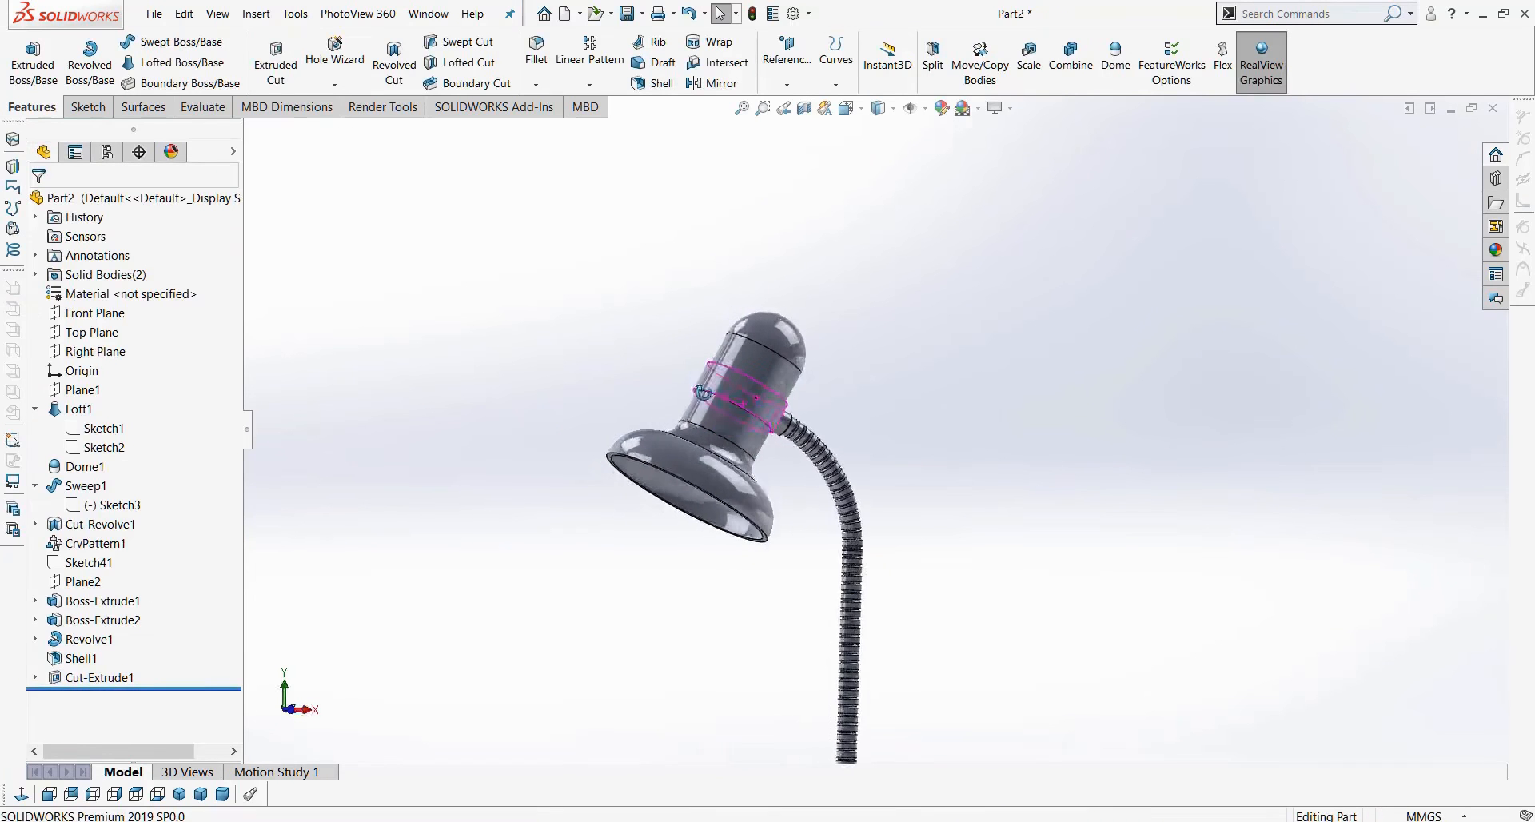
Hide the revolved lamp head body.
scroll(800, 414, "down", 5)
scroll(823, 435, "up", 2)
scroll(823, 437, "up", 3)
middle_click_drag(824, 438, 914, 366)
scroll(860, 538, "up", 4)
middle_click_drag(869, 605, 881, 654)
scroll(883, 655, "down", 5)
scroll(903, 714, "up", 6)
right_click(769, 336)
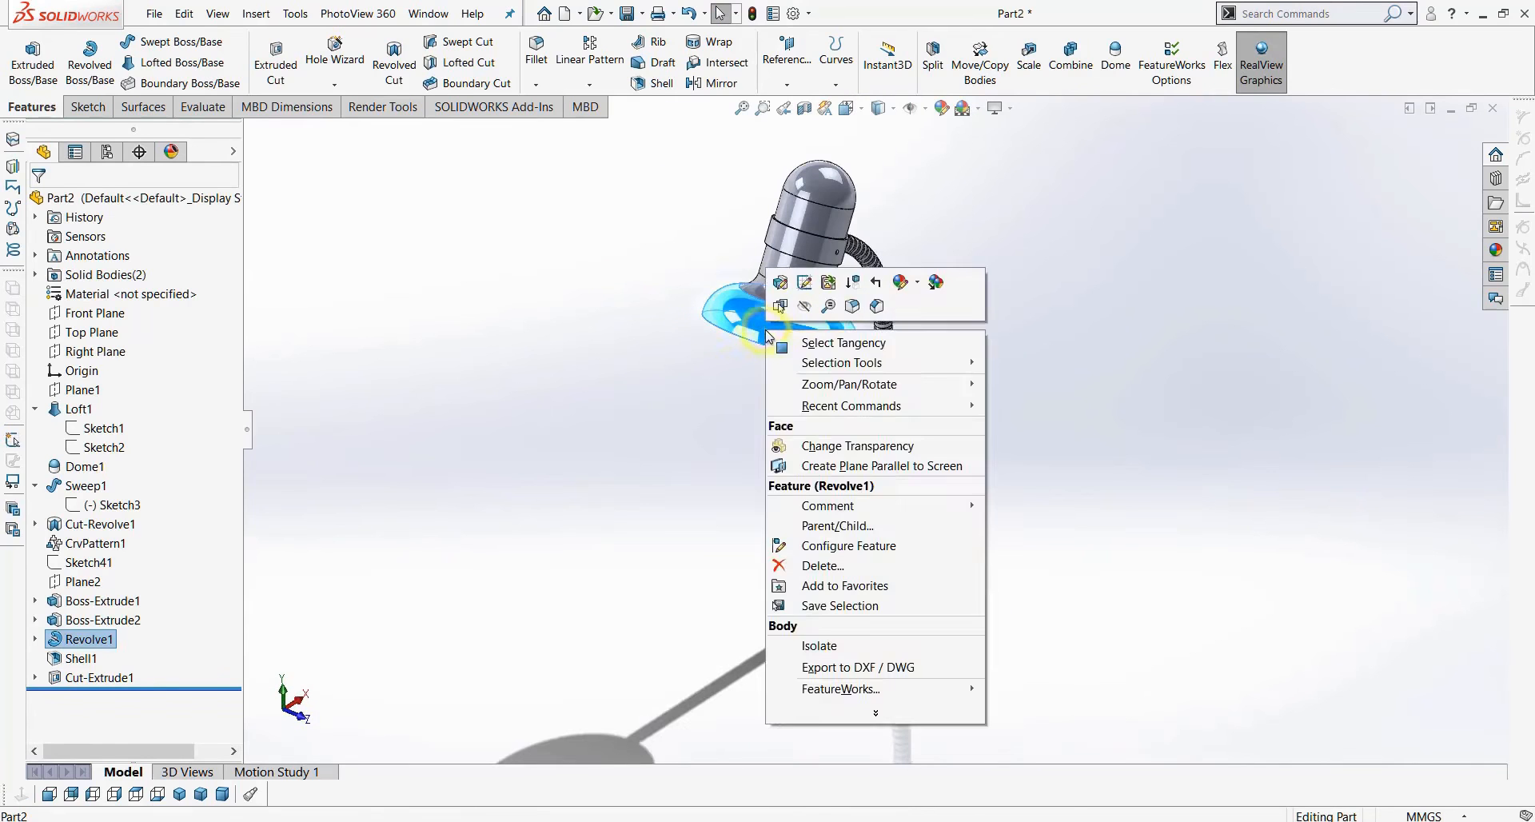
left_click(804, 308)
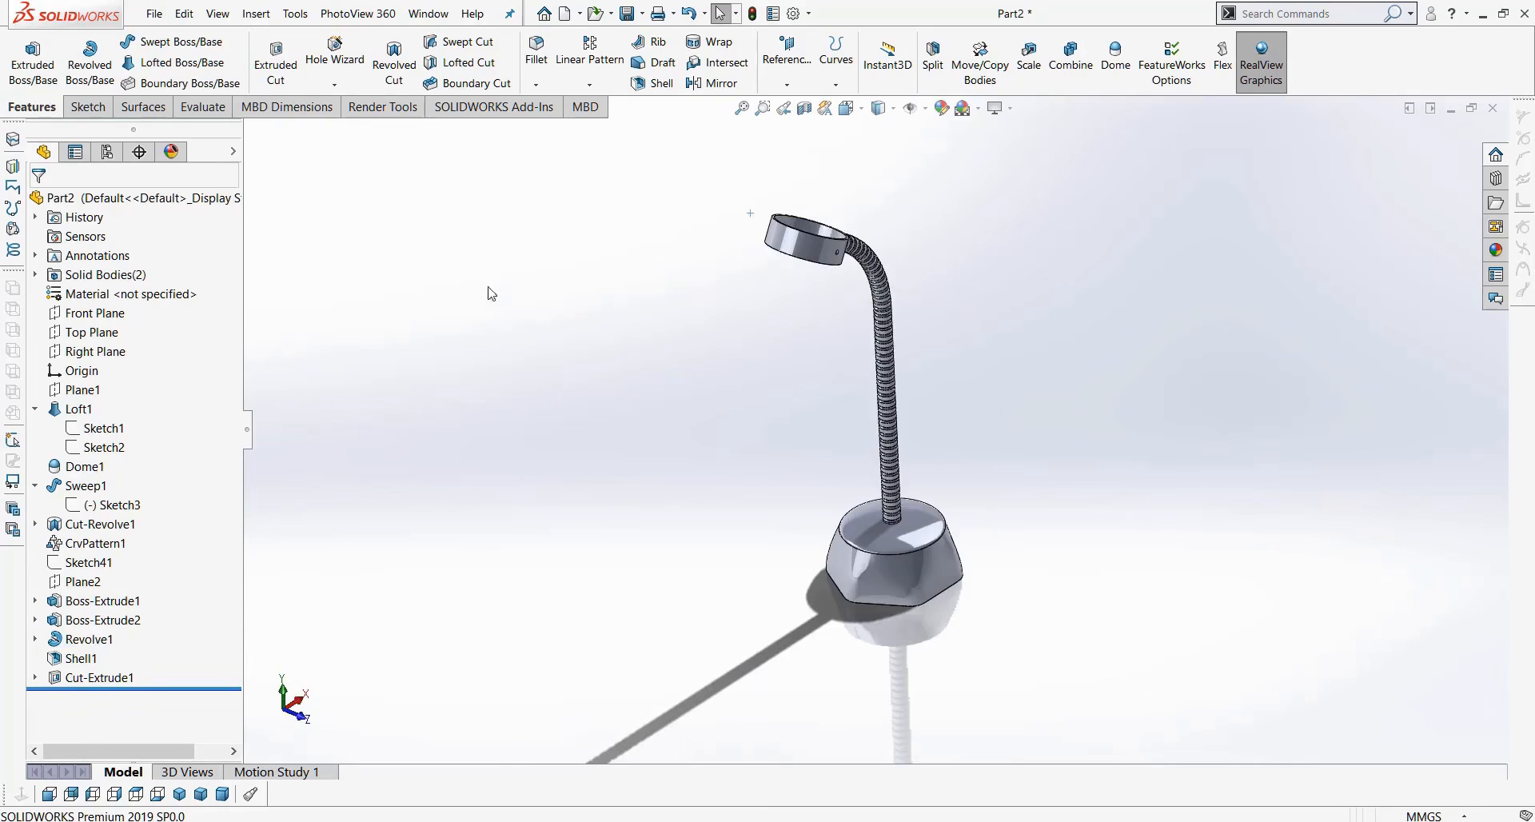
Expand the solid bodies list, then hide the base, neck and ring body and show it again.
left_click(35, 275)
left_click(107, 294)
right_click(105, 295)
left_click(119, 268)
right_click(101, 298)
left_click(117, 268)
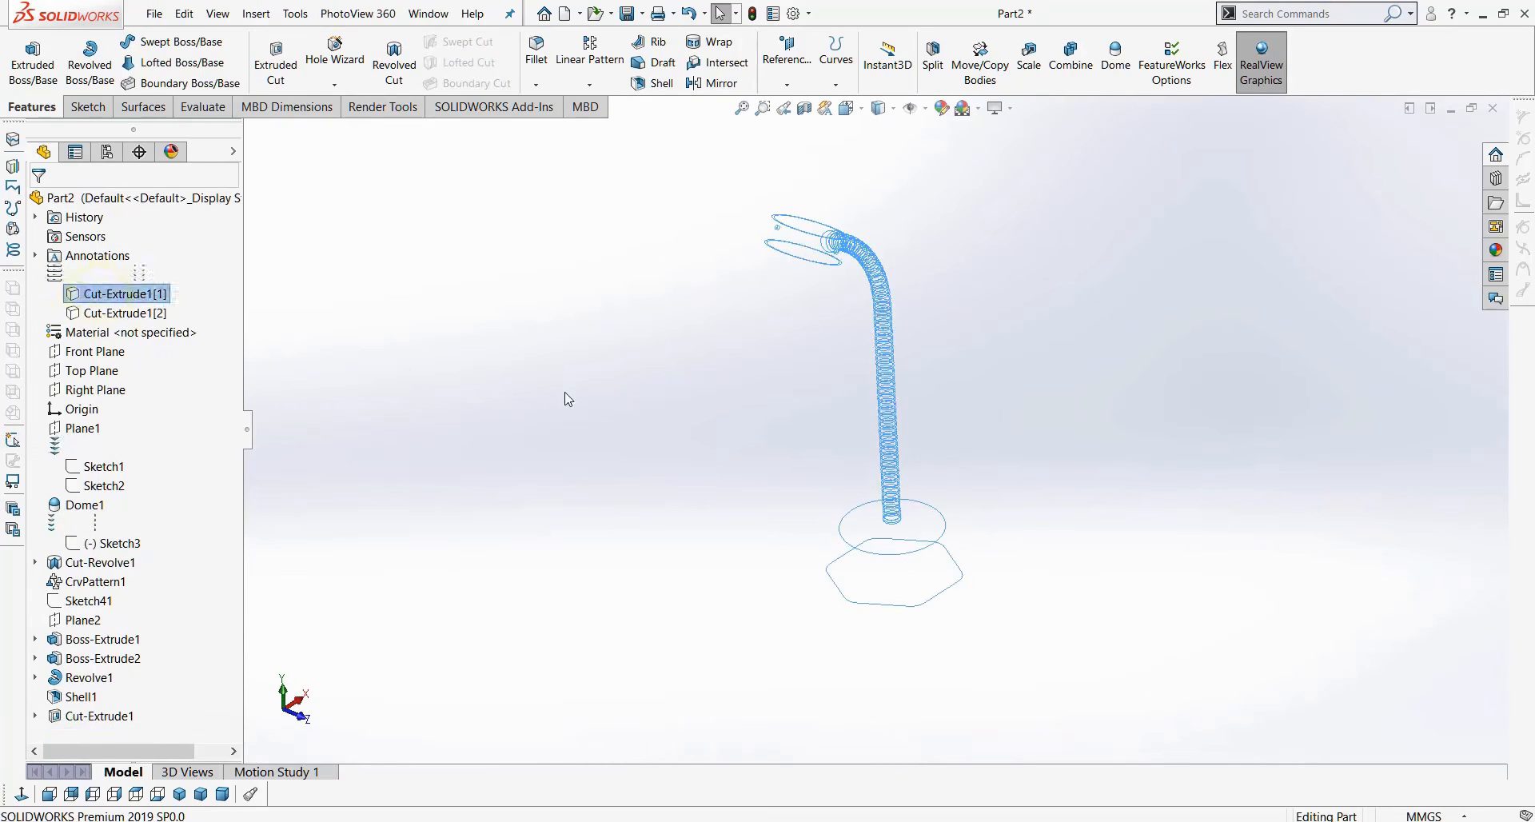
Start a center rectangle sketch on the Top Plane, viewed from directly above the base.
scroll(768, 499, "up", 1)
scroll(780, 497, "down", 4)
scroll(782, 497, "up", 3)
middle_click_drag(887, 513, 1017, 429)
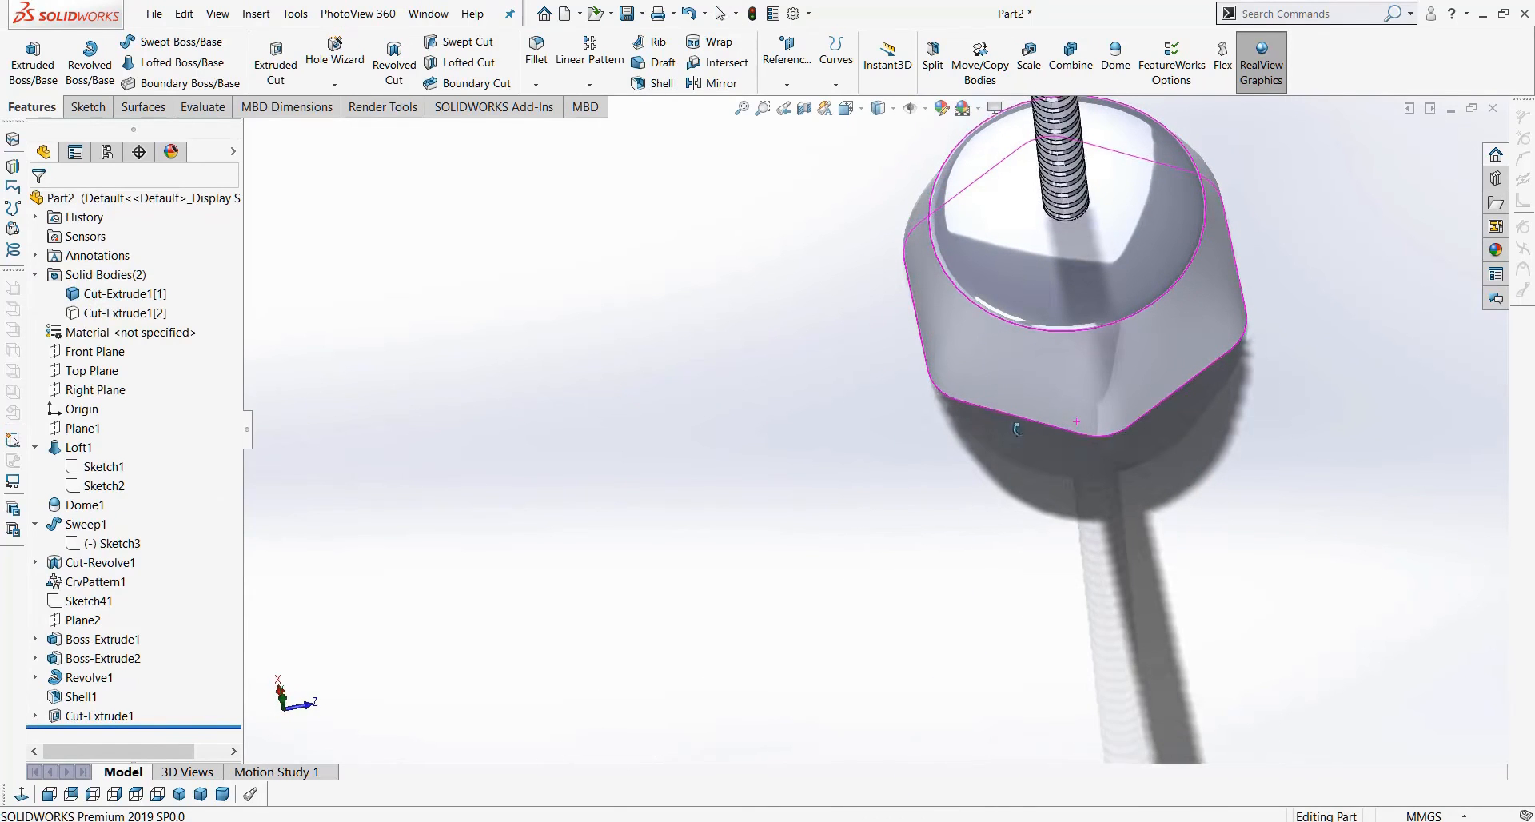
left_click(182, 796)
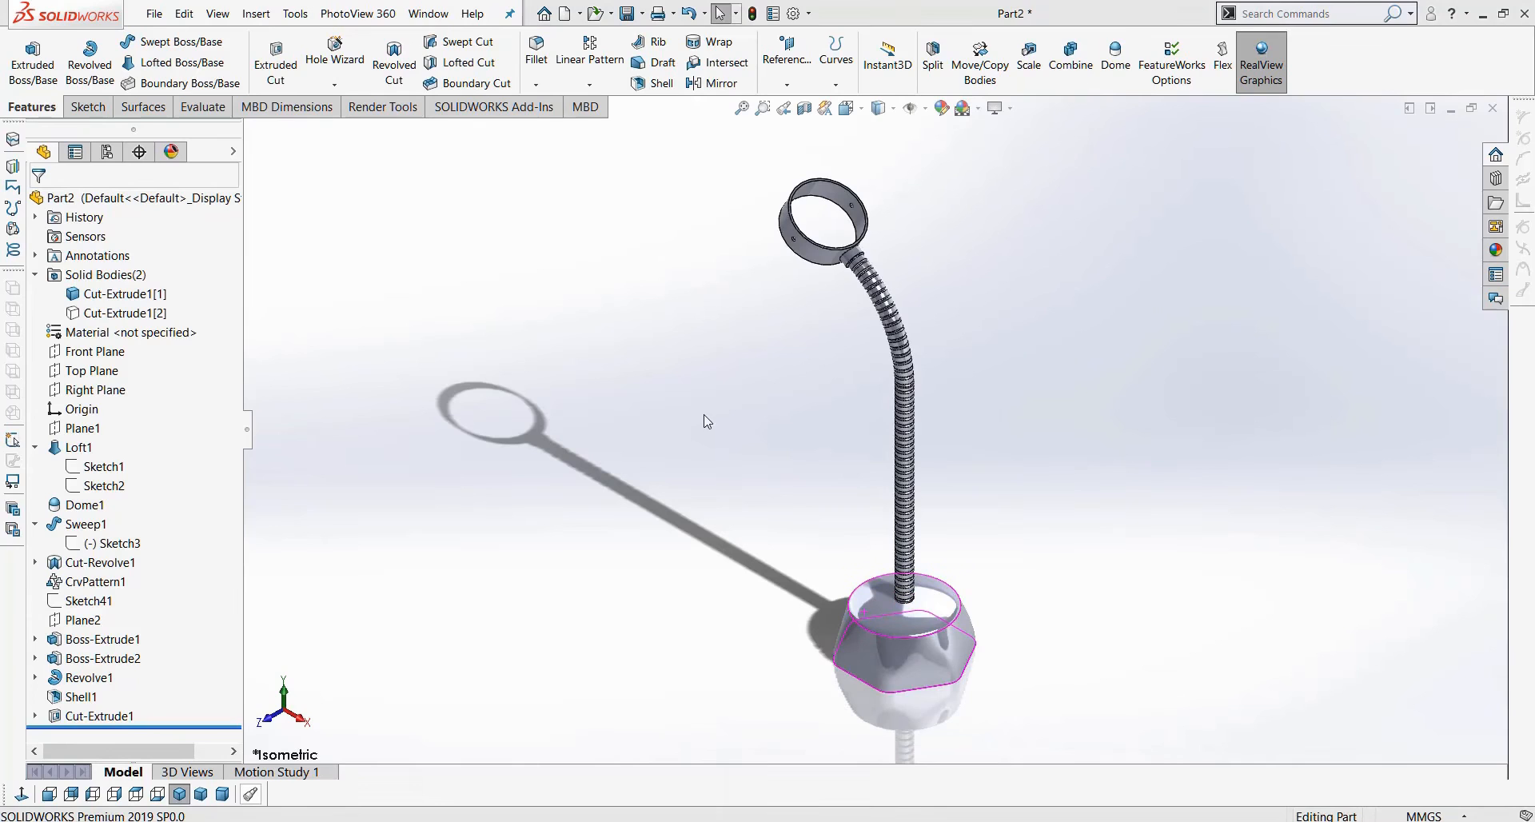
middle_click_drag(737, 564, 811, 525)
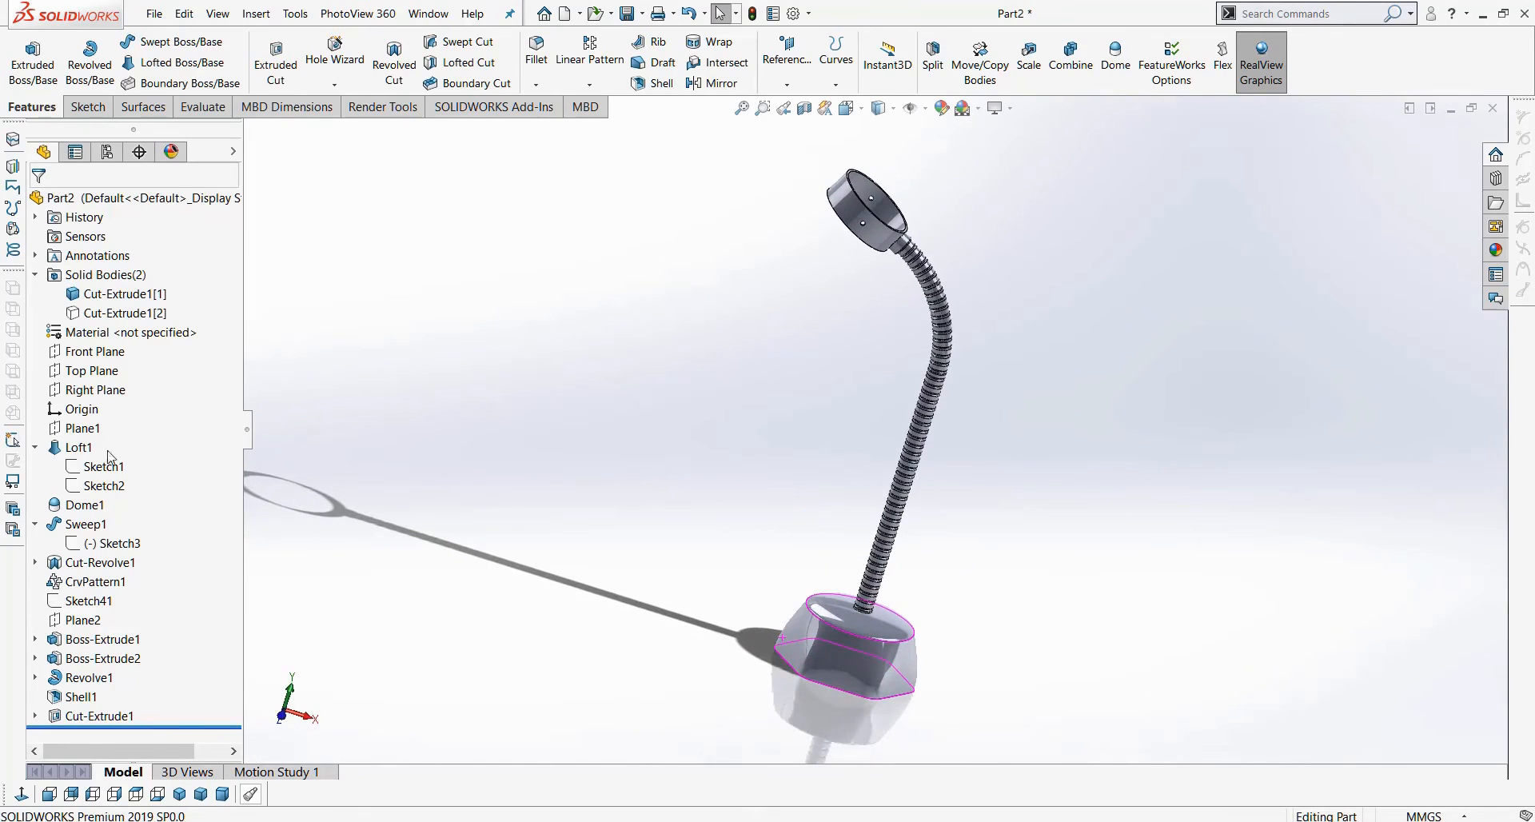
left_click(84, 375)
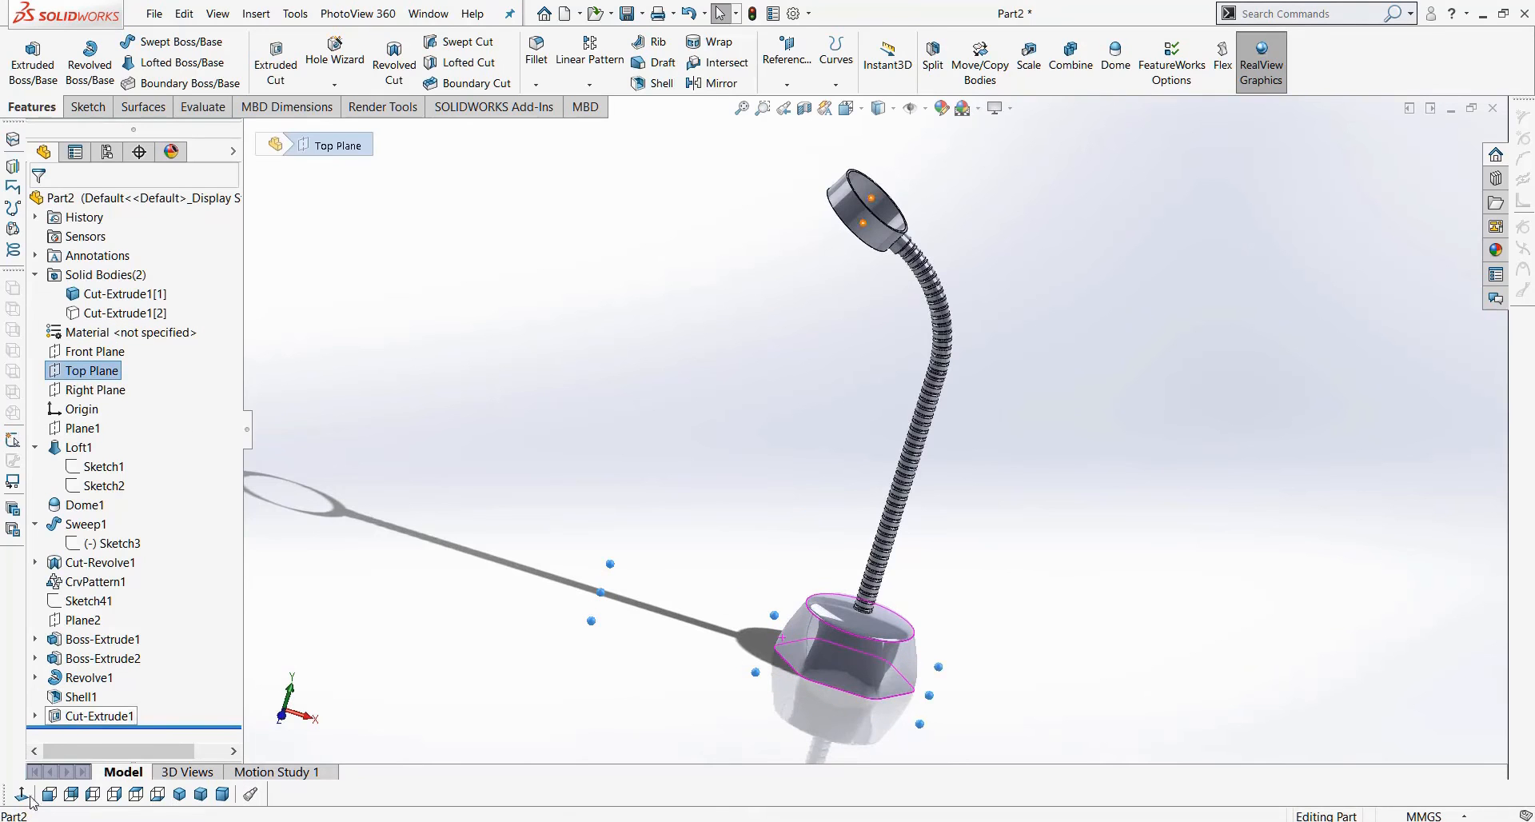
left_click(22, 794)
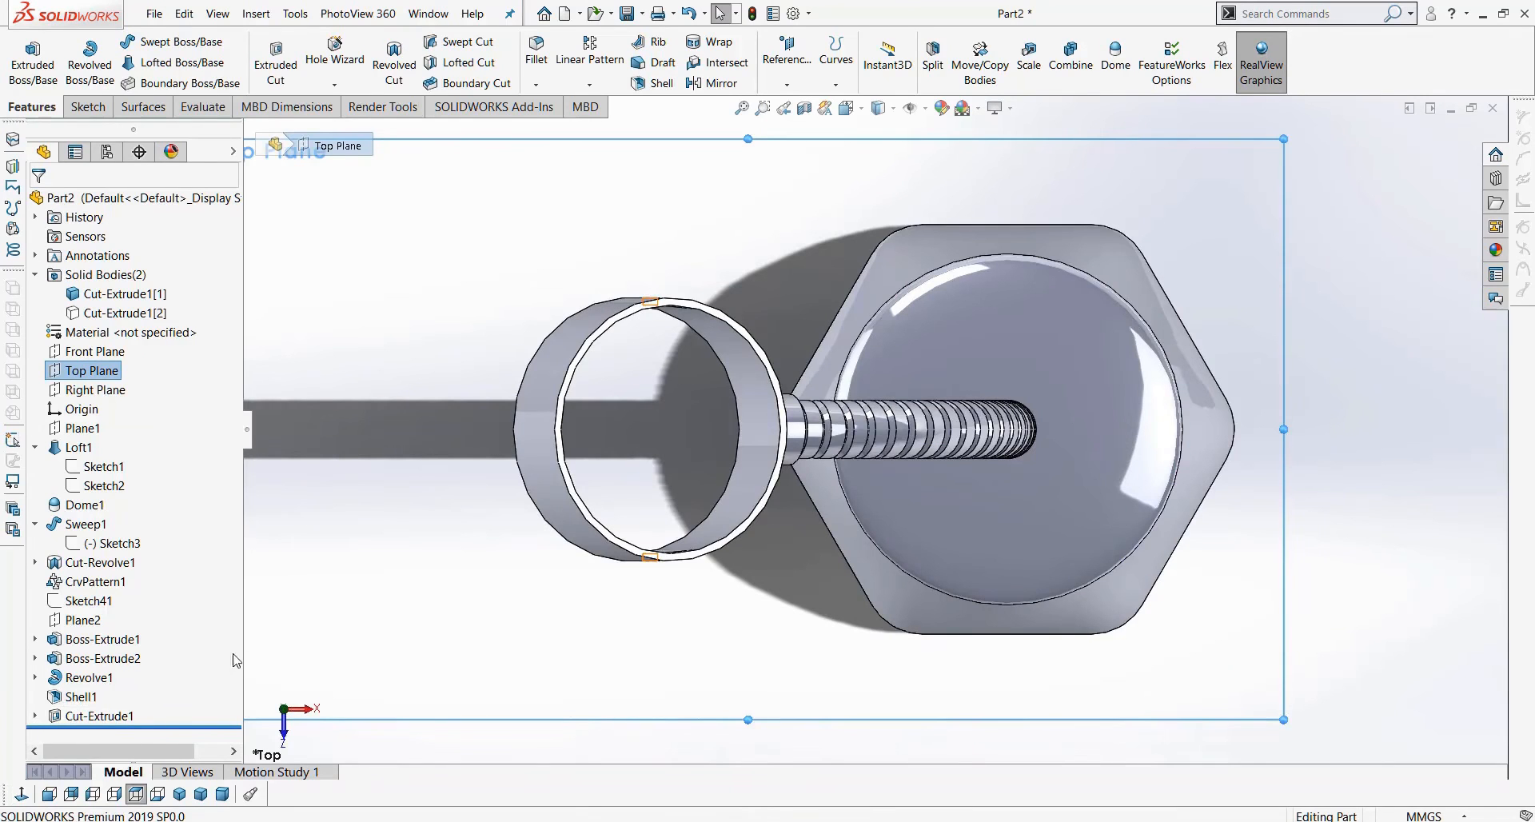
mouse_move(336, 556)
middle_mouse_down()
mouse_move(346, 507)
mouse_move(333, 529)
middle_mouse_up()
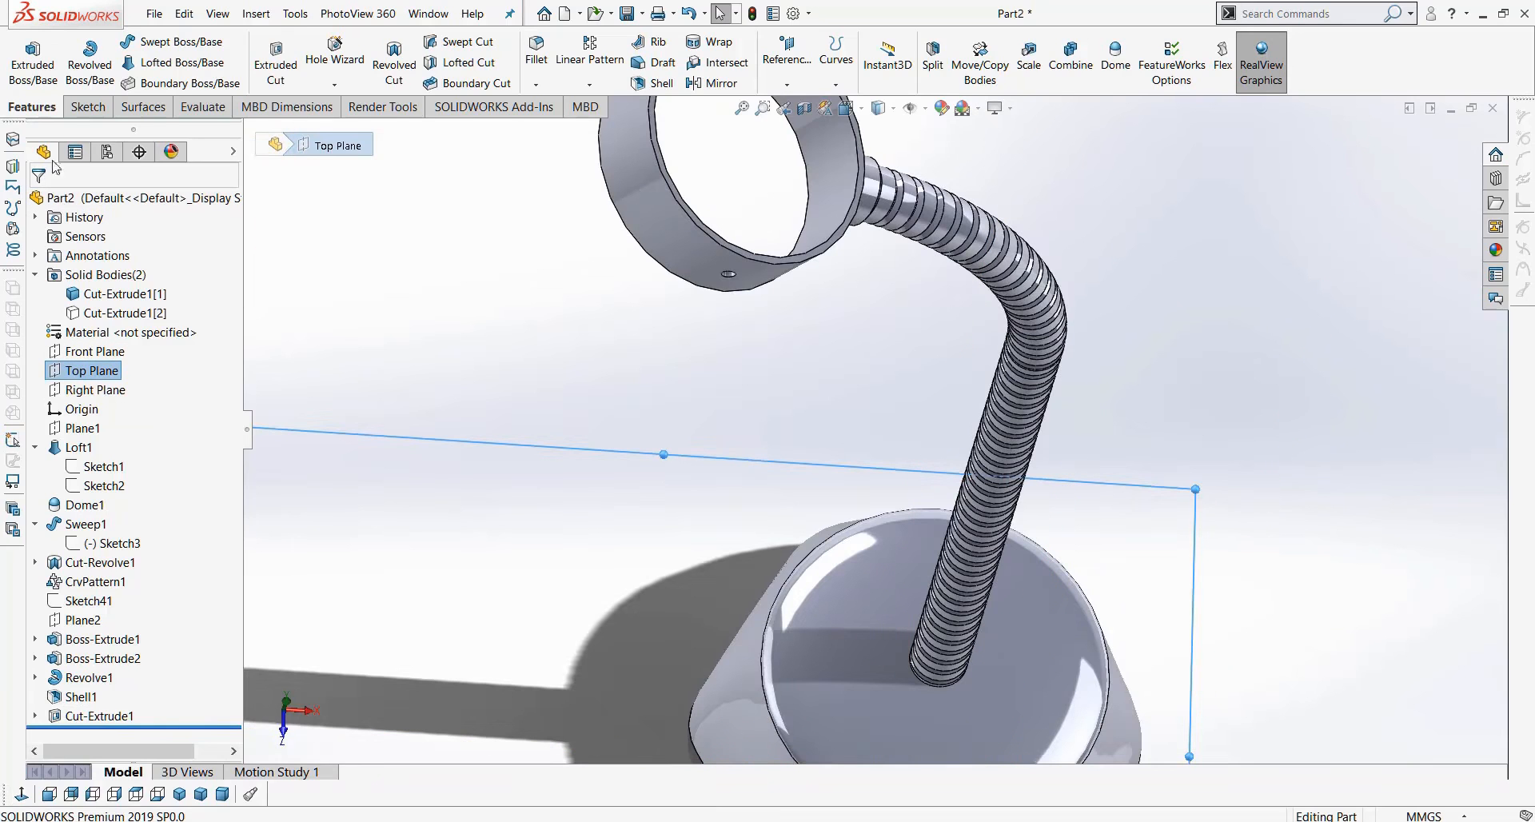
left_click(87, 107)
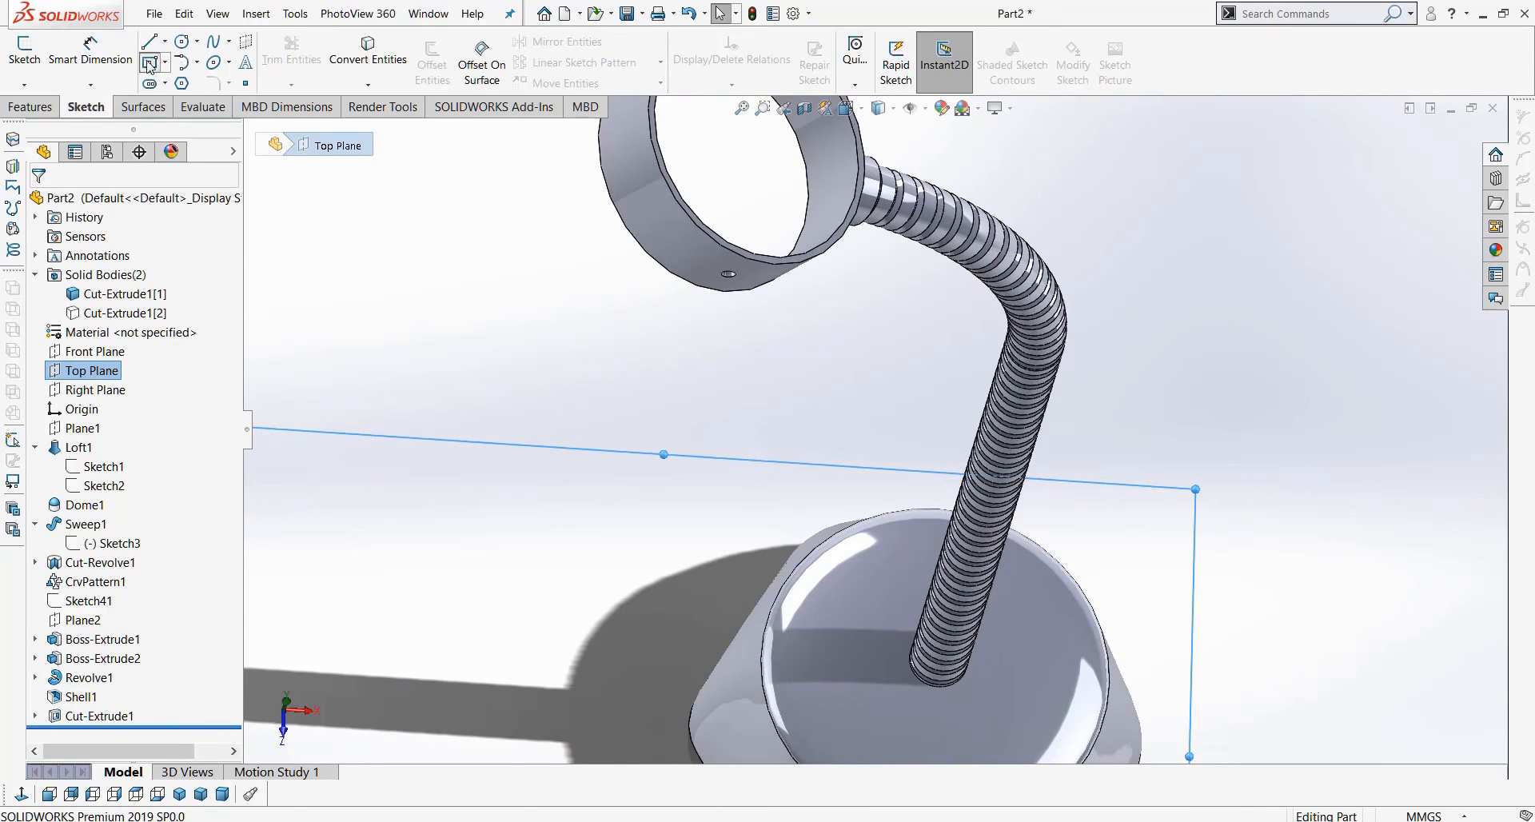
left_click(149, 64)
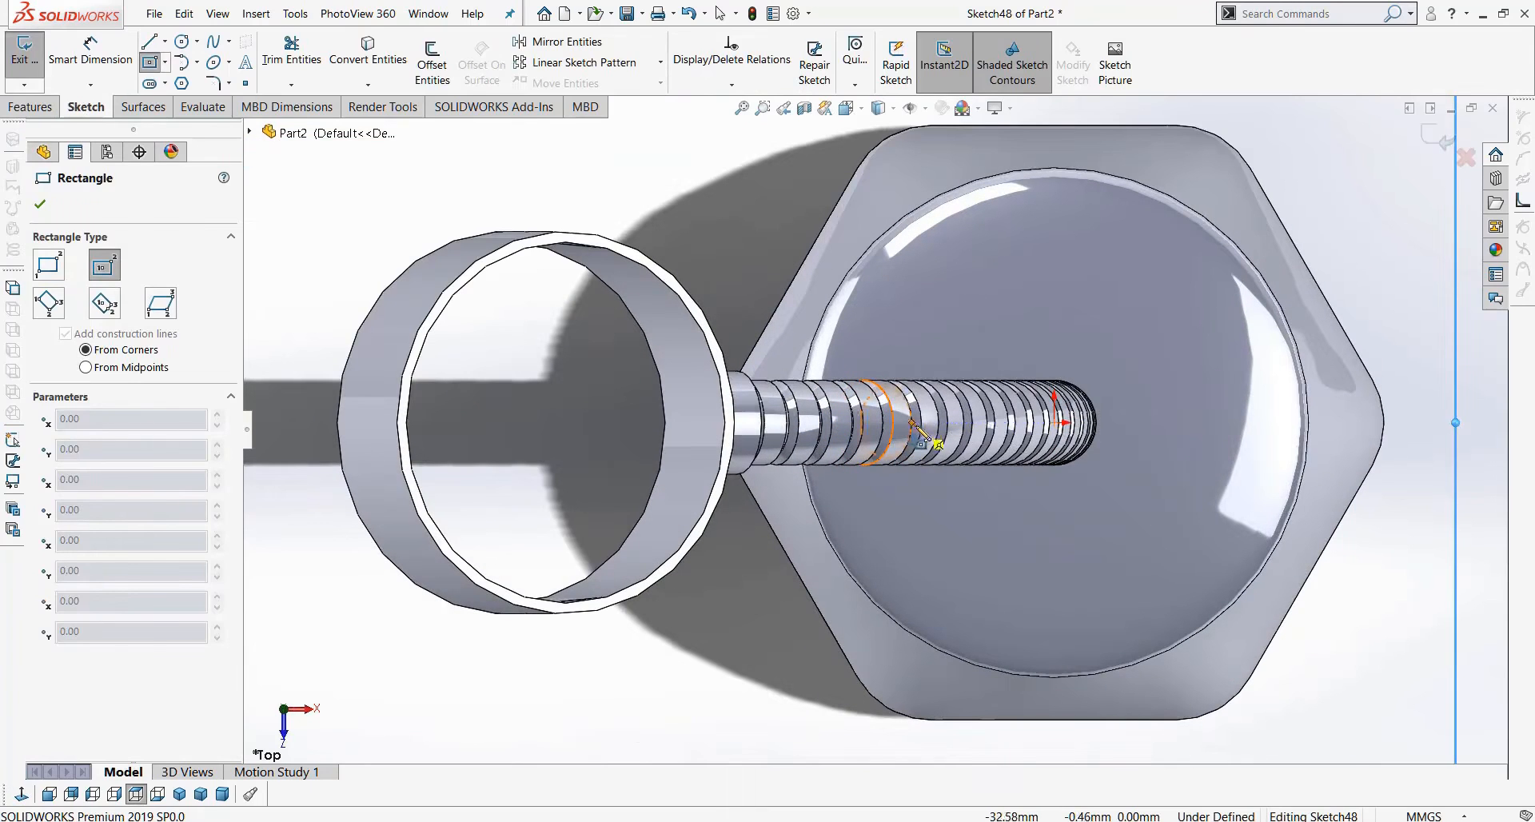
Draw a center rectangle about 30 by 16 mm over the base, level with the origin on the ring holder's side.
left_click(927, 424)
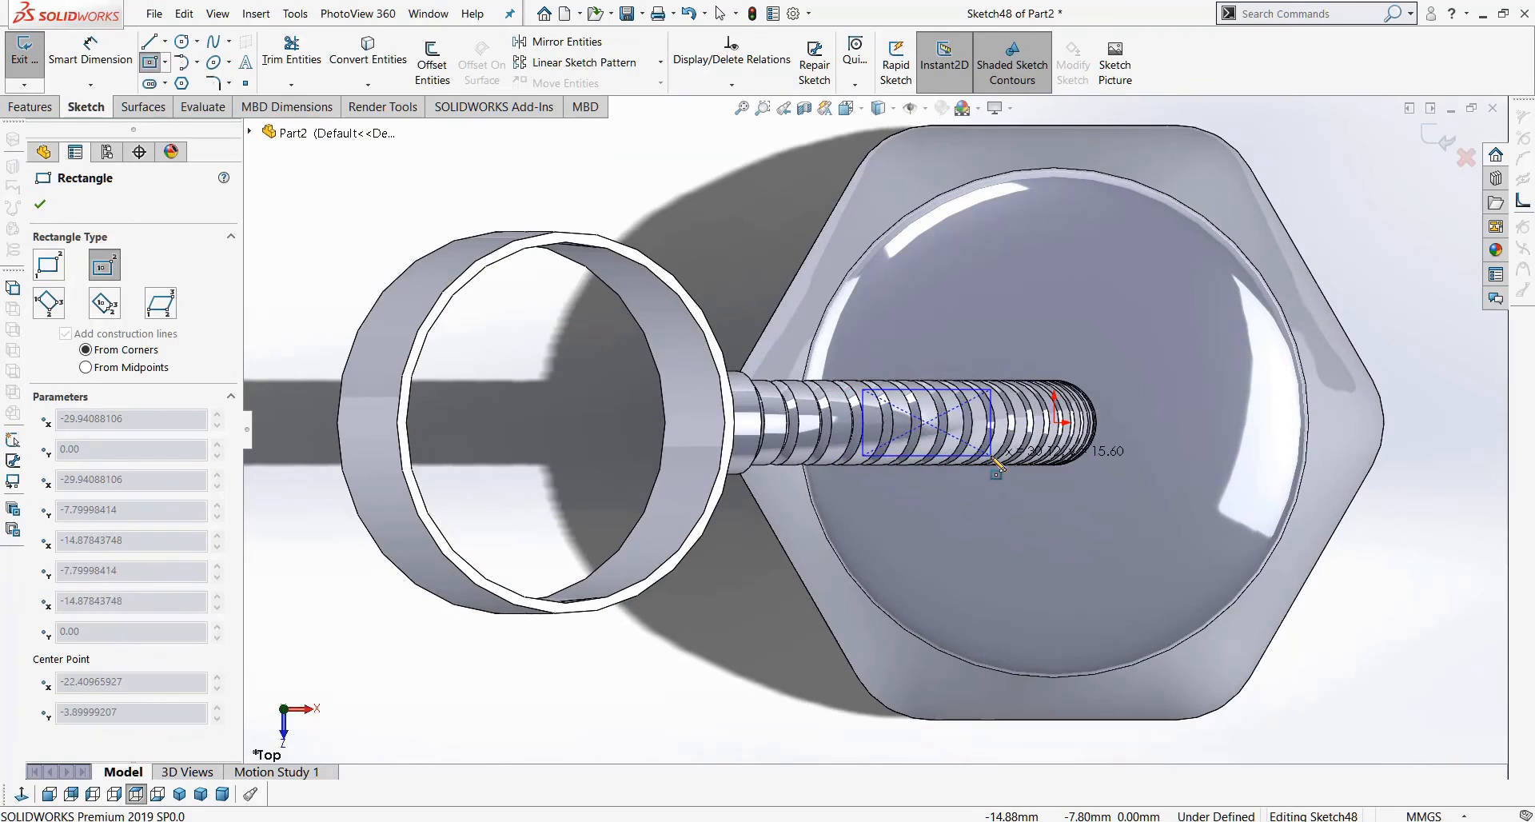
left_click(995, 464)
middle_click_drag(995, 463, 923, 633)
scroll(923, 633, "down", 5)
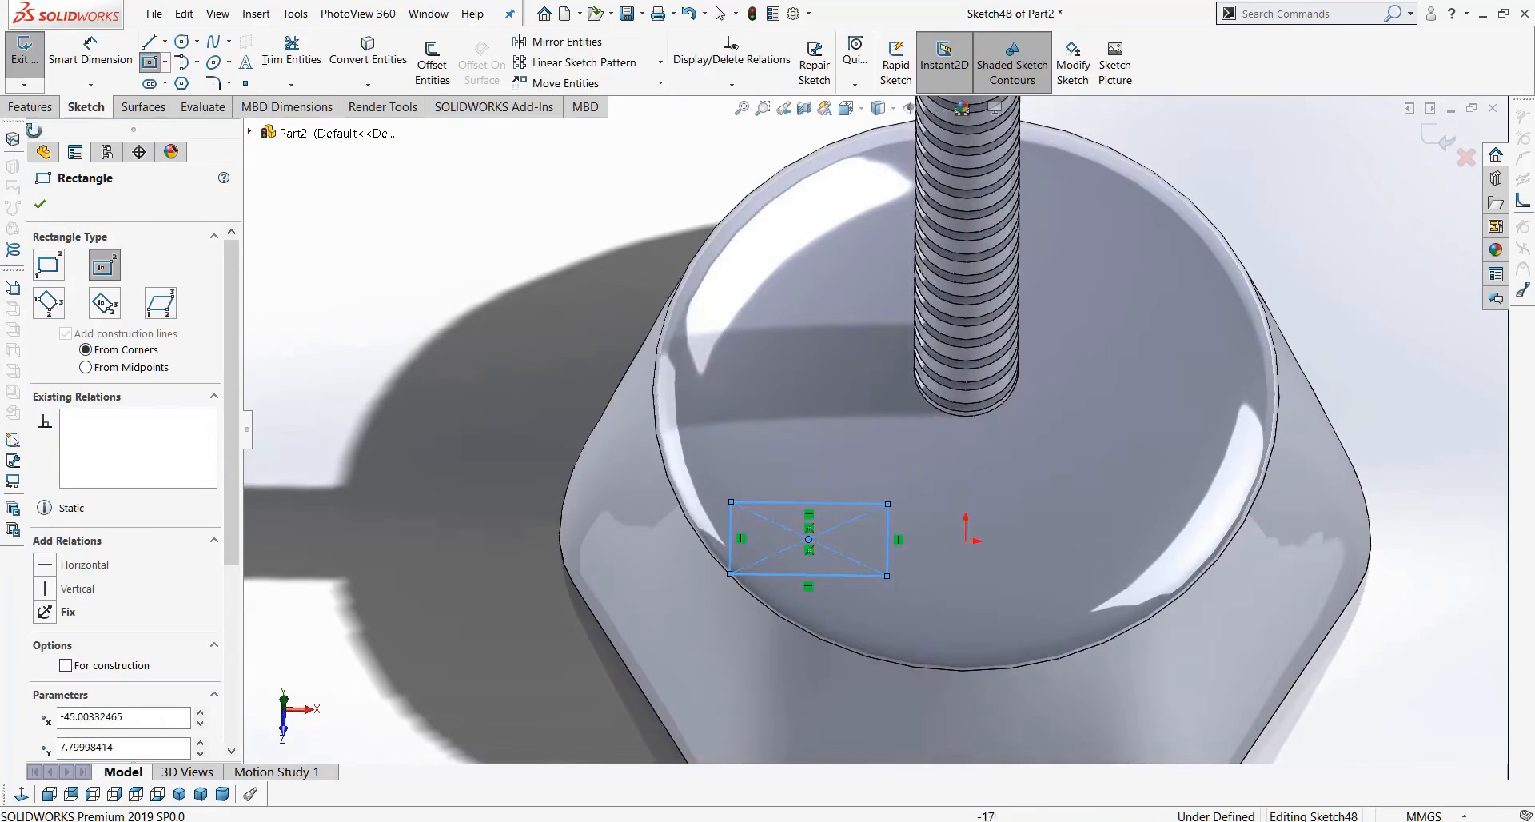
Cut-extrude the rectangle downward as a blind pocket, starting from the base's domed top face instead of the sketch plane.
left_click(32, 106)
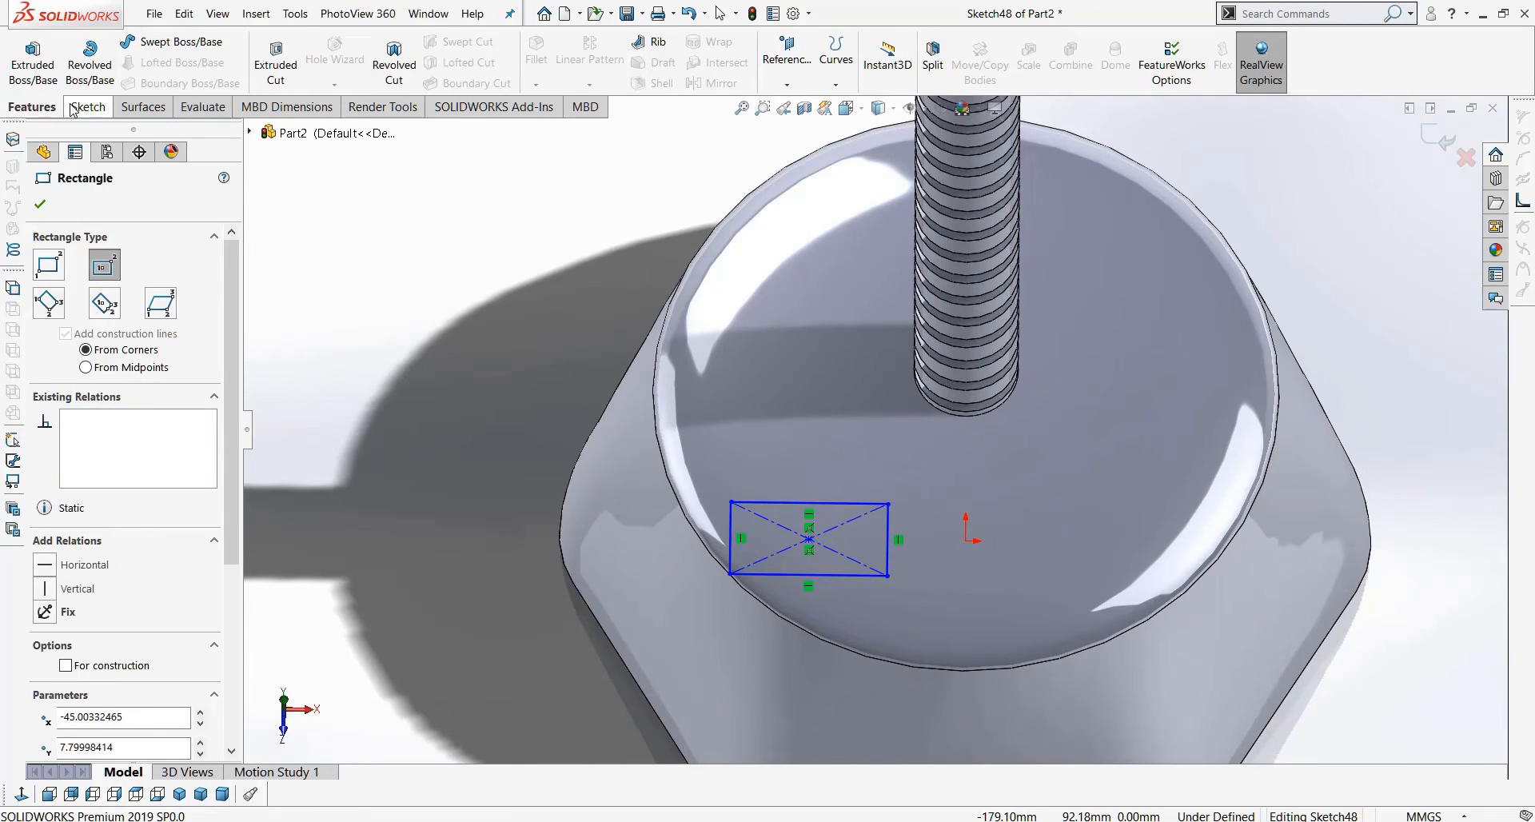
left_click(276, 57)
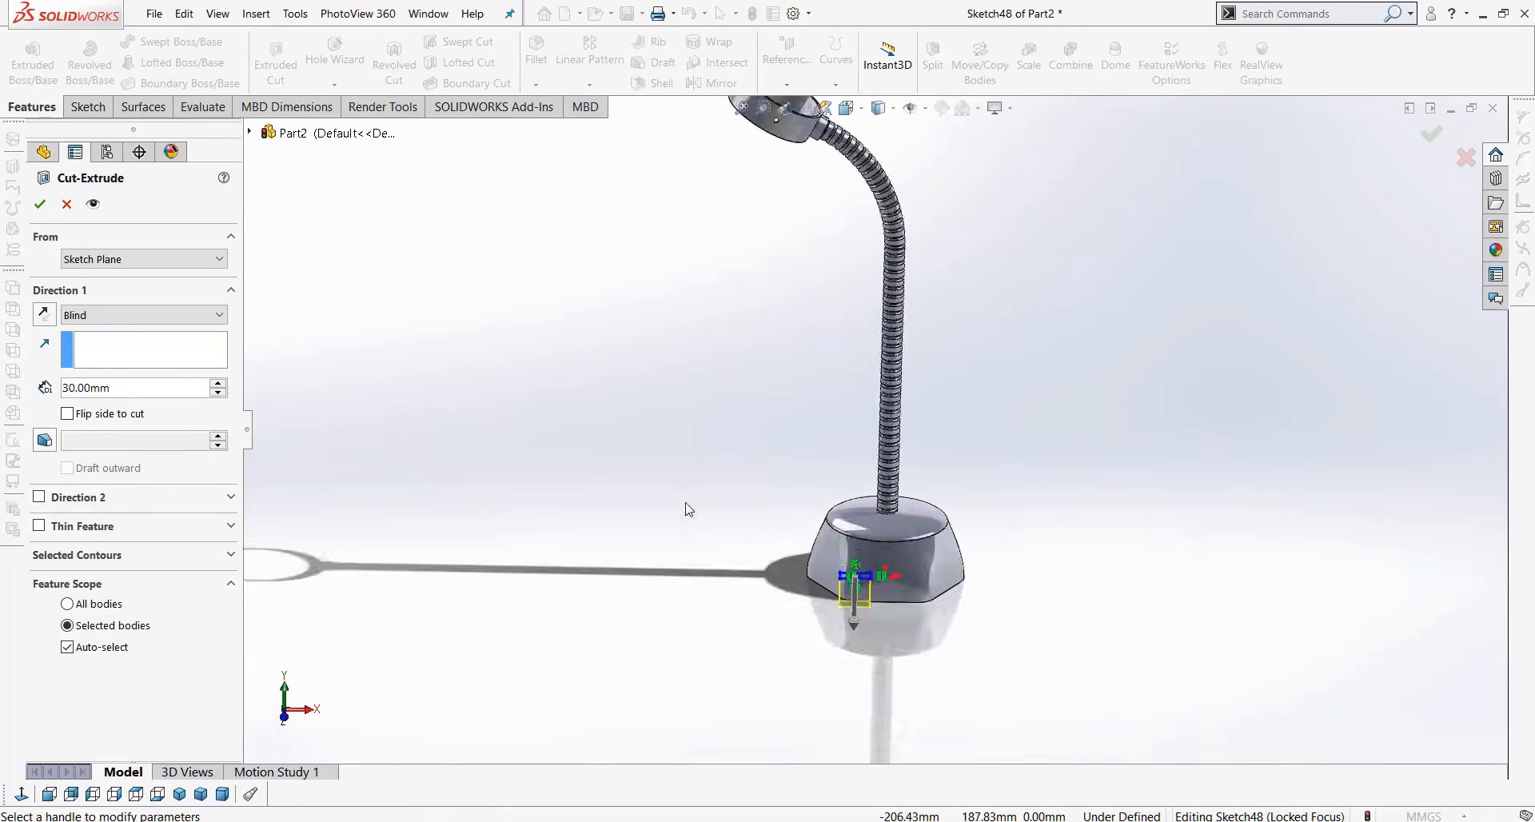
left_click(144, 259)
left_click(104, 289)
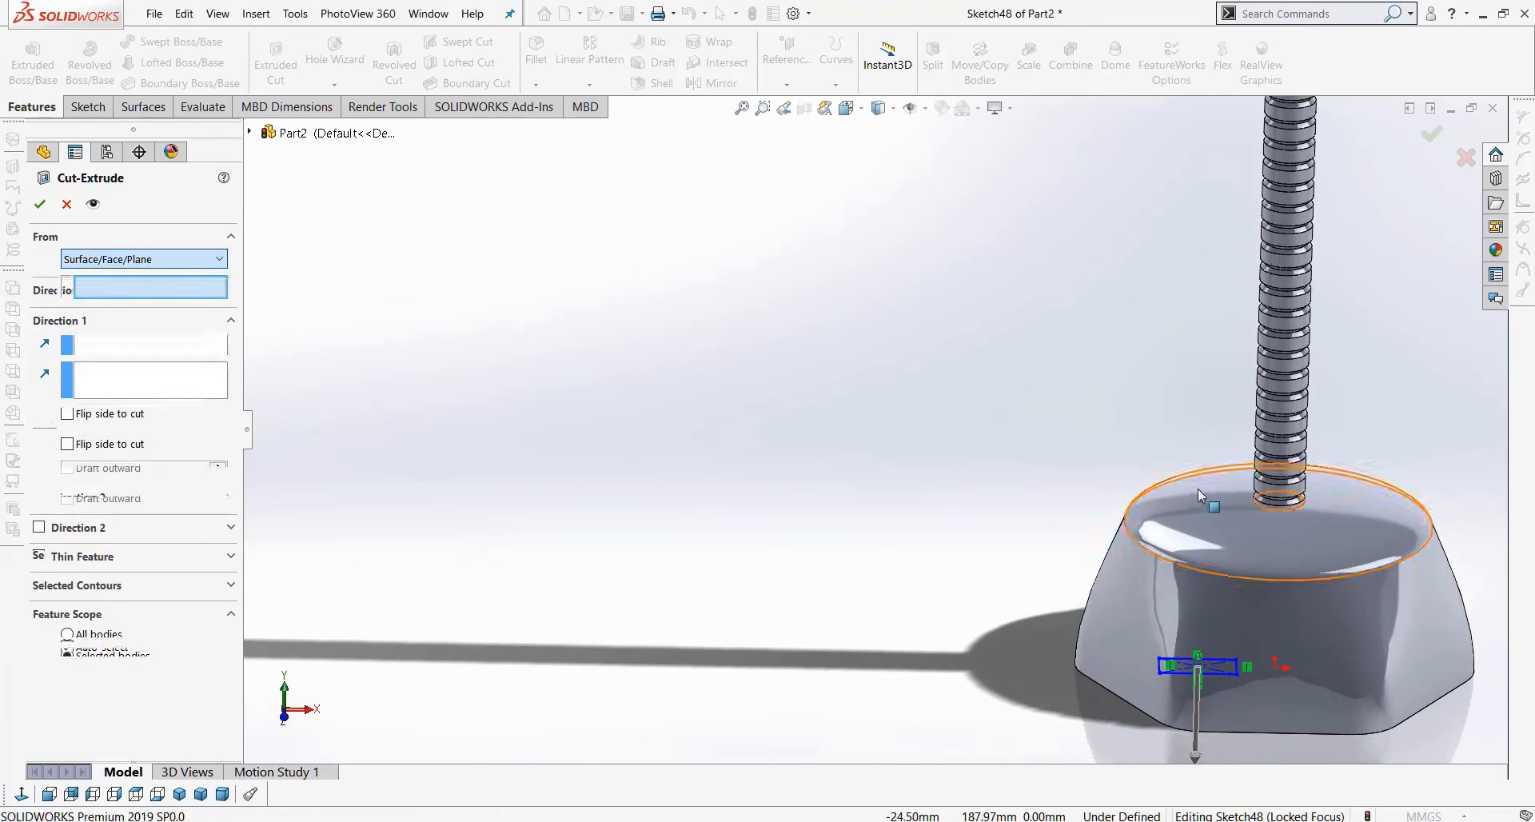
left_click(1194, 505)
scroll(1219, 583, "up", 5)
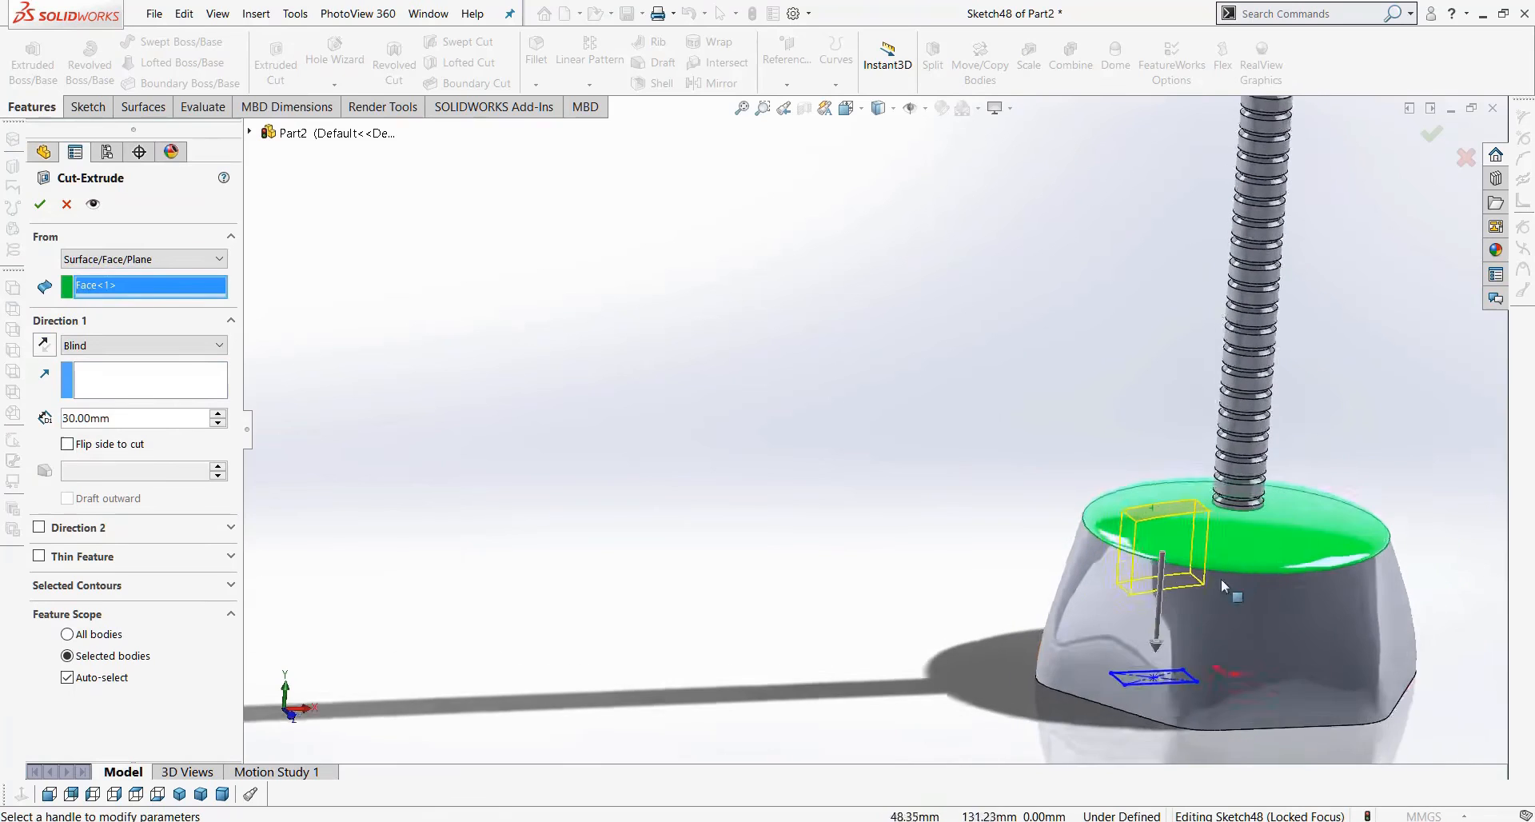
left_click(1055, 610)
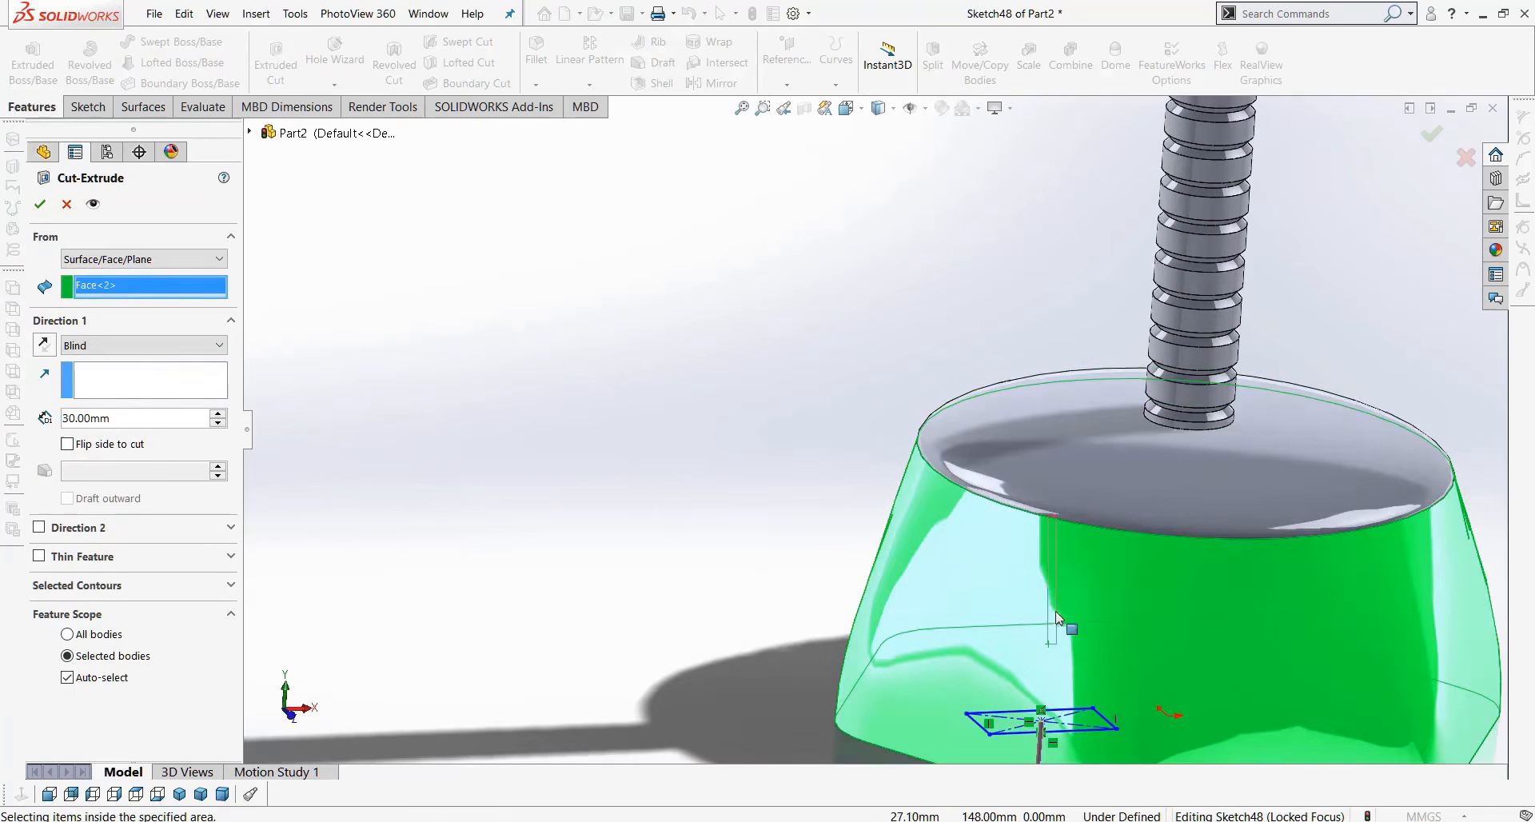
left_click(1051, 445)
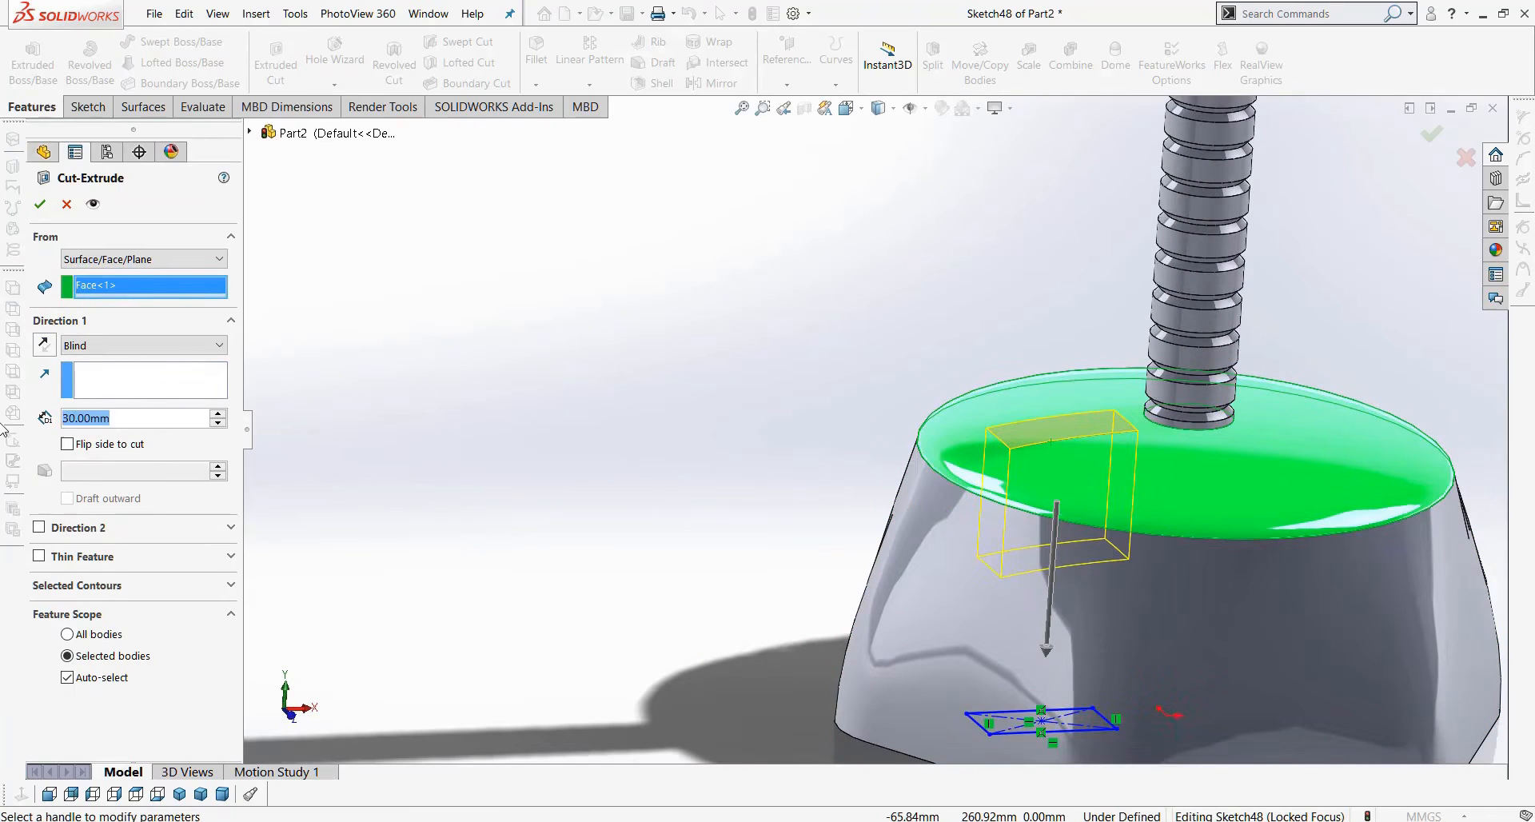
key("Return")
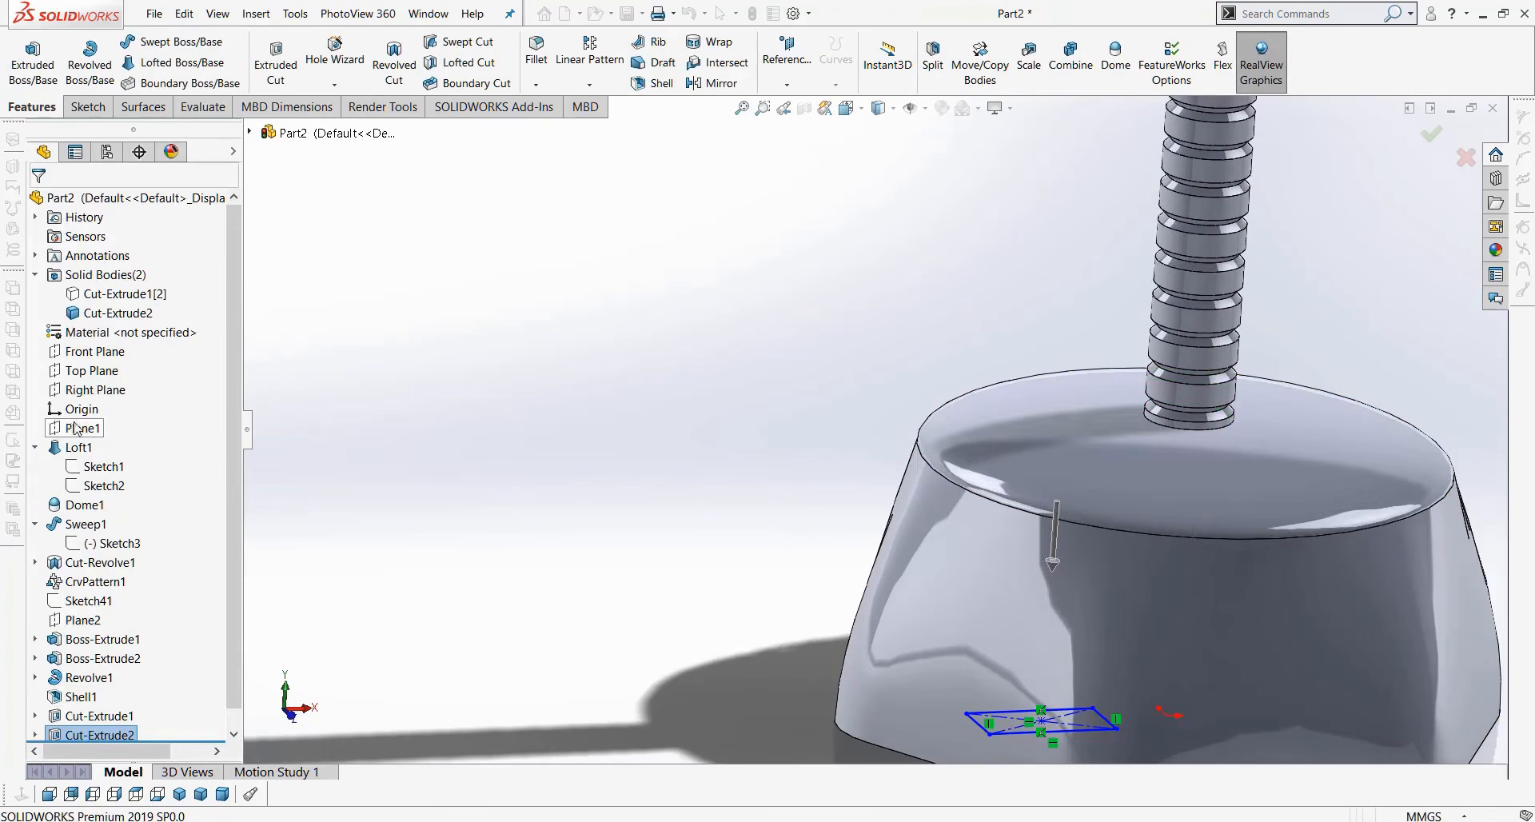
Start a sketch on the pocket's long side wall and view it straight on.
scroll(1002, 454, "down", 4)
middle_click_drag(1009, 462, 1042, 513)
scroll(987, 412, "up", 5)
middle_click_drag(985, 414, 919, 352)
scroll(919, 352, "down", 4)
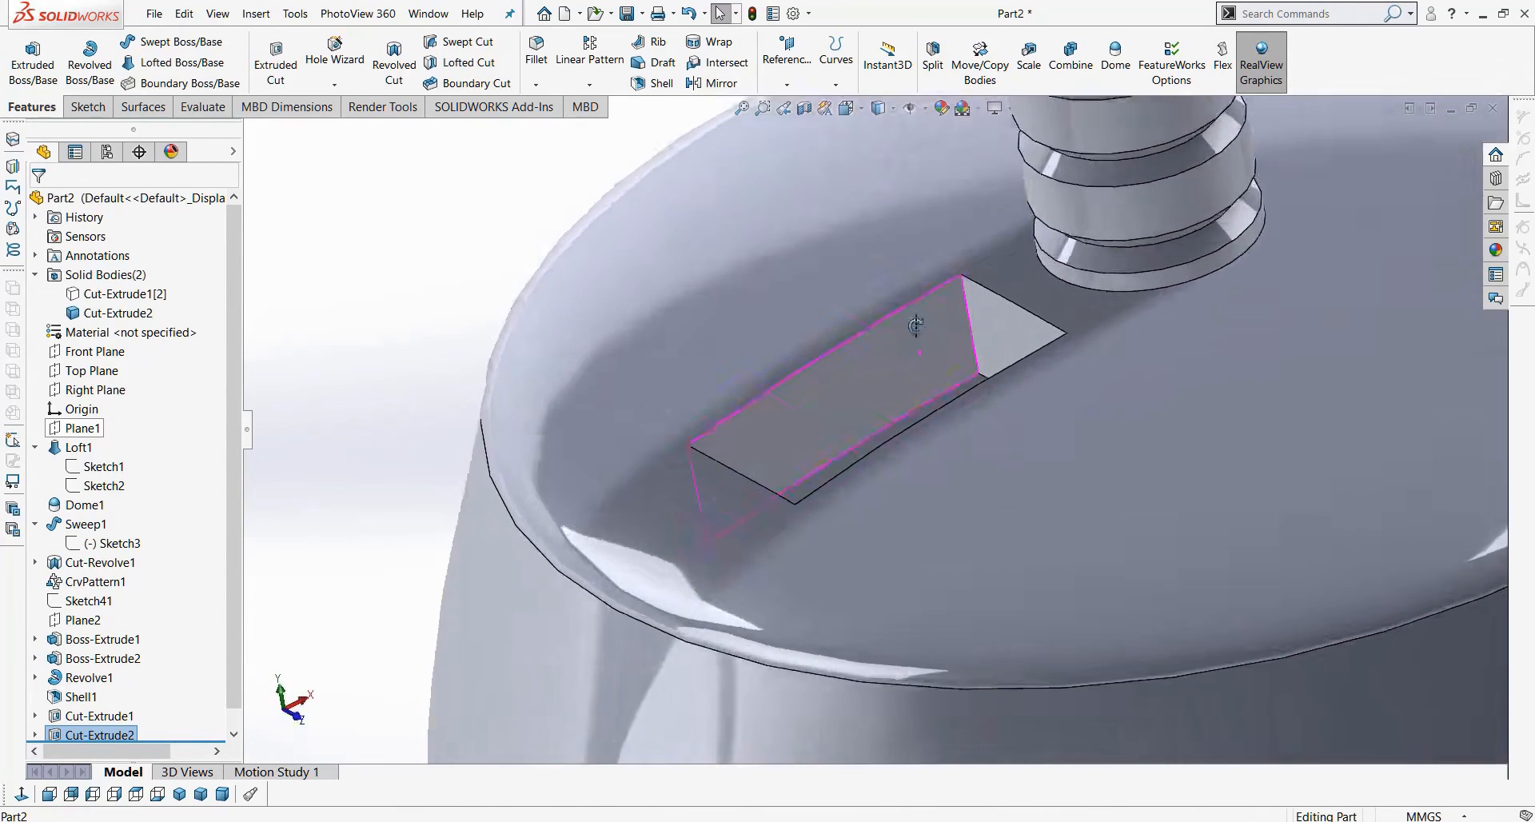
left_click(904, 337)
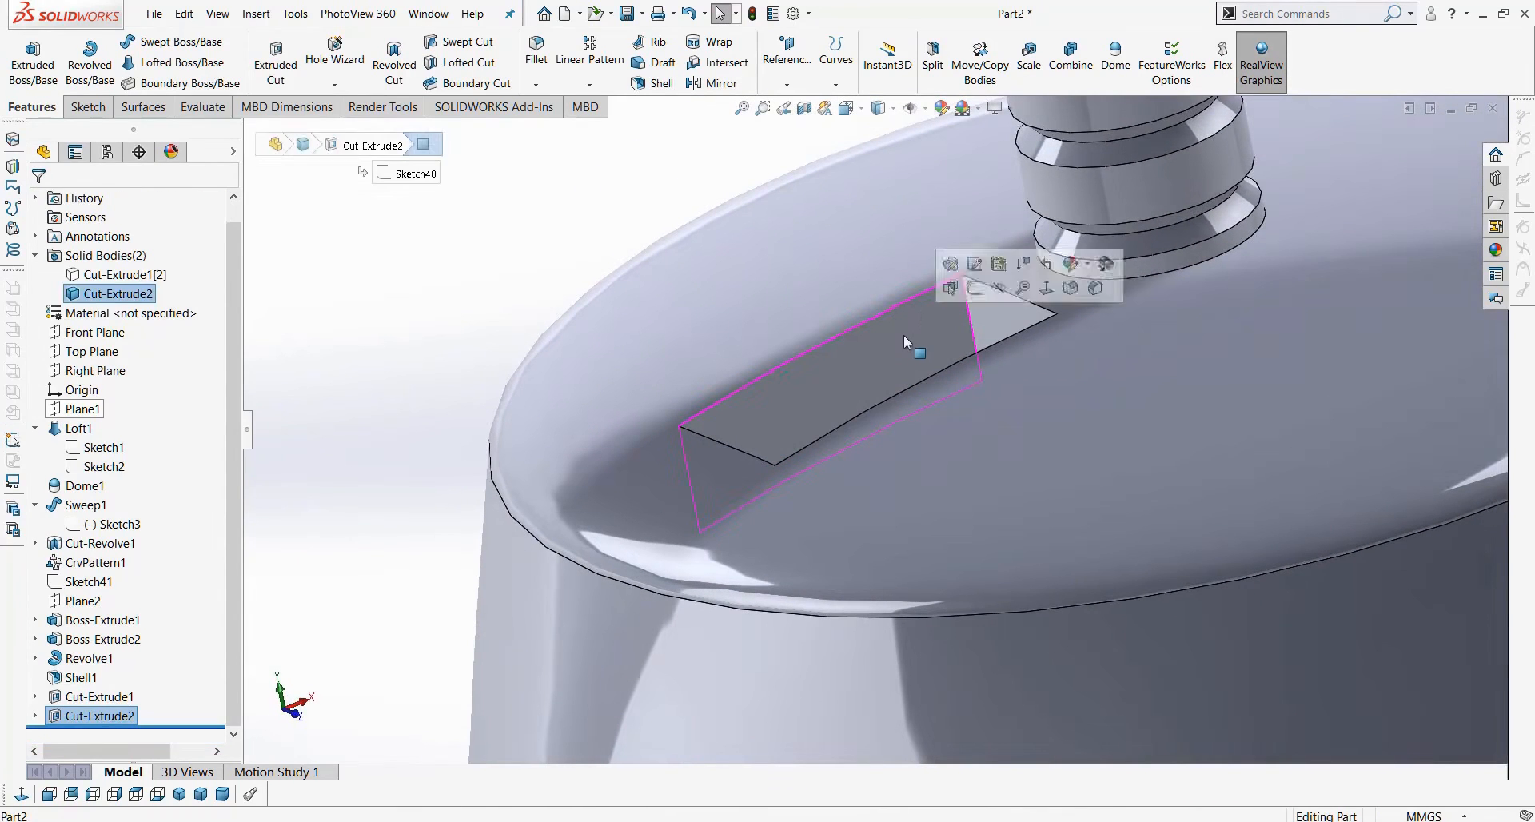
scroll(829, 384, "up", 2)
scroll(818, 376, "down", 2)
left_click(86, 106)
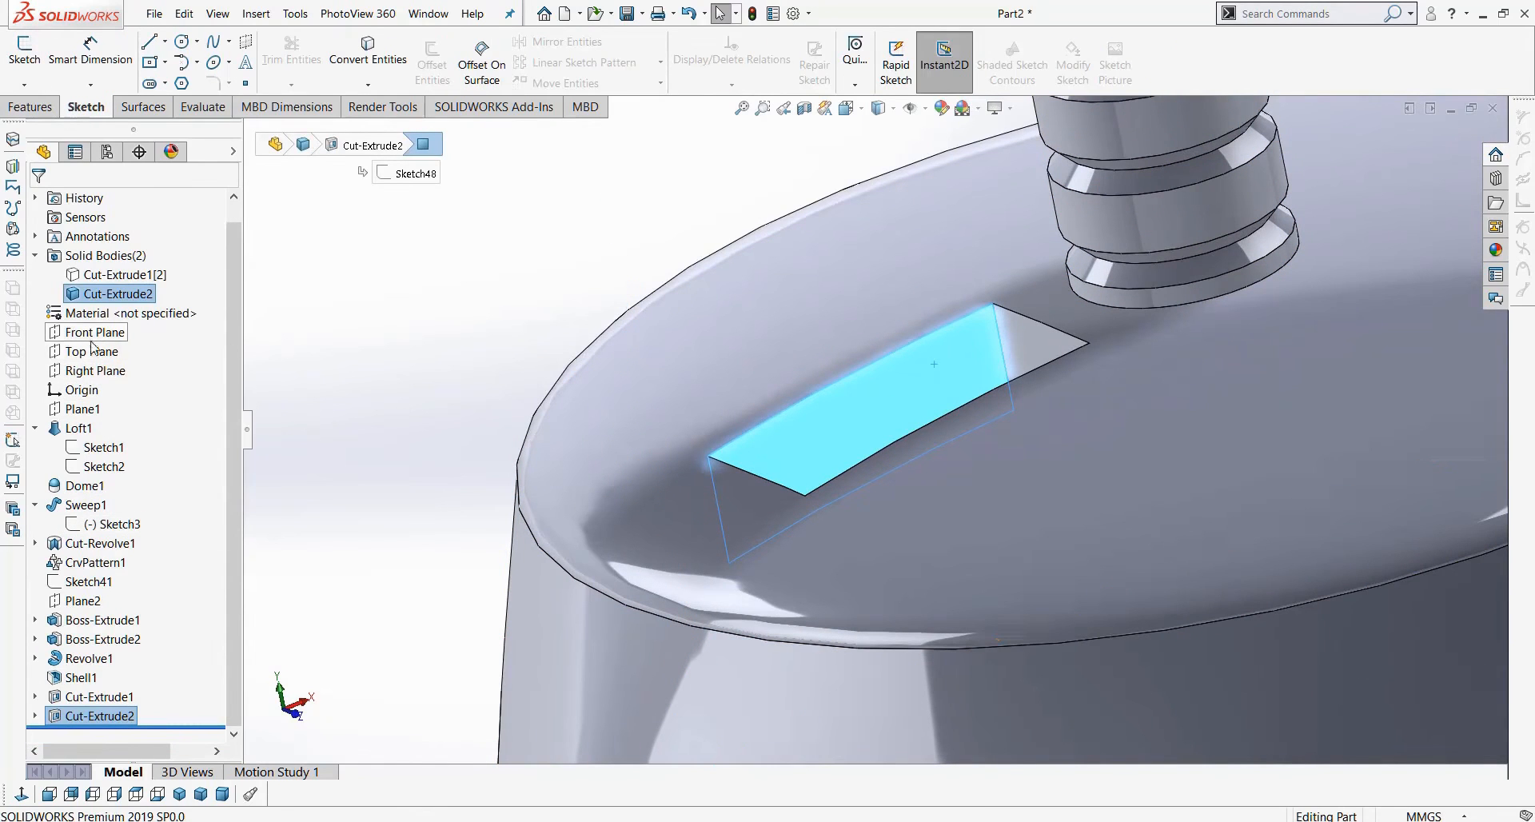
left_click(30, 107)
left_click(86, 106)
left_click(24, 50)
left_click(32, 793)
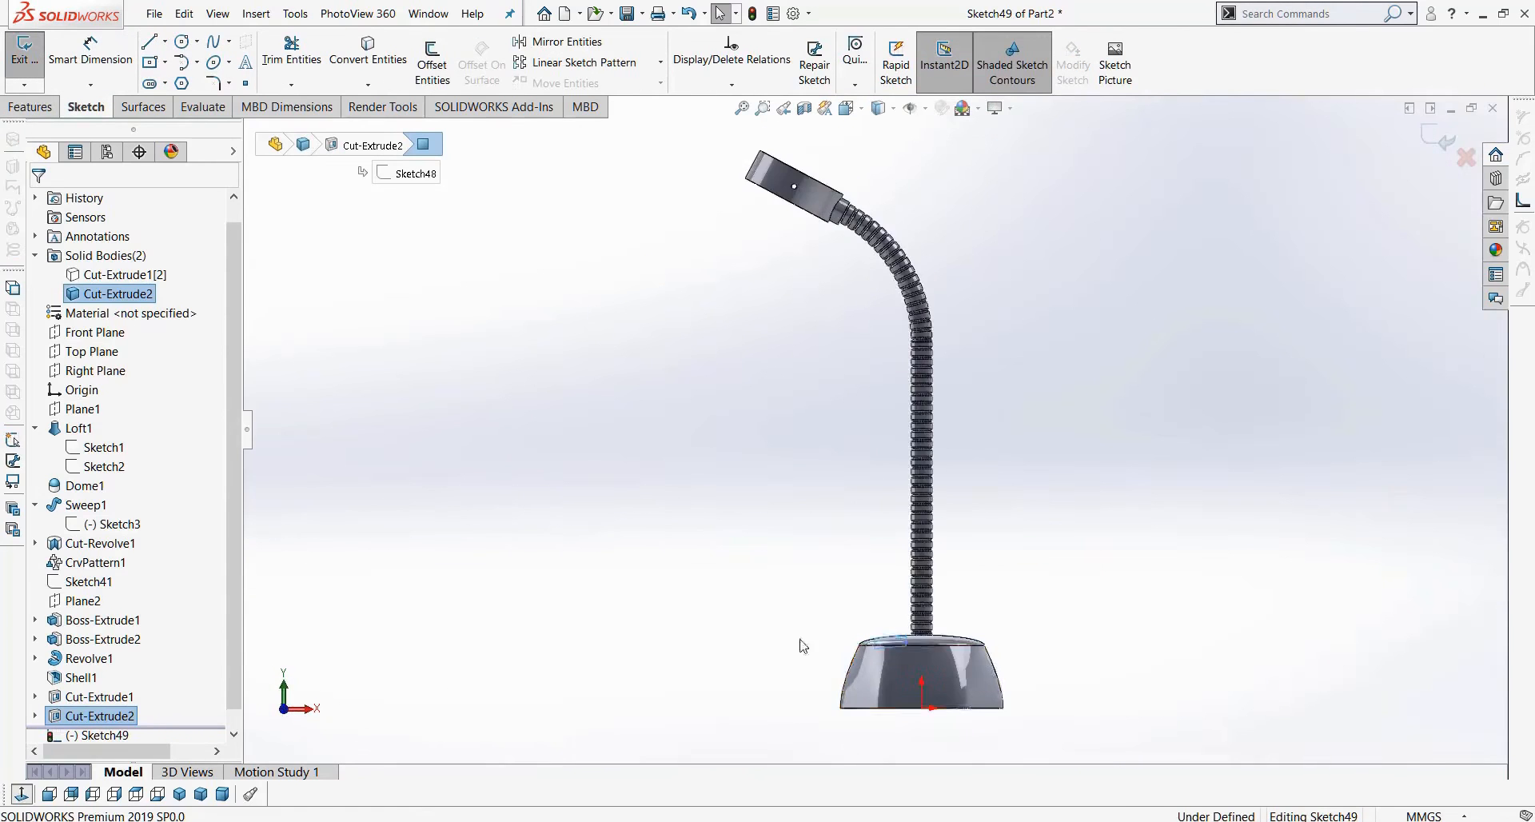
Draw a vertical line near the pocket's neck-side end, from just below the dome's surface to above it.
scroll(914, 623, "down", 5)
scroll(915, 624, "down", 3)
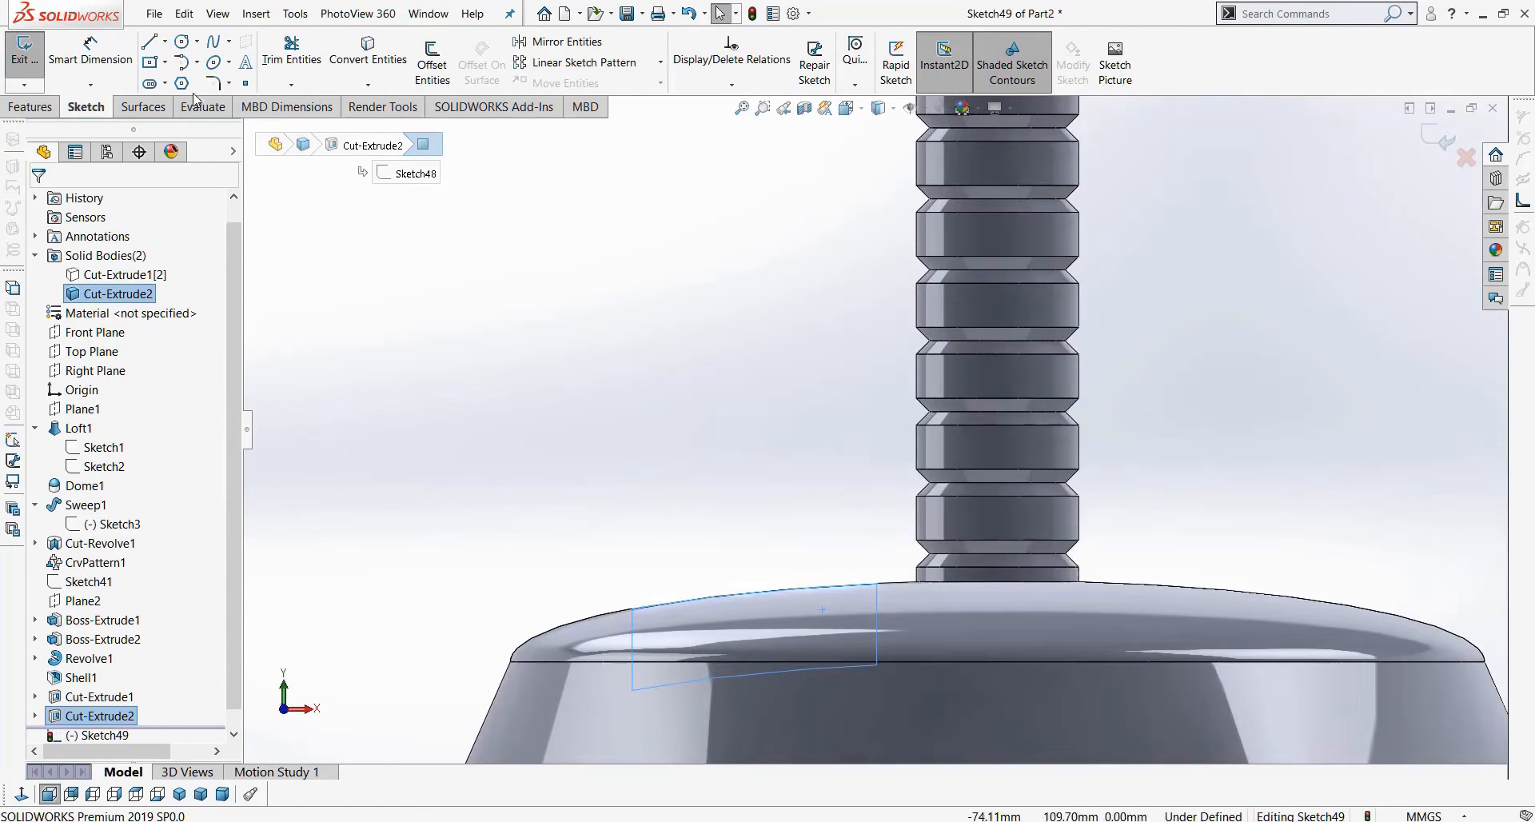
left_click(149, 42)
scroll(844, 572, "down", 4)
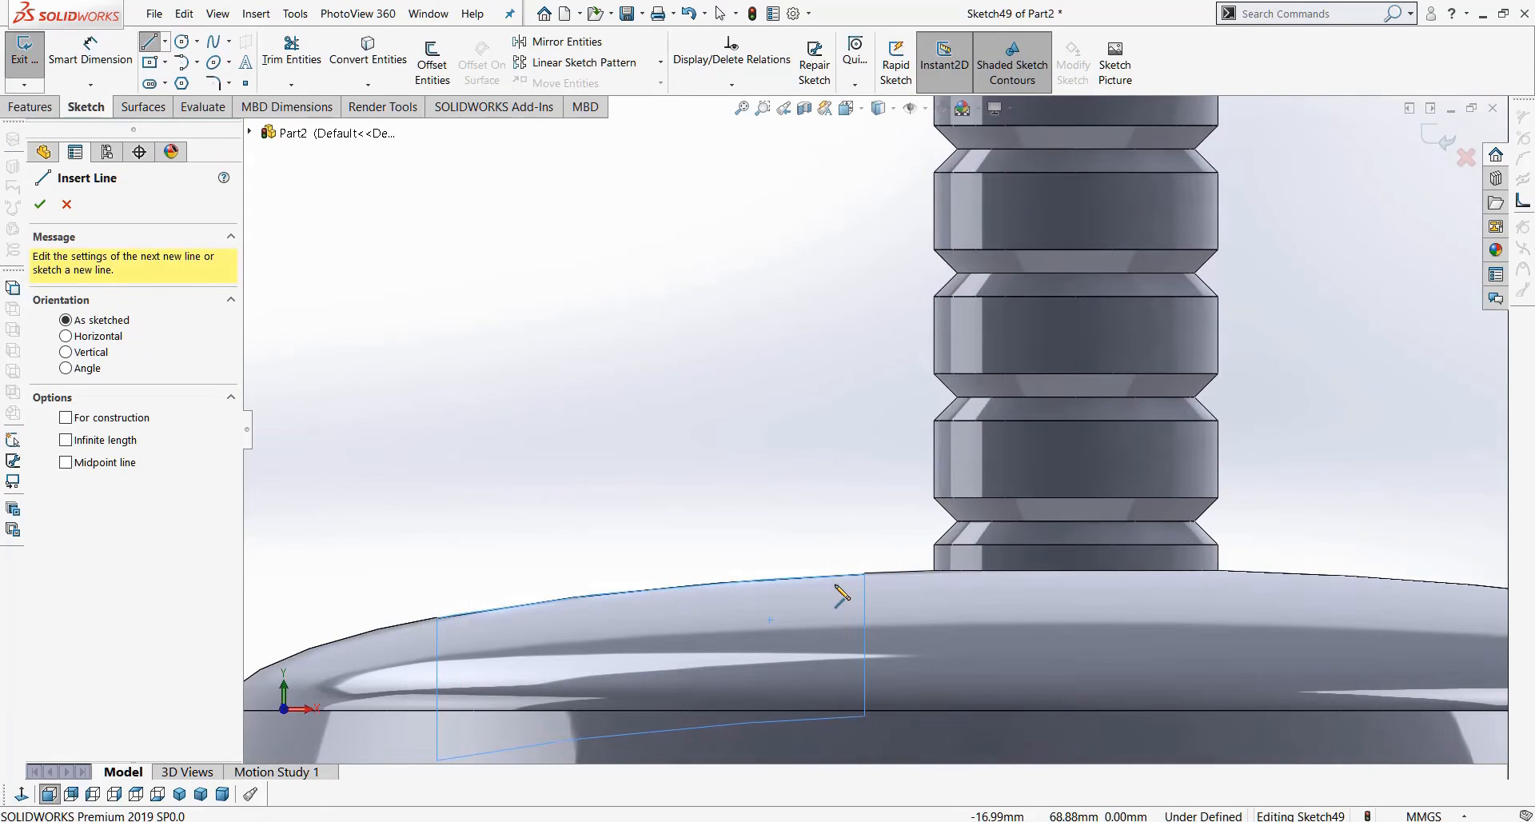
left_click(834, 582)
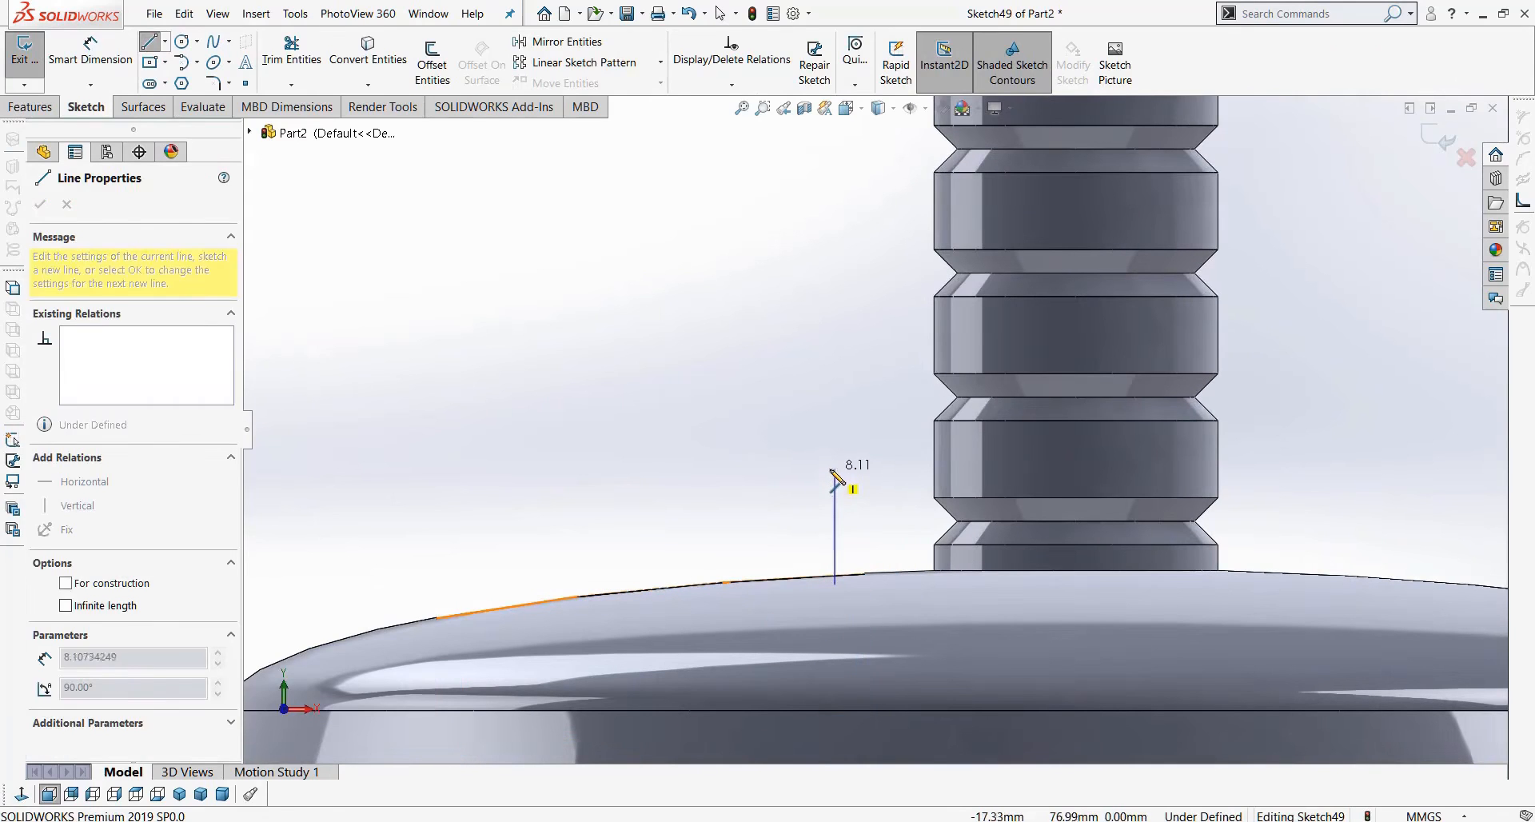
left_click(834, 493)
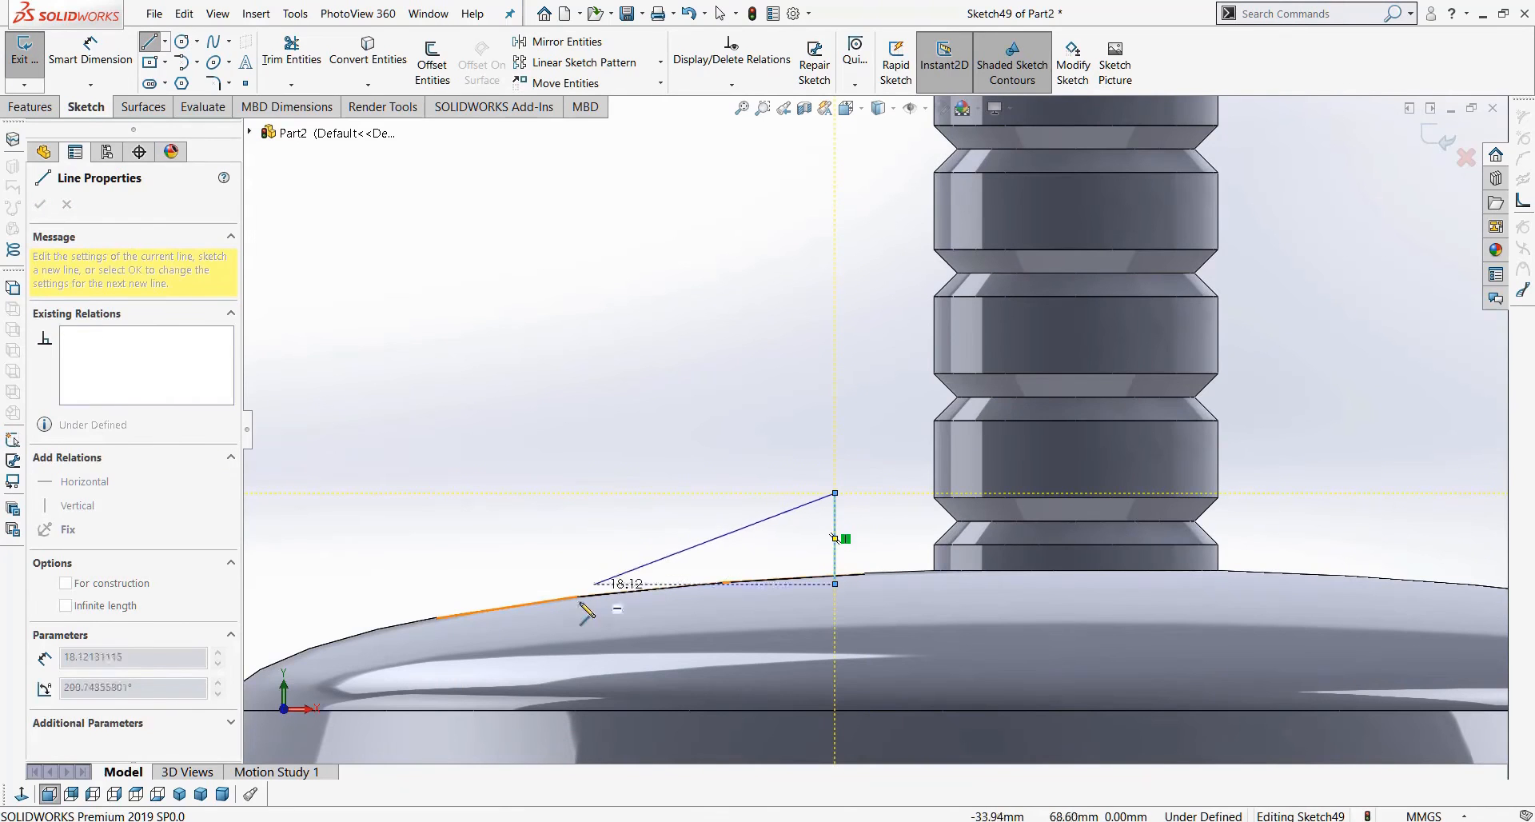
Show the model with hidden lines visible and slope the second line from the vertical line's upper end down toward the pocket's middle.
left_click(879, 108)
left_click(880, 196)
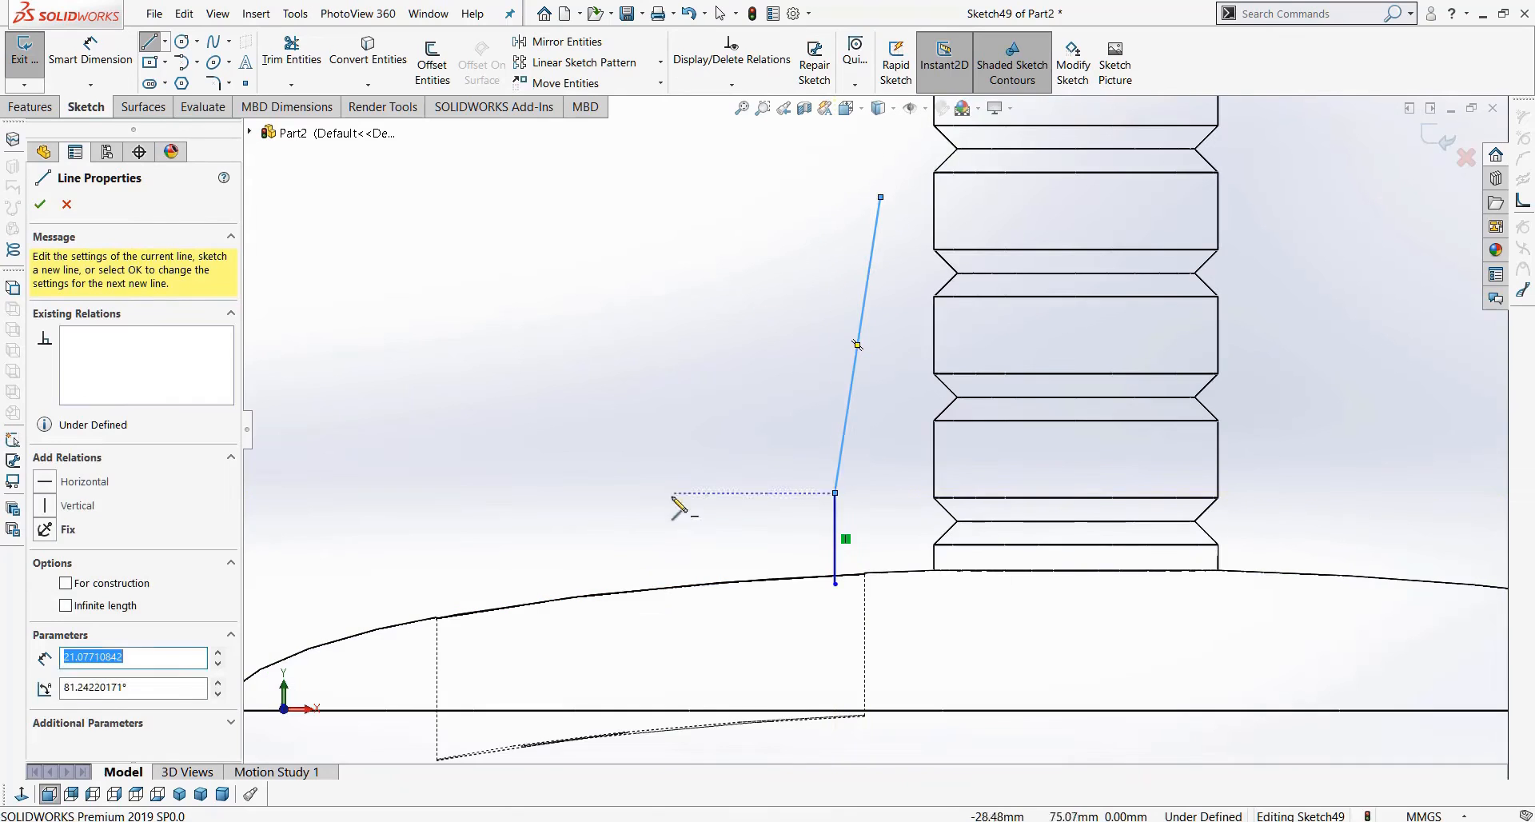
key("Escape")
left_click_drag(880, 196, 656, 551)
Close the profile with a nearly level top line, an outer edge about 6 mm long and a horizontal bottom line joined to the vertical edge.
left_click(150, 44)
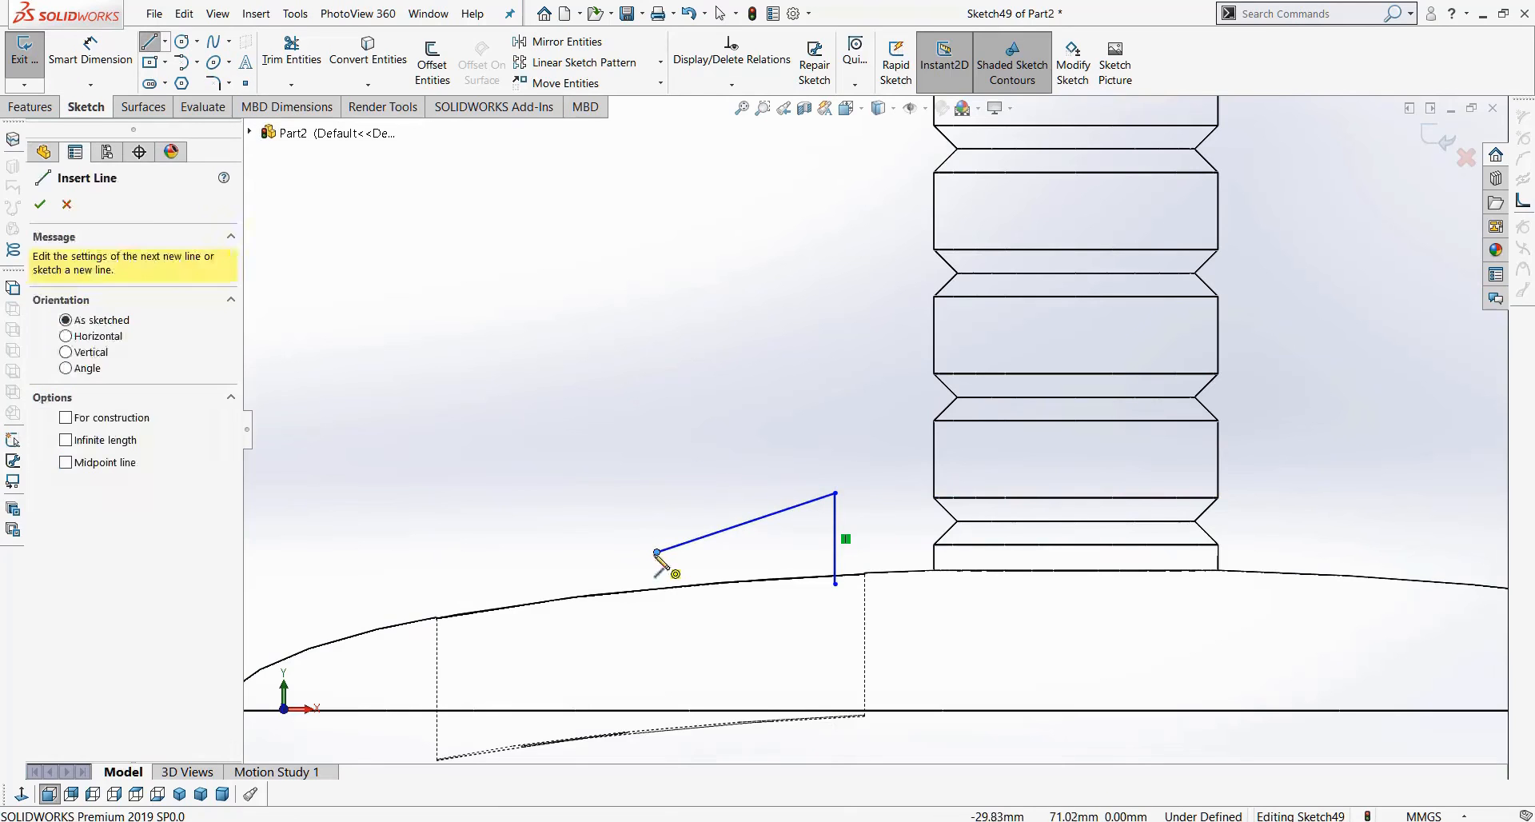
left_click(657, 551)
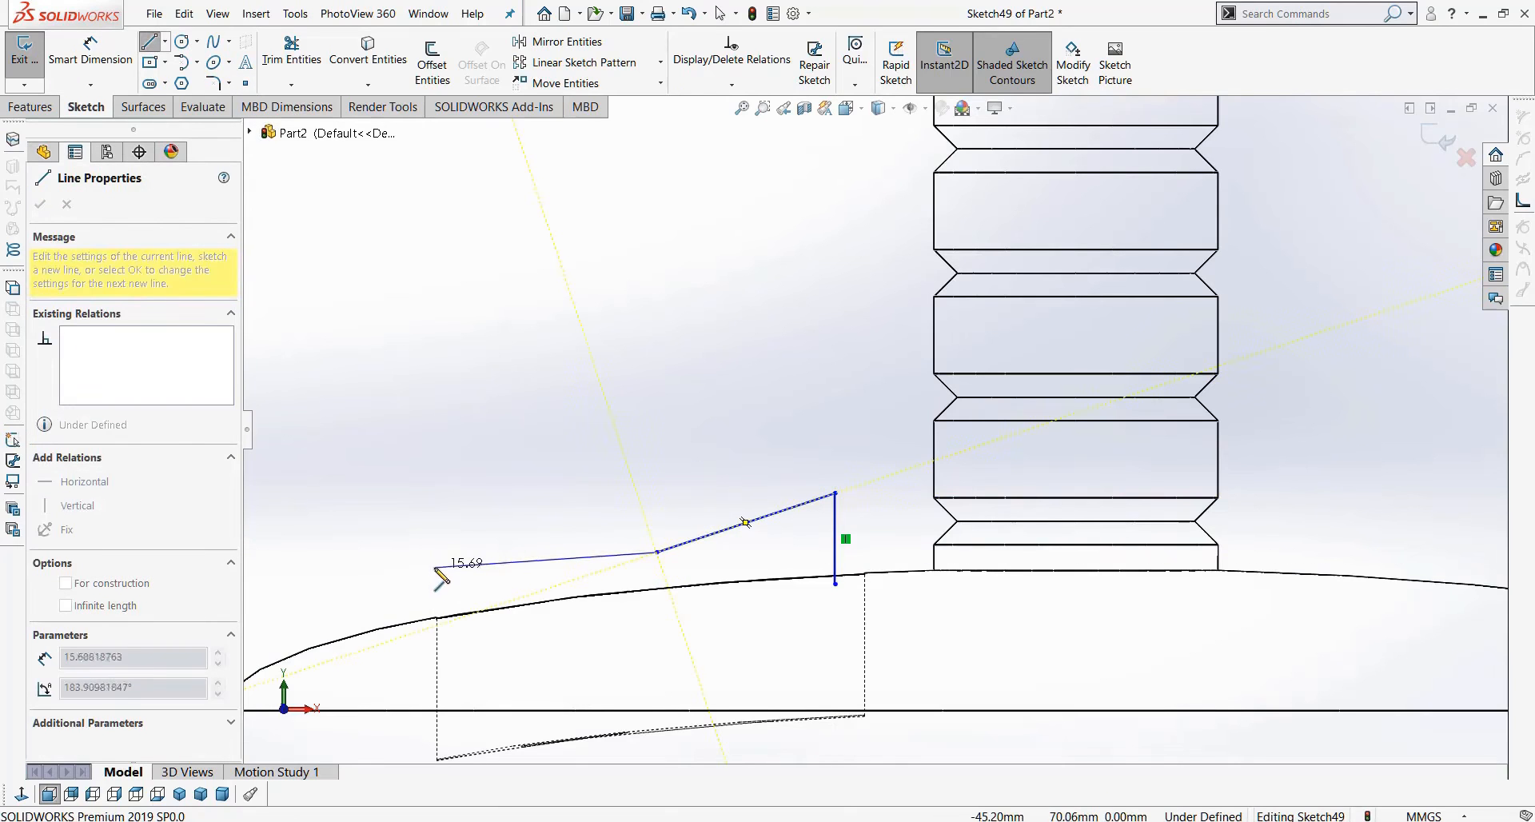
left_click(442, 562)
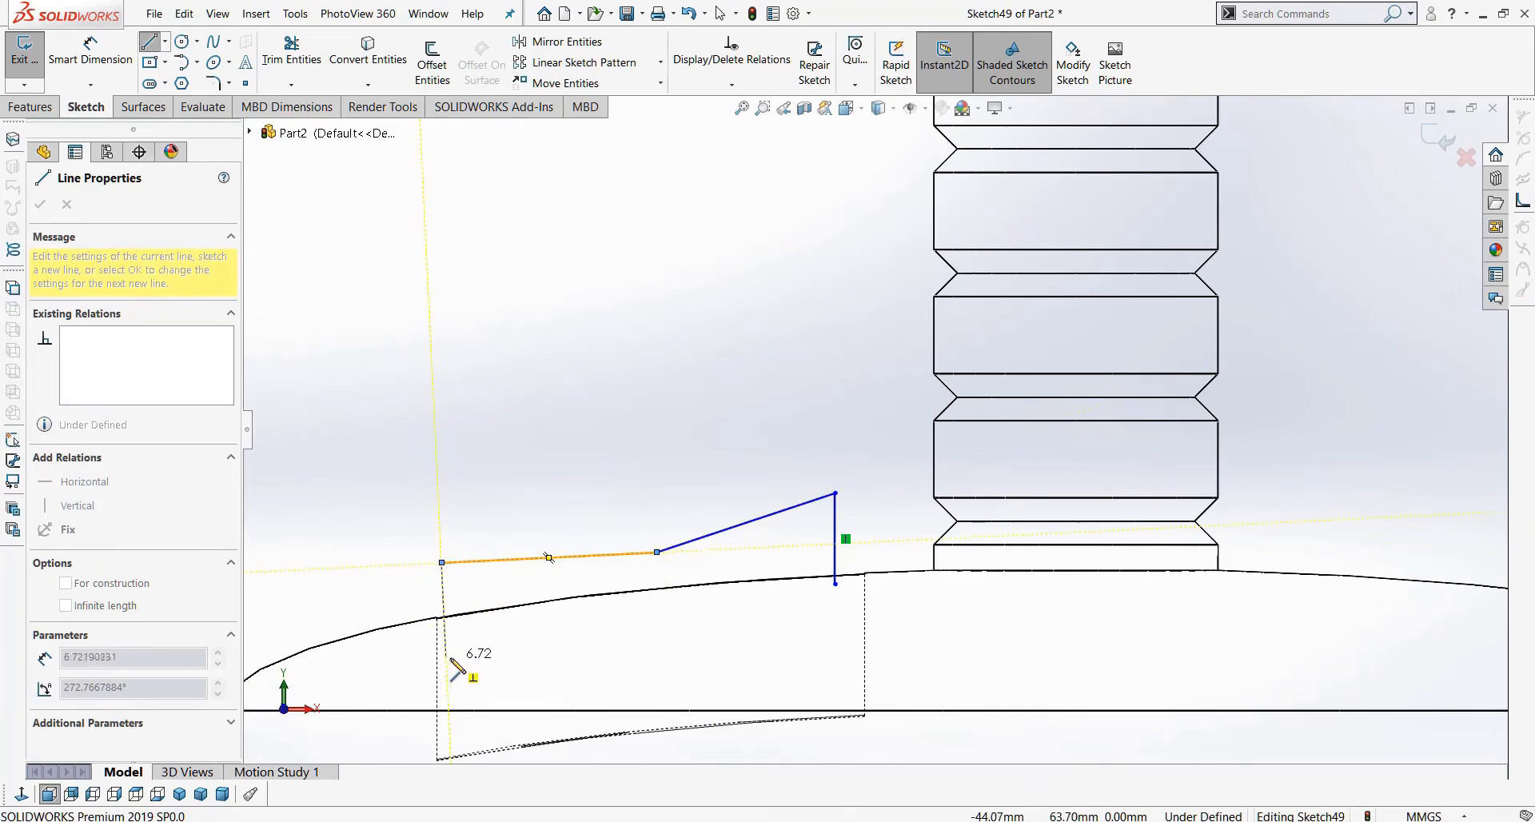
left_click(445, 652)
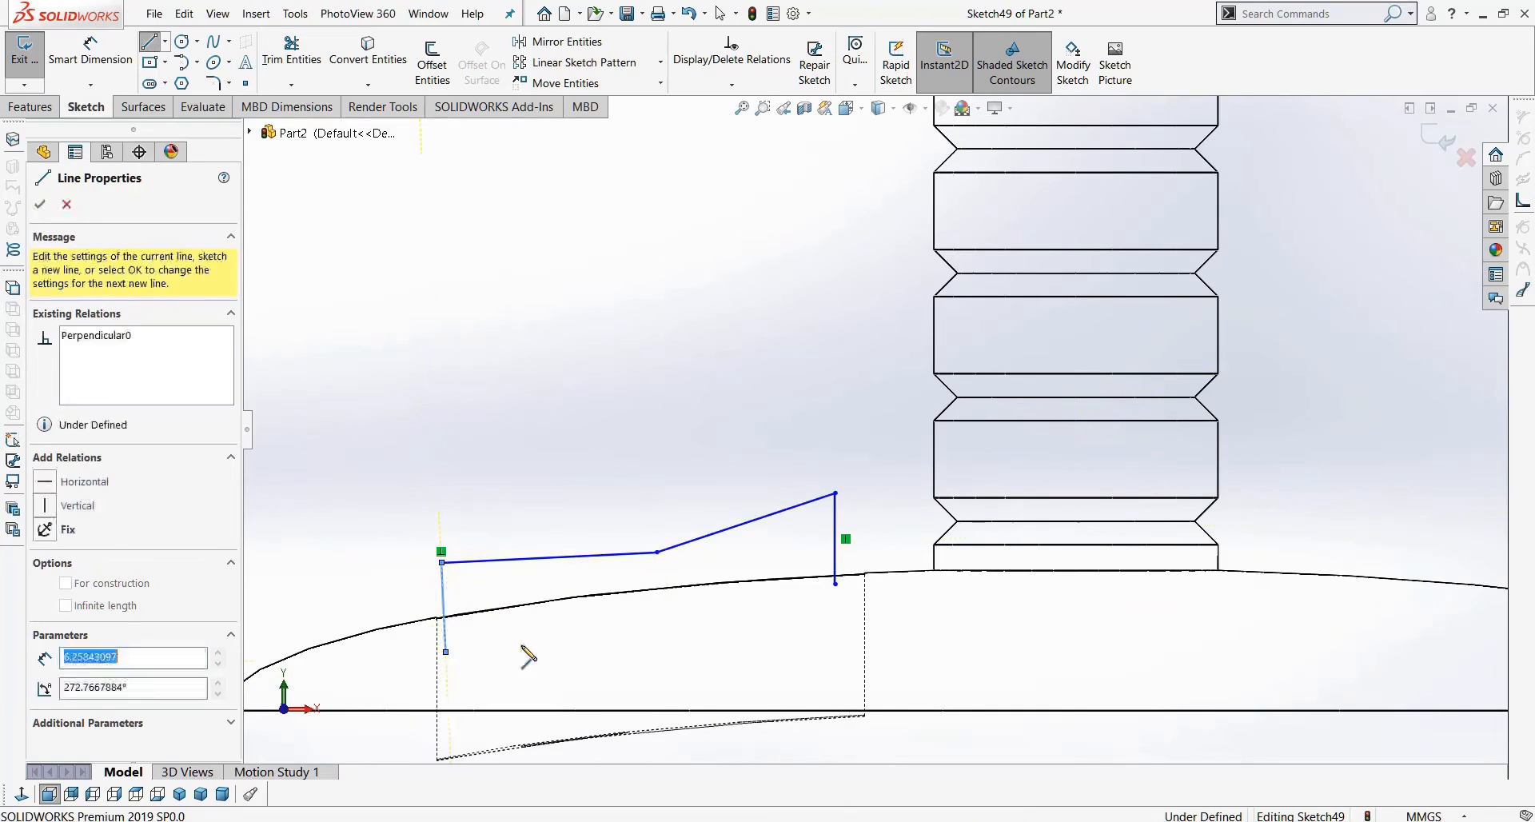
left_click(837, 651)
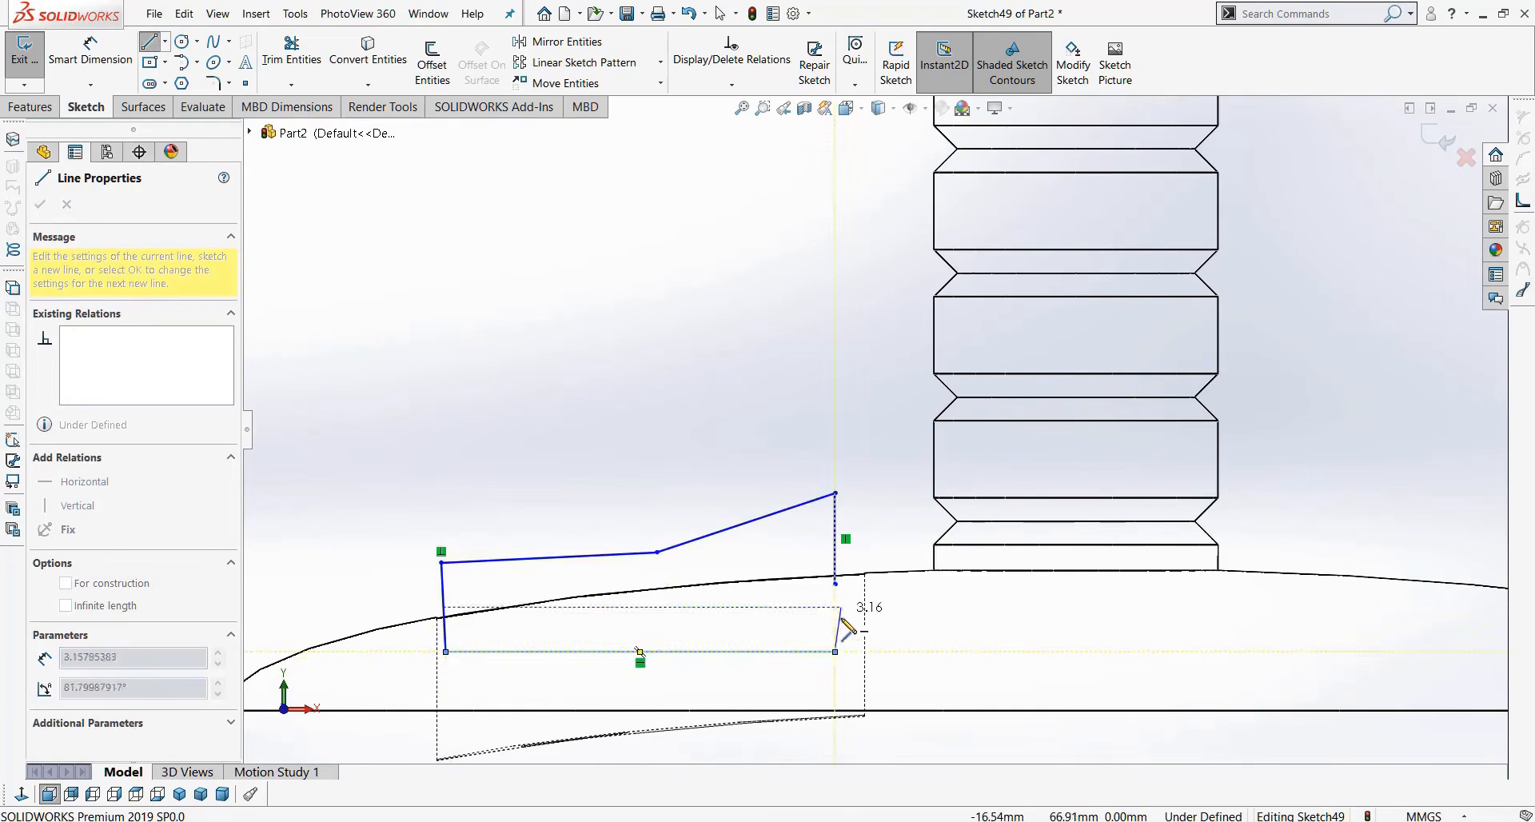
left_click(837, 584)
left_click_drag(836, 583, 835, 652)
Lower the bend point of the profile's top and shift the neck-side vertical edge closer to the pocket's end wall.
scroll(648, 562, "down", 3)
left_click_drag(661, 550, 629, 566)
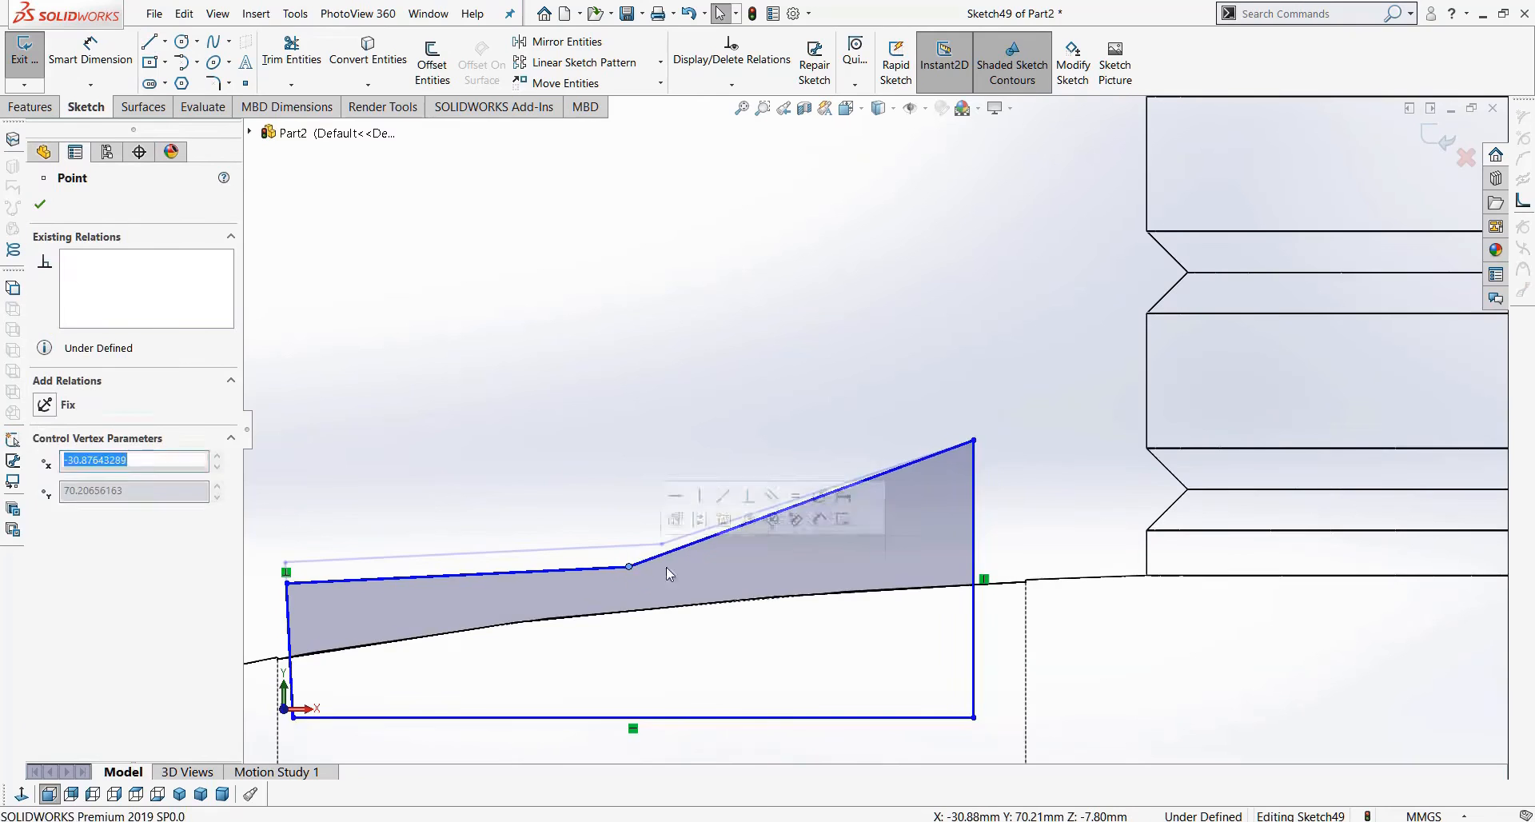
left_click_drag(975, 598, 997, 595)
Dimension the gap between the profile's neck-side edge and the pocket's end wall as 0.5 mm.
key("d")
left_click(997, 638)
left_click(1026, 637)
left_click(1019, 519)
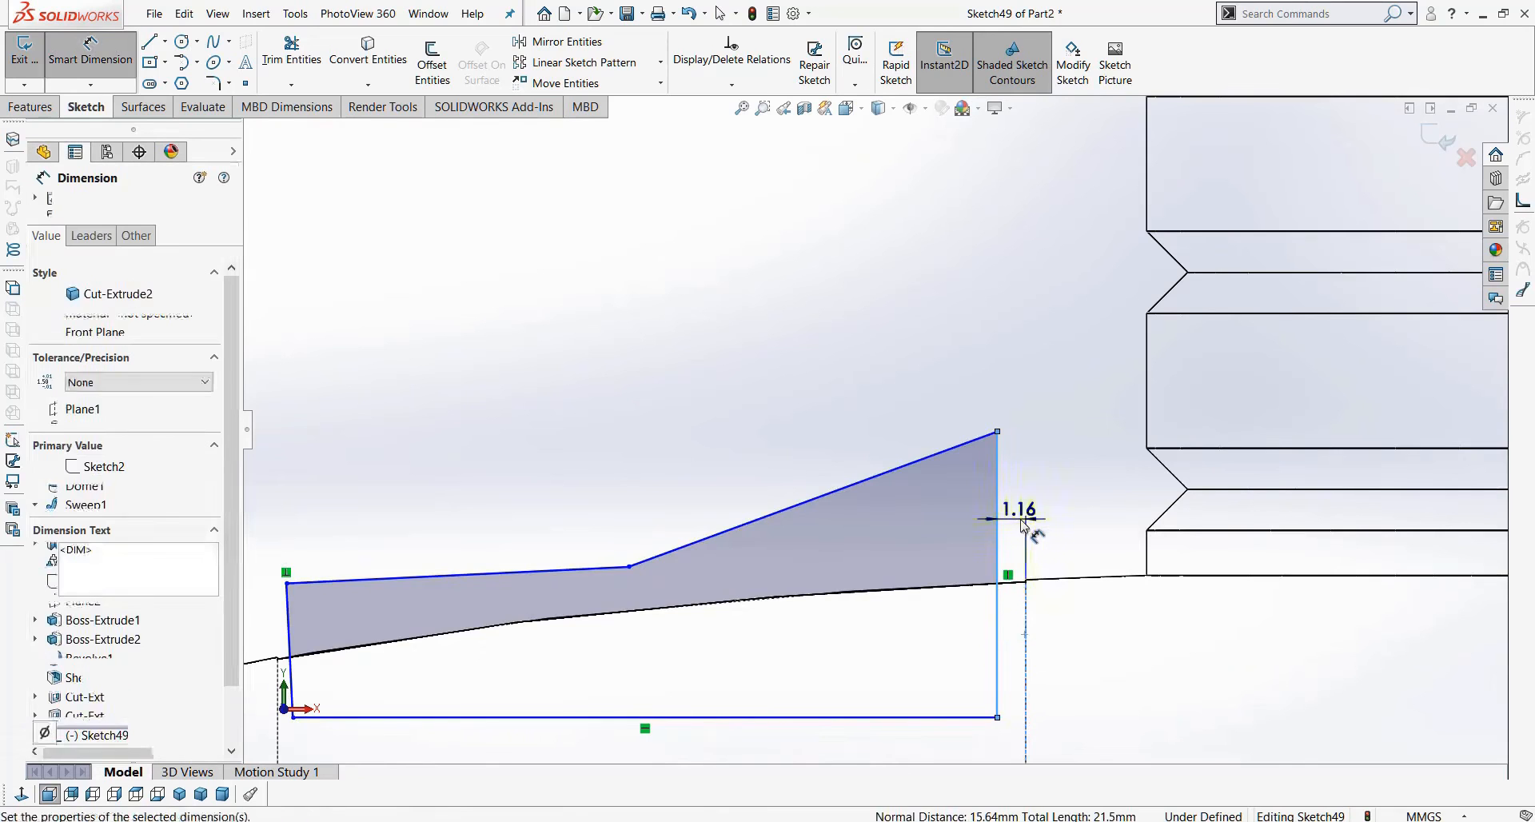
type("0.5")
key("Return")
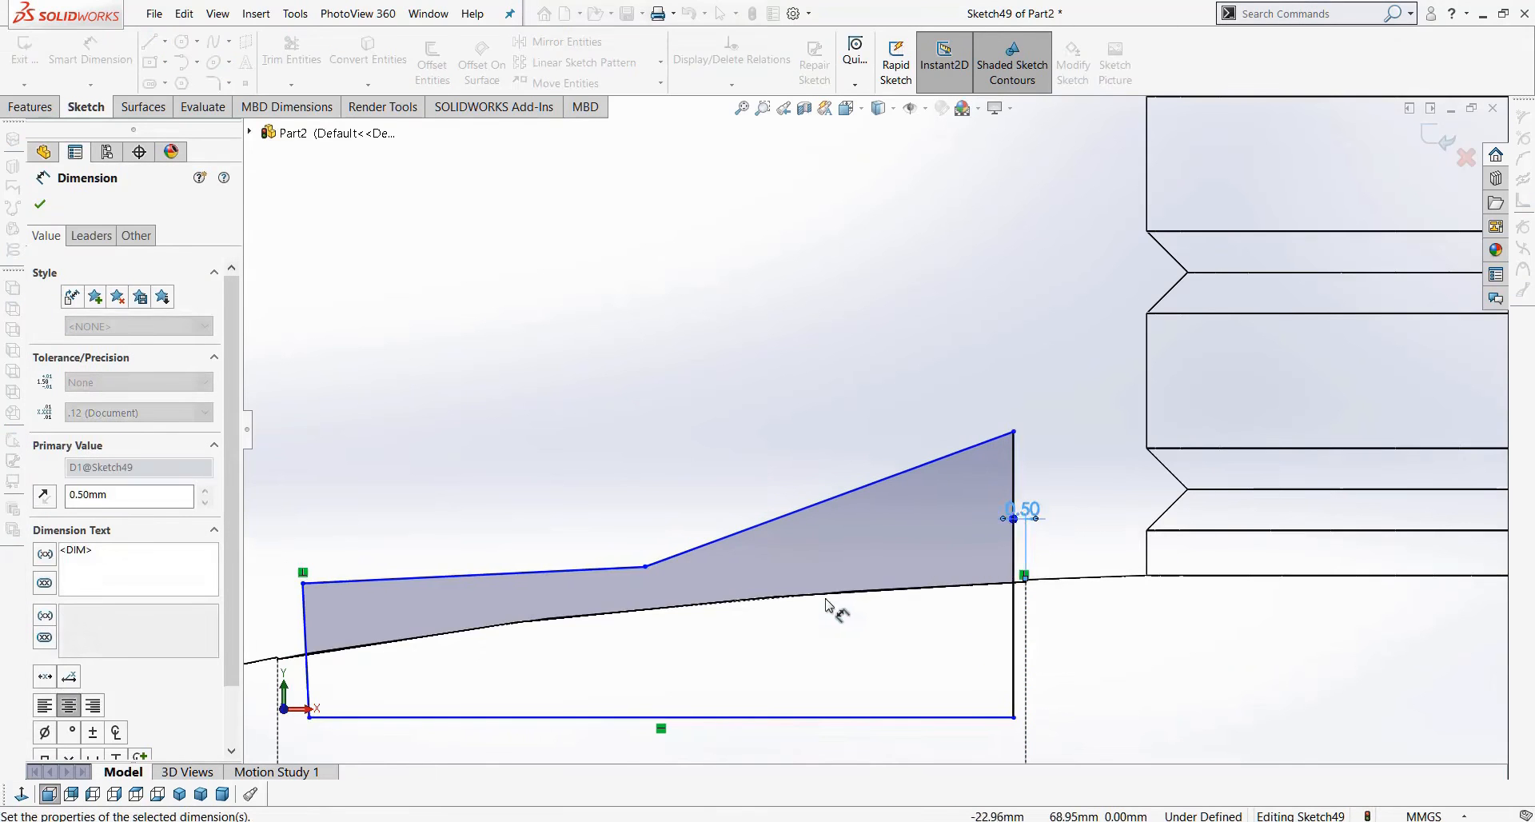
scroll(645, 521, "up", 3)
scroll(588, 522, "down", 1)
key("Escape")
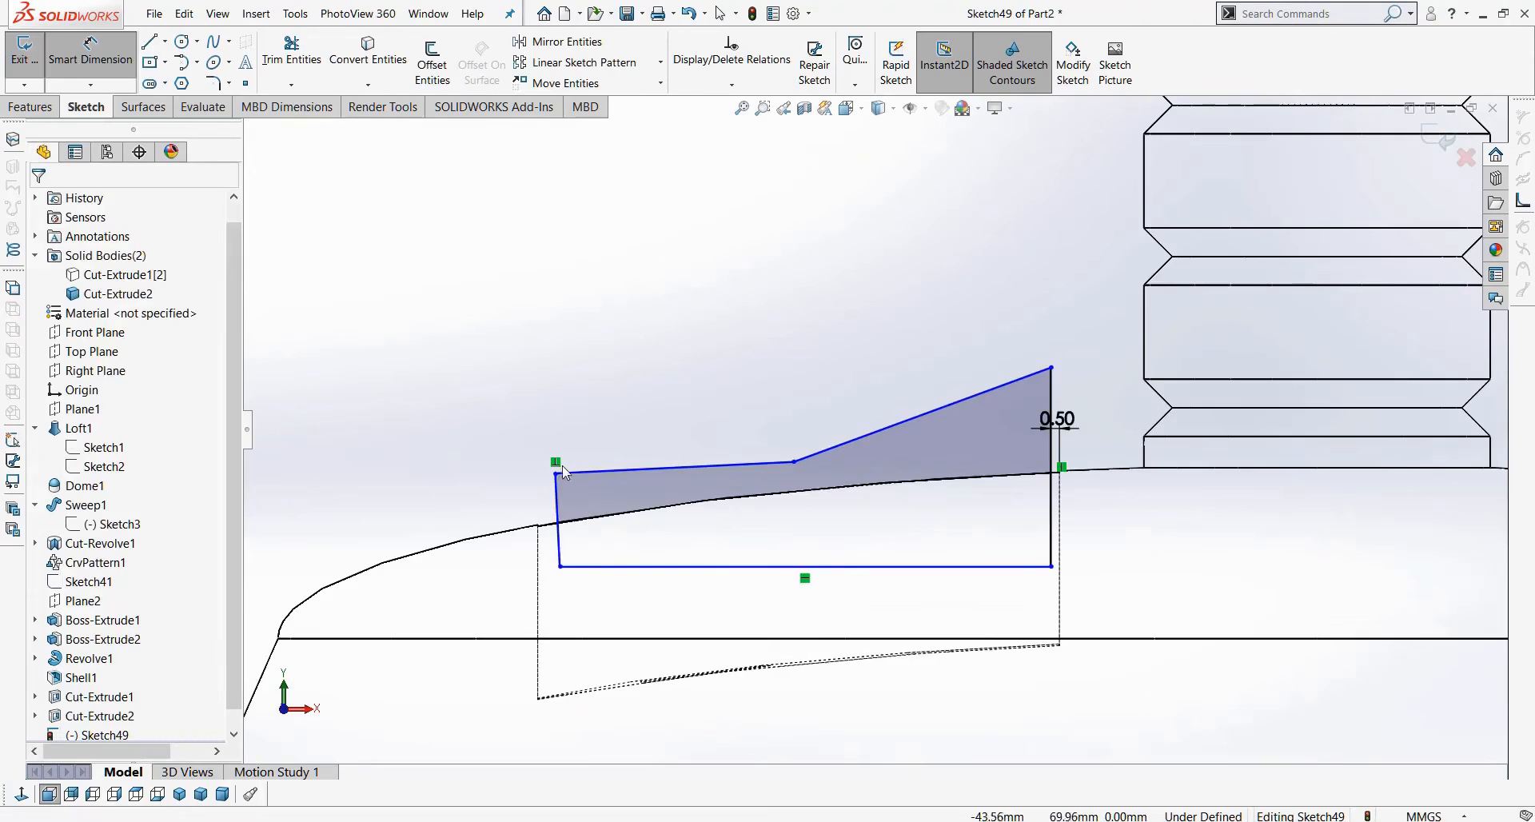
Replace the perpendicular relation on the profile's outer edge with a vertical relation.
left_click(558, 505)
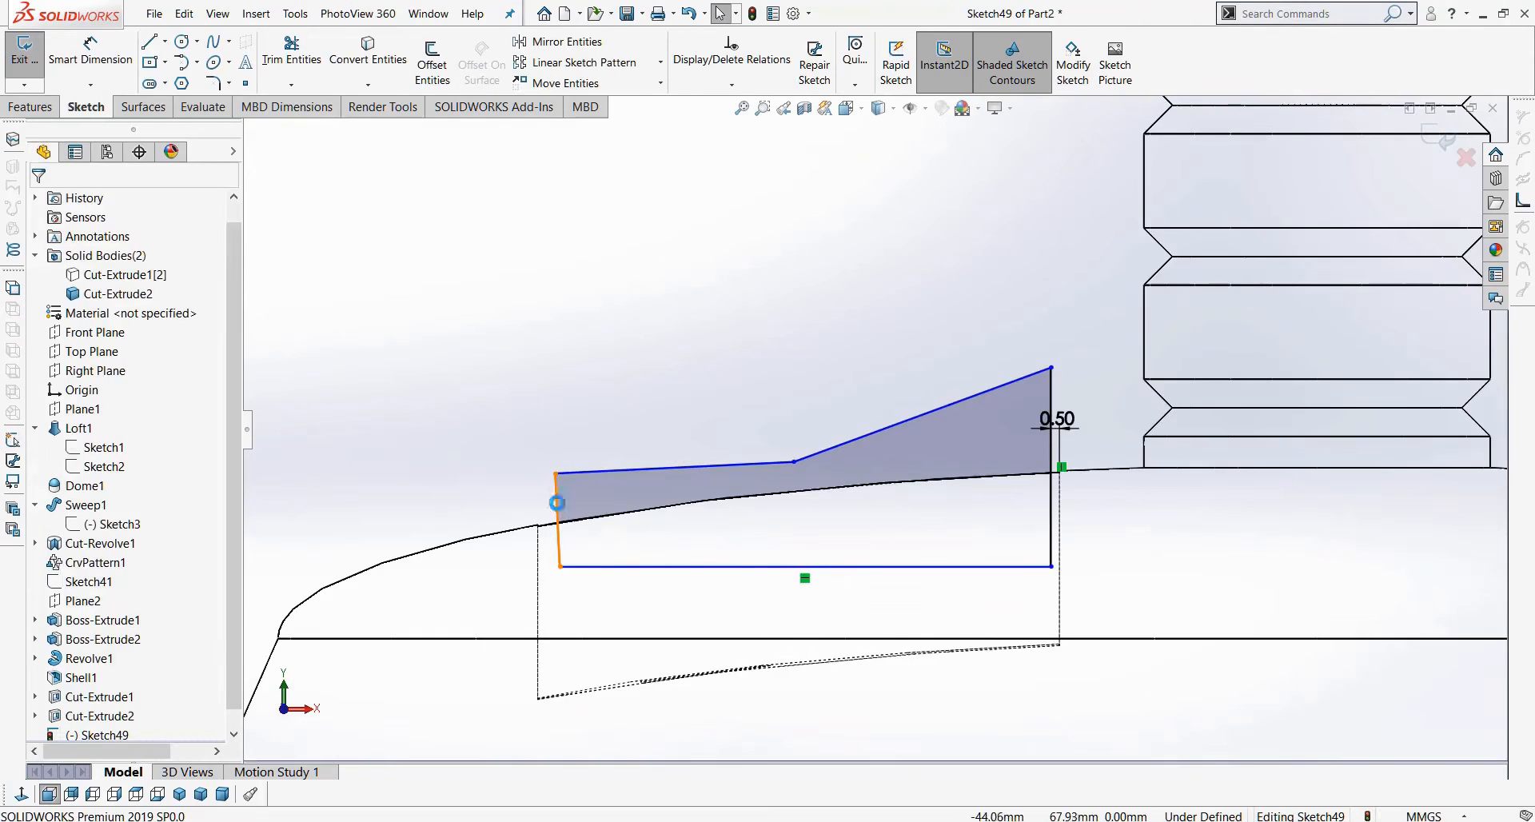
left_click(40, 428)
left_click(384, 333)
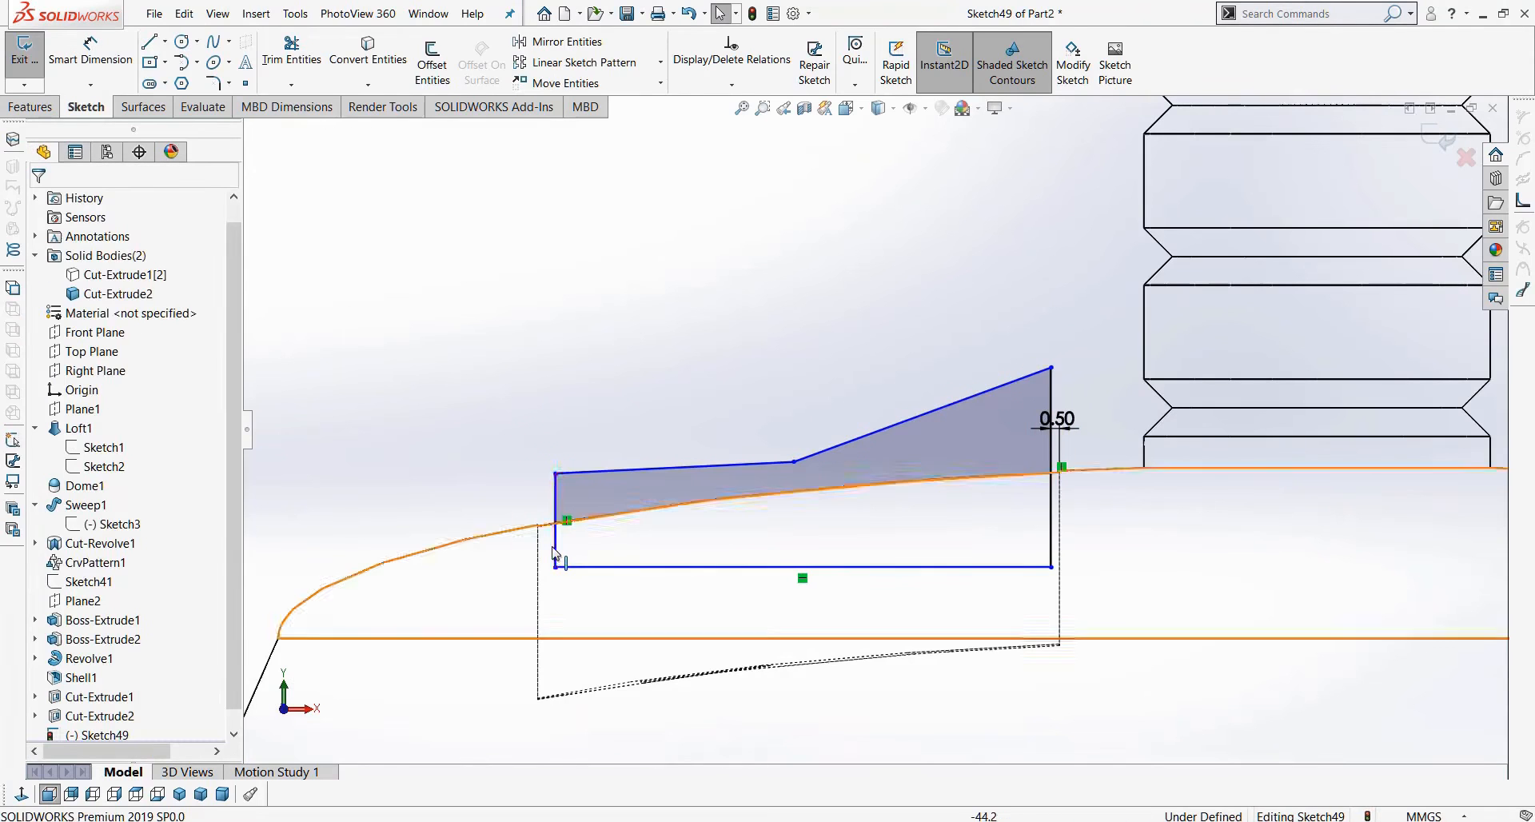
Dimension the gap between the profile's outer edge and the pocket's outer end wall as 0.5 mm.
key("Return")
left_click(556, 550)
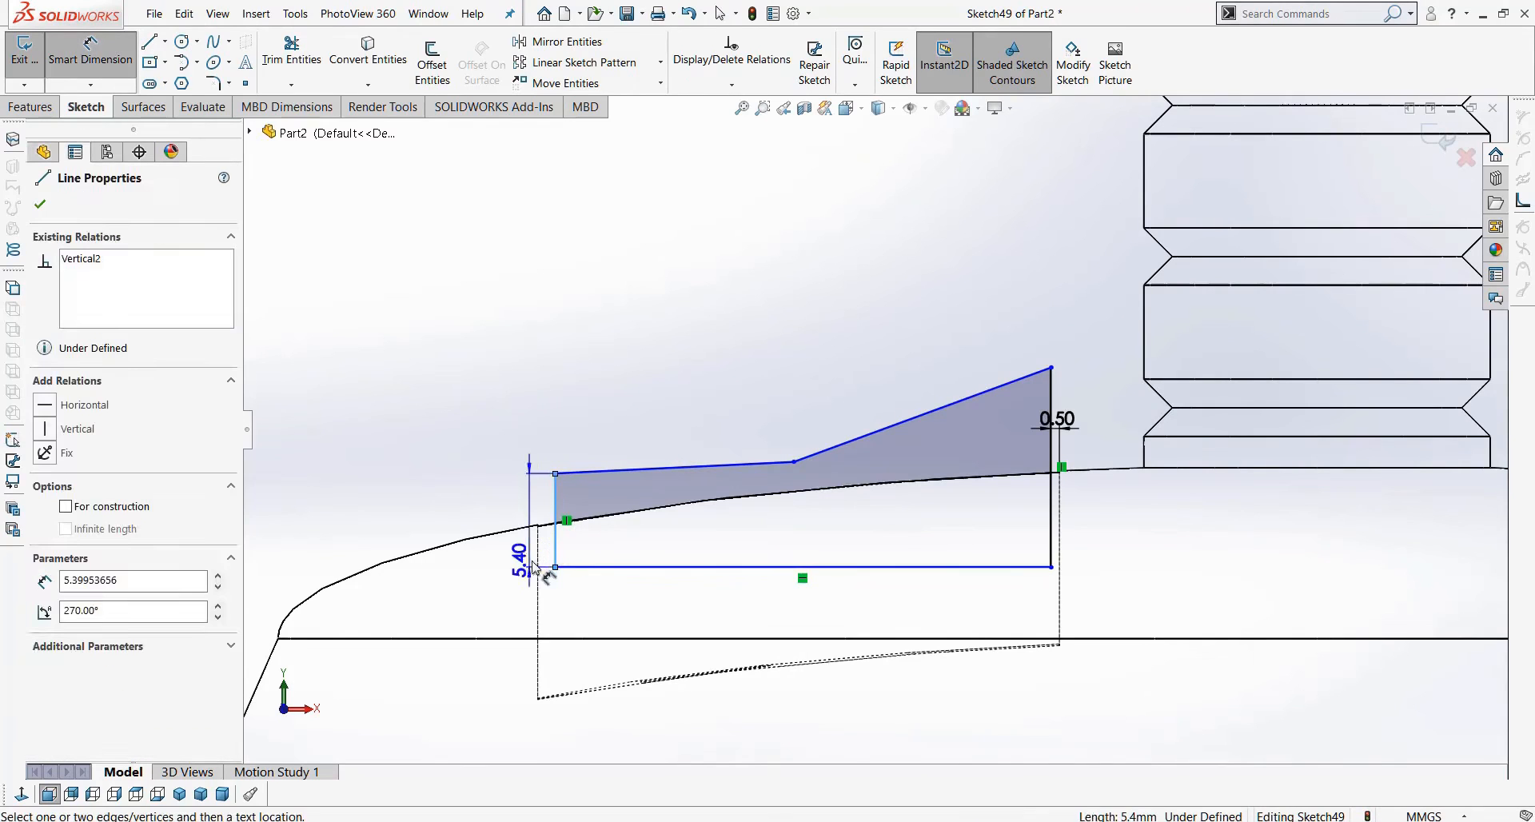
left_click(555, 552)
left_click(477, 461)
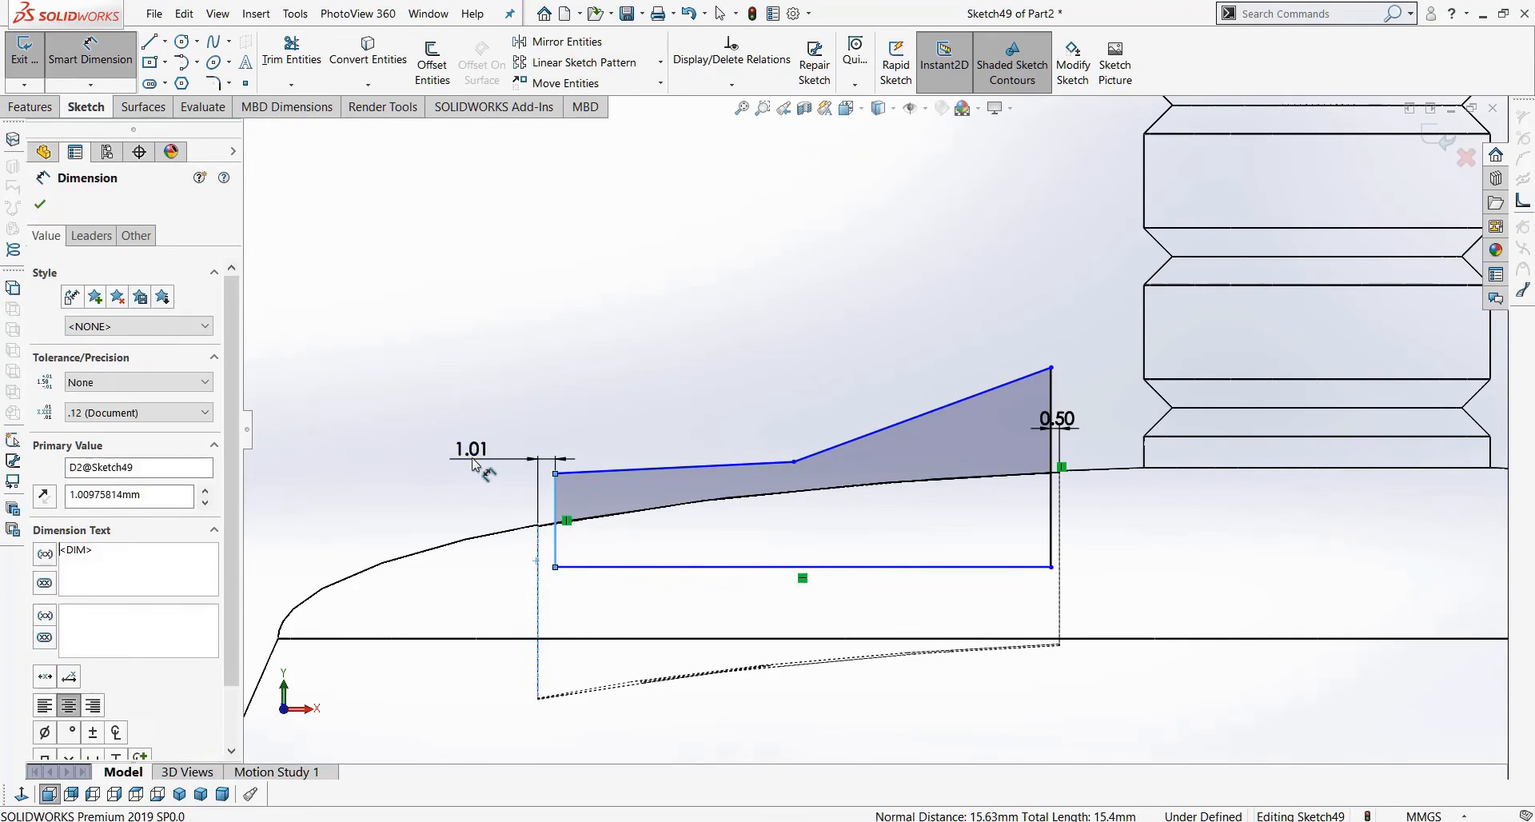
type("0.5")
key("Return")
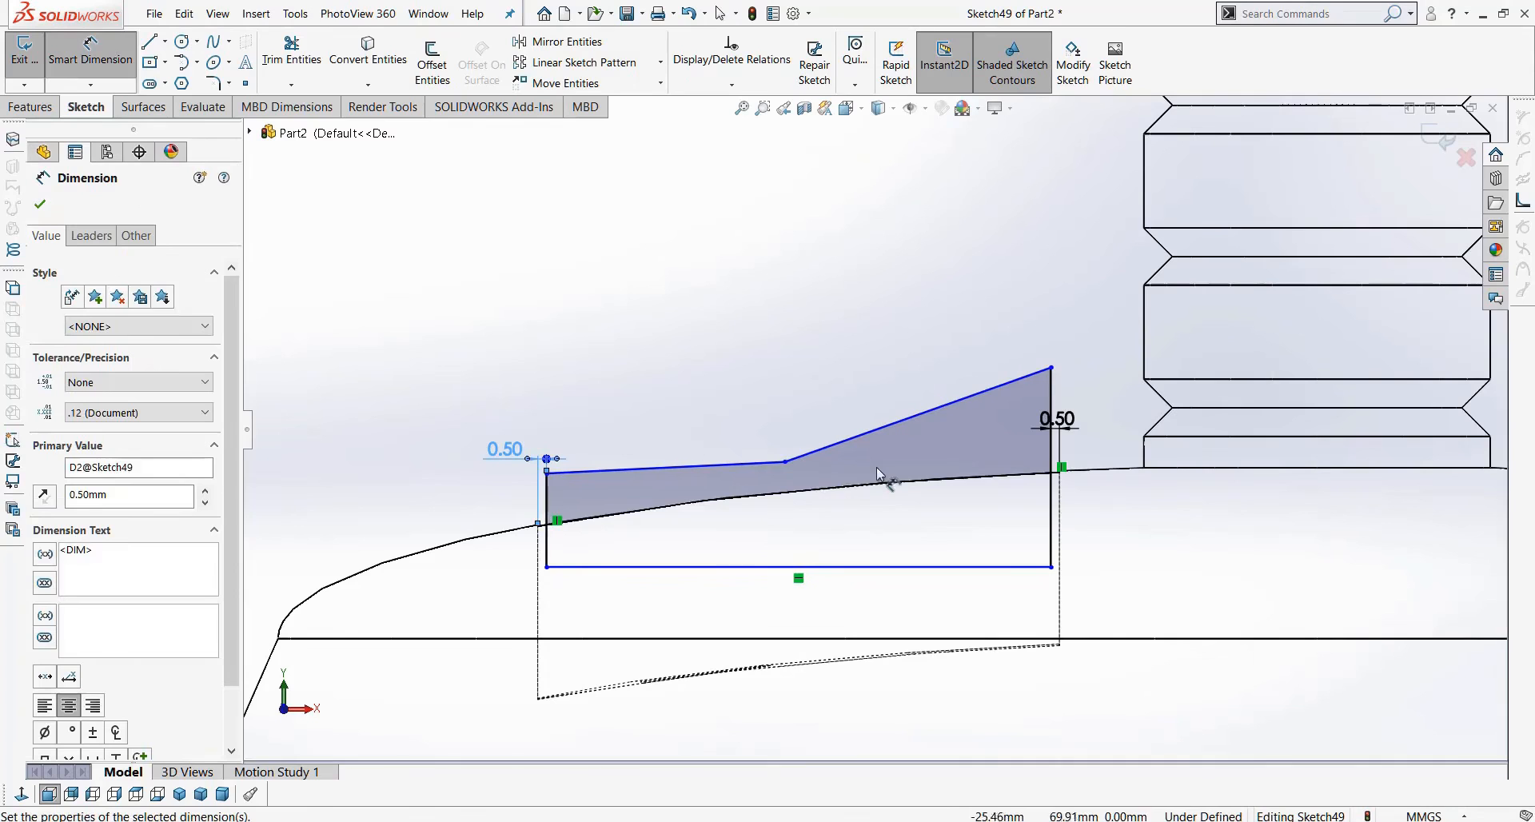
left_click(1052, 492)
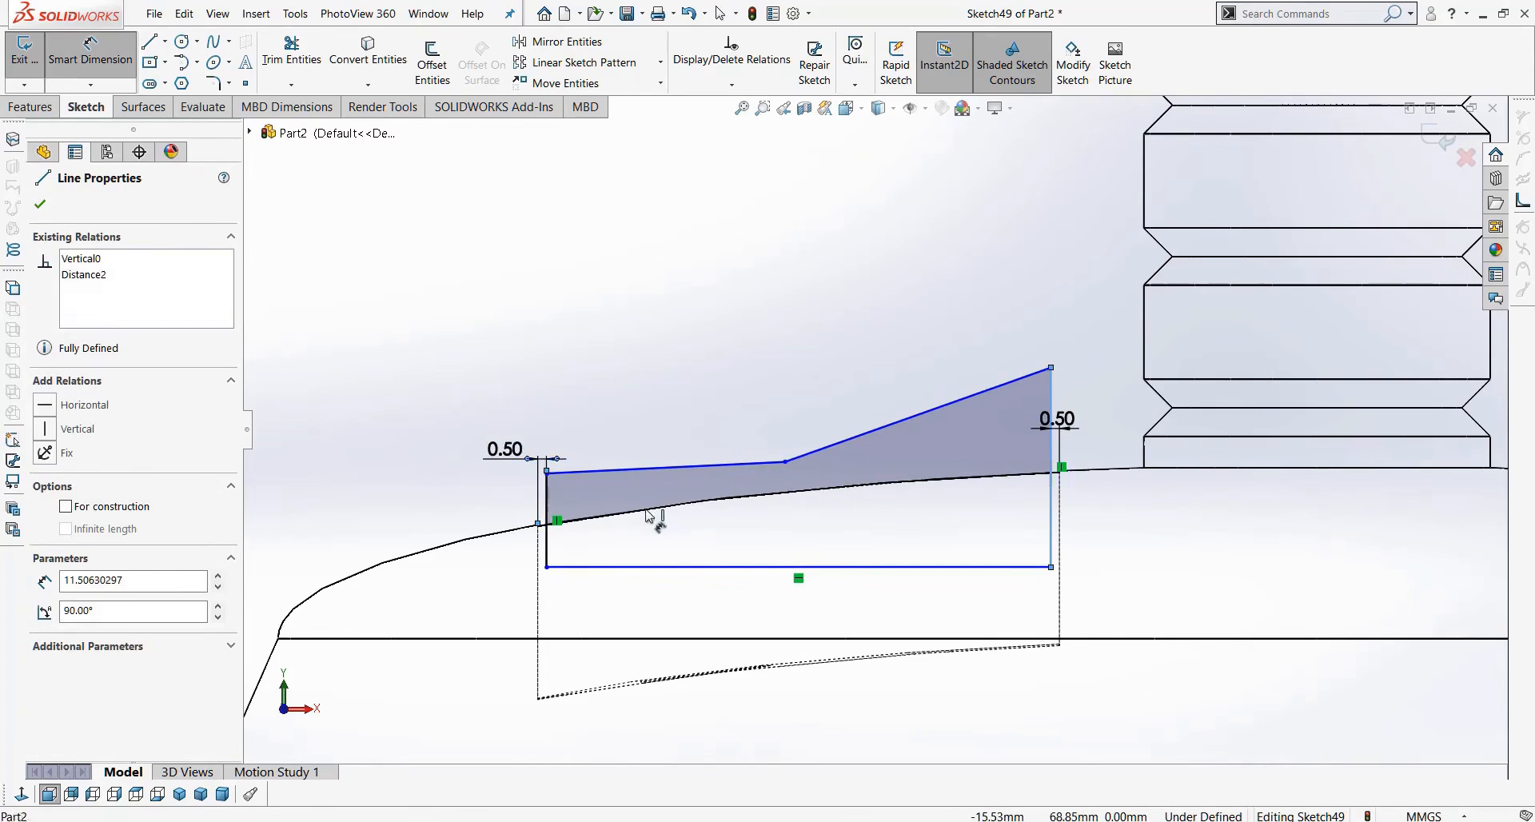
left_click(546, 523)
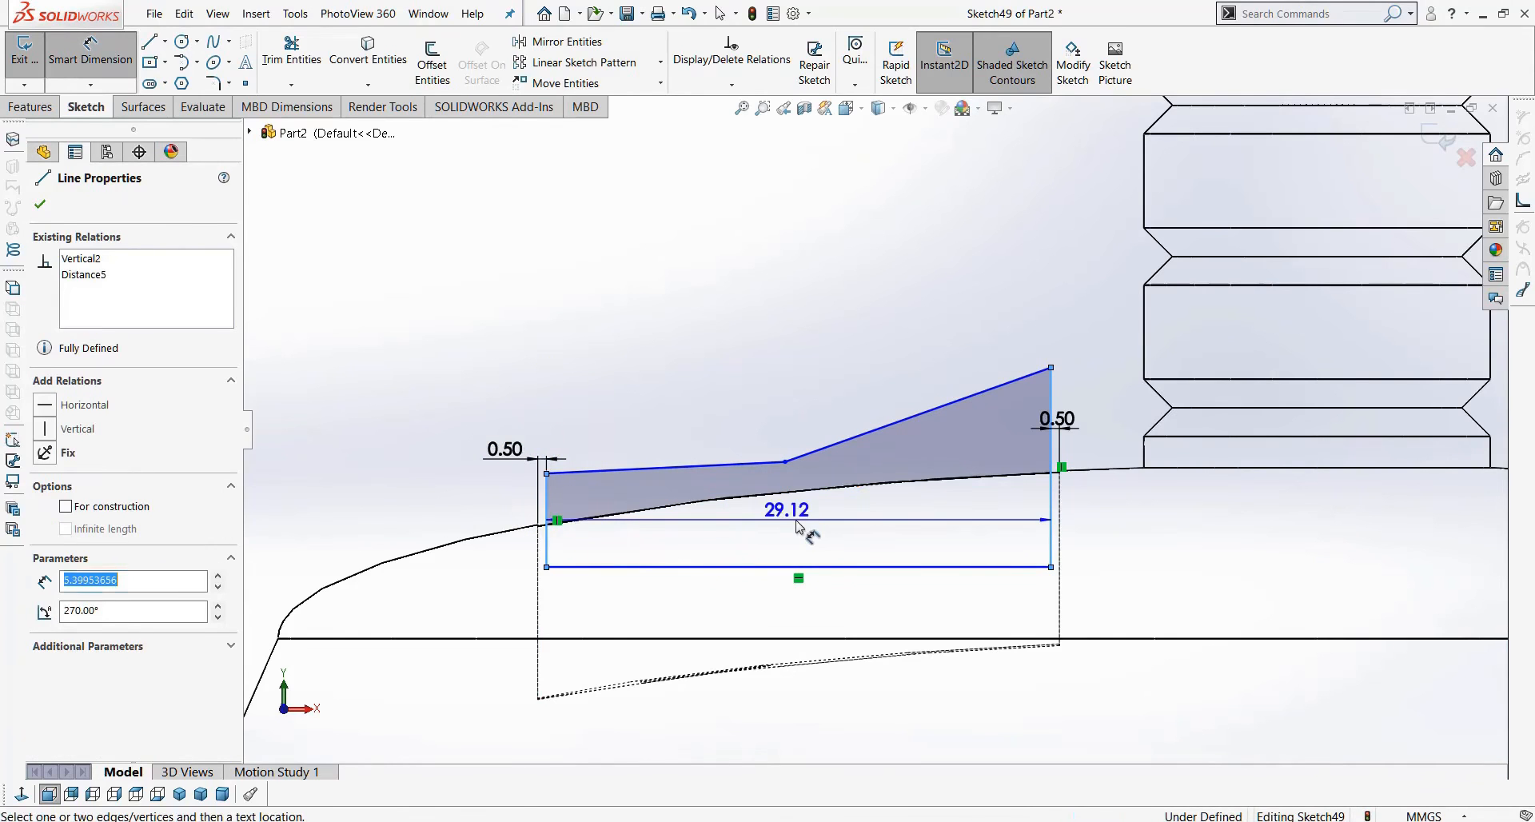
left_click(795, 543)
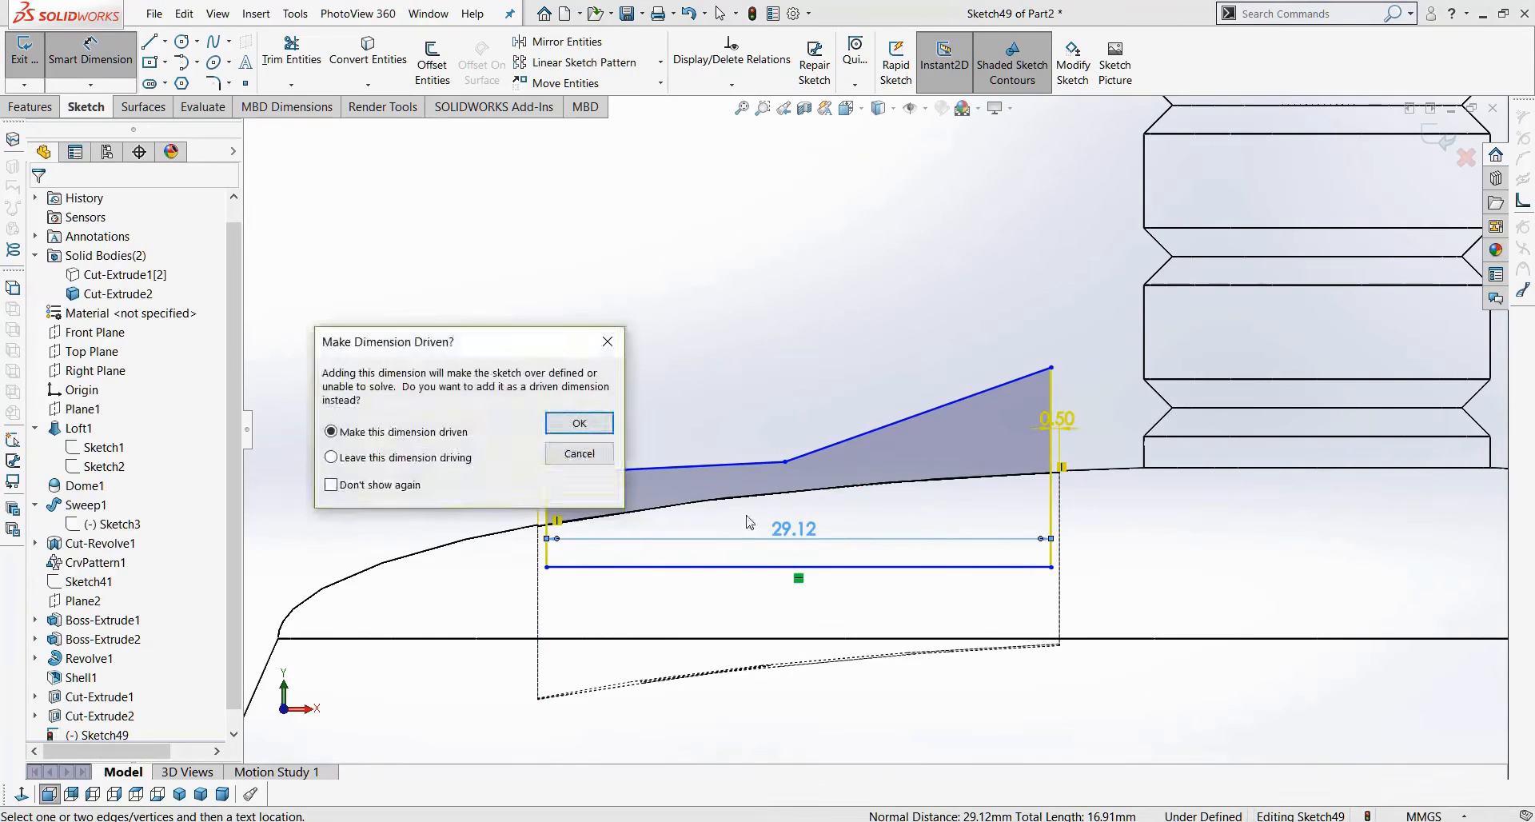
left_click(579, 453)
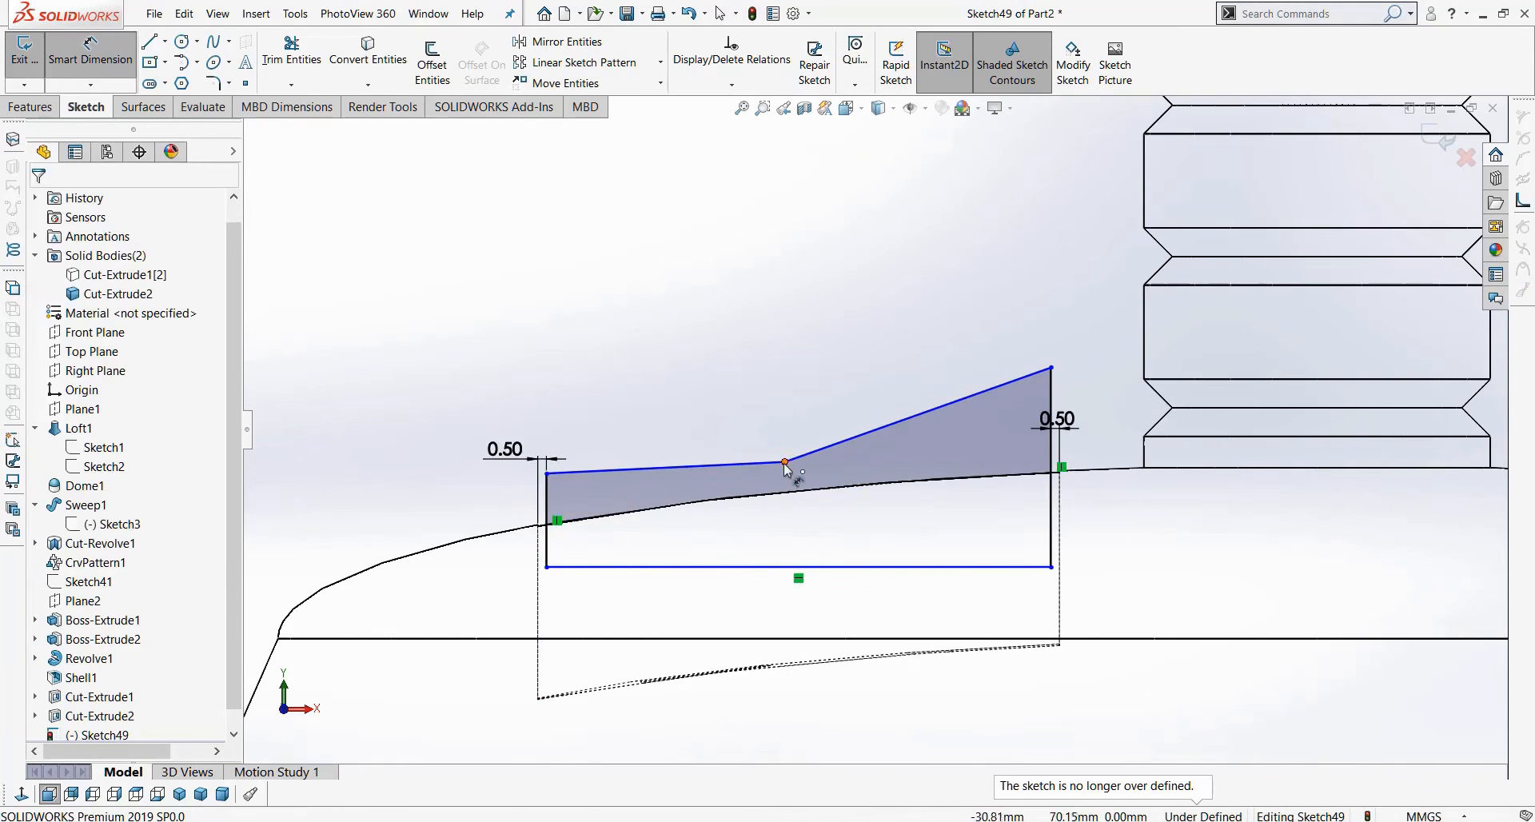
Add a vertical relation between the bend point of the profile's top and the midpoint of its bottom edge.
left_click(163, 41)
left_click(175, 84)
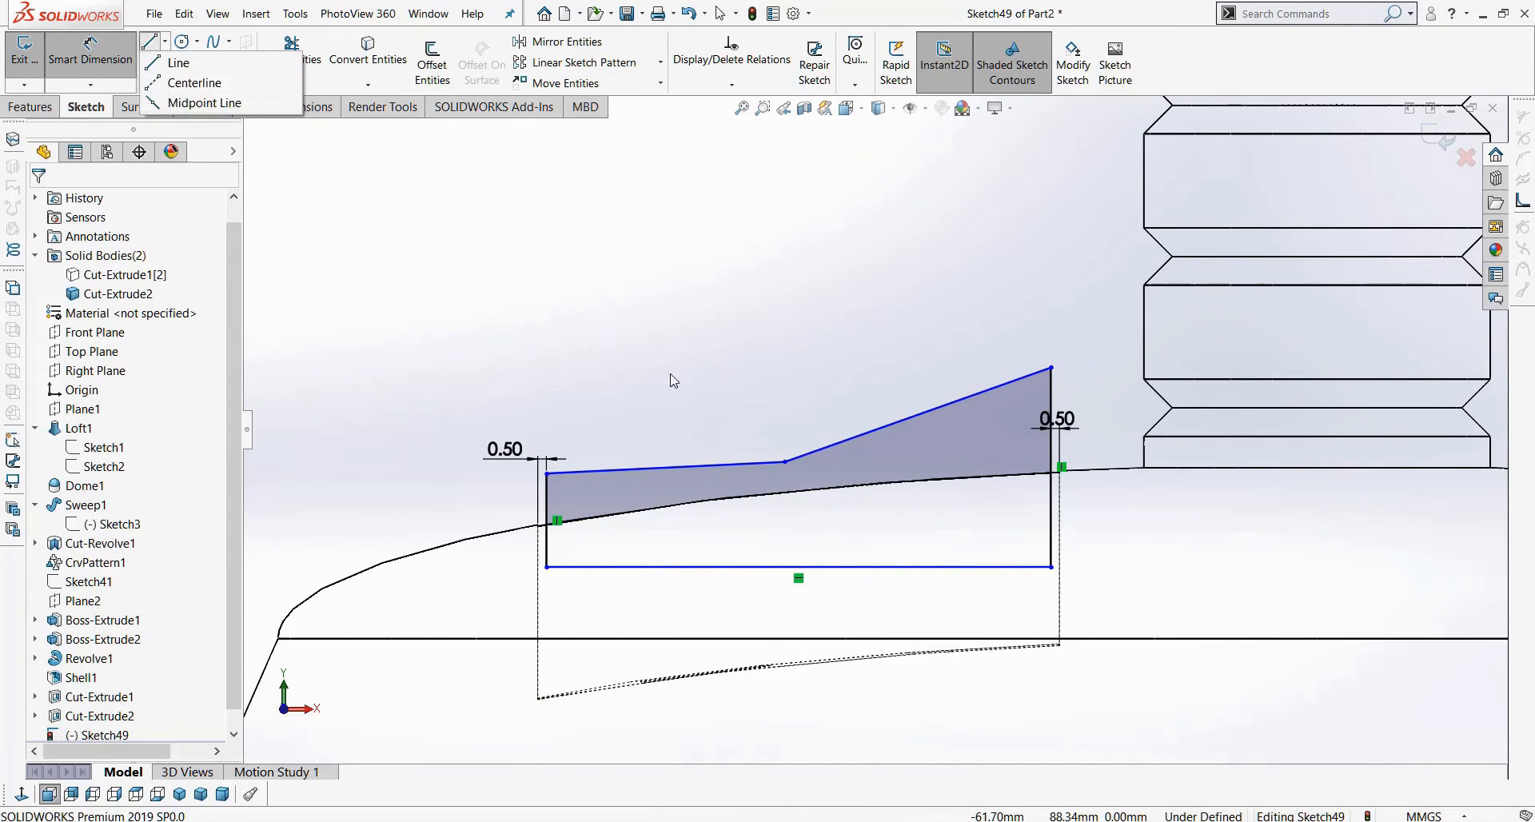
key("Escape")
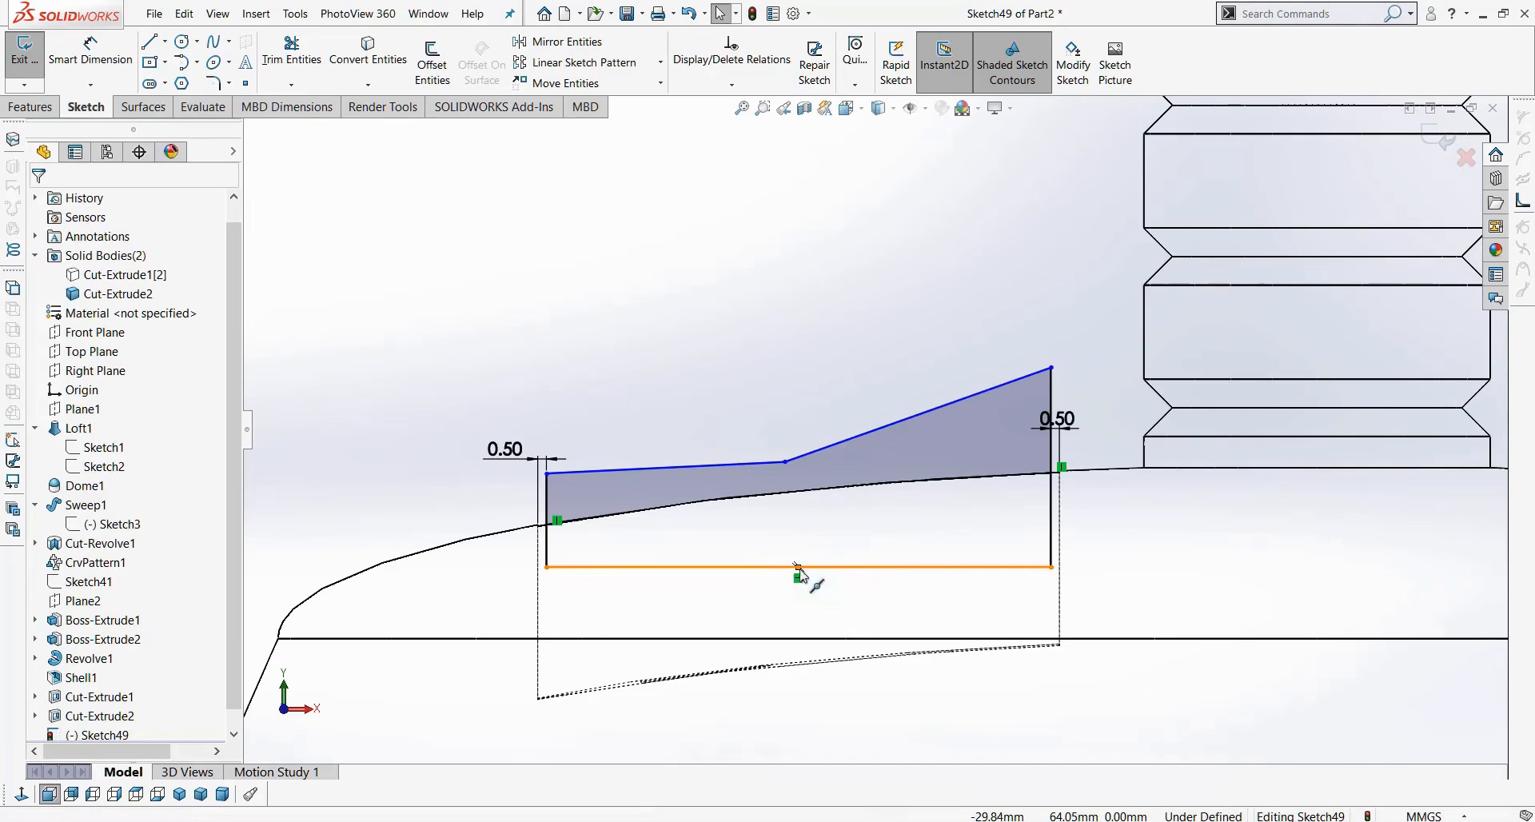
left_click(798, 567)
left_click(785, 461, "ctrl")
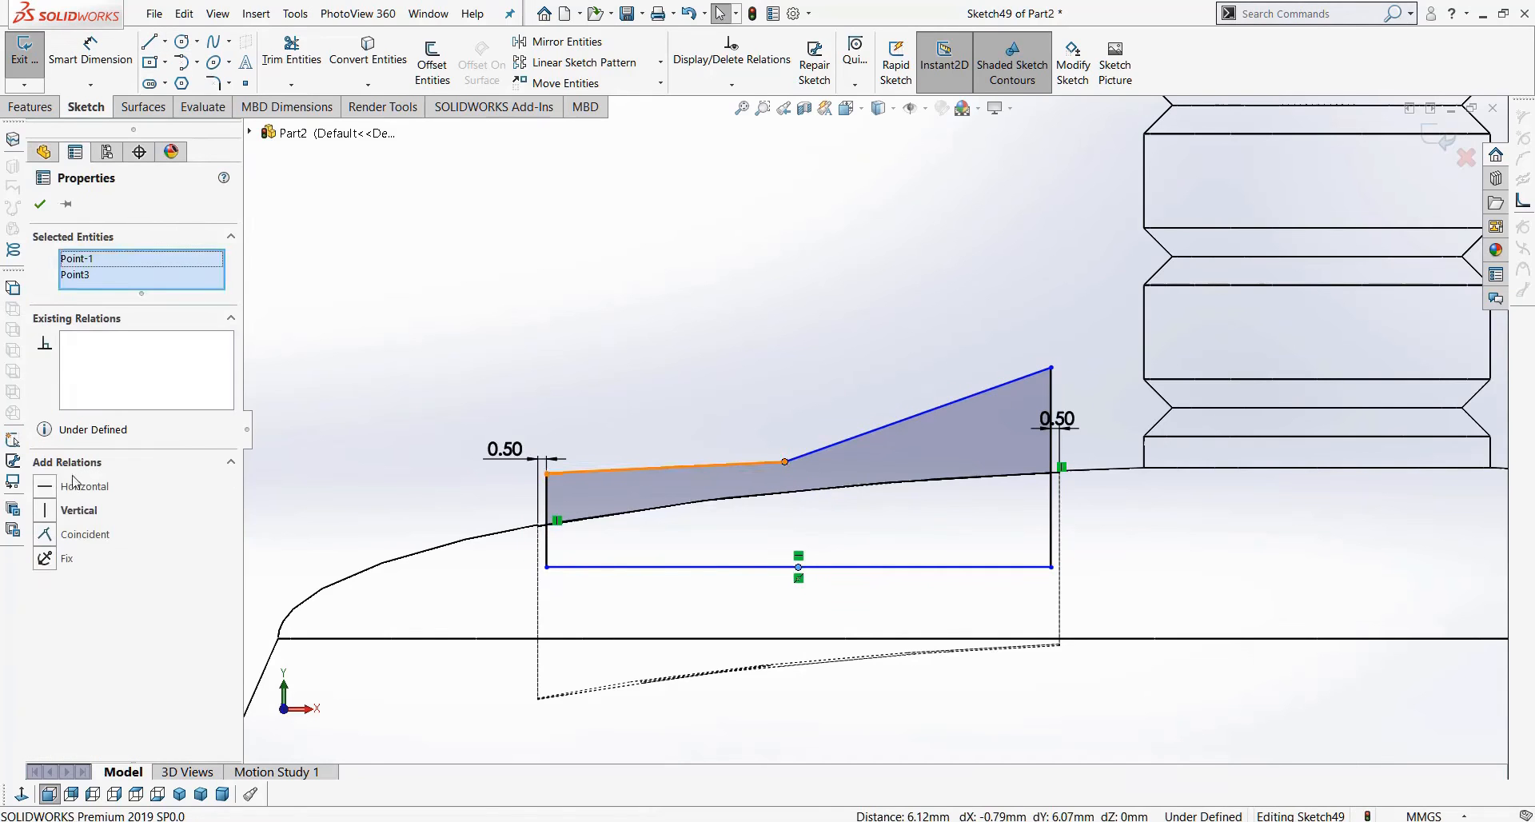
left_click(46, 510)
left_click(947, 269)
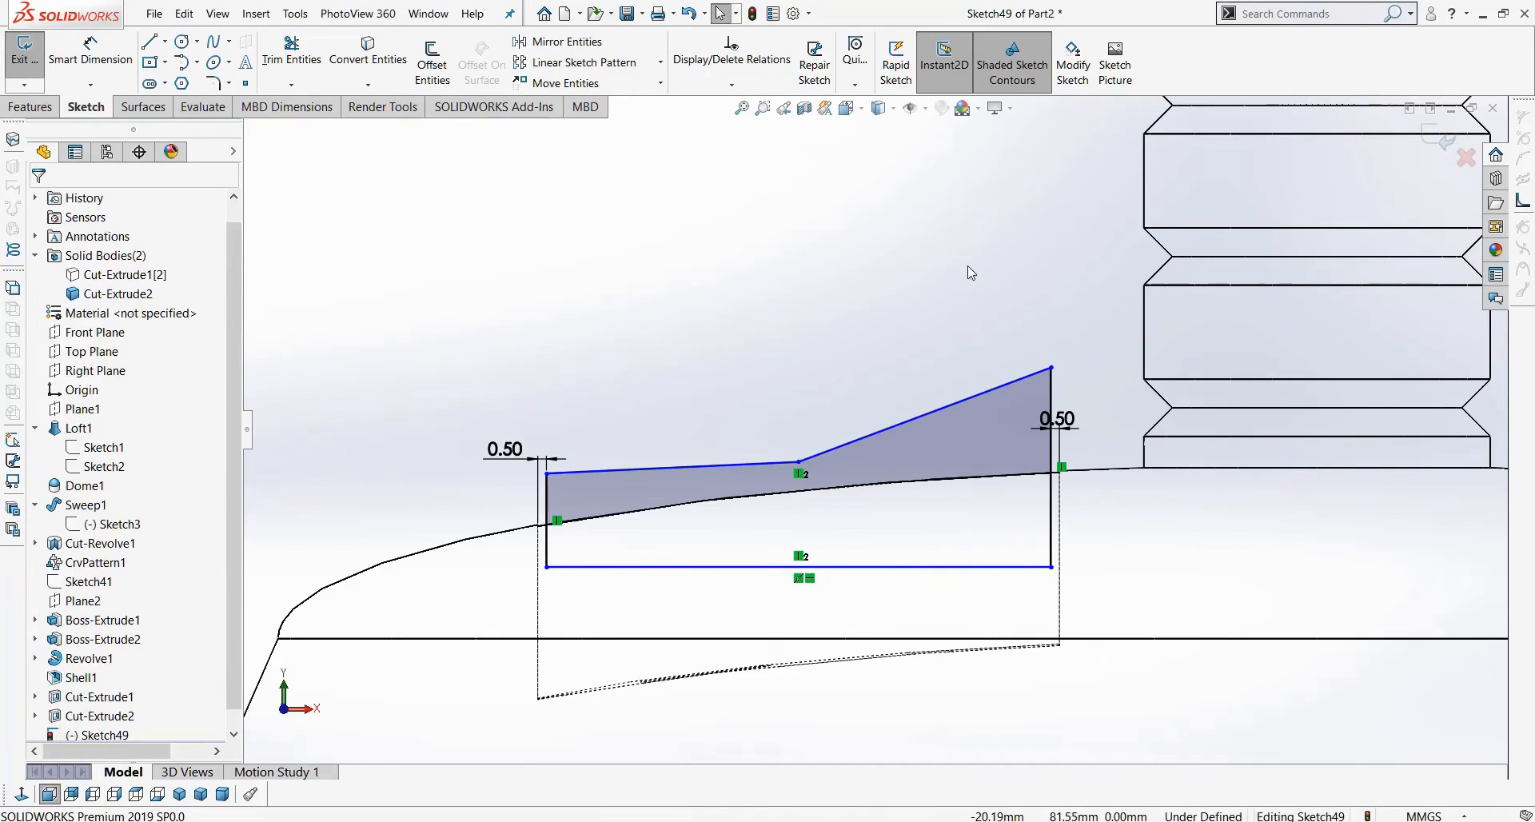
Lower the profile's neck-side top corner and its outer top corner slightly to flatten the rocker shape.
left_click_drag(1051, 368, 1051, 401)
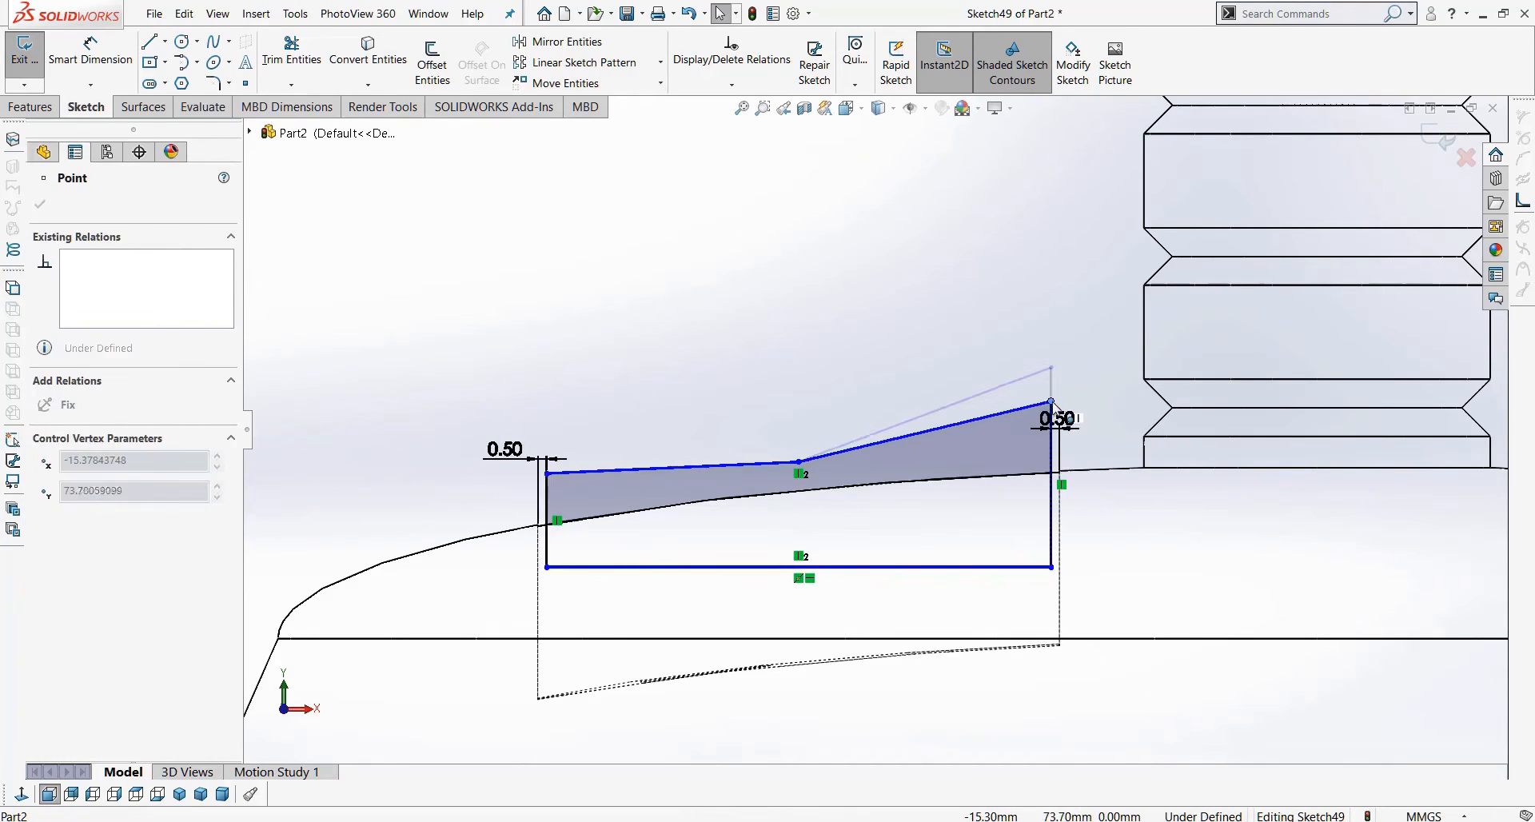
left_click_drag(546, 473, 548, 488)
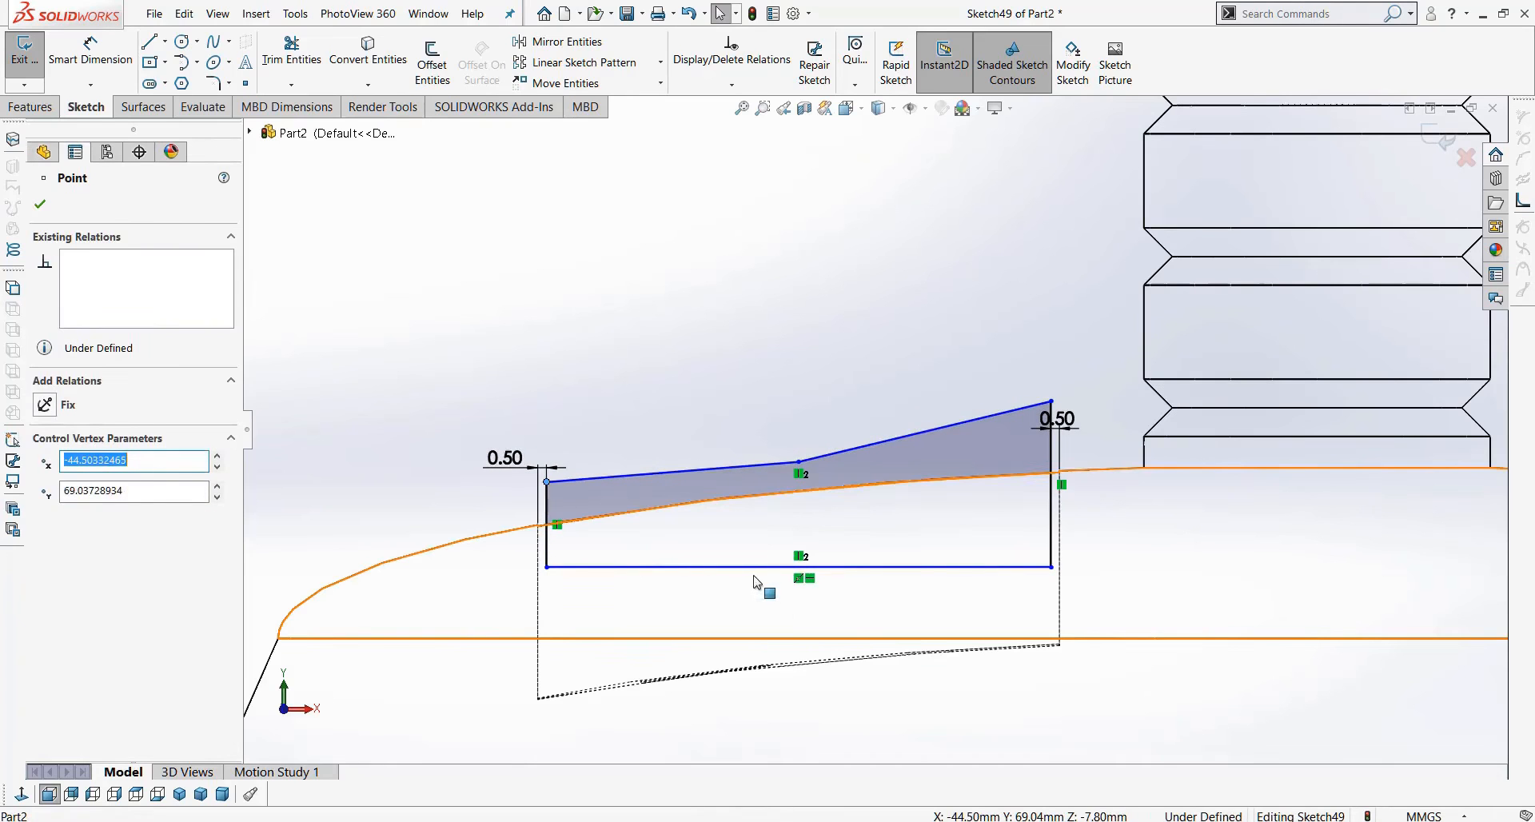
scroll(1078, 533, "down", 2)
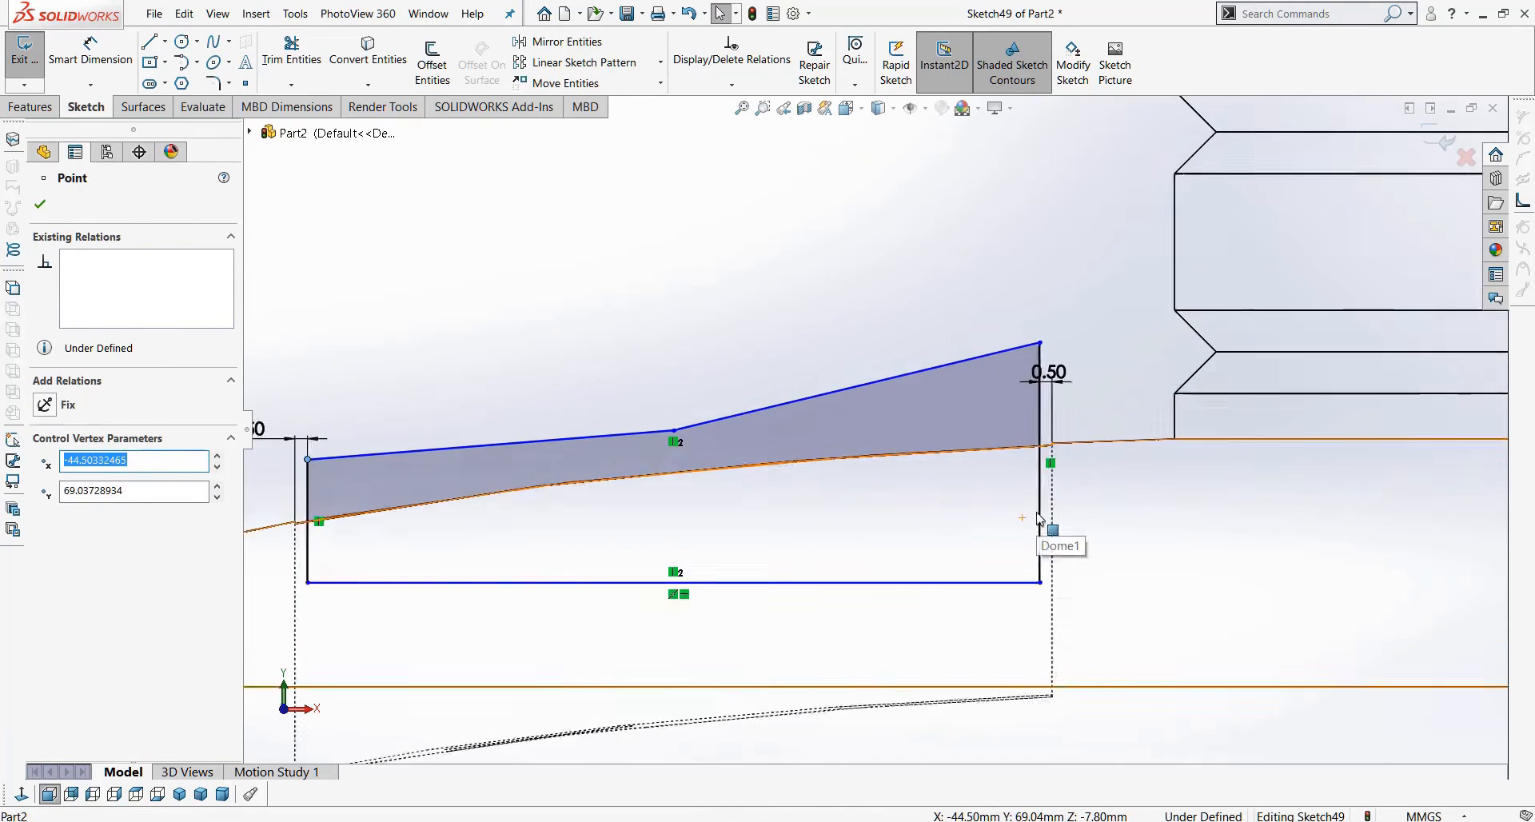
scroll(1036, 514, "up", 3)
Start a boss extrusion of the rocker profile and display the model shaded with edges.
left_click(20, 105)
left_click(33, 60)
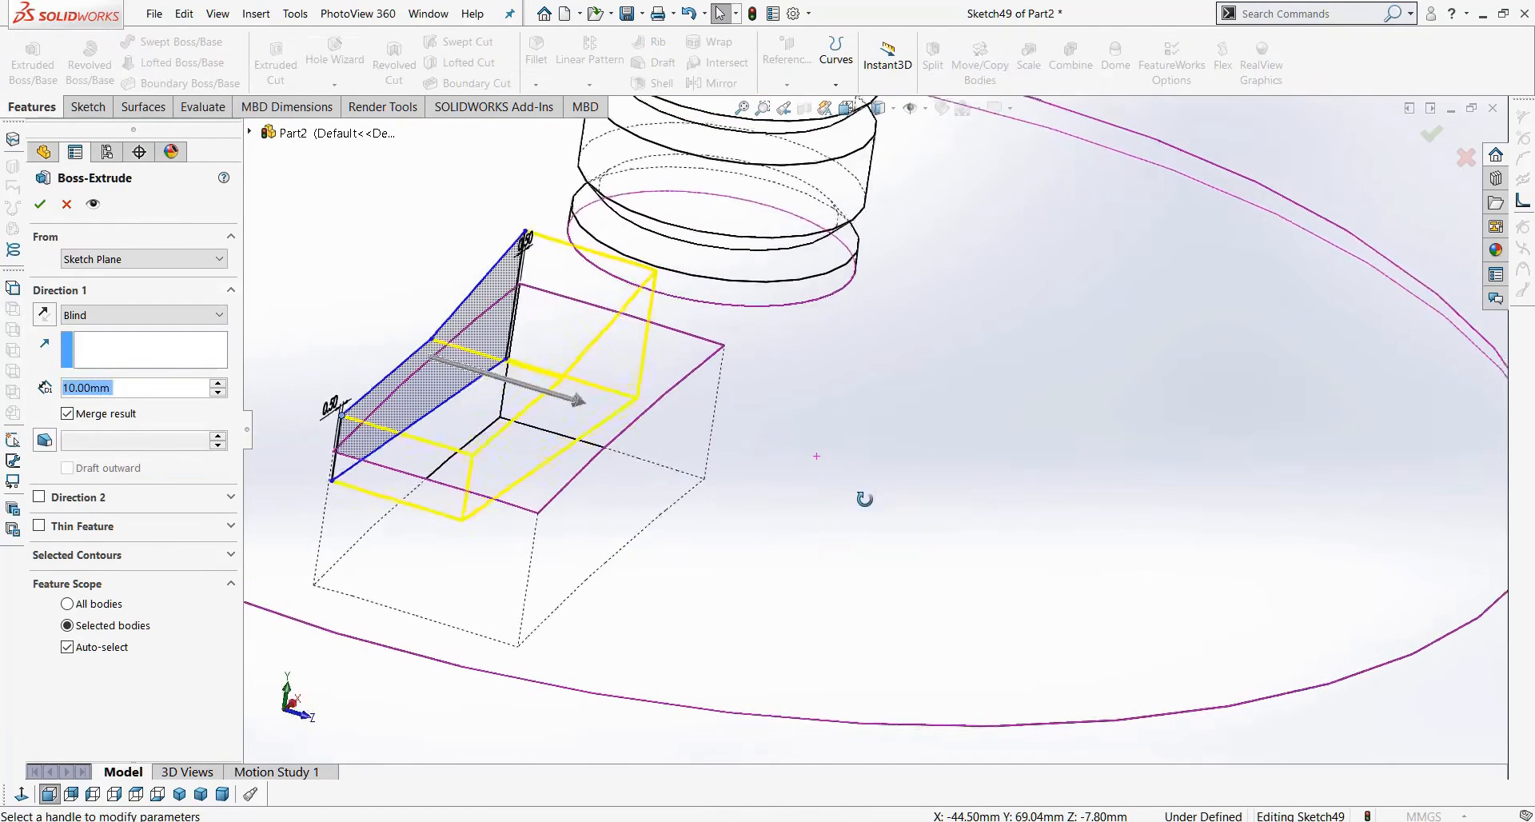
middle_click_drag(829, 550, 830, 543)
left_click(98, 260)
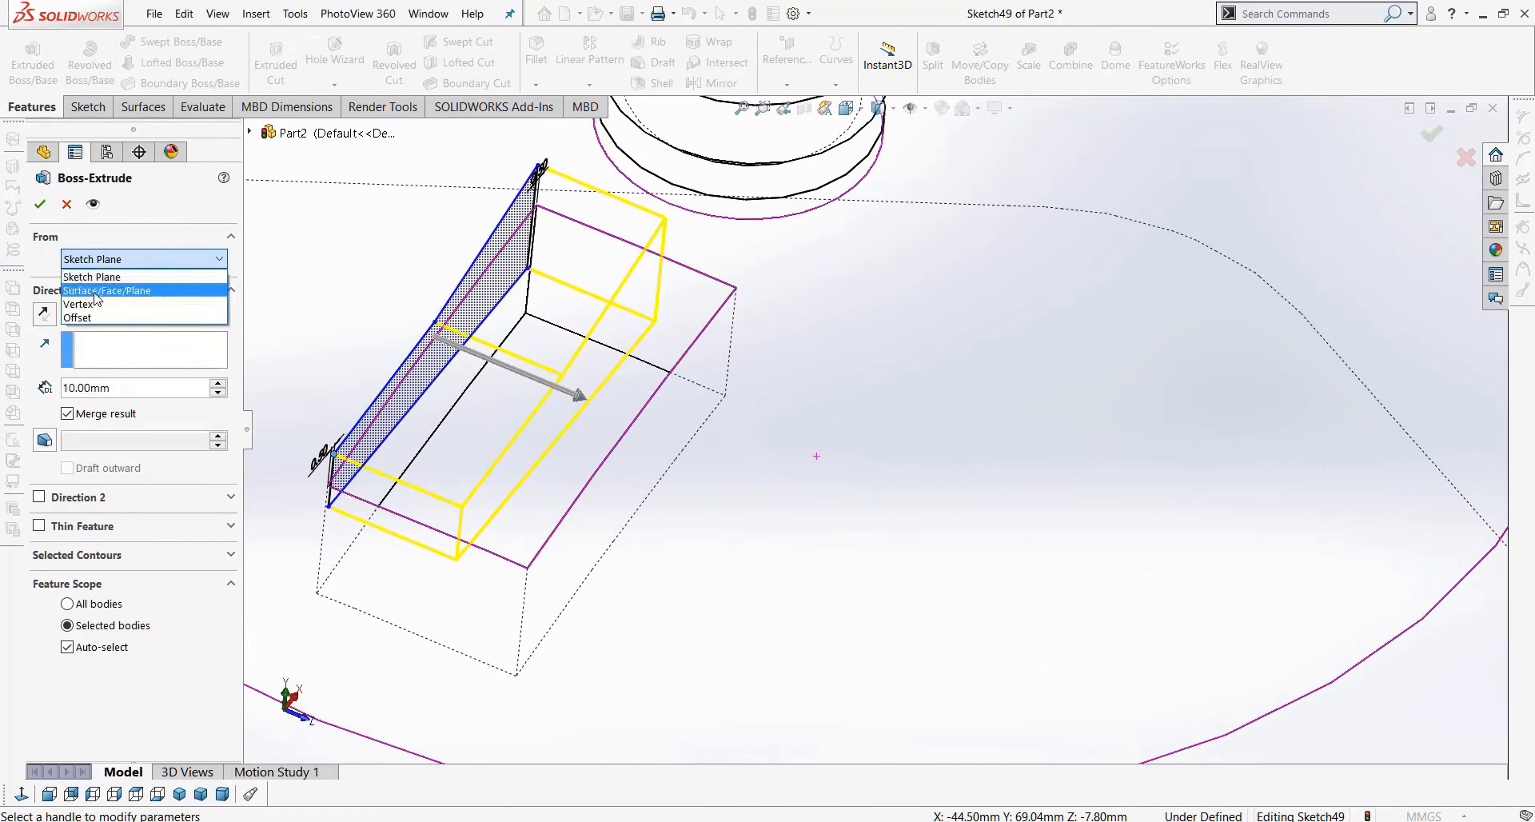
left_click(882, 111)
left_click(882, 111)
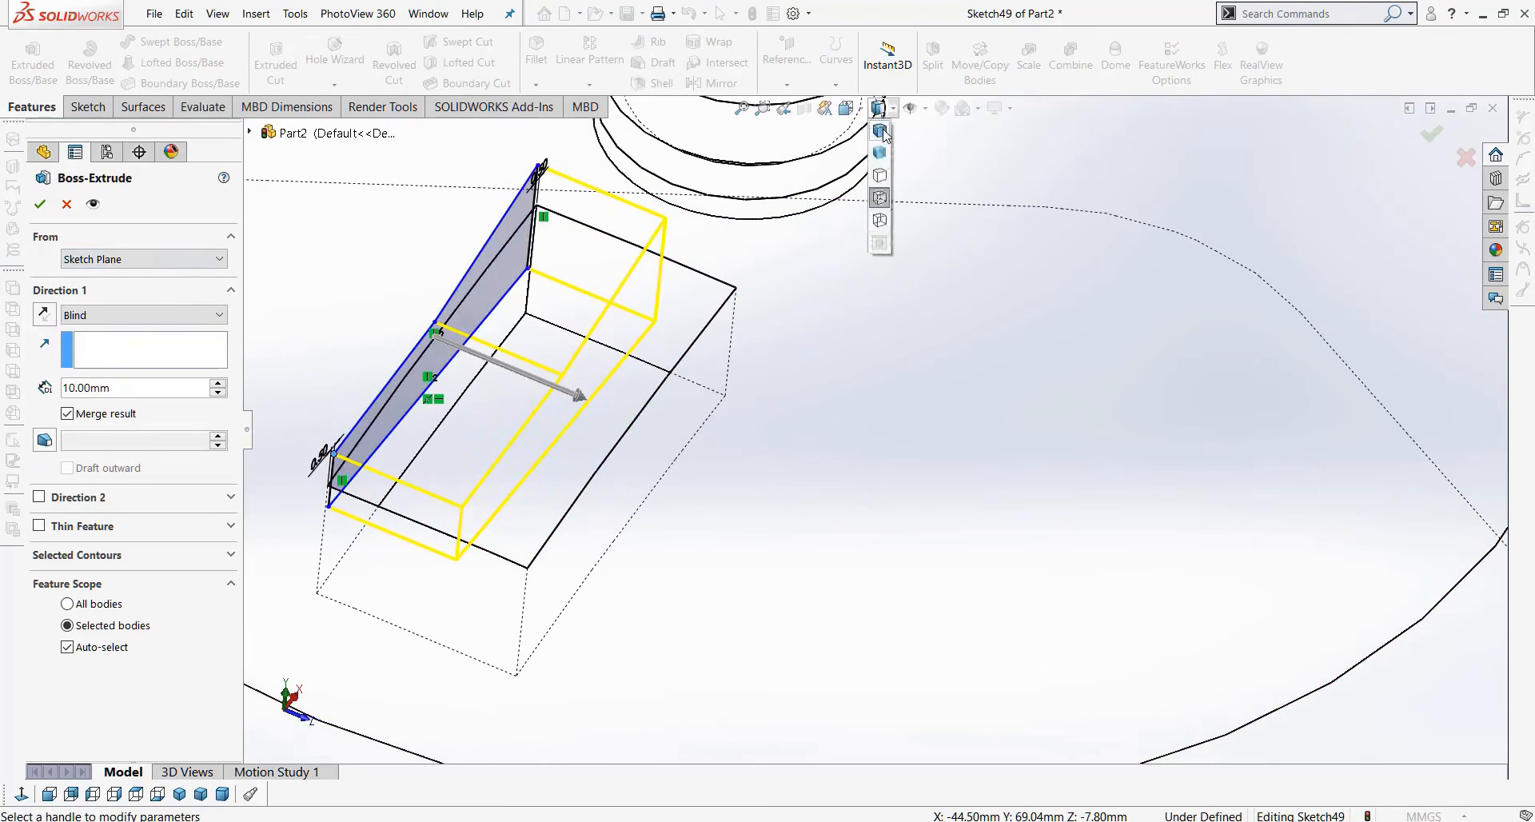
left_click(880, 129)
Set the extrusion to start at an offset of 0.5 mm from the sketch plane.
left_click(104, 317)
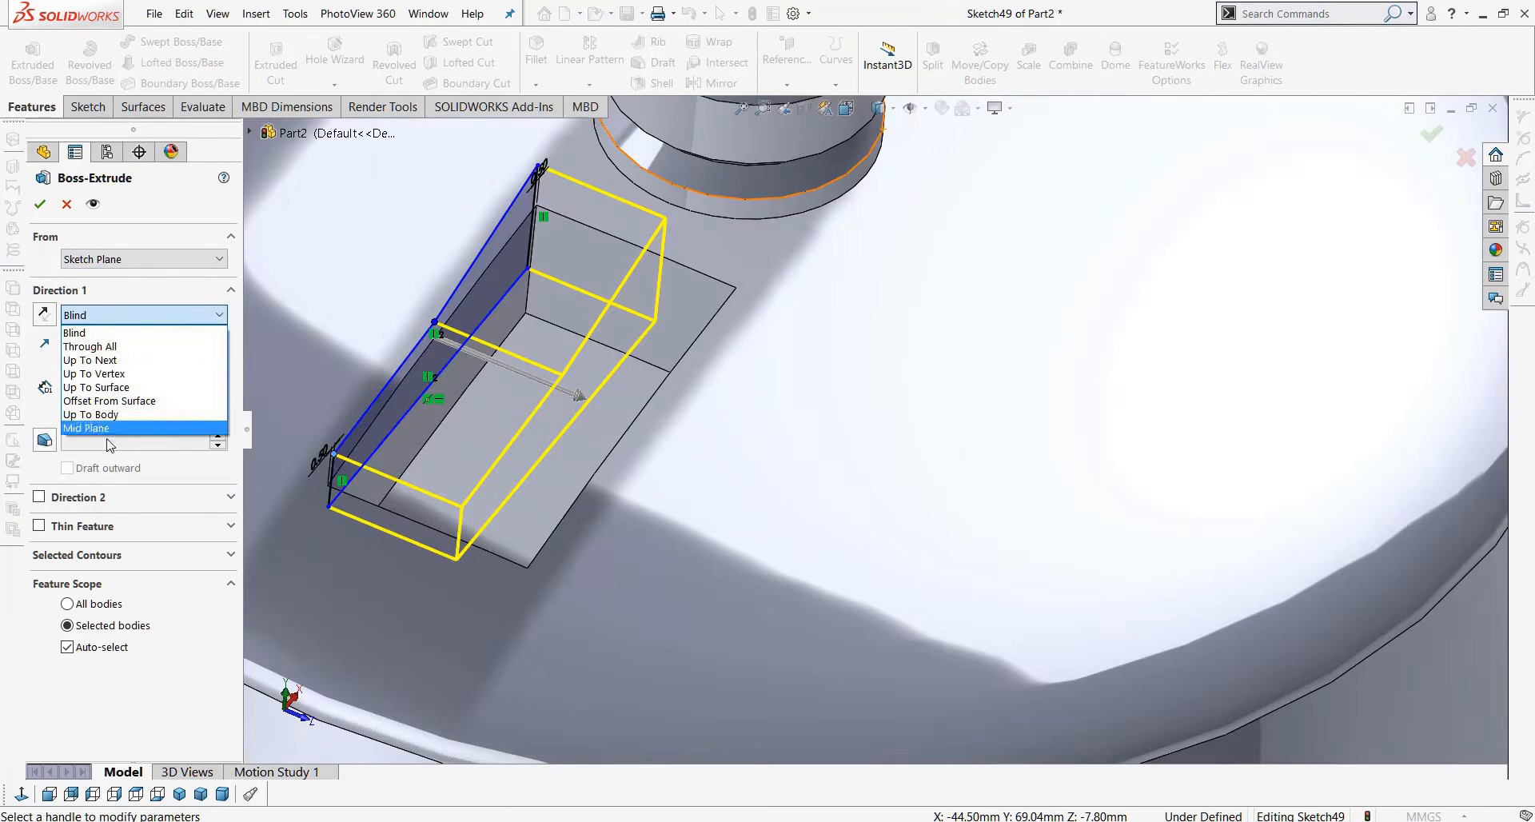
left_click(128, 263)
left_click(128, 261)
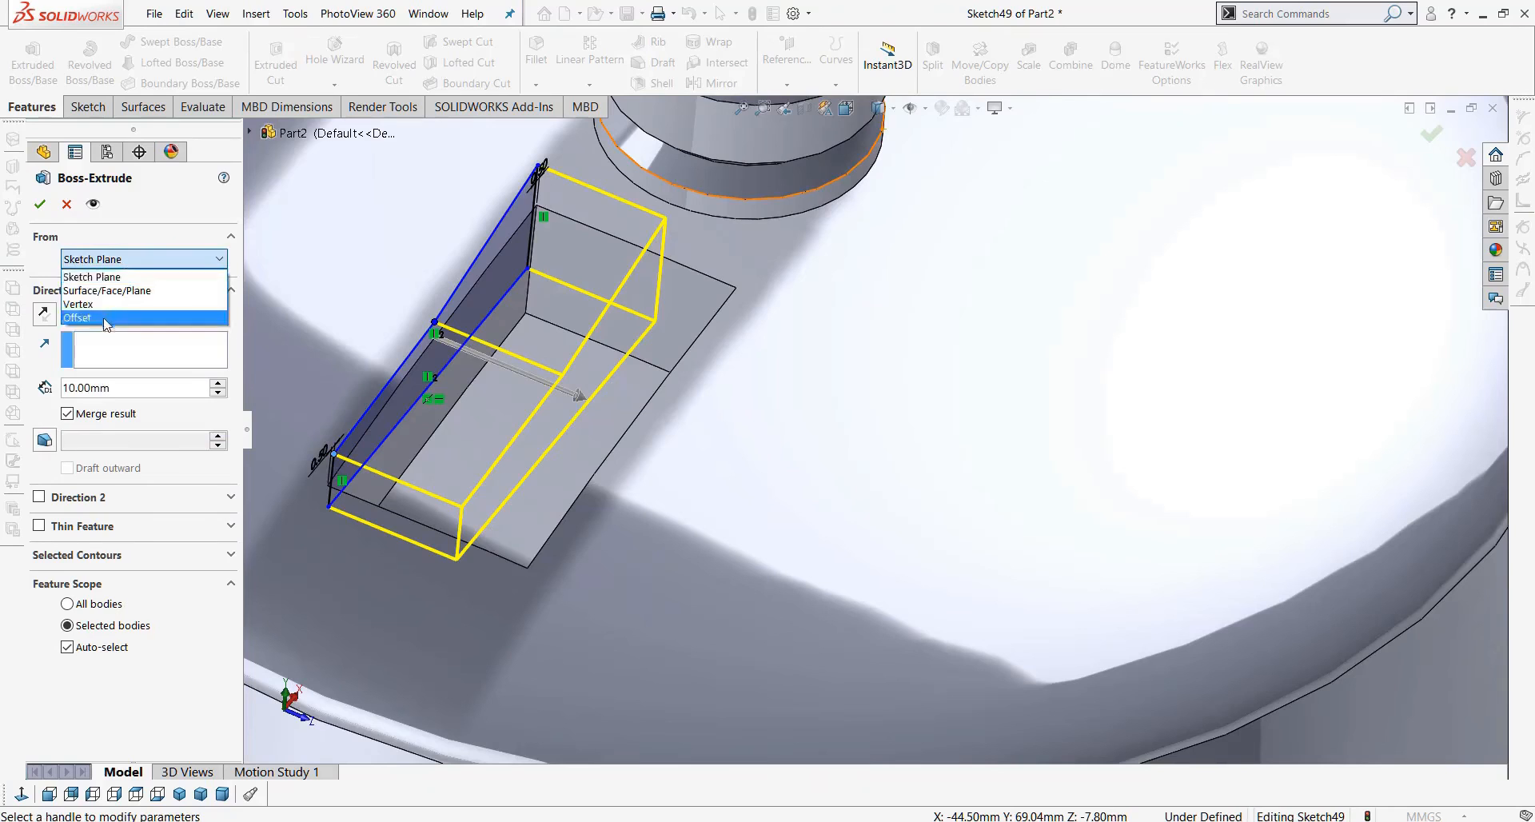
left_click(112, 320)
type("0.5")
key("Return")
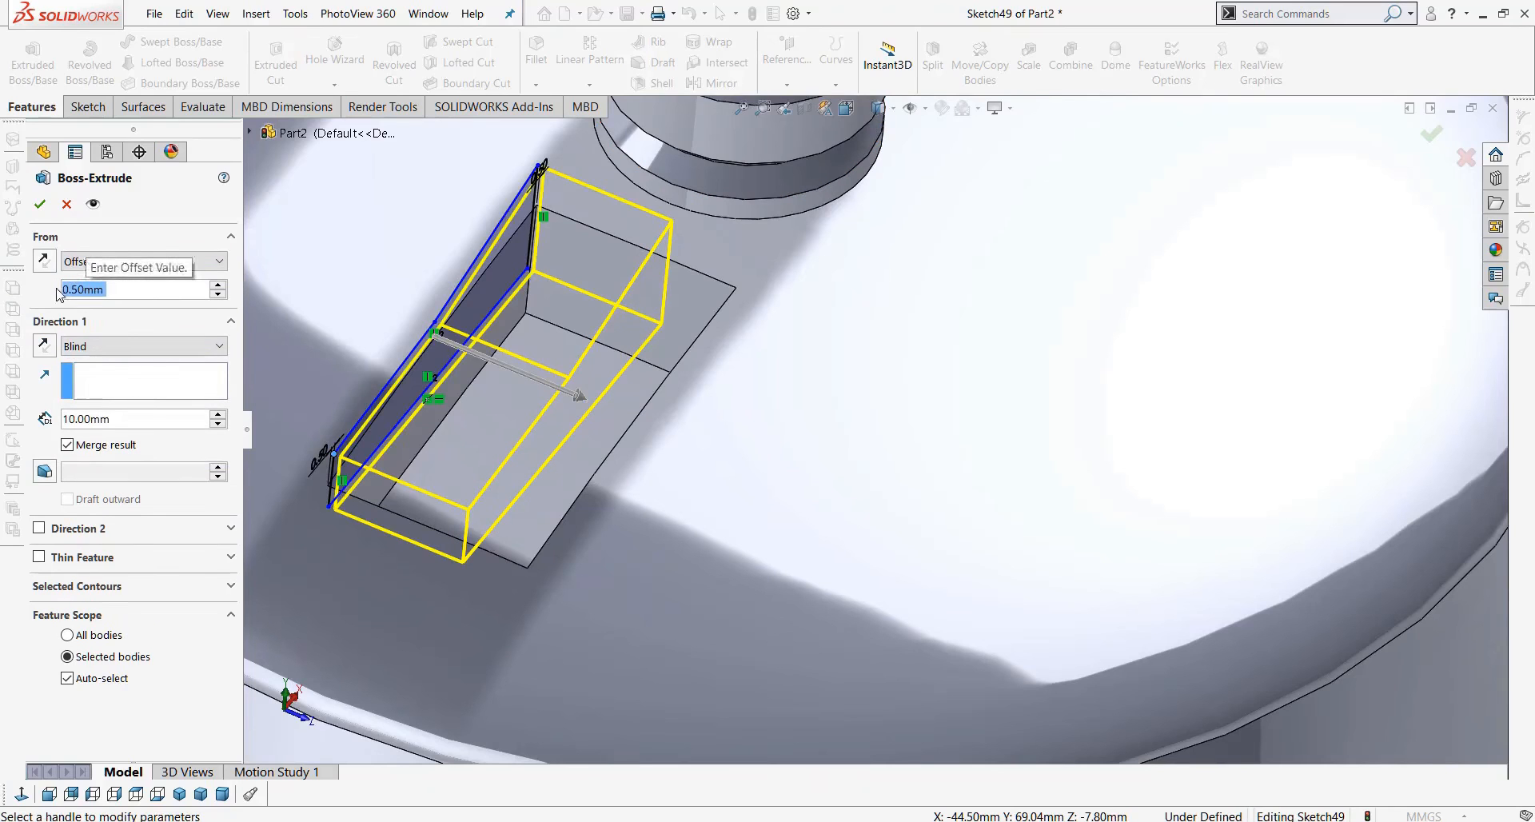
Set the extrusion's end to Offset From Surface, 0.5 mm from the pocket's opposite side wall.
left_click(124, 352)
left_click(104, 442)
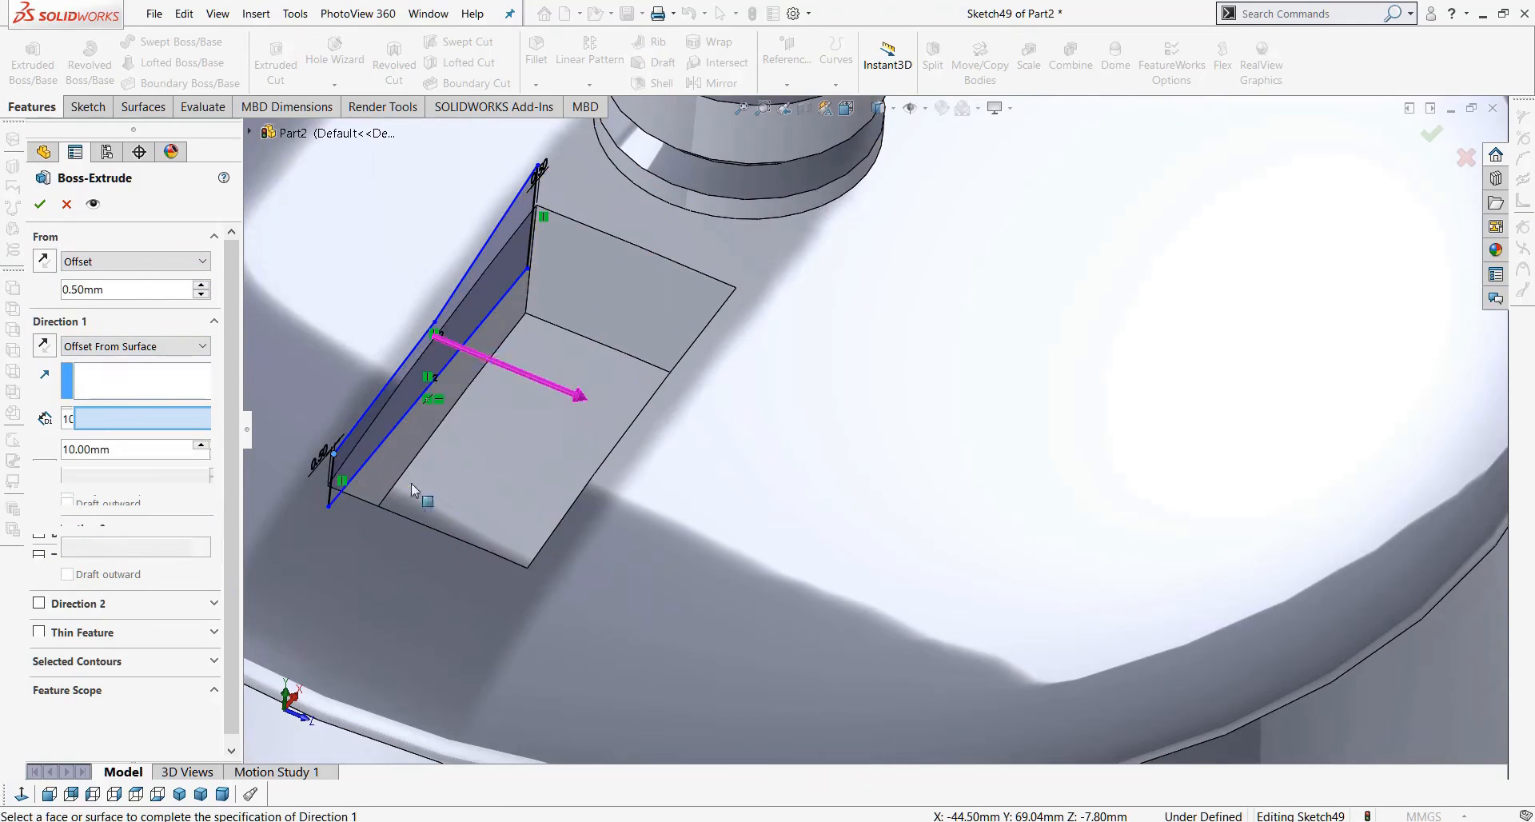
middle_click_drag(548, 403, 642, 467)
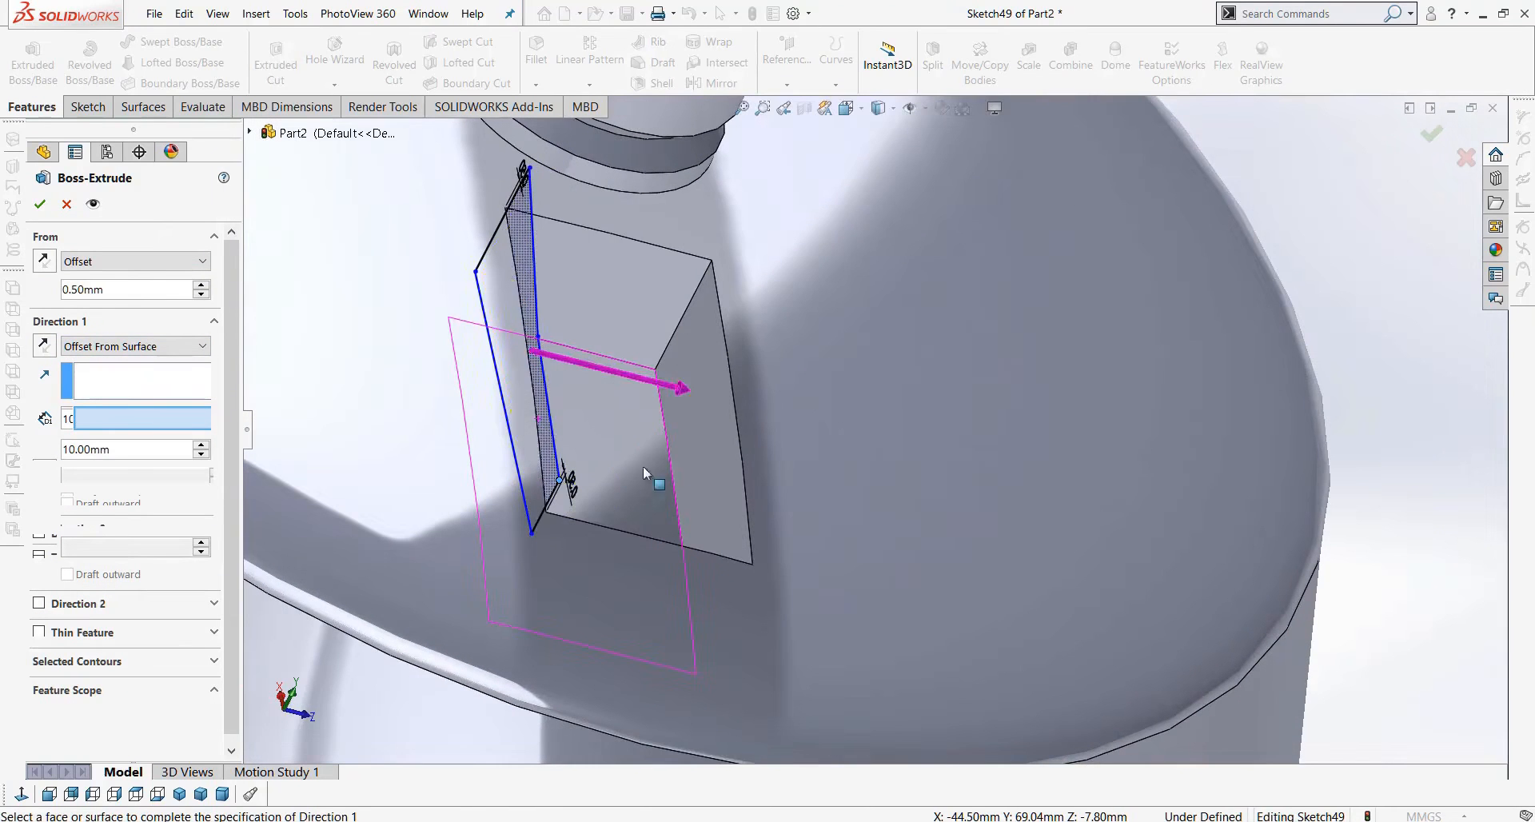
left_click(710, 440)
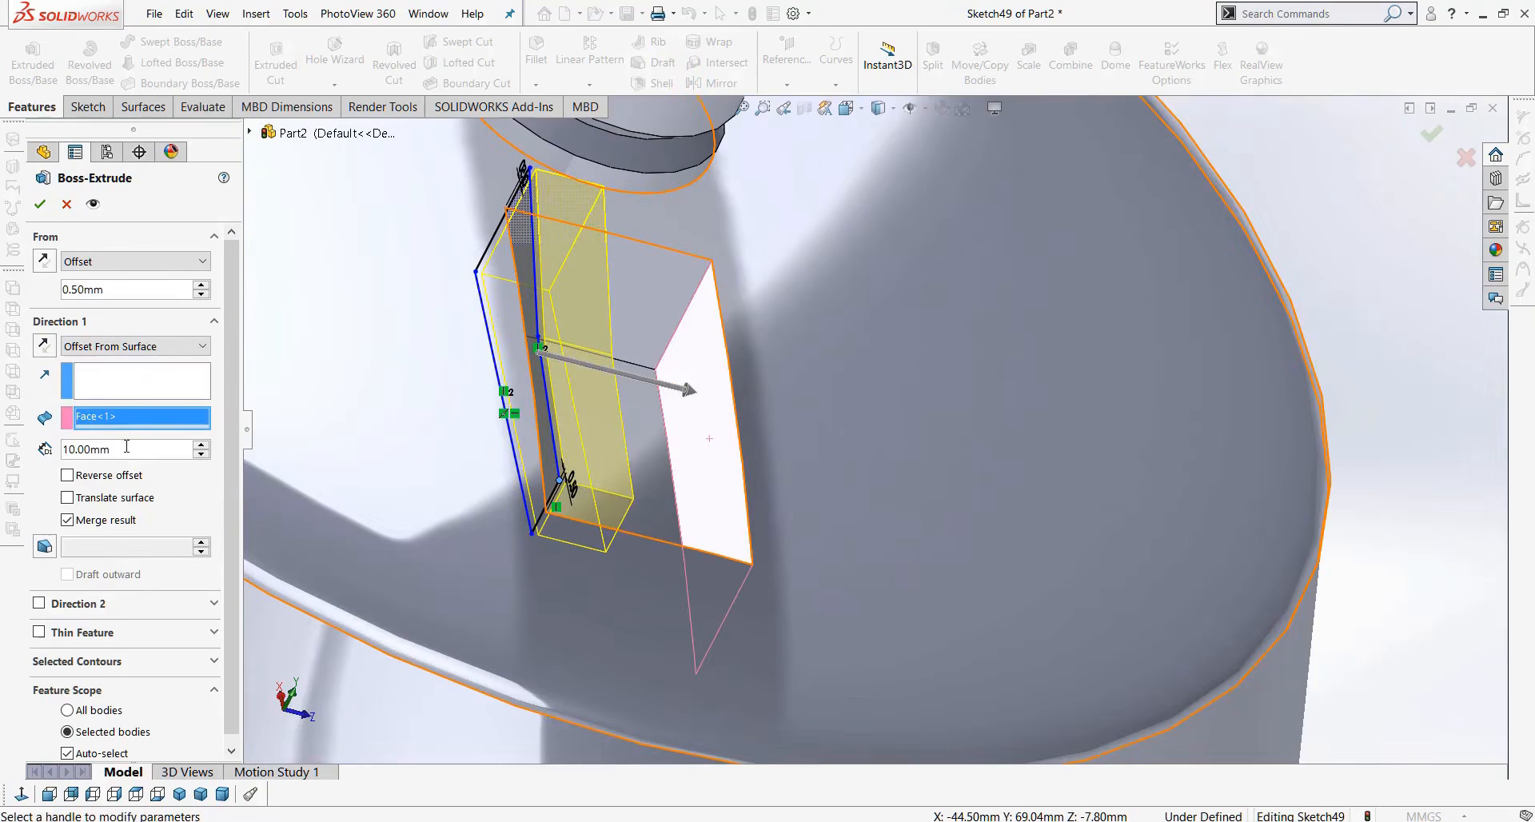
type("0.5")
key("Return")
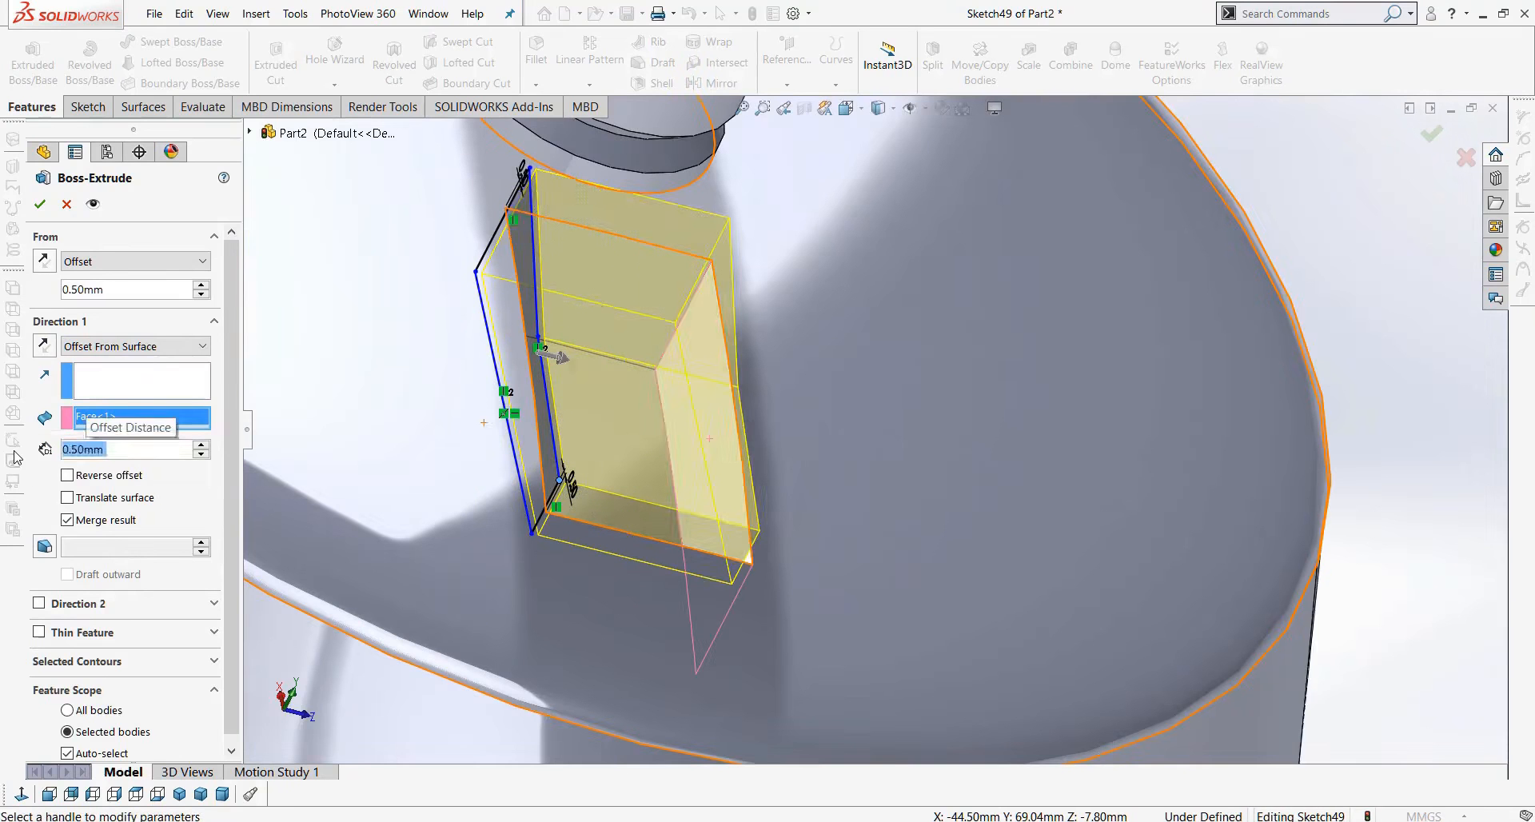
middle_click_drag(971, 447, 915, 492)
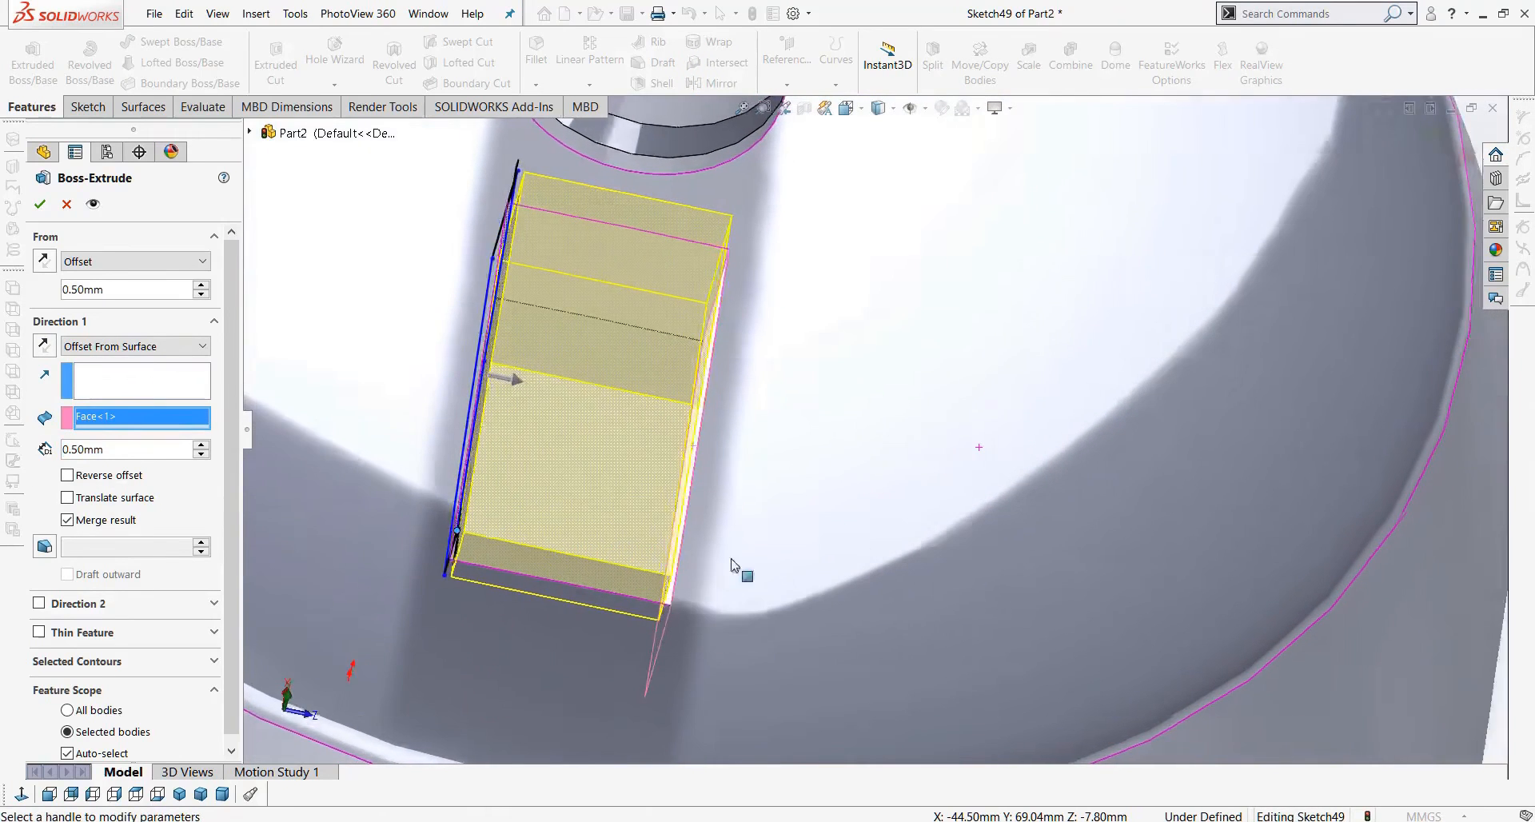
Extrude the switch profile from a 0.50 mm start offset, ending 0.50 mm off the selected slot face, without reversing the offset.
scroll(692, 583, "down", 4)
scroll(692, 589, "down", 3)
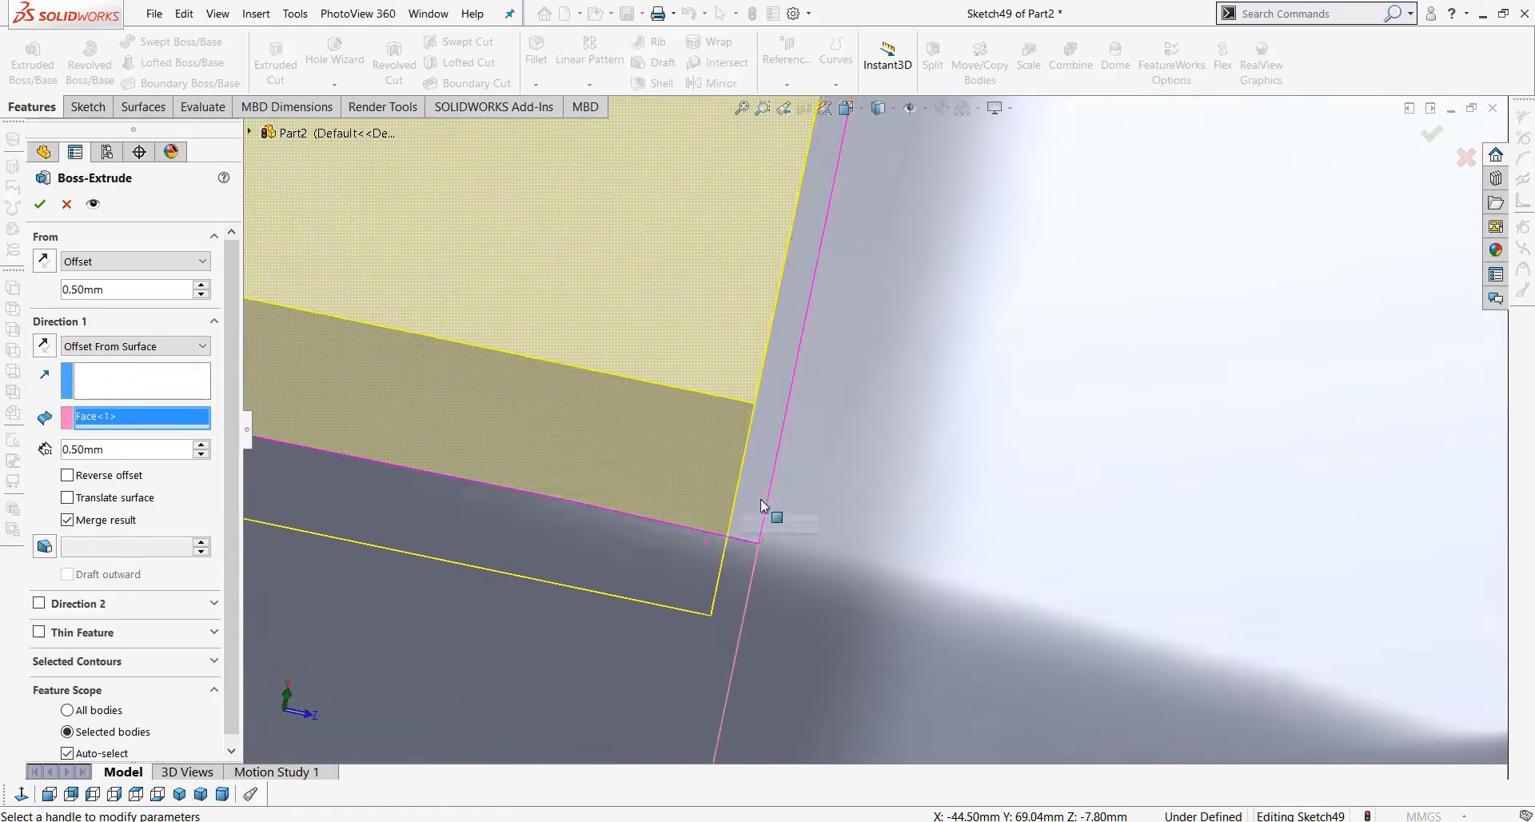
scroll(838, 508, "up", 5)
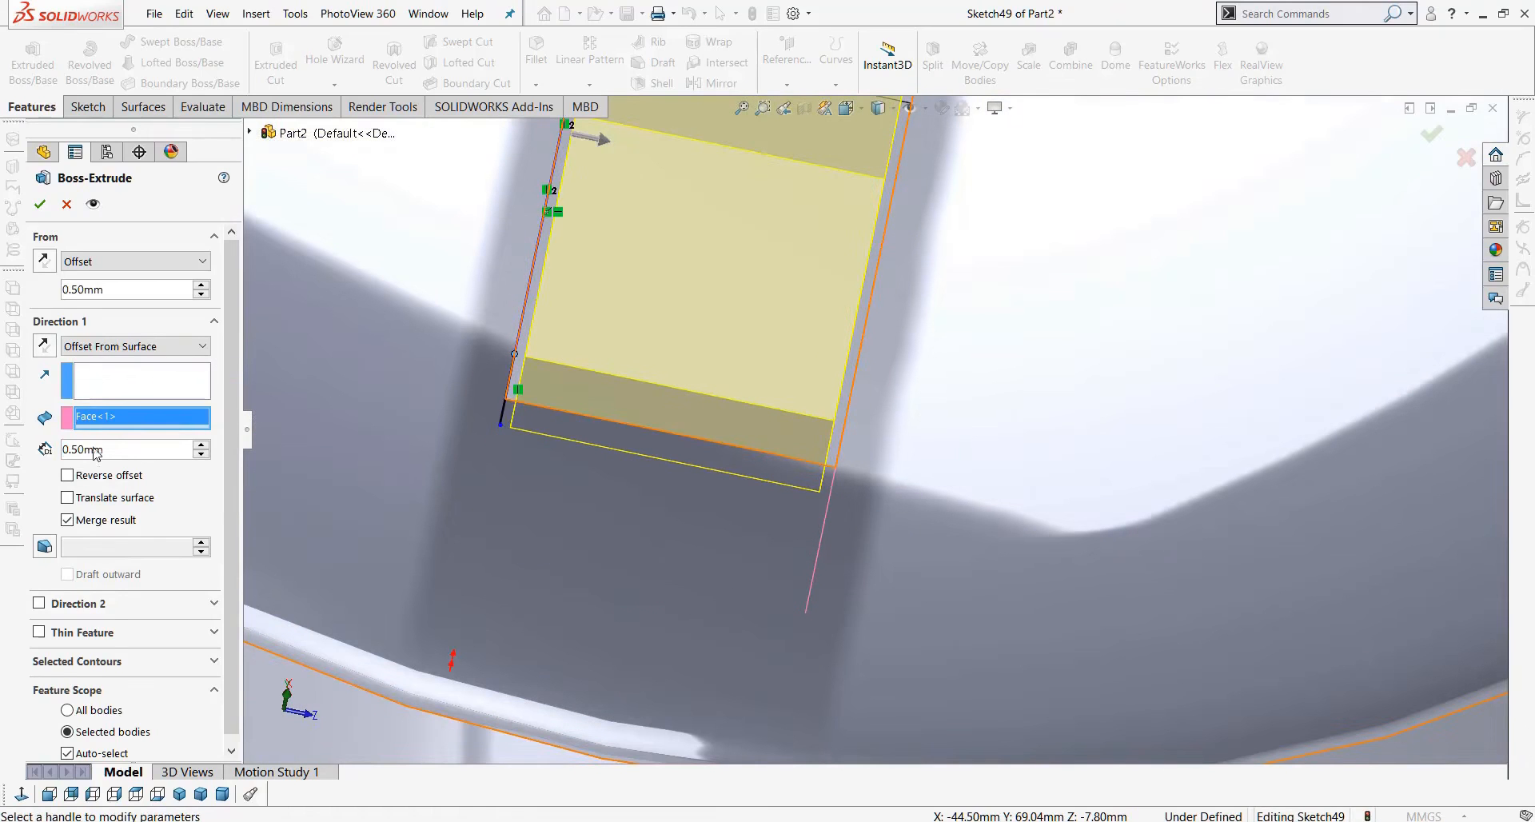
left_click(106, 477)
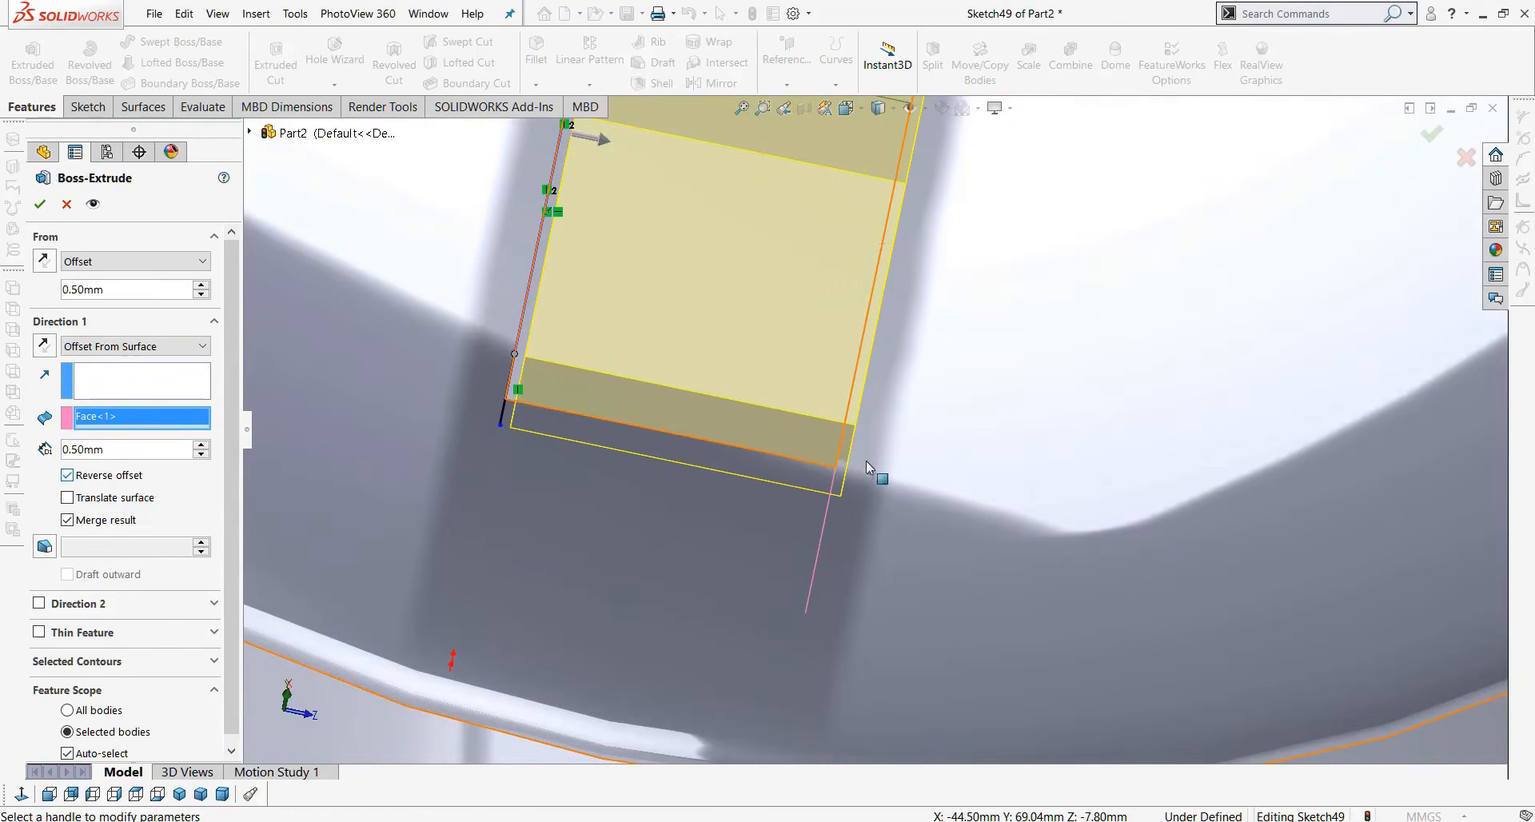
left_click(122, 474)
scroll(609, 458, "up", 3)
middle_click_drag(732, 357, 607, 304)
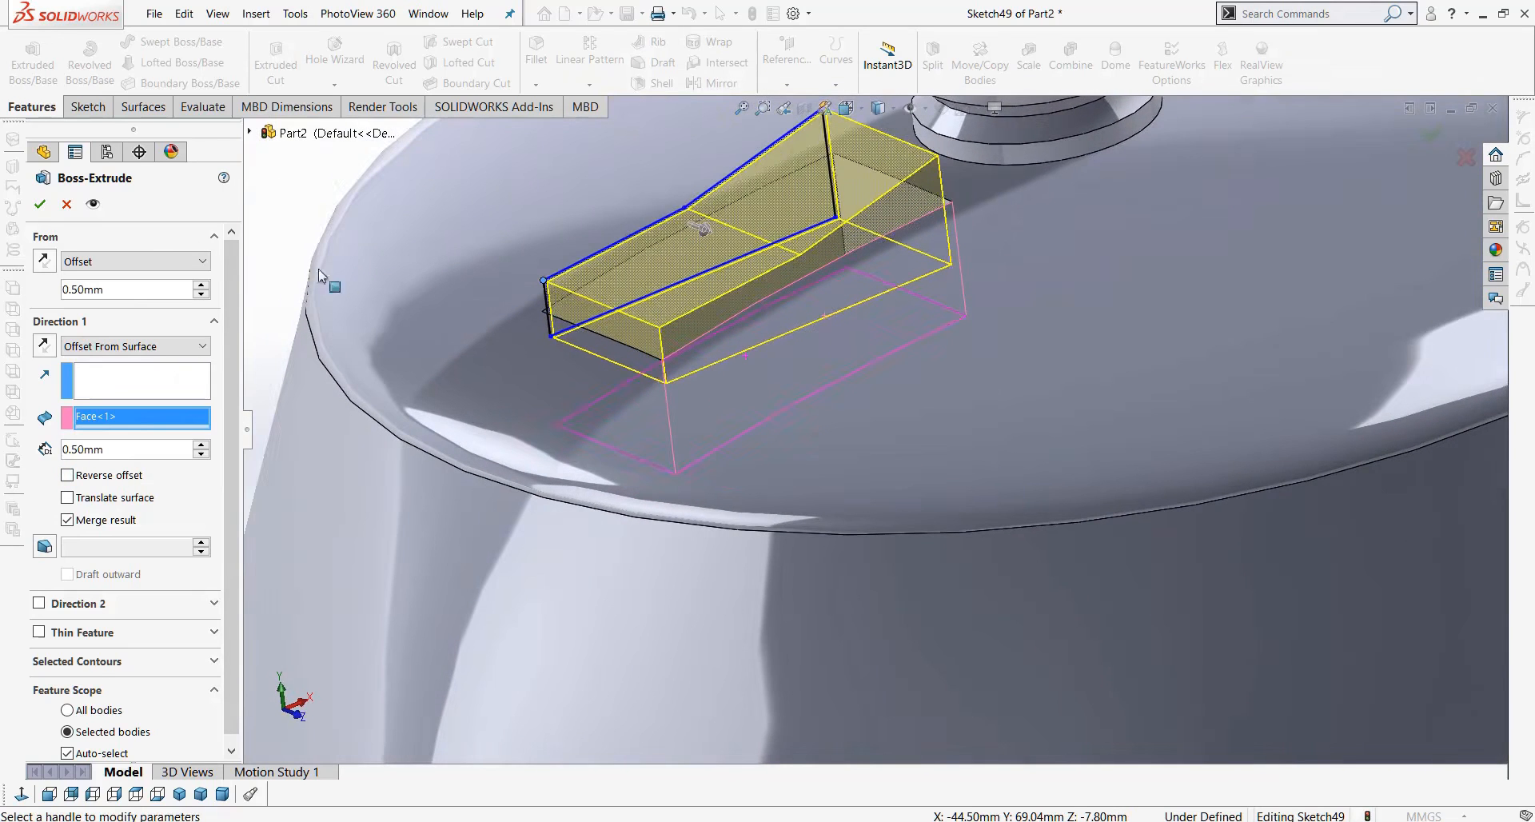
left_click(39, 204)
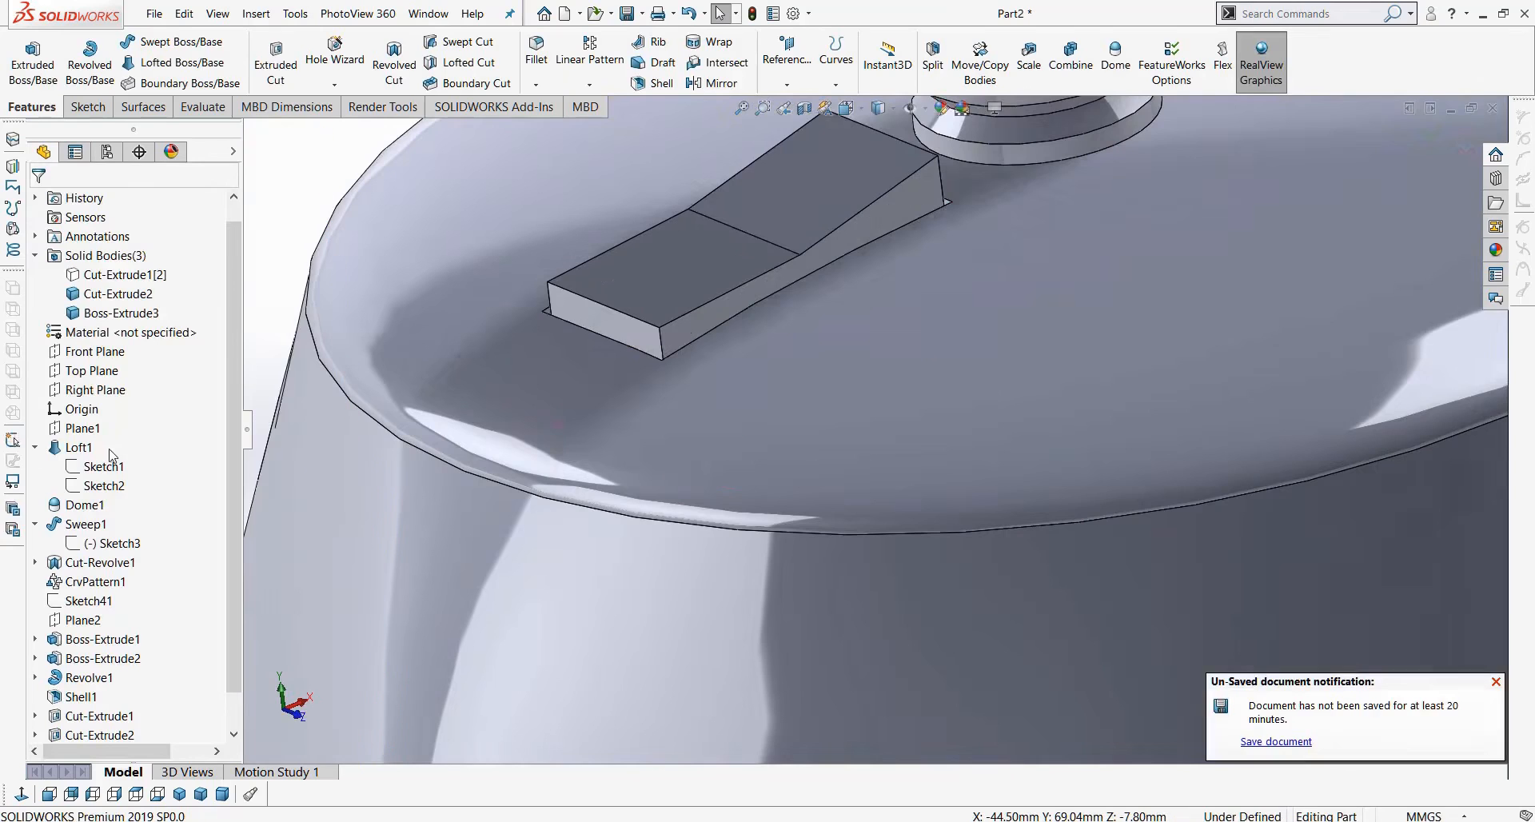
Save the part to the Desktop as Light.
scroll(542, 449, "up", 5)
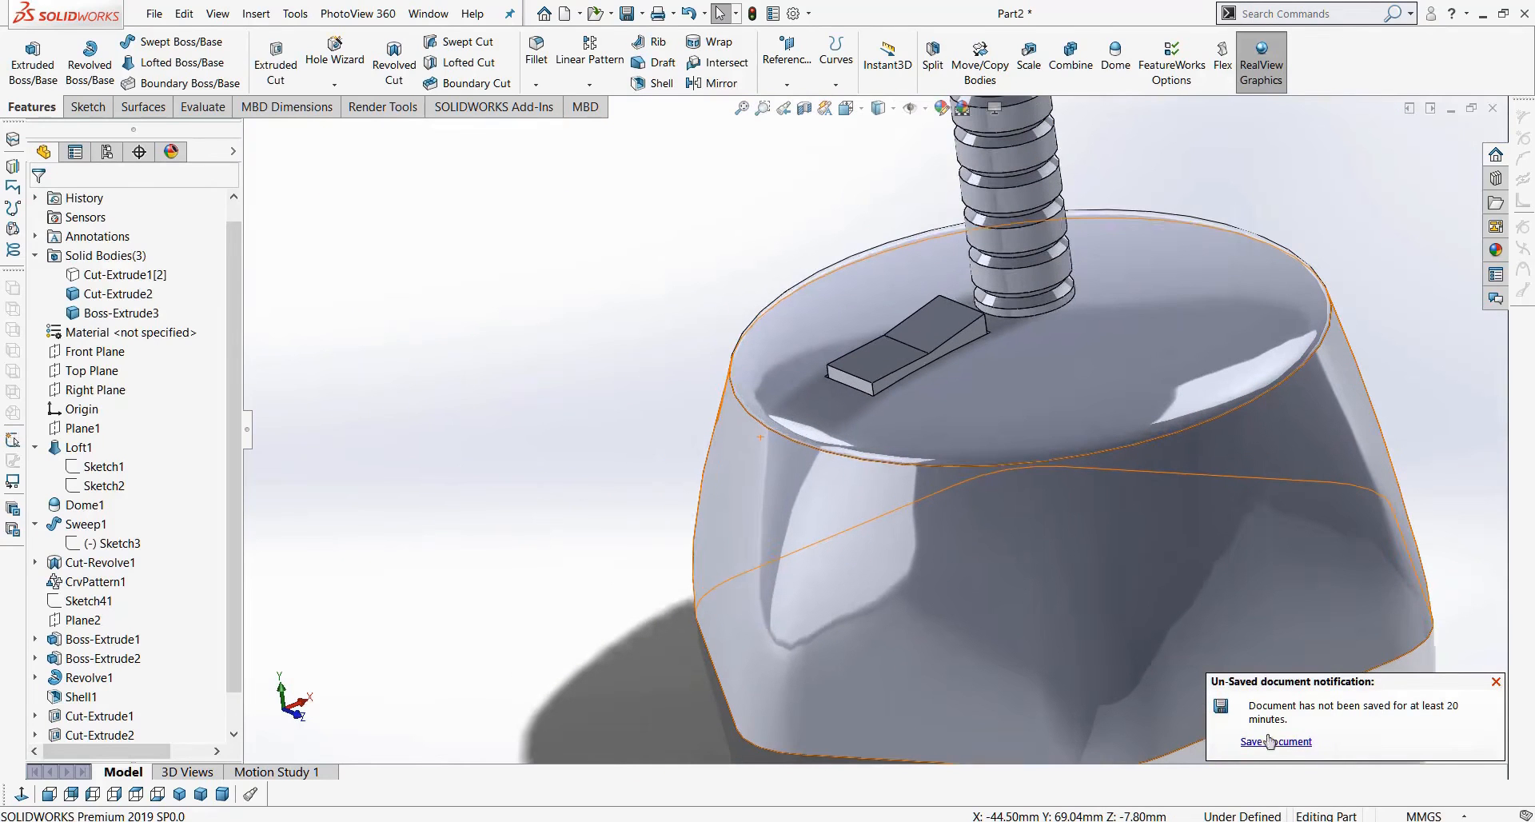
left_click(1269, 740)
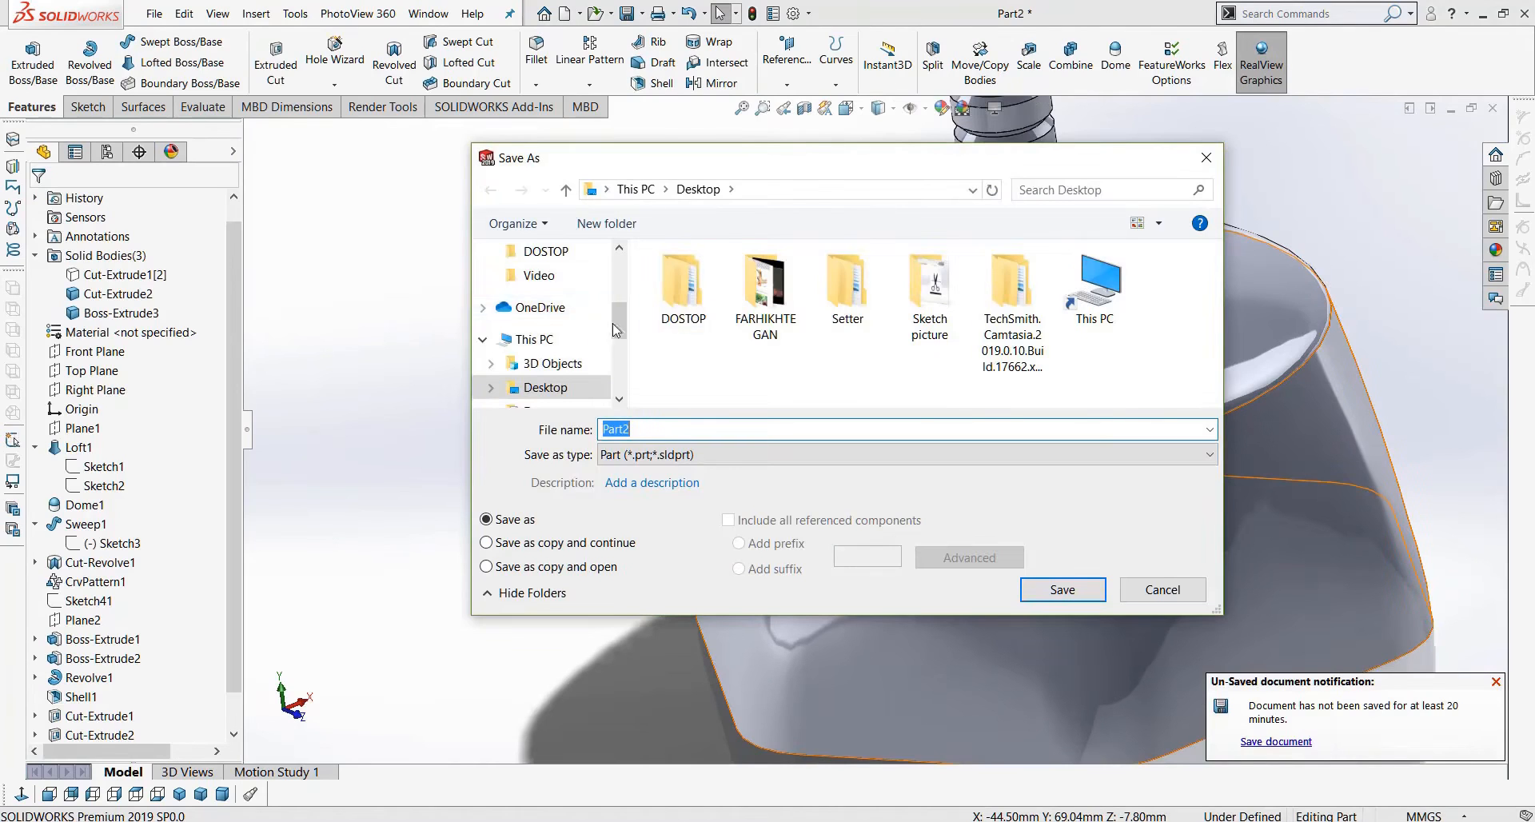
scroll(563, 300, "up", 3)
left_click(567, 292)
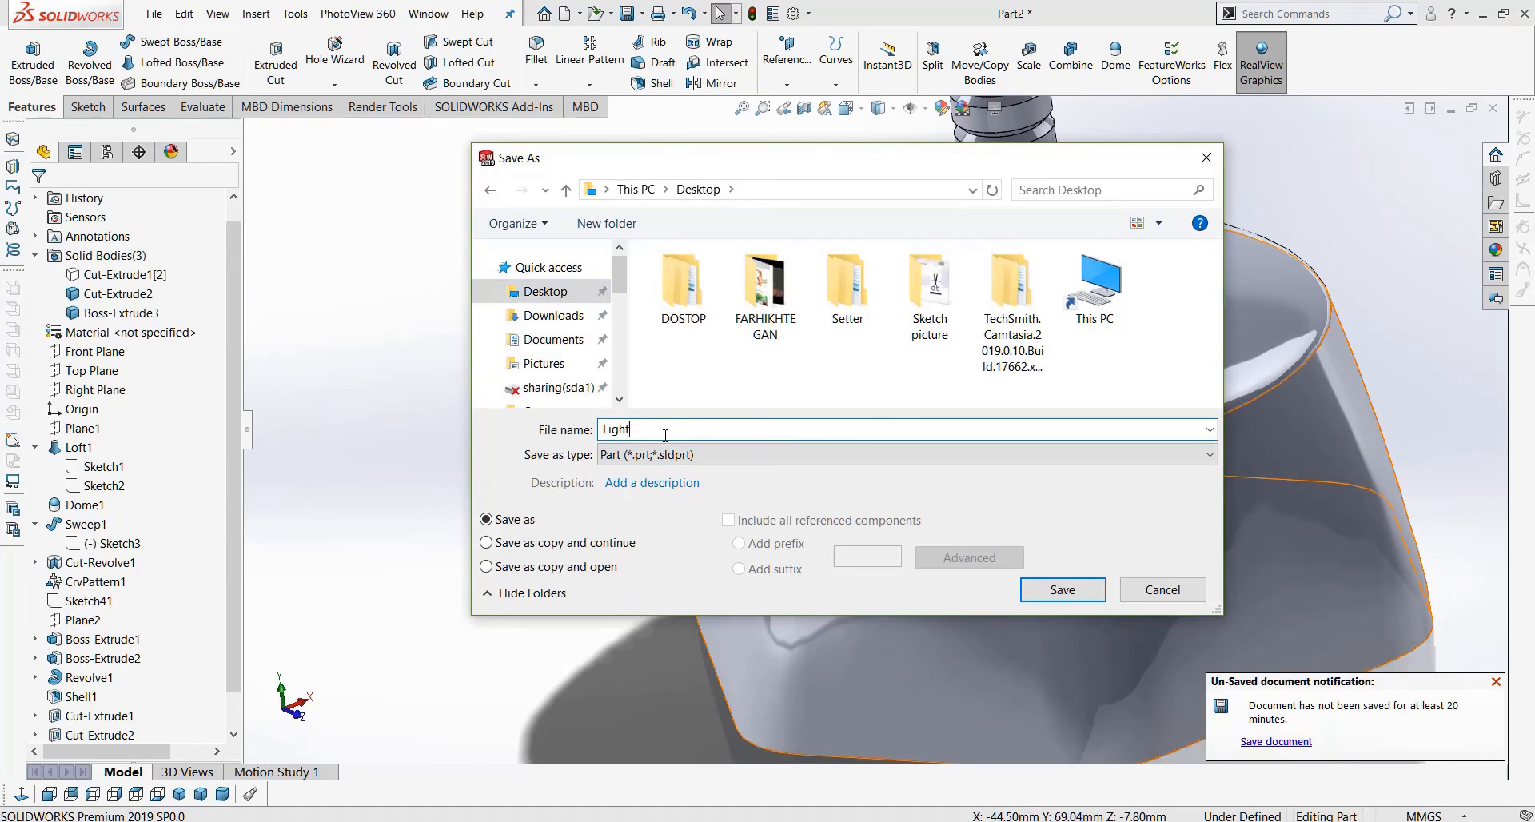
left_click(1046, 589)
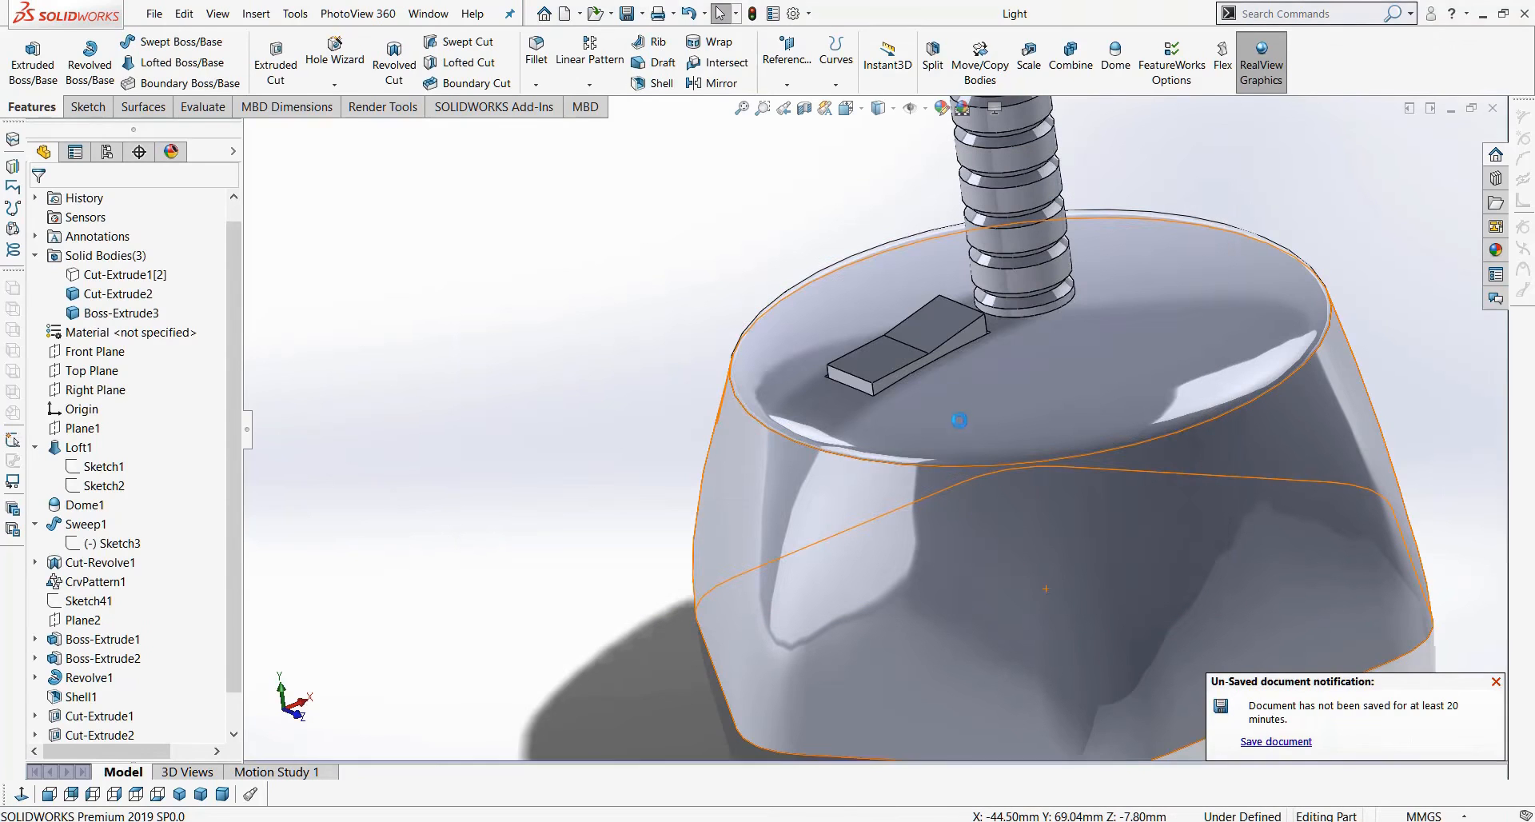
Open the sketch of Cut-Extrude2 for editing, view it face-on and select the rectangle's centre point together with the origin.
middle_click_drag(961, 359, 959, 468)
scroll(135, 669, "down", 1)
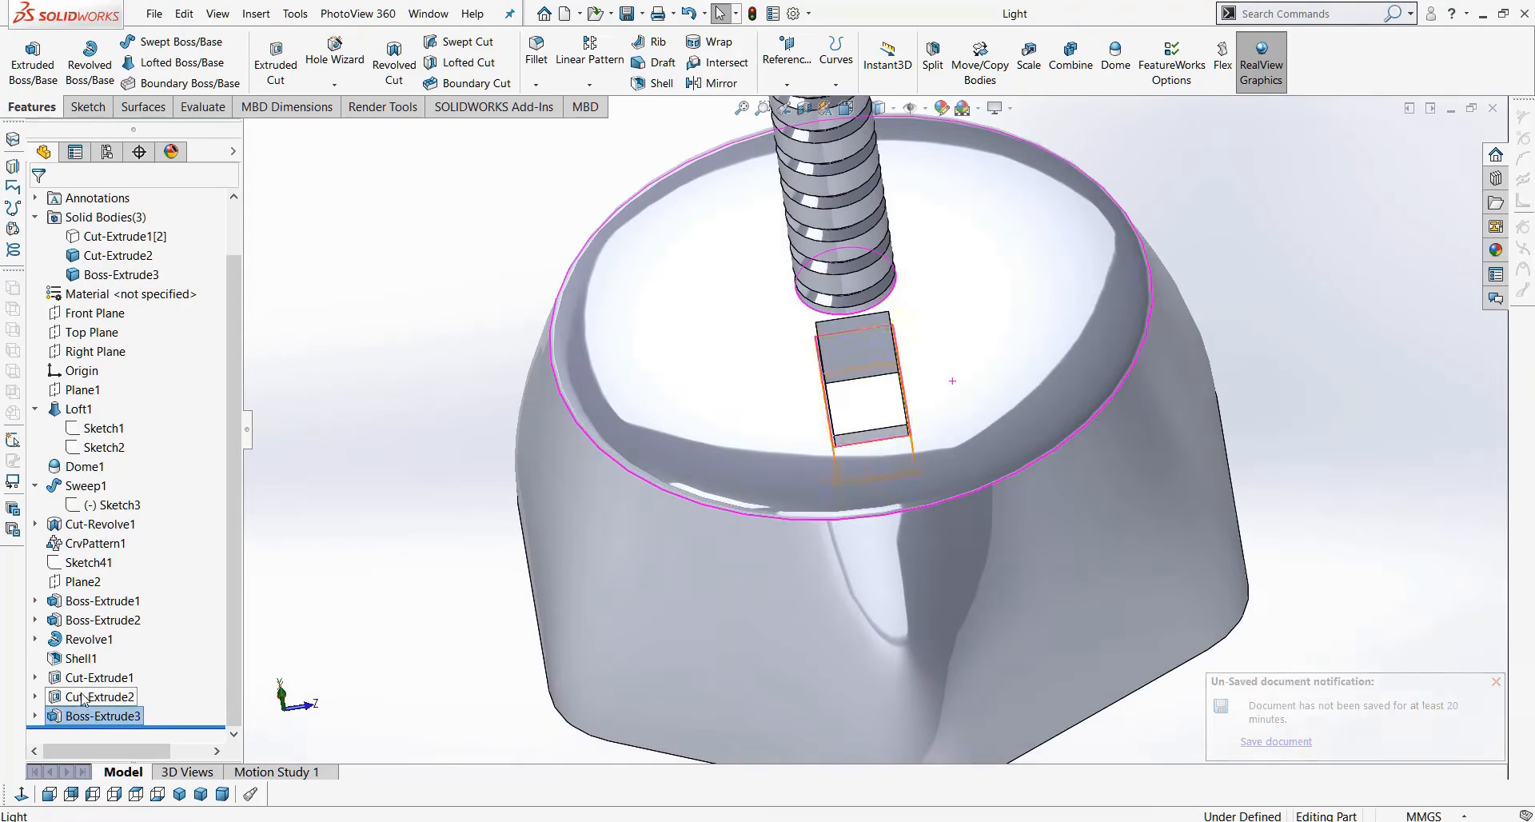
left_click(34, 696)
right_click(100, 716)
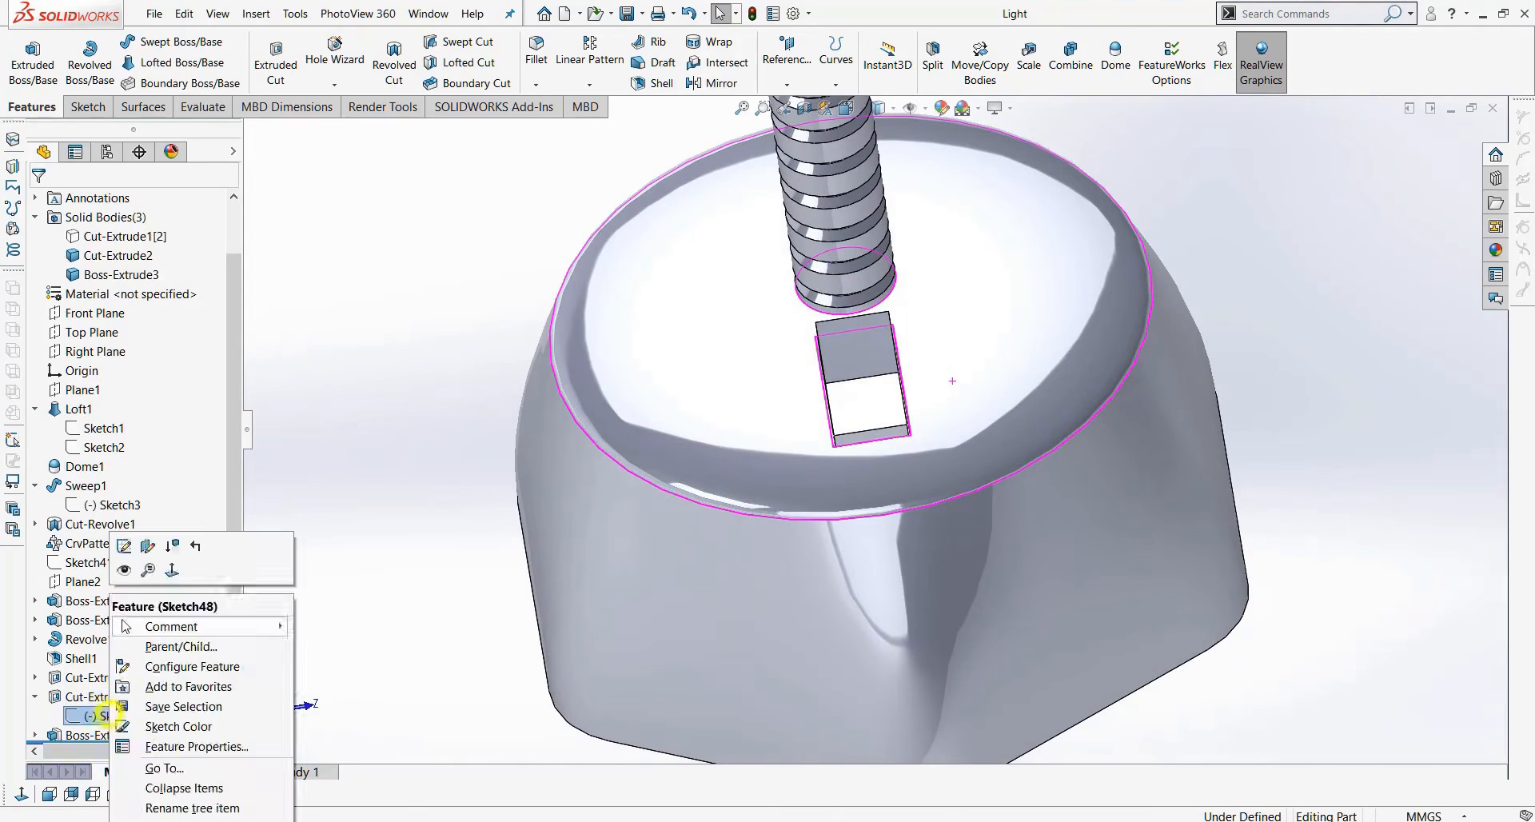
left_click(124, 547)
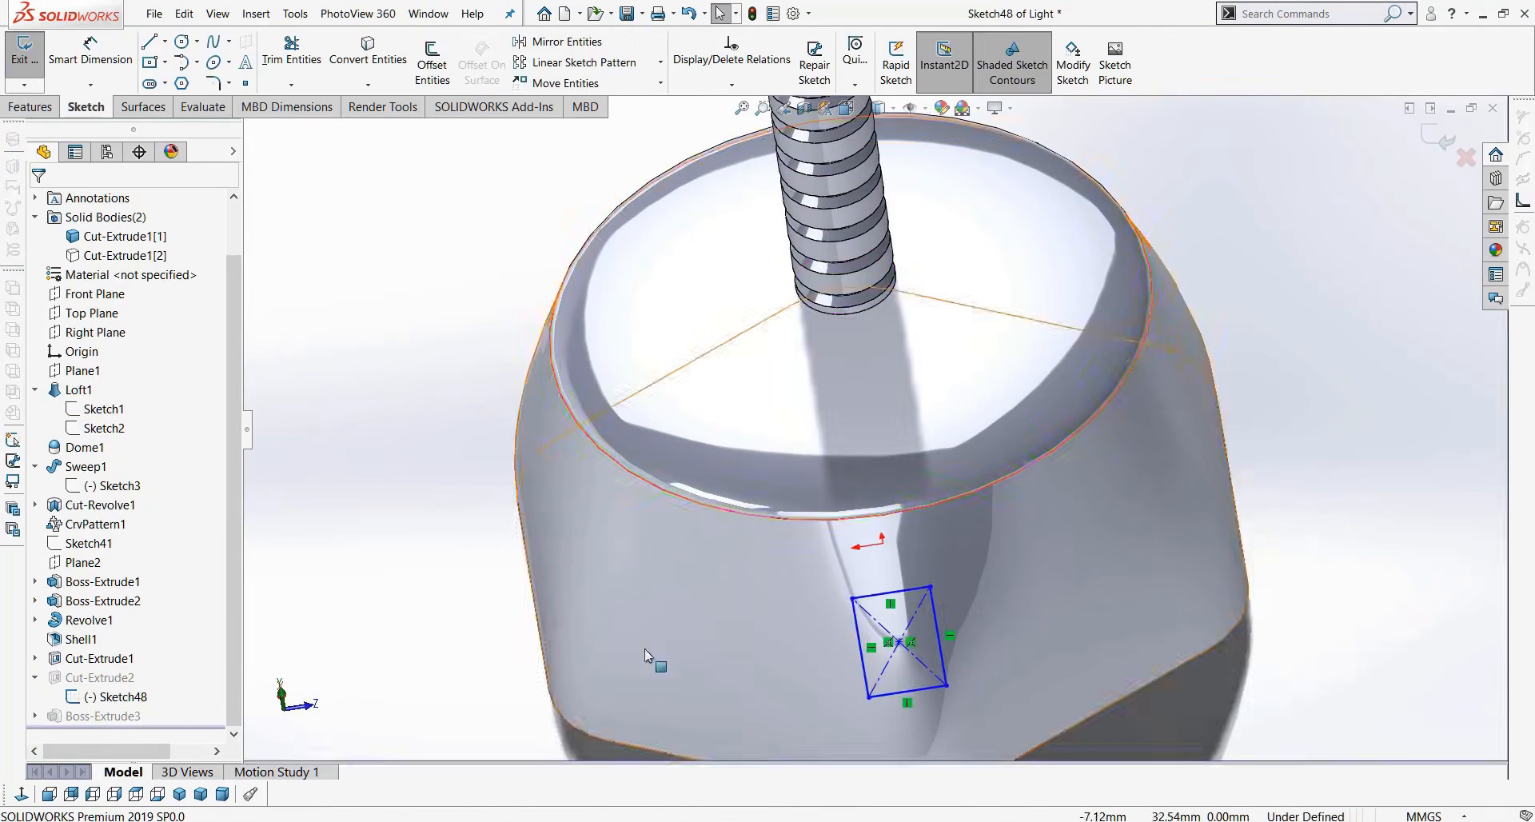
left_click(23, 795)
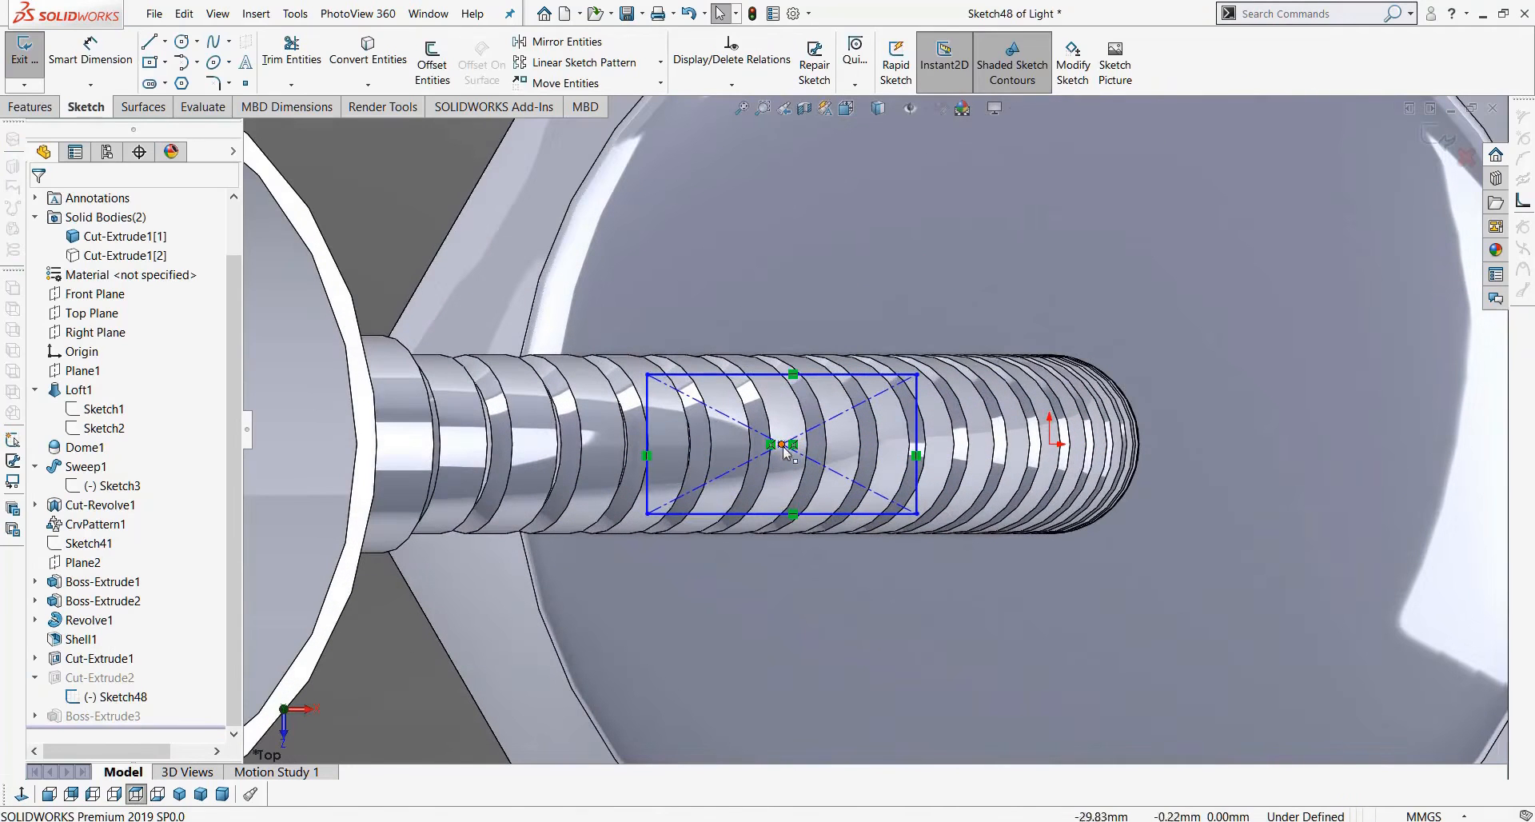
left_click(782, 444)
left_click(1049, 444, "ctrl")
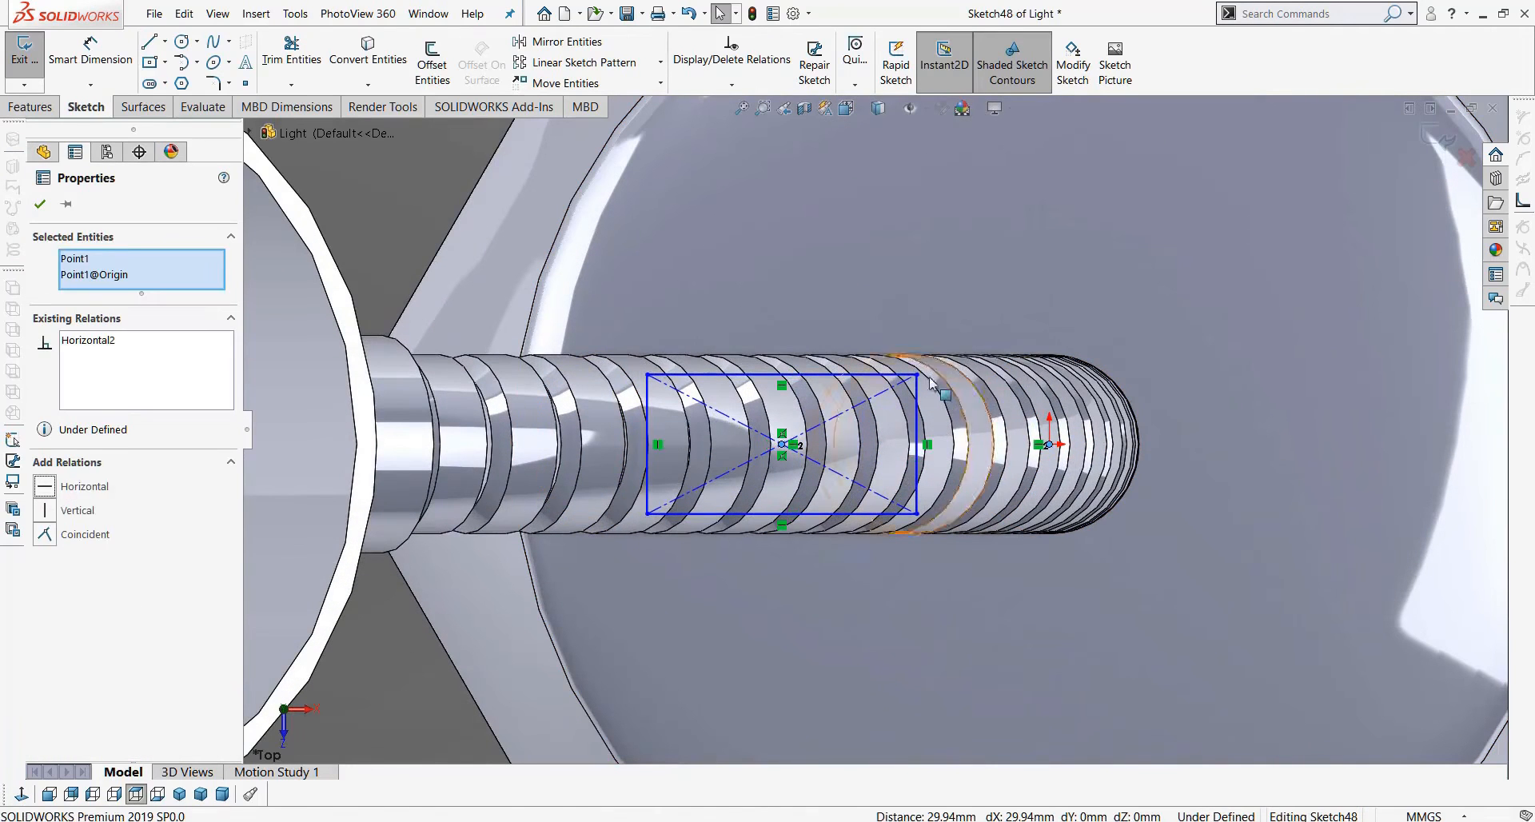
Shrink the slot rectangle by its corners to about 24 mm by 9 mm and exit the sketch.
left_click_drag(917, 377, 885, 391)
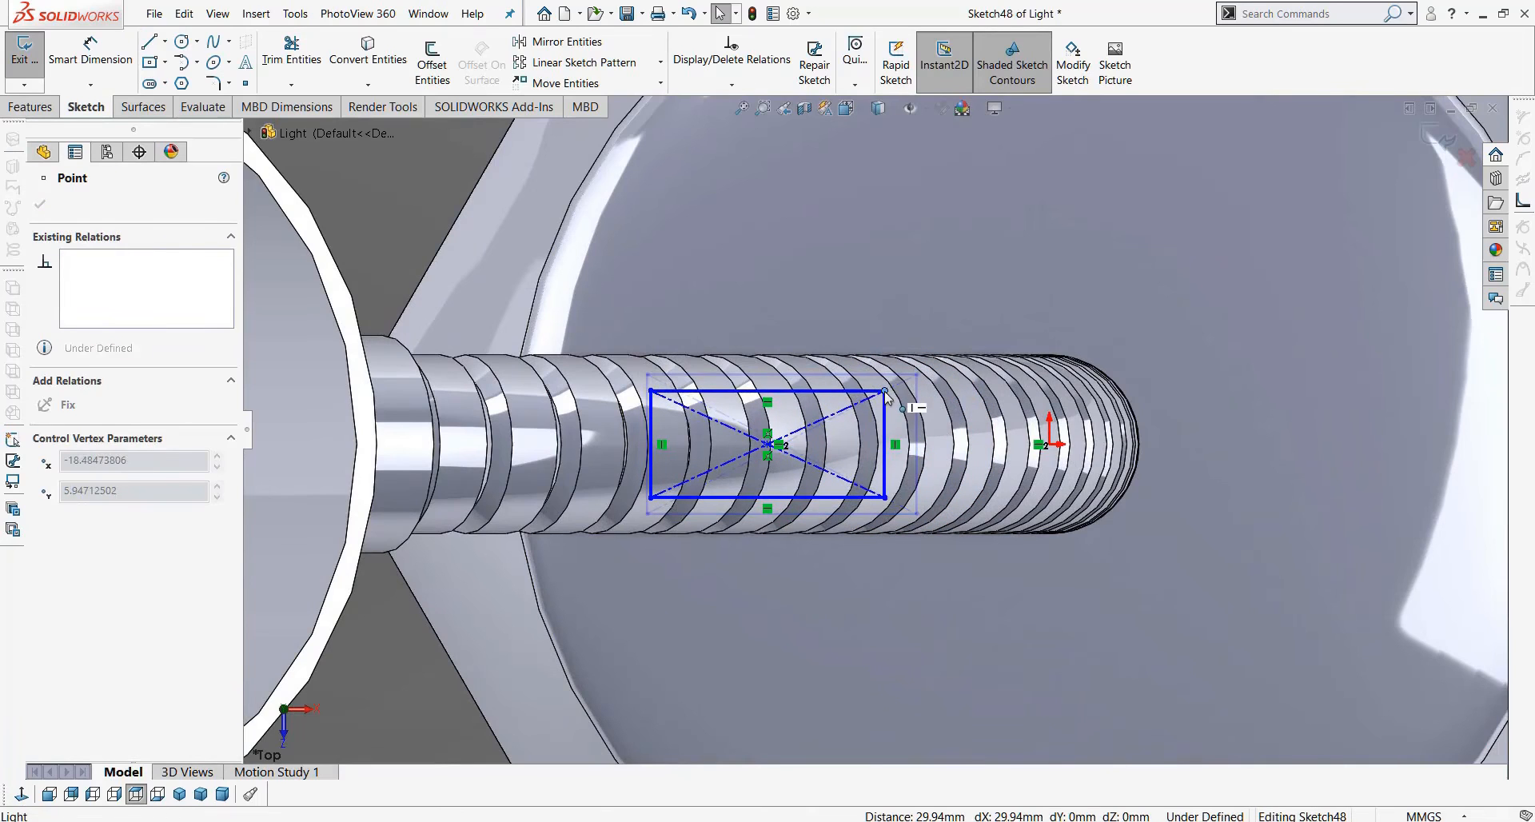
left_click_drag(669, 490, 670, 484)
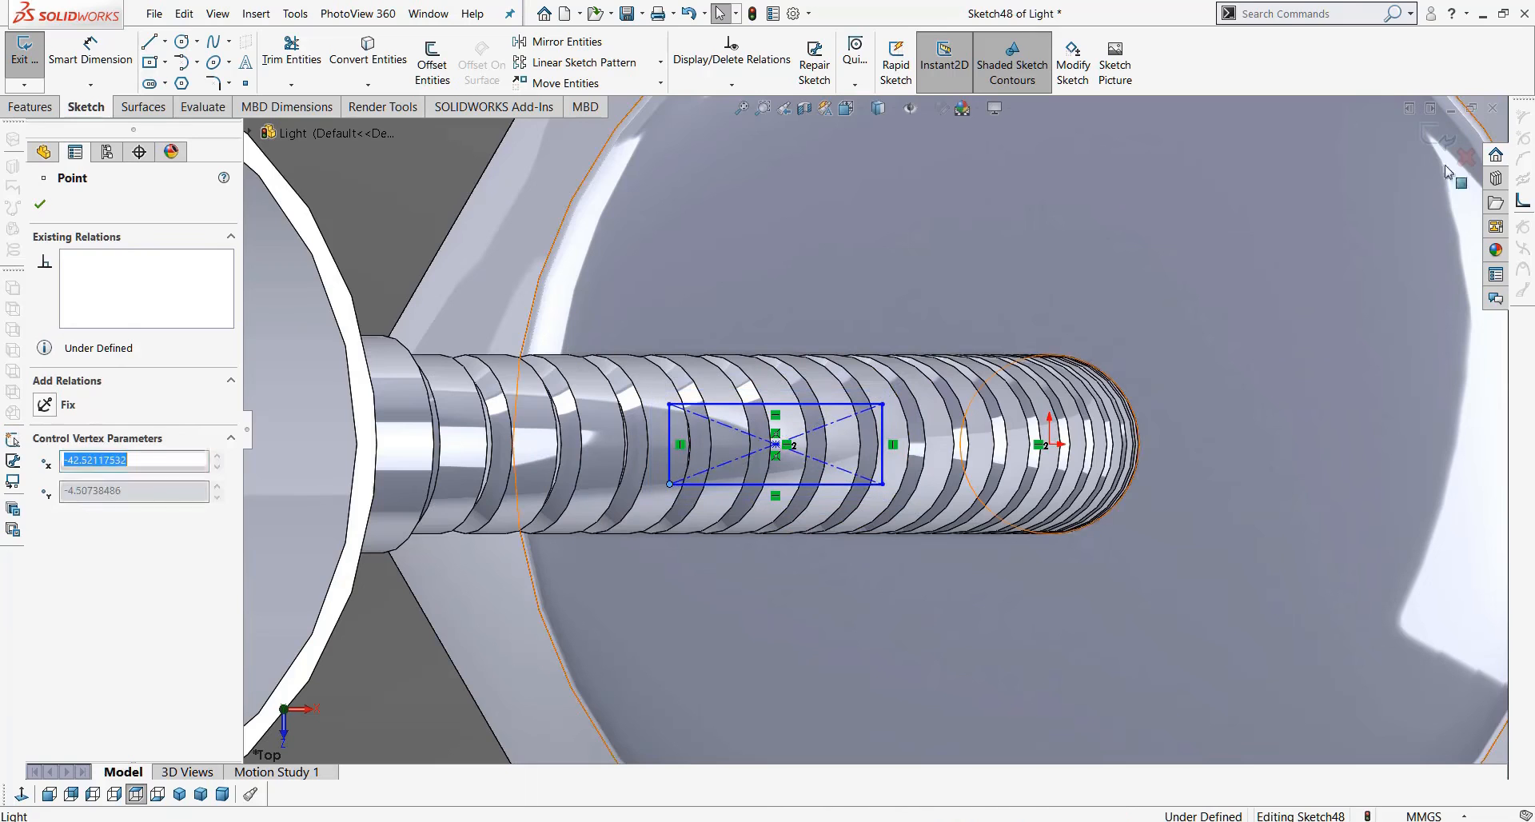
left_click(1448, 142)
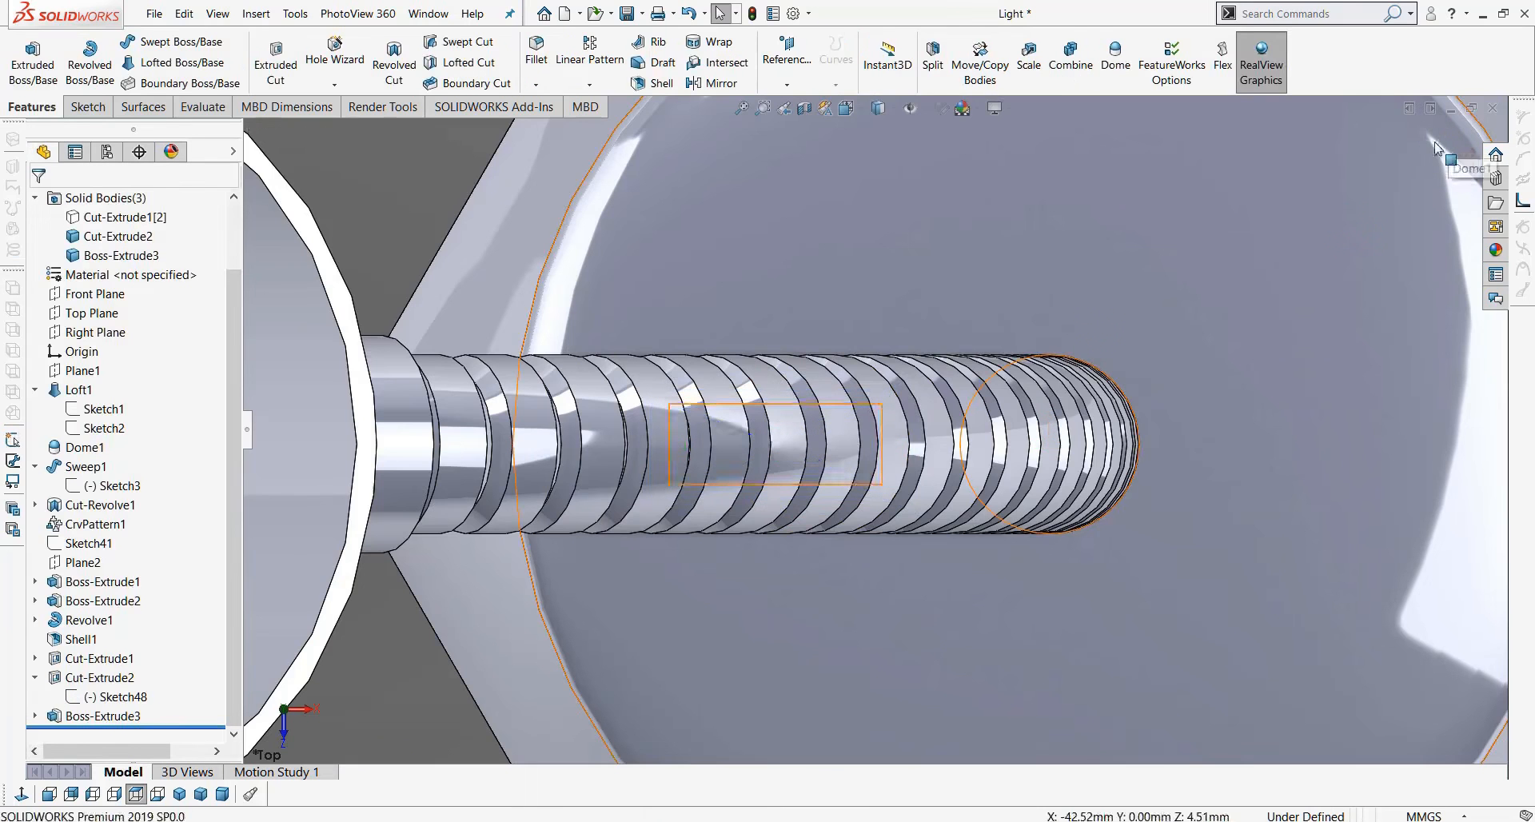
Start a symmetric fillet on the switch's raised end edge near the flexible neck with a radius of 1 mm.
scroll(763, 557, "up", 4)
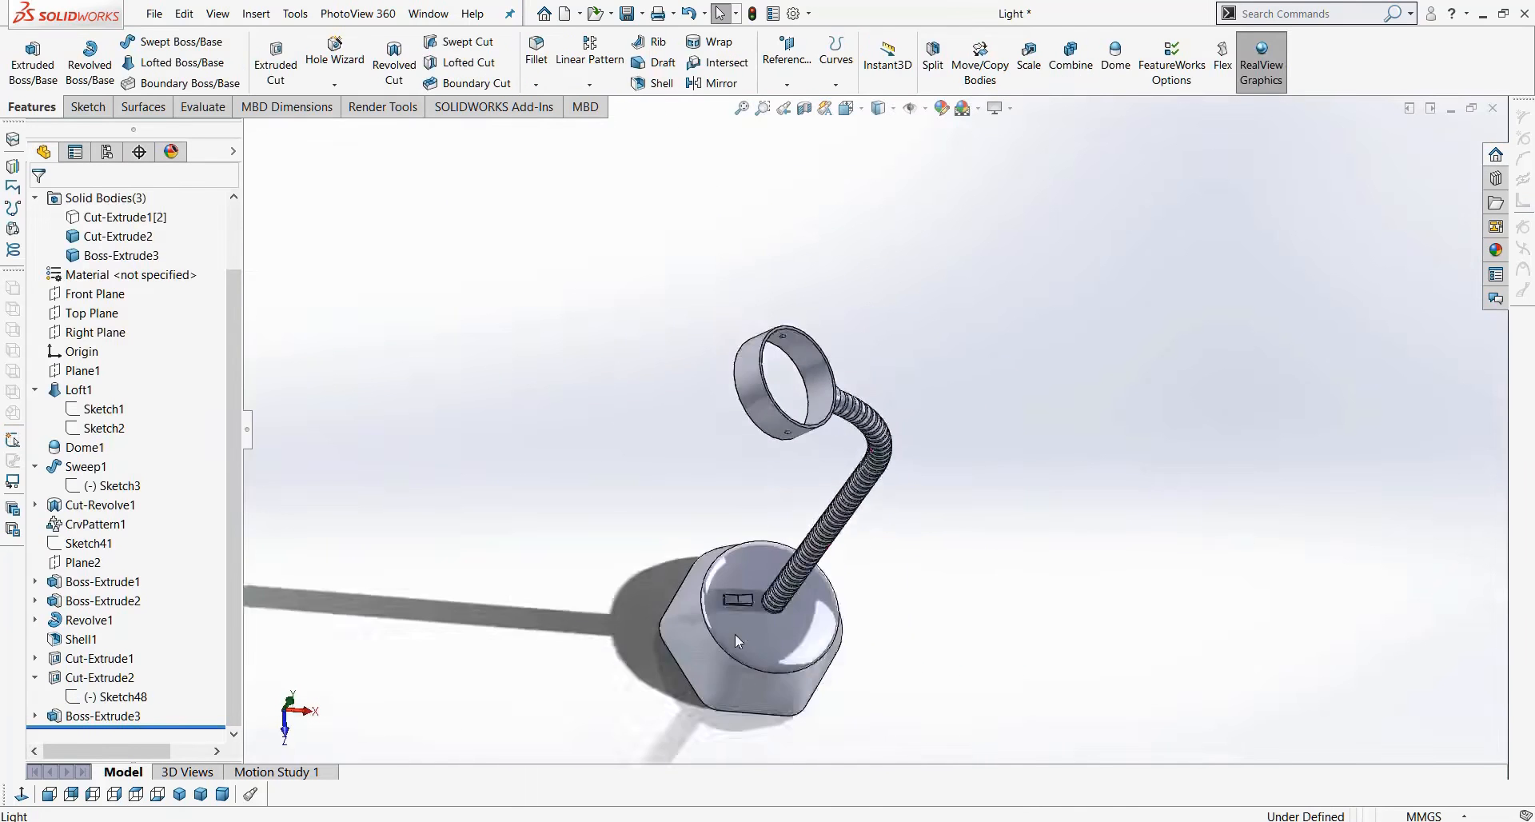
scroll(737, 633, "down", 9)
middle_click_drag(819, 466, 898, 503)
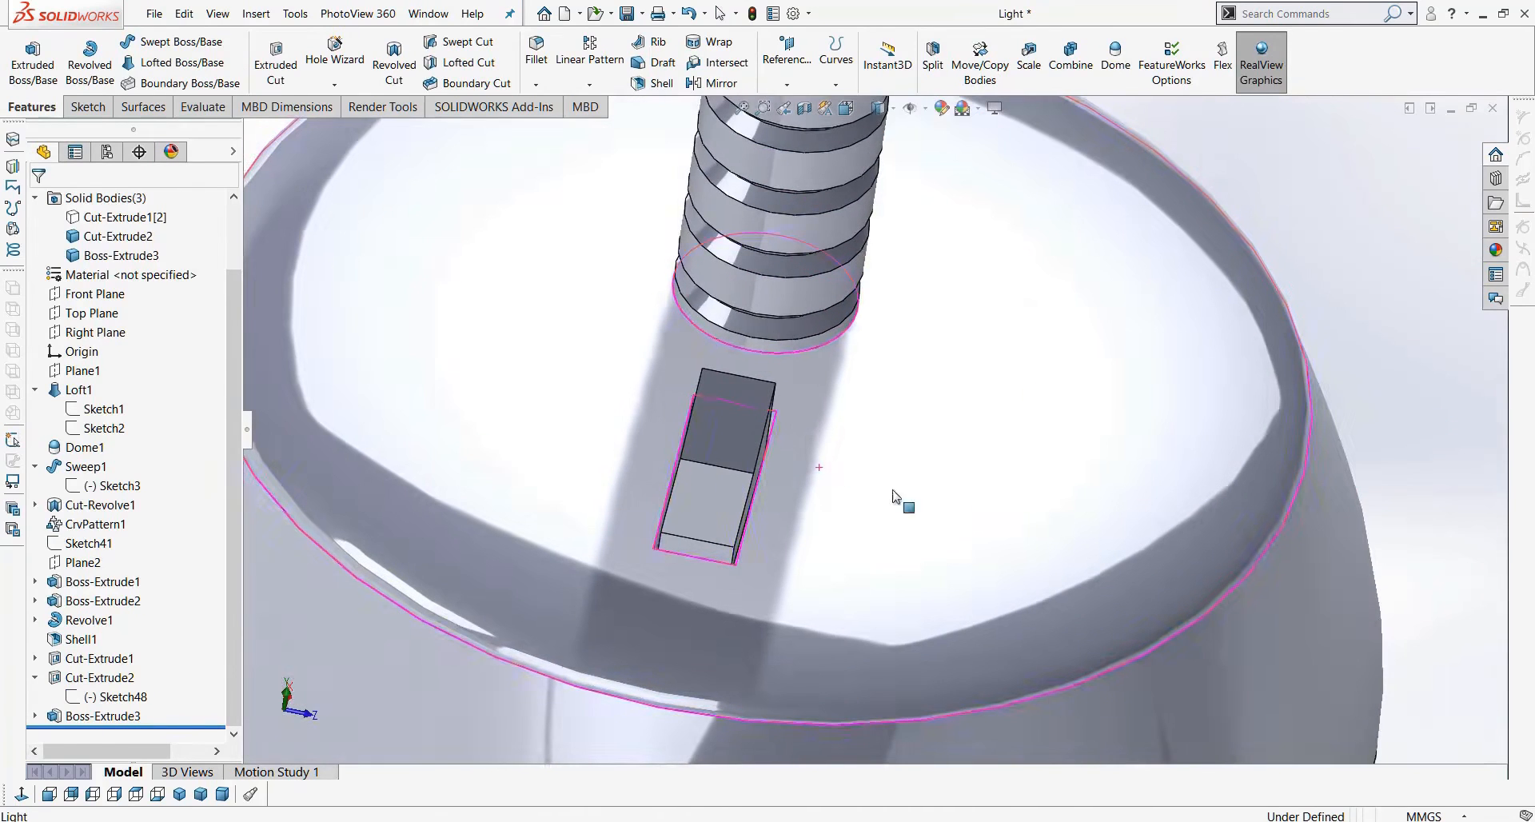
scroll(788, 418, "down", 3)
left_click(536, 50)
middle_click_drag(761, 432, 751, 360)
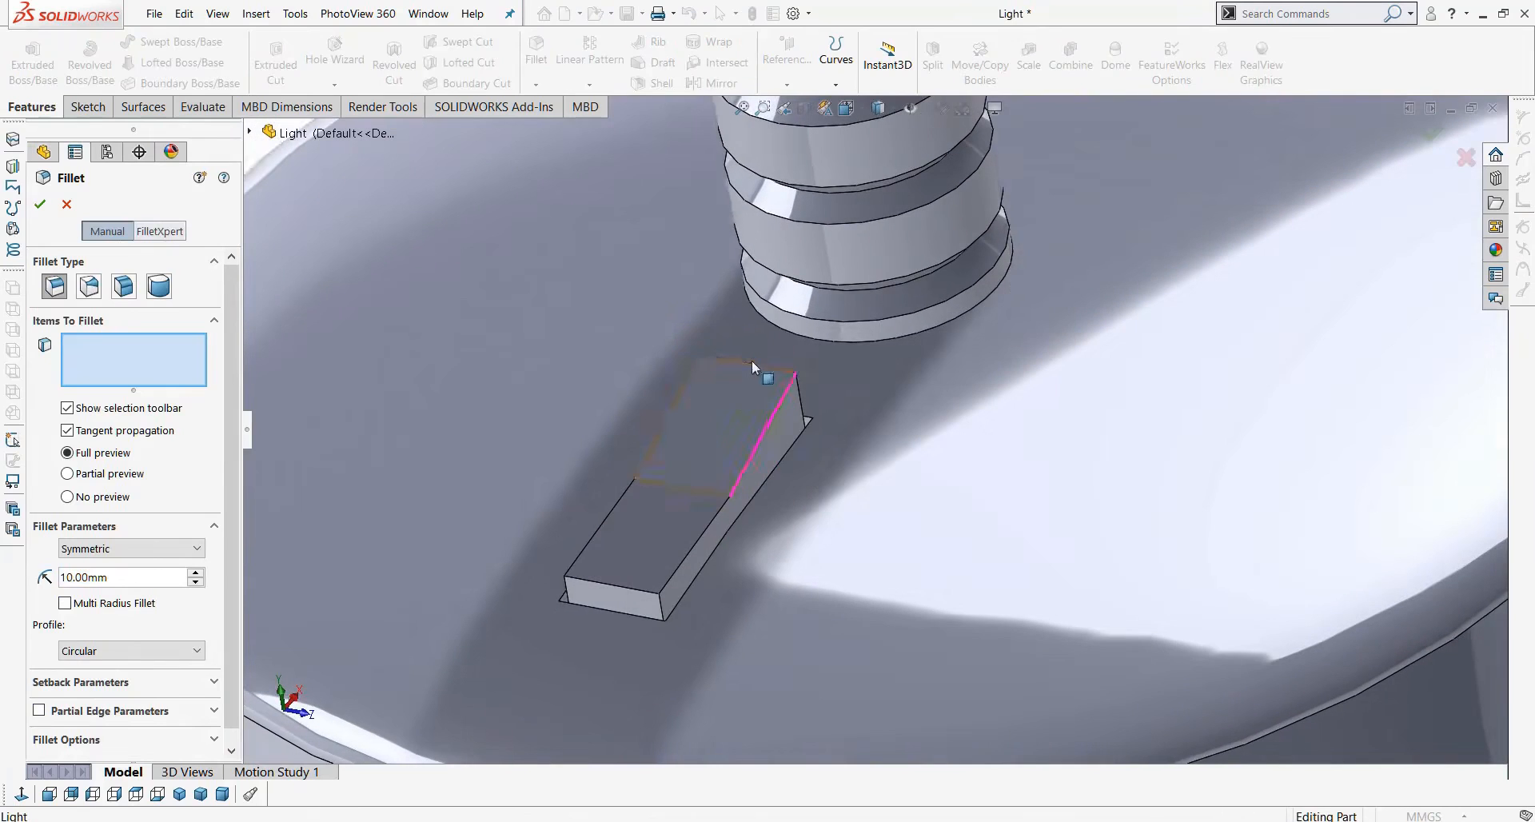
left_click(754, 366)
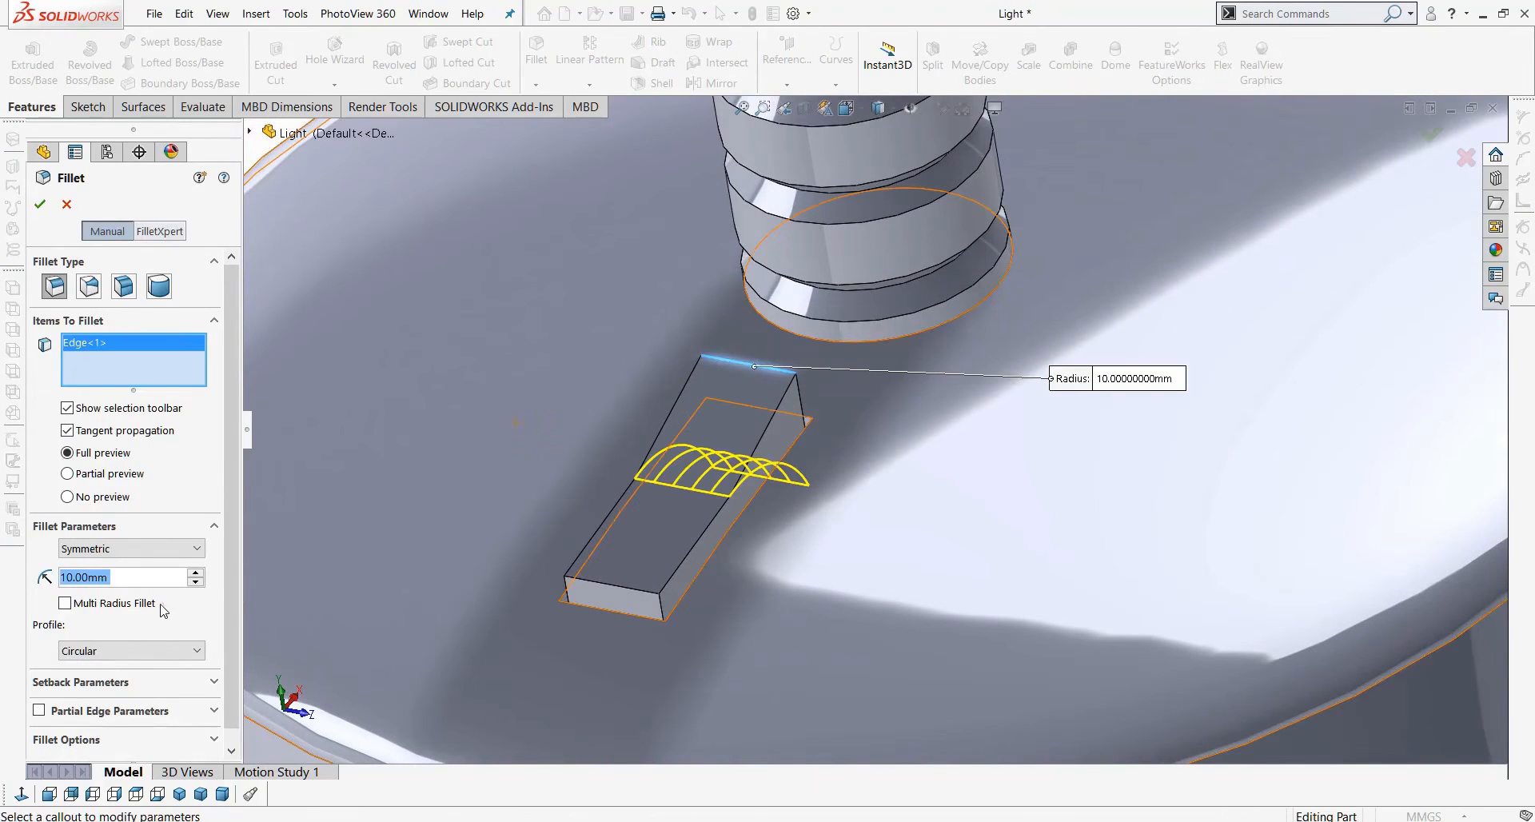
type("1")
key("Return")
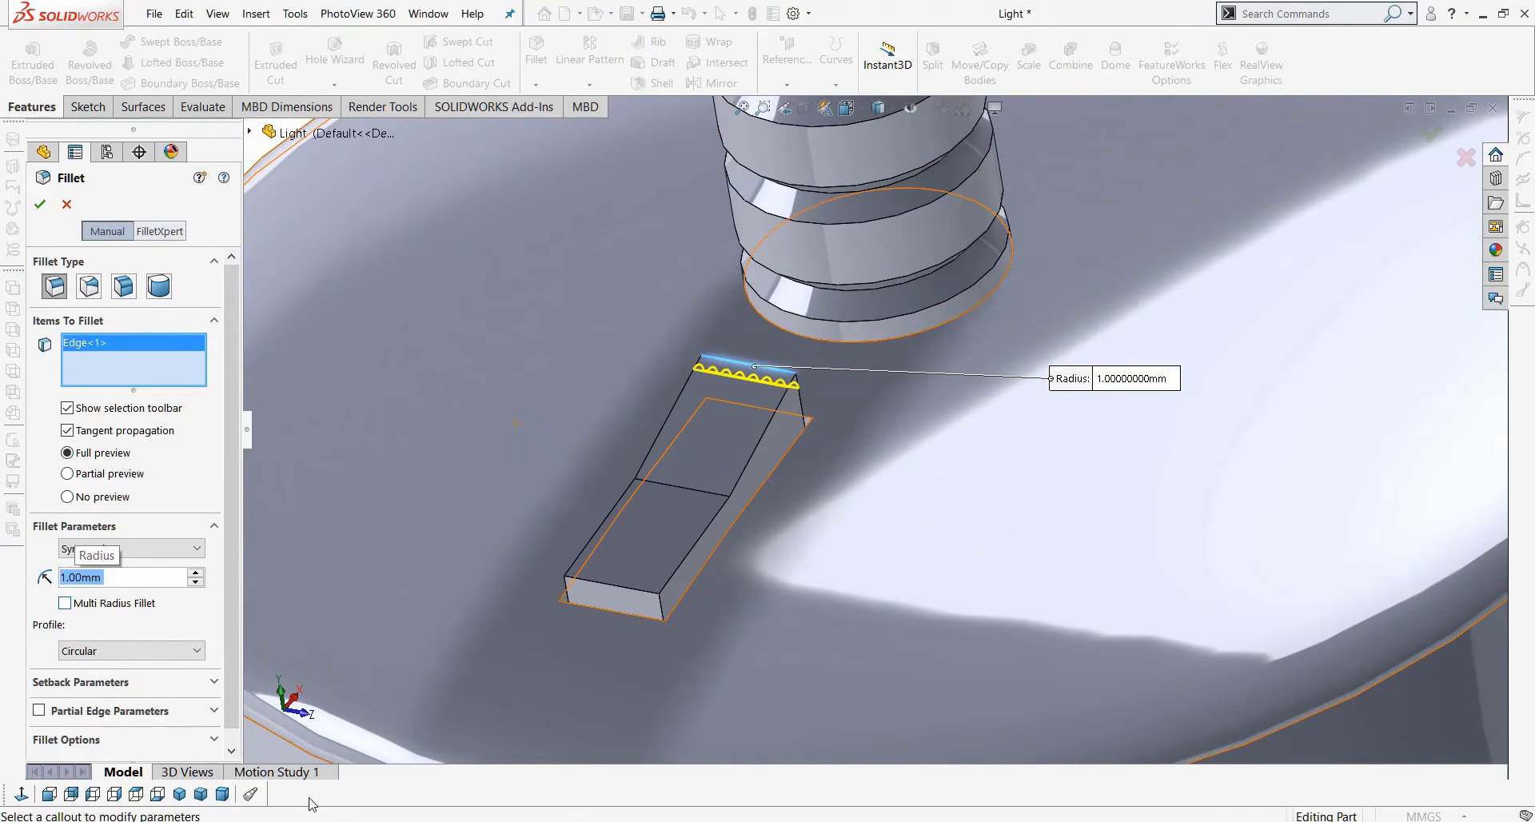
Add the switch's low end edge and both top faces to the fillet, removing the mistakenly picked third edge.
left_click(625, 587)
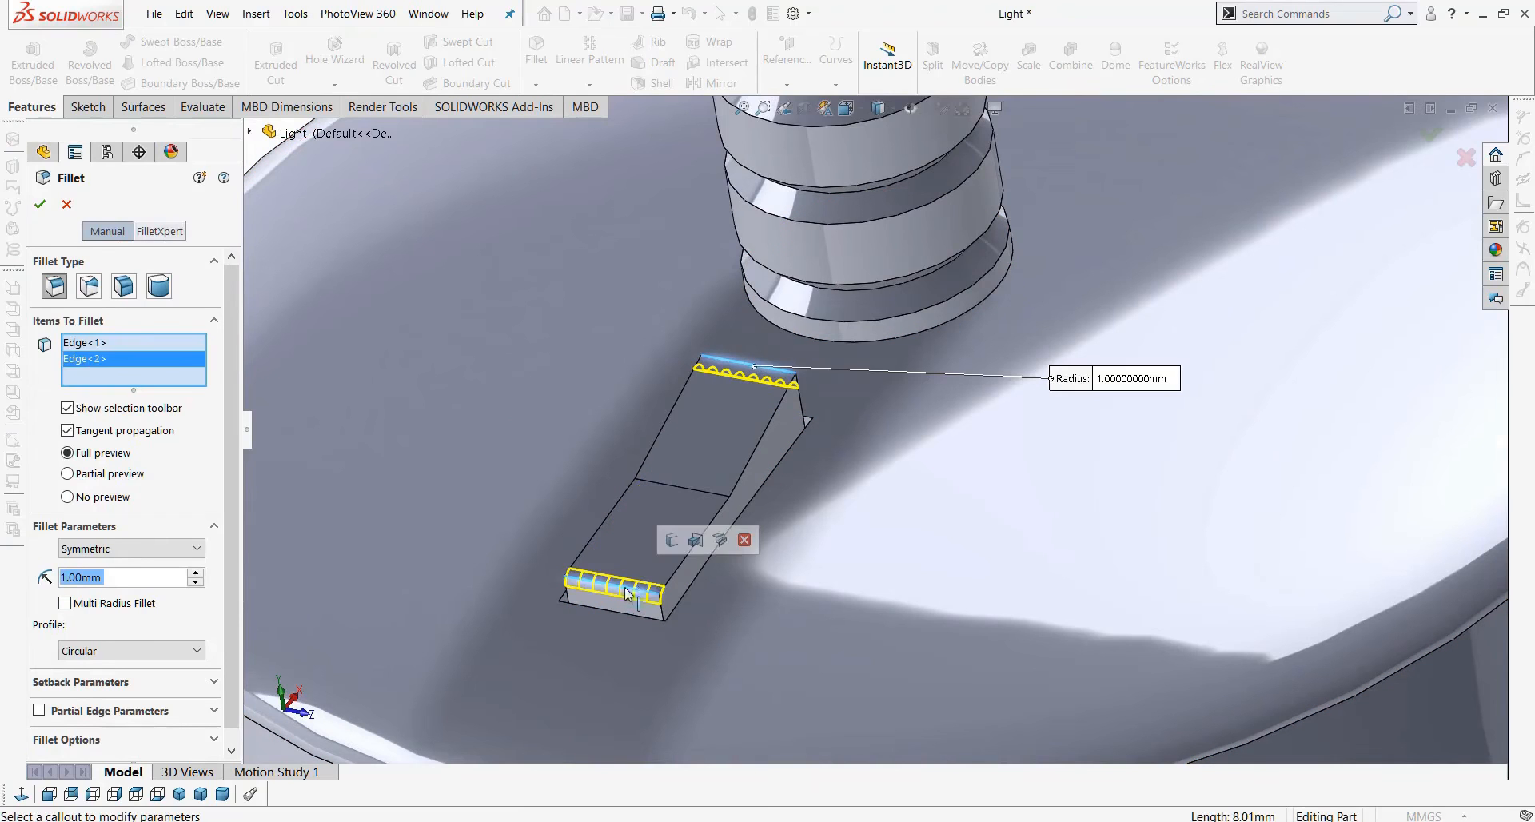
left_click(649, 553)
left_click(644, 554)
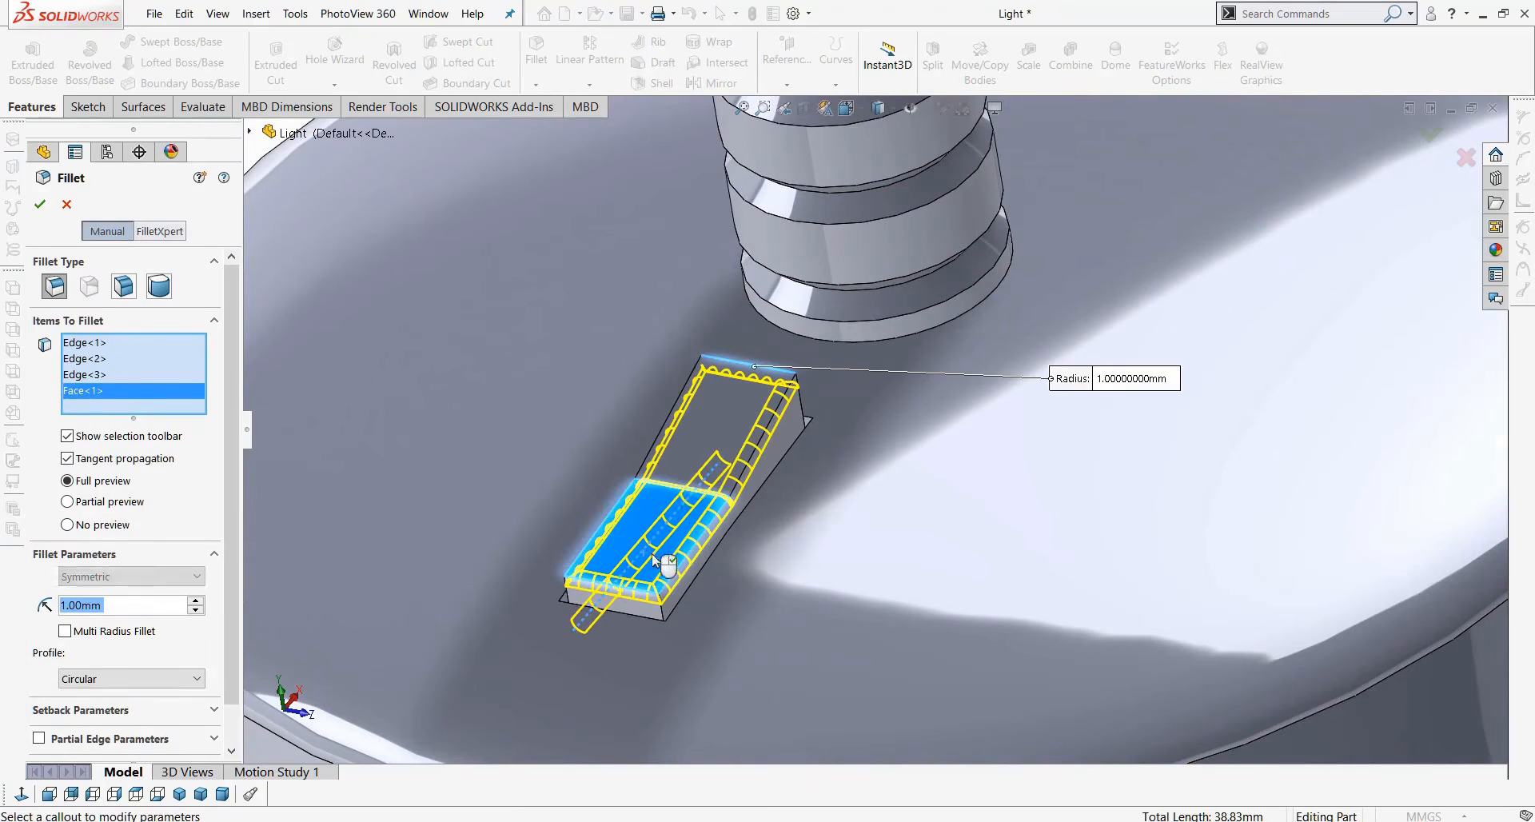
left_click(671, 455)
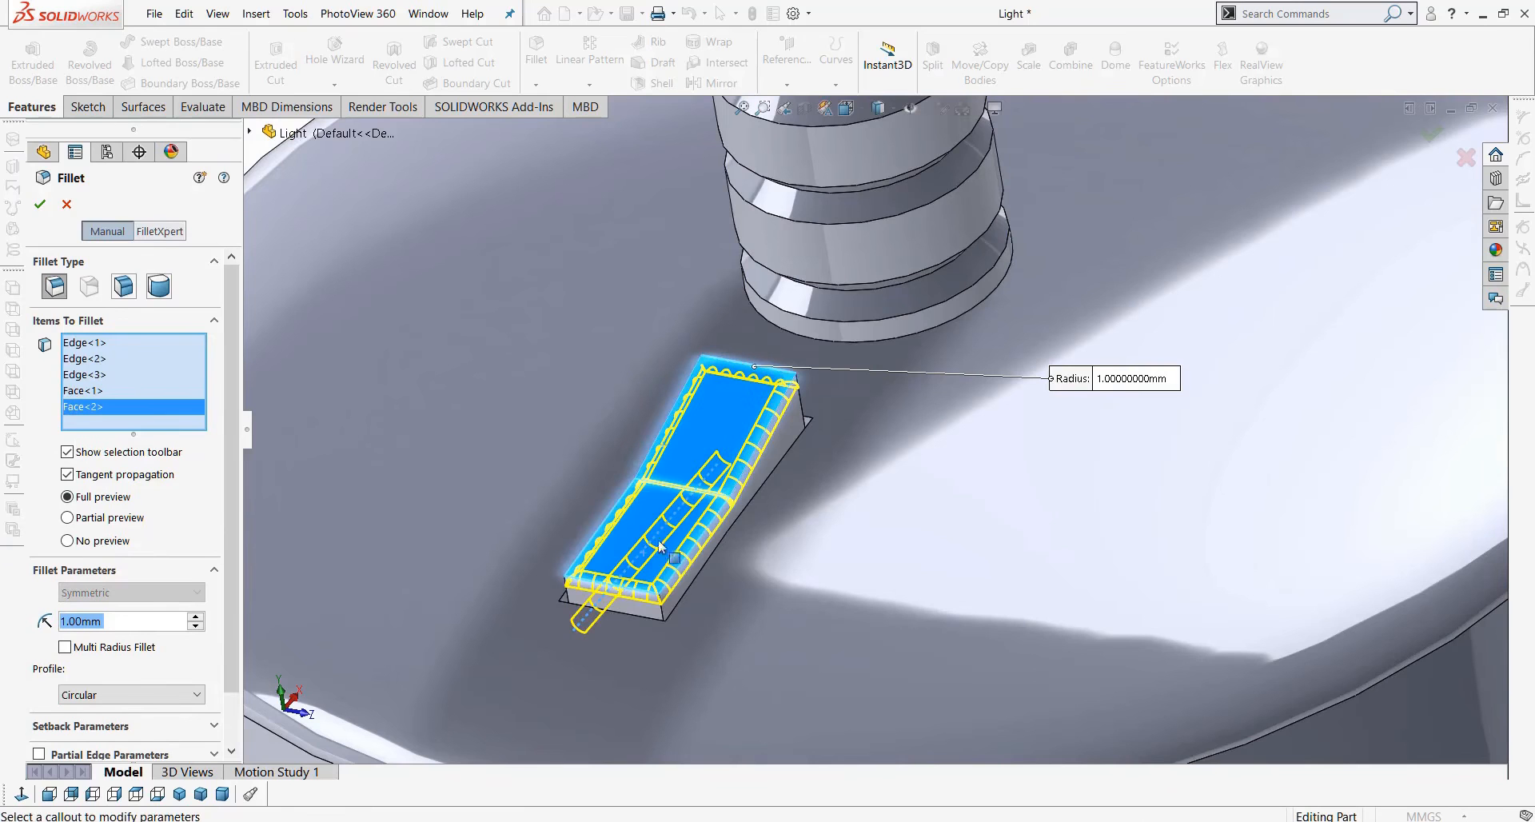
right_click(87, 376)
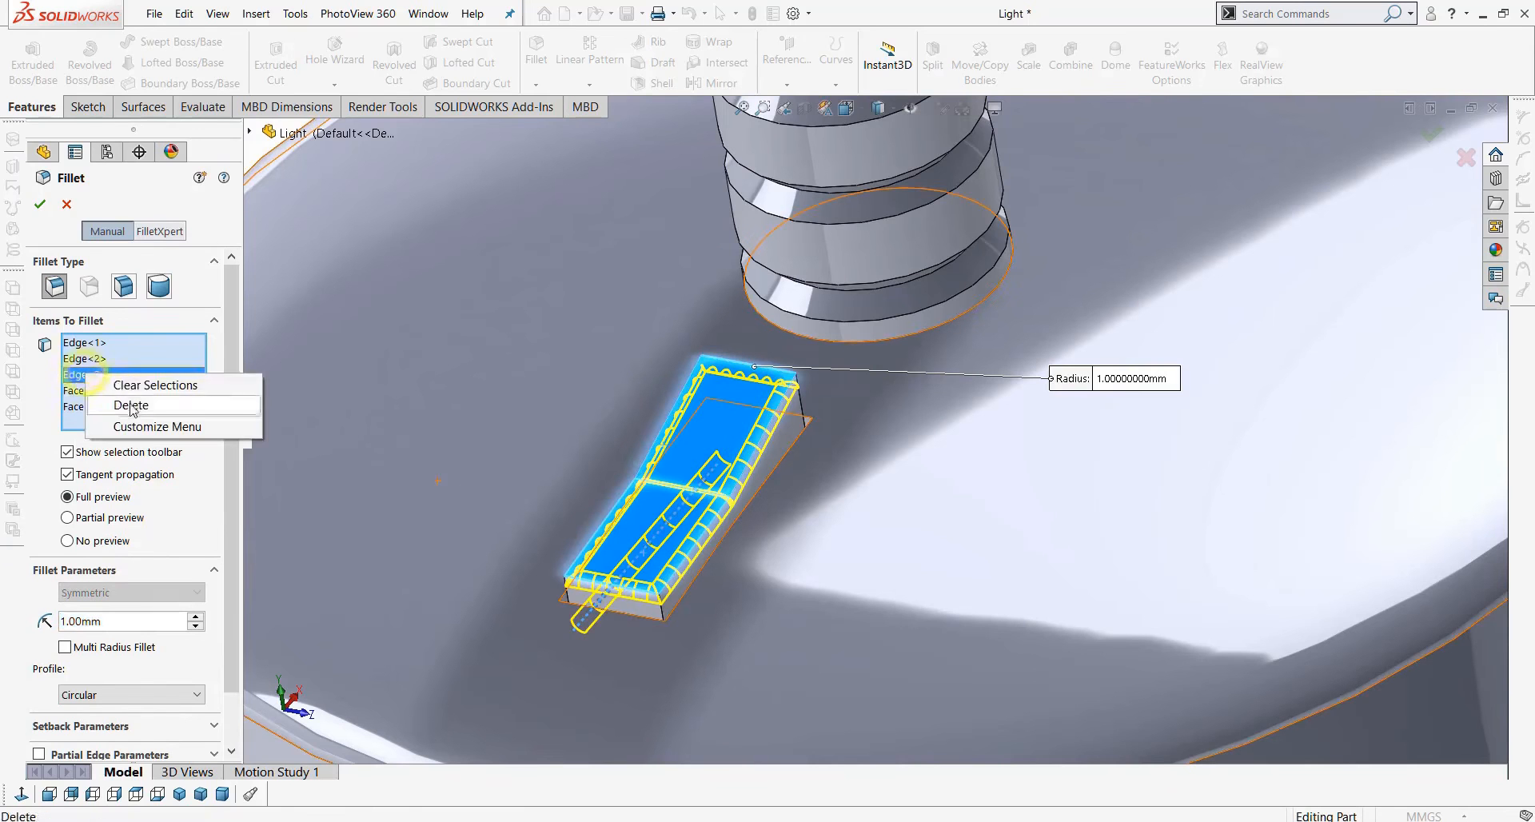
left_click(133, 409)
Add the switch's four vertical corner edges to the 1 mm fillet and apply it.
middle_click_drag(612, 498, 636, 582)
scroll(656, 571, "down", 2)
scroll(636, 581, "down", 1)
left_click(646, 577)
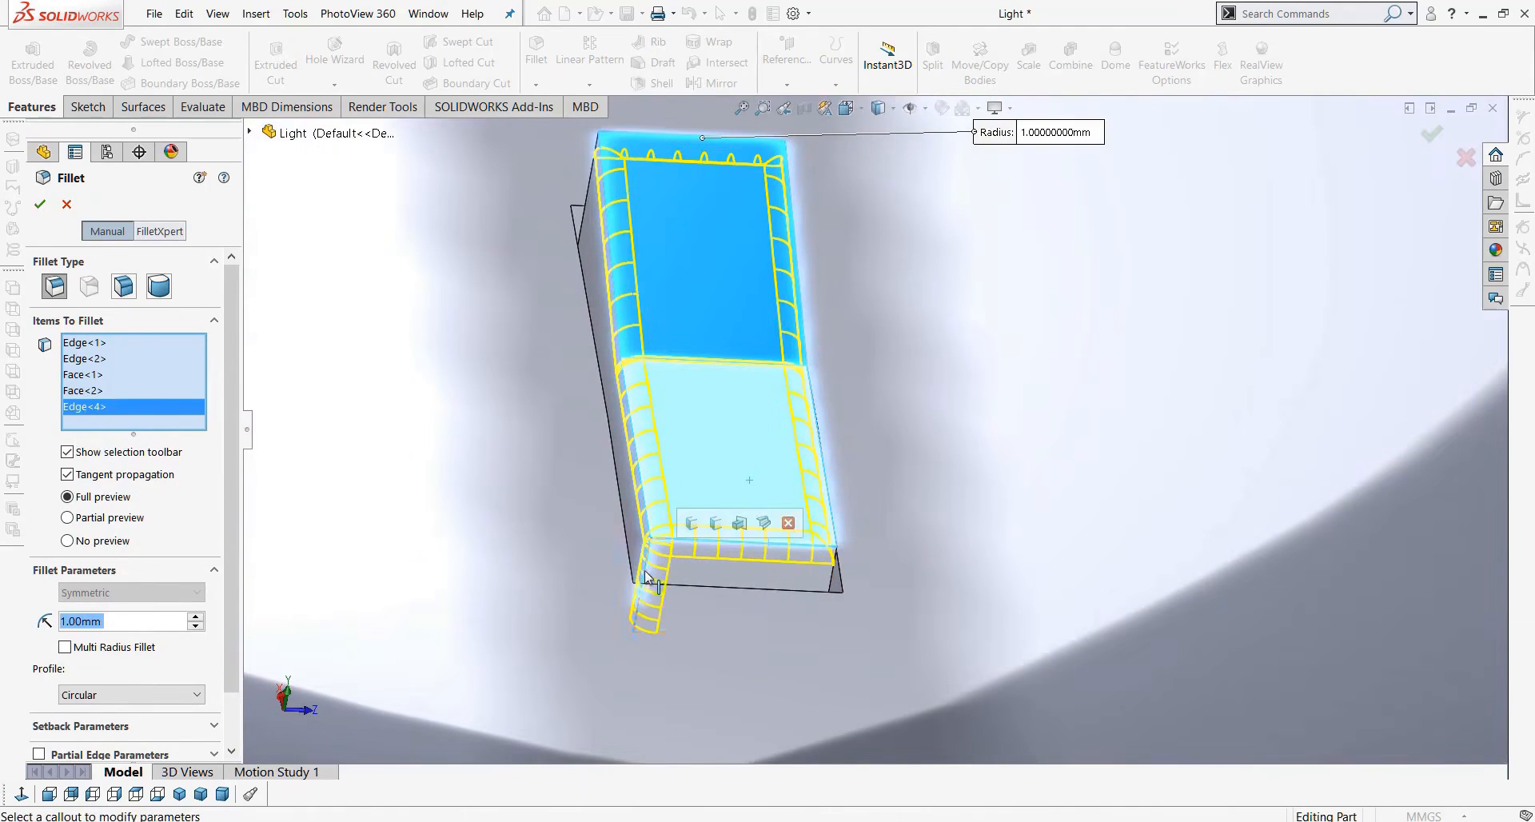
left_click(833, 588)
middle_click_drag(852, 592, 1228, 297)
left_click(1227, 298)
left_click(1247, 165)
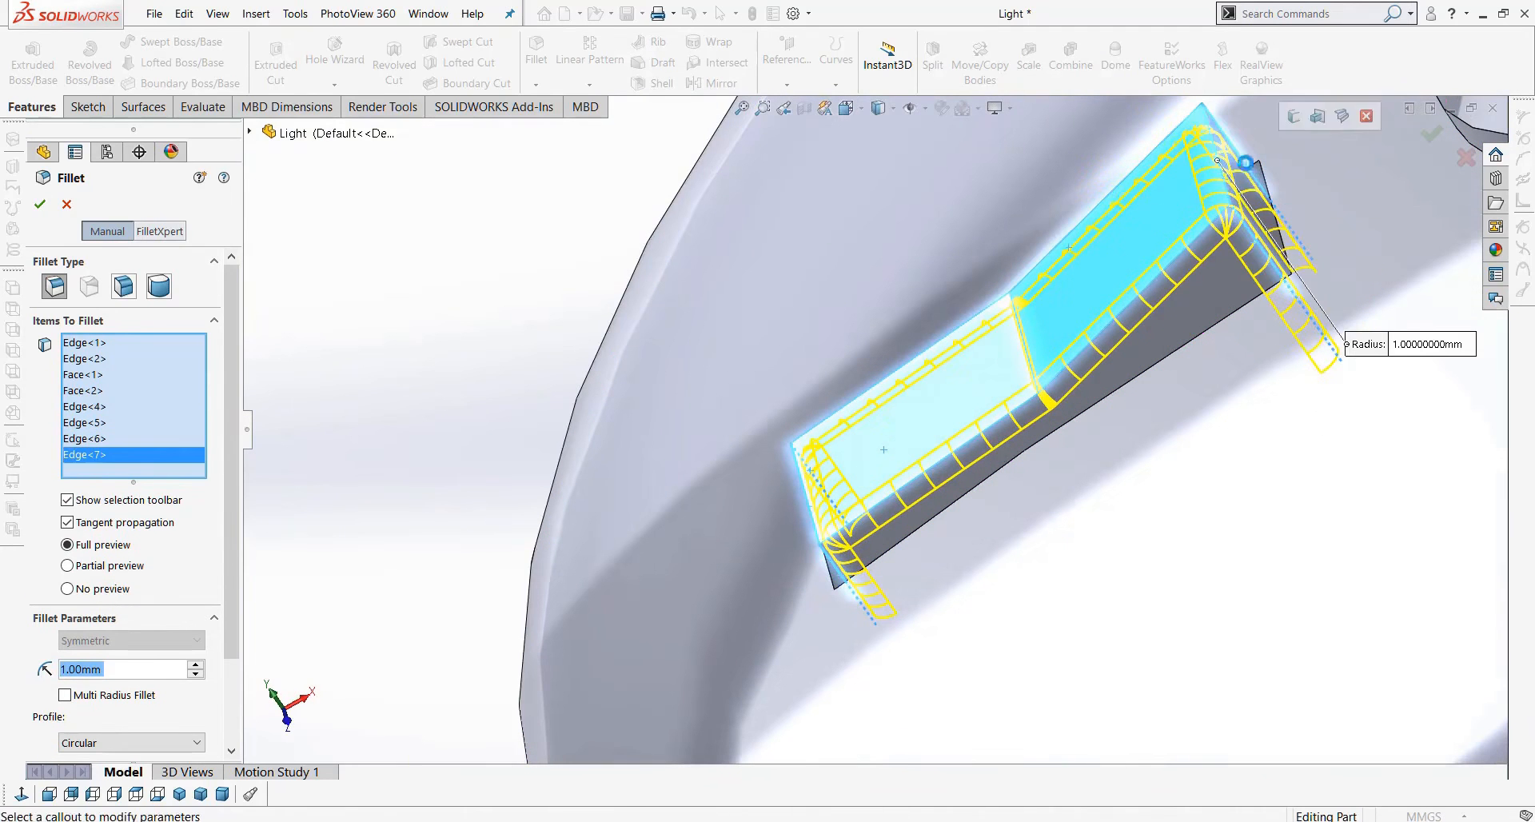
left_click(39, 204)
Select the loop of four edges around the rectangular slot opening for a new fillet.
middle_click_drag(775, 604, 813, 476)
scroll(824, 471, "down", 3)
scroll(823, 467, "down", 2)
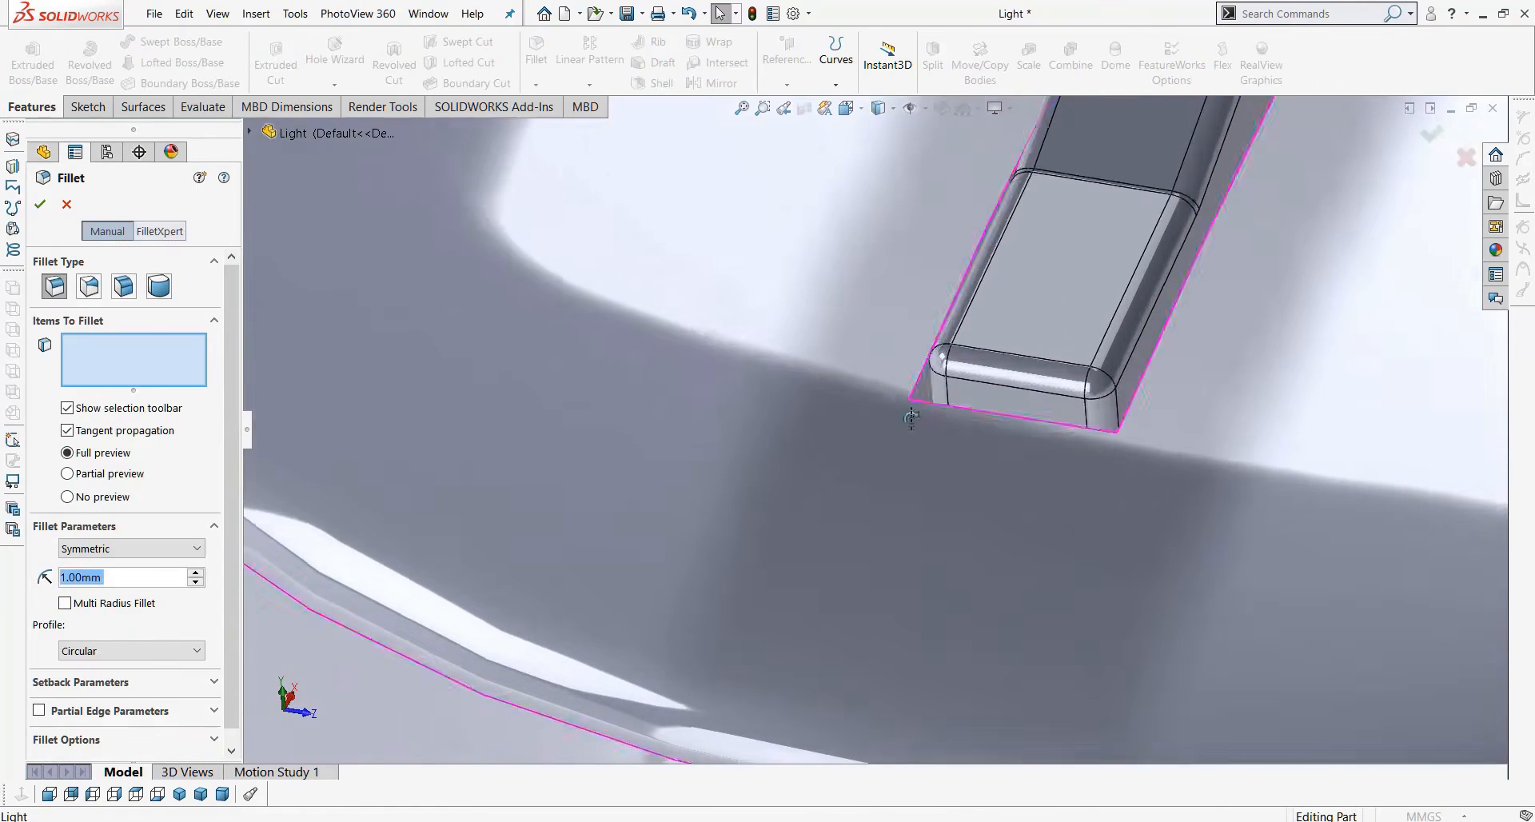
scroll(934, 412, "down", 5)
middle_click_drag(939, 440, 917, 318)
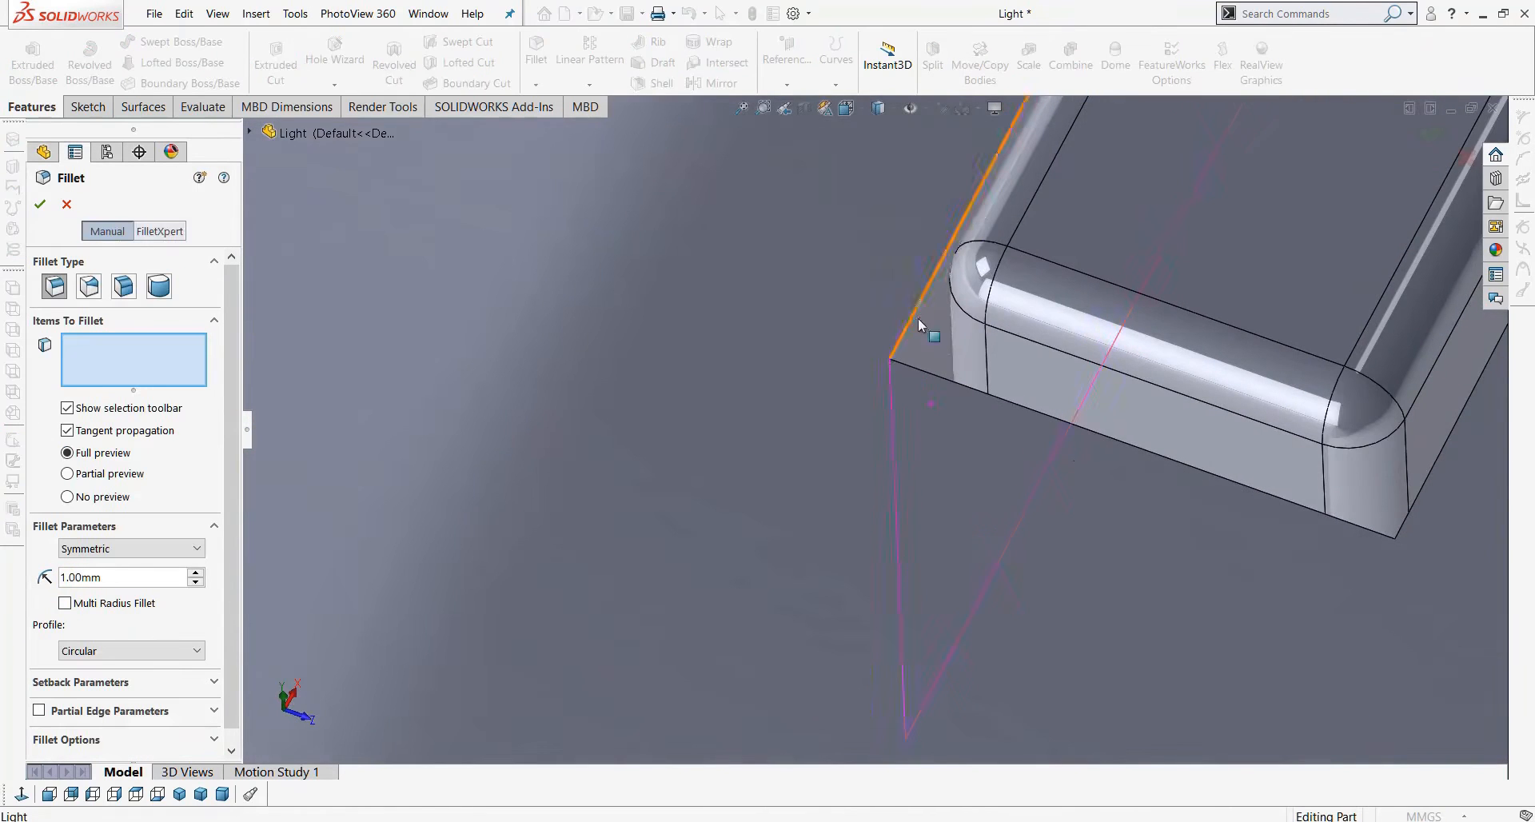
left_click(913, 319)
left_click(964, 275)
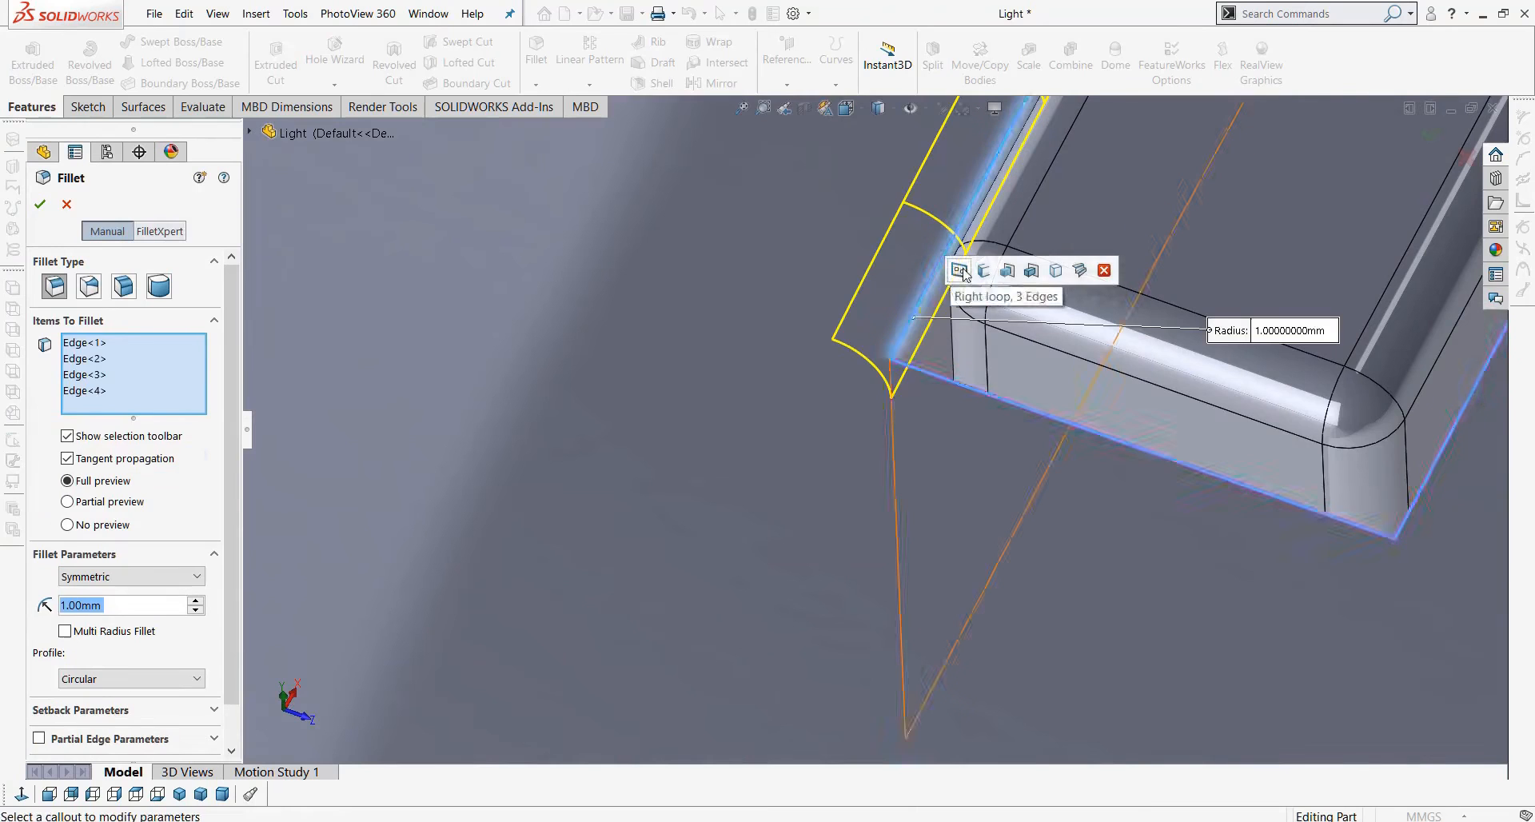
Set the slot opening's fillet radius to 0.5 mm and apply the fillet.
scroll(1034, 371, "up", 6)
middle_click_drag(1089, 280, 1120, 156)
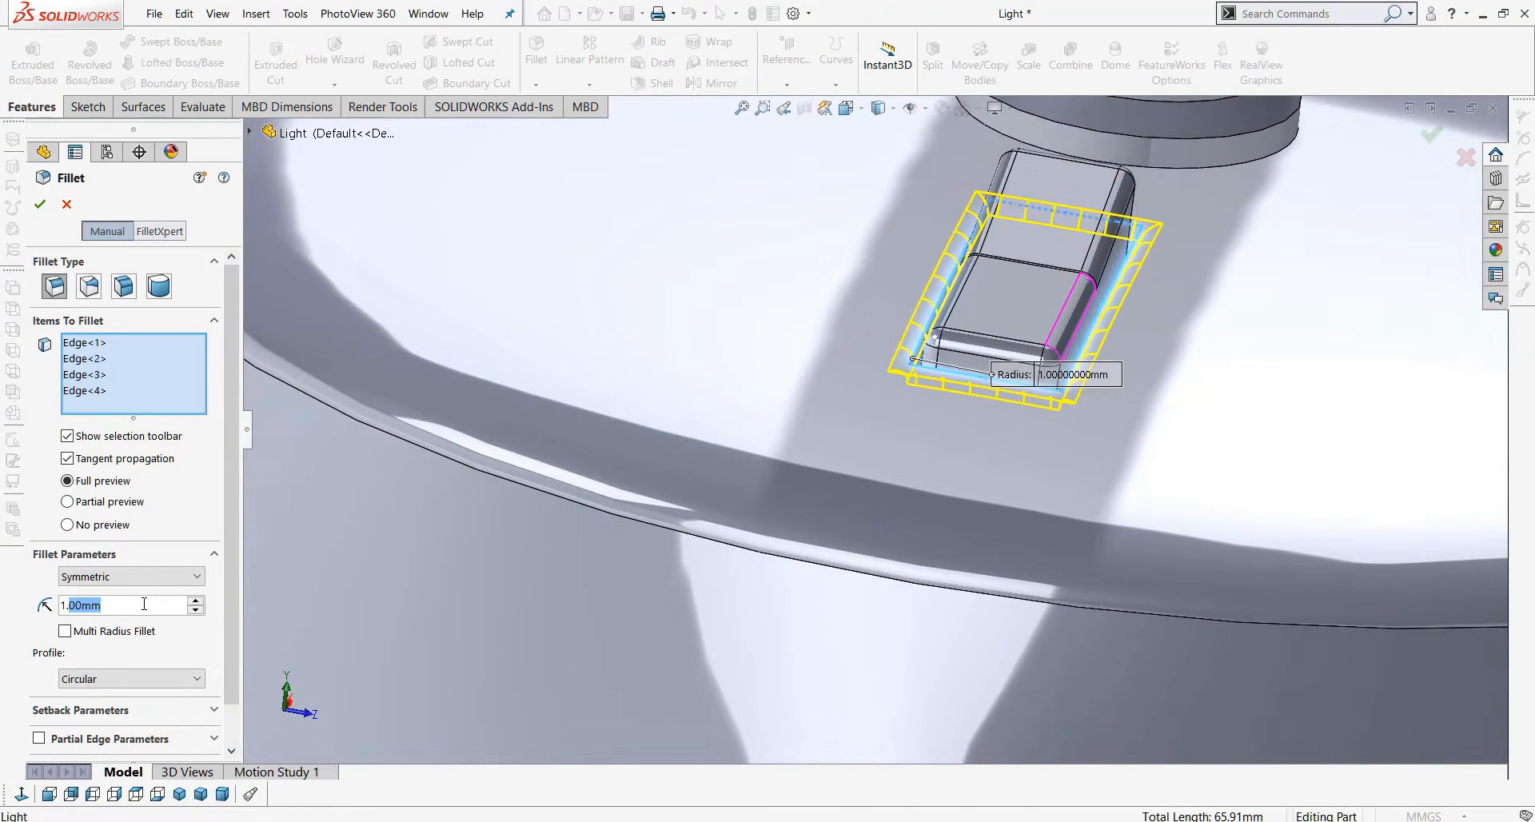
type("0.5")
key("Return")
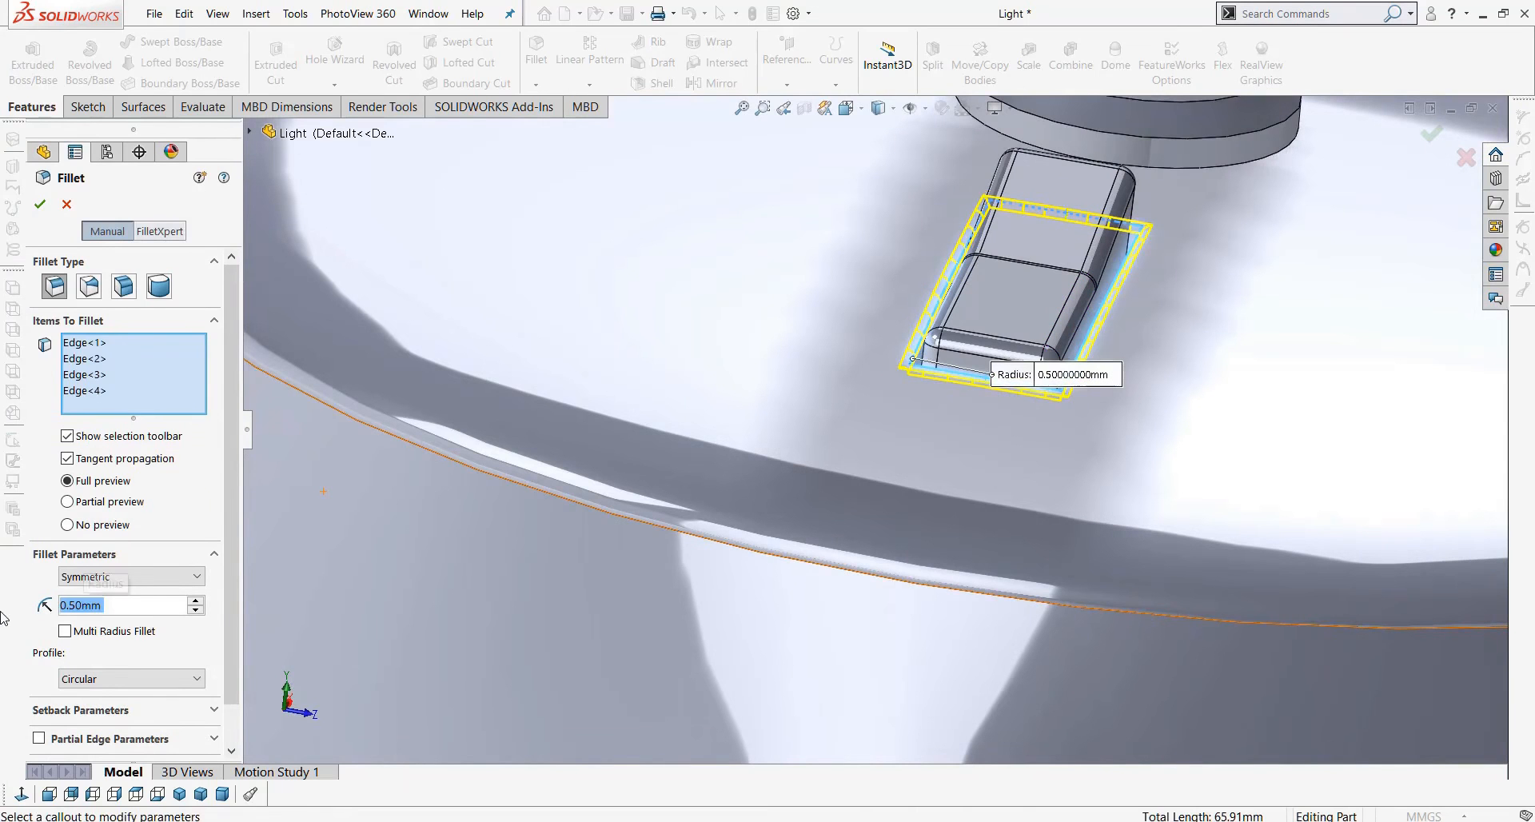
left_click(40, 204)
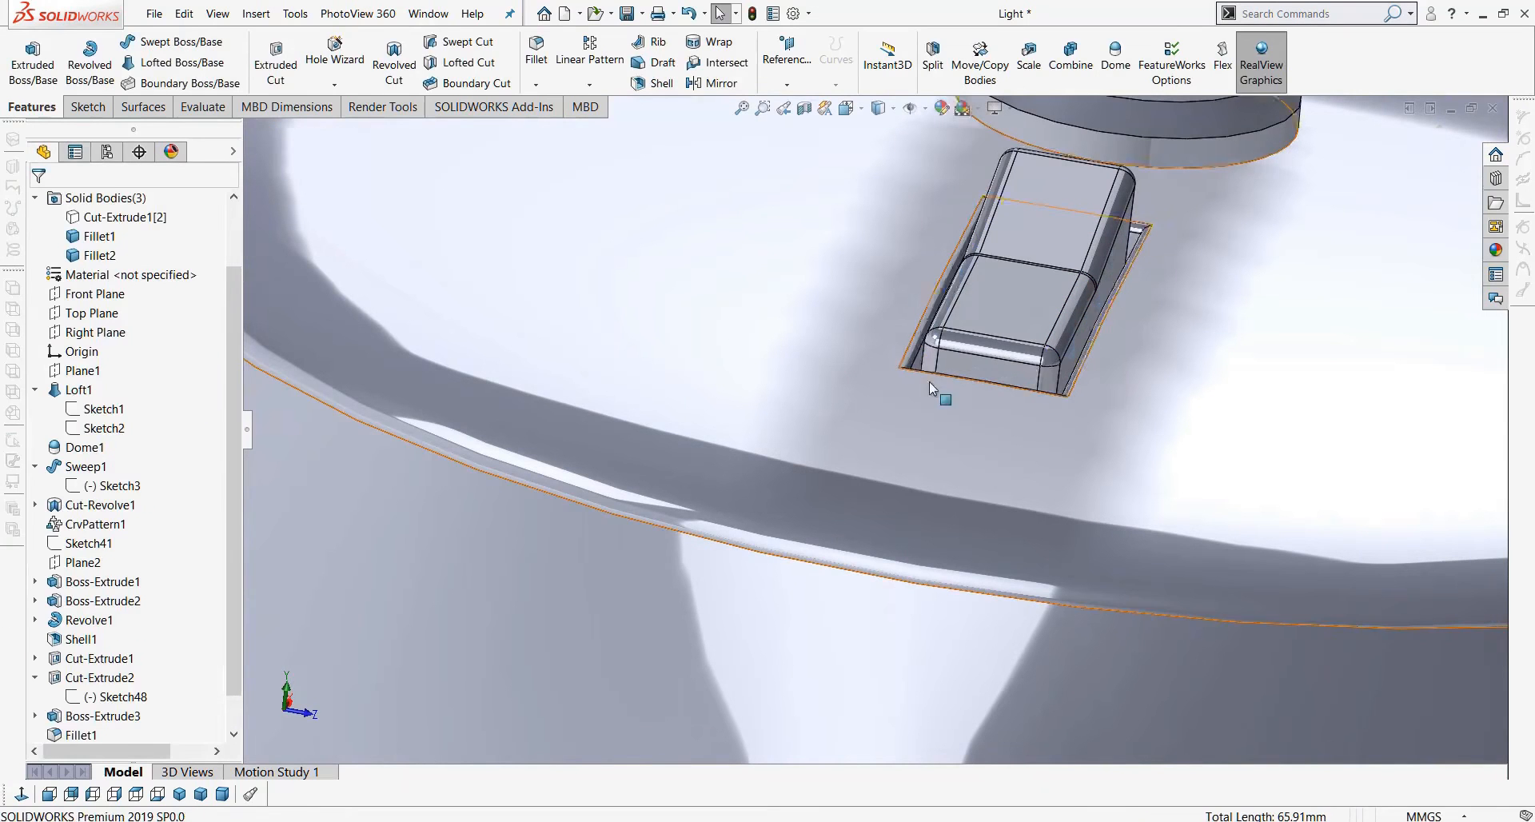
scroll(928, 381, "up", 8)
middle_click_drag(964, 317, 902, 397)
scroll(901, 398, "down", 5)
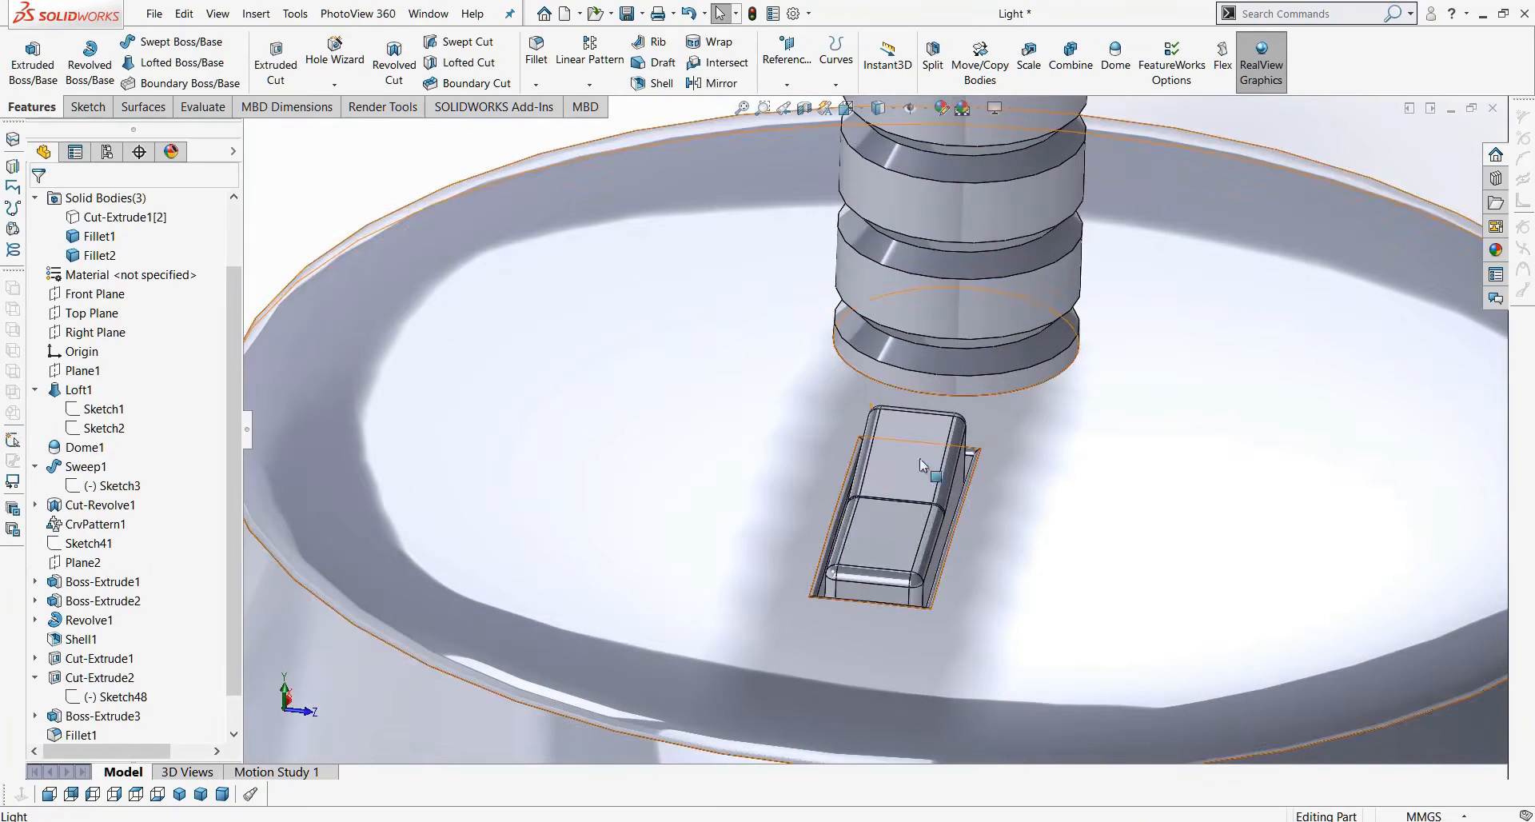
left_click(860, 537)
left_click(96, 107)
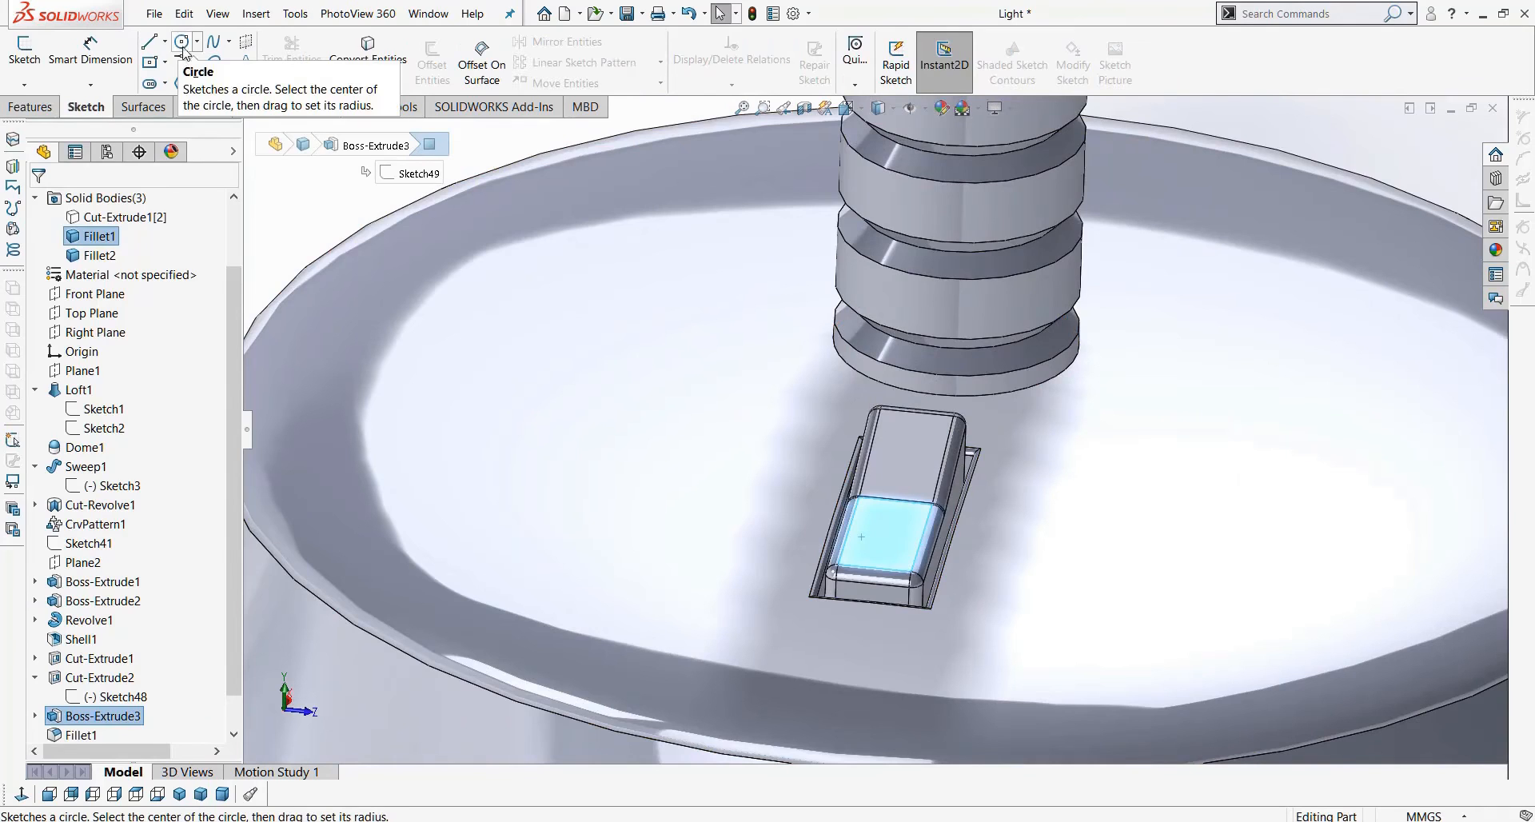
left_click(24, 54)
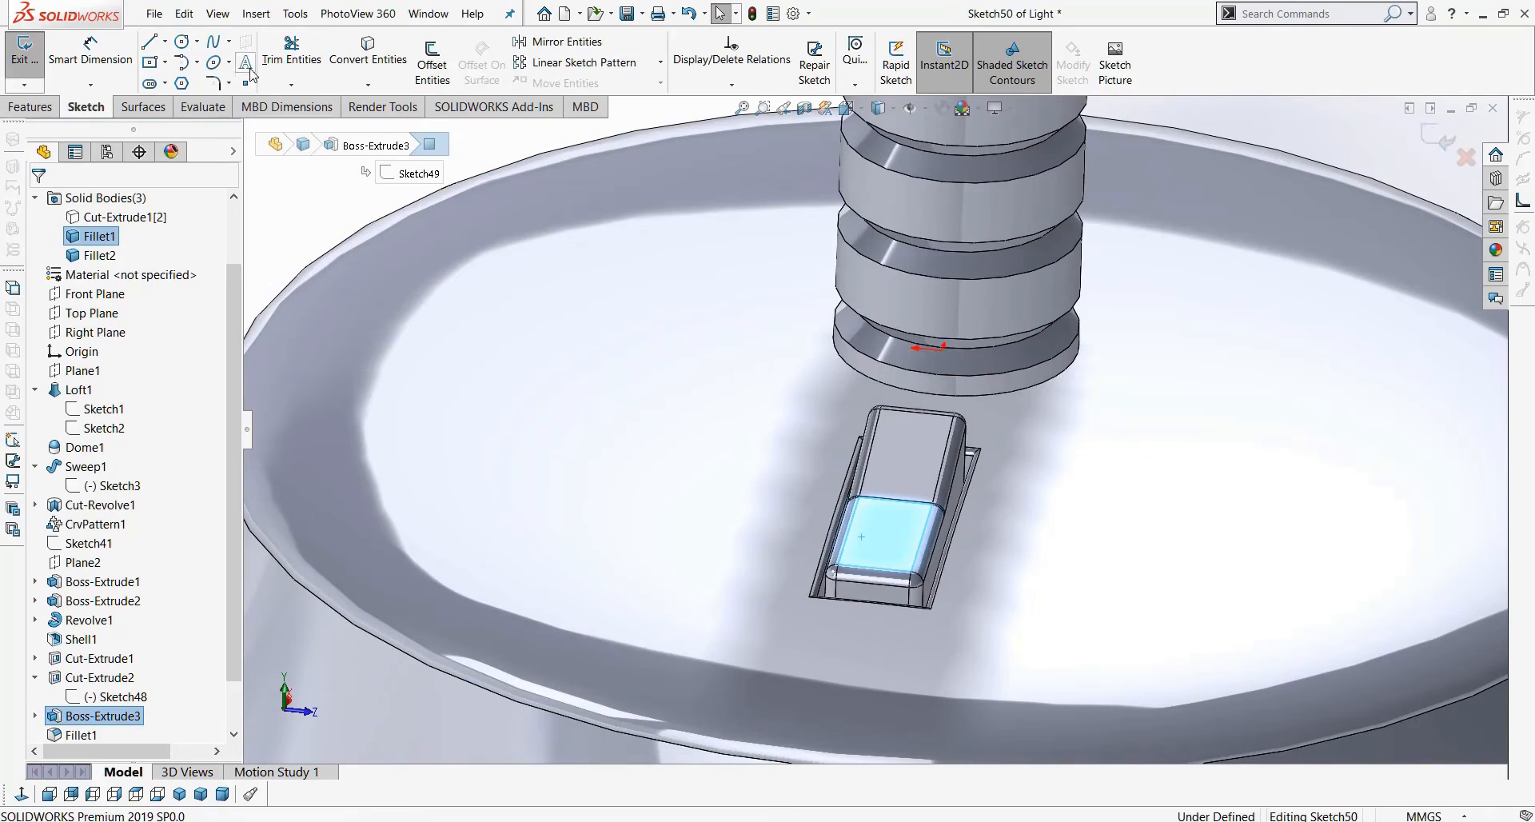
left_click(246, 62)
left_click(21, 794)
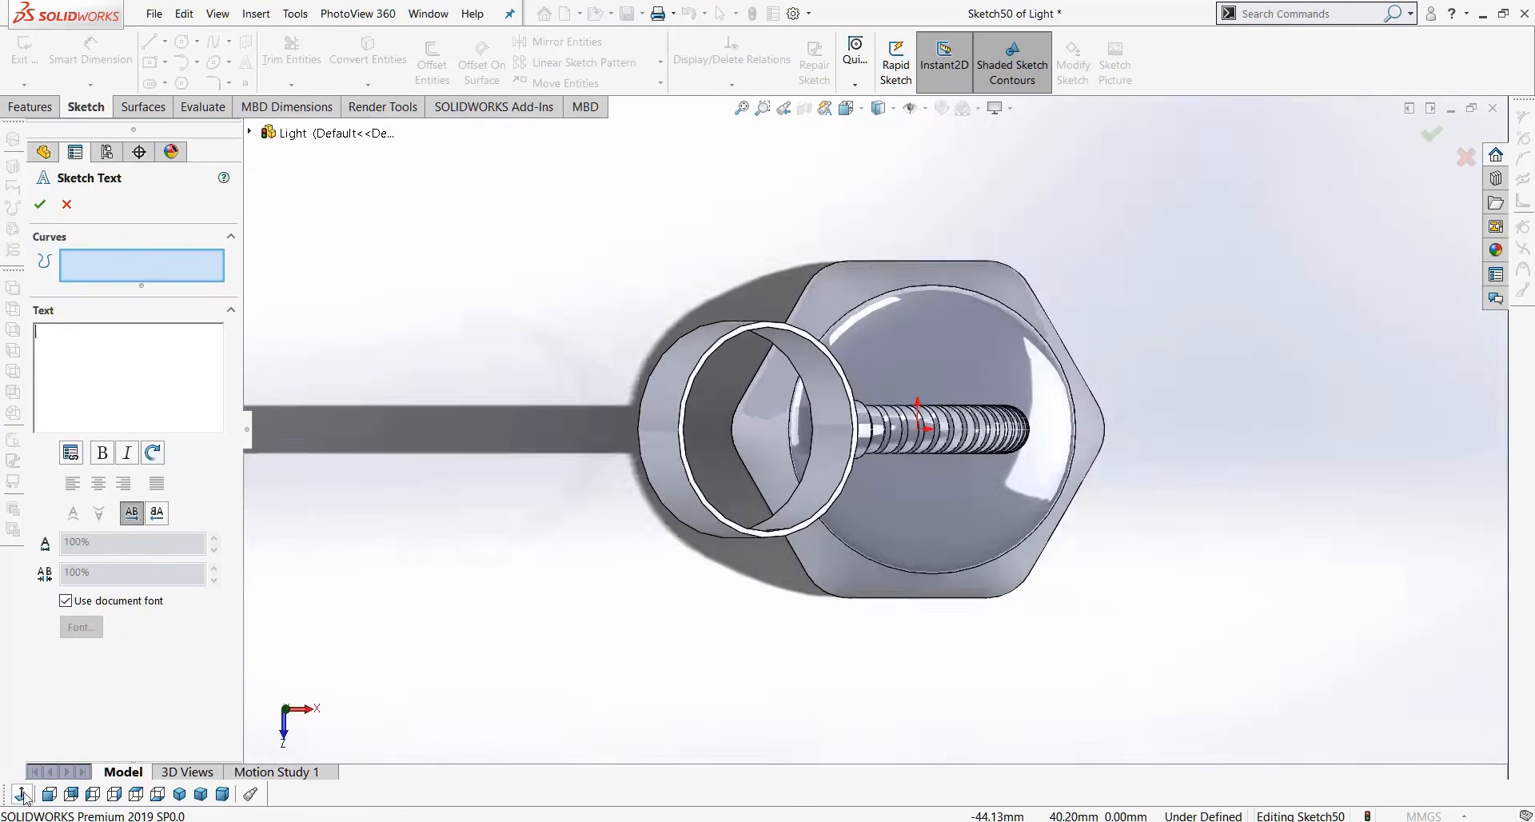
scroll(765, 409, "down", 5)
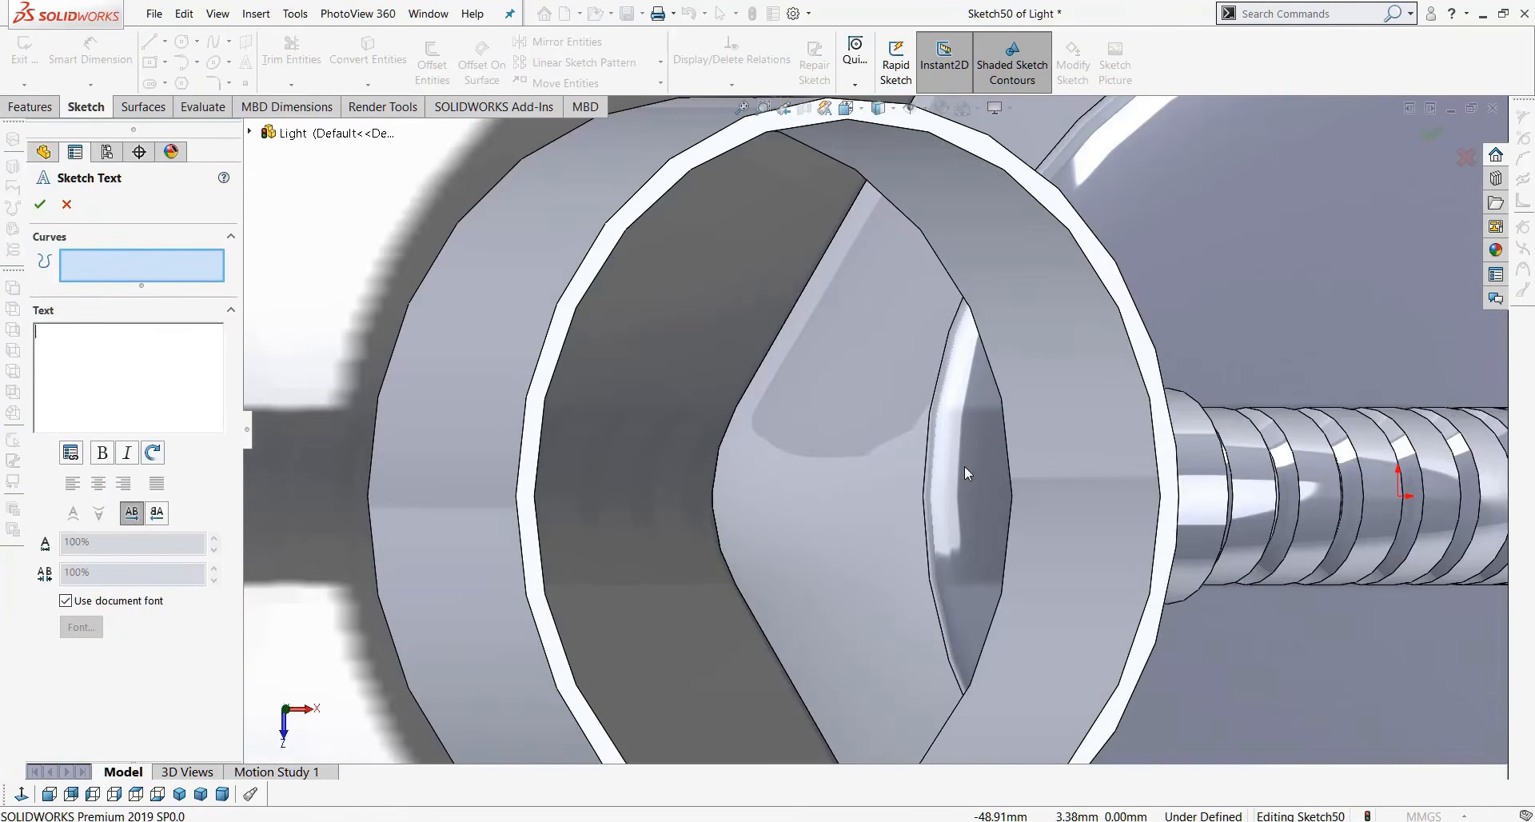
scroll(964, 467, "up", 3)
left_click(67, 204)
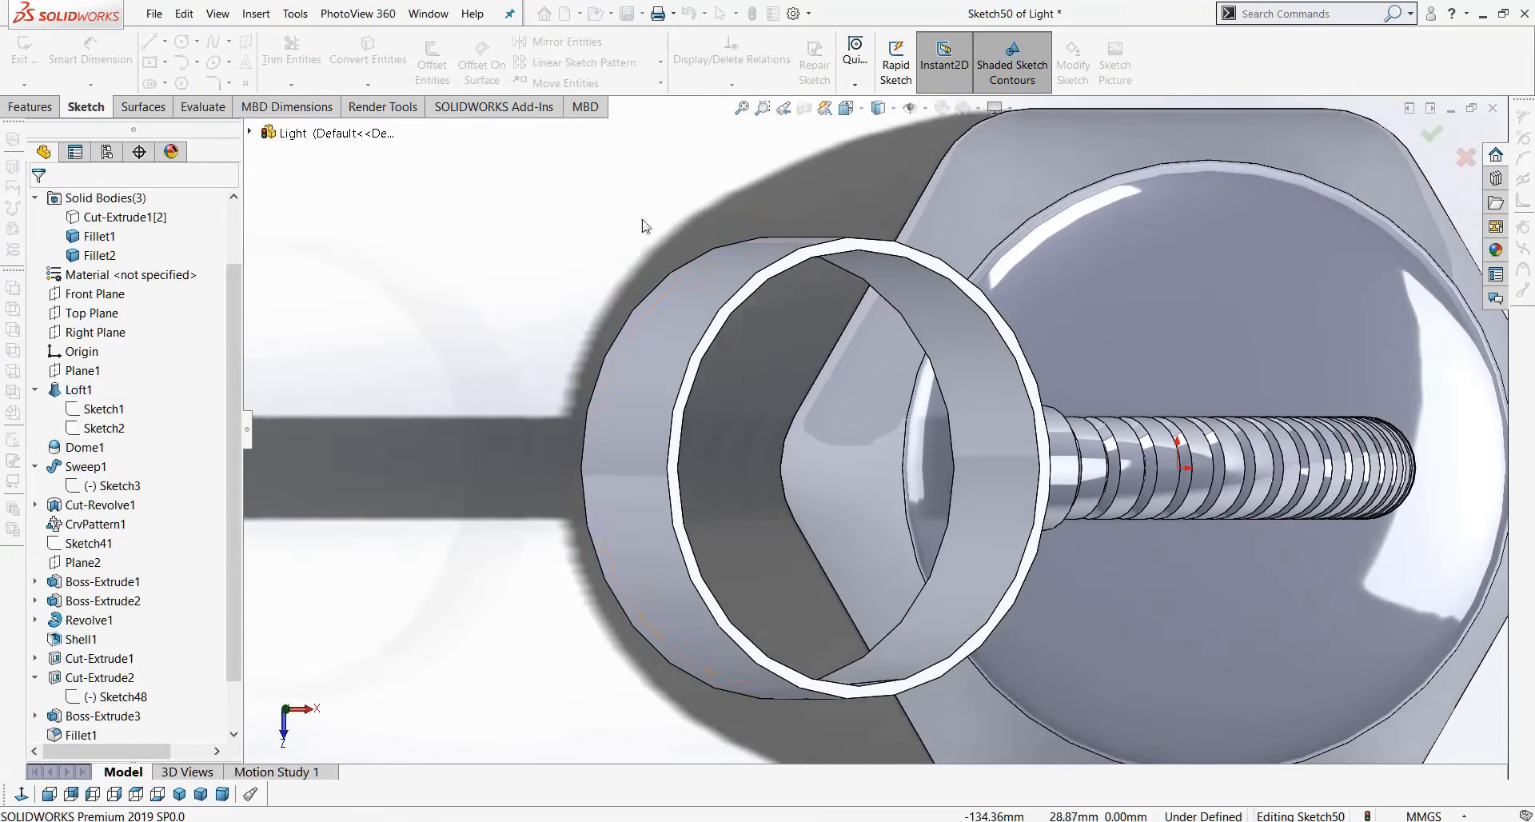
Apply a section view parallel to the base's top that cuts away the lamp head and upper neck.
scroll(1005, 430, "up", 5)
mouse_move(966, 519)
middle_mouse_down()
mouse_move(971, 329)
mouse_move(757, 283)
middle_mouse_up()
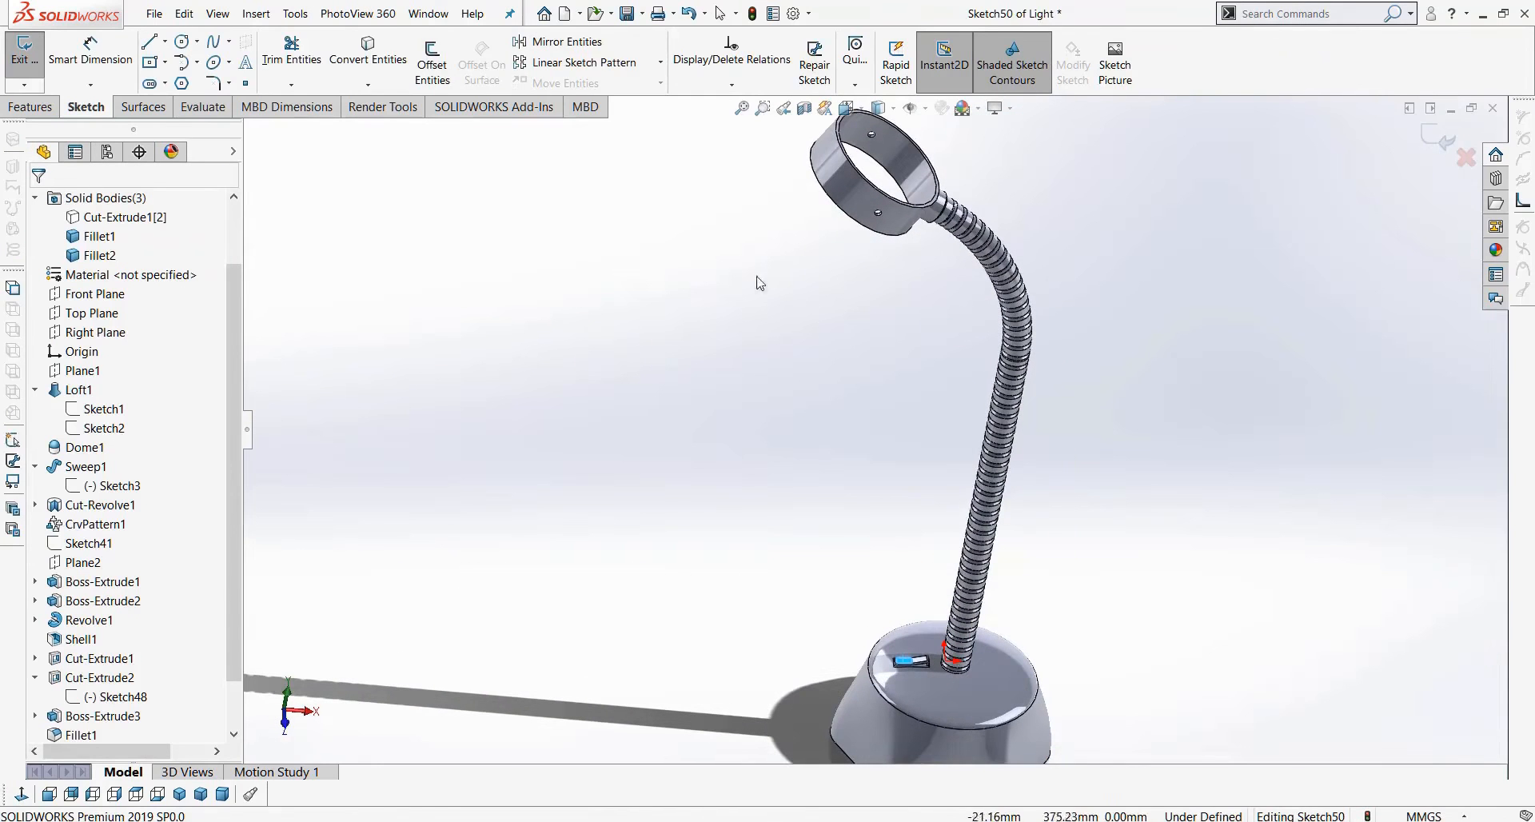
left_click(803, 109)
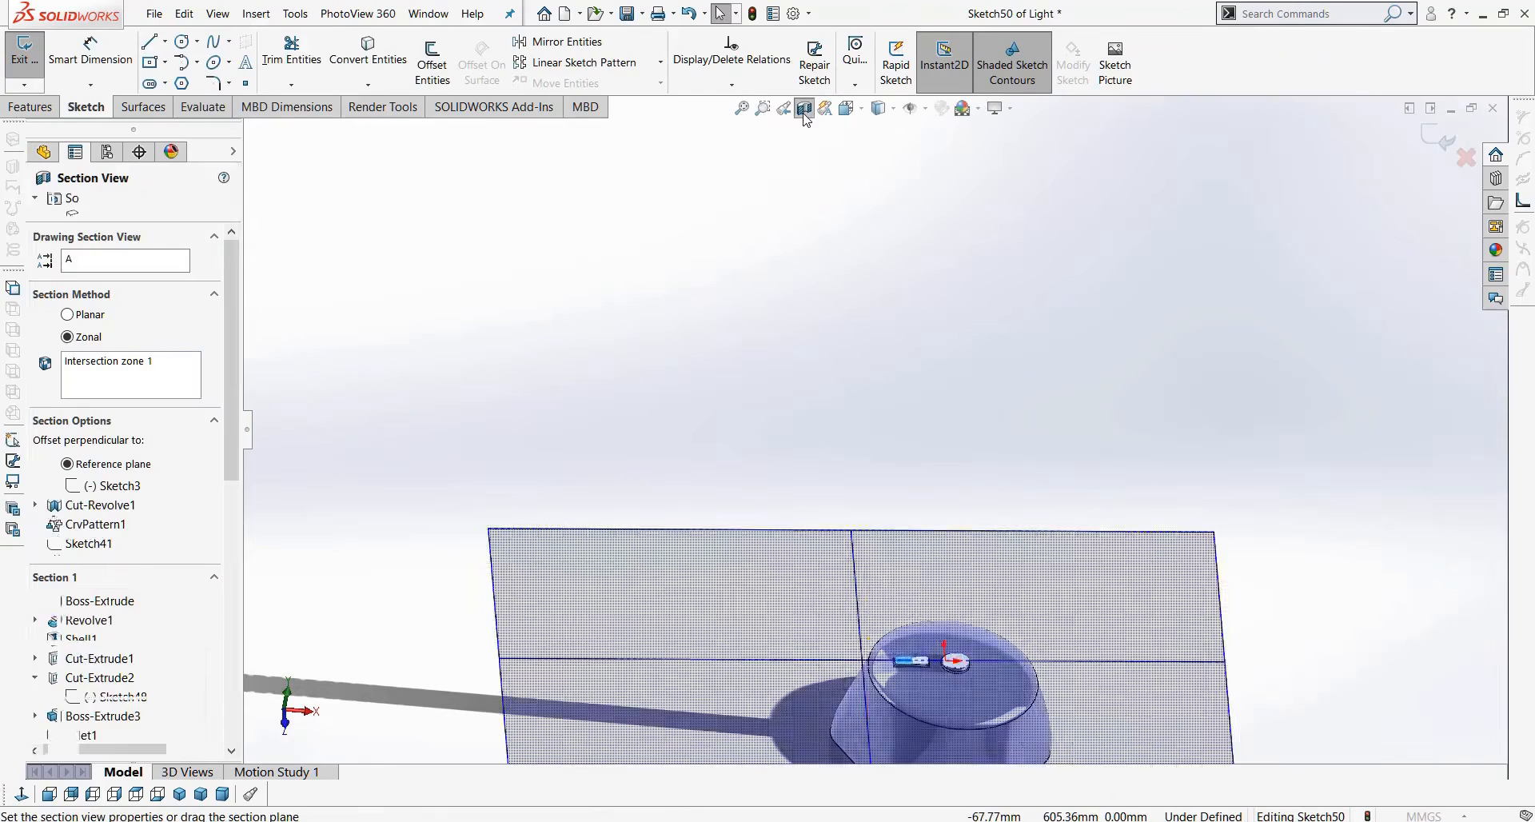
left_click_drag(870, 576, 911, 467)
left_click(39, 204)
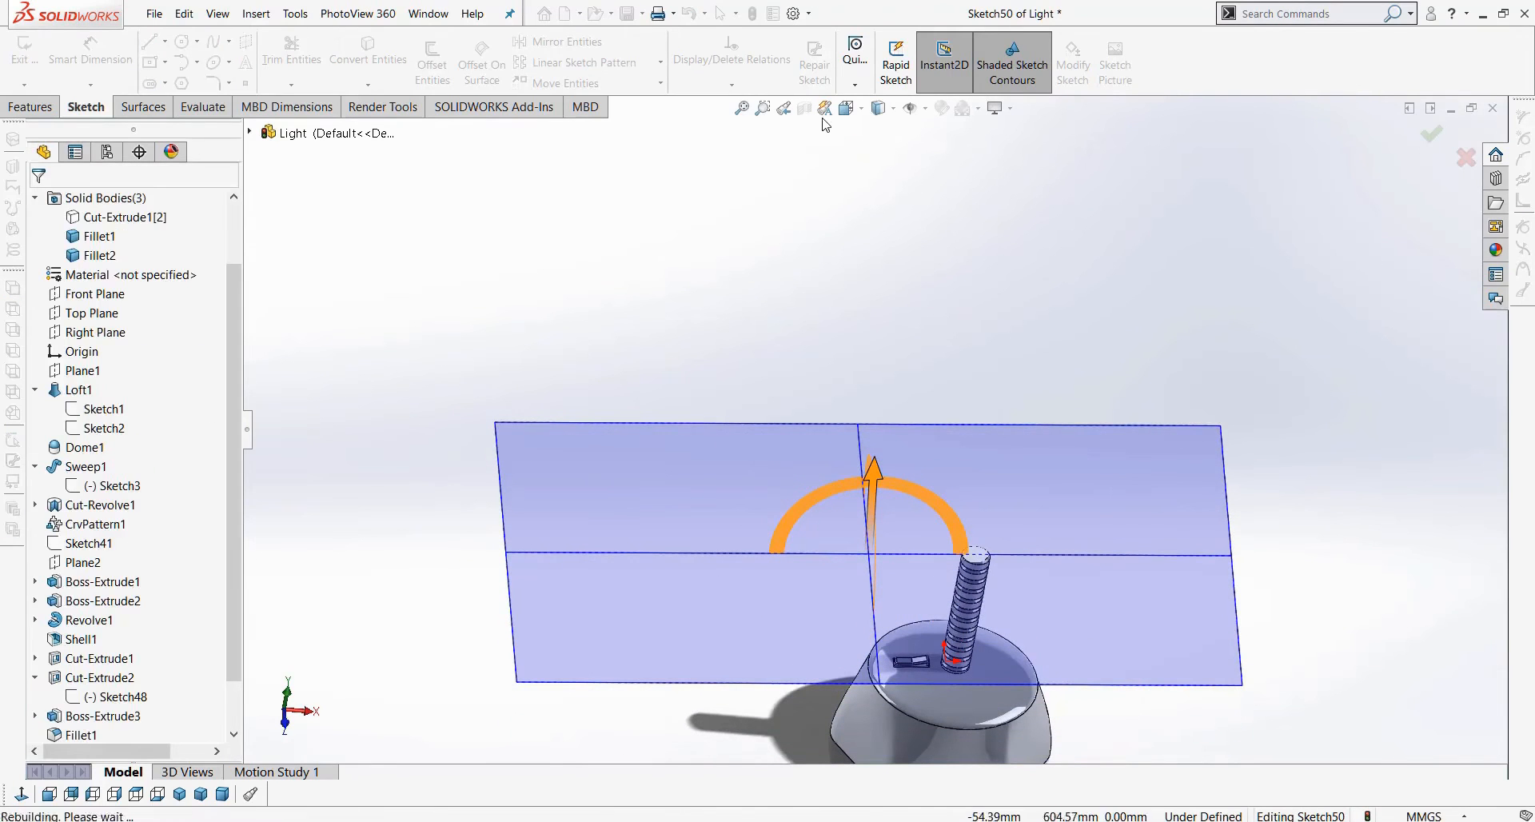
Orient the view square to the switch face farther from the neck and exit the empty sketch.
left_click(23, 792)
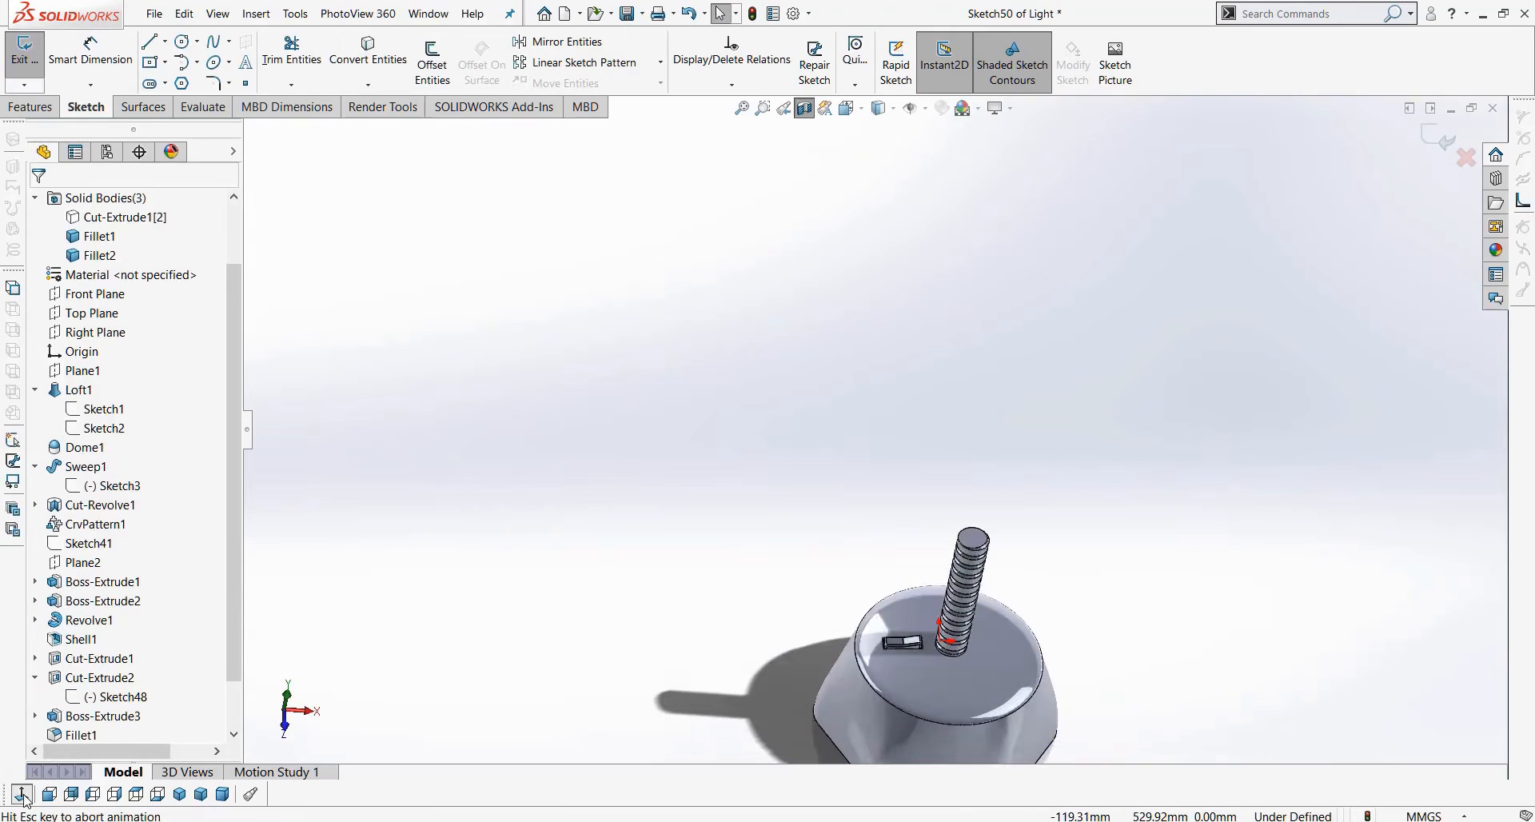
middle_click_drag(823, 617, 1038, 506)
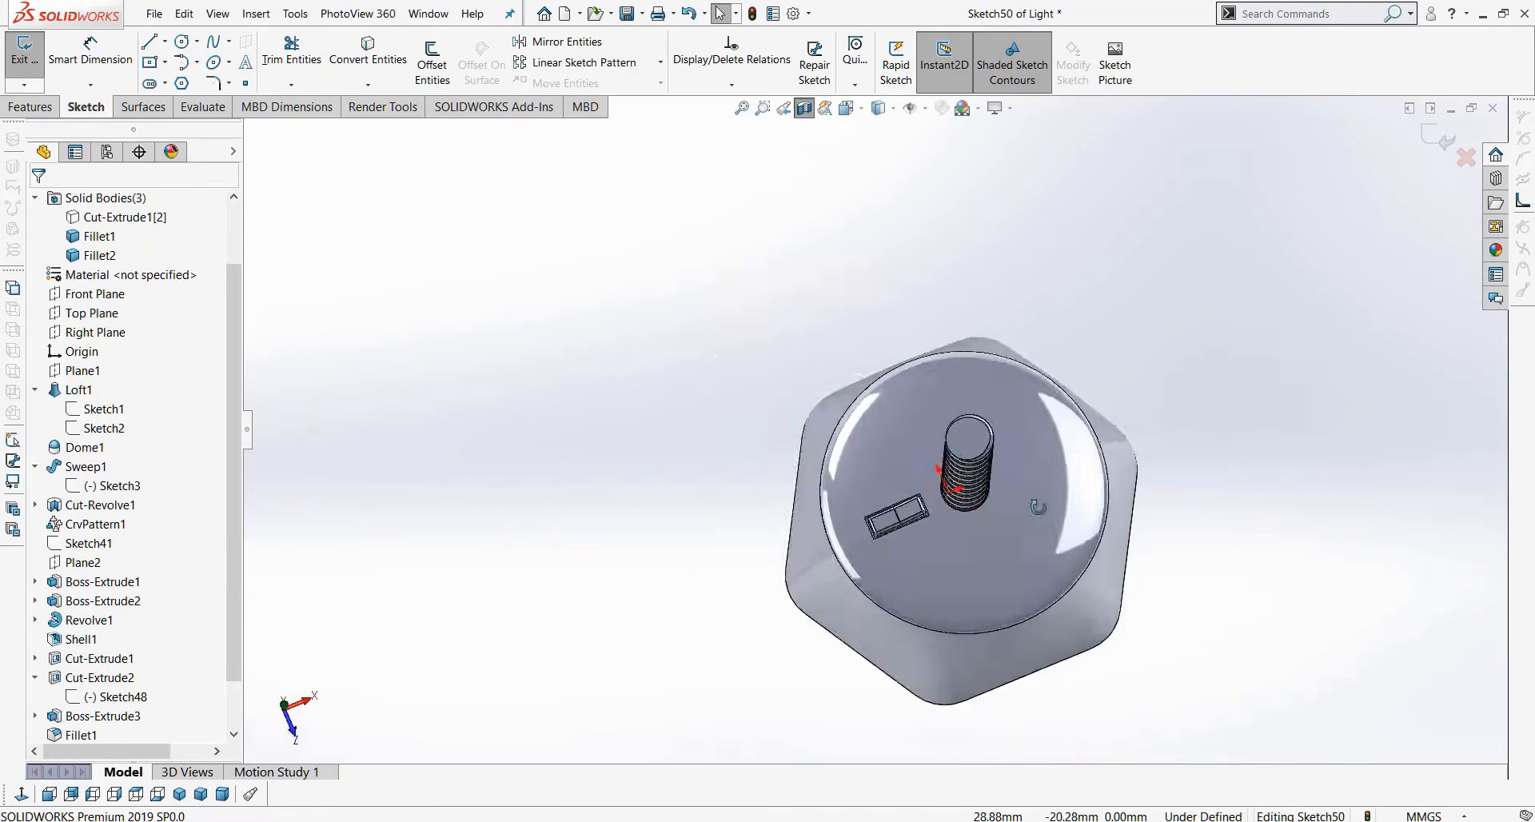
scroll(959, 516, "down", 5)
left_click(92, 312)
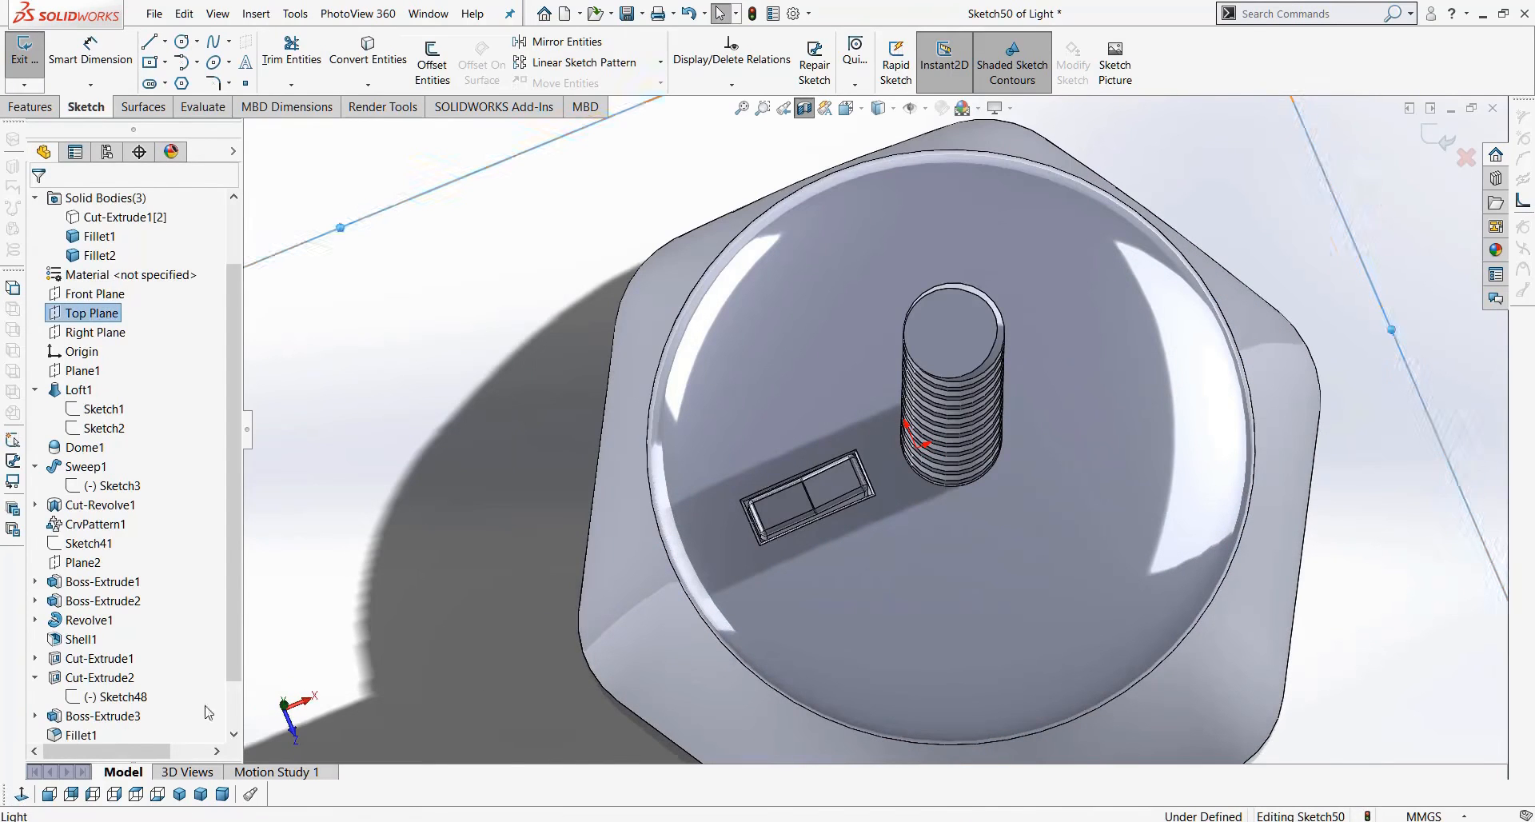
scroll(746, 552, "down", 5)
left_click(812, 466)
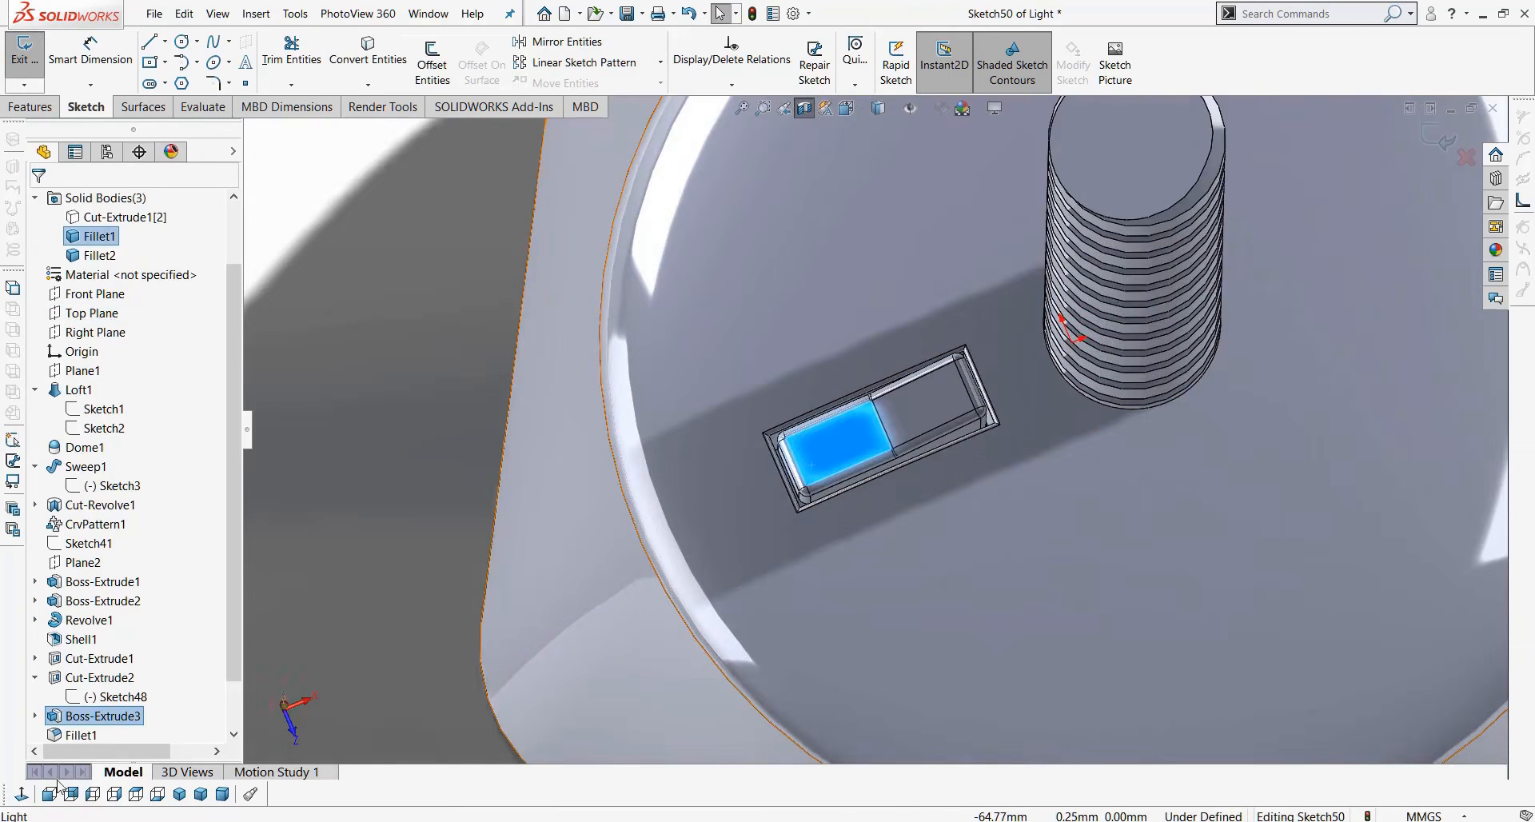
left_click(21, 793)
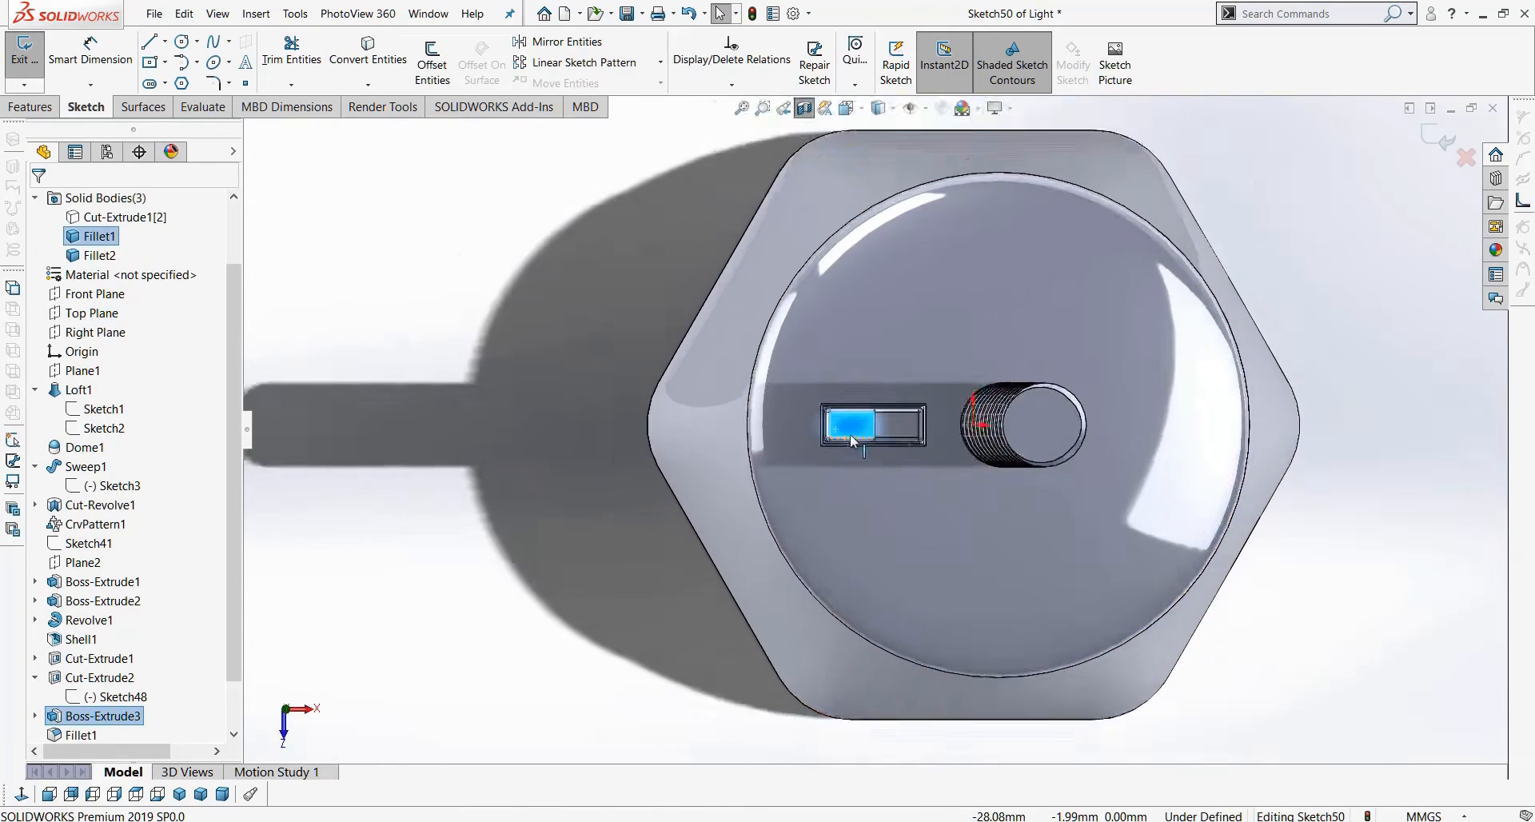
left_click(393, 256)
left_click(1448, 142)
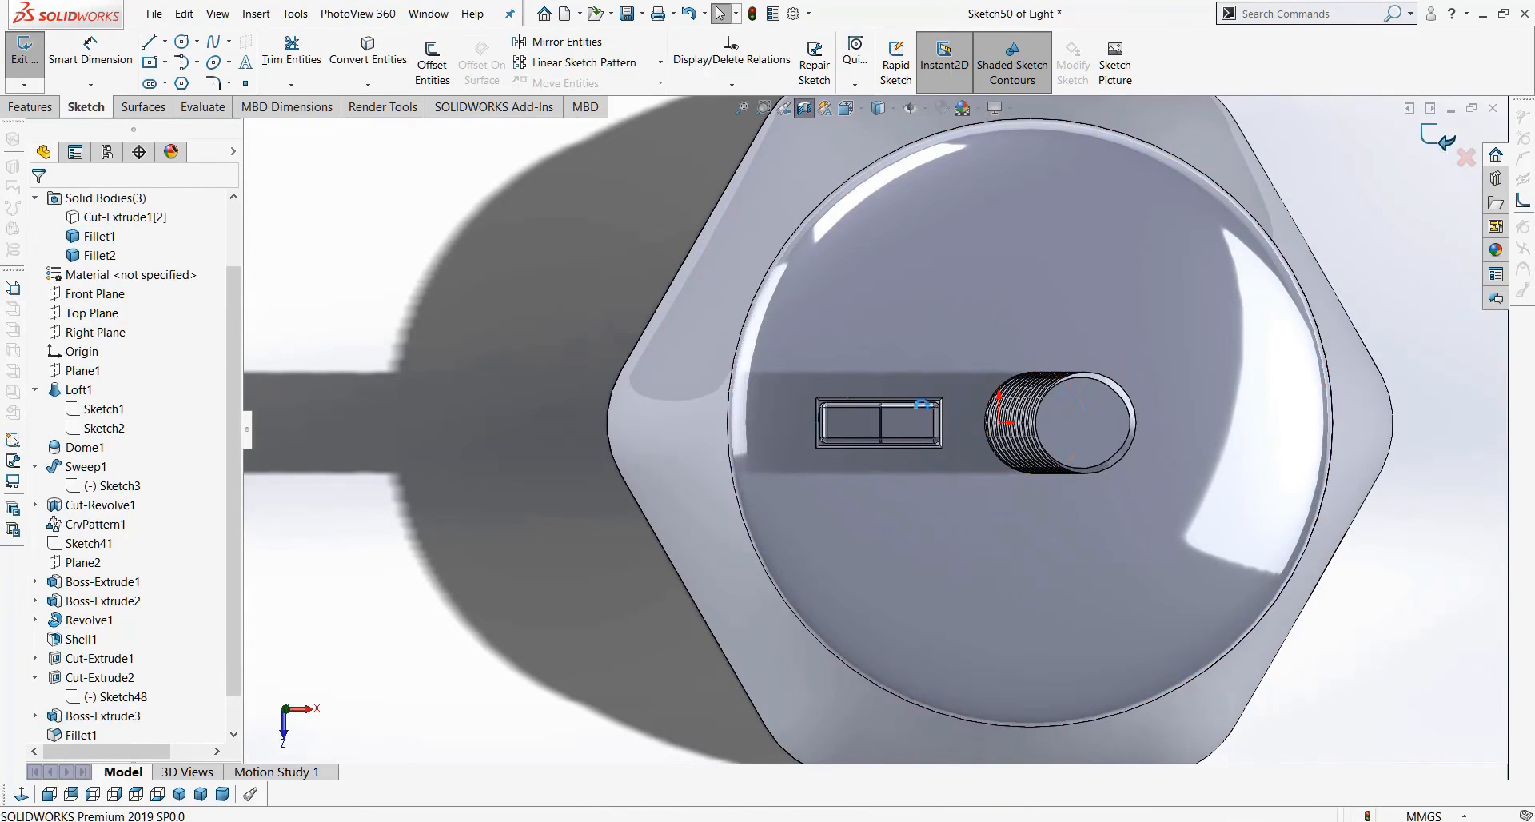
Start a new sketch on the switch face farther from the neck and open the Sketch Text tool.
left_click(854, 424)
left_click(29, 59)
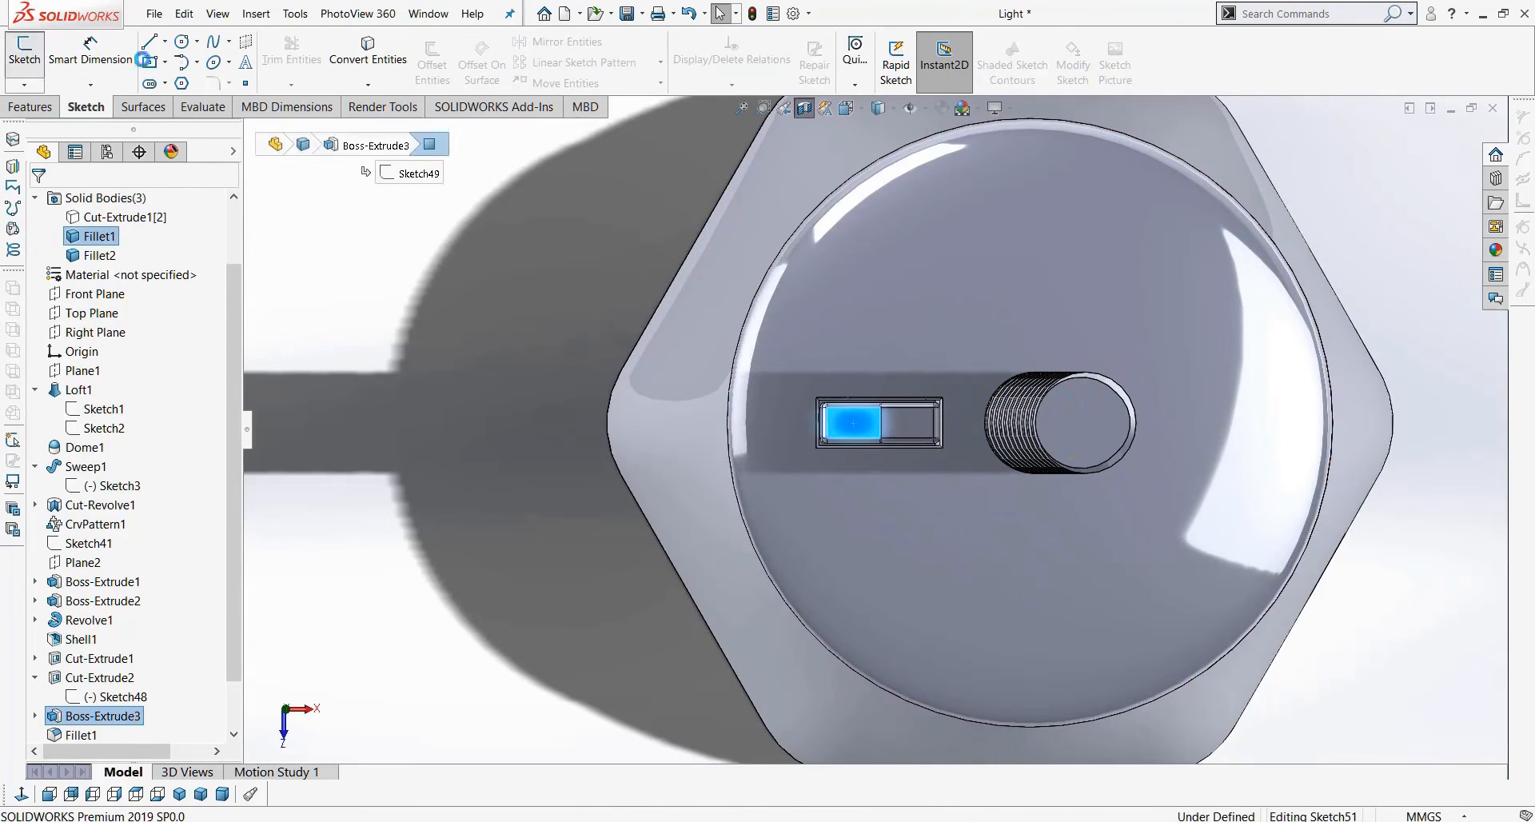
left_click(245, 62)
scroll(831, 424, "down", 5)
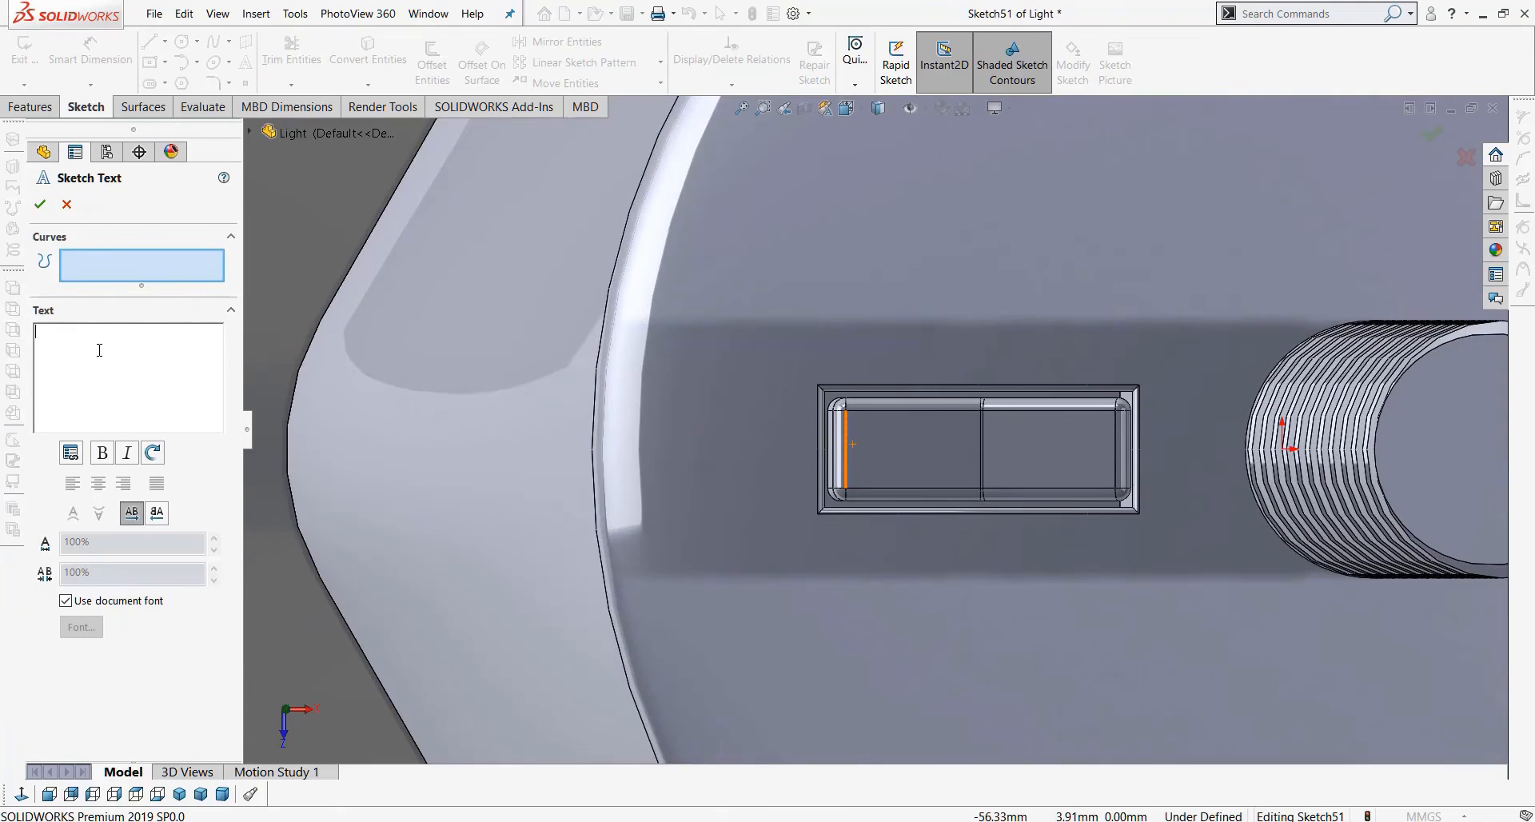
Enter the sketch text ON and apply the 30-degree rotation to it twice.
type("ON")
left_click(152, 452)
left_click(154, 453)
Replace the text with plain lowercase on and place it on the switch face farther from the neck.
left_click_drag(188, 333, 59, 333)
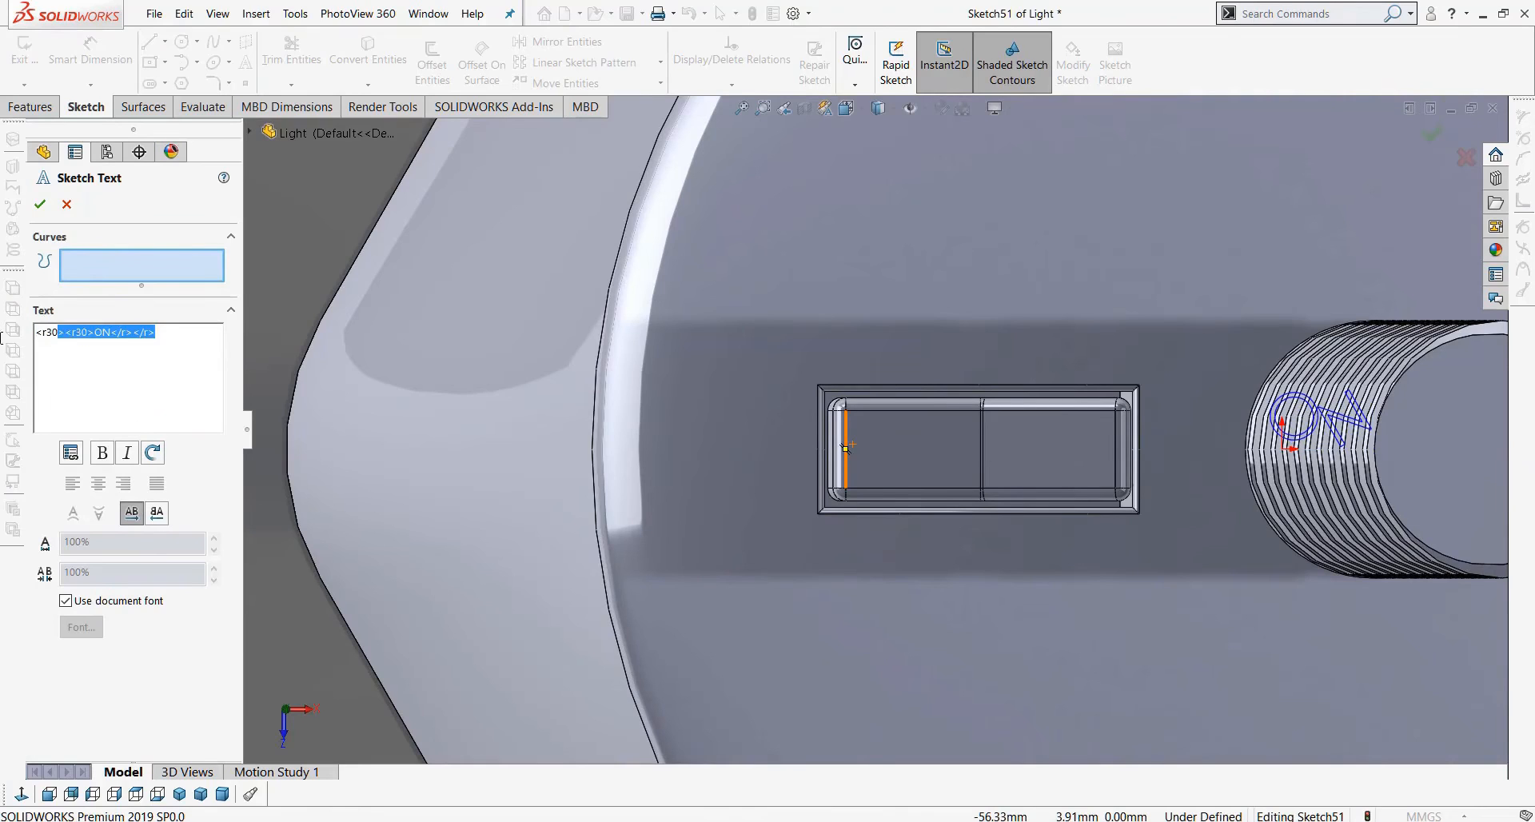
type("on")
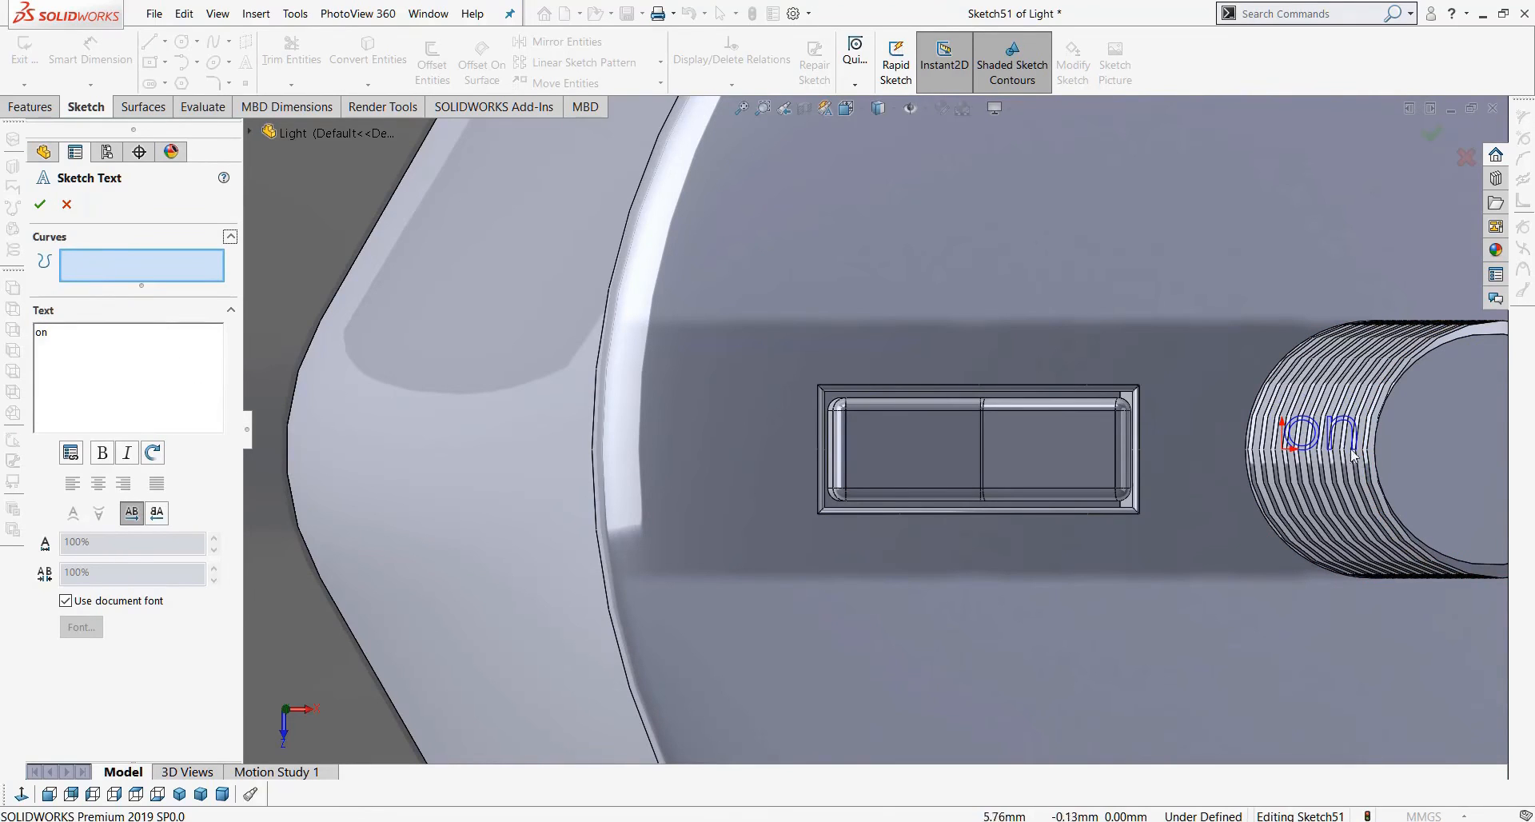
left_click(924, 454)
left_click_drag(875, 454, 855, 463)
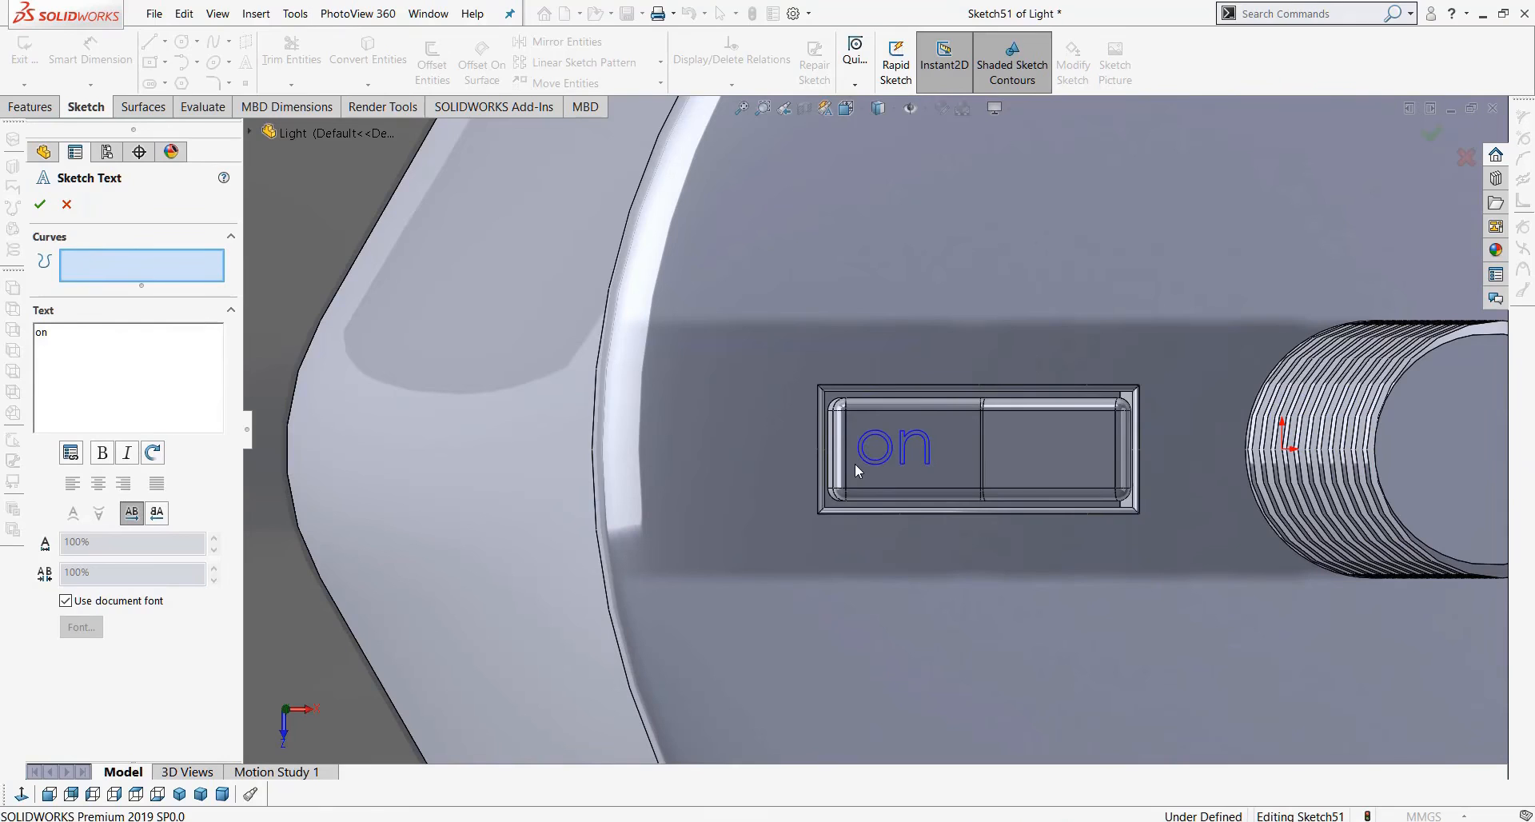
Override the document font for the on text, set its height to 8 points and apply the text.
left_click(66, 600)
left_click(83, 630)
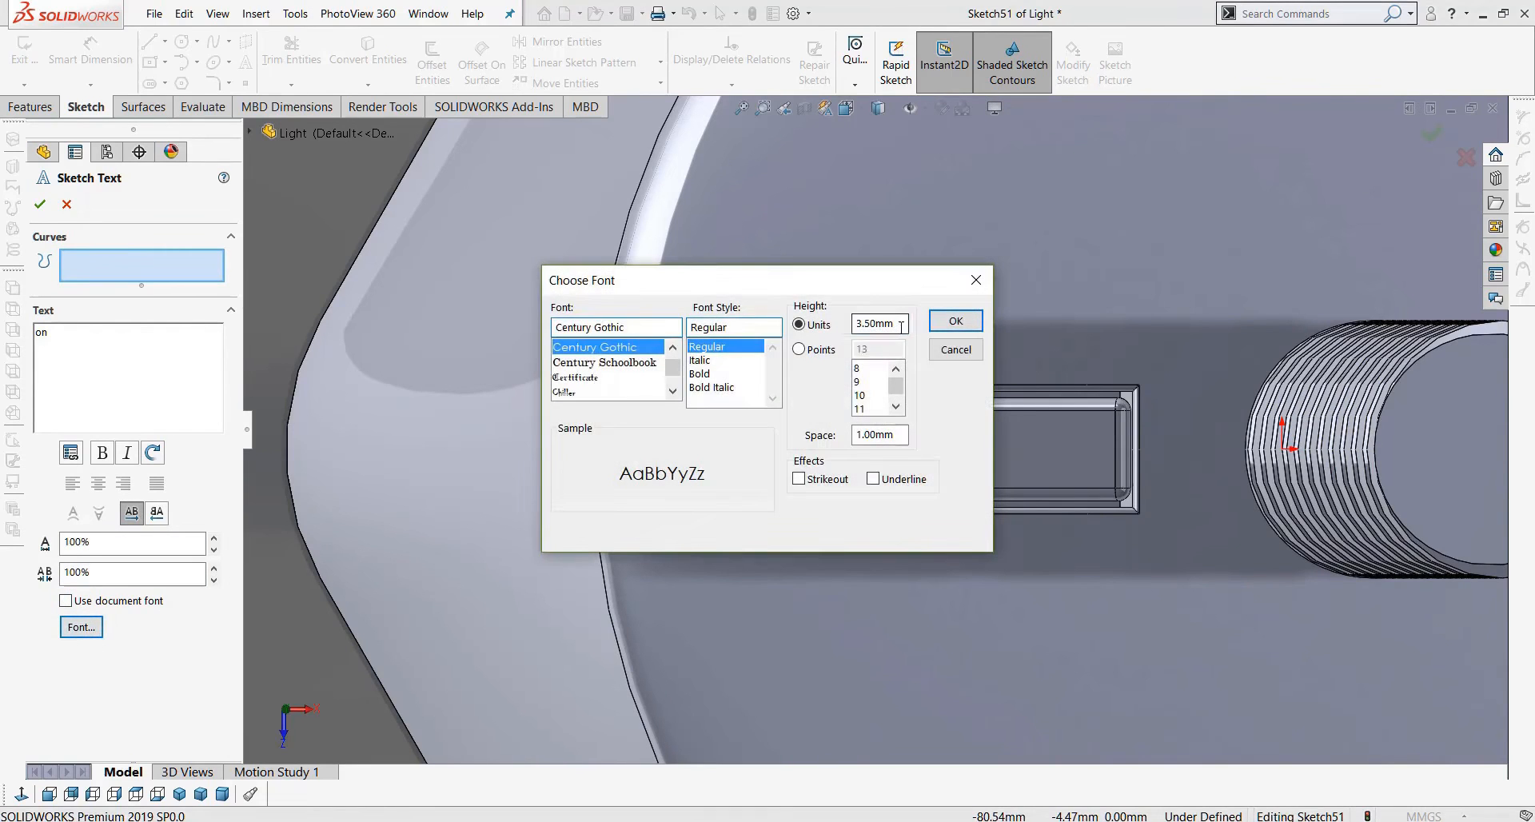
left_click_drag(859, 326, 778, 324)
left_click(799, 349)
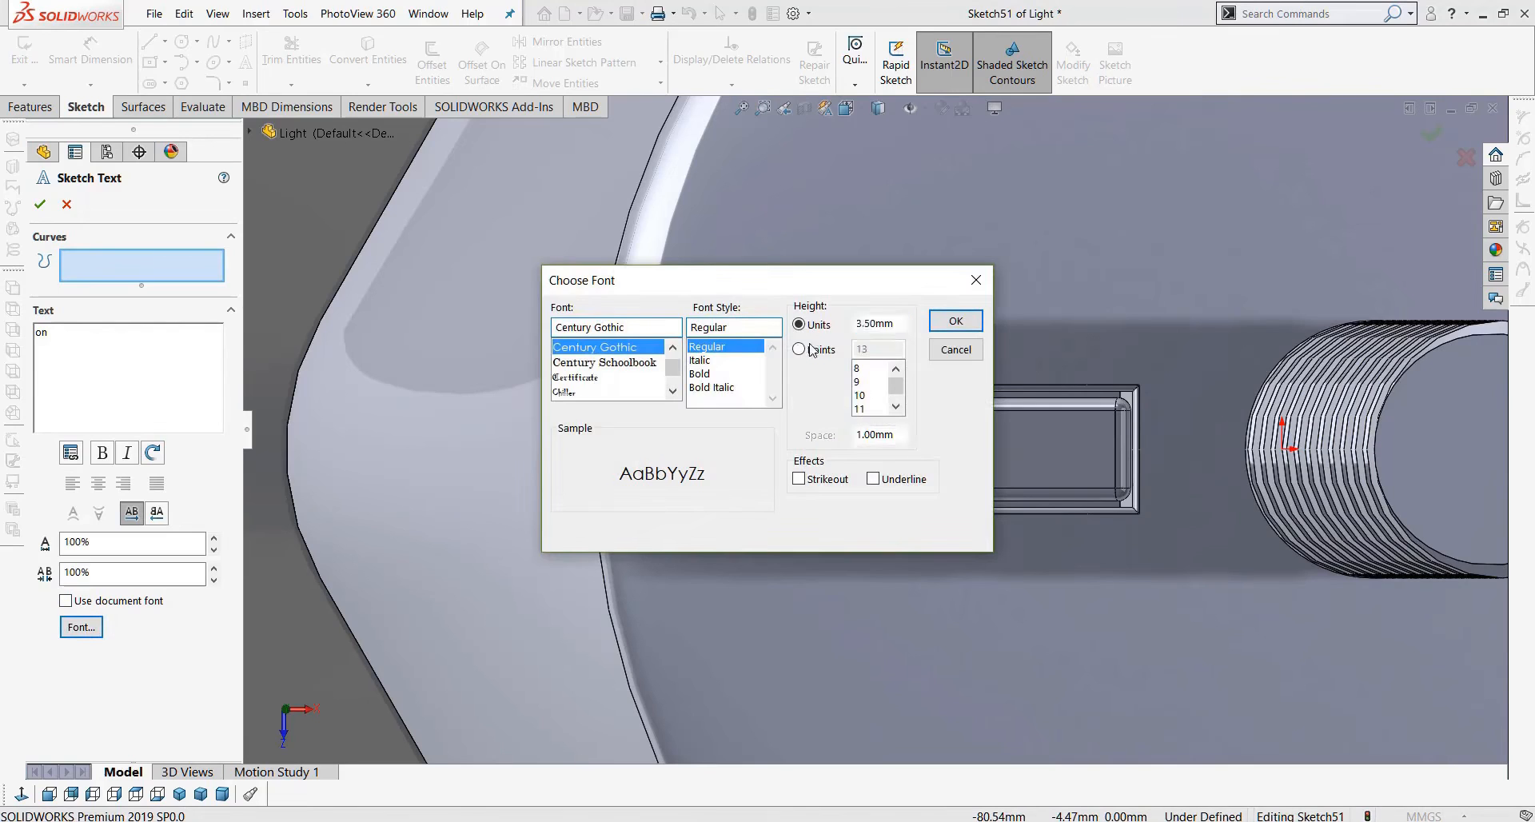
left_click(863, 368)
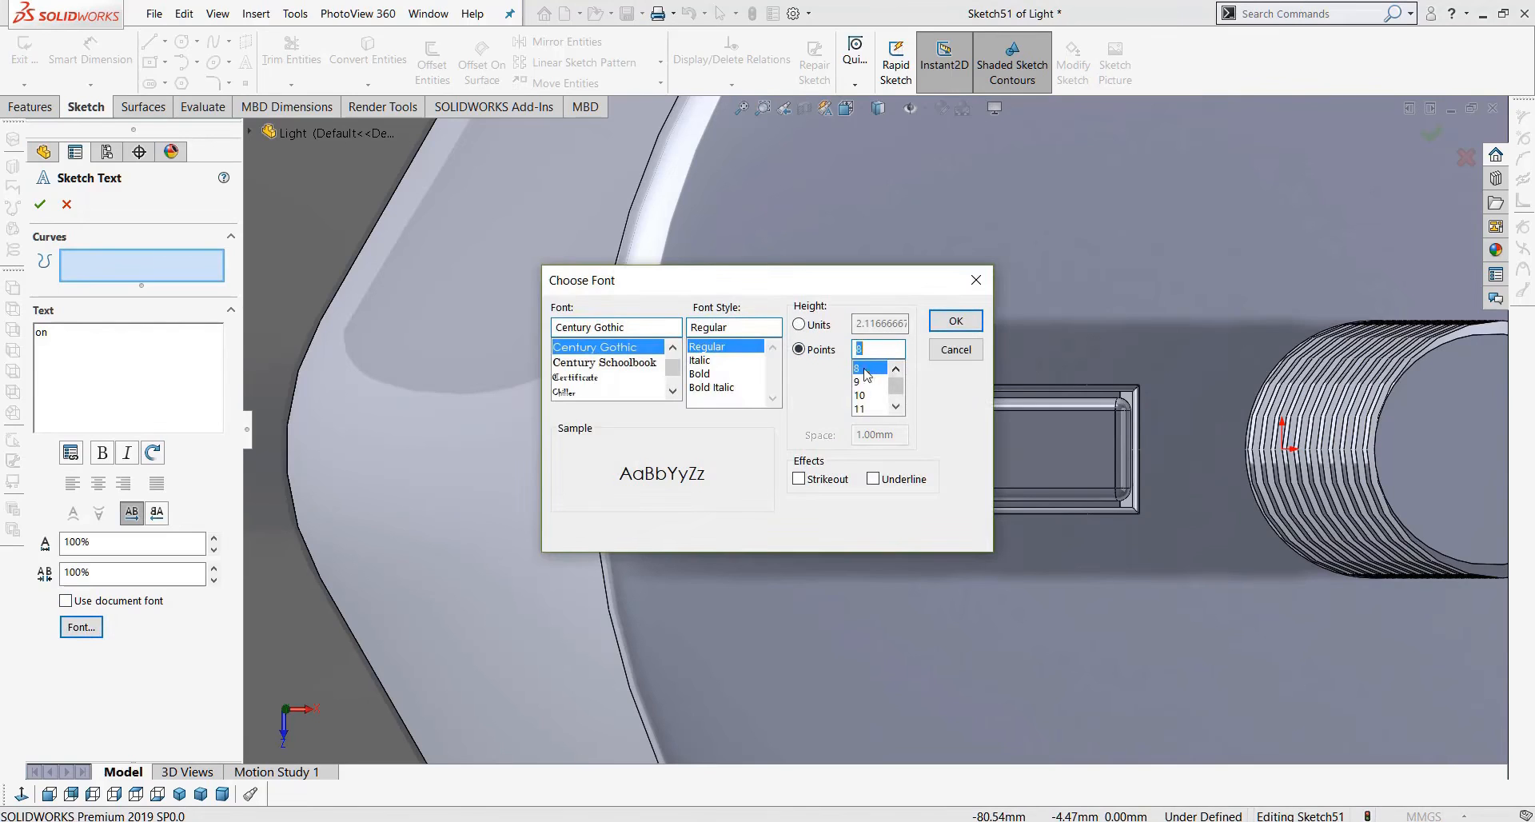
left_click(979, 324)
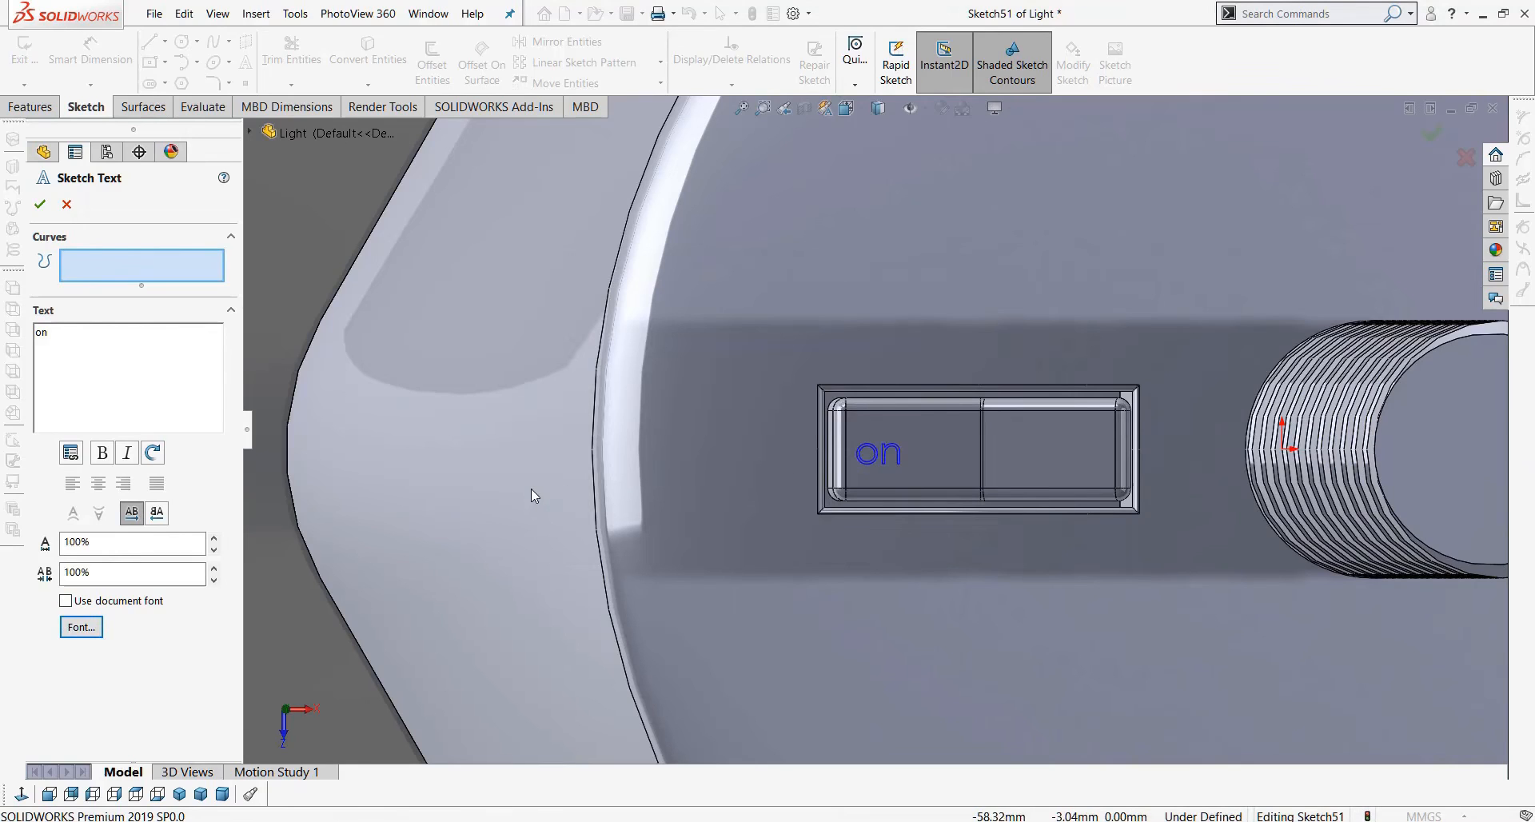
left_click(40, 205)
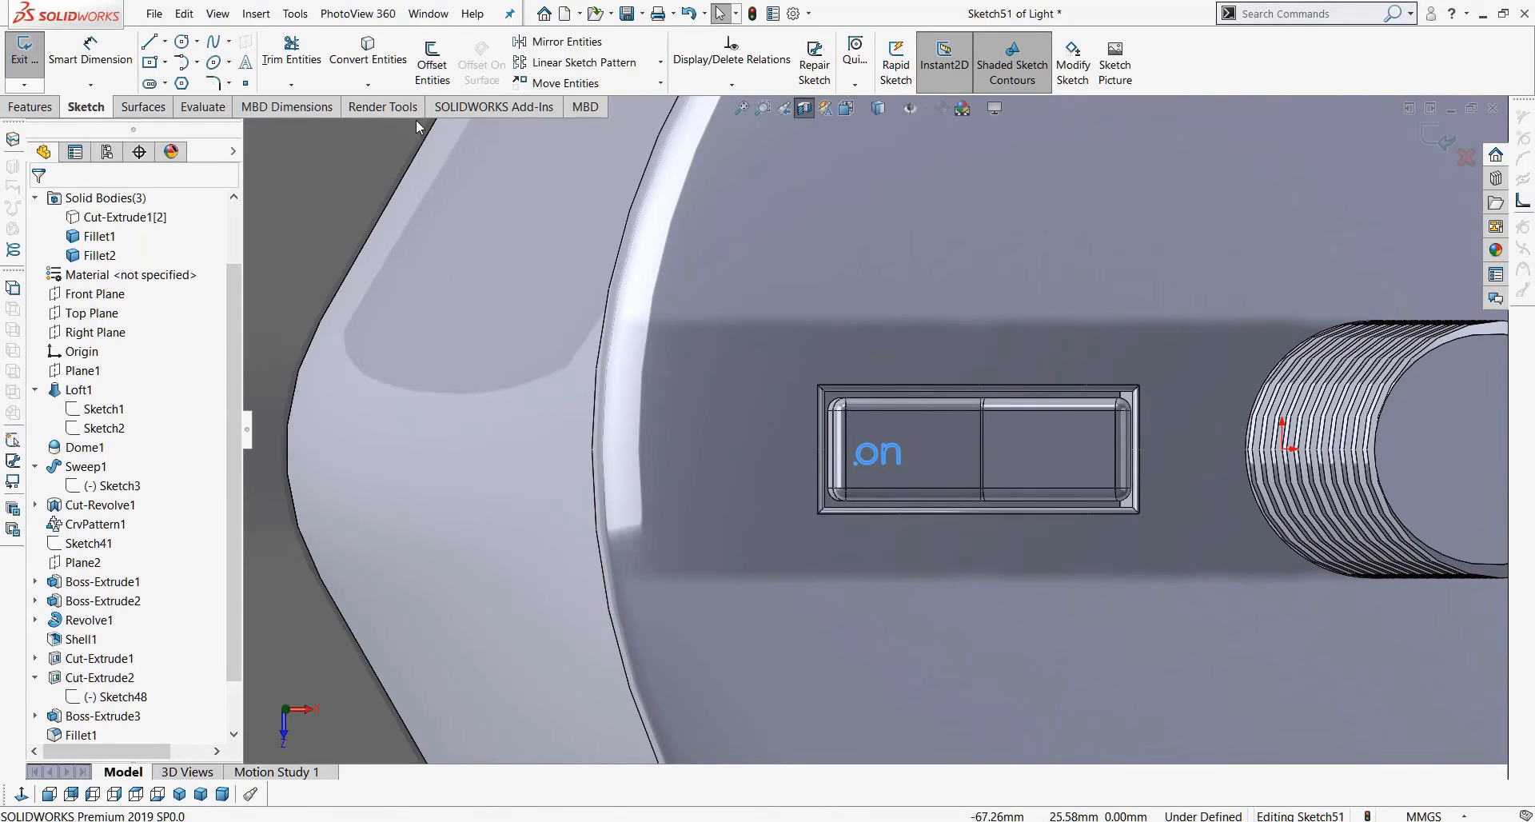
Try to rotate the on text about its anchor point with Rotate Entities.
left_click(662, 90)
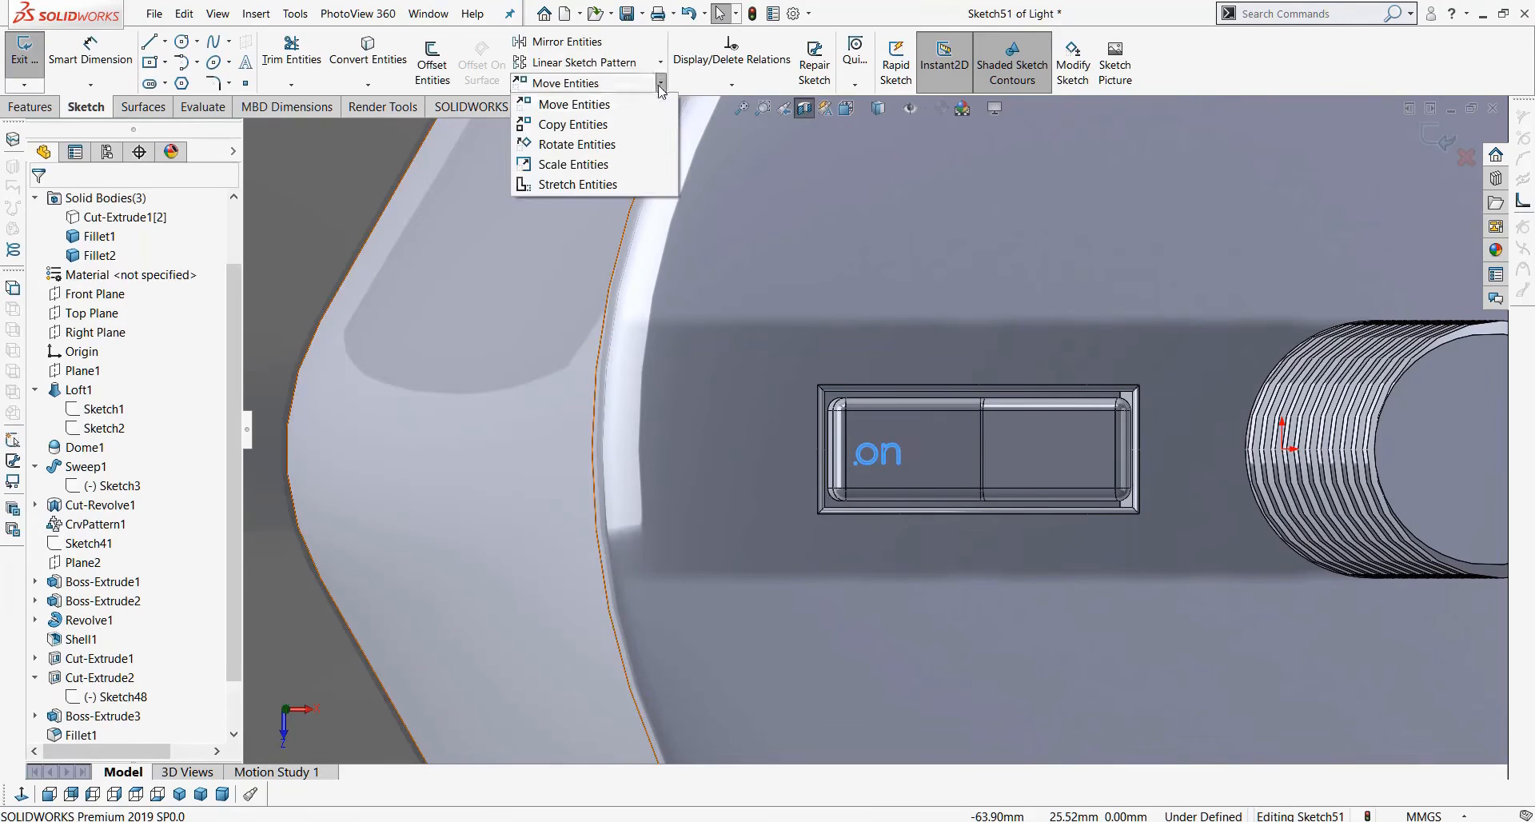
left_click(563, 144)
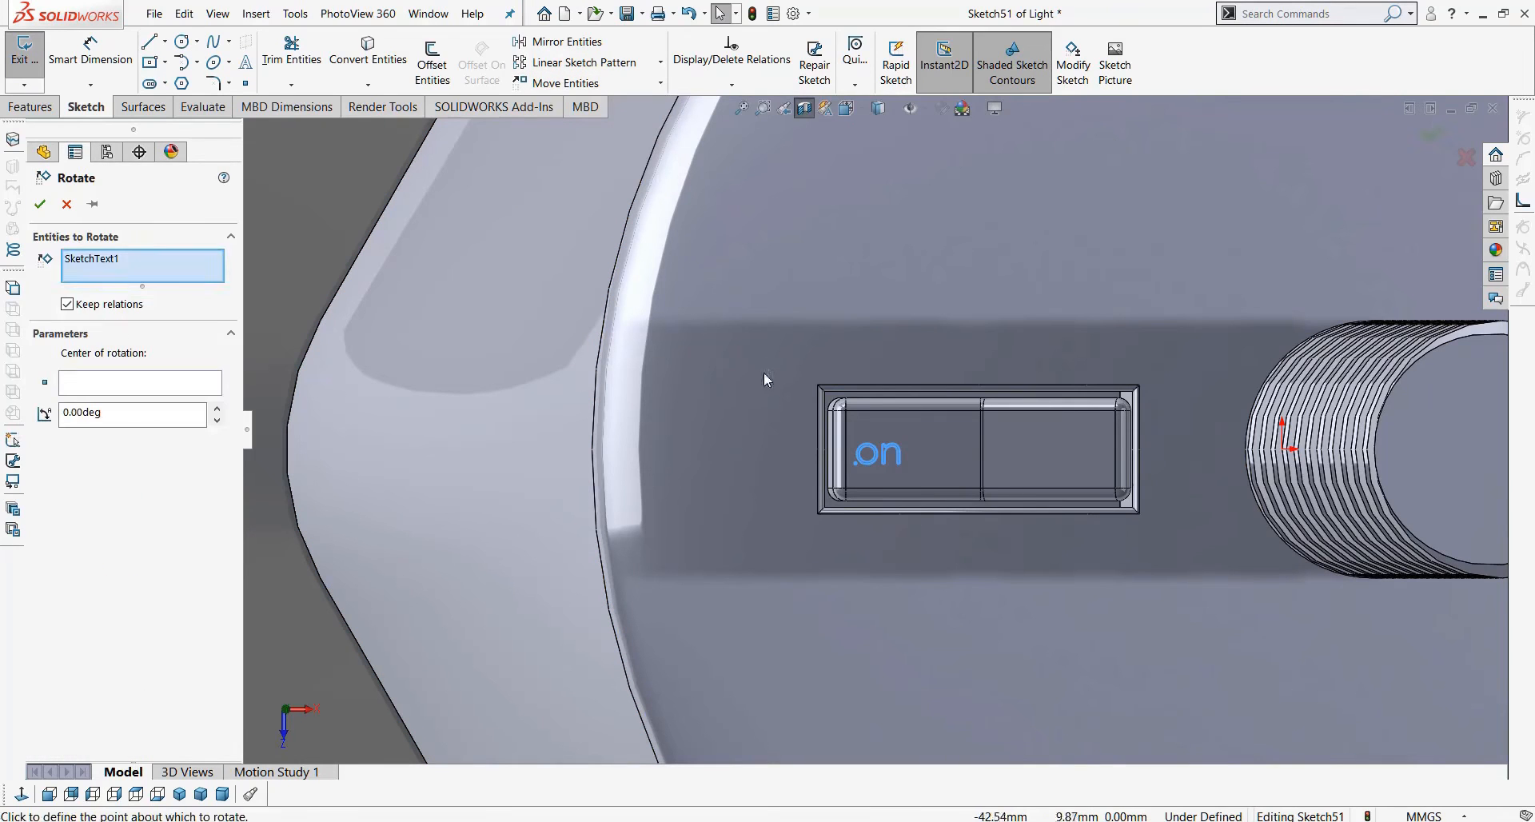
left_click(854, 463)
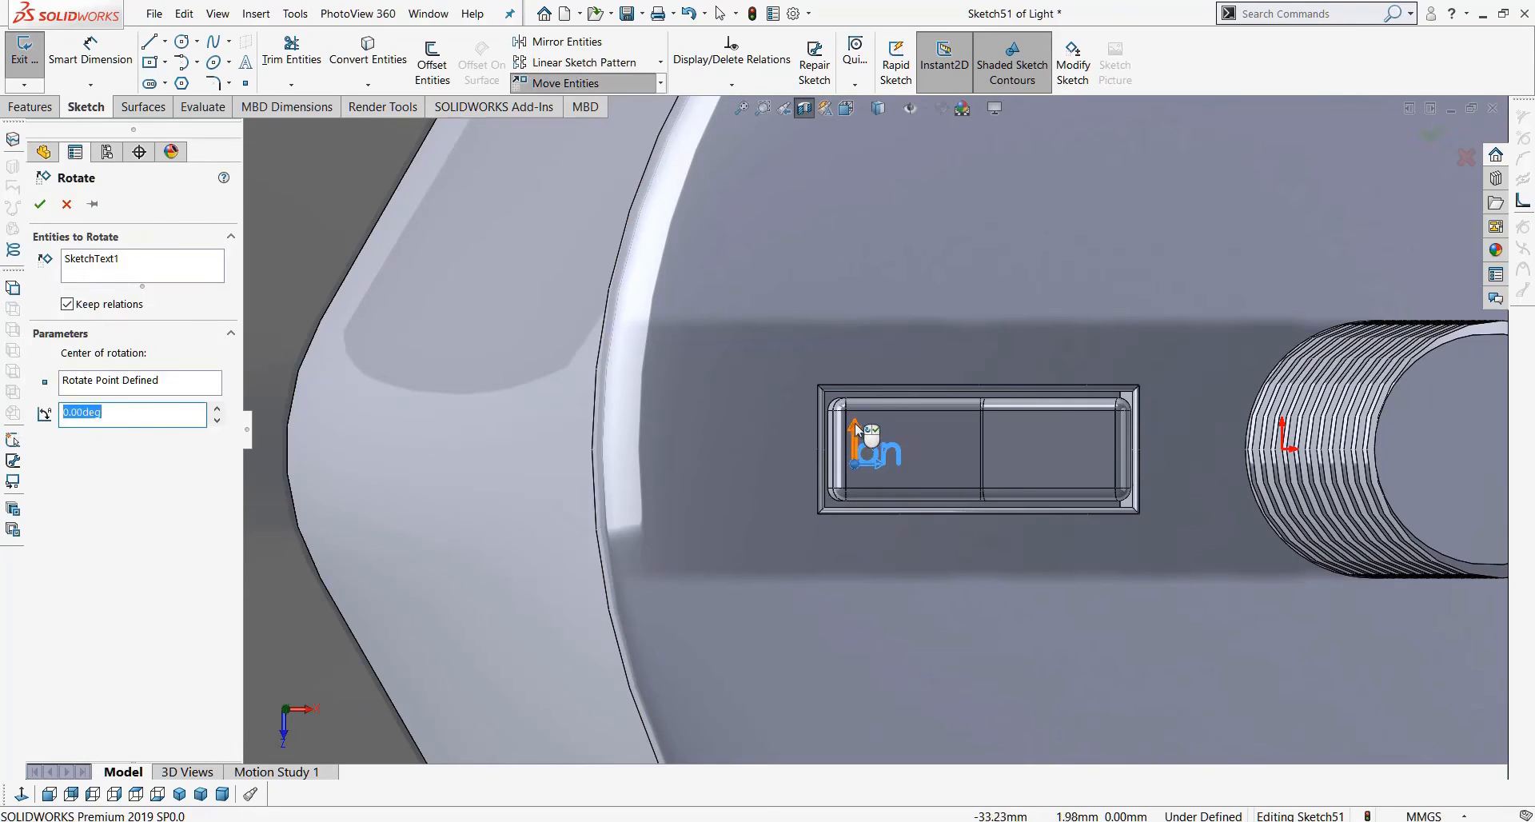
key("BackSpace")
left_click(40, 204)
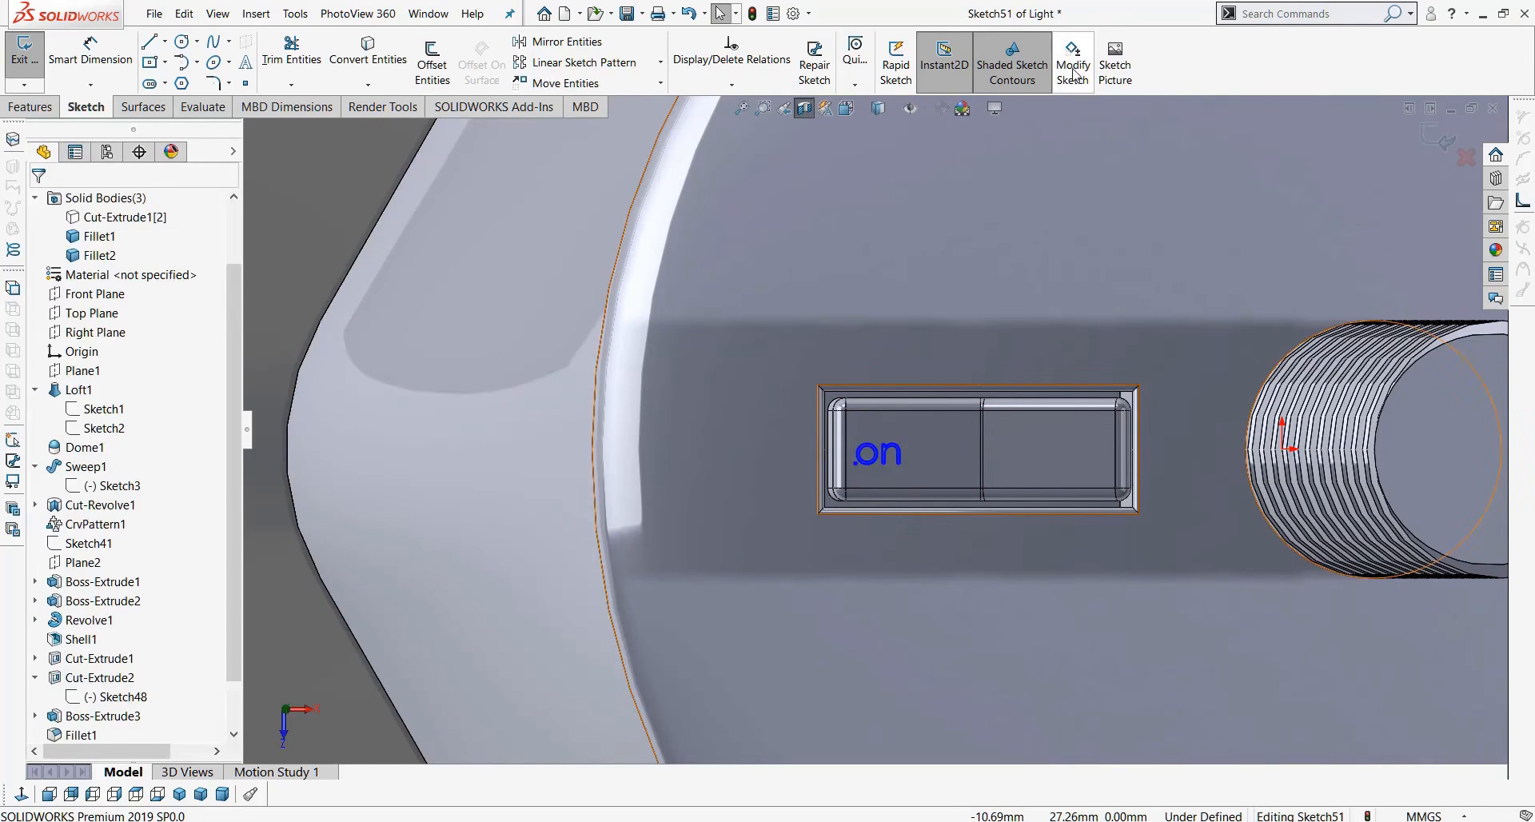
Rotate the whole on text sketch by 90 degrees with Modify Sketch.
left_click(296, 14)
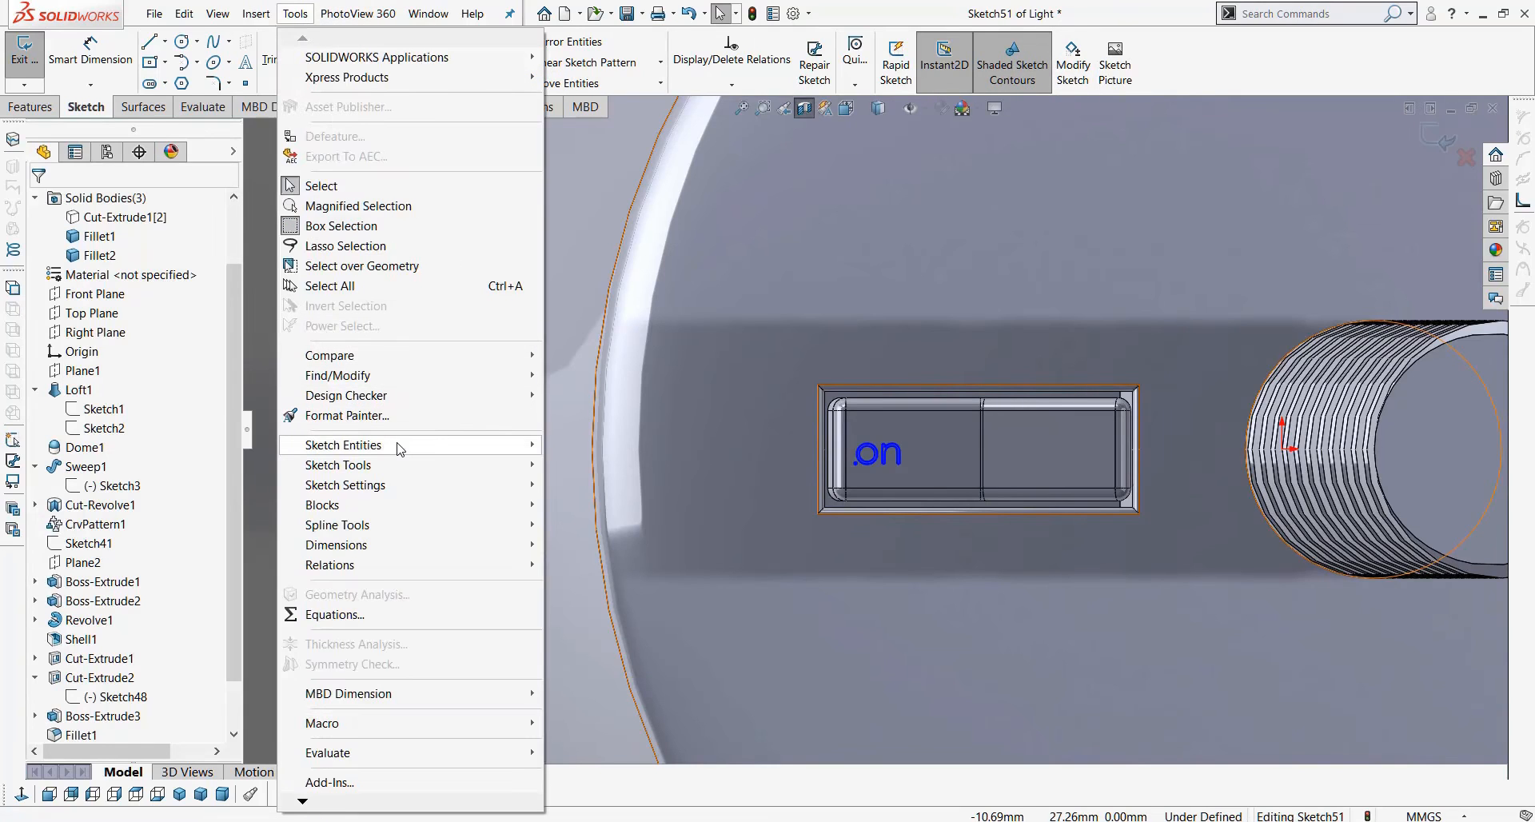
mouse_move(398, 448)
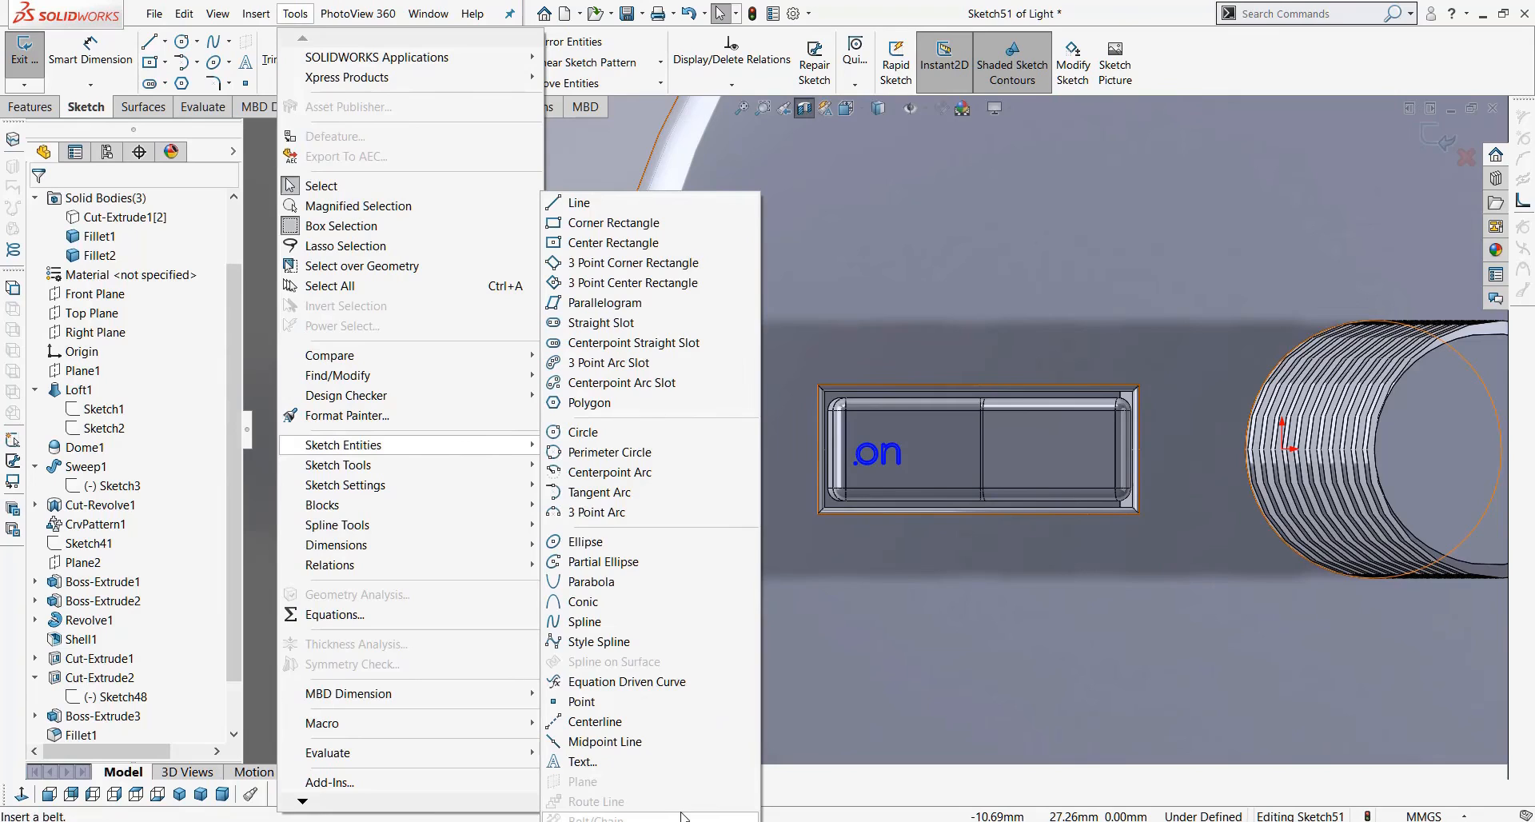
mouse_move(400, 473)
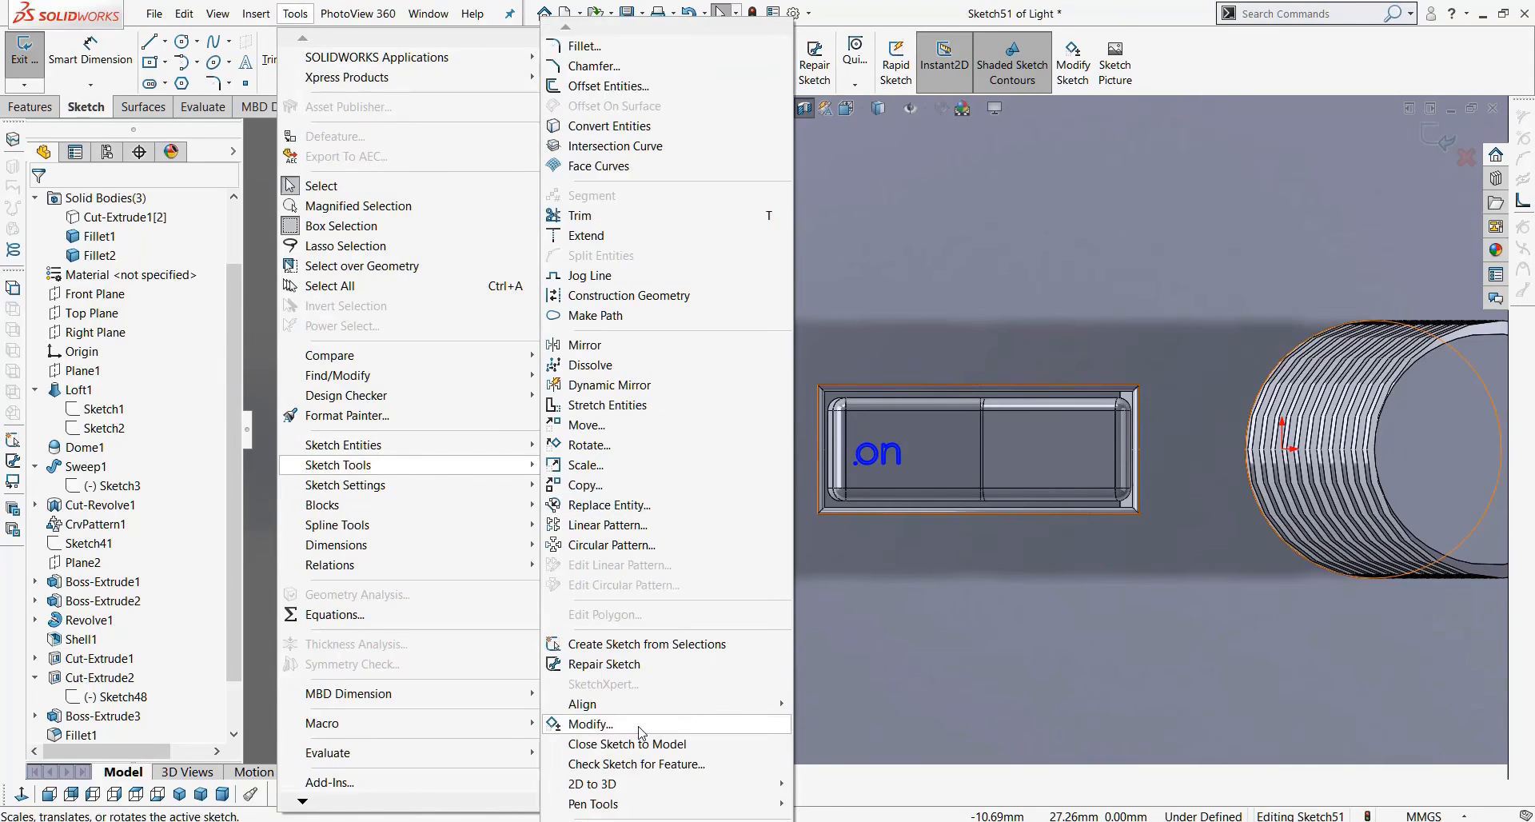
left_click(1163, 58)
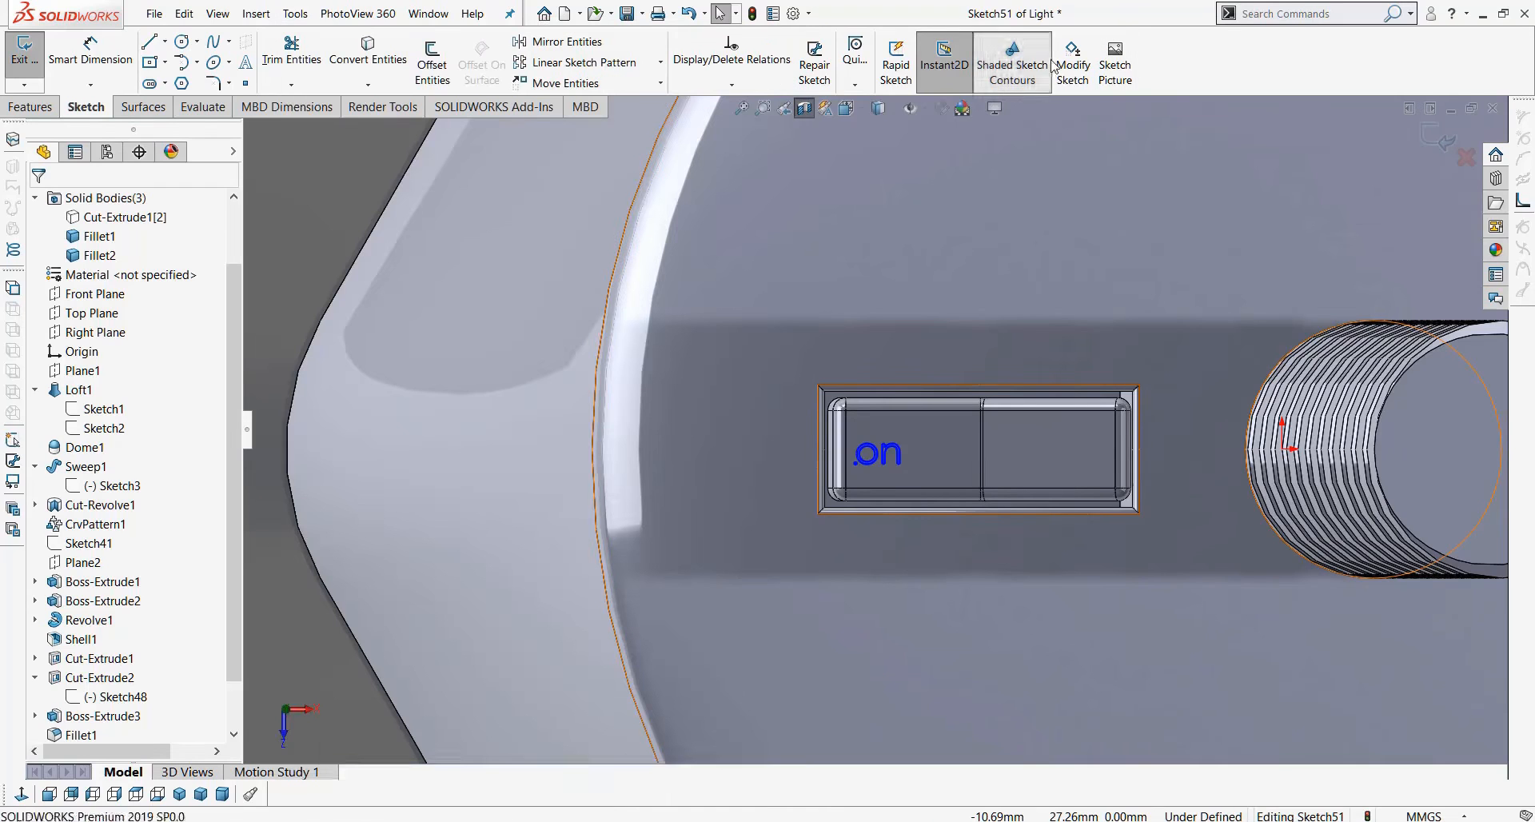
left_click(1074, 67)
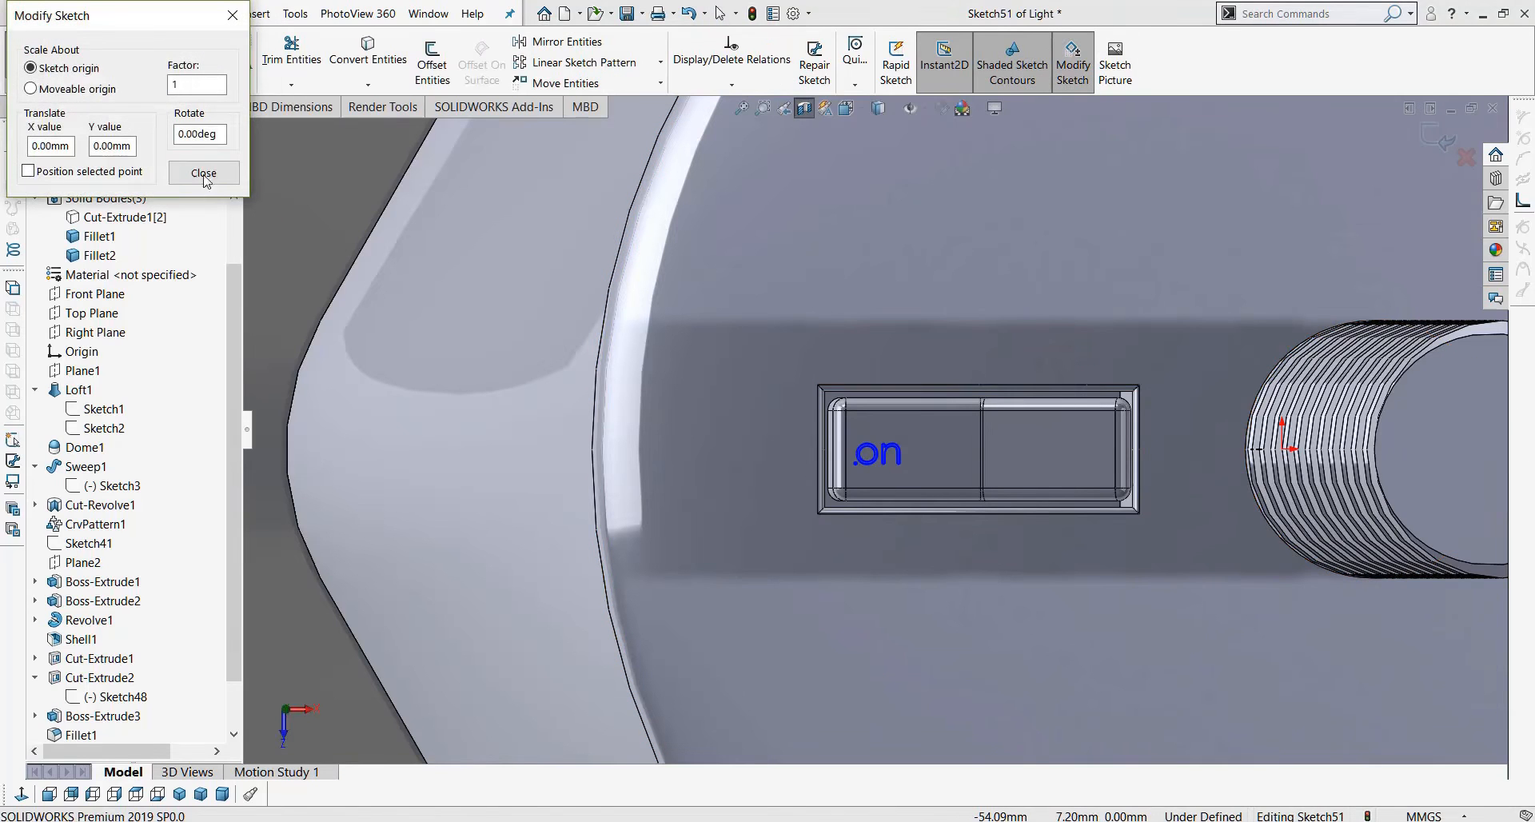
left_click(222, 137)
key("Return")
scroll(898, 408, "up", 6)
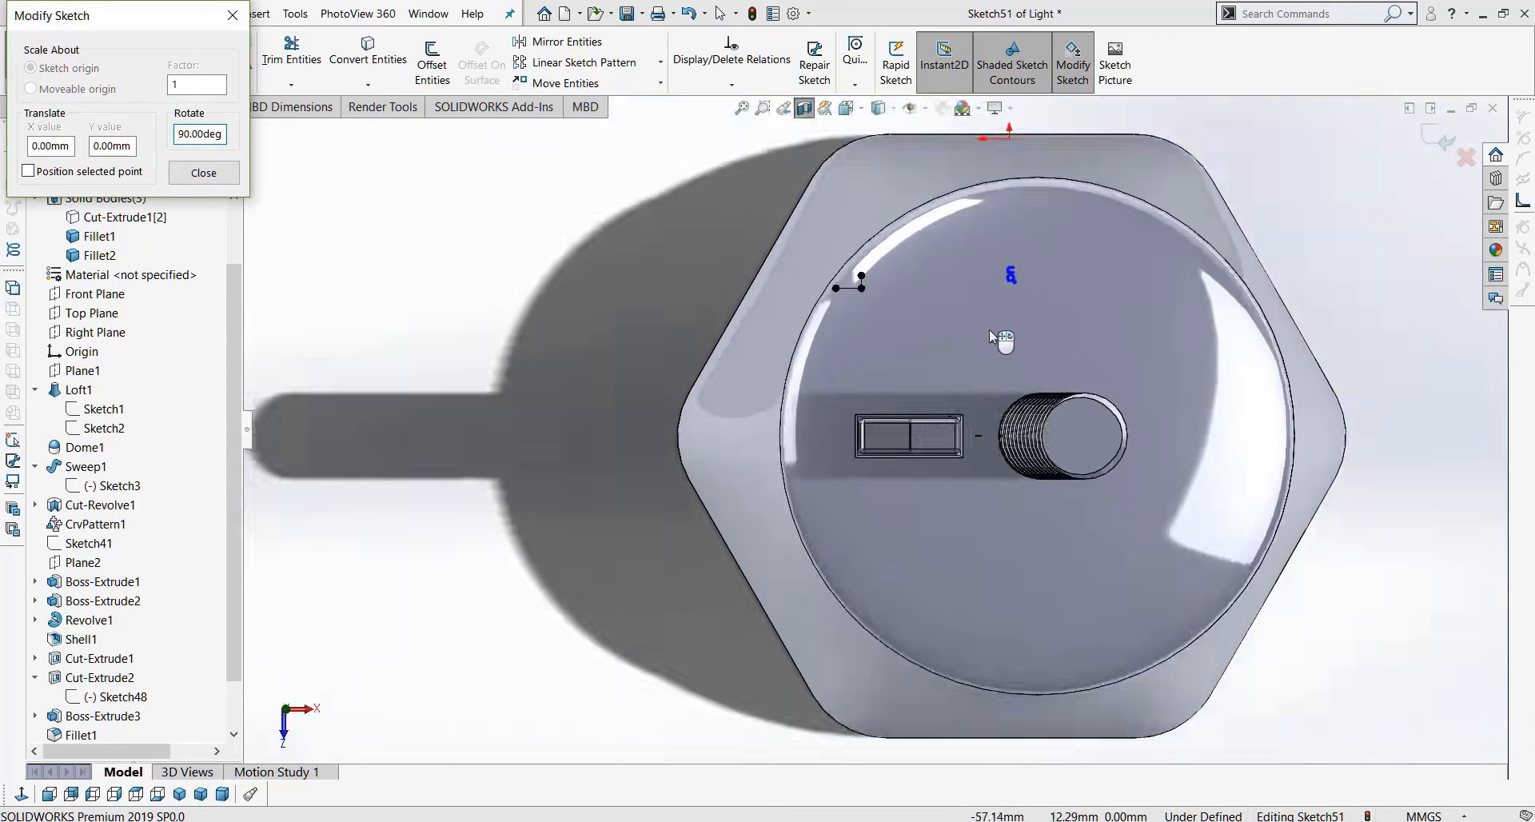
scroll(1010, 268, "down", 4)
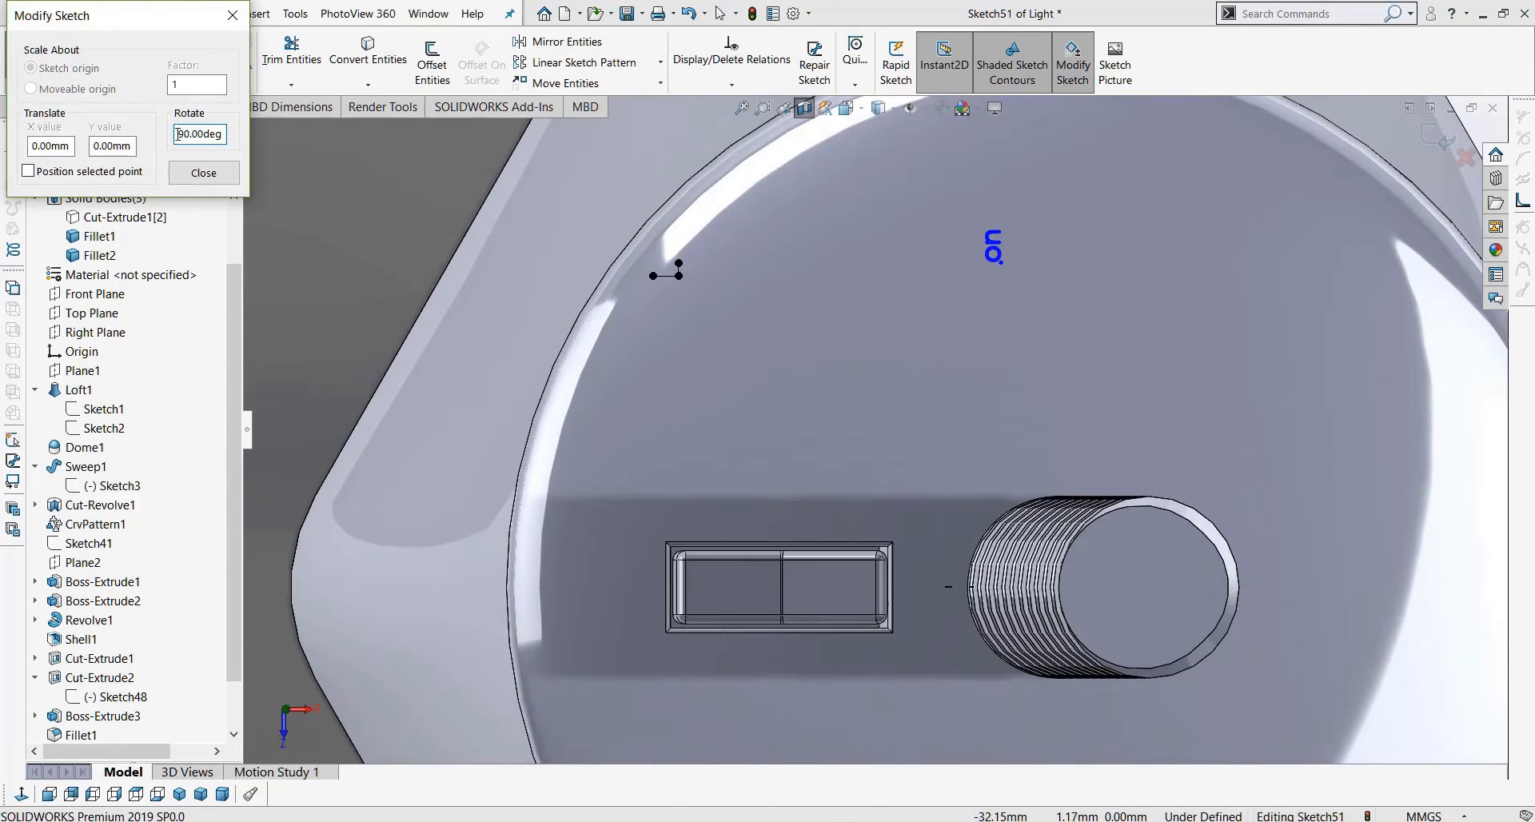
Rotate the whole on text sketch by -90 degrees twice in succession with Modify Sketch.
key("Home")
type("-")
key("Return")
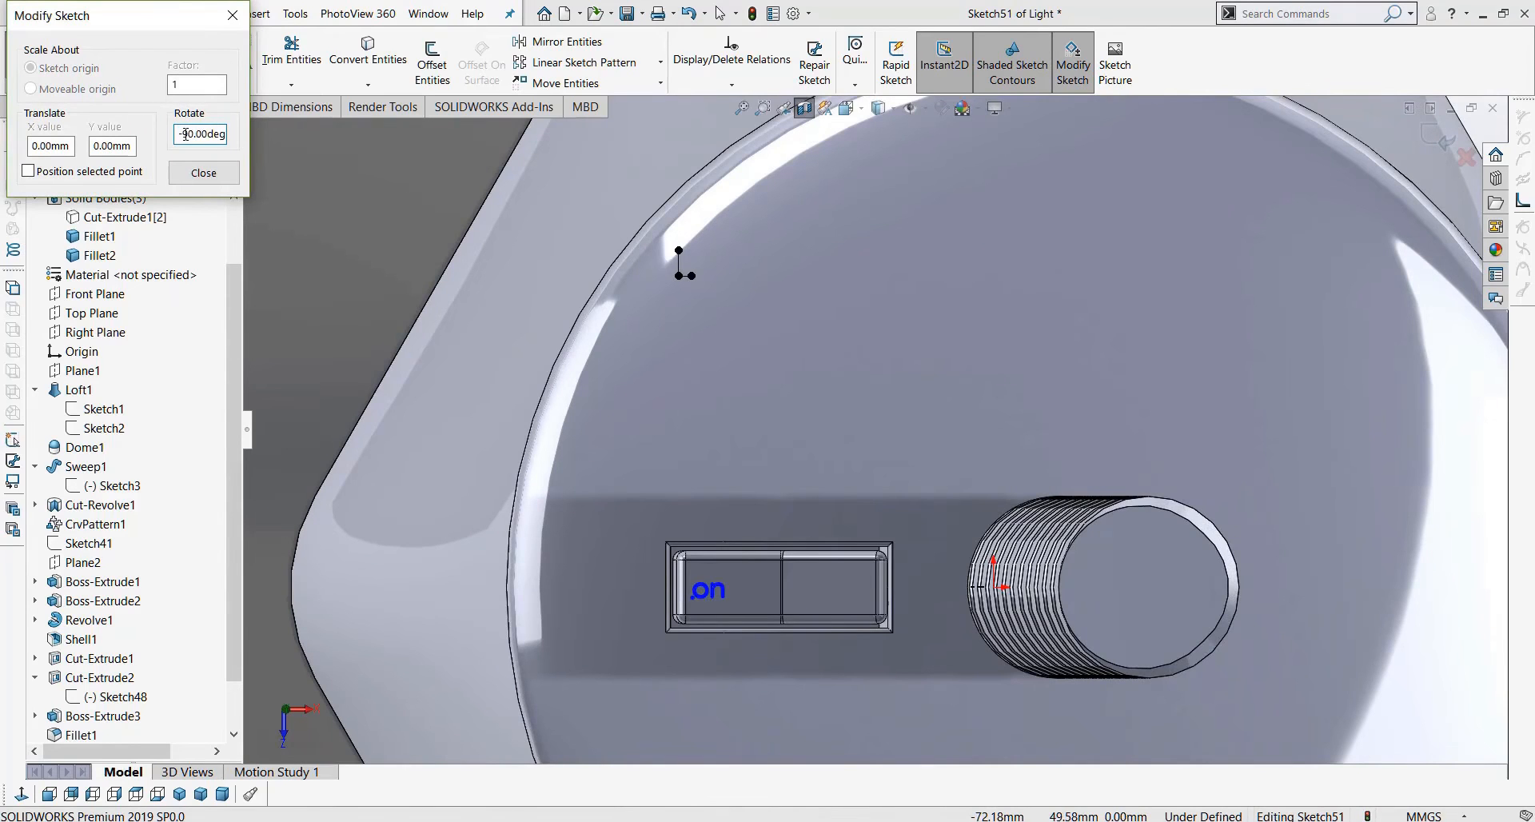
key("BackSpace")
key("Return")
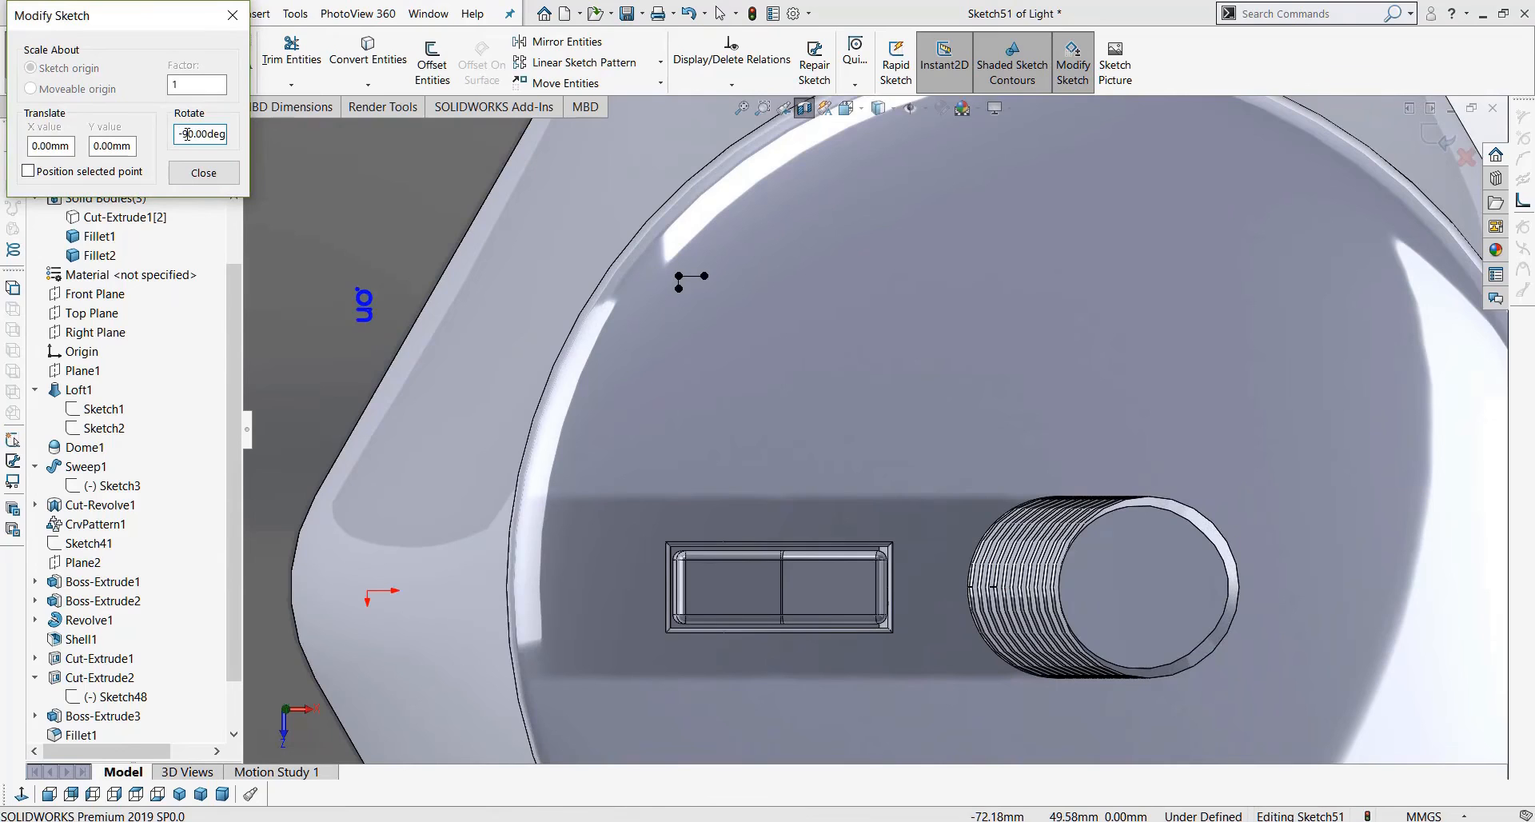
Move the rotated on text onto the switch face farther from the neck and centre it across the switch's width.
mouse_move(372, 318)
left_mouse_down()
mouse_move(785, 544)
mouse_move(871, 697)
mouse_move(846, 700)
left_mouse_up()
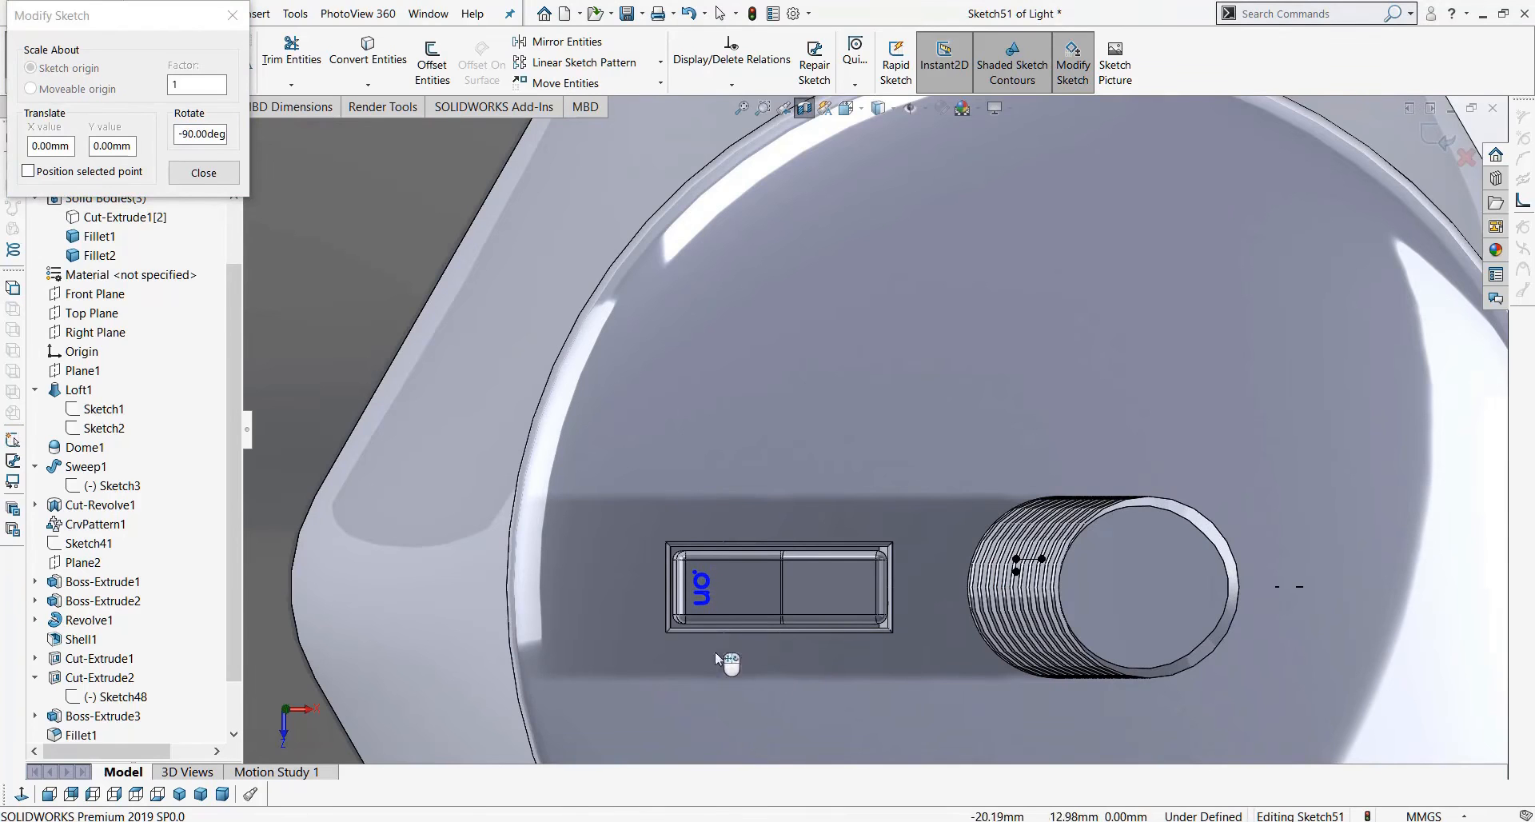
left_click(186, 181)
scroll(712, 600, "down", 5)
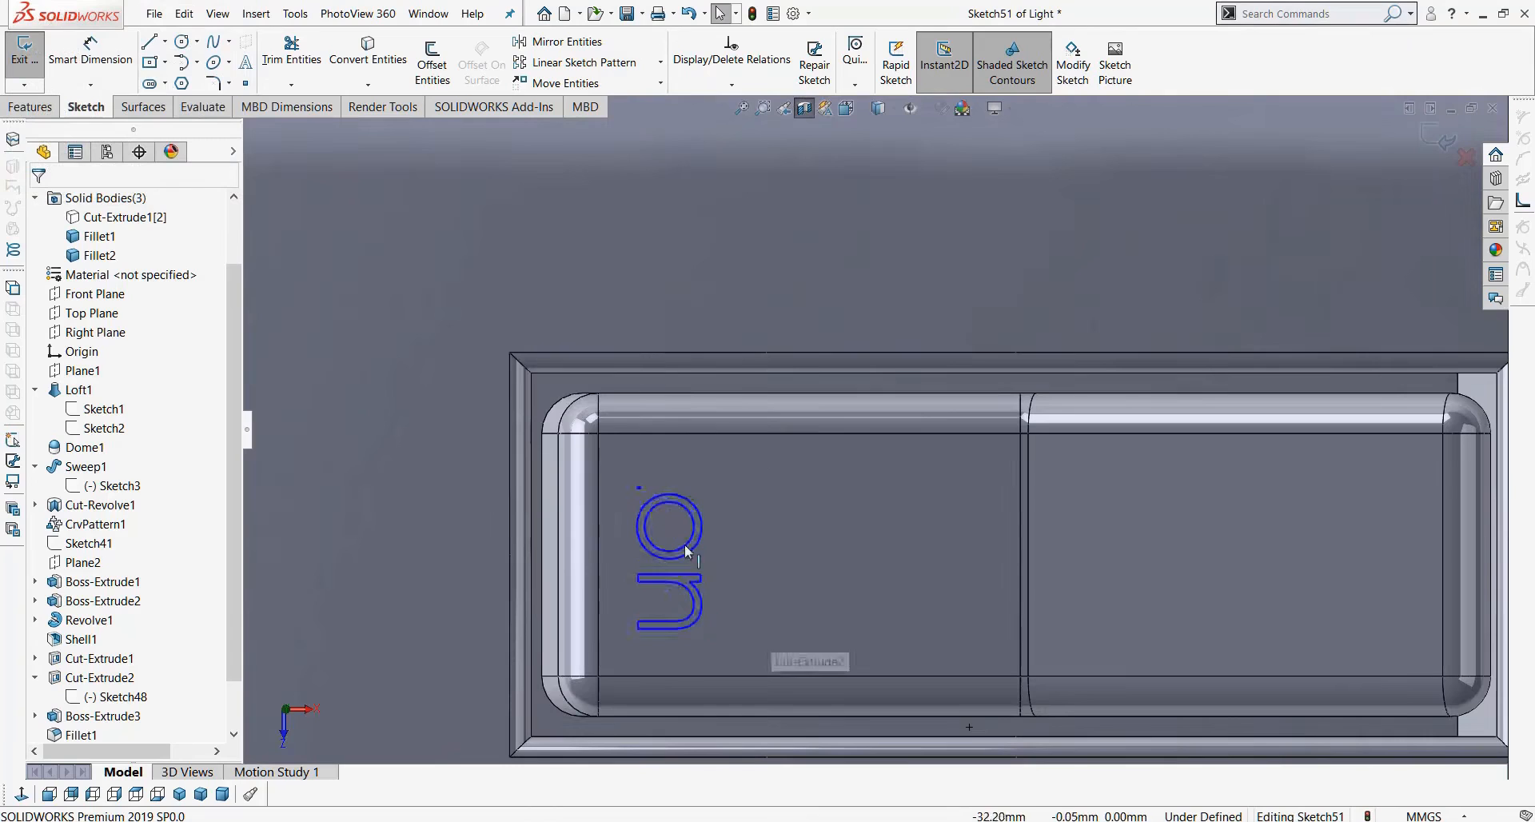
mouse_move(698, 503)
left_mouse_down()
mouse_move(690, 480)
mouse_move(694, 492)
left_mouse_up()
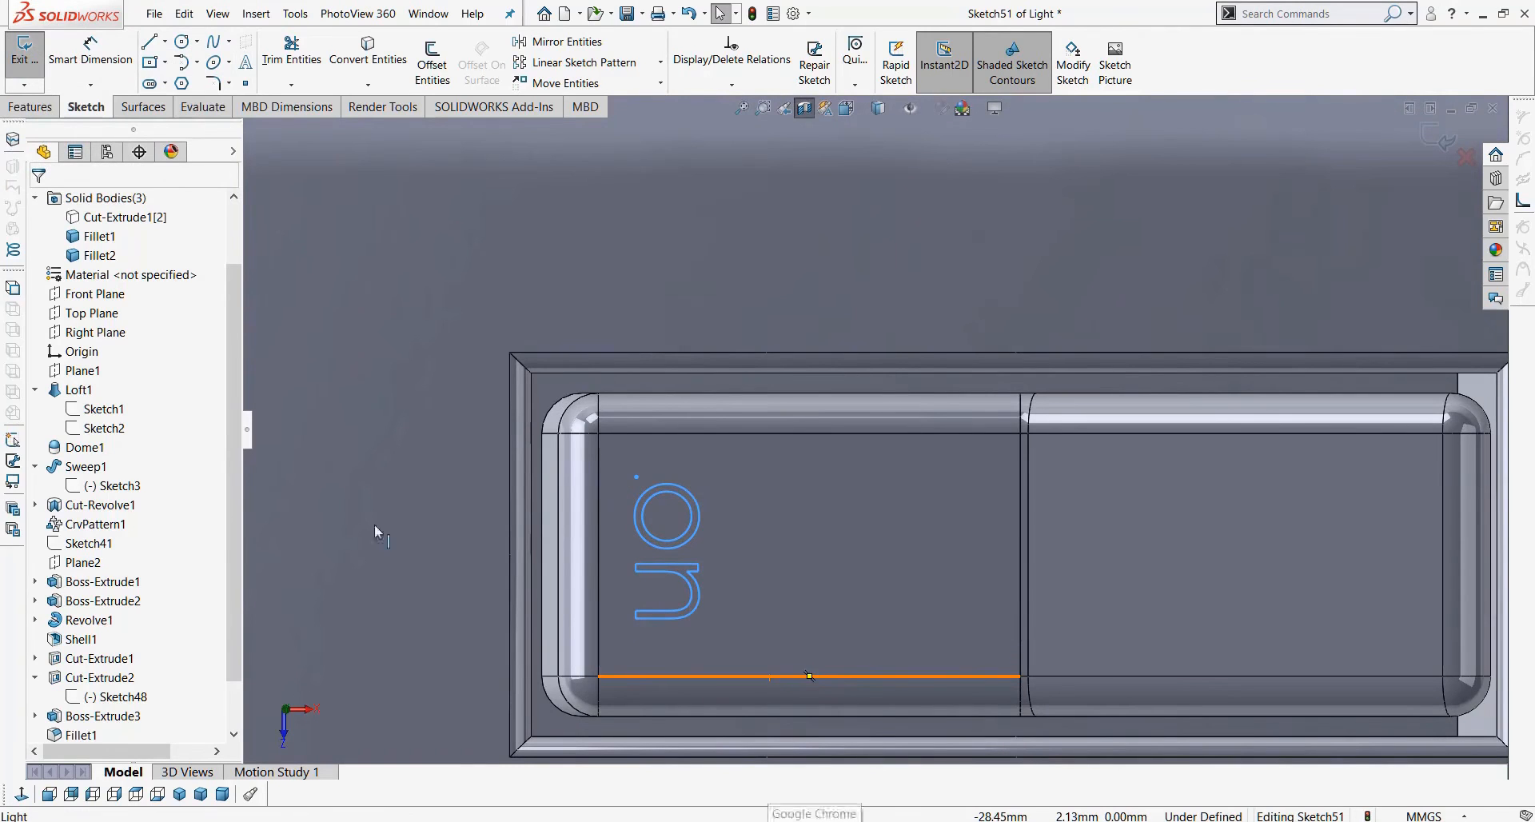
Cut-extrude the on text into the switch face with a blind depth of 0.25 mm.
left_click(19, 111)
left_click(275, 62)
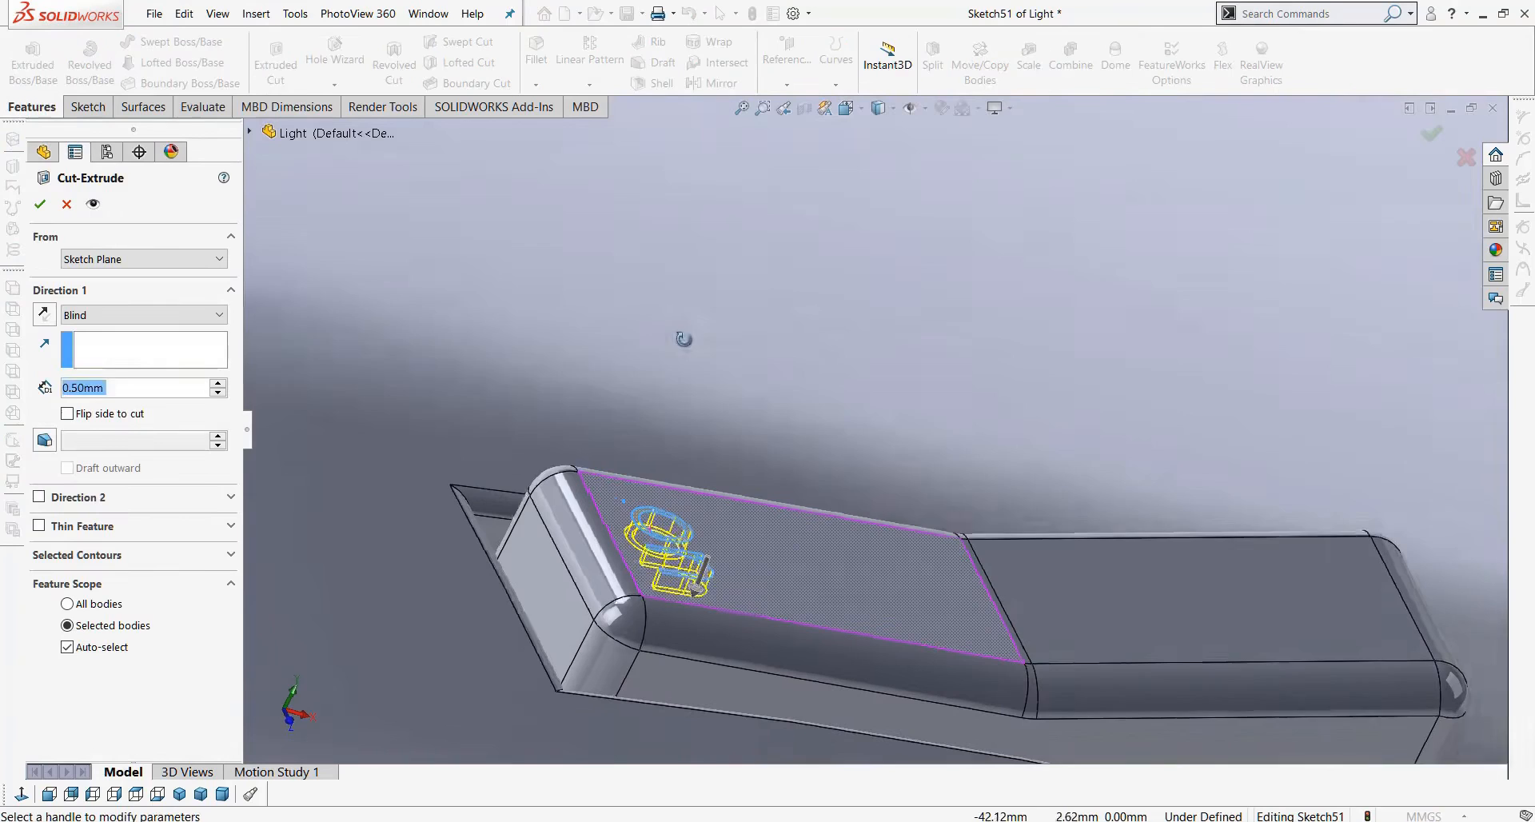
left_click(171, 386)
left_click_drag(177, 386, 7, 383)
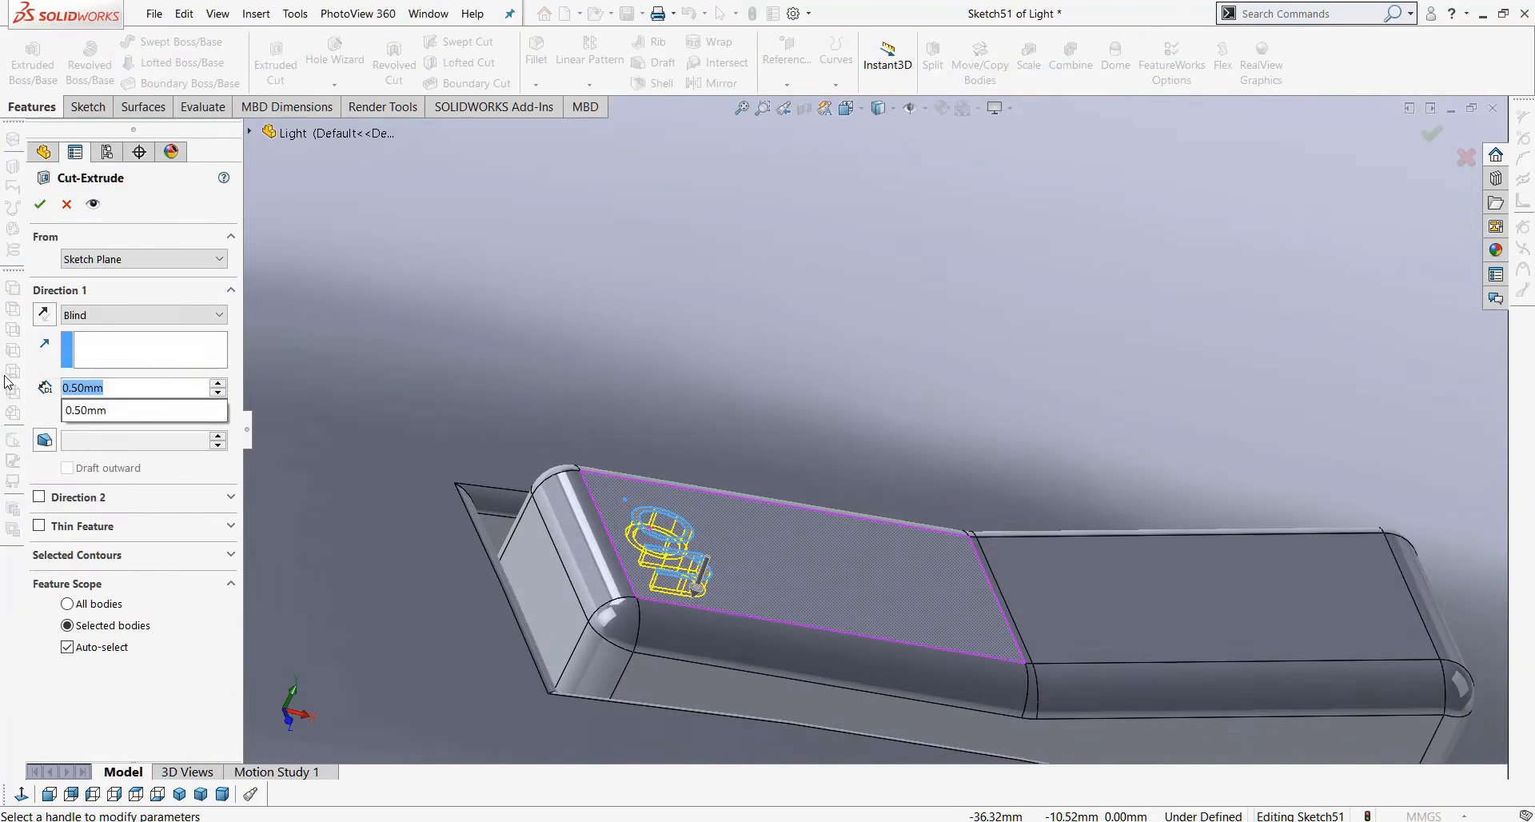
type("0.25")
key("Return")
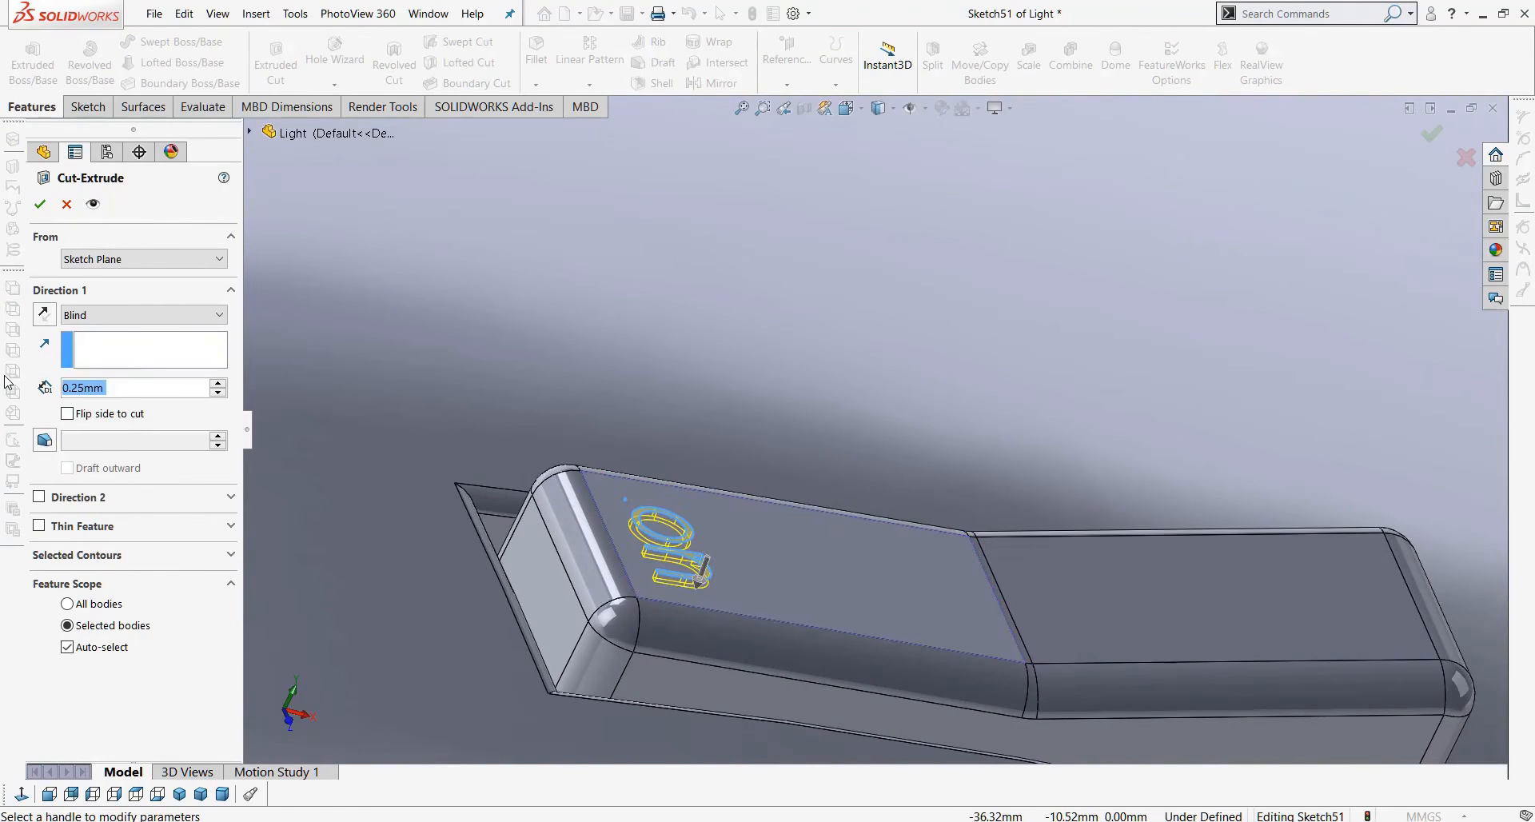
left_click(42, 205)
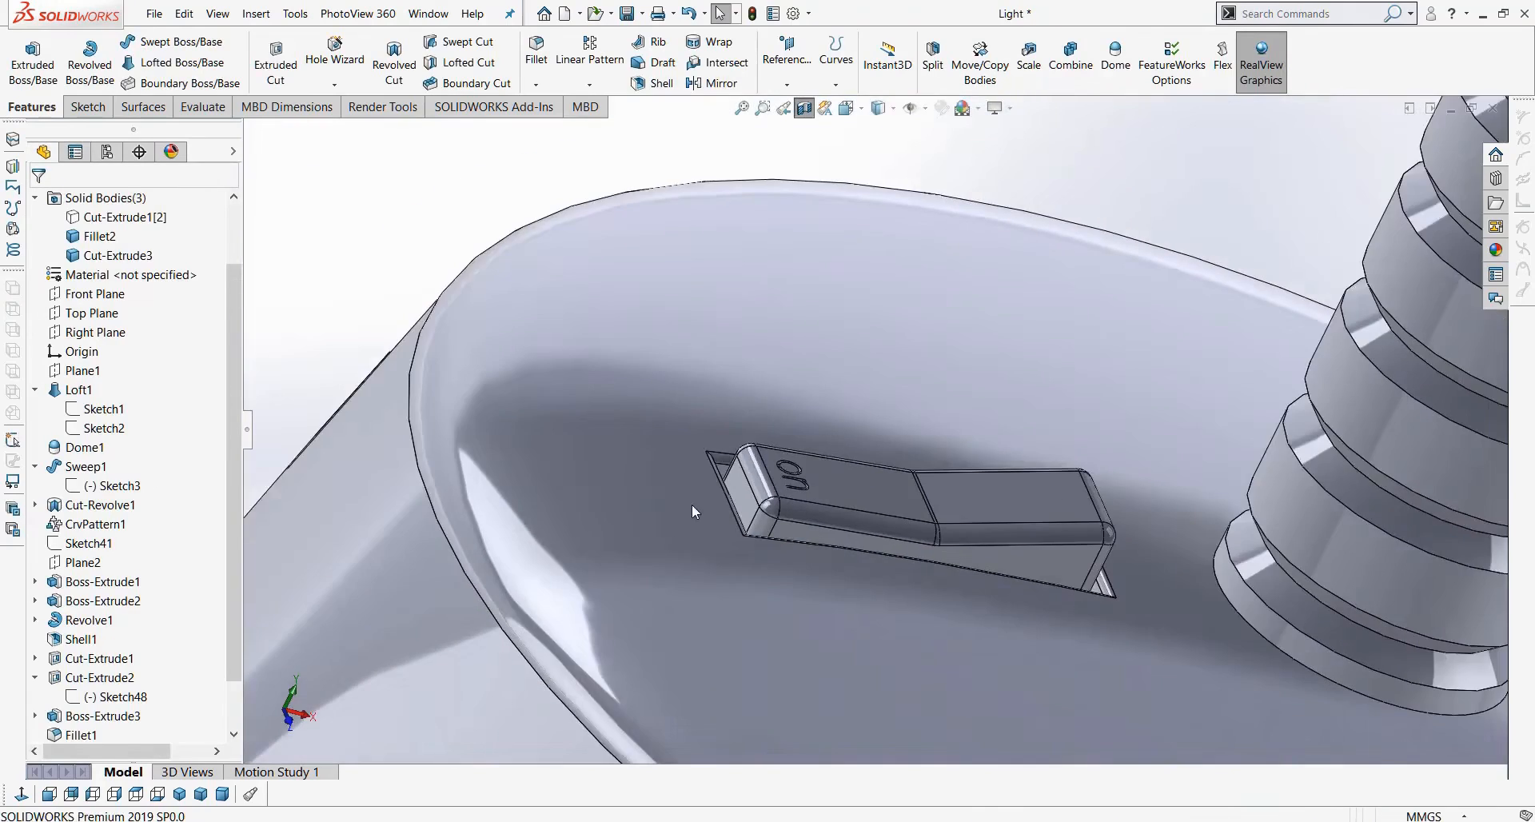
Turn off the section view to display the complete neck and base.
middle_click_drag(693, 503, 756, 620)
scroll(800, 583, "up", 5)
middle_click_drag(850, 477, 791, 378)
scroll(791, 378, "up", 3)
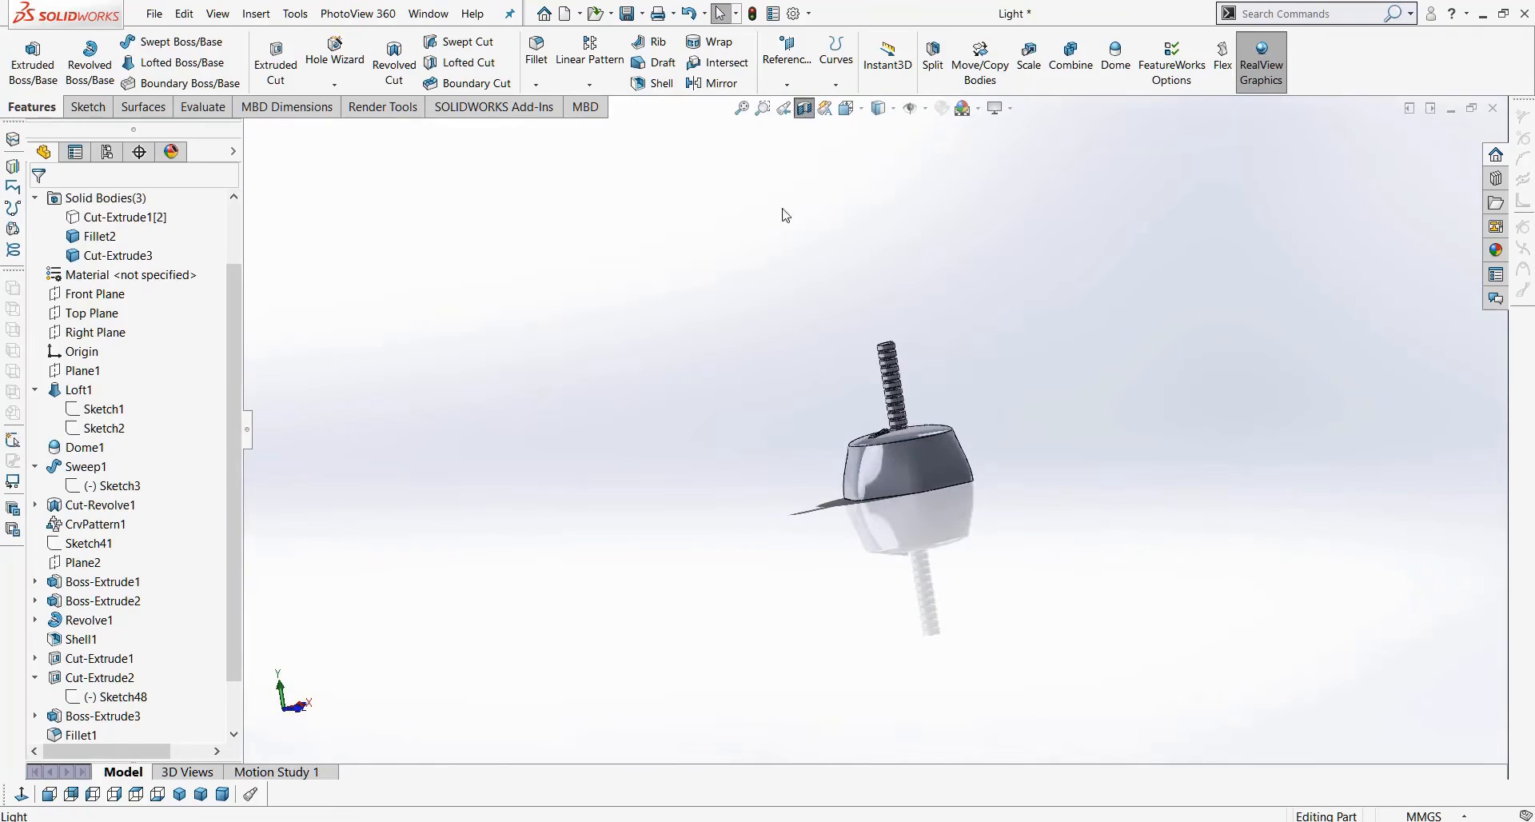
left_click(802, 112)
scroll(1116, 408, "up", 3)
scroll(928, 374, "down", 7)
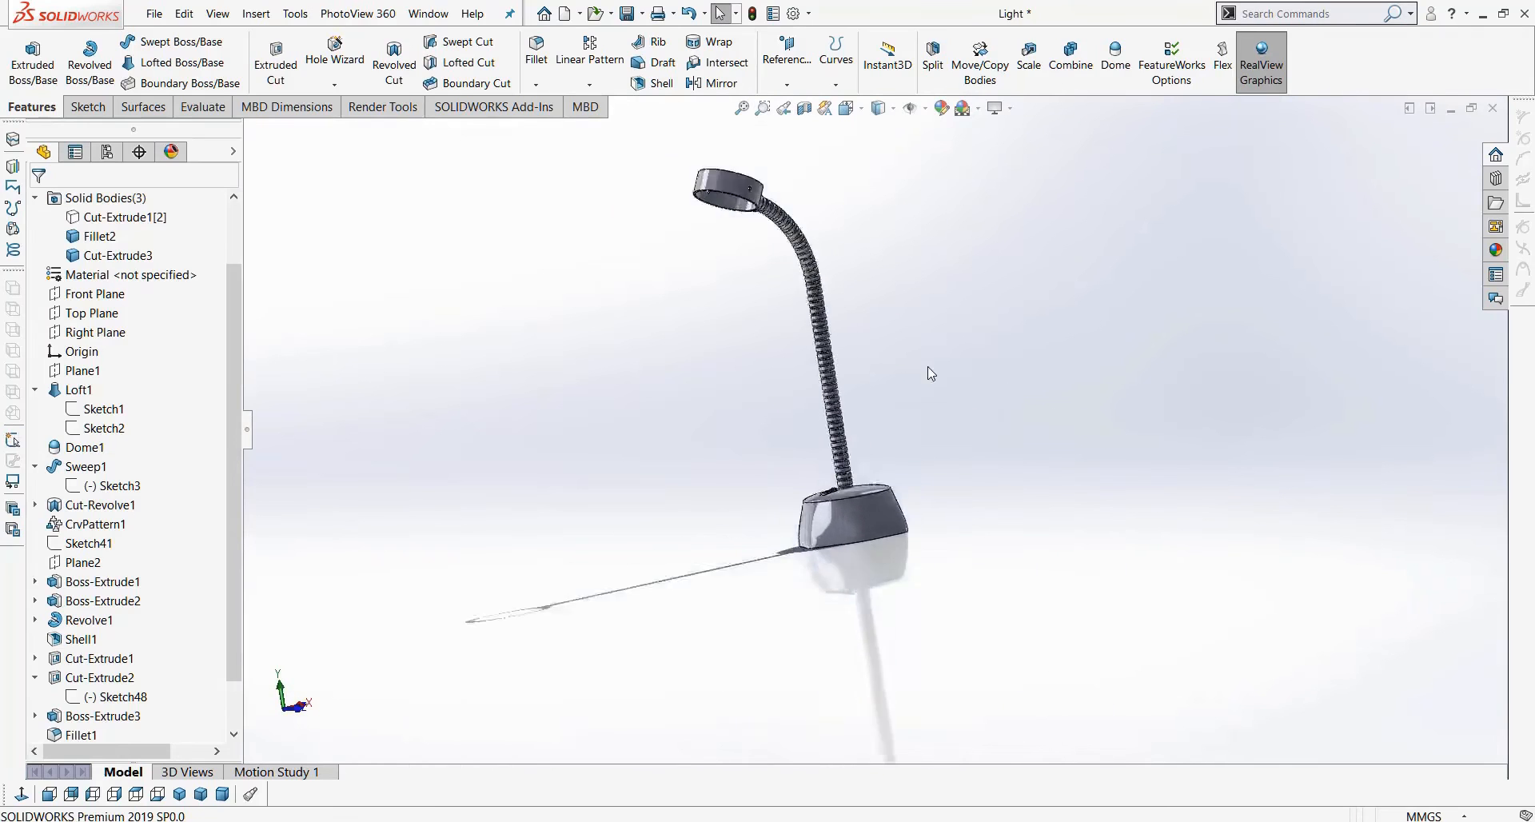
Start a fillet on the base's bottom face and preview it with a 10 mm radius.
scroll(845, 591, "down", 1)
left_click(535, 50)
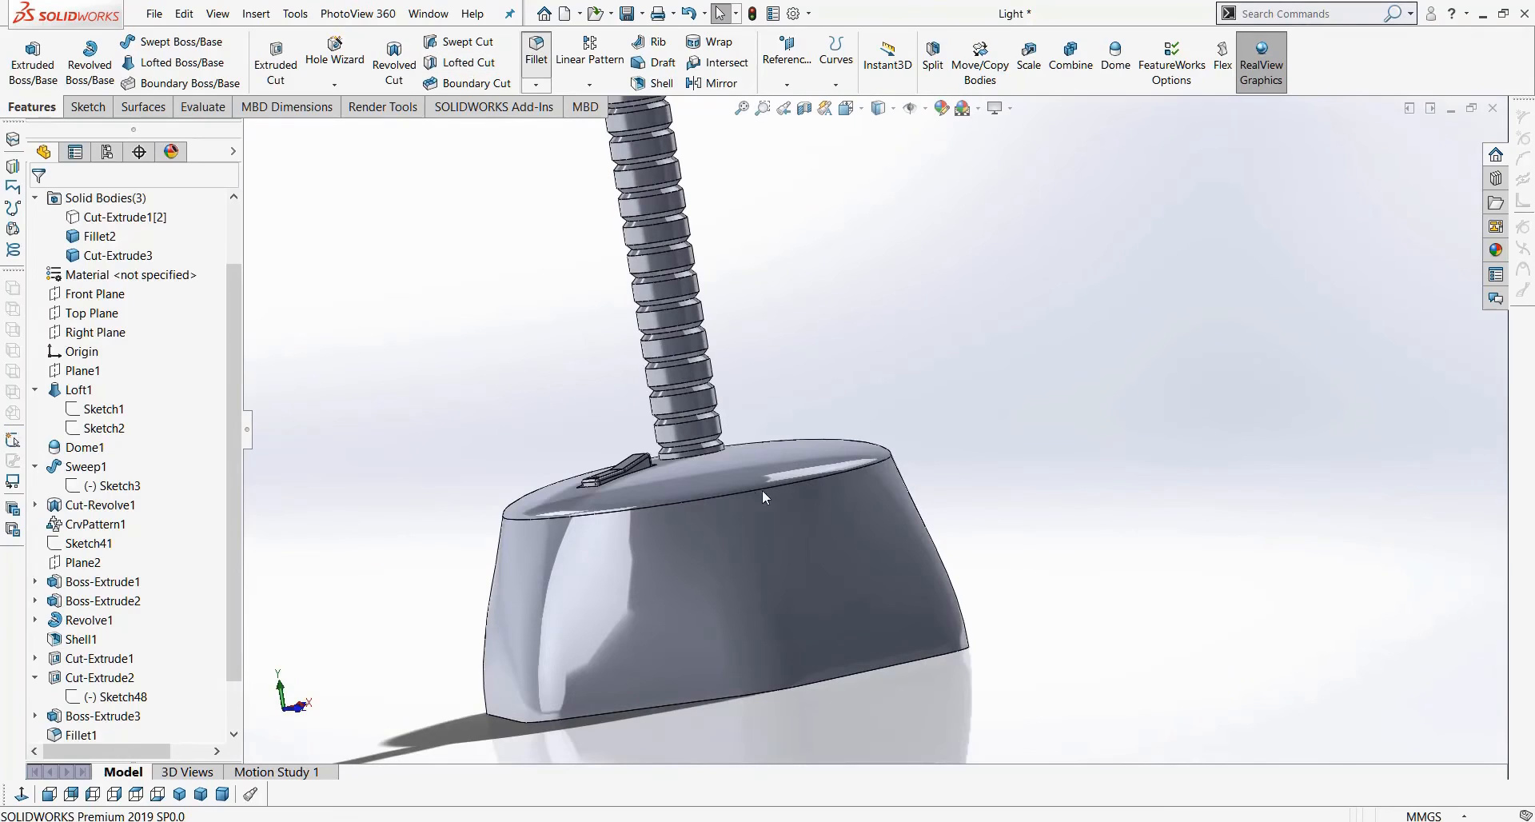
middle_click_drag(854, 686, 759, 670)
left_click(760, 670)
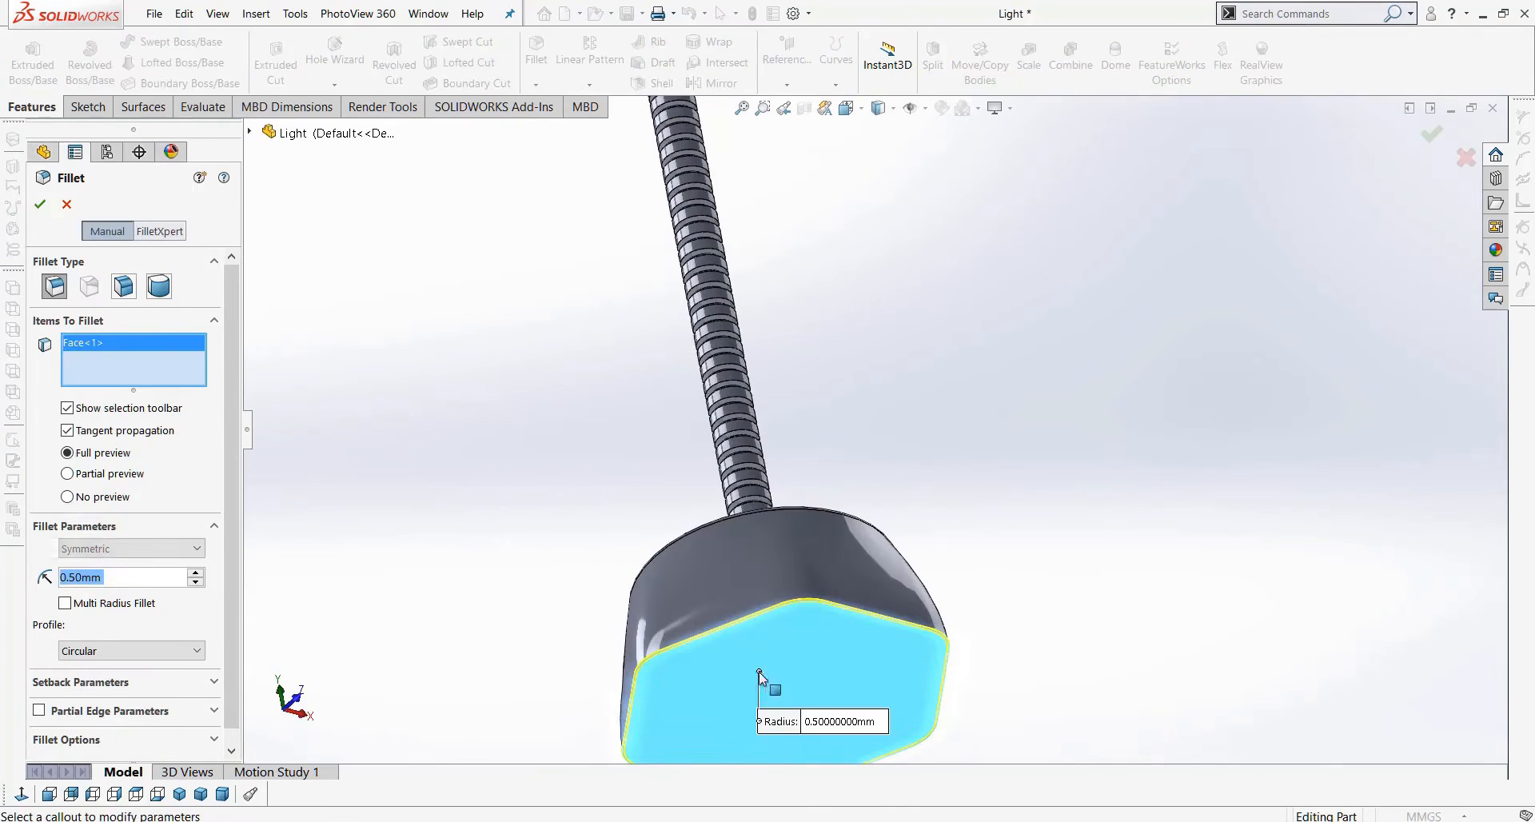
type("10")
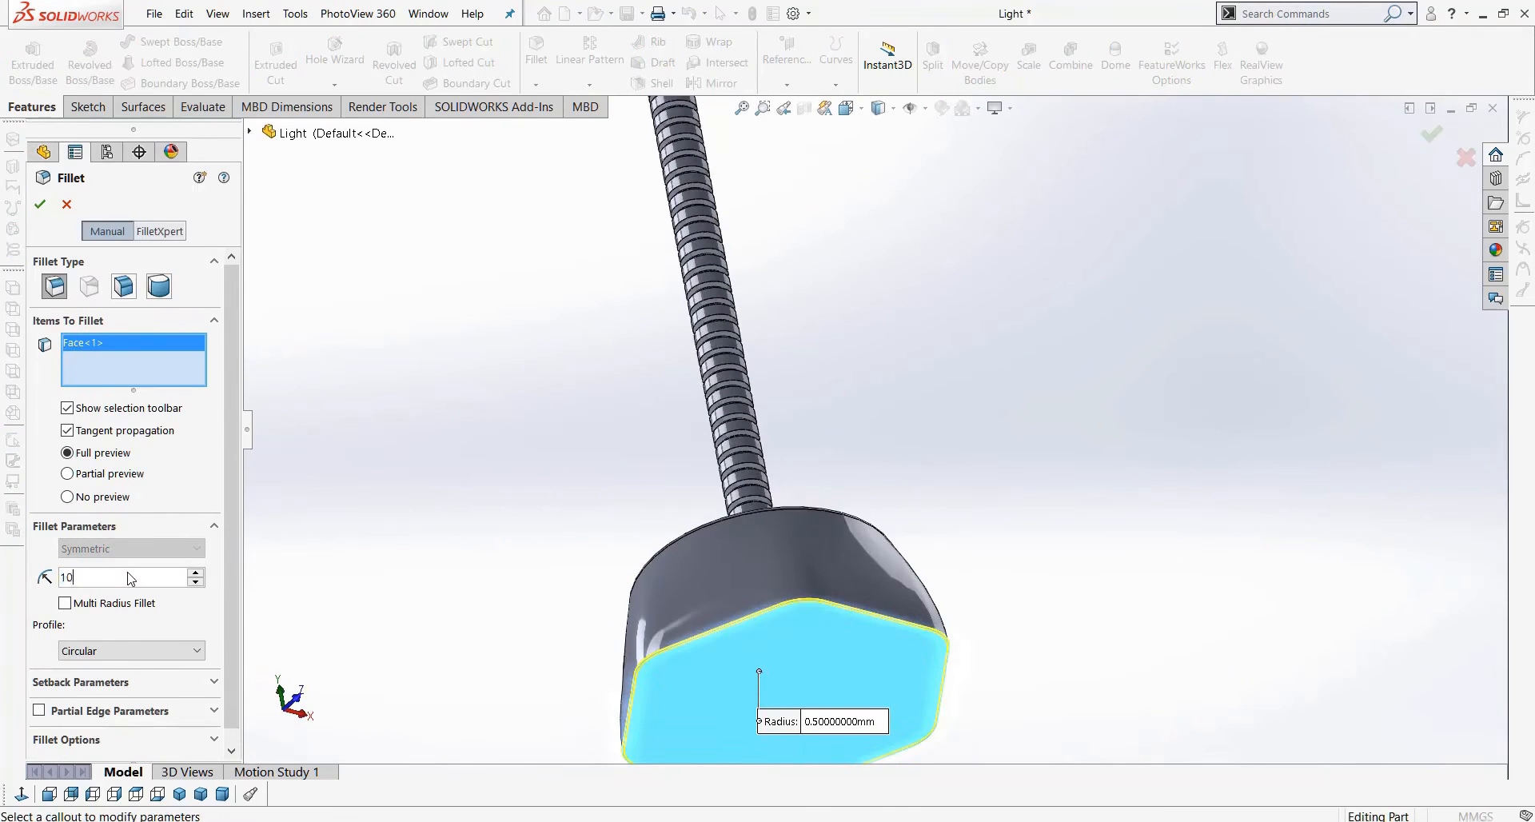
key("Return")
middle_click_drag(414, 558, 377, 686)
scroll(524, 655, "up", 3)
scroll(560, 663, "down", 8)
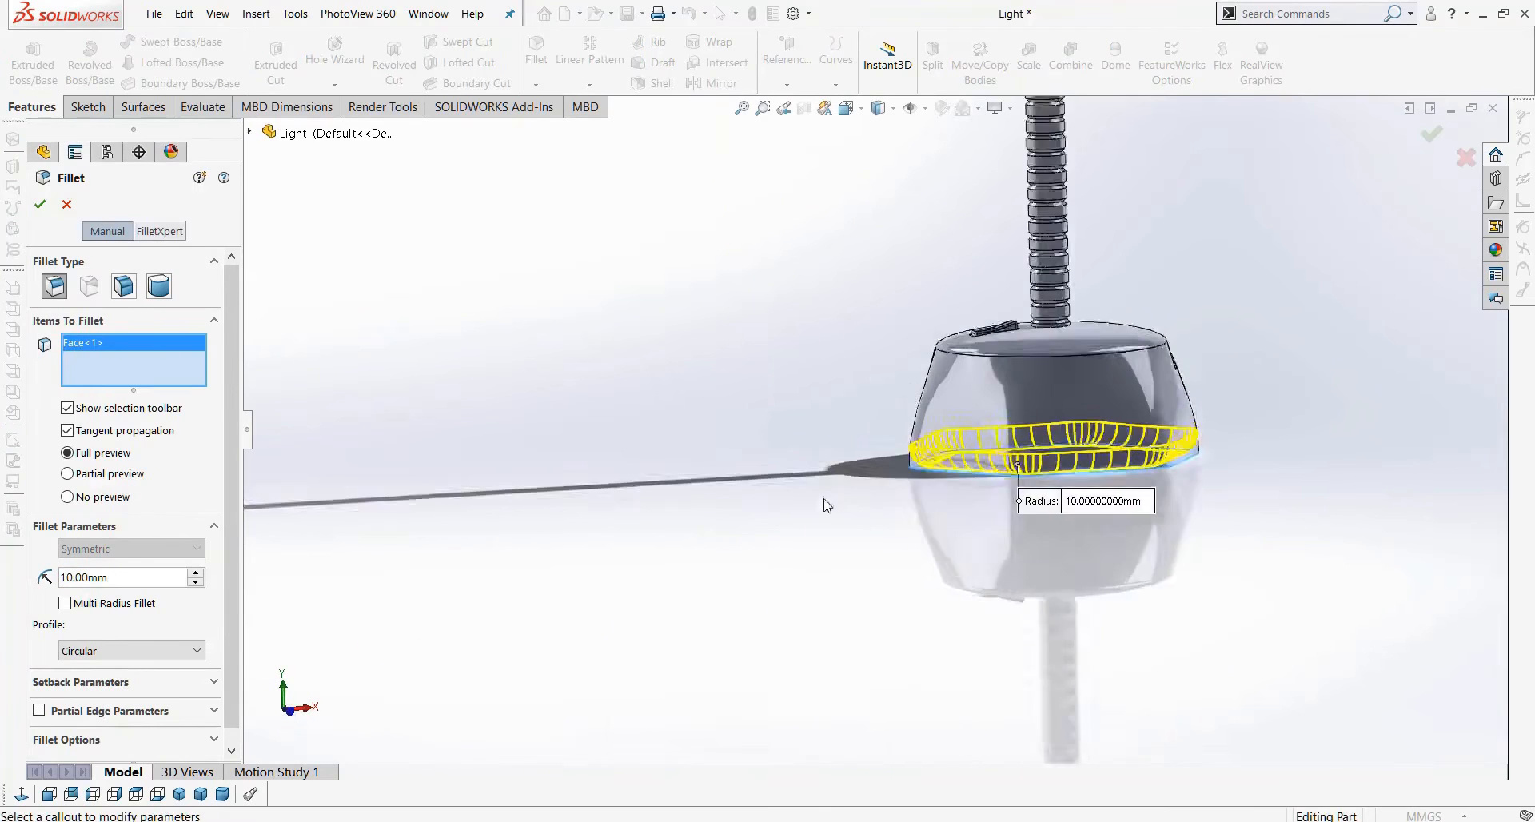
Set the bottom fillet's radius to 7.5 mm and apply it.
left_click(127, 579)
type("7.5")
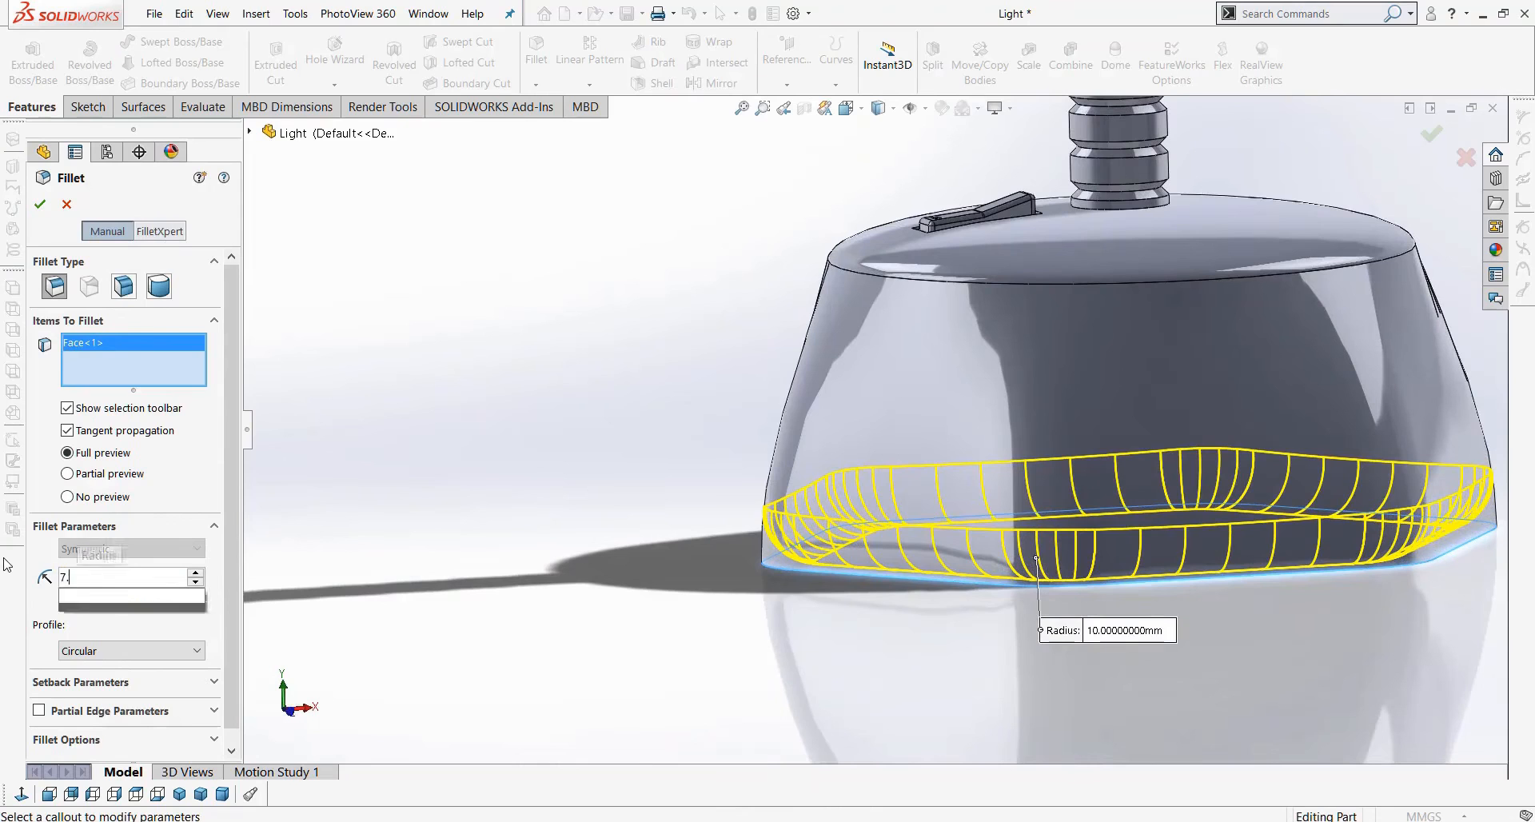
key("Return")
left_click(39, 204)
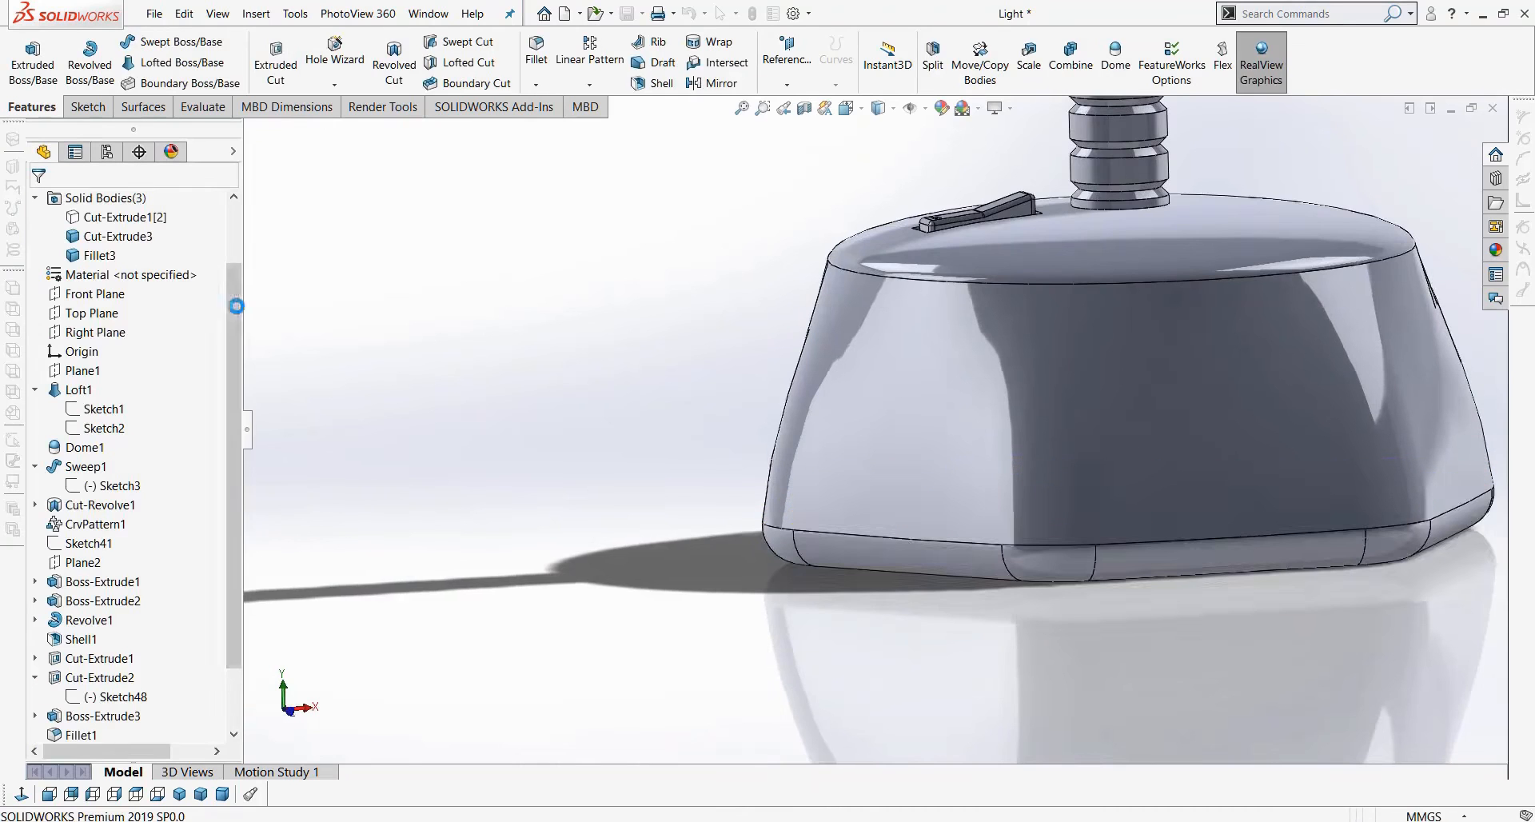
Show the hidden lamp head body Cut-Extrude1[2] and view the whole lamp in isometric orientation.
middle_click_drag(644, 421, 781, 456)
scroll(785, 454, "up", 12)
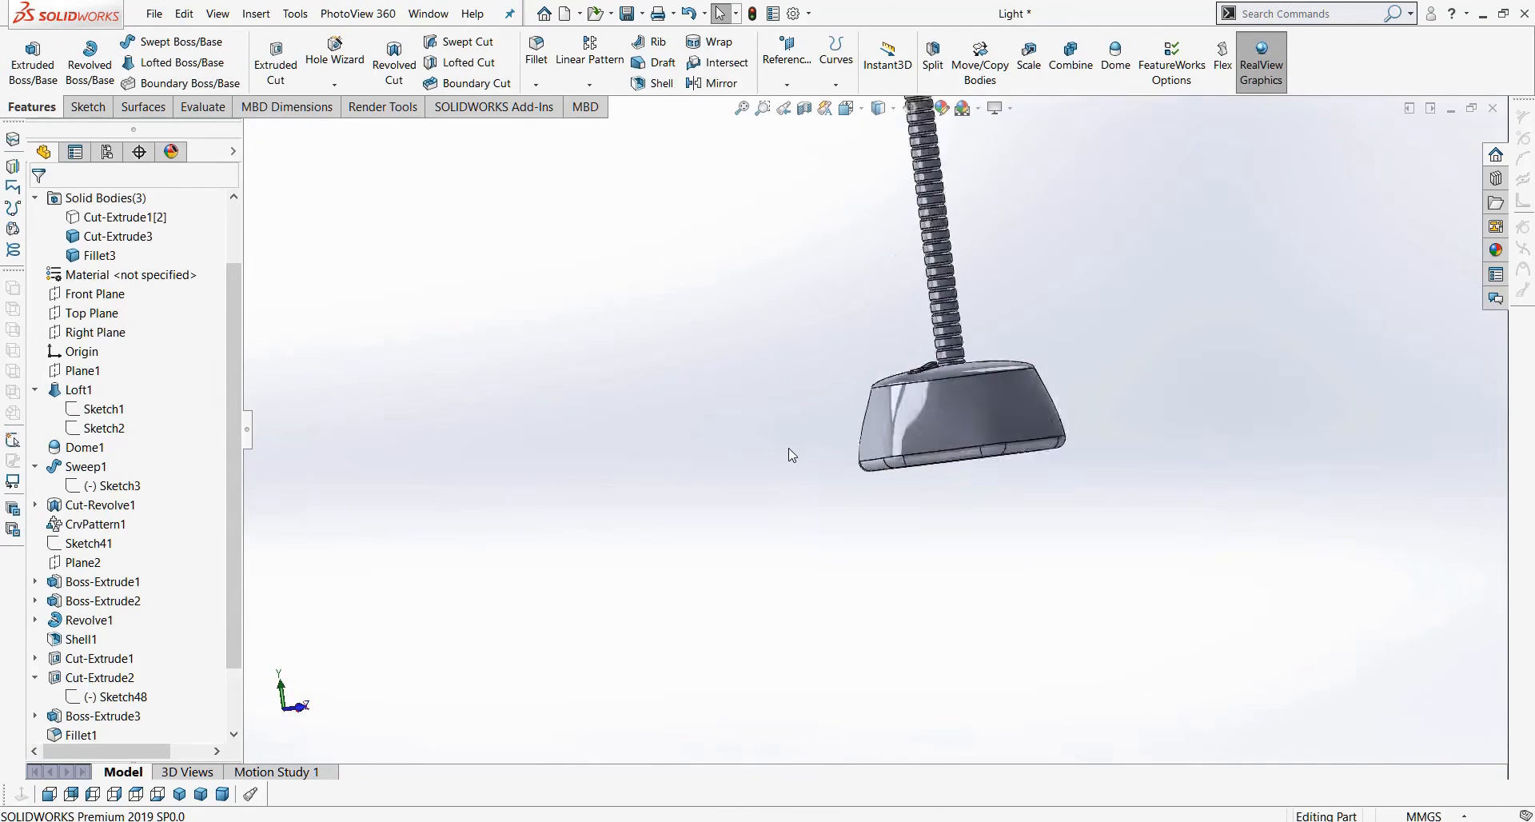
right_click(120, 217)
left_click(138, 181)
left_click(180, 793)
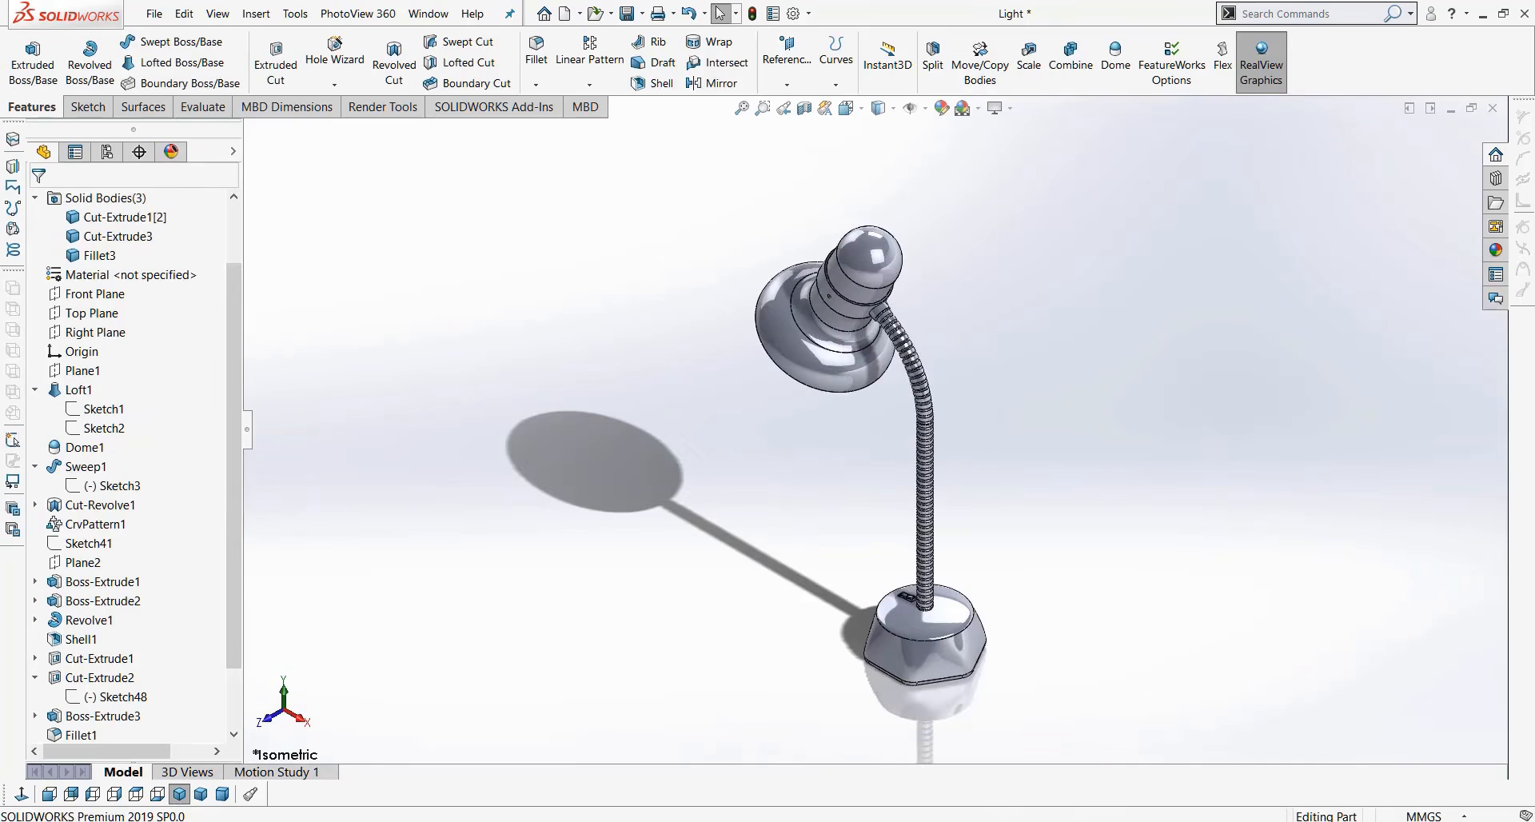
middle_click_drag(760, 713, 832, 606)
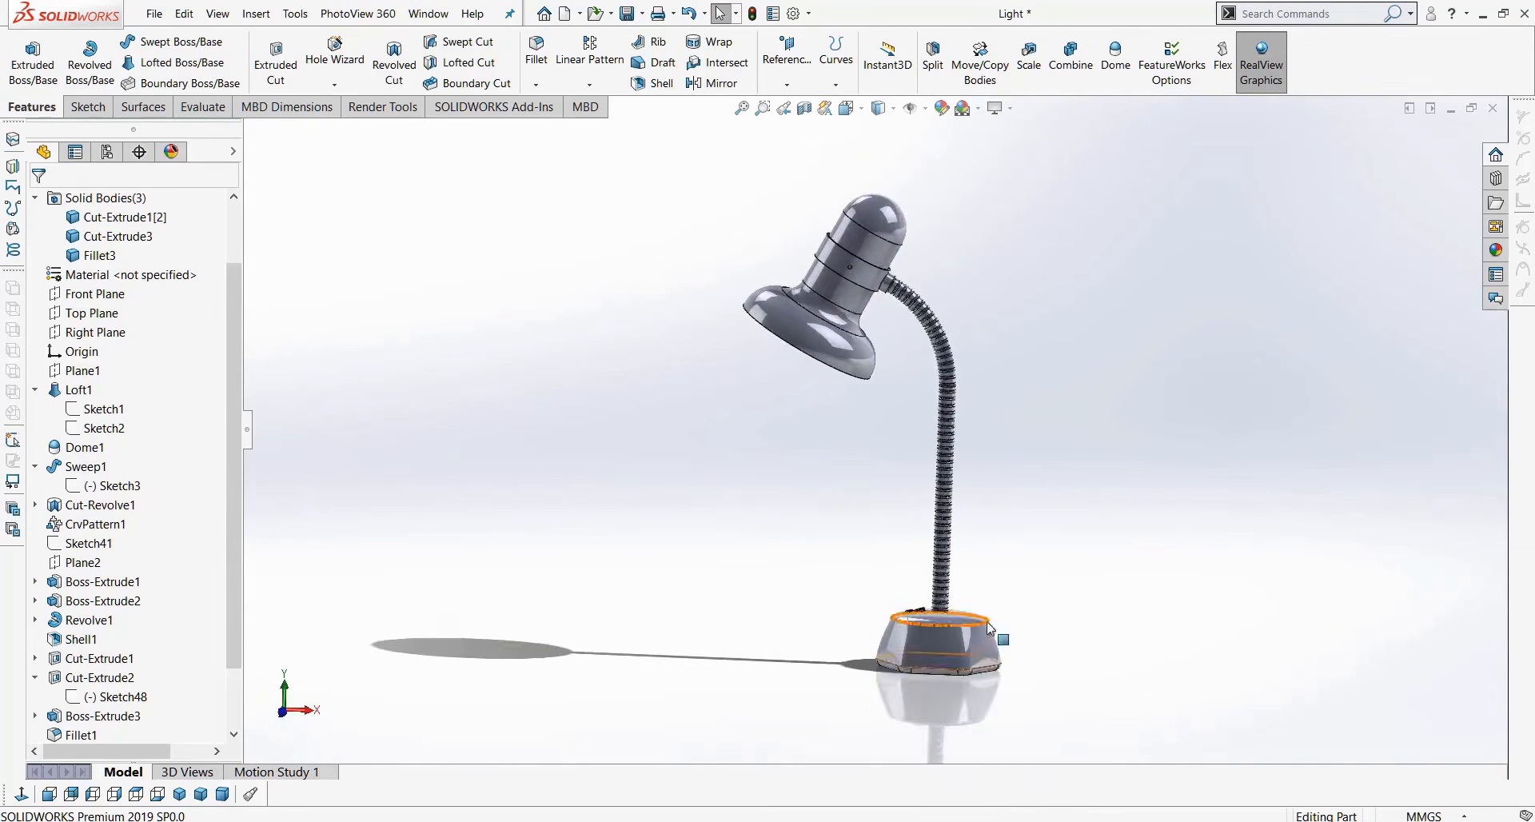
Open a sketch on the Front Plane and draw a vertical centerline from the origin up through the neck.
scroll(921, 604, "down", 3)
scroll(921, 605, "down", 5)
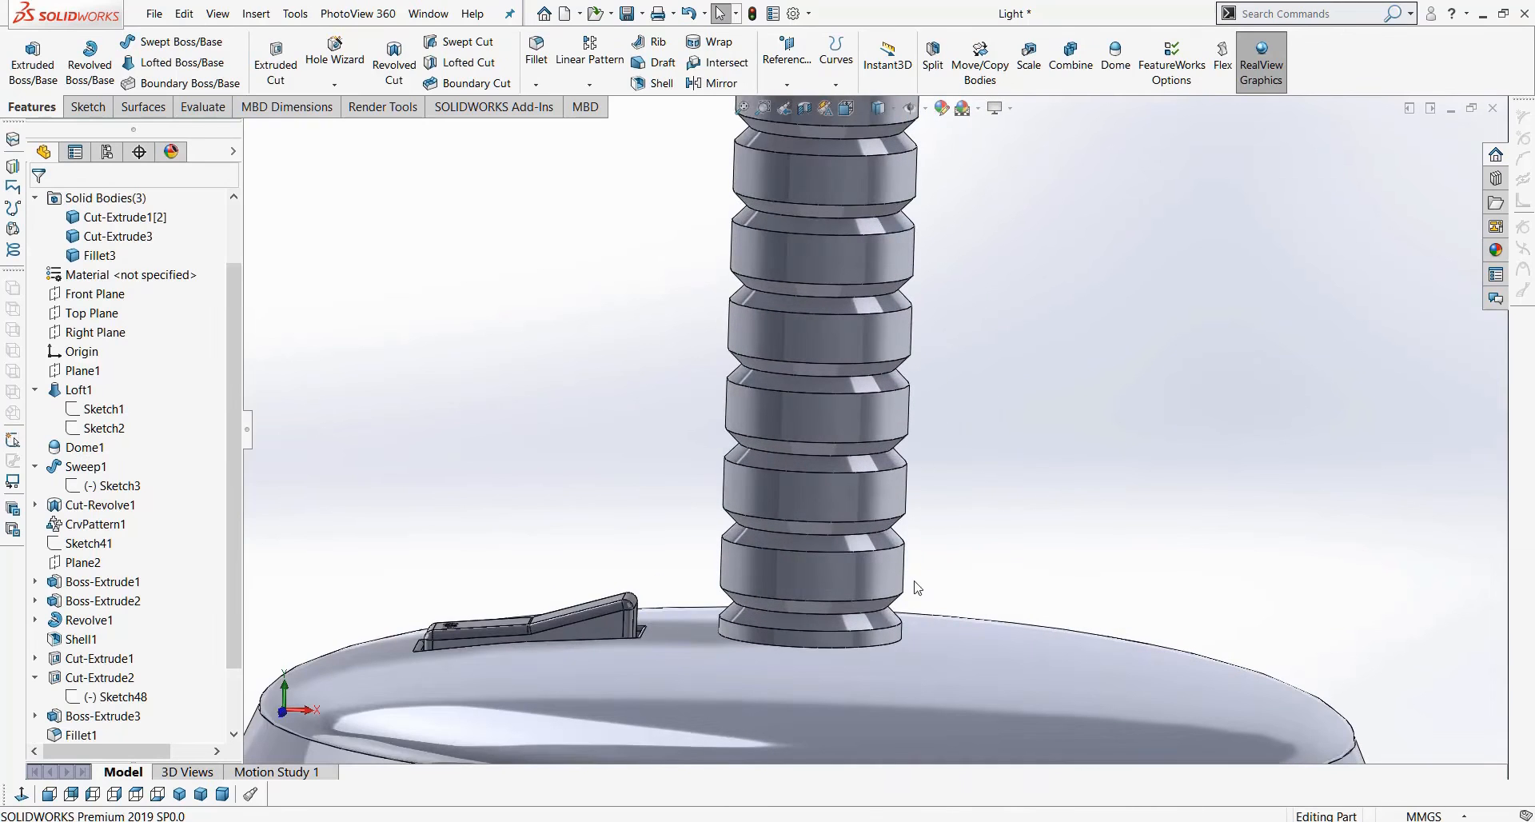
left_click(116, 294)
scroll(531, 369, "up", 4)
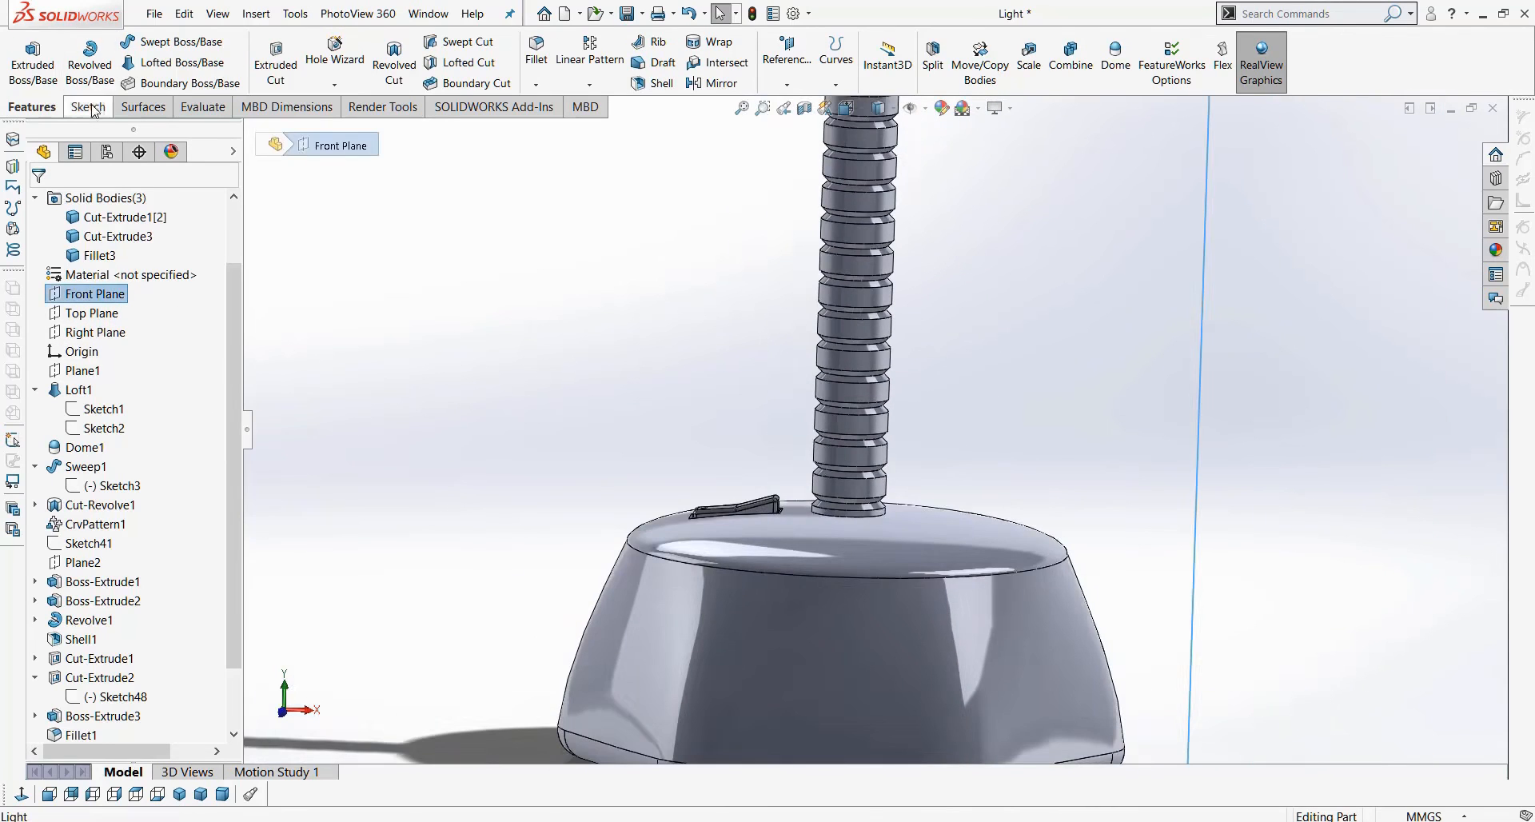
left_click(88, 106)
left_click(24, 49)
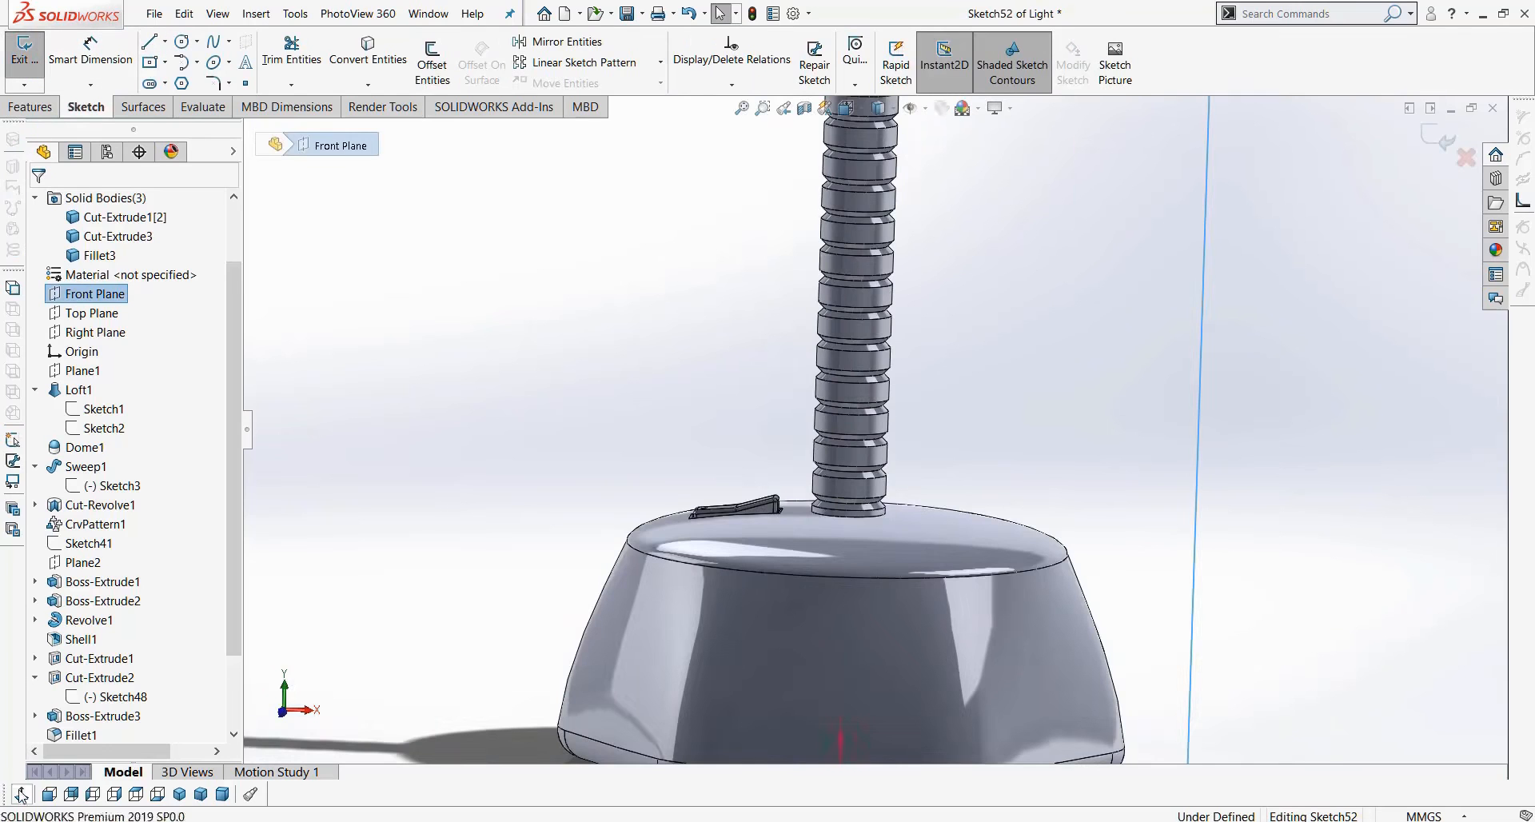
left_click(164, 41)
left_click(184, 69)
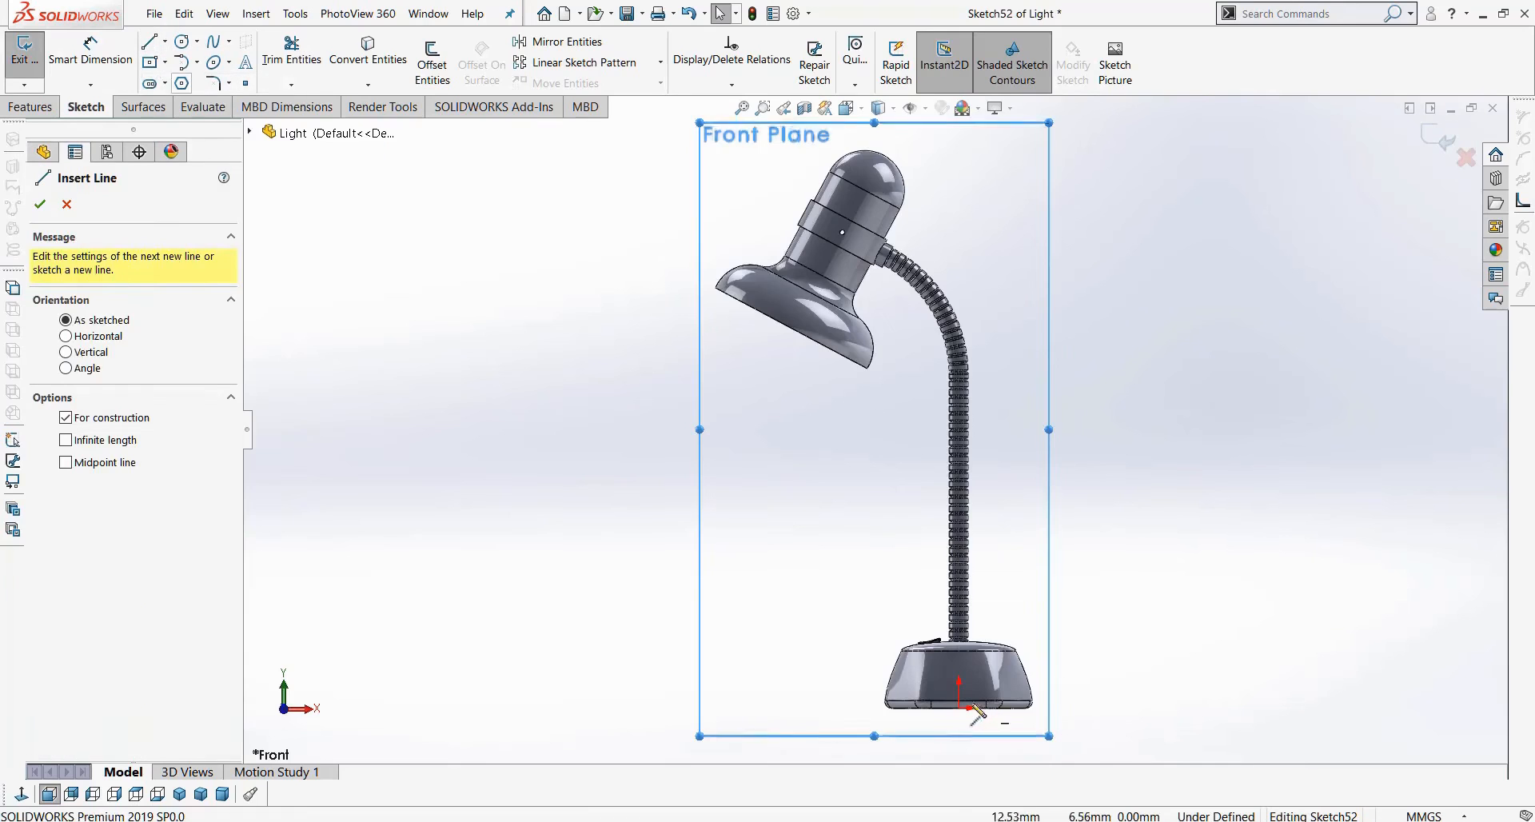
scroll(959, 711, "down", 5)
left_click(863, 520)
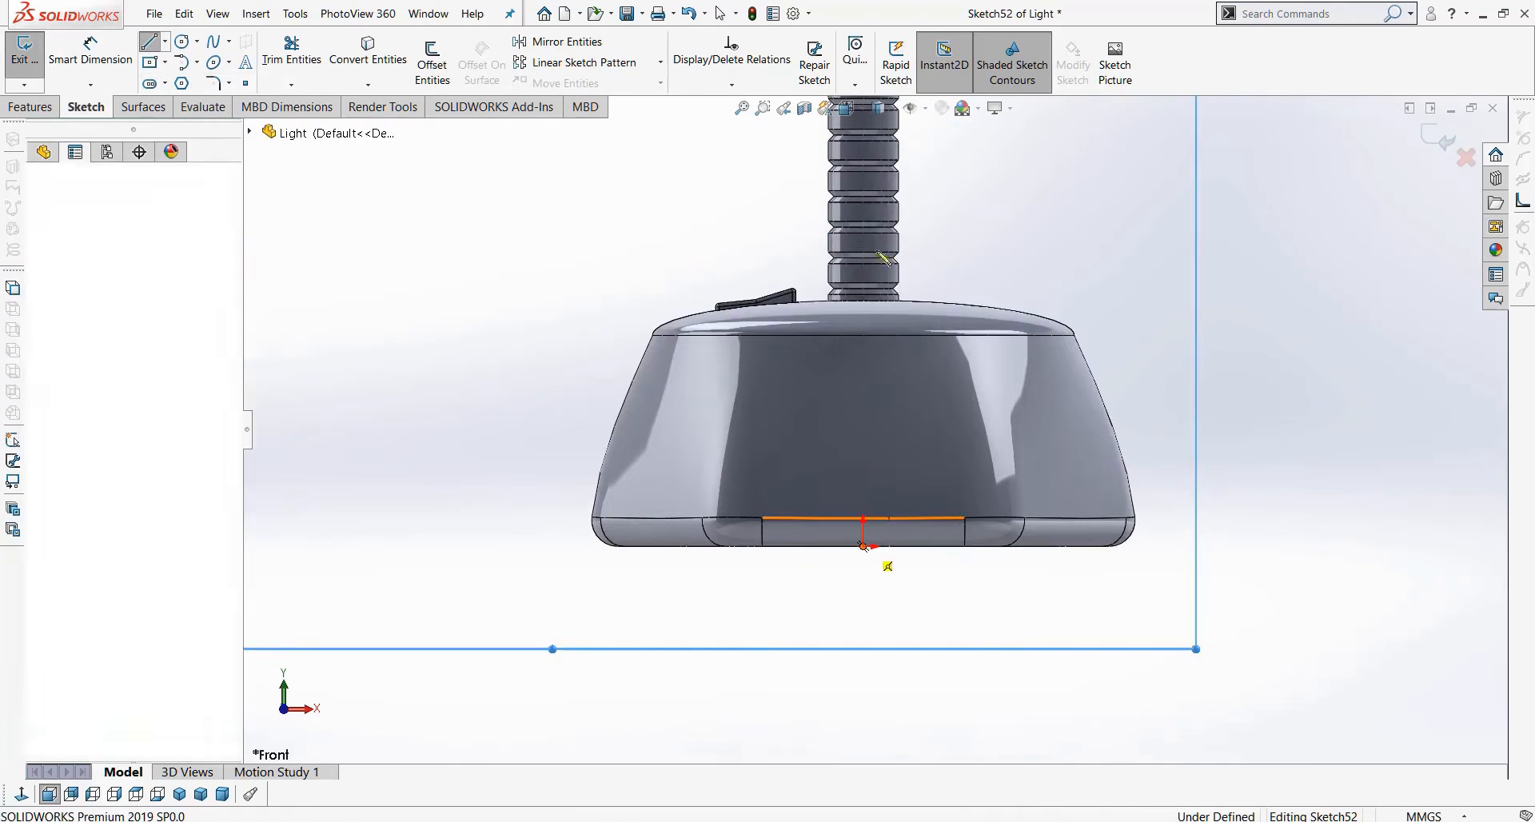
left_click(862, 212)
scroll(885, 284, "down", 6)
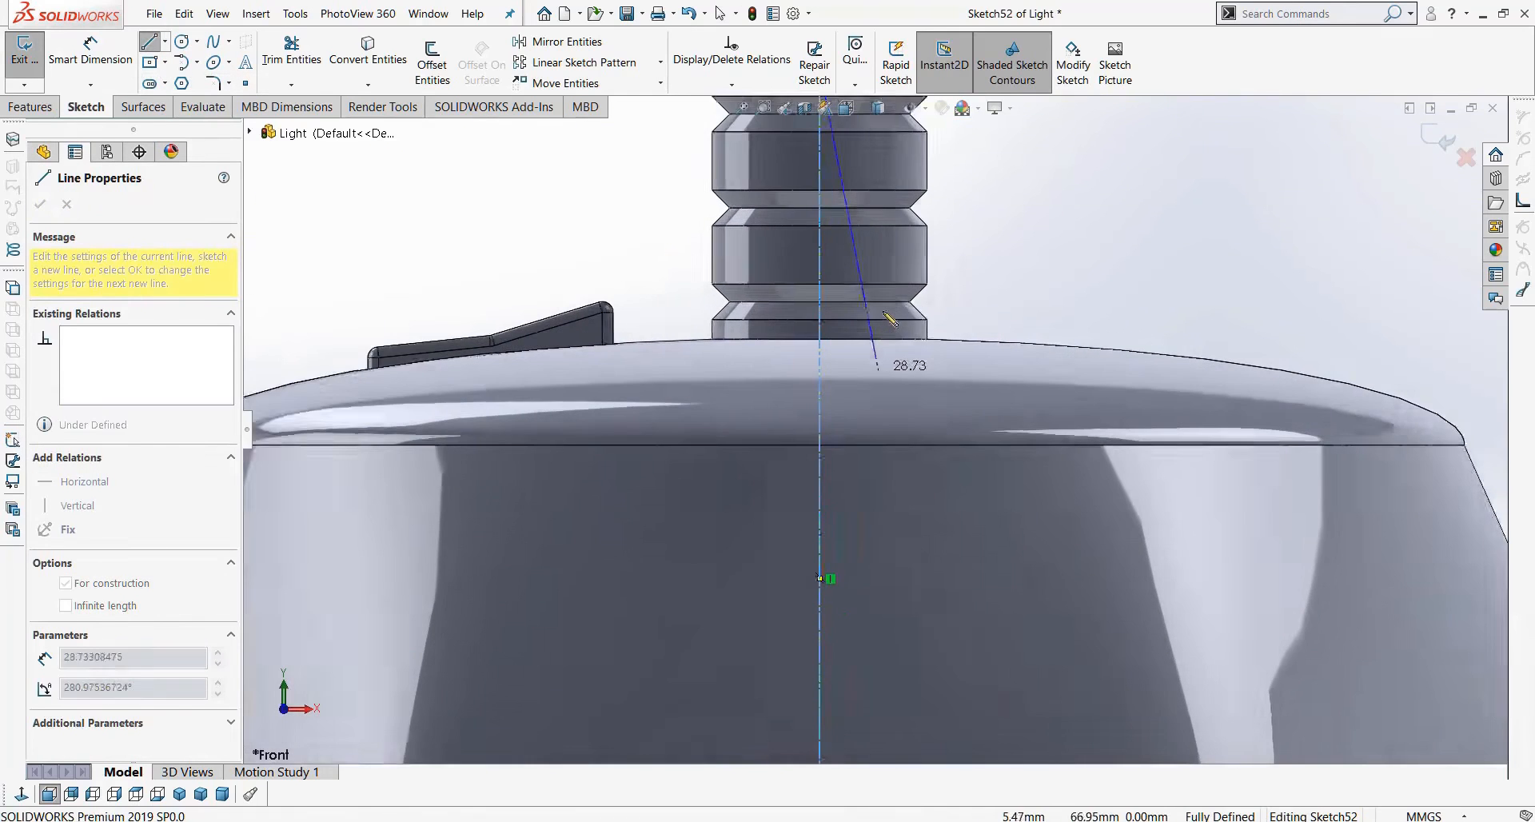
Sketch a small corner rectangle across the neck's outer edge where it meets the base, overlapping both.
left_click(165, 62)
left_click(200, 92)
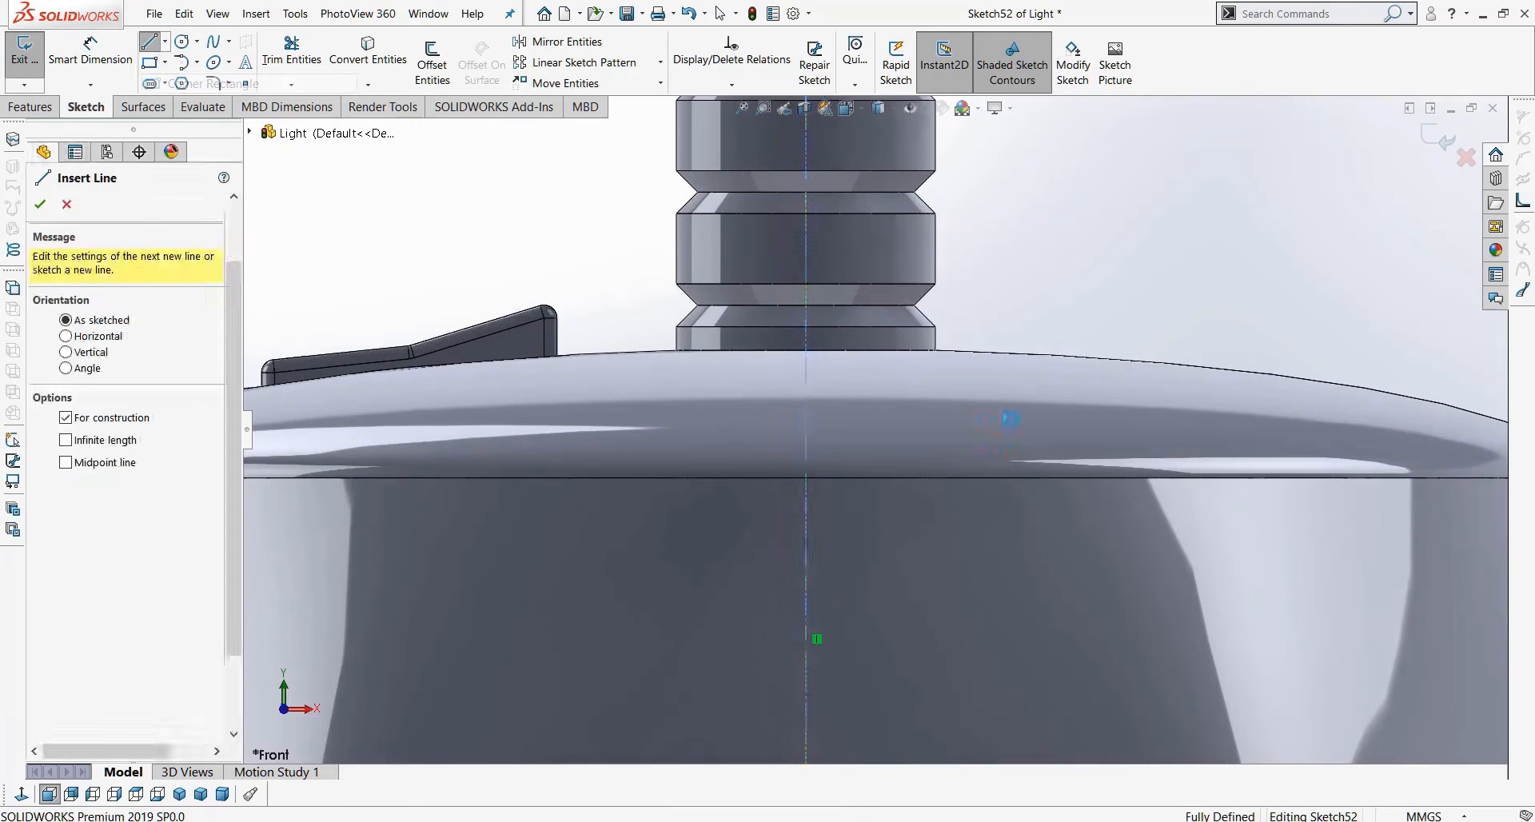
scroll(951, 349, "down", 4)
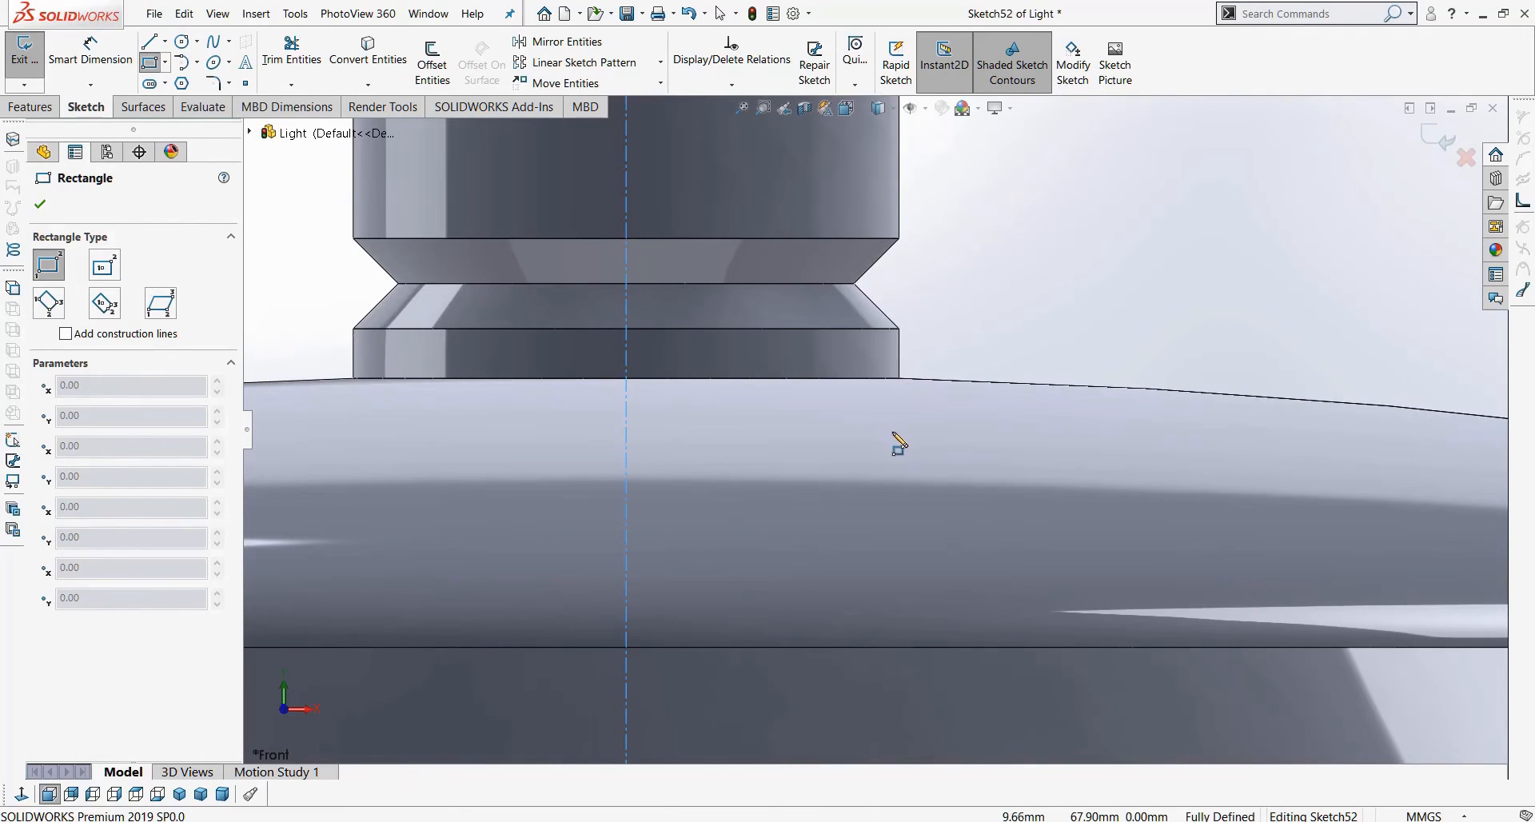
left_click(839, 433)
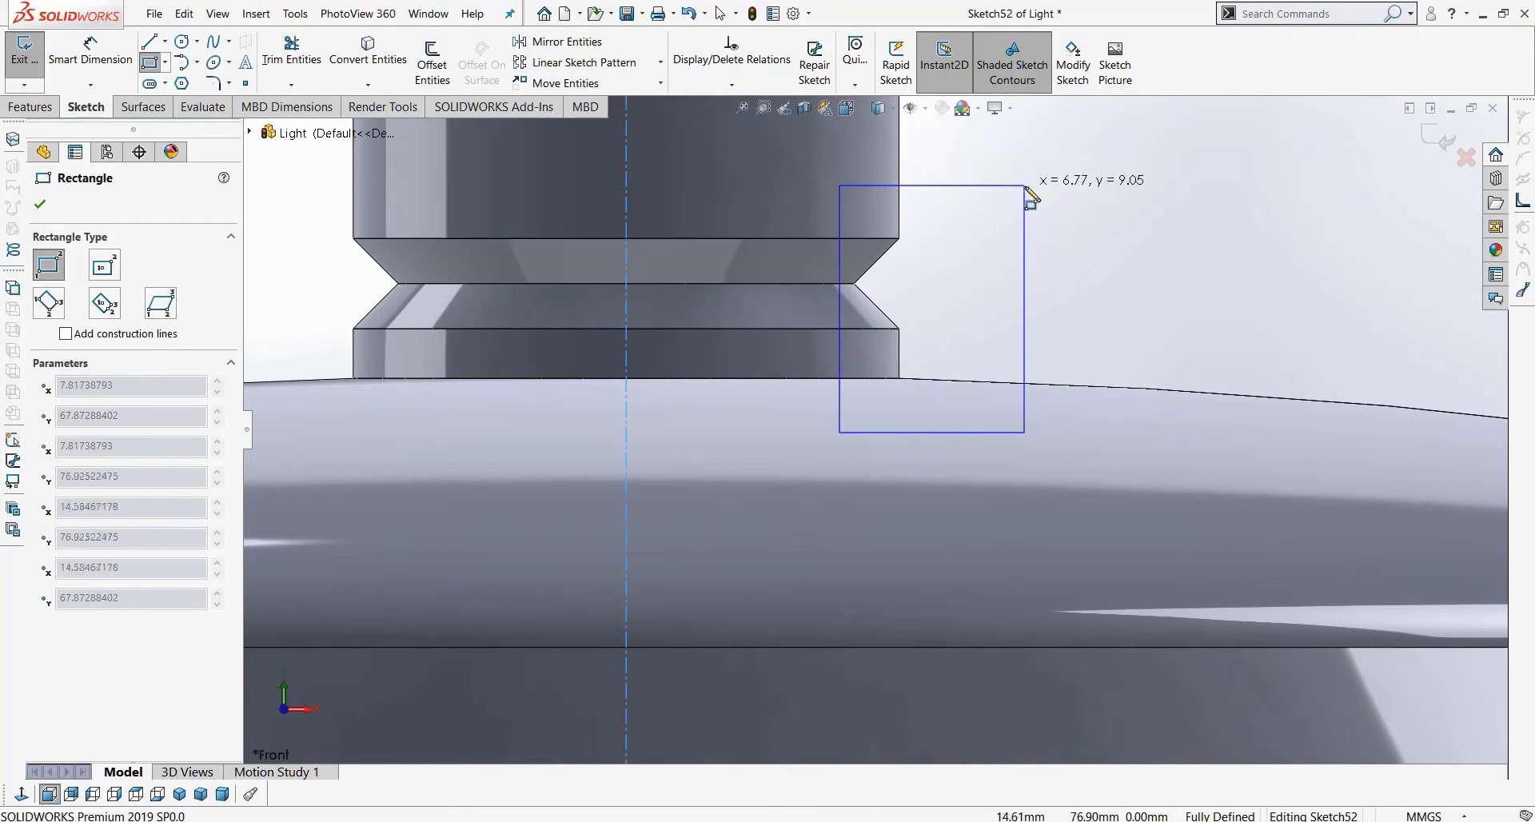
left_click(946, 230)
key("z")
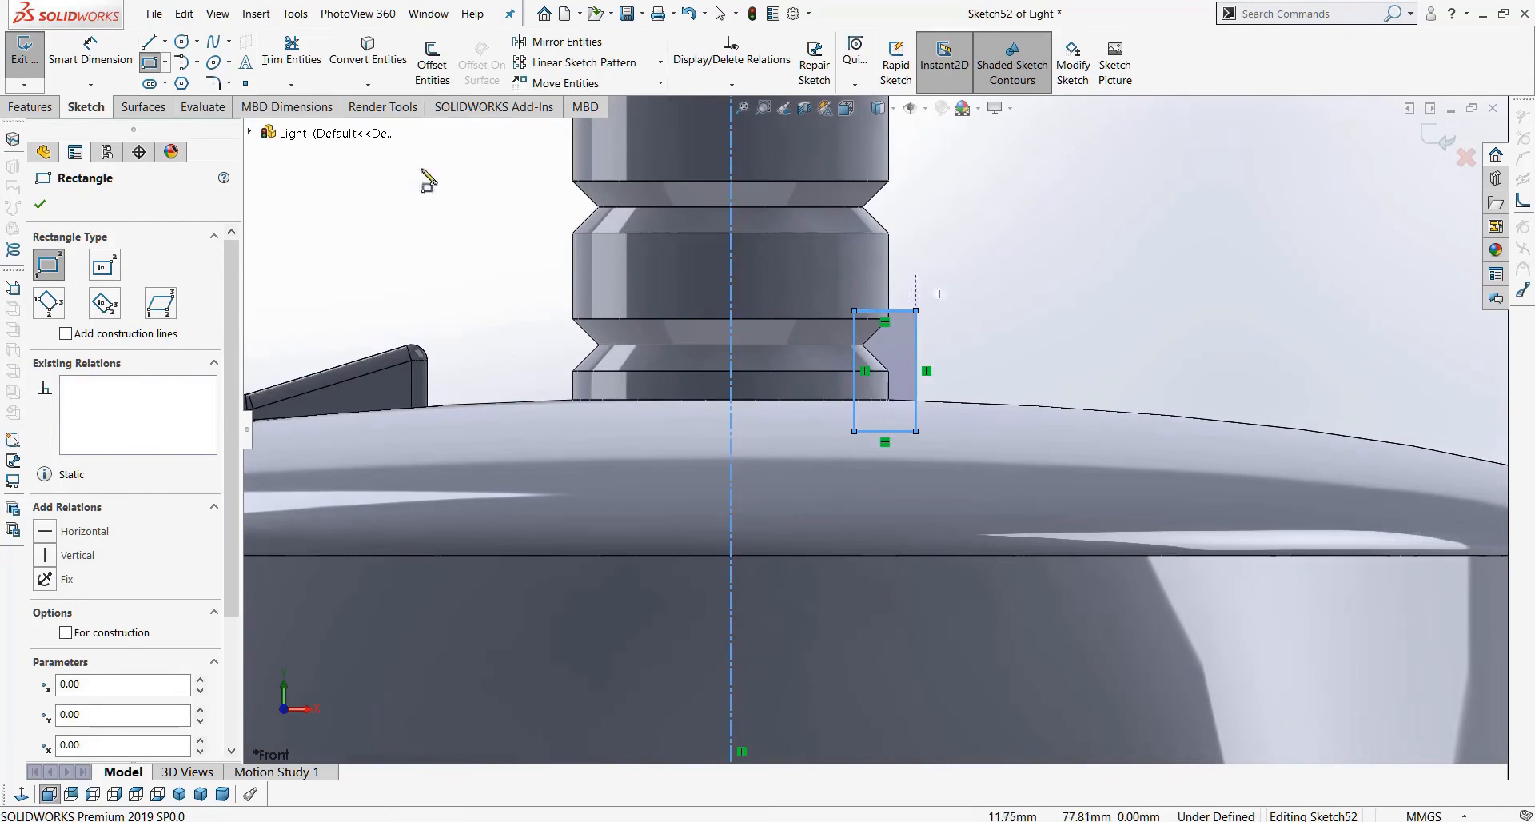
Revolve the rectangle 360 degrees about the centerline into a collar, merging it only with the base-and-neck body.
left_click(31, 106)
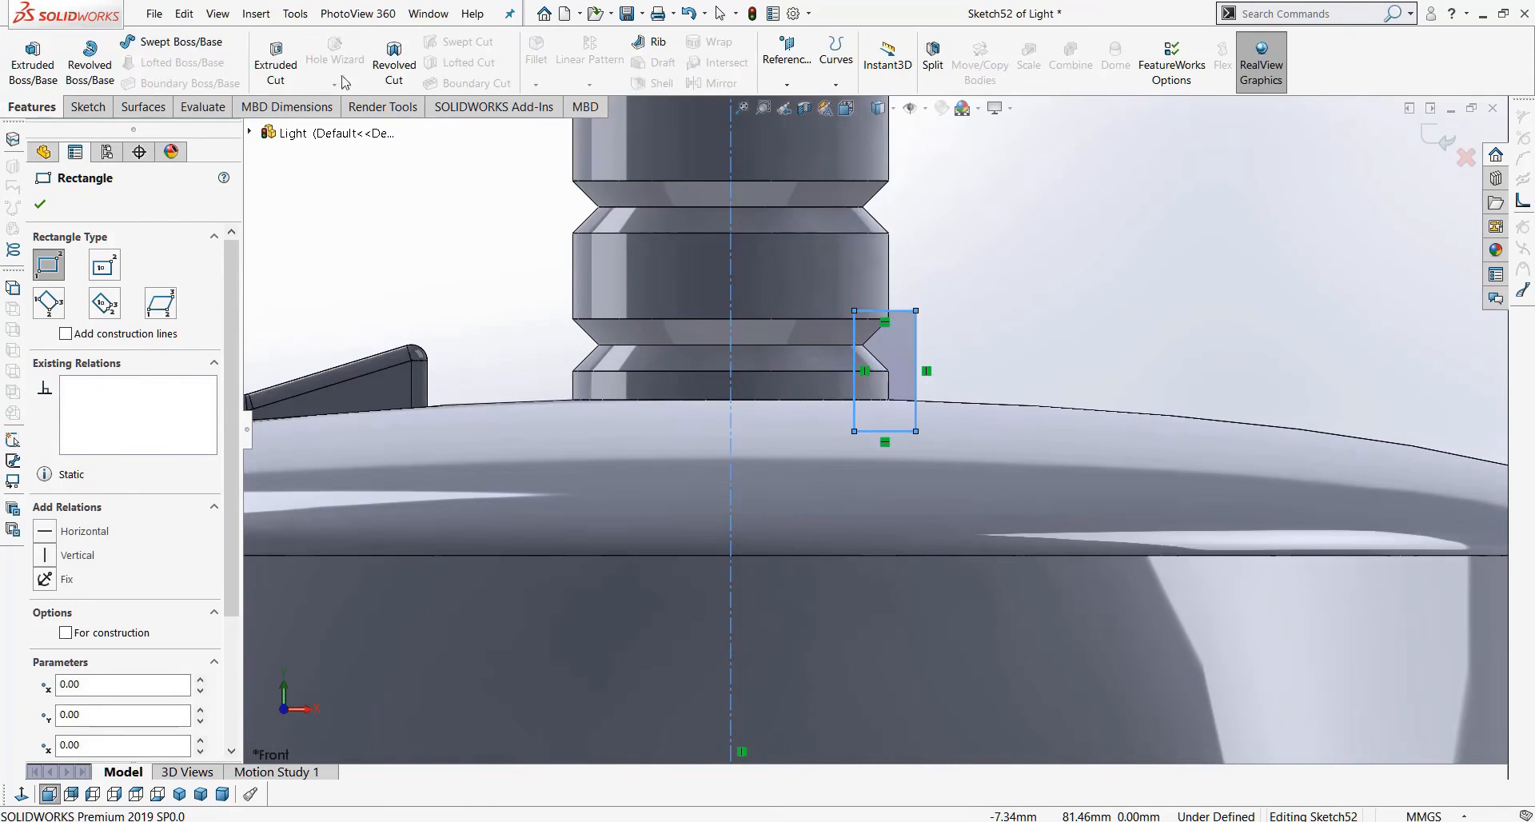
left_click(90, 64)
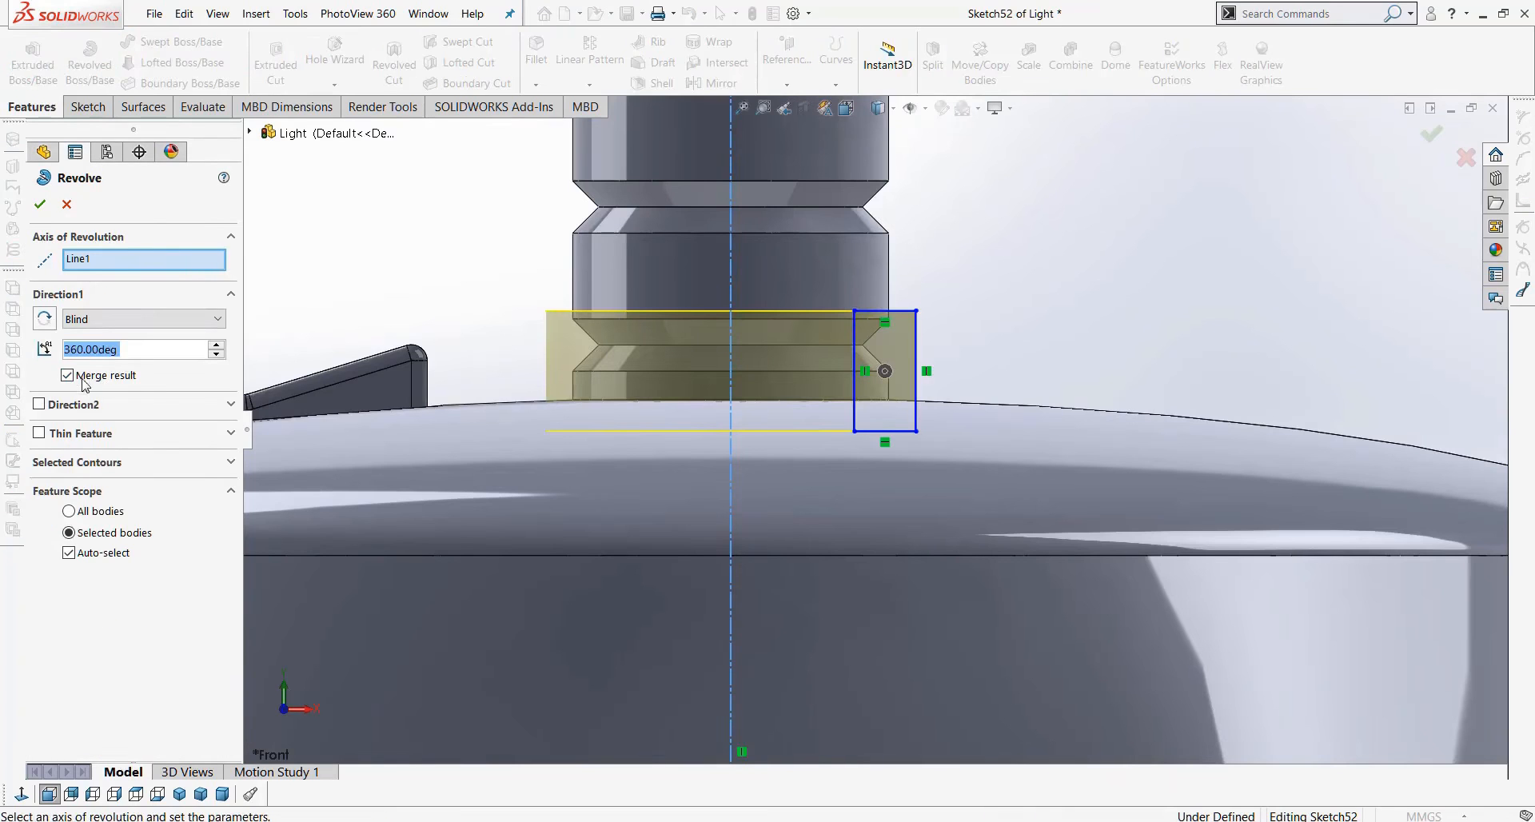
left_click(69, 552)
scroll(731, 294, "down", 3)
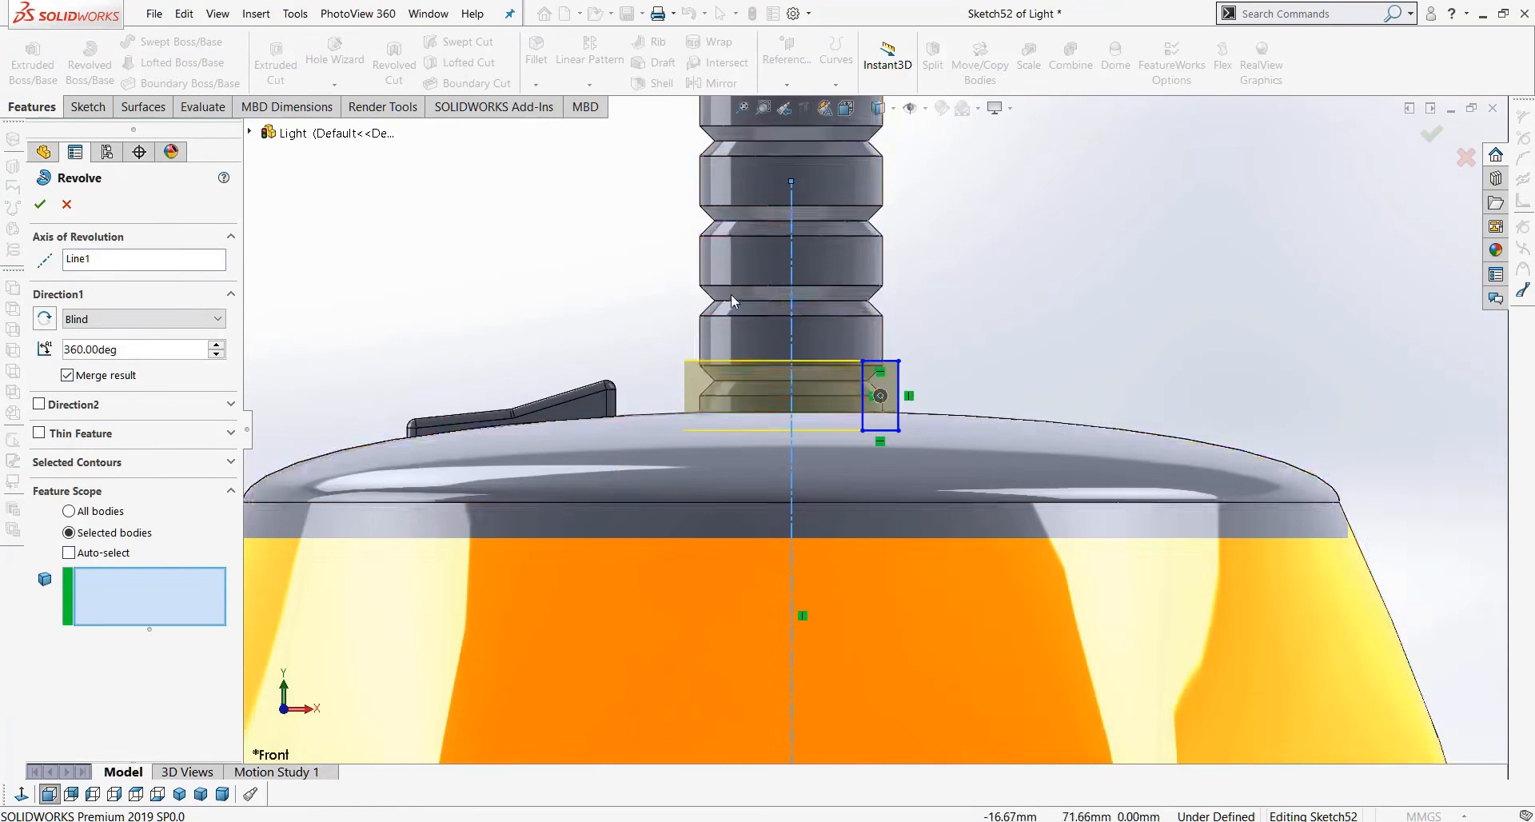
left_click(748, 319)
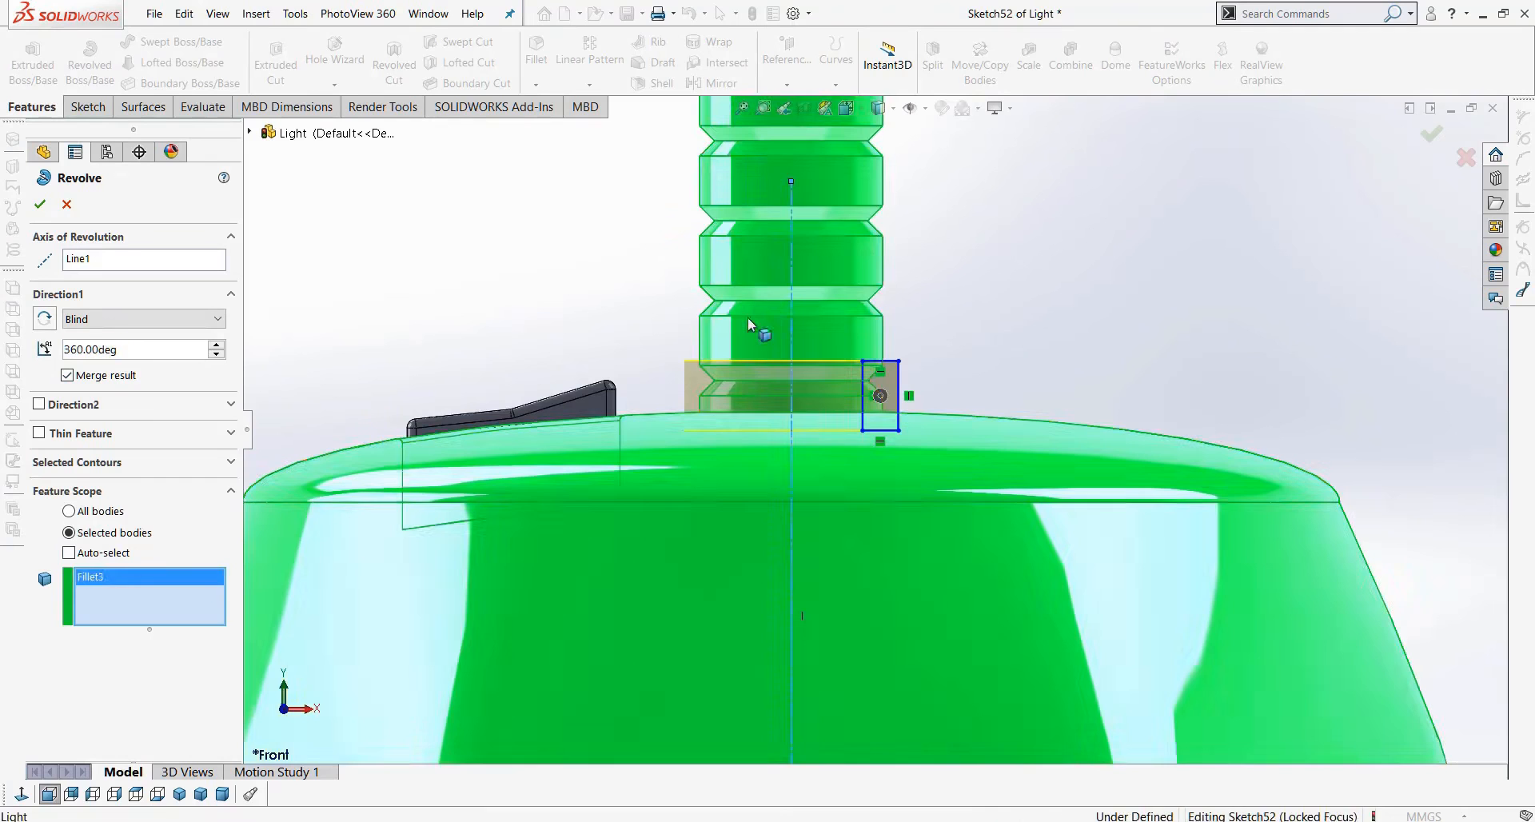
left_click(43, 208)
scroll(860, 370, "down", 2)
middle_click_drag(861, 369, 939, 479)
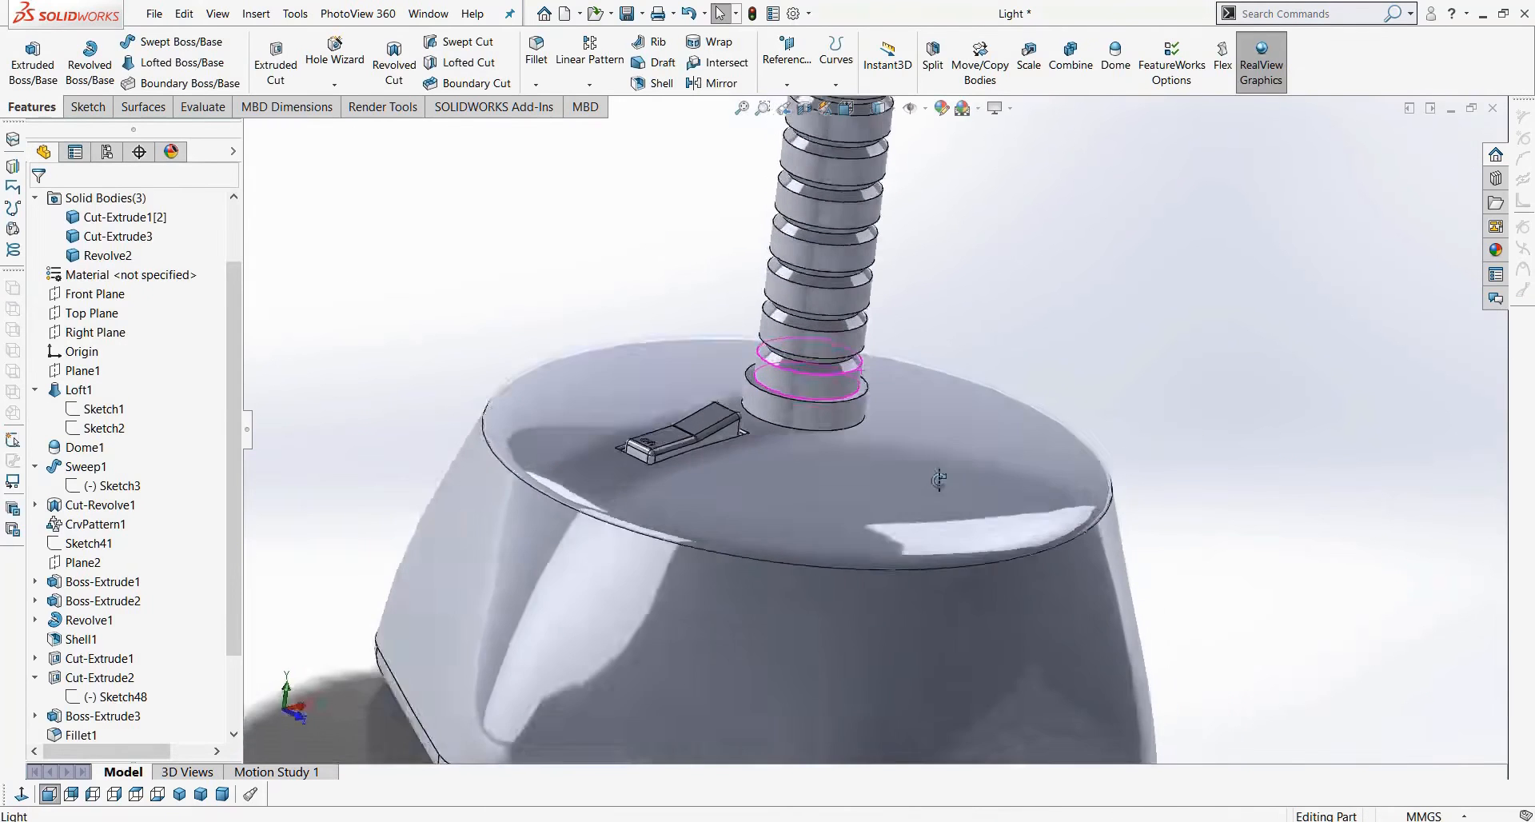
Chamfer the collar's upper outer edge and its lower edge on the base 2 mm at 45 degrees.
scroll(808, 400, "down", 5)
left_click(807, 400)
left_click(536, 84)
left_click(551, 124)
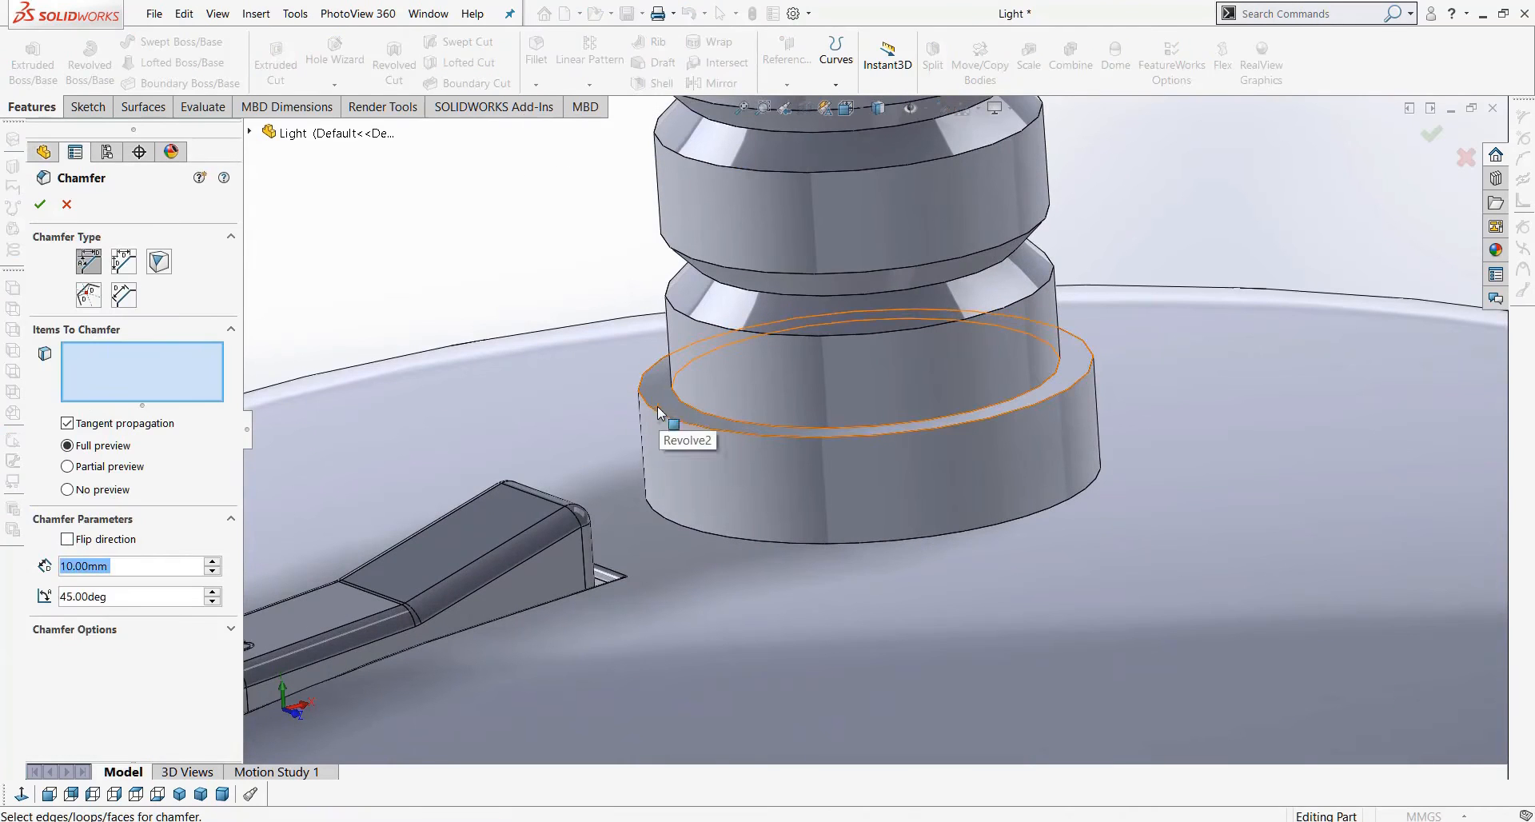
left_click(657, 406)
double_click(138, 567)
type("2")
key("Return")
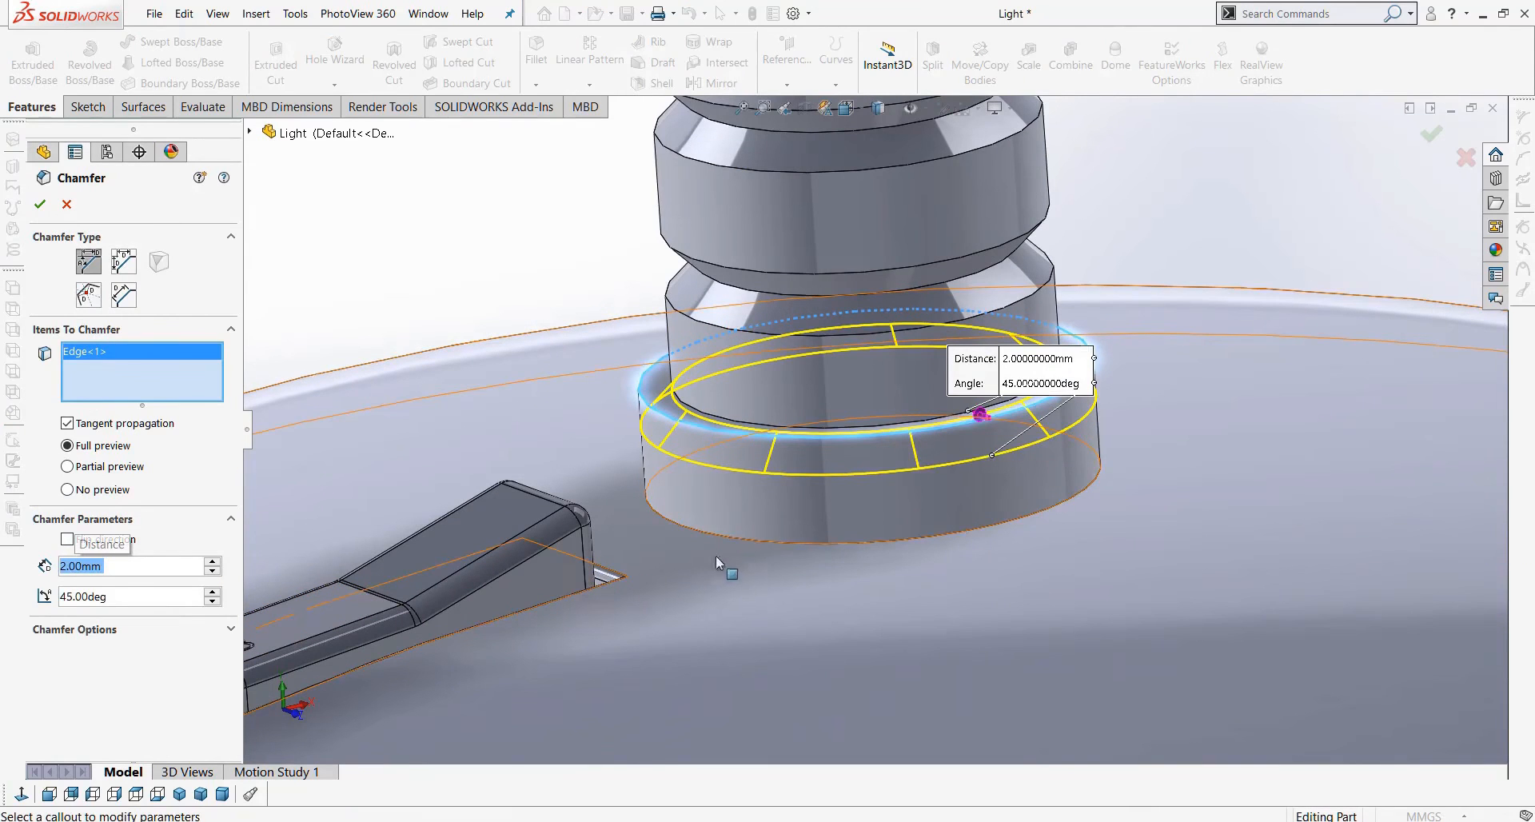
left_click(732, 536)
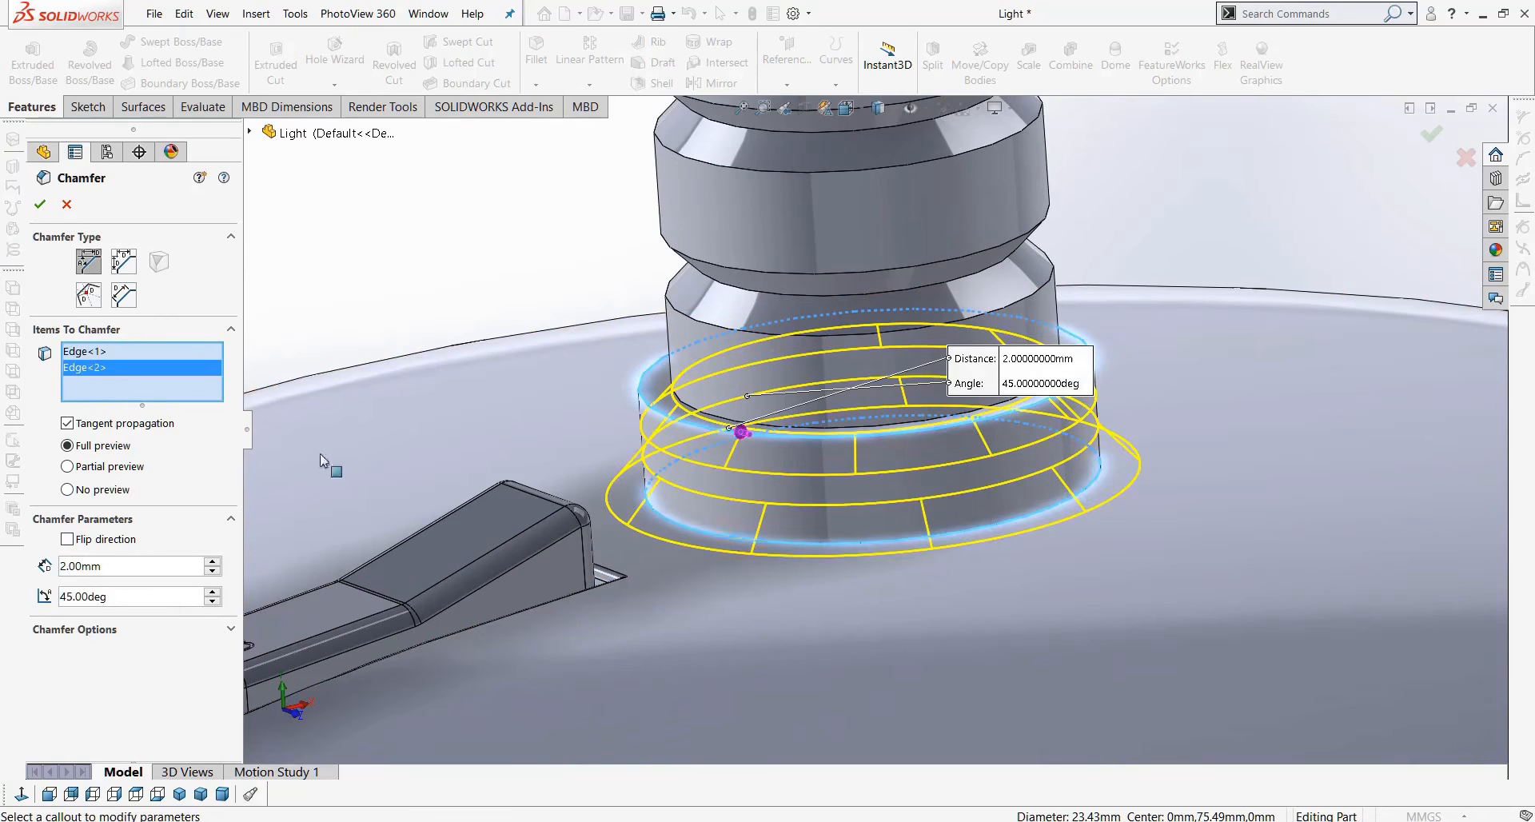
left_click(39, 204)
scroll(902, 486, "up", 5)
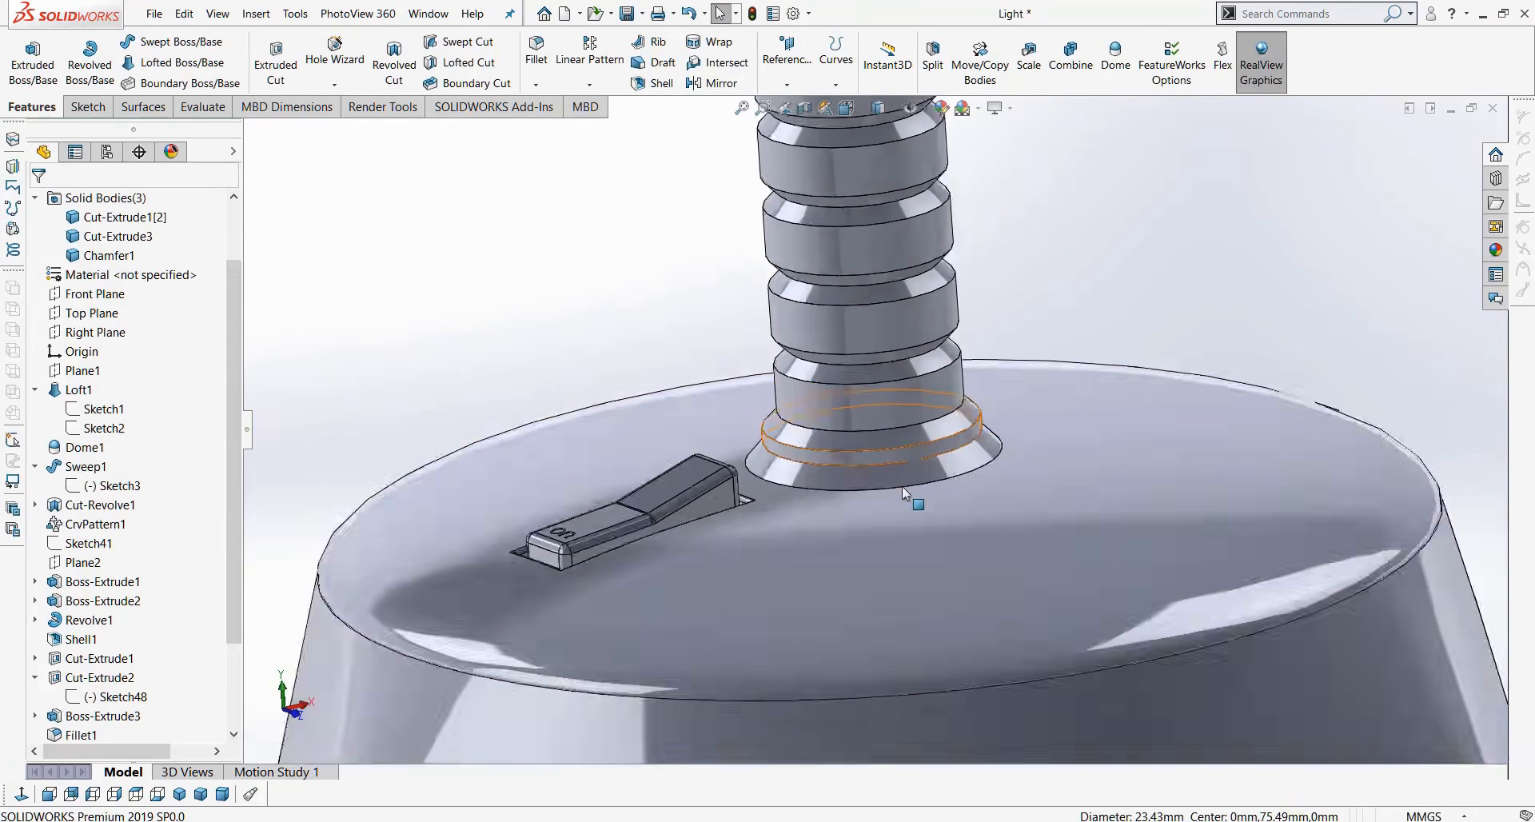
Delete the collar's chamfer feature.
scroll(900, 479, "up", 5)
mouse_move(899, 477)
middle_mouse_down()
mouse_move(956, 378)
mouse_move(945, 486)
mouse_move(917, 497)
middle_mouse_up()
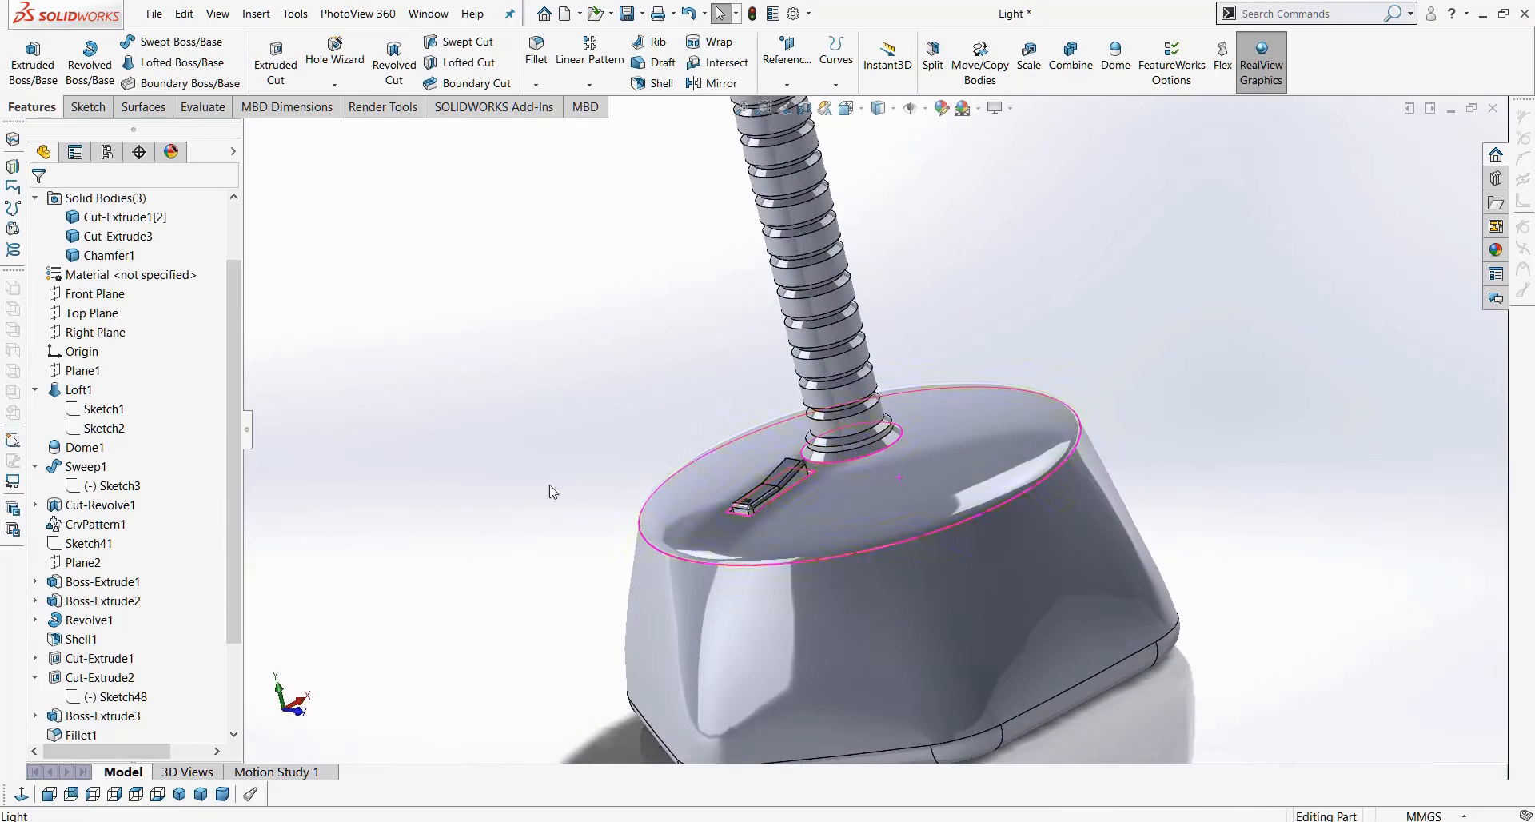
scroll(48, 699, "down", 2)
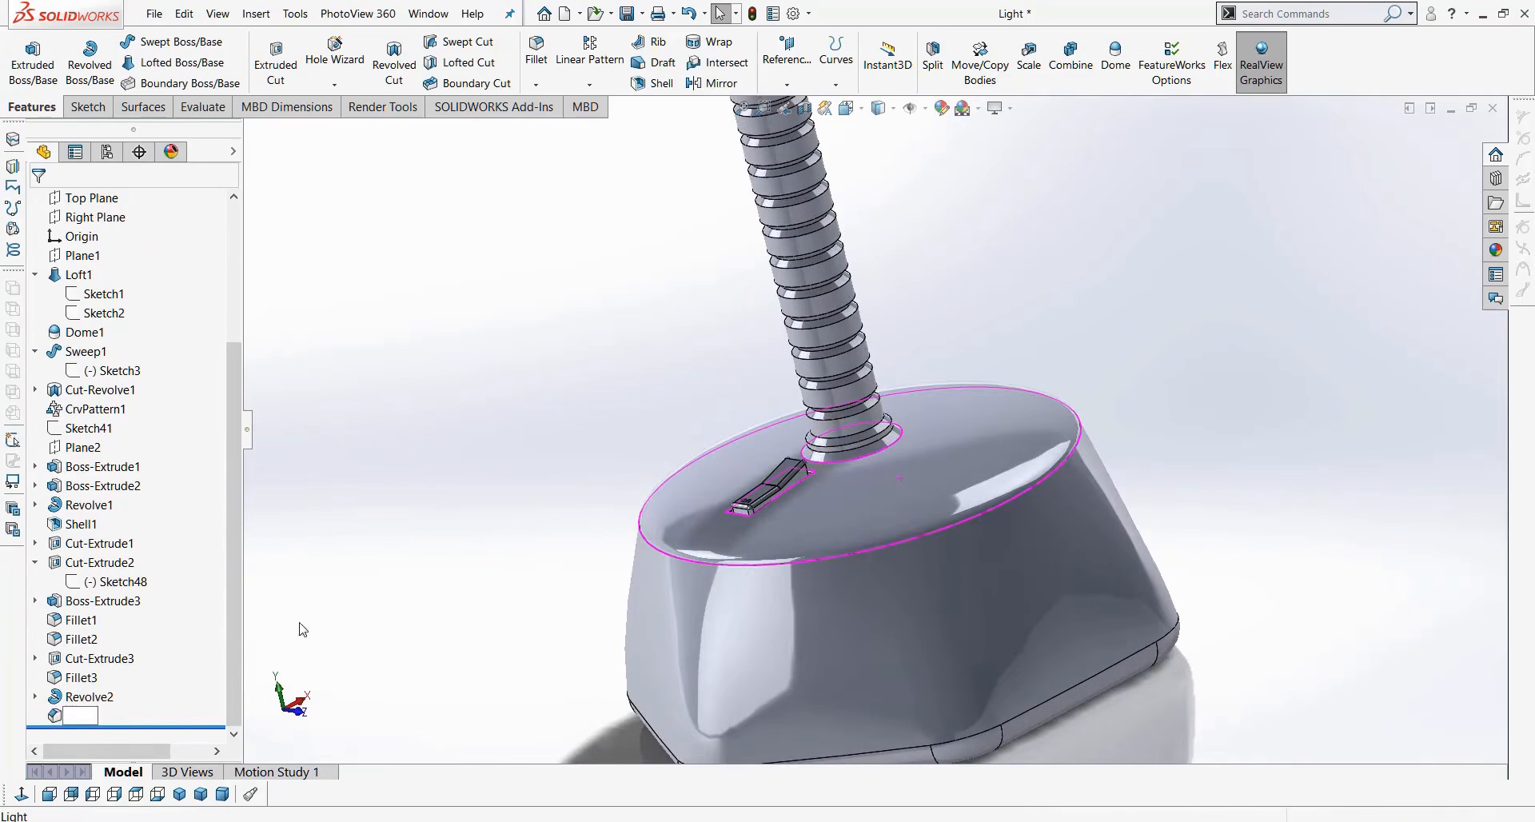
key("Delete")
key("Return")
scroll(898, 405, "down", 4)
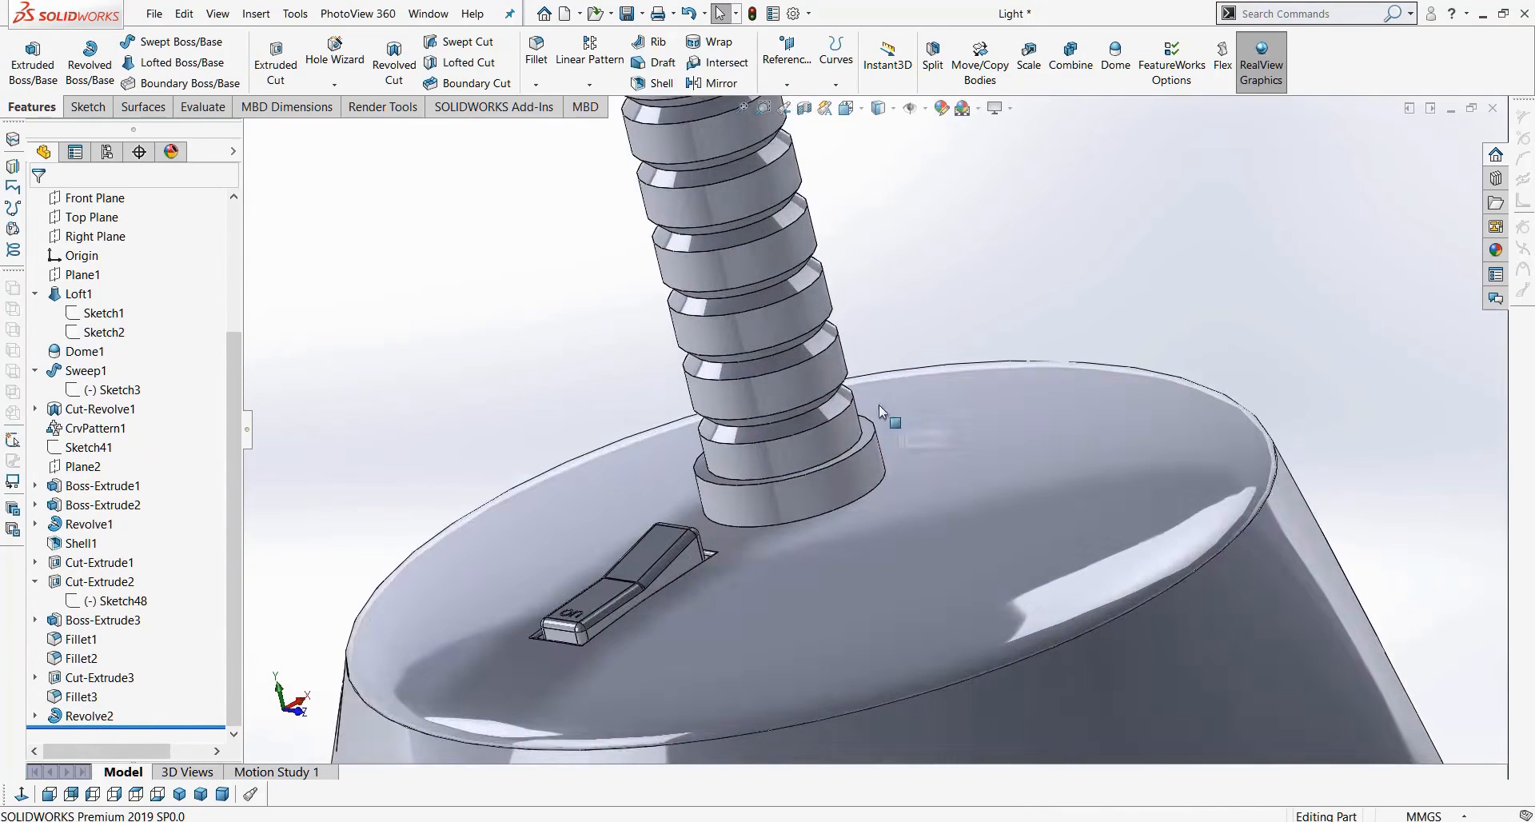
Open a sketch on the Front Plane and draw a horizontal line about 216 mm long across the lower part of the base.
scroll(879, 404, "up", 6)
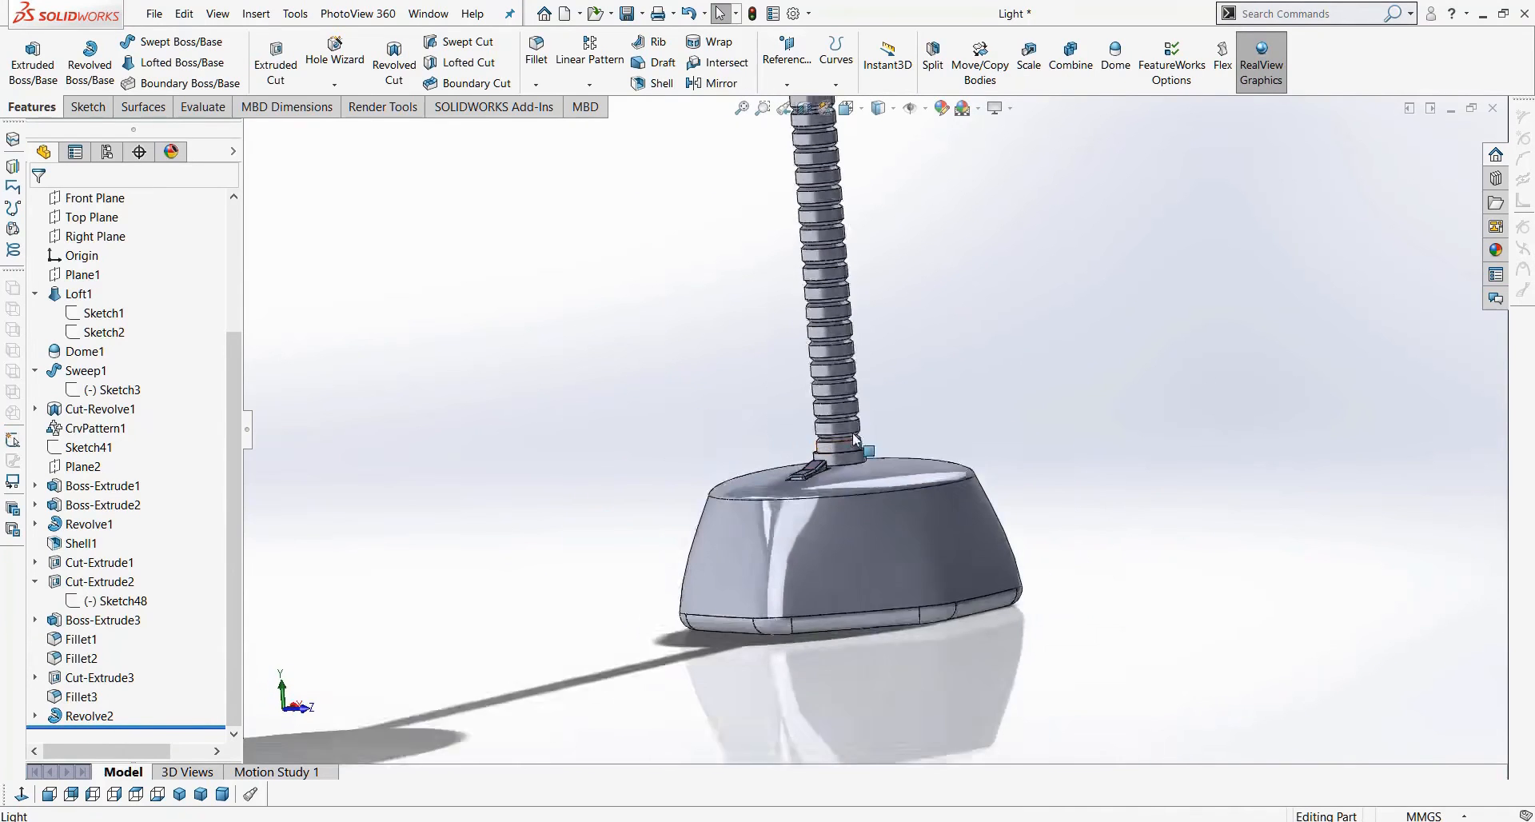
scroll(853, 434, "up", 3)
scroll(824, 564, "down", 4)
scroll(124, 226, "up", 3)
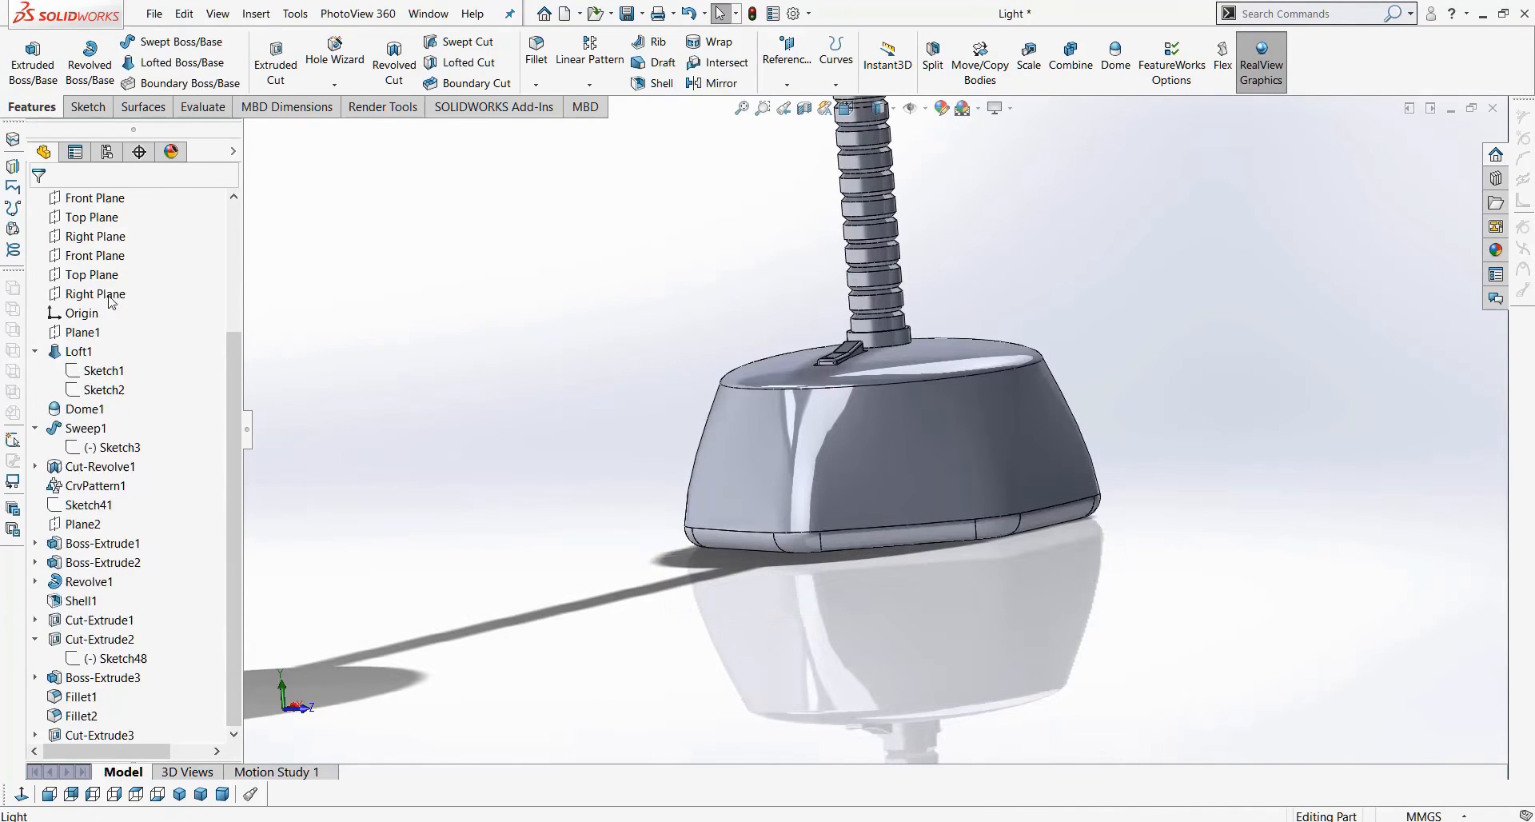
left_click(92, 371)
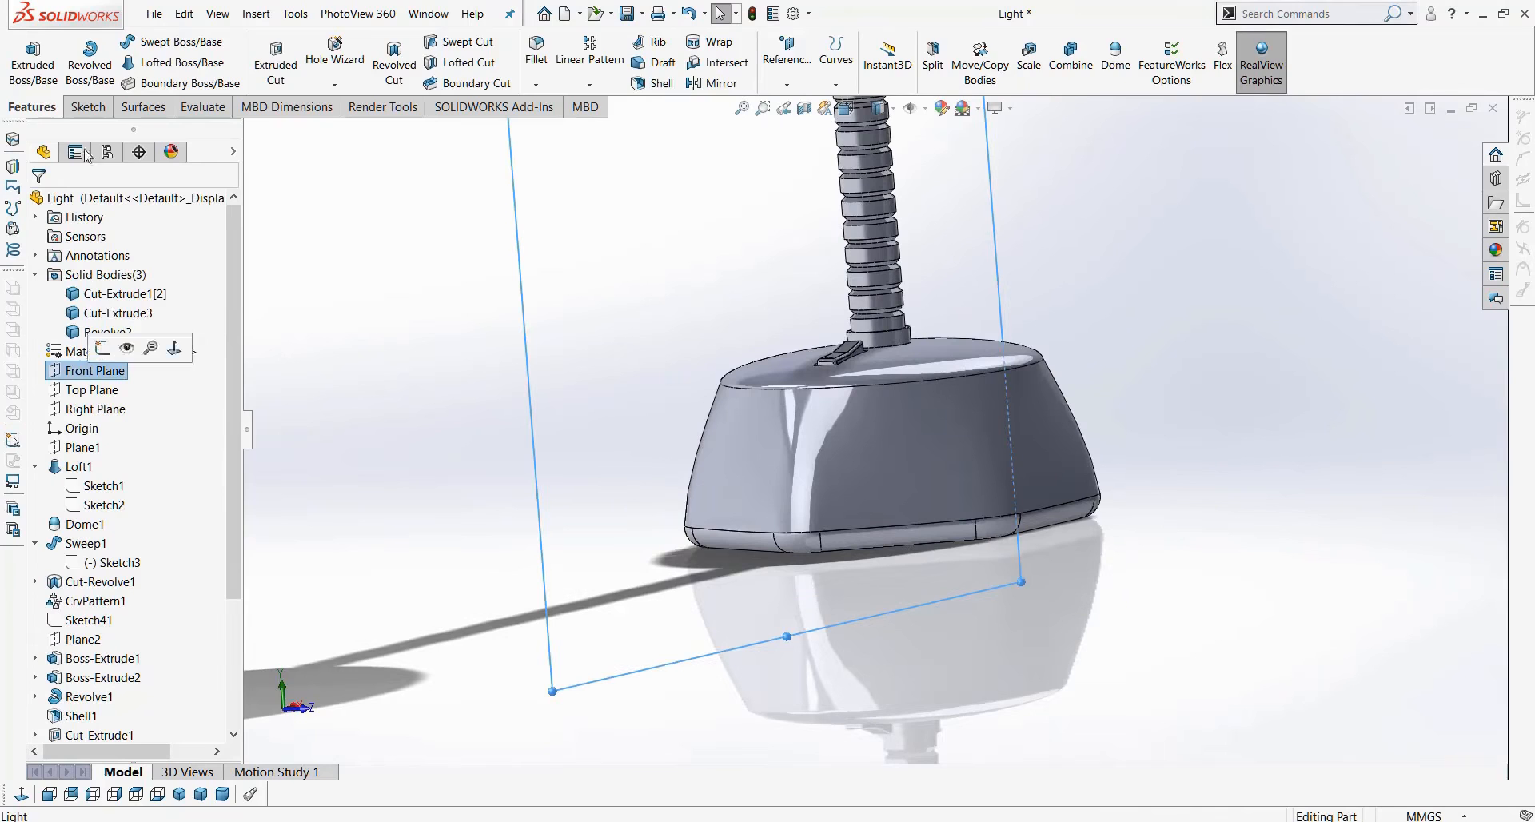
left_click(88, 106)
left_click(24, 56)
left_click(149, 48)
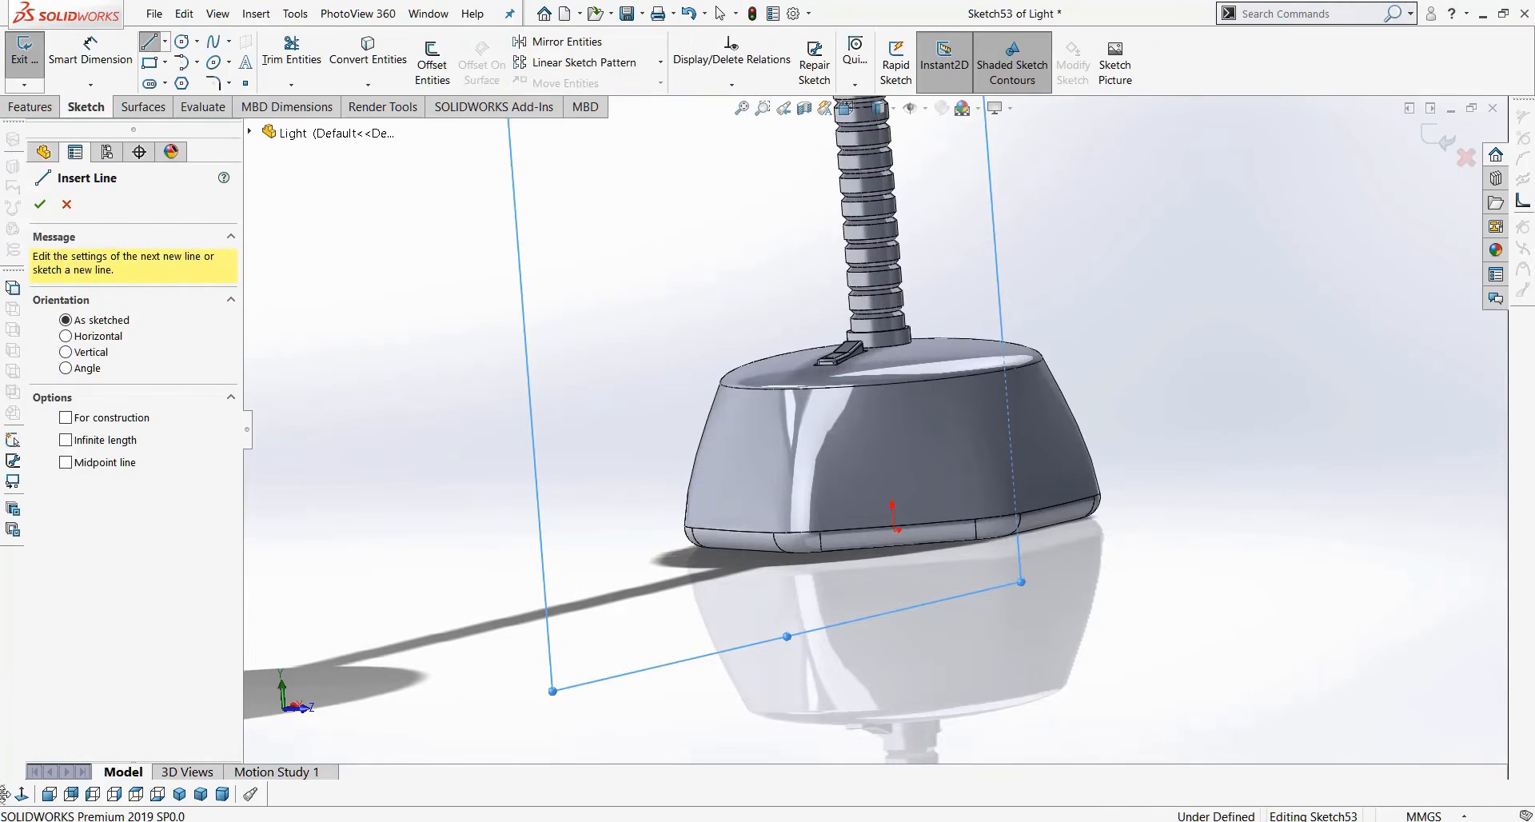
key("ctrl+8")
scroll(1011, 695, "down", 6)
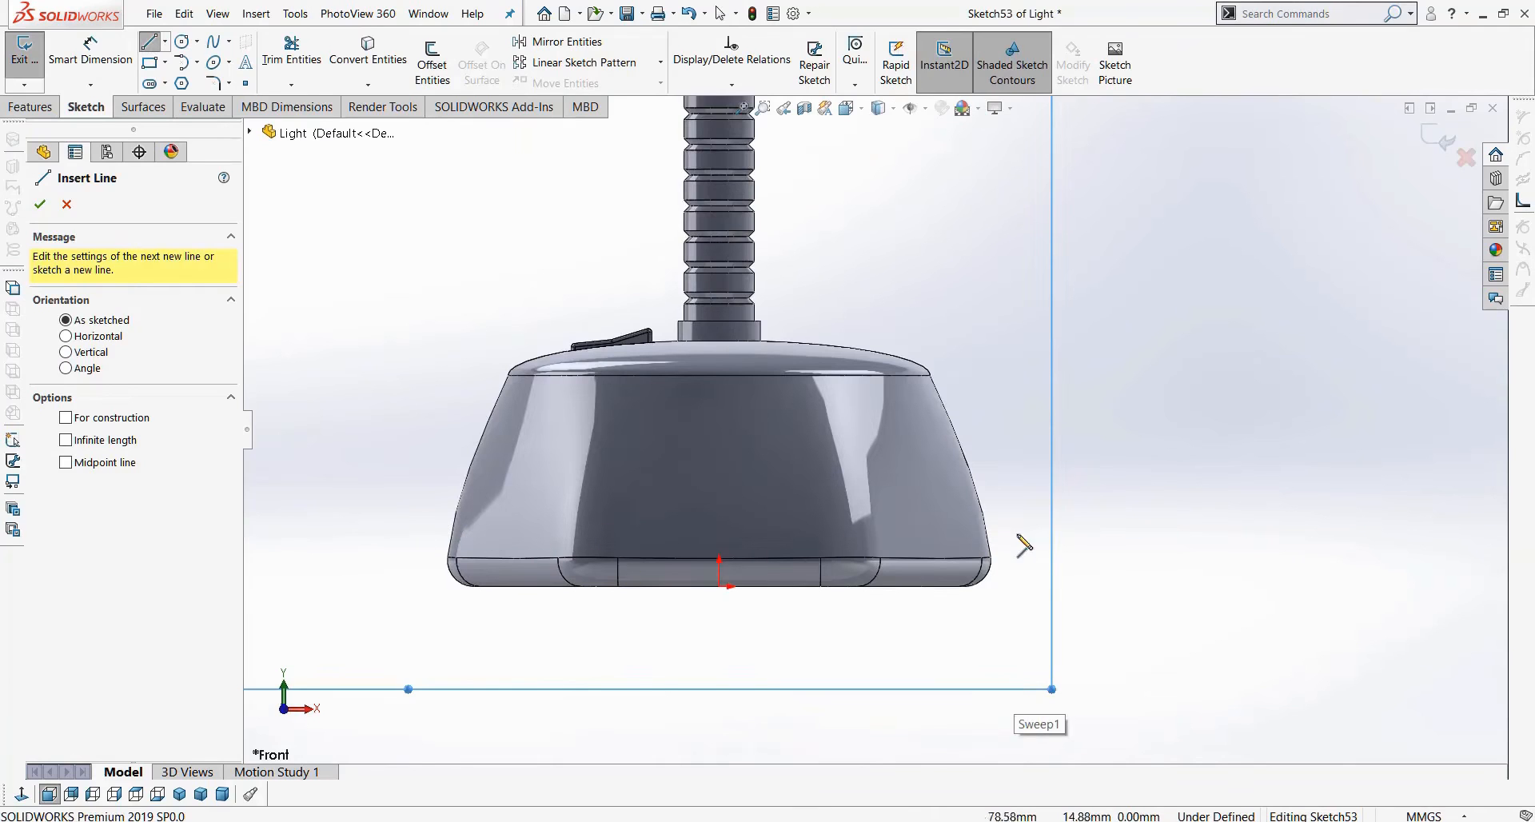
left_click(1091, 528)
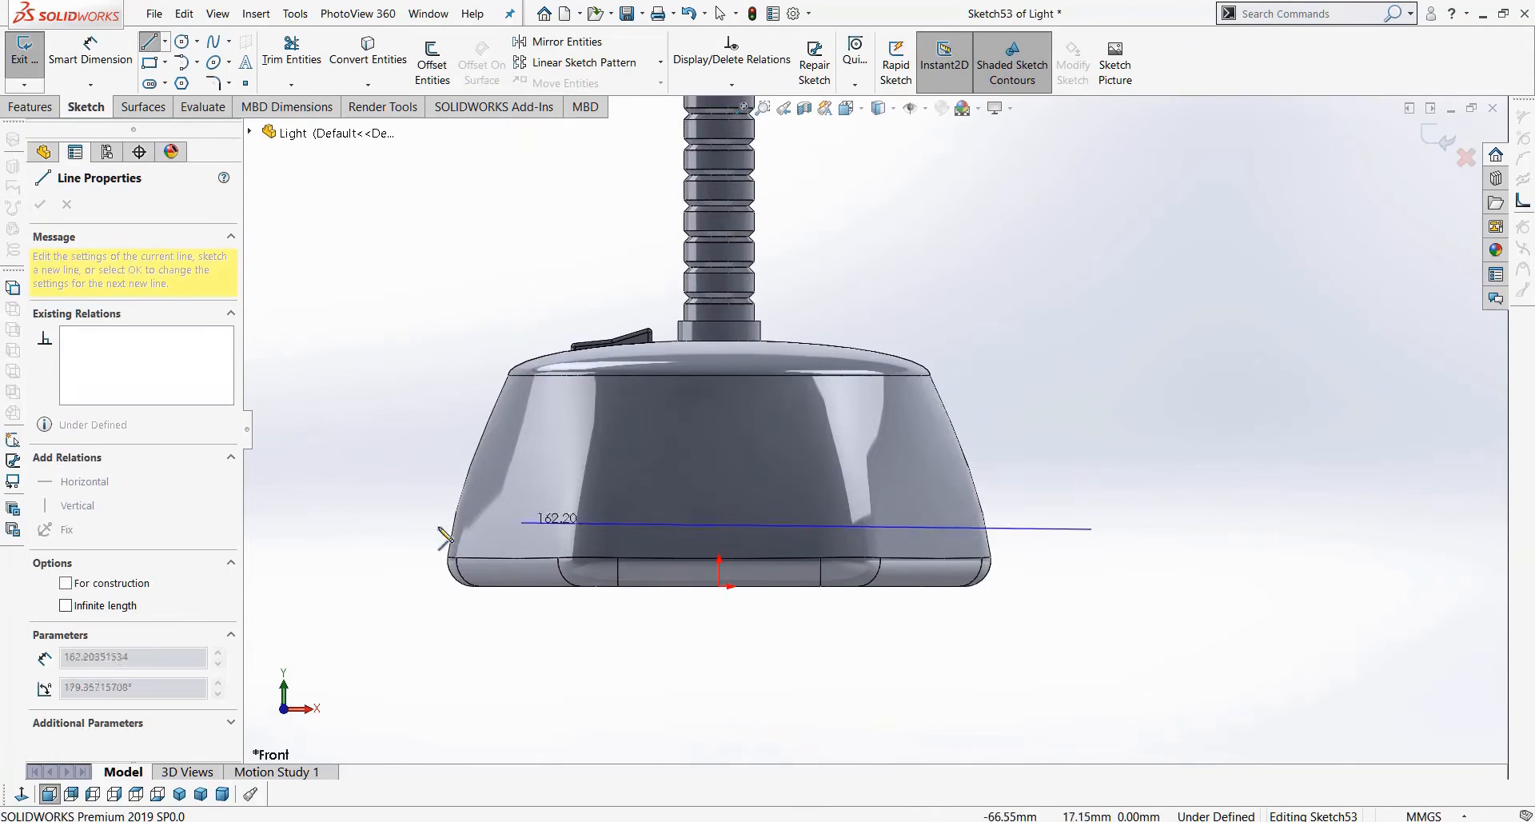
left_click(333, 529)
key("Escape")
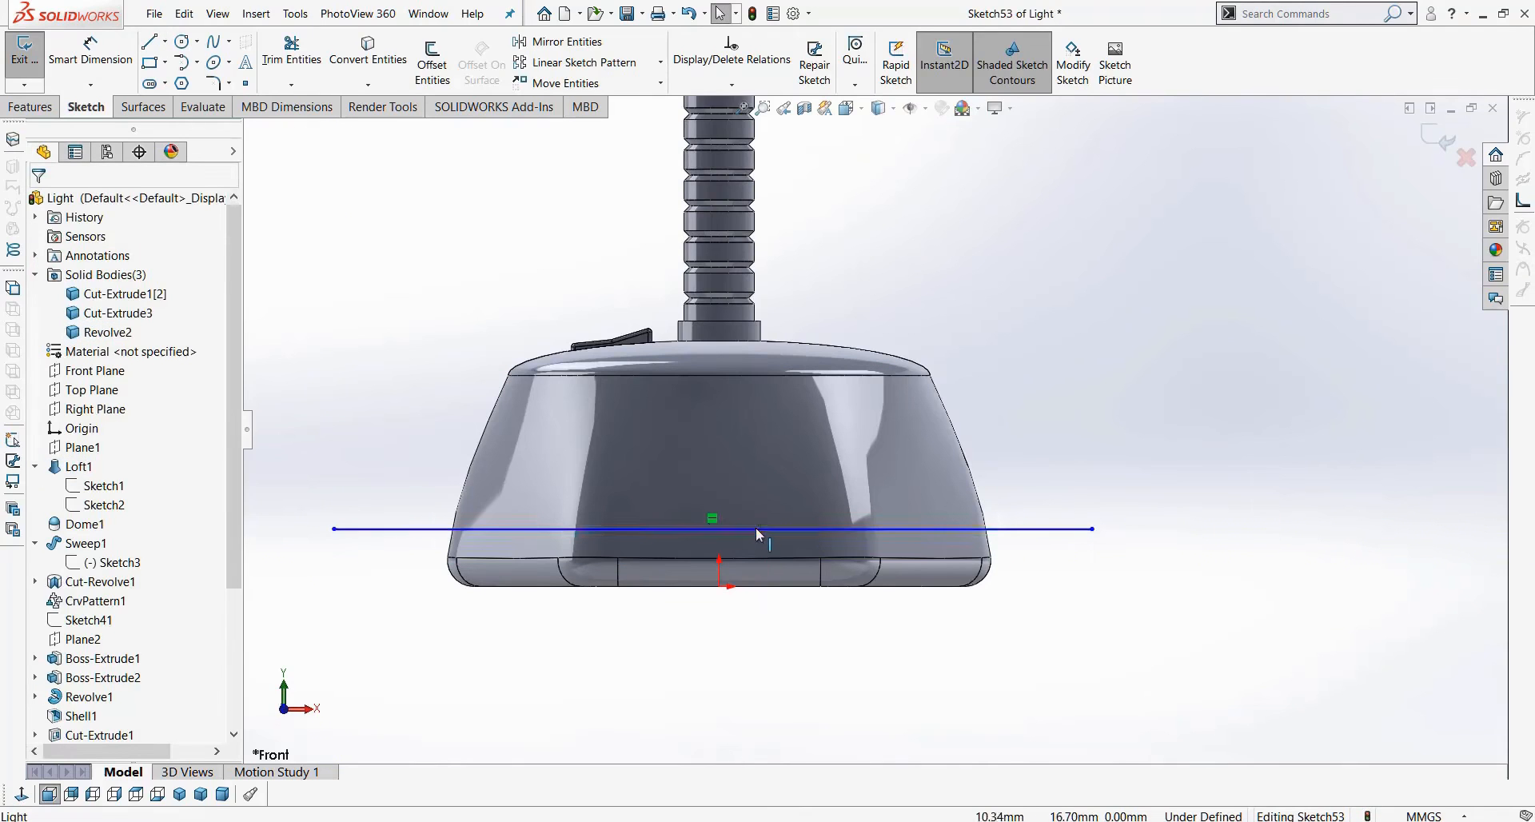
Lower the horizontal line towards the bottom of the base and dimension it 12 mm above the base's bottom edge.
mouse_move(754, 528)
left_mouse_down()
mouse_move(755, 563)
mouse_move(762, 546)
left_mouse_up()
key("Escape")
right_click_drag(774, 572, 769, 550)
left_click(769, 548)
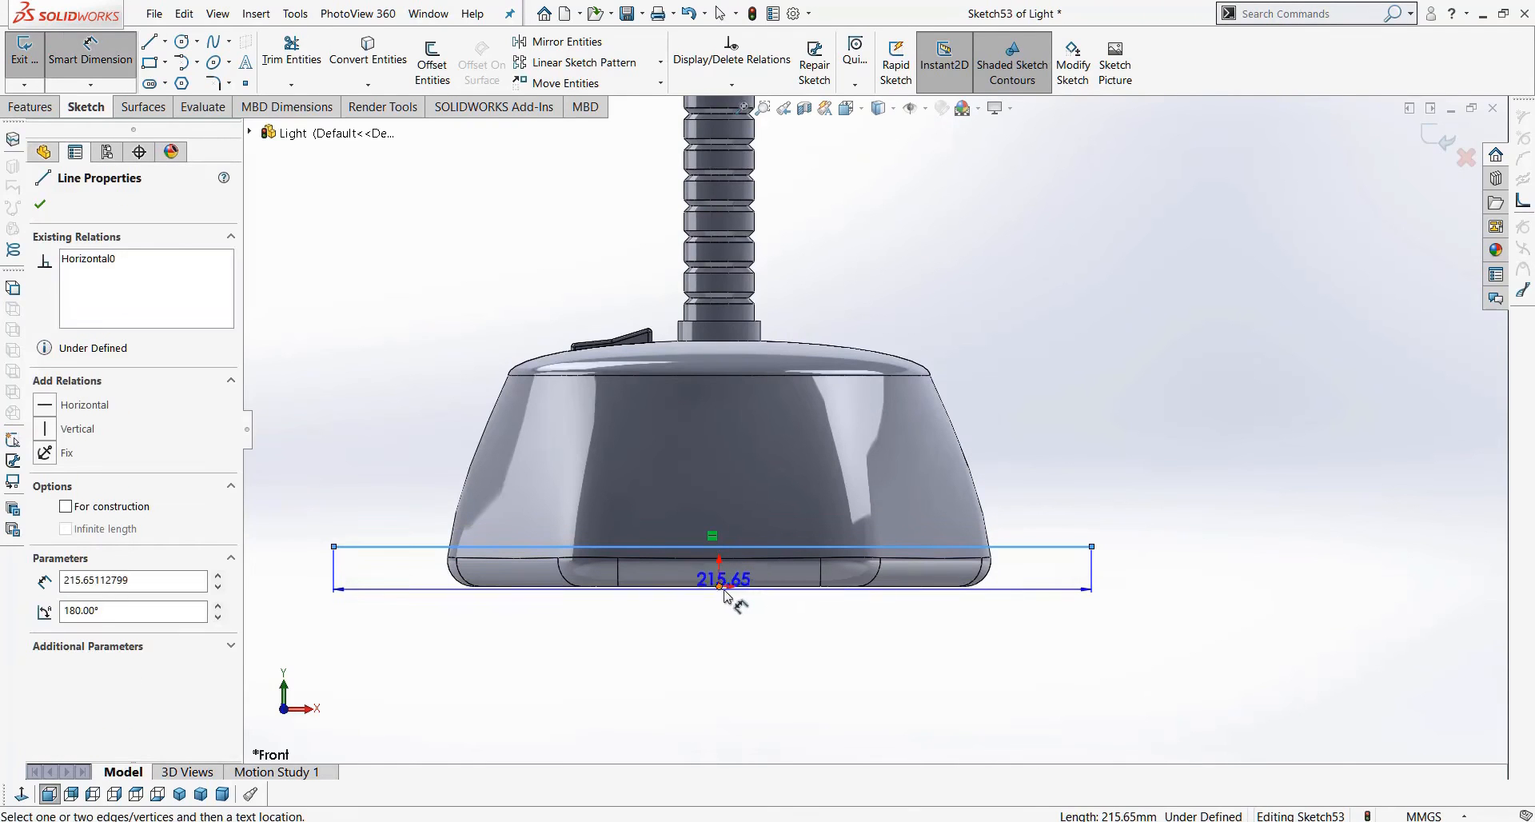
left_click(749, 588)
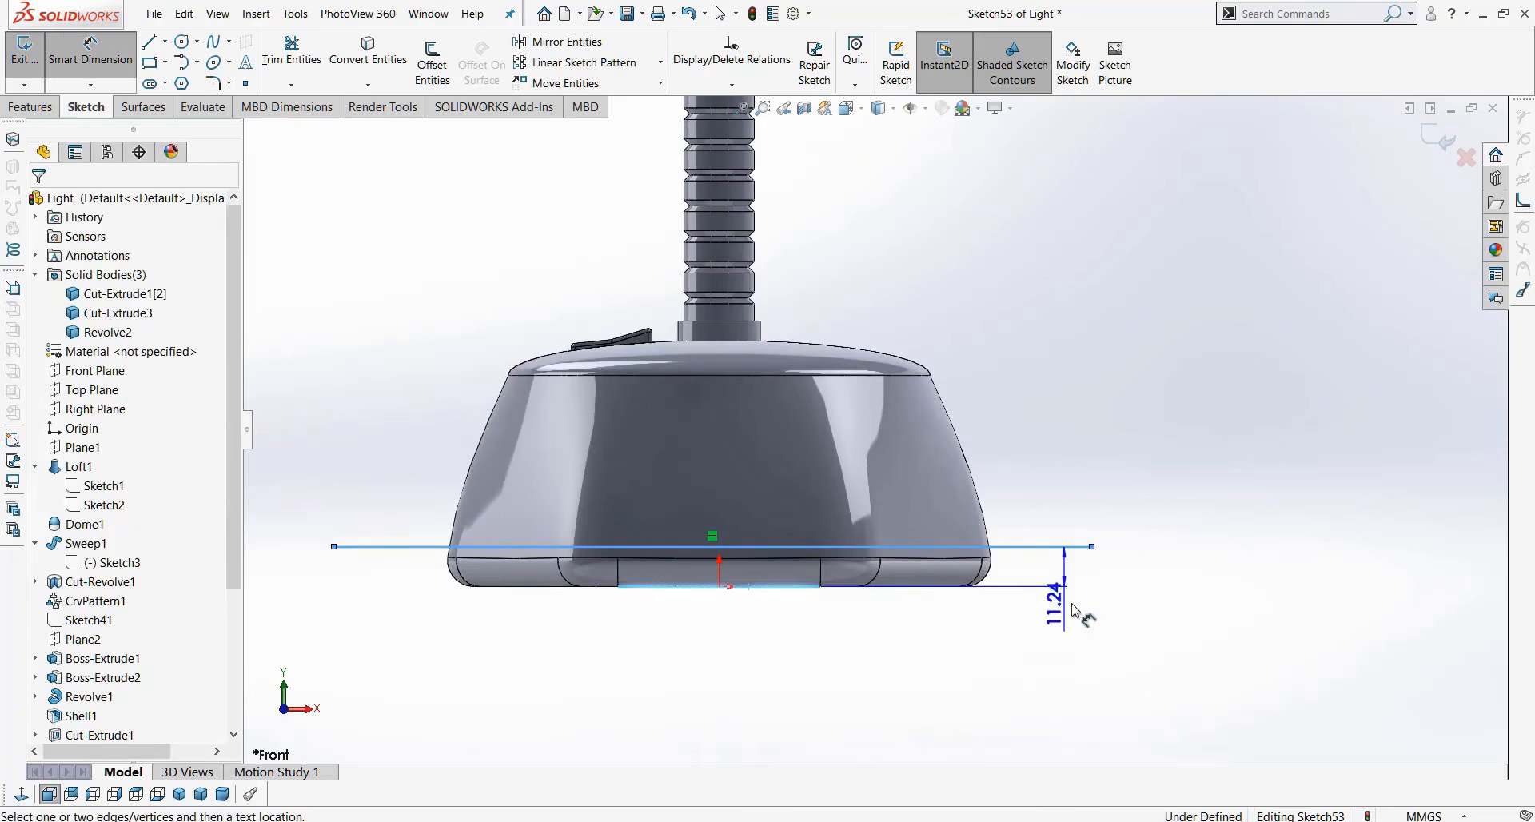
left_click(1123, 590)
type("12")
key("Return")
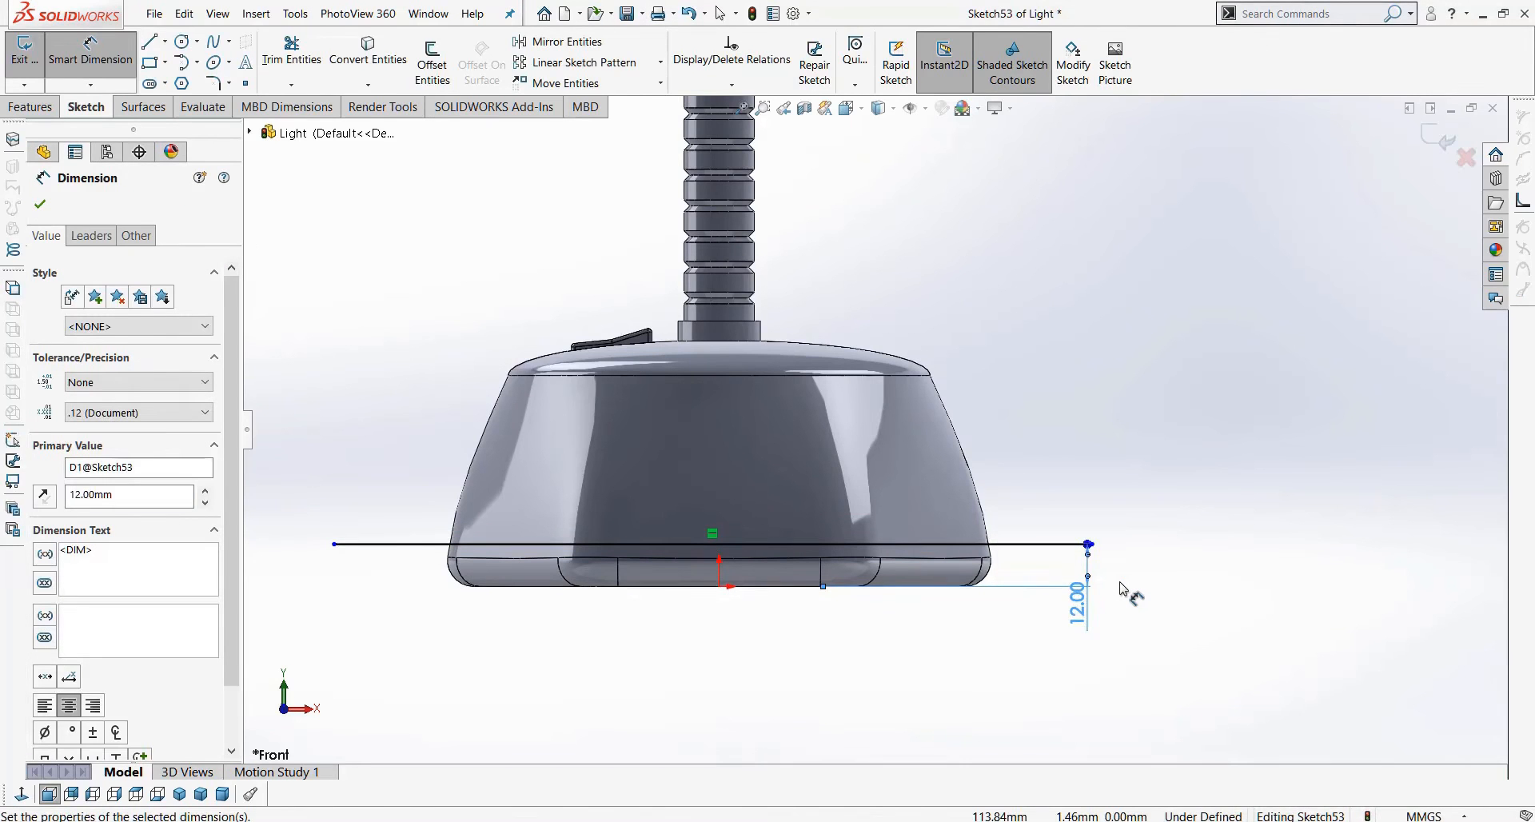
Sketch a horizontal line about 34 mm long along the collar's top edge, starting at its left corner and extending past the right side.
scroll(763, 291, "down", 5)
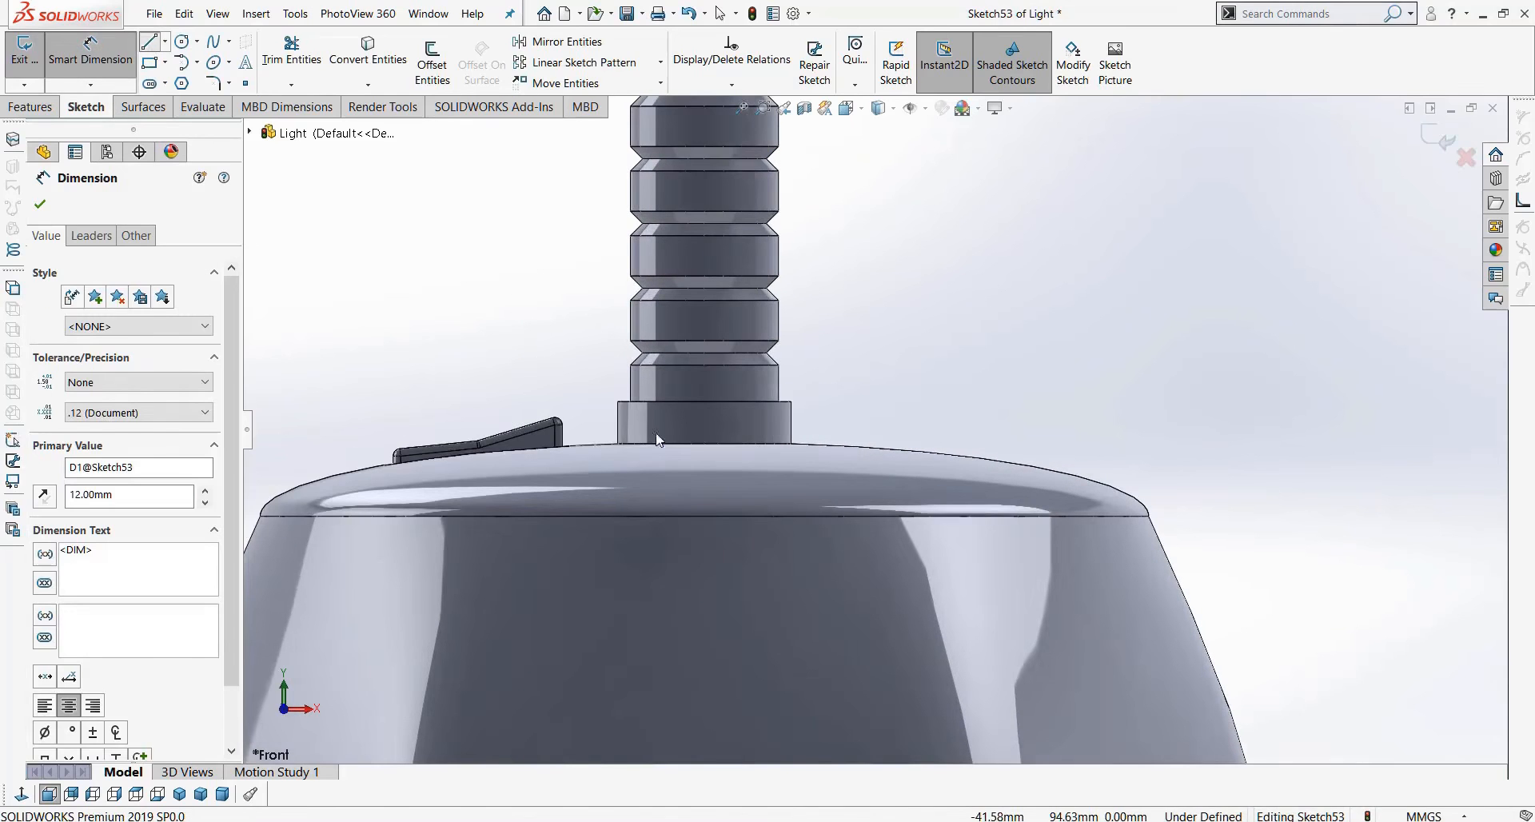
scroll(622, 409, "down", 2)
mouse_move(622, 403)
left_mouse_down()
mouse_move(887, 418)
mouse_move(991, 402)
left_mouse_up()
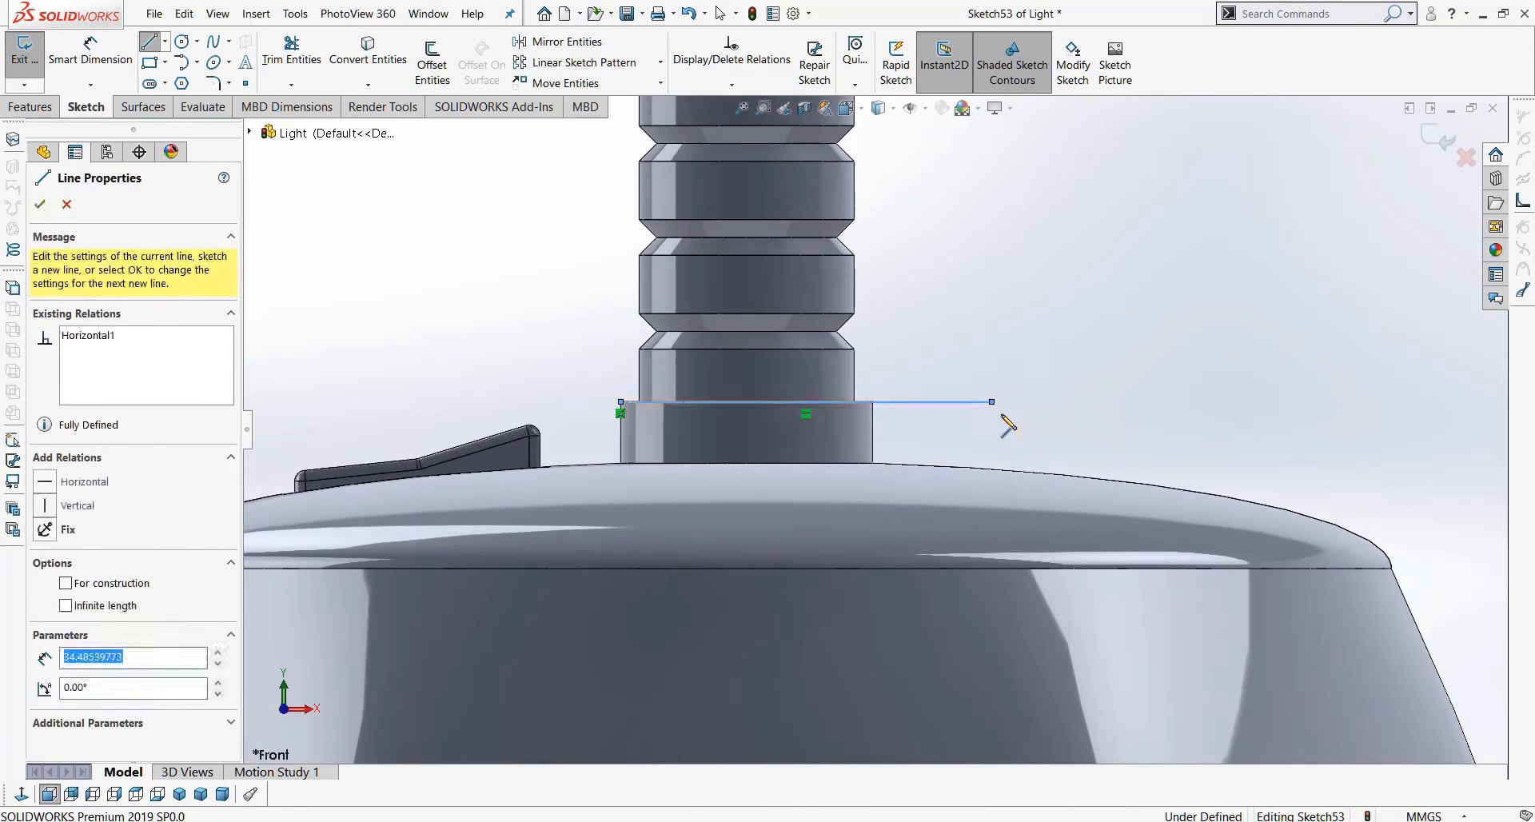
scroll(993, 433, "up", 3)
scroll(784, 397, "down", 3)
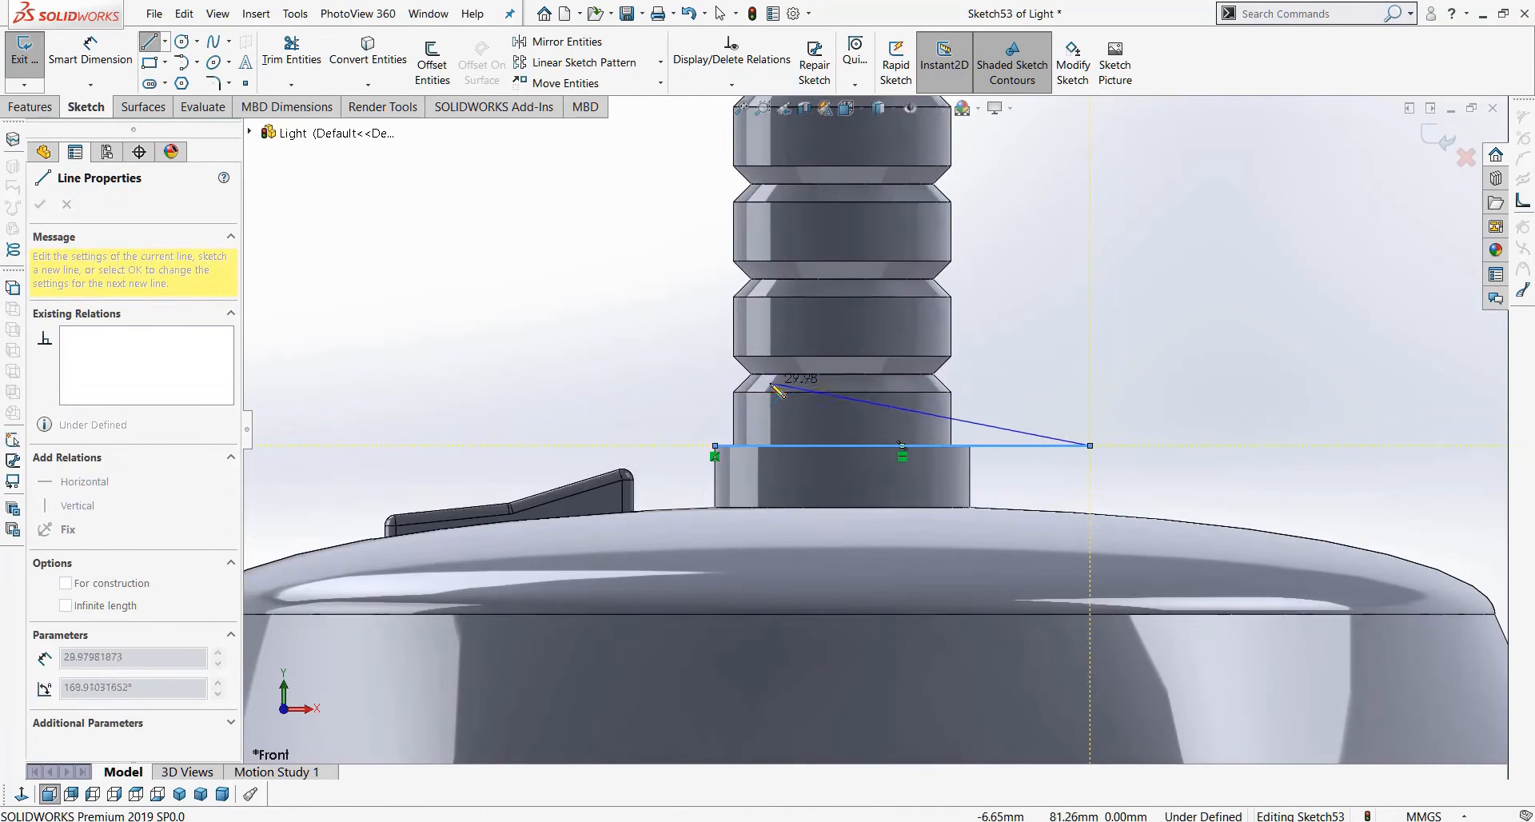
key("Escape")
key("Escape")
Split all bodies with the two-line sketch, separating the base's bottom section, the main base with collar, and the neck.
scroll(849, 432, "up", 6)
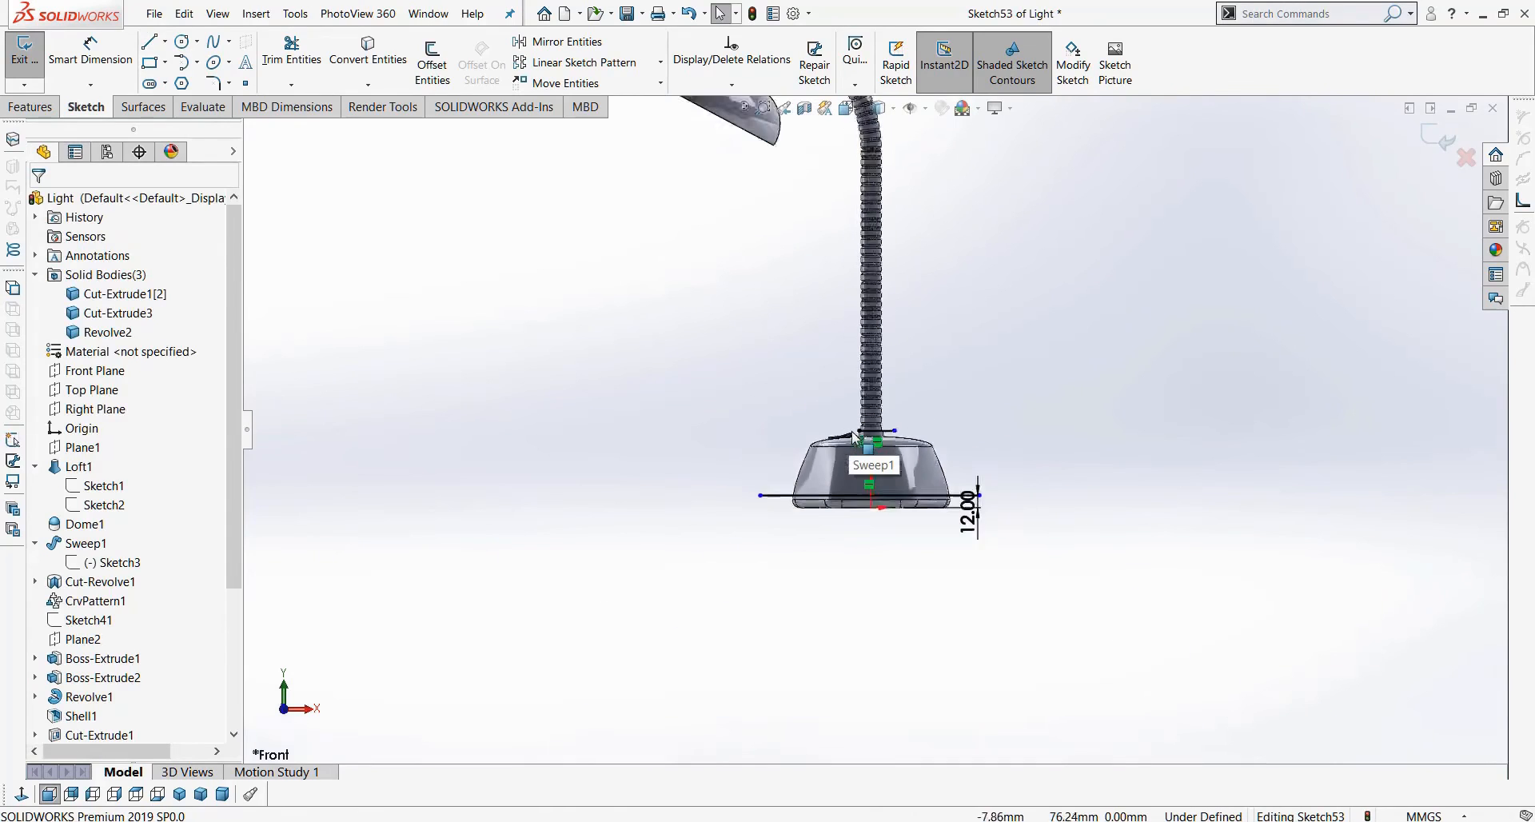
scroll(854, 435, "up", 3)
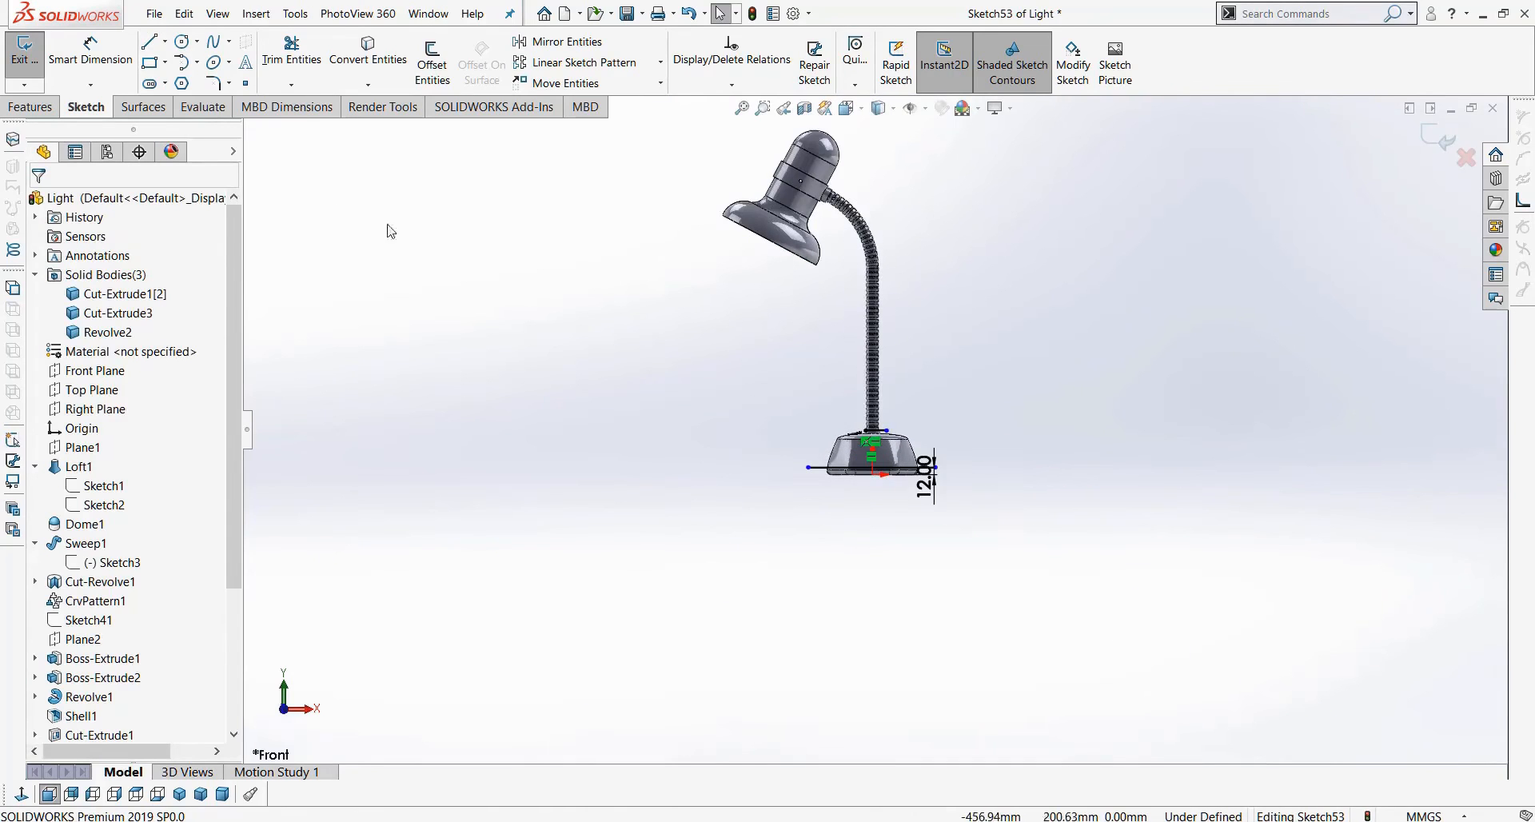
left_click(36, 107)
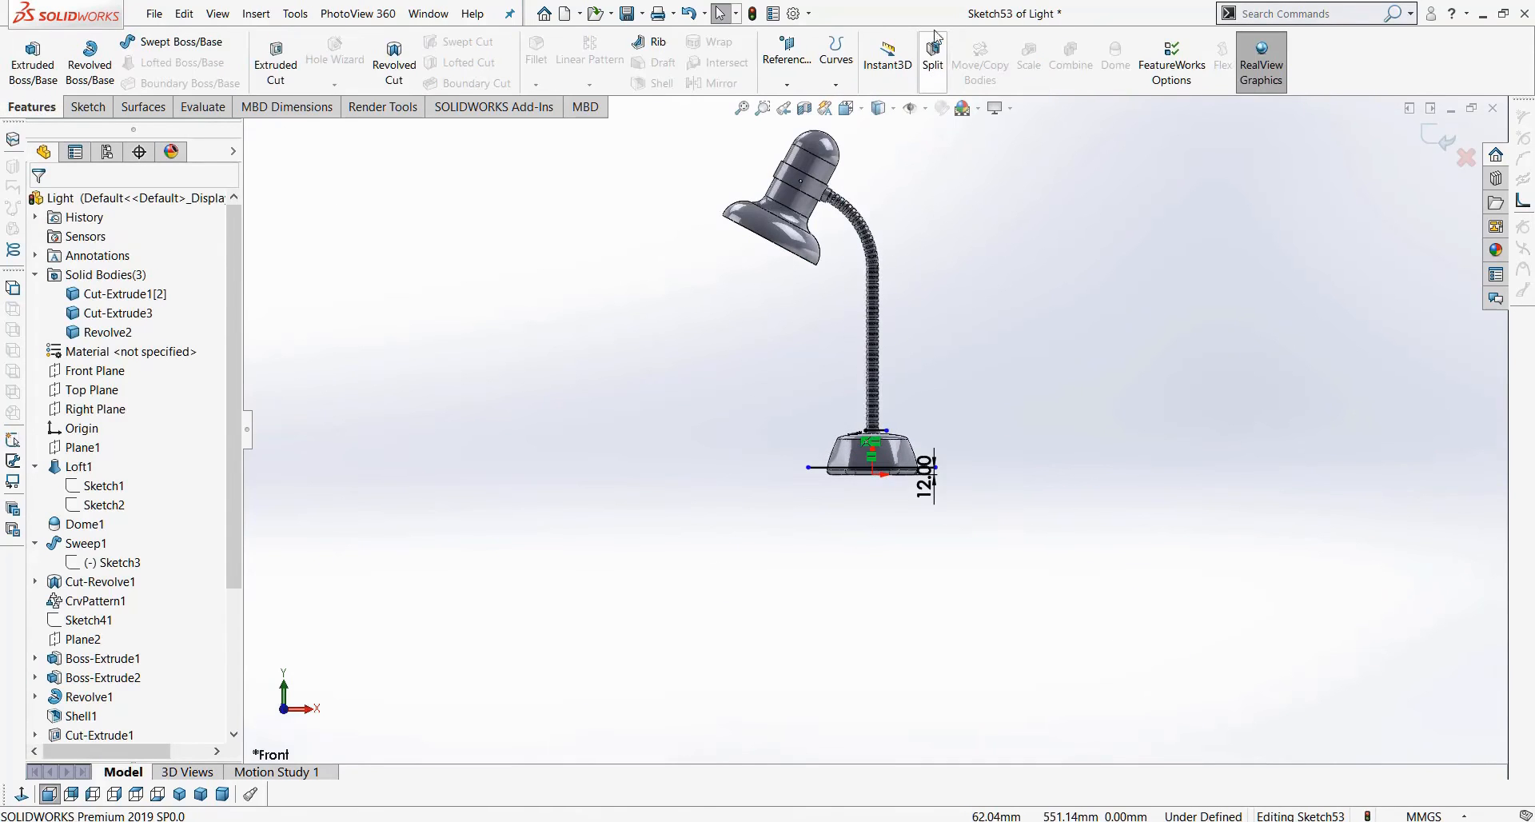
left_click(934, 54)
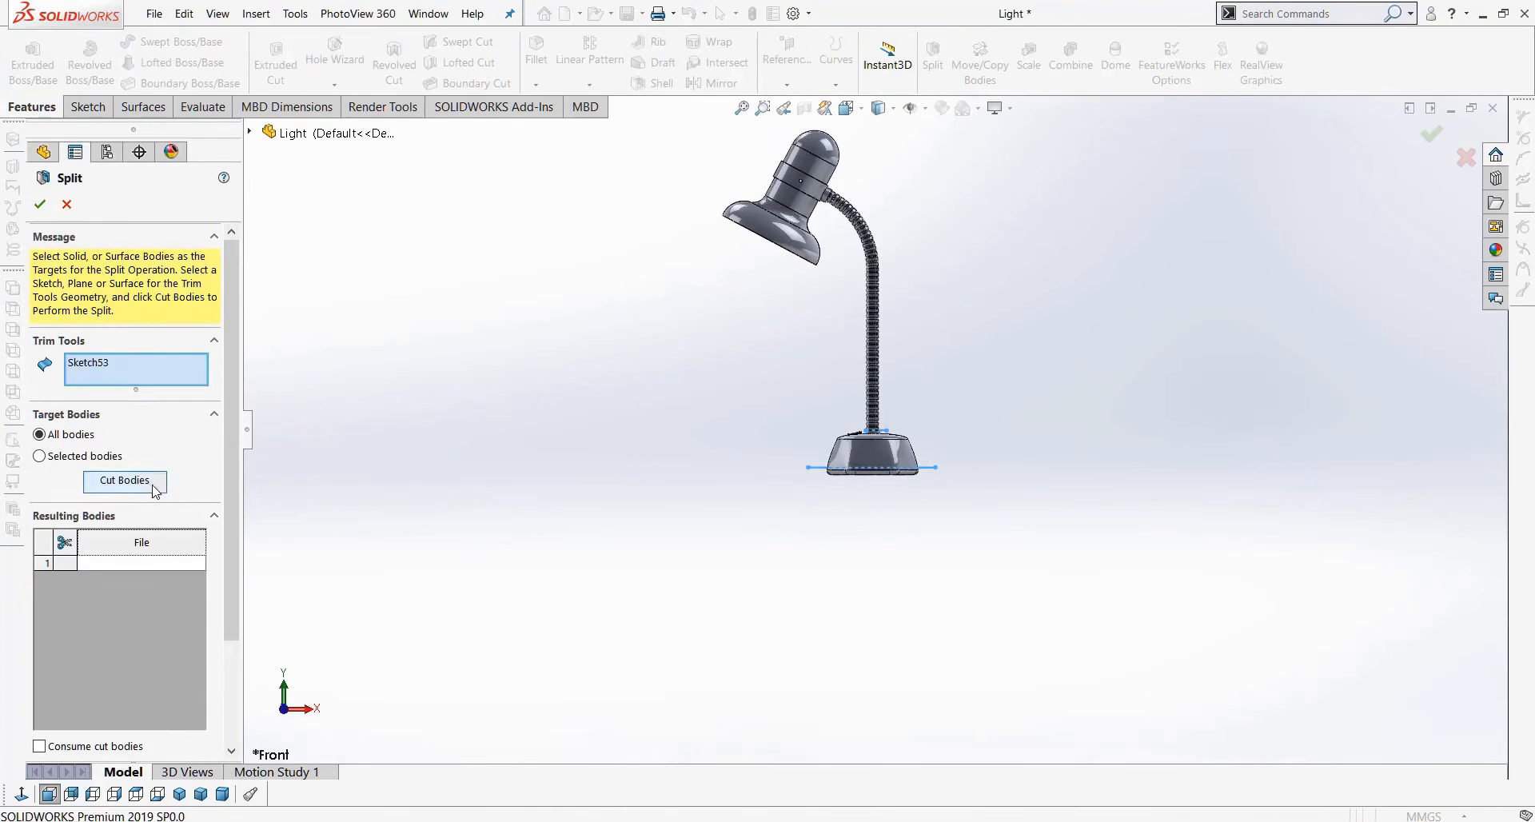
left_click(153, 485)
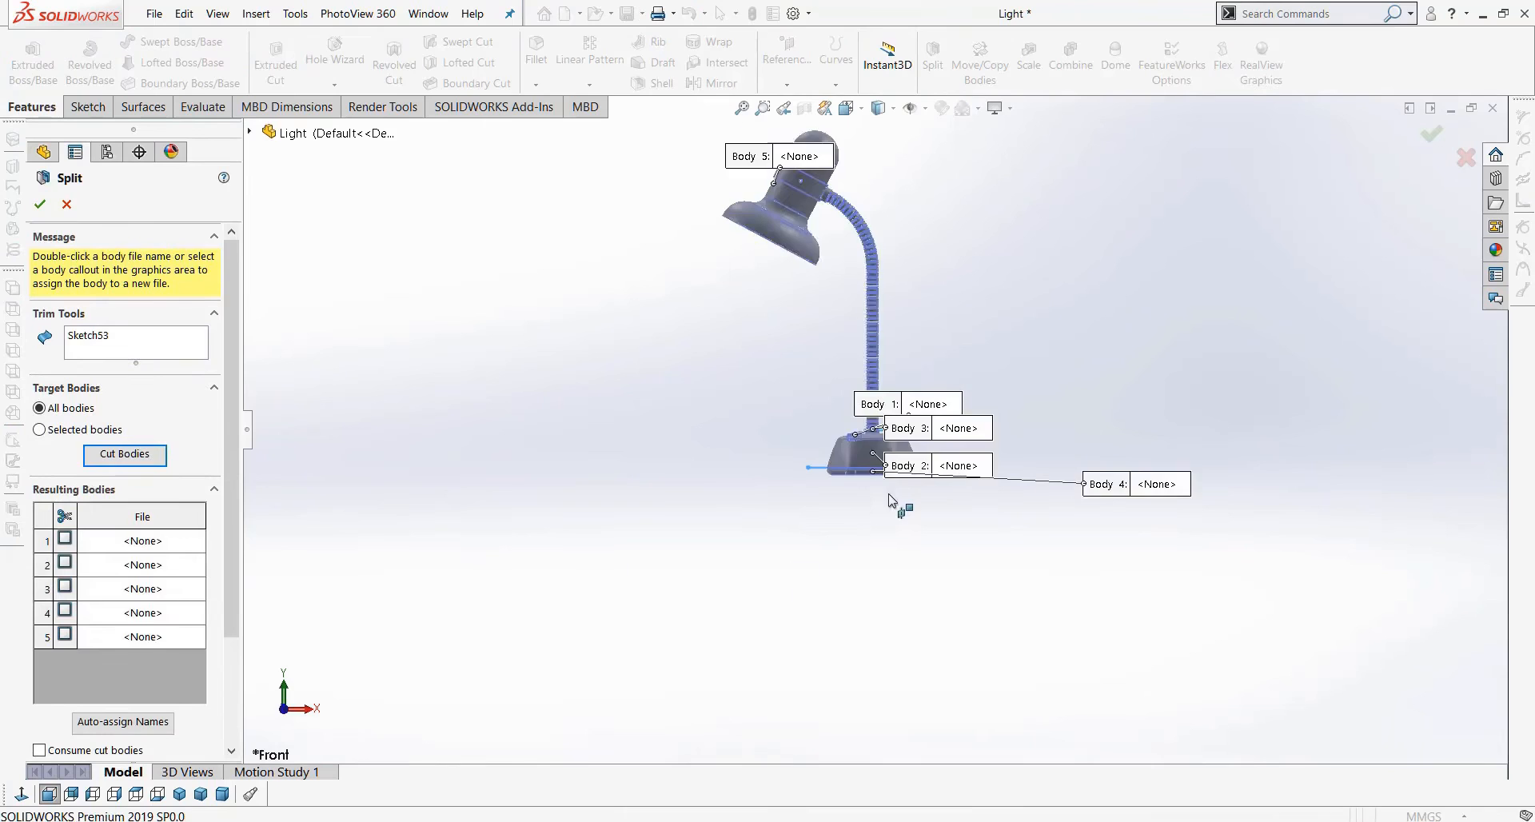
scroll(890, 499, "down", 6)
left_click(767, 416)
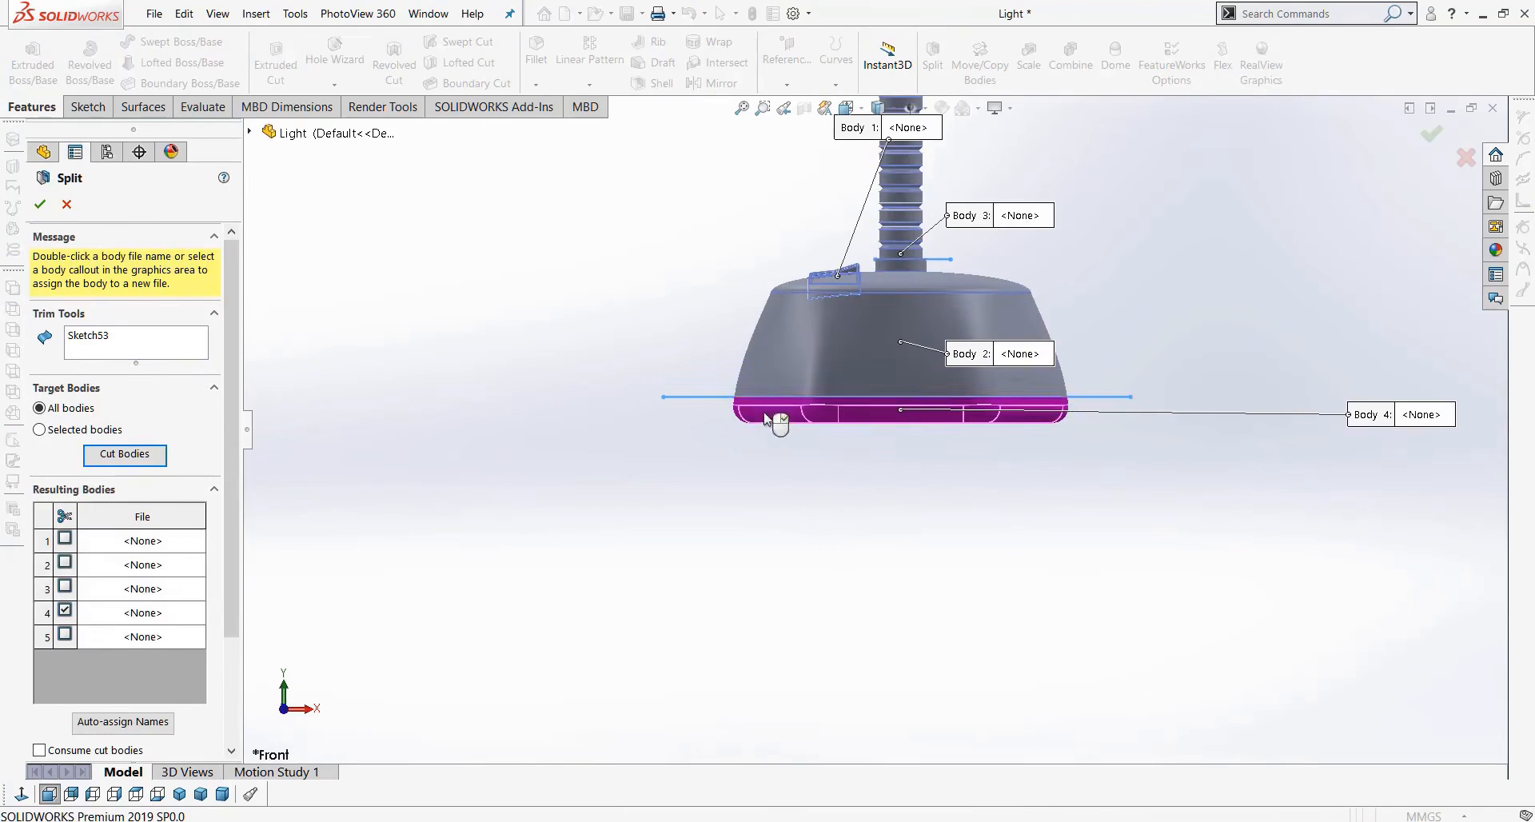
left_click(804, 350)
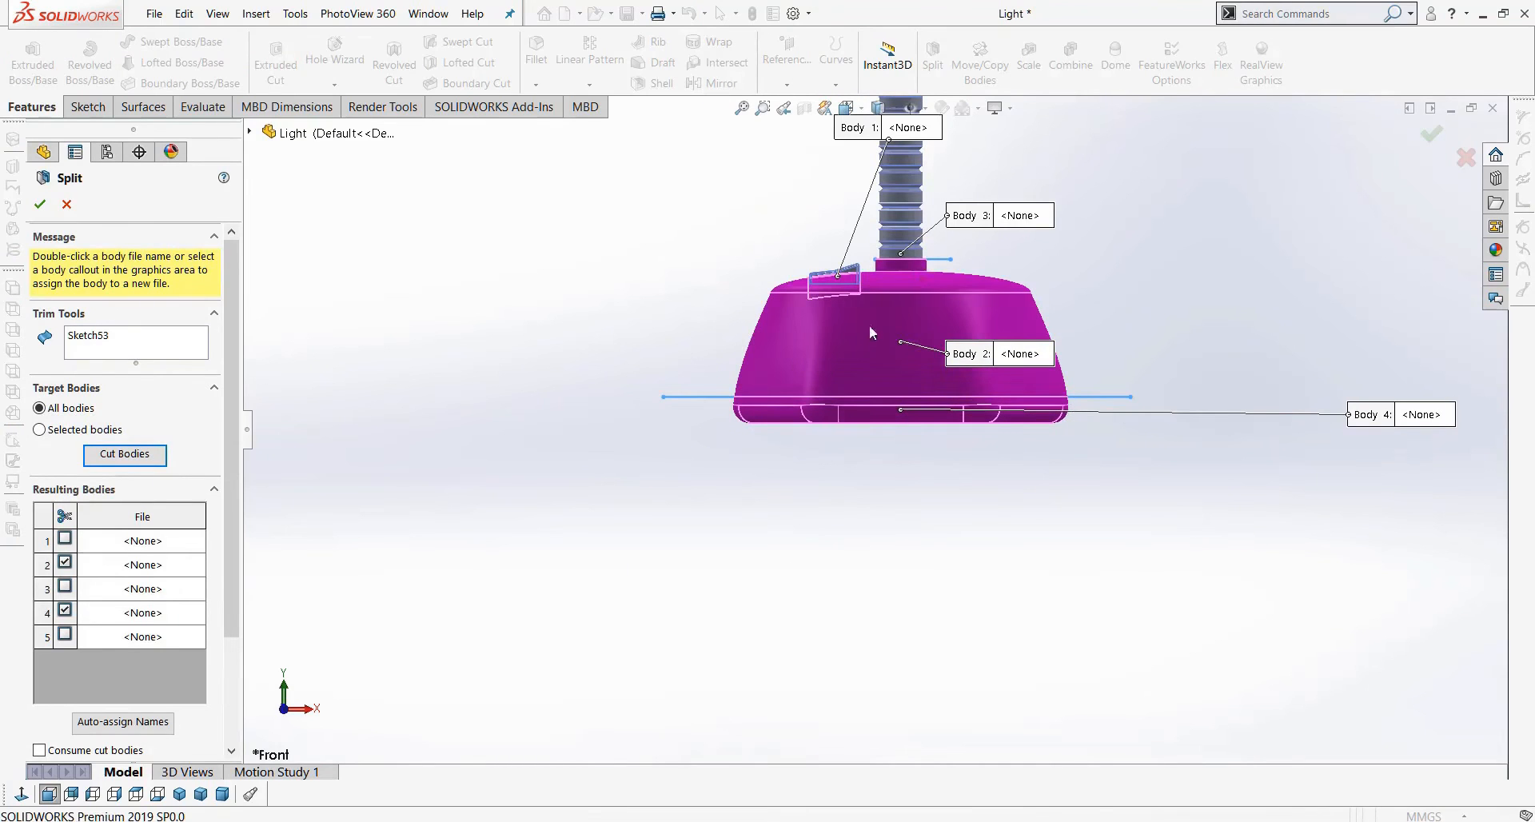
scroll(919, 270, "down", 4)
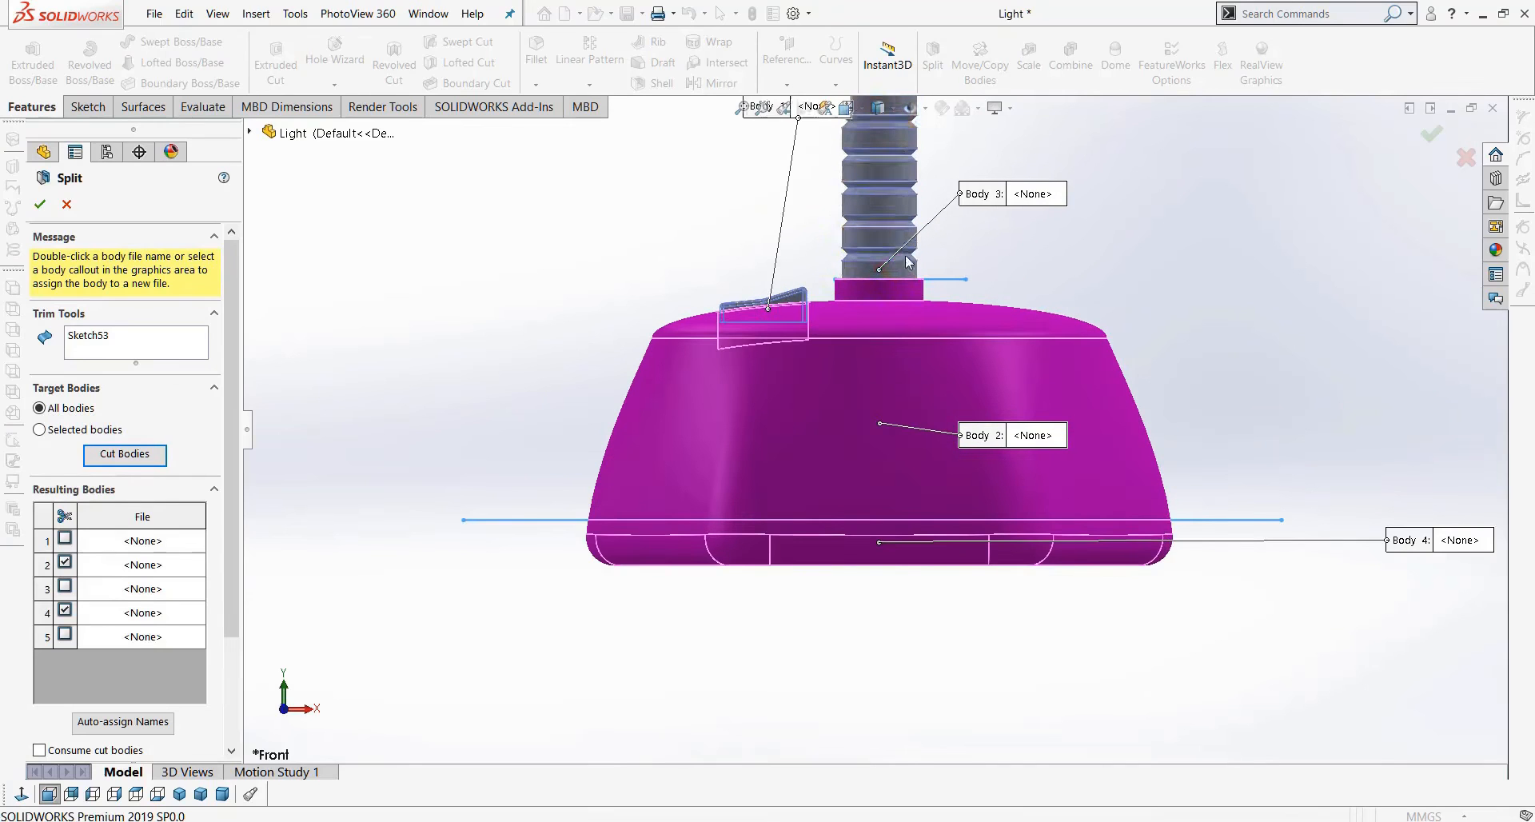
left_click(866, 227)
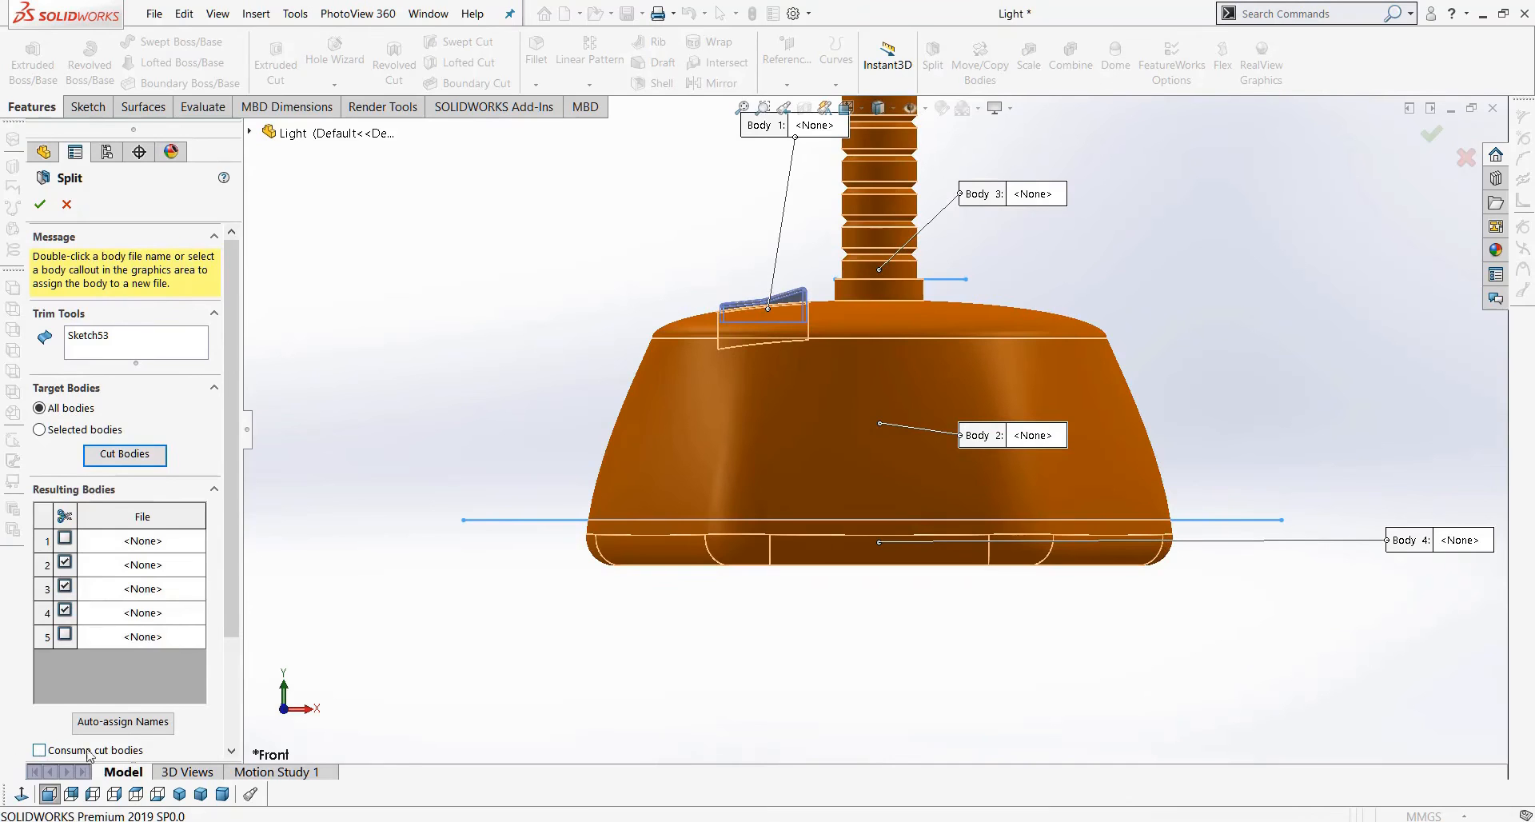
left_click(40, 204)
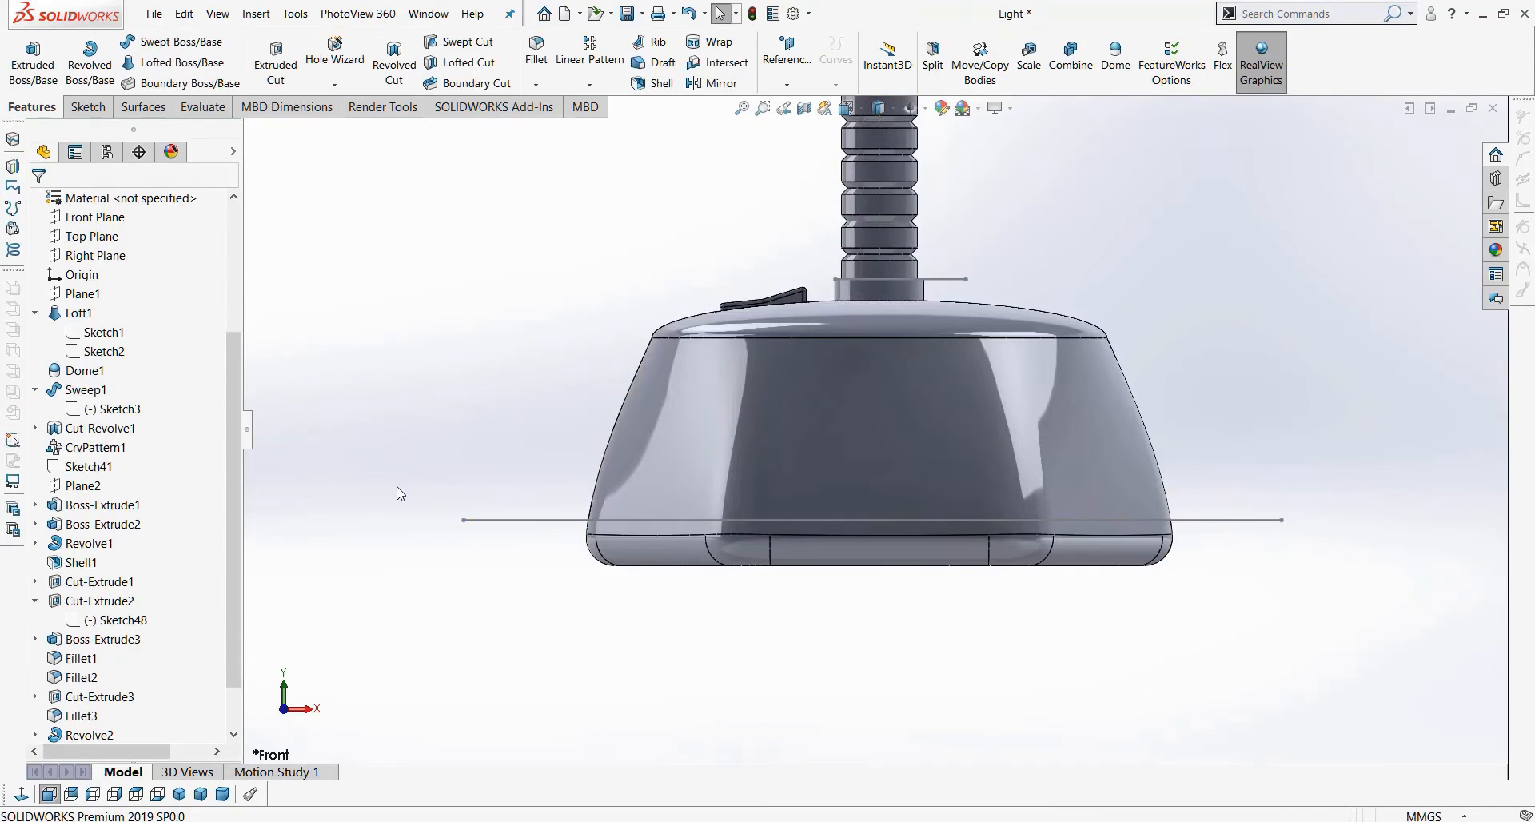
Hide the sketch used for the split.
scroll(132, 464, "up", 3)
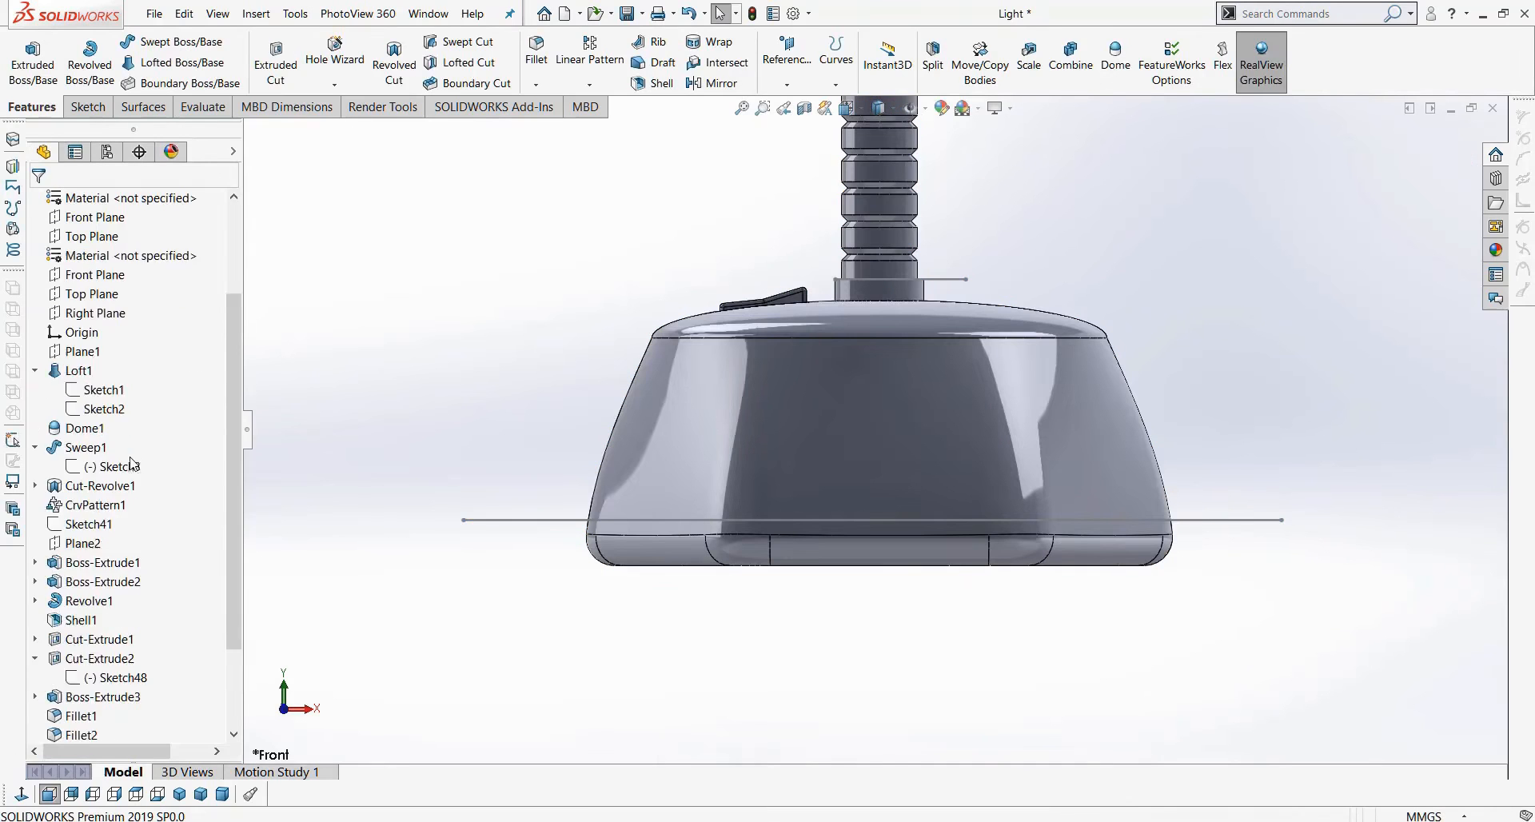
left_click(944, 278)
right_click(944, 279)
left_click(979, 258)
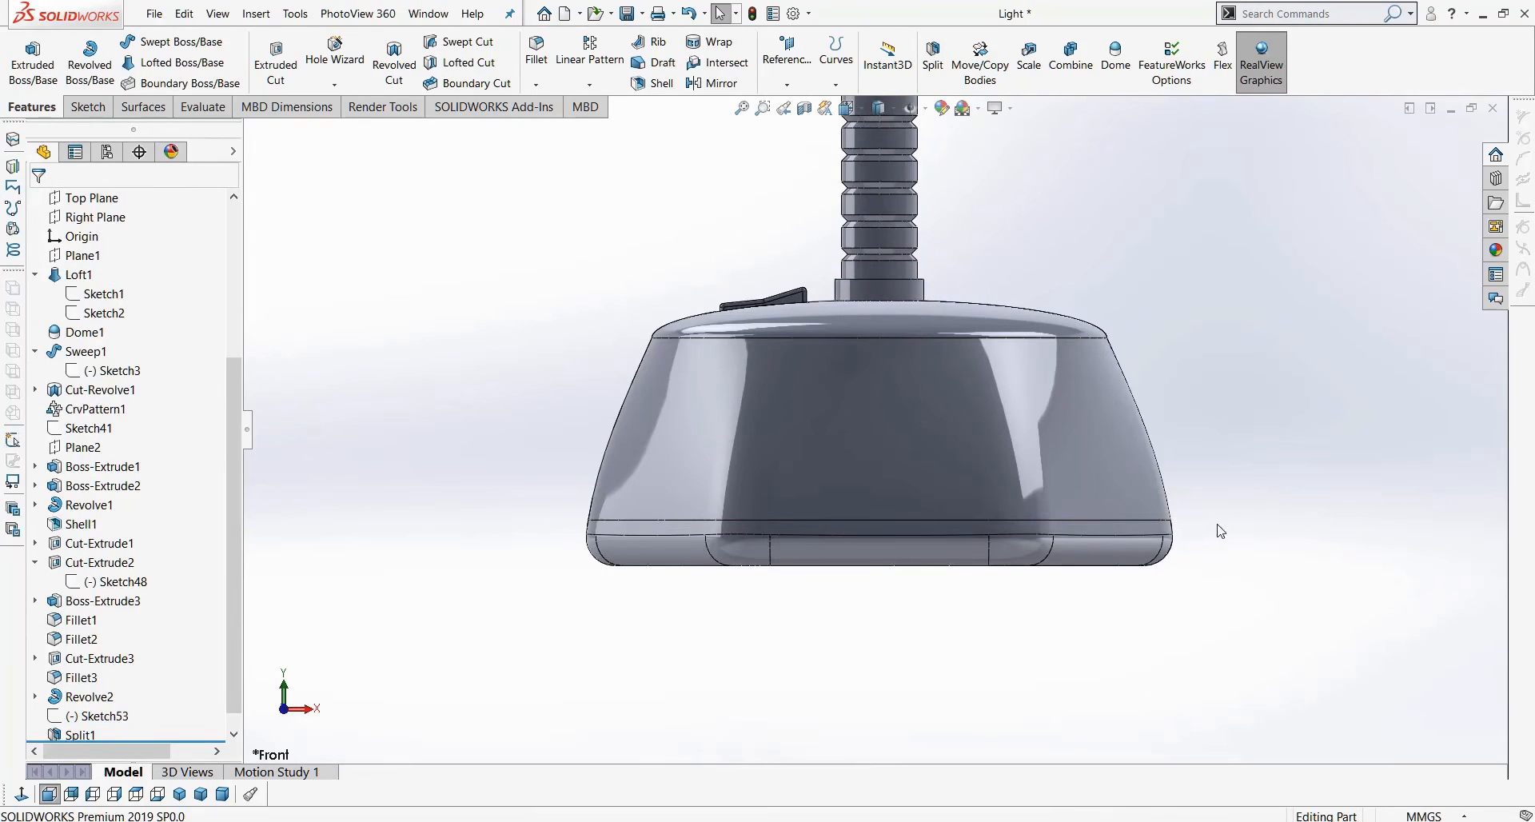
Highlight each solid body in turn to check which part of the lamp it covers.
scroll(181, 408, "up", 4)
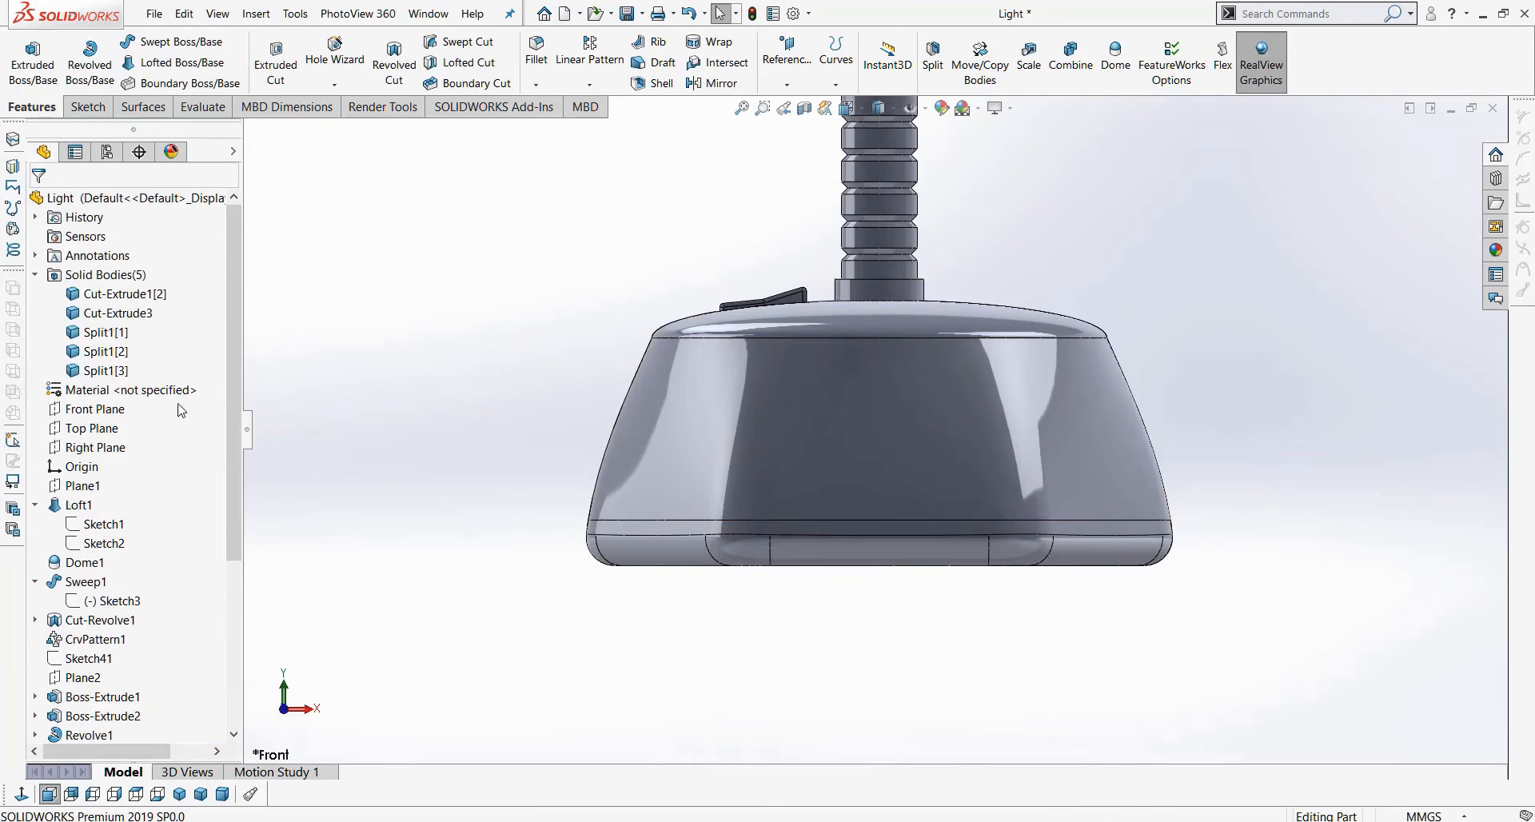
left_click(119, 294)
key("f")
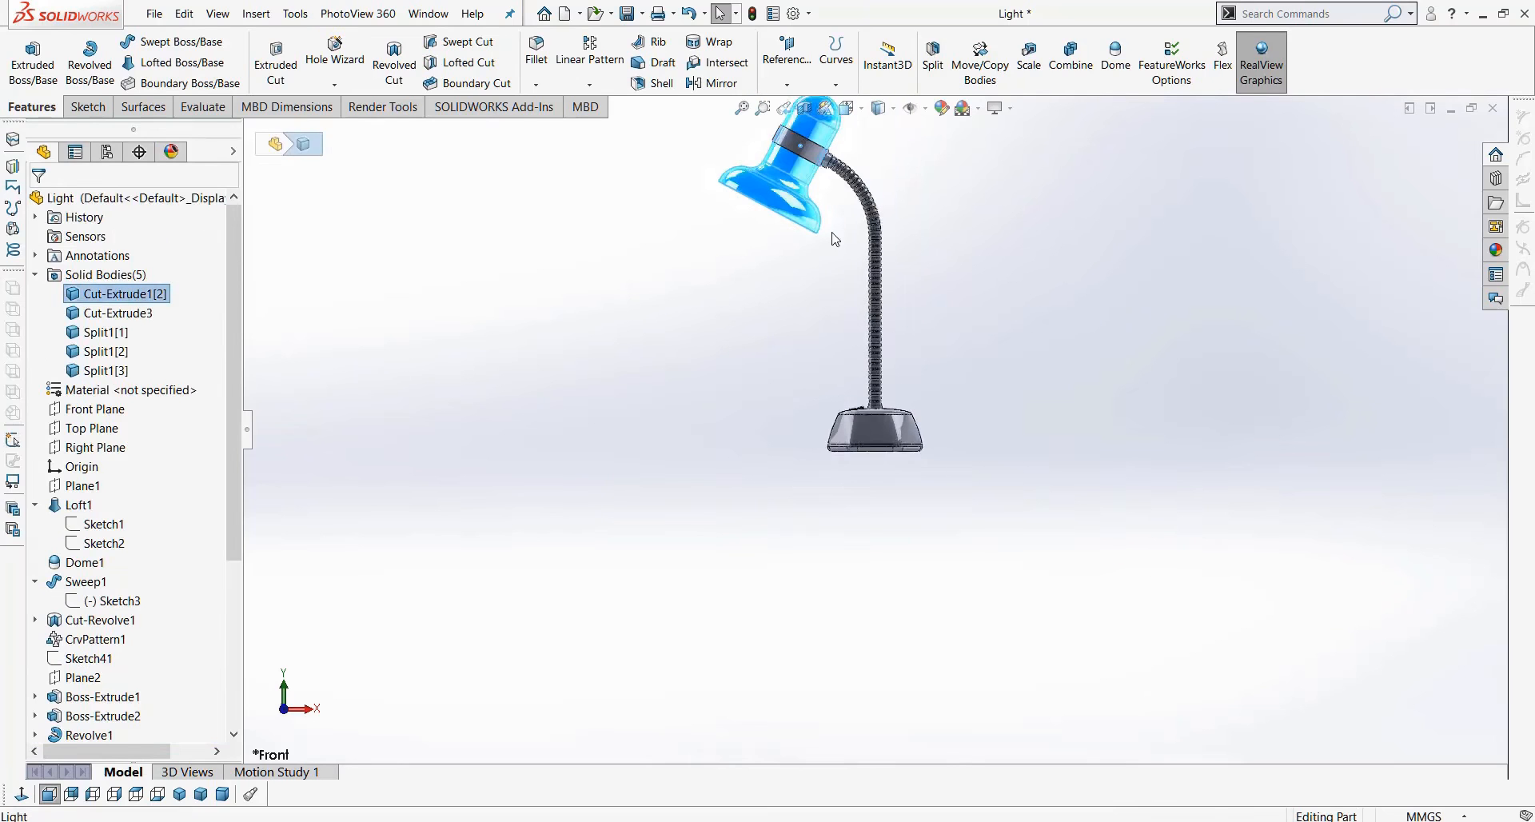
scroll(807, 234, "down", 2)
left_click(140, 314)
middle_click_drag(570, 448, 1030, 499)
left_click(85, 332)
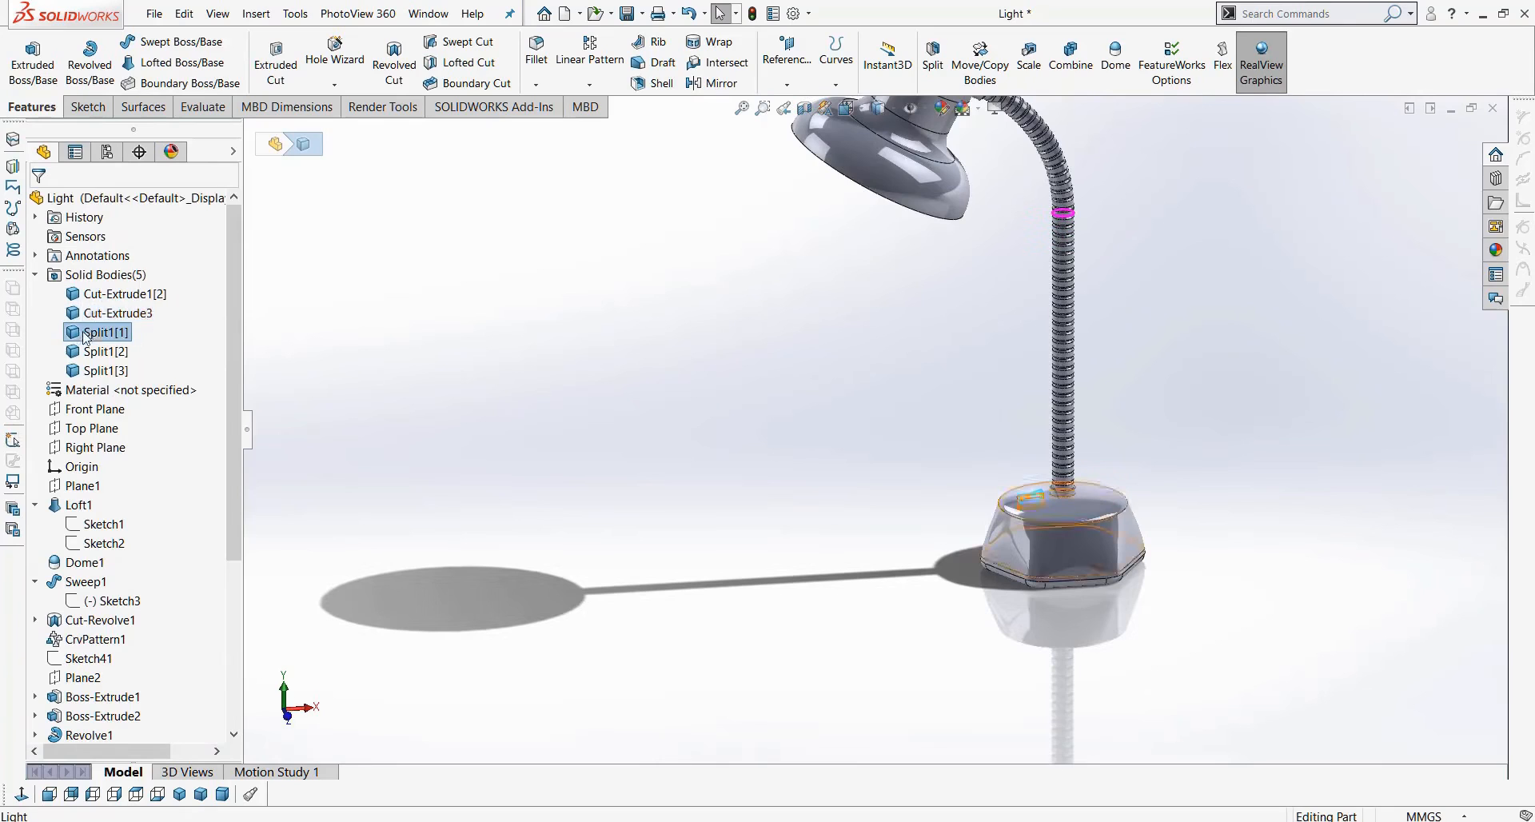
scroll(552, 621, "down", 1)
middle_click_drag(898, 535, 898, 448)
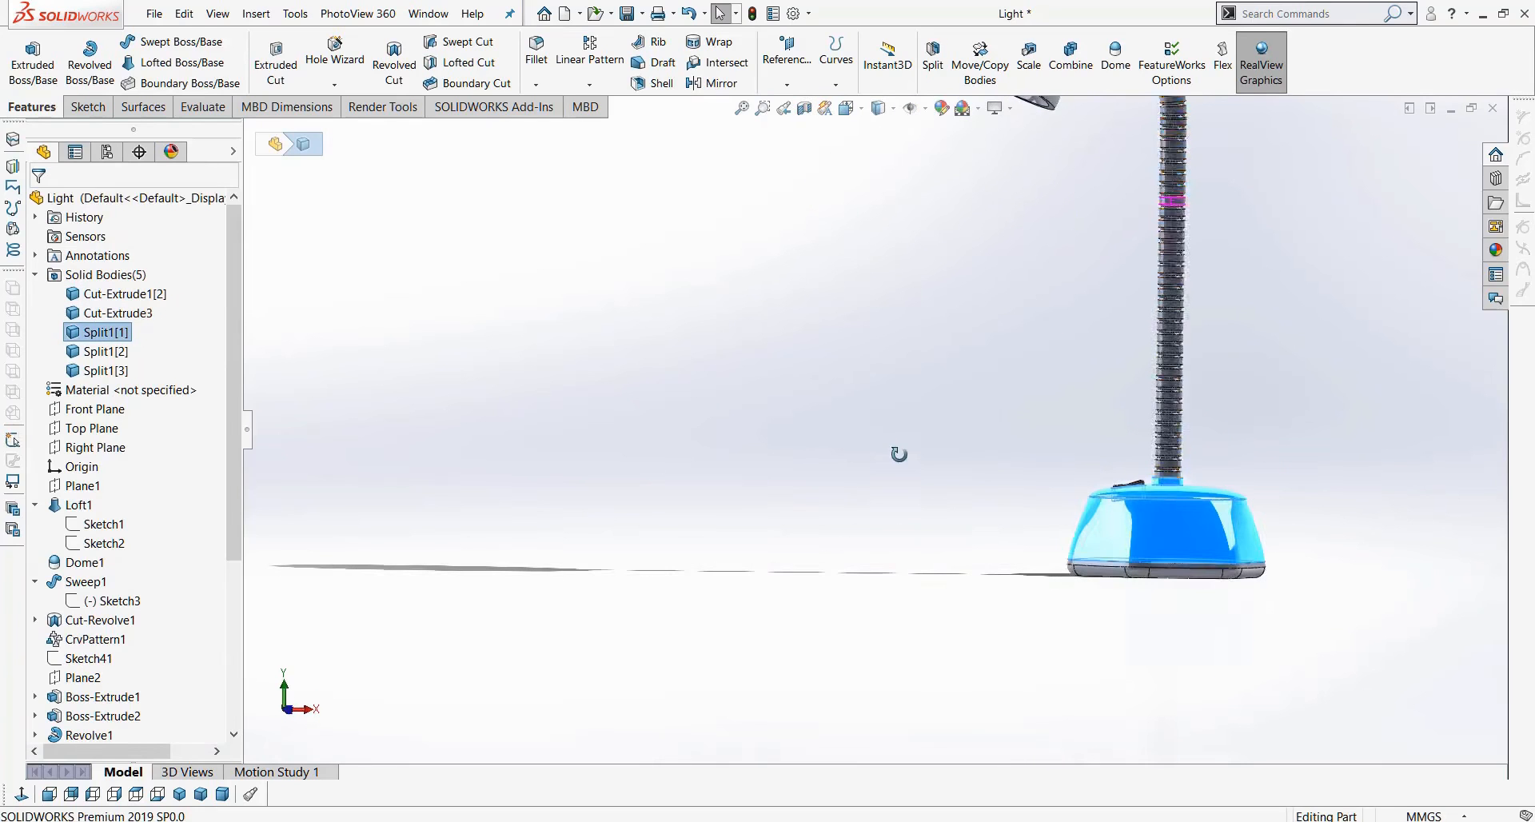
left_click(106, 351)
scroll(572, 483, "up", 2)
scroll(1078, 432, "up", 1)
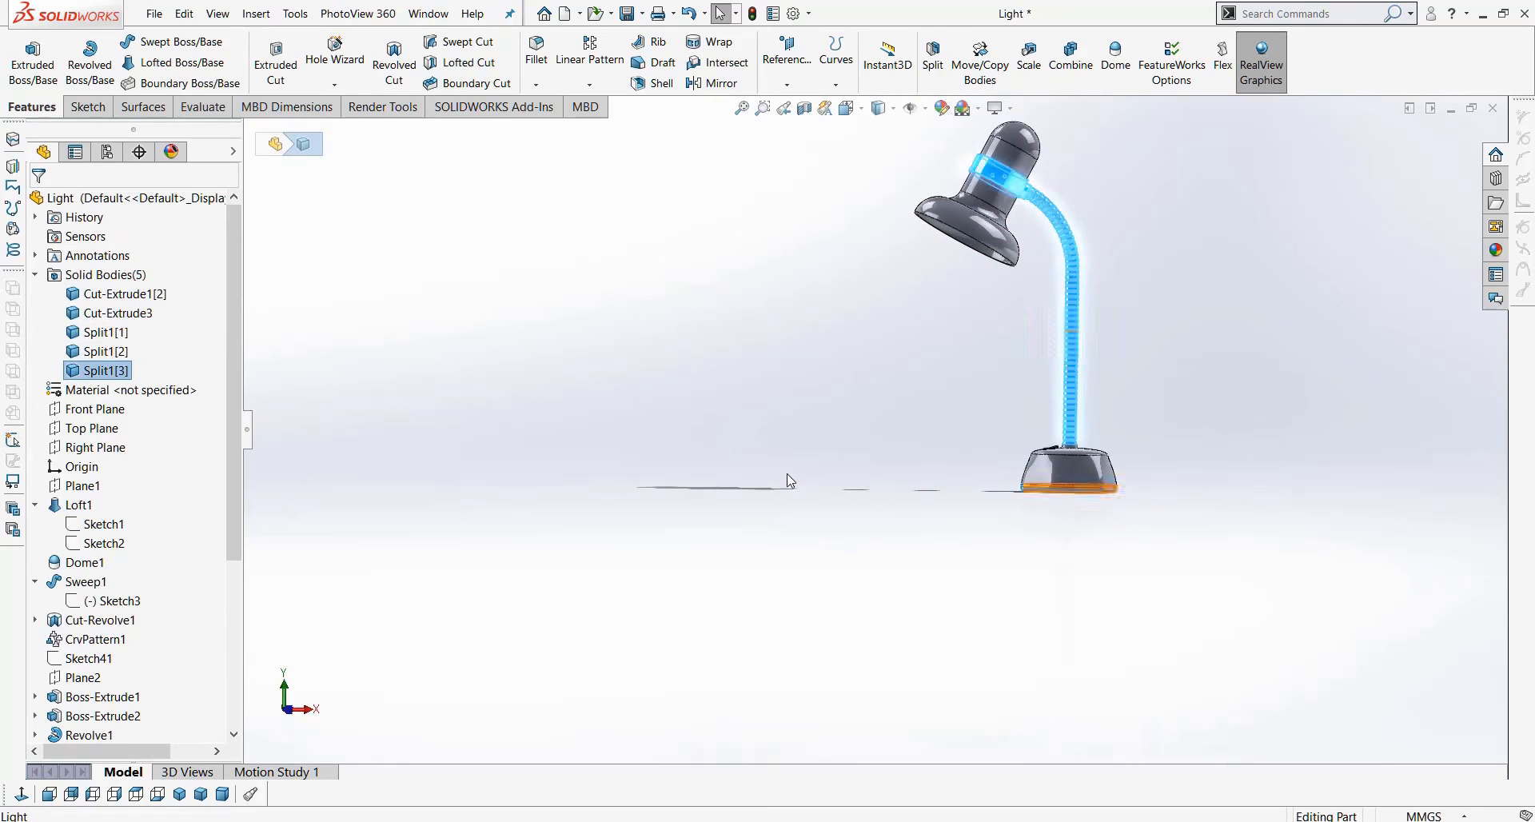
Inspect the lamp shade and its inner surface, and review the feature list through to the split feature.
scroll(791, 483, "down", 2)
scroll(913, 428, "up", 3)
left_click(996, 356)
middle_click_drag(997, 356, 919, 342)
left_click(1009, 276)
scroll(916, 364, "up", 2)
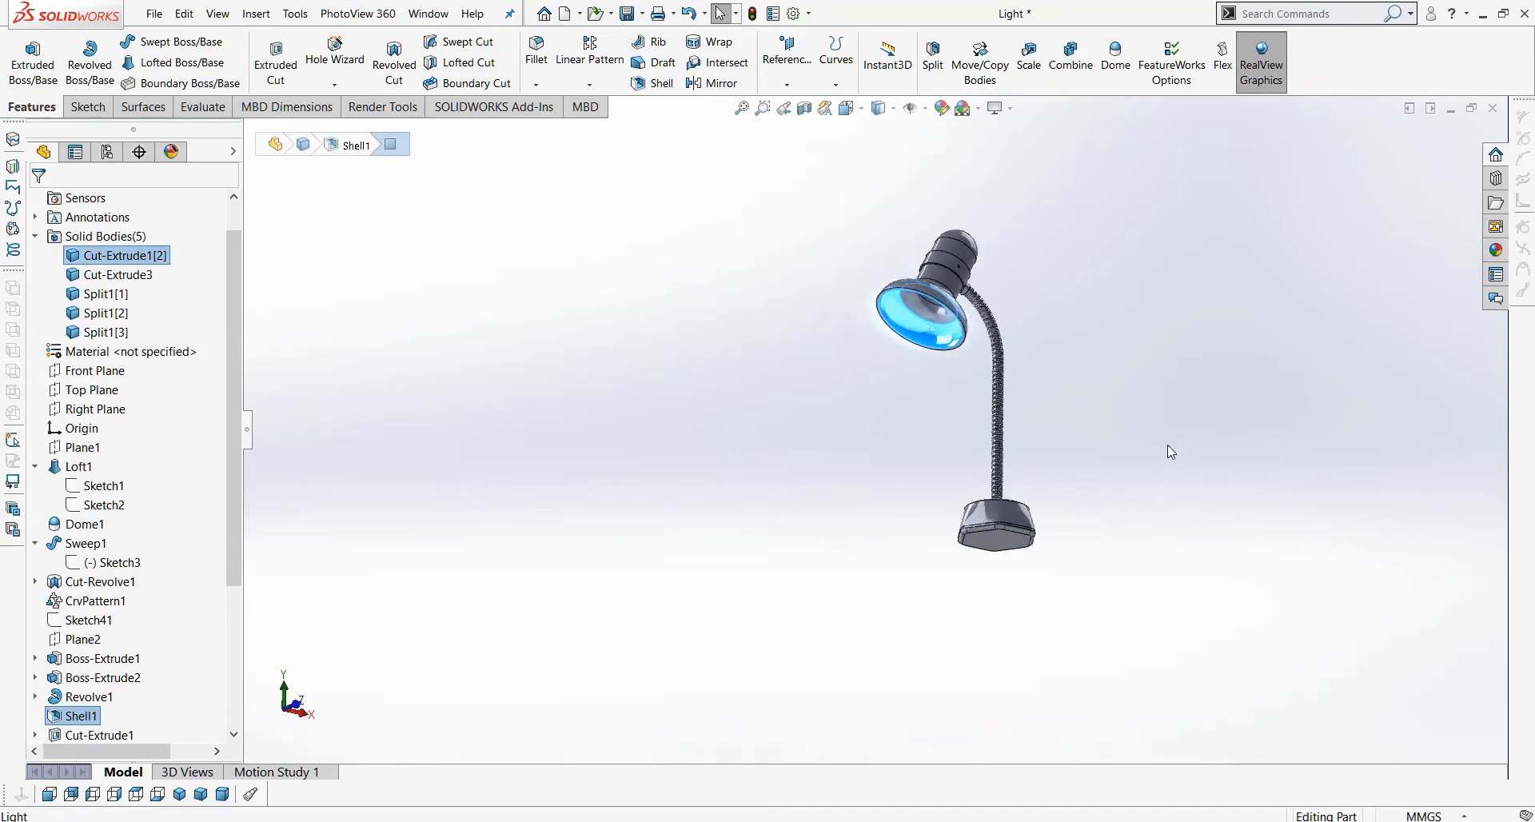
scroll(931, 446, "down", 1)
middle_click_drag(757, 582, 788, 571)
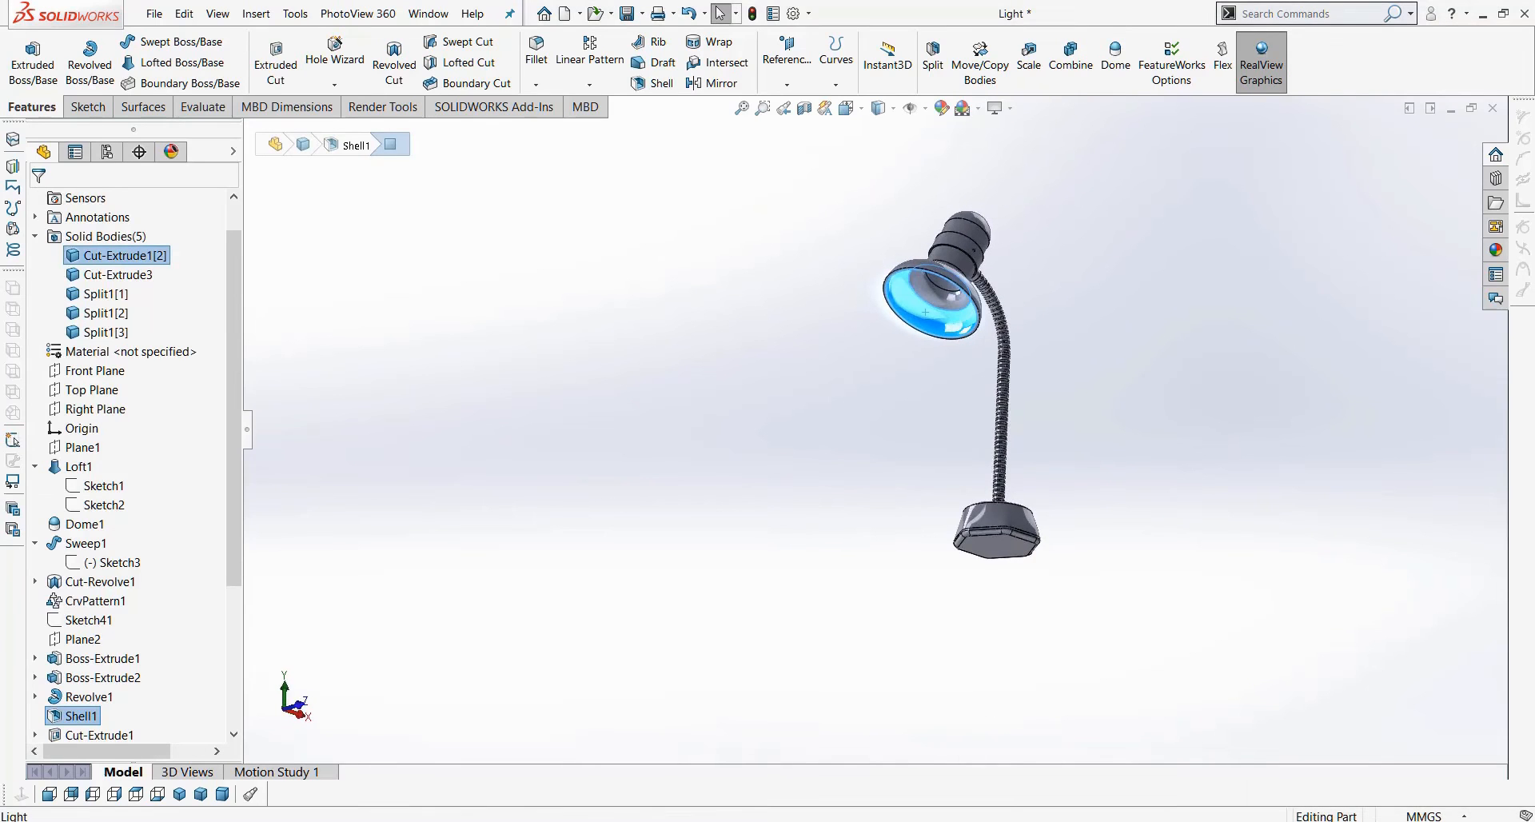
left_click_drag(233, 563, 234, 704)
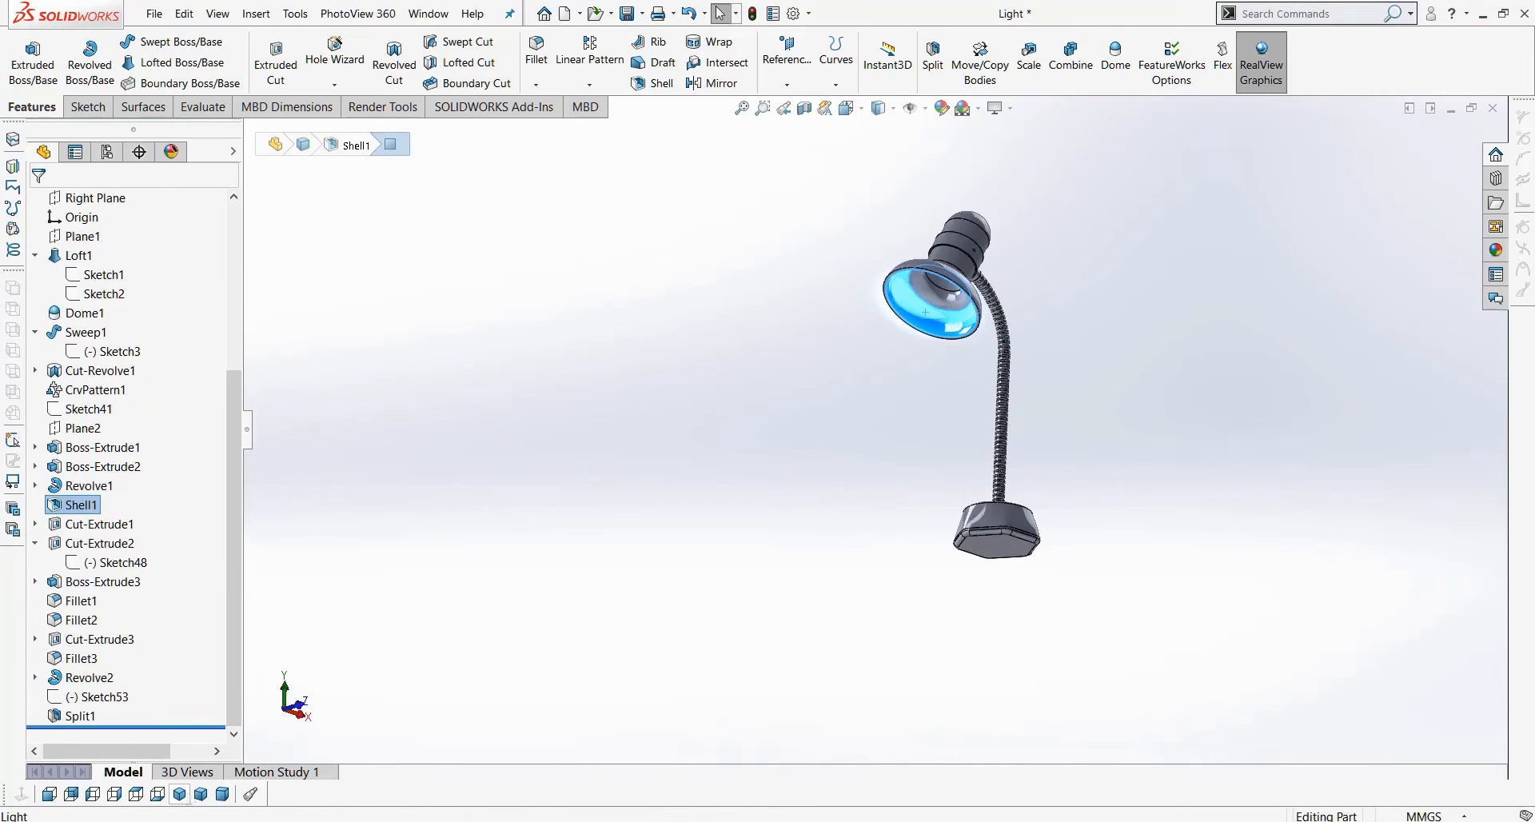
Isolate the base's bottom section so that only this body is displayed.
left_click(180, 793)
scroll(1047, 703, "down", 2)
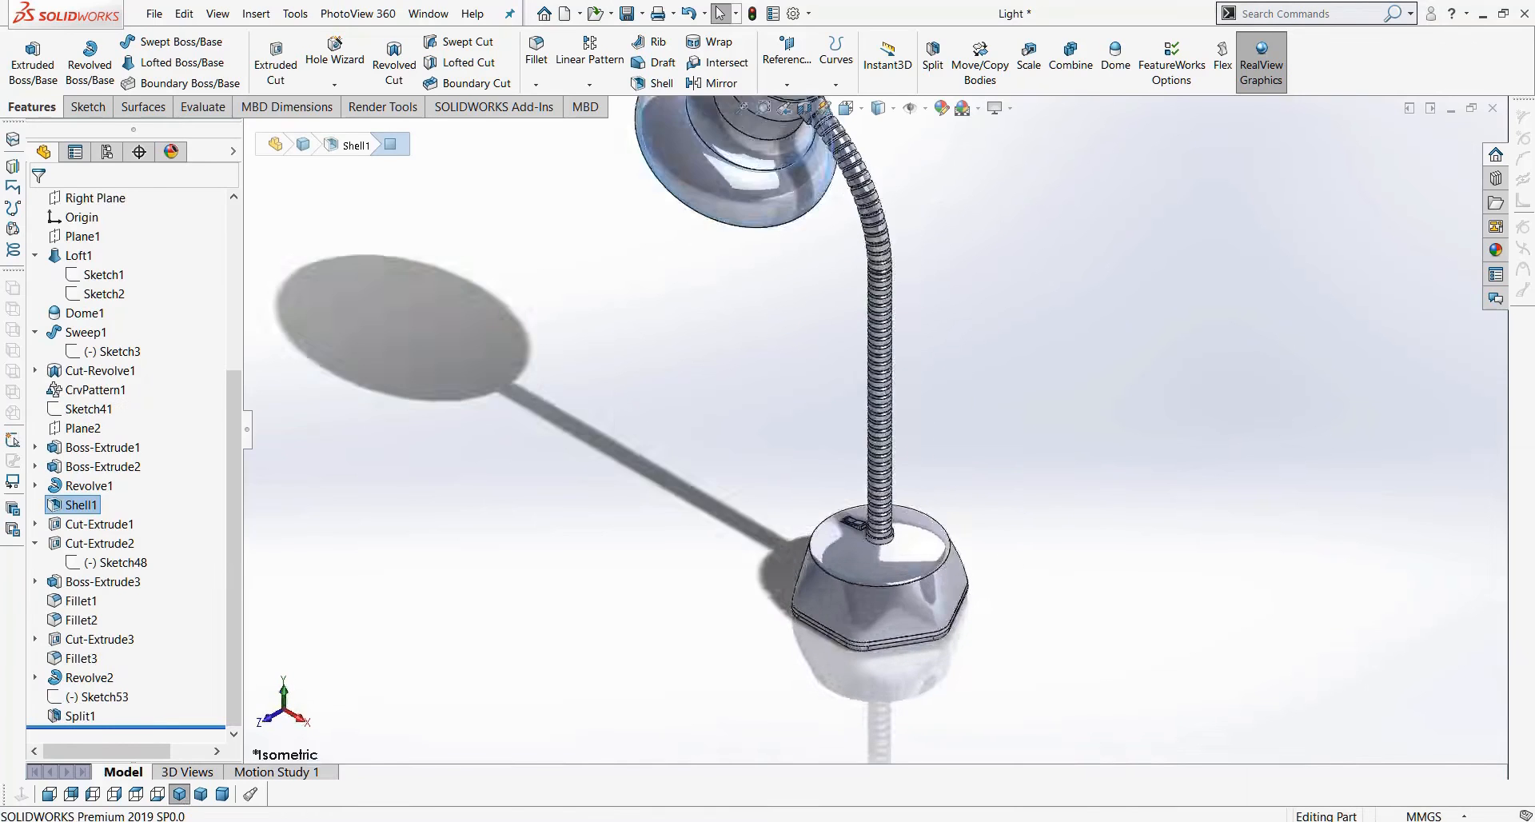
middle_click_drag(890, 608, 955, 576)
scroll(954, 599, "down", 5)
right_click(717, 554)
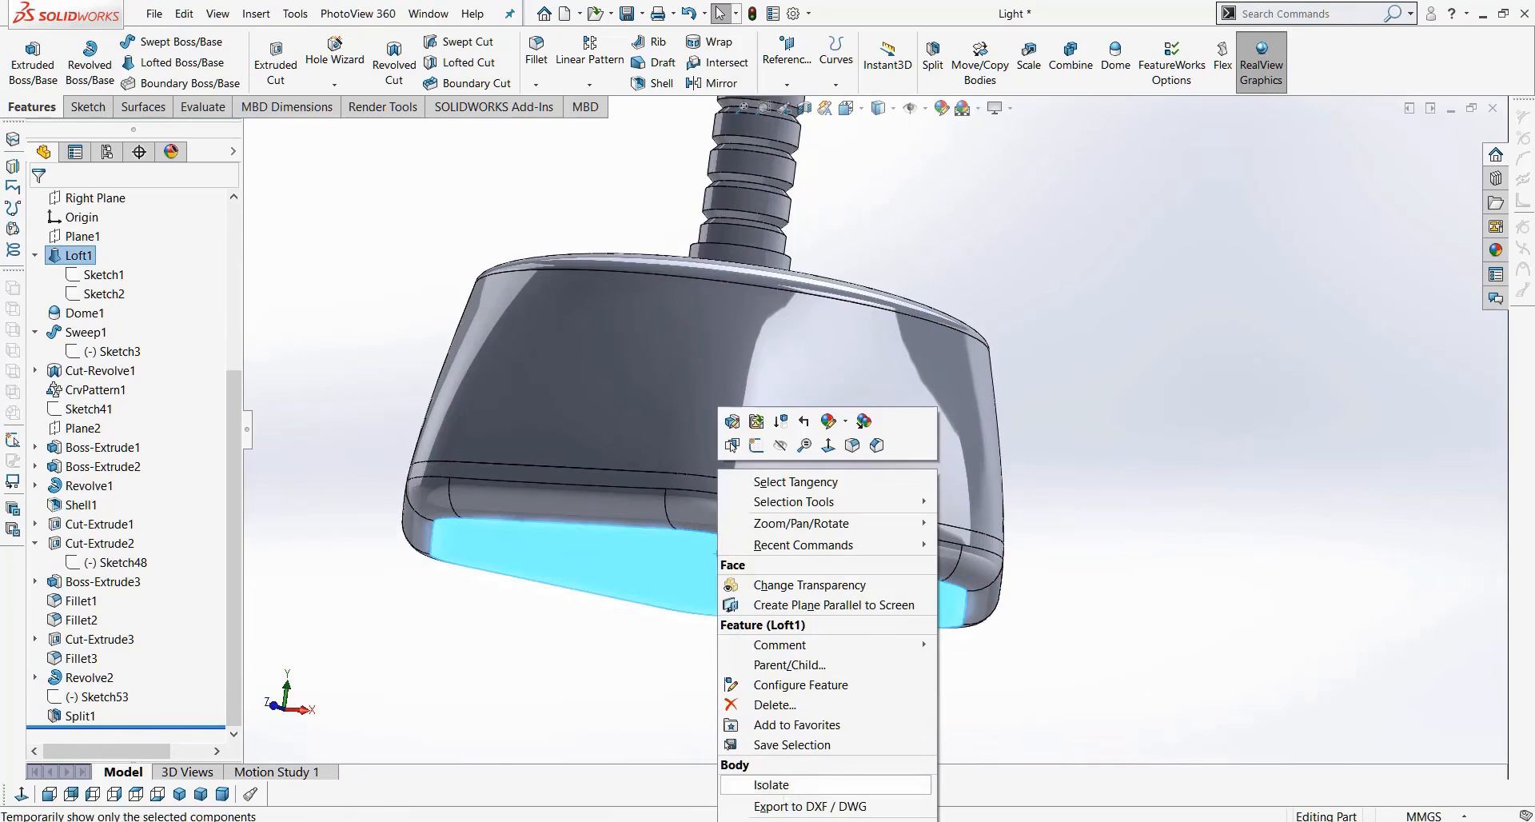
left_click(787, 785)
scroll(813, 696, "up", 7)
middle_click_drag(770, 342, 773, 370)
scroll(159, 402, "up", 5)
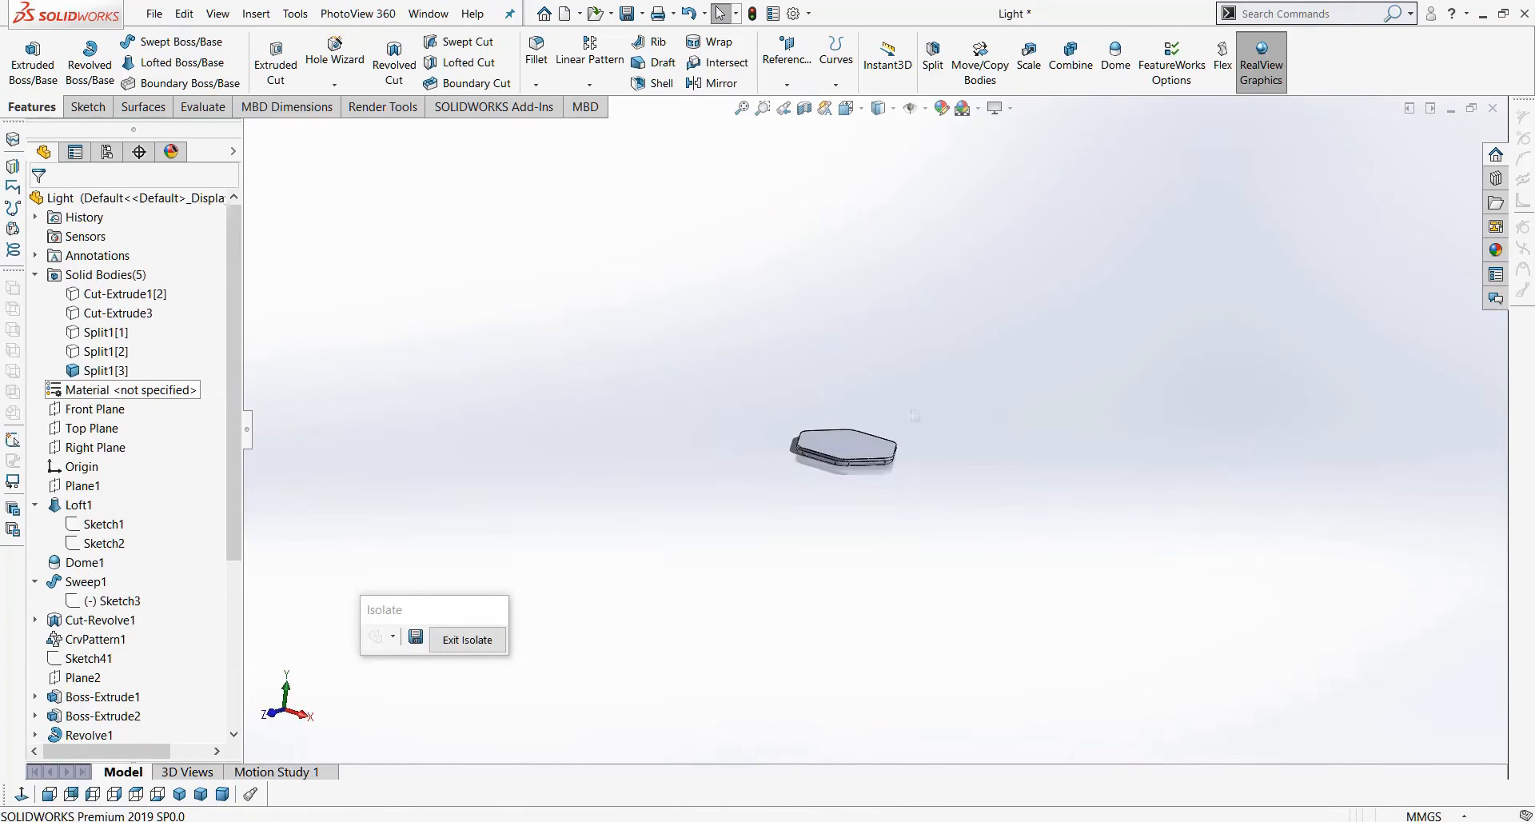
Start a Shell on the isolated bottom section with its flat top face as the face to remove.
scroll(913, 415, "down", 5)
left_click(661, 84)
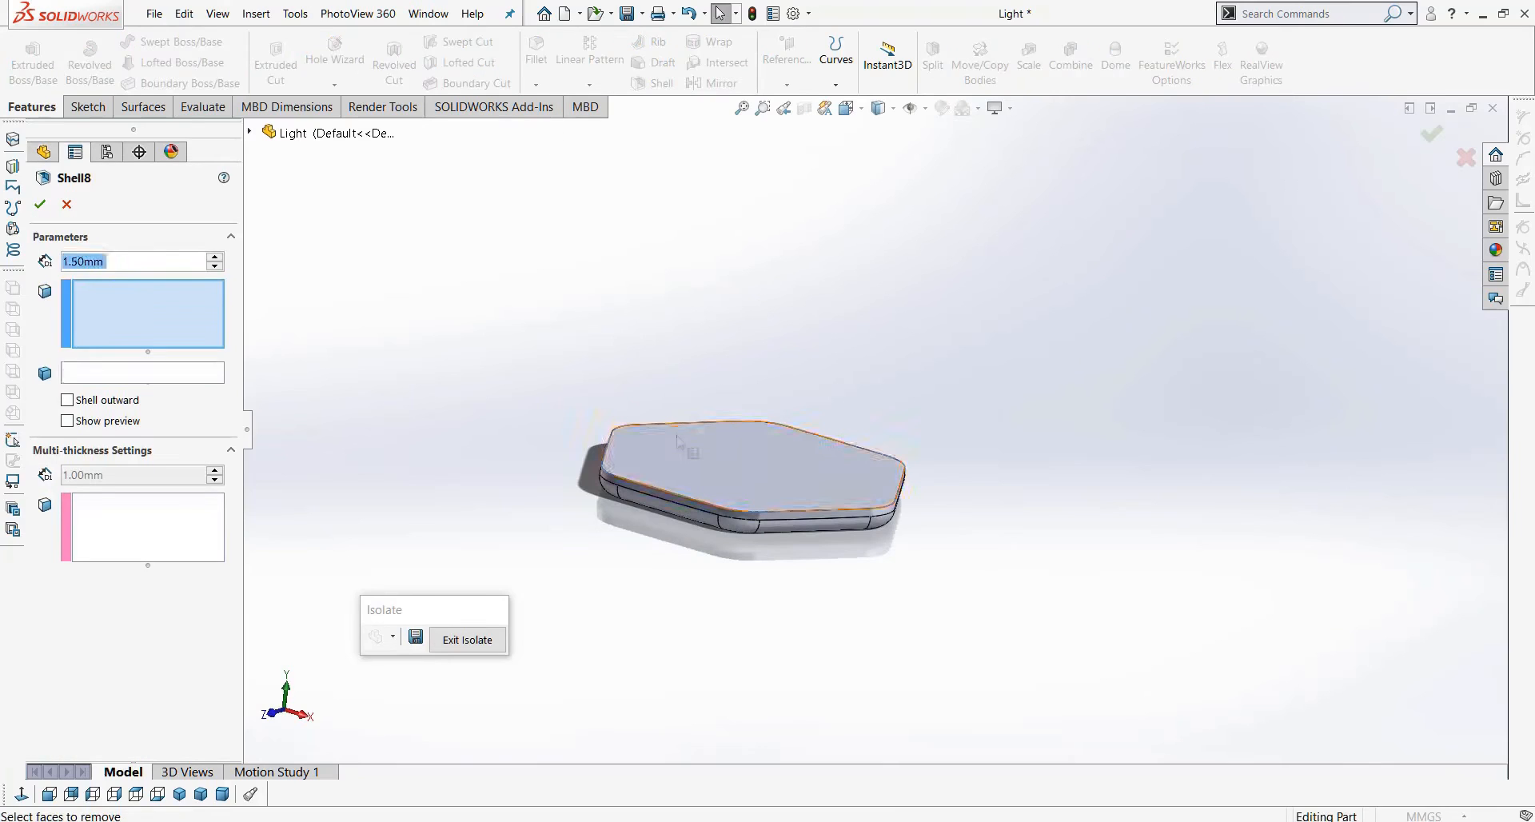
left_click(678, 442)
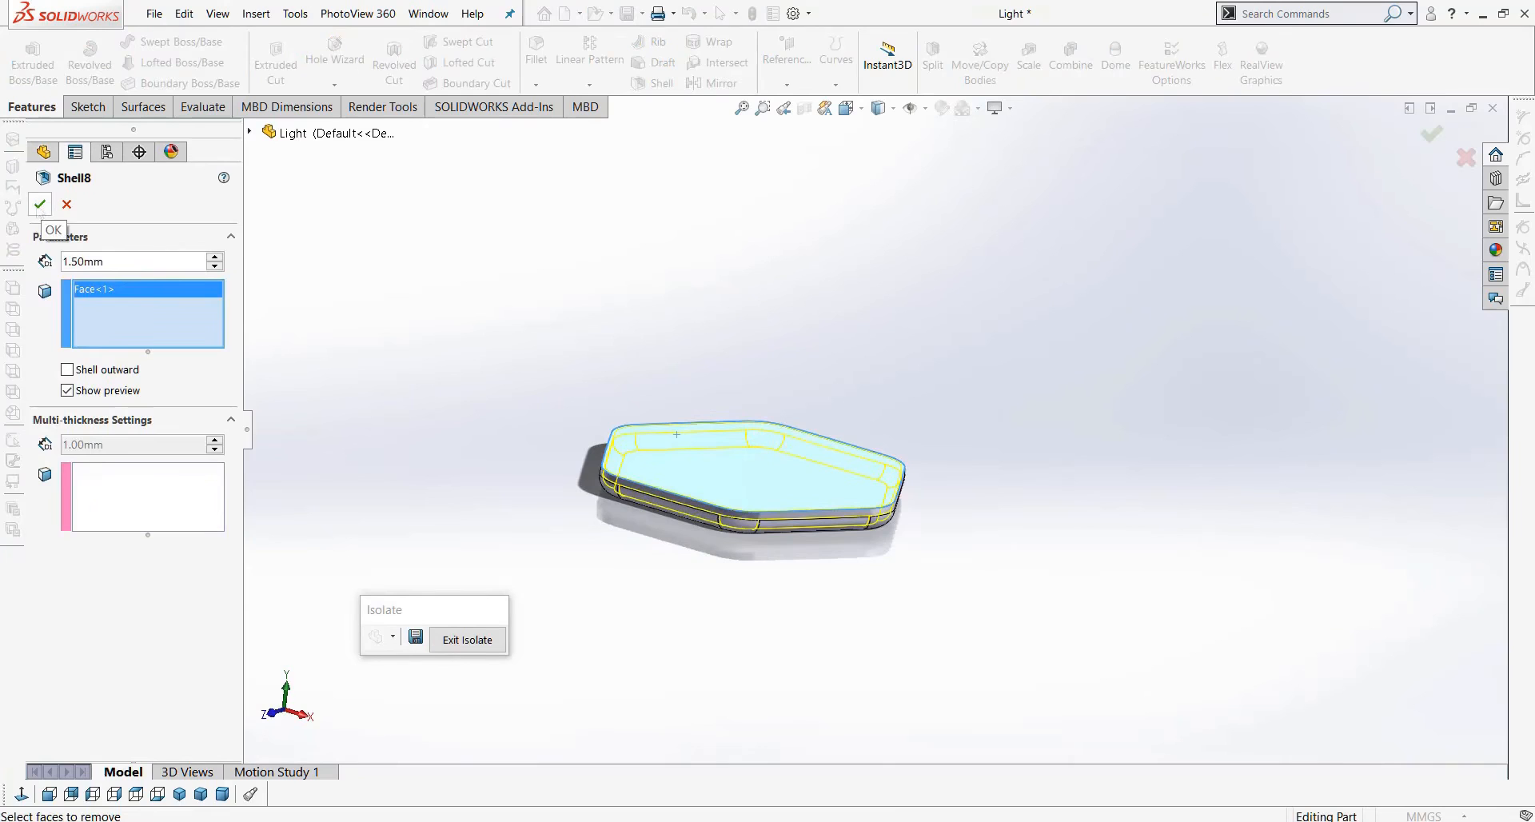
Try a 2 mm shell thickness on the bottom section and check the wall preview at a corner.
left_click_drag(130, 262, 4, 258)
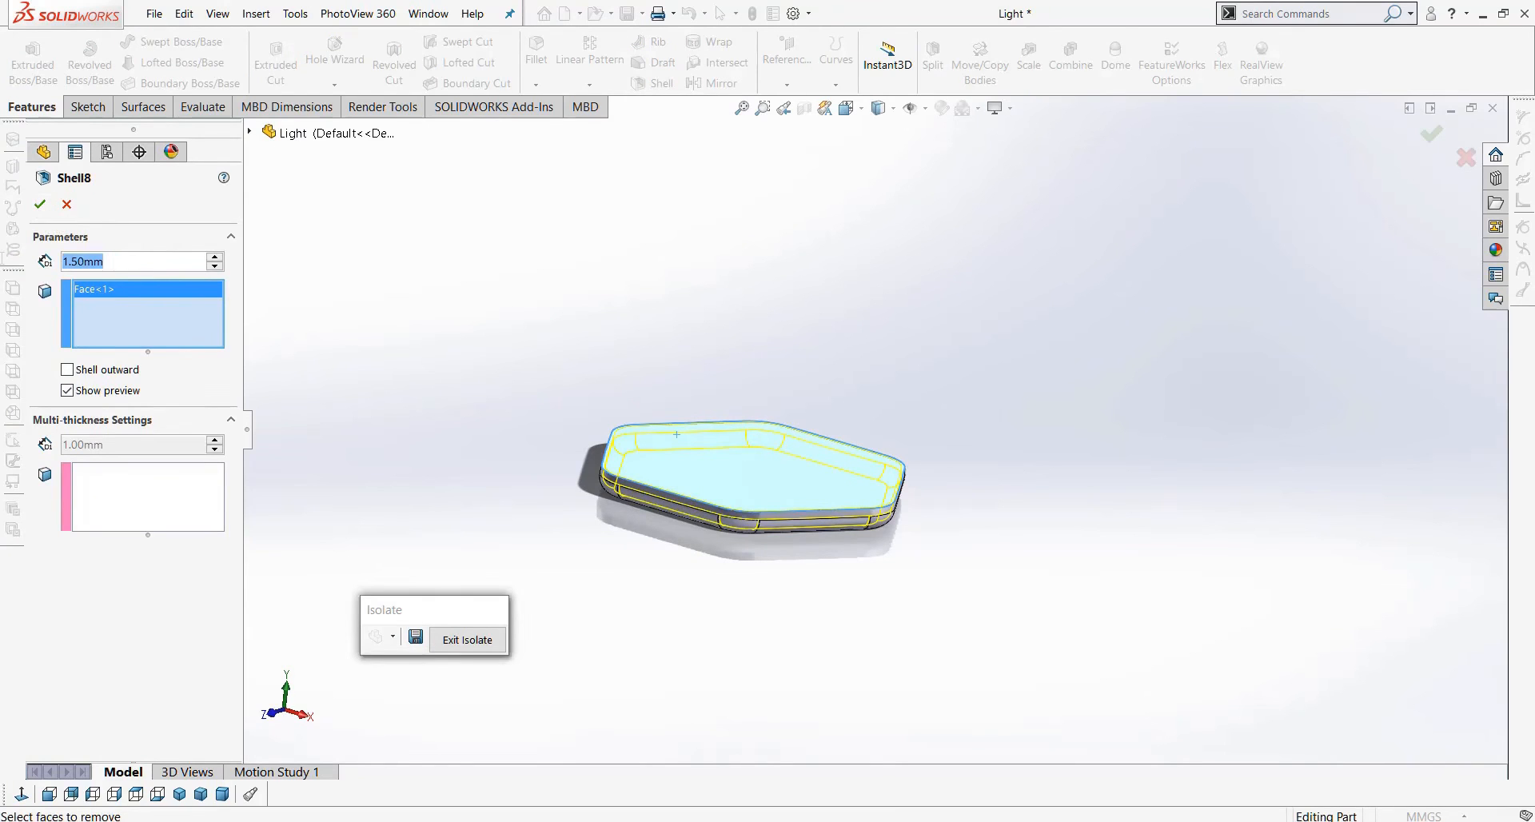
type("2")
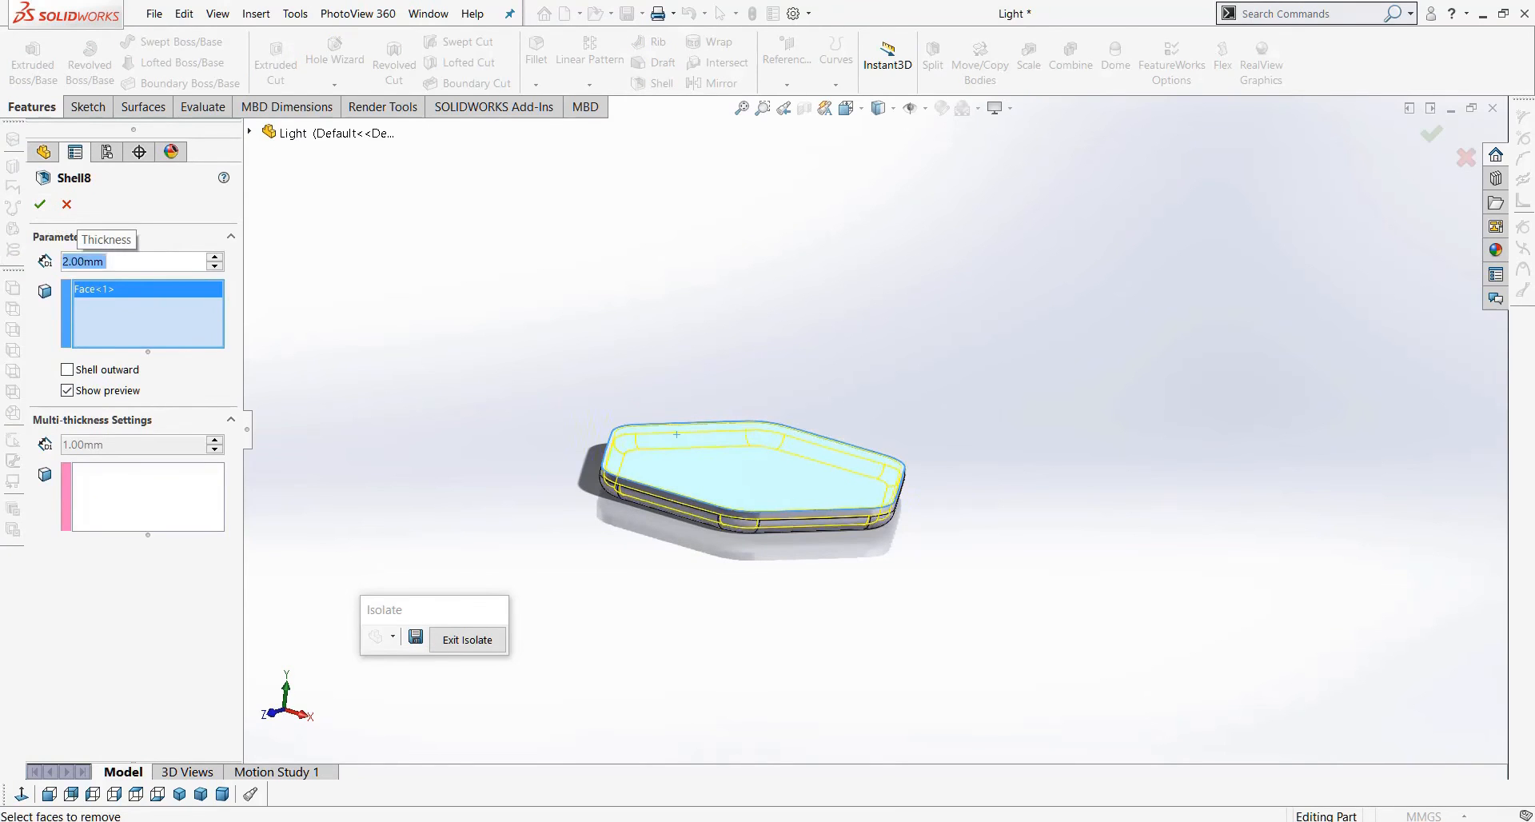
middle_click_drag(360, 376, 367, 480)
scroll(477, 499, "down", 6)
scroll(1027, 483, "down", 3)
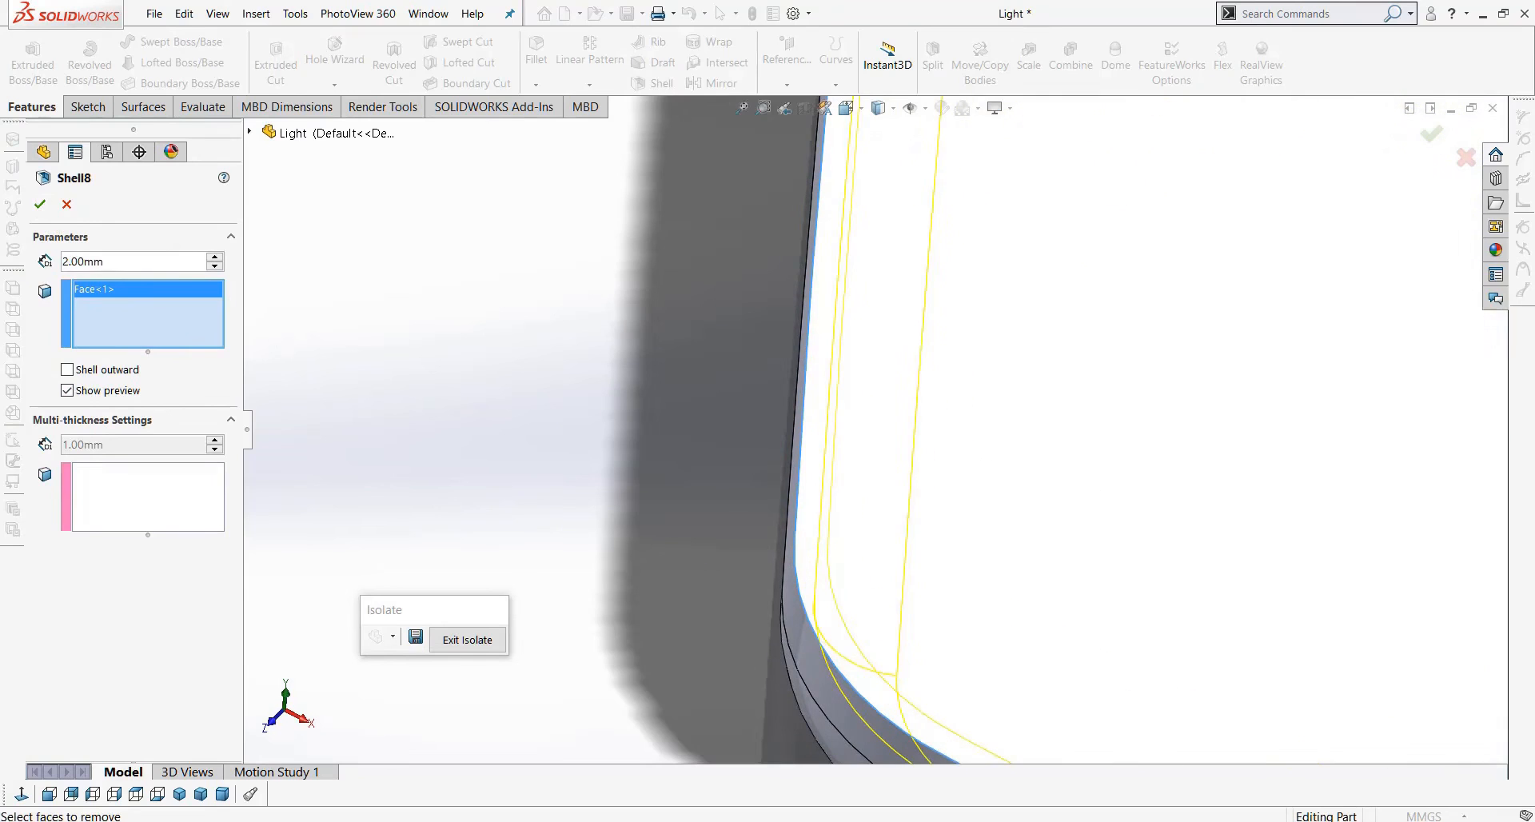
Try a 1 mm shell thickness on the bottom section and check the wall preview around the corner.
left_click(134, 261)
type("1")
key("Return")
scroll(710, 448, "down", 2)
scroll(717, 457, "up", 5)
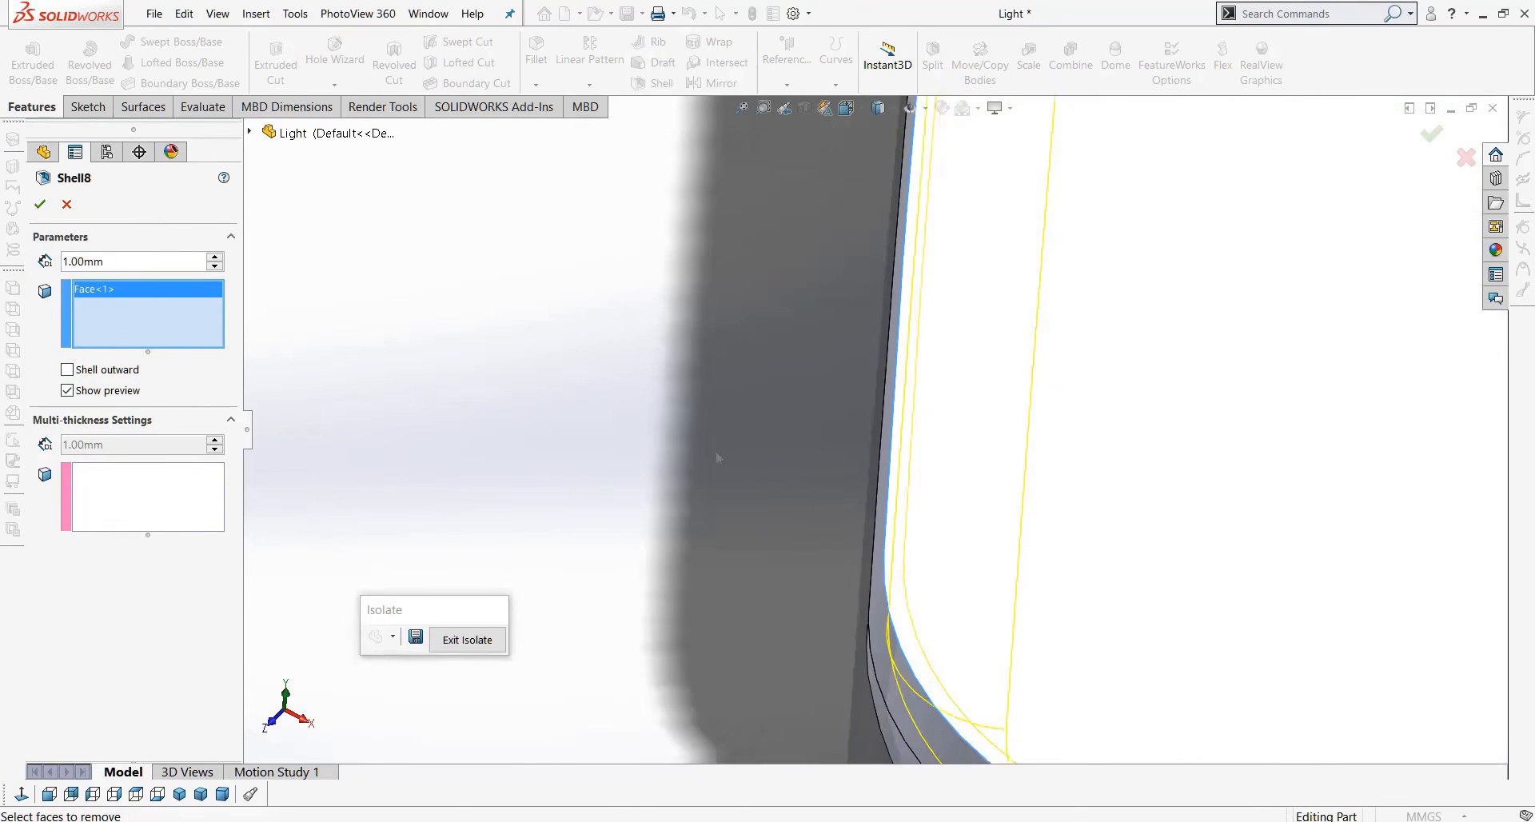
middle_click_drag(717, 457, 1181, 246)
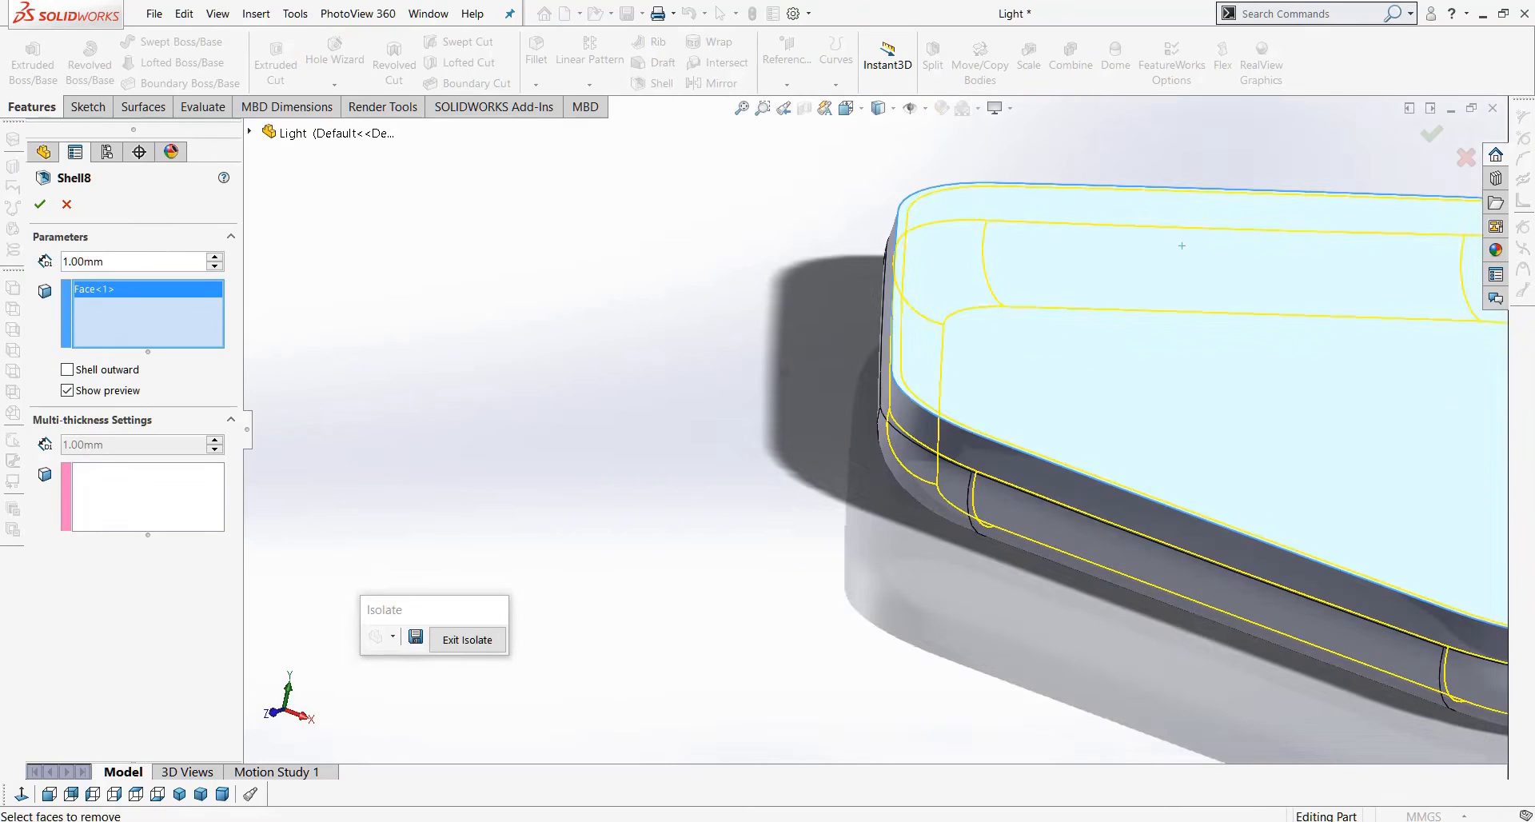
Set the bottom section's shell thickness to 1.5 mm and apply the shell.
double_click(120, 262)
type("1.5")
key("Return")
left_click(40, 204)
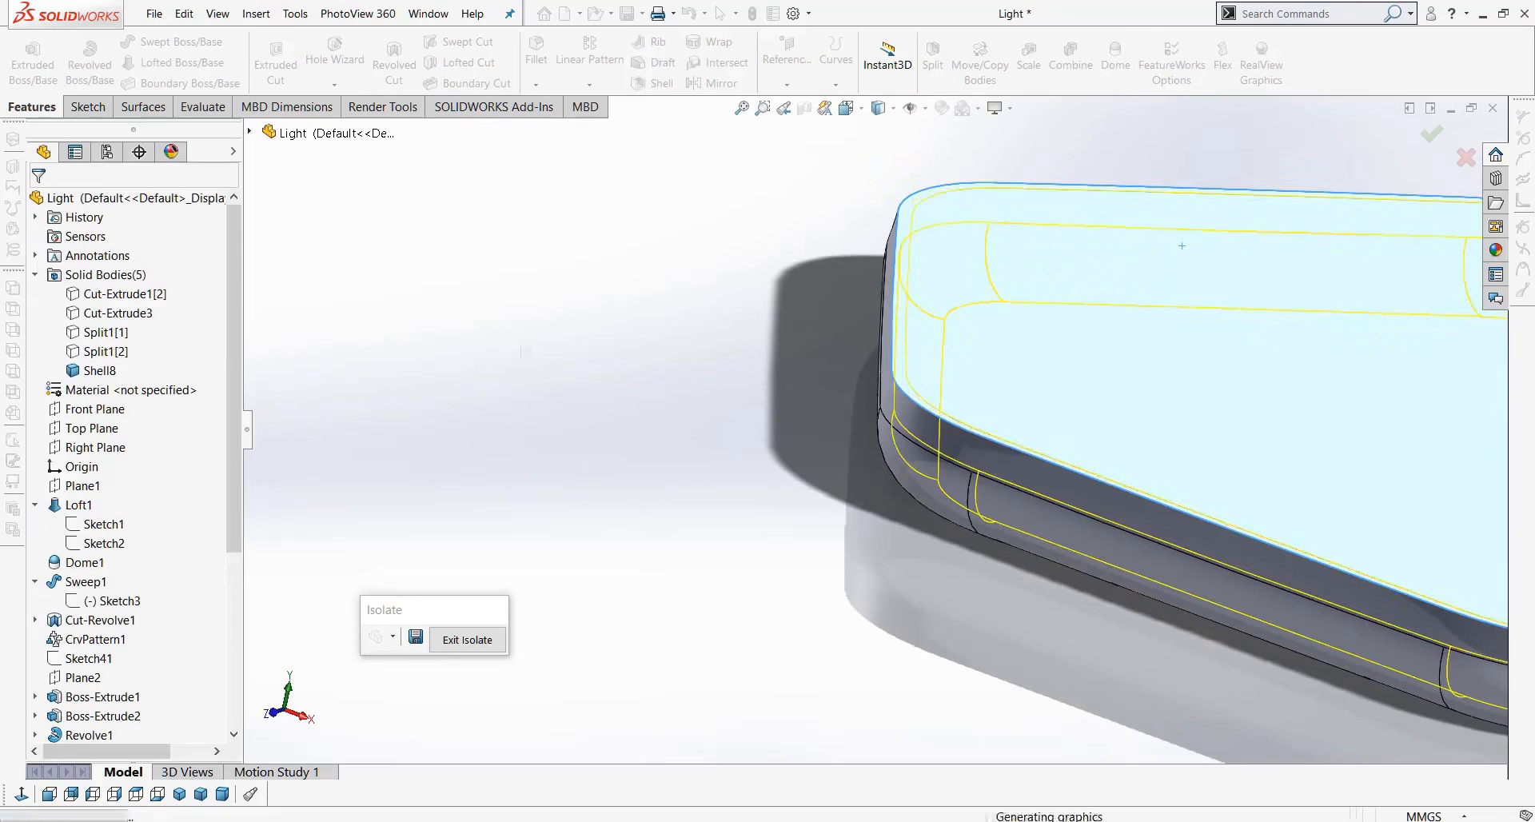
Exit the bottom section's isolation and isolate the main base body with its collar instead.
scroll(692, 382, "up", 7)
left_click(467, 639)
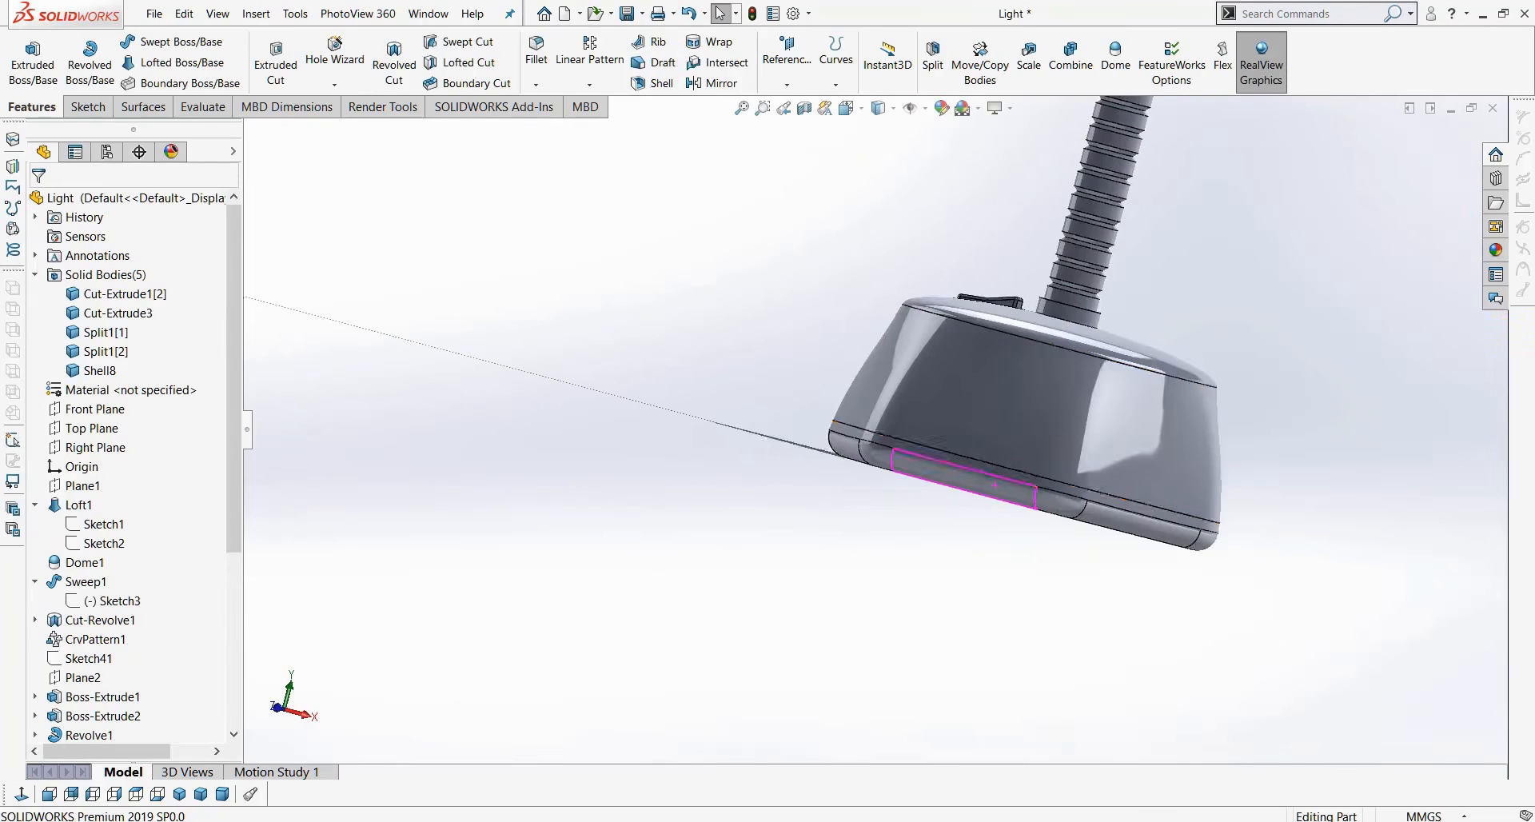
right_click(994, 405)
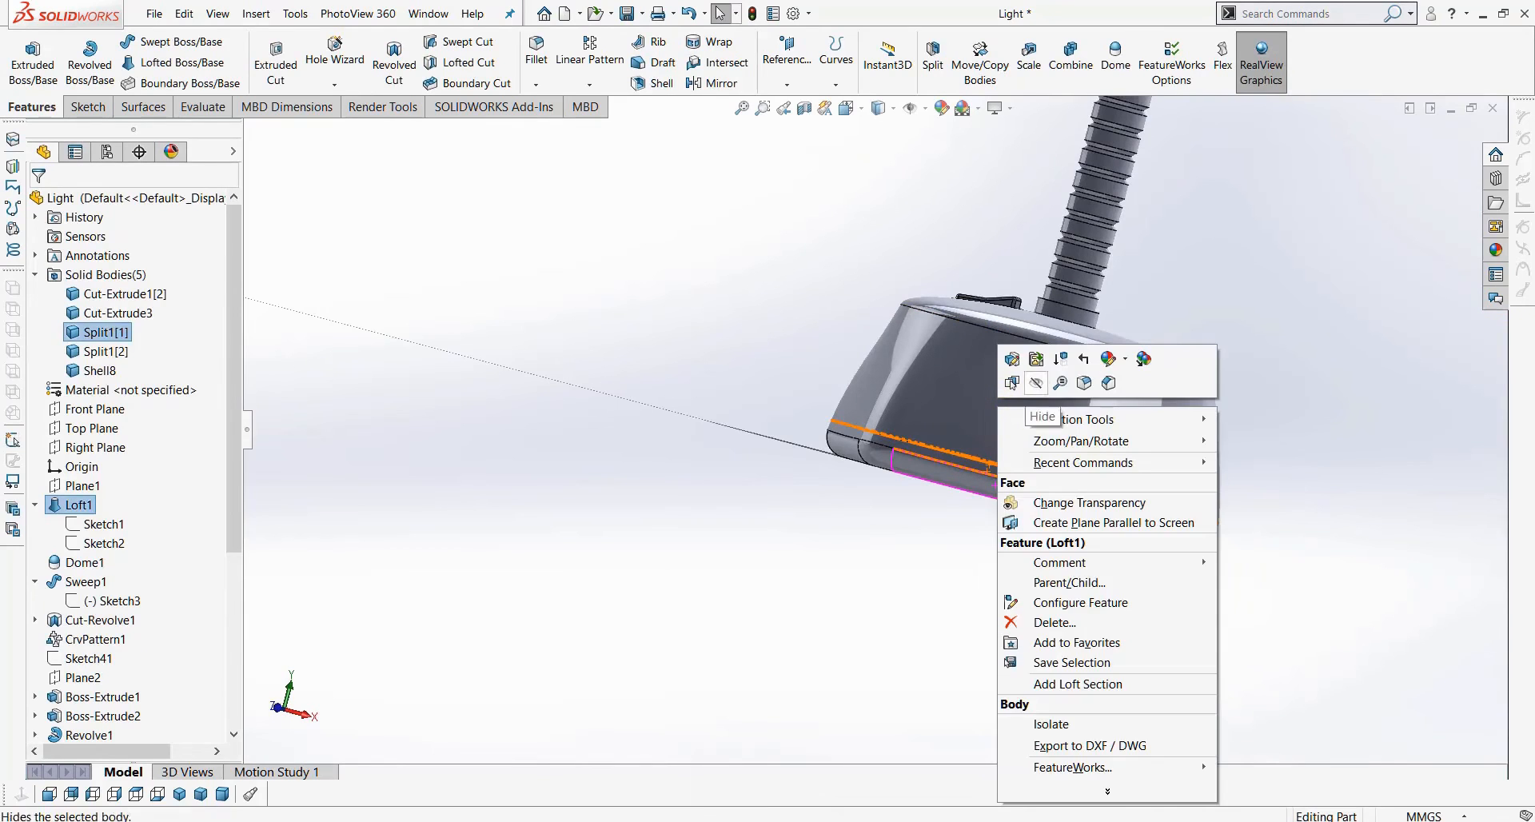
left_click(1071, 724)
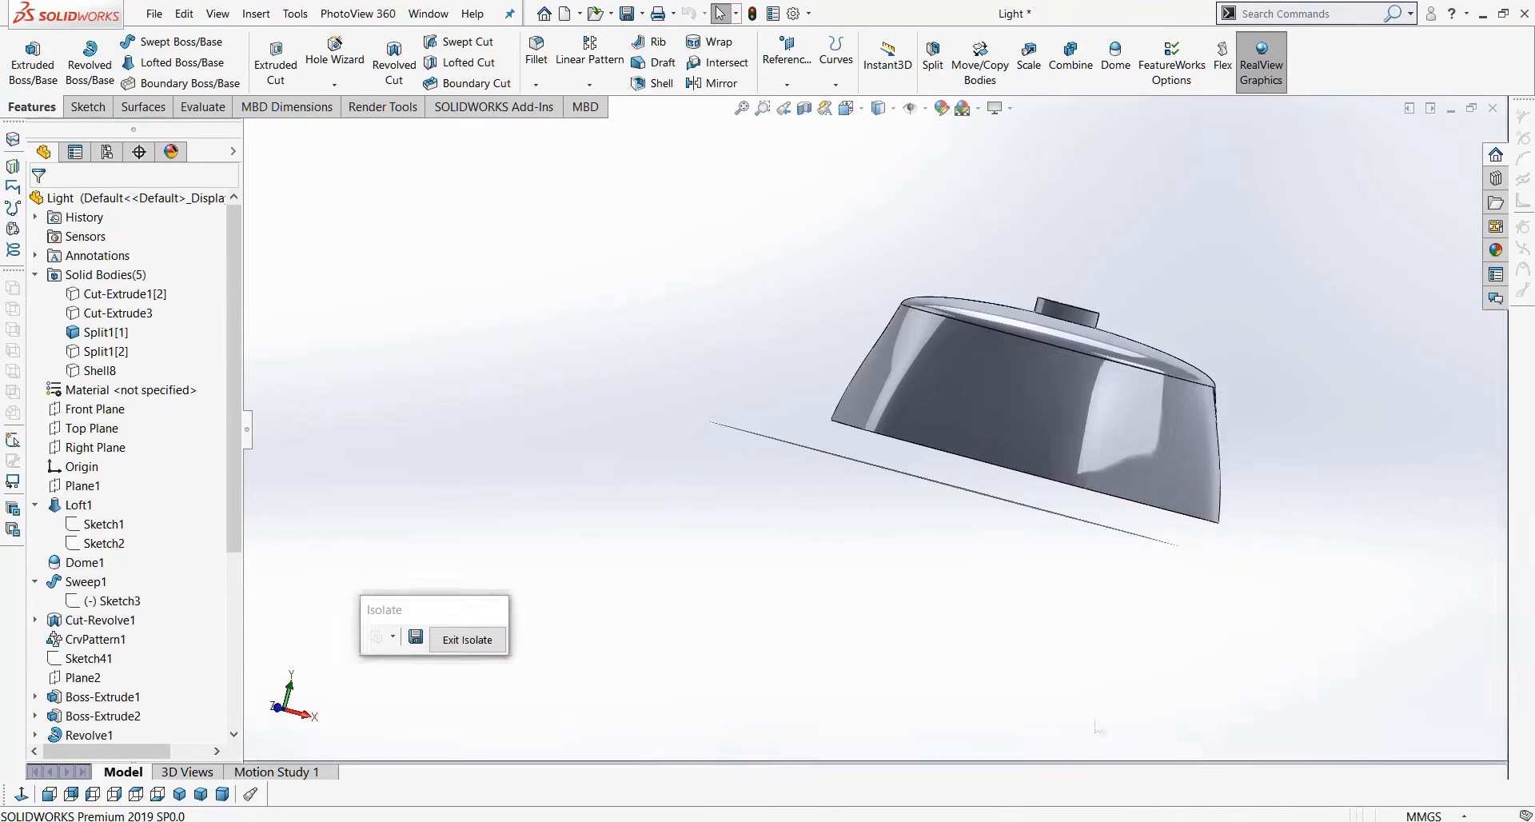
Shell the main base body to 1.5 mm, removing its bottom face and the collar's top face.
middle_click_drag(1097, 726, 1039, 496)
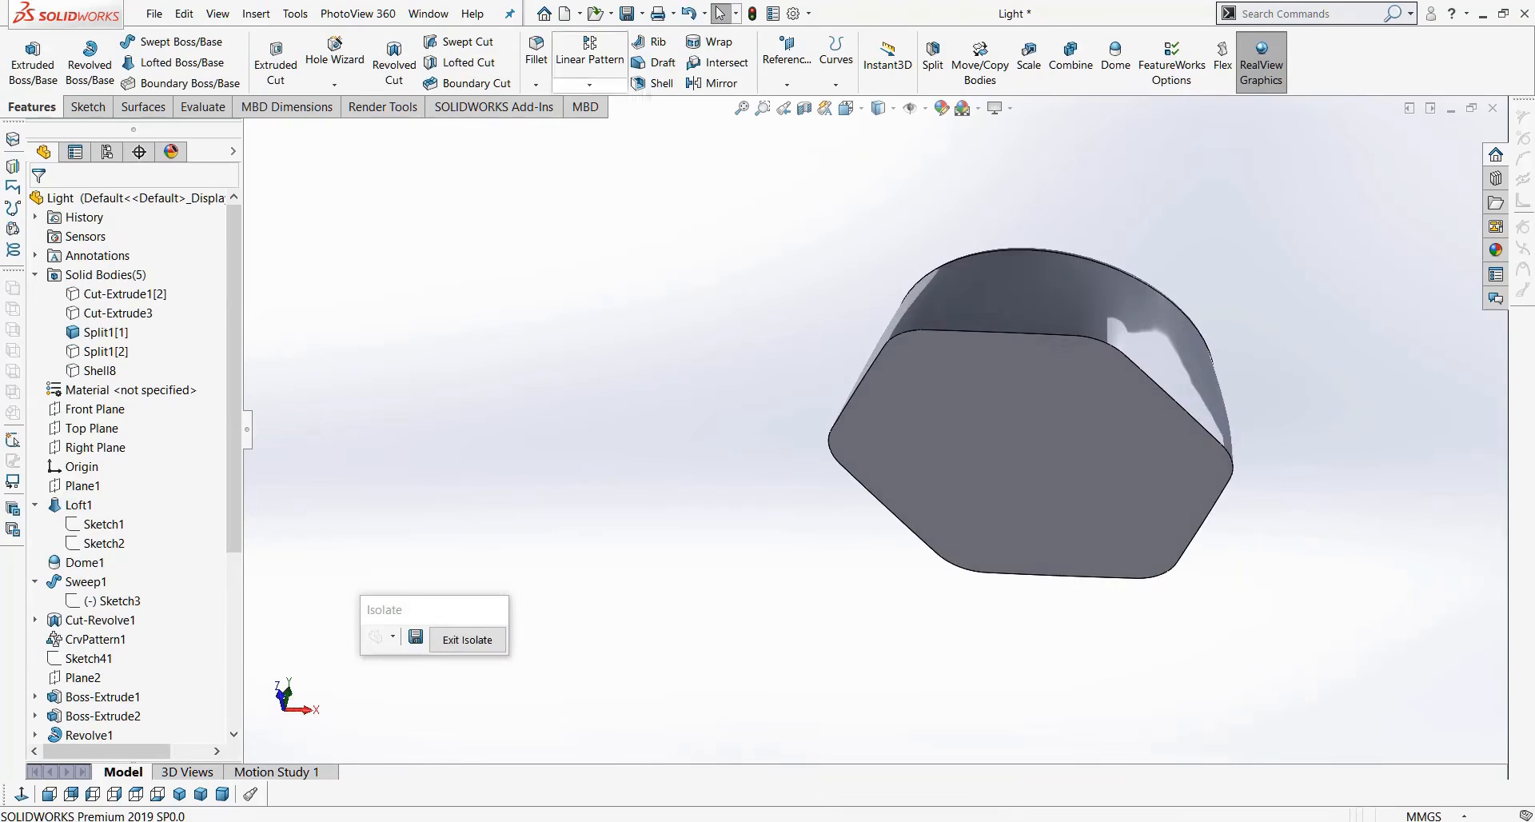
left_click(655, 84)
left_click(991, 448)
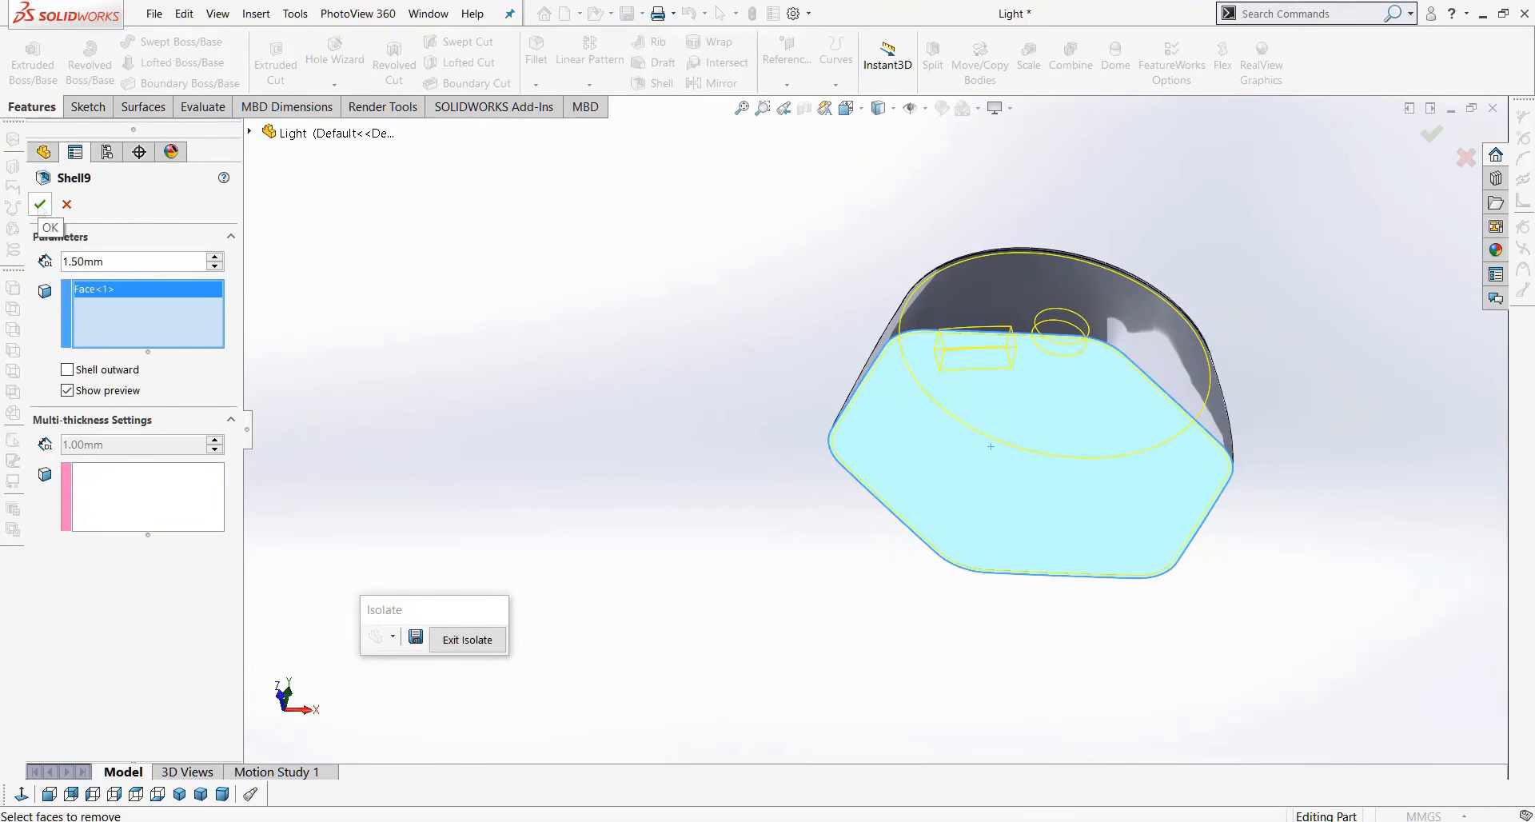
key("ctrl+7")
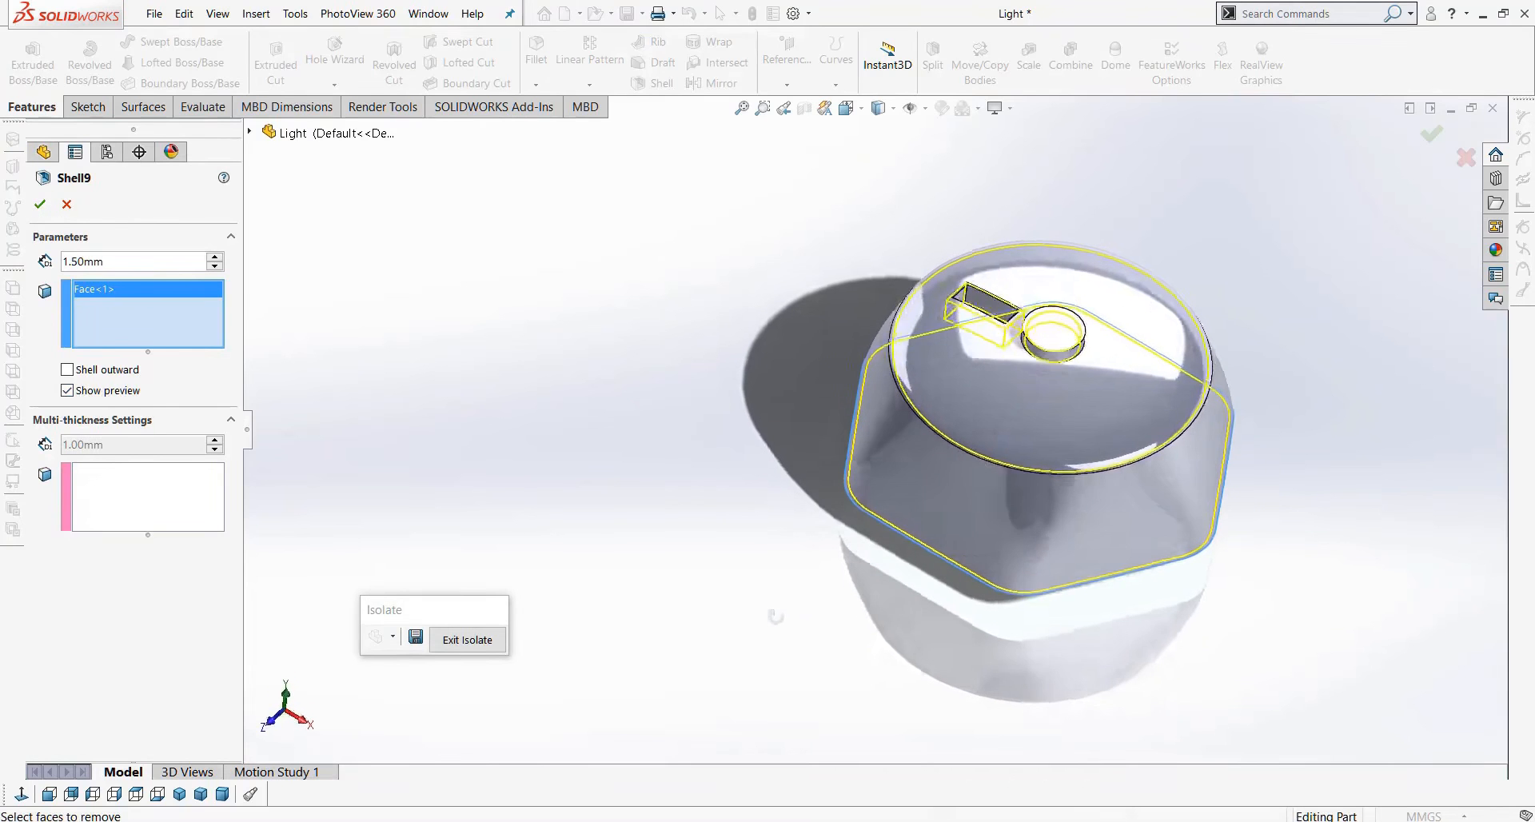
scroll(1087, 312, "down", 10)
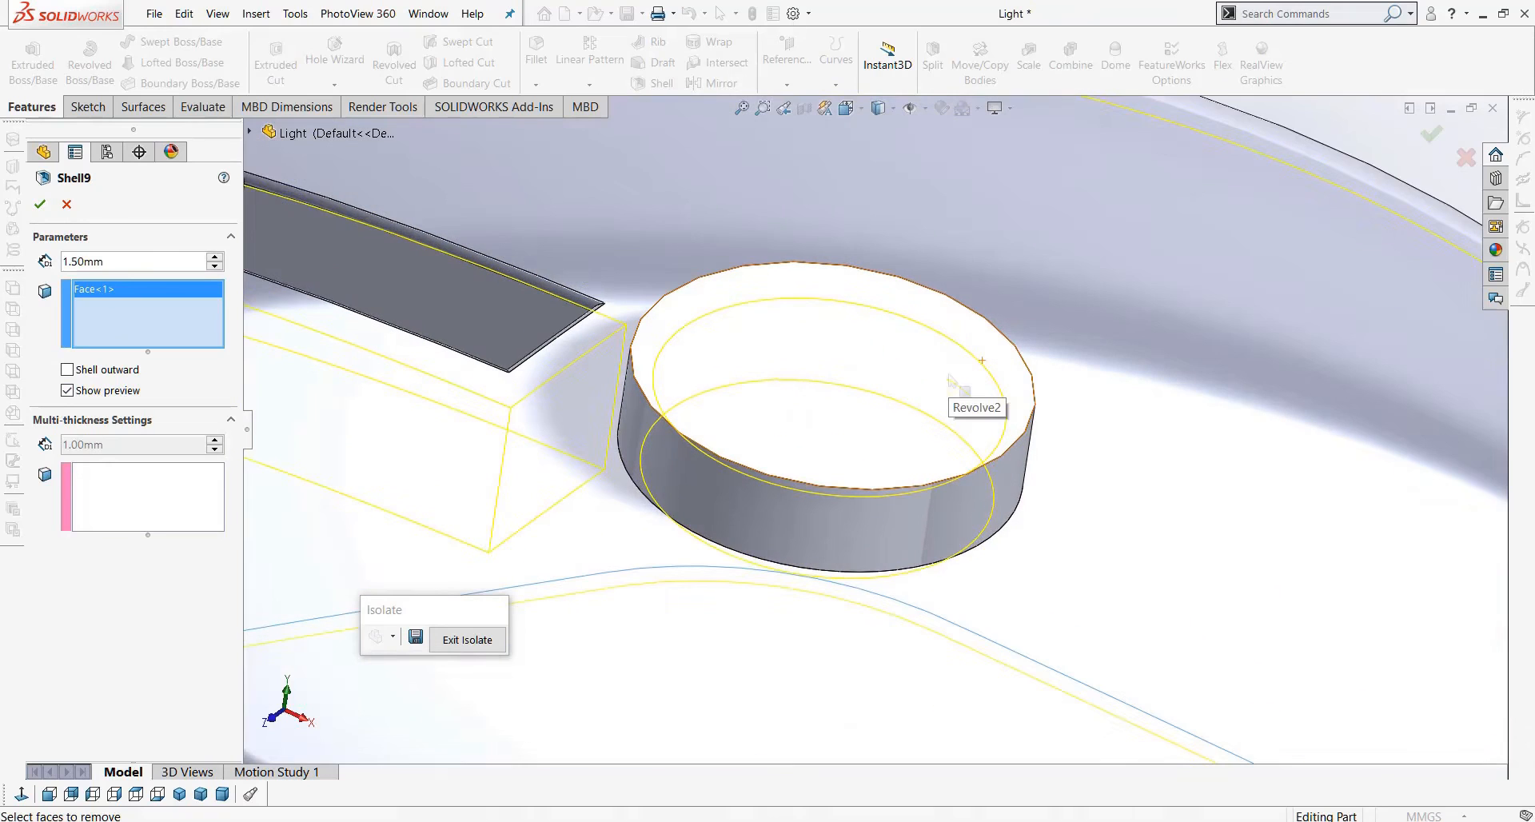
left_click(778, 363)
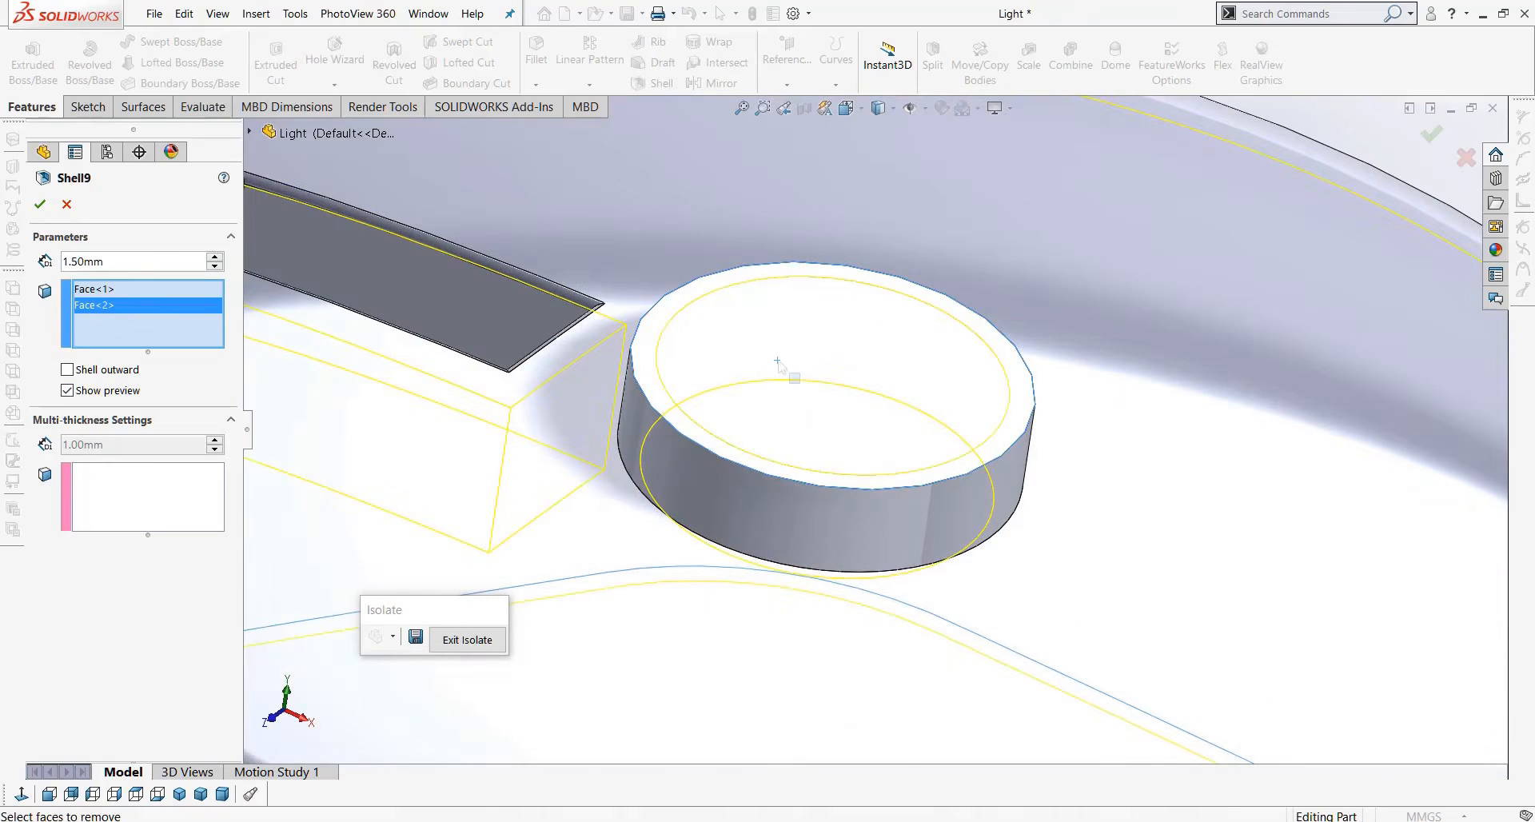
key("Return")
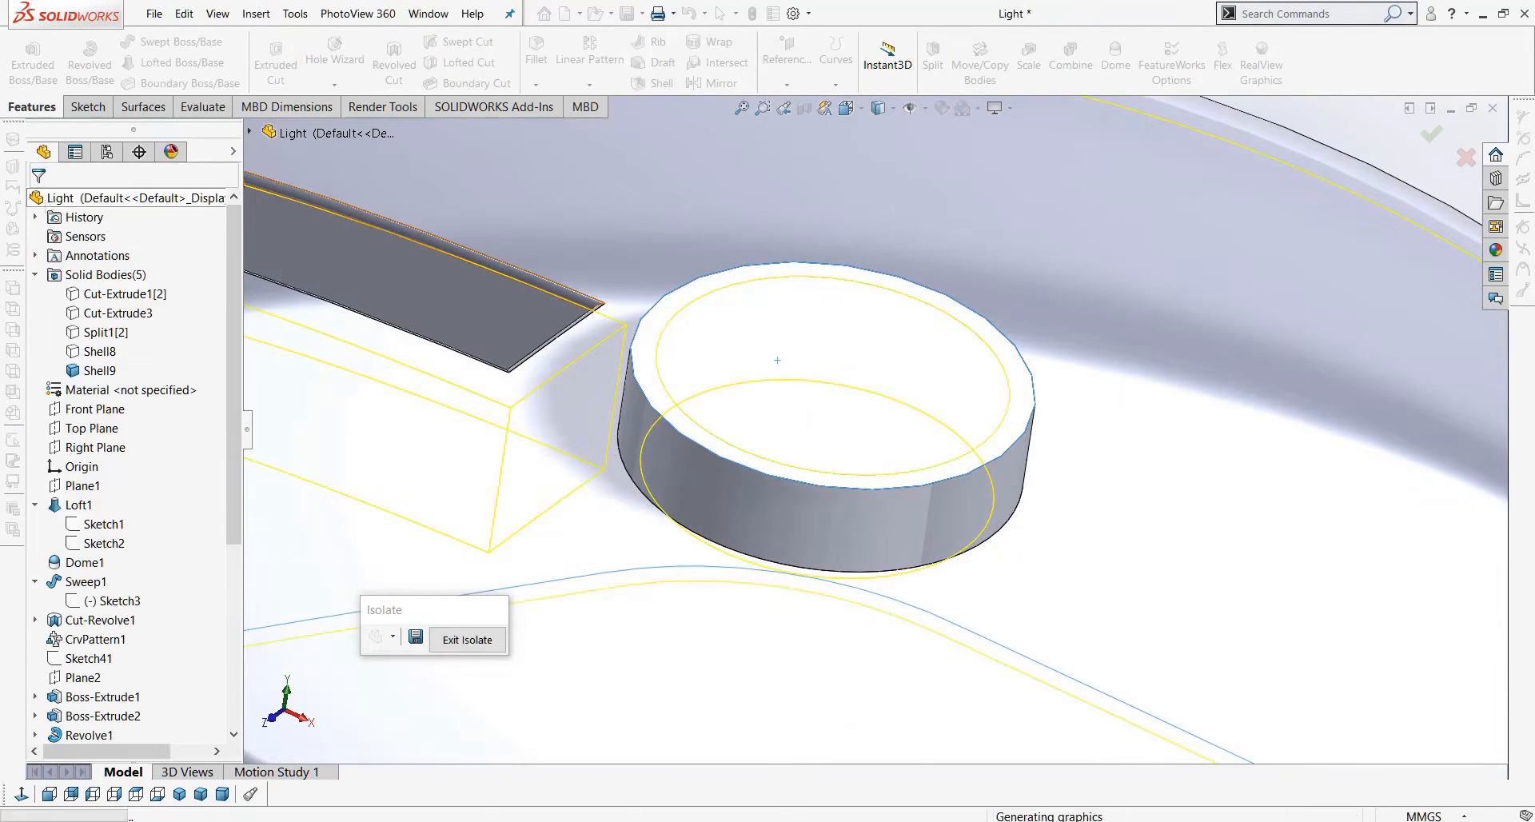
Exit the main base's isolation to display all bodies of the lamp again.
scroll(717, 308, "up", 5)
scroll(717, 308, "up", 4)
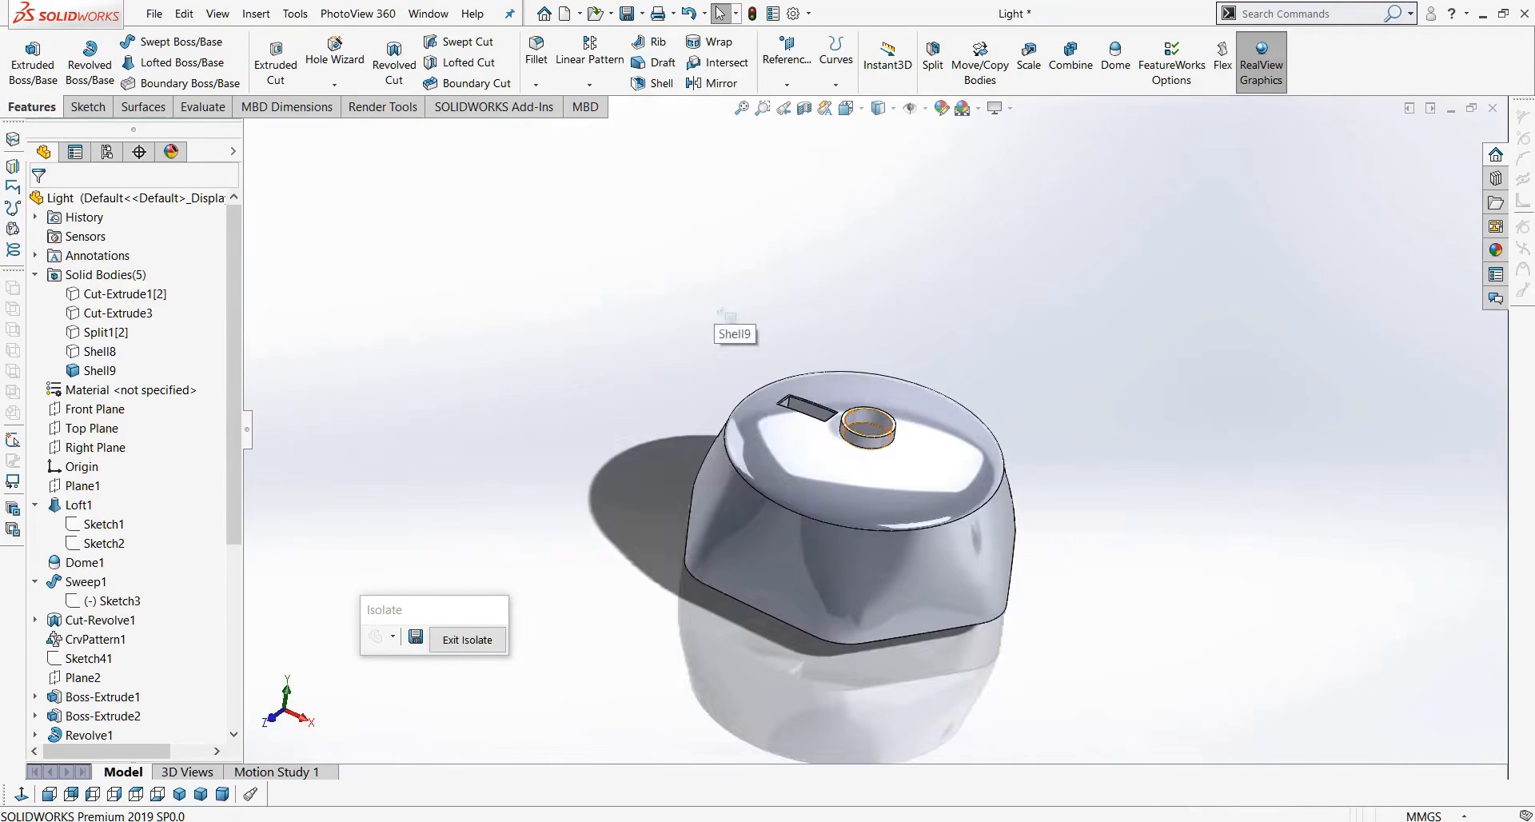
mouse_move(966, 366)
middle_mouse_down()
mouse_move(1003, 131)
mouse_move(966, 366)
middle_mouse_up()
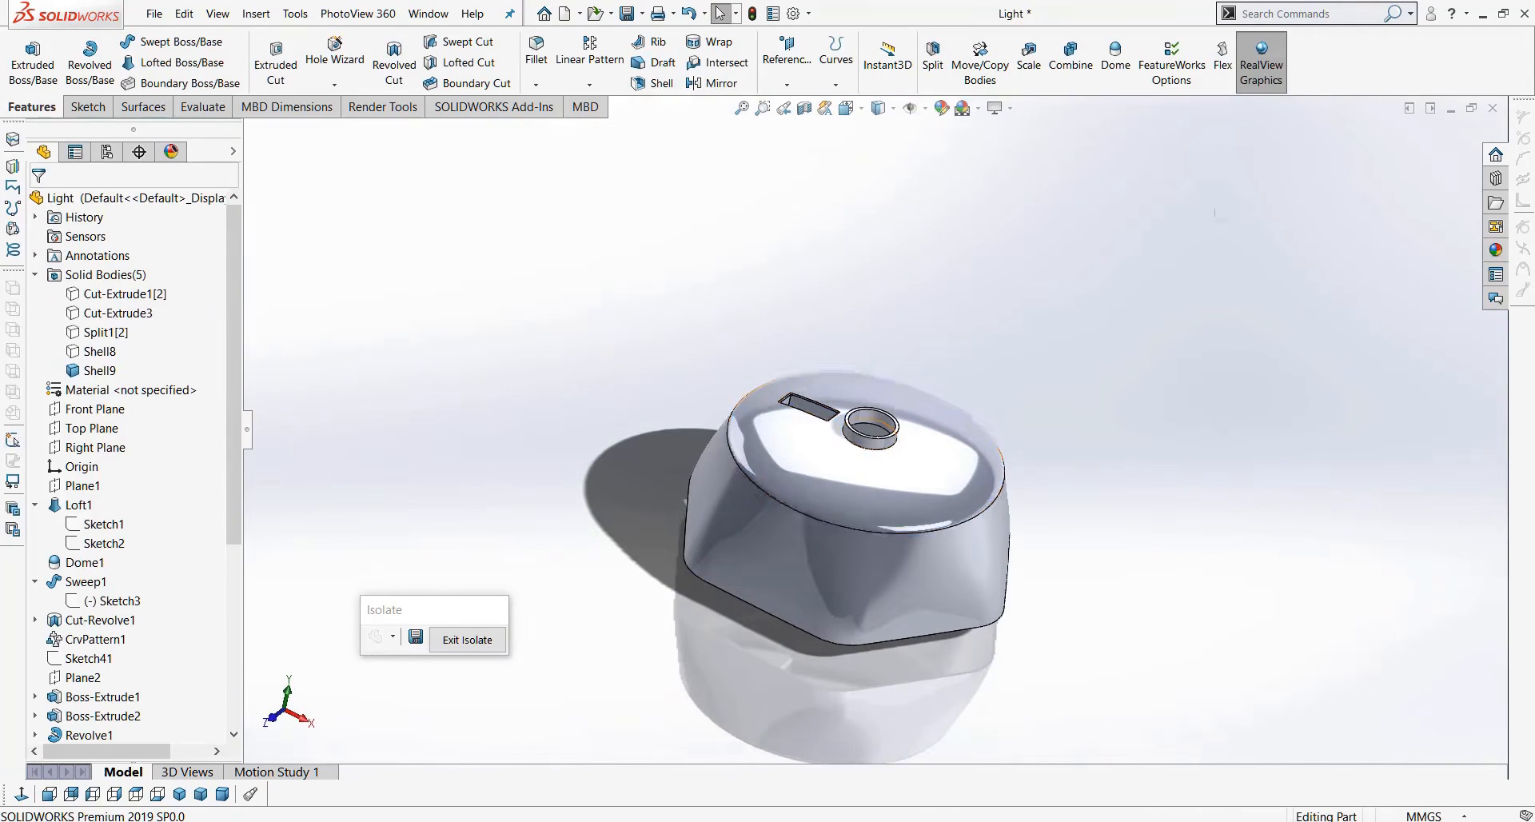
left_click(478, 640)
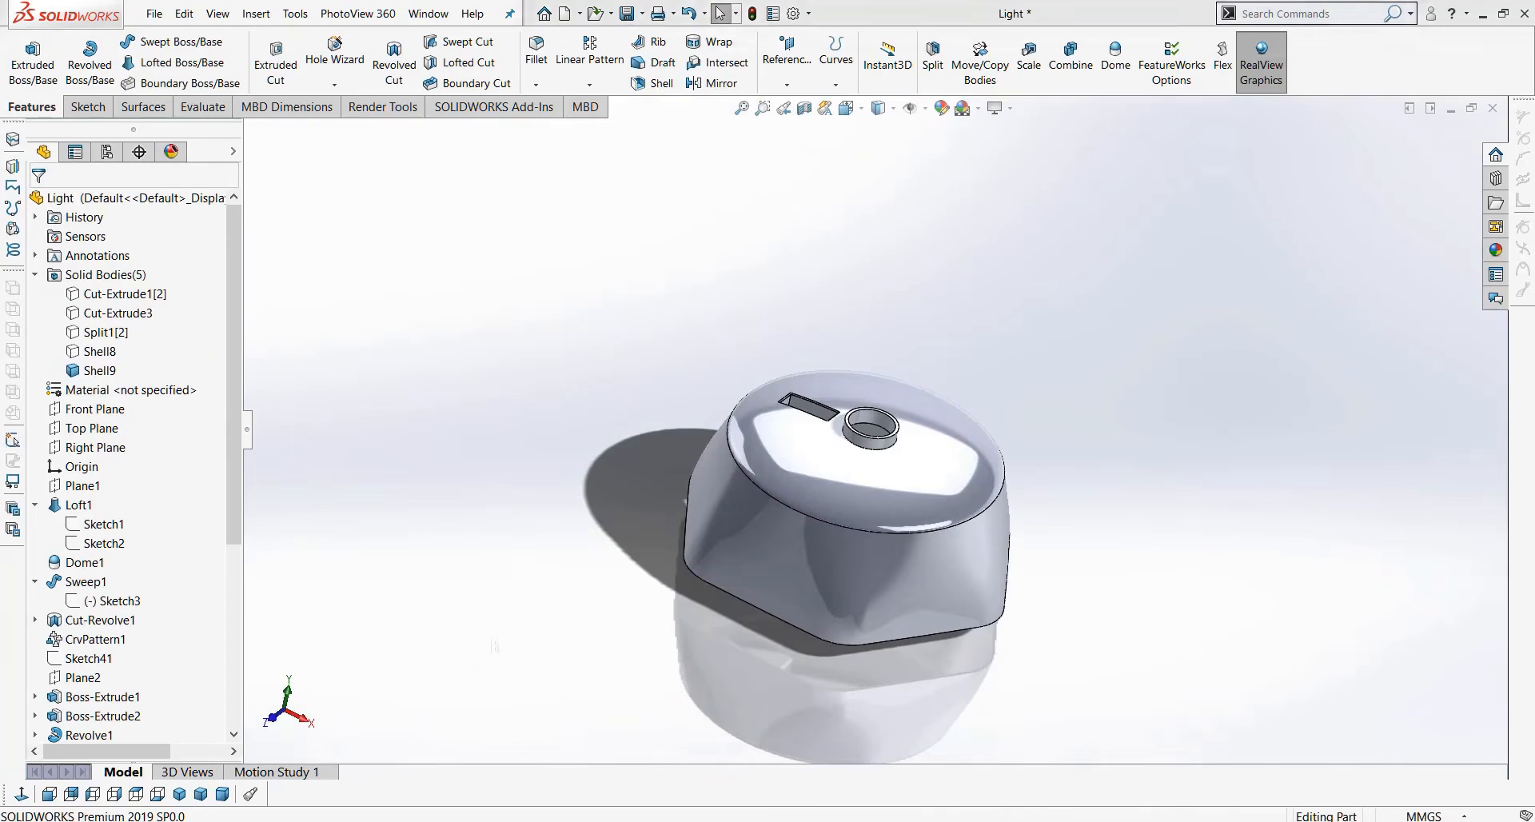
Inspect how the neck sits in the collar and how the switch sits in the base.
scroll(901, 447, "down", 5)
scroll(902, 448, "down", 6)
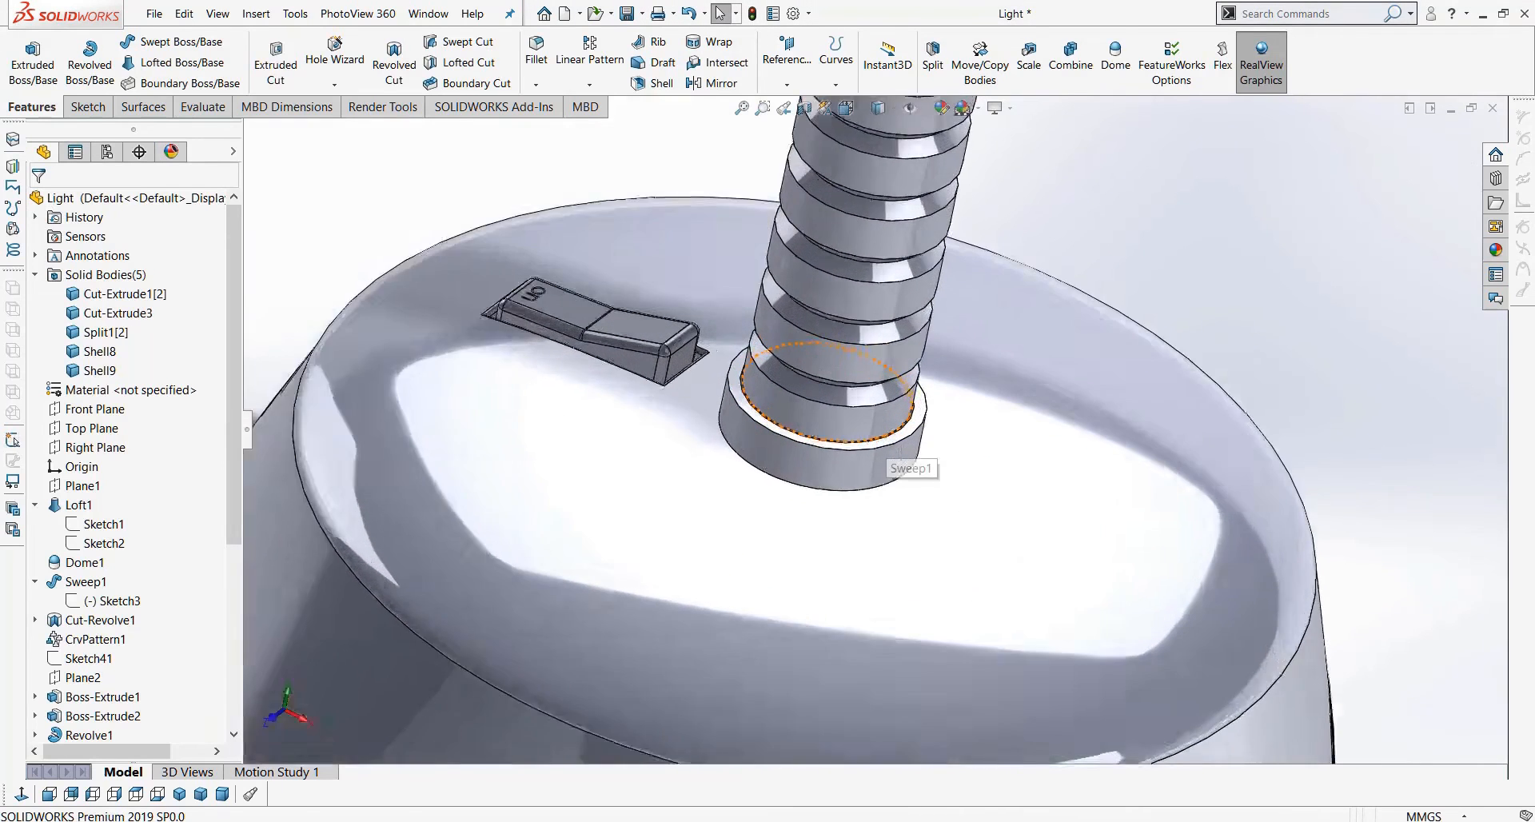
scroll(883, 434, "up", 6)
middle_click_drag(564, 450, 701, 410)
scroll(702, 410, "up", 4)
scroll(702, 410, "down", 4)
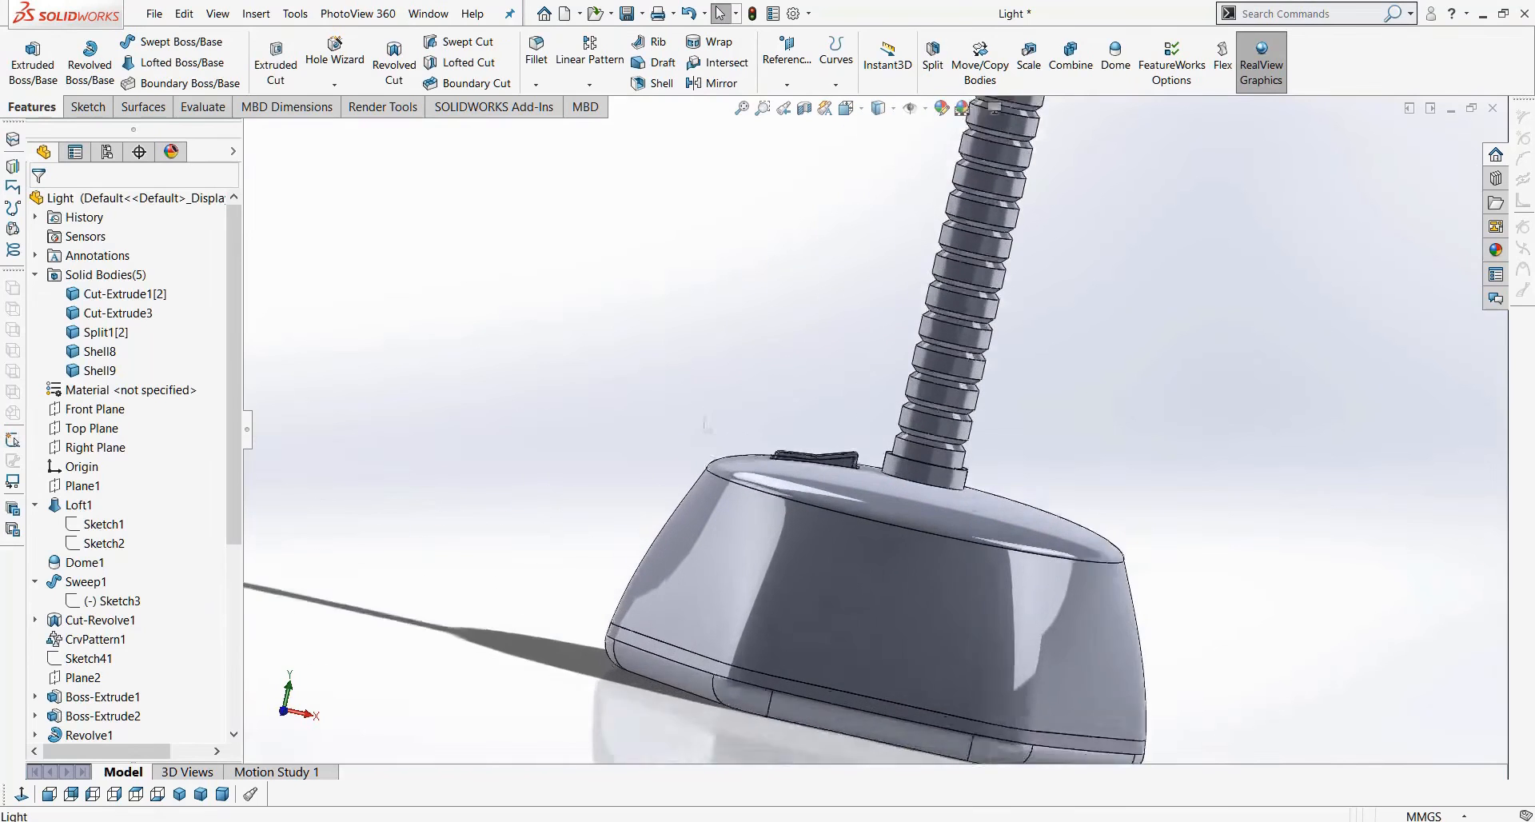
Hide the base's bottom section and look into the hollow main base from below.
scroll(702, 410, "up", 2)
right_click(743, 639)
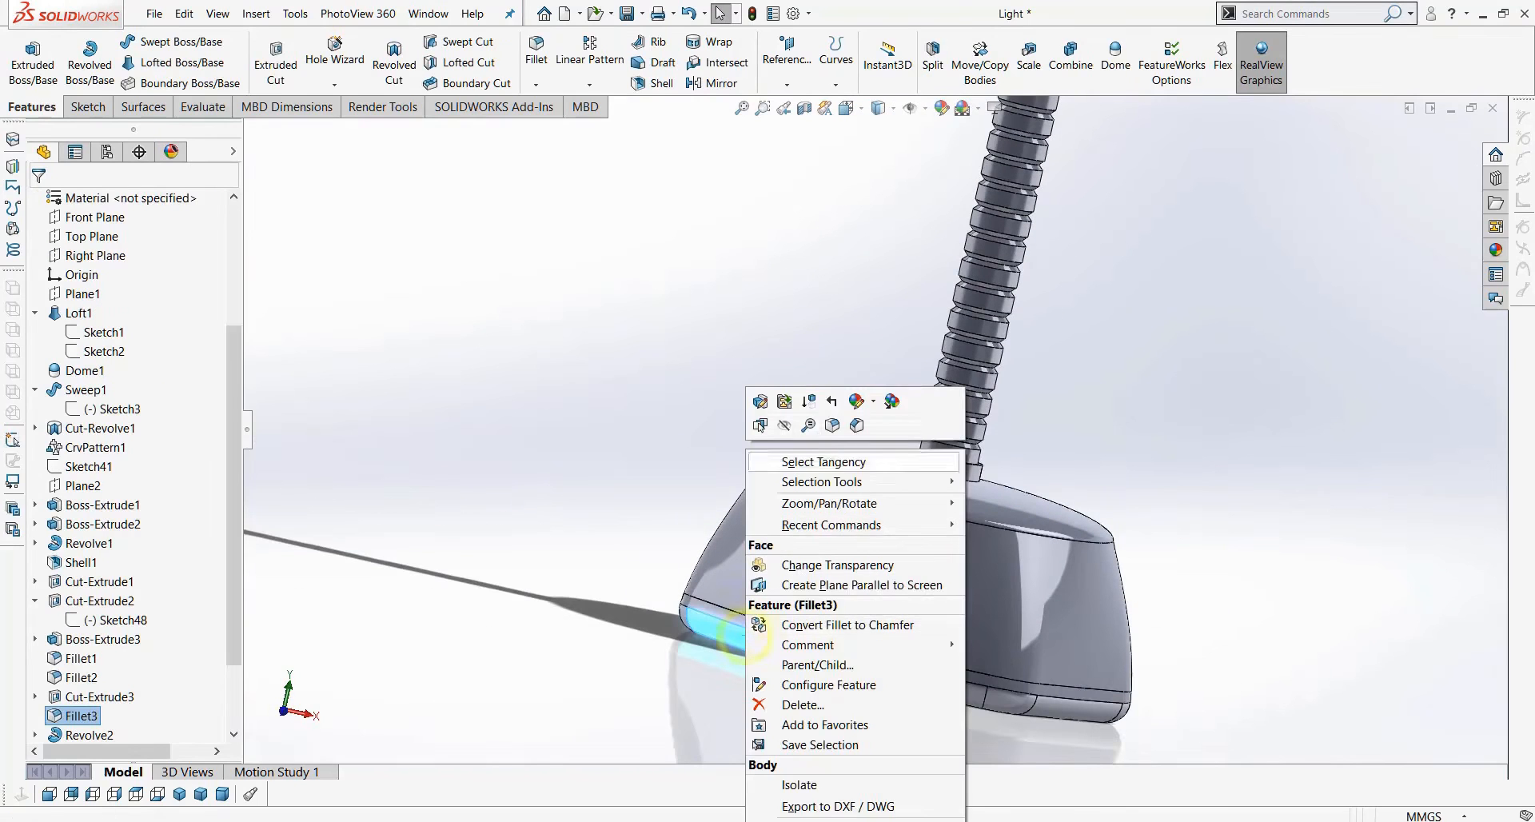
left_click(784, 426)
middle_click_drag(862, 571, 877, 468)
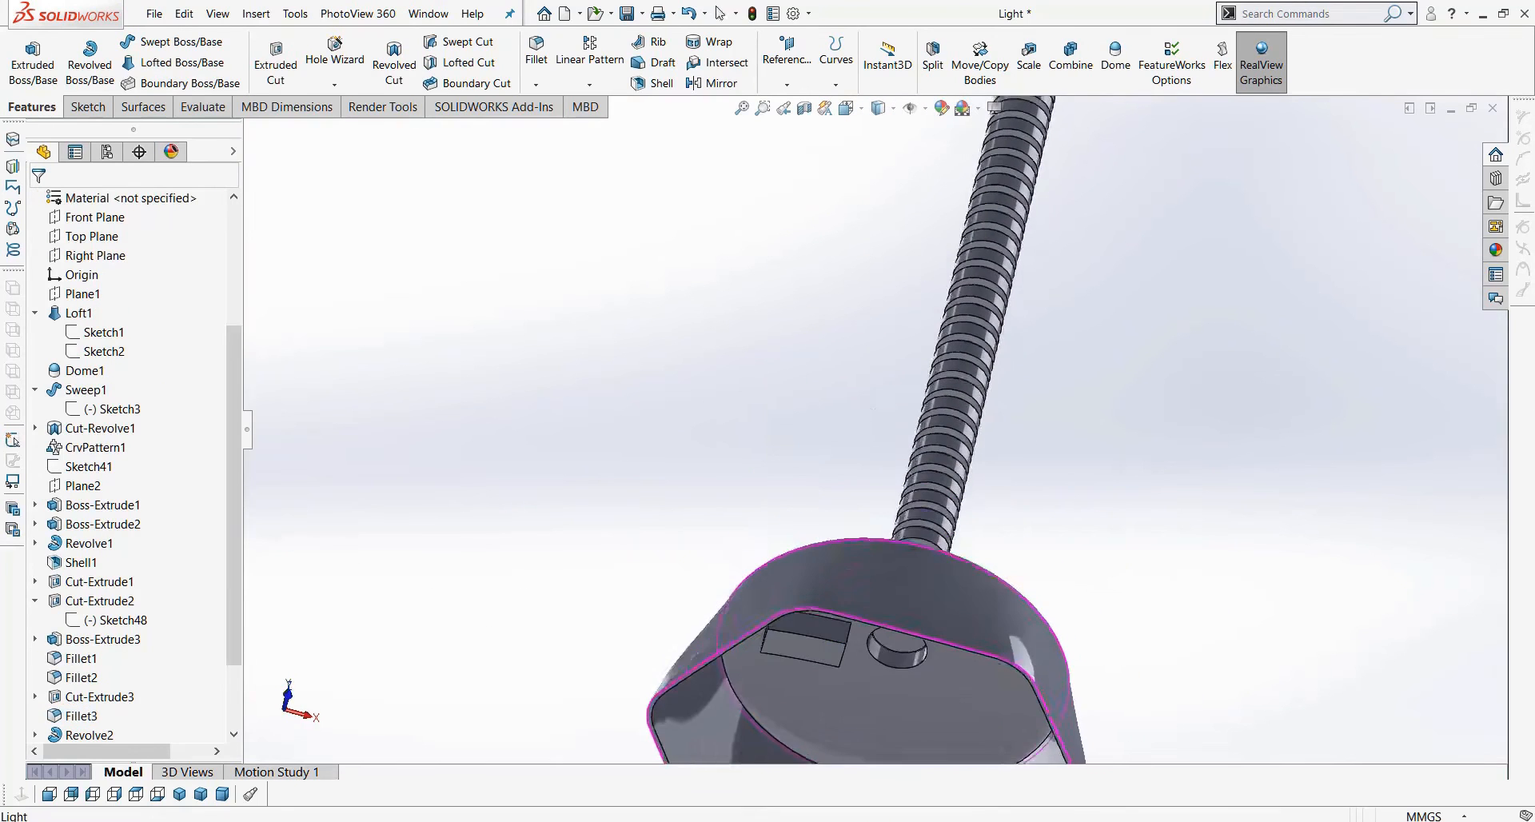
Start a sketch on the long side wall of the switch pocket inside the hollow main base.
scroll(876, 468, "up", 4)
scroll(876, 467, "down", 8)
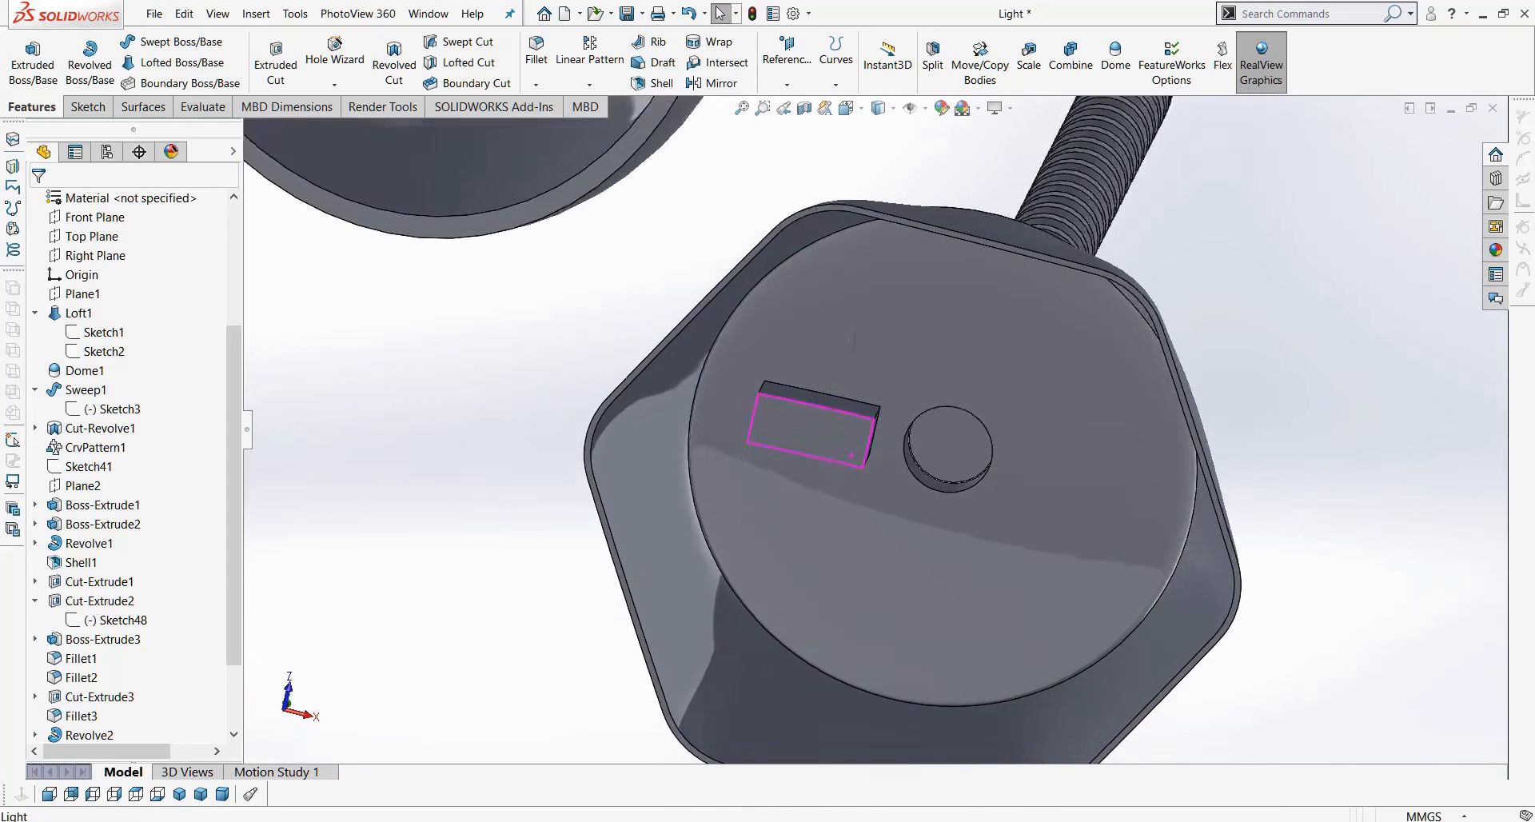
middle_click_drag(804, 436, 799, 436)
left_click(799, 436)
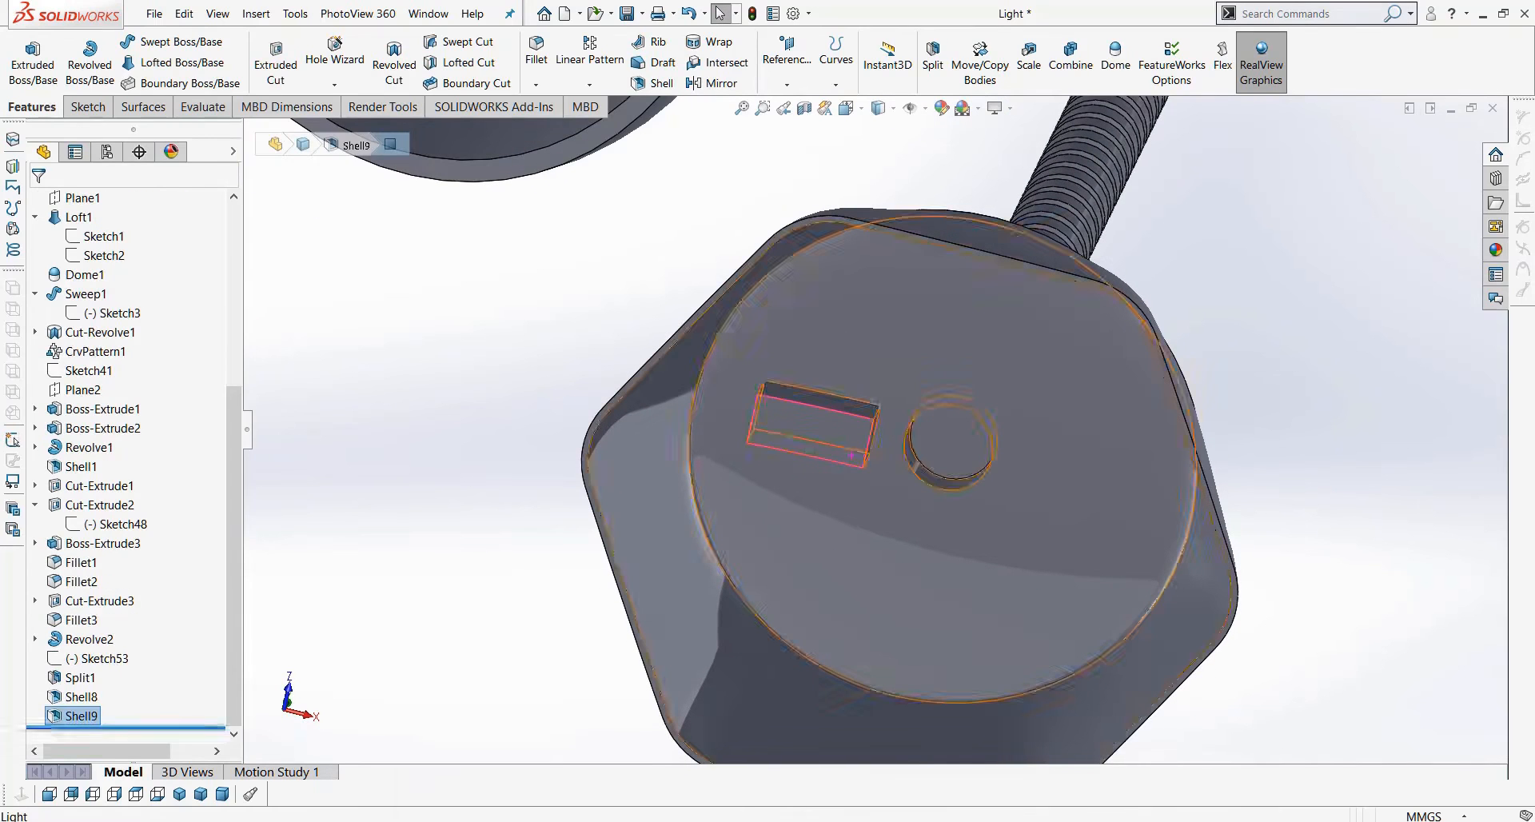
scroll(887, 423, "down", 4)
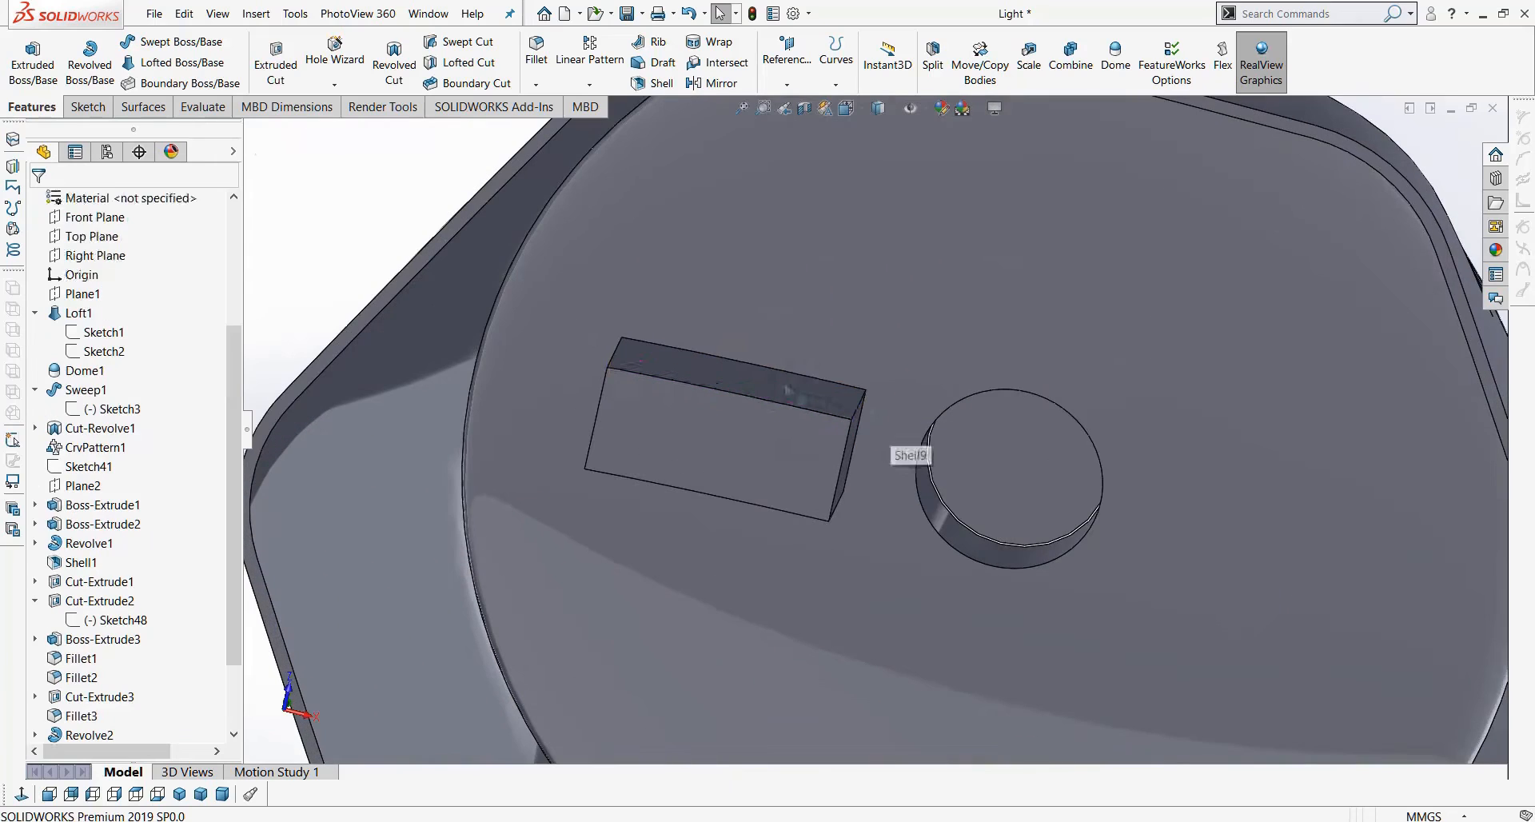
left_click(782, 382)
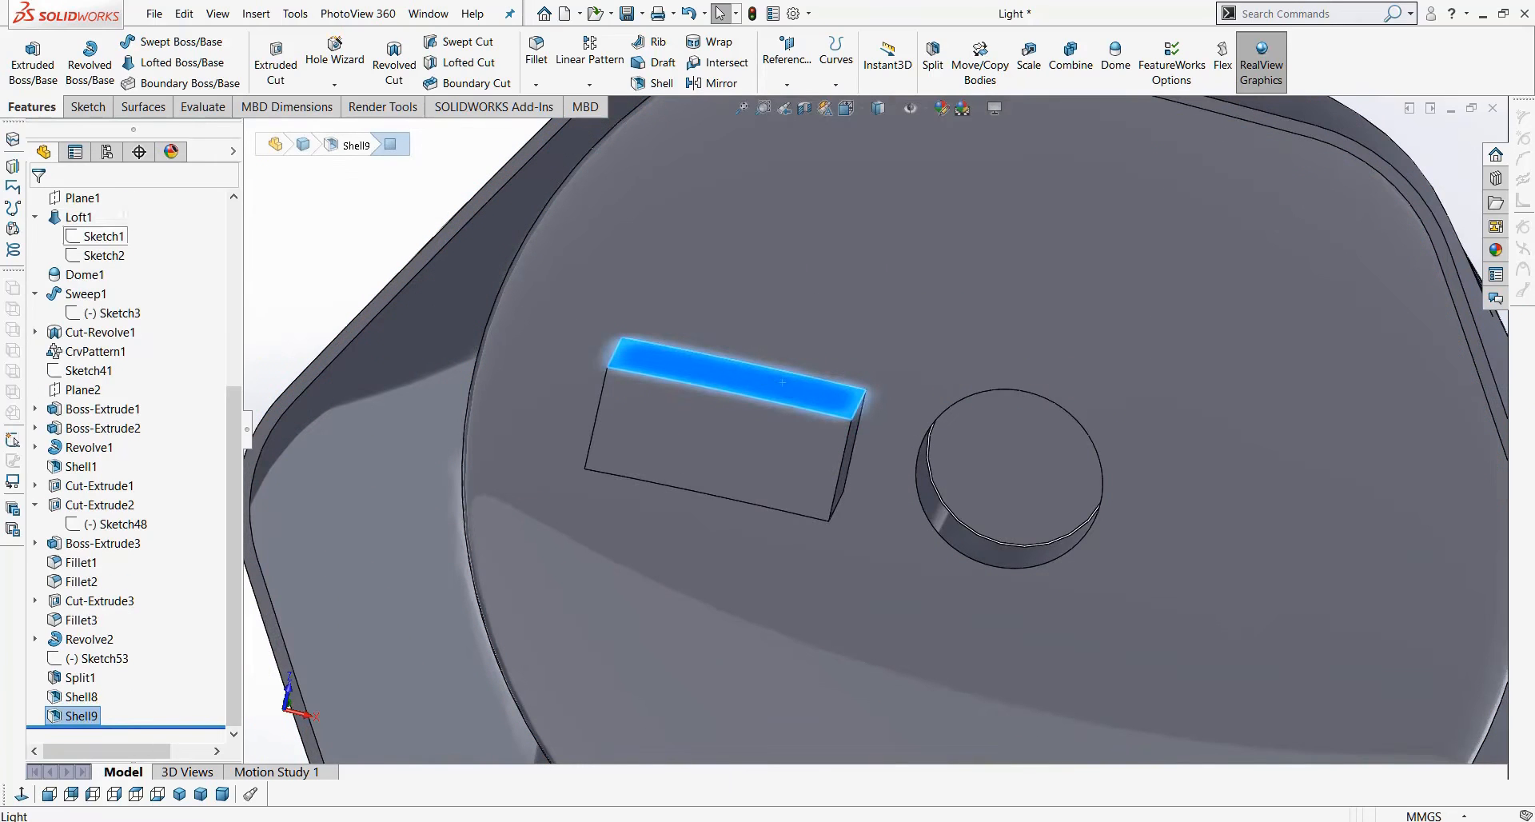
left_click(88, 107)
left_click(24, 49)
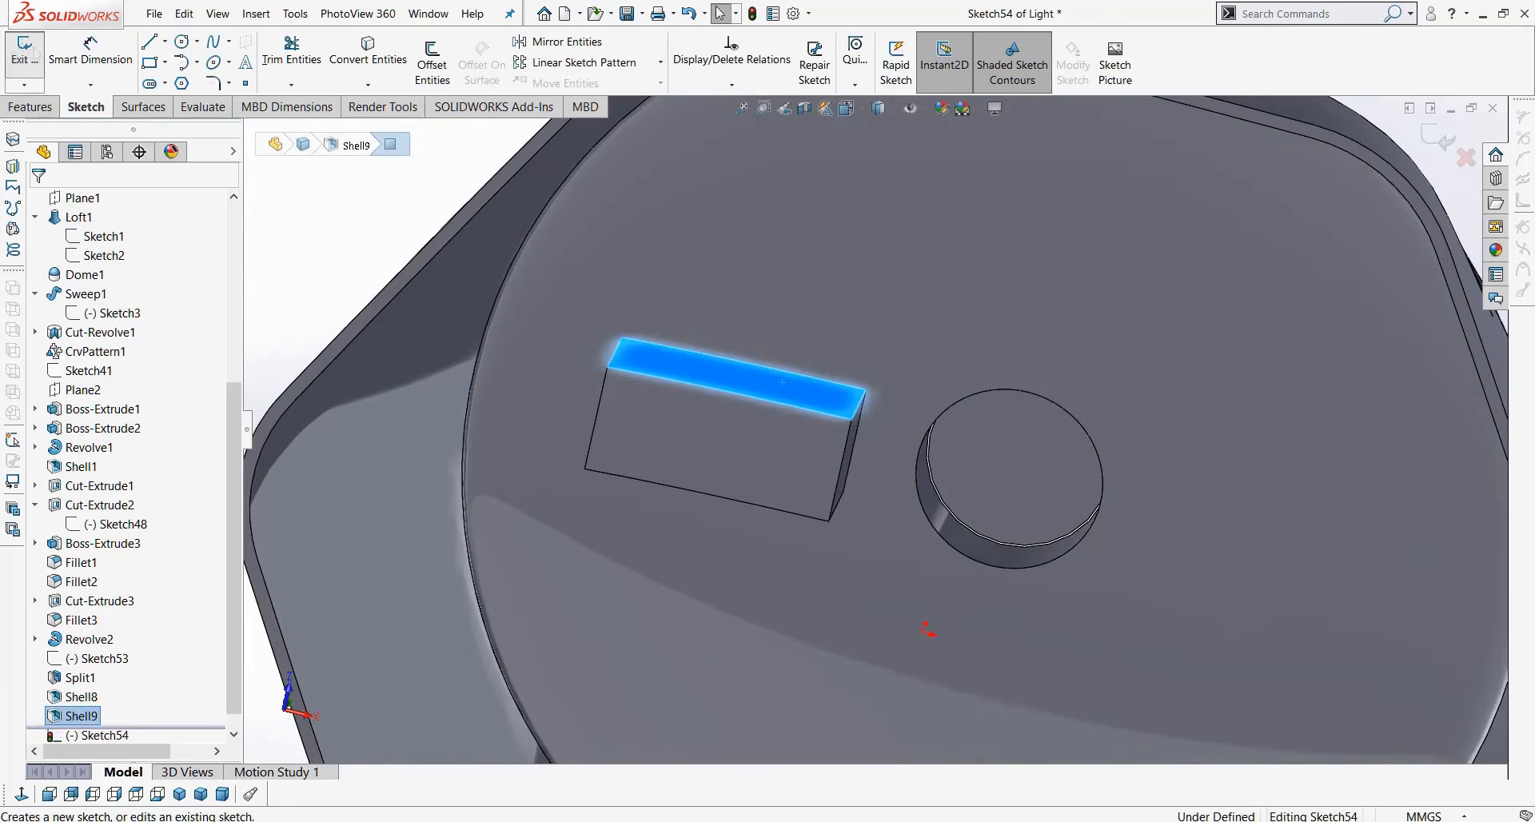
With hidden lines shown, sketch two upright rectangles about 2 mm wide across the switch pocket's curved floor and make their lower edges equal.
left_click(149, 63)
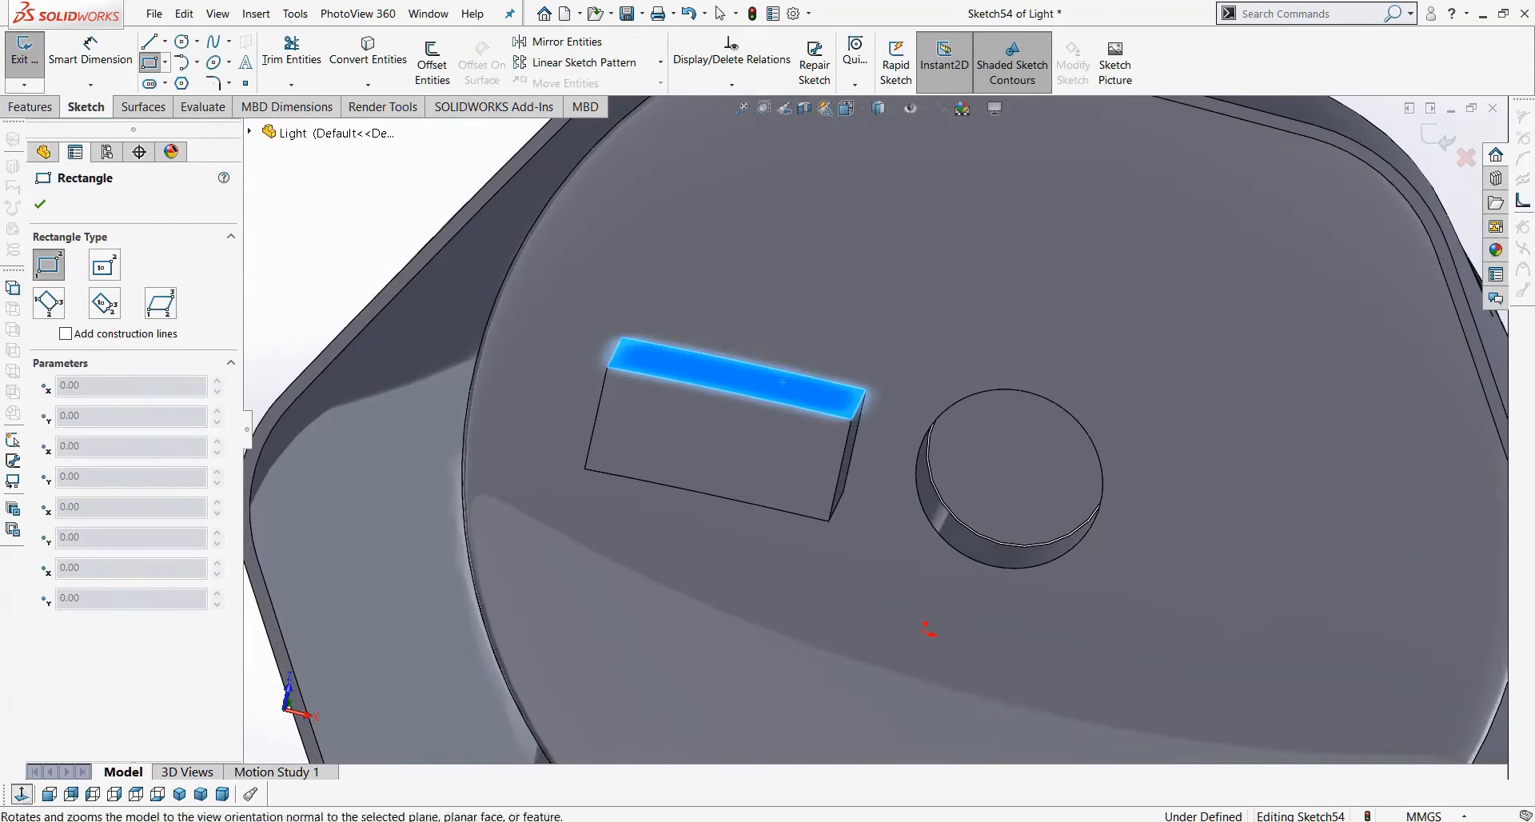
left_click(21, 794)
left_click(878, 107)
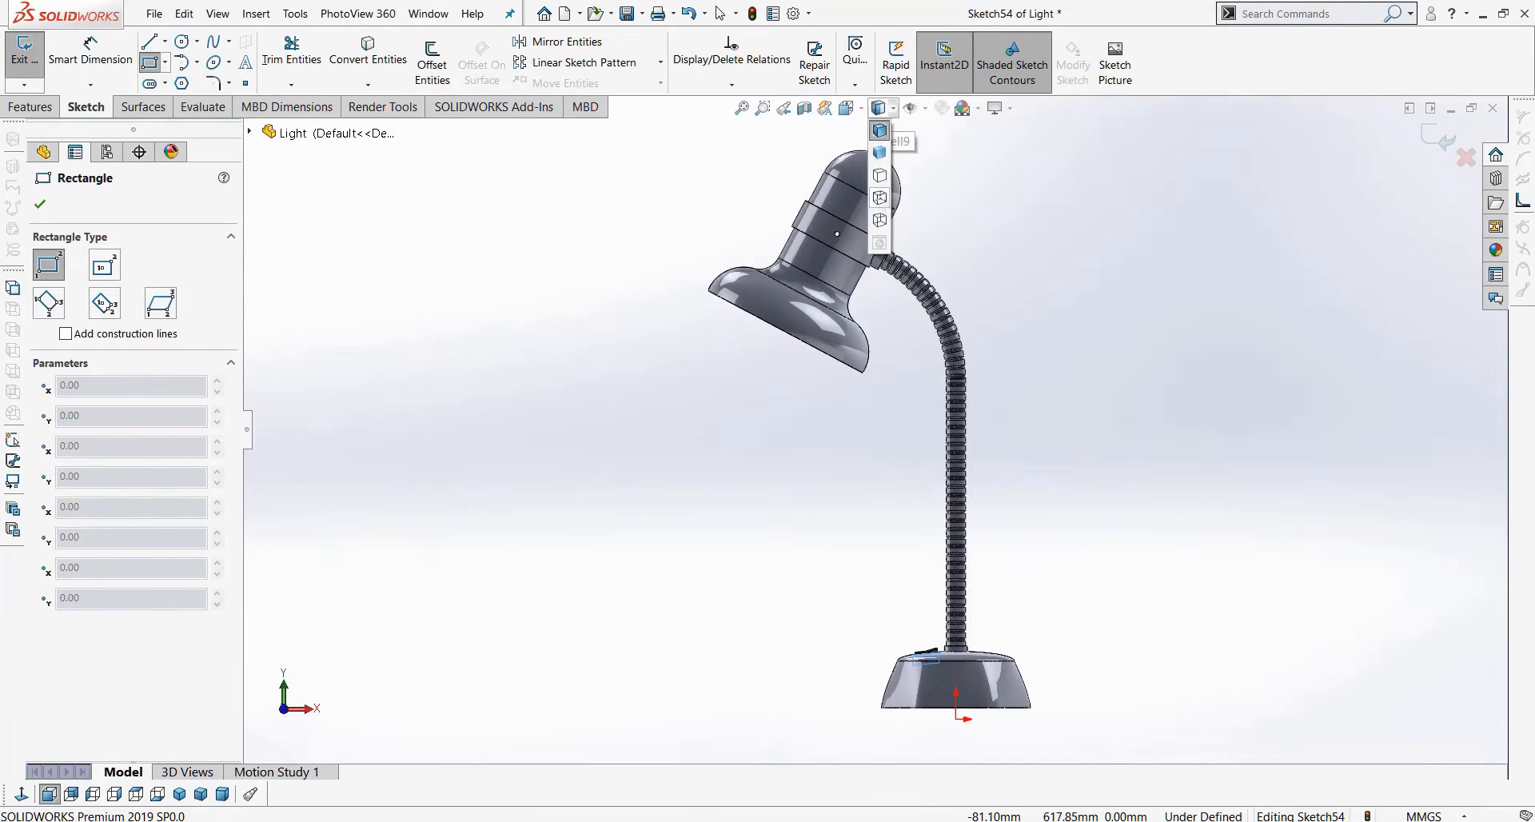
left_click(878, 199)
scroll(914, 656, "down", 10)
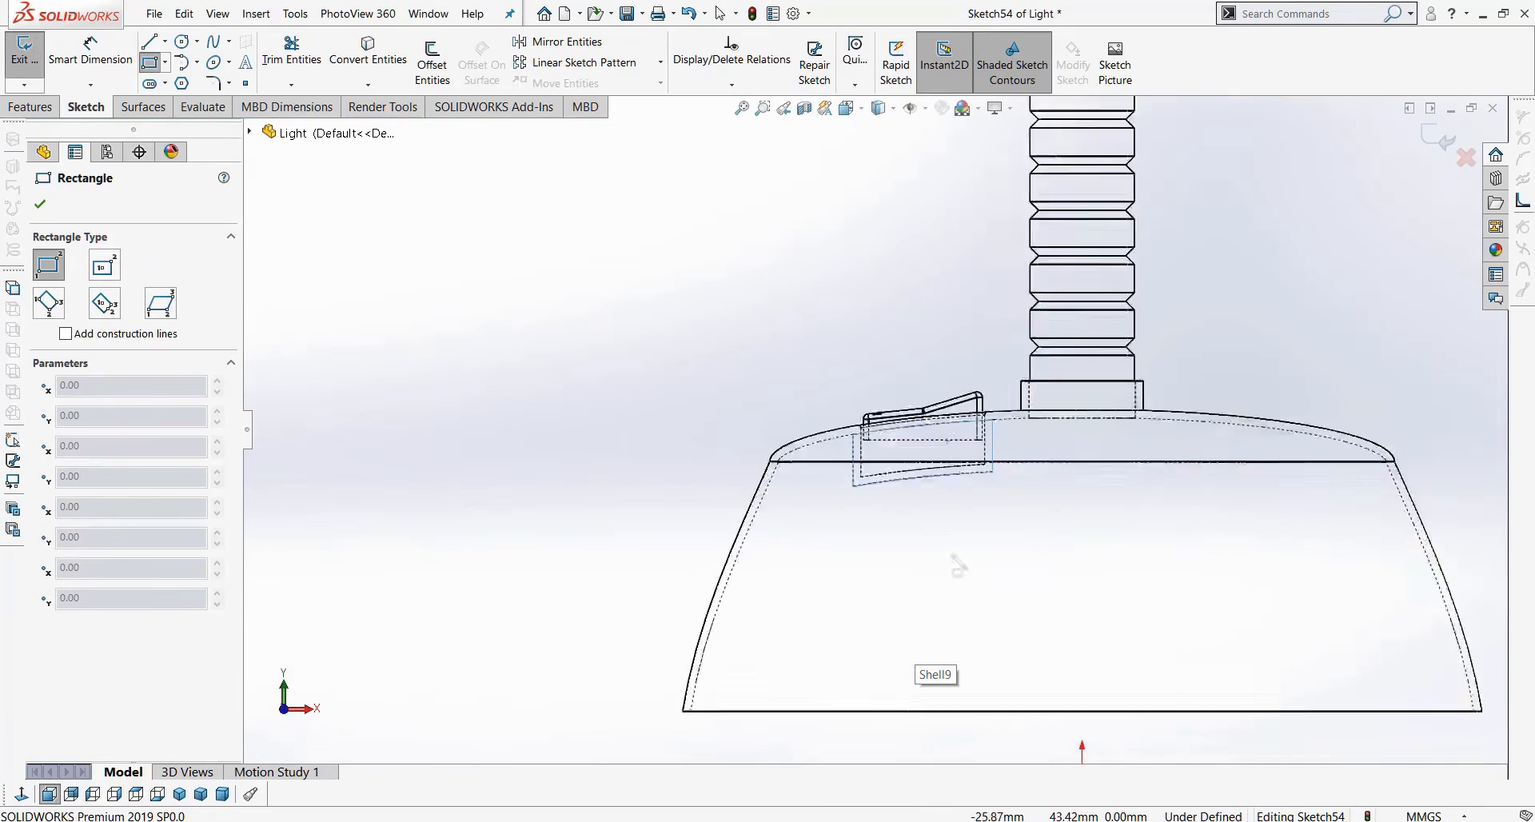
scroll(843, 313, "down", 3)
left_click(692, 357)
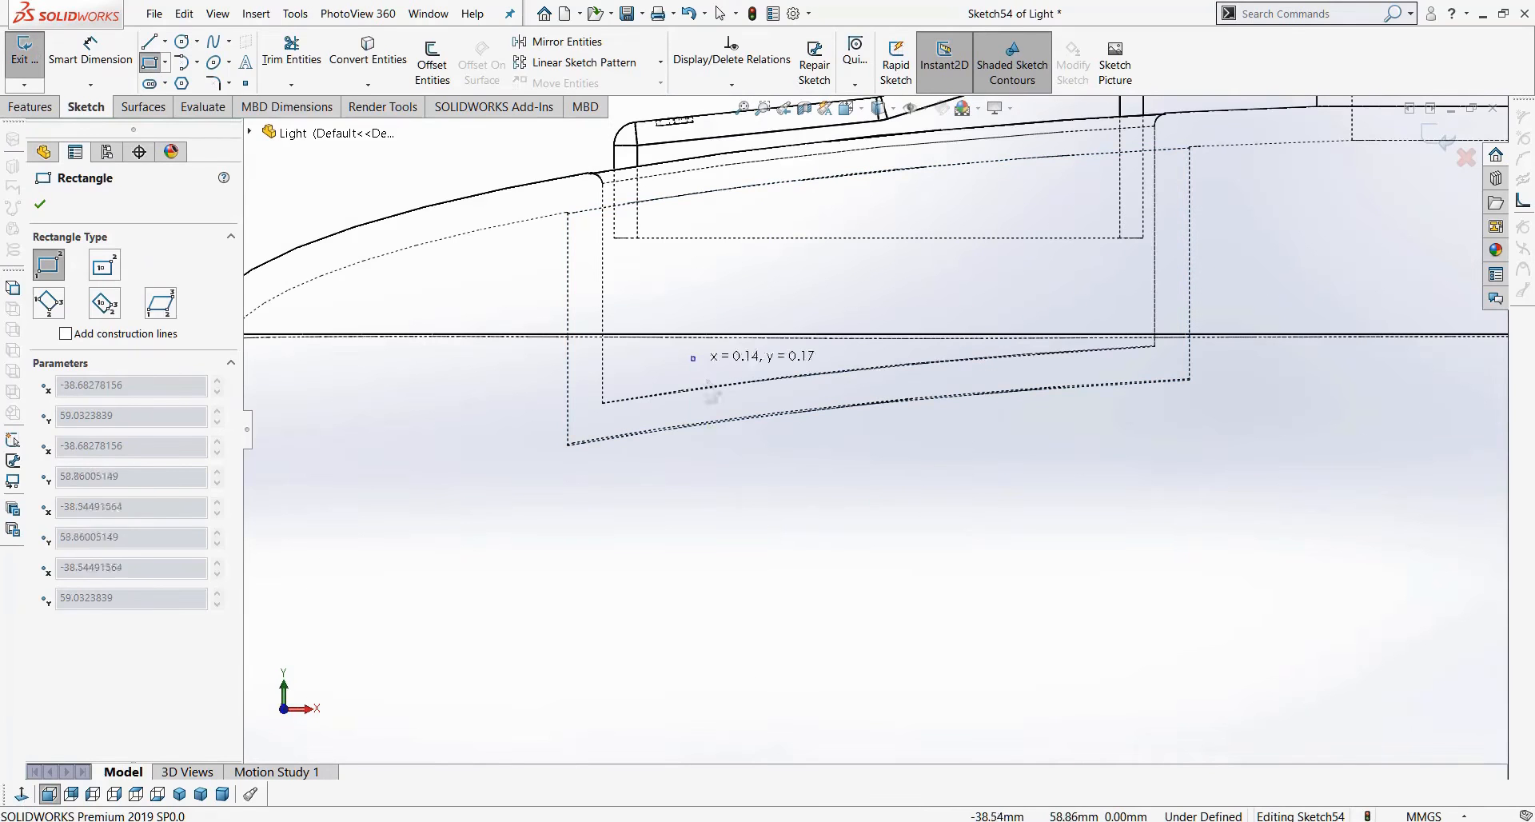
left_click(742, 463)
left_click(1014, 308)
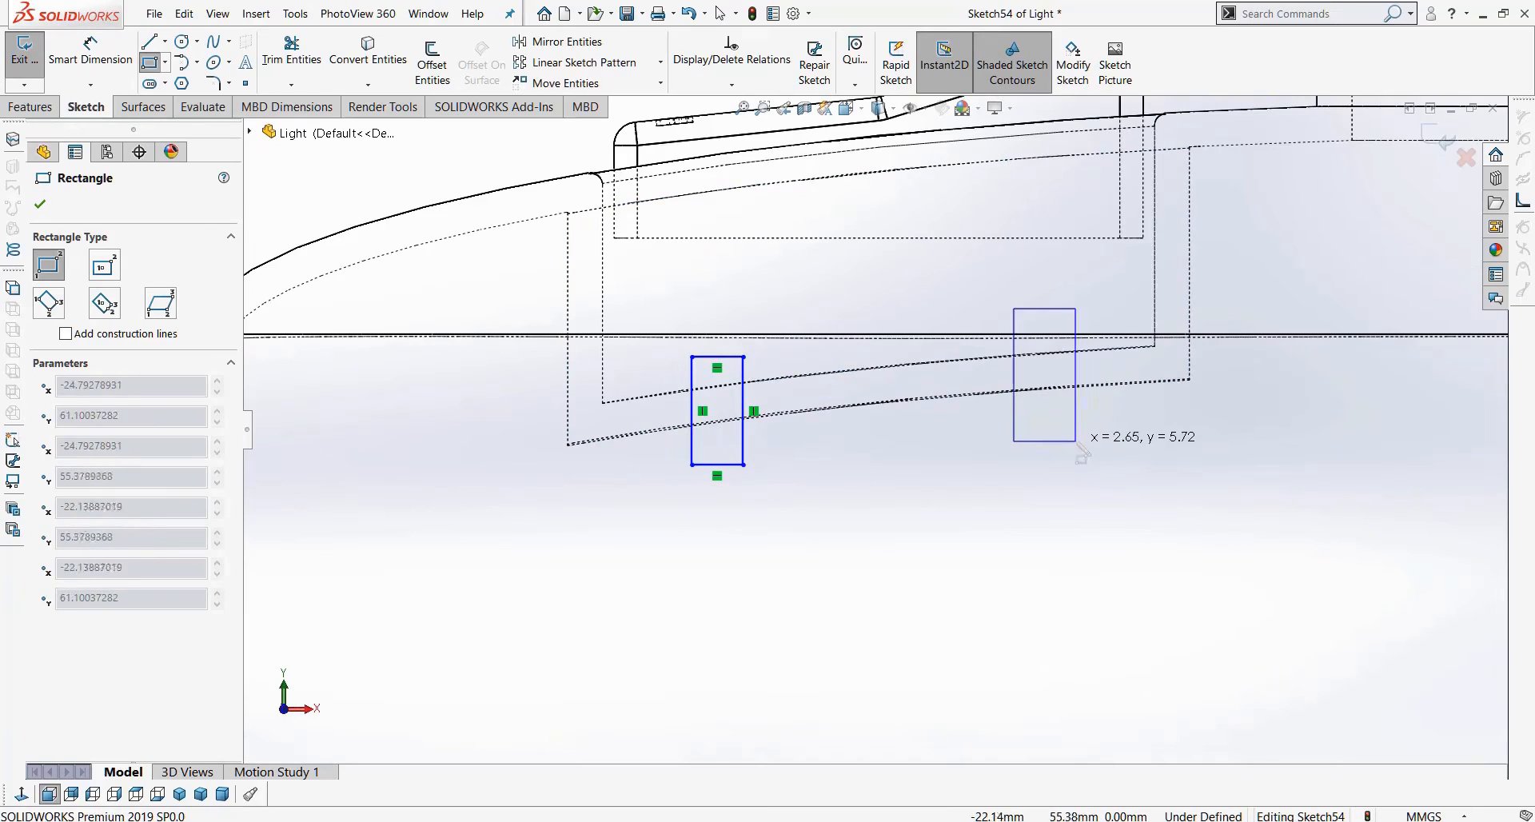
left_click(1062, 432)
key("Escape")
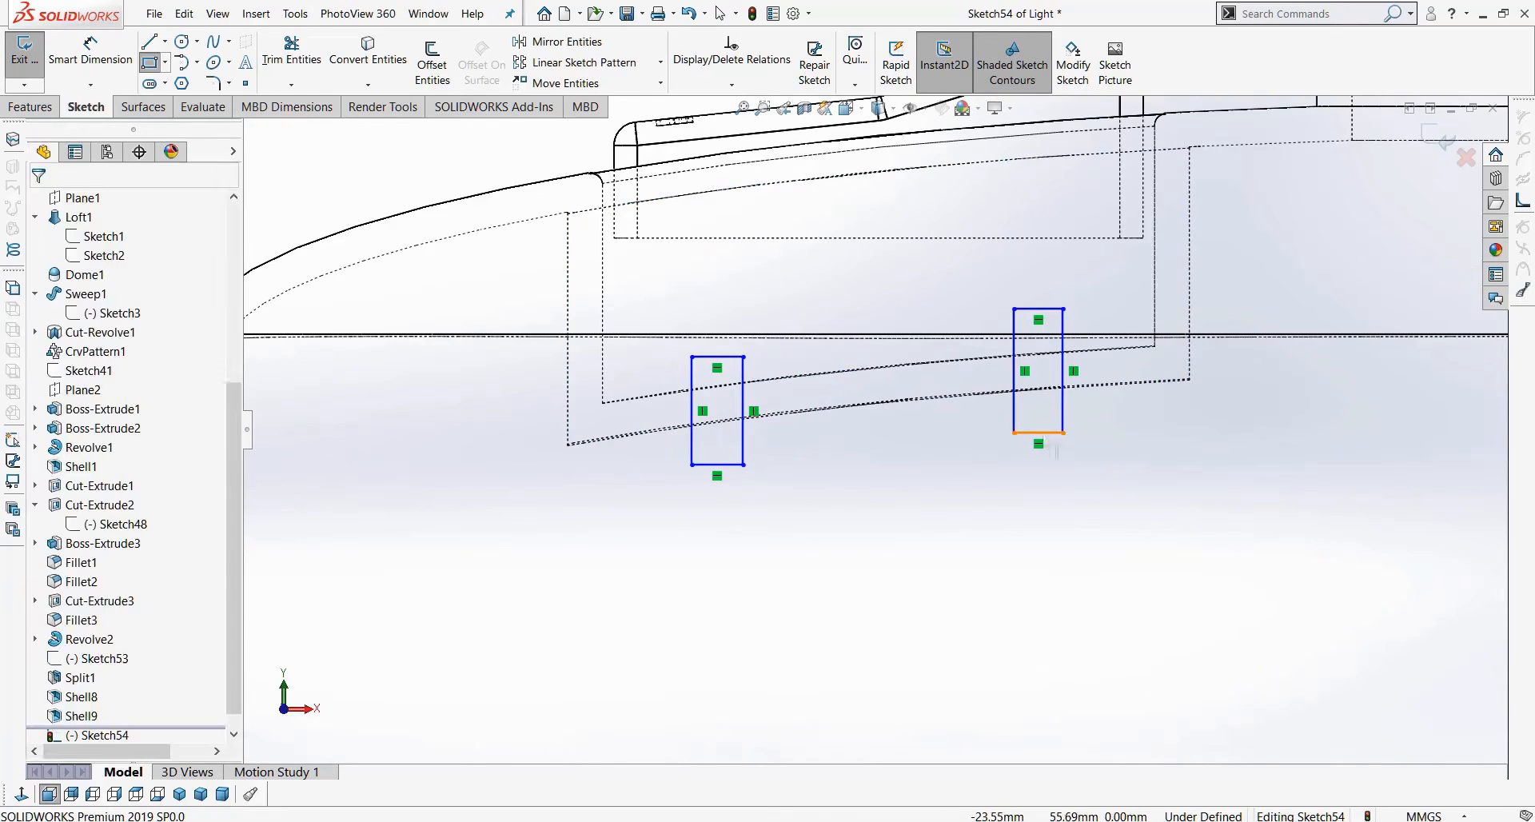
left_click(1039, 433)
left_click(717, 463, "ctrl")
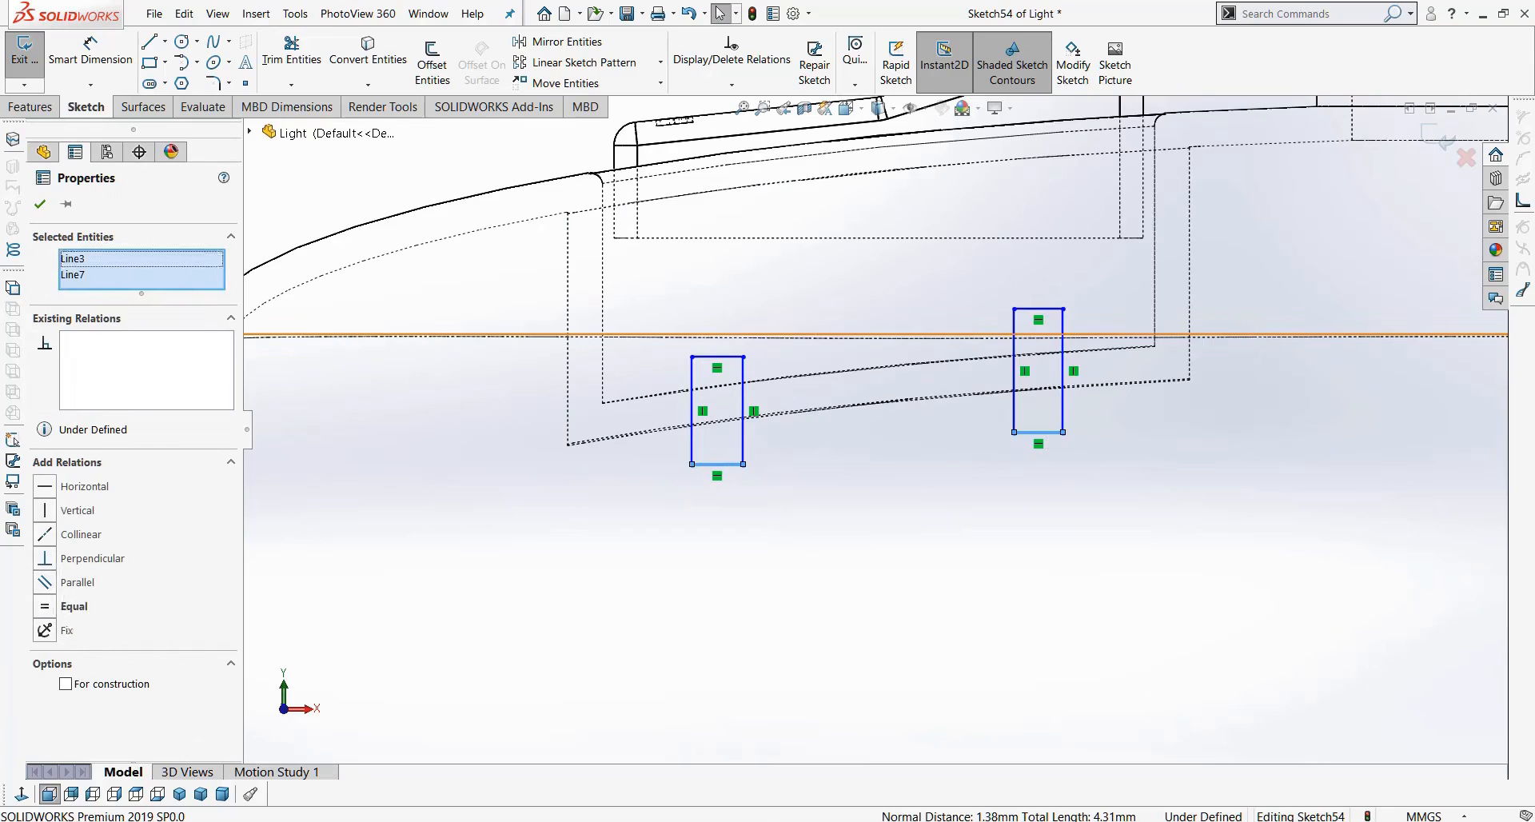
Extrude-cut the two rectangles across the switch pocket, extending the cut beyond the pocket's opposite wall, with the model shaded again.
left_click(36, 112)
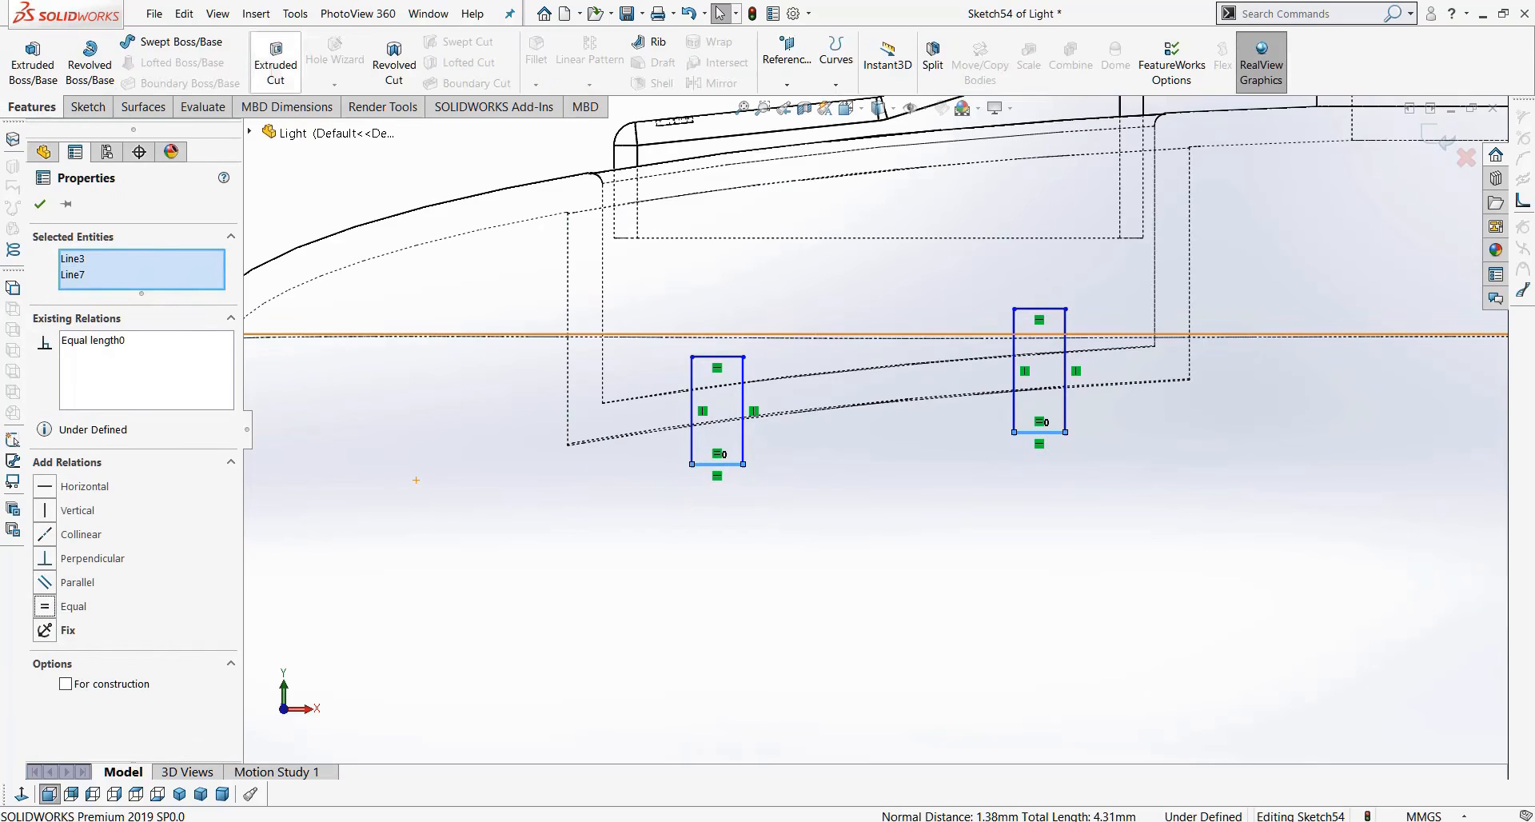
left_click(276, 62)
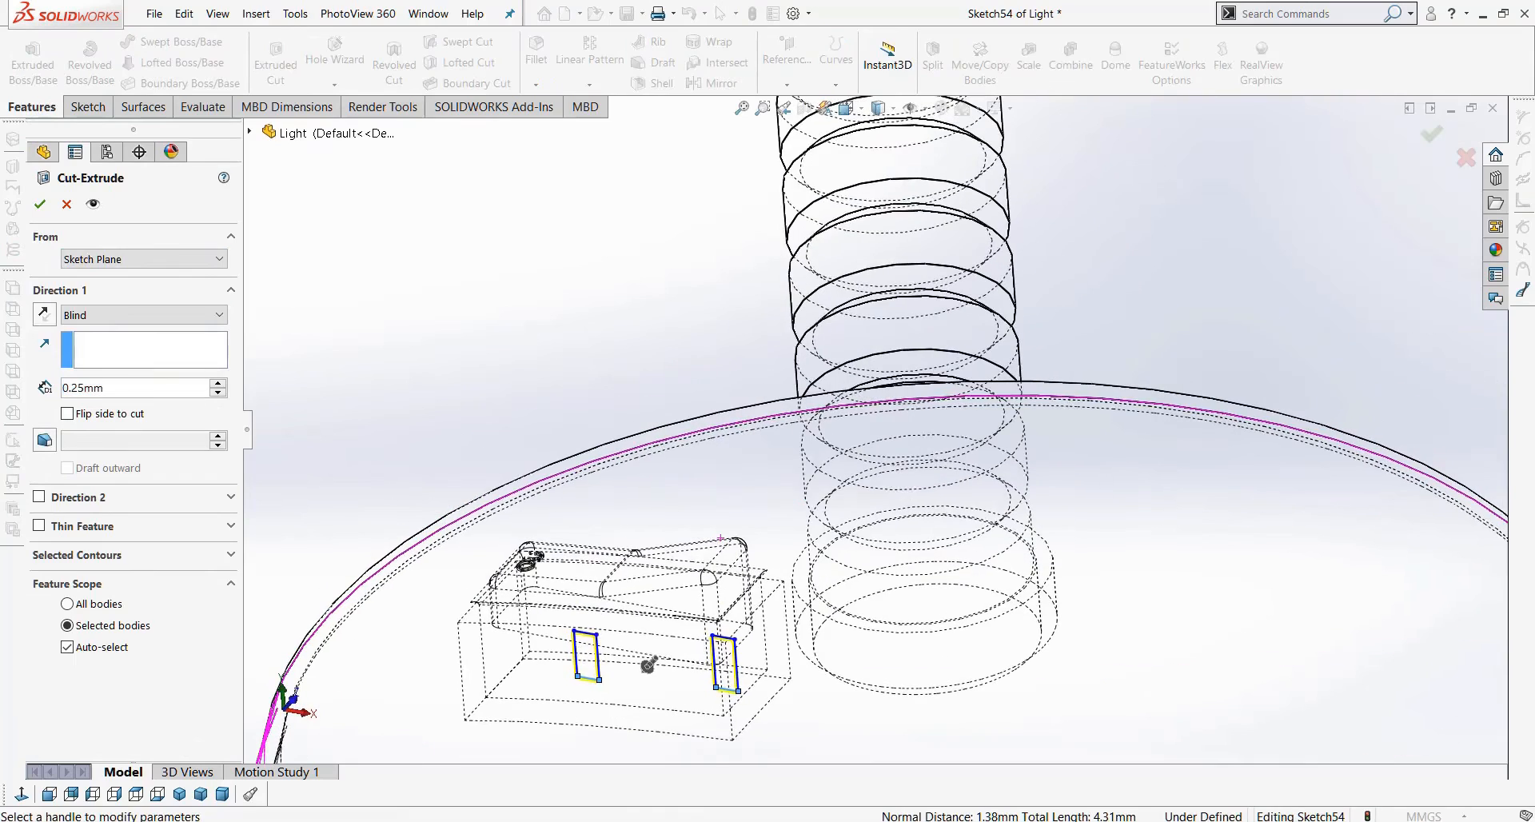
left_click(877, 108)
scroll(817, 579, "up", 5)
middle_click_drag(817, 582, 798, 423)
scroll(797, 424, "down", 5)
scroll(818, 430, "down", 1)
left_click_drag(822, 416, 775, 516)
middle_click_drag(829, 459, 828, 512)
left_click(39, 204)
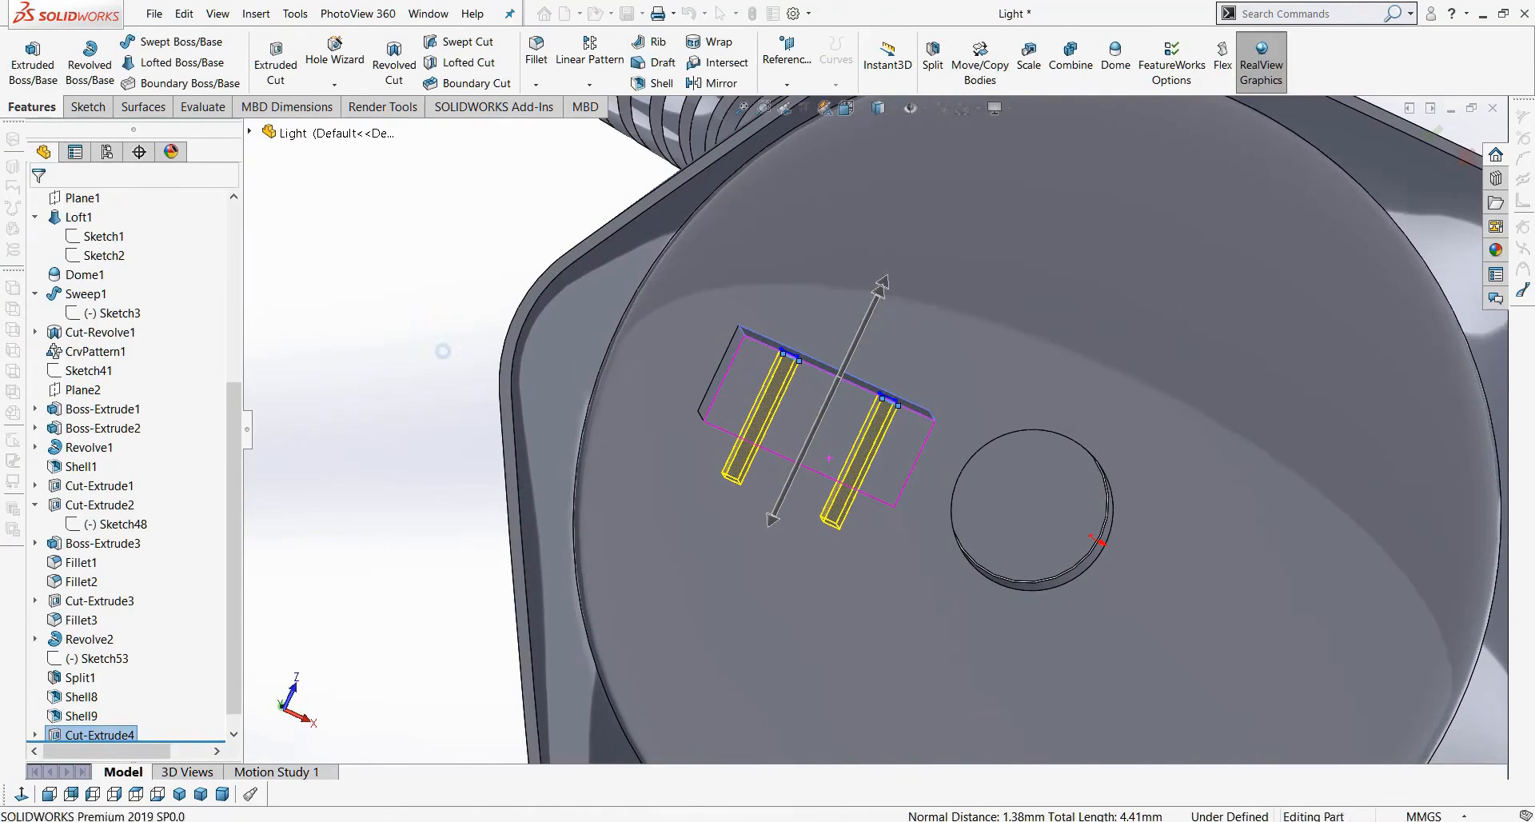
Show the base's bottom section again and hide the main base body.
middle_click_drag(904, 467, 906, 775)
scroll(847, 496, "up", 10)
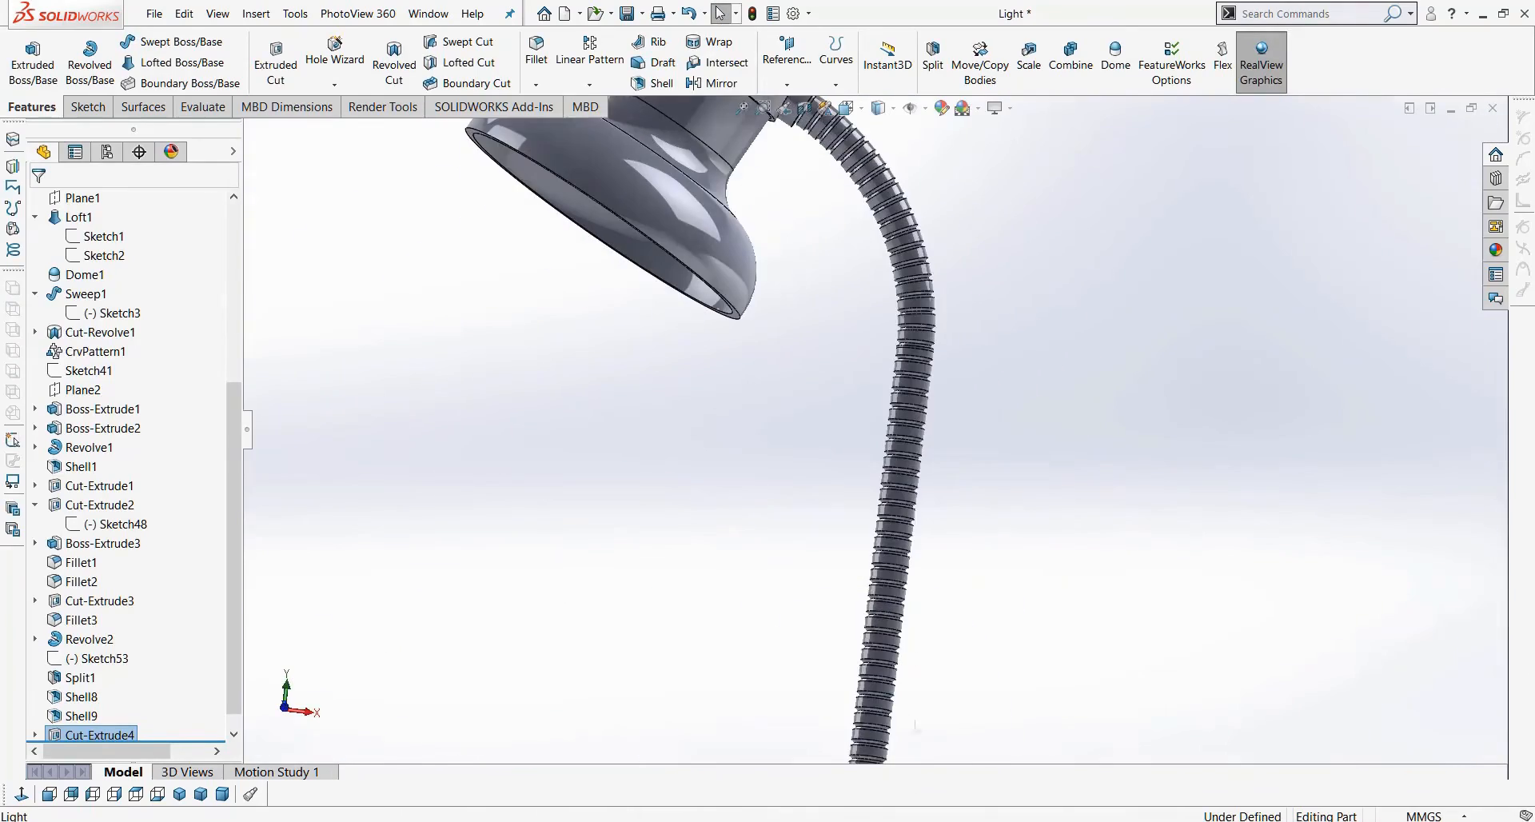
scroll(887, 384, "up", 5)
scroll(775, 355, "down", 10)
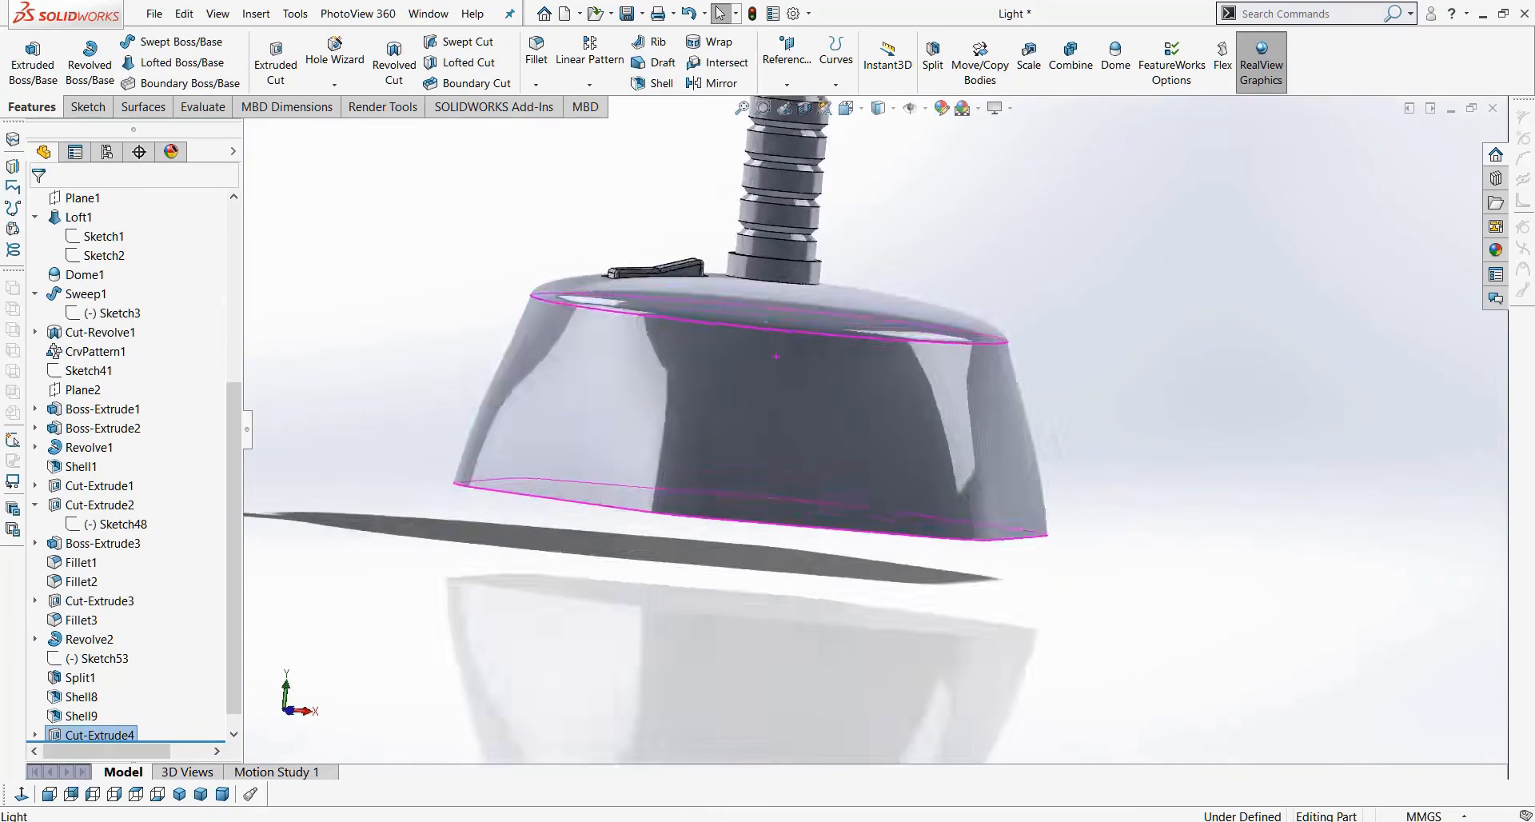
middle_click_drag(848, 397, 761, 386)
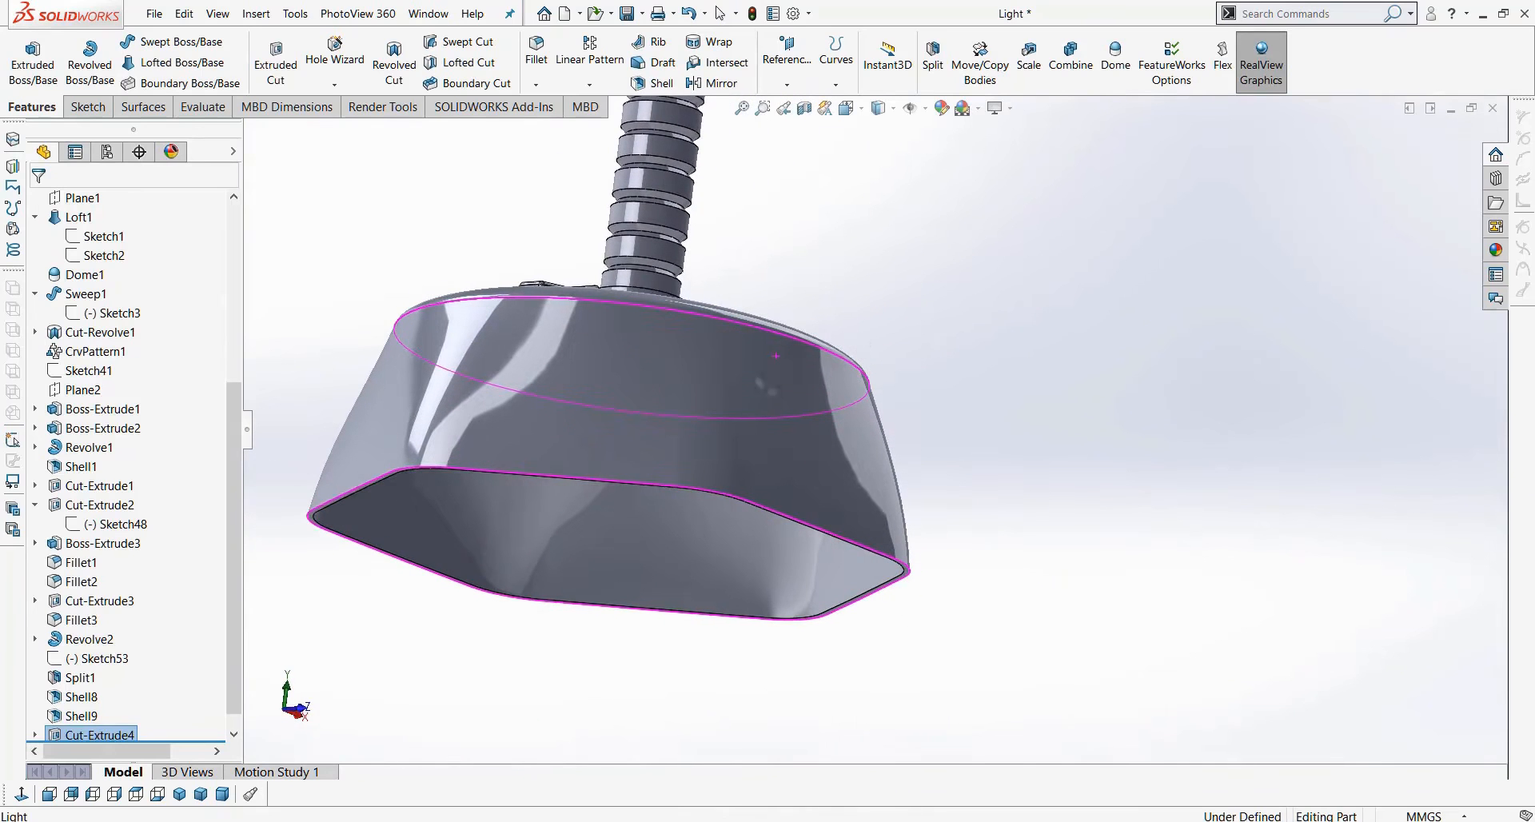
scroll(171, 468, "up", 5)
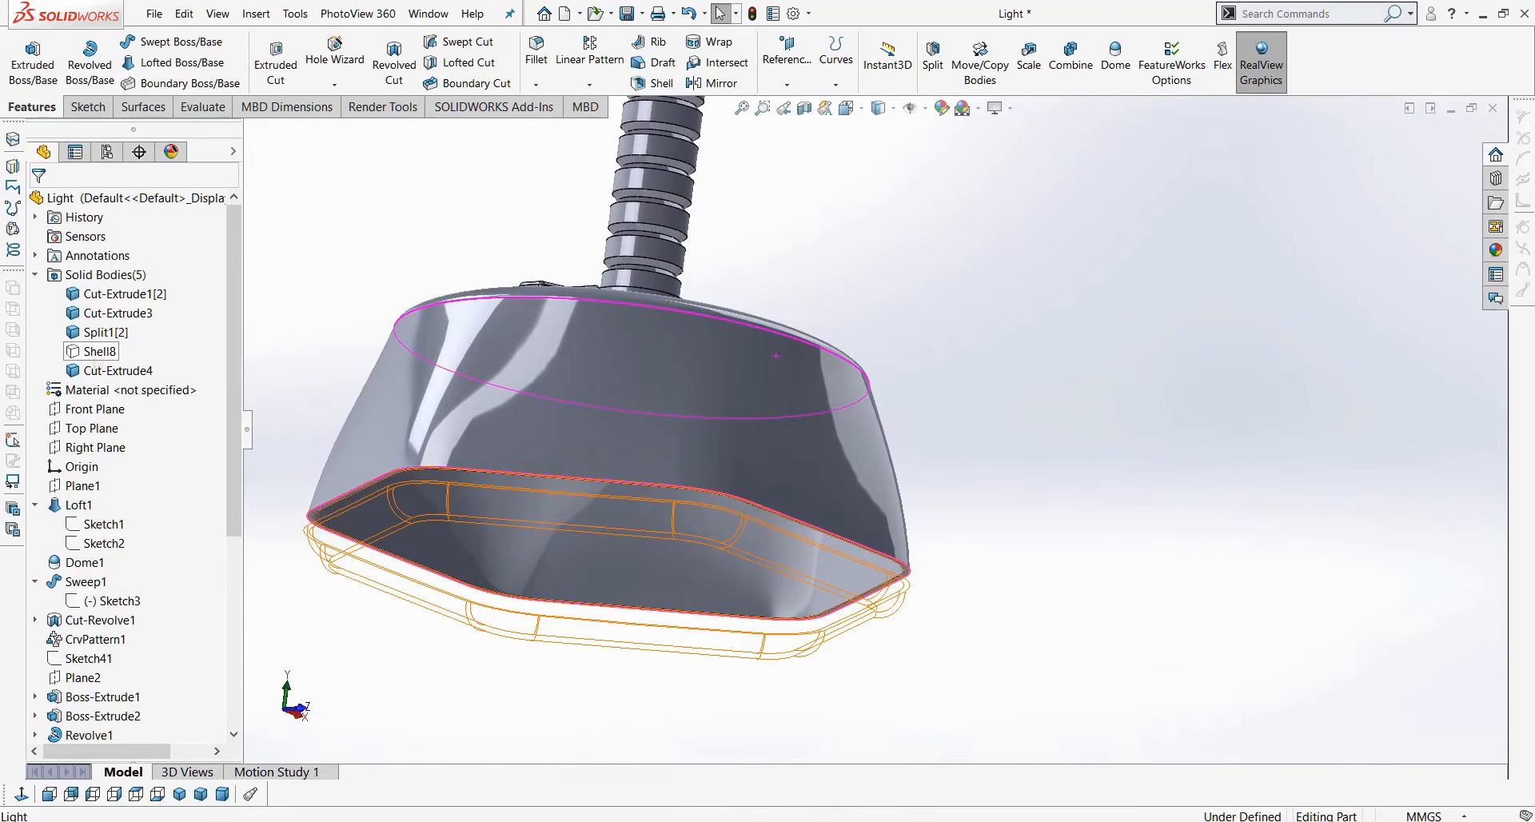
right_click(96, 351)
left_click(112, 370)
right_click(112, 370)
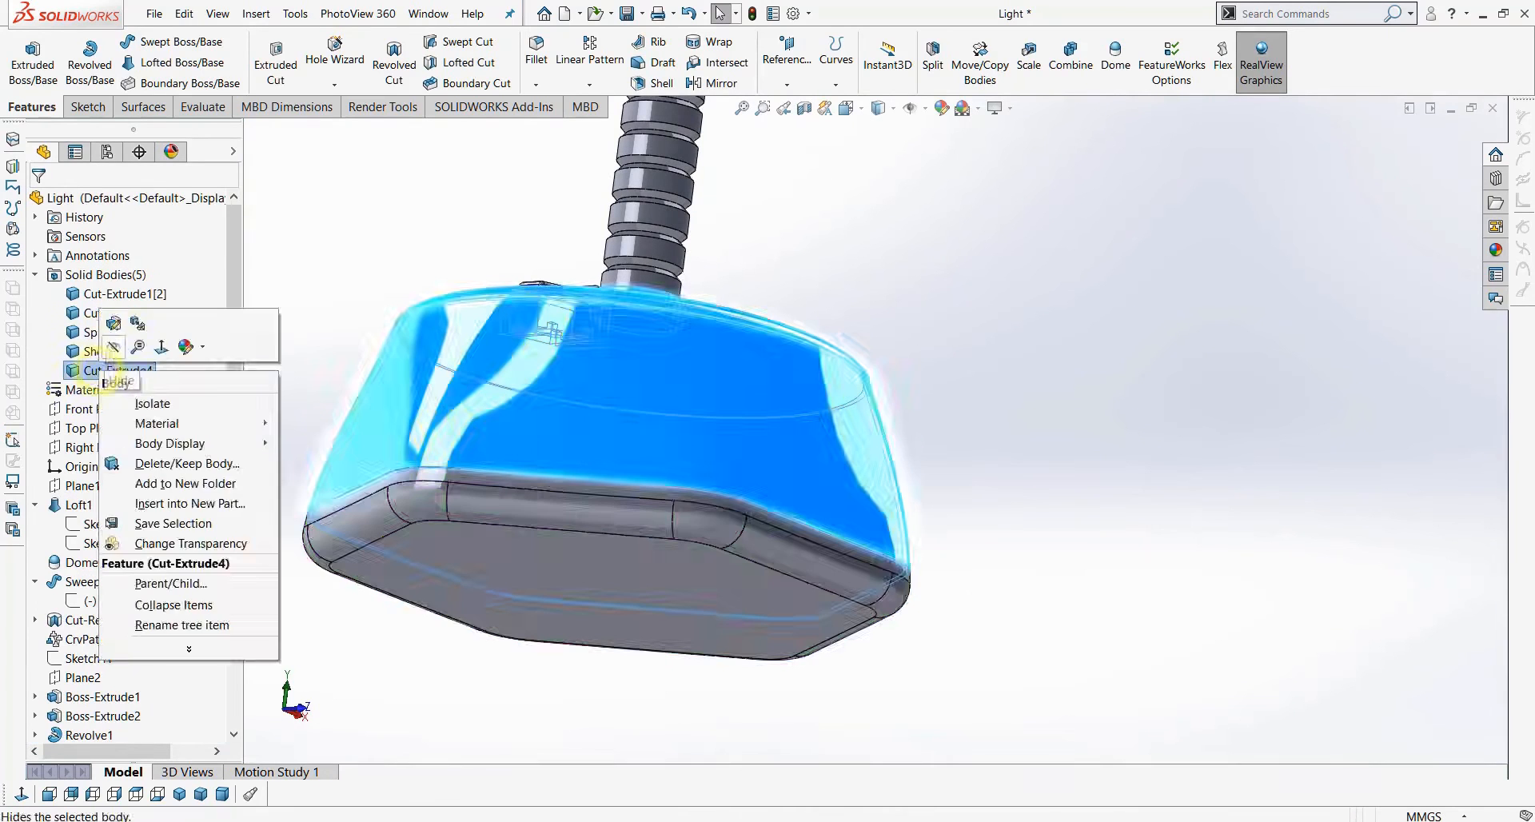
left_click(114, 347)
Start a sketch on the top rim face of the hexagonal bottom section, viewed straight on.
middle_click_drag(1039, 448, 1058, 611)
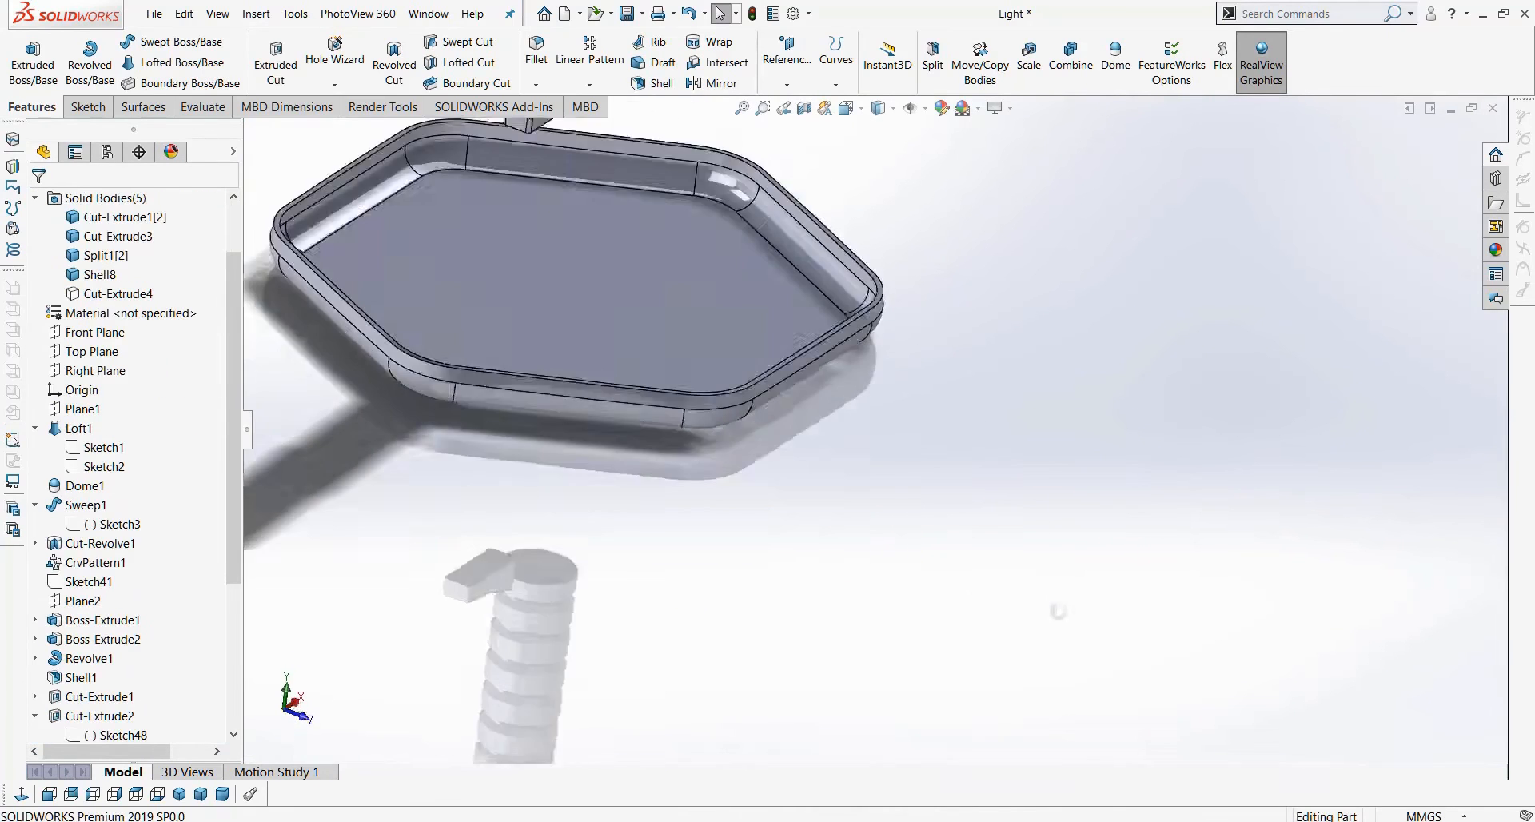
scroll(923, 343, "down", 5)
scroll(920, 342, "down", 2)
middle_click_drag(920, 342, 988, 337)
scroll(988, 337, "up", 3)
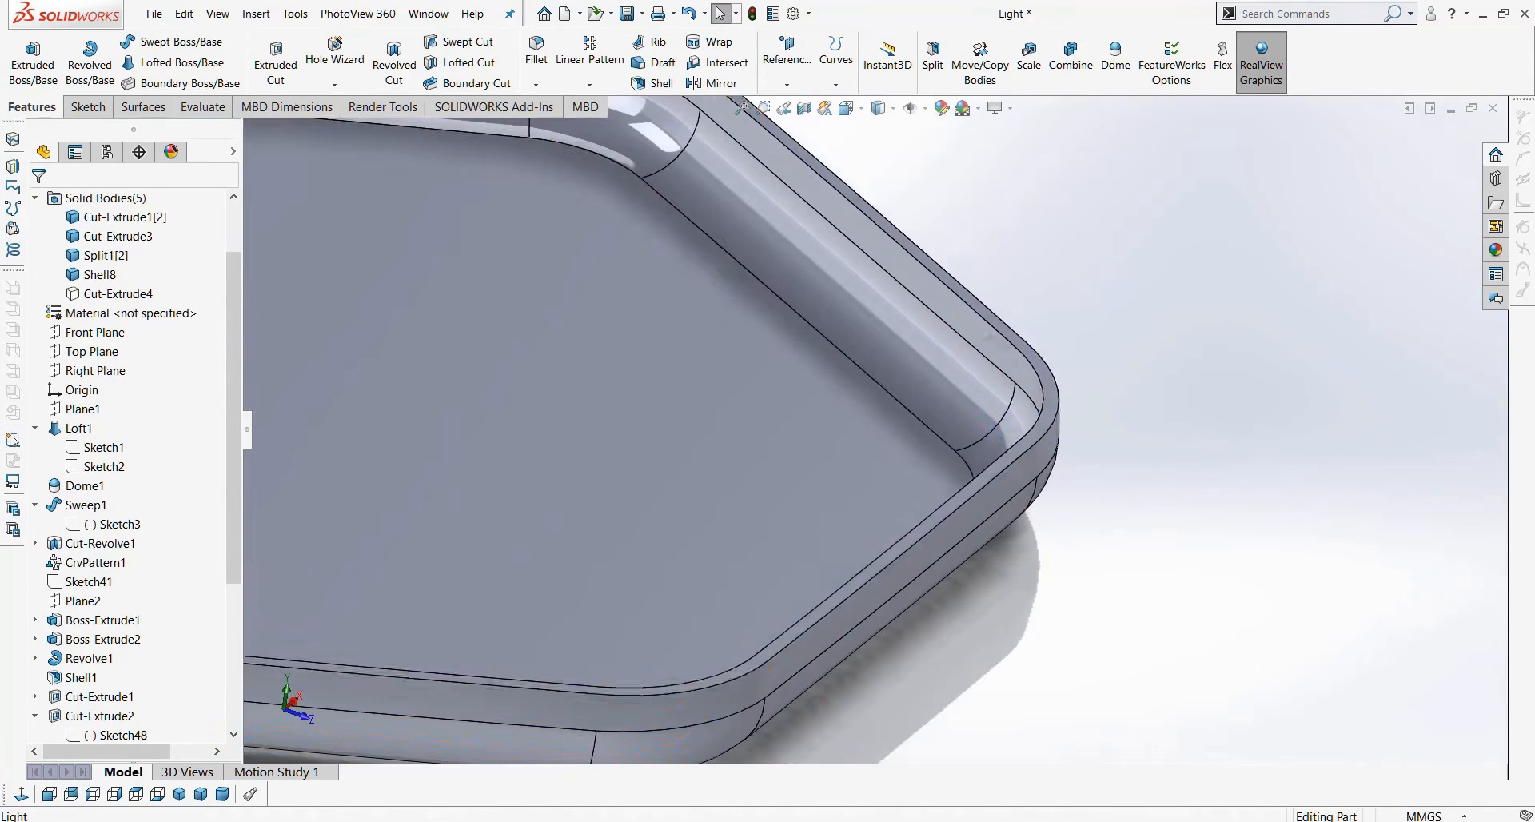
left_click(990, 318)
left_click(87, 107)
left_click(24, 52)
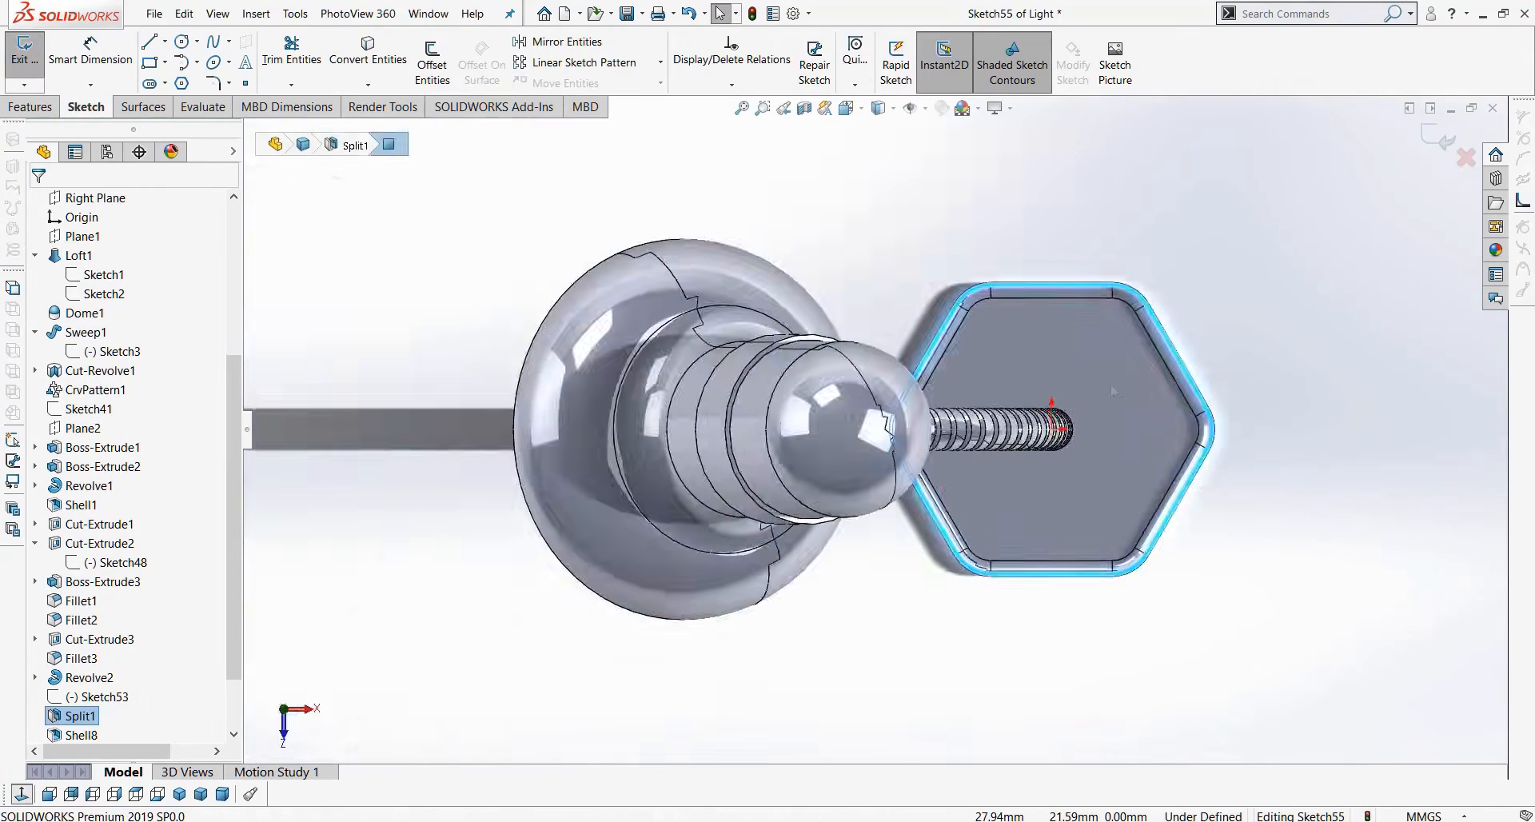
scroll(1113, 390, "down", 5)
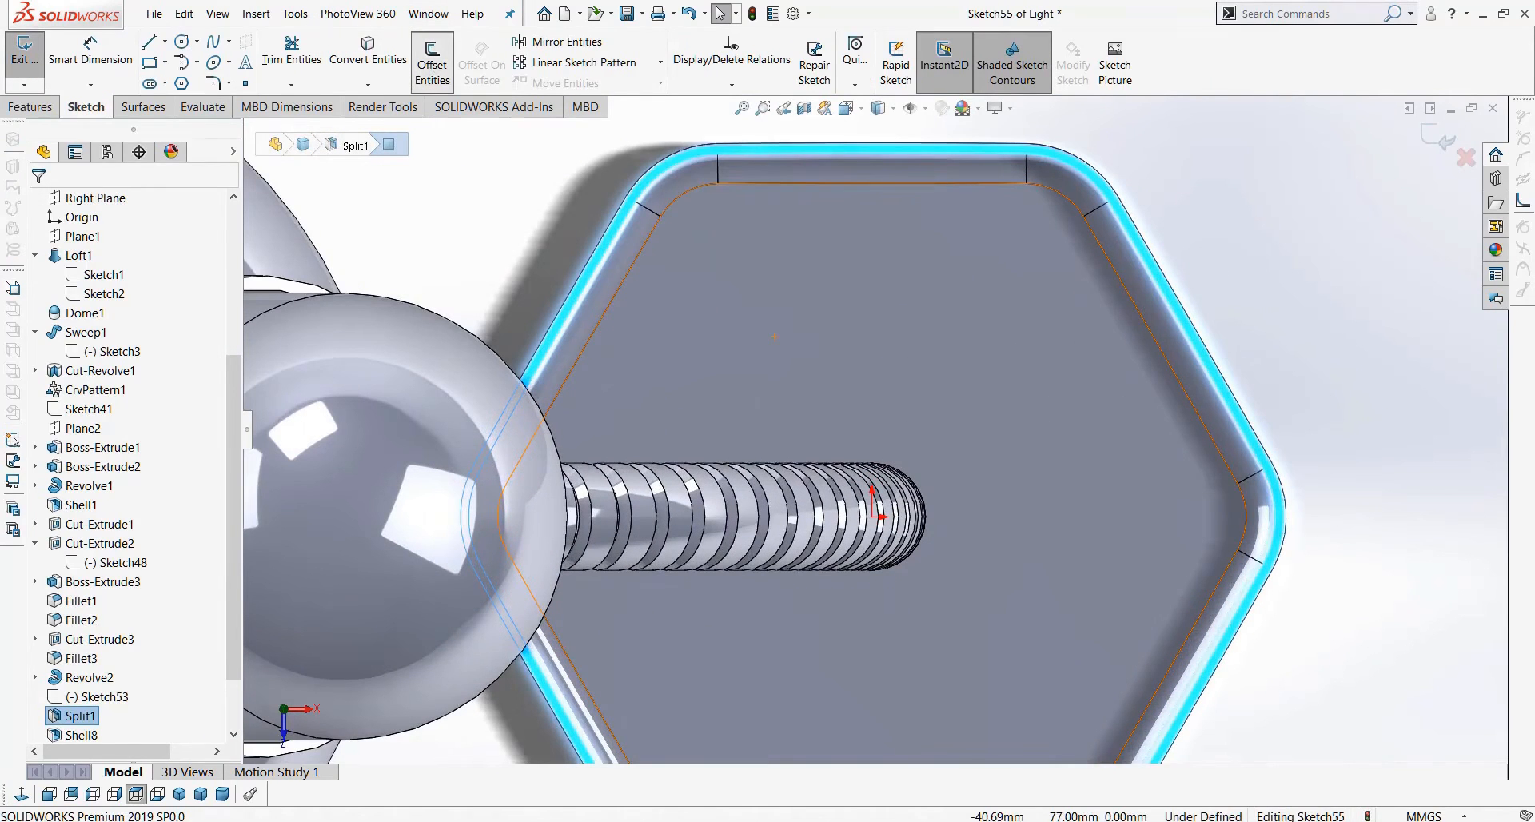
left_click(432, 60)
scroll(627, 172, "down", 6)
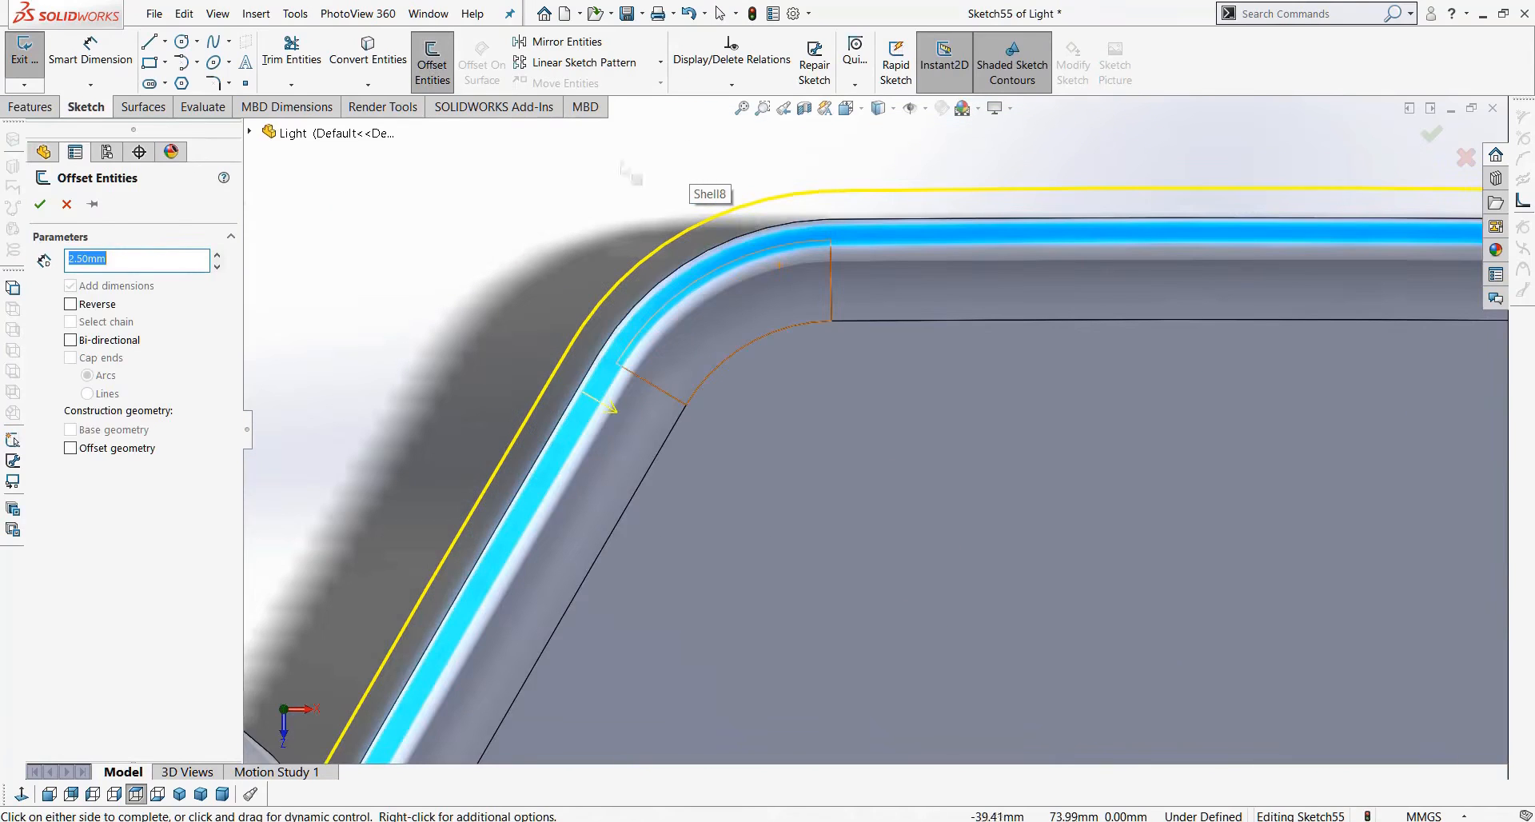
key("Return")
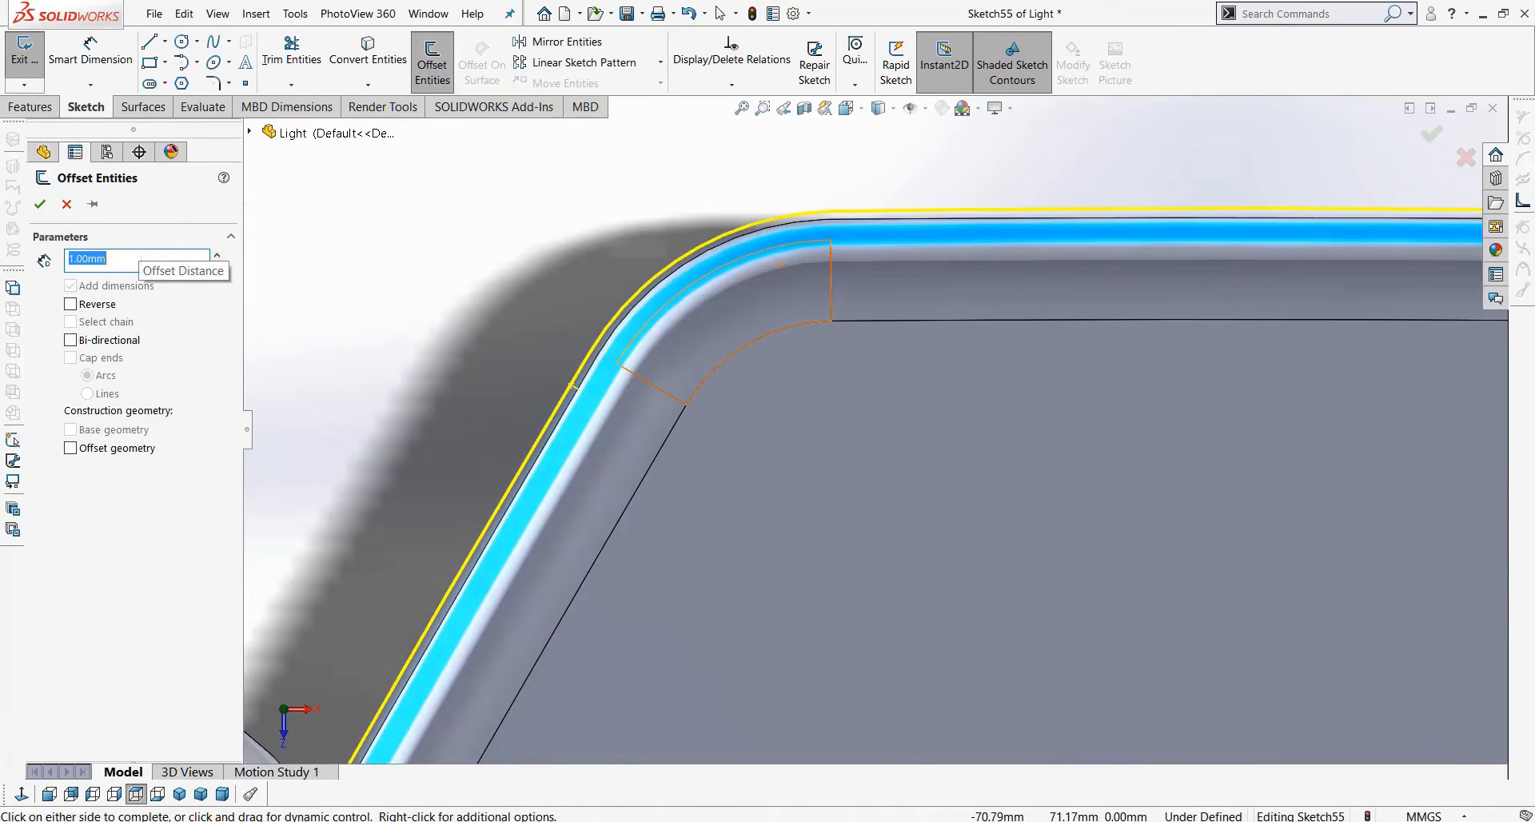
left_click(70, 304)
scroll(672, 362, "down", 4)
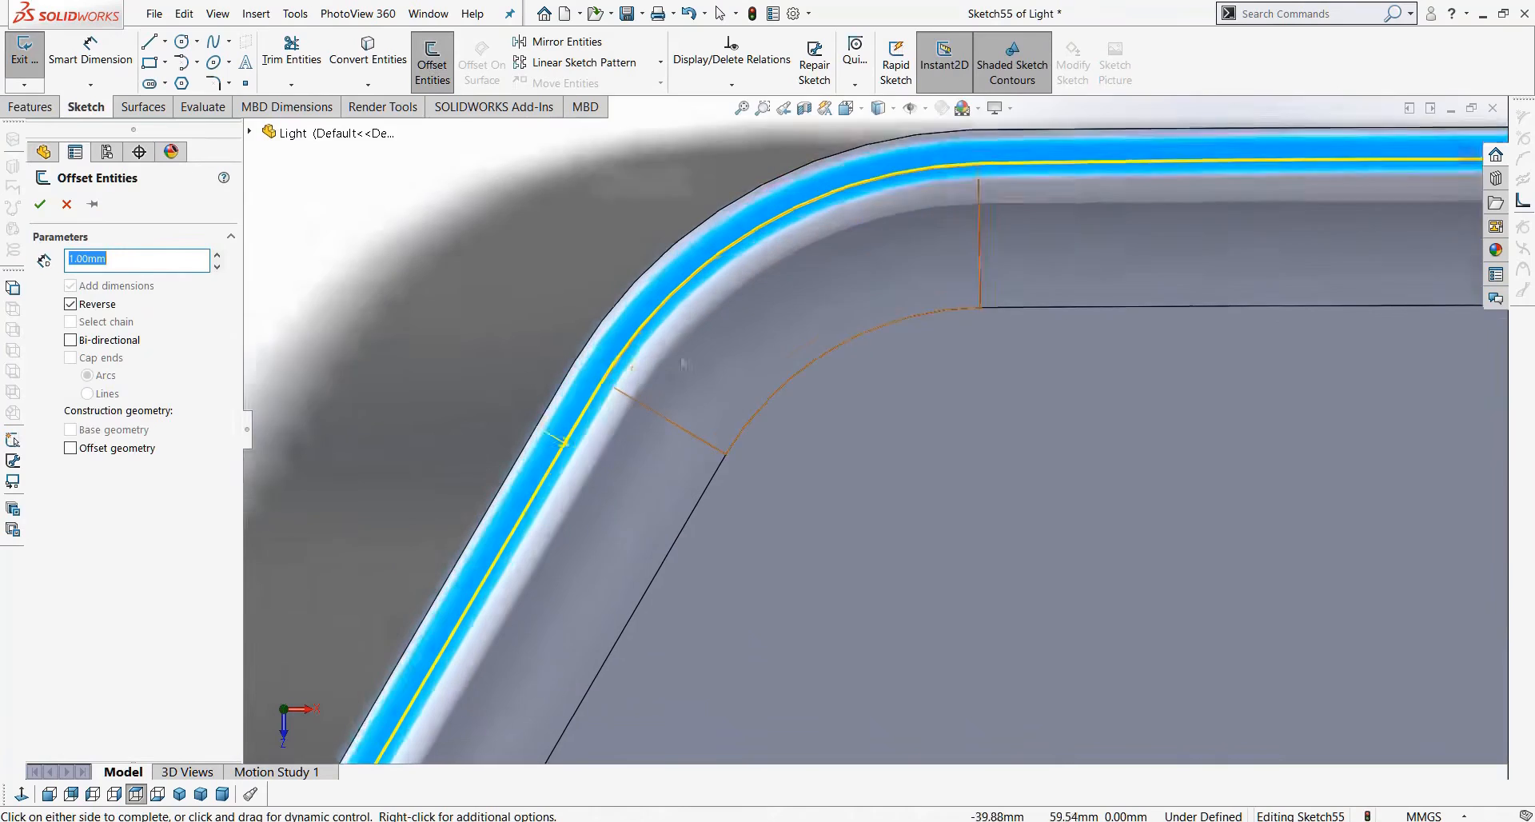
scroll(682, 369, "up", 1)
left_click(66, 204)
left_click(720, 14)
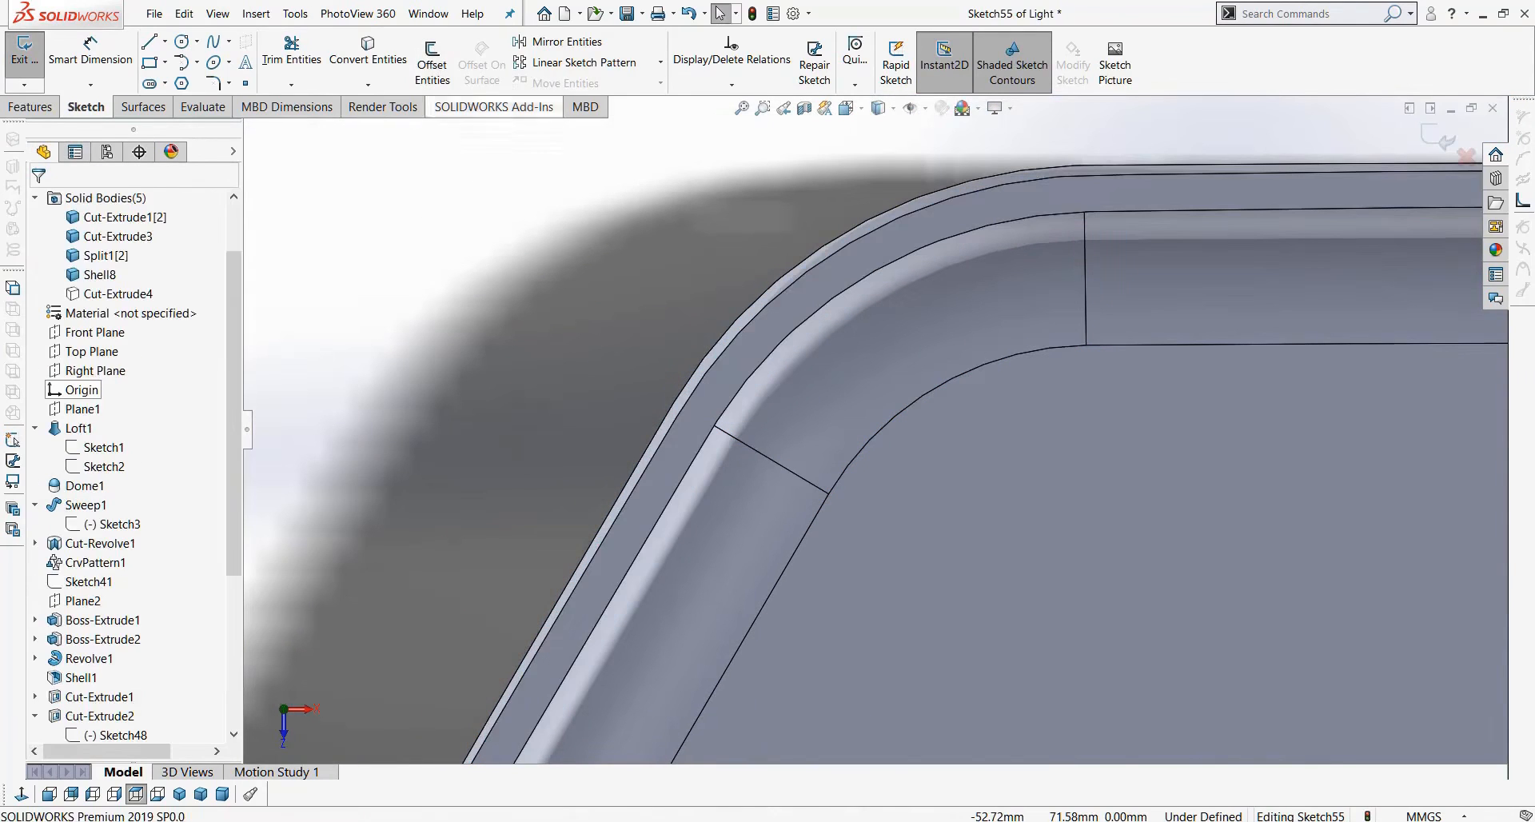
Offset the rim's inner edge outward by 0.75 mm to form a closed outline around the bottom section.
left_click(432, 62)
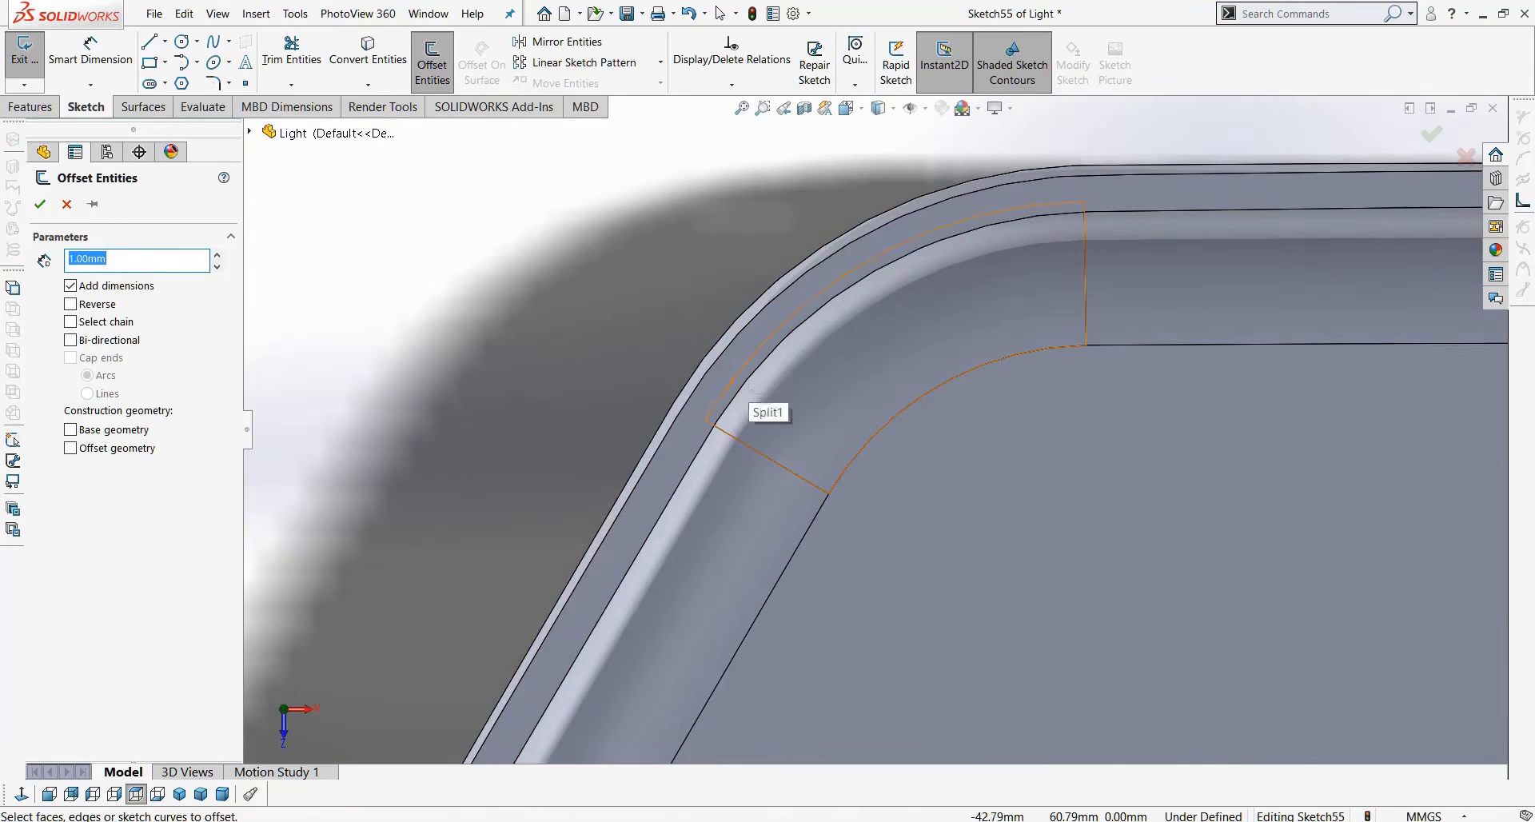
left_click(667, 507)
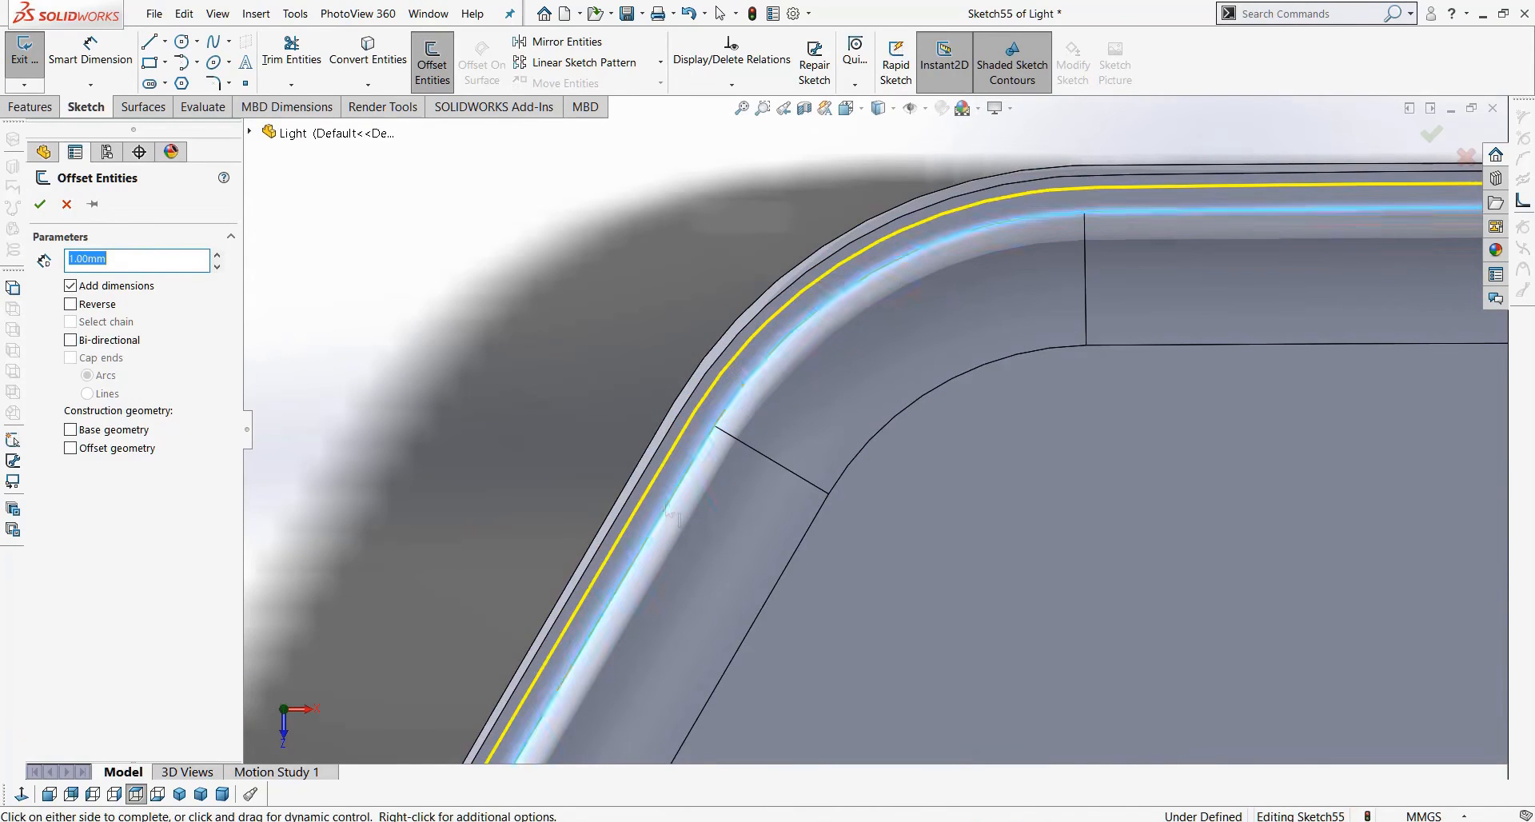
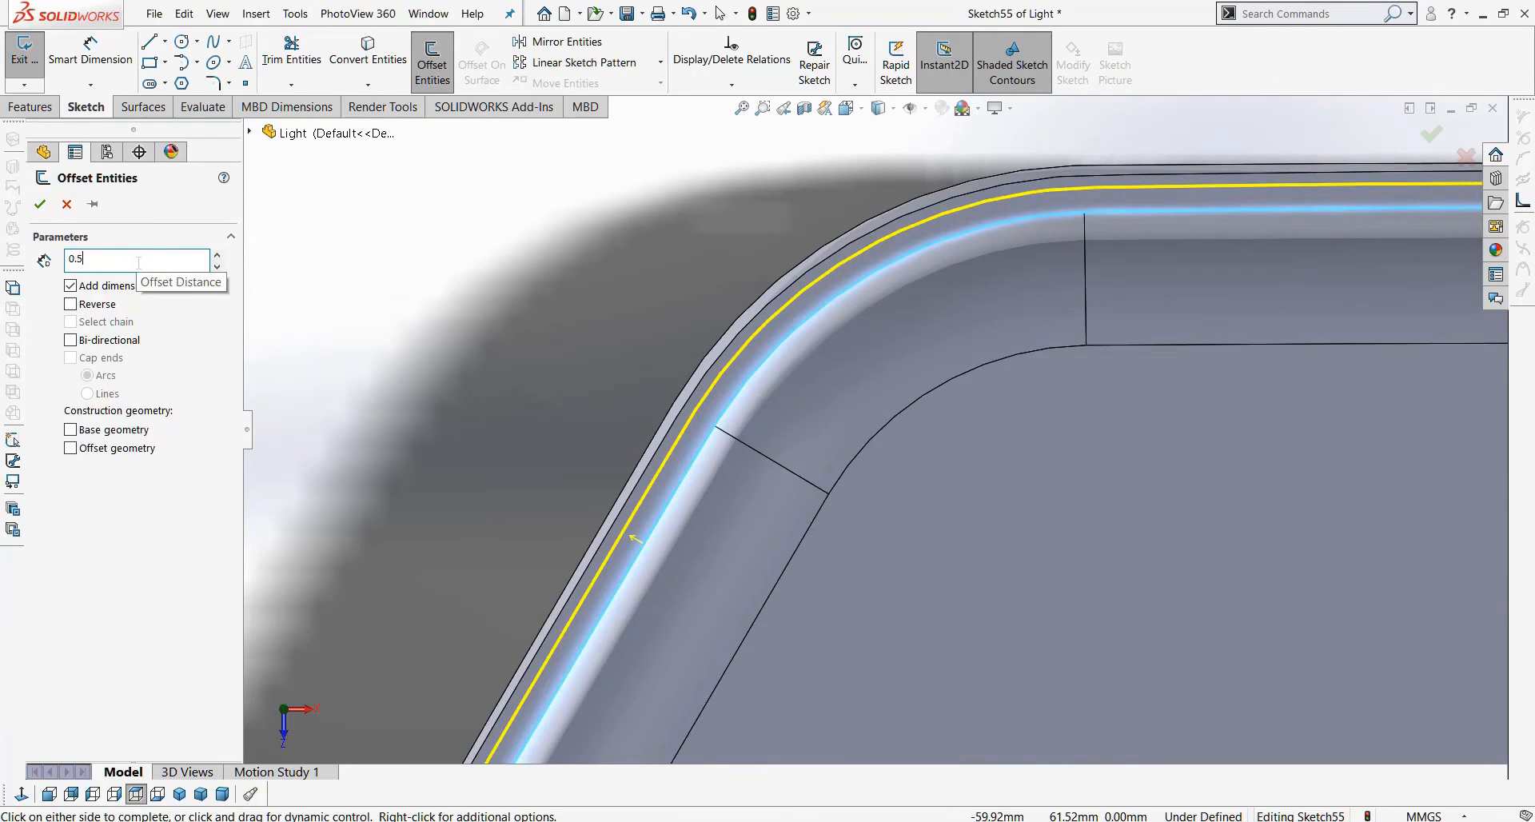
left_click(138, 262)
type("0.5")
key("Return")
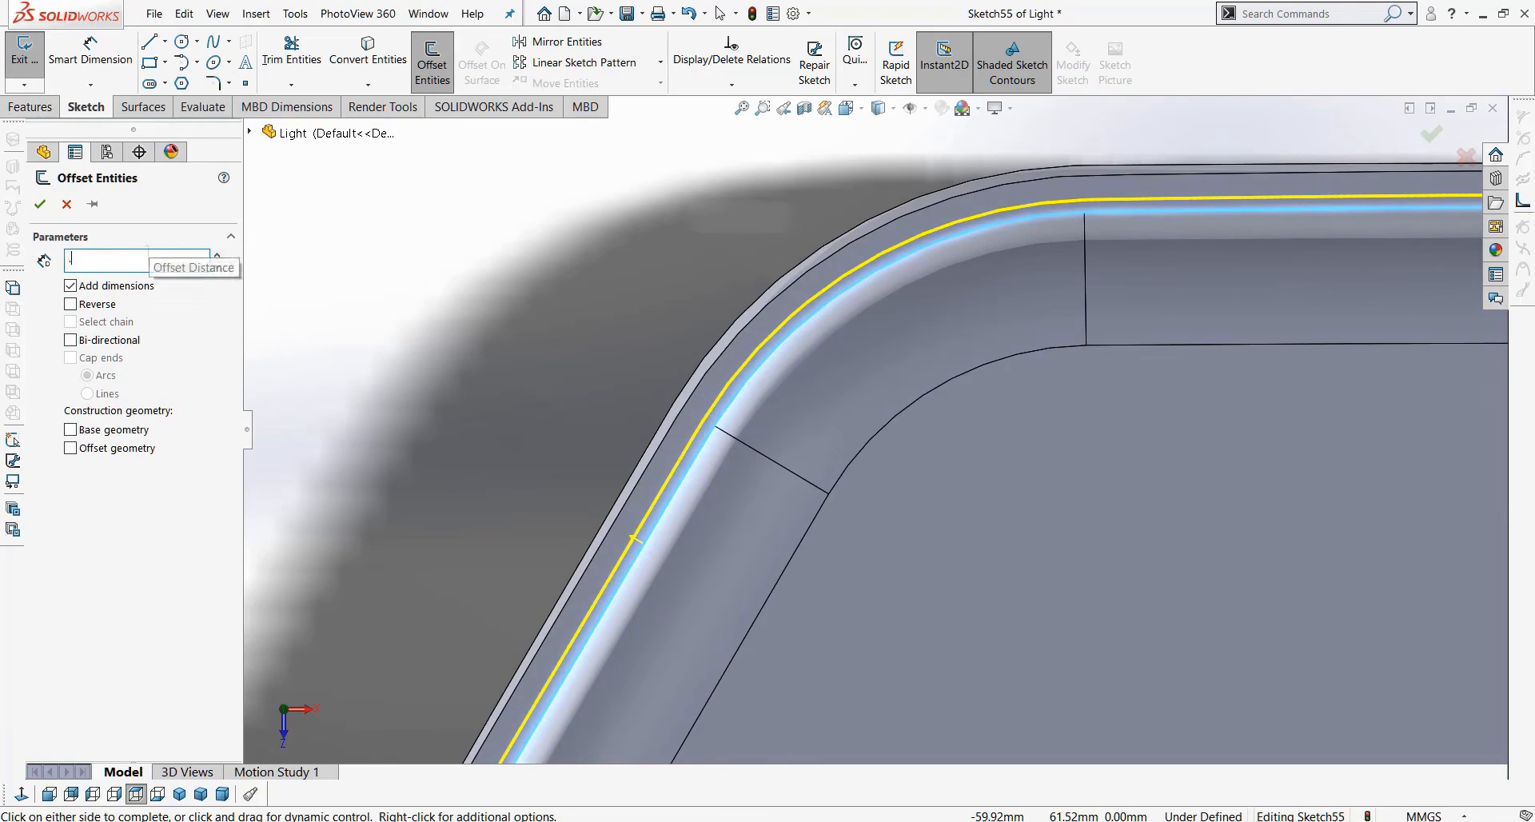
type(".75")
key("Return")
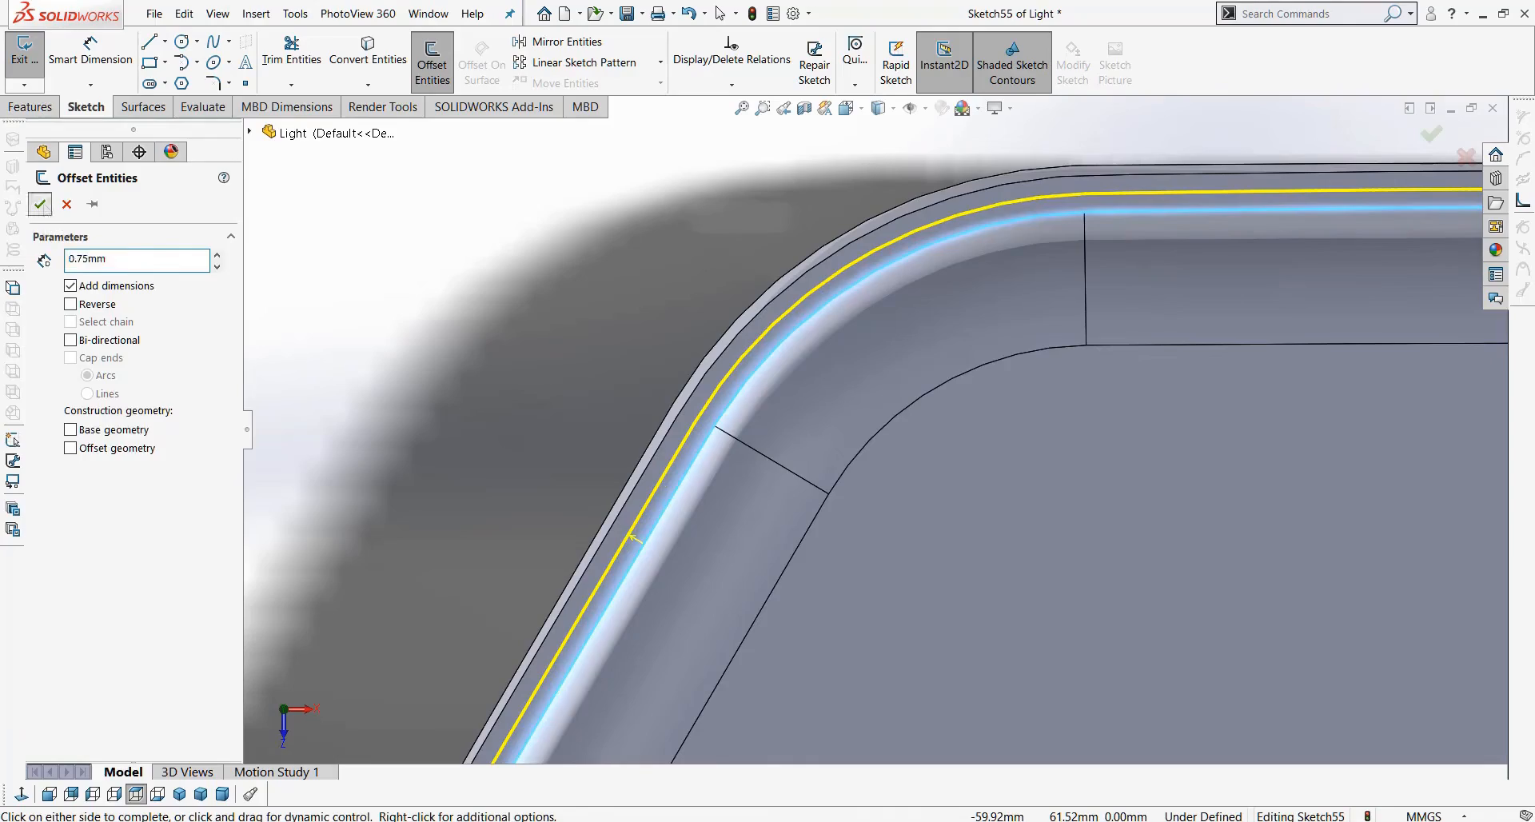
left_click(634, 537)
Extrude-cut the offset outline 1 mm deep into the top rim of the hexagonal bottom section.
left_click(29, 107)
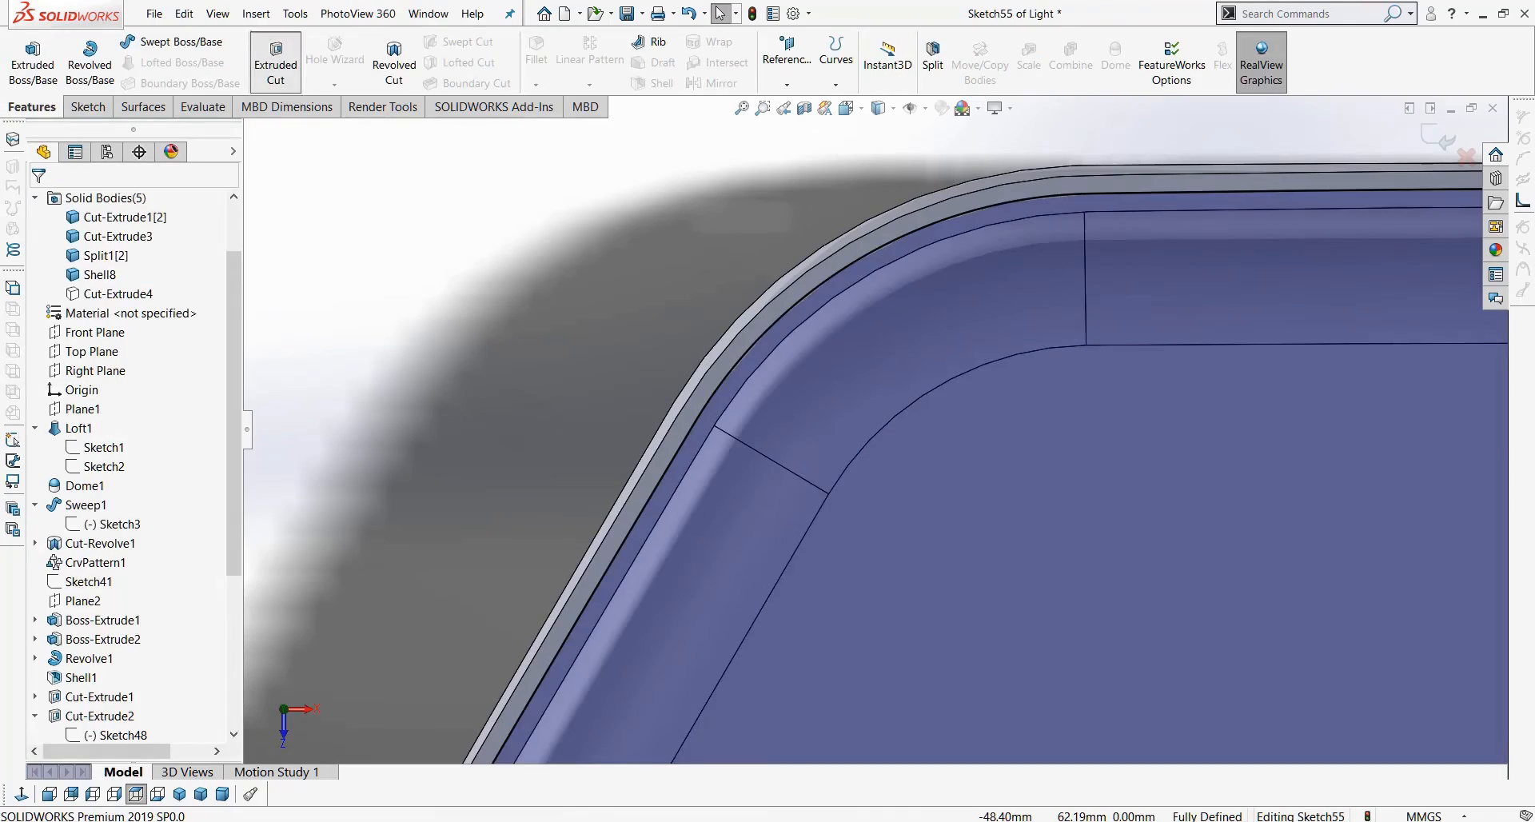
left_click(275, 60)
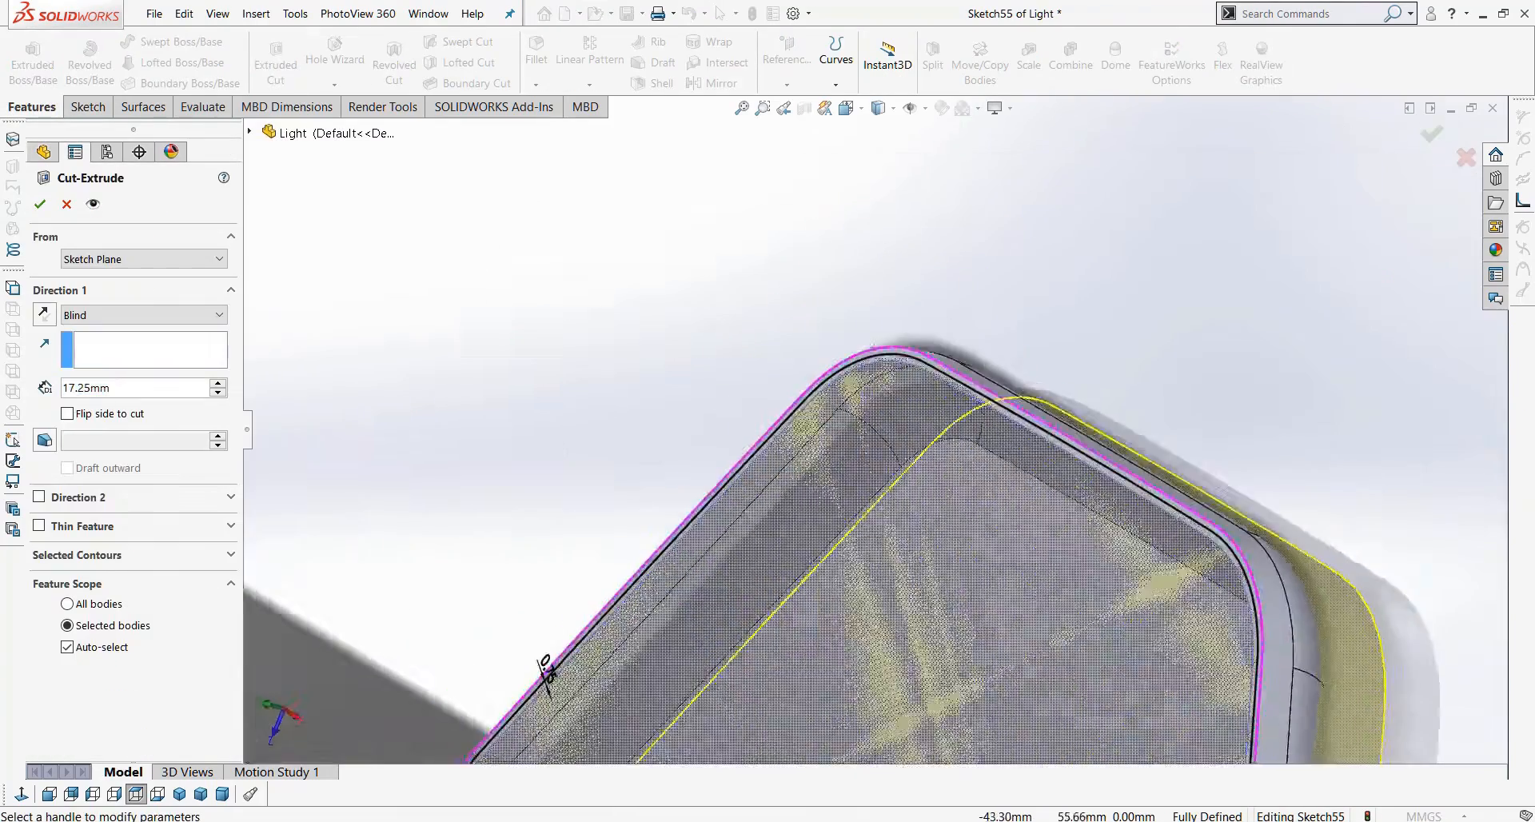
type("1")
key("Return")
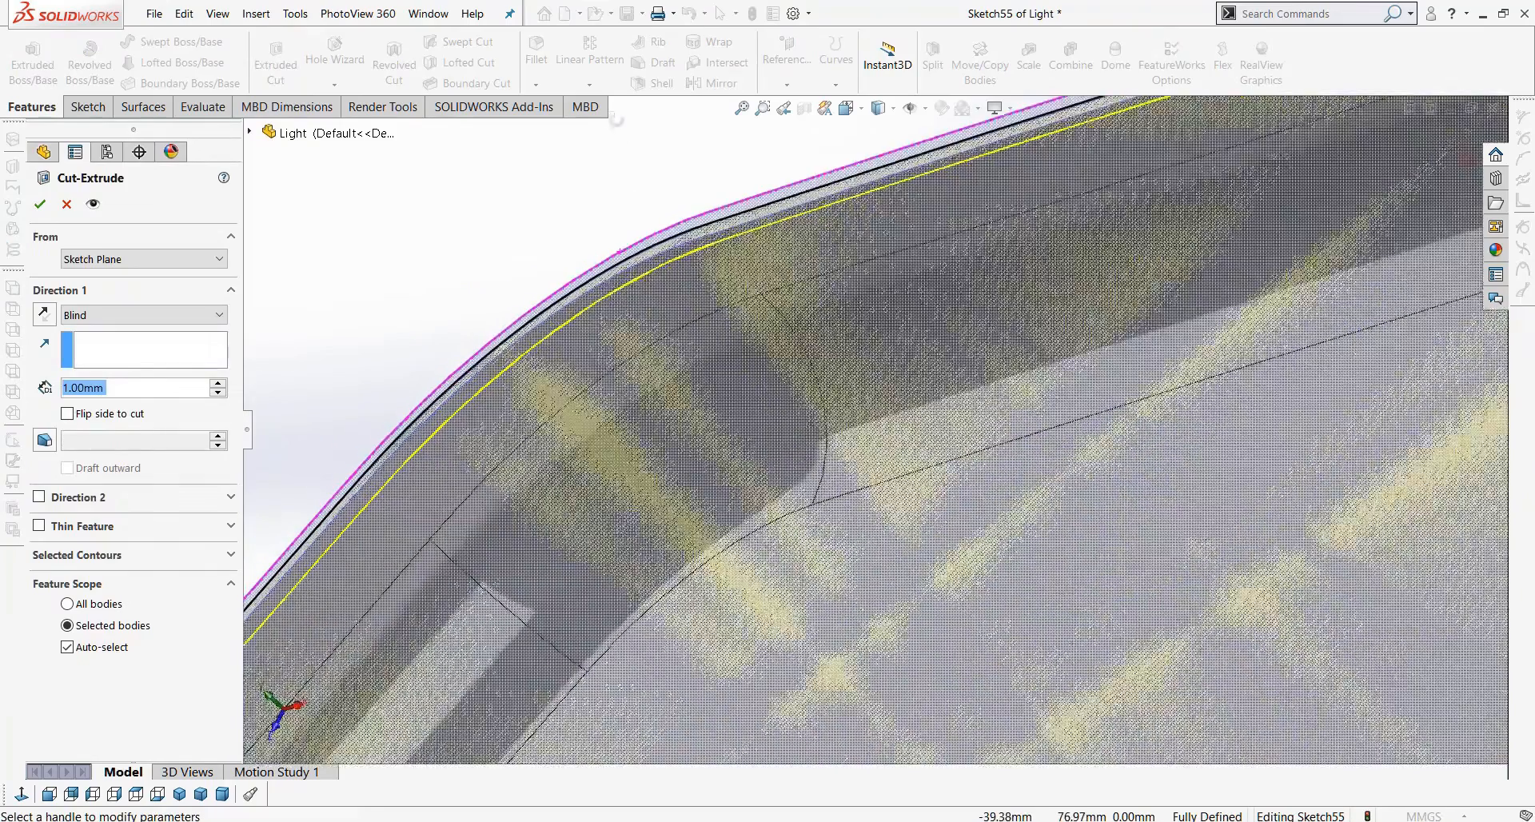
key("Return")
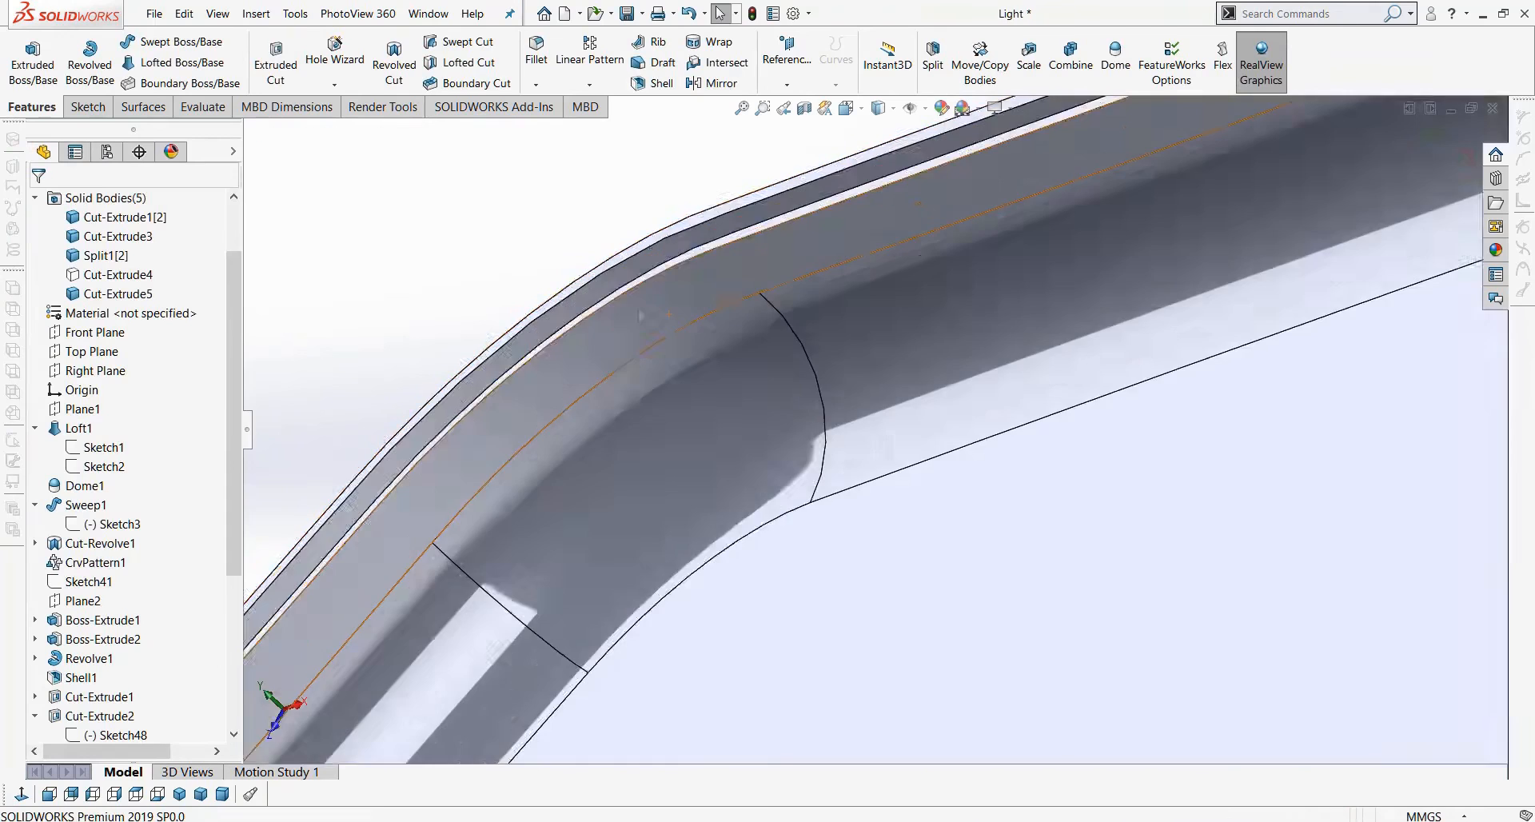
Show the main base body again and hide the bottom section.
scroll(639, 324, "up", 6)
scroll(923, 362, "down", 2)
right_click(118, 274)
left_click(131, 248)
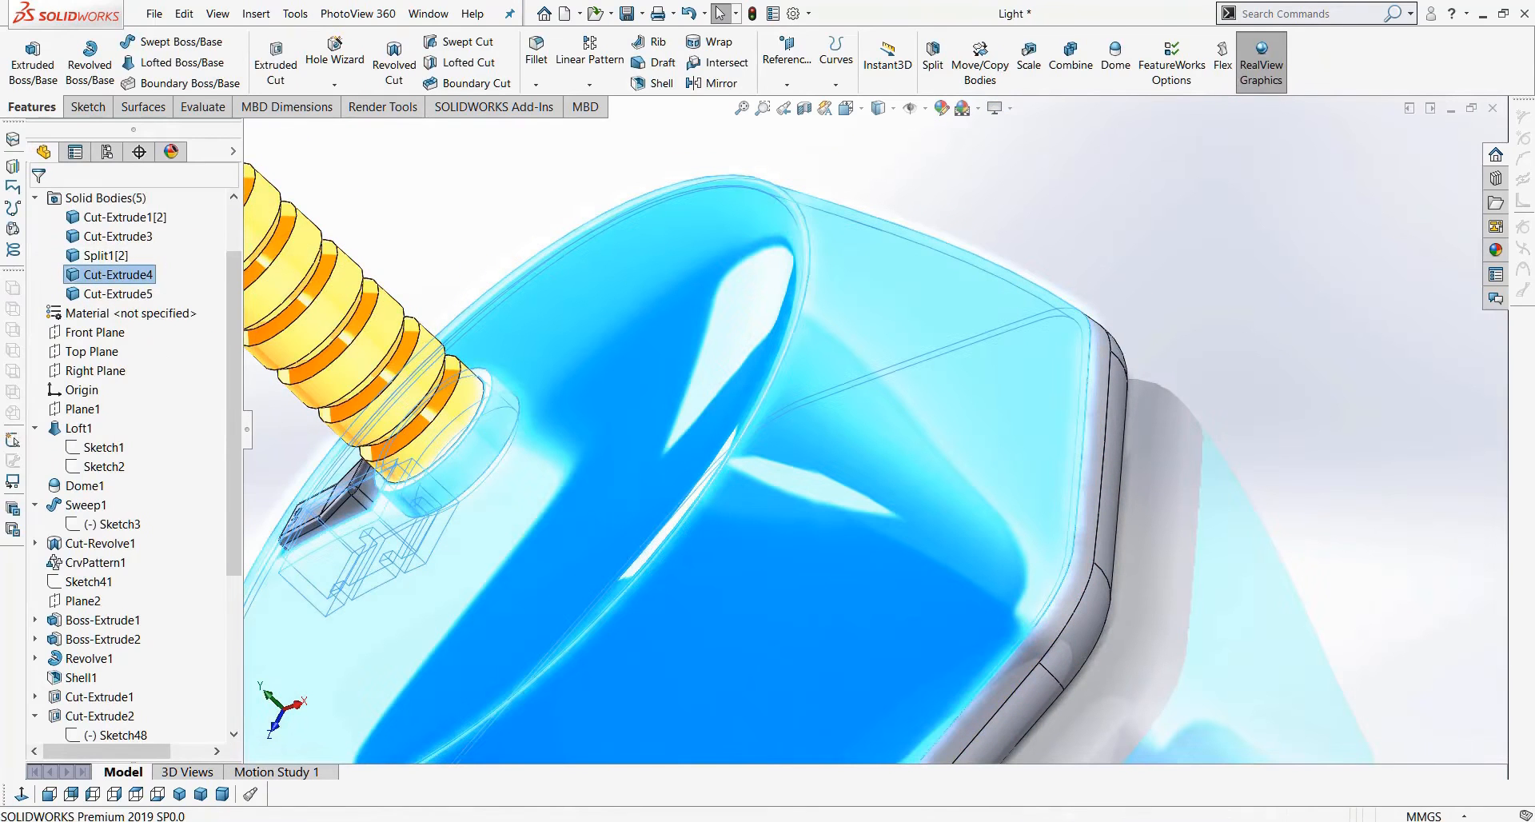
right_click(1115, 343)
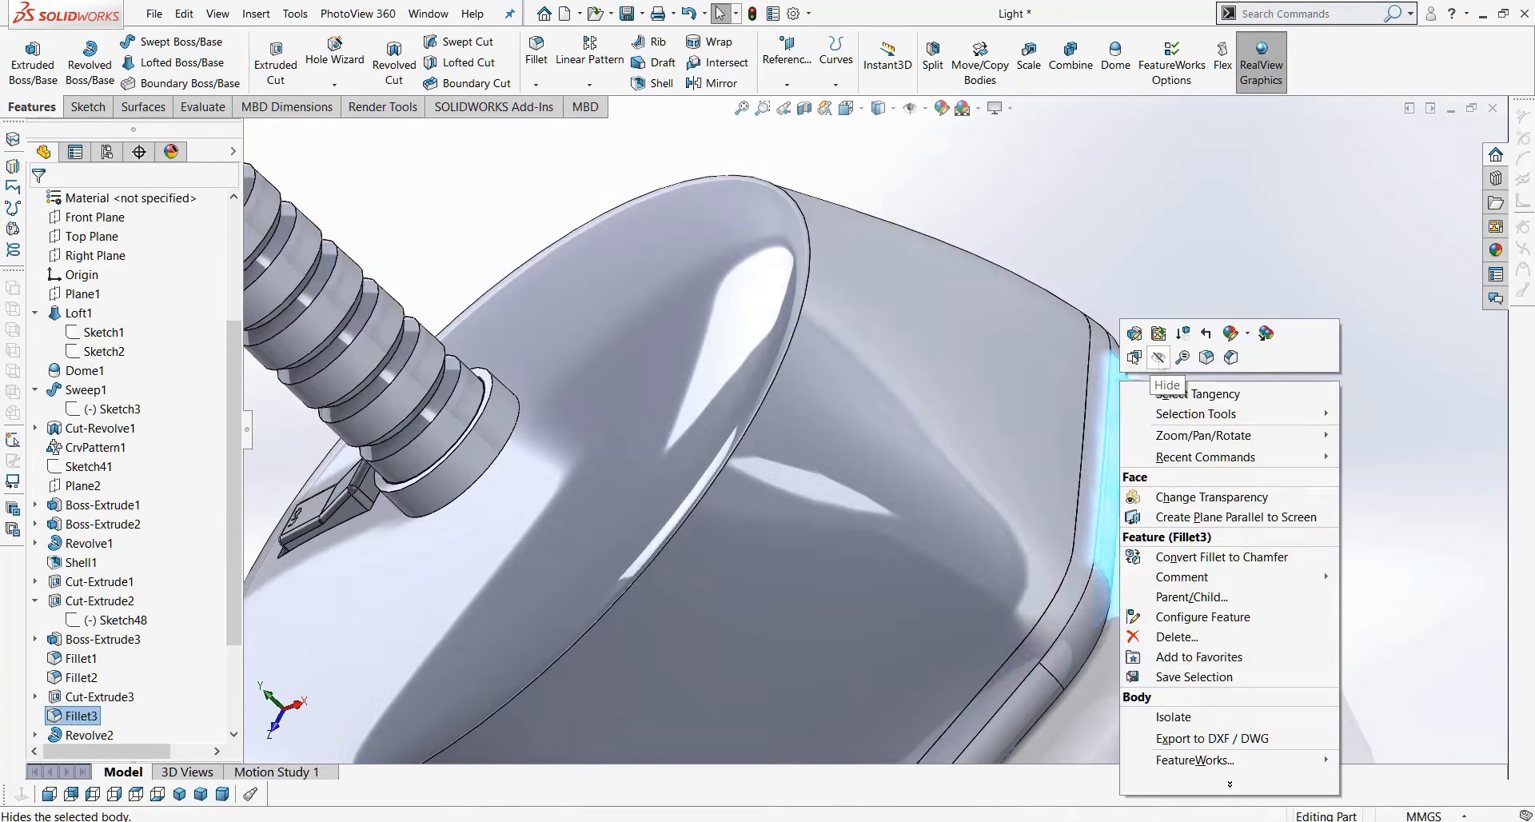
left_click(1158, 357)
Start a sketch on the main base's underside rim face and convert the outline sketch of the bottom section's rim cut into it.
middle_click_drag(1083, 359, 1051, 231)
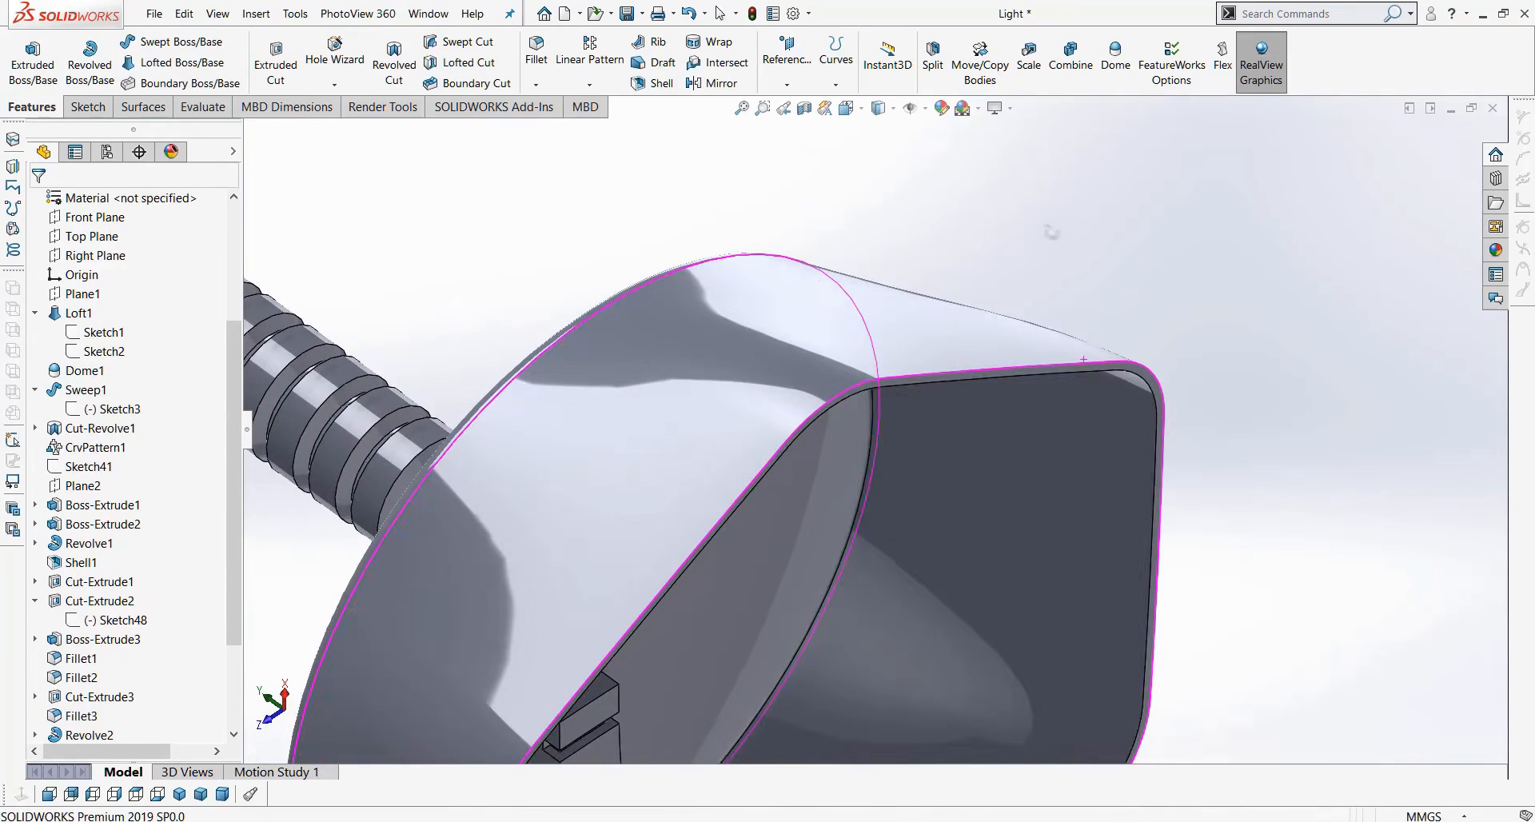
scroll(1032, 392, "down", 3)
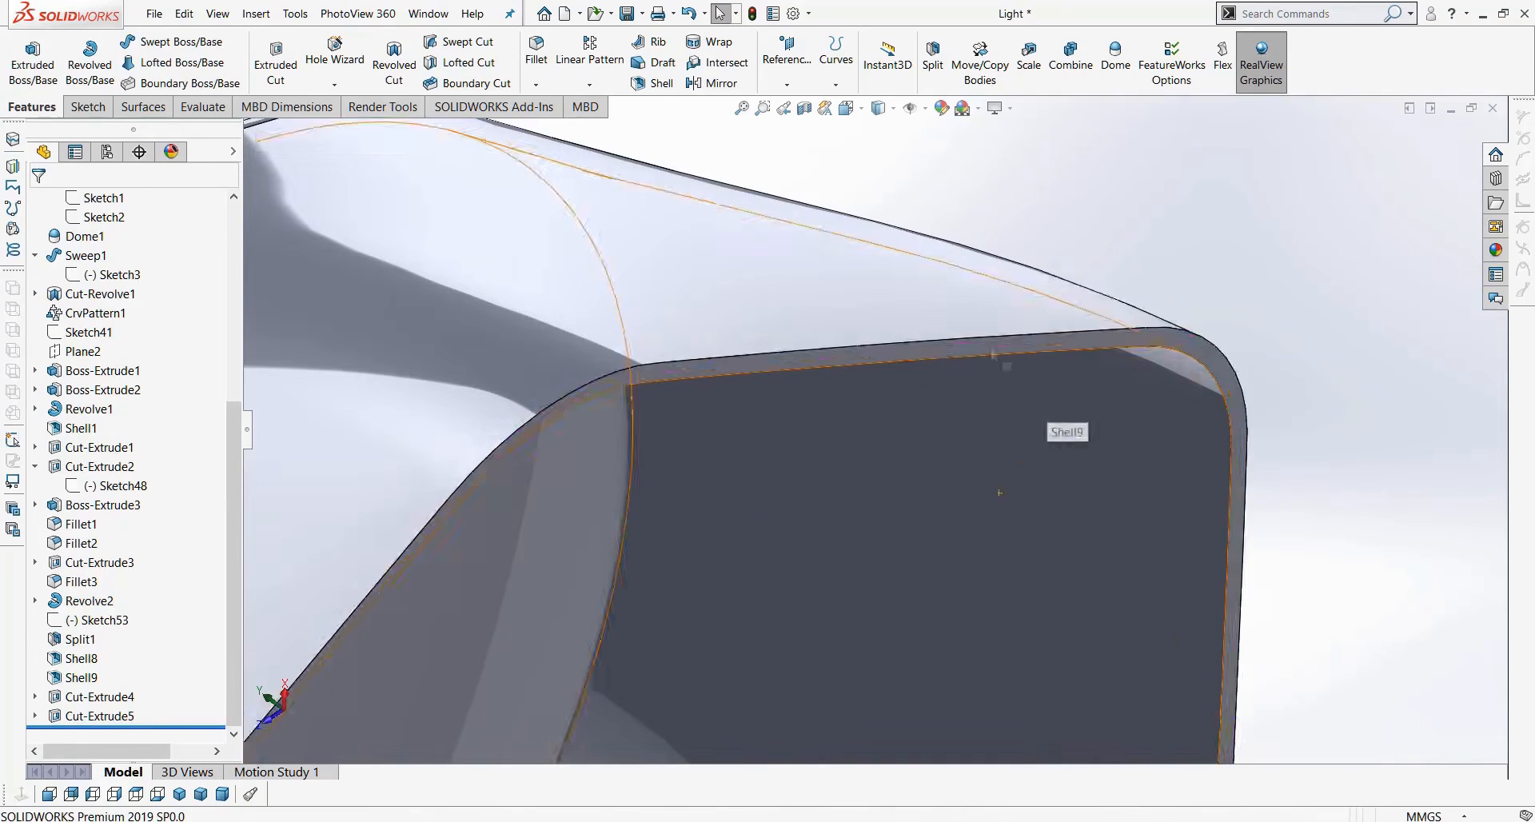
left_click(990, 347)
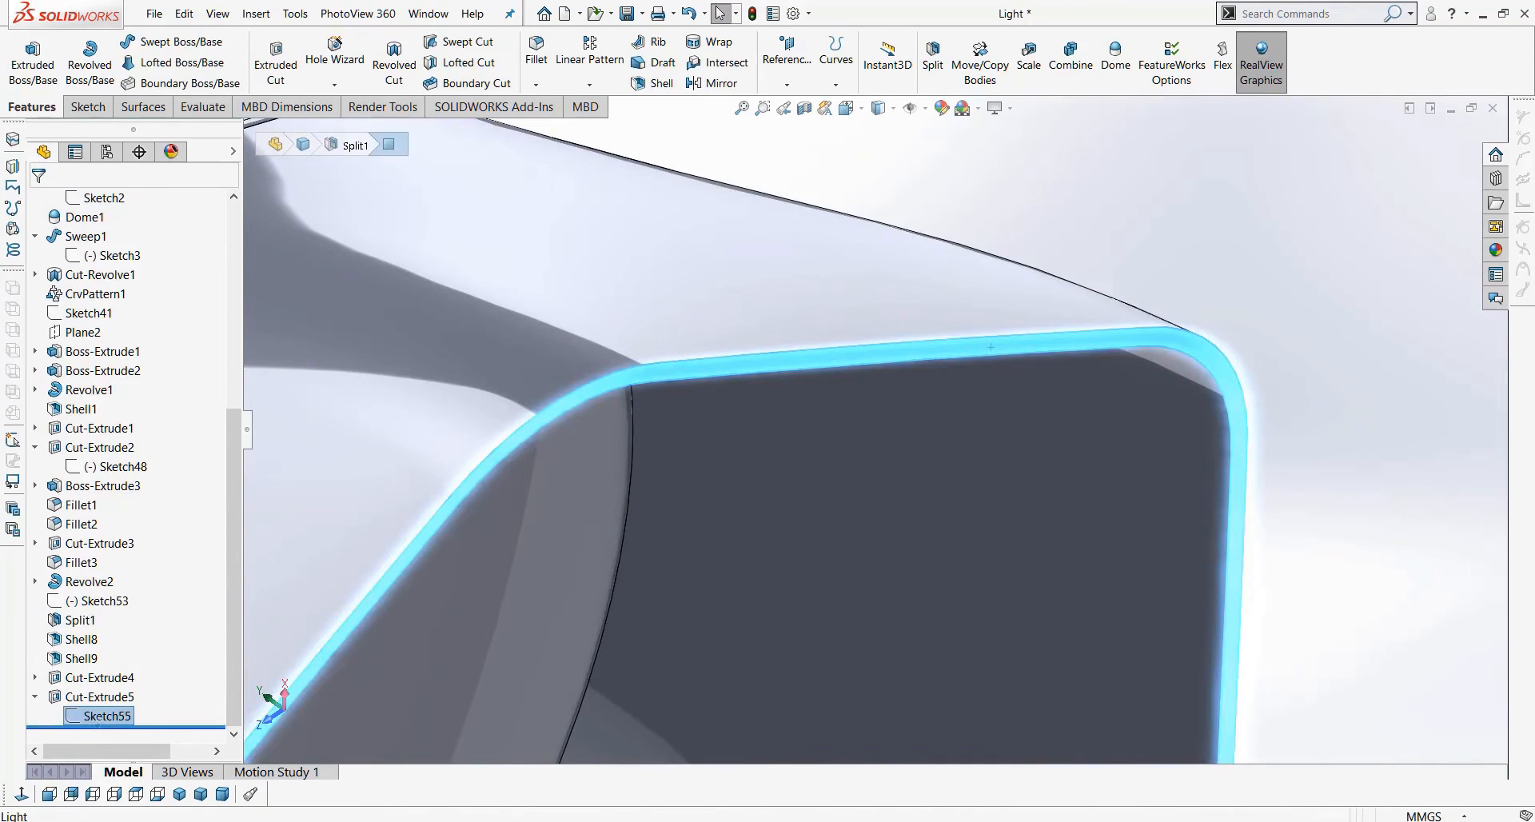
left_click(106, 715)
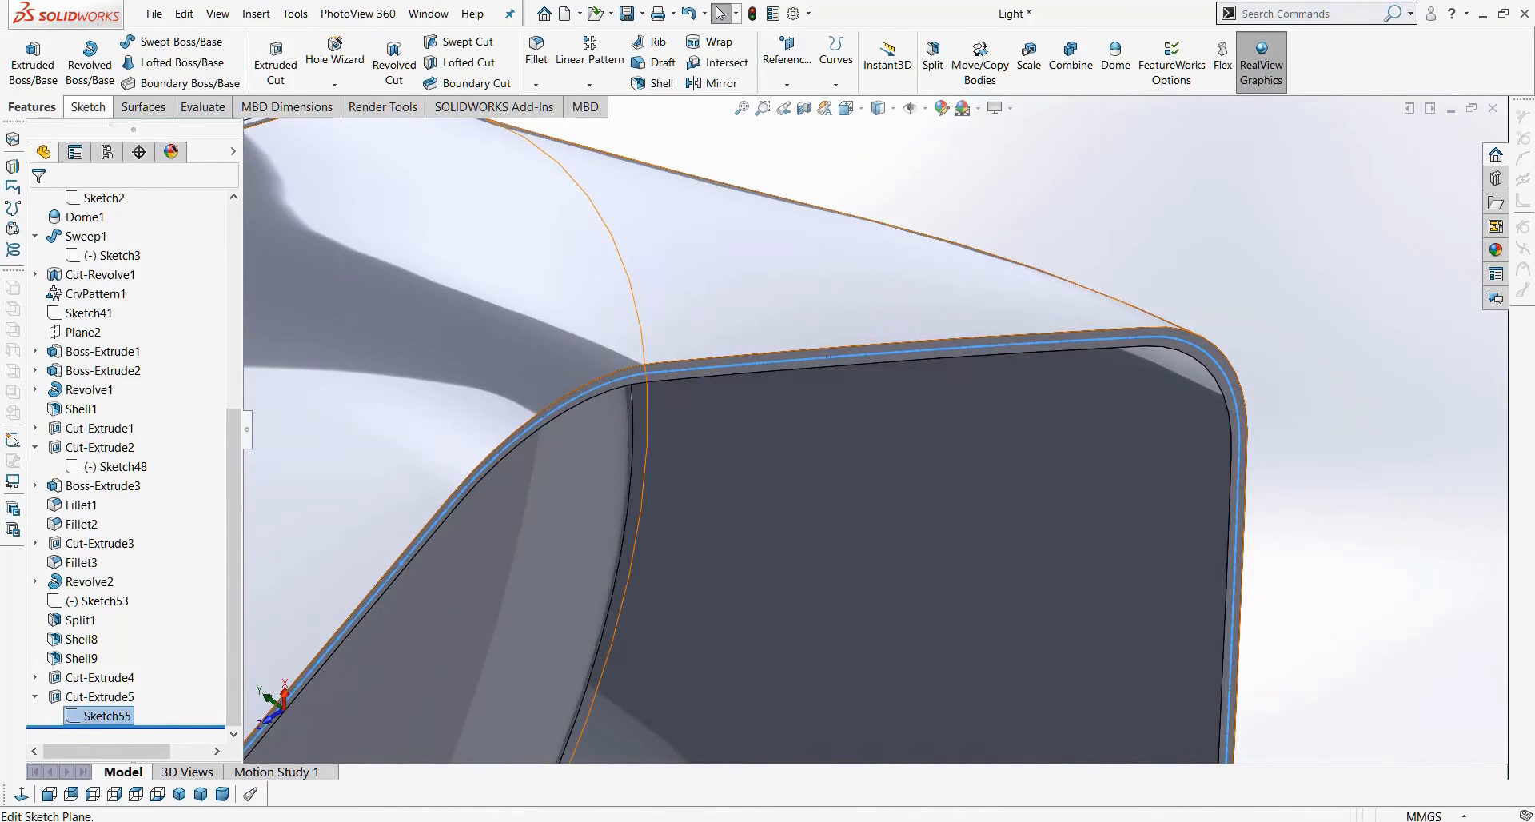
left_click(814, 358)
left_click(24, 51)
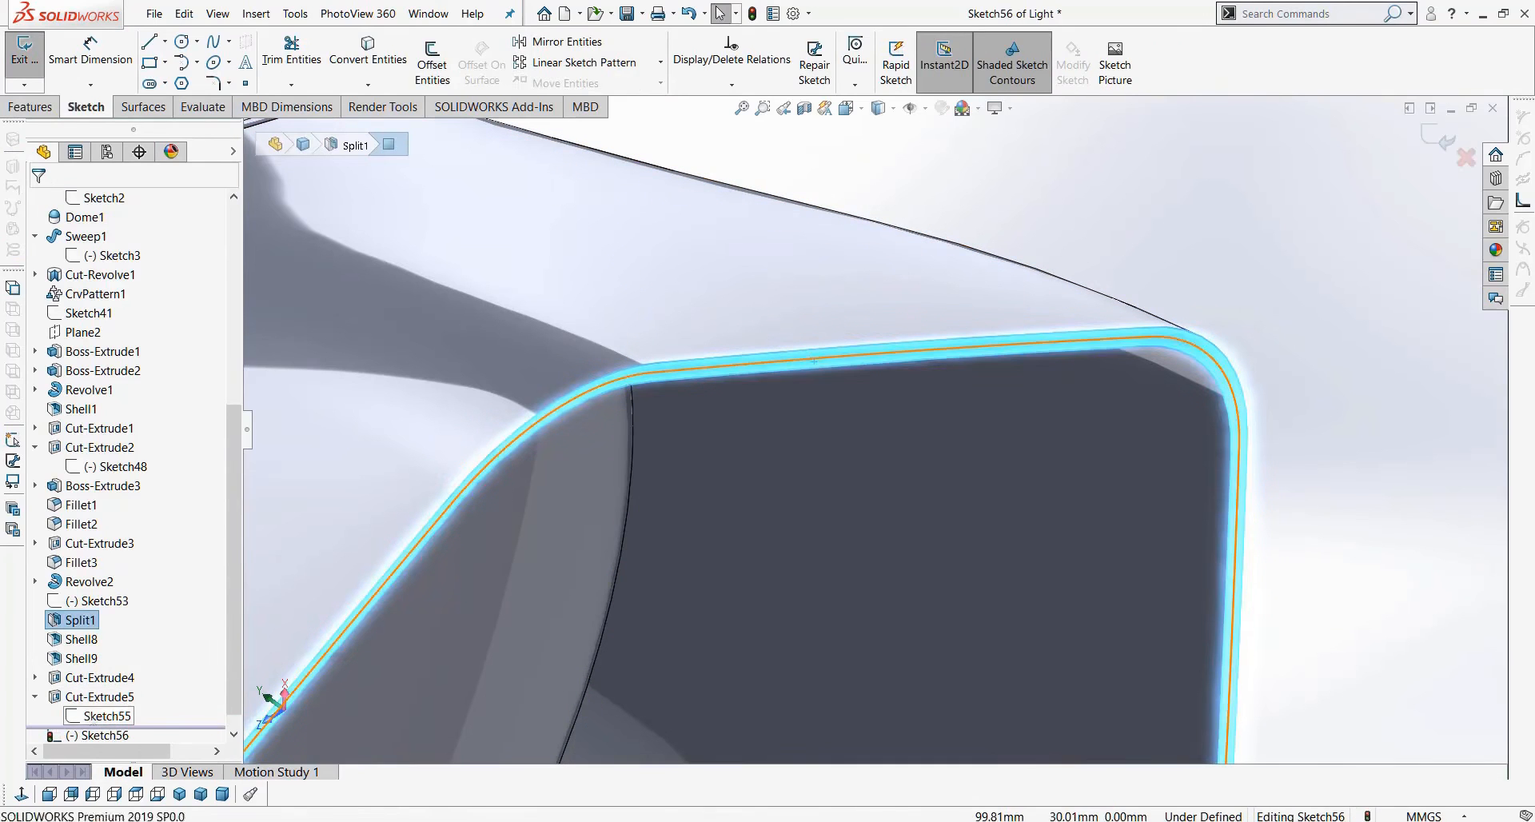
left_click(106, 715)
left_click(368, 55)
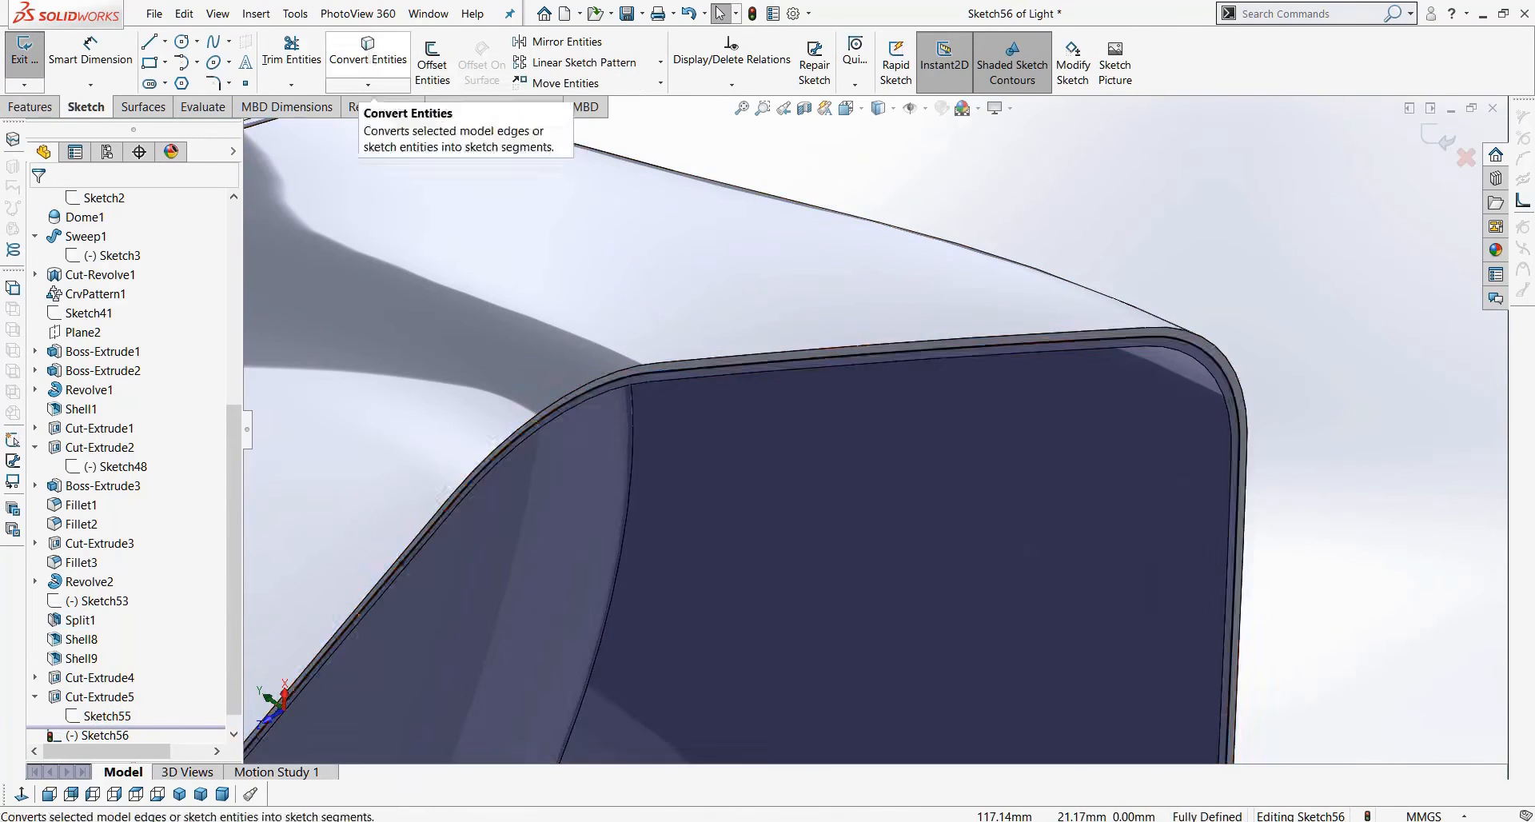
Convert the inner edge of the main base's underside rim into the sketch.
mouse_move(576, 264)
middle_mouse_down()
mouse_move(655, 318)
mouse_move(650, 302)
middle_mouse_up()
left_click(652, 392)
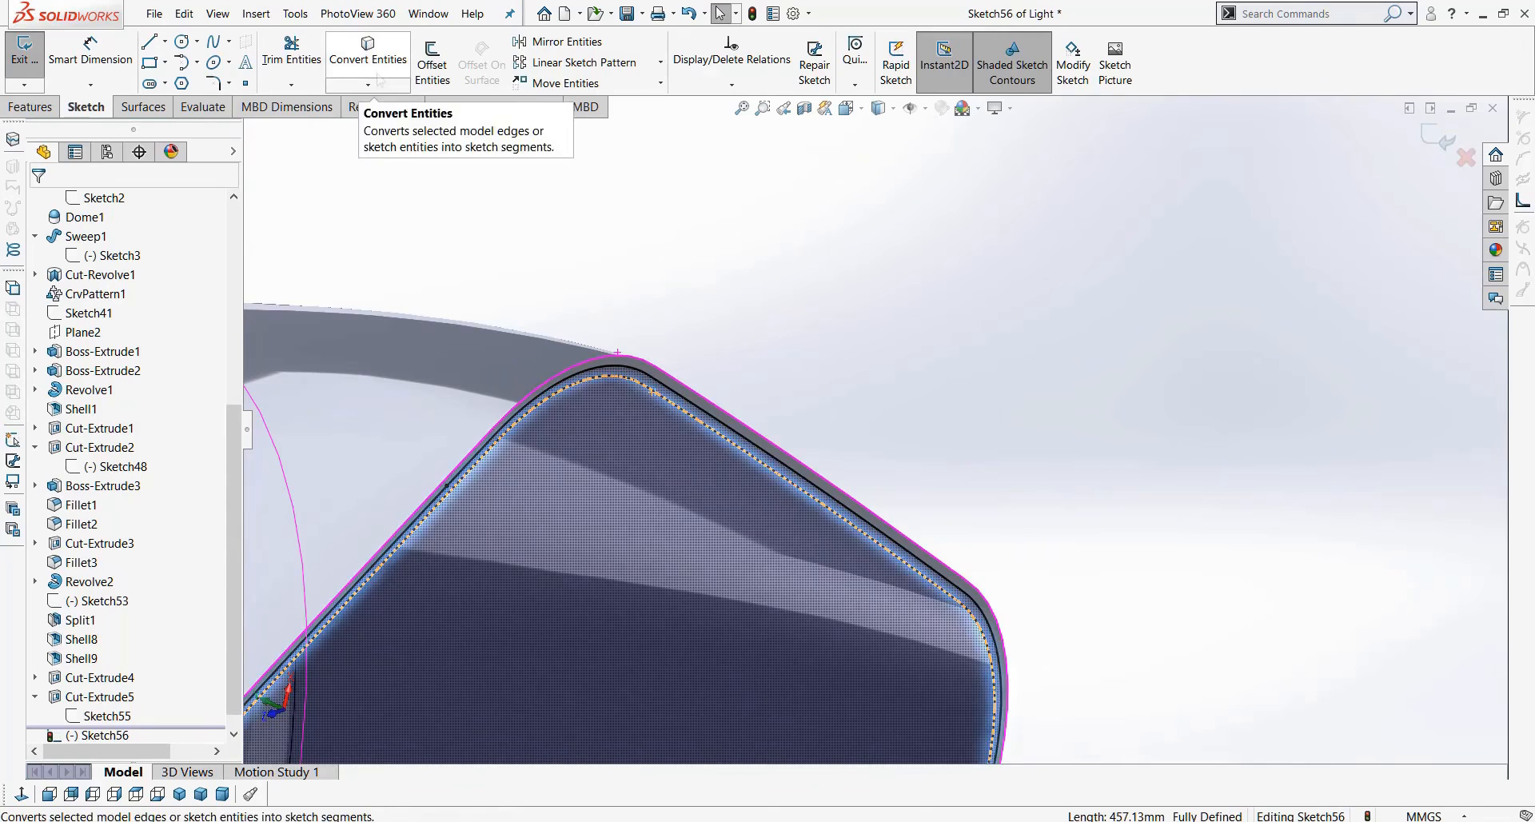
left_click(368, 50)
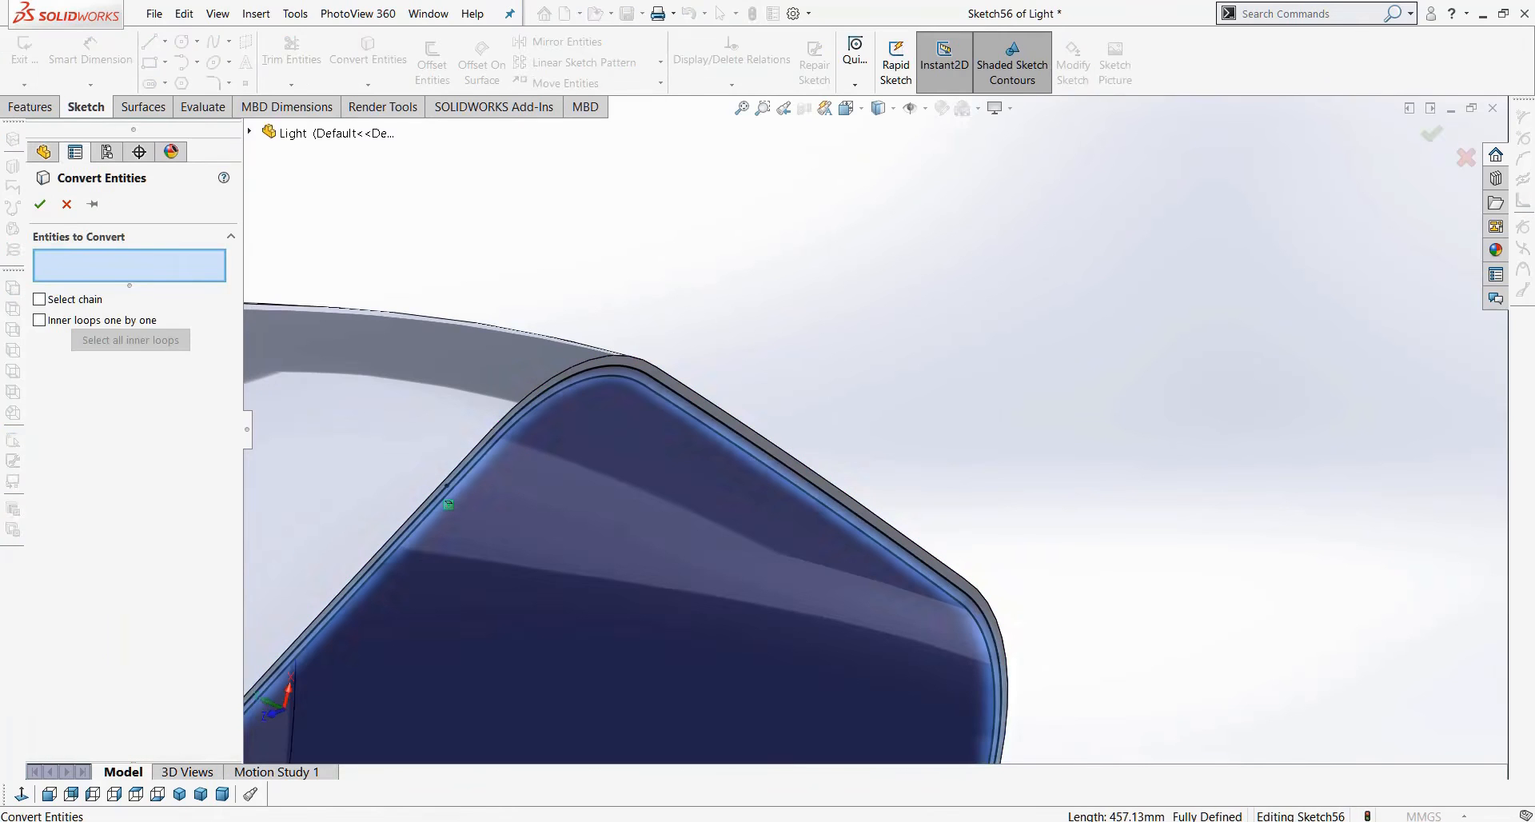
left_click(39, 203)
Extrude the ring between the two outlines 1 mm as a lip, merged only with the main base body.
left_click(30, 106)
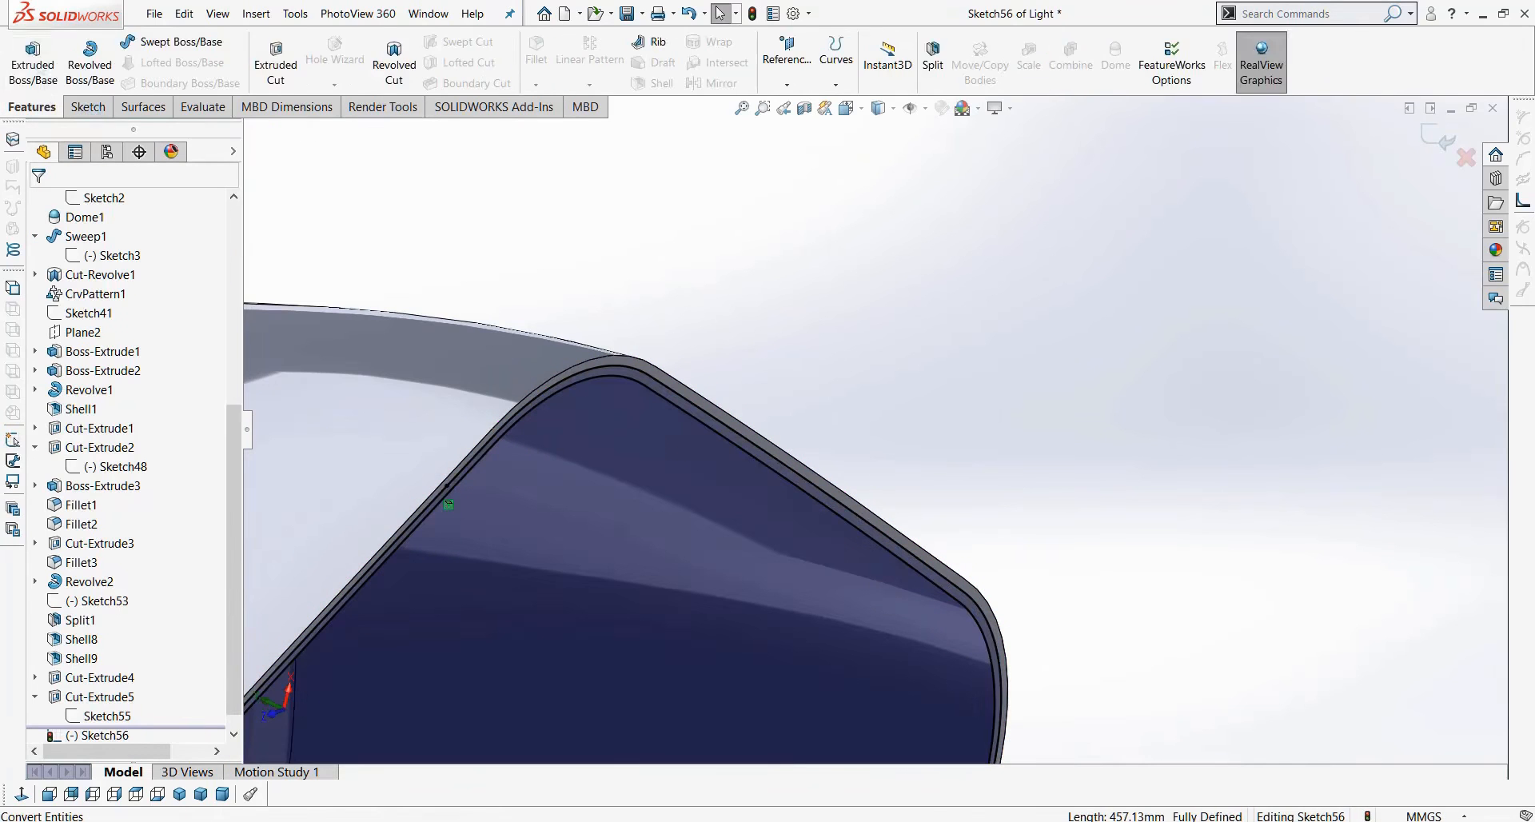
left_click(32, 60)
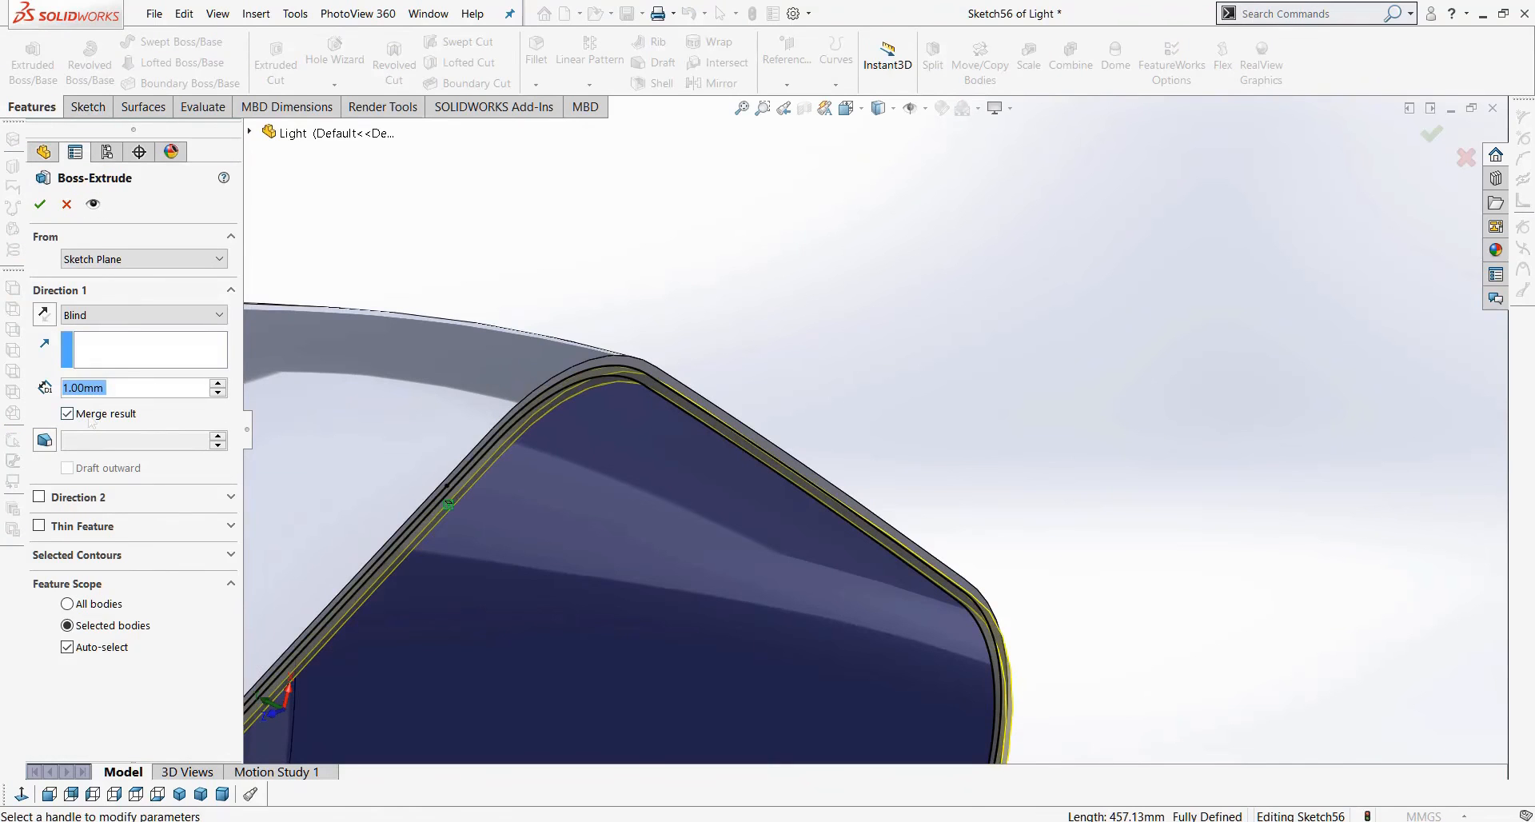
left_click(88, 414)
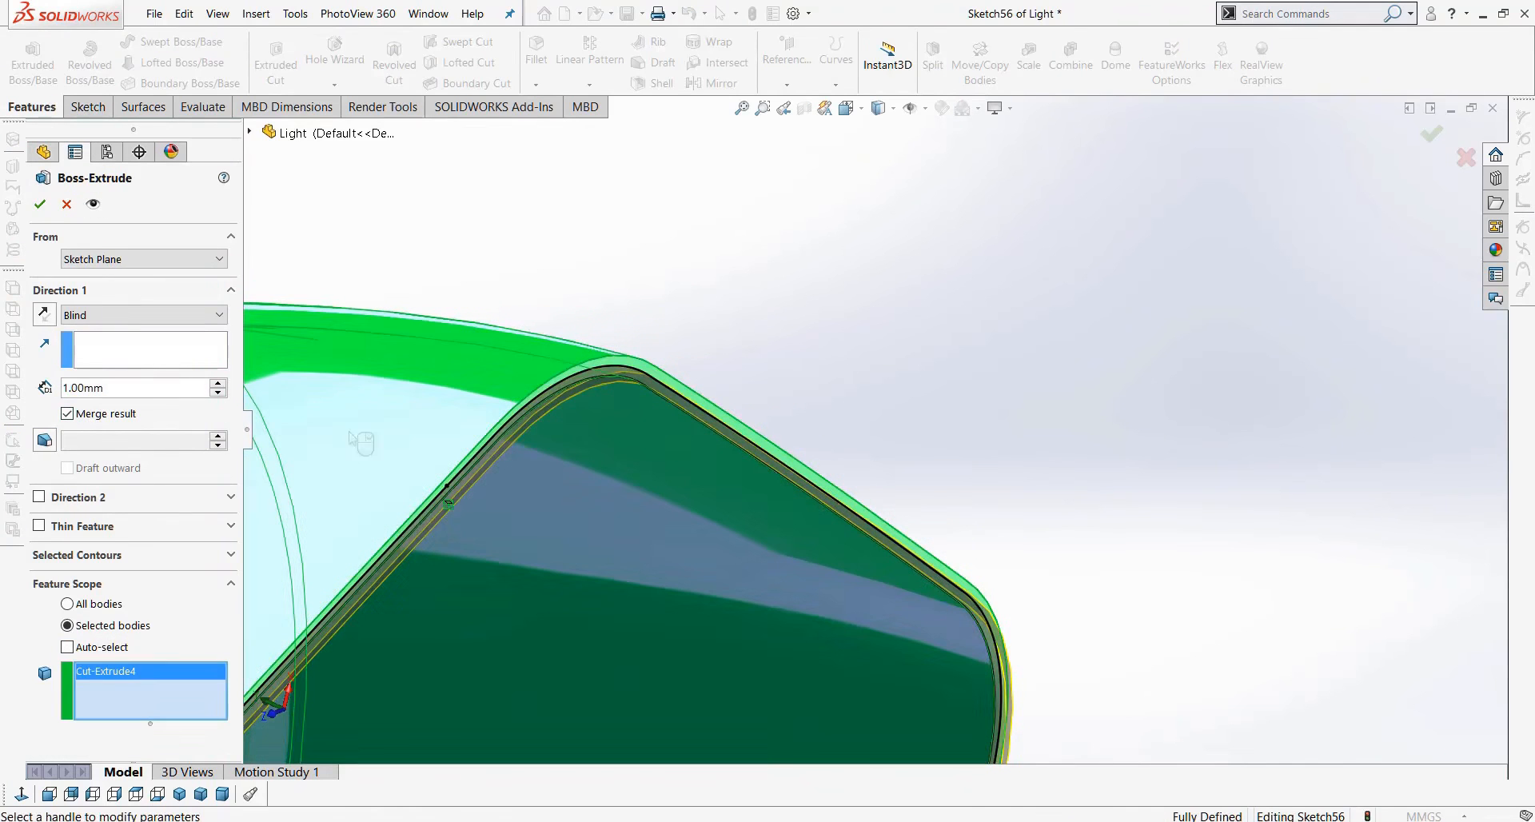
left_click(39, 203)
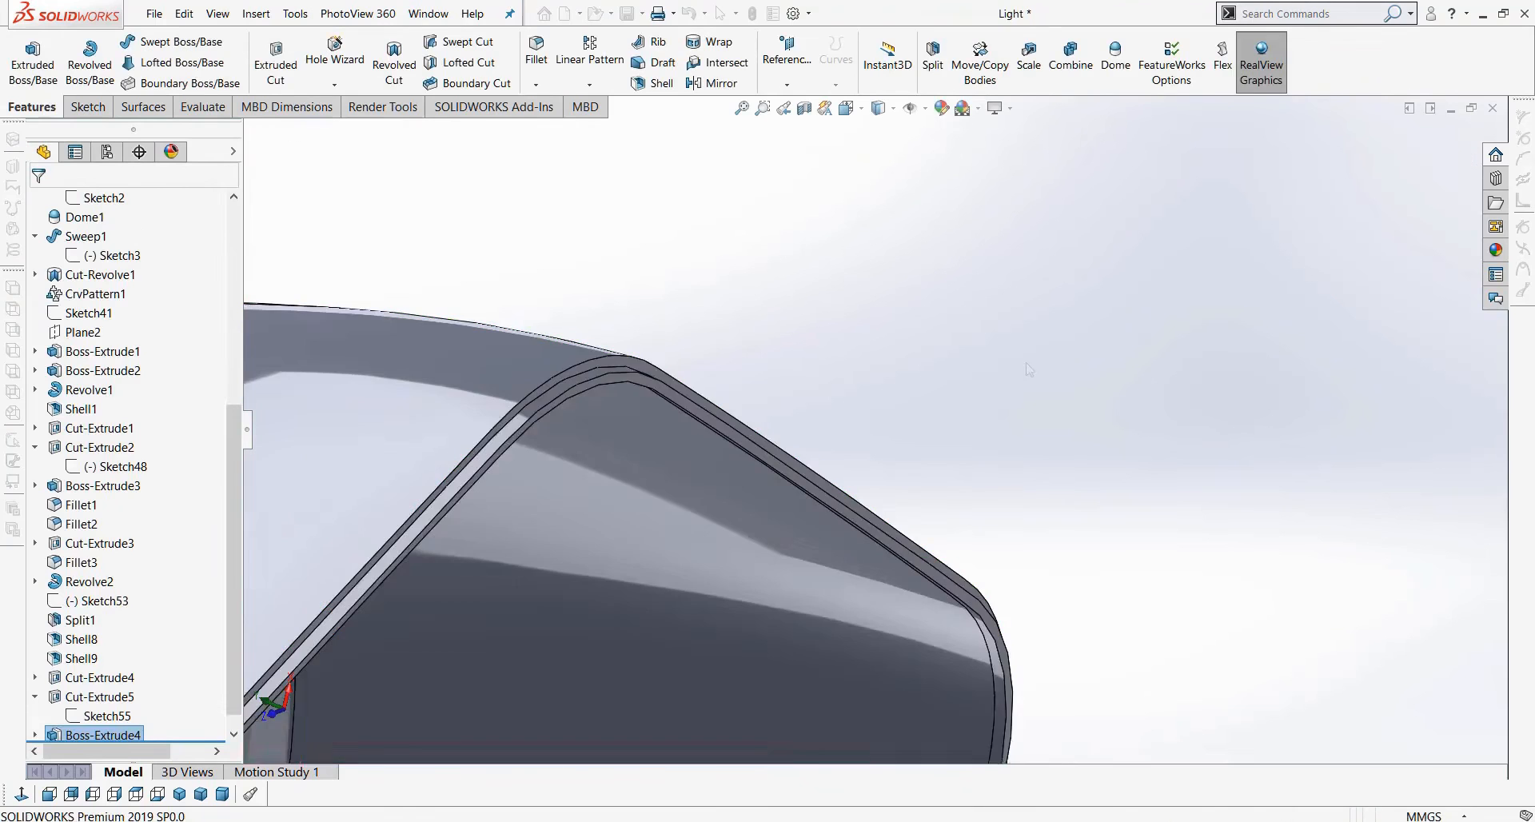
Show the base's bottom section again beneath the lipped main base.
middle_click_drag(982, 396, 966, 628)
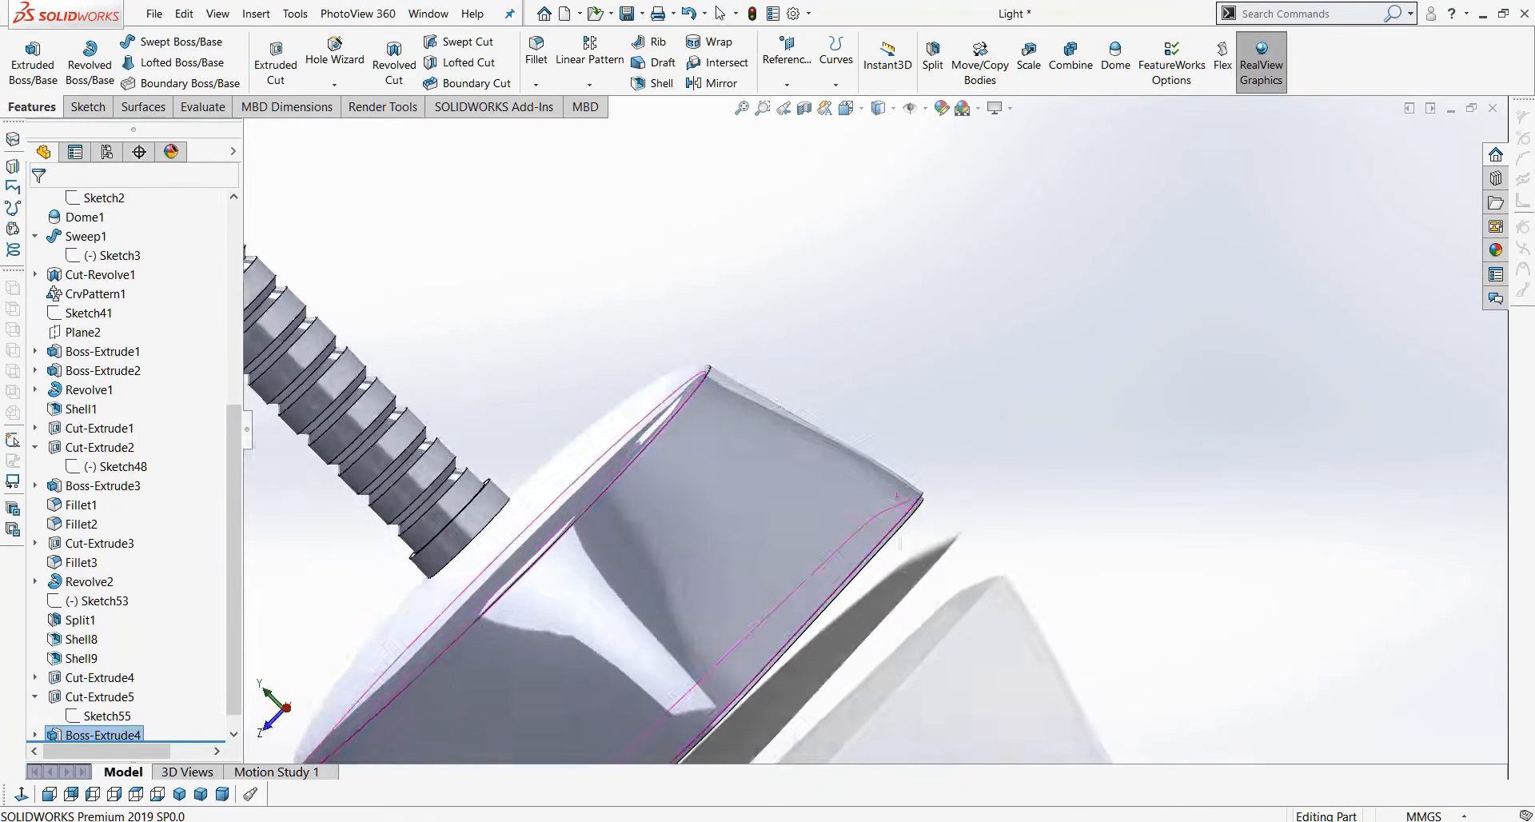
scroll(887, 461, "down", 6)
scroll(120, 360, "up", 6)
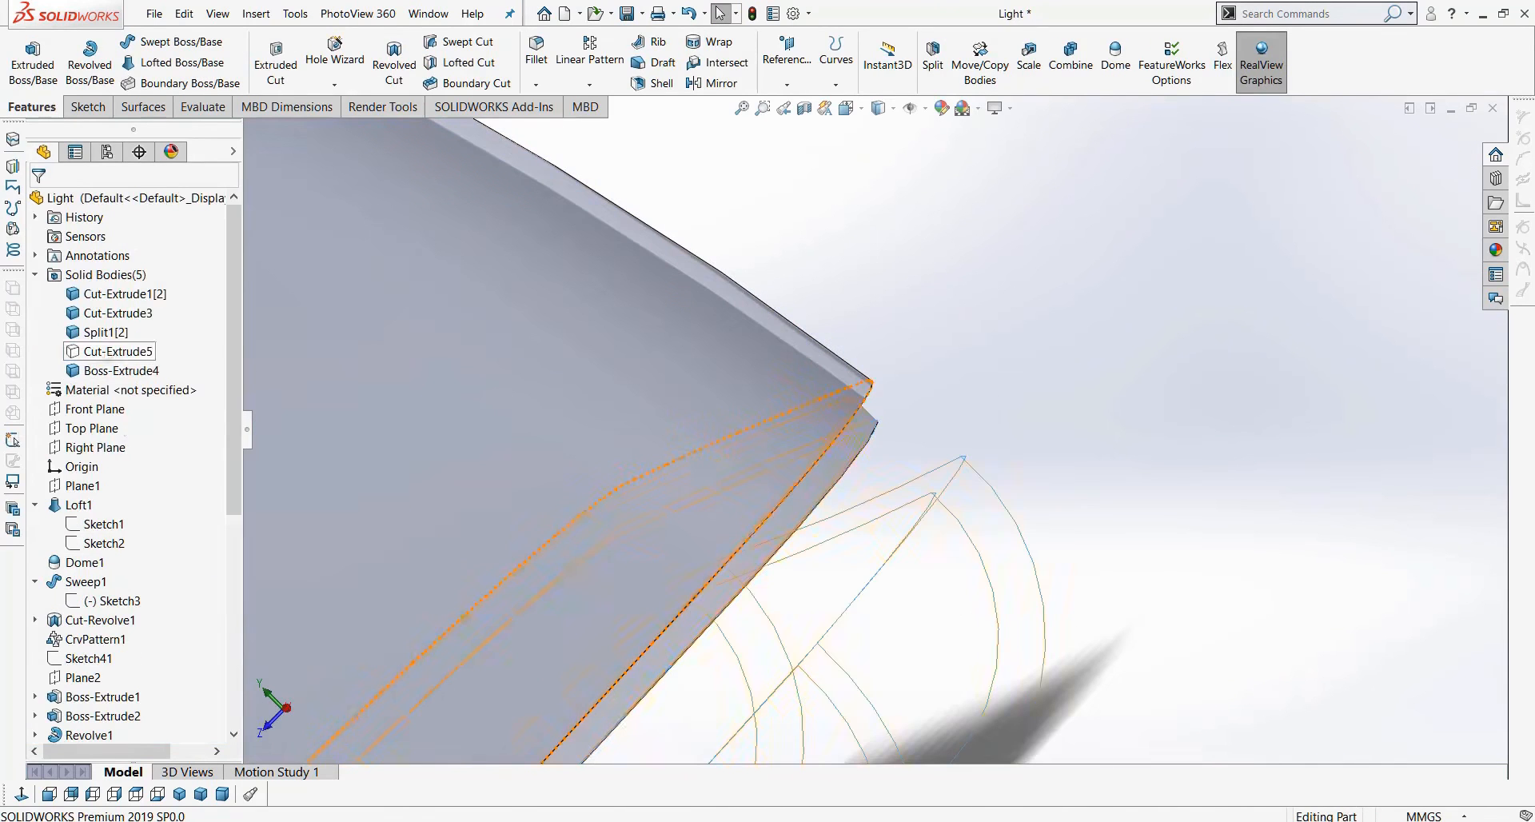
right_click(104, 349)
left_click(119, 325)
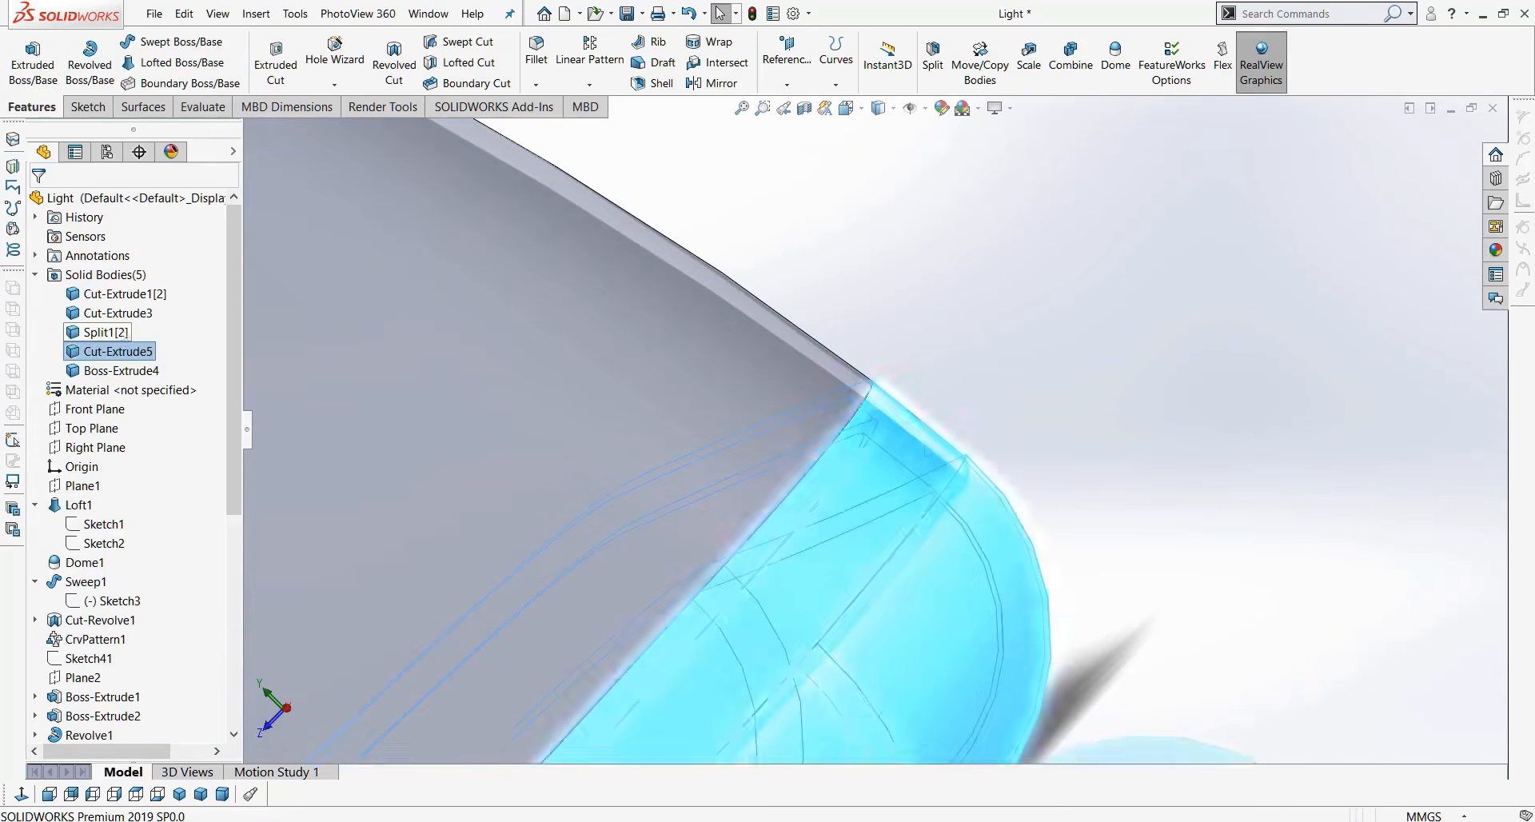
left_click(1094, 365)
Check the joint between the main base and bottom section in an unshaded display, and restore the shaded display with edges.
scroll(875, 430, "up", 4)
left_click(880, 108)
left_click(878, 207)
scroll(899, 428, "down", 4)
middle_click_drag(907, 454, 889, 376)
left_click(879, 108)
left_click(888, 133)
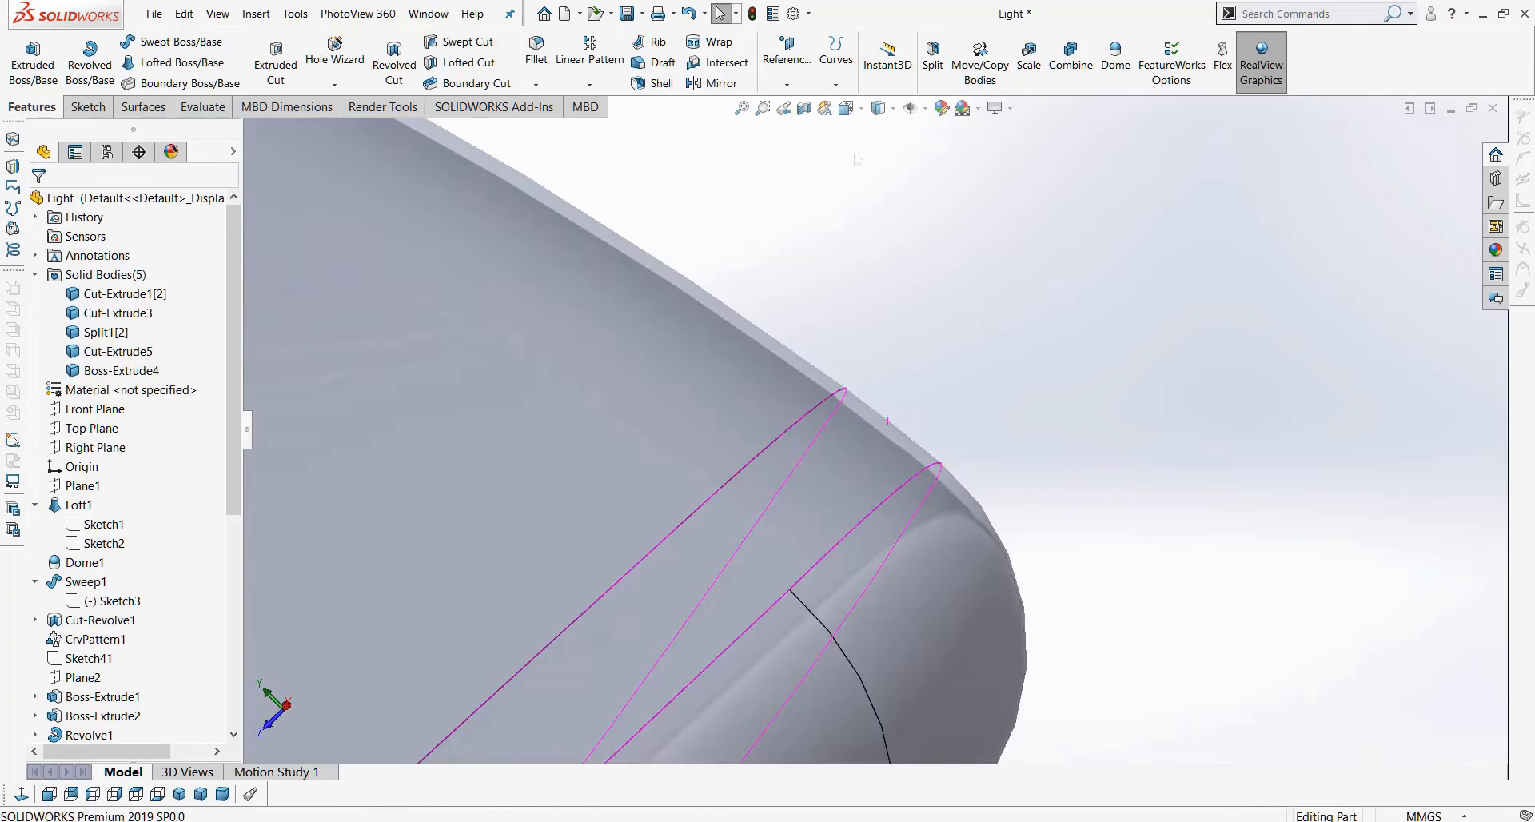
Apply a section view through the lamp along the Front Plane.
scroll(854, 160, "up", 8)
left_click(803, 108)
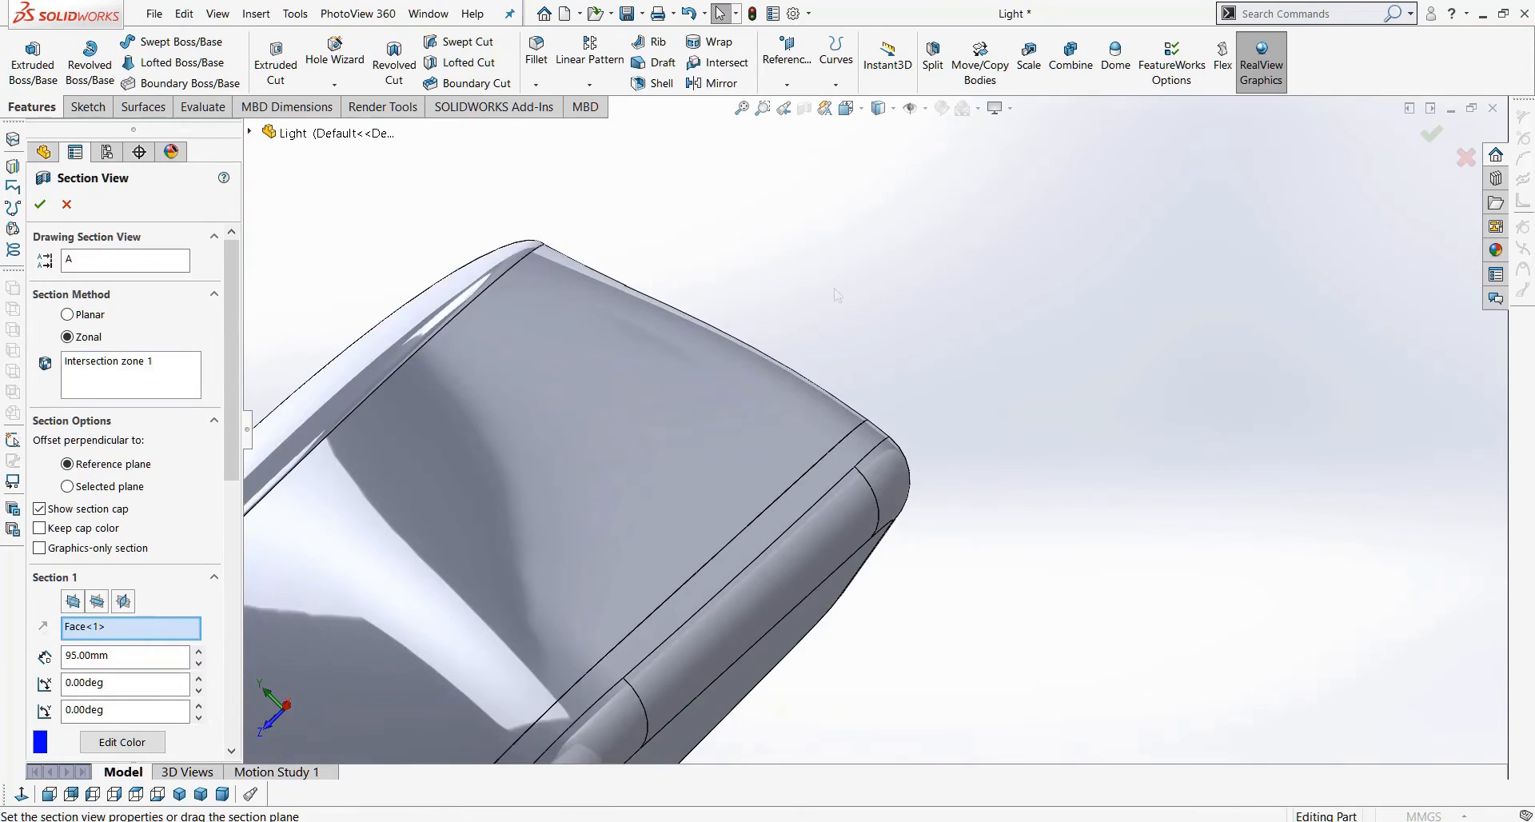
left_click(248, 131)
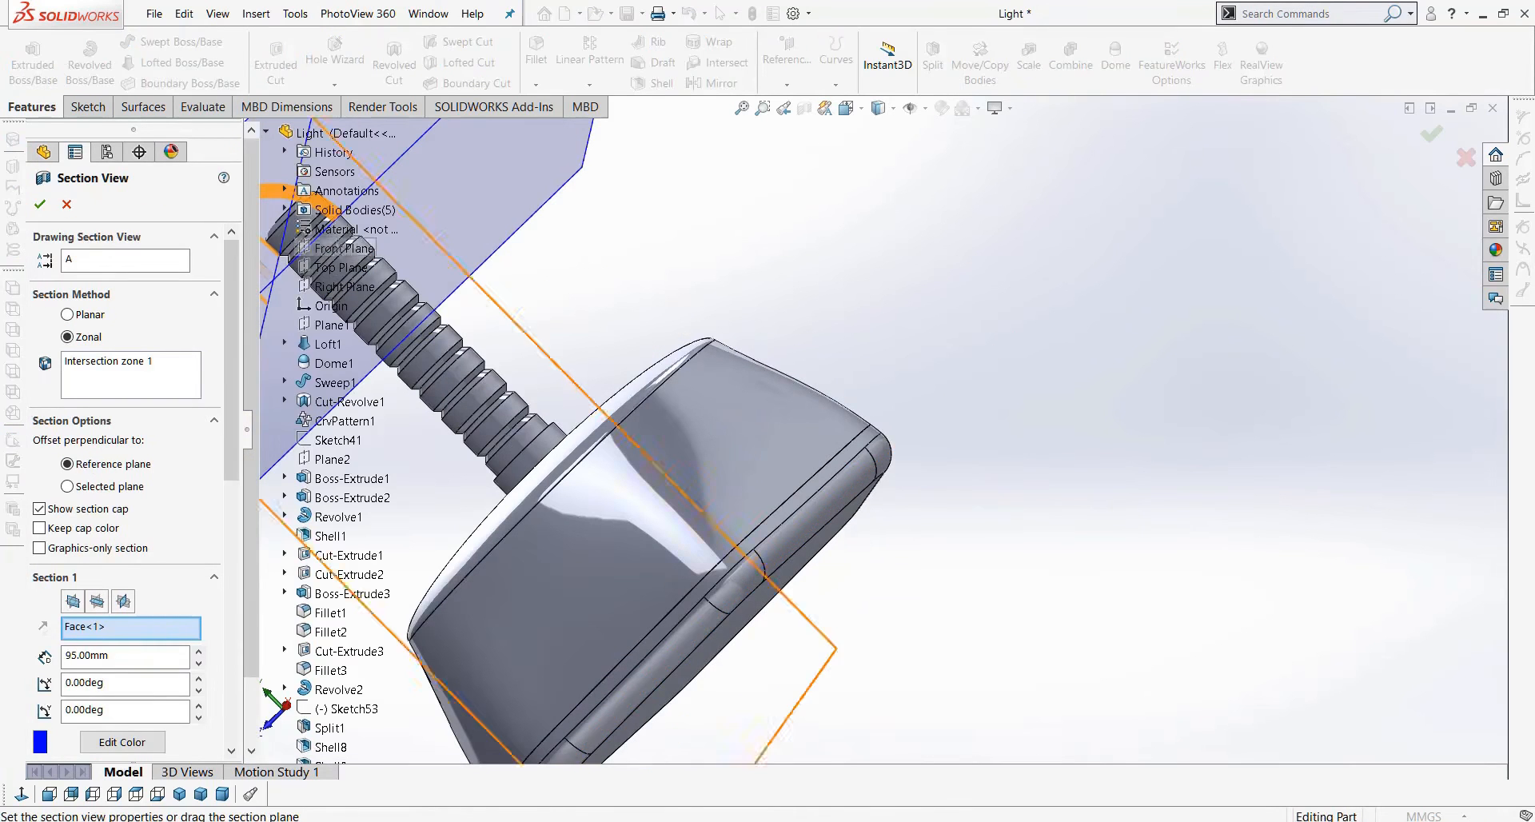
left_click(344, 247)
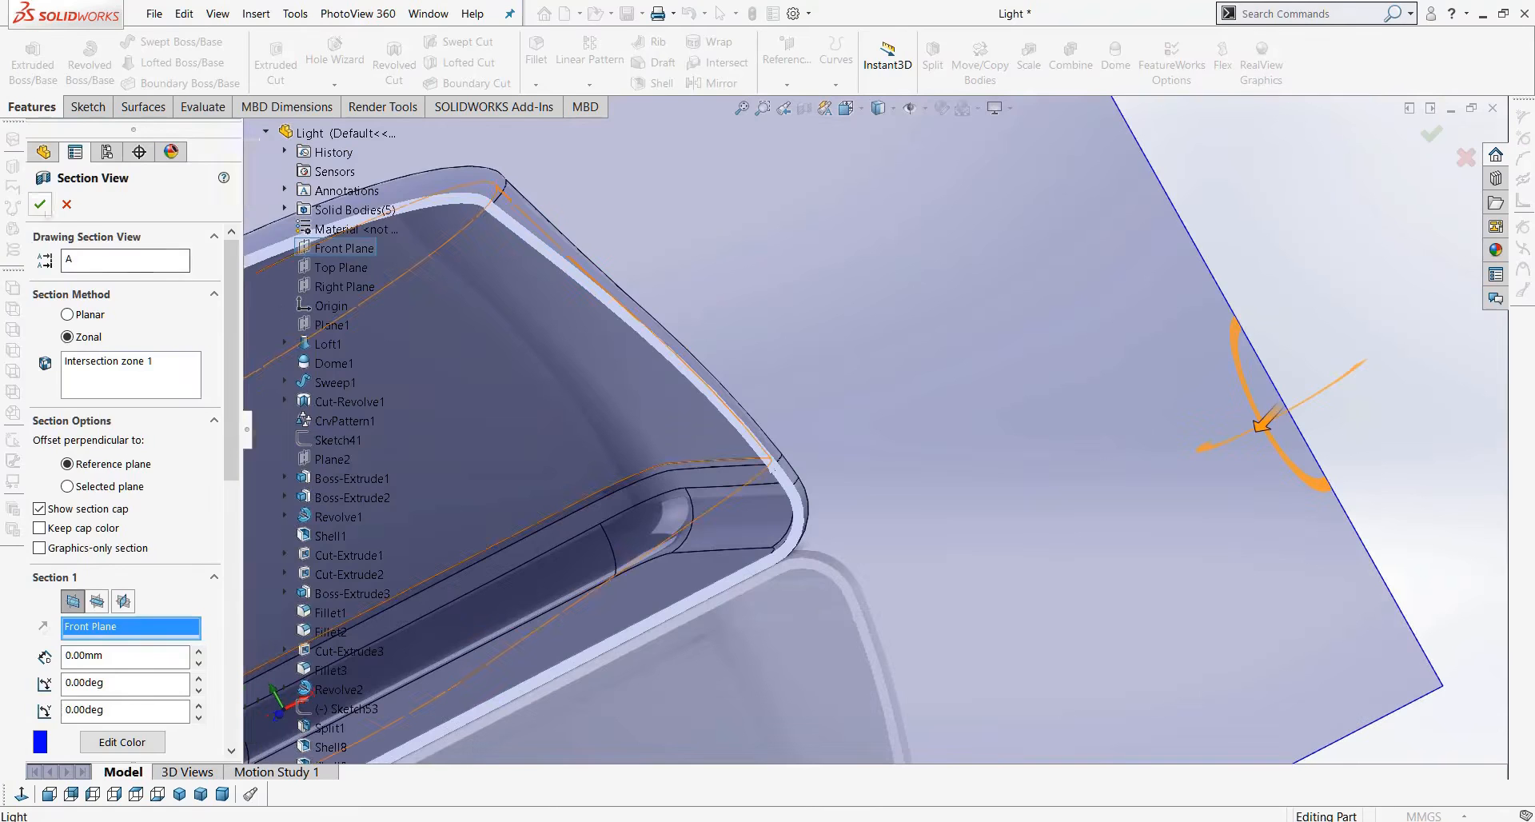
left_click(39, 203)
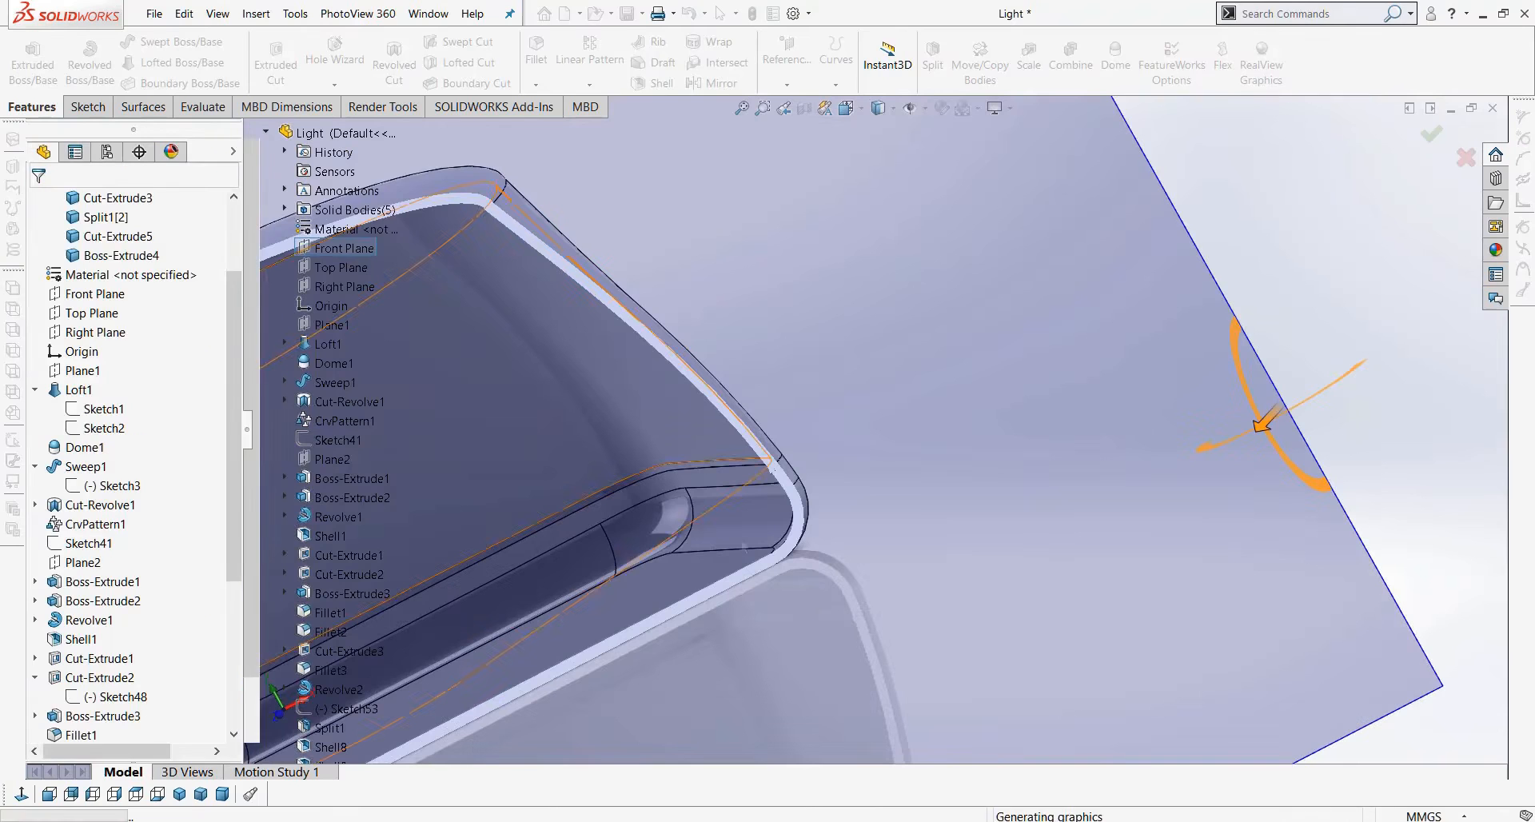
Examine how the lip and the rim cut interlock in the sectioned base wall, and turn off the section view.
middle_click_drag(810, 529, 916, 262)
scroll(916, 262, "down", 3)
scroll(807, 342, "down", 6)
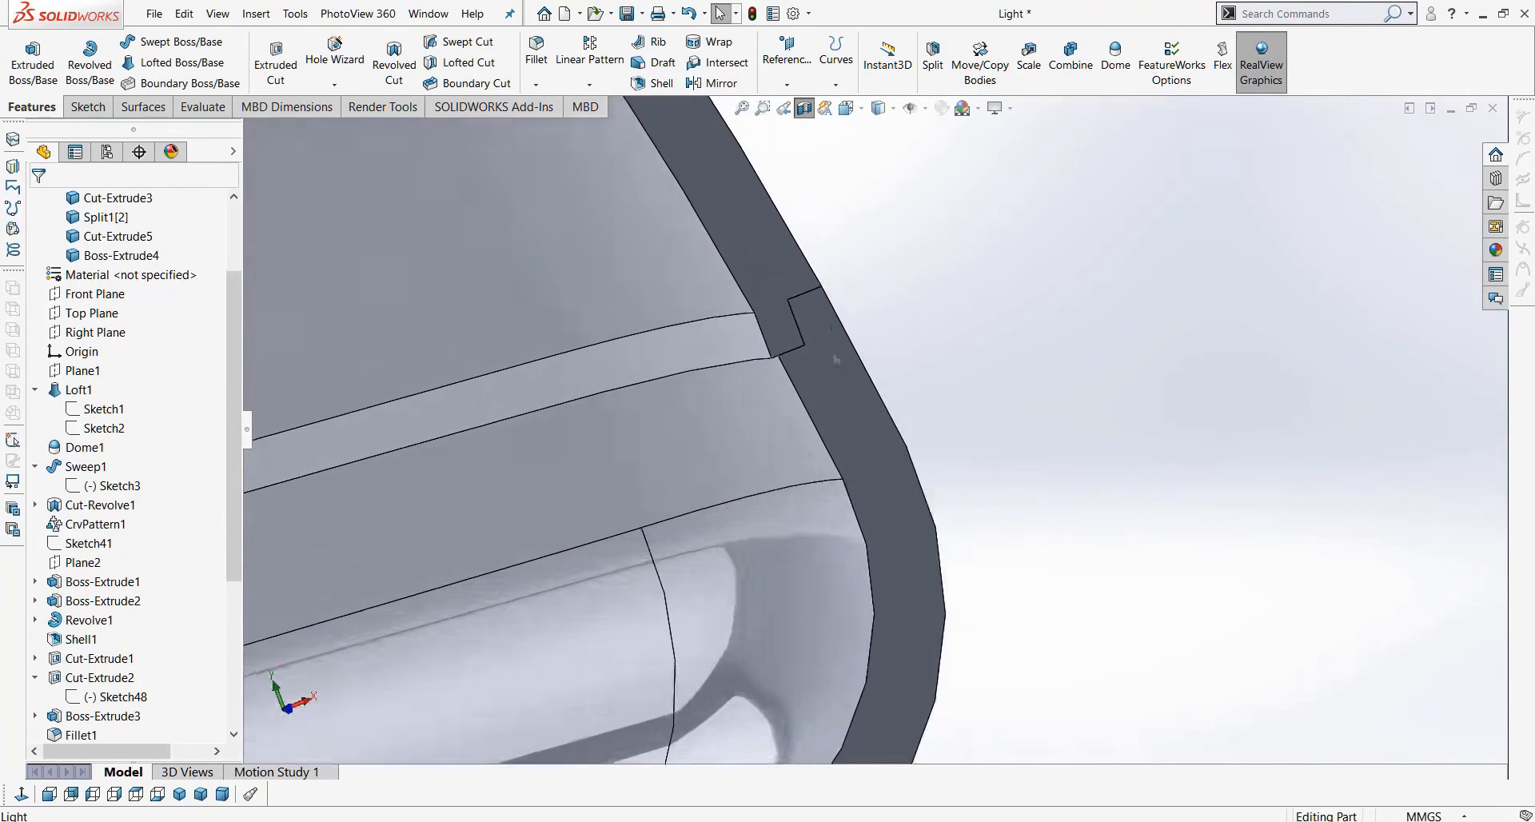
scroll(832, 415, "up", 2)
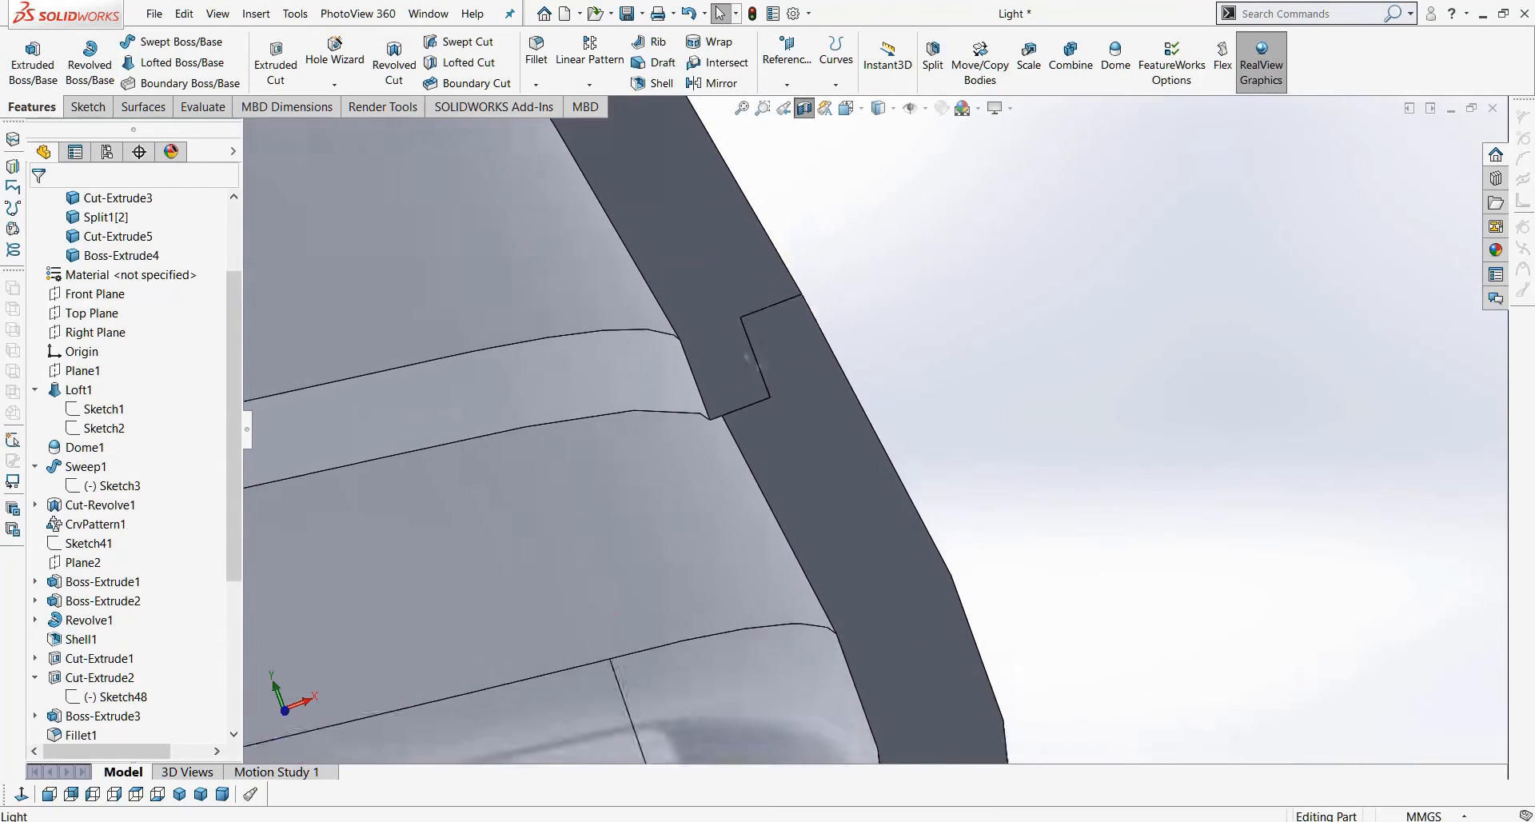
scroll(607, 279, "down", 2)
scroll(817, 417, "up", 5)
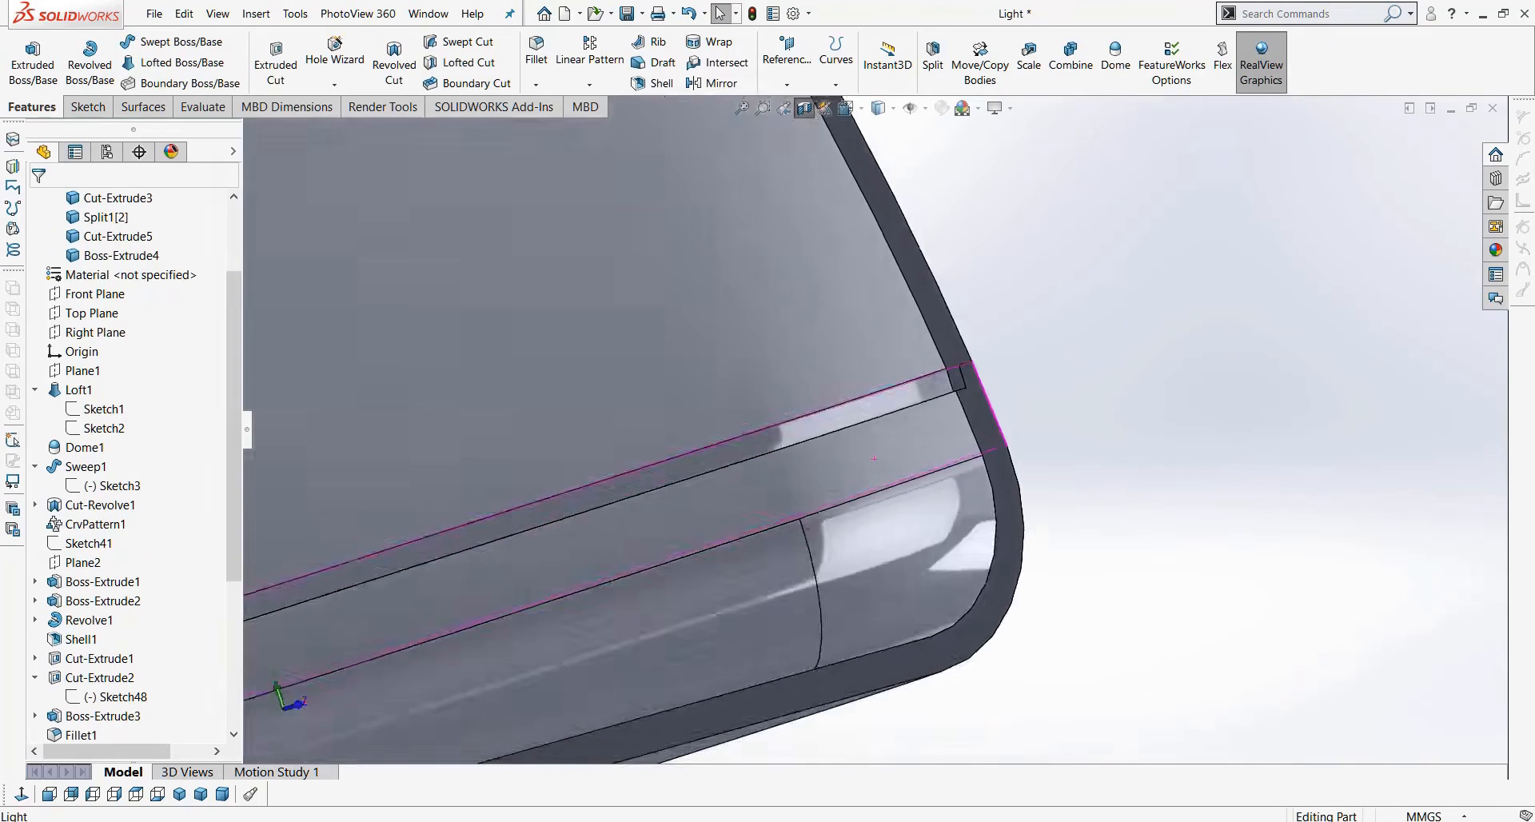
middle_click_drag(873, 458, 714, 447)
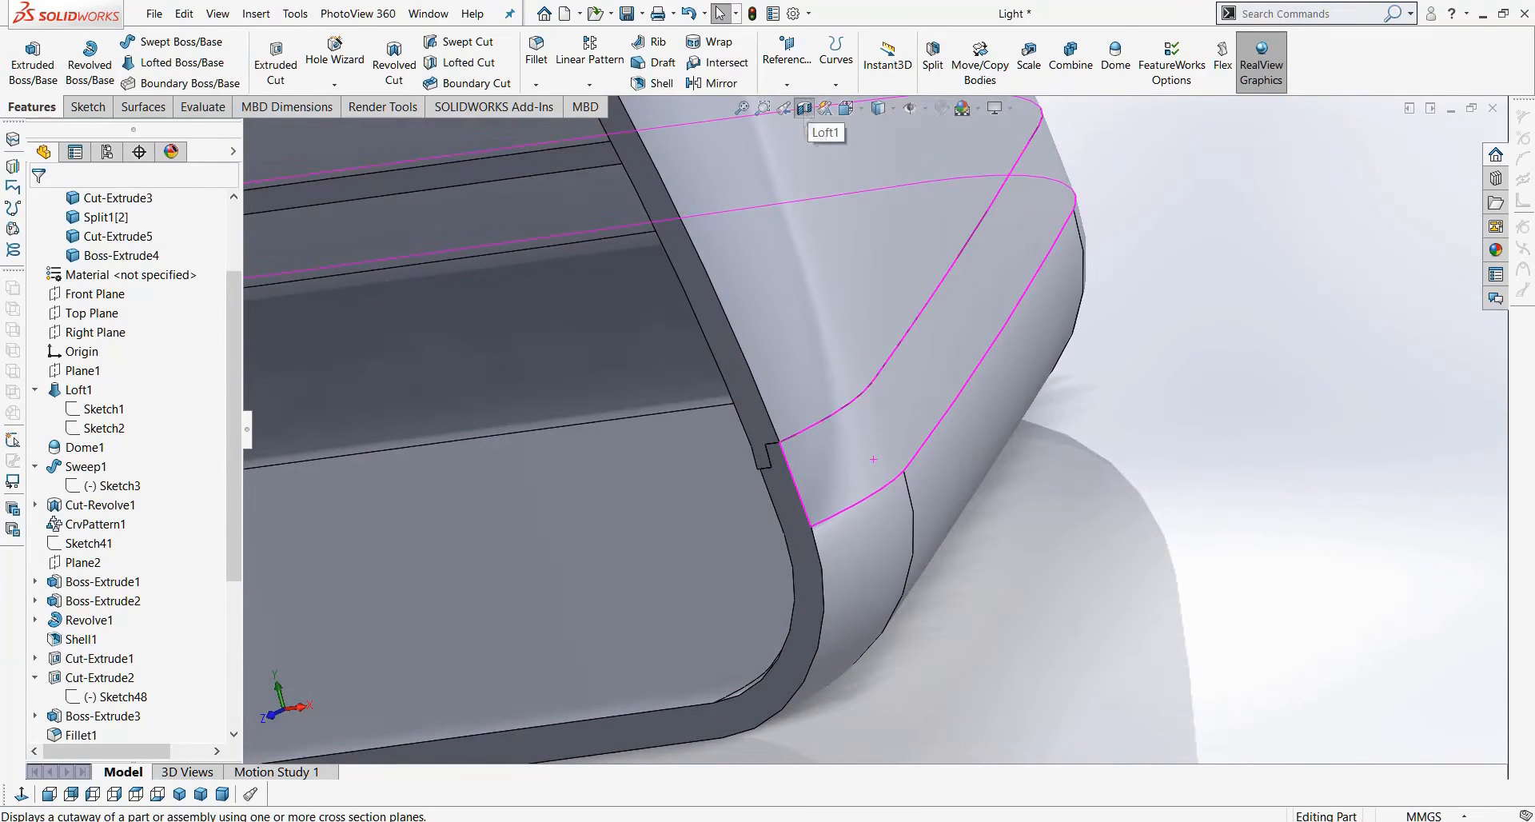
left_click(804, 108)
Look over the whole lamp from base to lampshade and set the isometric view.
scroll(871, 406, "up", 9)
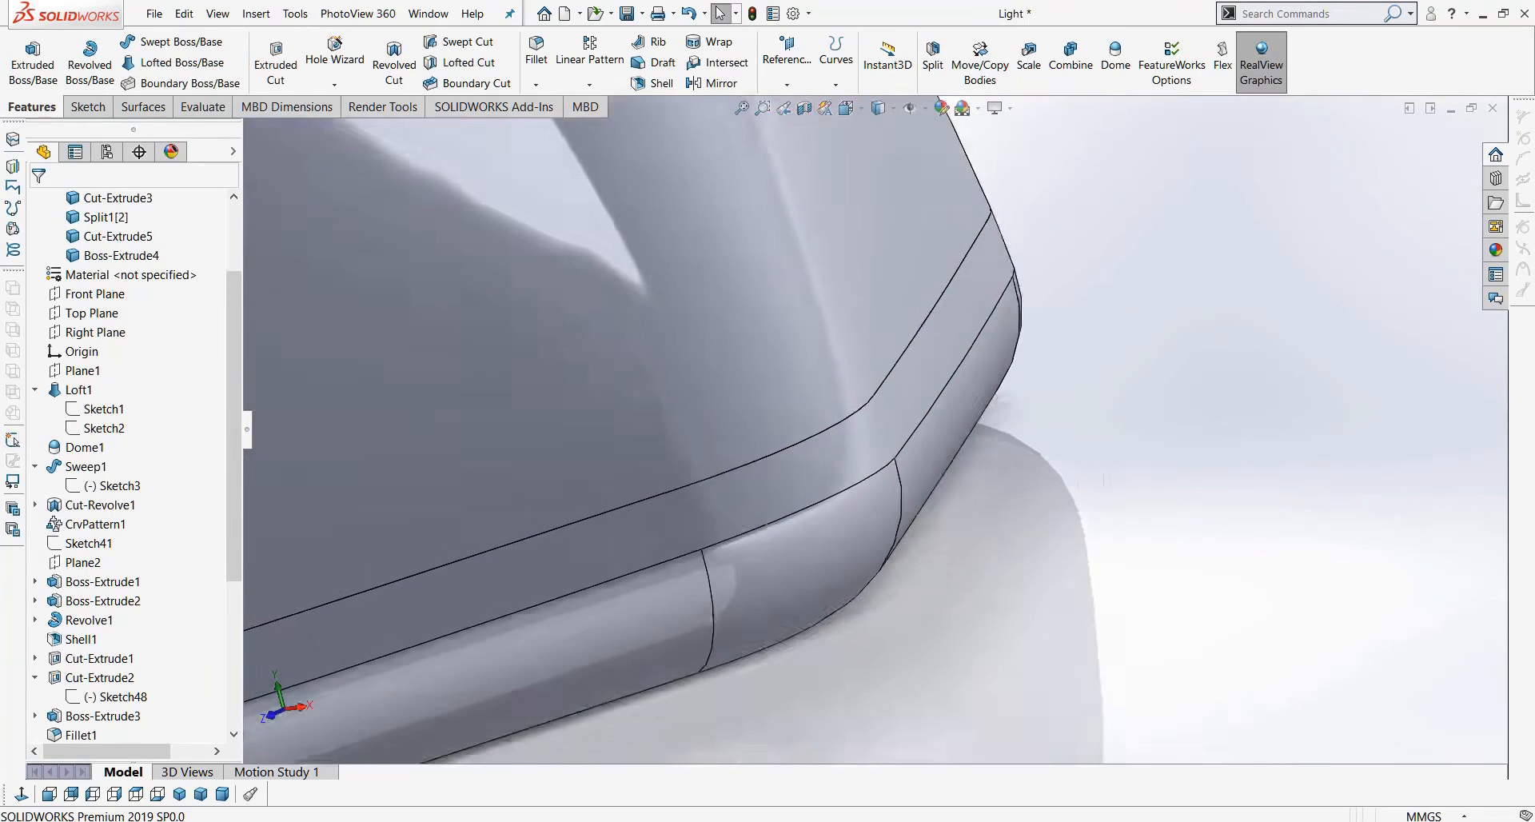
scroll(1094, 484, "up", 4)
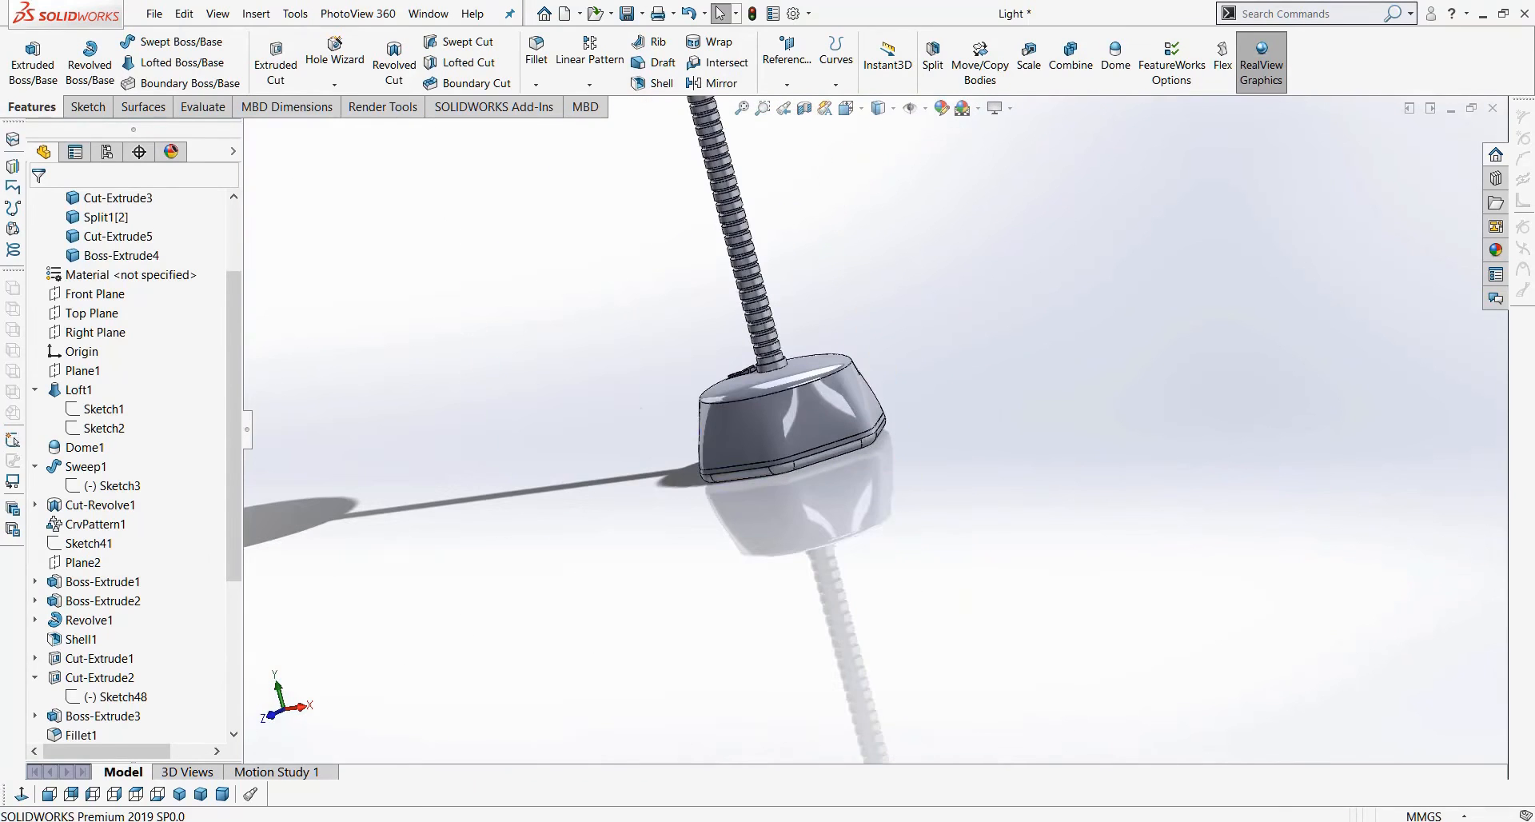
scroll(119, 293, "up", 2)
scroll(863, 435, "up", 8)
scroll(791, 316, "down", 10)
middle_click_drag(831, 376, 932, 330)
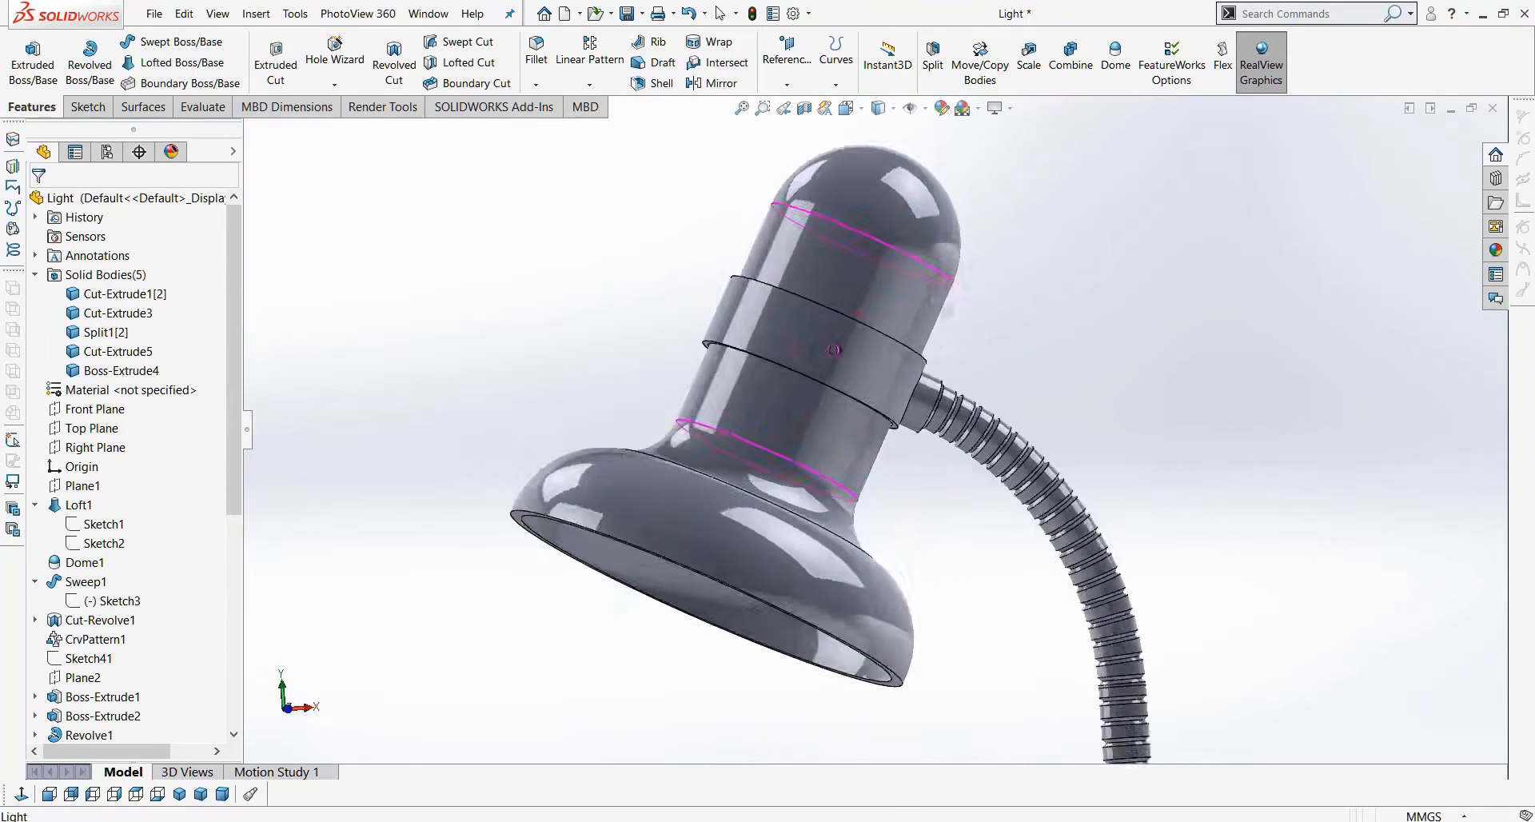
scroll(932, 329, "up", 8)
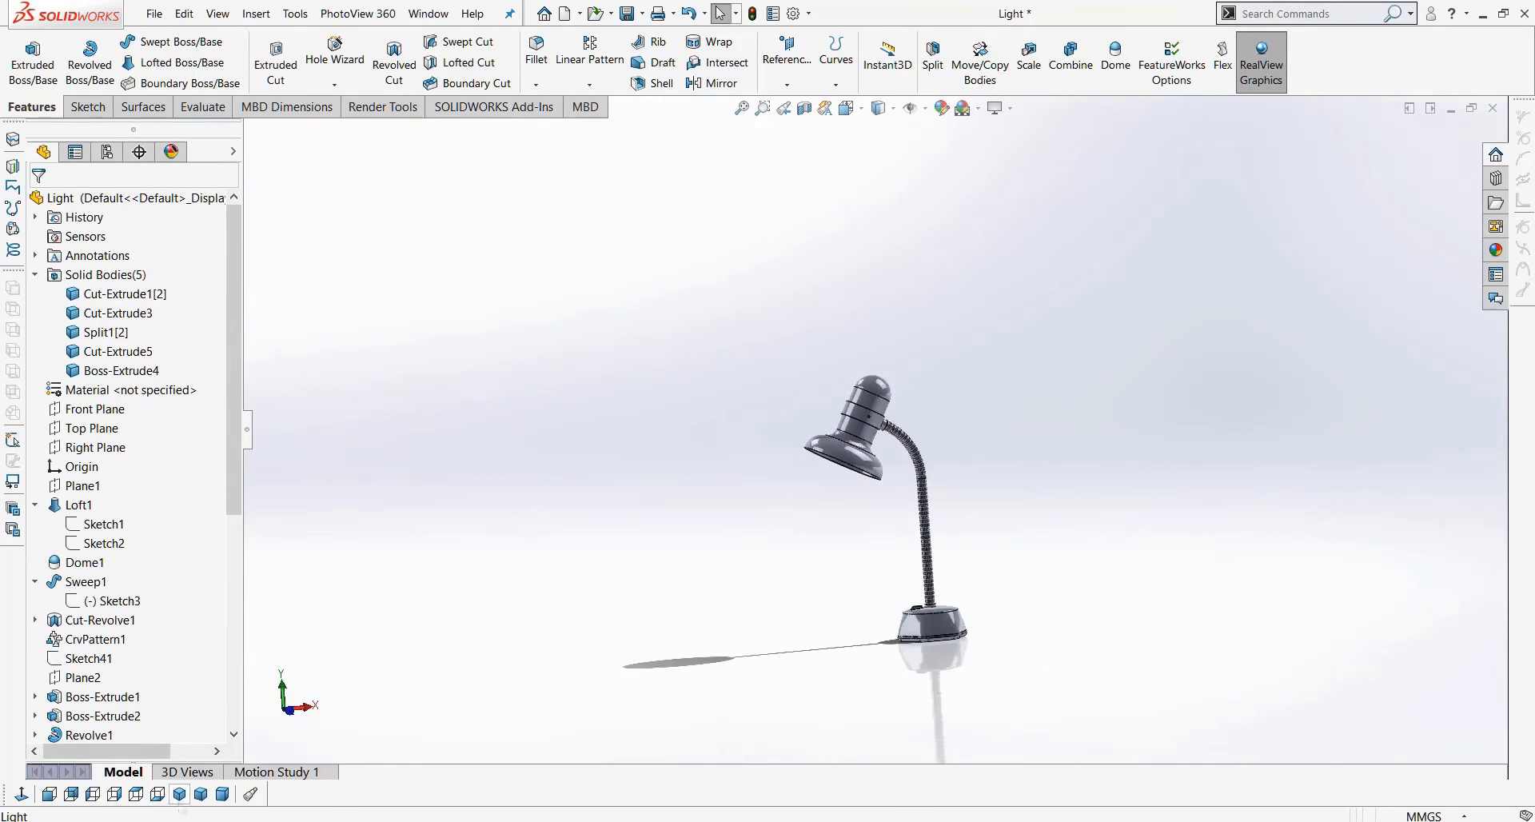
left_click(179, 793)
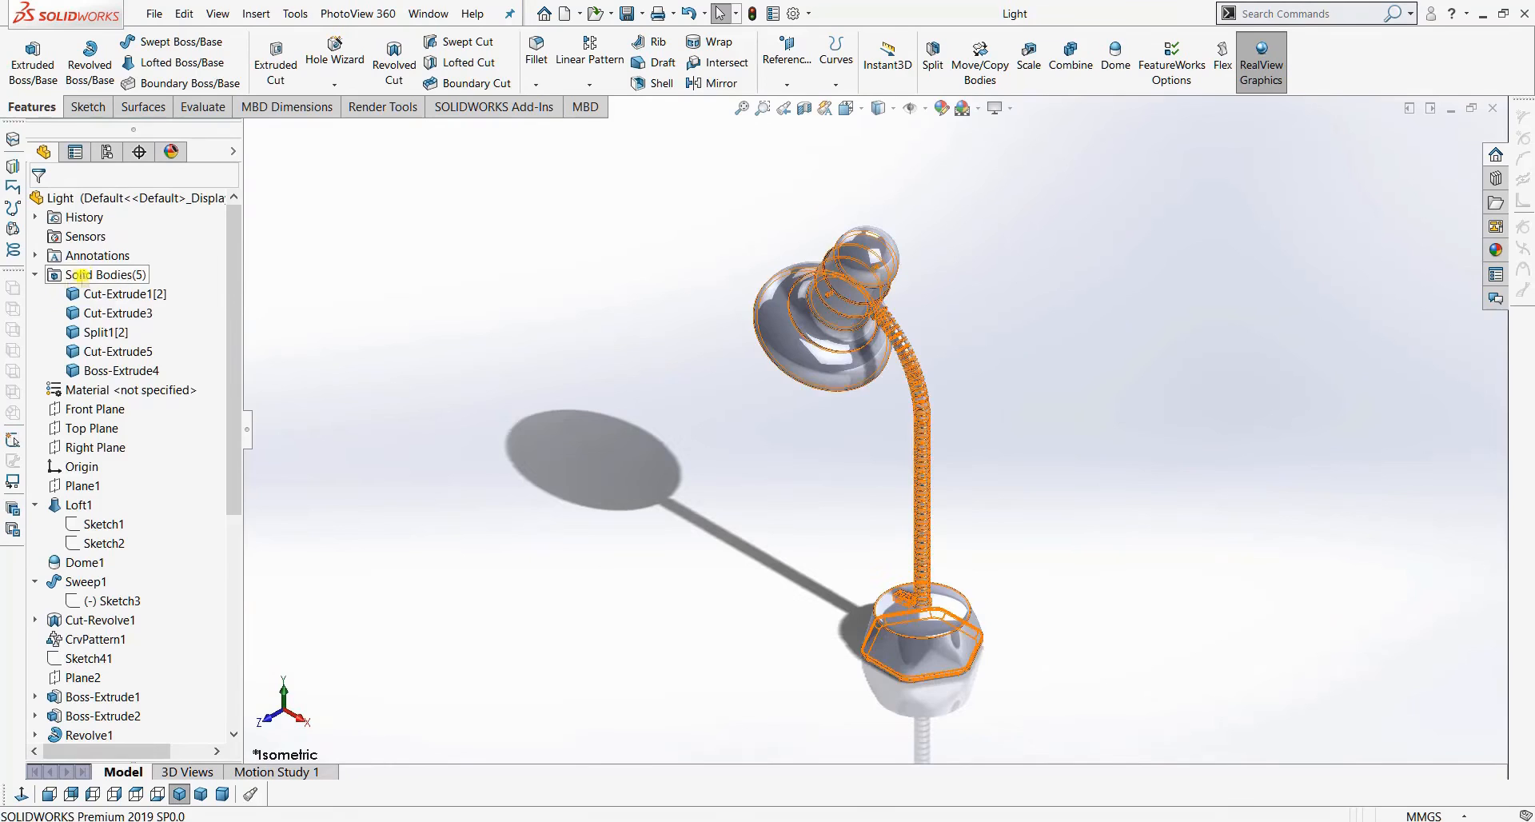
right_click(82, 275)
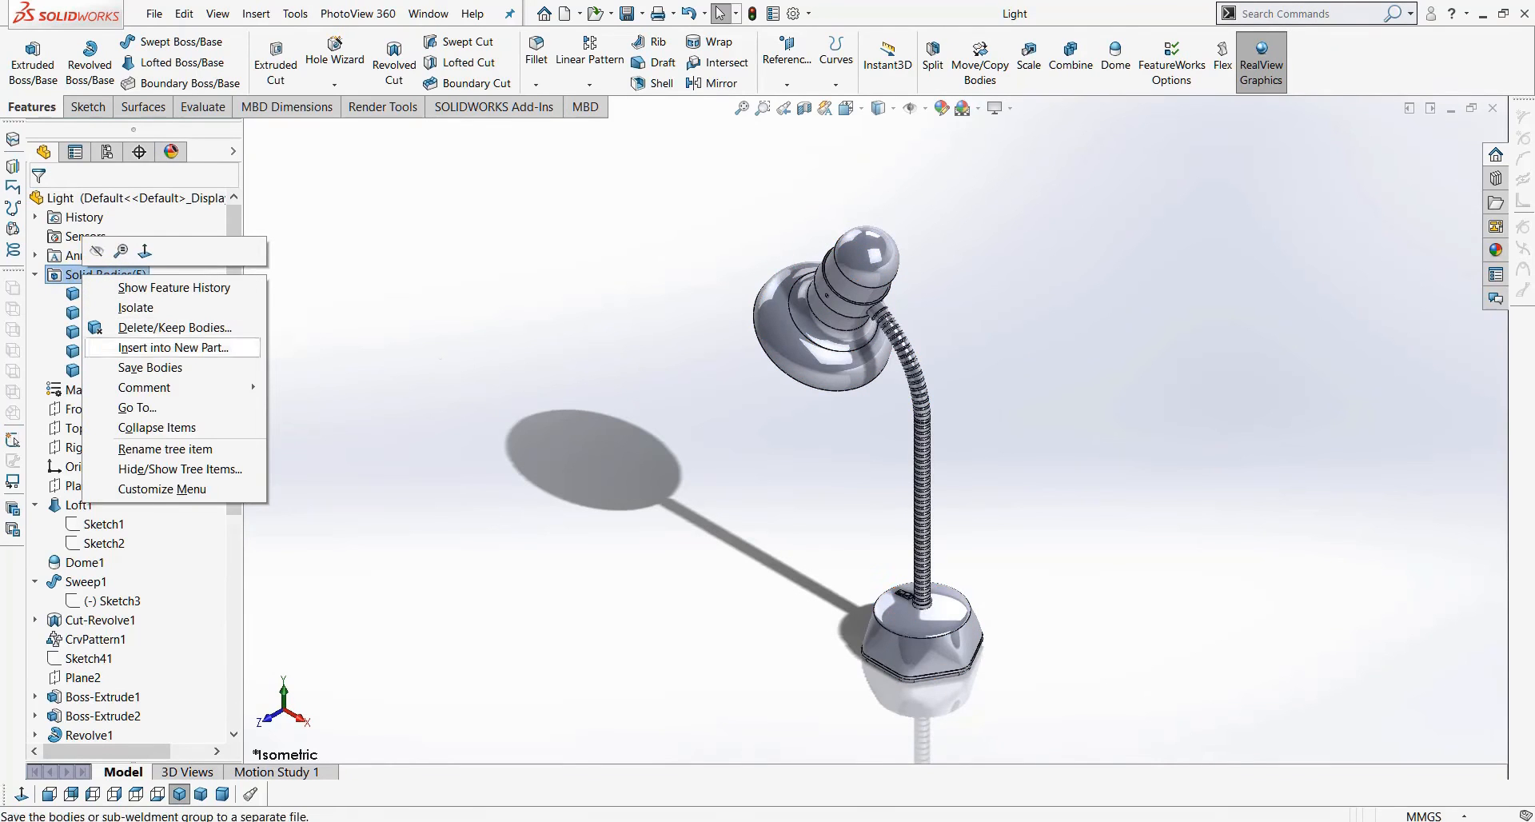
left_click(437, 352)
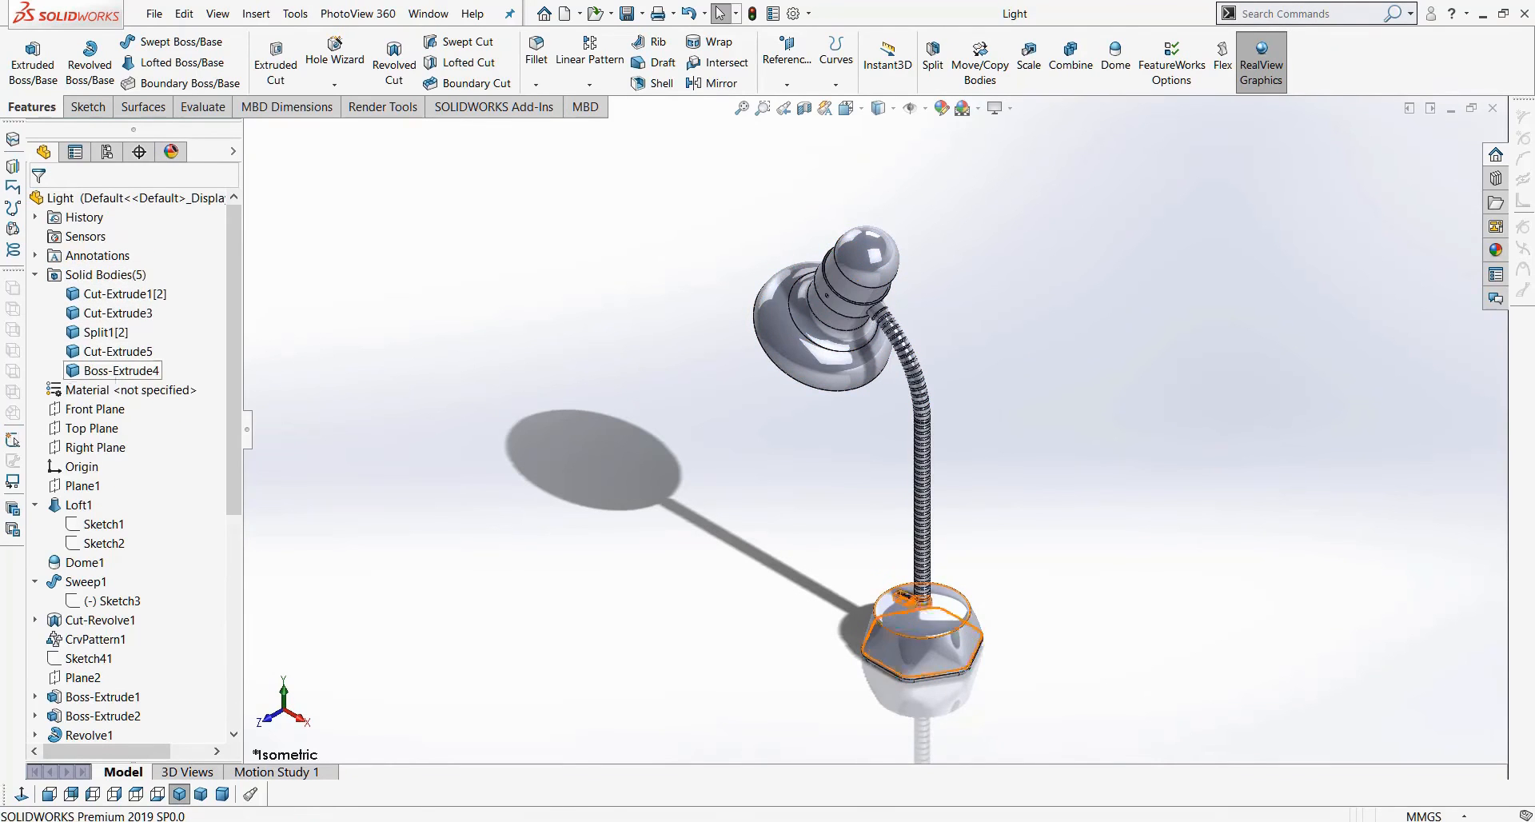
right_click(96, 274)
left_click(207, 372)
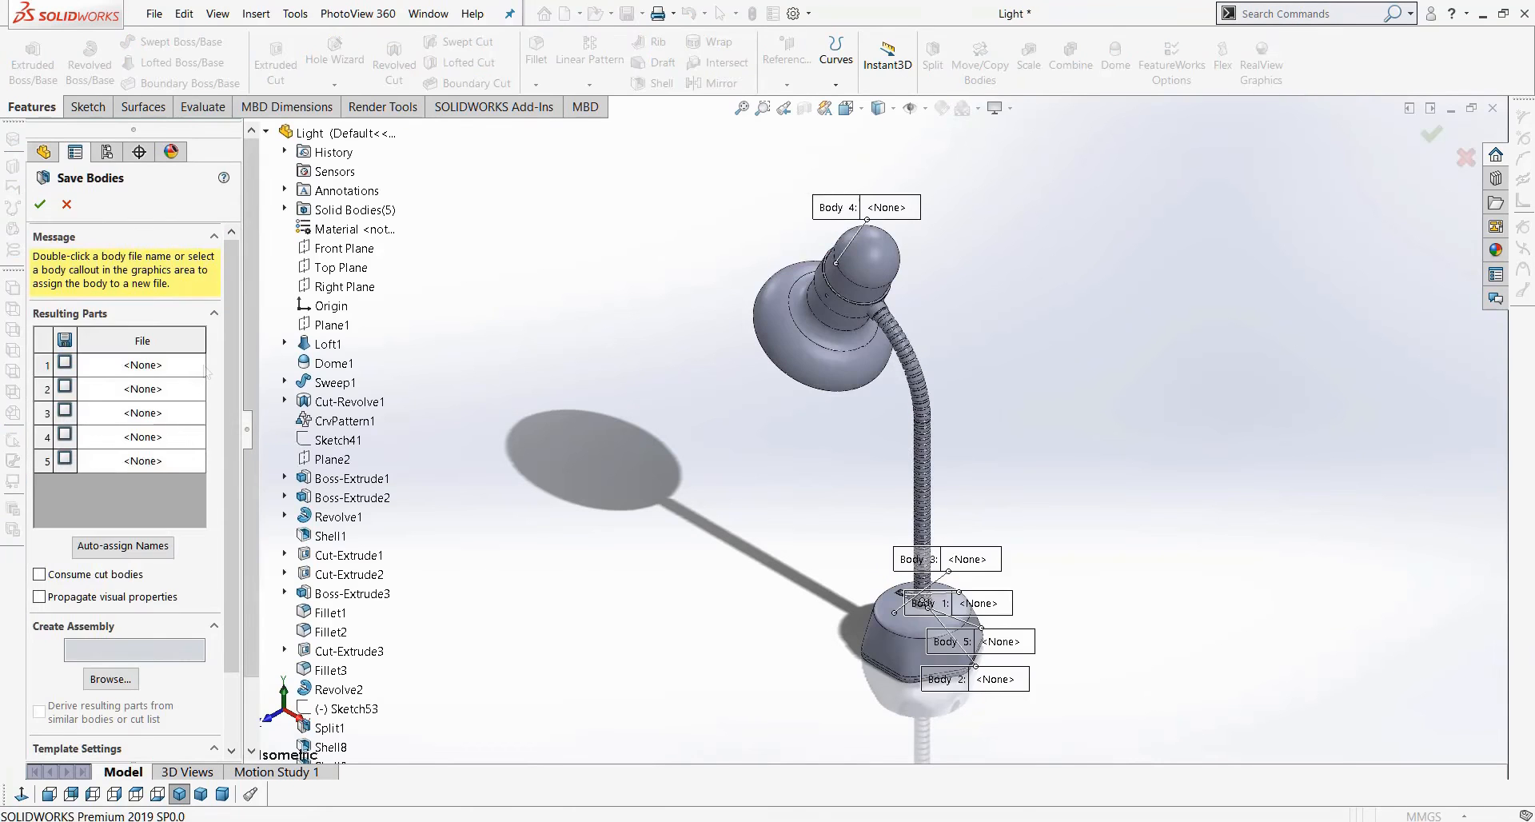
key("Escape")
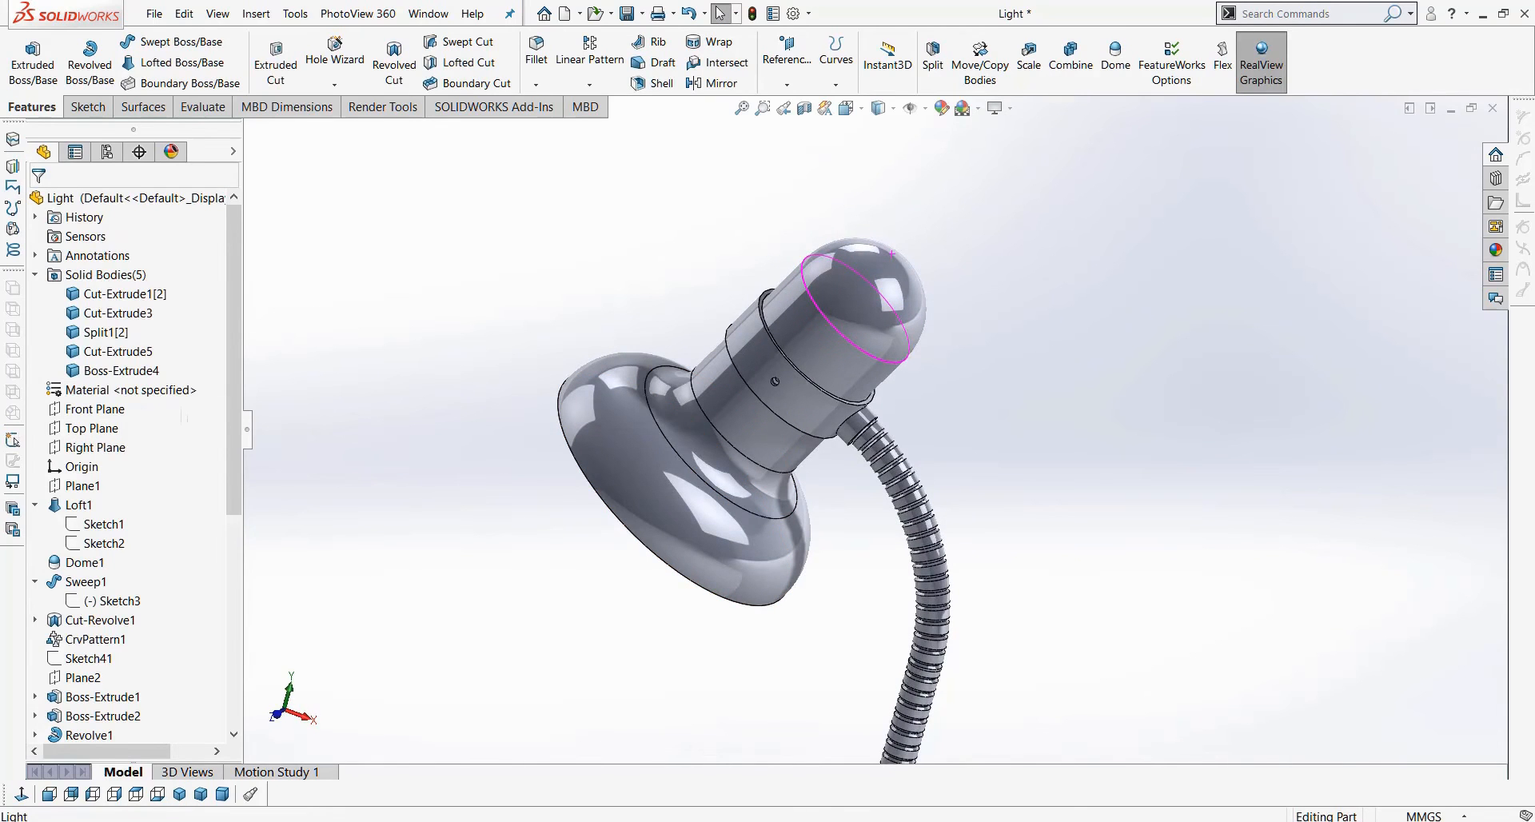
Start a sketch on the thin ring face around the base of the lamp head's domed cap, viewed normal to it.
scroll(810, 376, "down", 10)
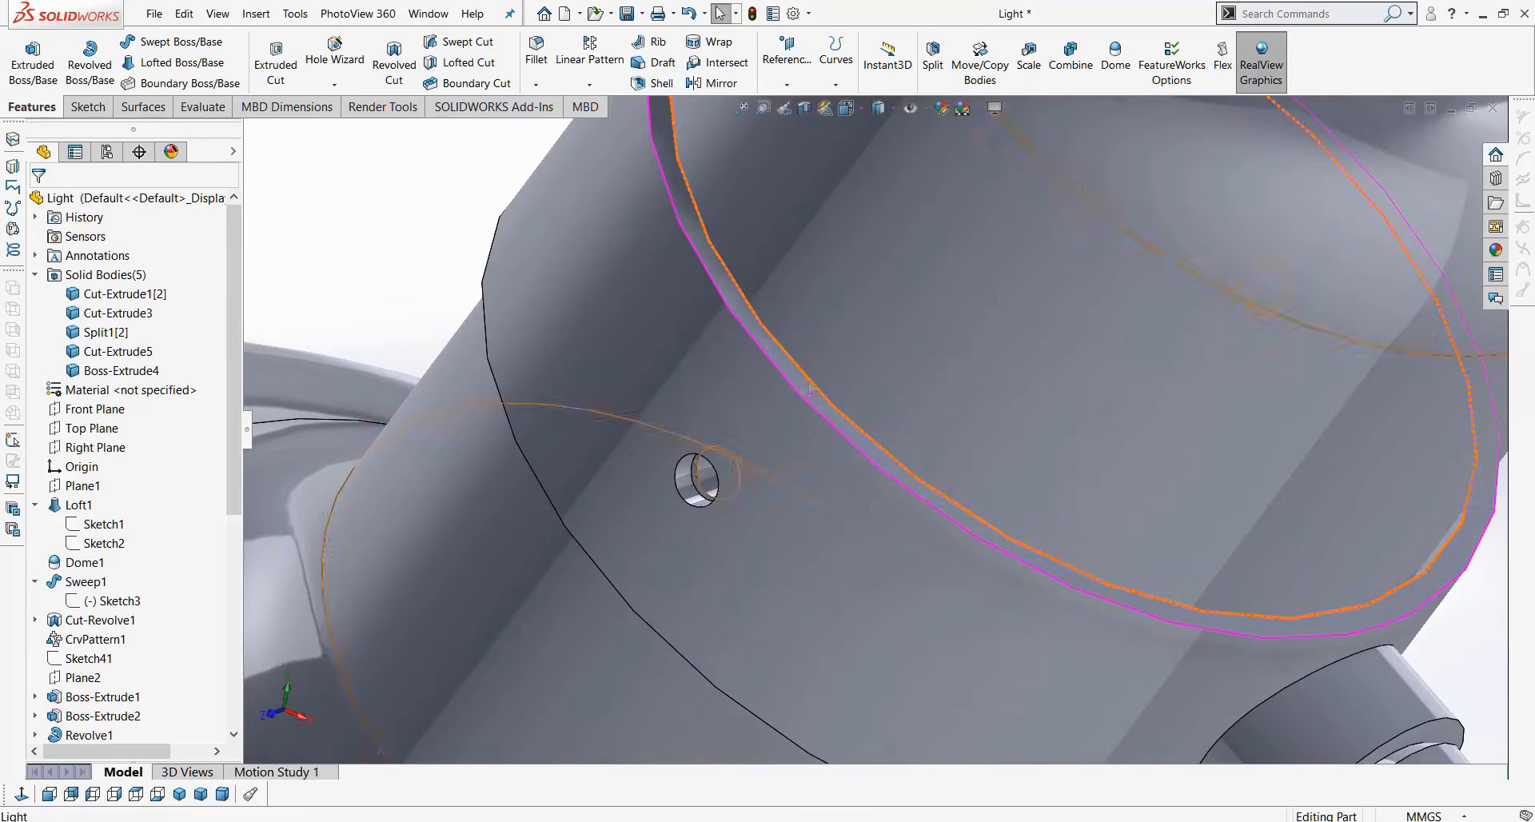
left_click(808, 392)
scroll(807, 392, "up", 3)
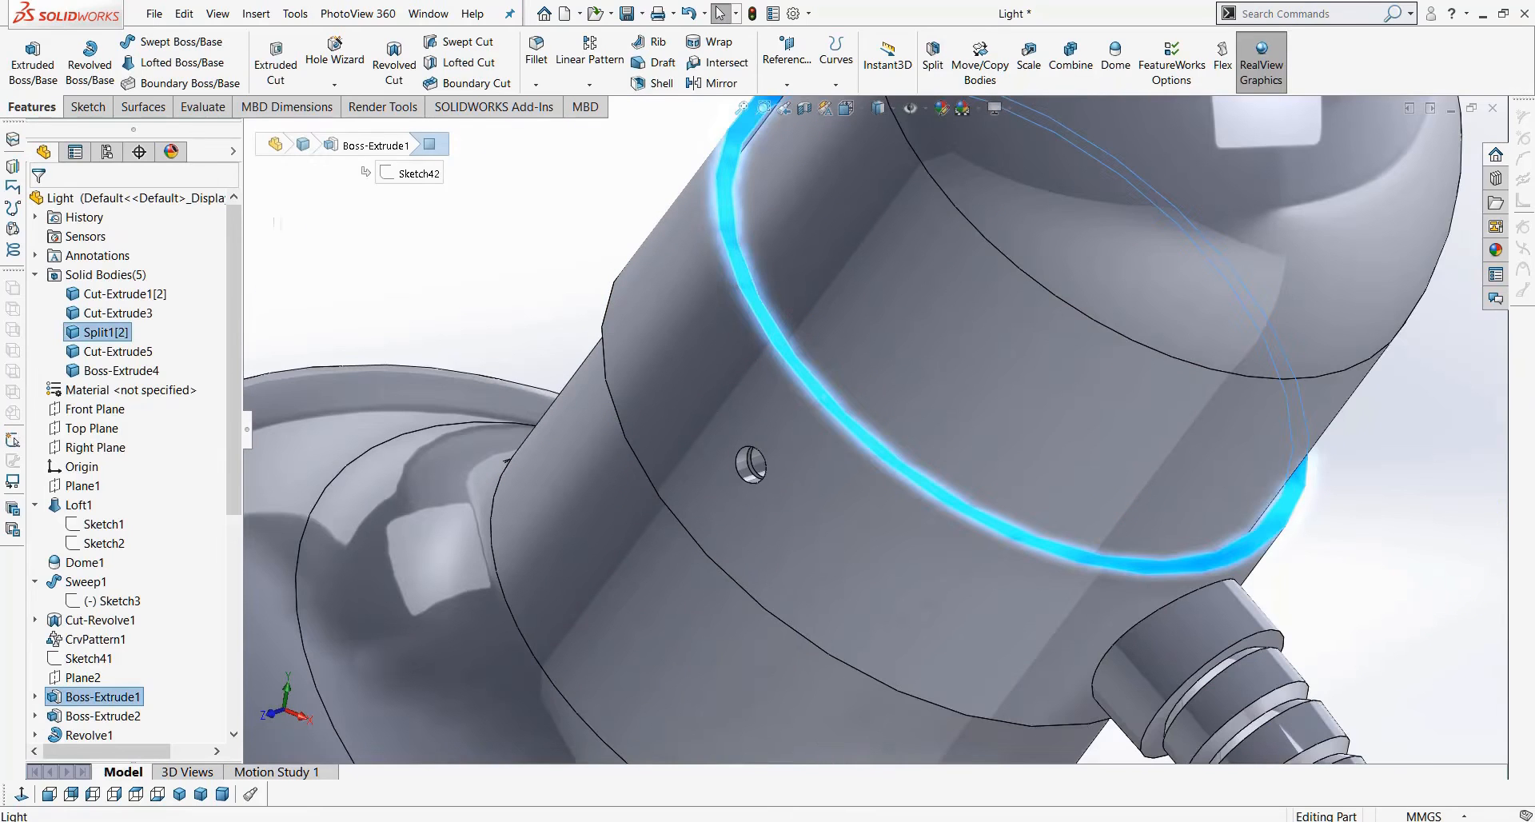
left_click(87, 106)
left_click(23, 51)
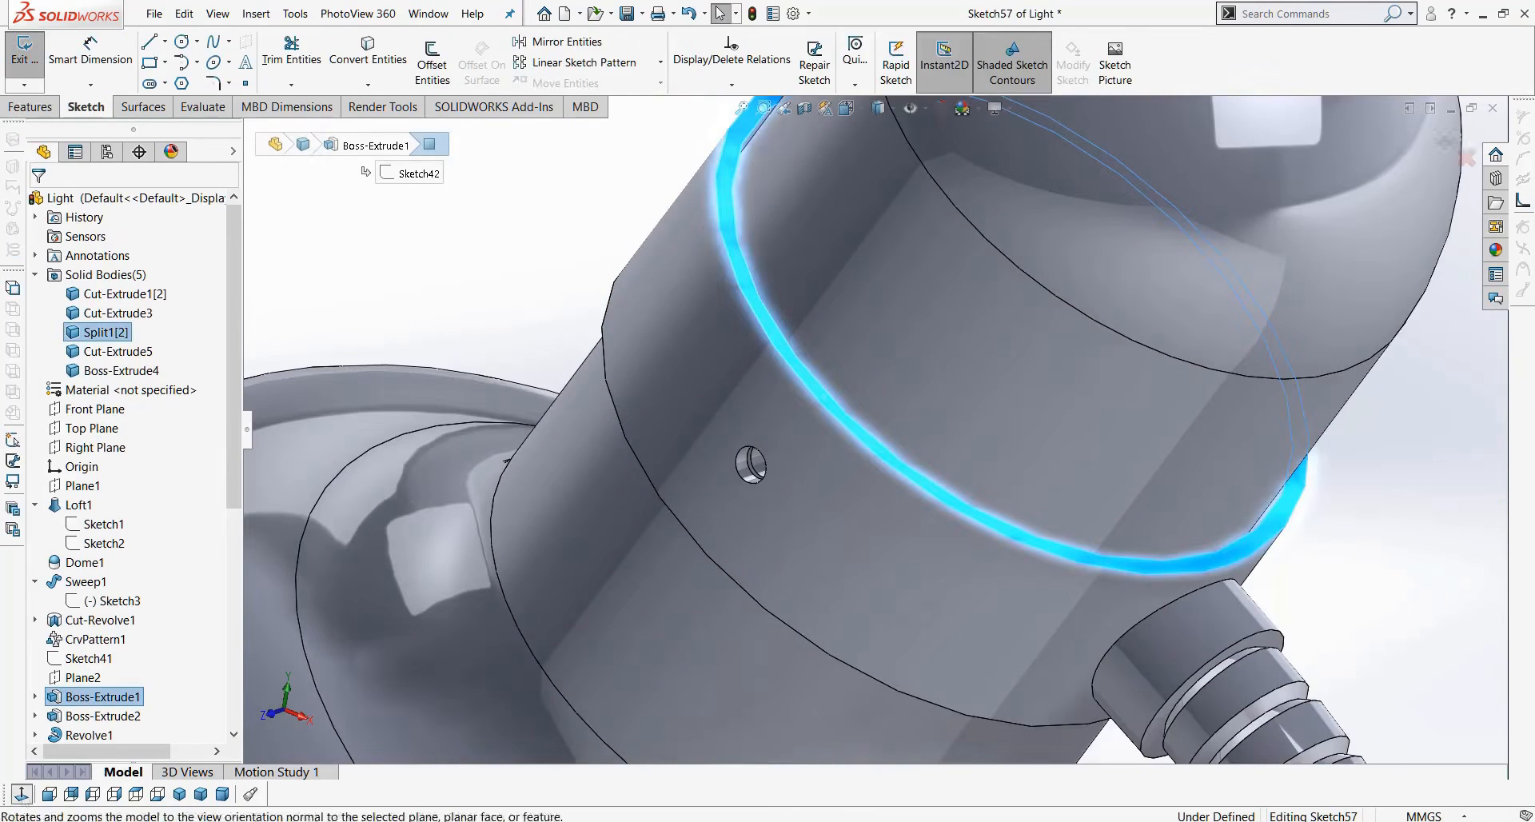
left_click(22, 793)
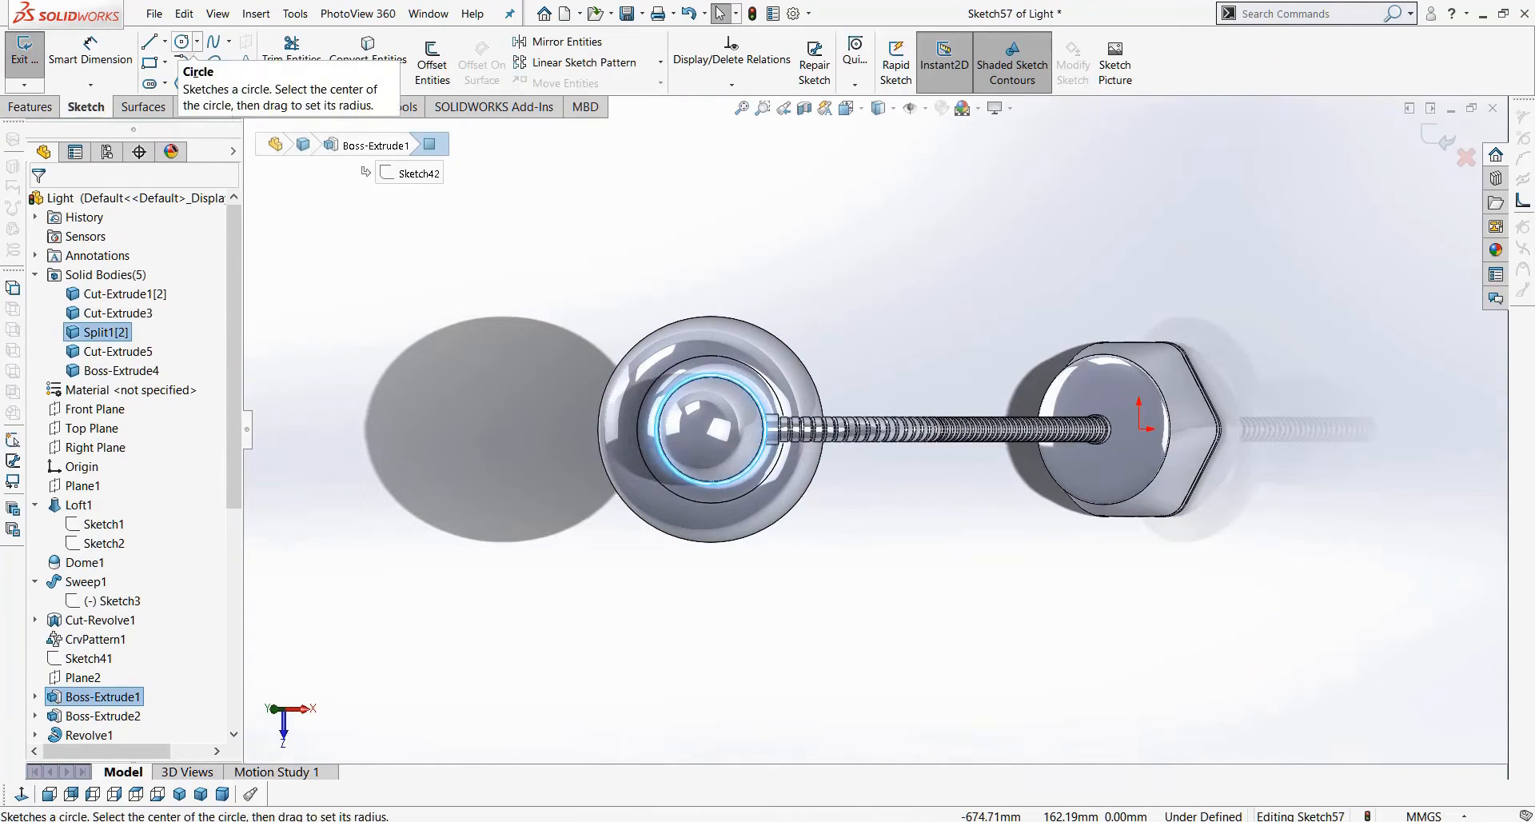
Draw a horizontal construction line across the full diameter of the domed cap's circular edge.
scroll(703, 431, "down", 5)
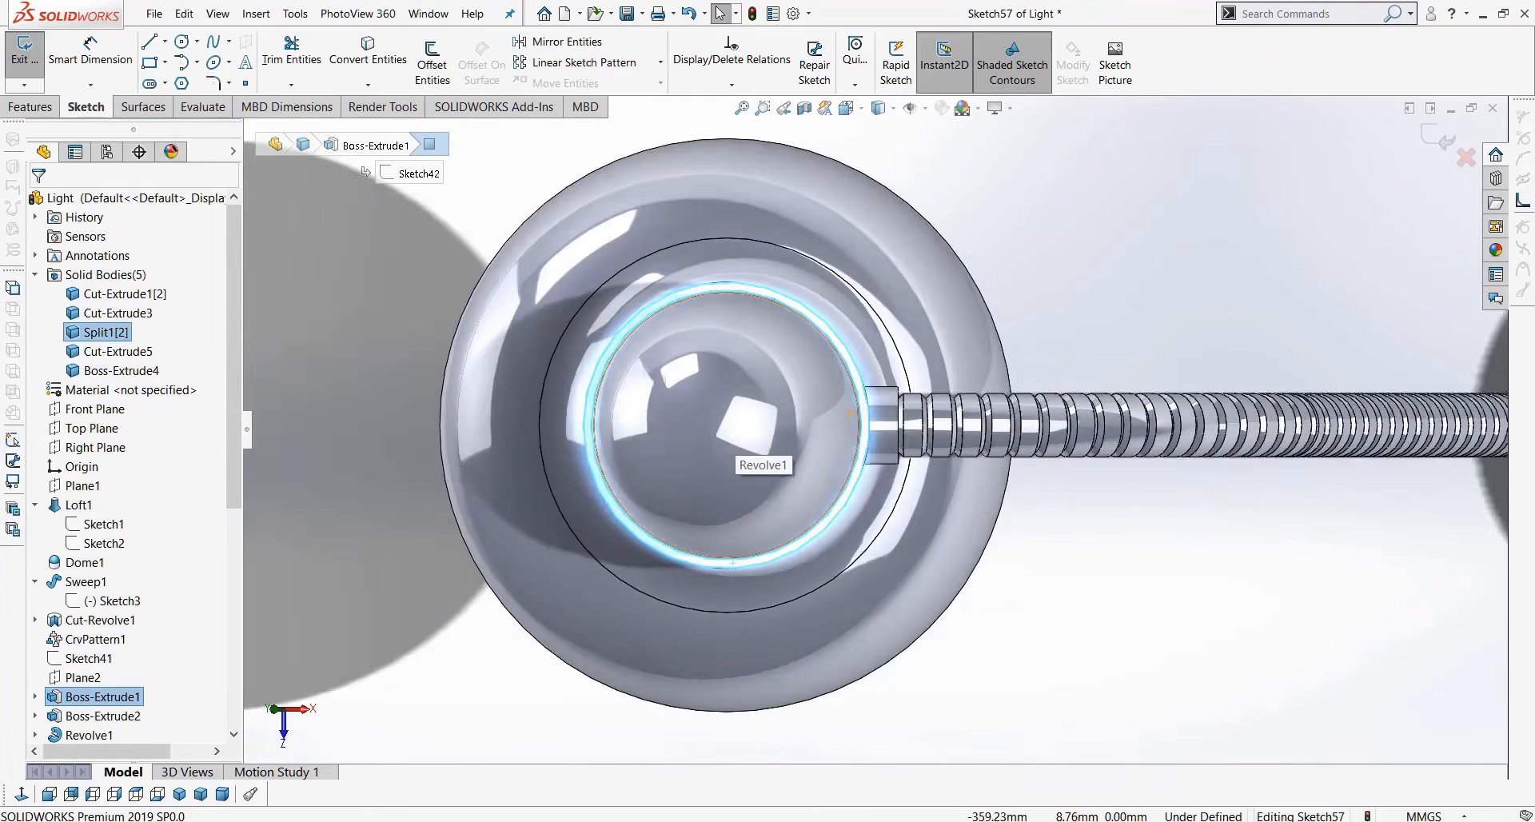
scroll(747, 414, "down", 2)
left_click(164, 41)
left_click(200, 69)
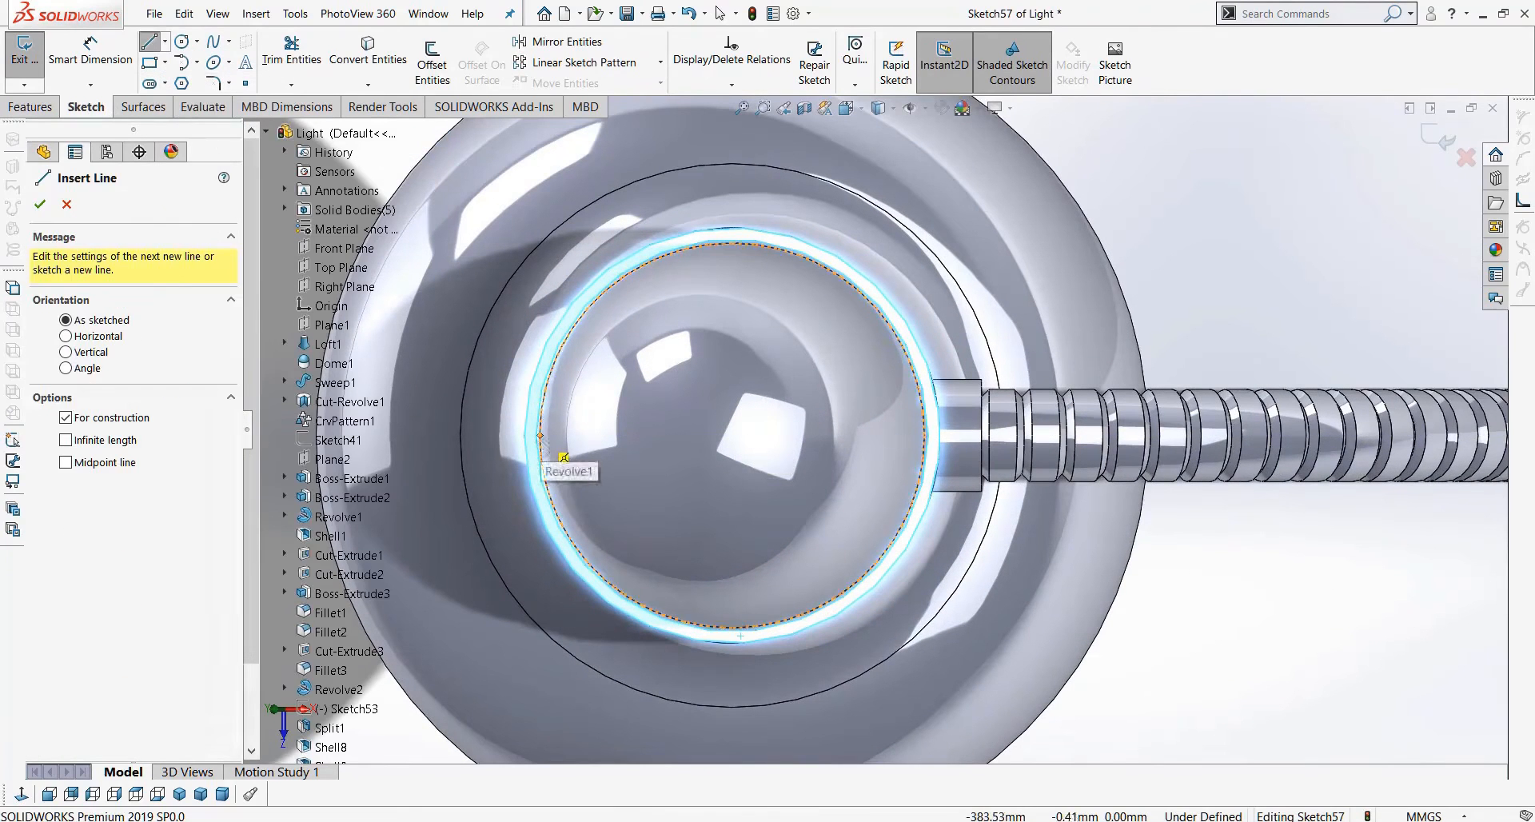
left_click(541, 435)
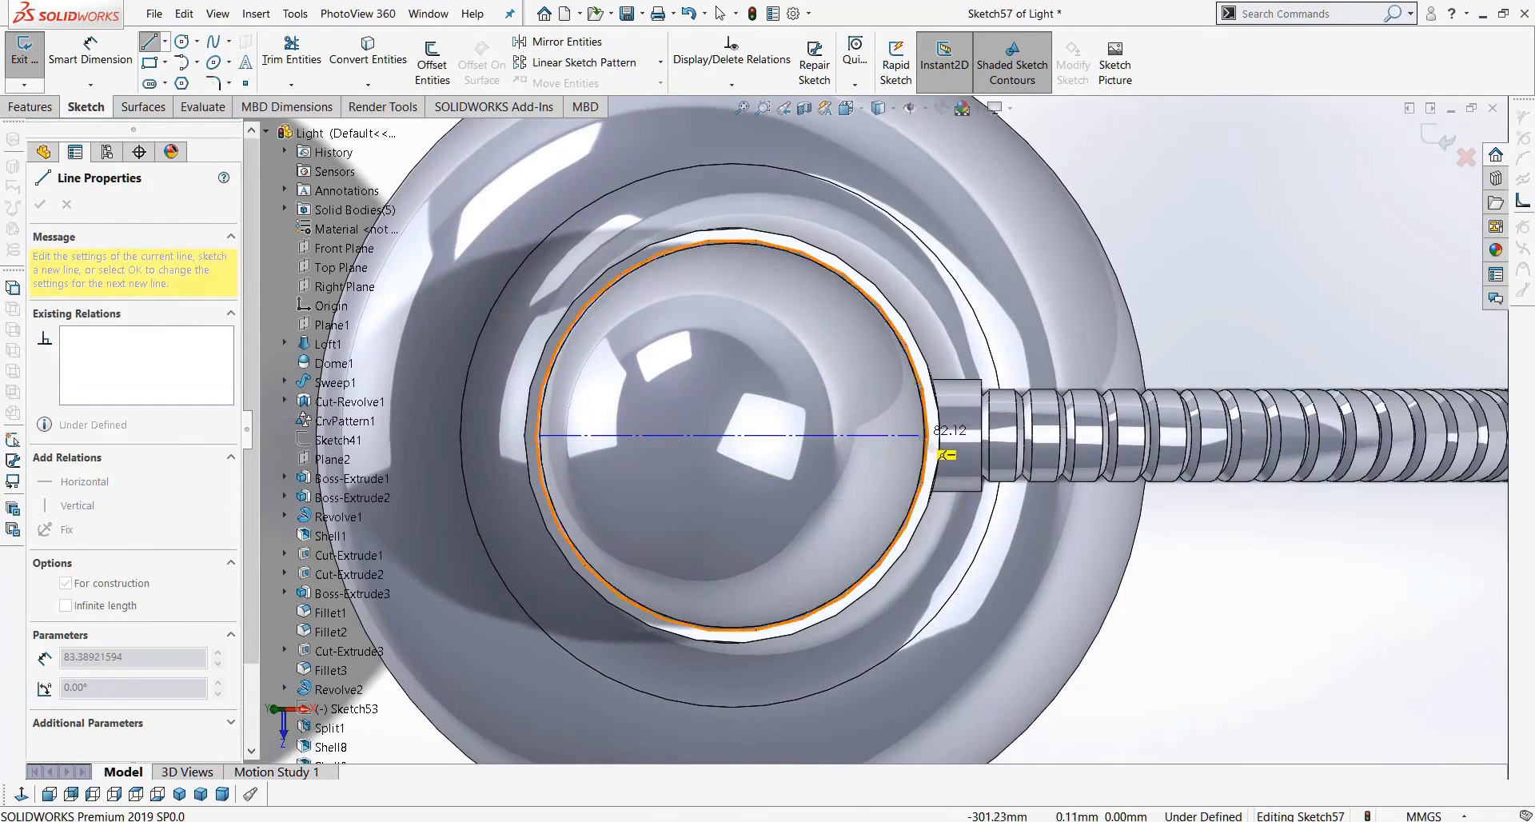
left_click(927, 436)
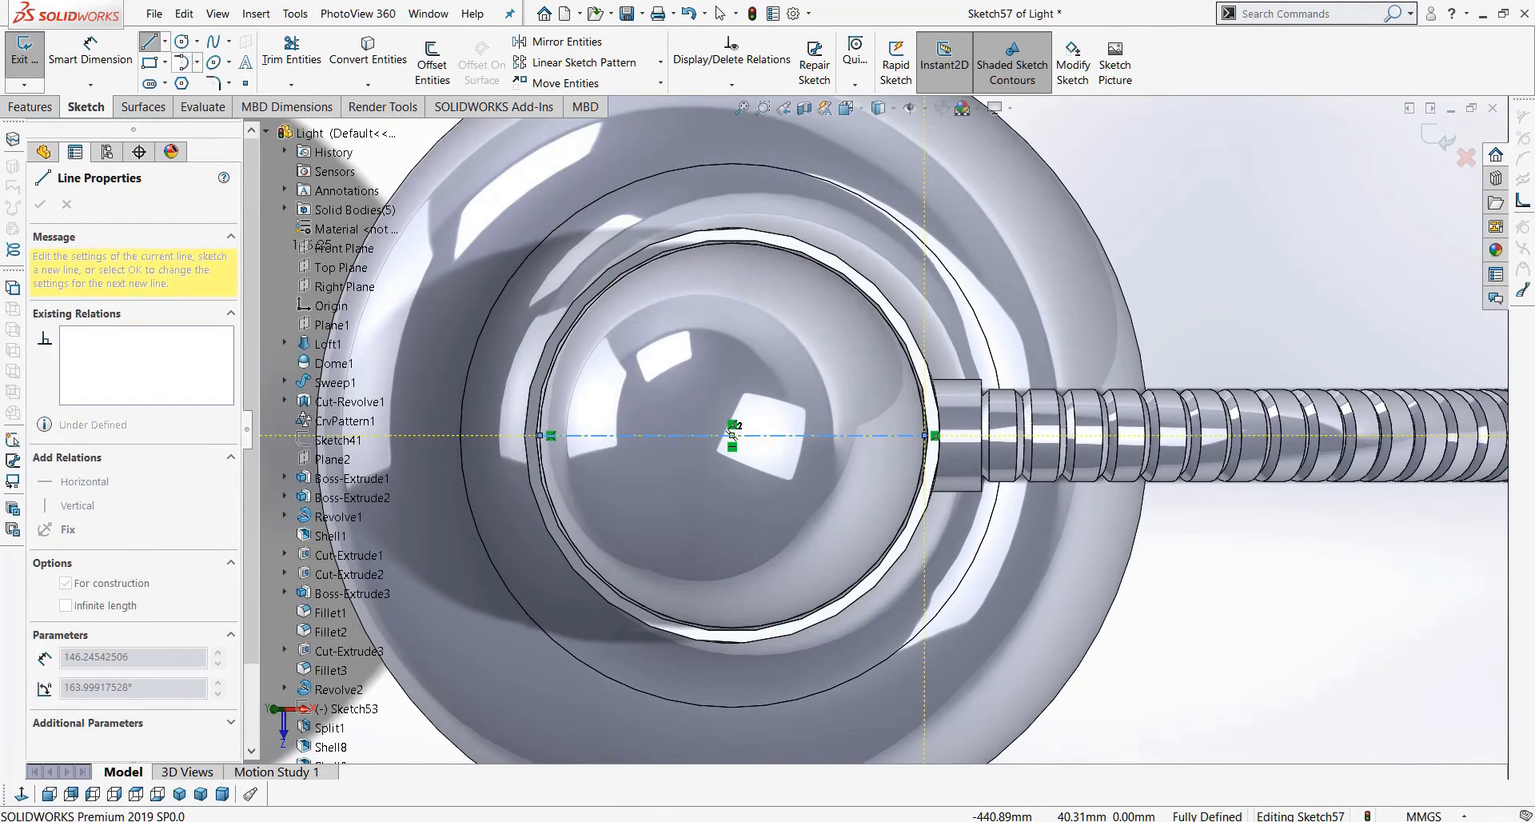
Sketch a circle of about 2.6 mm radius vertically above the construction line's midpoint, about 16 mm away.
left_click(182, 43)
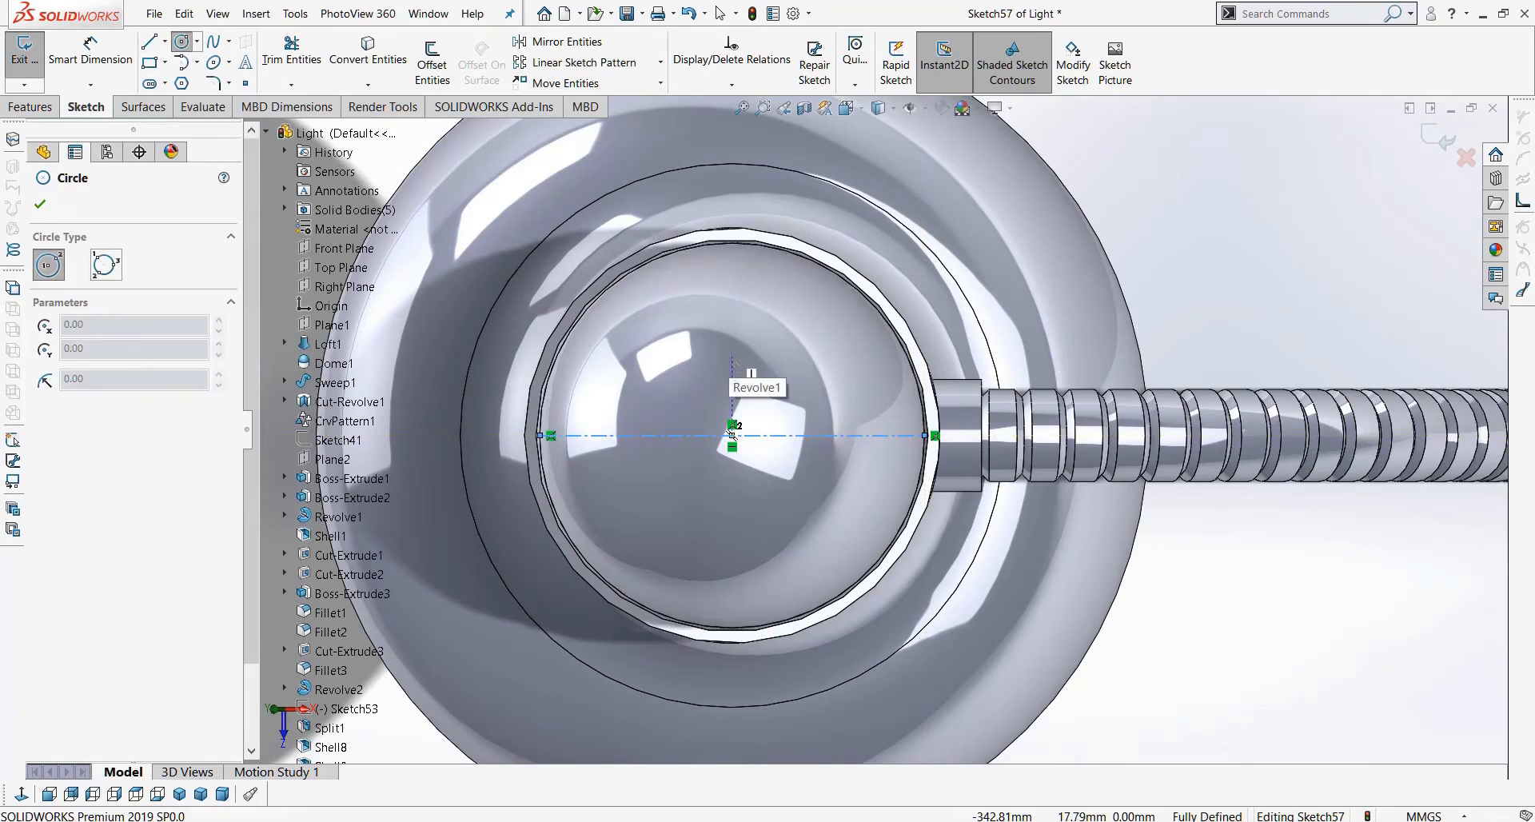
left_click(731, 361)
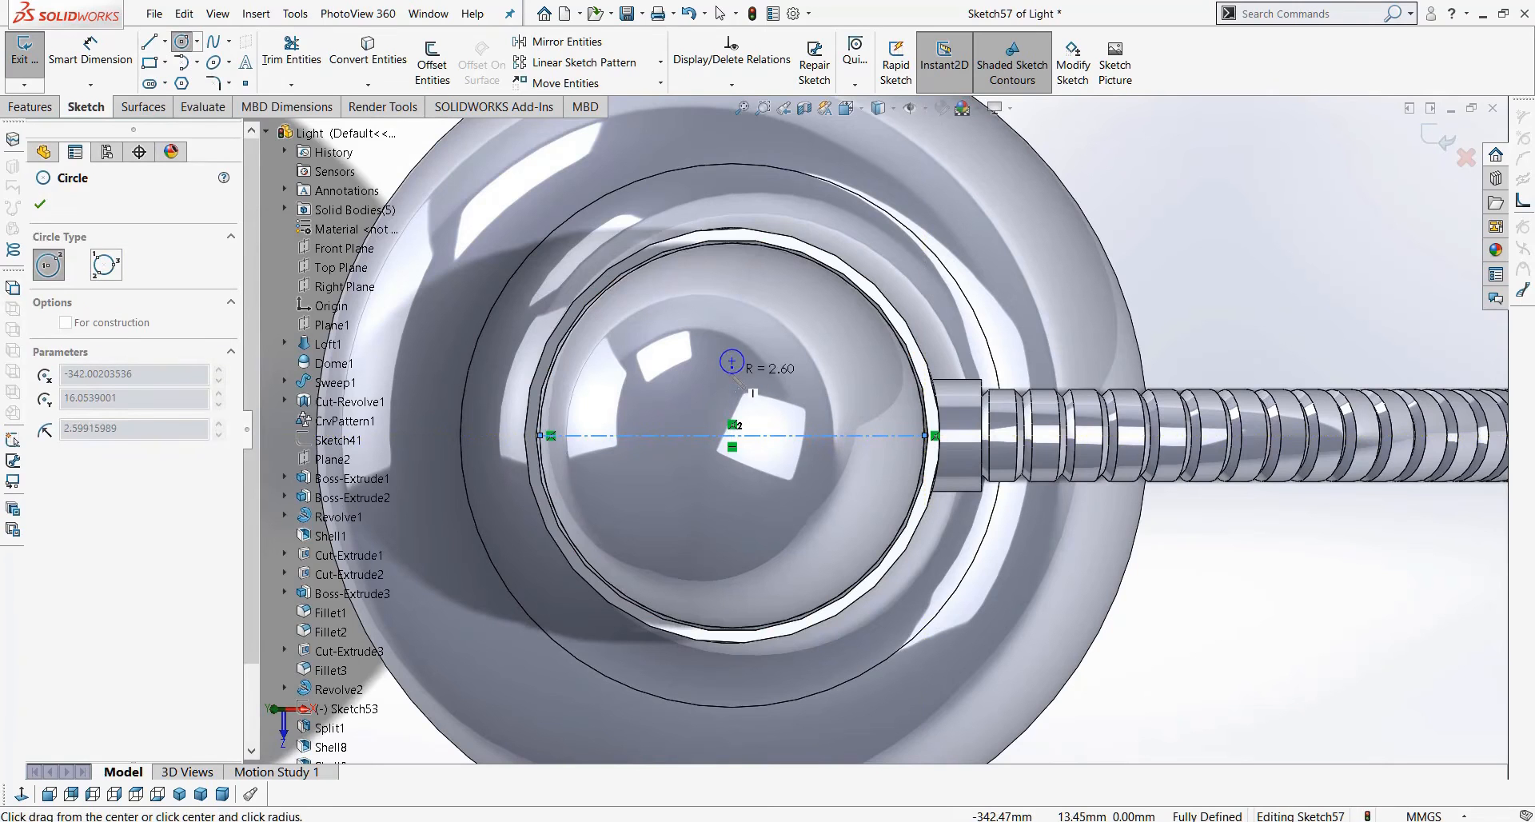
left_click(737, 375)
key("Escape")
scroll(704, 367, "down", 4)
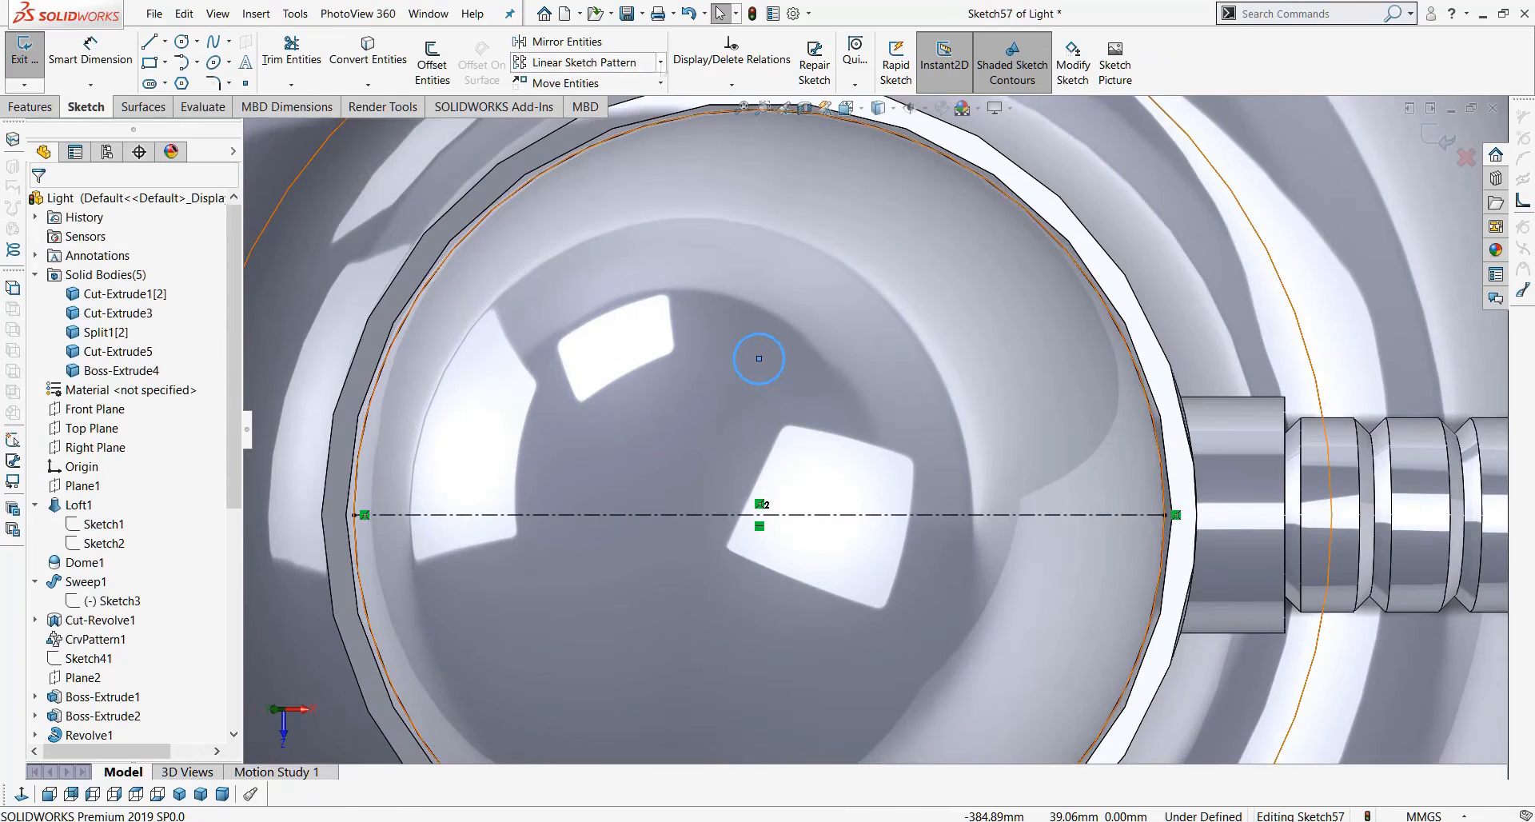
left_click(660, 62)
left_click(583, 100)
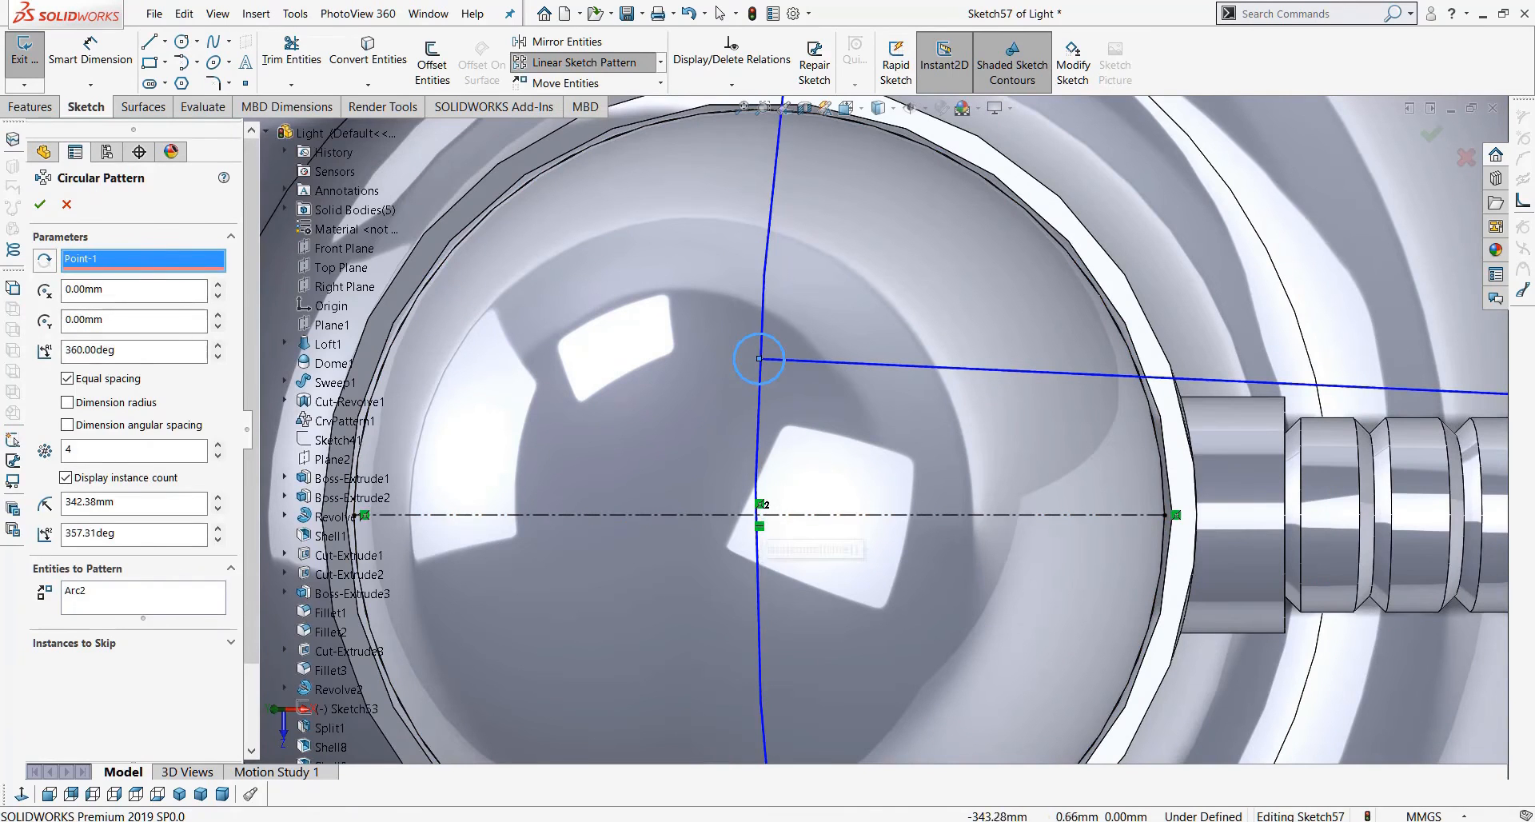
key("Escape")
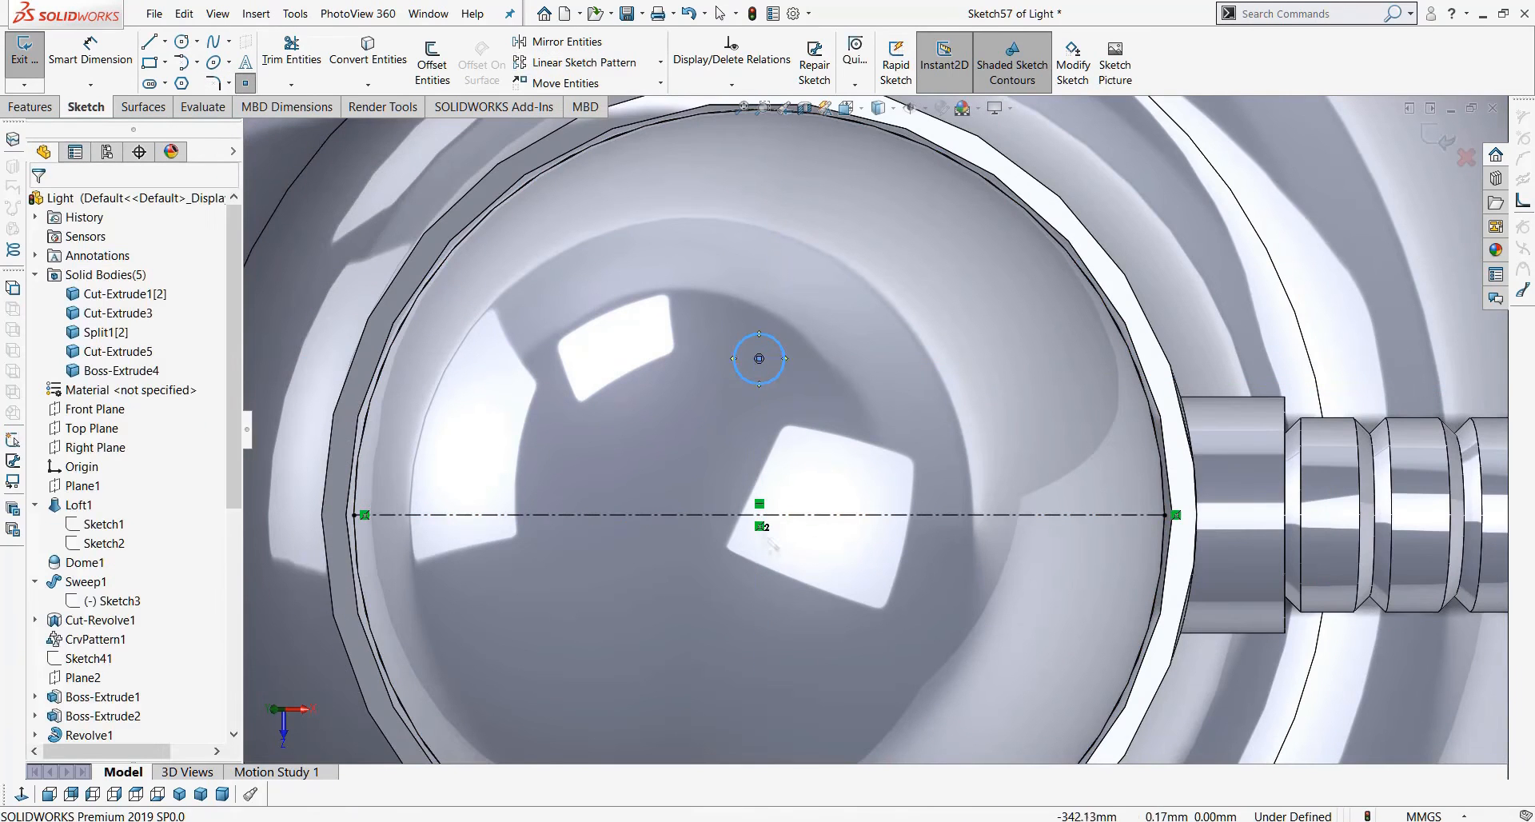
Place a sketch point at the construction line's midpoint and start a circular sketch pattern.
left_click(759, 515)
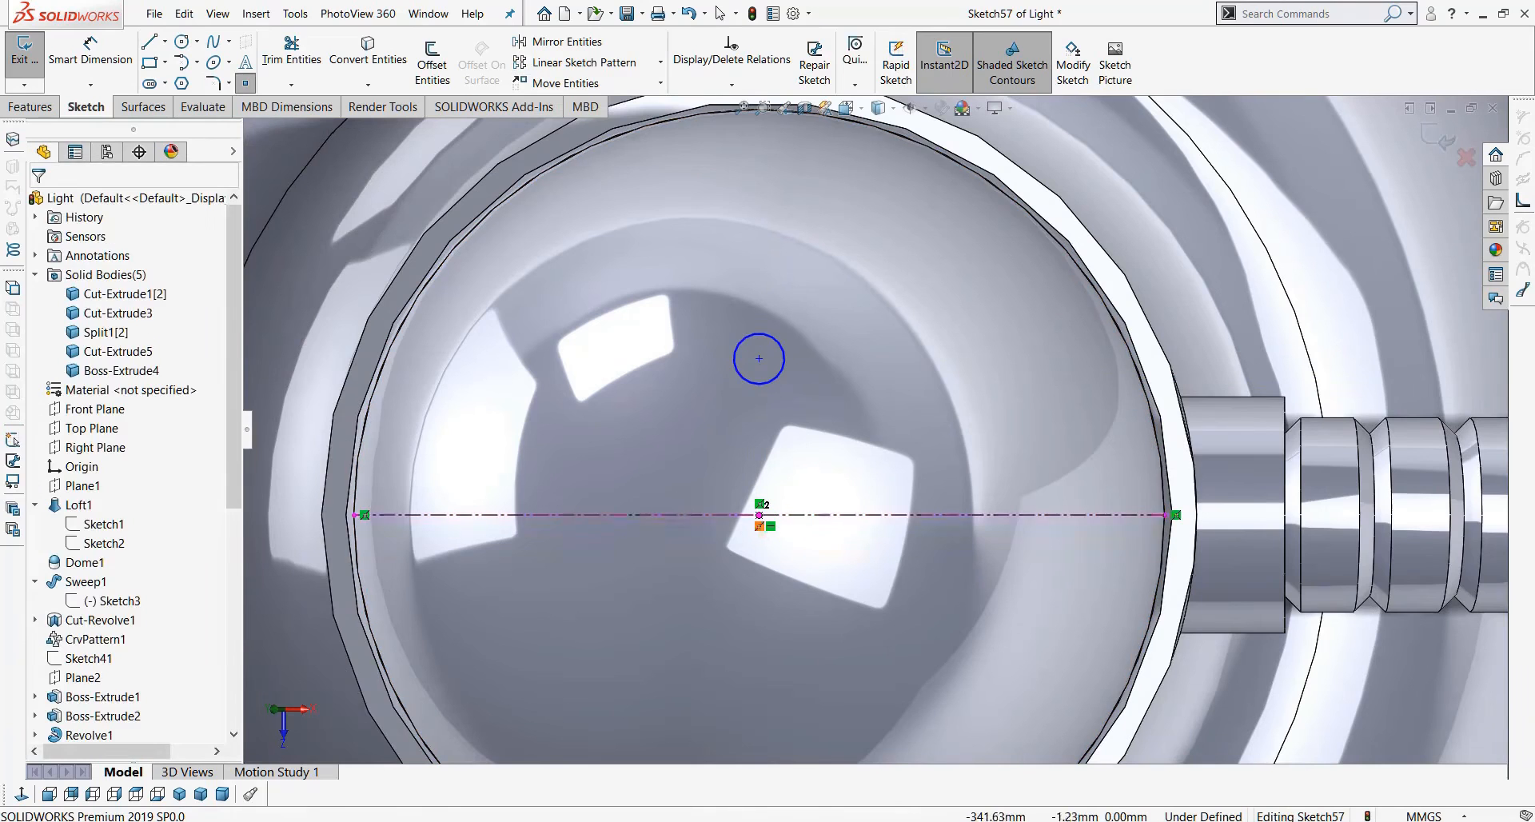
key("Escape")
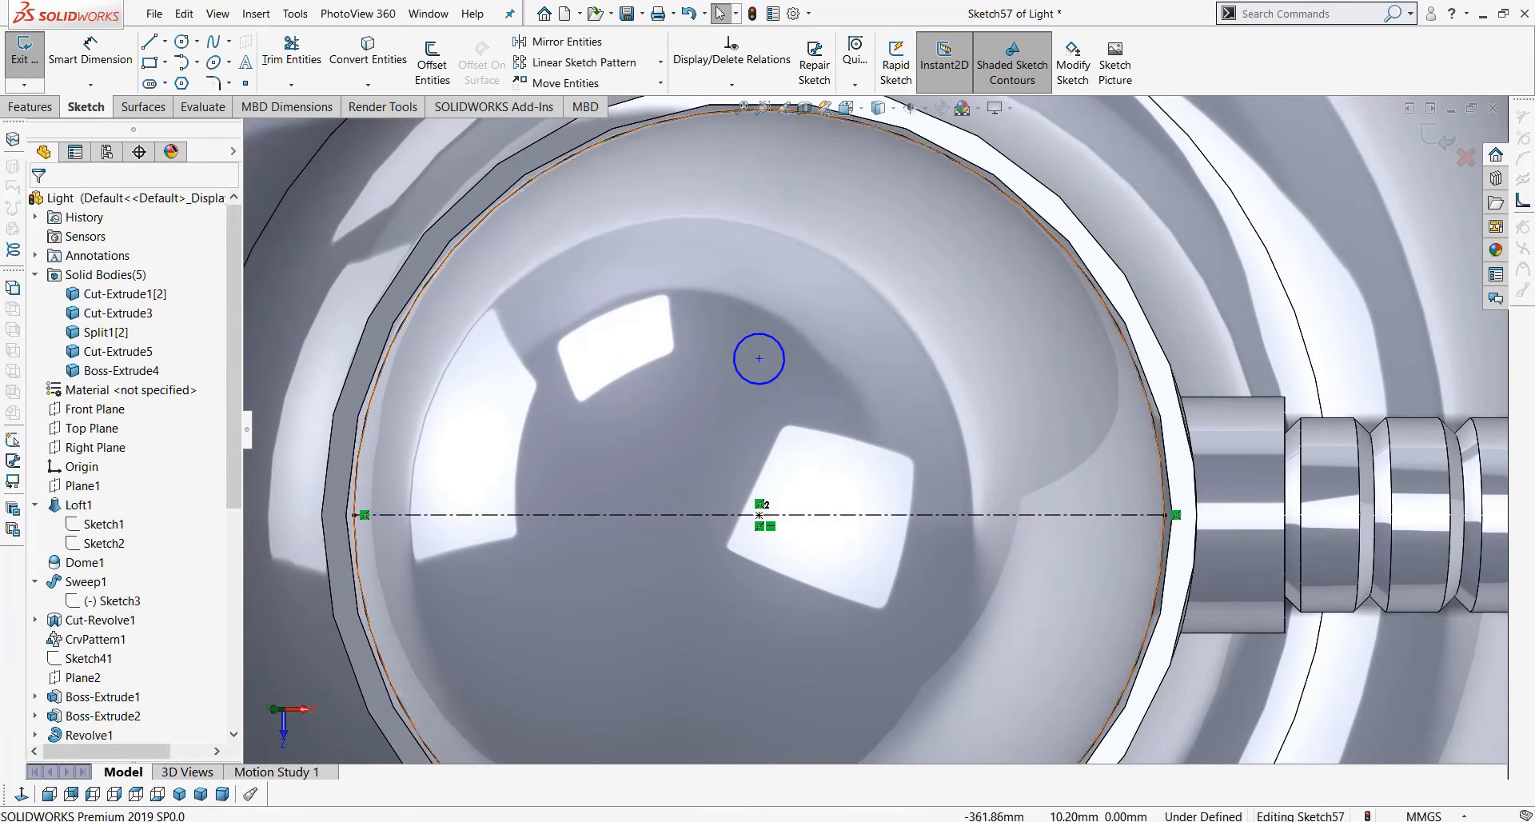
left_click(660, 63)
left_click(583, 113)
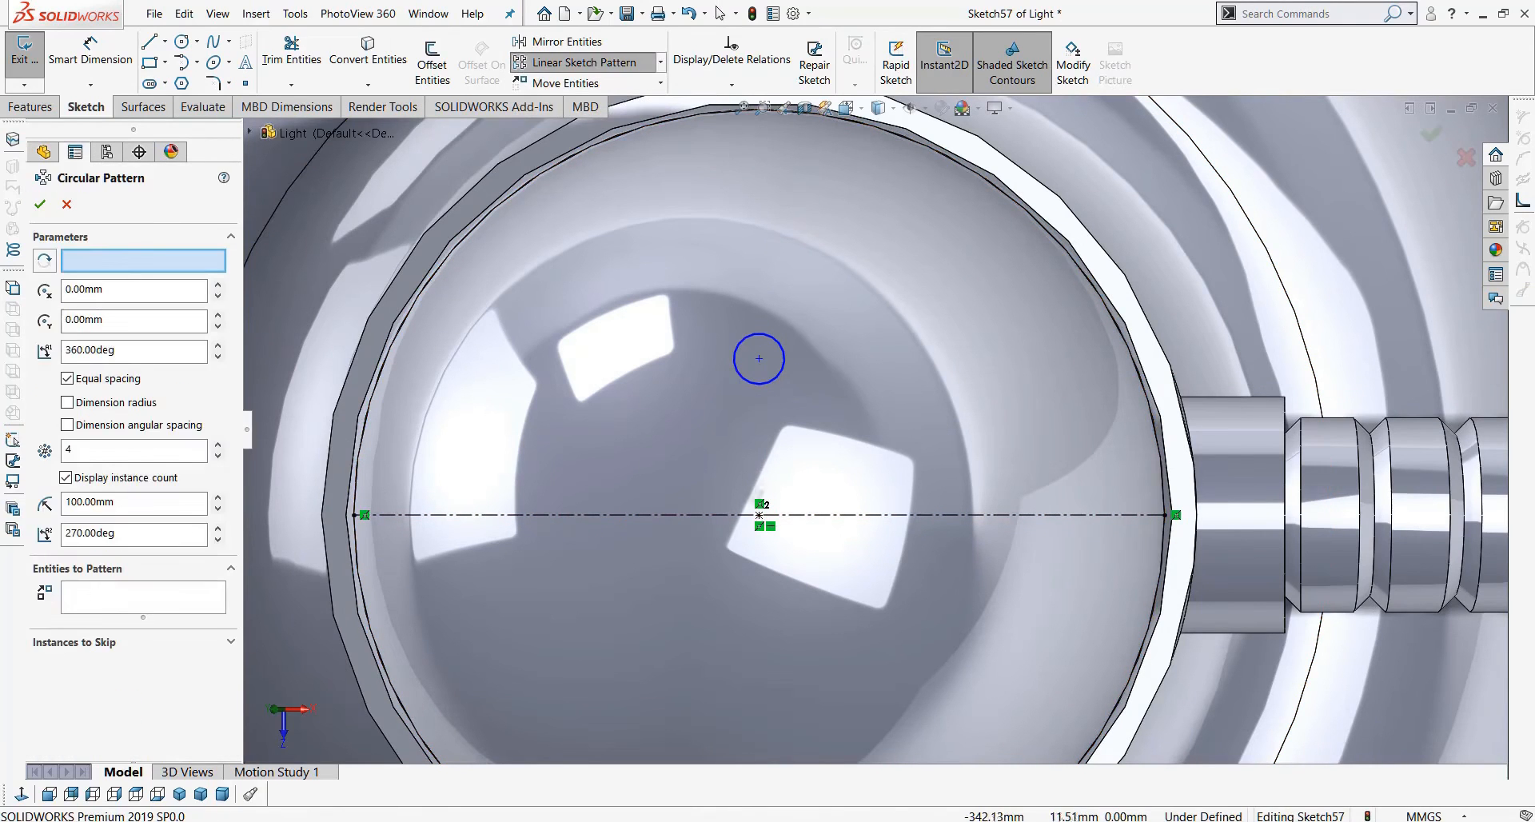
left_click(759, 515)
left_click(163, 602)
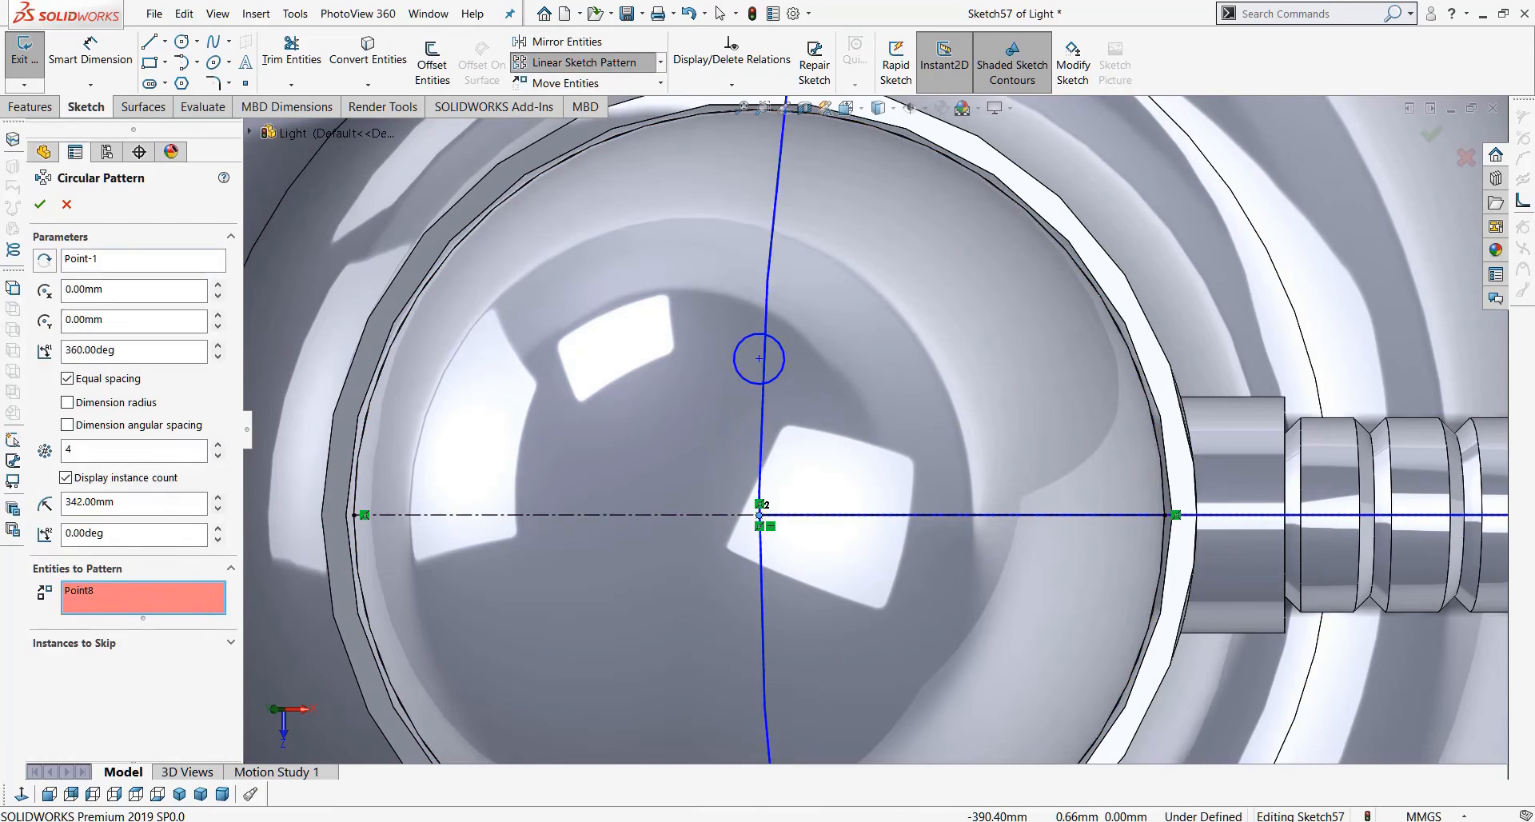
left_click(132, 260)
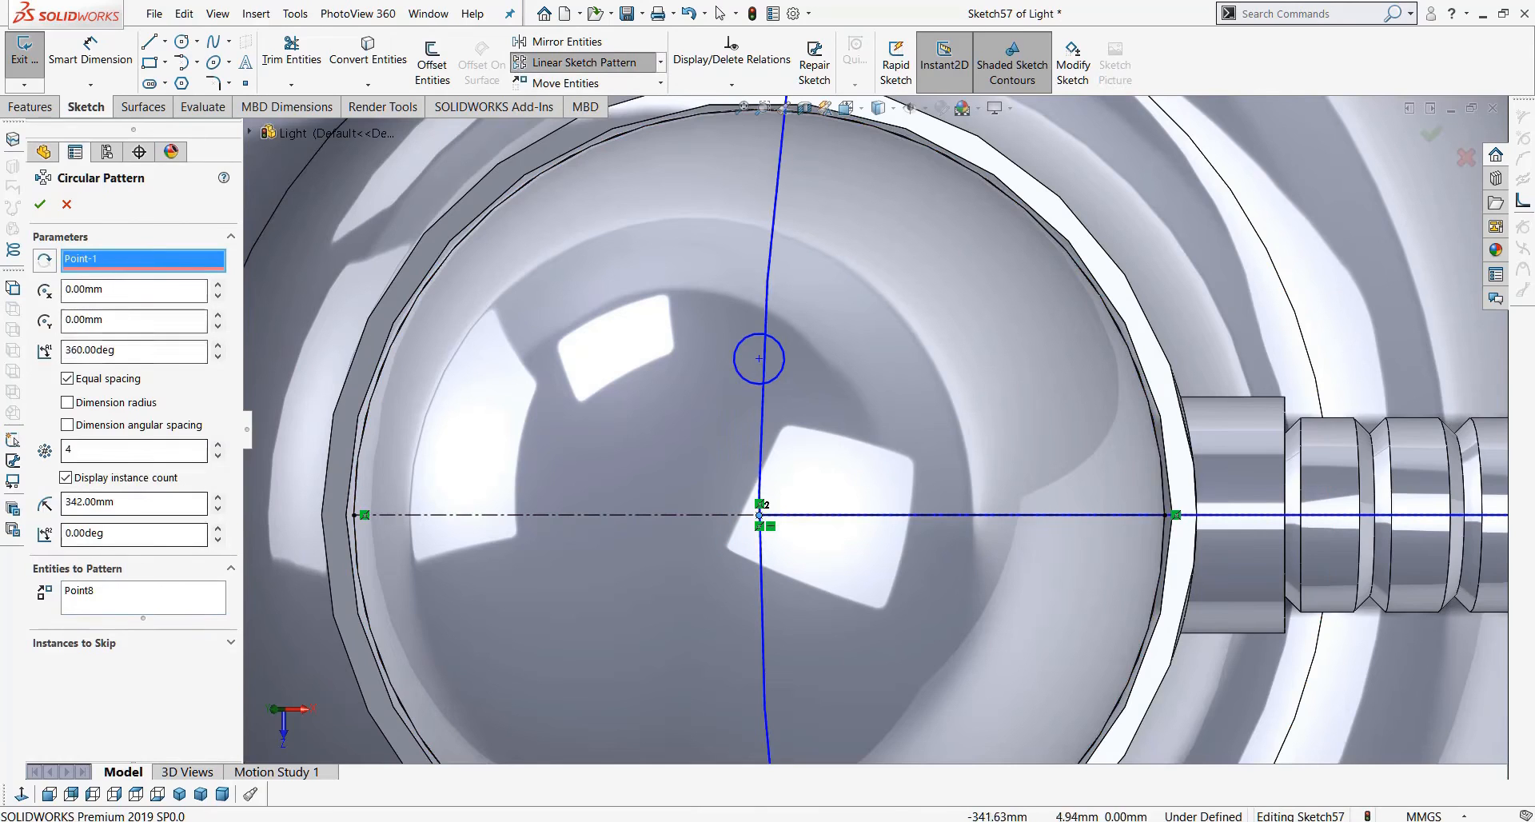
left_click(163, 599)
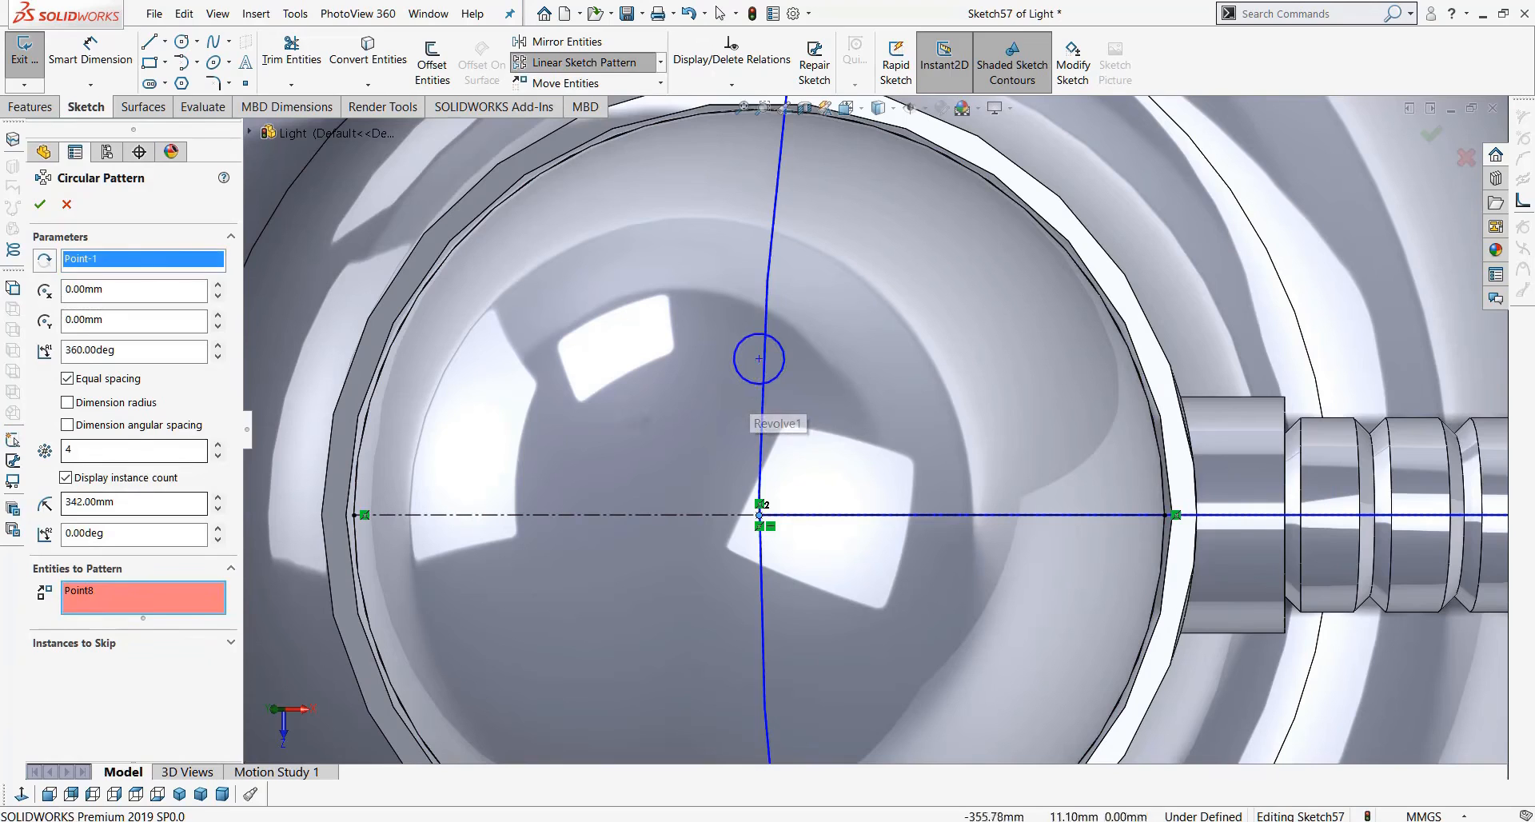
left_click(759, 384)
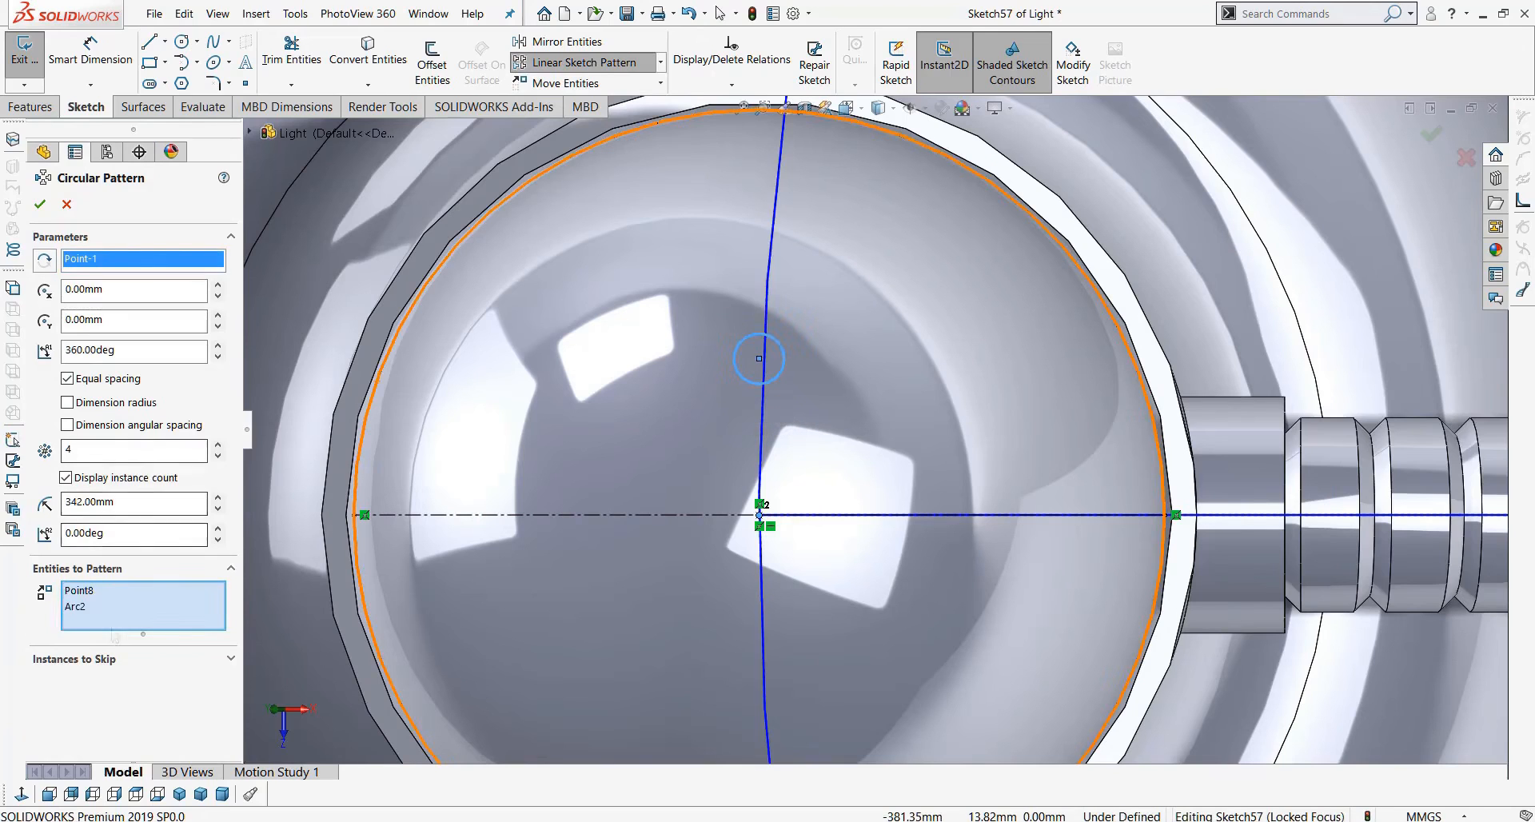
left_click(94, 592)
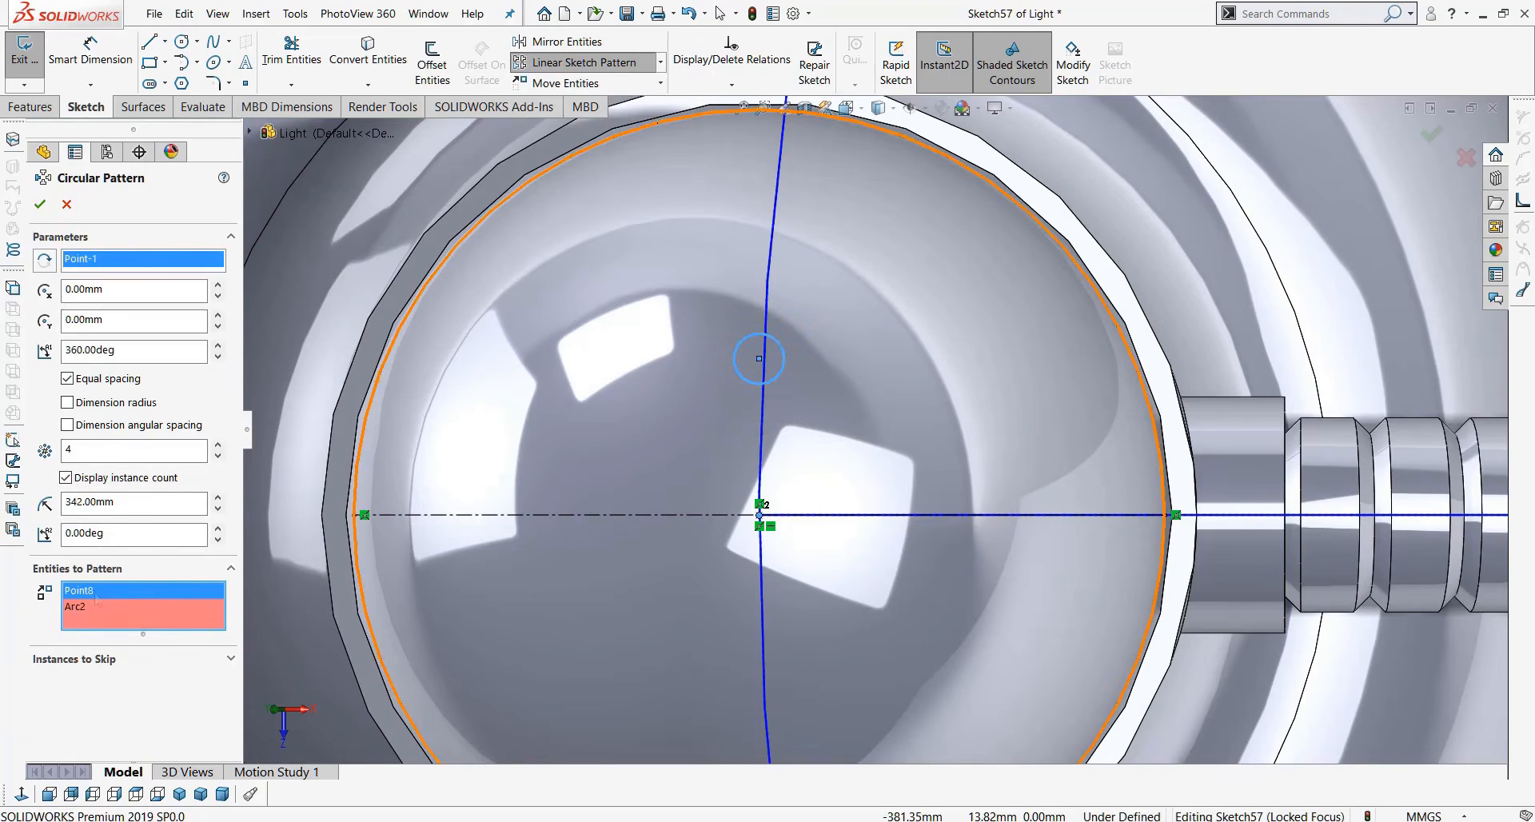
right_click(96, 599)
left_click(140, 601)
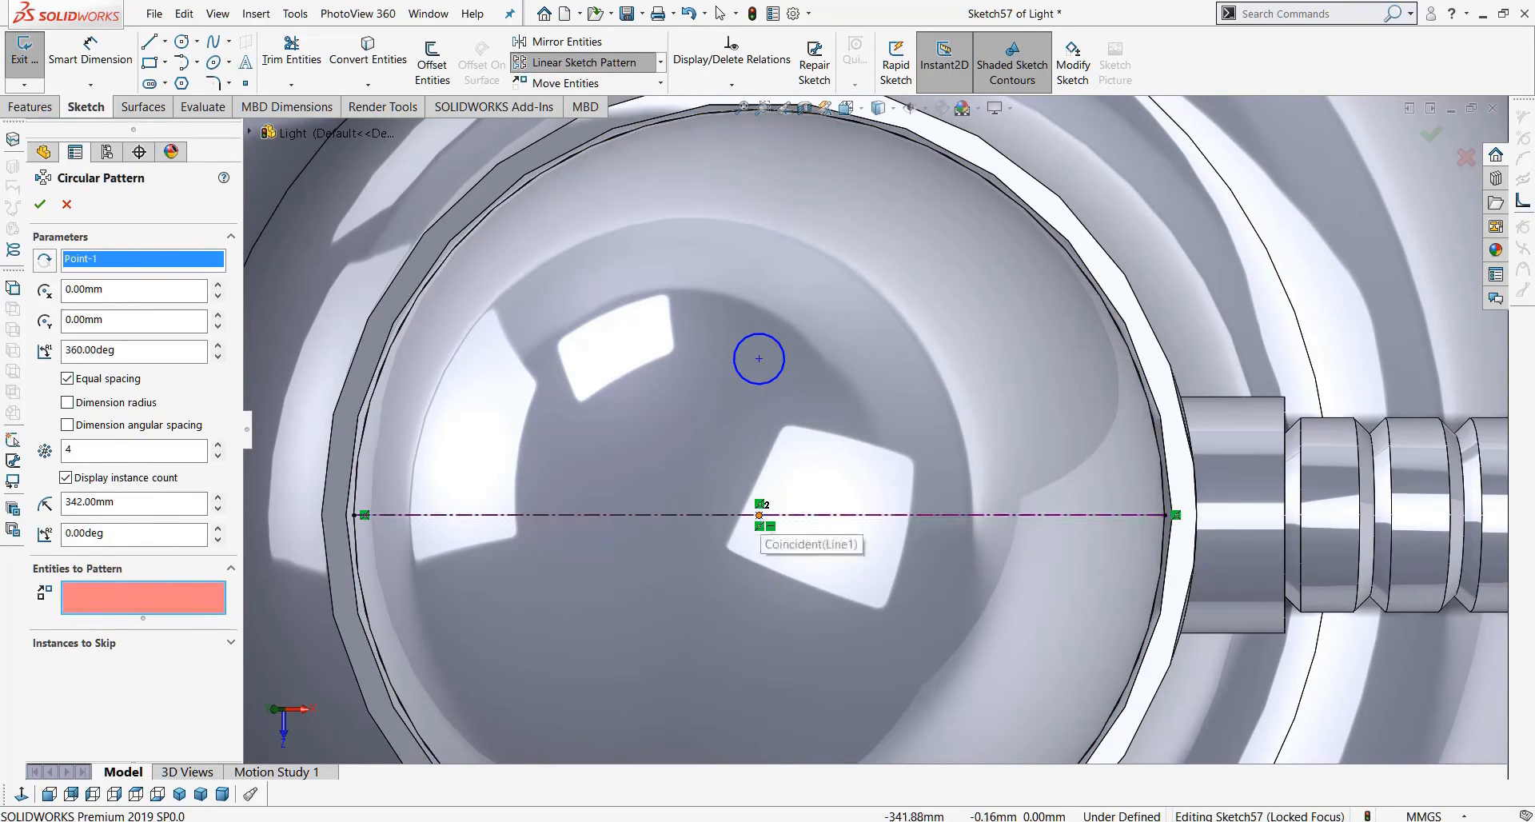
left_click(759, 515)
left_click(759, 515)
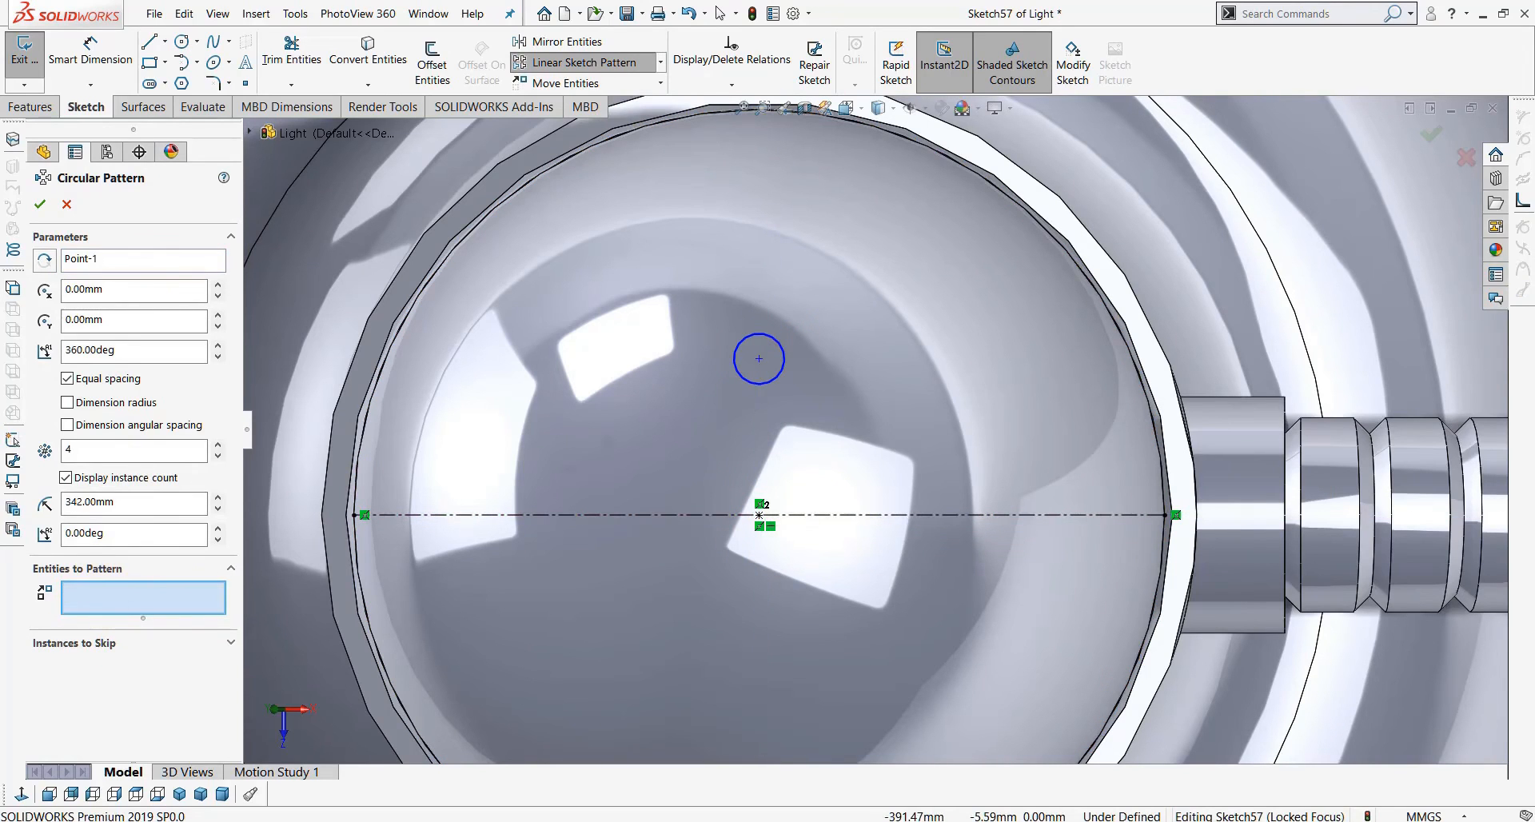
Circular-pattern the small circle about the sketch point at the midpoint, with 6 equally spaced instances over 360 degrees.
left_click(742, 380)
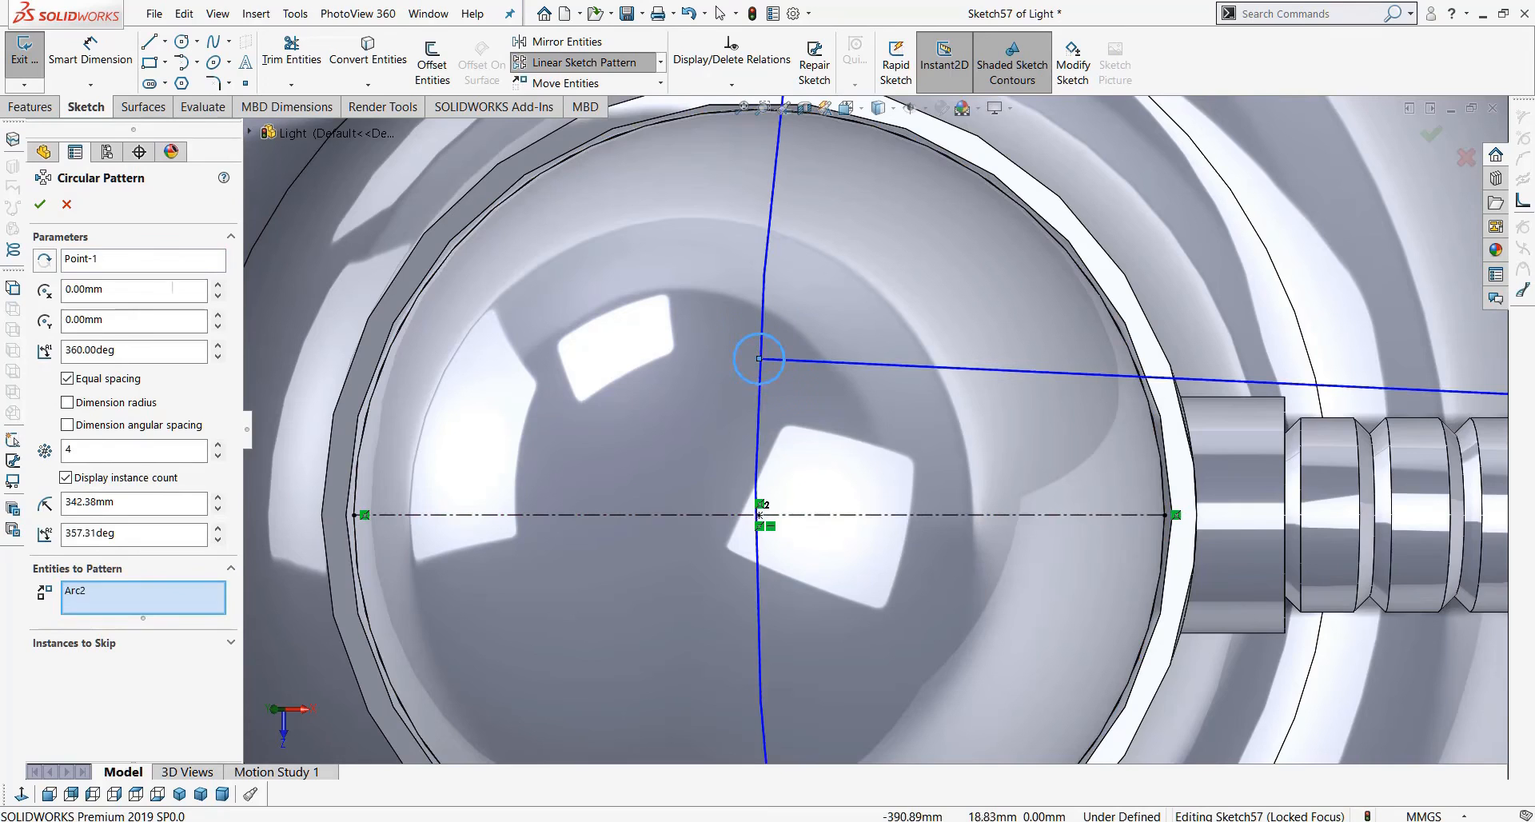
left_click(145, 261)
left_click(759, 514)
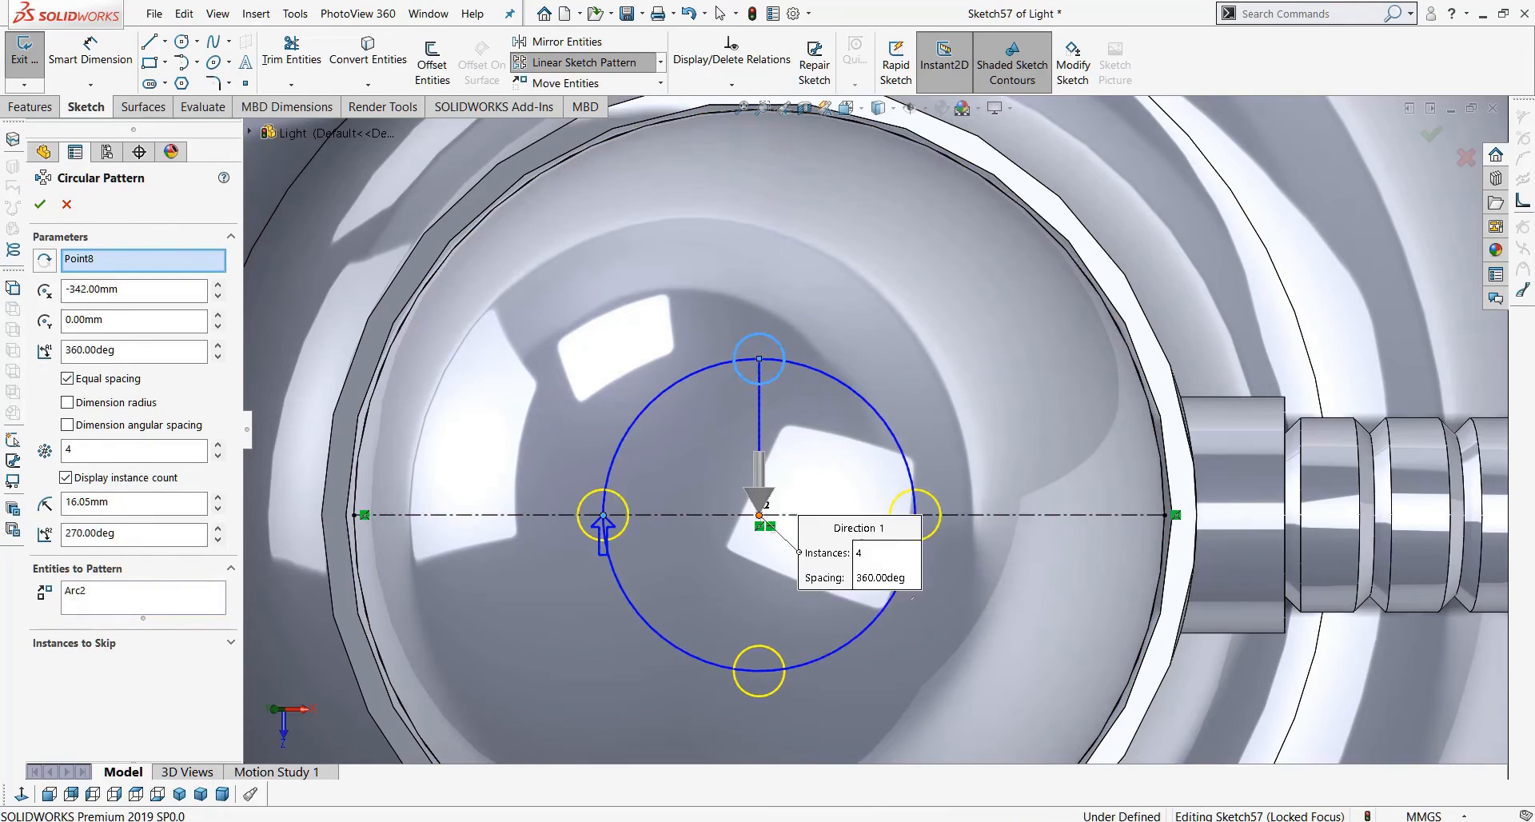
left_click(217, 445)
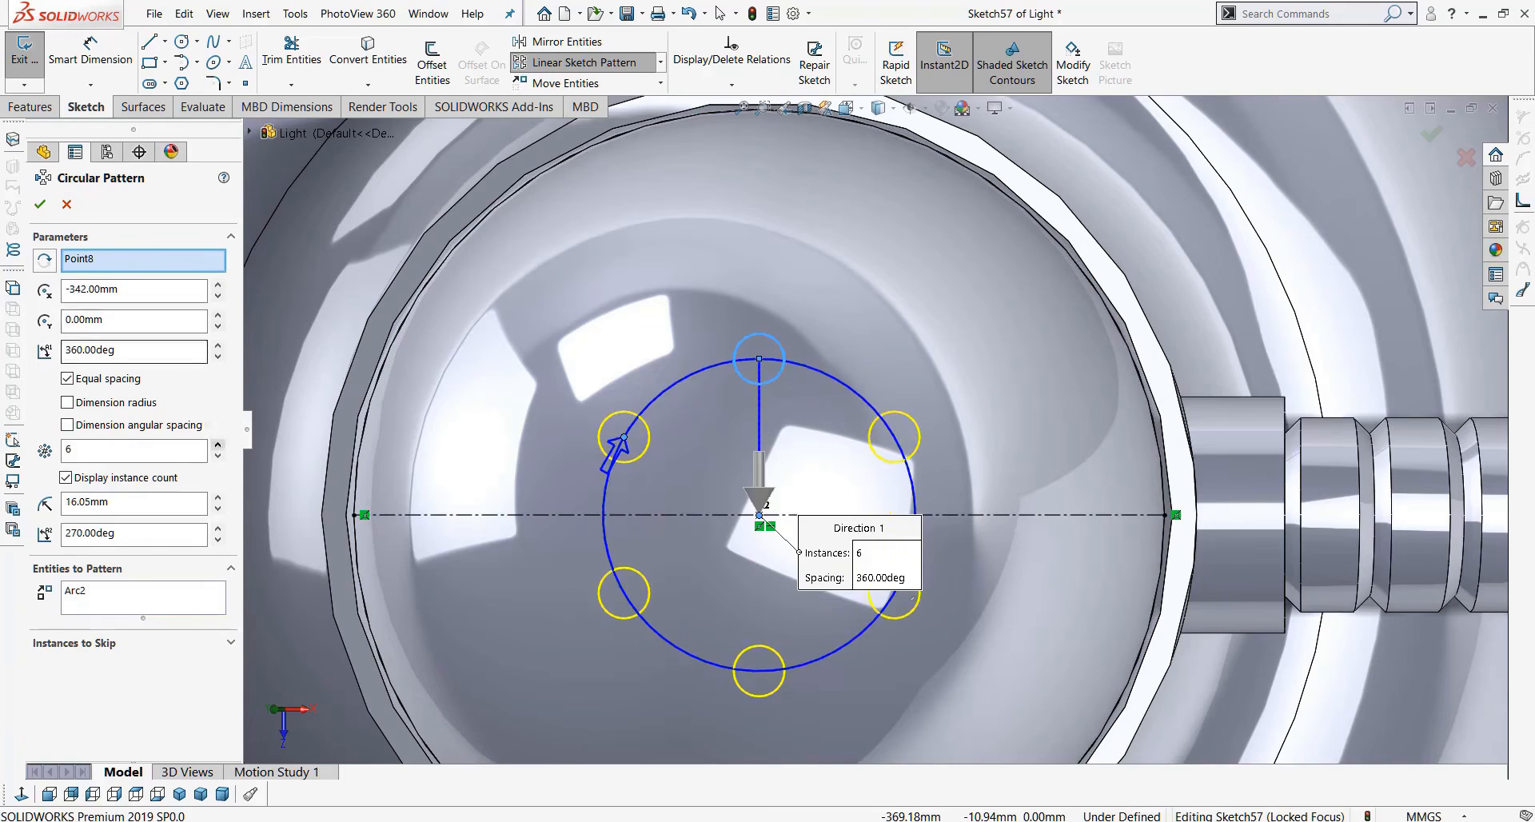
left_click(39, 204)
Cut the six patterned circles Through All in the reversed direction to make vent holes in the domed cap, and set the isometric view.
left_click(31, 106)
left_click(86, 106)
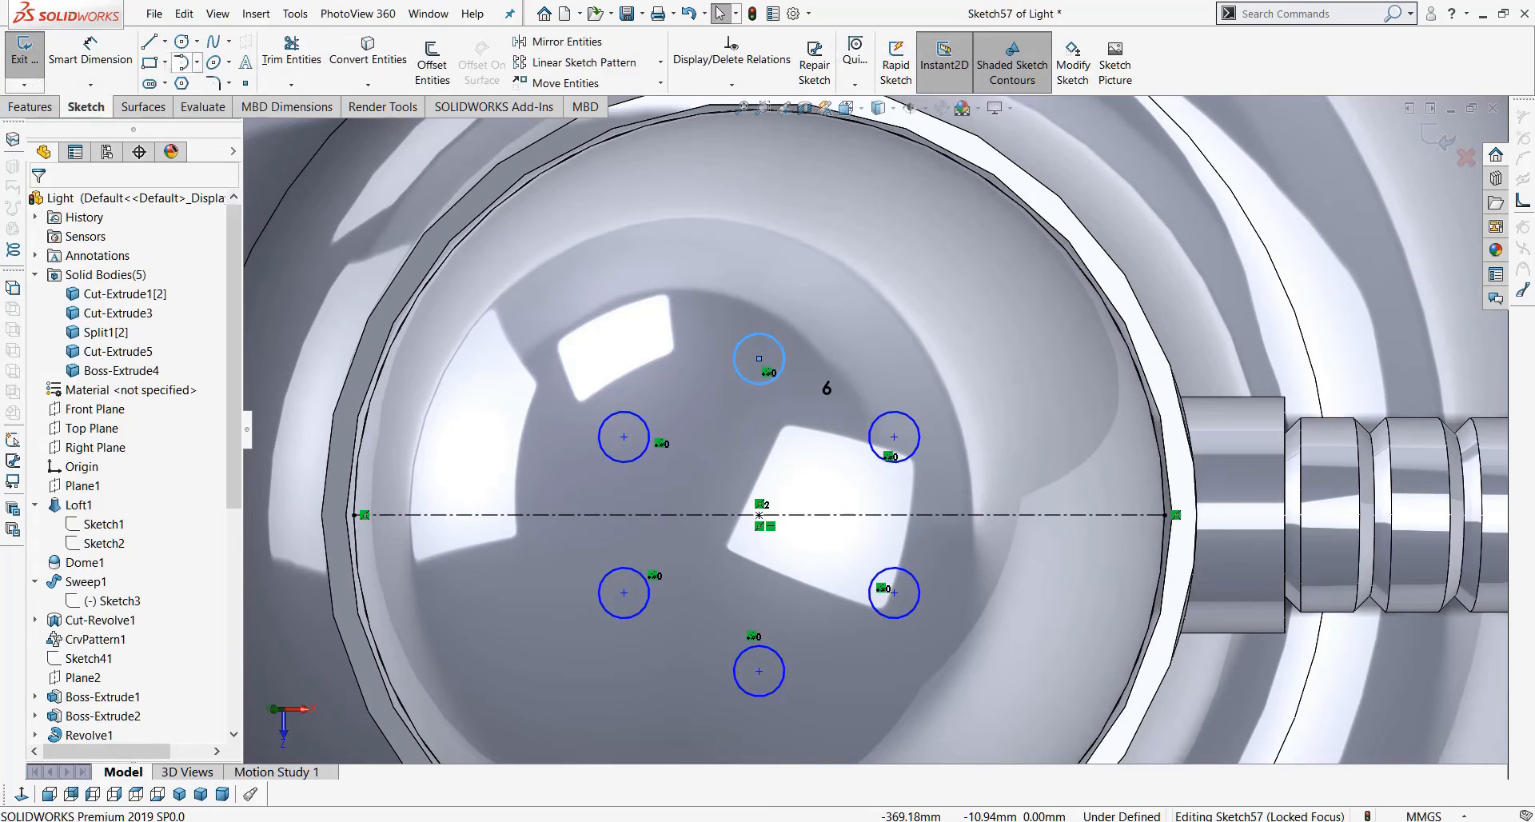
left_click(31, 106)
left_click(276, 56)
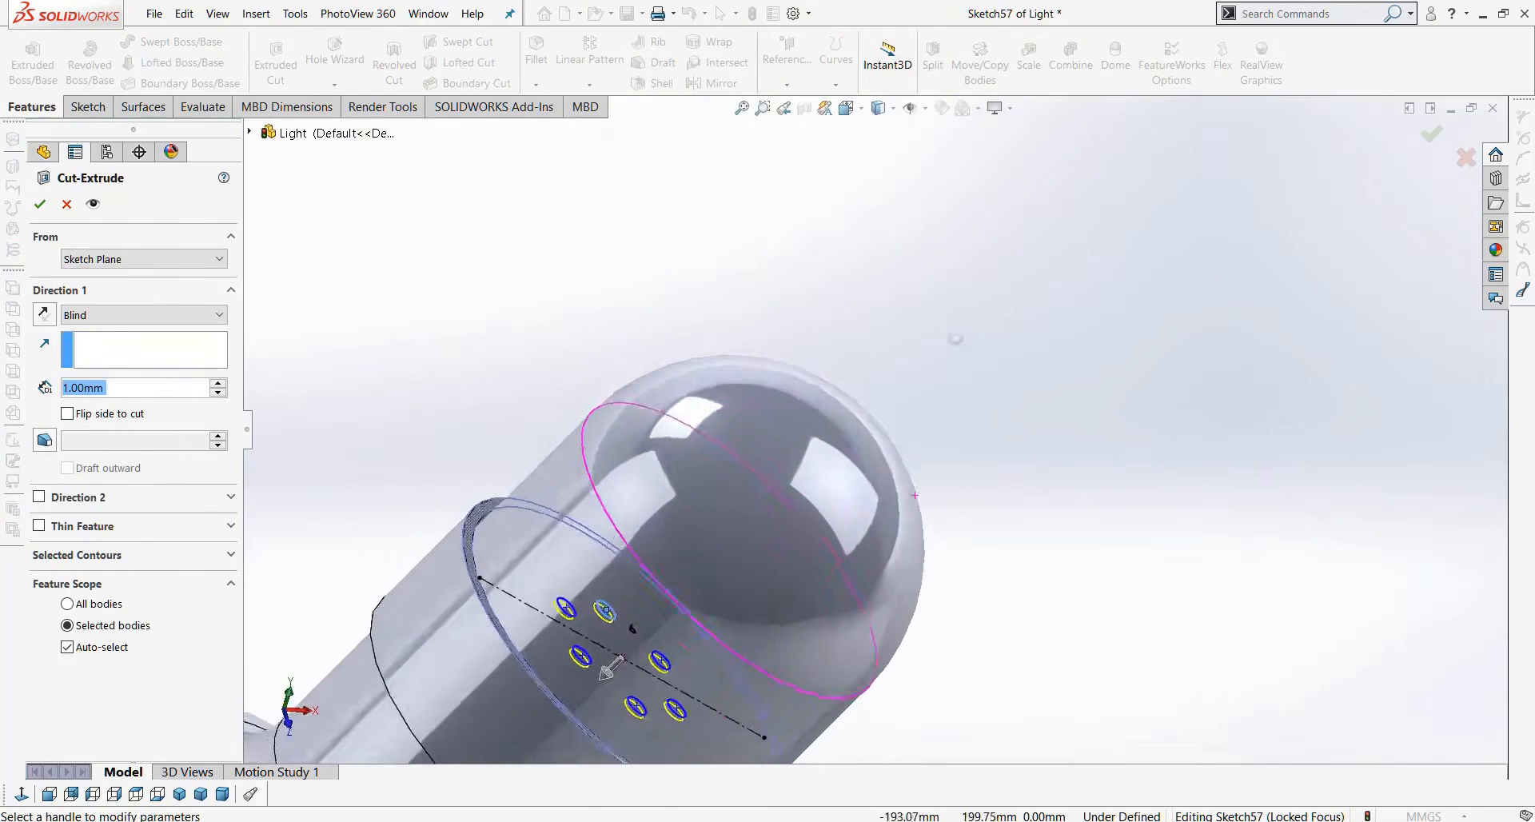
left_click(140, 315)
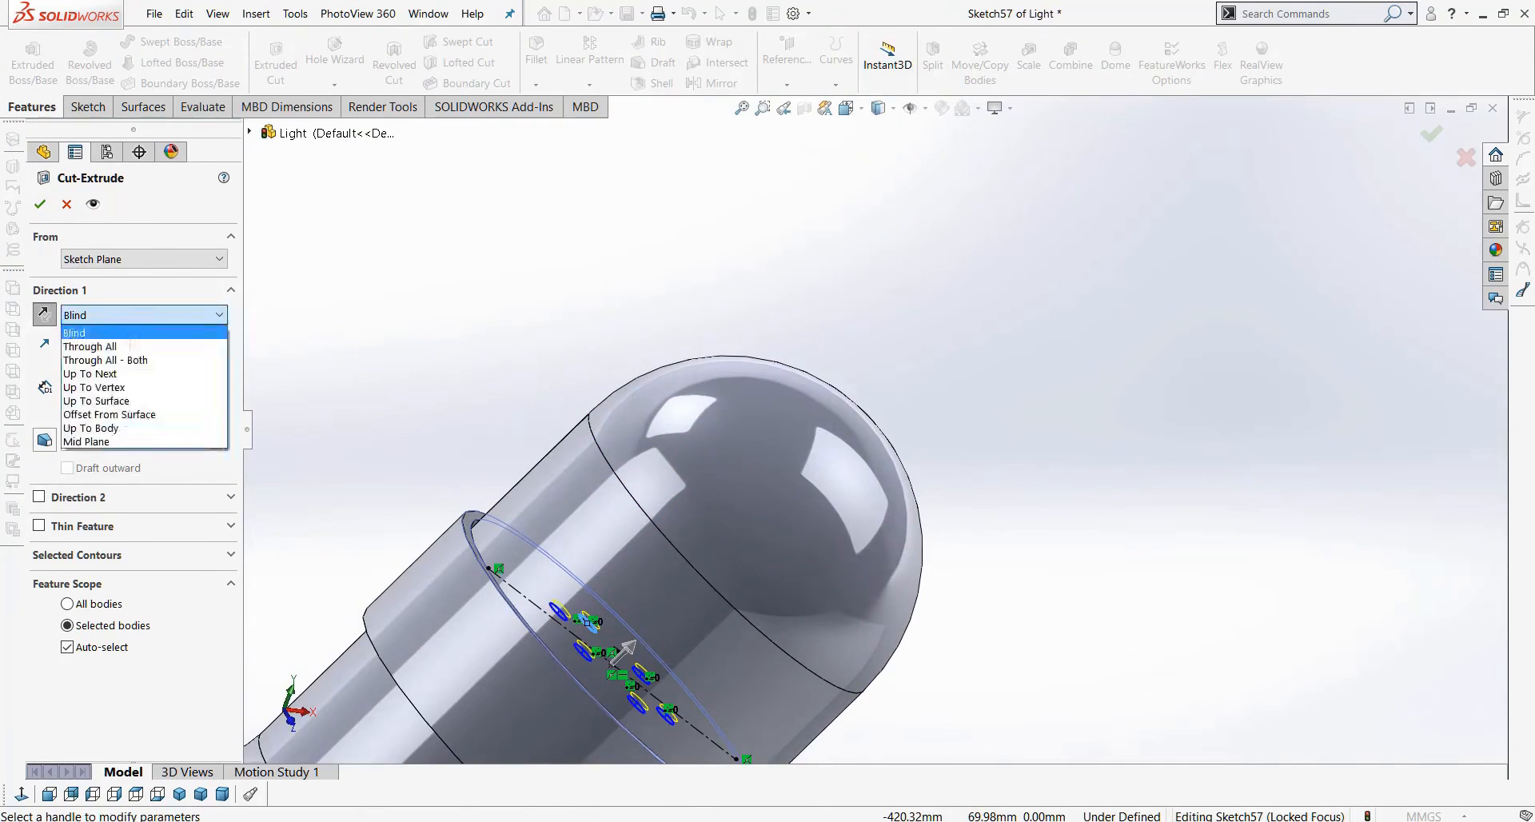
left_click(134, 347)
left_click(39, 204)
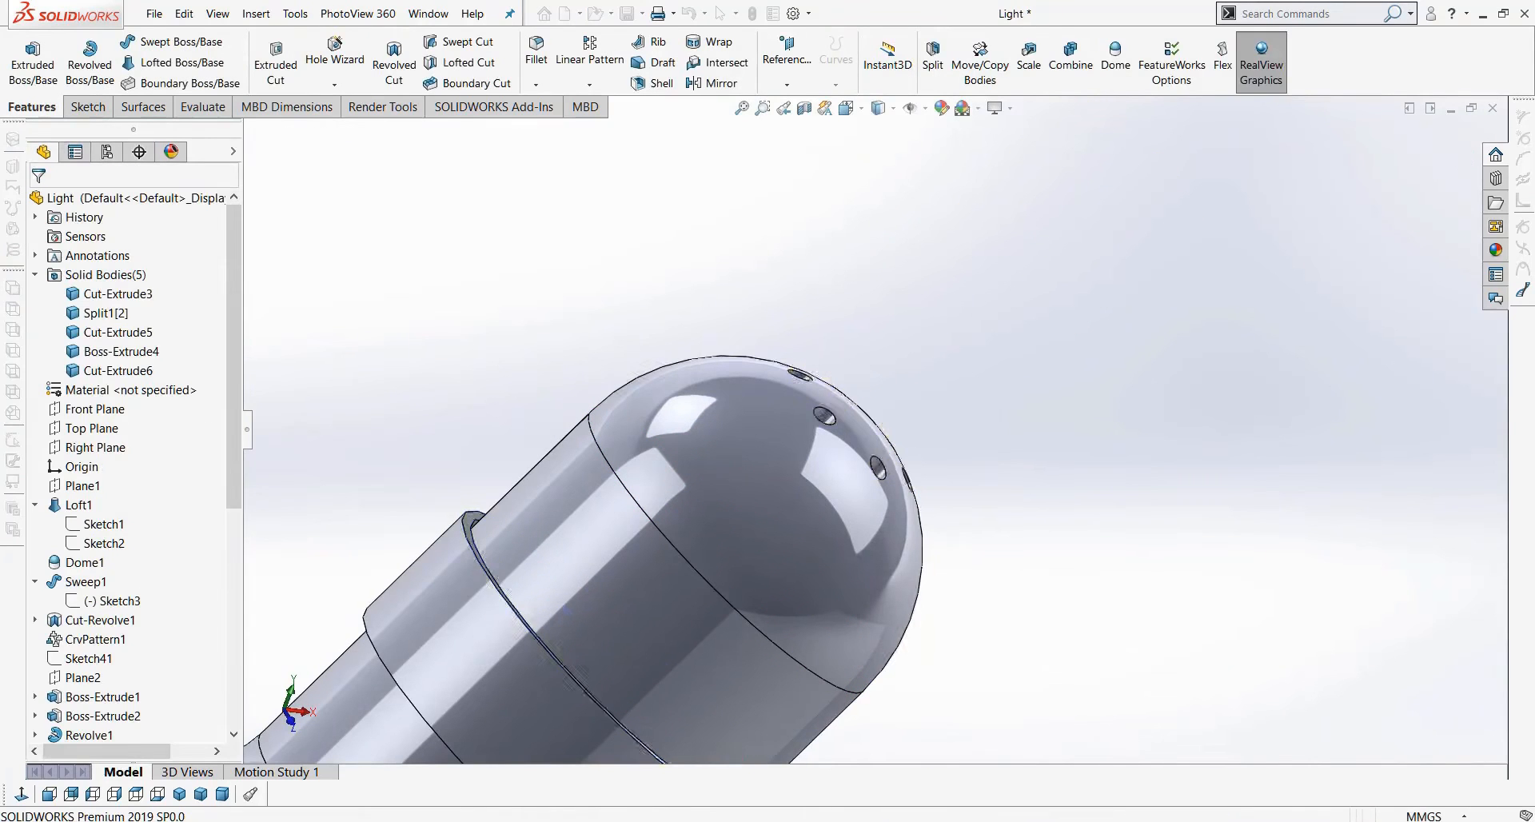
middle_click_drag(1047, 479, 456, 608)
left_click(179, 794)
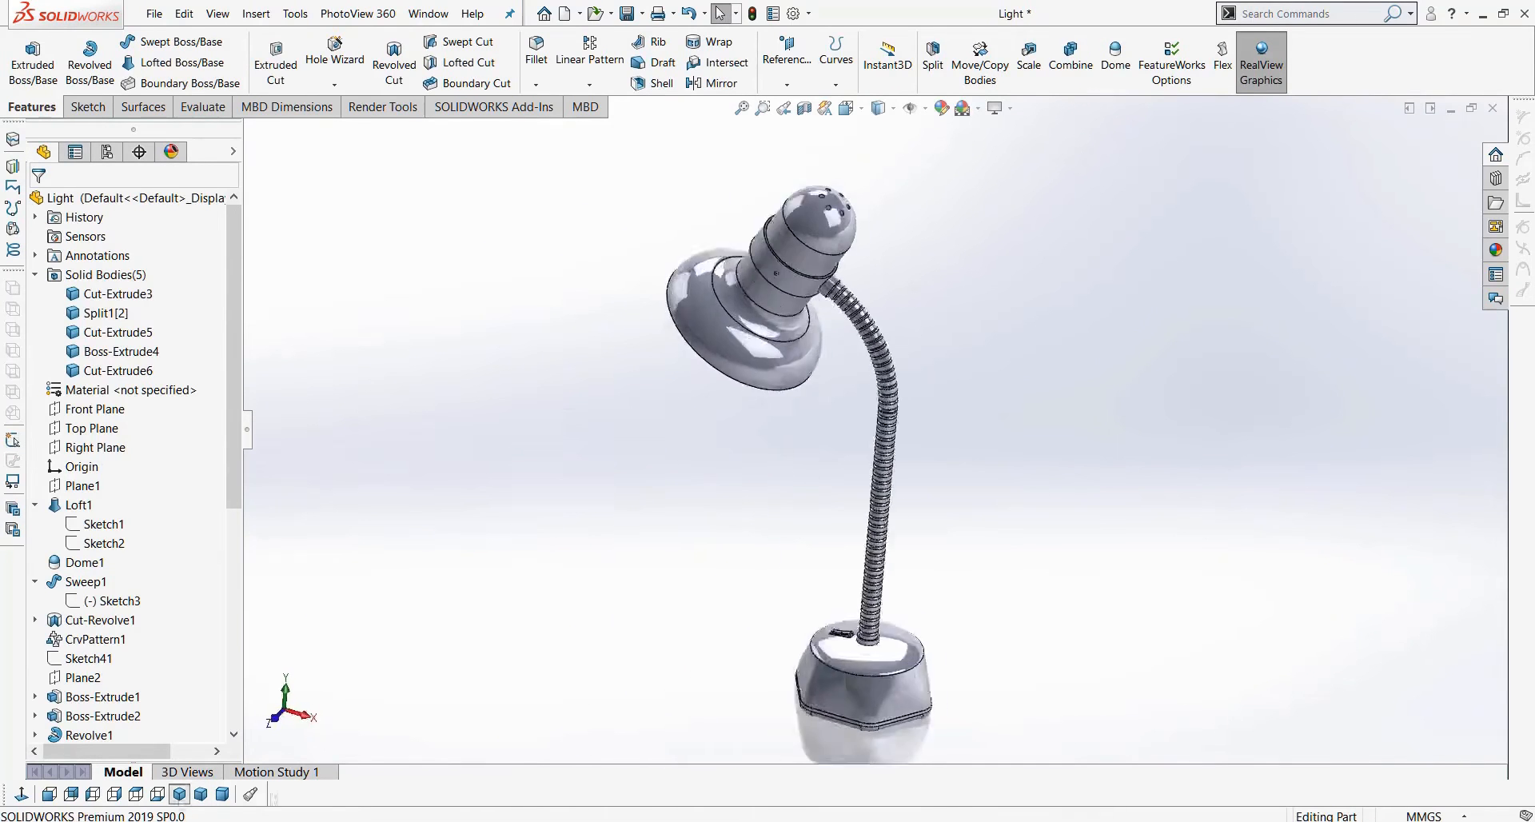
Examine the lamp from below and from the side with the lamp head body highlighted, and restore the isometric view.
middle_click_drag(798, 561, 1031, 424)
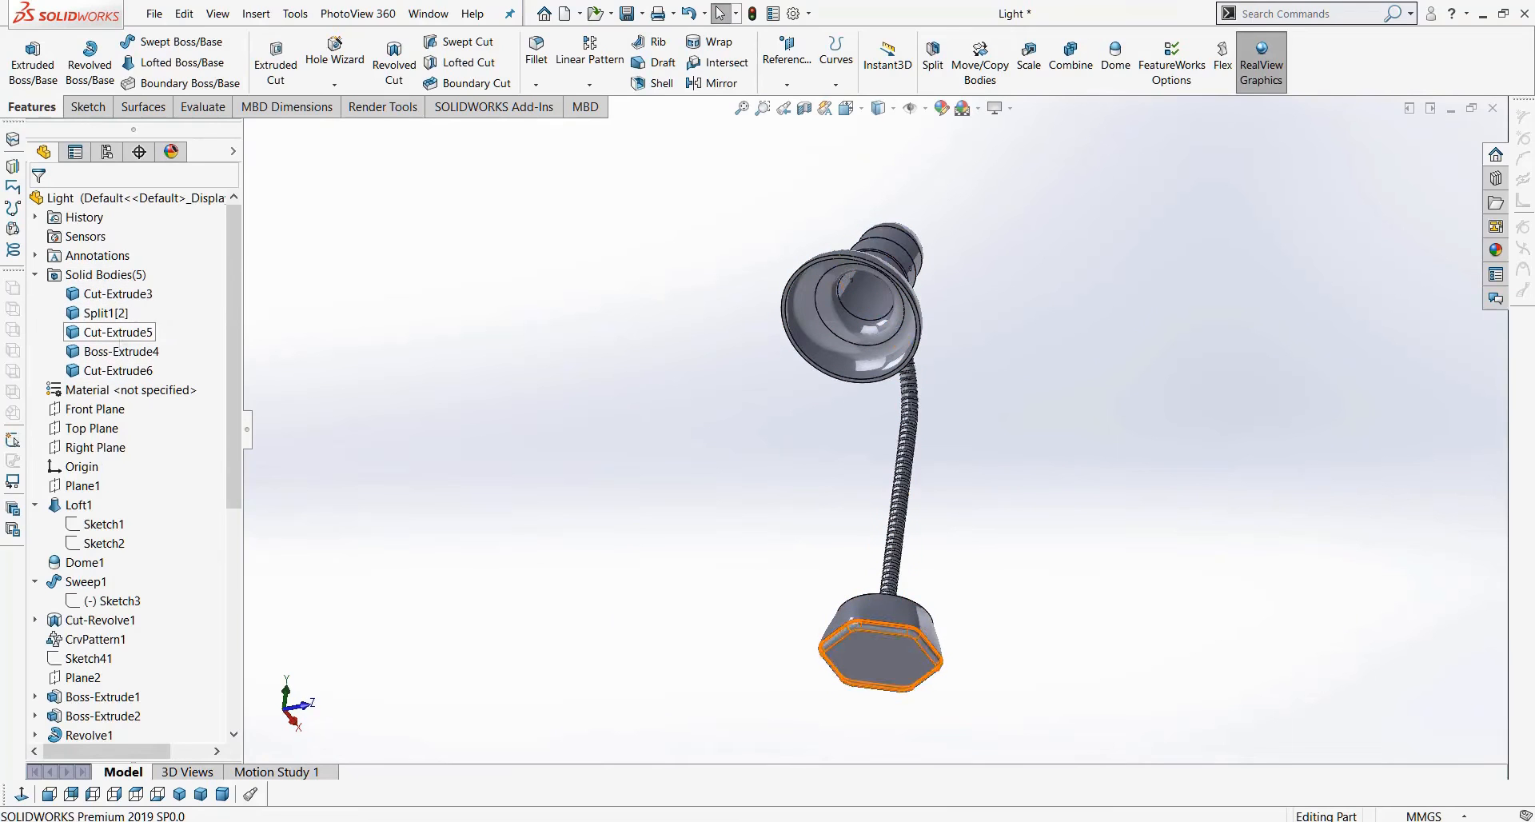
left_click(123, 374)
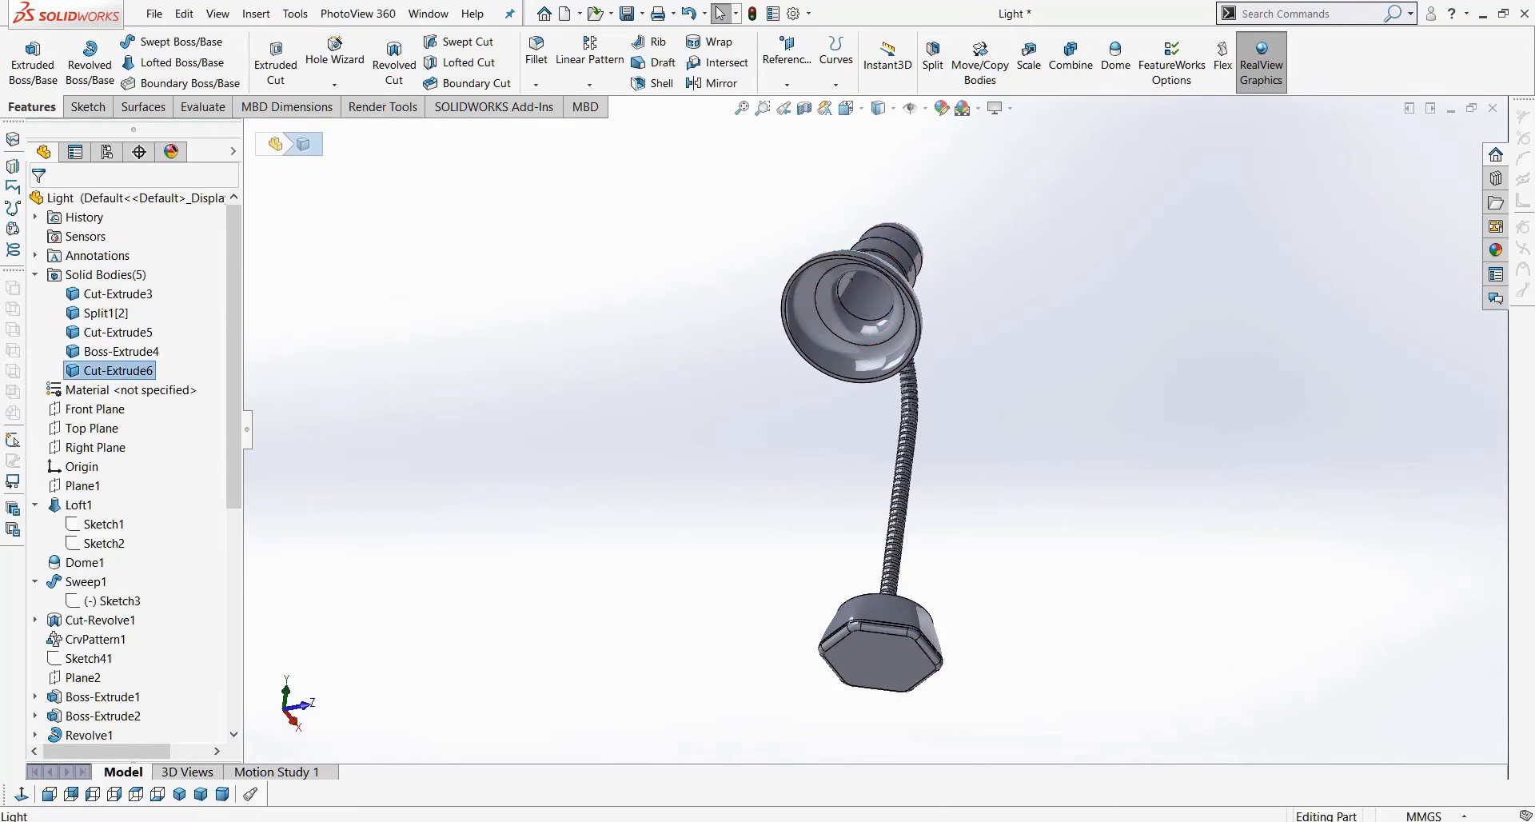
middle_click_drag(415, 515, 470, 509)
scroll(871, 452, "up", 2)
scroll(831, 435, "down", 2)
scroll(1039, 467, "down", 2)
middle_click_drag(1039, 468, 913, 569)
scroll(951, 480, "up", 2)
middle_click_drag(967, 512, 752, 593)
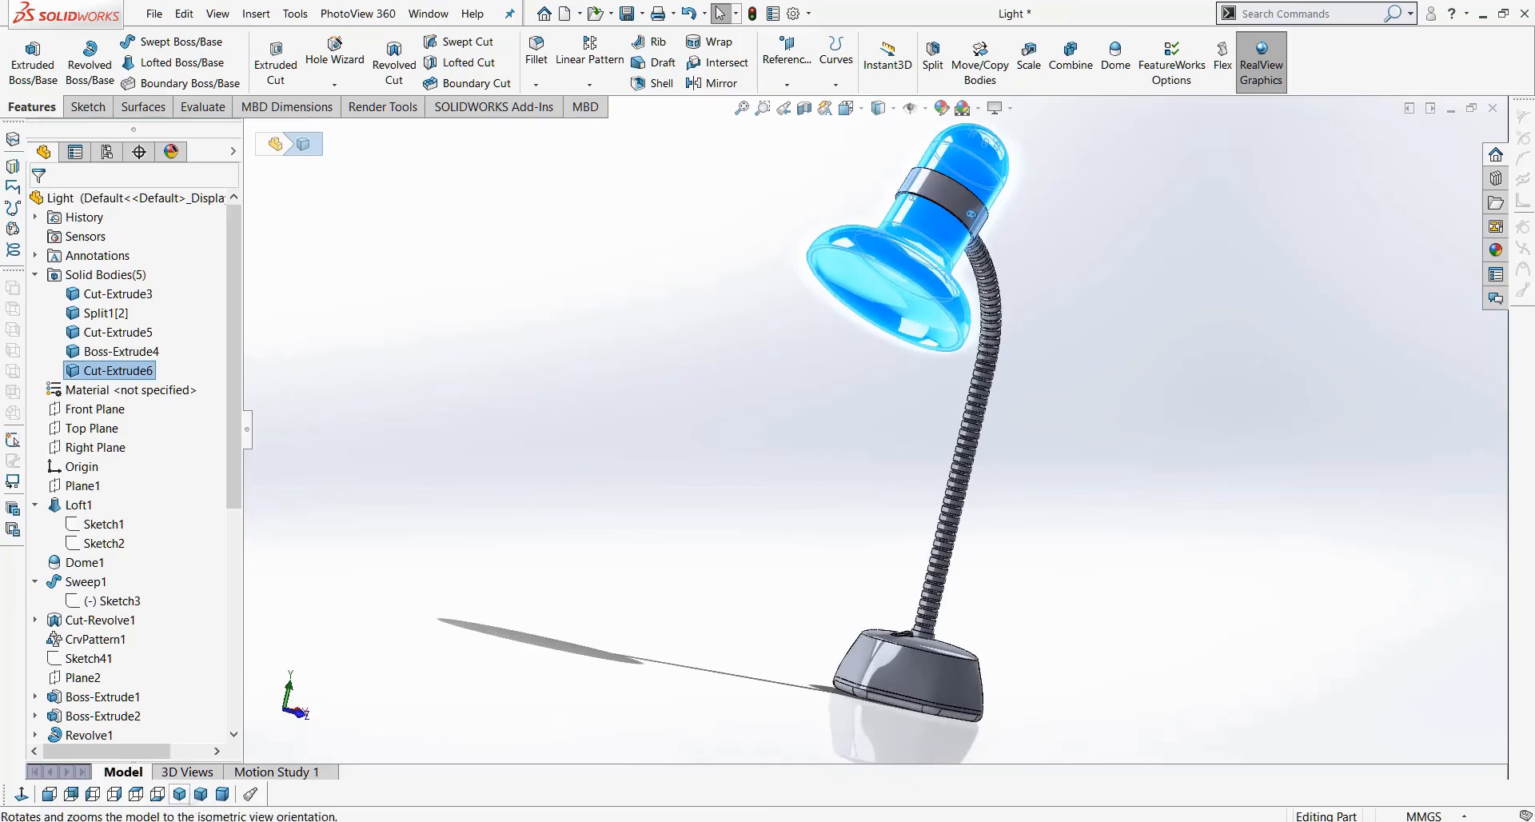
left_click(179, 793)
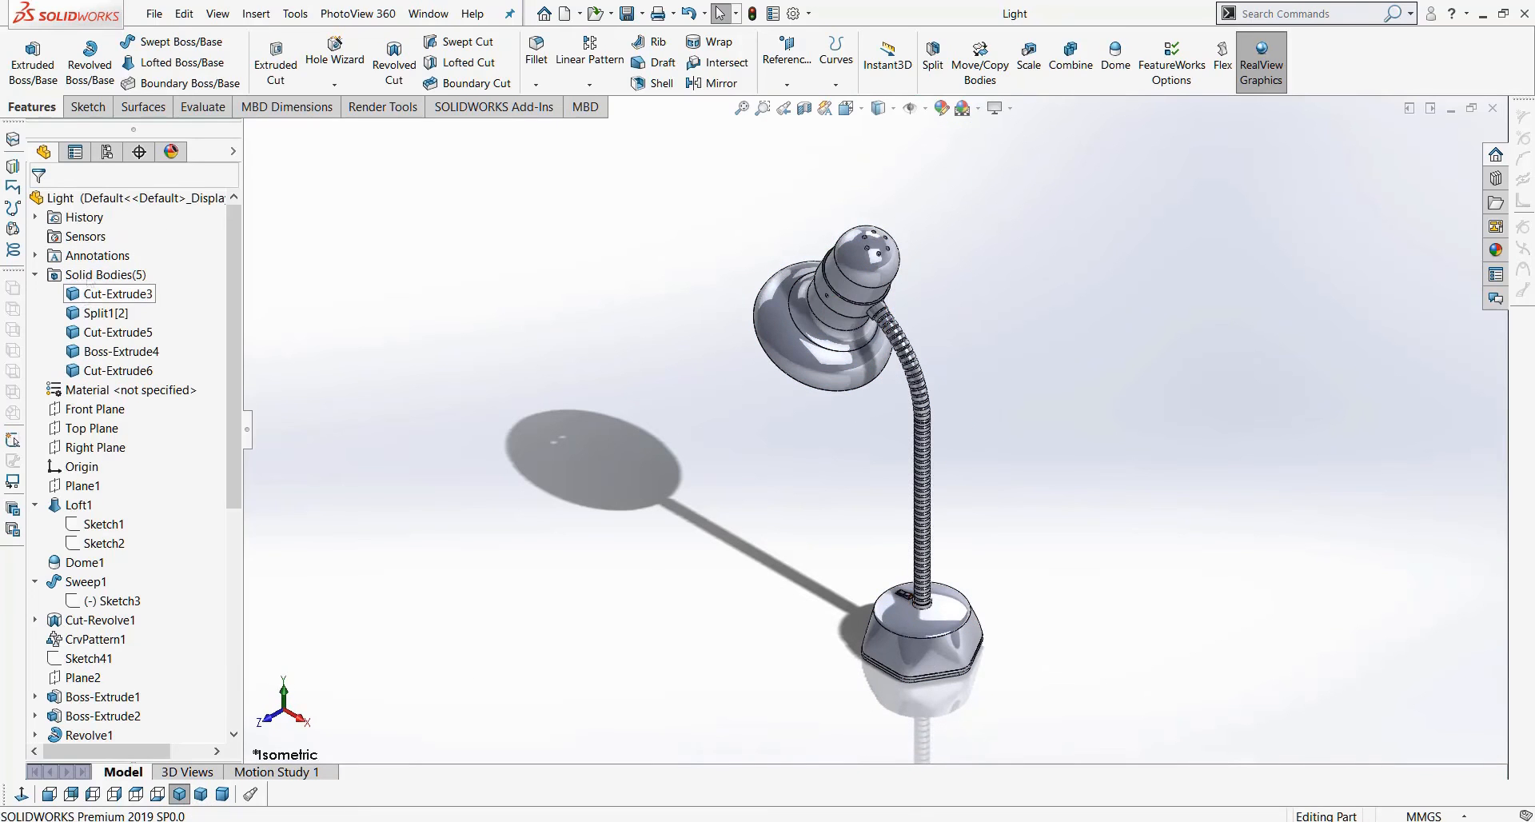
Save the lamp part and set up Save Bodies with all five solid bodies included as separate part files.
left_click(155, 14)
left_click(194, 196)
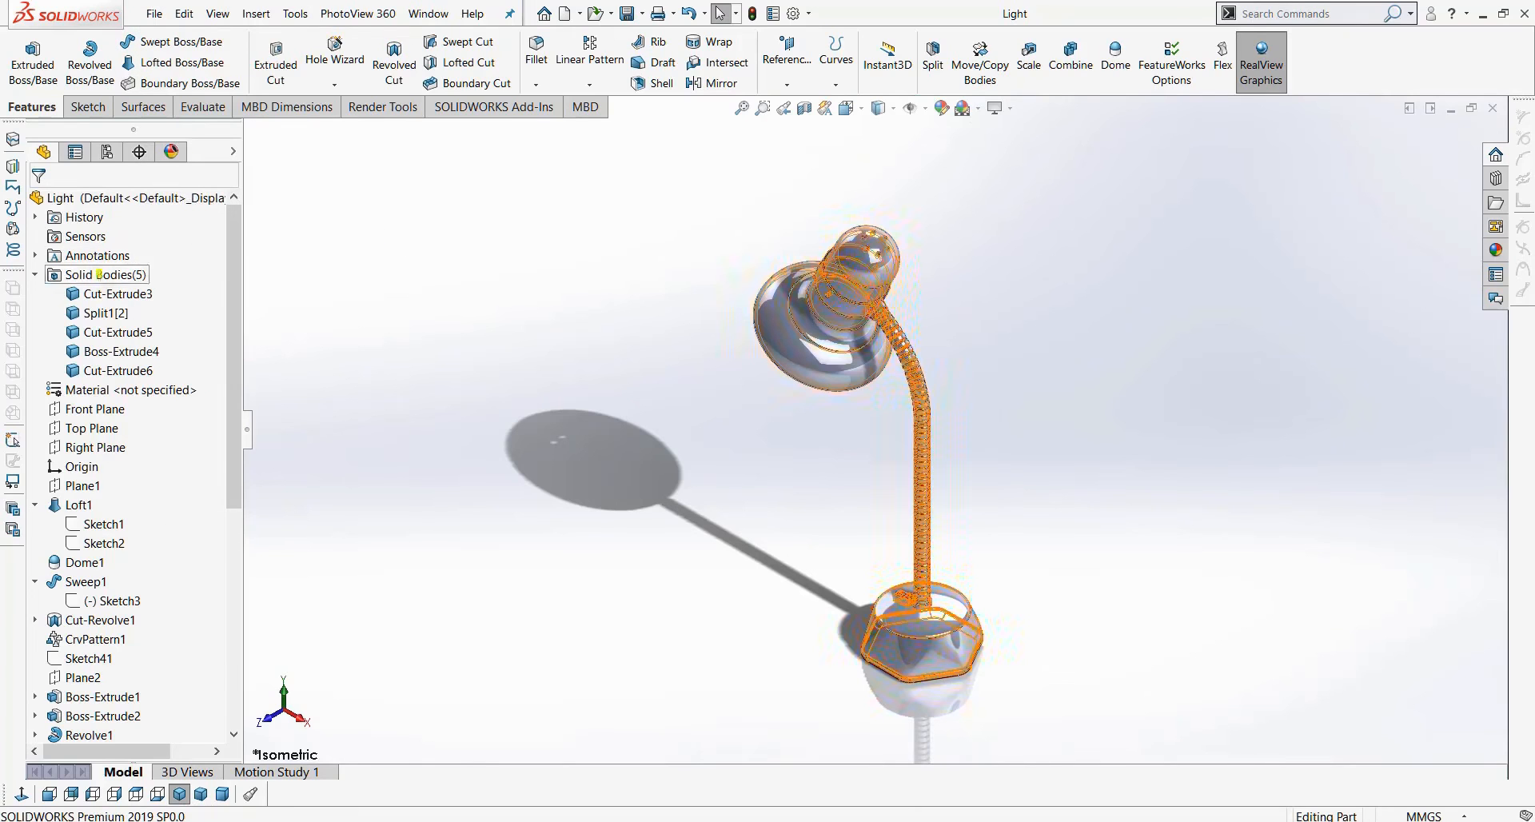
right_click(100, 274)
left_click(159, 367)
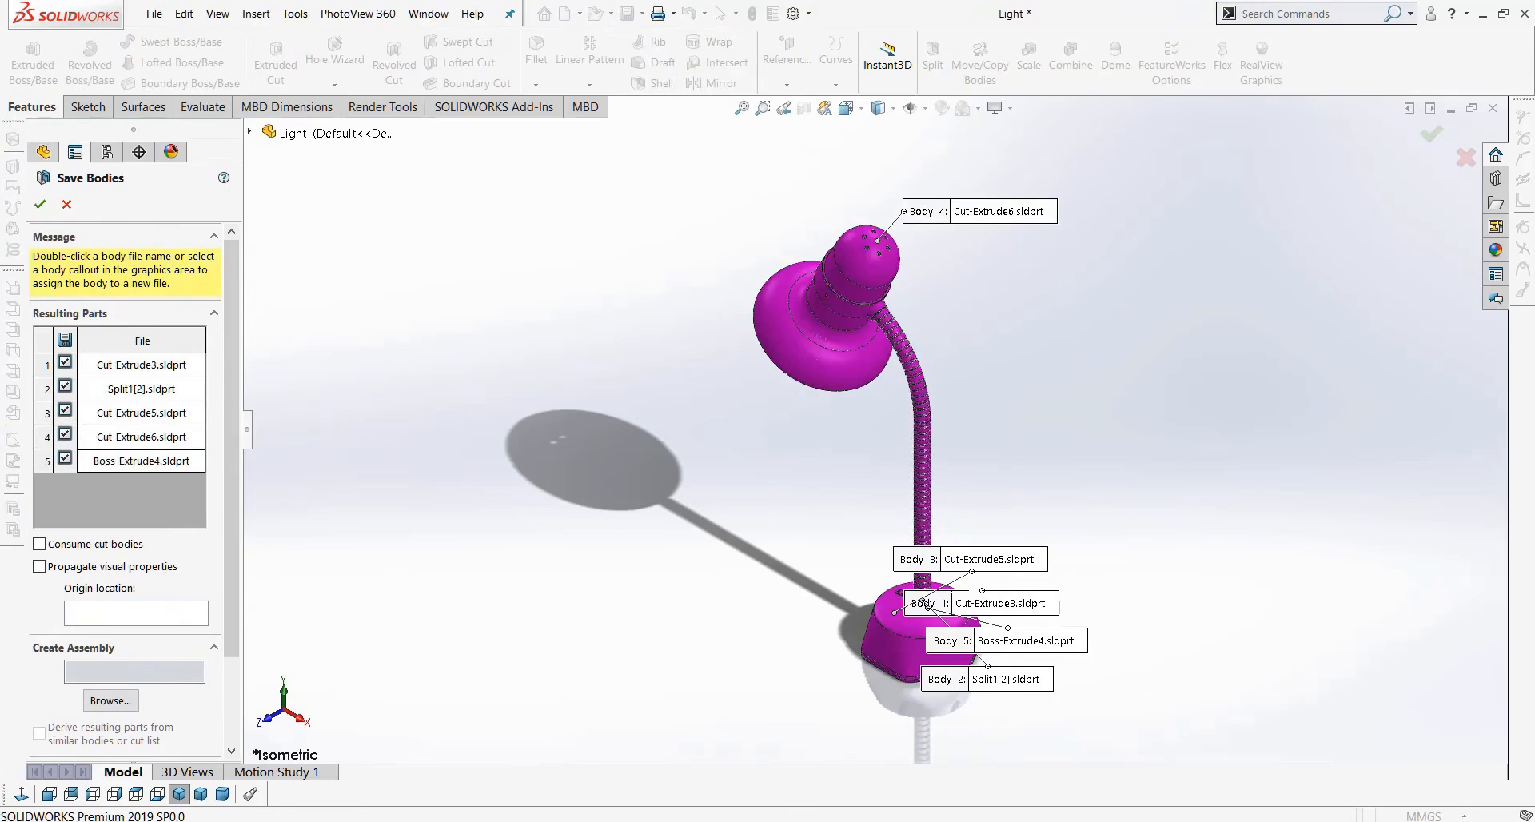
Create a folder named Lighting Models on the Desktop and open it as the location for the new assembly.
left_click(110, 700)
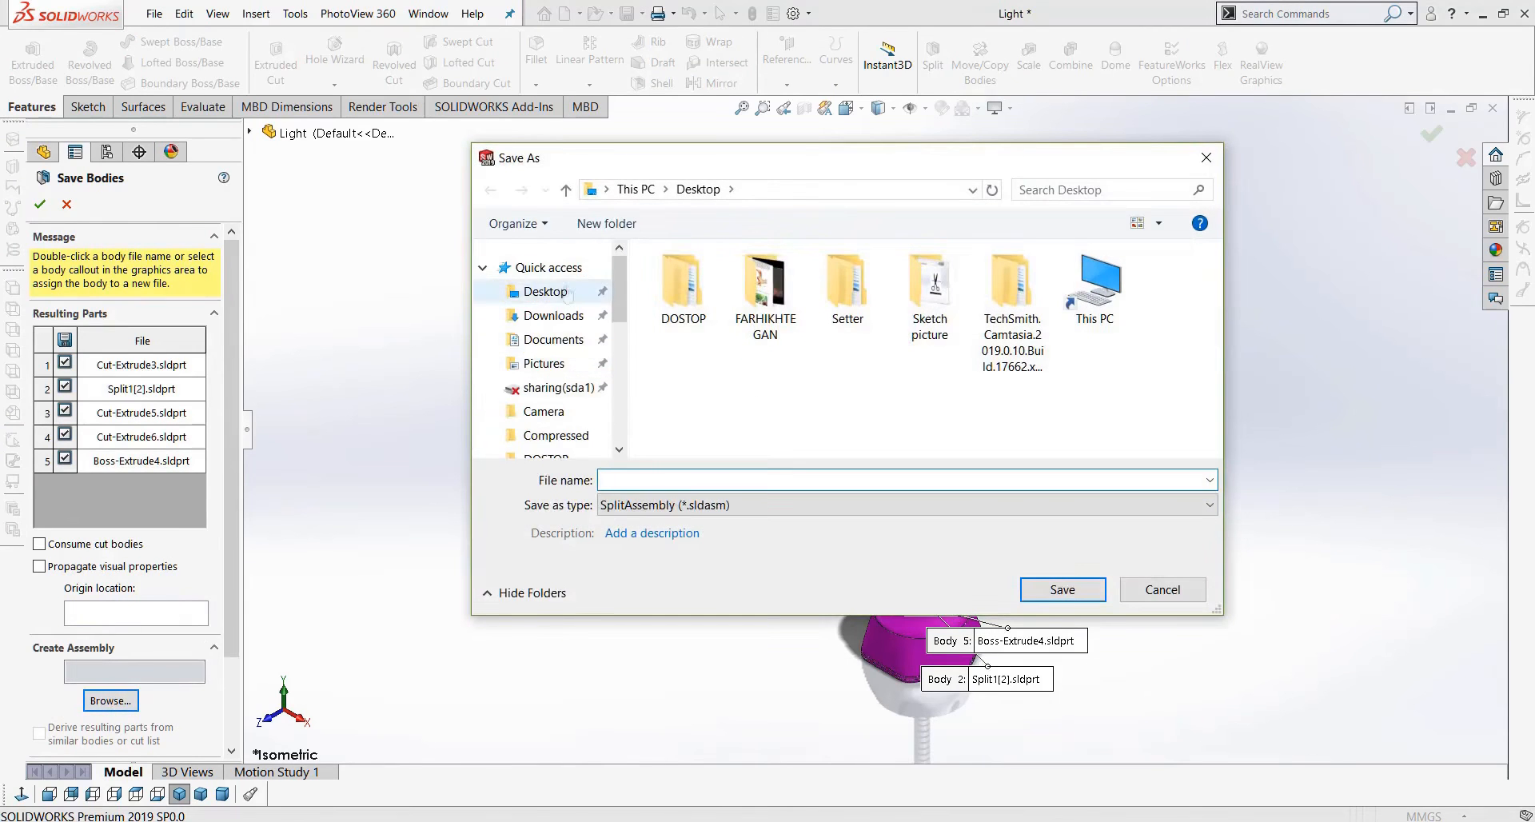
left_click(608, 224)
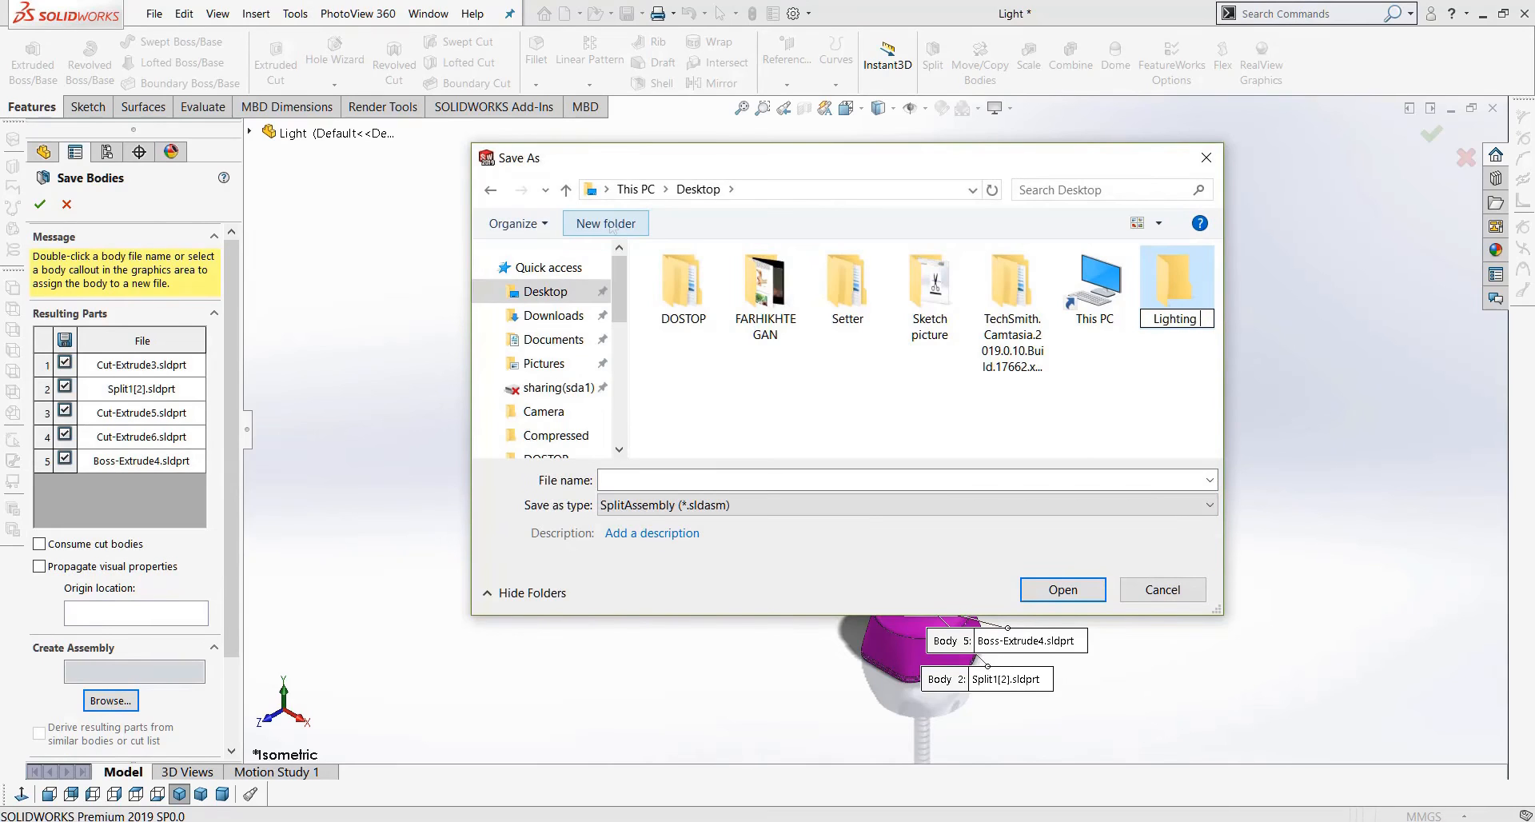
type("s")
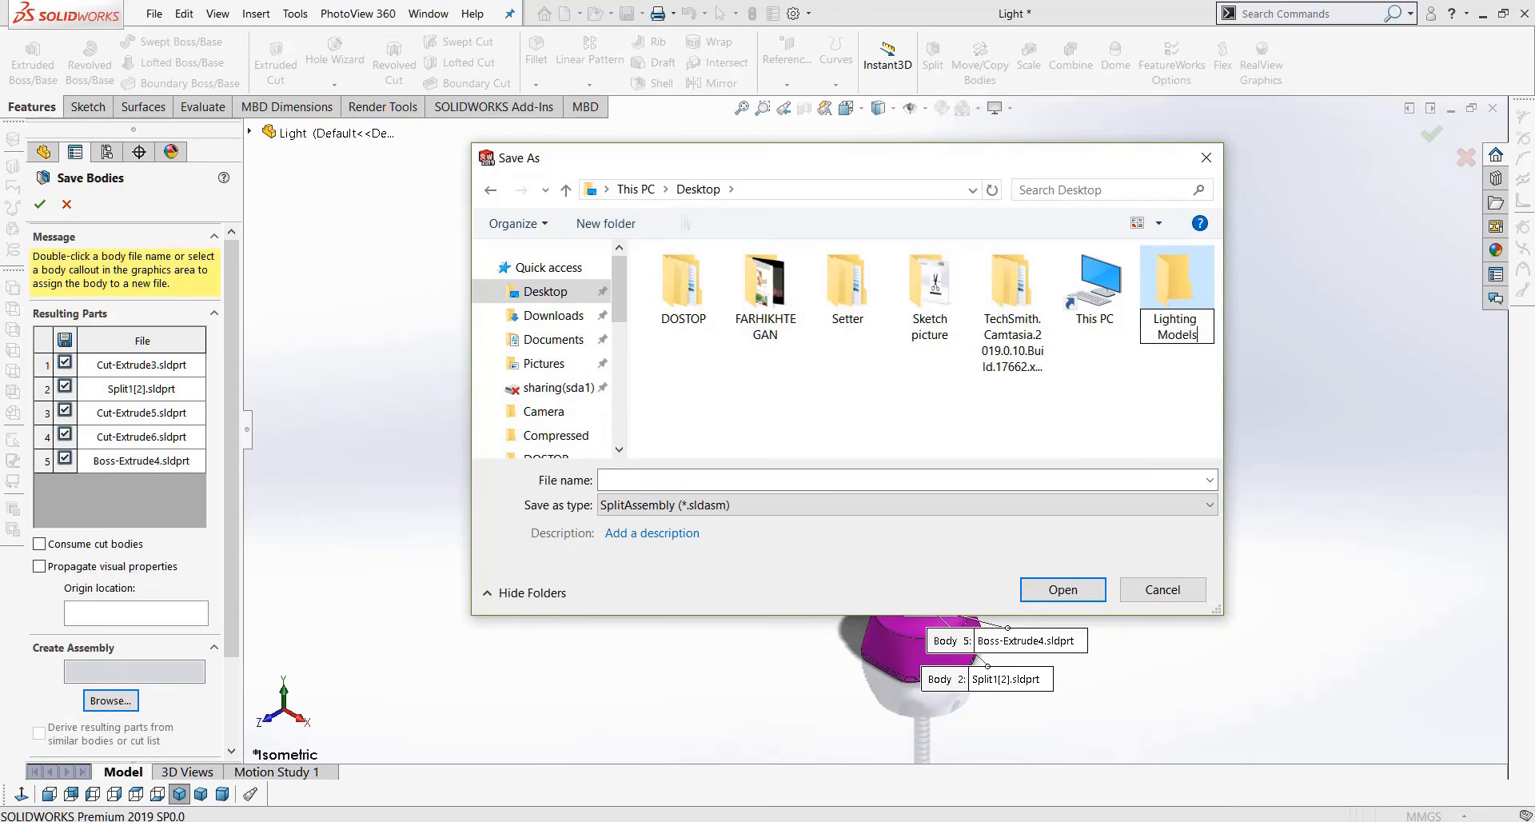
key("Return")
key("Return")
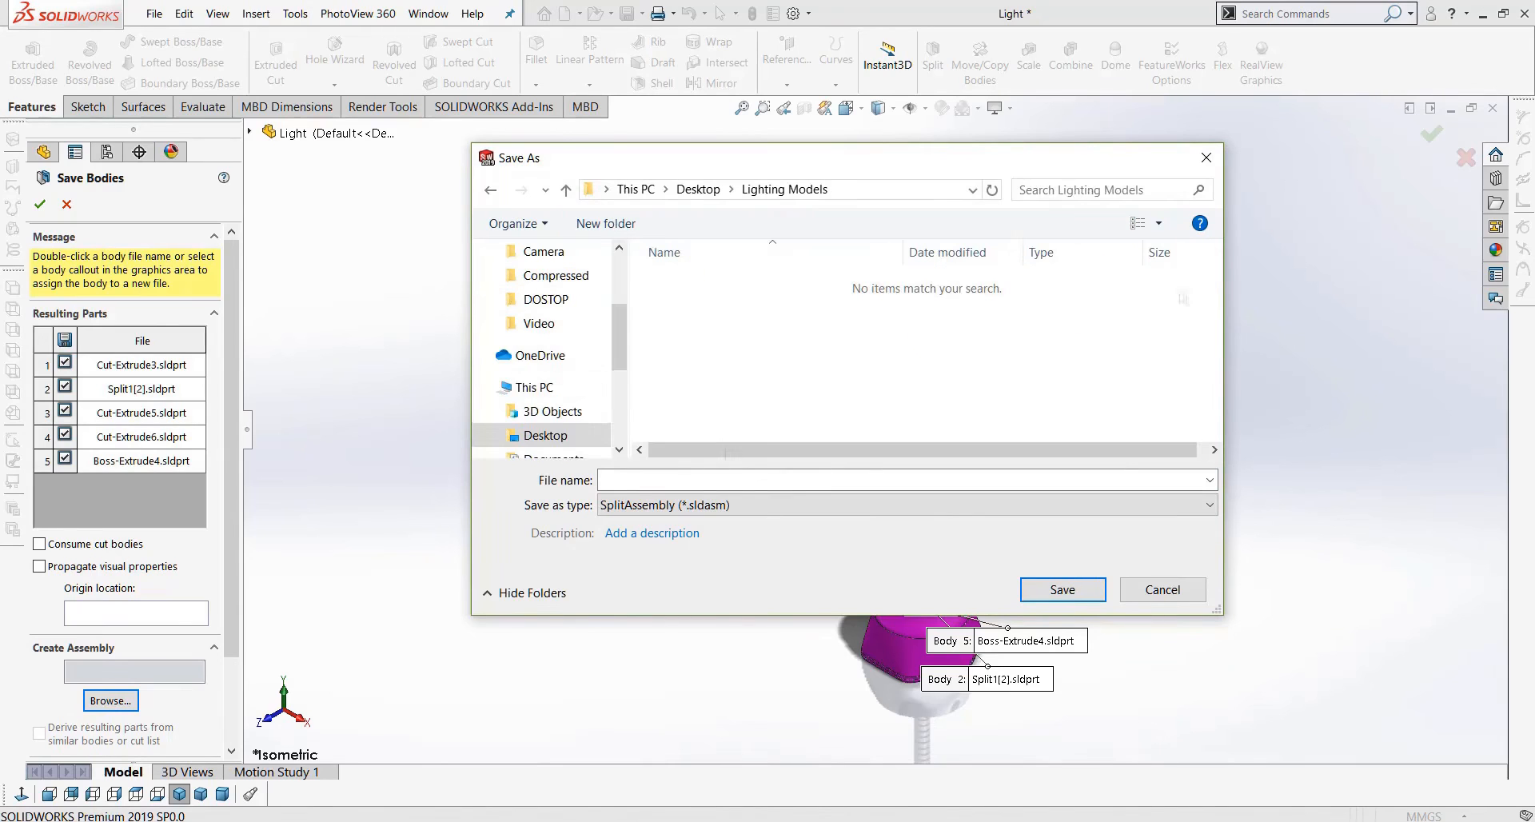
Save the bodies as an assembly named Light Assembly, rebuilding the document on save.
left_click(675, 479)
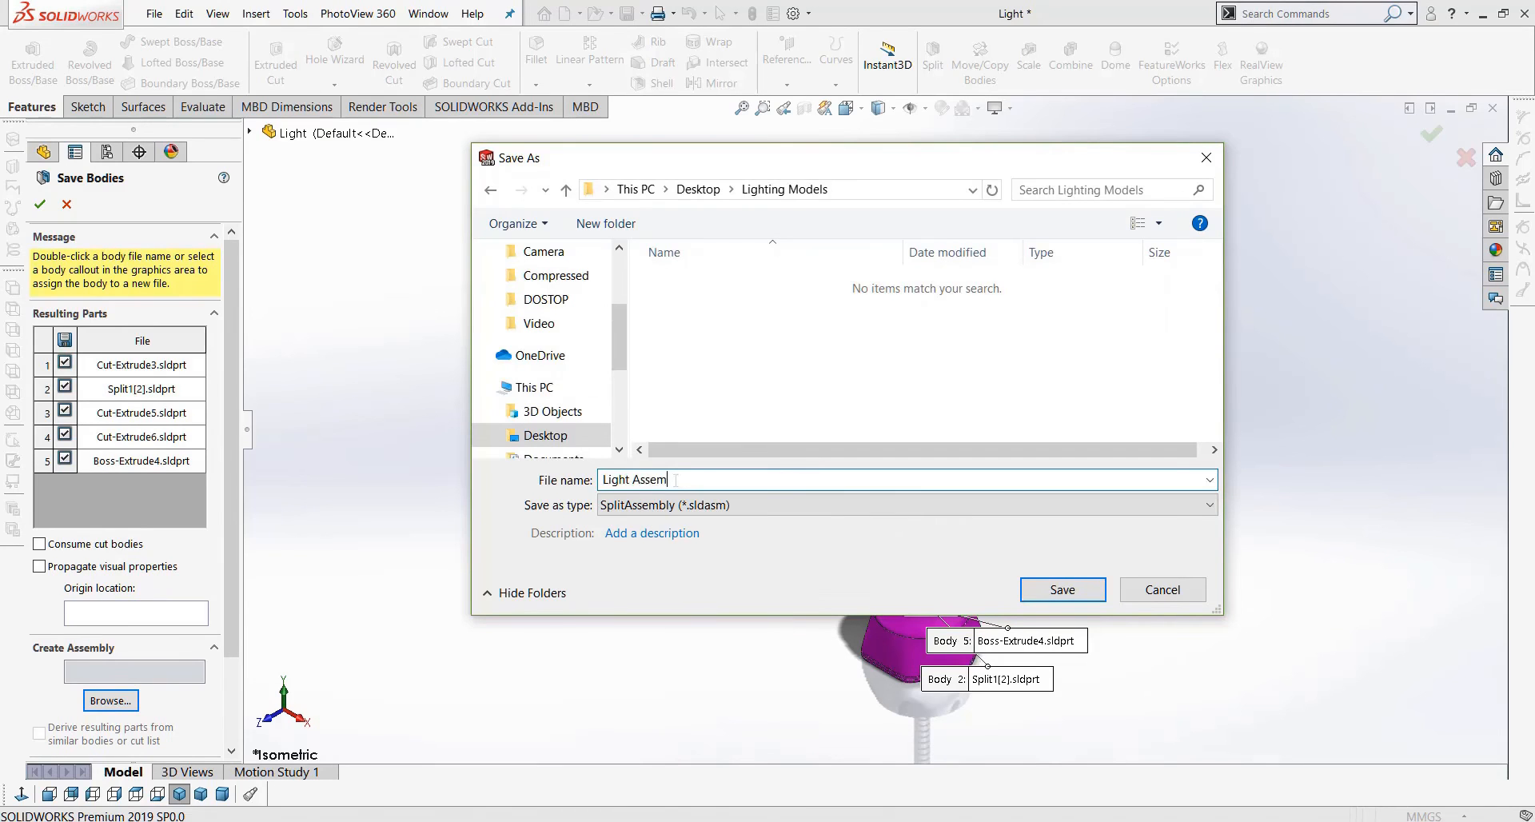
left_click(1067, 592)
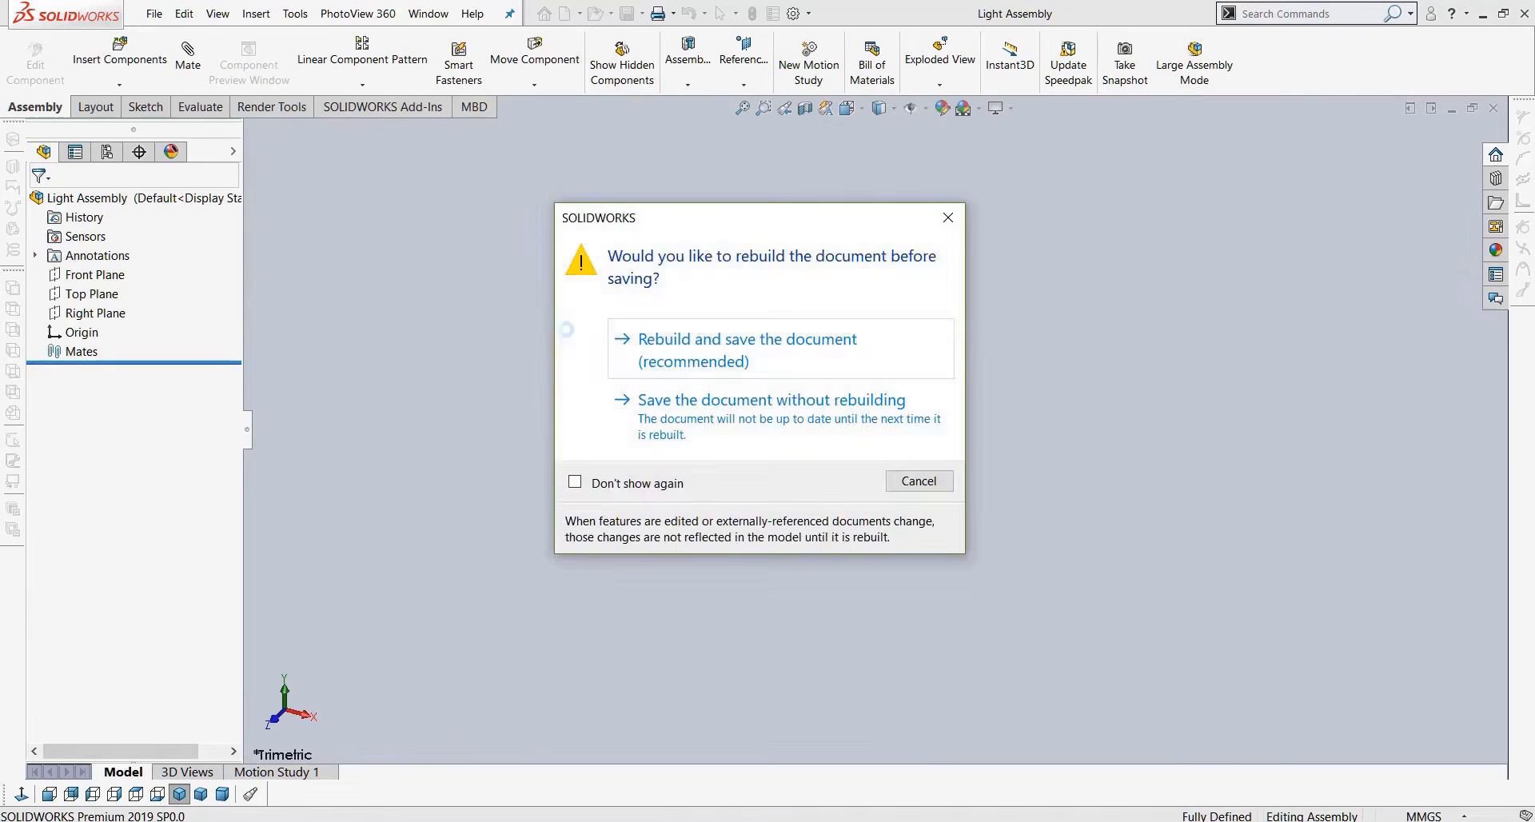
left_click(699, 362)
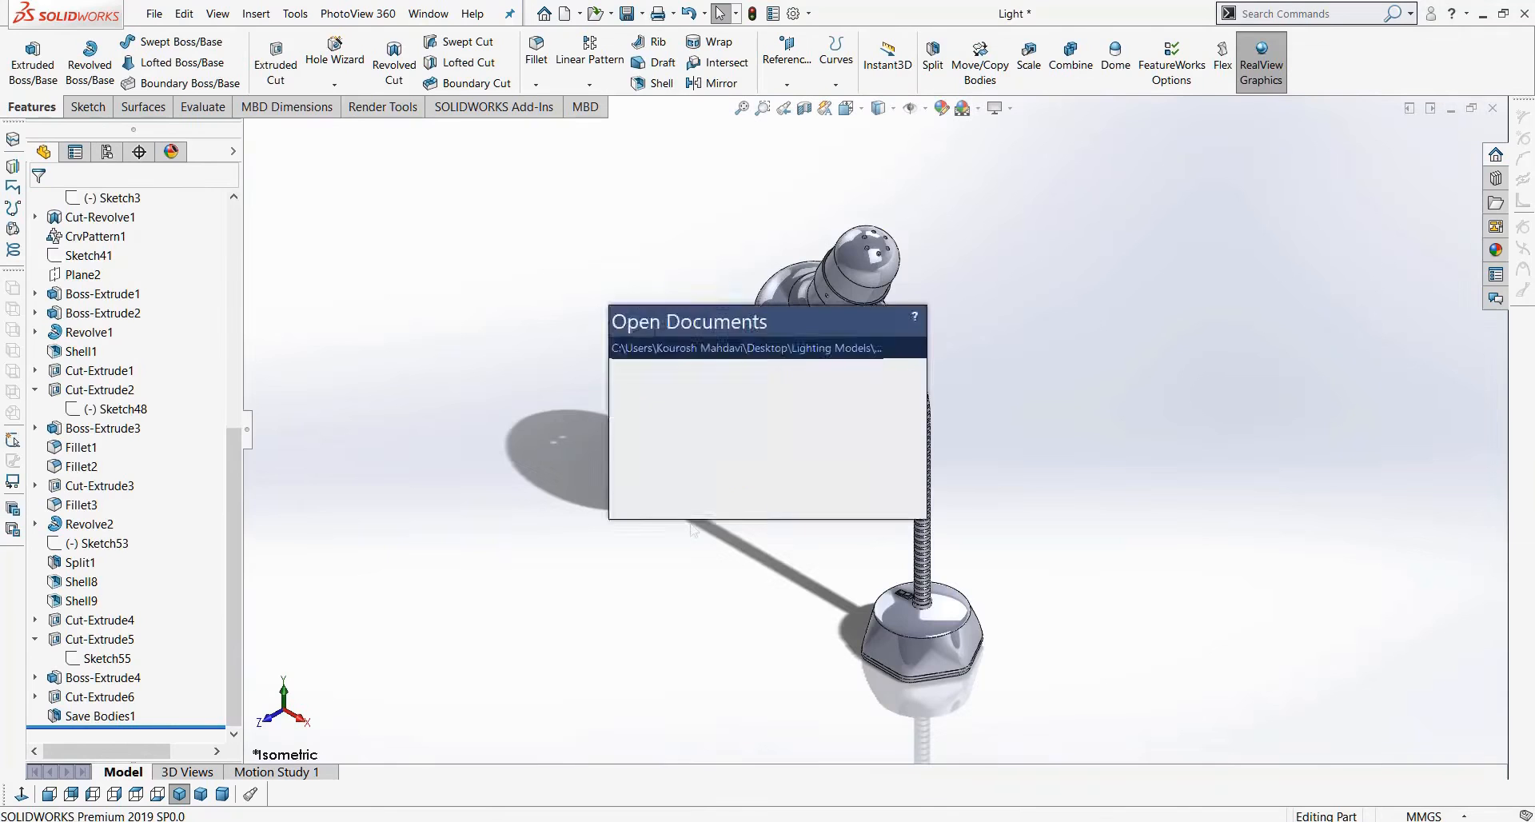
Examine the new Light Assembly from its base to the lamp head.
scroll(782, 537, "up", 9)
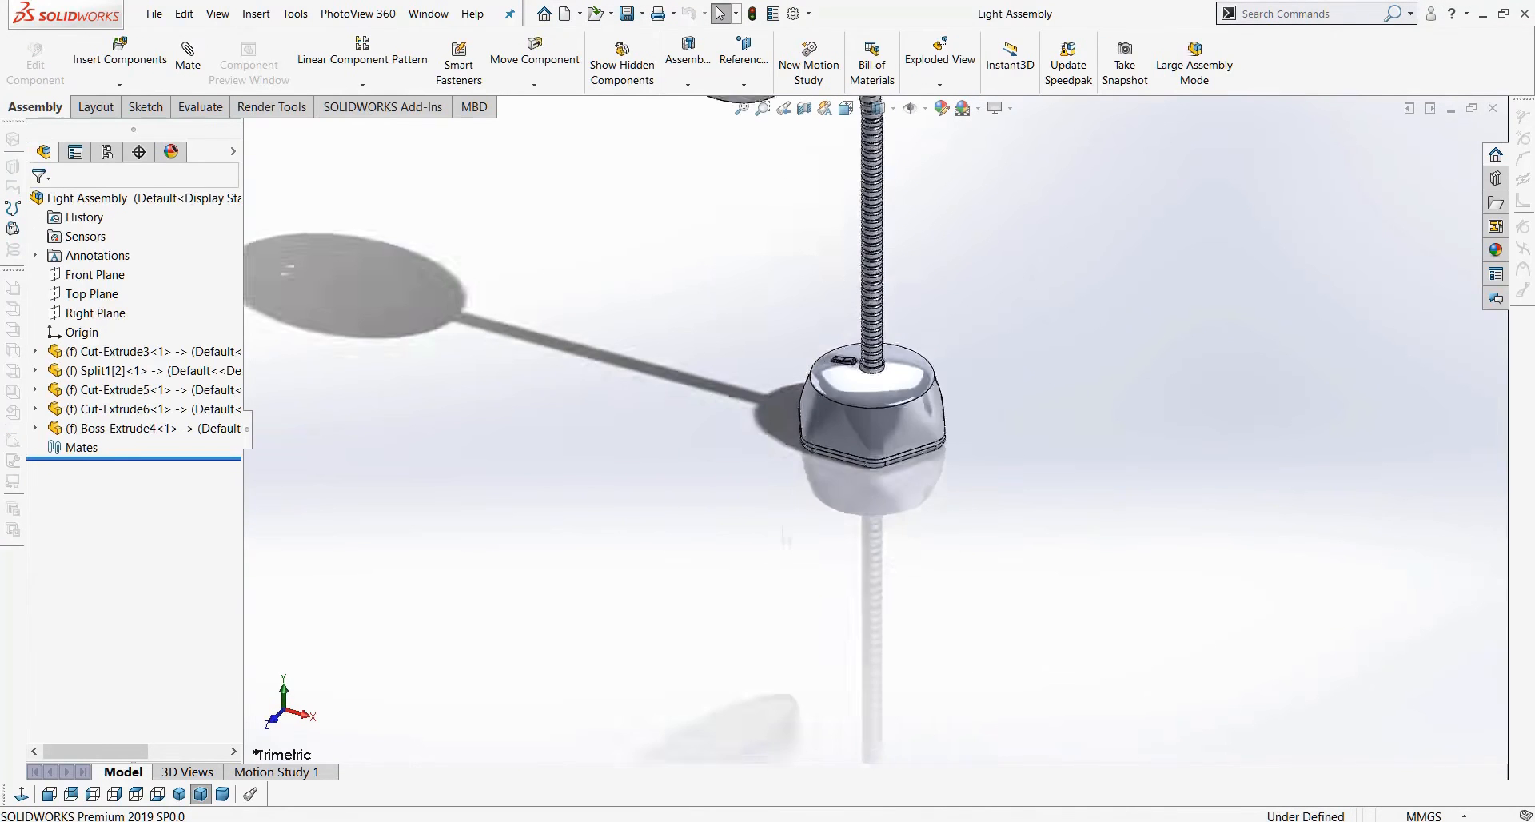
scroll(920, 248, "down", 2)
middle_click_drag(920, 247, 758, 389)
scroll(845, 336, "down", 4)
scroll(1037, 569, "up", 1)
scroll(1037, 569, "up", 2)
scroll(937, 707, "down", 2)
scroll(860, 440, "up", 3)
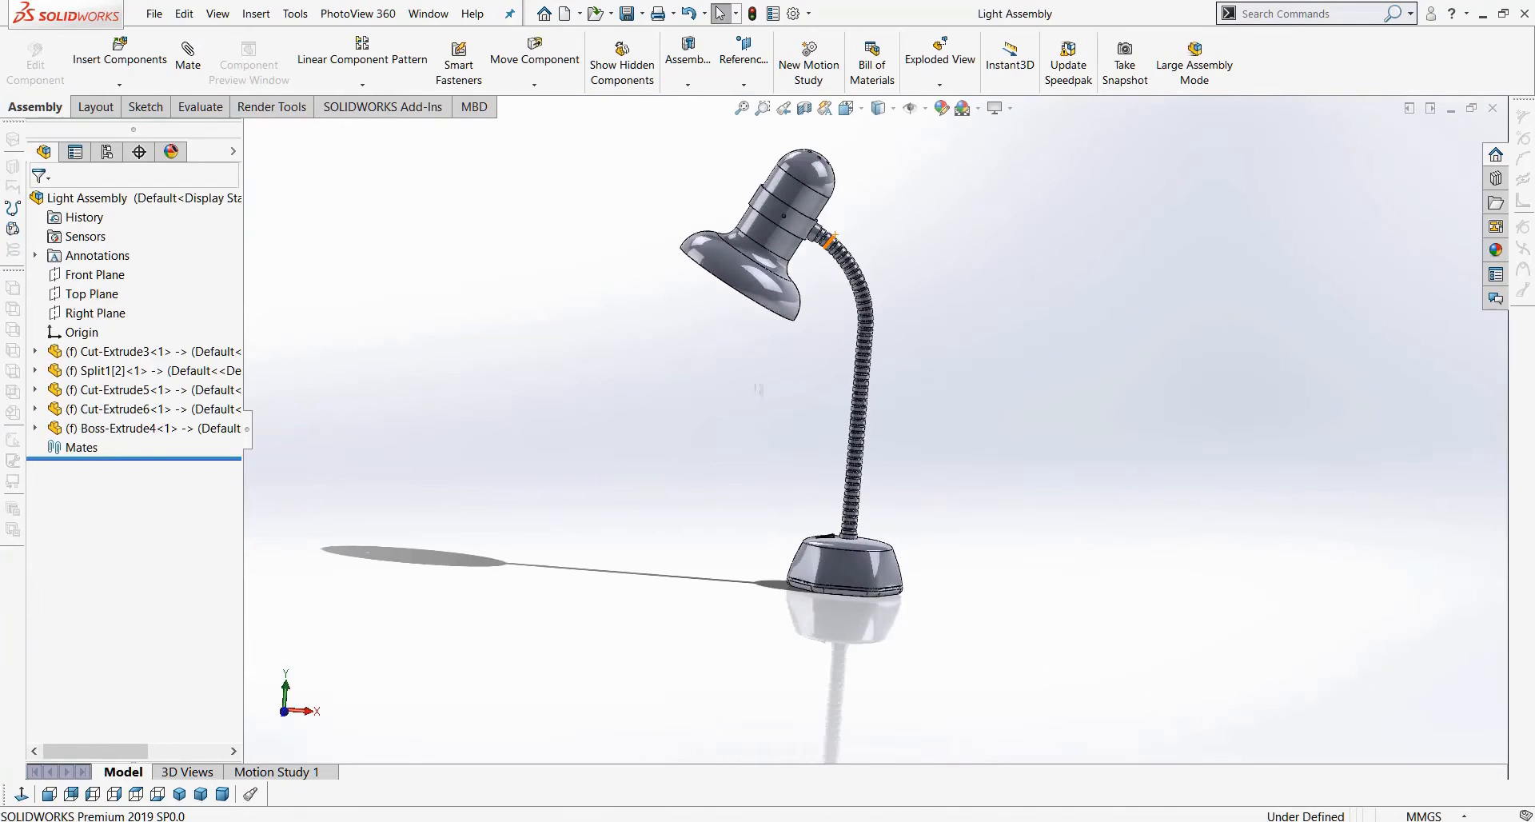
Check the exported part files on the desktop and return to the Light Assembly window.
key("super+d")
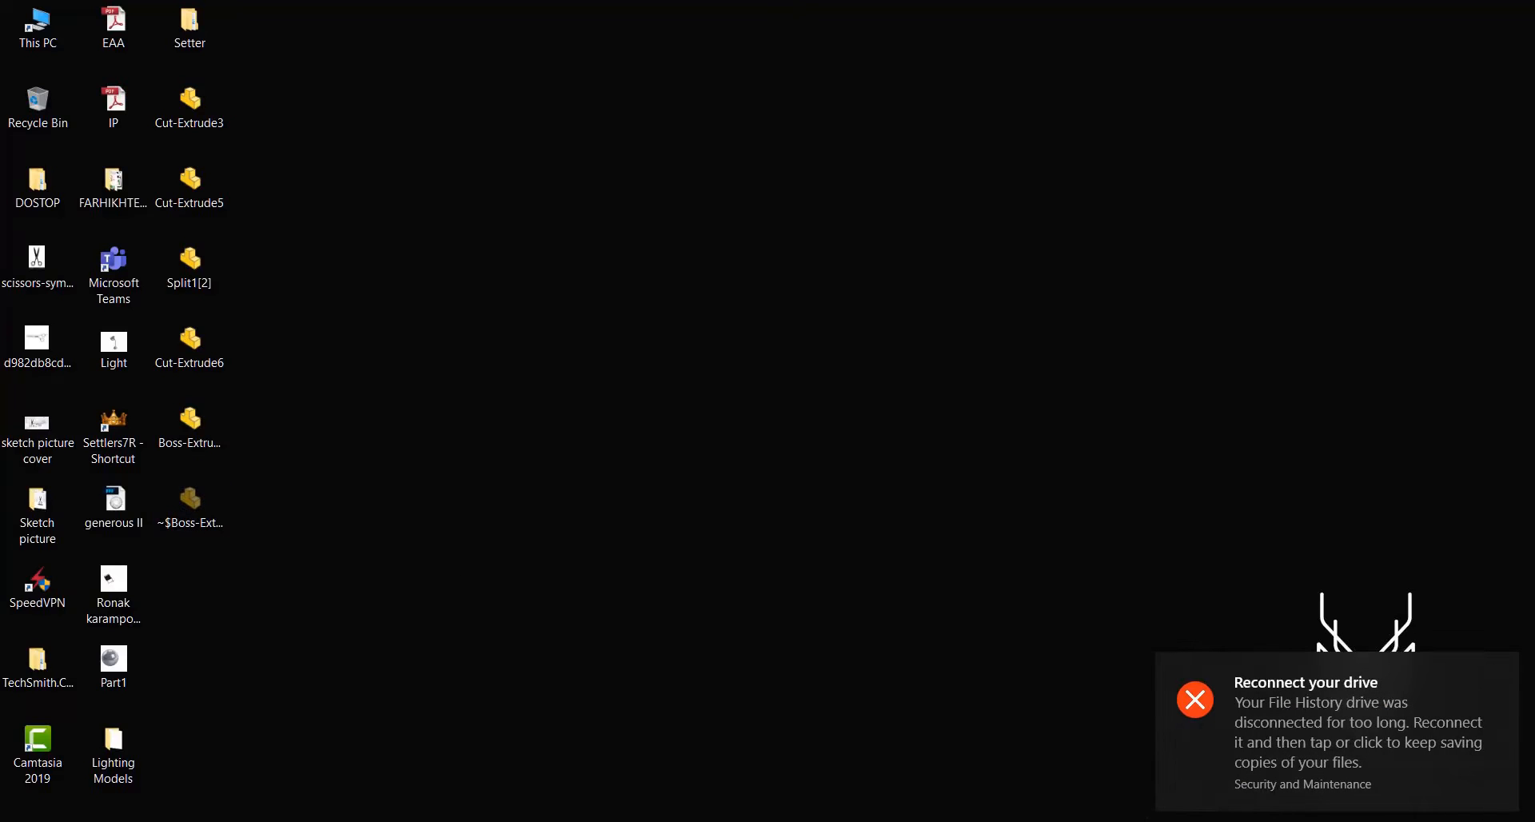
mouse_move(960, 821)
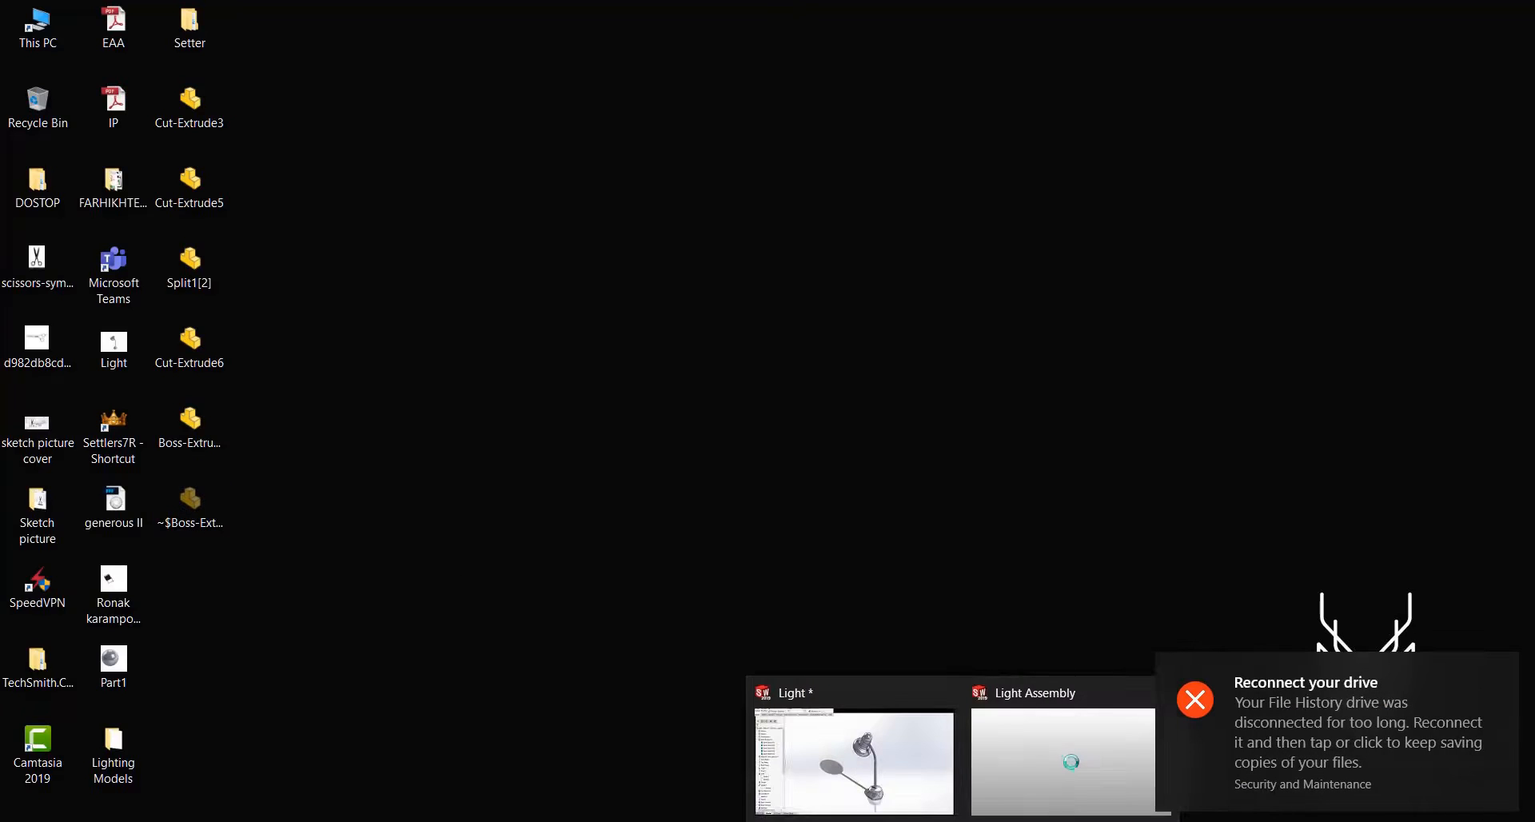
left_click(1035, 757)
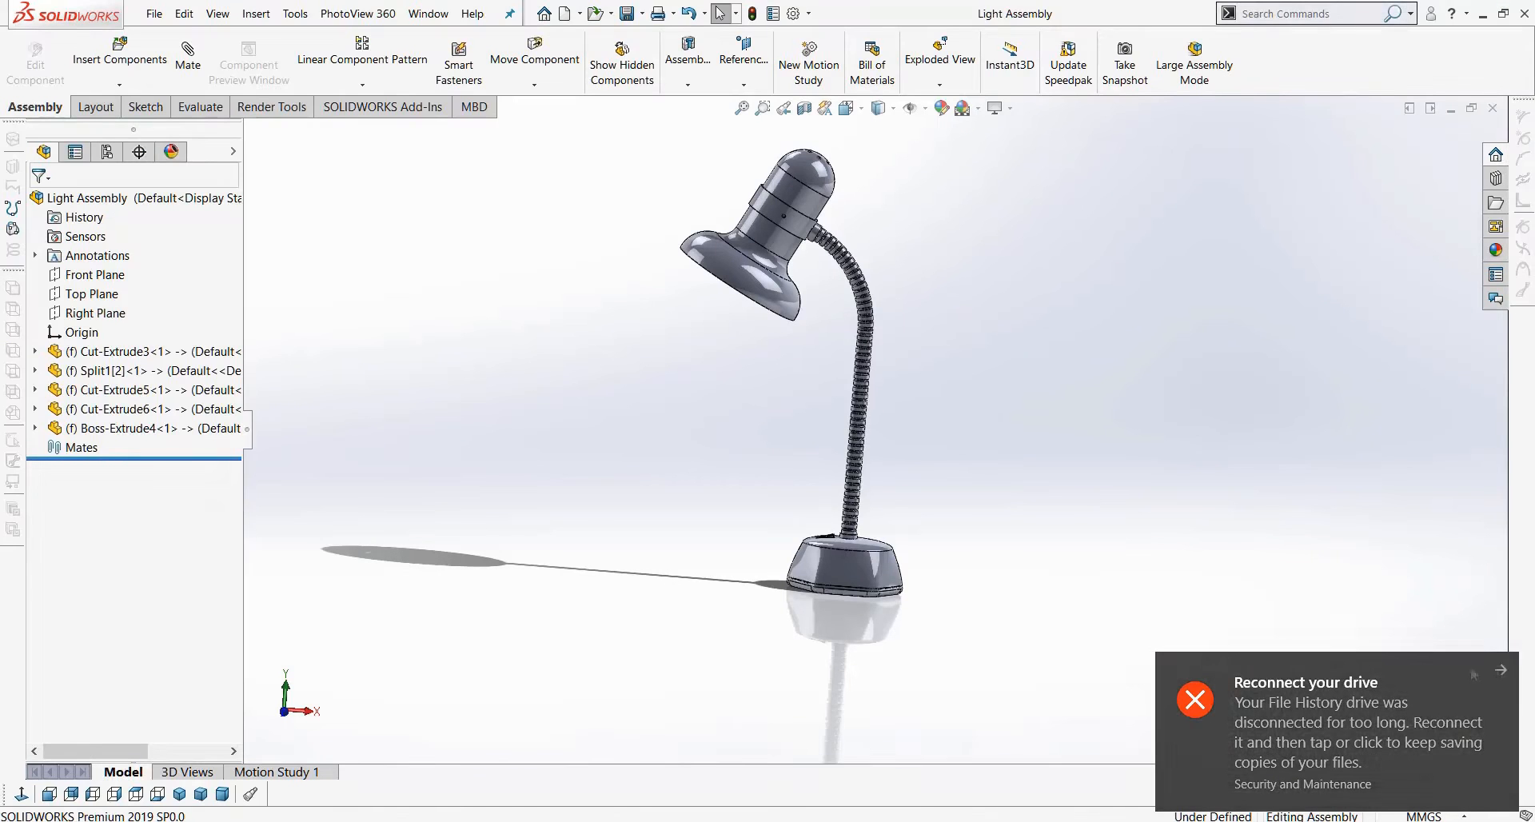
scroll(733, 132, "down", 2)
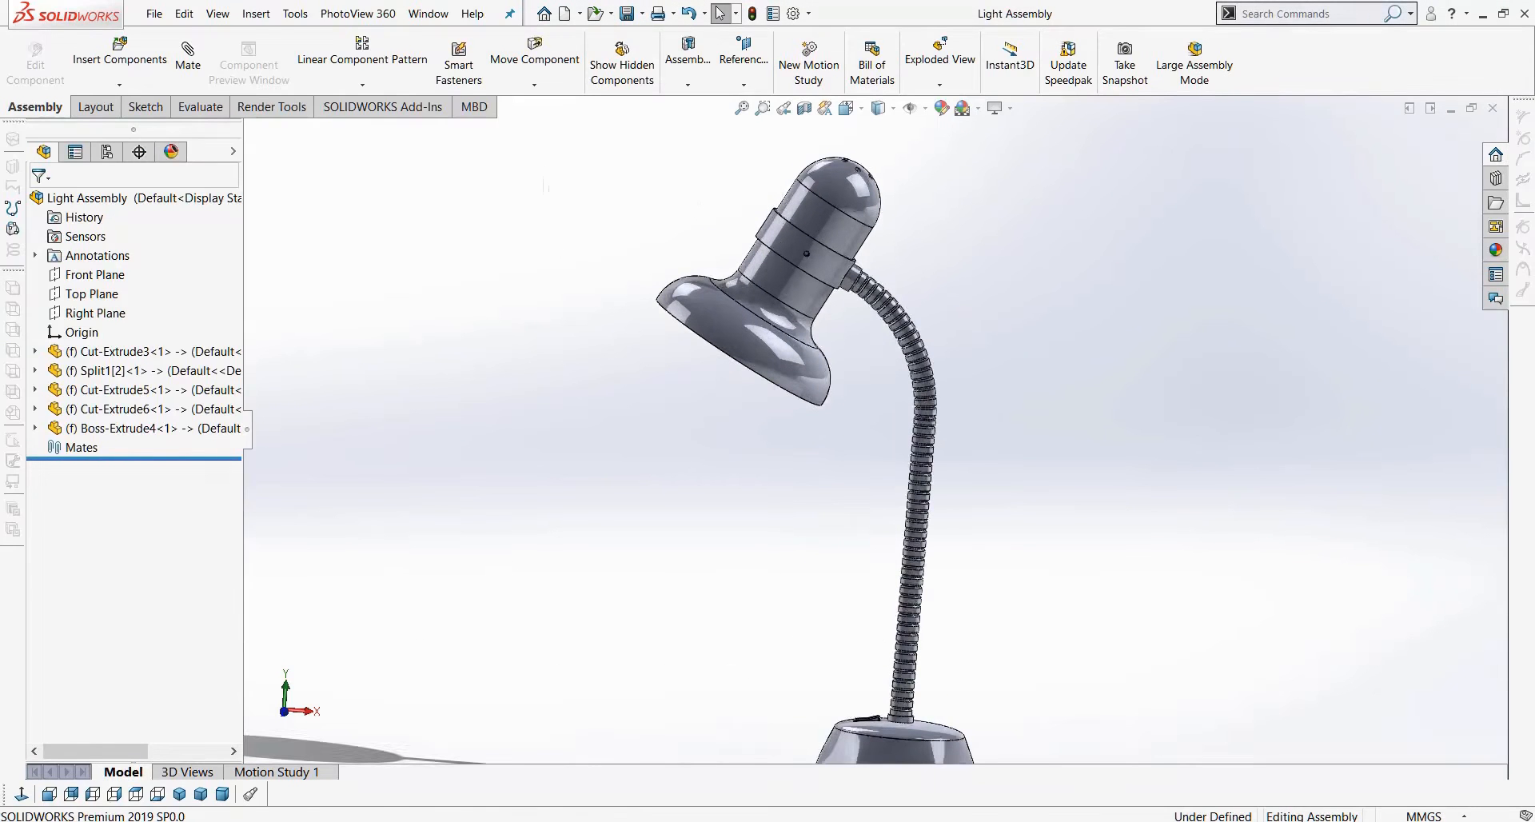
scroll(936, 427, "up", 3)
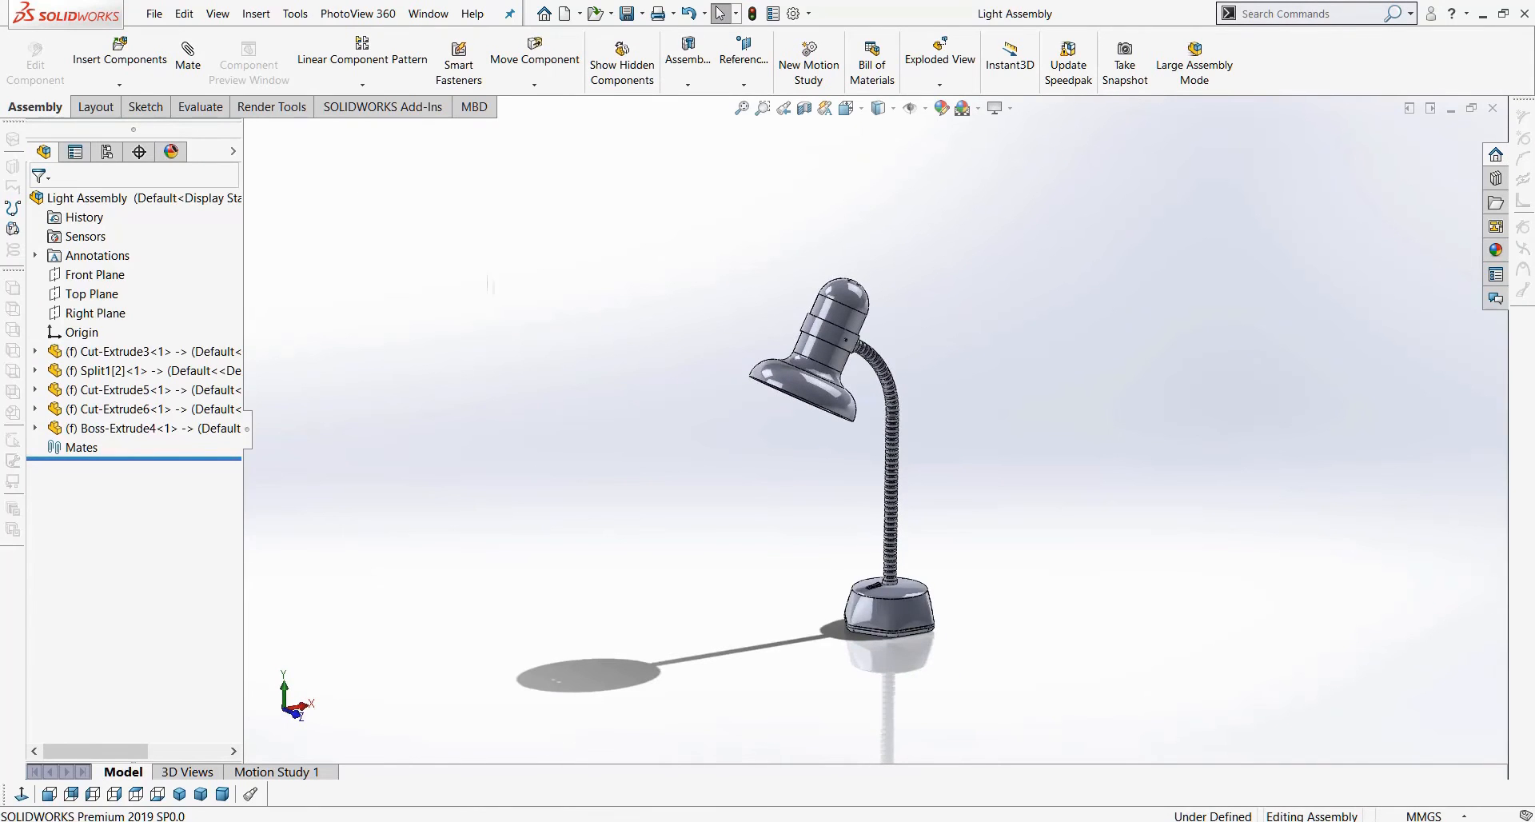
Create a new drawing on a standard A3 (ISO) sheet.
left_click(154, 14)
left_click(154, 14)
left_click(155, 14)
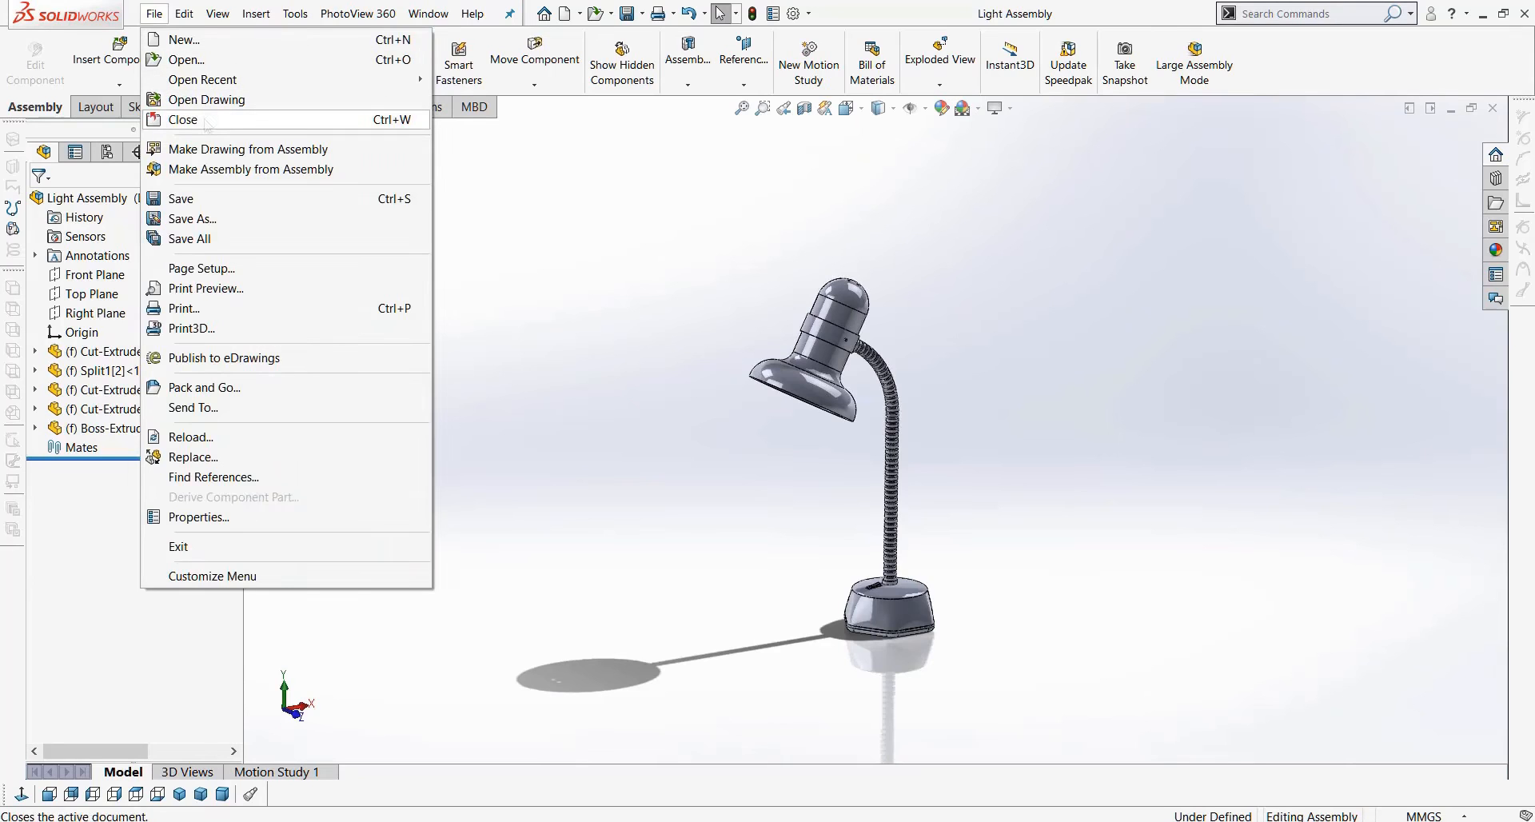
left_click(184, 40)
left_click(993, 297)
left_click(862, 529)
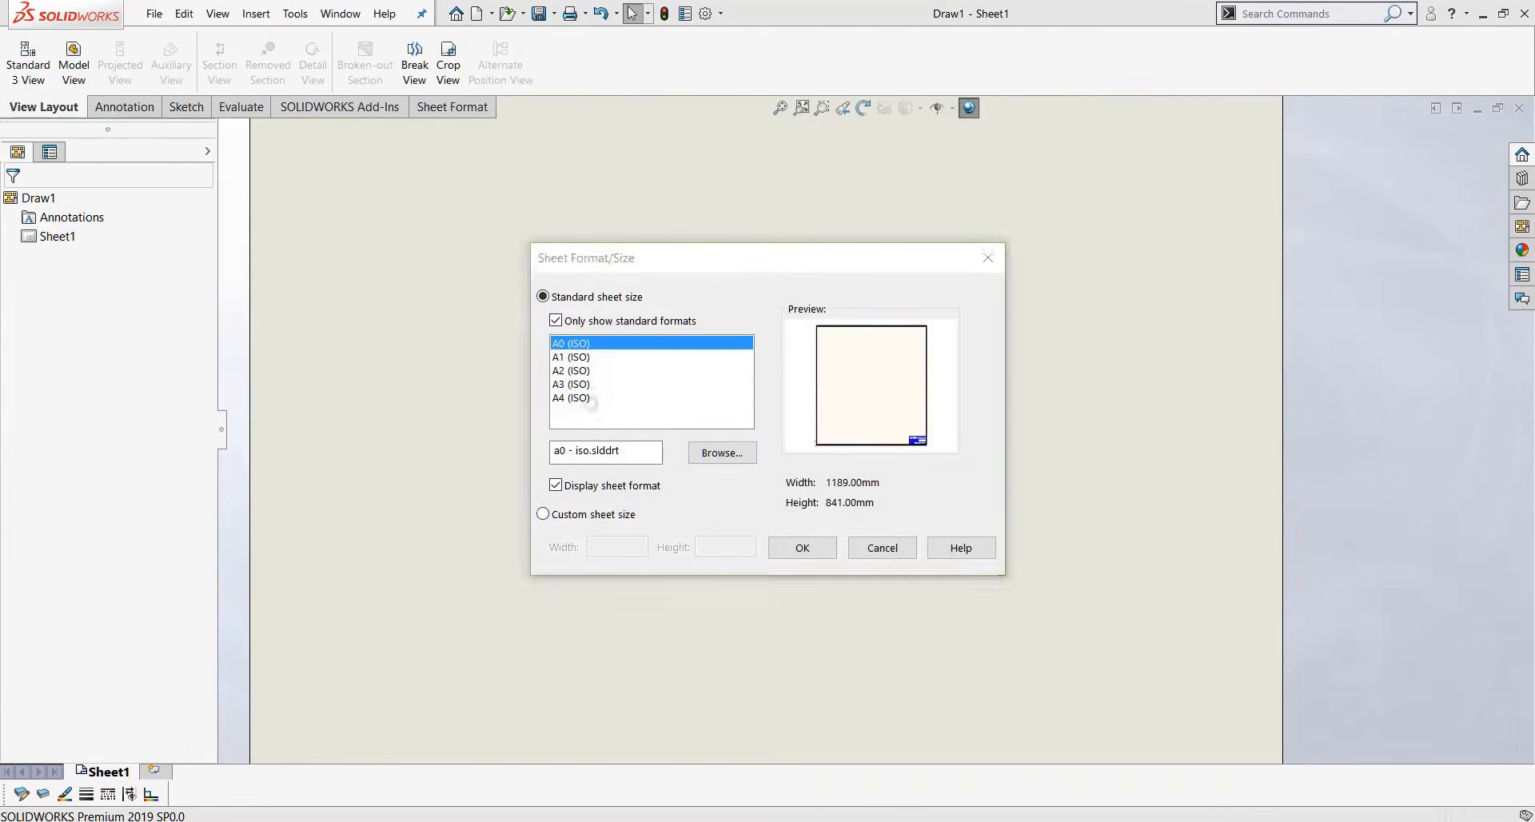
left_click(590, 398)
key("Up")
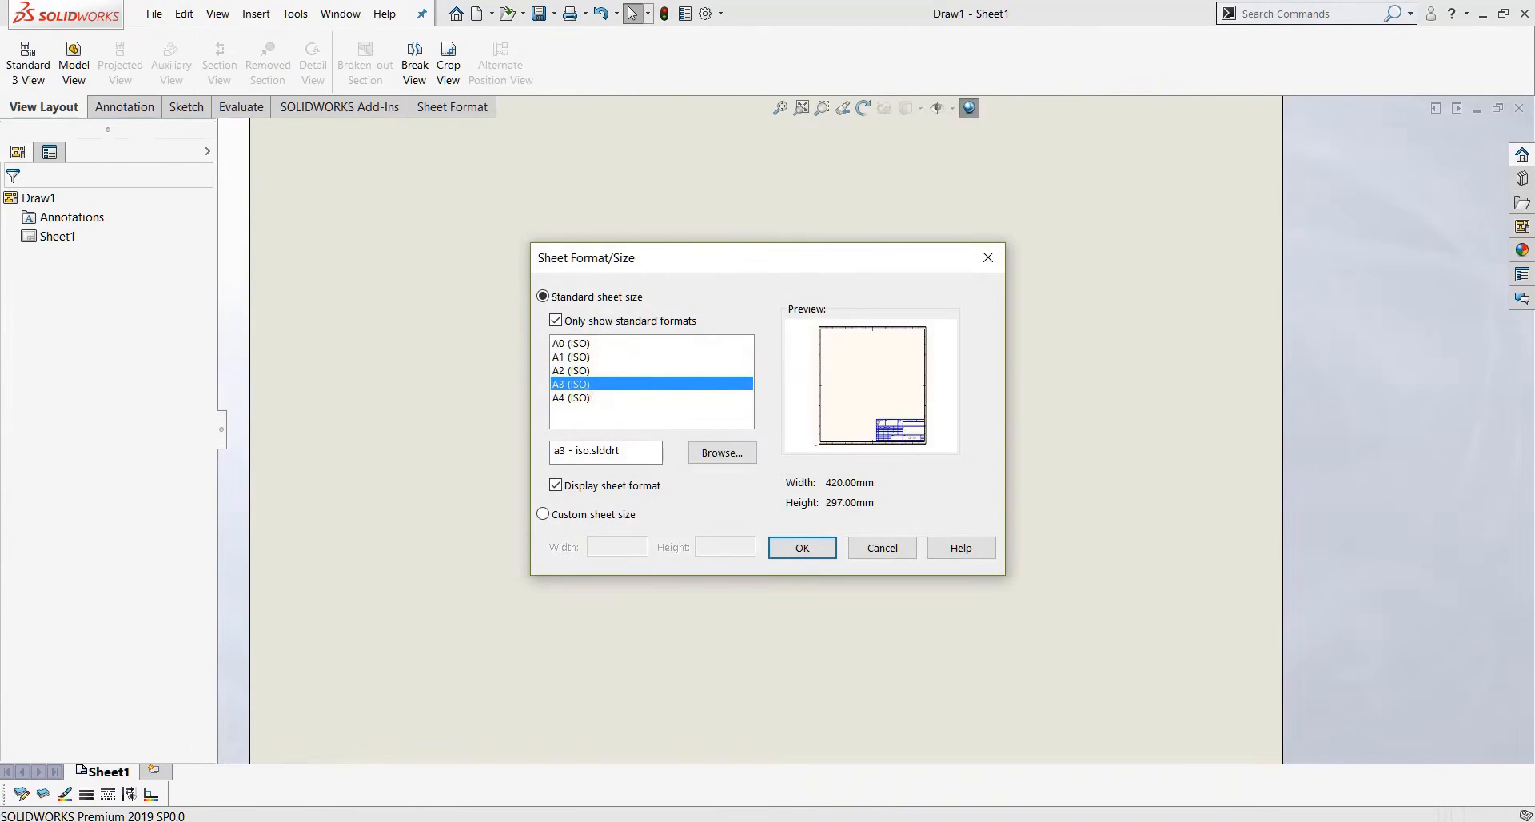
left_click(801, 547)
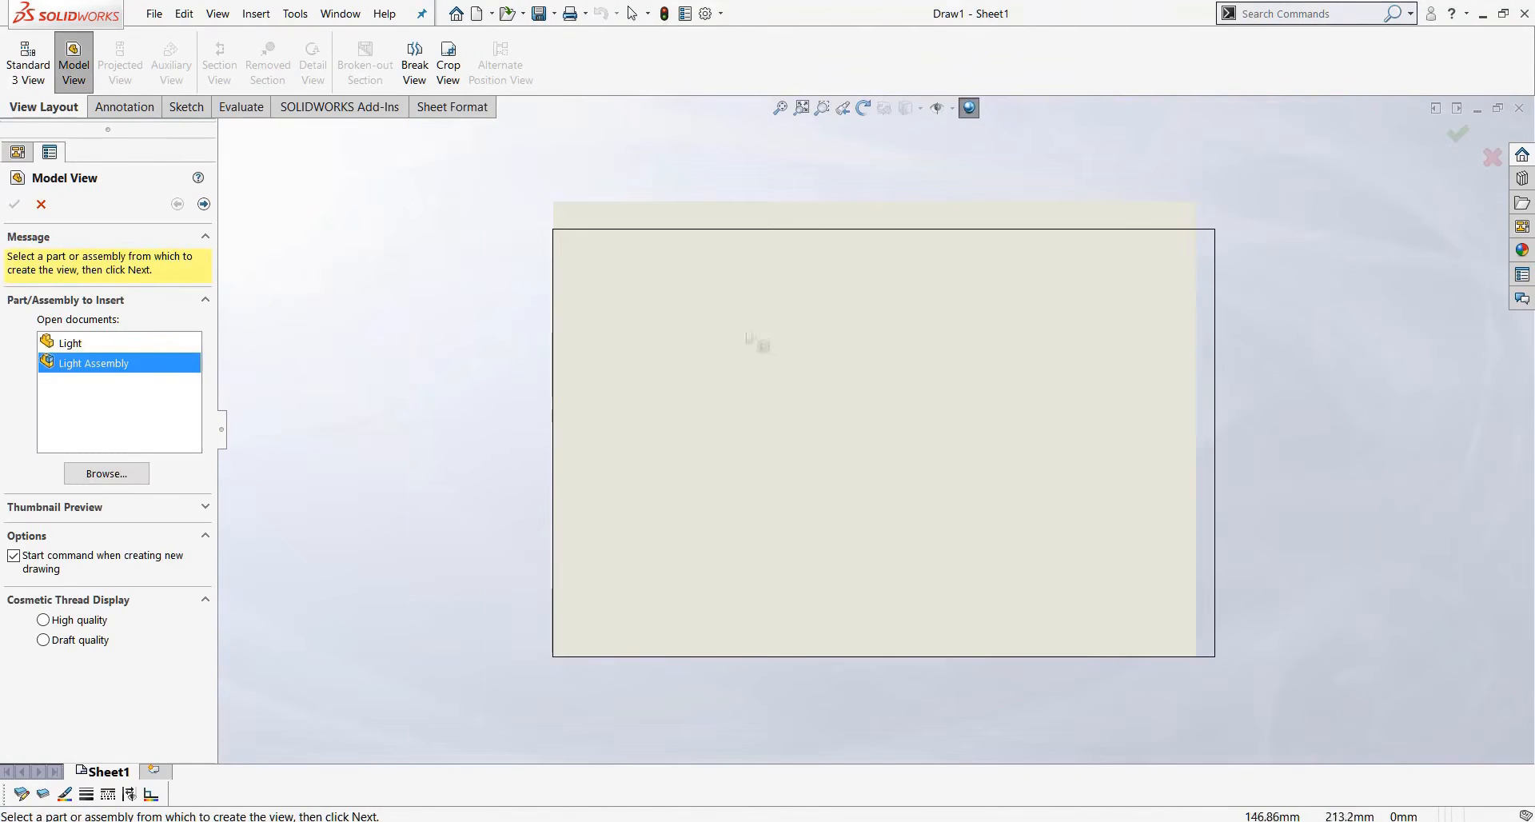
Place a front view of Light Assembly near the sheet's upper-left corner, without adding any projected views.
double_click(114, 370)
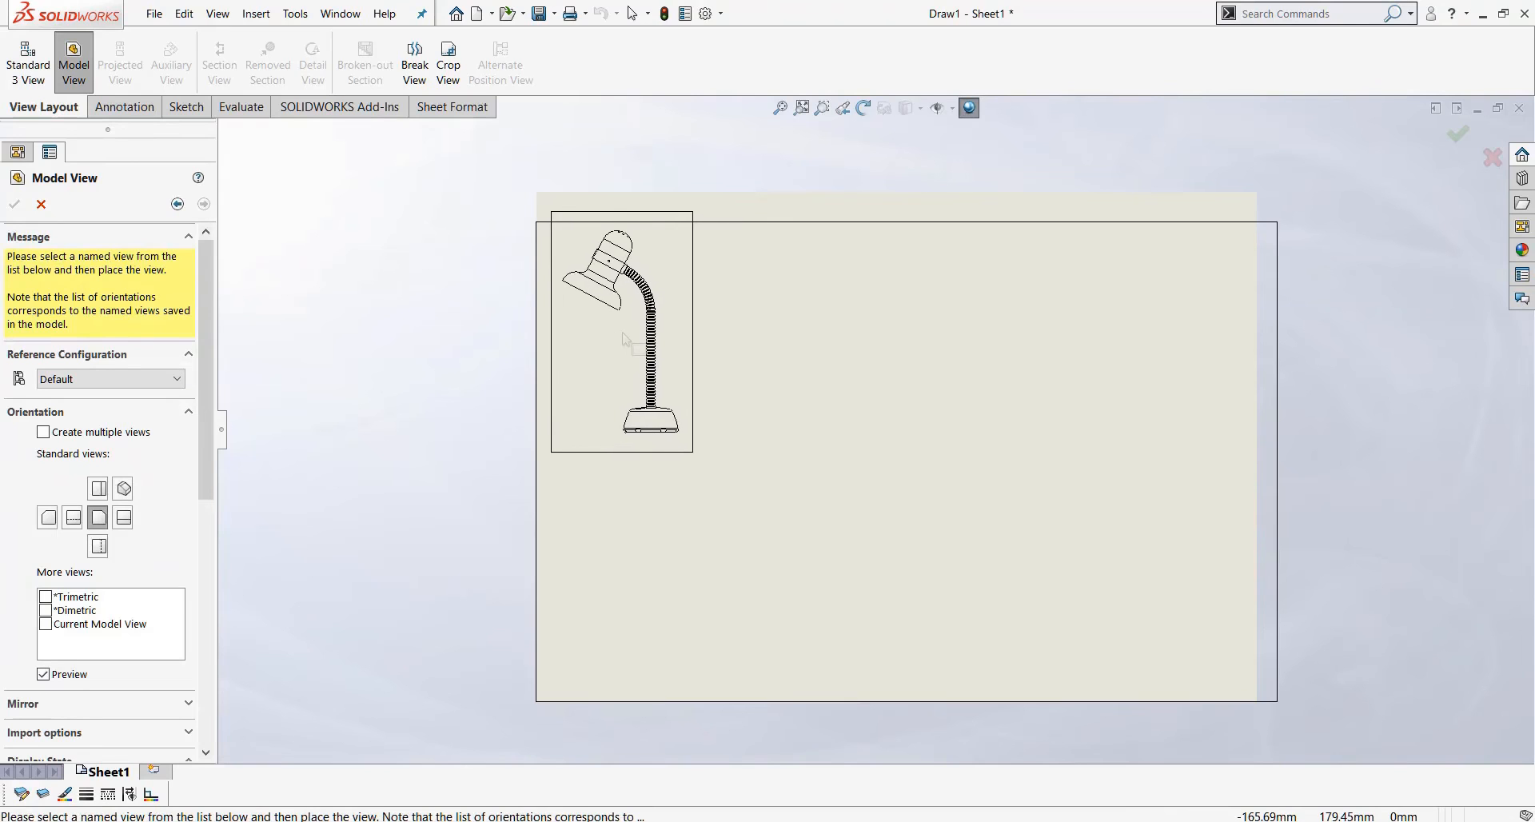
left_click(654, 331)
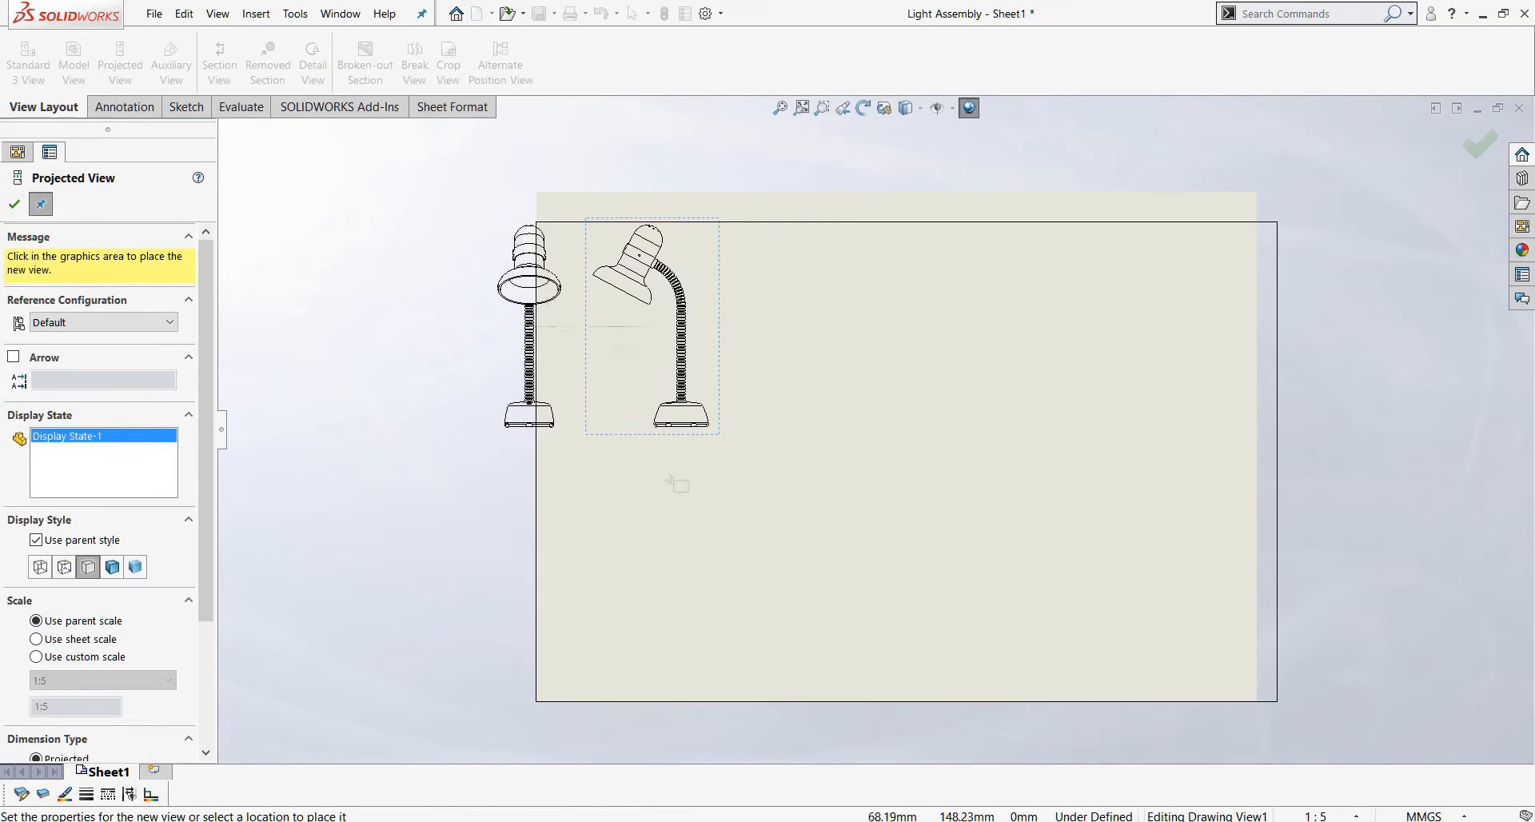
scroll(652, 355, "down", 3)
mouse_move(651, 355)
middle_mouse_down()
mouse_move(735, 518)
mouse_move(820, 563)
middle_mouse_up()
scroll(673, 324, "down", 1)
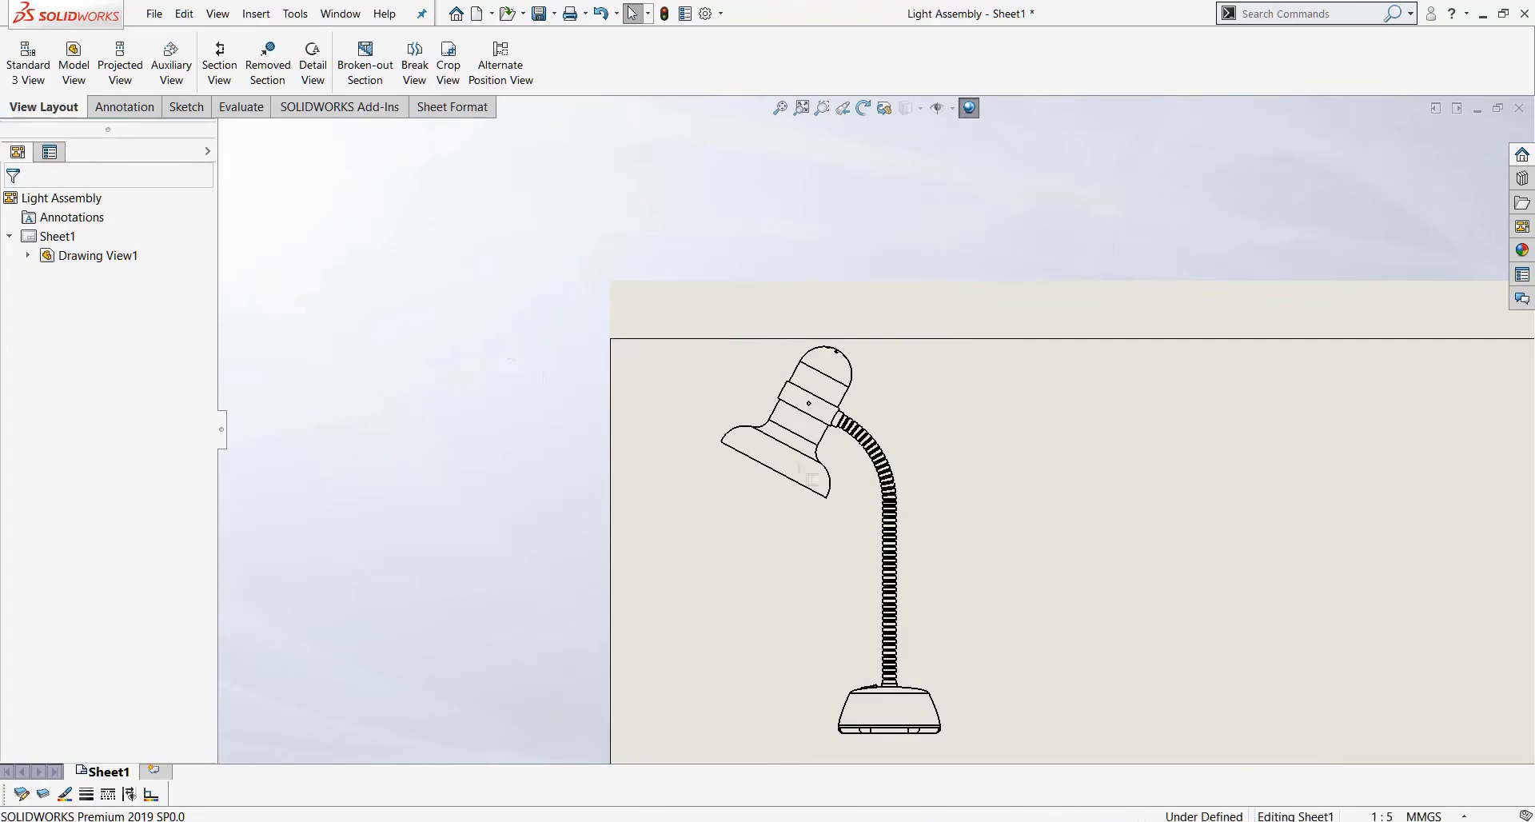
scroll(892, 391, "down", 3)
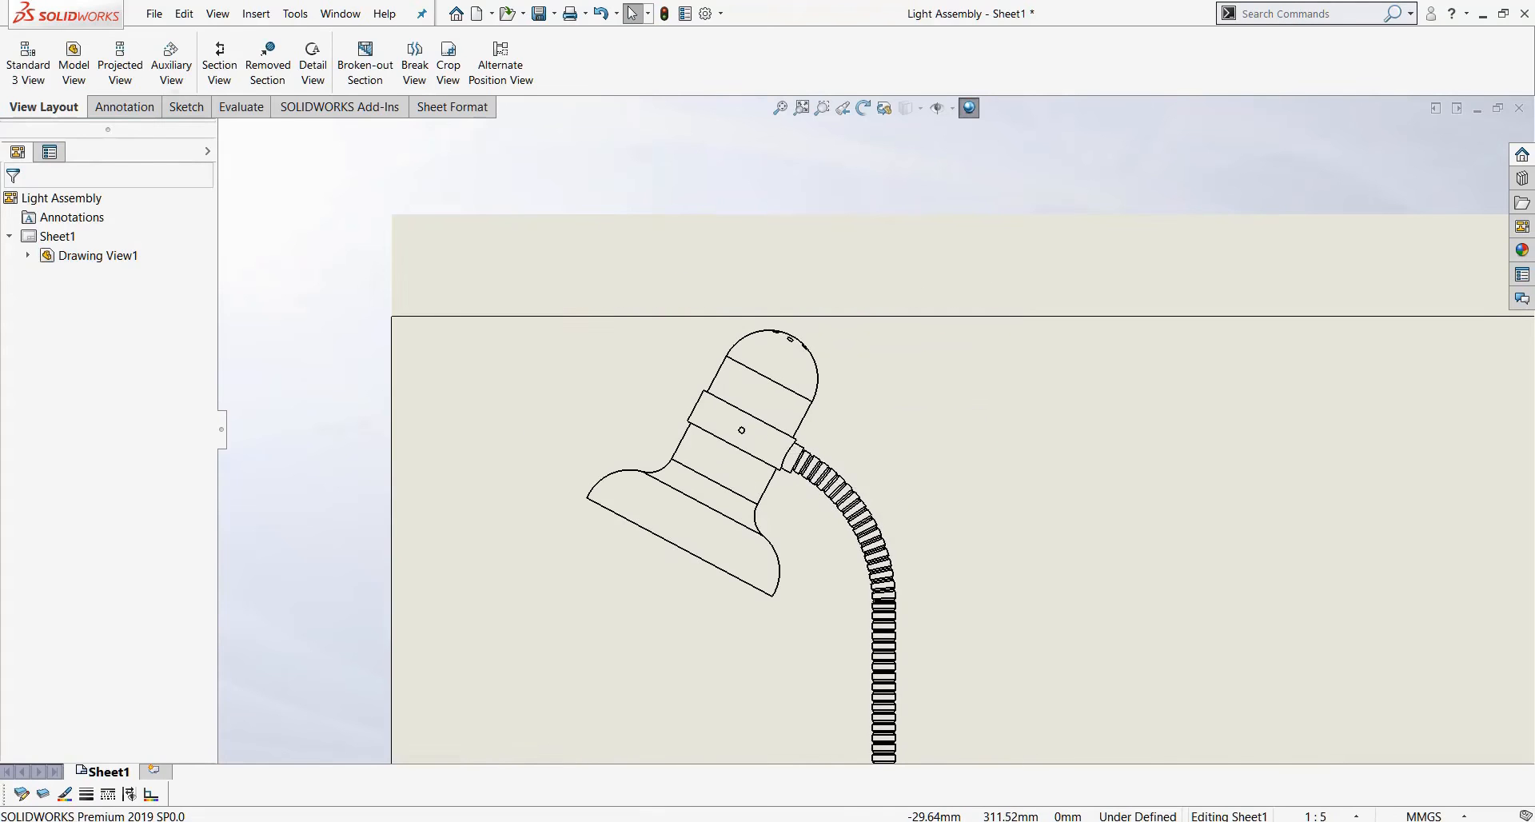
Add circular item-number balloons to the left of the lamp head for the head body and the collar around it.
left_click(121, 107)
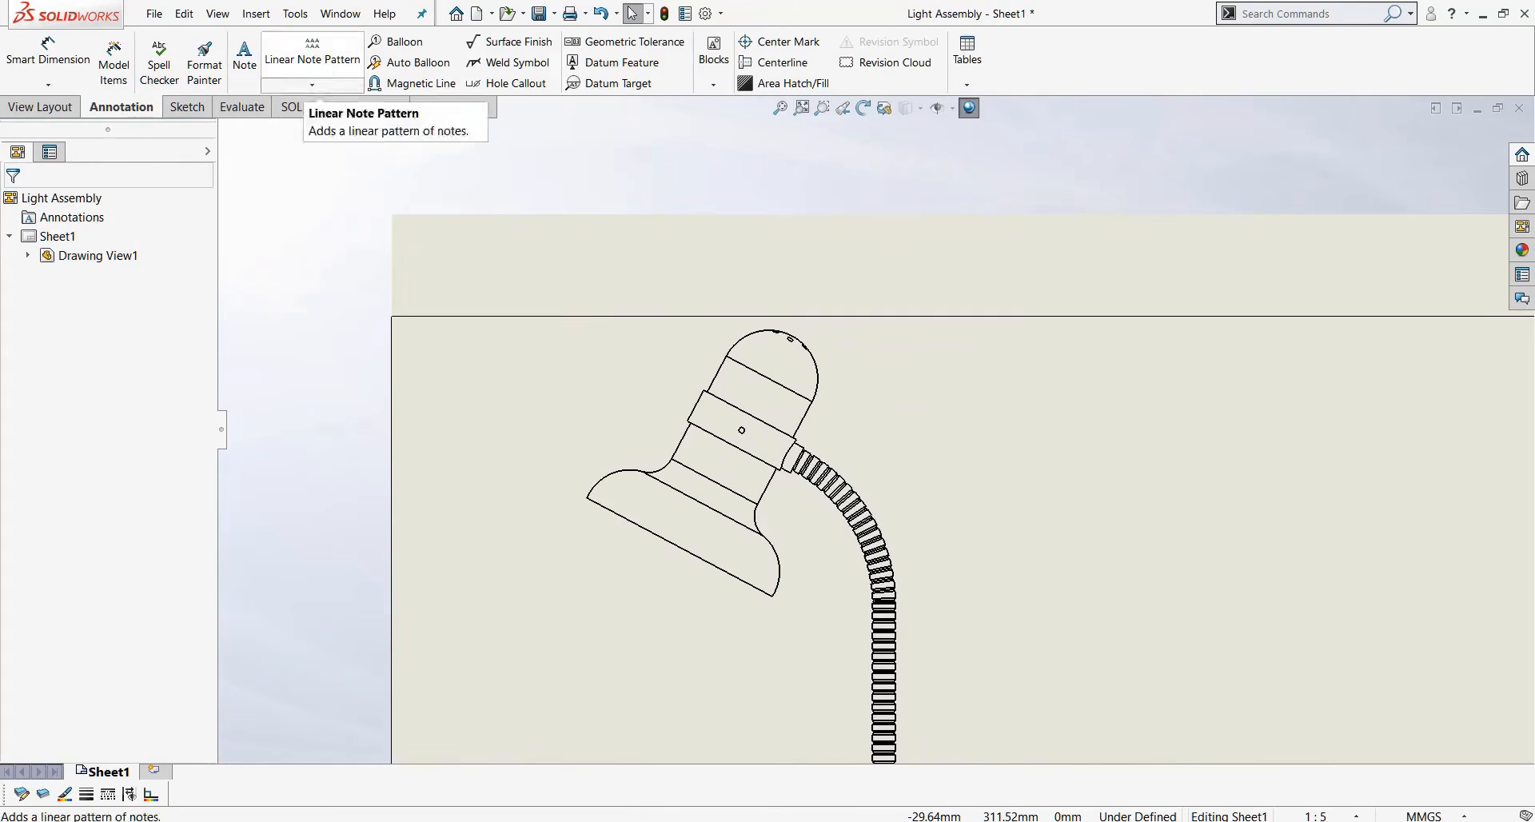
left_click(400, 41)
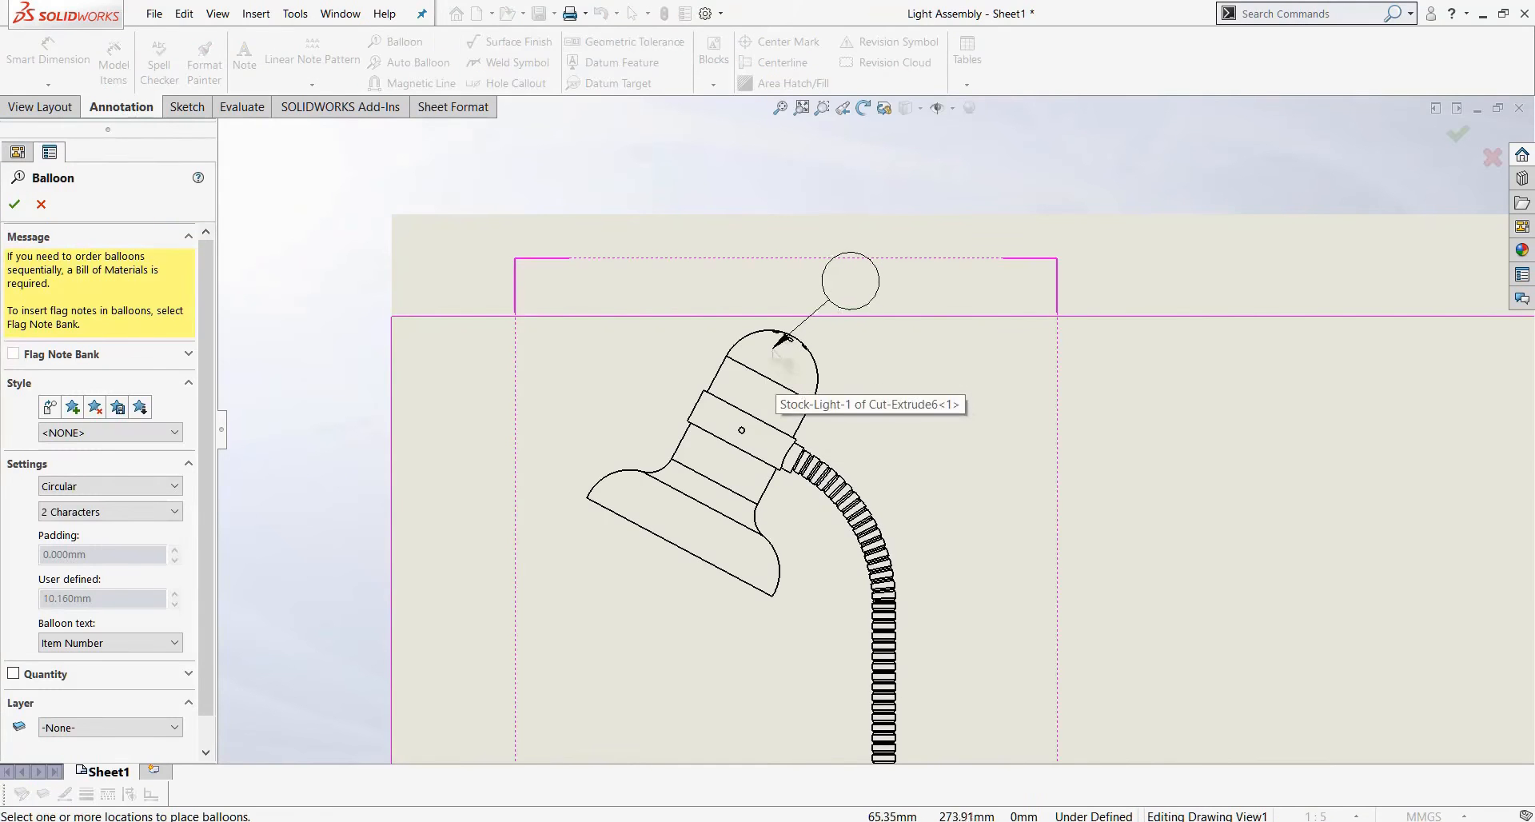
left_click(694, 446)
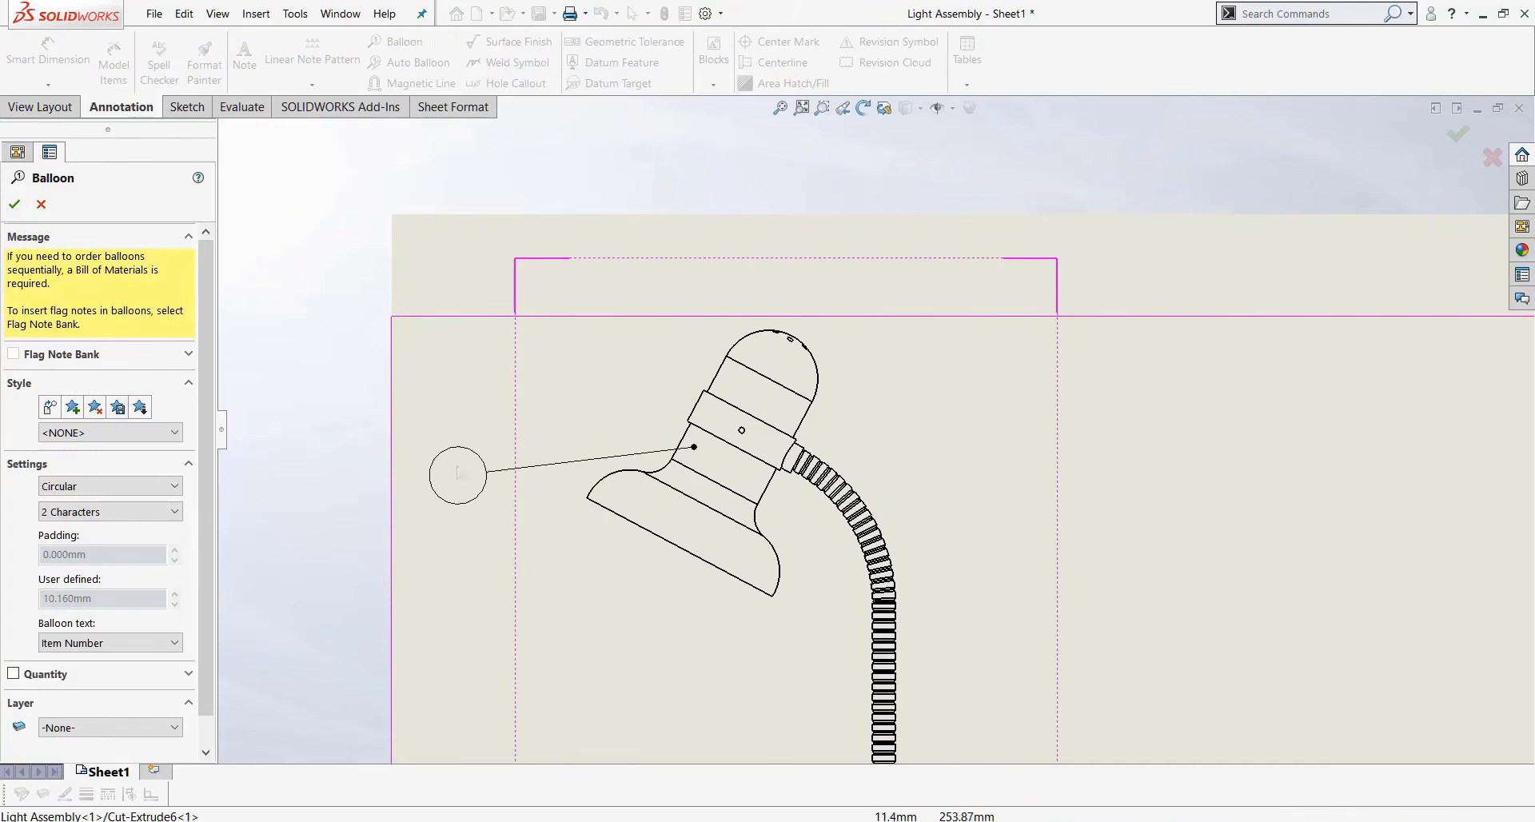
left_click(491, 443)
left_click(704, 404)
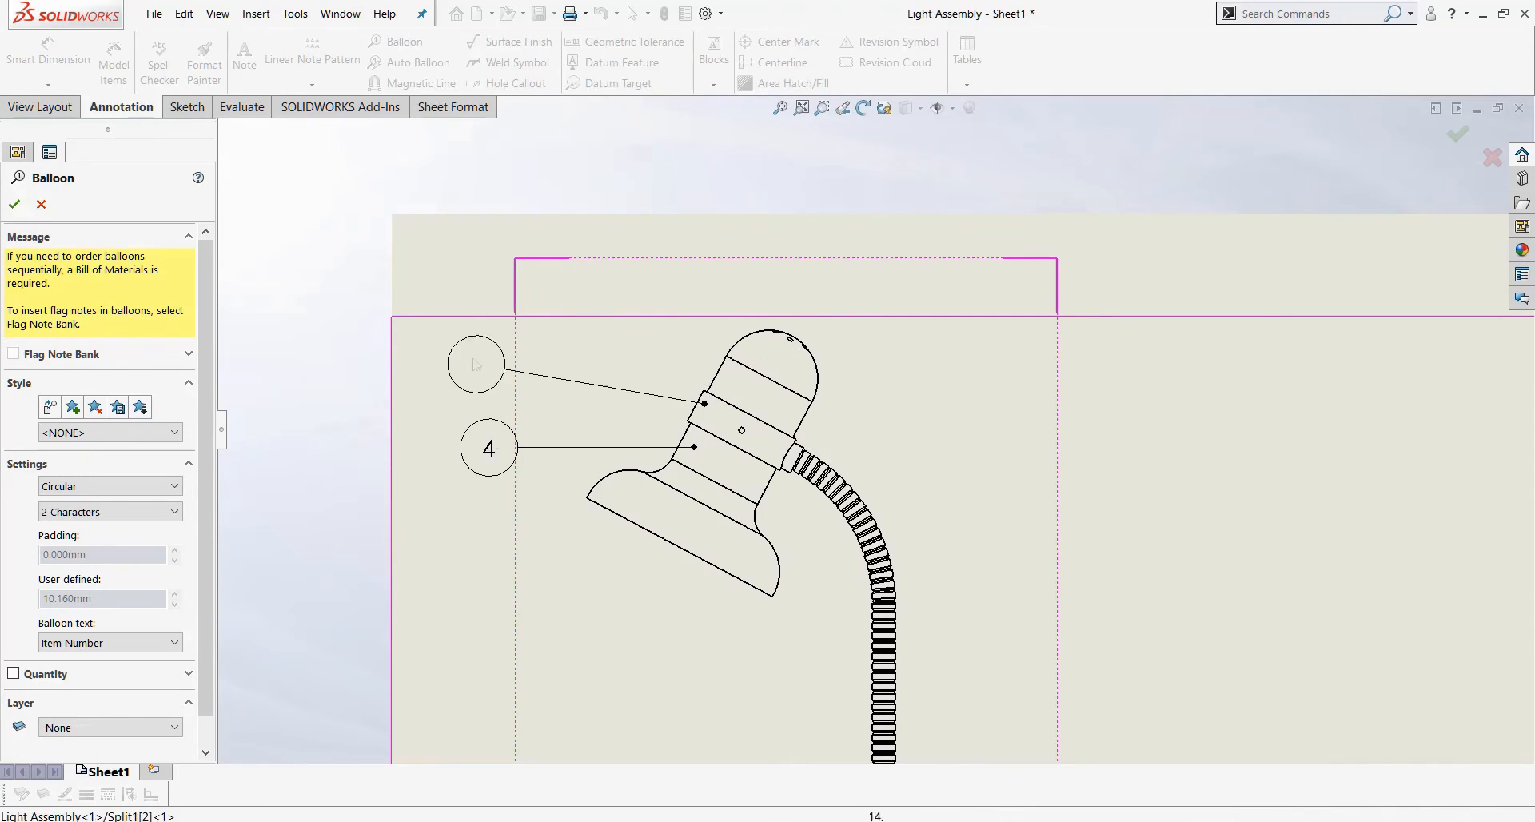
Add an item-number balloon to the left of the lamp for the upper base body.
scroll(805, 644, "up", 5)
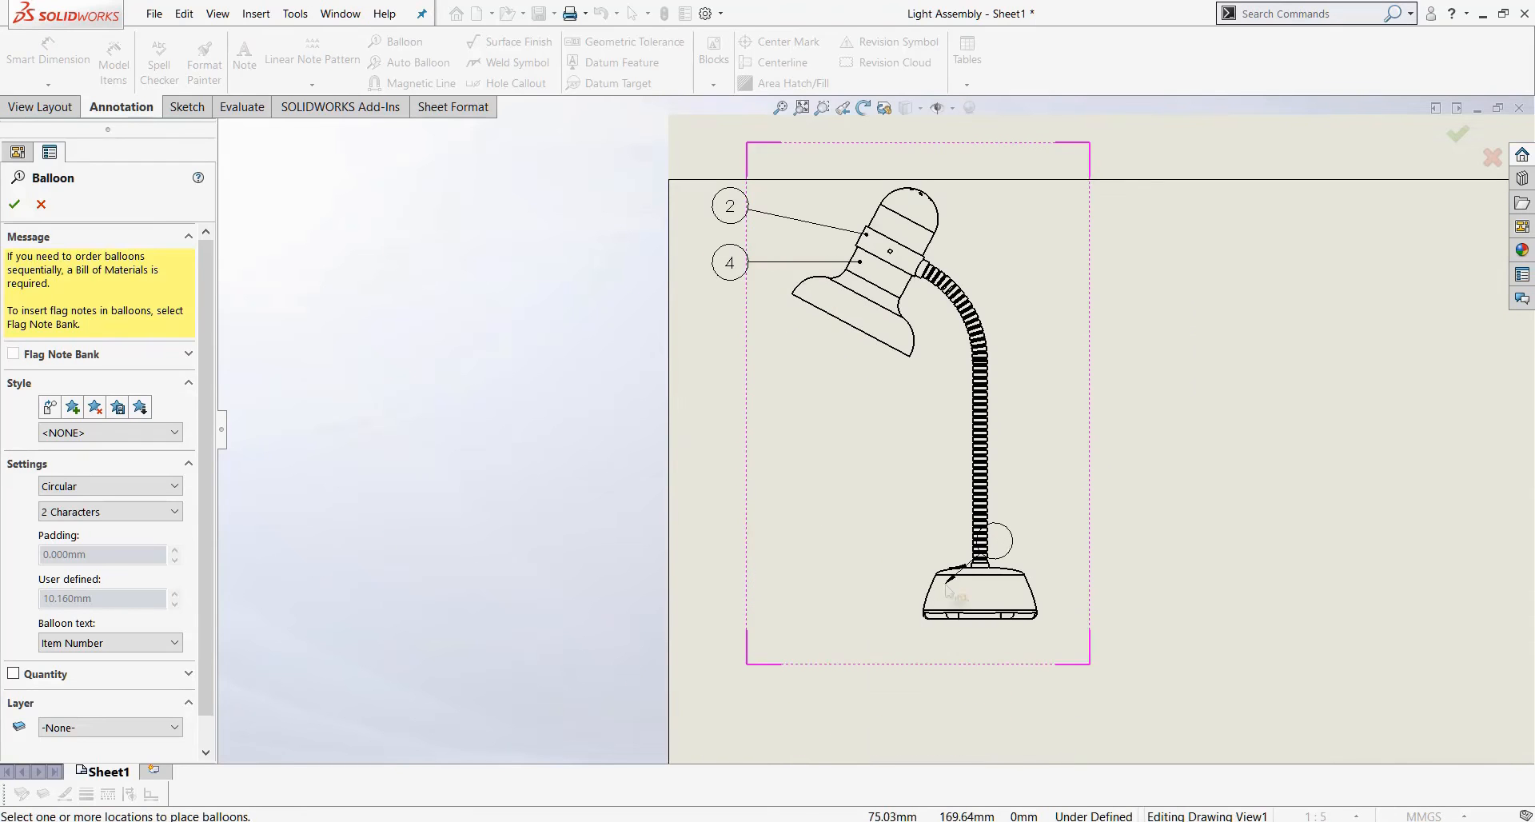
left_click(944, 583)
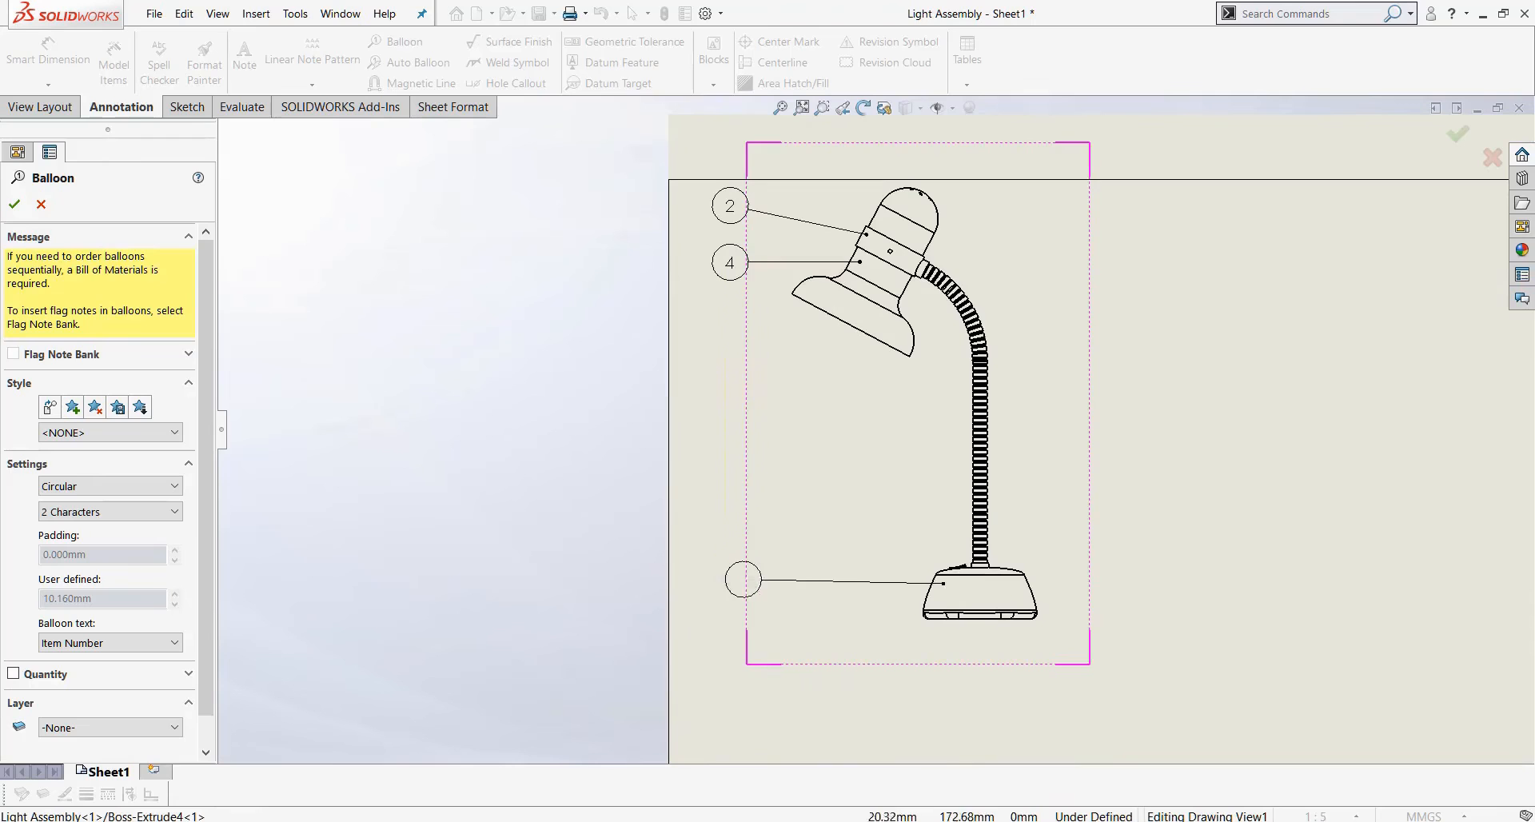
scroll(971, 663, "down", 3)
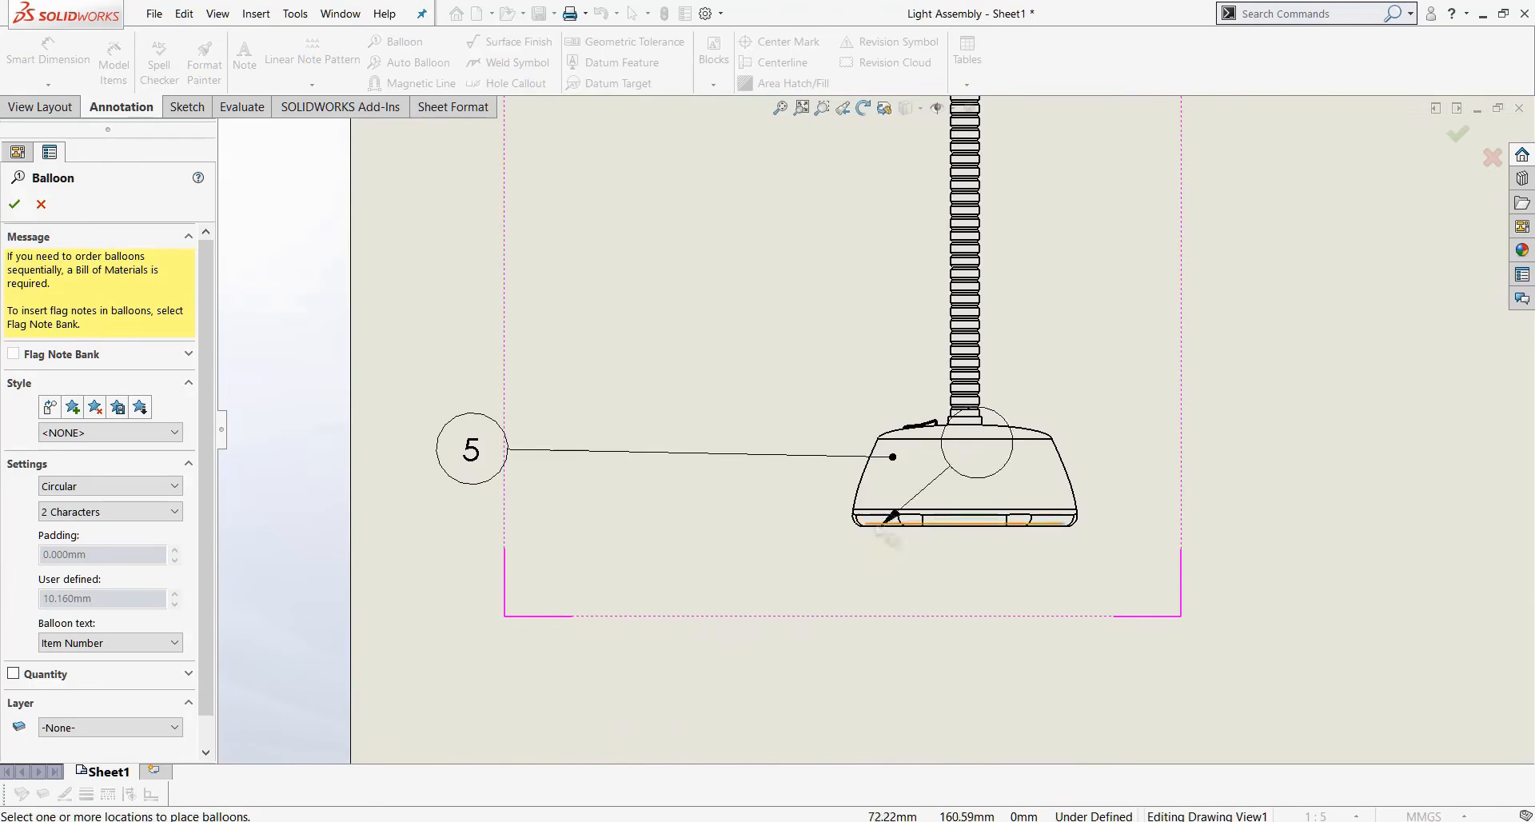
Add item-number balloons to the left of the lamp for the bottom plate and the base switch, and even out the balloon spacing.
left_click(875, 521)
left_click(477, 543)
scroll(887, 448, "down", 5)
left_click(923, 462)
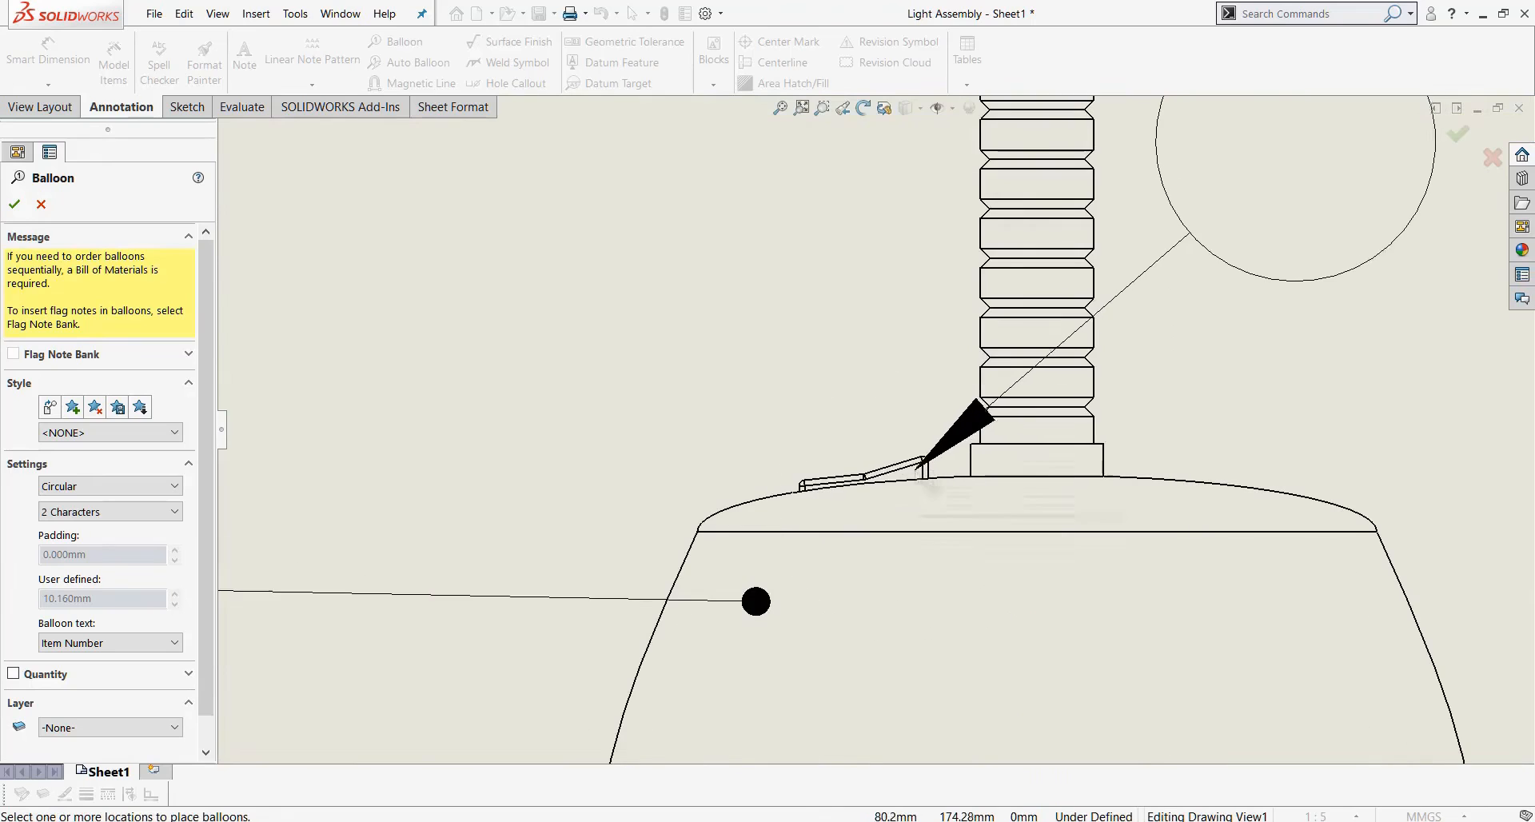
scroll(651, 172, "up", 6)
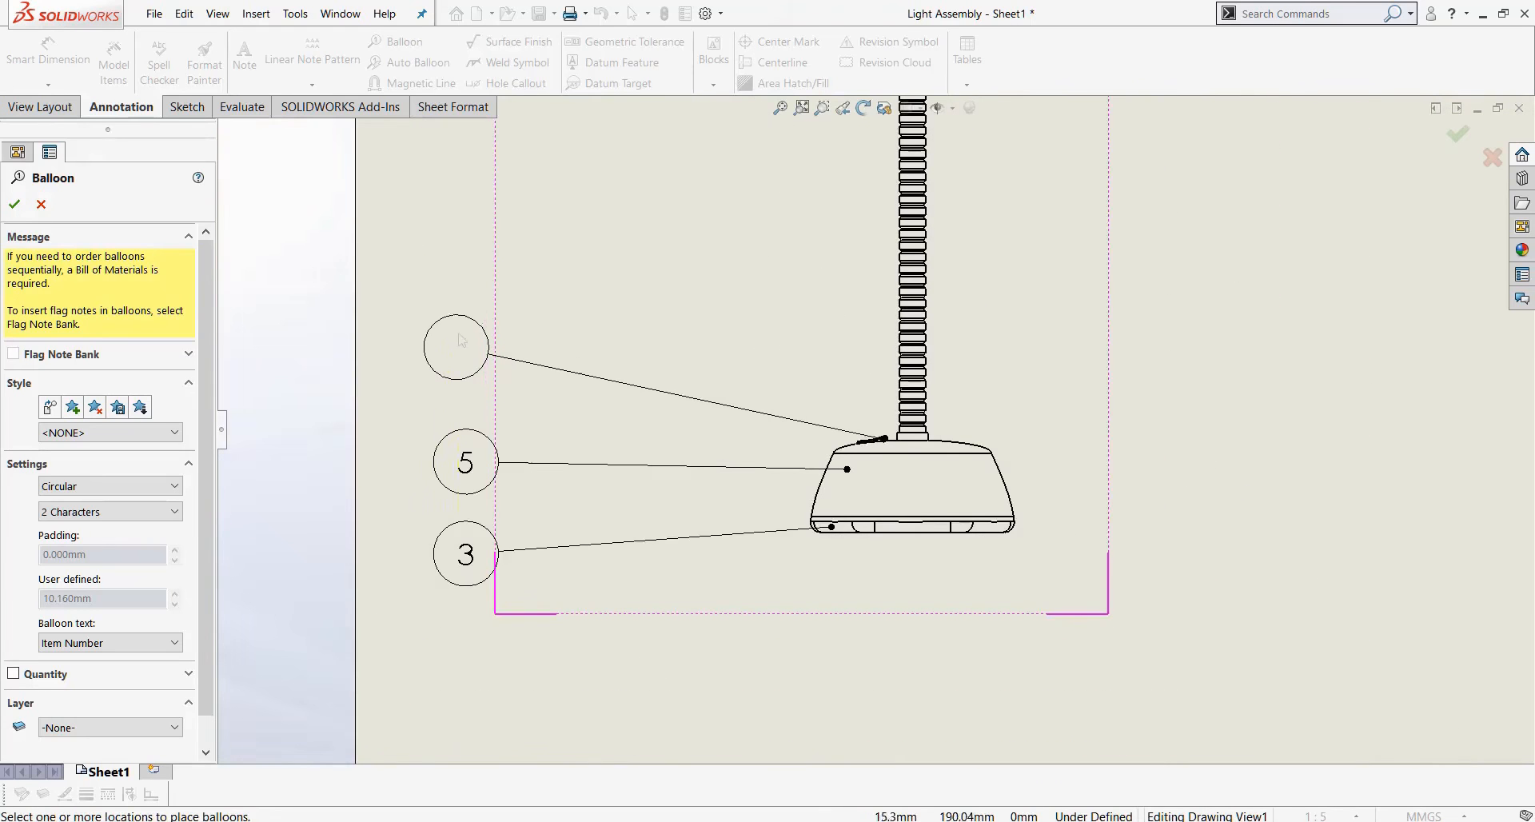
left_click(465, 342)
key("Escape")
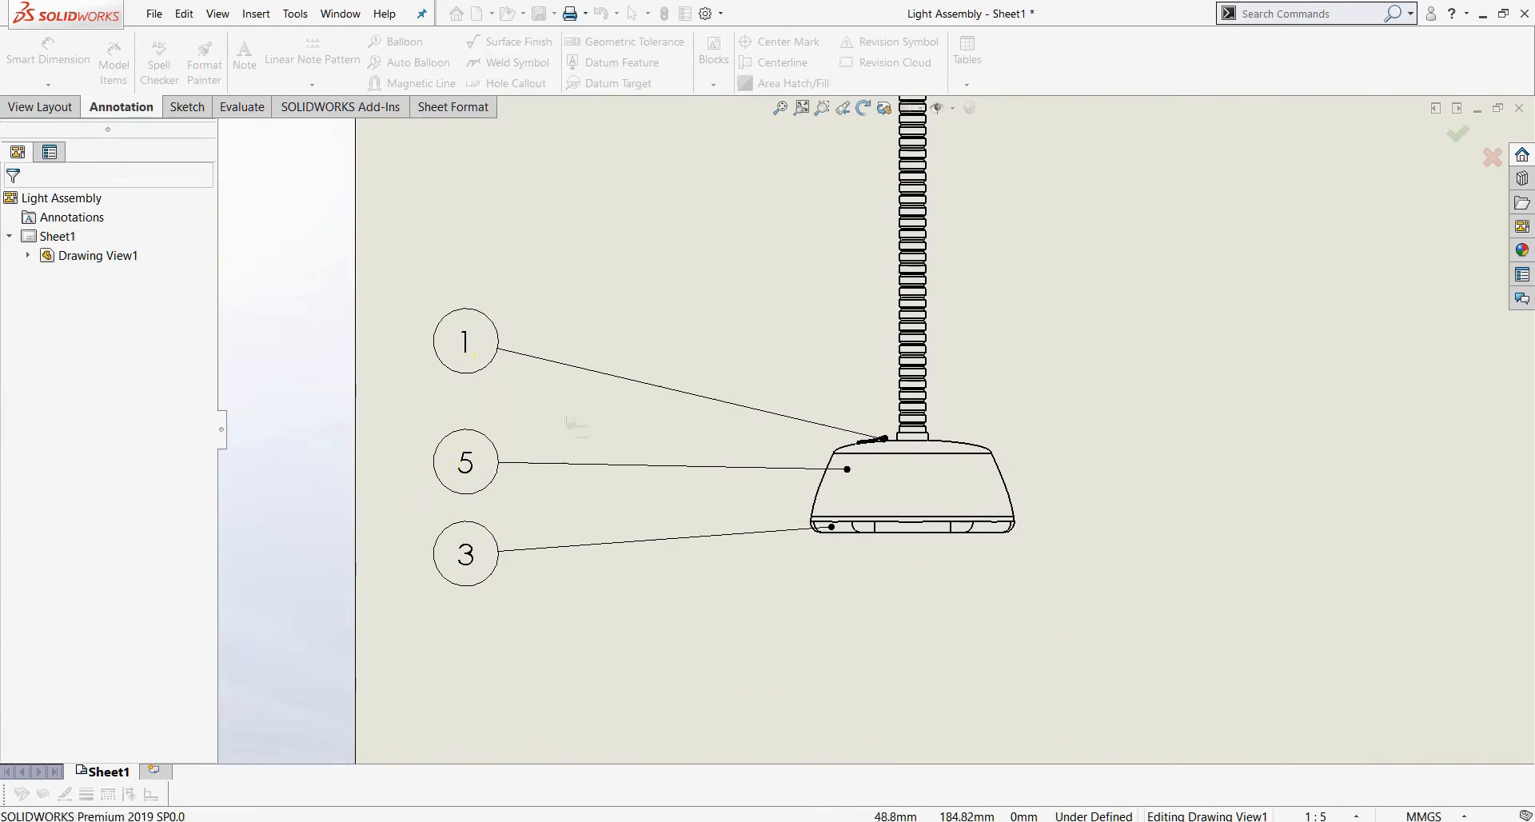
mouse_move(465, 462)
left_mouse_down()
mouse_move(465, 432)
mouse_move(465, 445)
left_mouse_up()
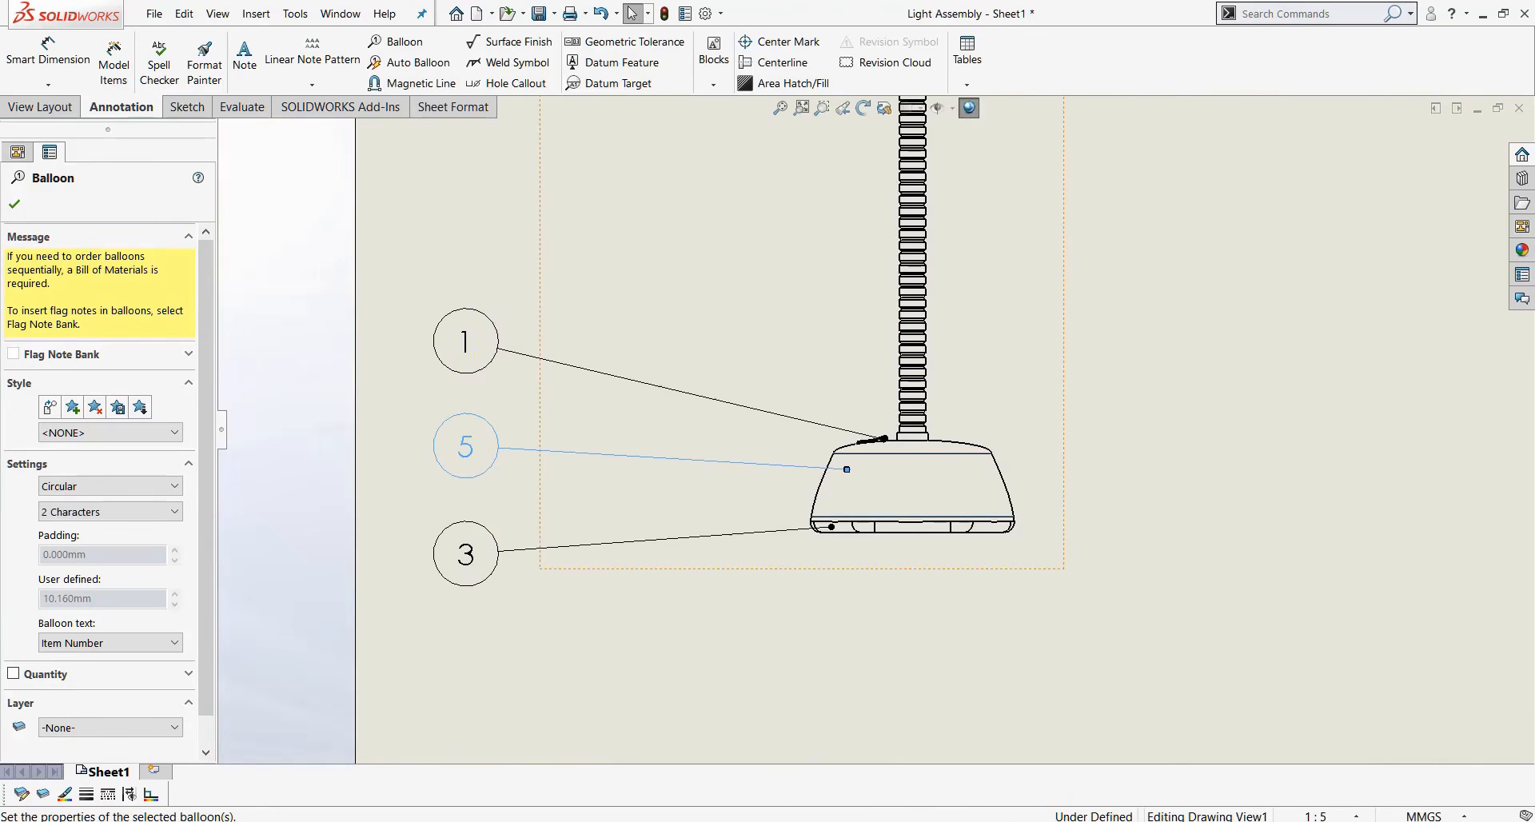
Change the upper base body's balloon from Item Number to custom text reading 5.
left_click(110, 643)
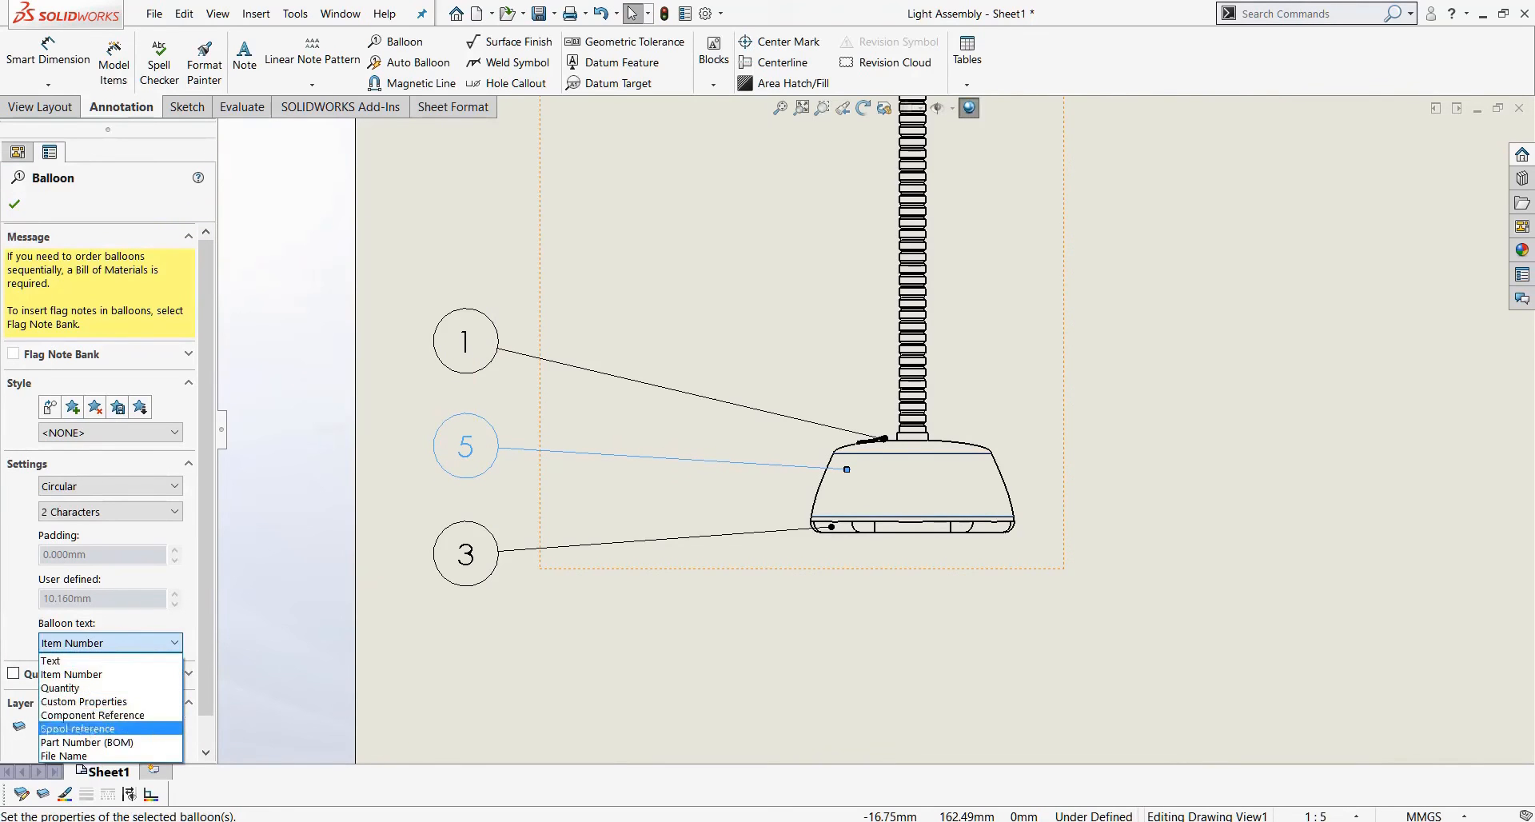
left_click(73, 661)
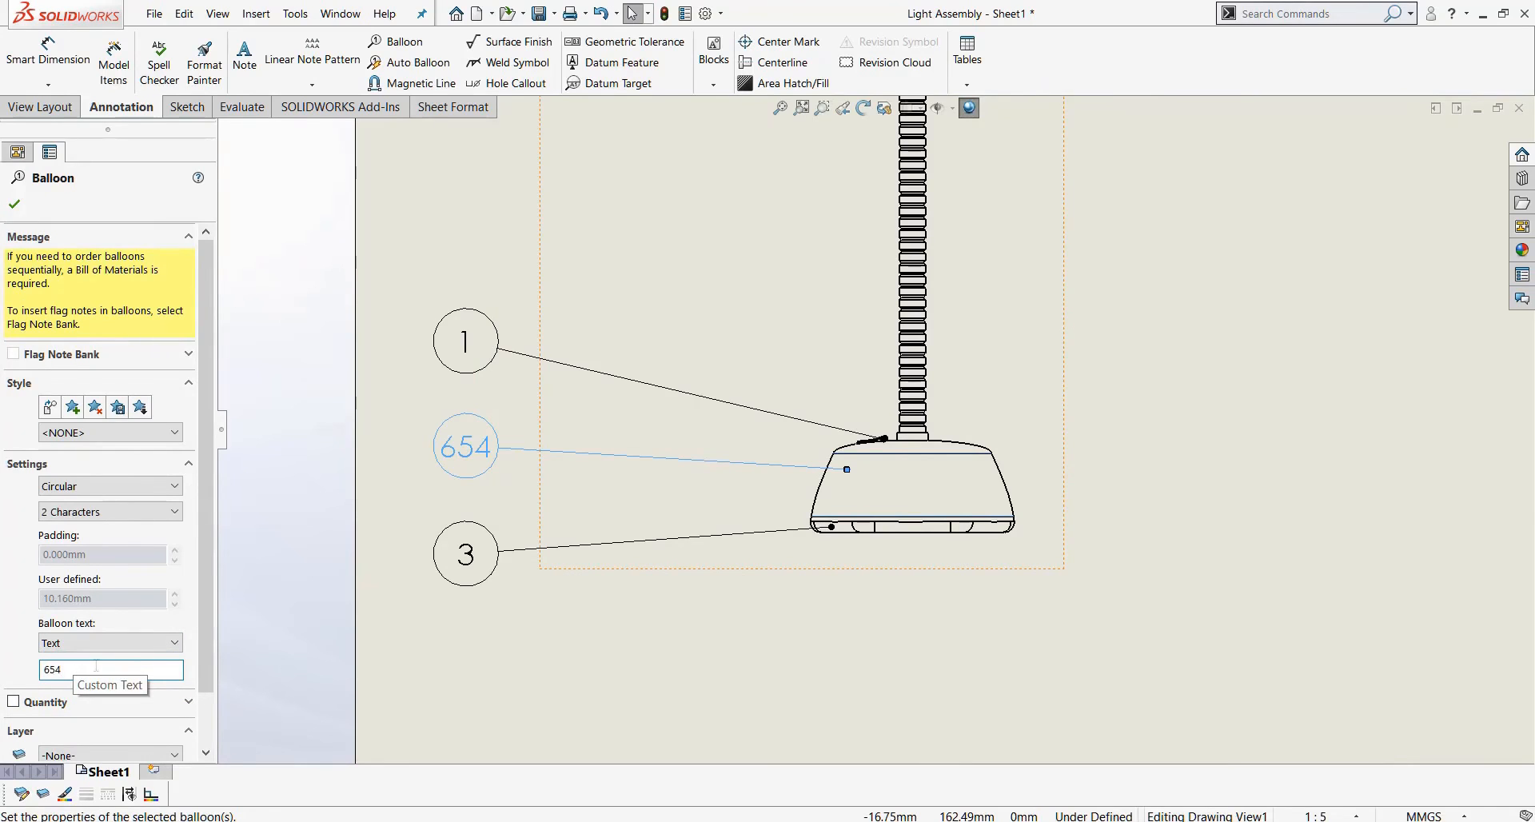
key("BackSpace")
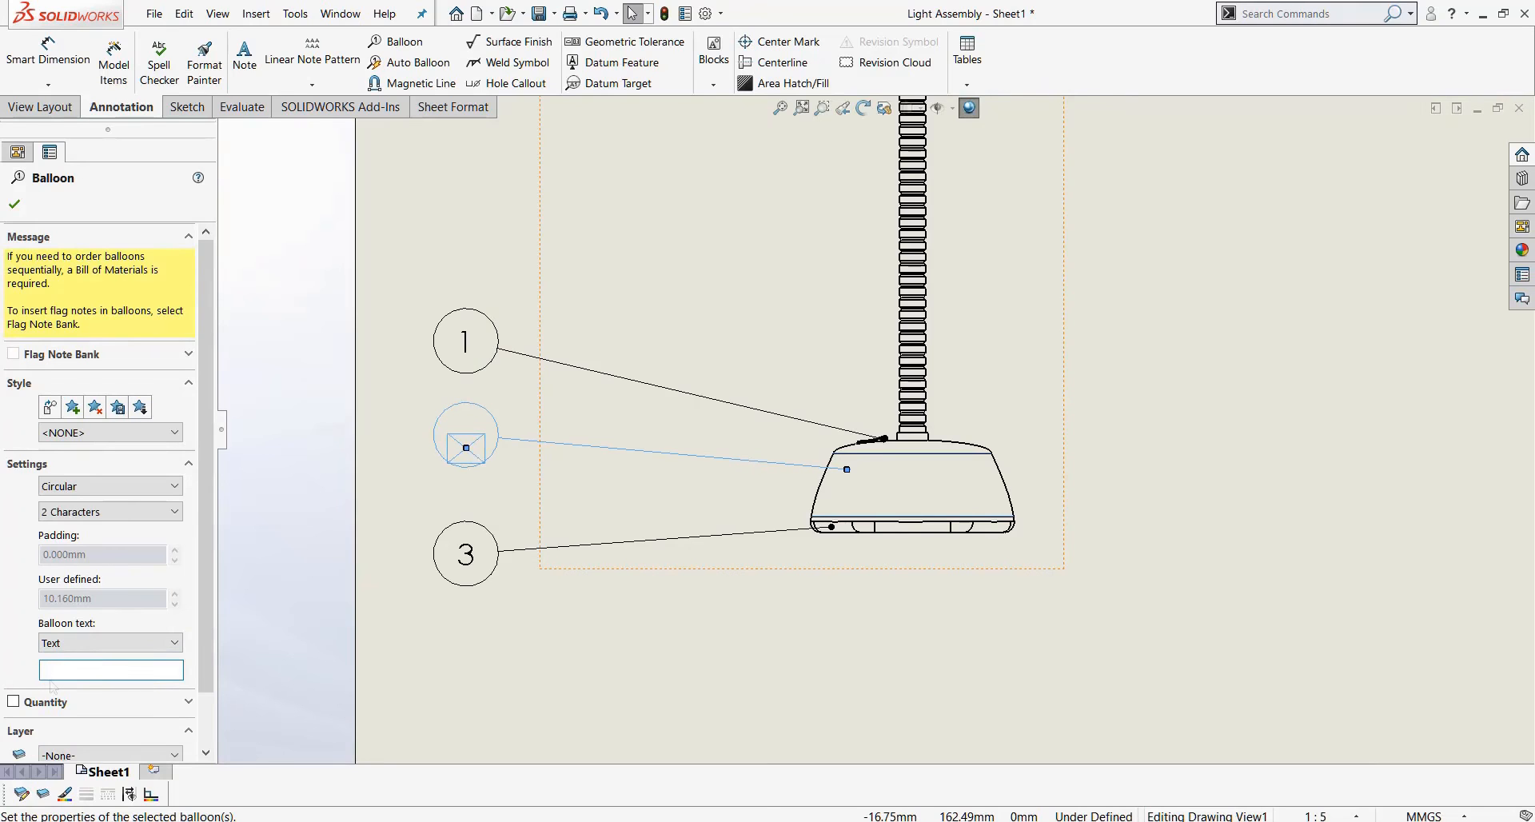
type("5")
scroll(875, 427, "up", 5)
scroll(782, 438, "down", 3)
scroll(783, 438, "down", 1)
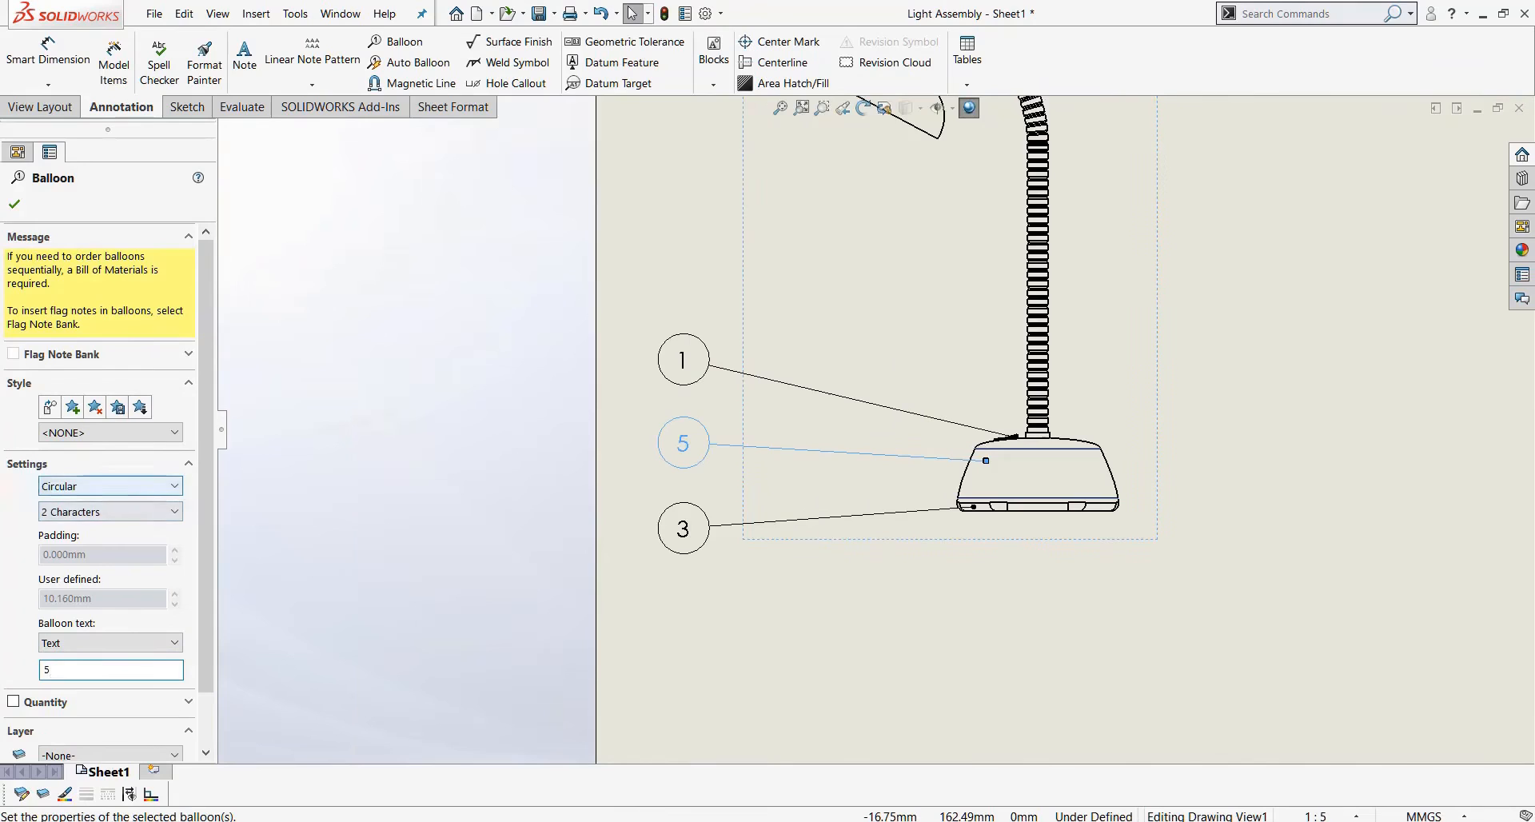
Try the 3 Characters size and the Triangle shape on the upper base body's balloon, returning it to 2 Characters and Circular.
left_click(122, 512)
left_click(80, 561)
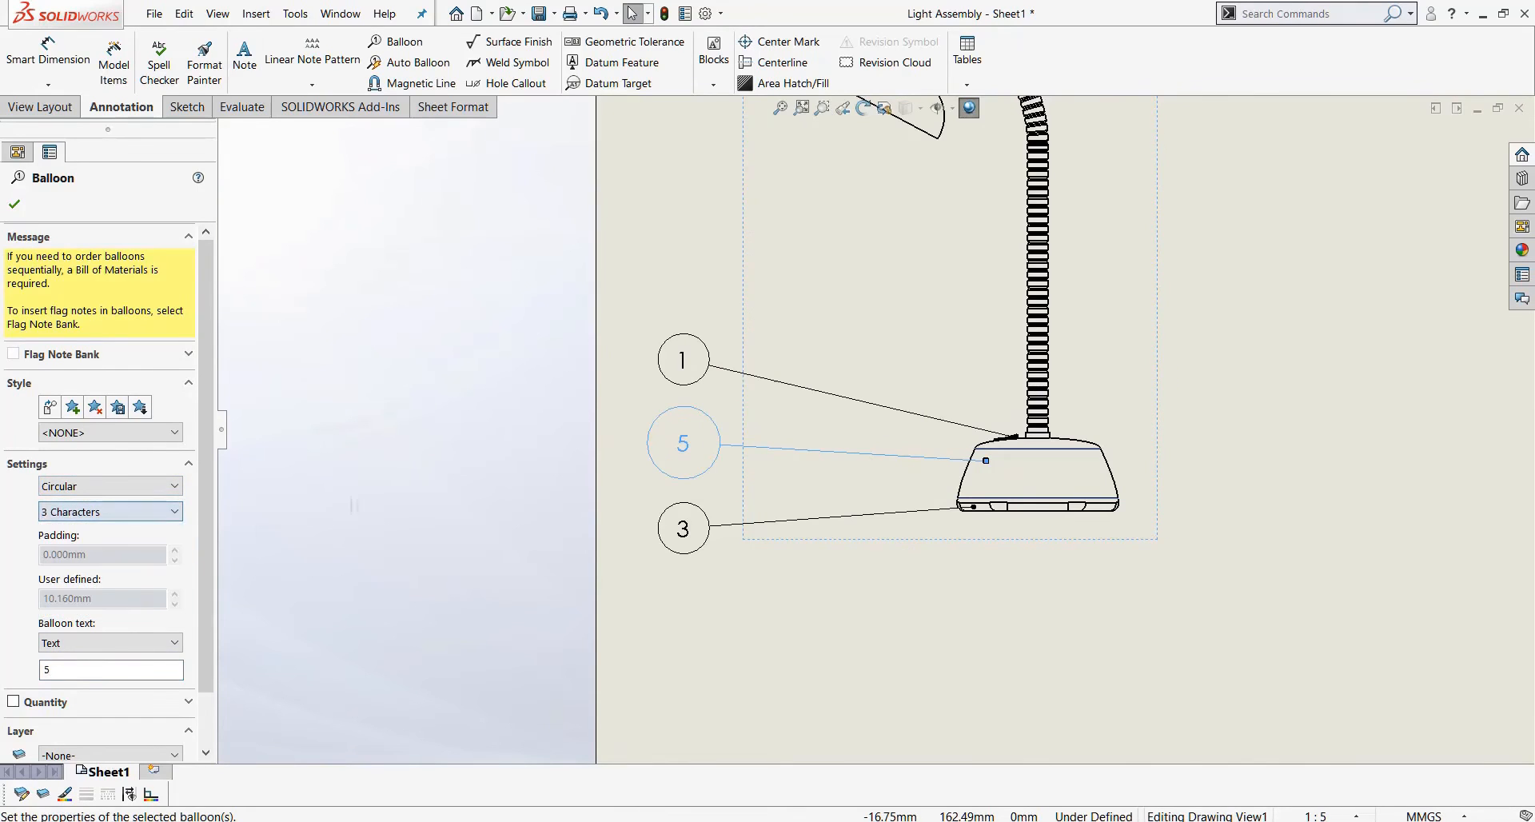
left_click(122, 512)
left_click(80, 545)
left_click(97, 487)
scroll(97, 512, "up", 1)
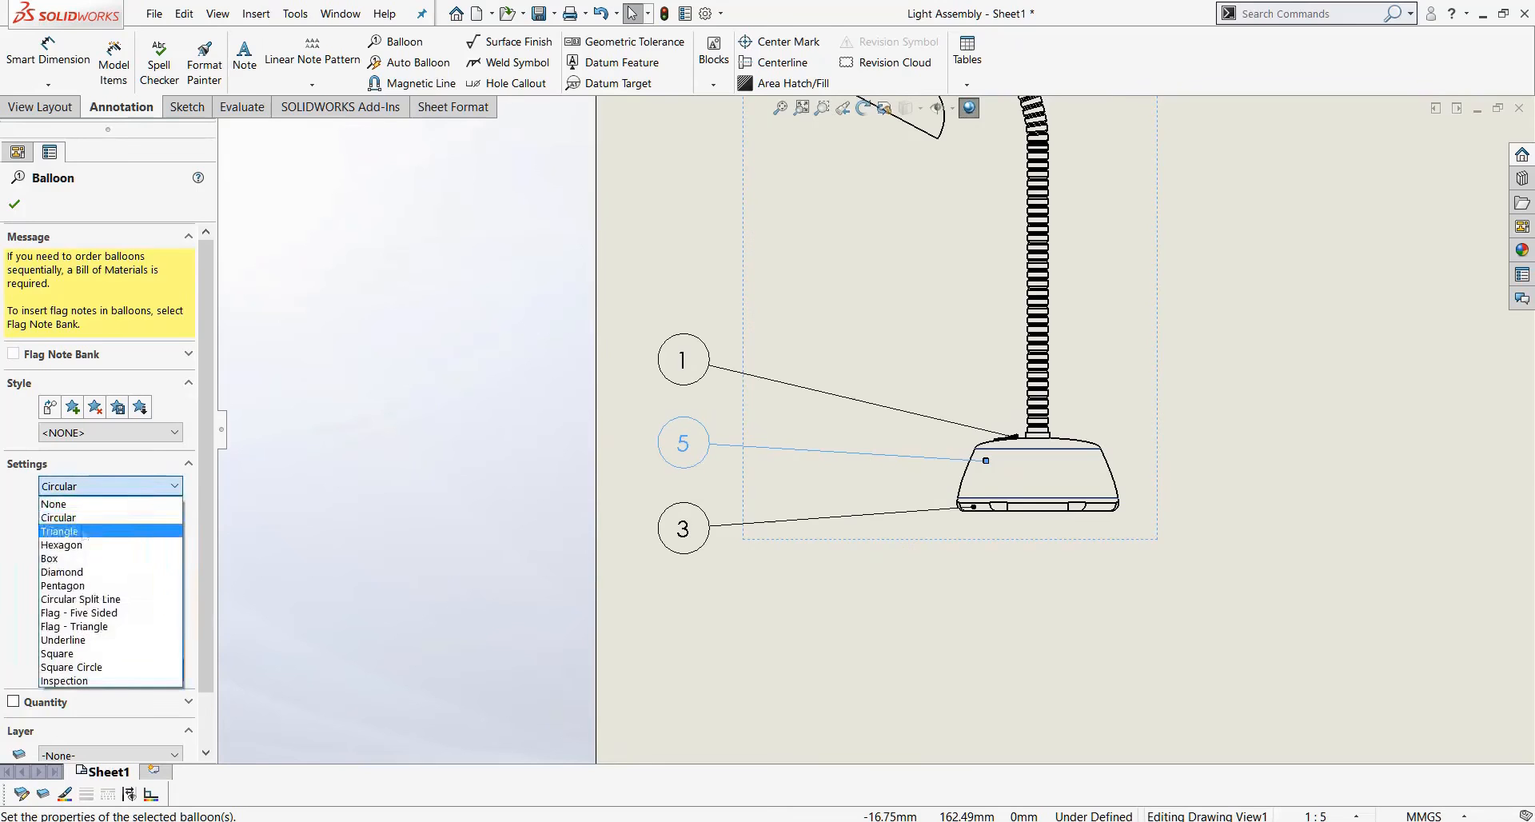
left_click(64, 525)
left_click(128, 485)
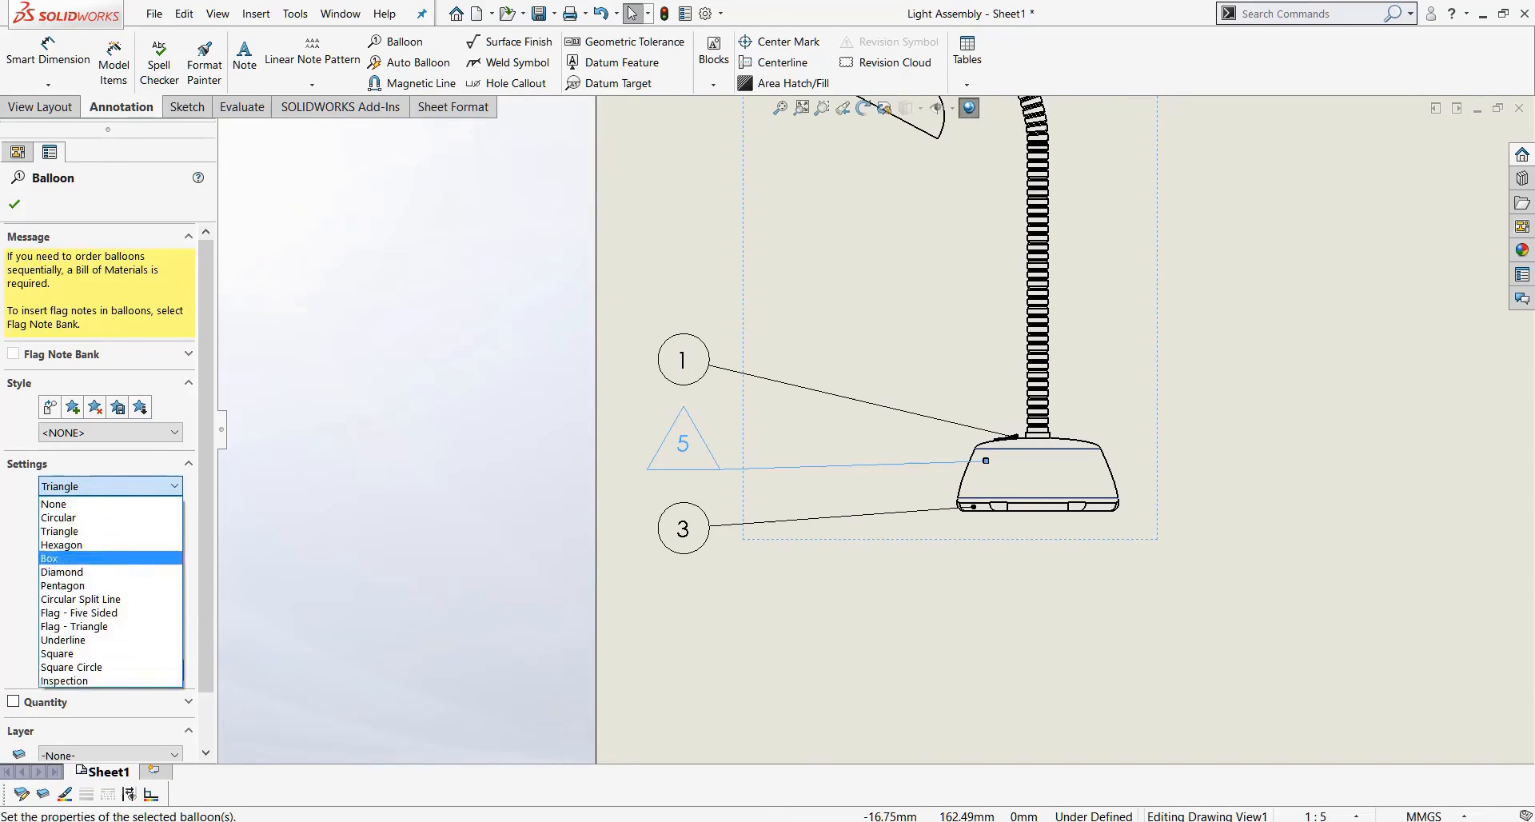
left_click(59, 517)
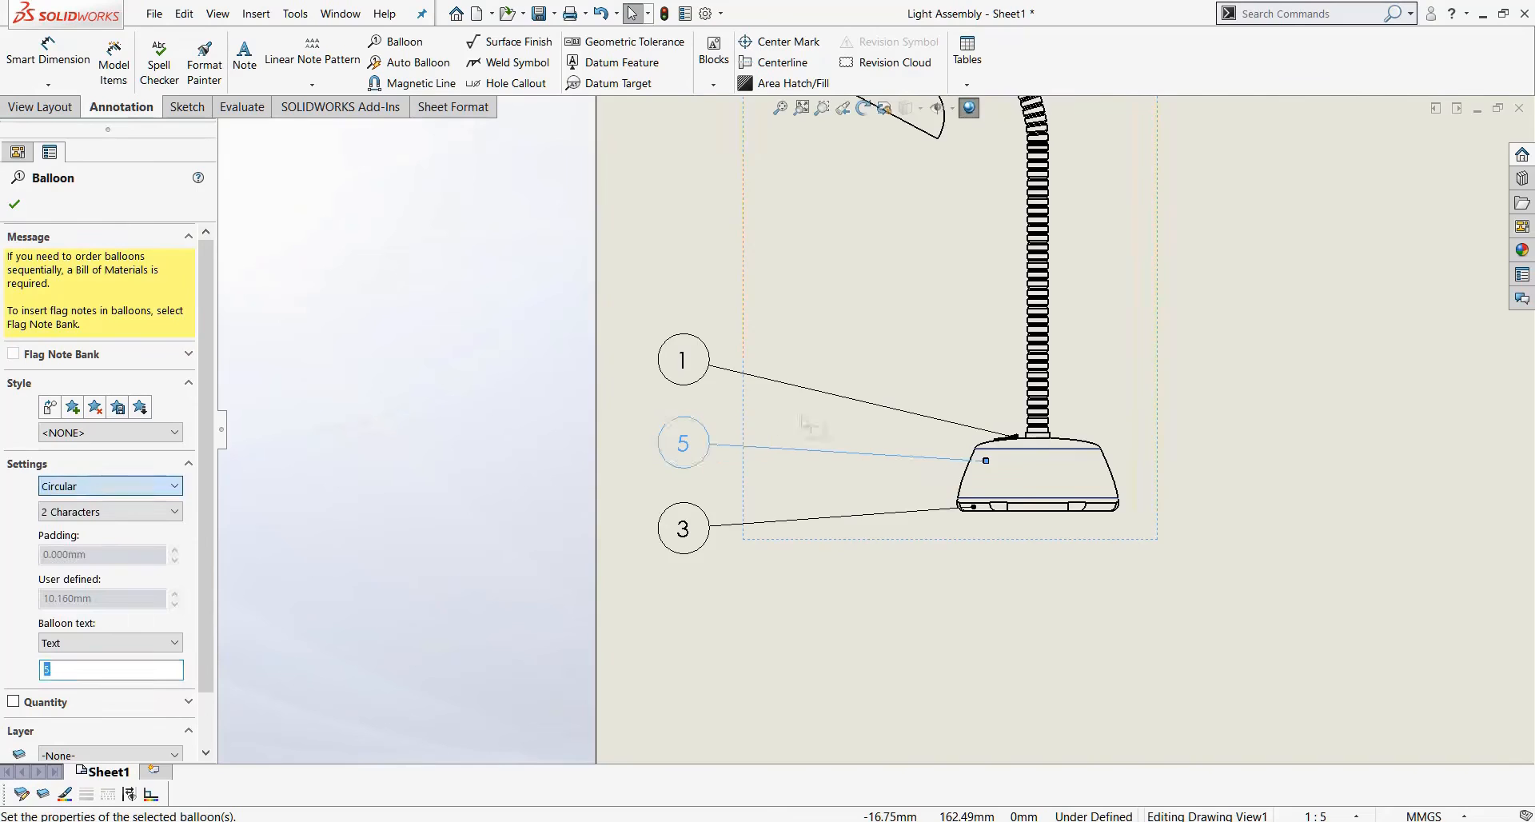
Deselect the balloon and load the Boss-Extrude4 part from the Desktop as the source of a new model view.
key("f")
left_click(1187, 333)
scroll(1185, 341, "up", 4)
scroll(1178, 346, "down", 3)
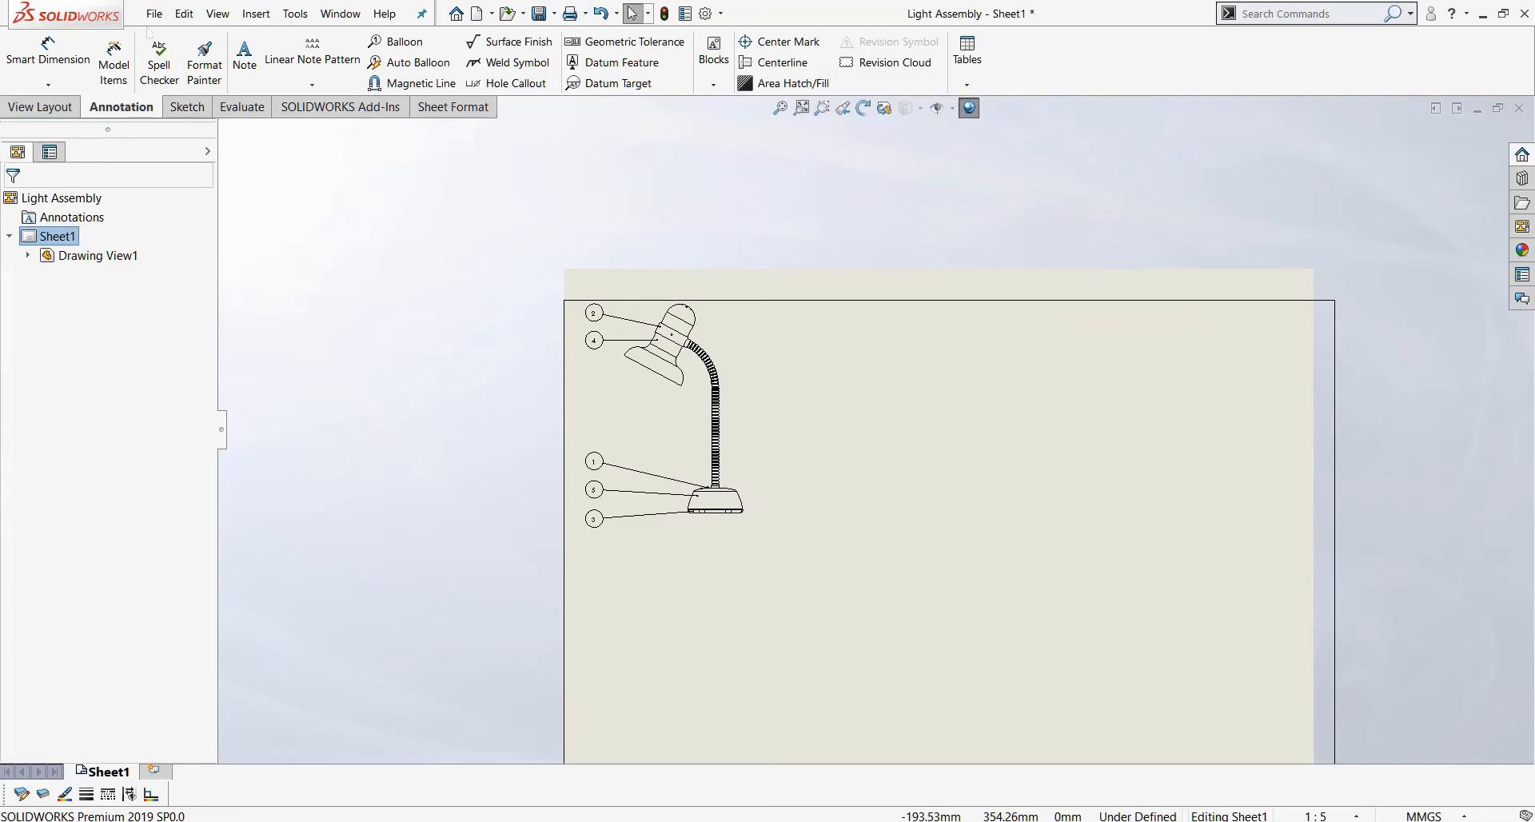
left_click(42, 107)
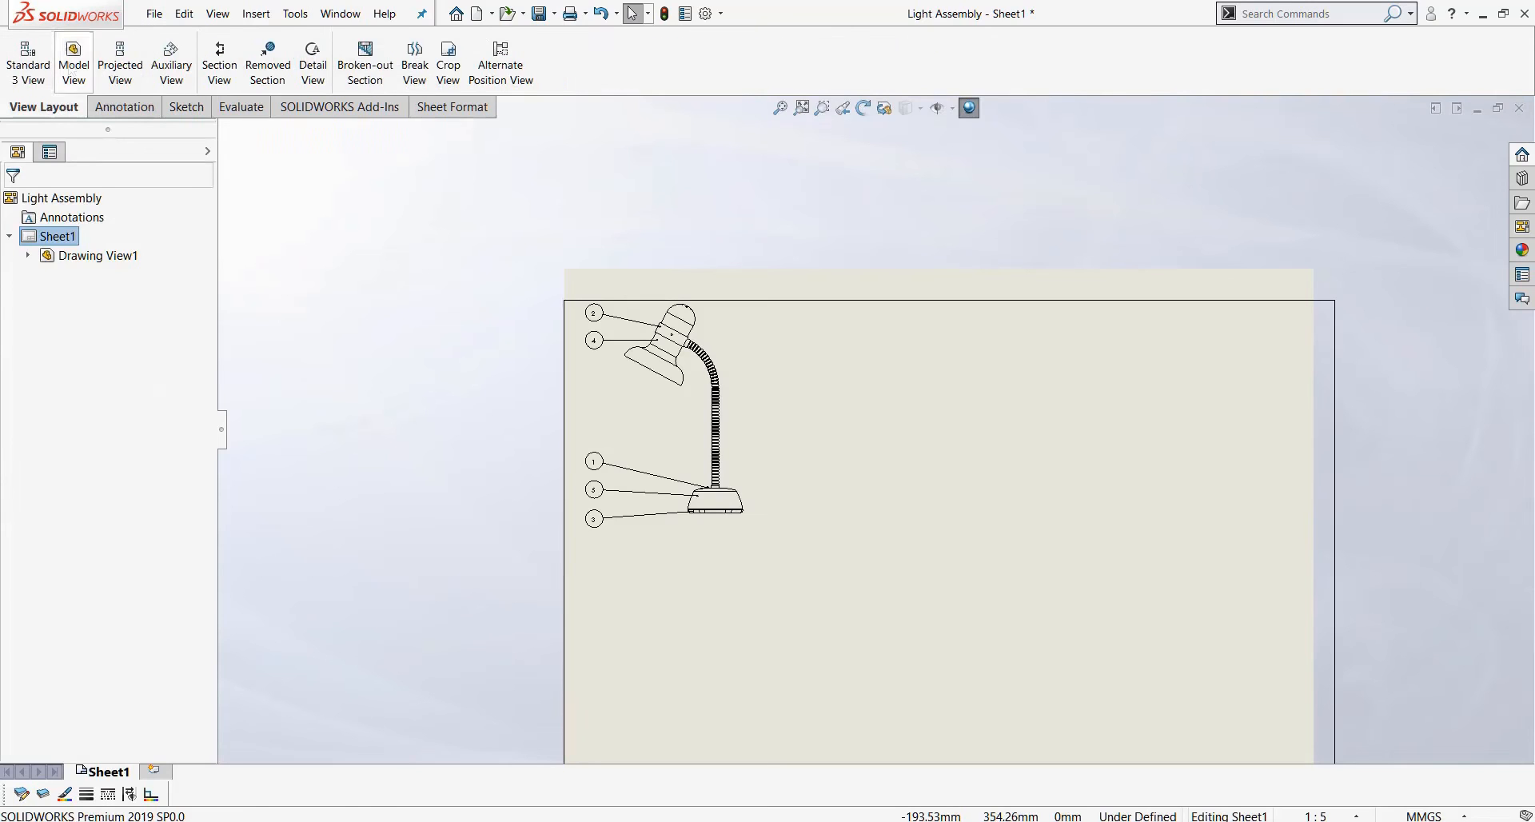
left_click(73, 63)
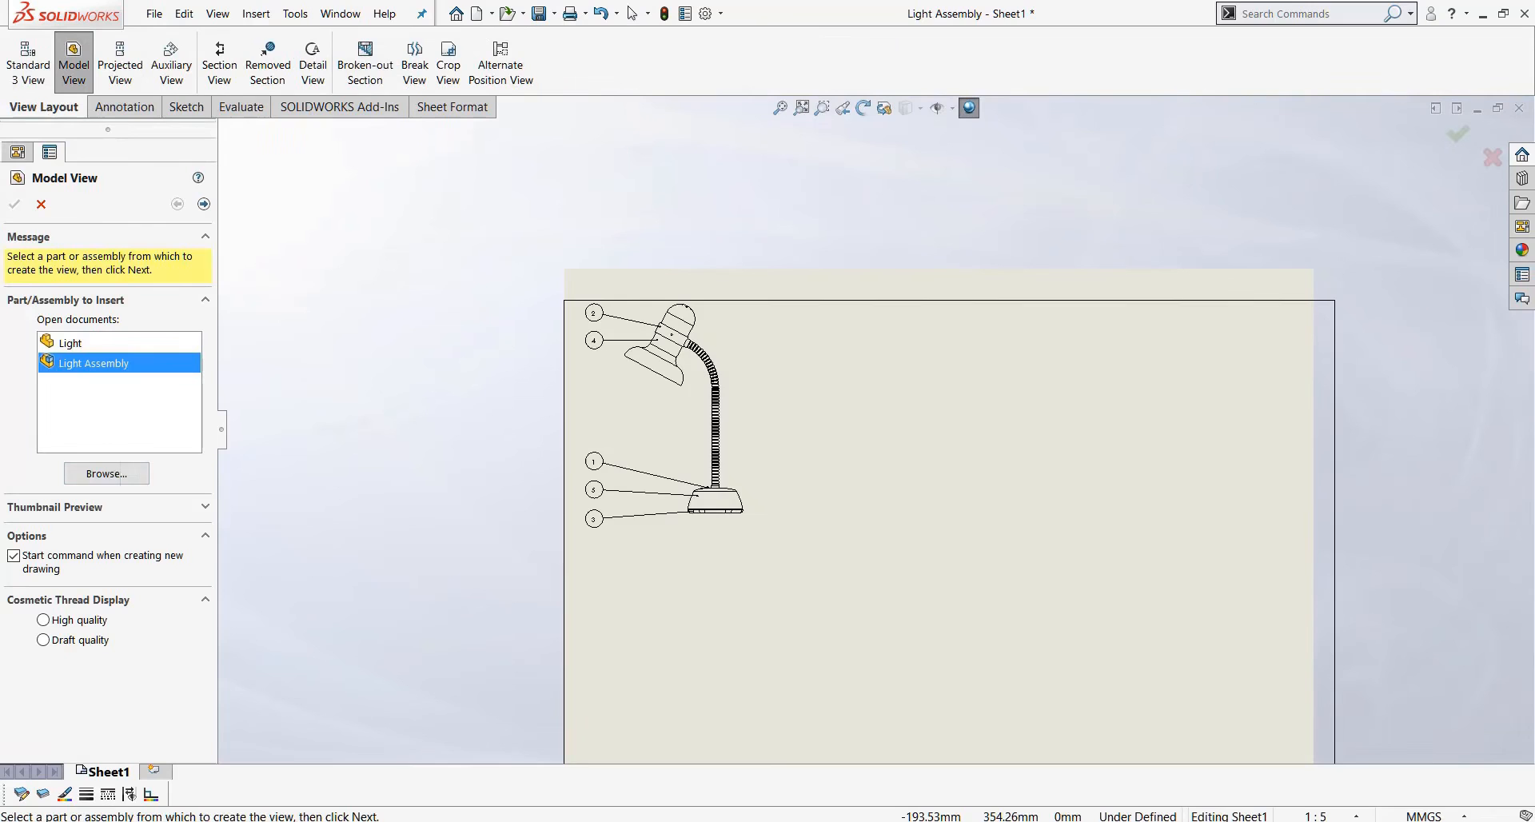
left_click(107, 474)
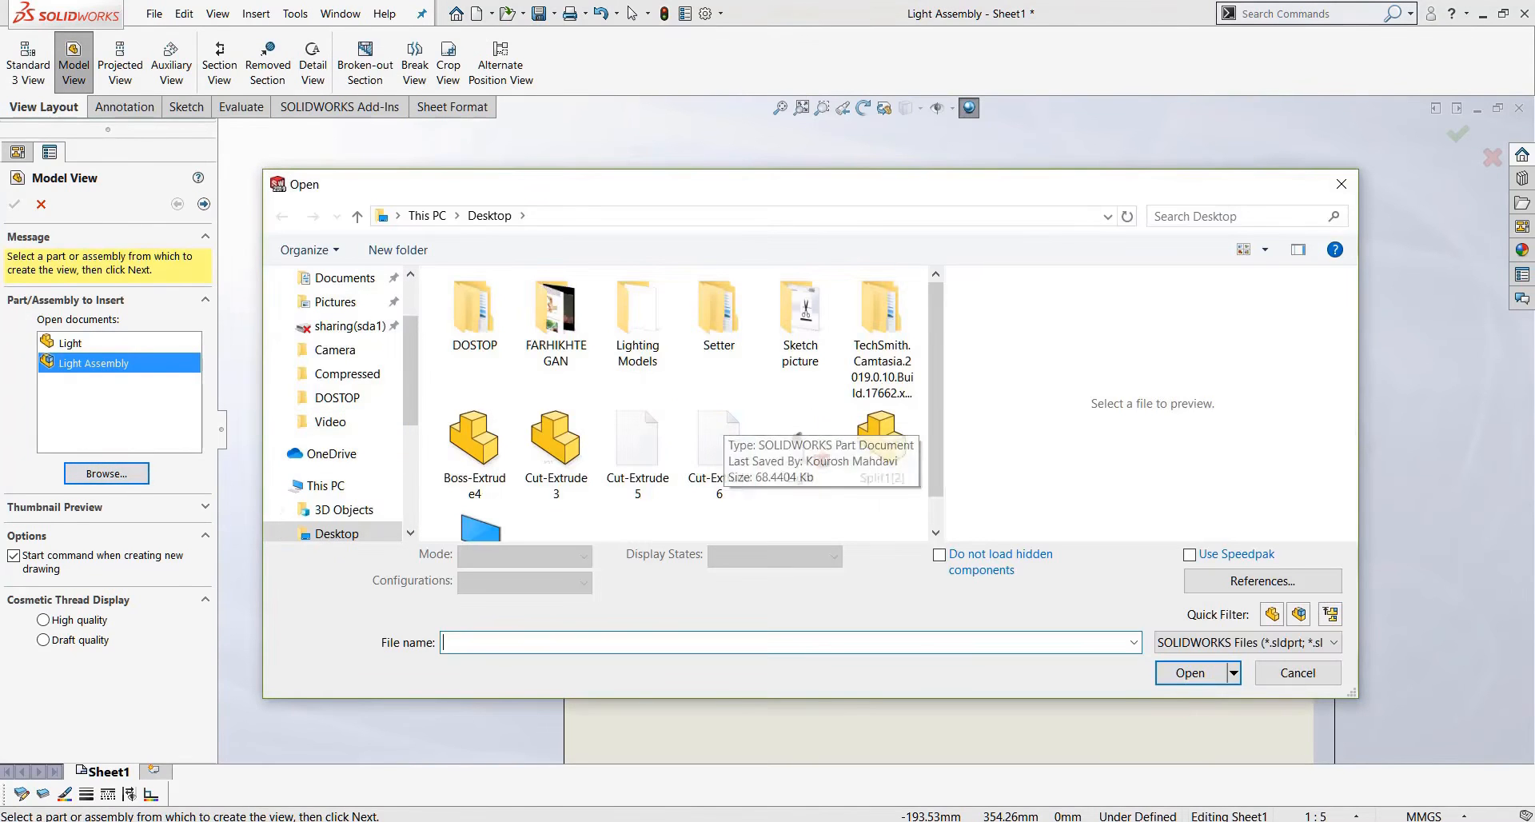
left_click(475, 448)
left_click(1188, 649)
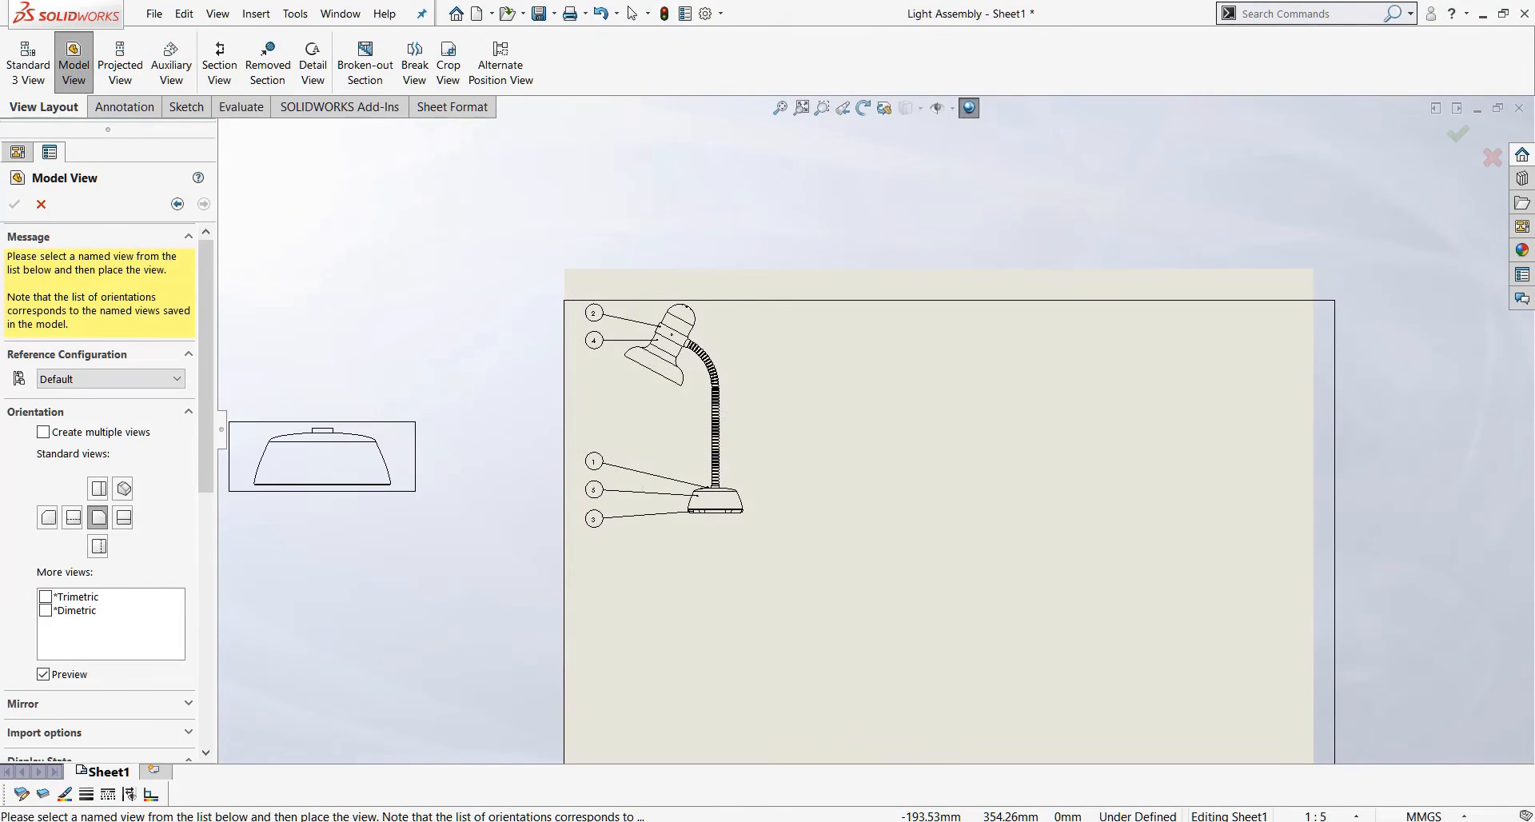
Set the Boss-Extrude4 view to a custom scale of 1:5 with the Hidden Lines Visible display style.
left_click_drag(206, 472, 219, 662)
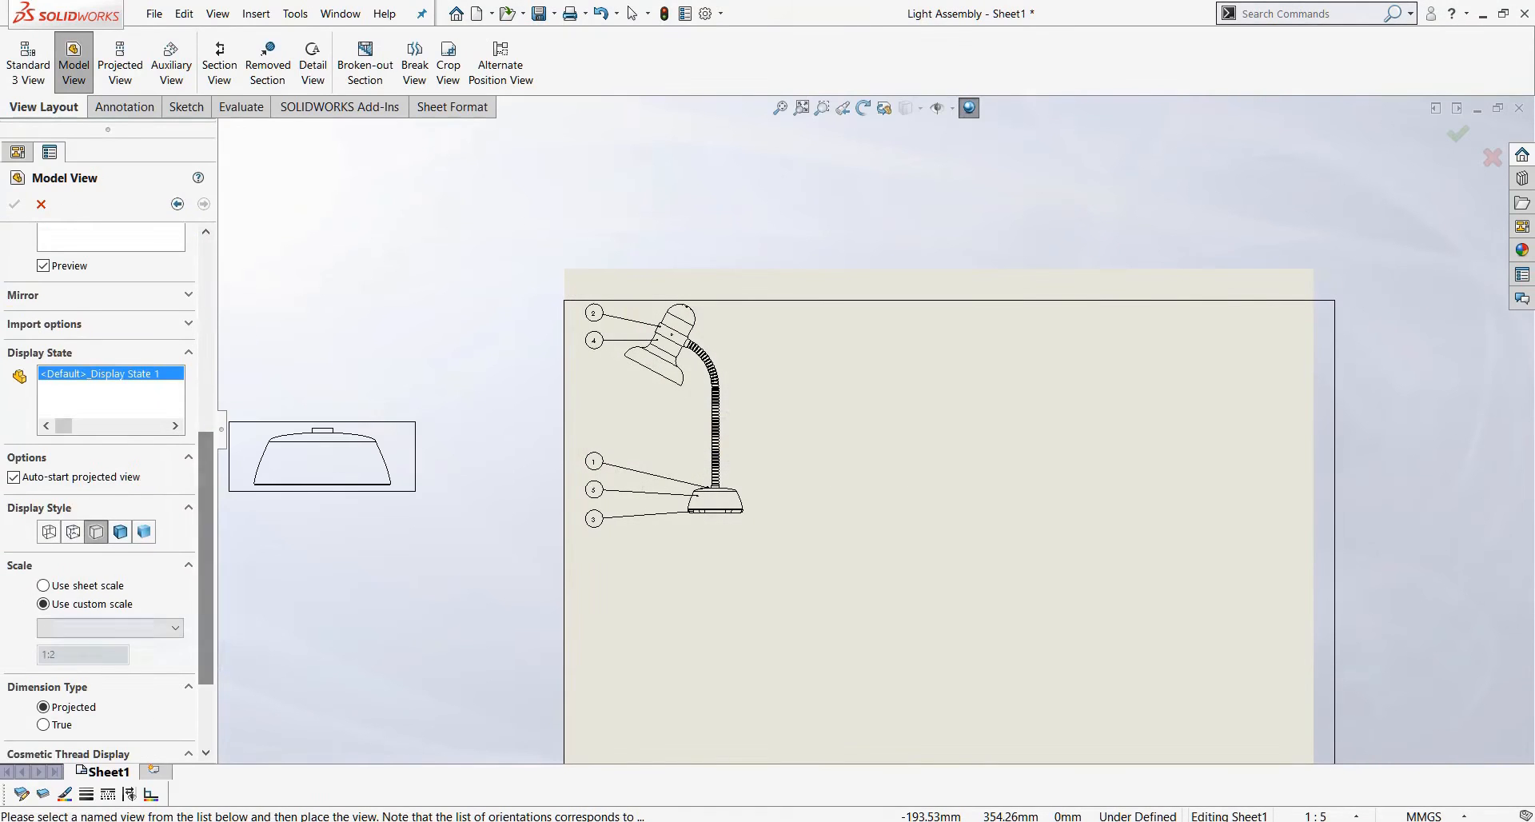
left_click(44, 585)
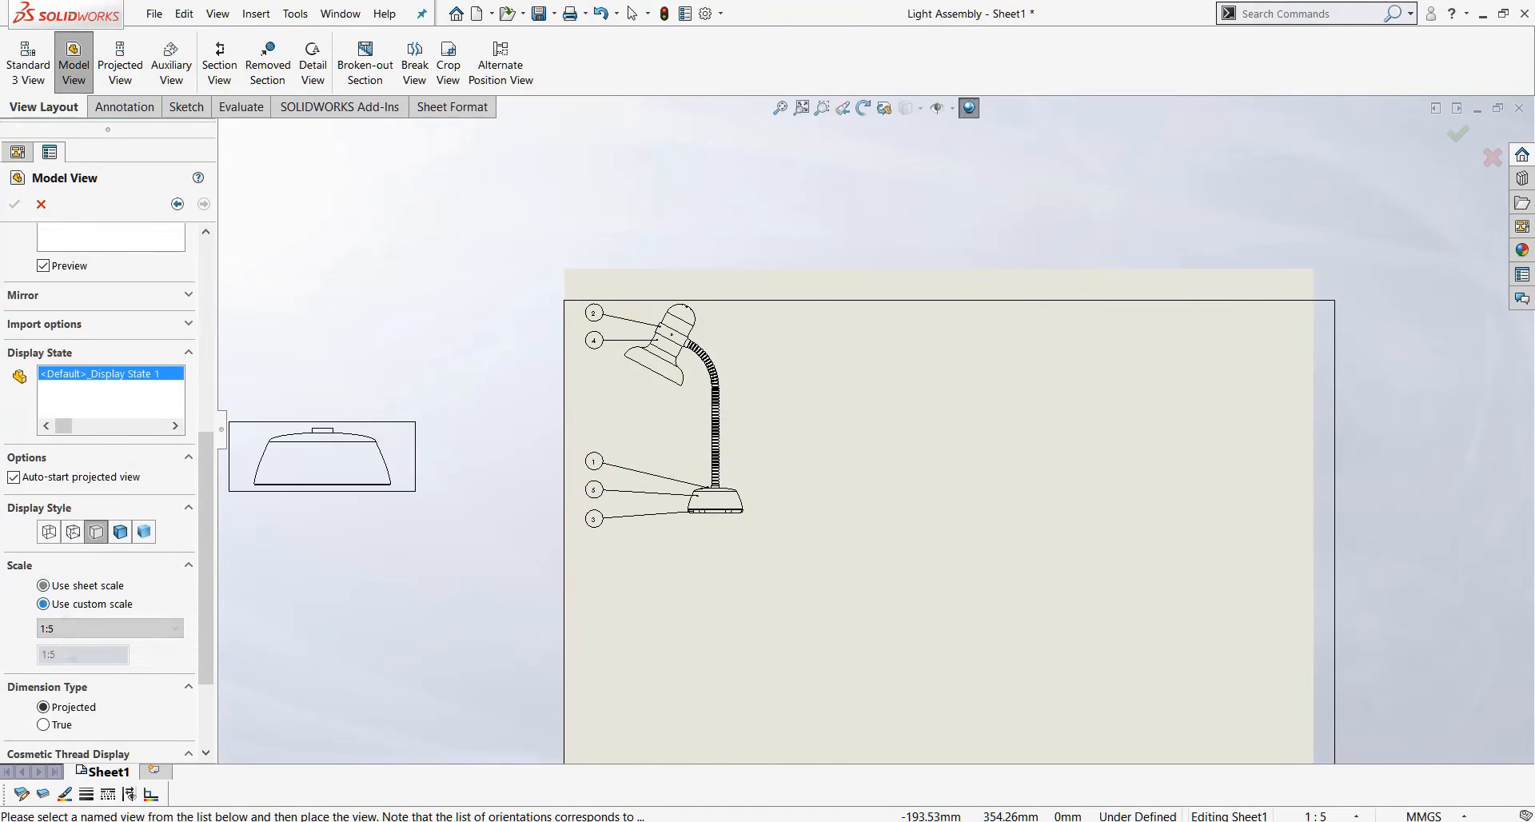
left_click(111, 628)
left_click(80, 671)
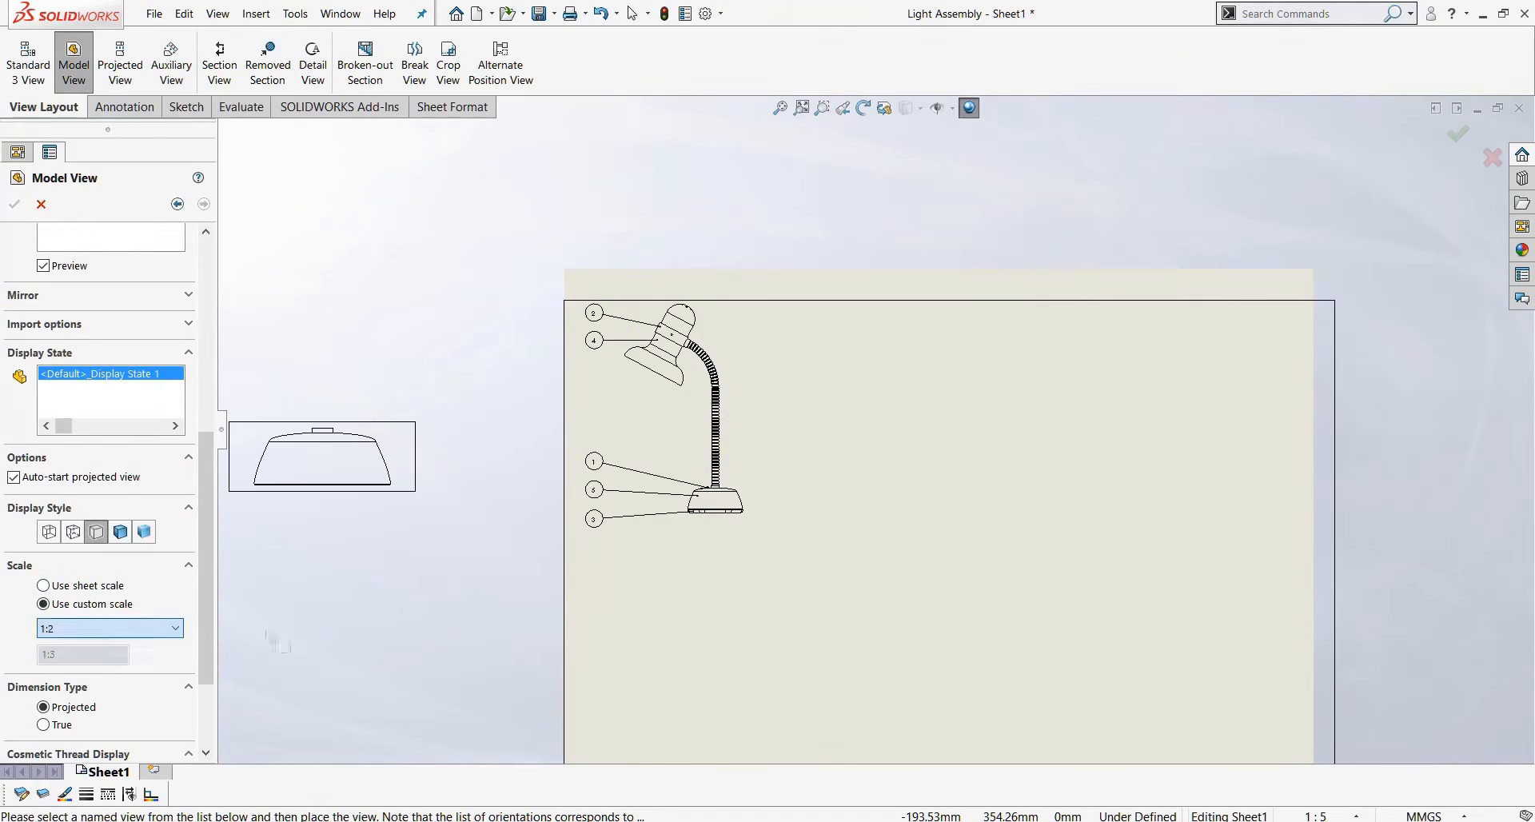
left_click(110, 629)
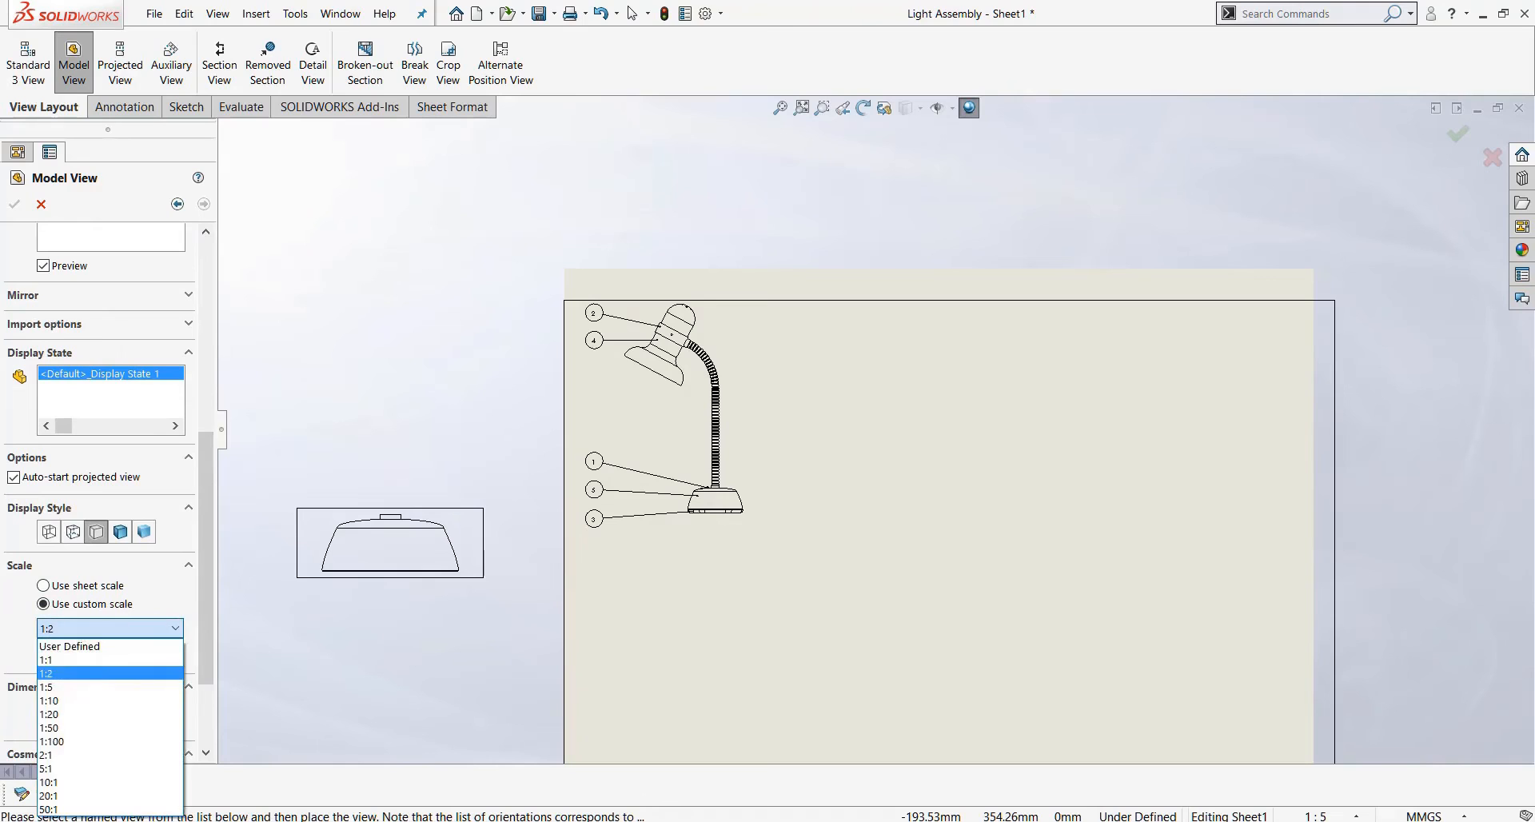
left_click(80, 687)
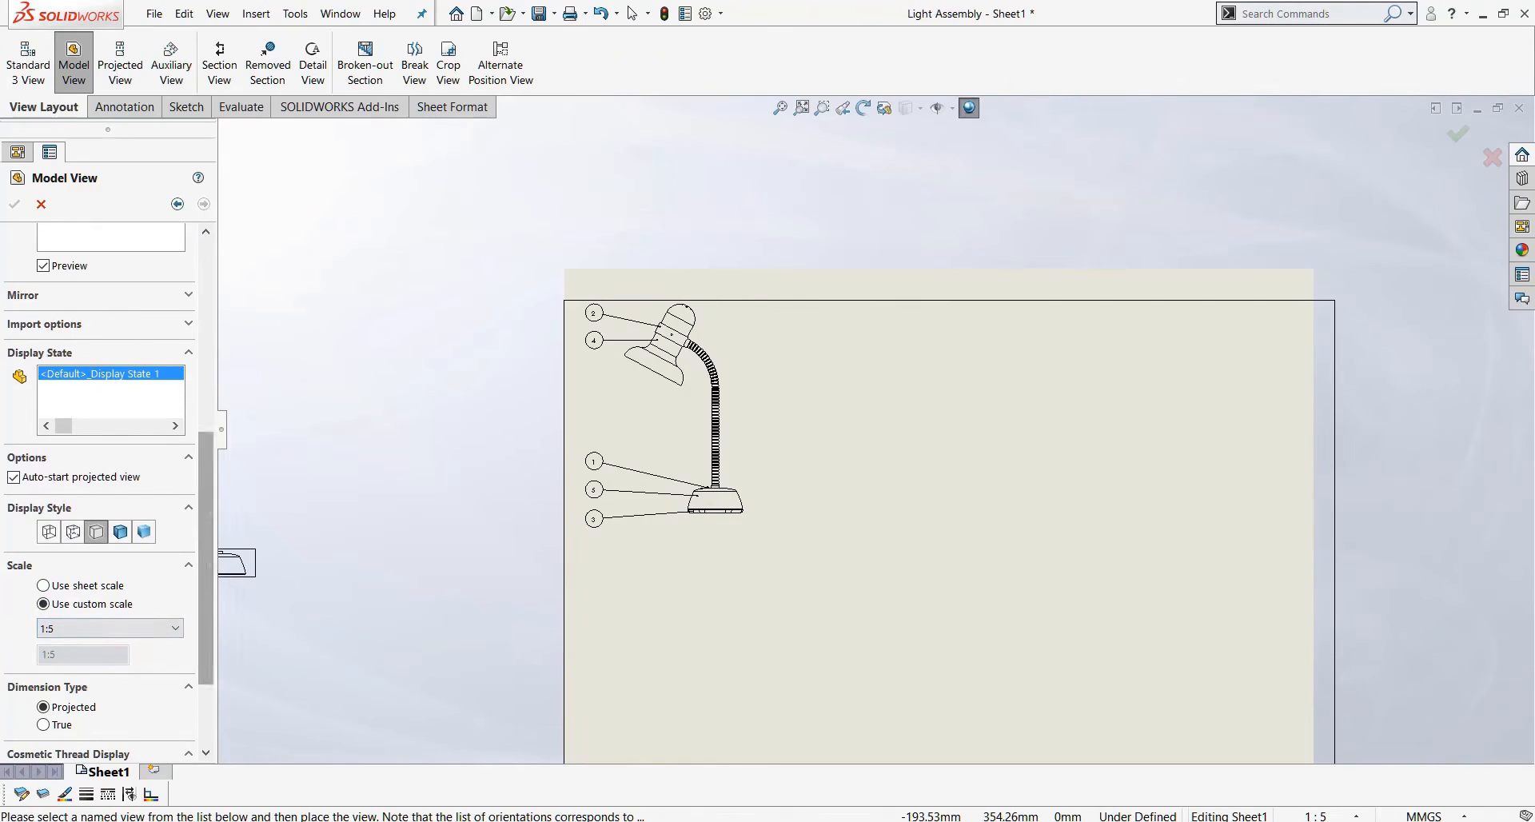
scroll(217, 563, "up", 3)
scroll(218, 563, "down", 3)
left_click_drag(218, 642, 218, 602)
left_click(72, 490)
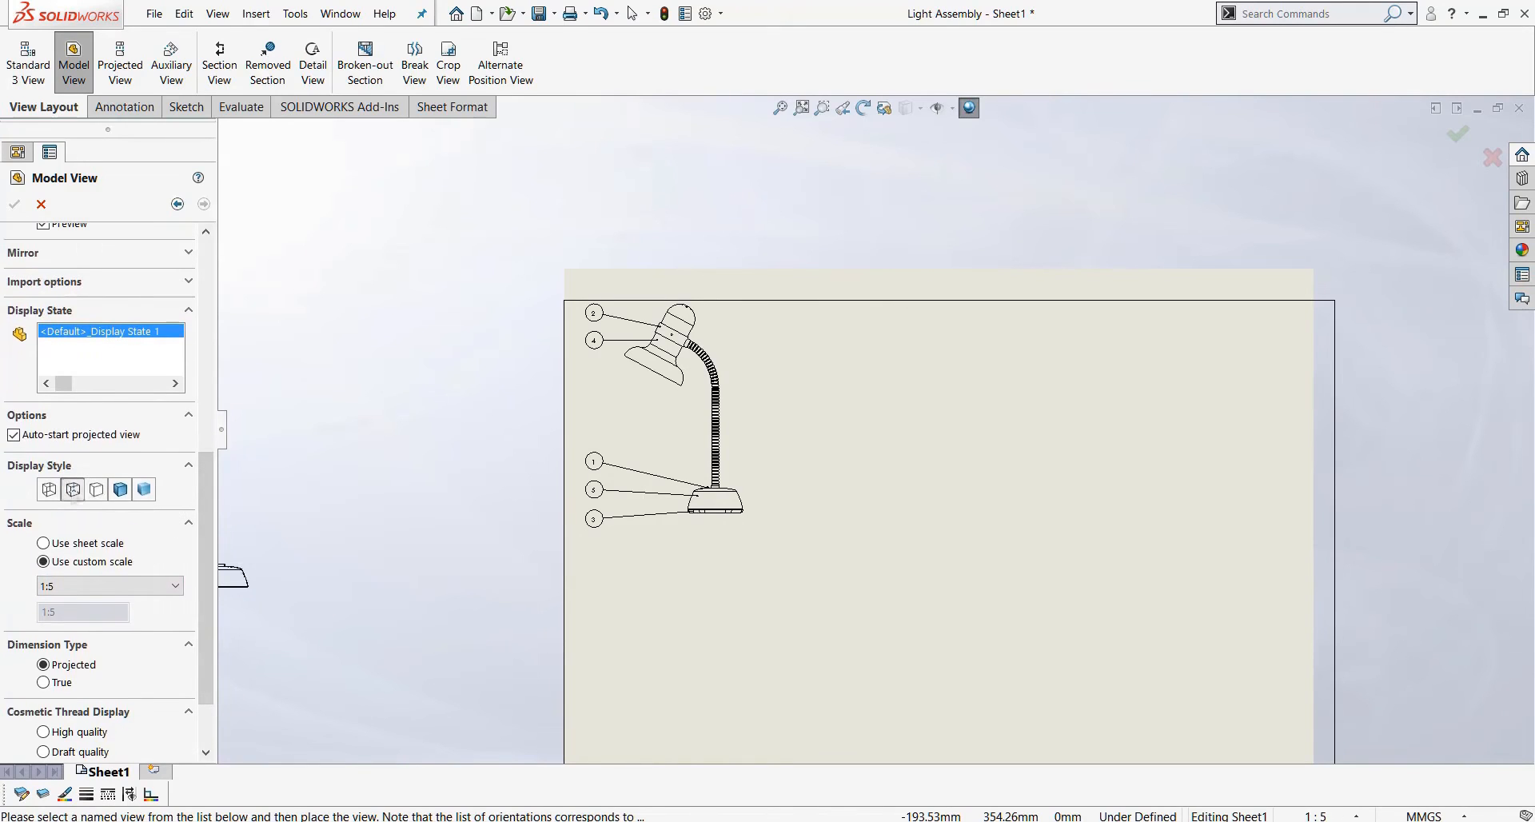
scroll(880, 467, "down", 1)
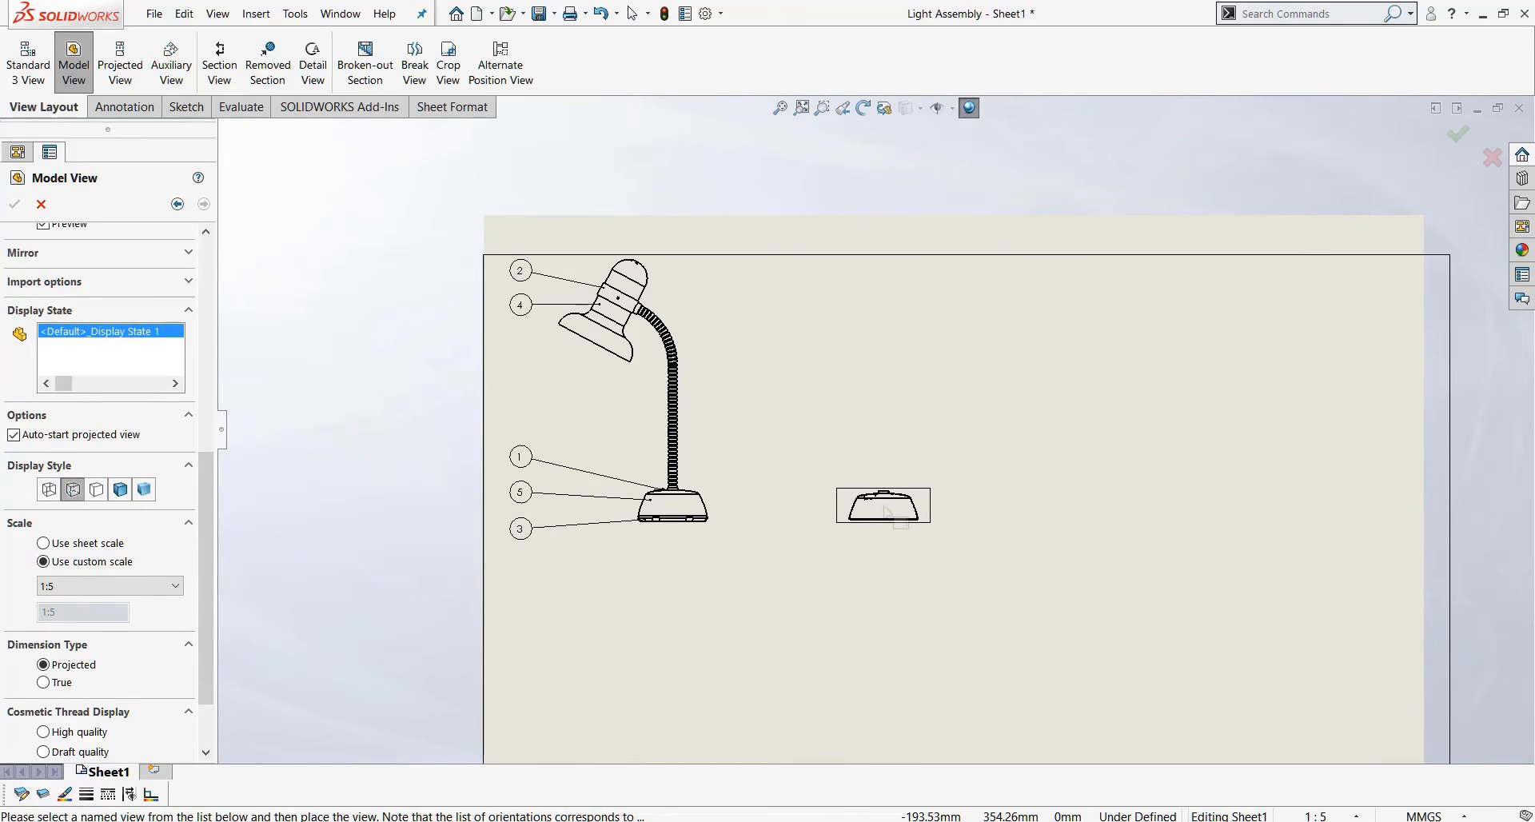
Place the Boss-Extrude4 front view to the right of the lamp, with one projected view below it and one on its right.
left_click(884, 425)
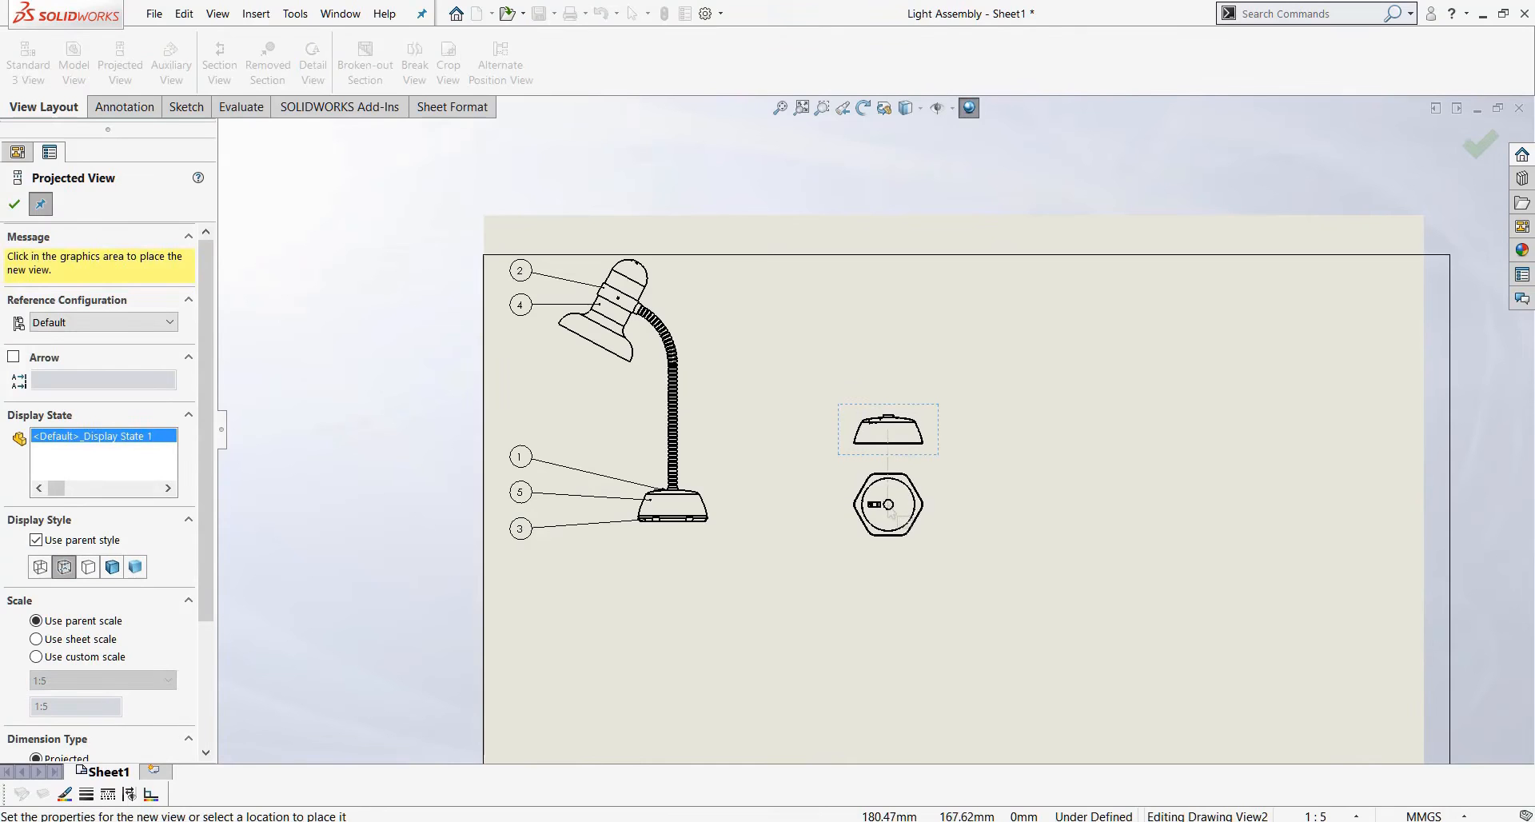
left_click(989, 448)
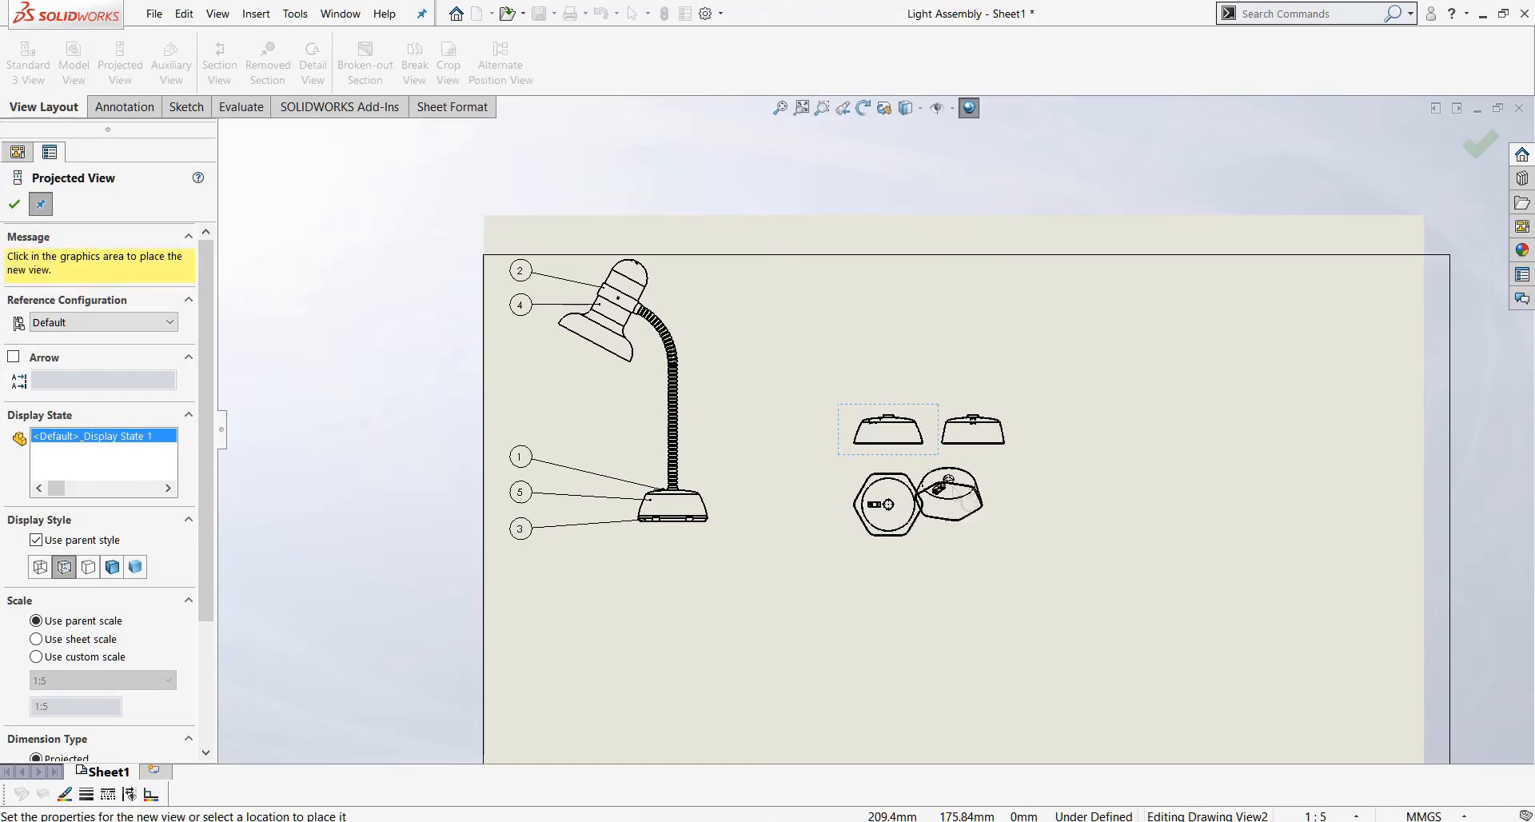
key("Escape")
Load the Cut-Extrude3 part from the Desktop as the source of another model view.
left_click(73, 64)
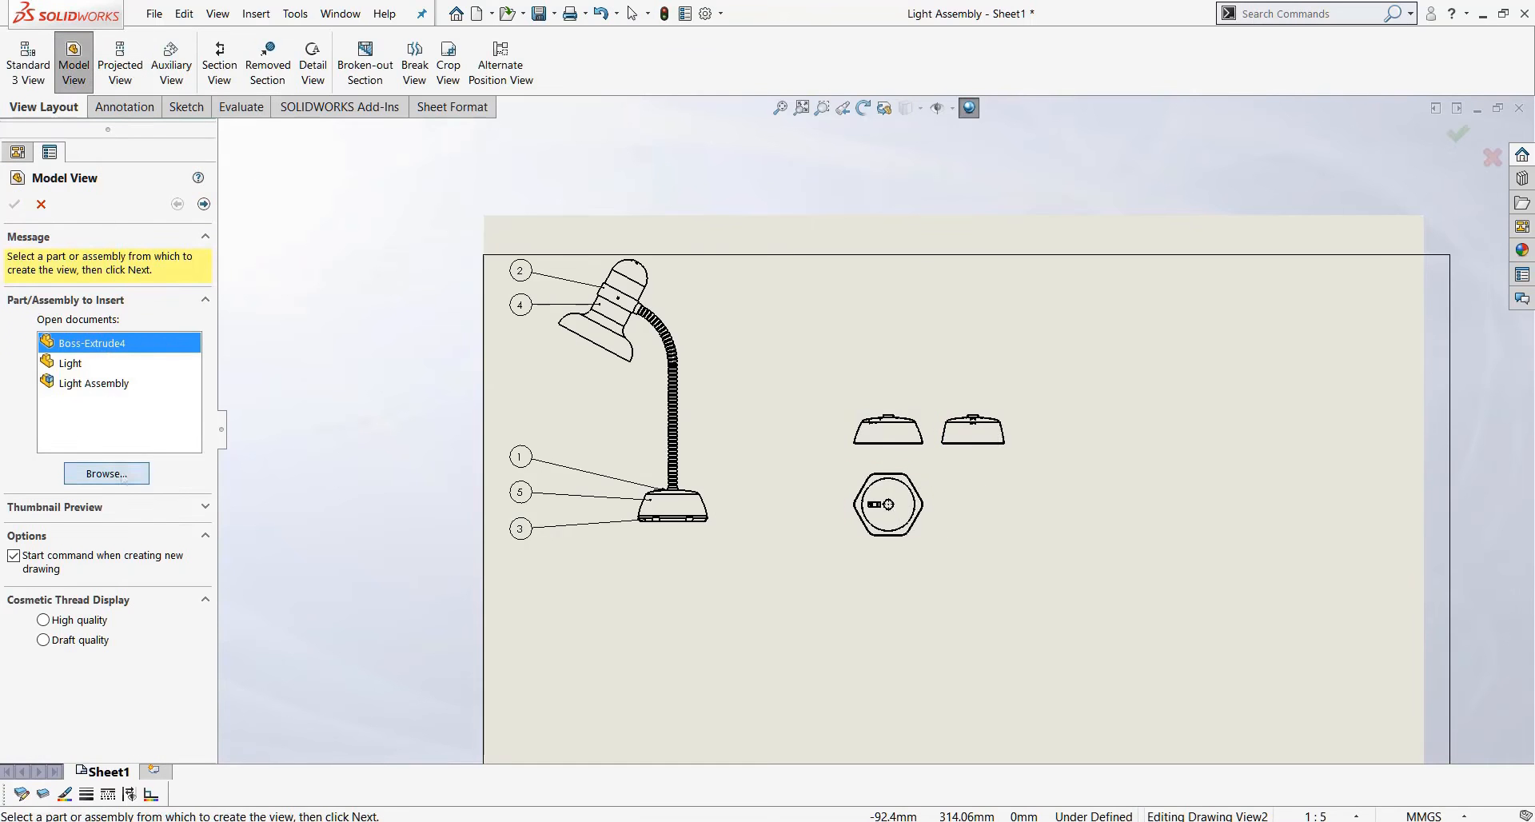
left_click(106, 473)
left_click(555, 443)
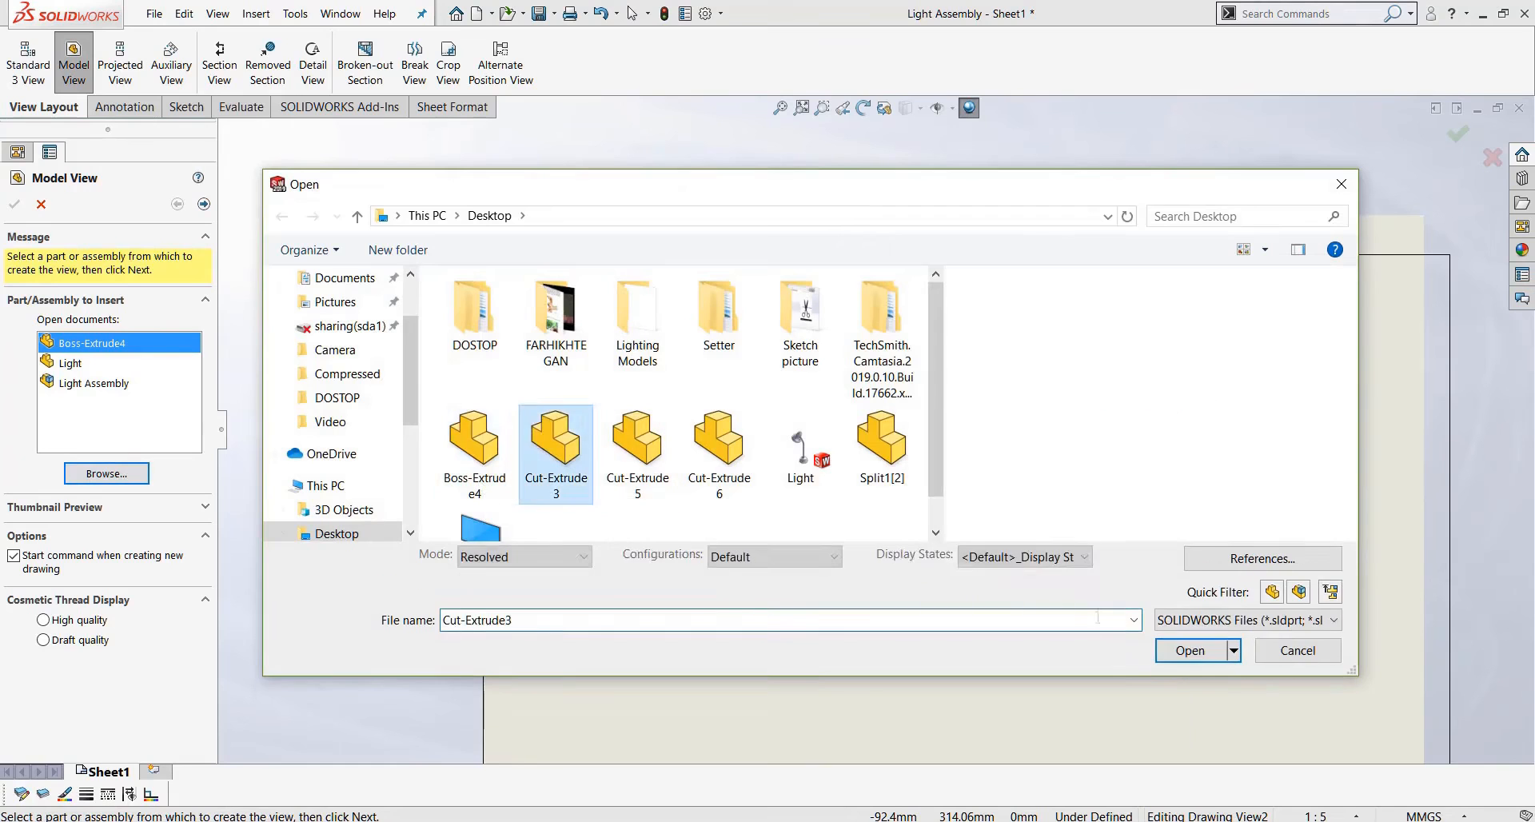
left_click(1190, 650)
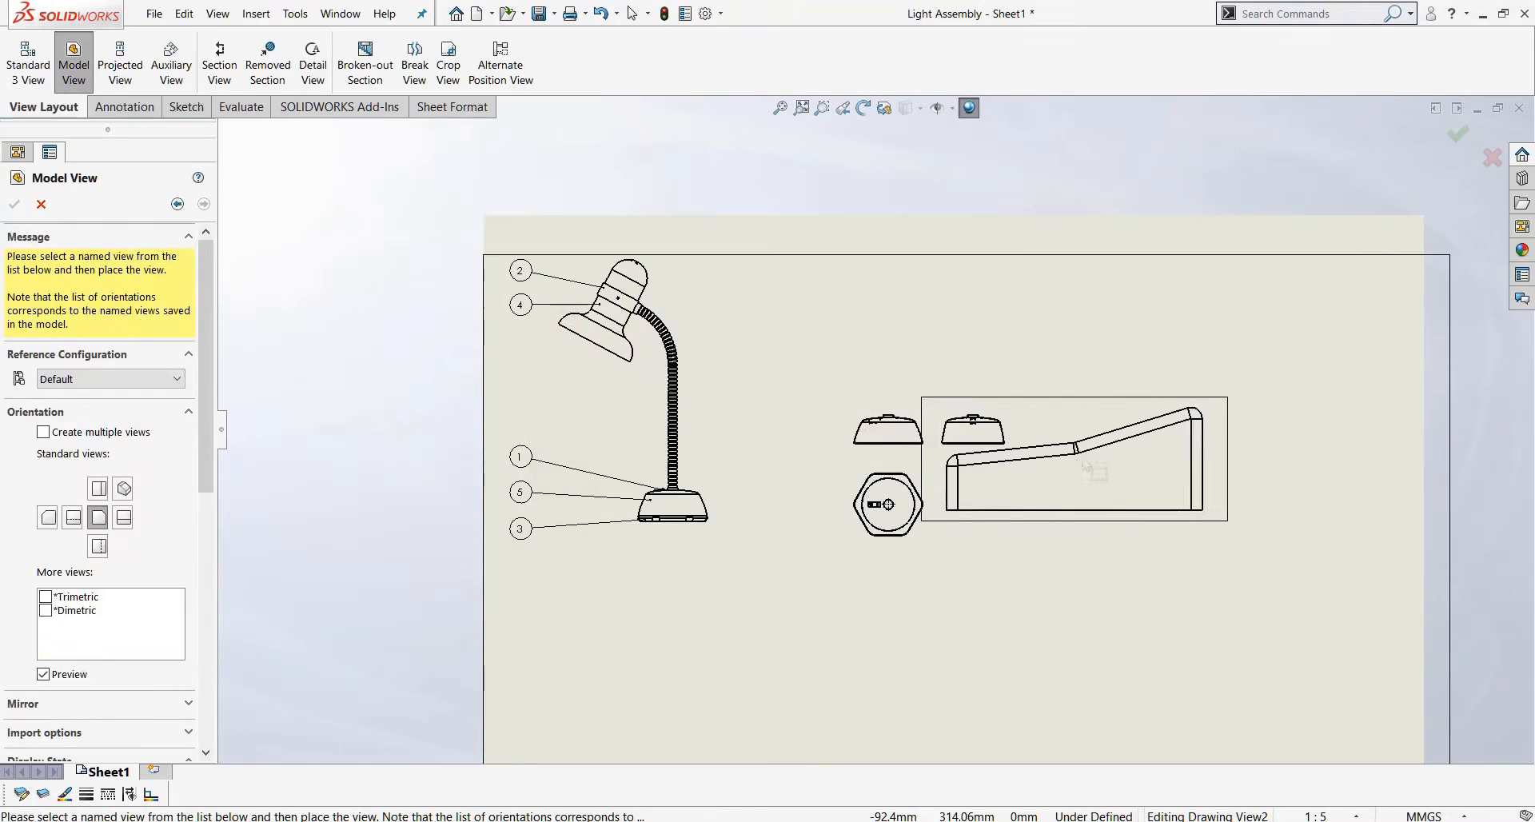
Set the Cut-Extrude3 view to Hidden Lines Visible with a custom scale of 1:5.
left_click_drag(205, 431, 205, 607)
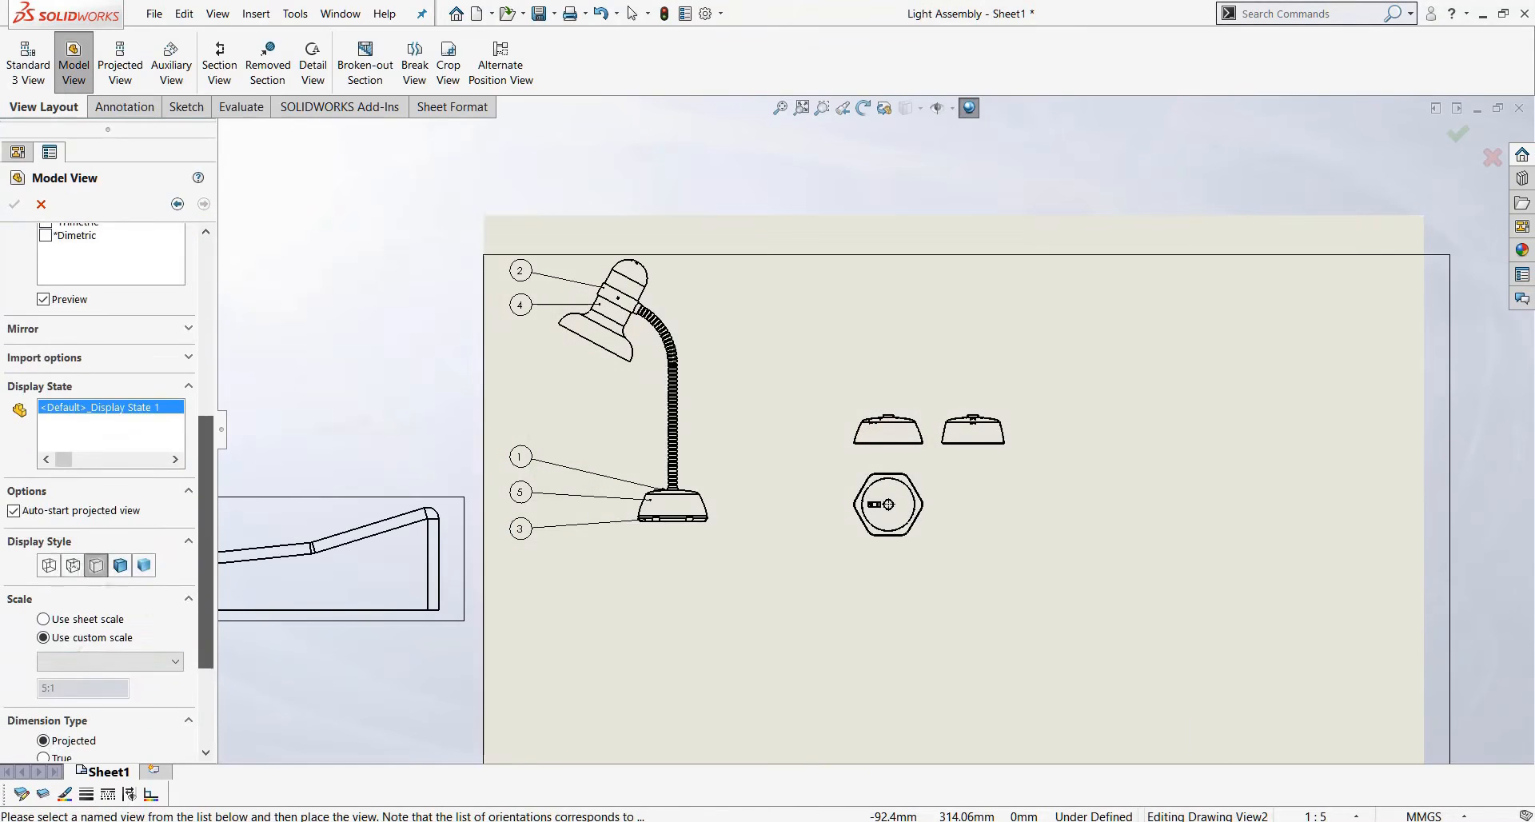
left_click(72, 565)
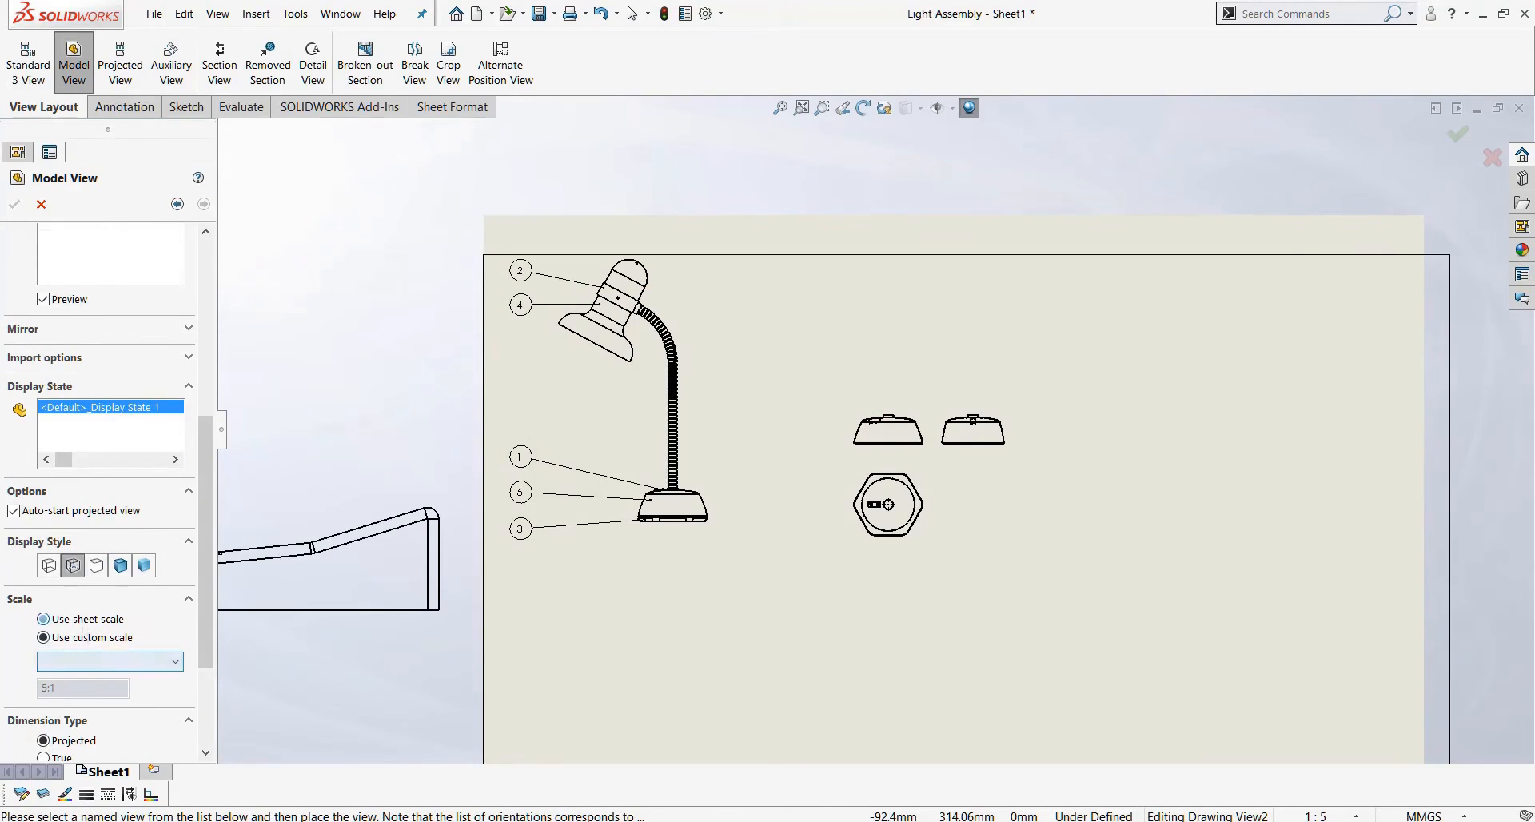
left_click(44, 619)
left_click(44, 637)
left_click(111, 662)
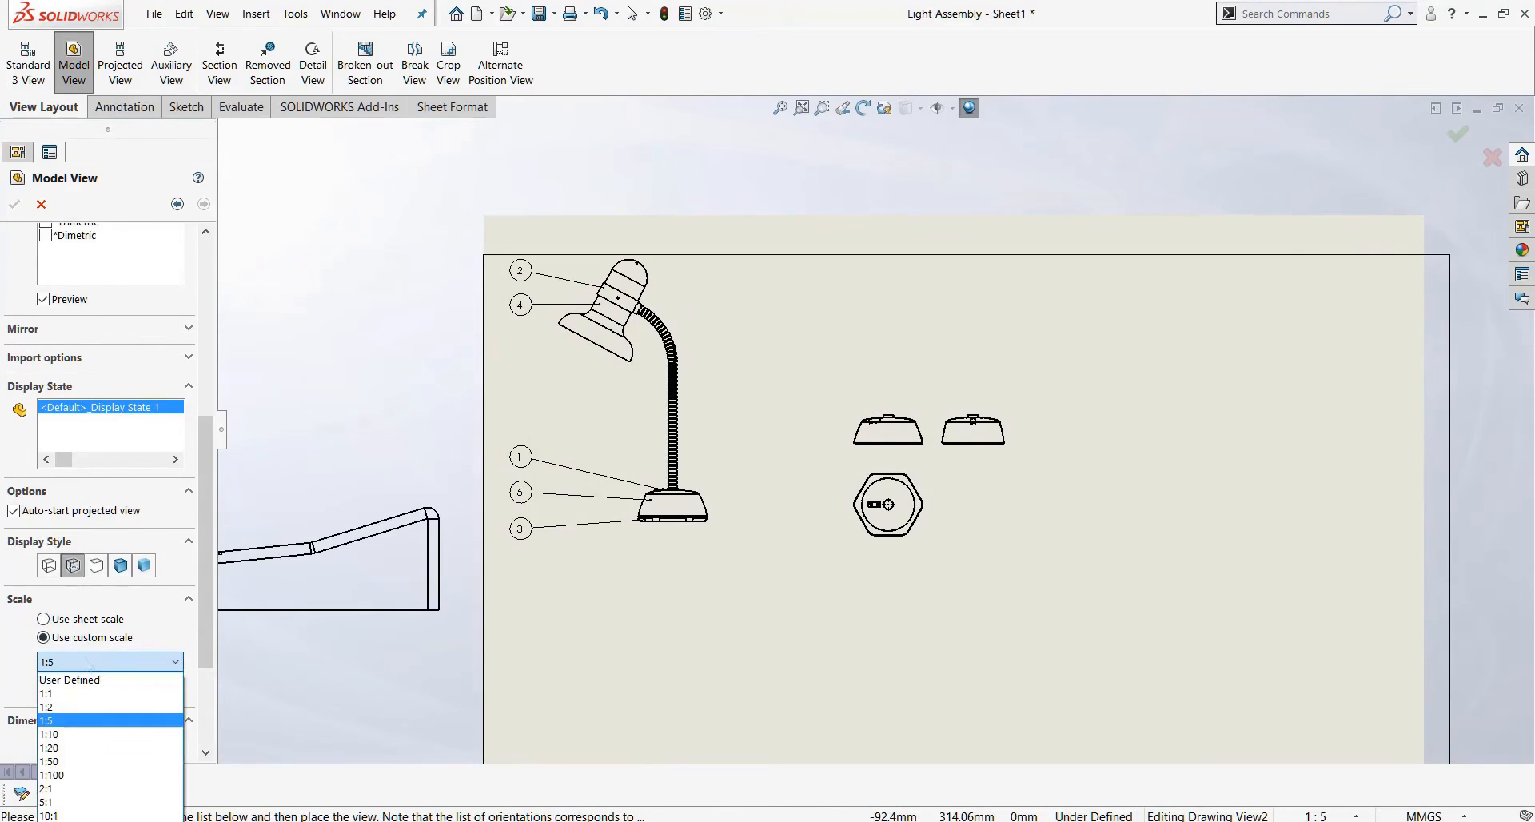
left_click(68, 722)
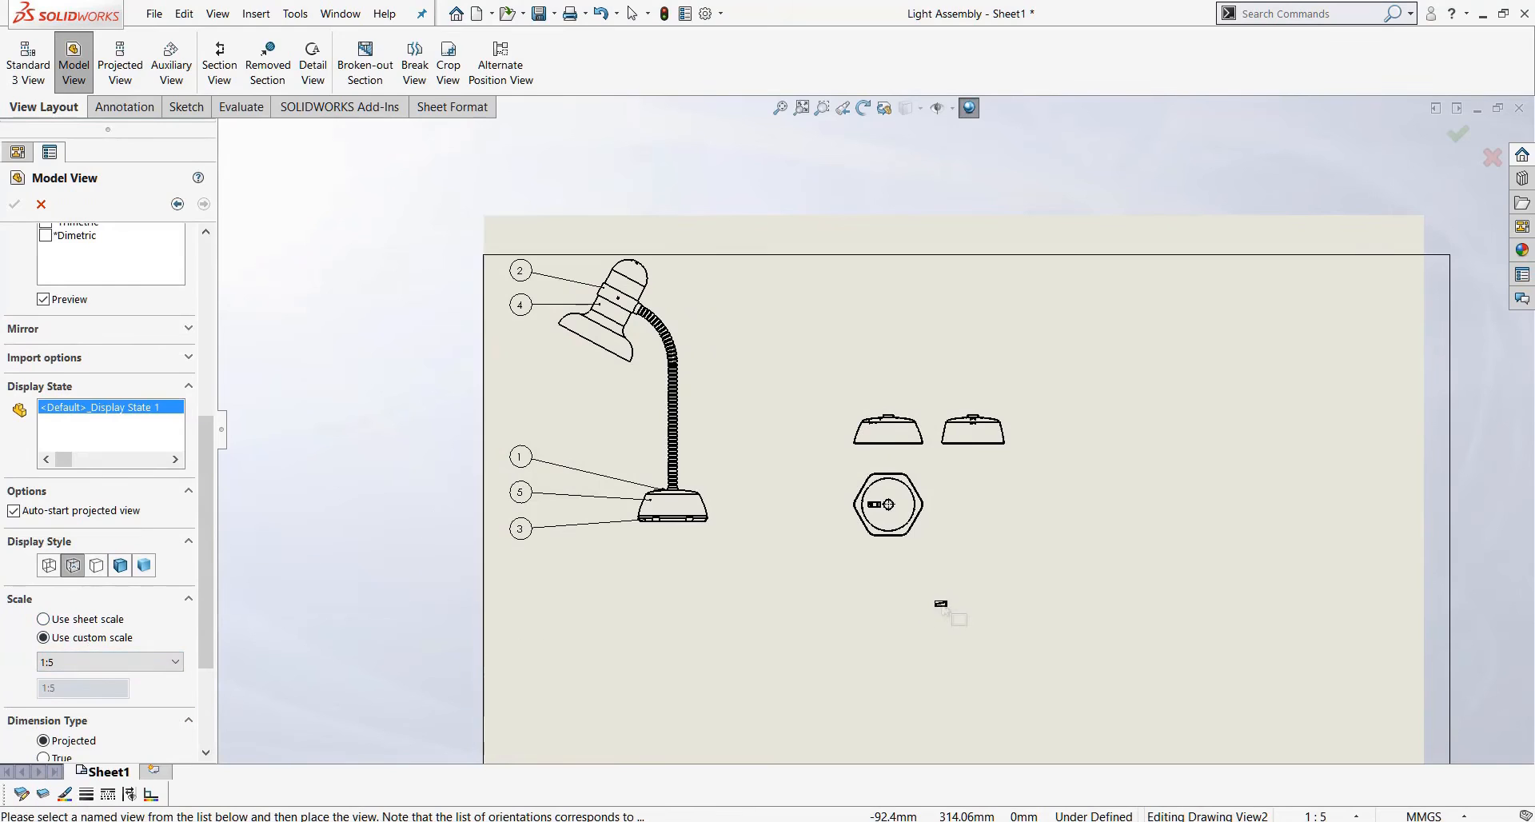
Try a 1:2 custom scale for the Cut-Extrude3 view, returning it to 1:5, and compare its size on the sheet.
left_click(111, 662)
left_click(68, 706)
left_click(125, 660)
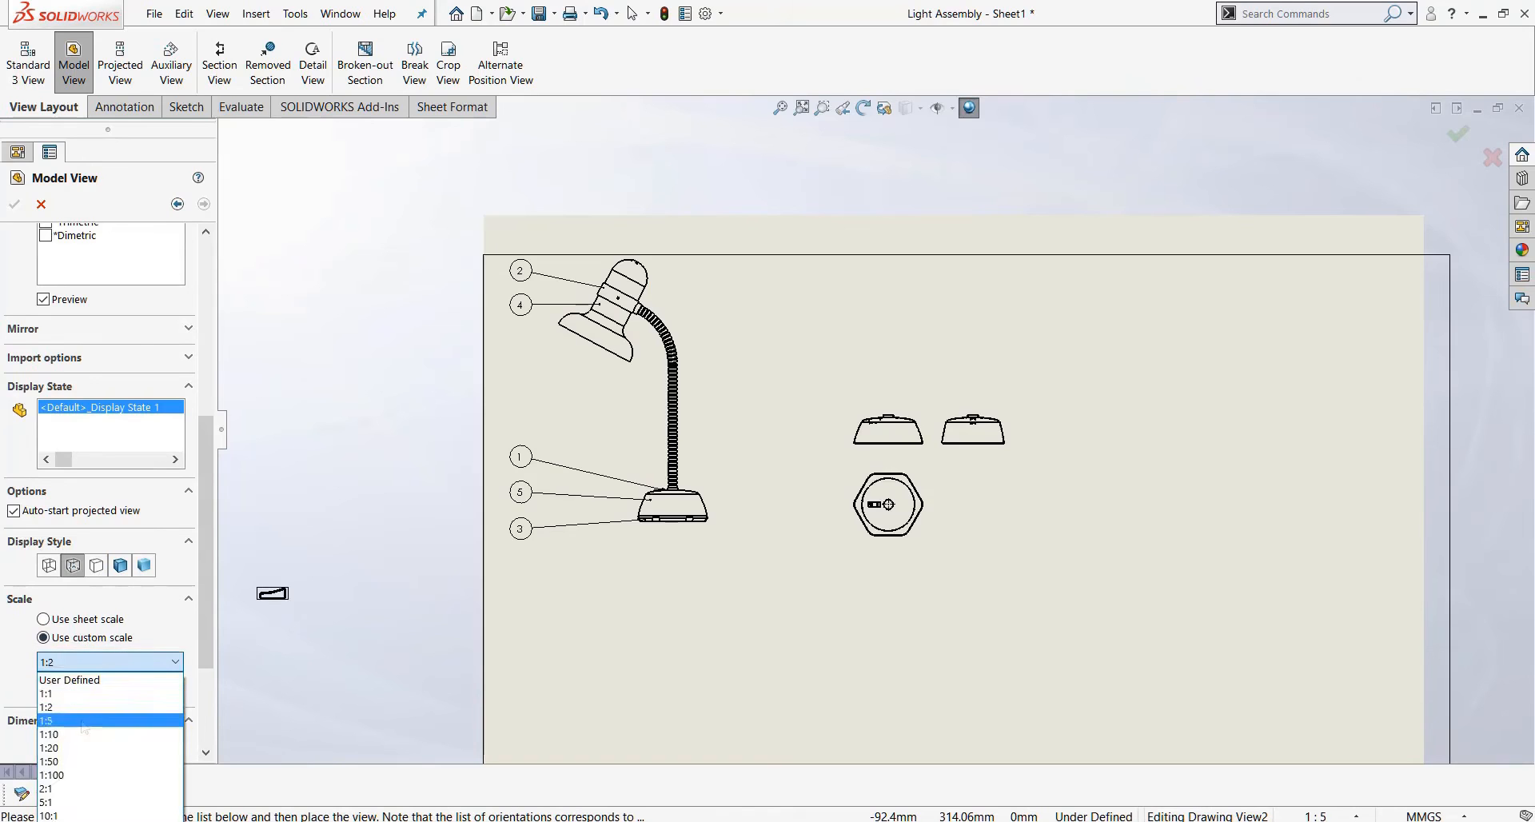
left_click(68, 722)
scroll(1145, 474, "down", 2)
scroll(1028, 483, "up", 3)
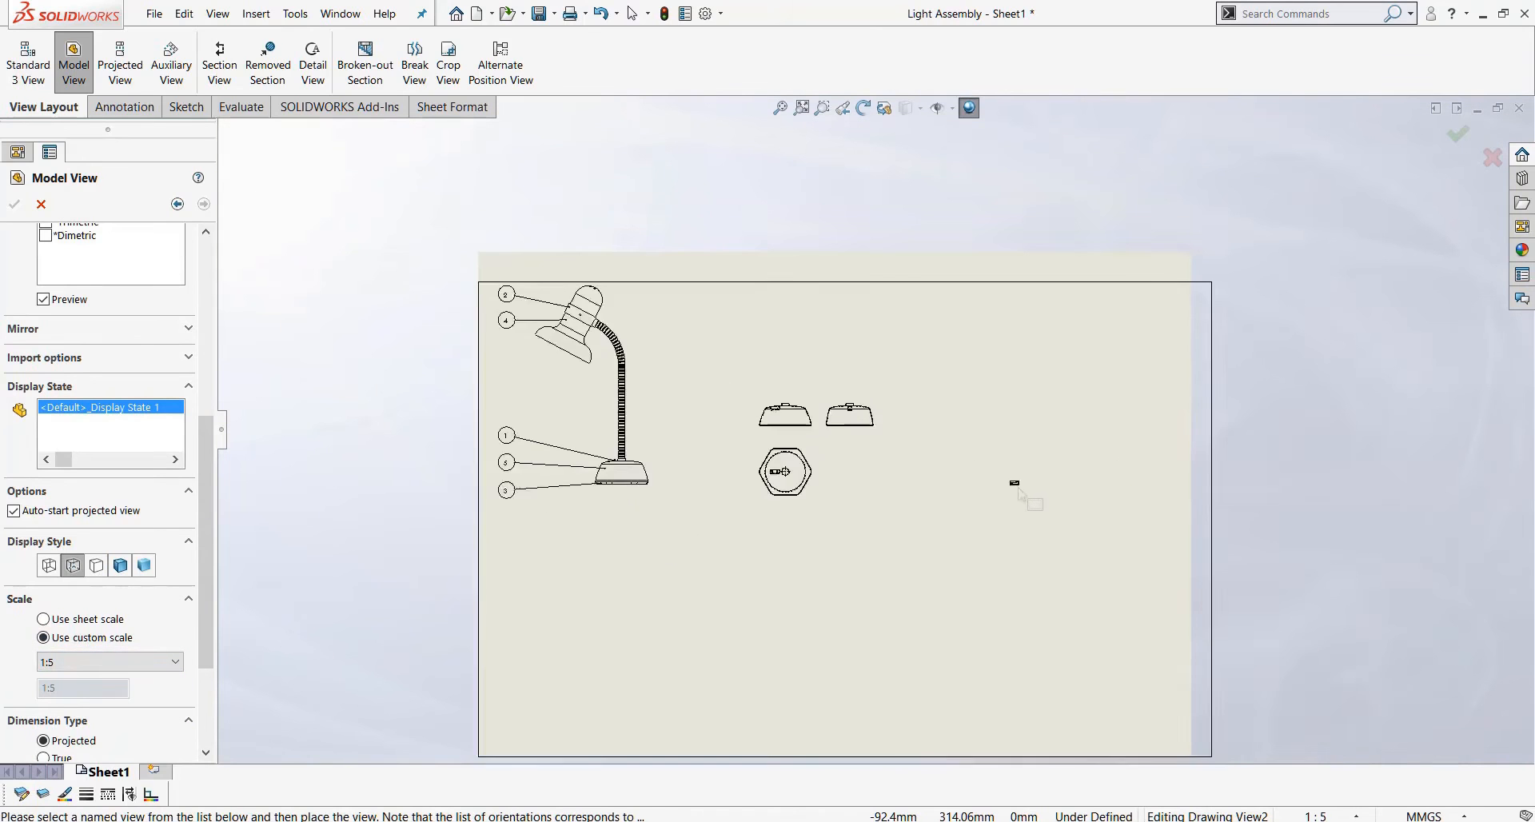
scroll(1023, 492, "down", 1)
scroll(1053, 462, "down", 1)
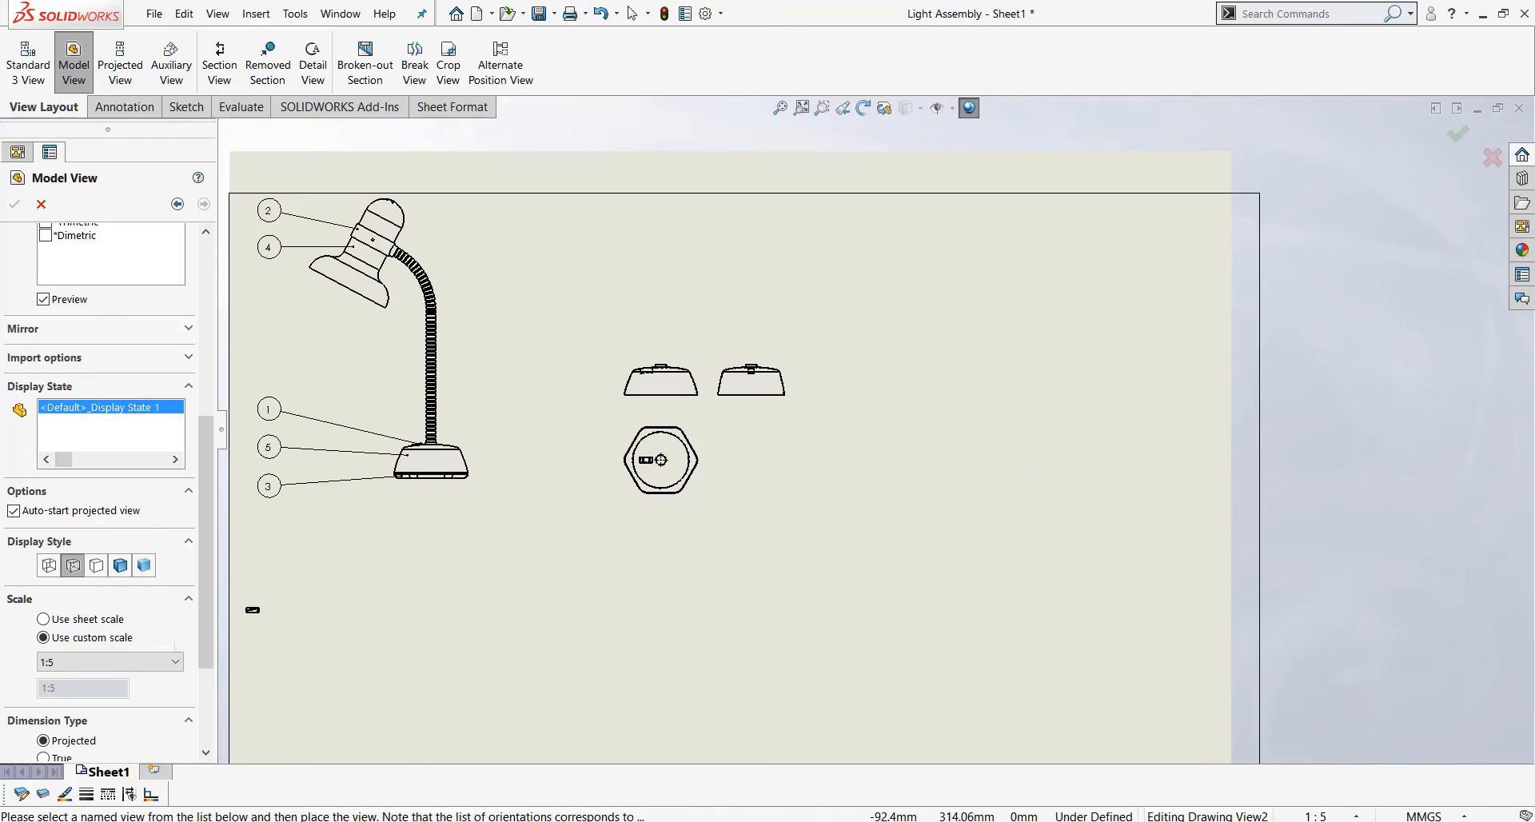
Place the switch part's front view at 1:2 scale beside the base views, with projected top and side views.
left_click(174, 661)
scroll(160, 692, "up", 1)
left_click(157, 707)
scroll(903, 422, "down", 1)
left_click(908, 397)
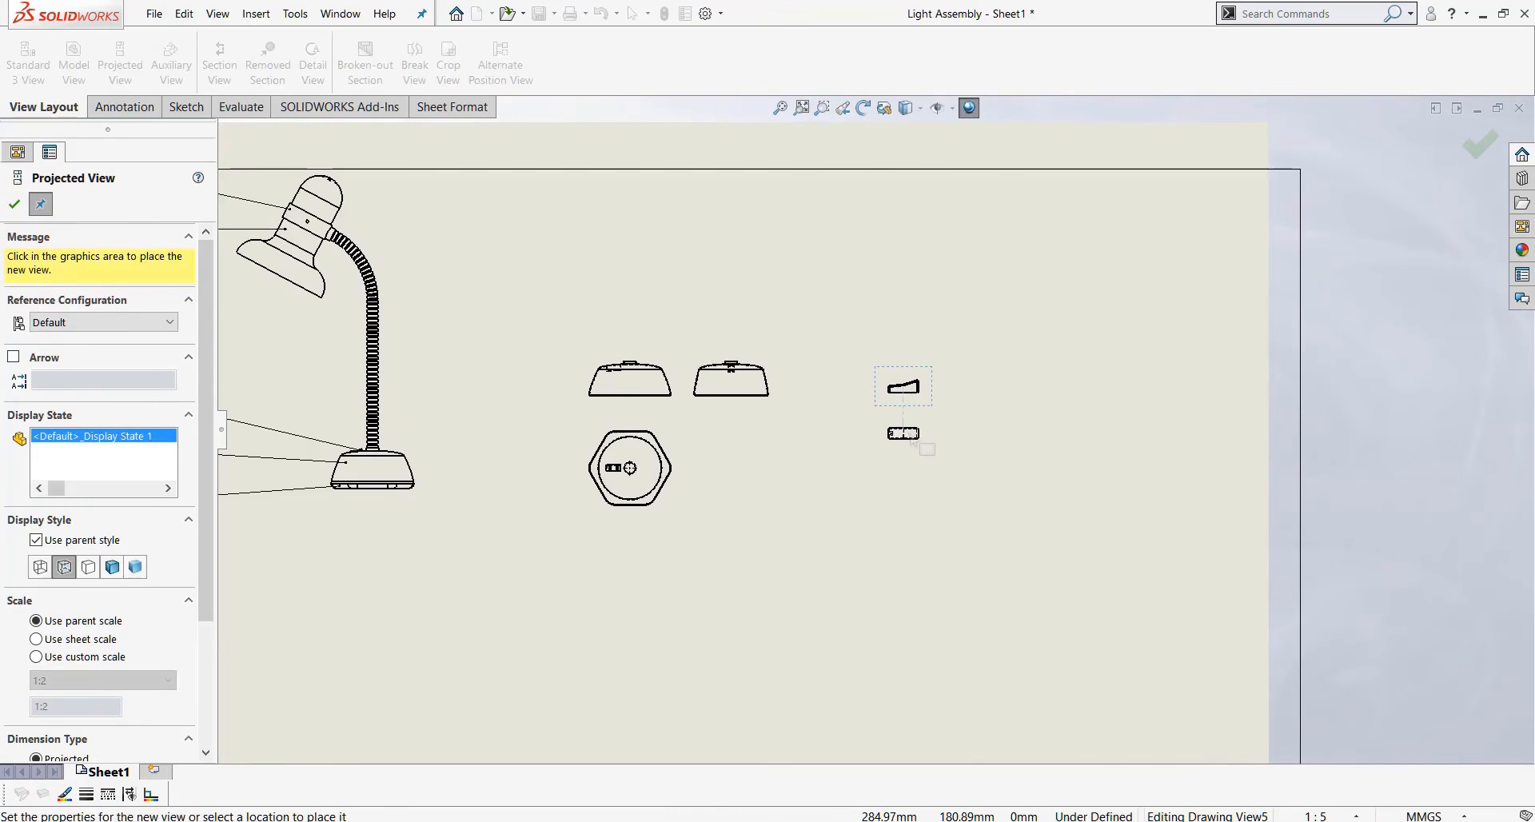
left_click(975, 396)
key("Escape")
Load the hexagonal plate part Cut-Extrude5 into a new model view and show its hidden lines.
scroll(934, 420, "down", 6)
scroll(899, 370, "up", 8)
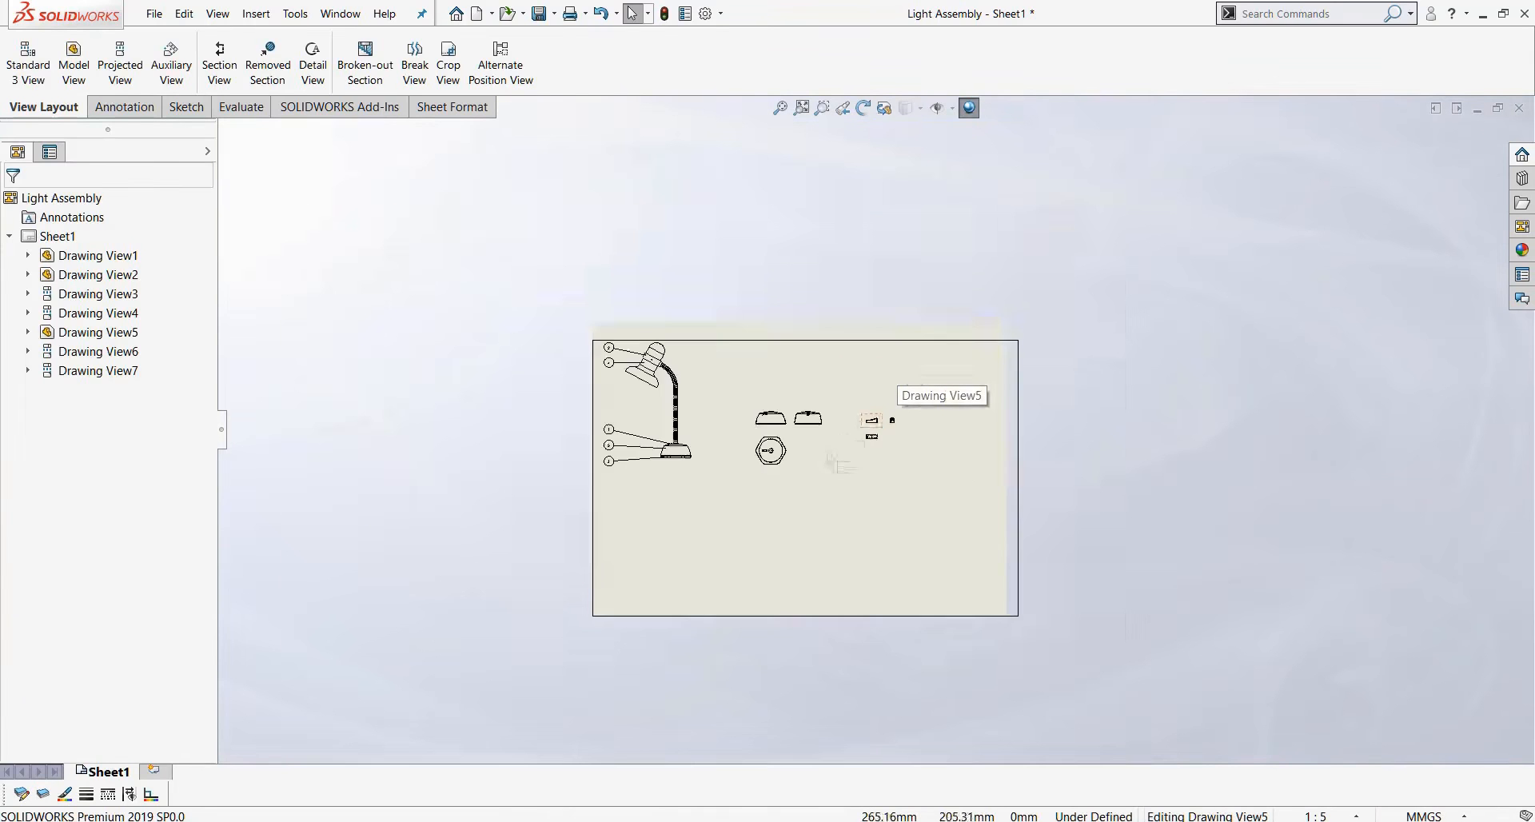
scroll(792, 517, "down", 2)
left_click(74, 63)
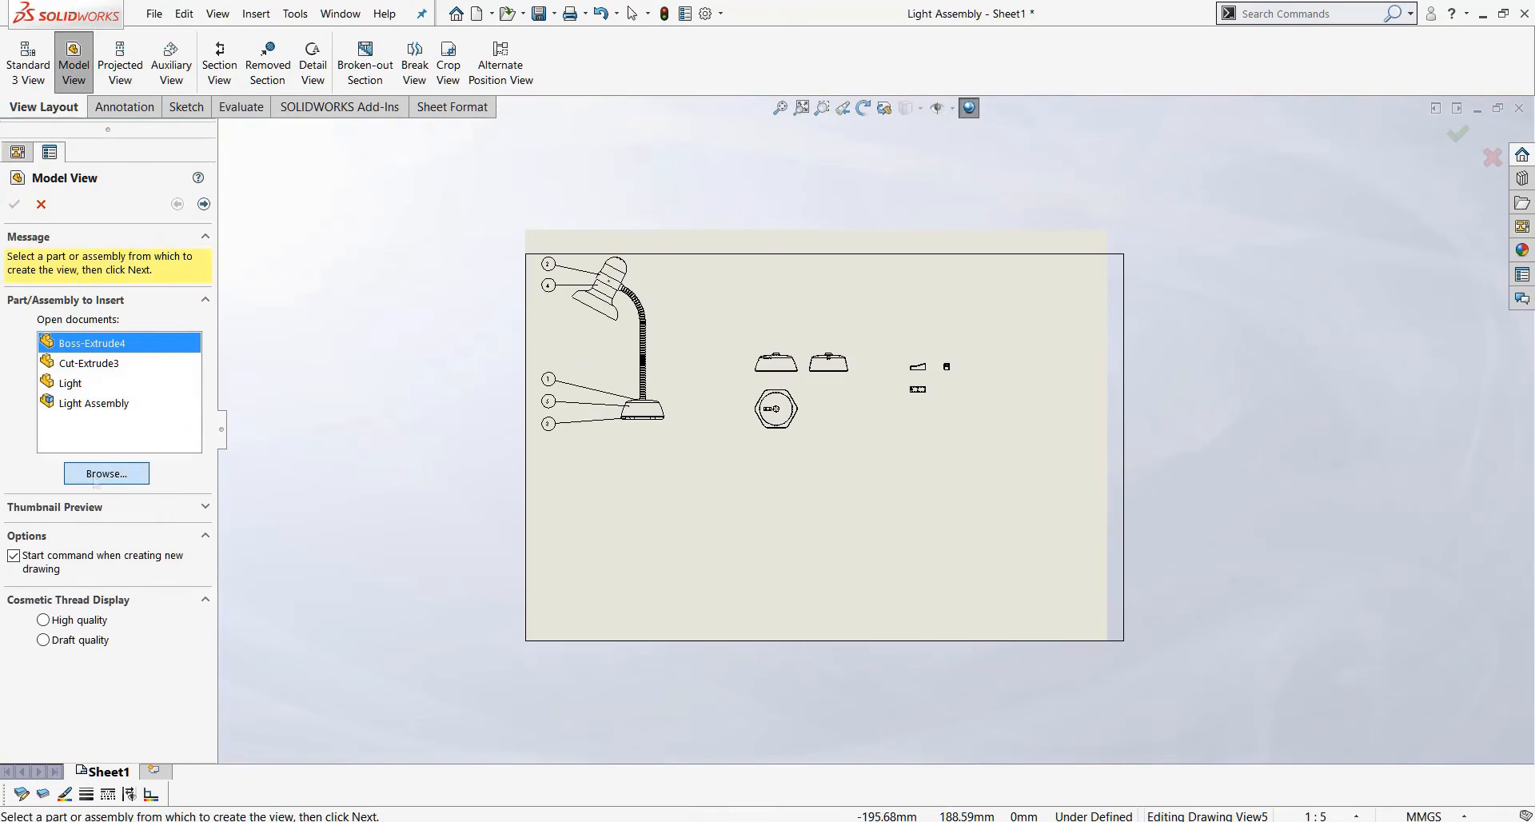
left_click(106, 473)
double_click(638, 448)
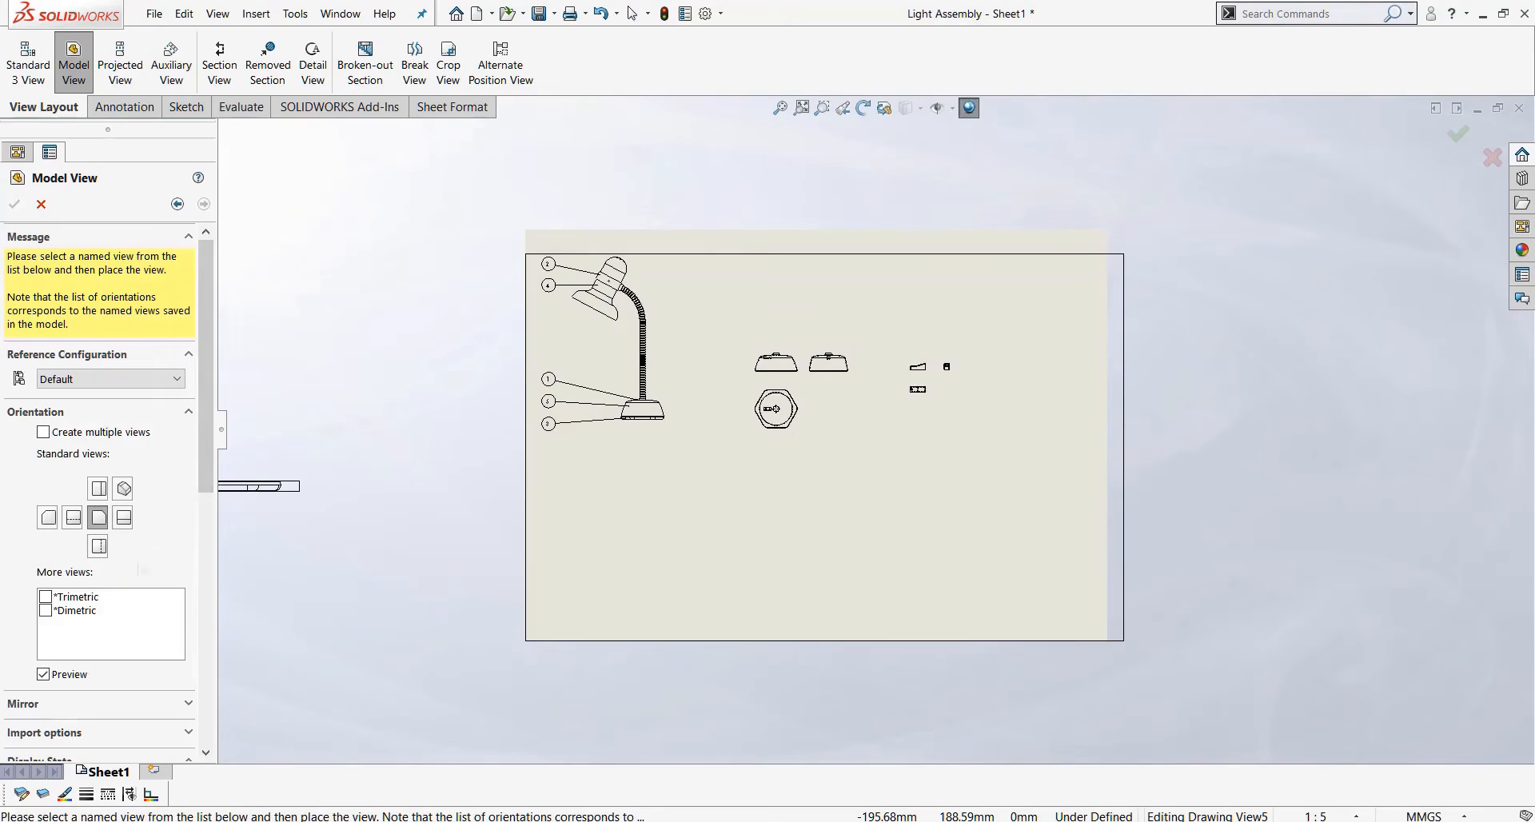
scroll(112, 479, "down", 5)
left_click(72, 592)
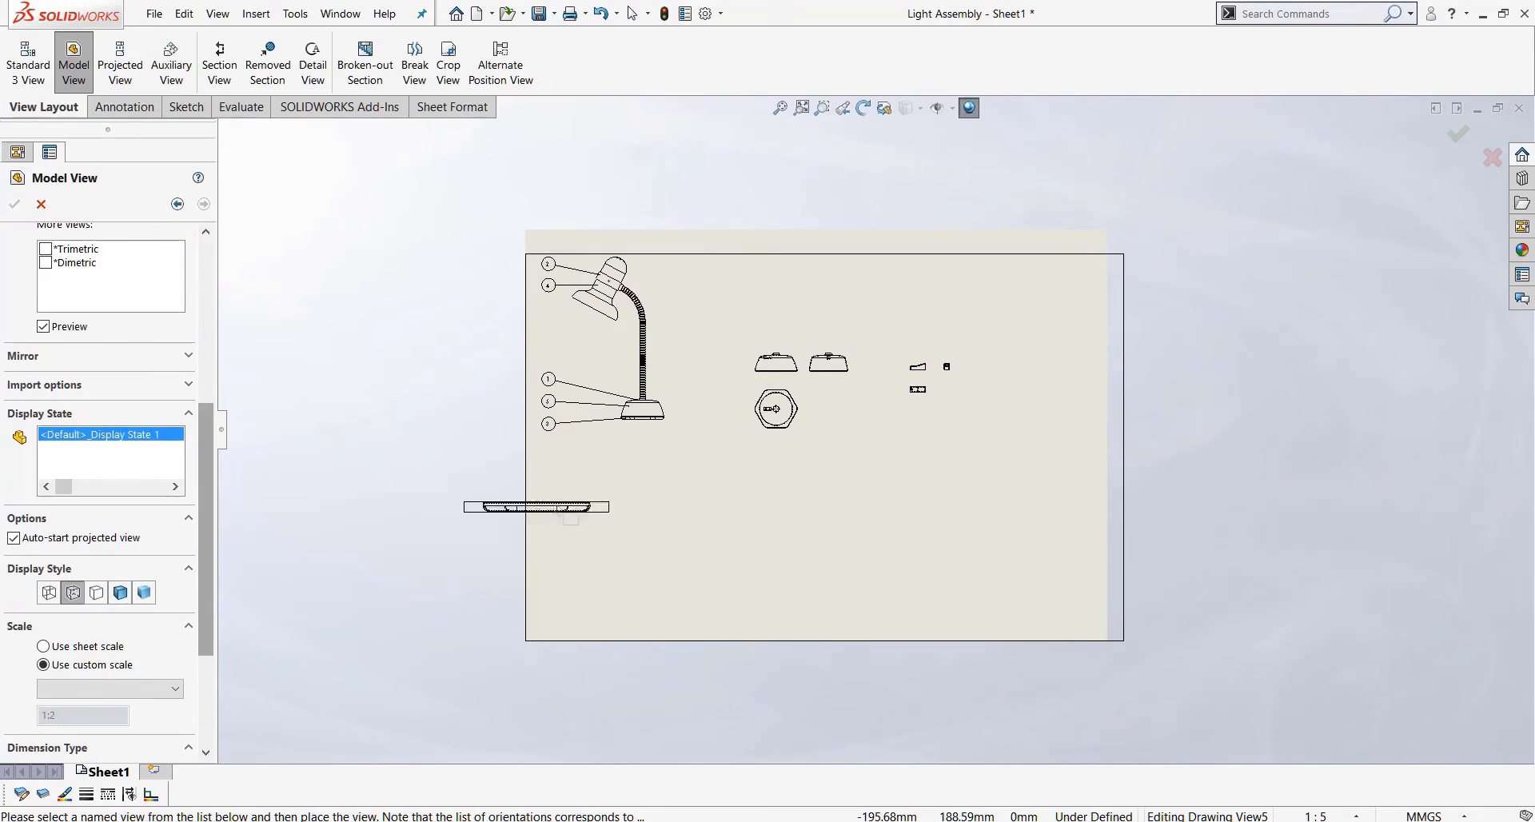
Set a custom scale of 1:5 for the hexagonal plate's model view.
scroll(212, 564, "down", 3)
scroll(96, 552, "down", 1)
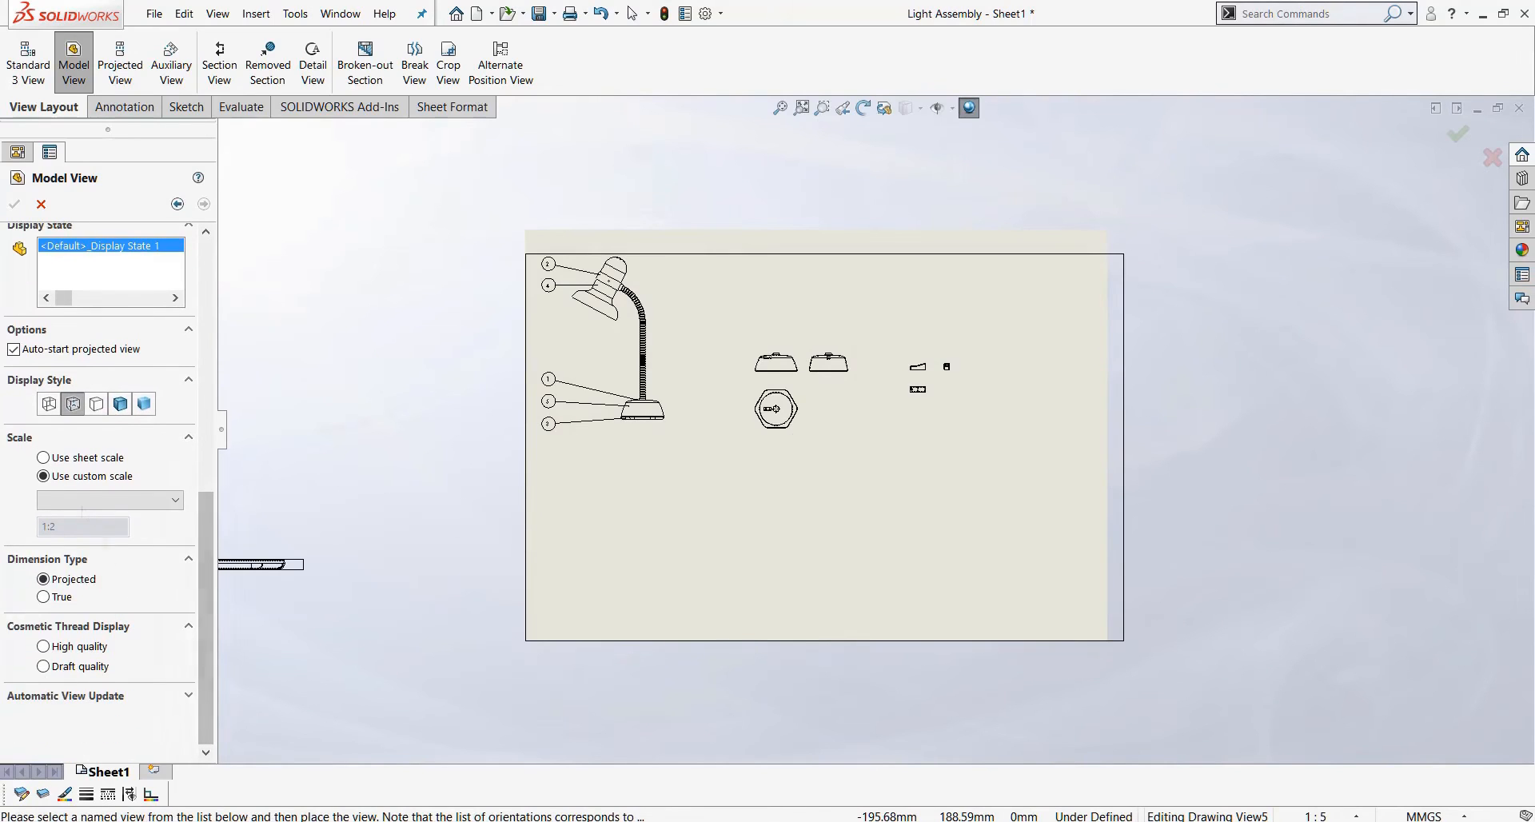
left_click(79, 457)
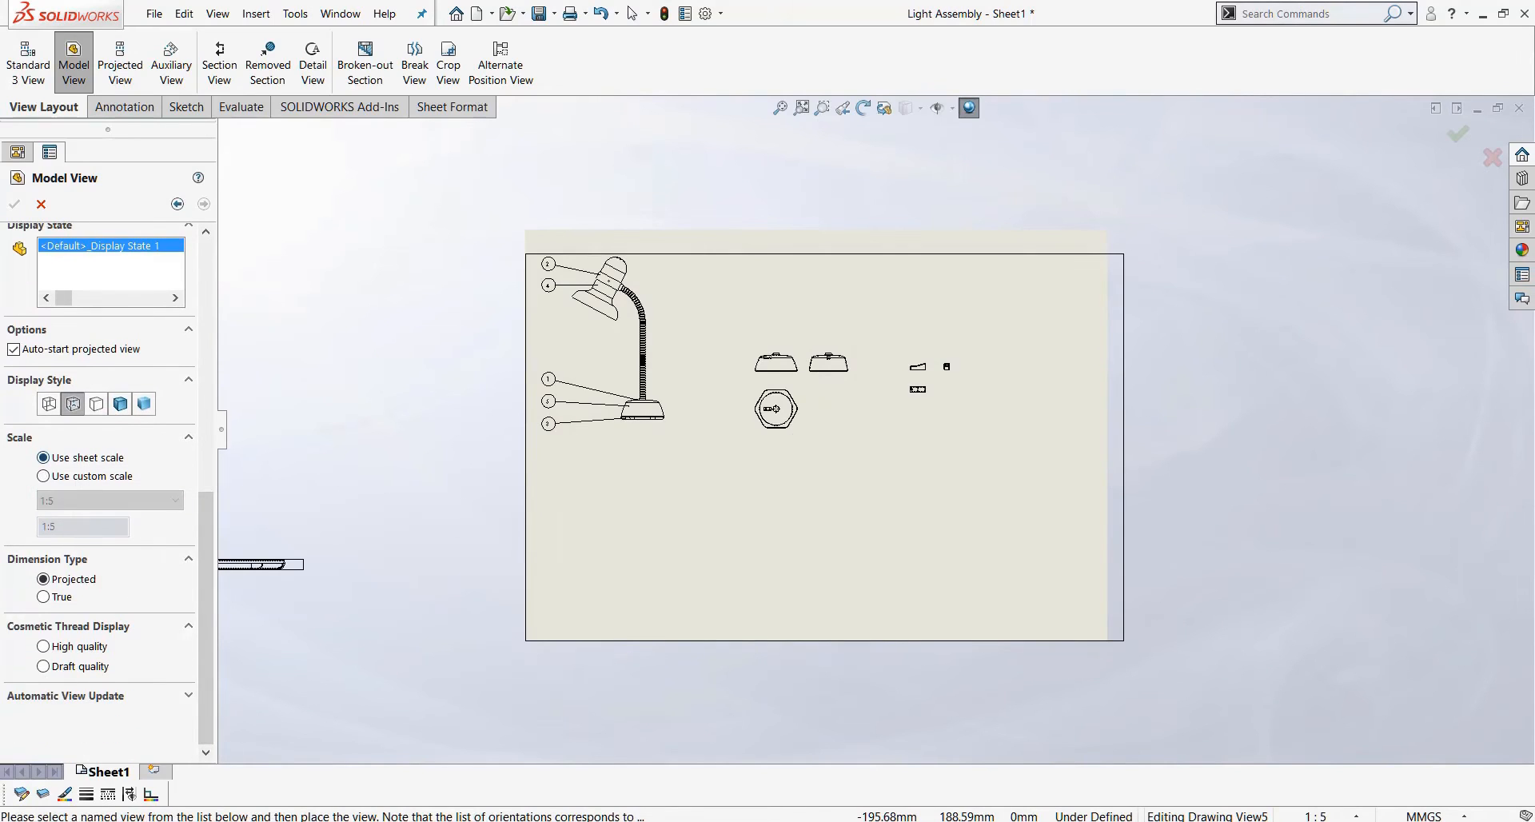
left_click(111, 501)
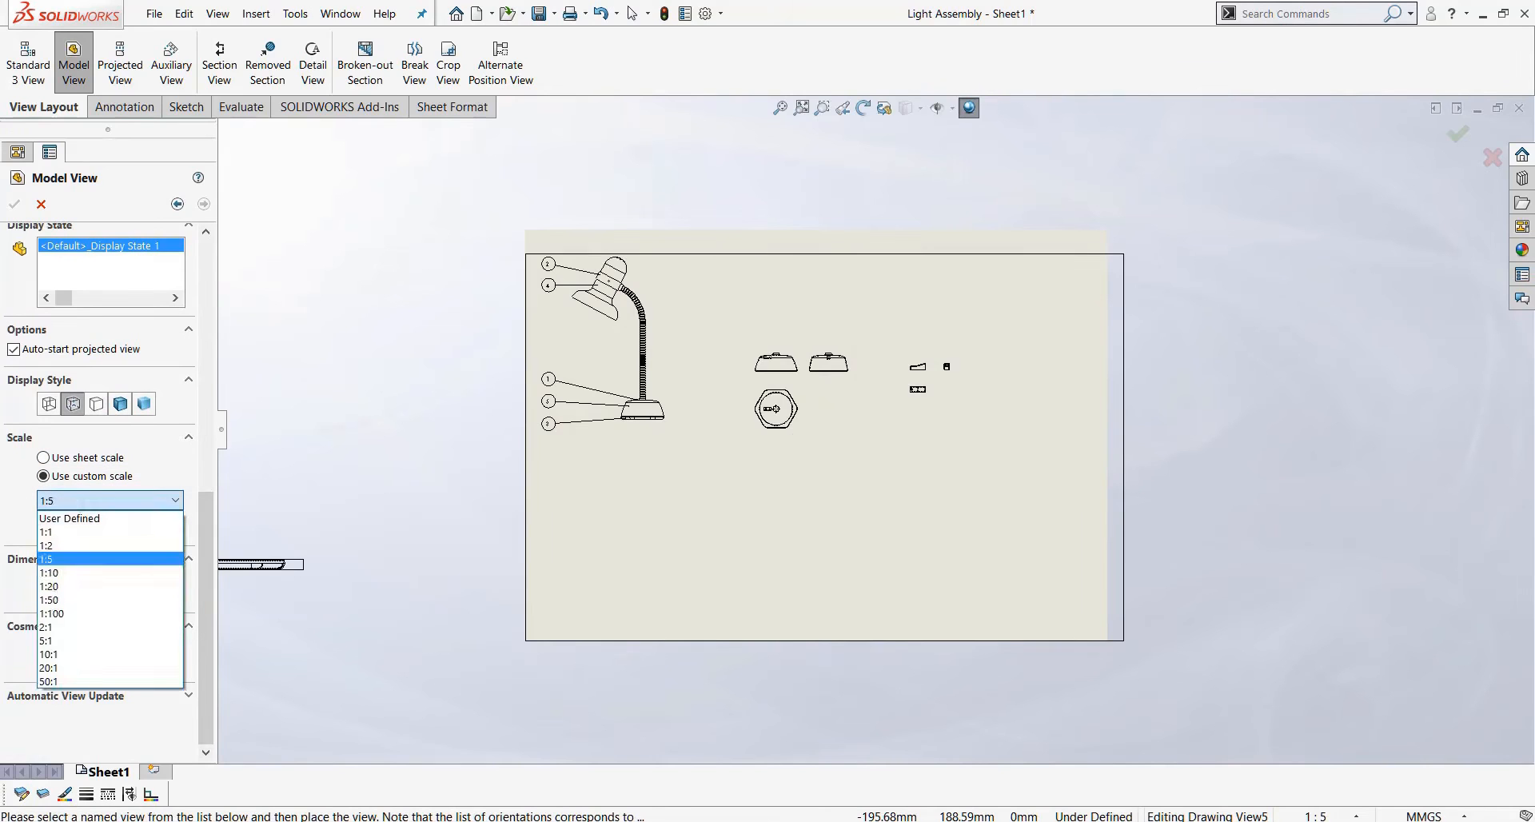
left_click(72, 549)
left_click(110, 500)
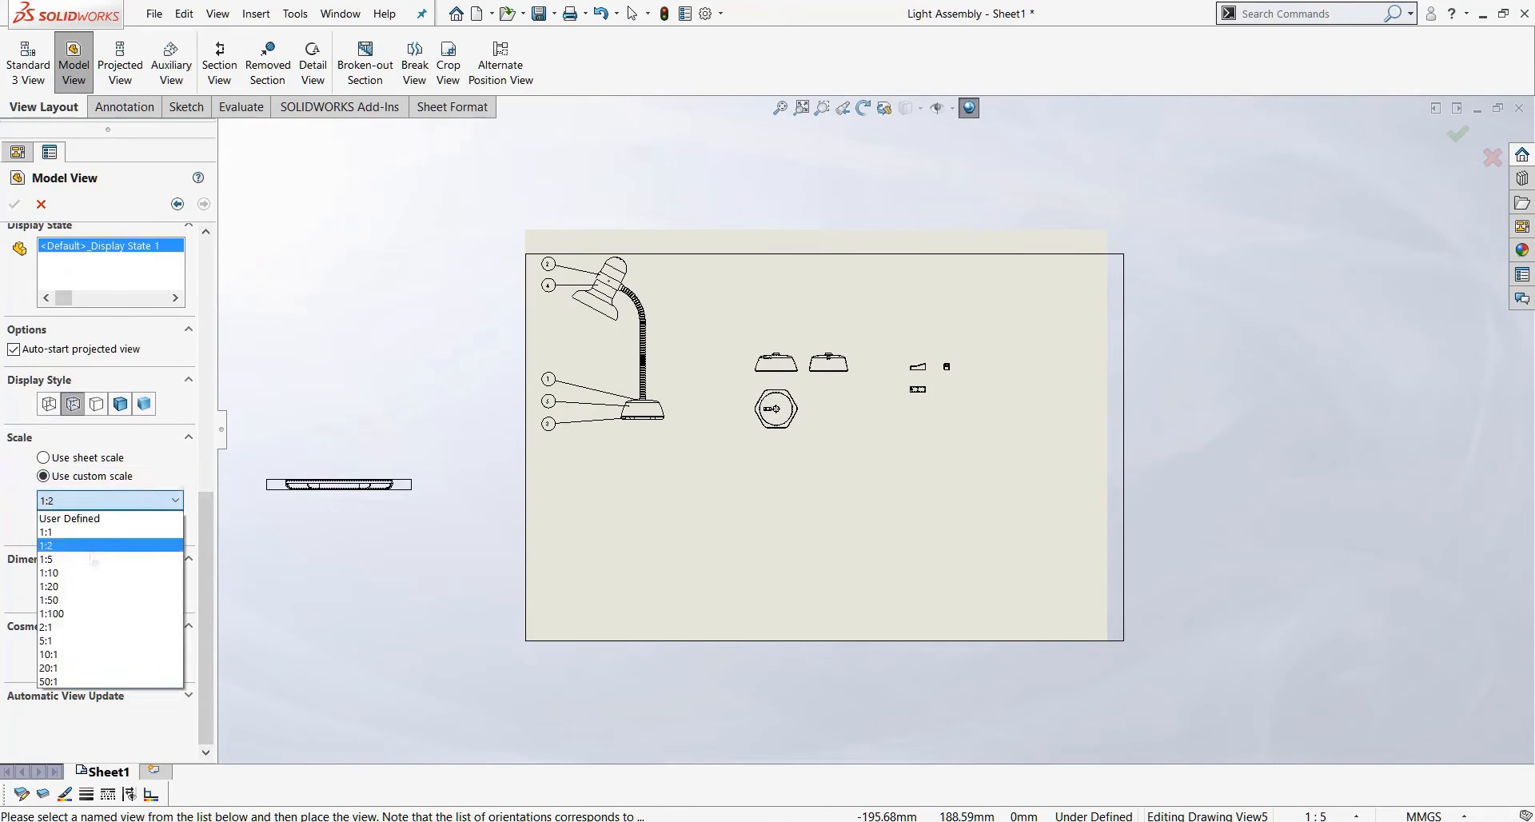
left_click(72, 564)
Place the hexagonal plate's front view above the switch views, with projected side and top views.
scroll(654, 438, "down", 3)
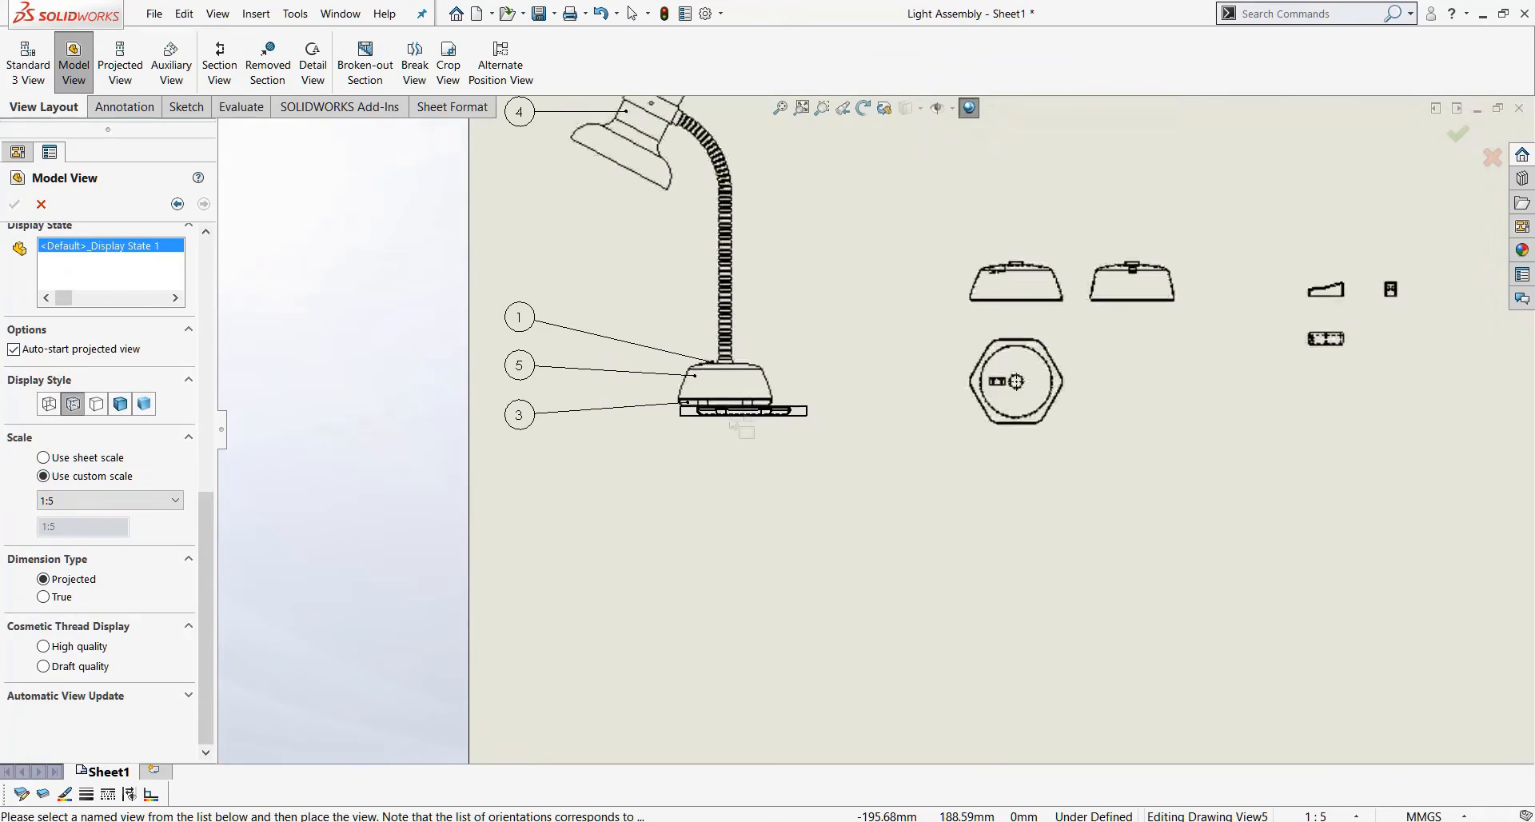
scroll(1141, 479, "up", 3)
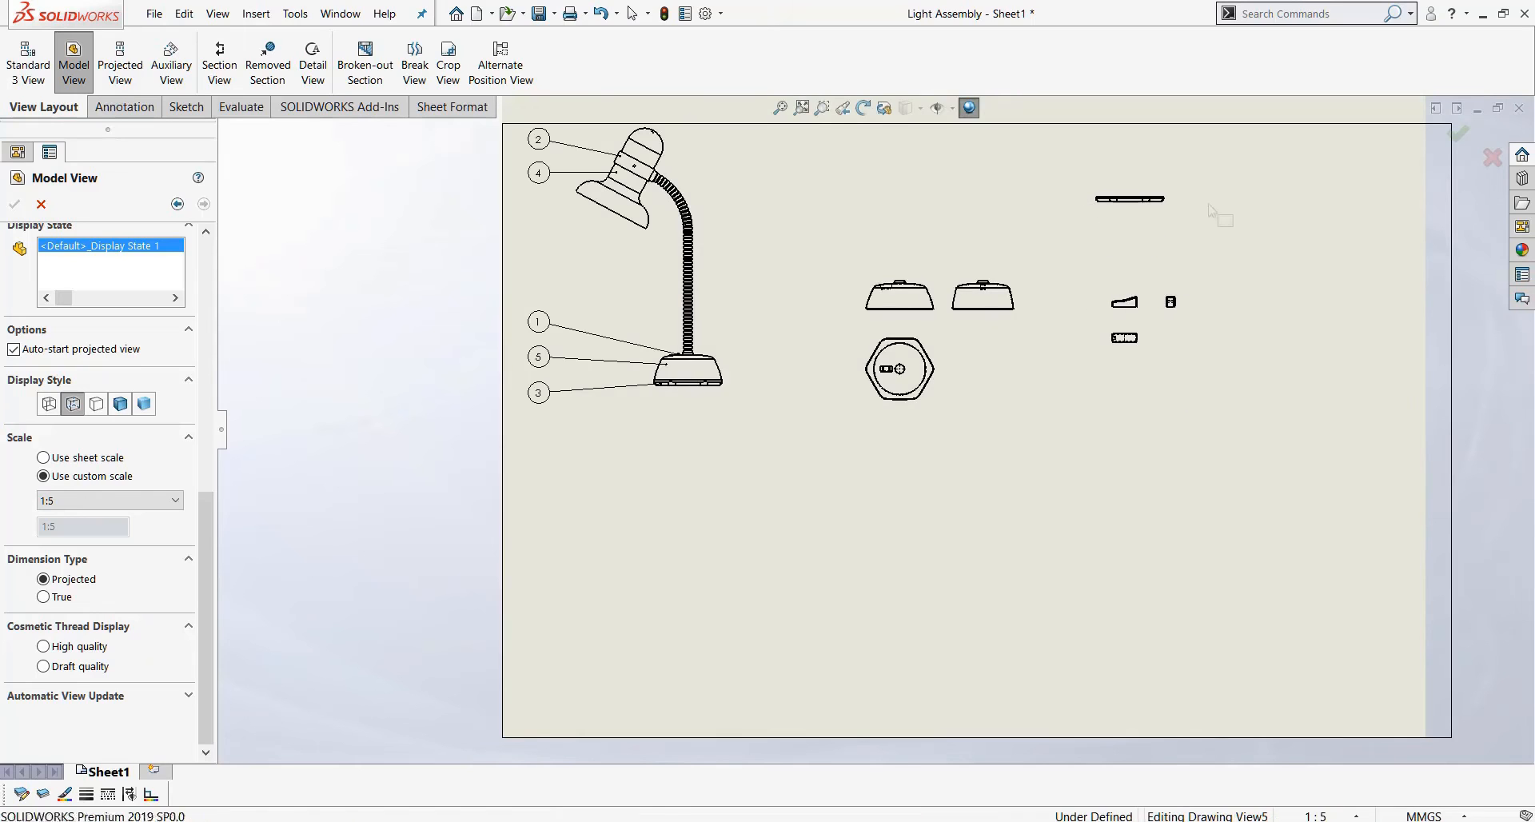
left_click(1129, 200)
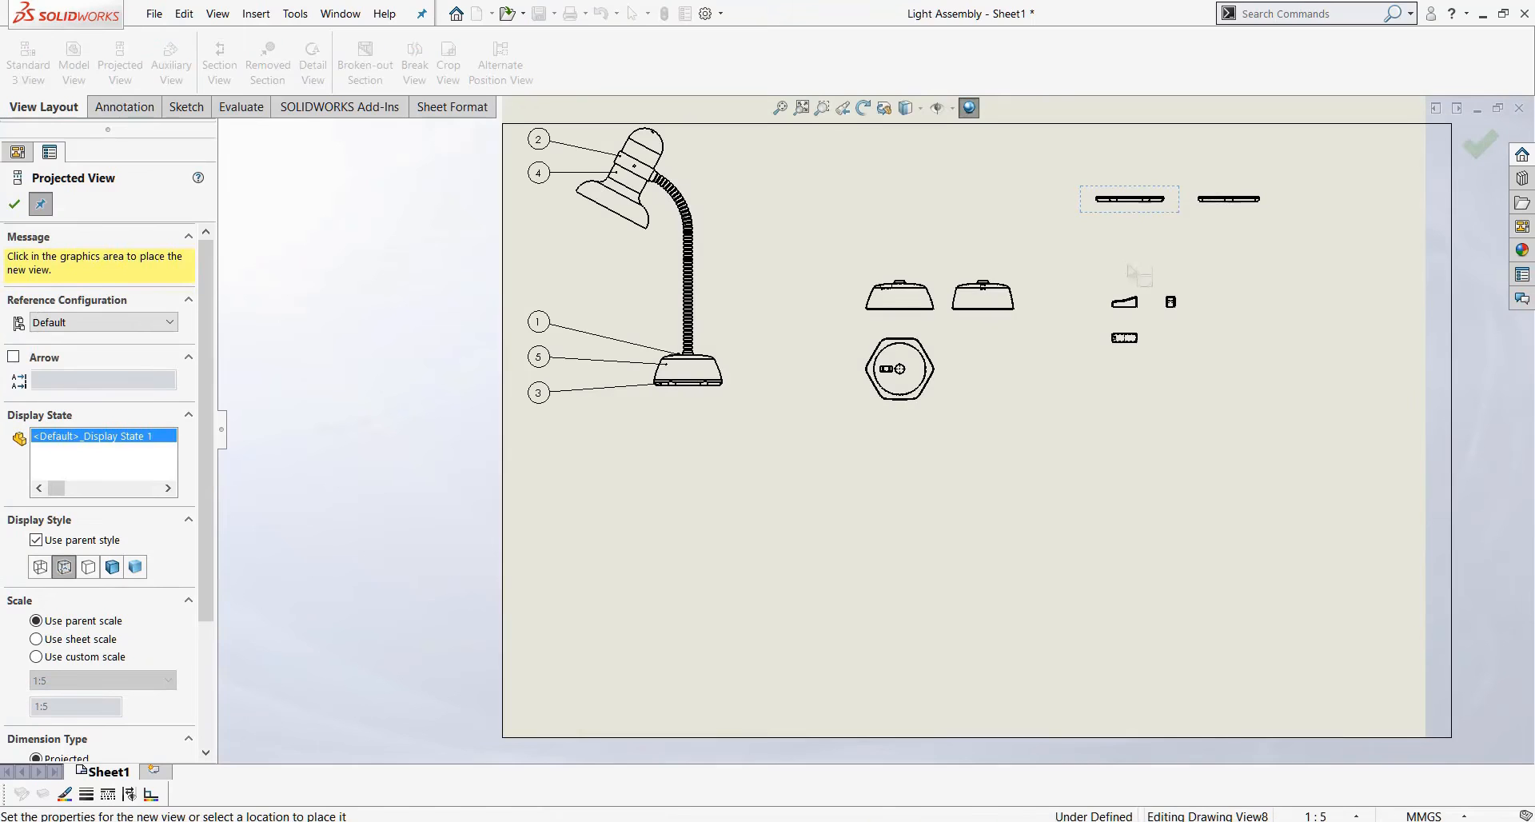
left_click(1129, 272)
key("Escape")
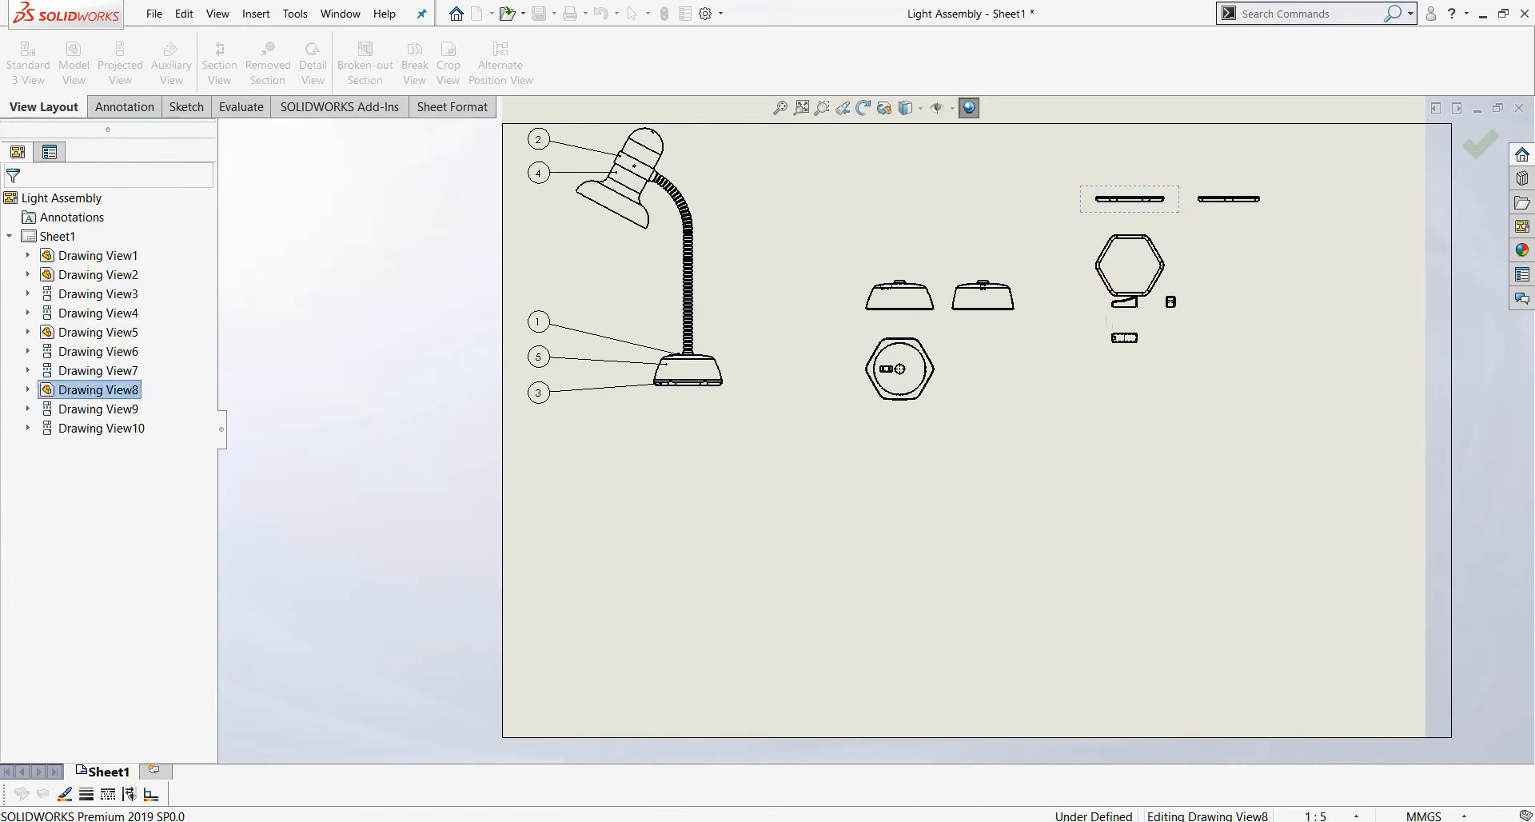
left_click(1113, 308)
key("Escape")
Move the switch views beneath the lamp assembly view and the hexagonal plate views level with the base views.
scroll(1098, 335, "down", 2)
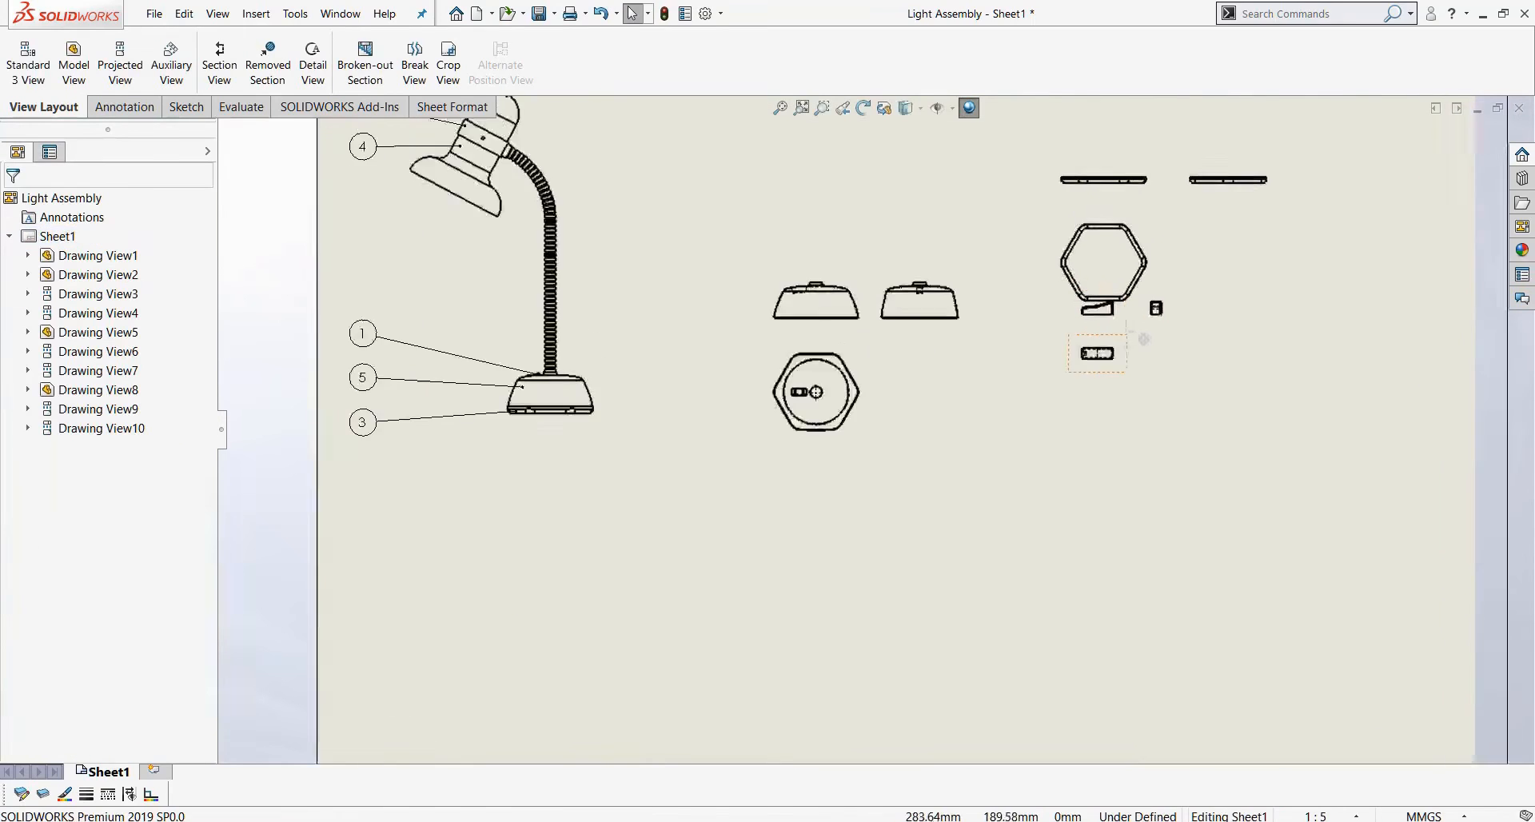
mouse_move(1053, 340)
left_mouse_down()
mouse_move(1006, 388)
mouse_move(580, 569)
mouse_move(248, 621)
left_mouse_up()
scroll(349, 559, "up", 2)
left_click_drag(450, 390, 449, 590)
left_click_drag(1075, 559, 505, 562)
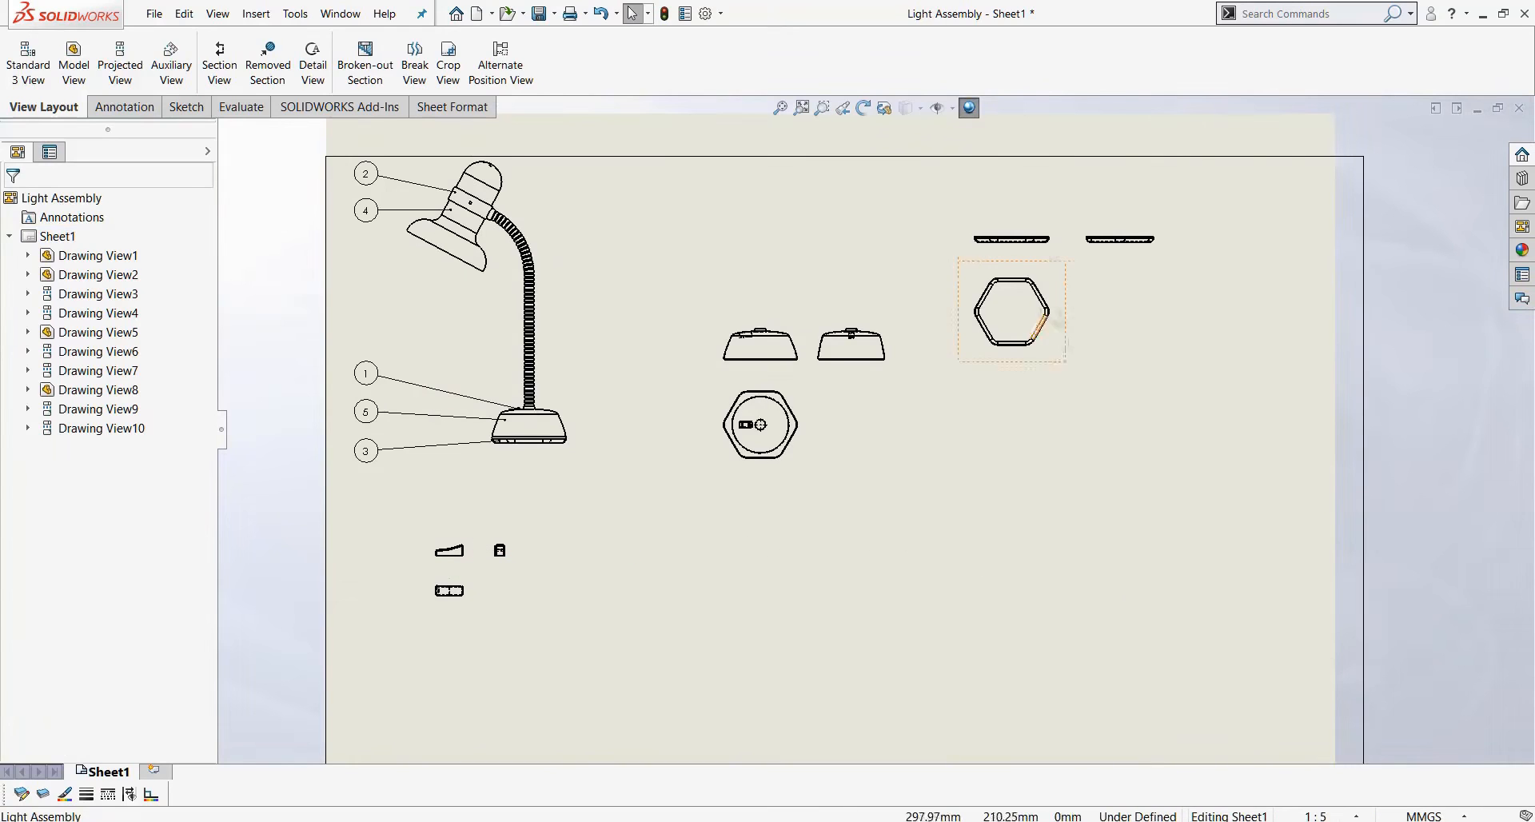
left_click_drag(1036, 250, 1041, 456)
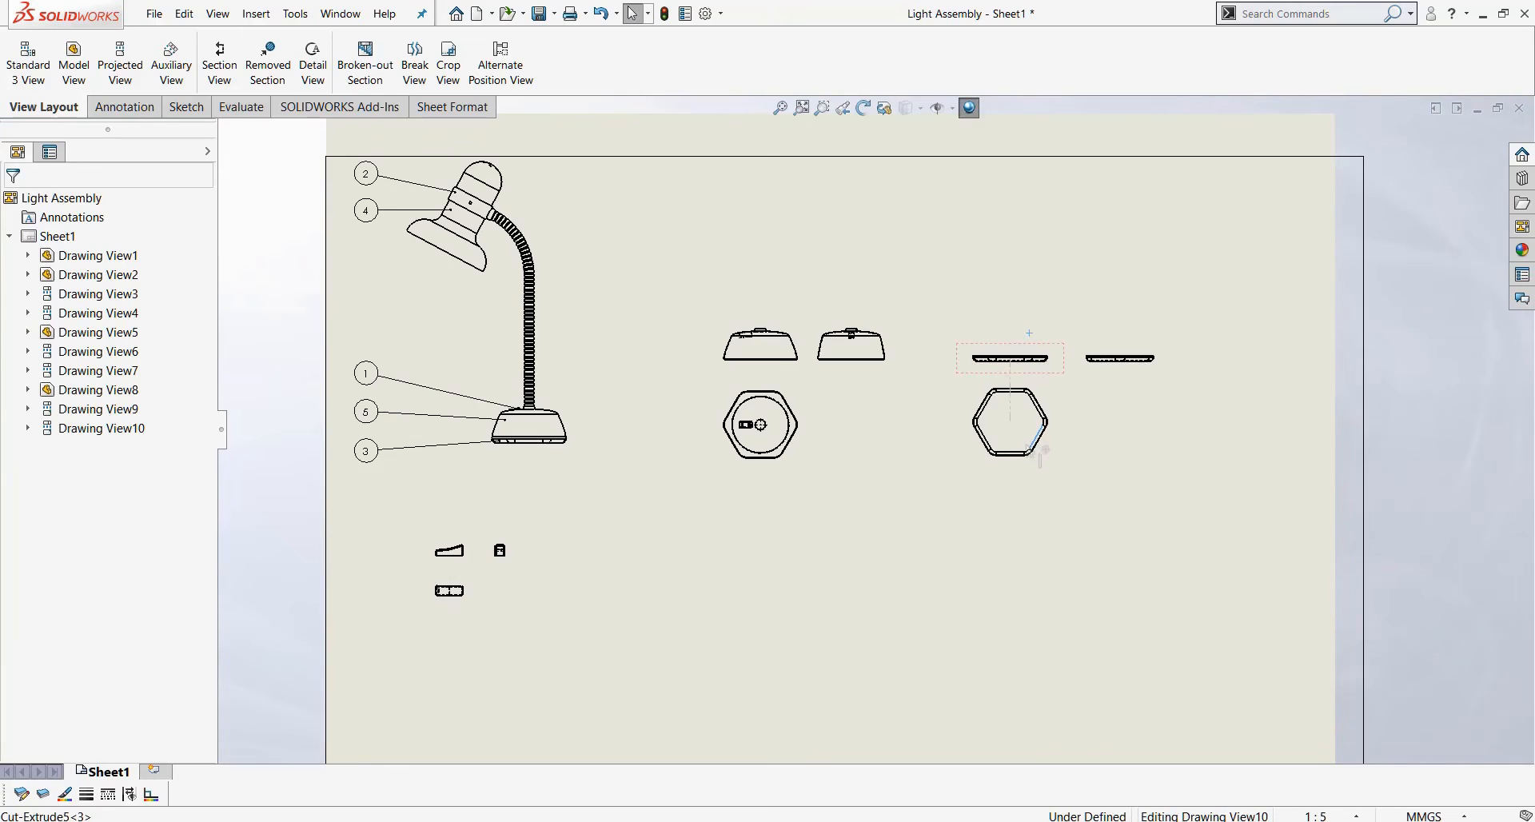
Insert a model view of the lamp shade part with hidden lines visible and place it below the base views.
left_click(73, 64)
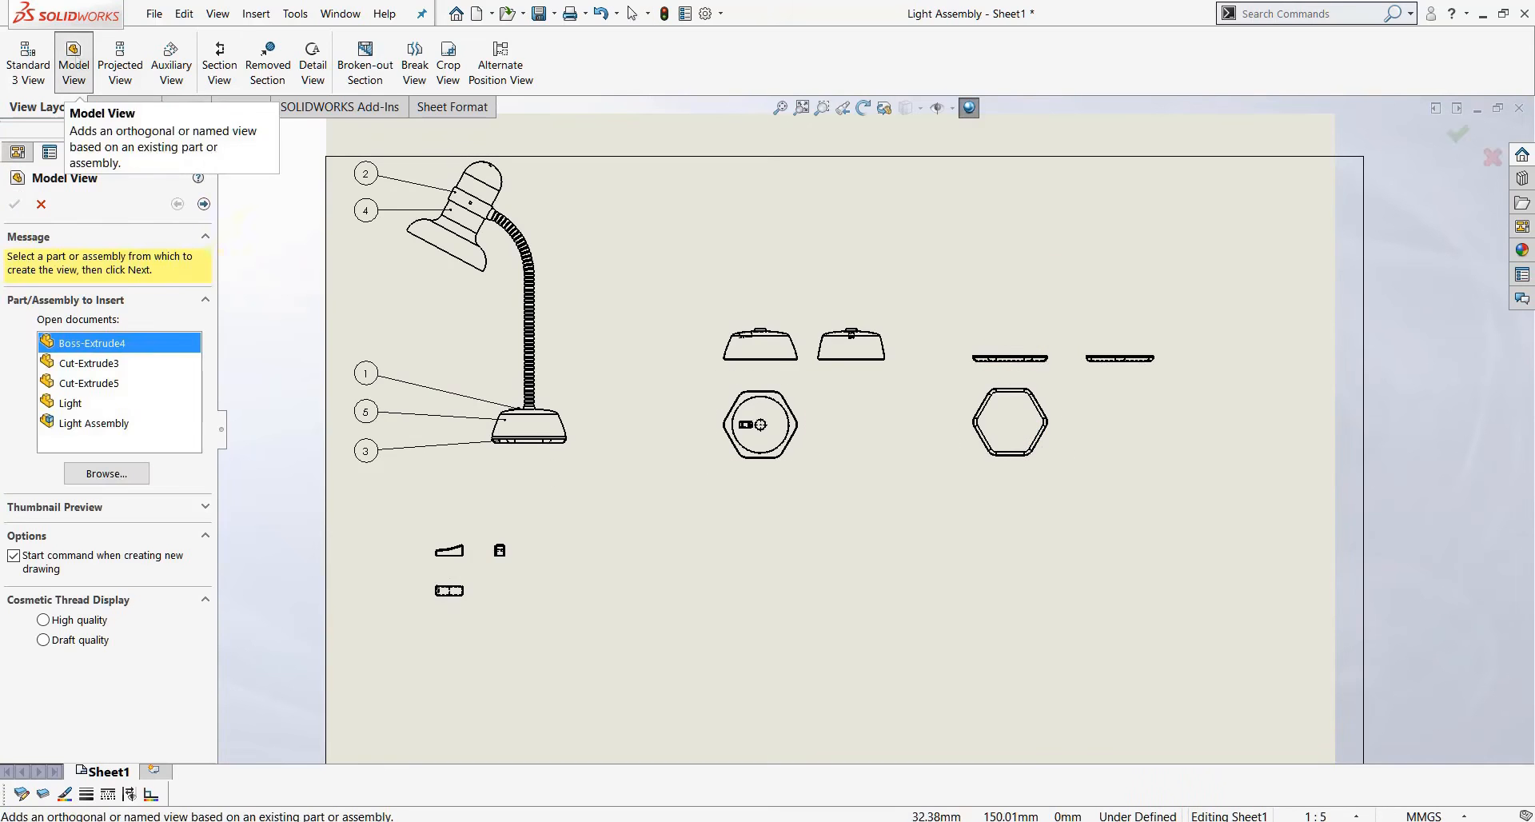
left_click(107, 473)
left_click(719, 444)
left_click(1217, 652)
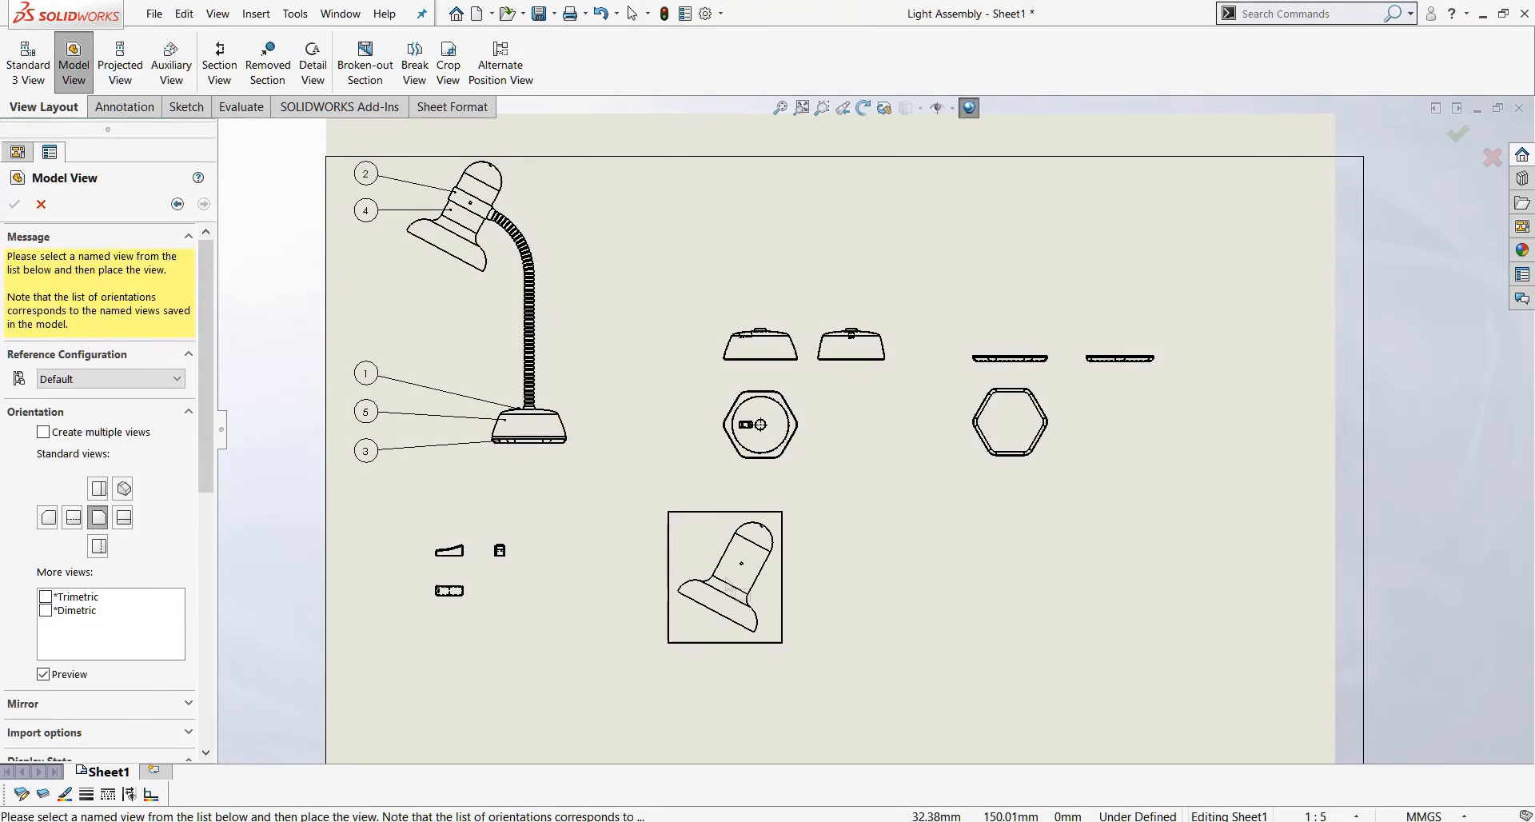
scroll(209, 479, "down", 5)
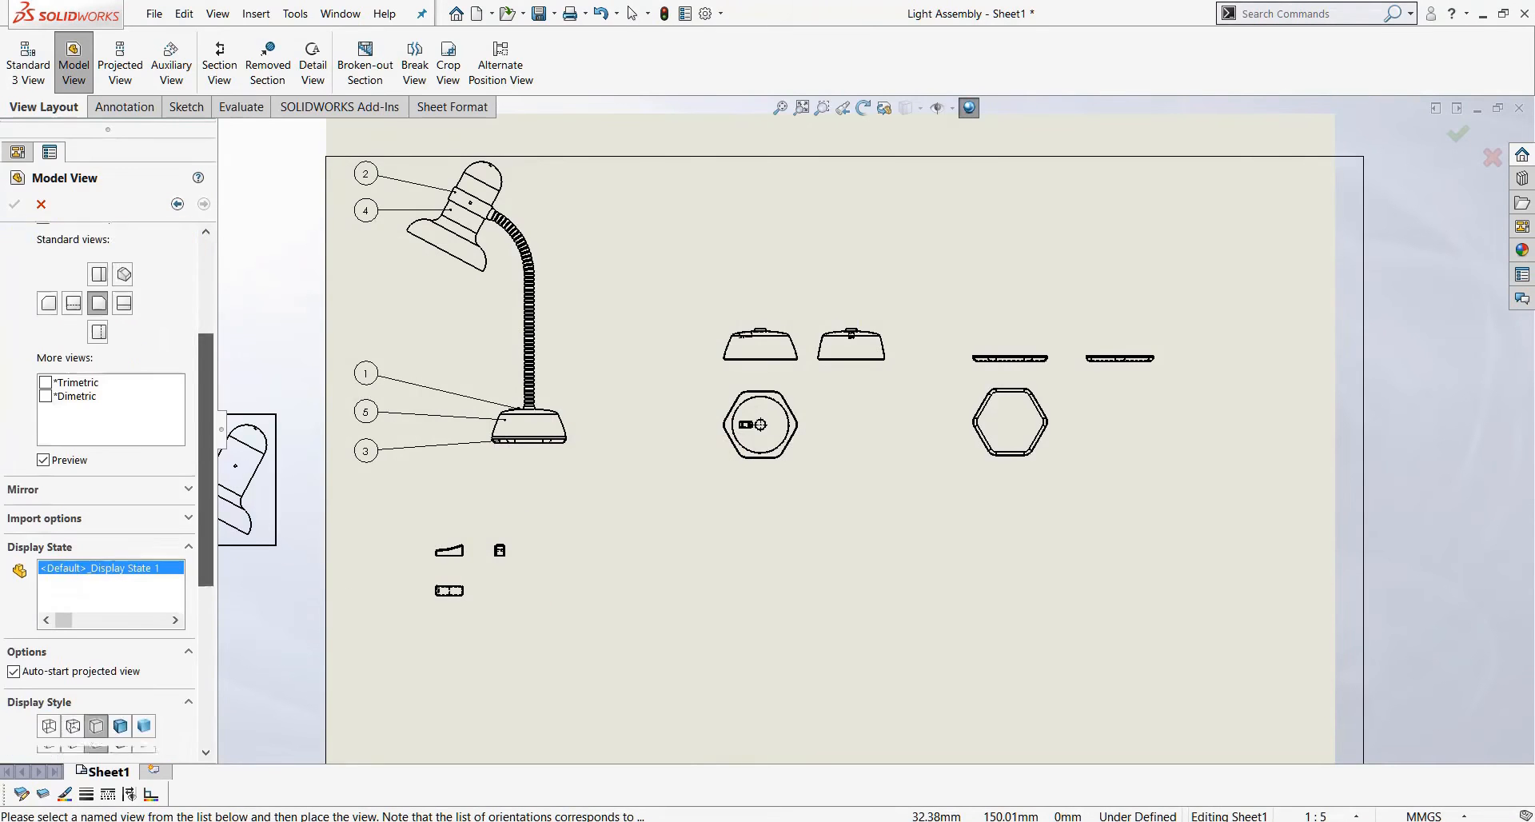
scroll(212, 480, "down", 2)
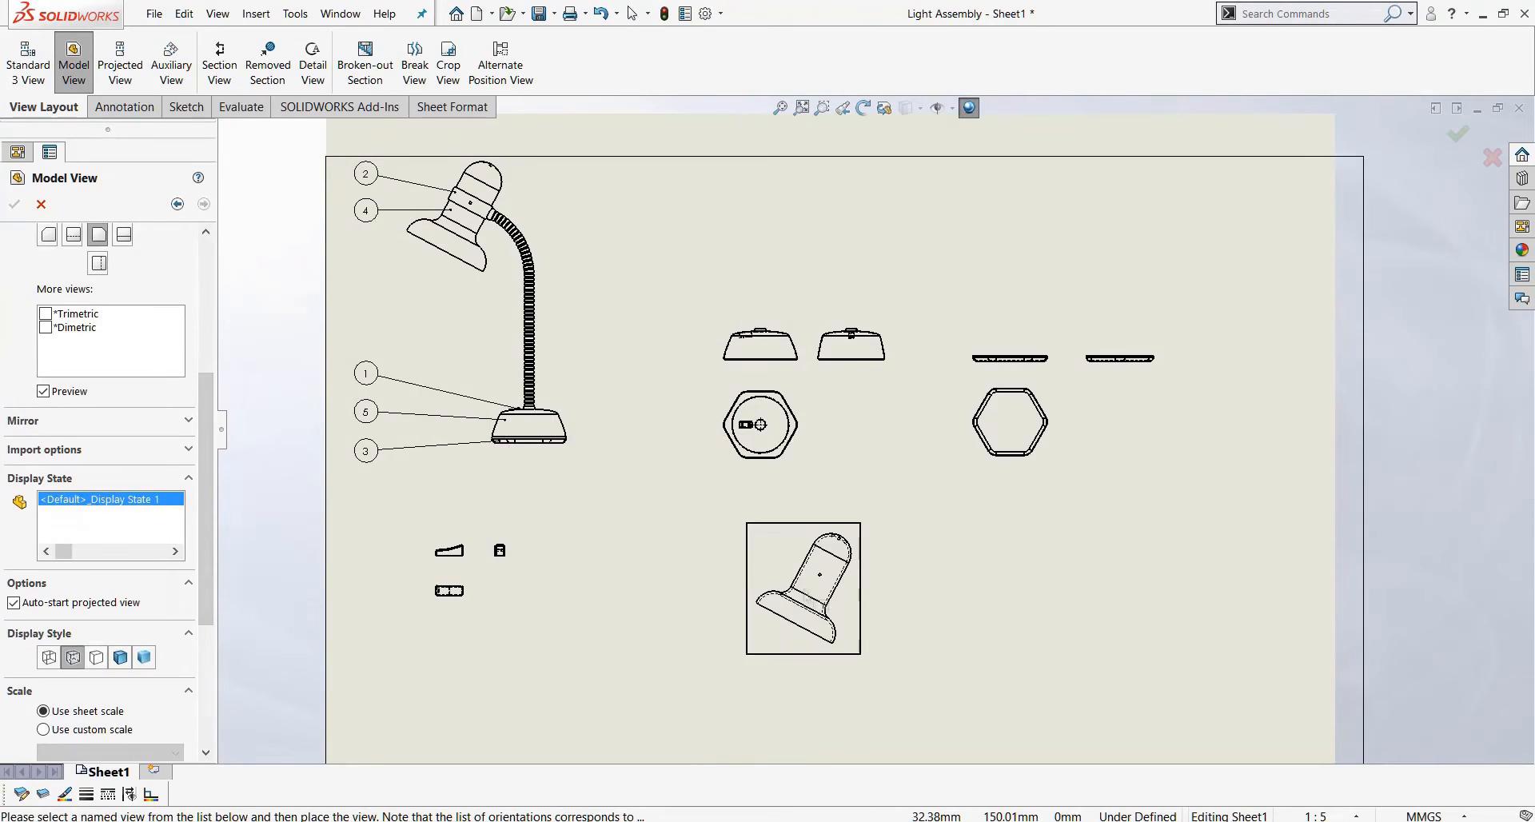
left_click(803, 589)
key("Escape")
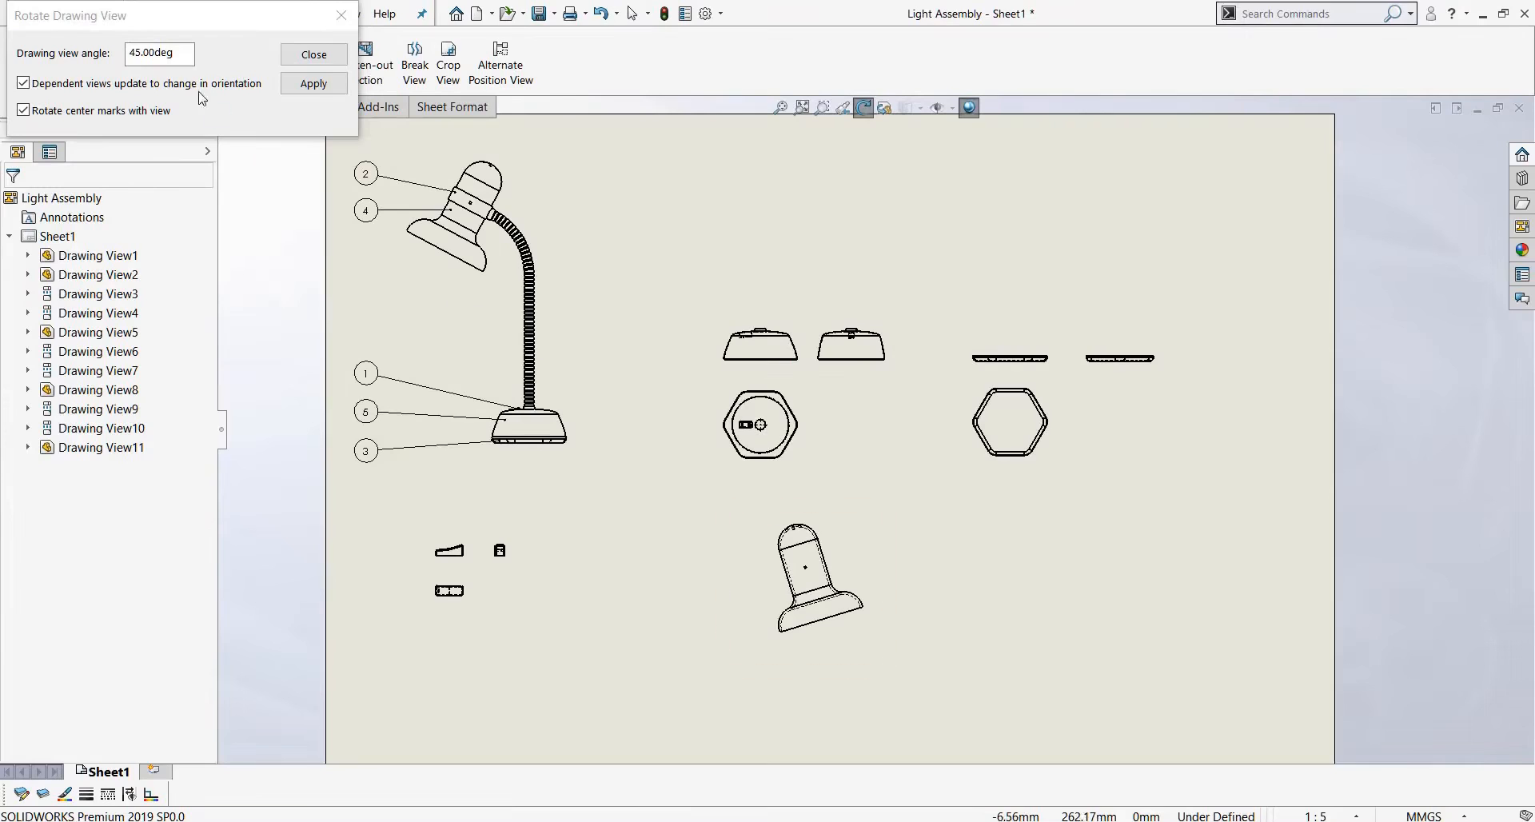
Rotate the lamp shade view by 28 degrees so that it stands upright.
left_click_drag(175, 55, 51, 62)
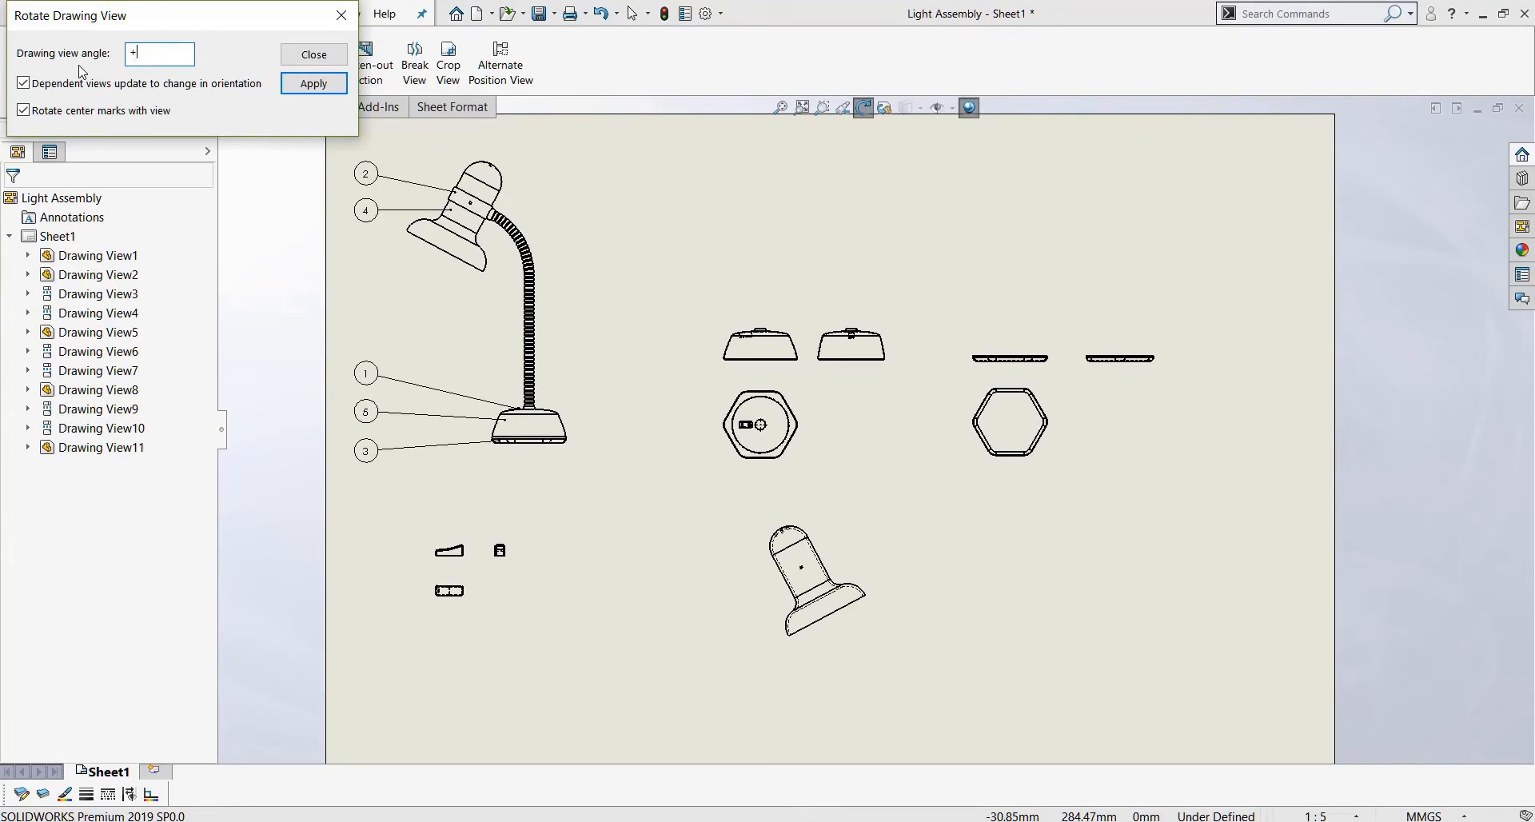
type("6")
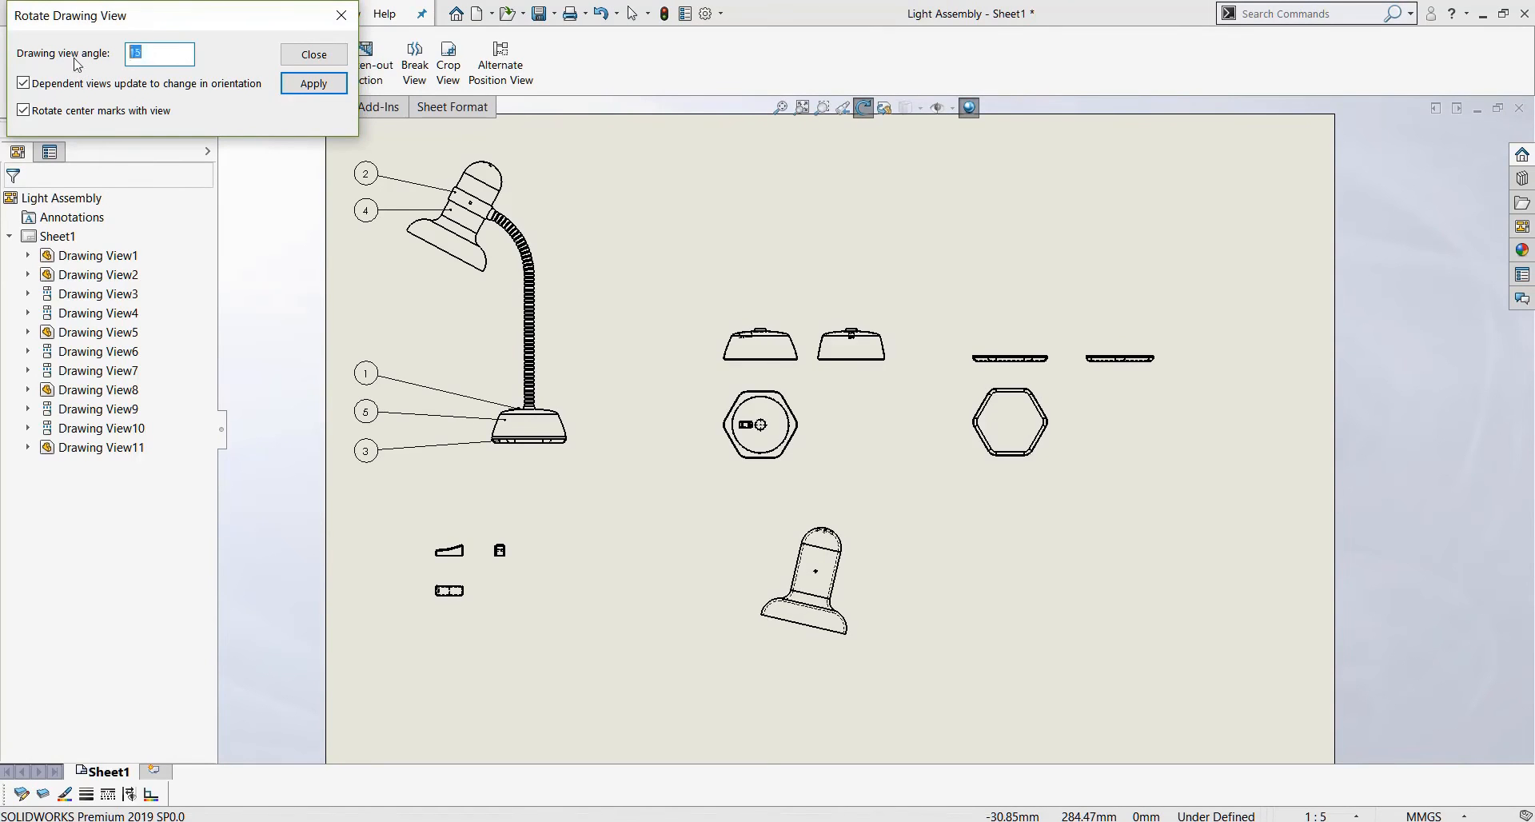
type("30")
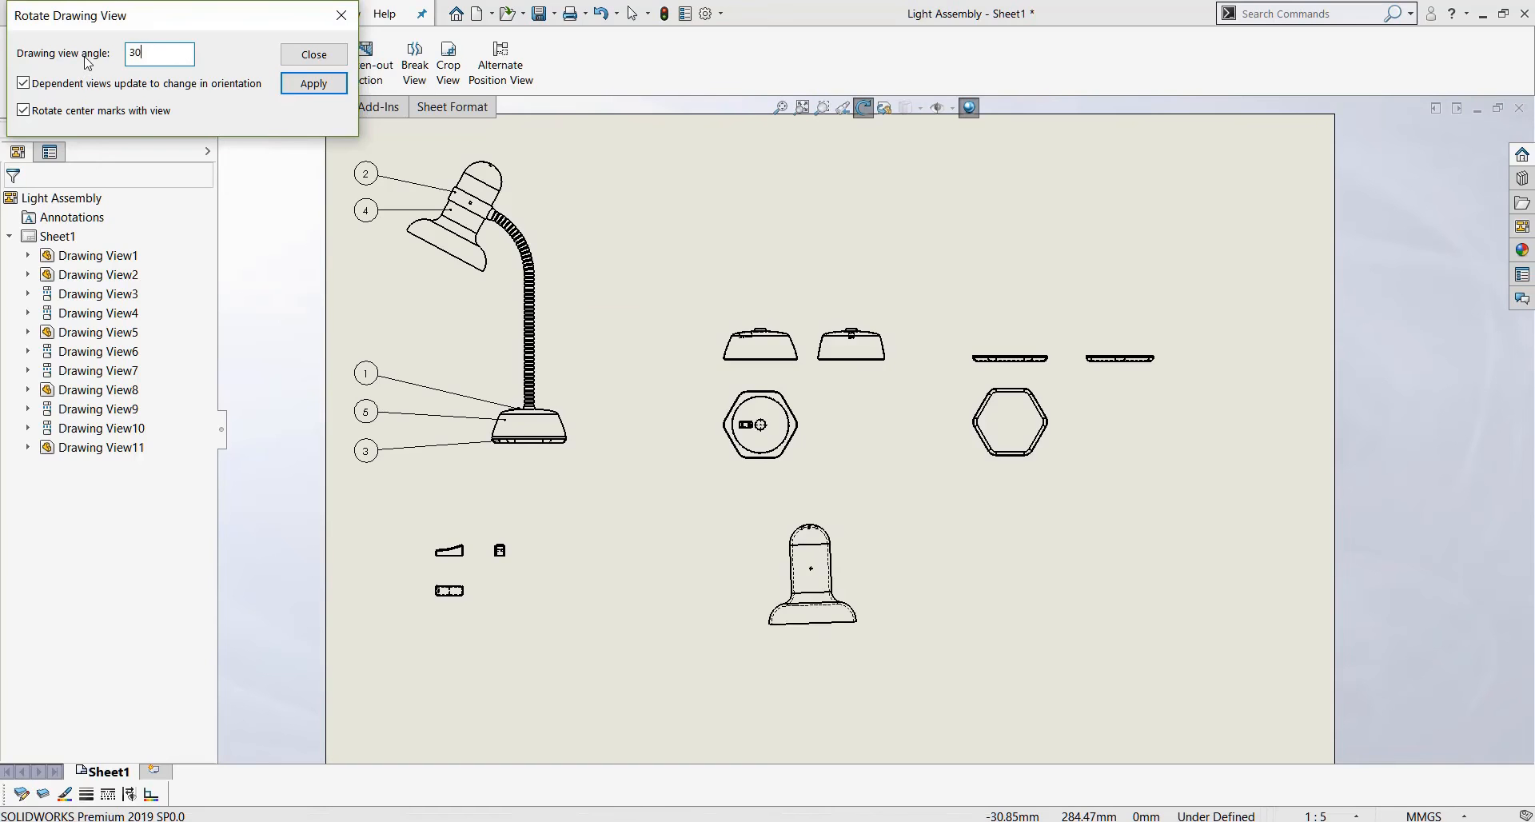
scroll(849, 596, "down", 5)
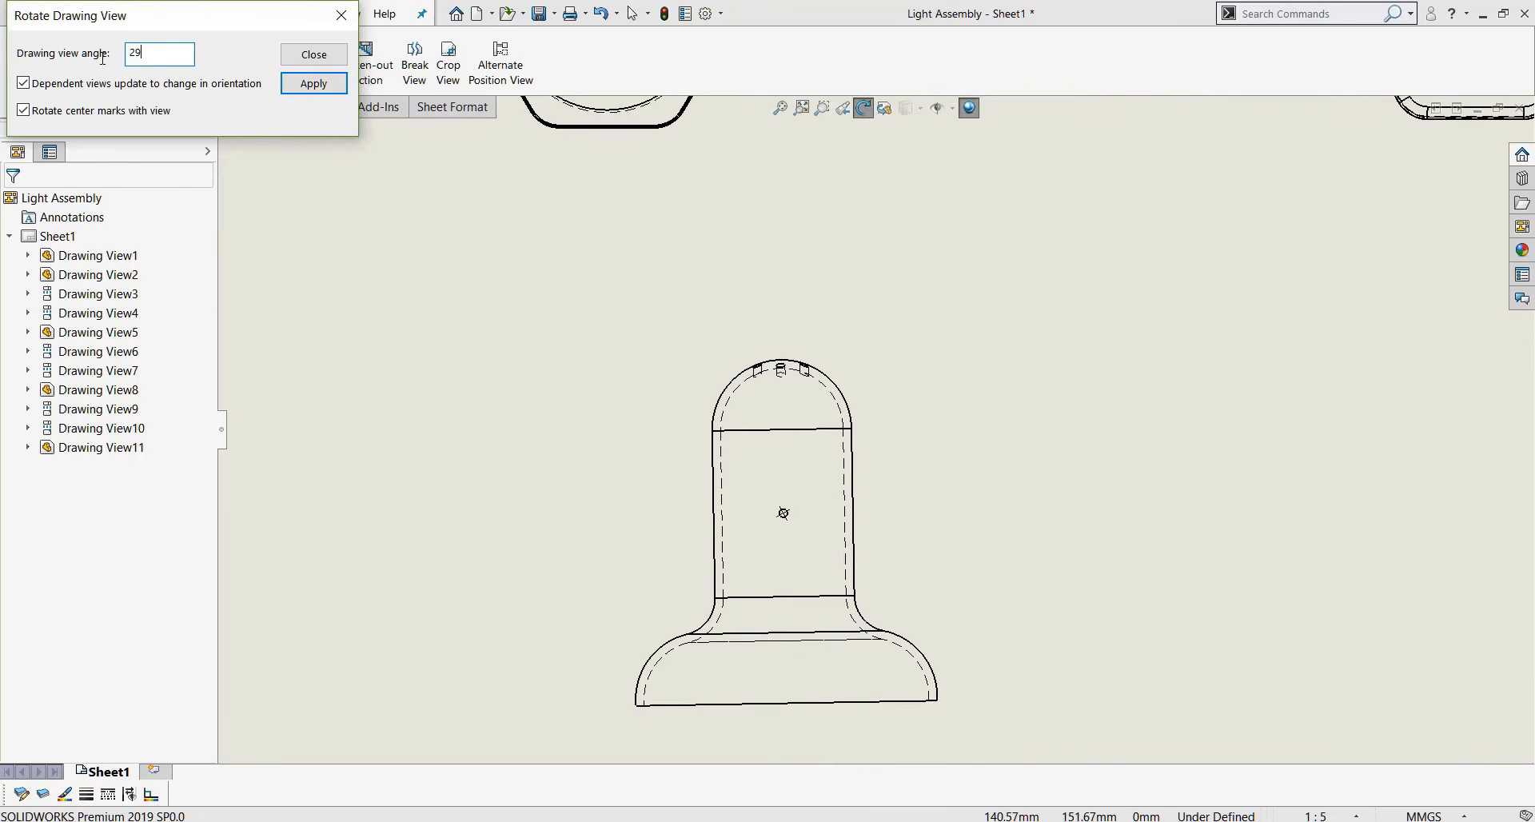
type("25")
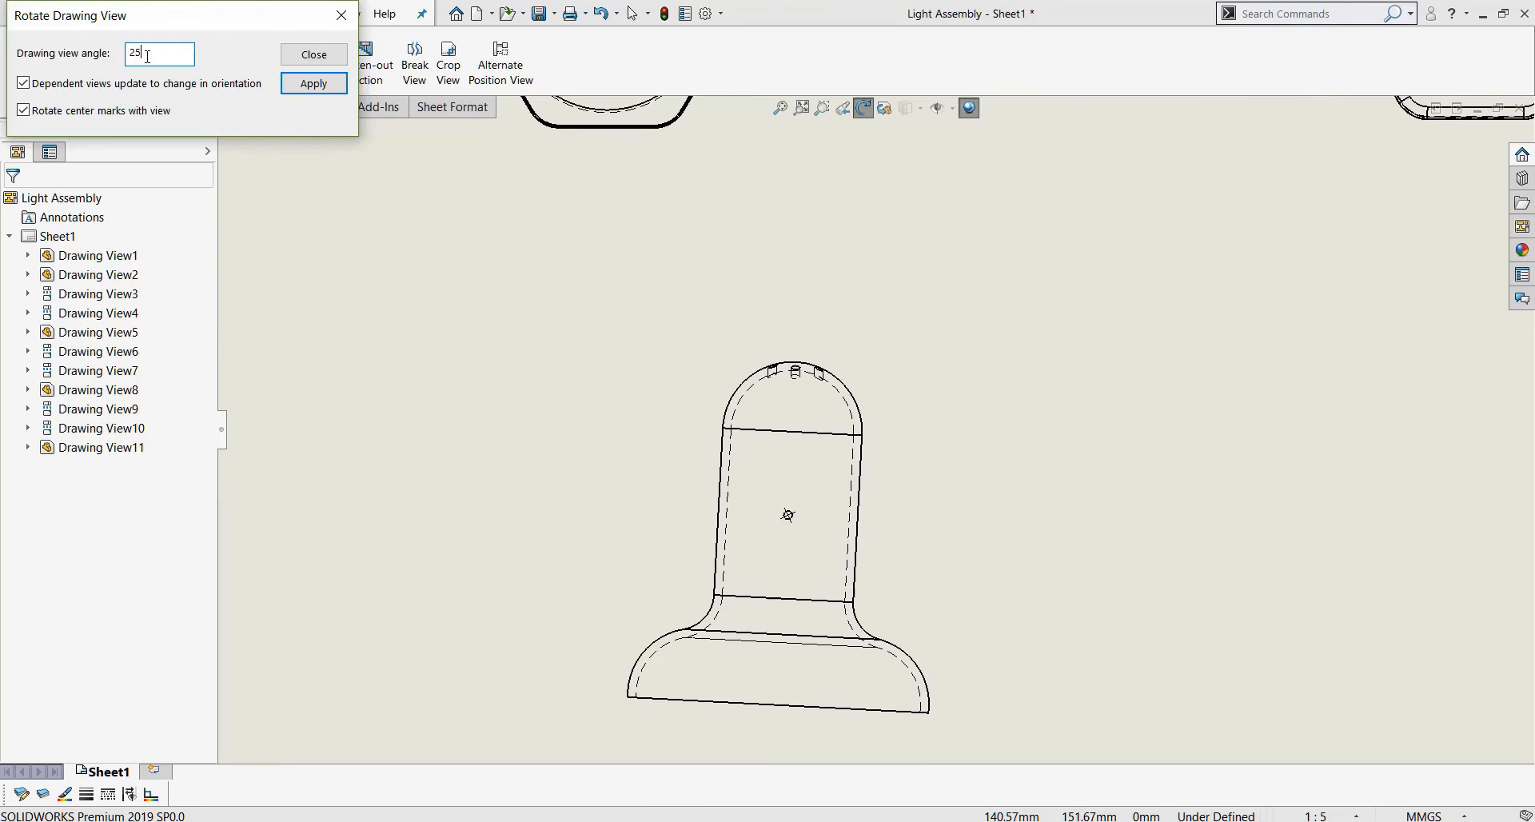
type("27")
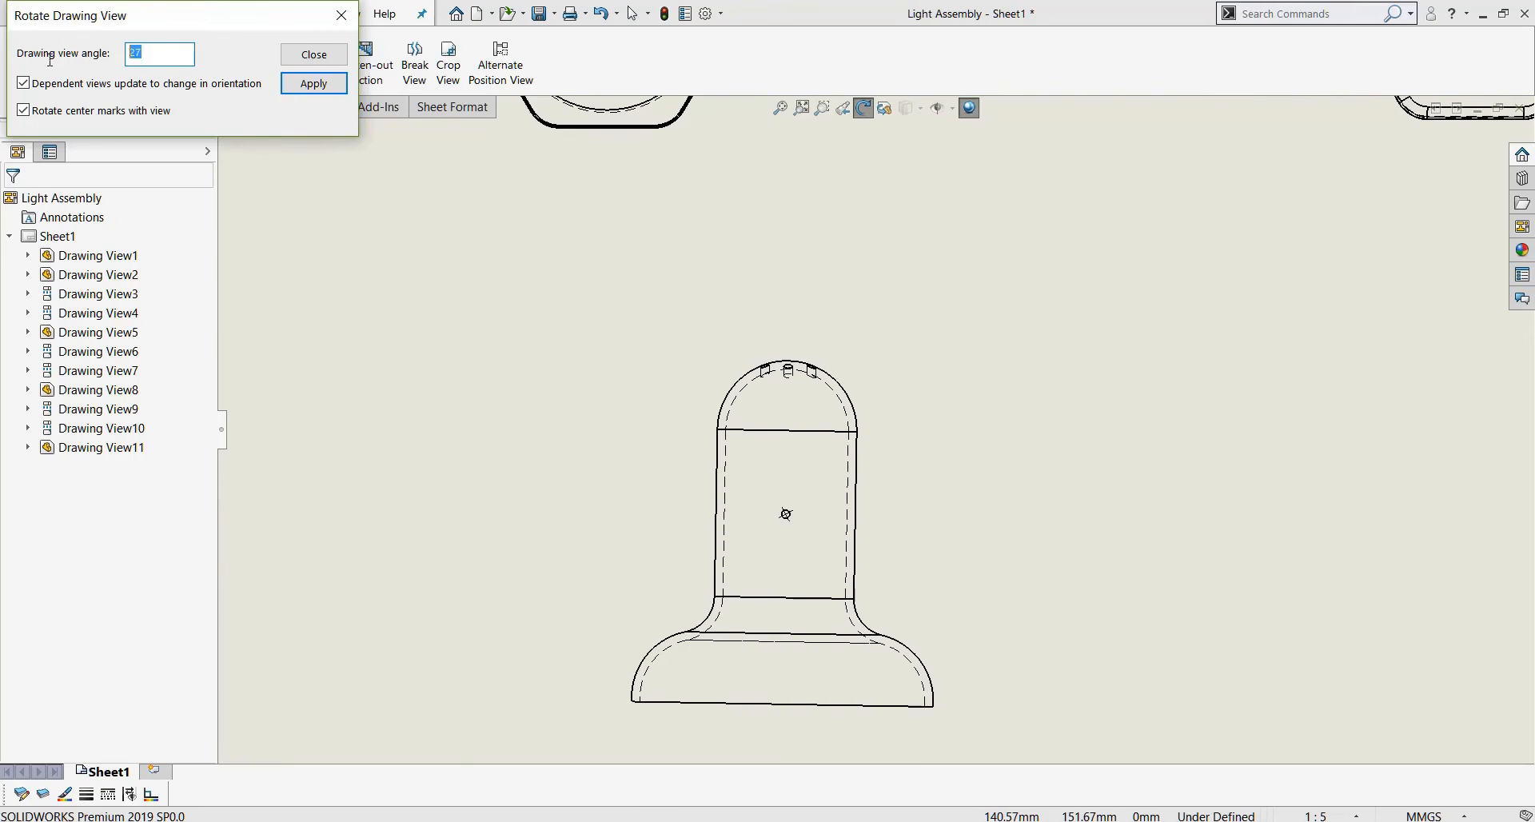
type("28")
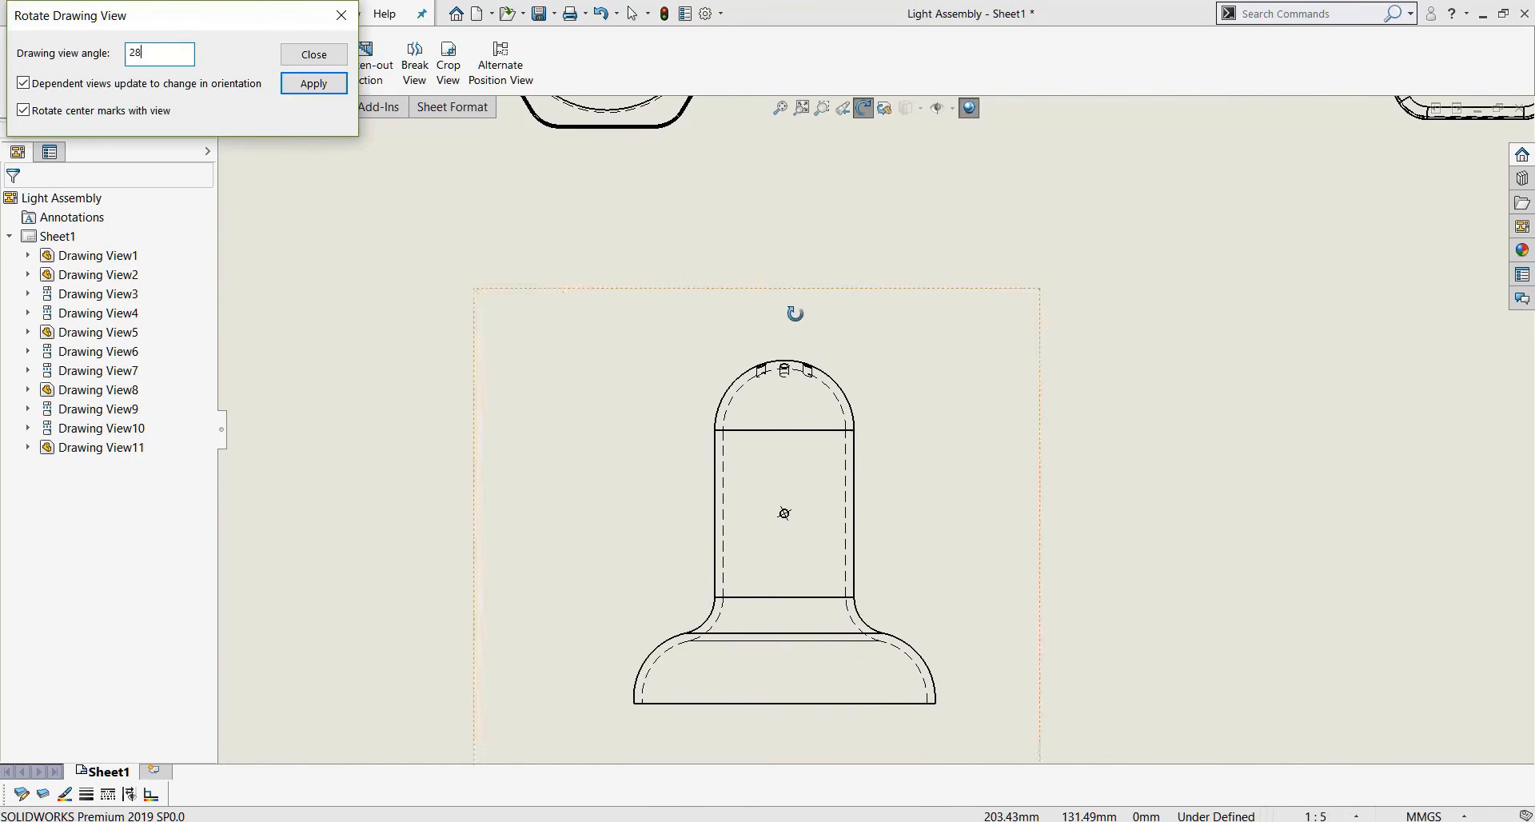
type("z")
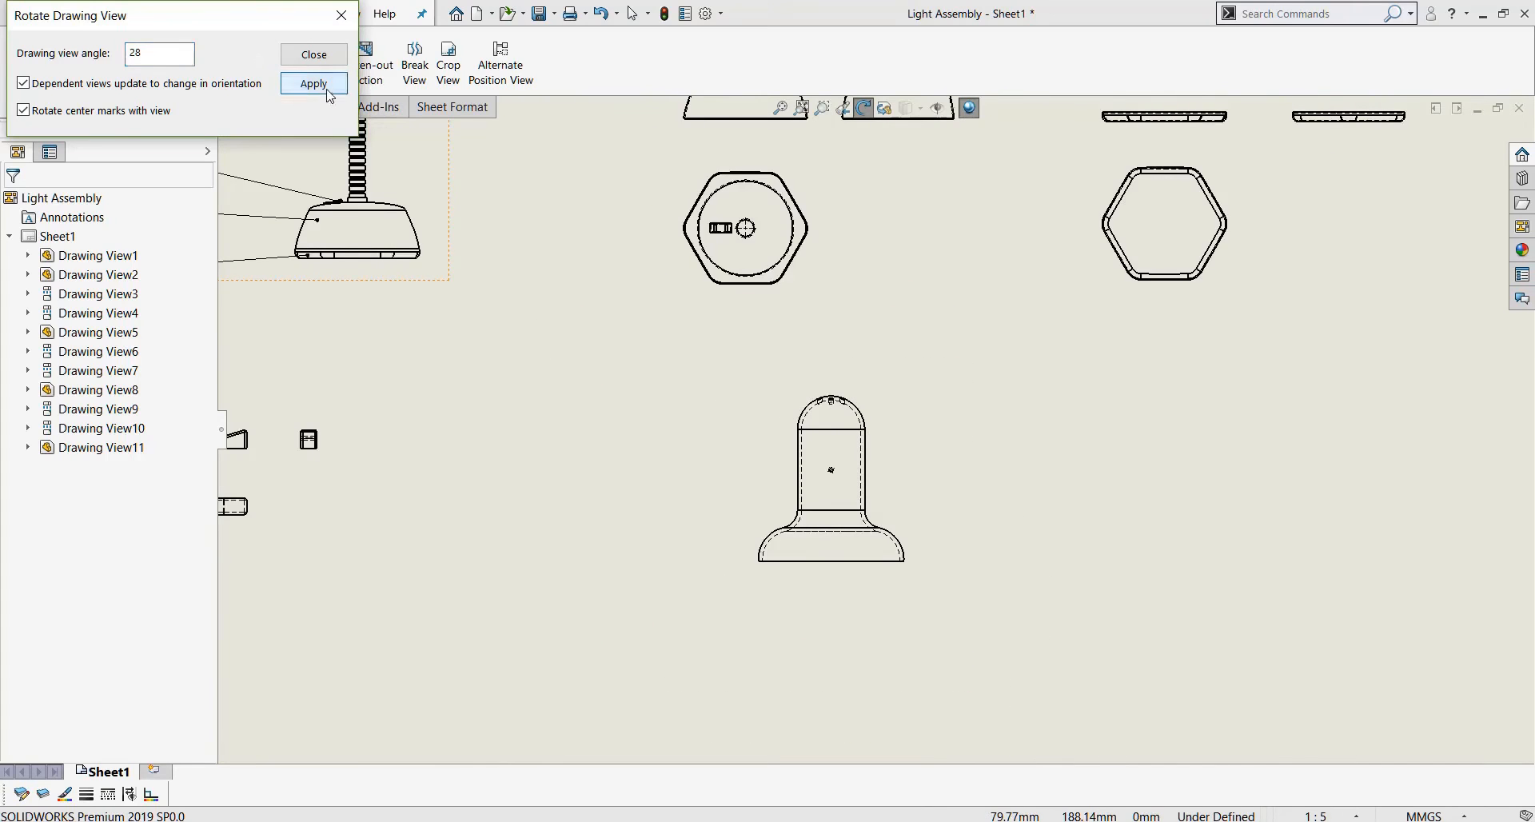
left_click(329, 55)
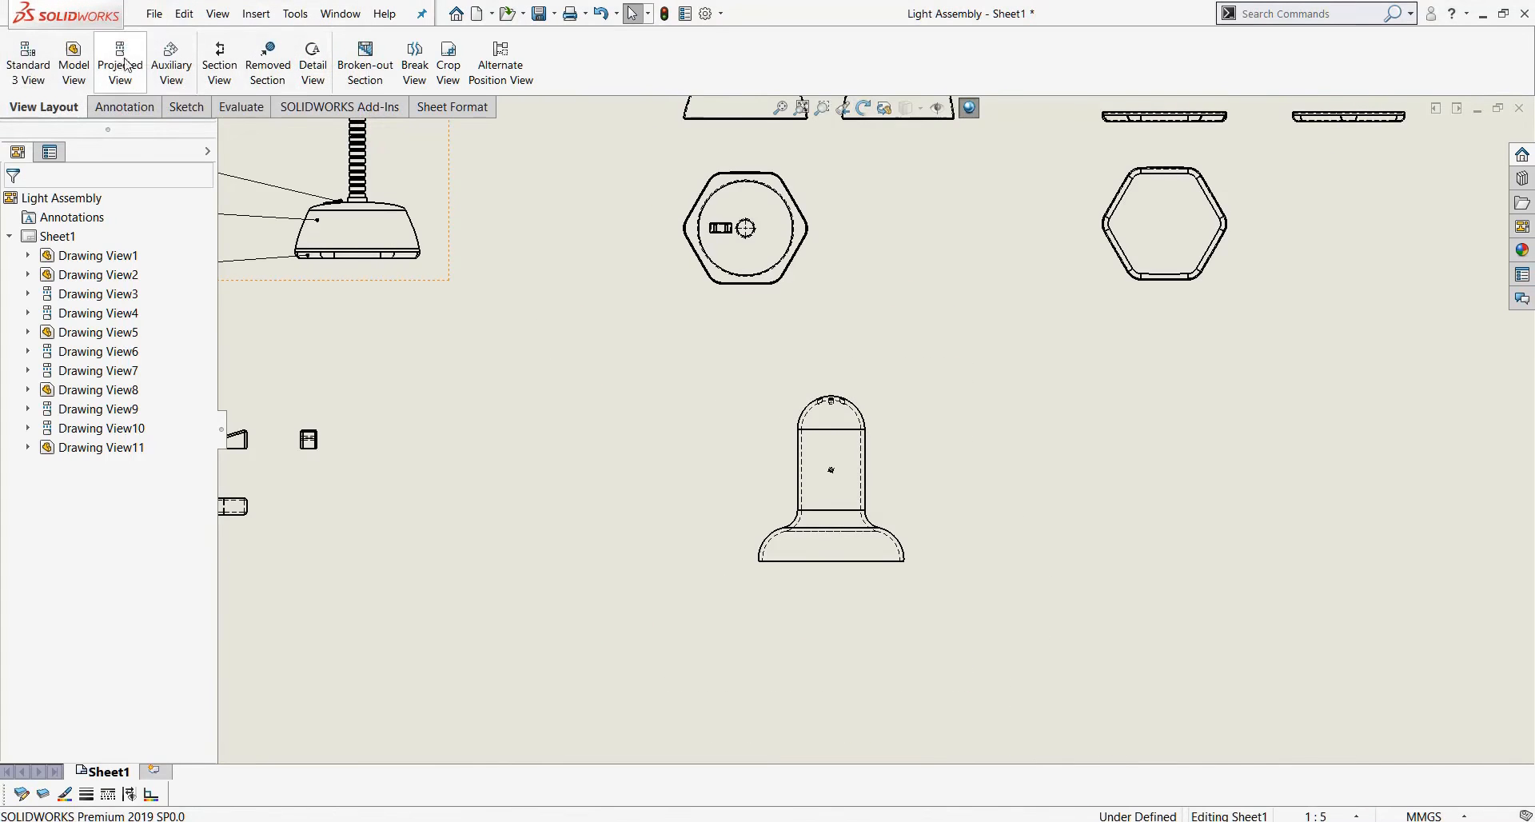
Add projected side and top views of the upright lamp shade view.
left_click(120, 62)
left_click(859, 492)
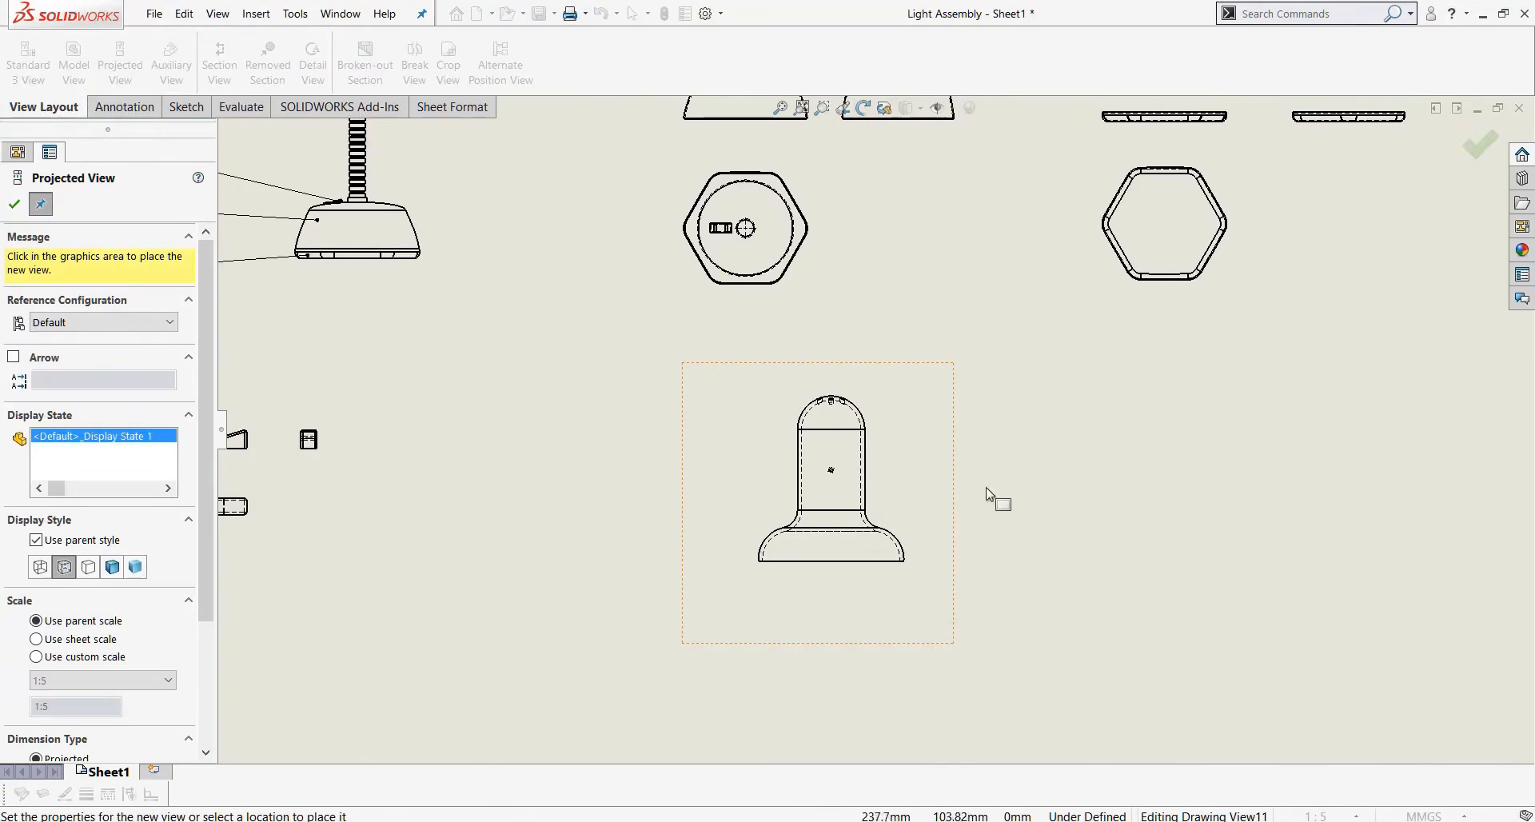
left_click(1039, 491)
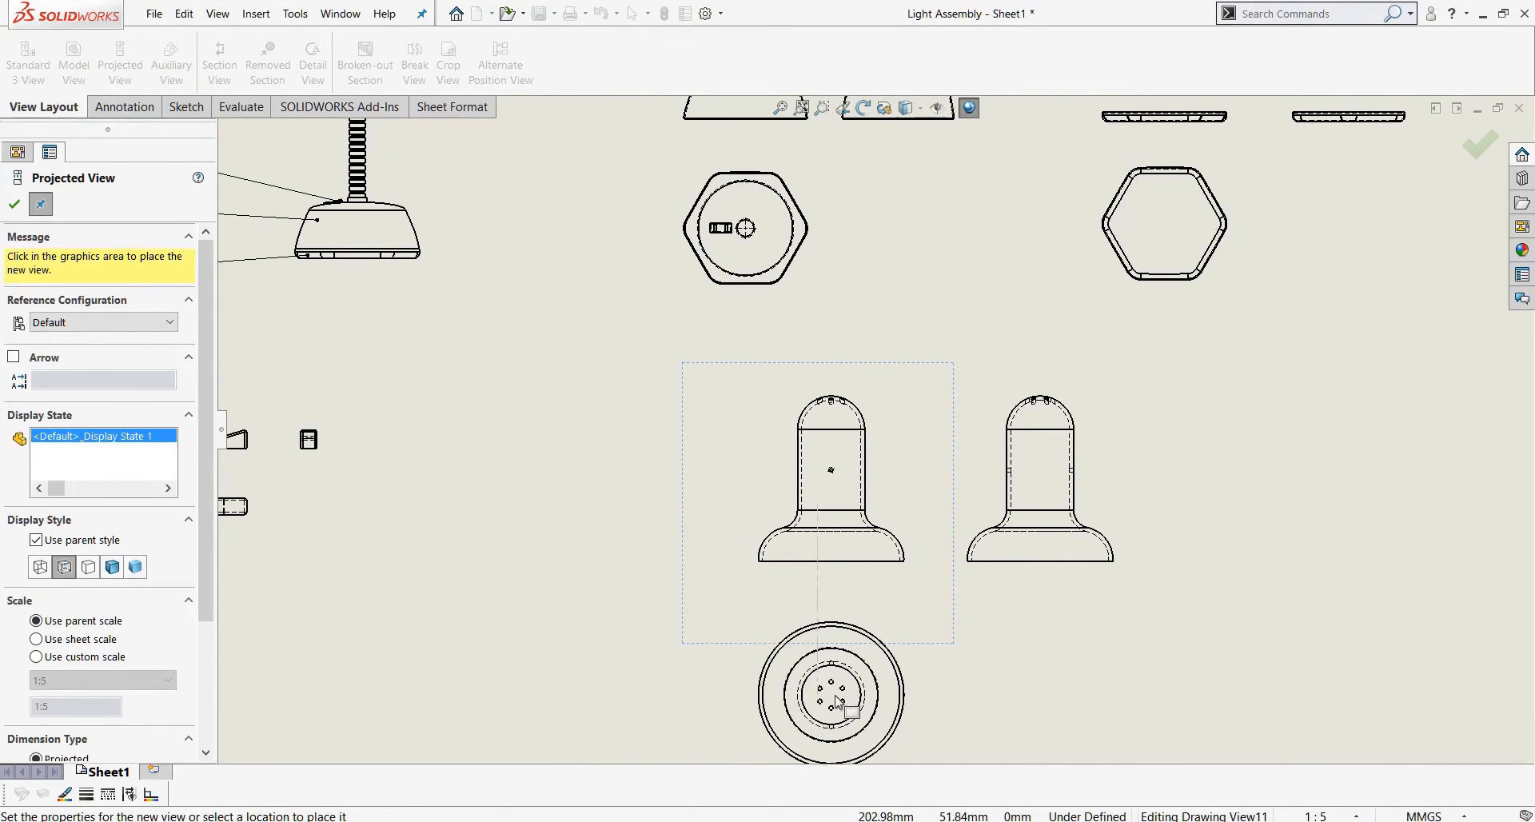
key("f")
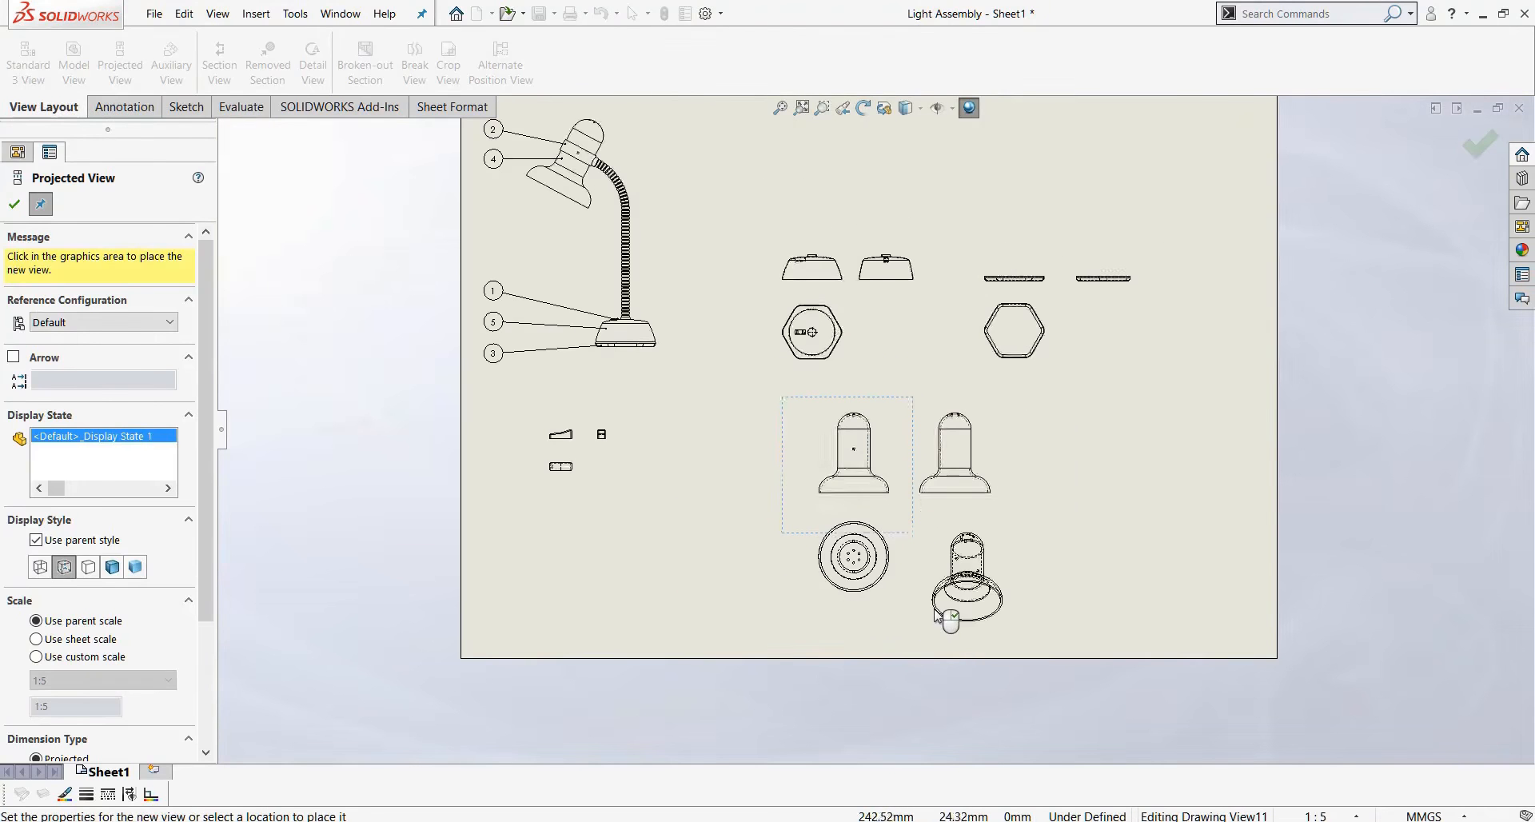
key("Escape")
scroll(1012, 476, "up", 1)
scroll(637, 421, "down", 3)
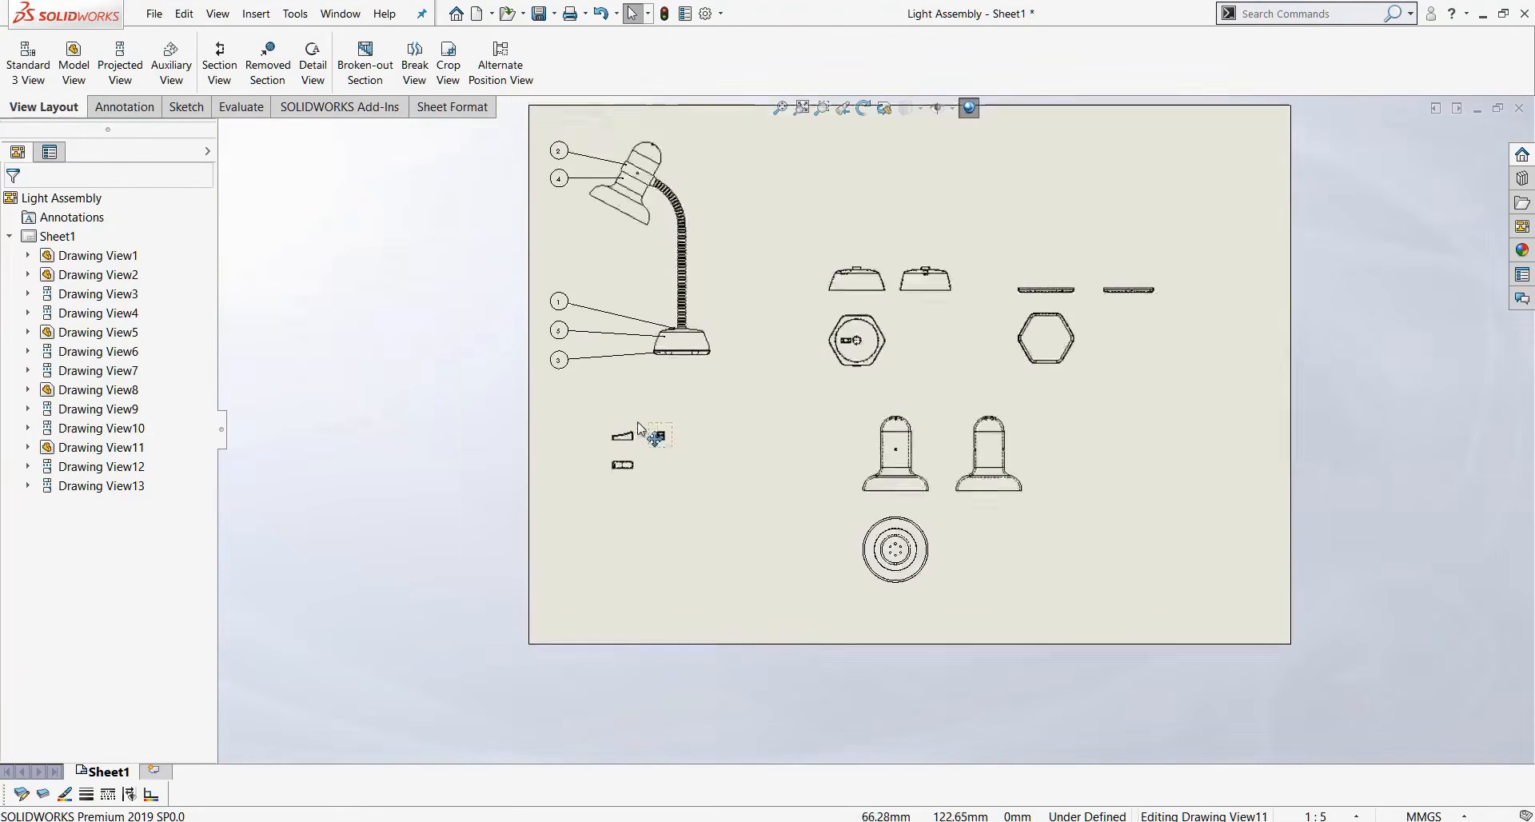
scroll(685, 424, "up", 2)
scroll(963, 448, "up", 2)
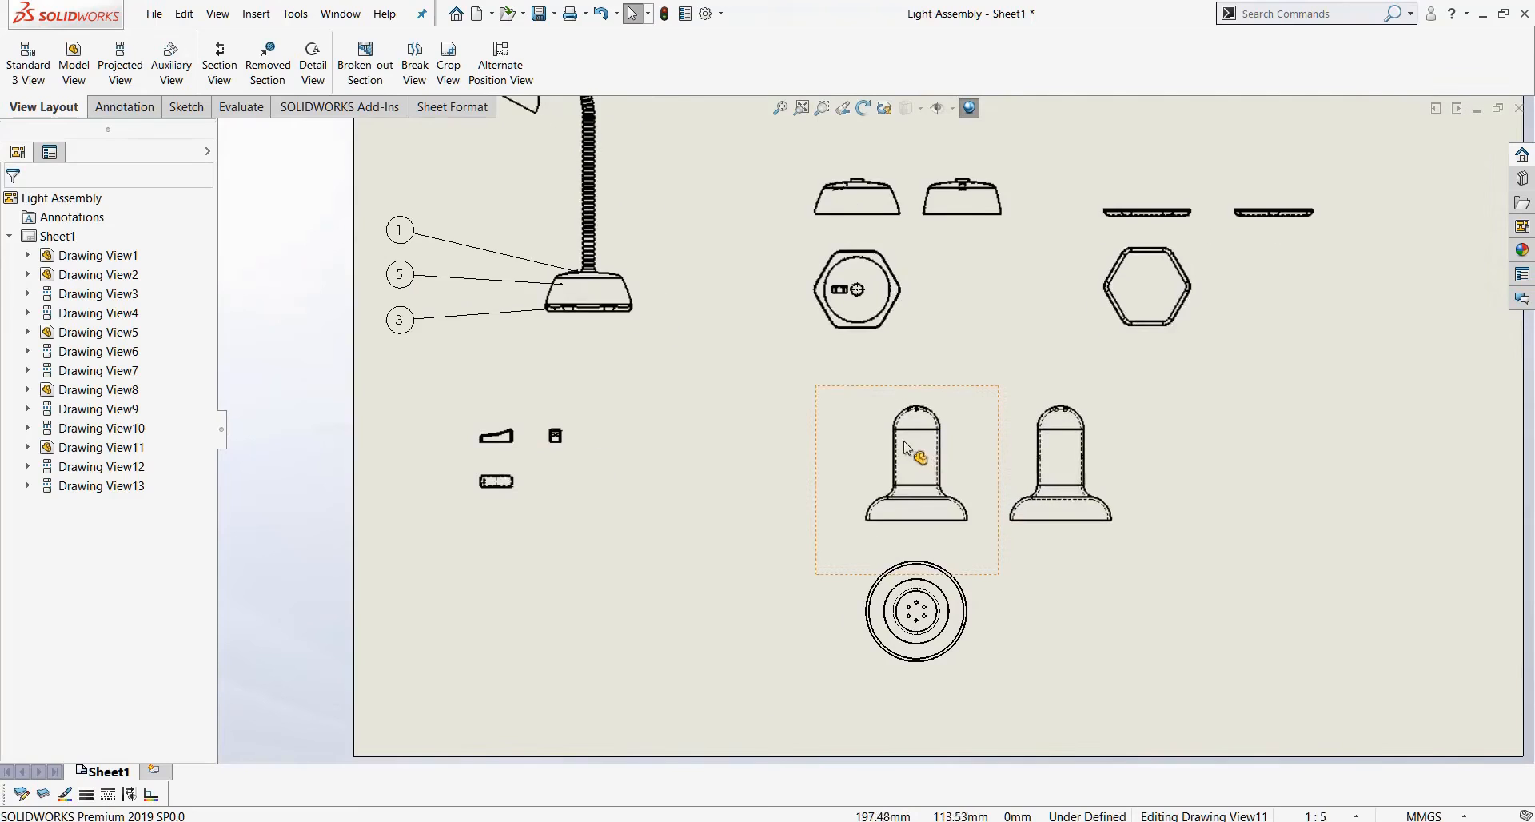
Move the lamp shade views so the front view lines up beneath the base views with the side view close beside it.
left_click_drag(905, 448, 849, 449)
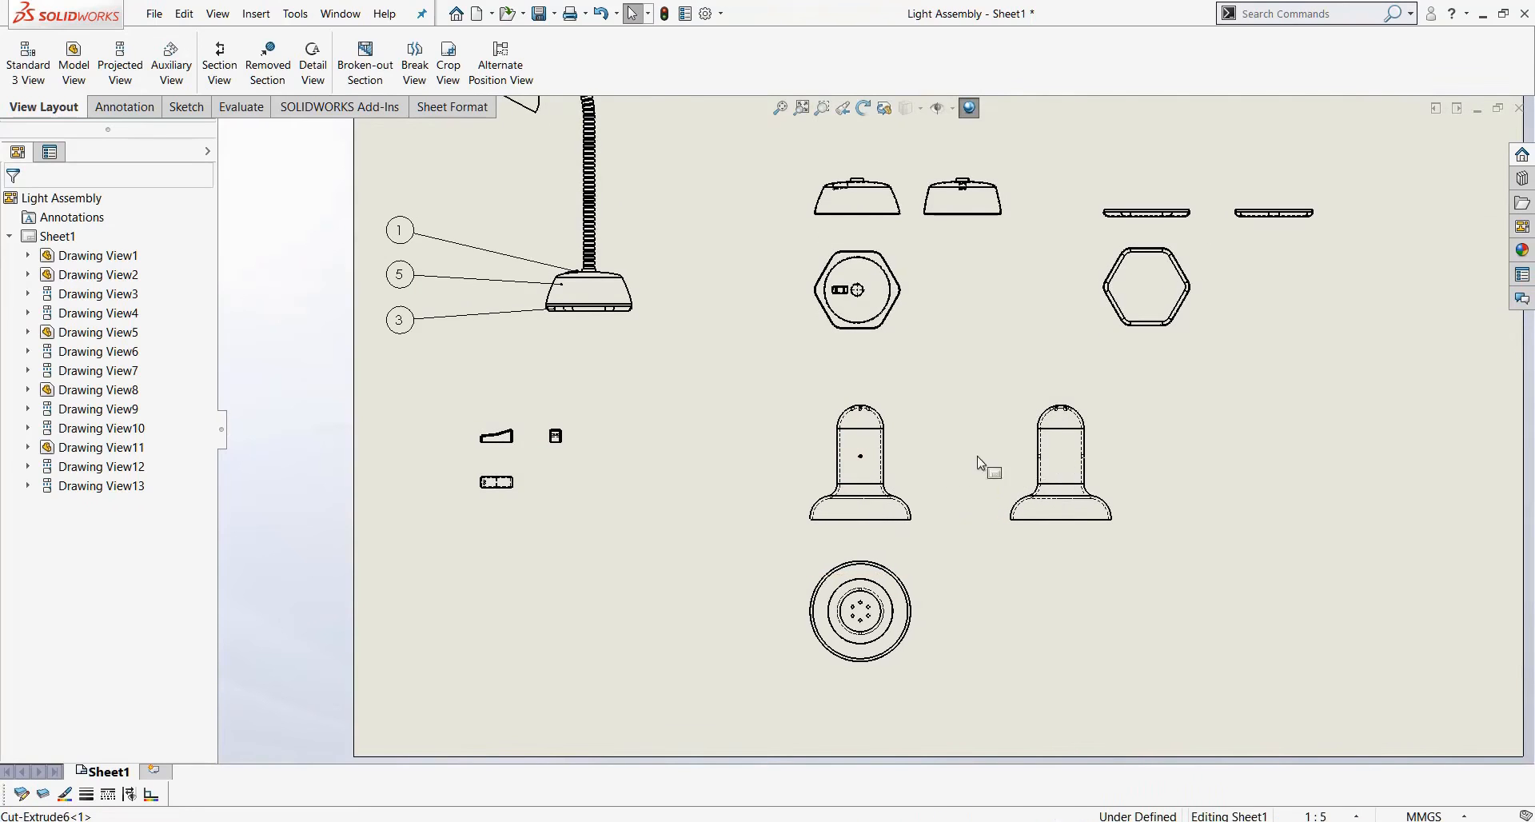
left_click_drag(1033, 462, 953, 475)
Insert a Split1[2] model view with hidden lines visible beneath the assembly view and add its projected side and top views.
left_click(72, 64)
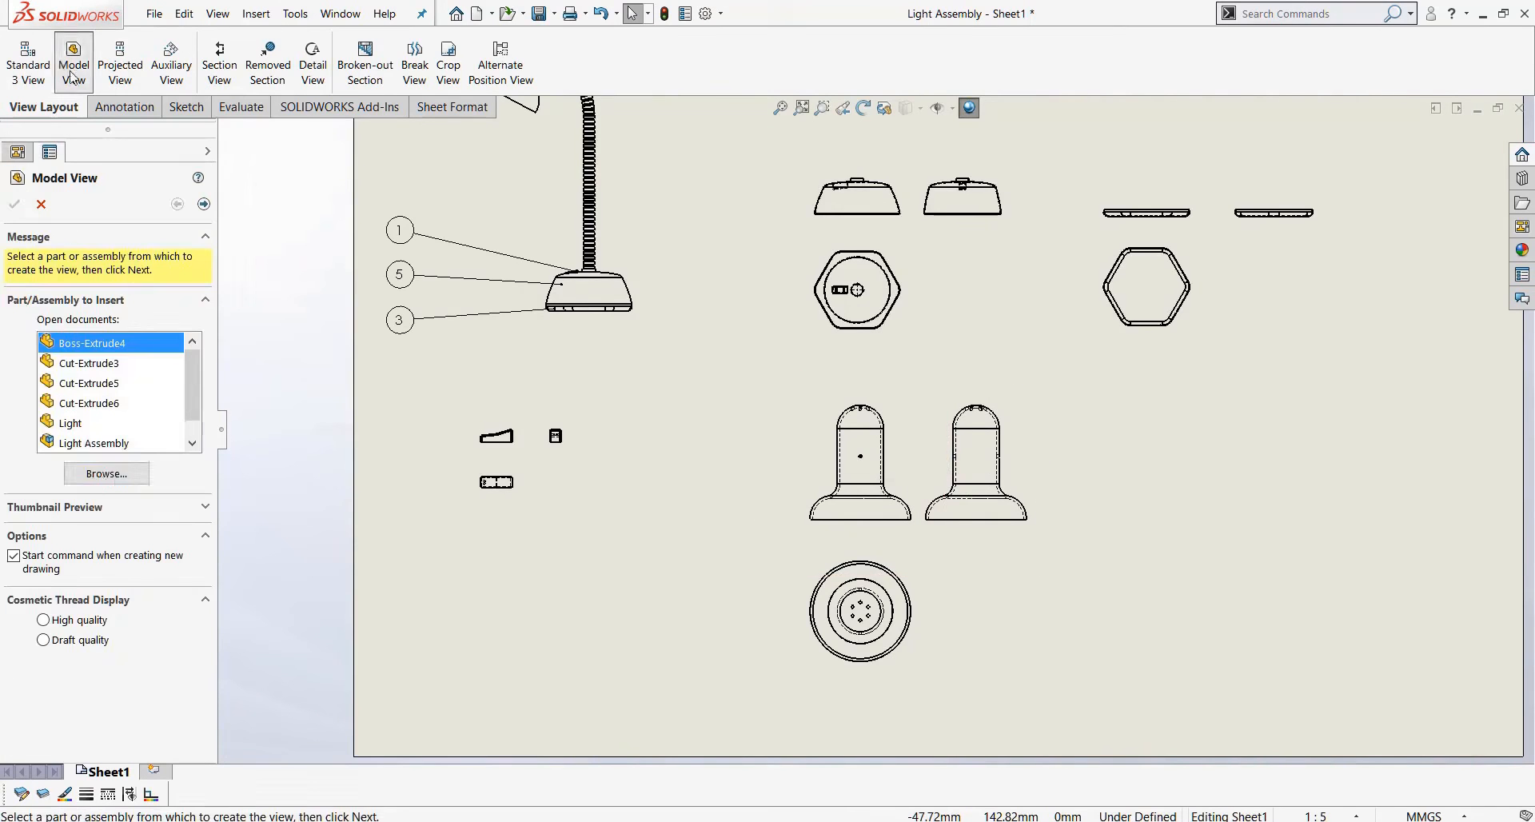
left_click(104, 478)
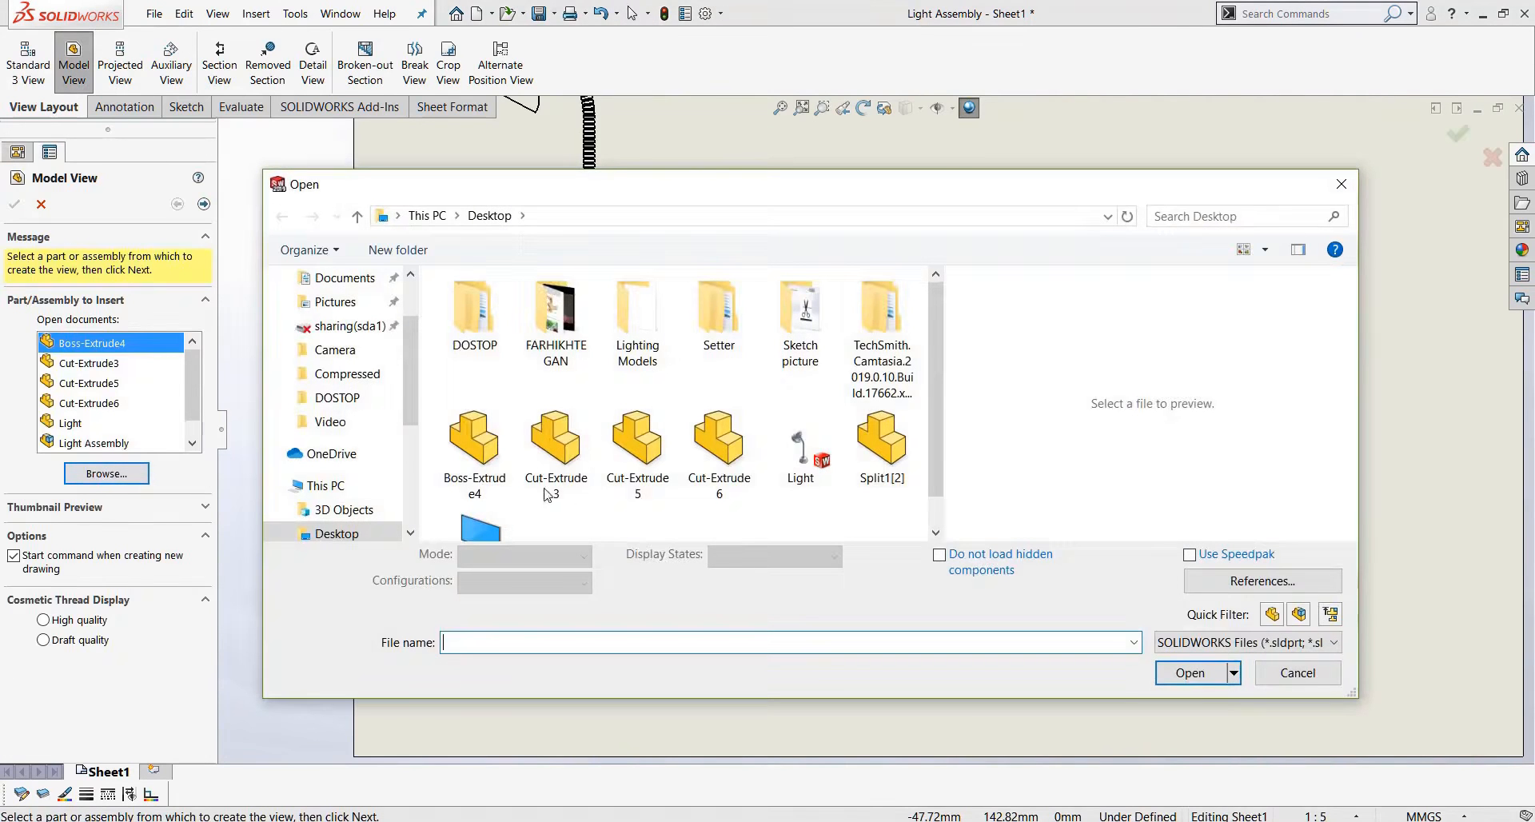
left_click(881, 447)
left_click(1190, 650)
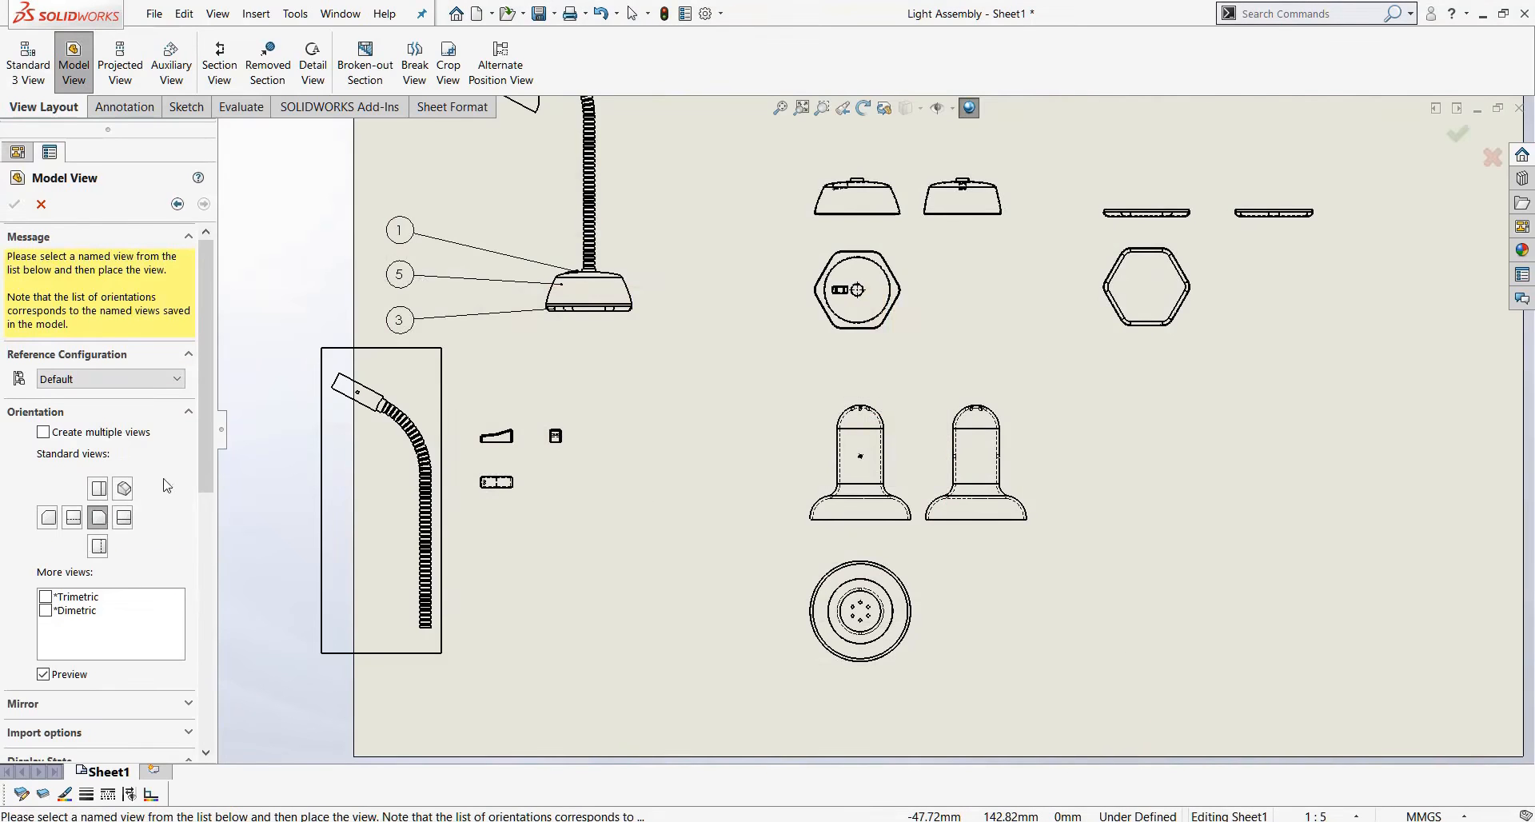
scroll(205, 467, "down", 2)
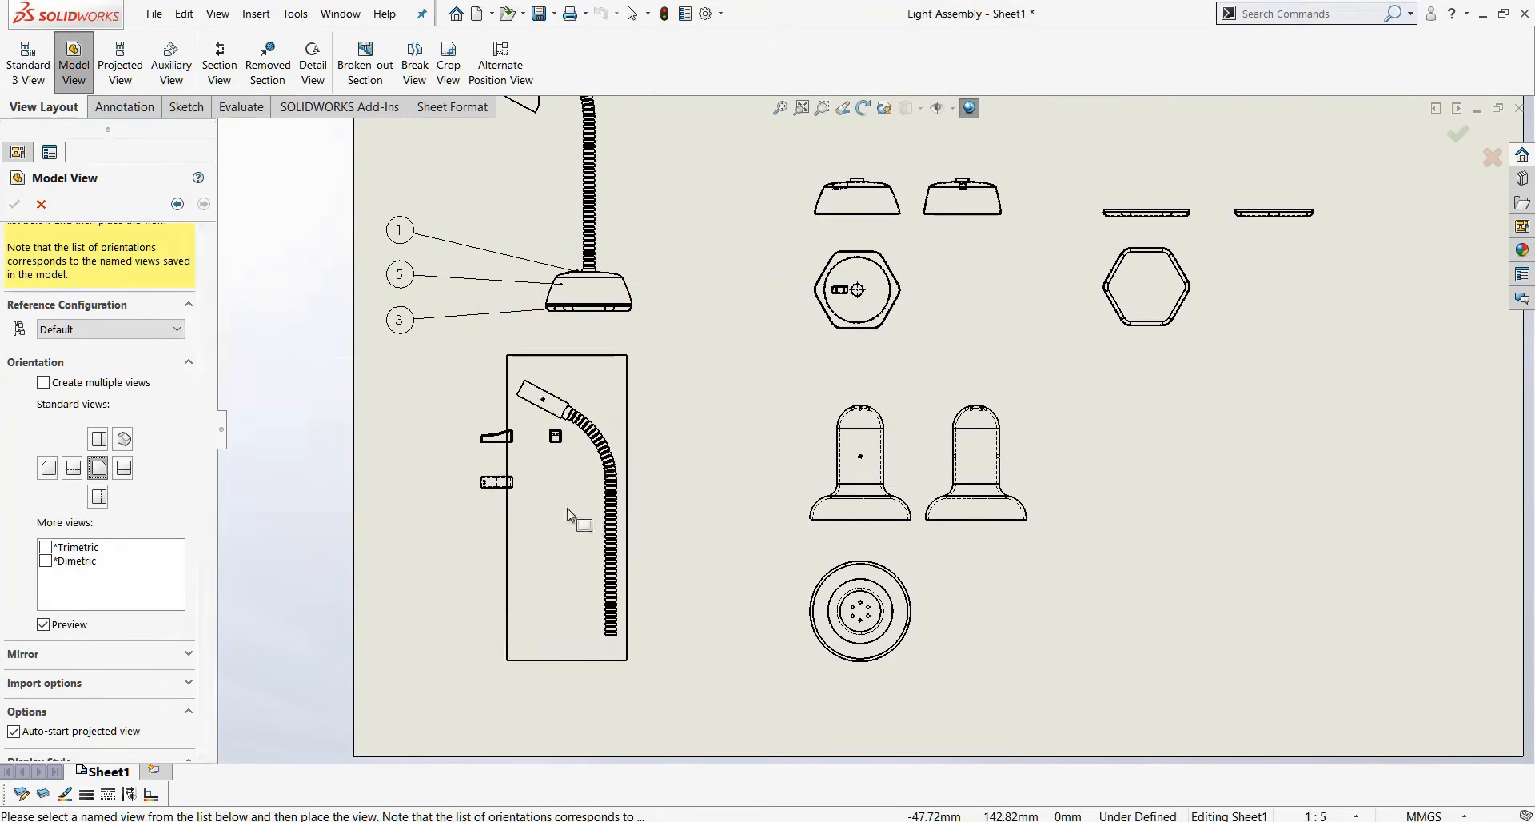
scroll(195, 627, "down", 5)
left_click(73, 567)
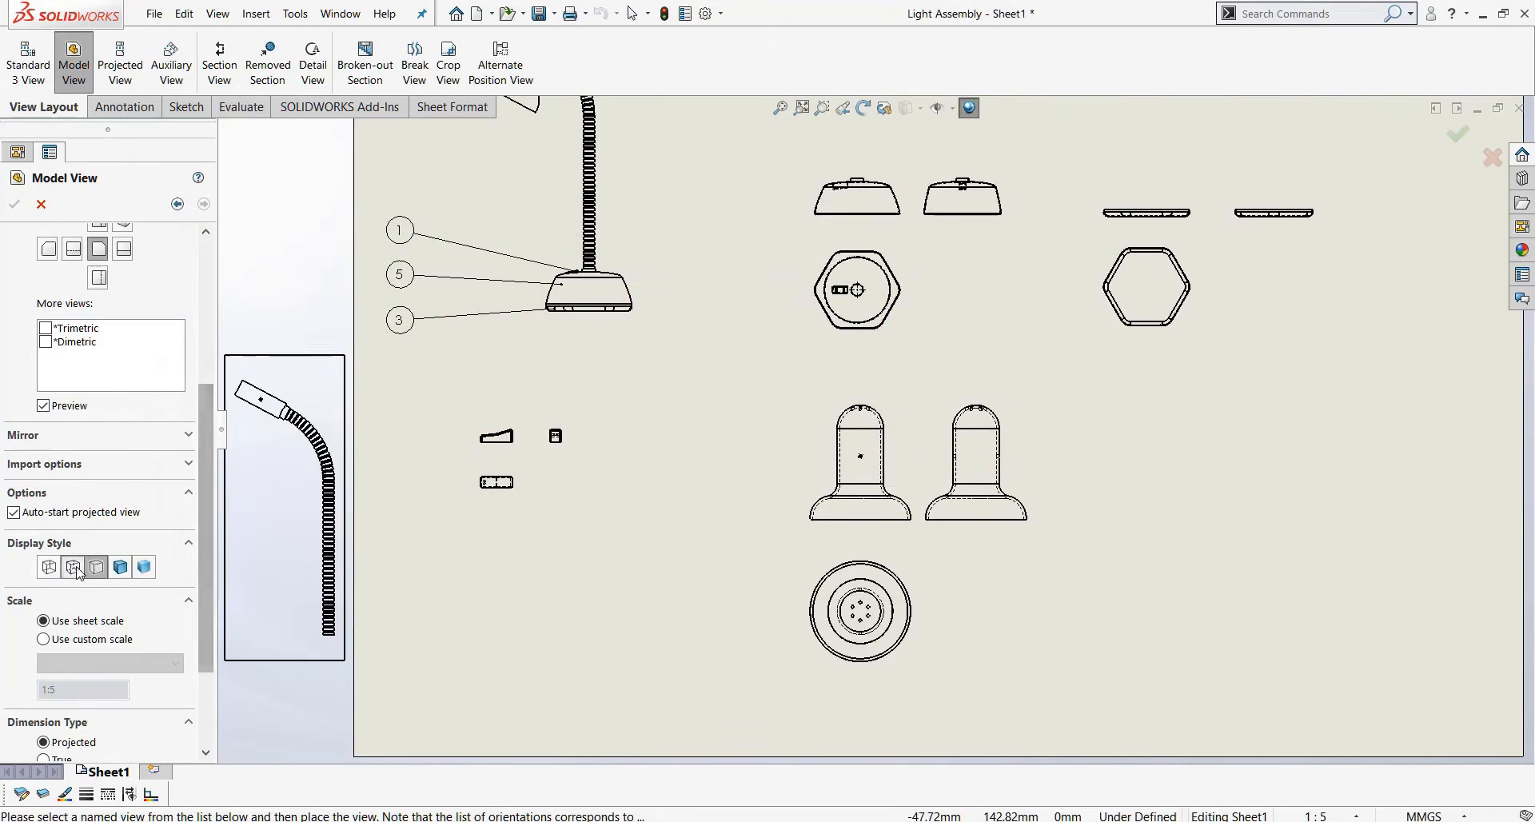
scroll(192, 567, "down", 3)
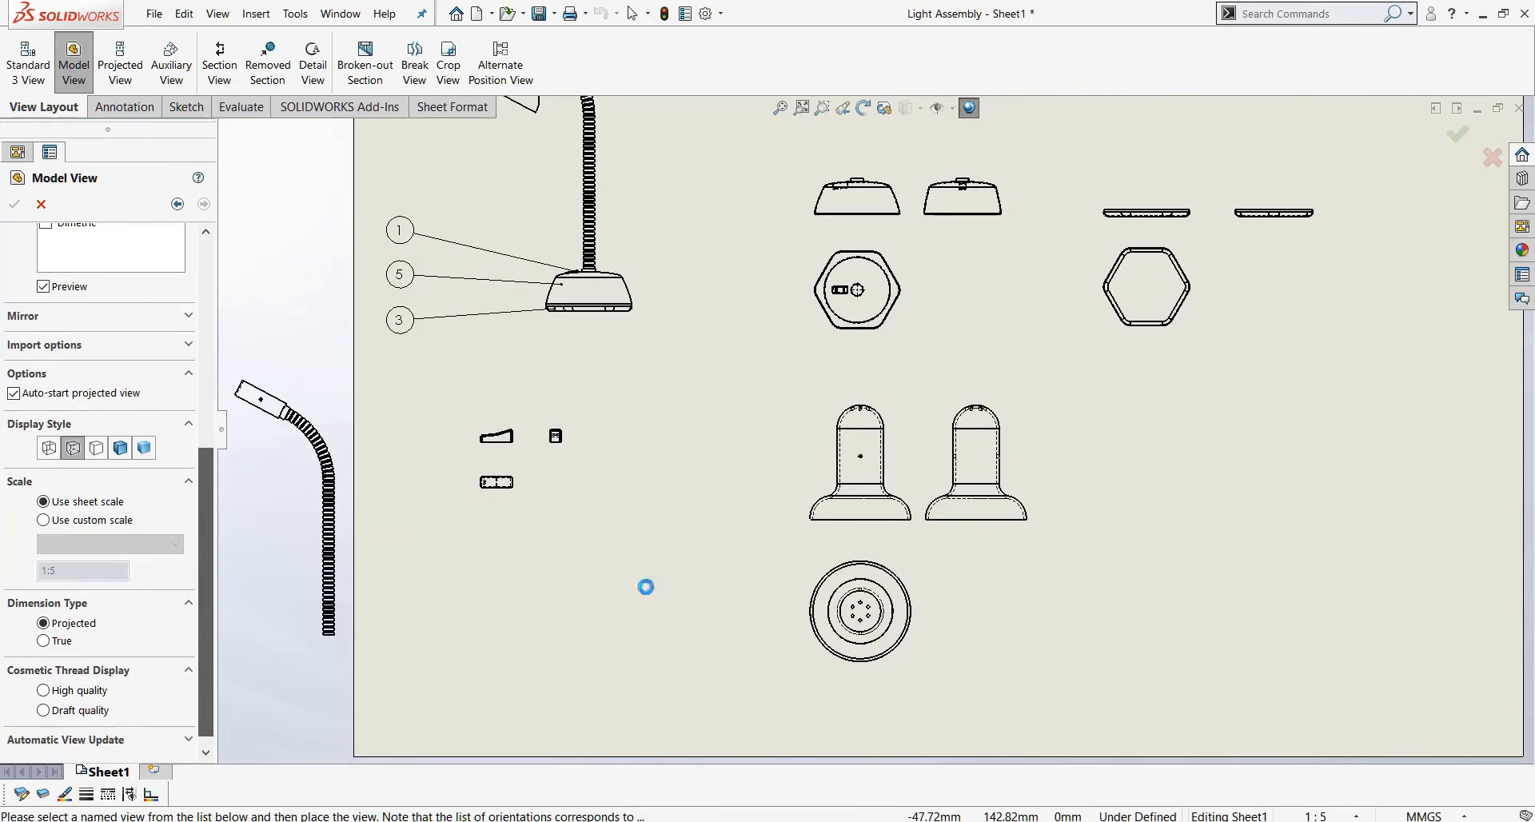
scroll(875, 426, "up", 3)
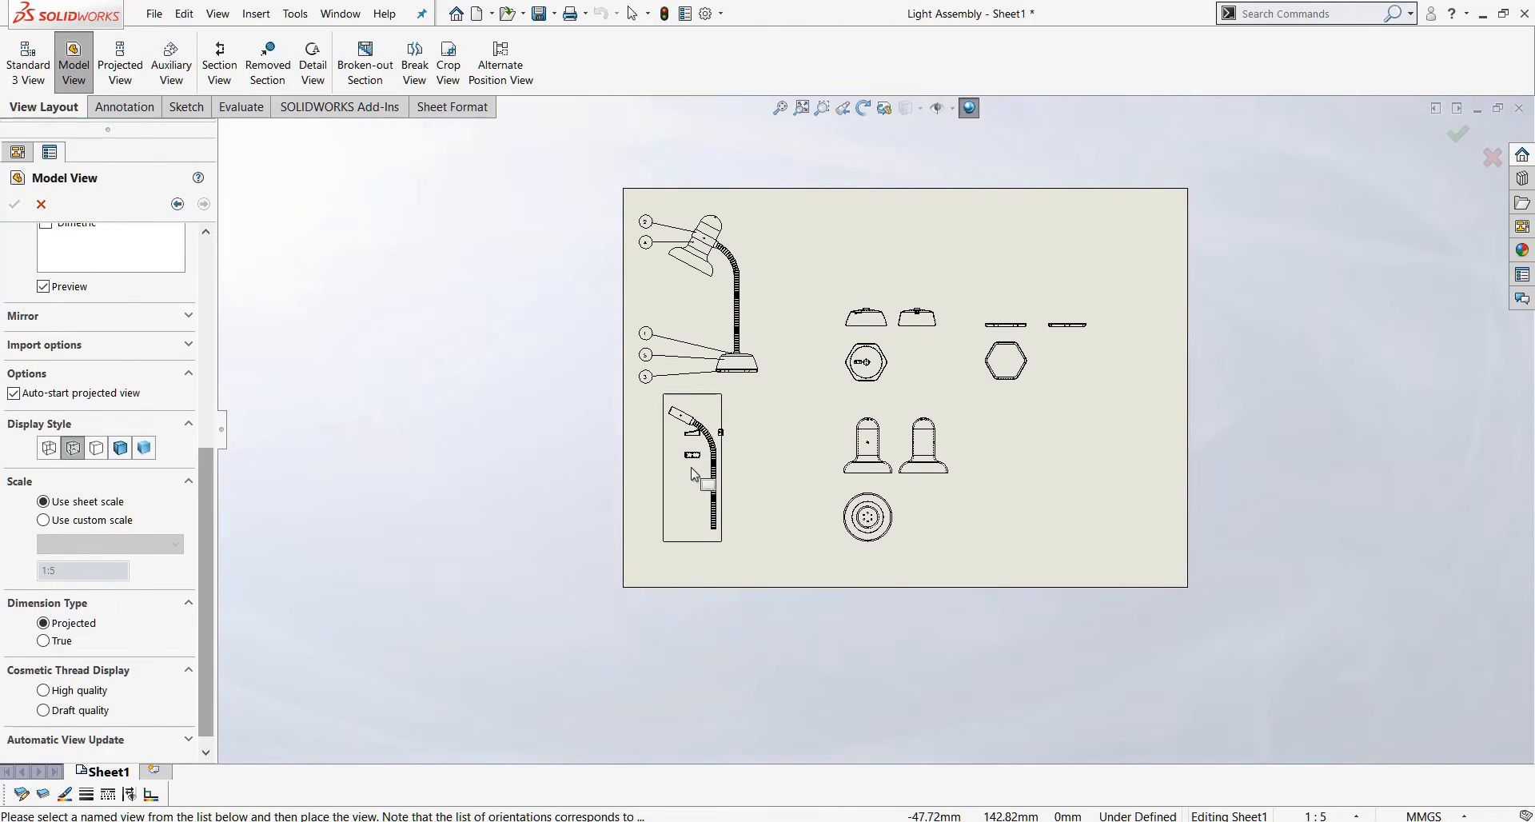
left_click(702, 473)
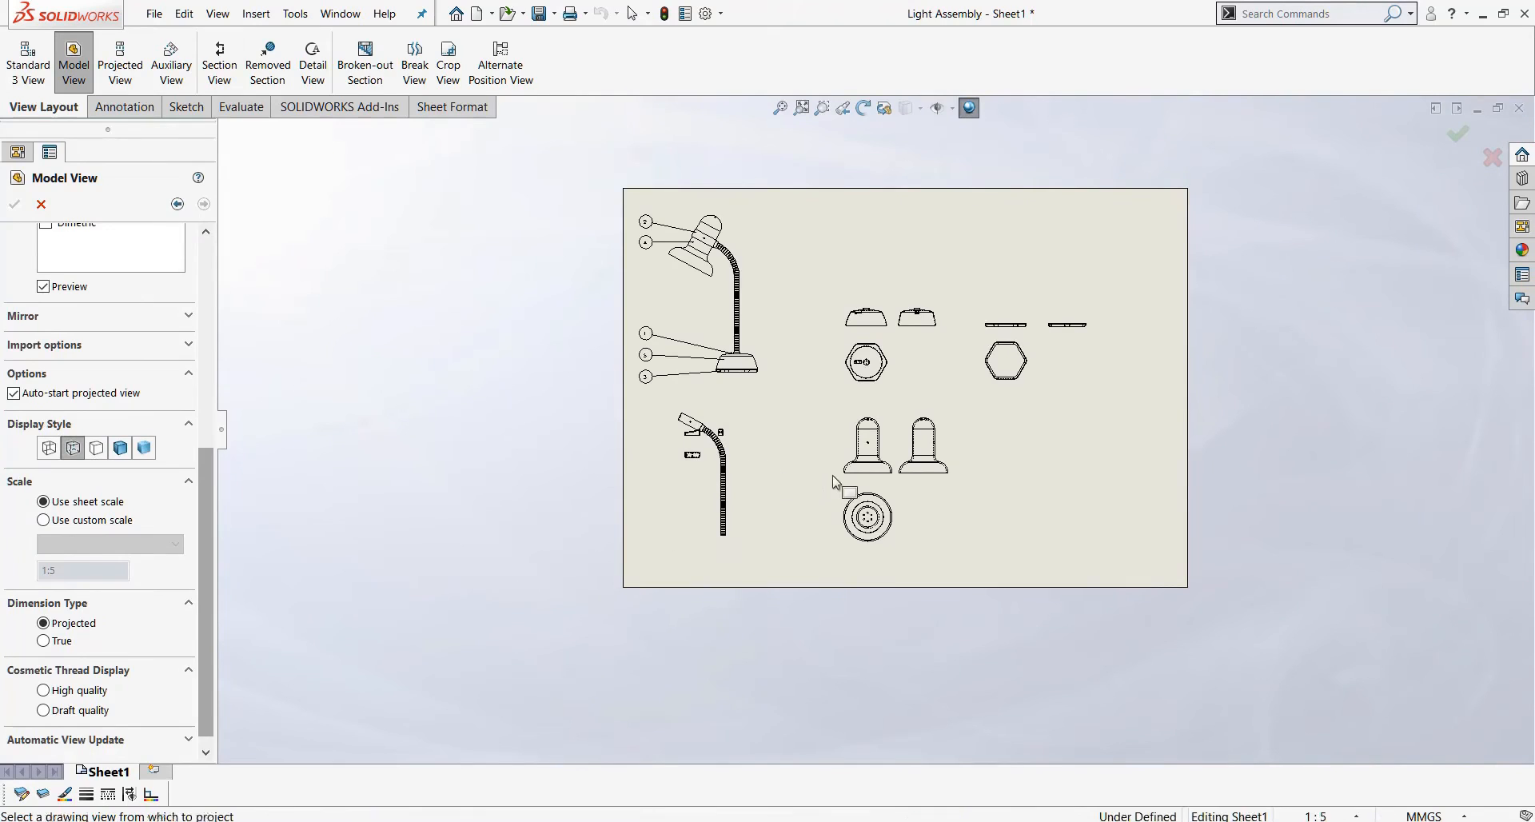
left_click(728, 565)
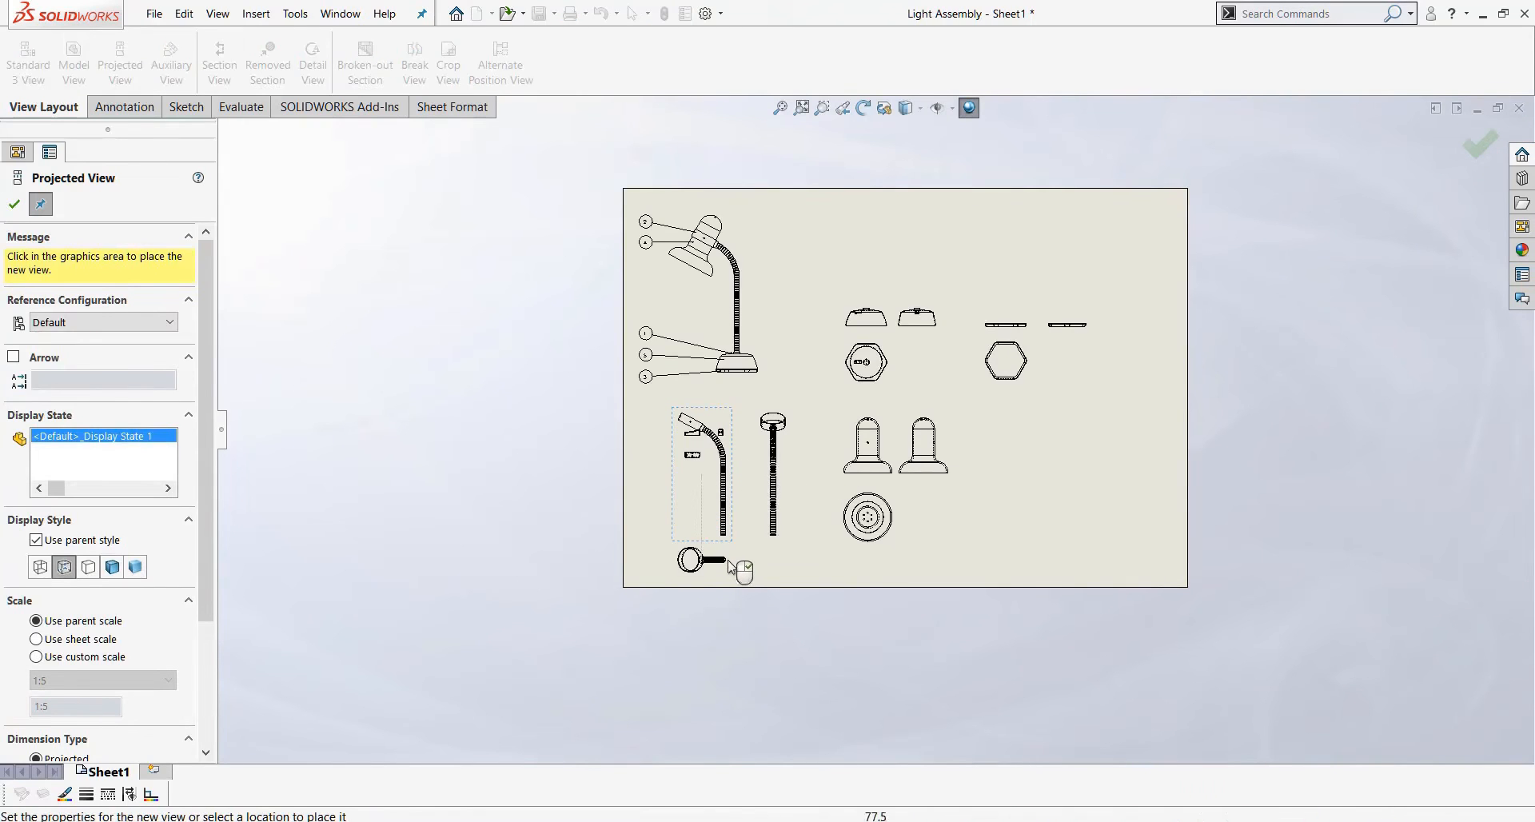
key("Escape")
Move the switch views away from the gooseneck front view to the free area beside the lamp shade views.
scroll(729, 448, "down", 3)
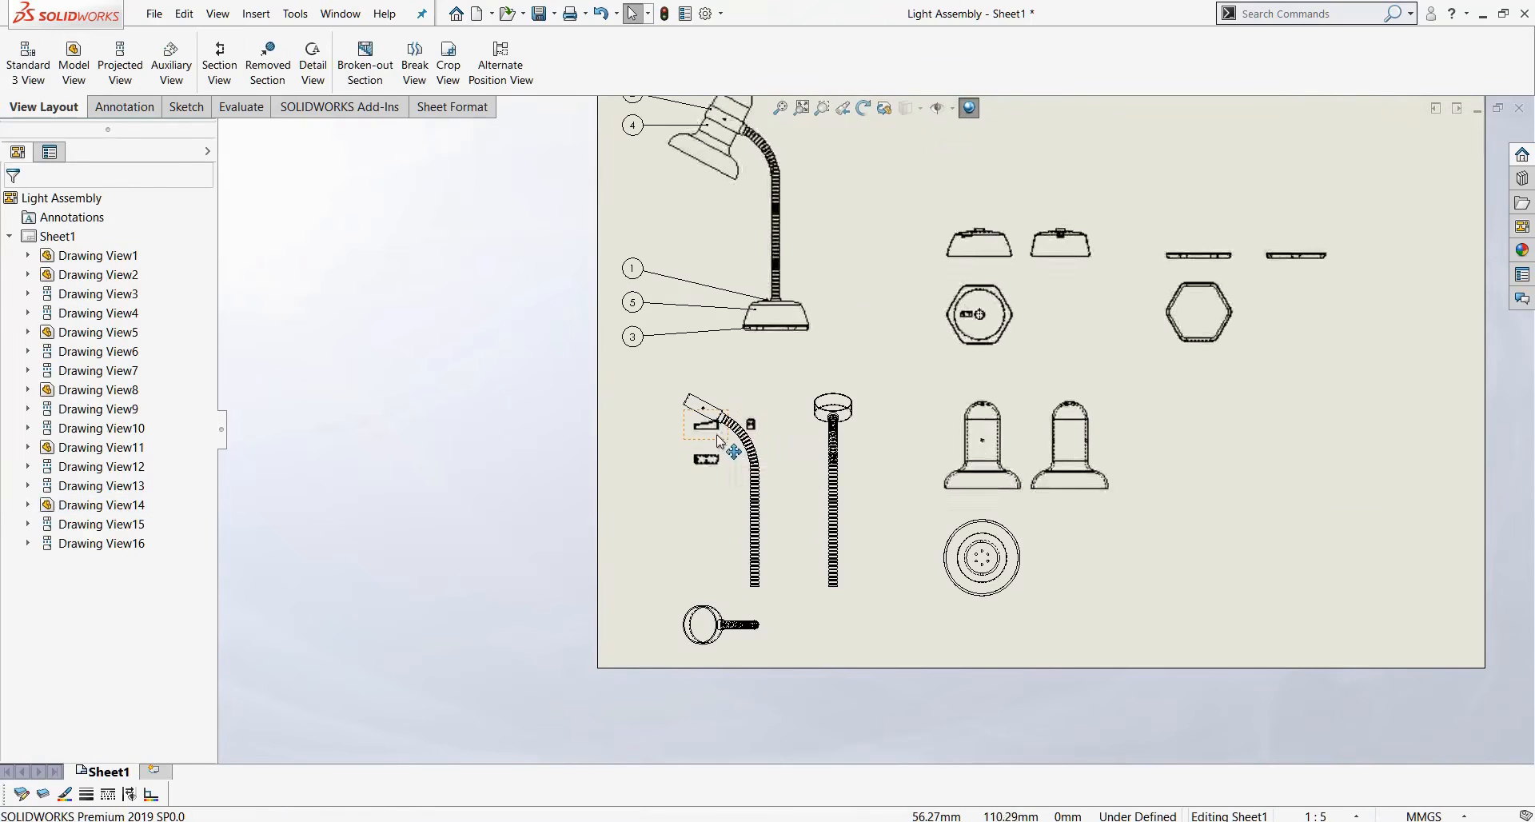
left_click_drag(717, 432, 1177, 433)
key("Escape")
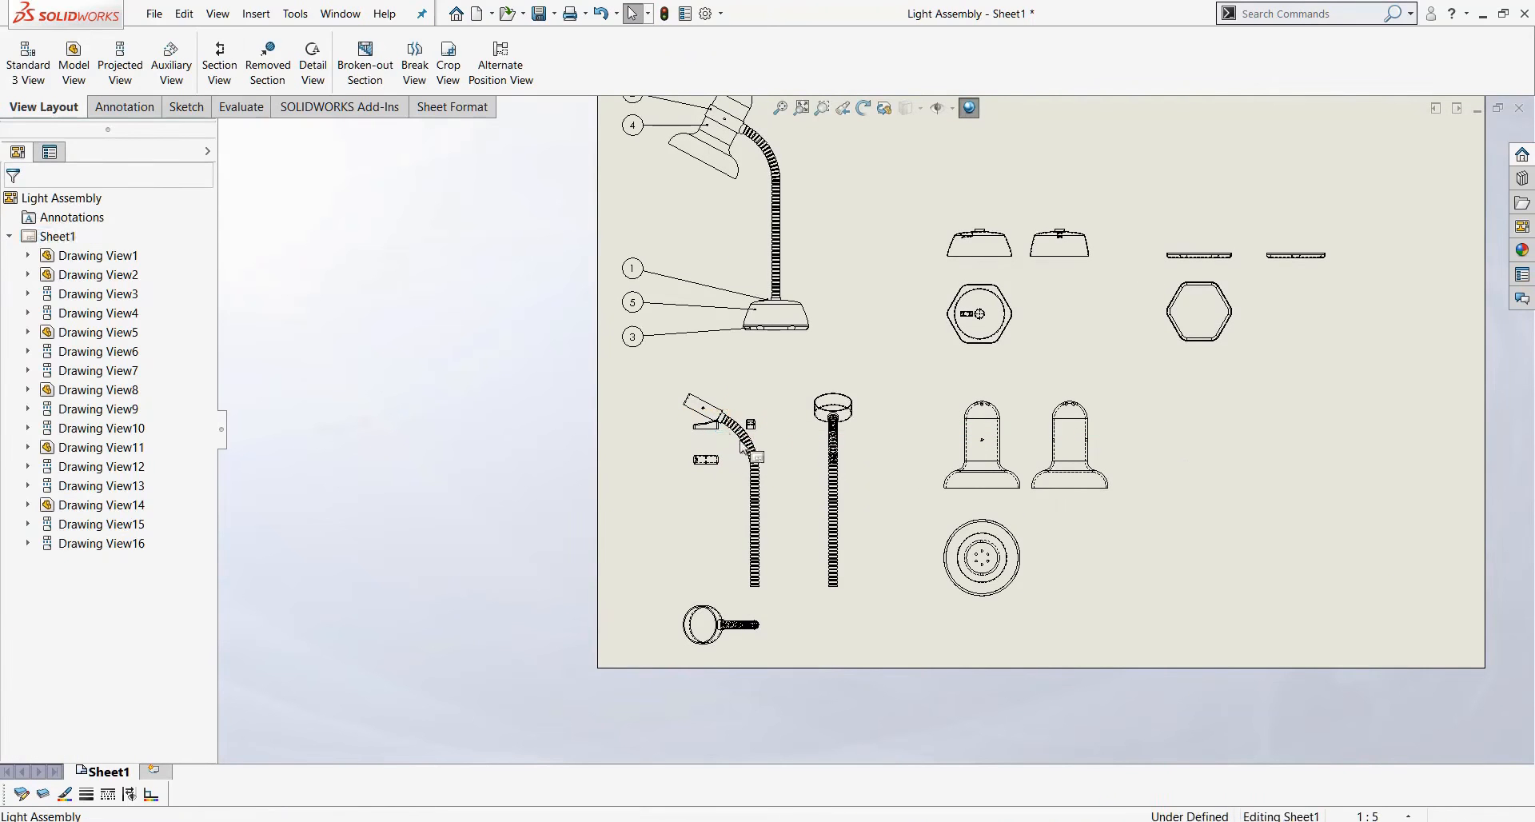
left_click_drag(705, 429, 936, 433)
left_click_drag(1185, 430, 1157, 430)
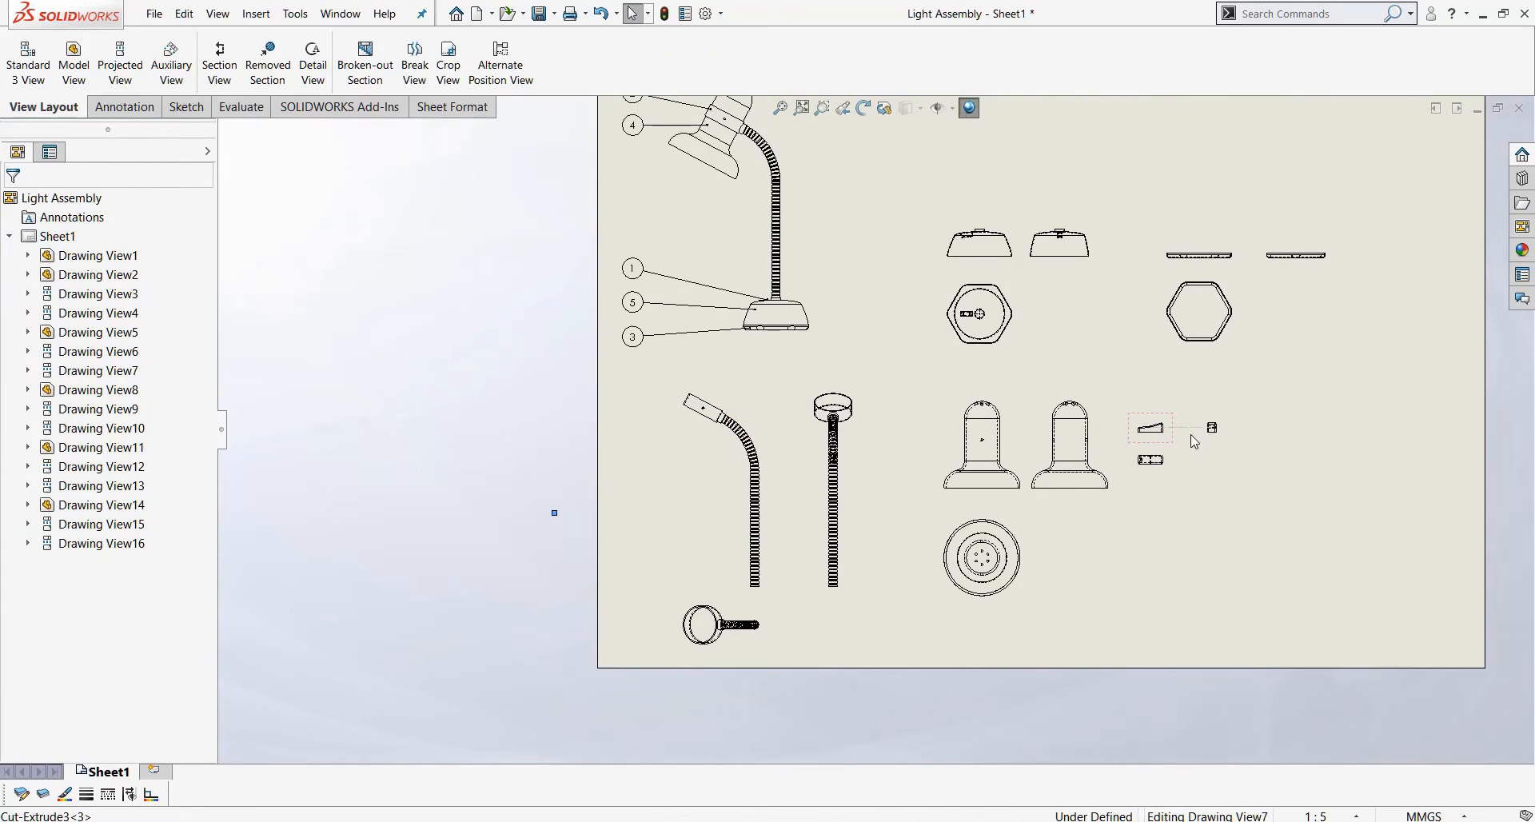
Shift the switch's front, top and side views beneath the hexagonal plate views and adjust the spacing between them.
left_click_drag(1162, 432, 1195, 433)
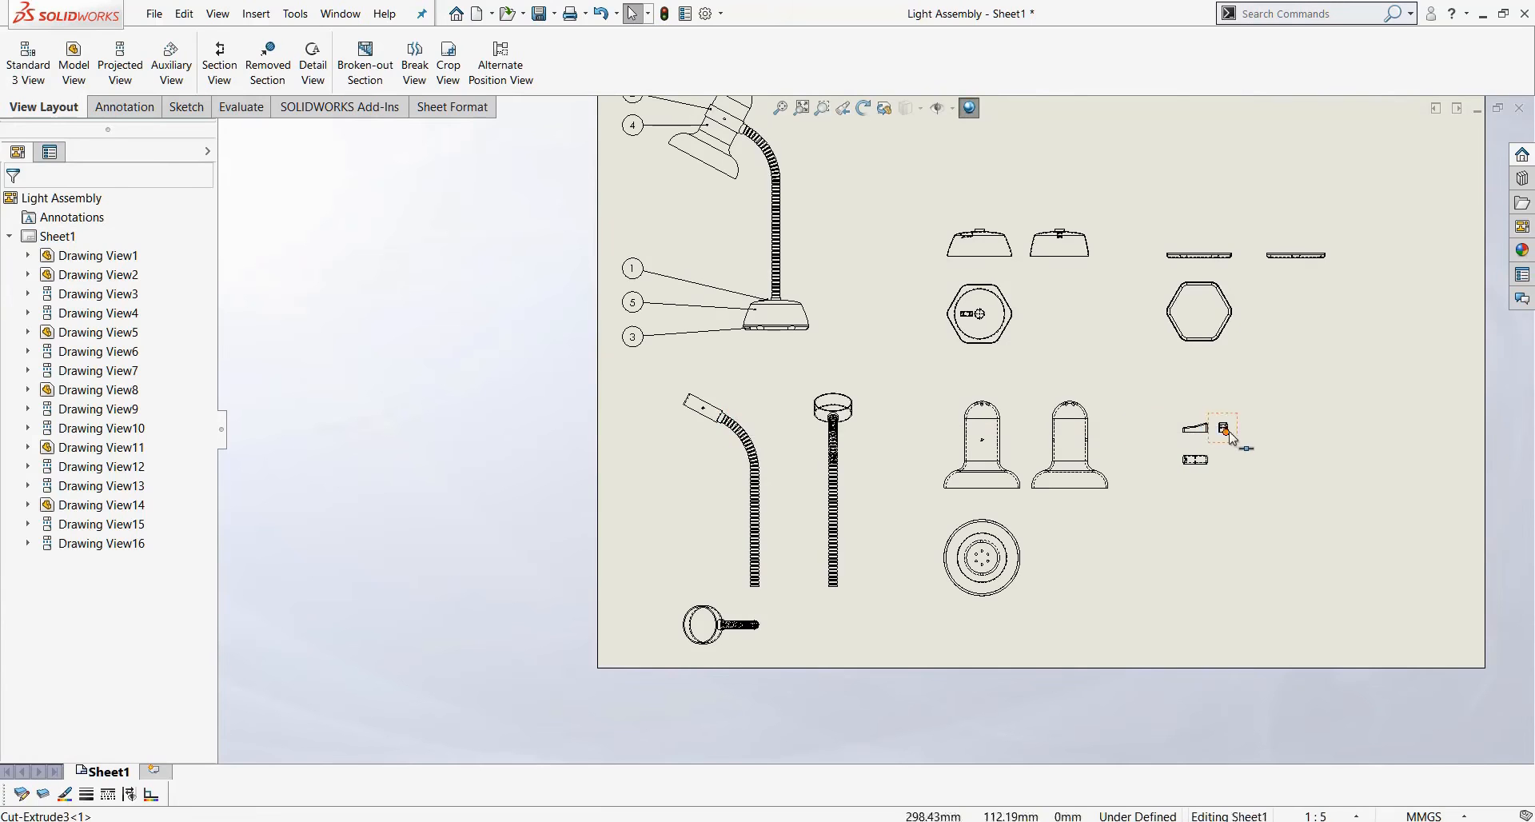
left_click(1226, 428)
left_click(1271, 438)
scroll(1272, 437, "down", 1)
scroll(1274, 442, "down", 3)
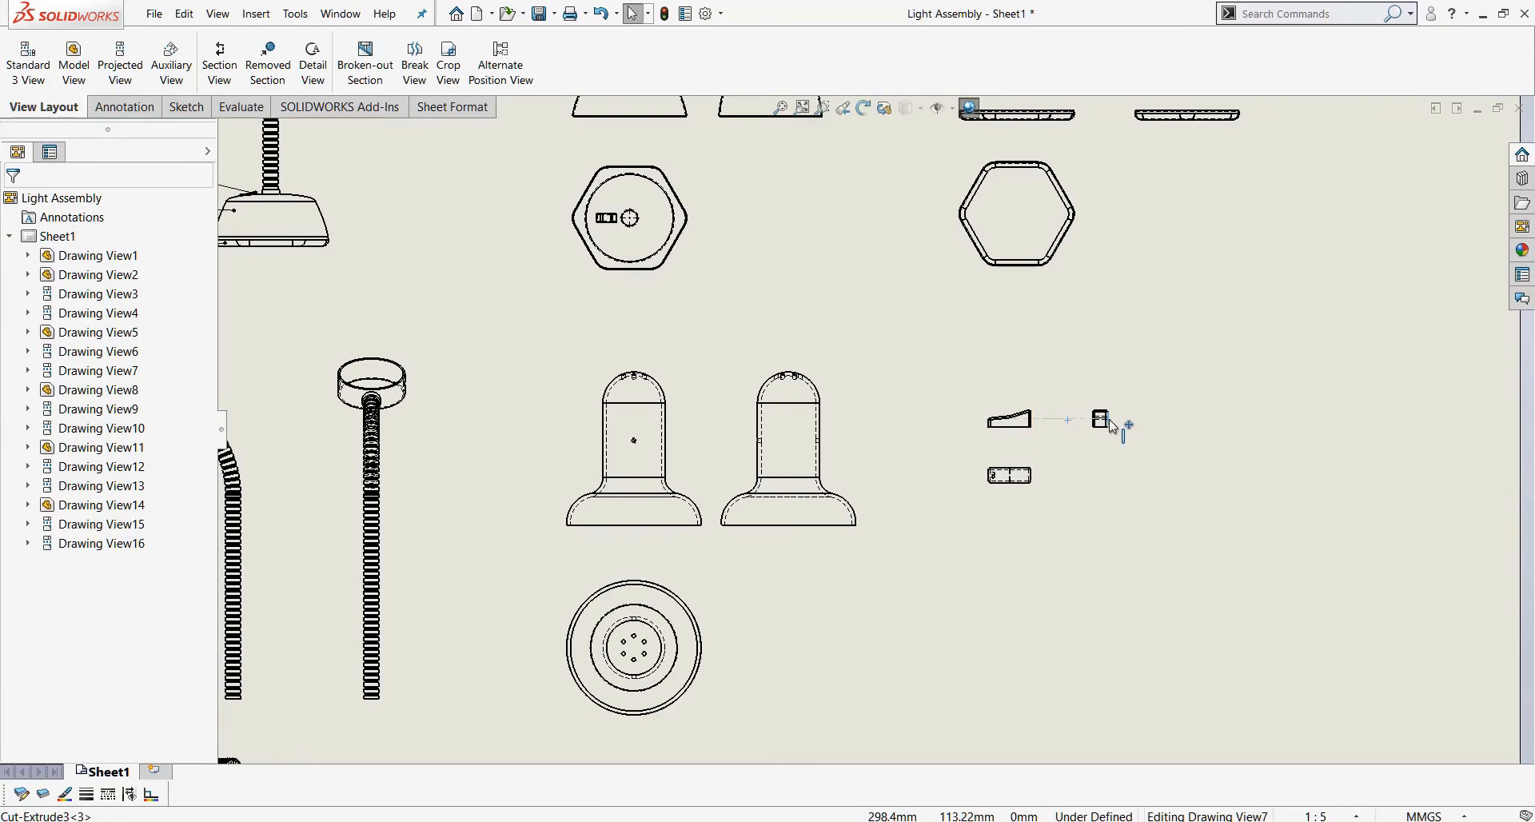
left_click_drag(1029, 432, 1058, 432)
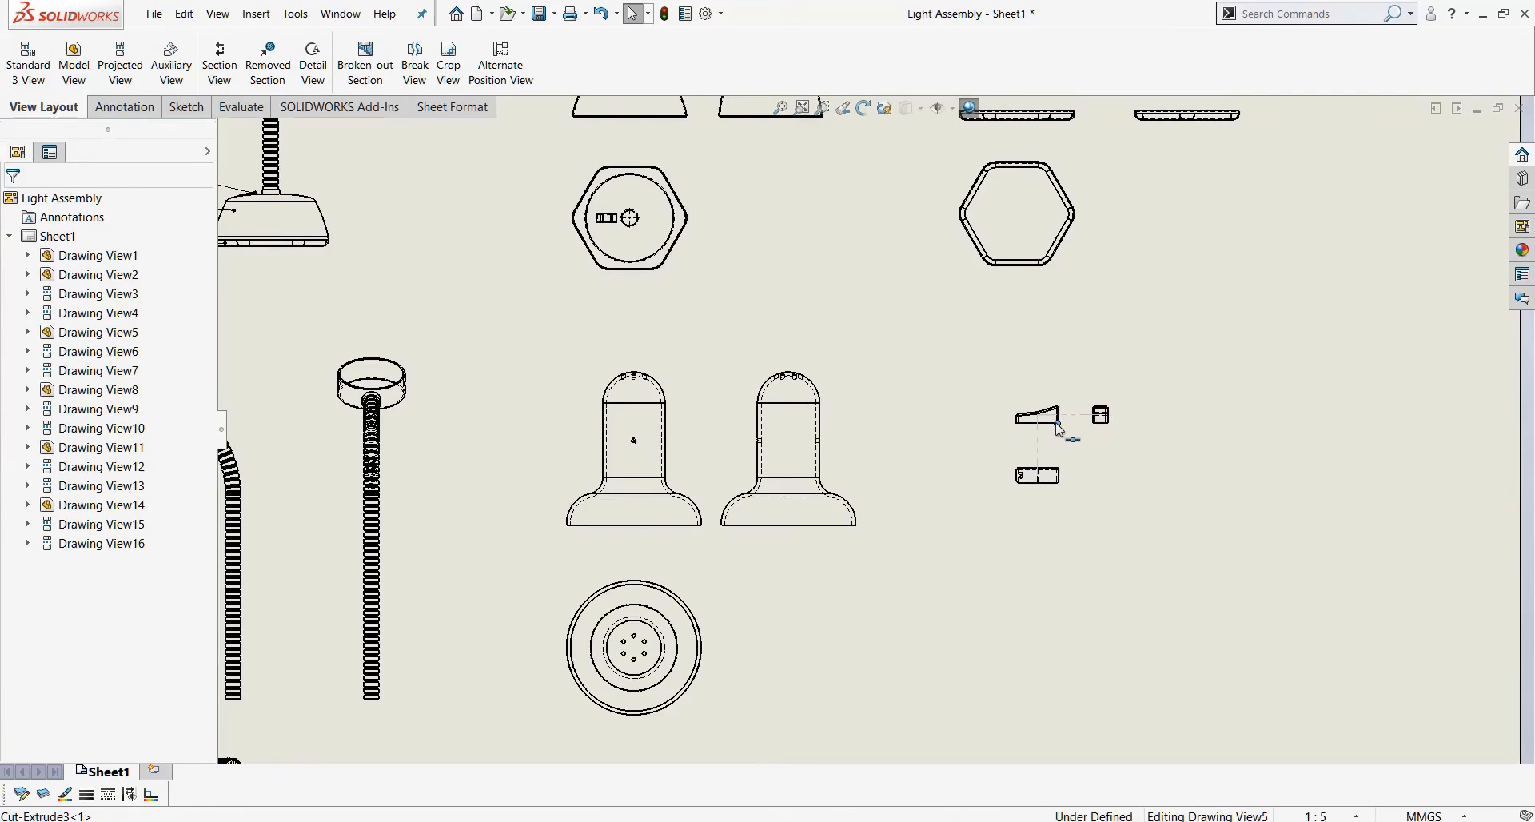
Dimension the width of the base's bottom edge in its front view, placing the dimension above the view.
scroll(1056, 423, "up", 5)
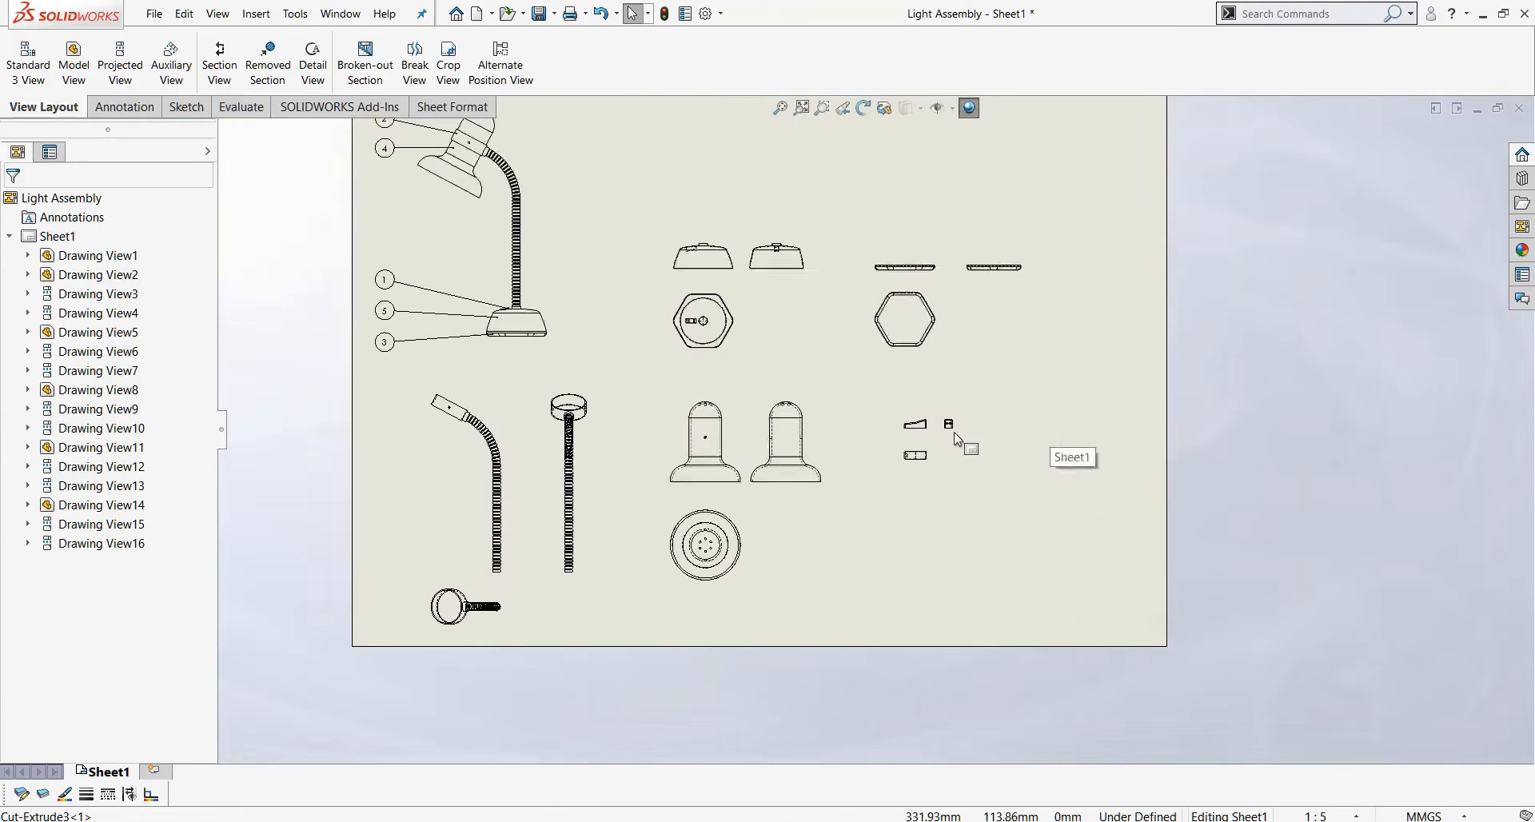
scroll(855, 424, "up", 1)
scroll(941, 396, "down", 1)
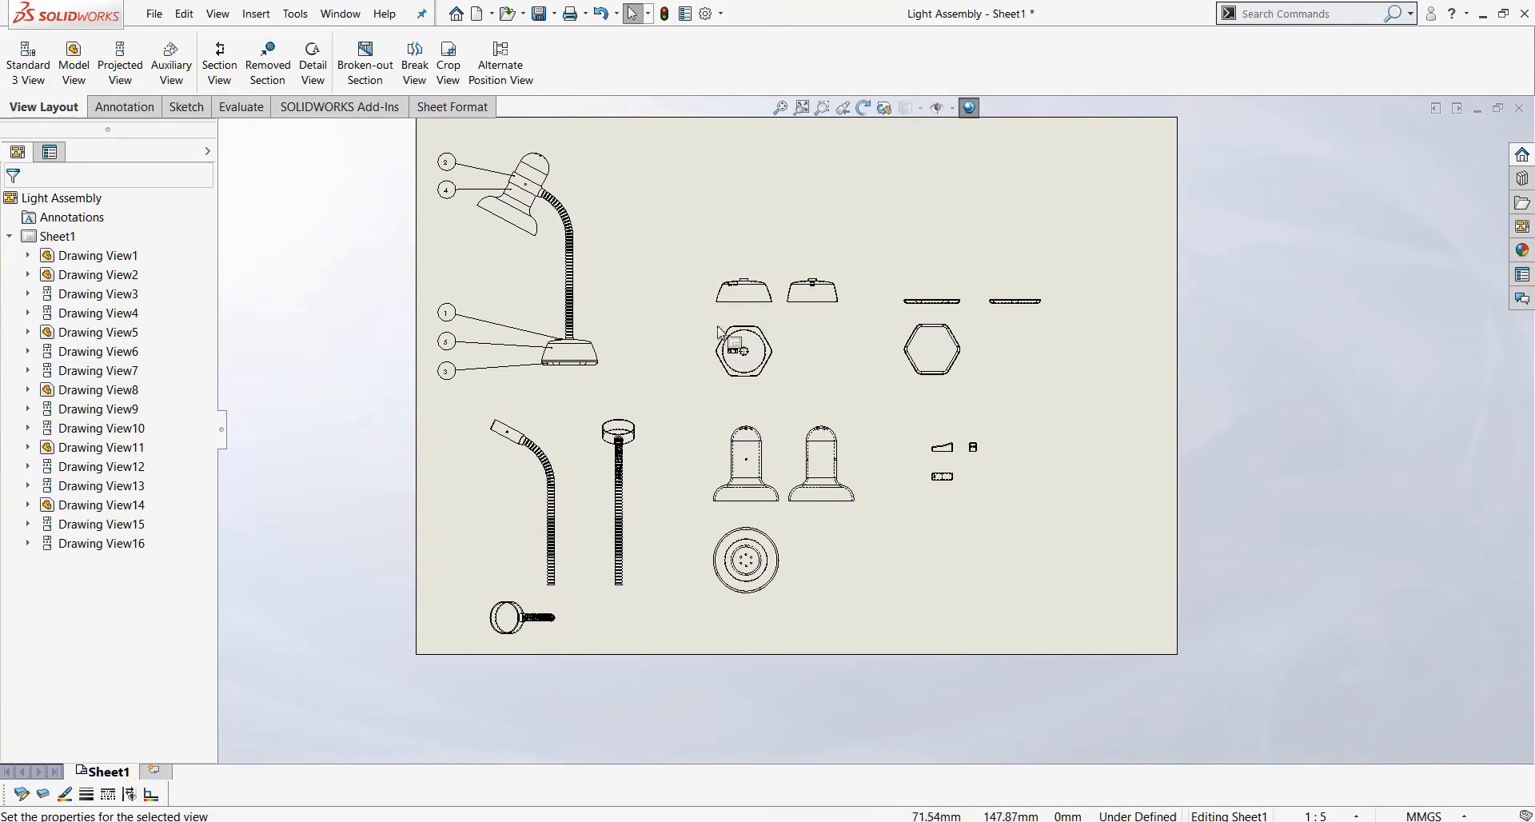
scroll(831, 262, "down", 4)
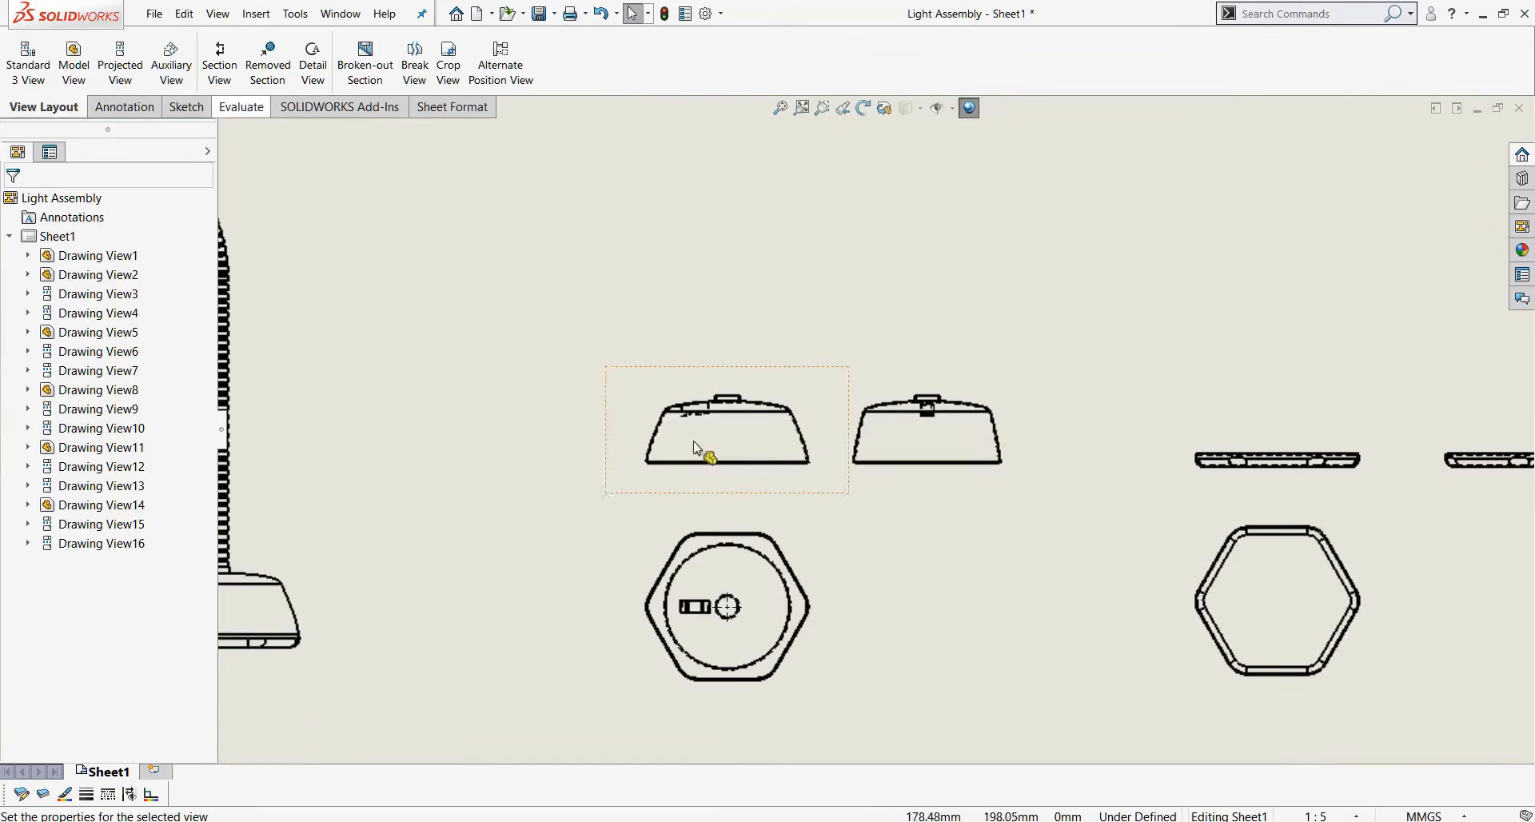
right_click_drag(725, 417, 728, 387)
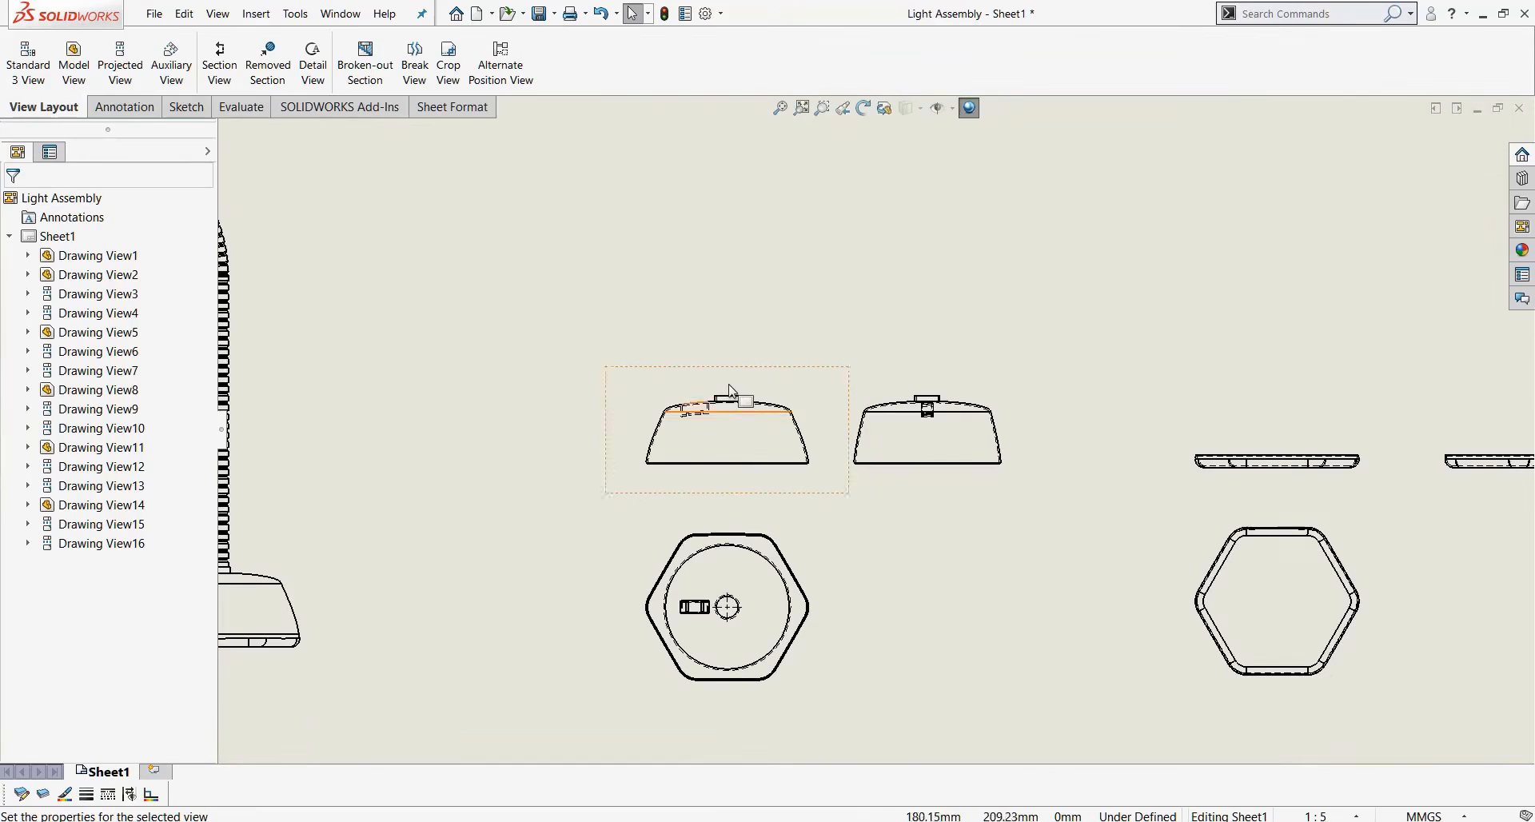
left_click(184, 107)
scroll(838, 487, "down", 1)
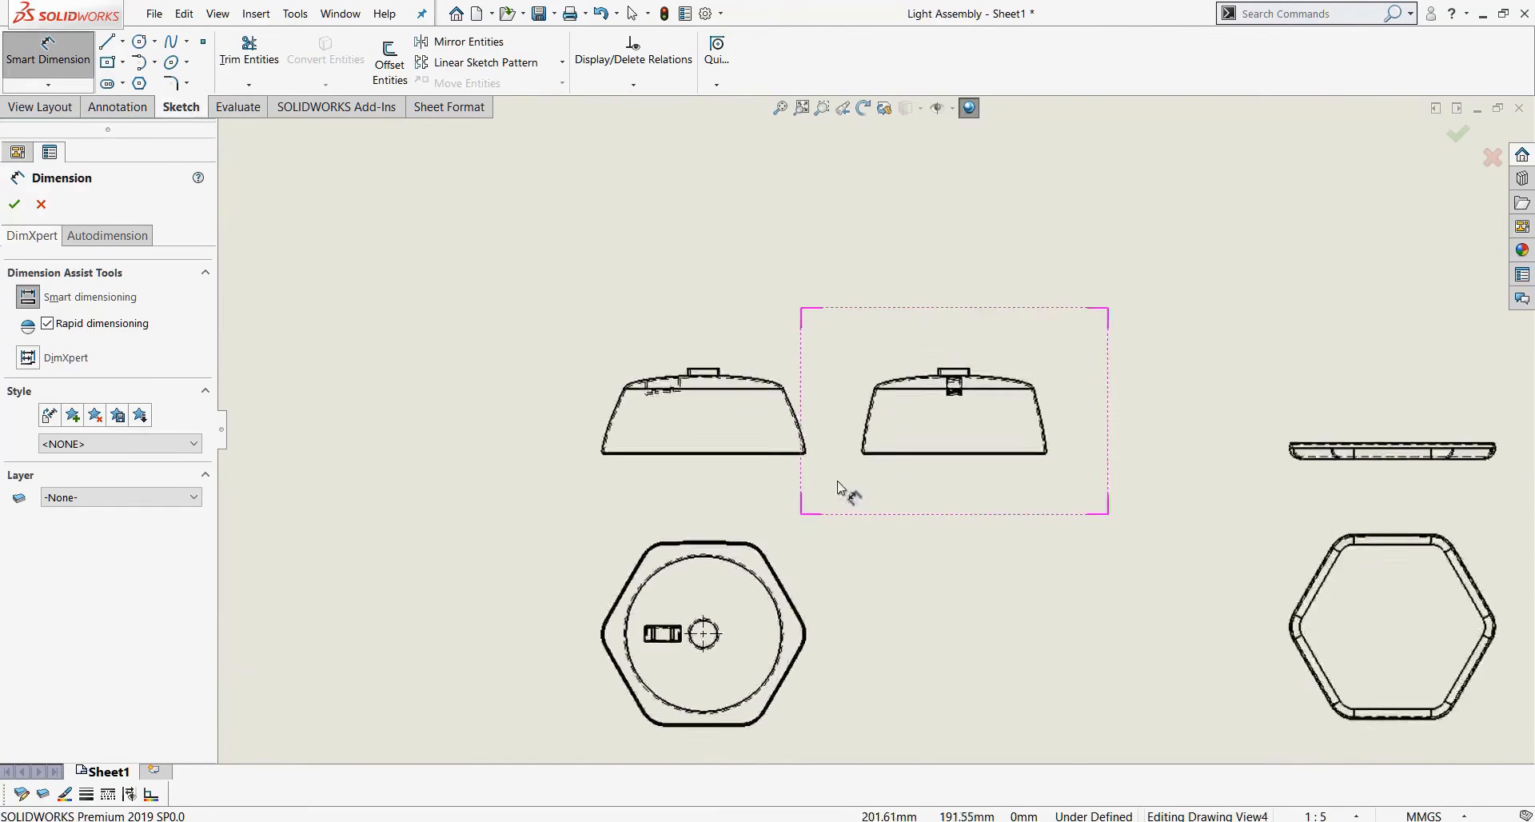
scroll(837, 487, "down", 1)
left_click(653, 446)
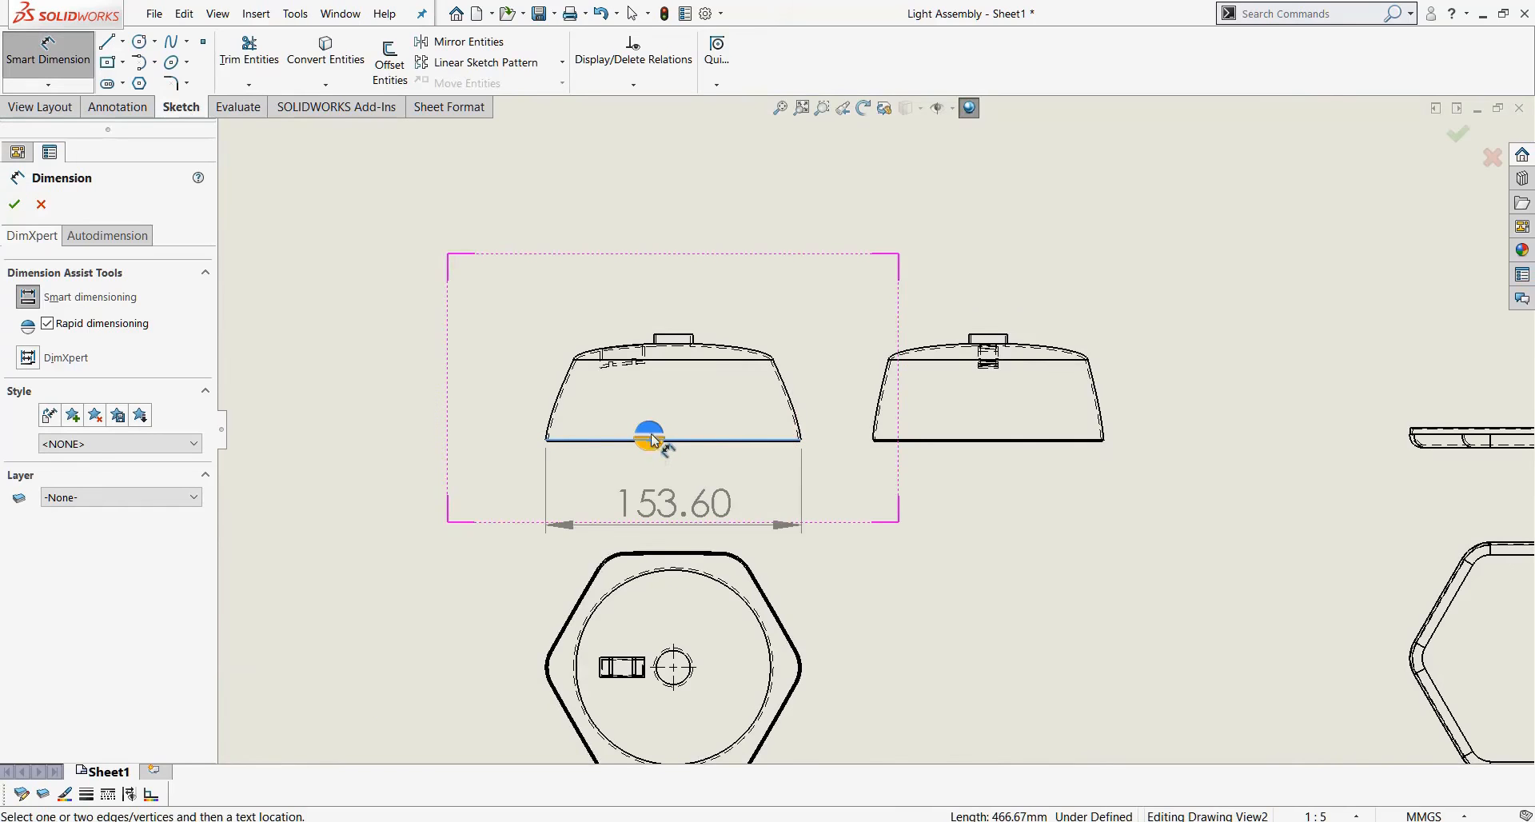
left_click(653, 438)
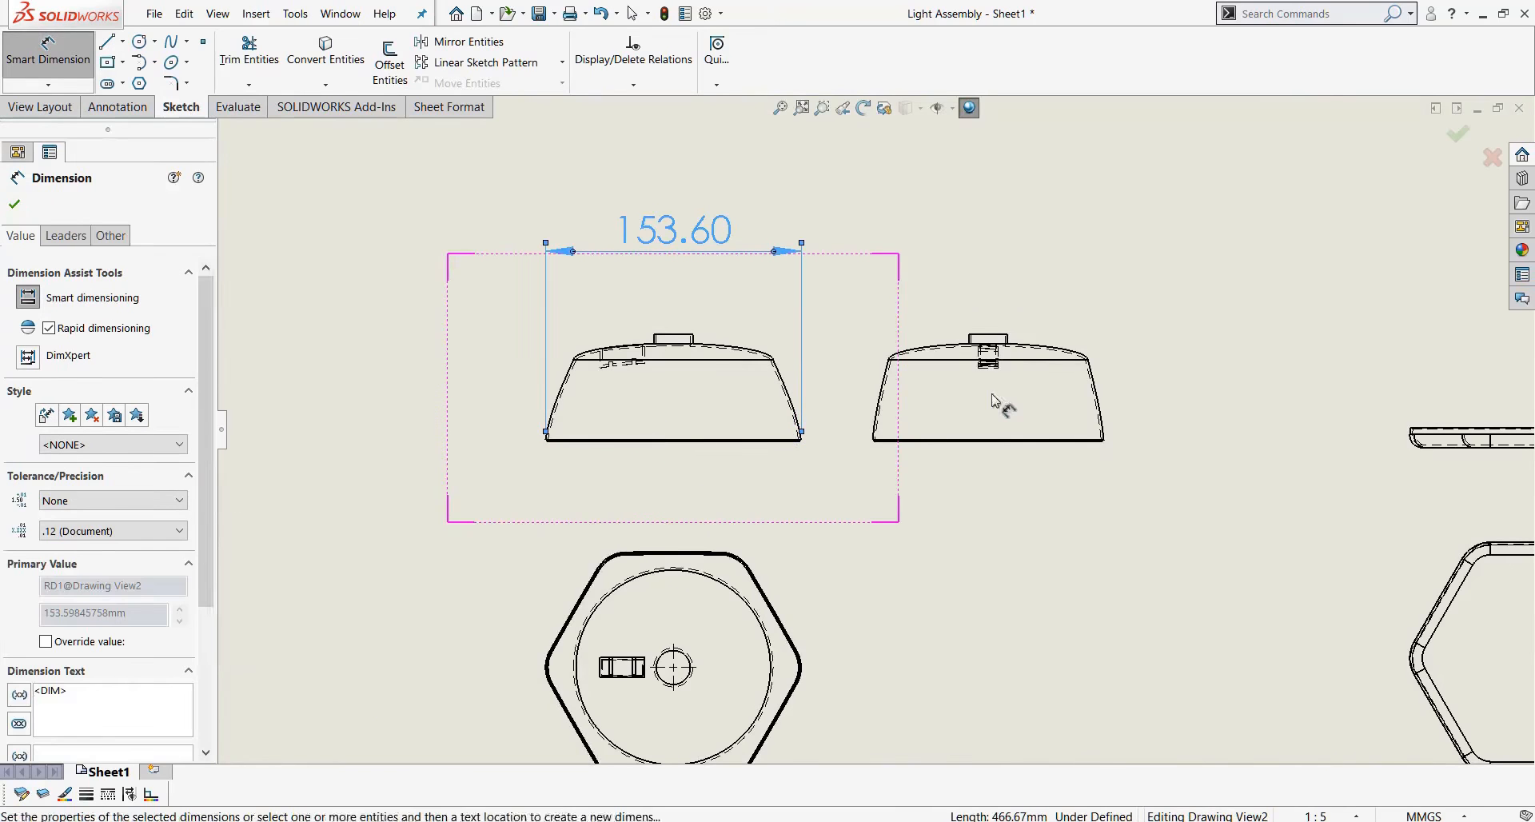
Dimension the diameter of the boss on top of the base in its side view, placing it above the view.
scroll(1011, 366, "down", 1)
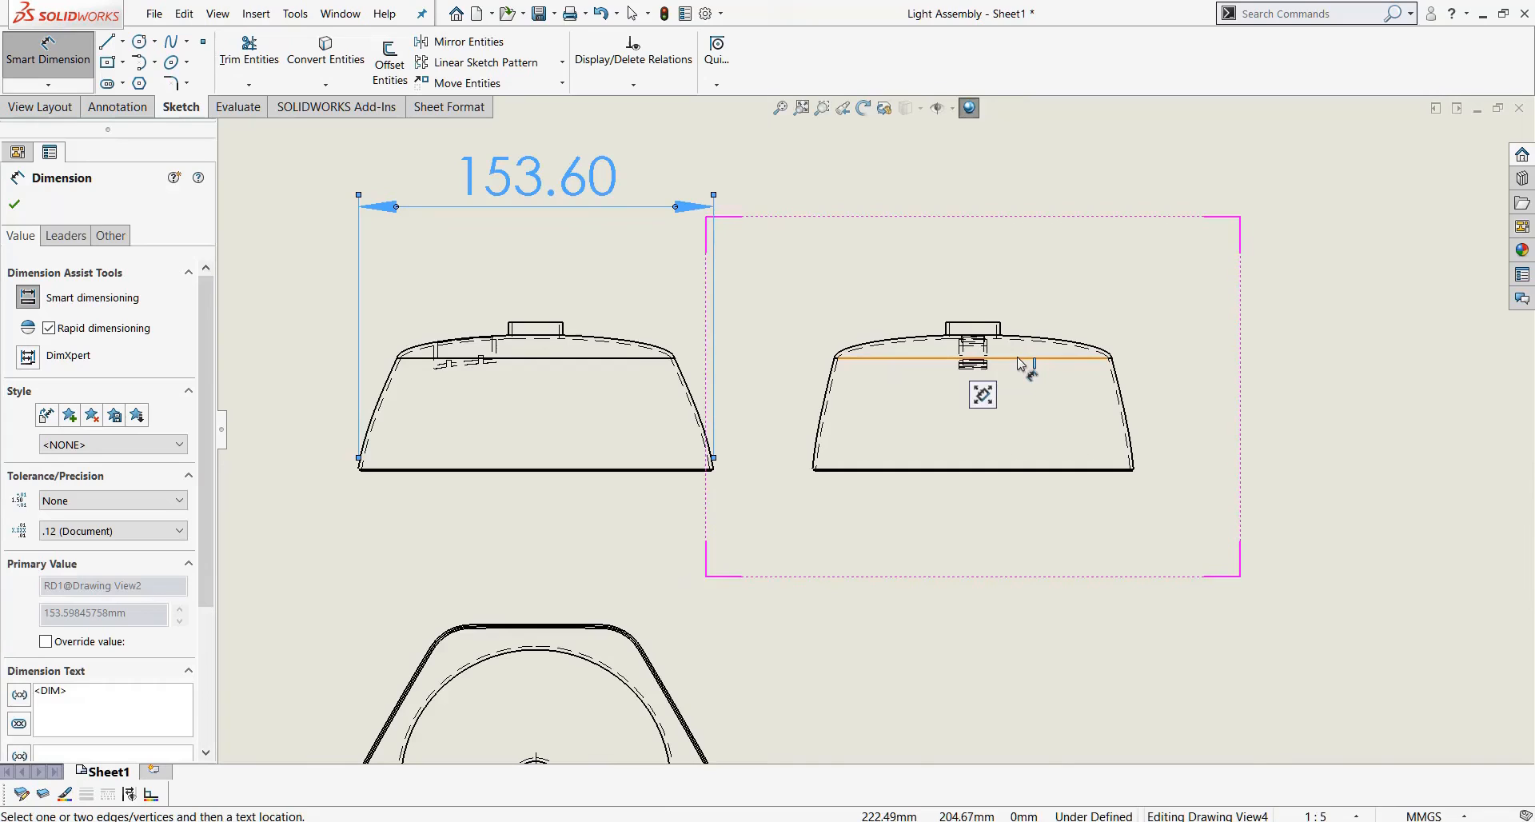
left_click(974, 326)
left_click(973, 326)
left_click_drag(841, 189, 1030, 194)
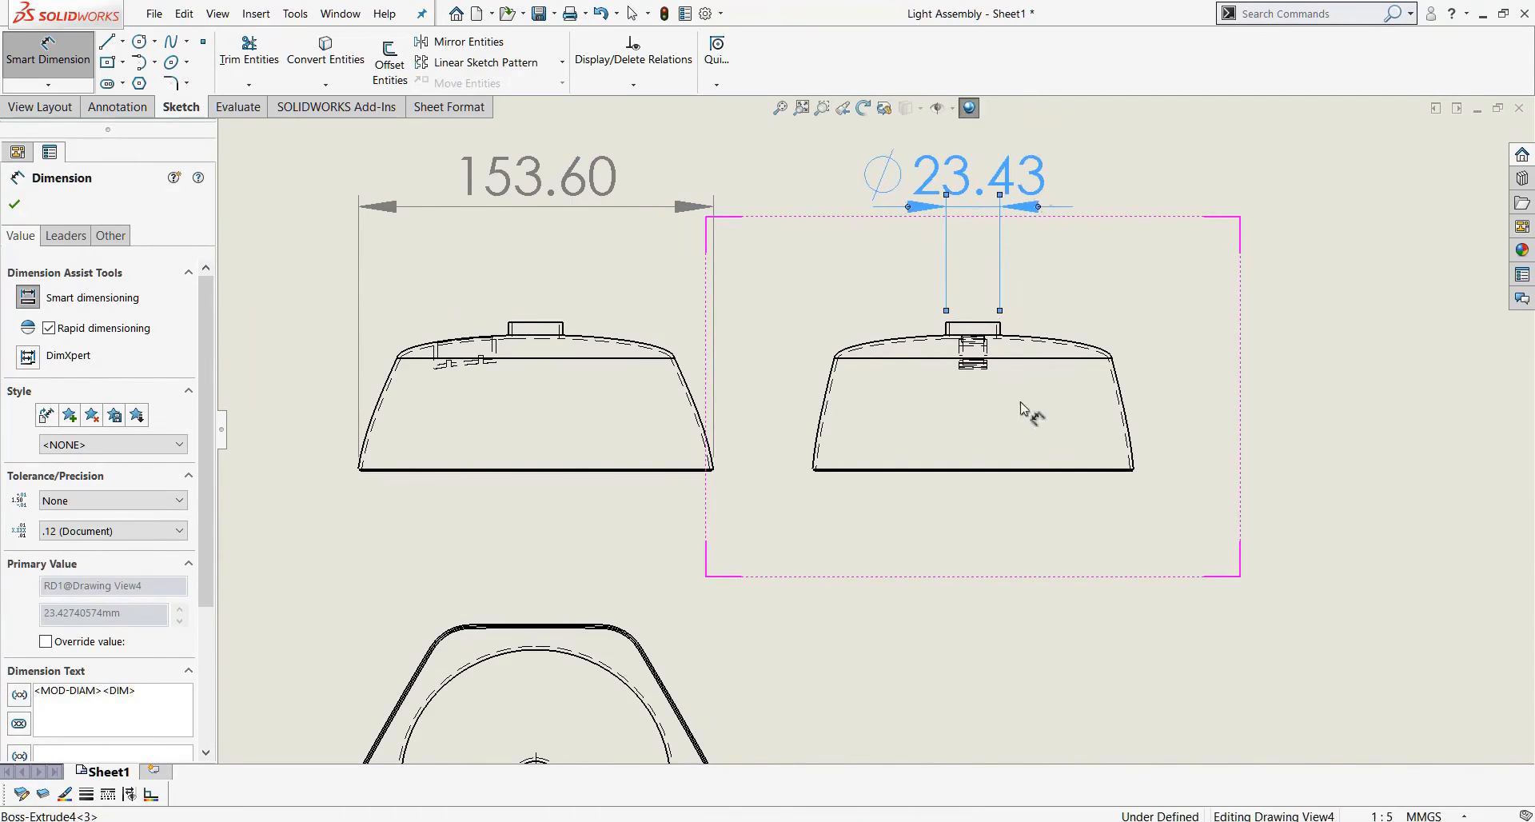
Dimension the height of the thin lip under the base in its front view, placing it beside the view.
scroll(1022, 410, "down", 2)
scroll(677, 434, "up", 3)
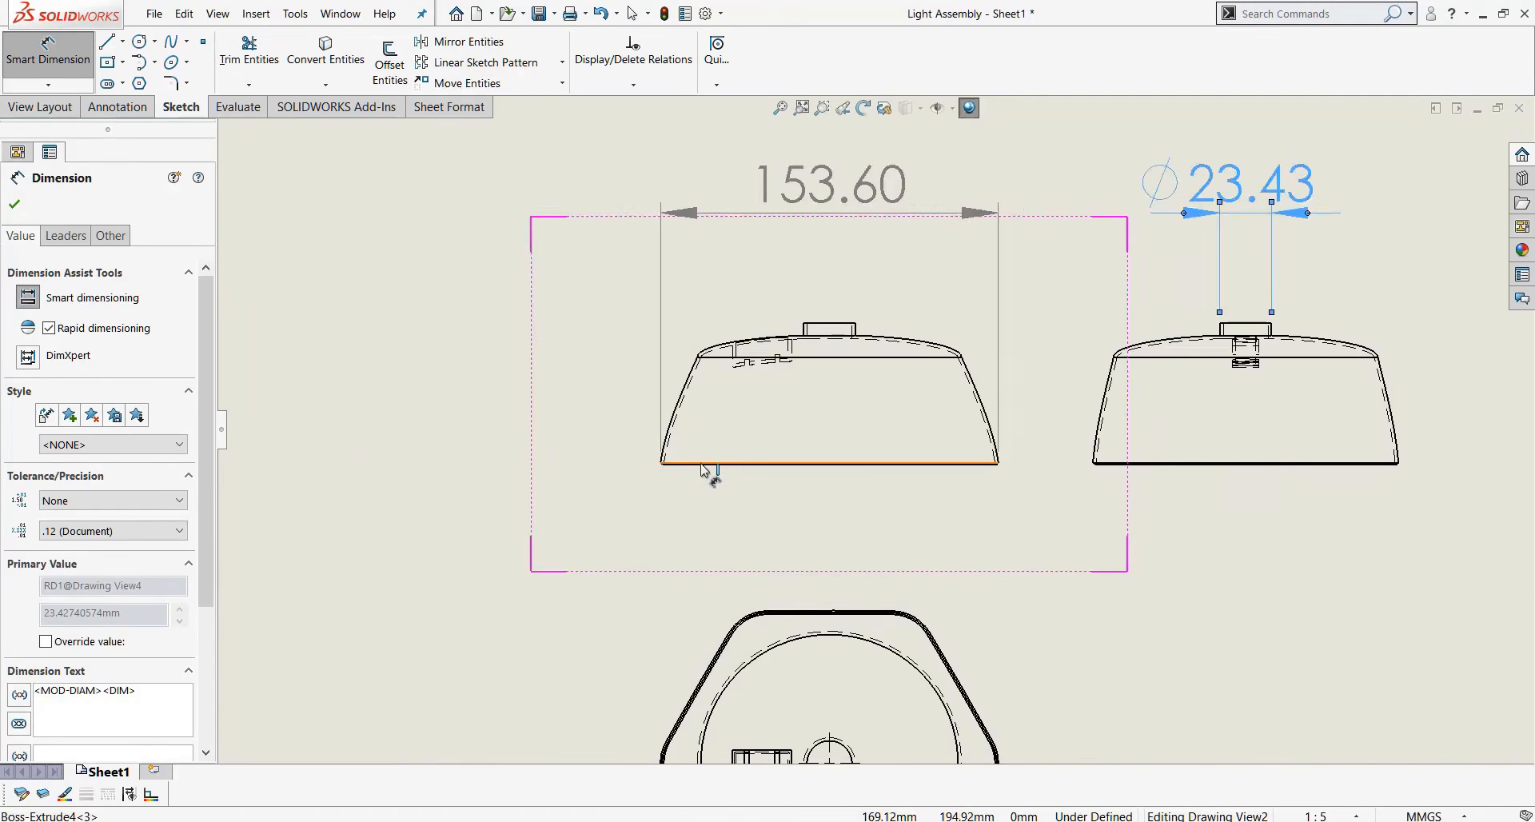
scroll(702, 472, "up", 3)
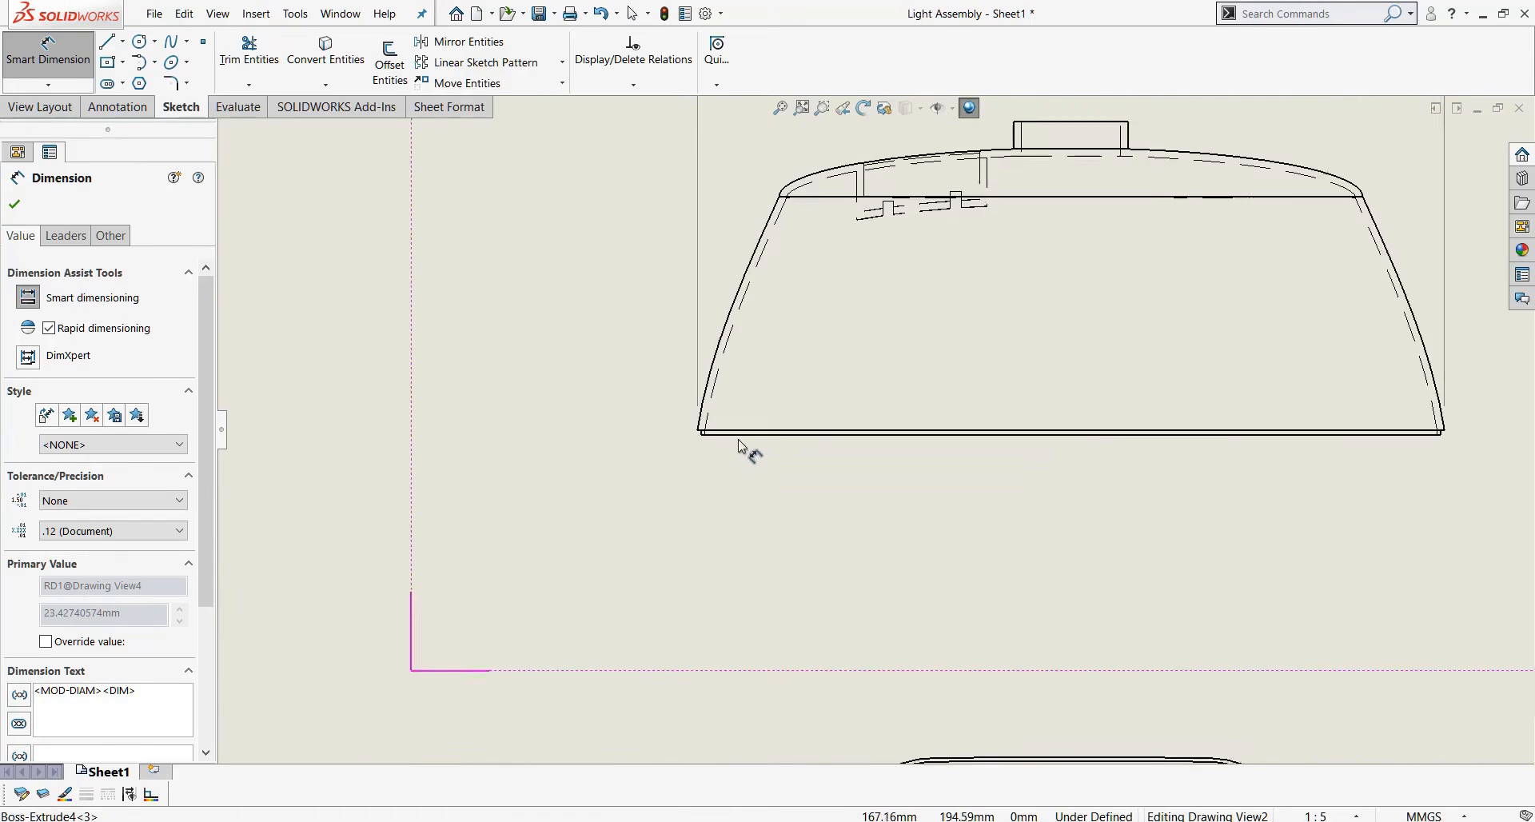
scroll(737, 440, "up", 5)
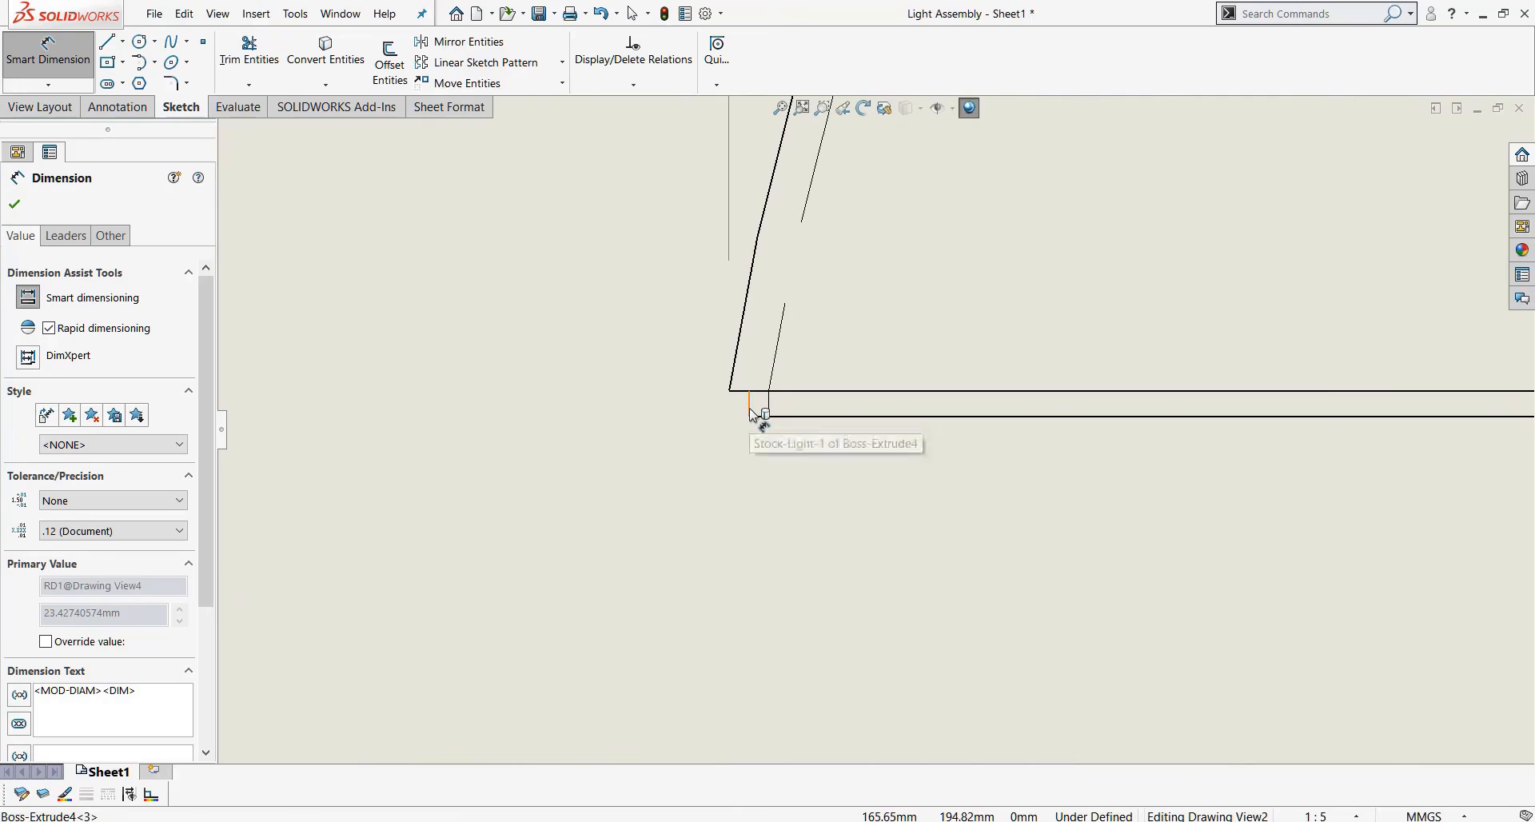
left_click(750, 410)
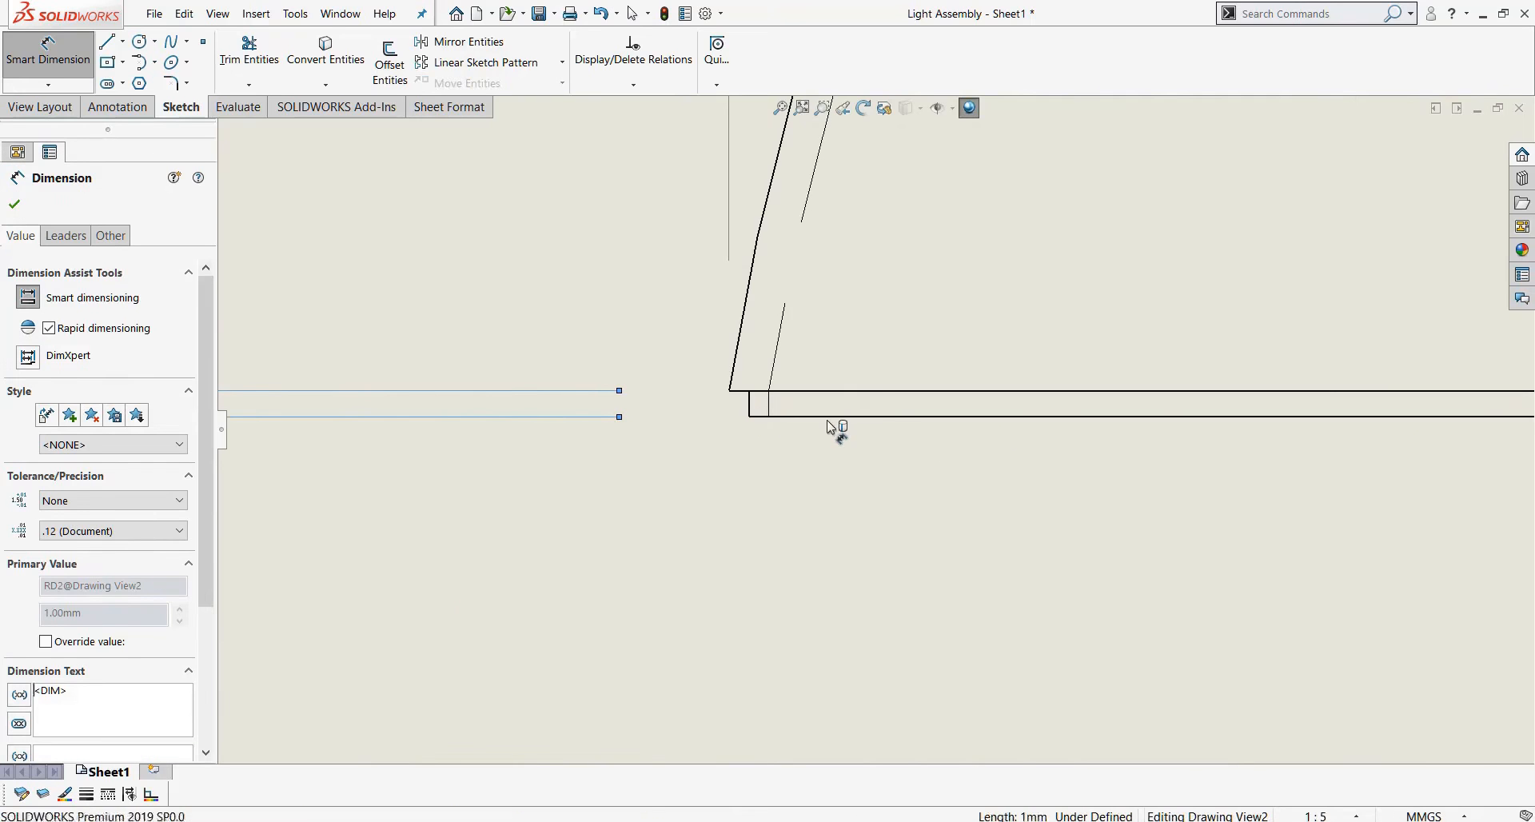
Dimension the base's overall height in the front view, from the bottom edge to the top of the boss.
scroll(840, 419, "down", 6)
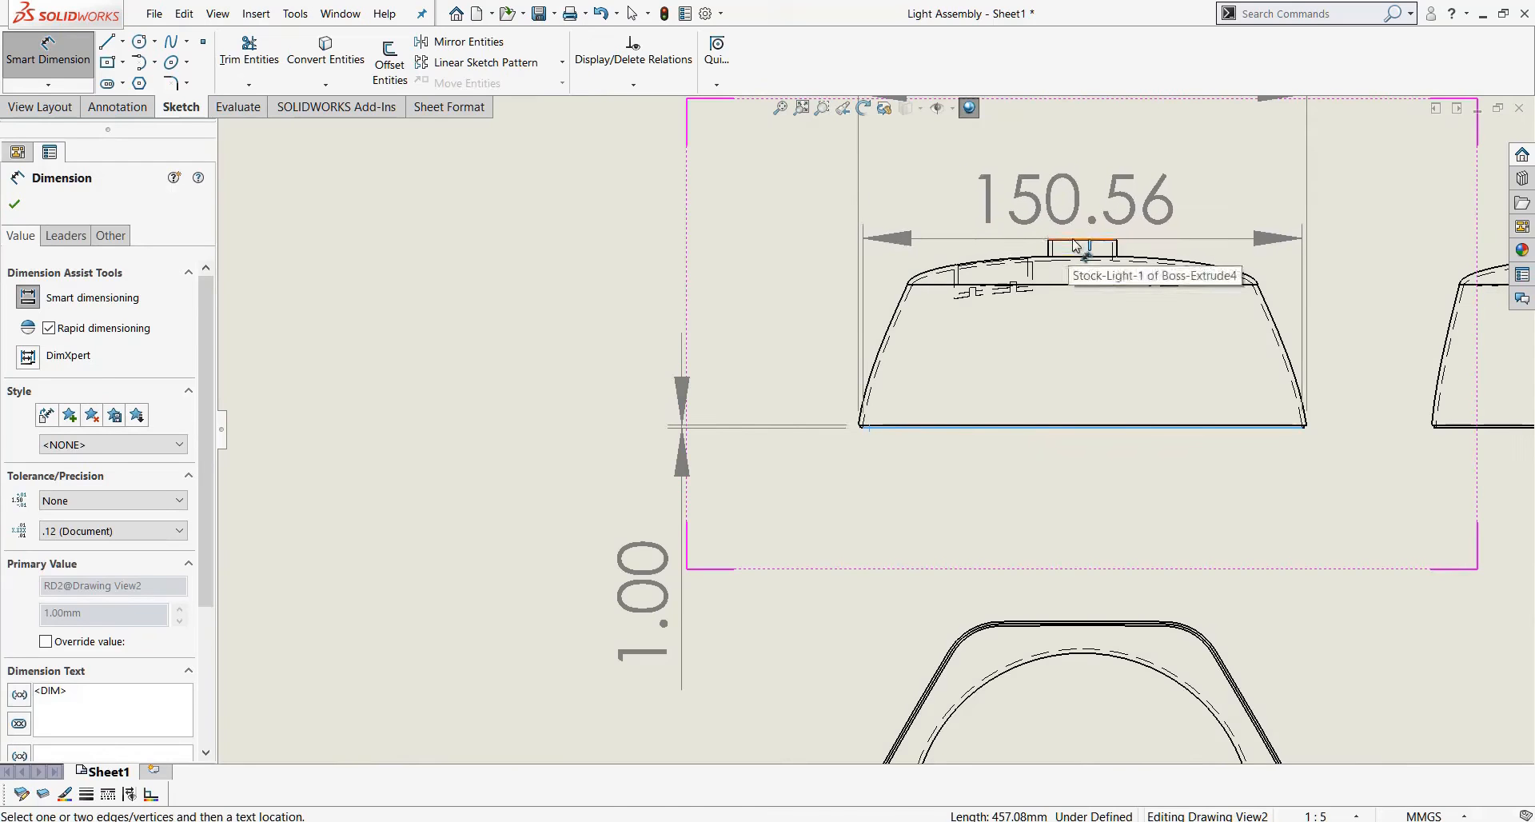
left_click(1076, 244)
left_click(736, 342)
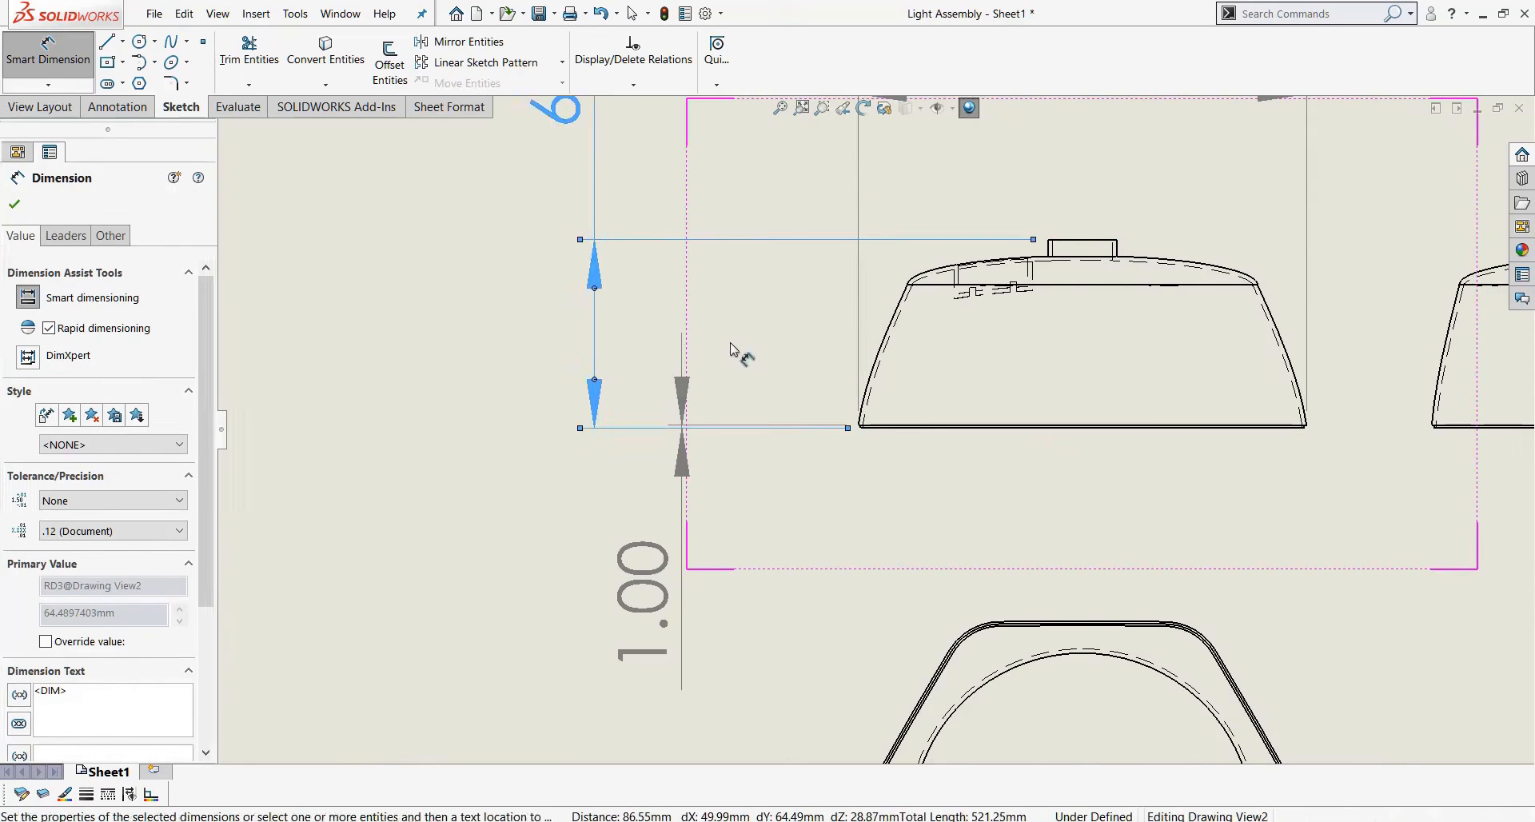
Dimension the diameter of the dashed circle around the central boss in the base's top view.
scroll(791, 382, "down", 4)
scroll(905, 614, "up", 3)
scroll(906, 614, "up", 3)
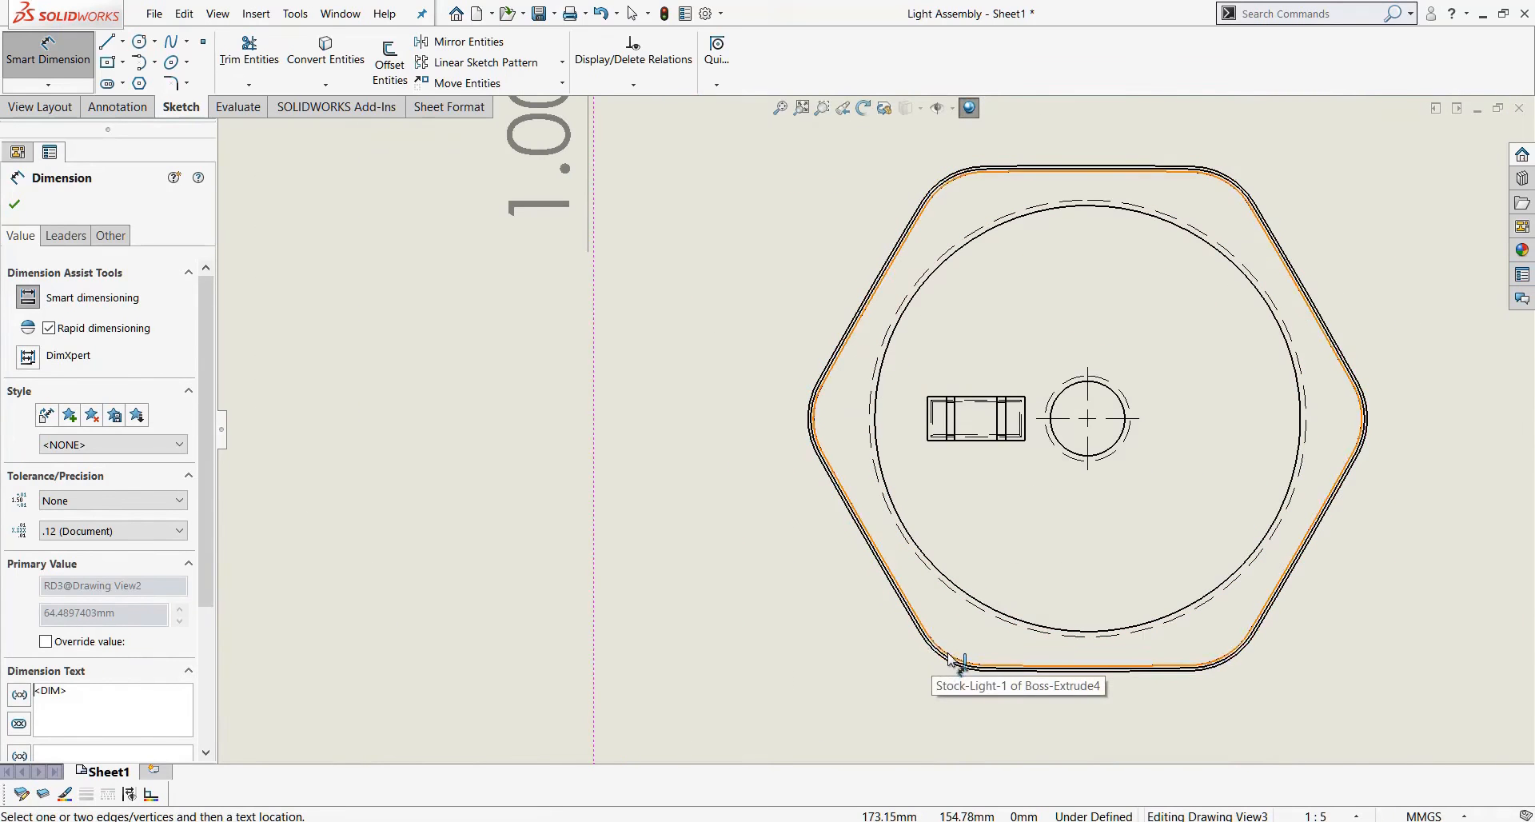
left_click(1057, 449)
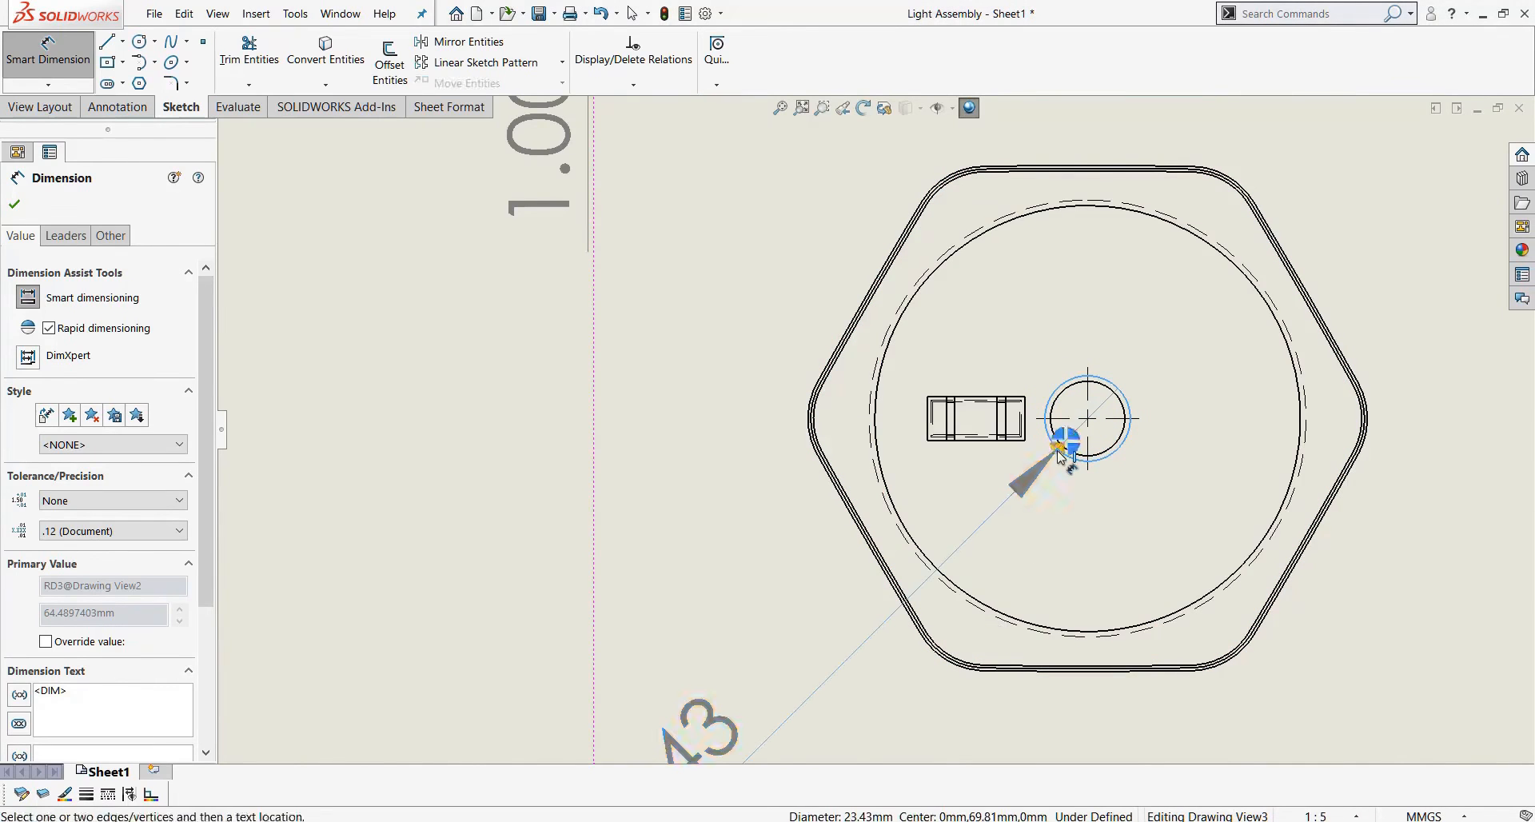
Dimension the short side of the rectangular switch opening in the base's top view.
scroll(913, 434, "down", 2)
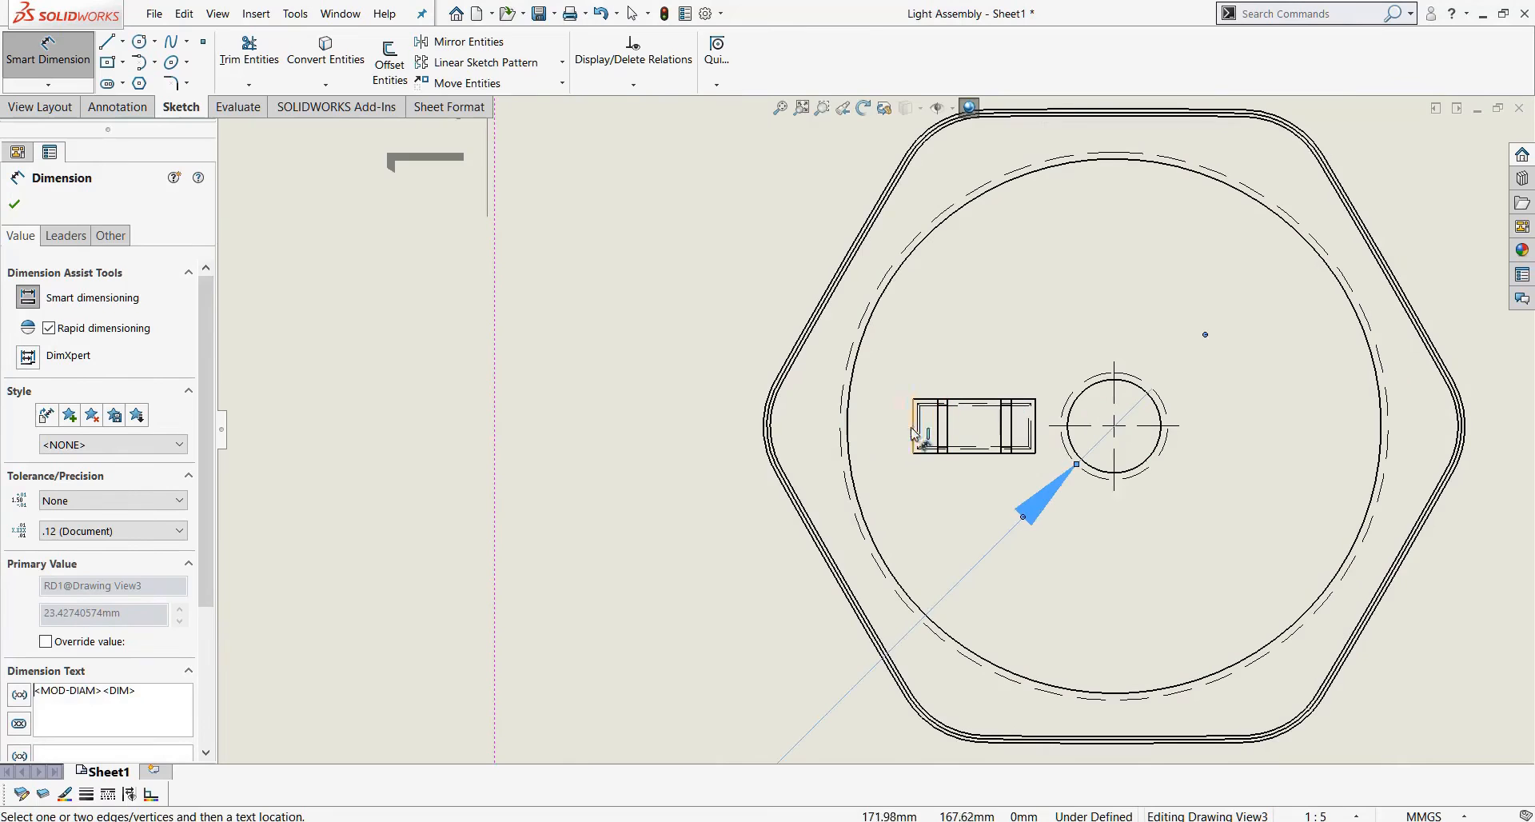
left_click(915, 434)
left_click(912, 429)
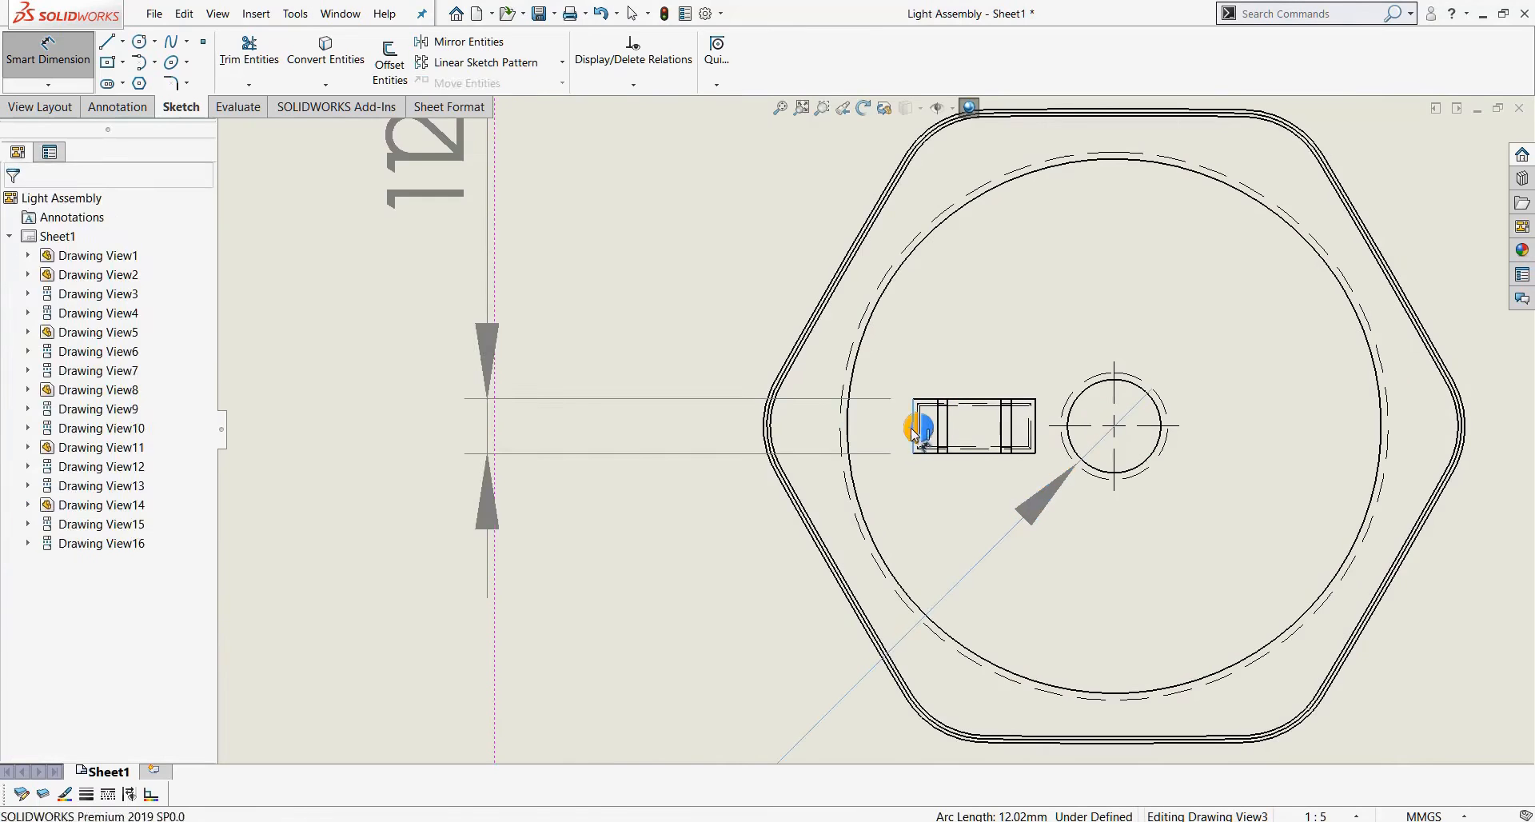
Separate the overlapping lip-height and switch-opening dimensions by moving each text between or next to its own arrows.
scroll(546, 336, "up", 5)
scroll(546, 336, "up", 1)
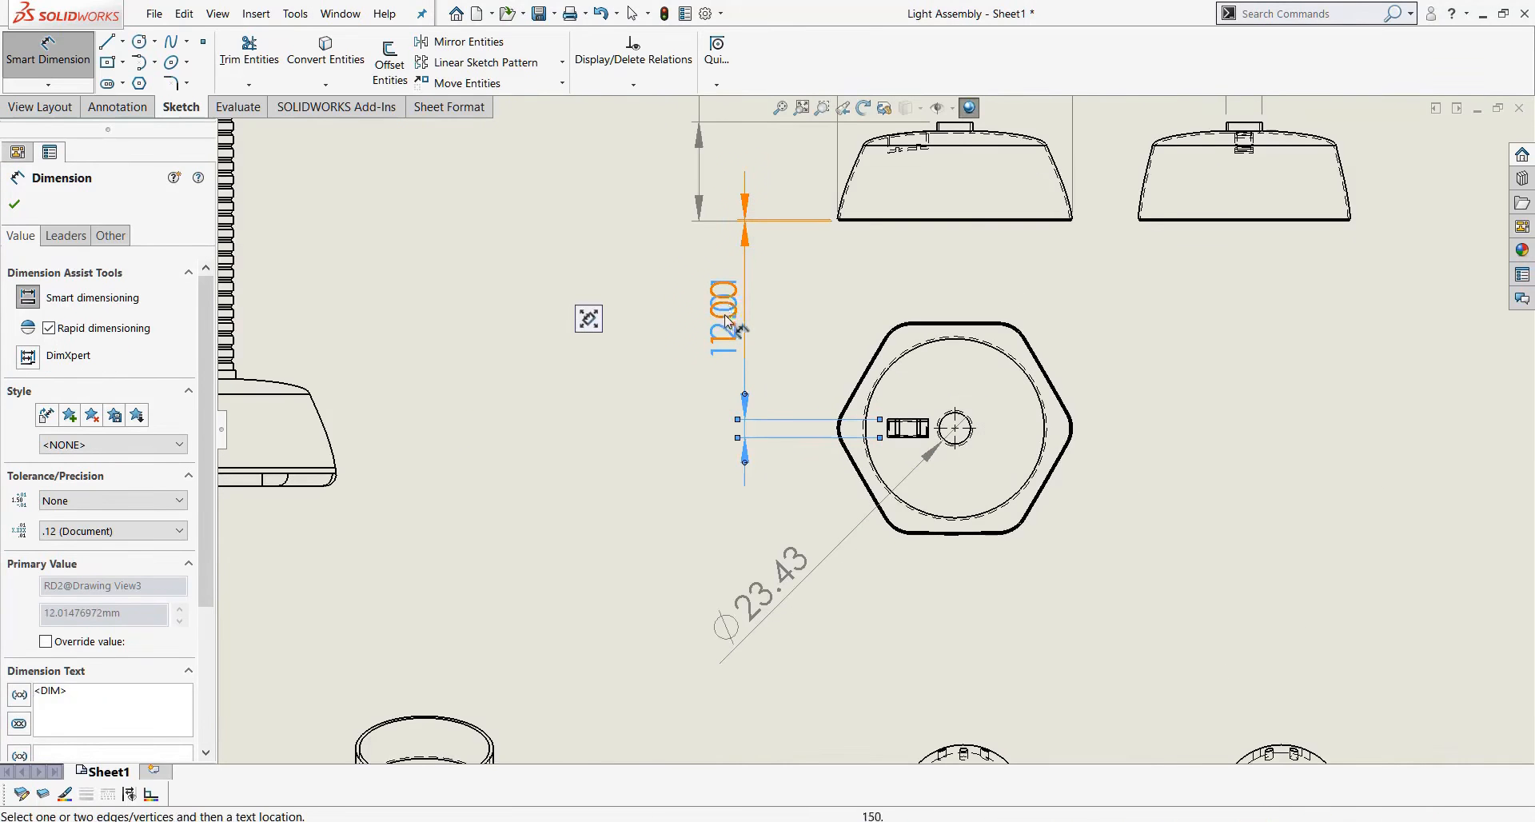
mouse_move(724, 310)
left_mouse_down()
mouse_move(716, 373)
mouse_move(724, 331)
left_mouse_up()
left_click(728, 359)
left_click_drag(729, 446, 727, 446)
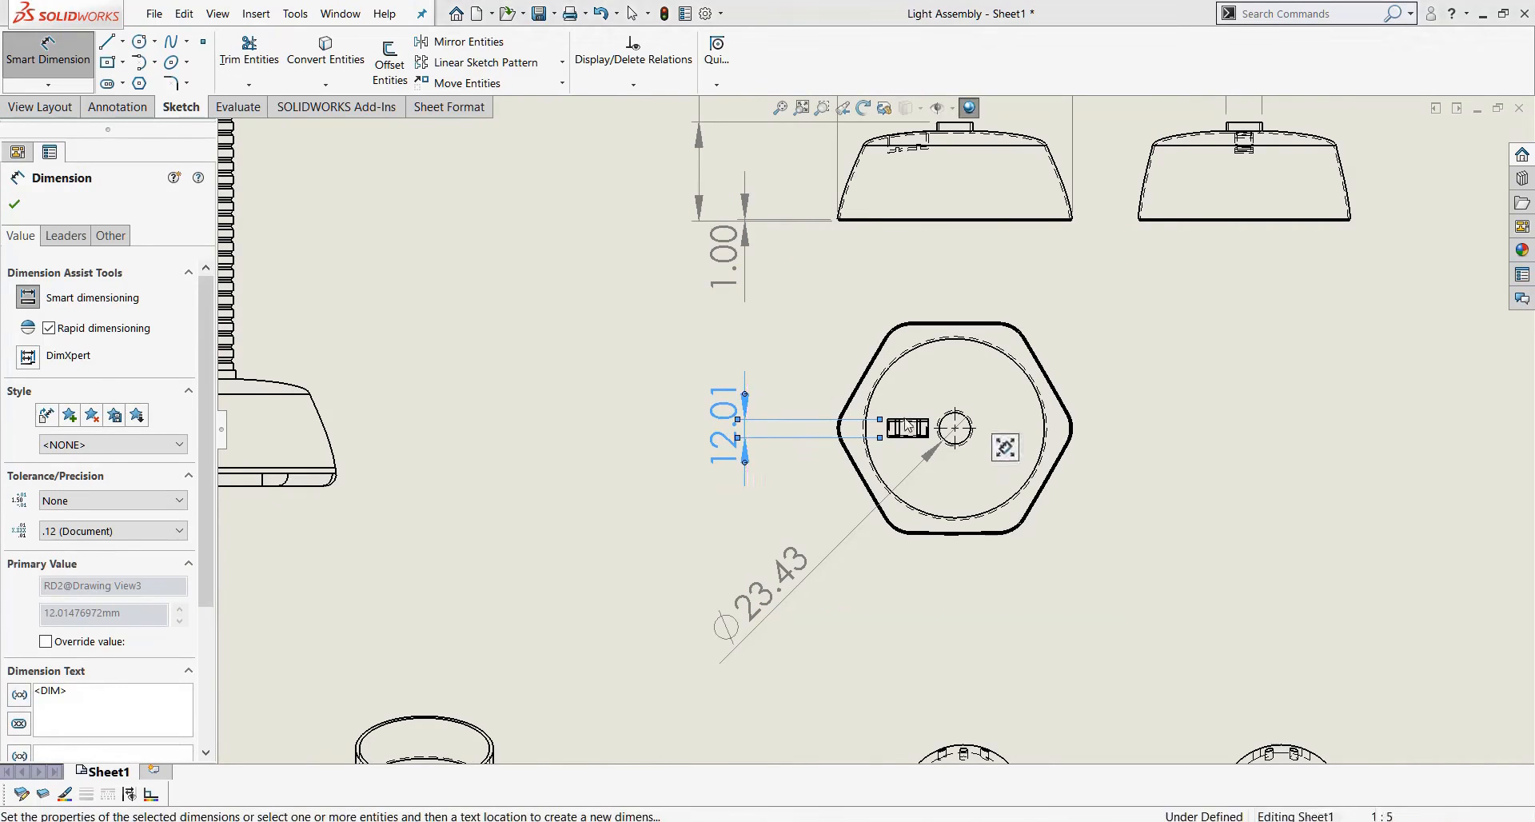
Dimension the long side of the rectangular switch opening in the base's top view, placing it below the view.
left_click(1181, 435)
key("z")
key("z")
key("z")
scroll(974, 356, "down", 3)
left_click(840, 485)
scroll(825, 488, "down", 3)
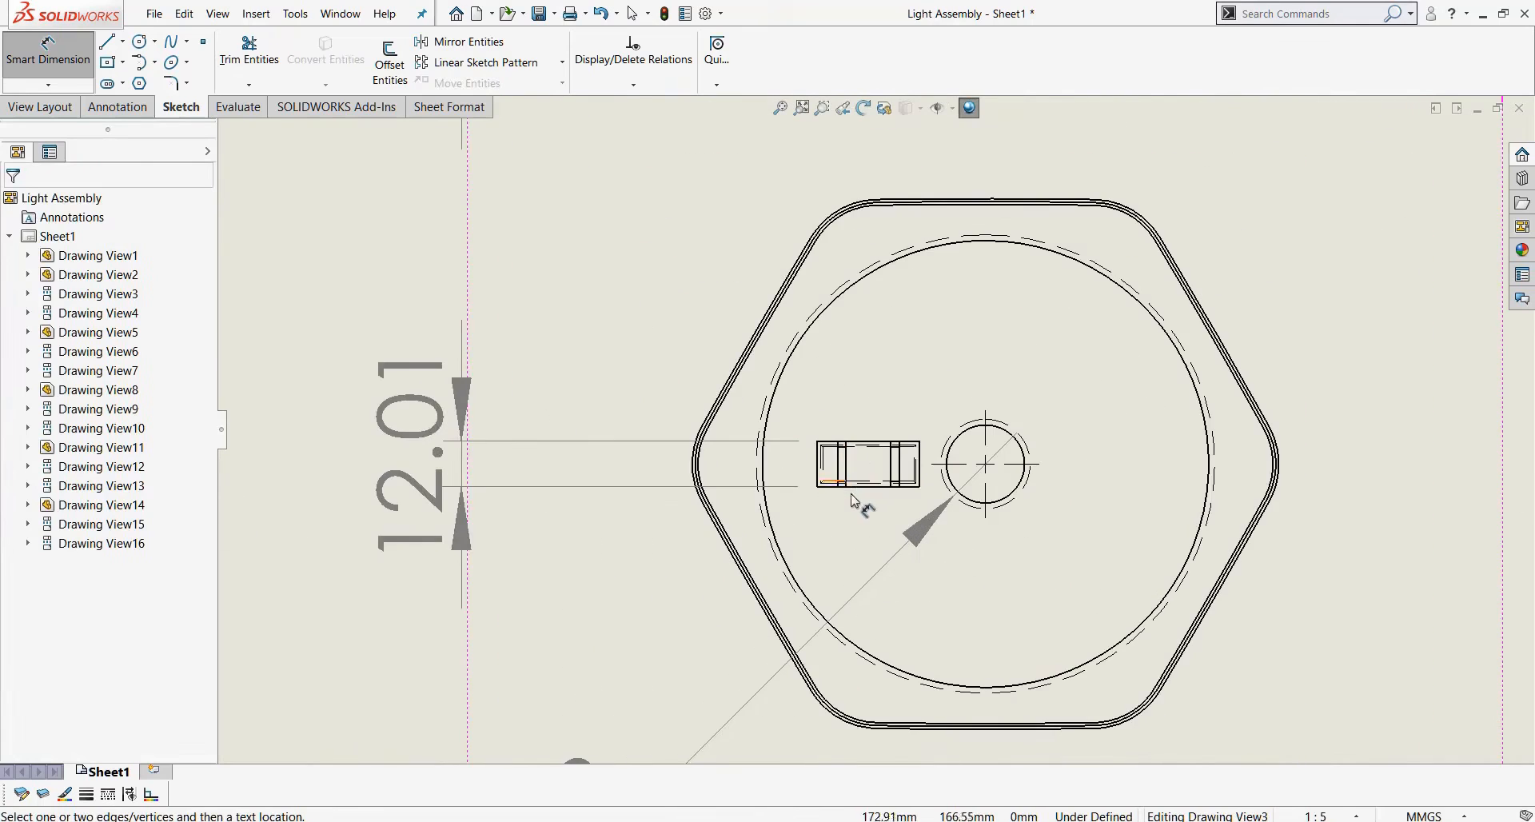
left_click(861, 487)
scroll(1080, 556, "up", 3)
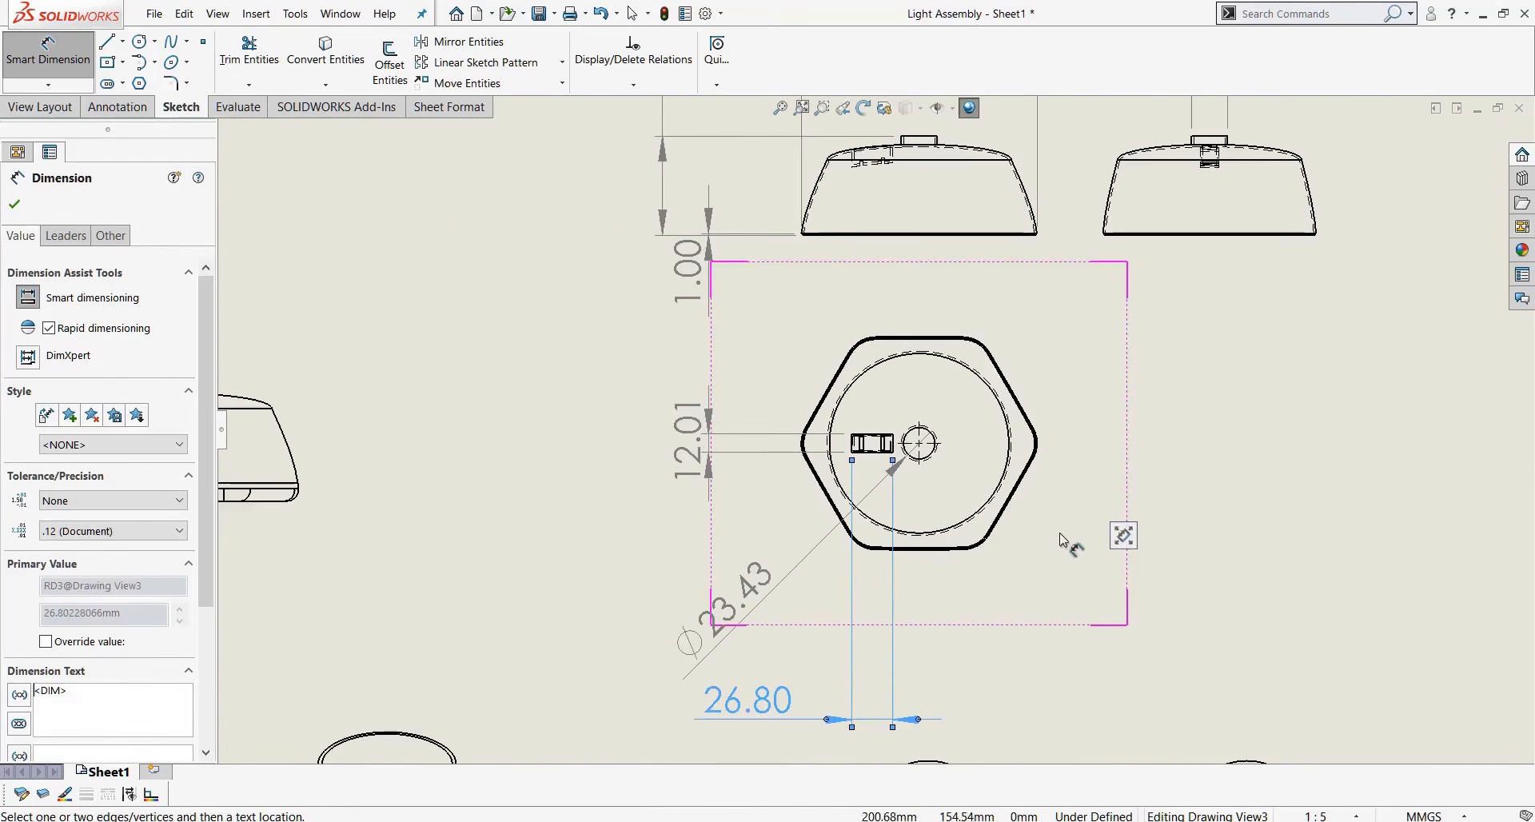
Dimension the diameter of the large circle in the base's top view, placing it diagonally outside the hexagon.
scroll(964, 506, "down", 1)
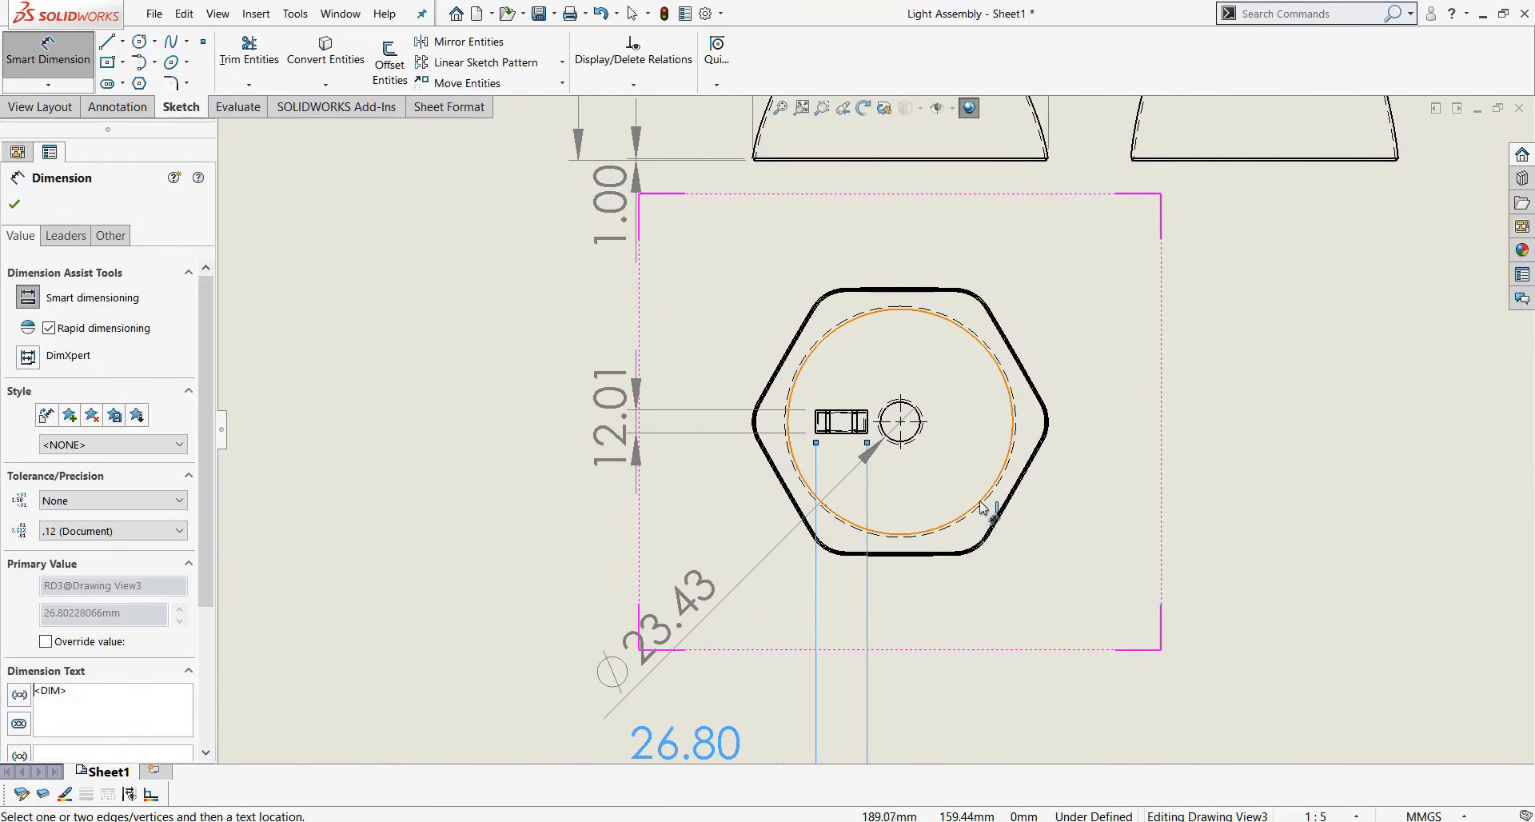
left_click(987, 510)
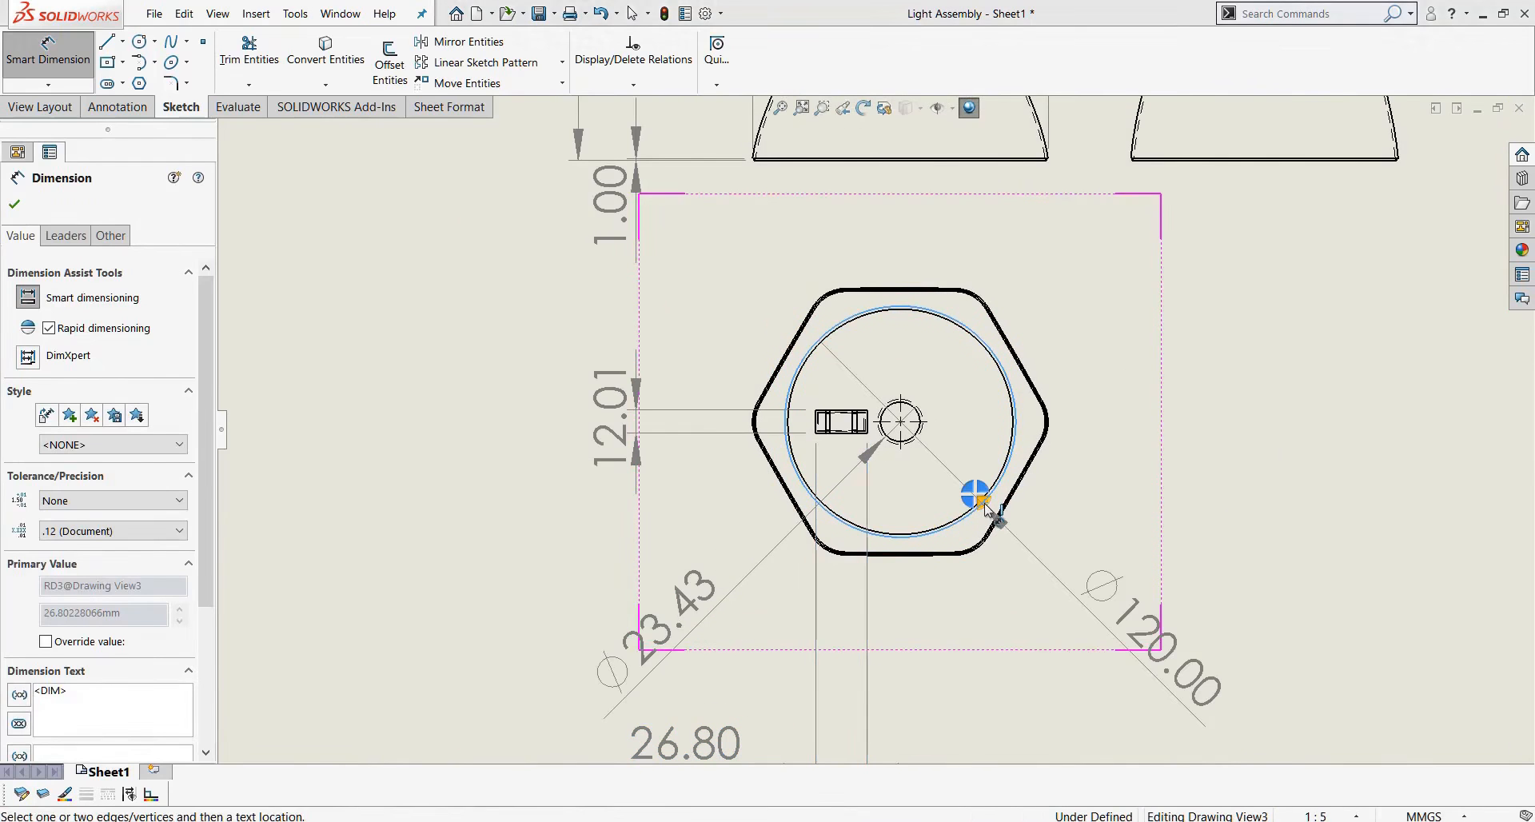
left_click(996, 516)
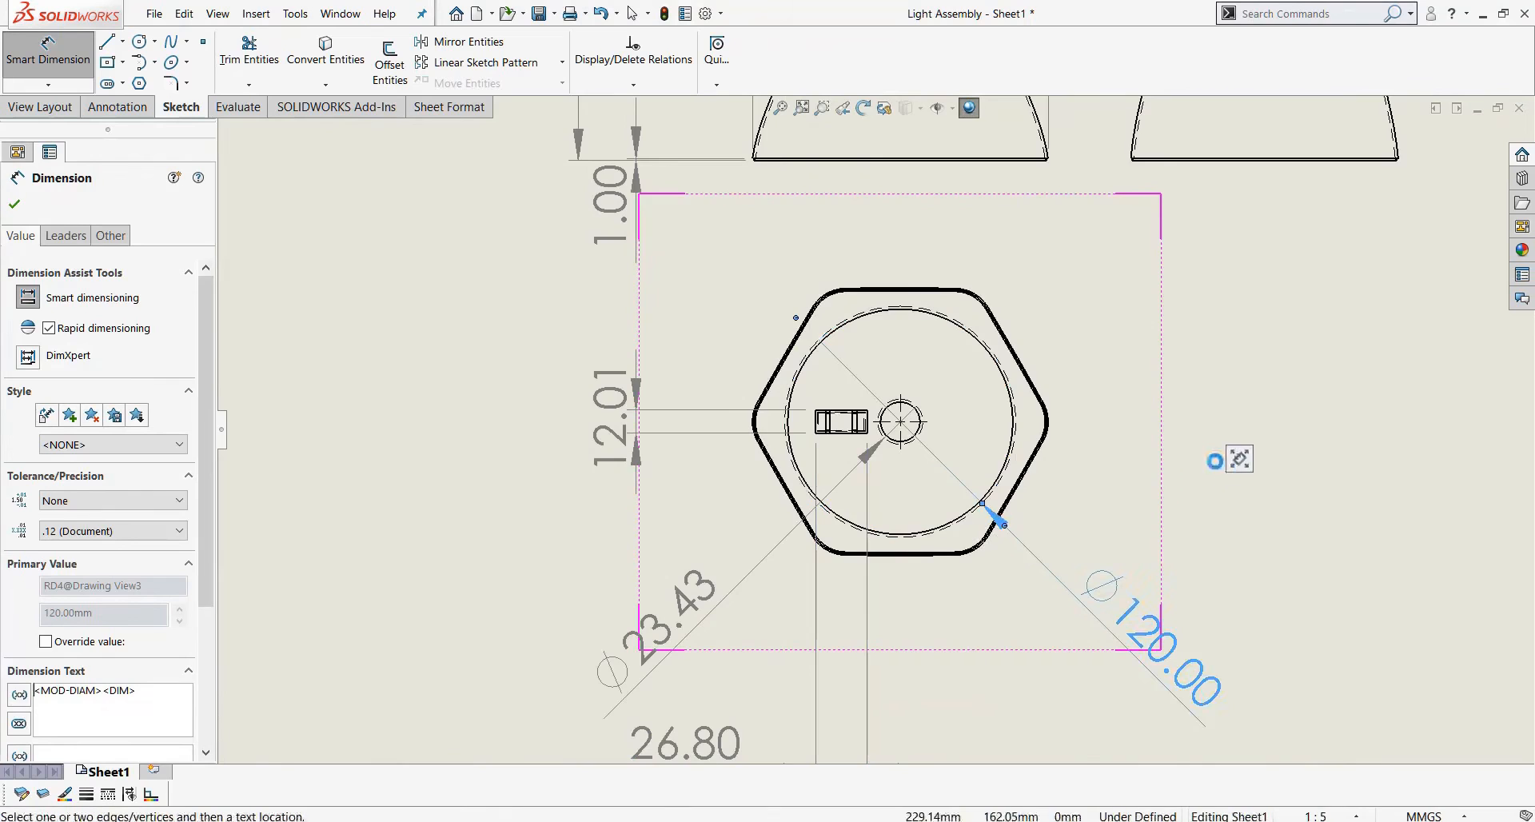
Move the switch opening's length dimension closer beneath the base's top view, between the two diameter dimensions.
scroll(1223, 467, "up", 4)
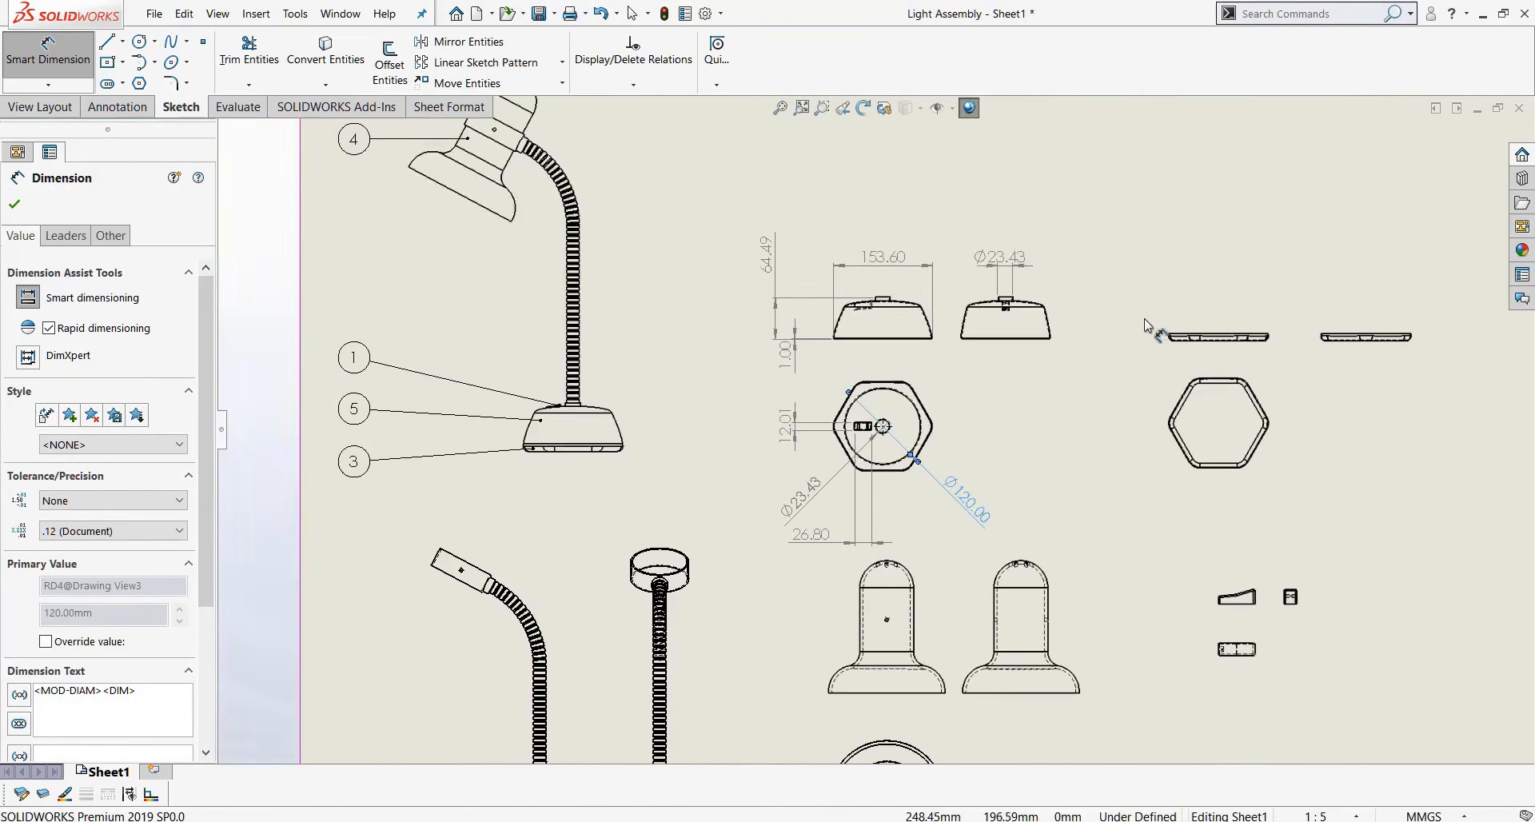
scroll(1151, 324, "down", 4)
scroll(517, 569, "up", 5)
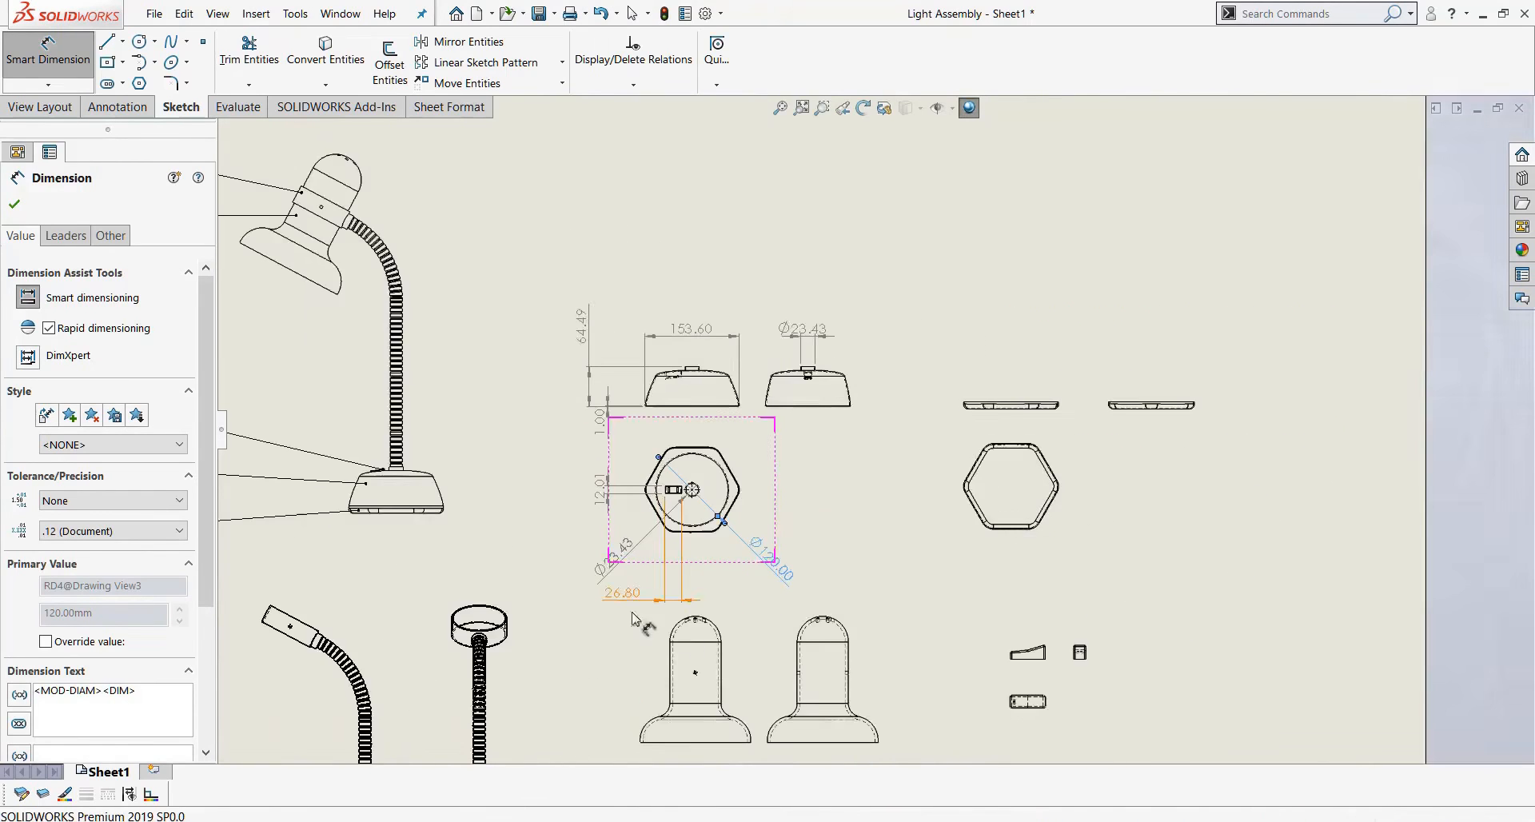
scroll(741, 665, "down", 2)
scroll(591, 646, "down", 2)
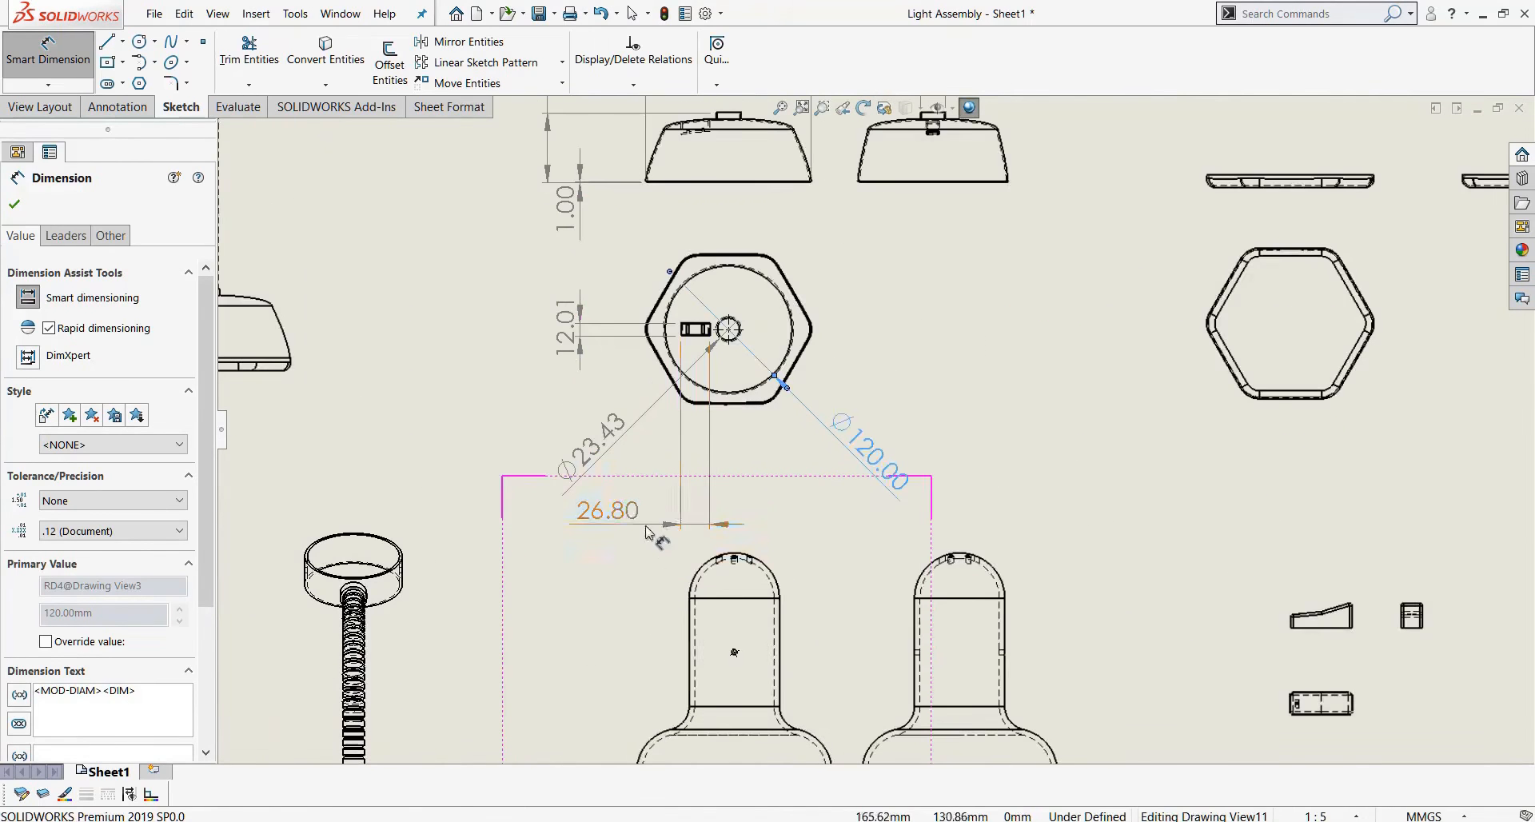
left_click_drag(722, 468, 783, 451)
left_click(784, 448)
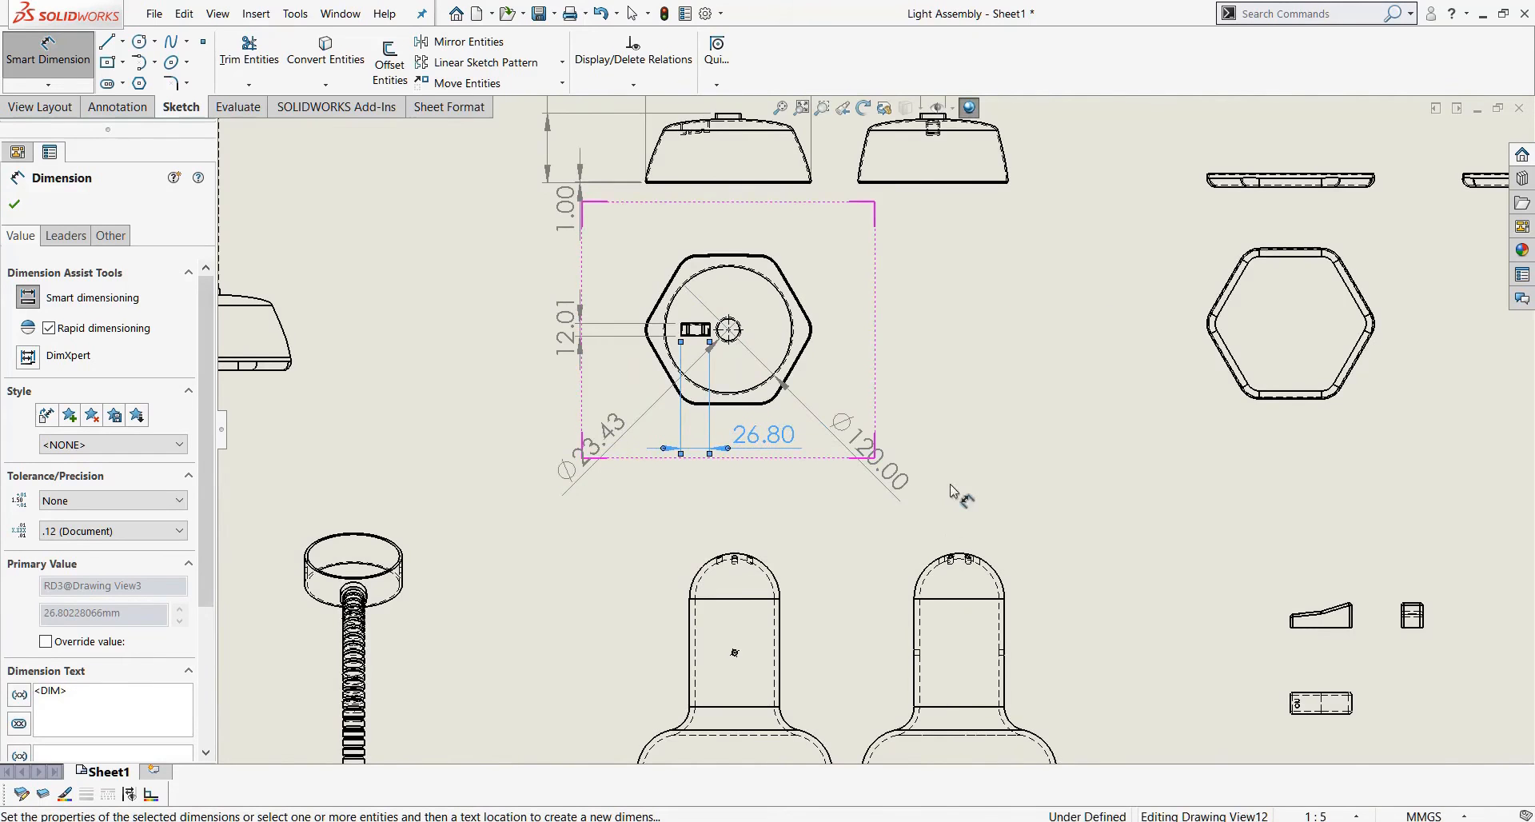
Dimension the overall width of the hexagonal bottom plate in its front view, placing it above the view.
scroll(950, 484, "up", 2)
scroll(1158, 257, "down", 3)
middle_click_drag(1159, 256, 1053, 293)
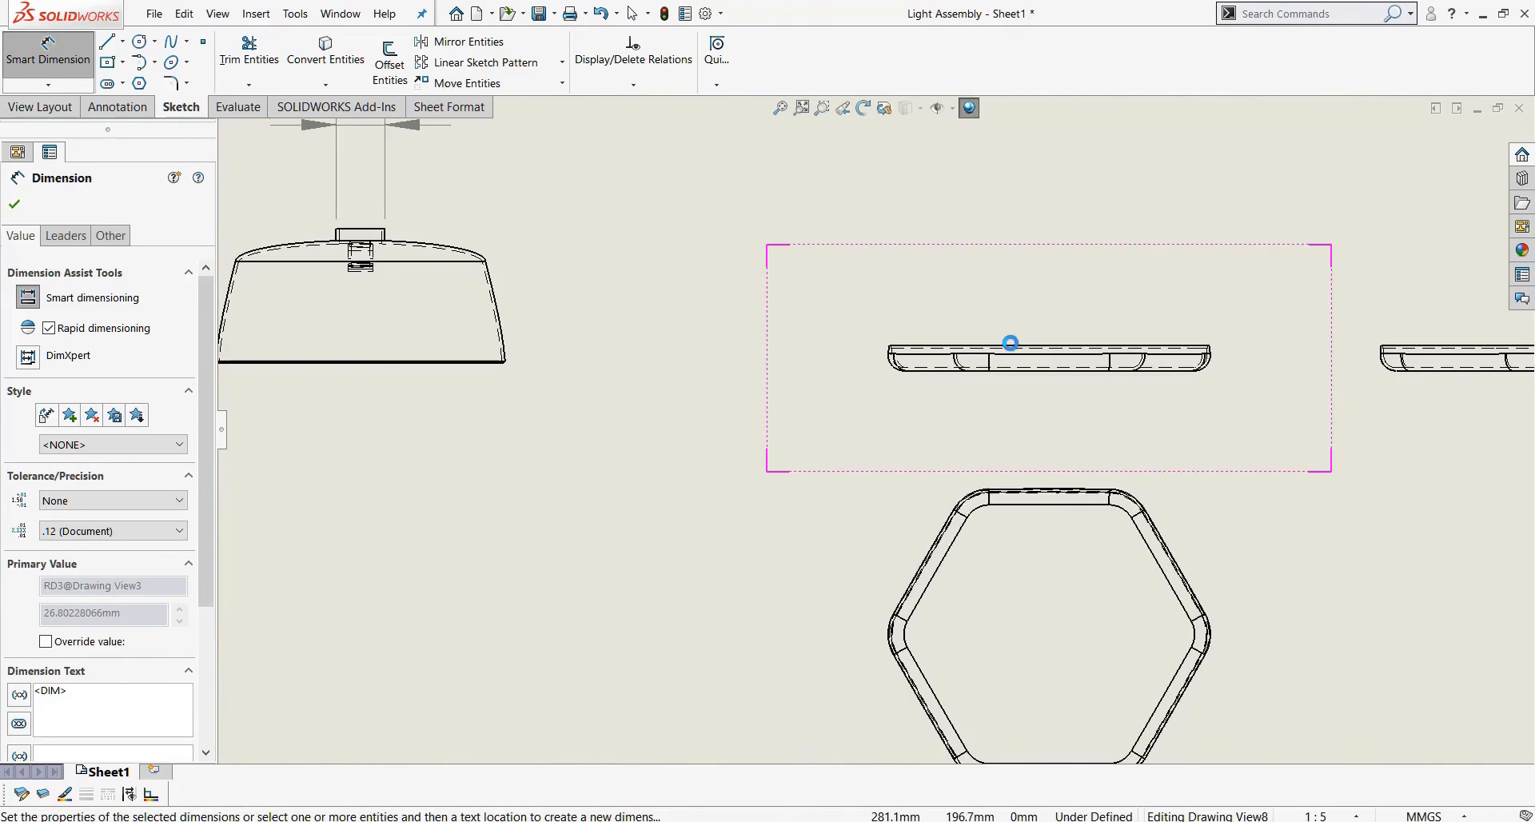
left_click(1016, 349)
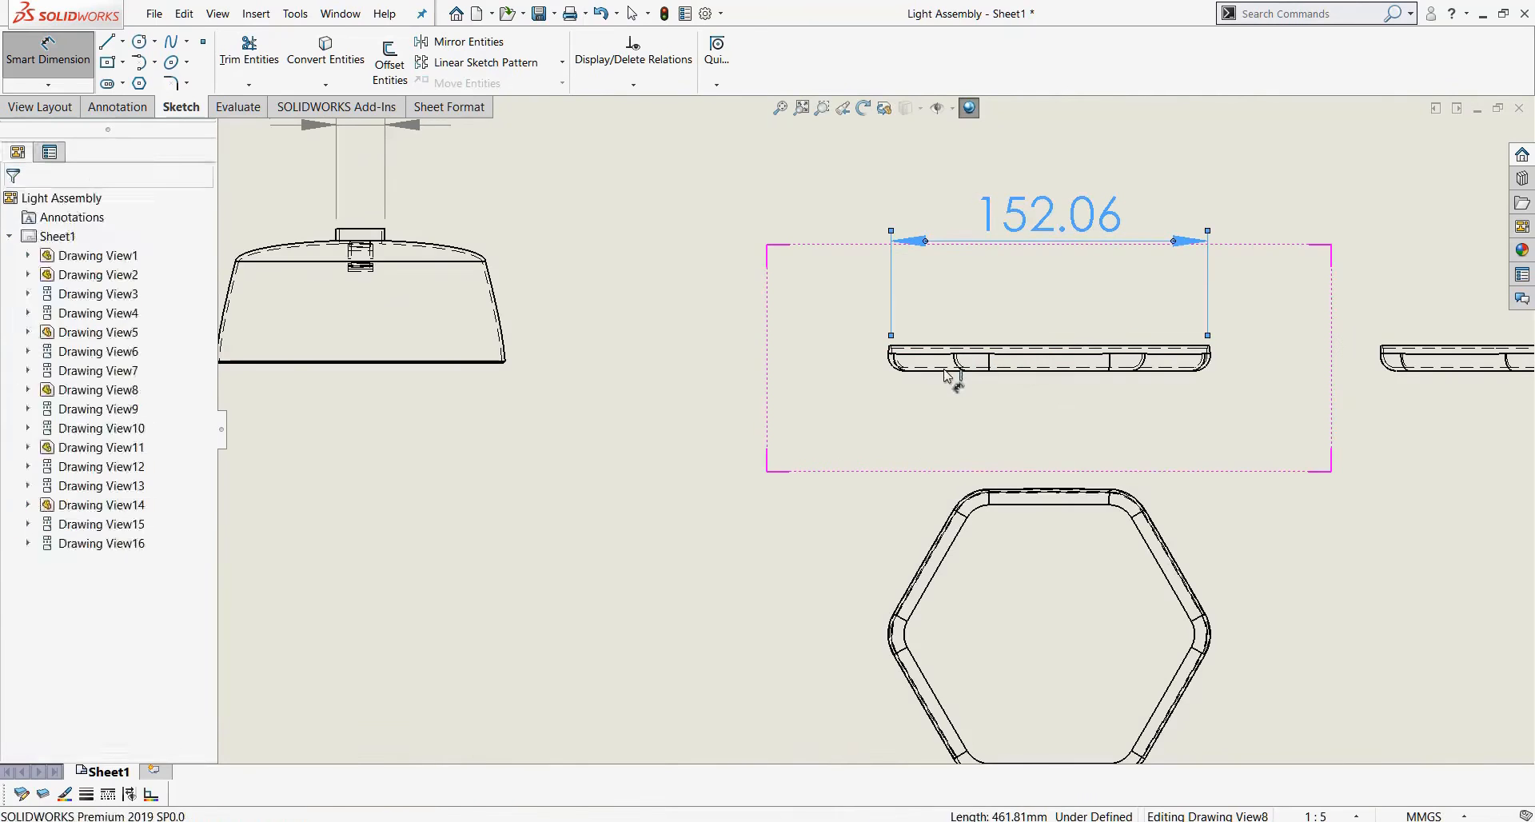
Dimension the bottom plate's height in the front view and move the text level with the plate.
scroll(938, 381, "down", 2)
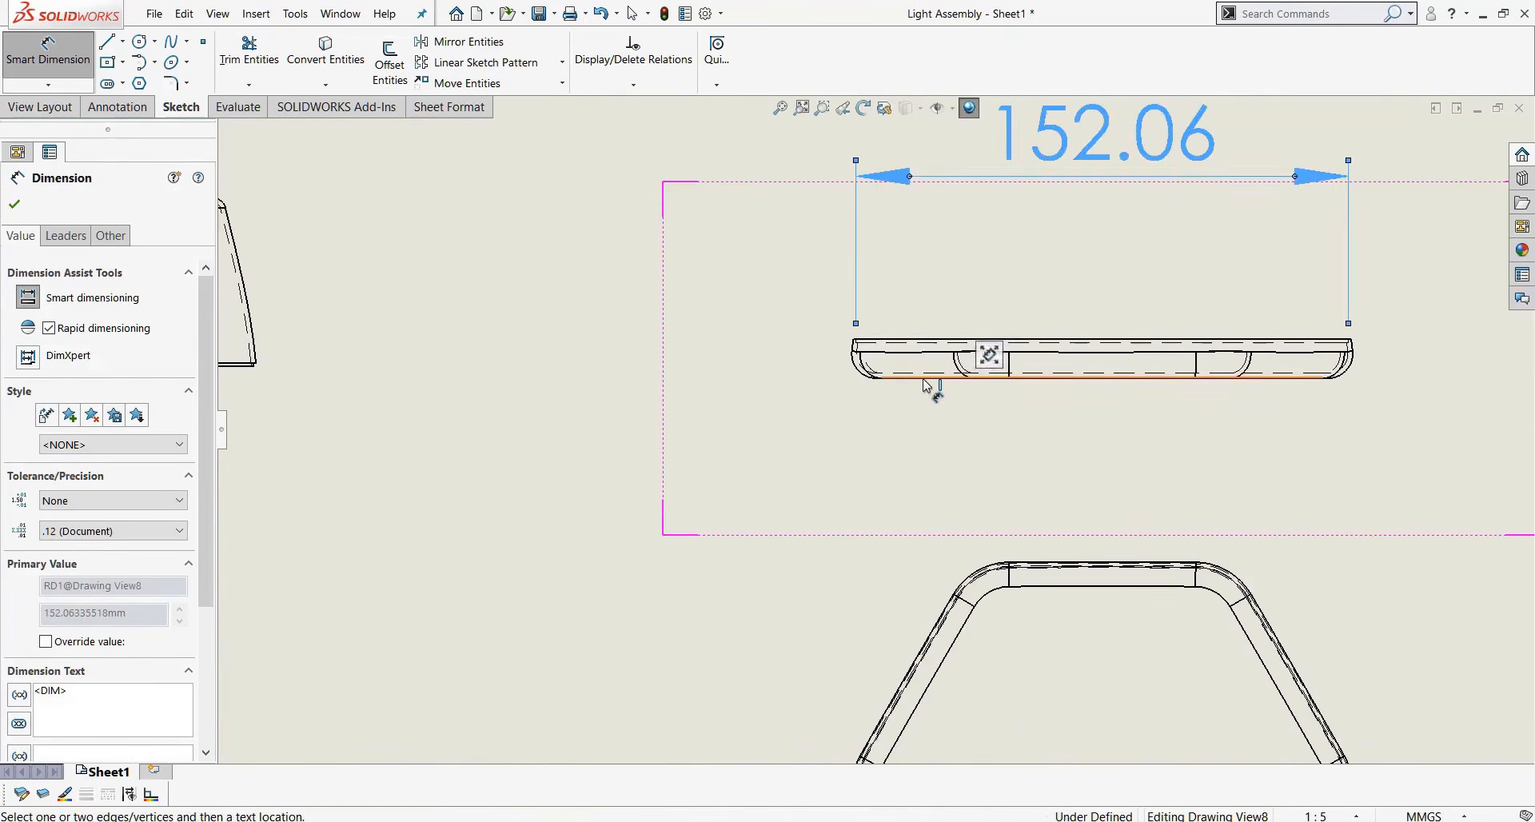
left_click(923, 379)
left_click(945, 342)
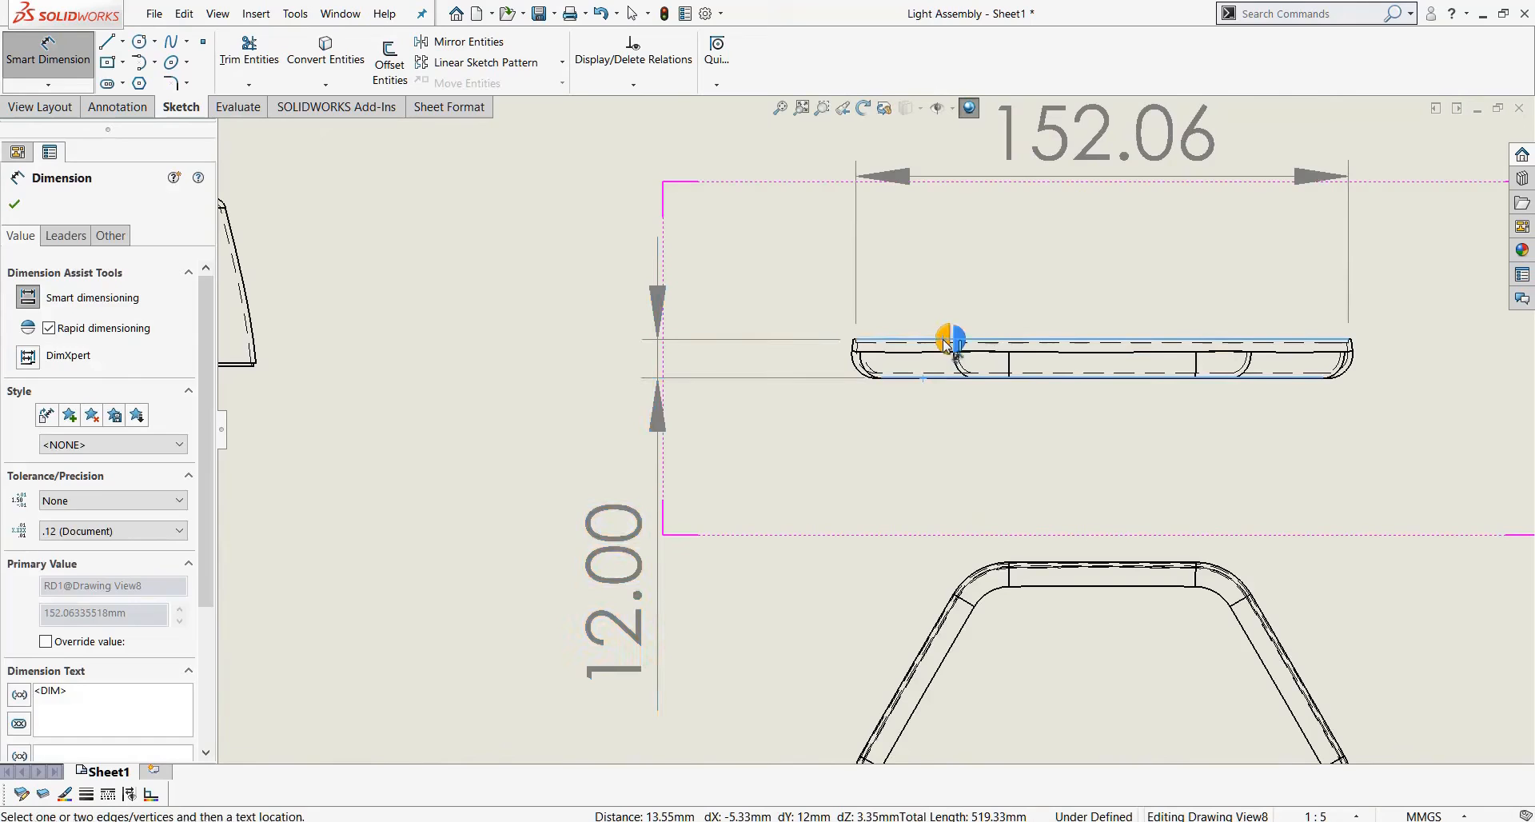
left_click(943, 340)
left_click_drag(609, 545, 638, 301)
scroll(952, 435, "up", 4)
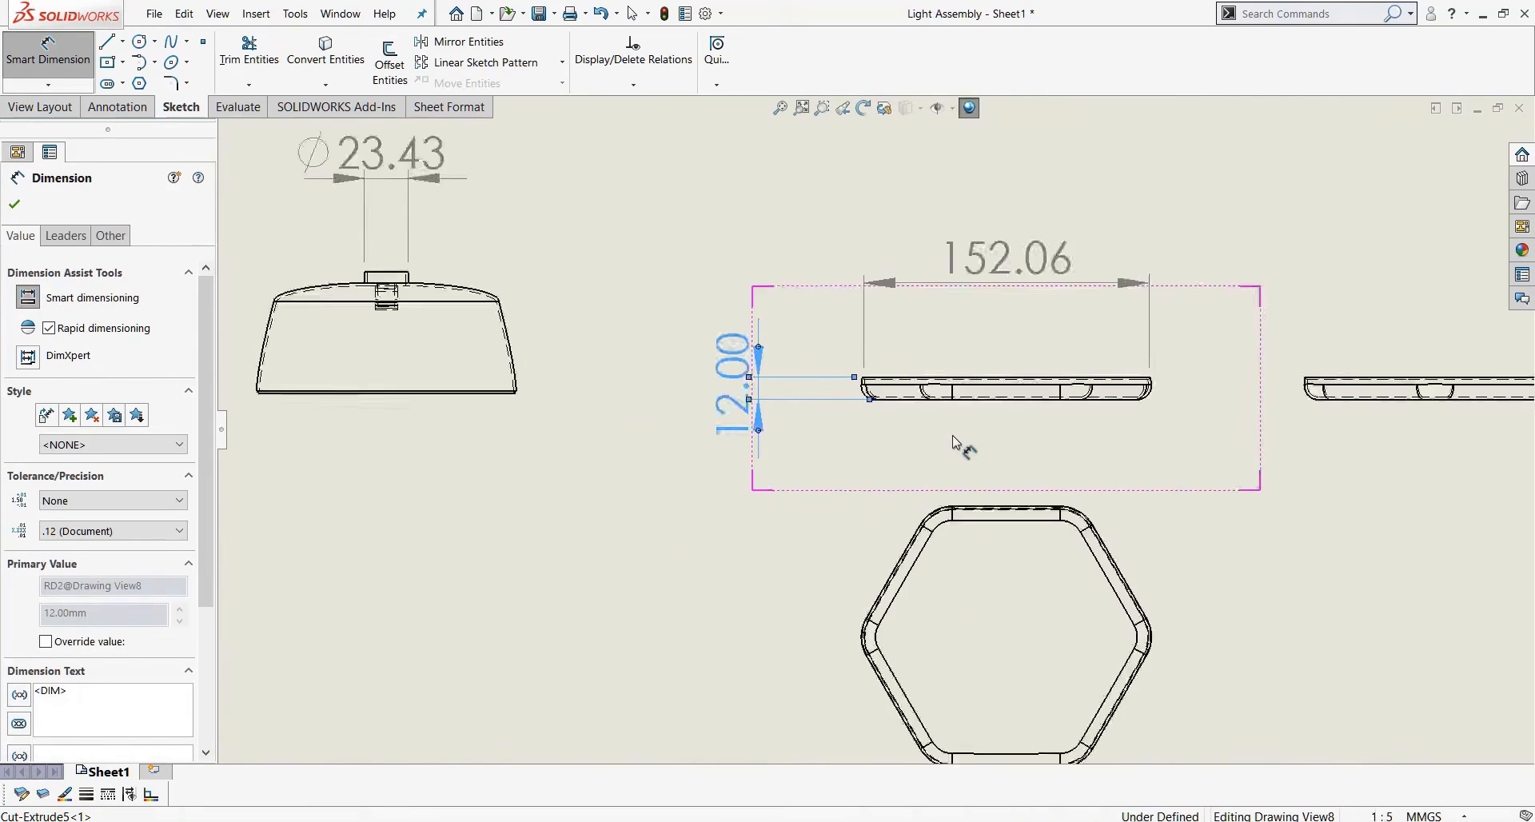
Dimension the width between opposite inner corners in the bottom plate's top view, placing it below the view.
scroll(972, 573, "down", 3)
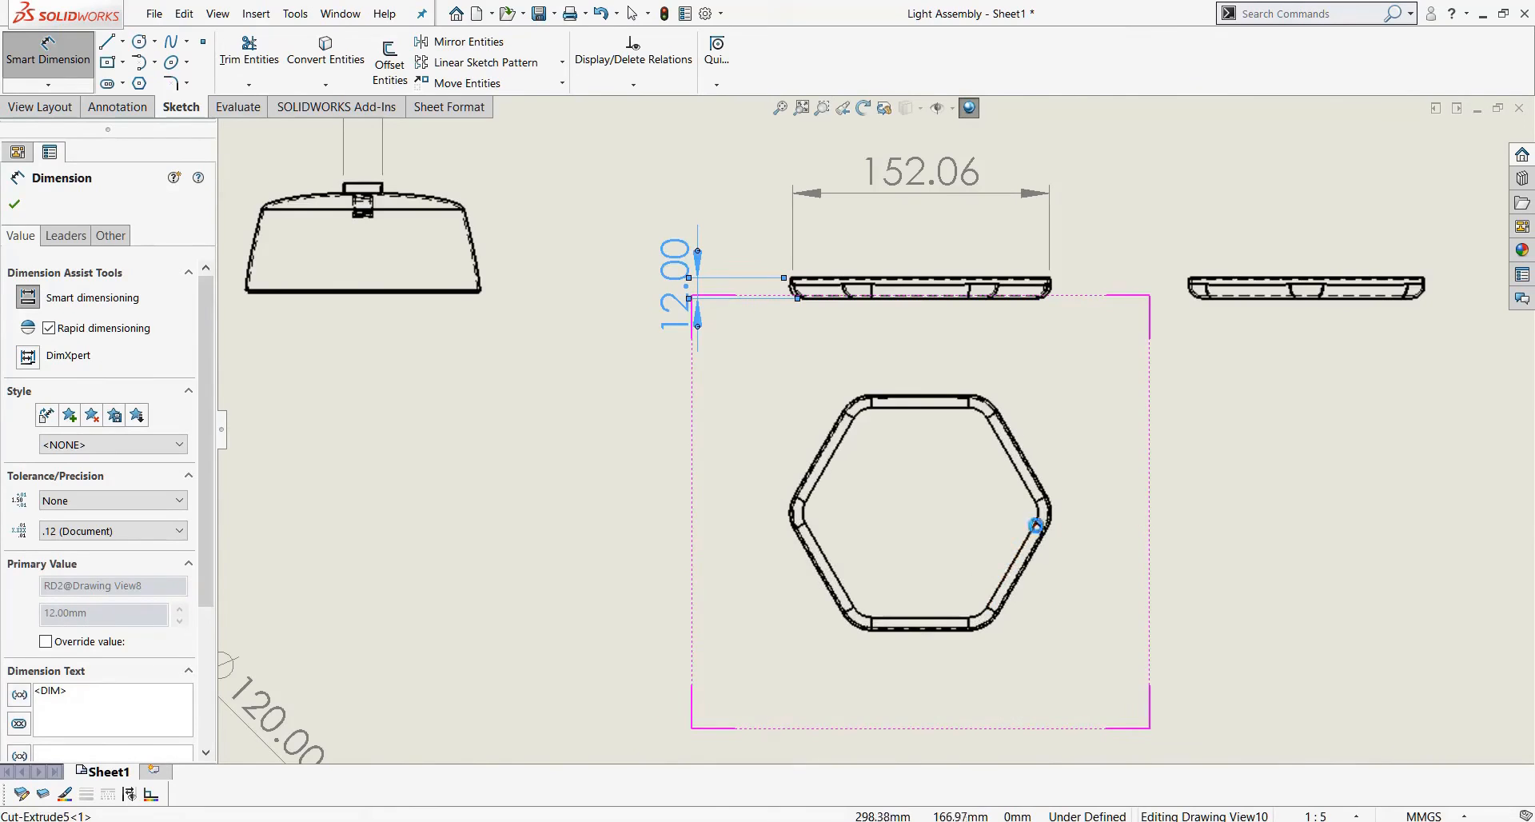
scroll(1045, 513, "down", 2)
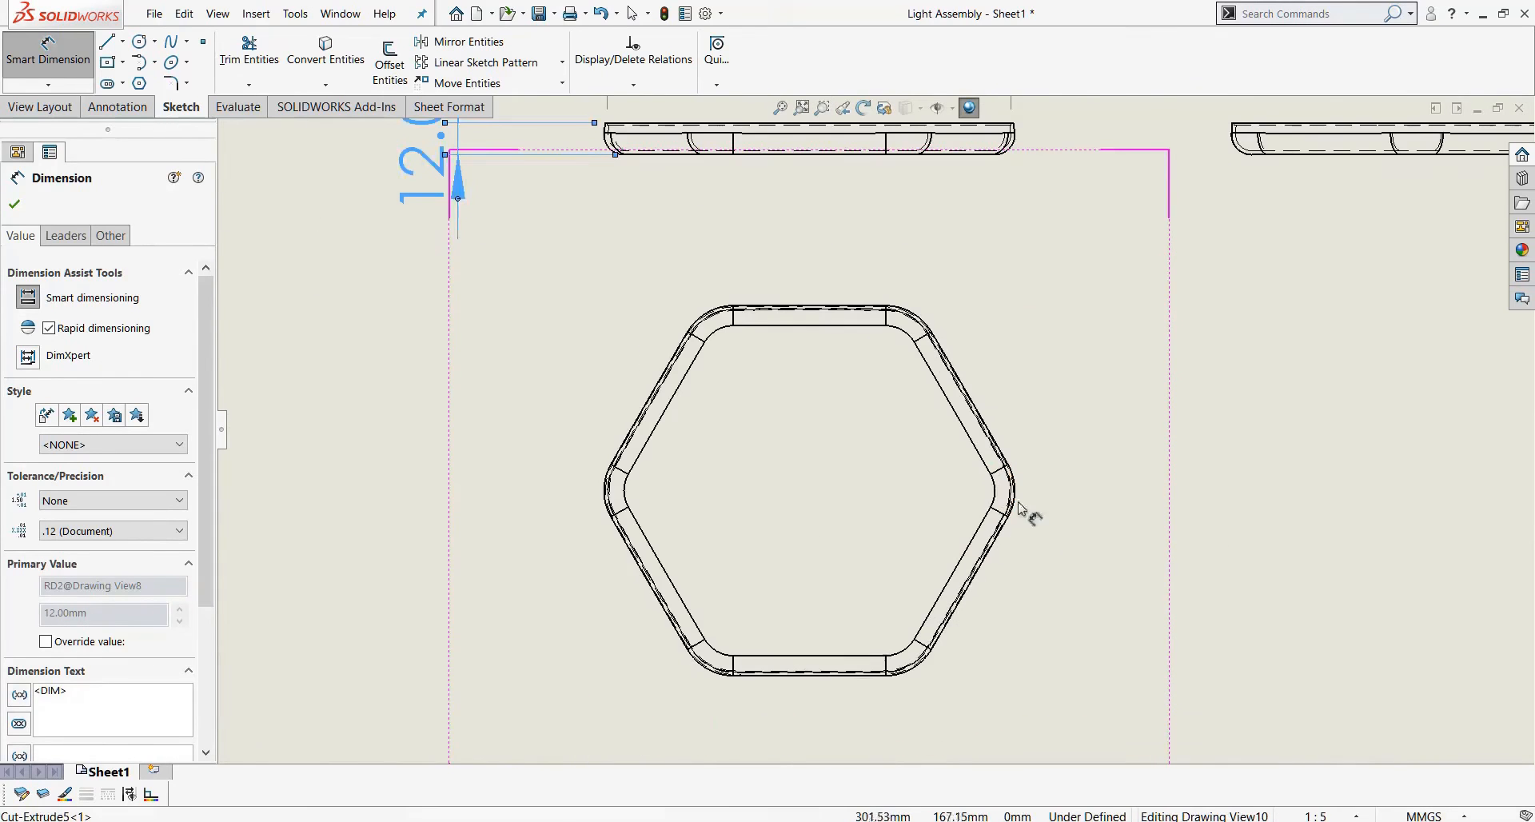
left_click(991, 475)
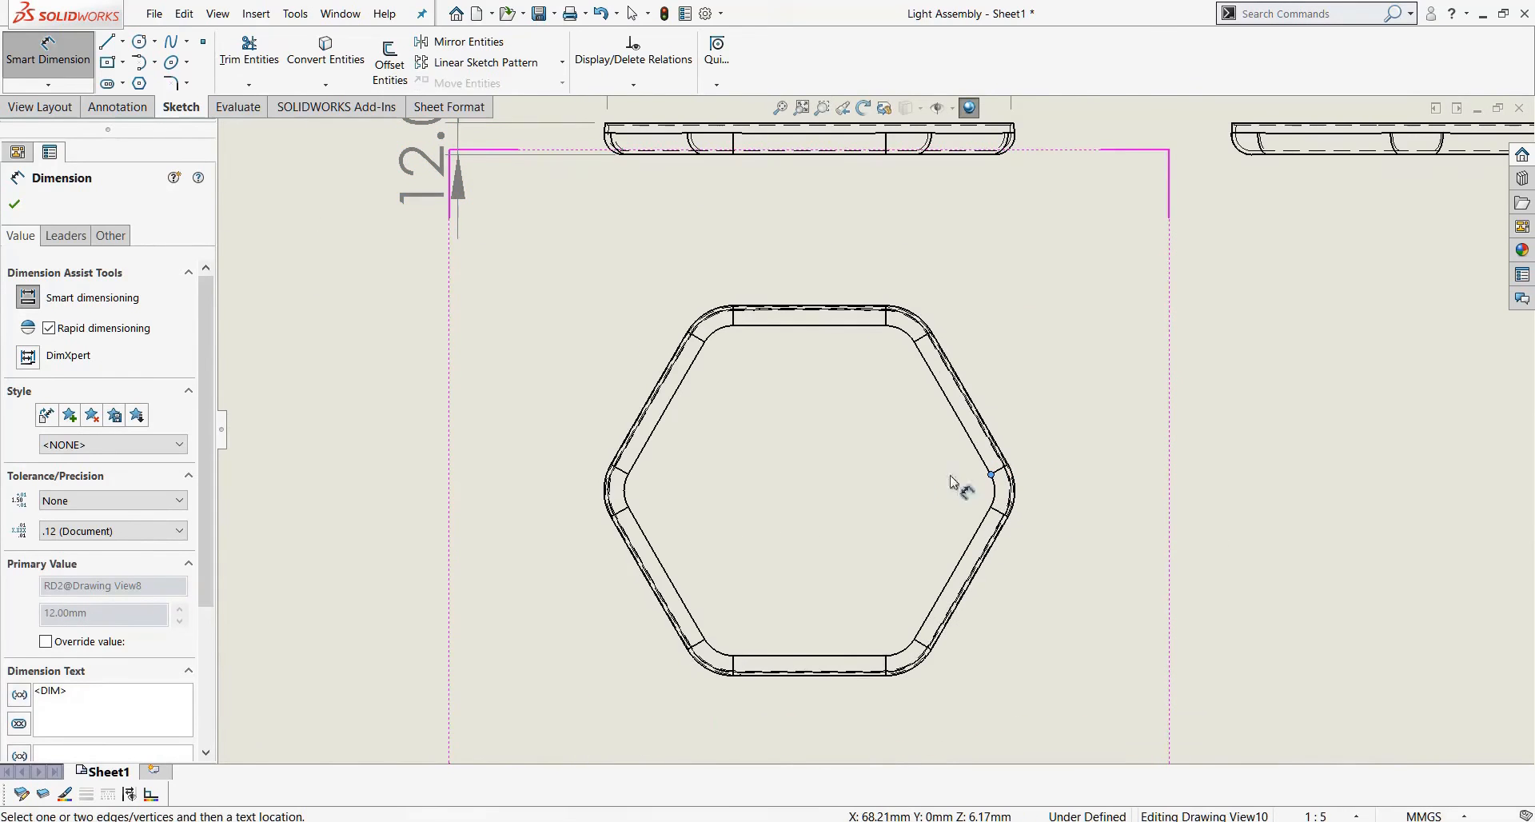
left_click(627, 476)
scroll(833, 669, "up", 3)
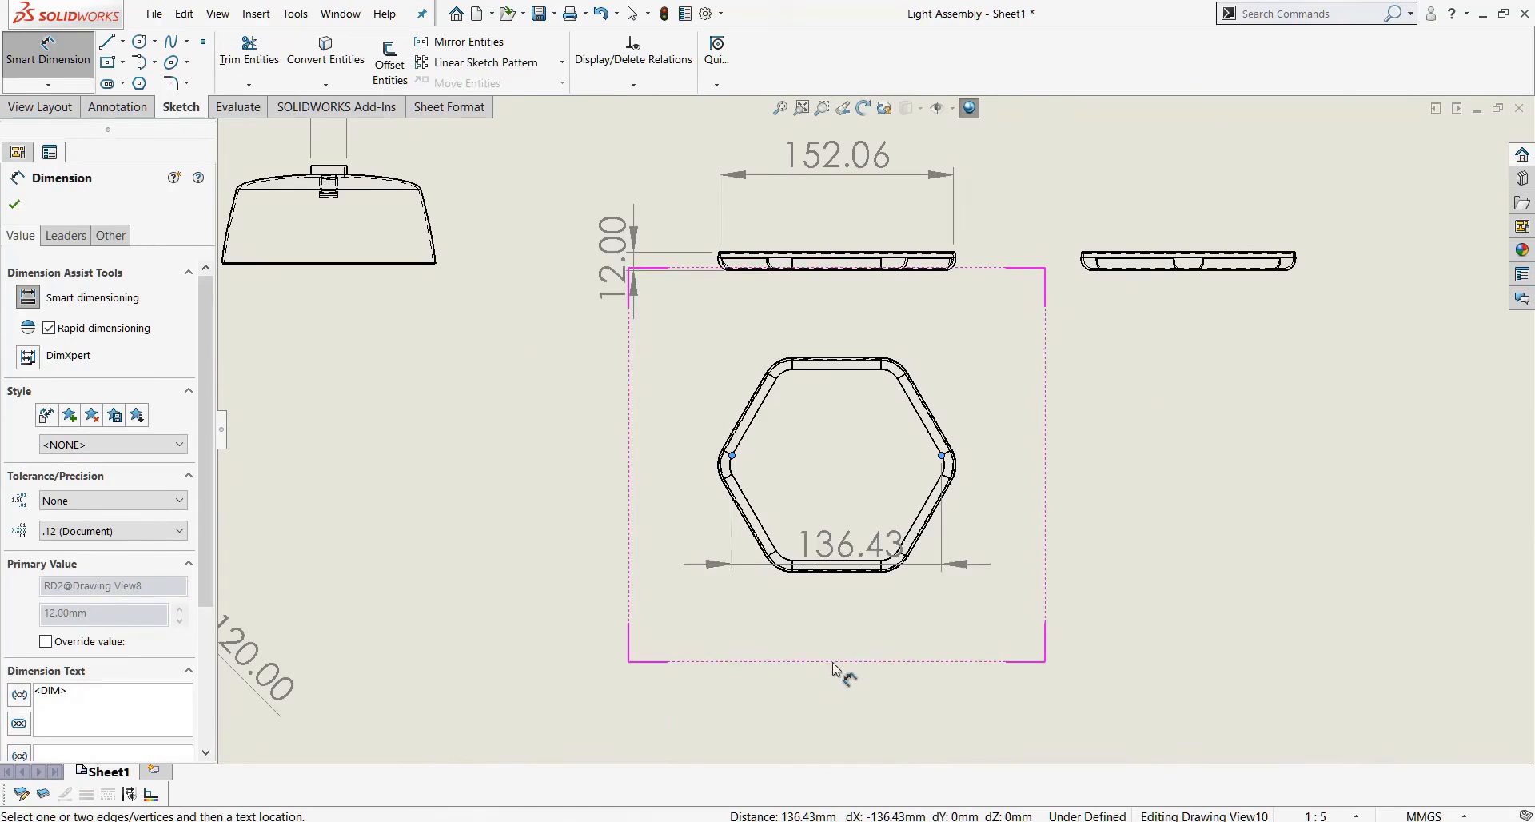
left_click(826, 649)
Sketch a three-point arc over the inner left corner curve of the hexagonal plate's top view.
scroll(763, 483, "down", 5)
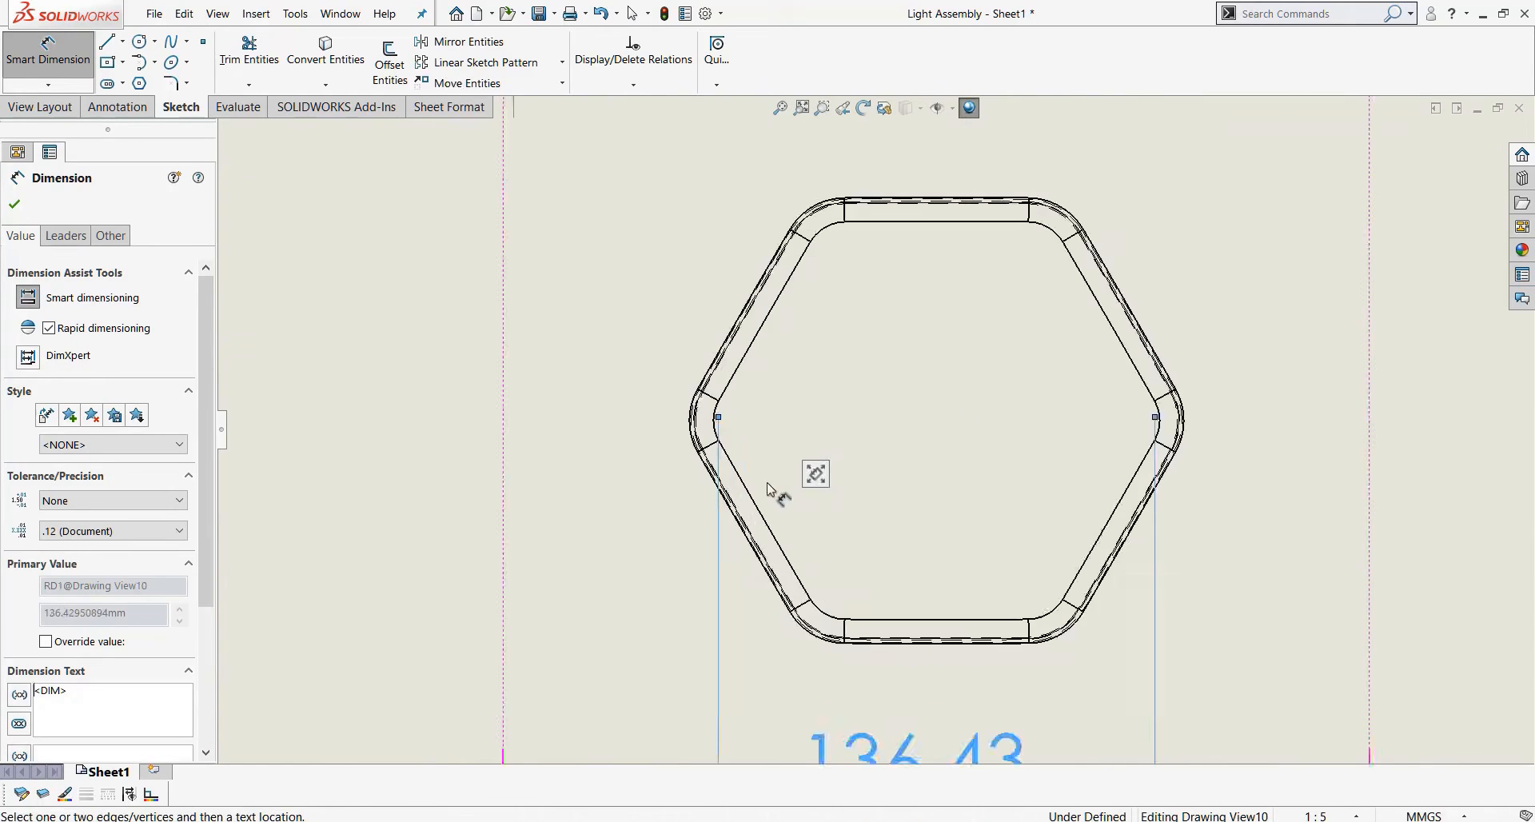
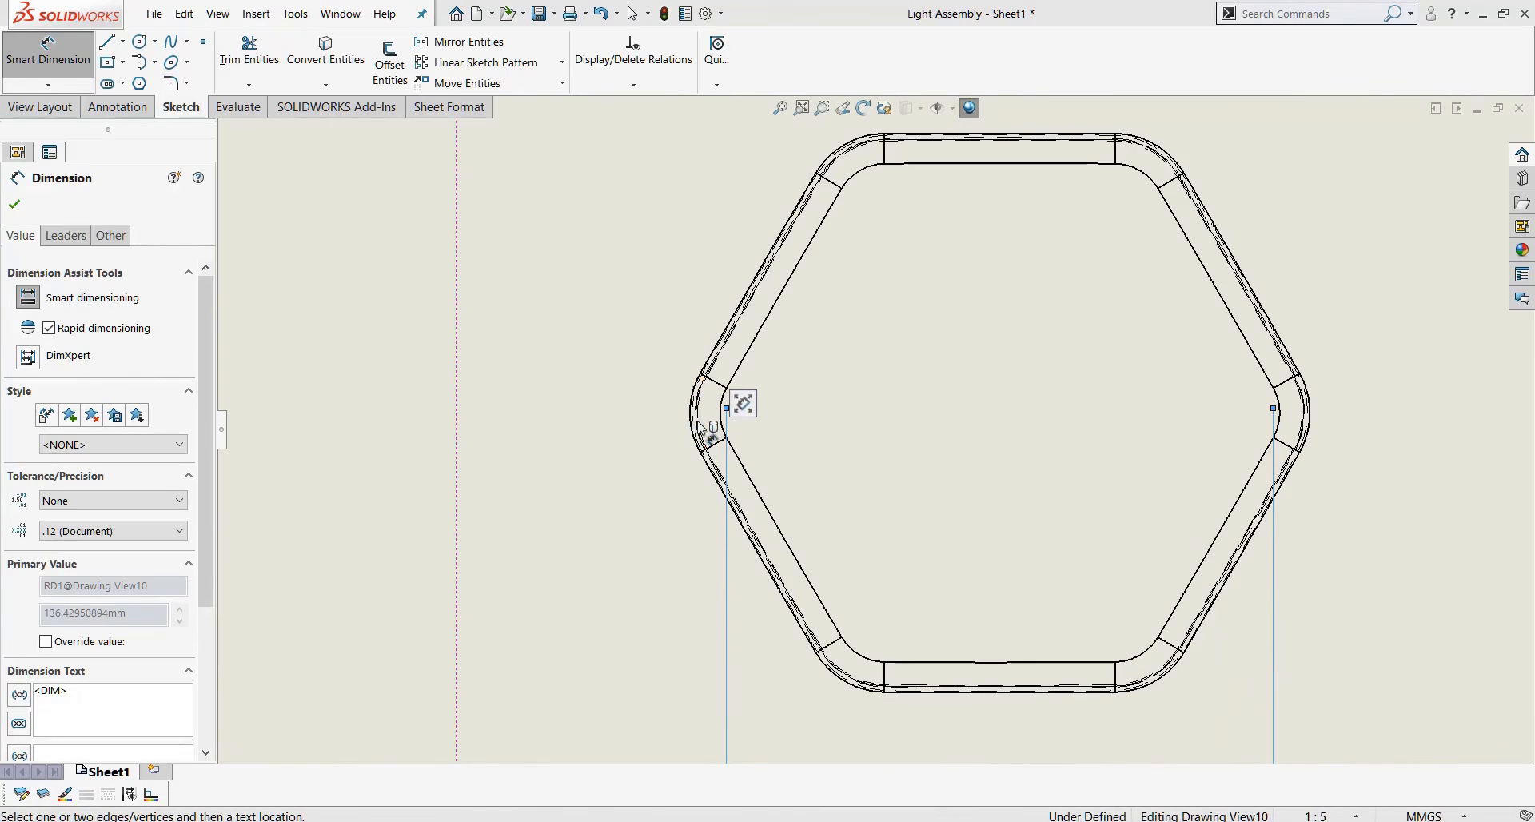
scroll(718, 411, "down", 5)
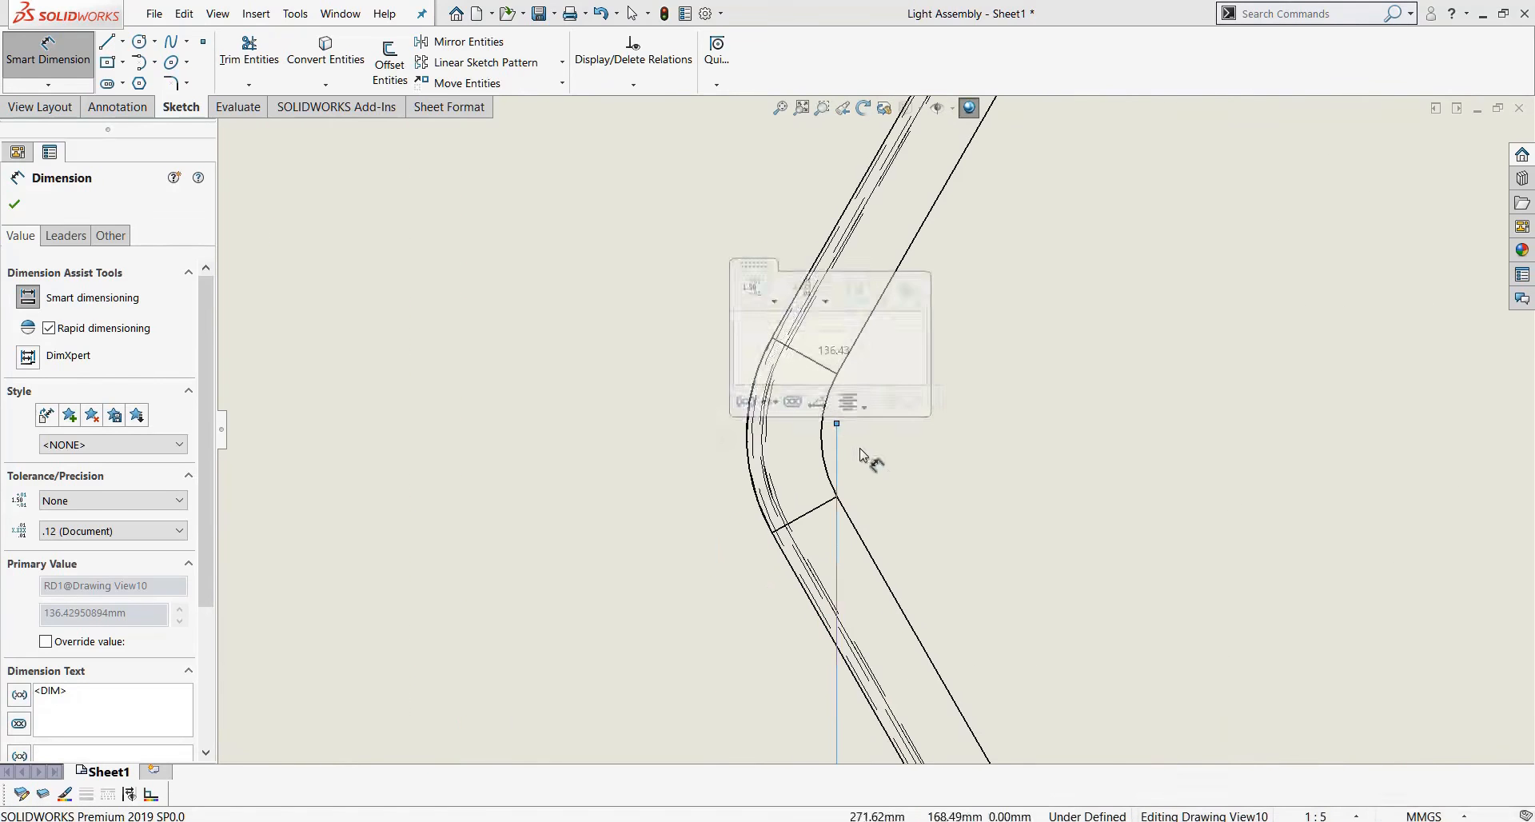
key("Escape")
scroll(837, 446, "down", 3)
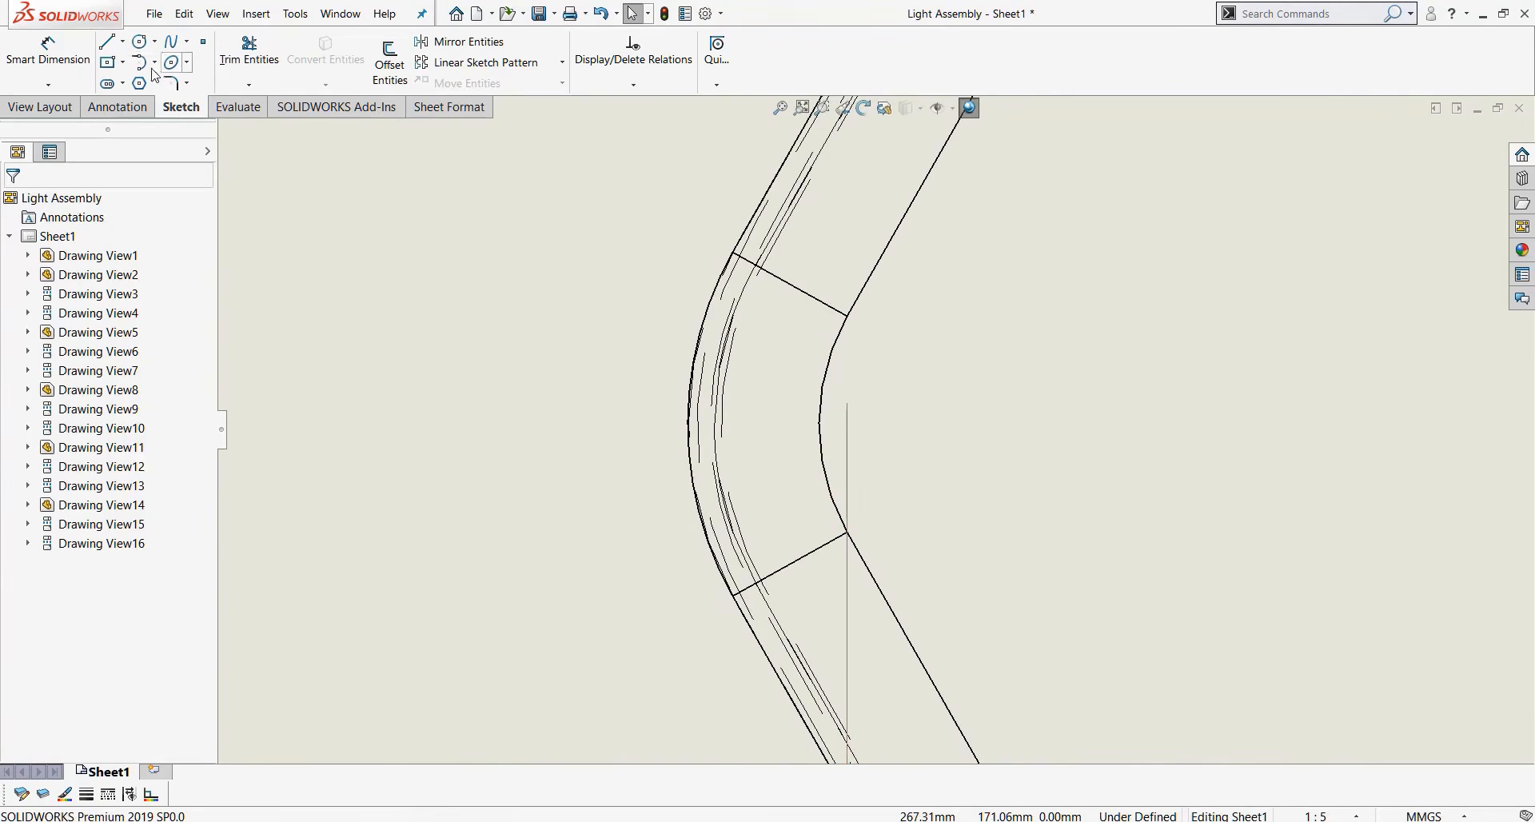
left_click(186, 61)
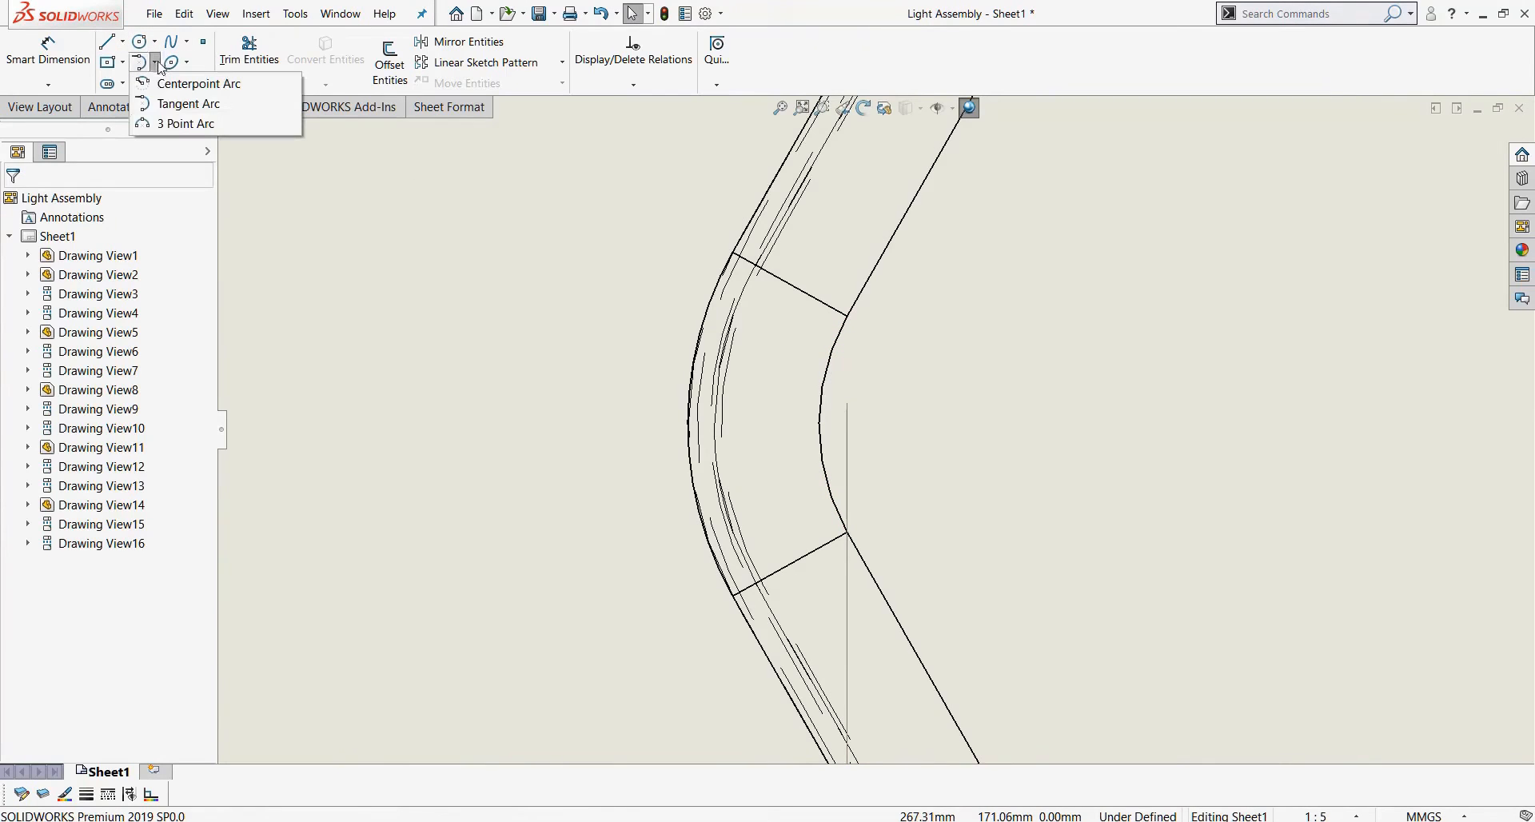
left_click(174, 124)
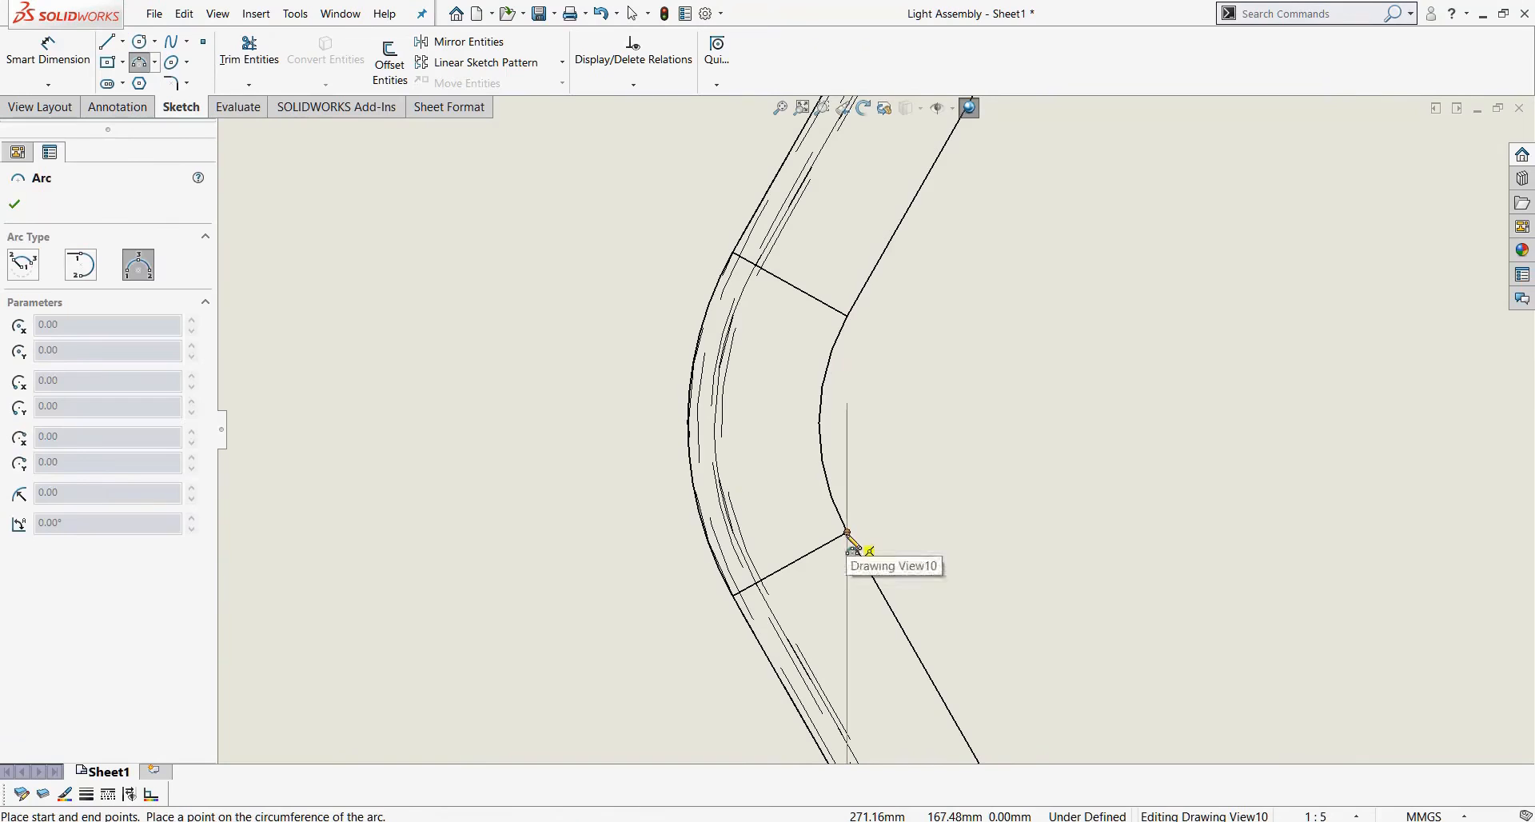
left_click(826, 424)
key("Escape")
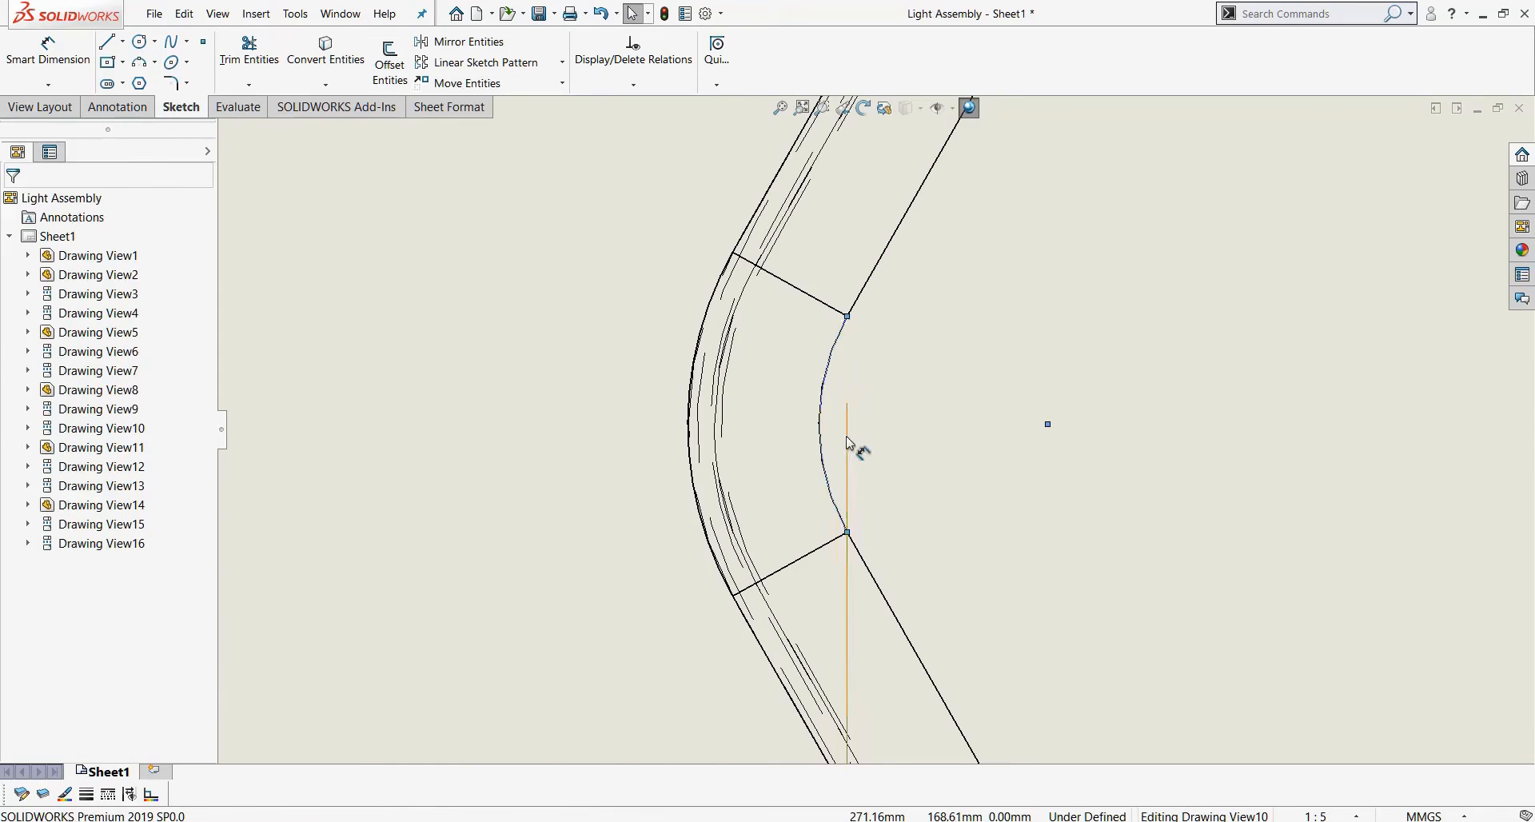
Dimension the radius of the arc sketched on the plate's inner corner, placing it outside the hexagon.
scroll(850, 439, "down", 3)
scroll(828, 424, "up", 2)
scroll(871, 429, "up", 2)
right_click_drag(863, 459, 847, 426)
left_click(844, 423)
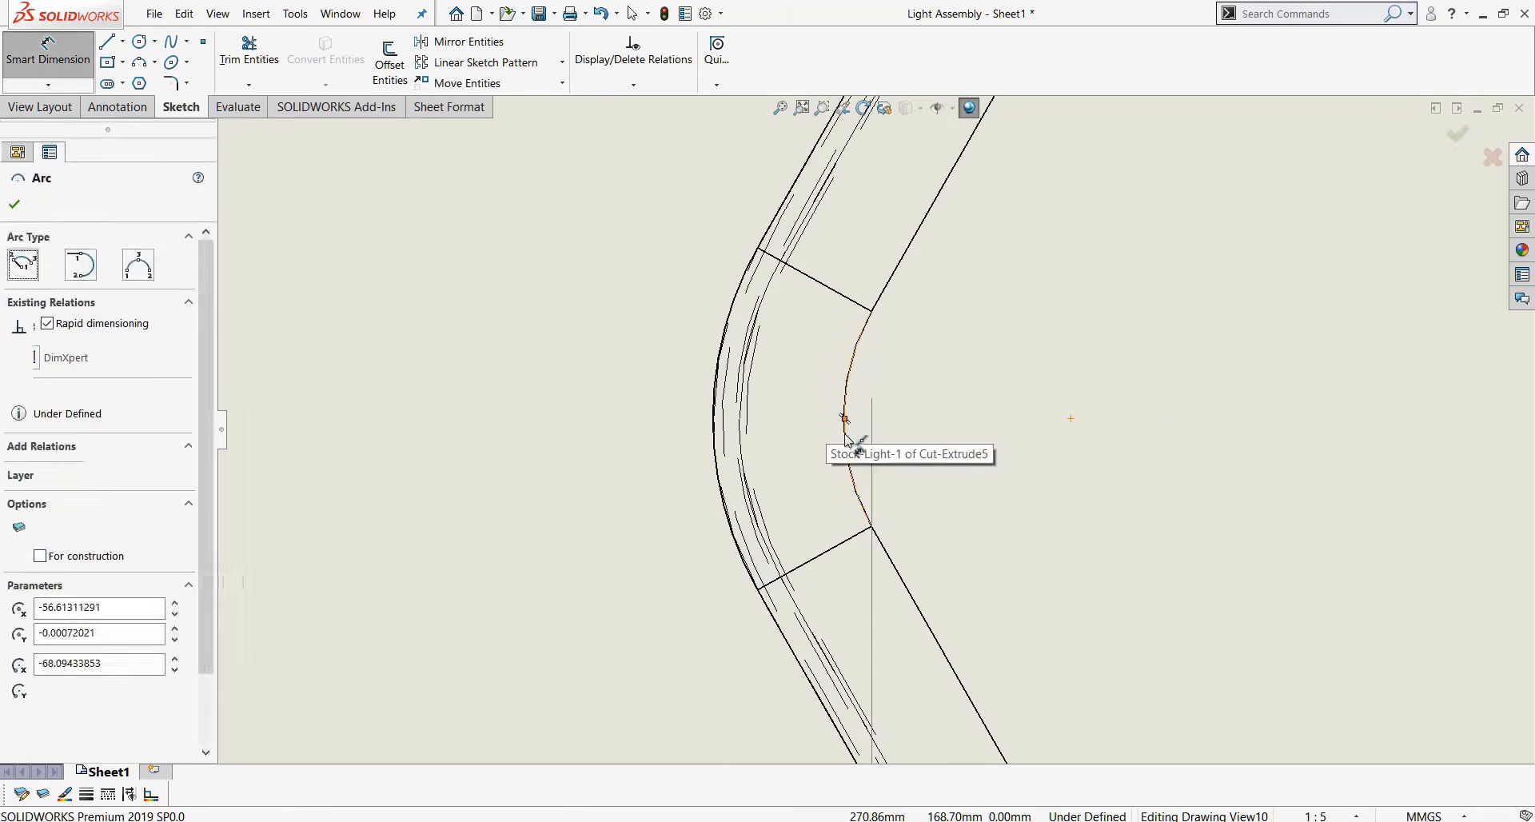
left_click(841, 482)
scroll(738, 499, "up", 4)
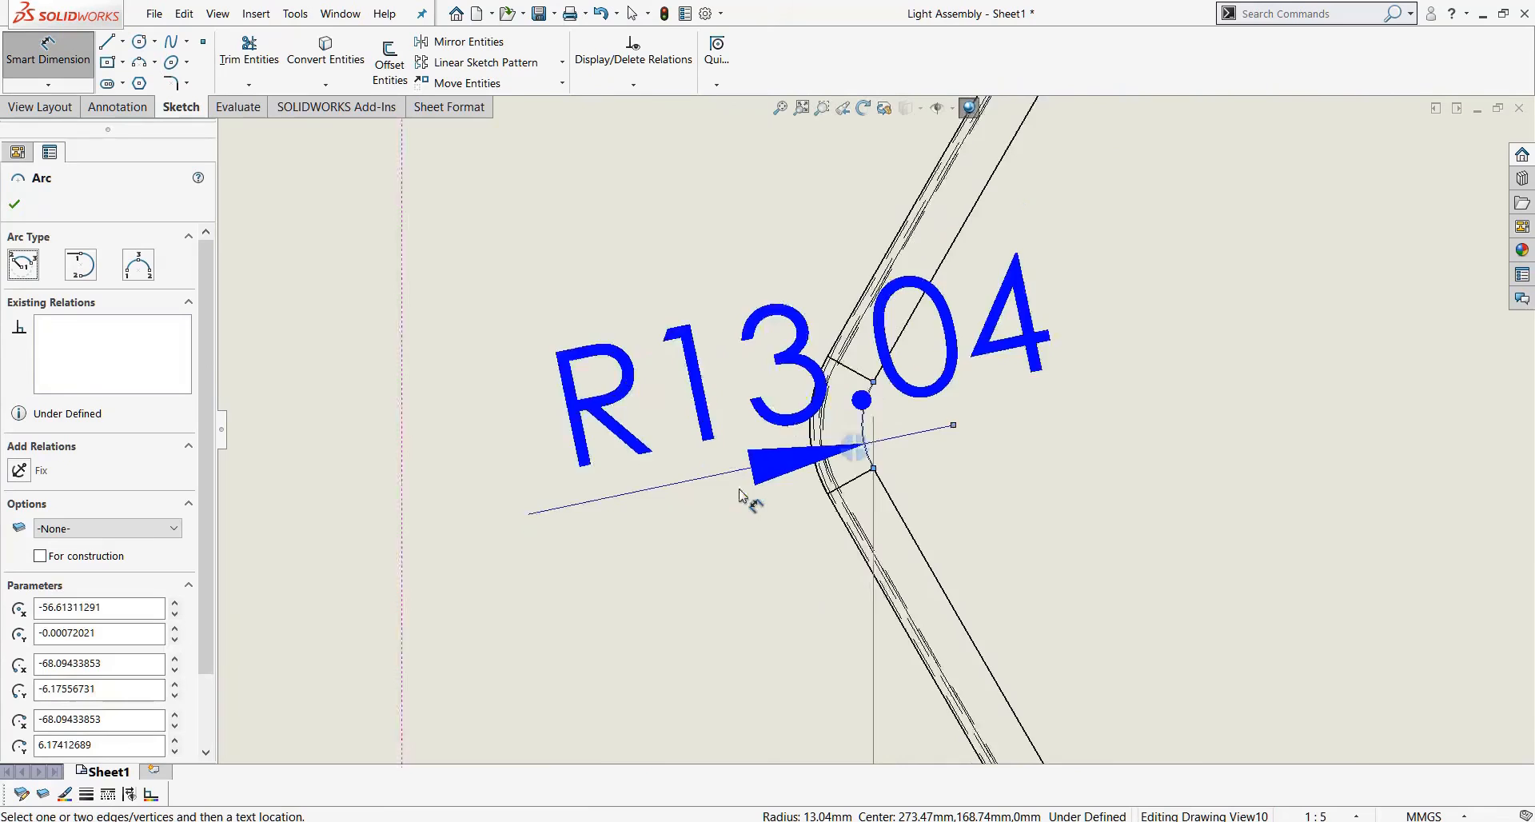
left_click(610, 571)
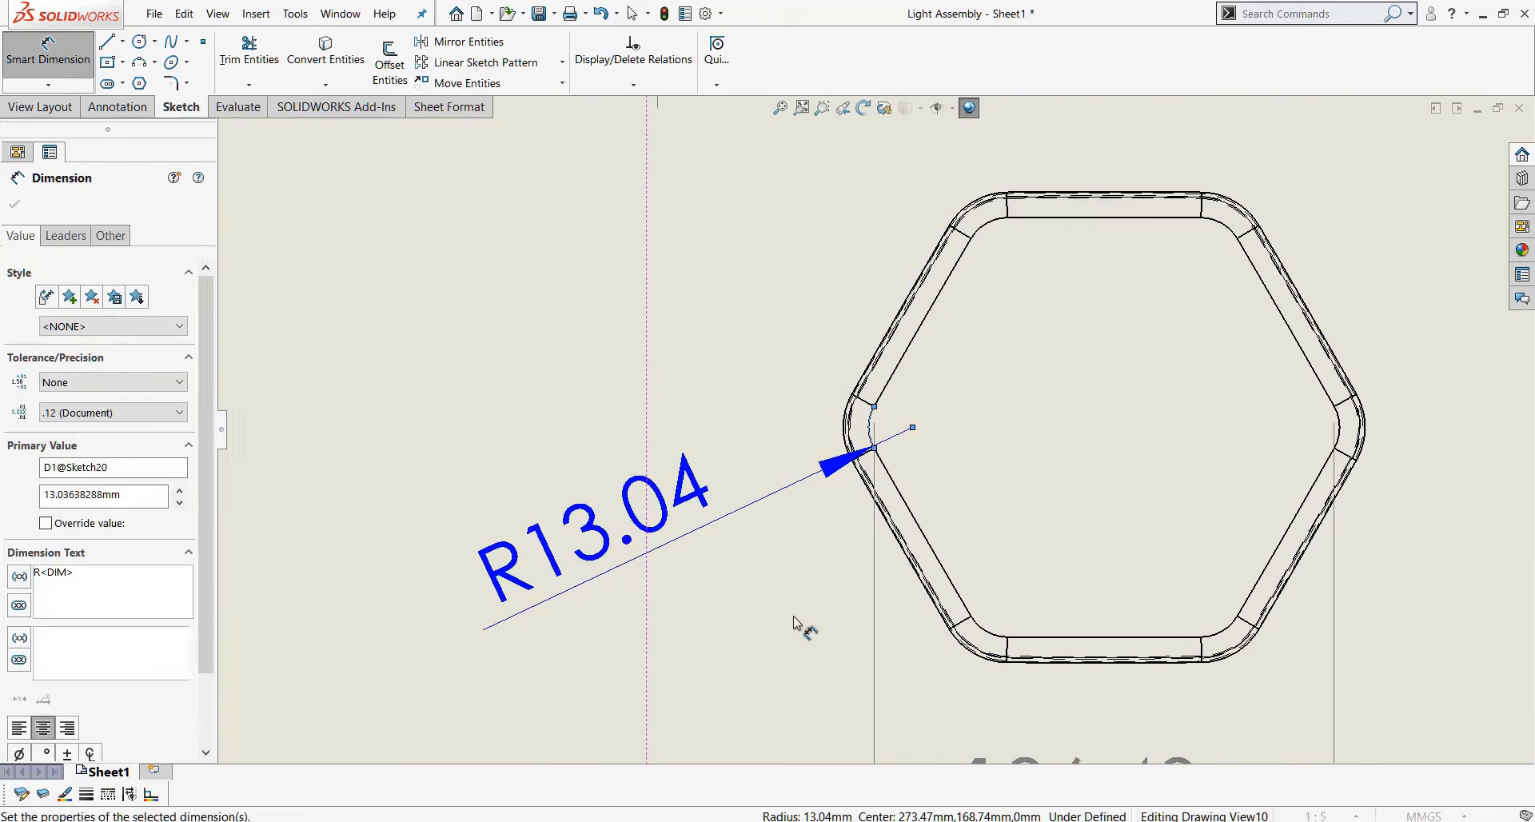
key("Return")
scroll(817, 602, "up", 5)
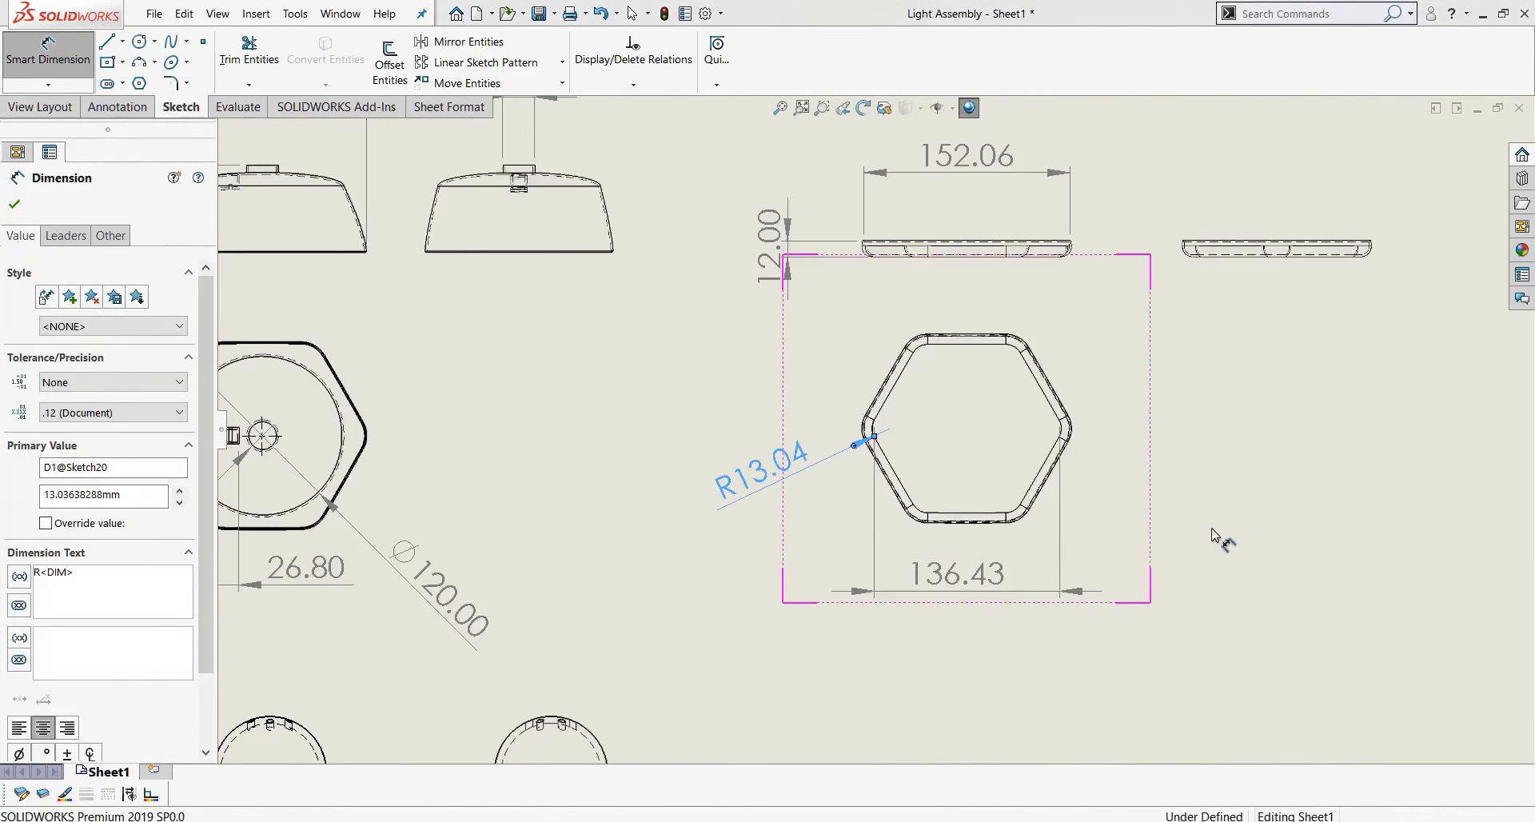
left_click(1211, 527)
Dimension the bottom plate's height in its side view, from the top edge to the bottom edge.
scroll(1160, 373, "up", 2)
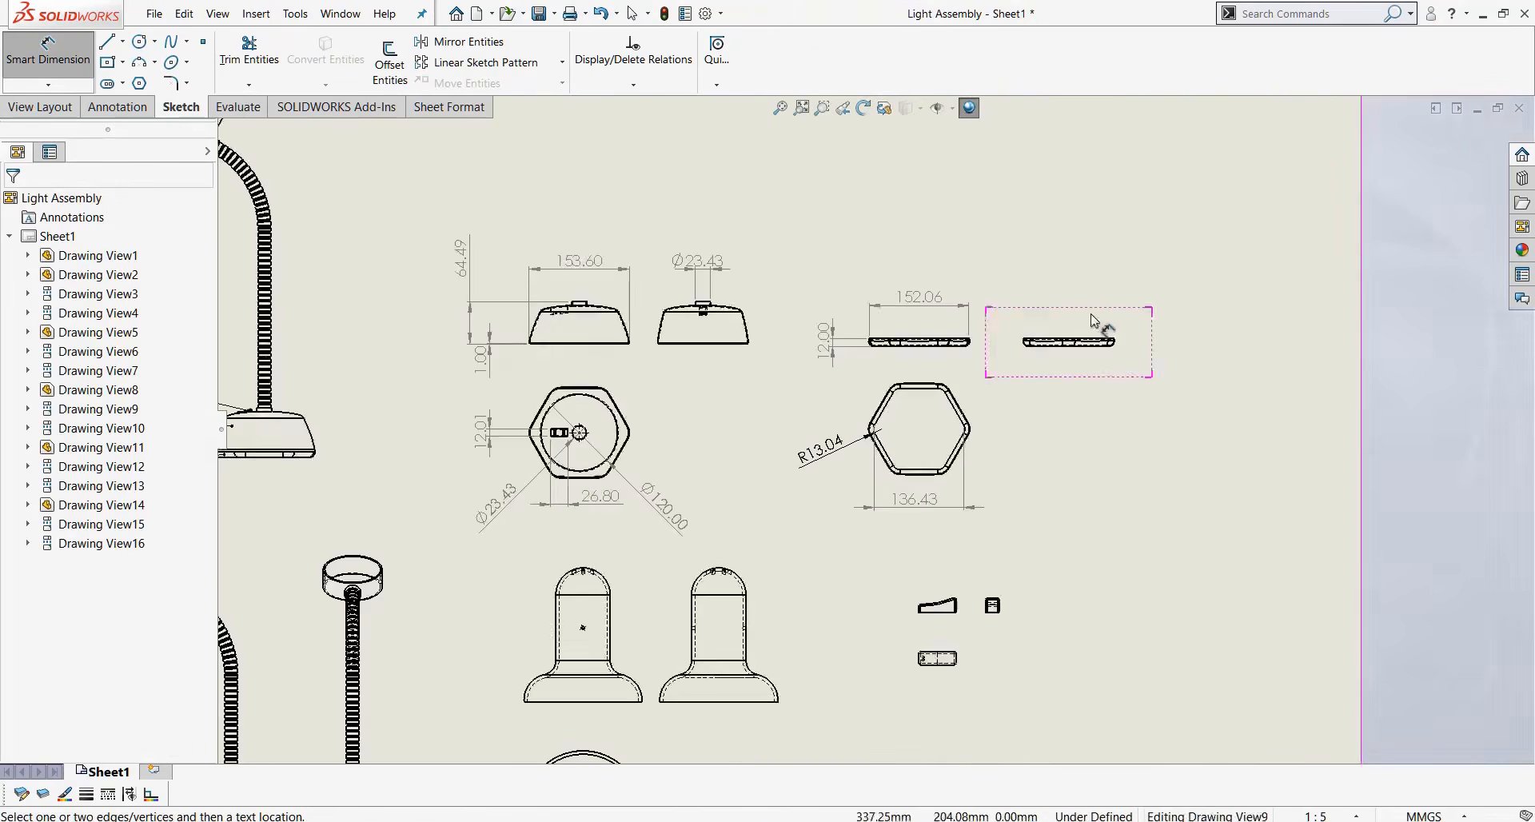
scroll(1082, 455, "down", 5)
scroll(960, 388, "down", 5)
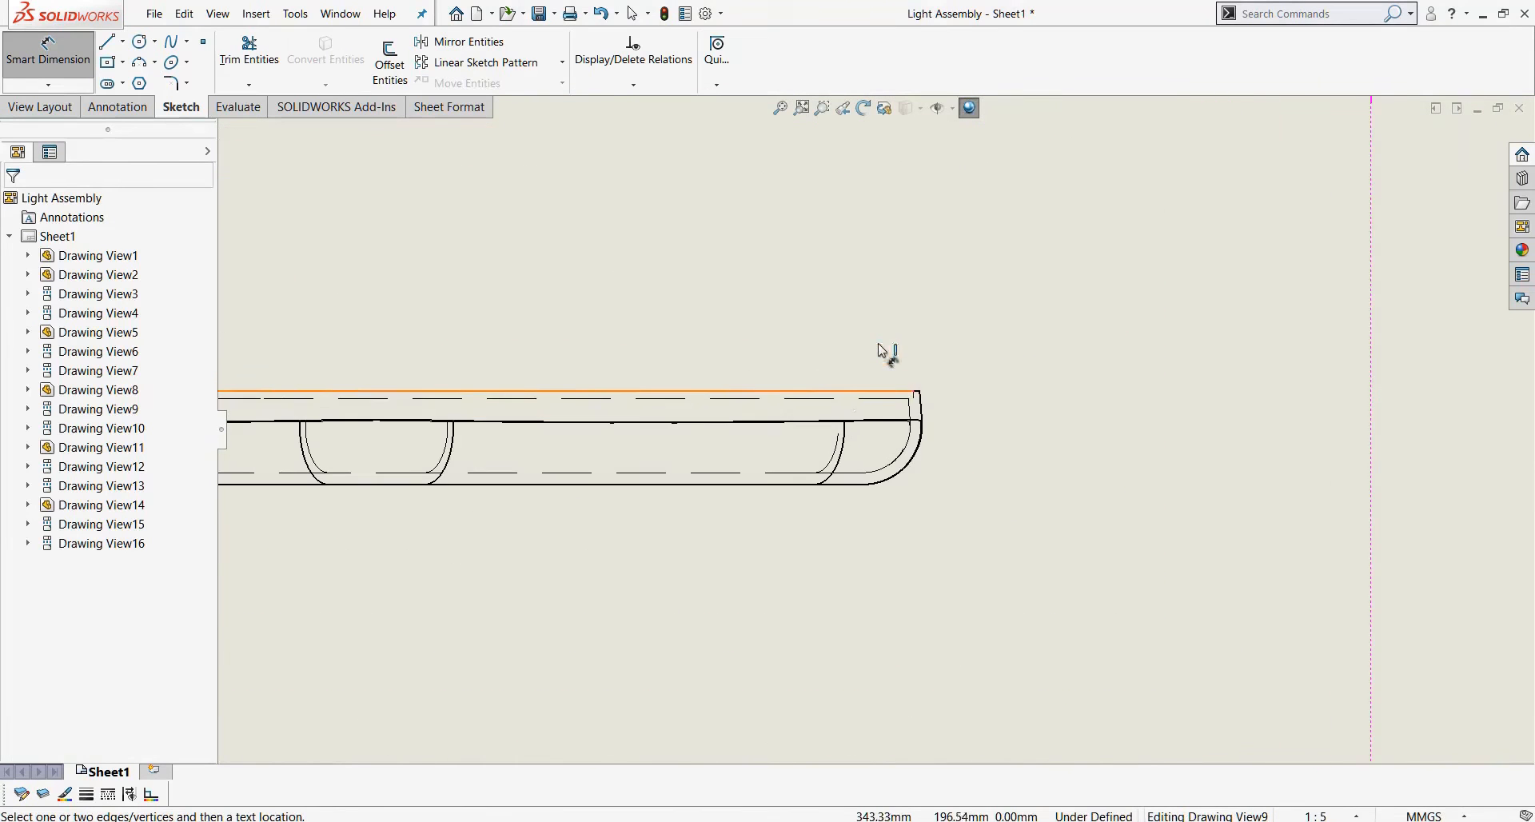
left_click(847, 391)
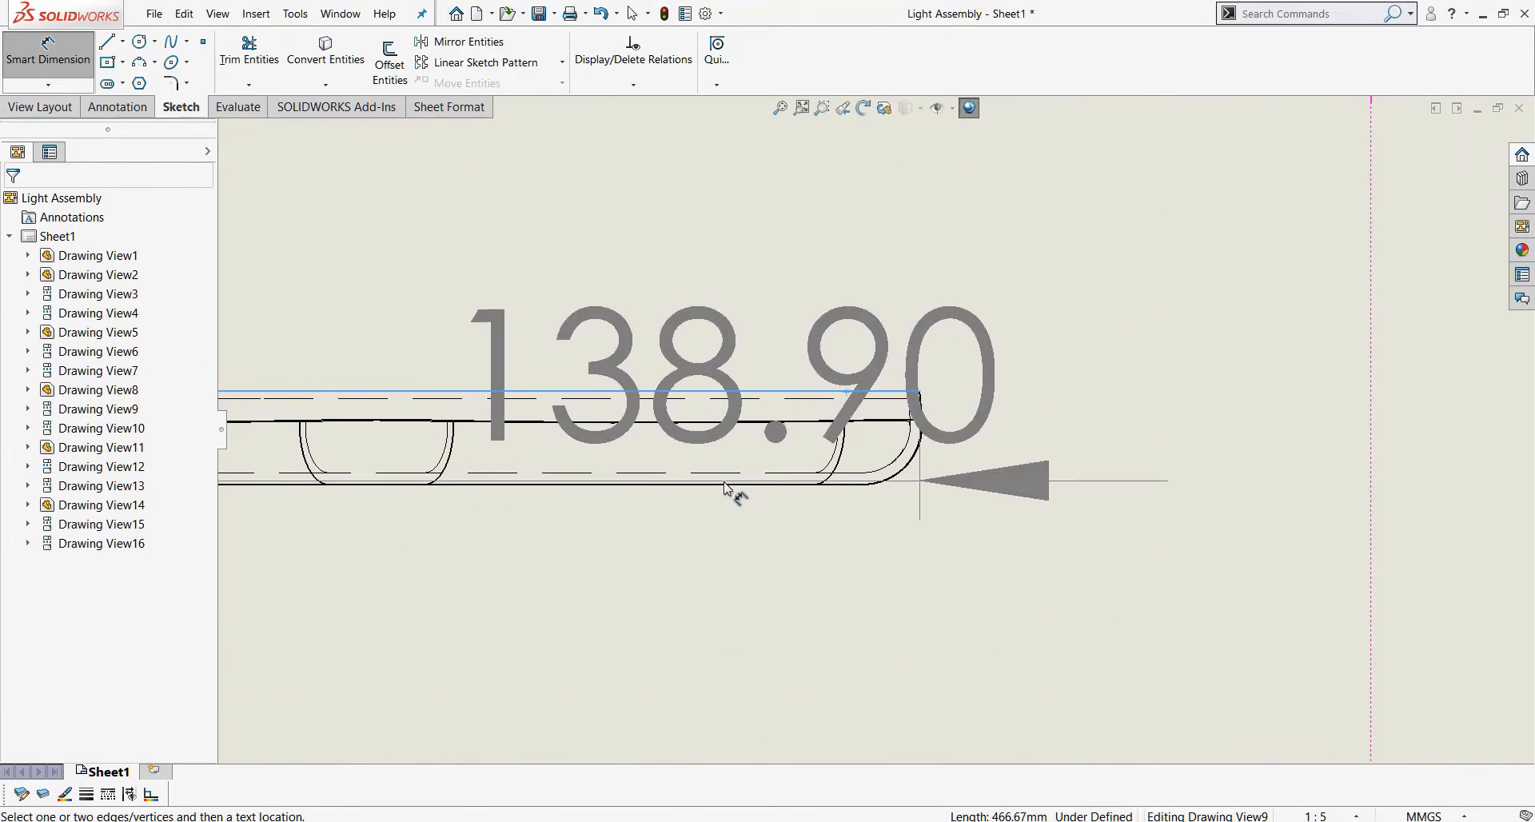
left_click(727, 483)
left_click(729, 490)
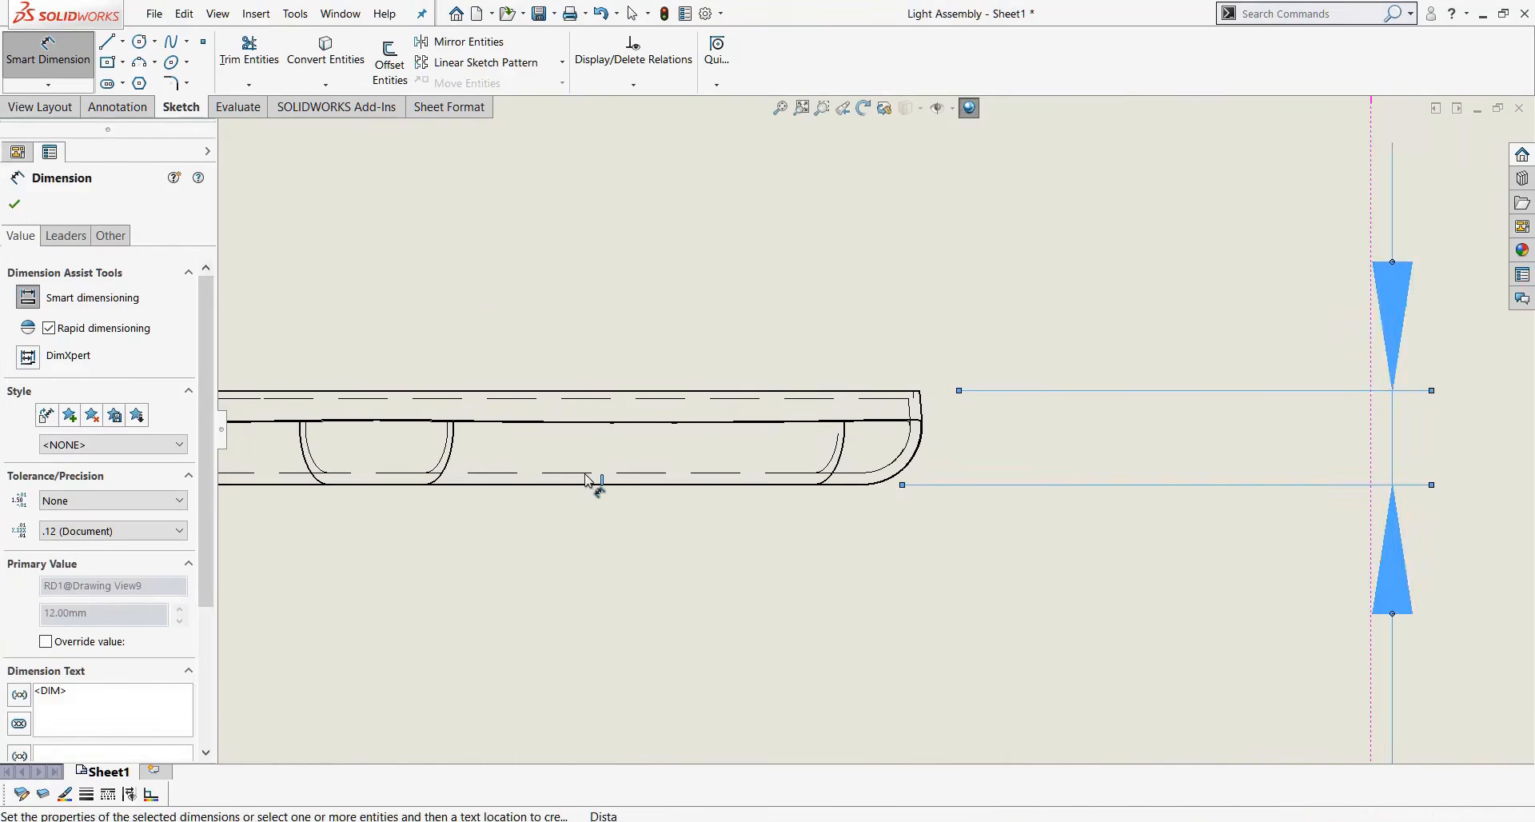
Dimension the height of the small wedge-shaped switch's straight vertical edge in its side view, placing it beside the view.
scroll(592, 484, "up", 4)
scroll(607, 479, "up", 3)
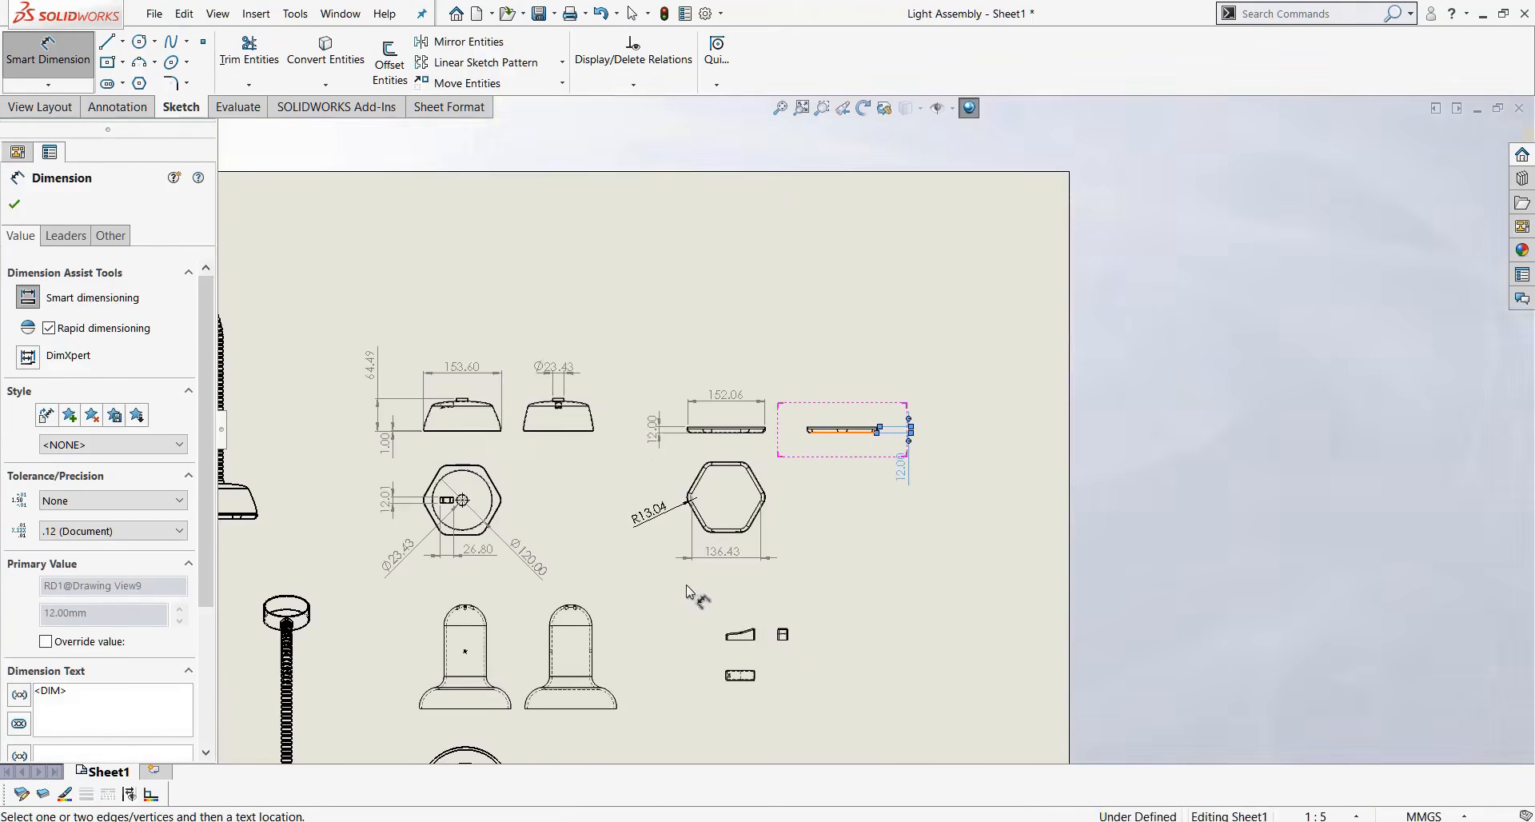
scroll(824, 576, "down", 3)
scroll(830, 553, "down", 4)
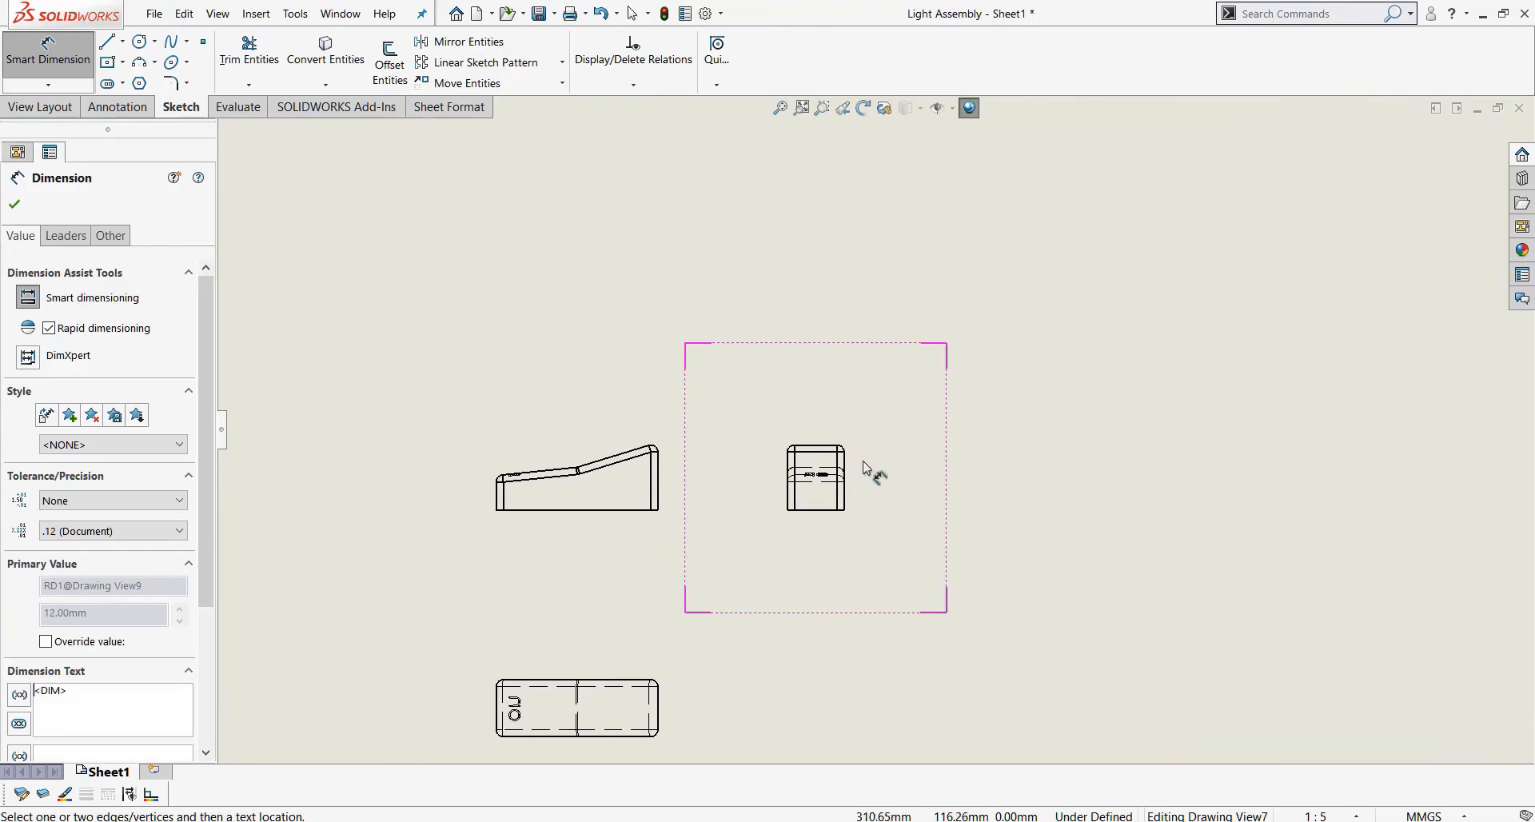
left_click(845, 472)
left_click(854, 476)
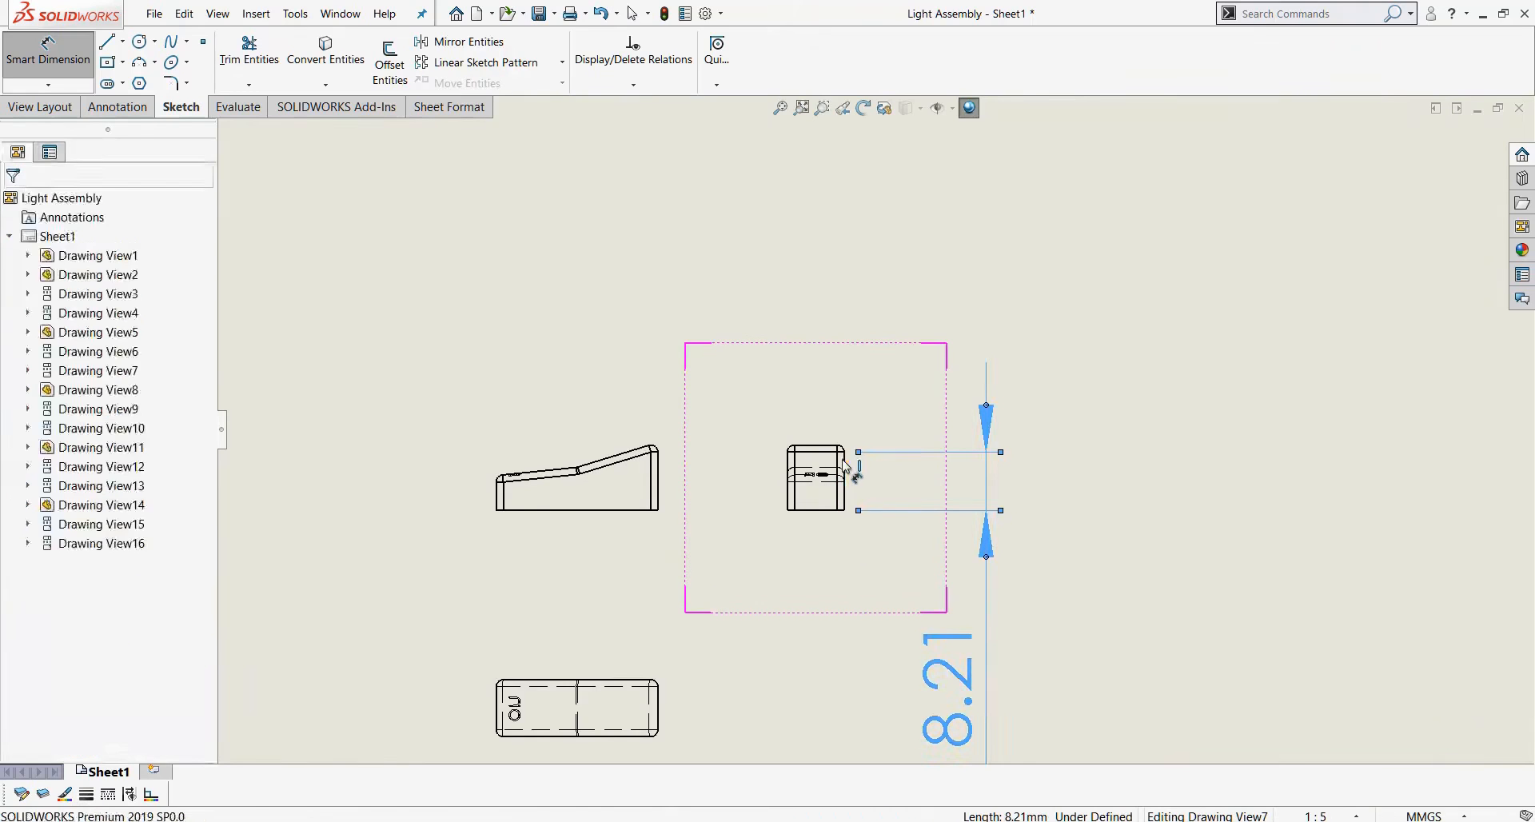
Dimension the wedge-shaped switch's overall length in its front view and its straight end edge in the top view.
left_click(658, 494)
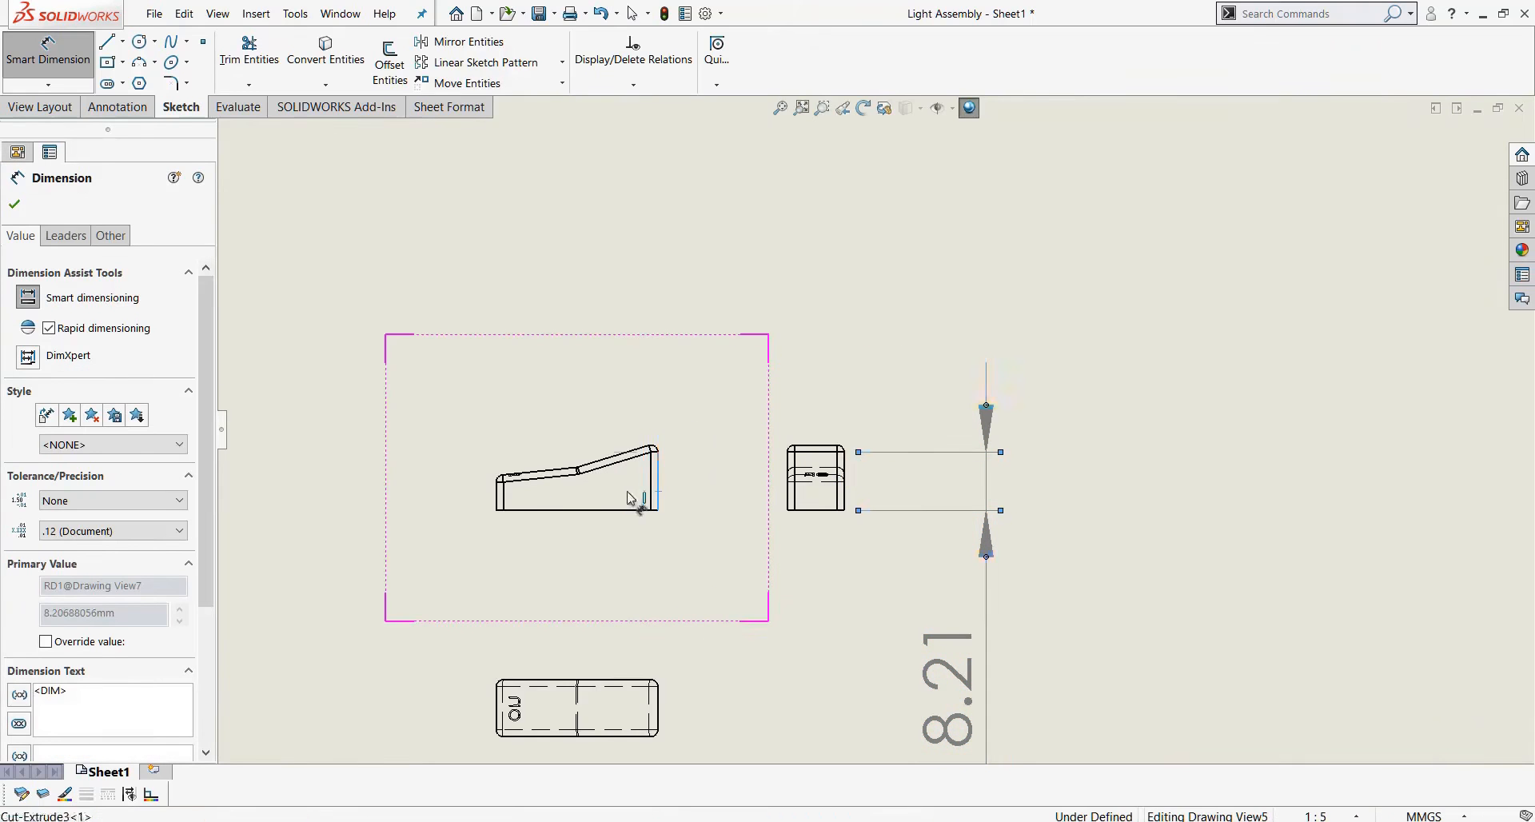
left_click(499, 500)
left_click(501, 481)
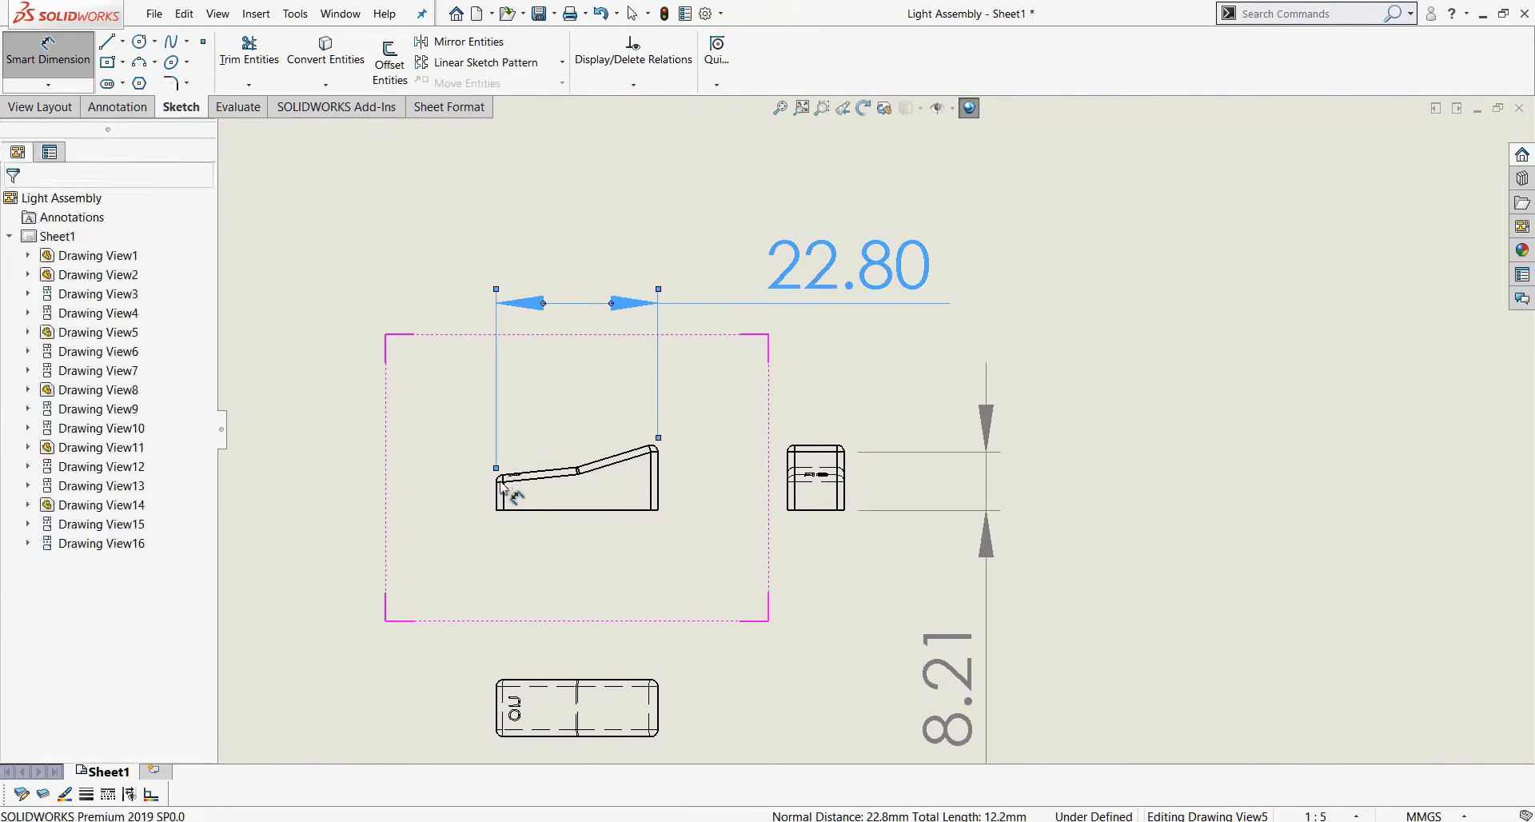
left_click(498, 703)
left_click(496, 703)
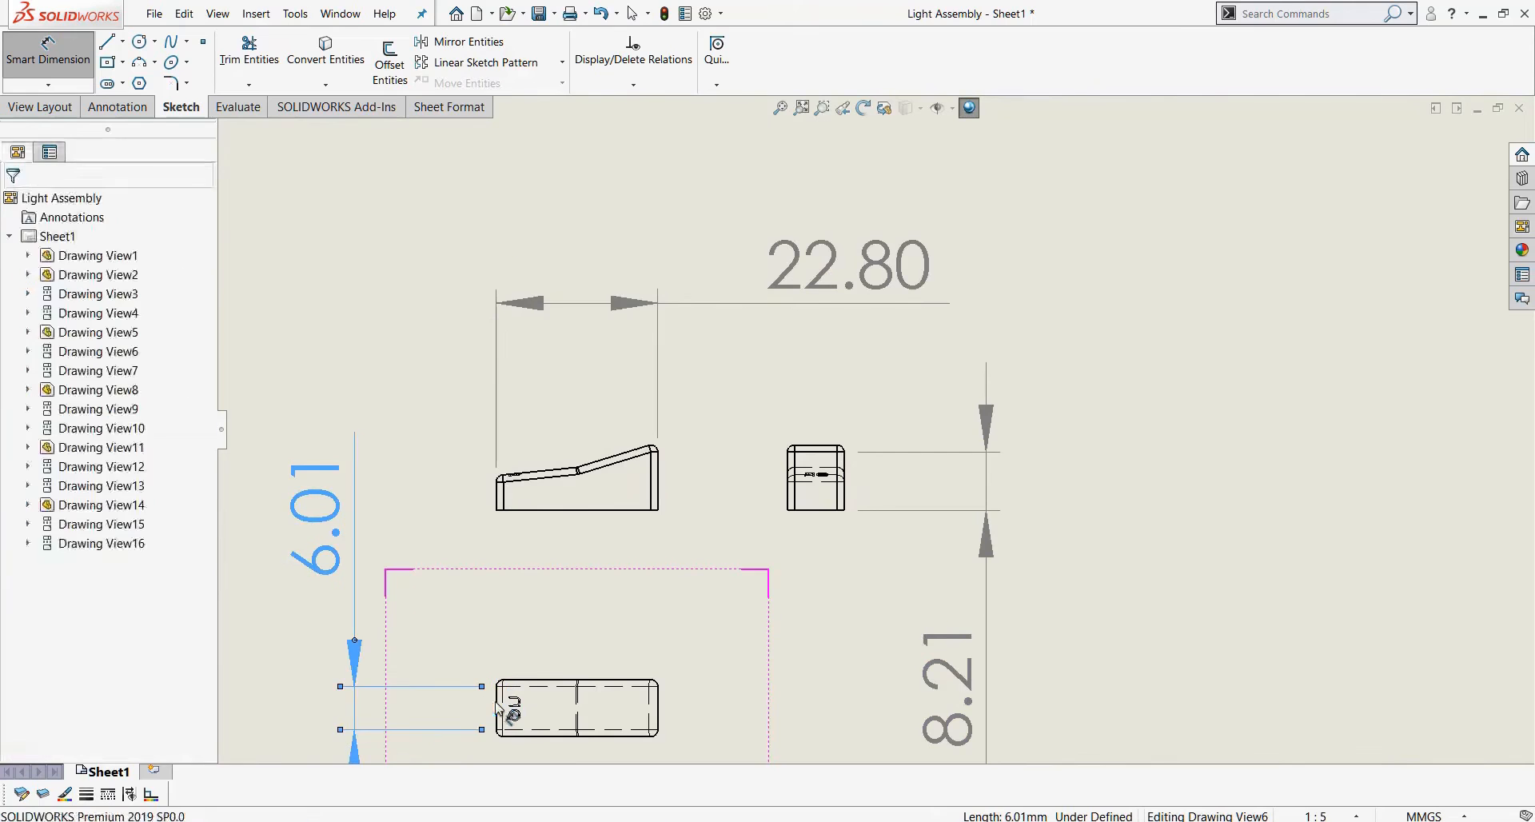
Dimension the diameter of the gooseneck's tilted cylindrical head along its lower edge in the front view.
scroll(689, 679, "up", 5)
scroll(684, 674, "up", 5)
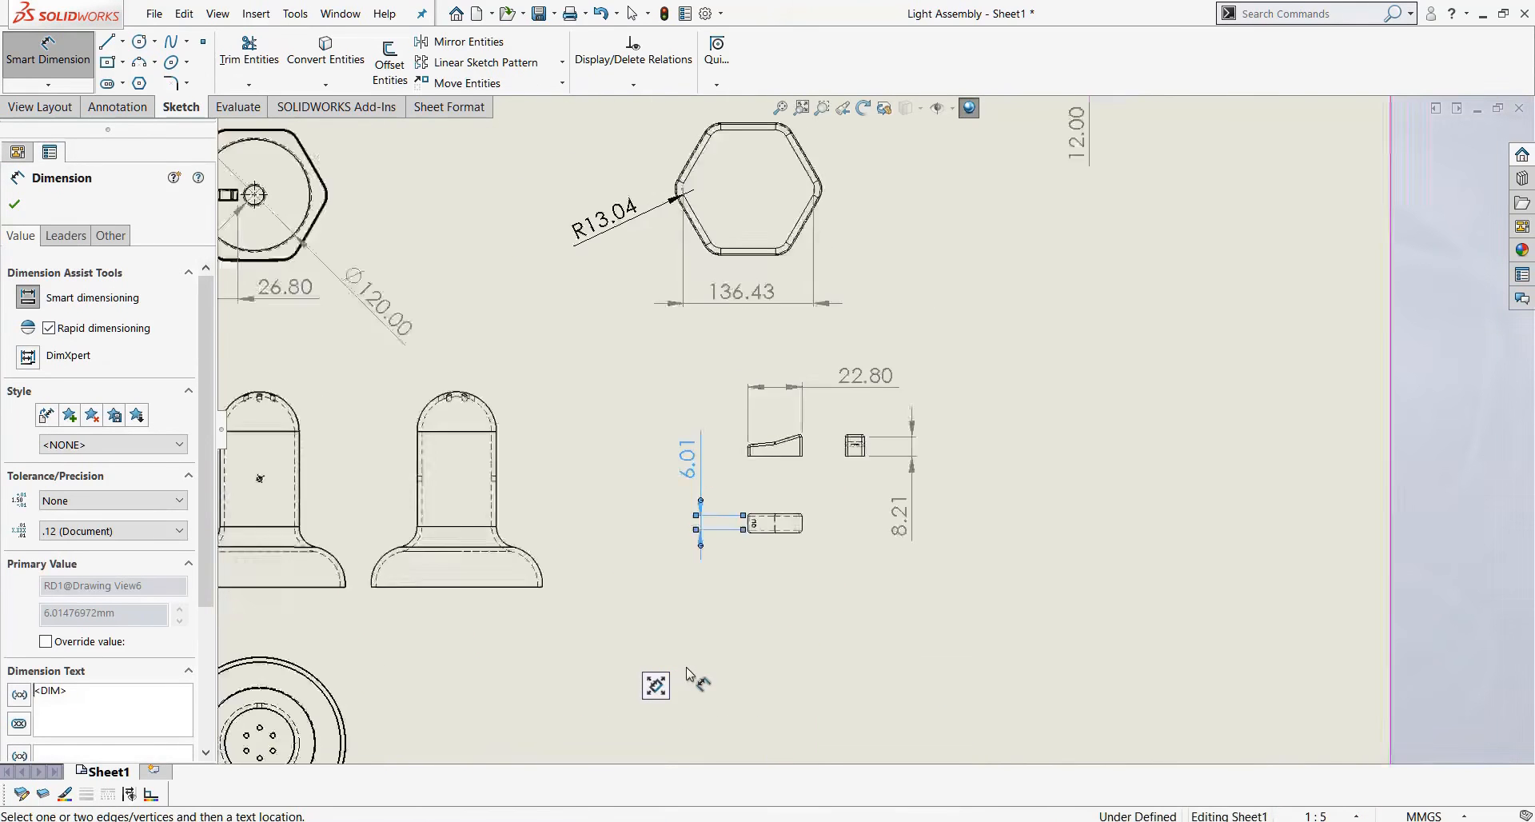
scroll(363, 516, "down", 8)
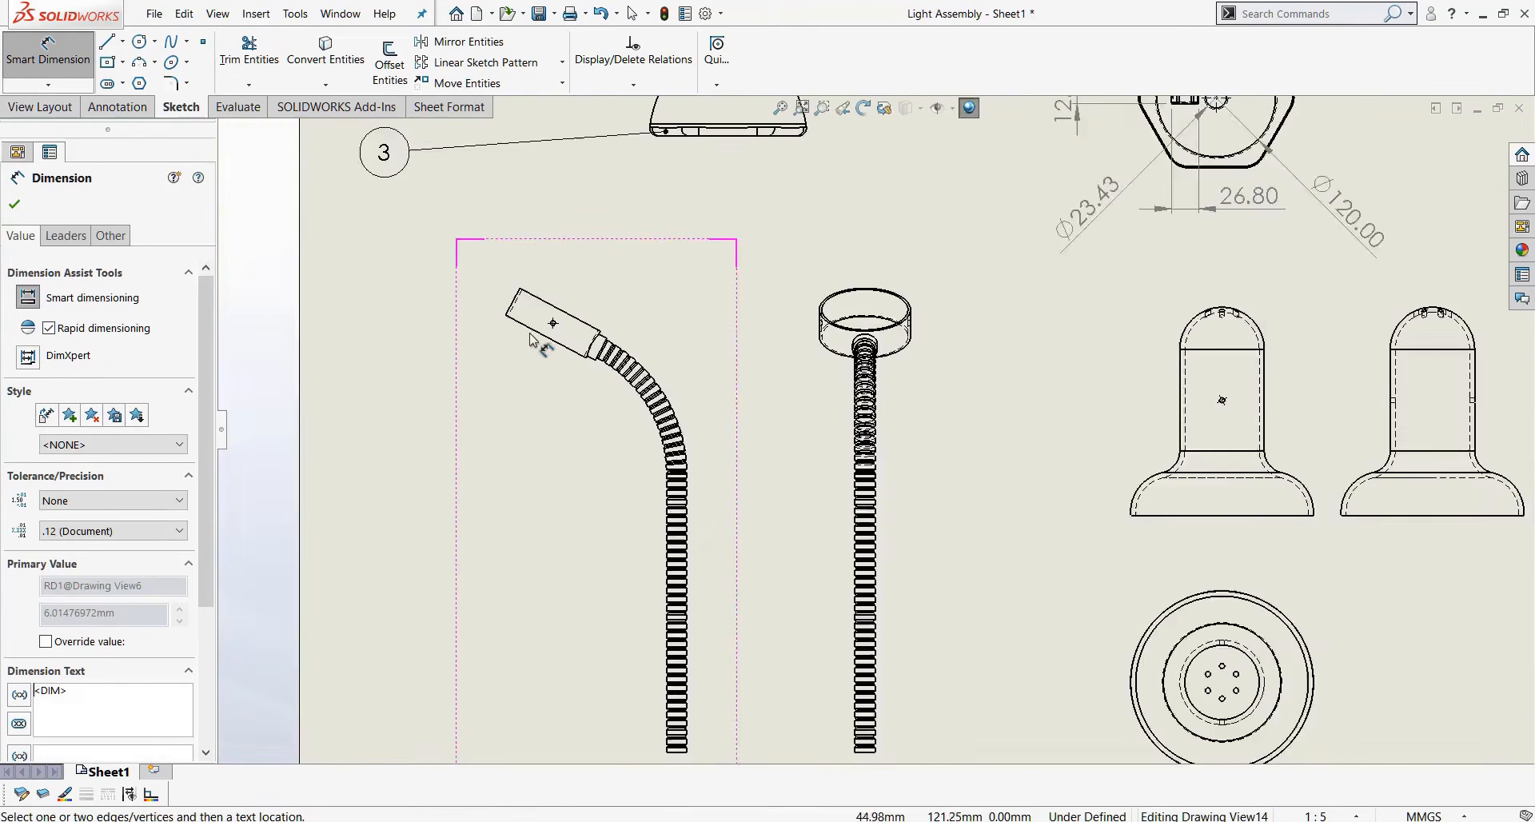
left_click(678, 366)
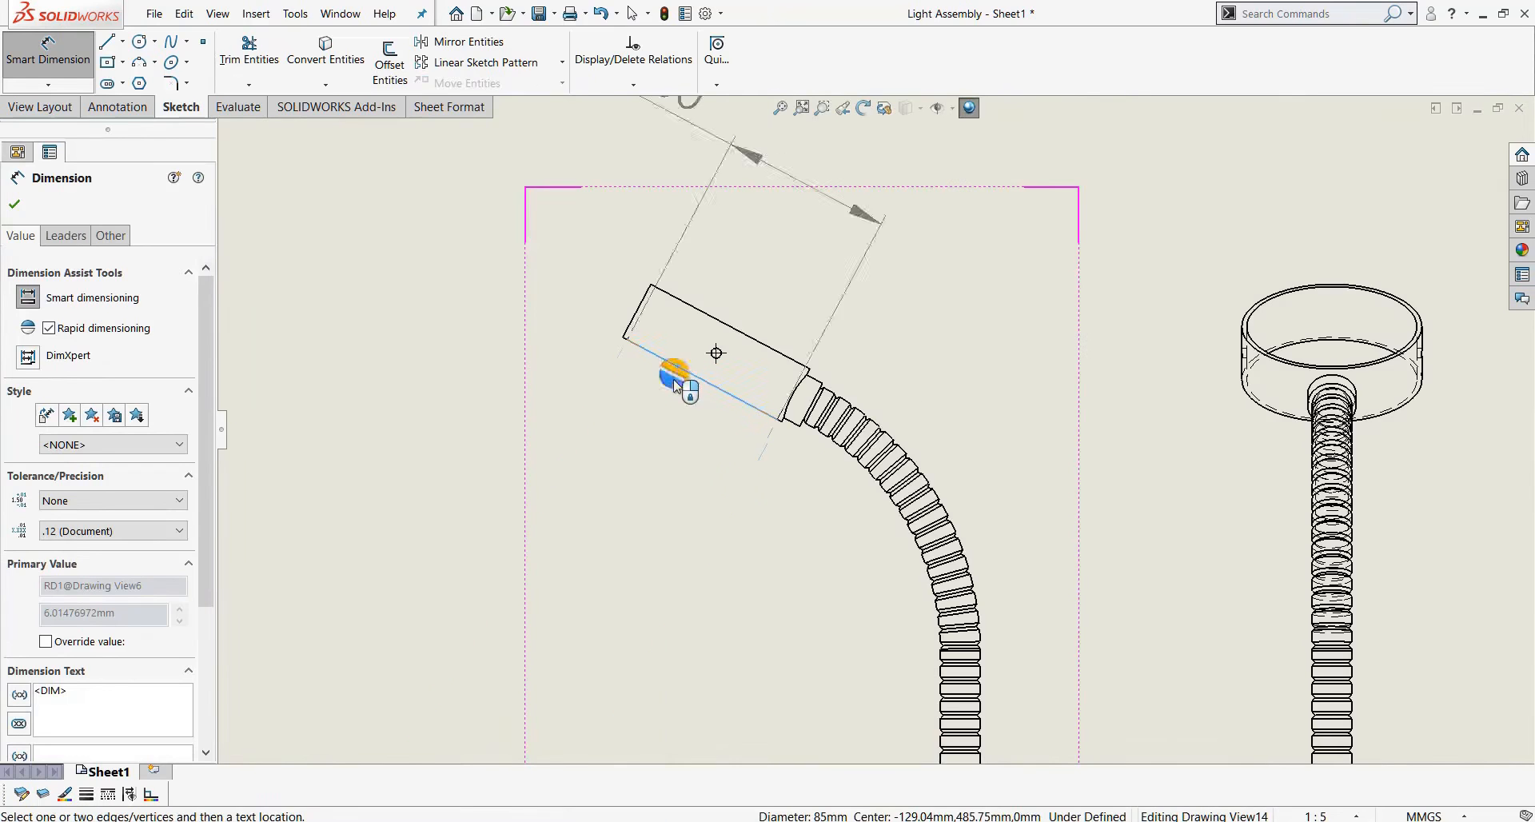
left_click(683, 440)
scroll(700, 448, "up", 4)
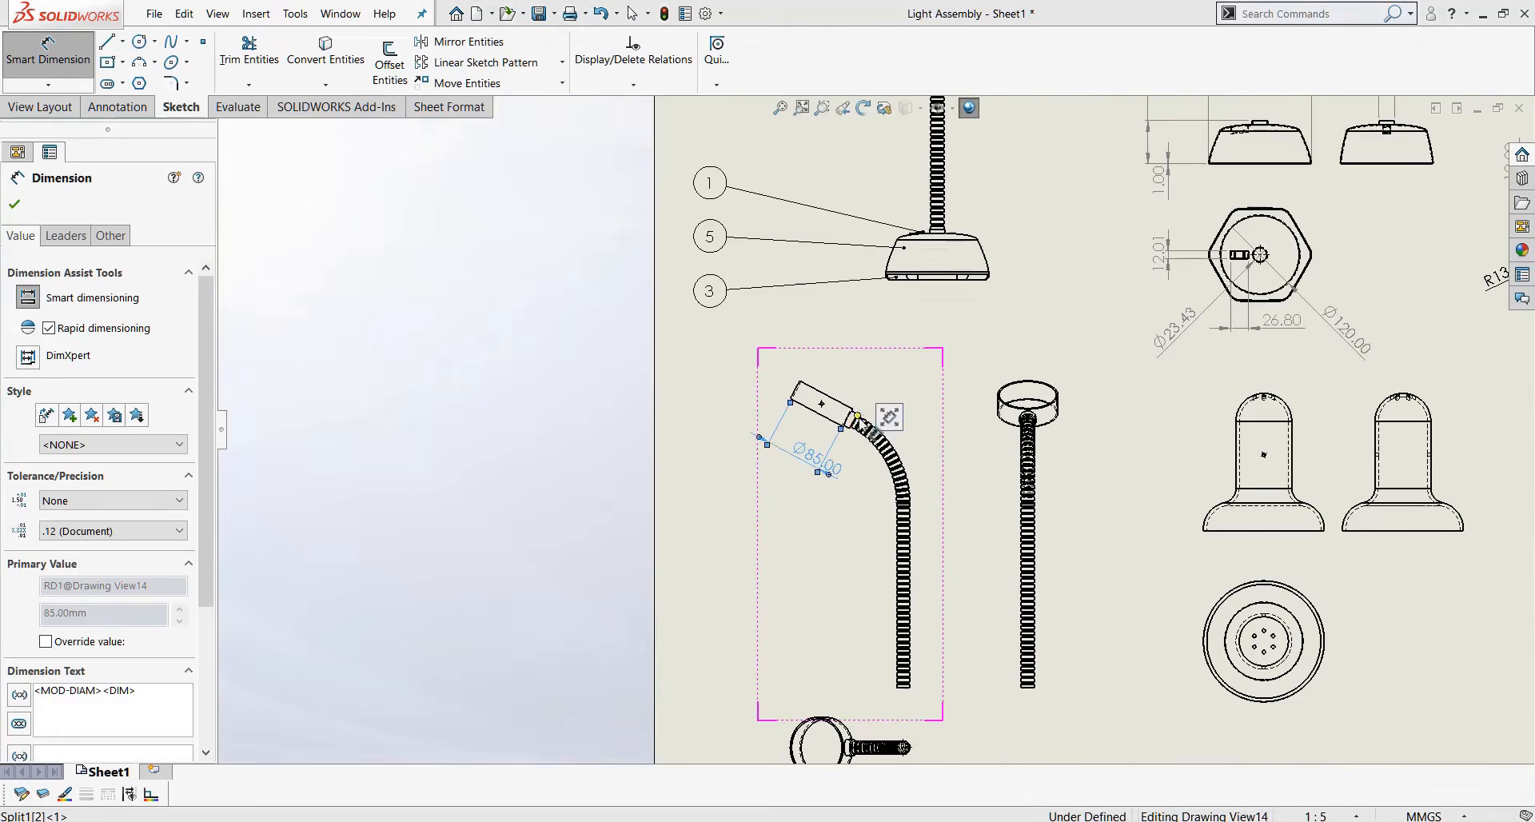
Dimension the depth of a groove at the lower end of the gooseneck's front view, placing it below the stem.
scroll(852, 406, "down", 2)
scroll(880, 424, "up", 4)
scroll(889, 649, "down", 4)
scroll(885, 619, "down", 3)
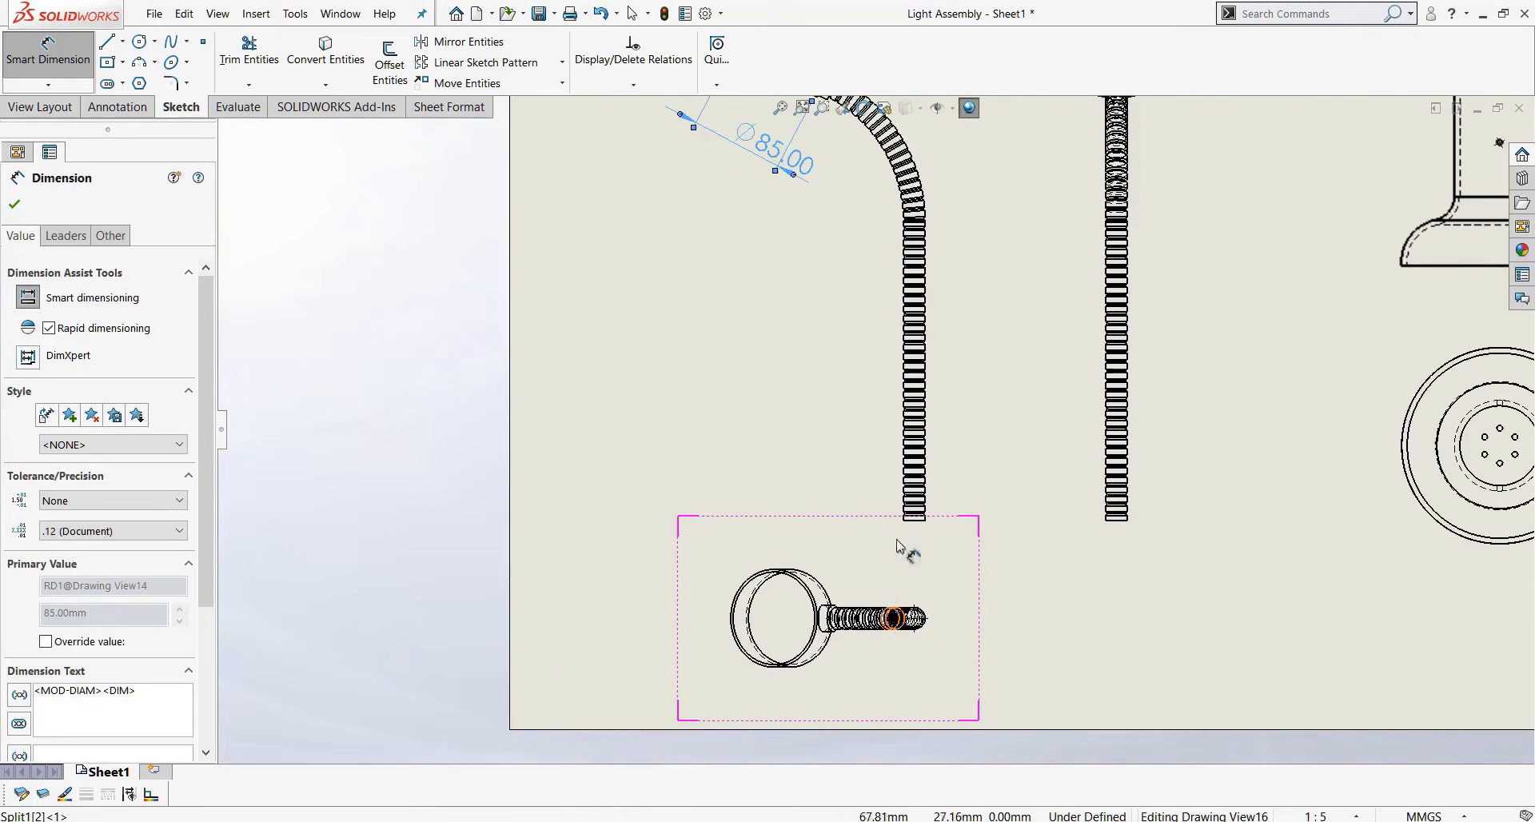
scroll(847, 463, "down", 6)
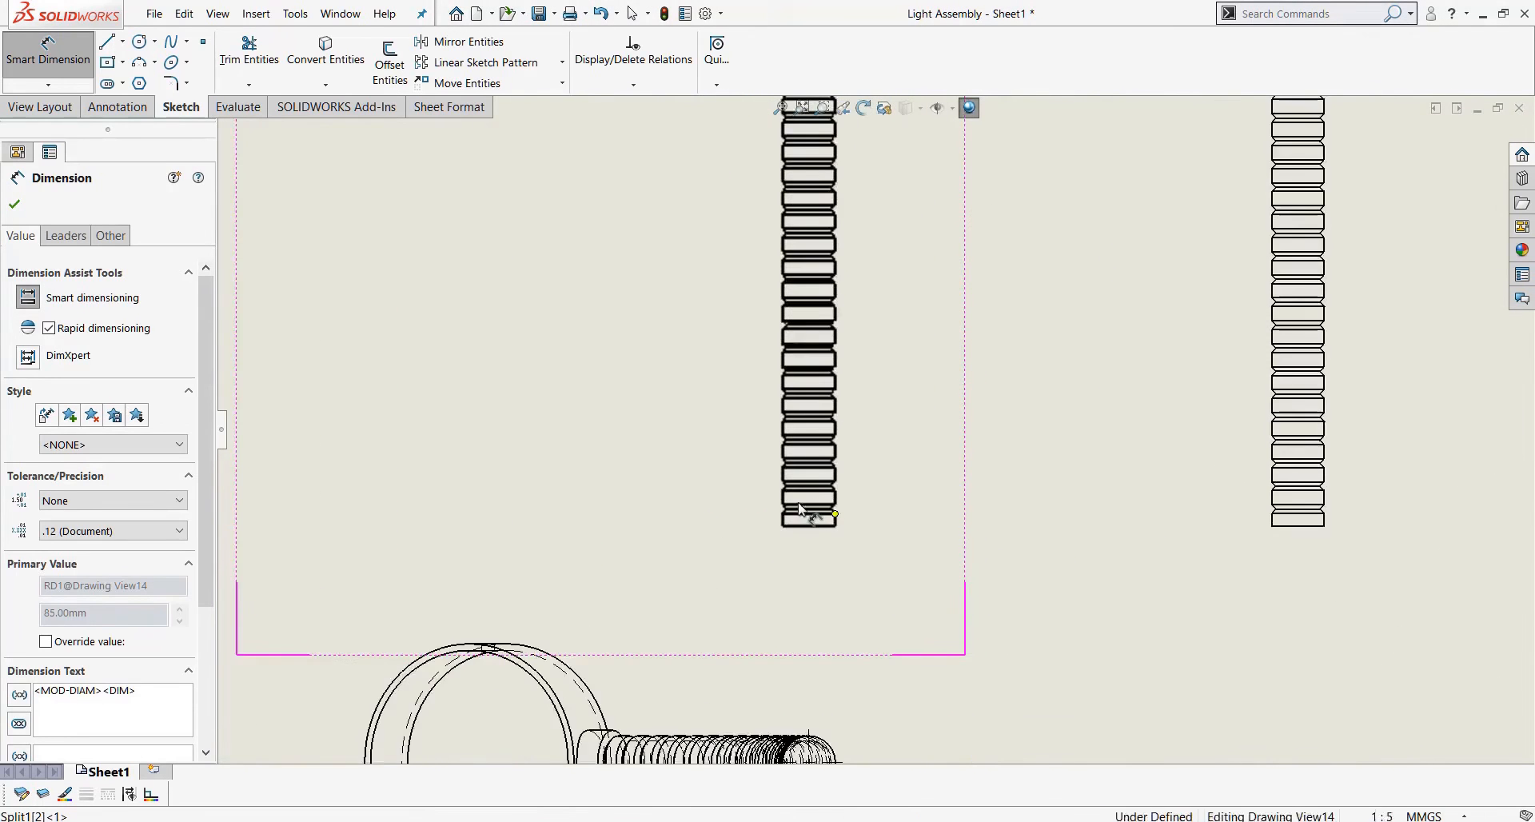
left_click(821, 445)
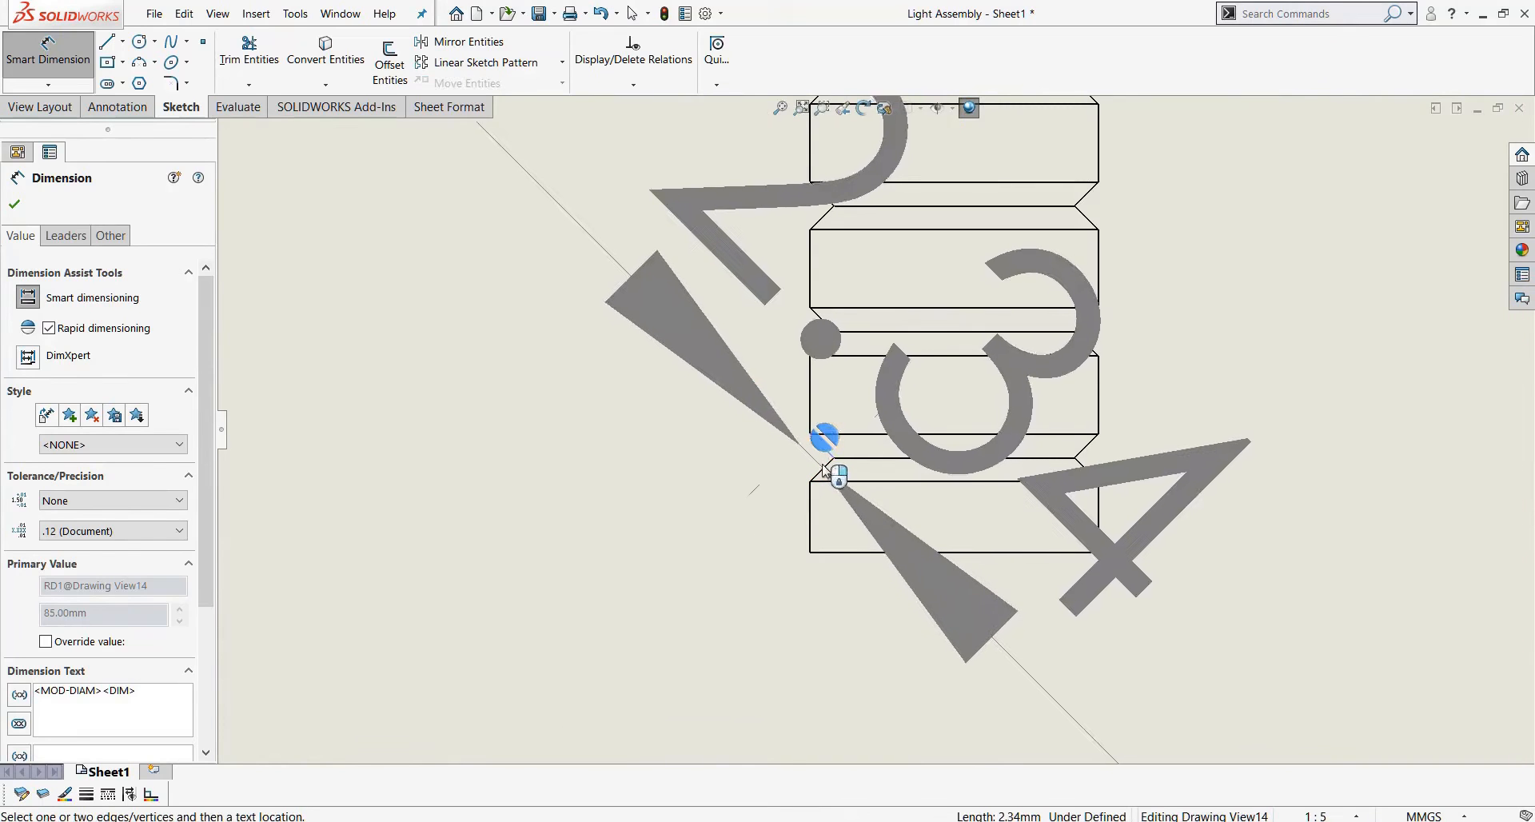
key("Escape")
left_click(810, 512)
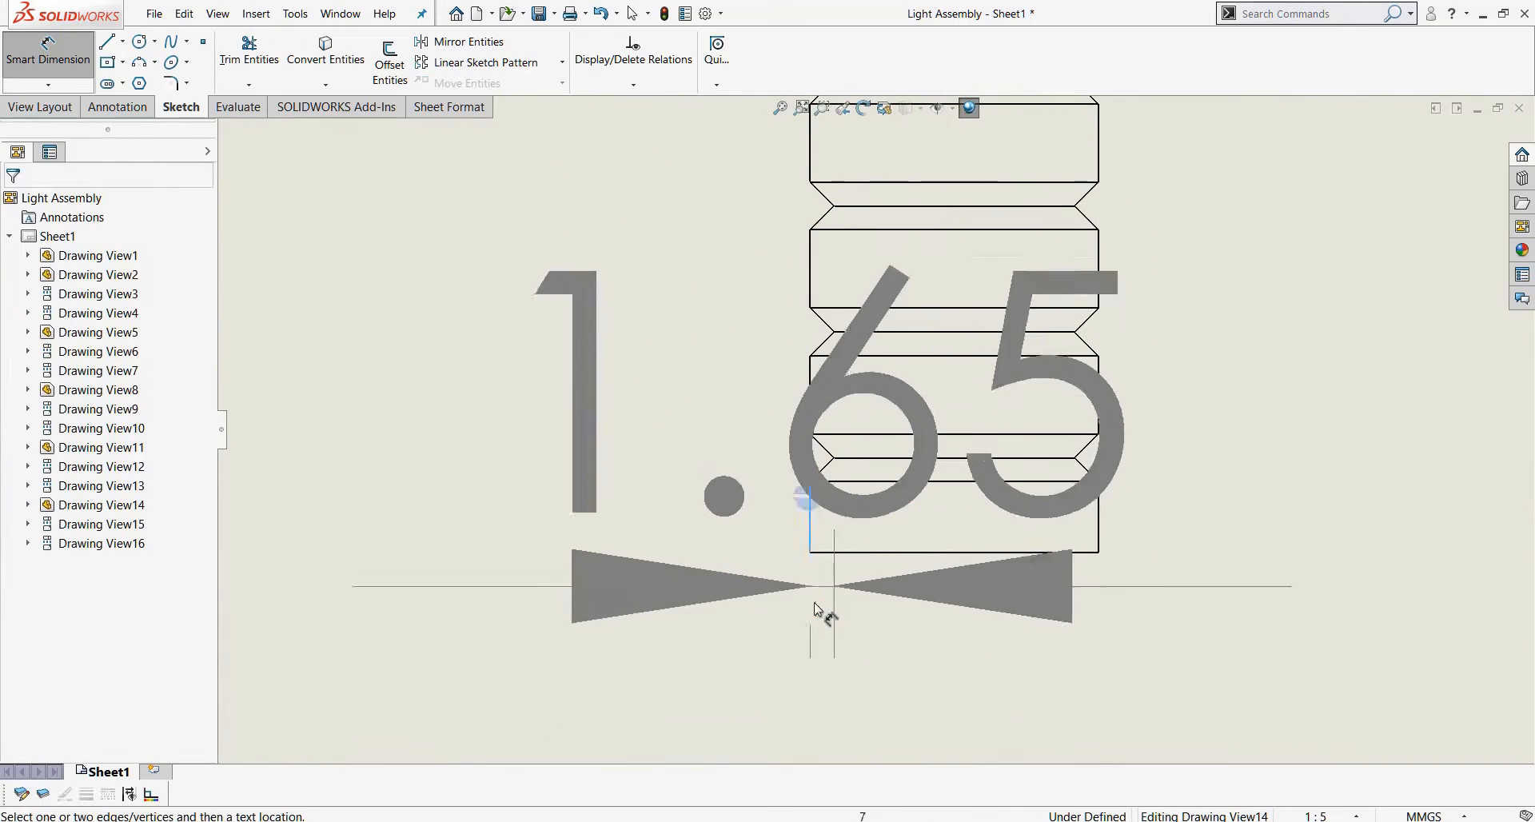
scroll(679, 660, "up", 3)
left_click(685, 646)
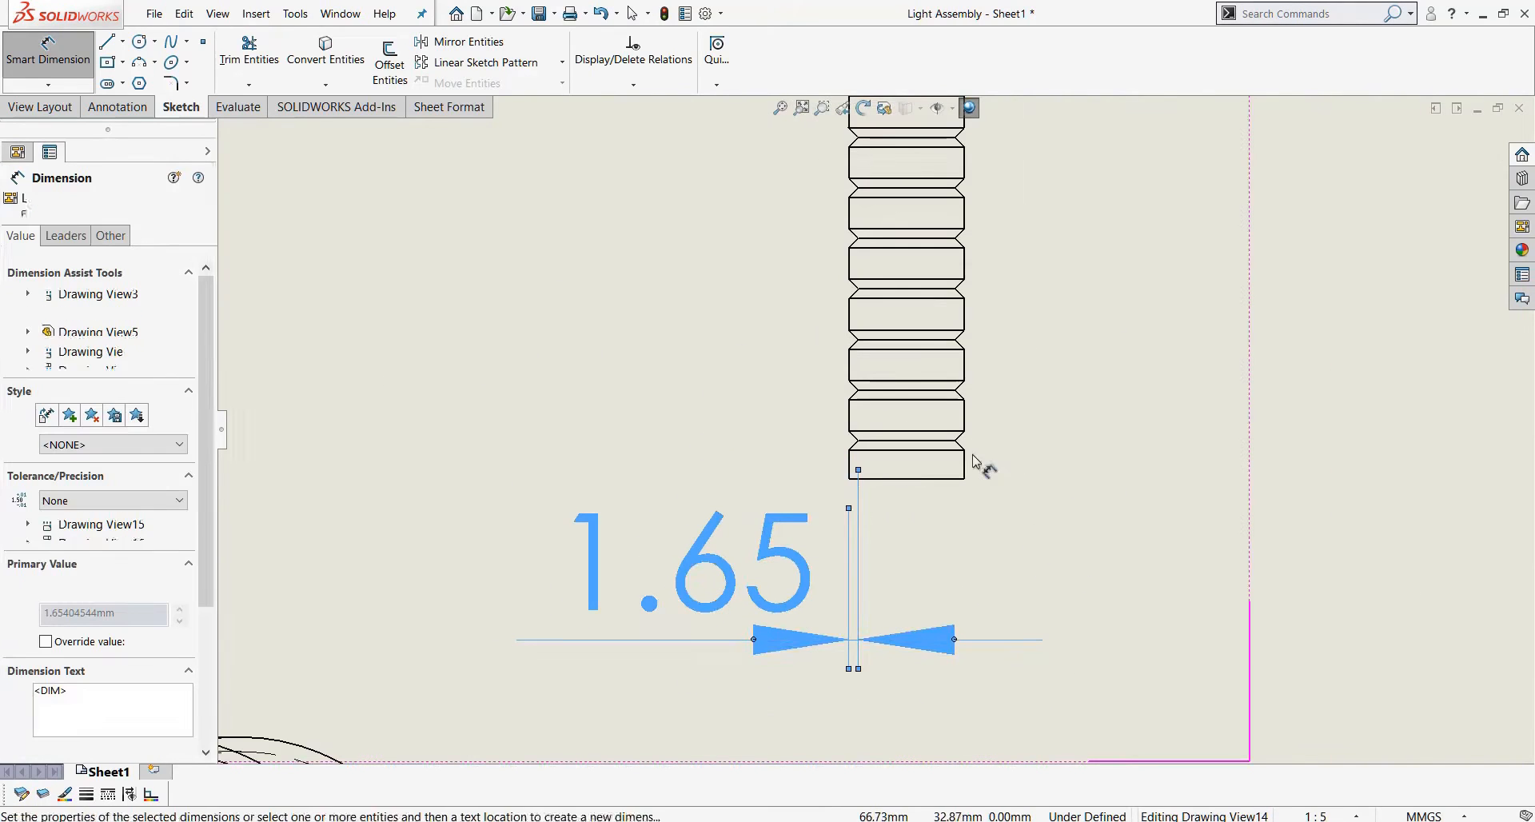
Dimension the full height of the gooseneck's lowest groove between its upper and lower edges, placing it beside the stem.
scroll(990, 417, "down", 3)
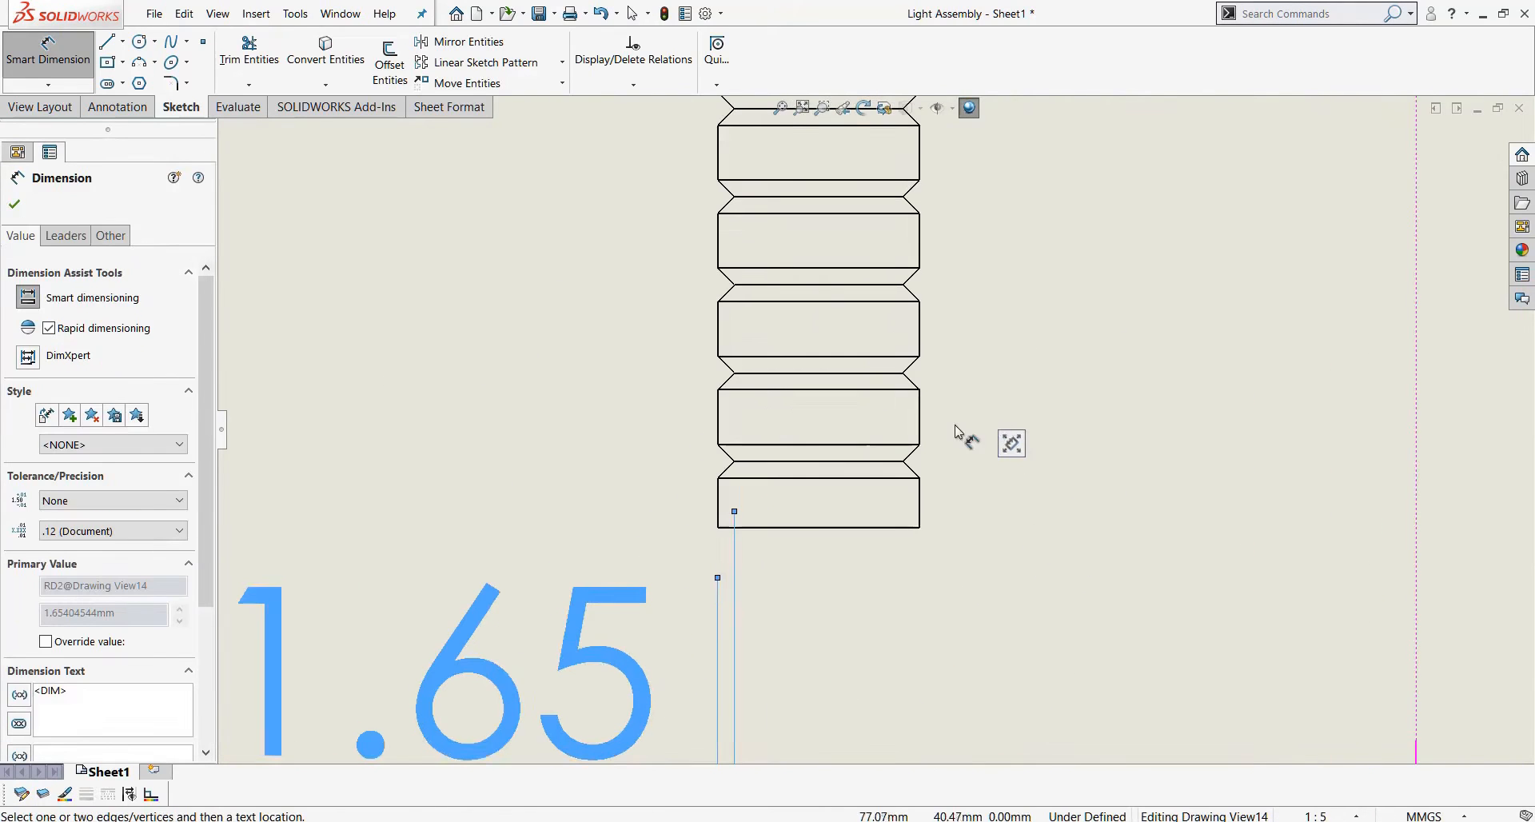
left_click(863, 445)
left_click(889, 478)
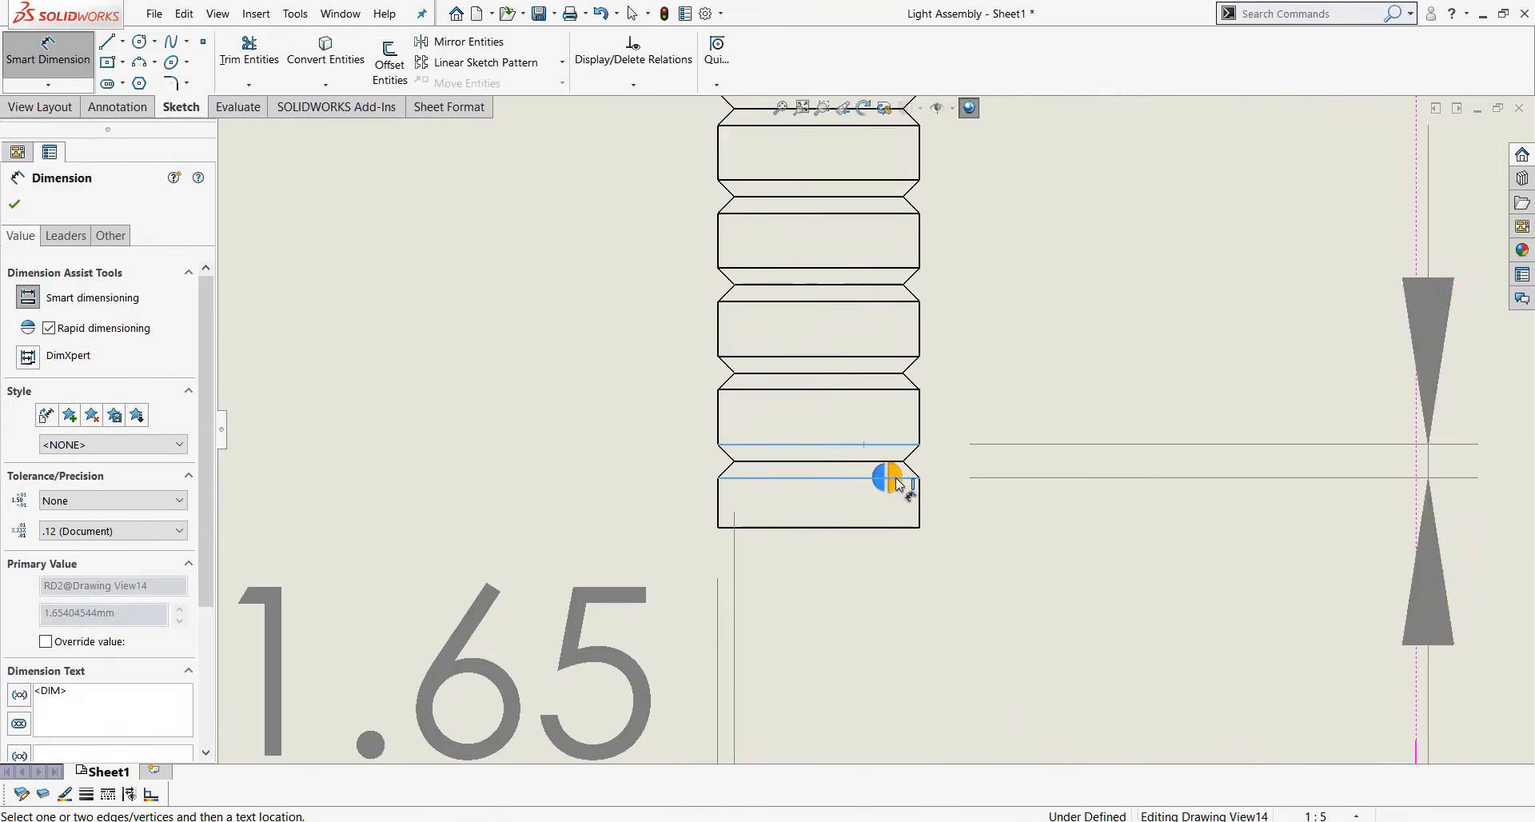
left_click(897, 481)
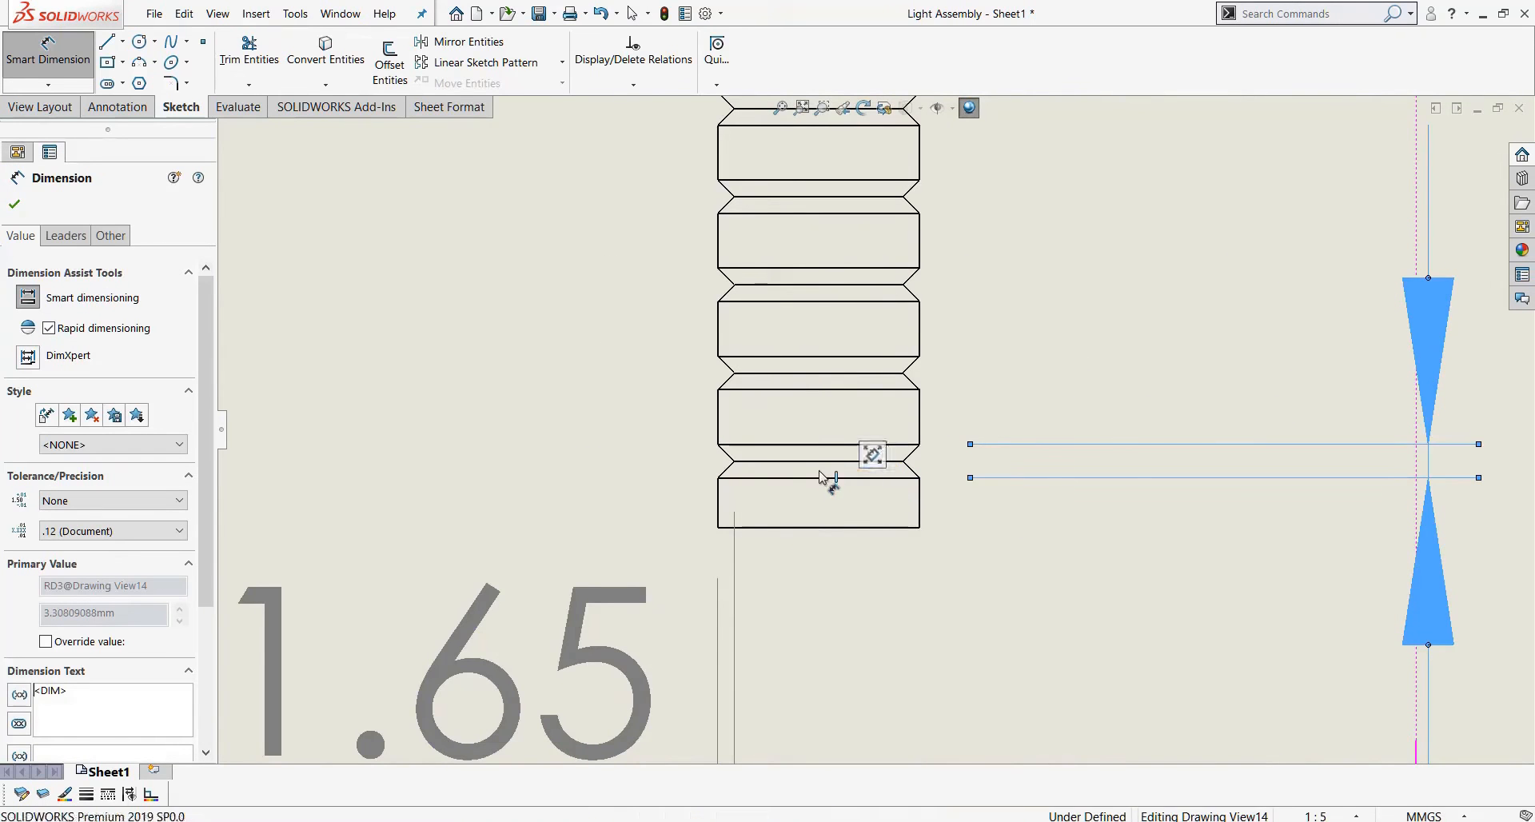
Dimension the half height of a gooseneck groove, from its narrowest line to its lower edge.
scroll(872, 448, "up", 3)
scroll(863, 496, "down", 2)
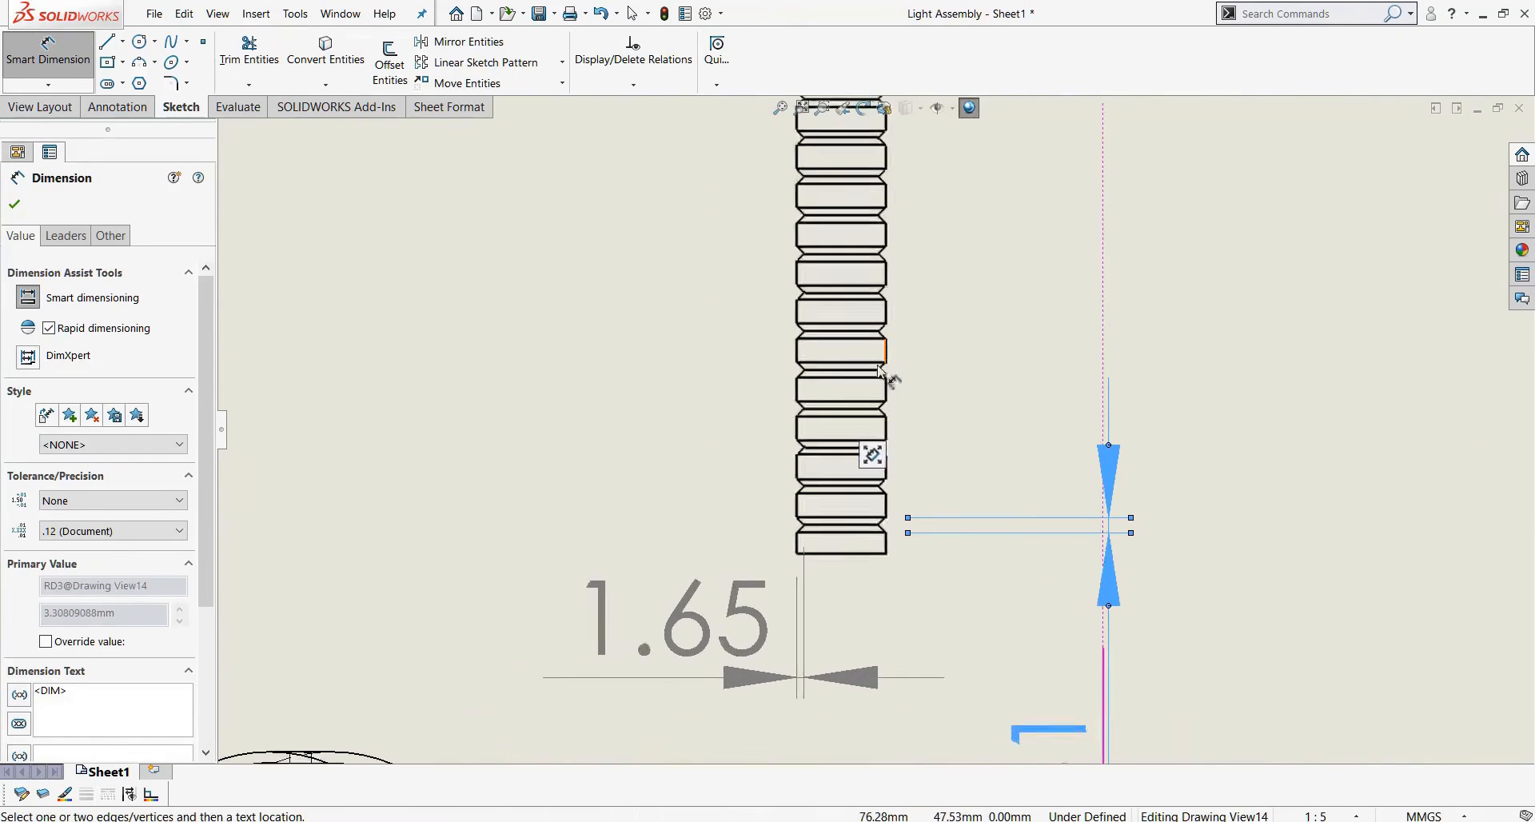
left_click(883, 474)
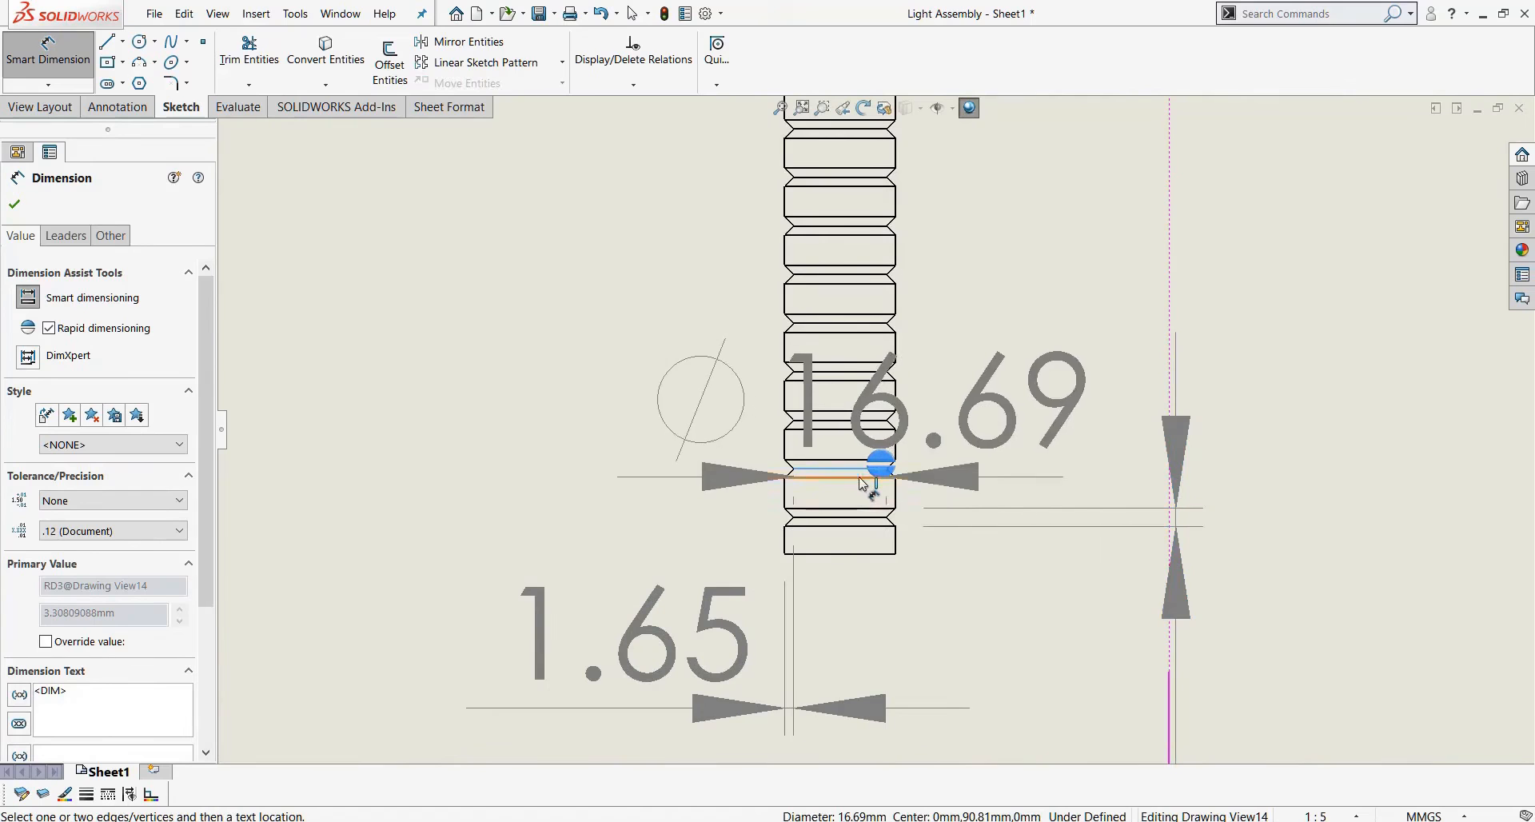
left_click(1381, 359)
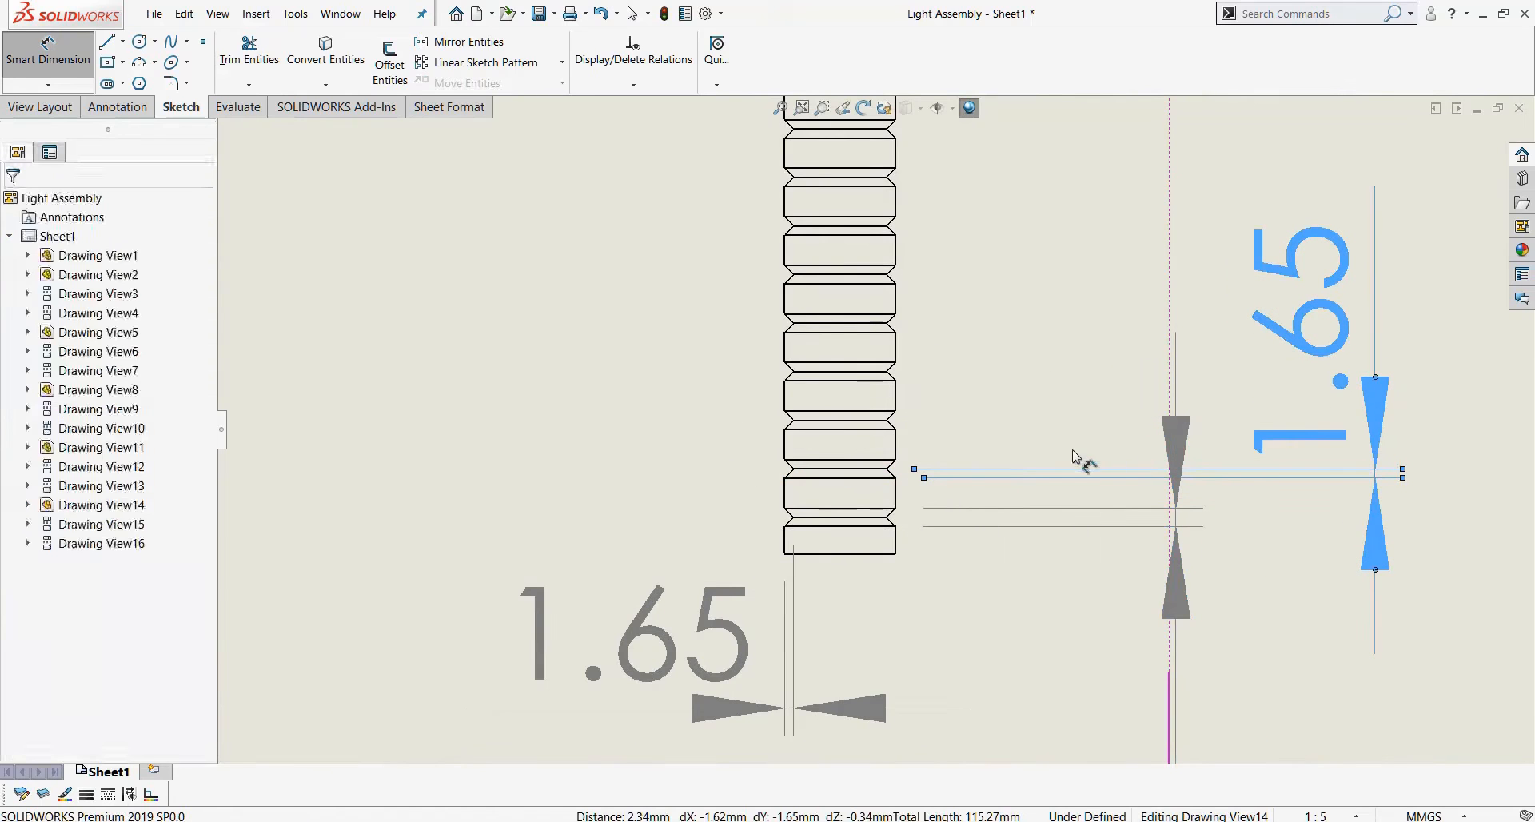
Dimension the gooseneck's overall height in the front view, from the head's top corner to the stem's bottom edge.
scroll(991, 458, "up", 10)
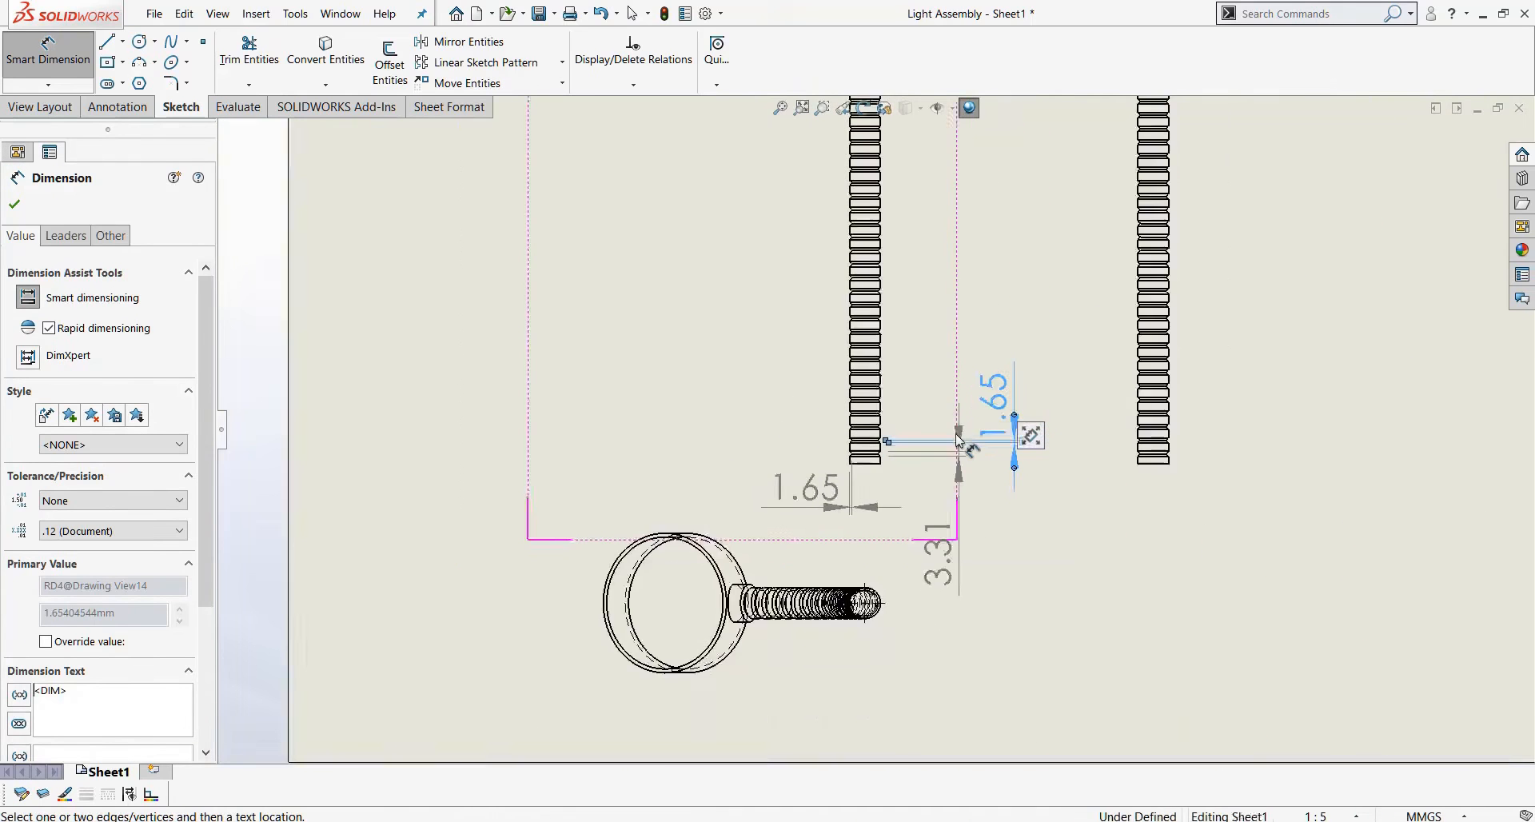
scroll(962, 437, "up", 3)
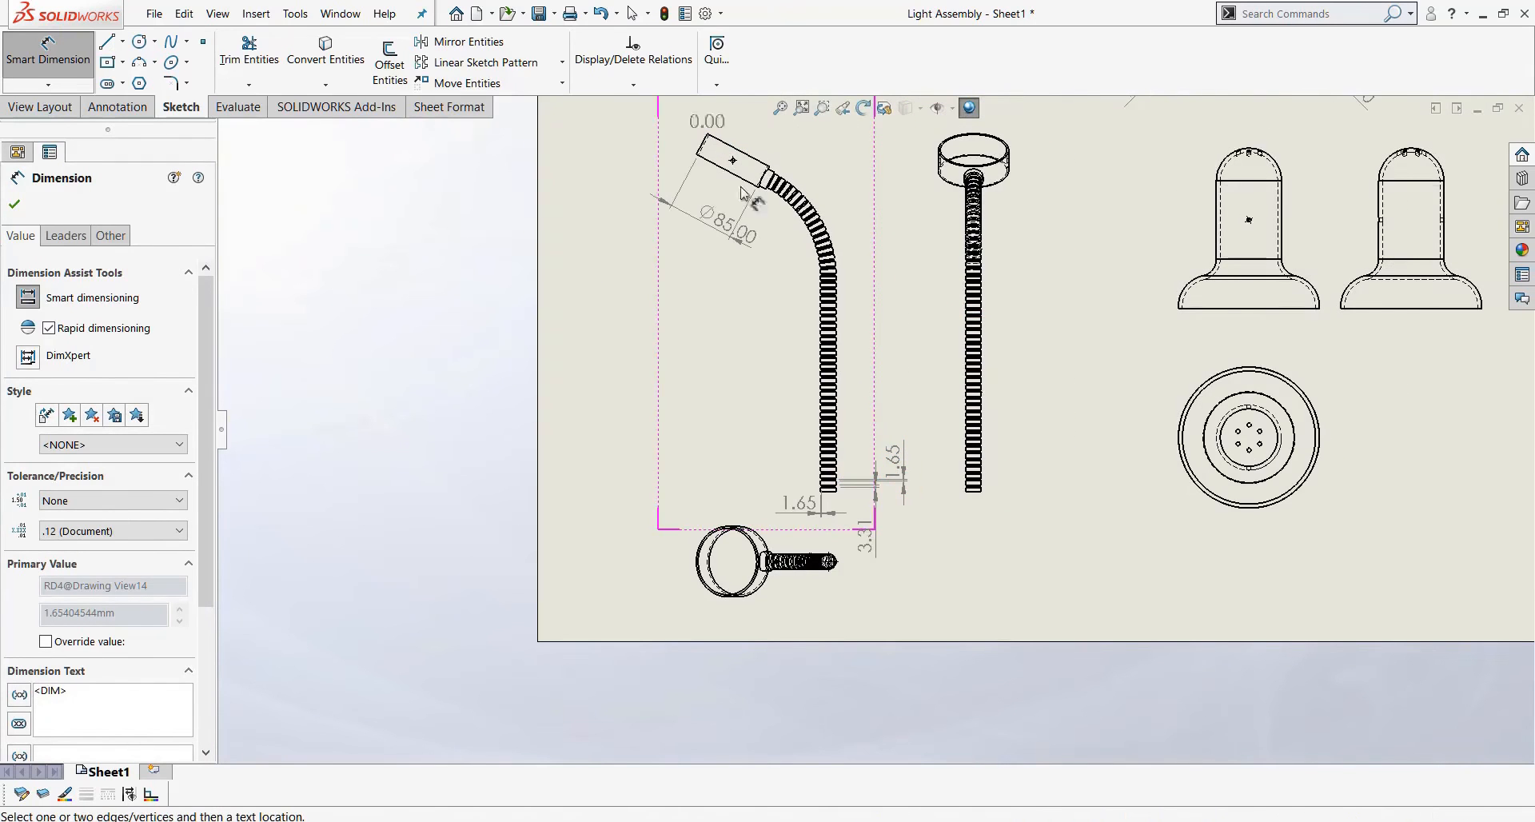
left_click(830, 493)
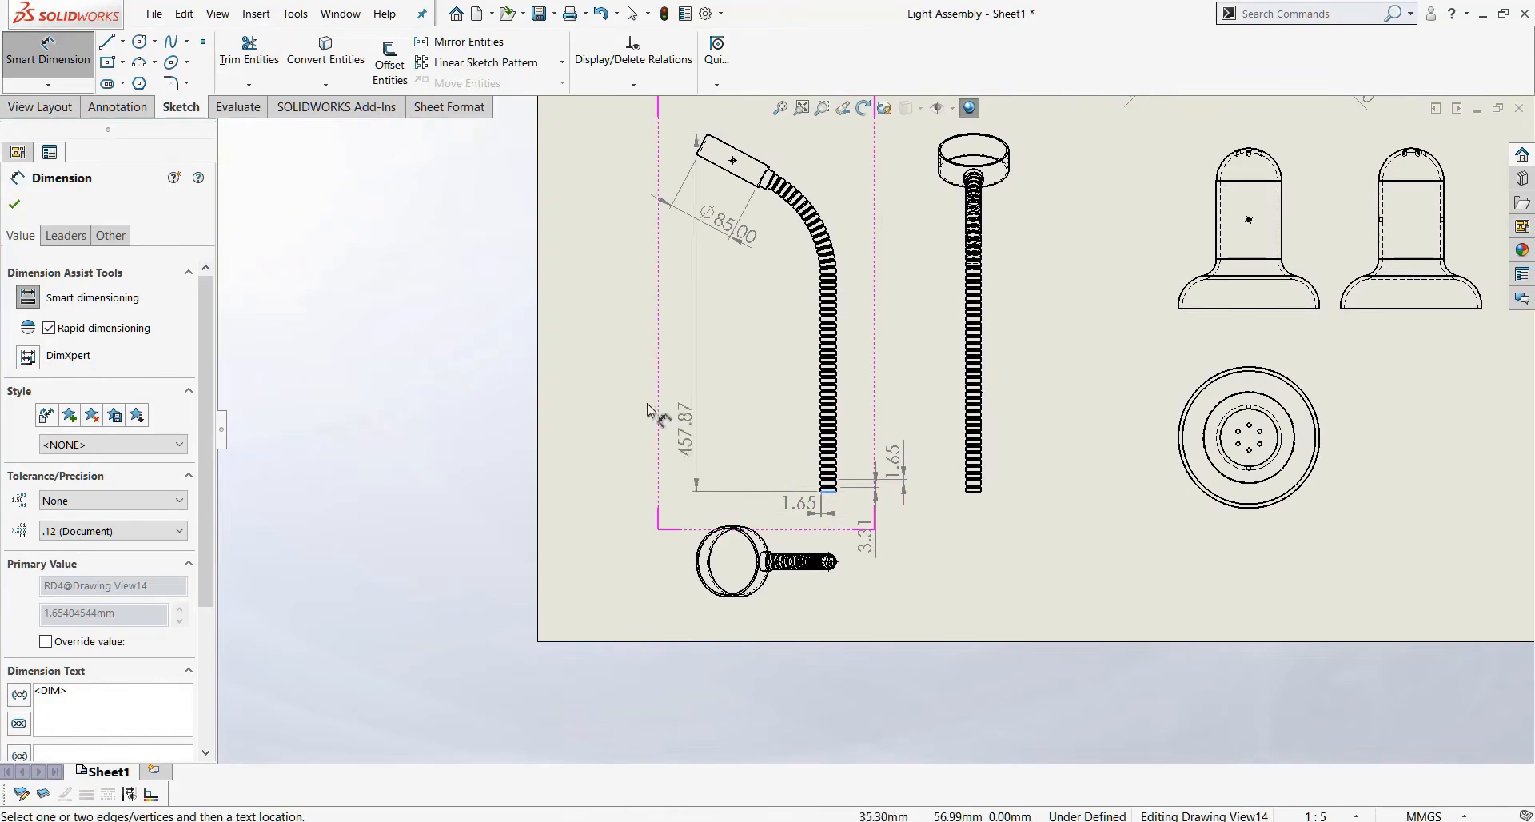
left_click(617, 314)
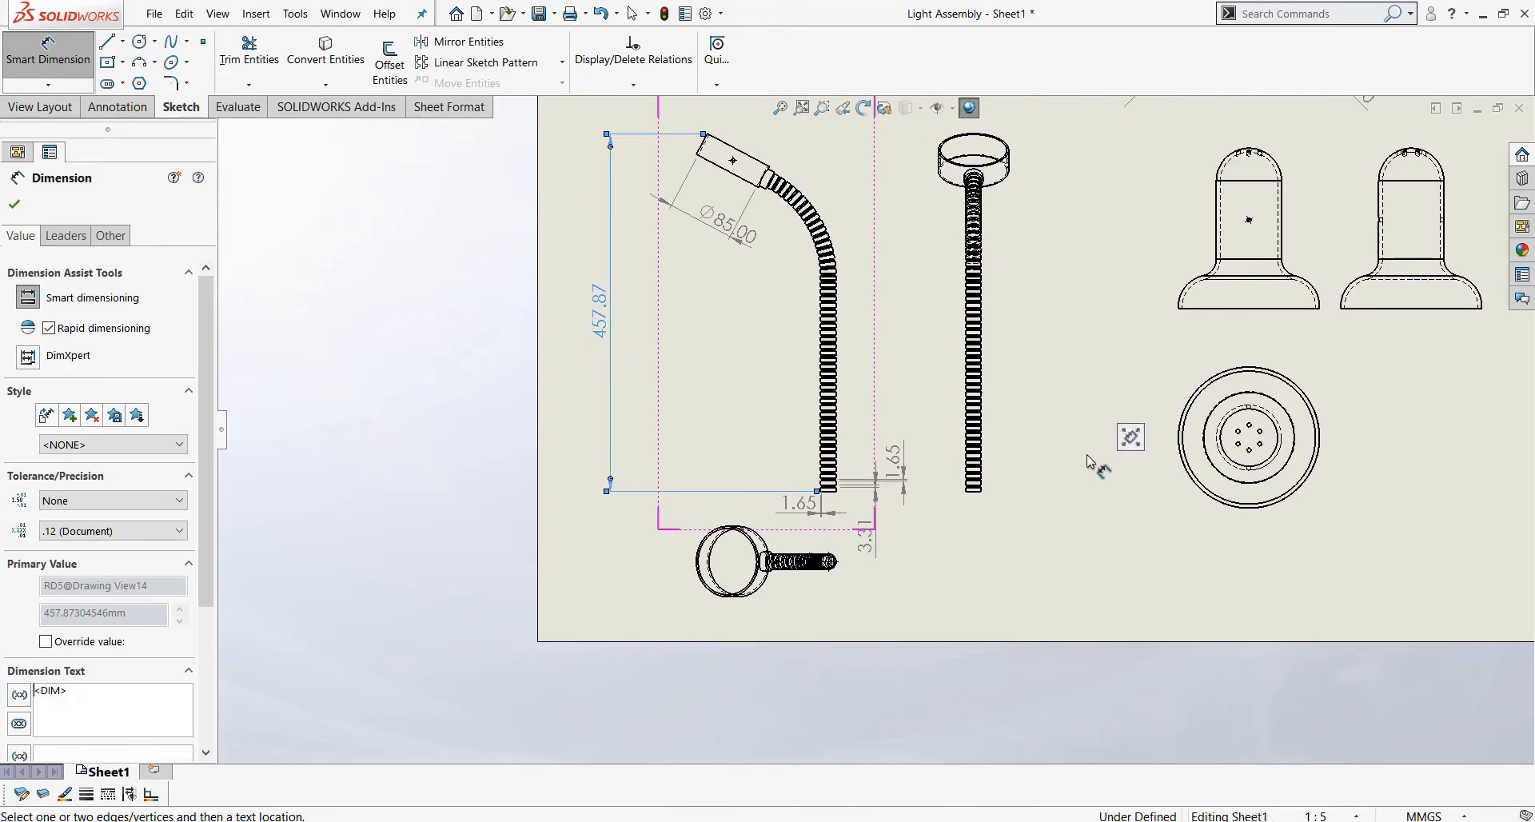
Dimension the height of the lampshade's straight cylindrical section in its front view, placing it beside the view.
scroll(1124, 434, "up", 1)
scroll(914, 342, "down", 5)
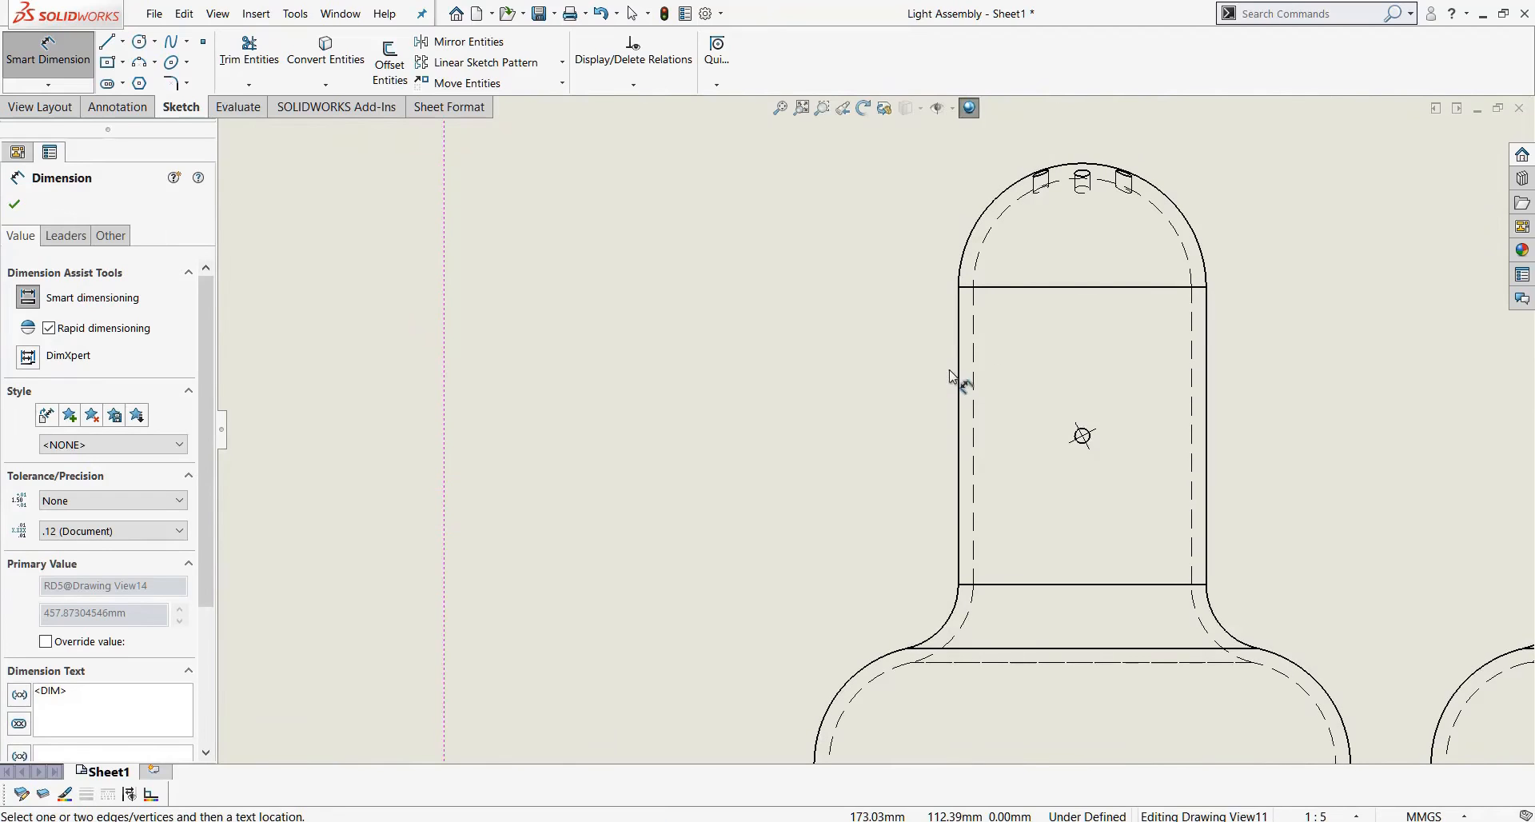
left_click(952, 481)
left_click(941, 480)
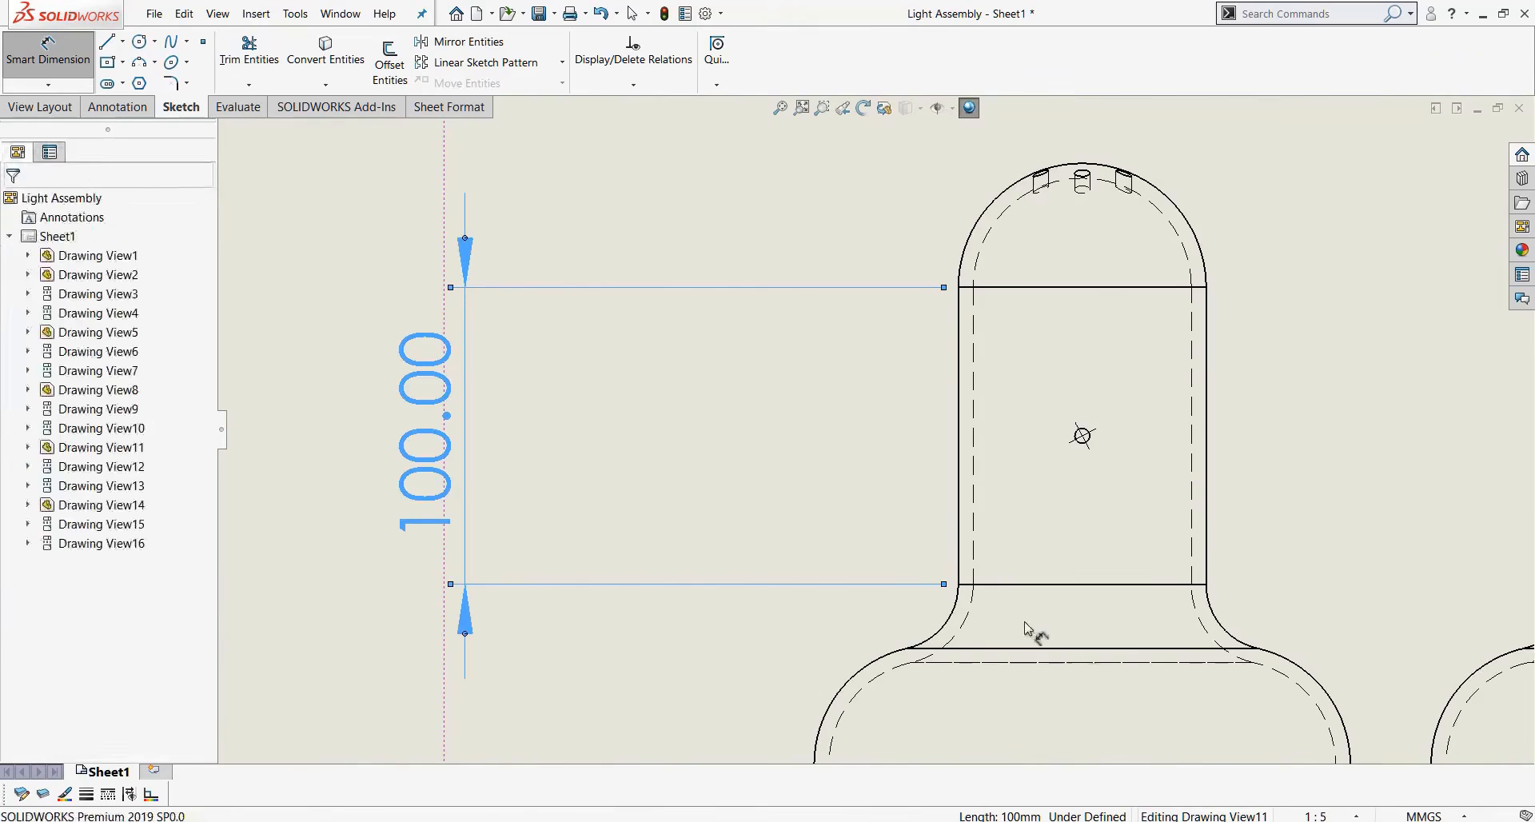
left_click(1031, 646)
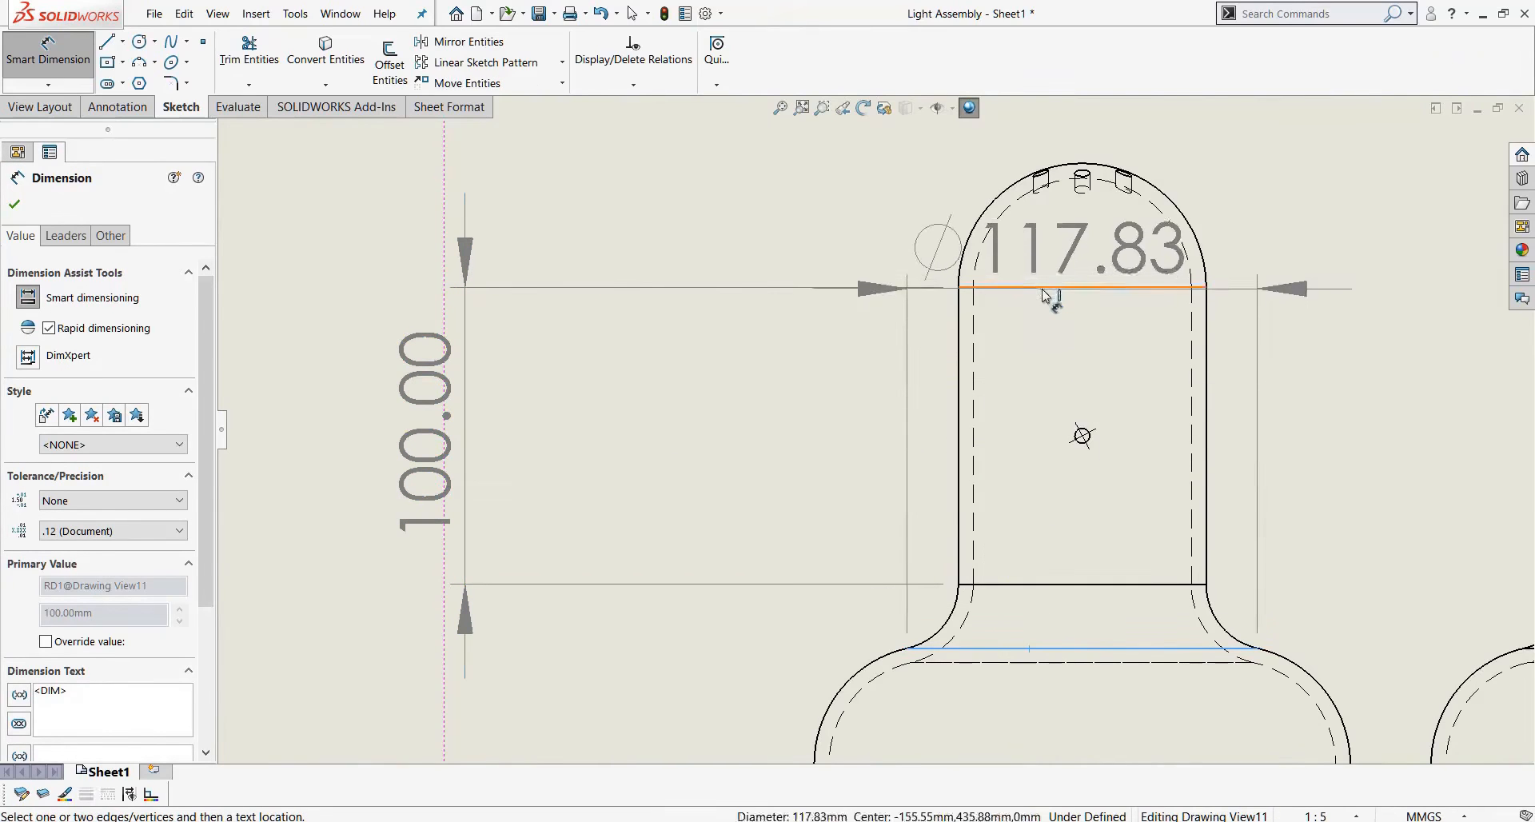
left_click(1036, 288)
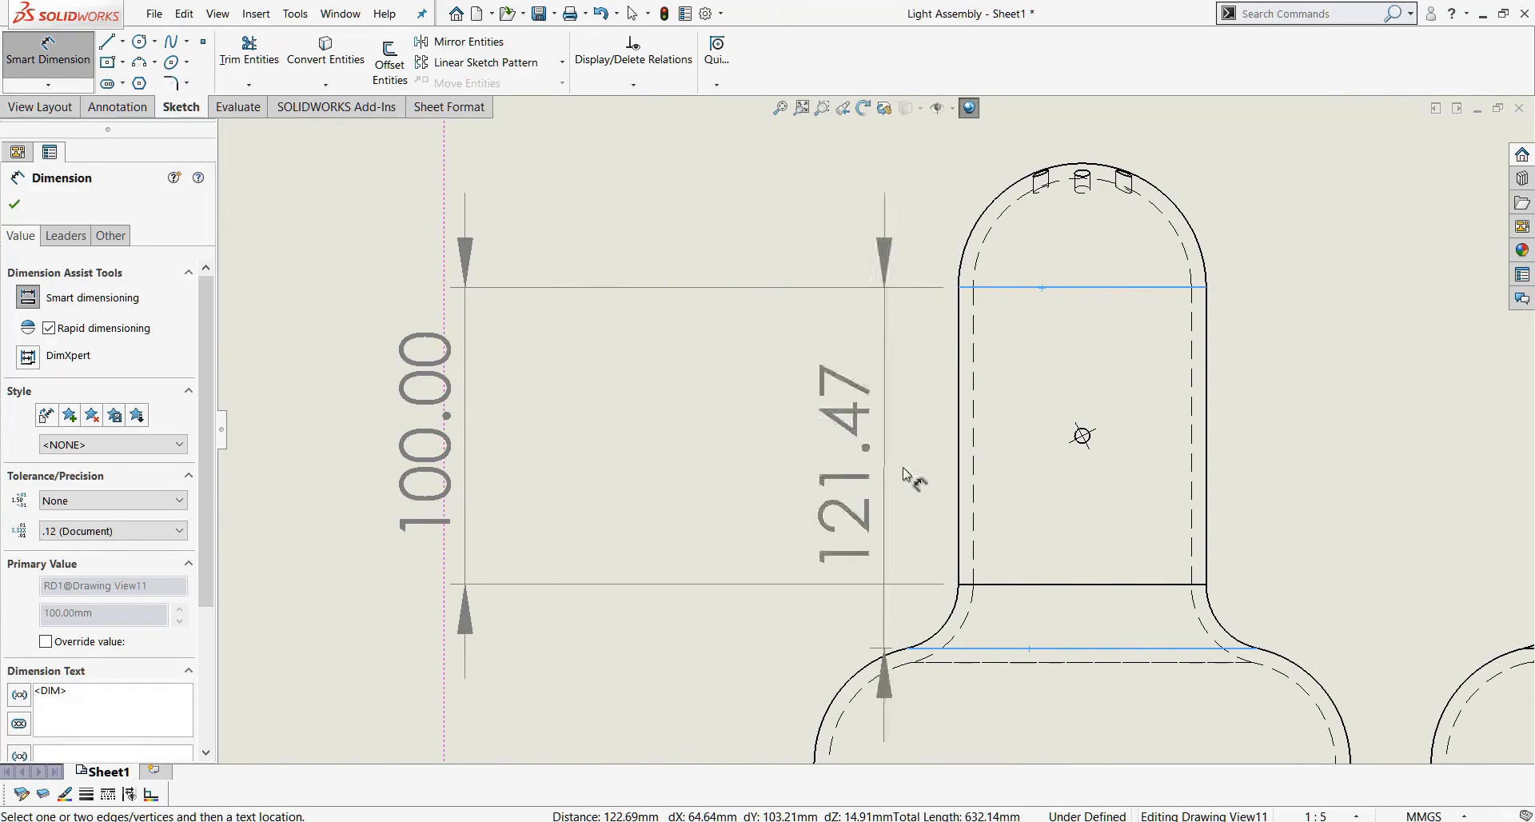
key("Escape")
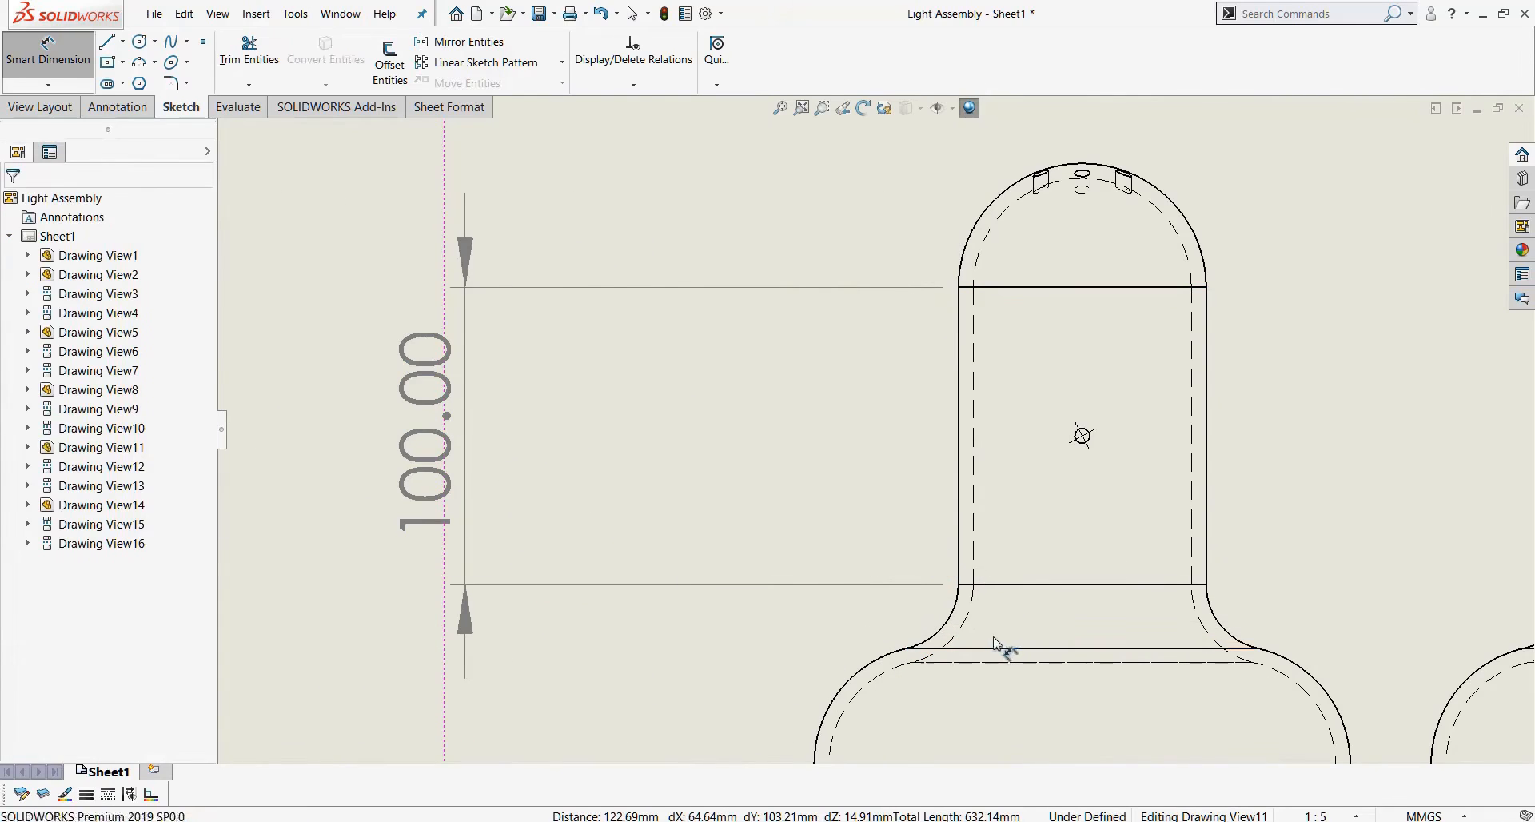
Dimension the height from the lampshade's lower flare line to the line beneath its dome in the front view.
left_click(999, 649)
left_click(1001, 288)
left_click(713, 448)
scroll(866, 522, "up", 4)
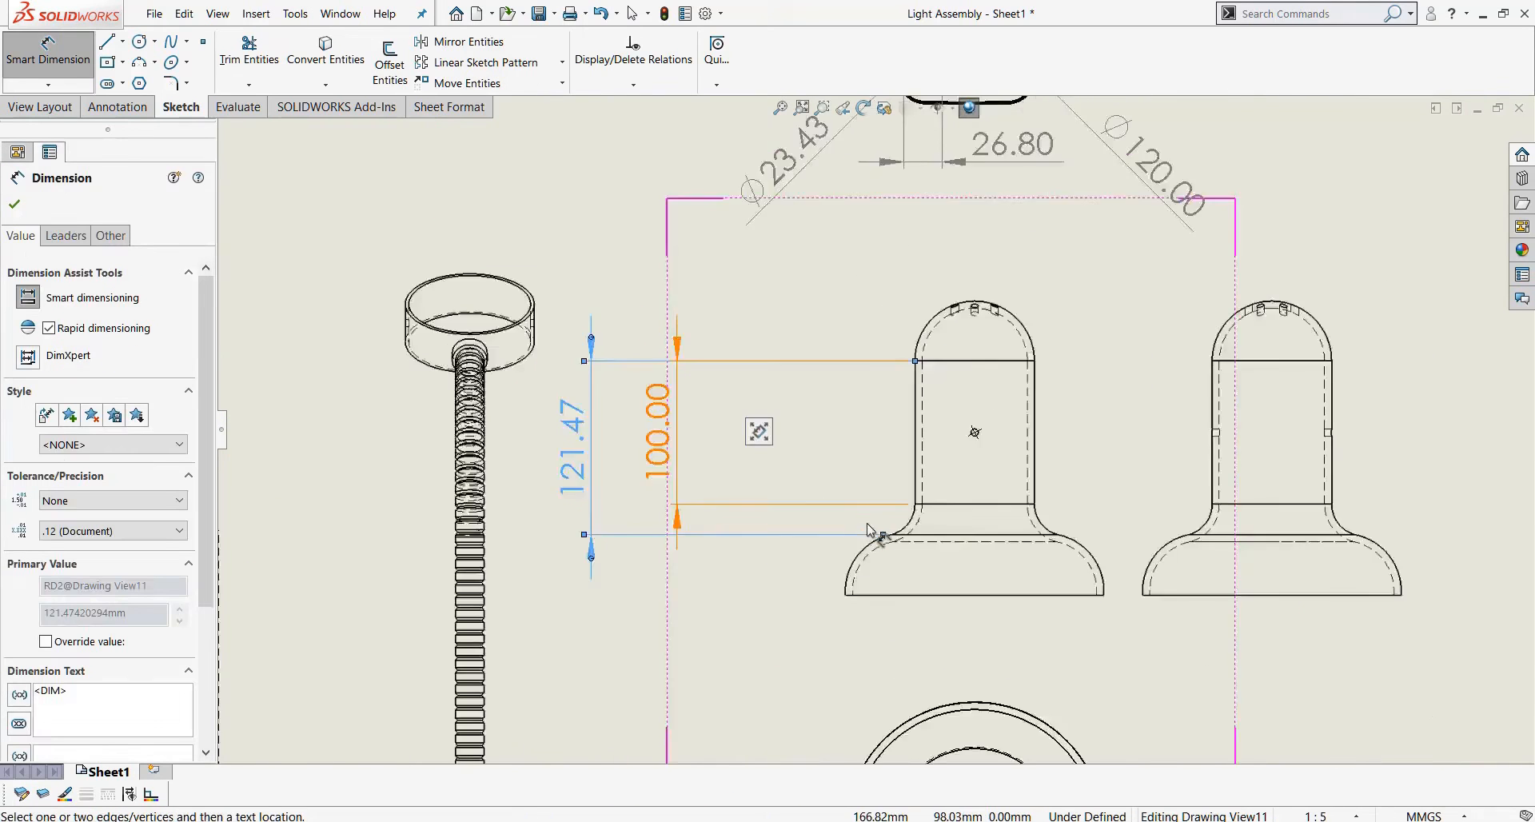
Move the lampshade's two height dimensions closer to its front view.
scroll(862, 546, "up", 3)
key("Escape")
left_click(828, 379)
left_click(759, 392)
Try to dimension the radius of the flare and neck curves in the lampshade's side view.
scroll(1199, 479, "down", 3)
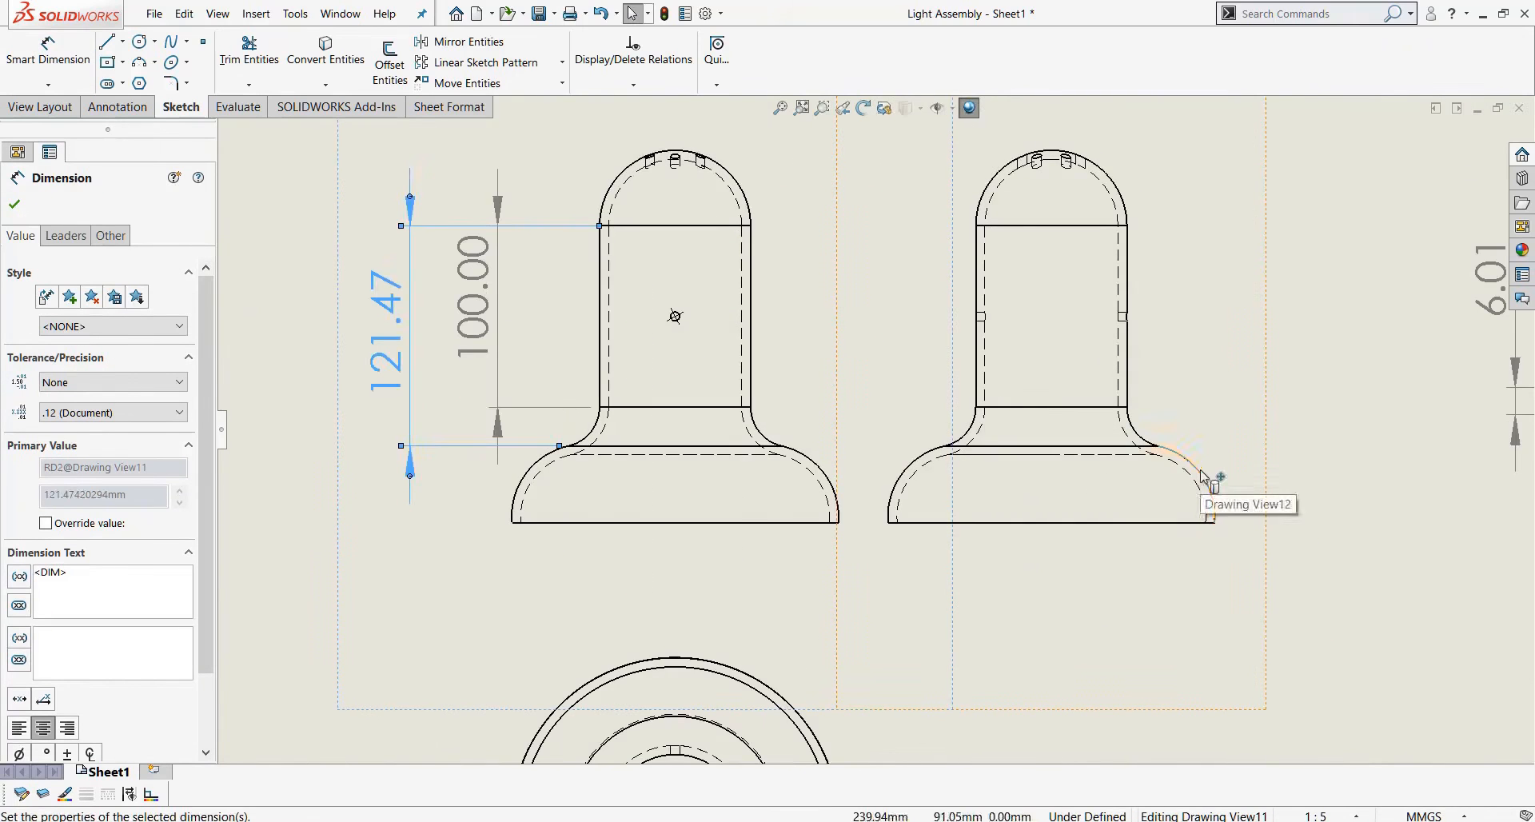
left_click(1200, 472)
left_click(1332, 470)
key("Return")
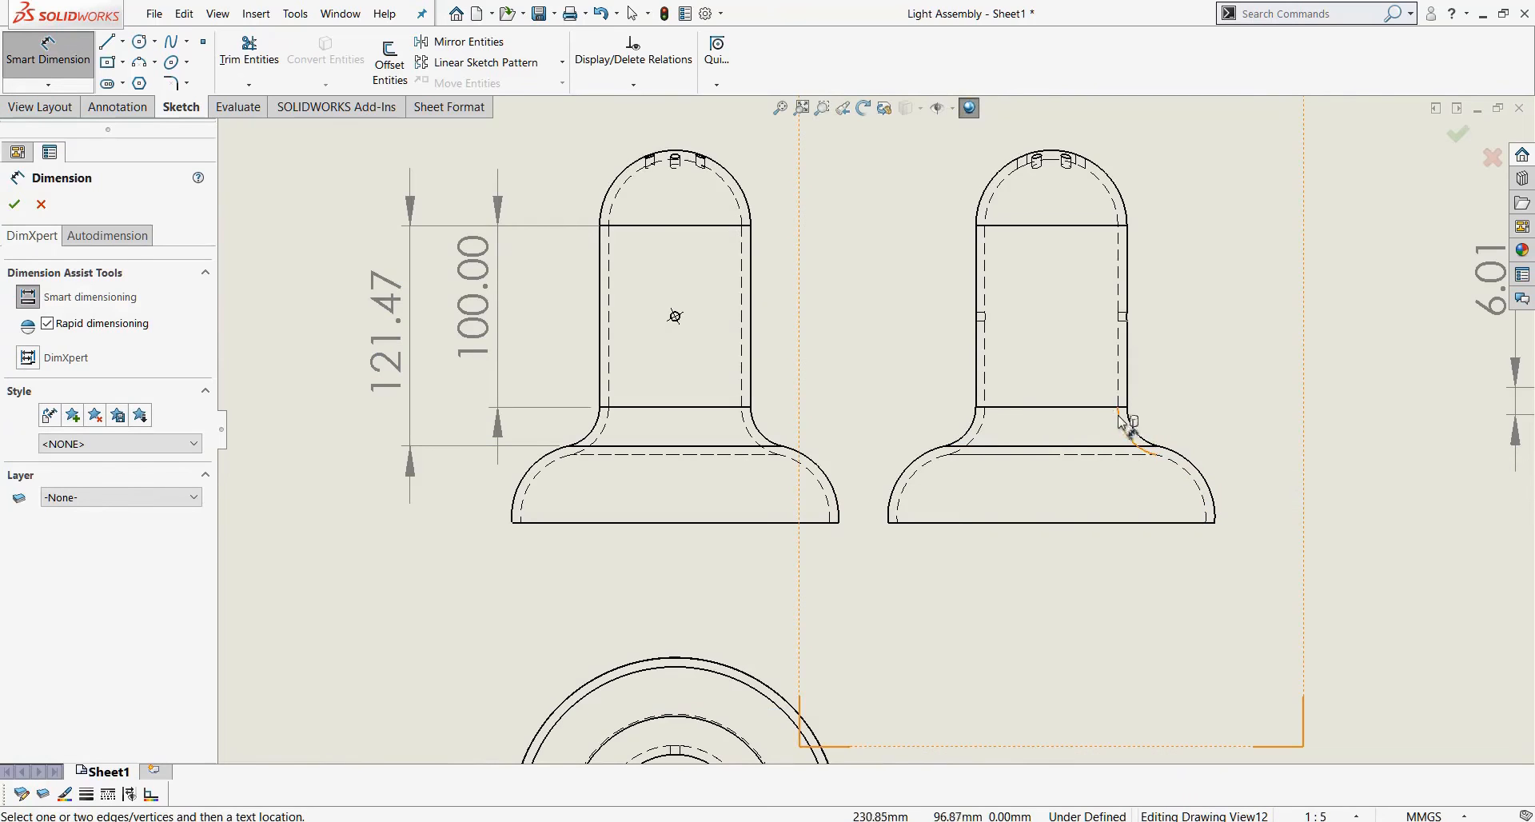
scroll(1151, 409, "down", 2)
left_click(907, 437)
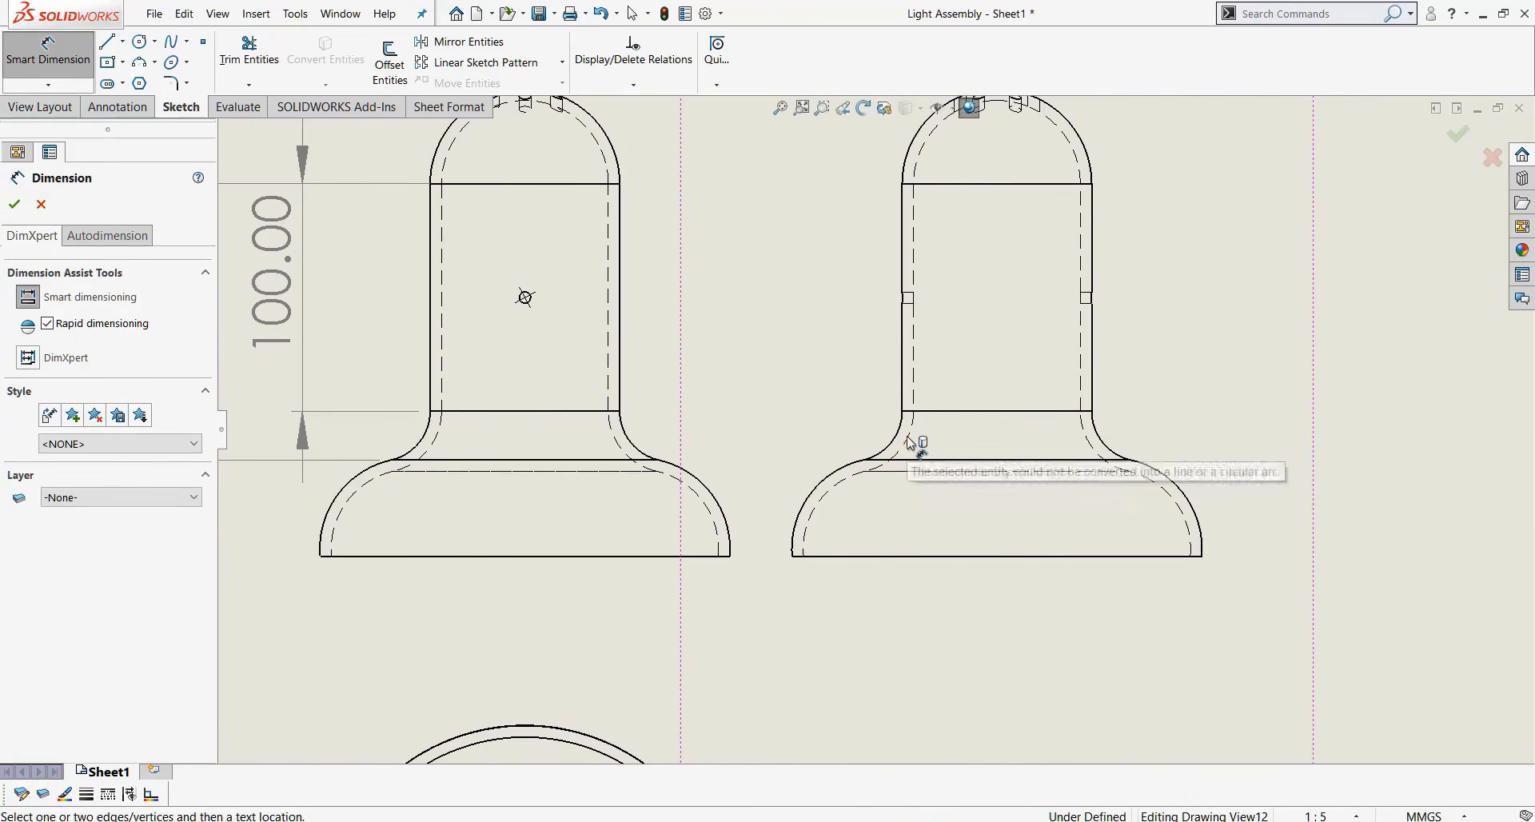
left_click(902, 437)
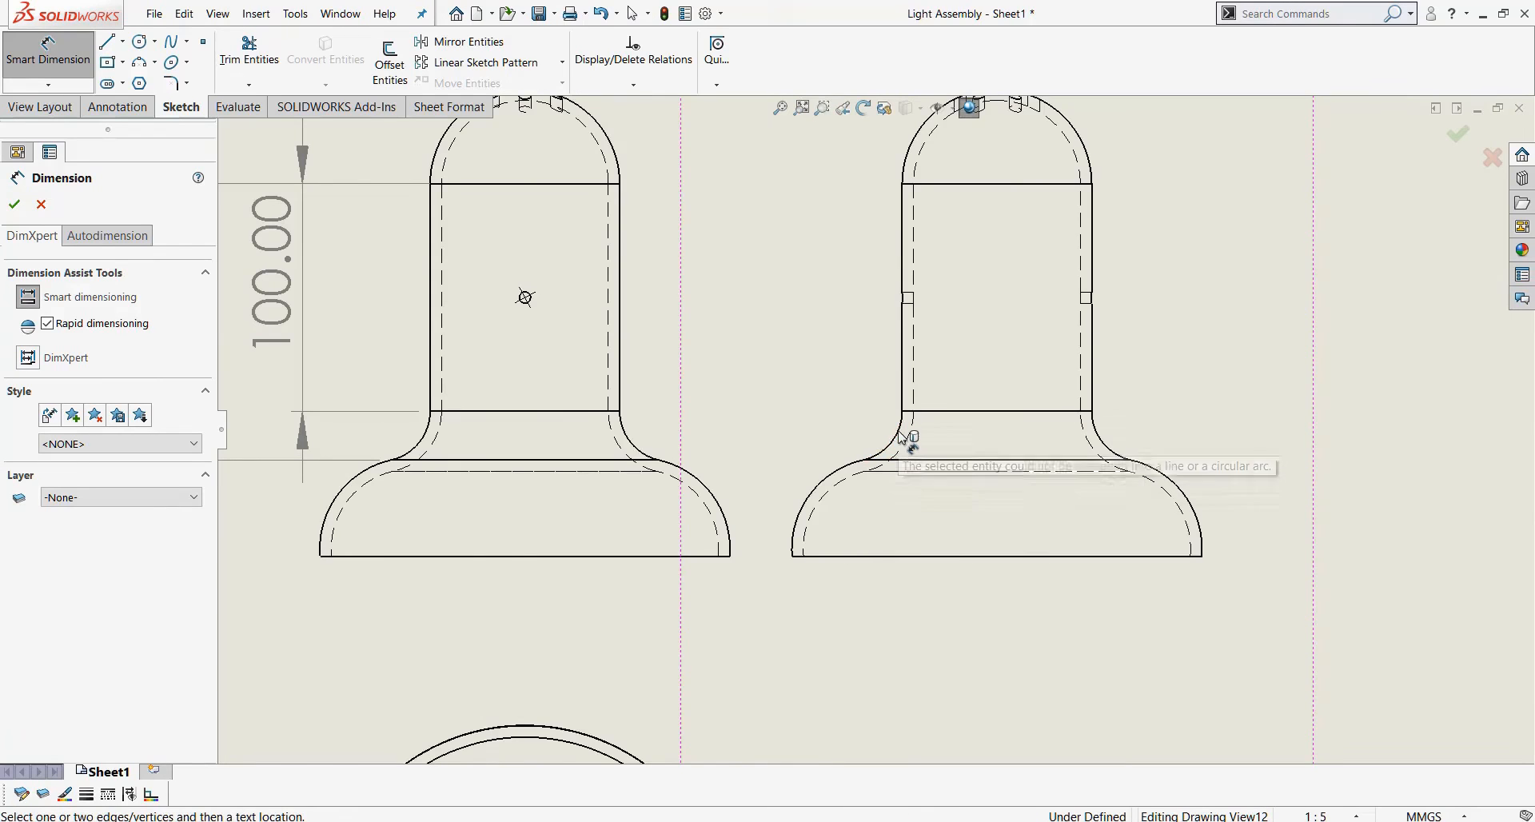
left_click(951, 557)
key("Escape")
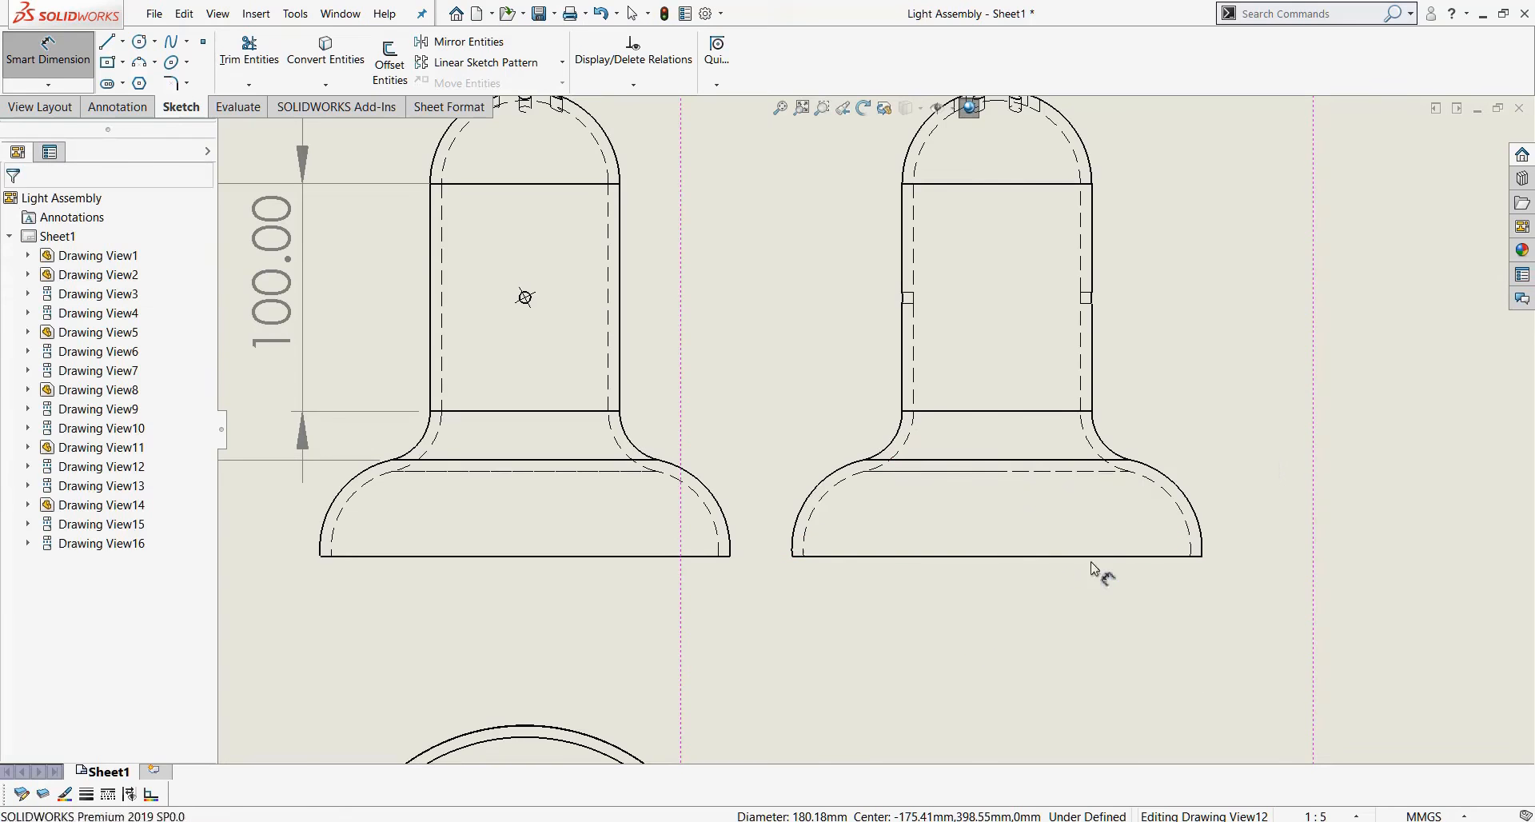
key("Escape")
Dimension the diameter of the small cross hole in the wall of the lampshade's side view, placing it beside the view.
scroll(984, 329, "up", 3)
scroll(945, 360, "down", 3)
scroll(943, 359, "down", 5)
key("Return")
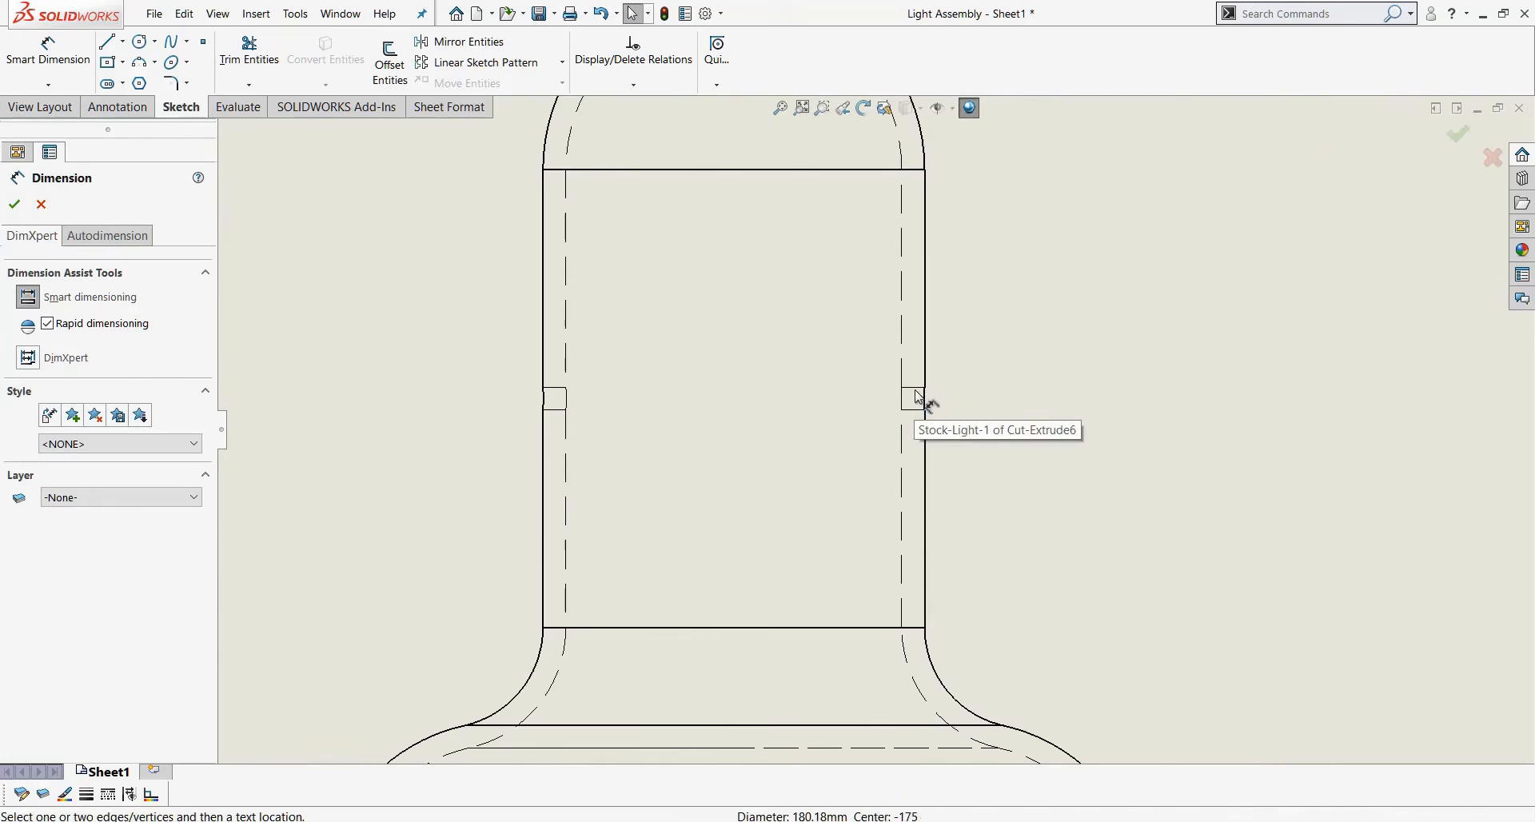
left_click(916, 388)
scroll(921, 432, "down", 6)
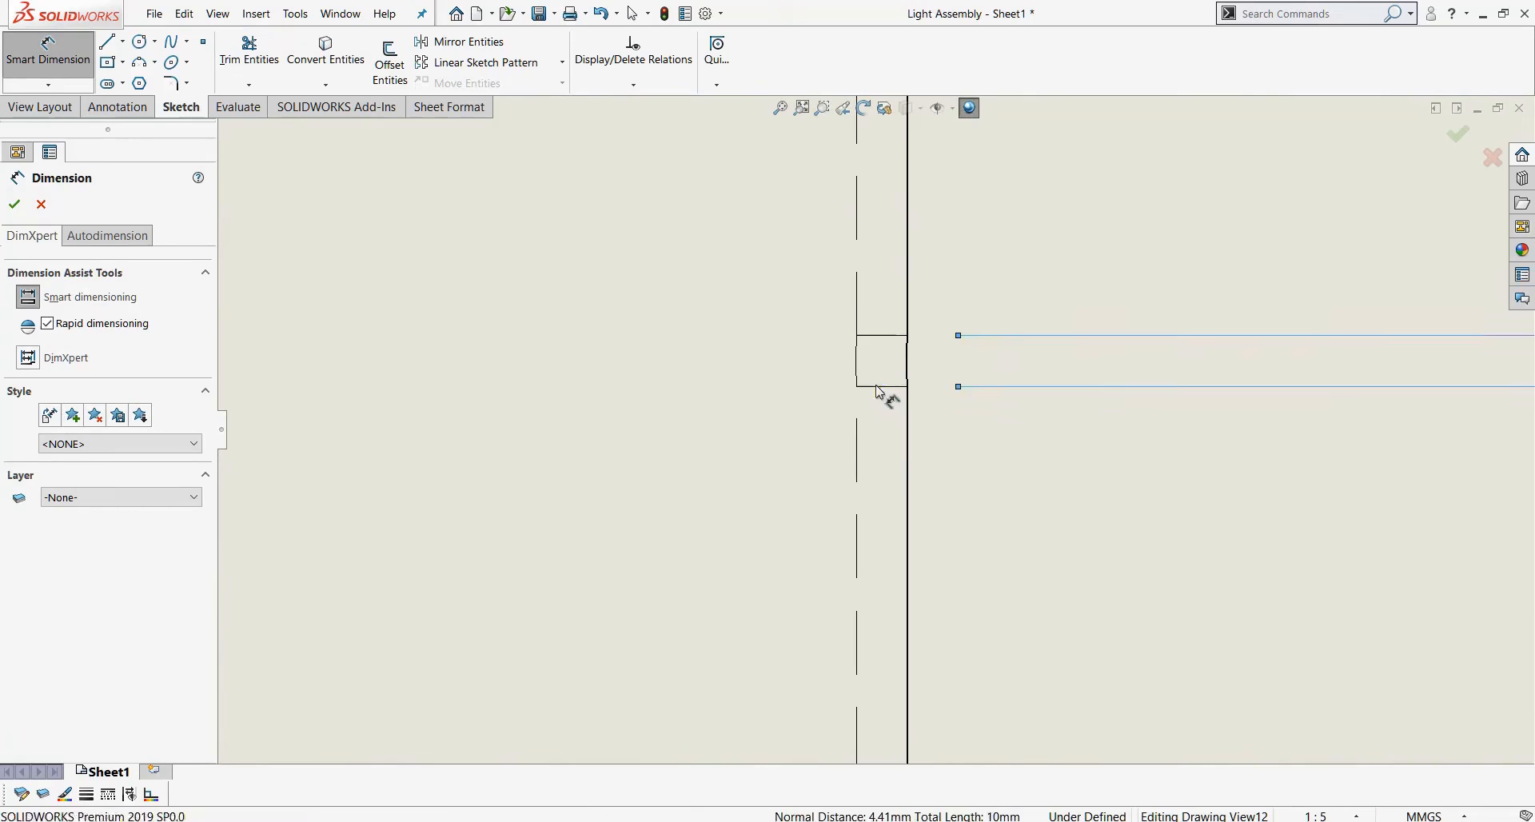
left_click(1165, 444)
Dimension the true radius of the innermost large circle around the six holes in the lampshade's top view.
scroll(1163, 440, "up", 10)
scroll(800, 571, "up", 3)
scroll(823, 535, "down", 8)
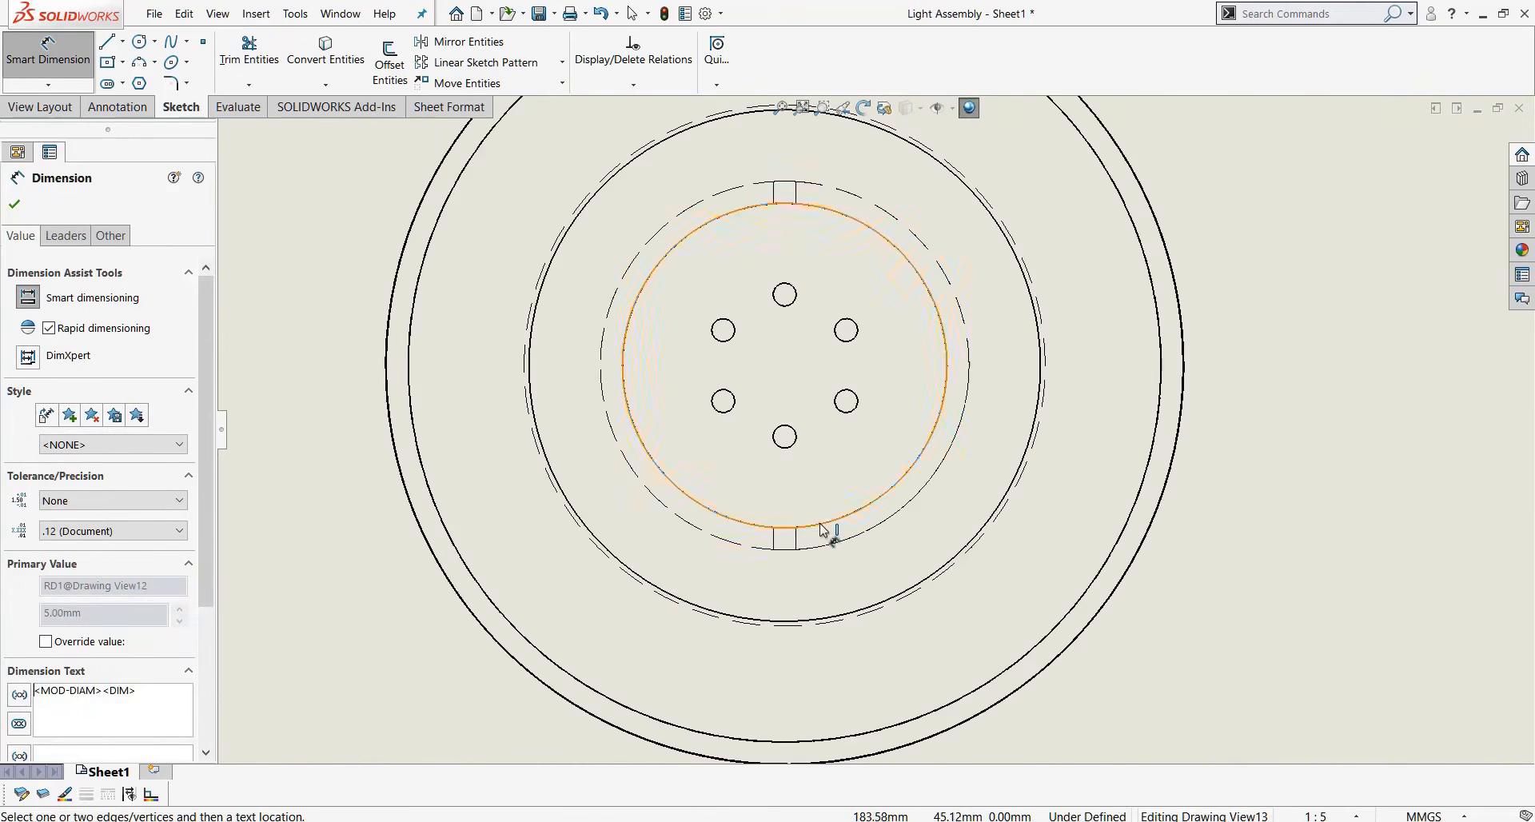
left_click(820, 523)
left_click(812, 516)
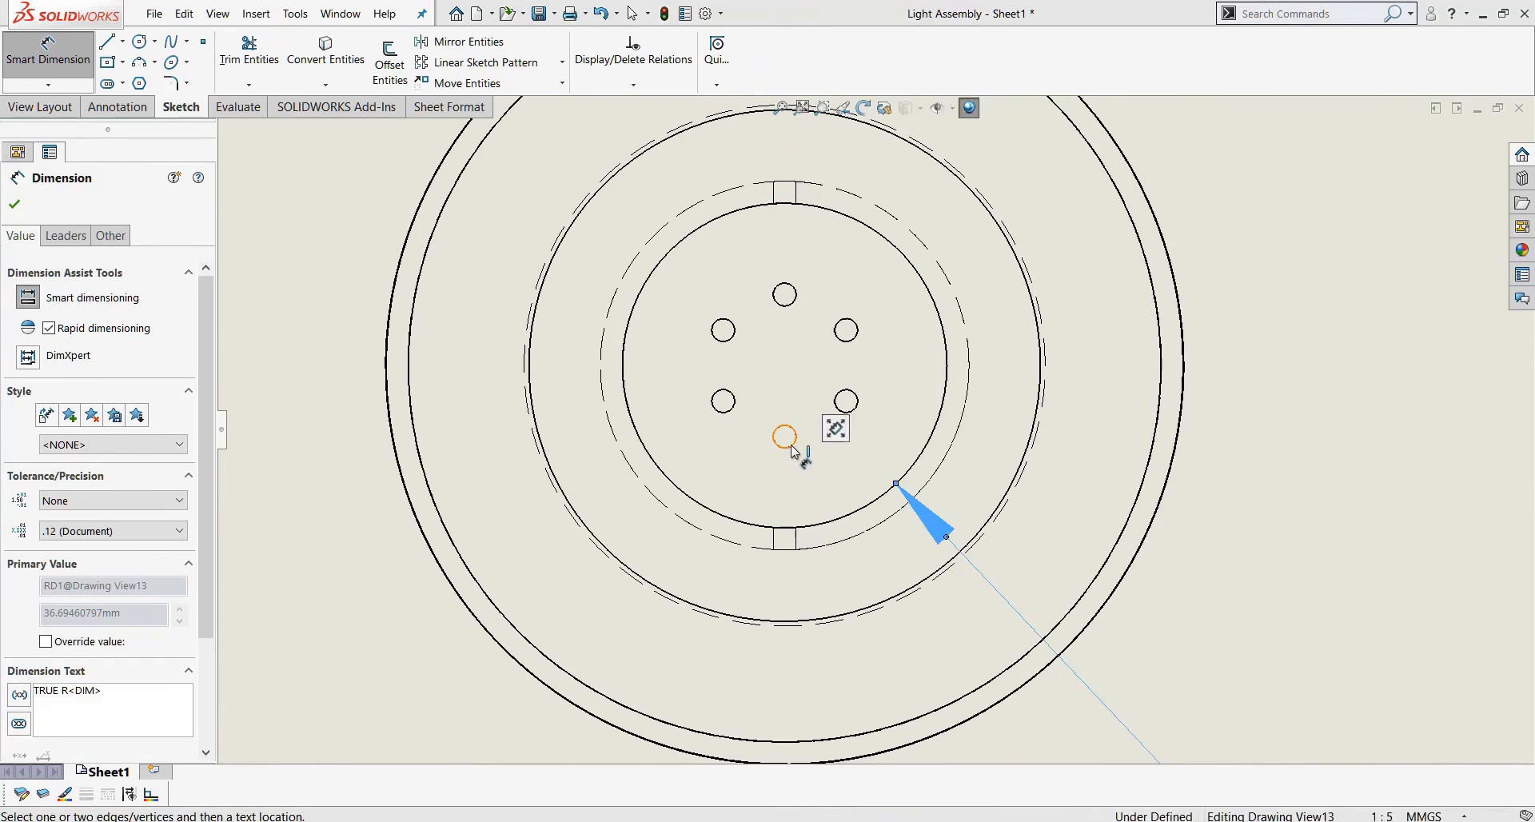
key("Escape")
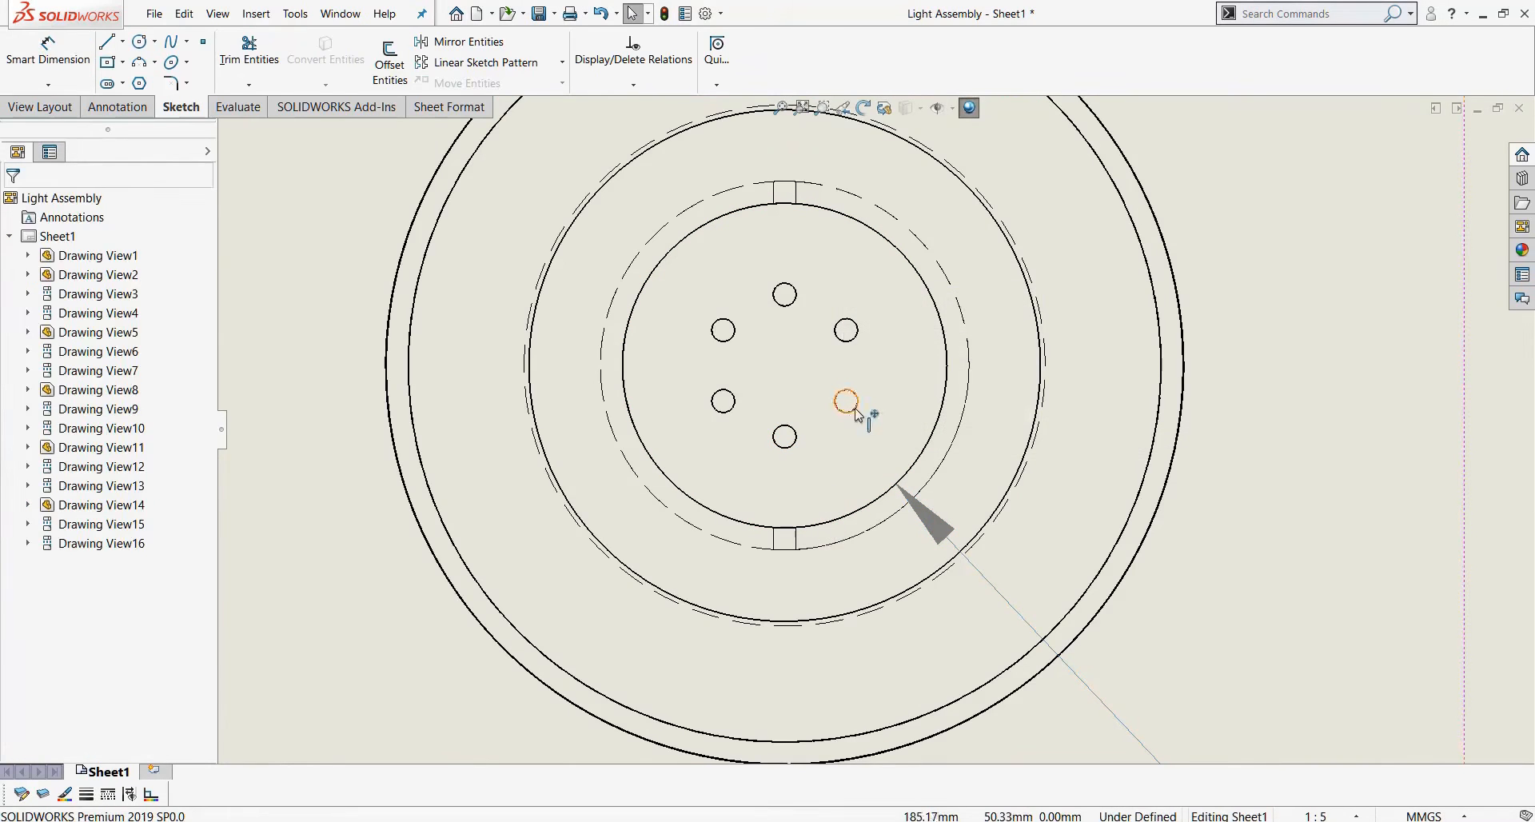
Sketch a circle of about 2.57 mm radius over one of the six small holes in the lampshade's top view, centred on the hole.
key("Return")
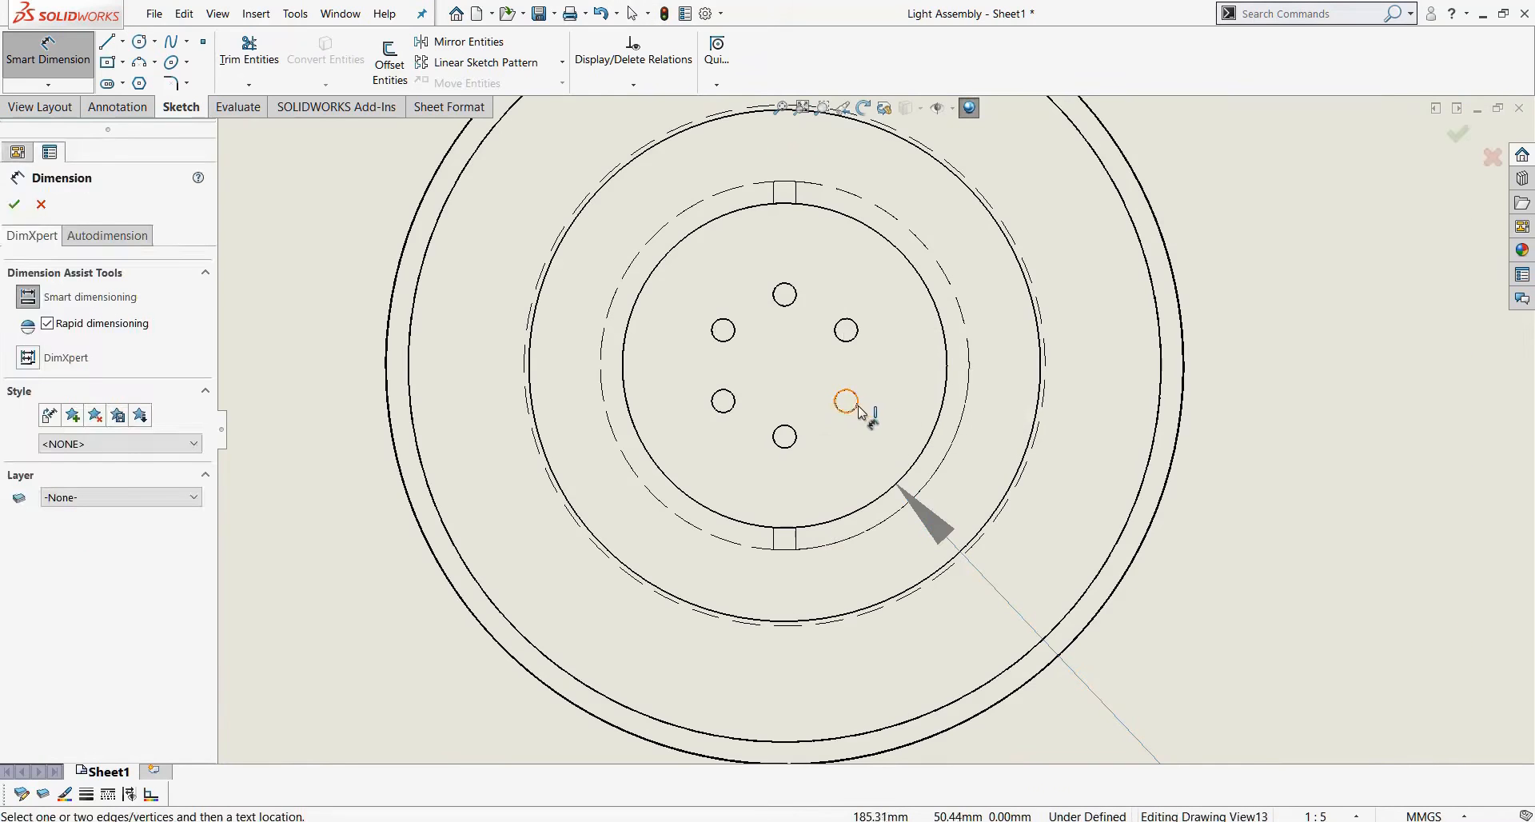
key("Escape")
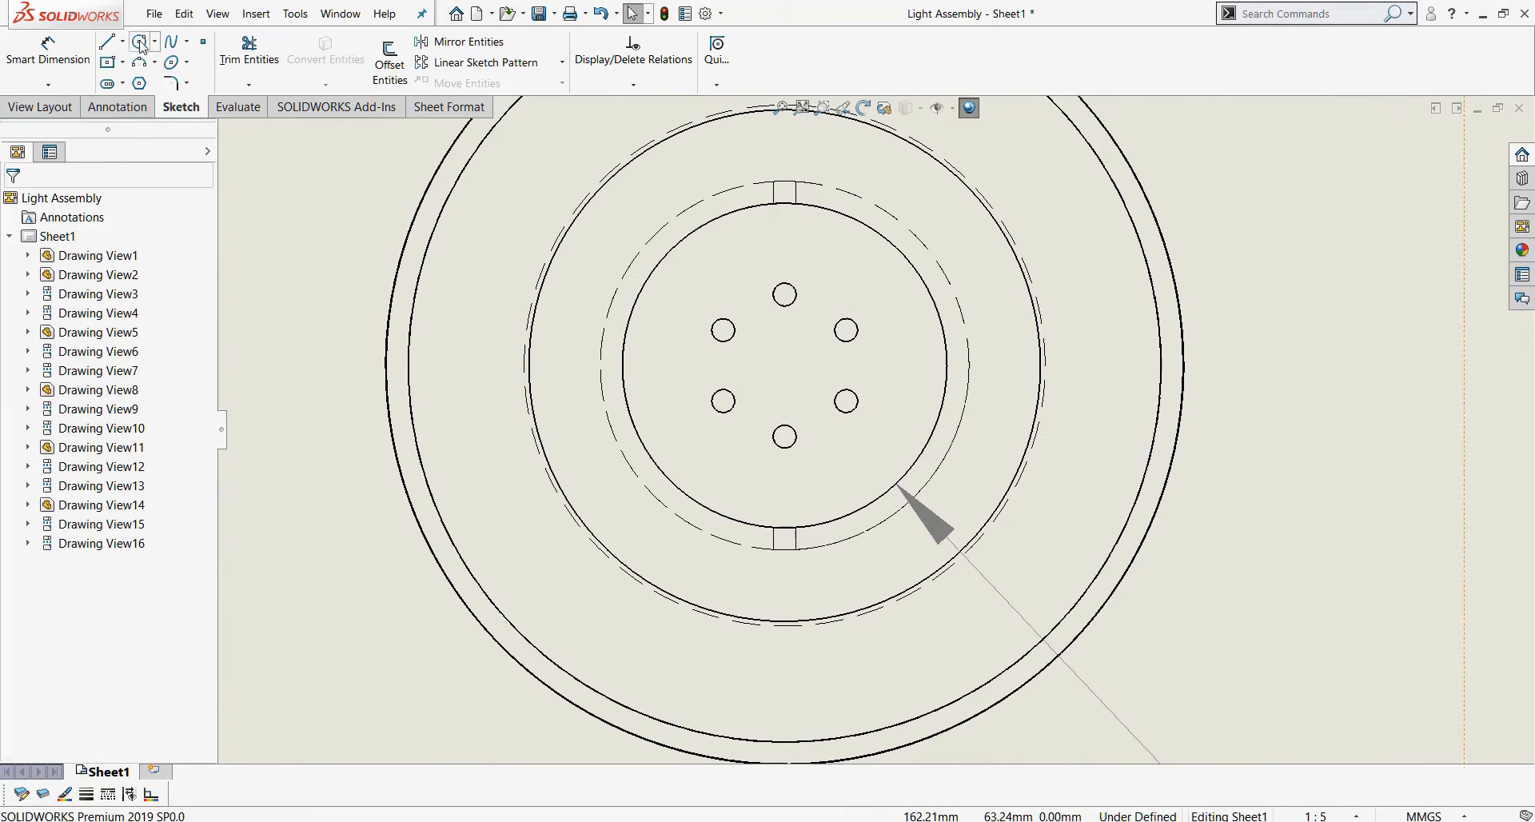
left_click(140, 42)
scroll(857, 419, "down", 6)
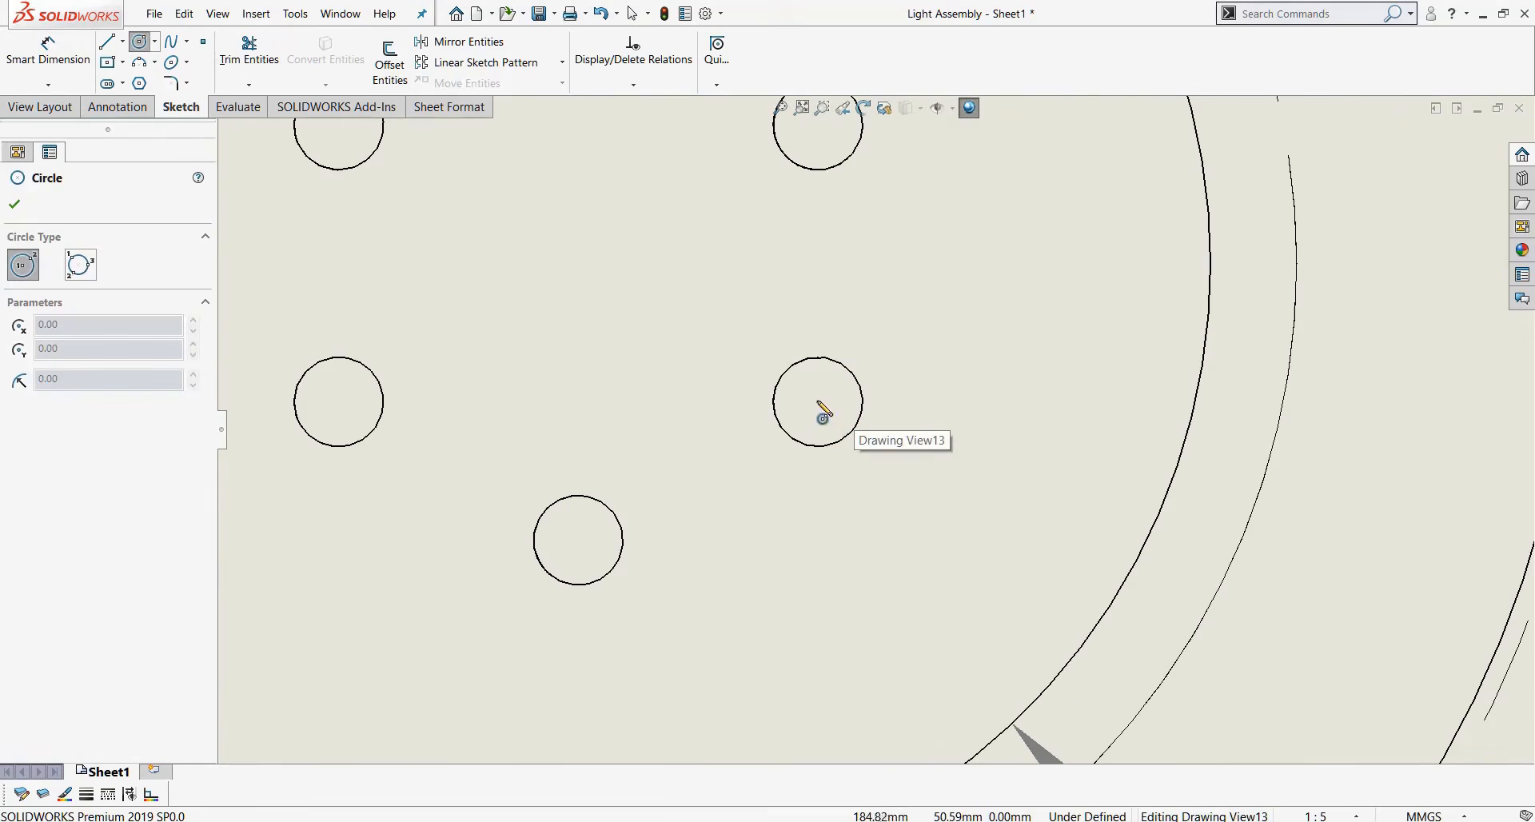
left_click(817, 402)
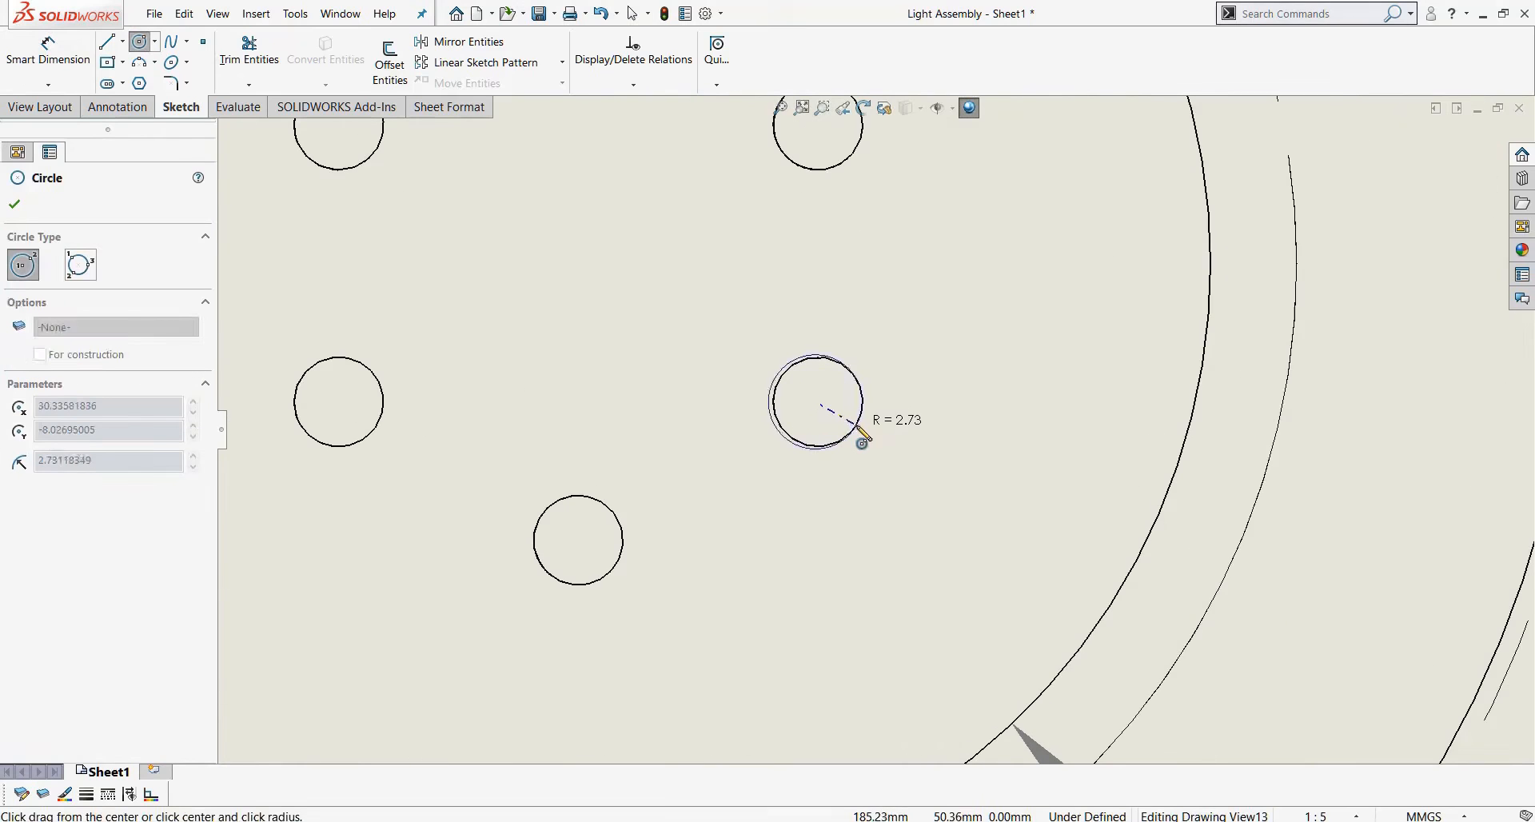
key("Escape")
scroll(832, 406, "down", 3)
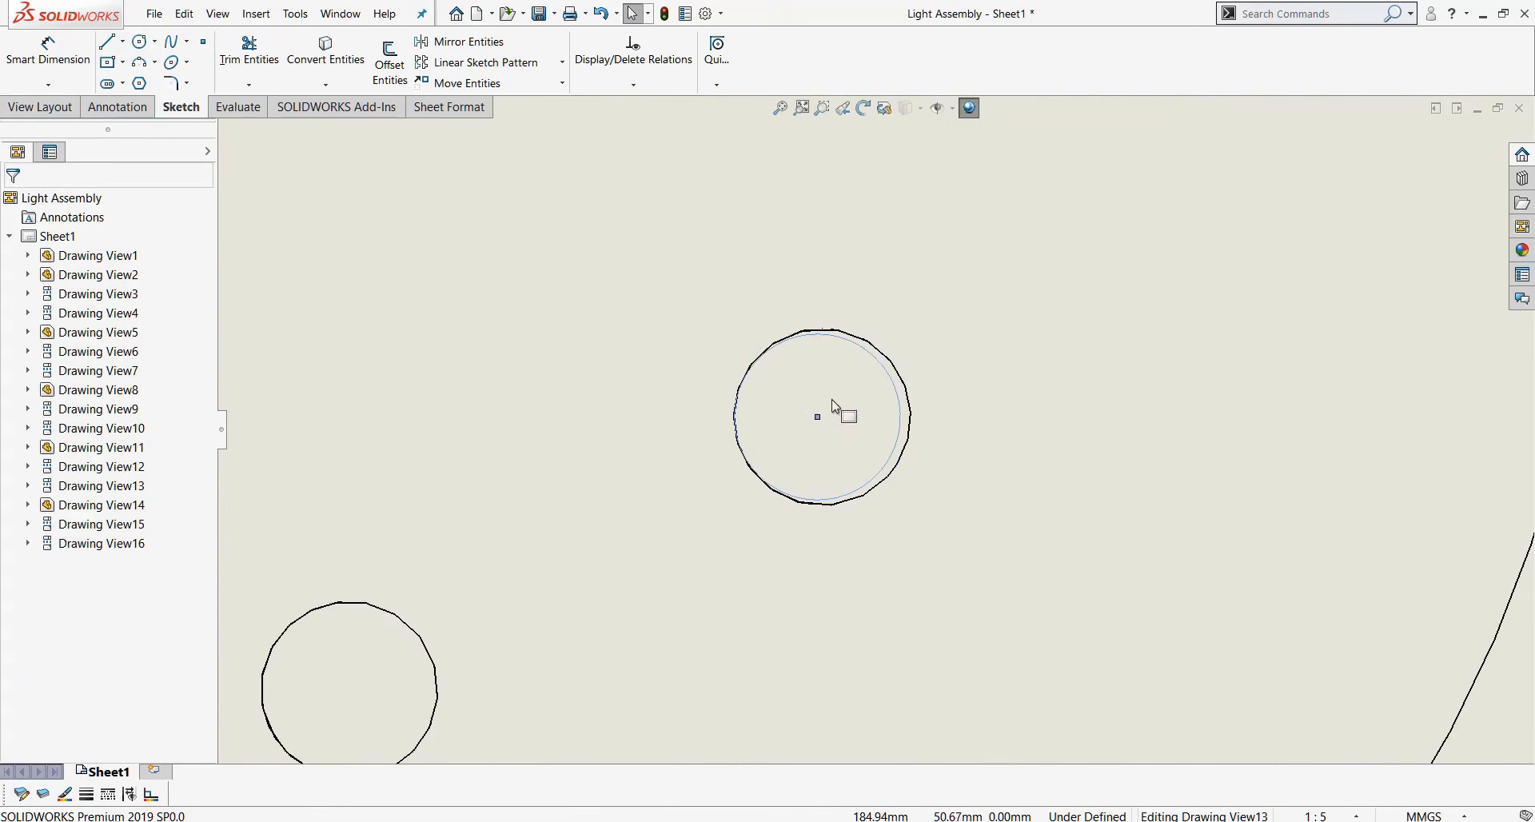
mouse_move(817, 418)
left_mouse_down()
mouse_move(842, 419)
mouse_move(823, 418)
left_mouse_up()
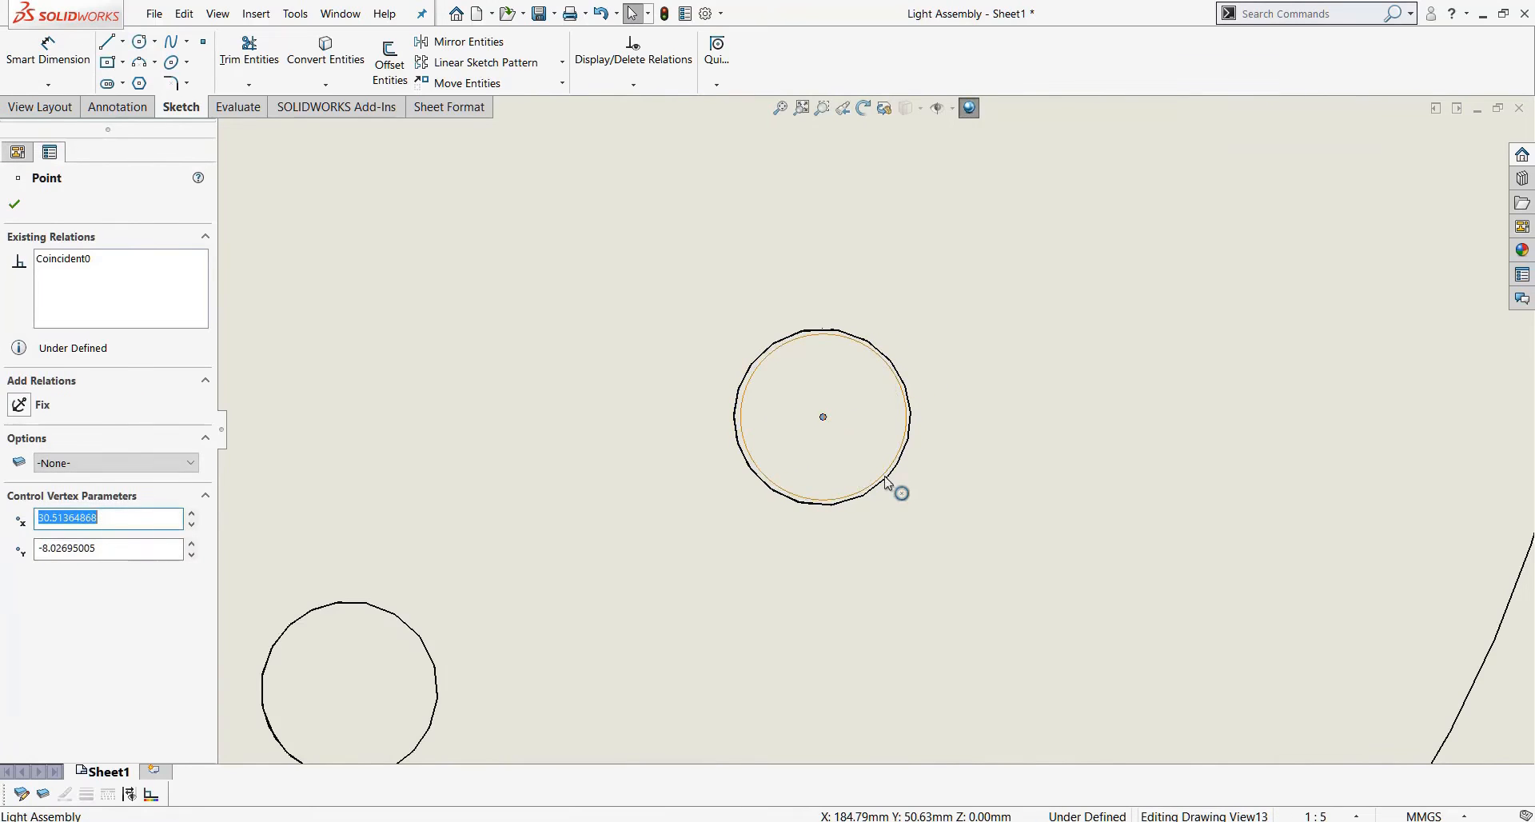
left_click(894, 486)
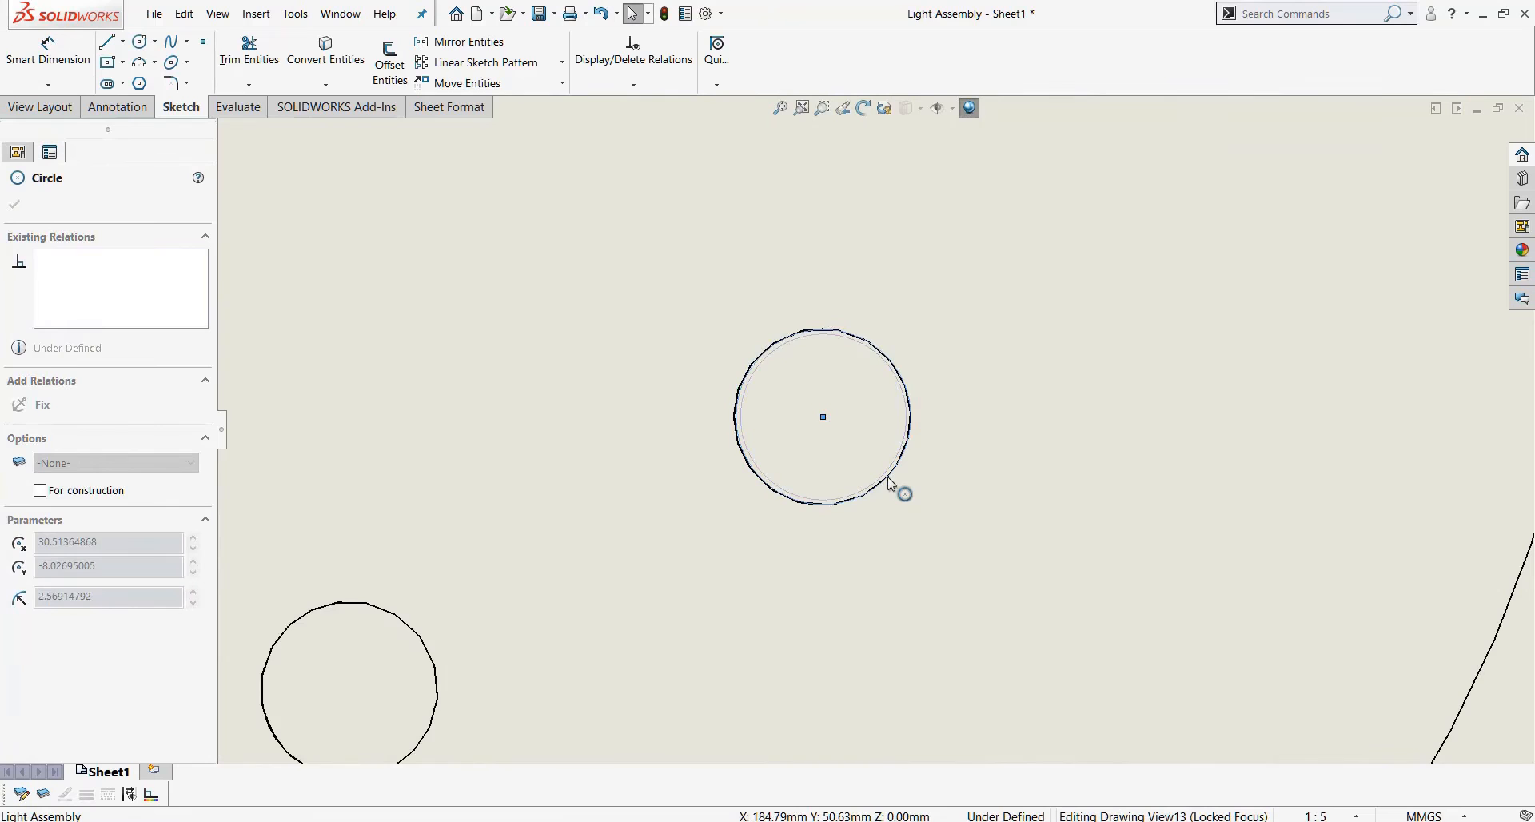
Dimension the diameter of the circle sketched over the small hole, placing the value outside the lampshade's top view.
scroll(980, 505, "up", 5)
left_click(918, 466)
key("d")
scroll(874, 429, "up", 1)
left_click(877, 438)
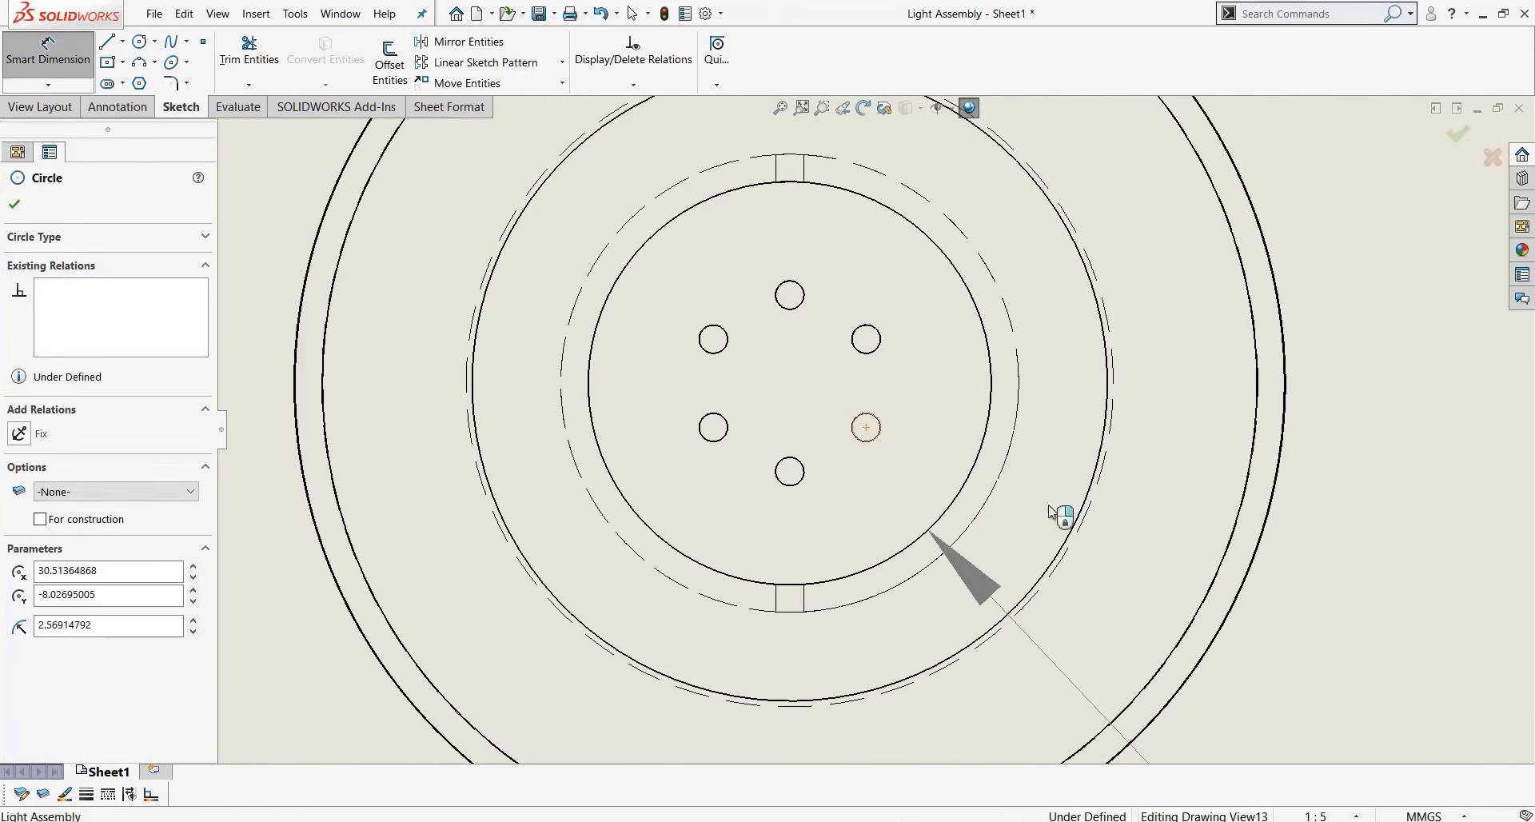
scroll(1049, 511, "up", 3)
left_click(1240, 661)
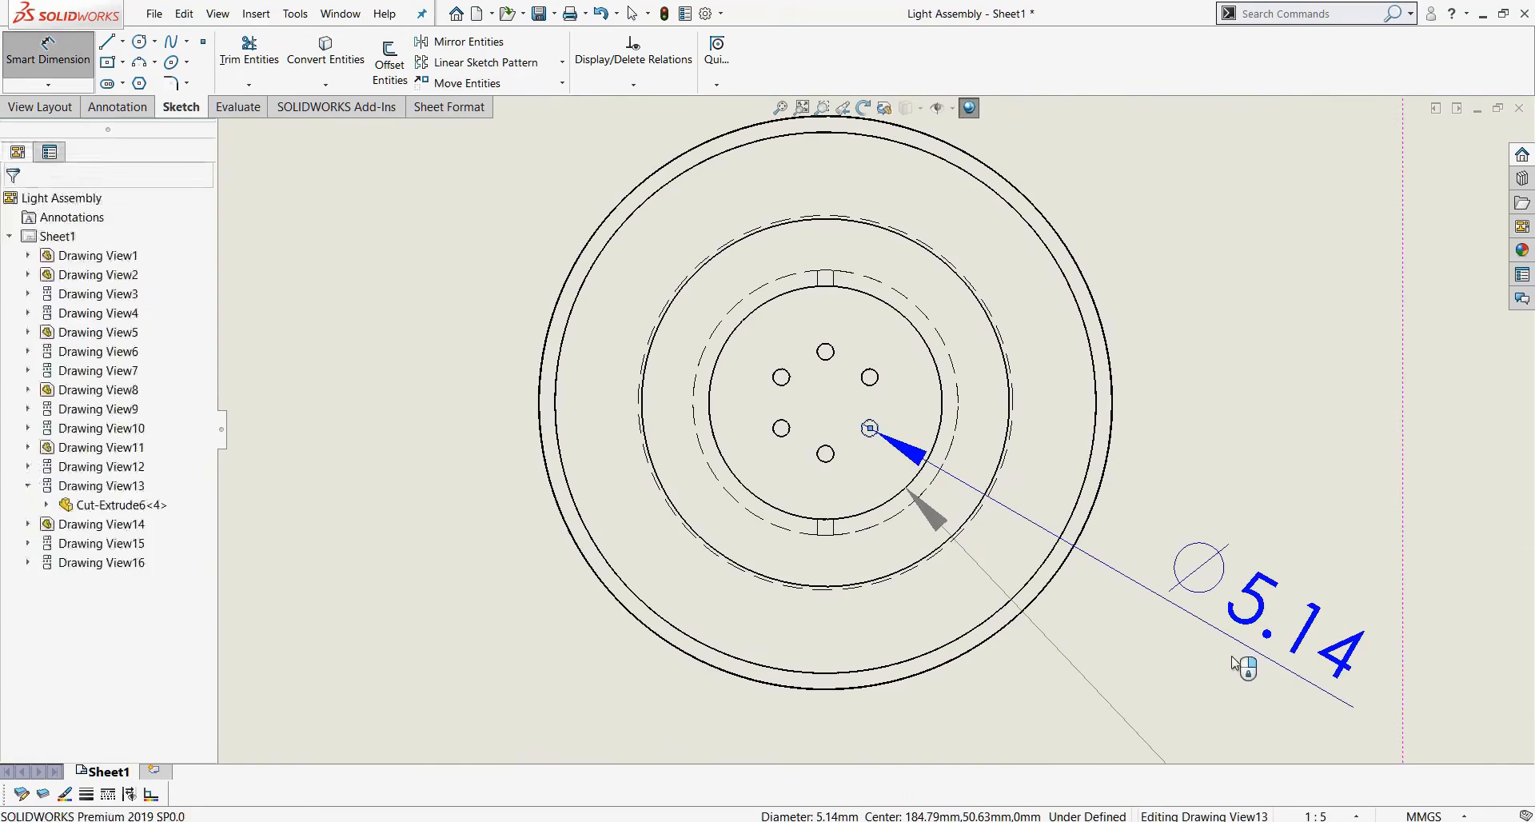
left_click(1217, 693)
key("Return")
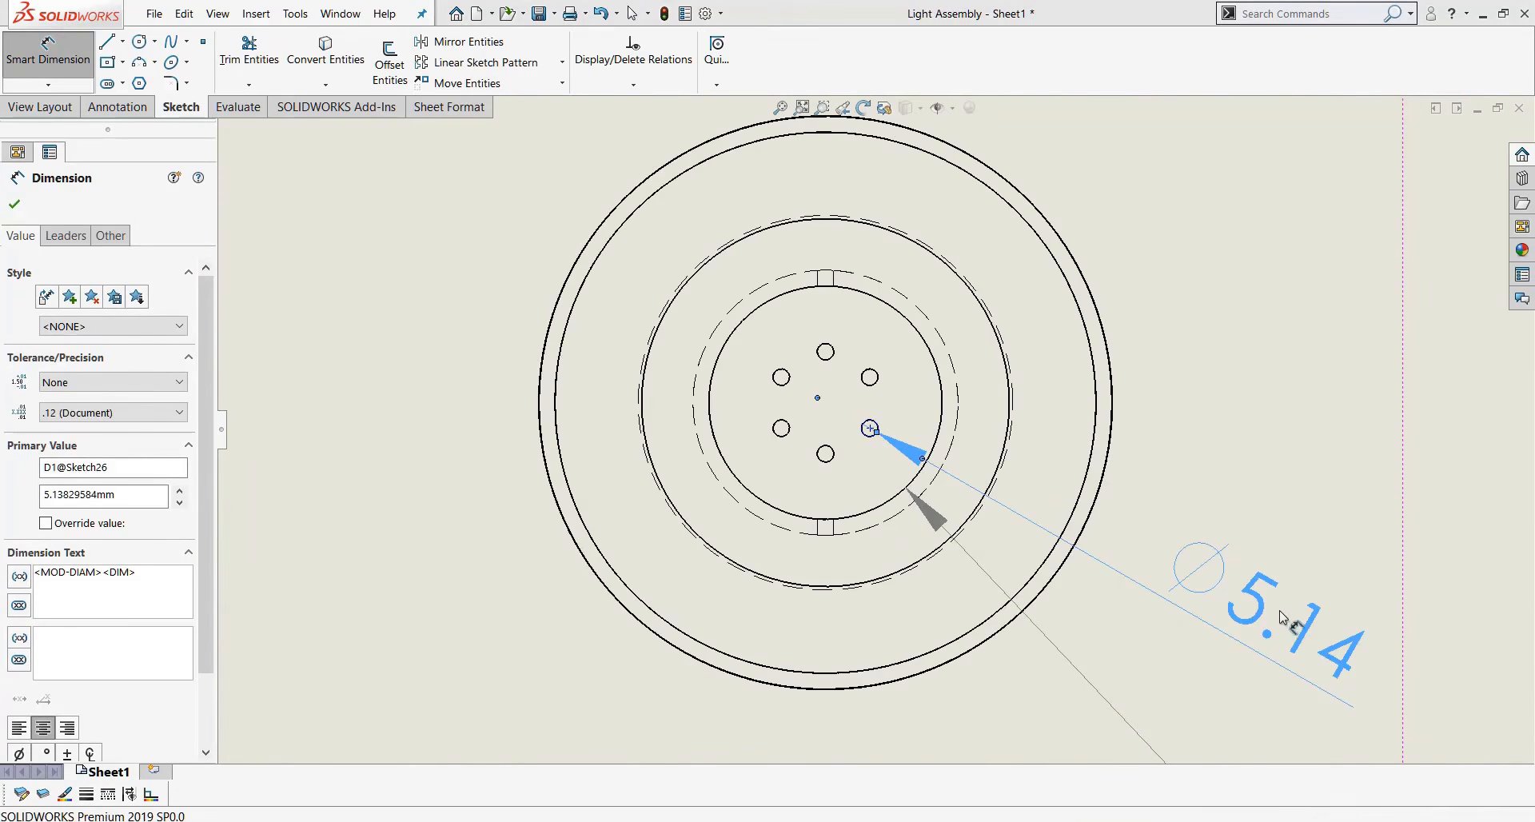
Override the small hole's diameter dimension with a value of 6.
scroll(1283, 619, "up", 1)
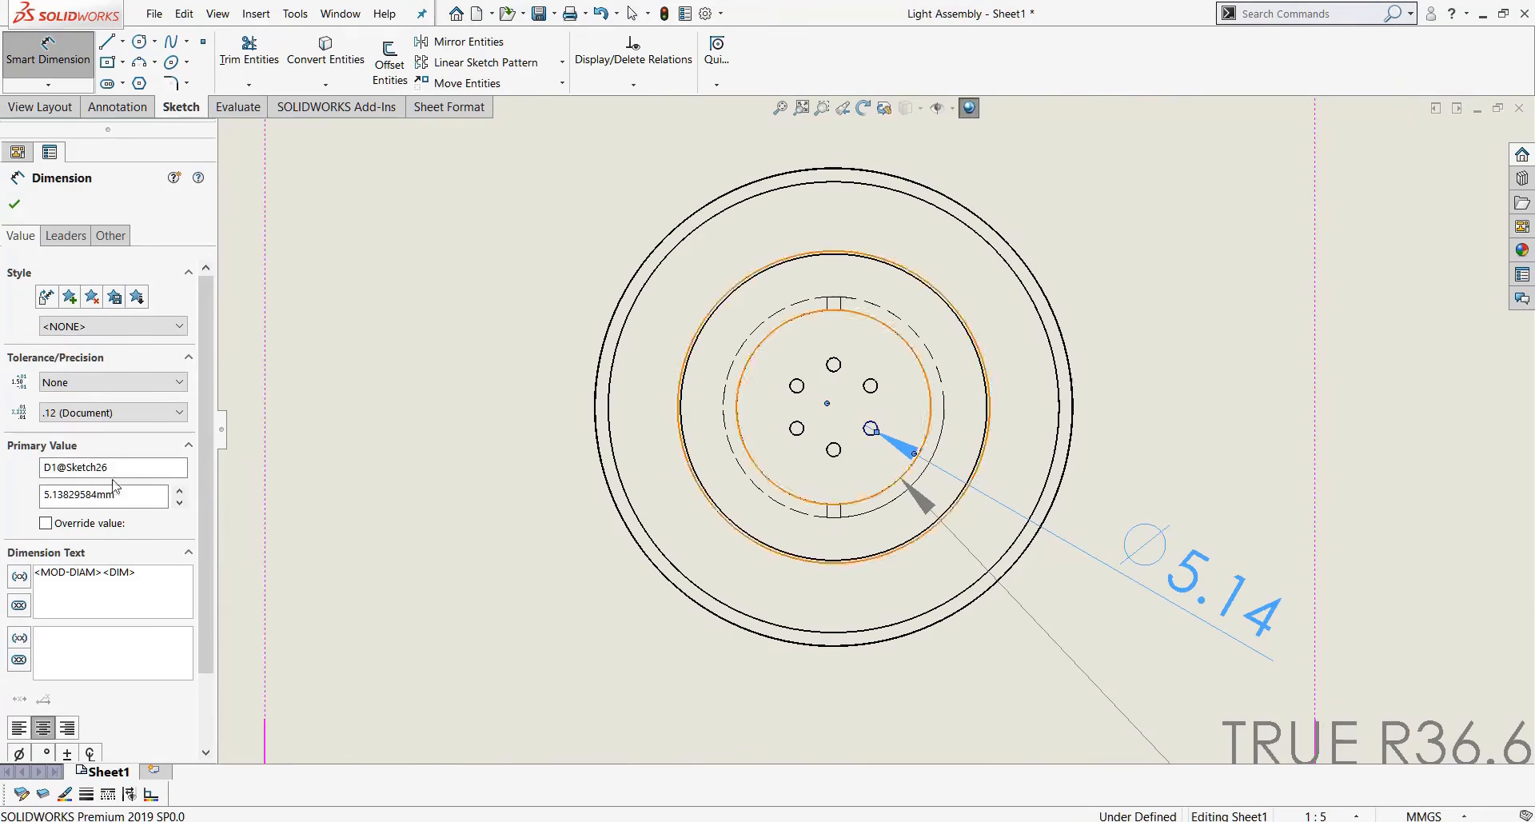
left_click(87, 524)
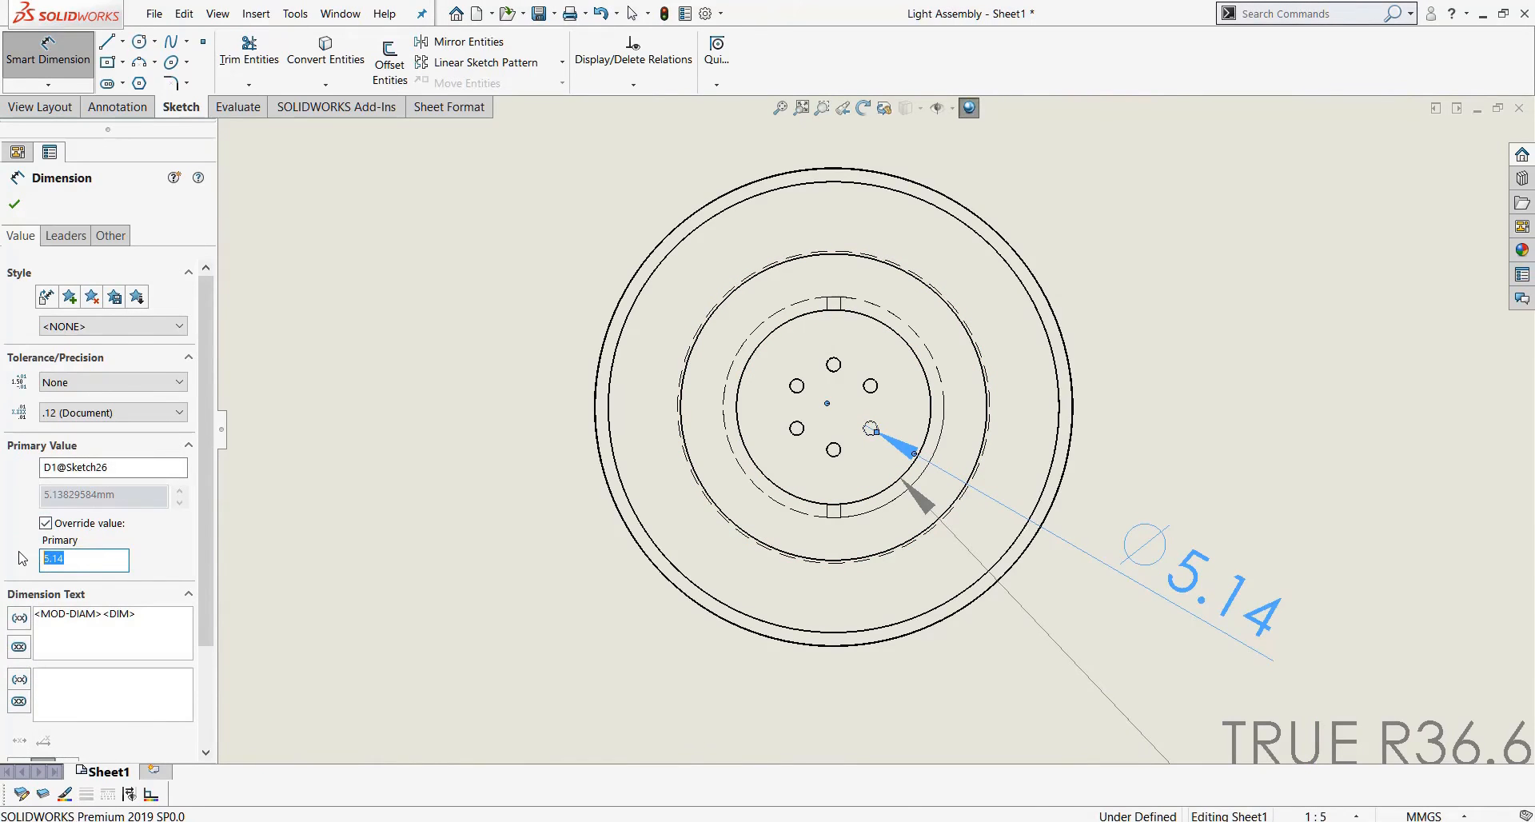
type("6")
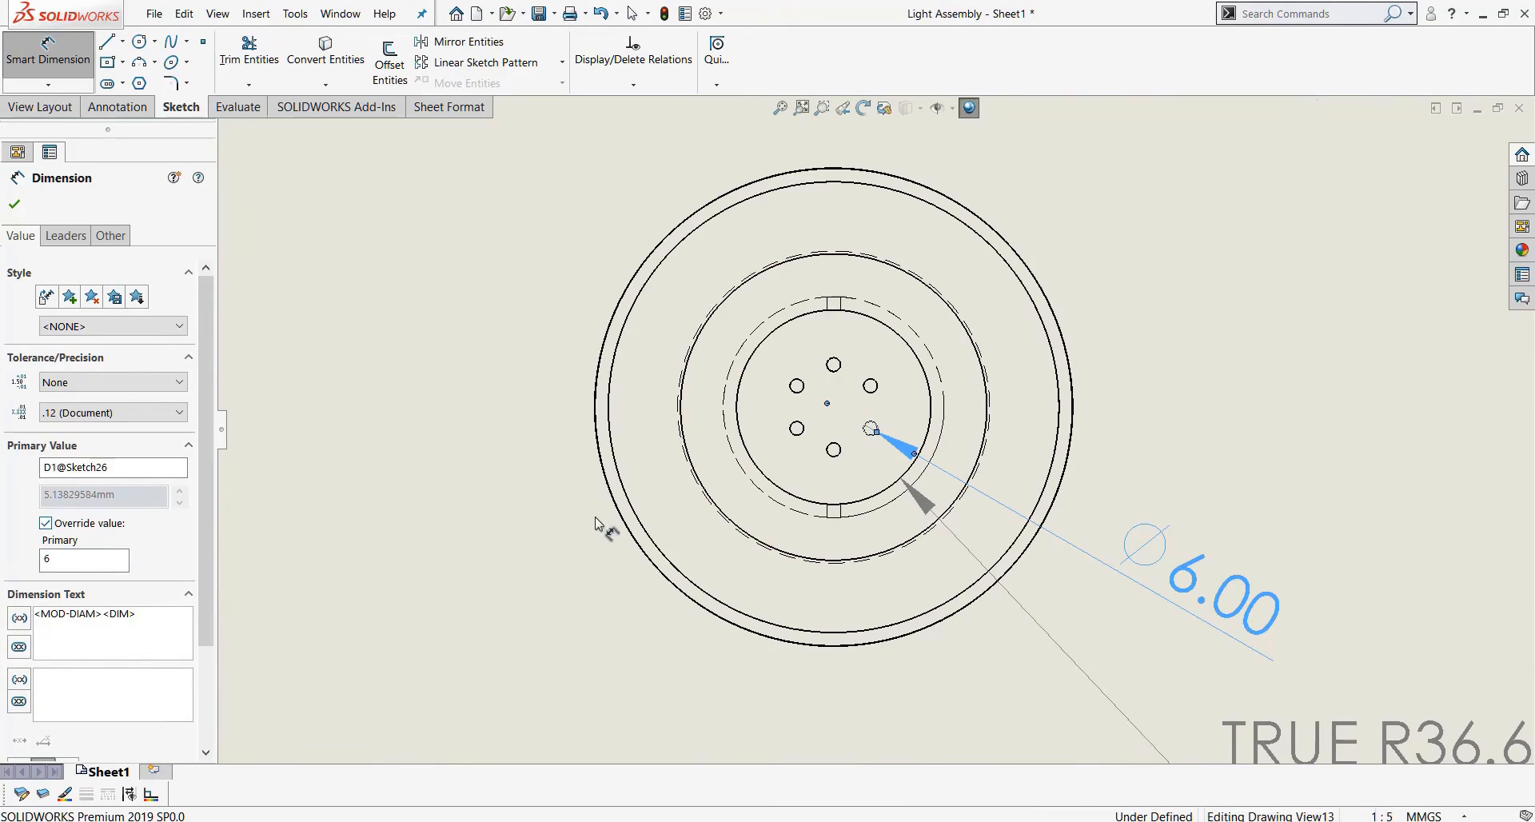
Dimension the true radius of the outermost circle in the lampshade's top view, placing it below the view.
scroll(640, 523, "up", 3)
scroll(860, 550, "down", 1)
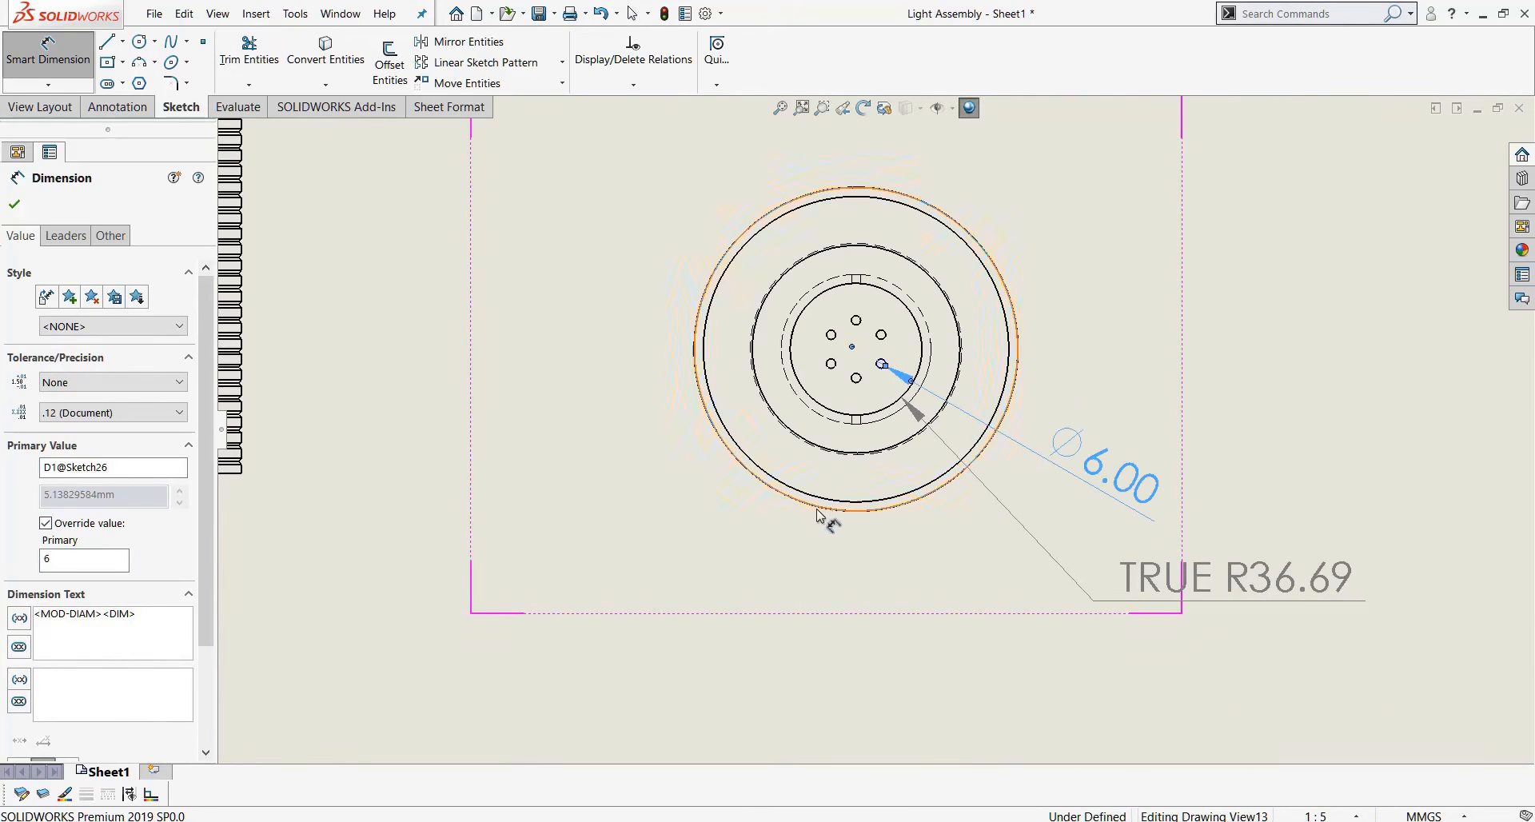
left_click(818, 512)
left_click(817, 510)
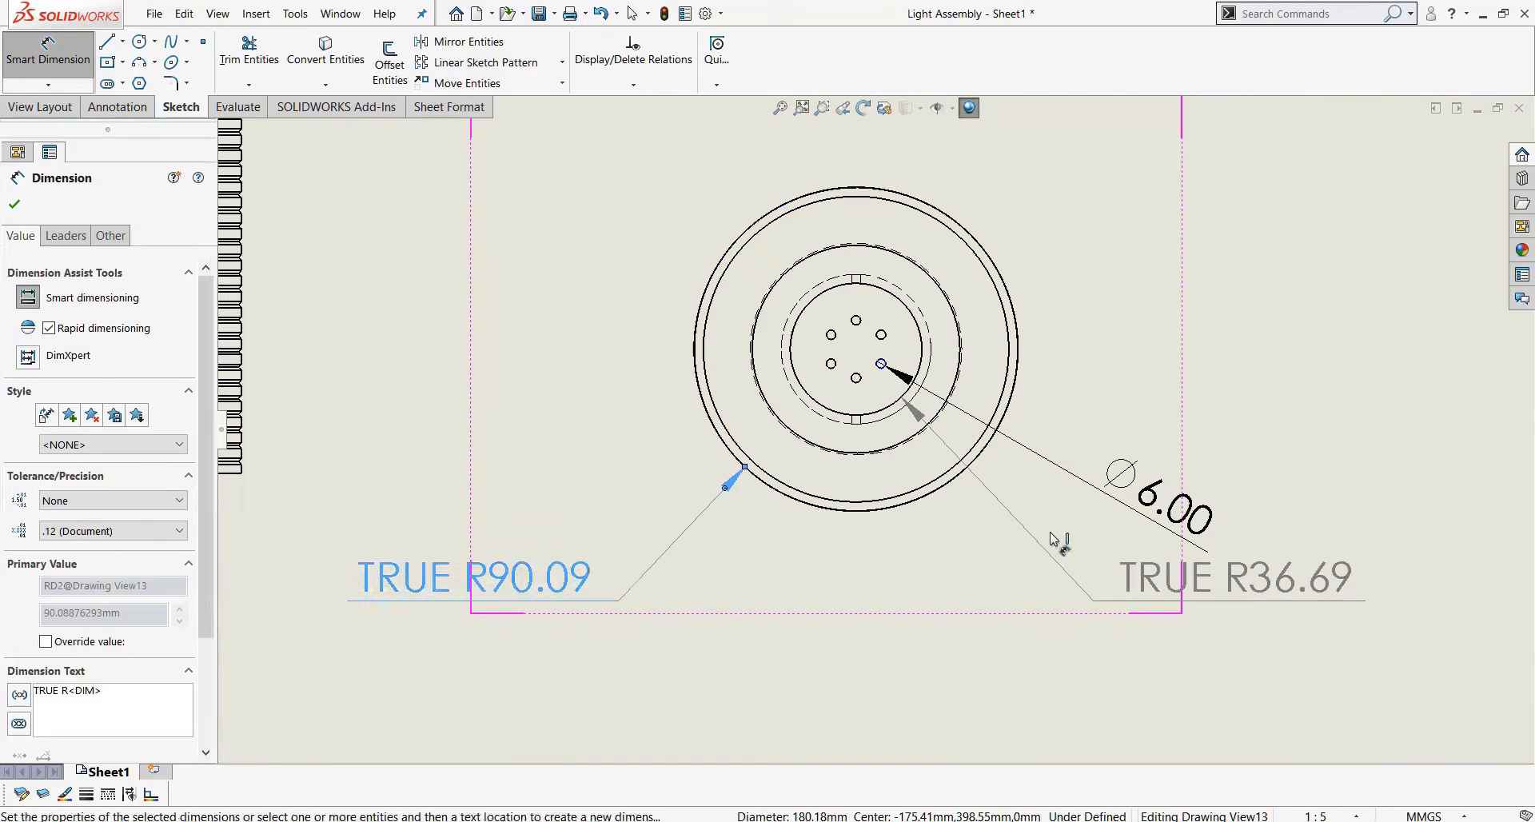
Add a circular balloon with custom text 5 beside the top view of the lamp base.
scroll(1057, 537, "up", 6)
scroll(1054, 538, "up", 3)
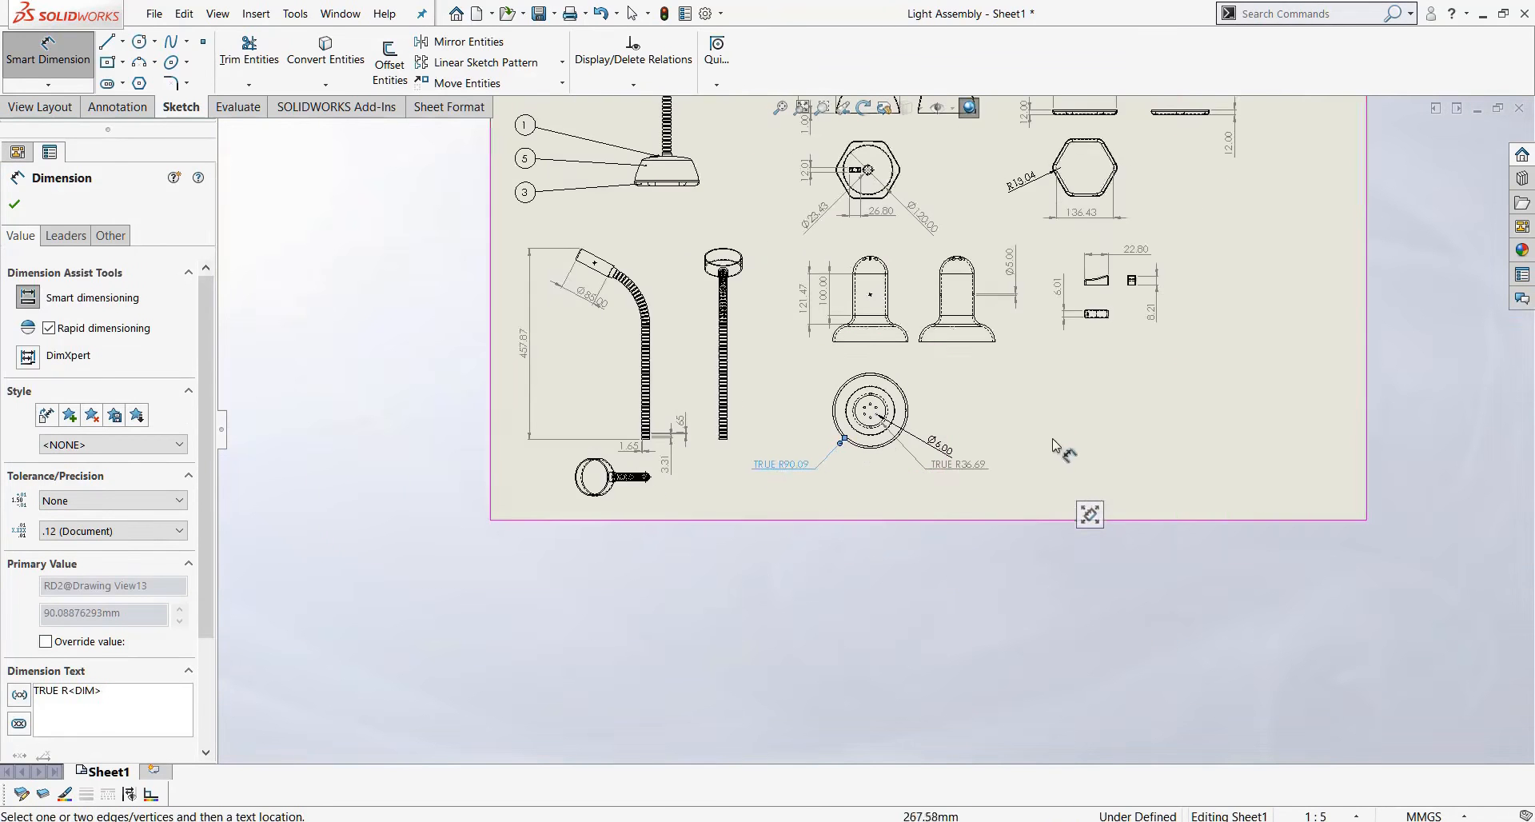
scroll(1017, 217, "up", 4)
scroll(1016, 217, "down", 2)
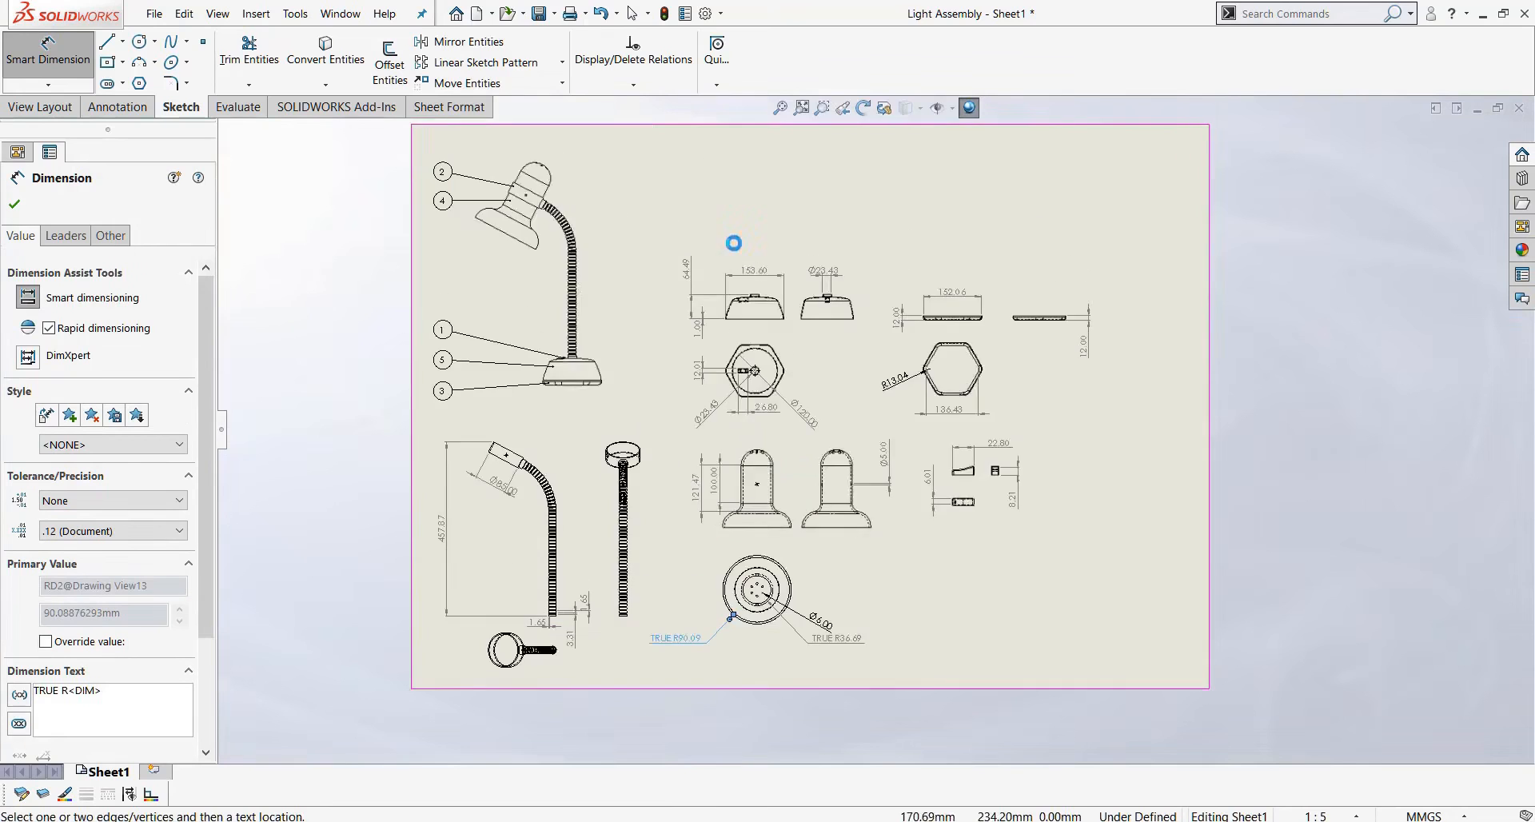
scroll(730, 239, "down", 1)
left_click(118, 107)
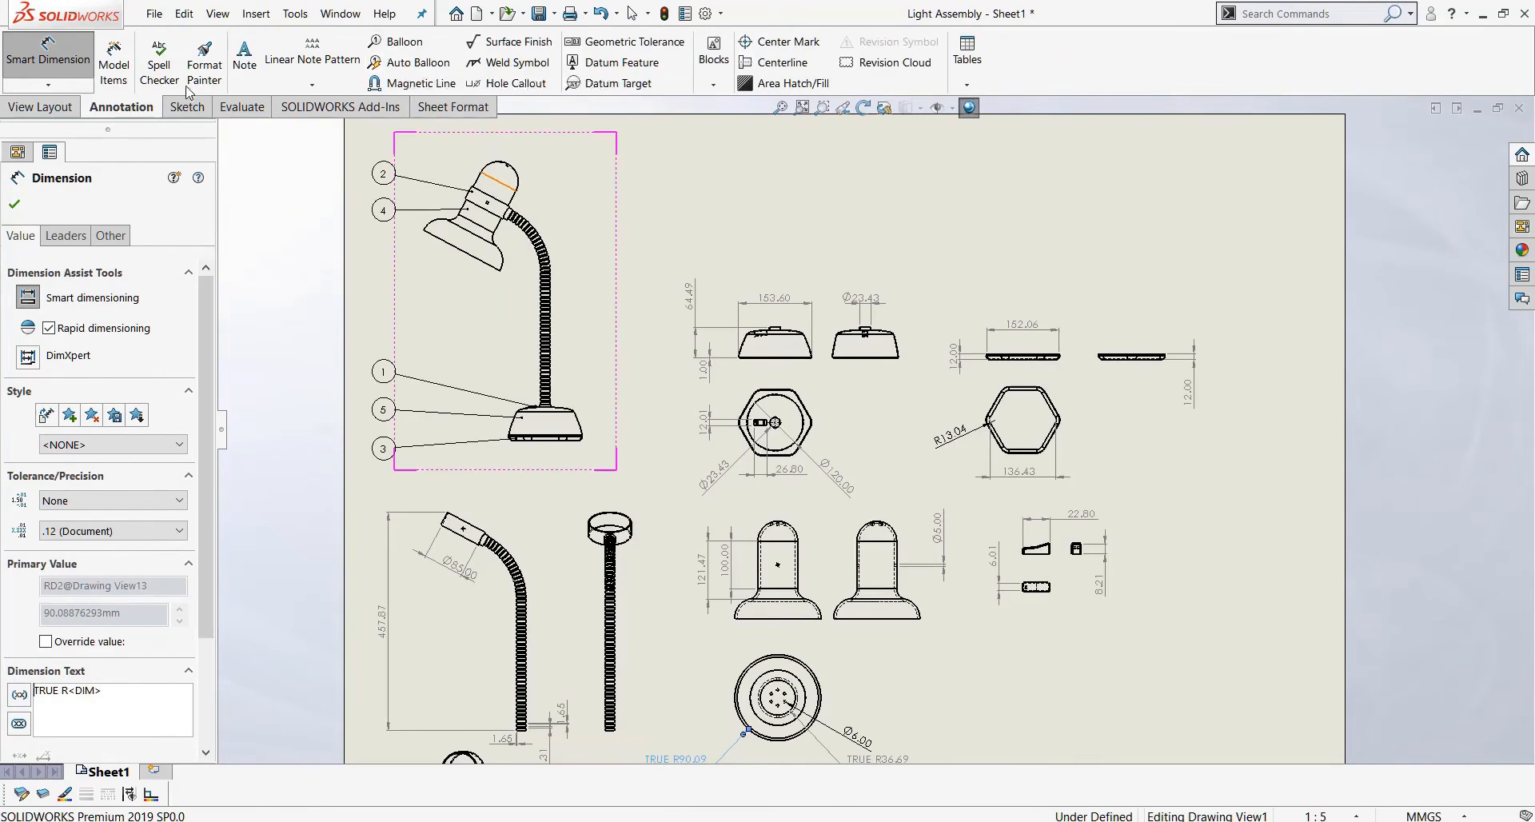
left_click(396, 41)
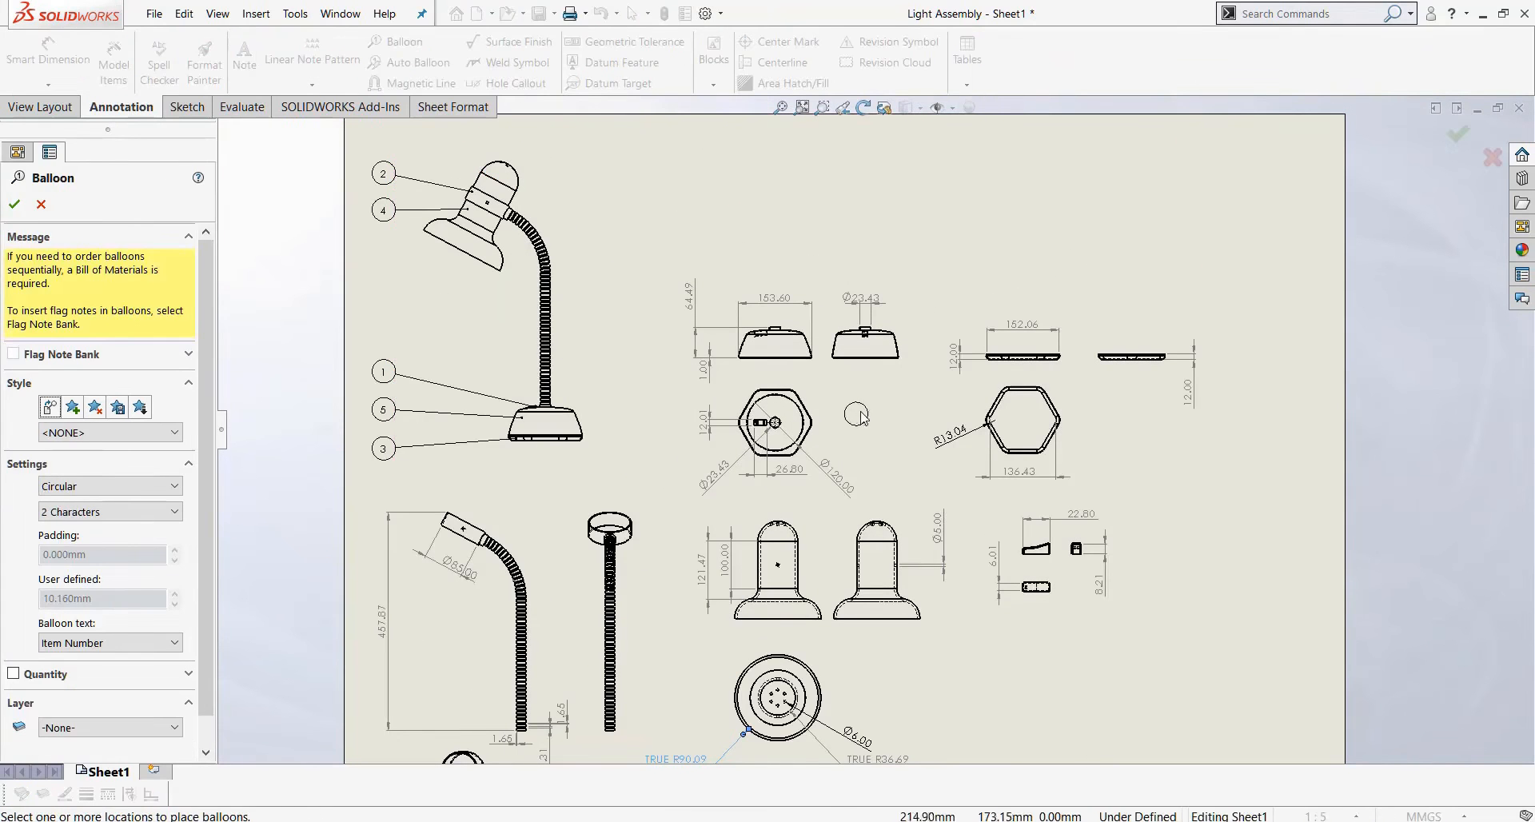
scroll(868, 415, "down", 2)
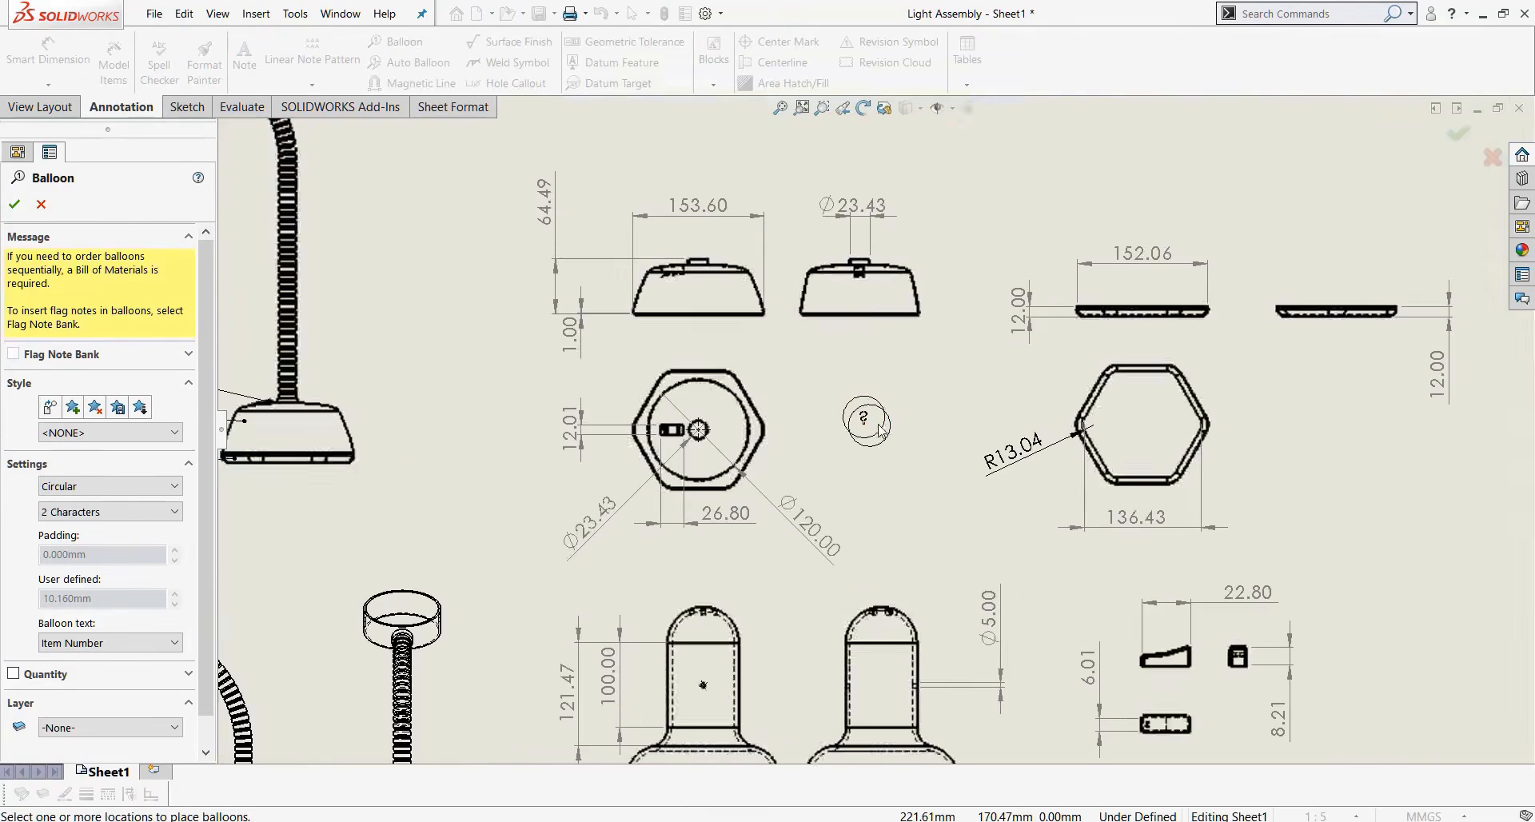
scroll(877, 432, "up", 2)
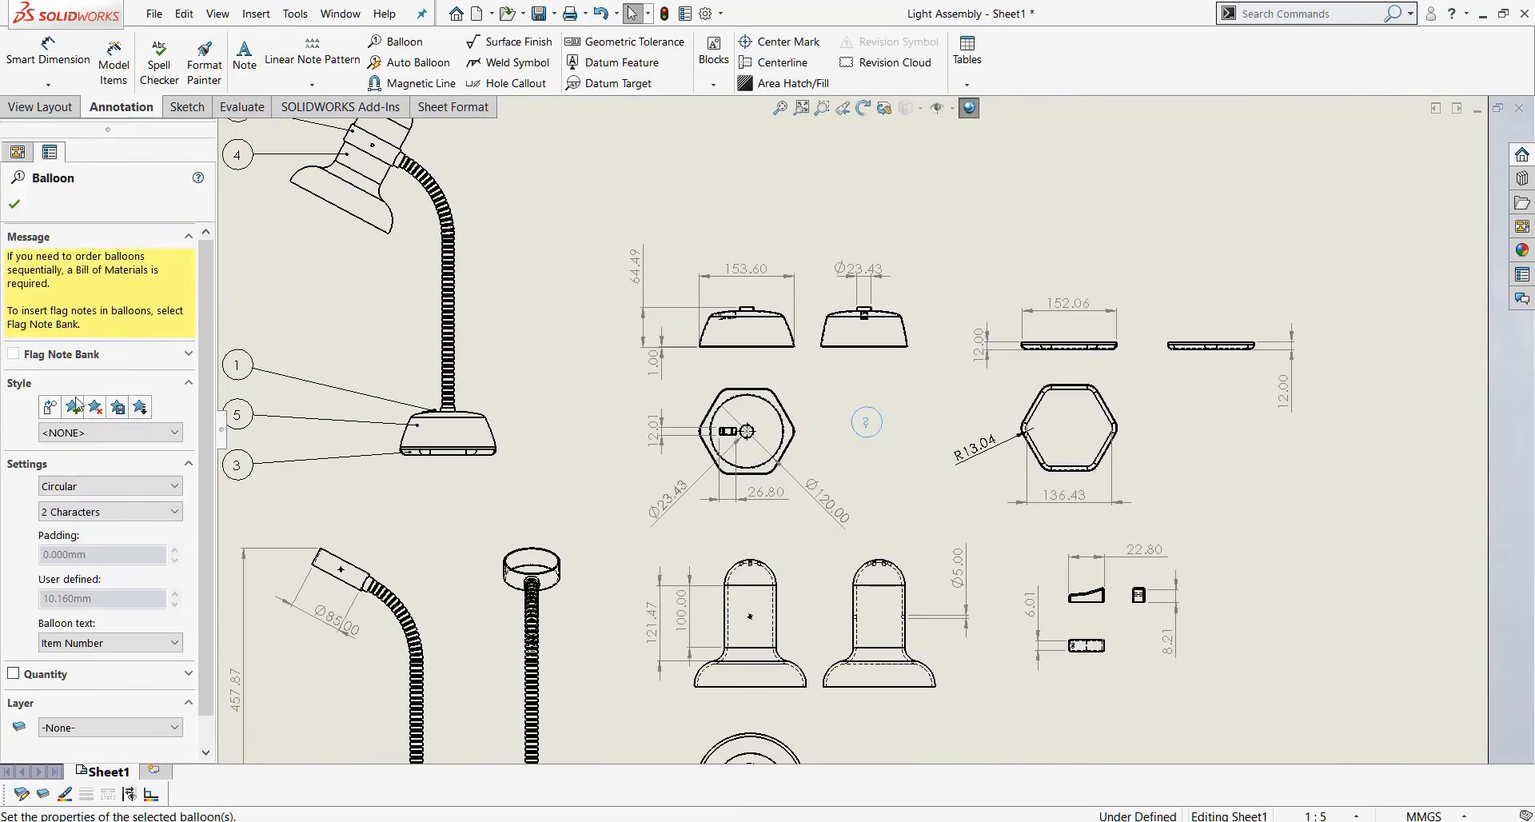
left_click(91, 648)
left_click(89, 657)
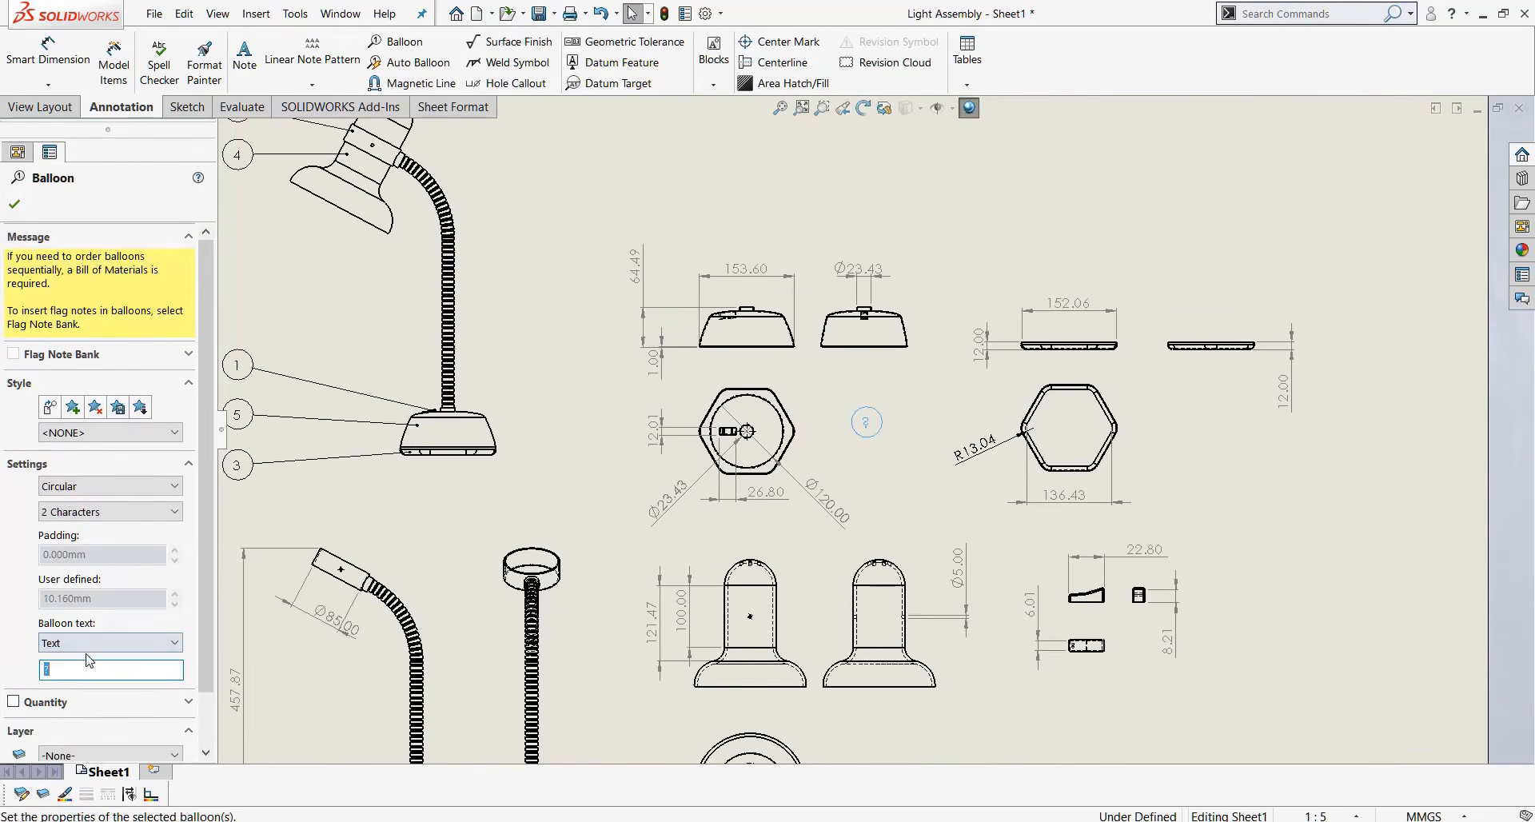
left_click(878, 448)
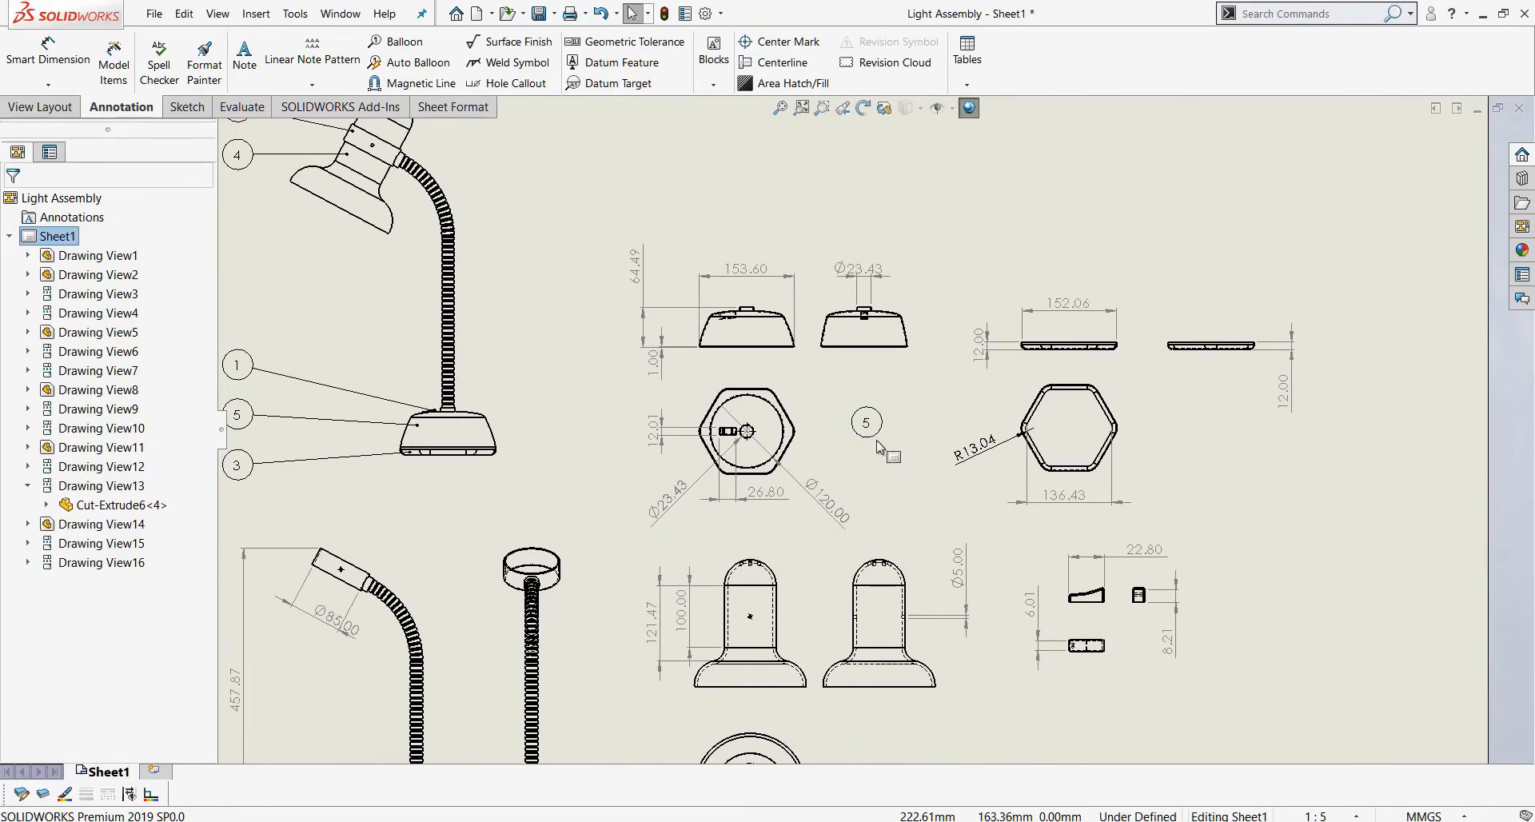
Copy the balloon beside the thin hexagonal plate with text 3 and beside the small wedge-shaped part with text 1.
left_click_drag(952, 451, 1189, 432, "ctrl")
key("f")
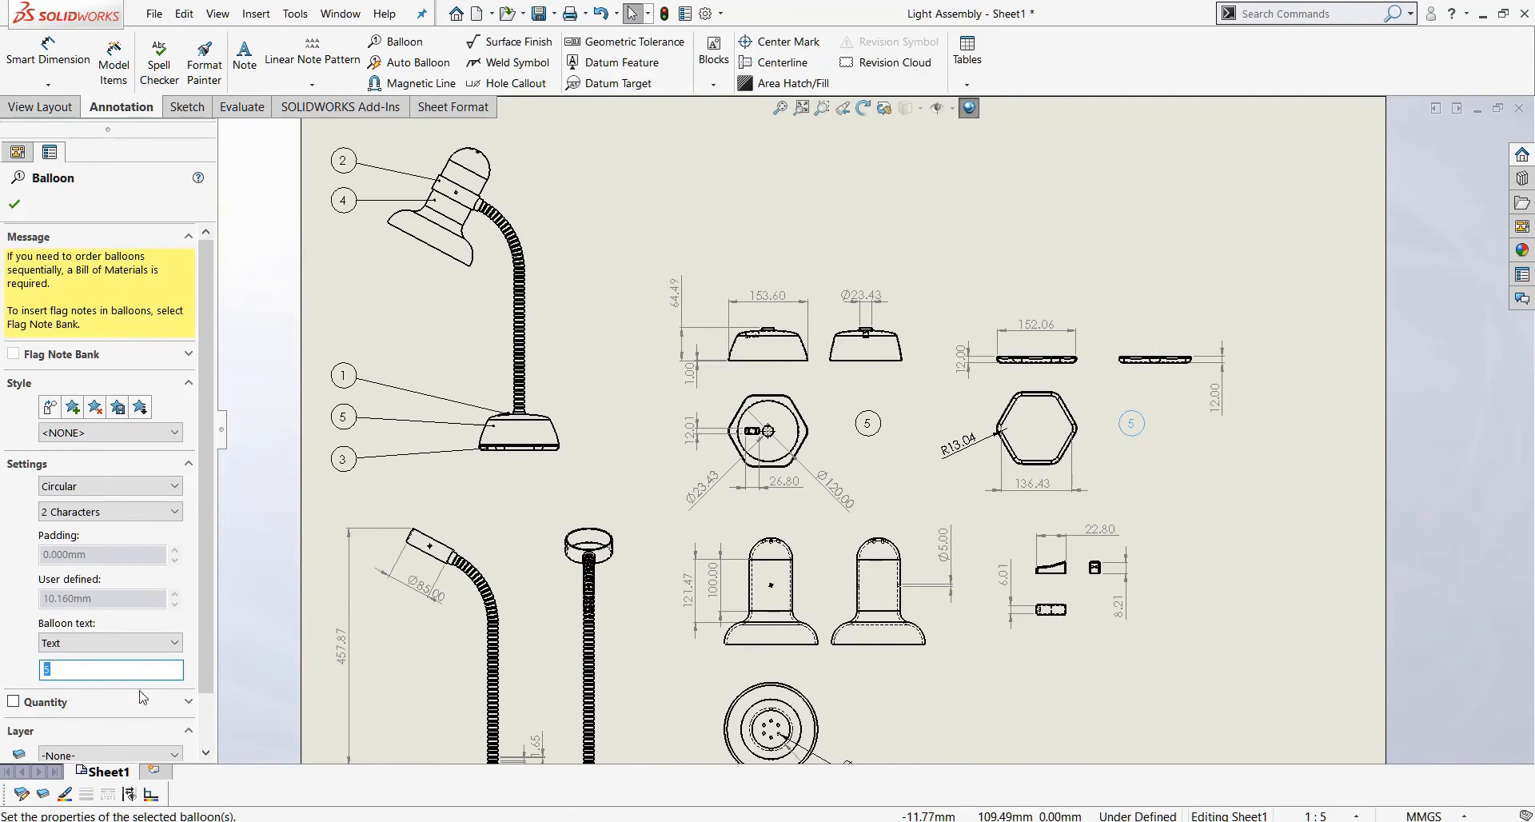
left_click_drag(1136, 426, 1099, 633, "ctrl")
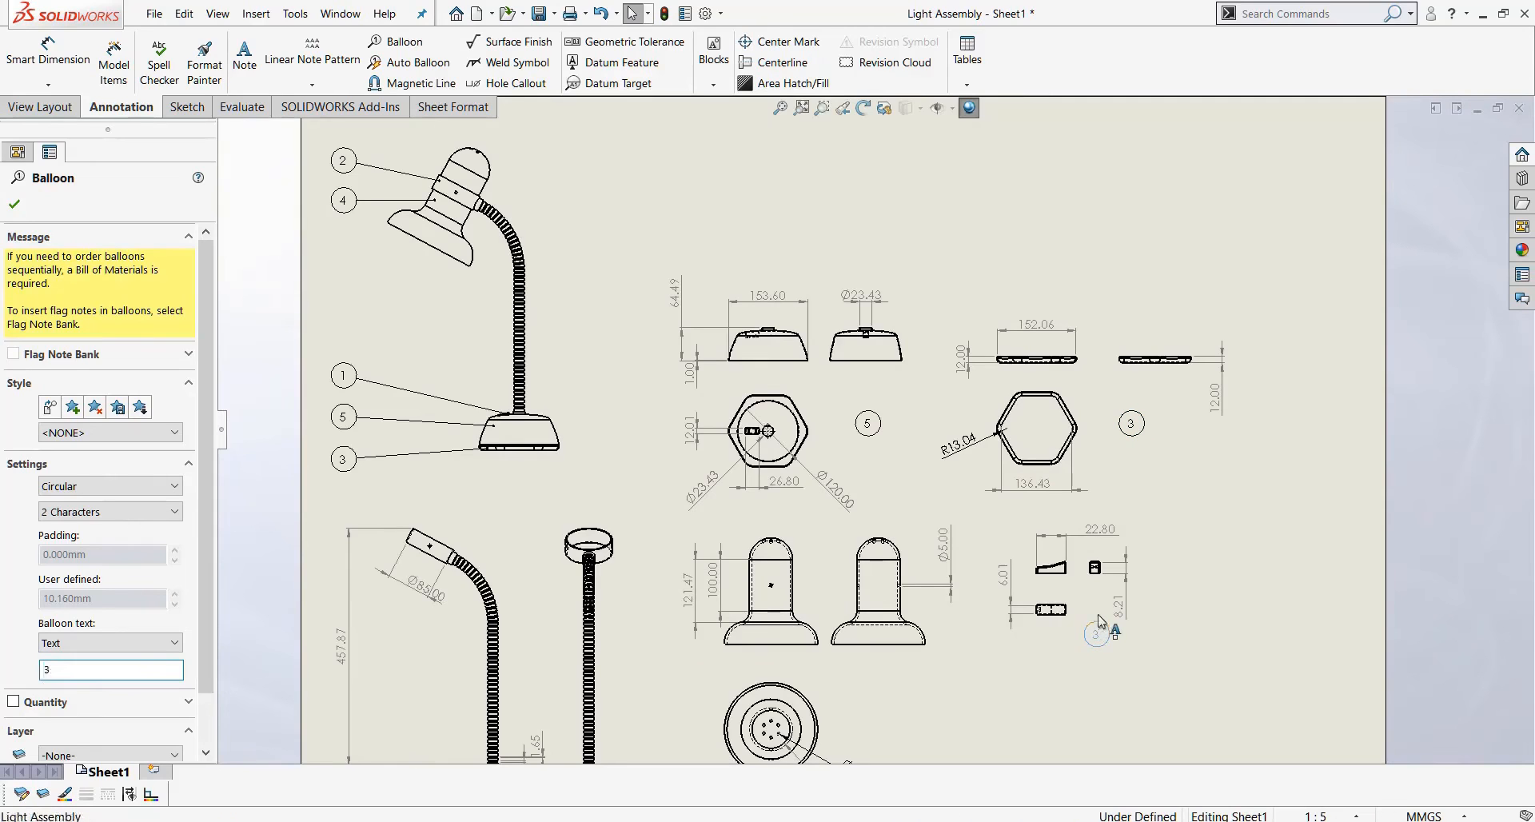
left_click(1095, 609)
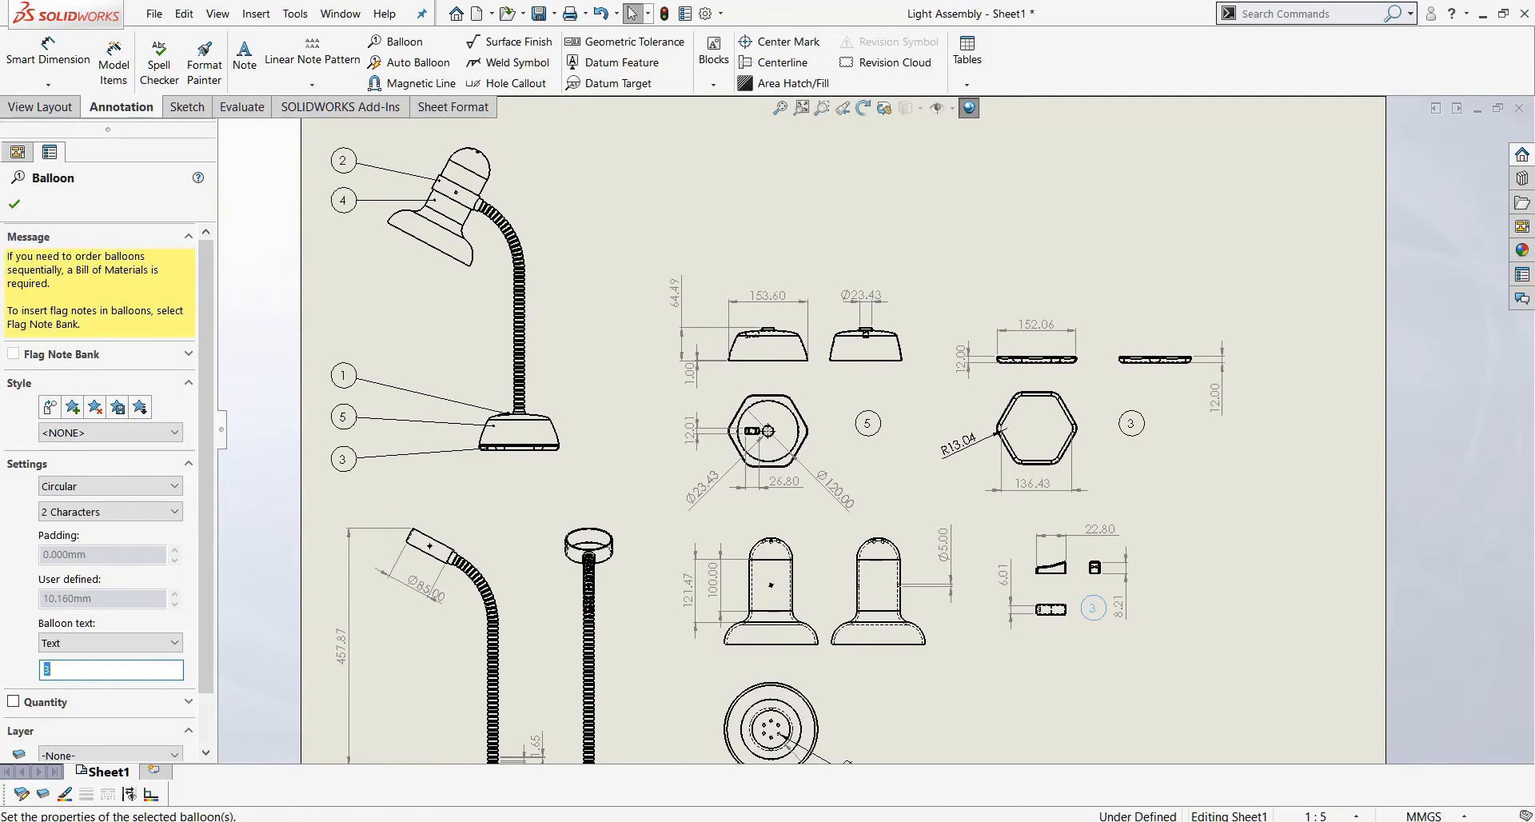
scroll(1076, 660, "up", 2)
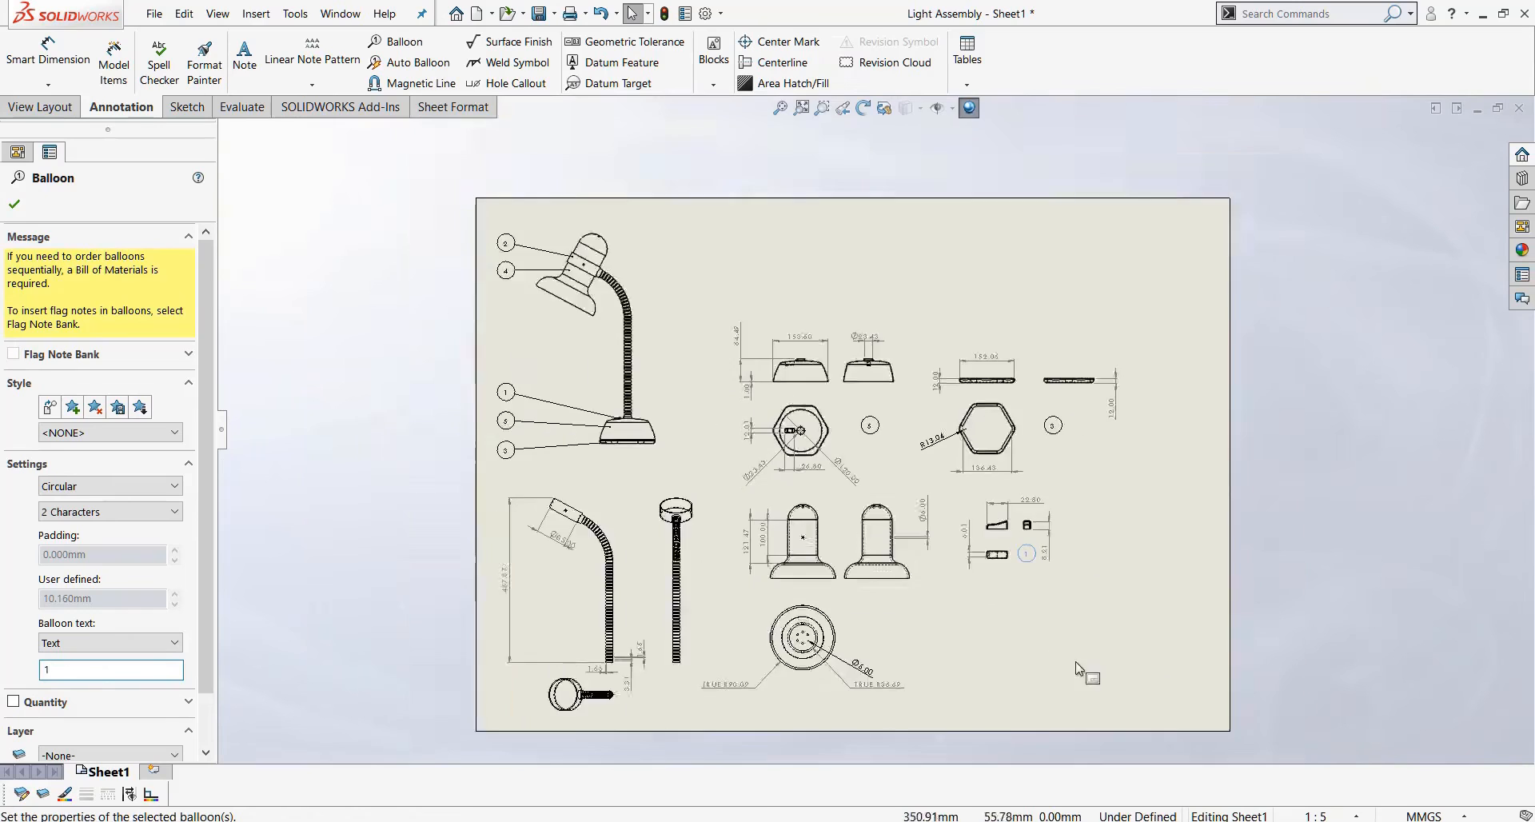
Copy the balloon beside the lampshade's top view and set its text to 4.
left_click(1005, 505)
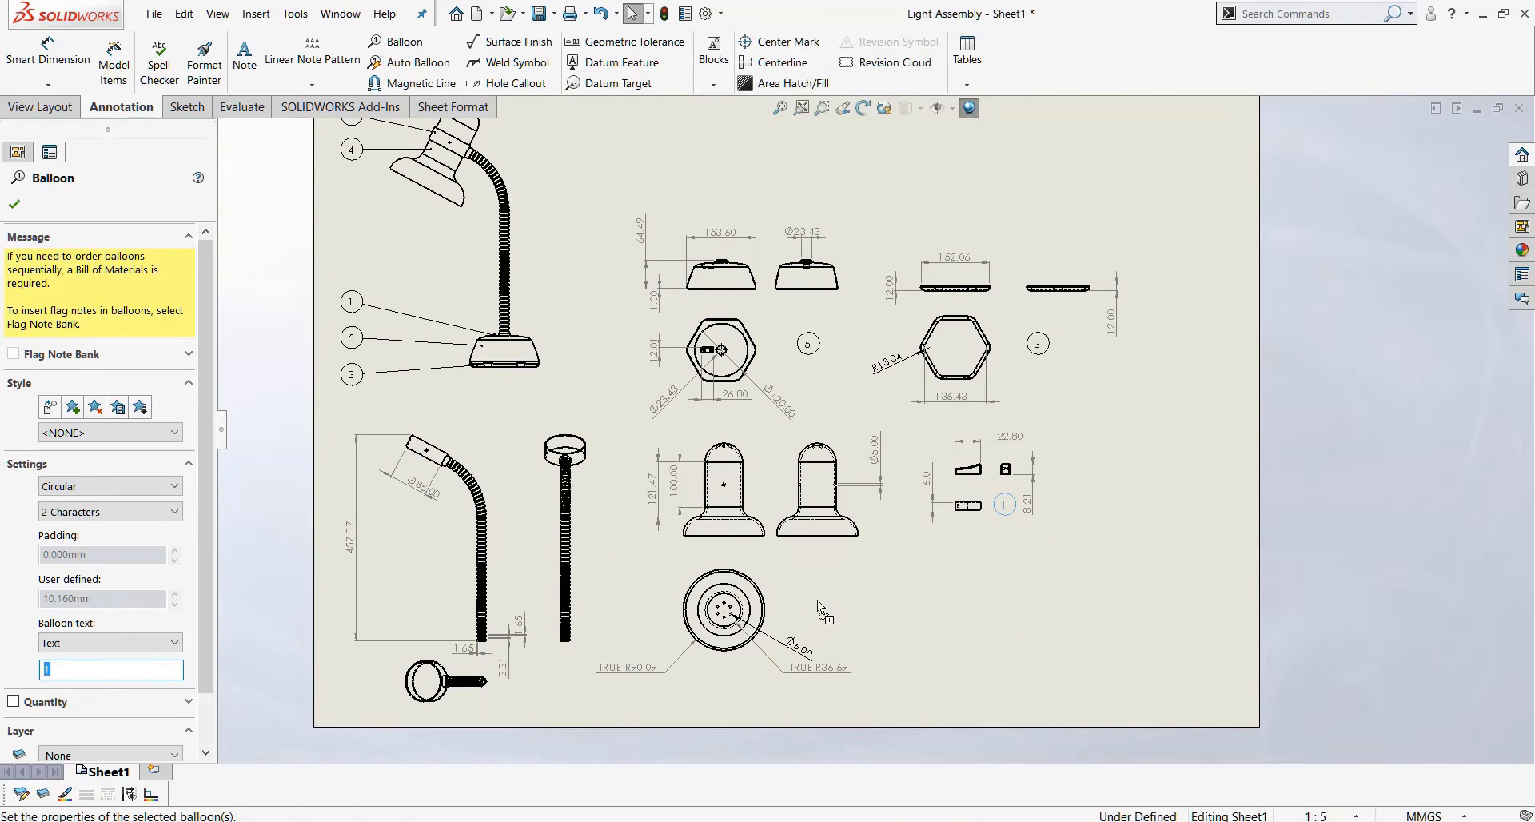
left_click(817, 605)
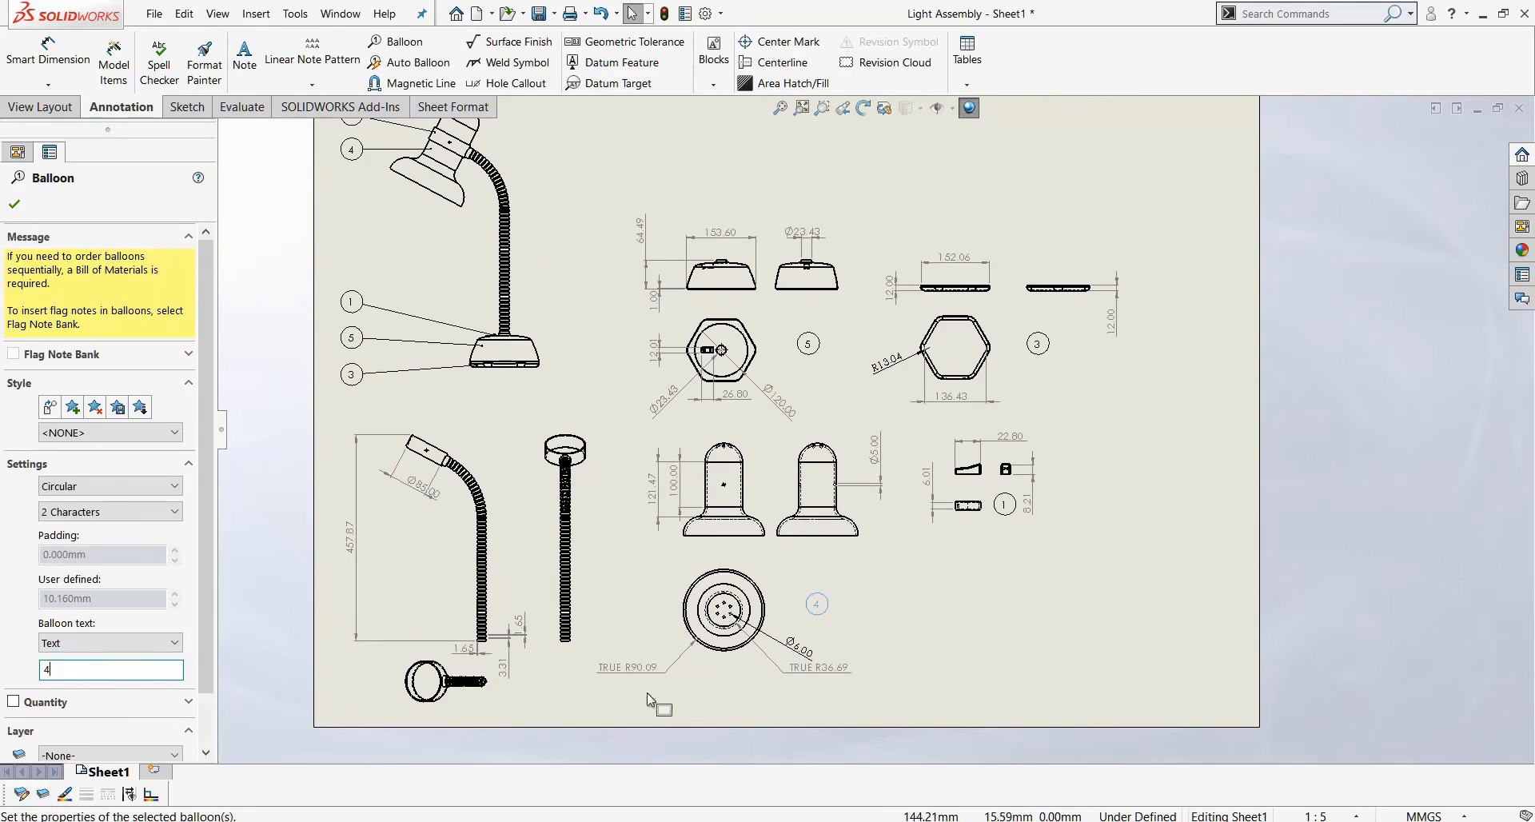
Place a balloon with text 4 beside the flexible arm's top view and change the lampshade balloon's text to 2.
left_click(552, 670)
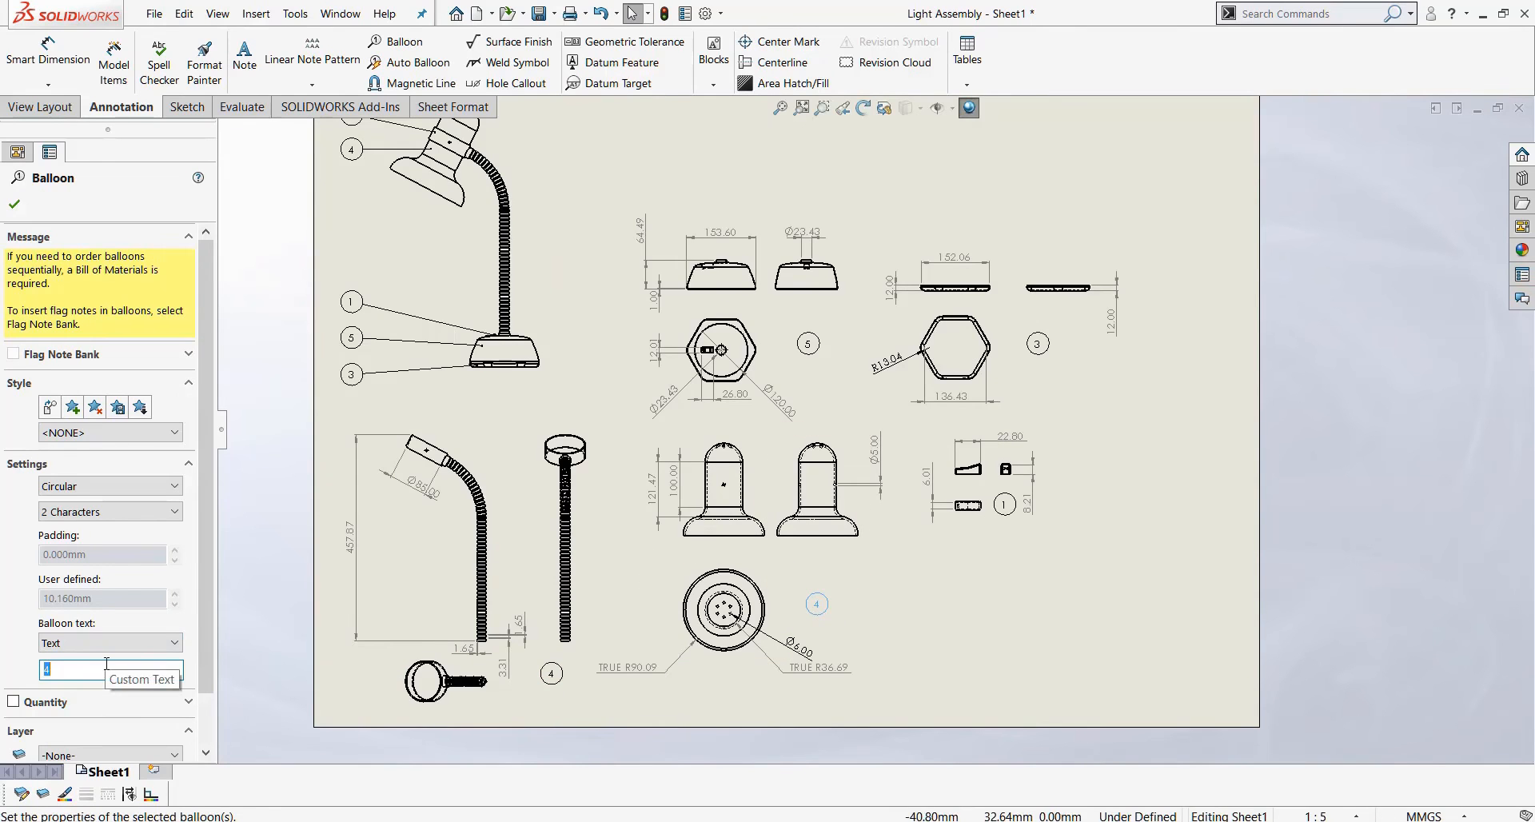
scroll(447, 393, "up", 1)
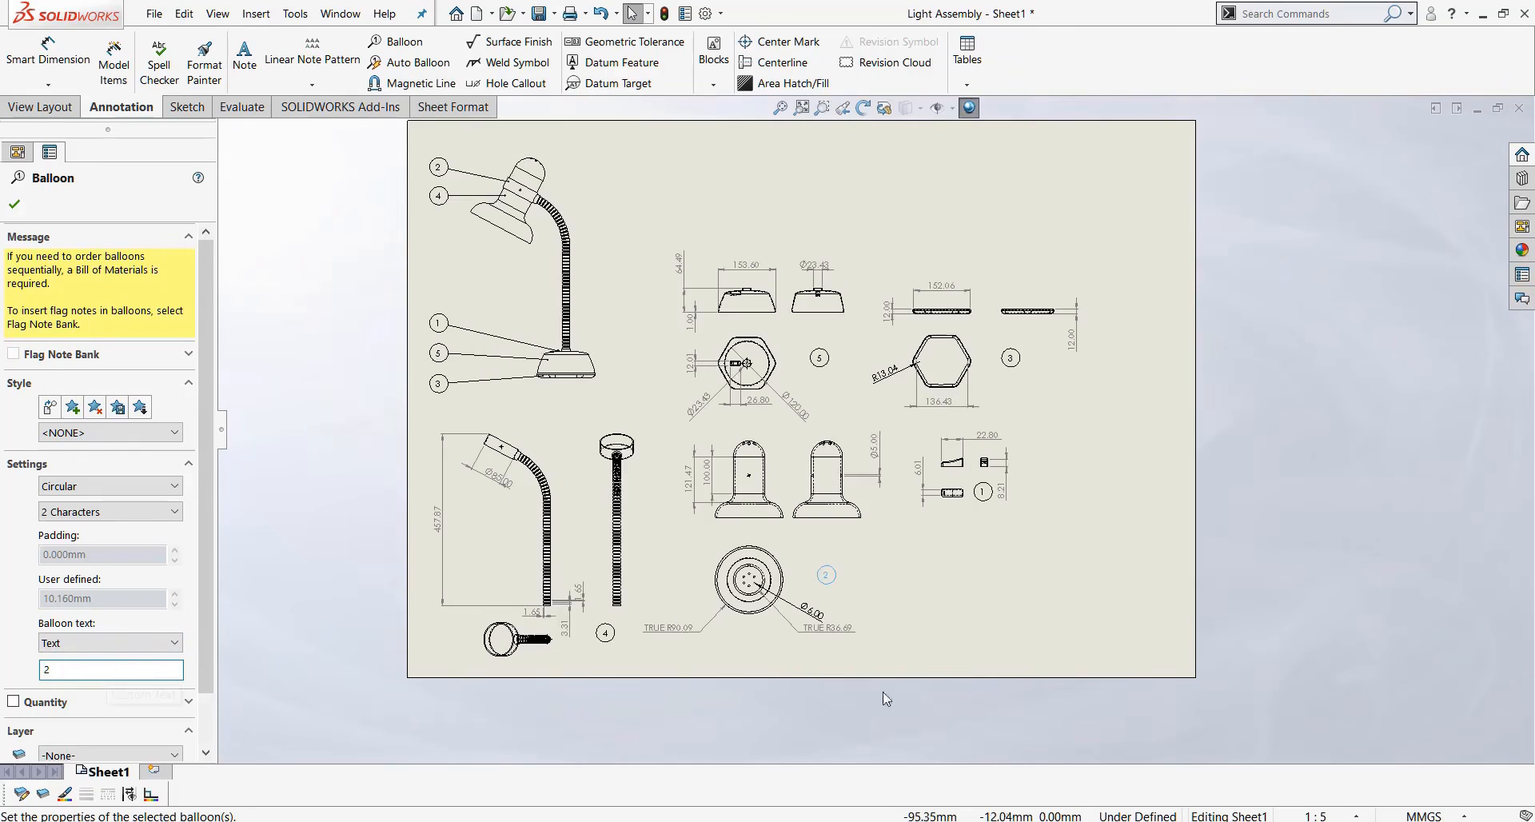
left_click(1146, 562)
scroll(1138, 468, "up", 2)
scroll(1122, 392, "down", 1)
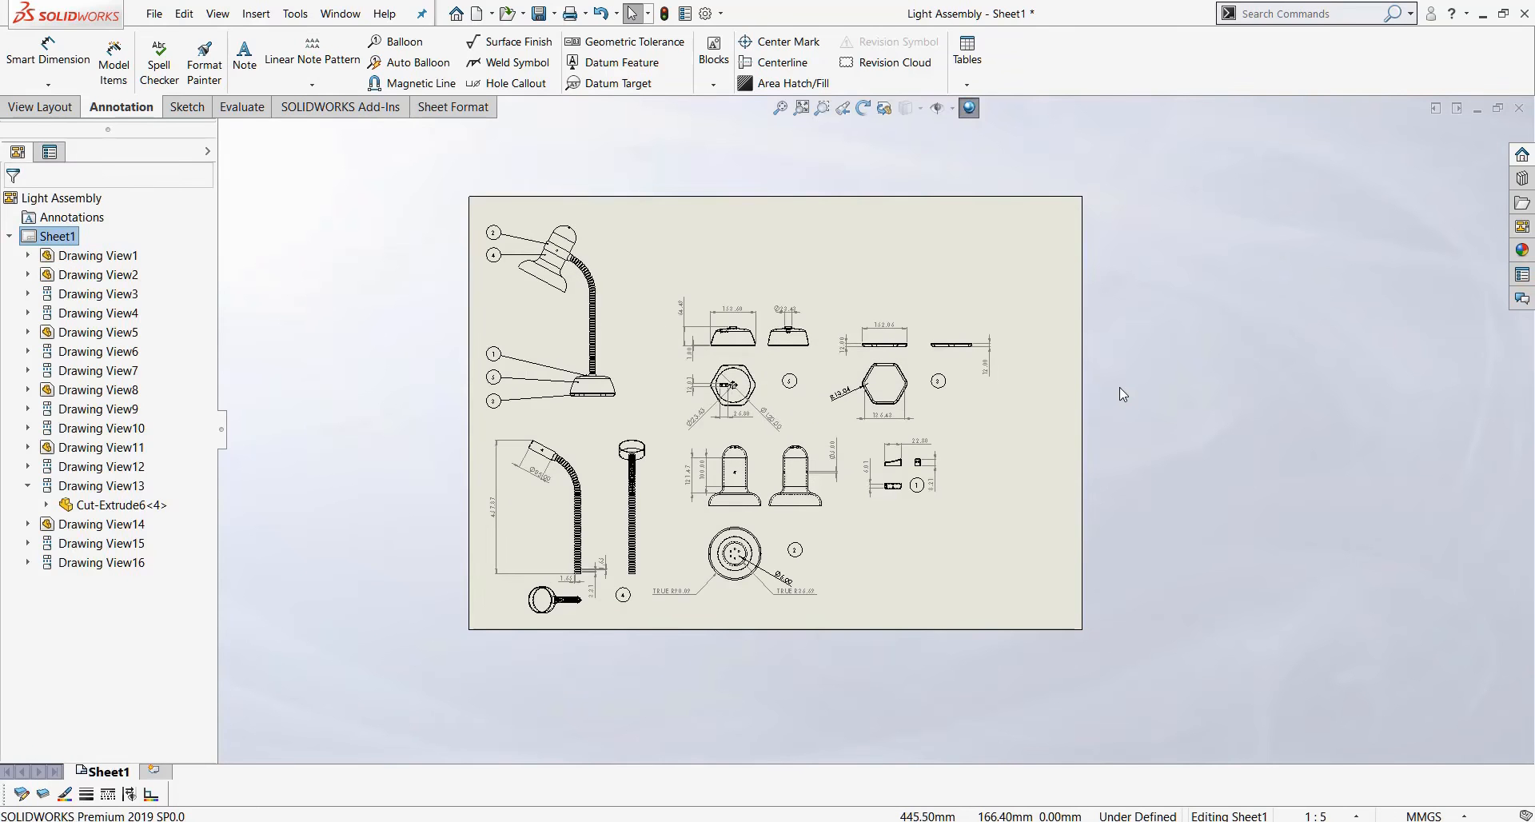
Add the note "(Scale 1:2)" below the top view of the small wedge-shaped part.
scroll(1007, 443, "down", 2)
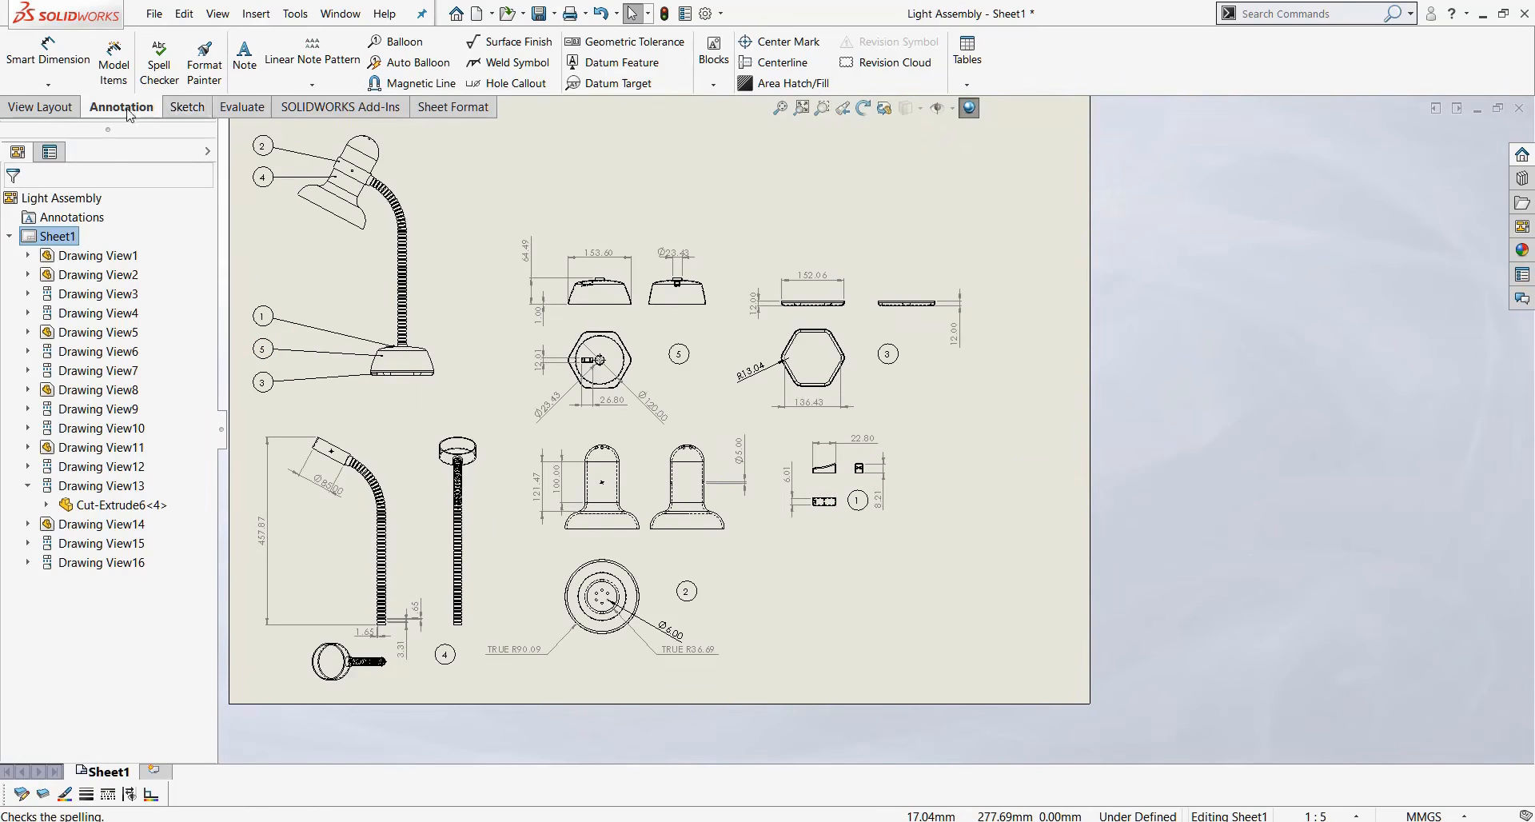
left_click(183, 110)
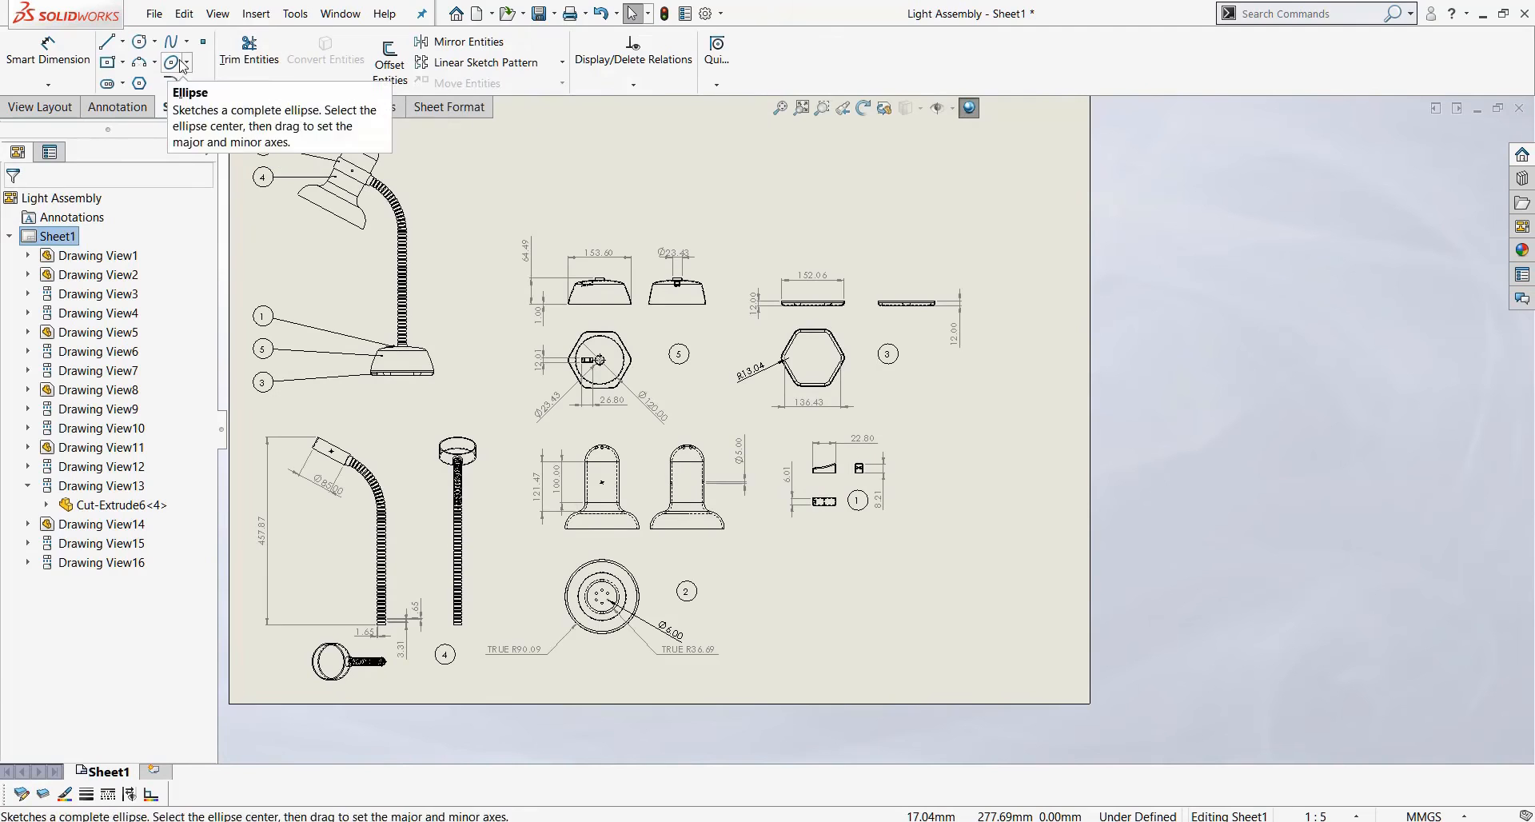
left_click(118, 107)
left_click(253, 77)
scroll(871, 527, "down", 4)
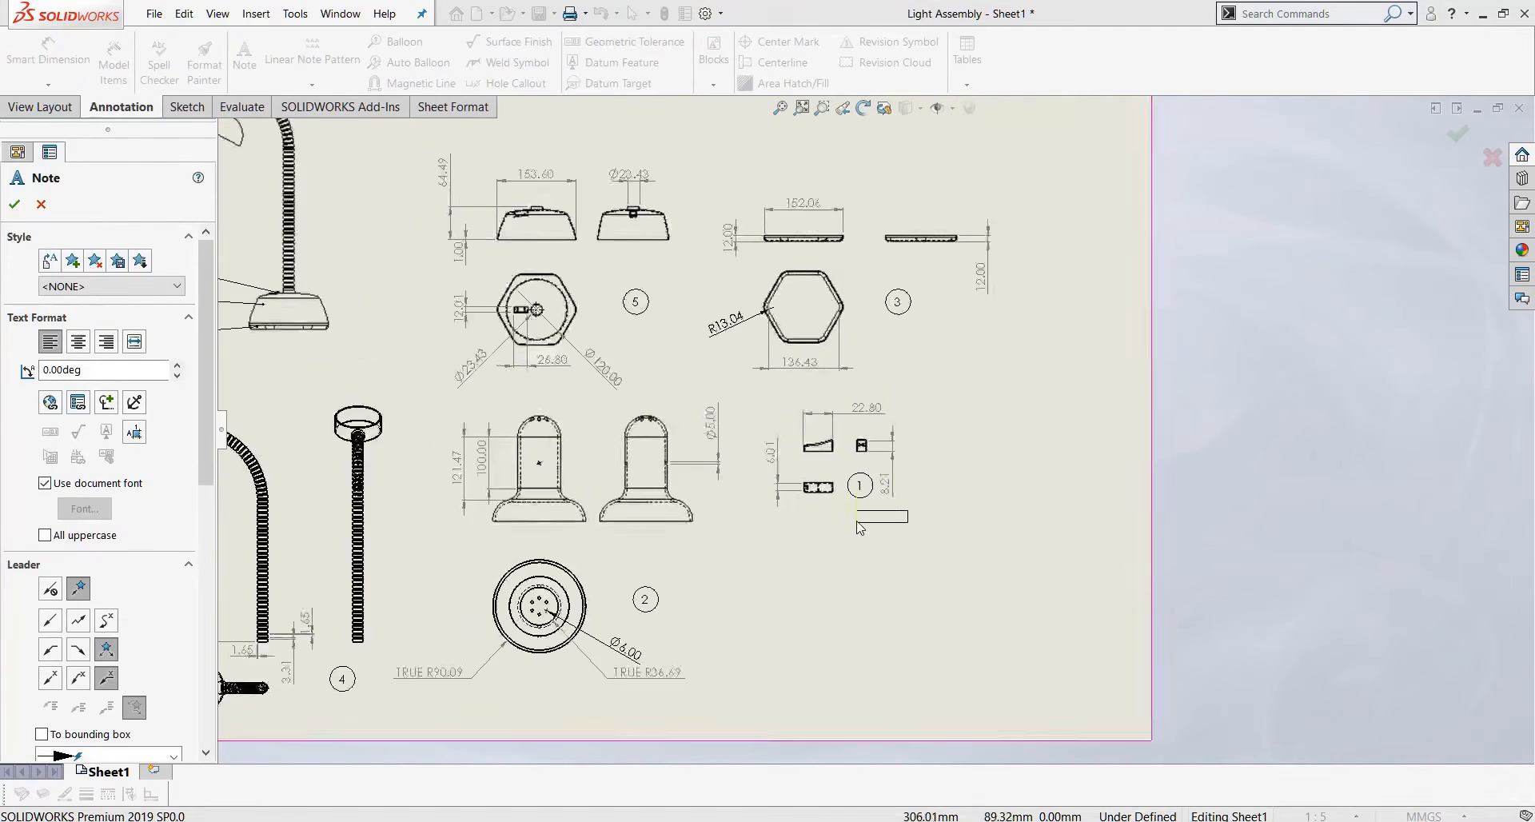
left_click(814, 512)
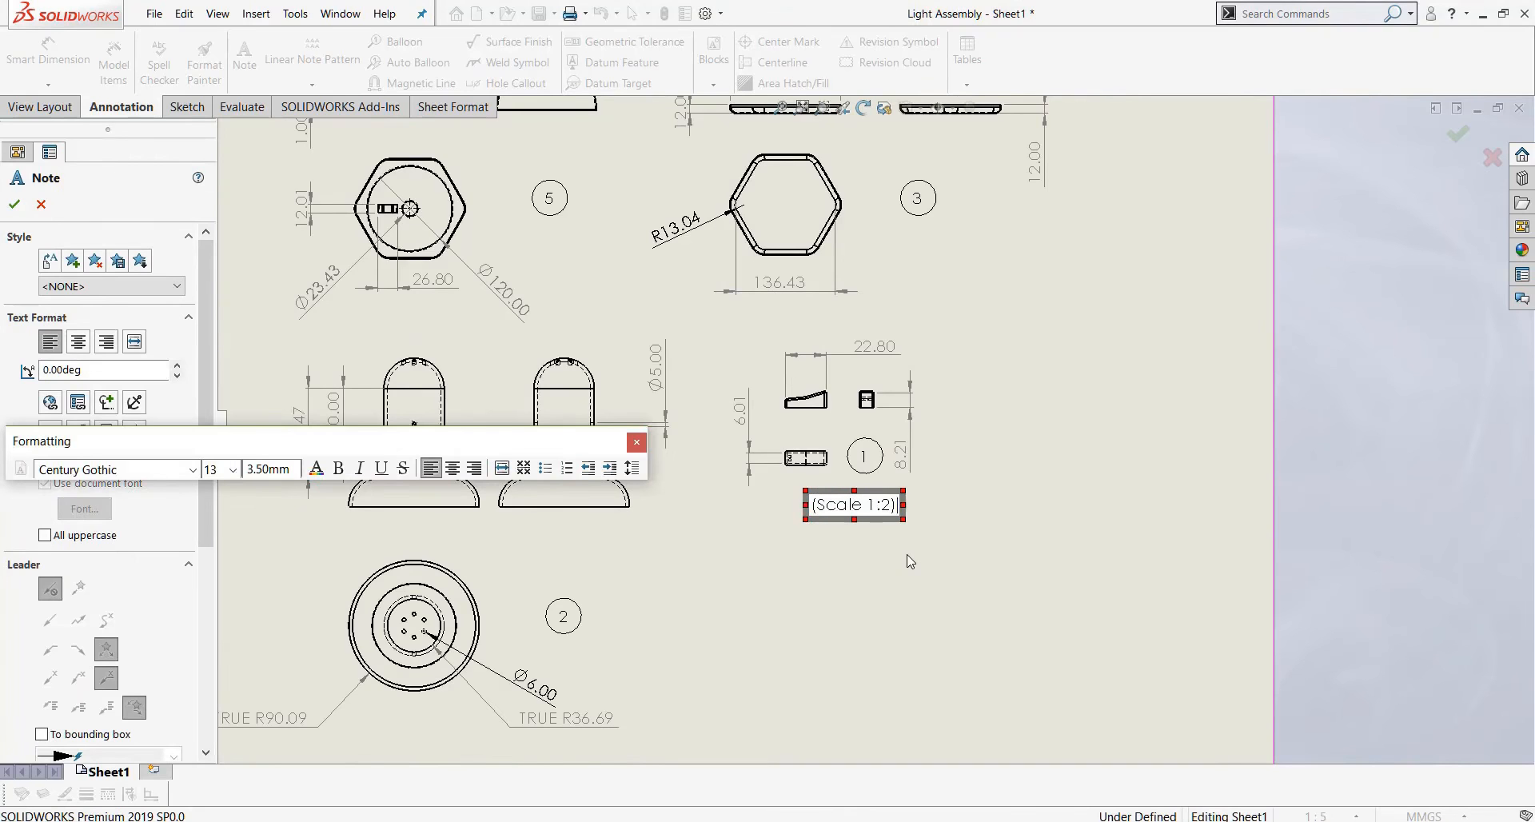
key("Escape")
scroll(887, 471, "up", 3)
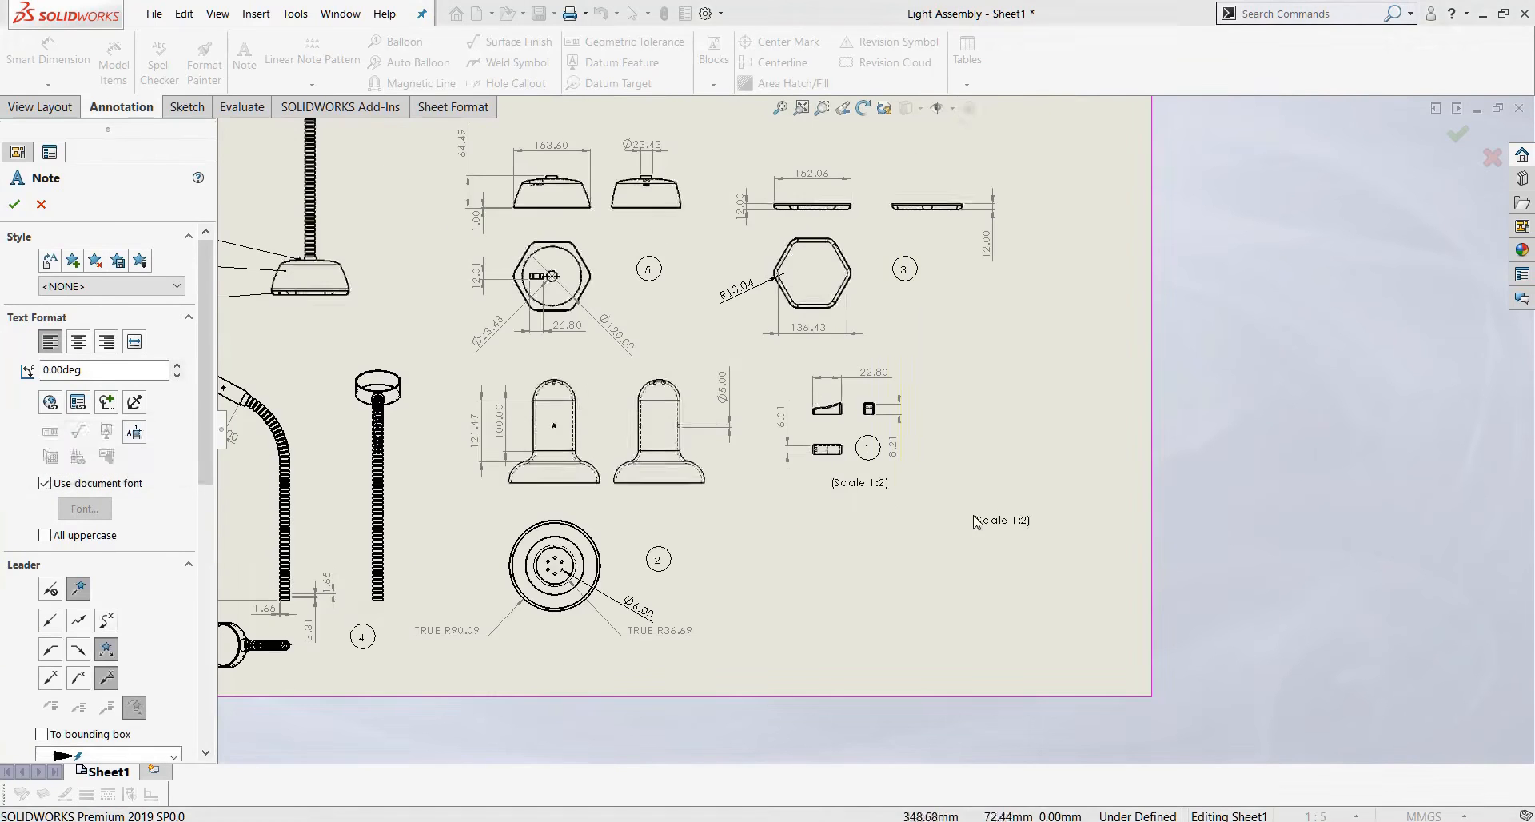
scroll(870, 488, "up", 1)
scroll(815, 359, "up", 1)
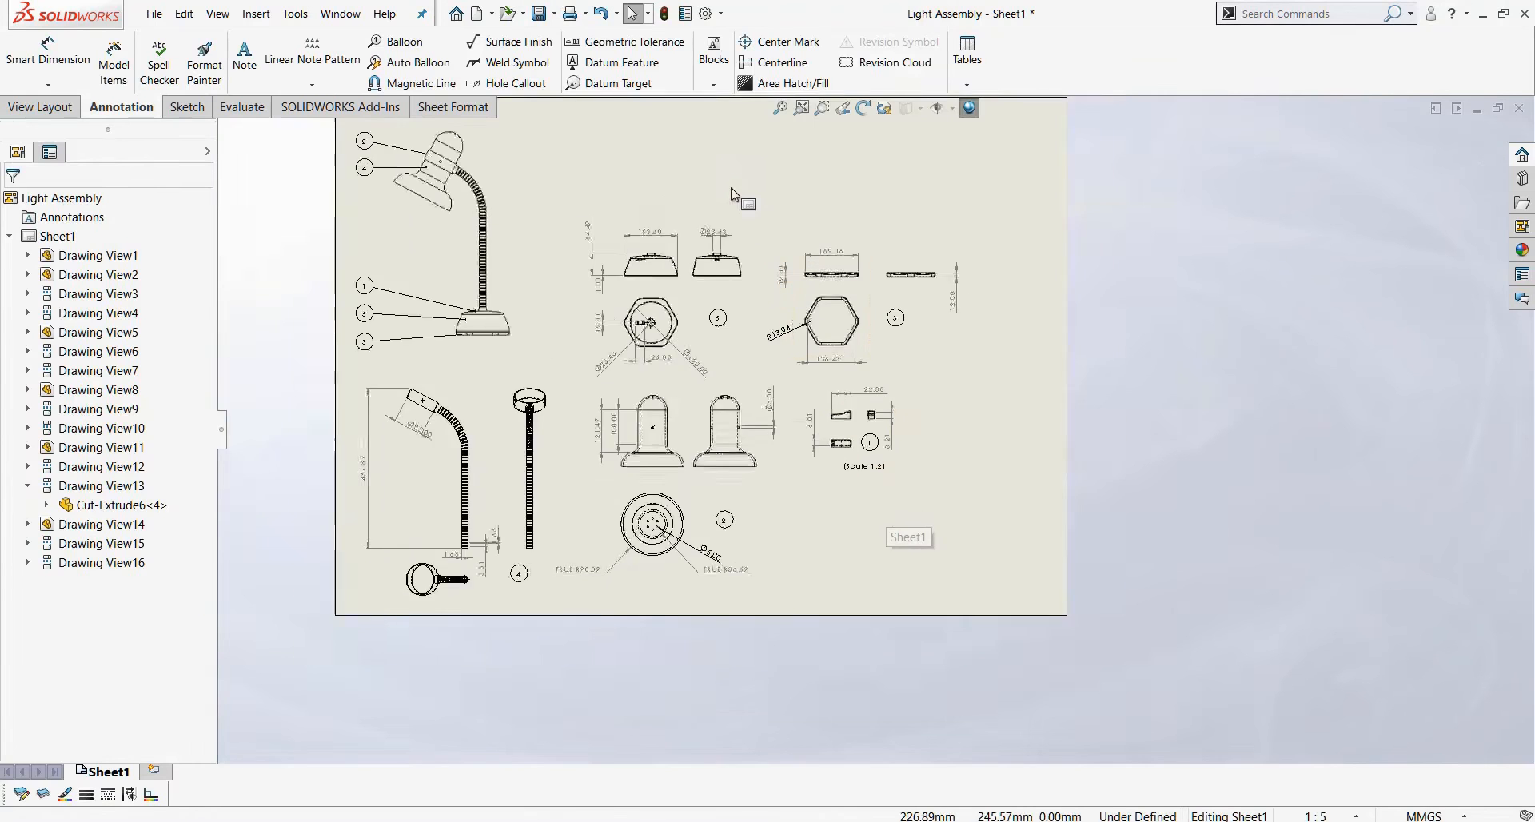
Create a section view of the lamp base with a vertical cutting line through its side view's centre, placed beside that view.
scroll(732, 189, "down", 3)
scroll(732, 196, "up", 3)
scroll(757, 274, "down", 4)
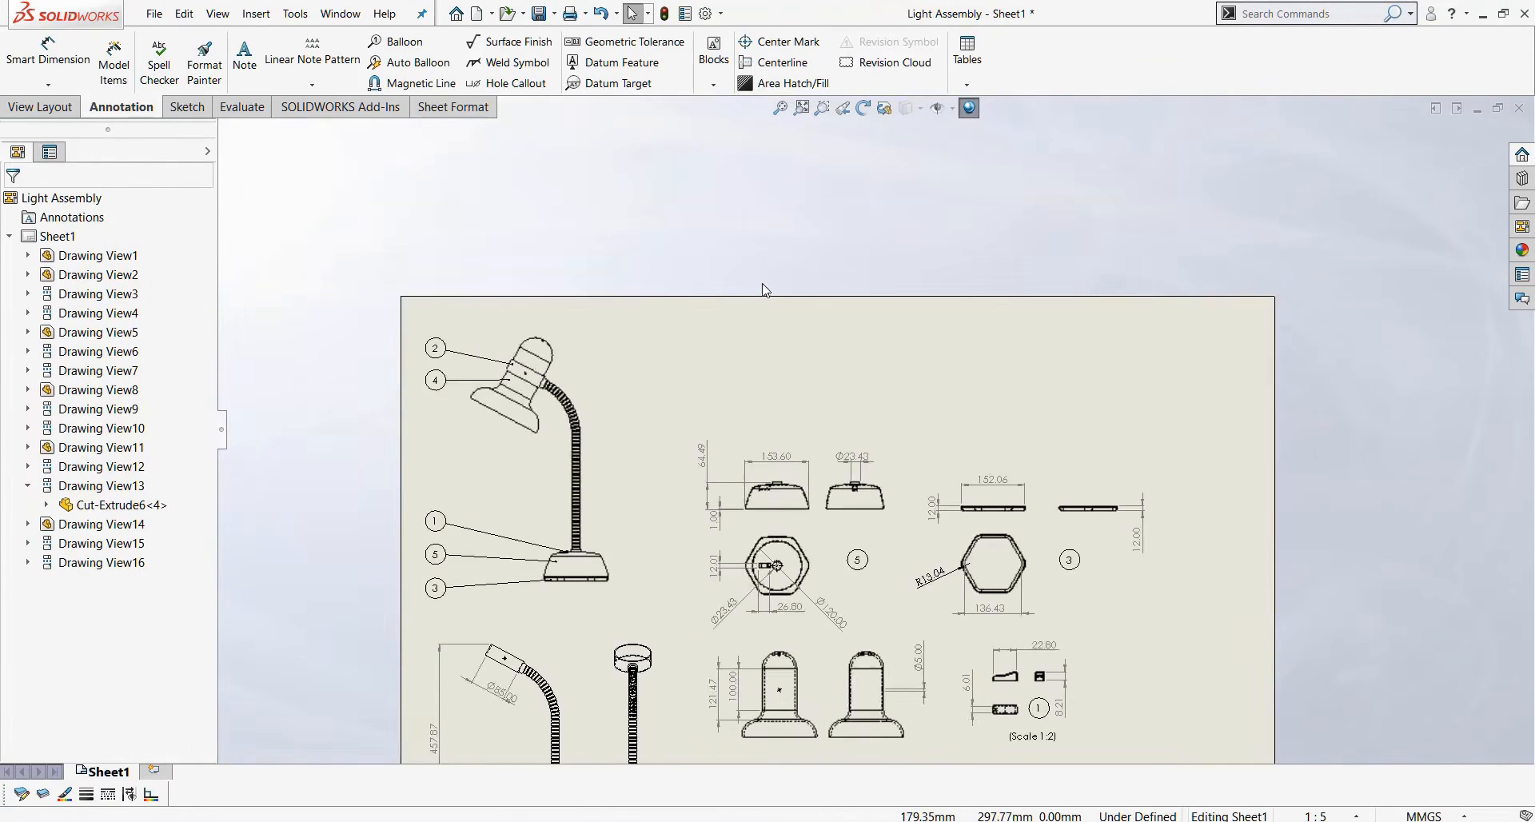
left_click(40, 106)
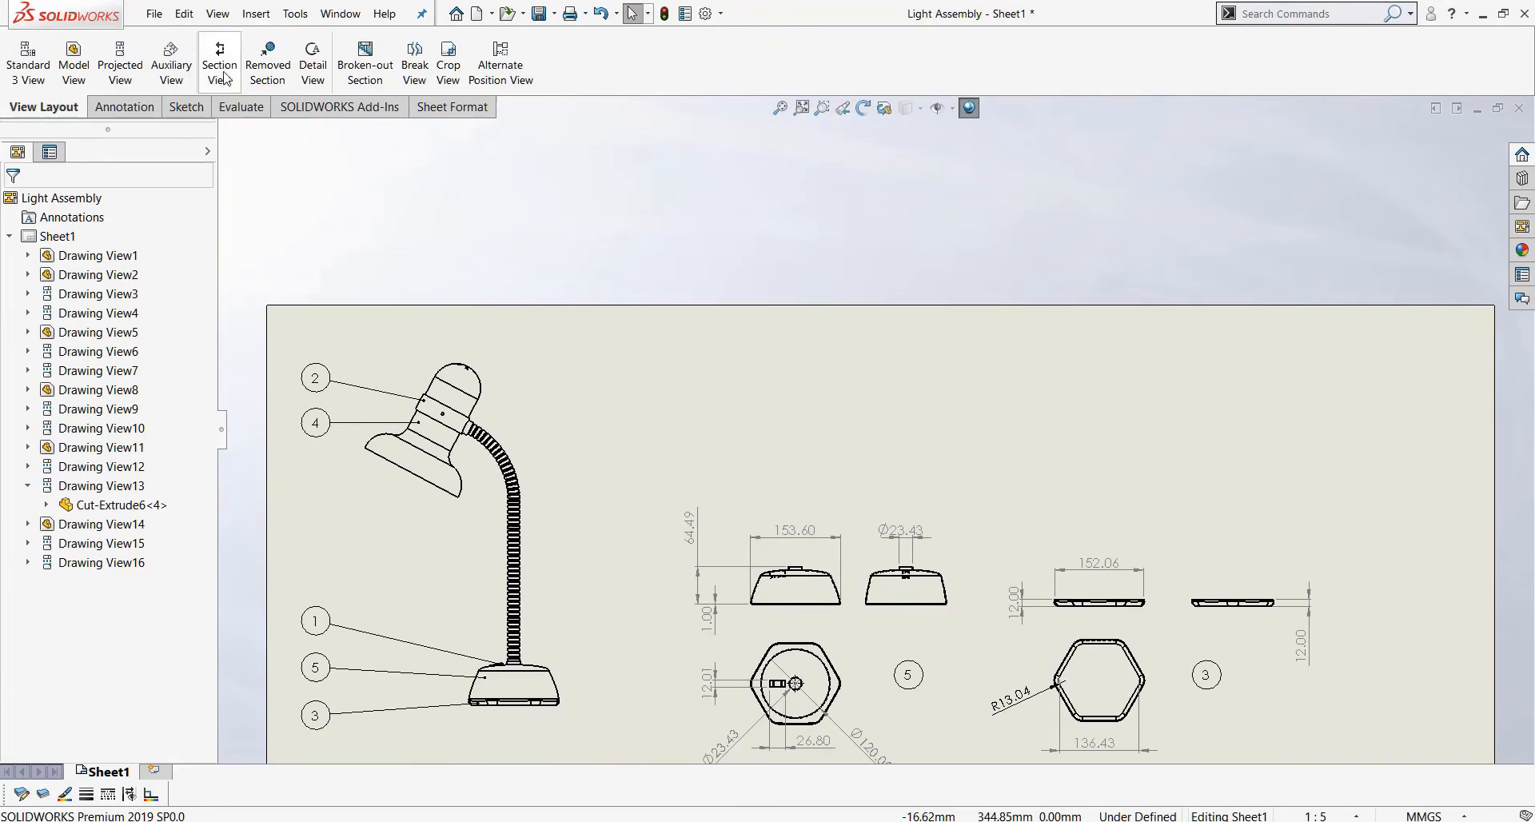
left_click(219, 66)
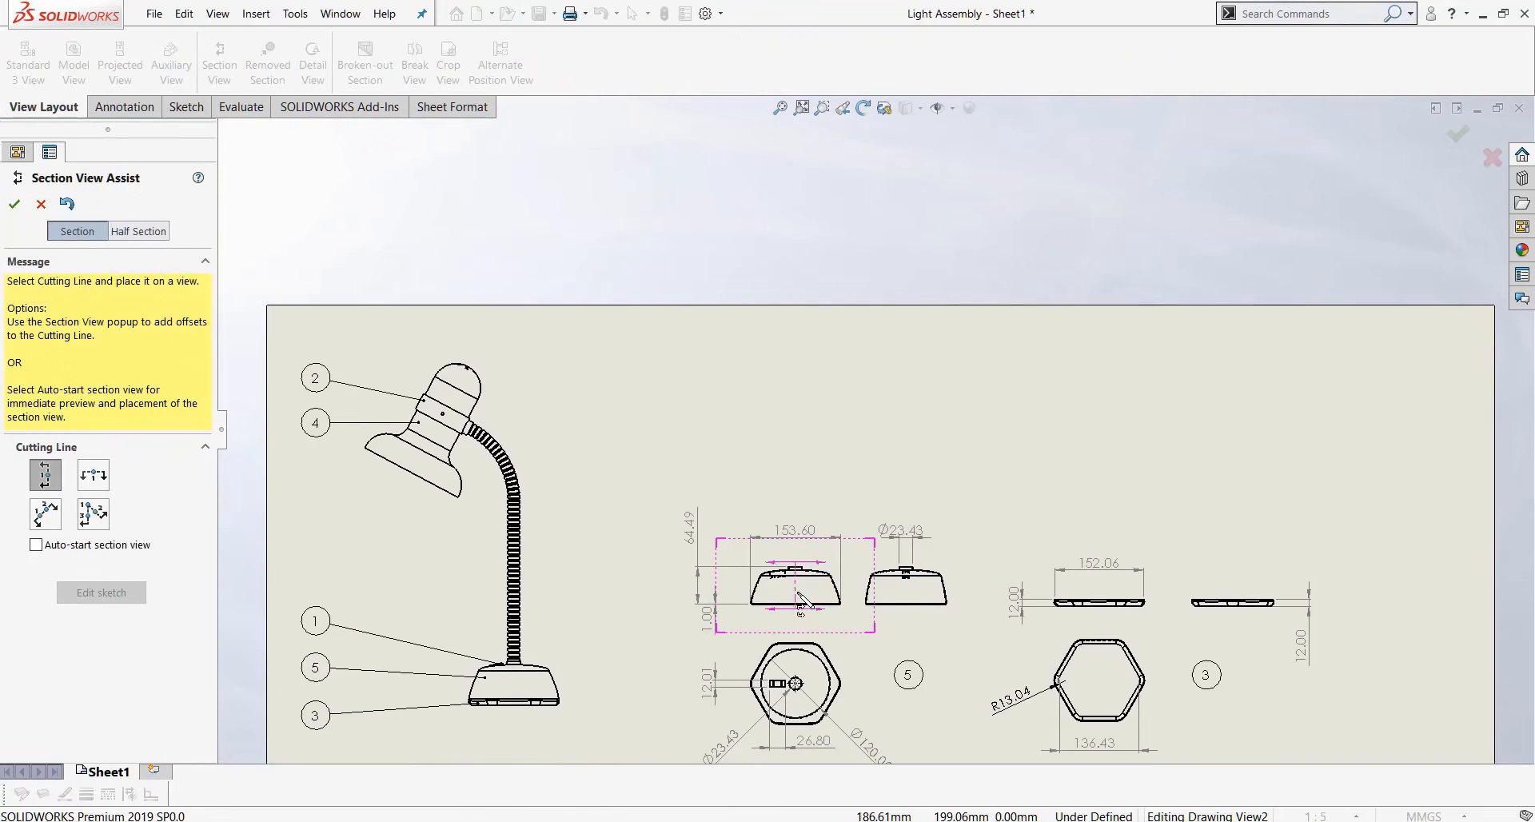
key("Tab")
key("Tab")
key("Tab")
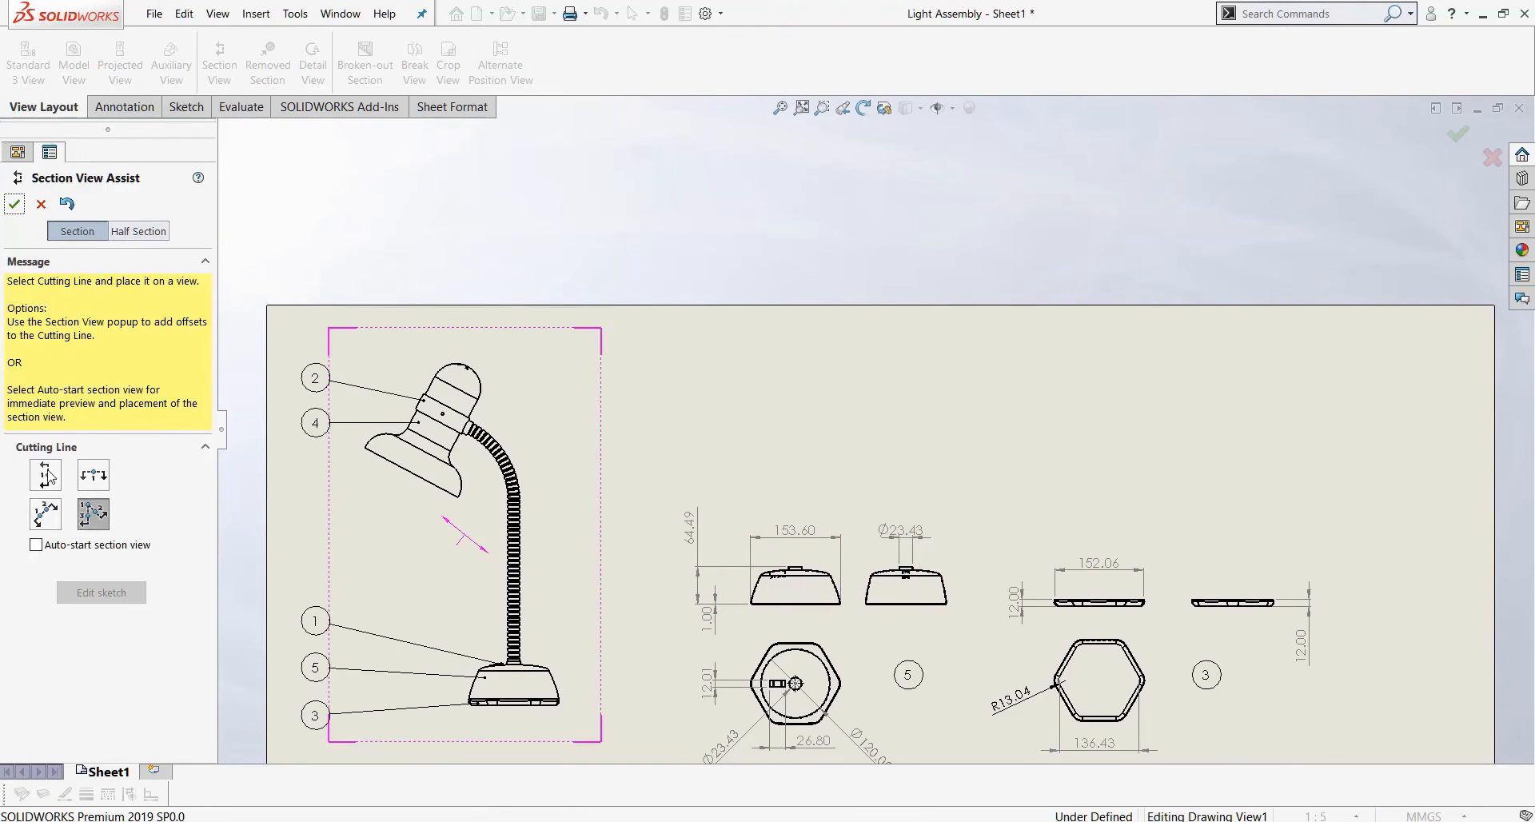
key("Tab")
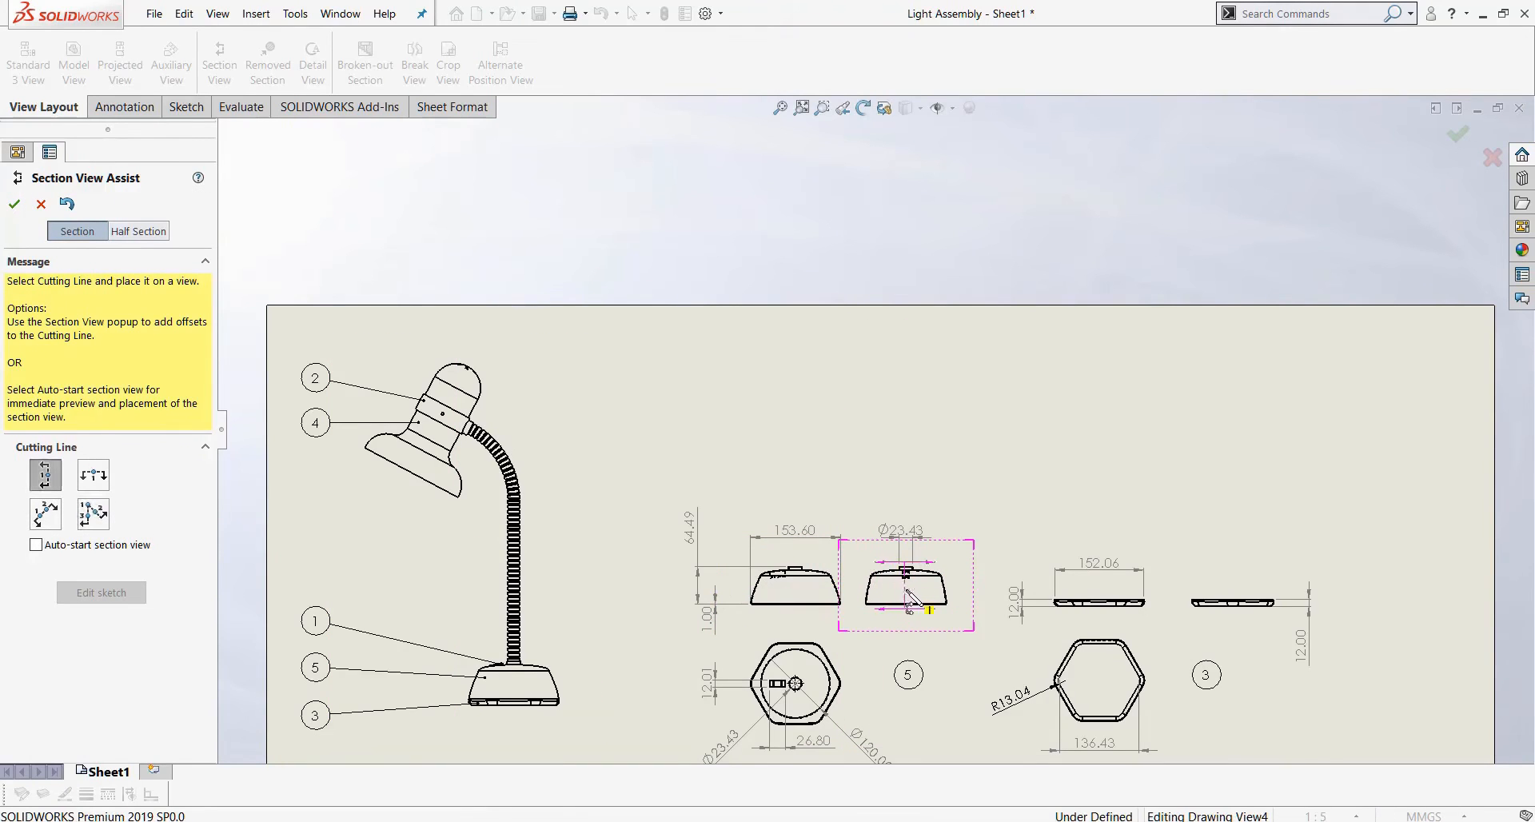
scroll(909, 601, "down", 8)
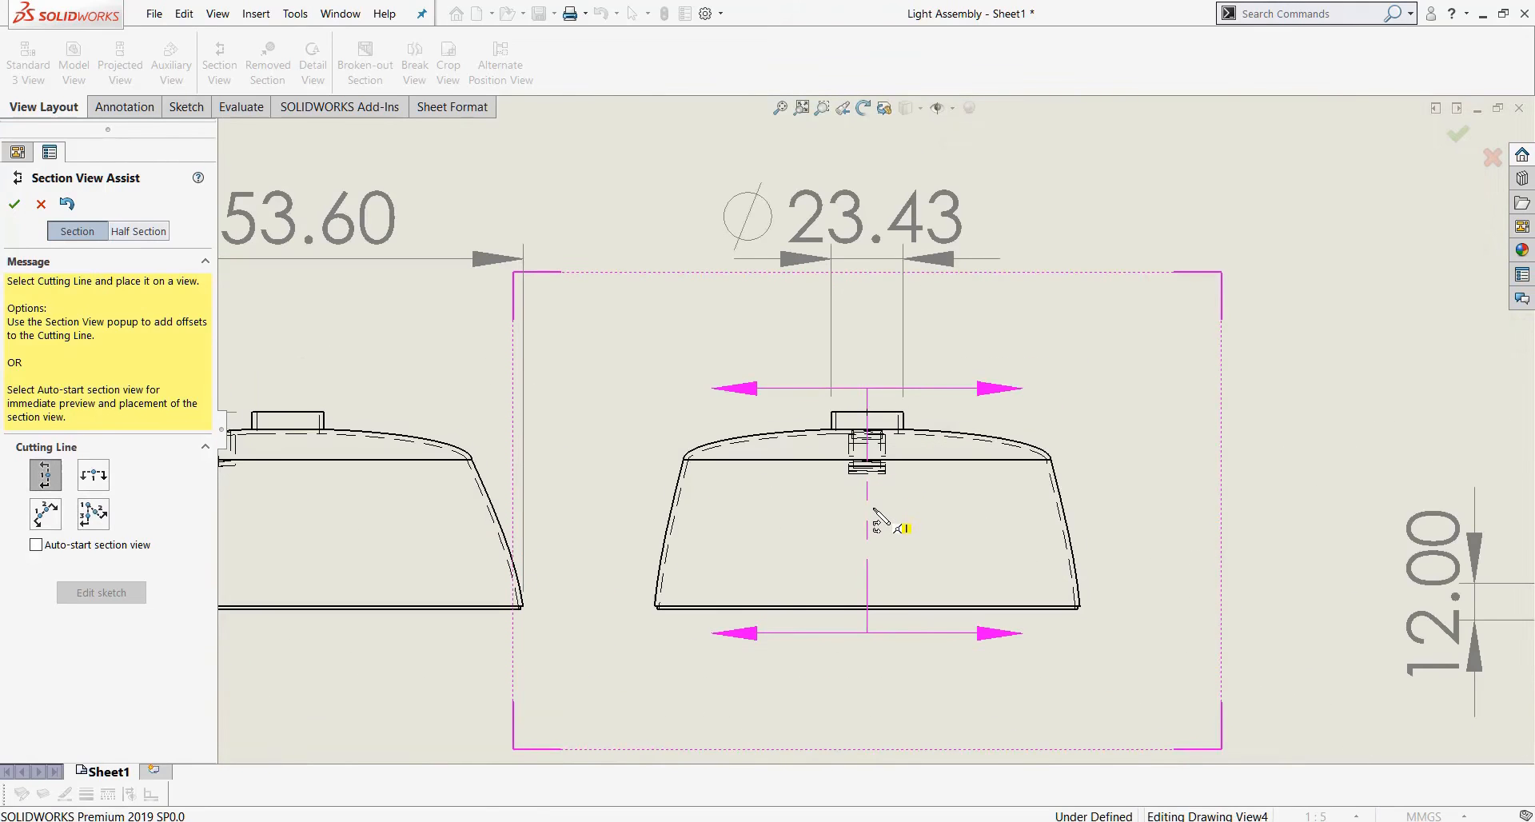
left_click(874, 511)
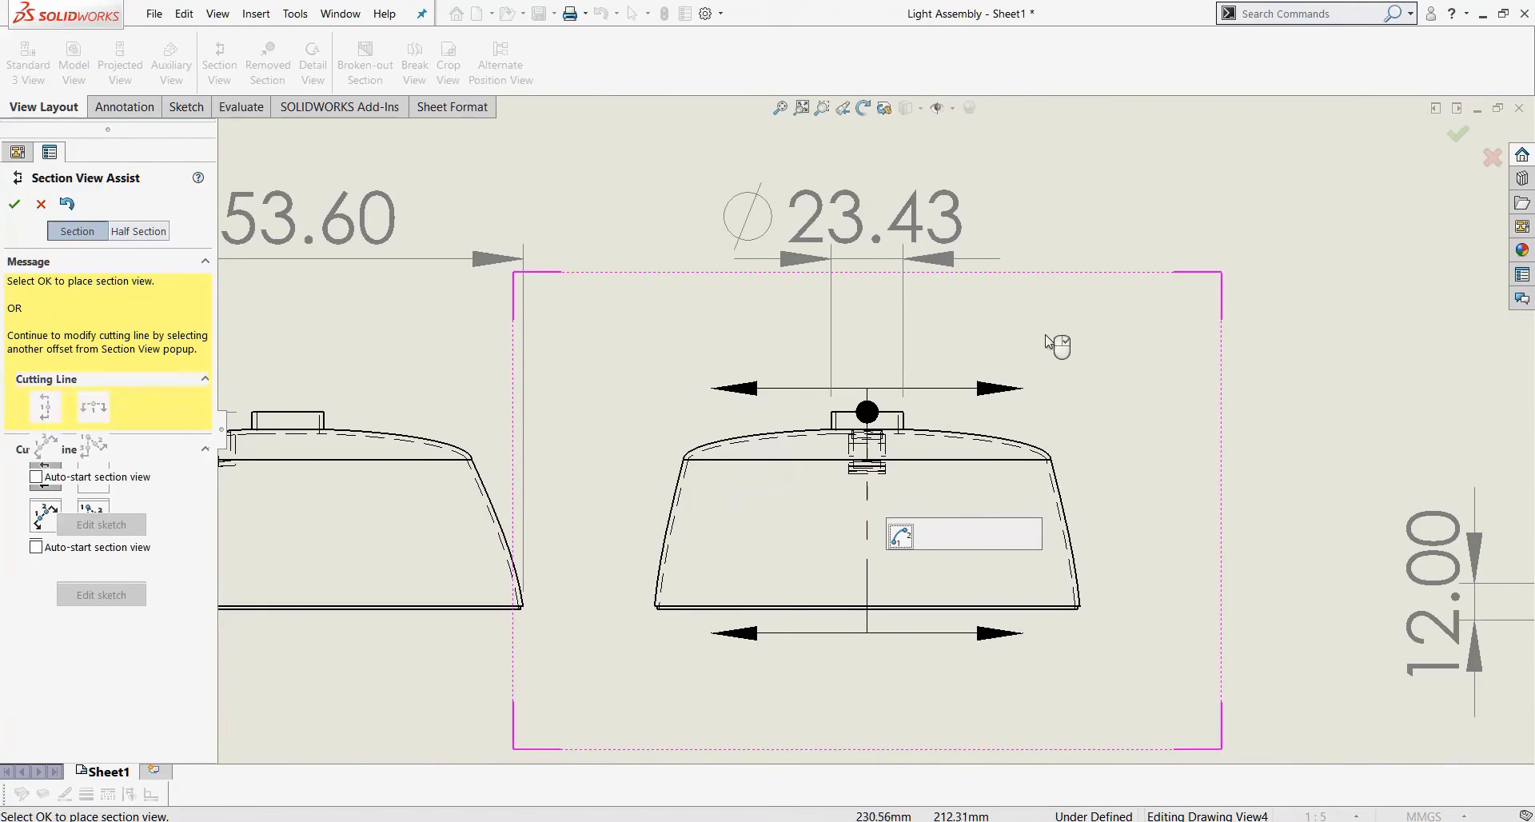
scroll(1011, 468, "up", 8)
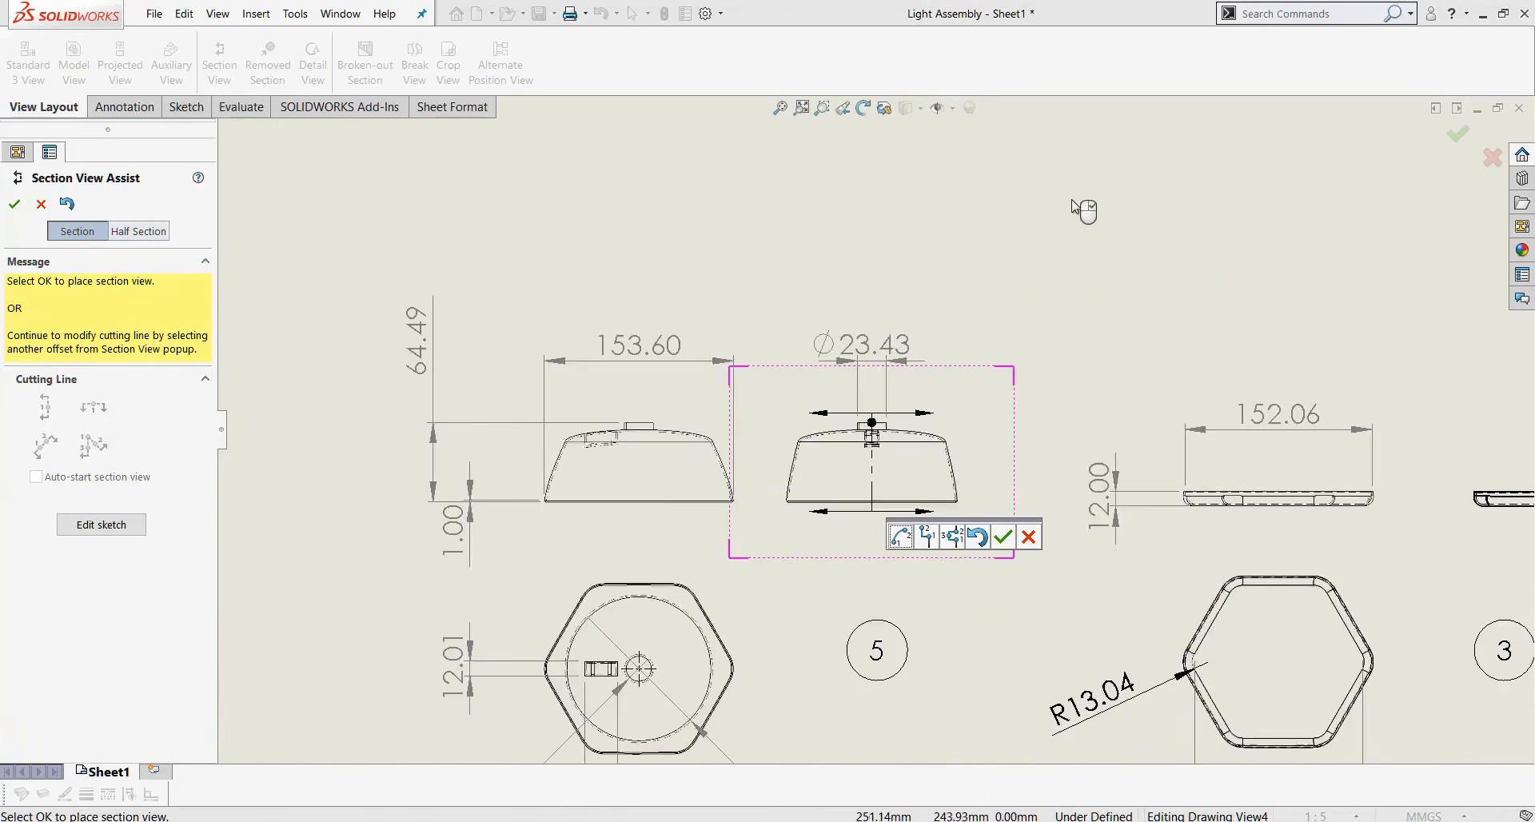
left_click(1002, 537)
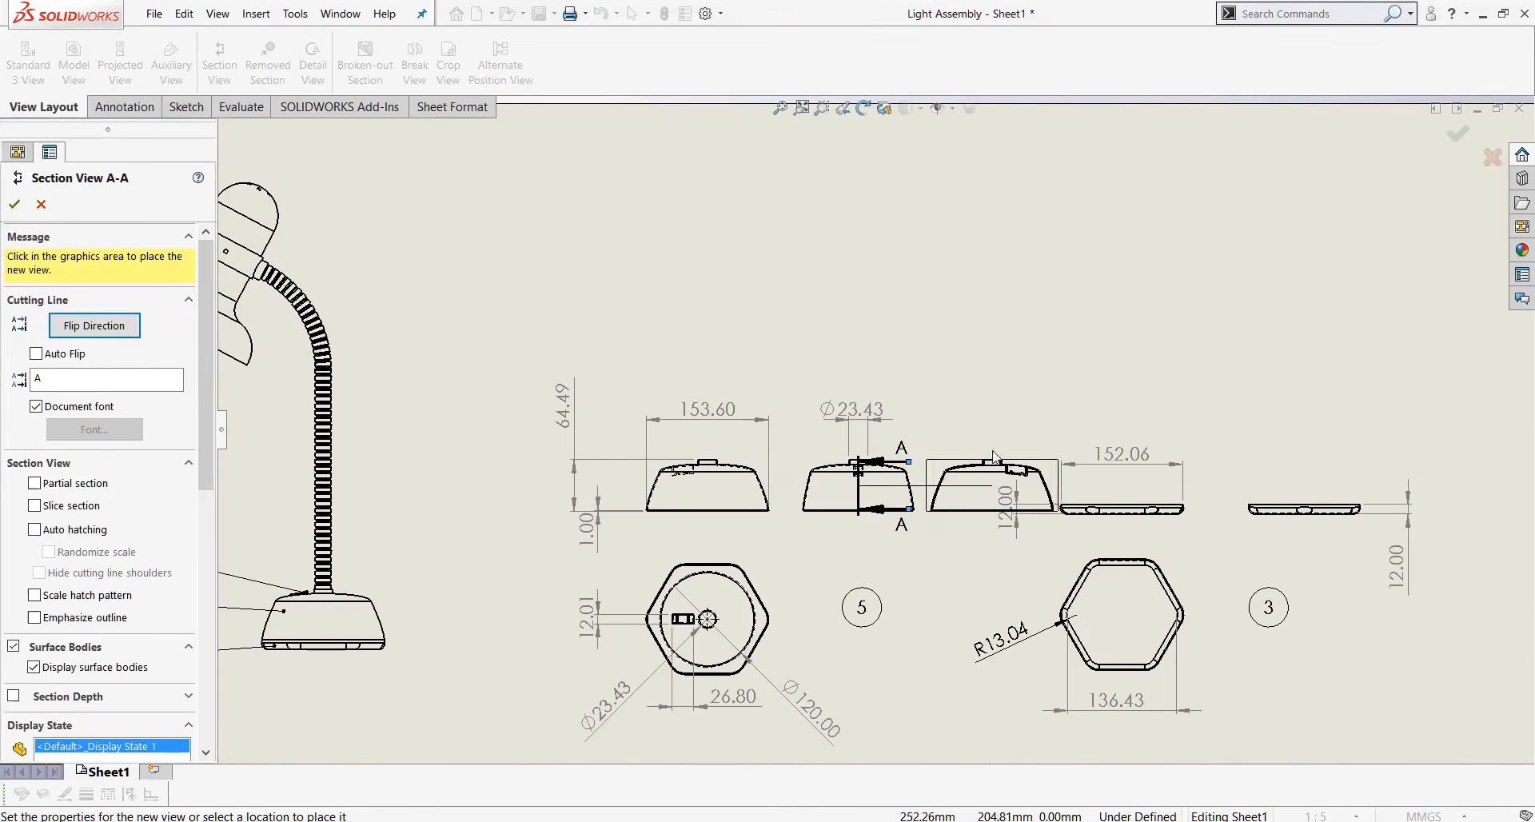
left_click(963, 364)
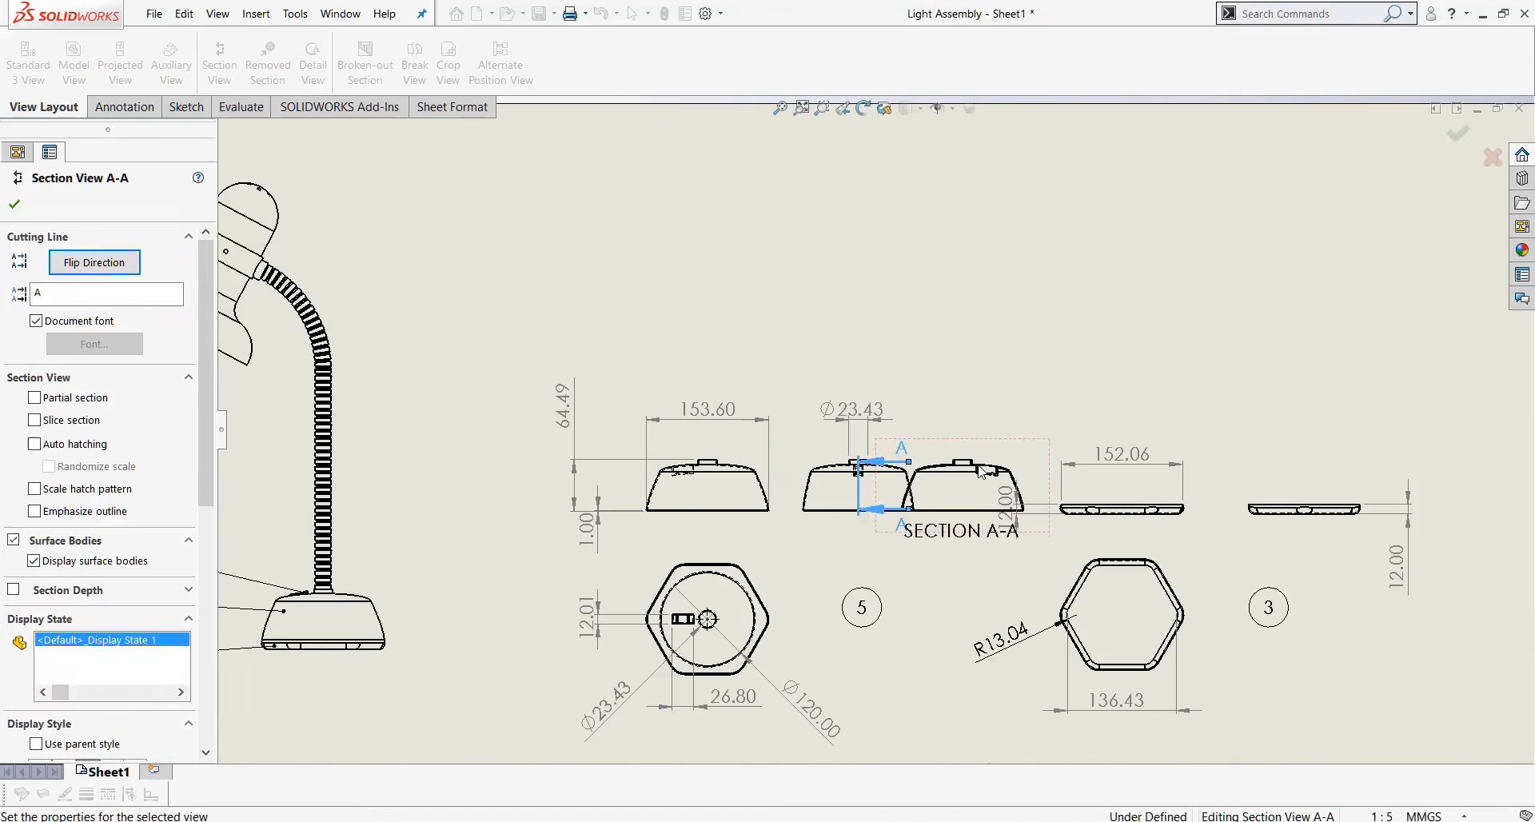
scroll(1009, 476, "down", 3)
key("Escape")
Delete the lamp base's section view together with its cutting line and section sketch.
mouse_move(933, 478)
left_mouse_down()
mouse_move(904, 286)
mouse_move(926, 406)
mouse_move(592, 525)
mouse_move(1011, 374)
mouse_move(947, 462)
left_mouse_up()
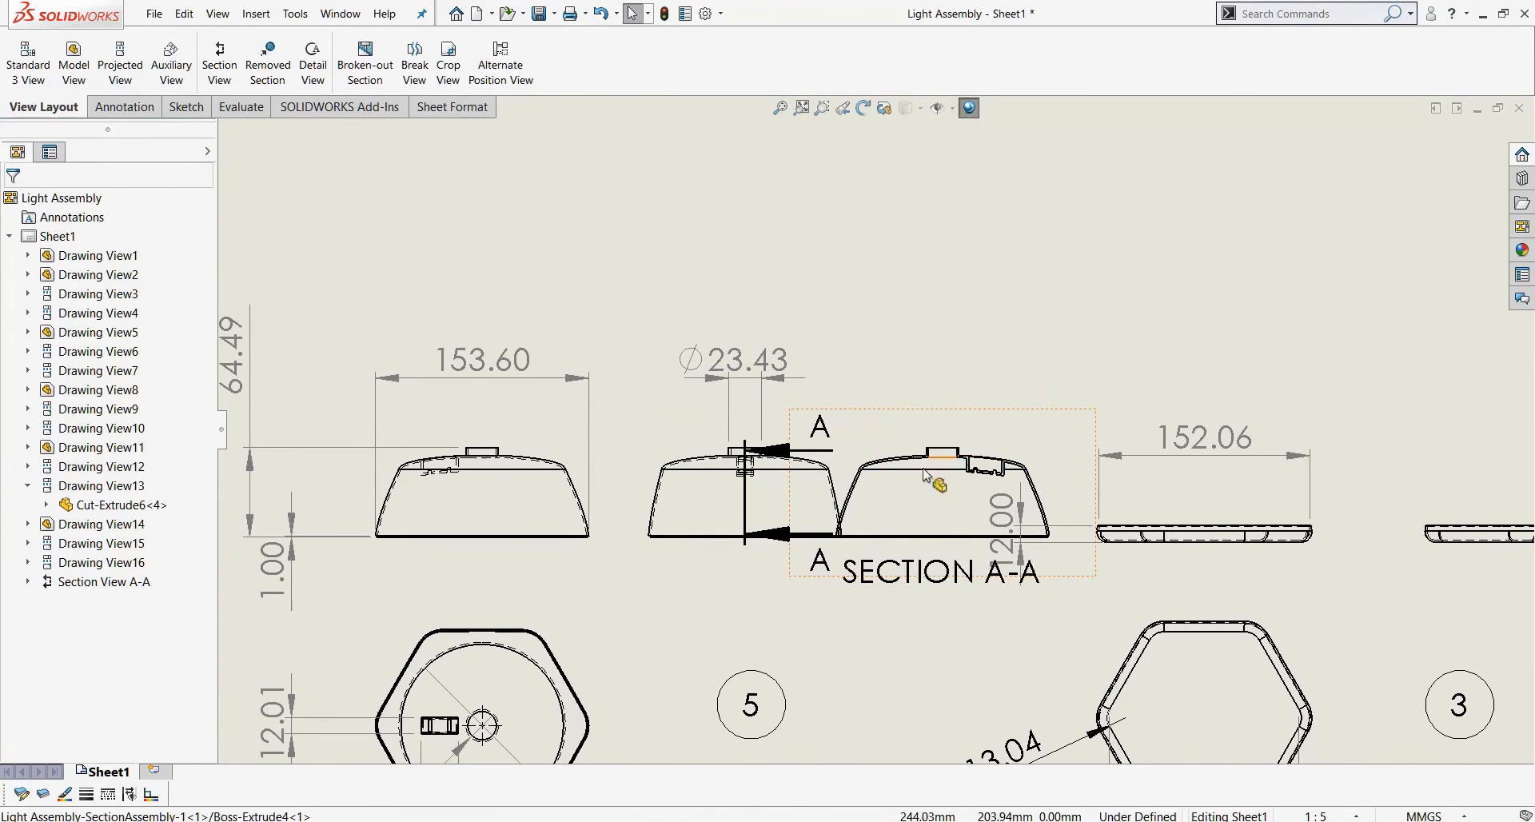
left_click(929, 472)
key("Delete")
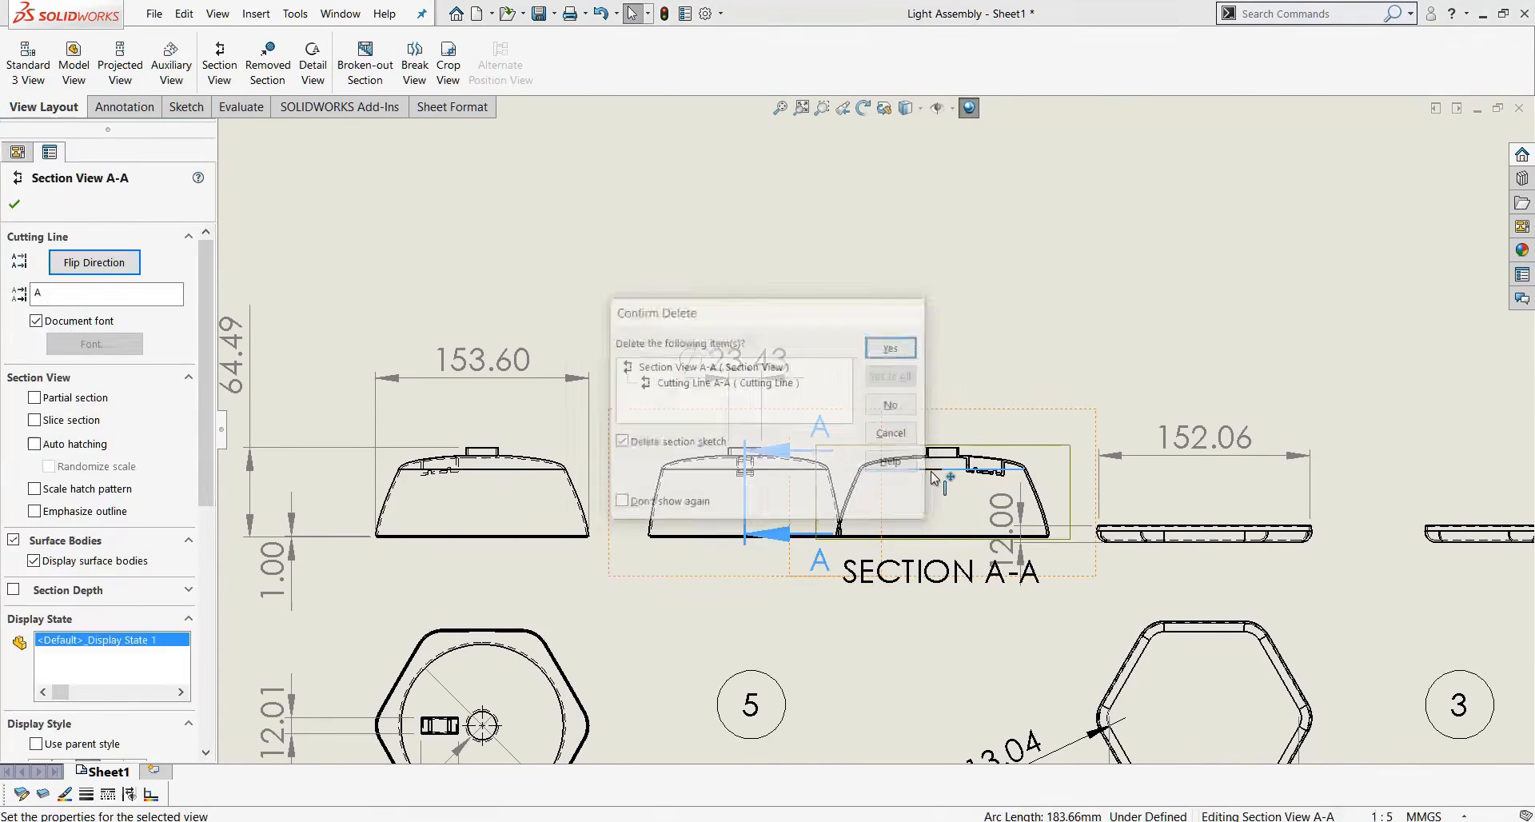
key("Return")
scroll(1247, 536, "up", 5)
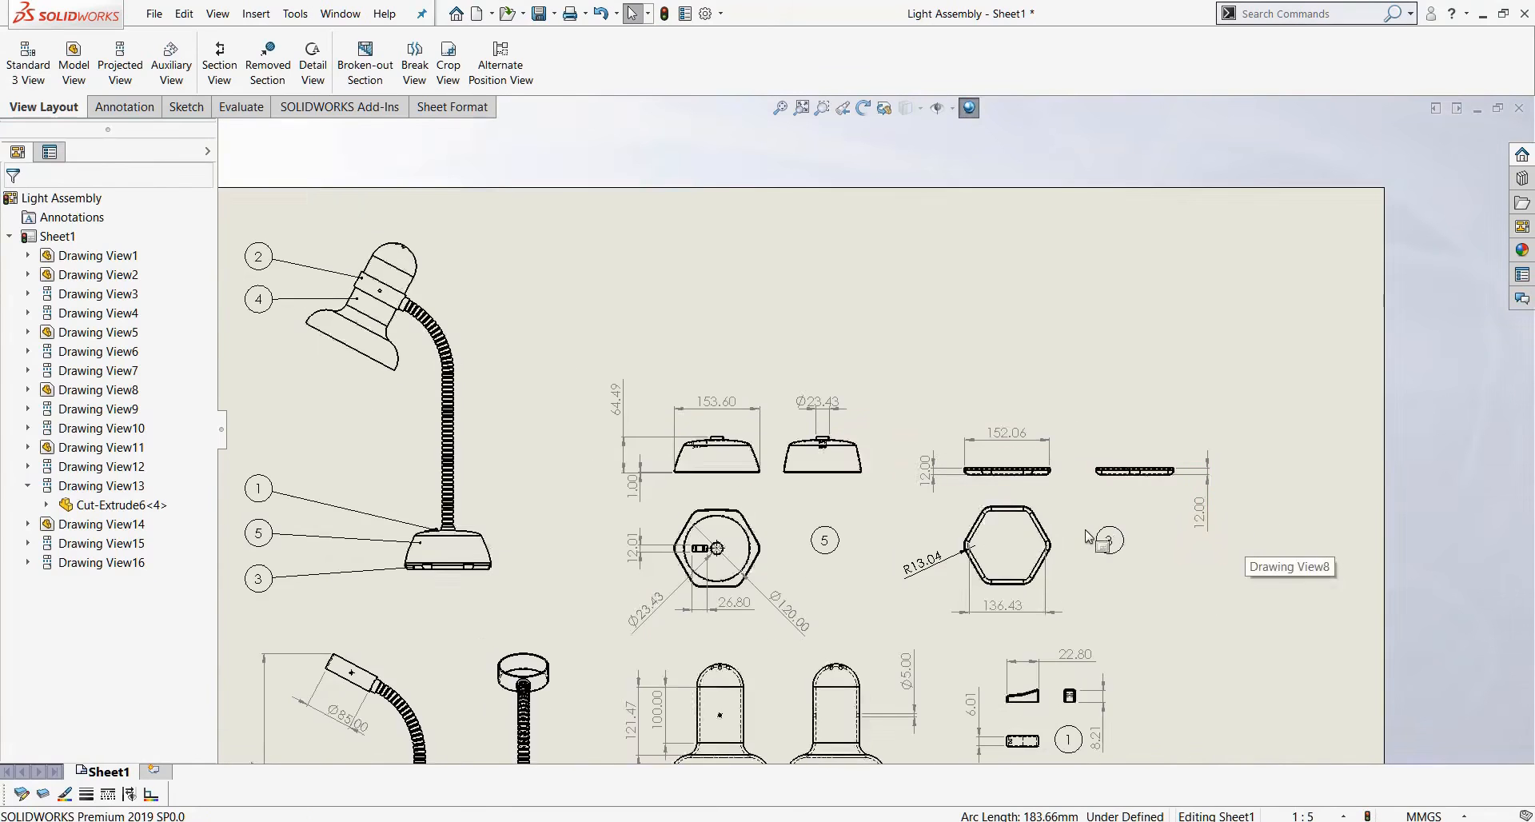
Create a section view of the lampshade with a horizontal cutting line through the side view's 5 mm hole, placed below that view.
scroll(1087, 536, "up", 3)
scroll(905, 530, "down", 5)
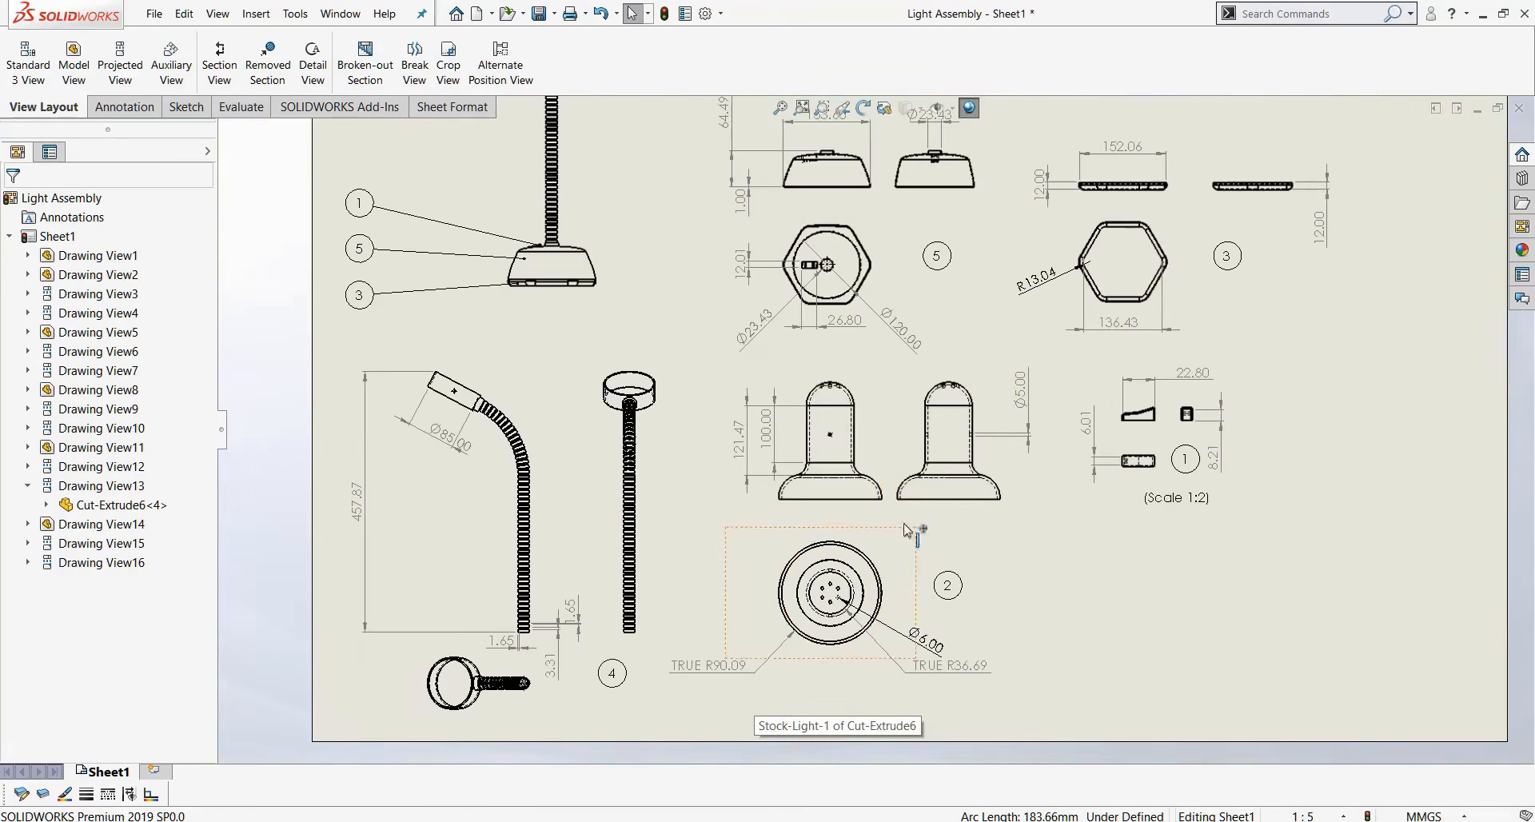
scroll(1119, 519, "down", 3)
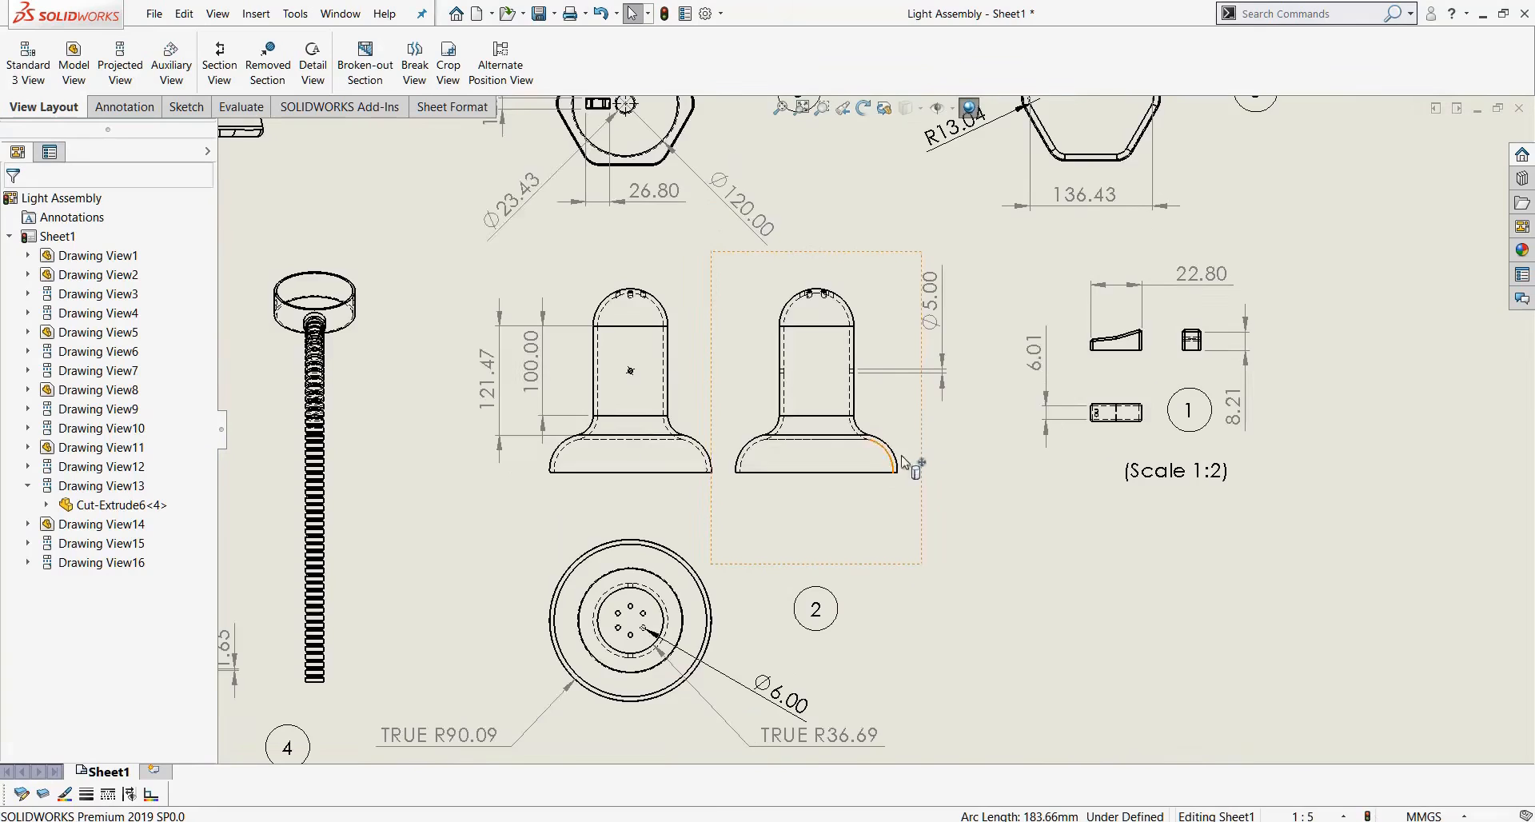
scroll(907, 454, "down", 2)
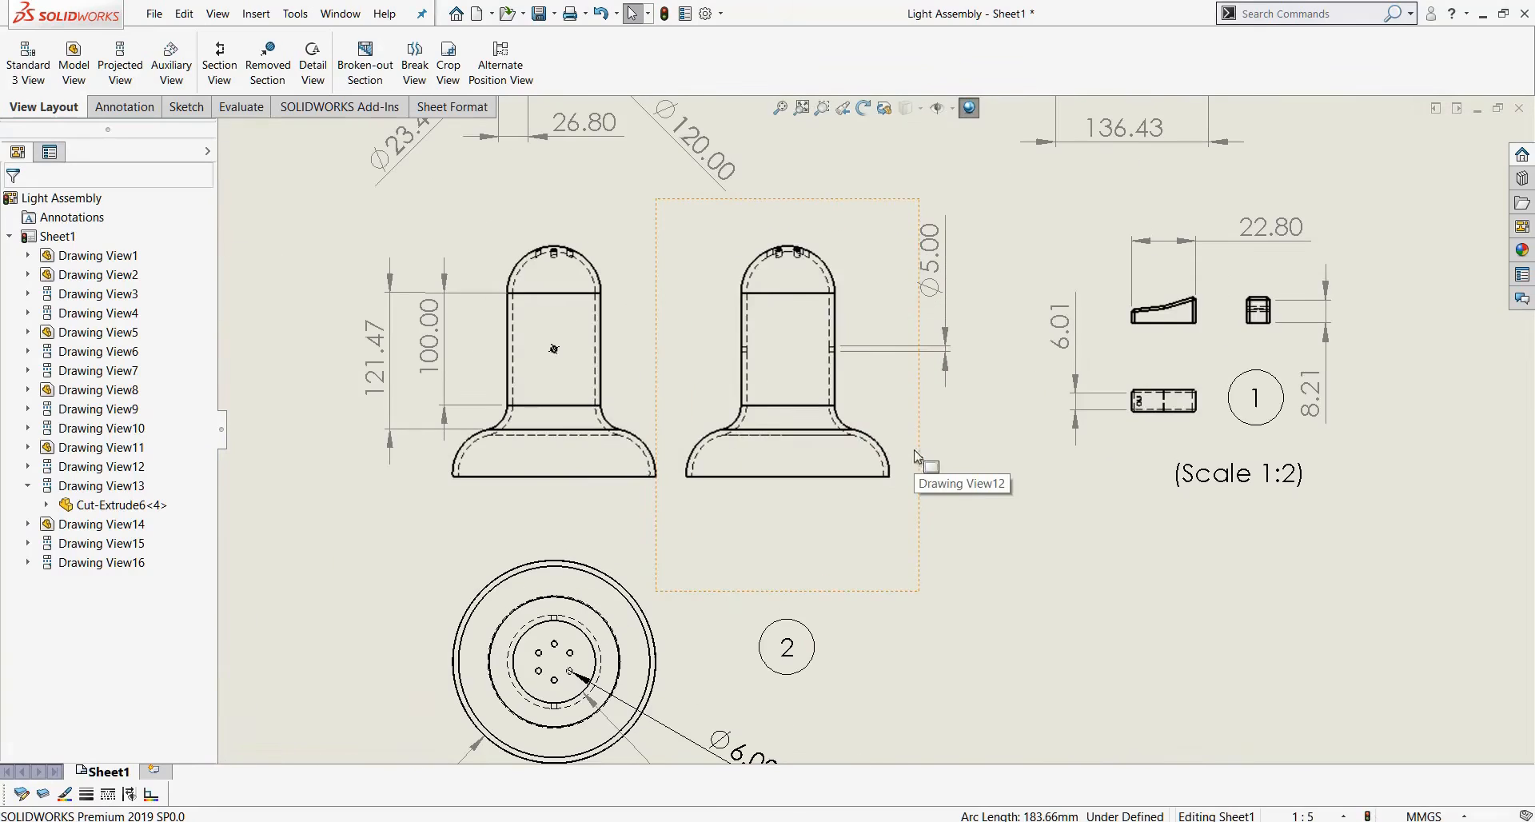
left_click(219, 64)
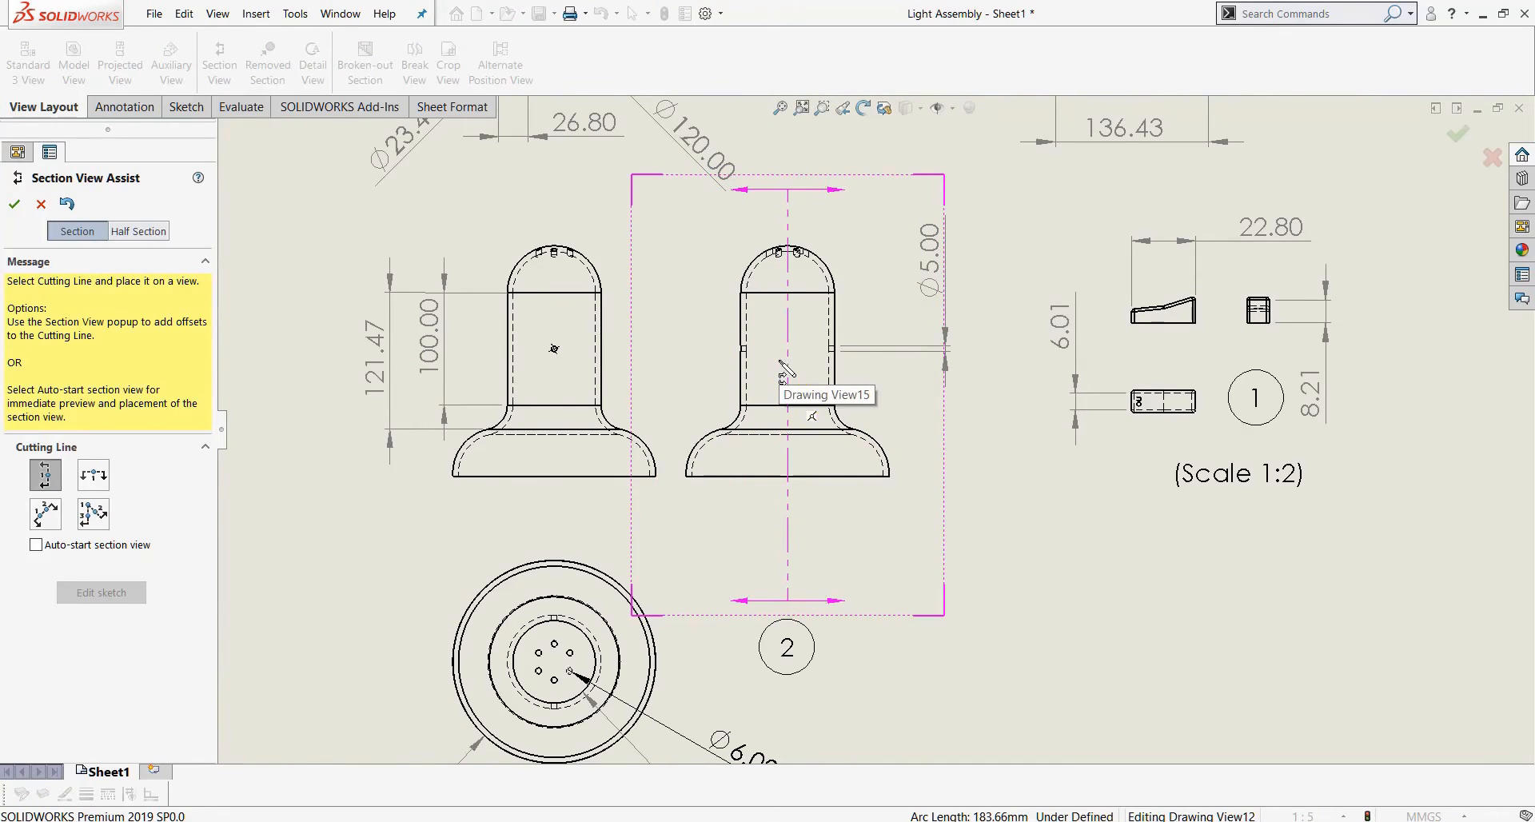
key("Tab")
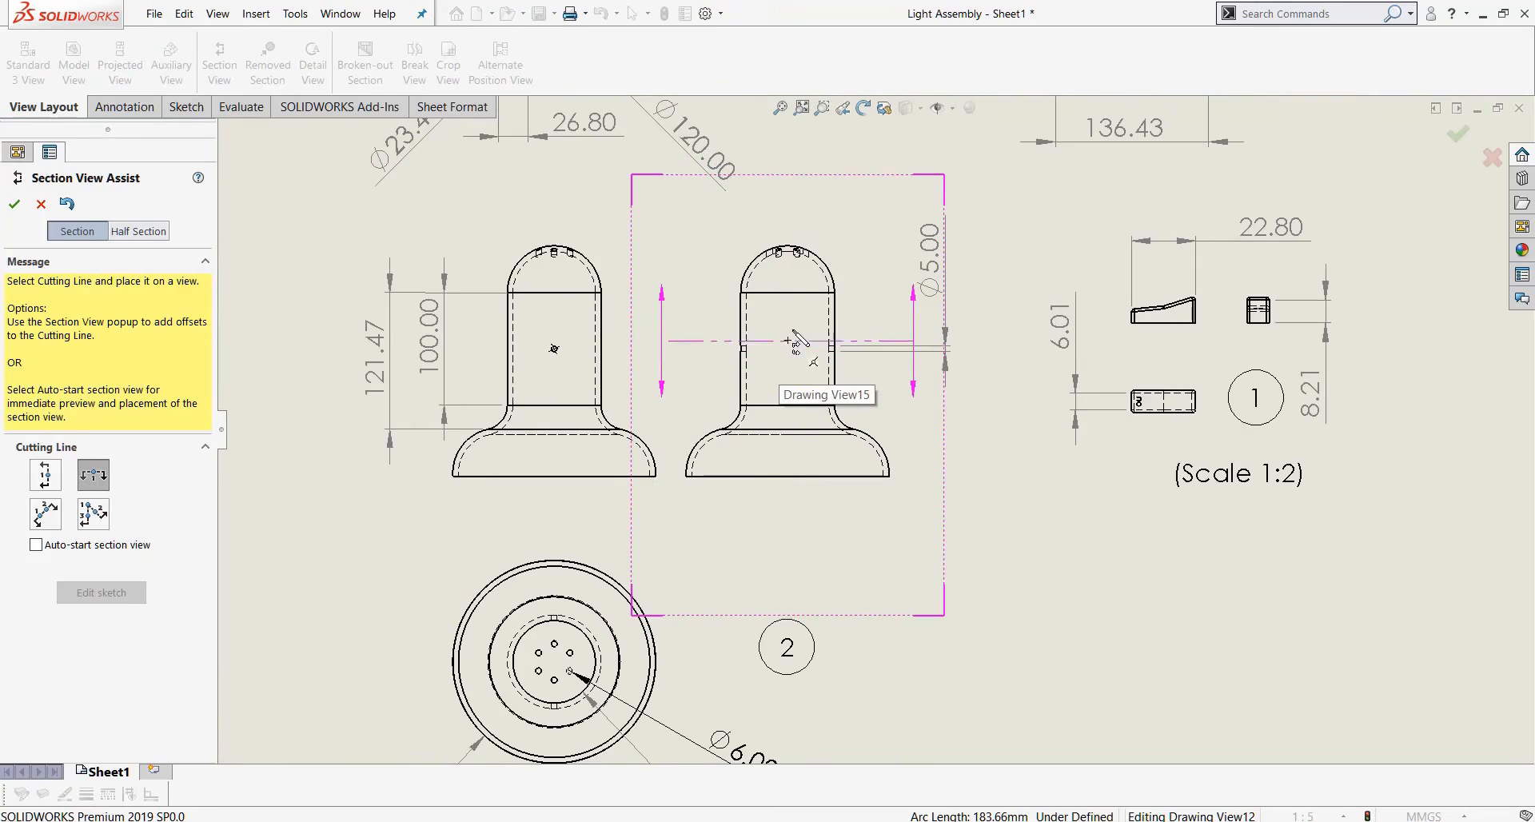
scroll(754, 350, "down", 5)
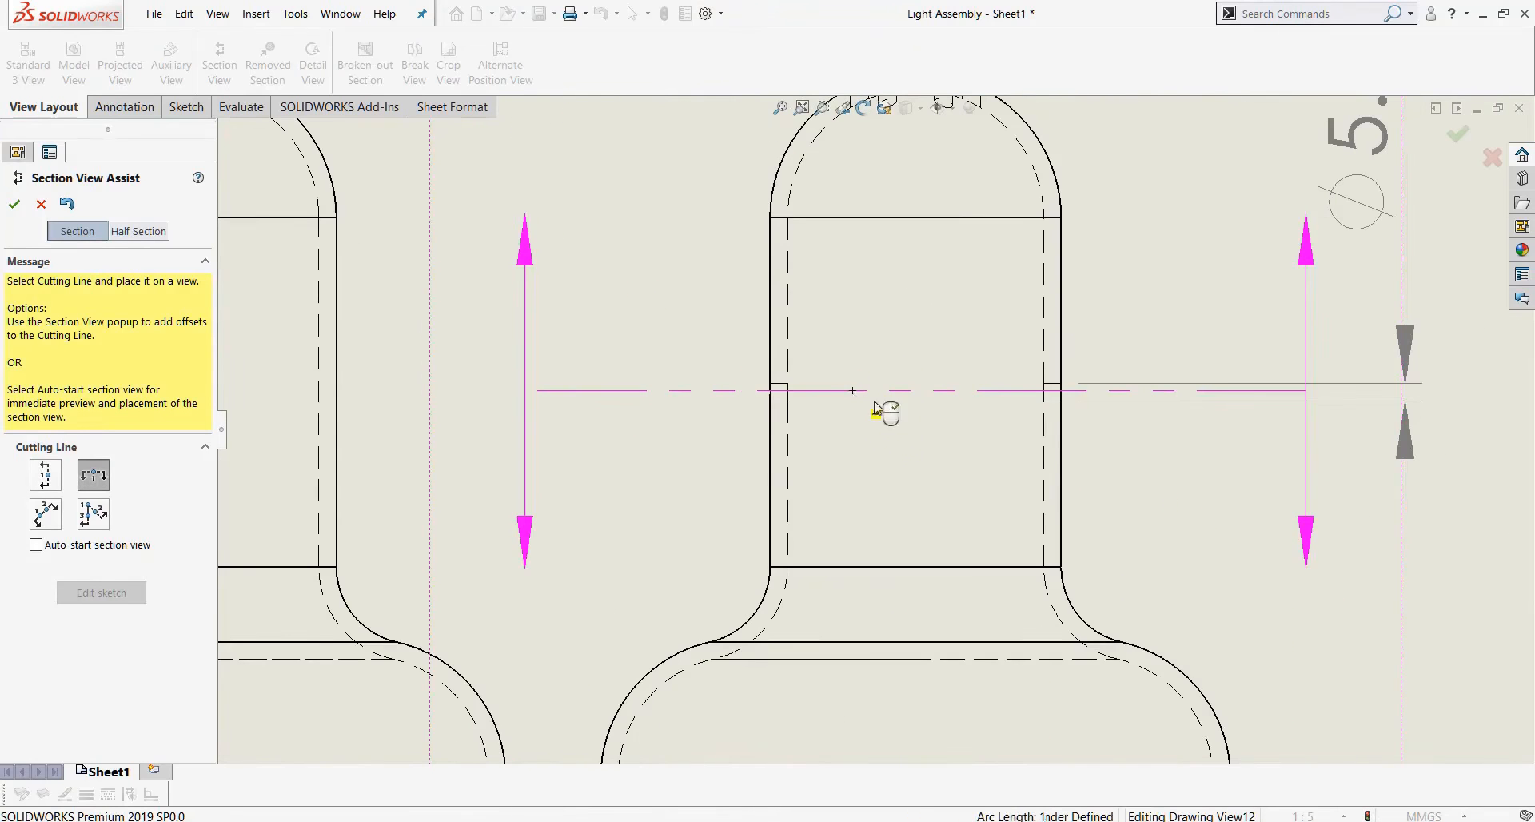
left_click(874, 402)
scroll(1030, 445, "up", 5)
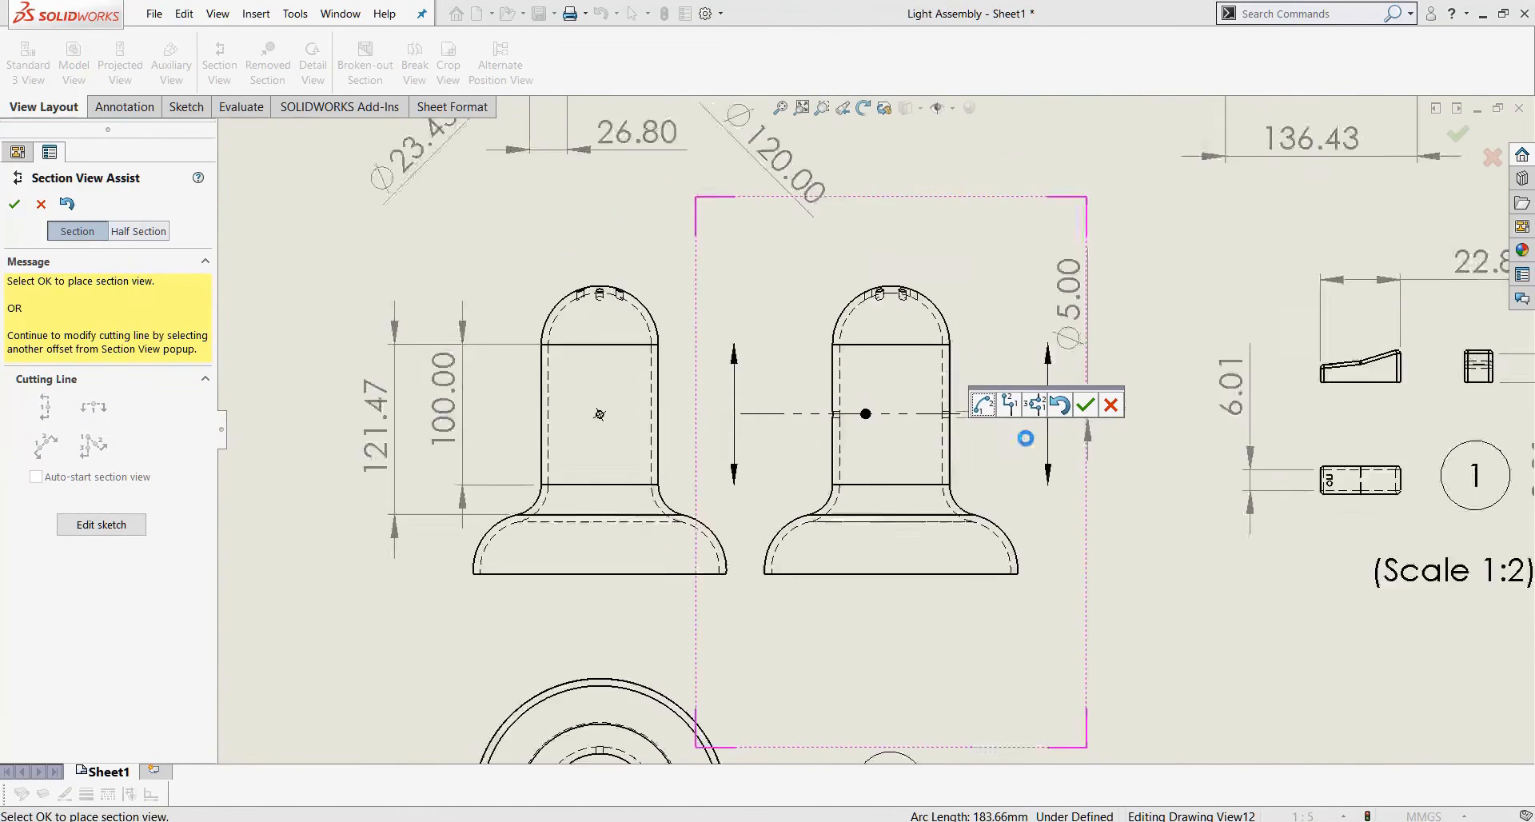
left_click(1084, 406)
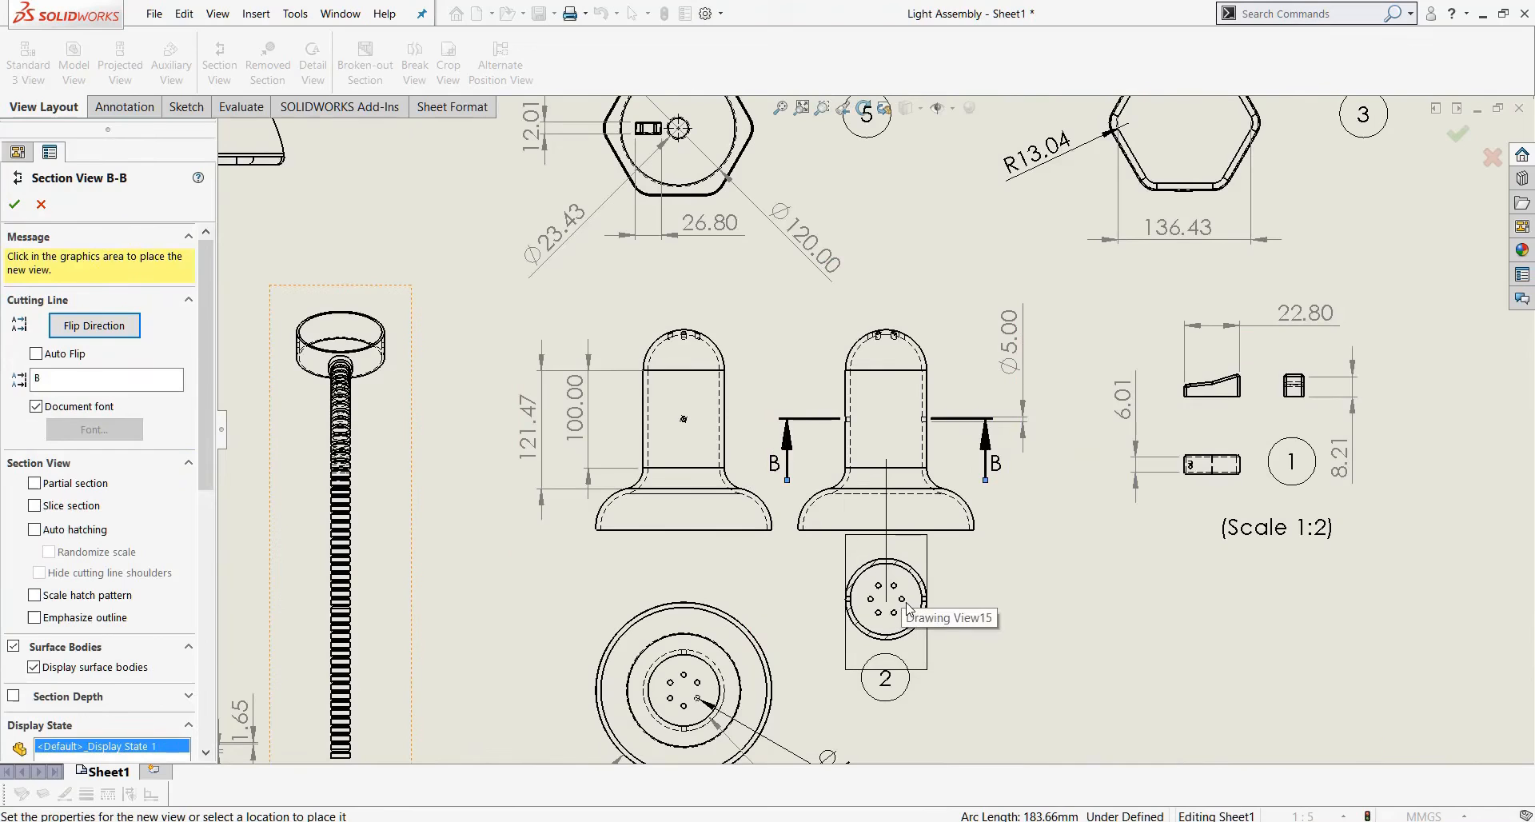
left_click(907, 609)
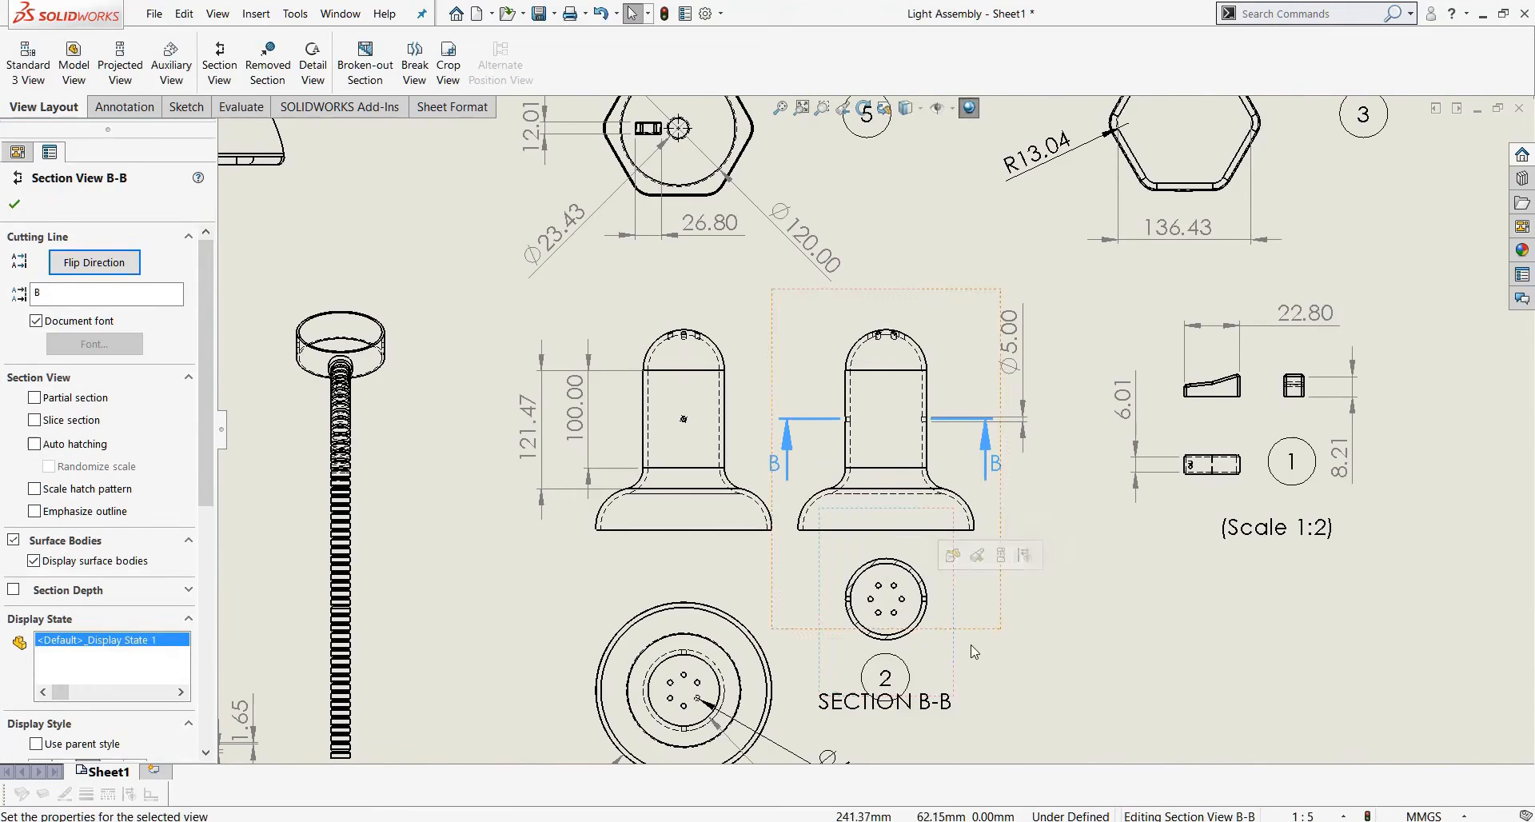
scroll(971, 653, "up", 3)
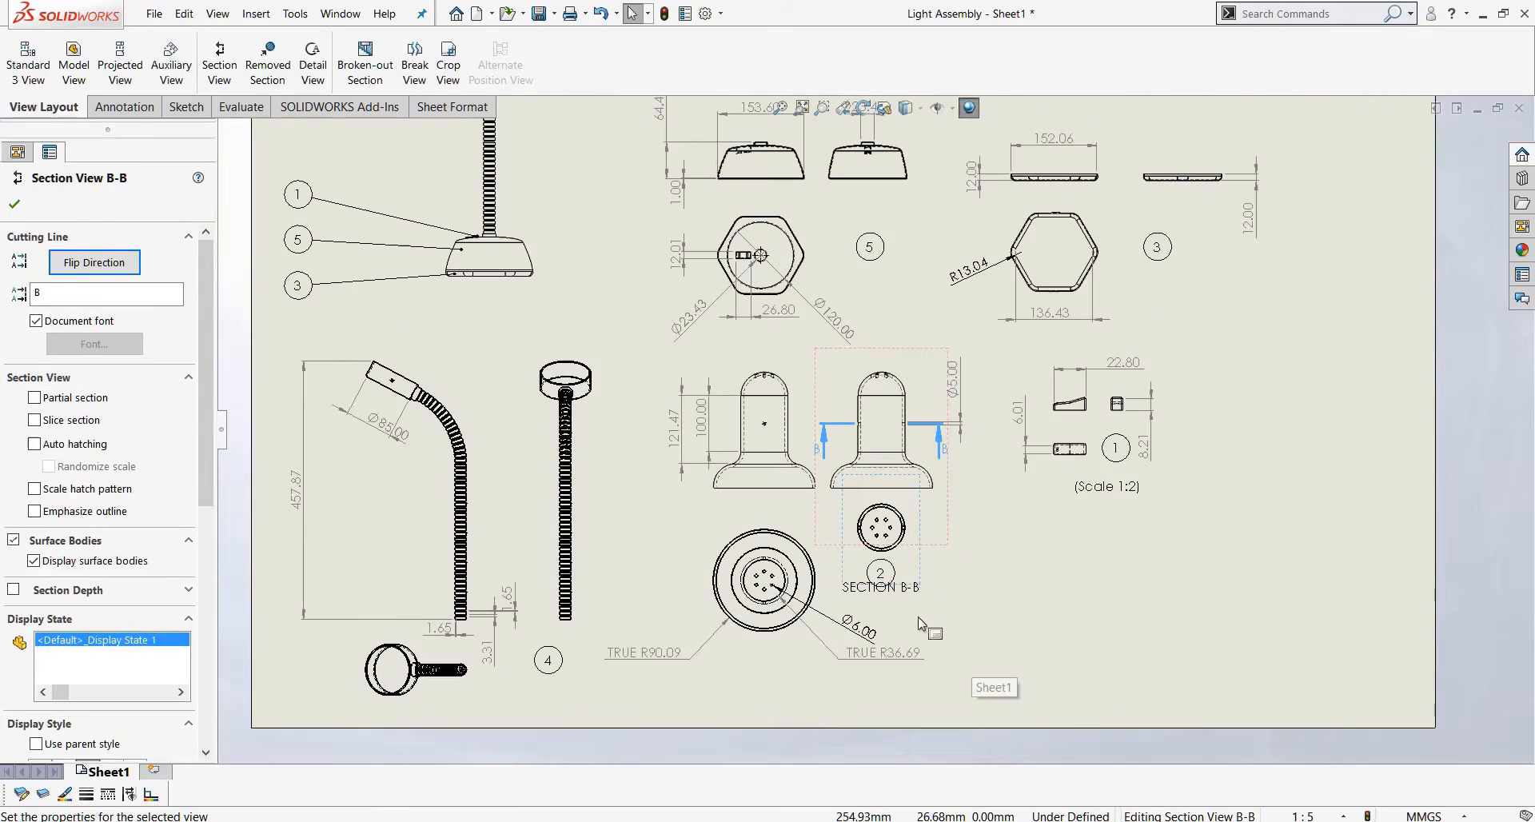
Move balloon 2 below the lampshade's top view and shift the lampshade's section view slightly down.
left_click(880, 586)
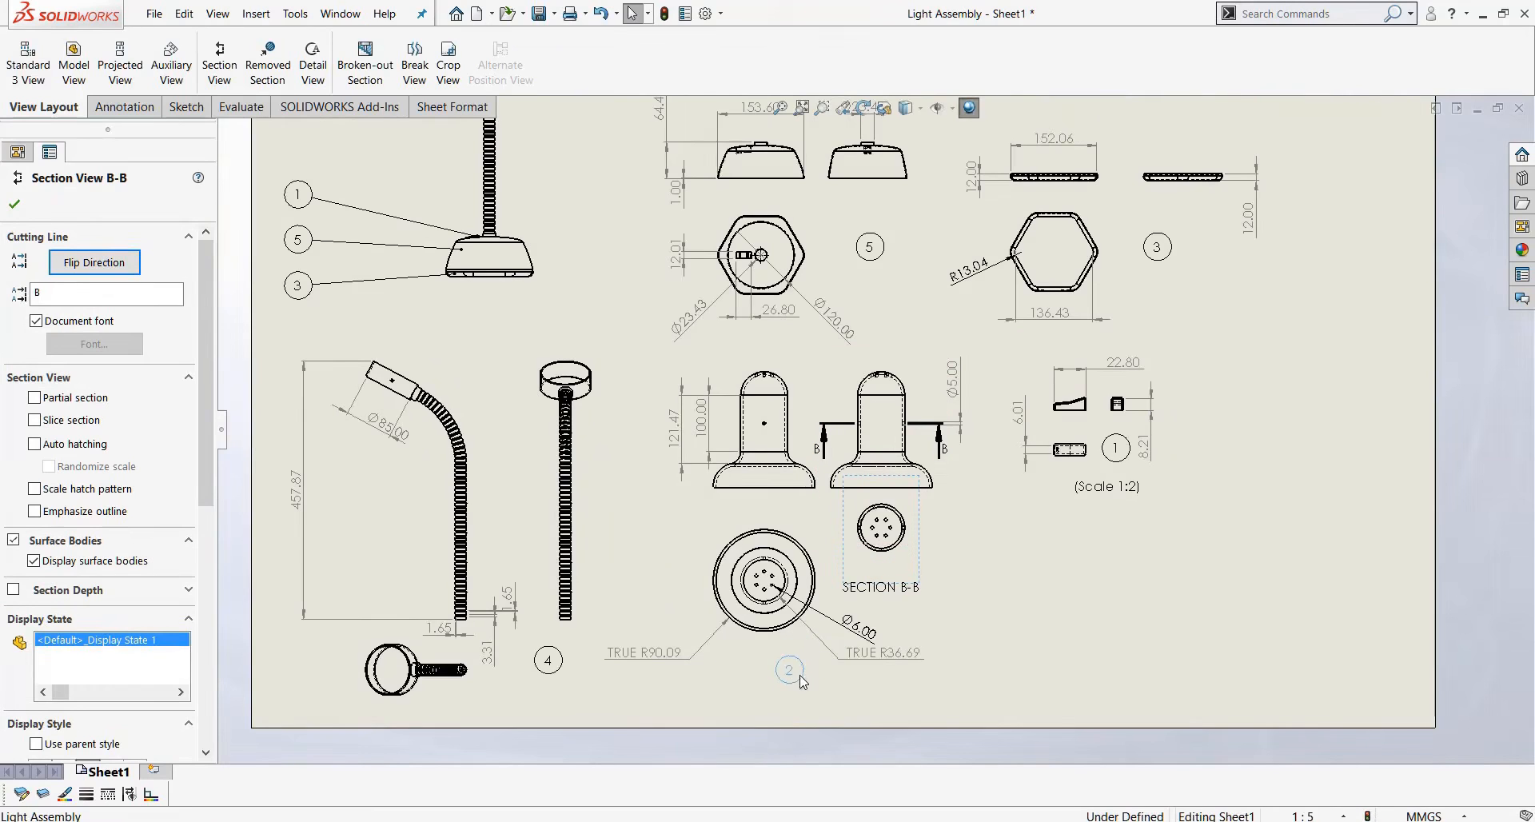
mouse_move(895, 547)
left_mouse_down()
mouse_move(894, 580)
mouse_move(902, 561)
left_mouse_up()
left_click(1056, 569)
scroll(1079, 573, "up", 2)
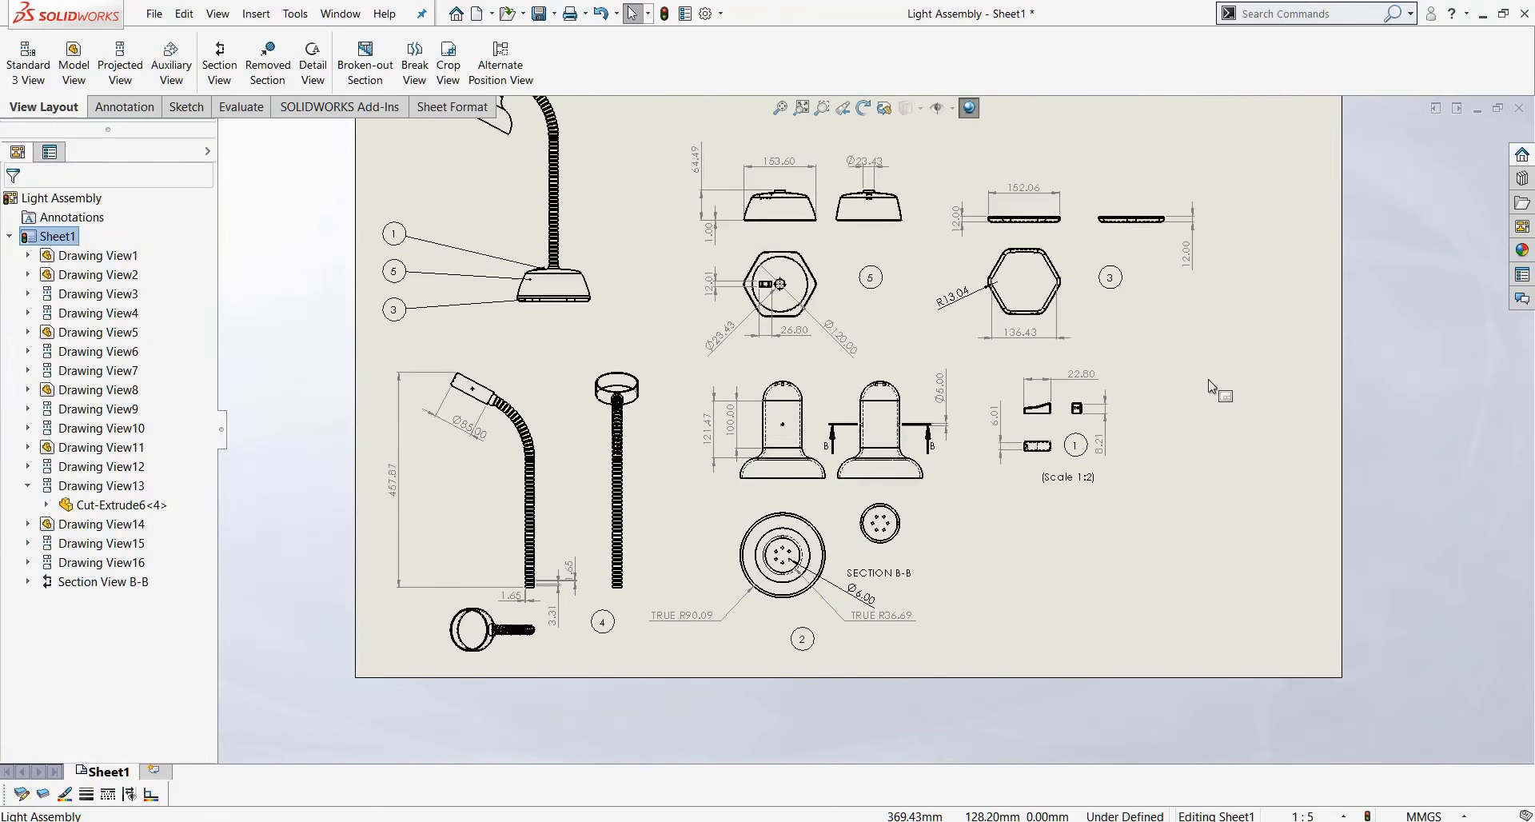
scroll(1215, 387, "down", 3)
scroll(909, 494, "down", 3)
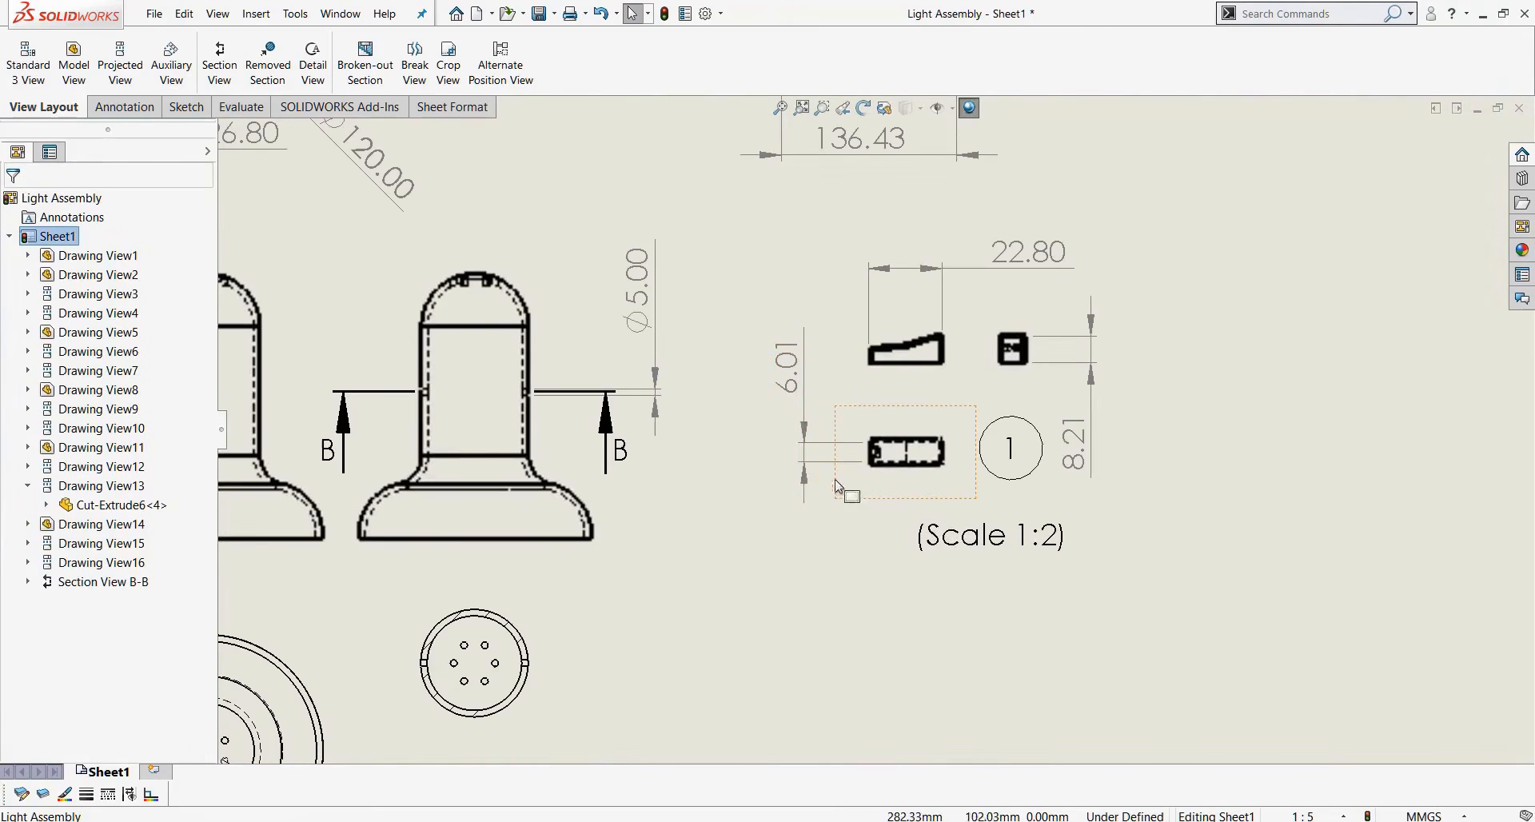
Create a detail view of the hexagonal base cover's side-view end using a circle of about 31.6 mm radius, placed above that view.
left_click(313, 64)
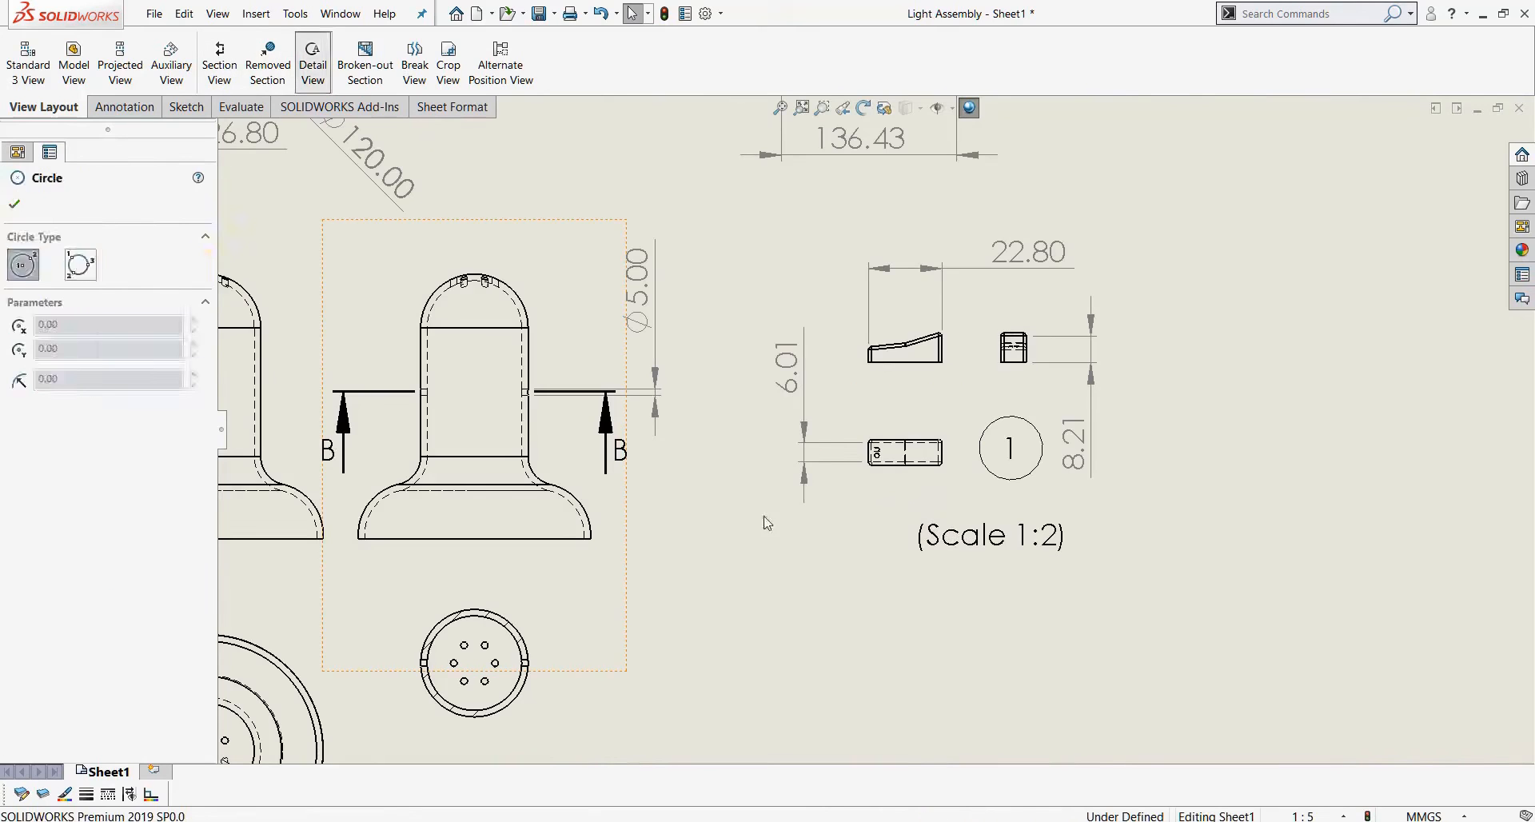
scroll(879, 491, "down", 3)
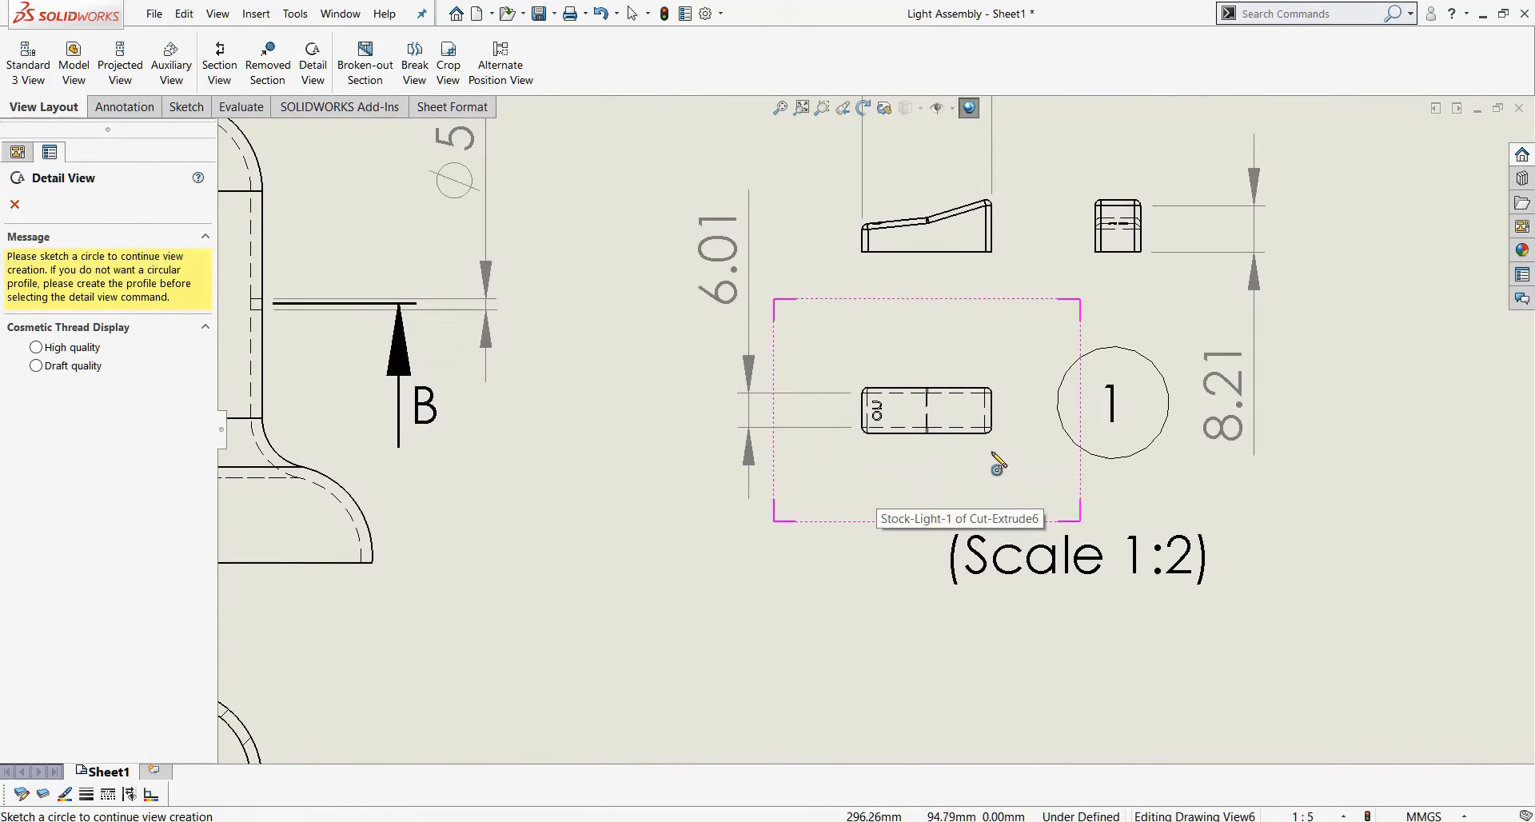
scroll(976, 332, "up", 7)
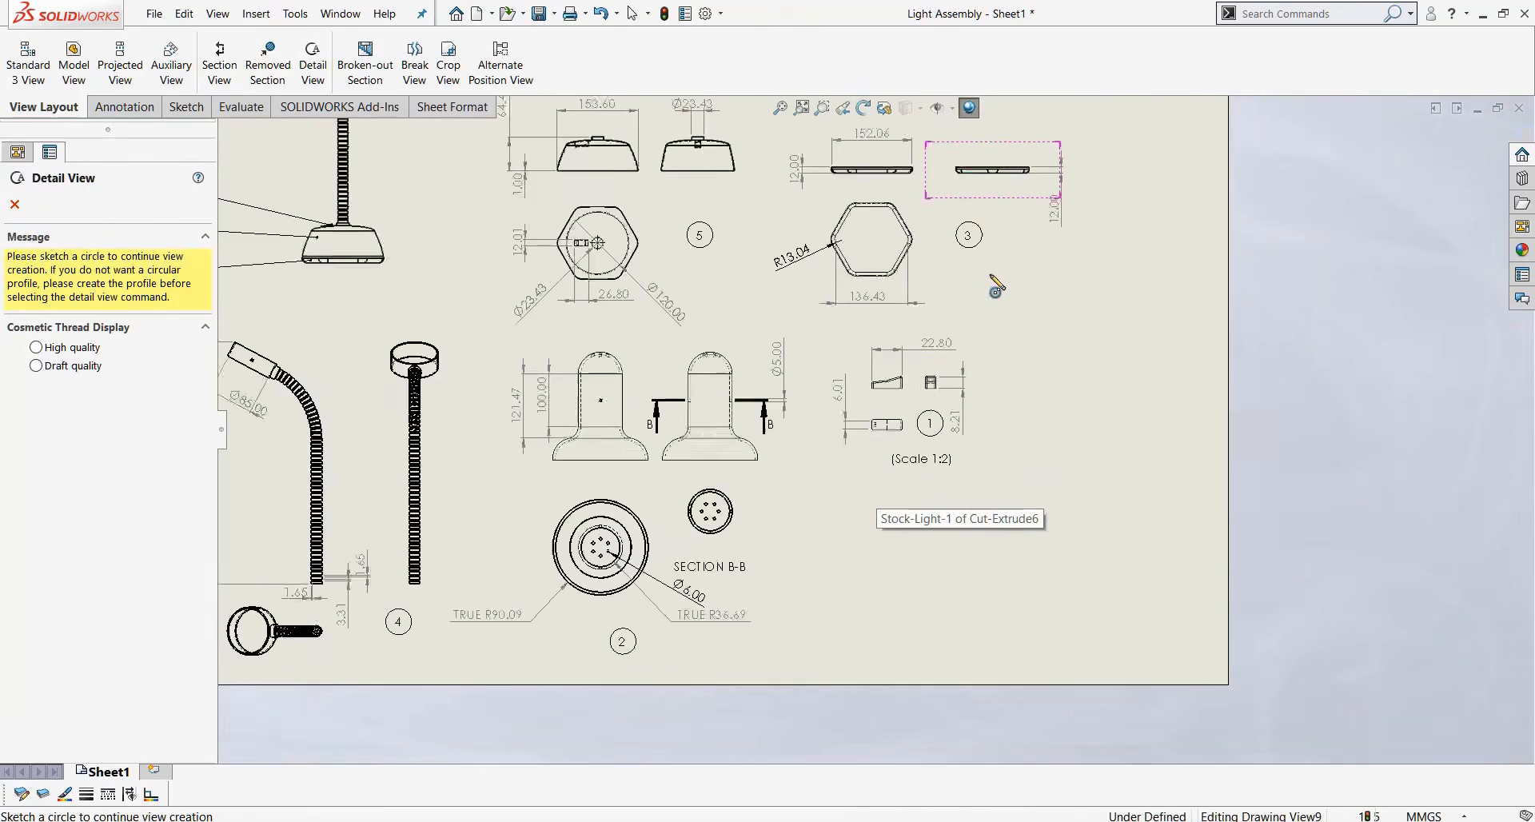
scroll(982, 223, "up", 2)
scroll(948, 237, "down", 2)
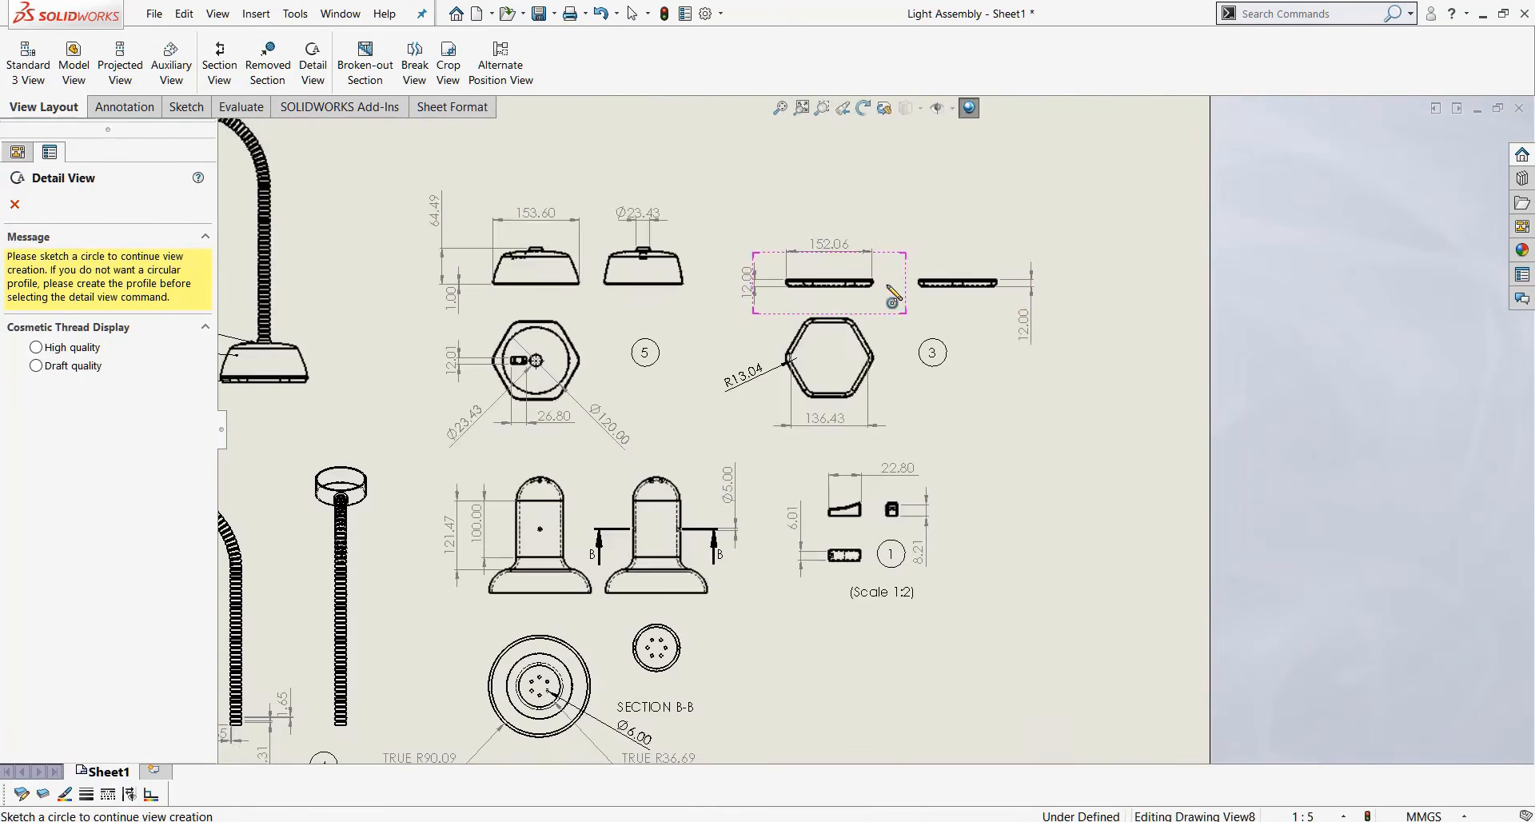
scroll(893, 298, "down", 7)
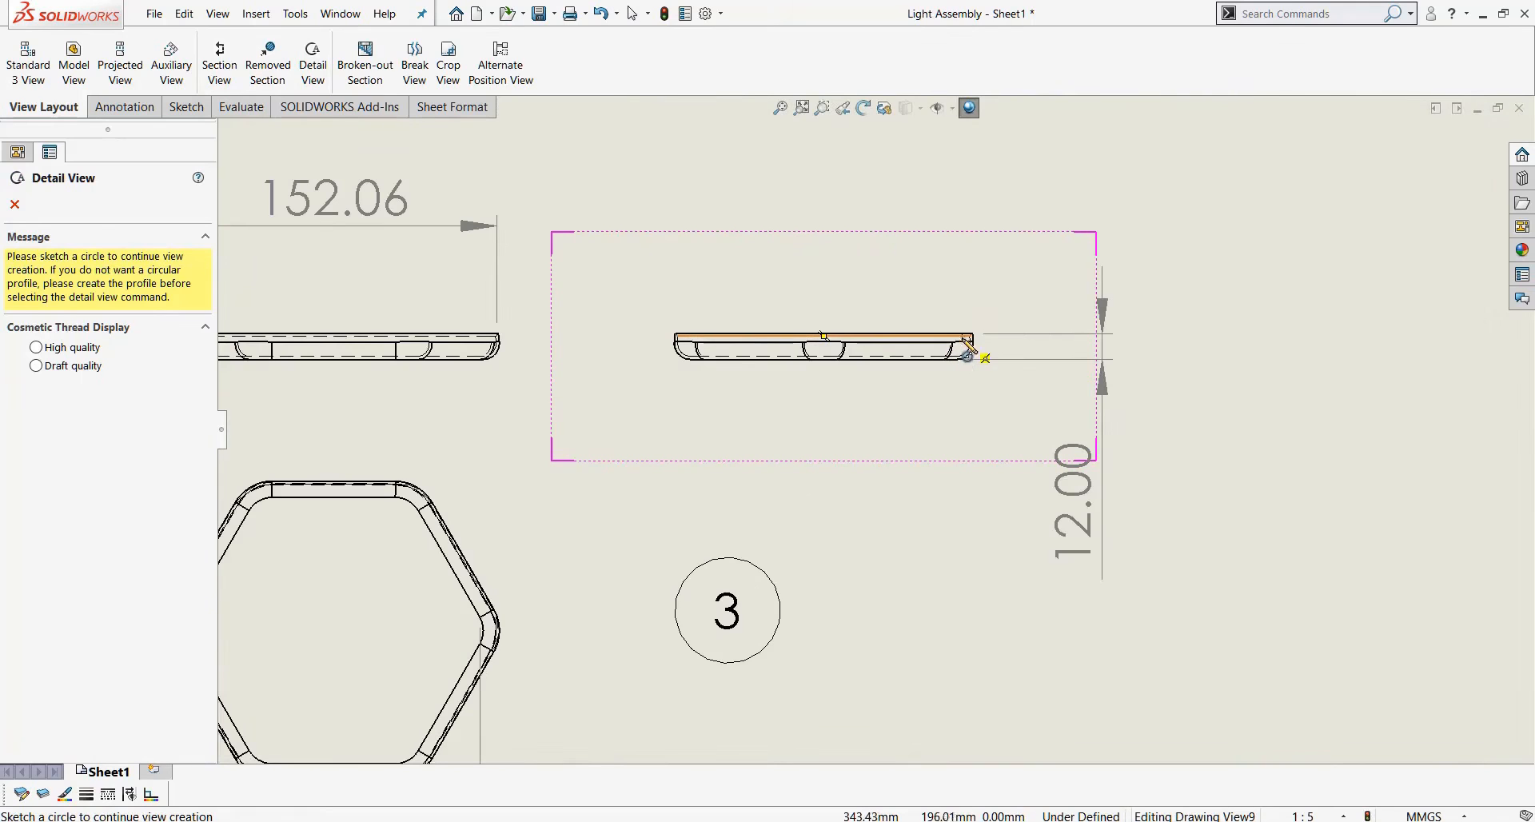
left_click(963, 336)
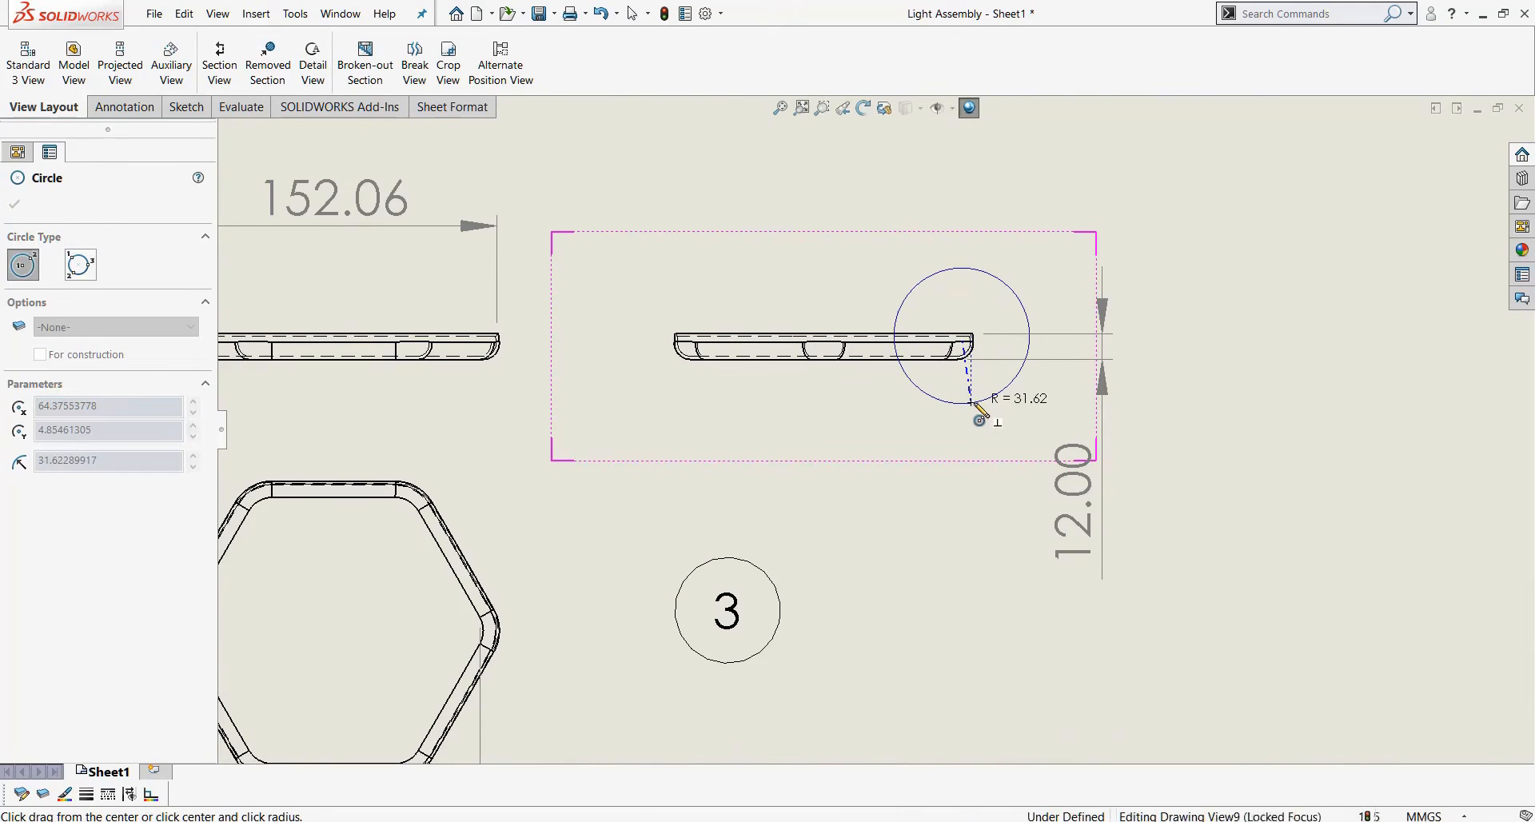
left_click(970, 403)
scroll(1000, 214, "up", 4)
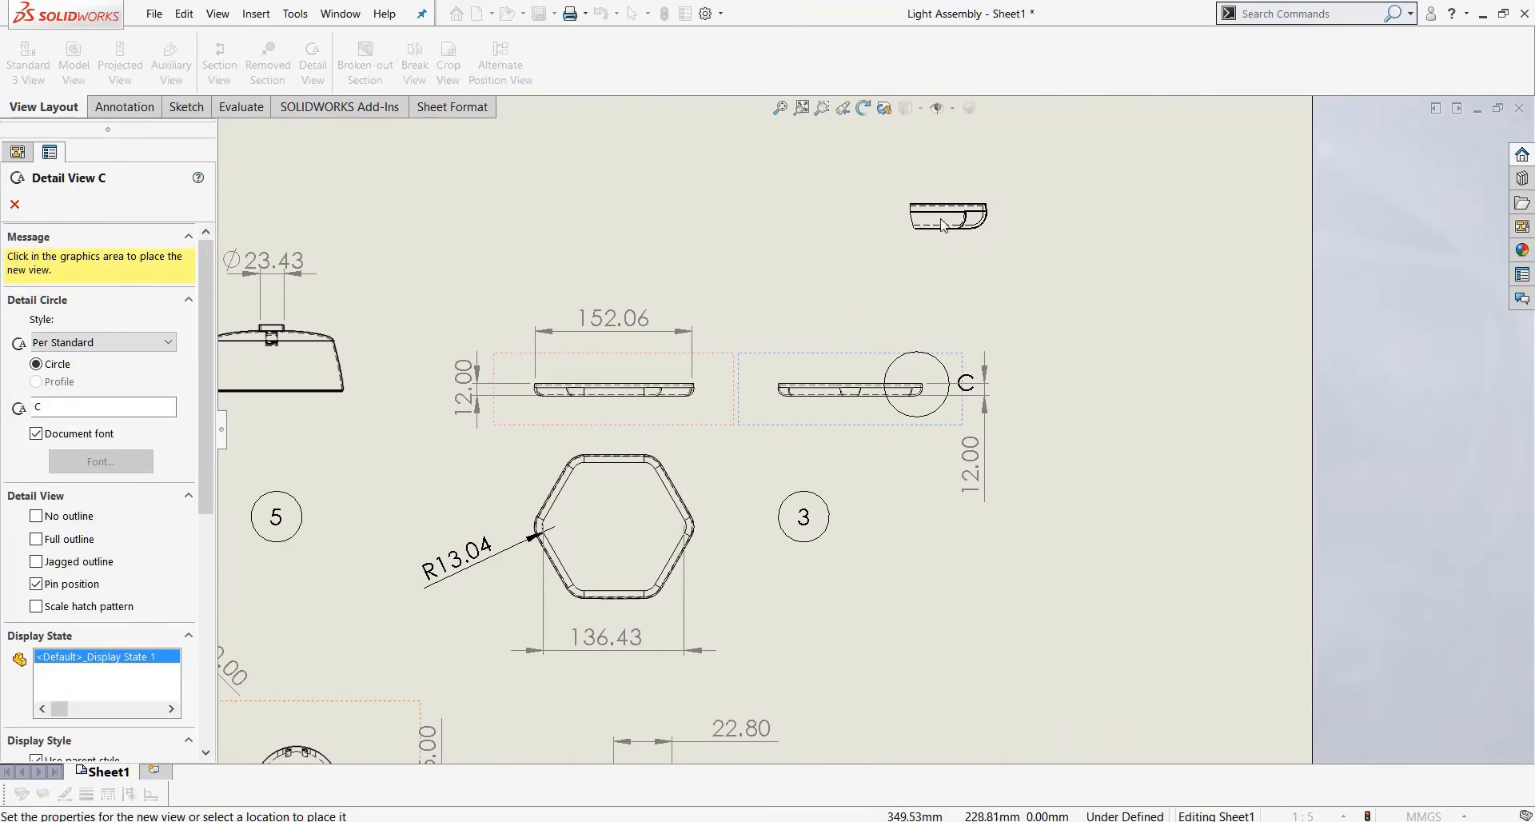
left_click(940, 226)
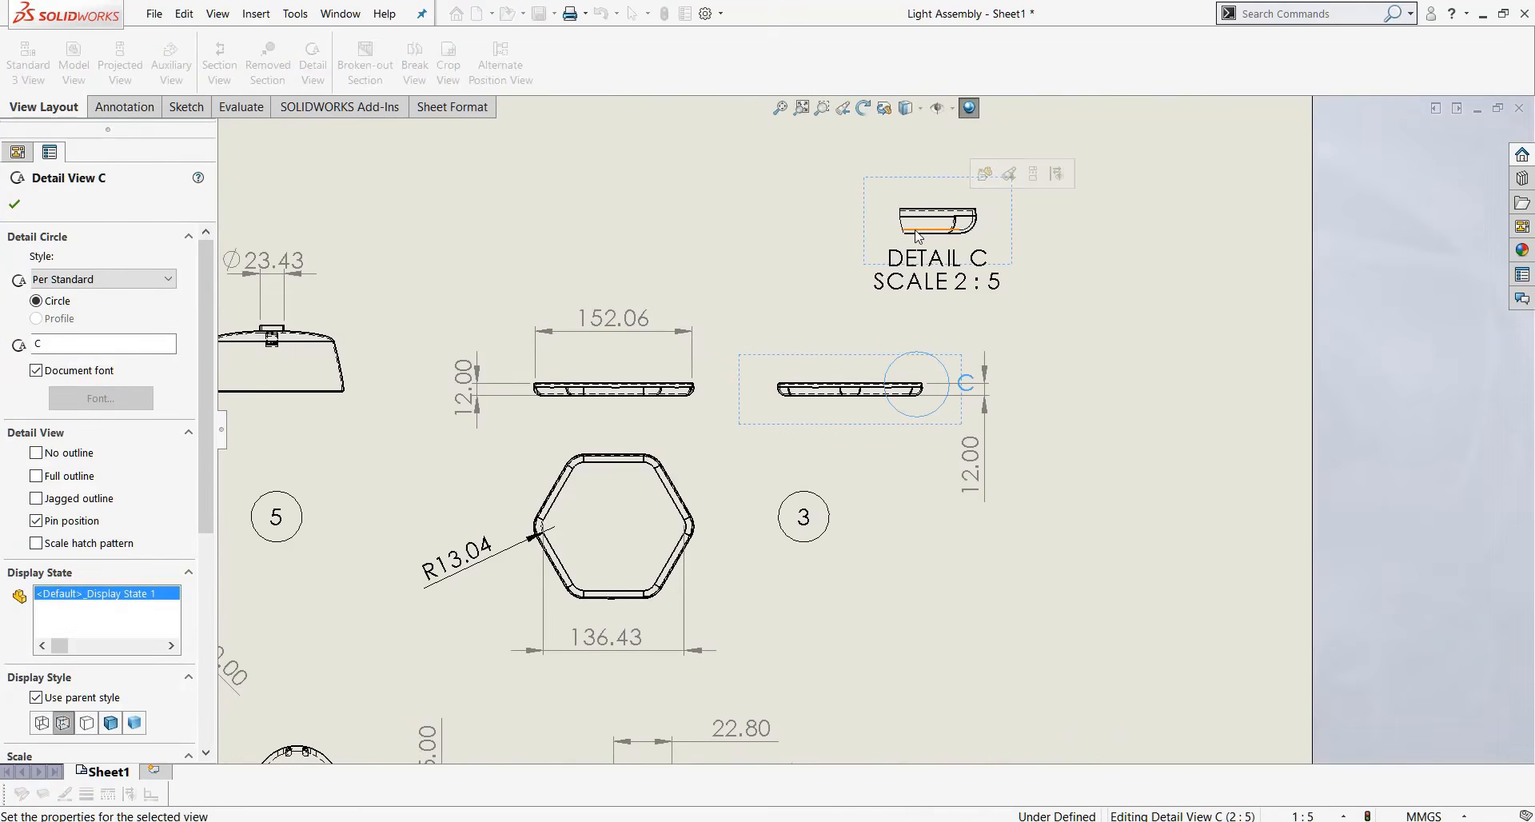
Set the base cover detail view's custom scale to 4:5 and nudge its label closer to the view.
scroll(194, 520, "down", 5)
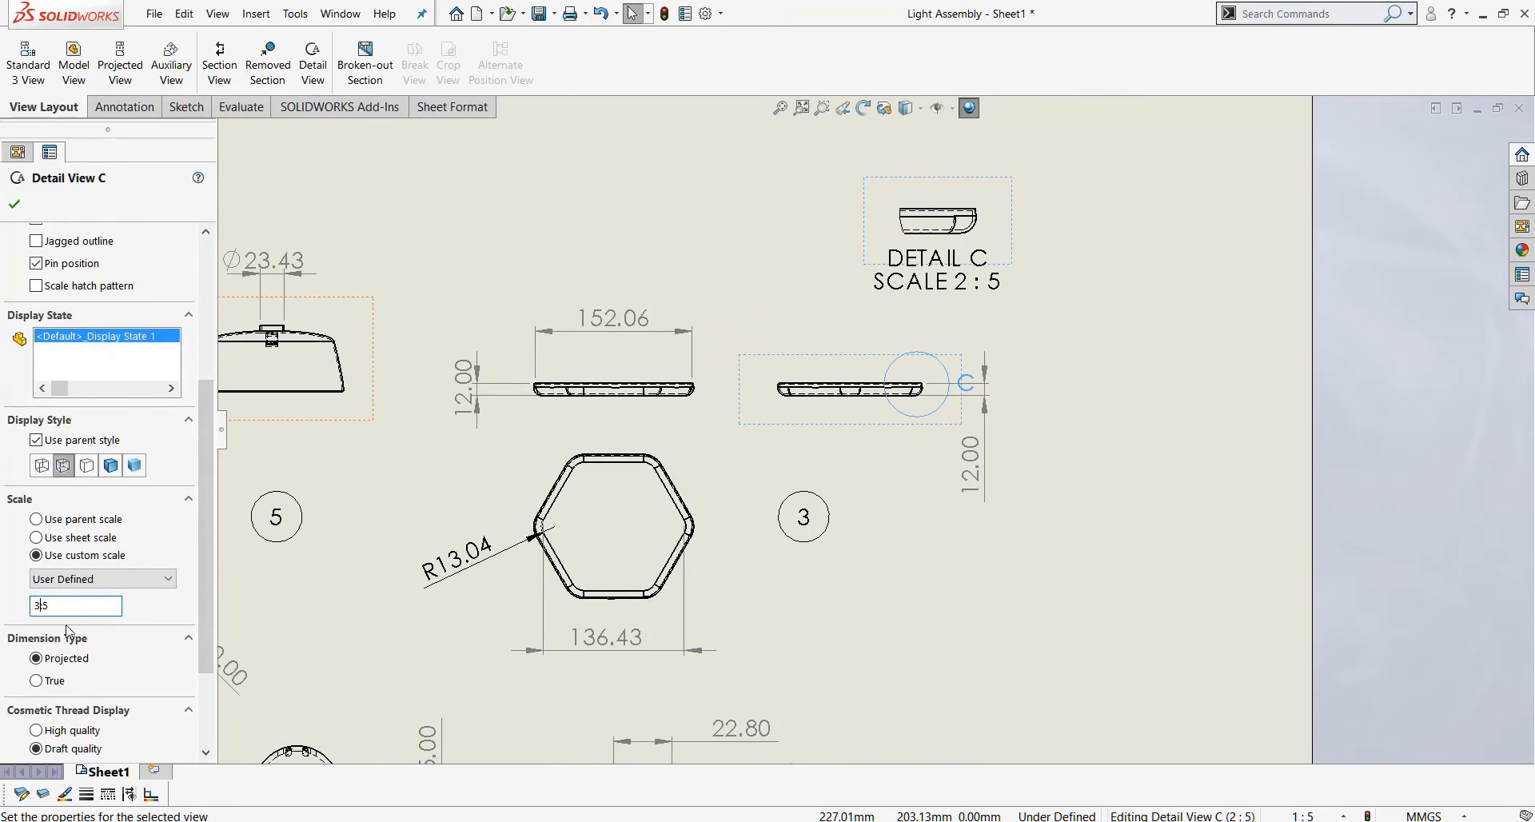
key("Return")
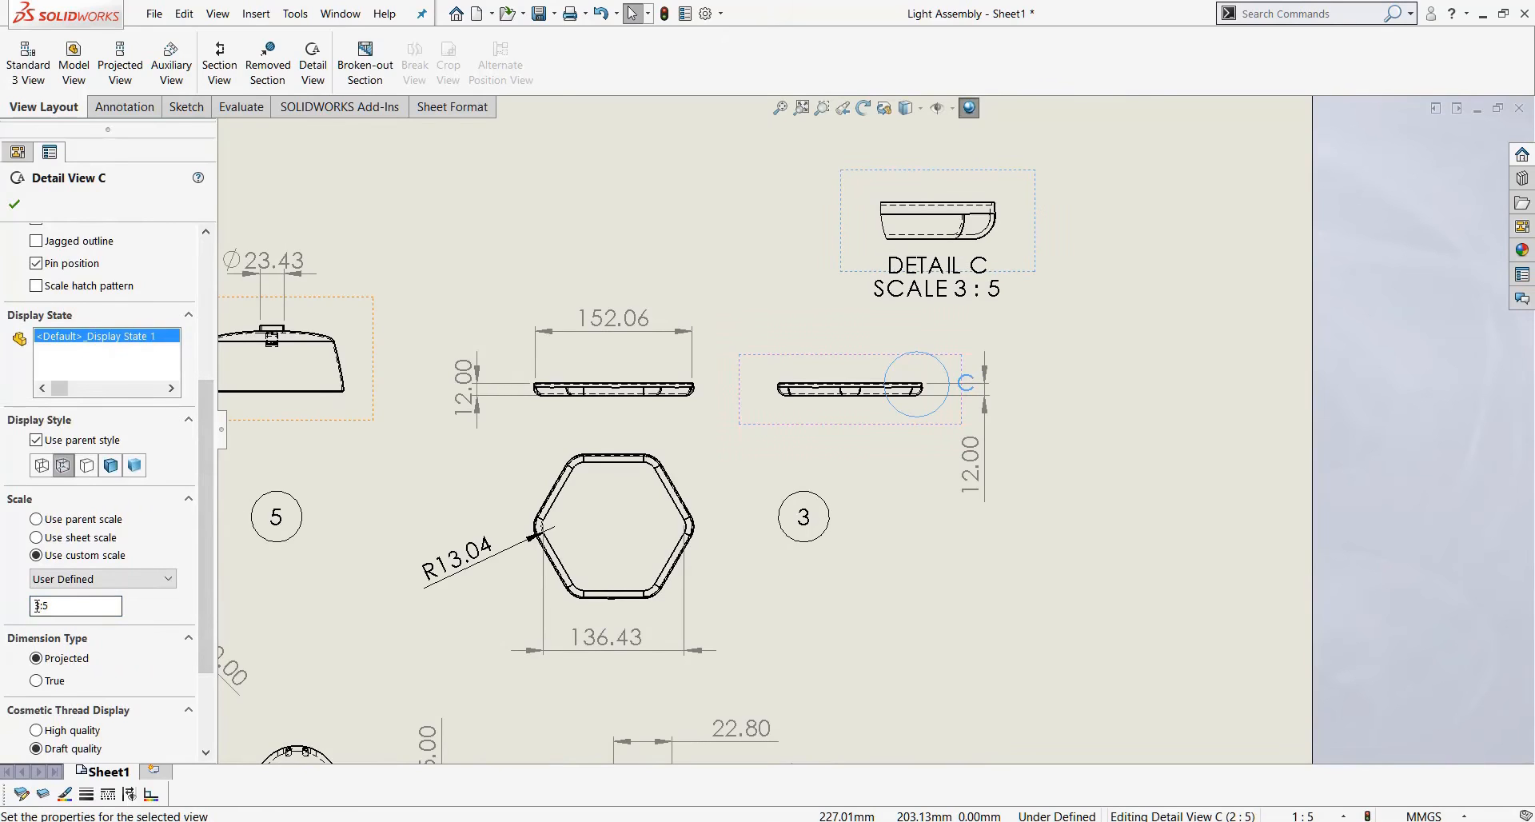
key("Return")
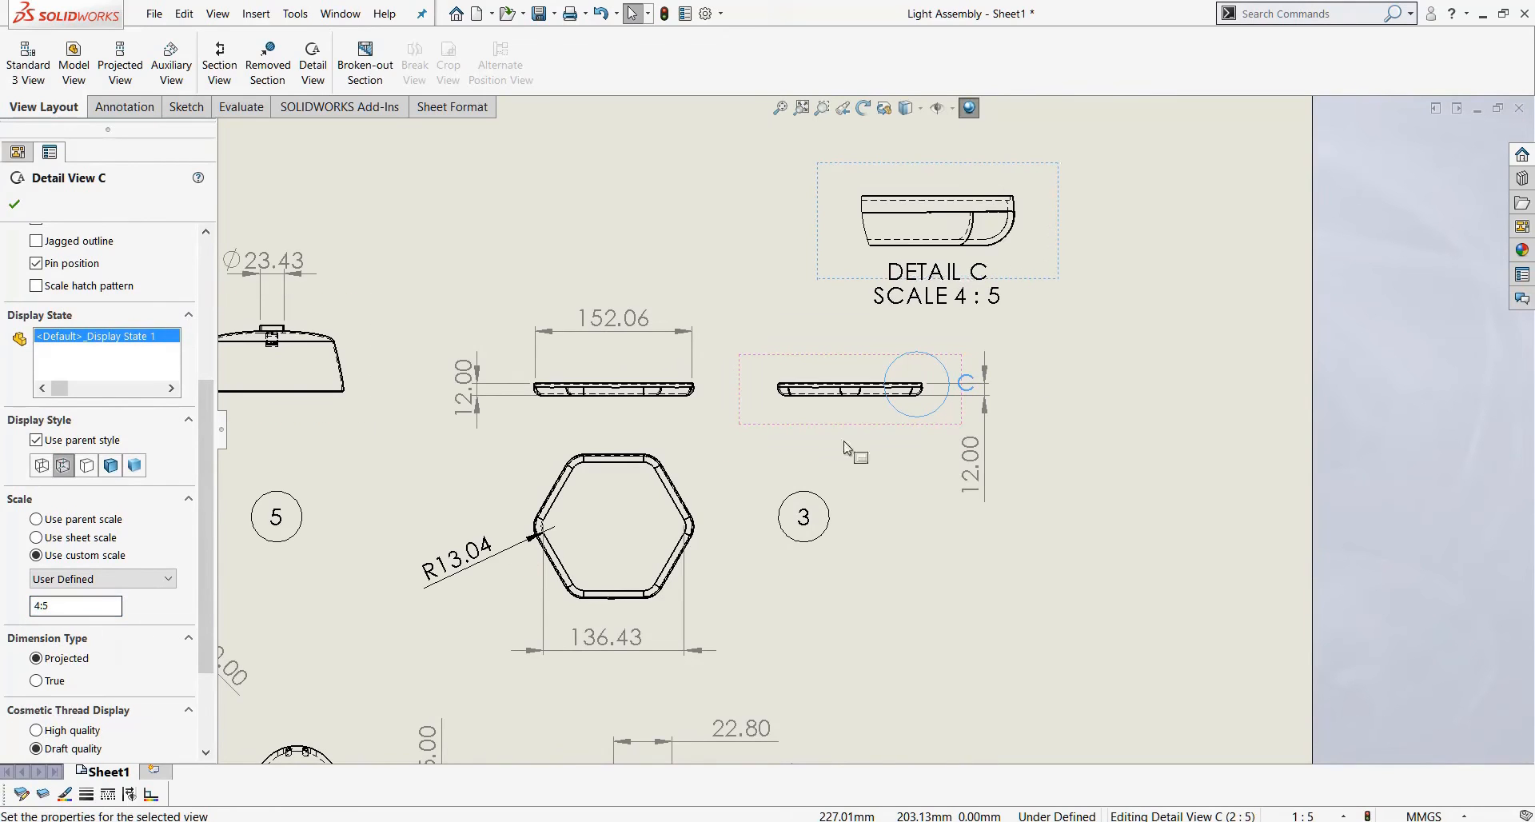
scroll(1025, 259, "down", 3)
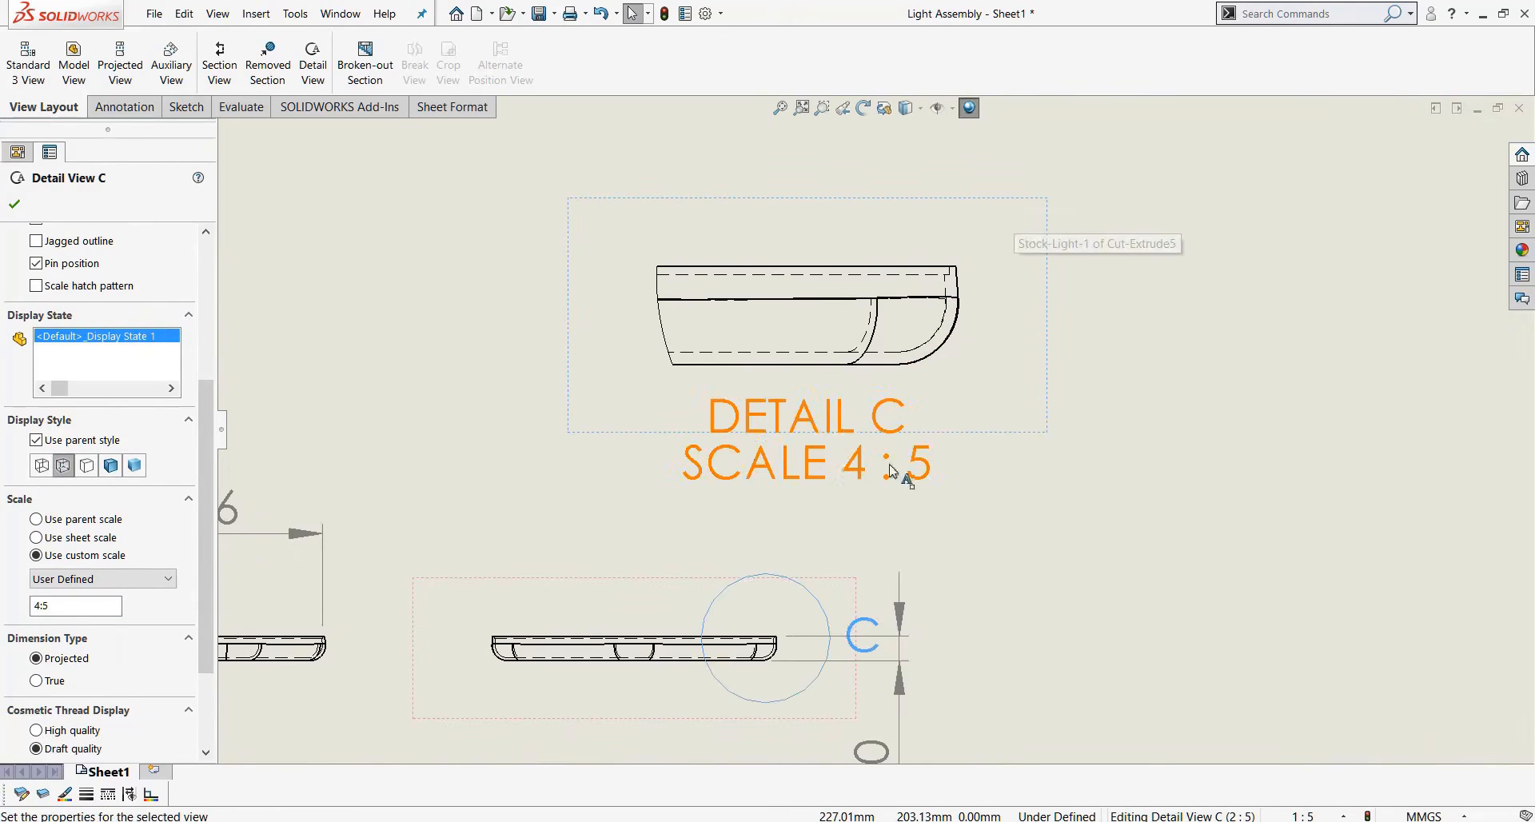
left_click_drag(846, 418, 826, 410)
scroll(953, 372, "up", 5)
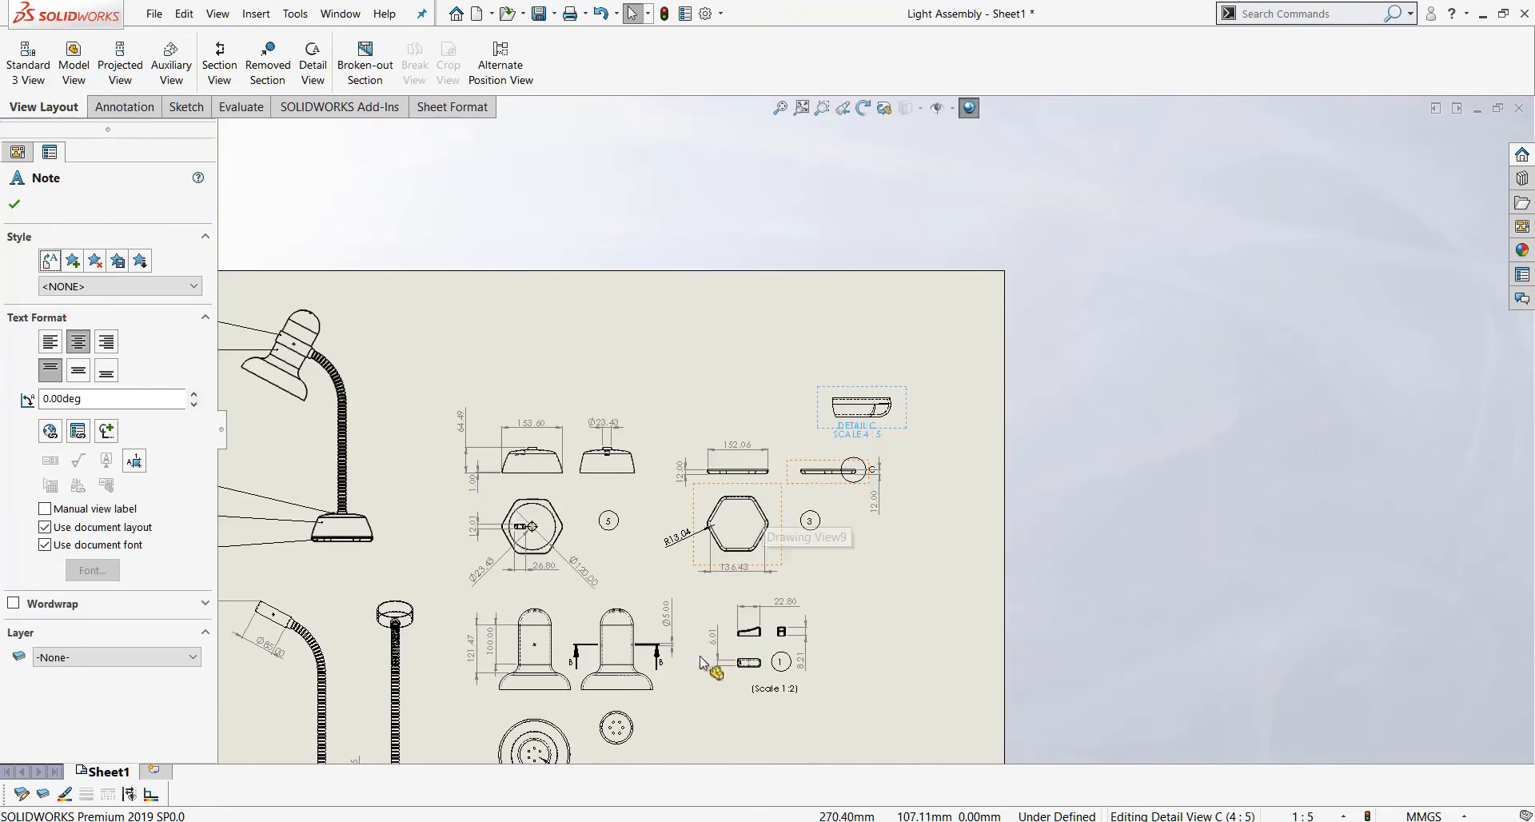
Move the SECTION B-B label from below the lampshade's section view to the right of it.
scroll(679, 683, "down", 5)
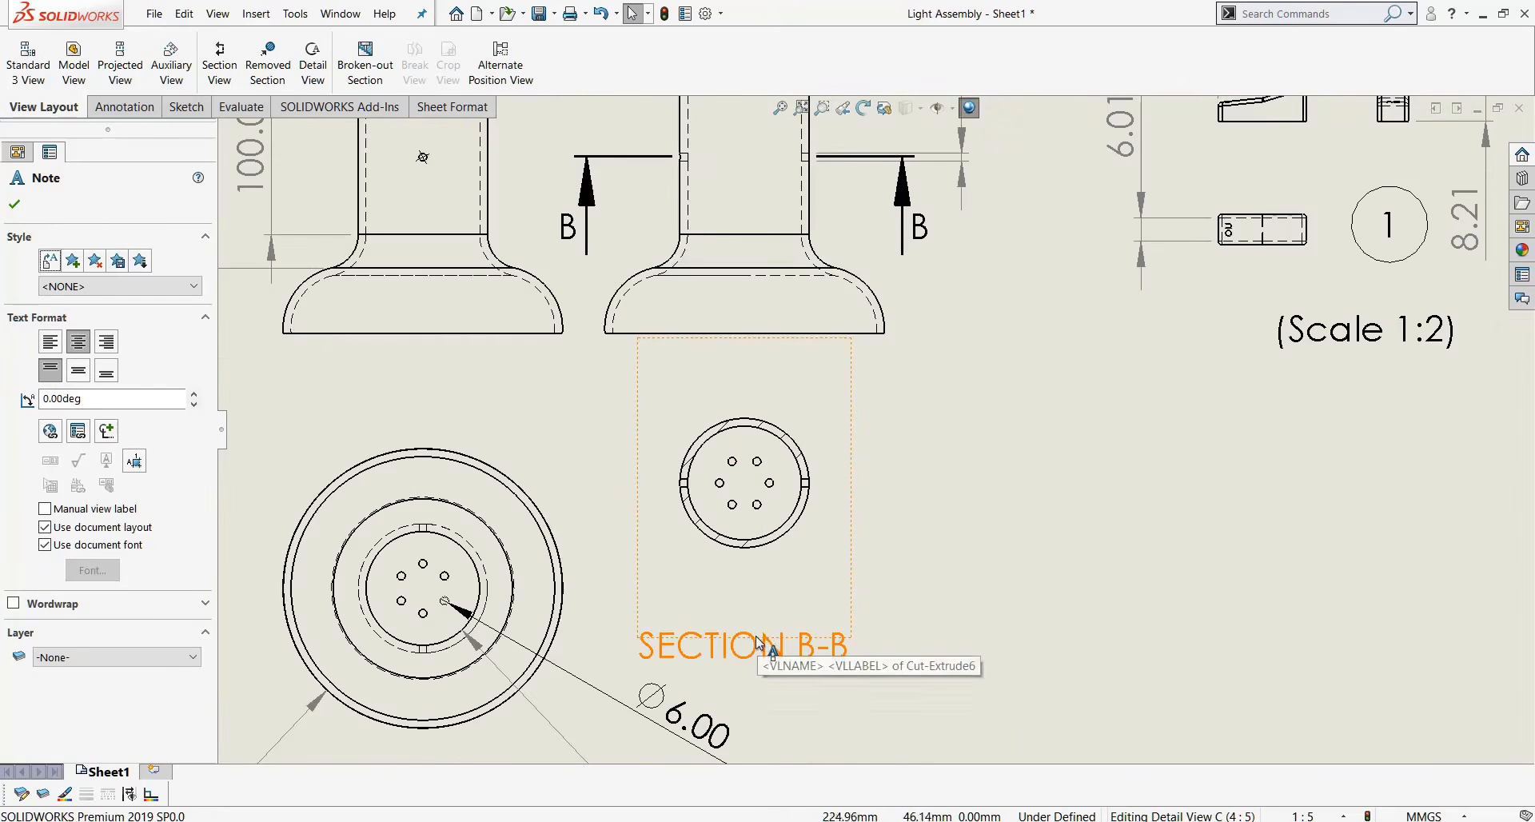
left_click(760, 601)
left_click_drag(760, 598, 946, 486)
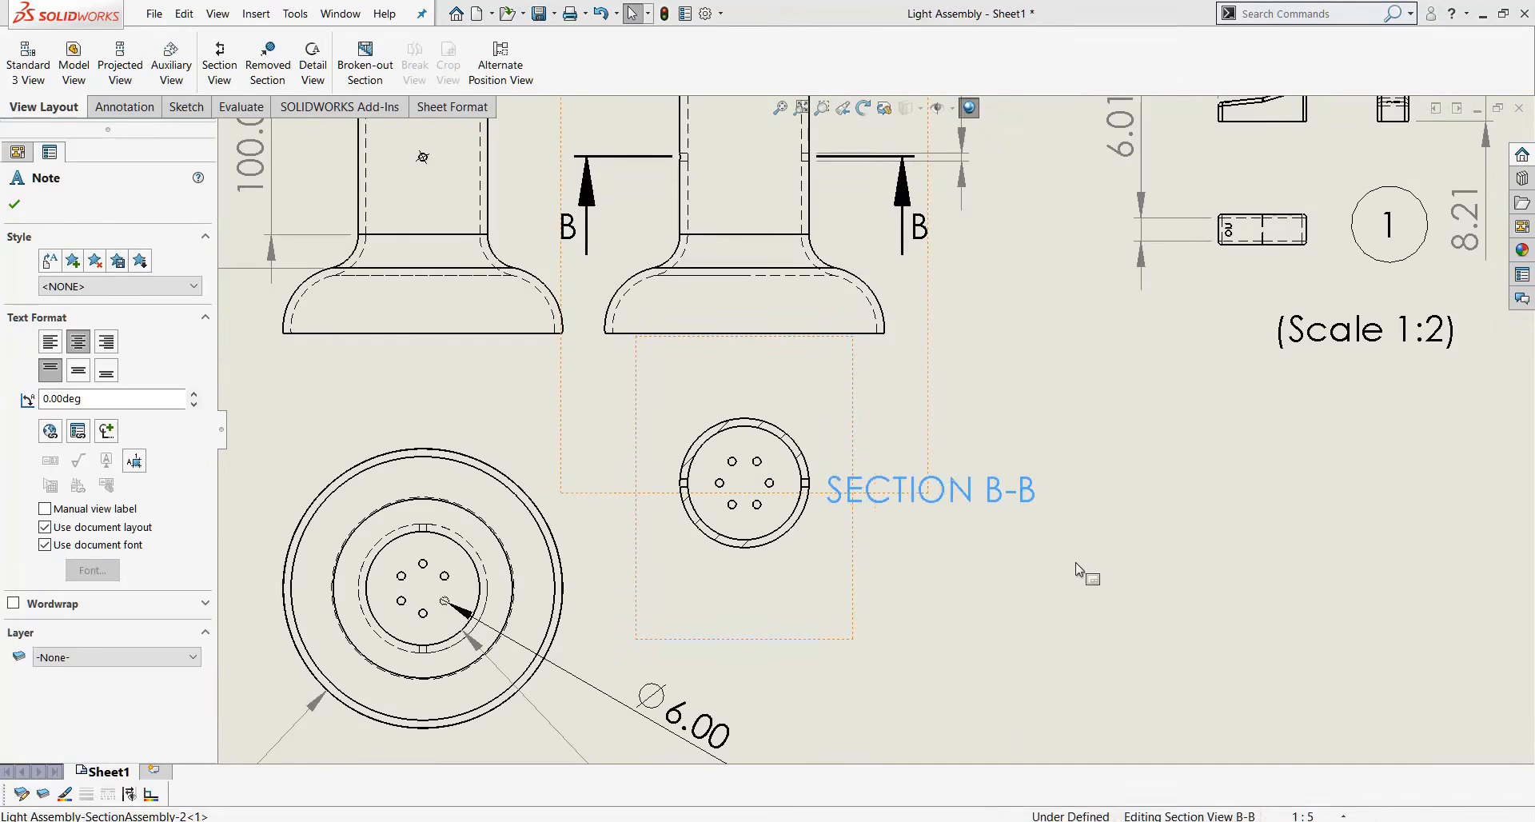
left_click(1076, 563)
Move the detail circle's letter C below the circle on the base cover's side view.
scroll(1077, 563, "up", 6)
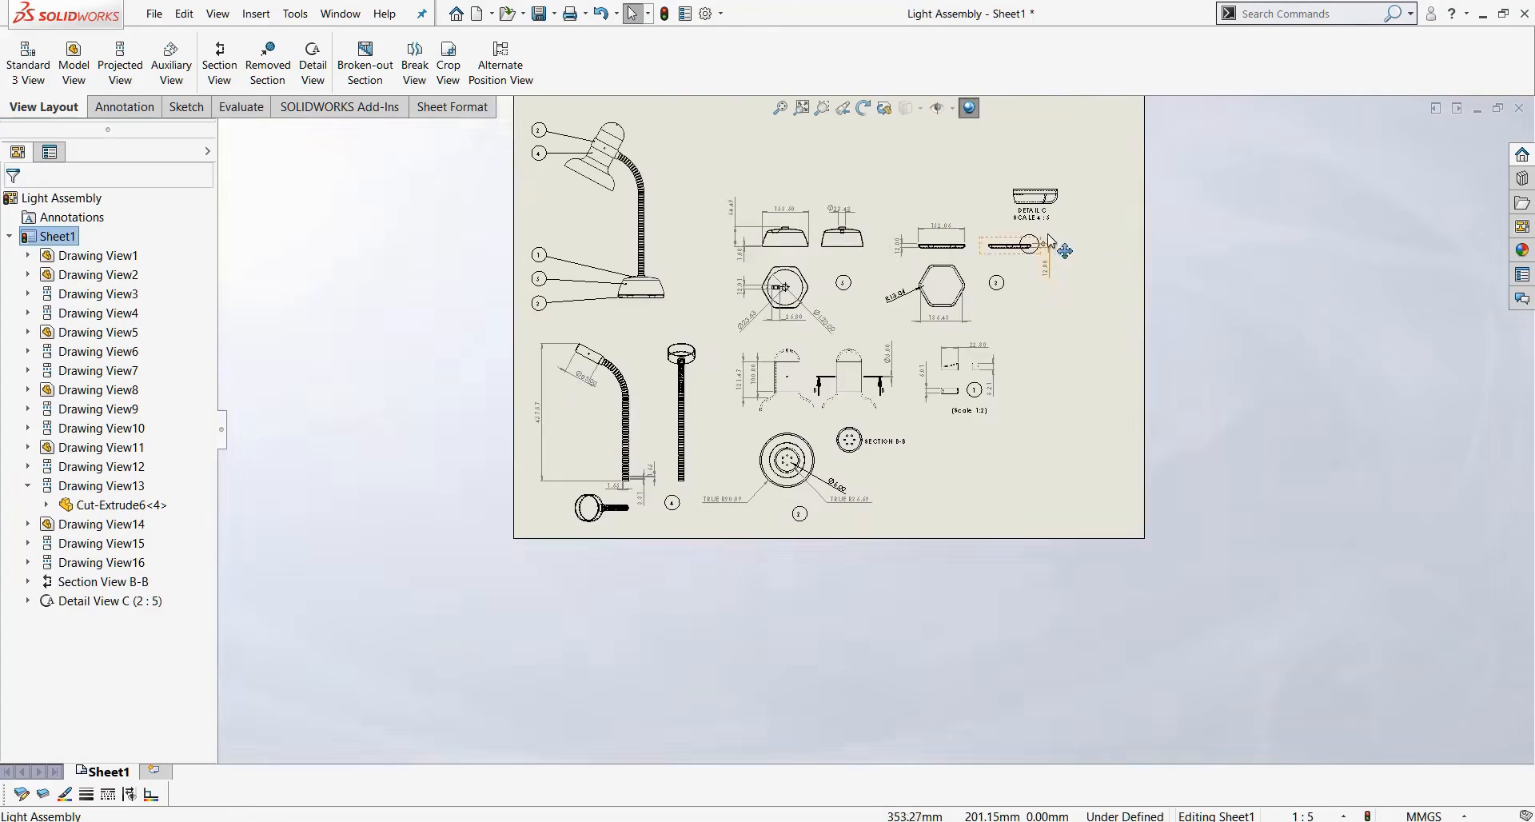
scroll(1048, 235, "down", 4)
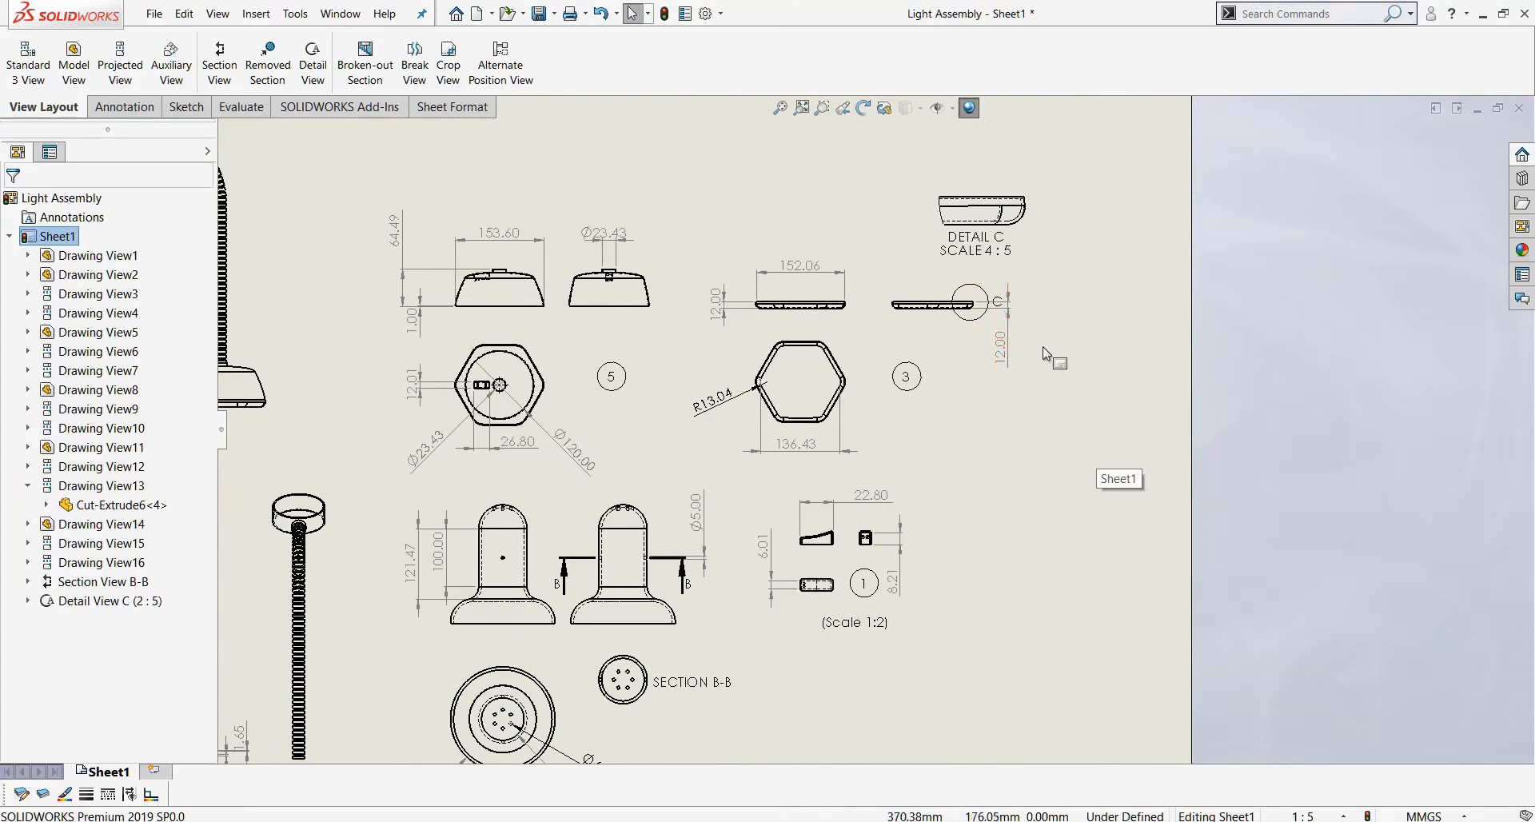
scroll(1041, 336, "down", 4)
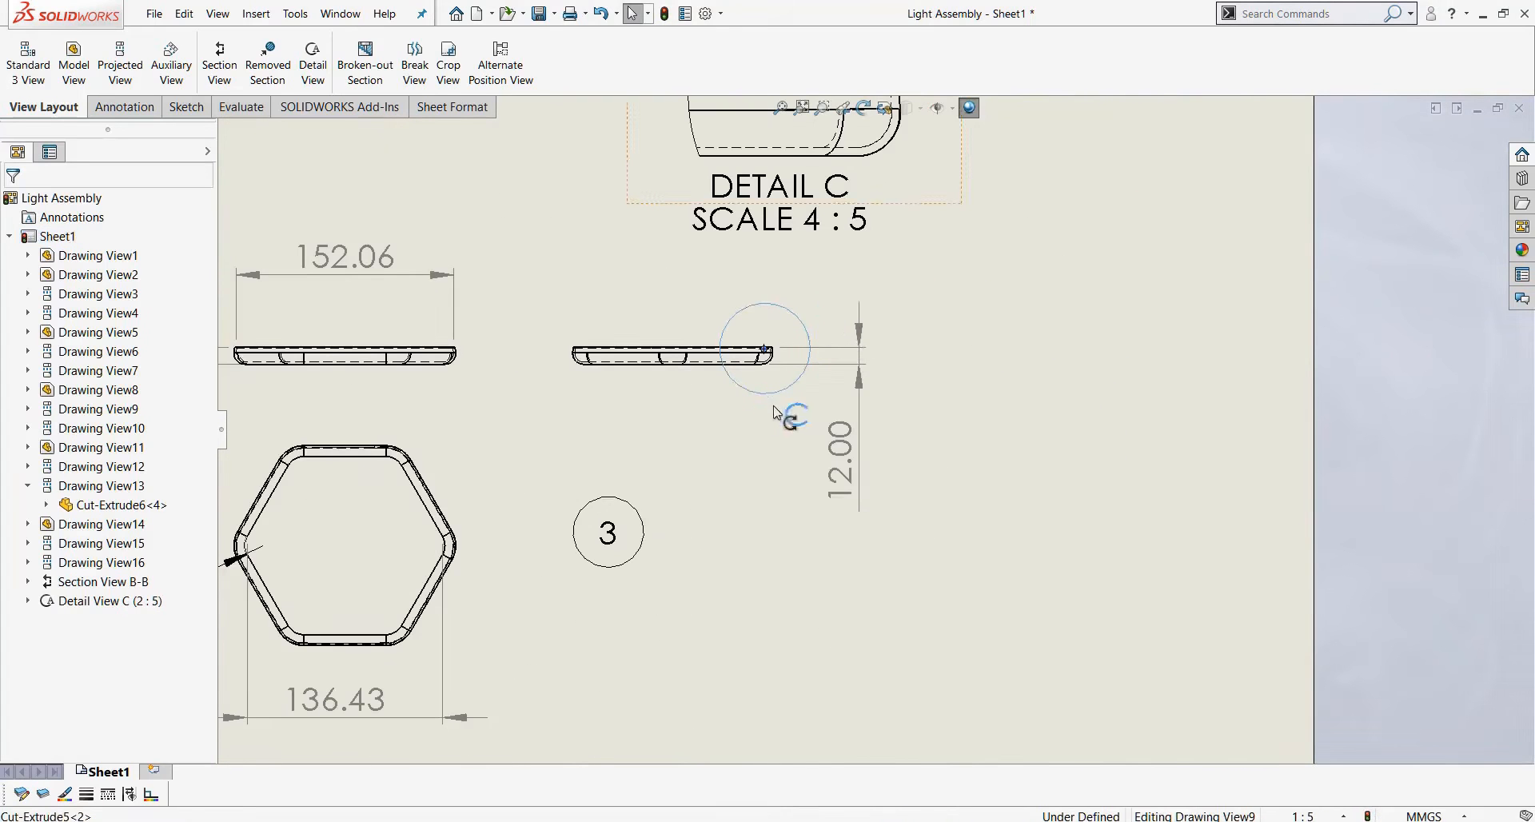
scroll(995, 510, "up", 7)
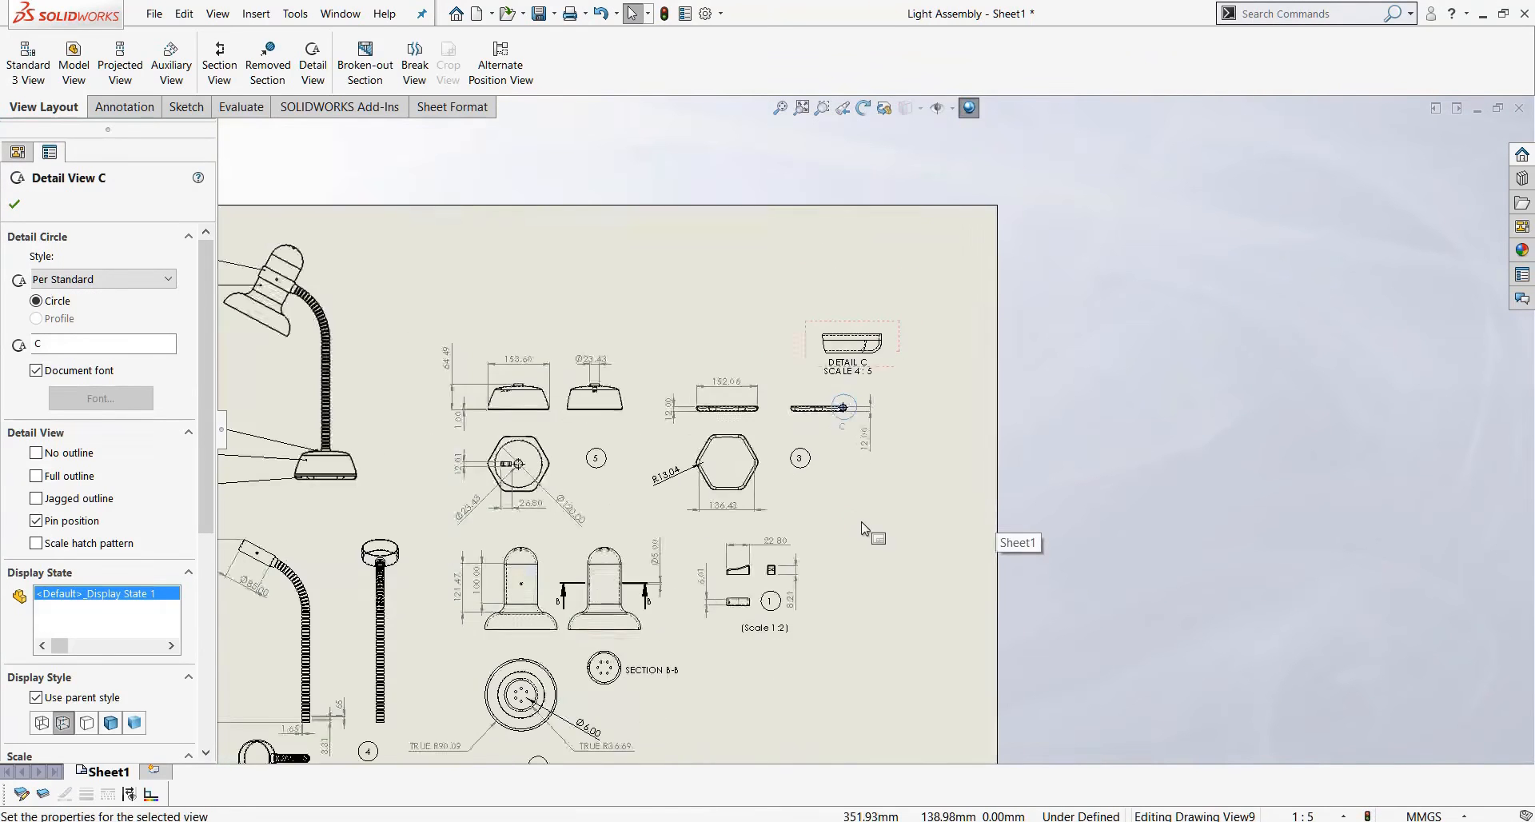
scroll(861, 521, "up", 4)
scroll(861, 521, "down", 1)
left_click(14, 204)
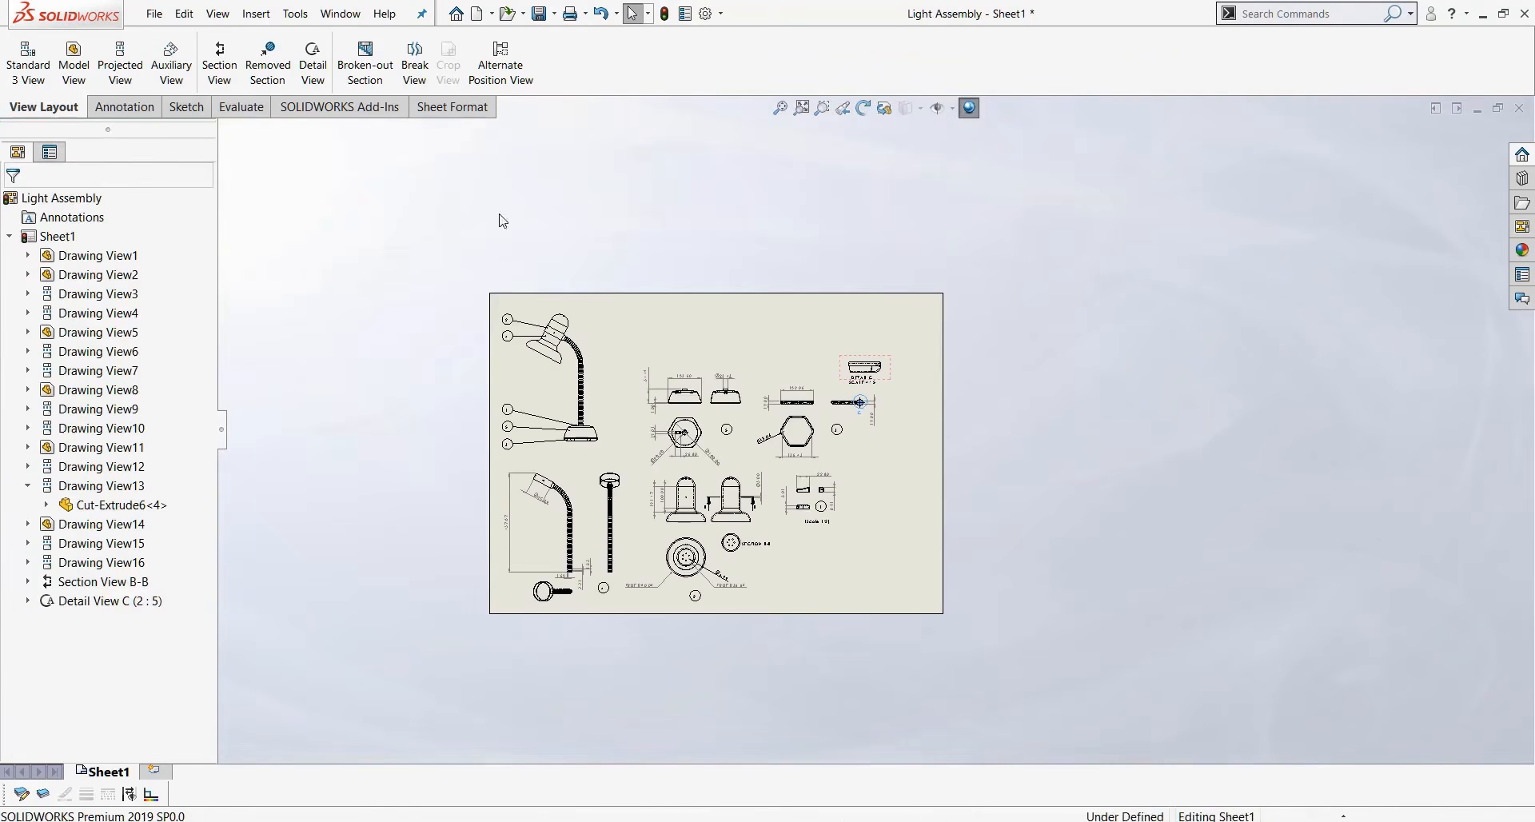
Save the drawing to the Desktop together with its modified referenced Light part.
left_click(154, 14)
left_click(204, 128)
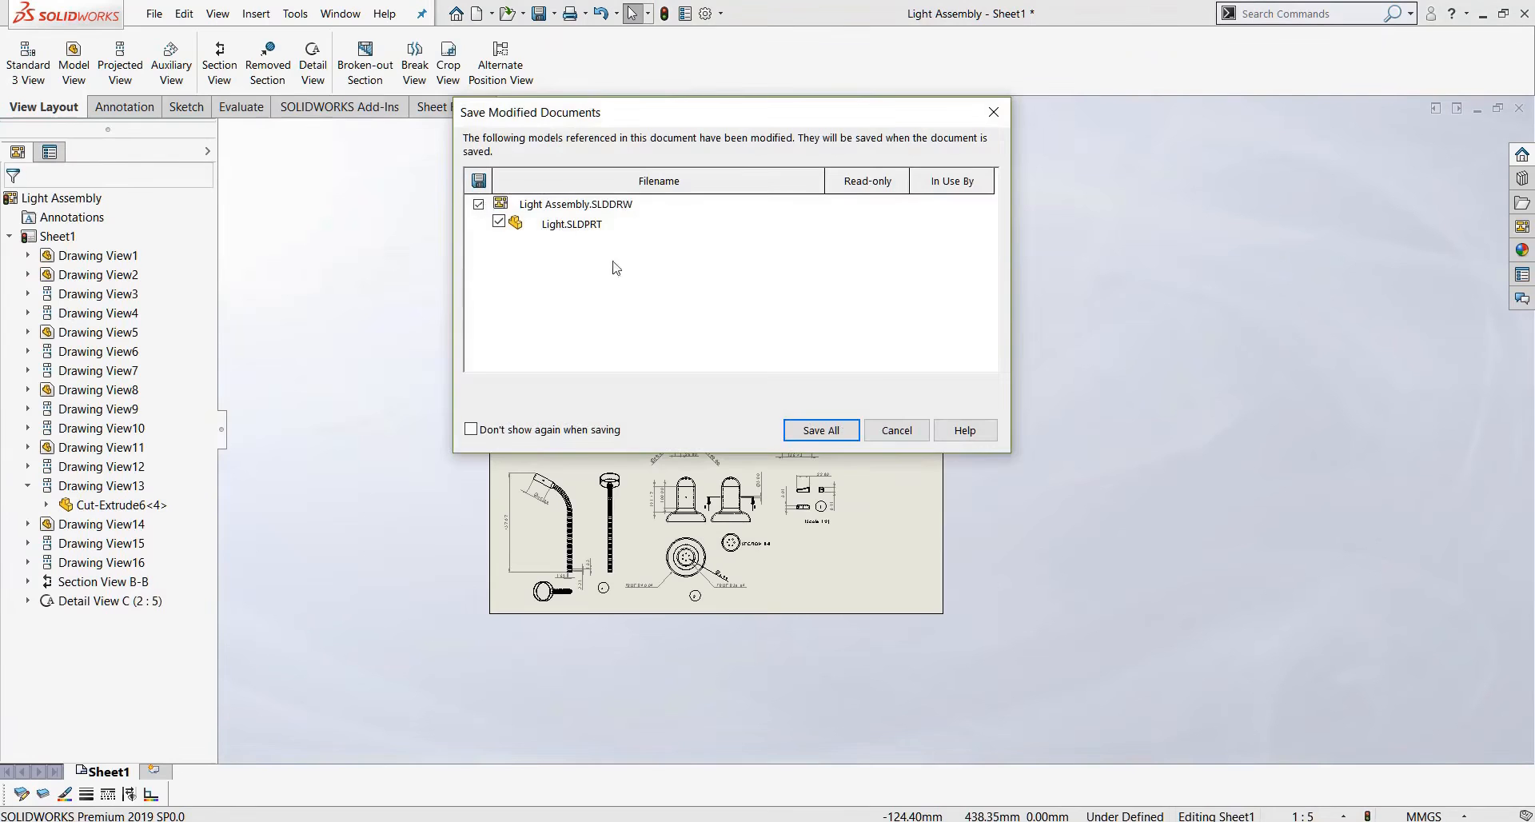
left_click(799, 430)
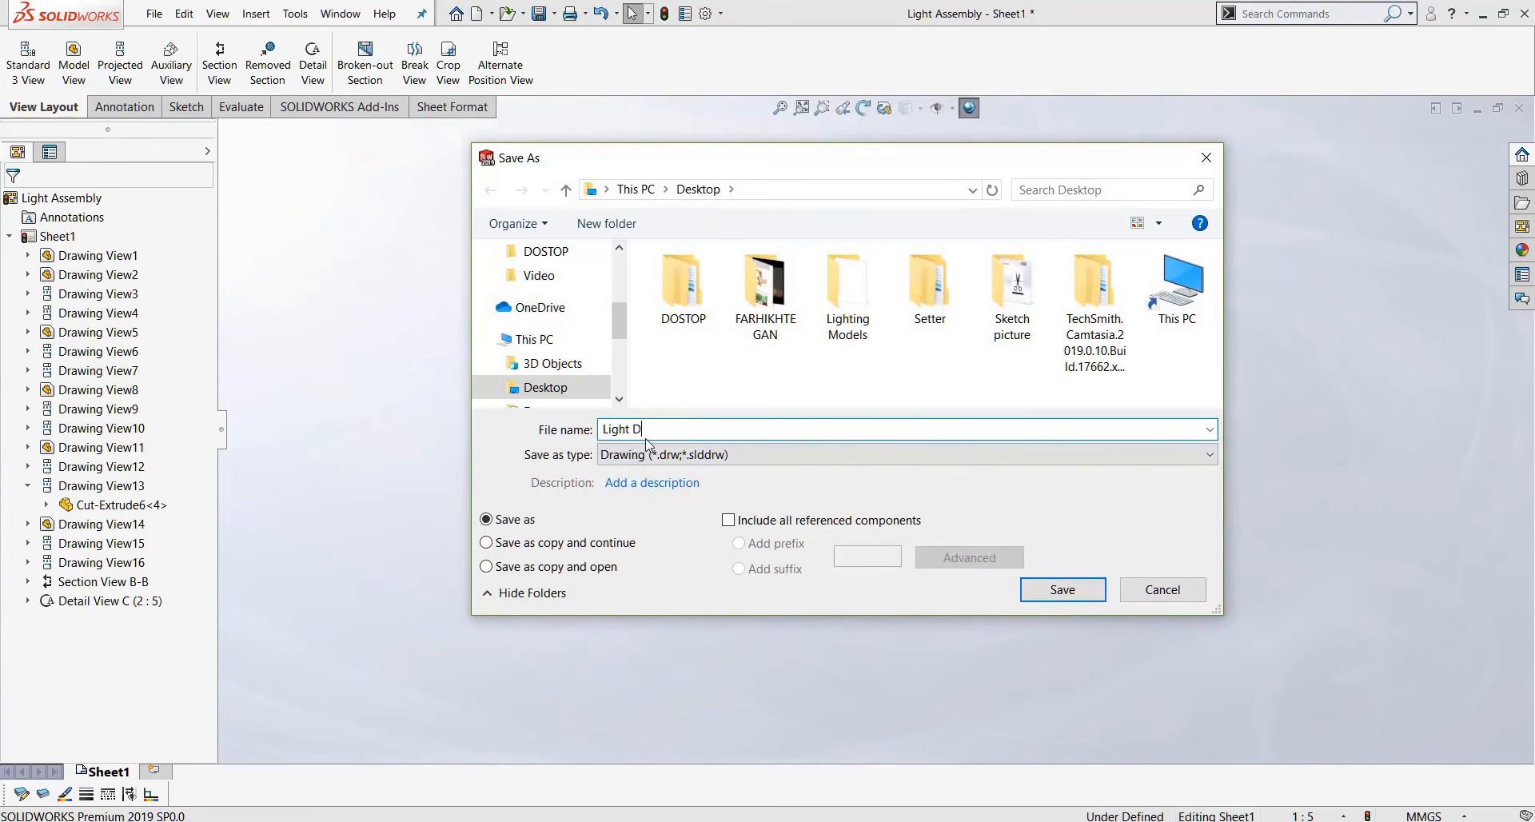
left_click(1085, 591)
Switch to the Light Assembly model and start an exploded view, moving the base's bottom cover about 124 mm down along Y.
key("ctrl+Tab")
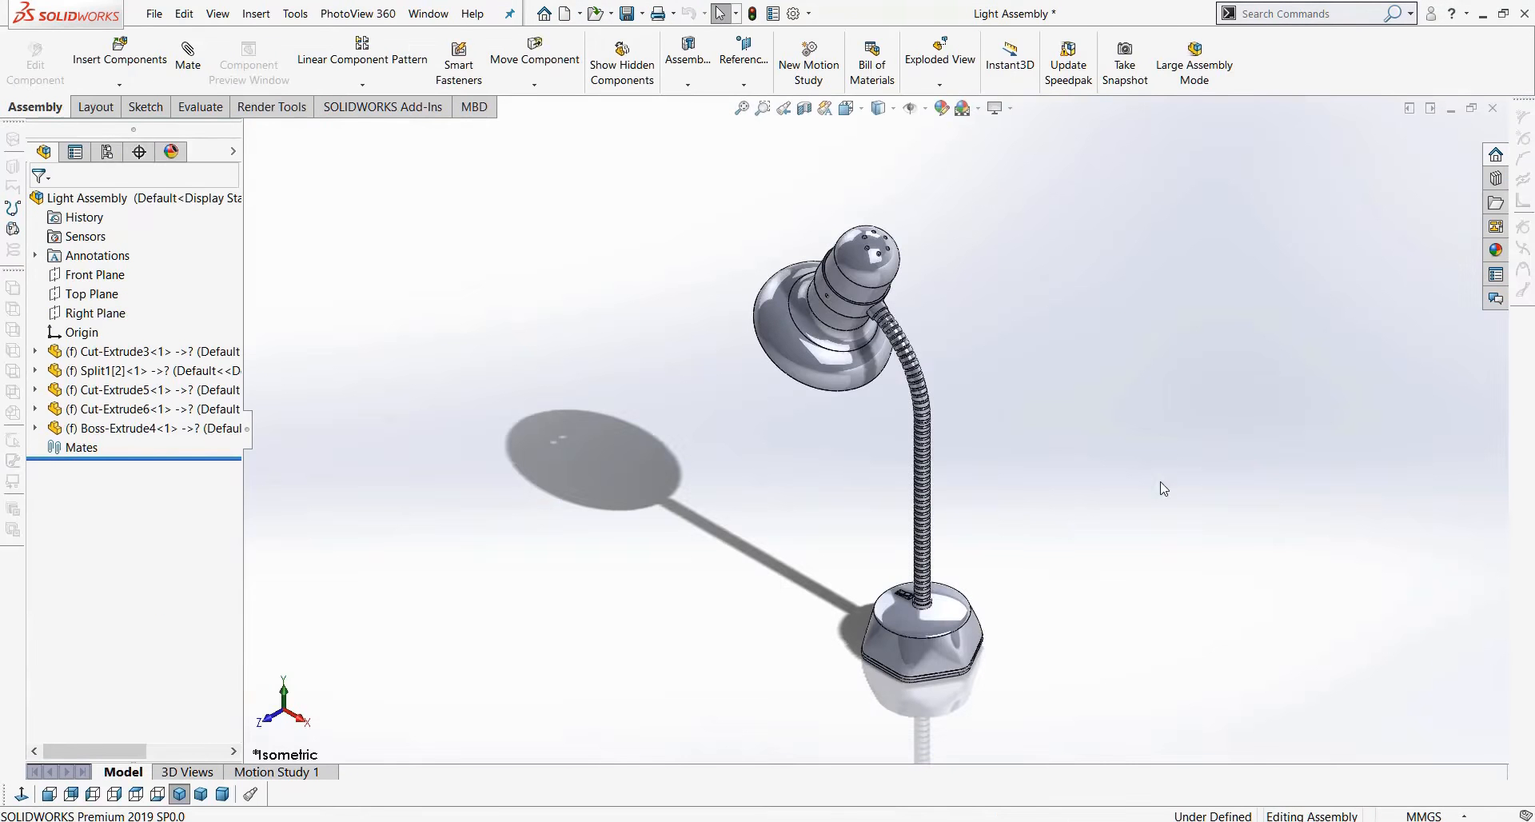
middle_click_drag(1025, 532, 1182, 559)
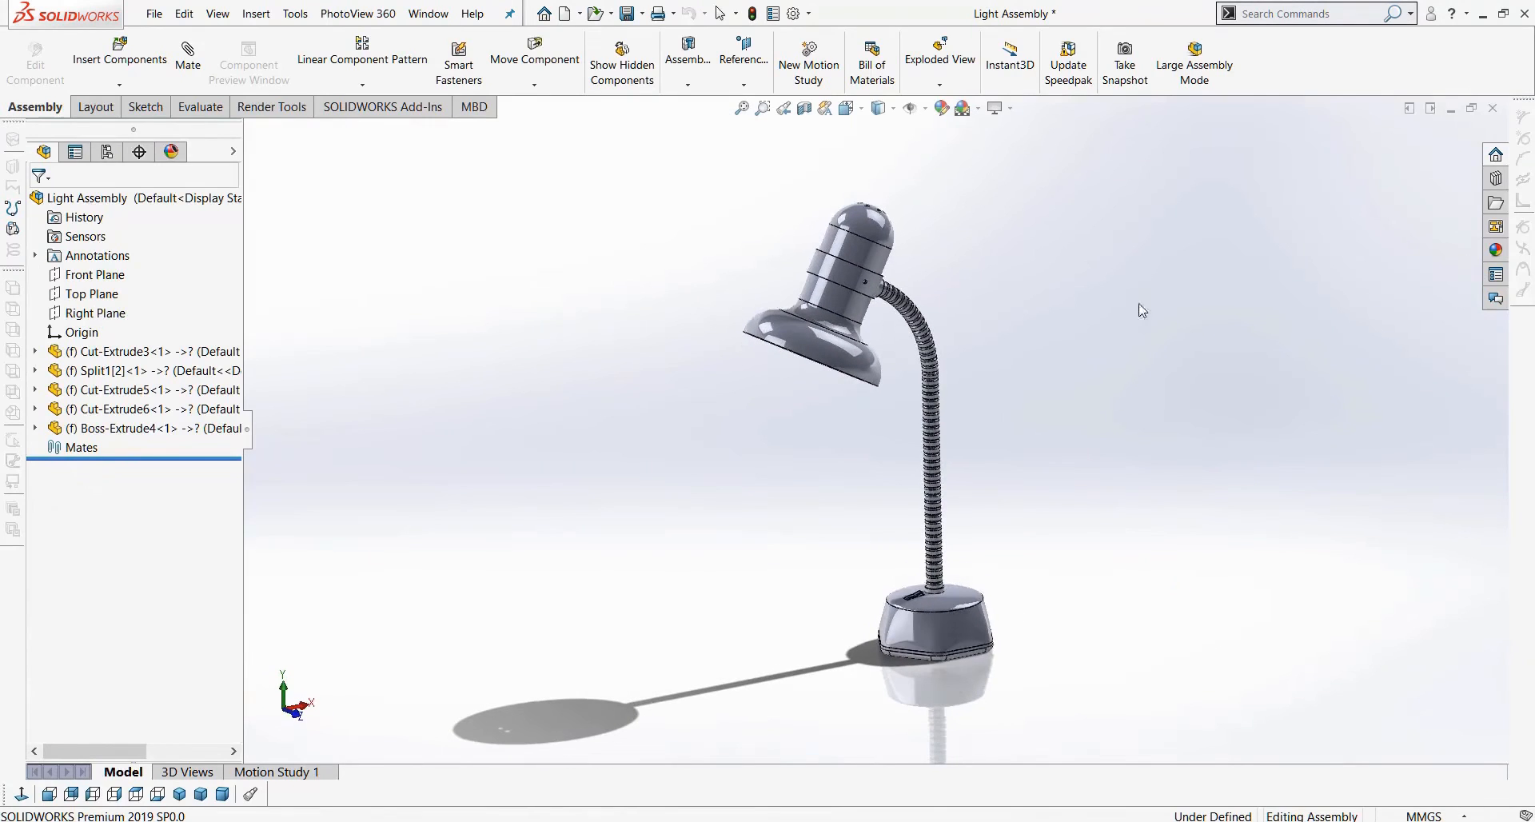
left_click(940, 56)
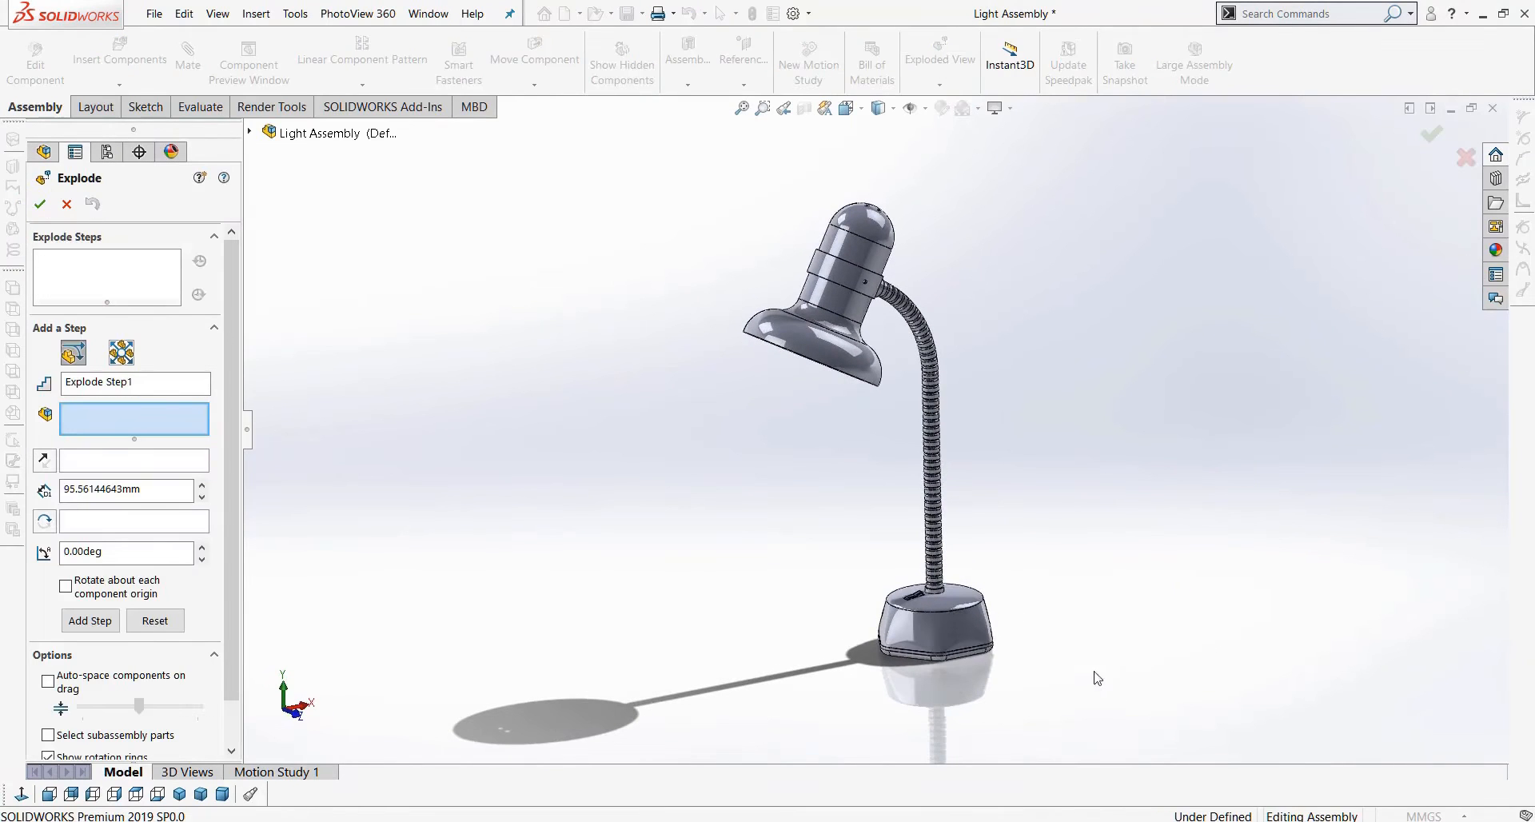
scroll(975, 664, "down", 5)
left_click(851, 482)
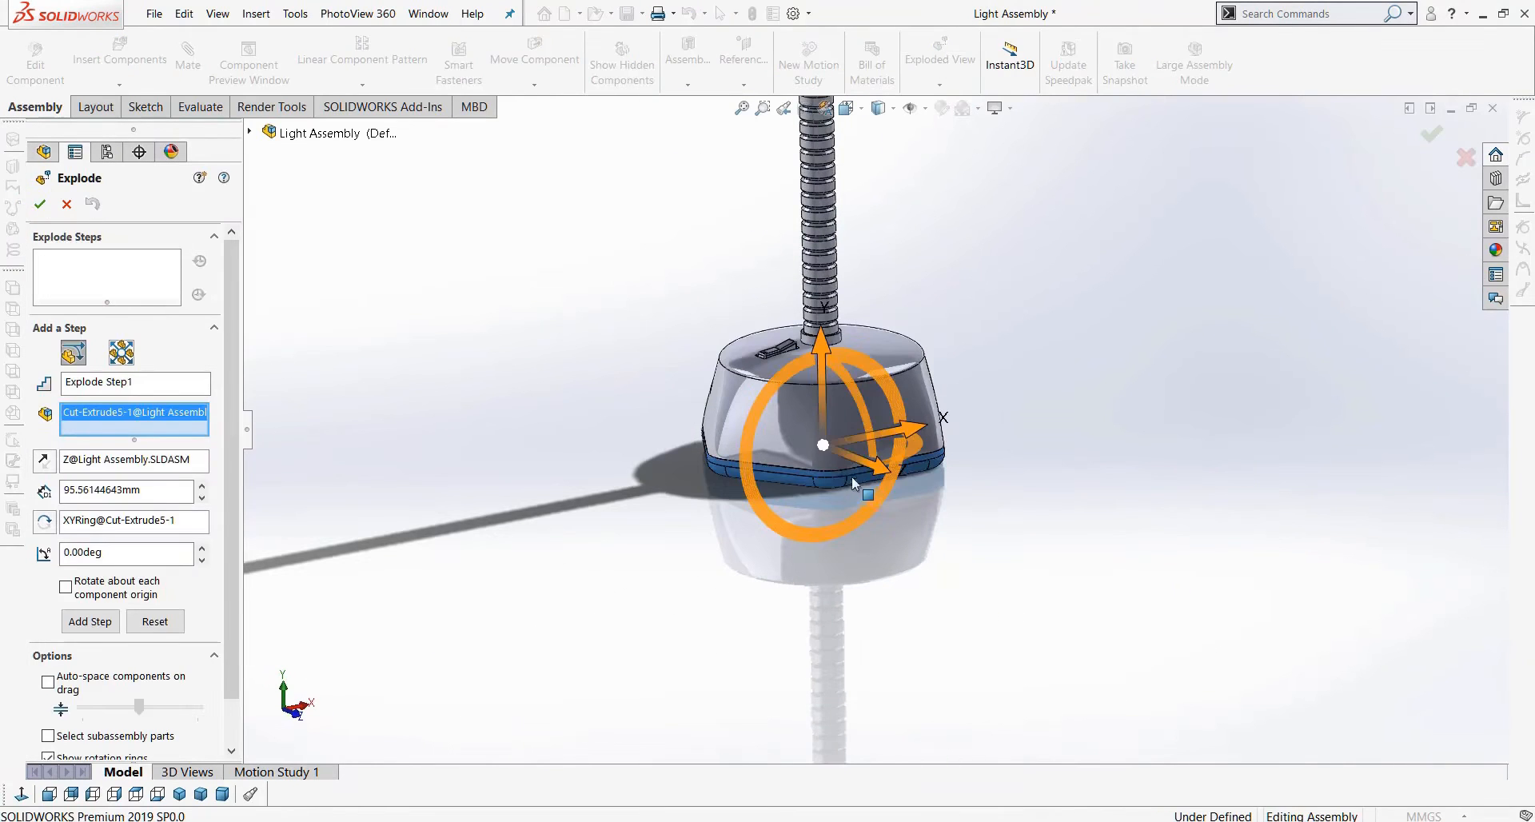
left_click_drag(825, 411, 836, 590)
left_click(822, 424)
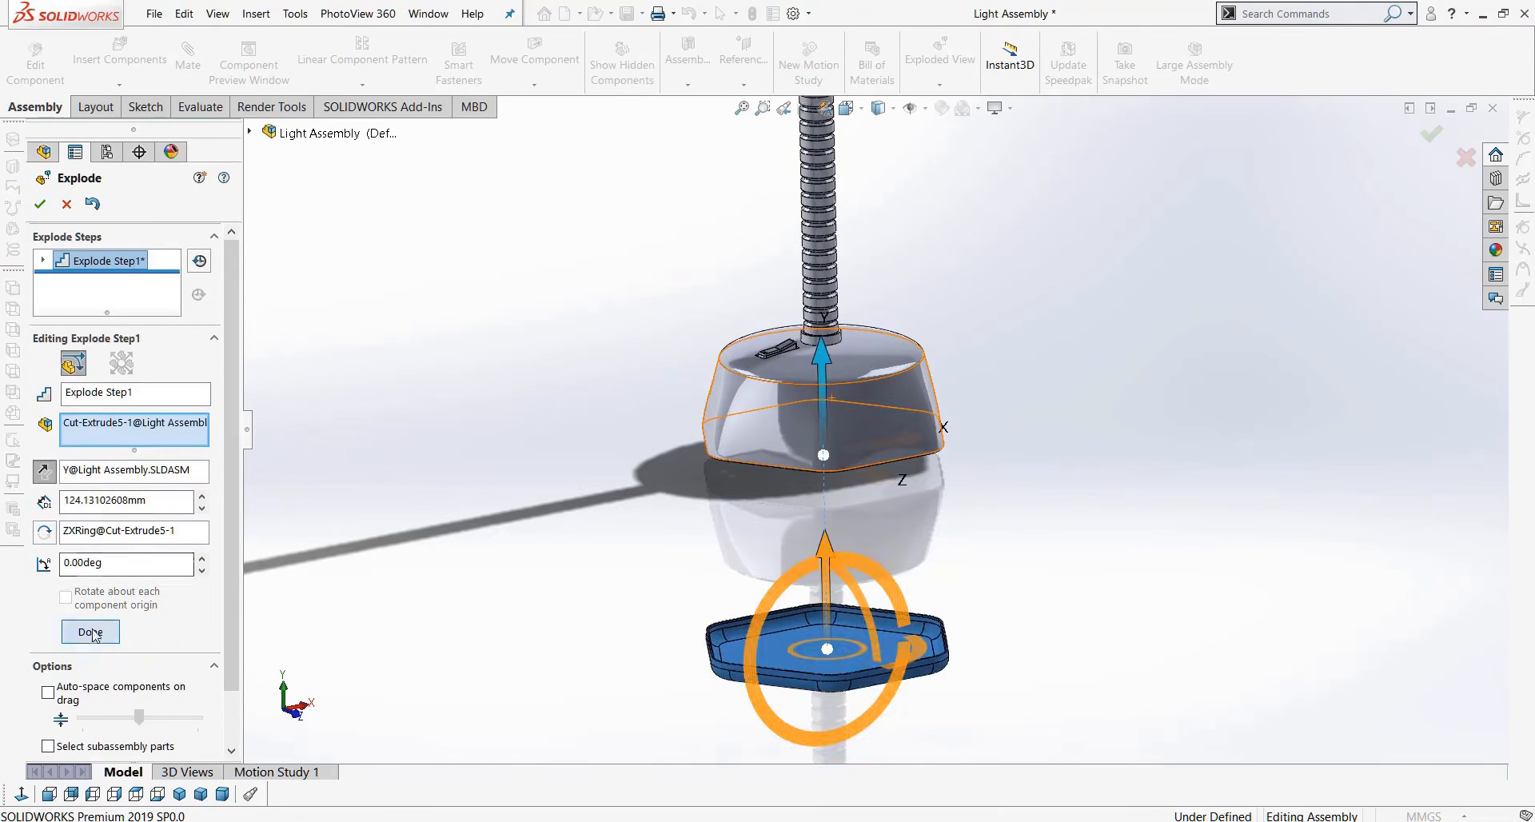
left_click(91, 632)
Add an explode step moving the lamp base body about 56 mm down along Y.
left_click(827, 430)
left_click_drag(815, 380, 825, 462)
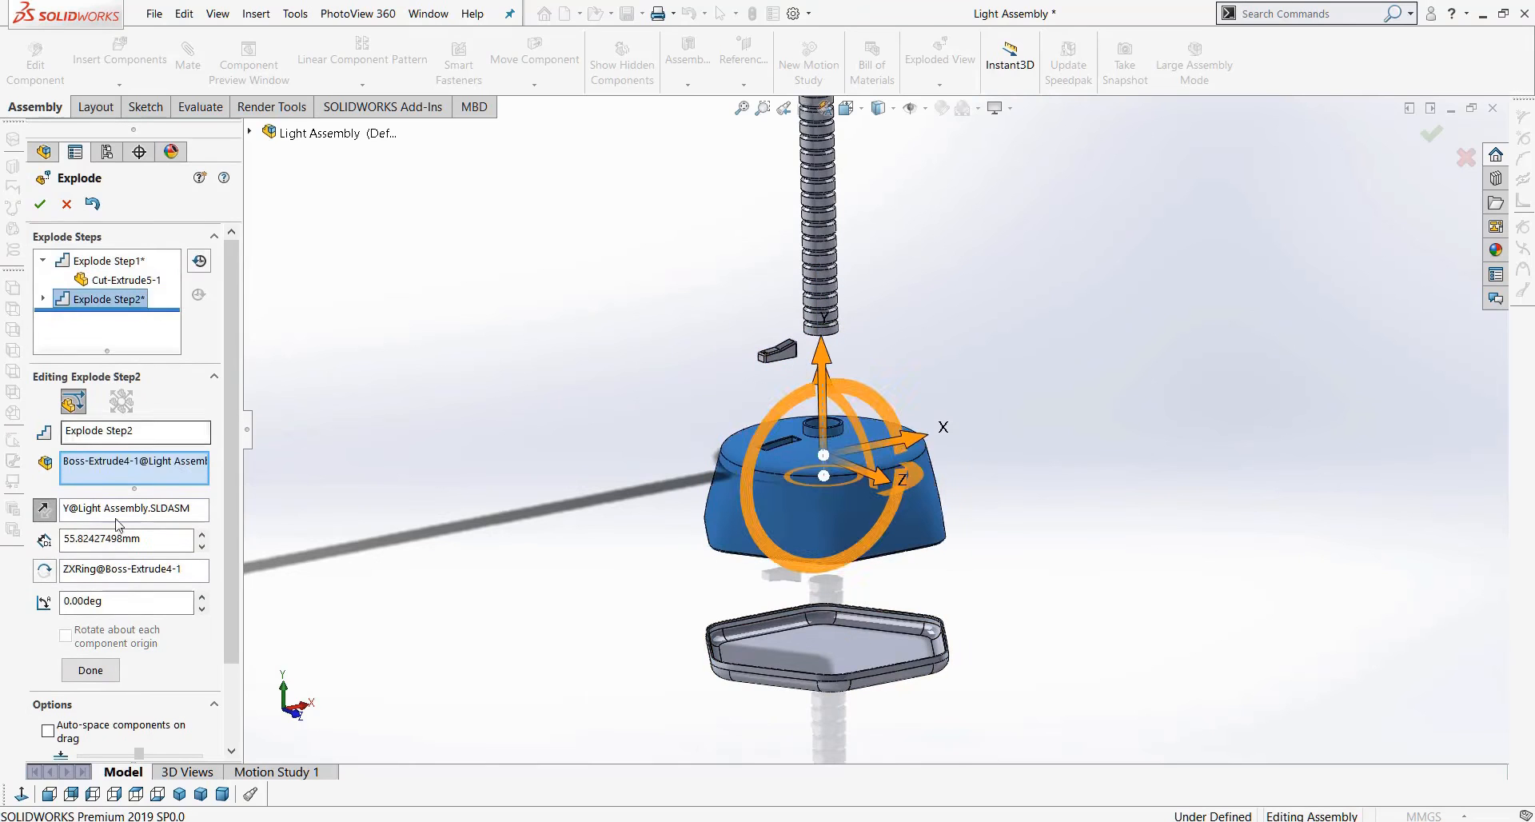
left_click(91, 669)
Add an explode step moving the small switch about 23 mm down along Y.
left_click(782, 354)
left_click_drag(772, 274, 773, 312)
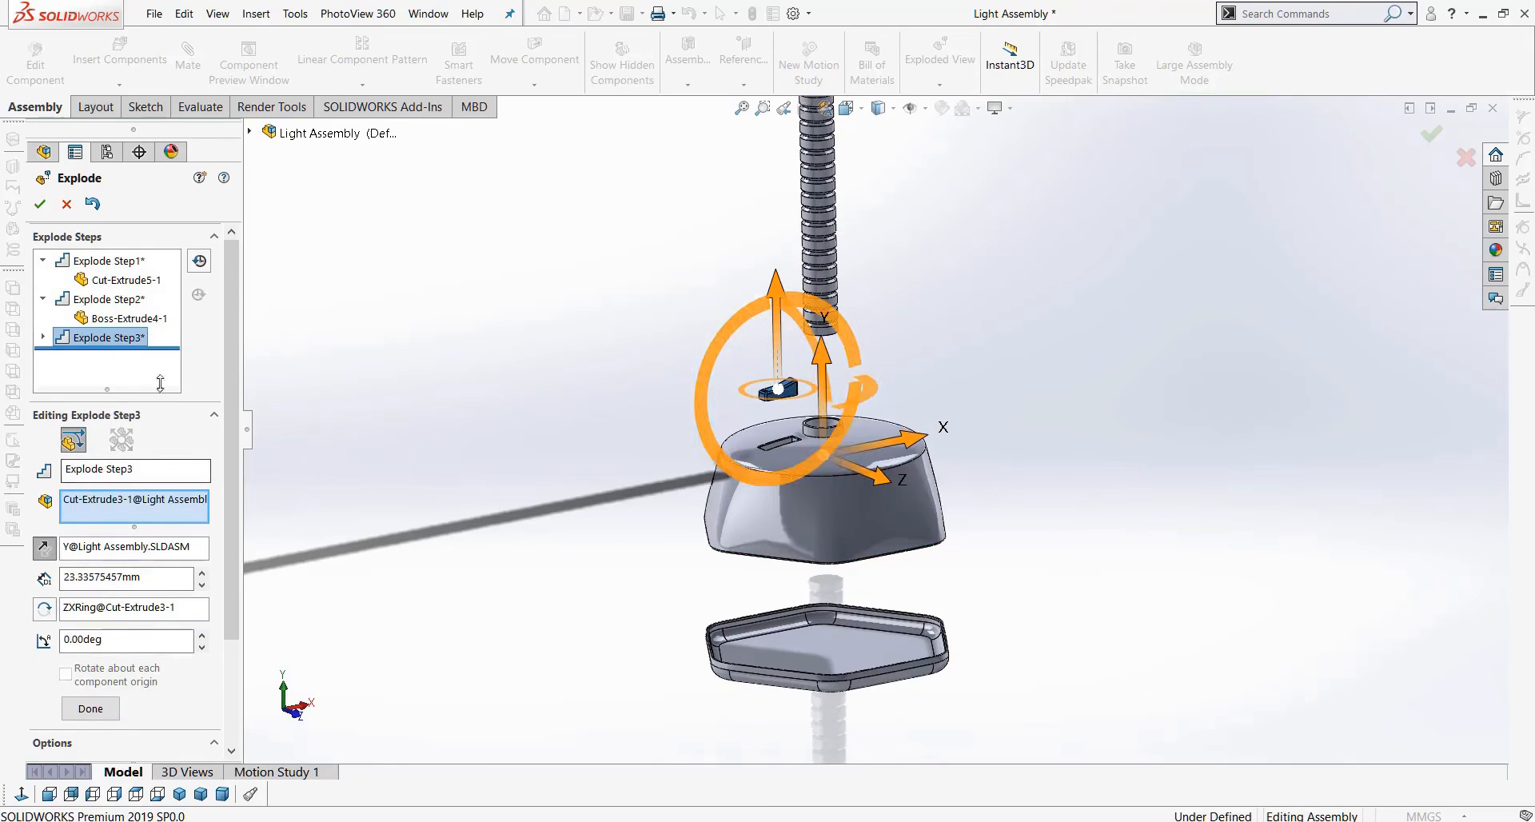
left_click(113, 710)
Try exploding the lampshade about 103 mm down along Y, and delete that explode step.
scroll(637, 325, "up", 5)
scroll(850, 212, "down", 2)
scroll(850, 212, "up", 3)
scroll(788, 422, "down", 4)
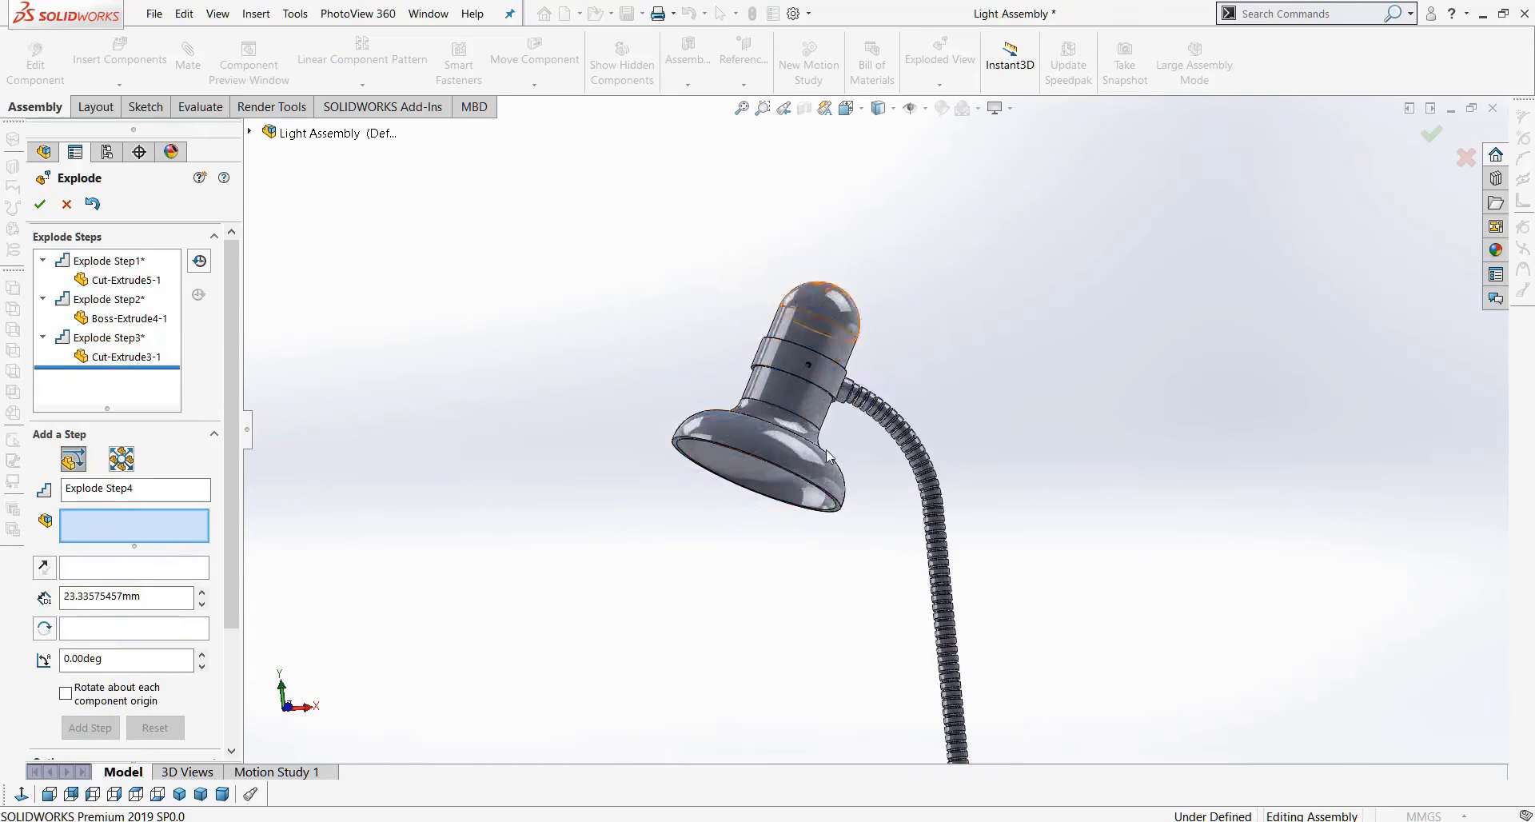
left_click(789, 421)
left_click_drag(758, 319, 889, 501)
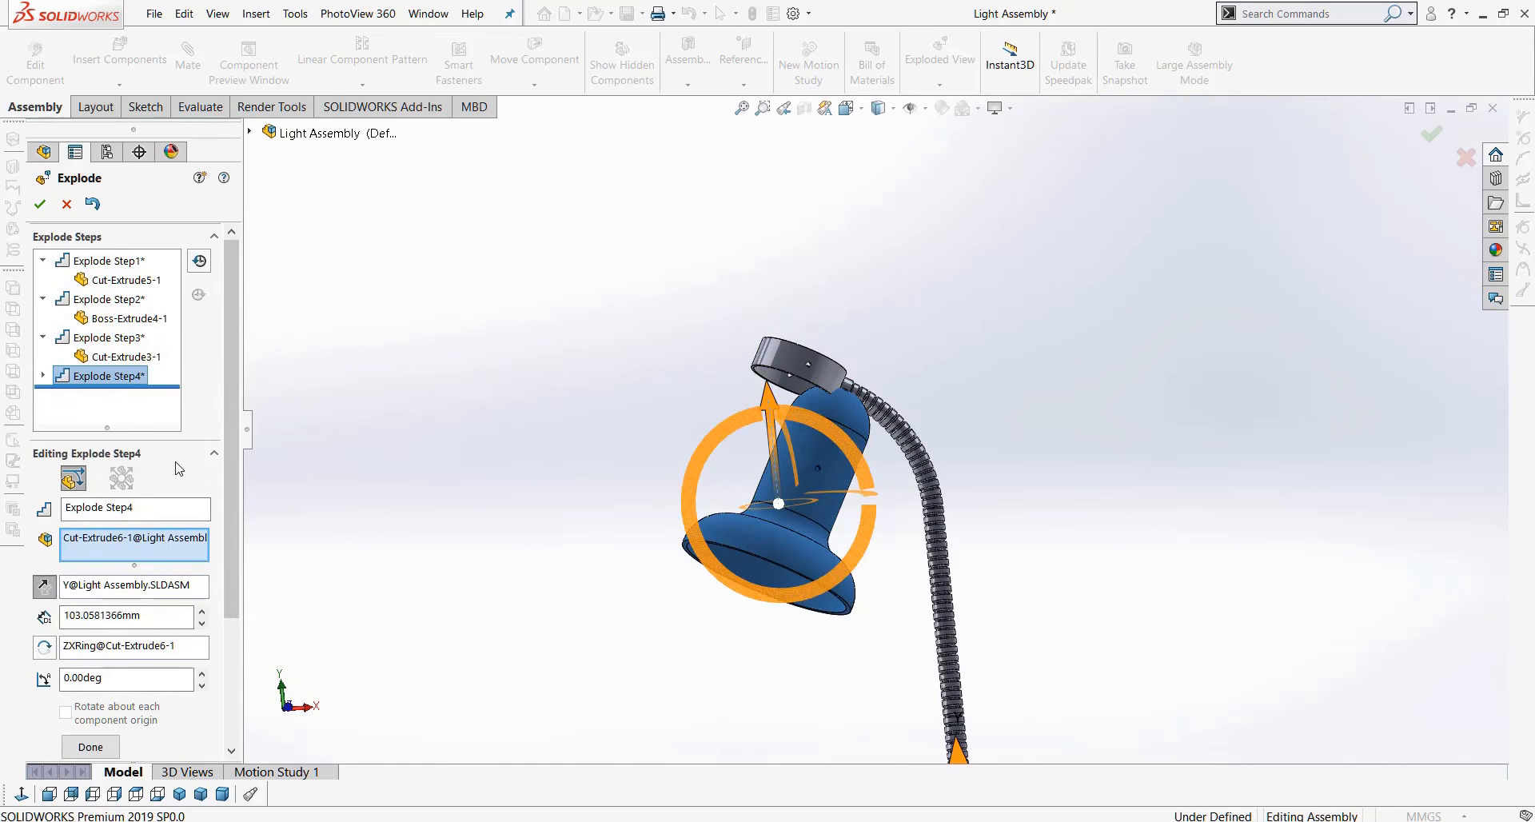
right_click(106, 384)
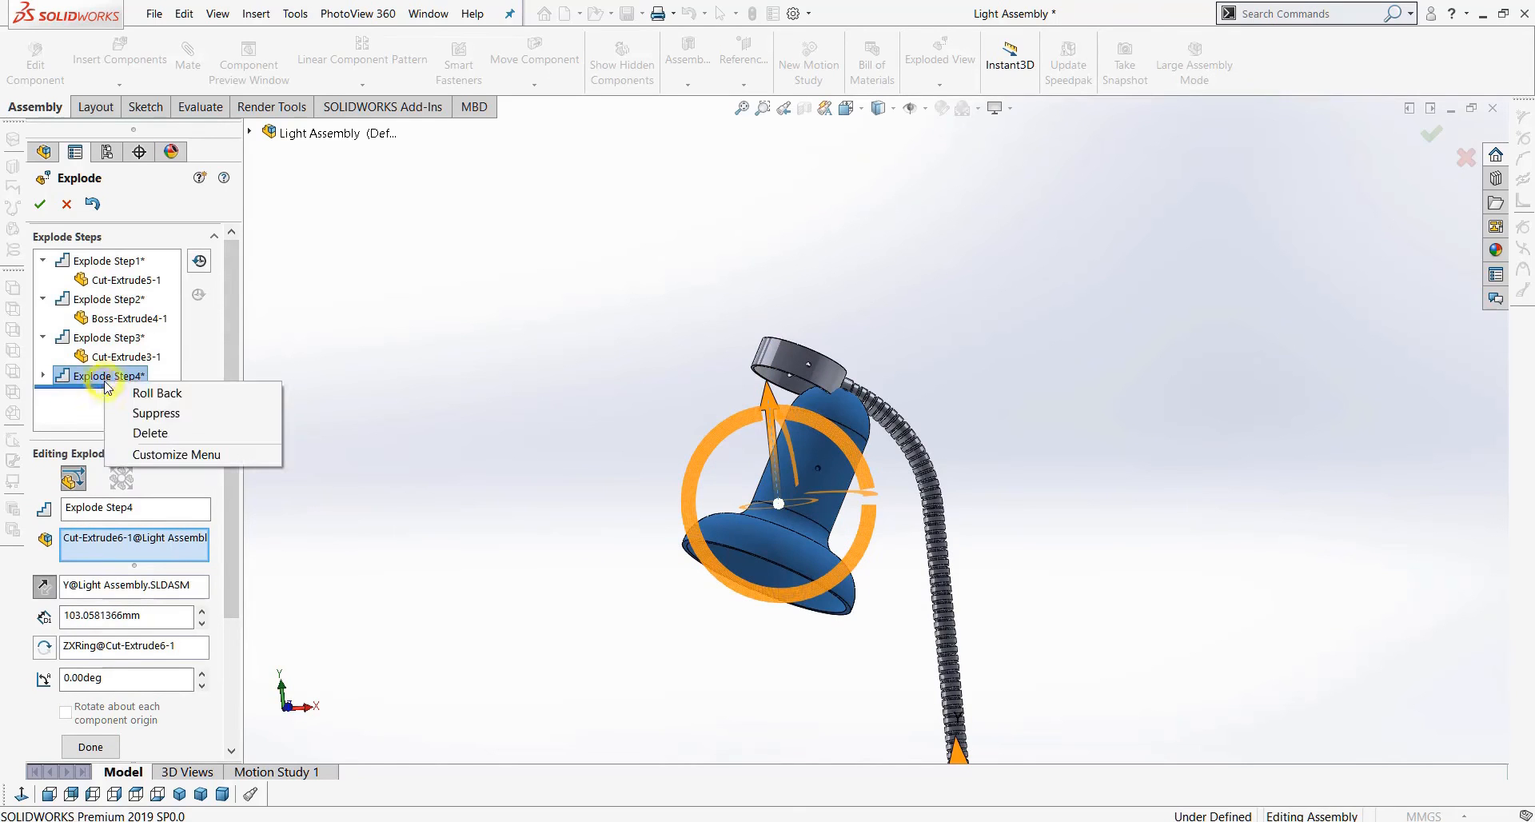
left_click(146, 432)
Add an explode step moving the lampshade about 176 mm downward along the Z direction of the holder ring's face.
left_click(813, 437)
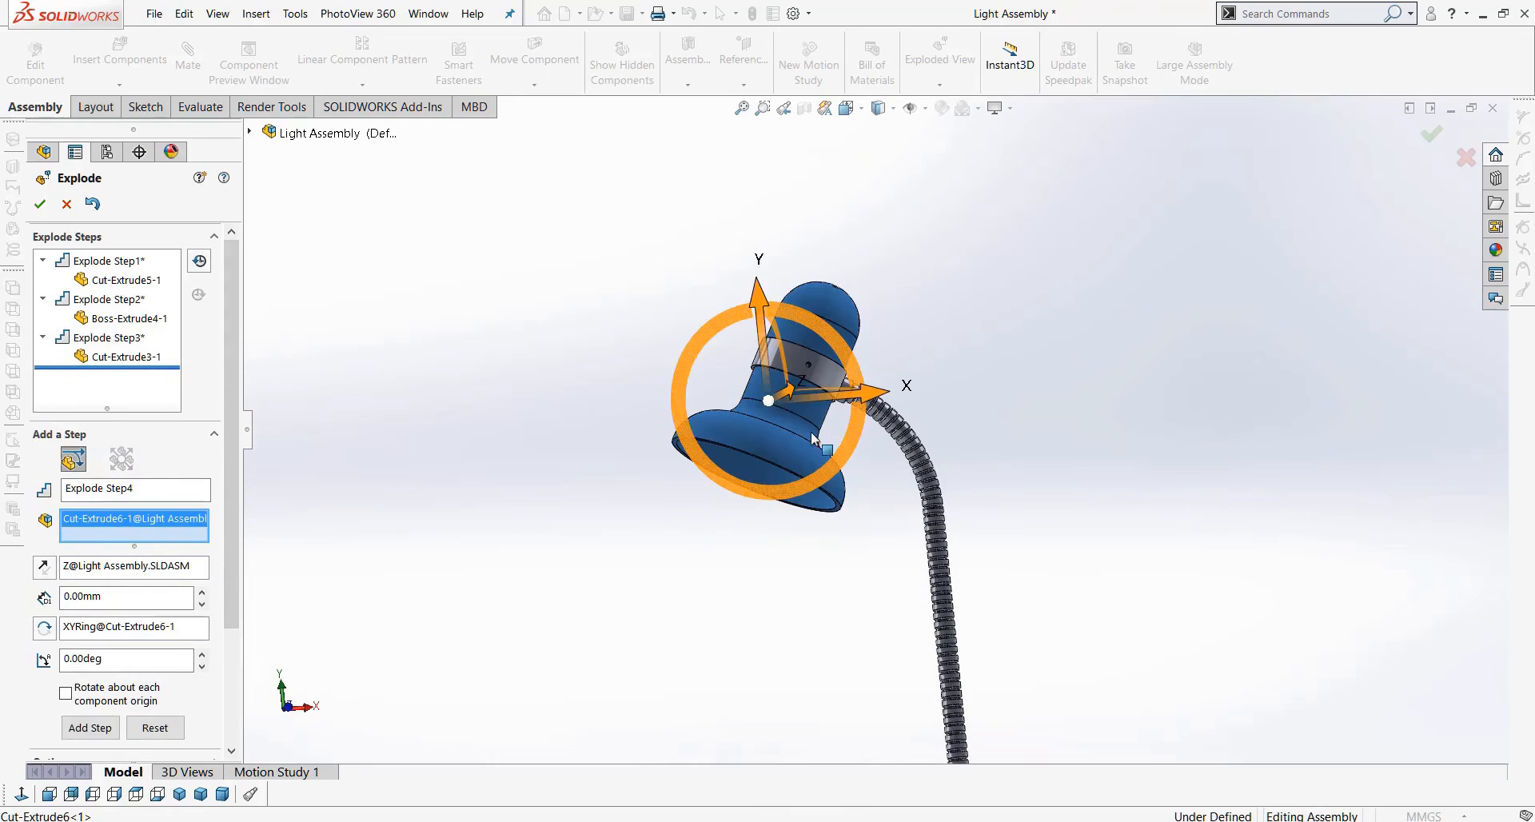
left_click(118, 570)
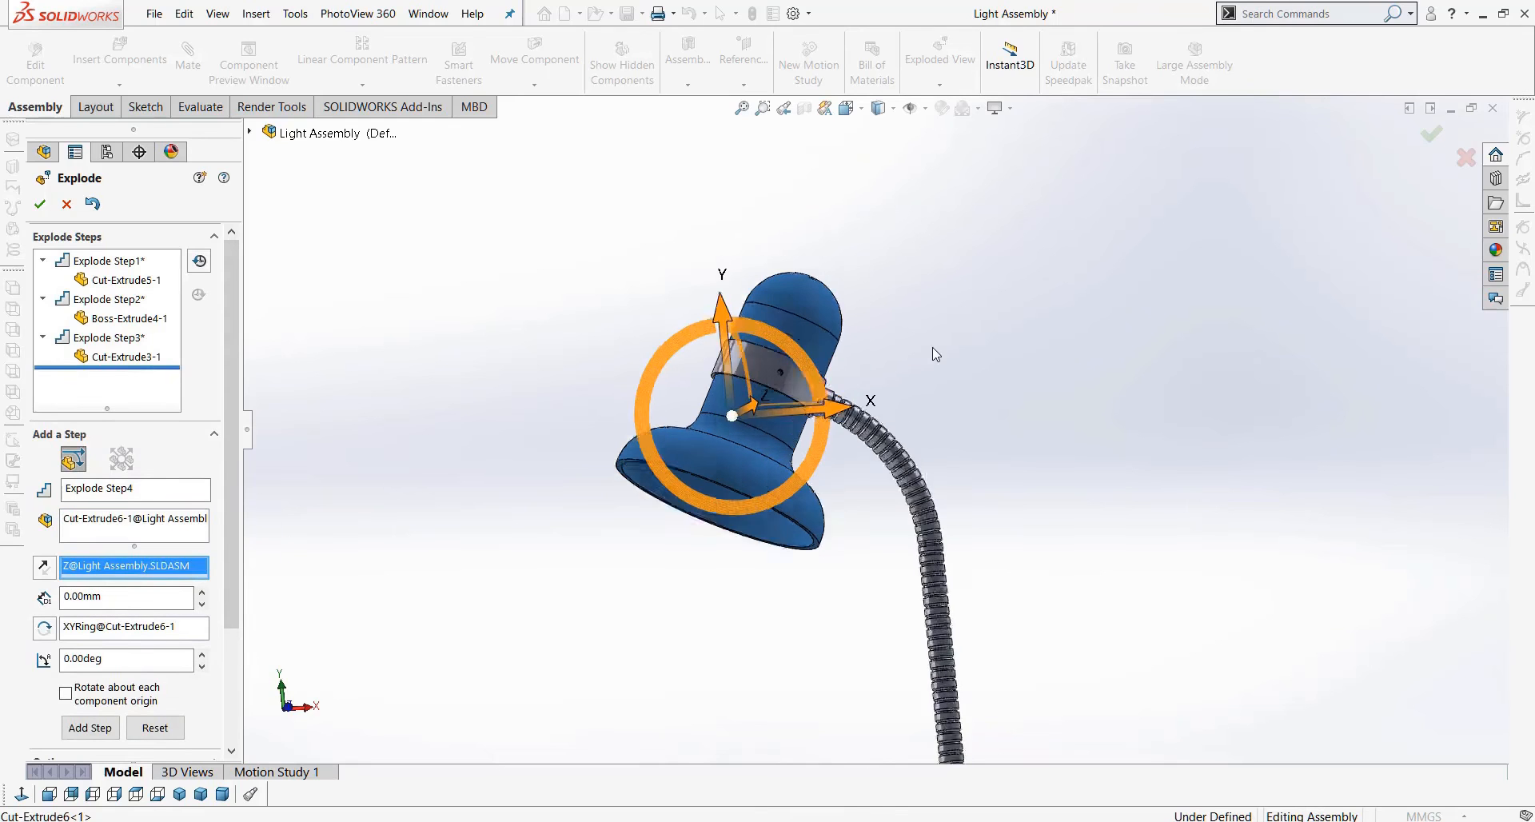
scroll(674, 404, "down", 4)
left_click(702, 421)
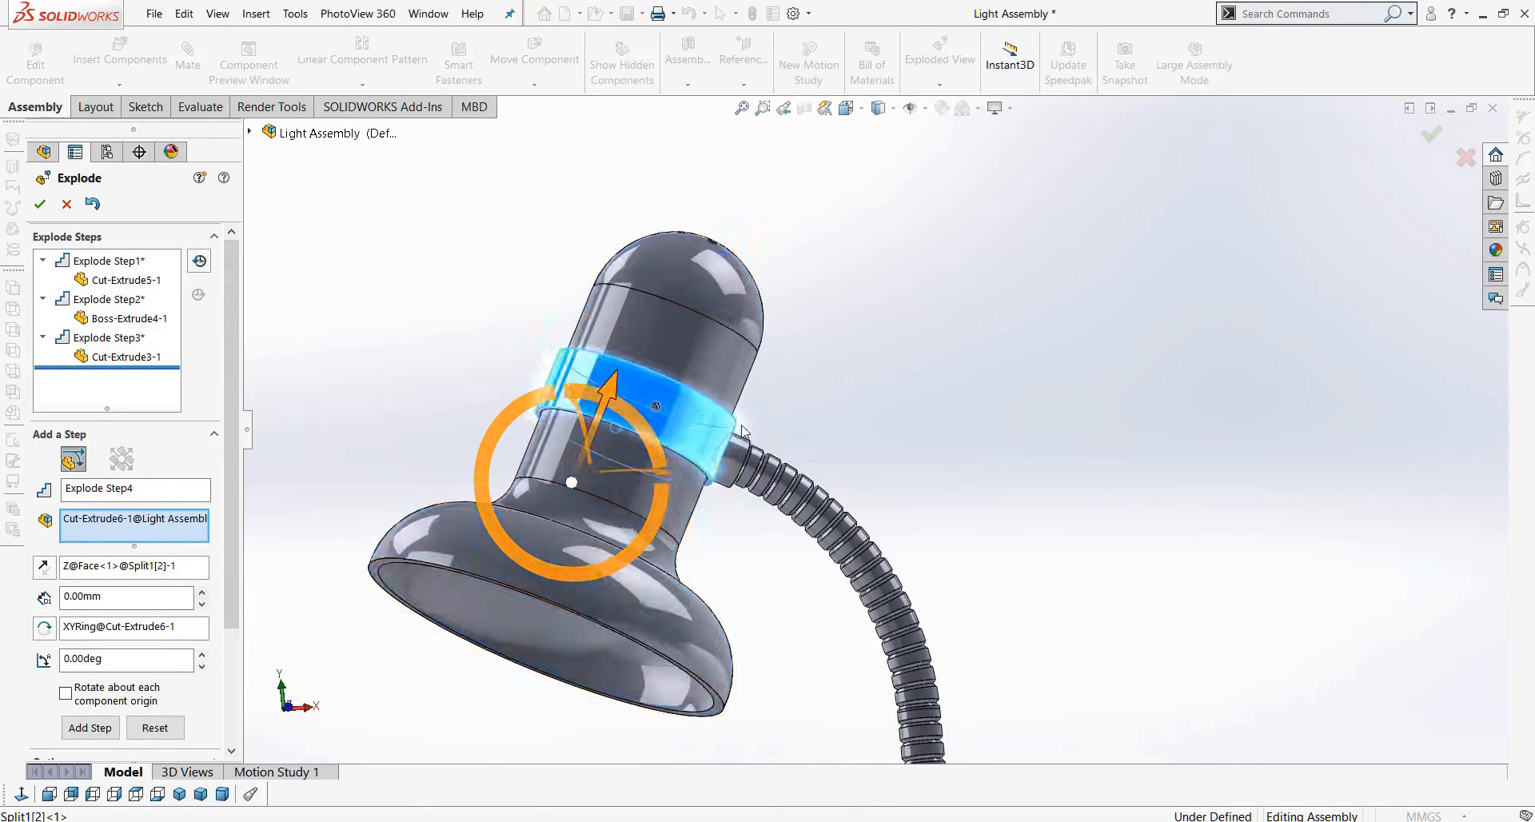
scroll(809, 378, "up", 5)
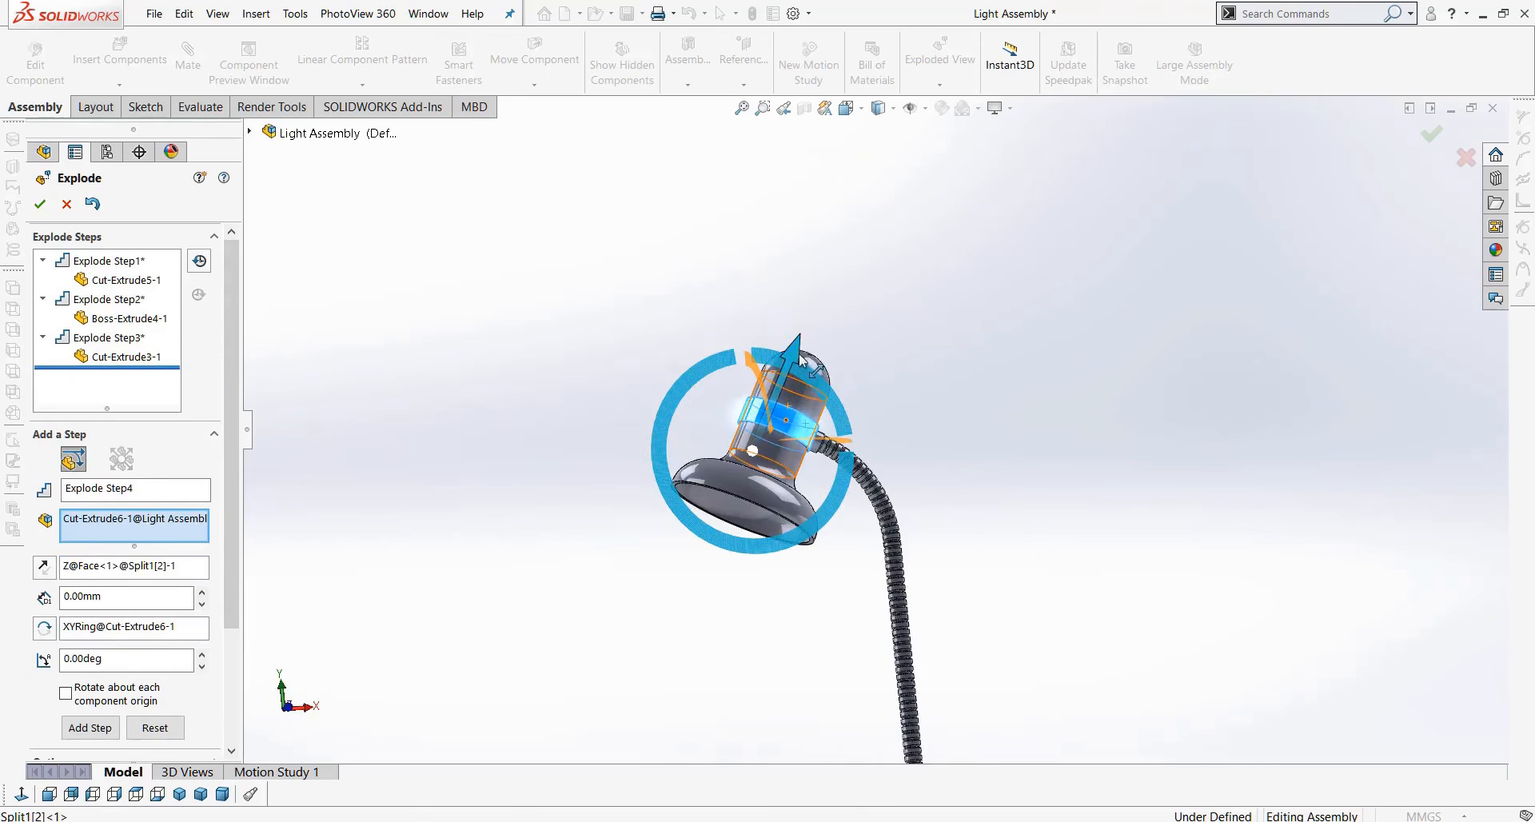
left_click_drag(797, 358, 758, 494)
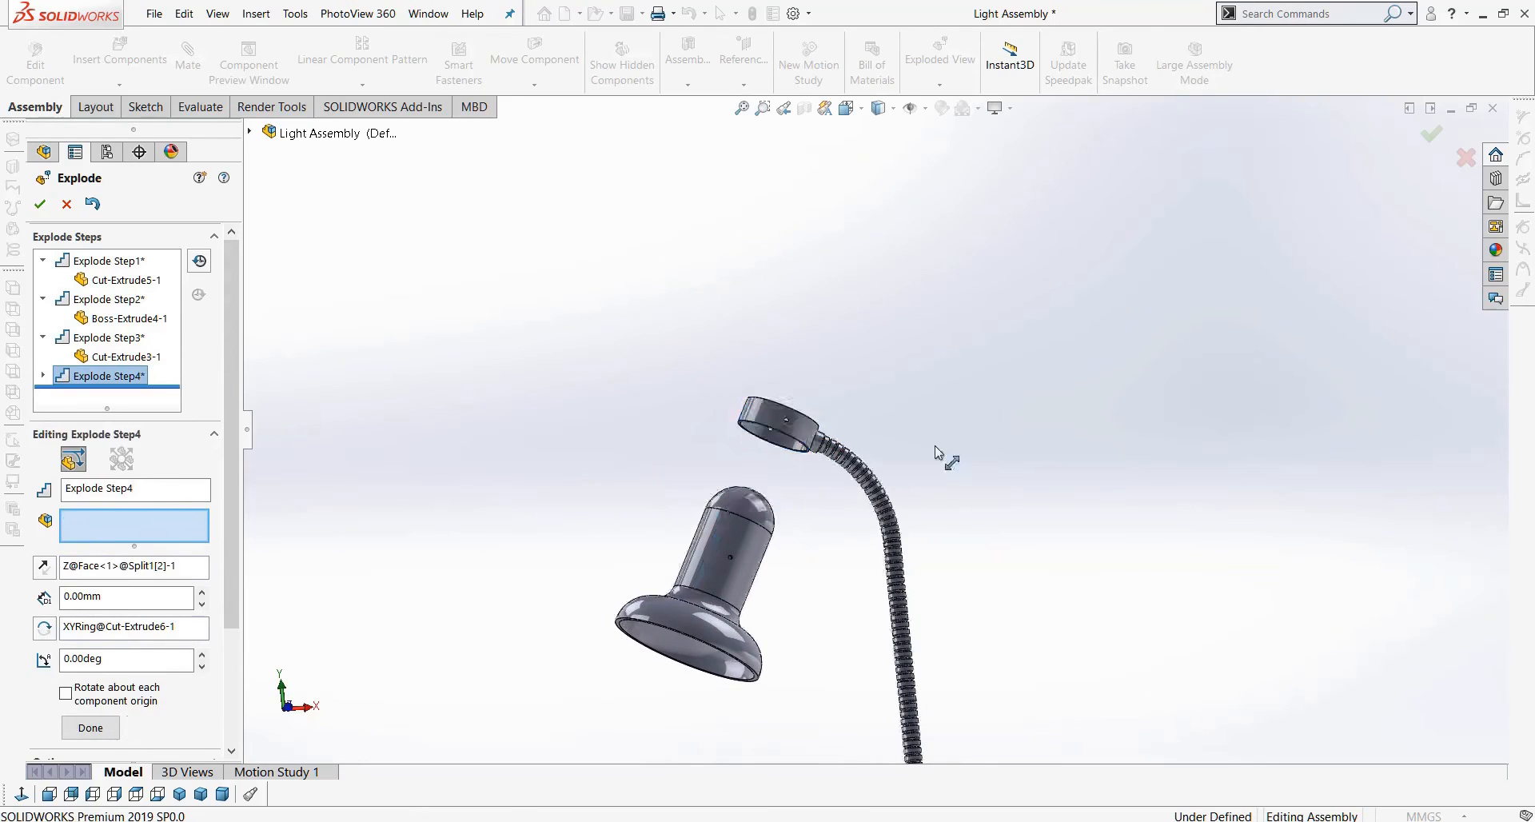
middle_click_drag(1021, 487, 954, 540)
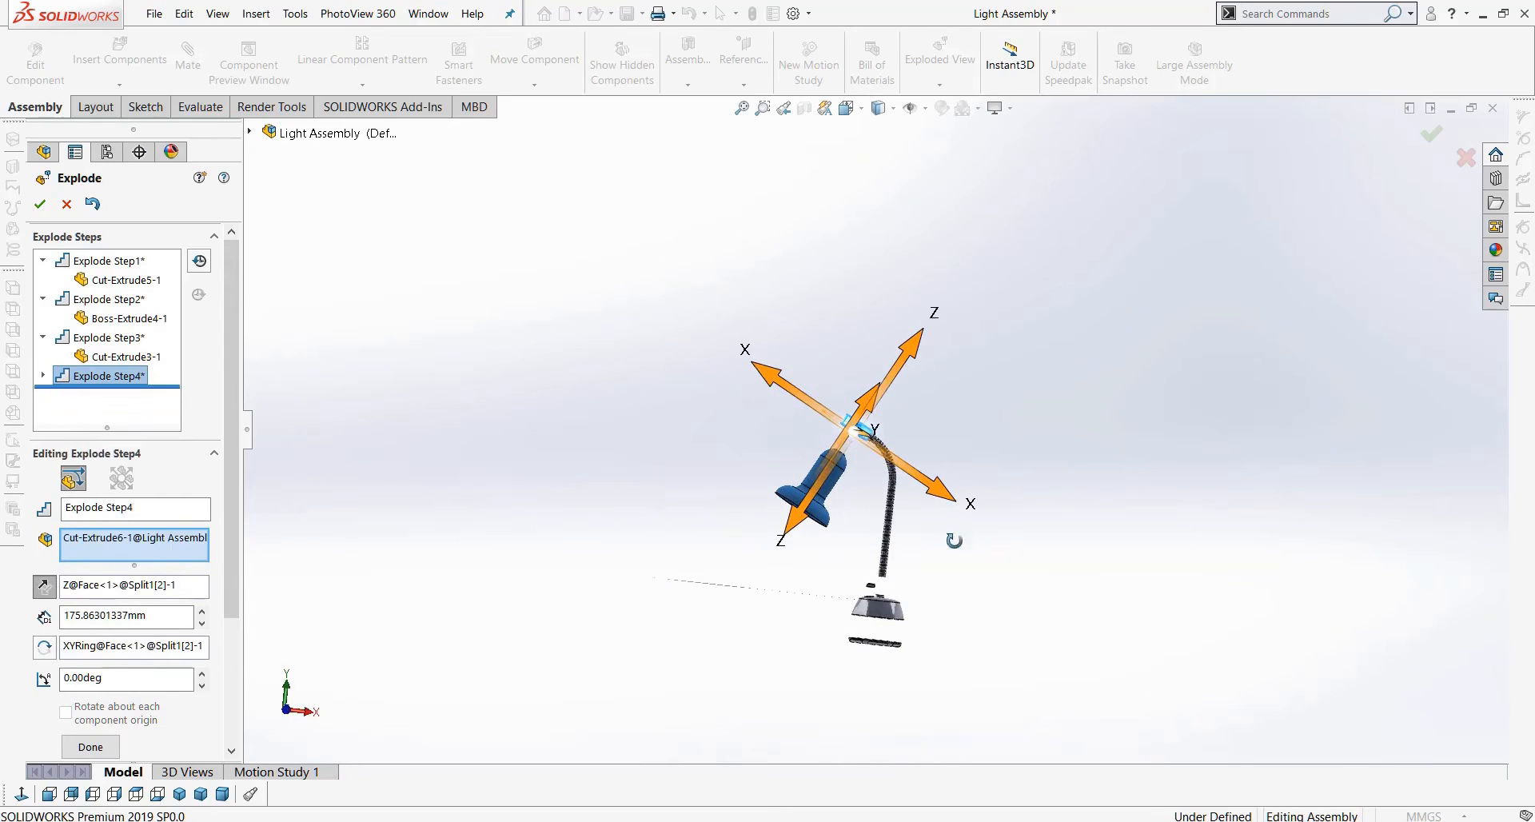
left_click(91, 745)
Leave the explode command and orient the exploded lamp to the isometric view.
scroll(1044, 490, "down", 3)
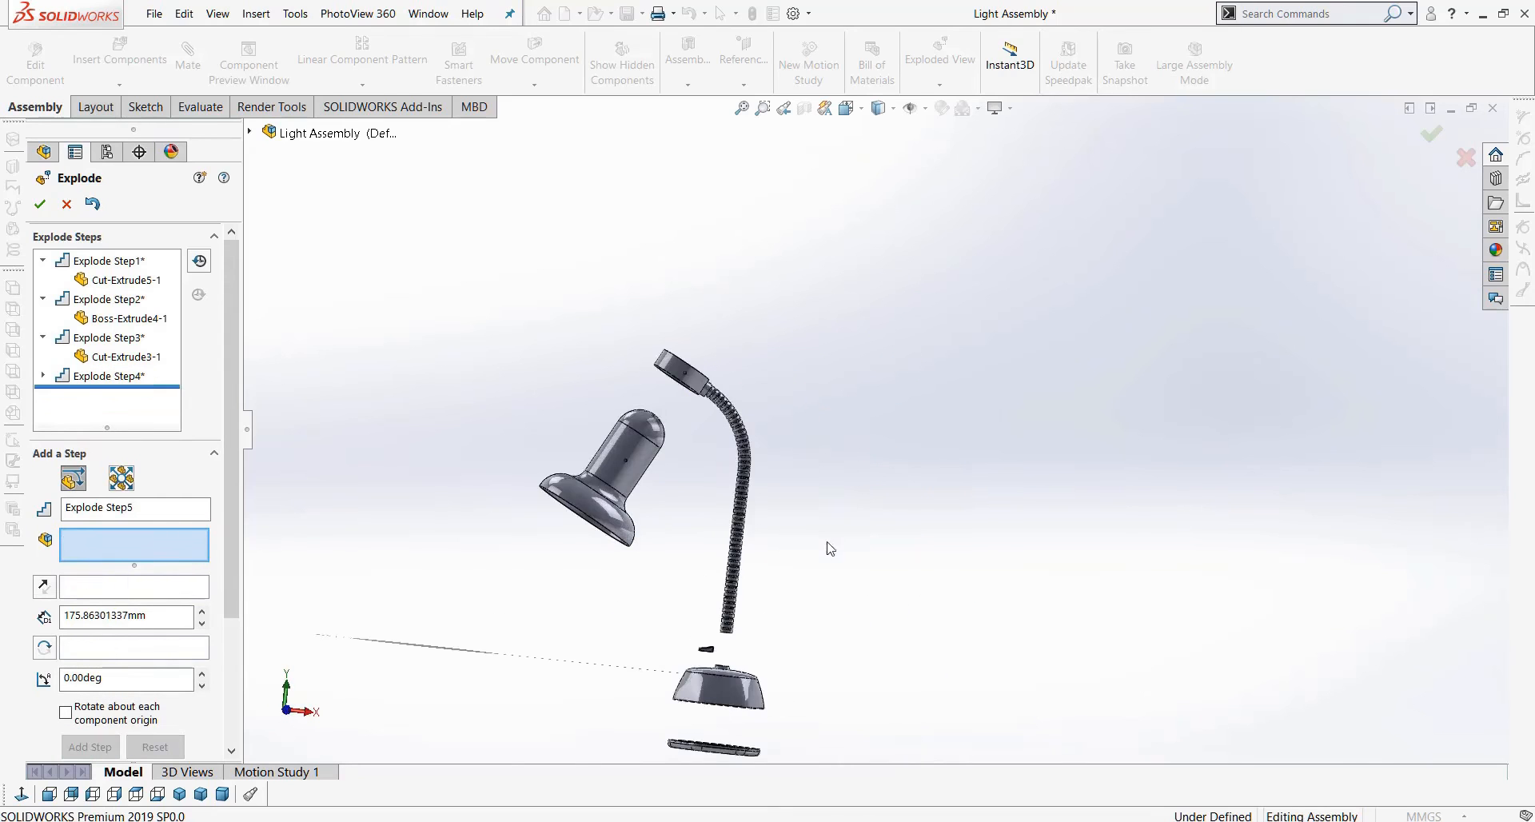
middle_click_drag(814, 601, 871, 593)
scroll(847, 600, "up", 3)
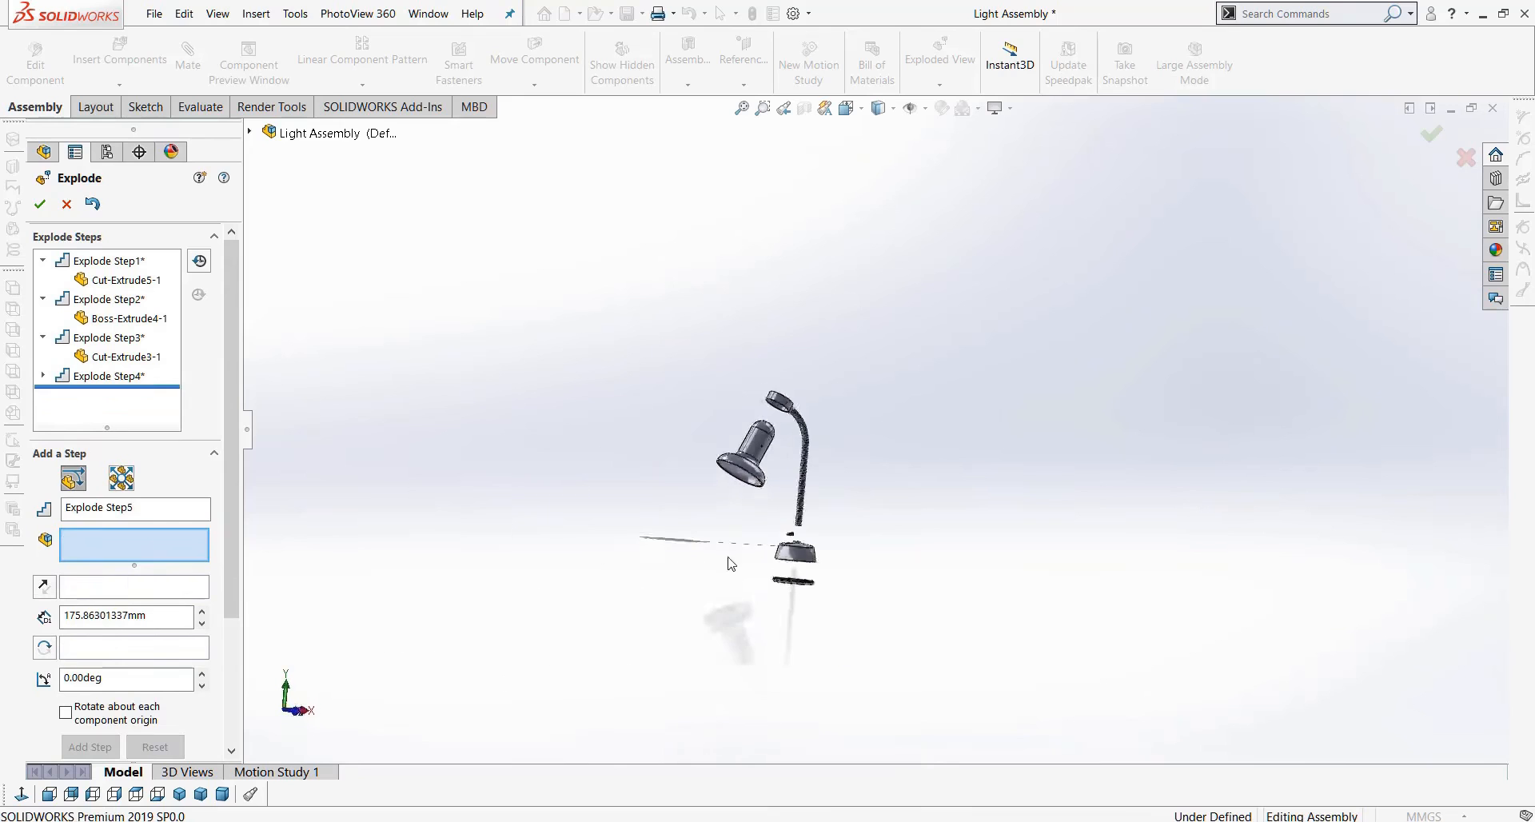
middle_click_drag(505, 604, 583, 659)
left_click(64, 205)
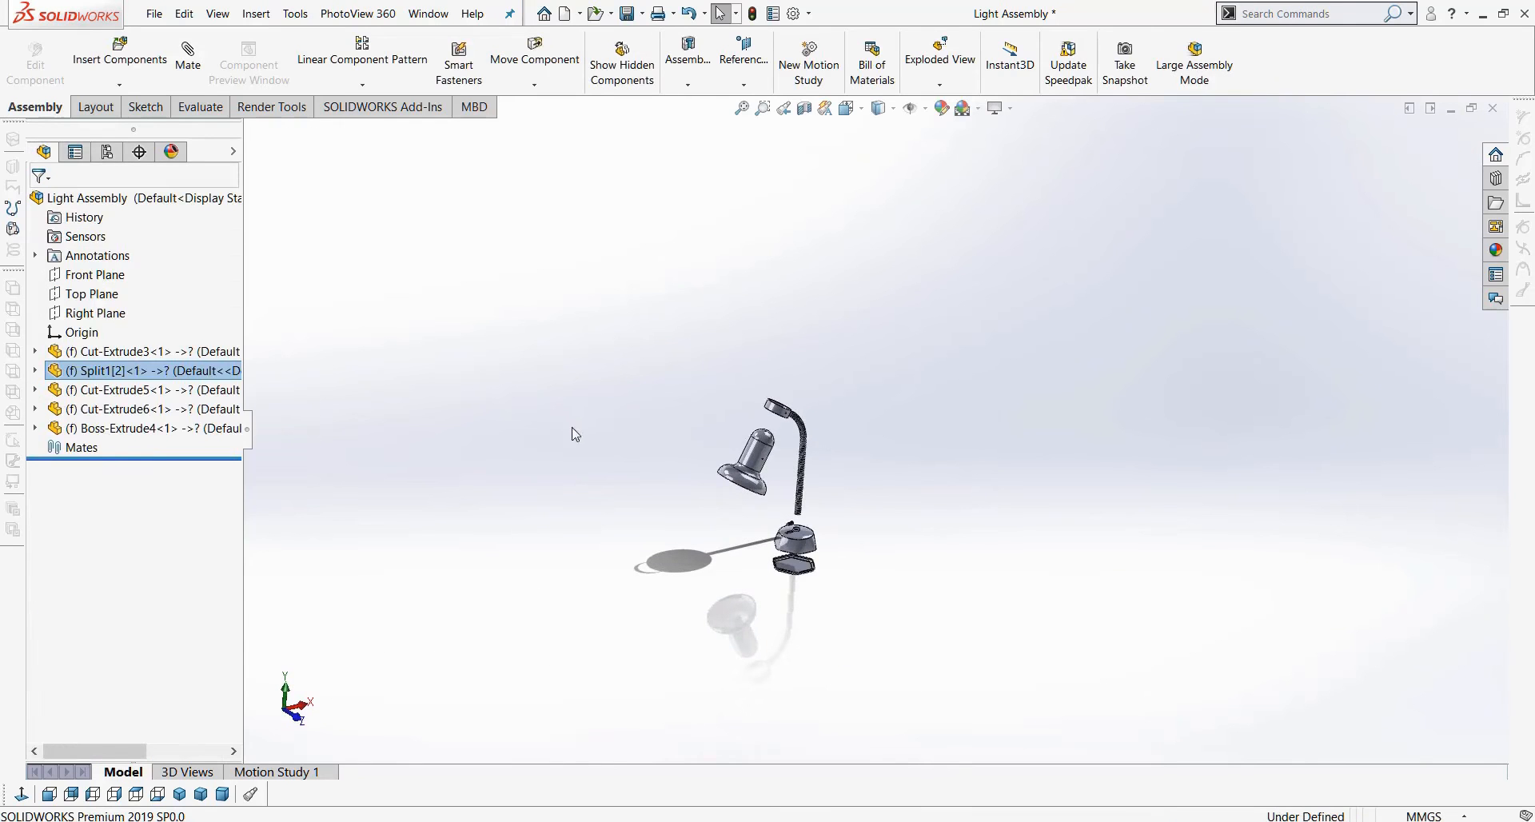
left_click(179, 794)
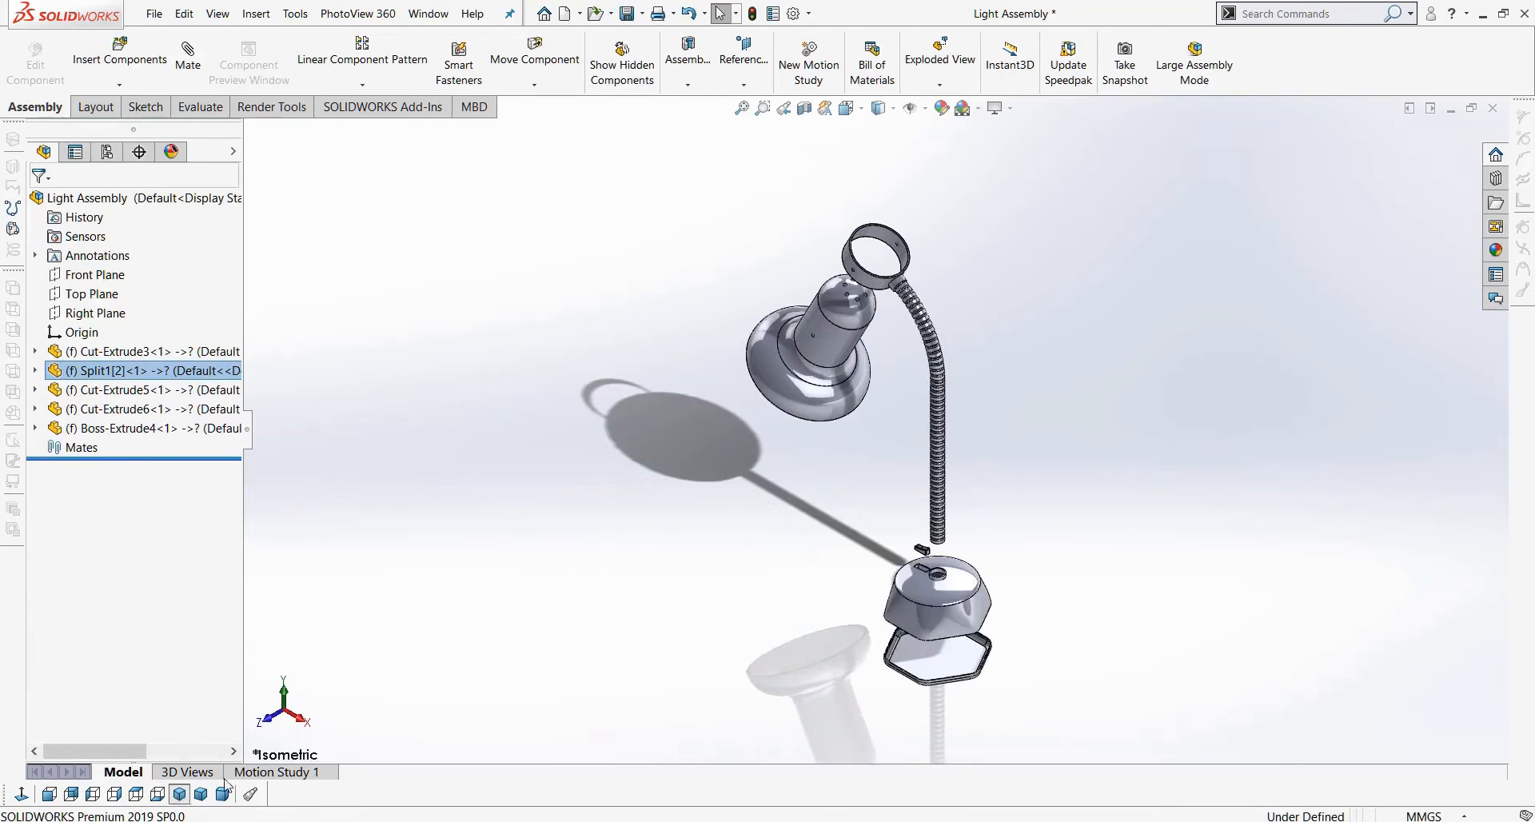
Save the assembly under the new name Light Assembly Enfejari in the Lighting Models folder, using the Save as option for referenced files.
left_click(153, 13)
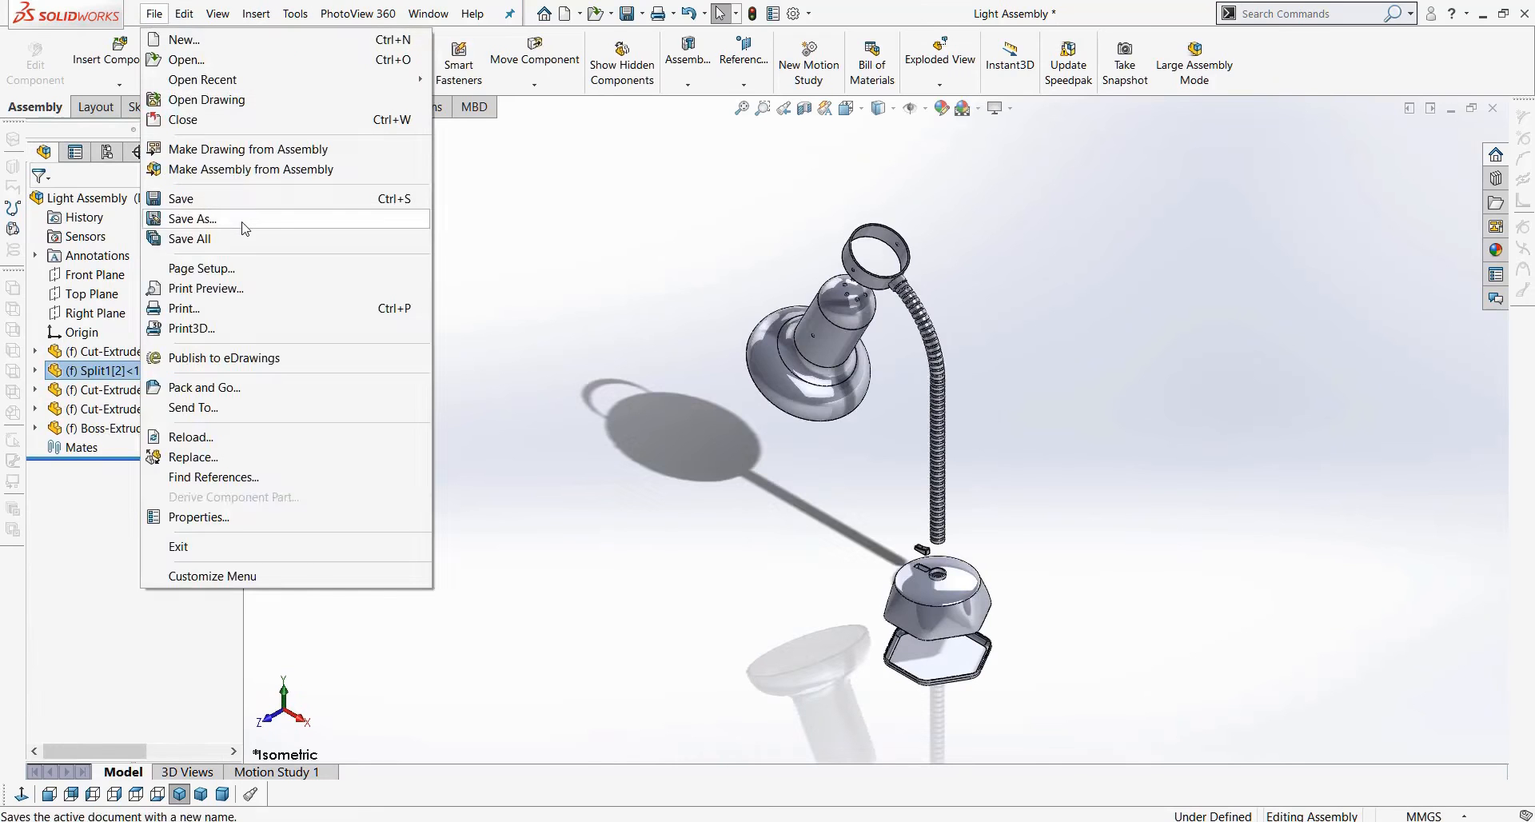
left_click(200, 212)
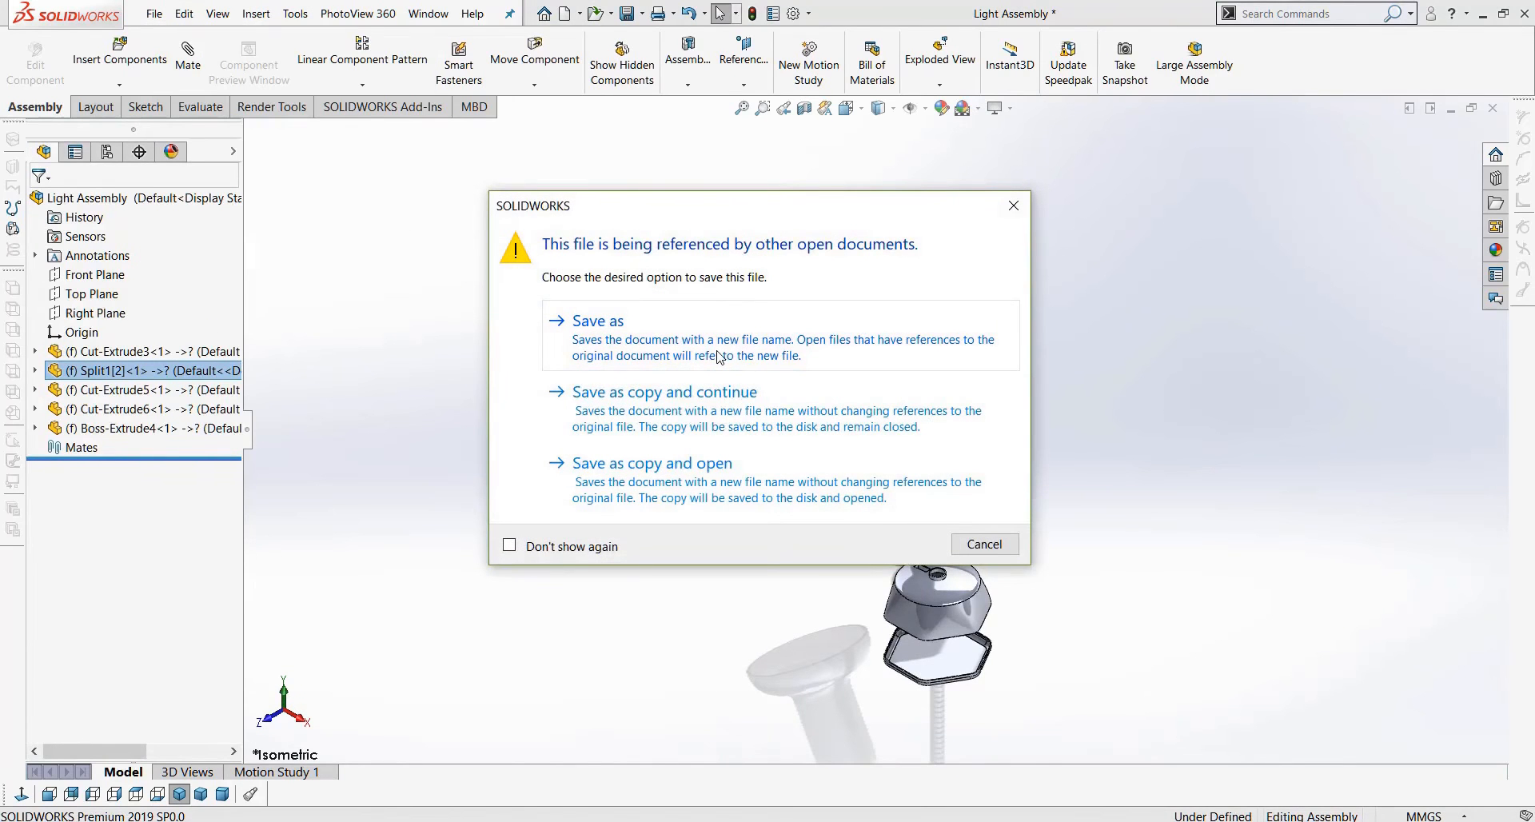
left_click(719, 349)
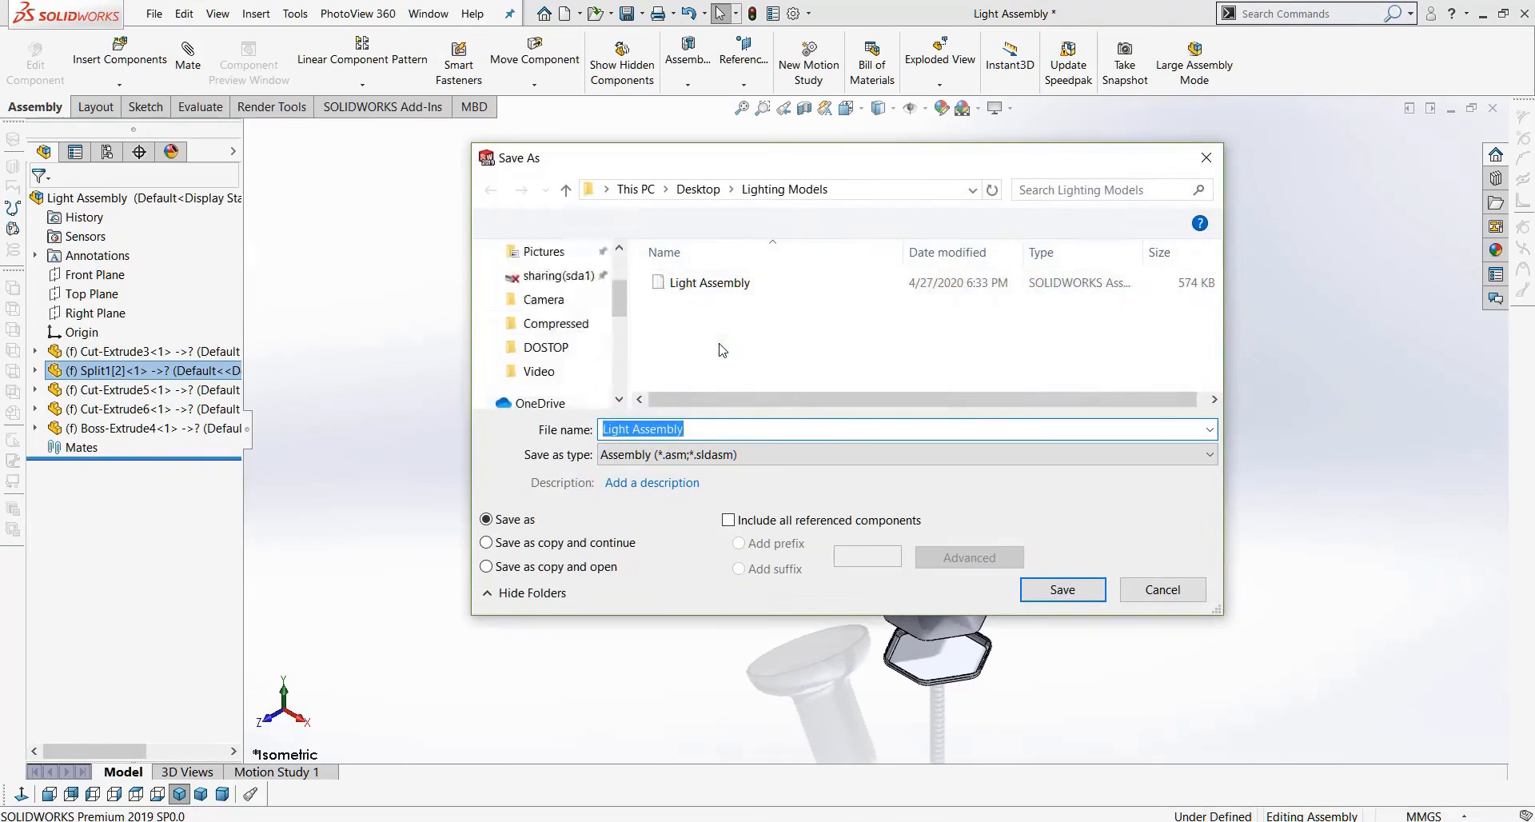
left_click(719, 283)
left_click(718, 430)
type("Enfejari")
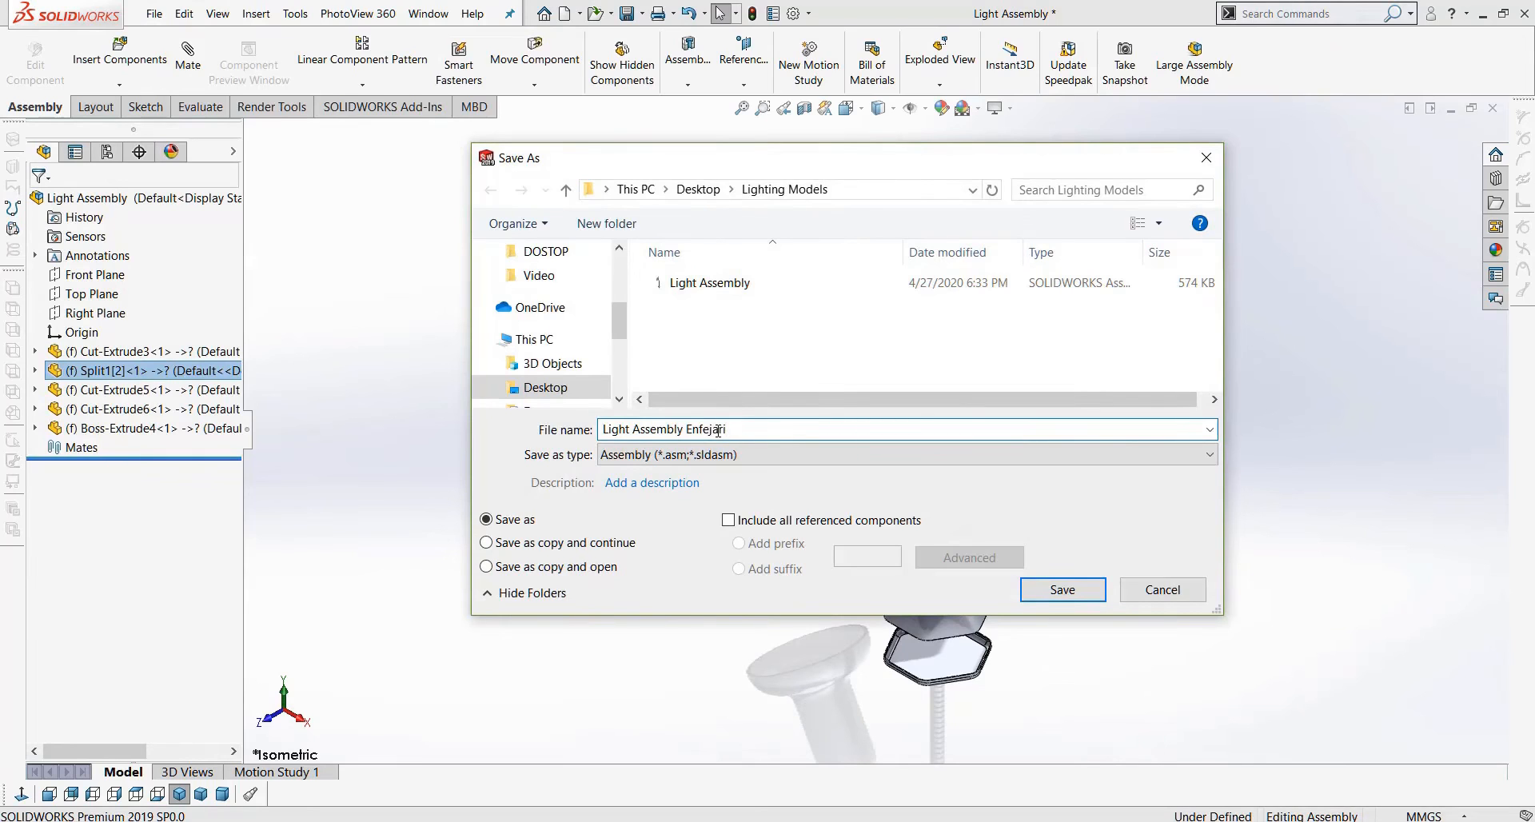
left_click(1065, 589)
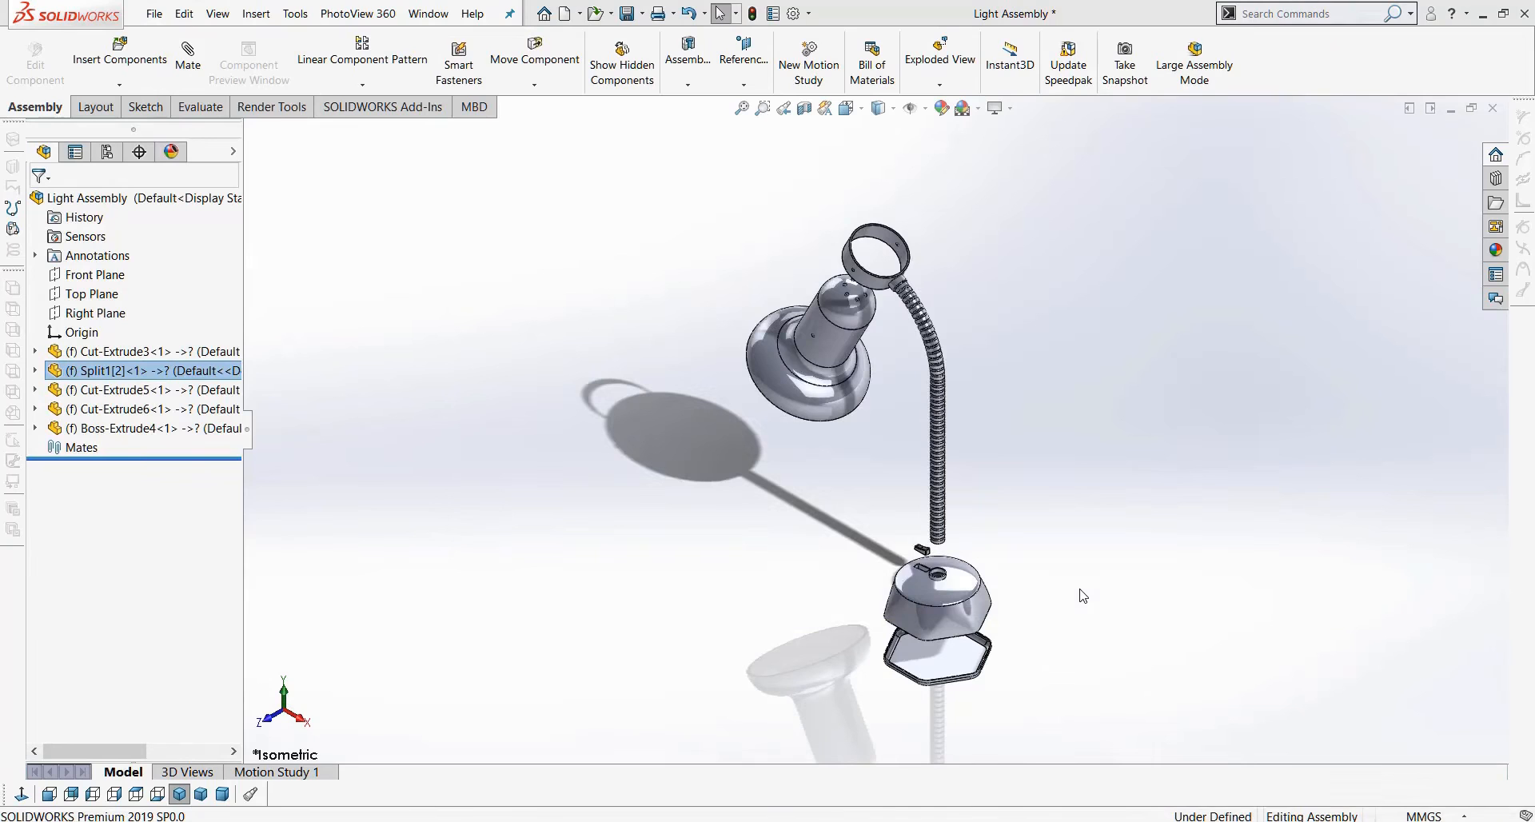
Switch to the Light Drawing document and dismiss its drawing update report.
middle_click_drag(1029, 609, 1185, 516)
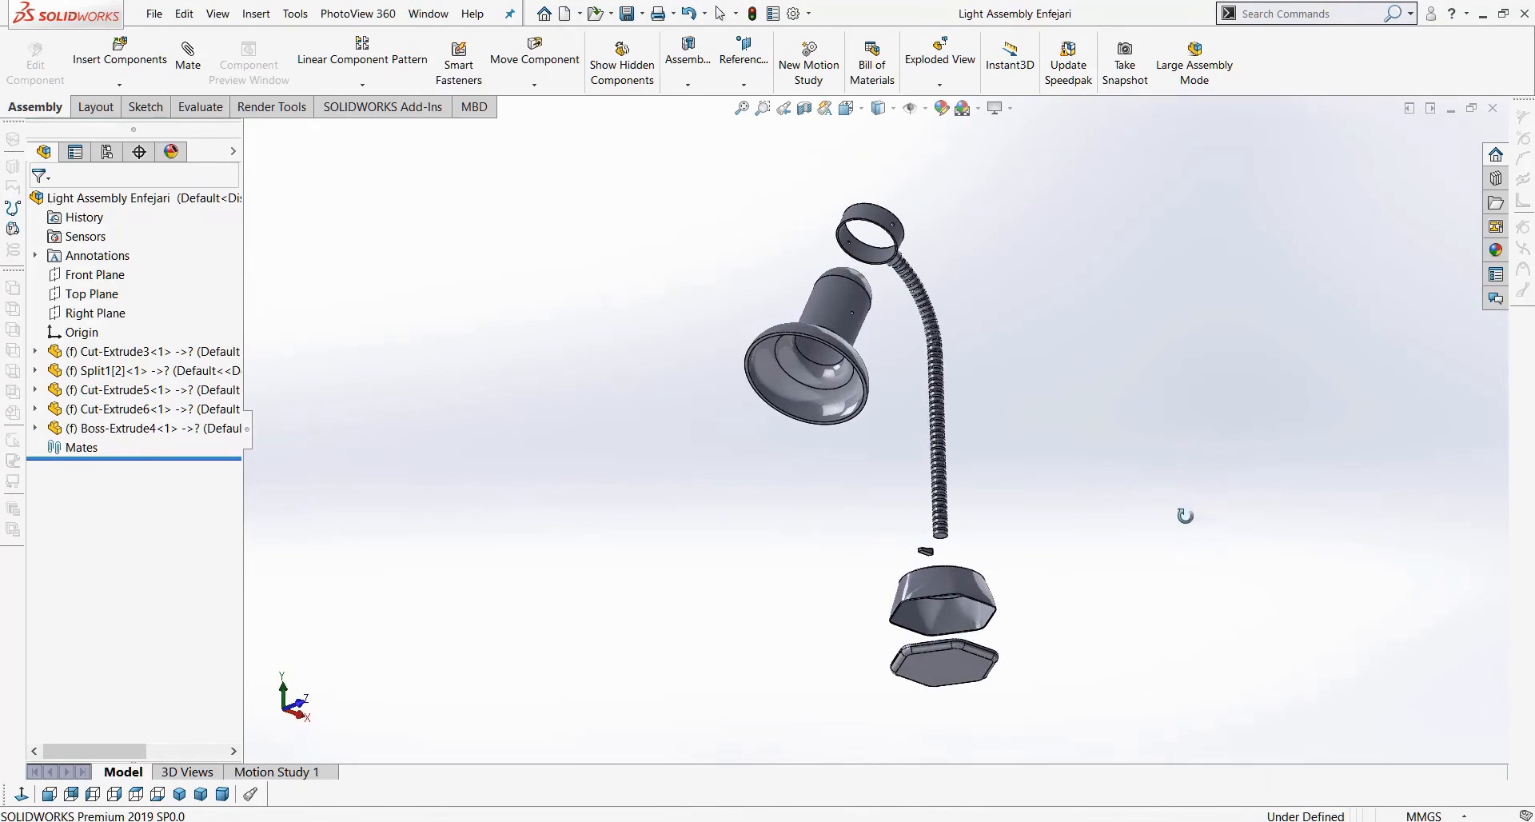
key("ctrl+Tab")
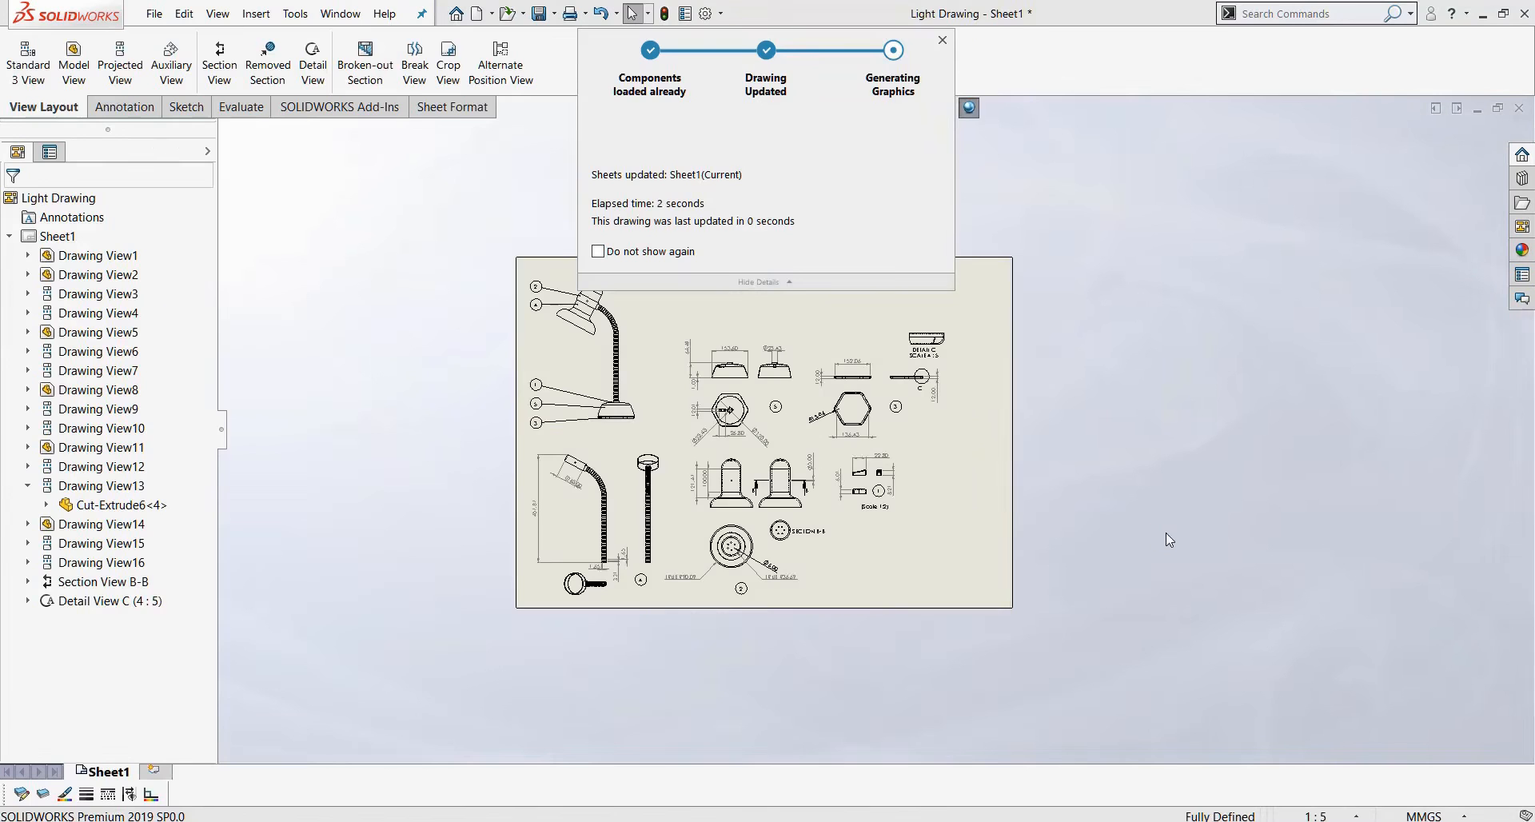
scroll(991, 607, "down", 5)
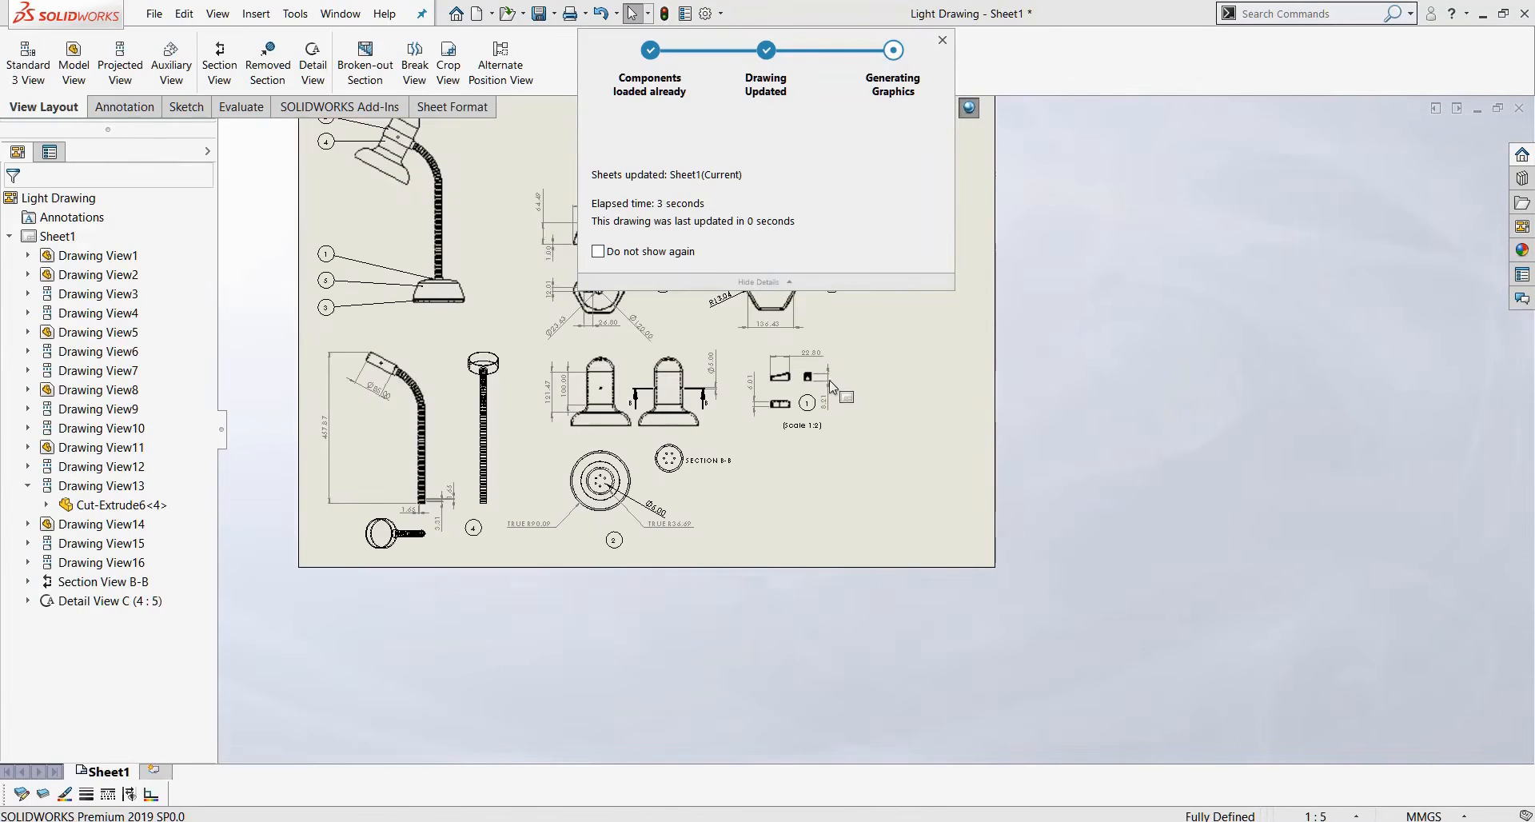
scroll(823, 336, "up", 4)
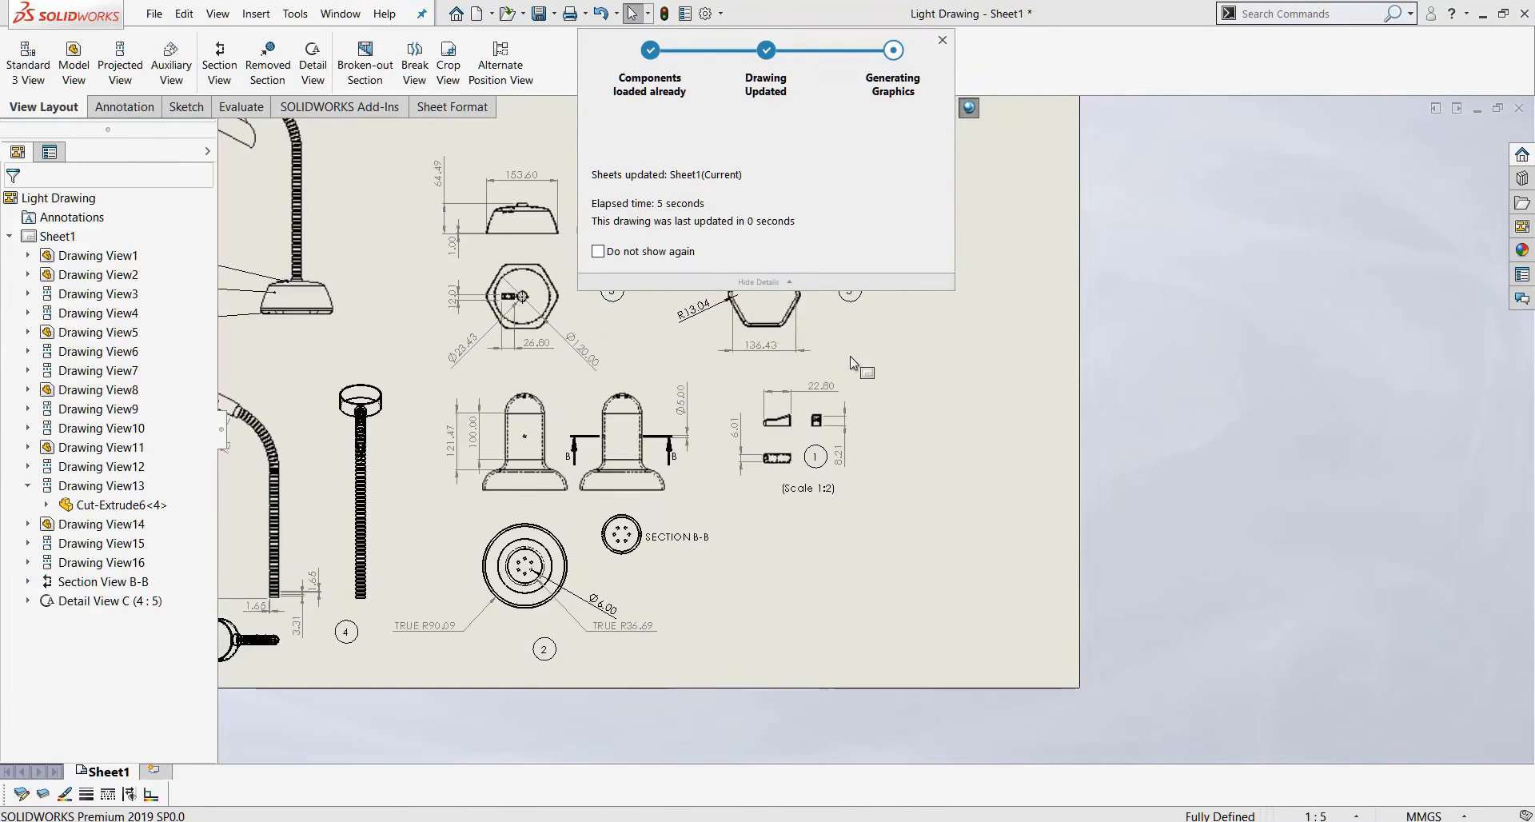
left_click(759, 283)
left_click(942, 40)
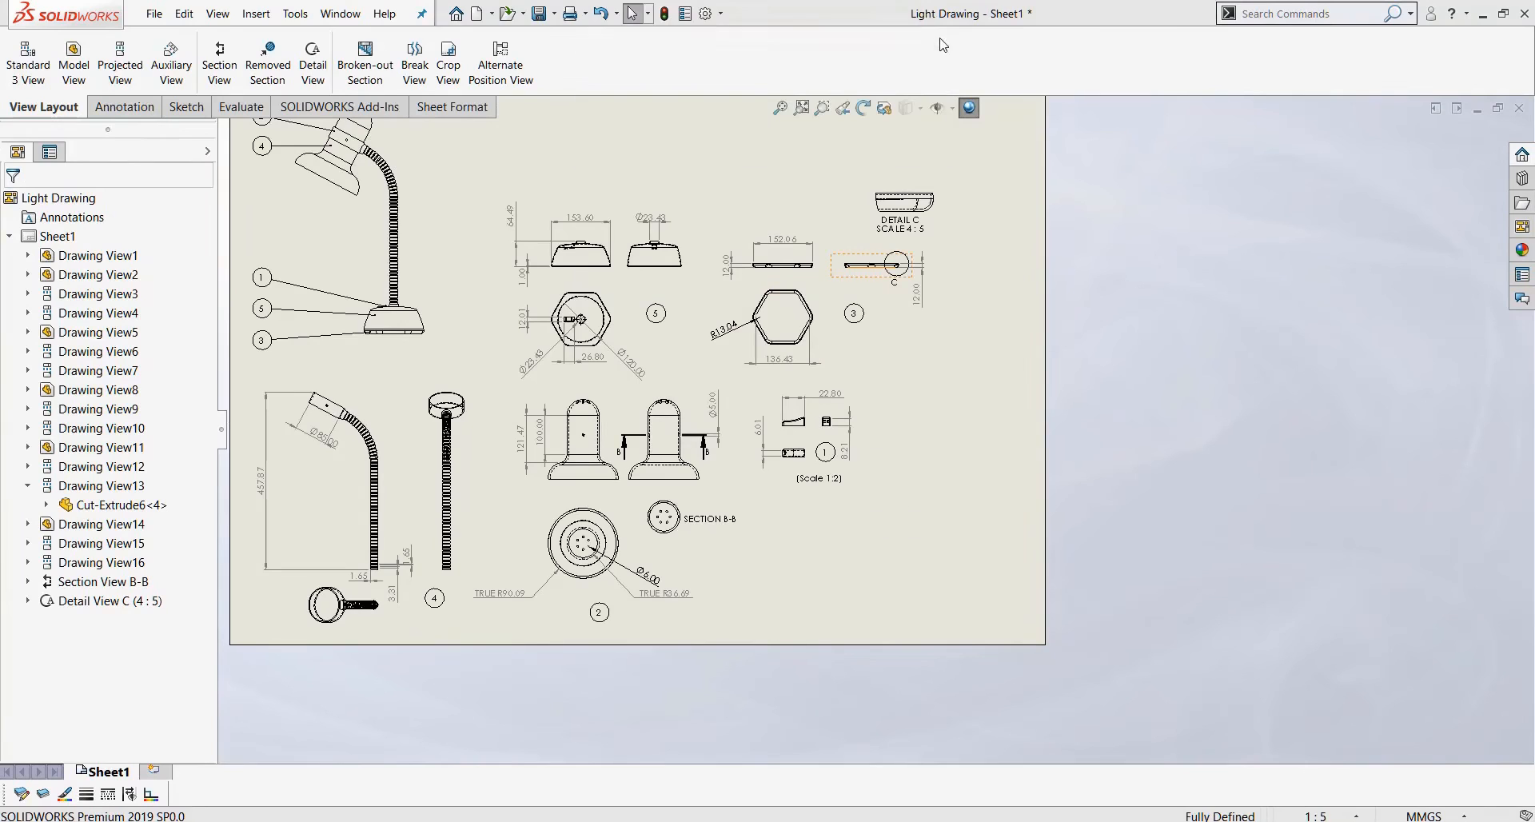
Start a model view of Light Assembly Enfejari in its exploded state with isometric orientation.
left_click(76, 72)
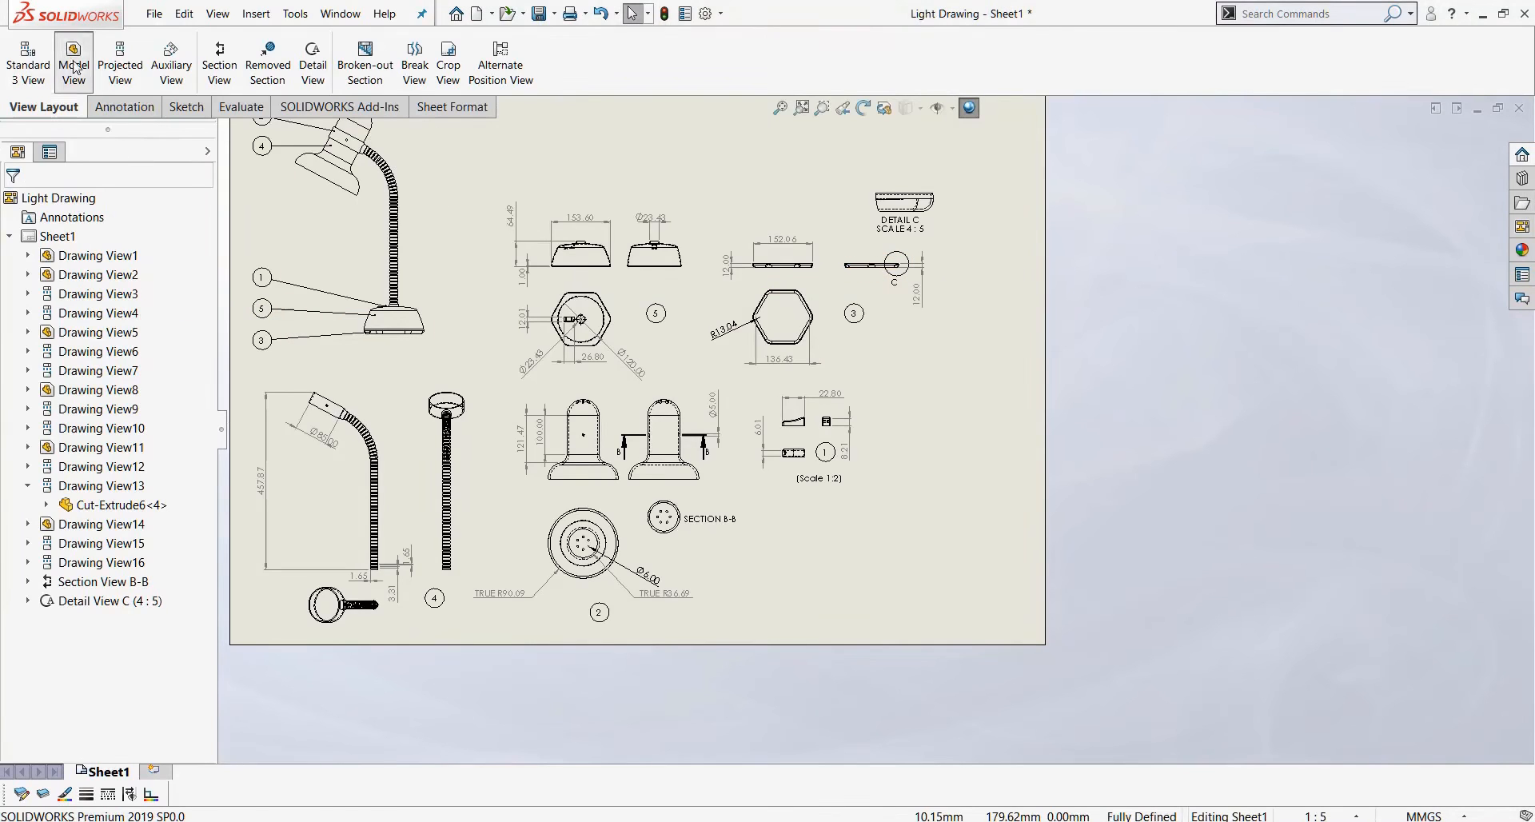
left_click(121, 423)
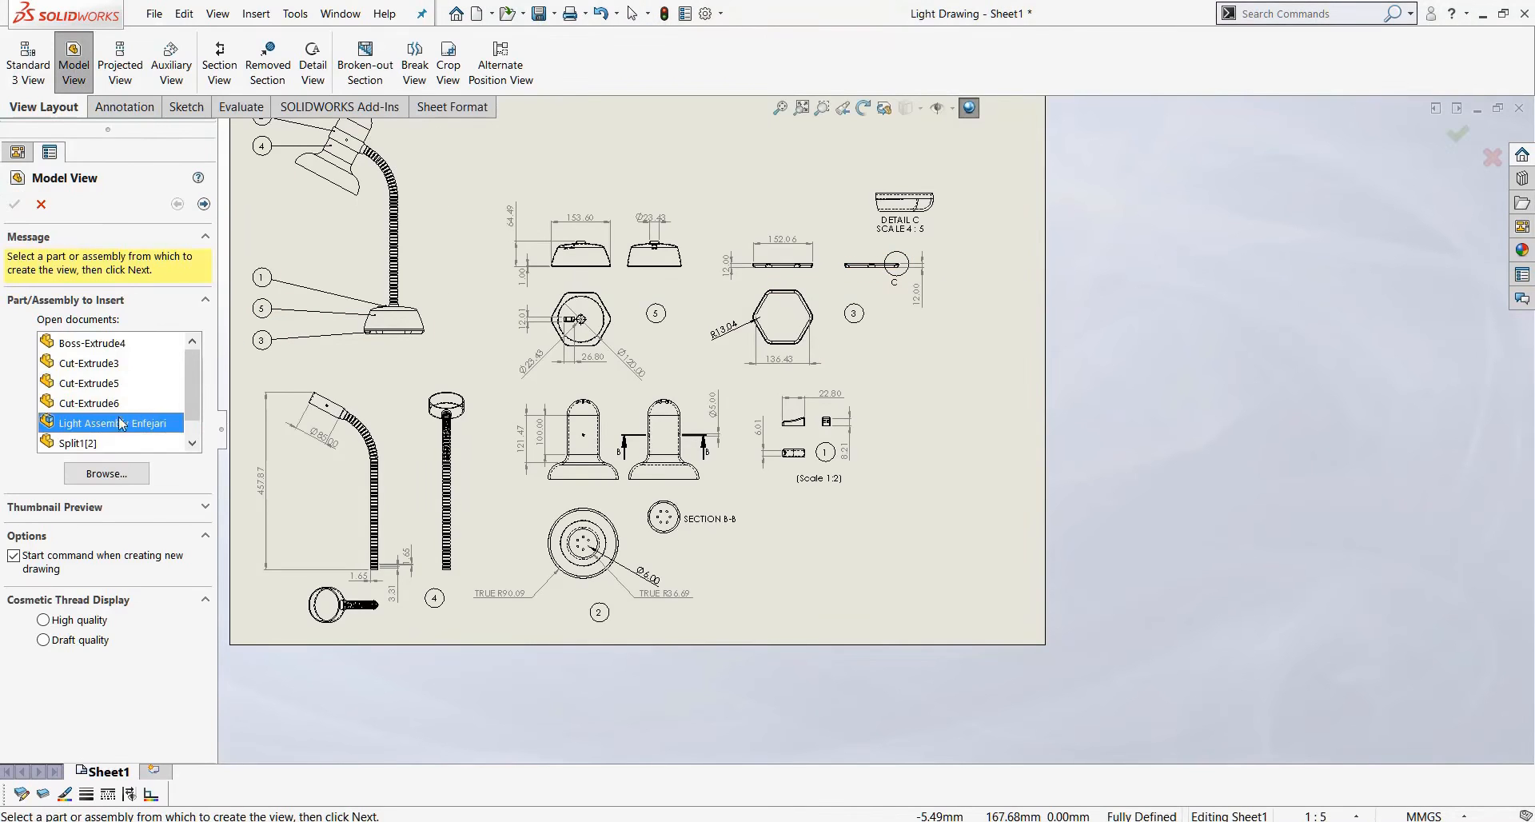
double_click(115, 417)
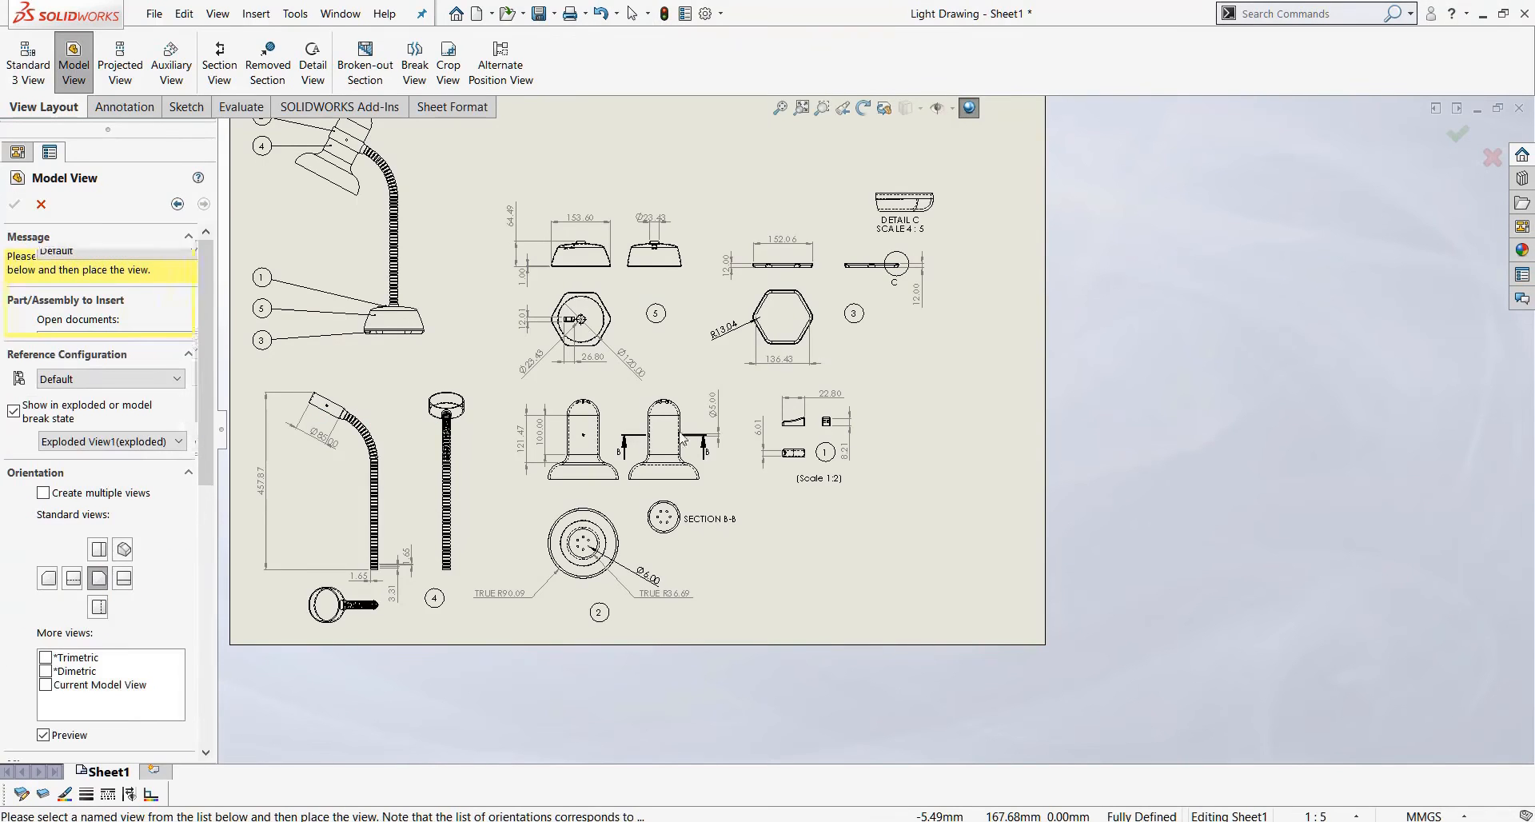
left_click(123, 549)
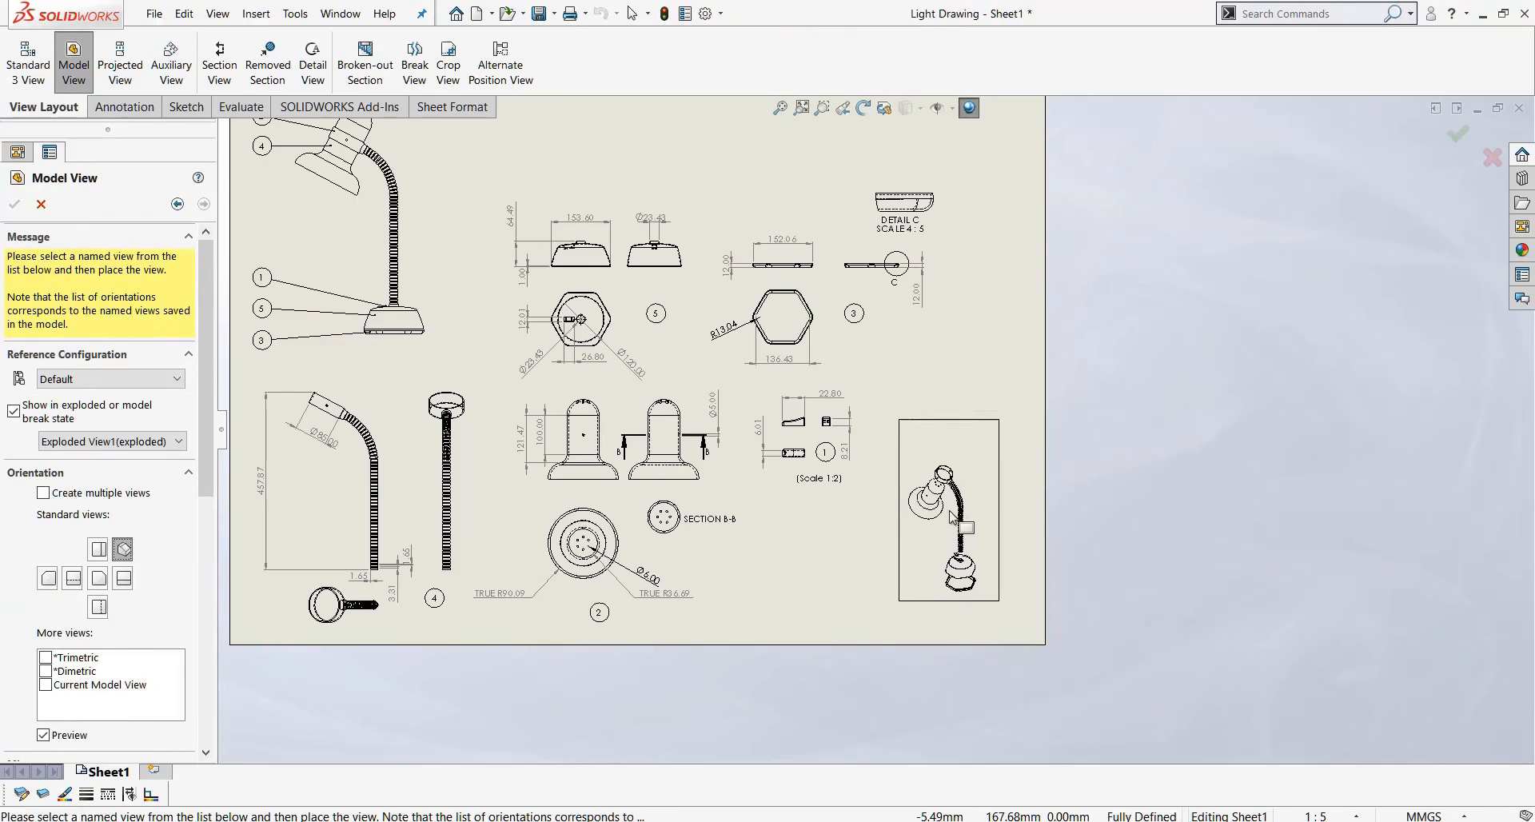
Try the Hidden Lines Visible and Shaded display styles on the exploded view's preview.
scroll(159, 584, "down", 3)
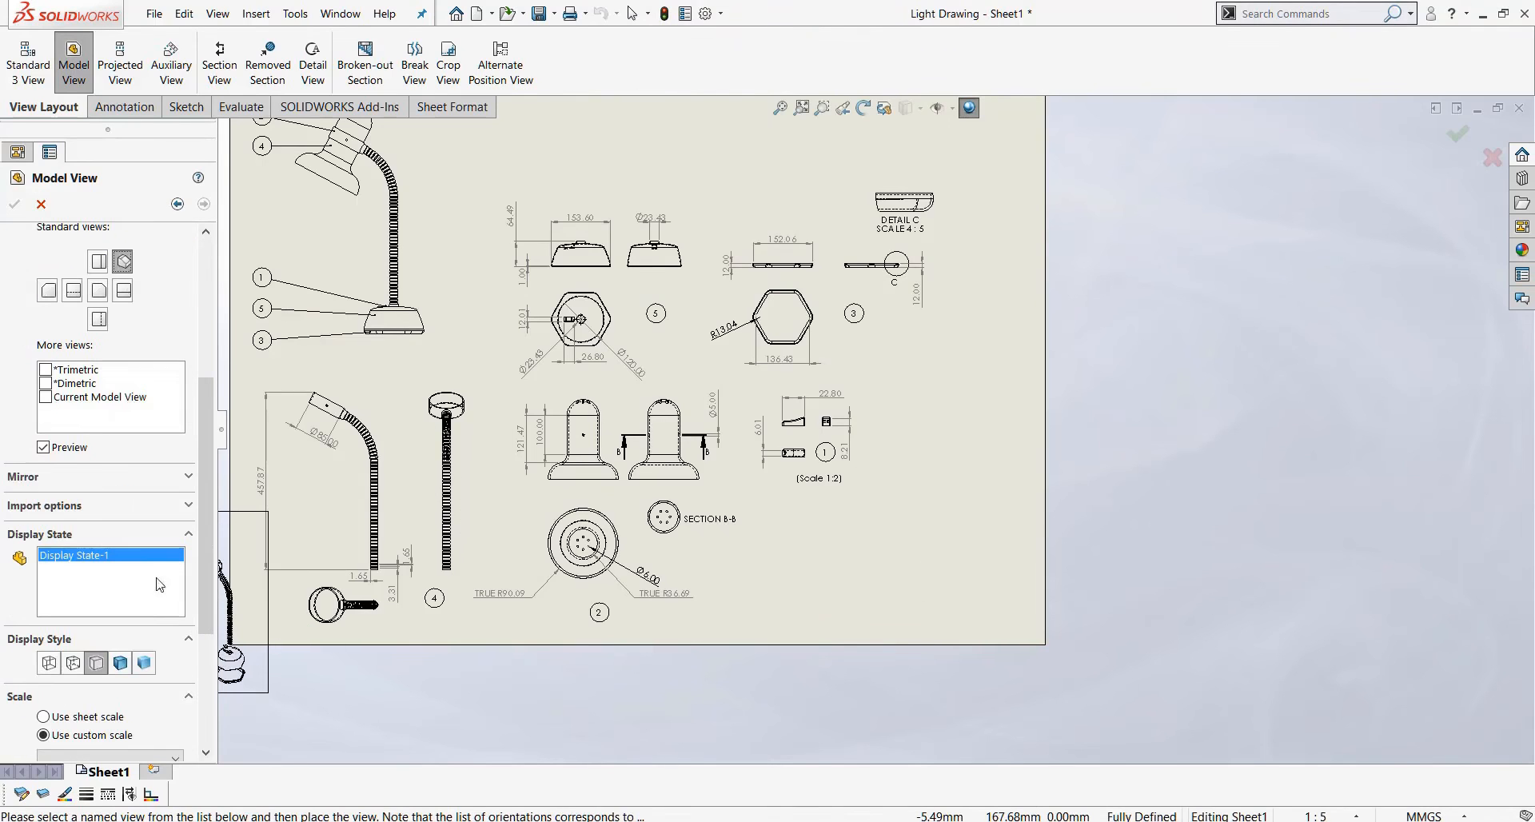
left_click(74, 664)
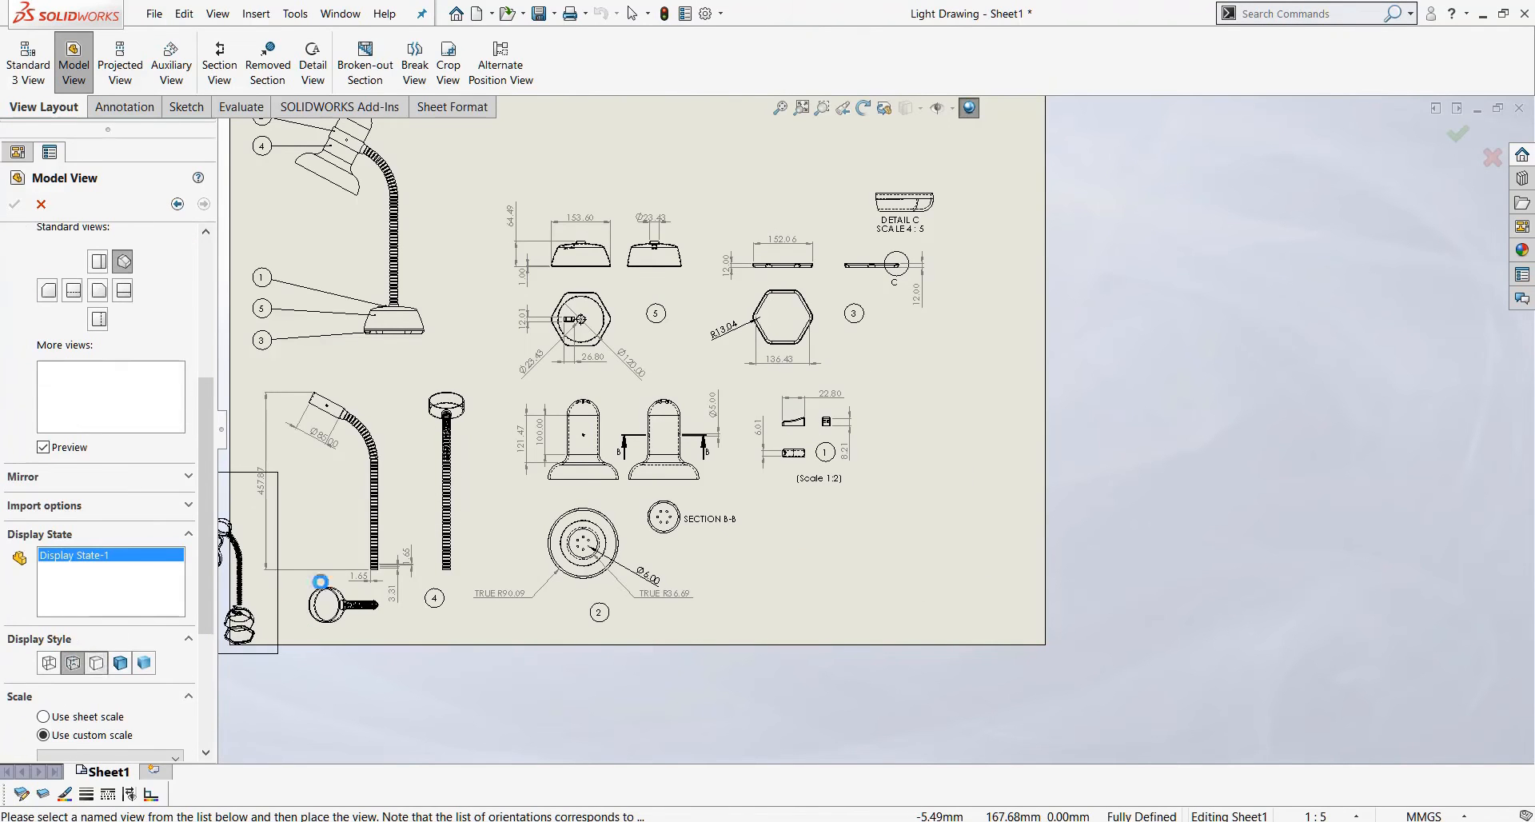
left_click(144, 663)
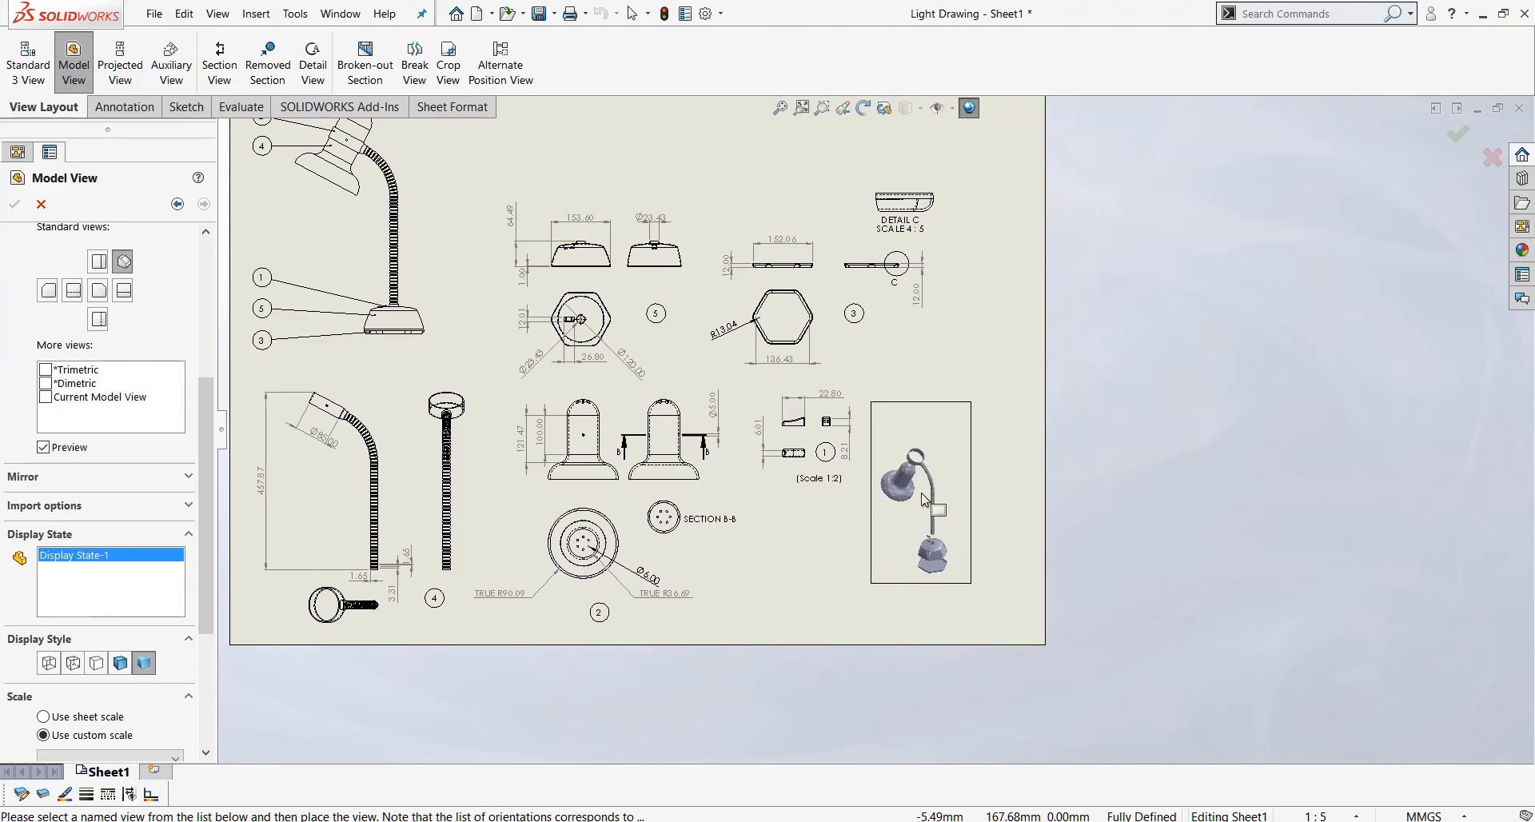
Set the exploded view to a custom 1:5 scale with Hidden Lines Removed, and place it in the sheet's lower right area.
scroll(132, 714, "down", 3)
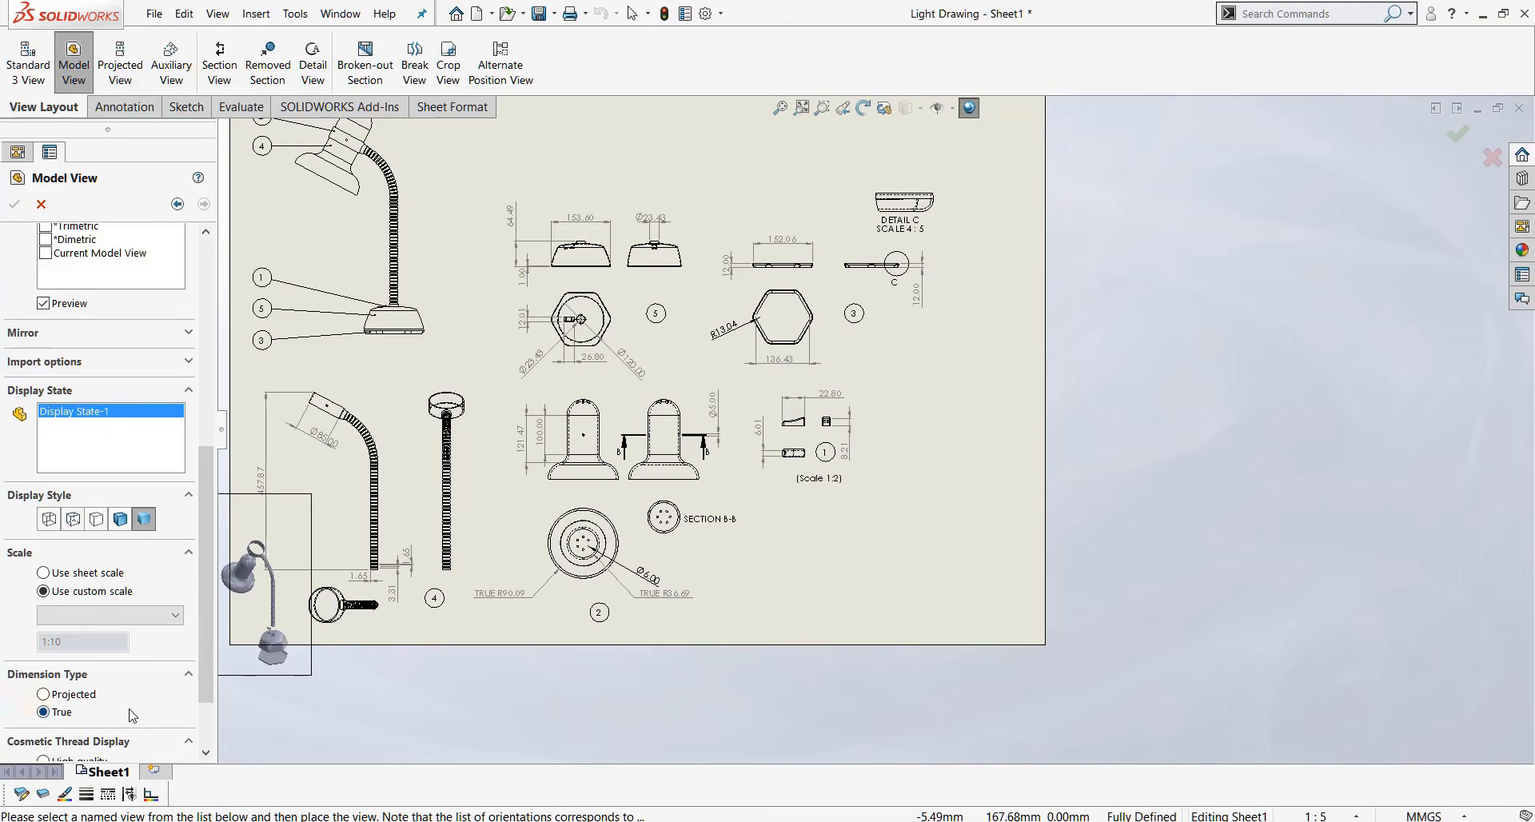
left_click(94, 592)
left_click(96, 615)
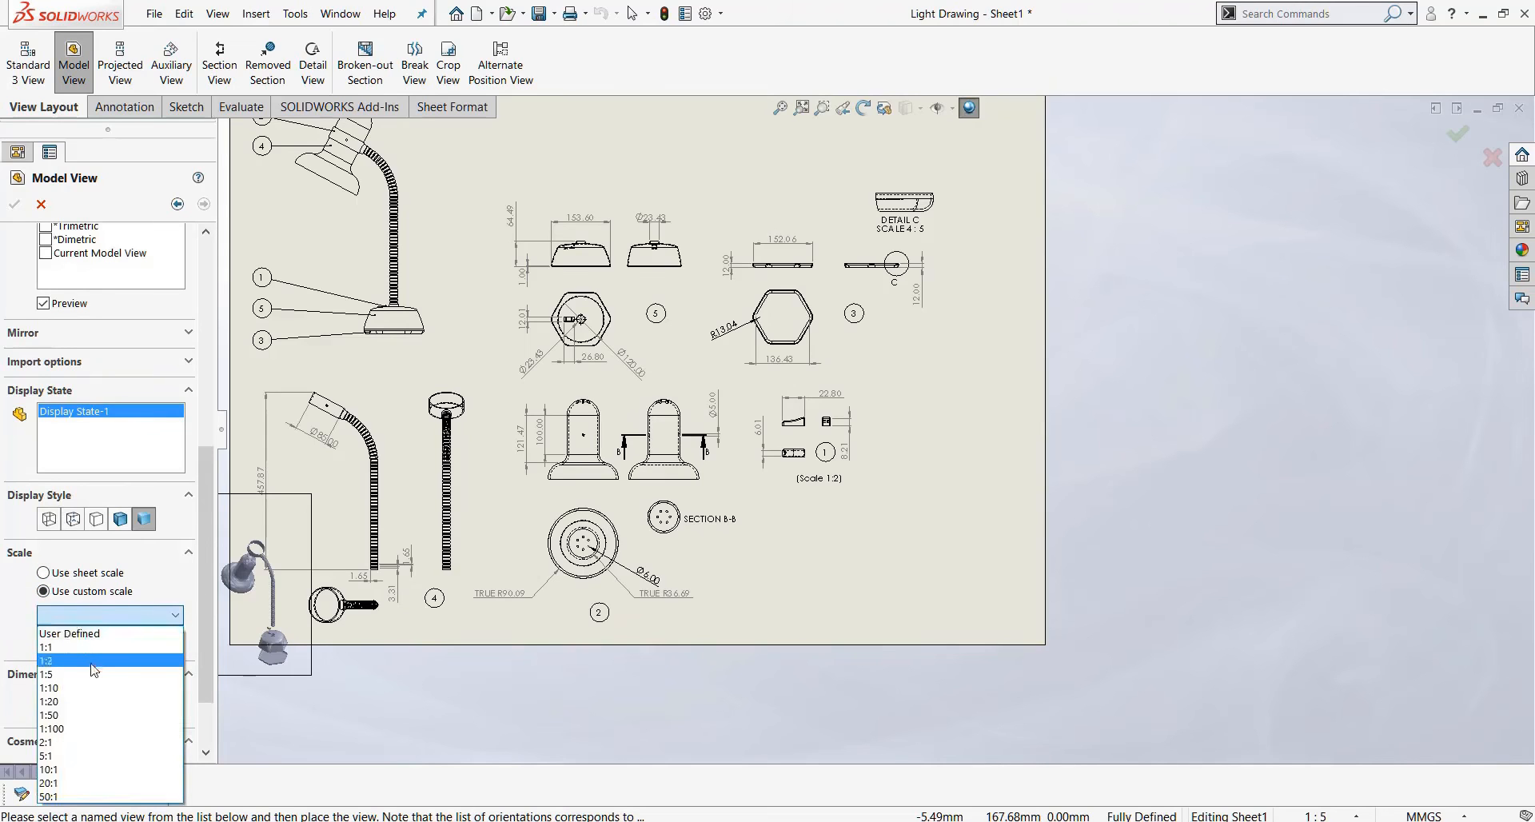
left_click(91, 664)
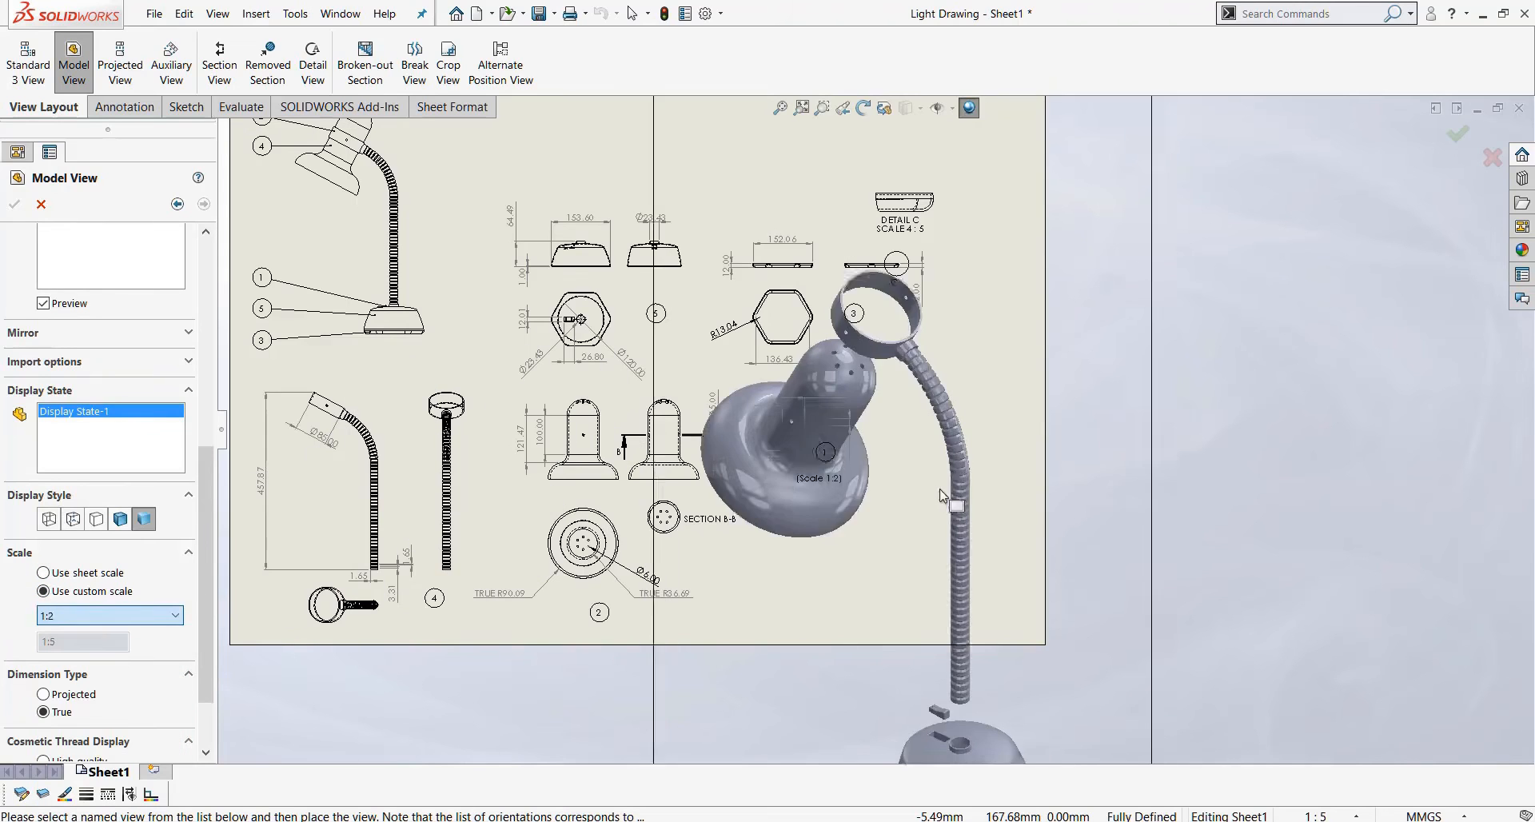
left_click(122, 615)
left_click(82, 676)
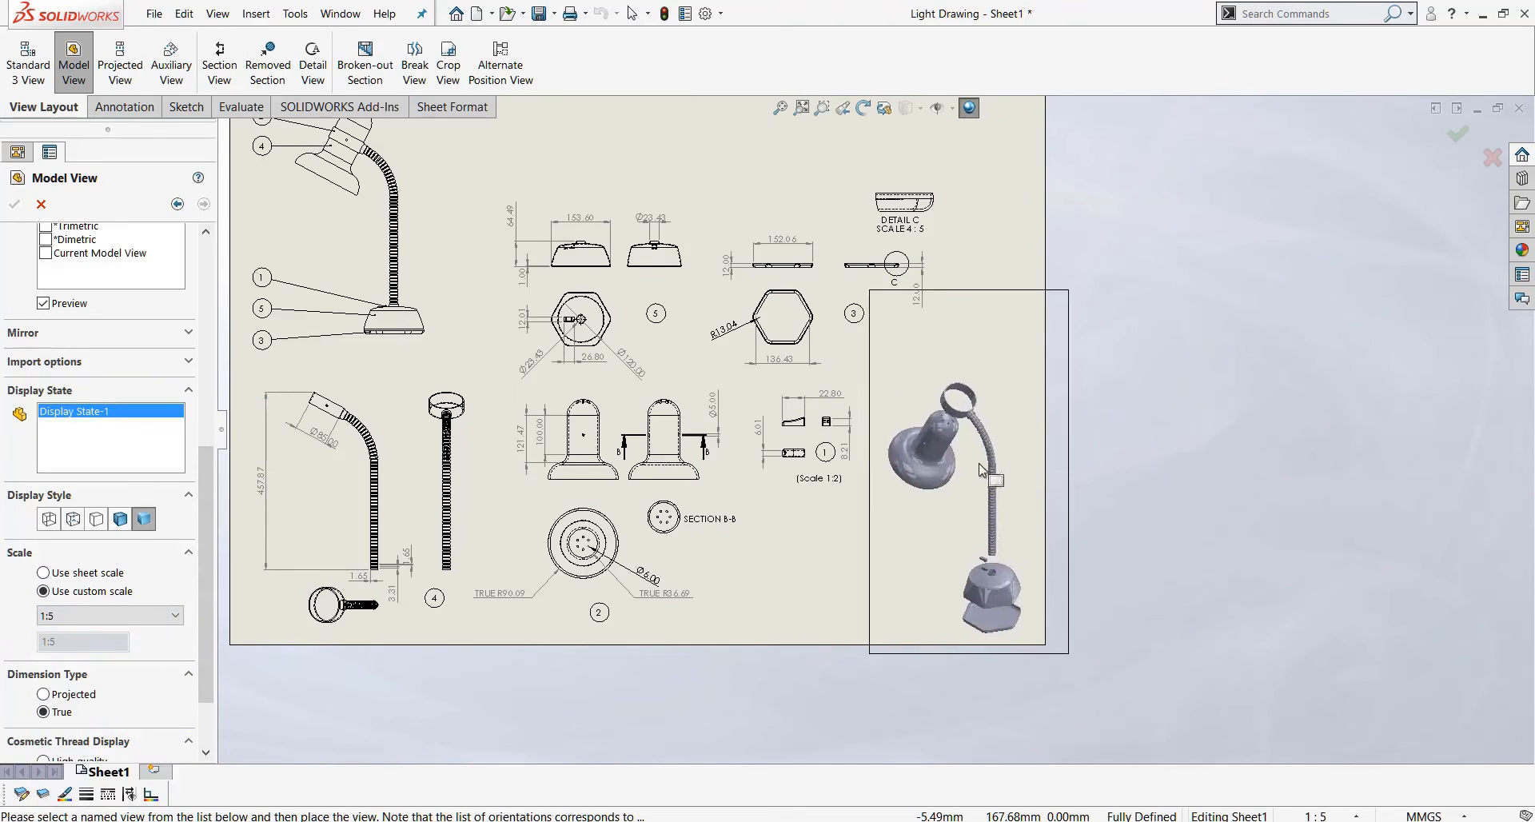
left_click(97, 520)
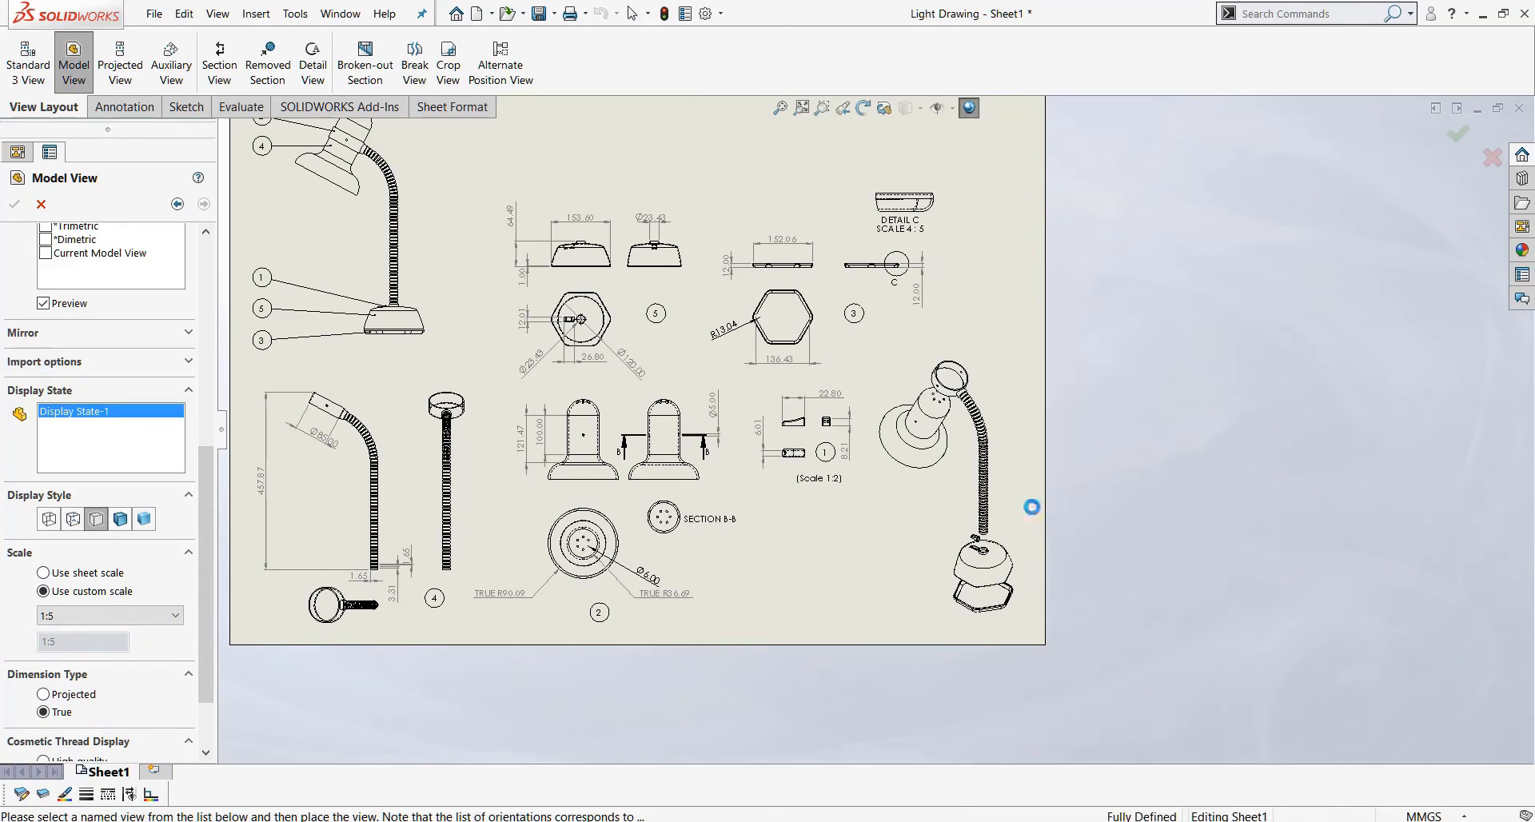
left_click(972, 453)
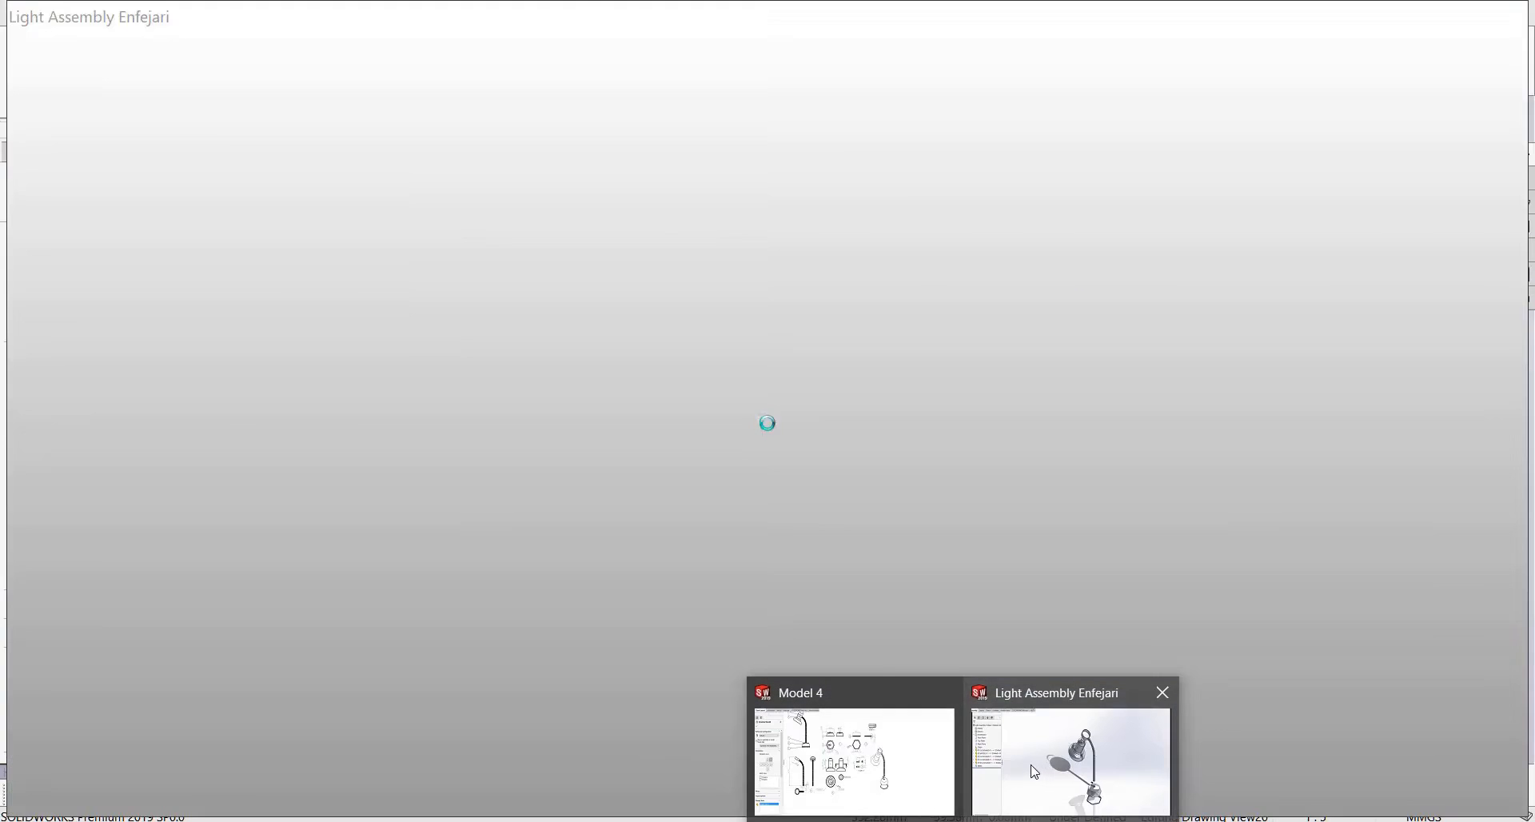
Switch back to the Light Assembly Enfejari model and examine the exploded lamp from another angle.
left_click(1034, 771)
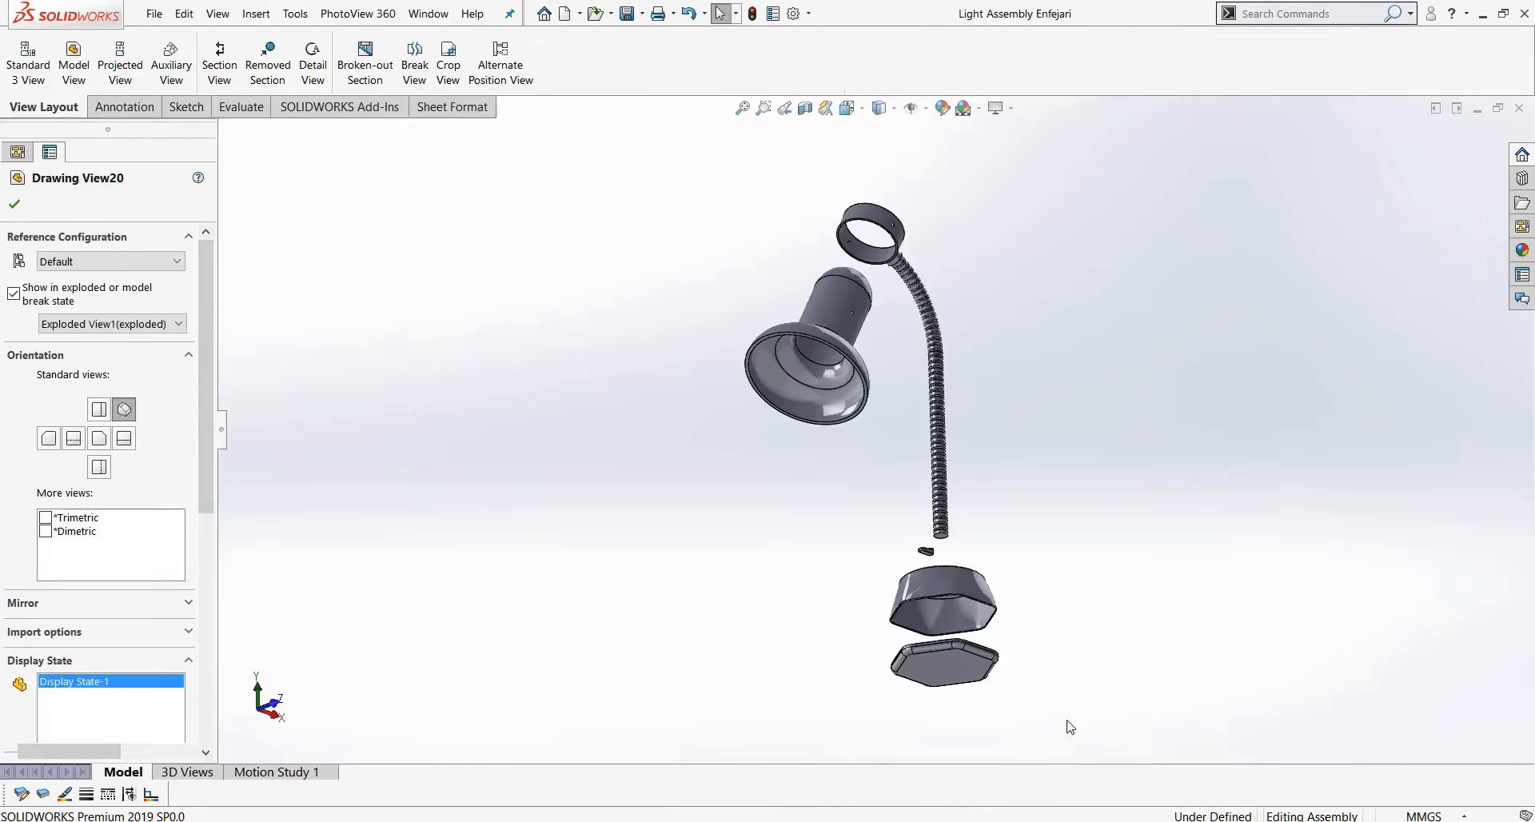
middle_click_drag(977, 498, 846, 466)
scroll(937, 478, "down", 2)
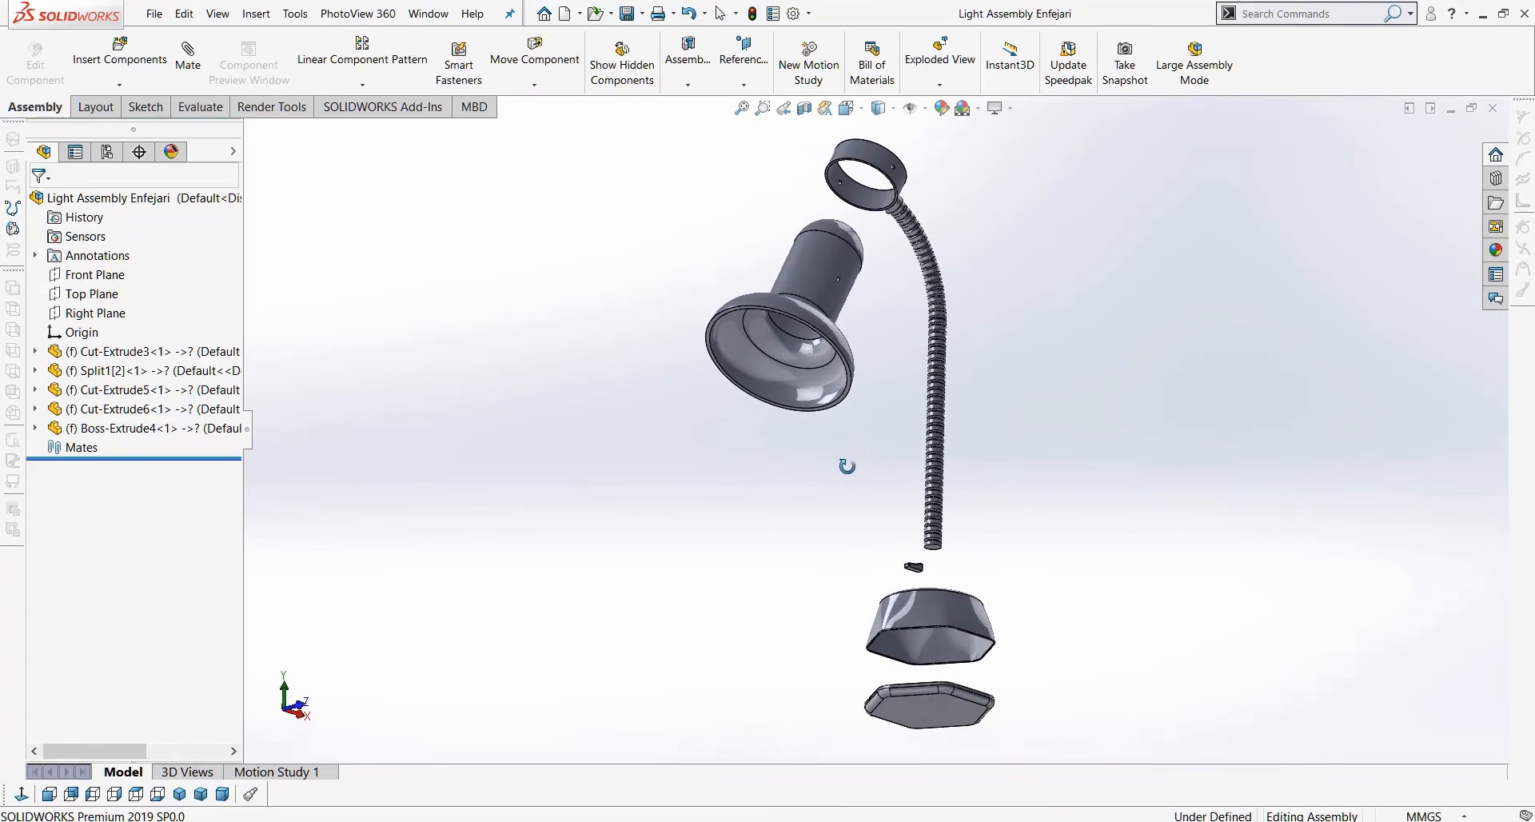
Save the exploded lamp's current model orientation as a named view called New View.
left_click(251, 794)
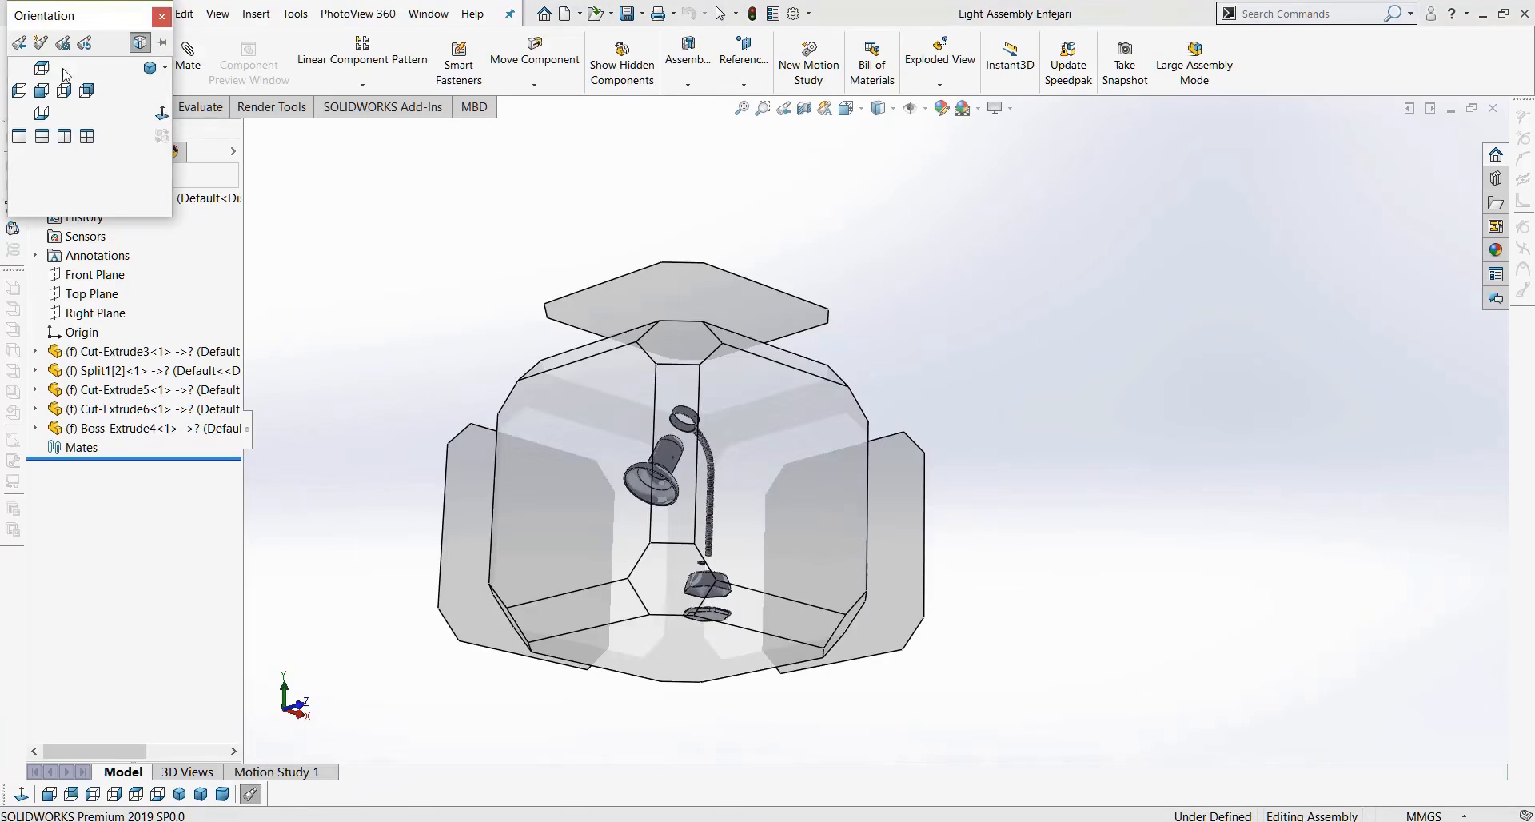
left_click(40, 43)
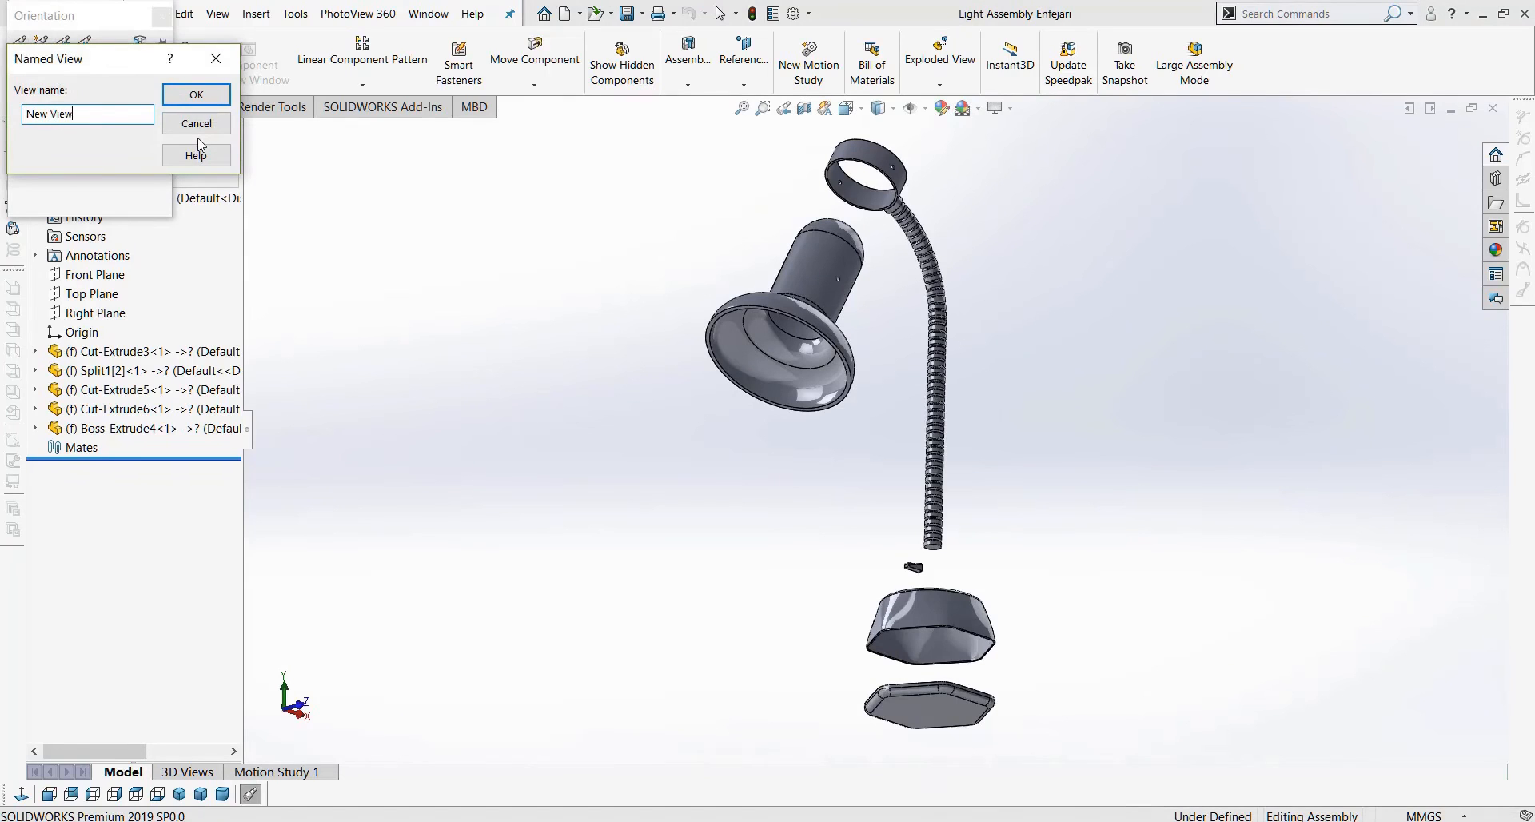
left_click(196, 95)
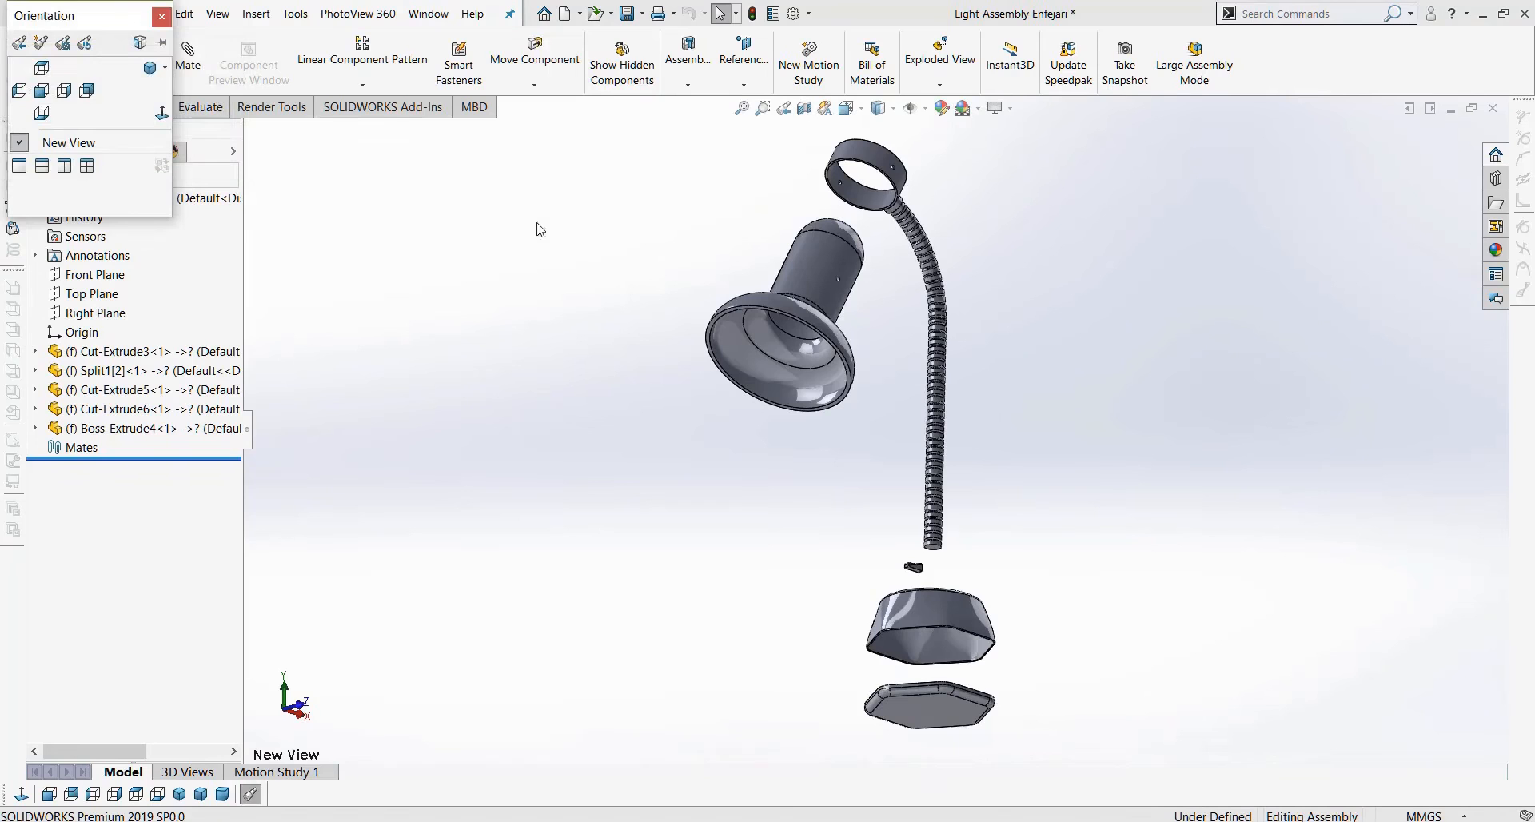
Orbit the exploded lamp away from an isometric orientation and recall the saved New View to check it.
left_click(179, 794)
middle_click_drag(692, 551, 711, 591)
scroll(831, 479, "up", 5)
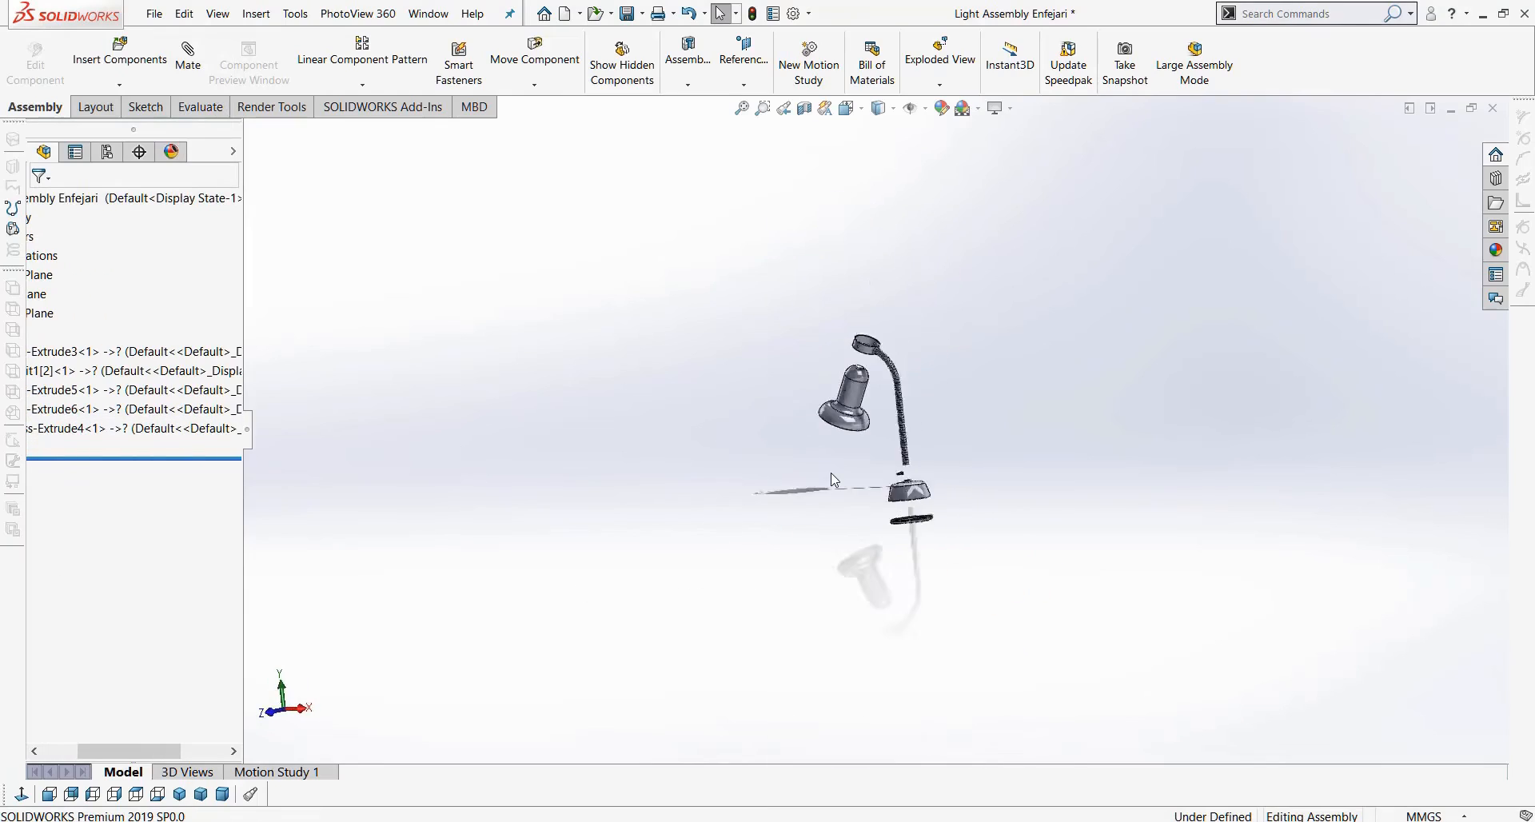
scroll(831, 479, "down", 4)
left_click(251, 794)
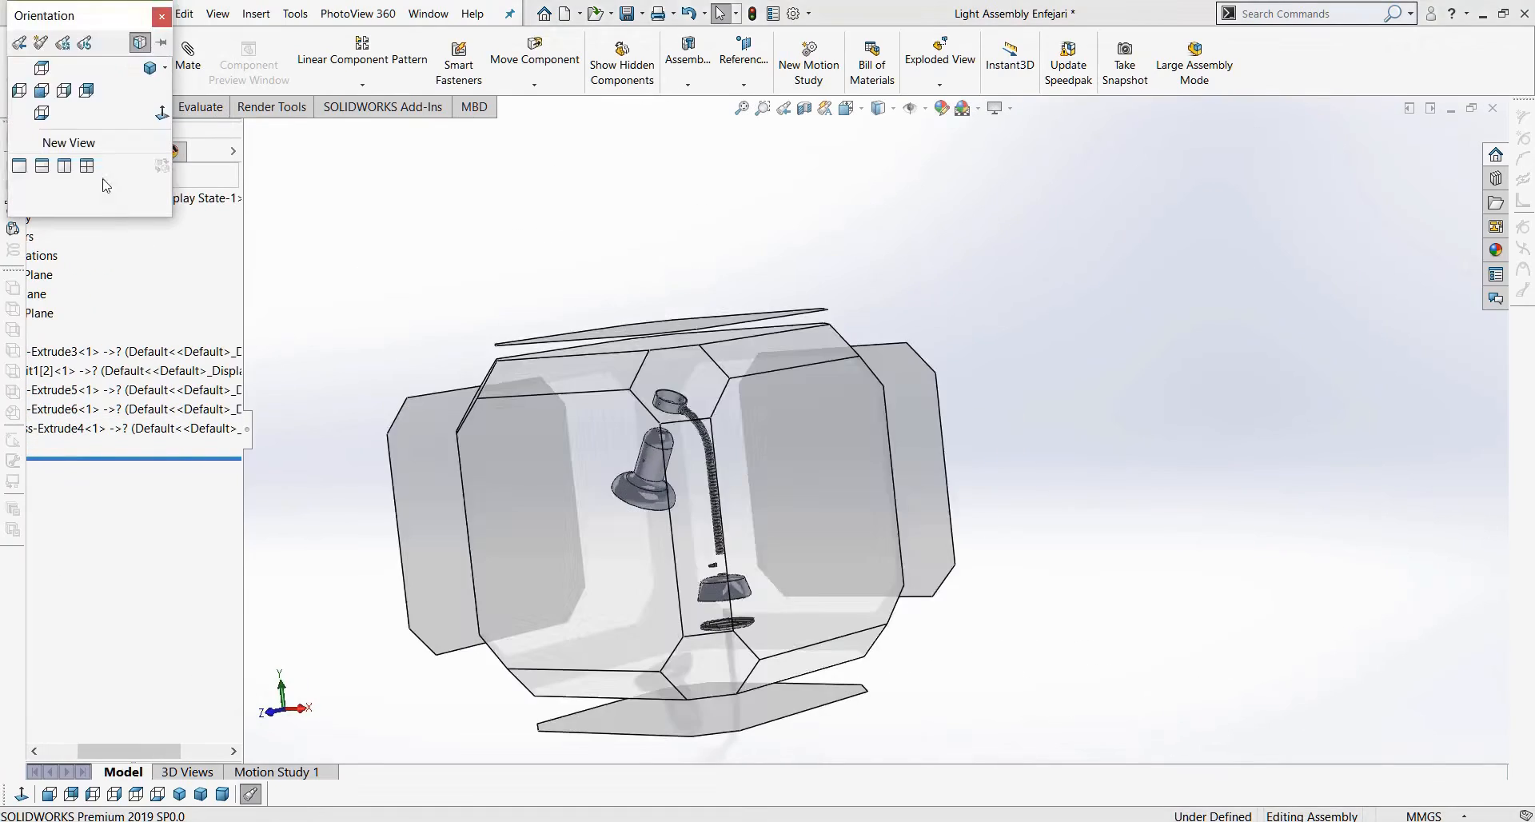
left_click(88, 146)
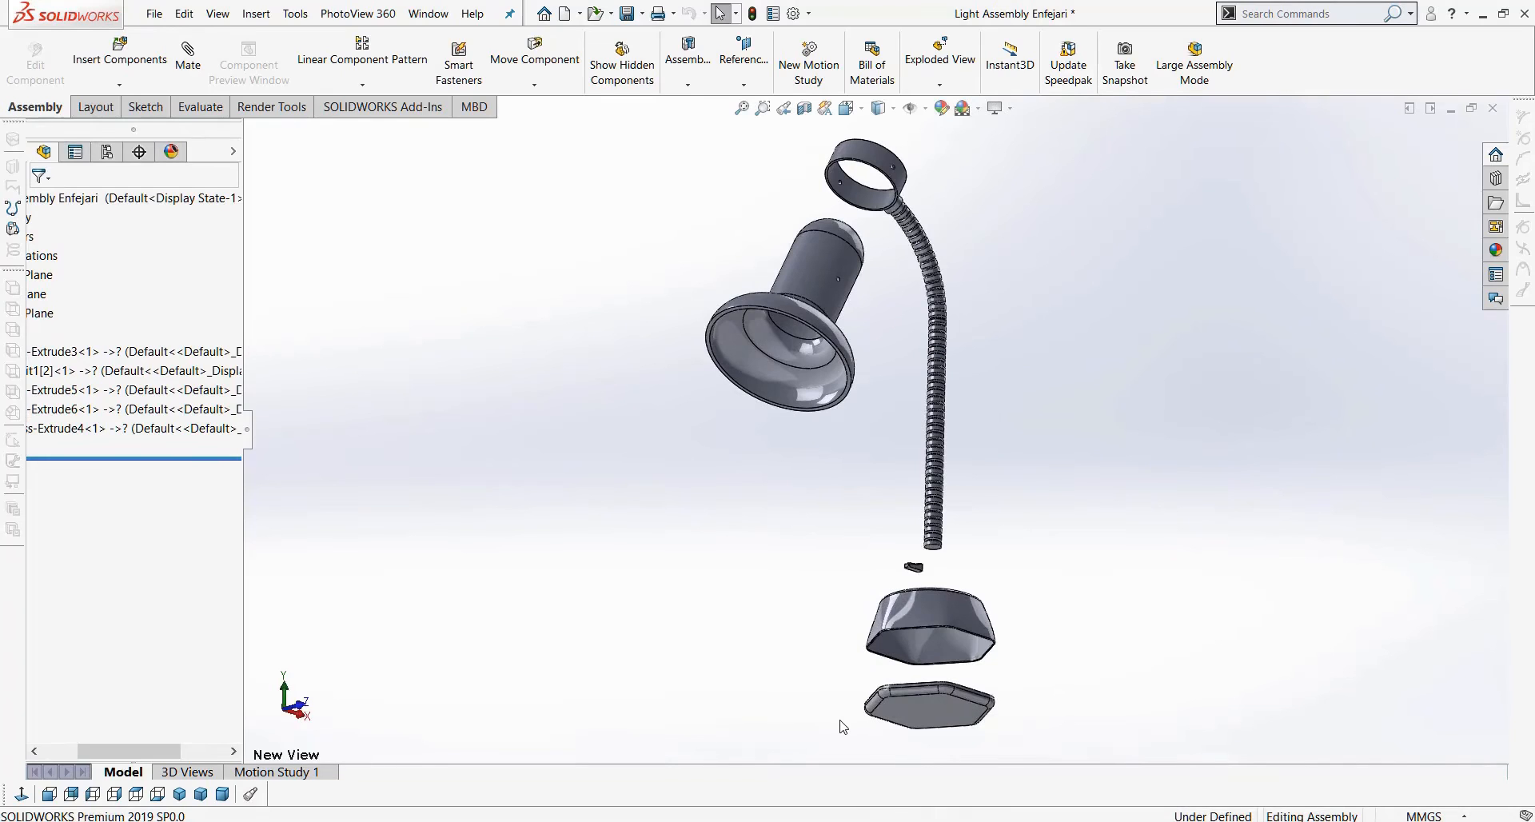
Switch to the Light Drawing, set the exploded view's orientation to New View, and move it slightly lower on the sheet.
key("ctrl+Tab")
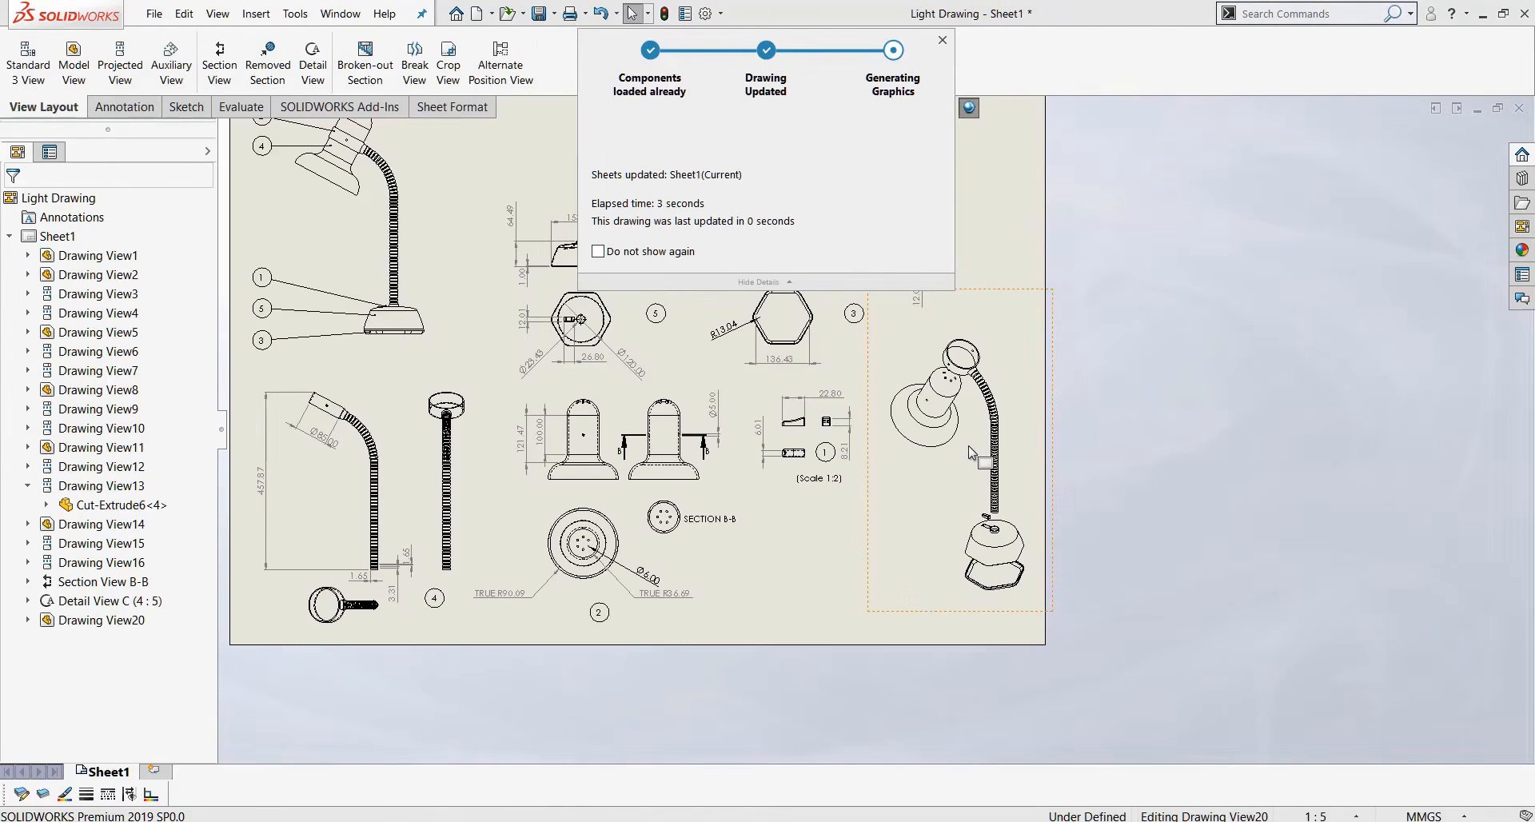
left_click(967, 445)
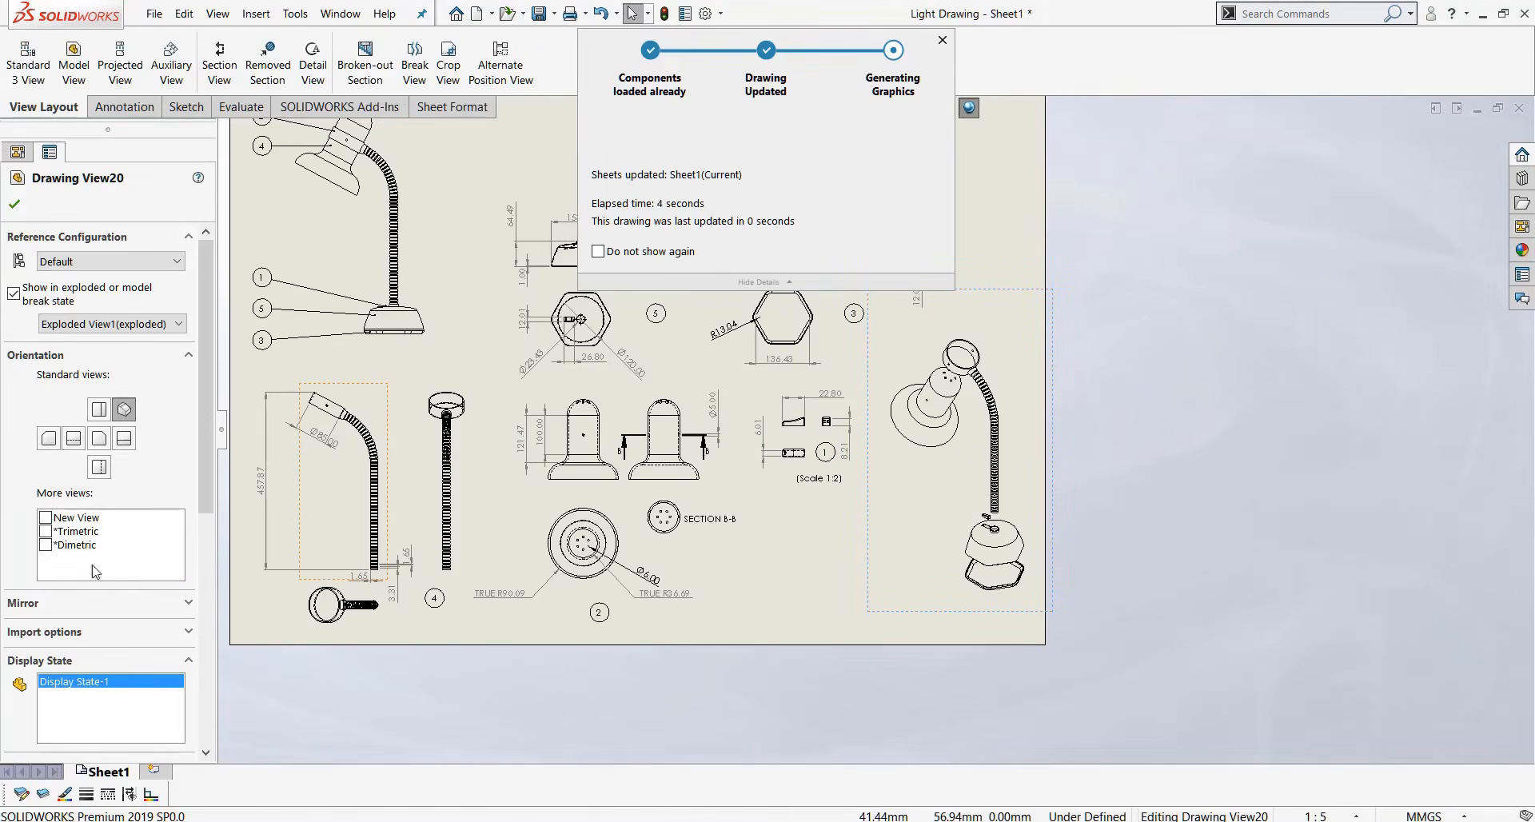
left_click(56, 520)
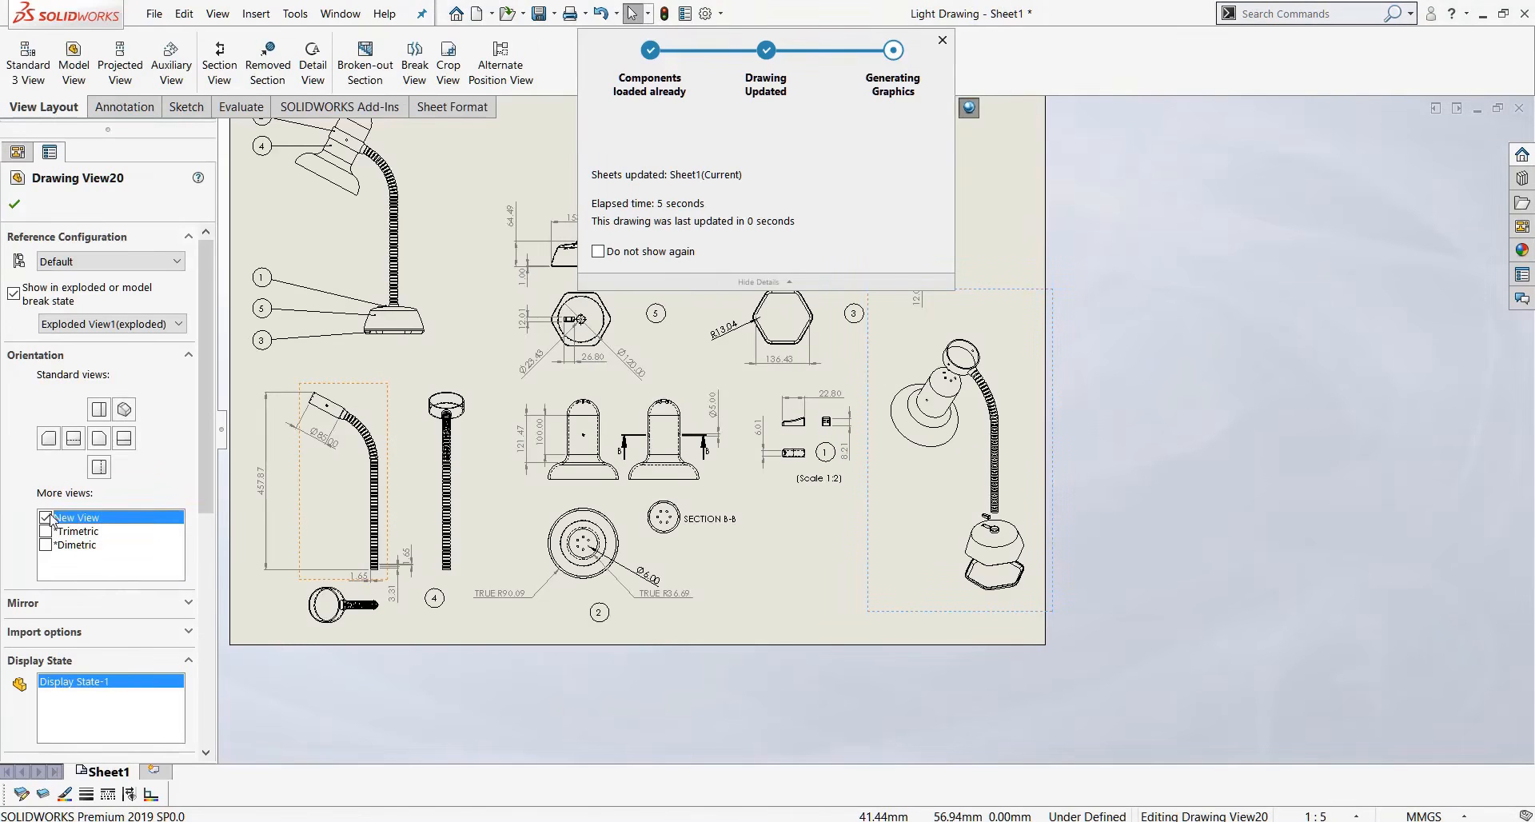
left_click(943, 40)
scroll(1022, 552, "down", 1)
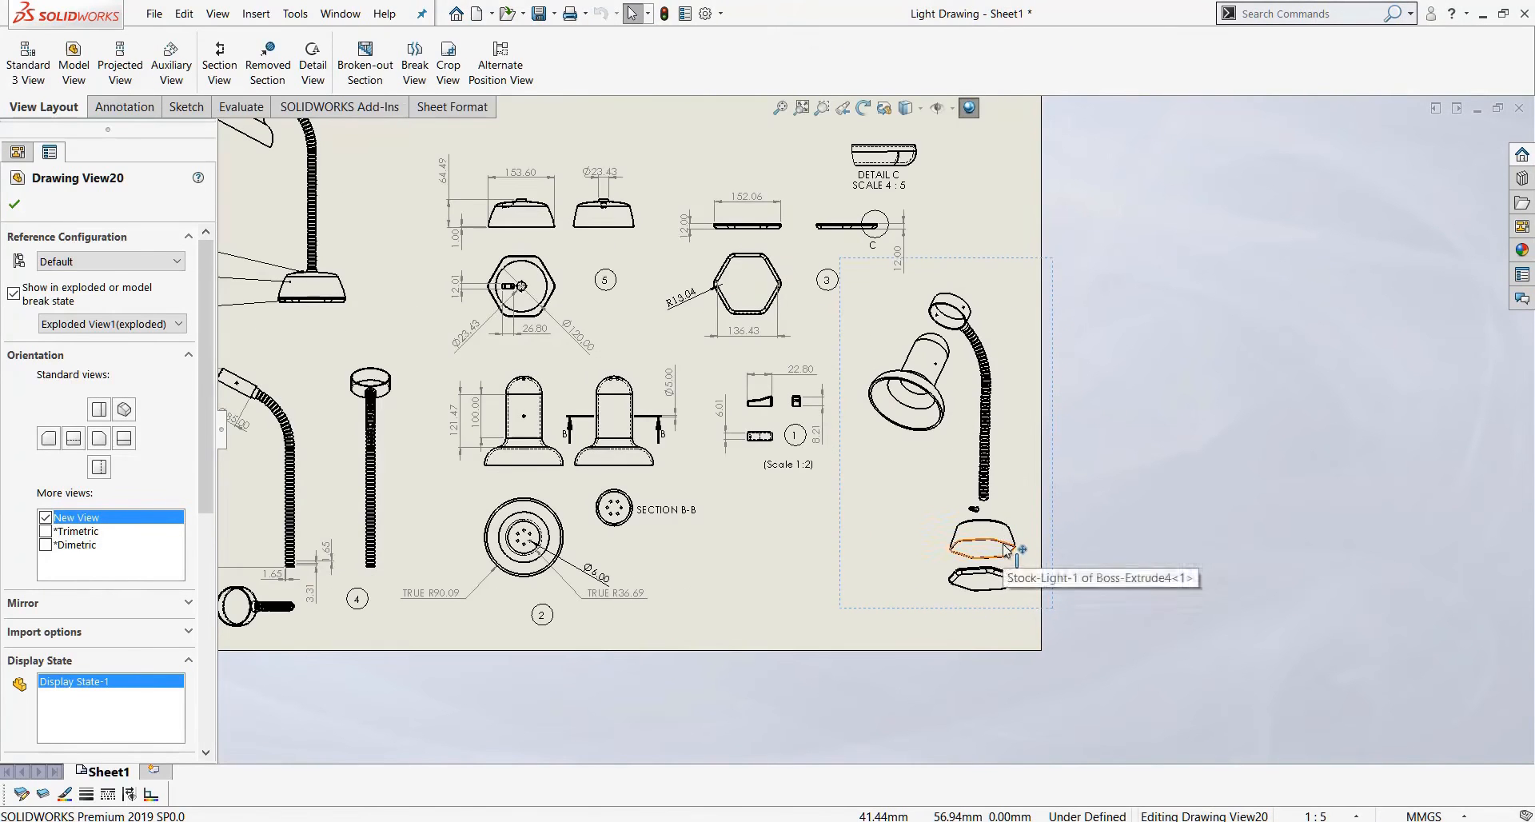
left_click_drag(1006, 550, 1011, 577)
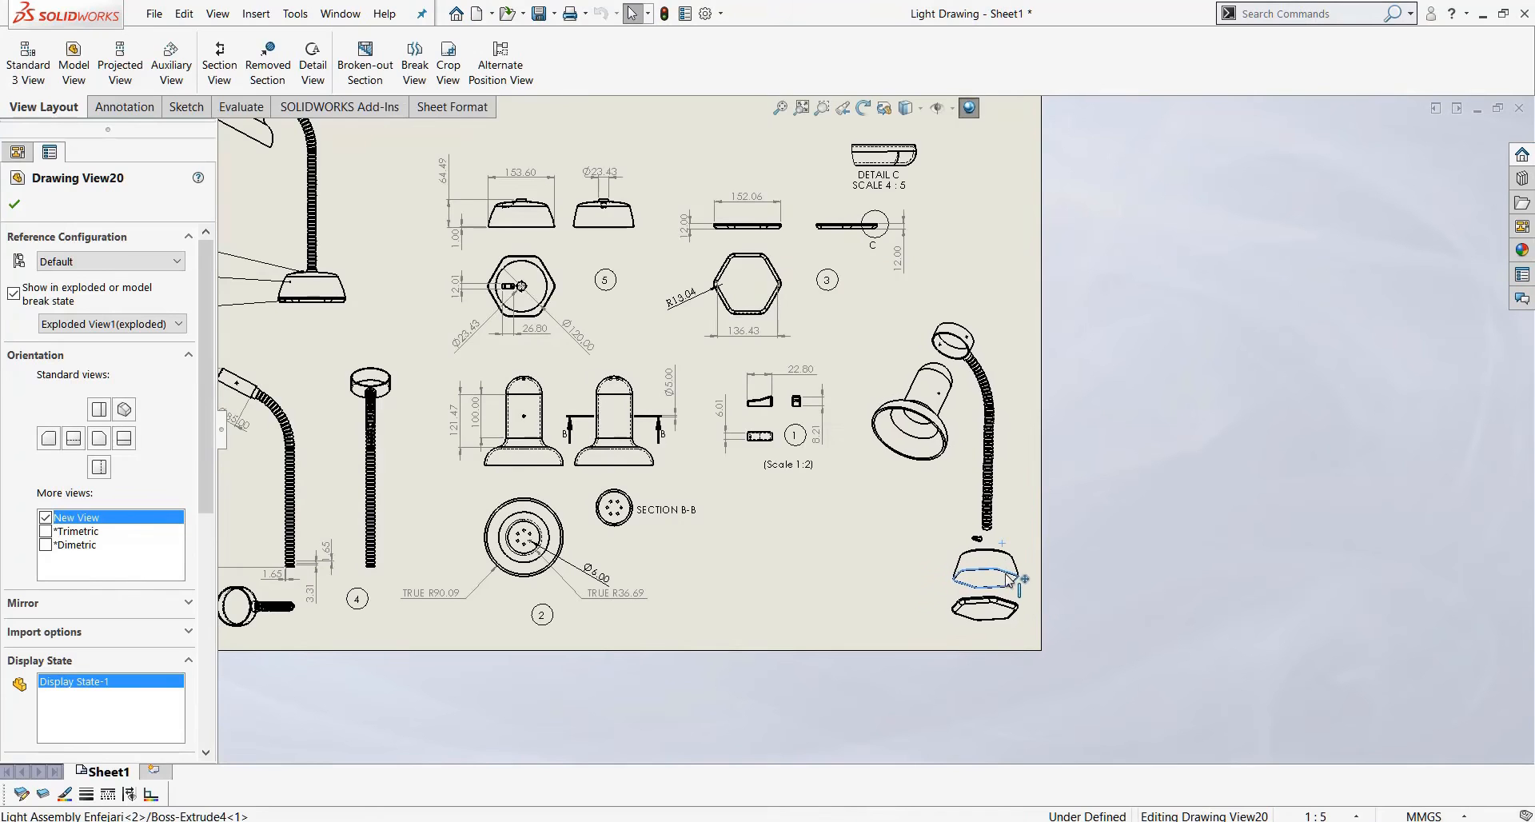
left_click(1295, 438)
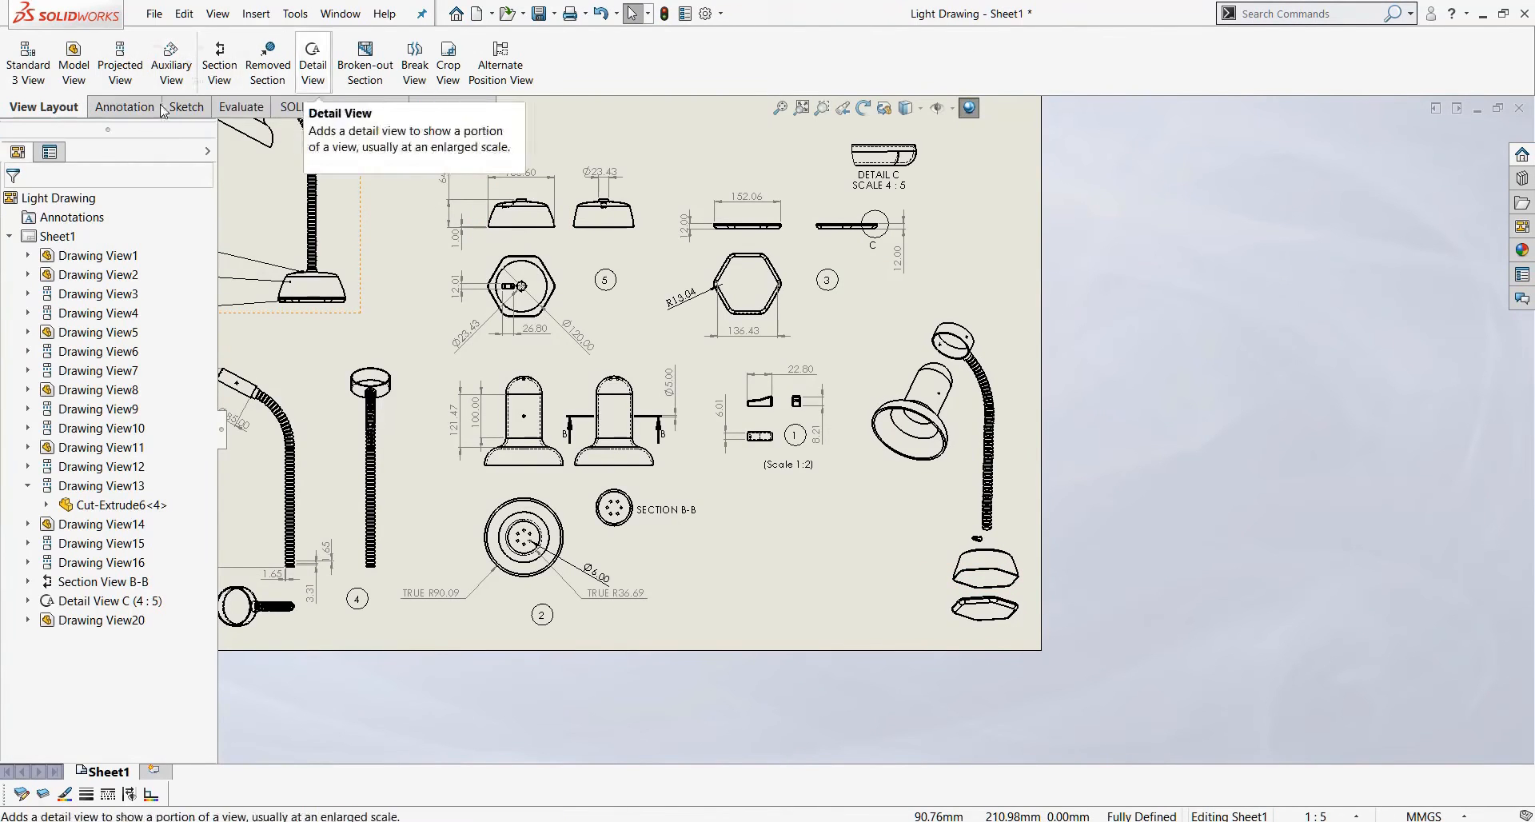
Add circular item-number balloons to the ring and the lampshade of the exploded view, placed beside the parts.
left_click(127, 115)
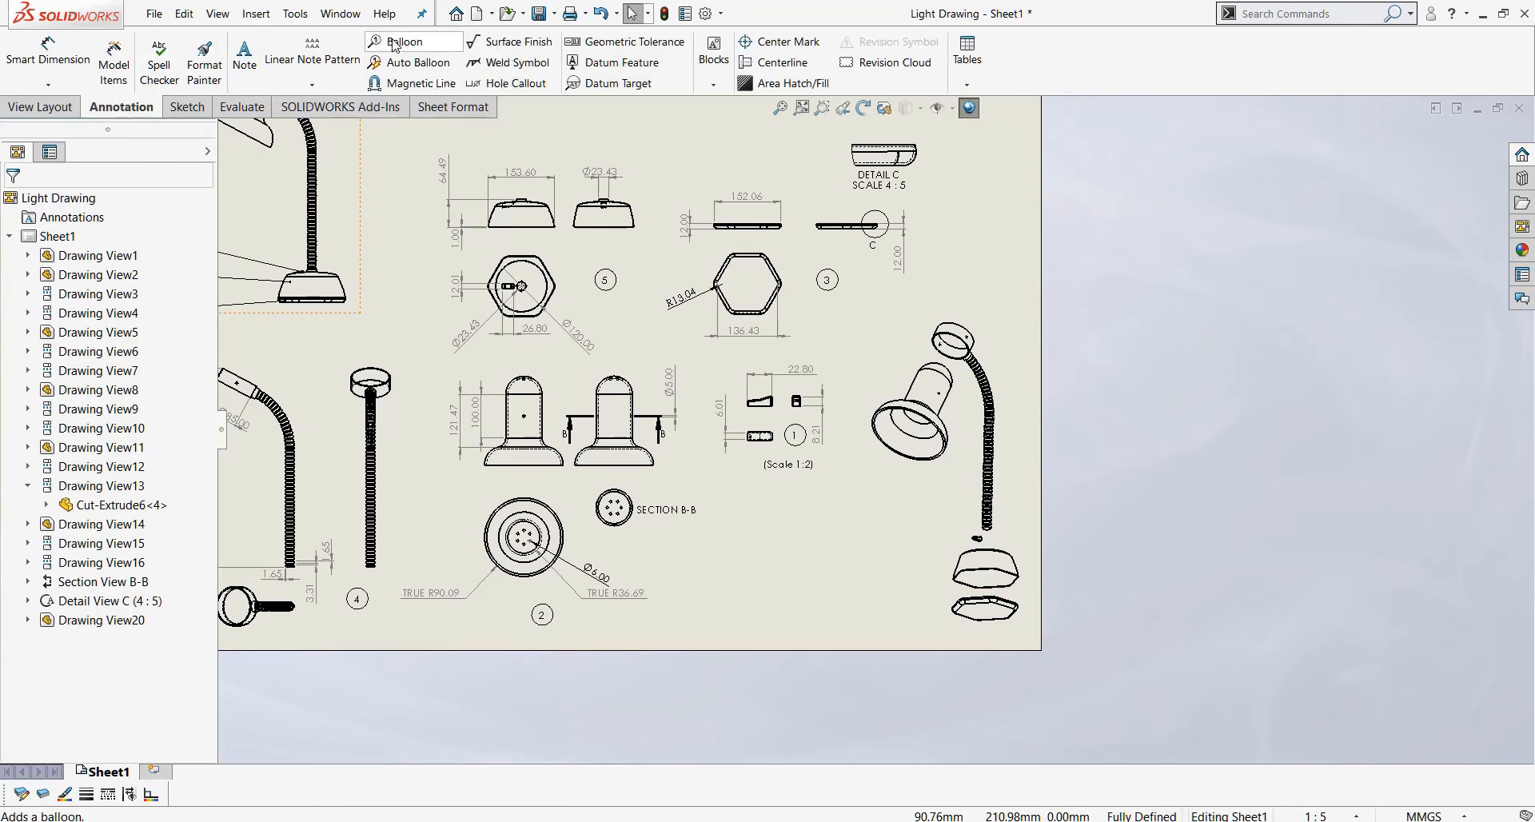
left_click(40, 106)
left_click(121, 106)
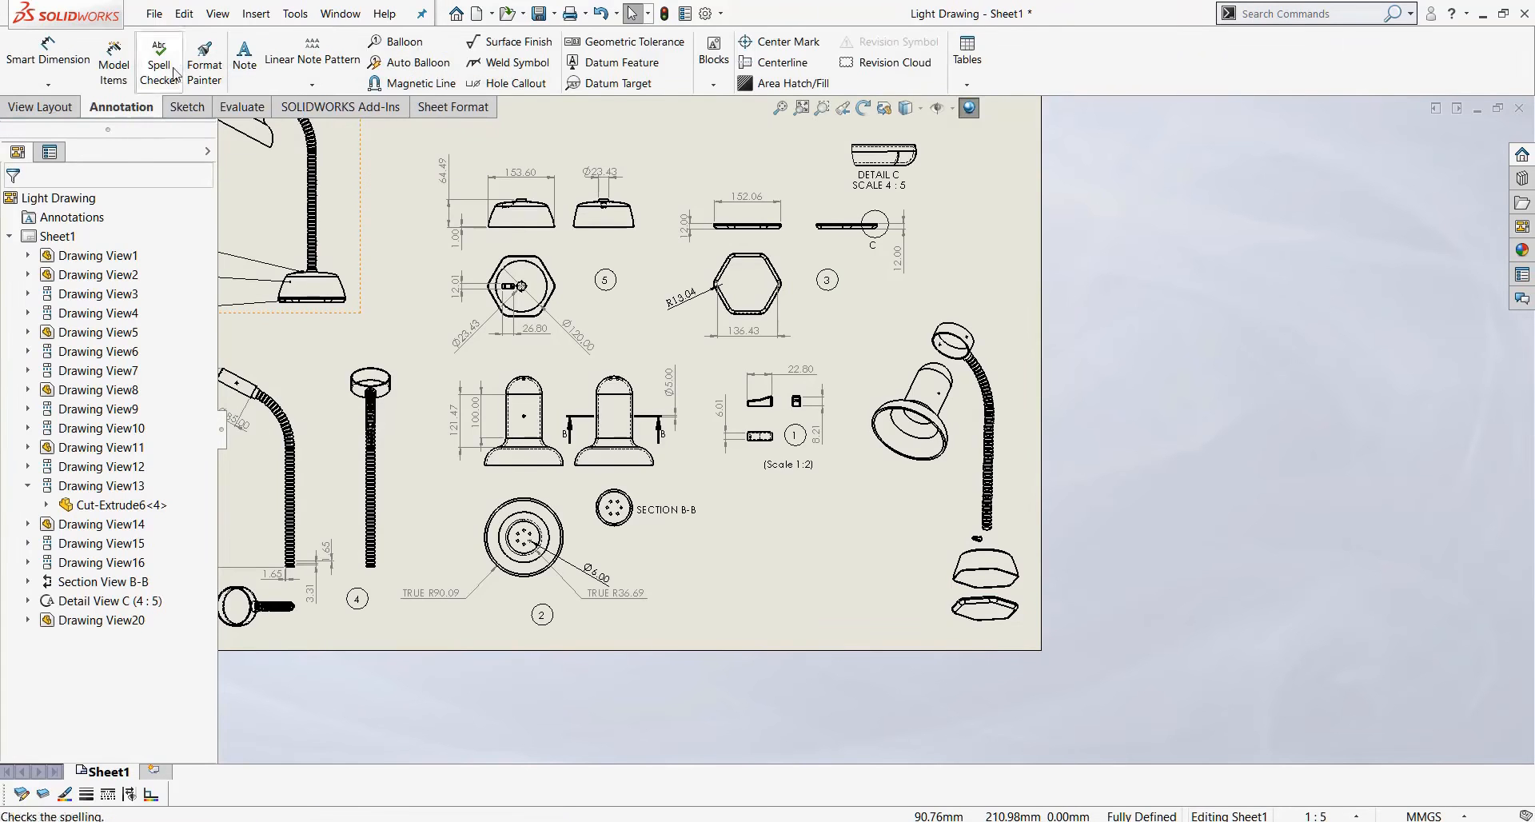
left_click(395, 42)
scroll(1000, 328, "up", 3)
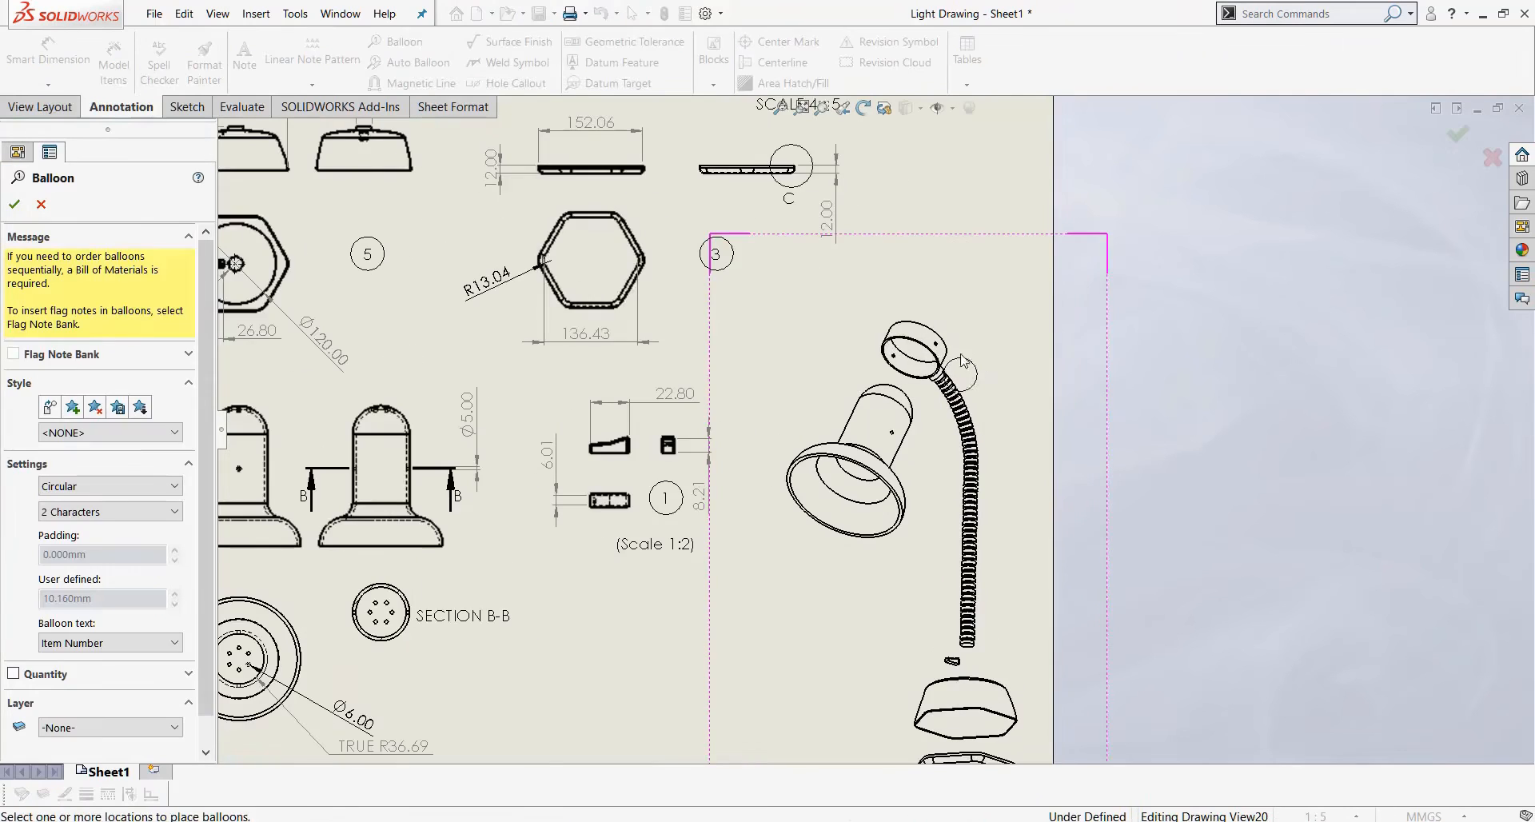
left_click(907, 327)
left_click(820, 334)
left_click(837, 506)
left_click(781, 608)
Add item-number balloons to the exploded view's small switch part, hexagonal base and bottom plate, stacked to the left of the parts.
scroll(879, 560, "down", 3)
scroll(915, 551, "up", 3)
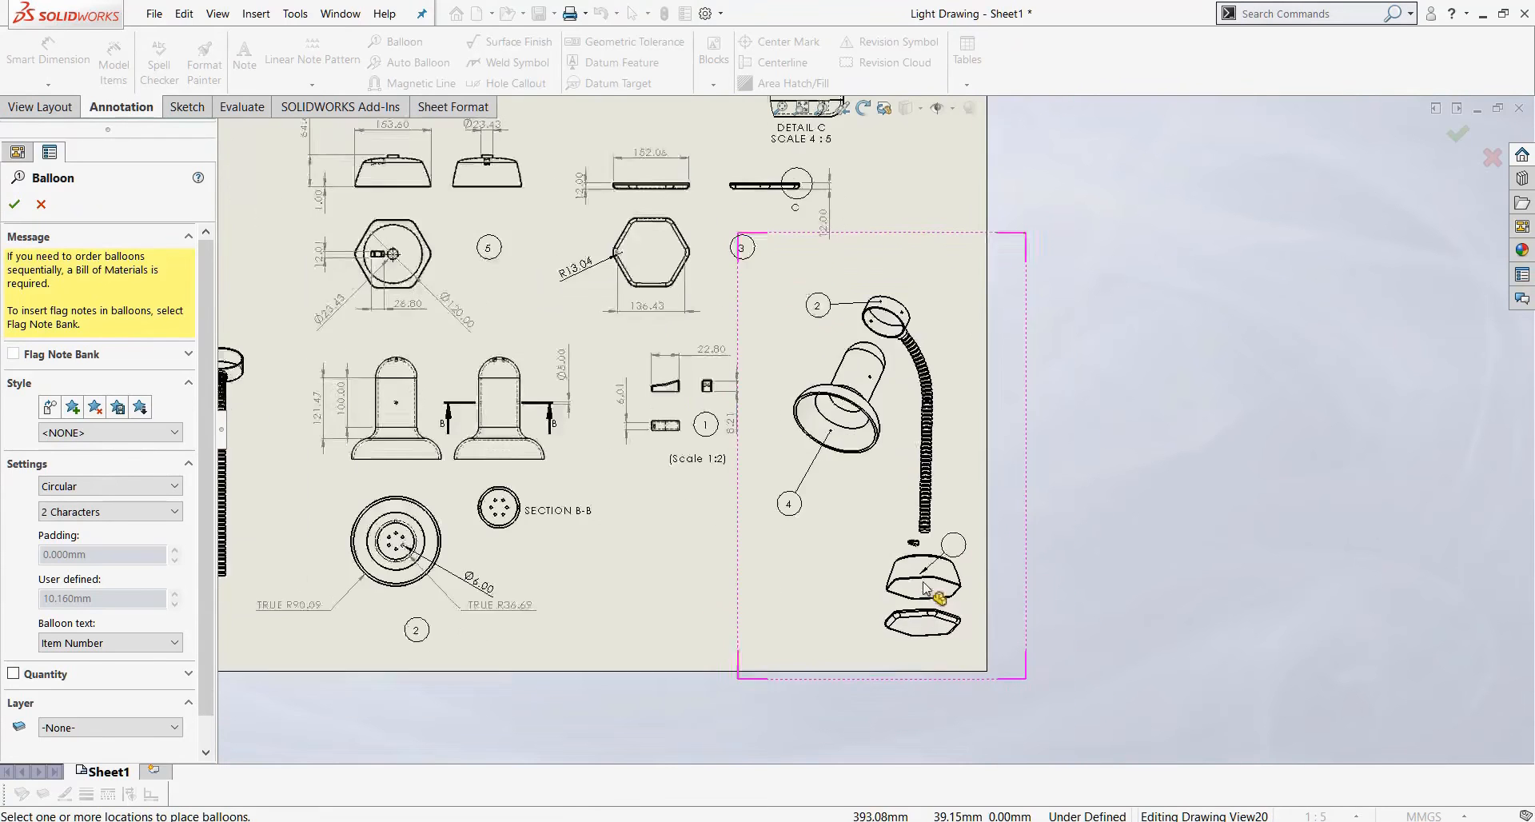
scroll(911, 510, "up", 2)
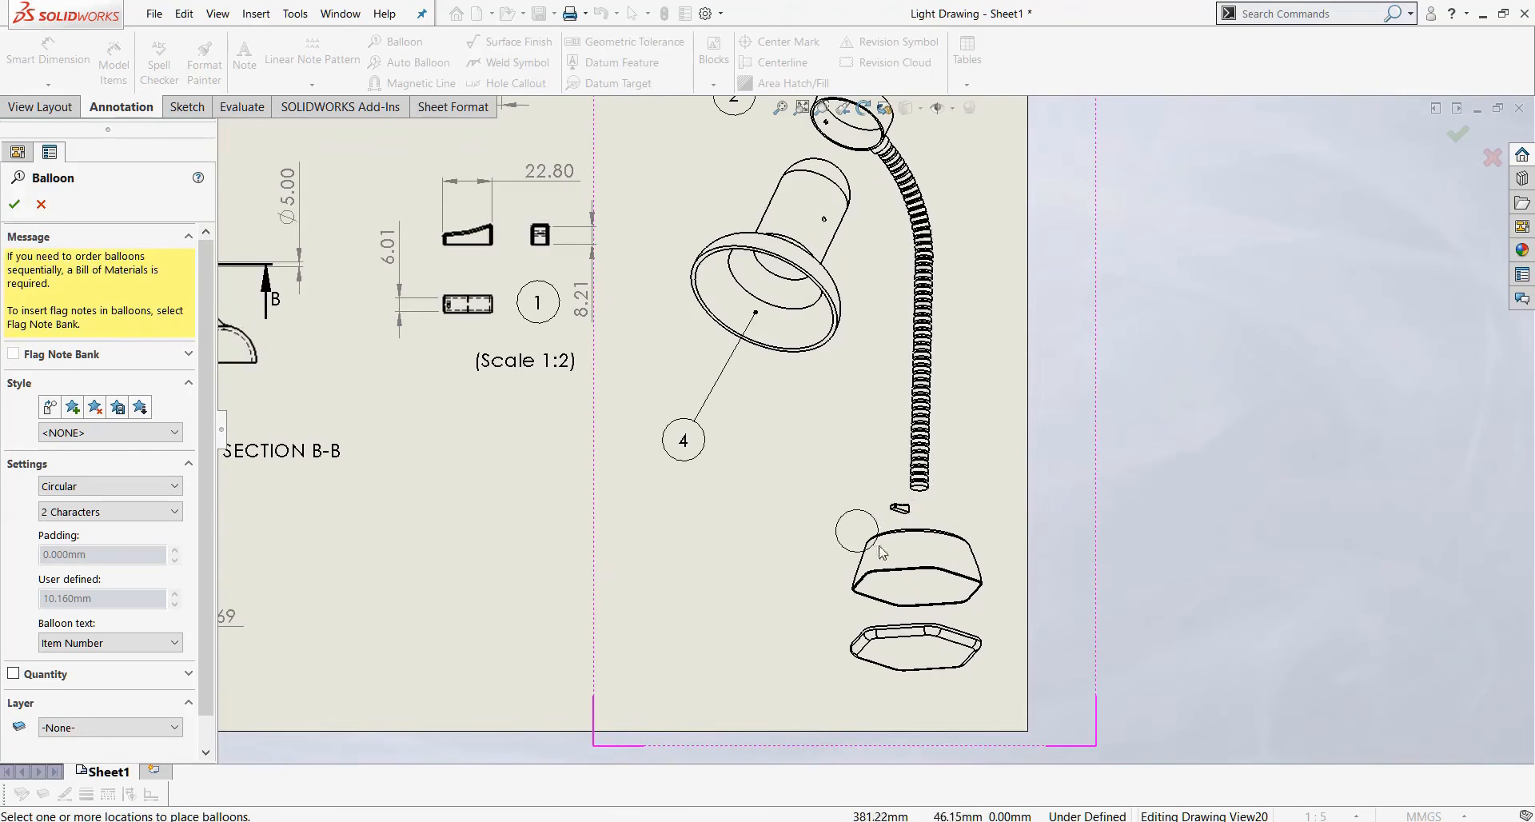
left_click(903, 511)
left_click(683, 543)
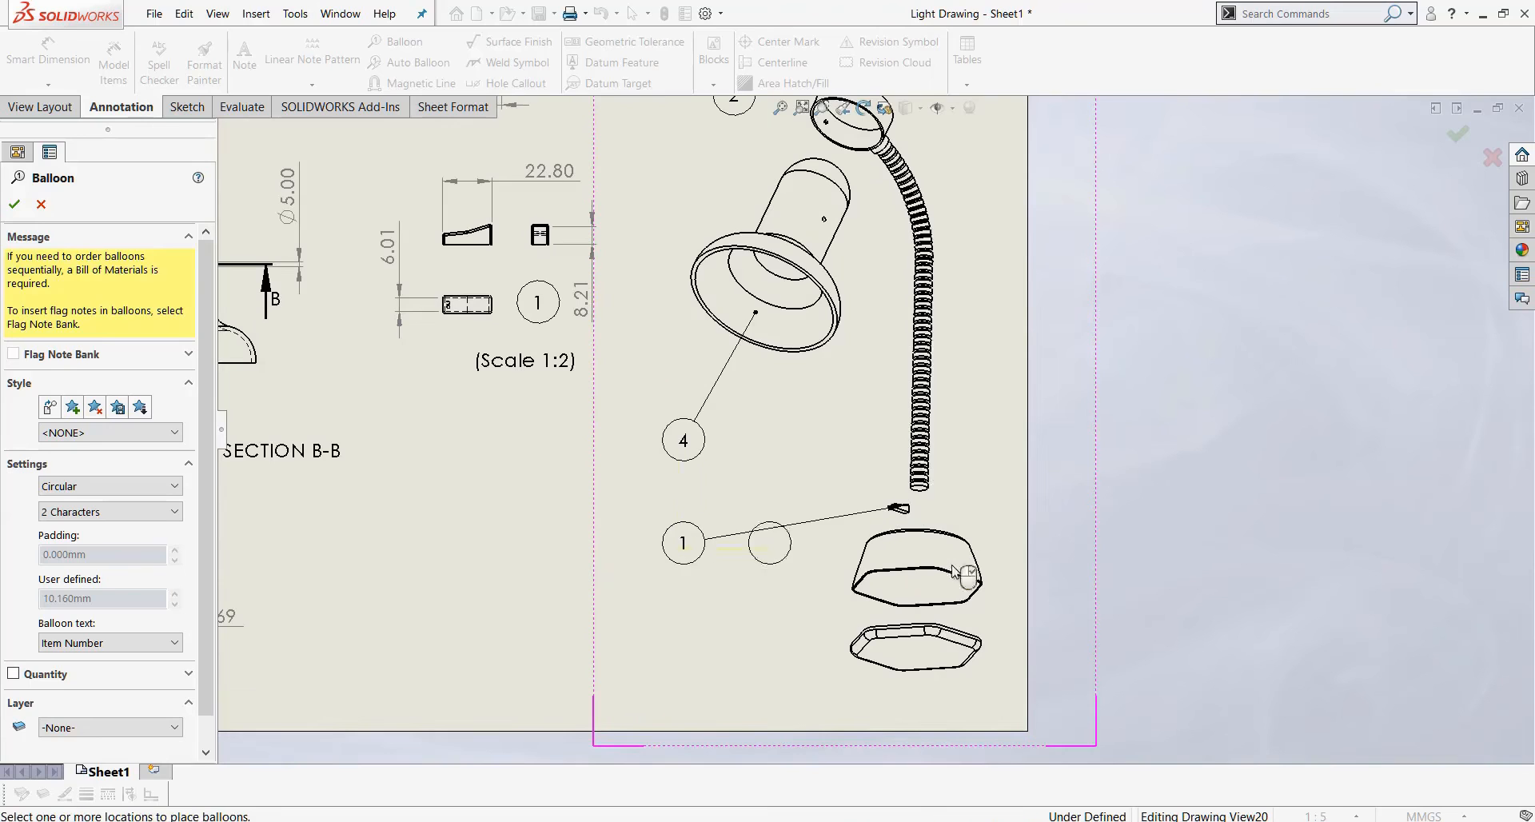
left_click(925, 547)
left_click(658, 625)
left_click(880, 650)
left_click(688, 678)
scroll(836, 302, "down", 2)
scroll(843, 311, "down", 2)
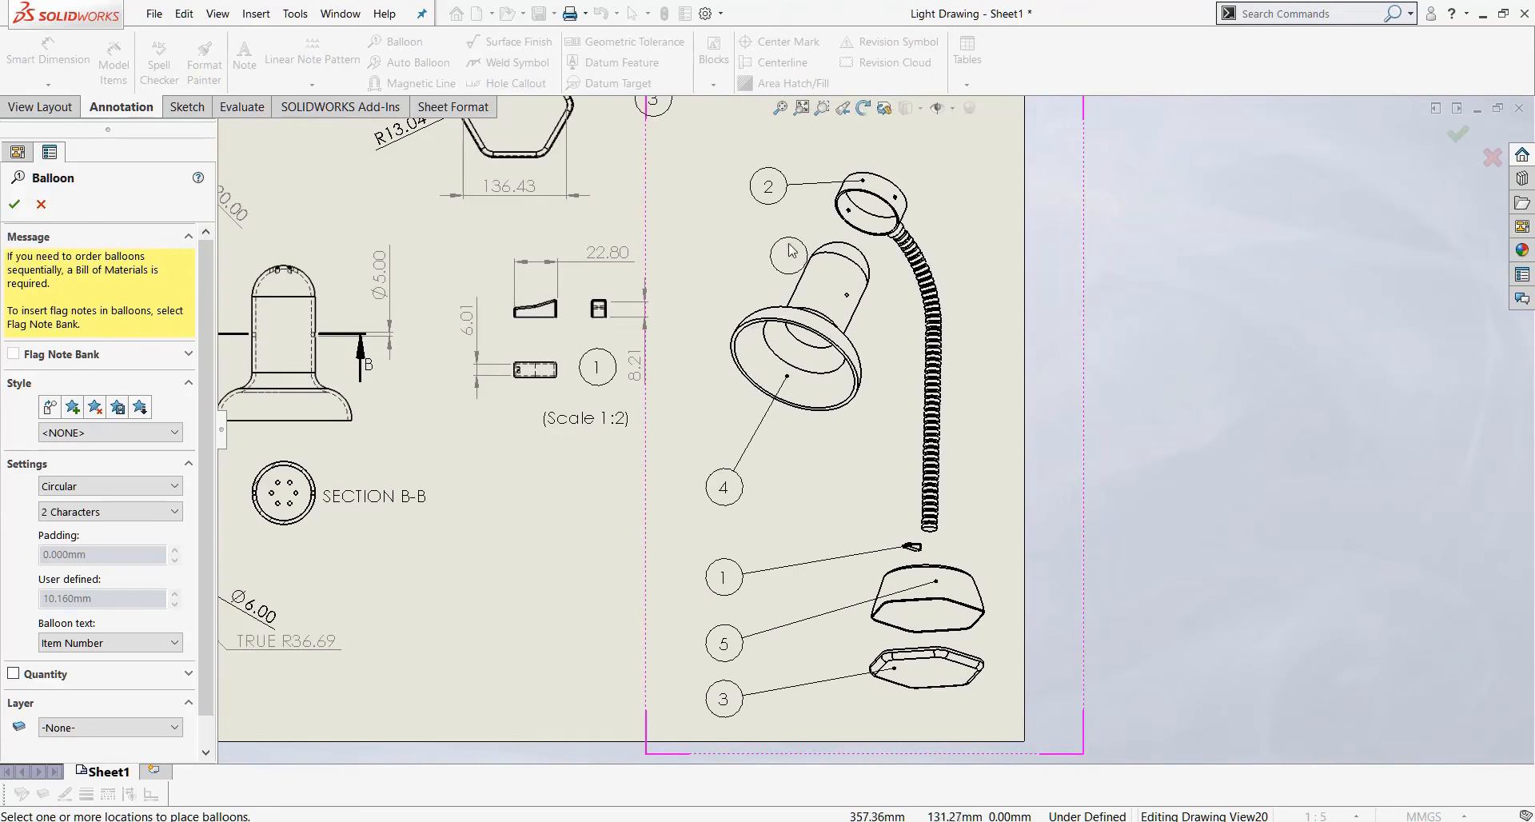
key("Escape")
Move the lampshade's balloon 4 higher and delete the balloon attached to the ring in the exploded view.
left_click_drag(723, 487, 723, 439)
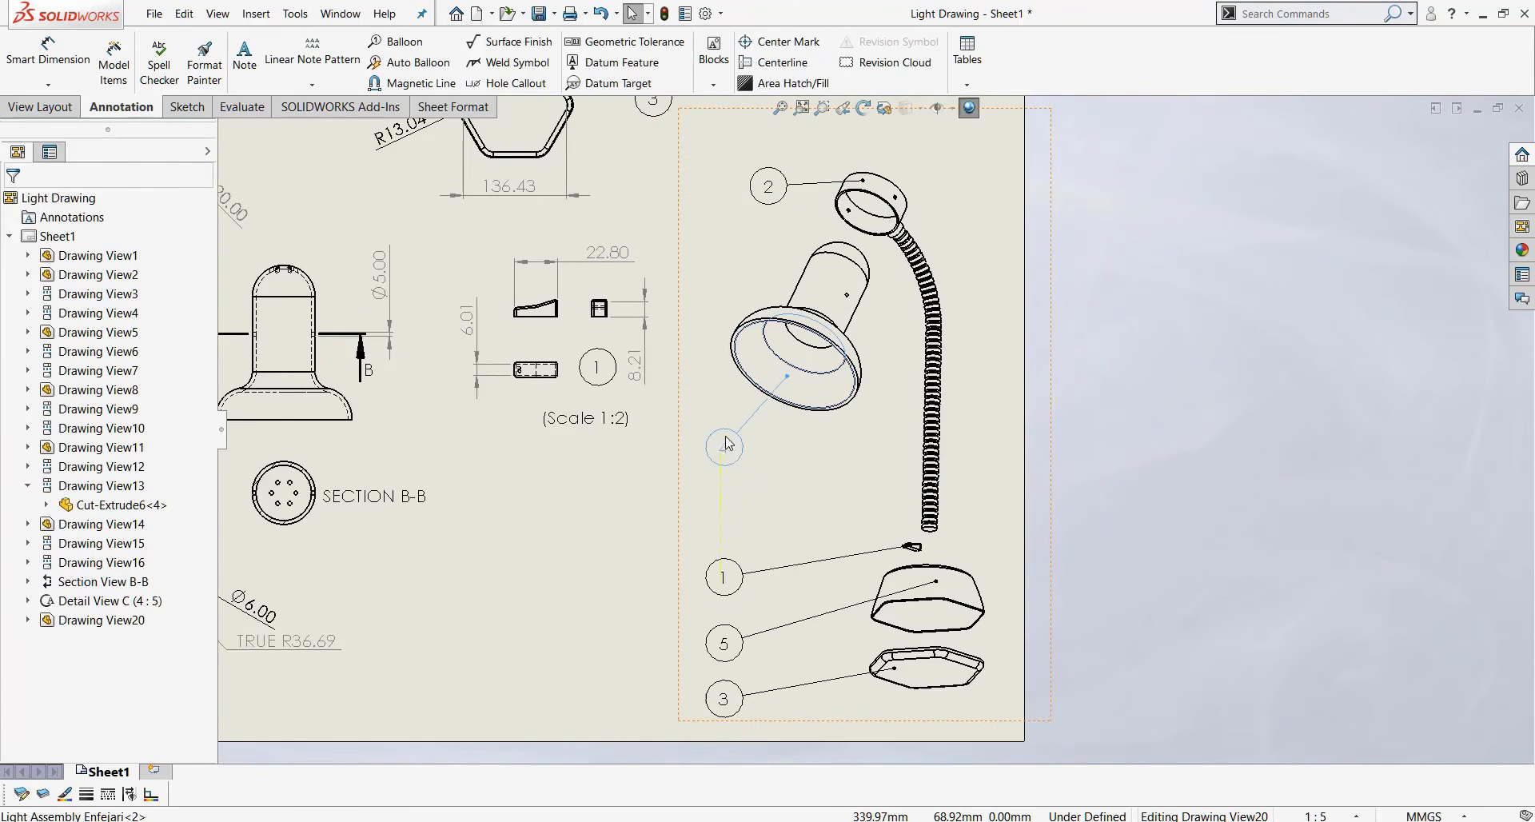
key("Escape")
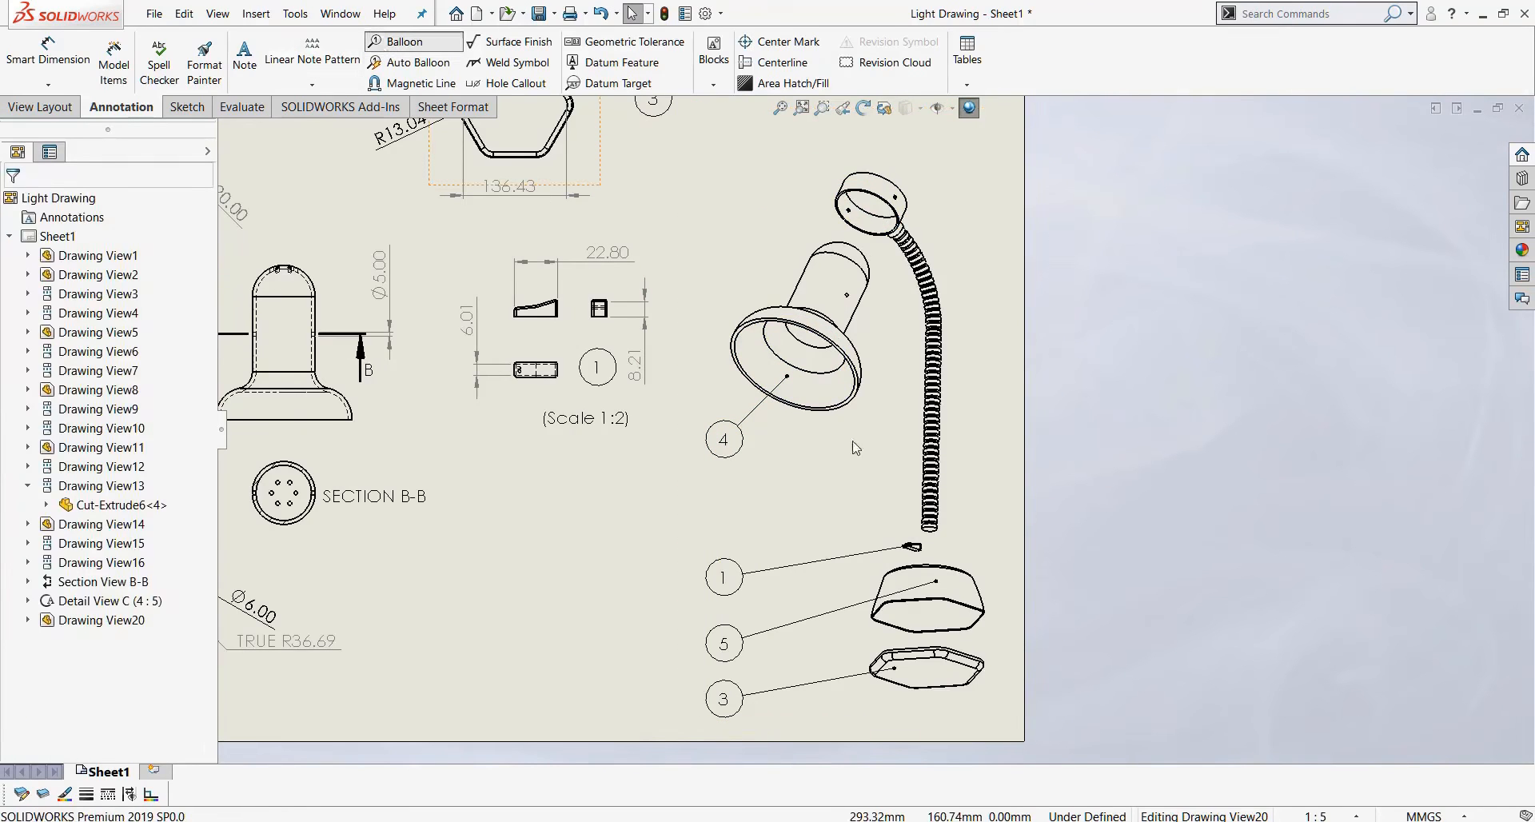
Add an item-number balloon to the gooseneck's lower end in the exploded view, placed between balloons 4 and 1.
left_click(395, 42)
left_click(927, 487)
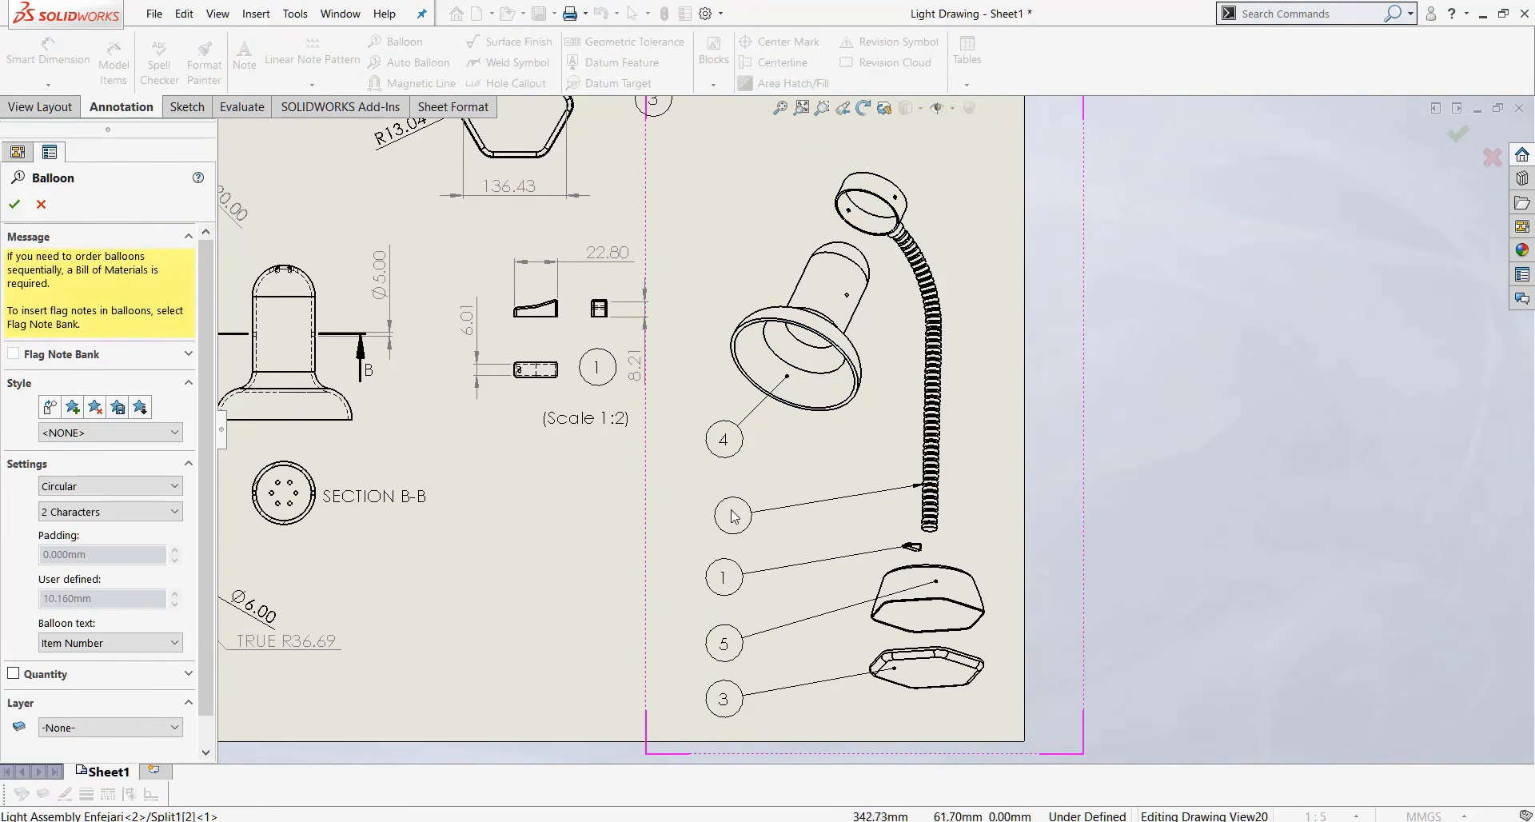
left_click(724, 502)
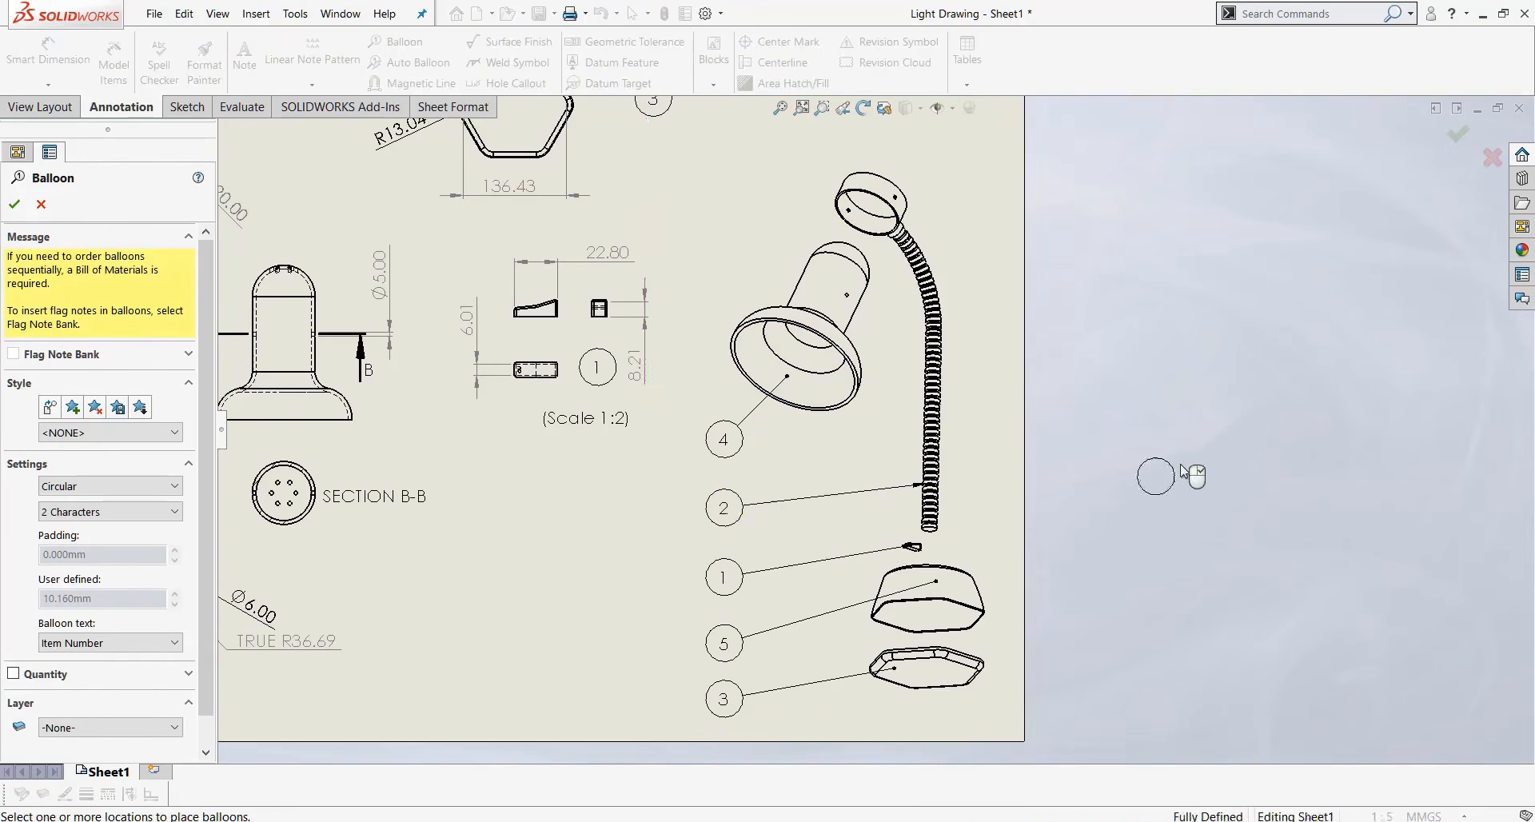
scroll(1180, 470, "up", 5)
key("Escape")
key("f")
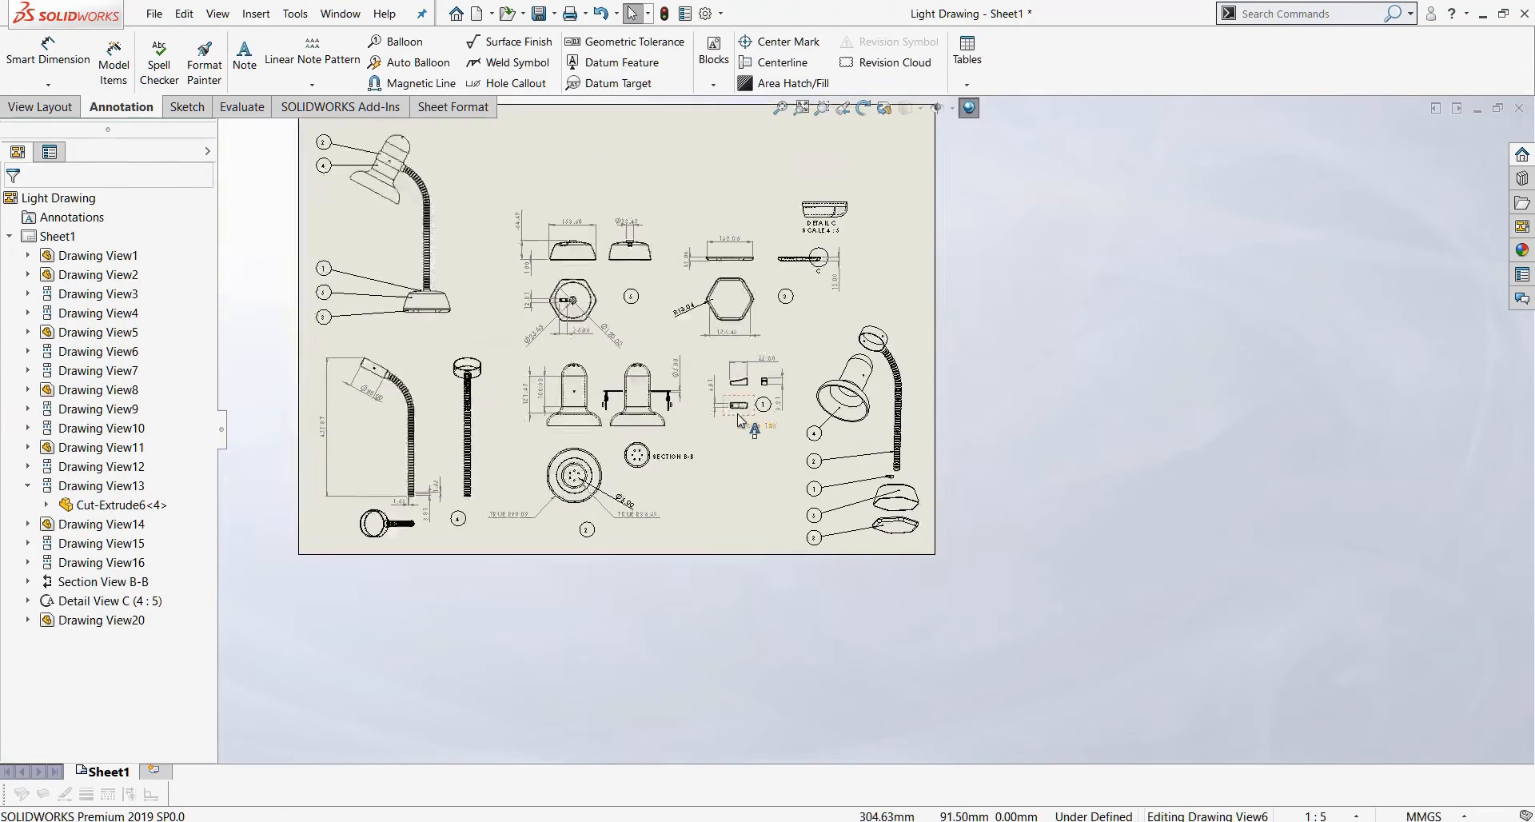
scroll(627, 333, "down", 1)
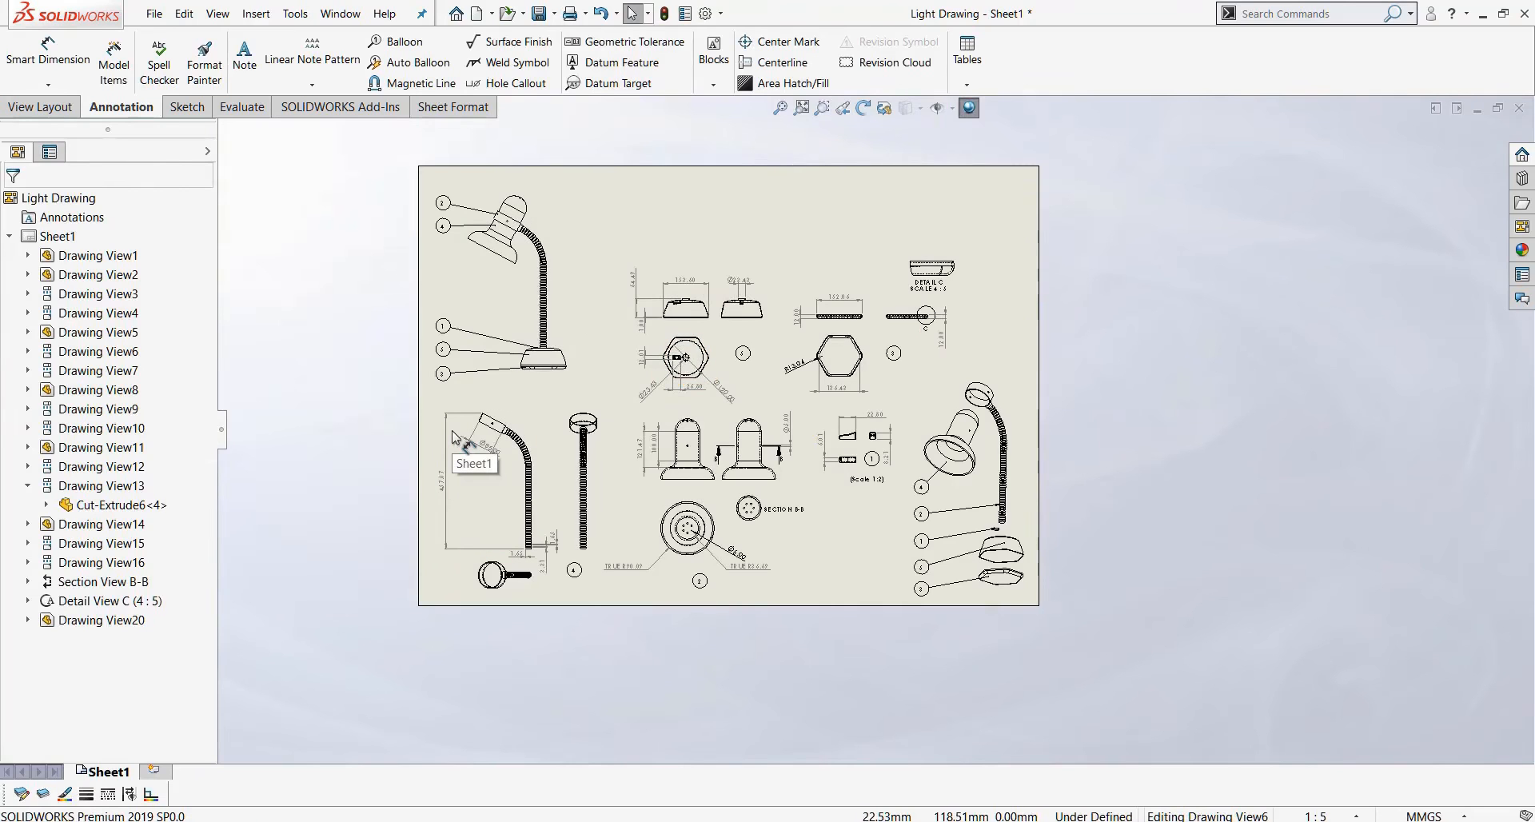
Save Light Drawing.SLDDRW together with the modified Light Assembly Enfejari.SLDASM.
left_click(155, 13)
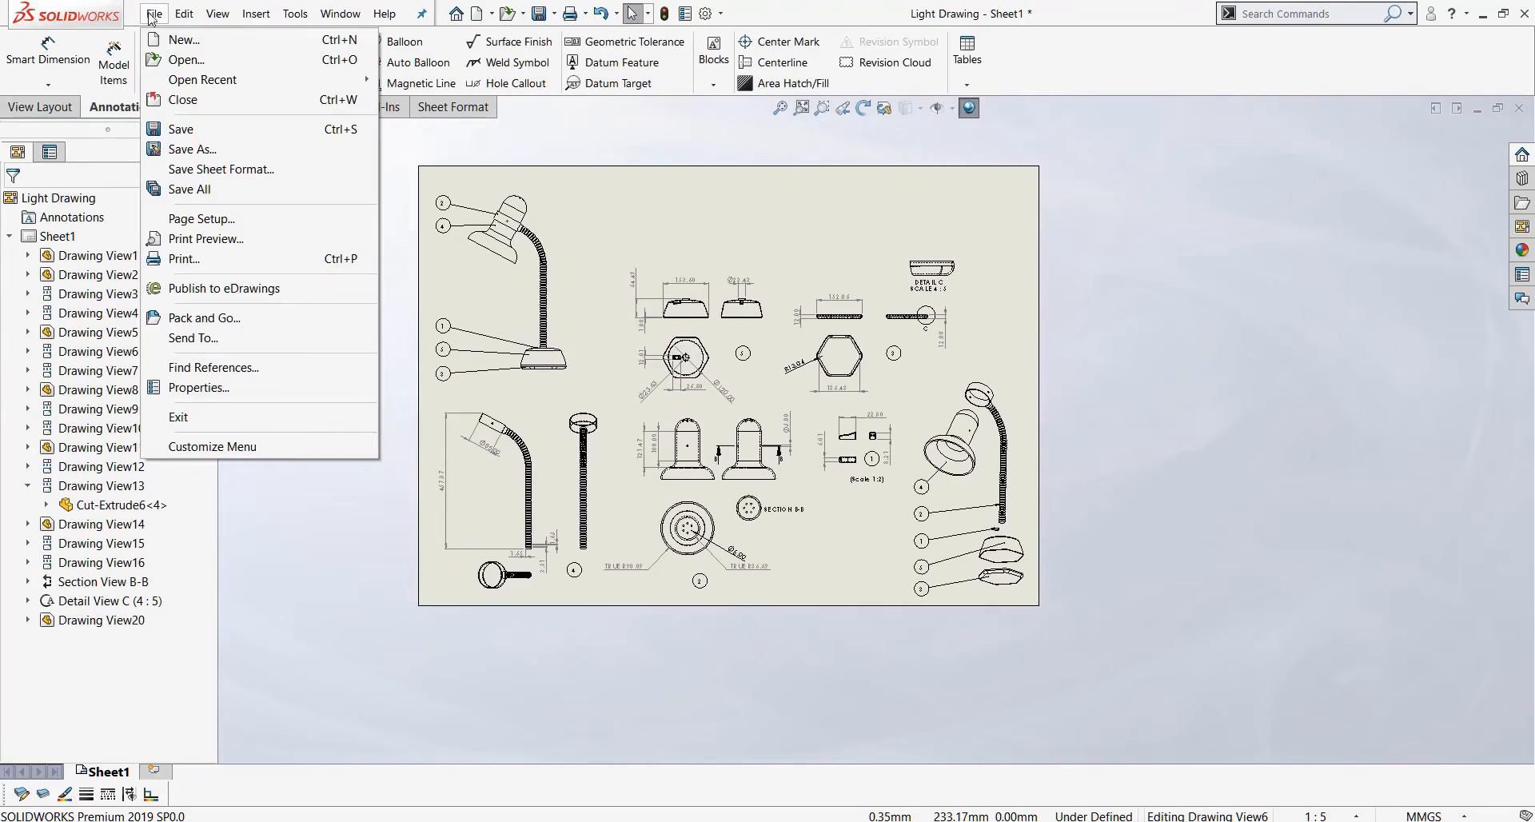
left_click(217, 129)
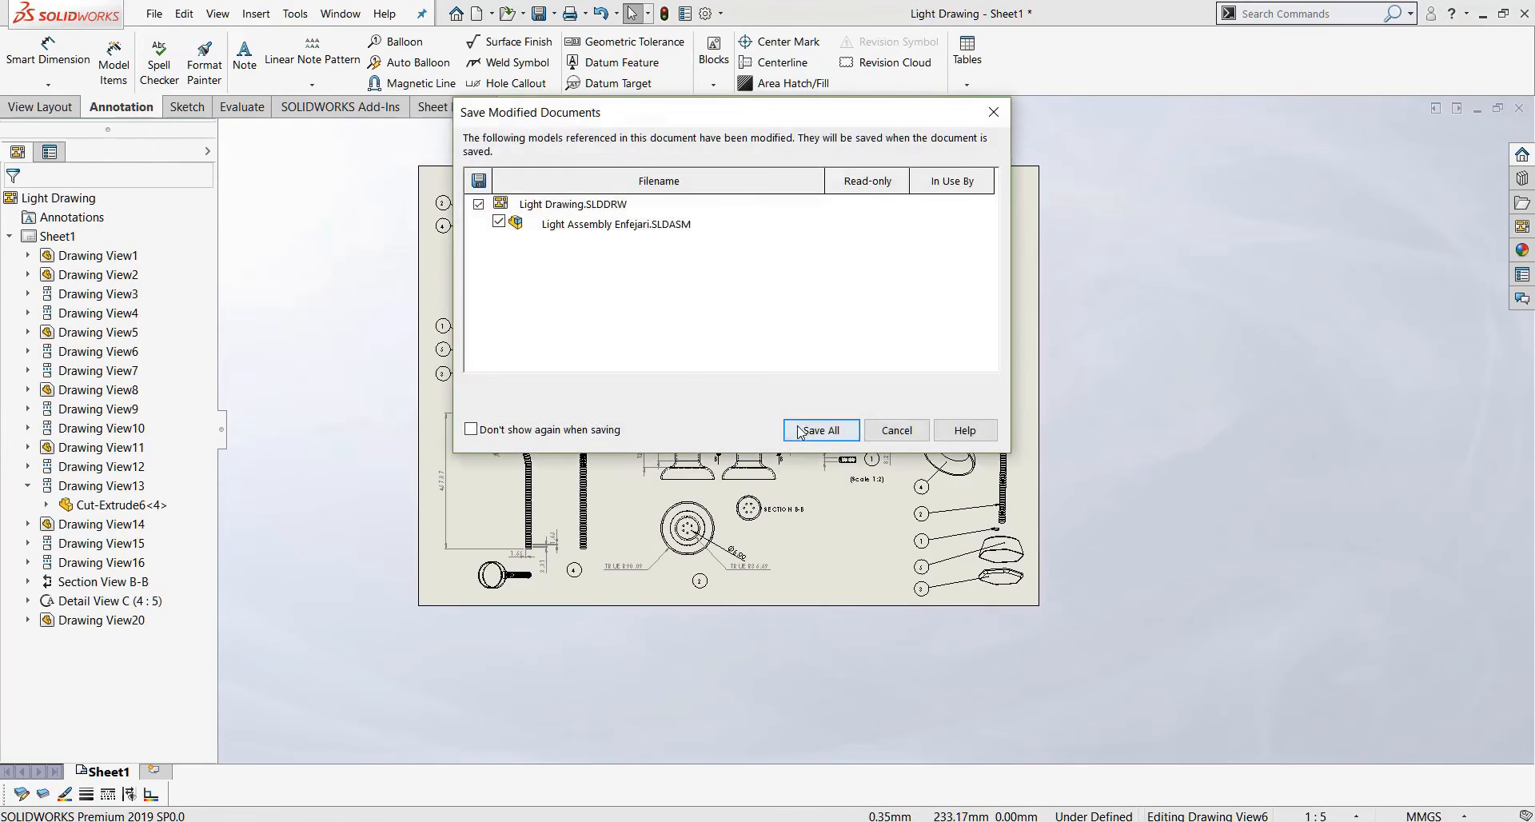
left_click(800, 432)
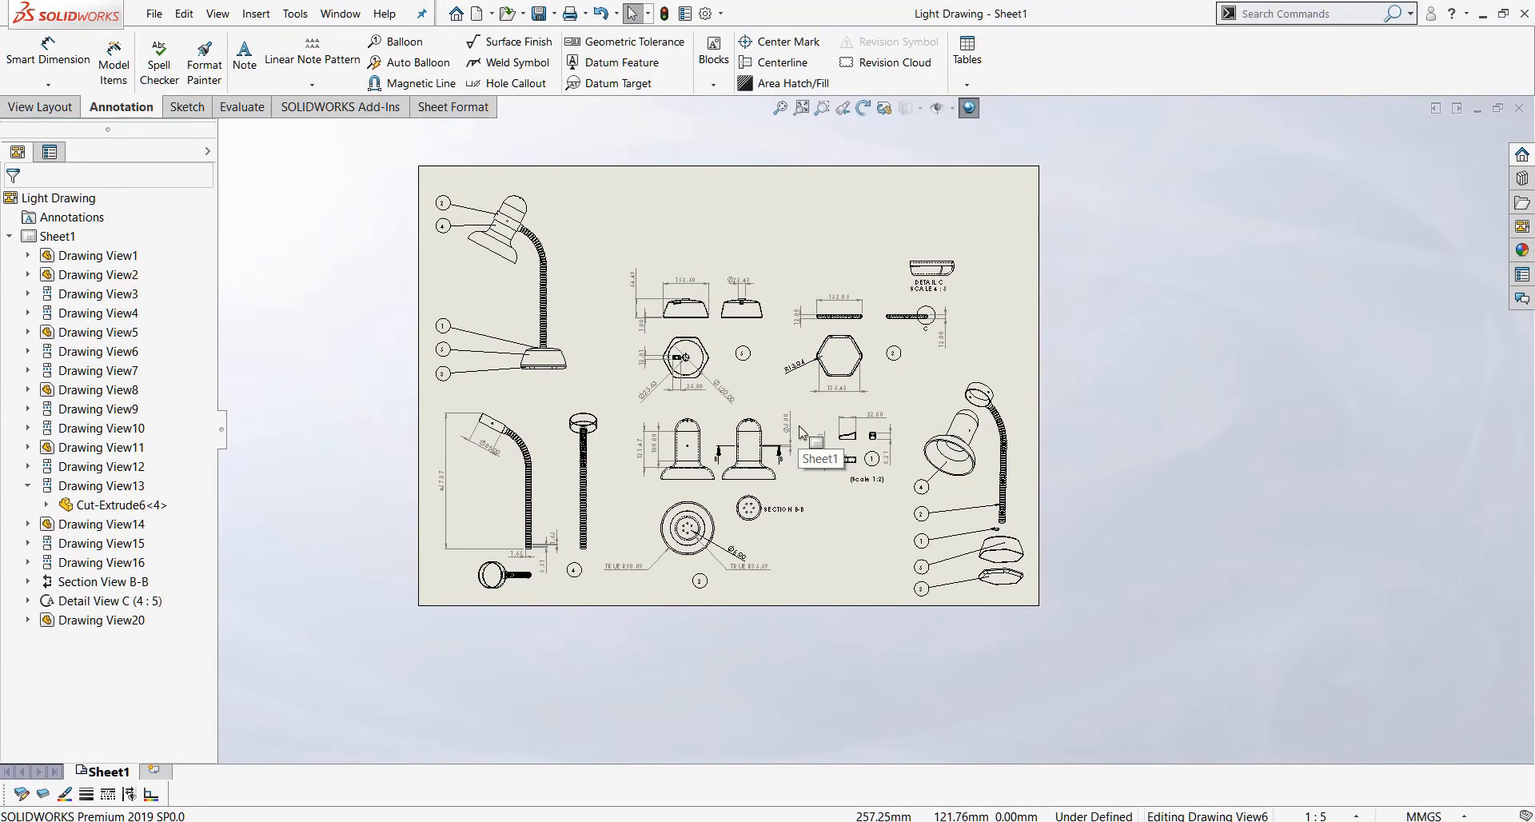
Start saving the drawing under the name Light Drawing as a JPEG (*.jpg) file on the Desktop.
left_click(154, 14)
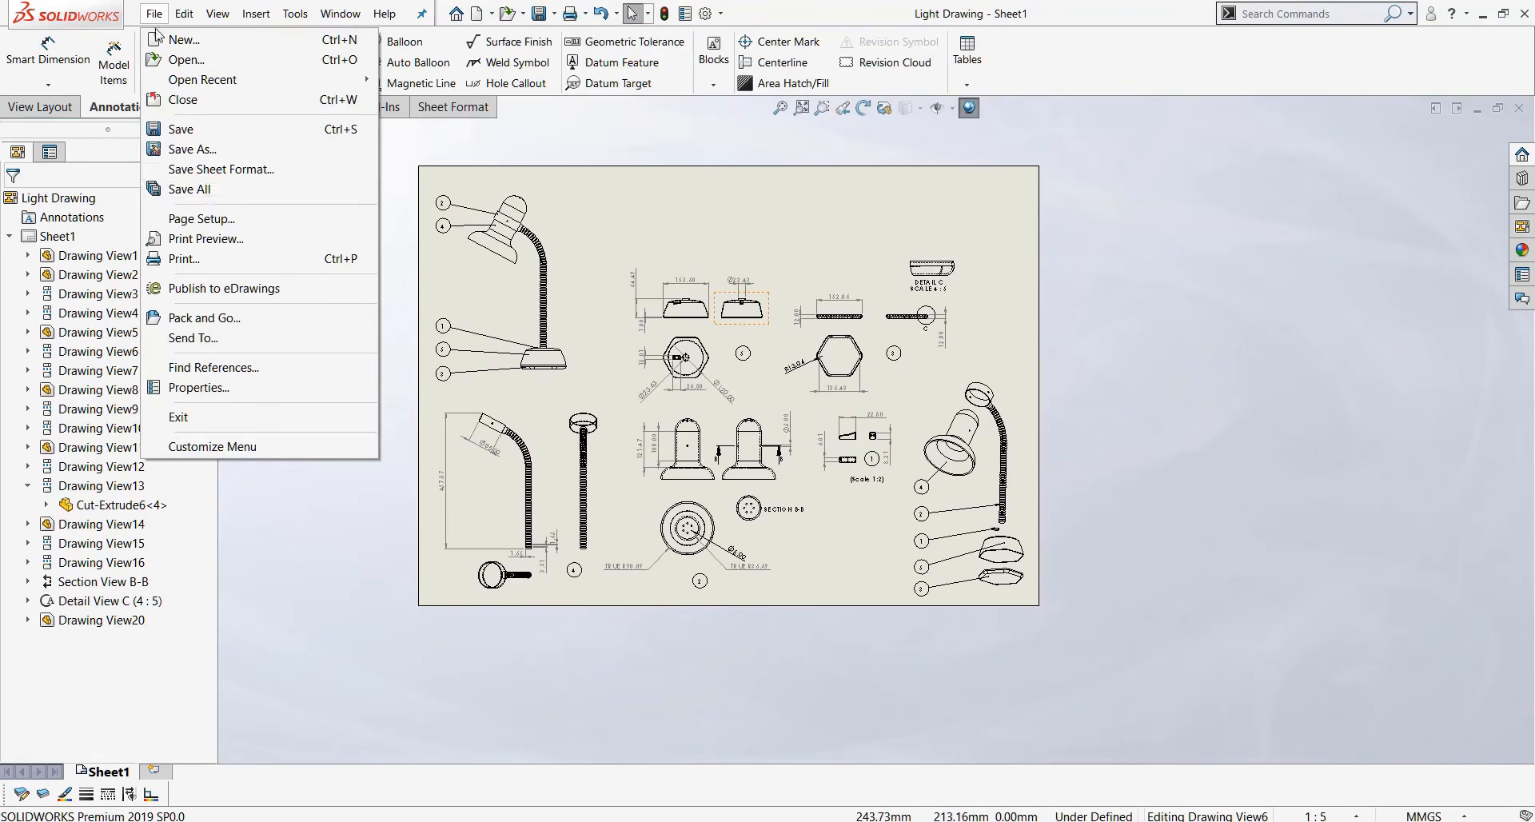
left_click(255, 157)
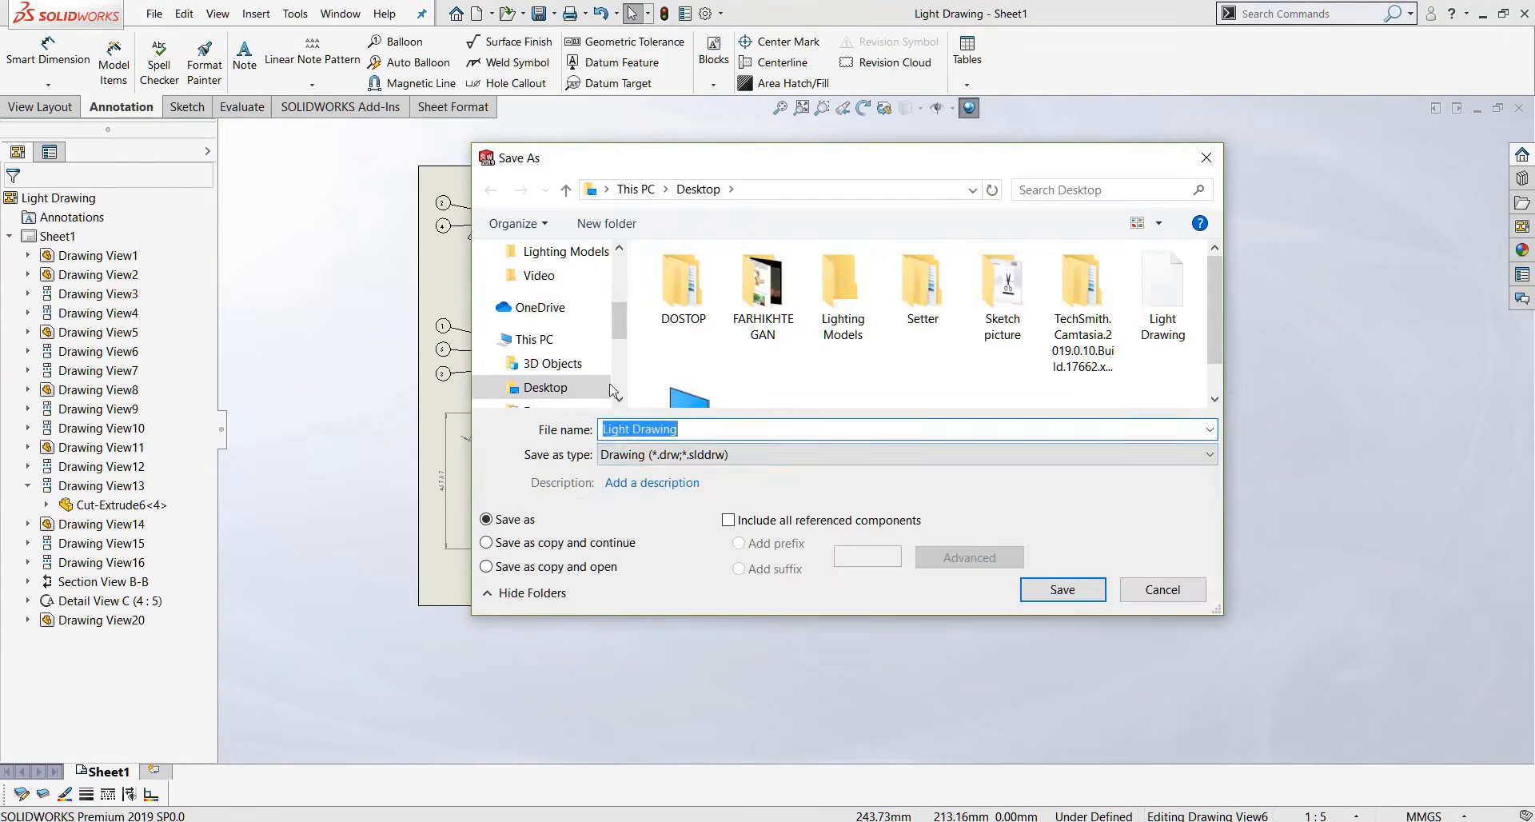
left_click(664, 454)
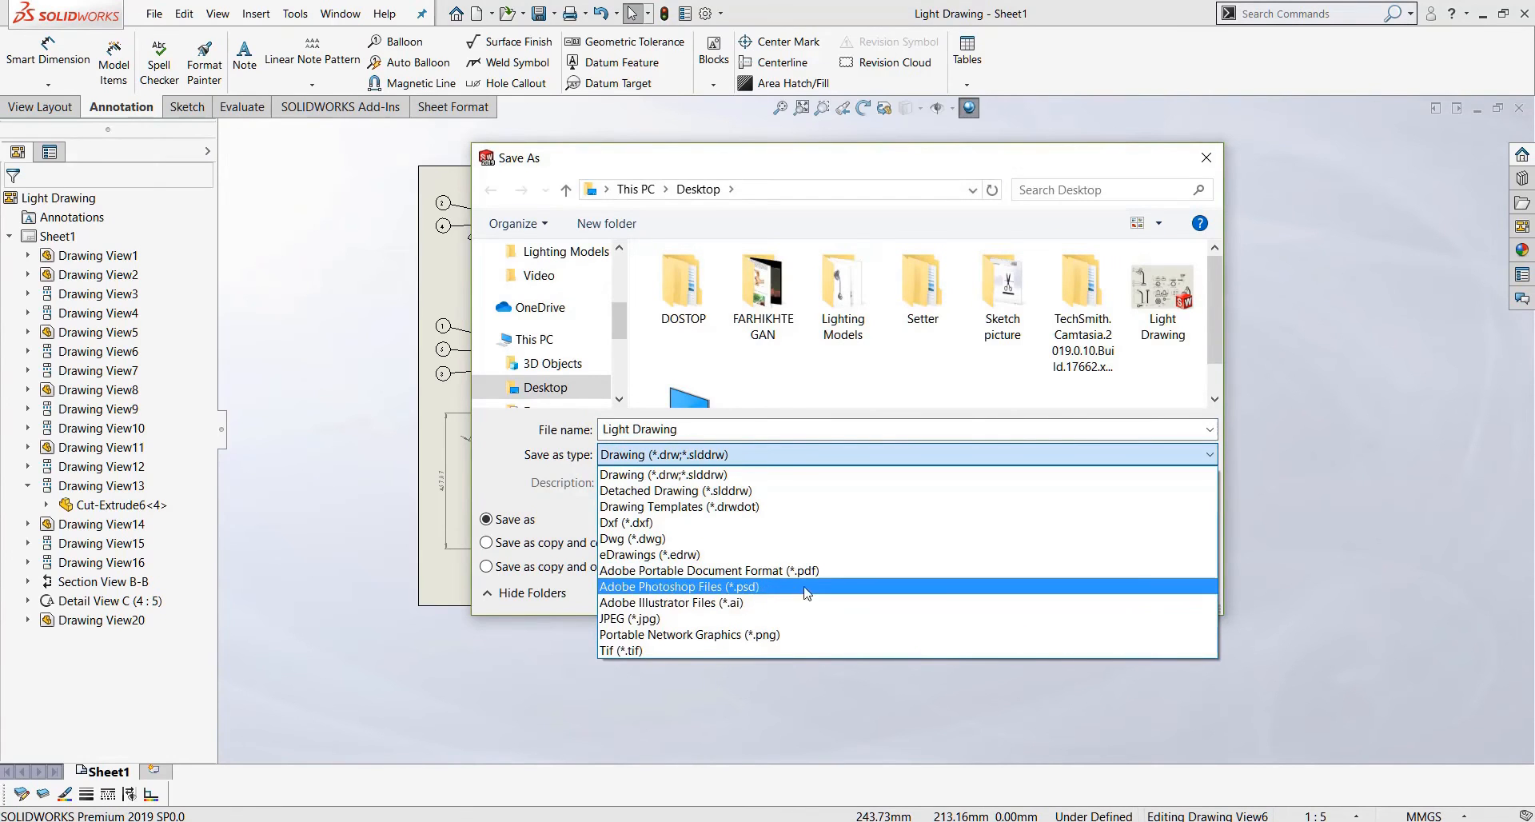
key("Escape")
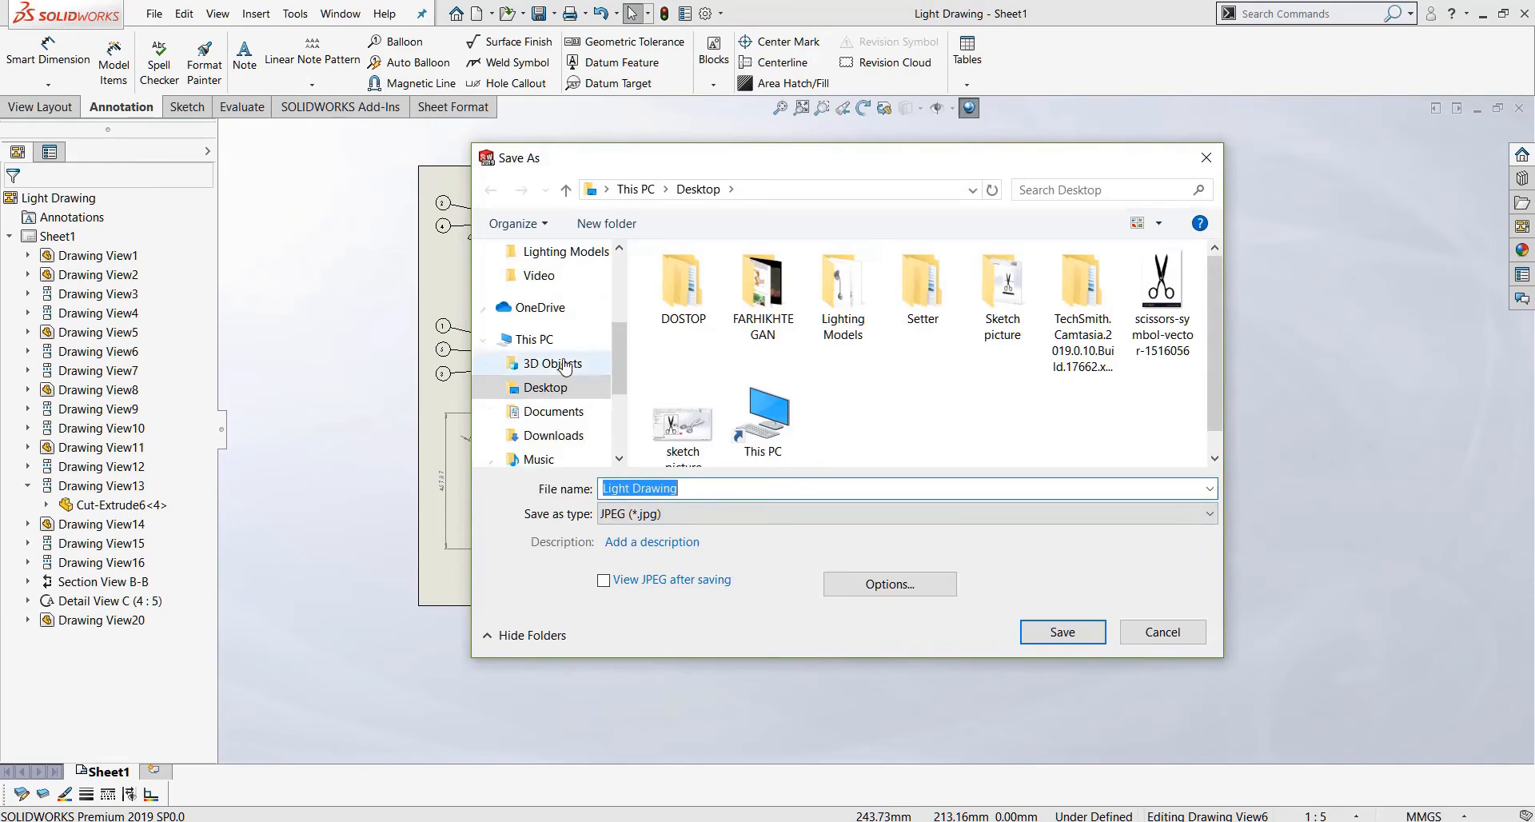
scroll(559, 328, "up", 6)
left_click(558, 296)
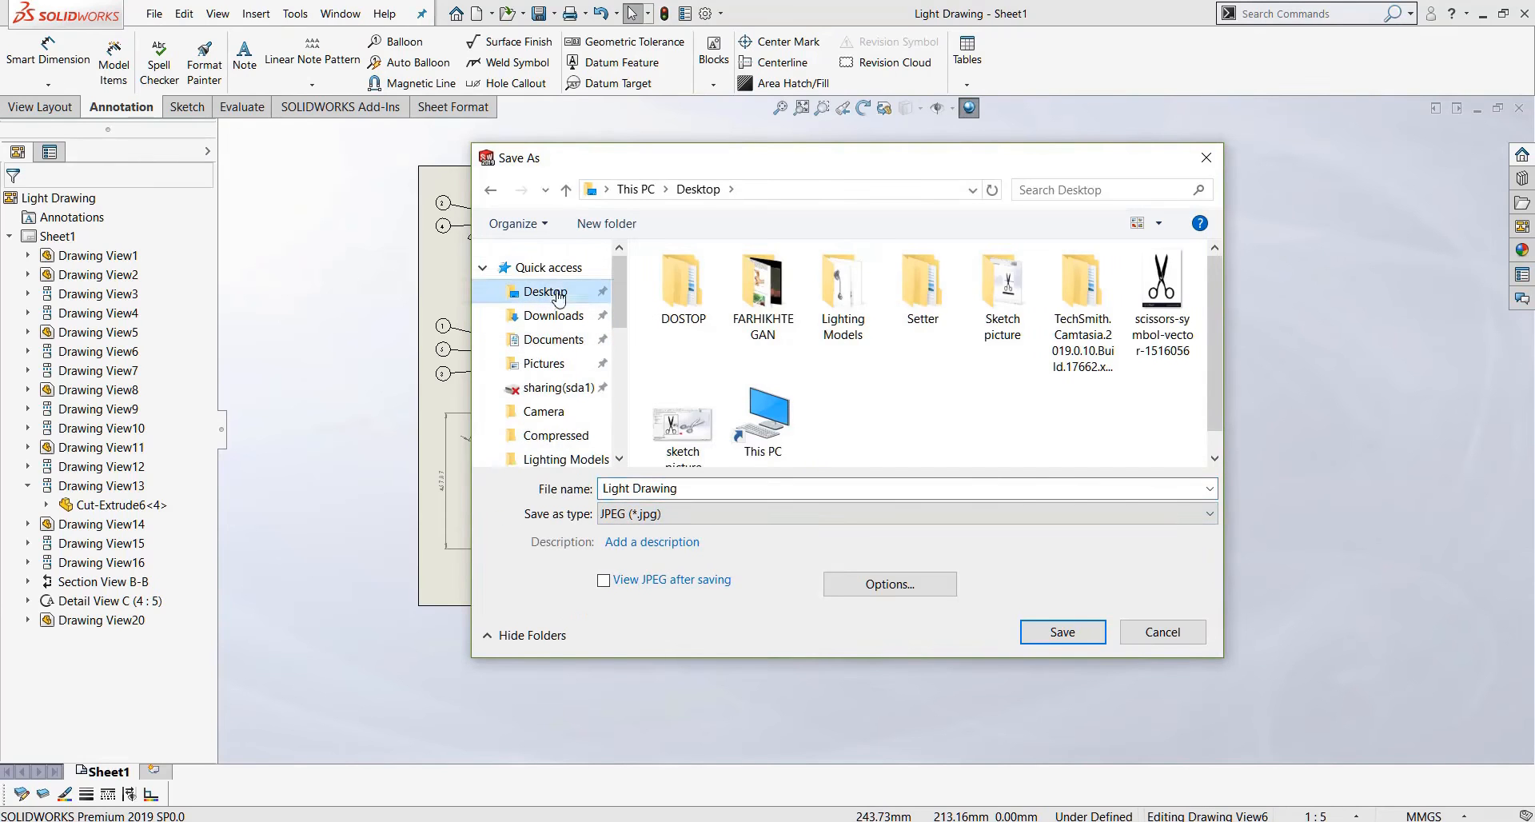
Set the JPEG compression to High (low quality) in the export options and save Light Drawing as a JPEG on the Desktop.
left_click(878, 586)
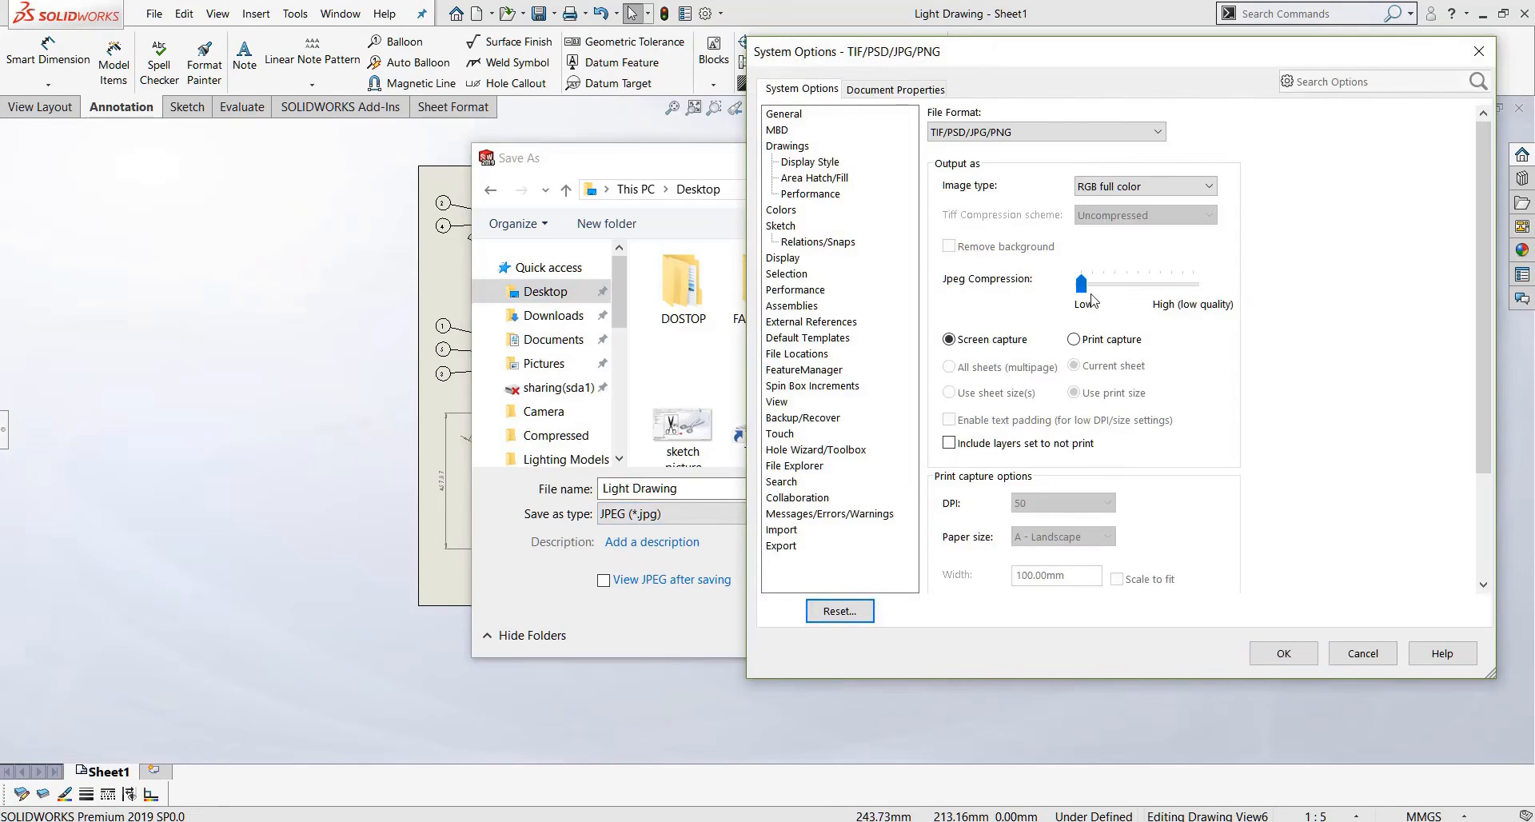
left_click(1111, 284)
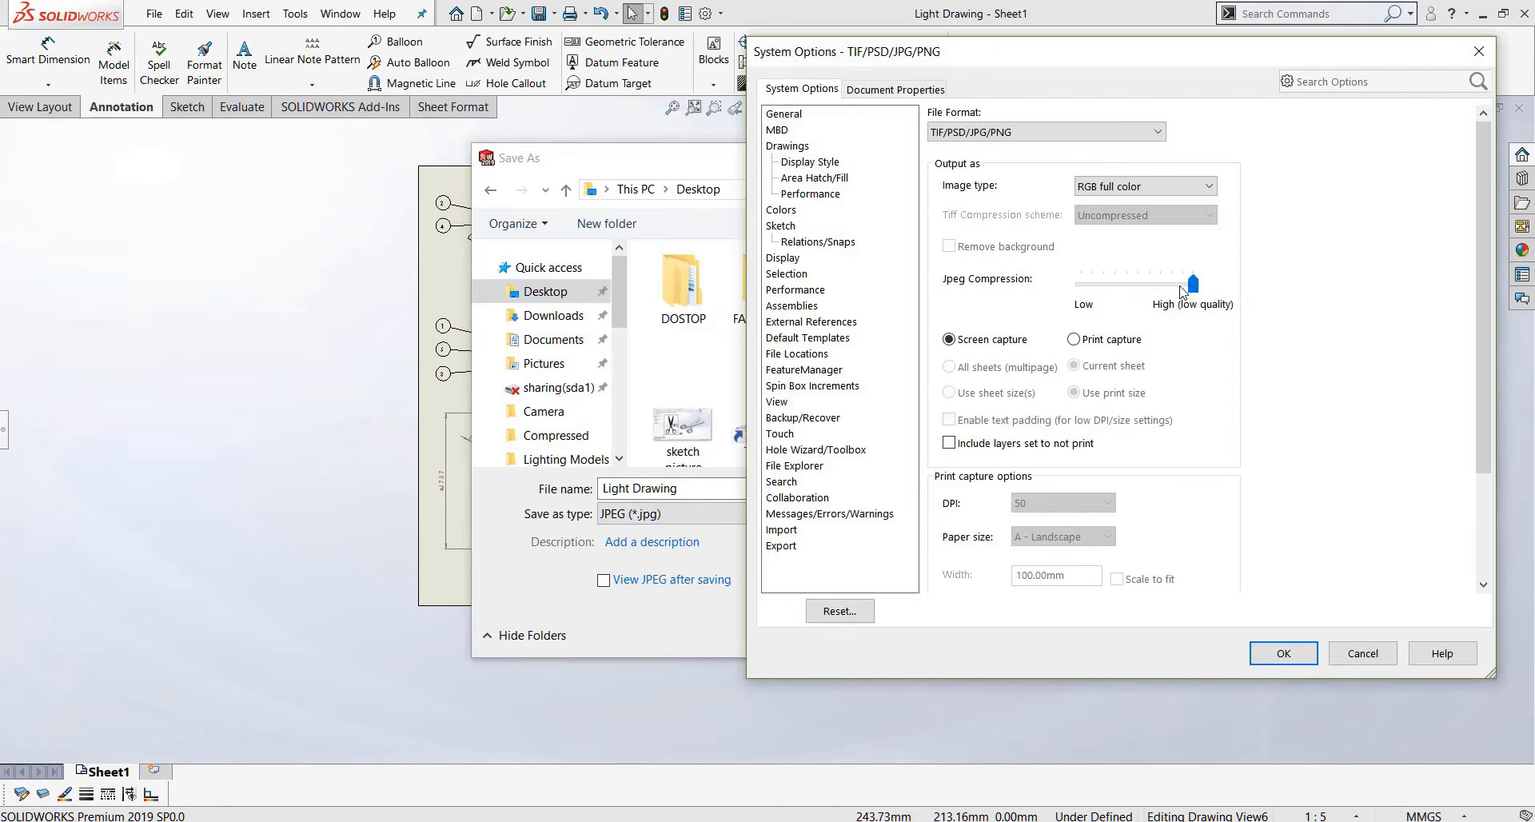
left_click(1300, 659)
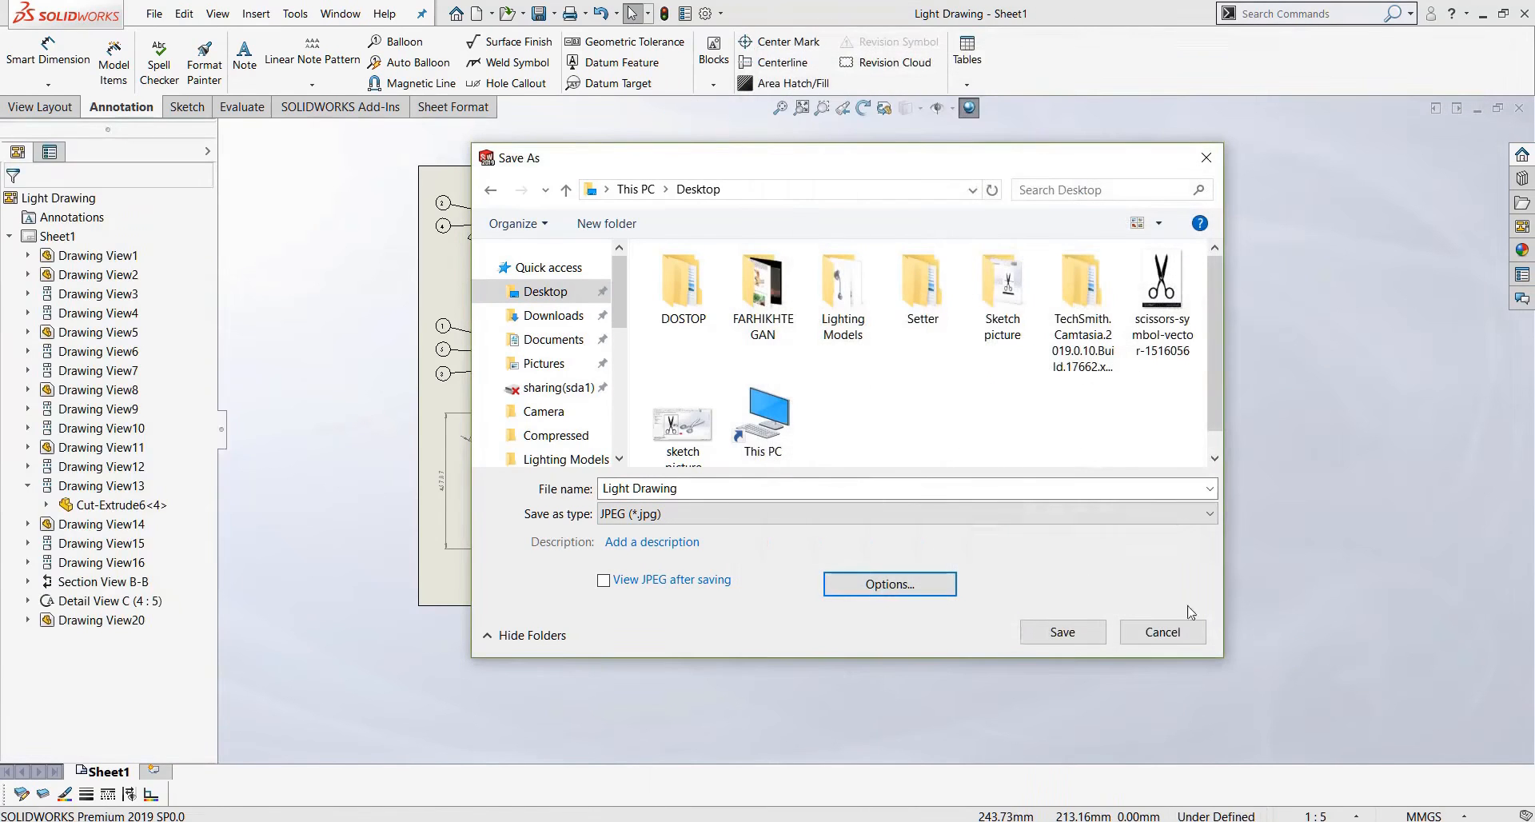
left_click(1061, 632)
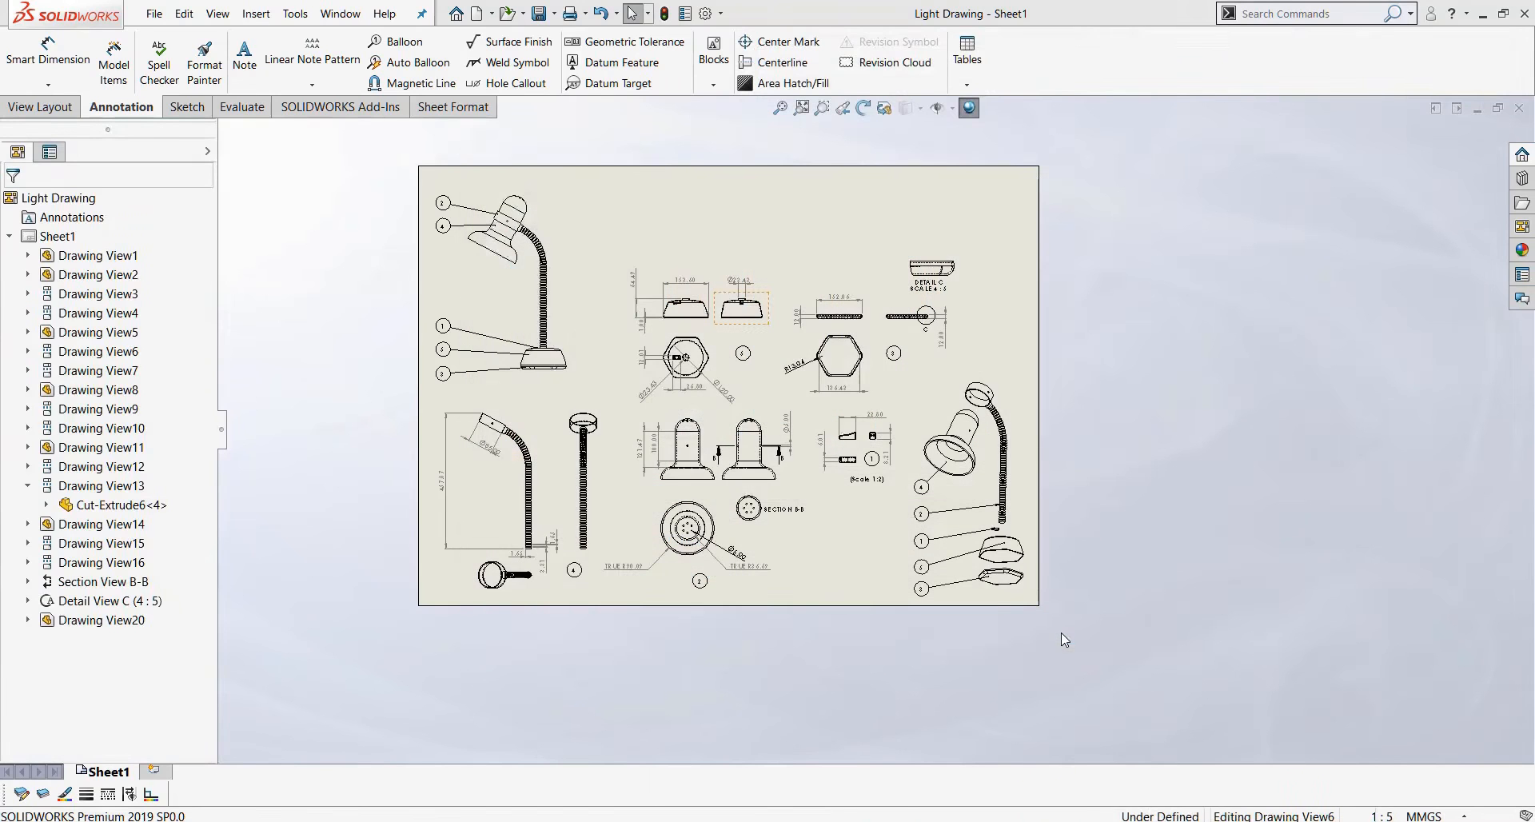
Start saving another copy of the drawing sheet on the Desktop in JPEG (*.jpg) format.
left_click(154, 13)
left_click(210, 150)
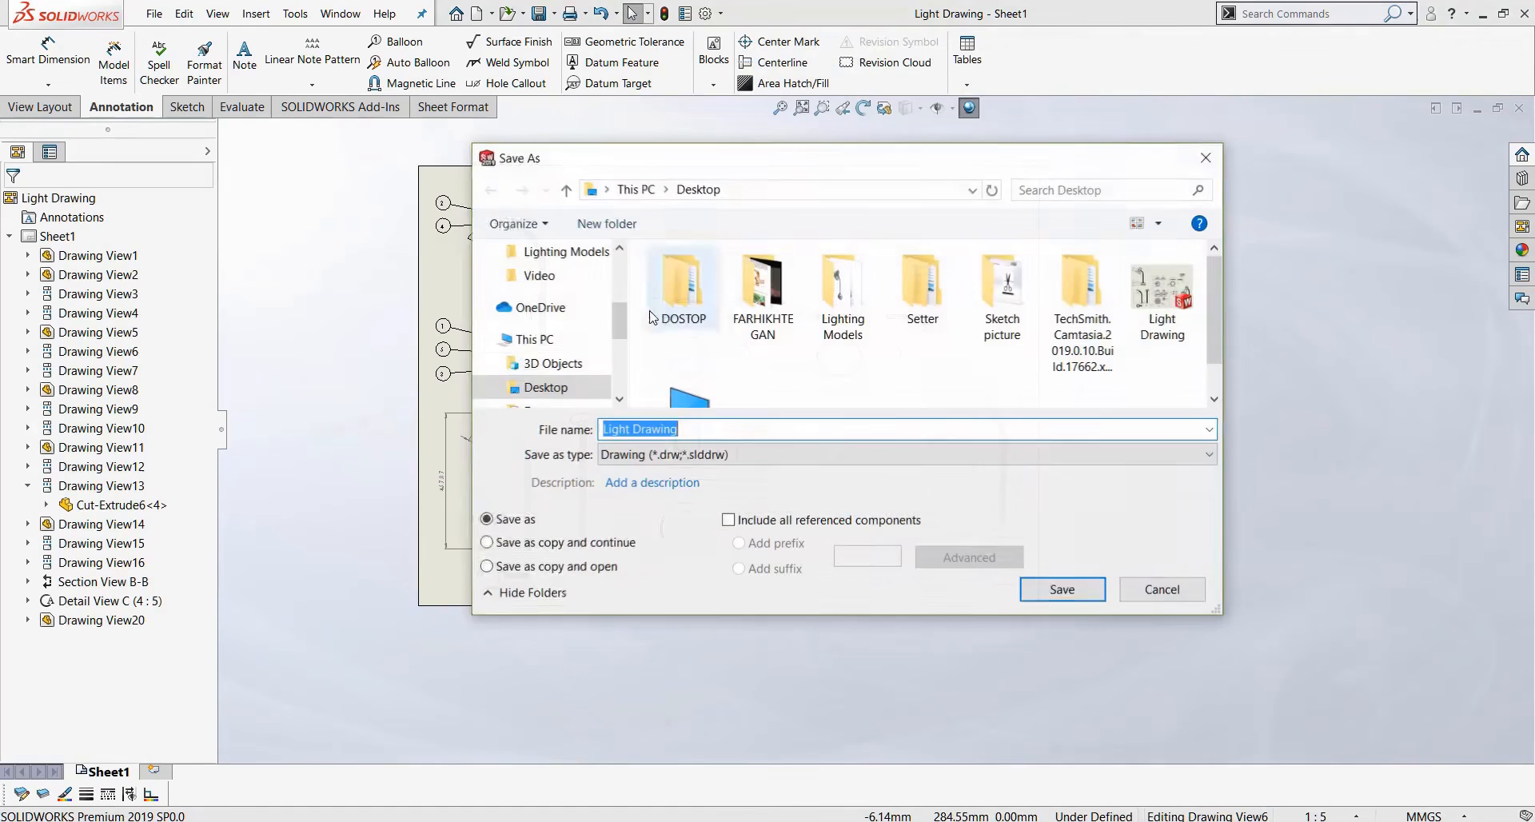
left_click(679, 455)
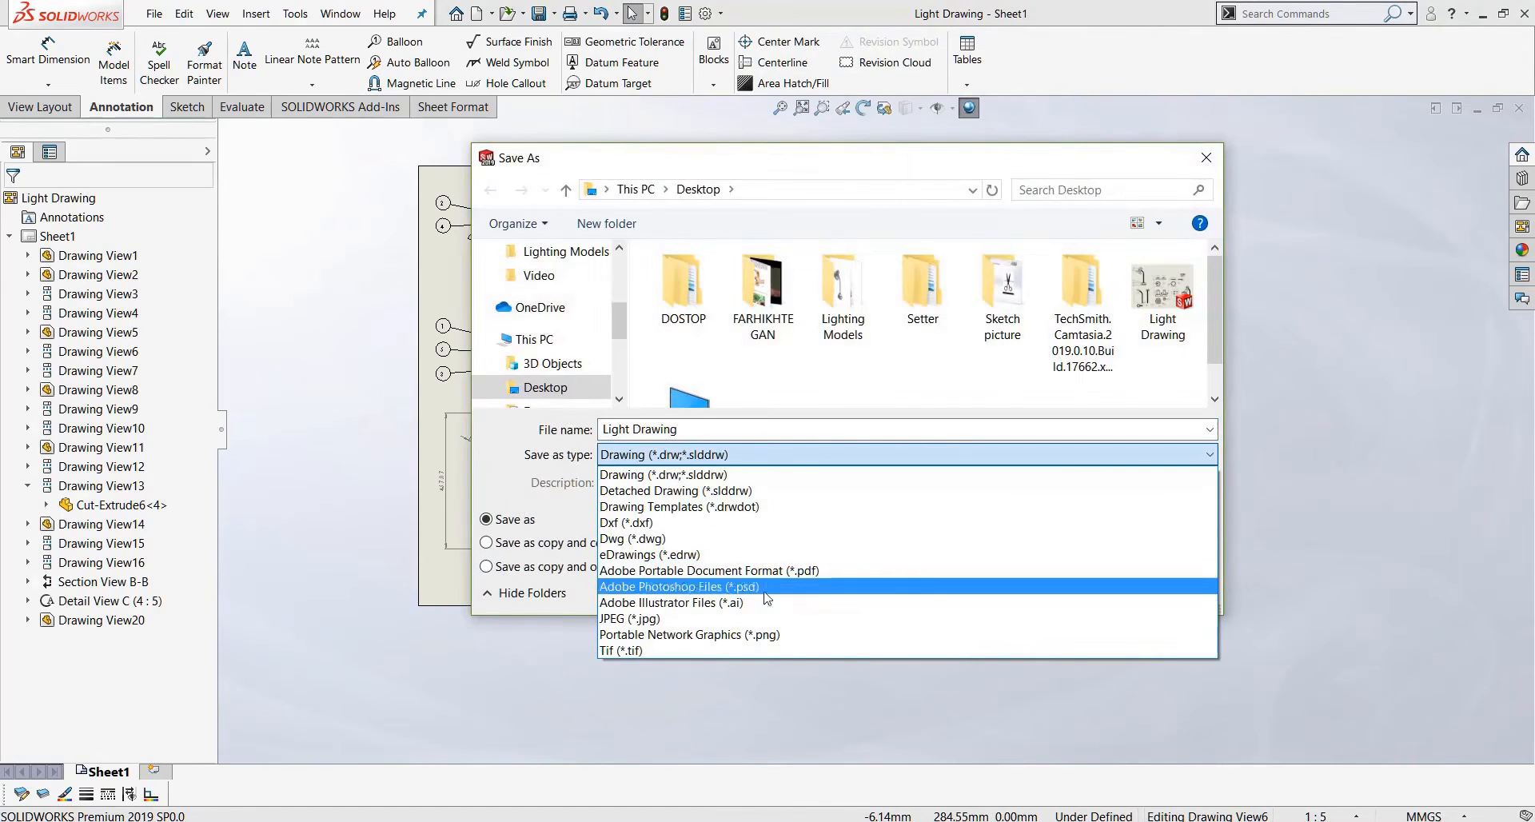
left_click(723, 618)
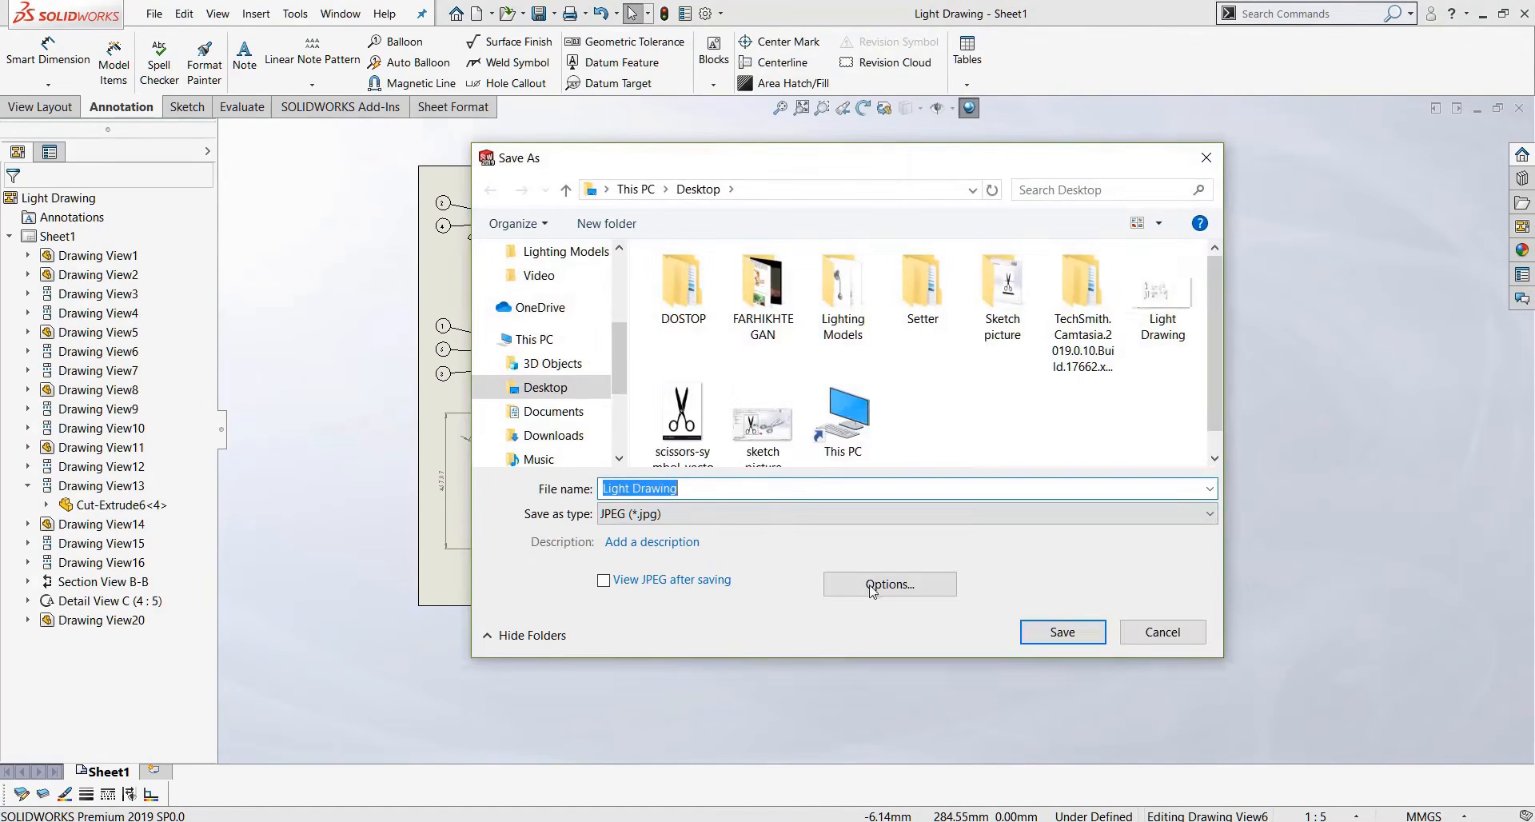
Set the JPEG export options to print capture at 300 DPI.
left_click(879, 586)
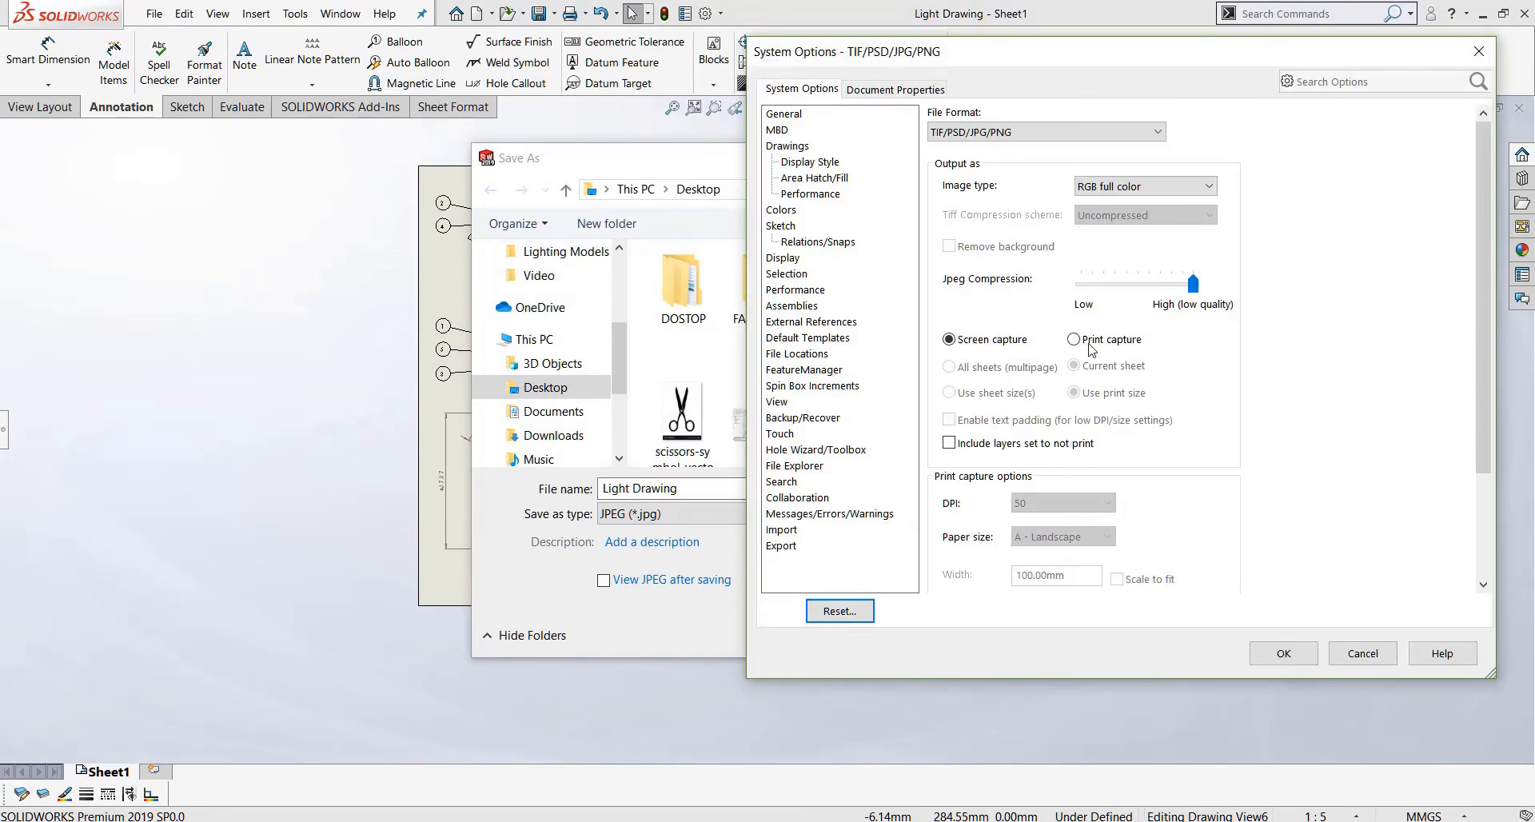
left_click(1074, 339)
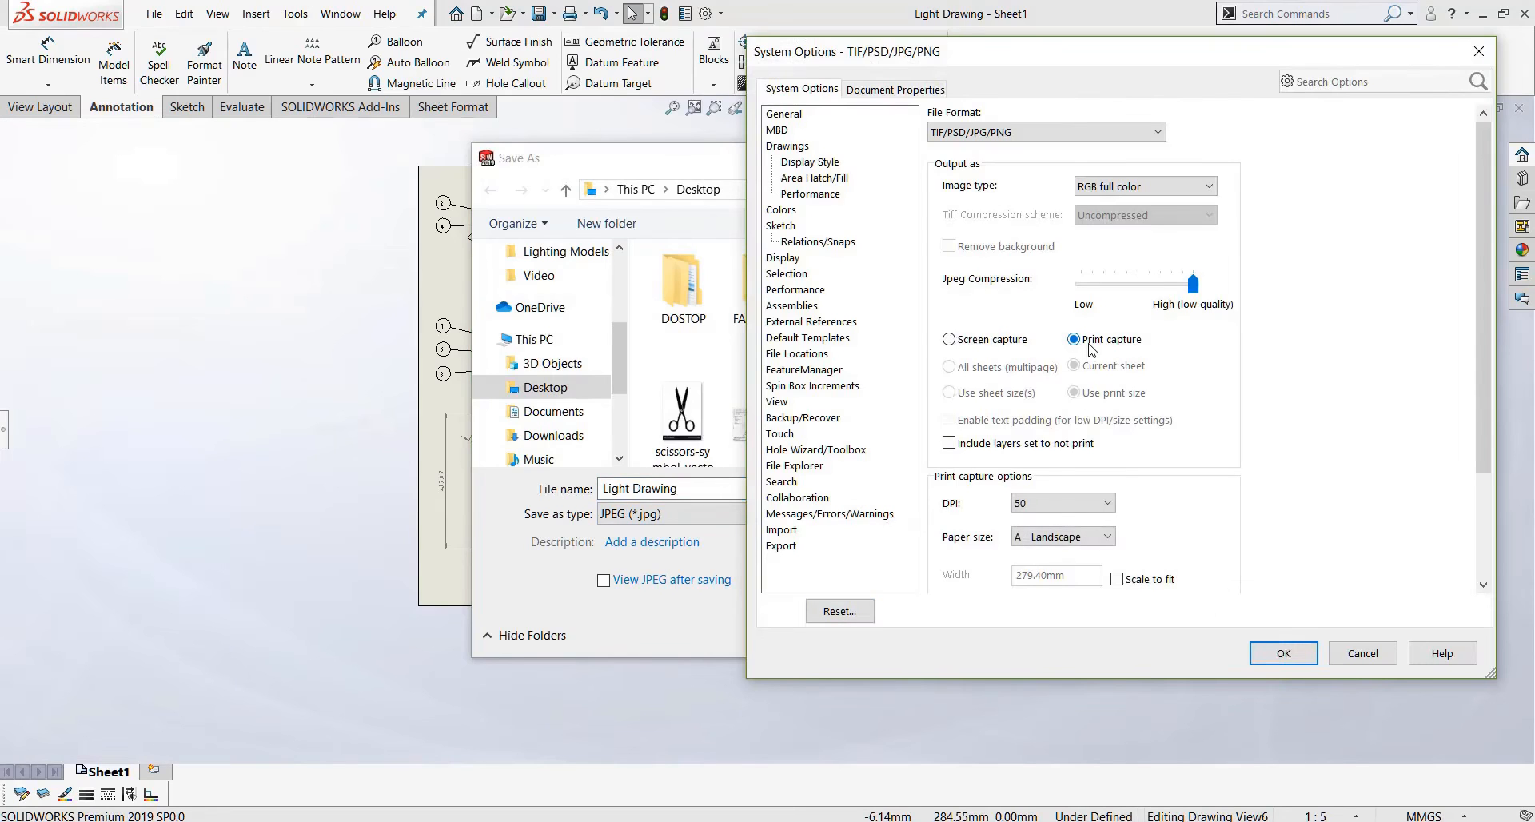
left_click(1021, 506)
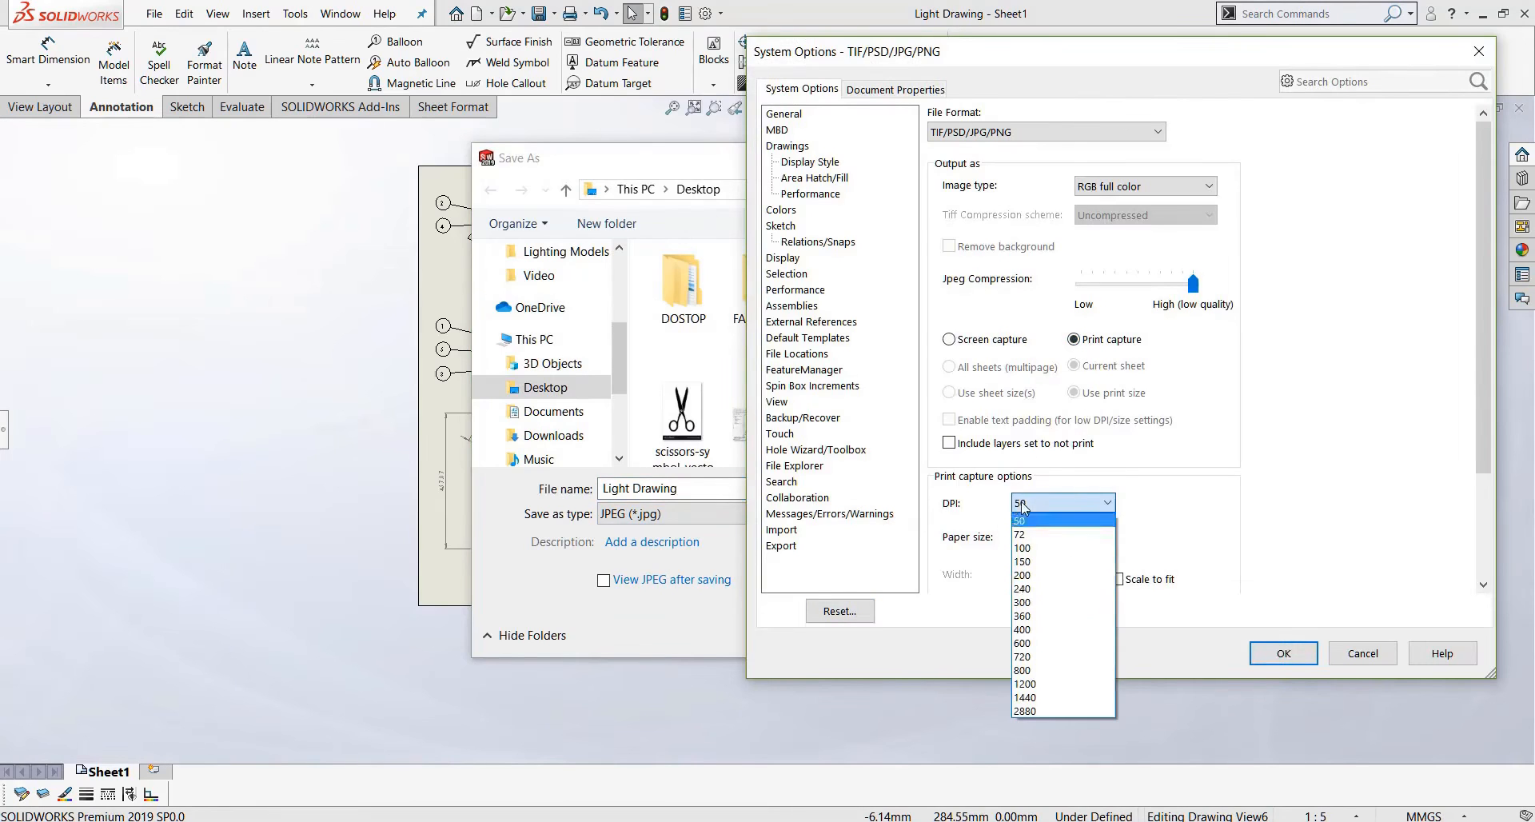
left_click(1023, 602)
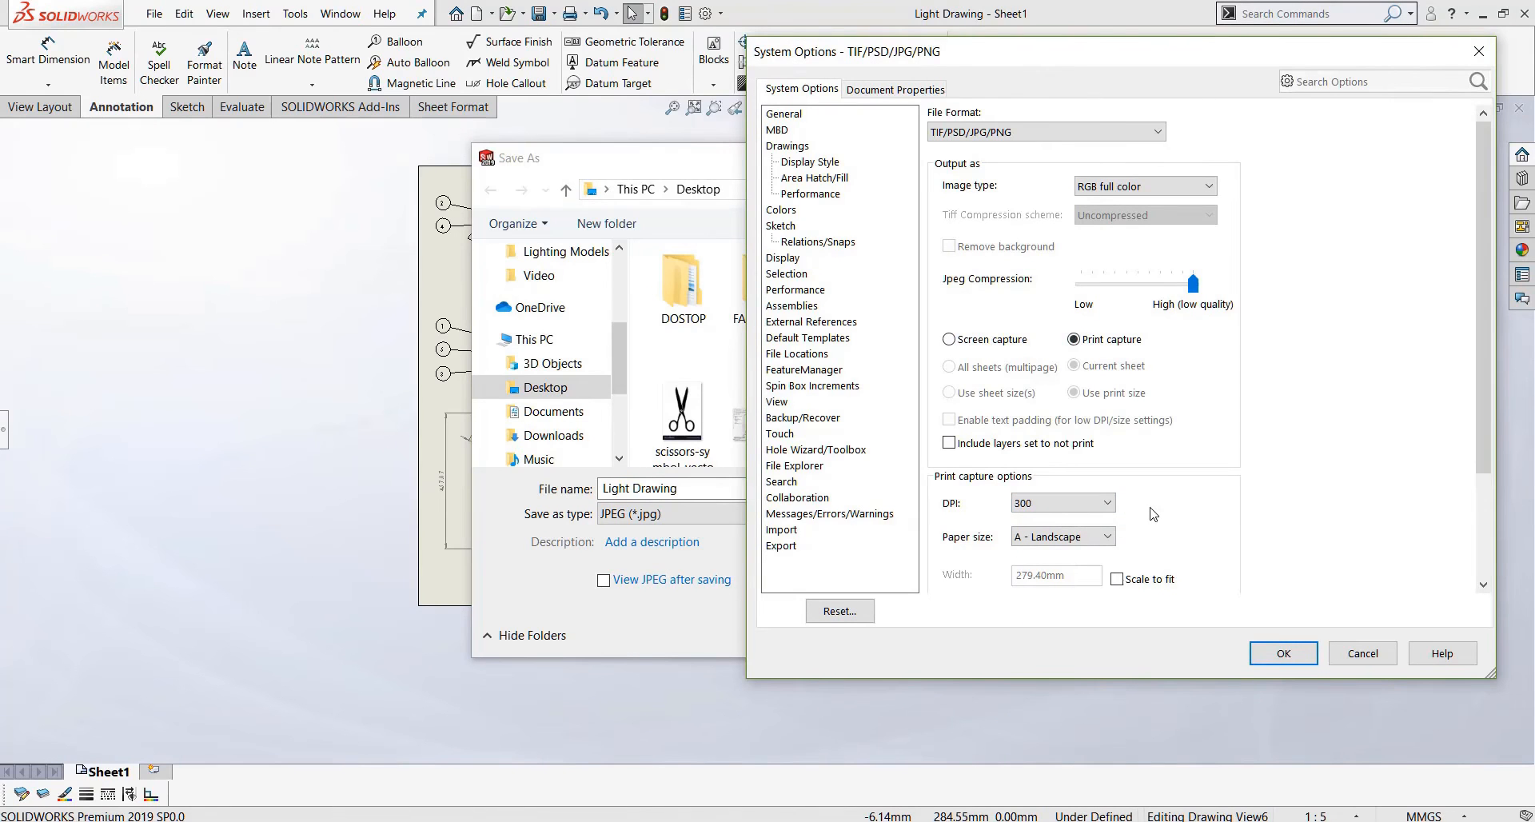
left_click(1277, 651)
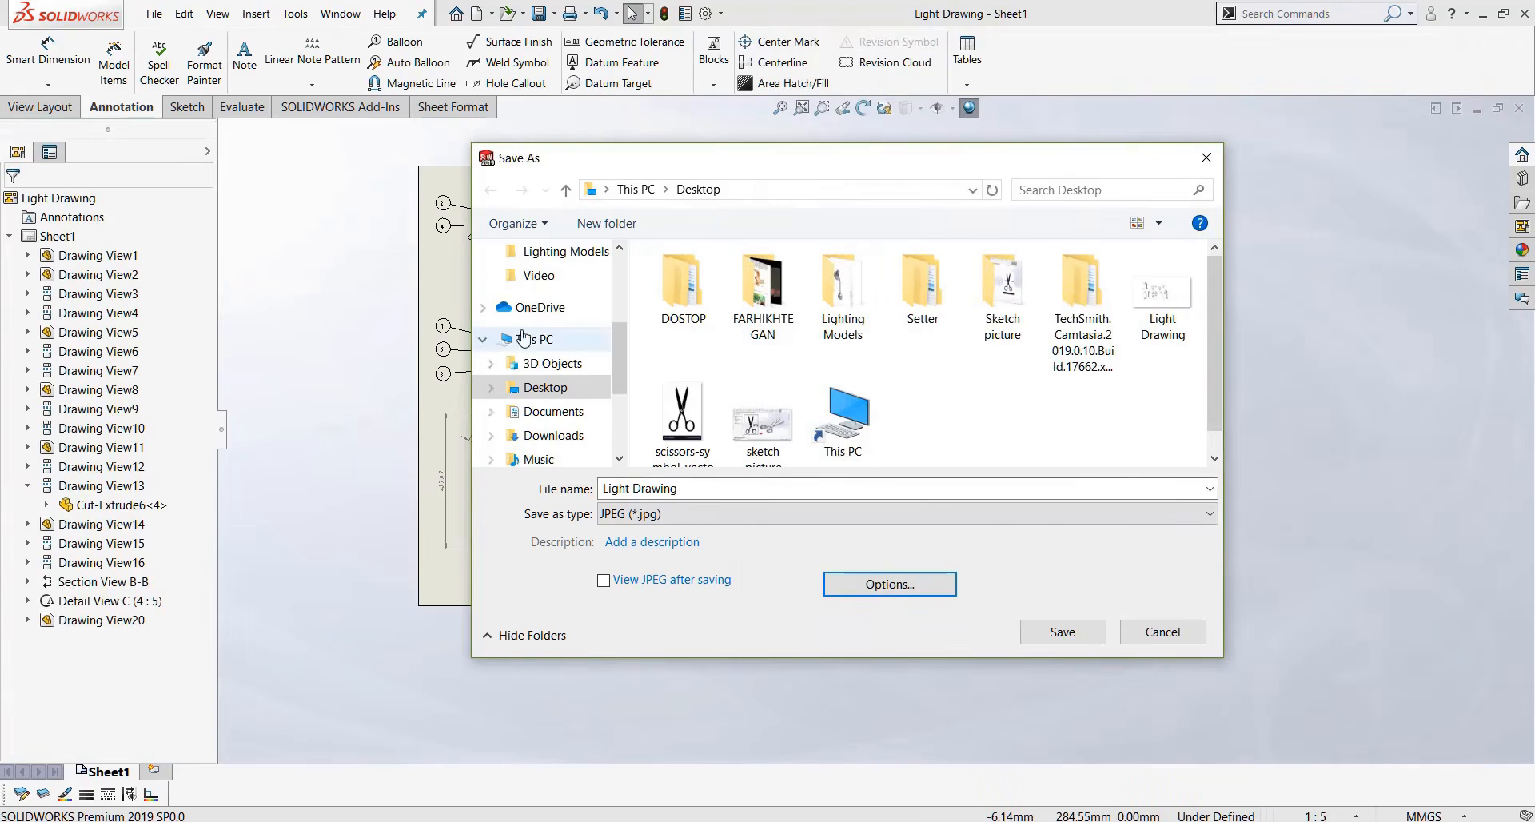
Name the second JPEG export Light Drawing 2 and save it on the Desktop.
scroll(551, 336, "up", 5)
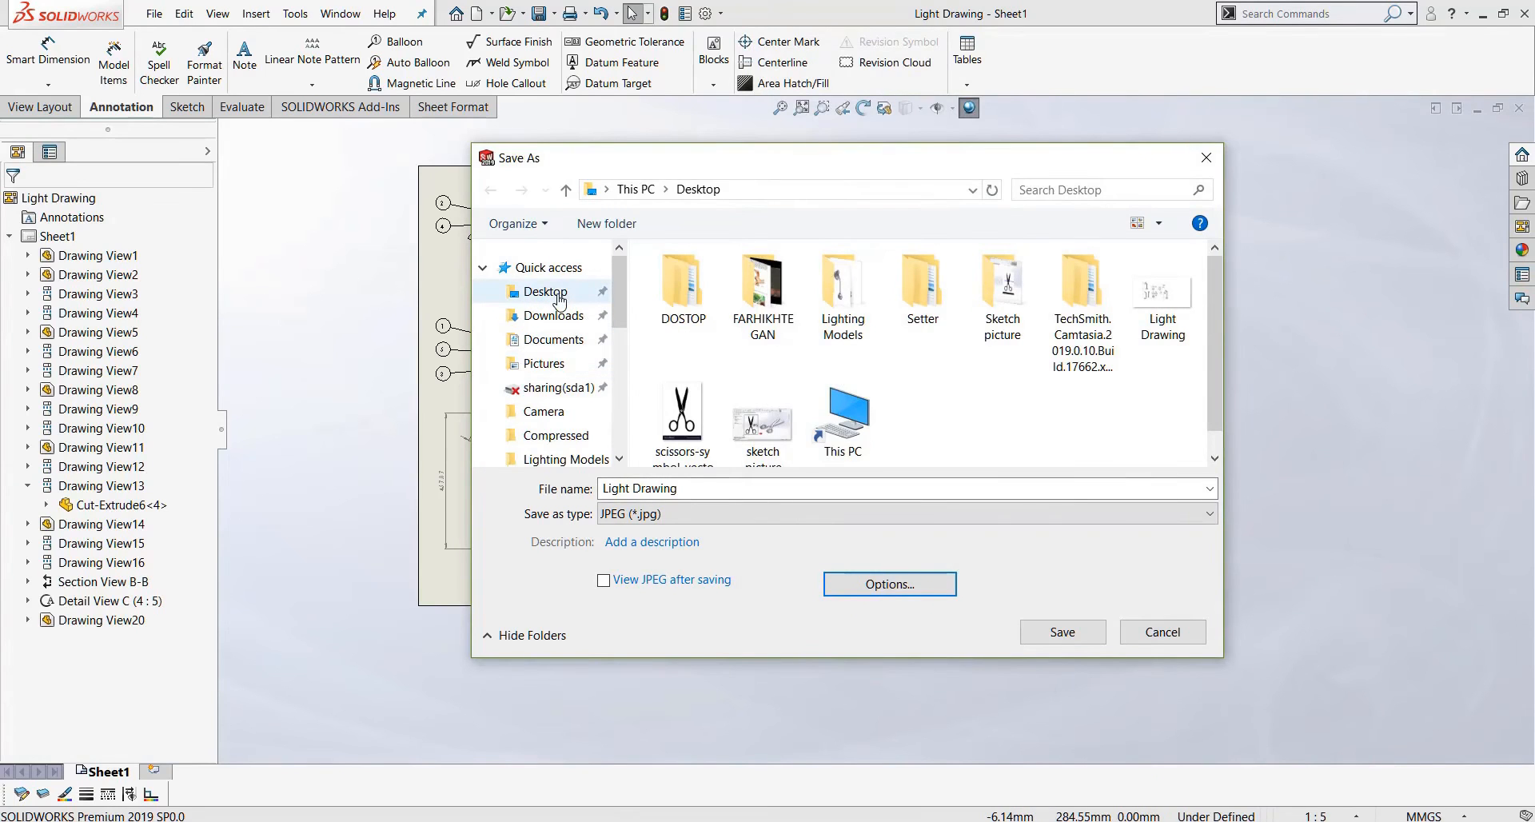
left_click(748, 493)
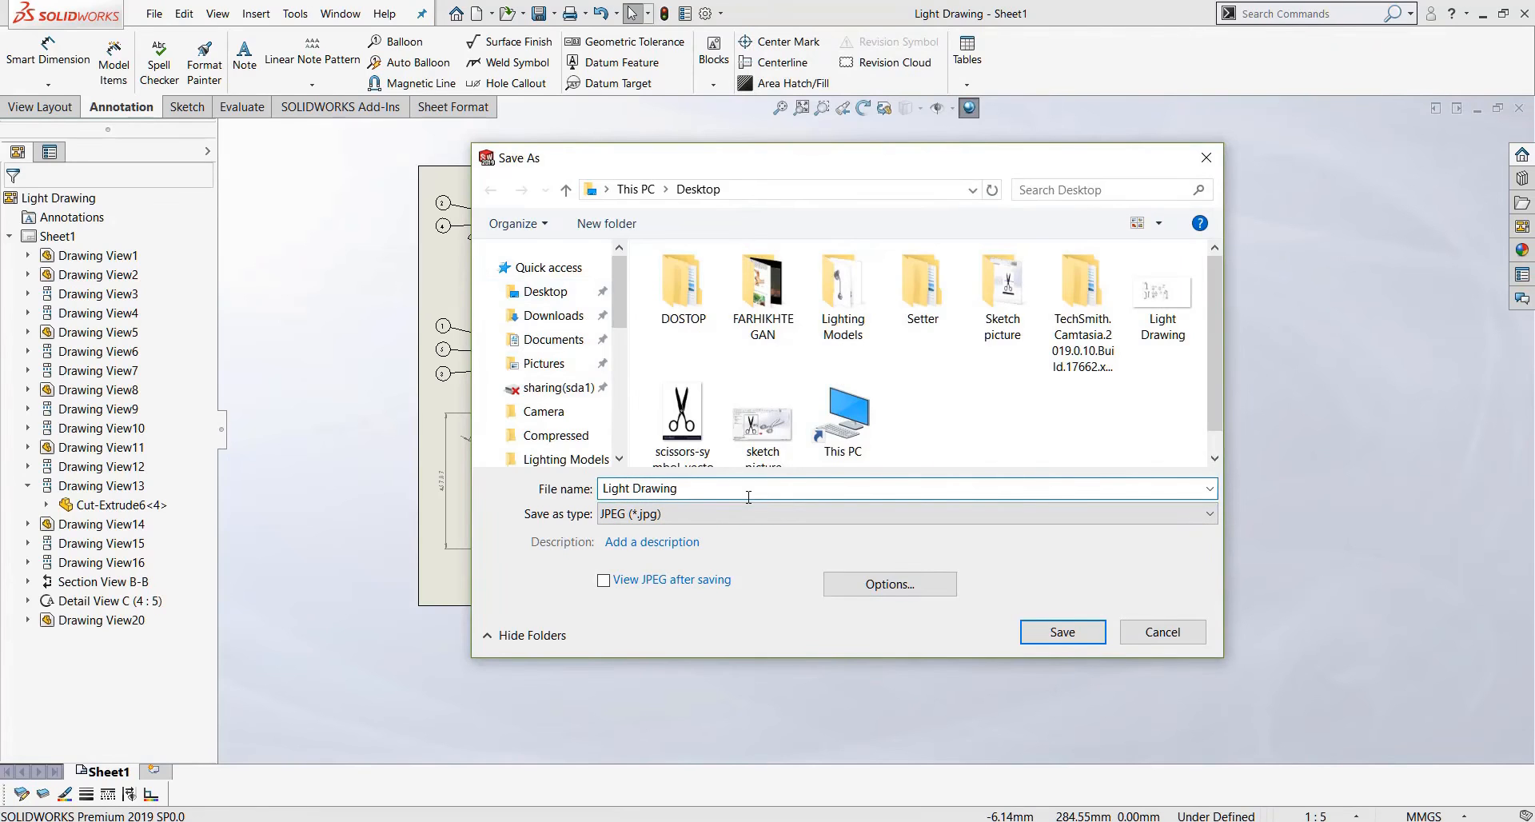
left_click(1038, 629)
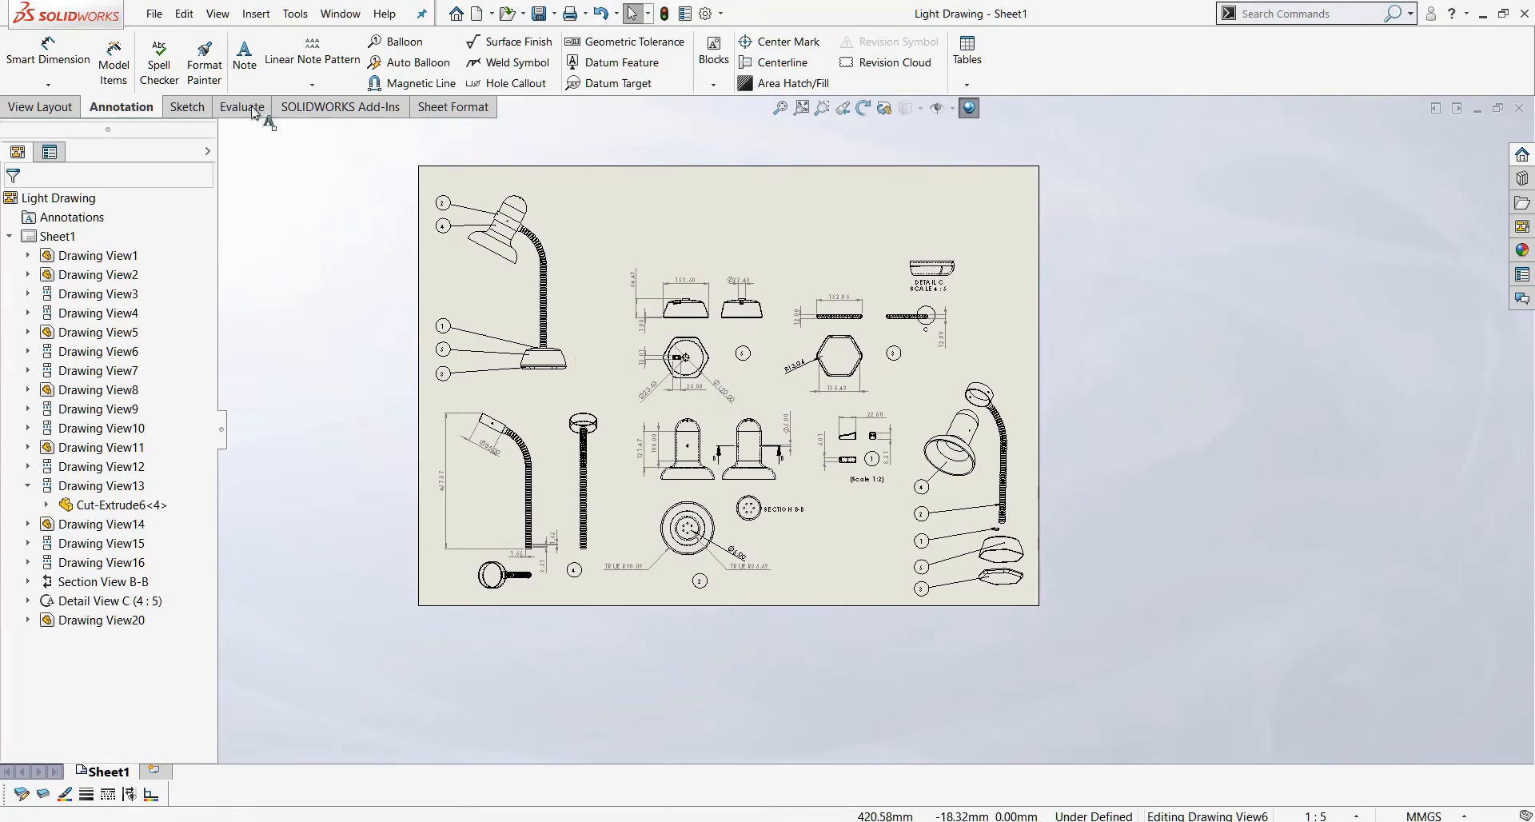
Export the sheet as Light Drawing in Adobe Portable Document Format (*.pdf) on the Desktop.
left_click(154, 13)
left_click(246, 153)
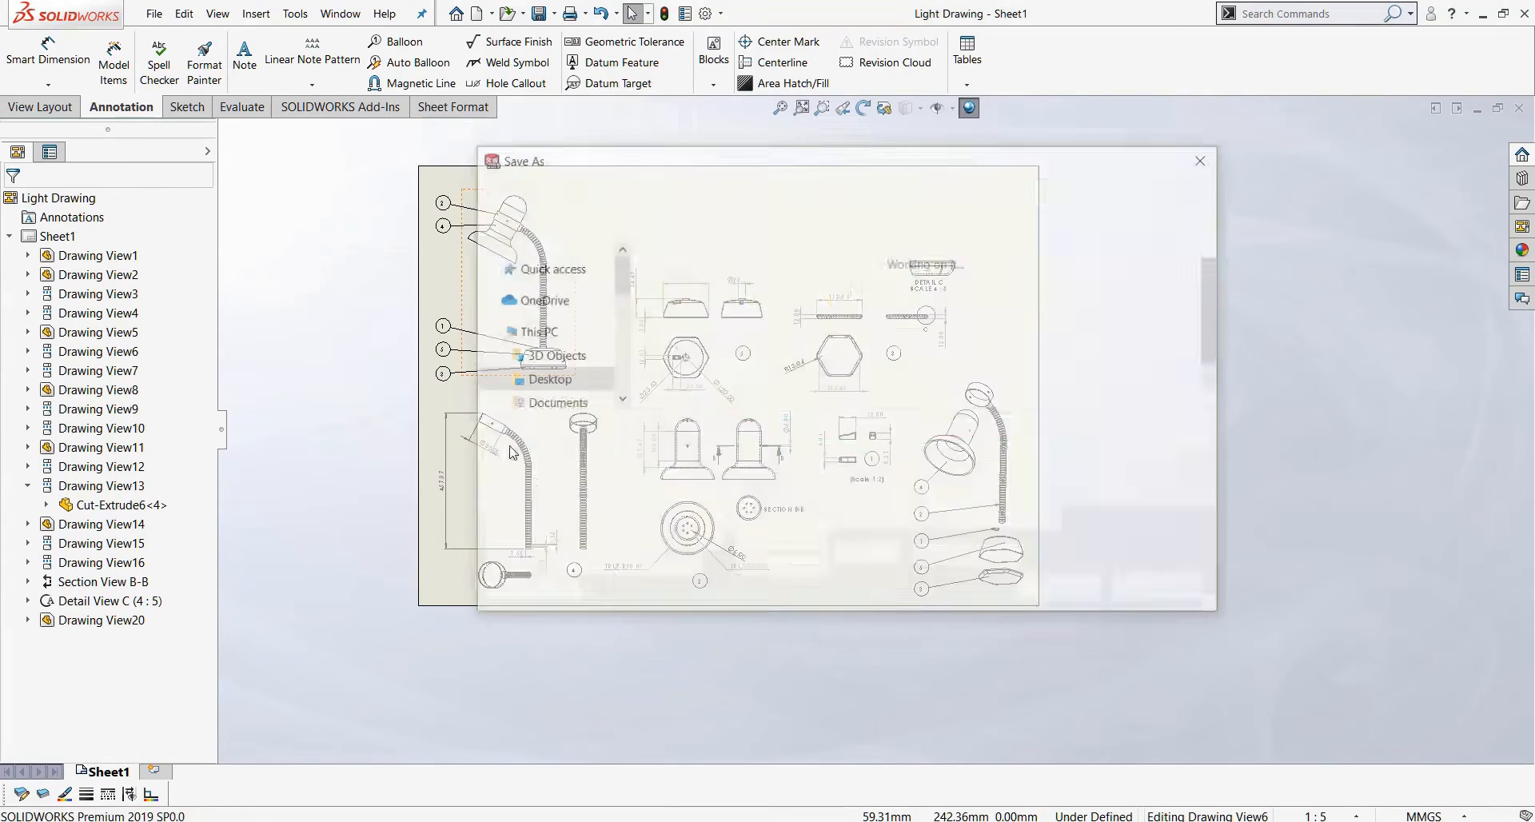
left_click(679, 452)
left_click(684, 569)
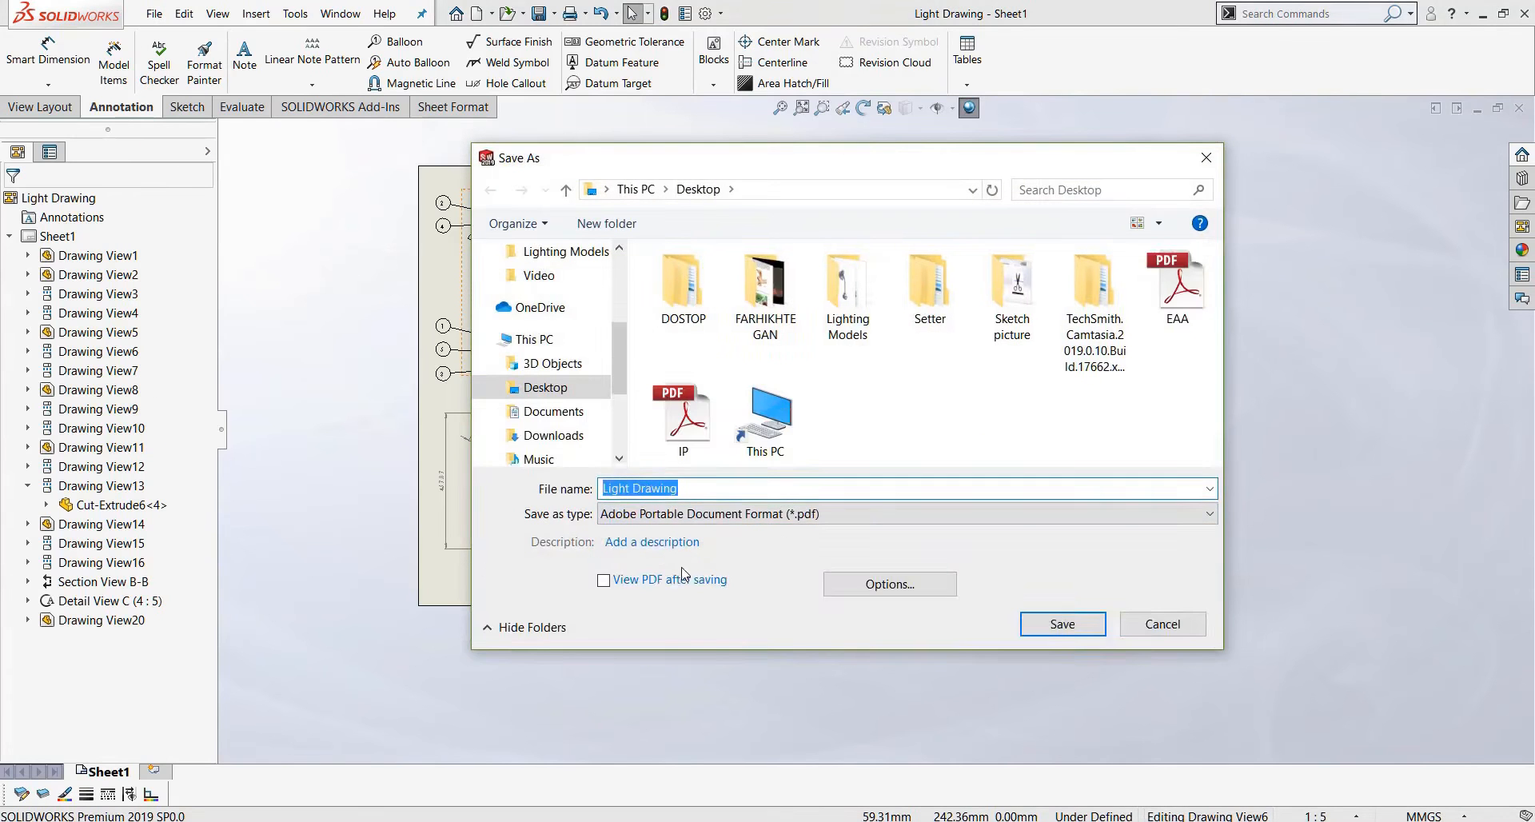
left_click(1063, 628)
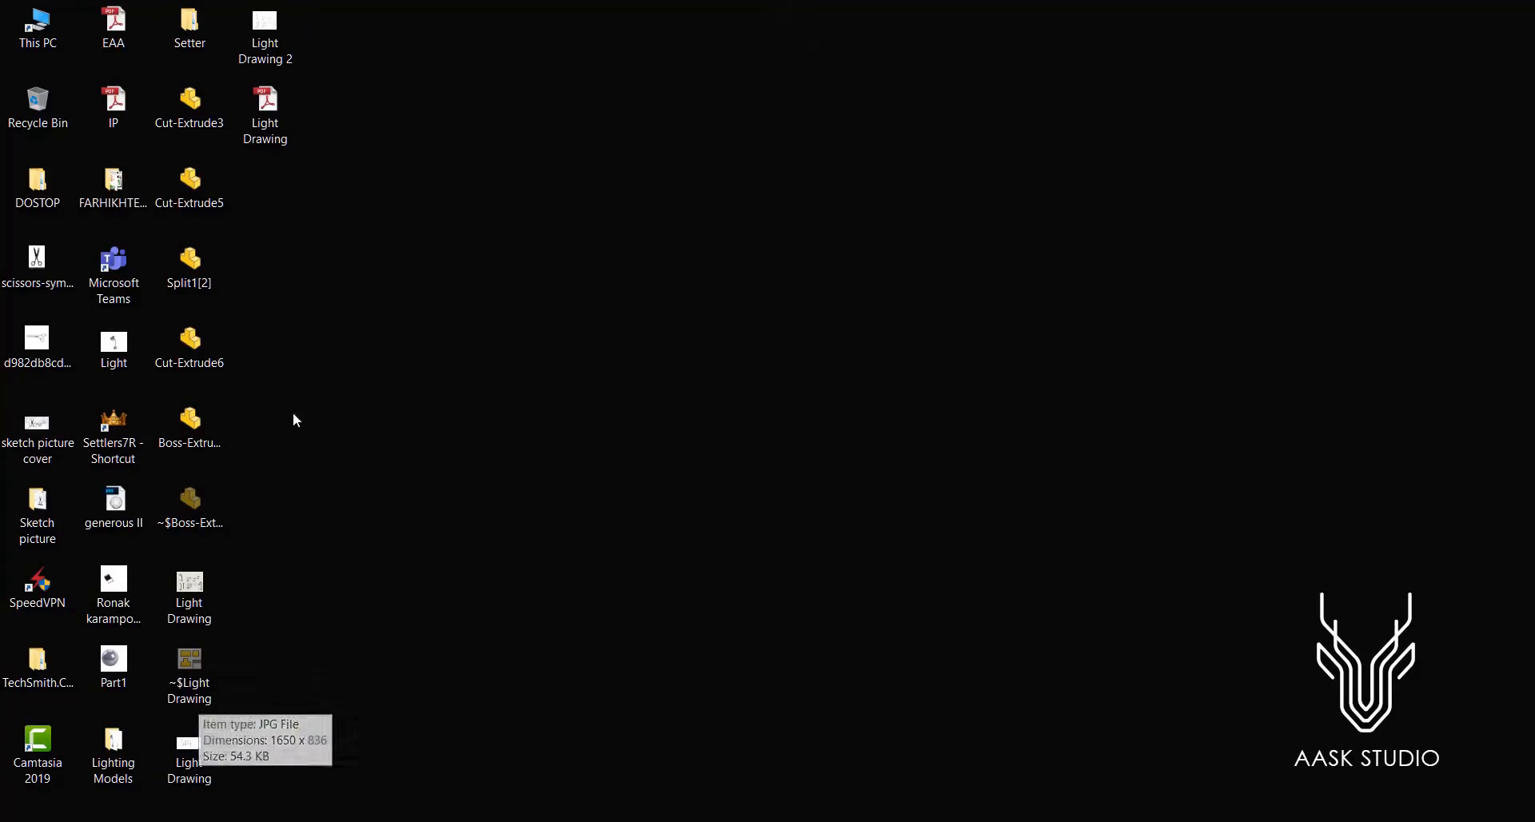
Open the exported Light Drawing.JPG from the desktop in Photos, examine its line quality up close, and close it.
double_click(193, 761)
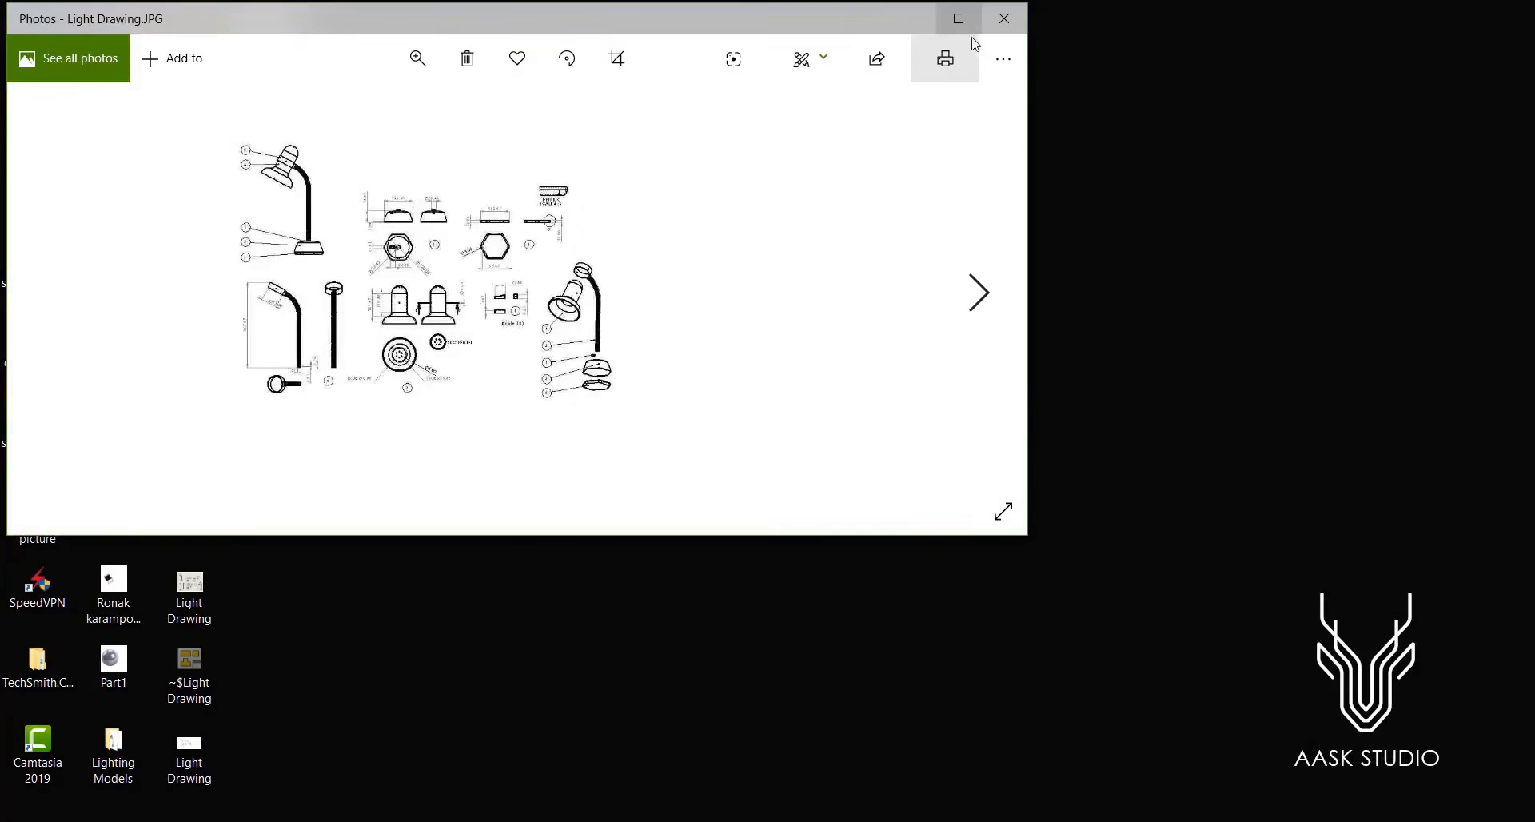
left_click(958, 20)
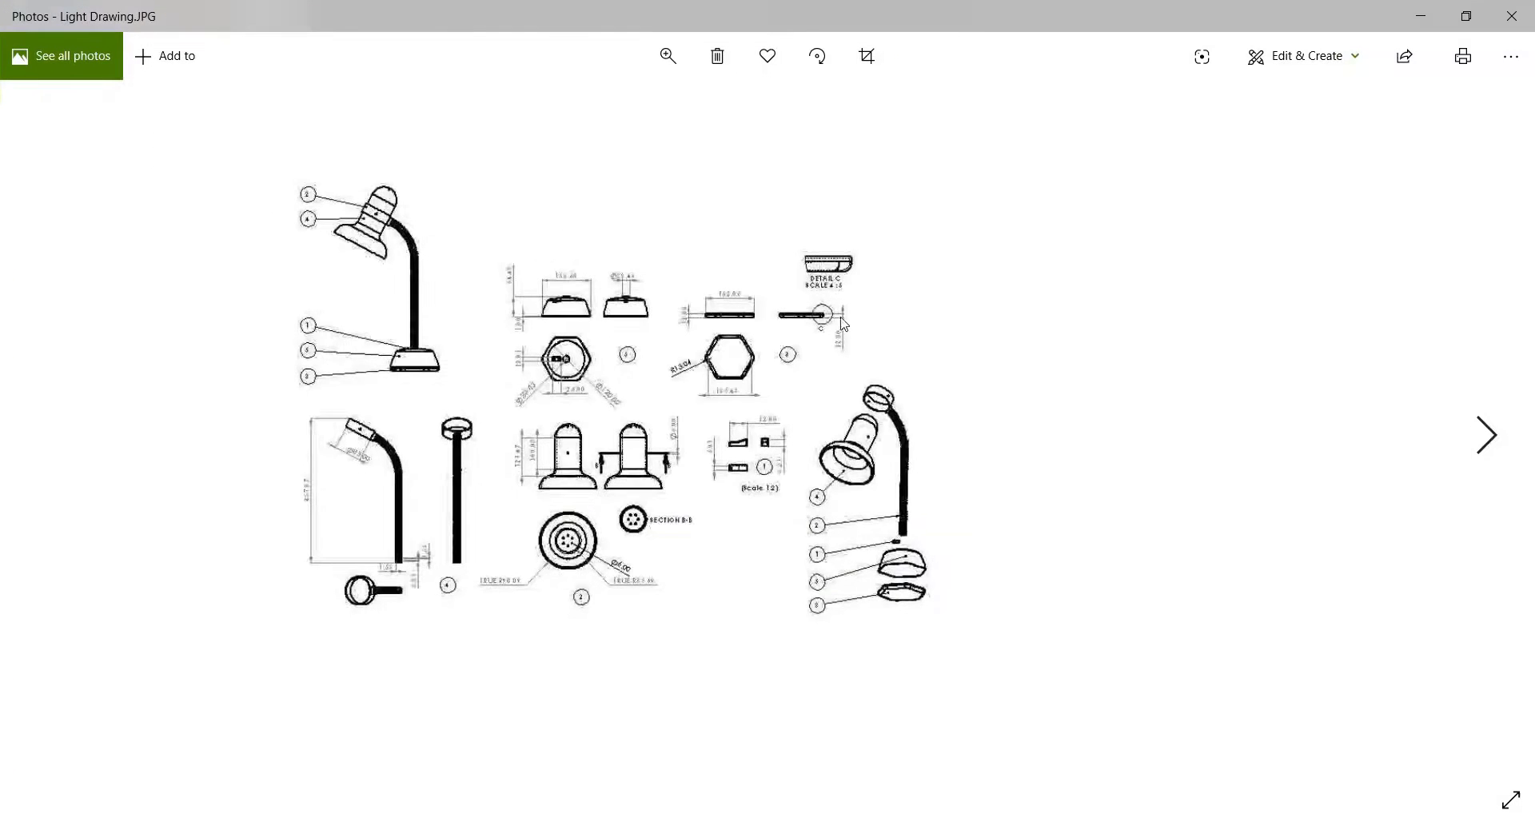
scroll(803, 396, "up", 6)
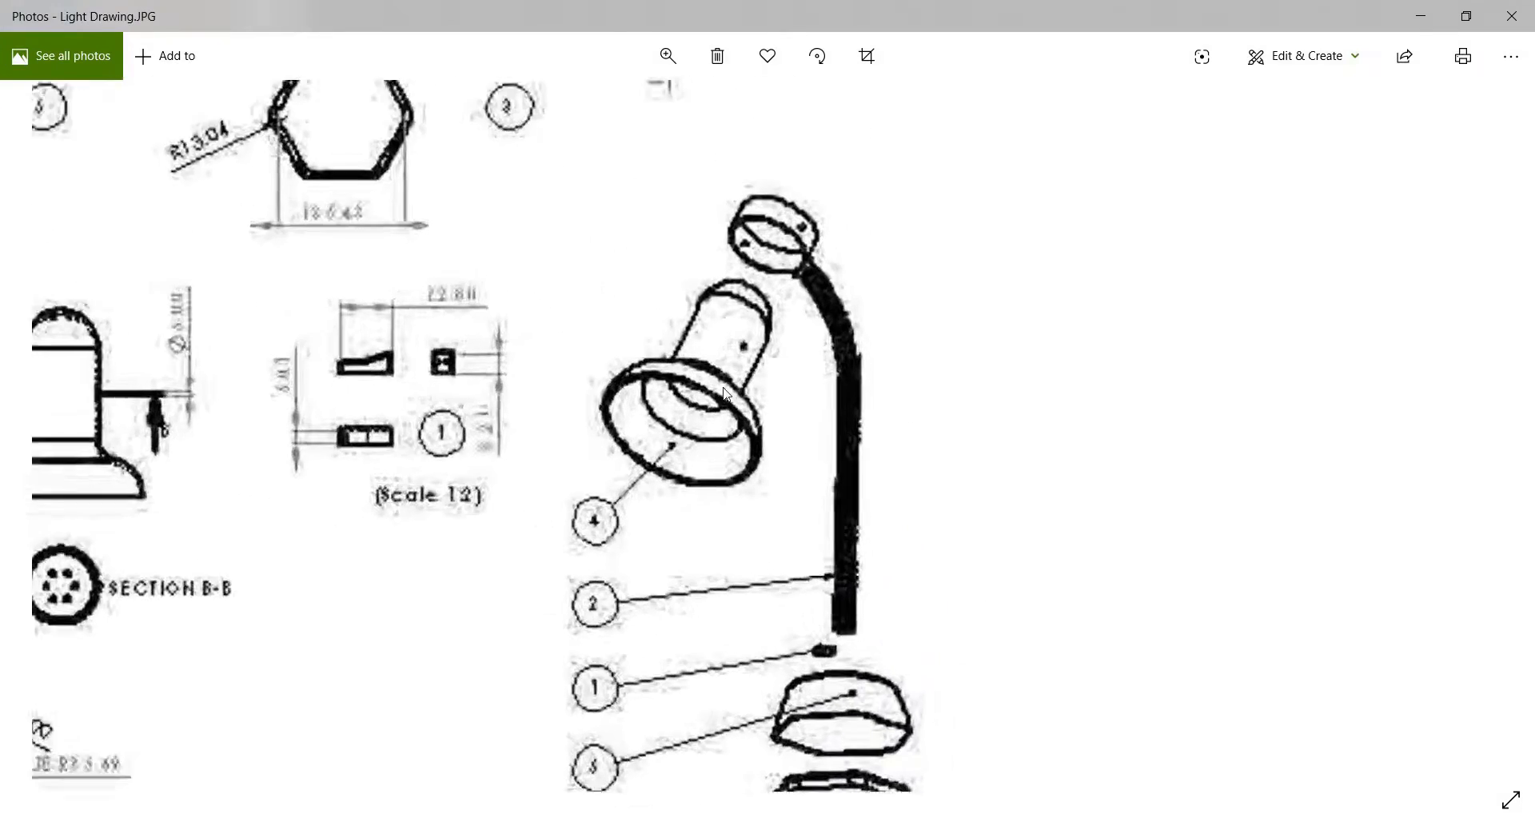
scroll(871, 490, "down", 1)
left_click_drag(682, 458, 1199, 463)
left_click(1511, 16)
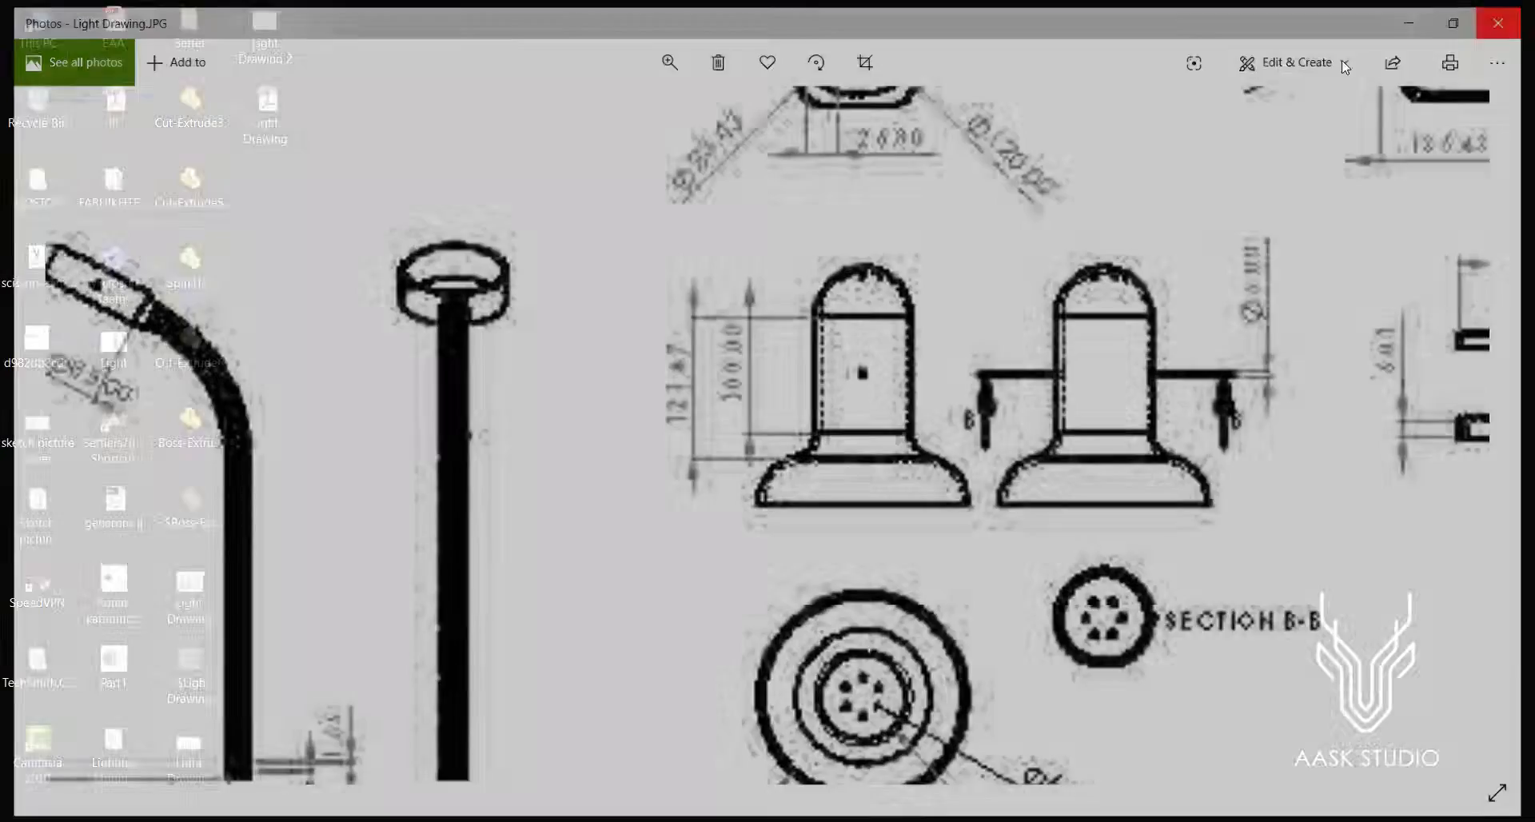
Open Light Drawing 2.JPG from the desktop, examine the sharpness of its lines and dimensions up close, and close it.
double_click(264, 32)
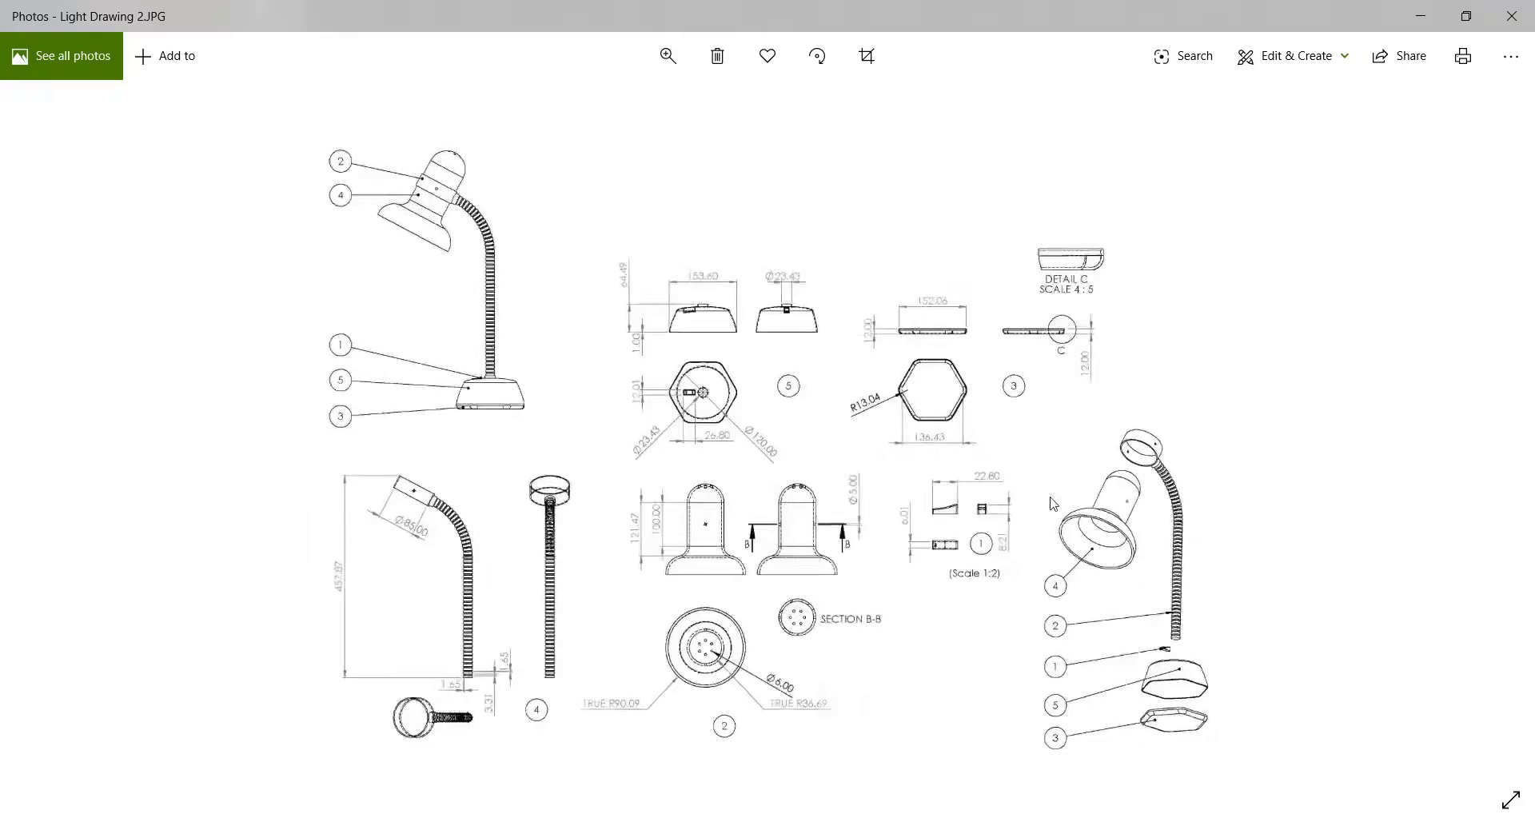
scroll(1052, 504, "up", 10)
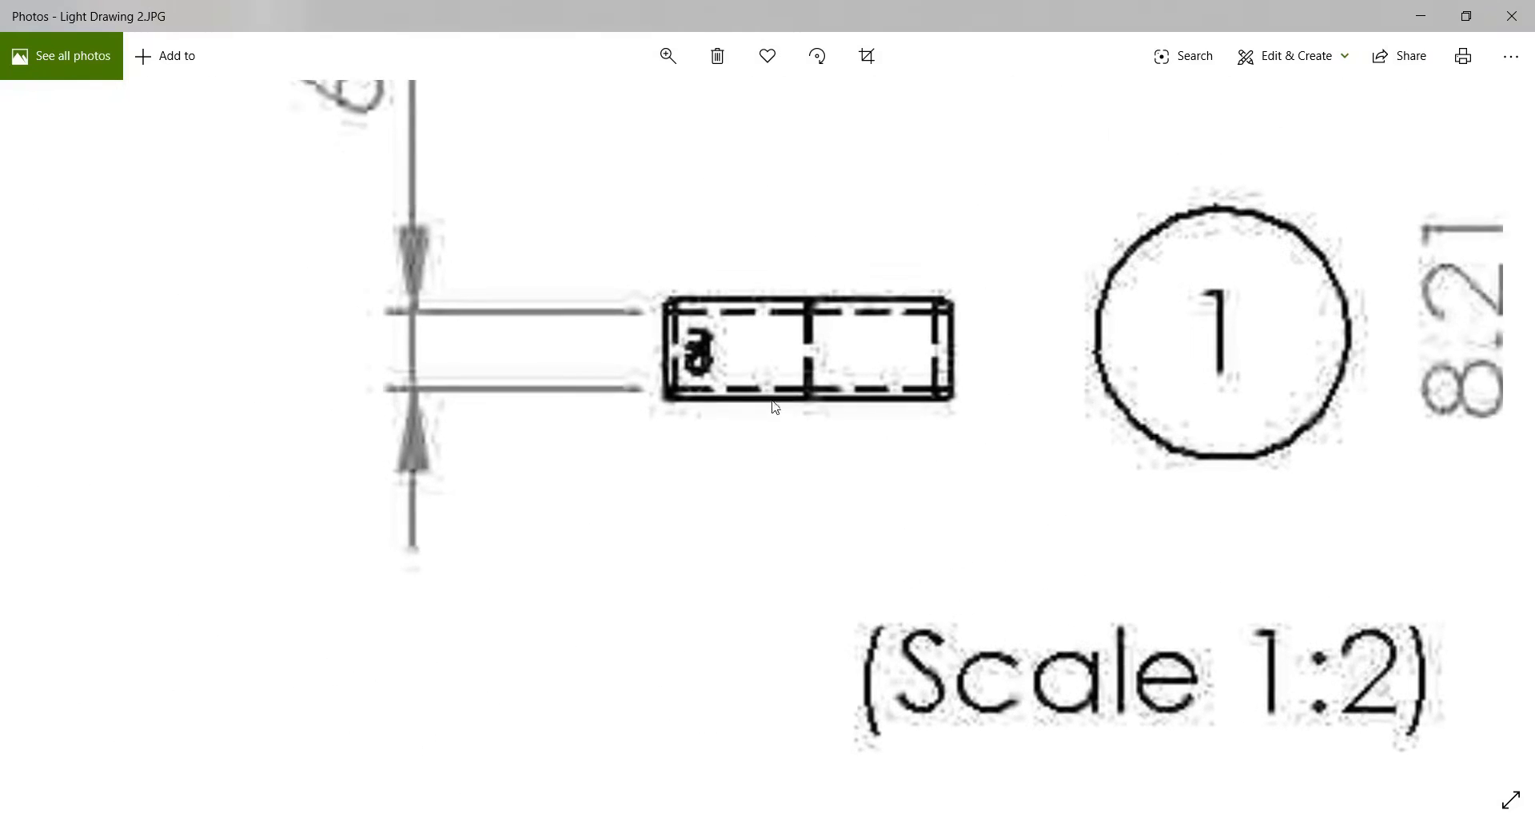
left_click_drag(549, 367, 713, 667)
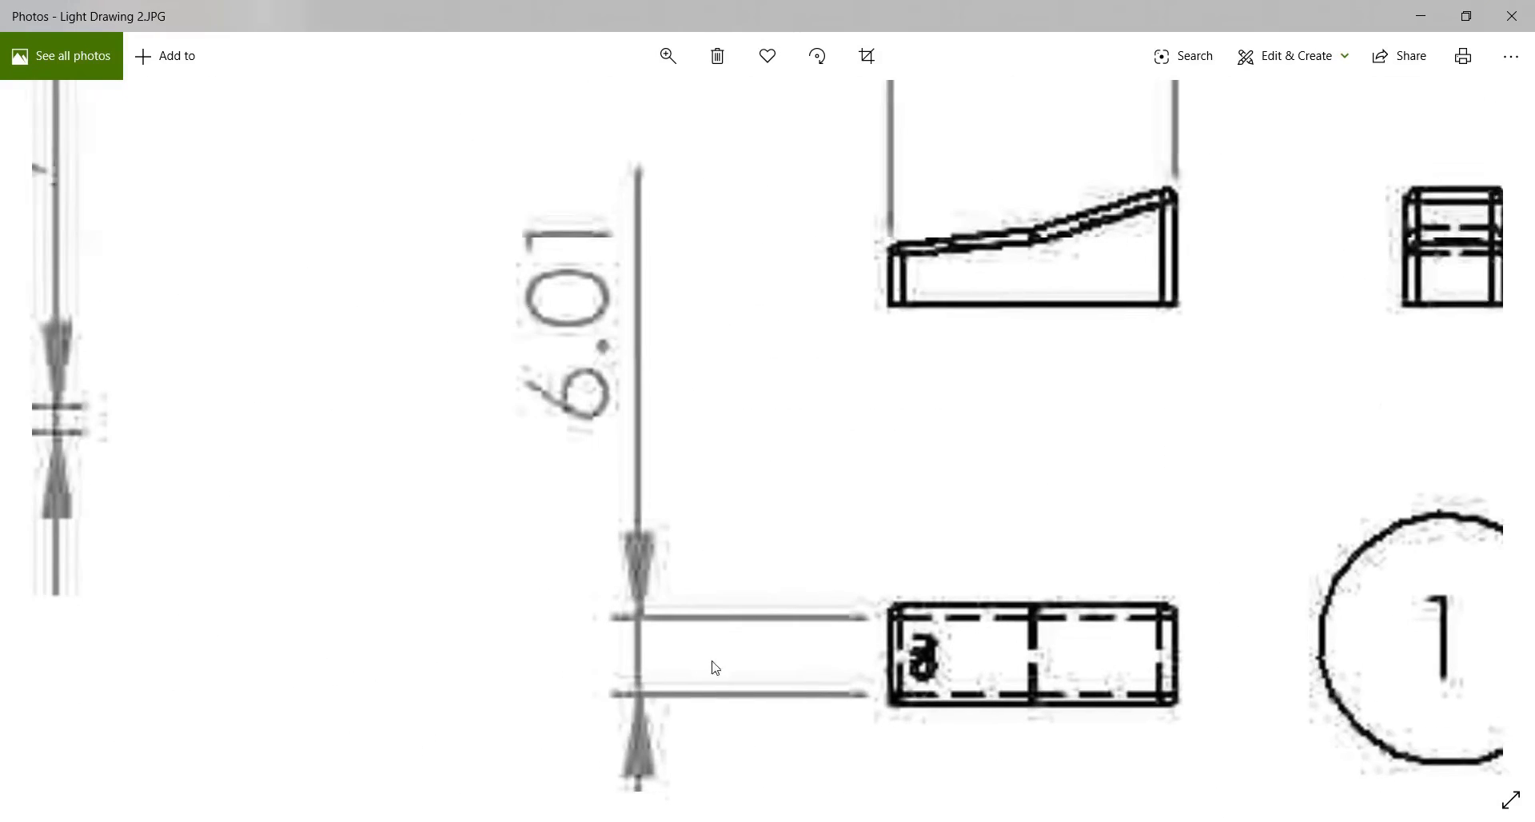
left_click(1511, 15)
Open Light Drawing.PDF in Adobe Reader, examine the line quality around Detail C at high magnification, and close it.
double_click(272, 108)
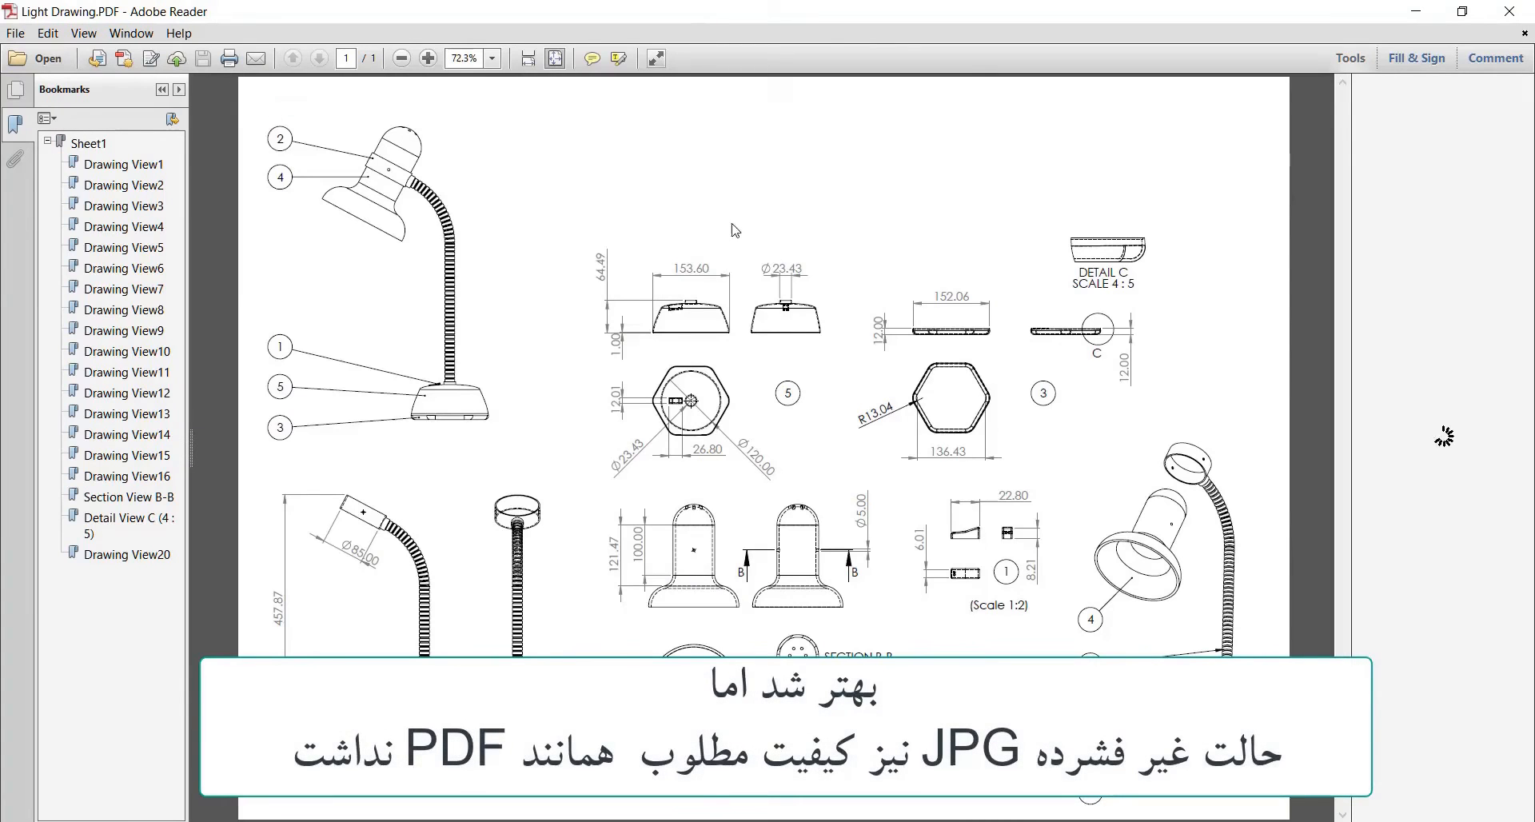
scroll(919, 356, "up", 11, "ctrl")
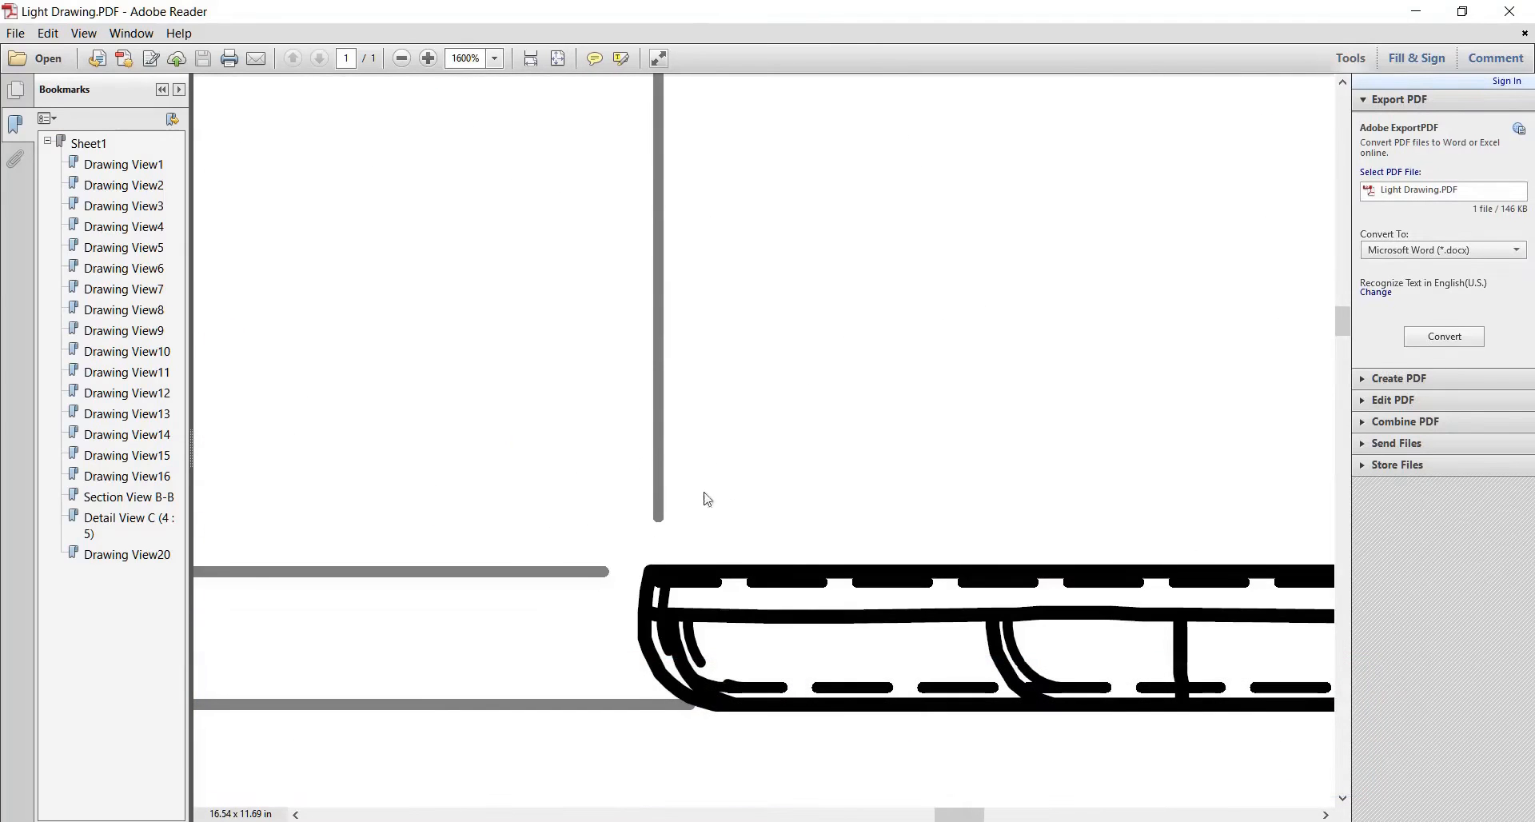
right_click(544, 442)
left_click(575, 302)
middle_click_drag(469, 319, 583, 357)
scroll(583, 357, "down", 1)
middle_click_drag(700, 348, 645, 355)
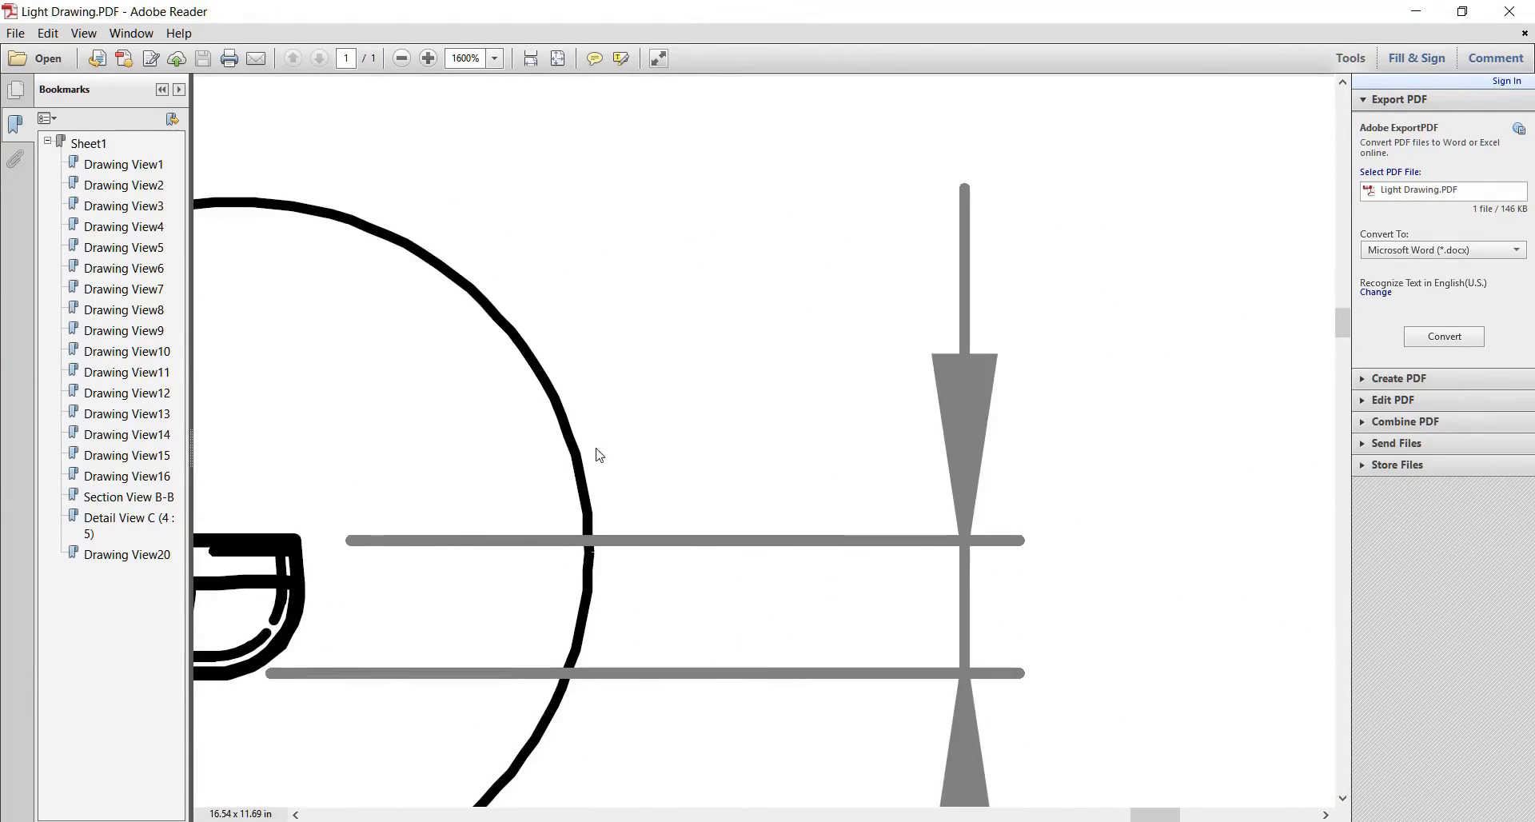
scroll(863, 514, "down", 5, "ctrl")
scroll(863, 514, "up", 2, "ctrl")
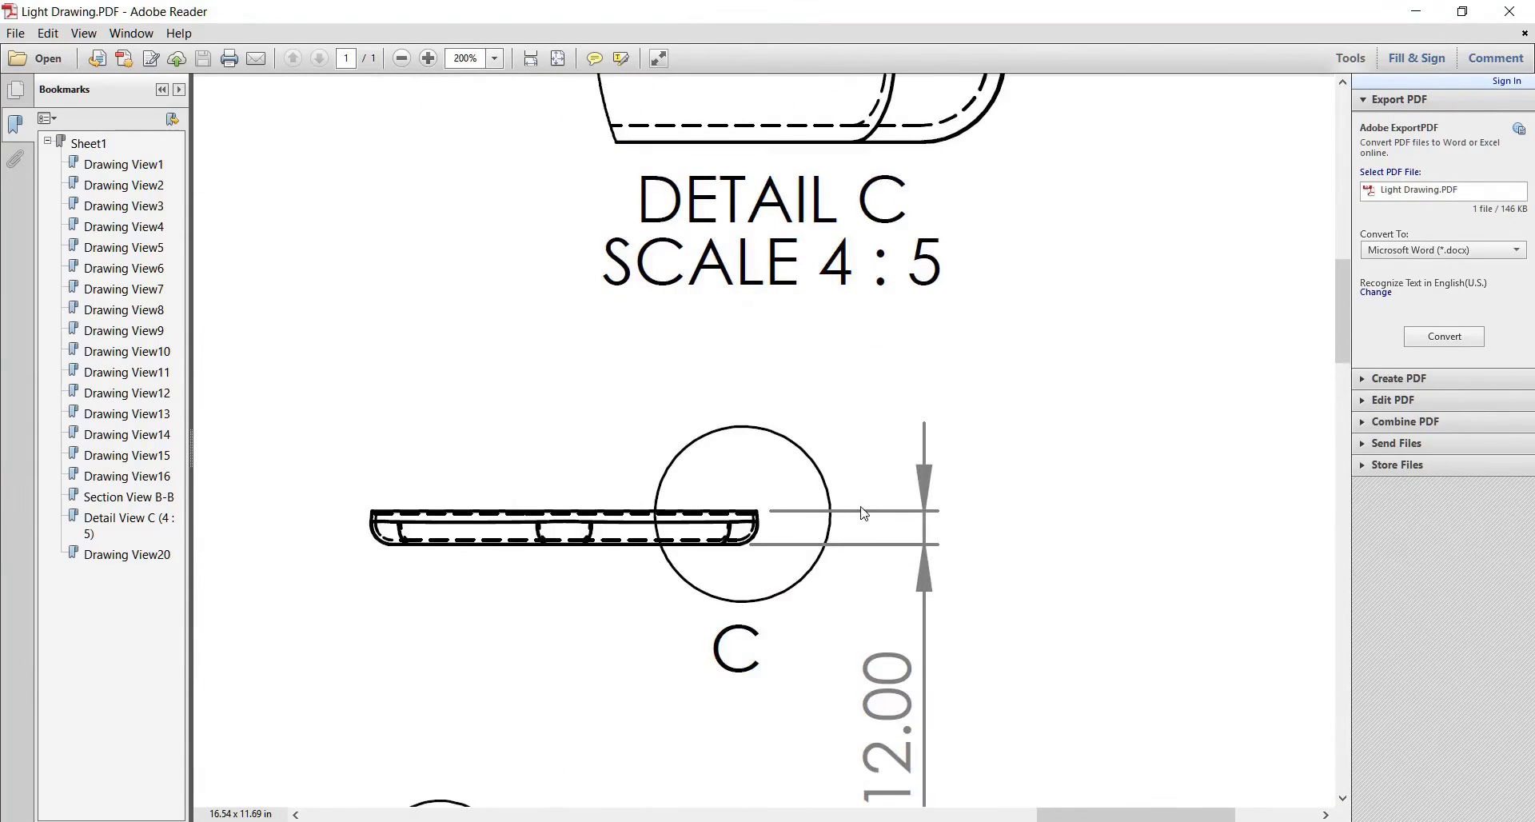
scroll(863, 506, "down", 1)
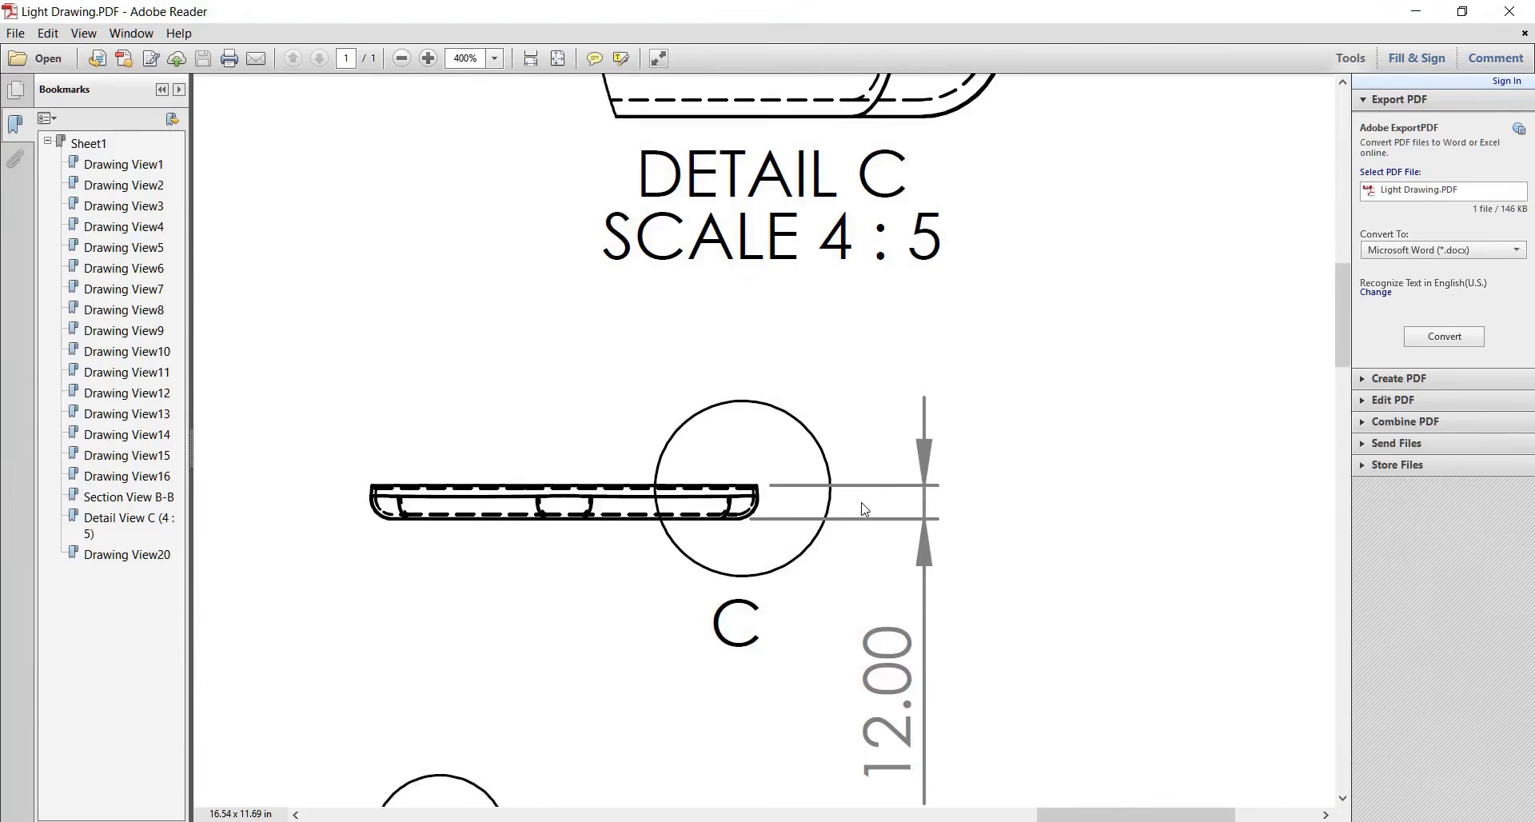
left_click(1509, 11)
Switch to the Light Assembly Enfejari window in SOLIDWORKS and examine the exploded lamp's components in the tree and model.
mouse_move(962, 820)
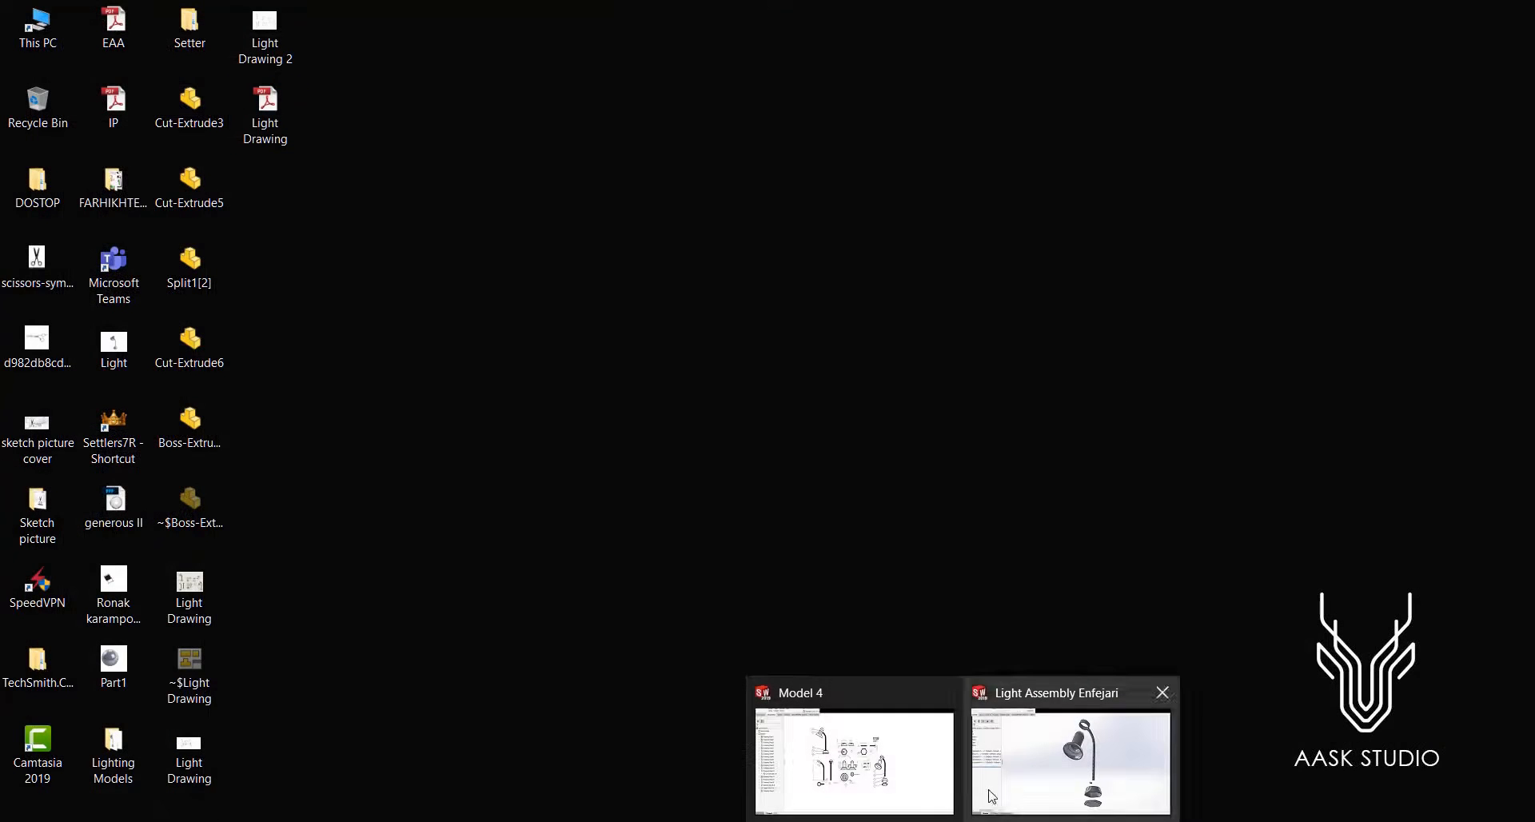
left_click(1028, 761)
middle_click_drag(767, 489, 843, 383)
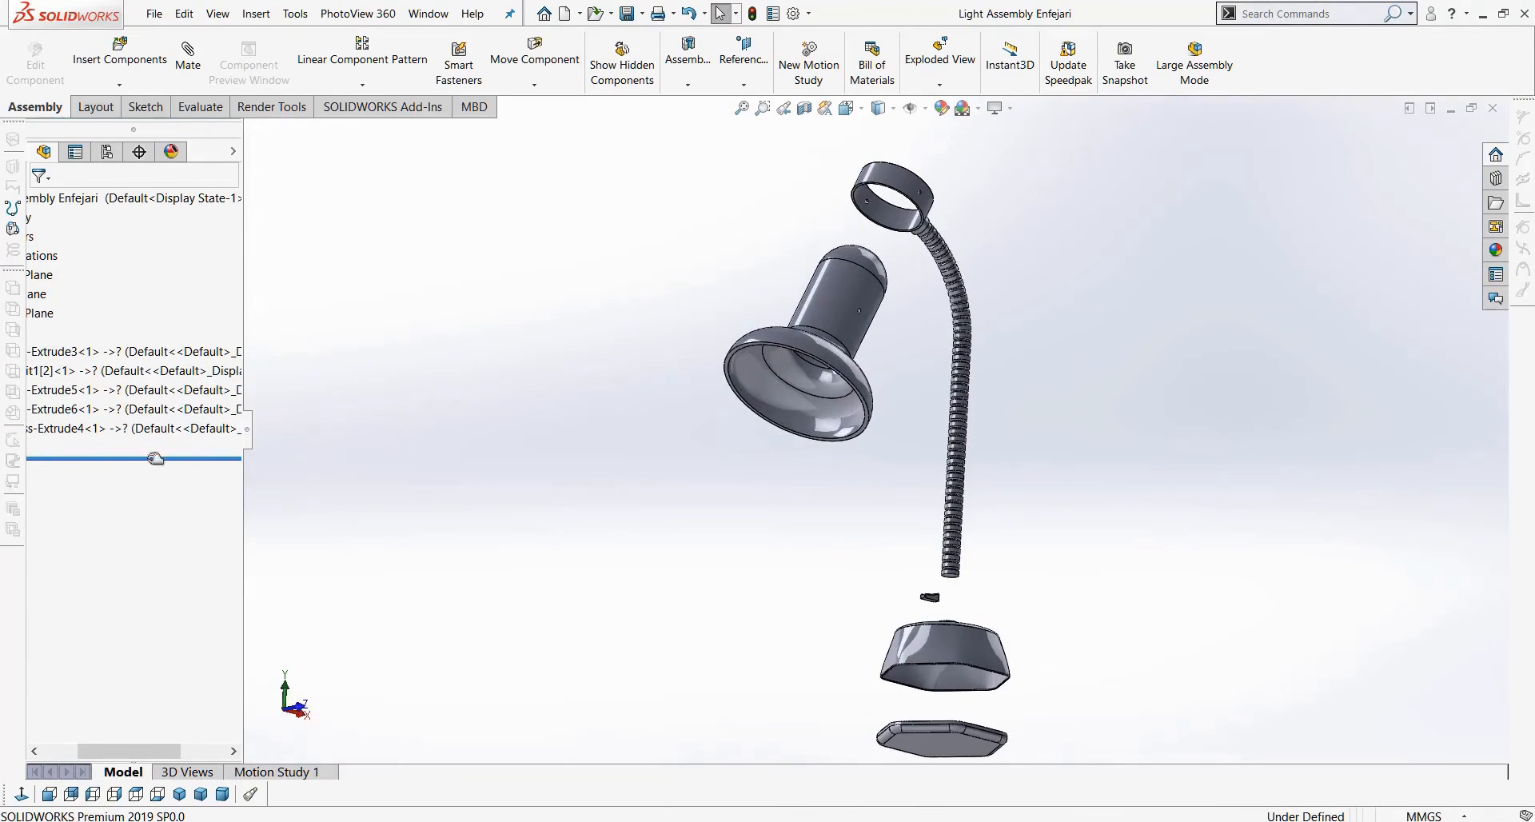
left_click(128, 408)
left_click_drag(113, 751, 11, 751)
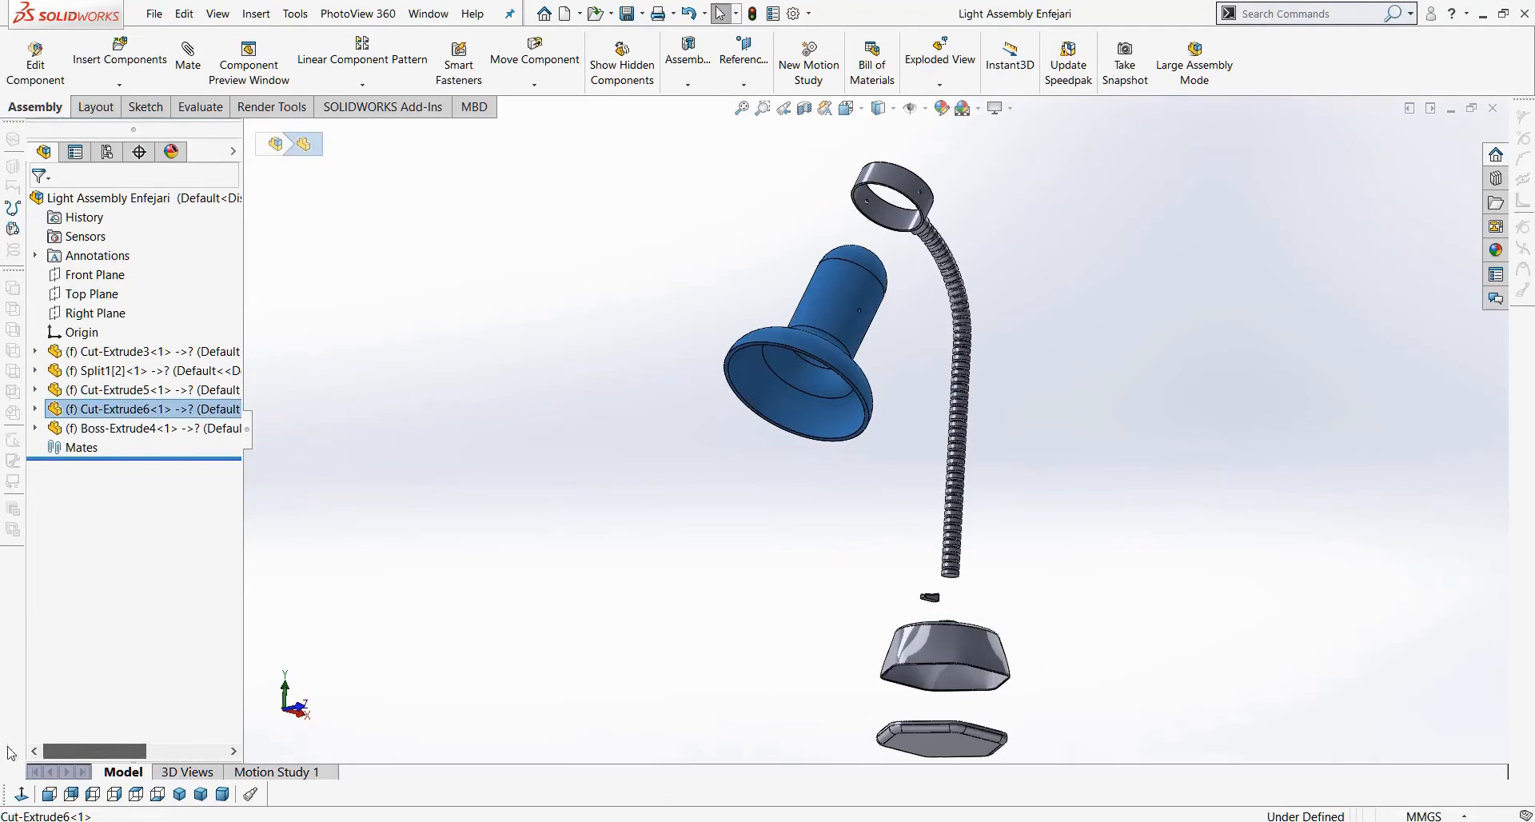
left_click(102, 429)
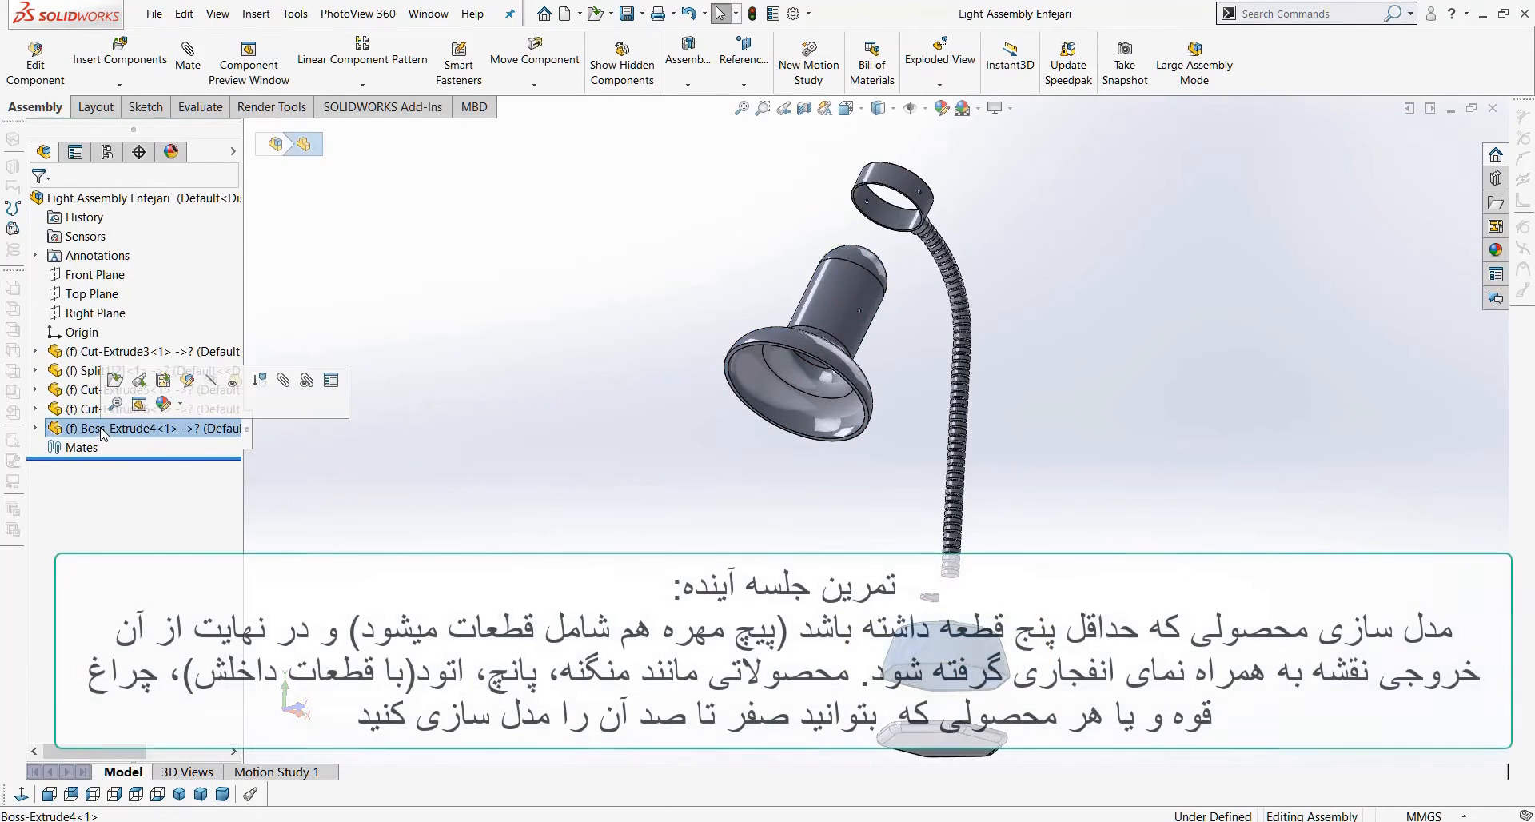
left_click(767, 400)
scroll(832, 547, "up", 1)
scroll(895, 458, "down", 1)
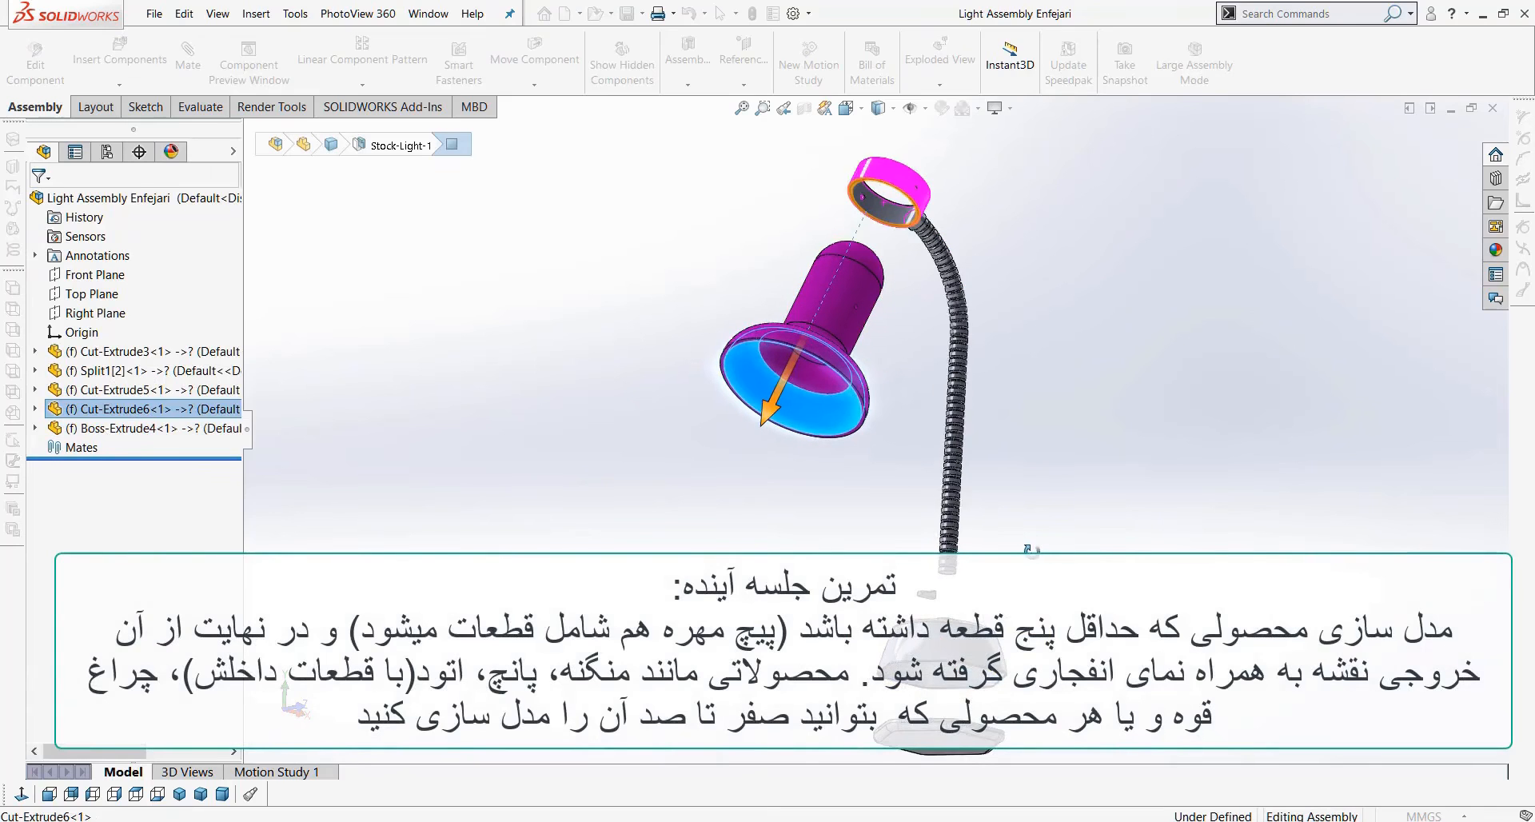
scroll(1033, 556, "up", 2)
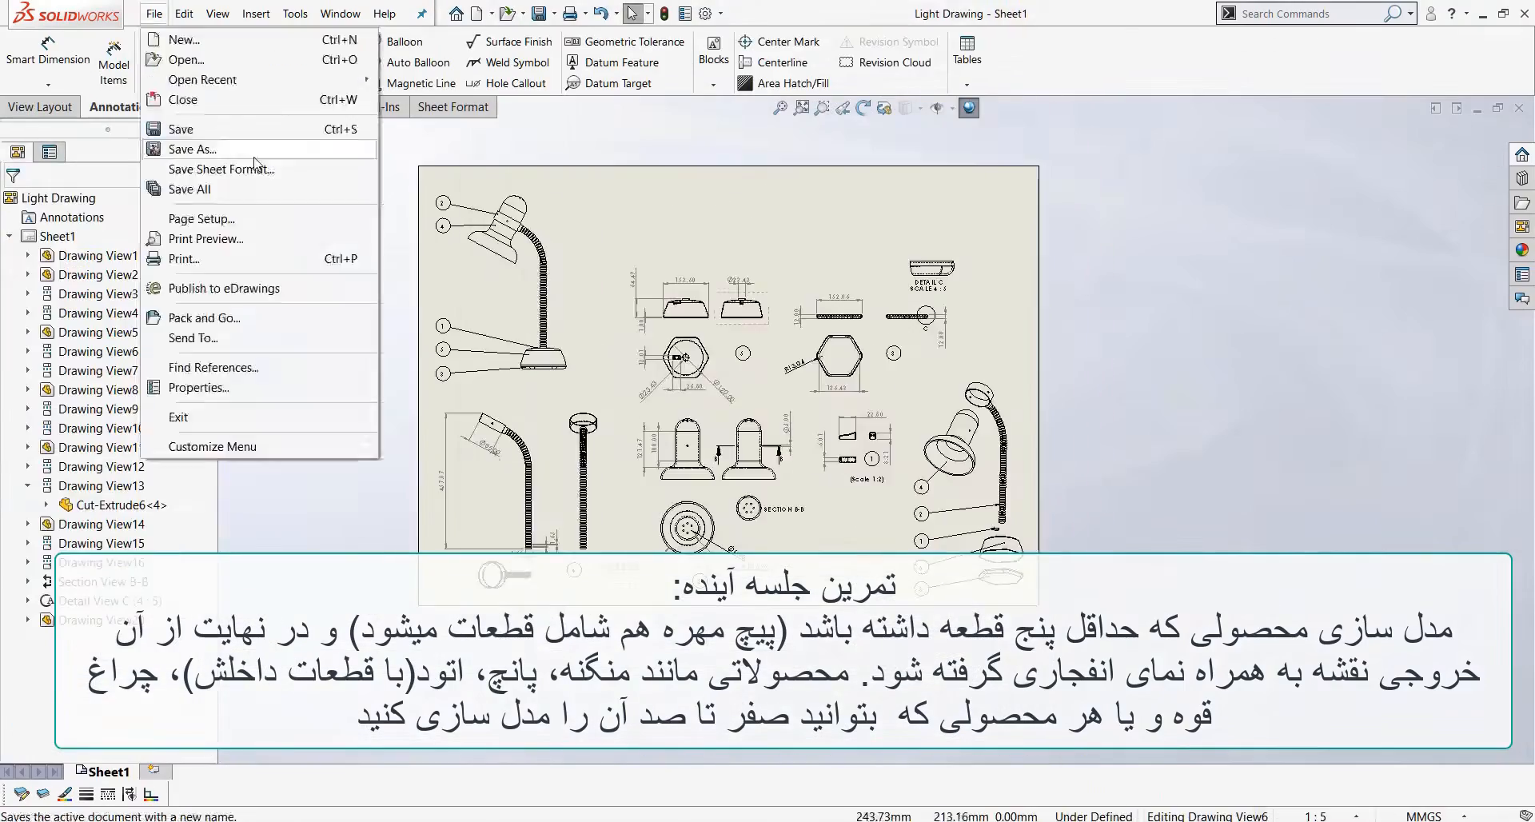
left_click(254, 159)
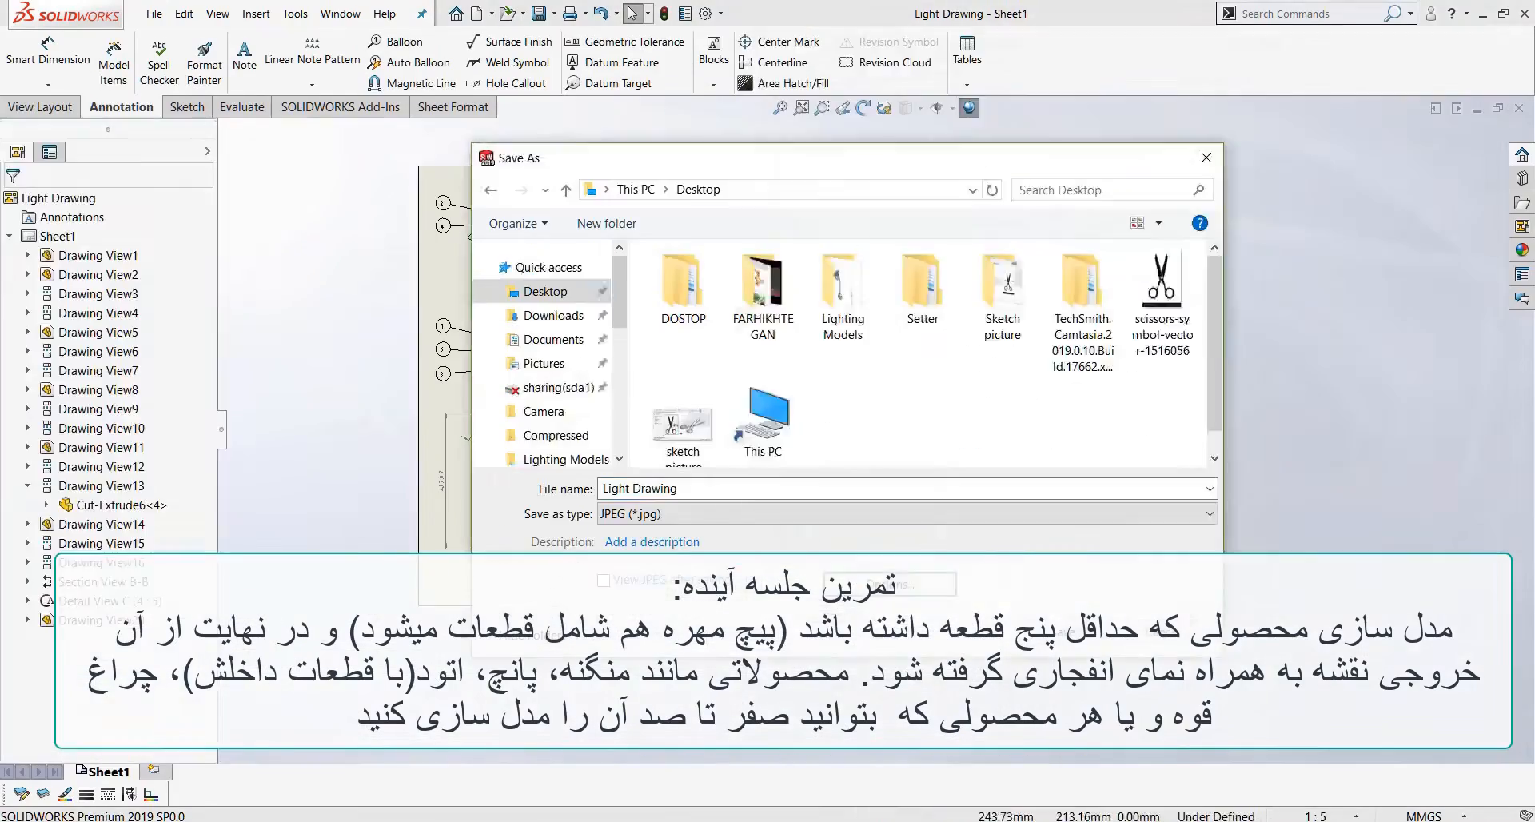